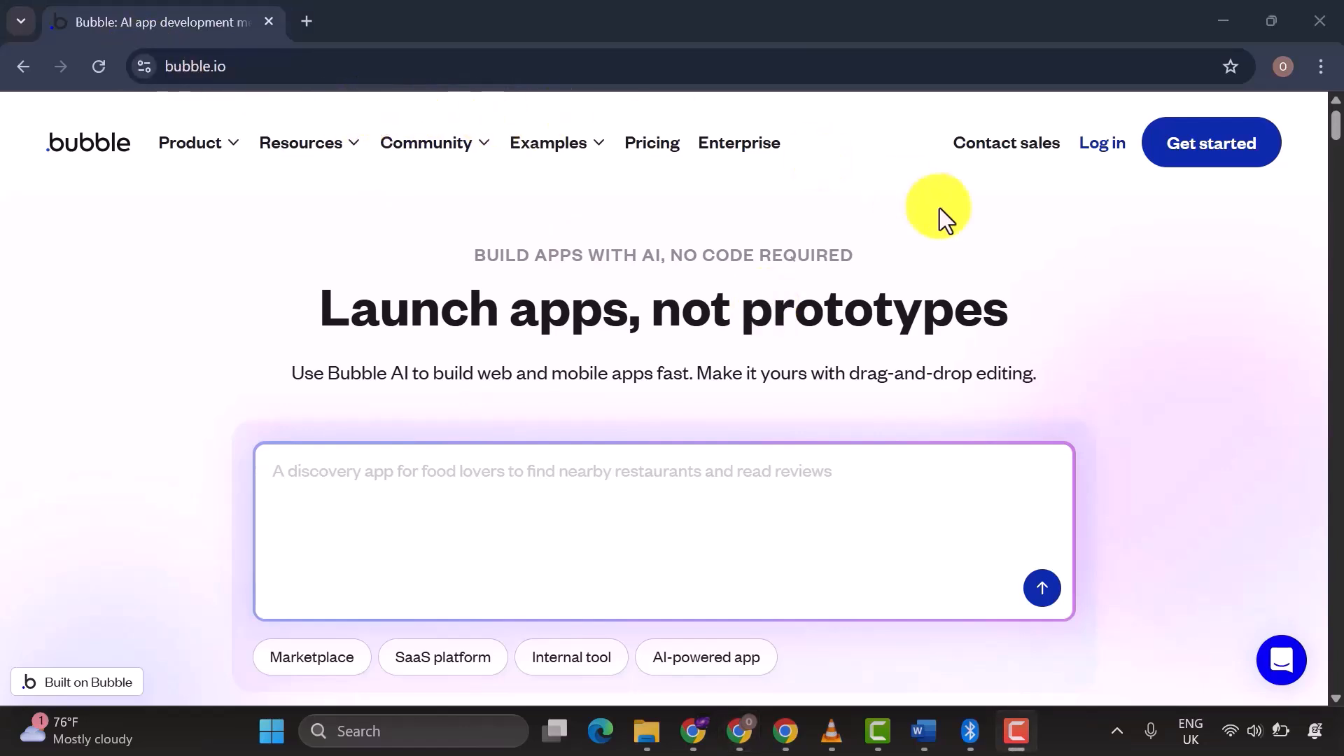
Sign up for Bubble with the existing Google account and allow Bubble to access its profile information.
left_click(1236, 161)
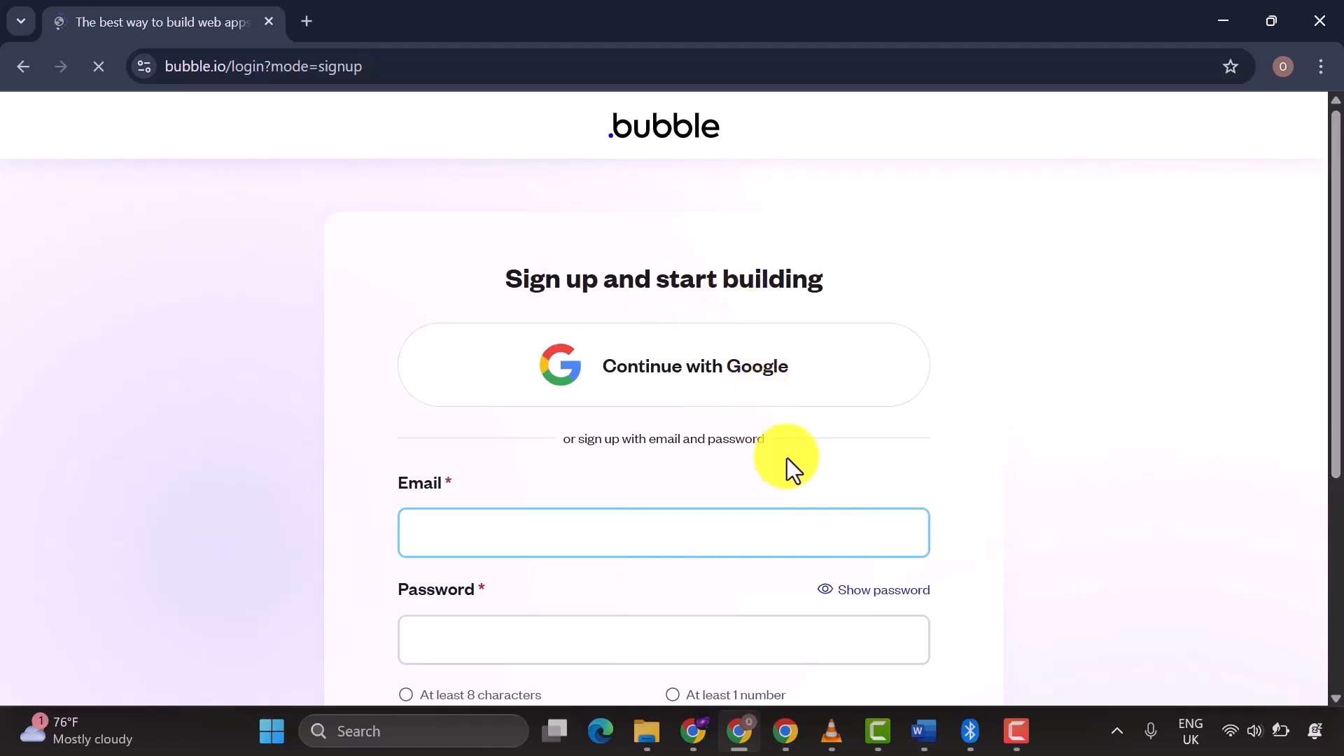
scroll(805, 485, "down", 4)
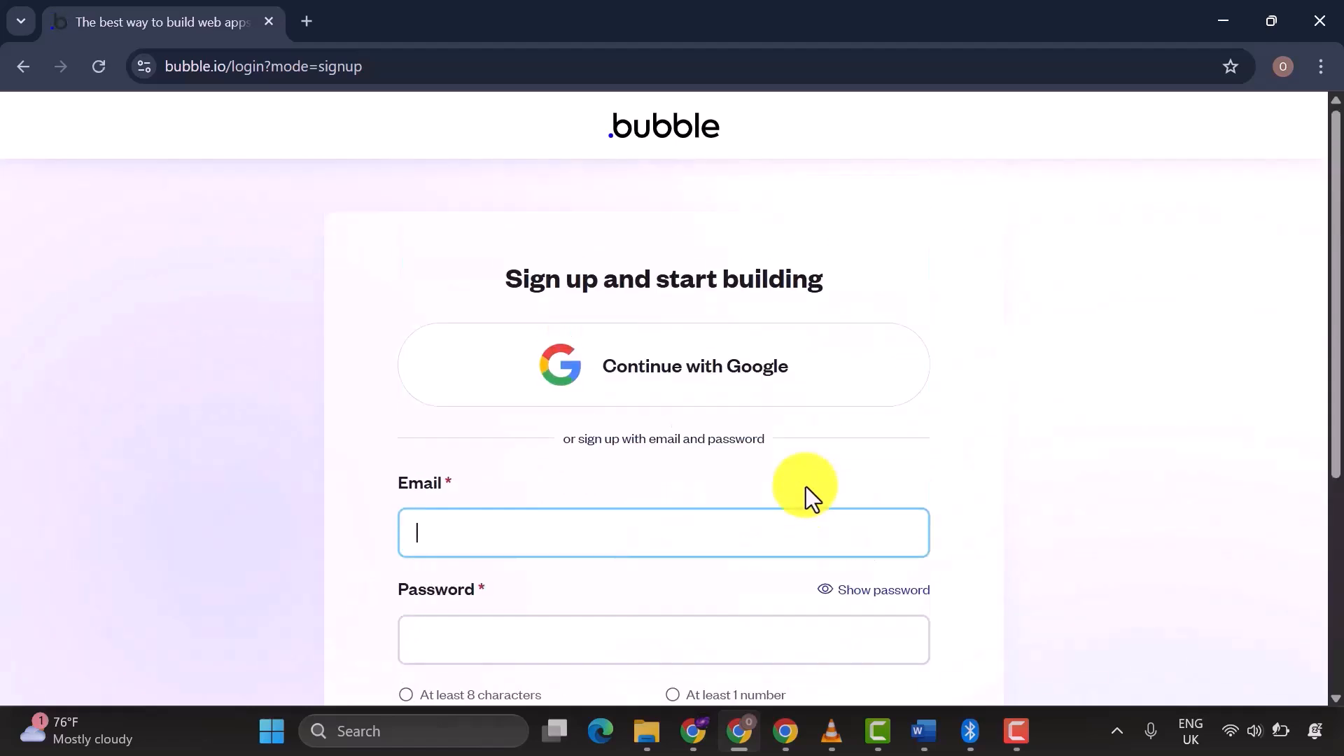
left_click(639, 361)
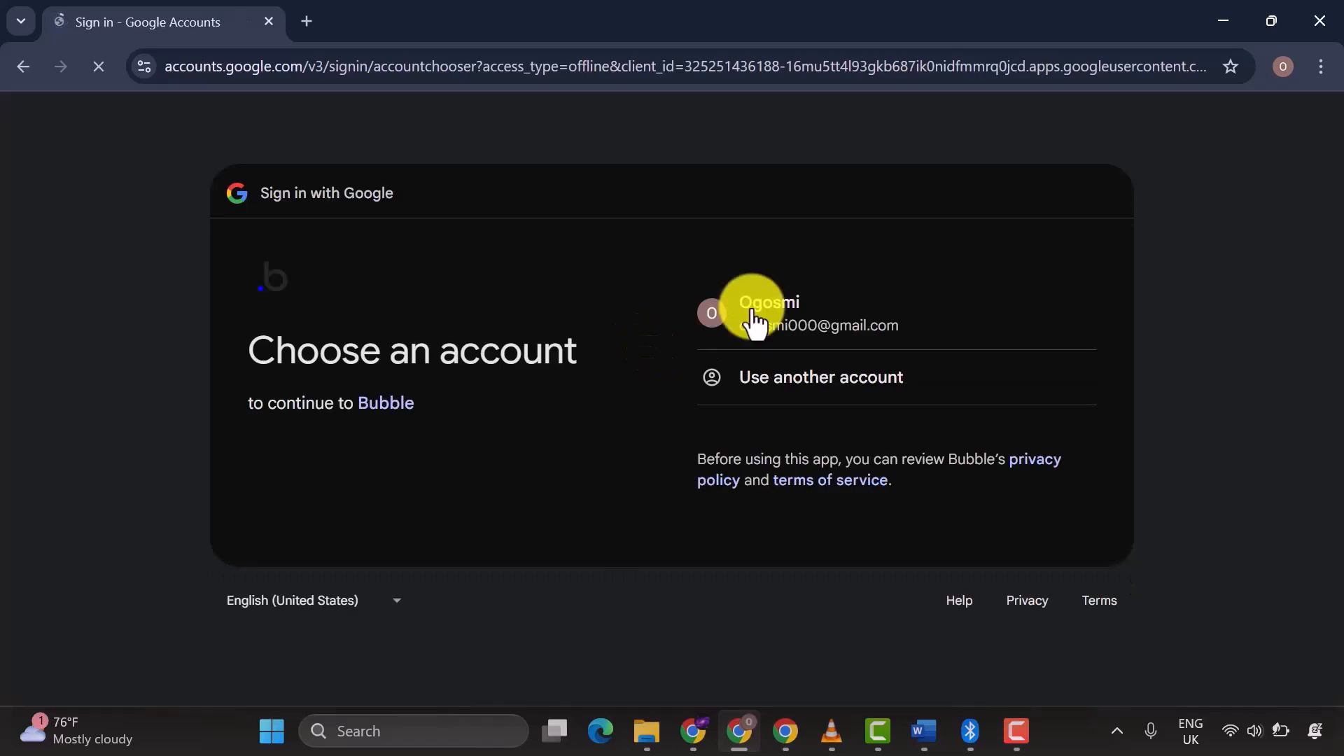
left_click(754, 321)
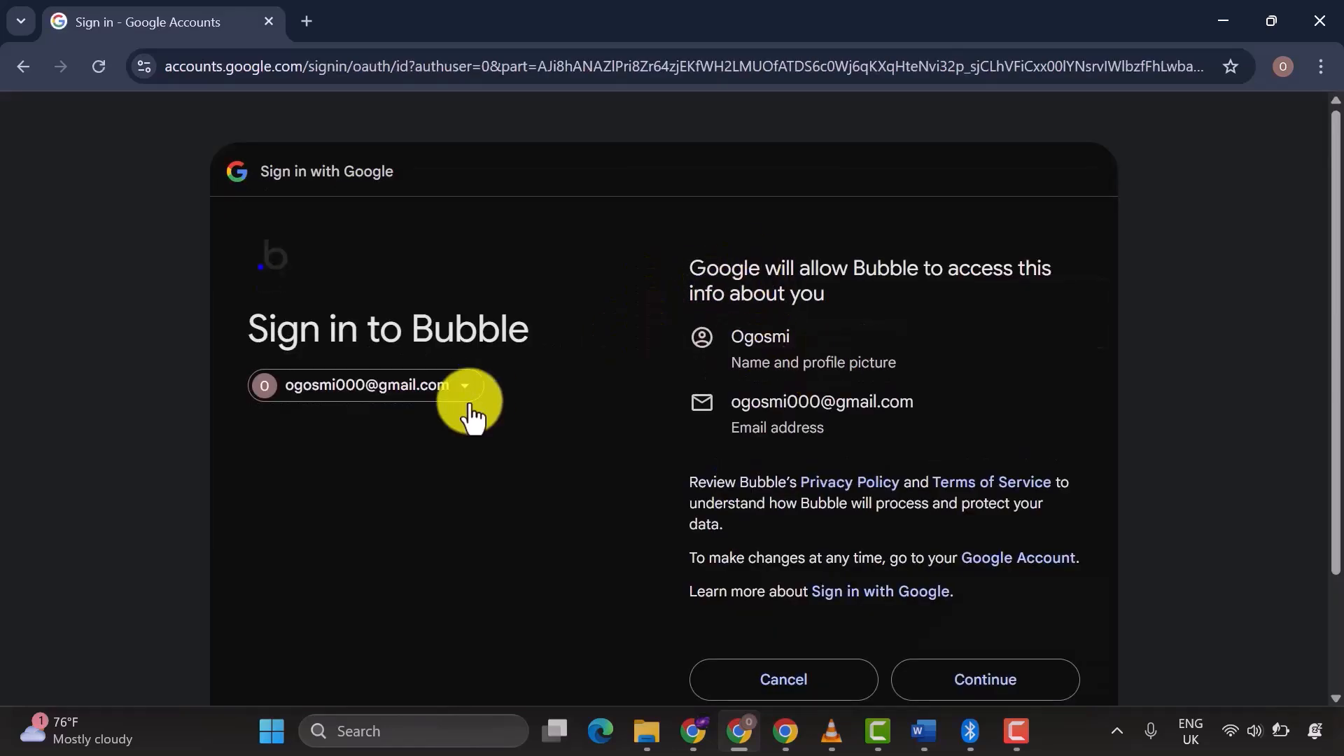
scroll(938, 447, "down", 3)
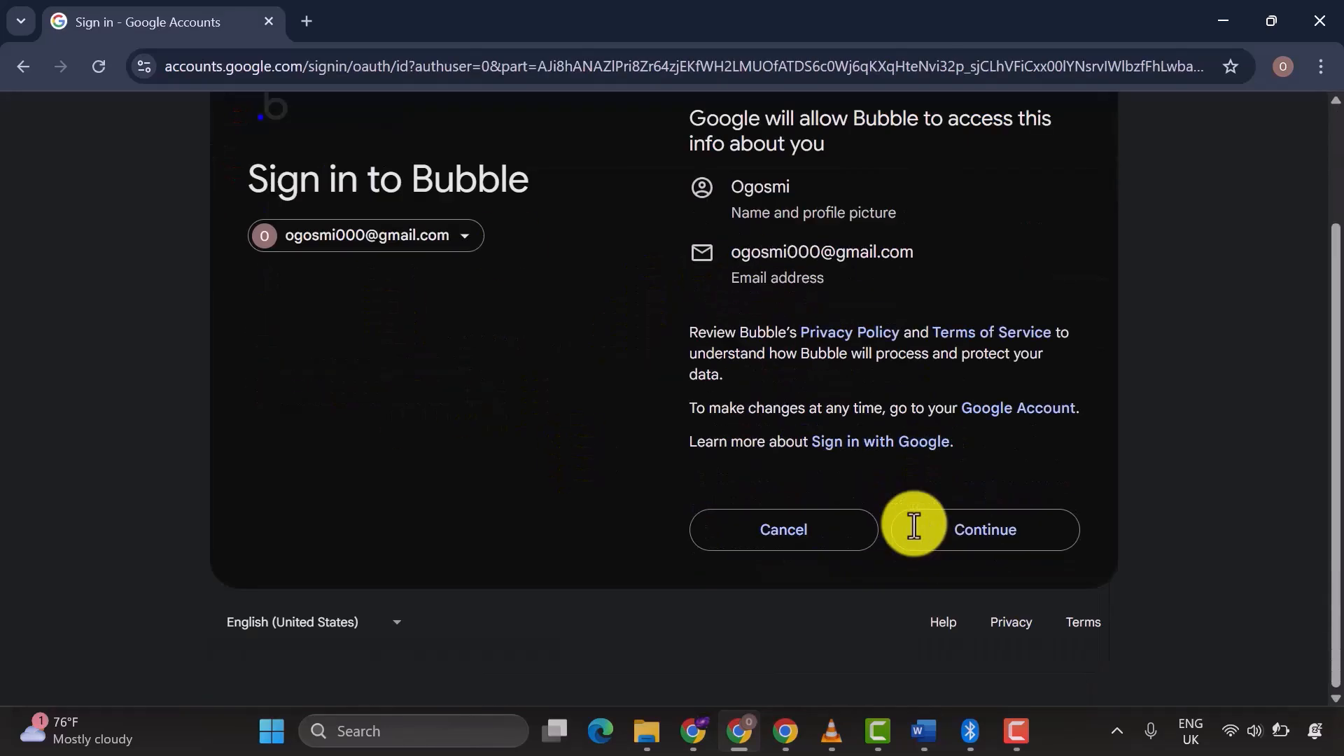
left_click(1008, 556)
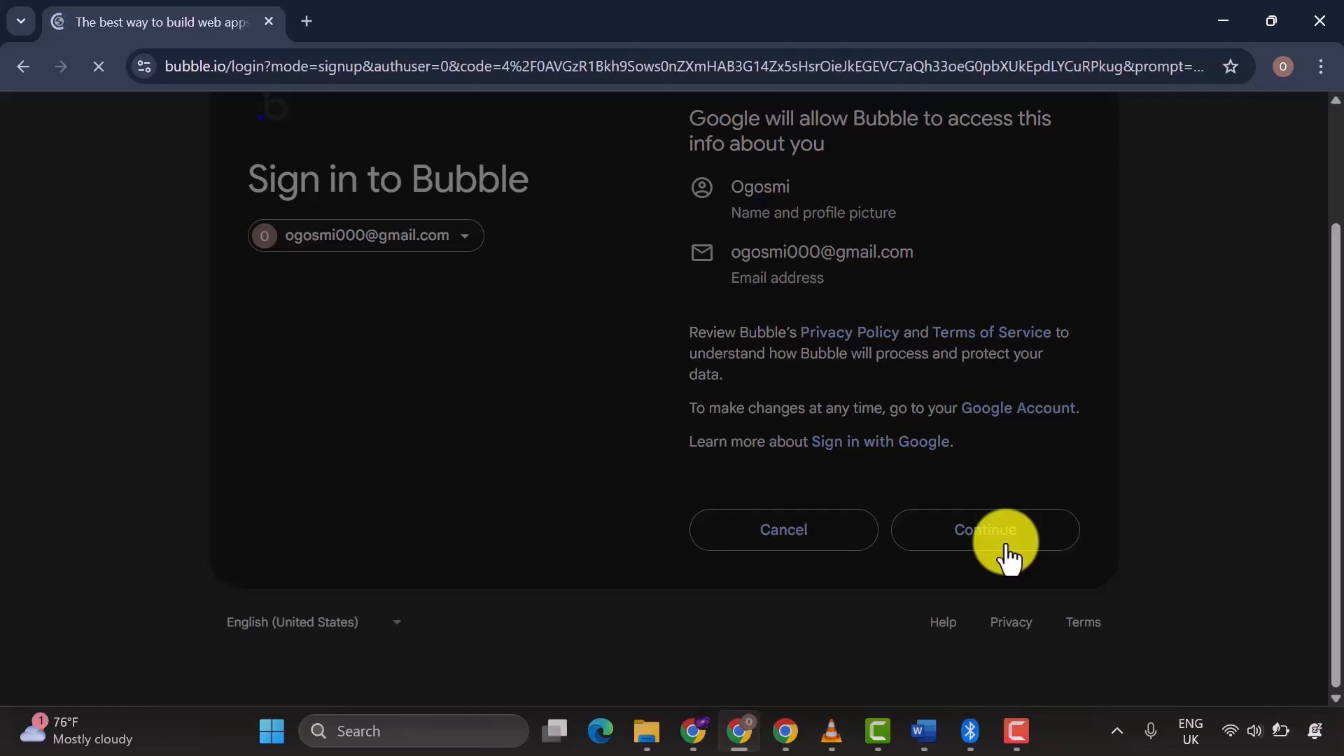
Answer the onboarding questions with YouTube as the referral source and Build as the planned use.
scroll(880, 445, "up", 3)
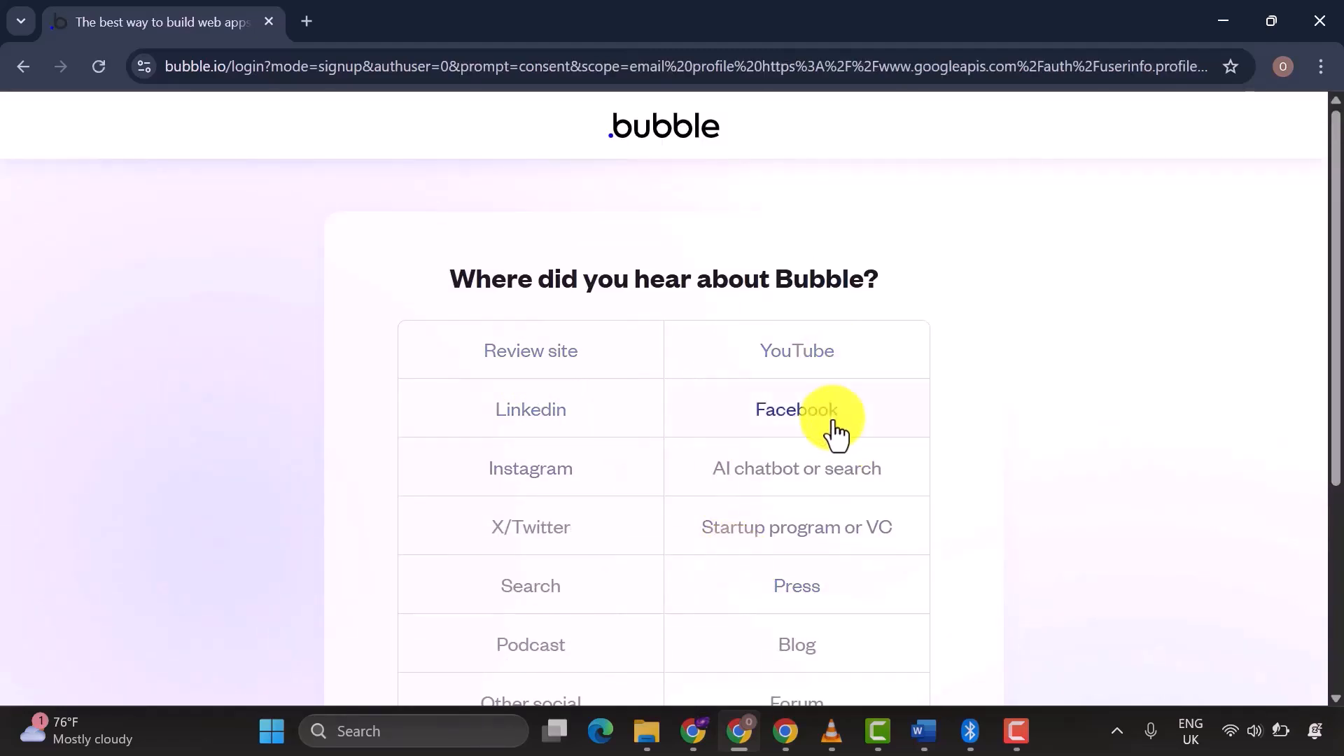
left_click(783, 351)
scroll(811, 538, "down", 5)
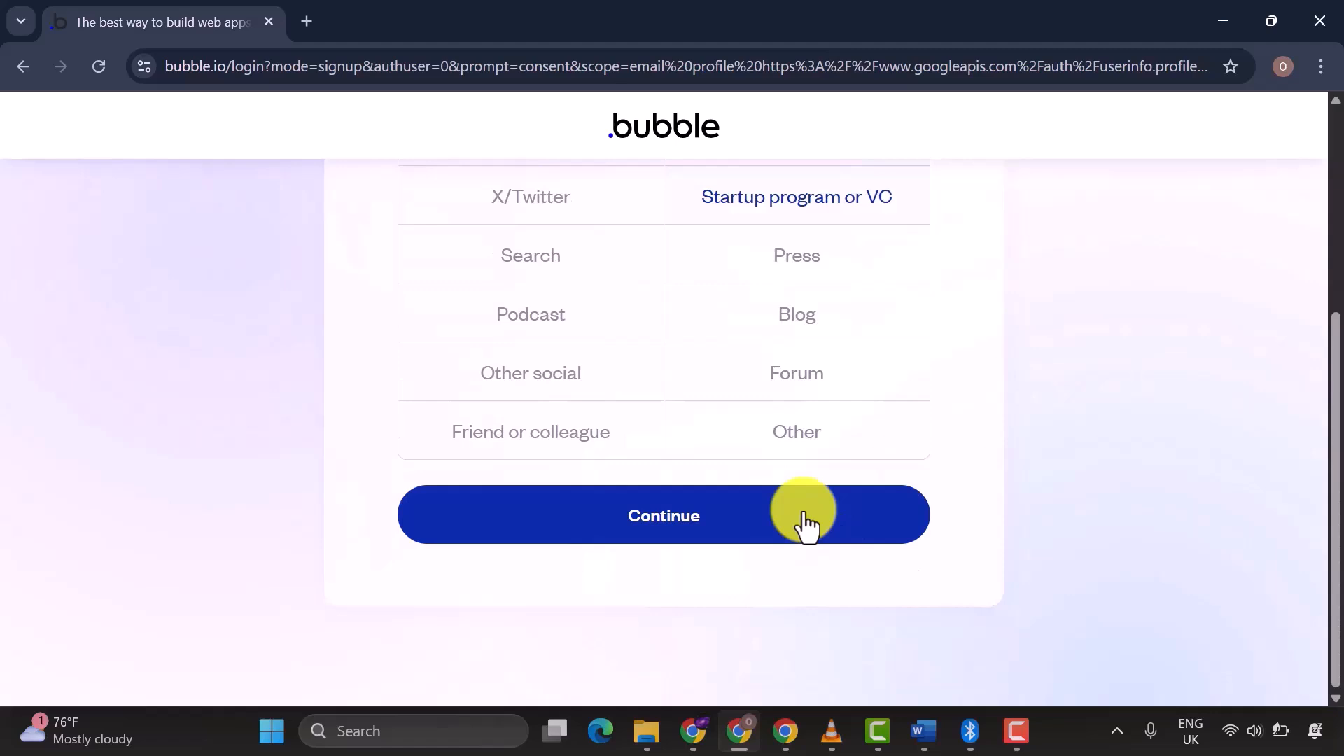
left_click(728, 505)
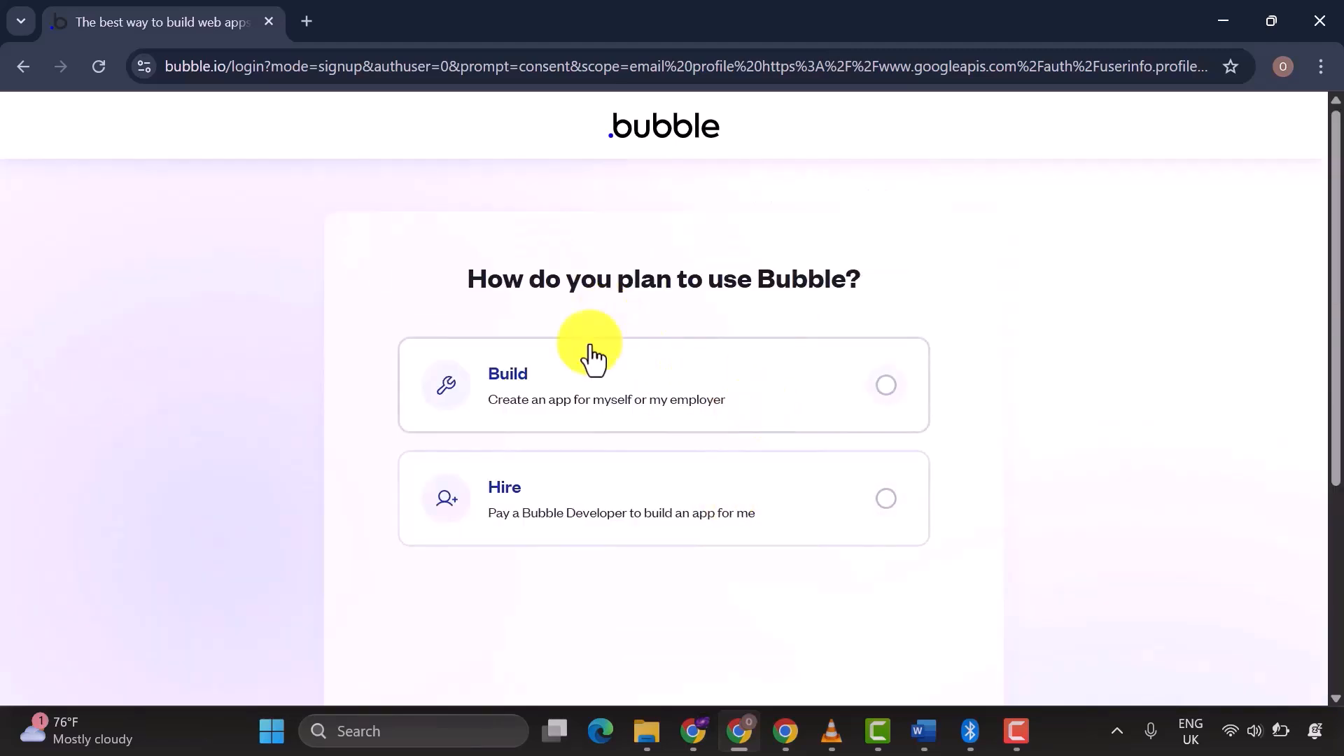
left_click(632, 385)
scroll(735, 560, "down", 5)
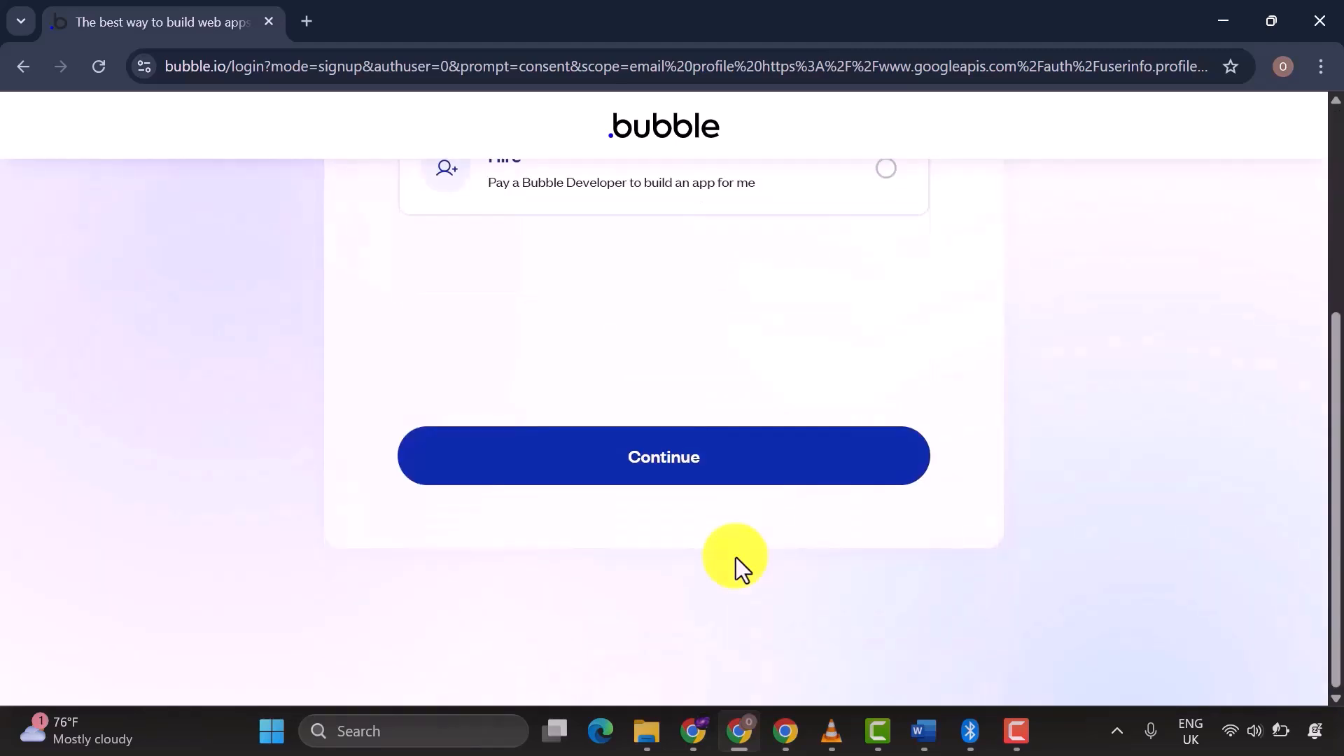
left_click(622, 475)
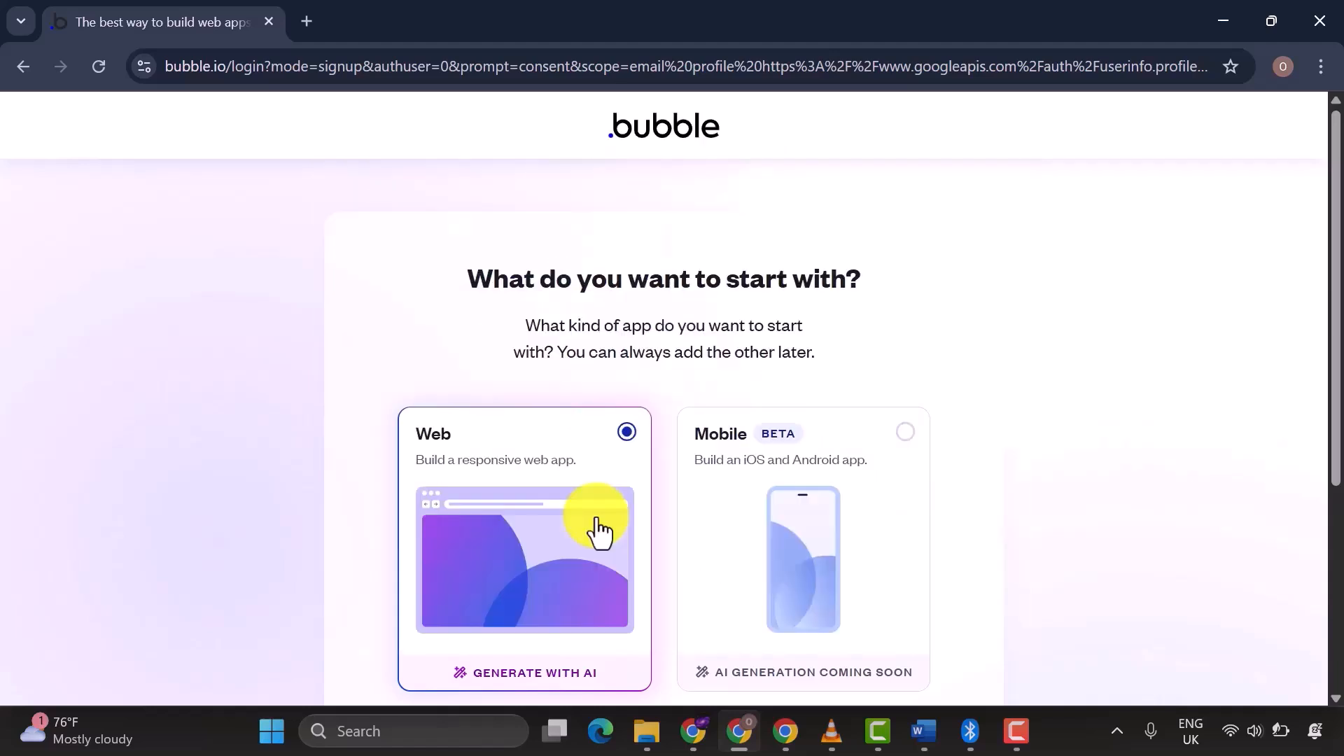
Review the Web and Mobile app types and continue with Web as the starting app type.
scroll(598, 532, "down", 2)
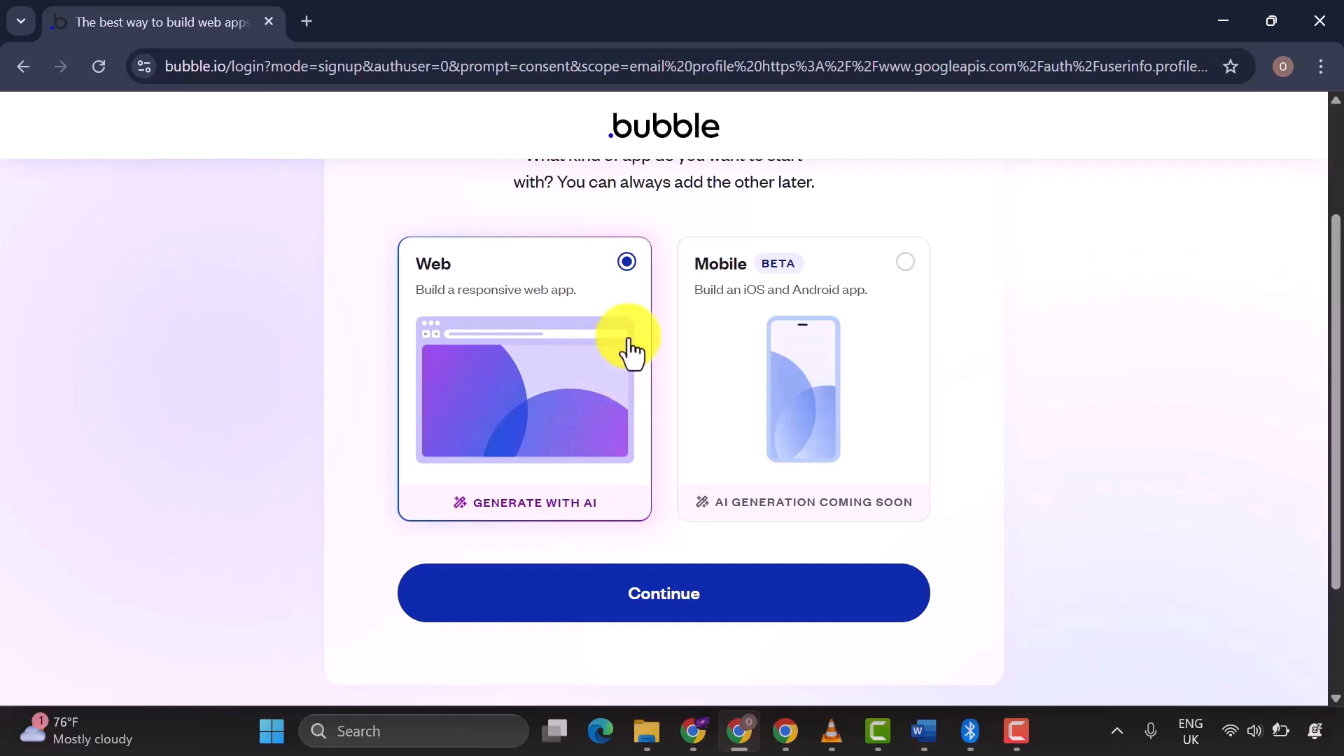
scroll(632, 352, "up", 3)
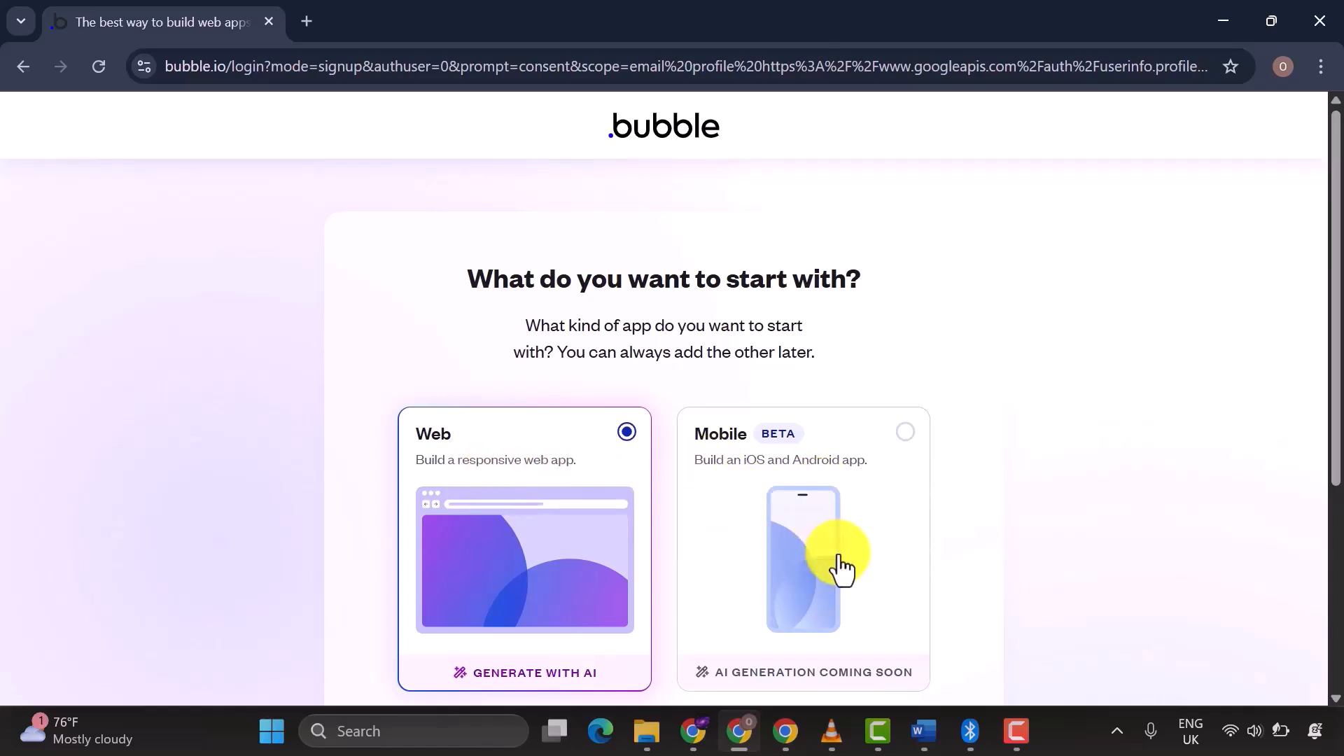
scroll(840, 567, "down", 2)
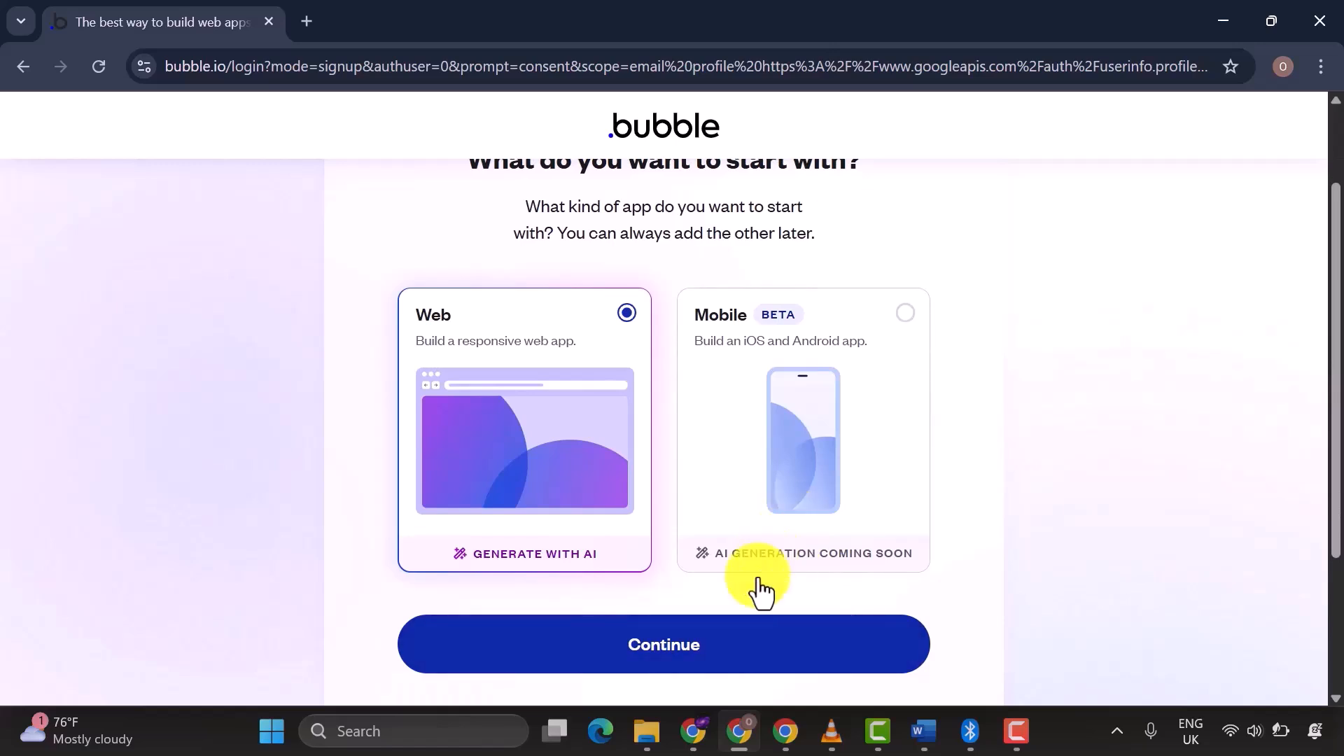
left_click(751, 660)
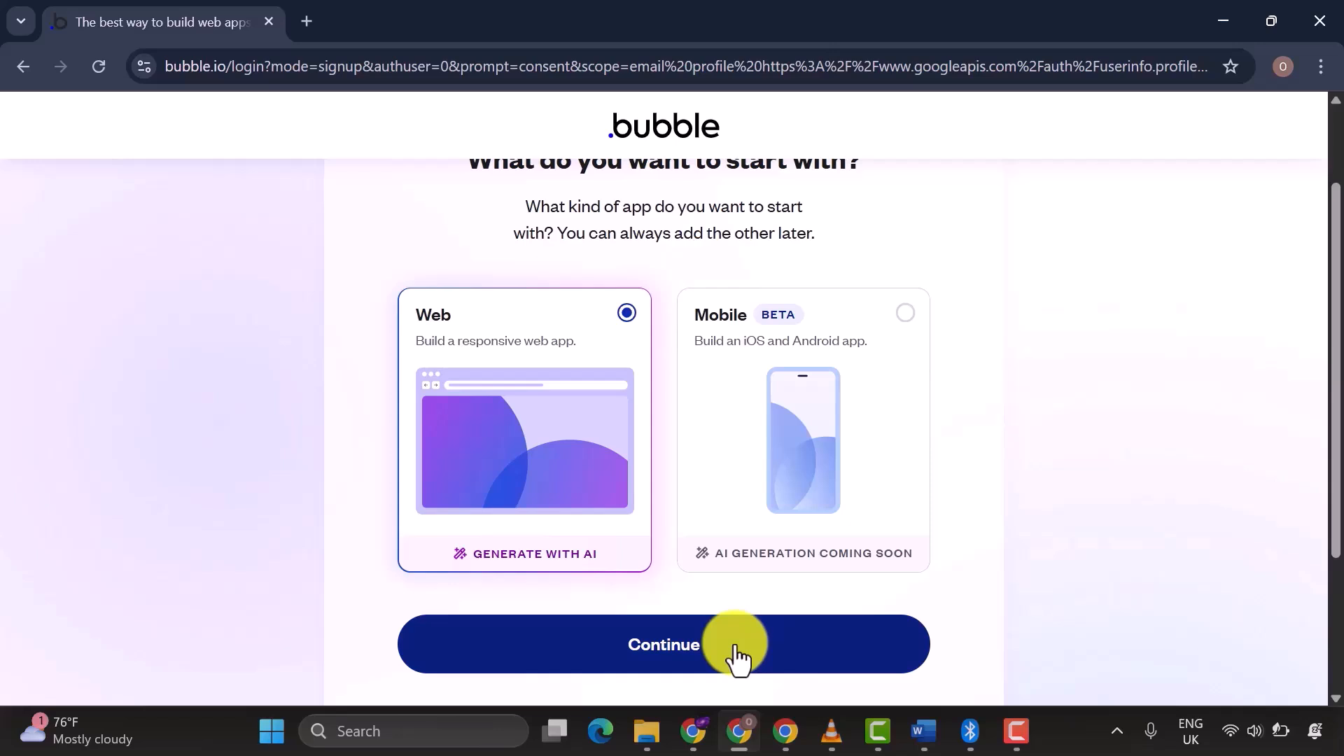
left_click(736, 658)
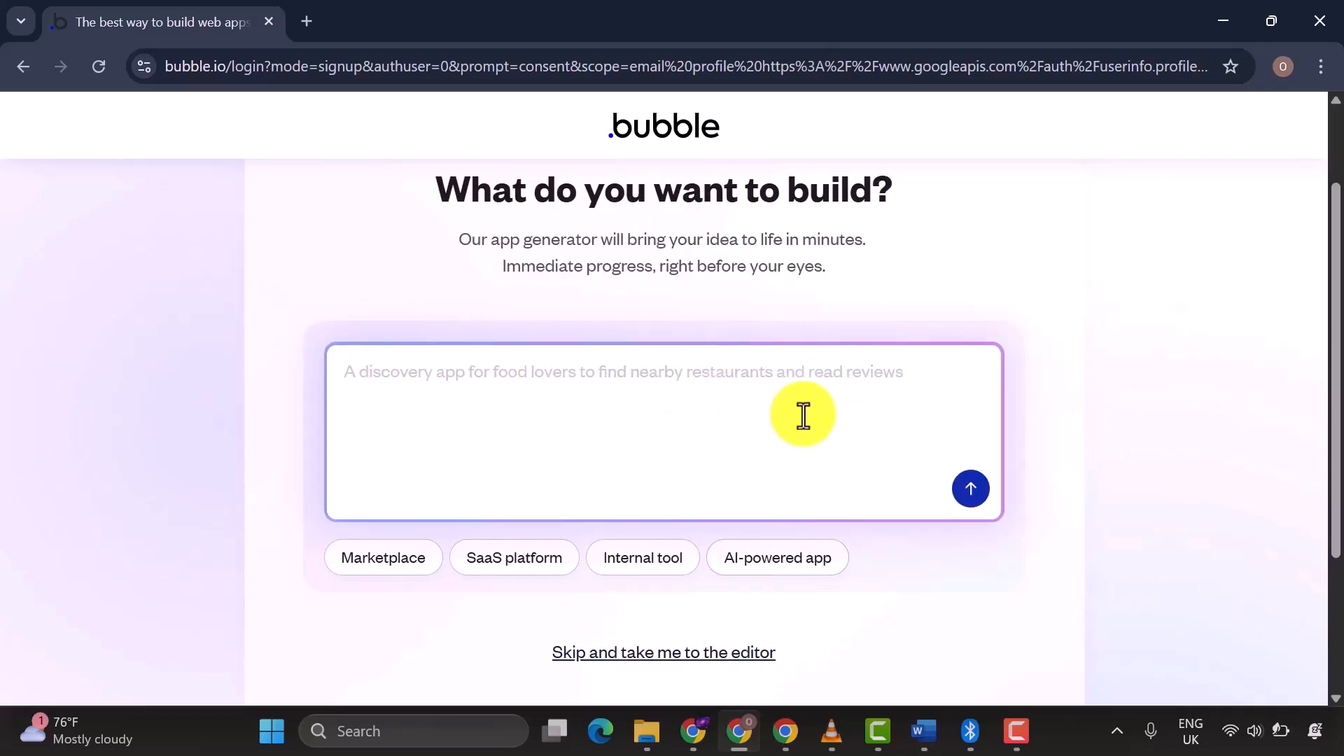
Look over the AI app generator prompt and its example categories, and skip it to go on to the editor.
scroll(803, 415, "up", 2)
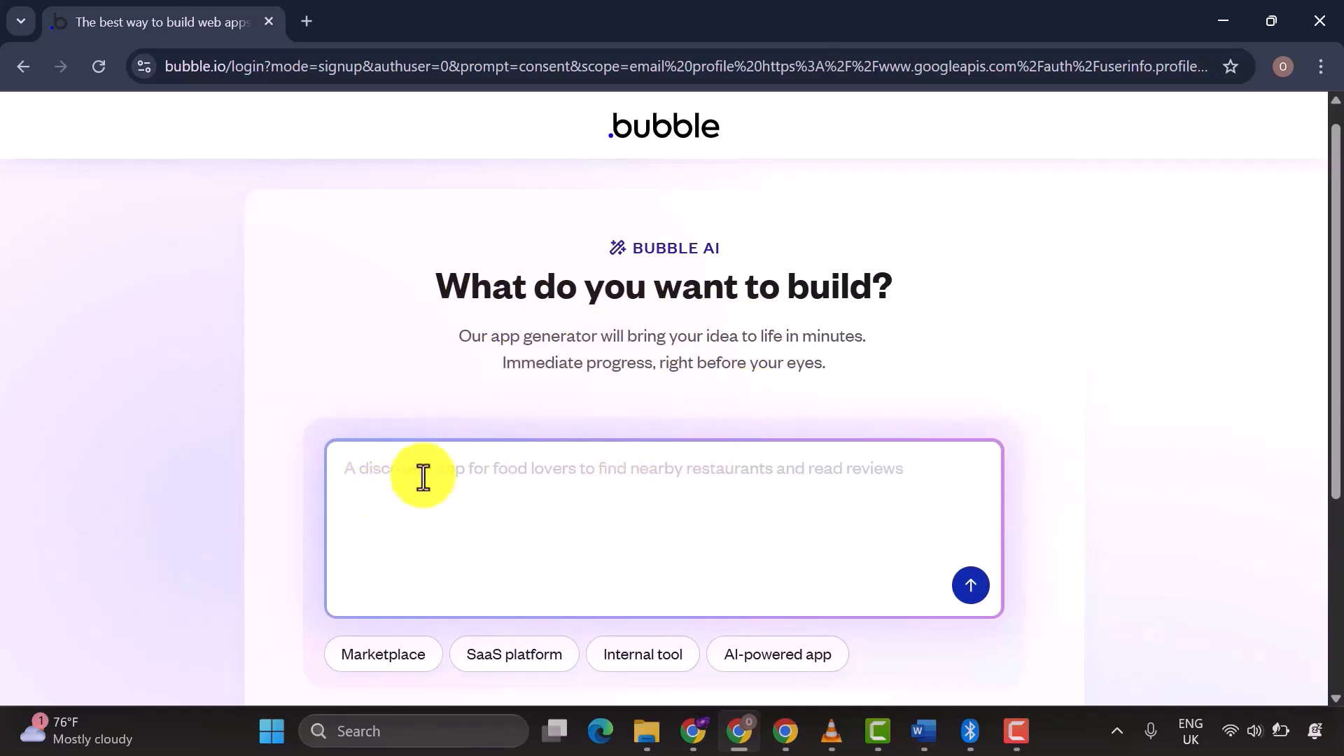
scroll(756, 501, "down", 3)
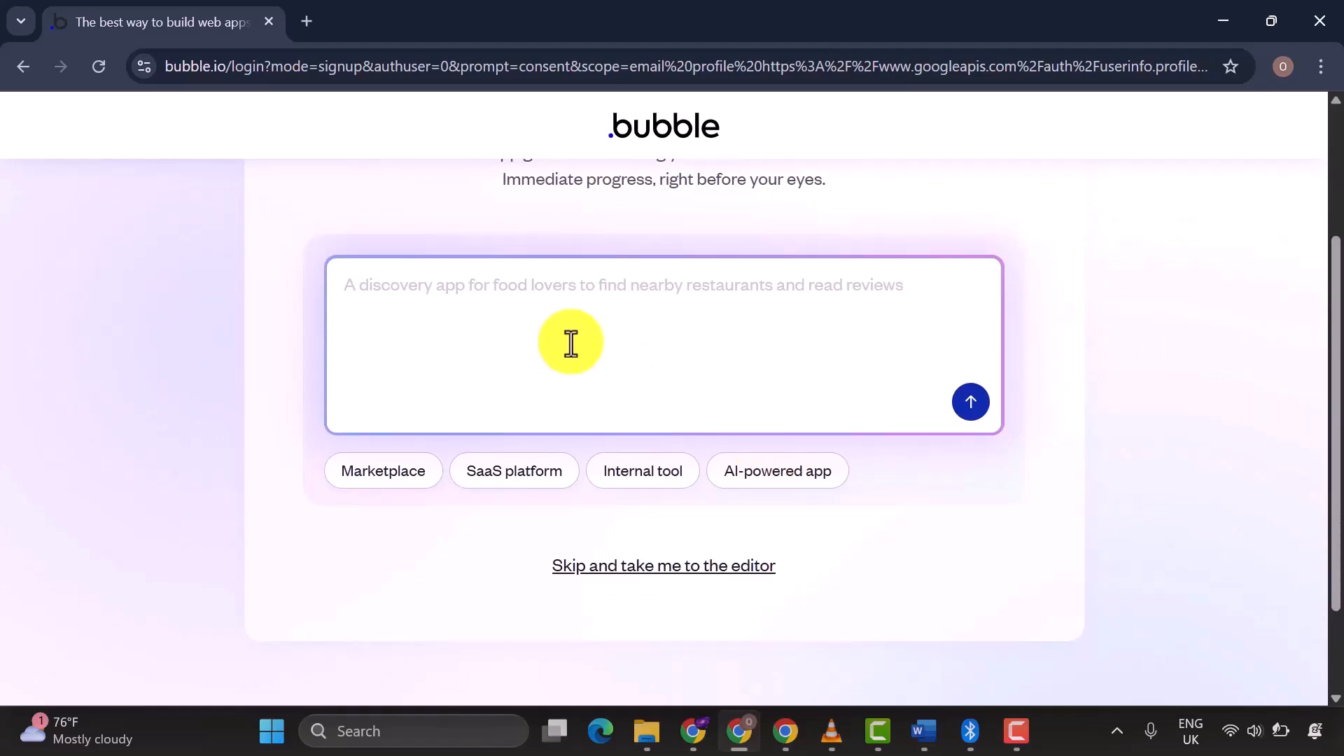
scroll(571, 342, "up", 2)
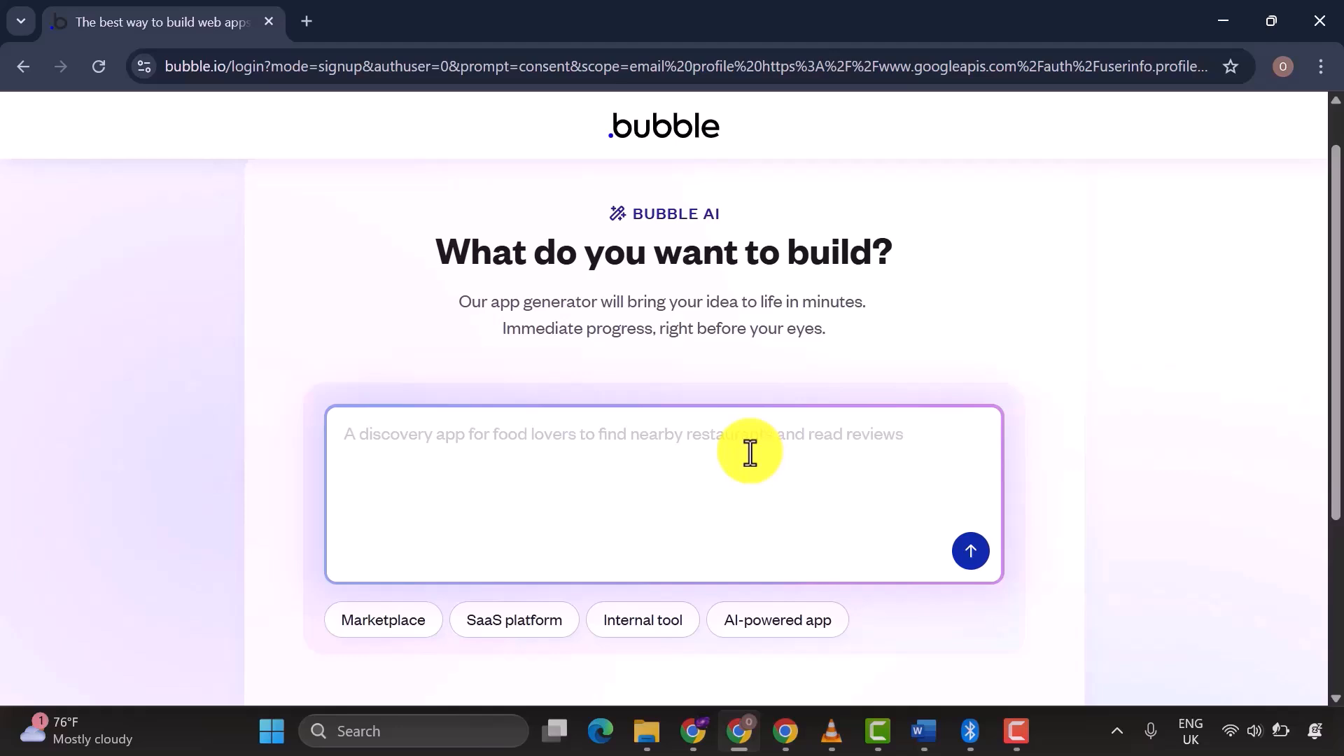
scroll(749, 453, "down", 3)
scroll(749, 451, "up", 2)
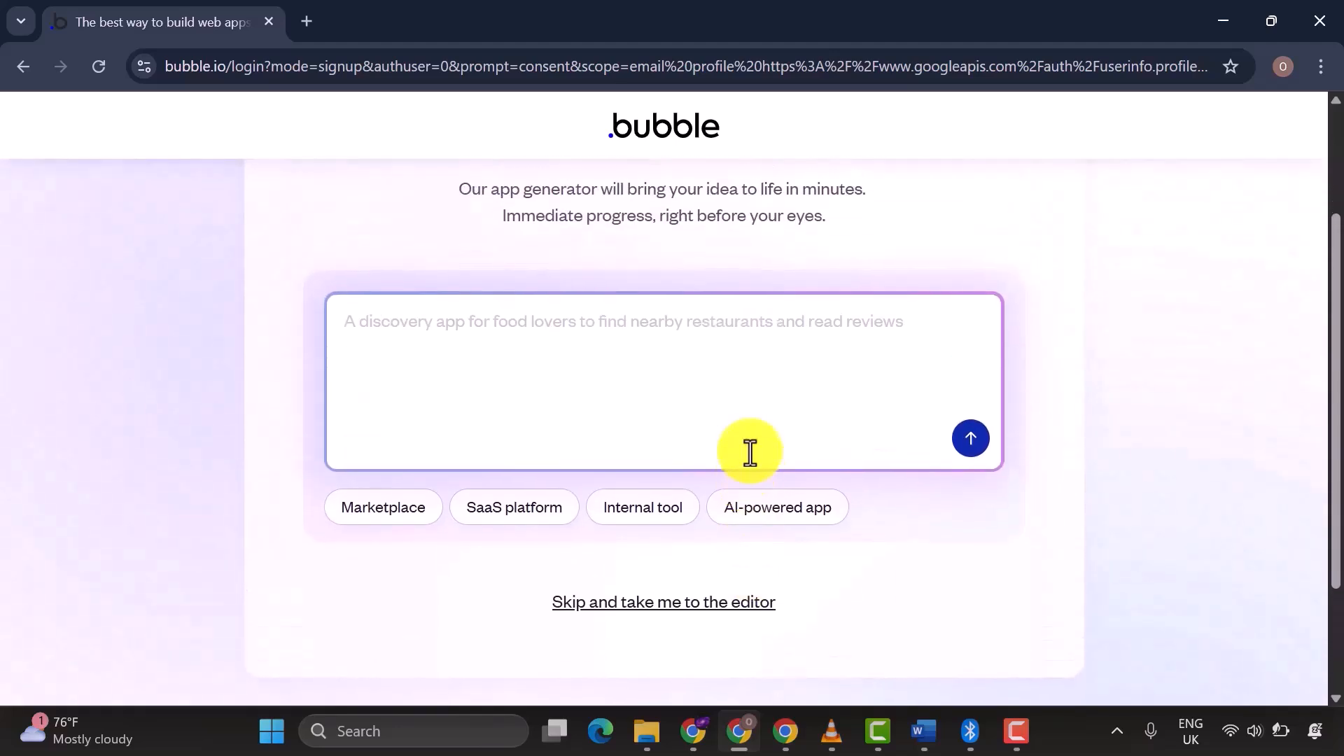
left_click(676, 610)
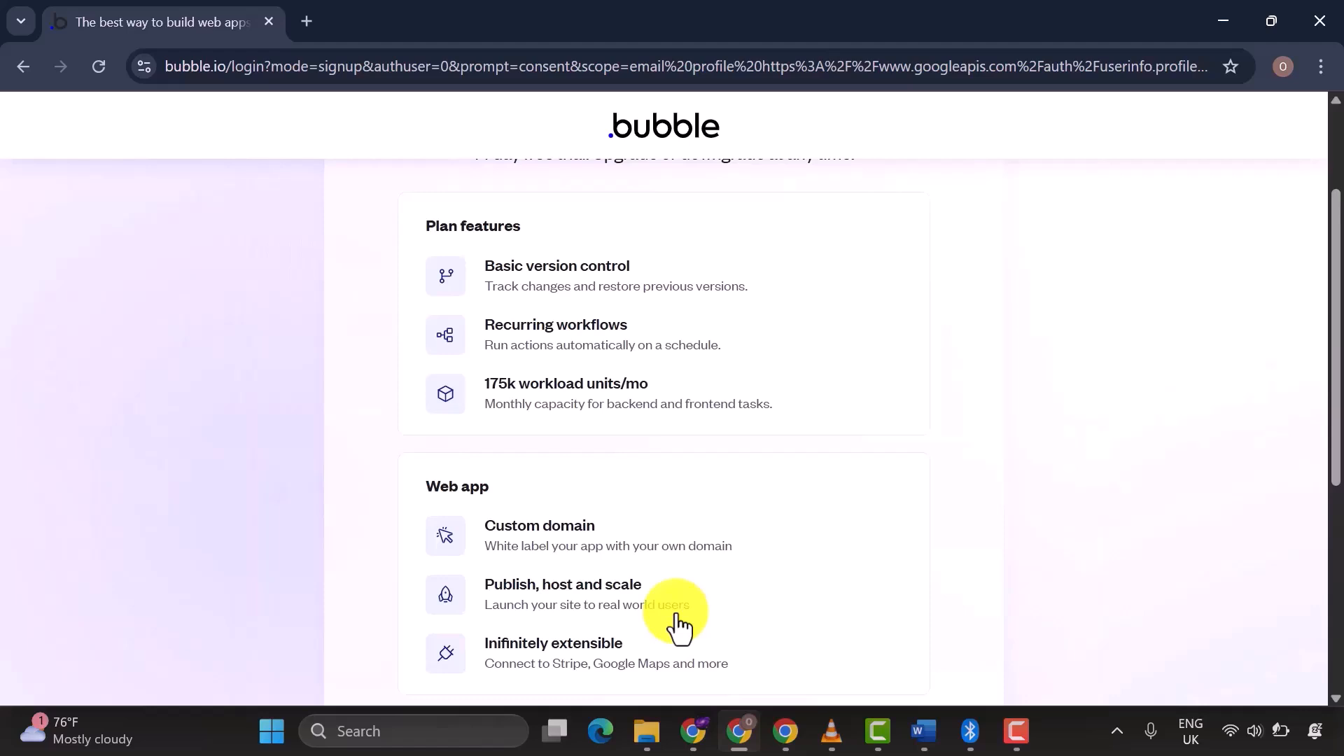
Review the premium plan features and start with the basic features instead of the free trial.
scroll(676, 619, "up", 2)
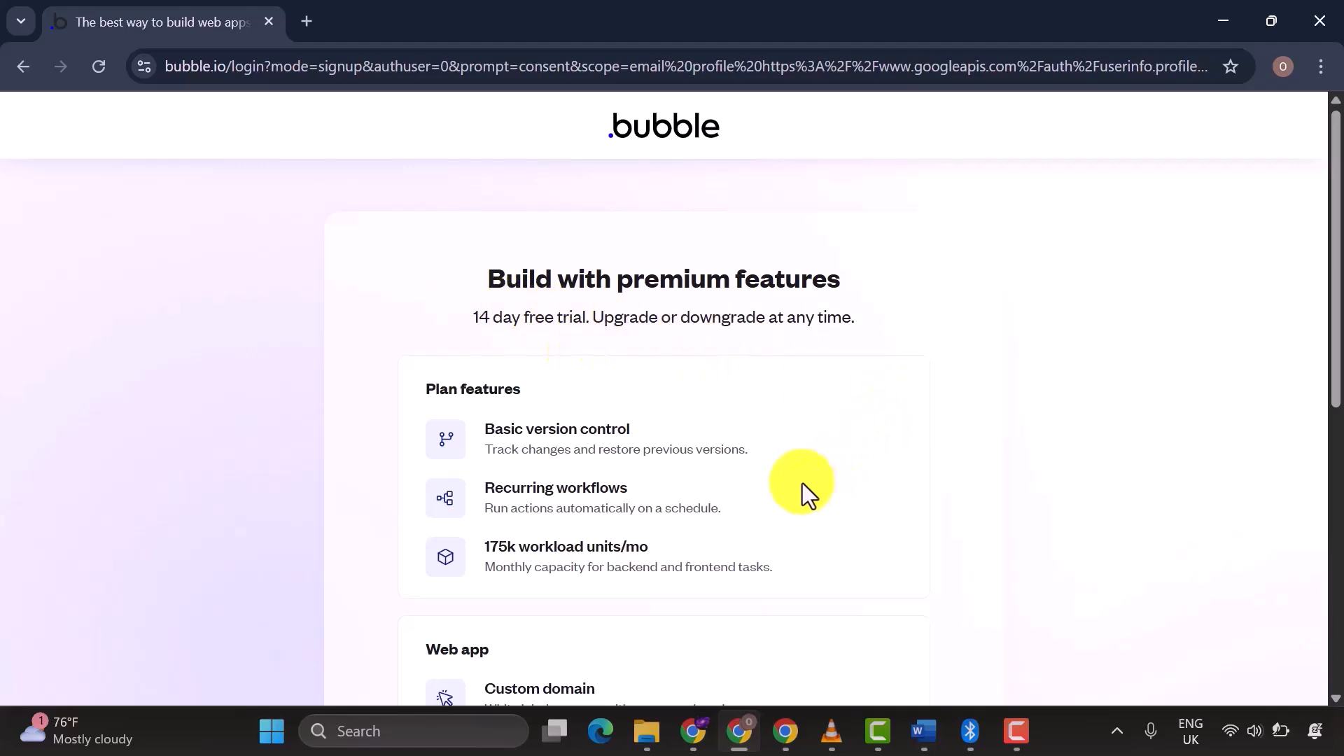
scroll(728, 410, "down", 5)
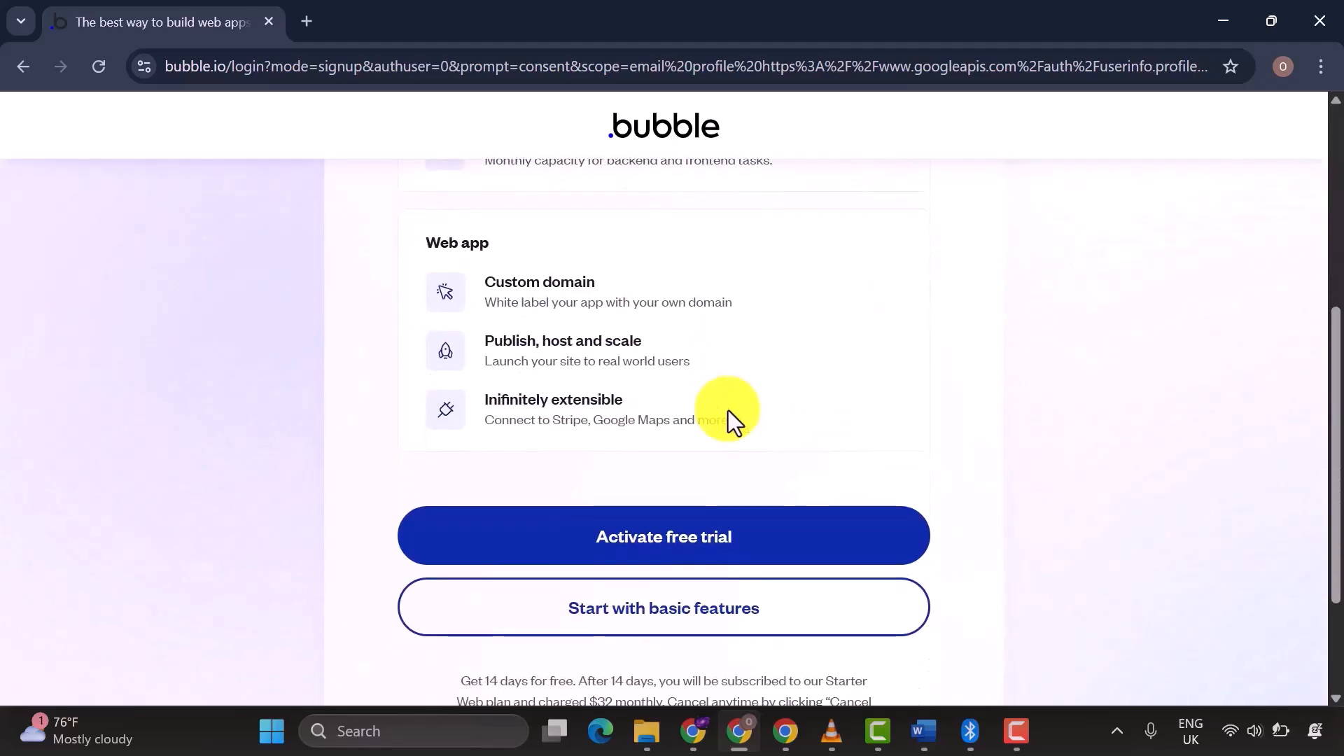
scroll(727, 410, "up", 4)
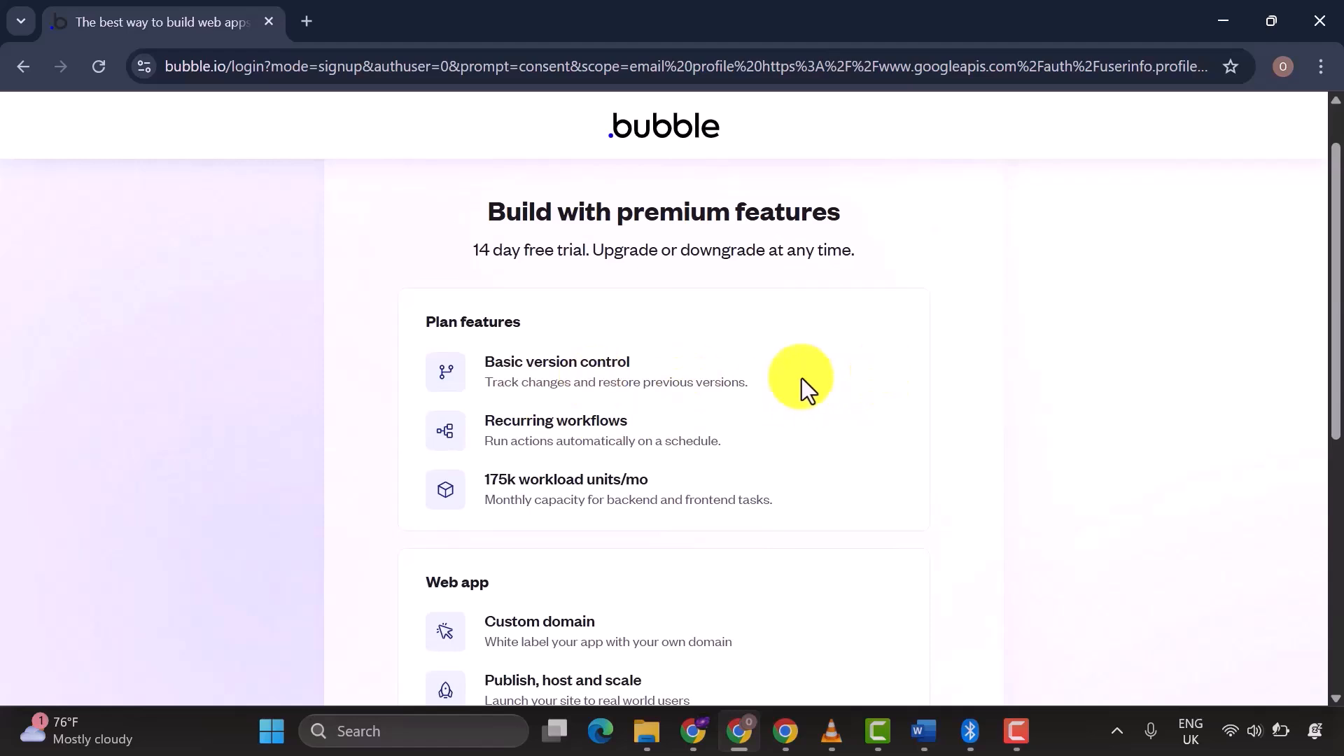
scroll(794, 512, "down", 4)
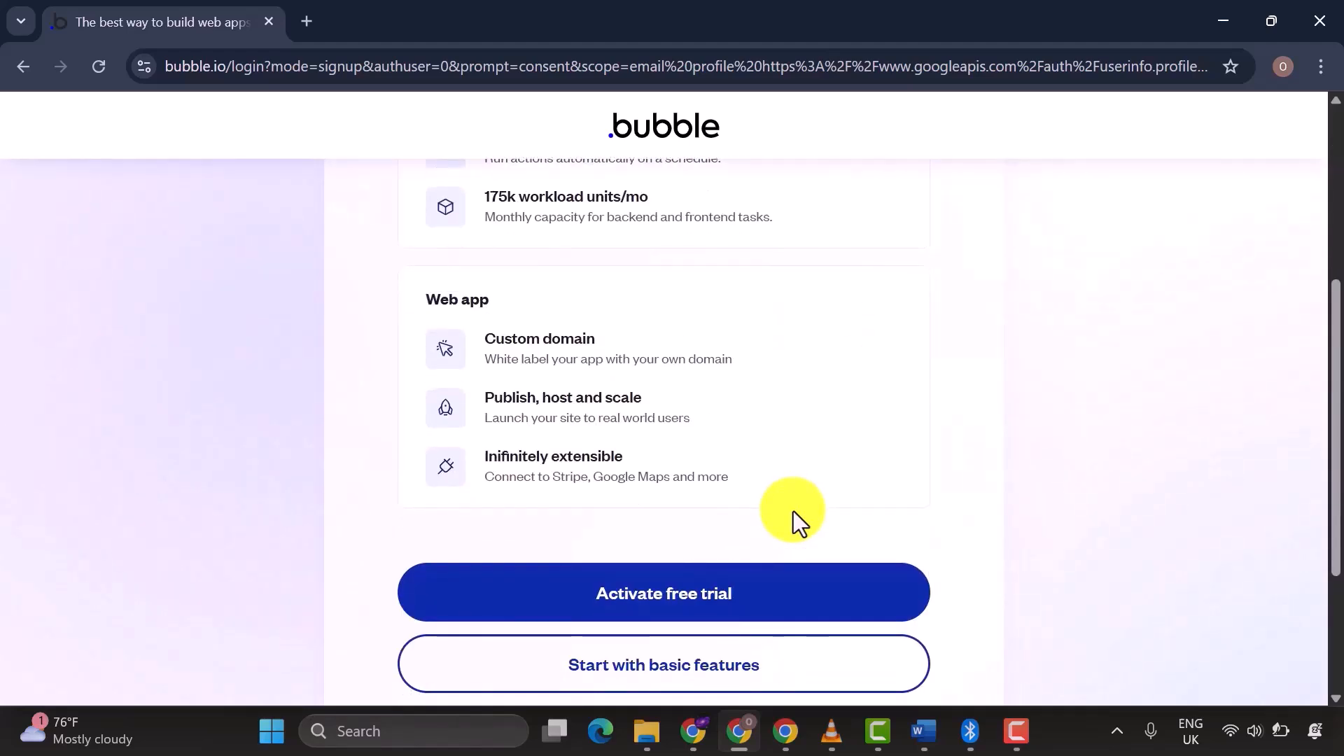
left_click(693, 608)
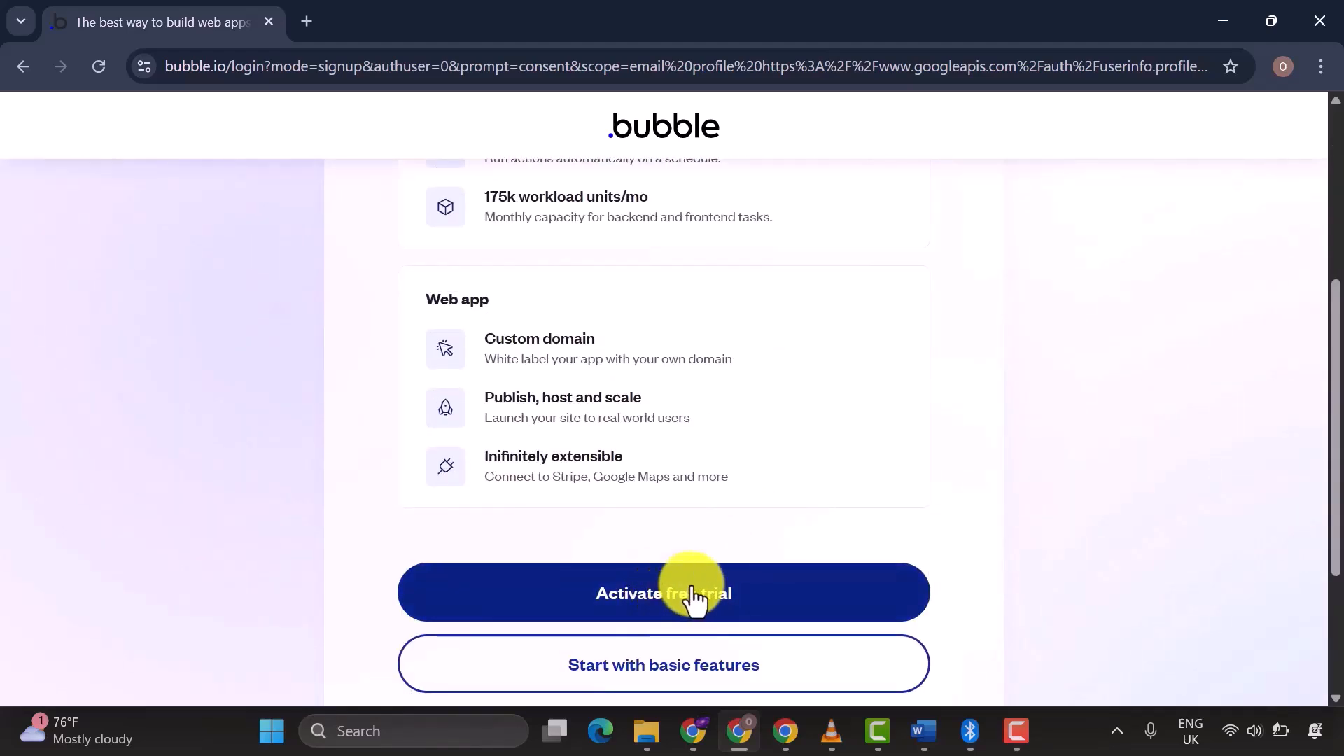
left_click(785, 666)
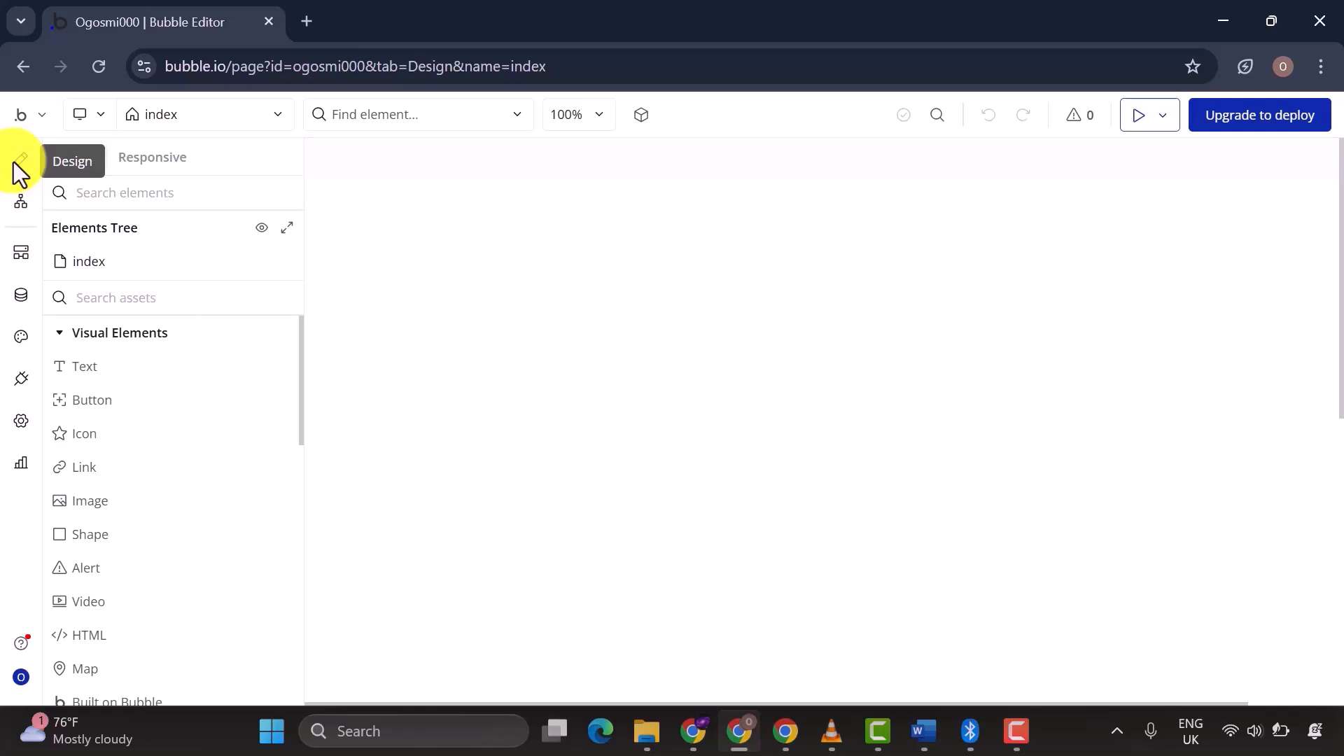
Select the index page on the design canvas and view the page's workflows.
left_click(661, 417)
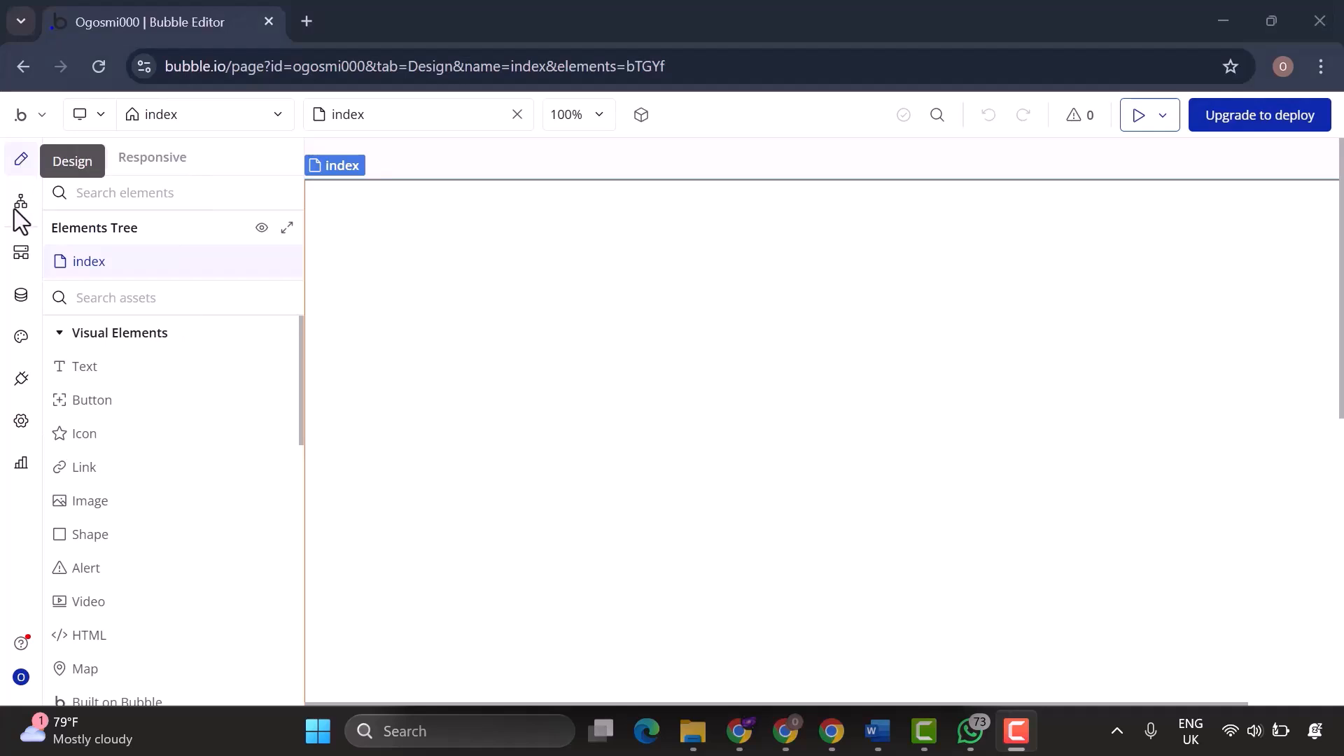
left_click(15, 213)
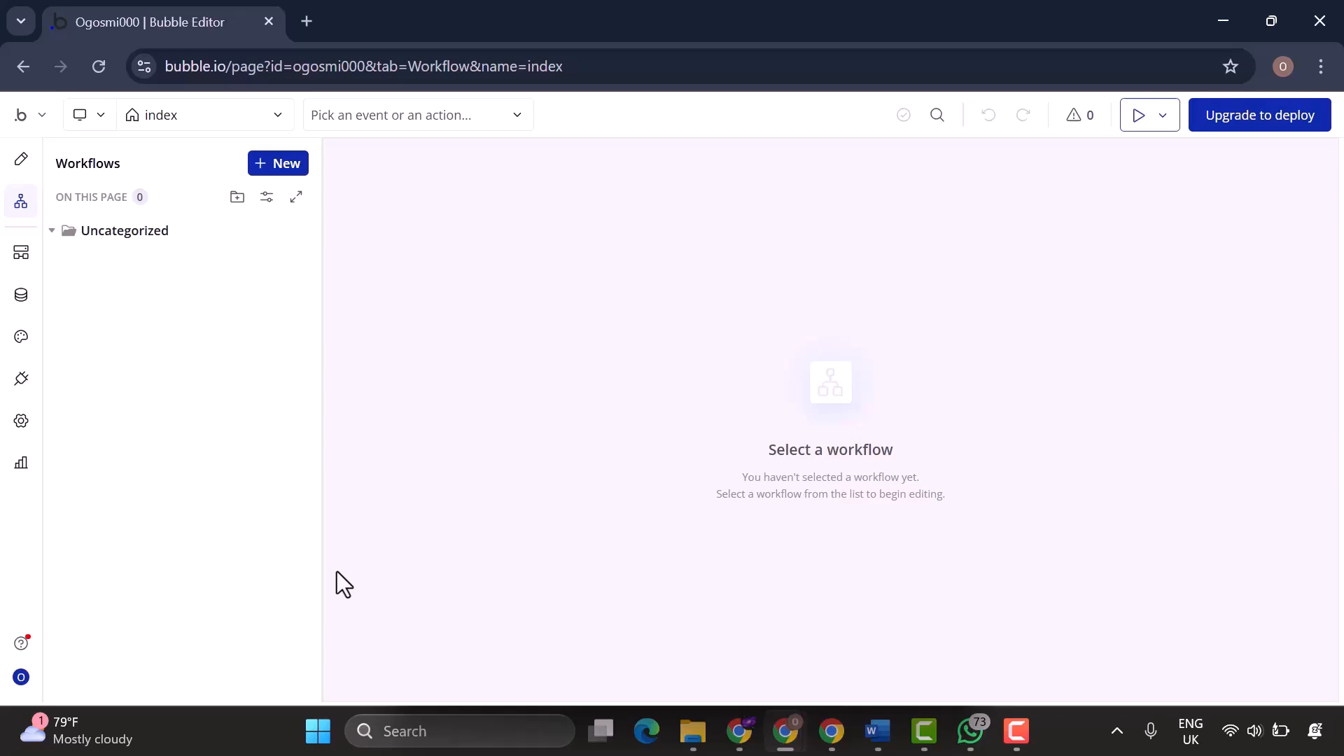
Examine the app's database area, including the data types, app data, privacy rules and option sets.
left_click(21, 295)
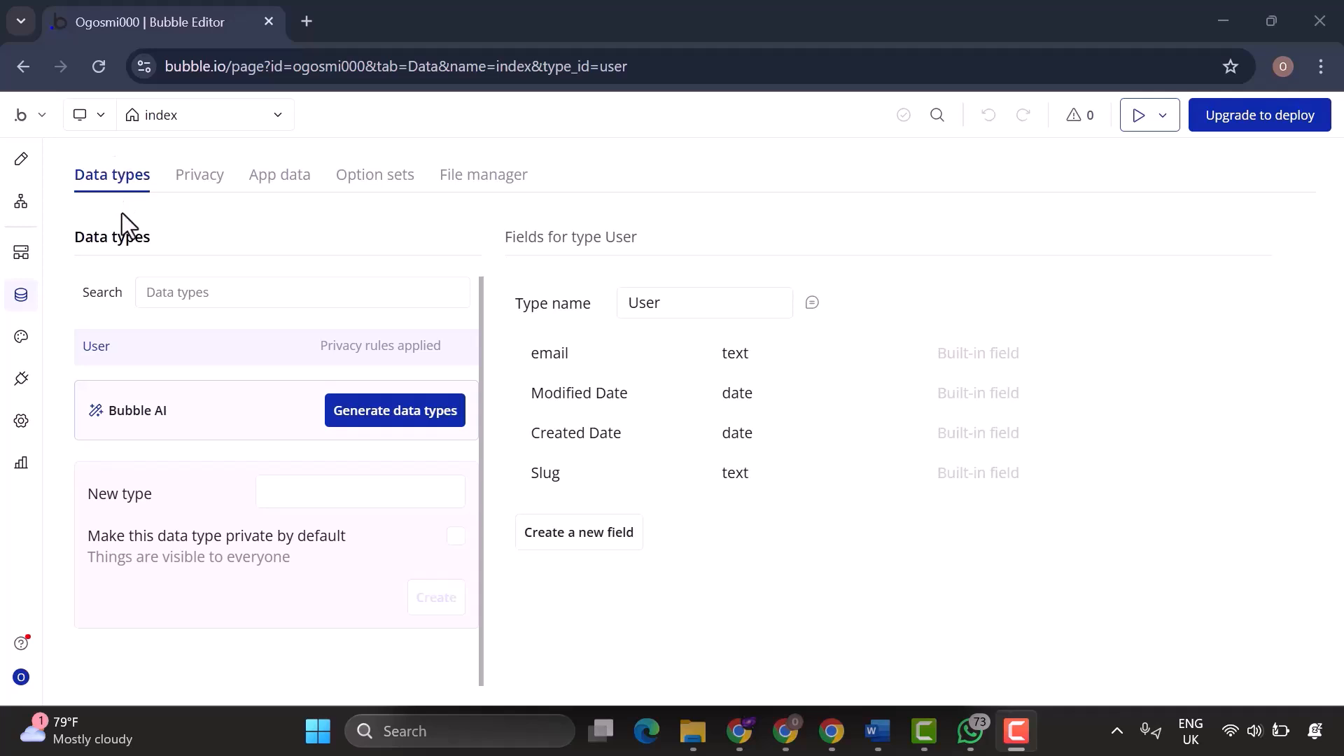
left_click(290, 179)
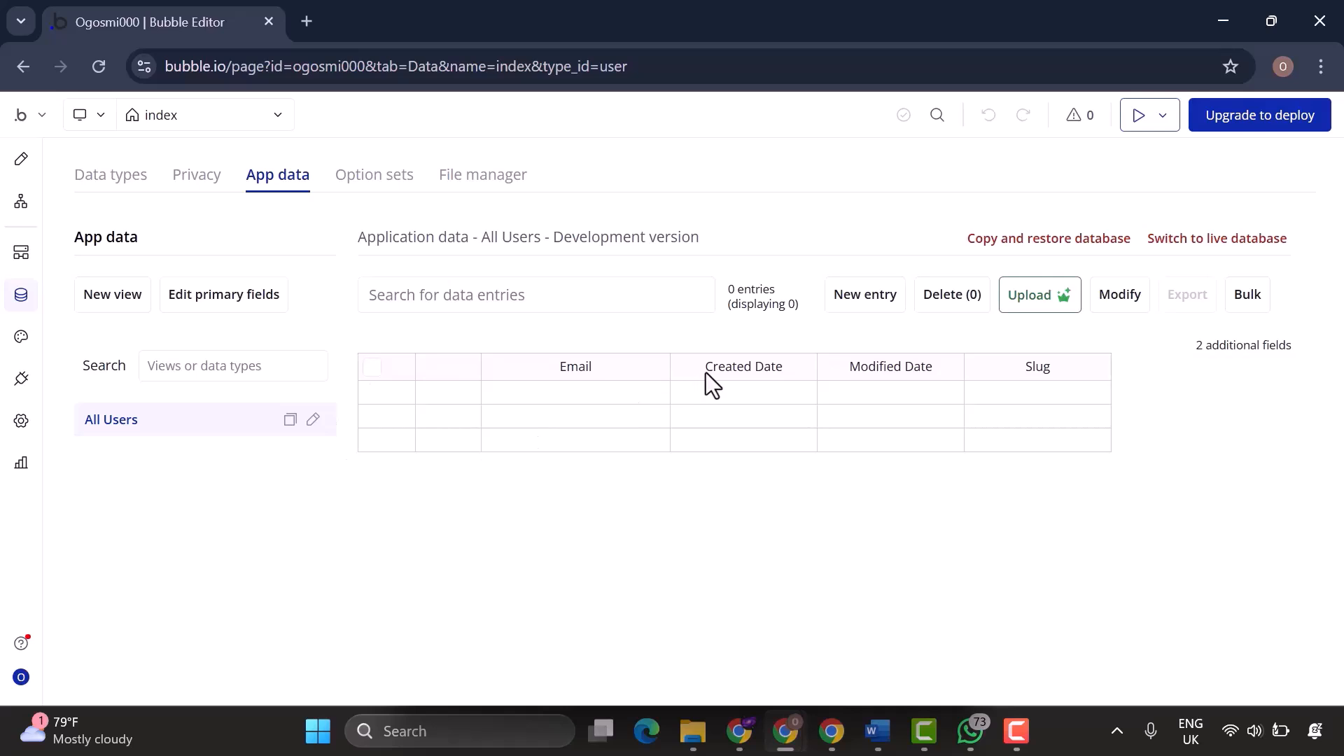
left_click(203, 179)
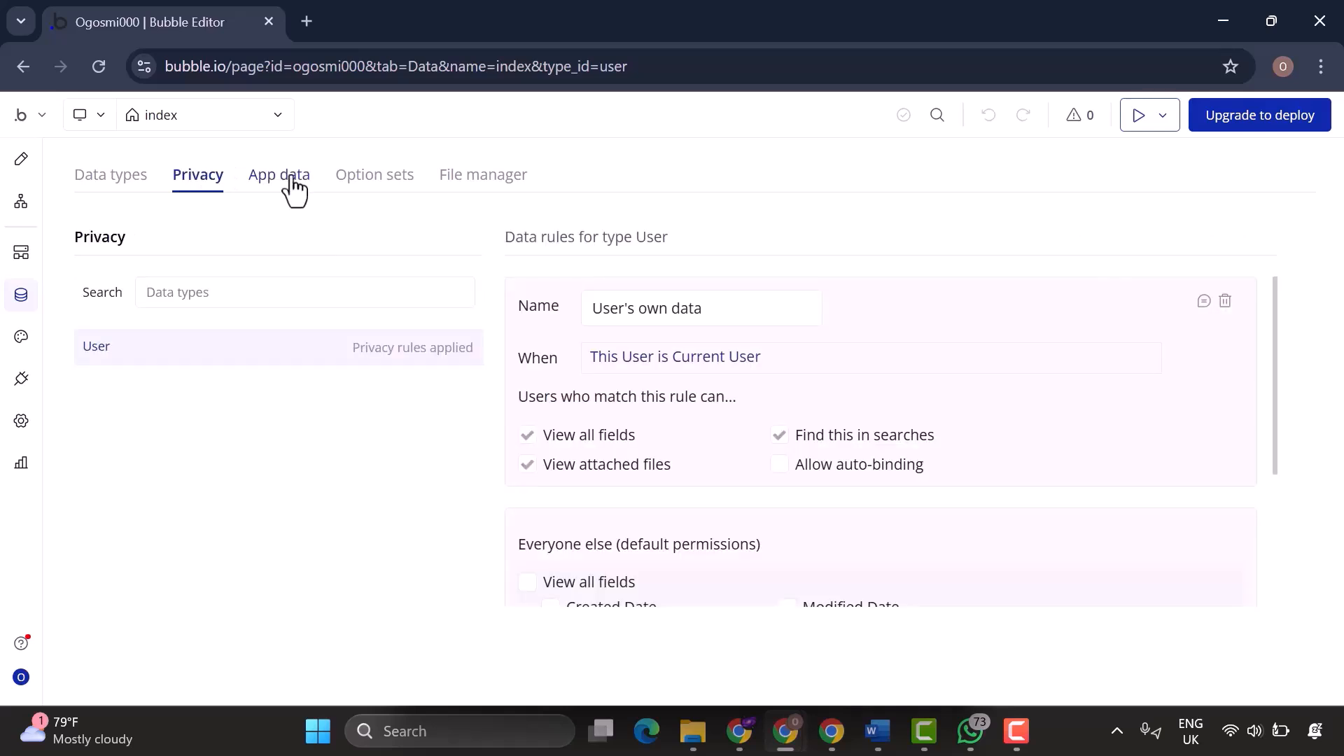
left_click(373, 182)
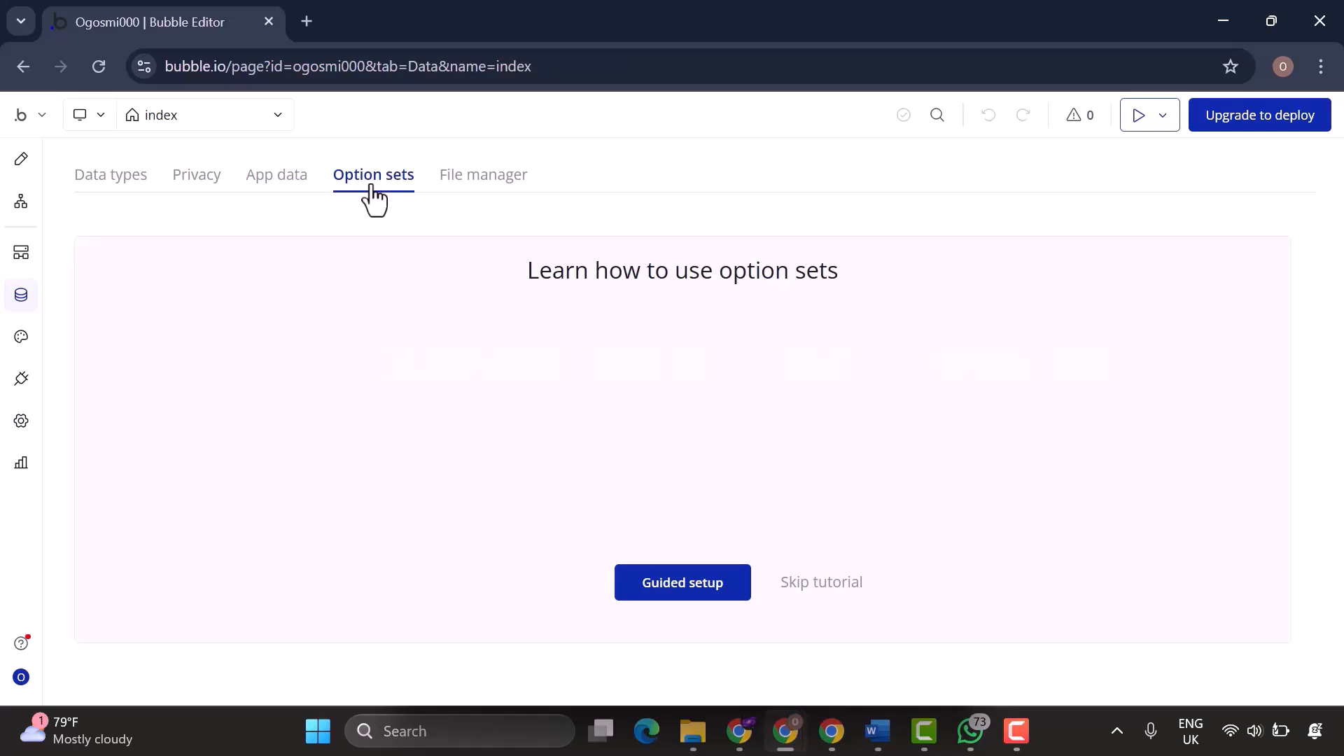
View the app's element styles.
left_click(21, 337)
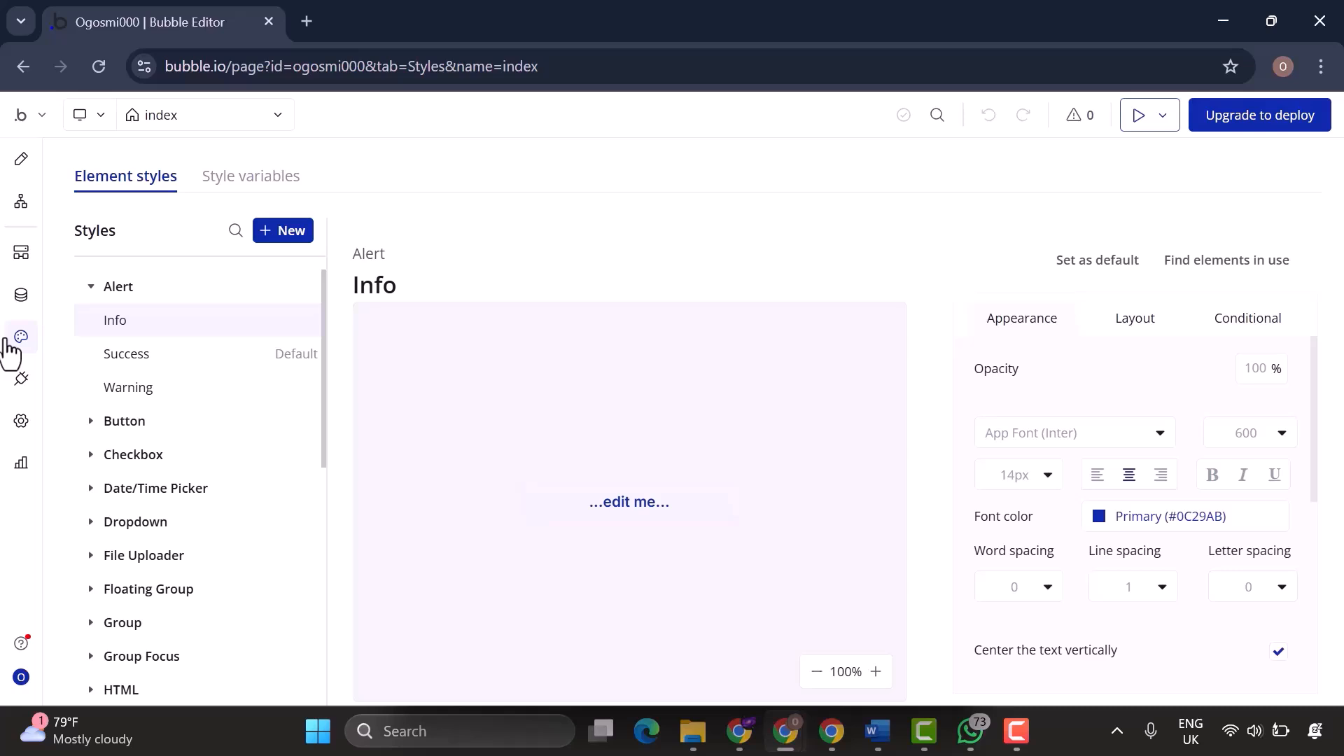
left_click(7, 342)
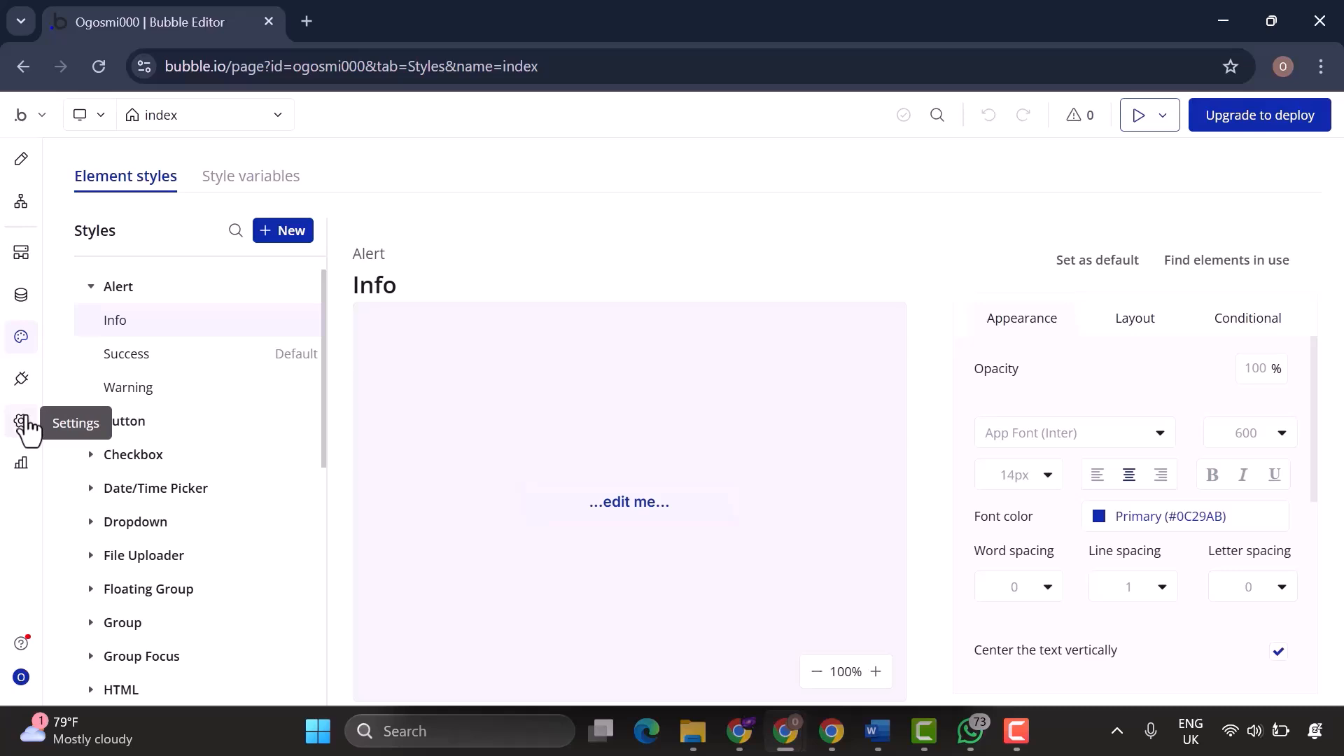
Browse the plugins available to install in the app, leaving without installing any.
left_click(22, 383)
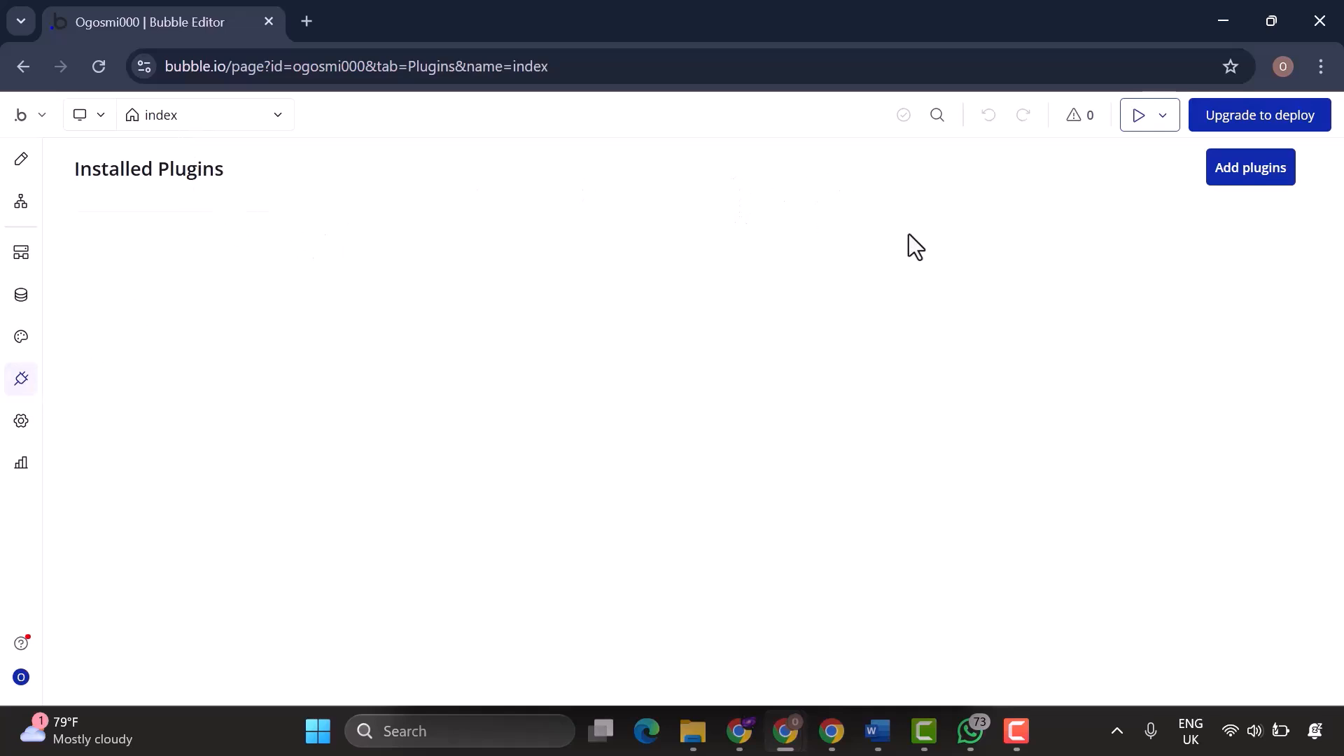
left_click(1285, 167)
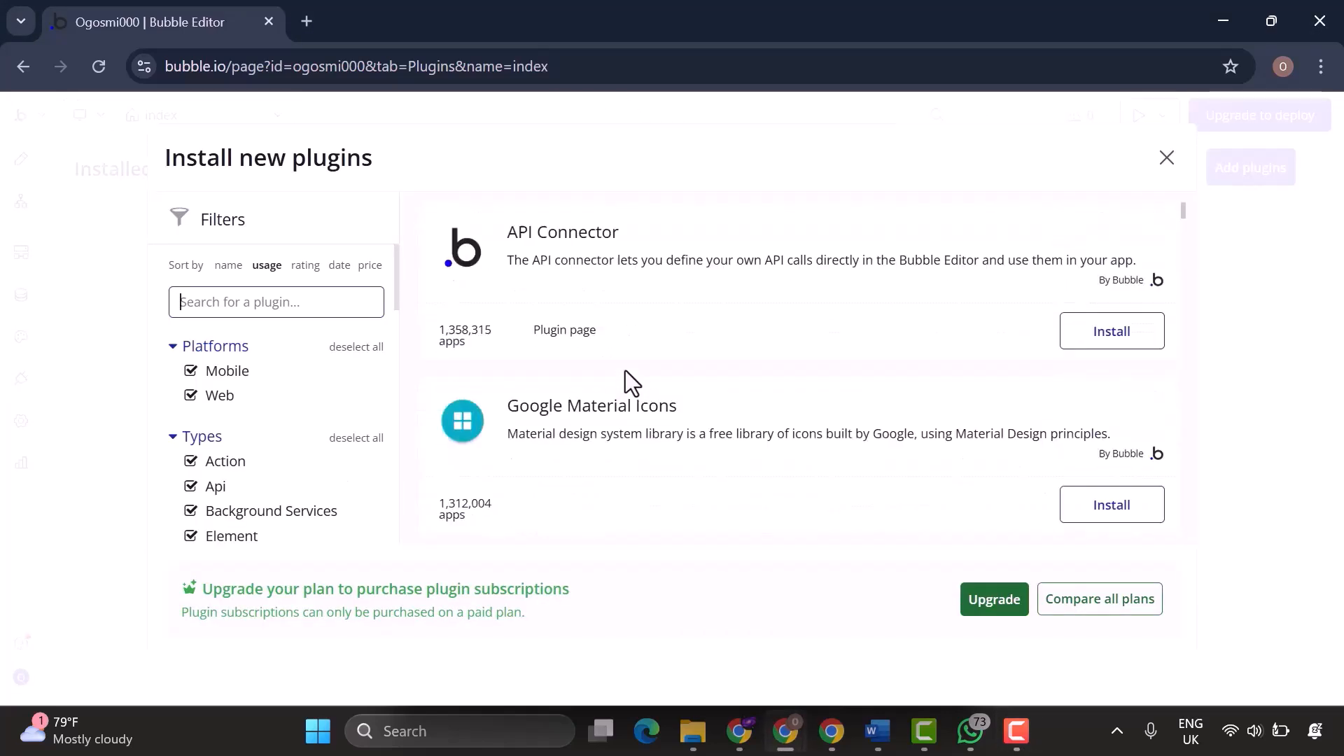
scroll(545, 478, "down", 5)
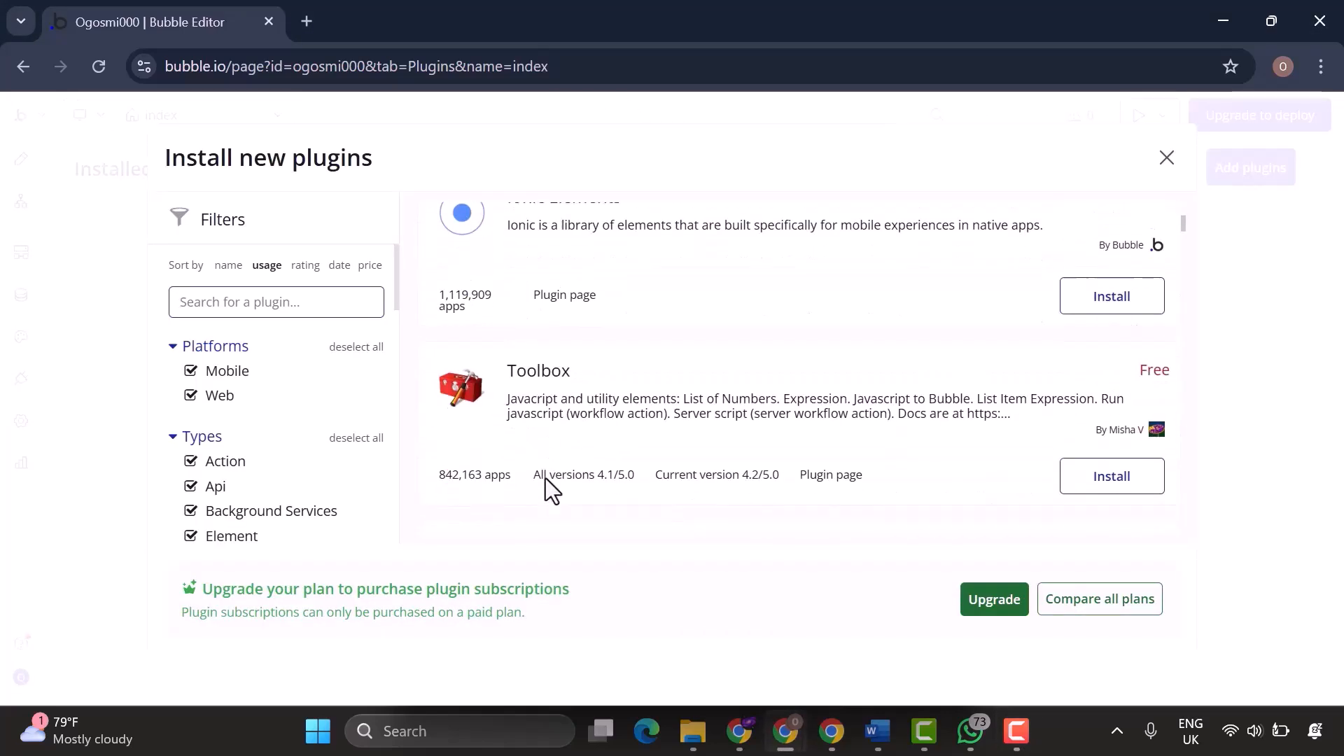
scroll(544, 477, "up", 6)
left_click(1166, 157)
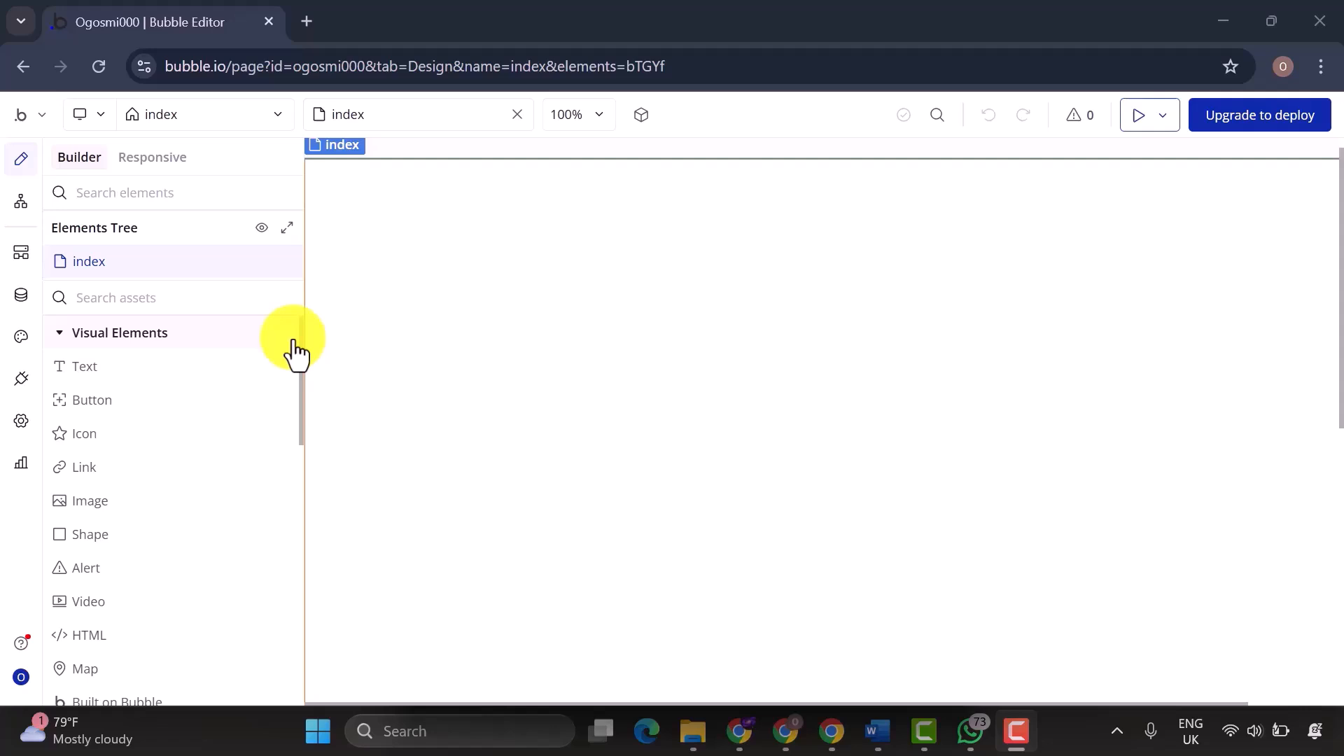
Place a text element near the upper part of the index page and position its property editor beside it.
left_click_drag(150, 372, 494, 302)
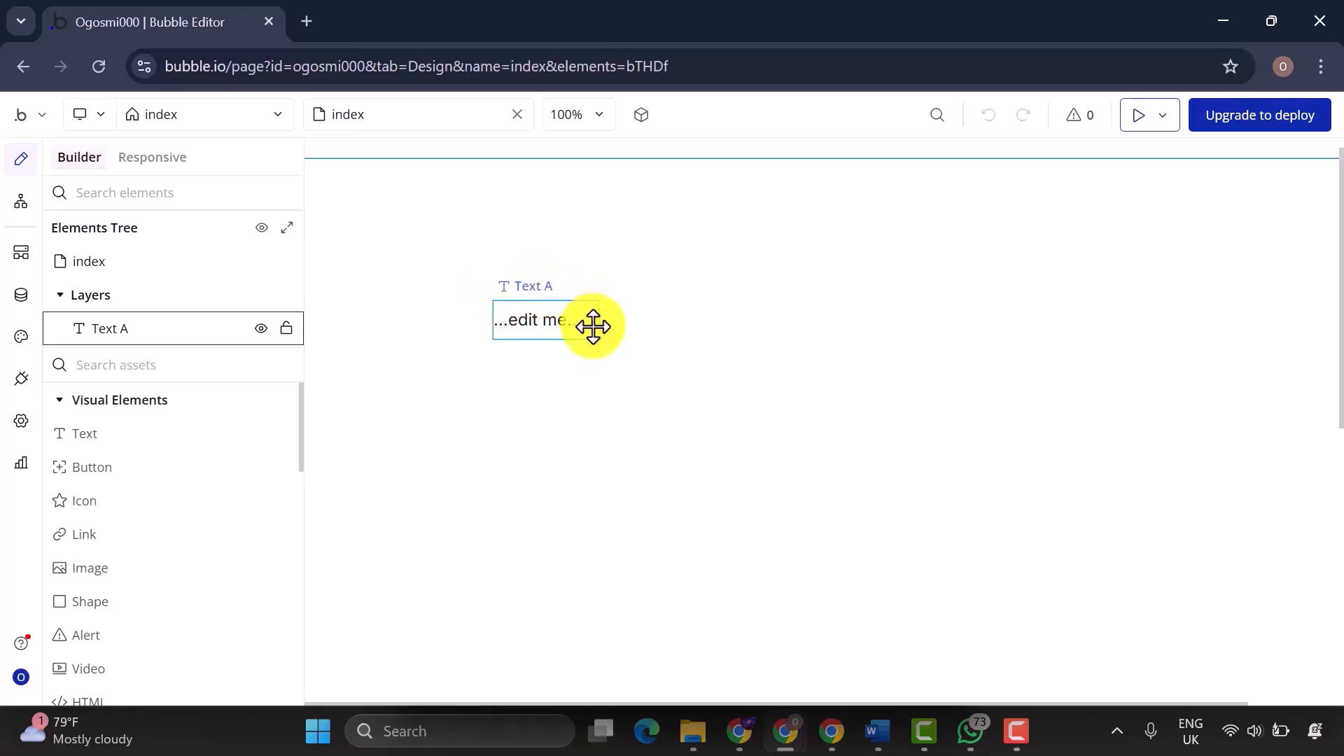
left_click_drag(1091, 296, 768, 154)
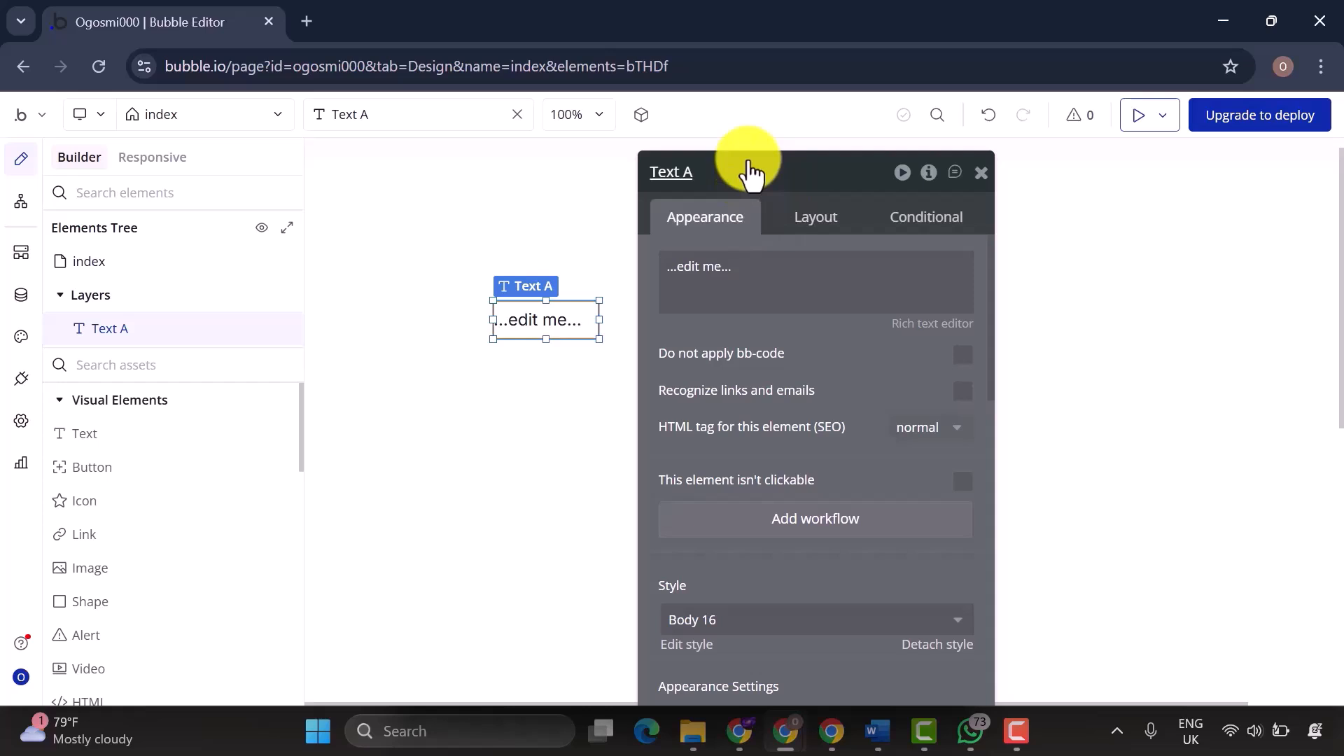
left_click_drag(749, 168, 737, 119)
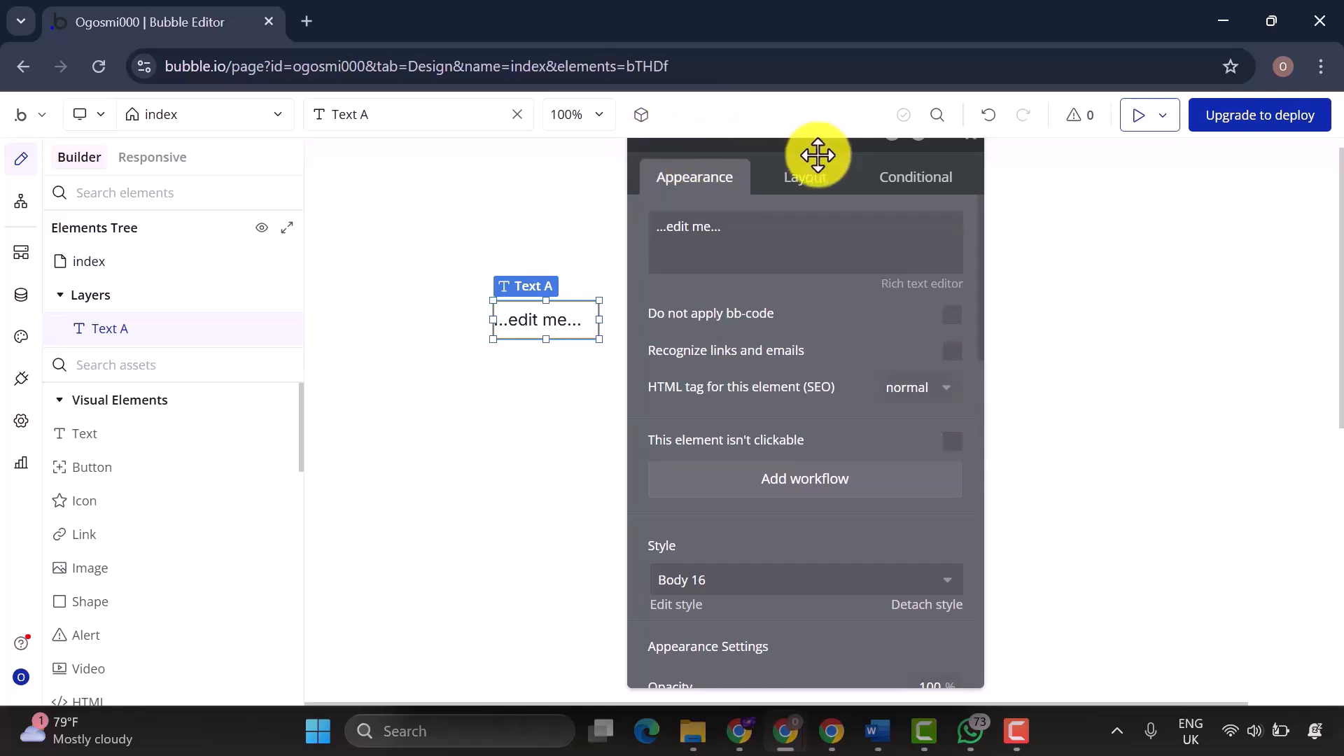
left_click_drag(818, 155, 816, 156)
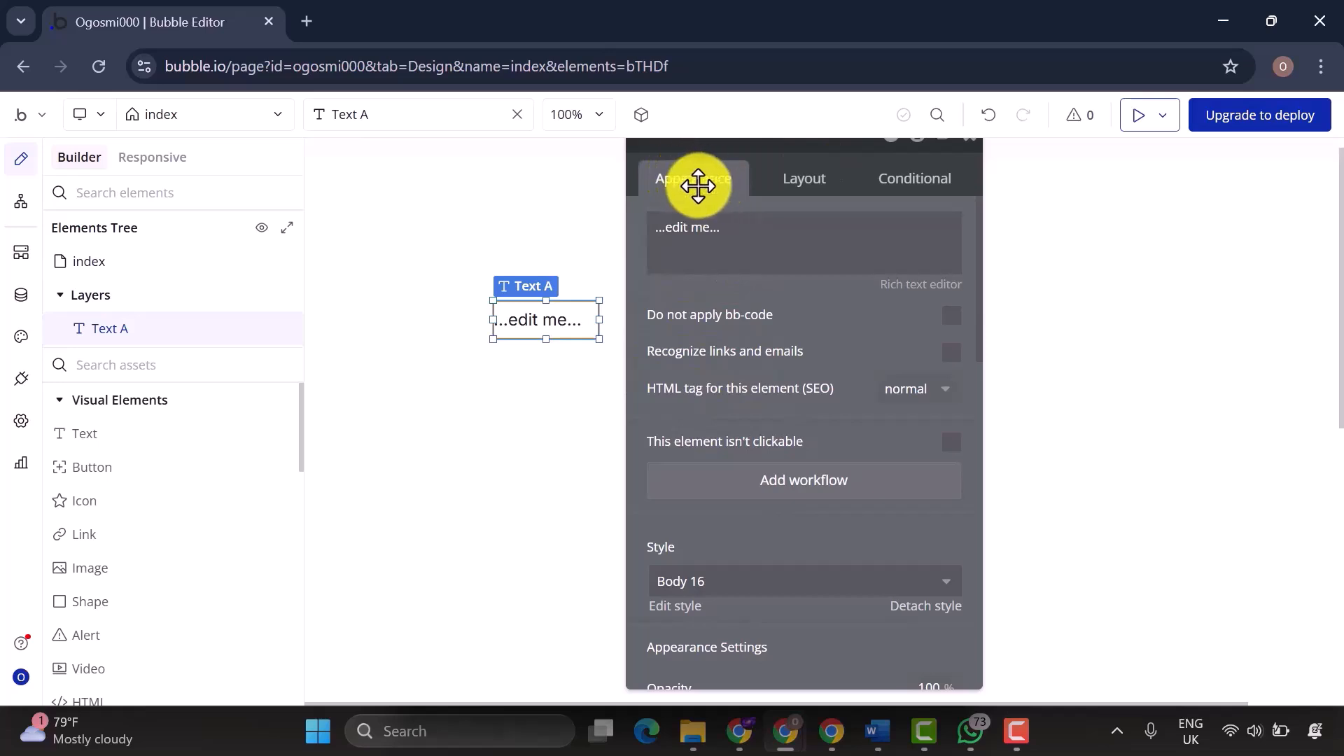
left_click_drag(714, 185, 738, 245)
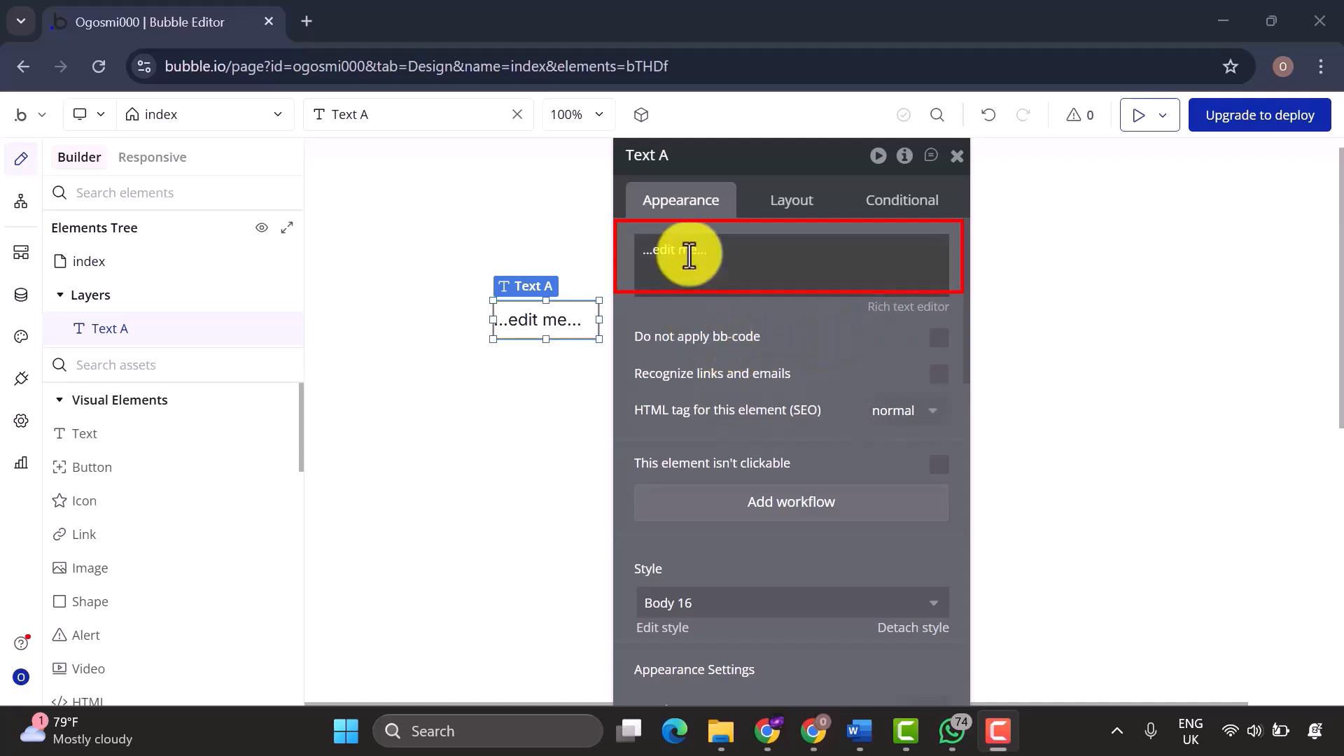
Review the text element's appearance, layout and conditional settings.
scroll(700, 459, "down", 2)
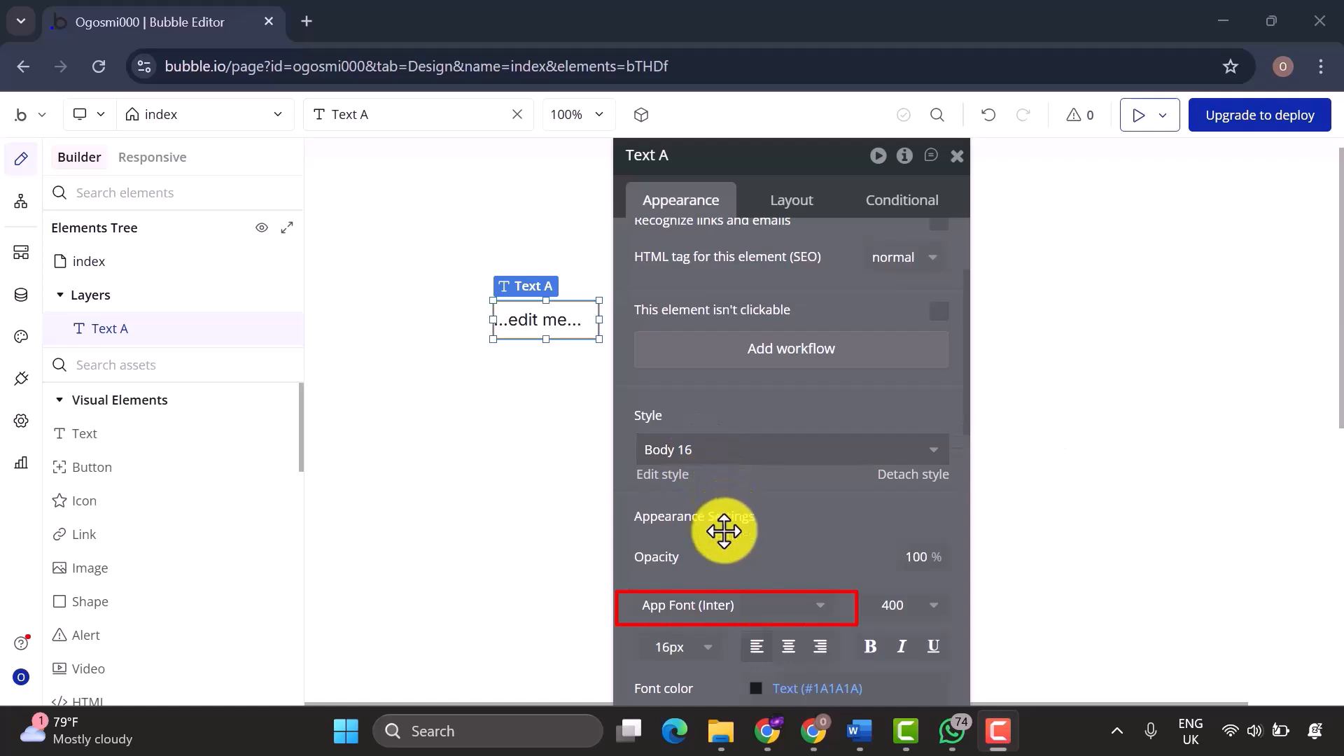
scroll(728, 606, "down", 1)
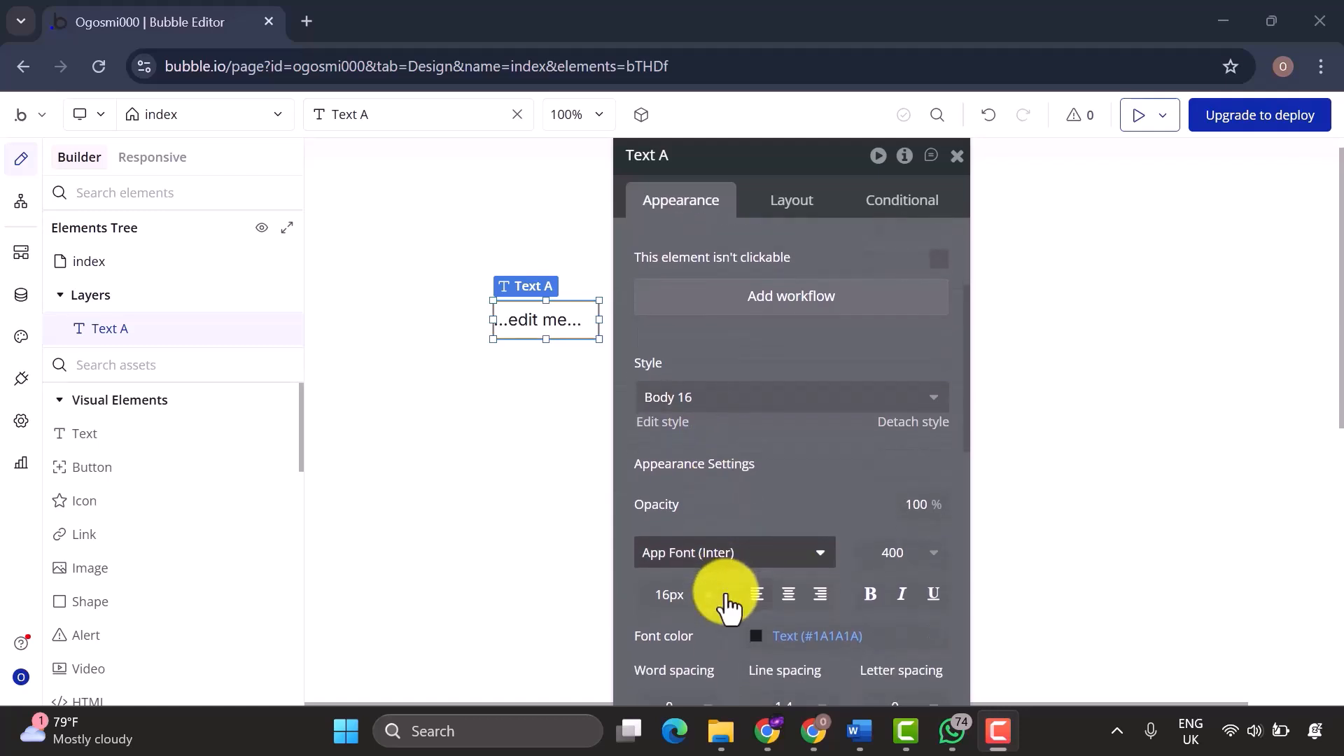
scroll(728, 606, "down", 2)
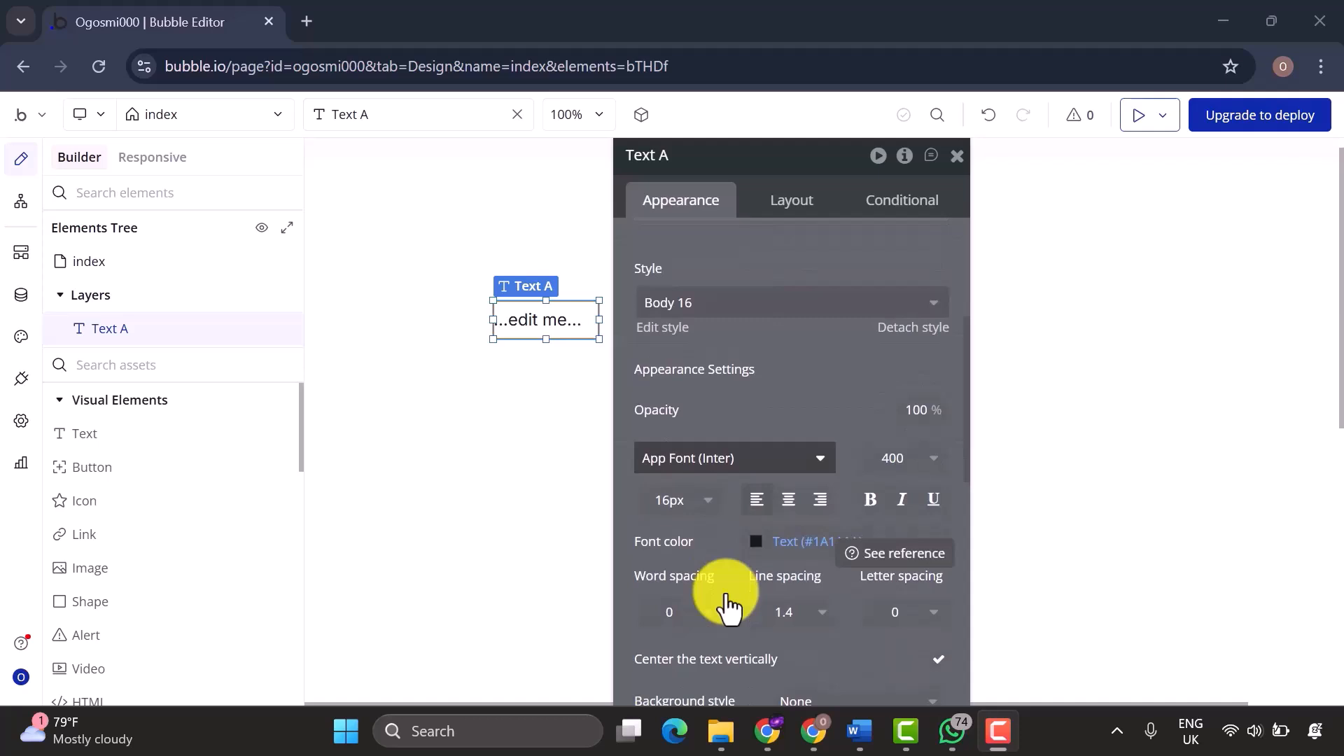
scroll(728, 606, "down", 1)
scroll(728, 606, "down", 3)
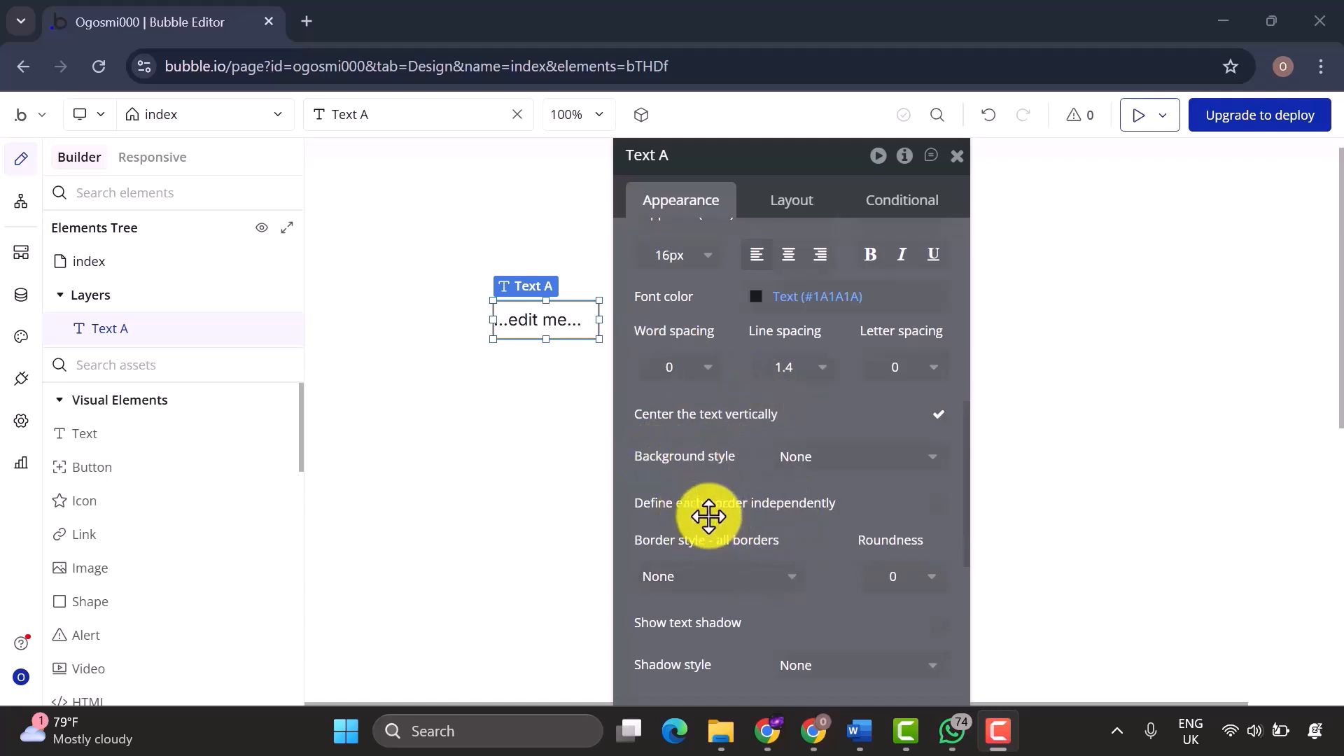
scroll(709, 515, "up", 5)
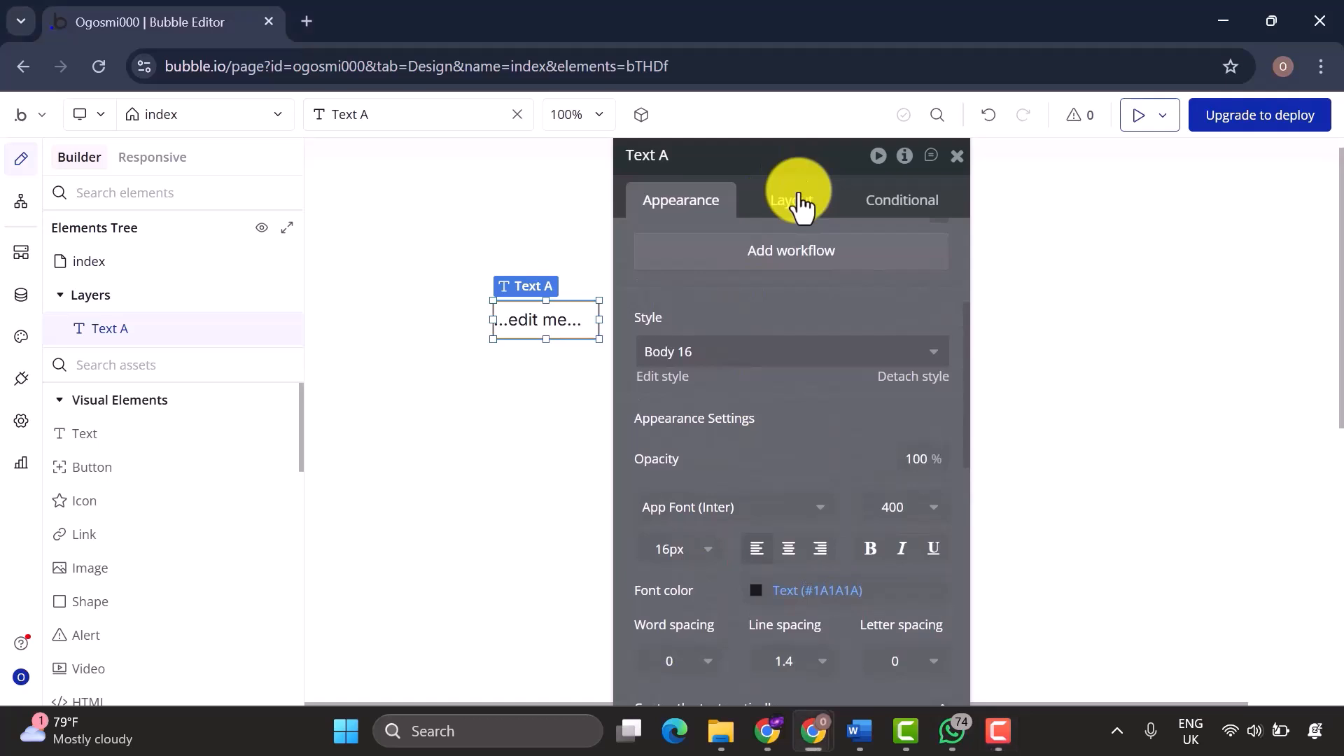
left_click(797, 201)
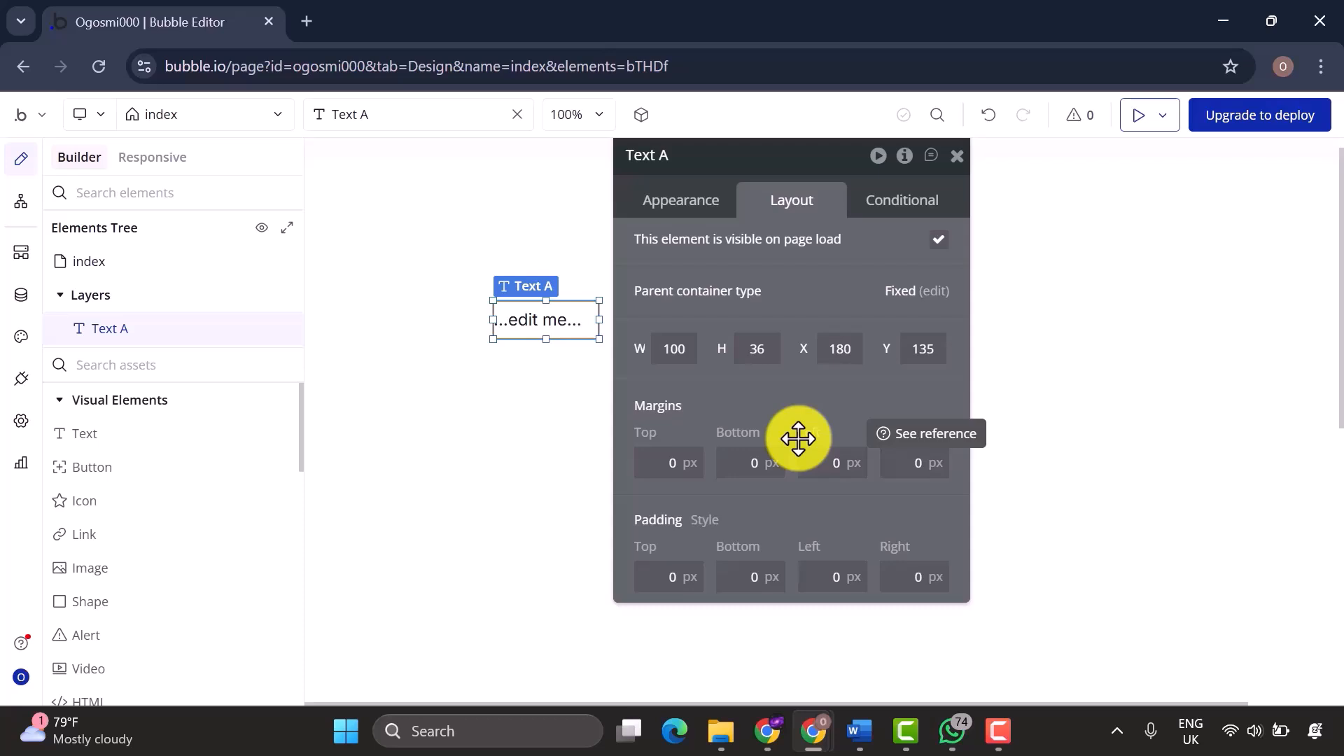
left_click(885, 201)
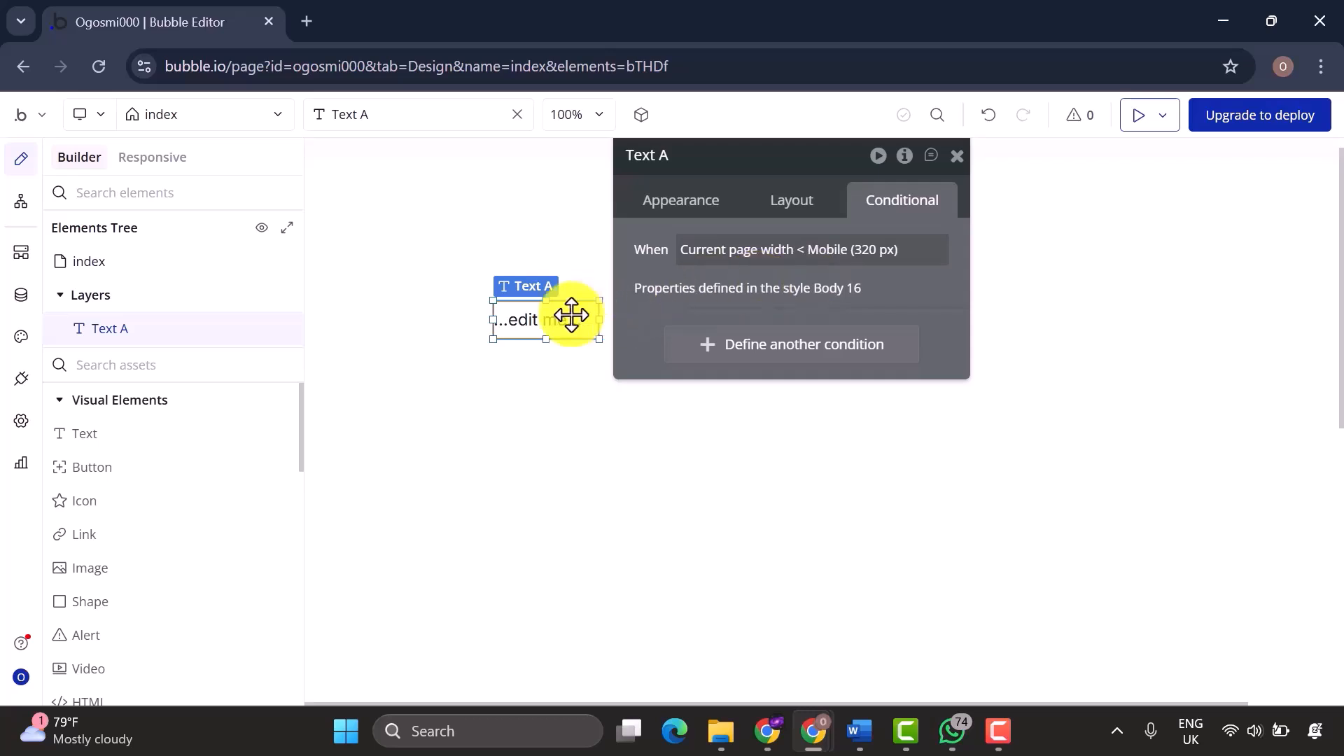
left_click_drag(568, 313, 527, 320)
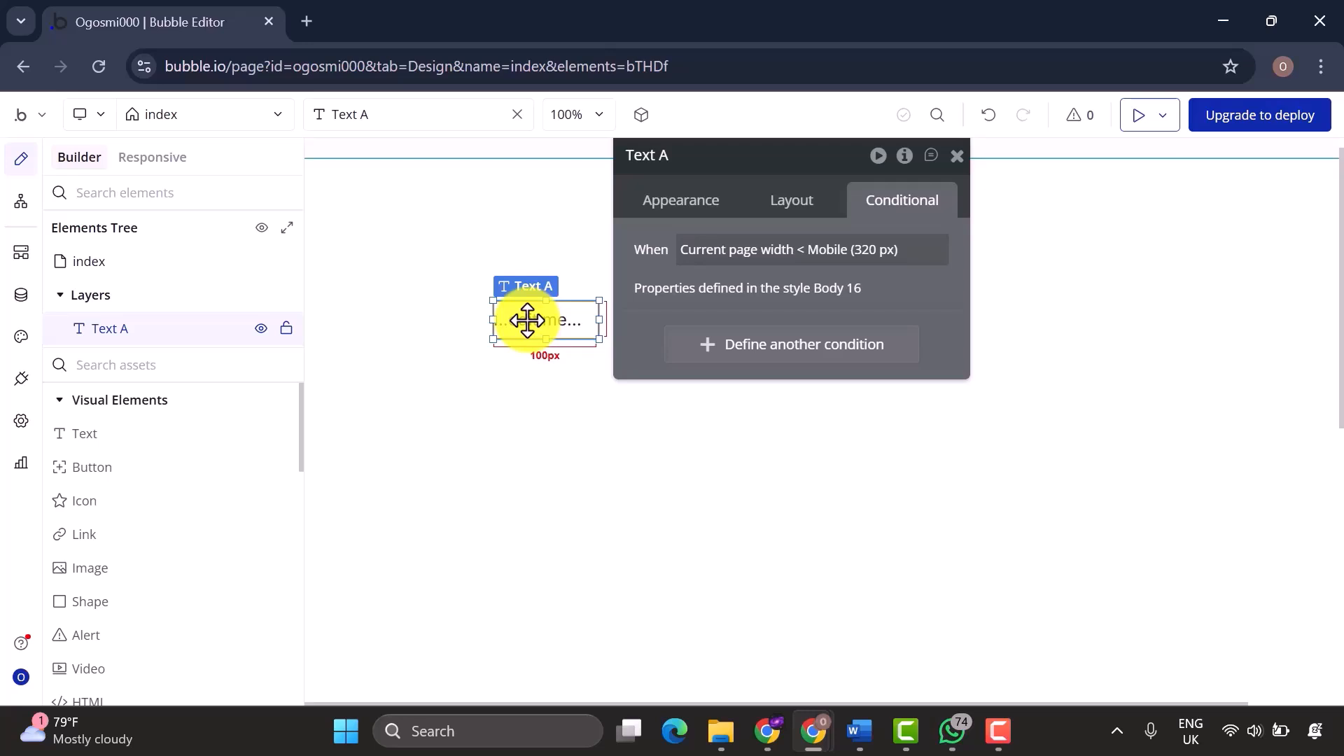
left_click_drag(527, 320, 527, 319)
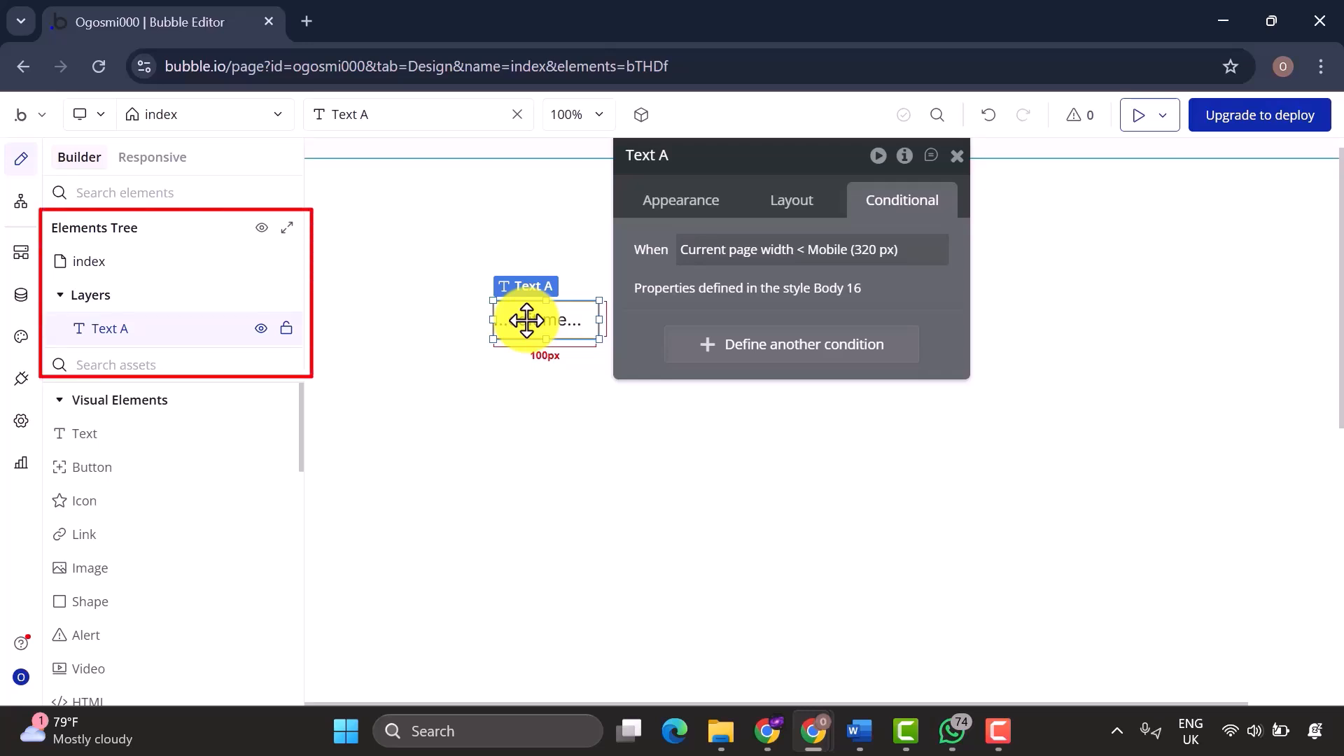
left_click_drag(527, 320, 527, 320)
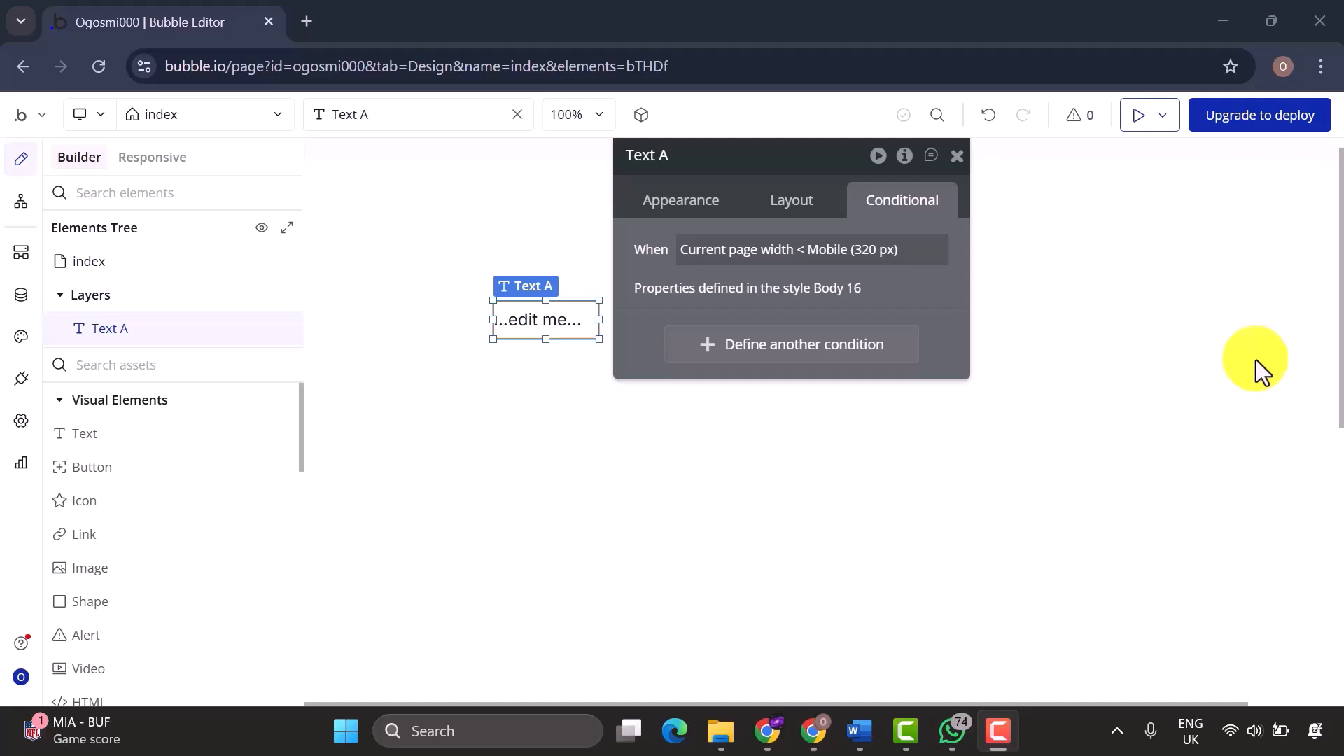
Add a group container to the index page, below the text element.
scroll(179, 553, "down", 6)
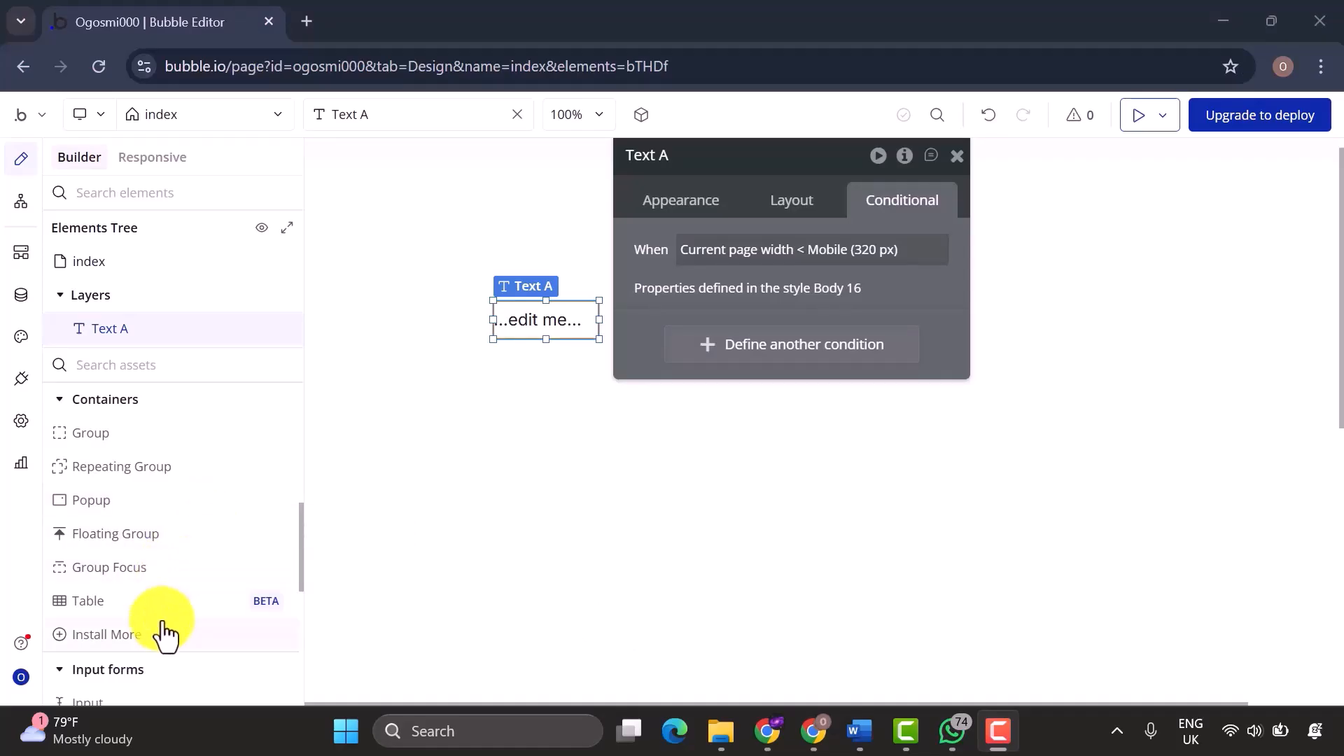
left_click_drag(150, 432, 605, 455)
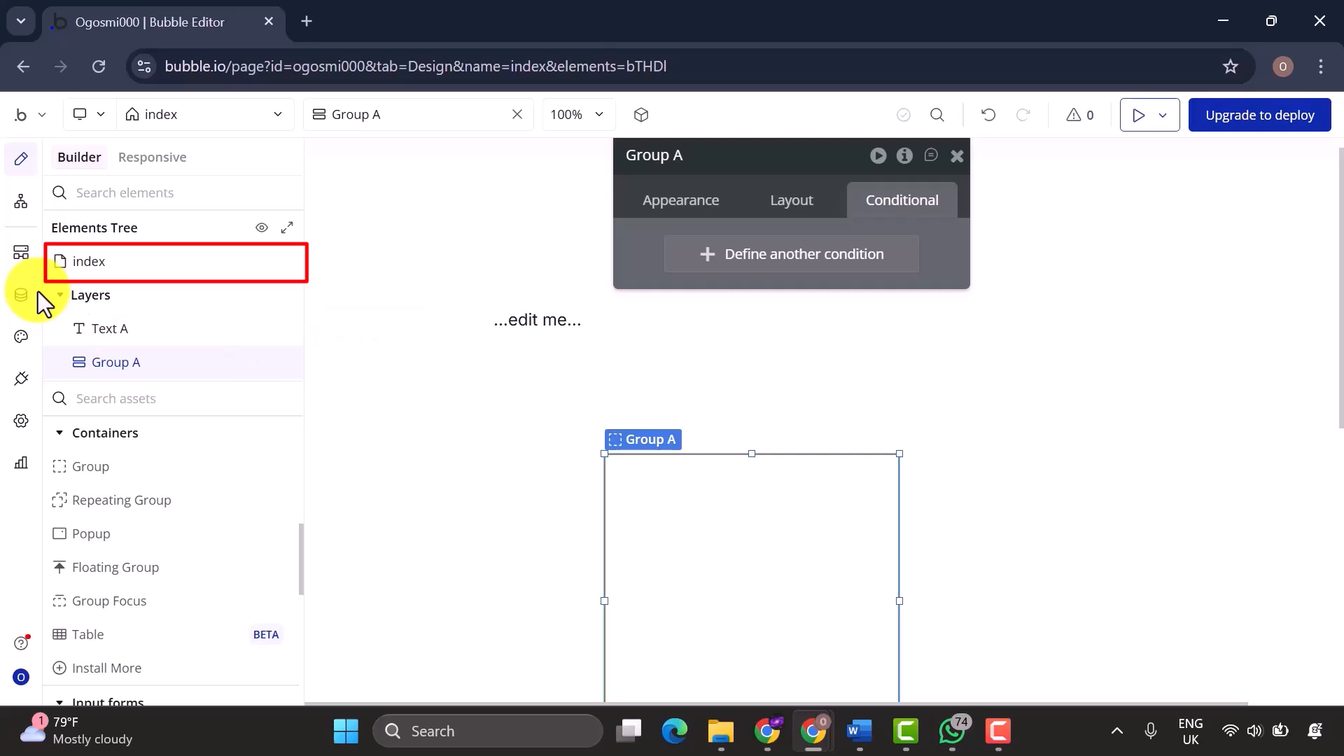
Move the text element inside the group container on the index page.
left_click(89, 261)
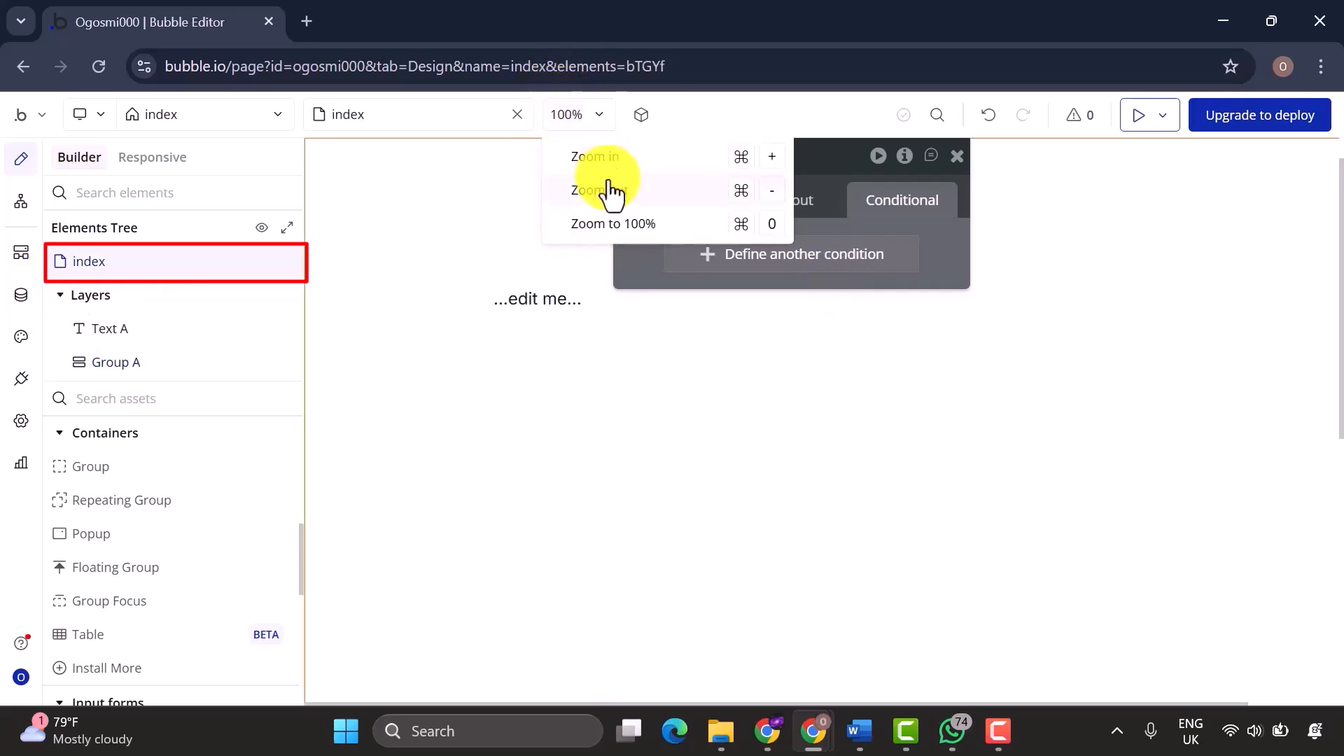
left_click(644, 199)
left_click(644, 200)
left_click(644, 200)
left_click(643, 200)
left_click(644, 199)
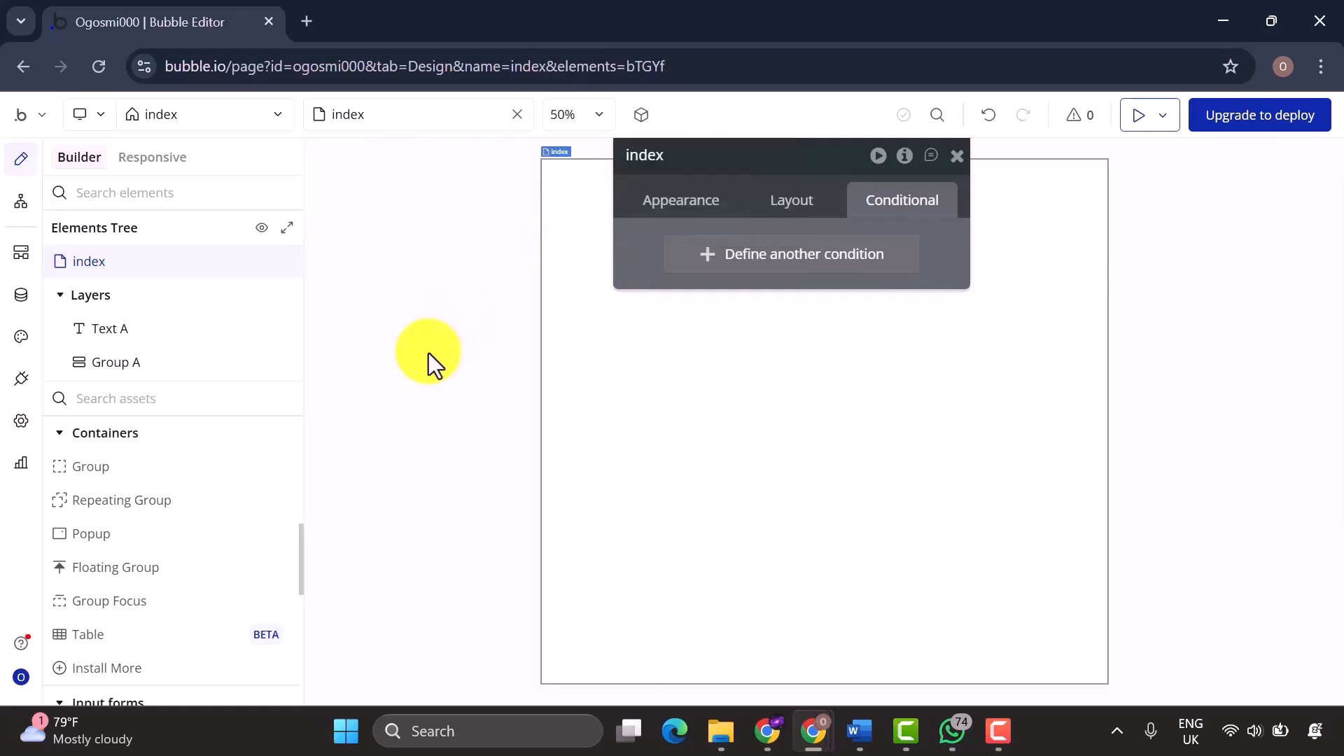
left_click(428, 352)
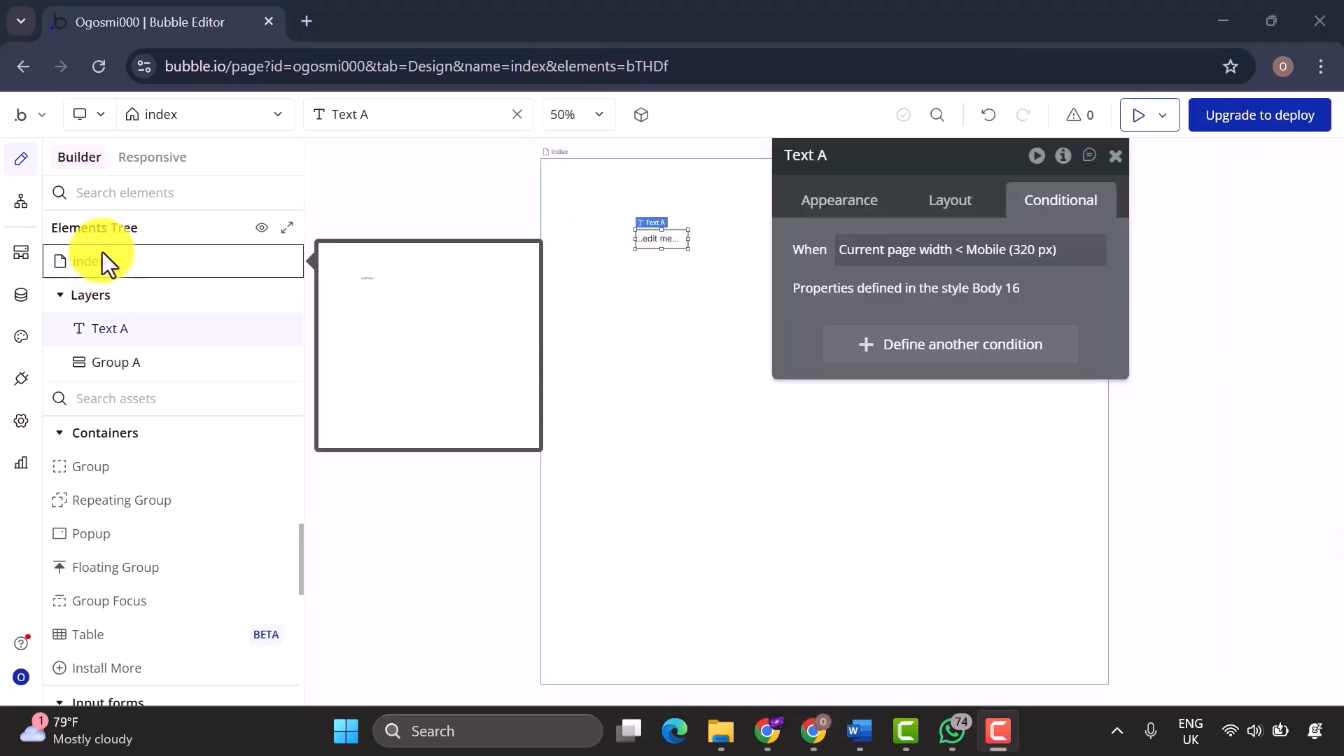
left_click(178, 115)
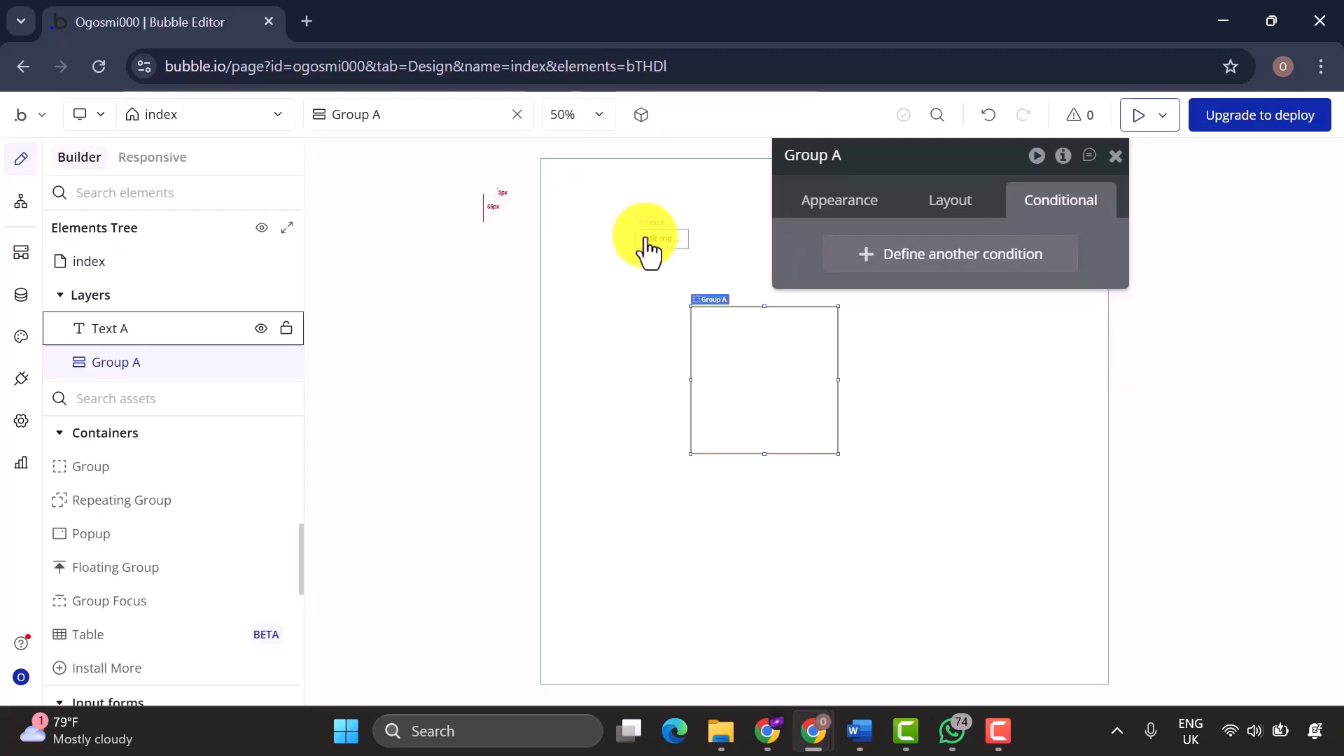
left_click_drag(644, 243, 714, 372)
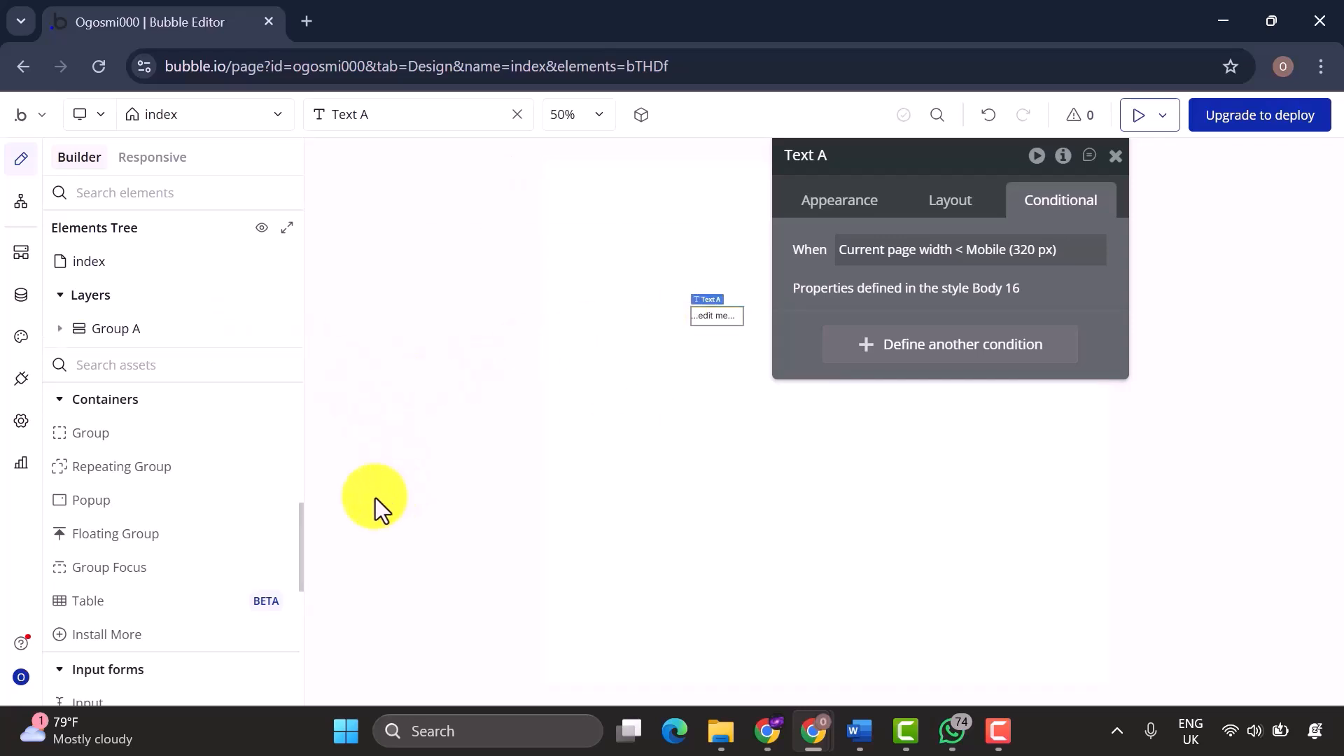
left_click(1116, 155)
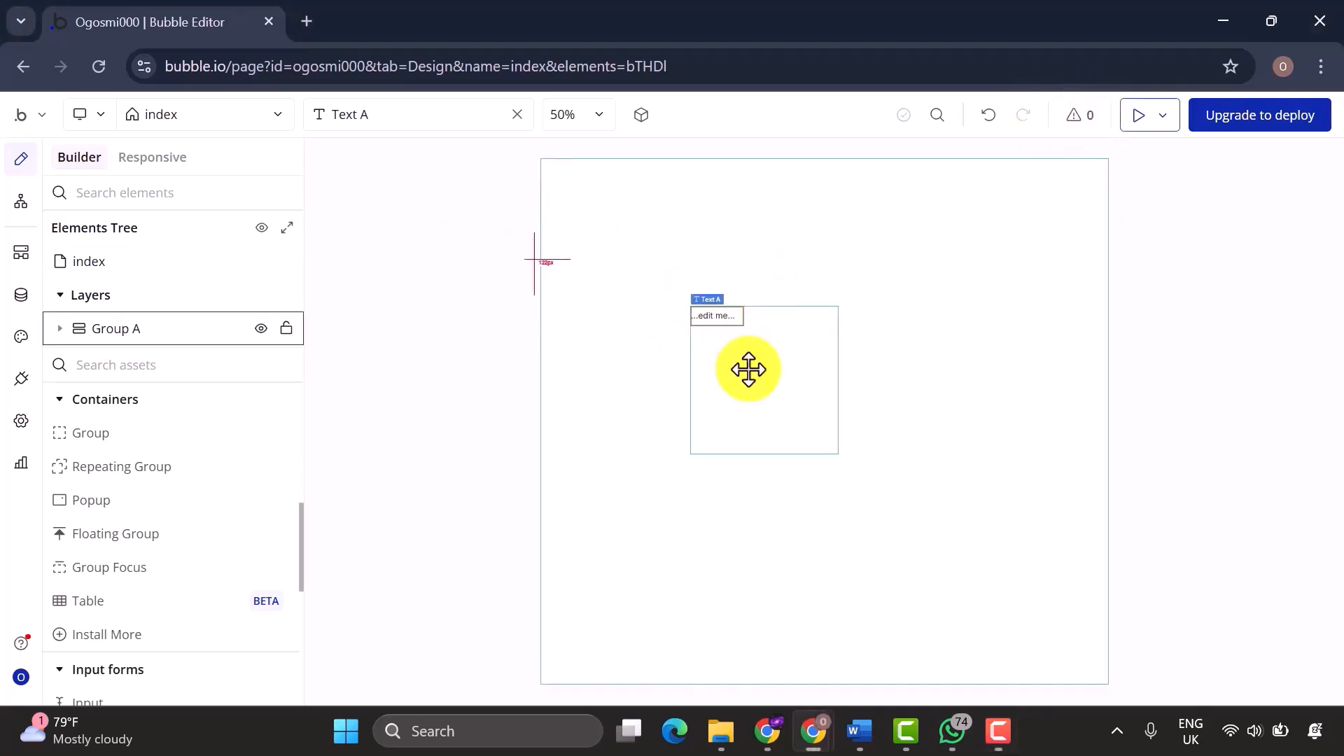
Set the group's background style to Flat color and pick a light shade from the color variables.
double_click(748, 369)
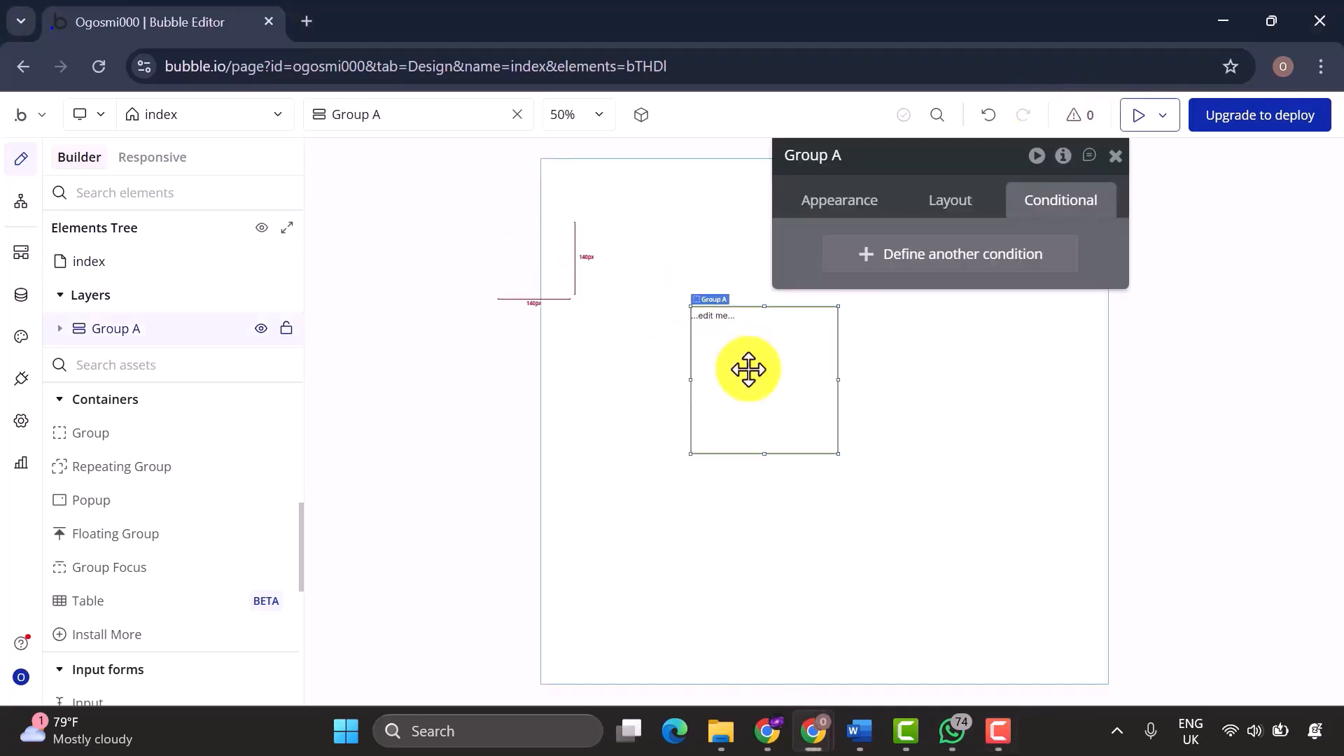
left_click(884, 207)
scroll(915, 552, "down", 5)
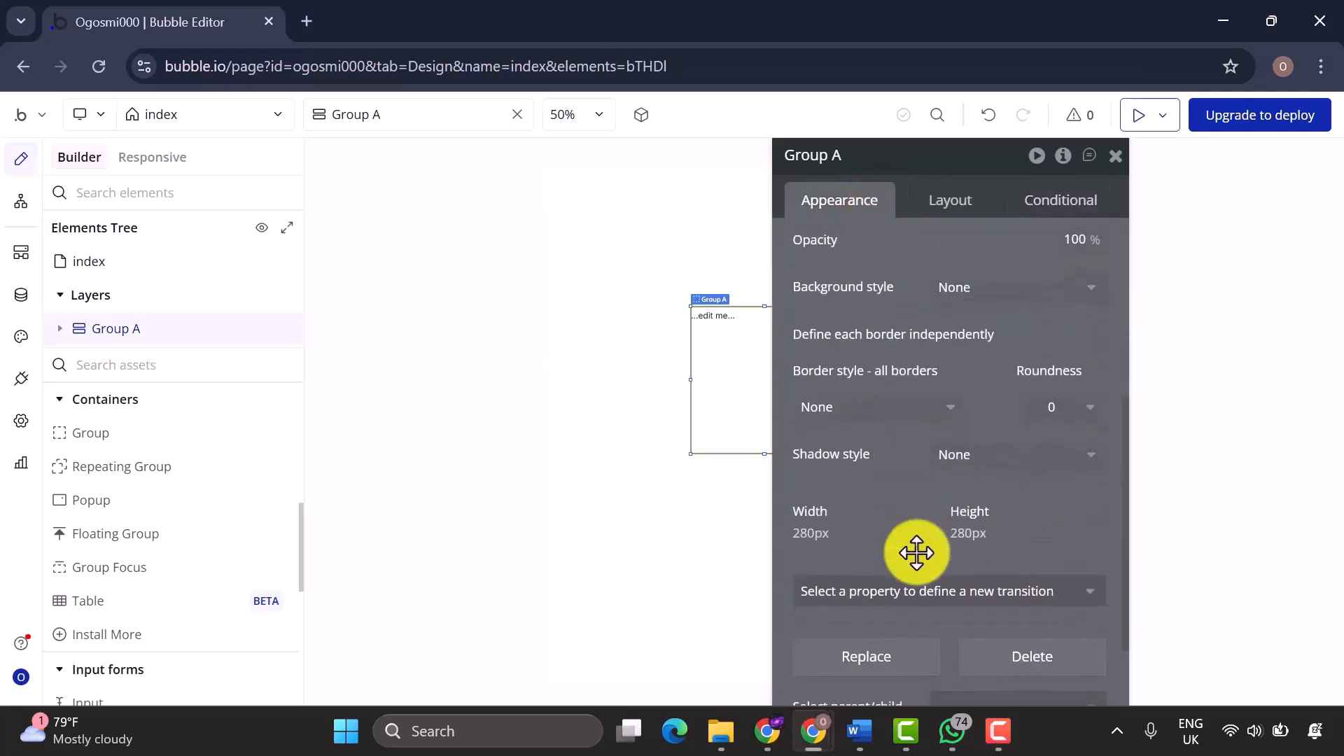
scroll(912, 549, "up", 4)
scroll(916, 552, "down", 2)
left_click(989, 454)
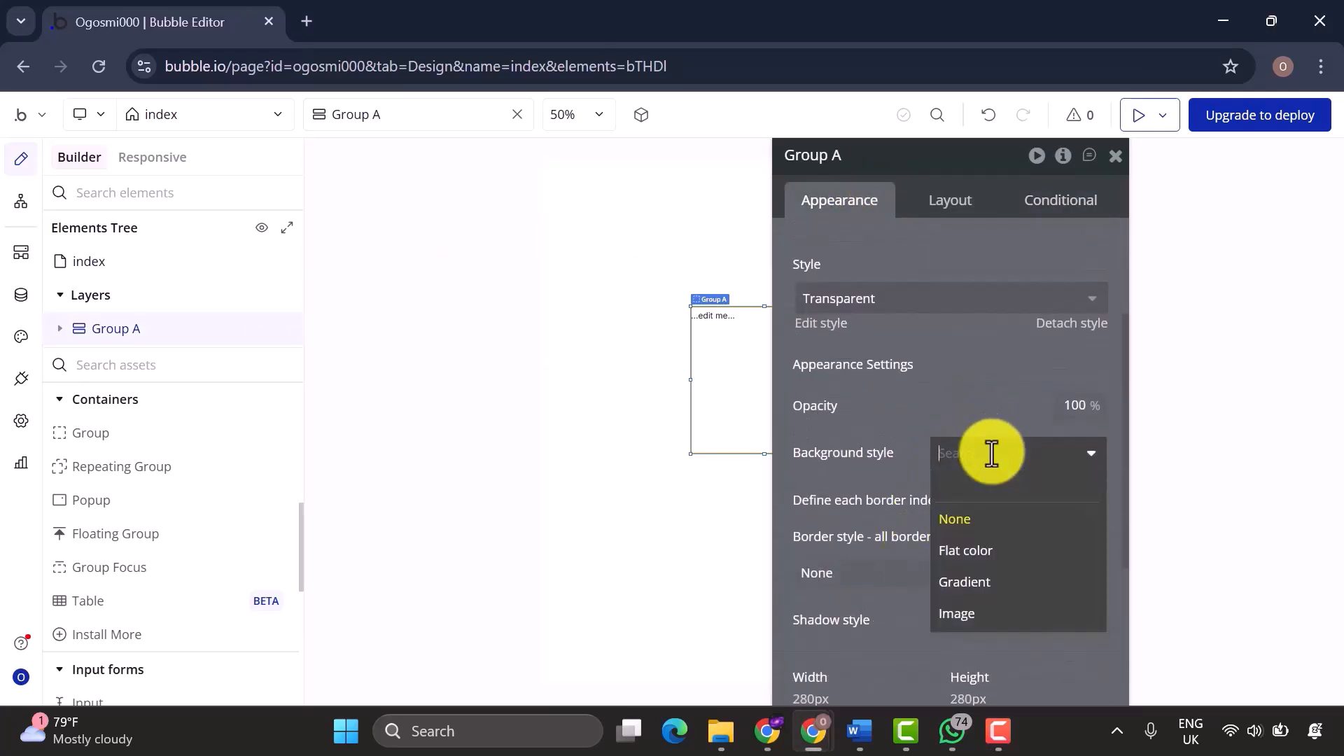
left_click(987, 557)
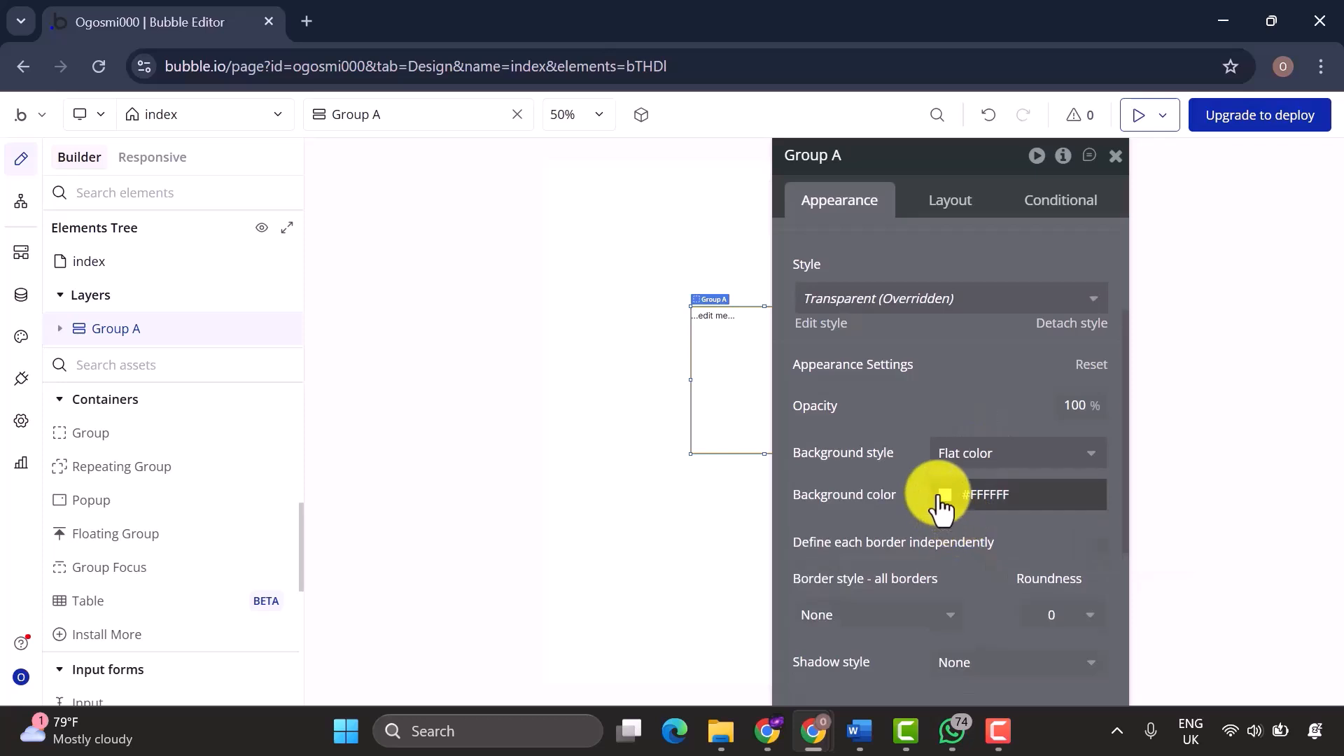
left_click(944, 497)
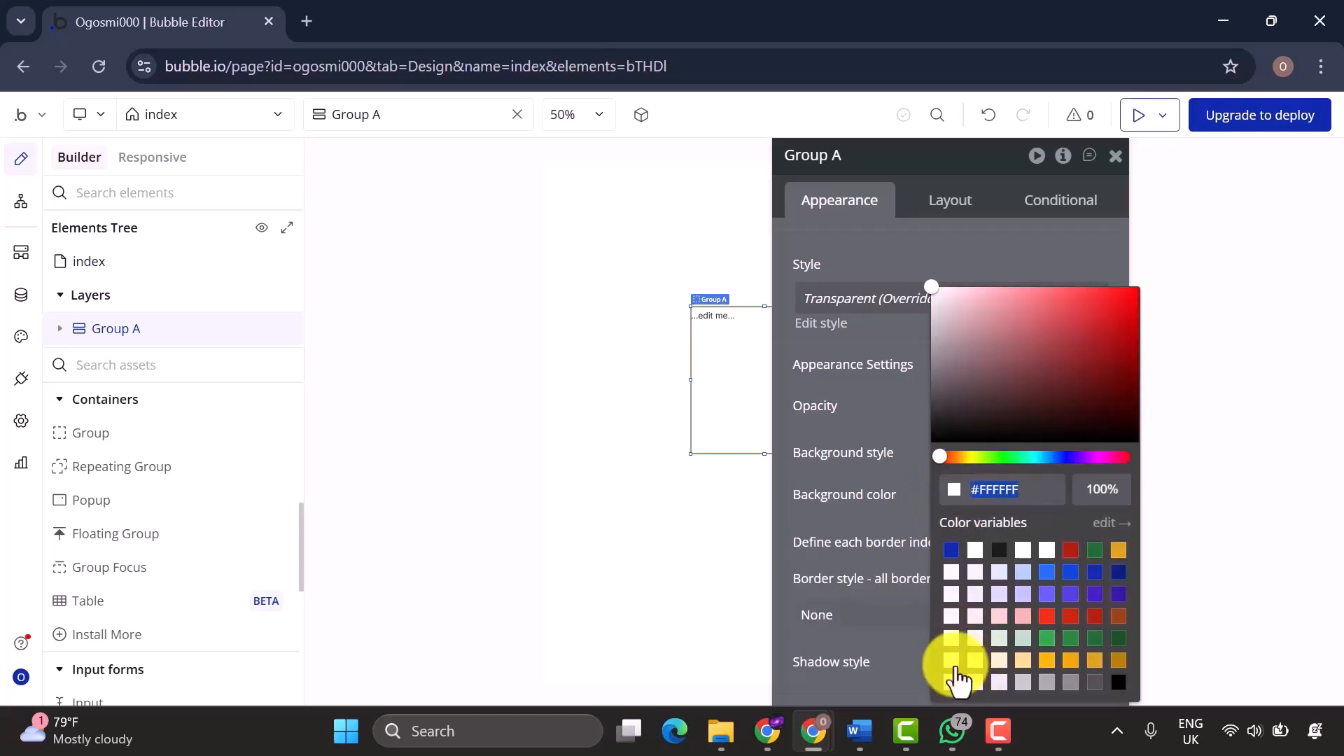
left_click(700, 574)
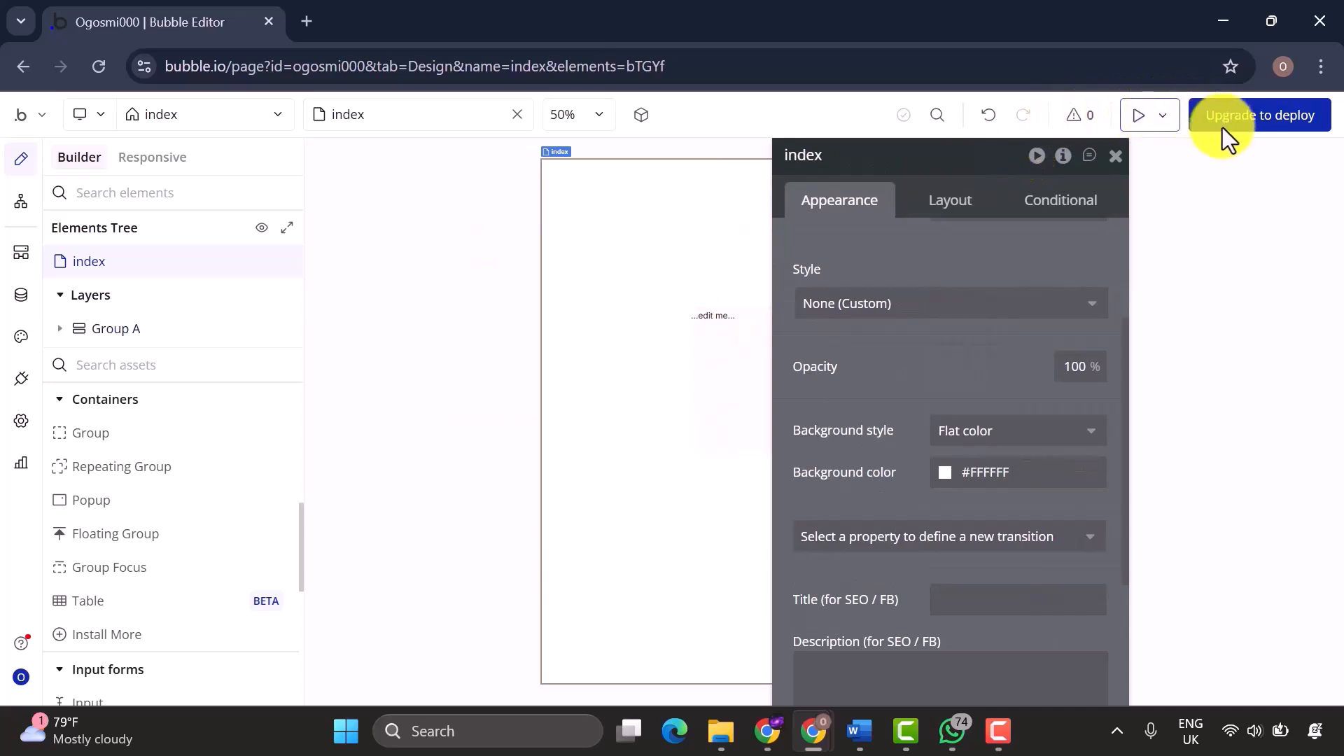
Add a button inside the group, directly below the text element.
left_click(1113, 158)
left_click_drag(142, 507, 745, 341)
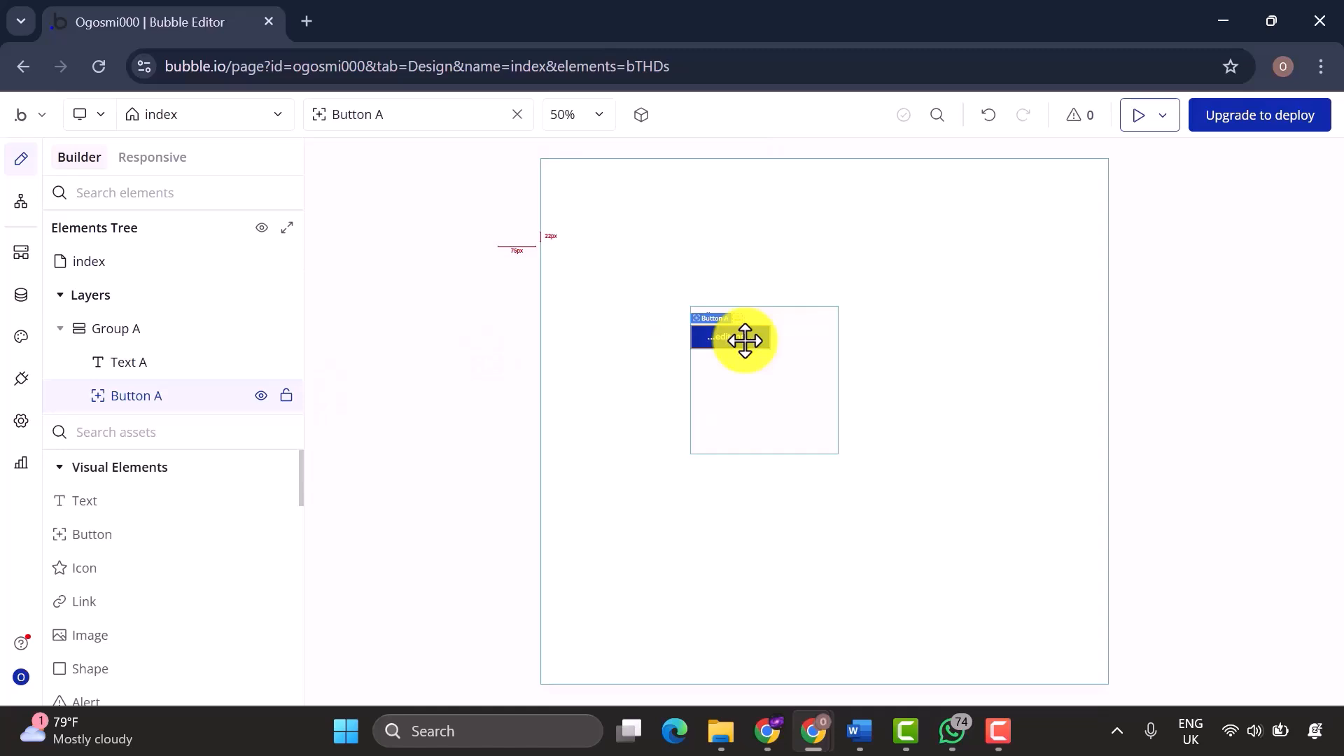
double_click(745, 342)
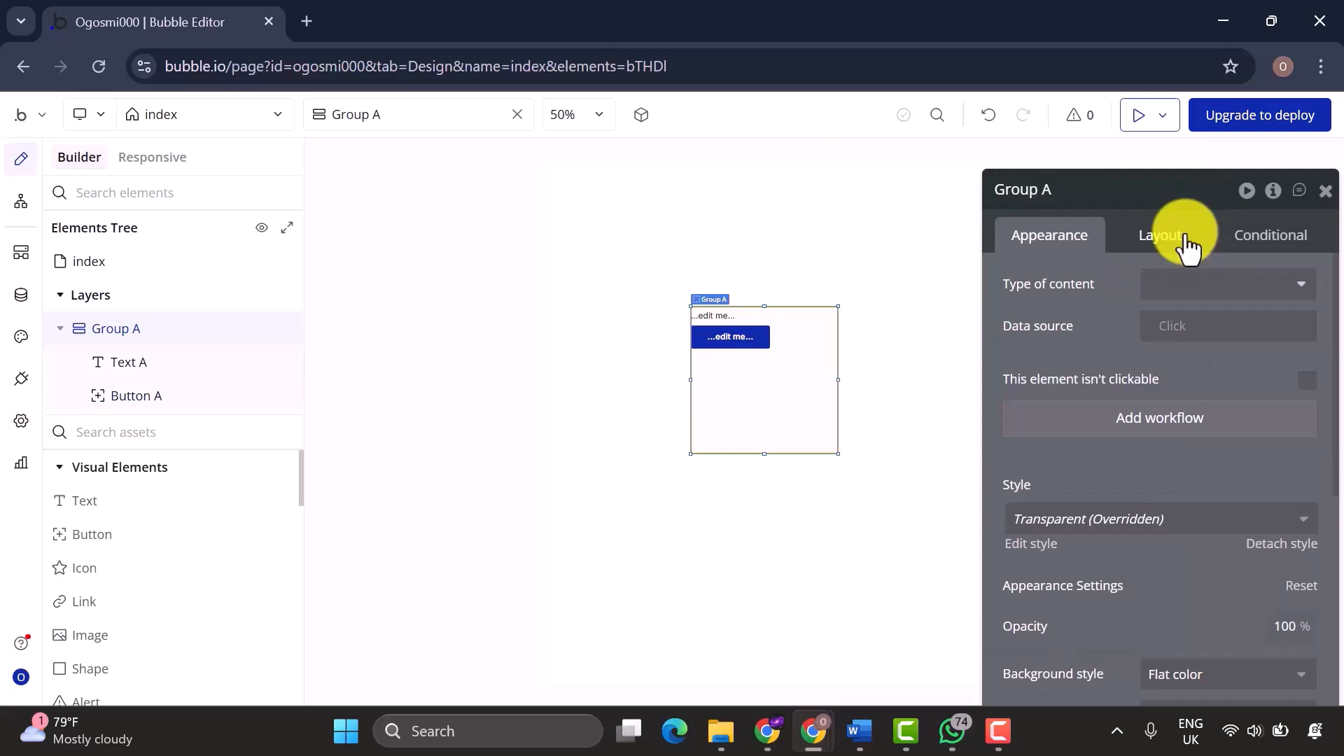
Switch the group's container layout to Row and back to Column.
left_click(1184, 236)
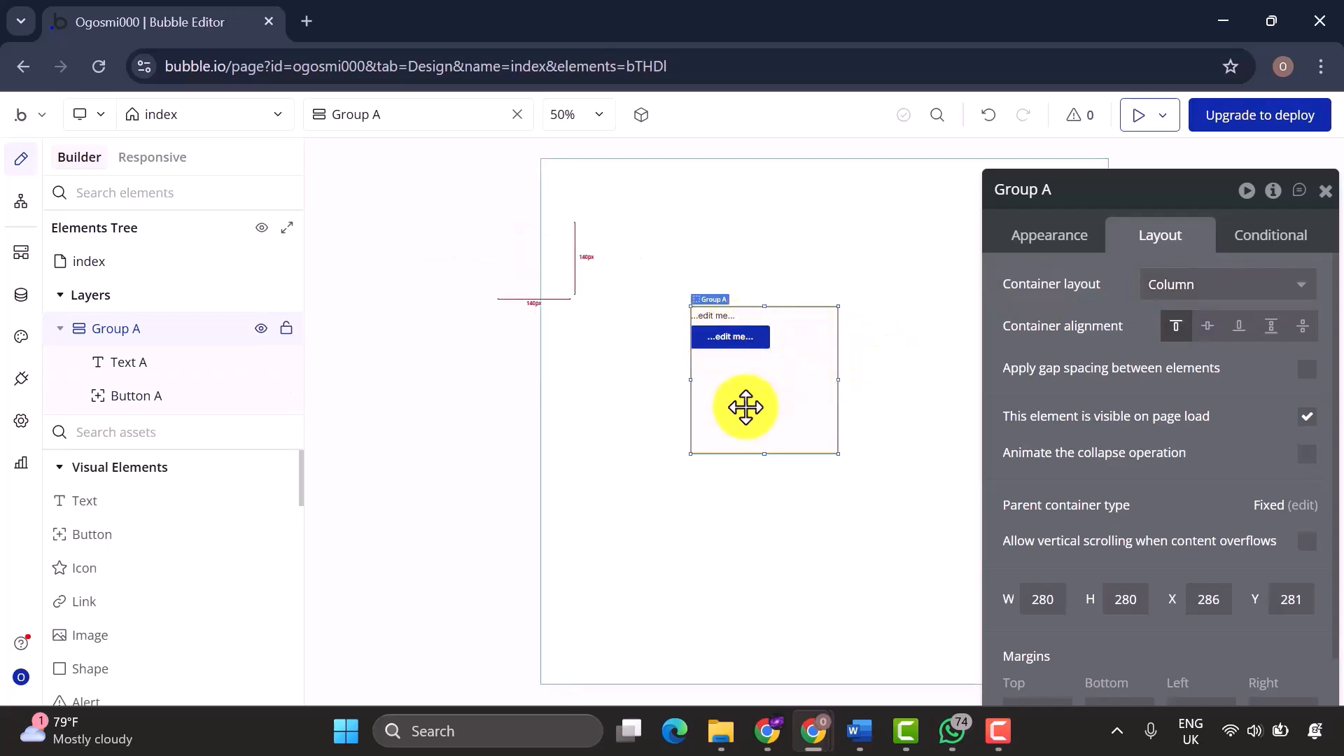
left_click(1213, 290)
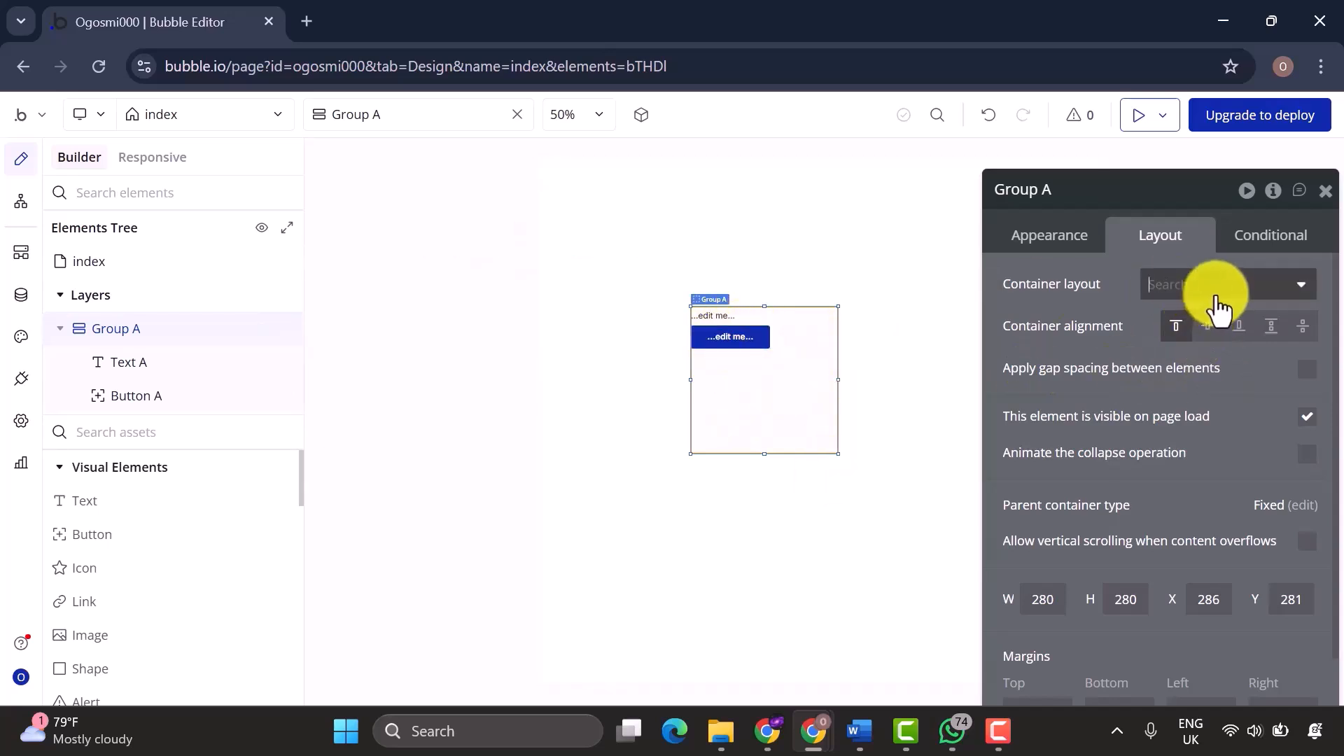
left_click(1215, 378)
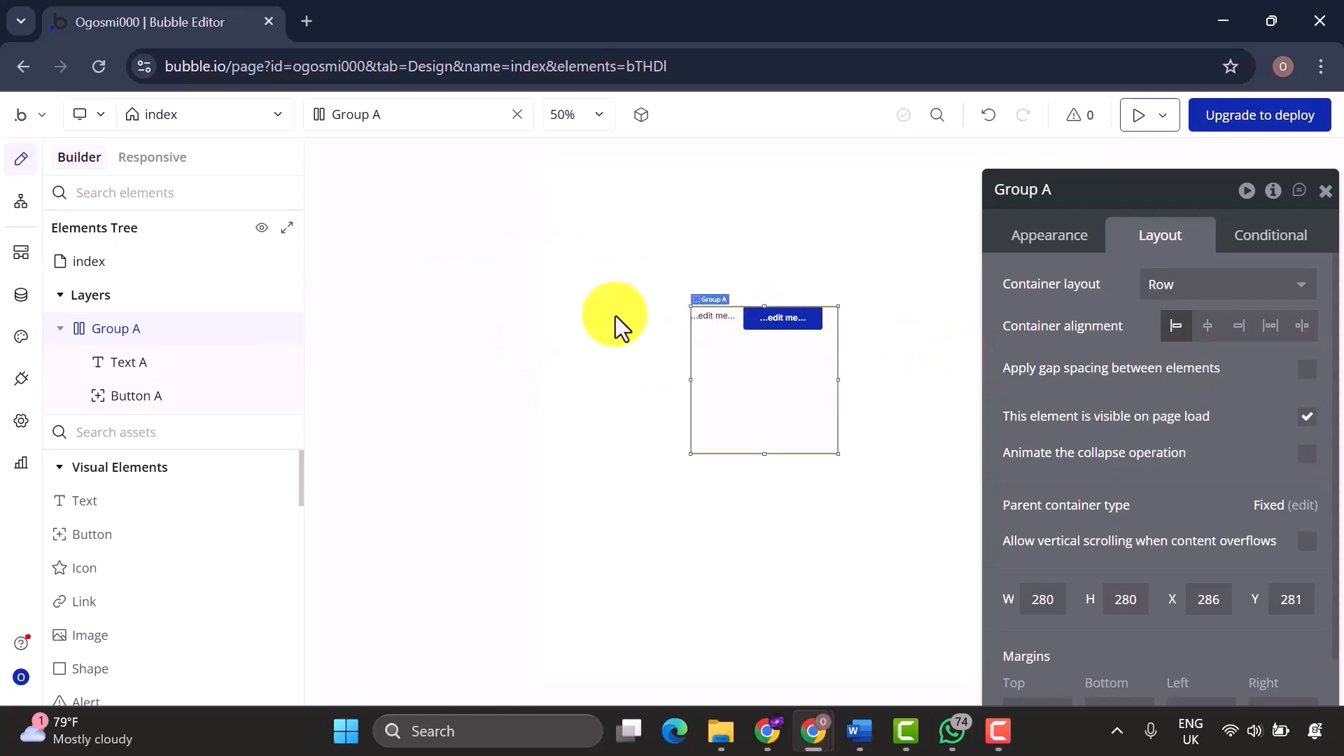
mouse_move(70, 336)
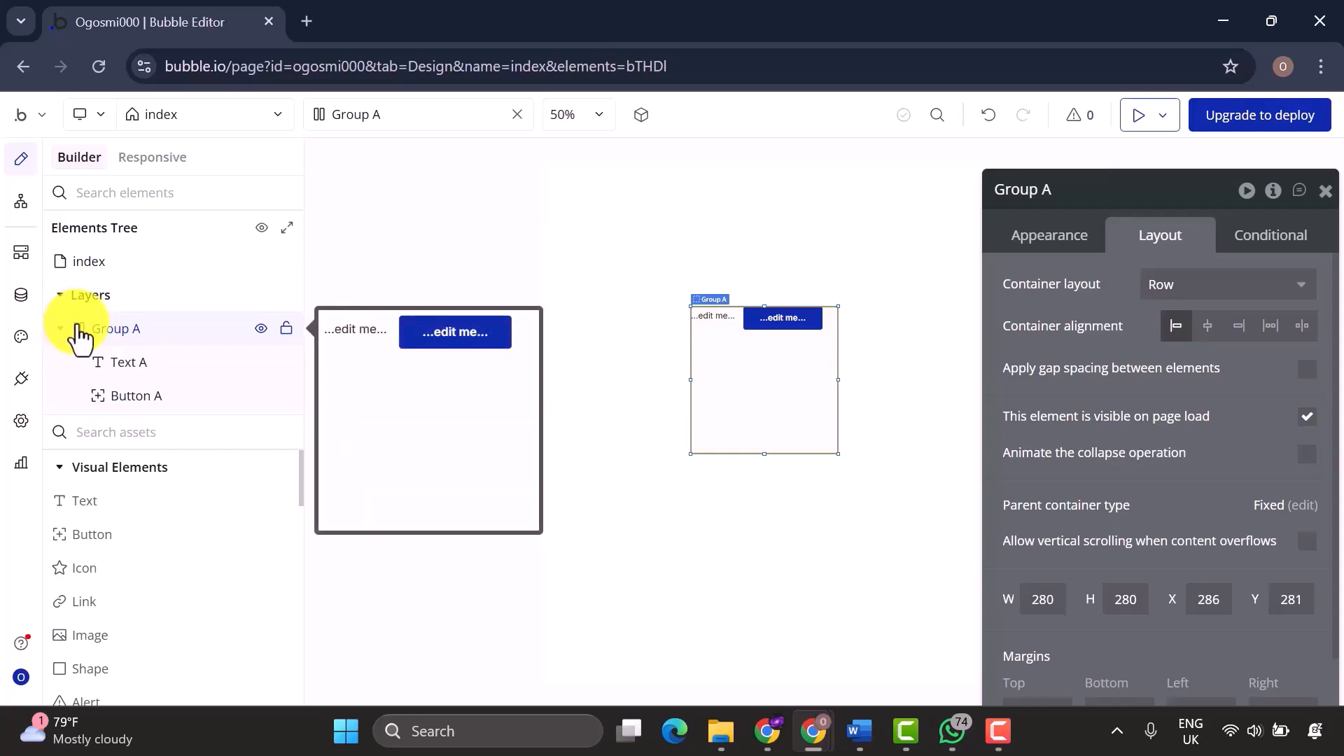
left_click(1192, 287)
left_click(1183, 350)
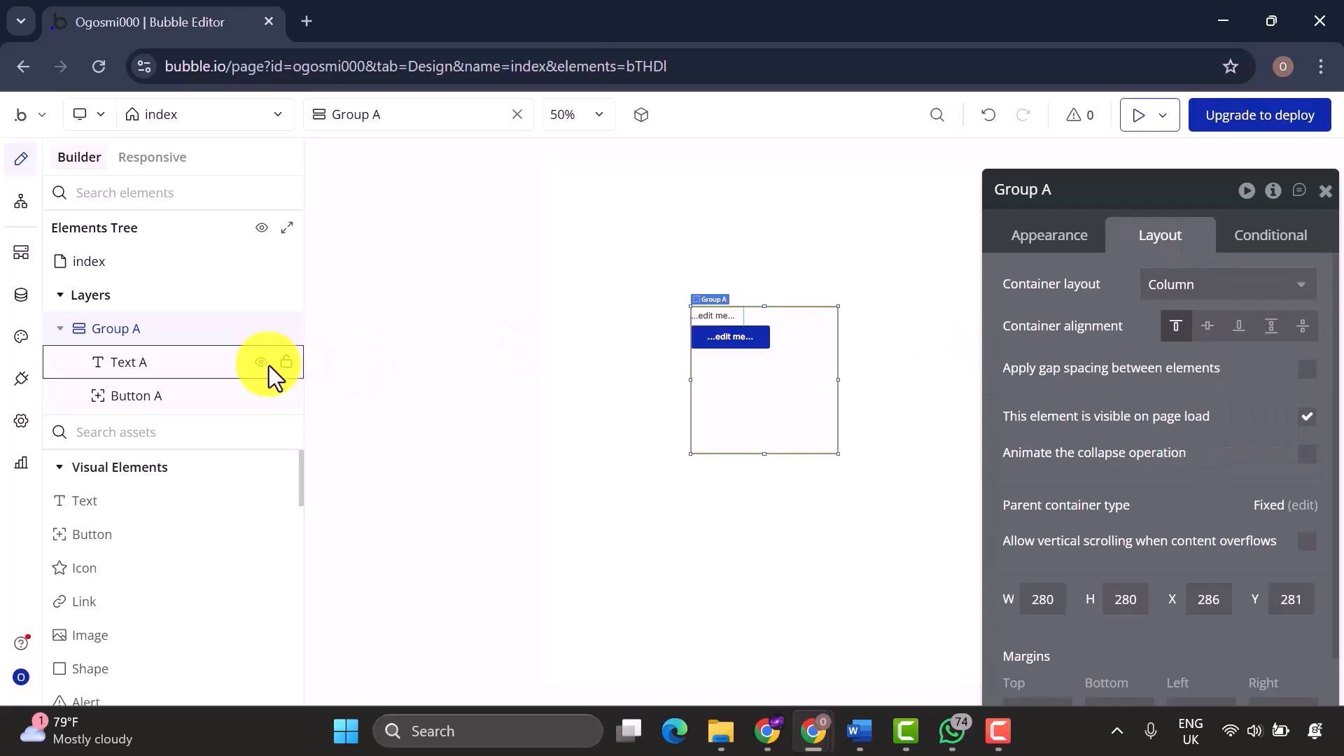
Try the bottom and centre container alignments on the group, and return it to top alignment.
mouse_move(228, 404)
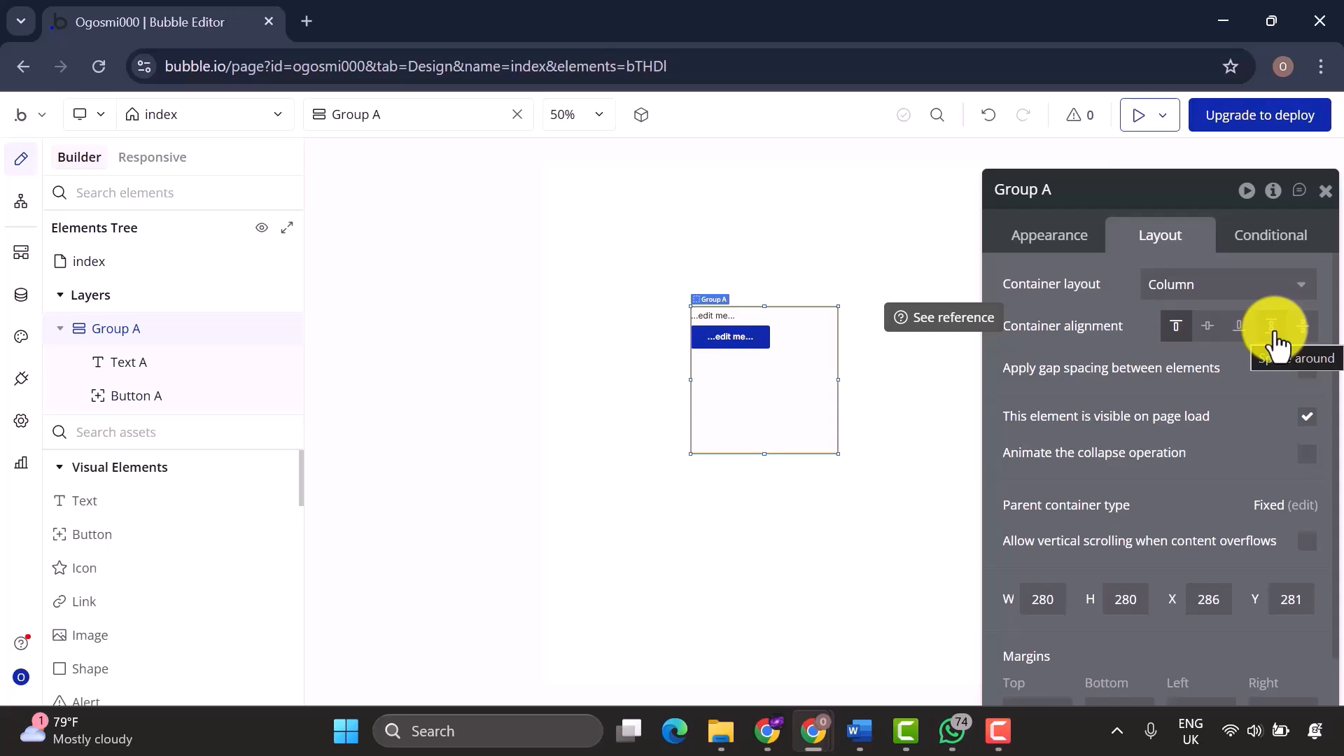
left_click(1240, 327)
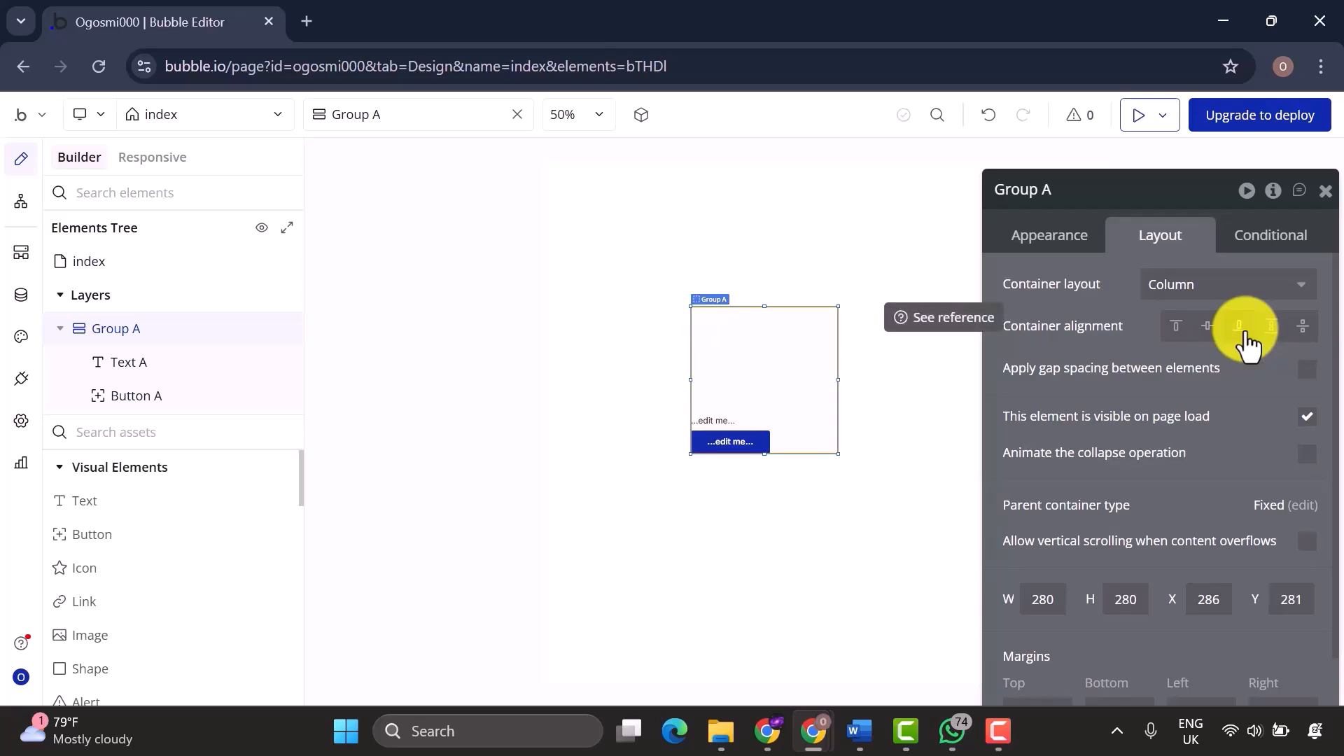
left_click(1207, 326)
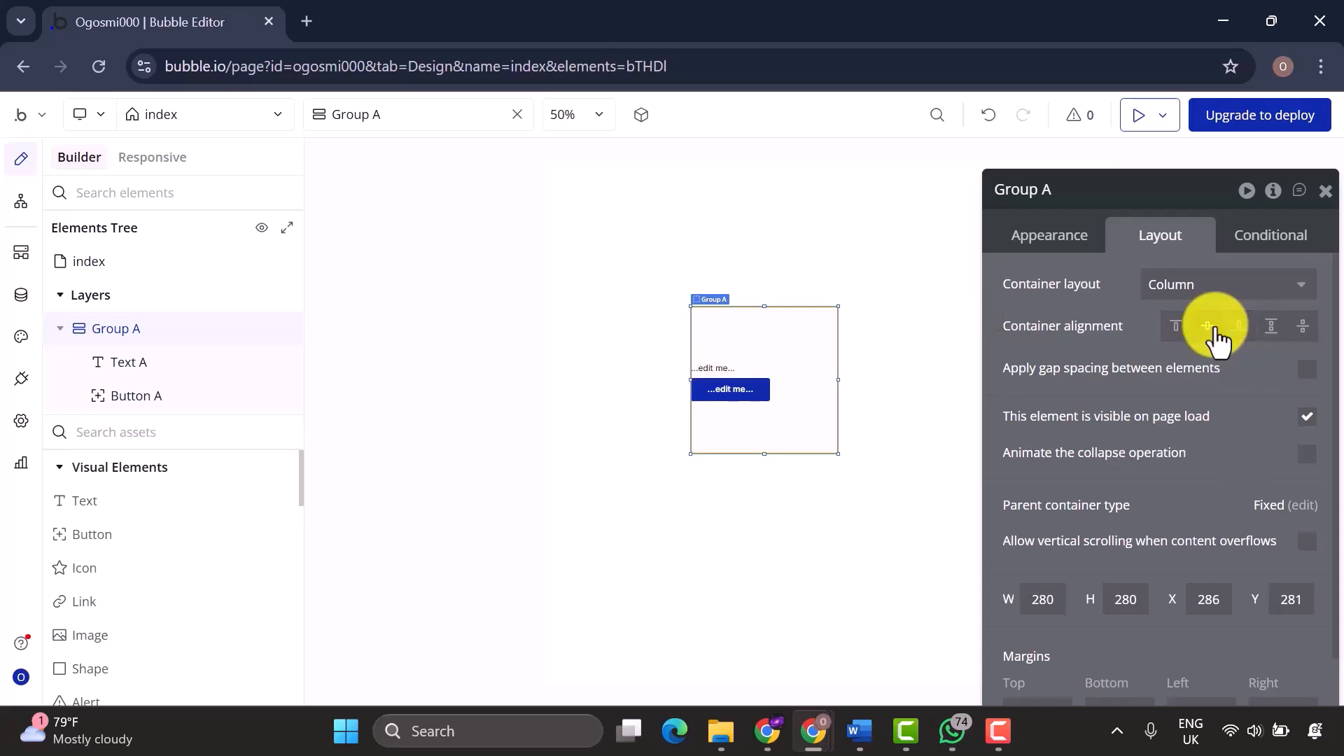
left_click(1177, 326)
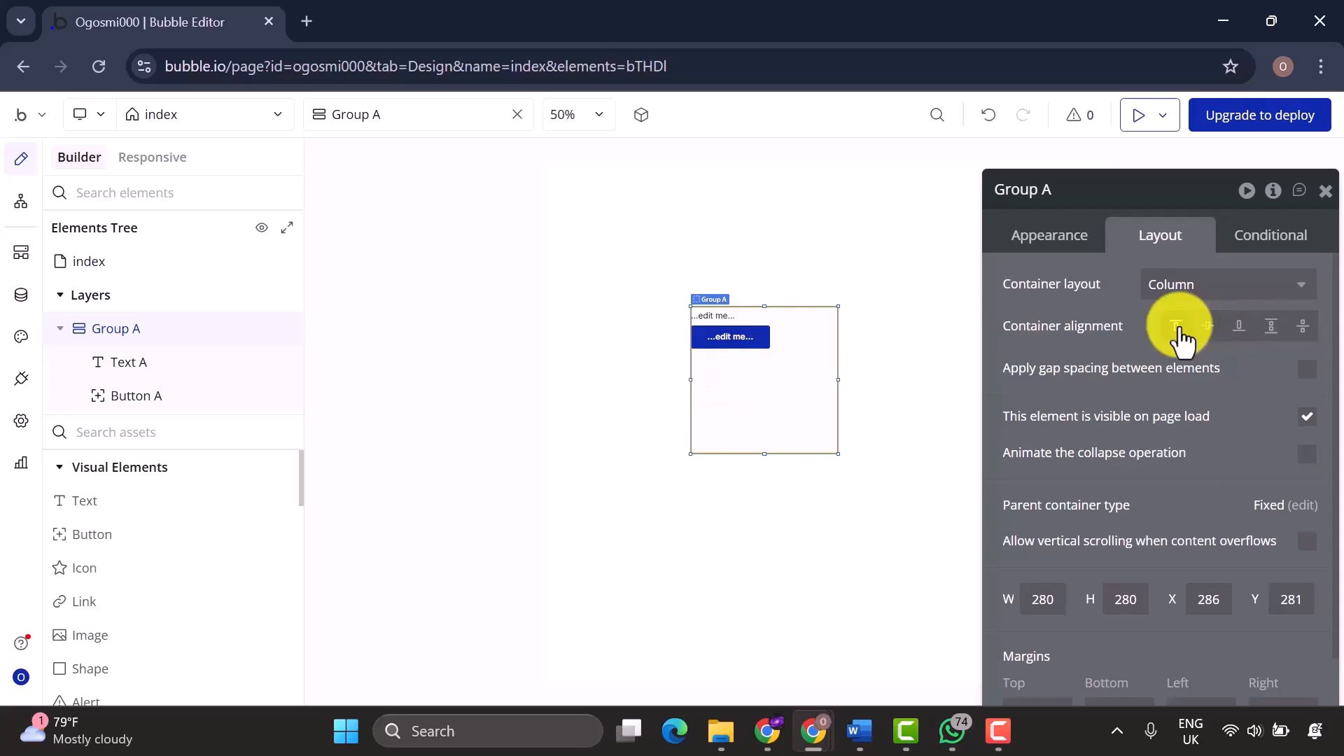
Delete the group together with its text and button from the index page.
key("Delete")
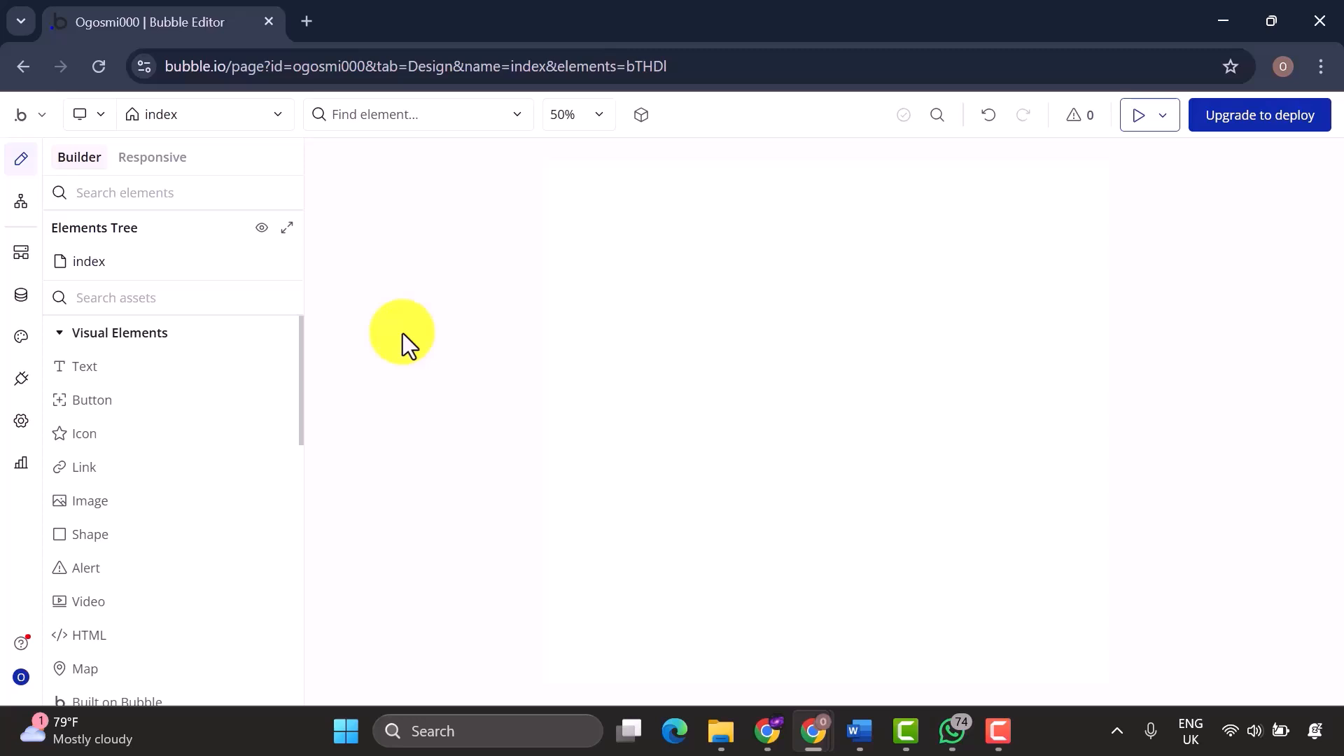
Add a new group container to the index page and place it in the page's upper-left corner.
left_click(595, 114)
left_click(598, 160)
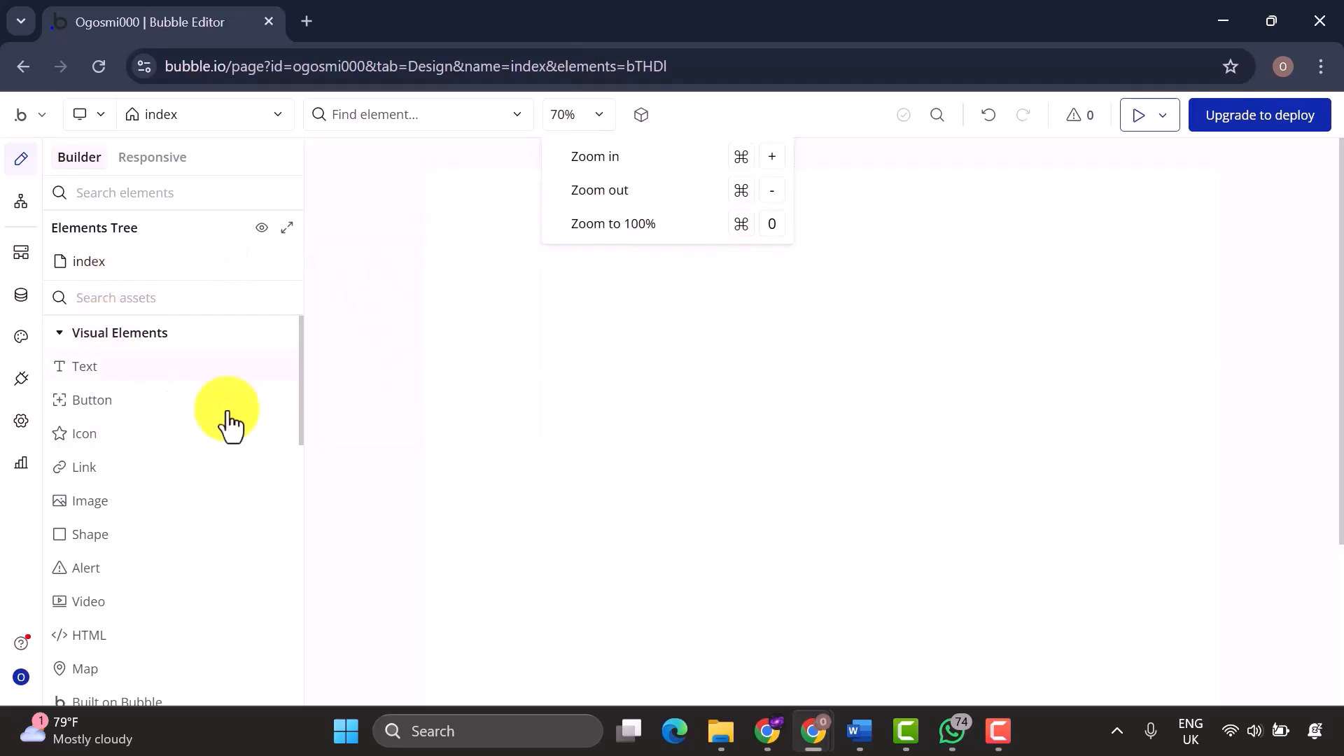
left_click(345, 342)
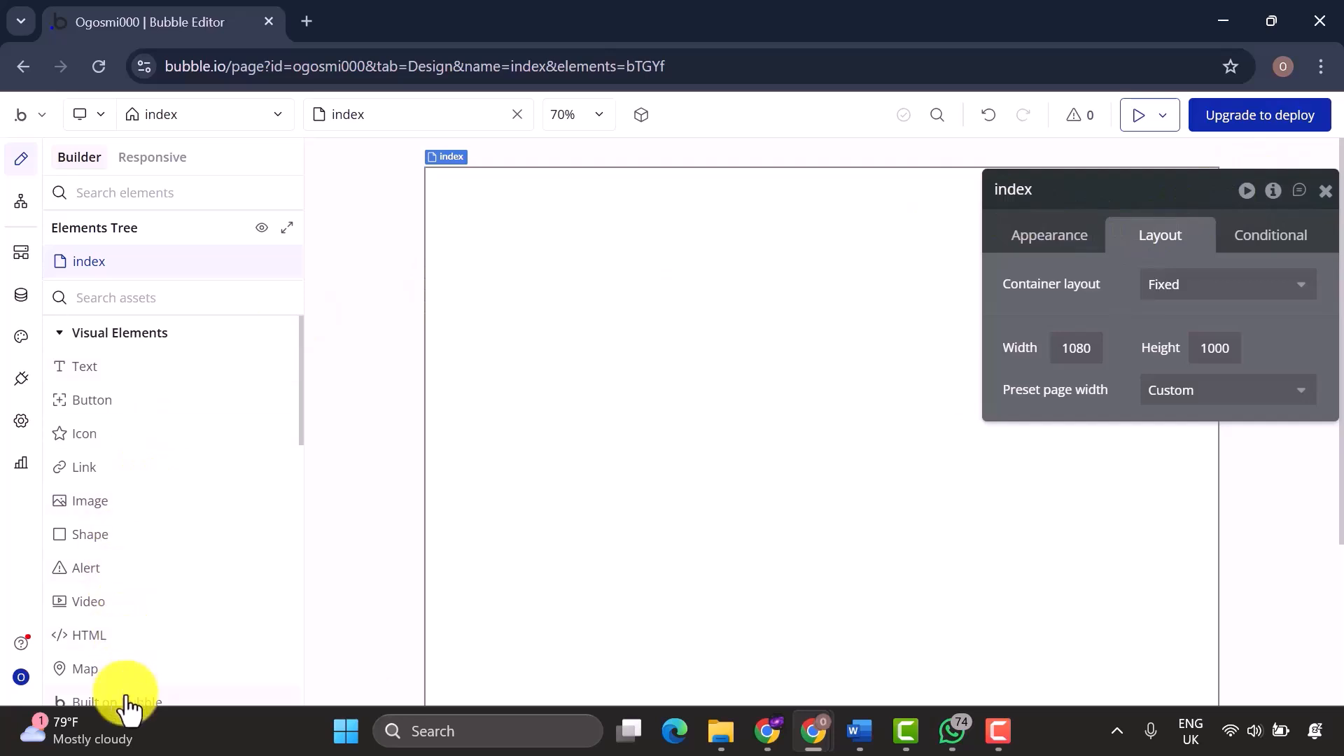
scroll(128, 703, "down", 4)
left_click_drag(183, 532, 397, 422)
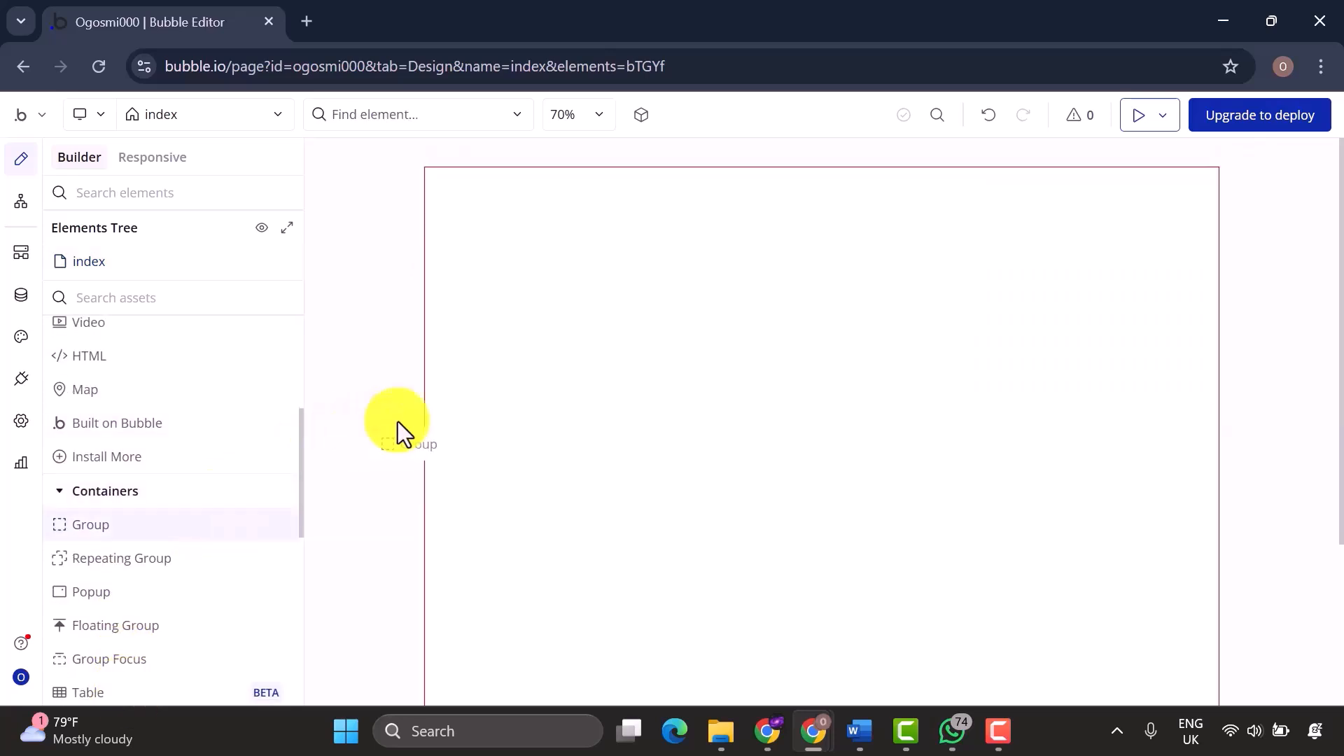
left_click_drag(459, 234, 427, 183)
left_click_drag(565, 399, 478, 253)
Stretch the group across the full 1080 px page width and reduce its height to about 49 px.
left_click_drag(1103, 193, 1005, 595)
left_click_drag(631, 269, 1218, 224)
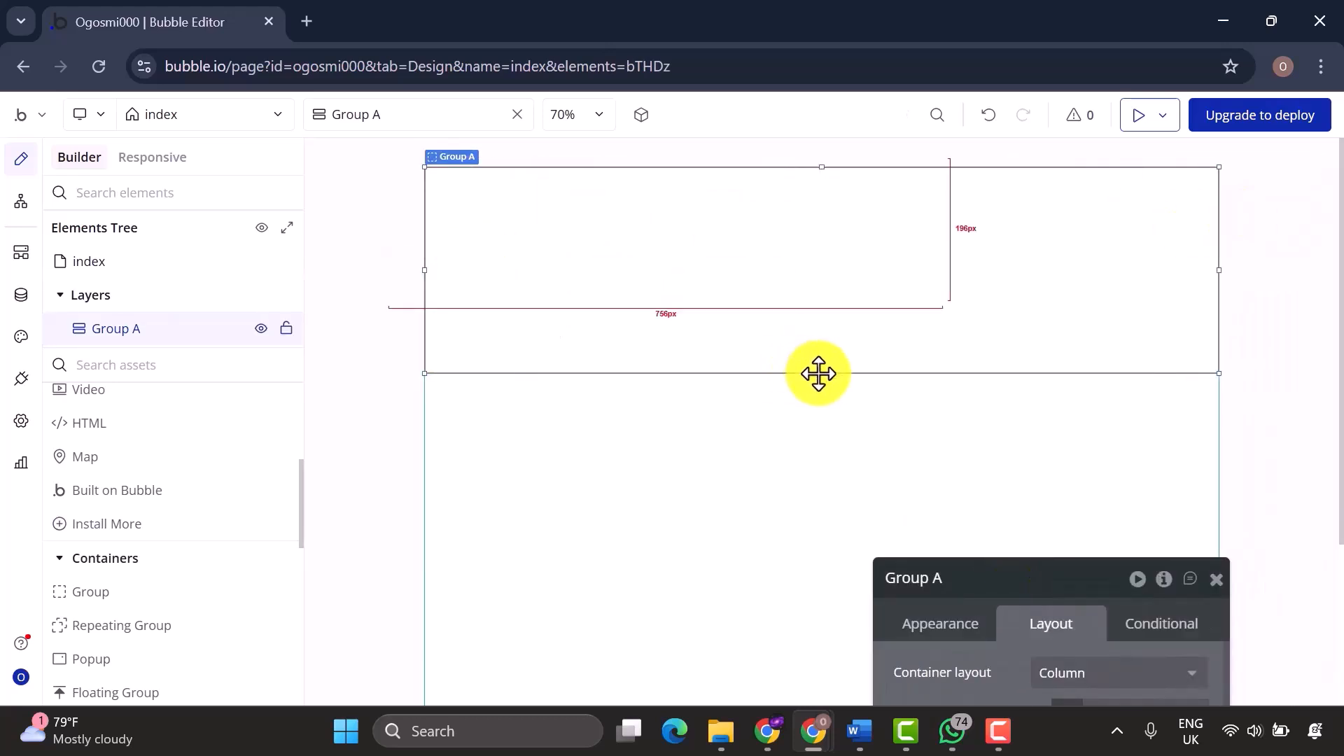
left_click_drag(816, 372, 804, 204)
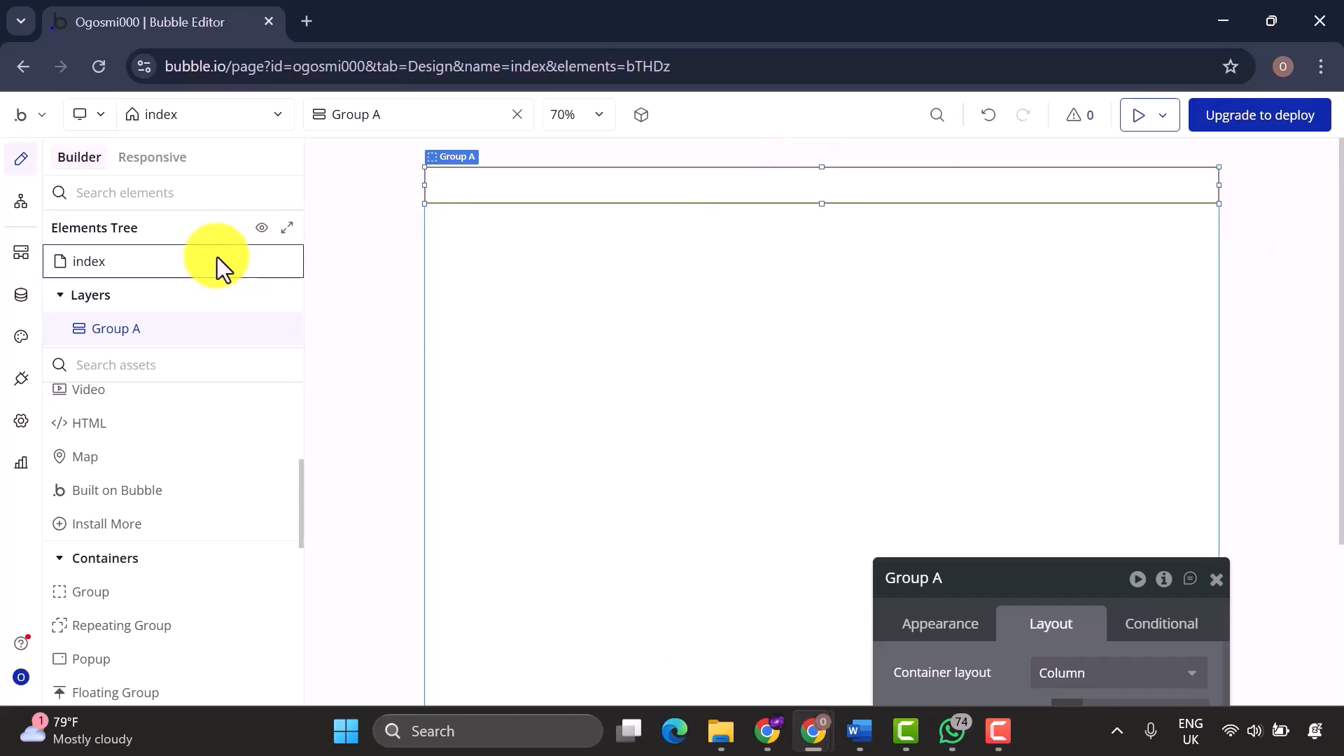
Rename the new group as Header.
double_click(144, 329)
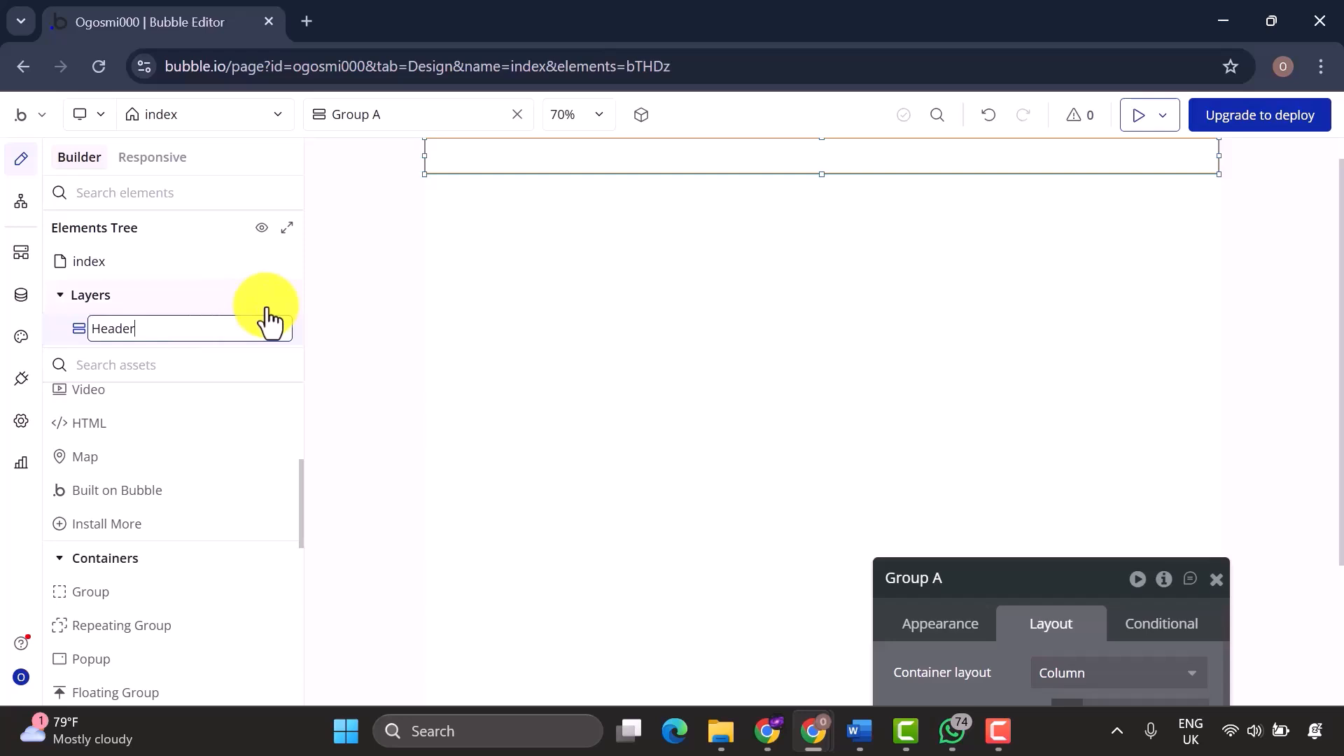
key("Return")
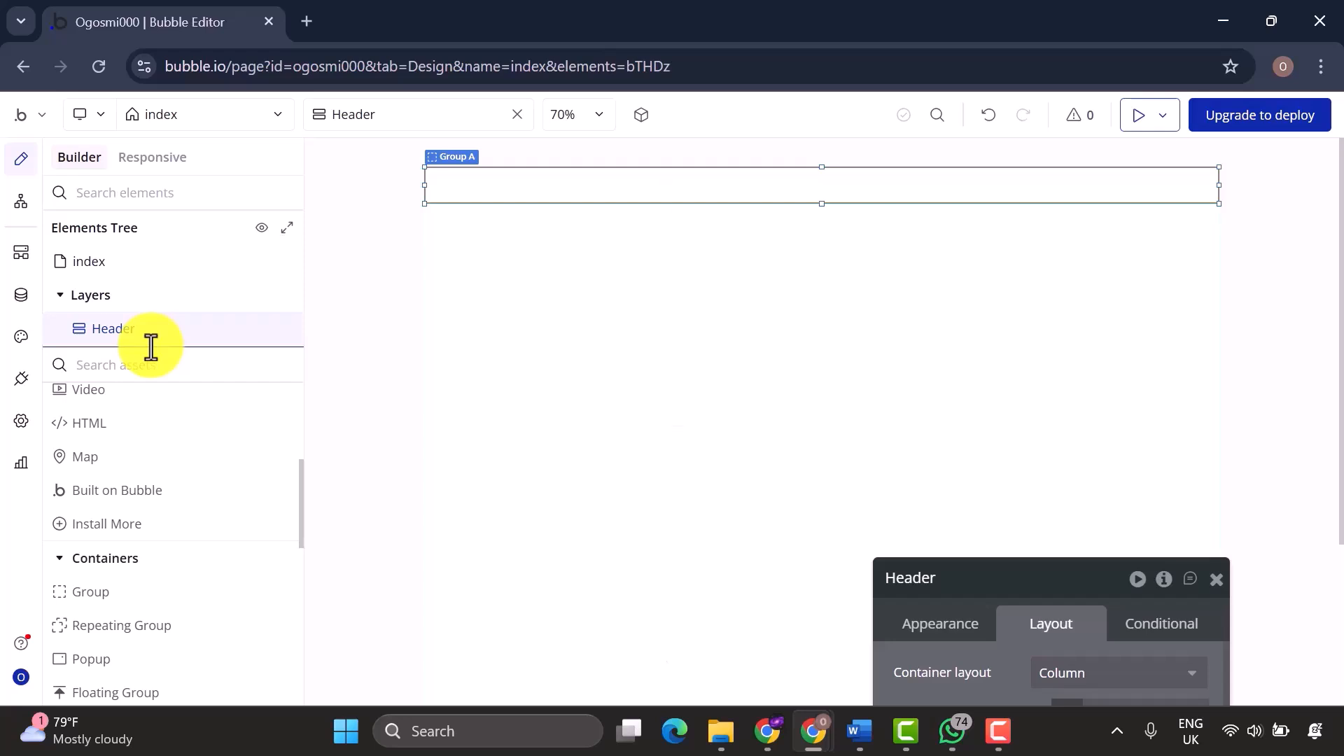
Set the Header group's container layout to Row with space-between alignment, keeping it visible on page load.
left_click_drag(1023, 591, 1050, 241)
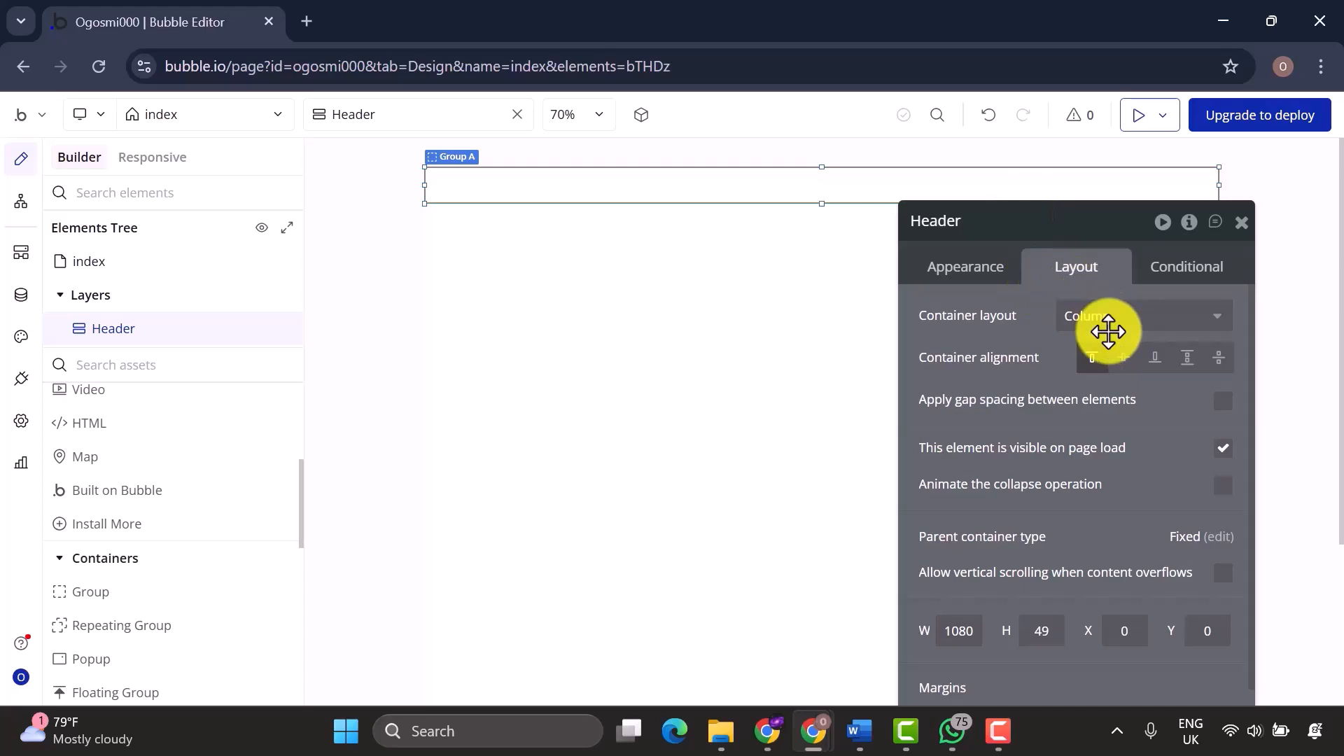
left_click(1106, 320)
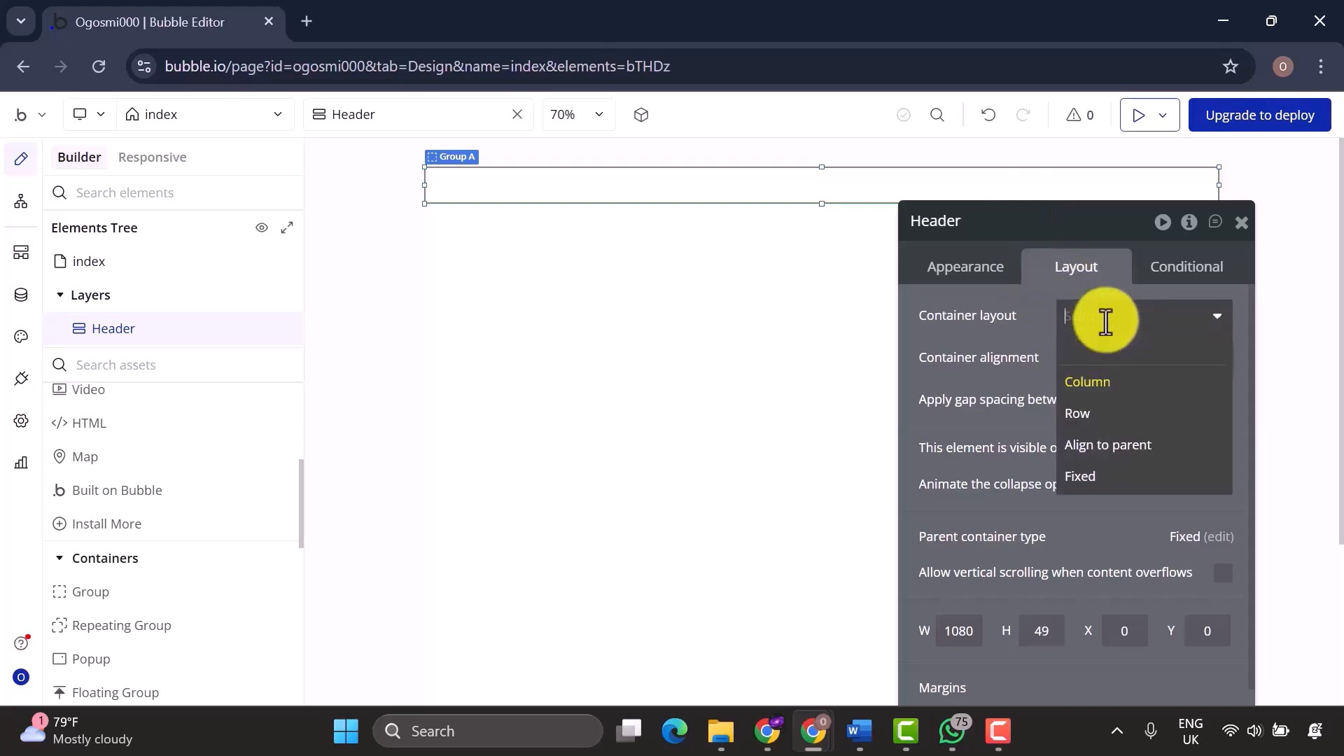
left_click(1112, 418)
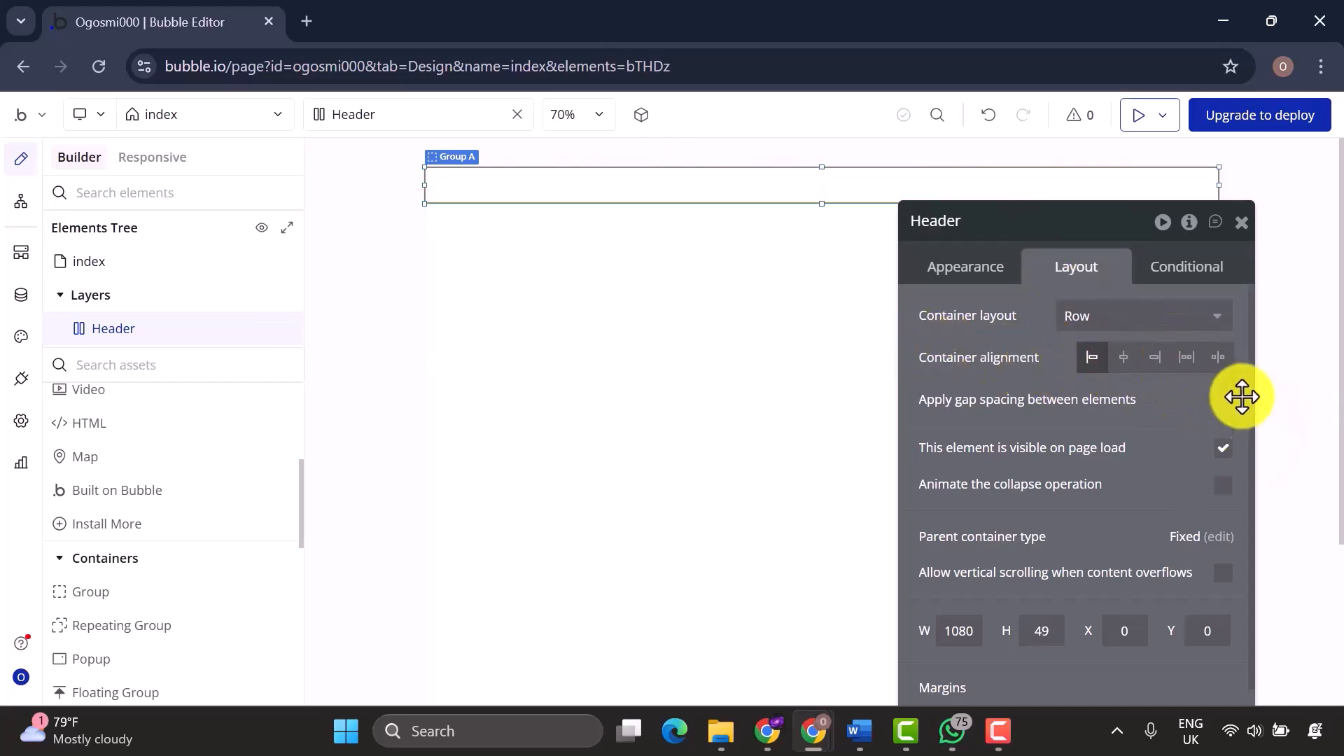
left_click(1218, 359)
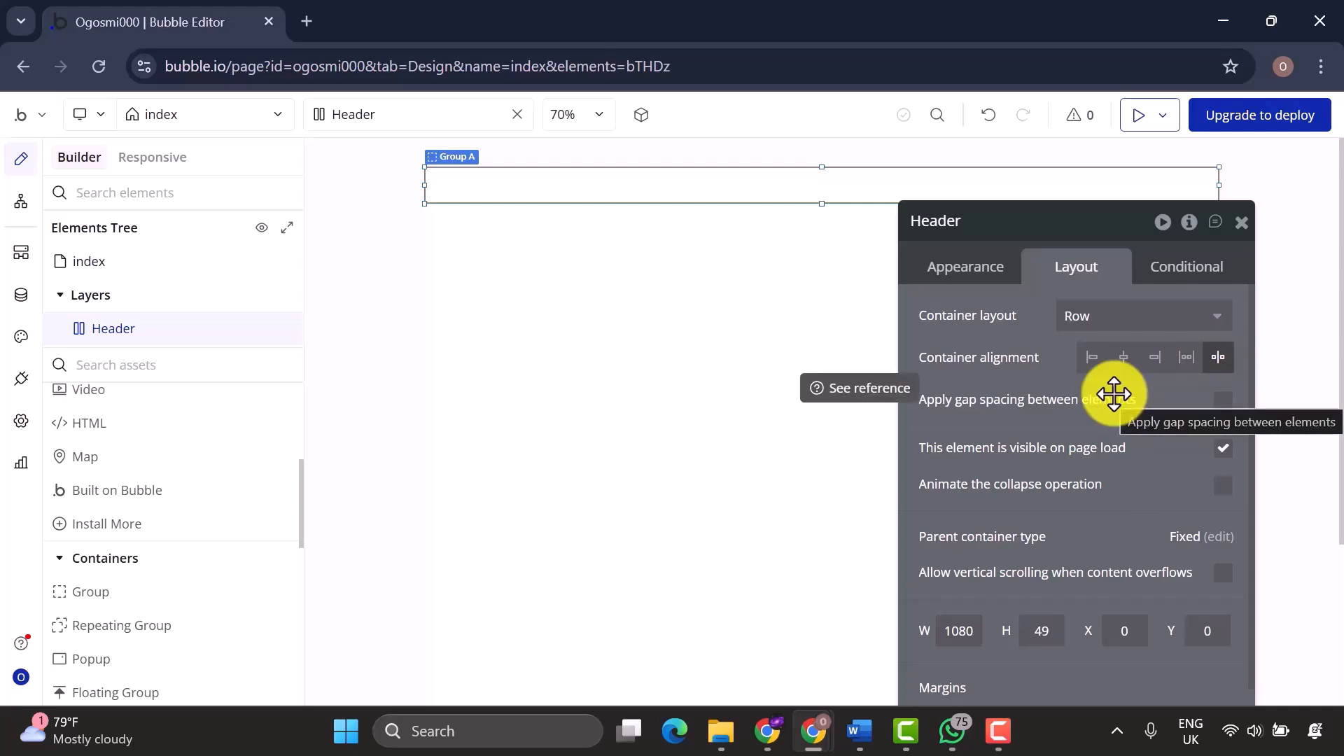
left_click(1223, 452)
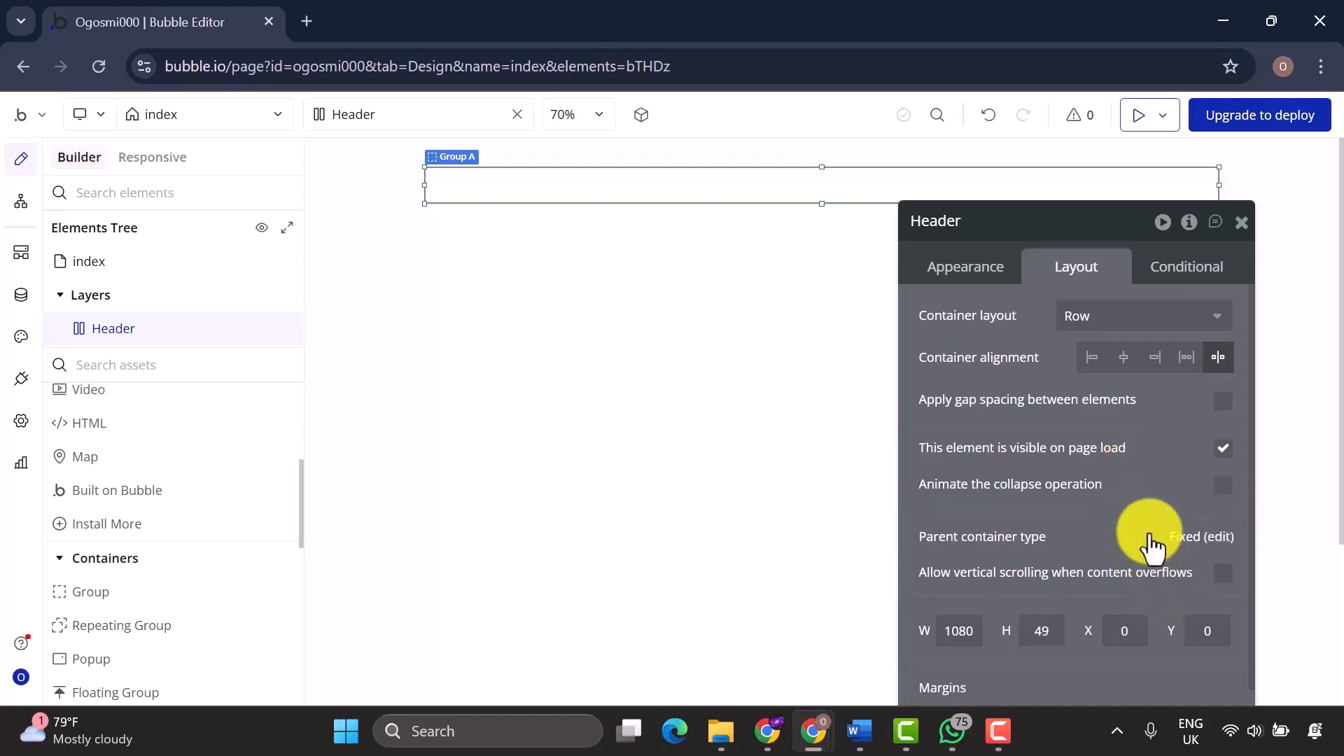
Change the index page's container layout to Column.
scroll(1152, 543, "down", 1)
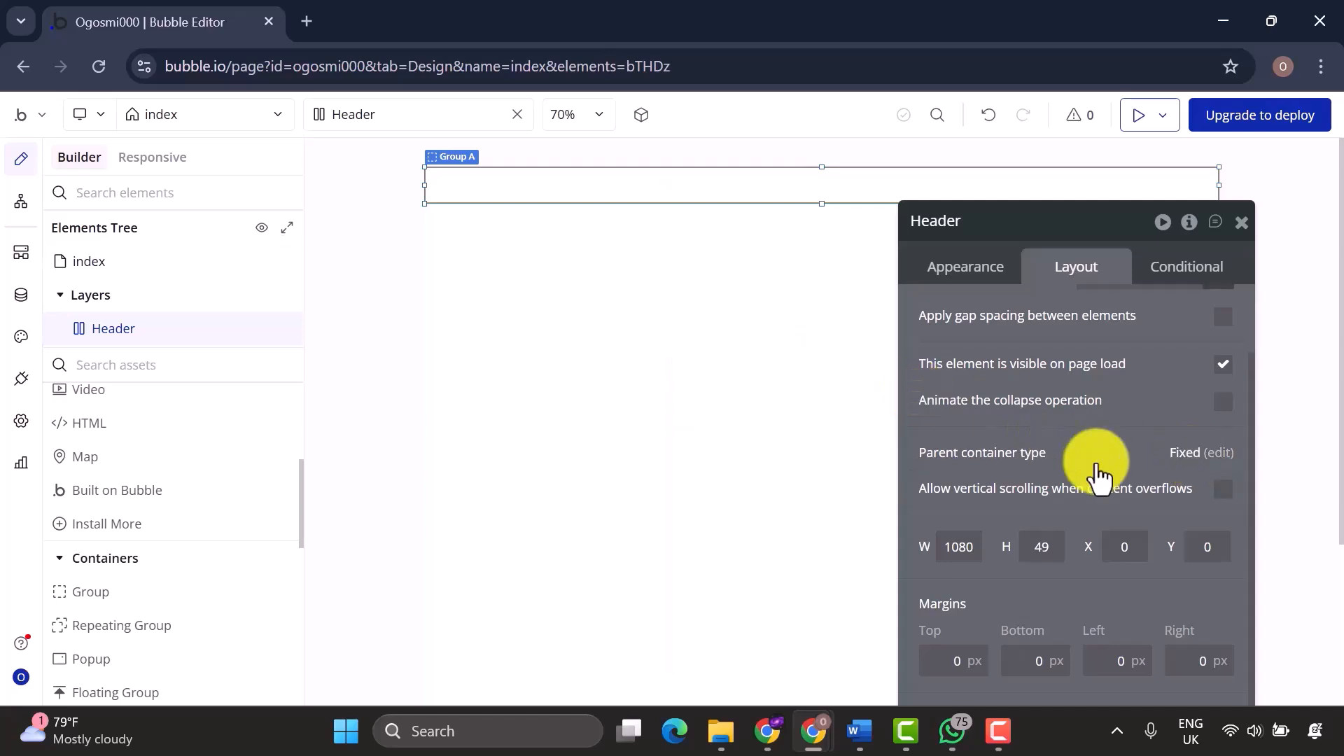
left_click(147, 259)
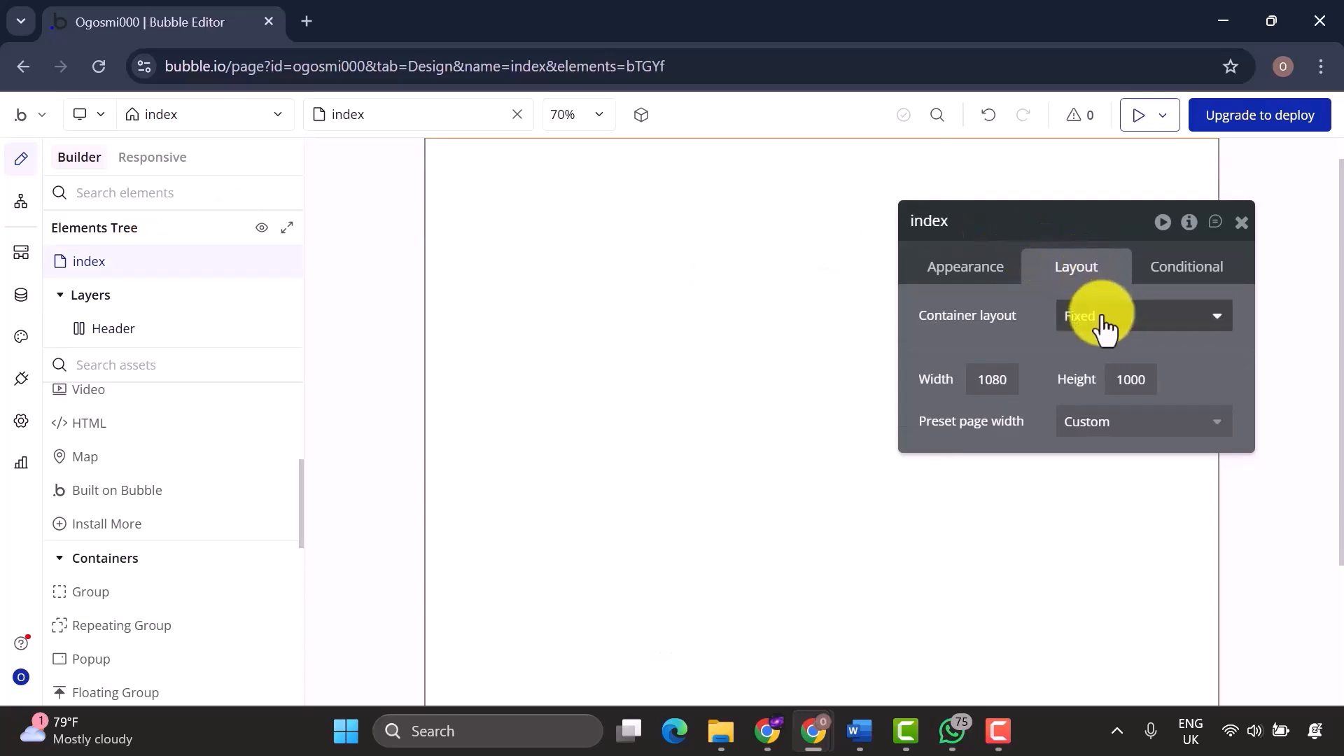
left_click(1144, 326)
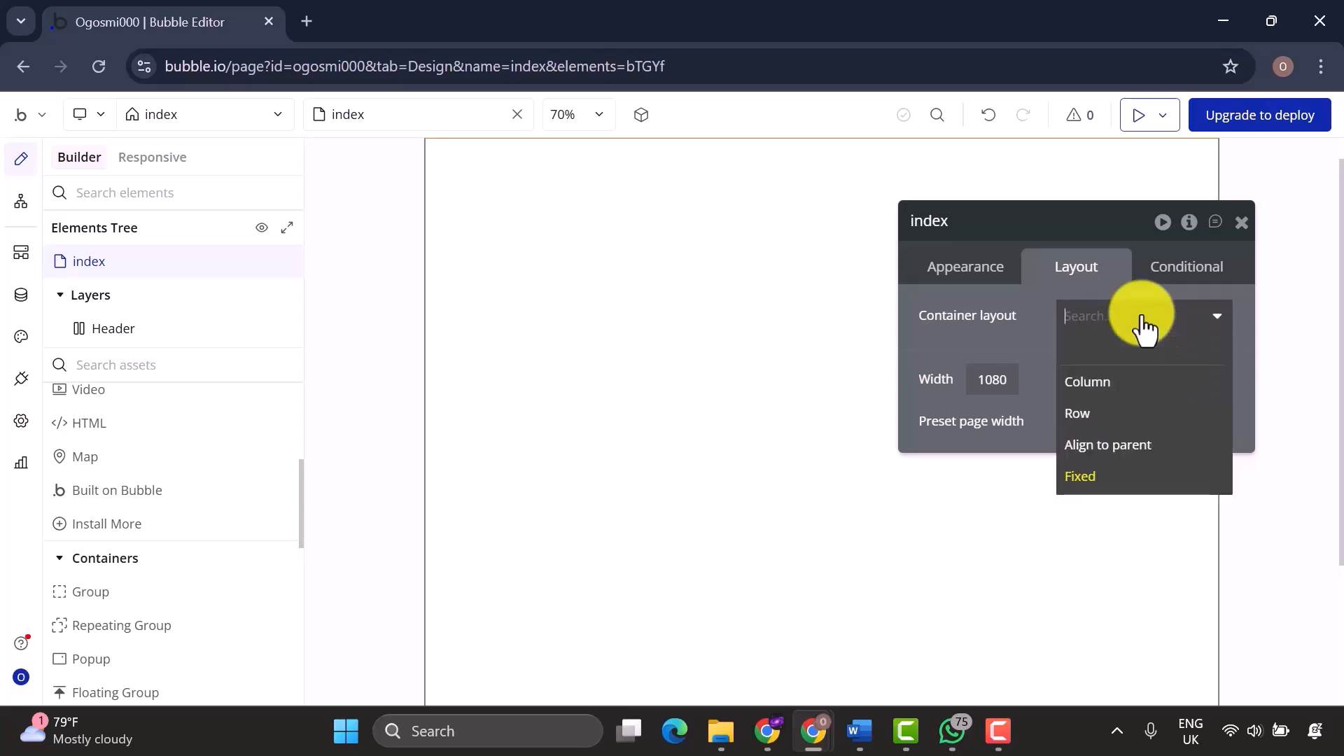
left_click(1088, 382)
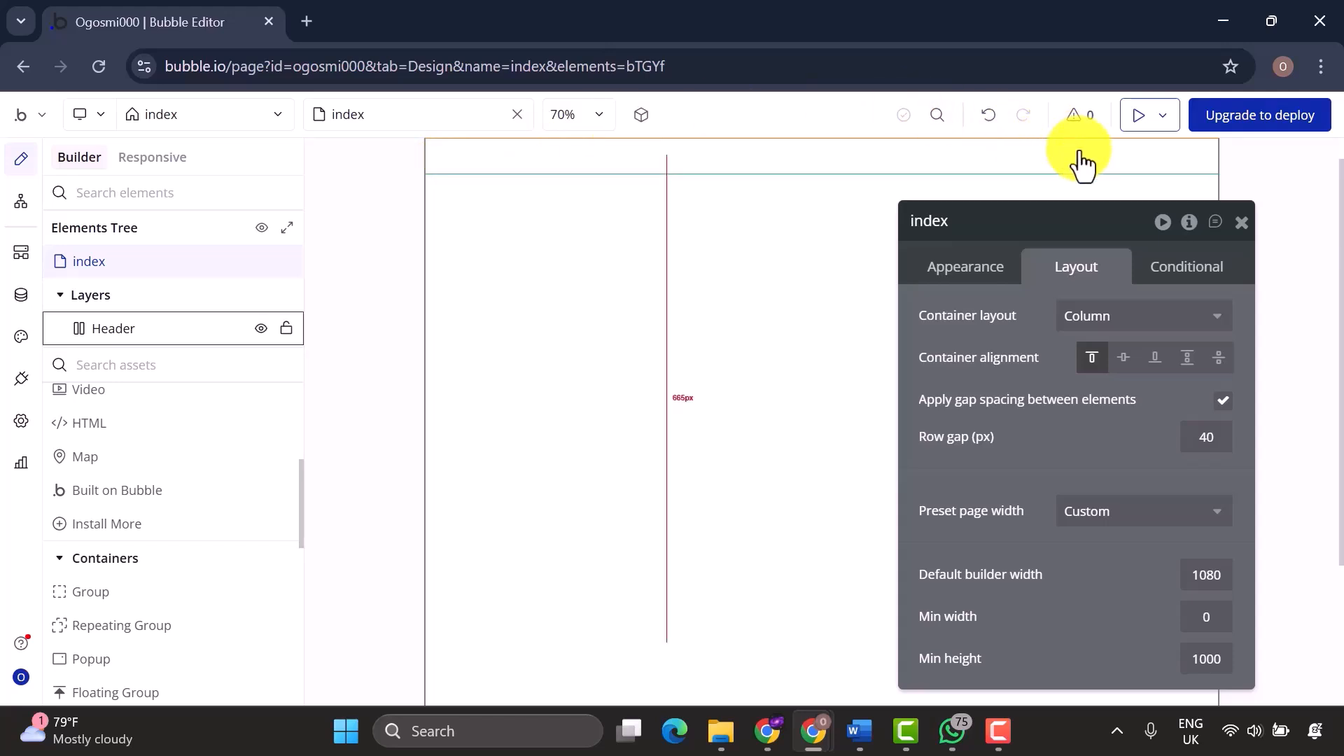
Turn off the fixed-width setting for the Header group.
left_click(114, 329)
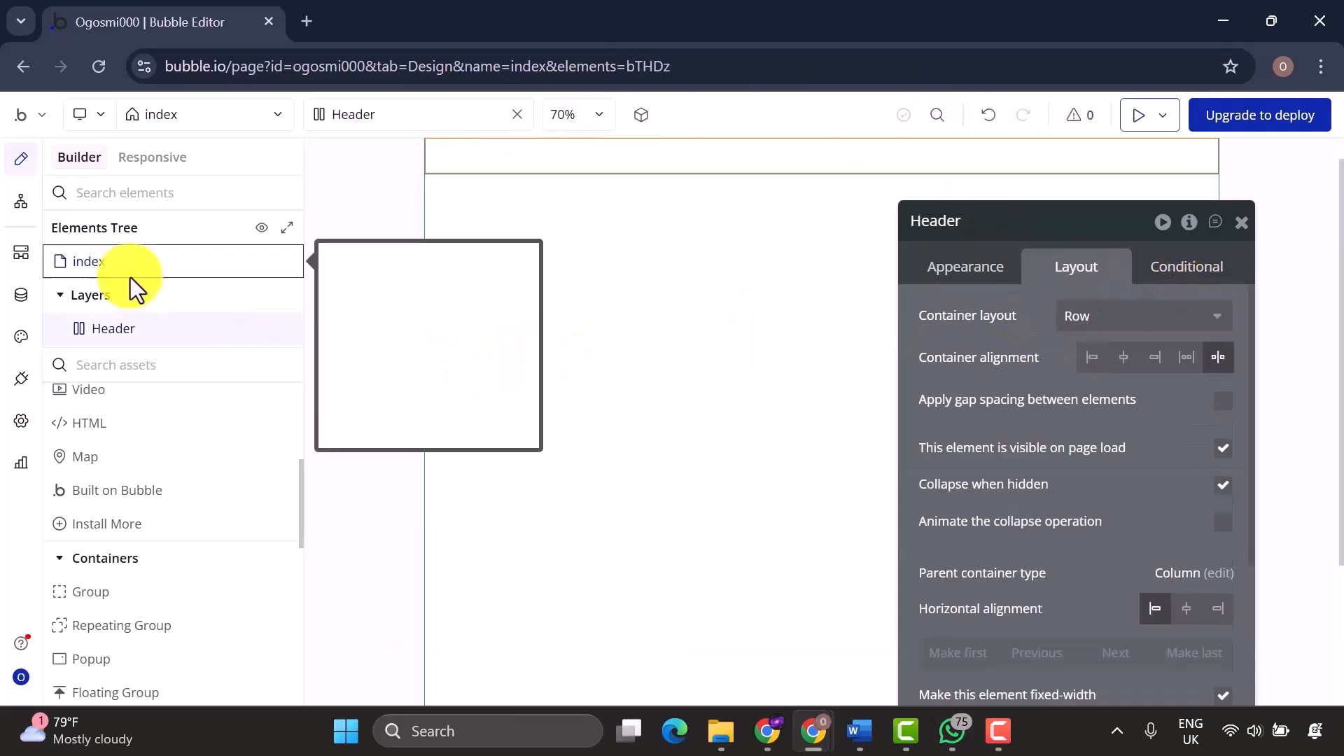
left_click(130, 276)
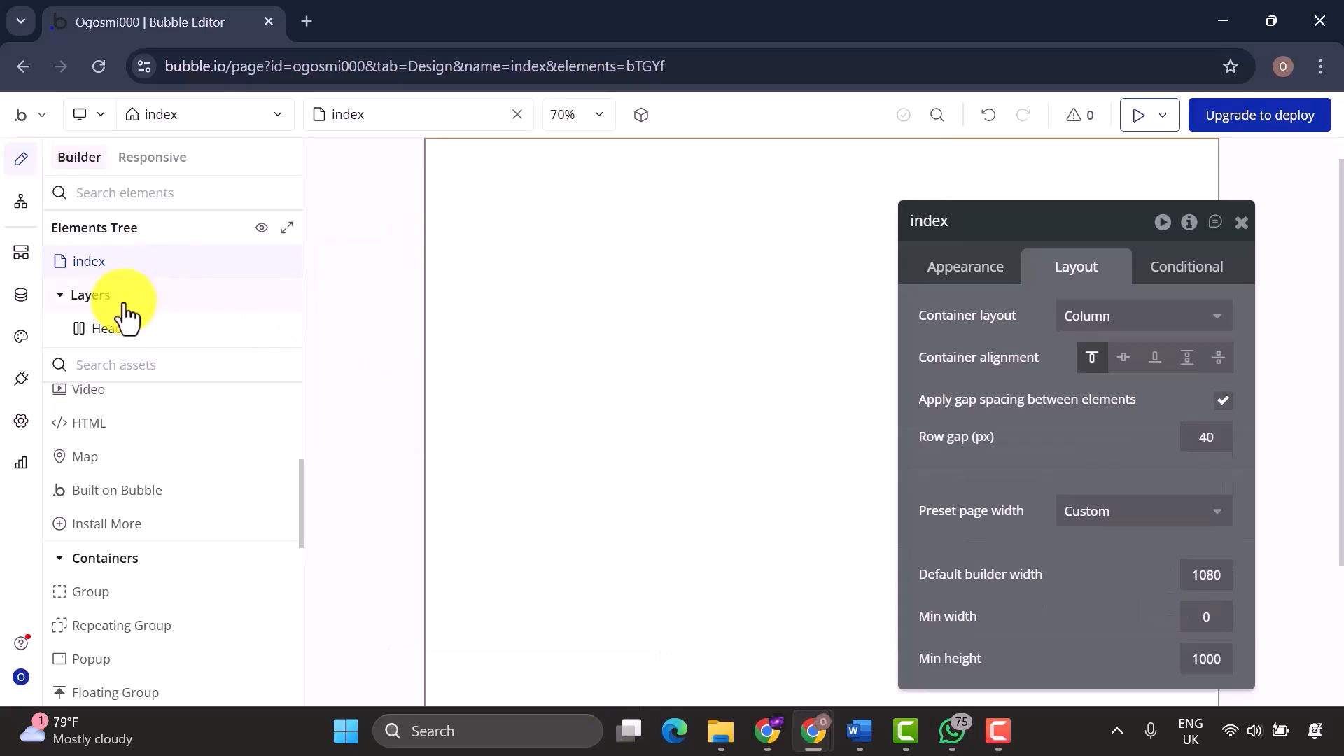
left_click(142, 329)
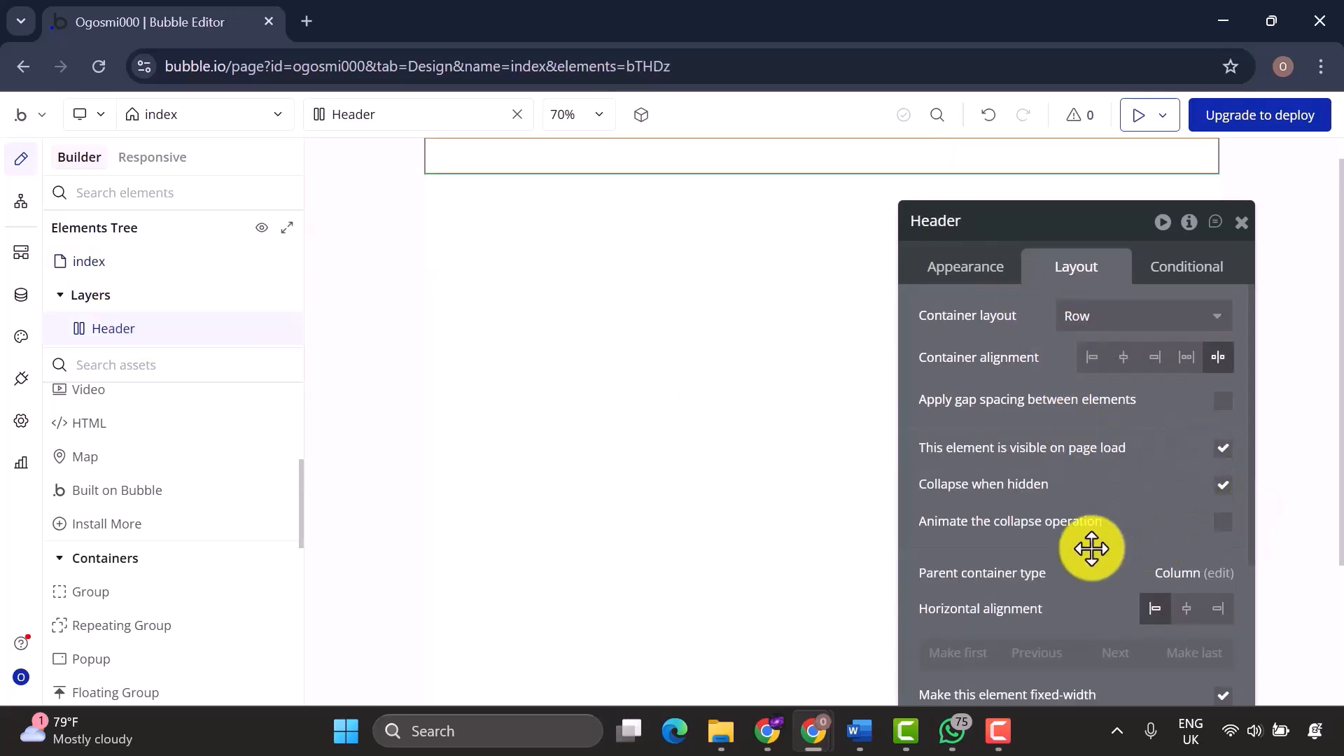
scroll(1091, 548, "down", 1)
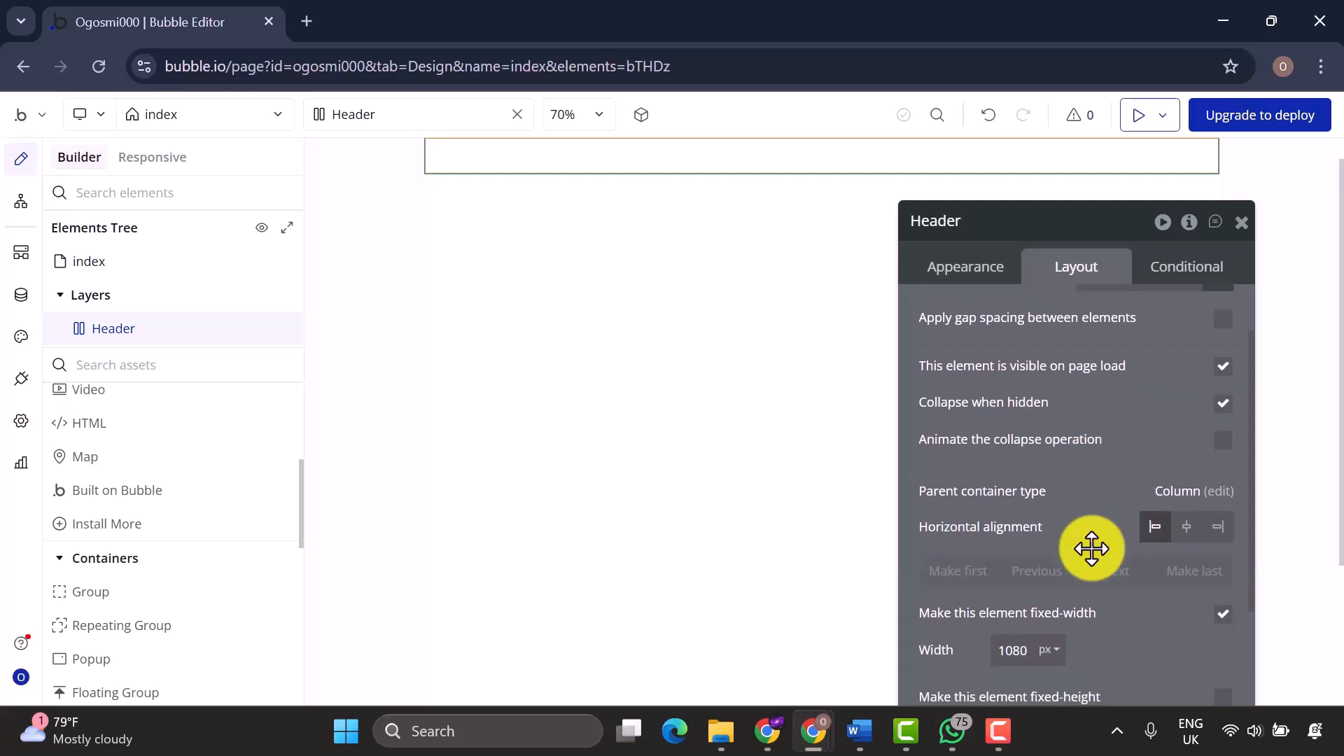
scroll(1088, 483, "down", 1)
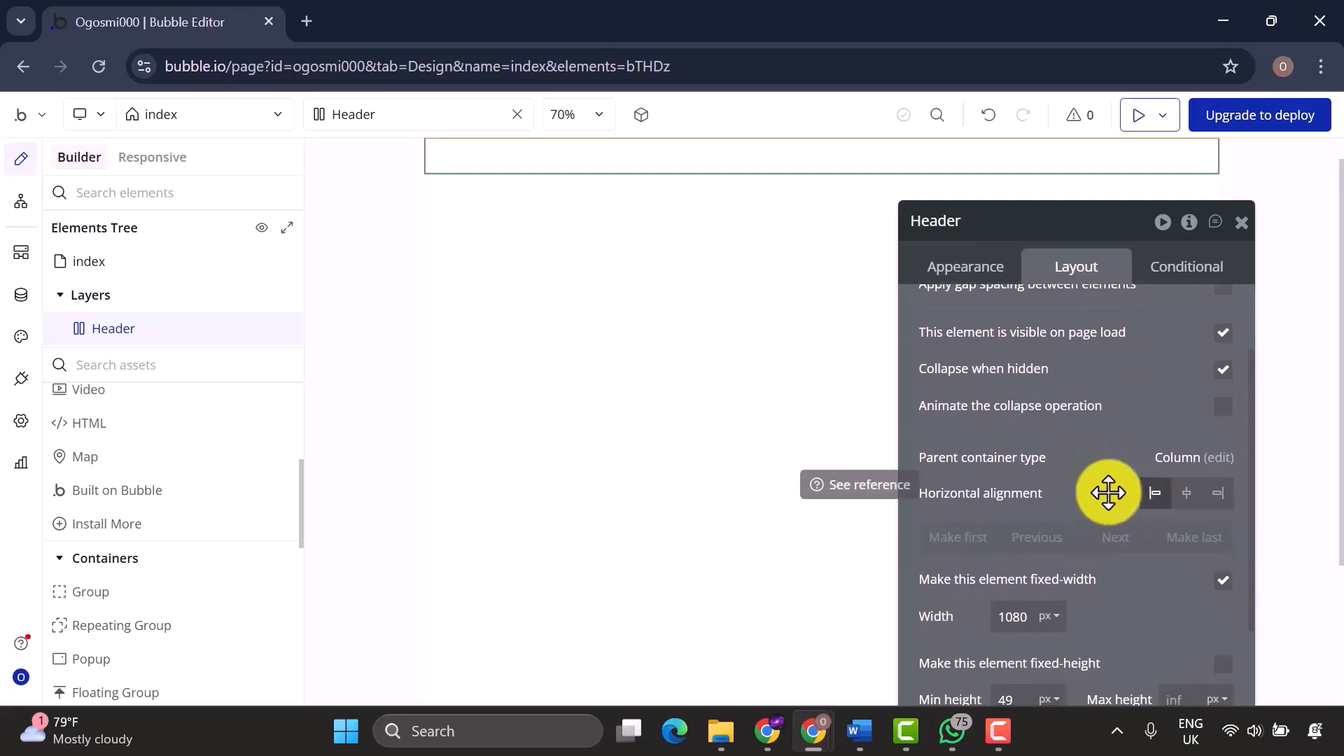
scroll(1095, 485, "down", 1)
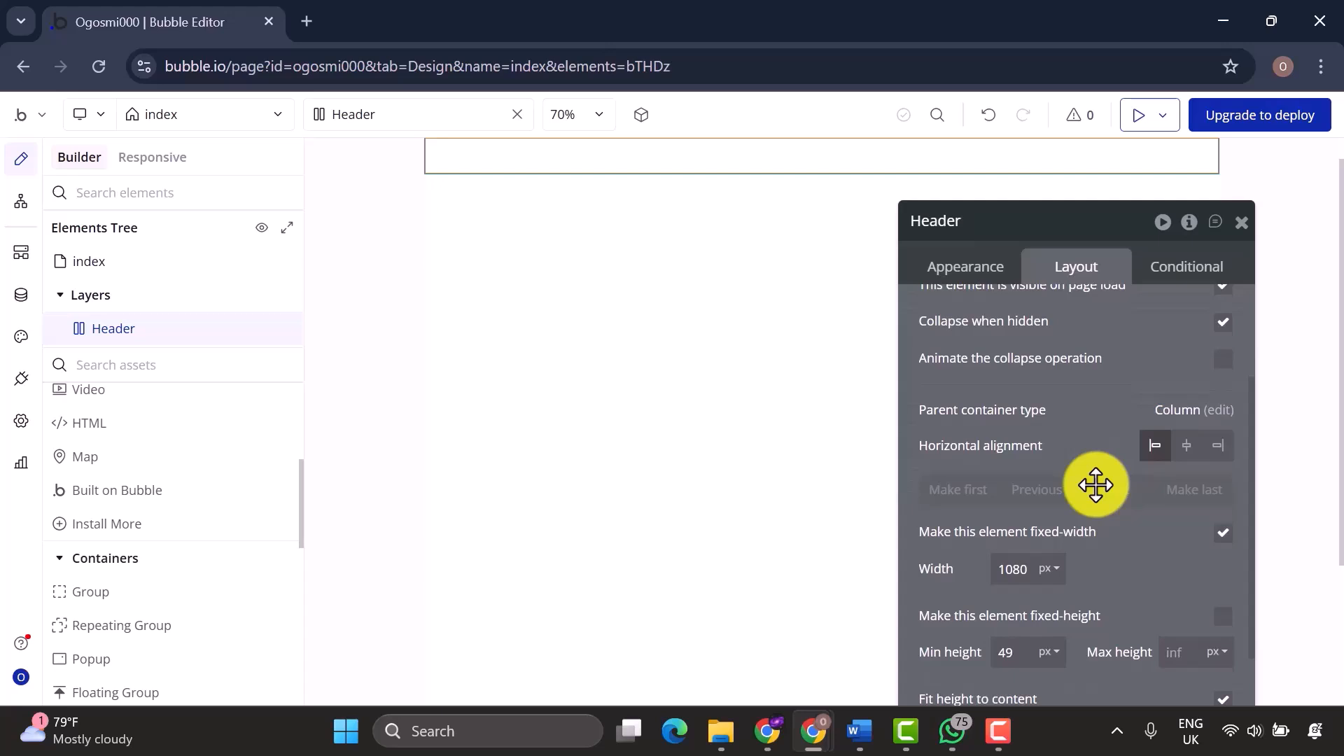
scroll(1164, 550, "down", 1)
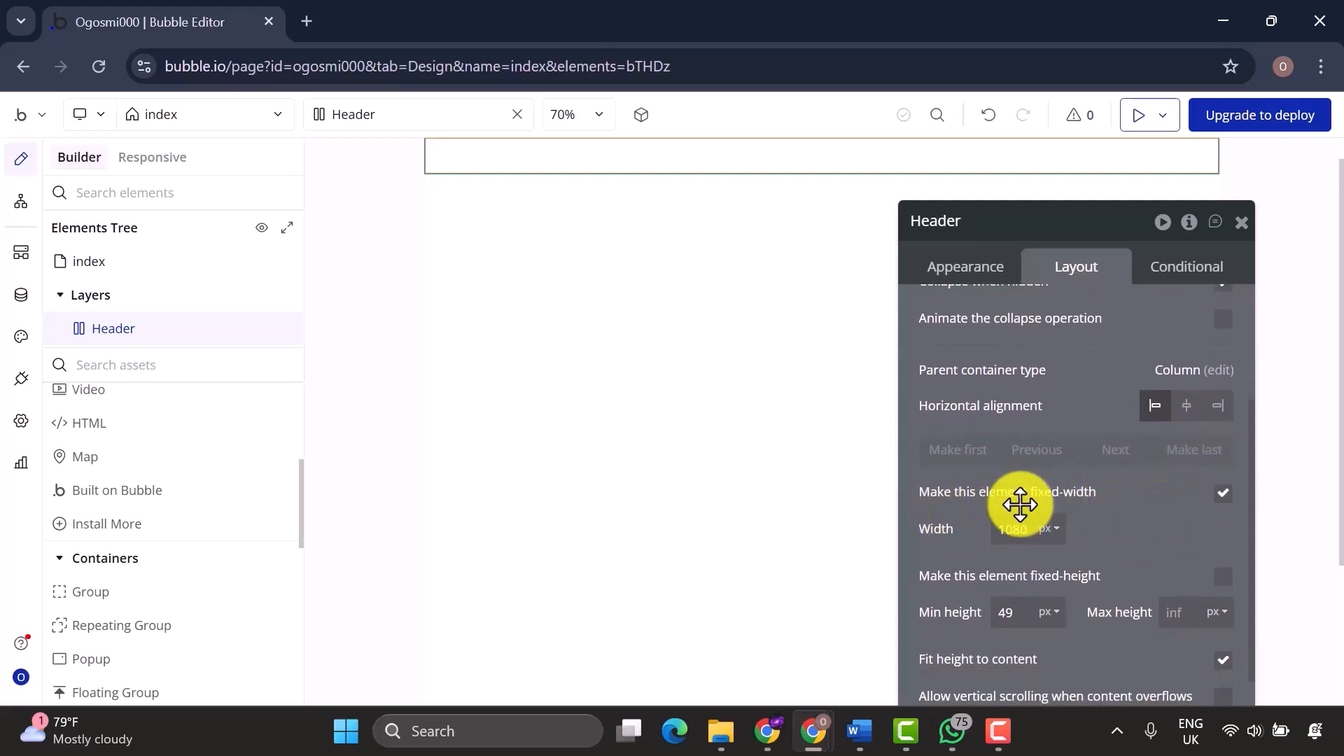
left_click(1221, 494)
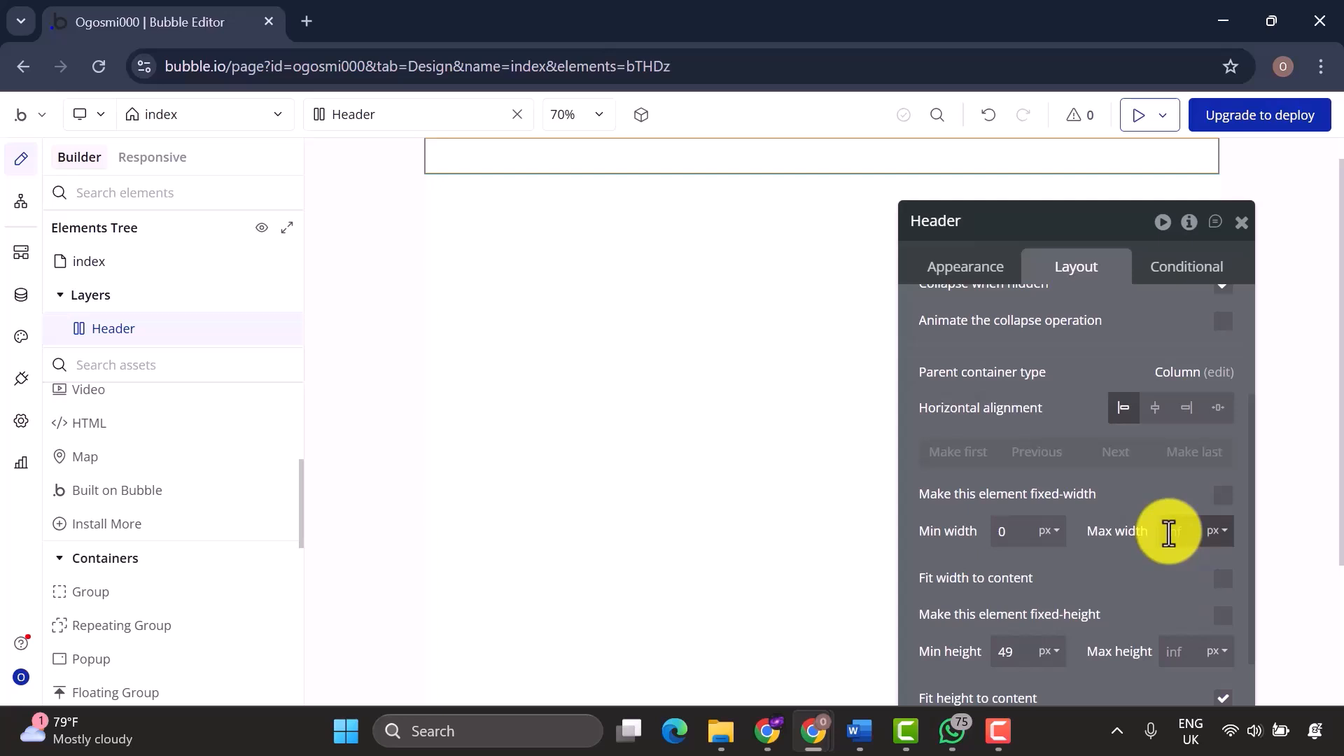
scroll(1183, 595, "down", 1)
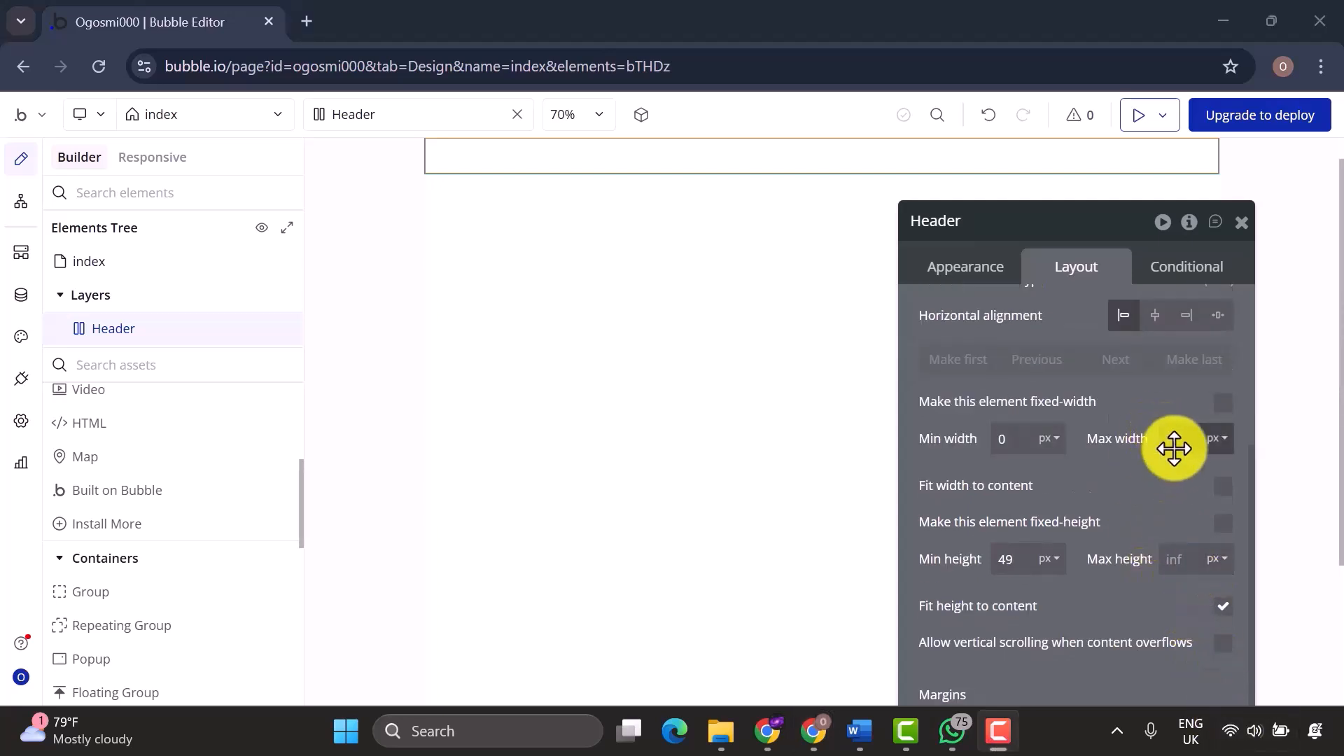
Set the Header group's minimum height to 0 px.
left_click(1017, 567)
key("BackSpace")
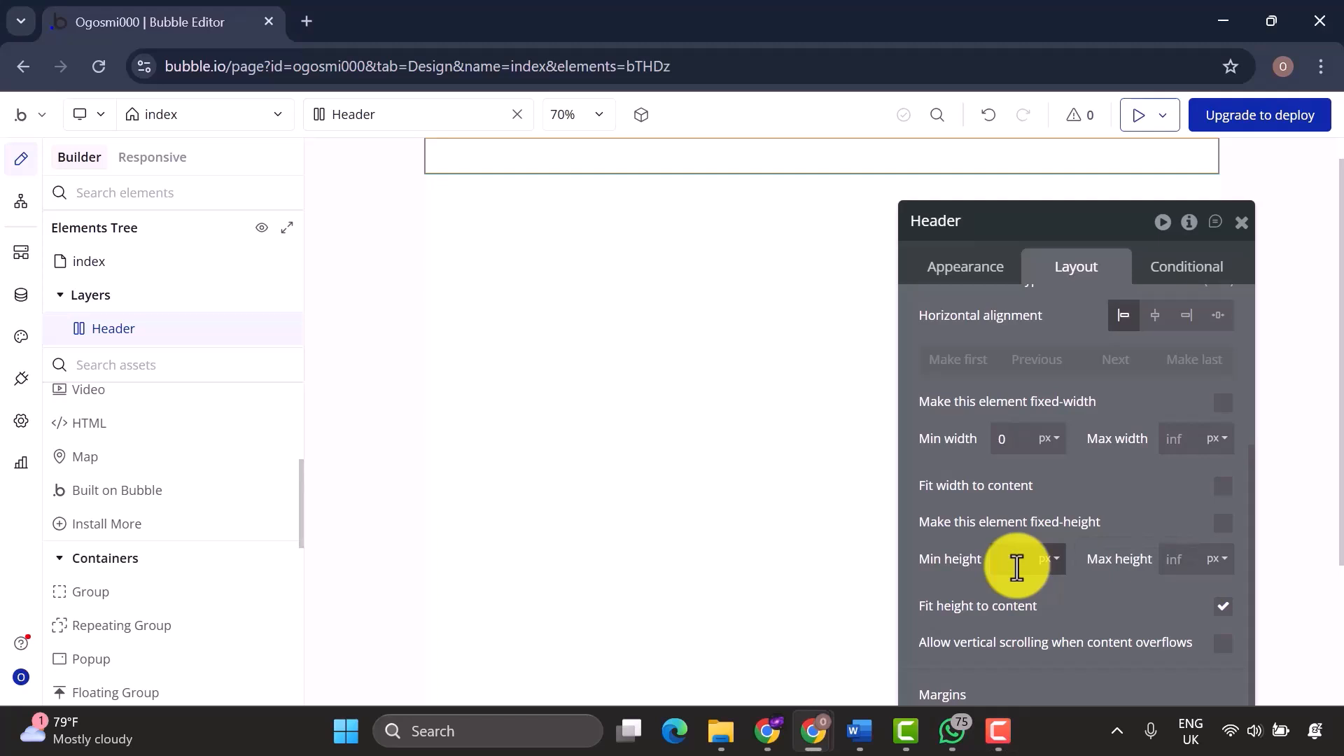
type("0")
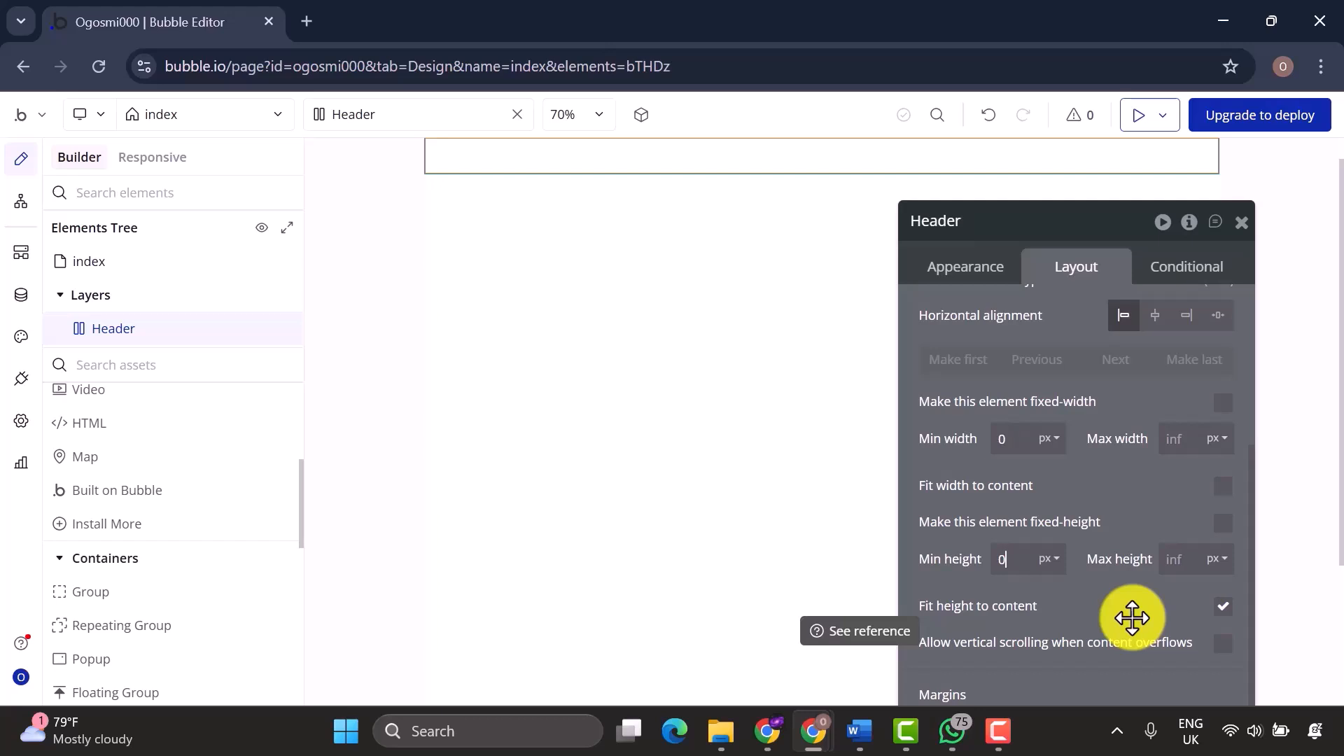
scroll(1132, 617, "down", 2)
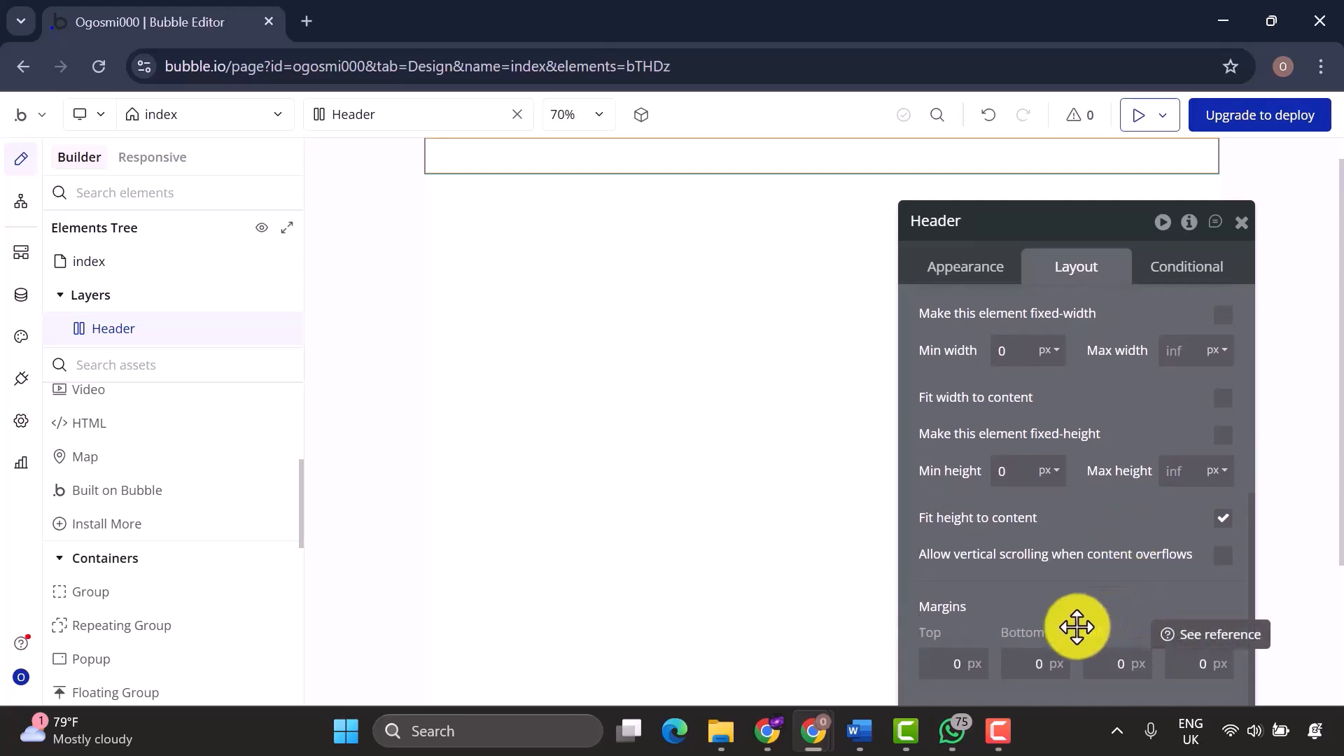
scroll(1126, 585, "down", 1)
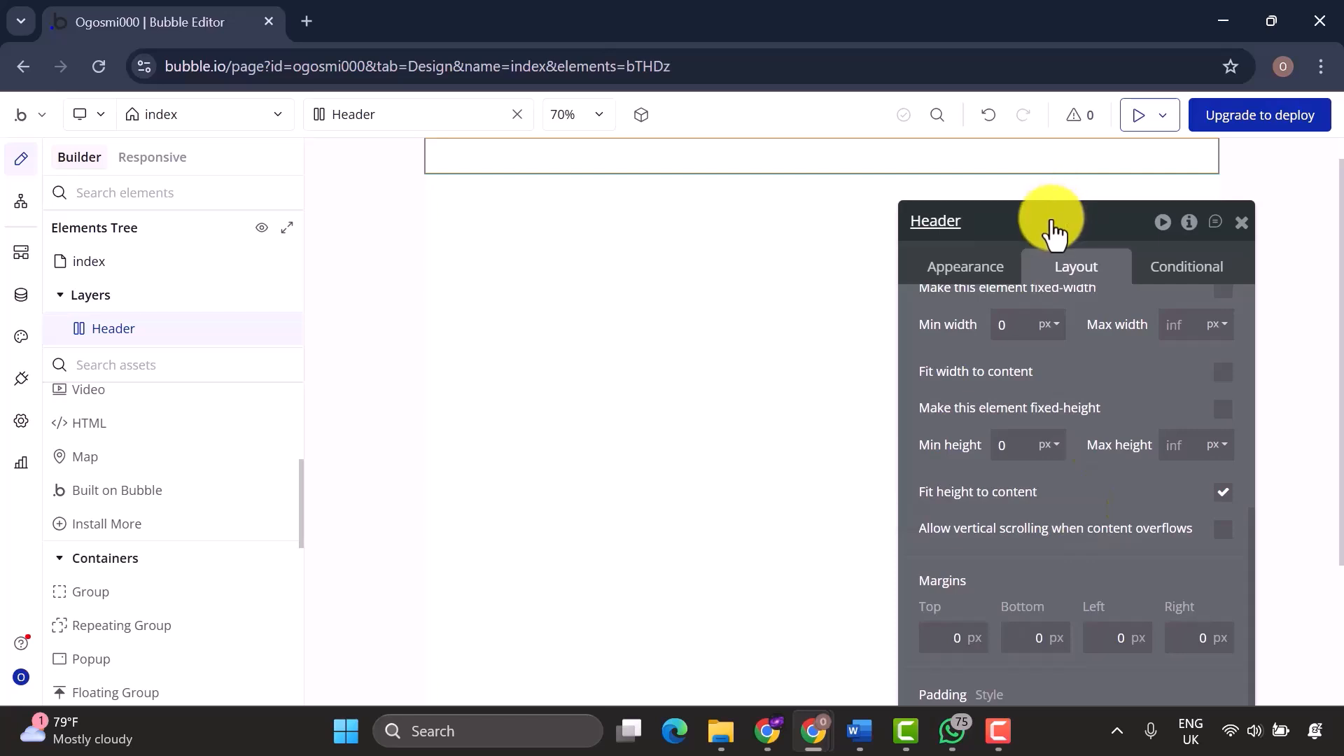
left_click_drag(1050, 223, 1035, 89)
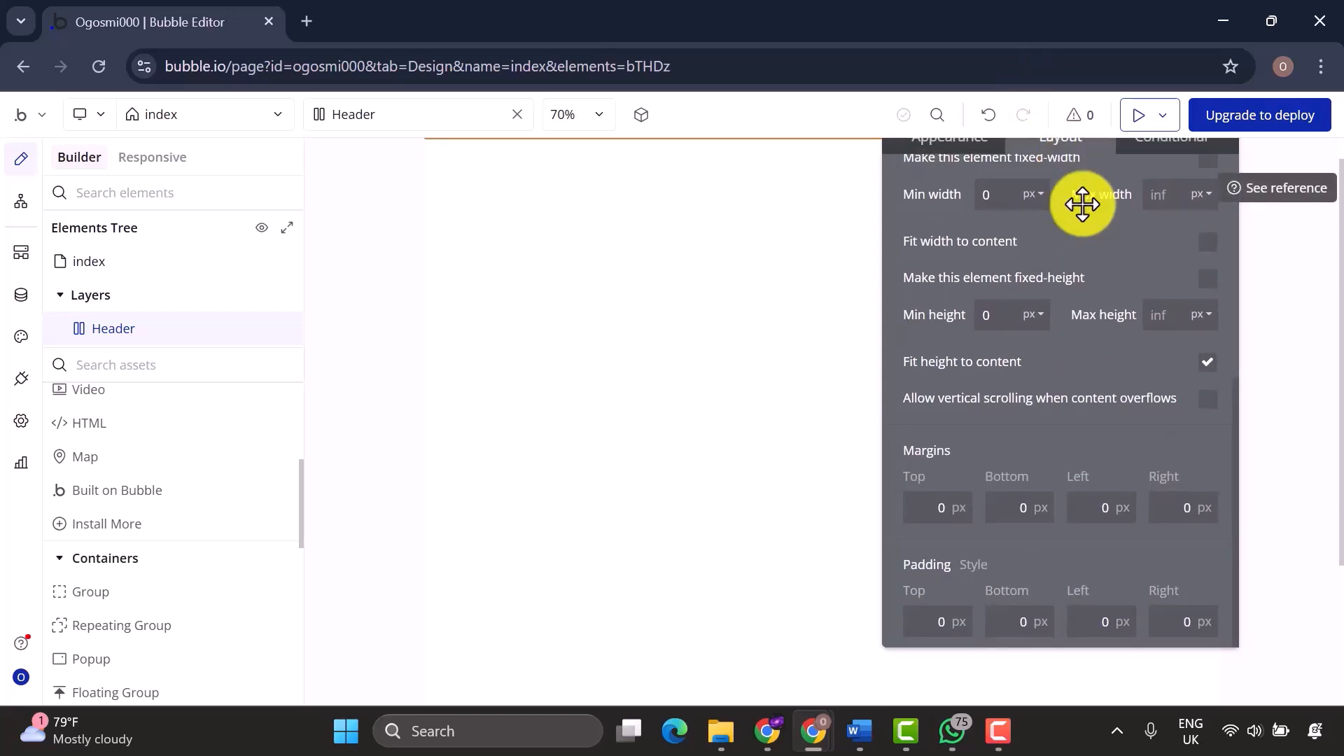
scroll(1082, 203, "up", 5)
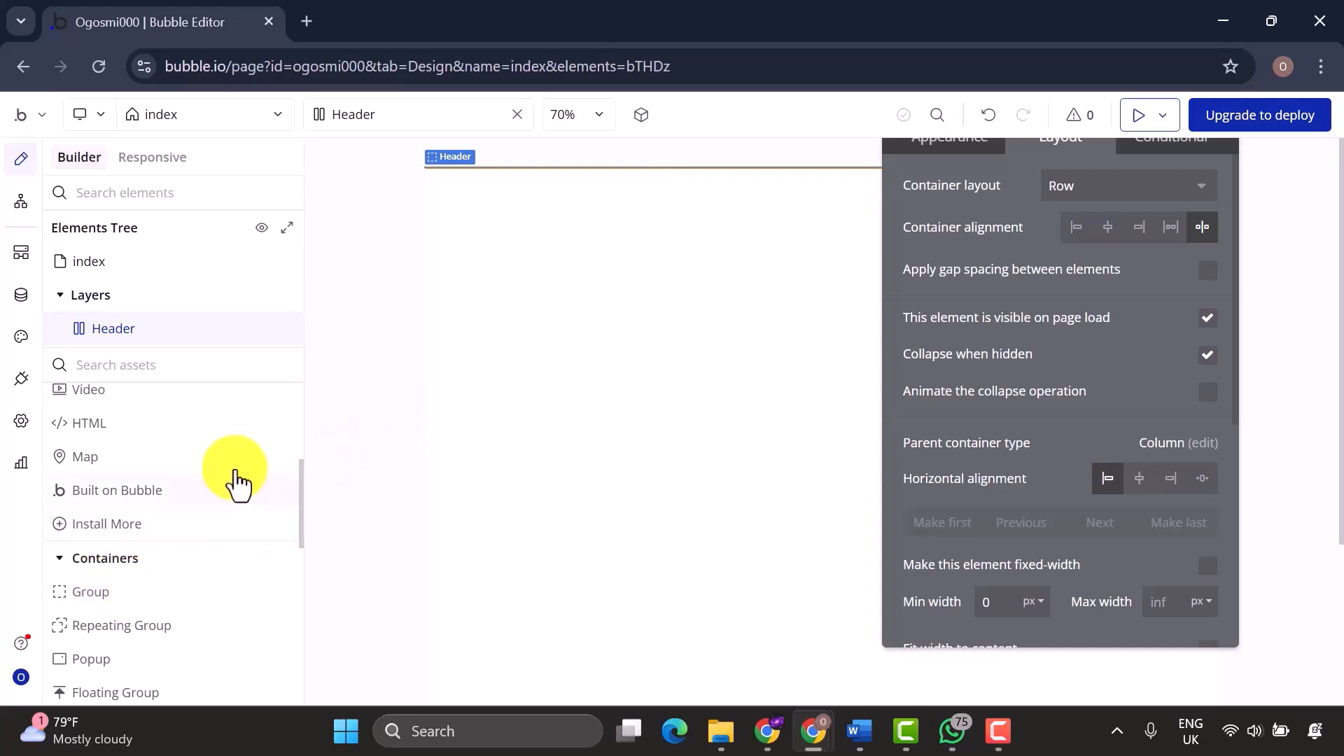
Add two Group containers inside the Header group.
left_click(212, 615)
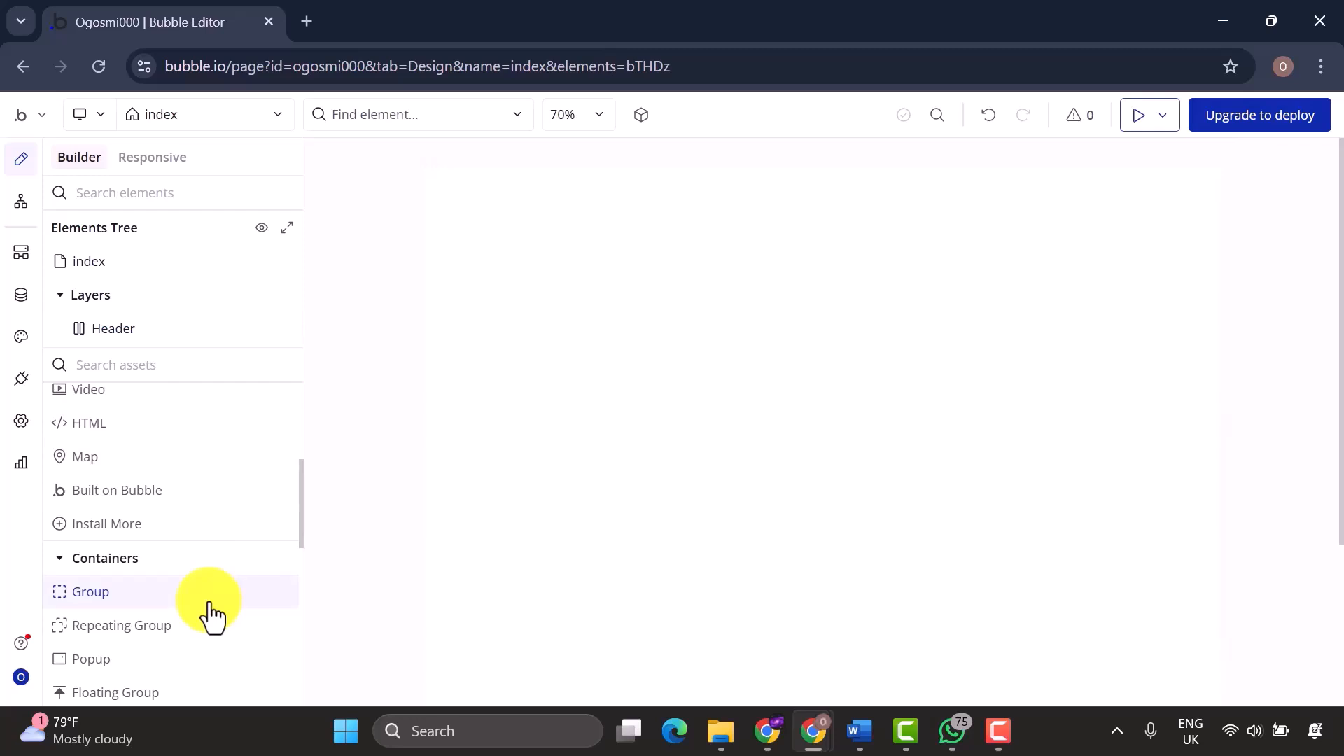
left_click_drag(208, 602, 124, 329)
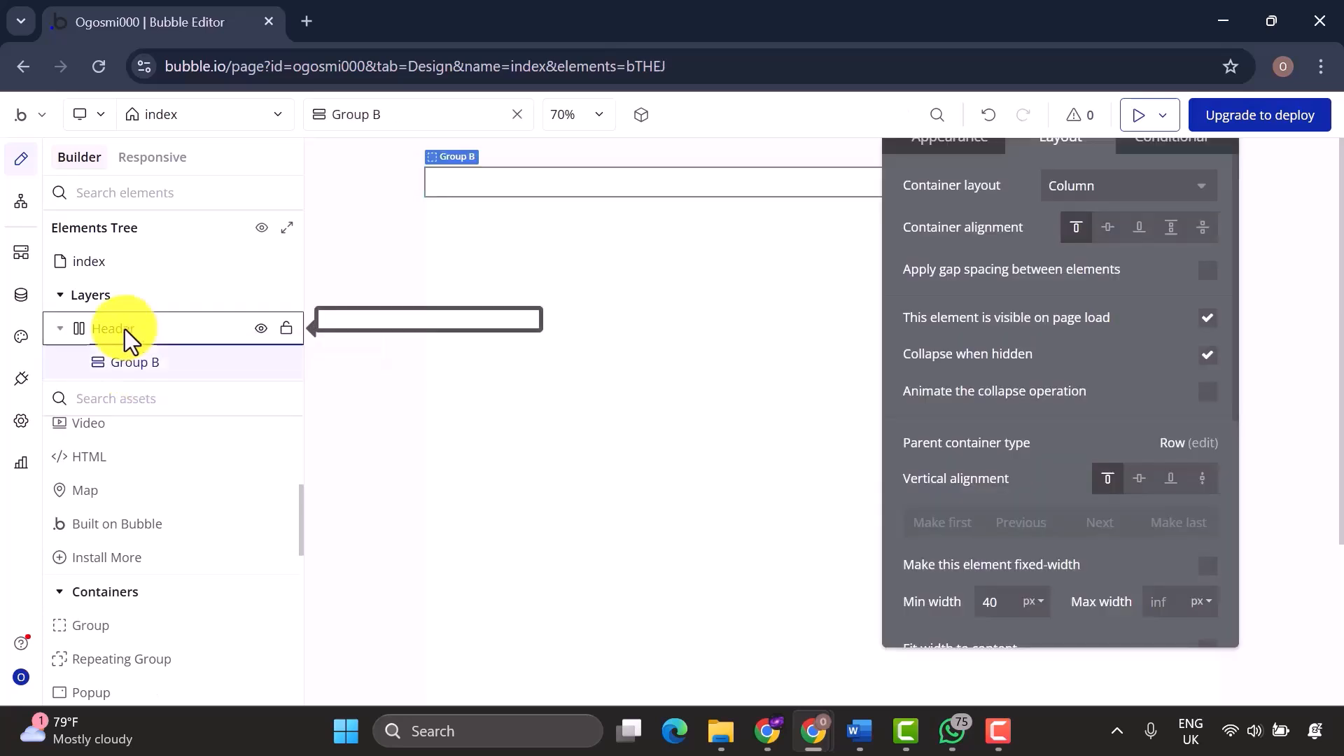
left_click_drag(143, 635, 133, 335)
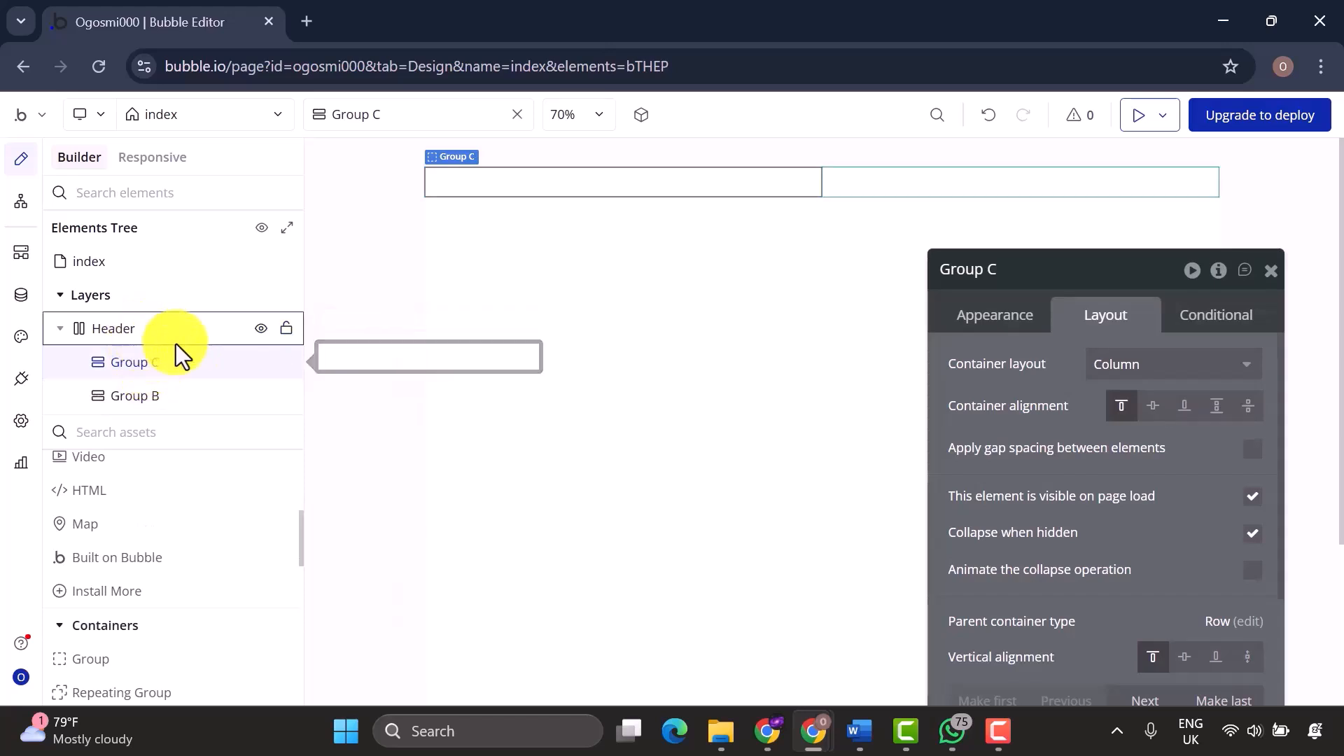
left_click(860, 191)
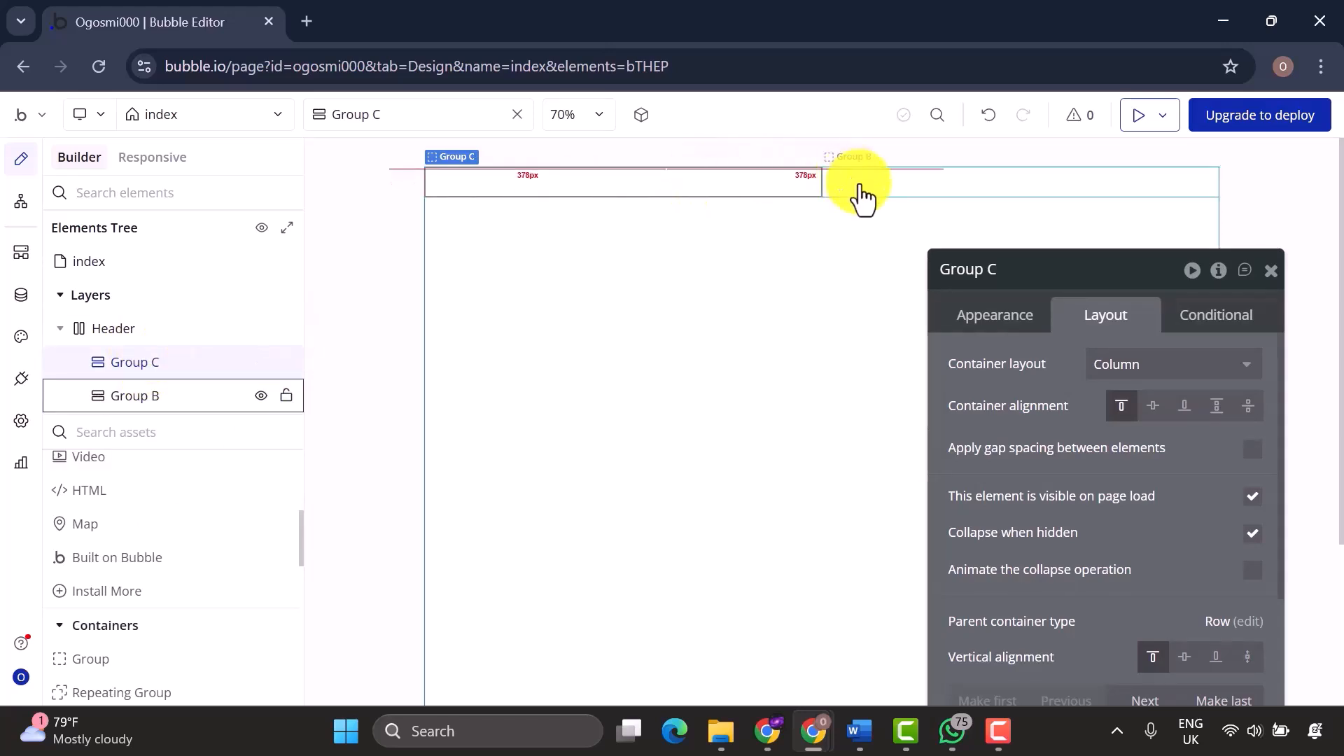
left_click(748, 180)
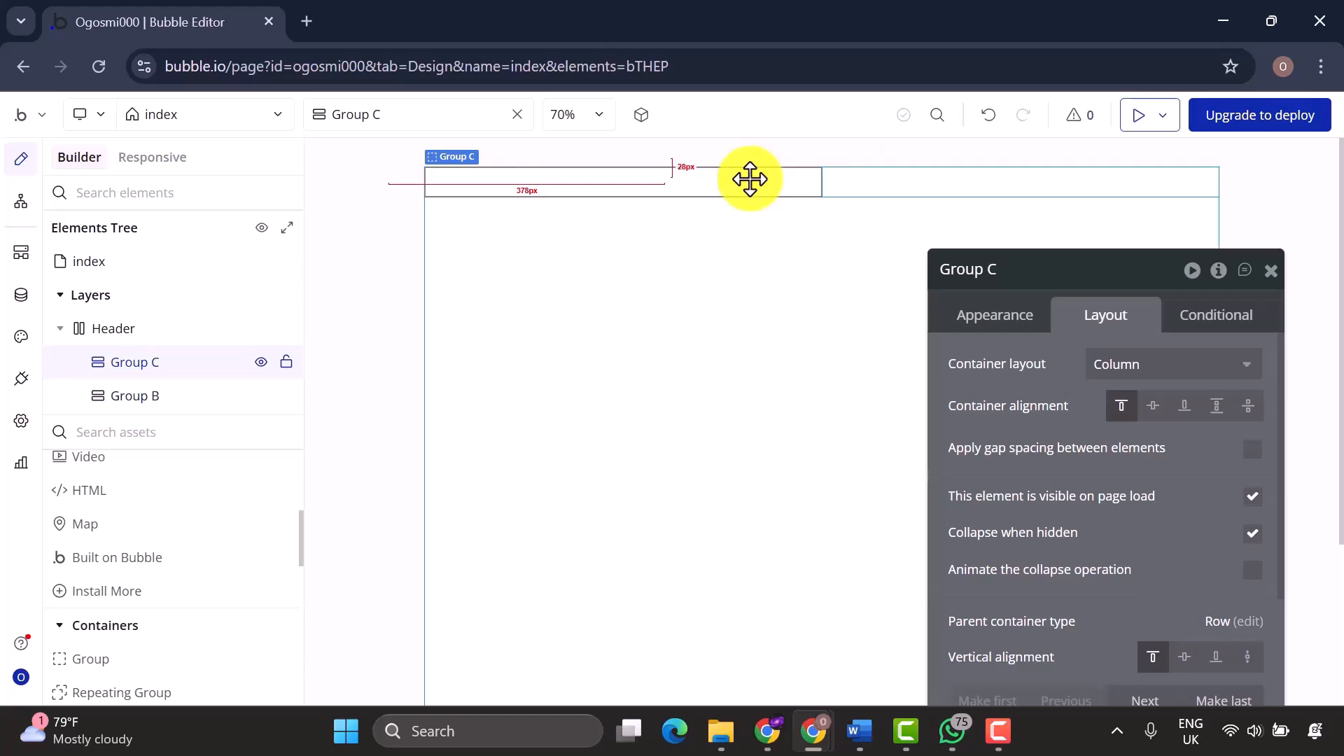
key("ctrl+z")
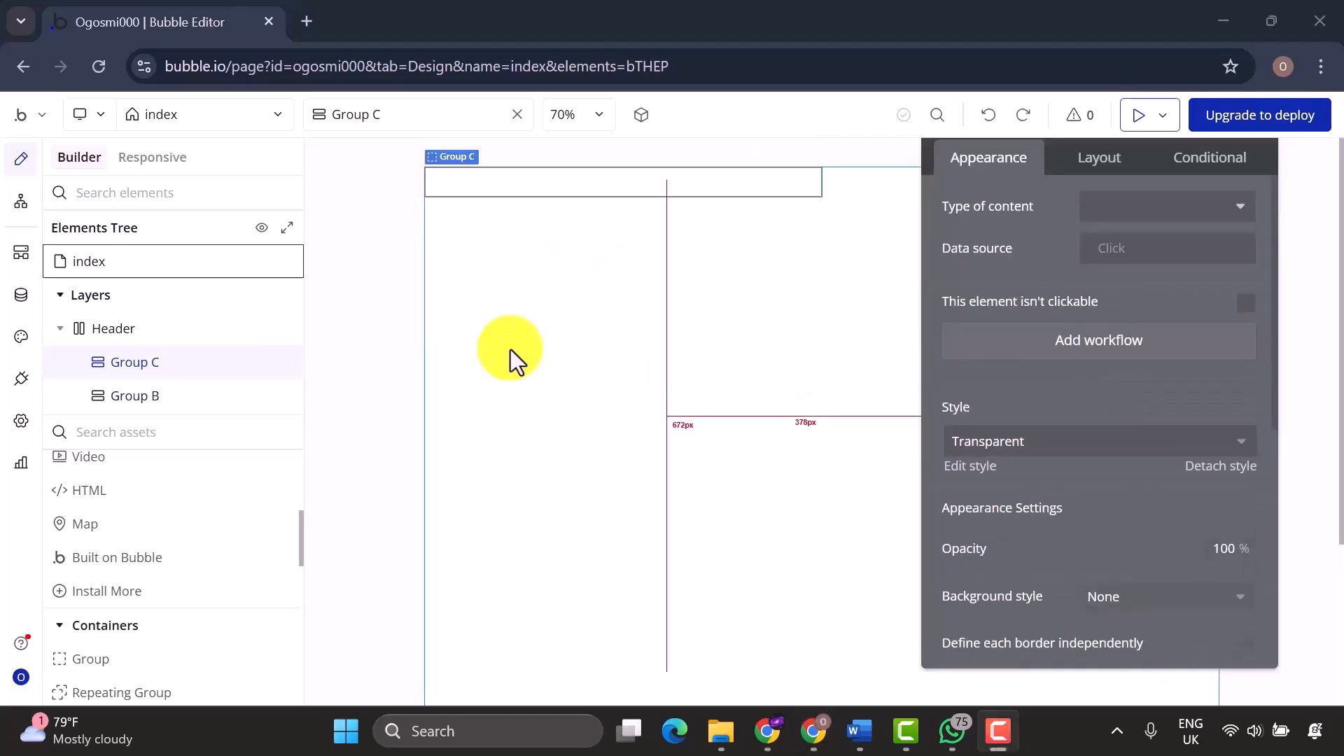
Look through the styles available for the Header group.
left_click(187, 322)
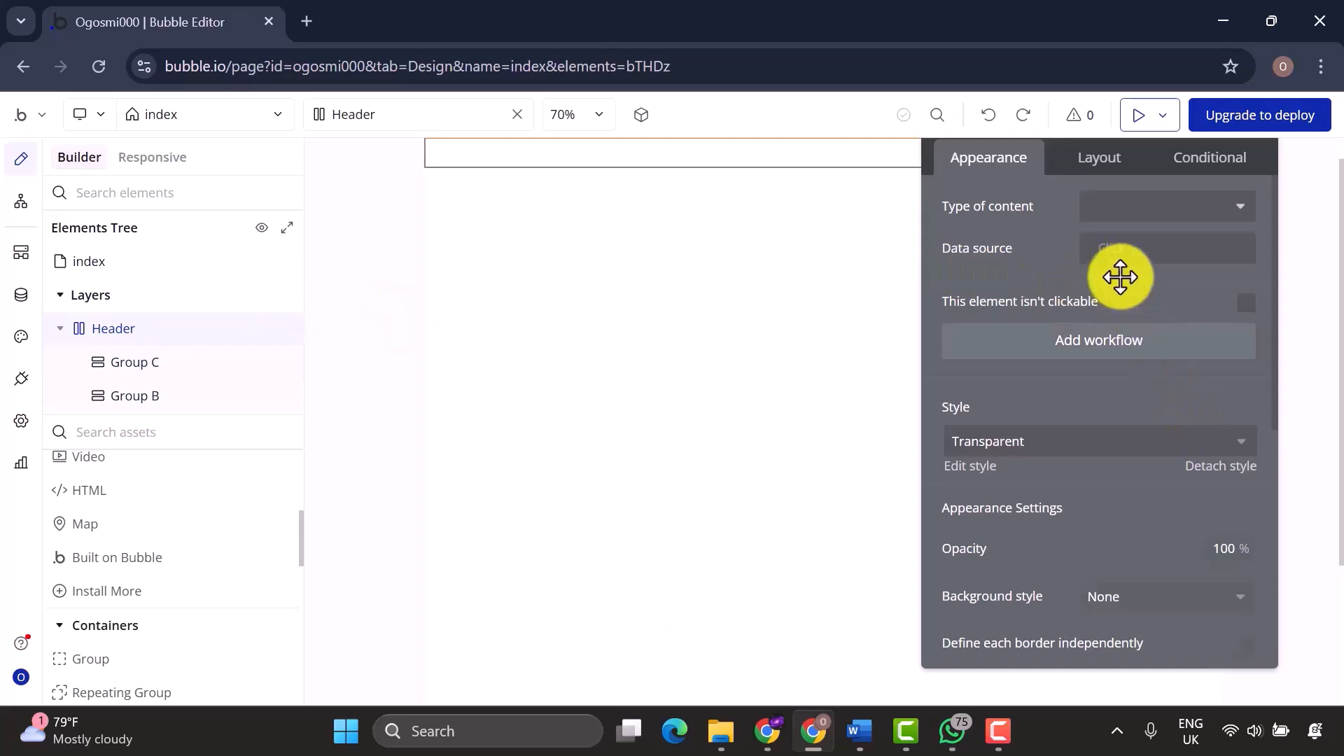
left_click(1036, 442)
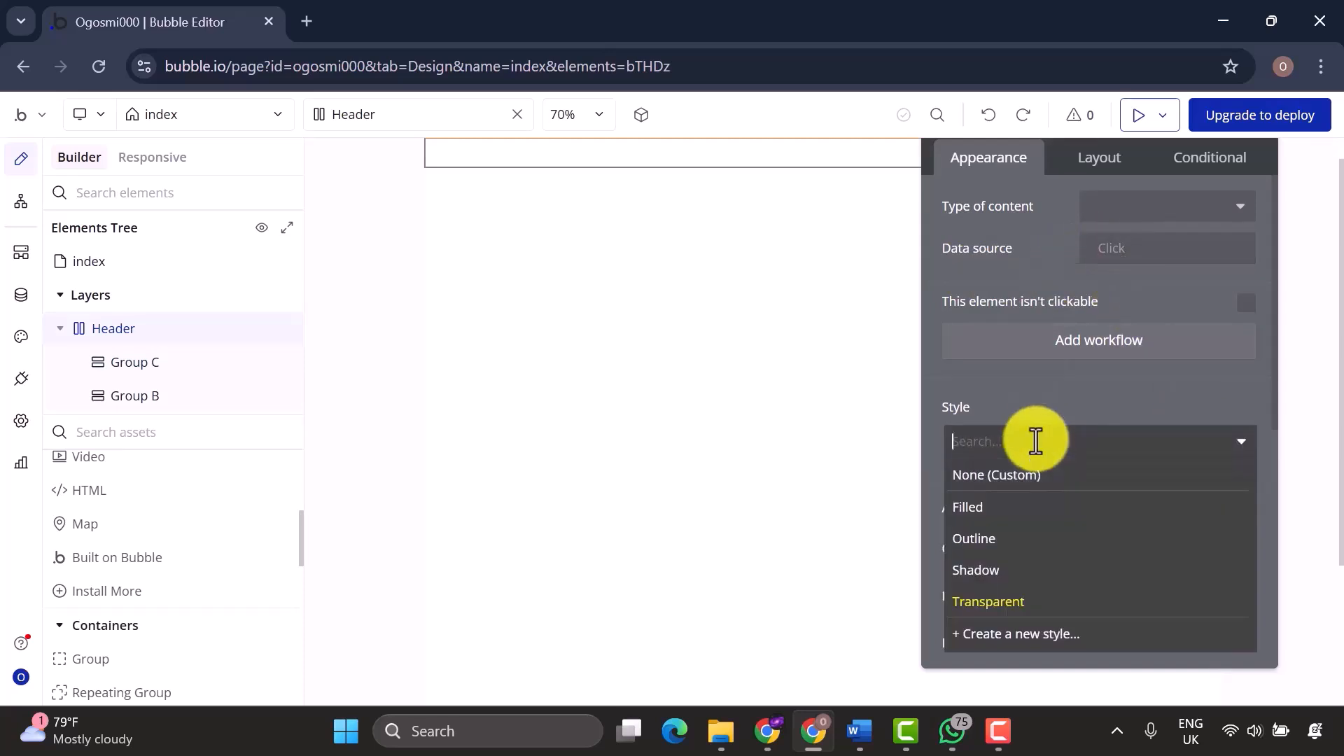
left_click(1038, 445)
left_click(997, 446)
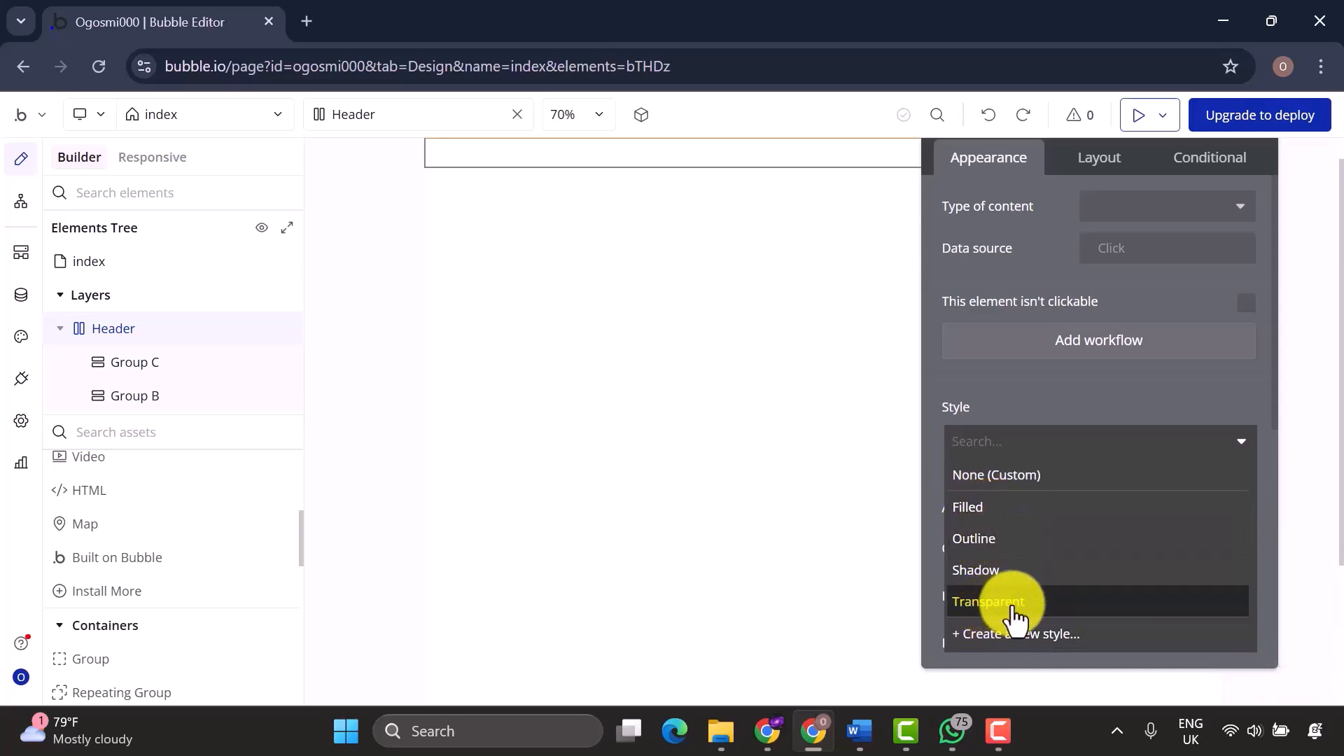
Open the Transparent style of the Group element in the app's element styles.
left_click(21, 338)
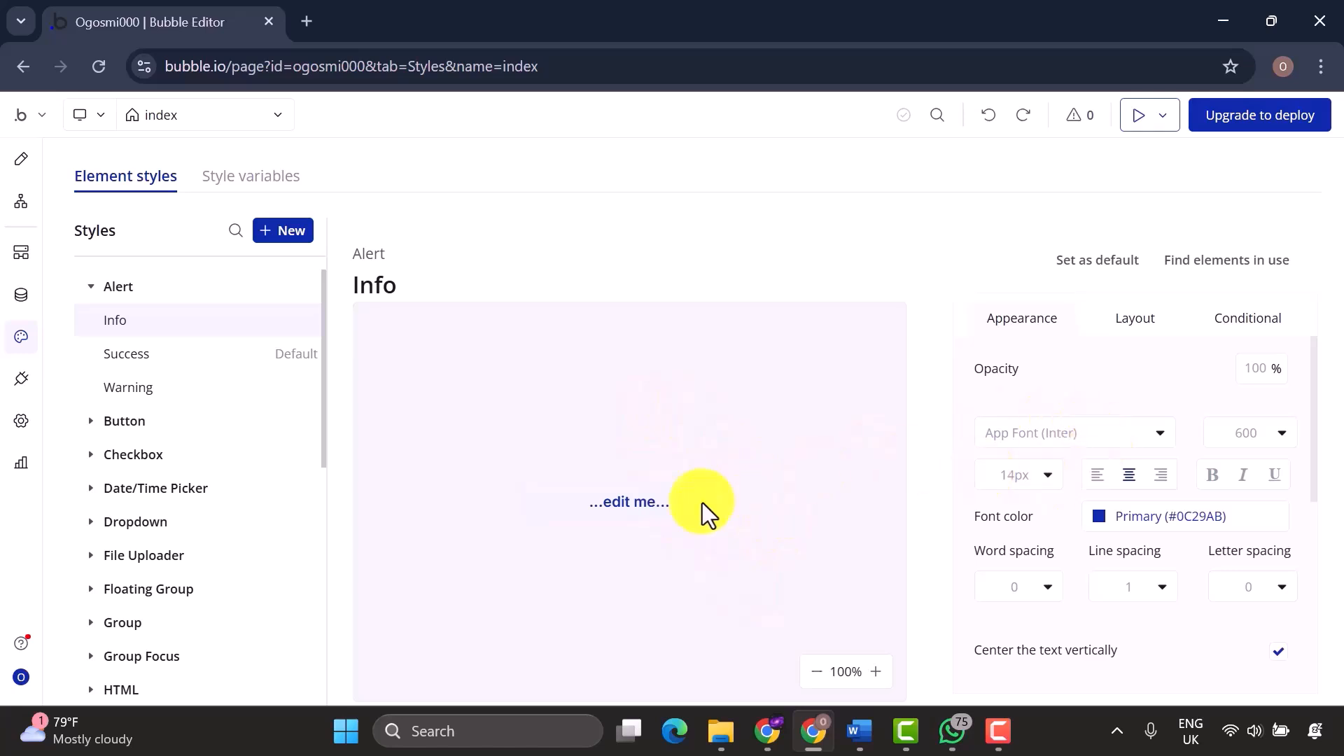
scroll(225, 444, "down", 6)
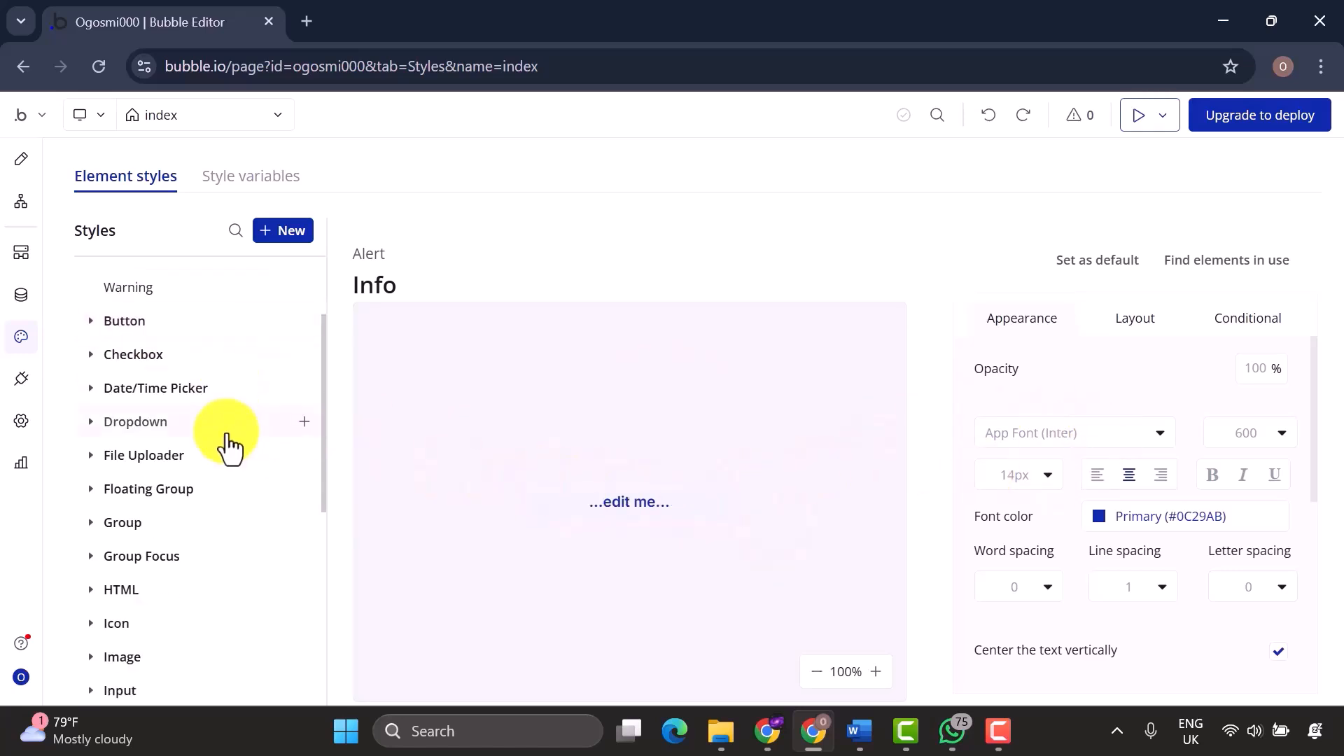
scroll(231, 444, "up", 6)
scroll(150, 543, "down", 2)
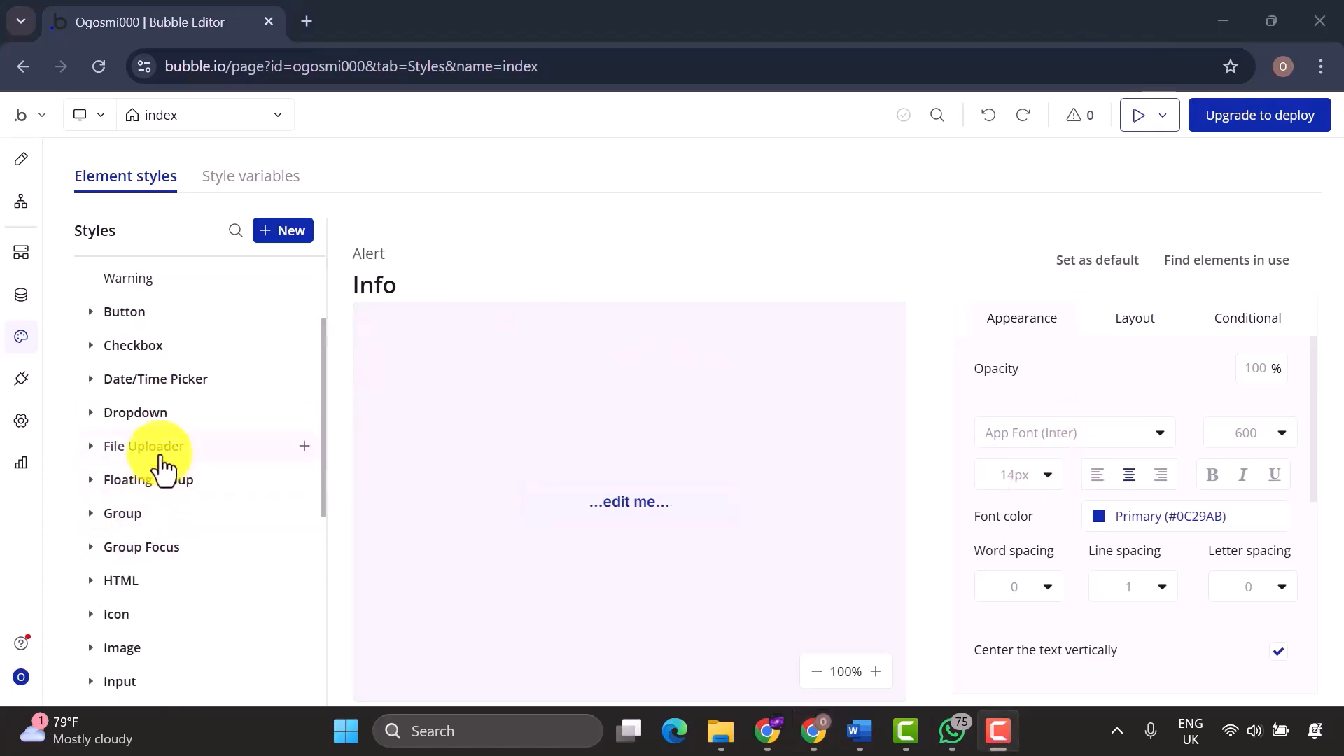
left_click(147, 514)
scroll(144, 483, "down", 3)
left_click(141, 492)
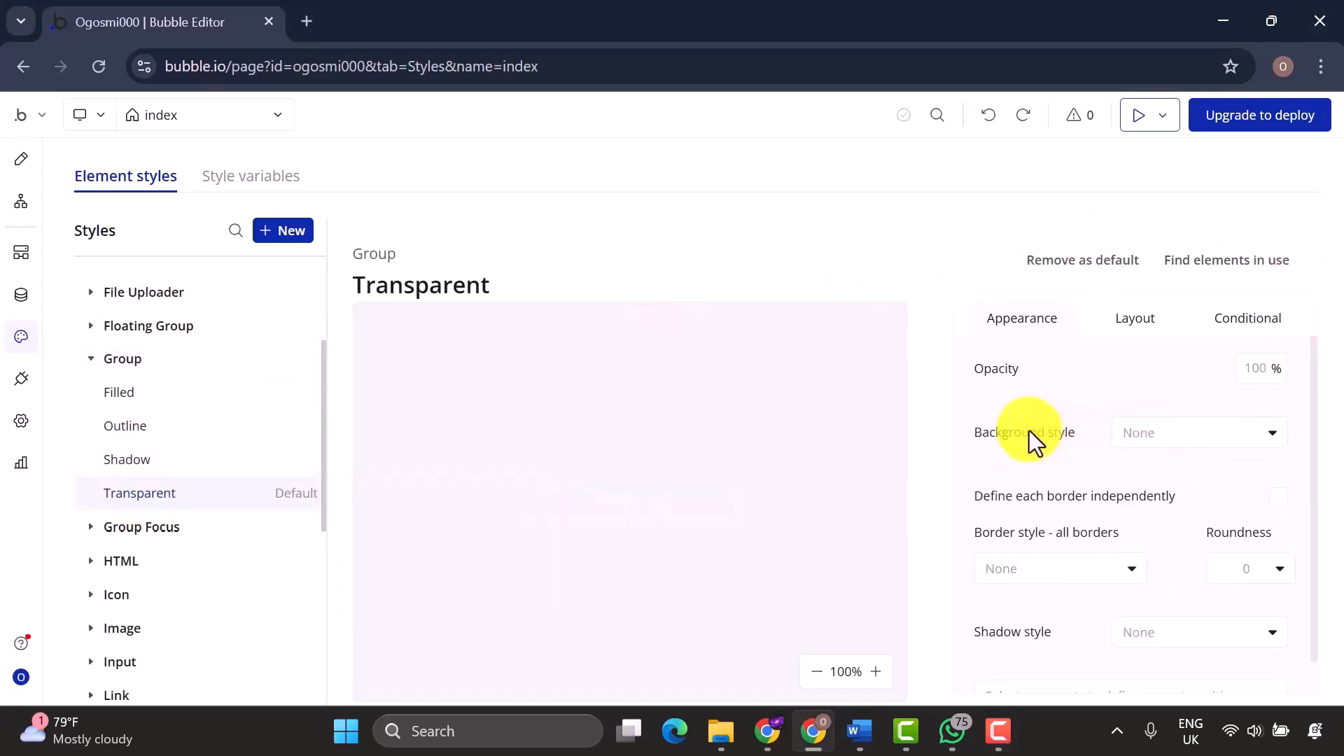
scroll(993, 420, "down", 1)
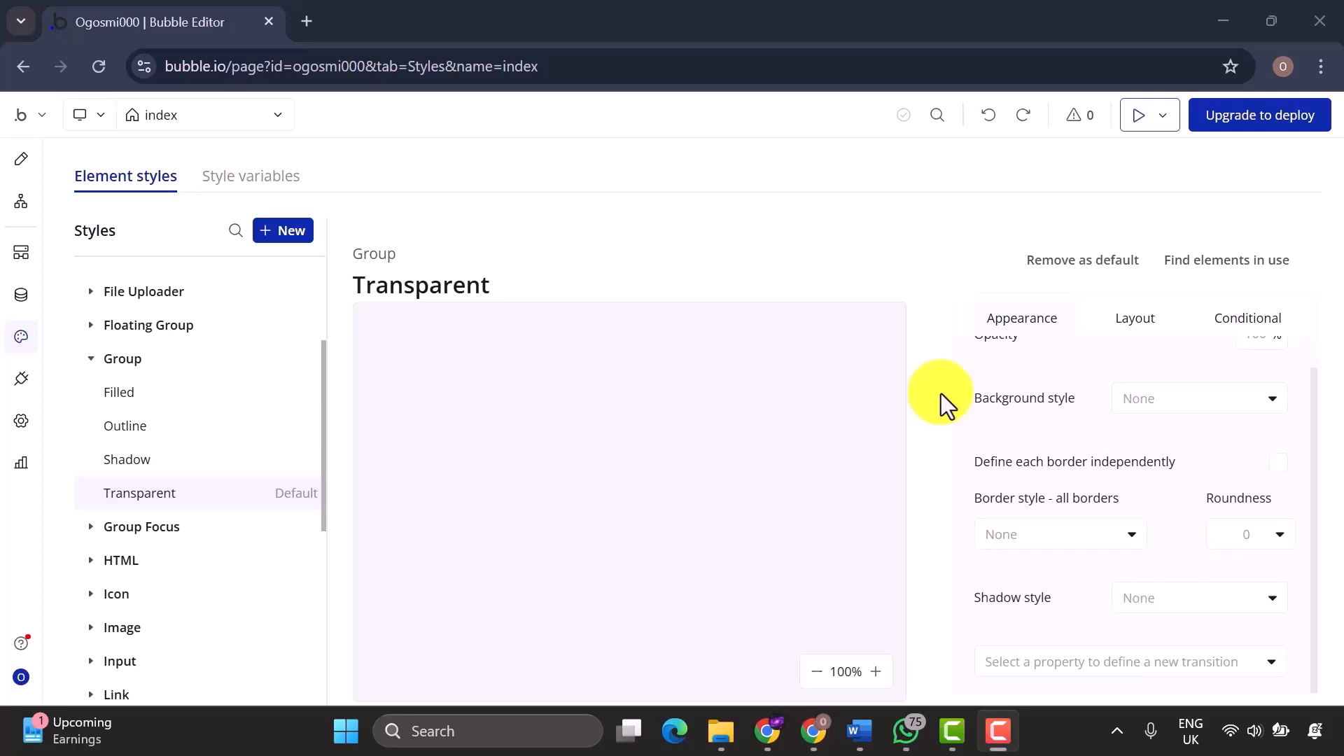
Give the Transparent group style a solid border on all sides in red #D22F2F.
left_click(1050, 534)
left_click(1085, 637)
left_click(1064, 619)
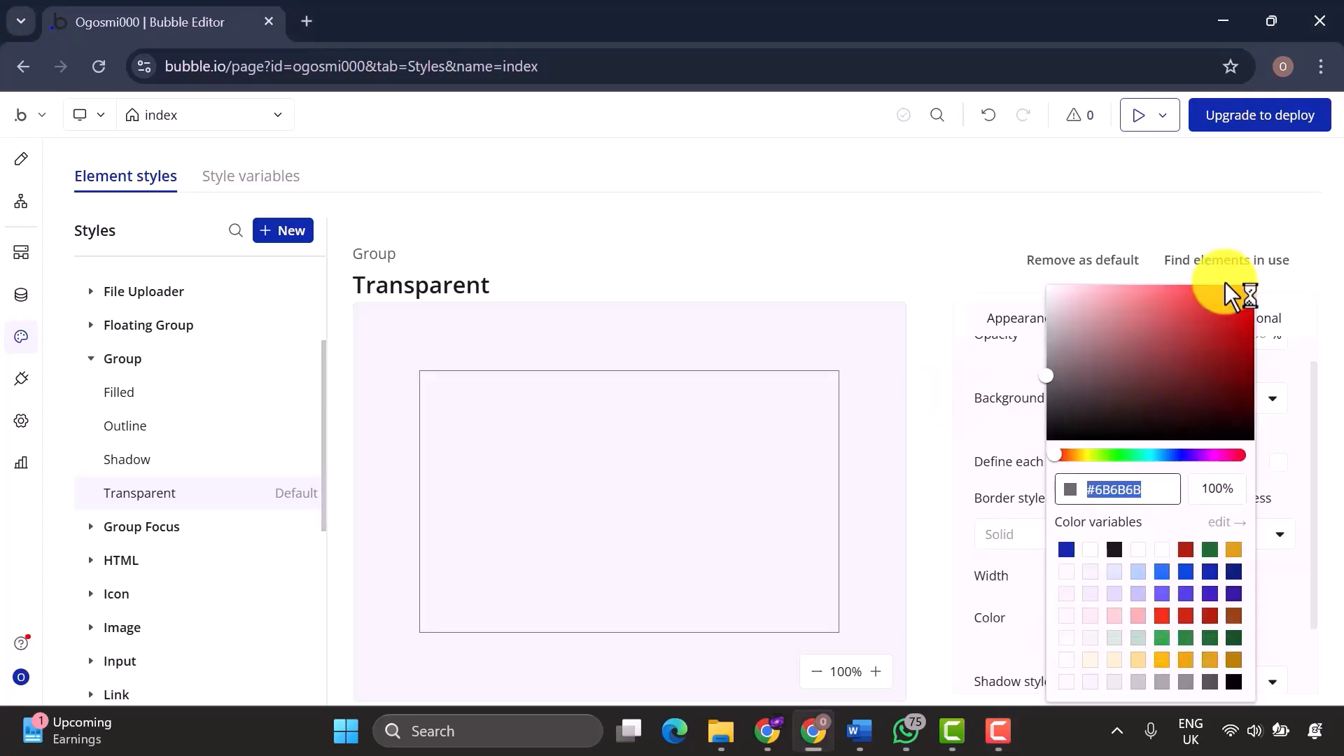
left_click(1207, 312)
left_click(935, 521)
scroll(1002, 611, "down", 2)
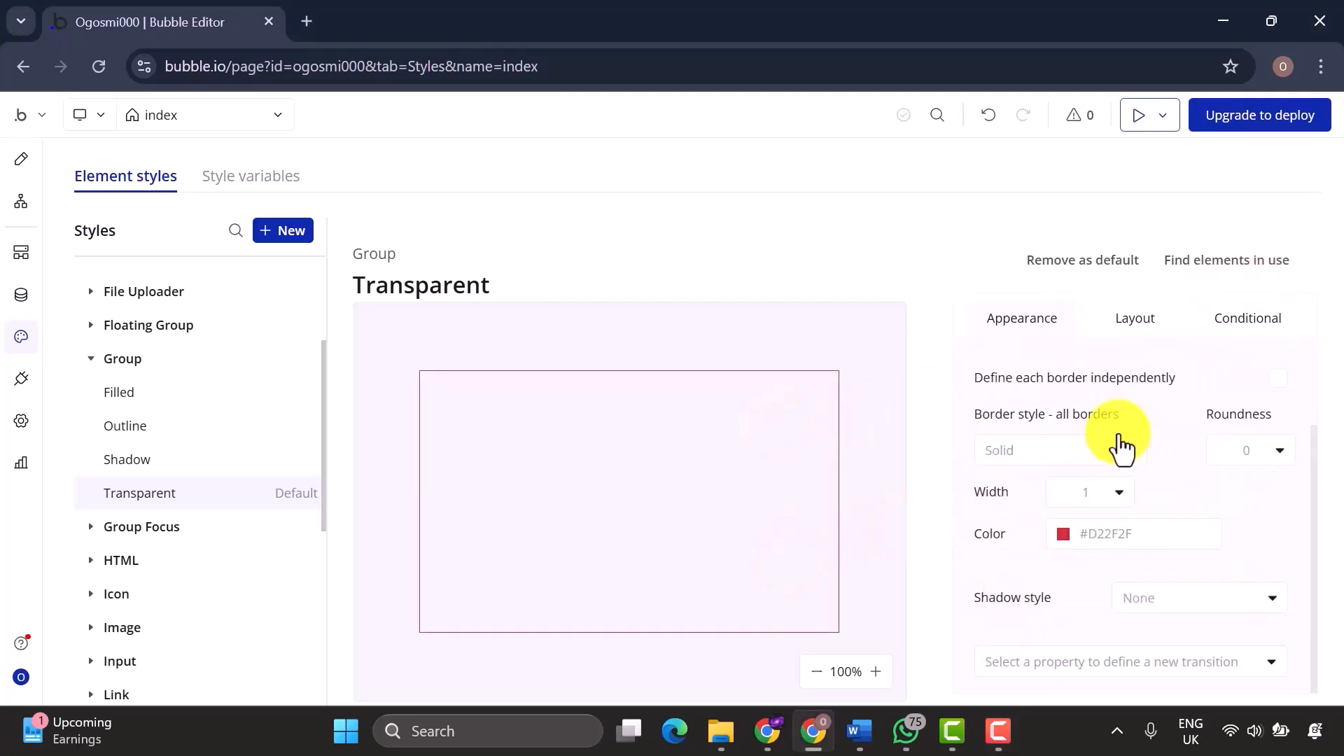
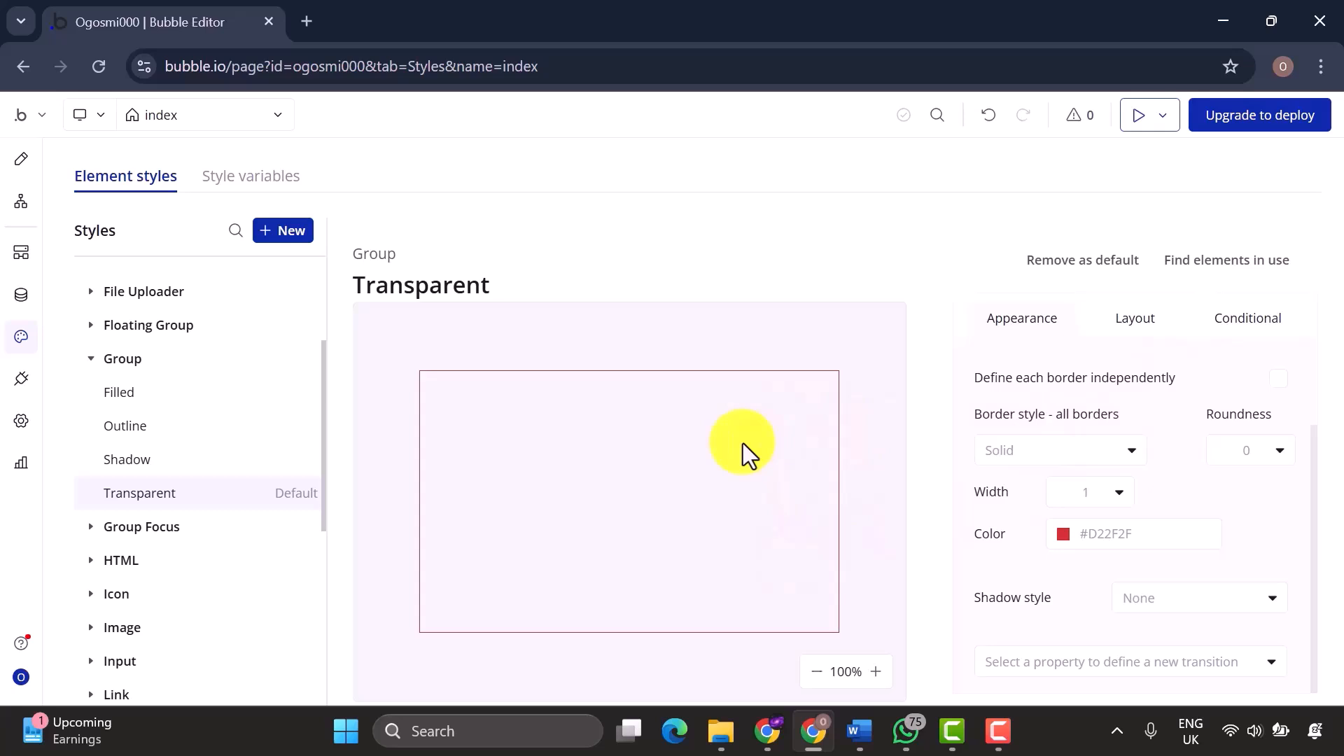
Search the app for elements that use the Transparent style and inspect the header groups on the index page.
left_click(1235, 269)
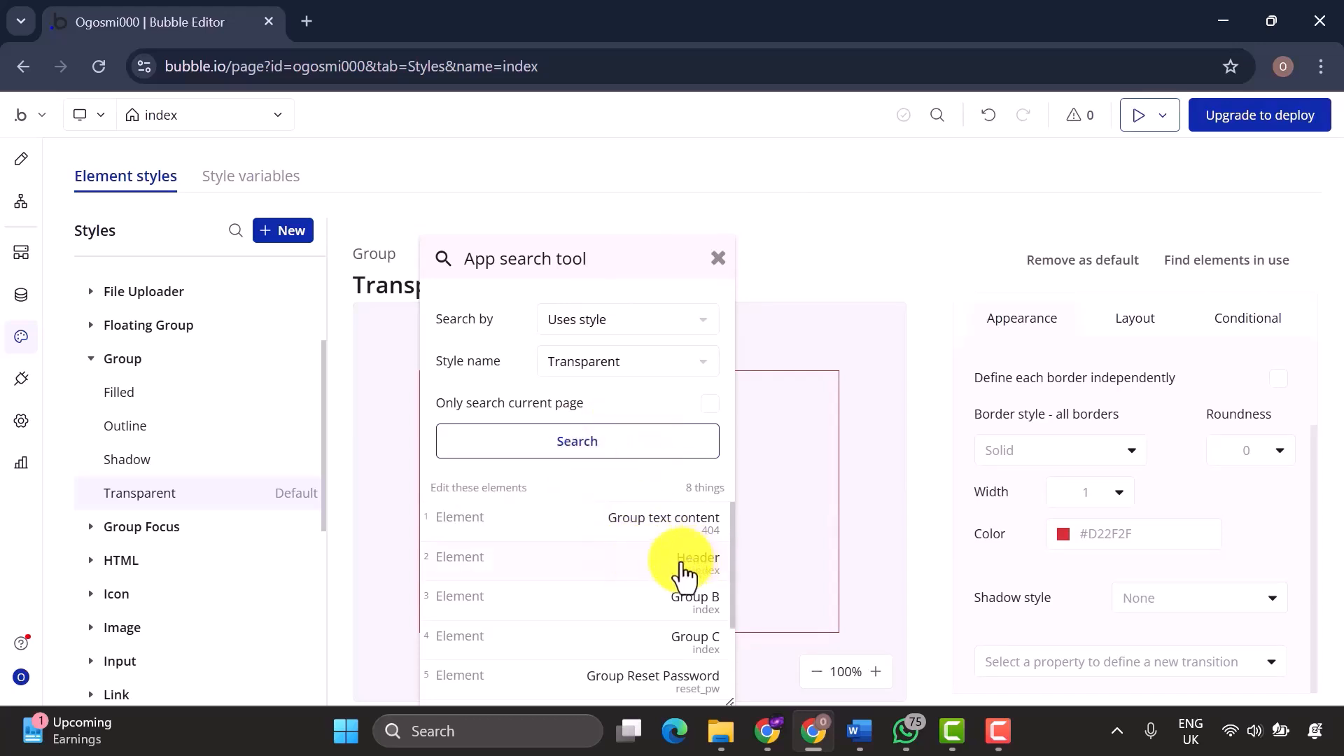
left_click(22, 167)
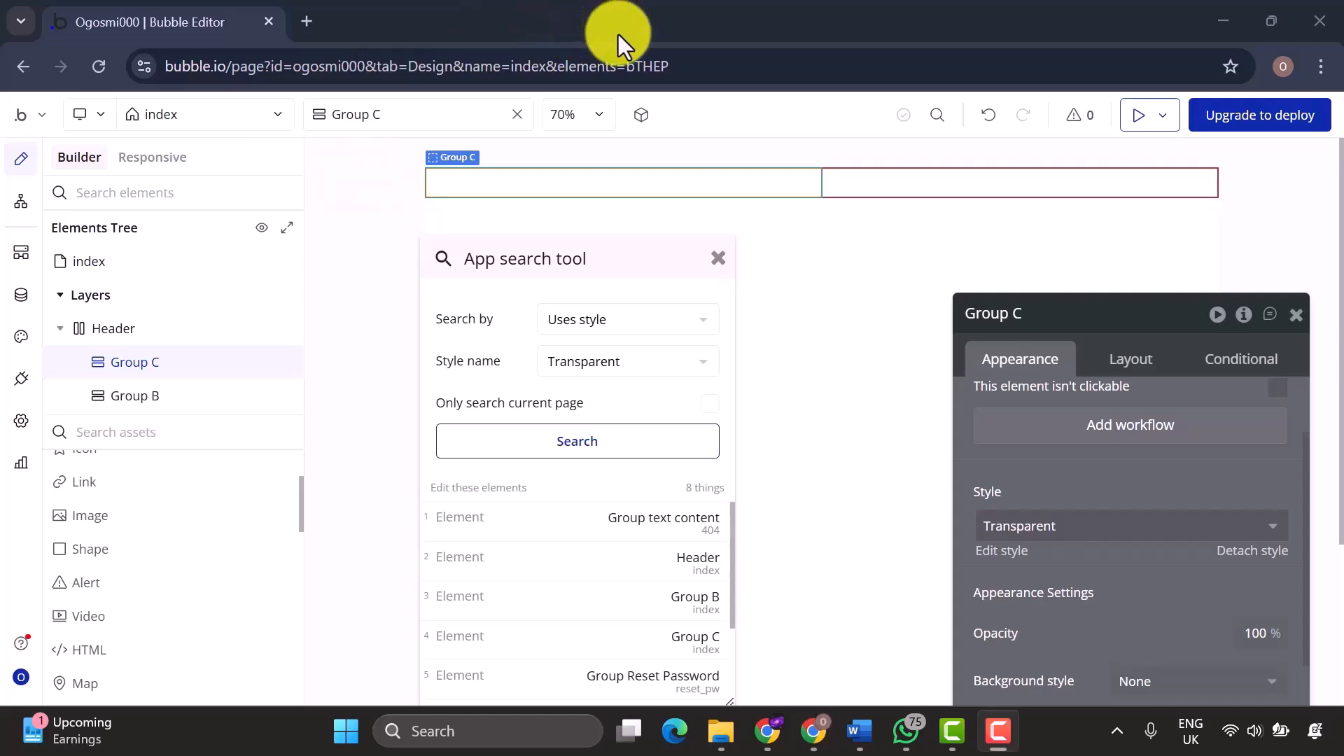
left_click(132, 262)
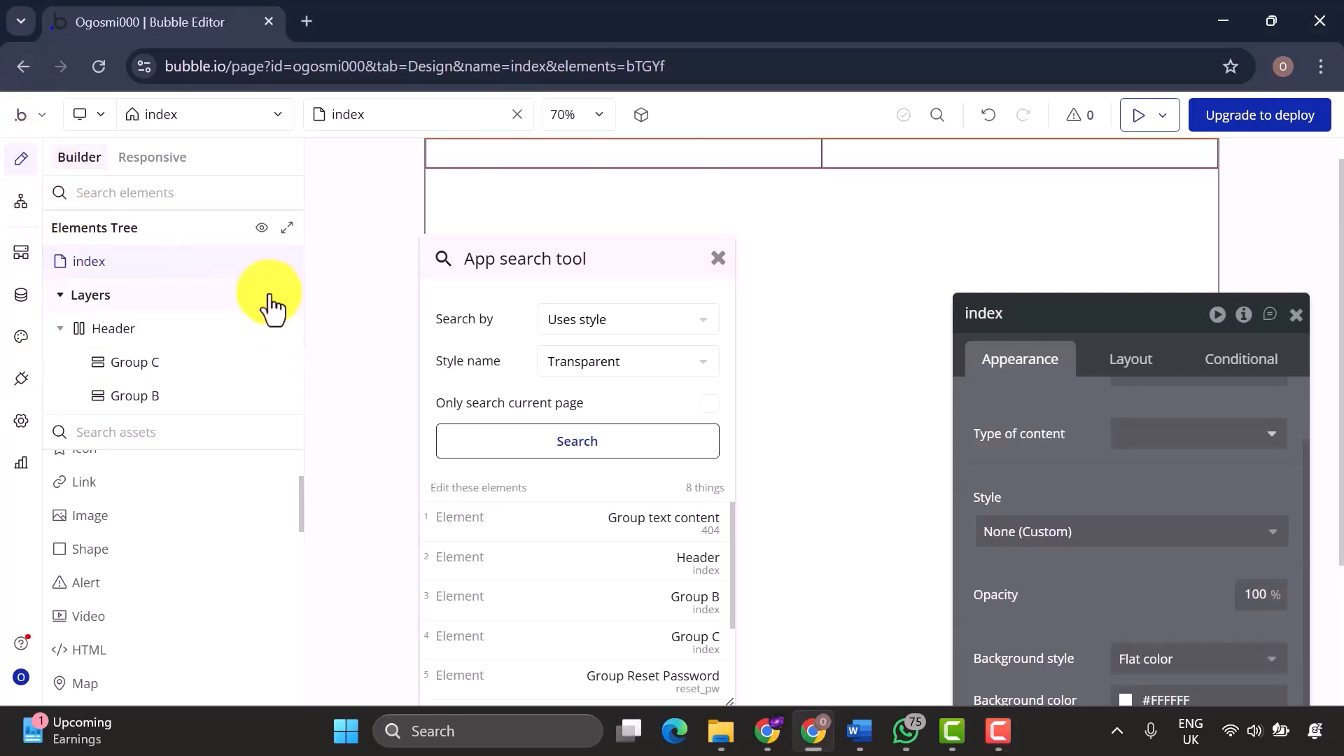
Undo the border colour and border style changes to the Transparent style, and return to the index page design.
left_click(25, 341)
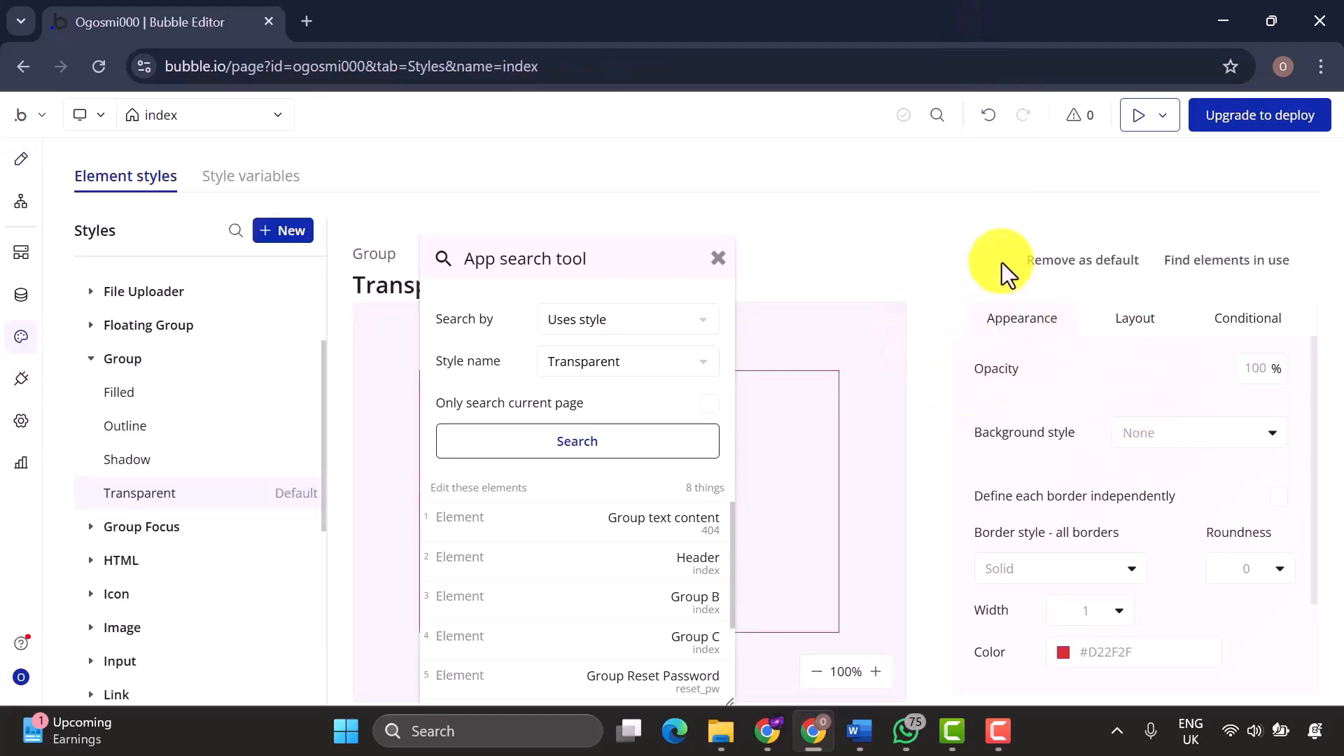
left_click(990, 116)
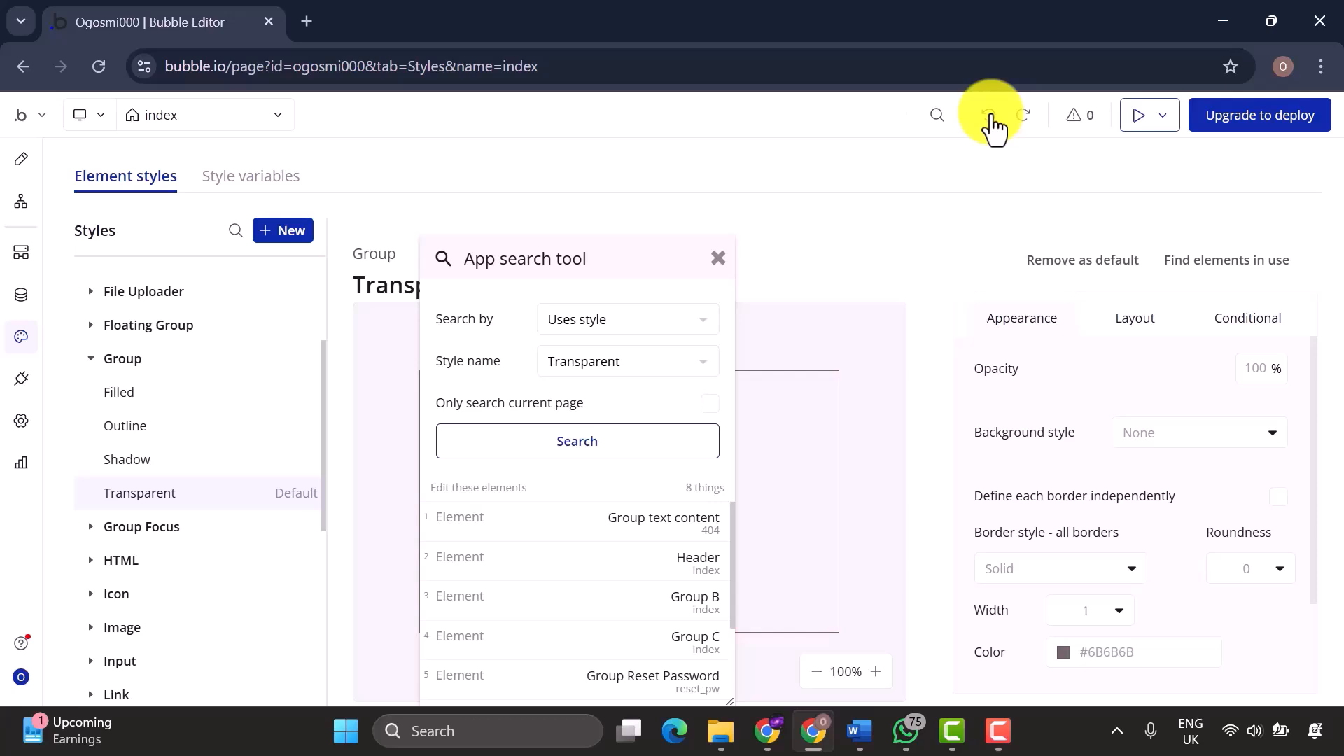
left_click(990, 116)
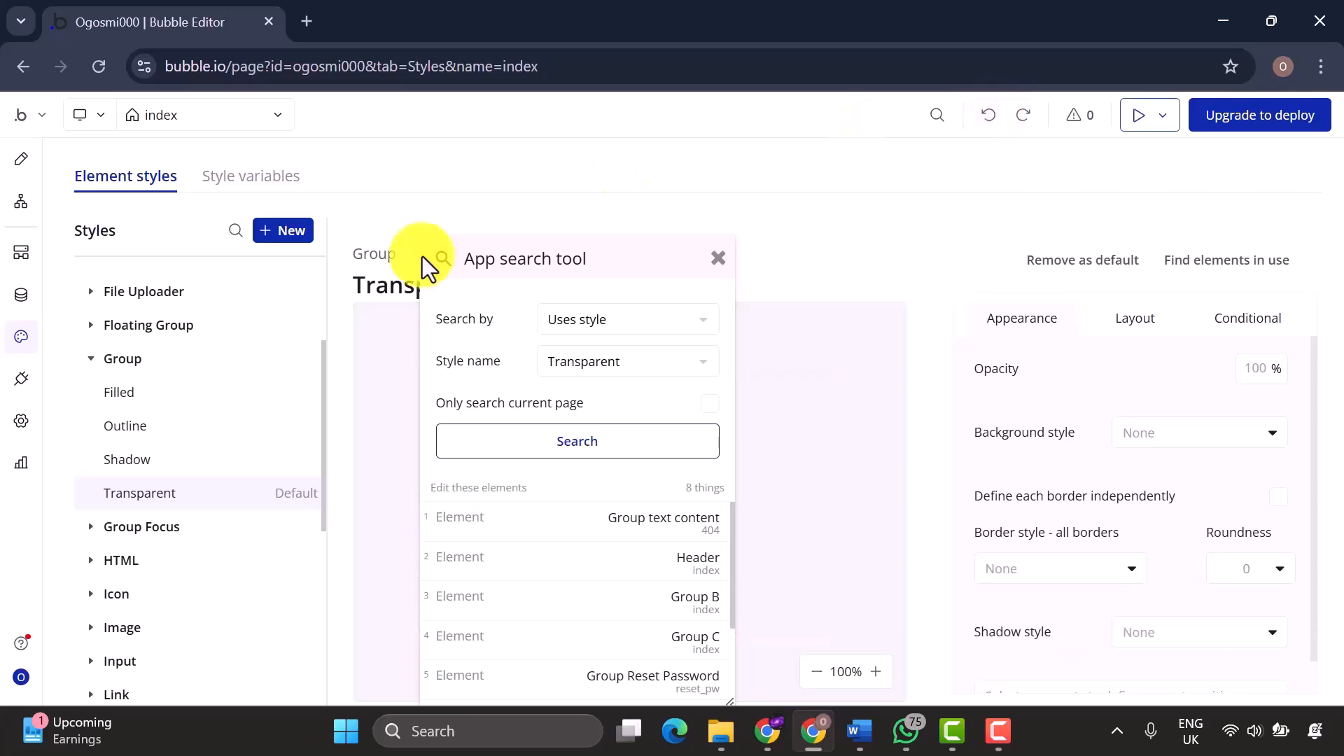
left_click(24, 168)
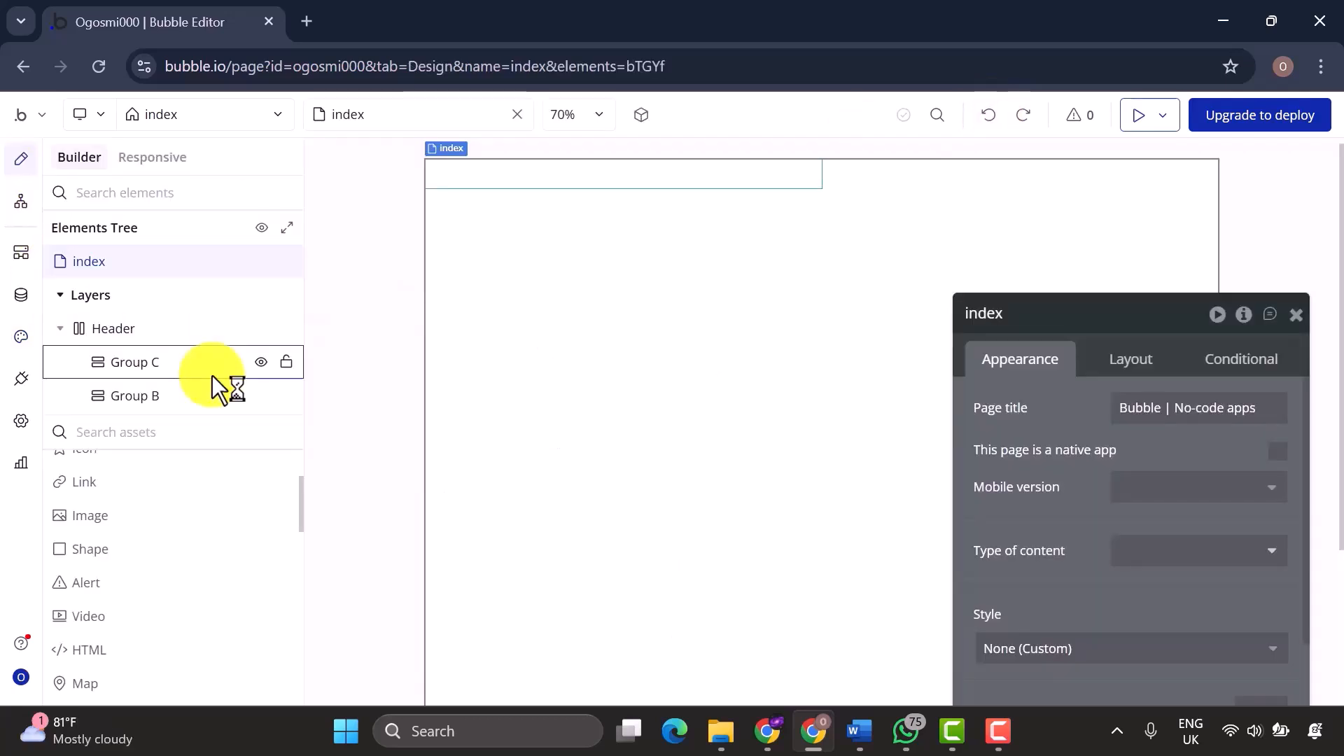
Rename the first group inside Header as Group header-logo-container.
double_click(130, 364)
type("Group header-logo-container")
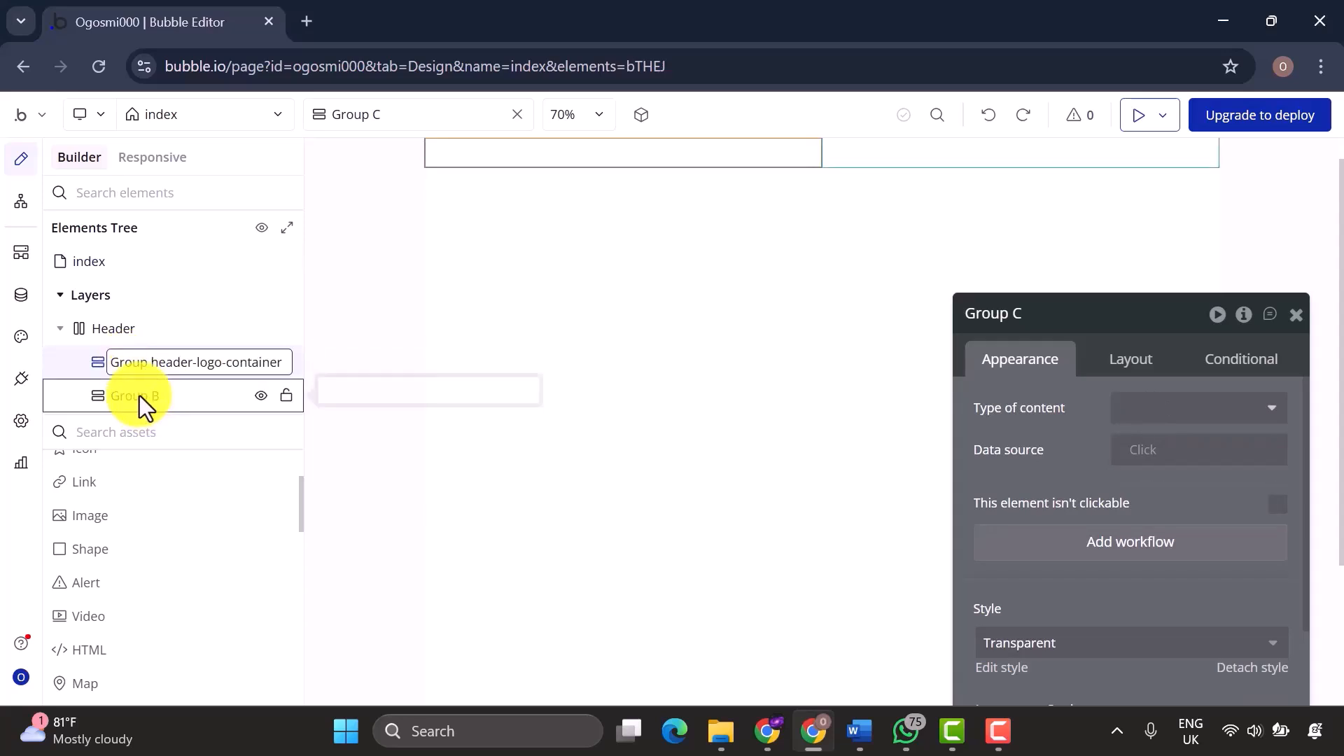
left_click(140, 396)
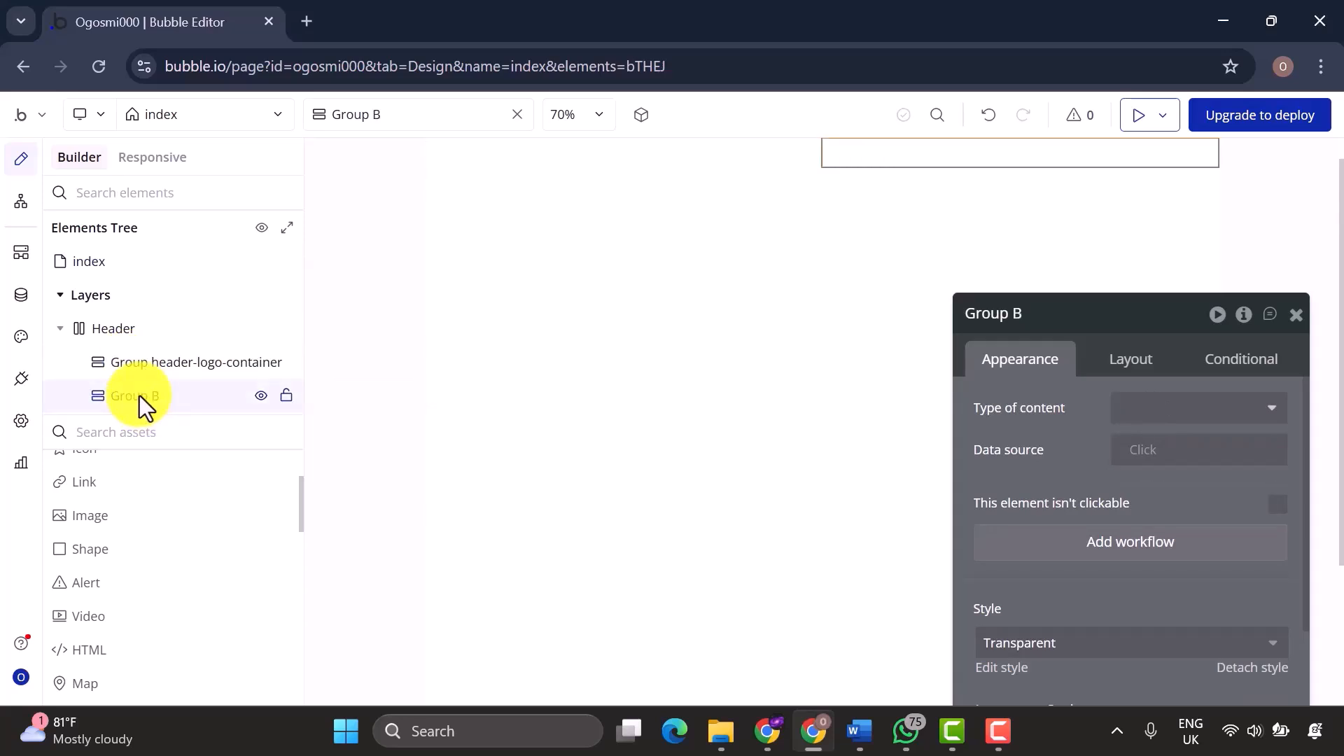
Rename the second group inside Header as Group header-nav.
double_click(140, 396)
key("BackSpace")
type("header-nav")
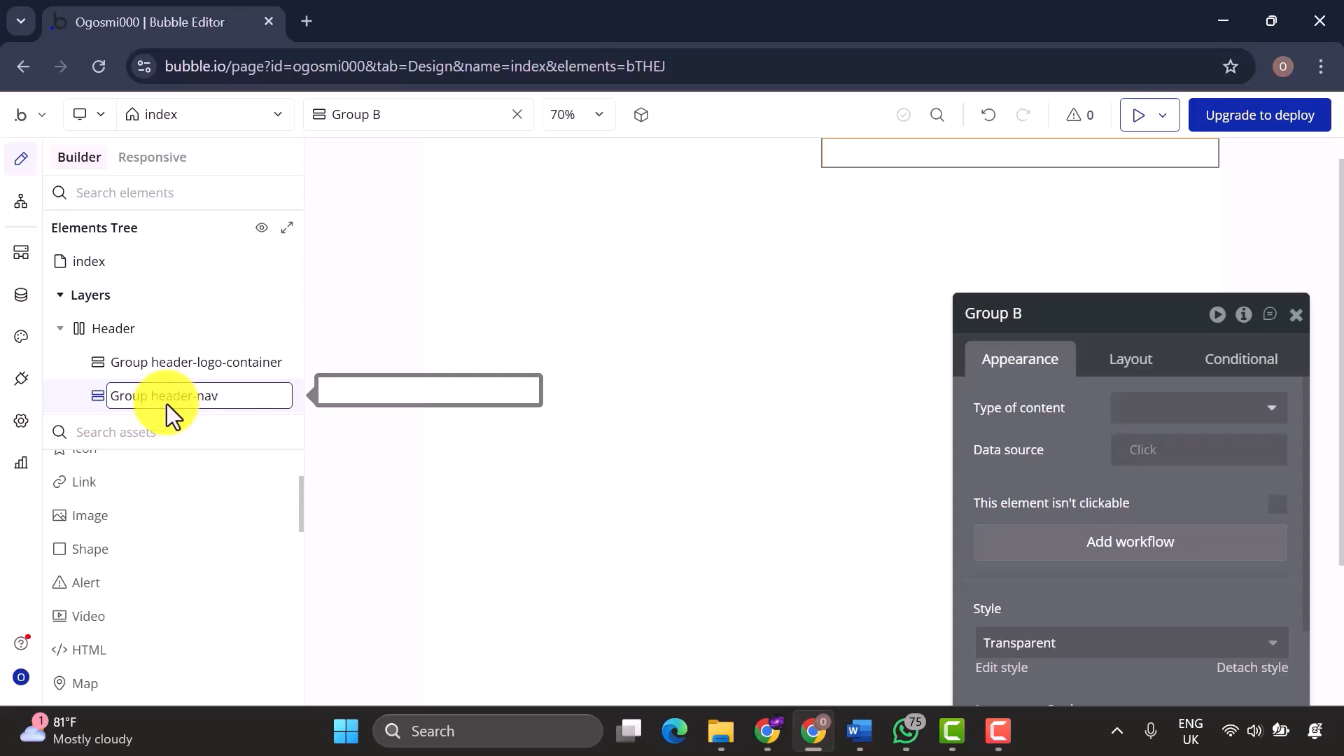
key("Return")
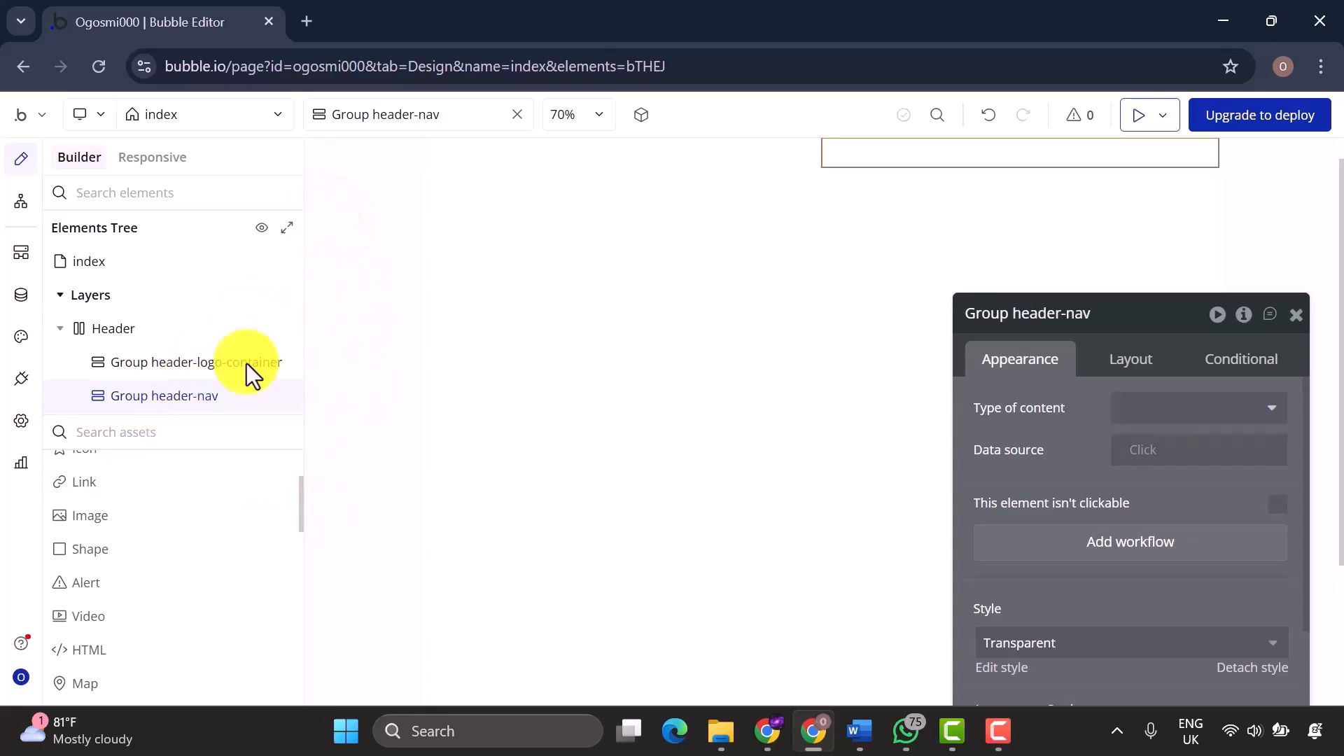
scroll(177, 562, "up", 2)
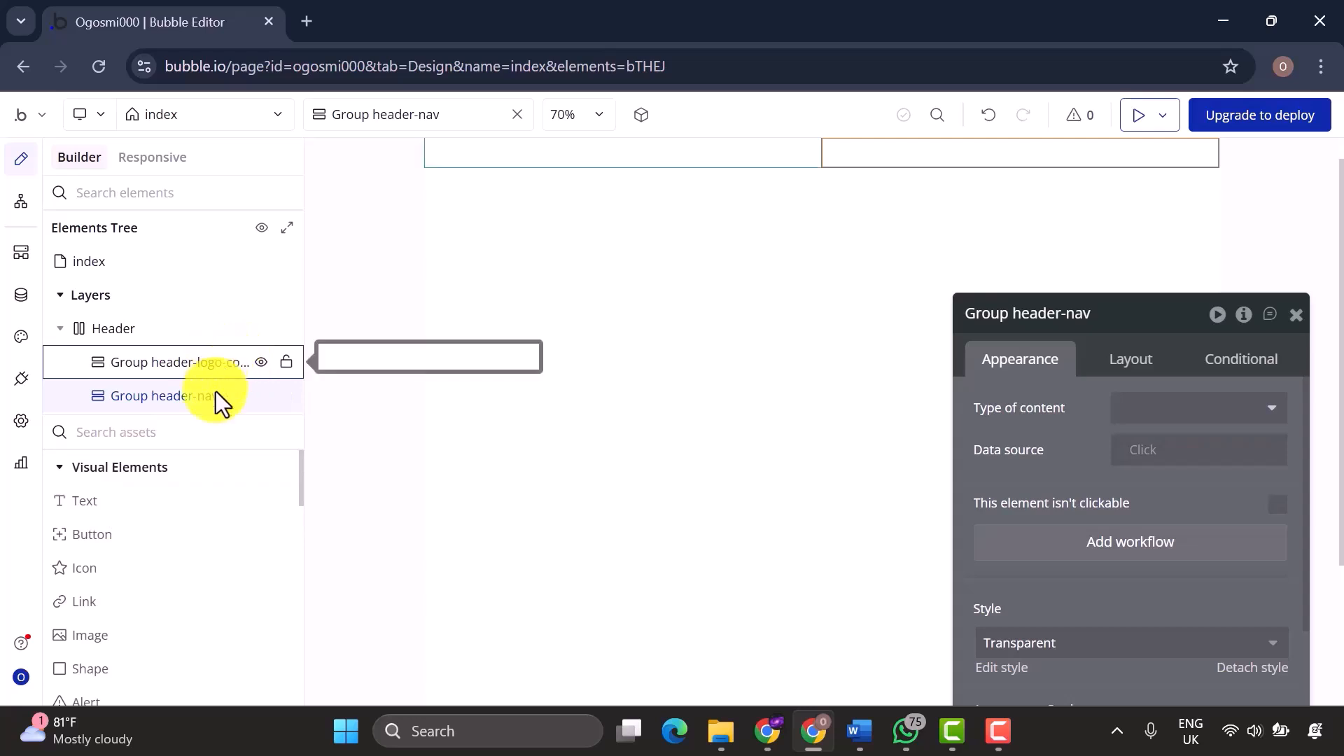
Add a Text element inside Group header-logo-container and a Link element inside Group header-nav.
mouse_move(167, 520)
left_mouse_down()
mouse_move(225, 480)
mouse_move(213, 352)
mouse_move(207, 371)
left_mouse_up()
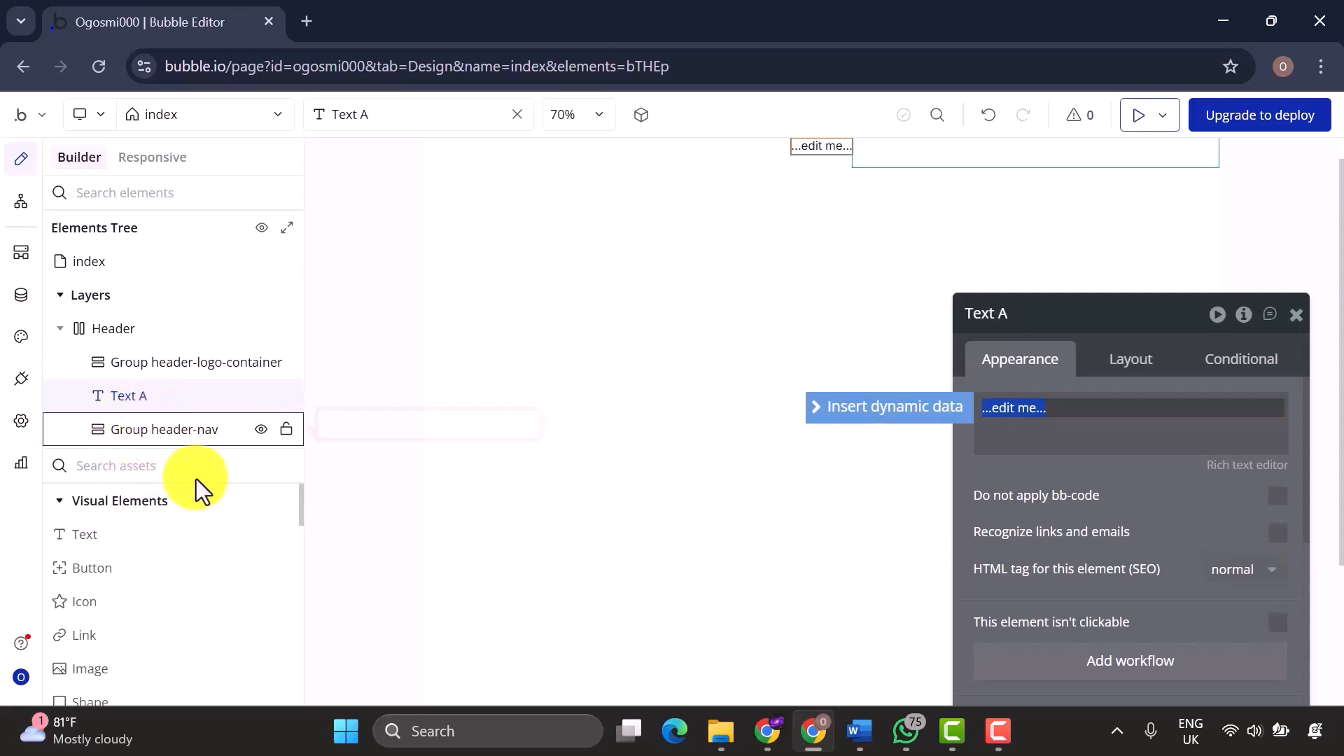
scroll(212, 595, "down", 1)
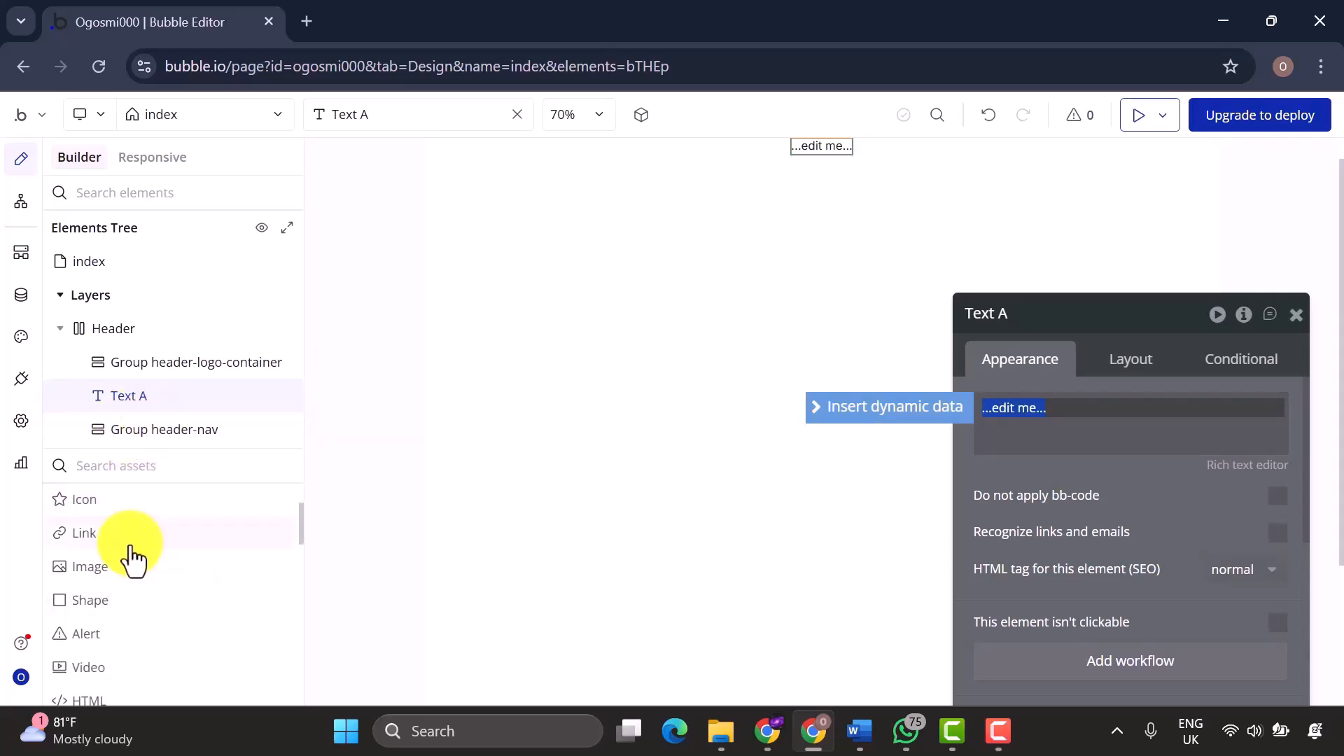
left_click_drag(132, 535, 199, 428)
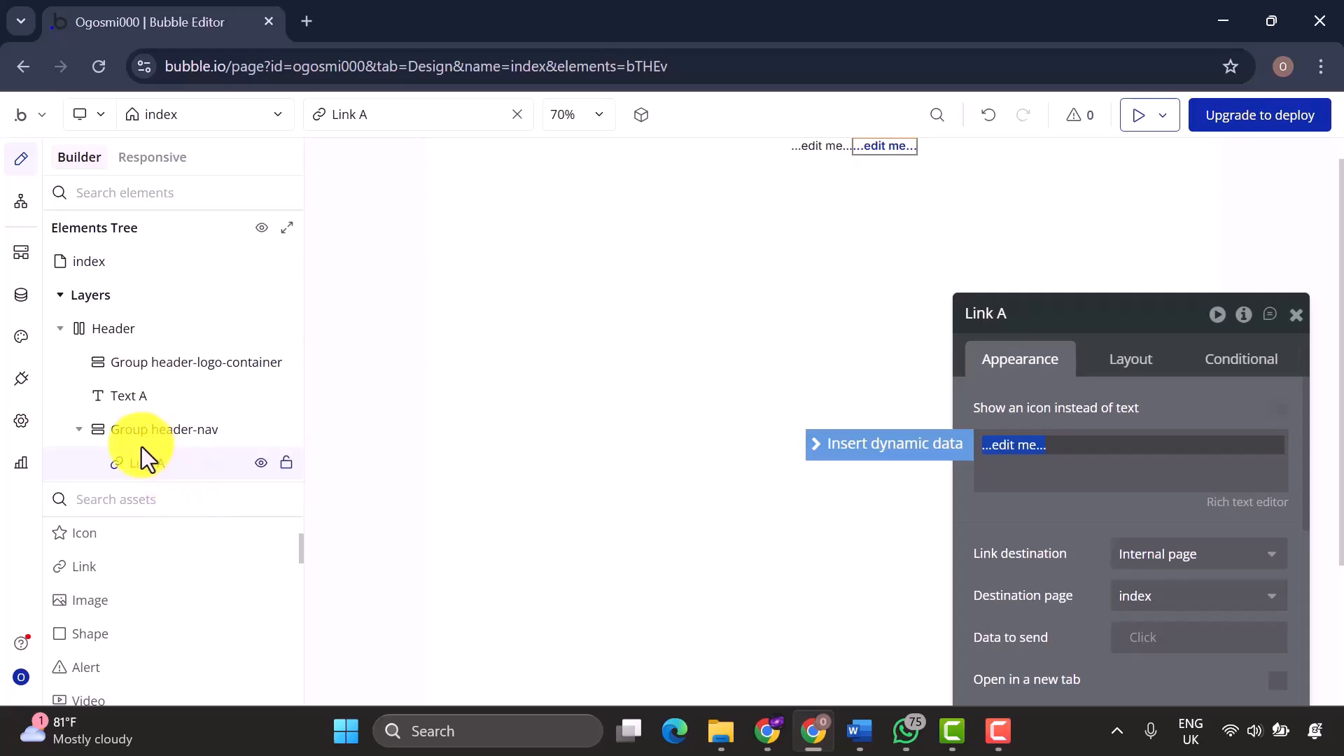
left_click_drag(104, 375, 144, 360)
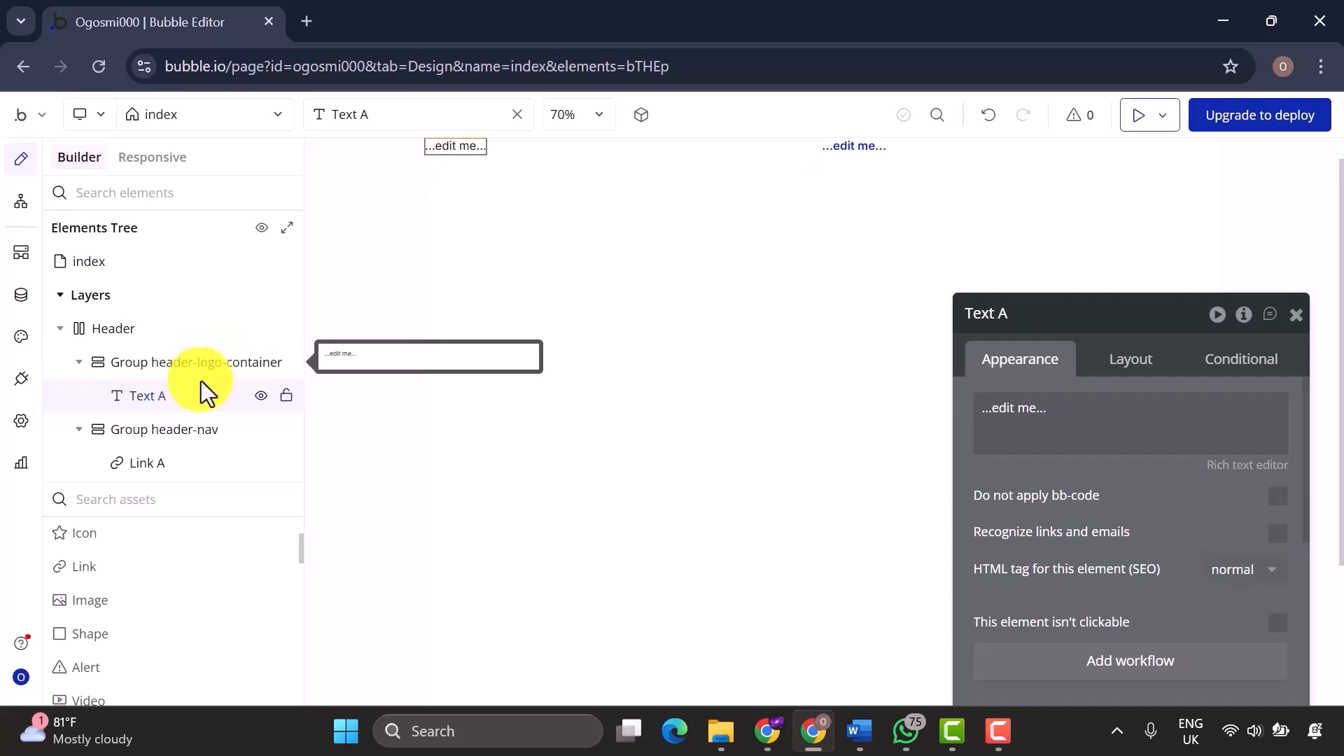
Rename the text element in the logo container group as Text header-title.
double_click(153, 404)
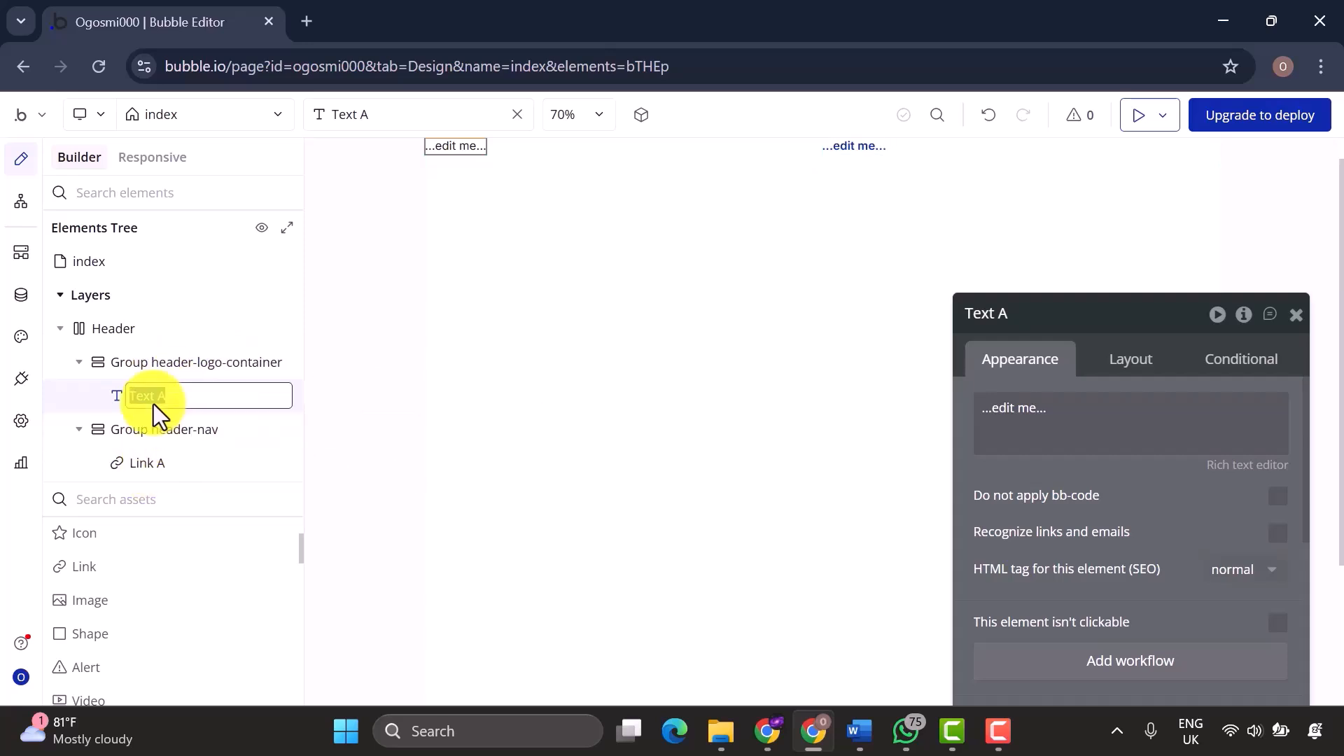
type("Text header-title")
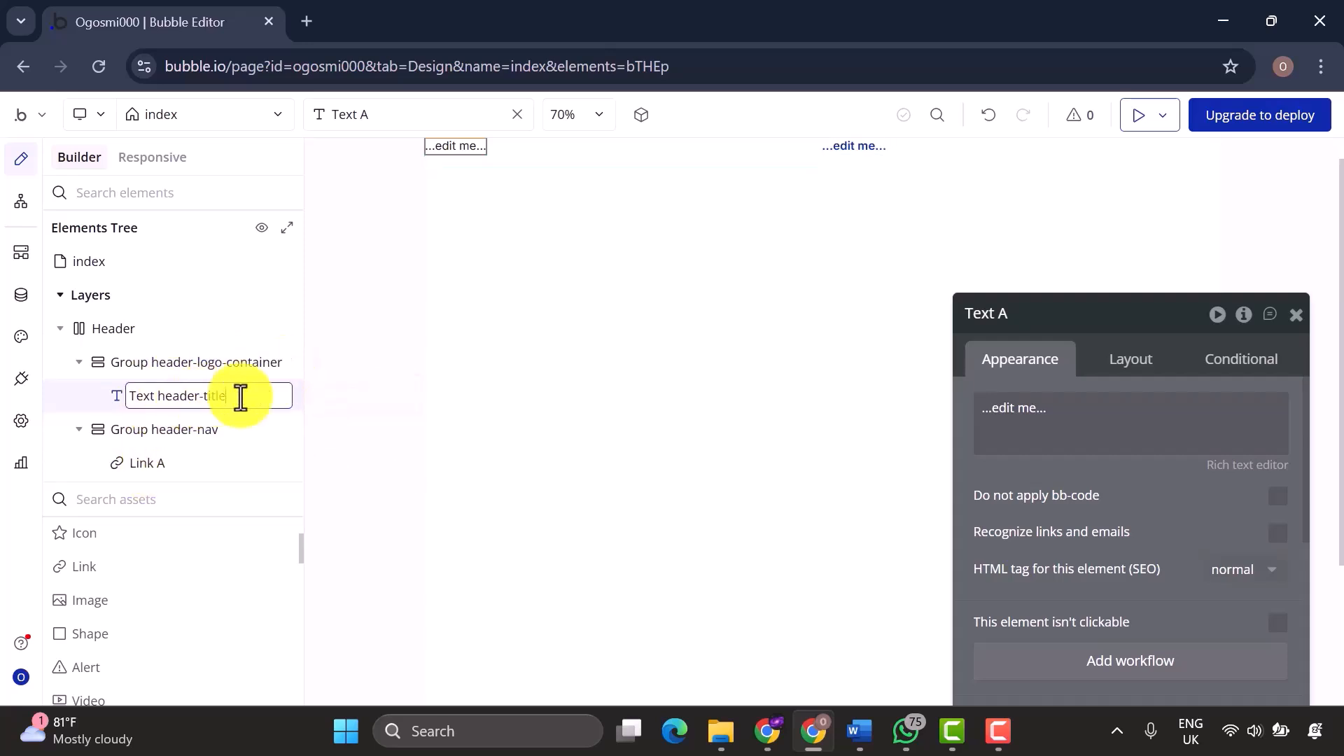
key("Return")
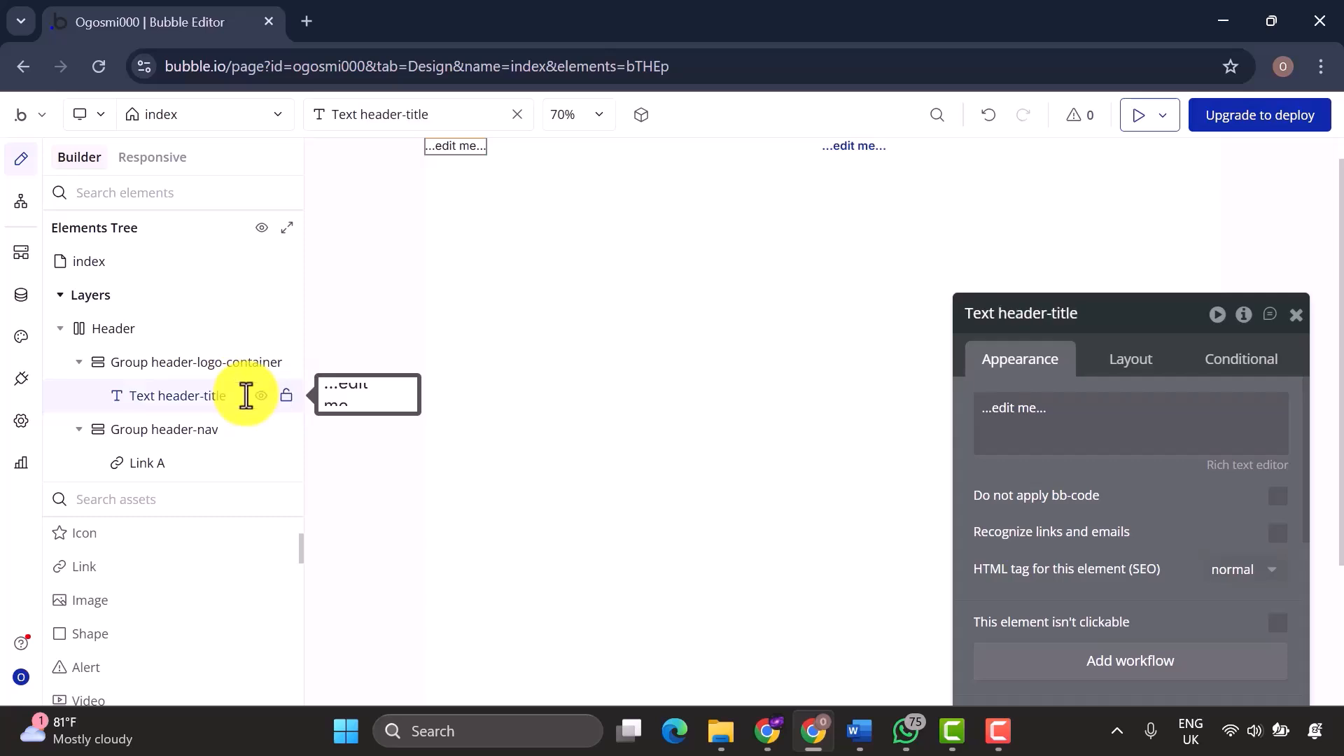
Rename the link element in the navigation group as Link nav-home.
double_click(159, 464)
type("Link nav-home")
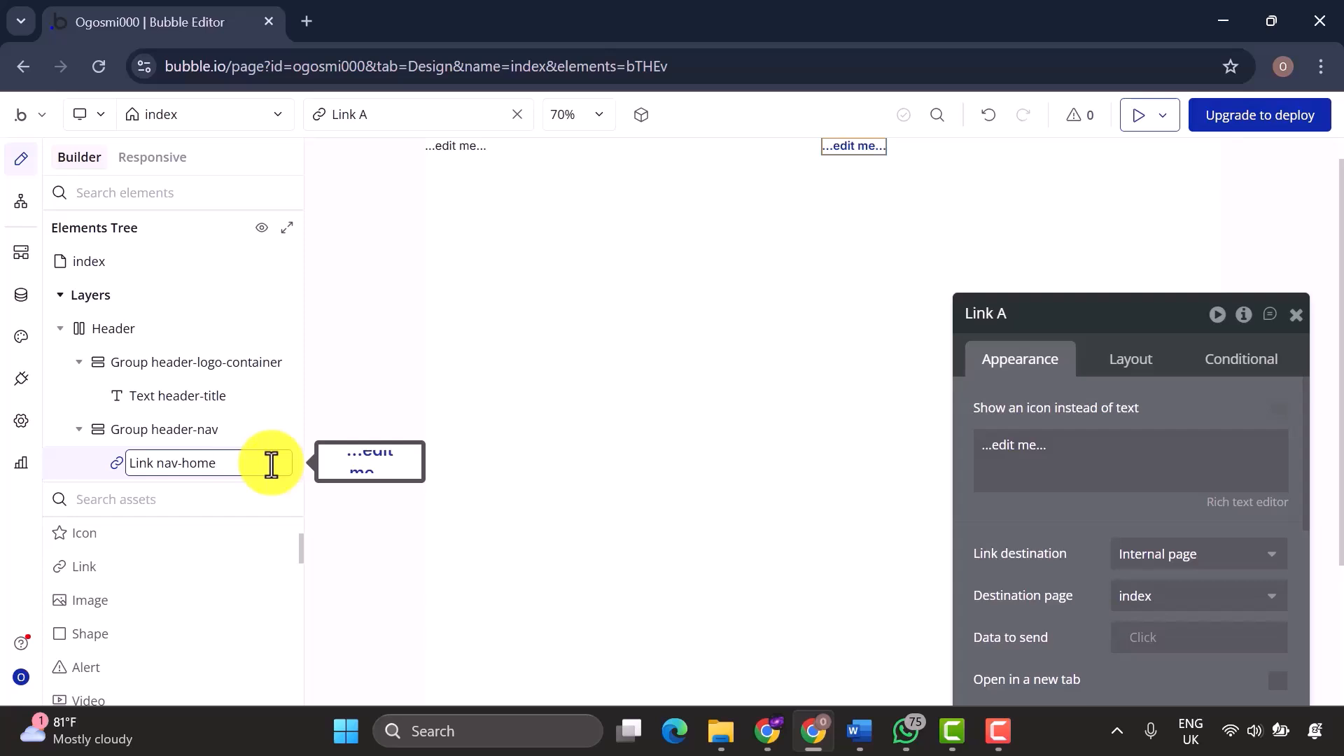
key("Return")
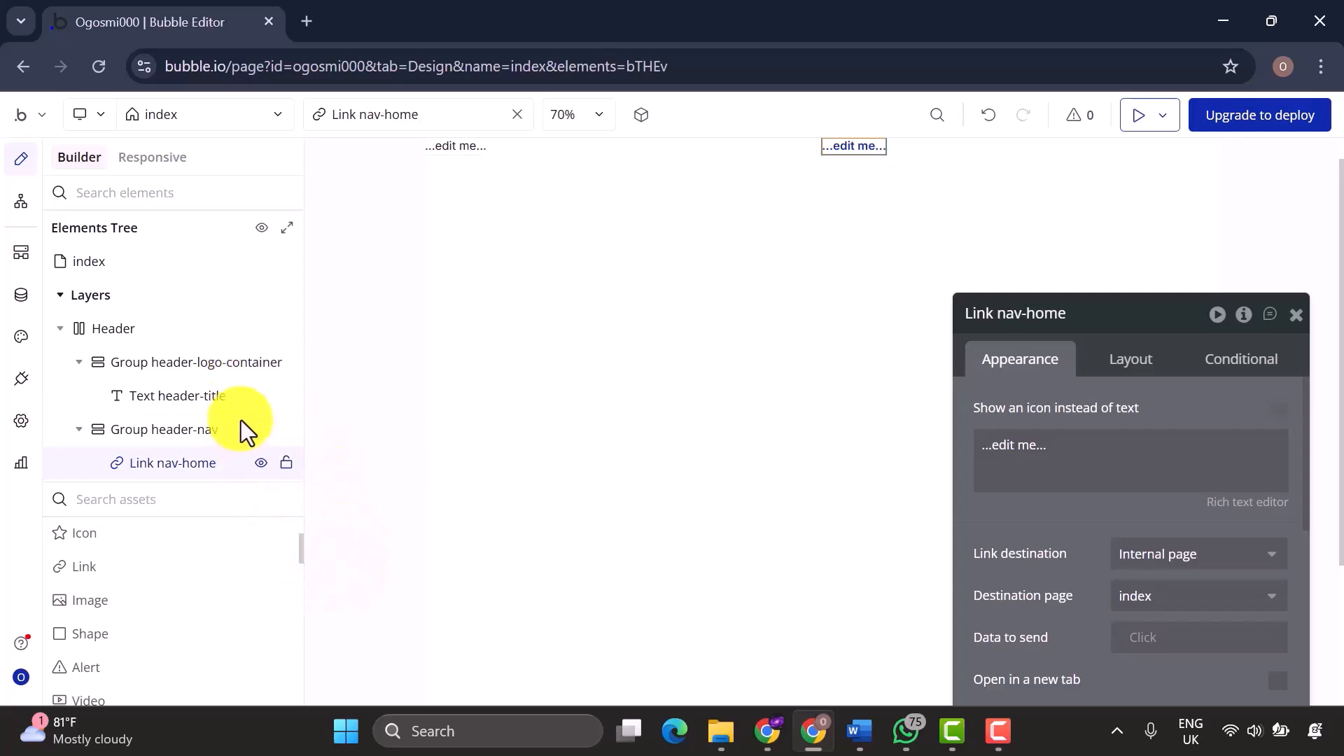
Set the style of the Header group to None (Custom).
left_click(183, 333)
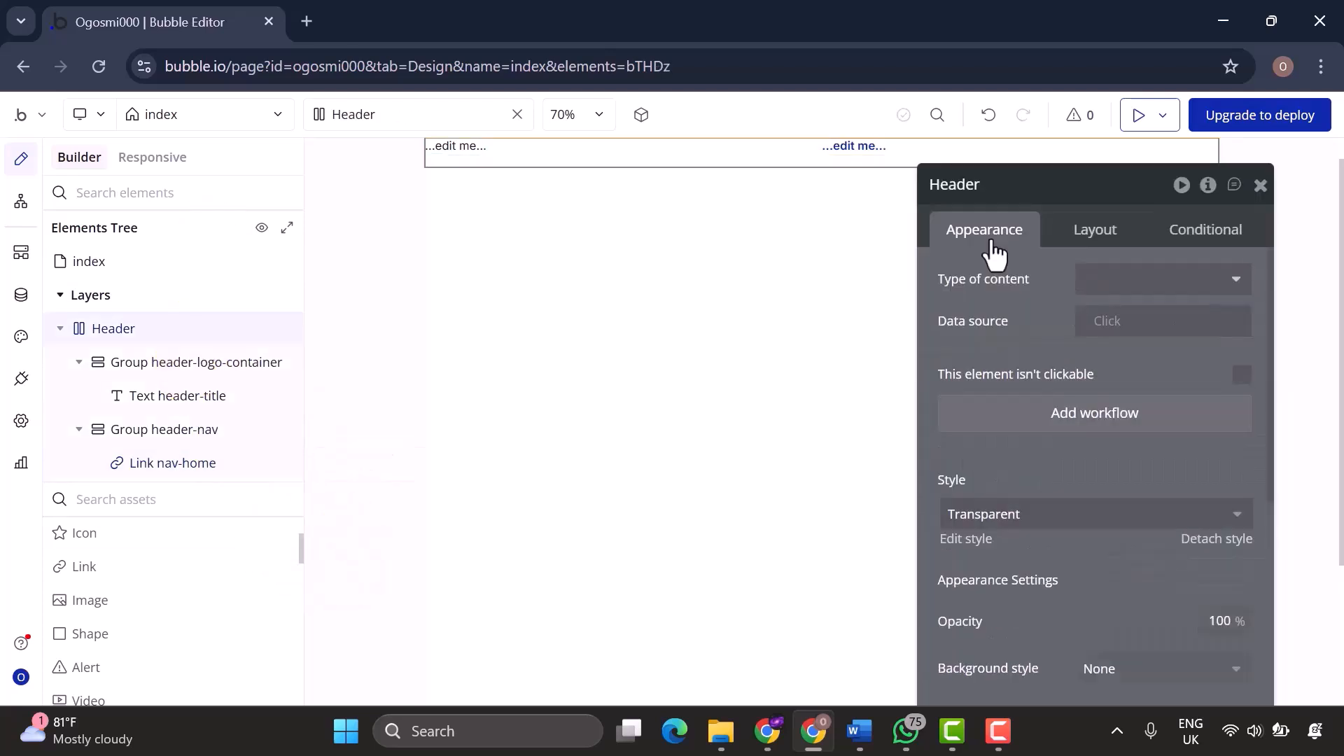
scroll(994, 464, "down", 2)
left_click(1011, 363)
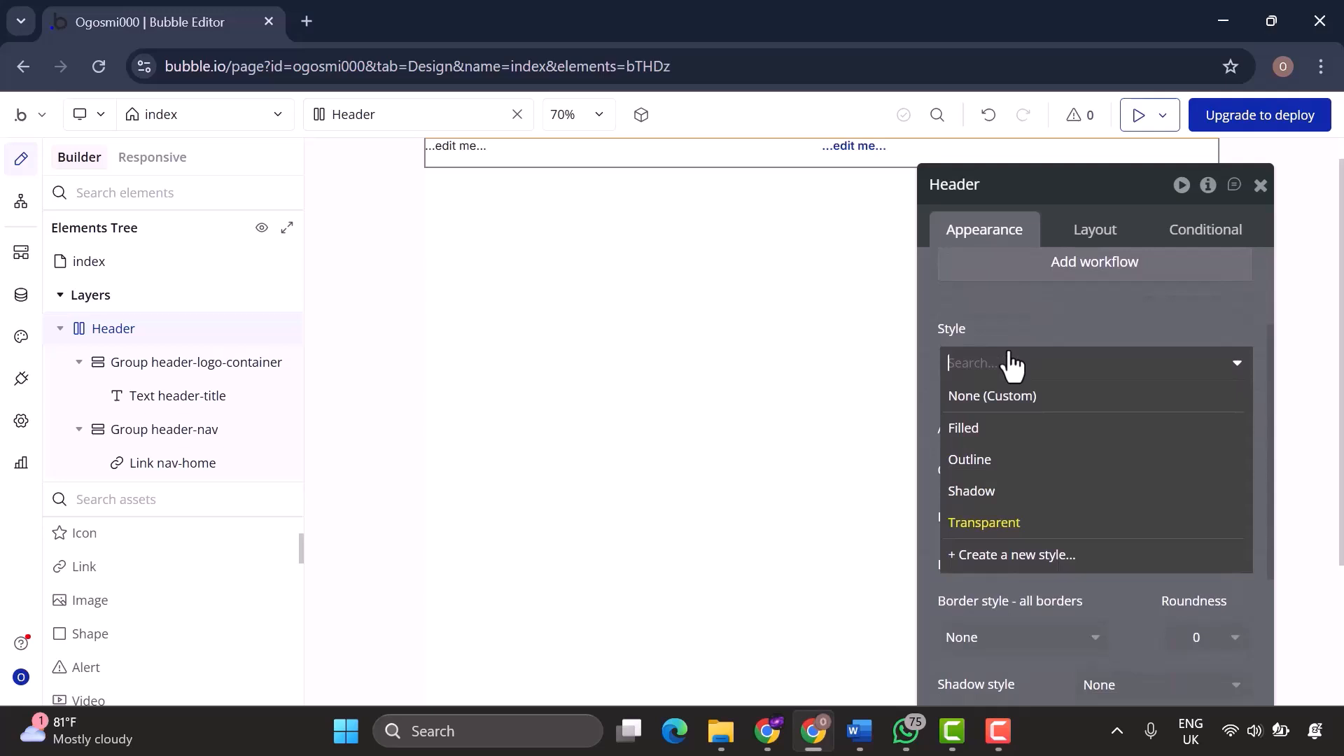
left_click(1006, 399)
Give Header a flat color background using the Gray 20 (#F2F2F2) color variable.
scroll(1143, 510, "down", 1)
left_click(1125, 441)
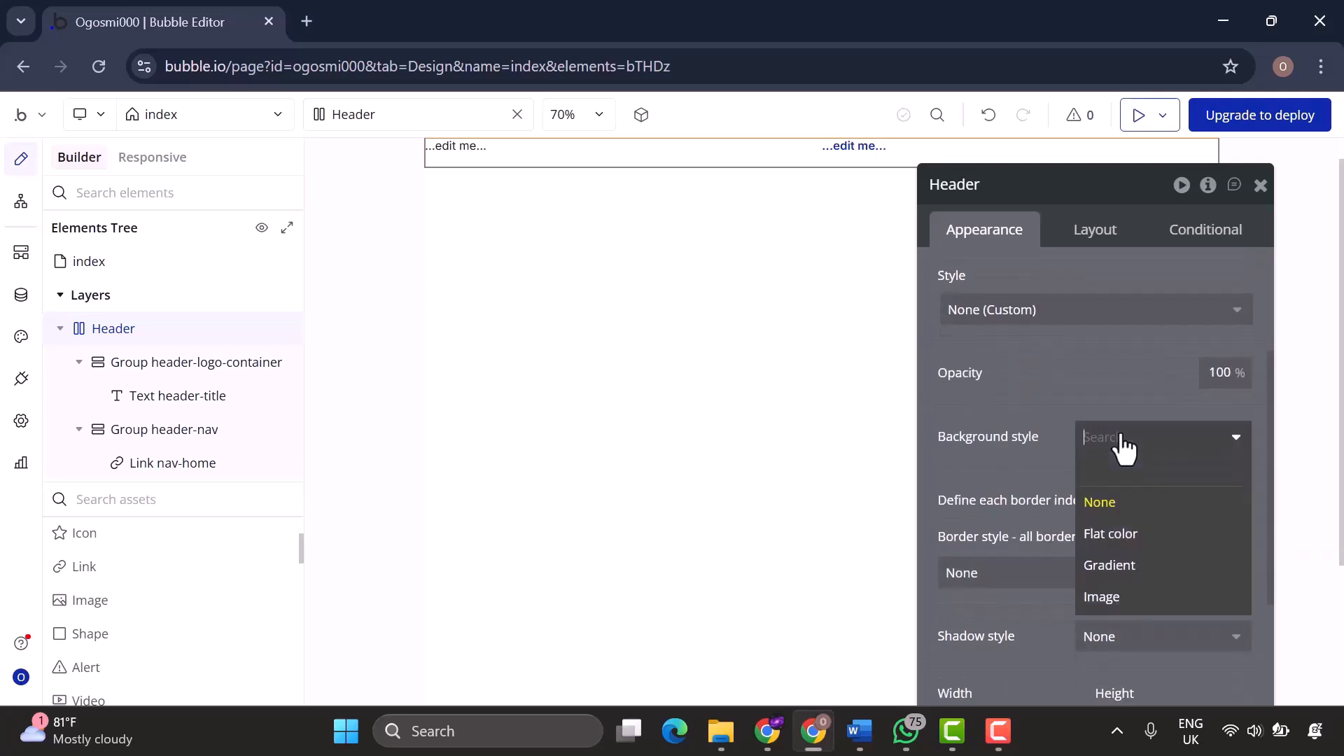
left_click(1113, 535)
left_click(1134, 442)
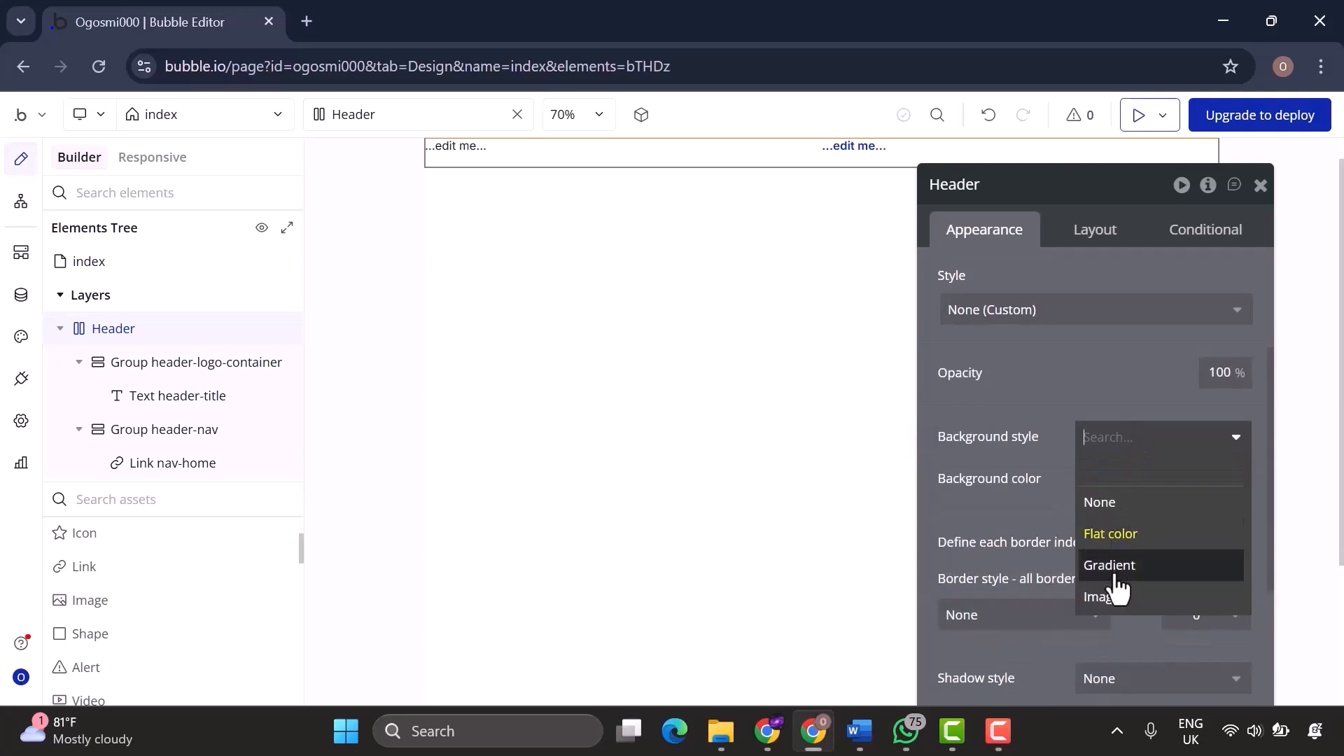
left_click(1014, 435)
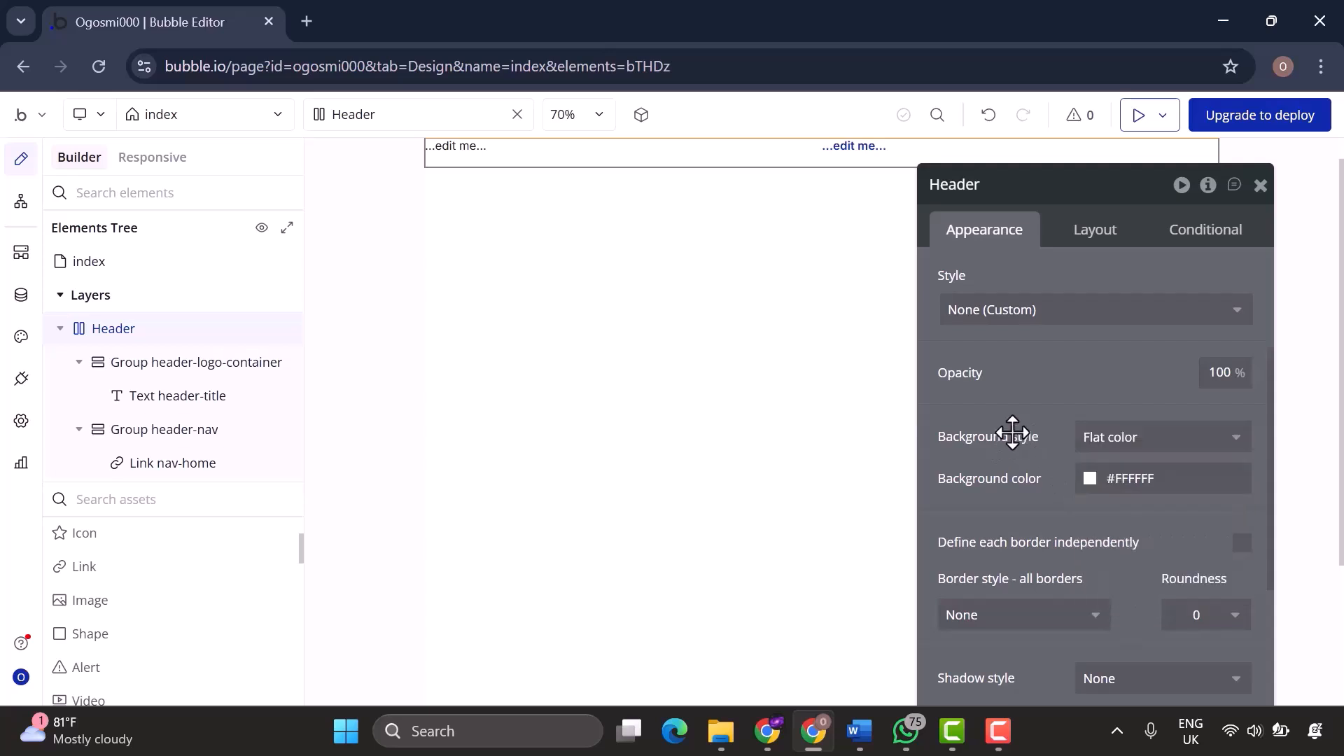
left_click(1090, 479)
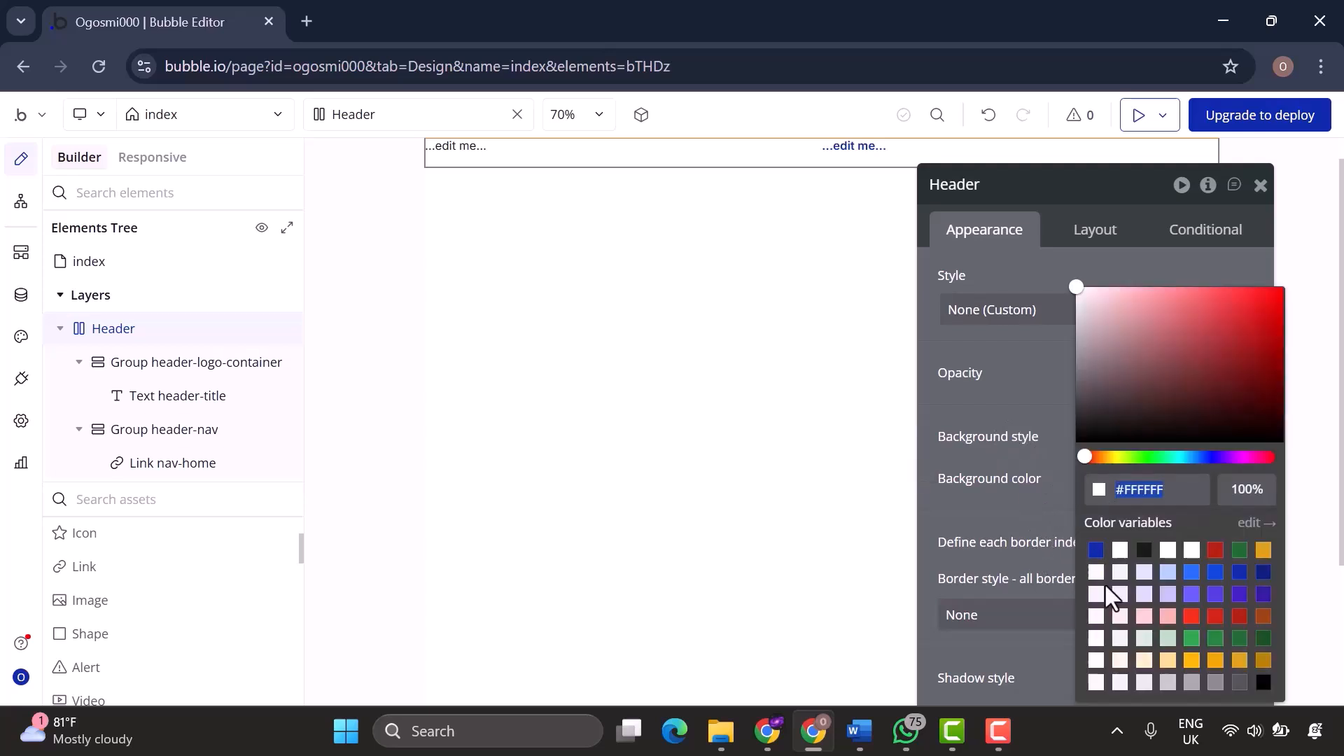
left_click(1121, 683)
left_click(999, 499)
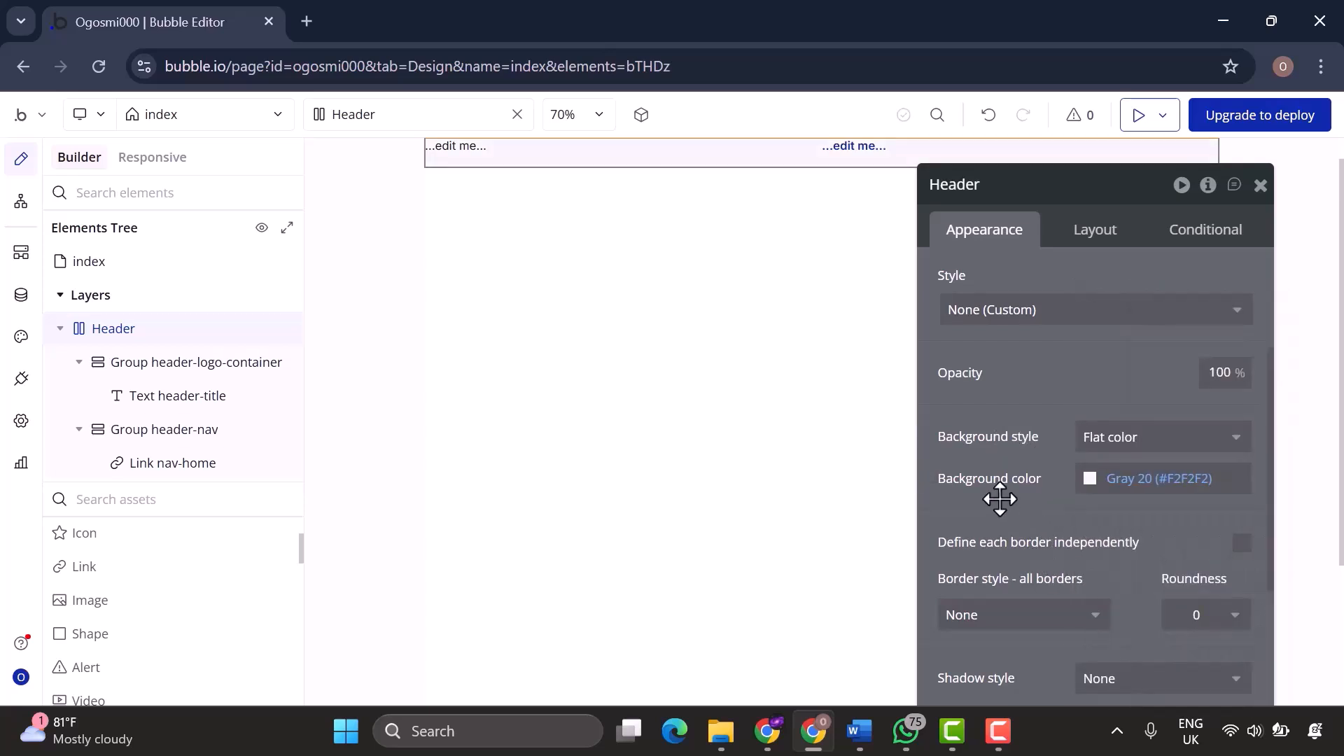
scroll(1011, 525, "down", 5)
scroll(1020, 528, "up", 7)
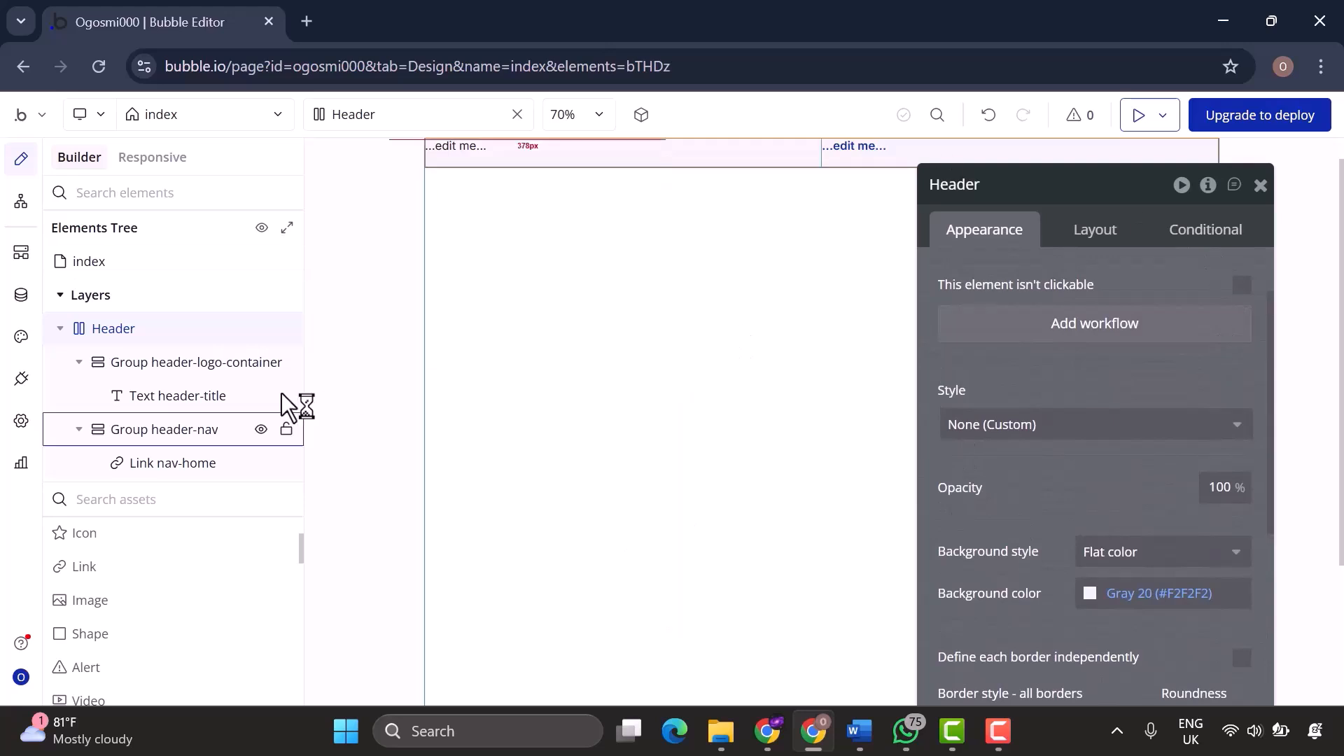
Set Group header-logo-container to a Row container layout and center its vertical alignment within Header.
left_click(187, 364)
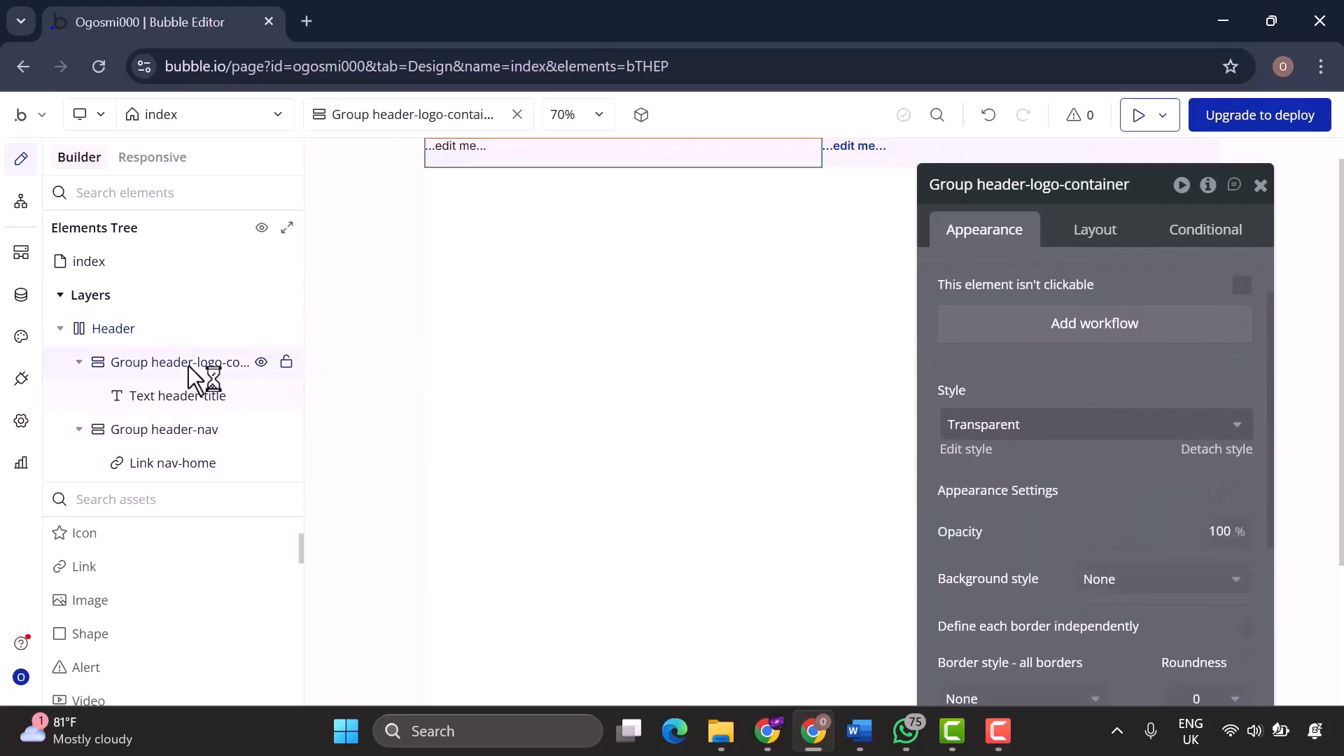
left_click(1095, 230)
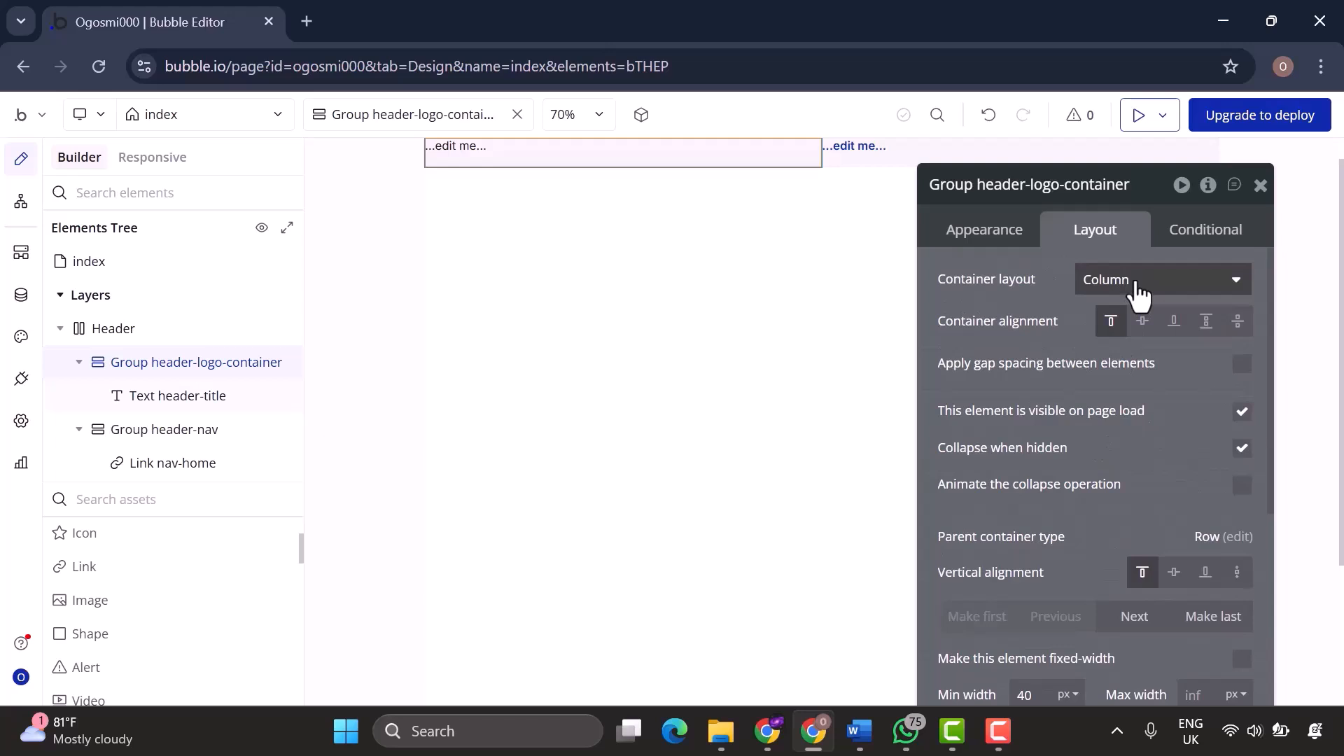
left_click(1138, 285)
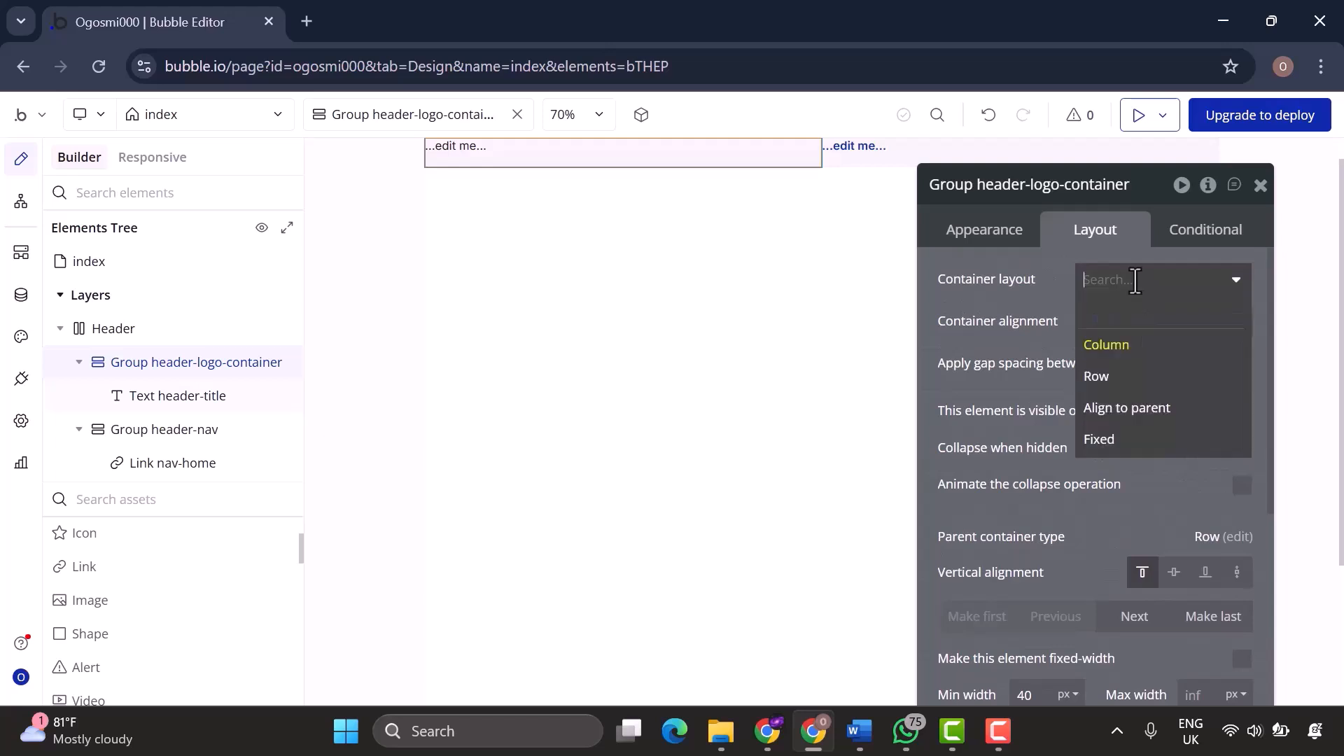
left_click(1116, 378)
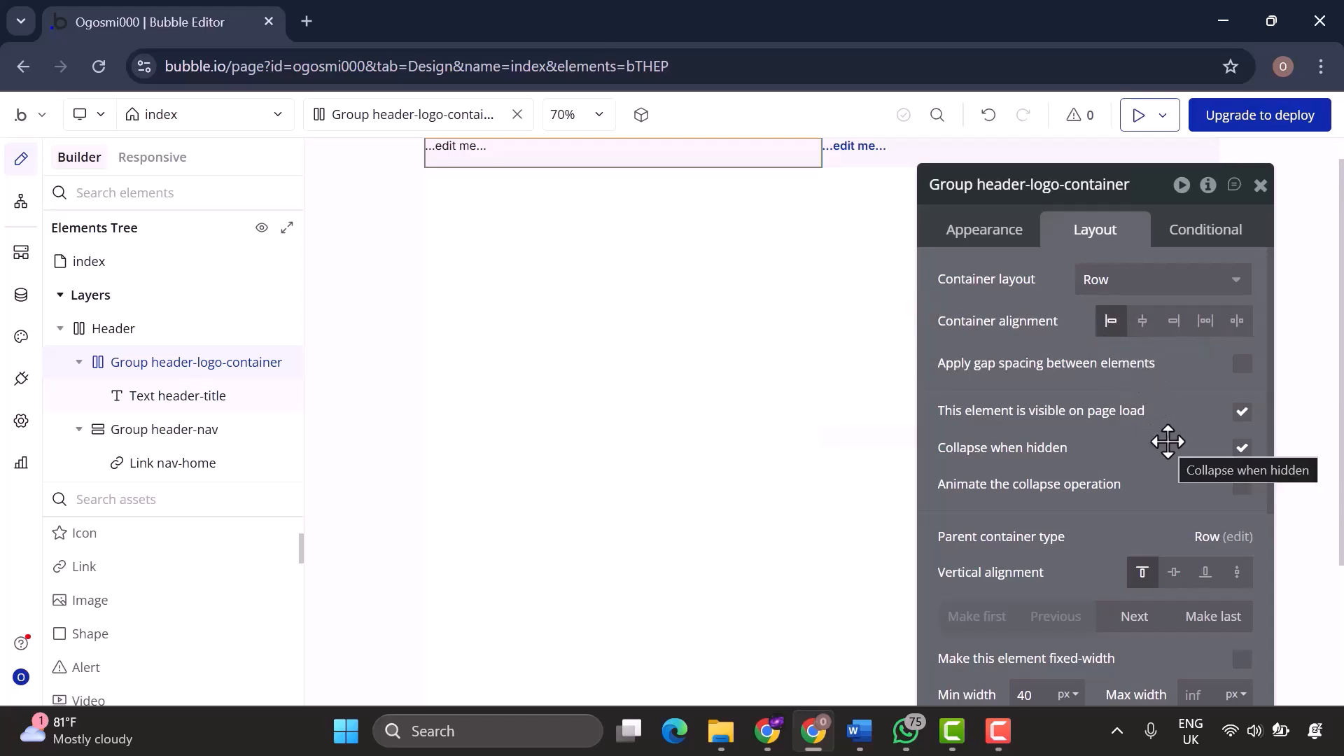
left_click(1171, 572)
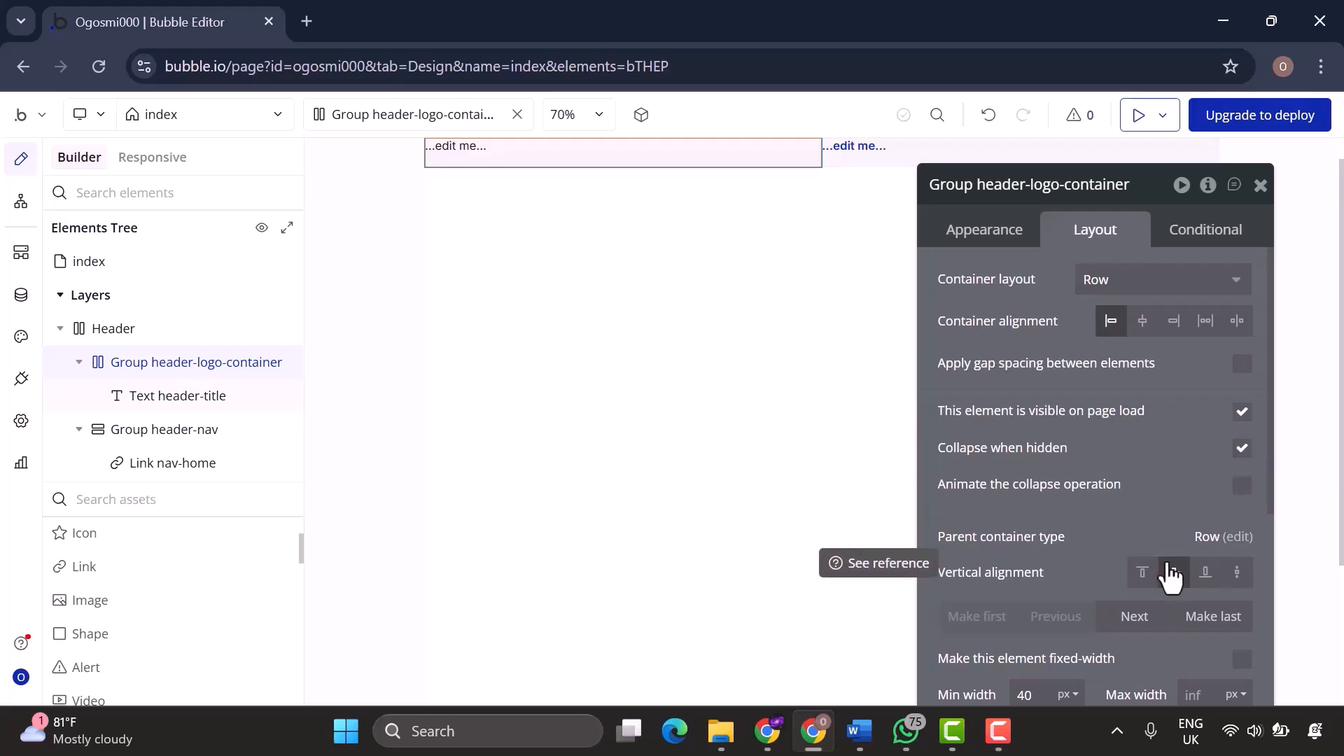
Make Group header-logo-container fit its width to content, with minimum height and minimum width both 0 px.
scroll(1169, 575, "down", 1)
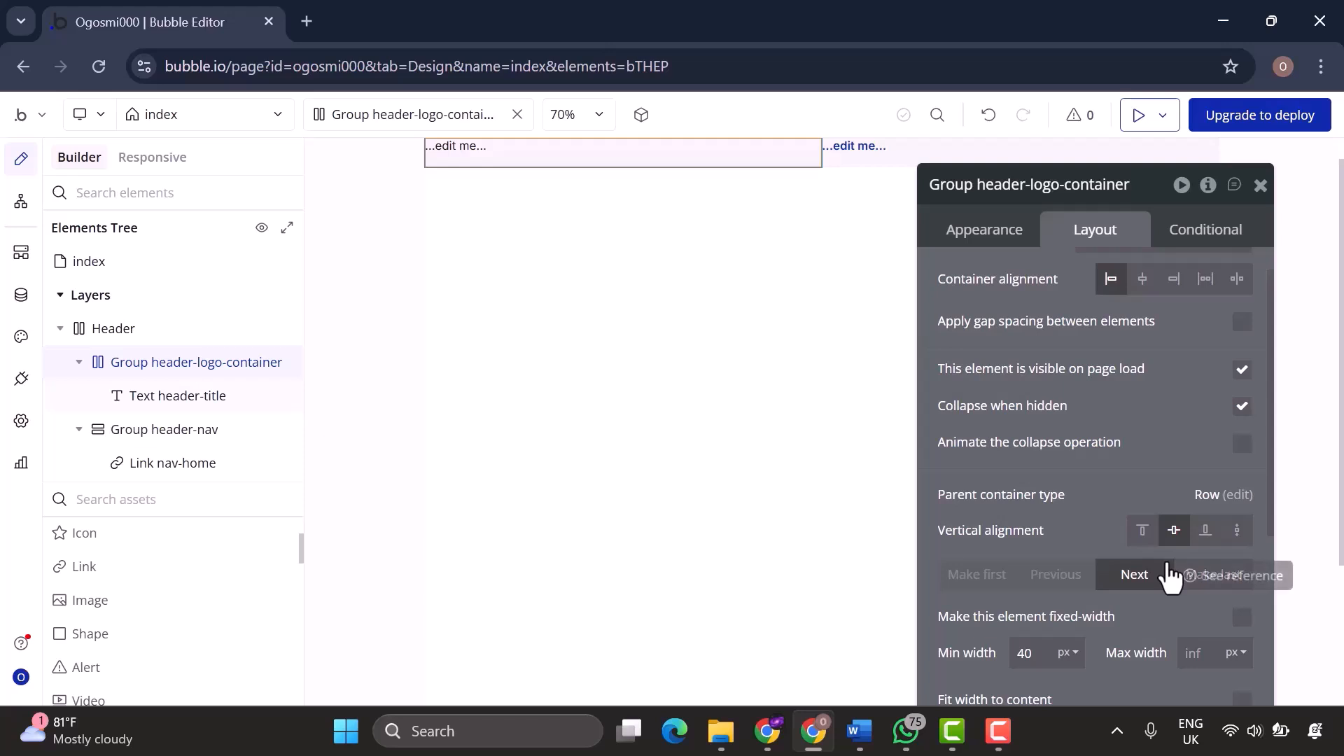
scroll(1169, 575, "down", 3)
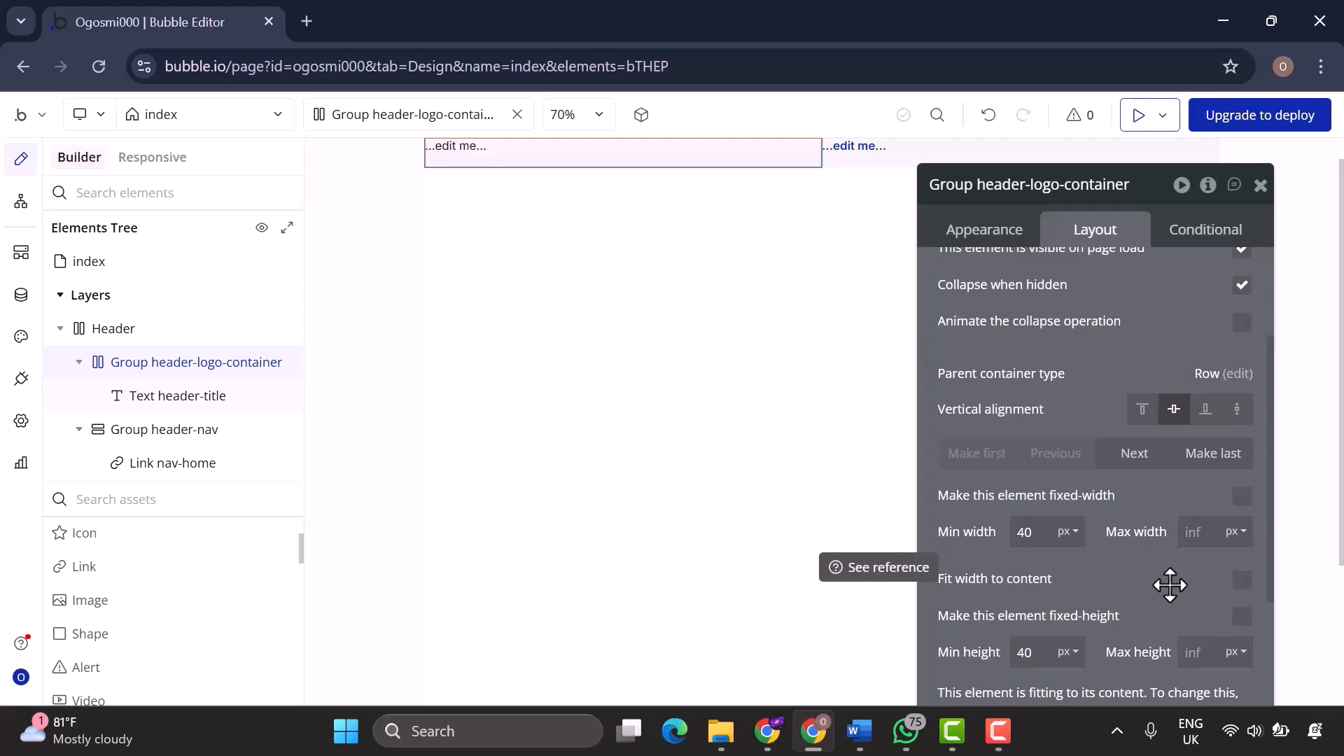
left_click(1242, 580)
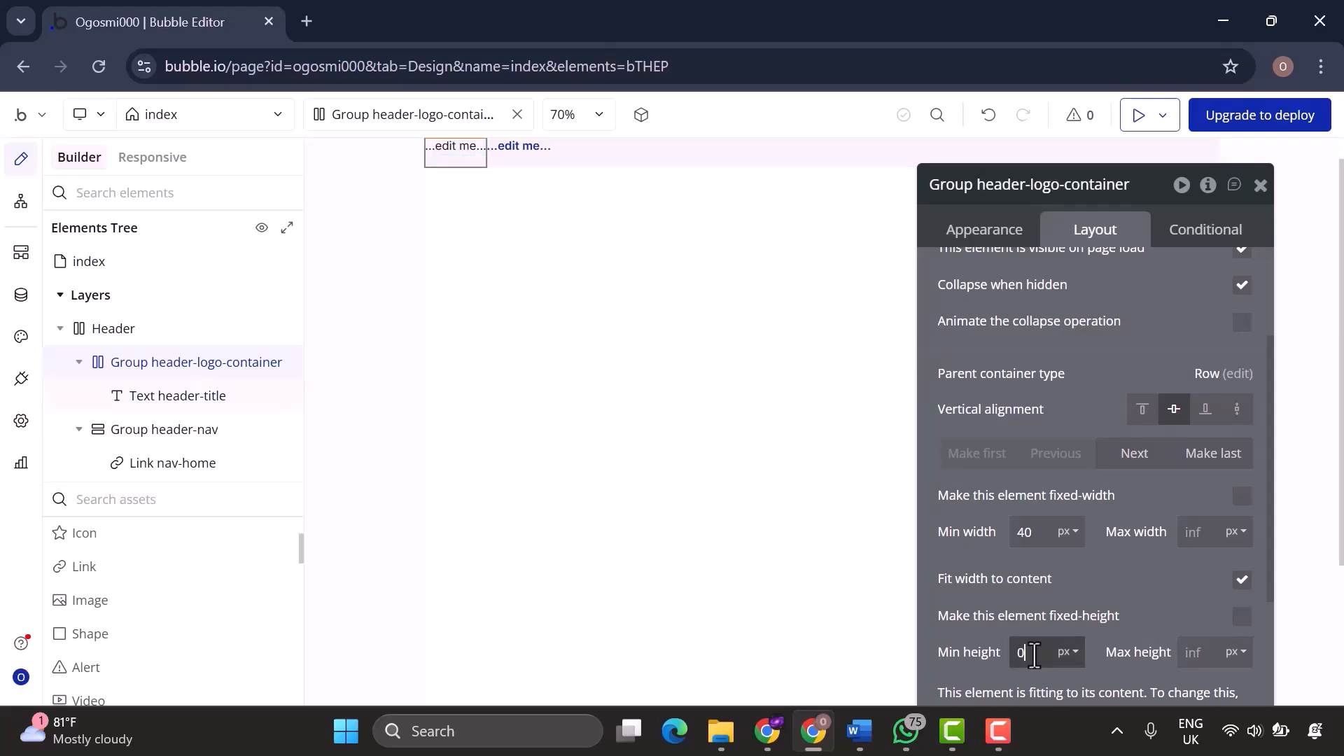
left_click(1038, 532)
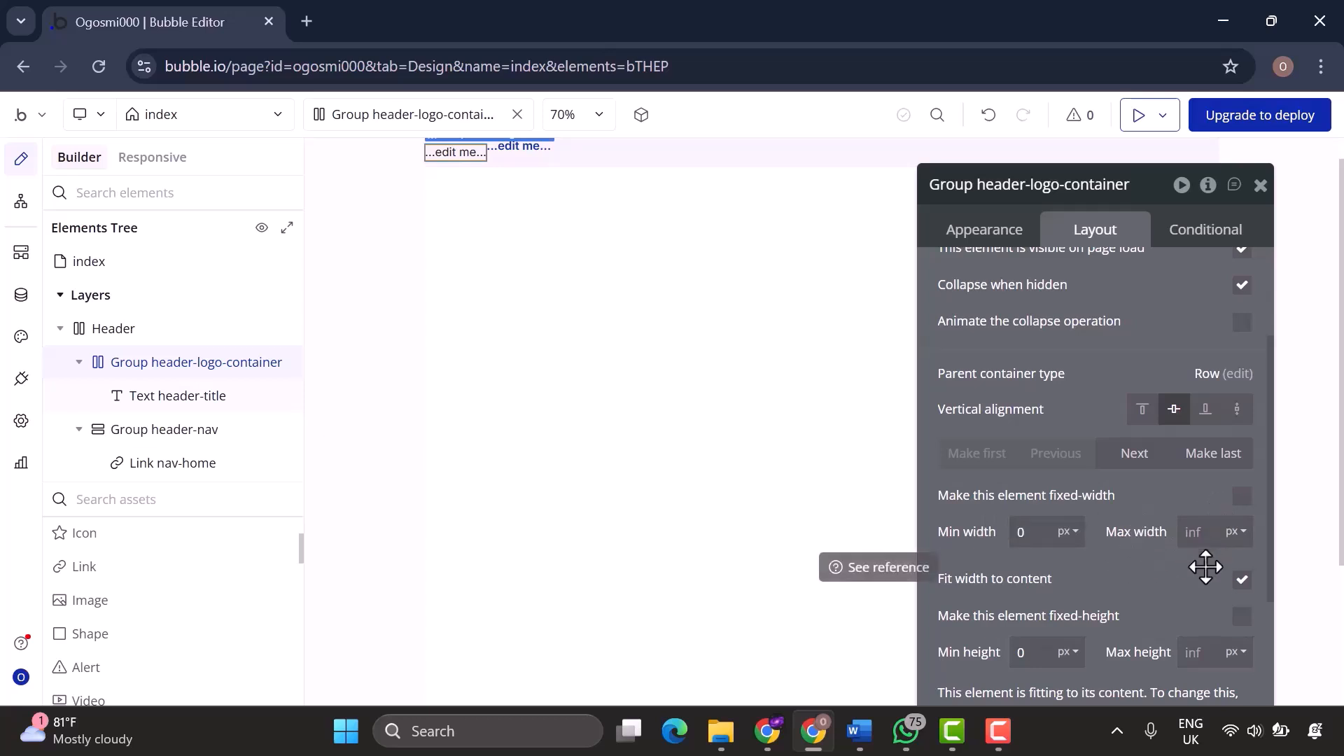
Center the vertical alignment of Text header-title within its row container.
left_click(203, 394)
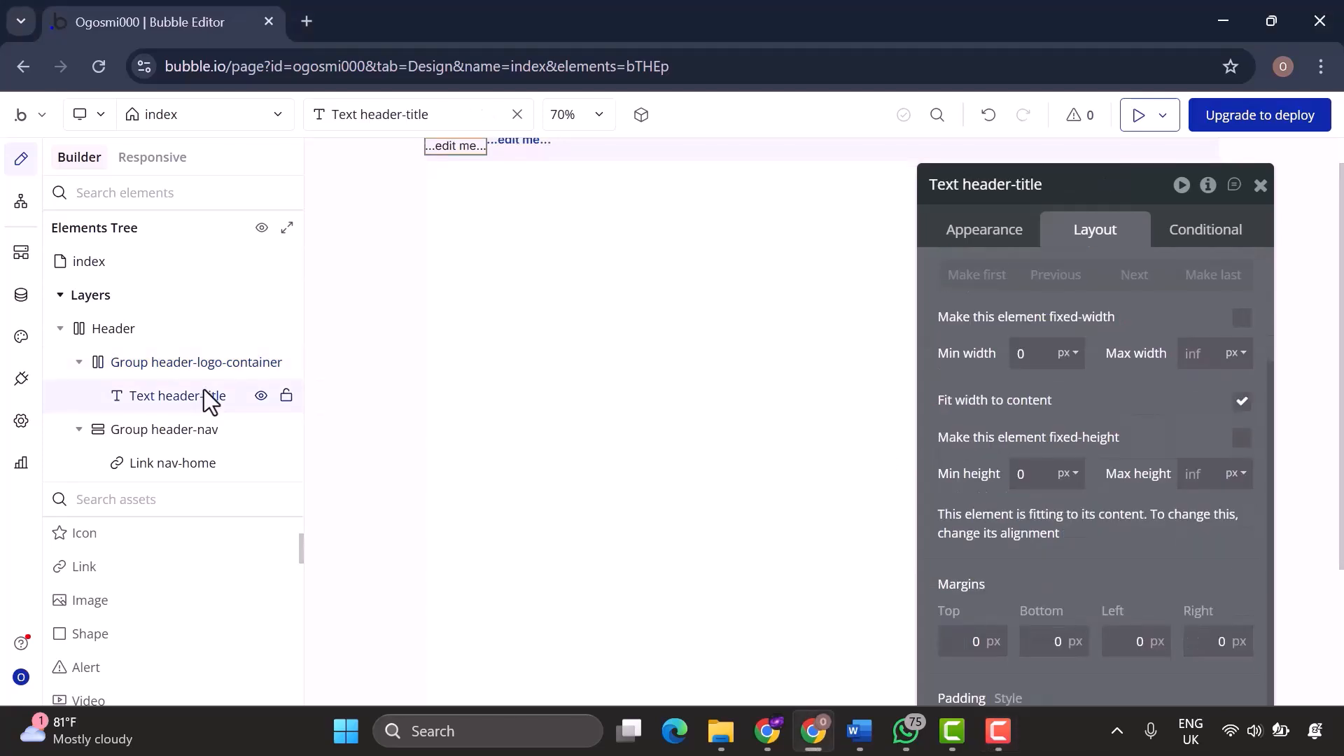
left_click(1176, 393)
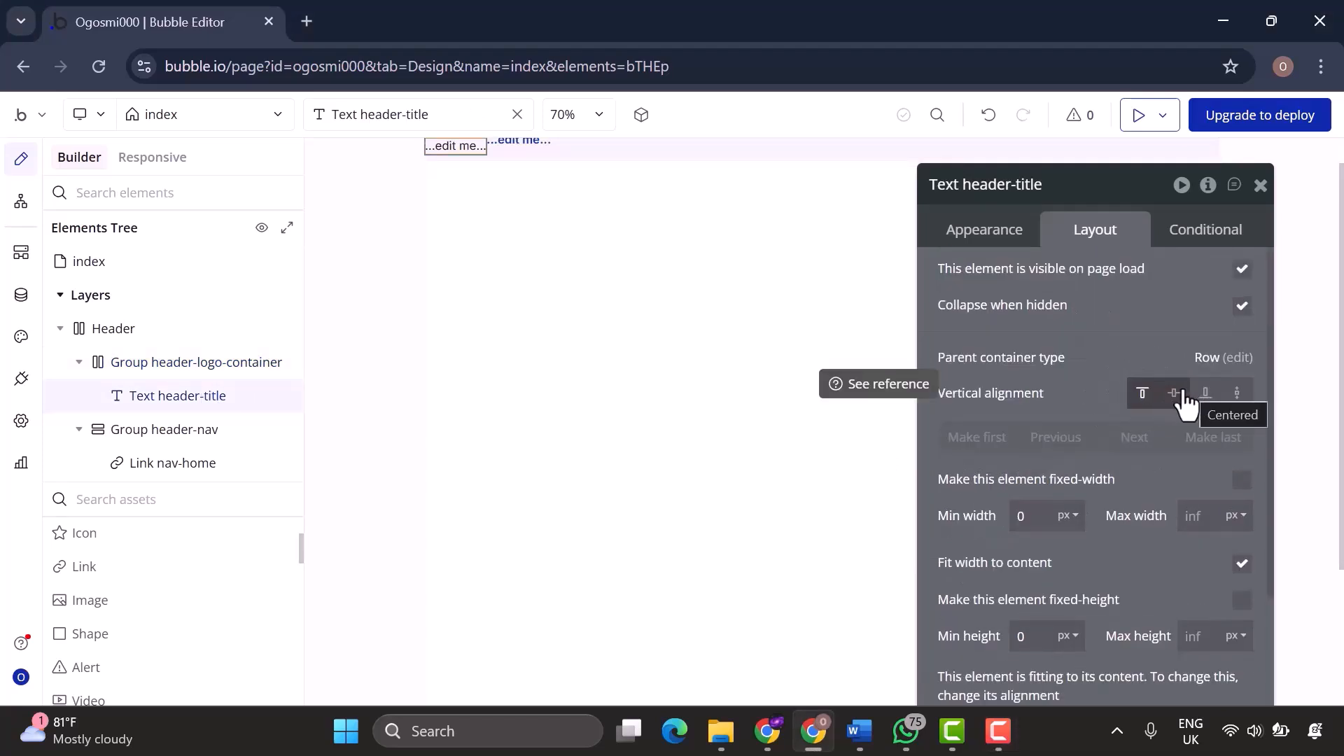
scroll(1166, 552, "down", 3)
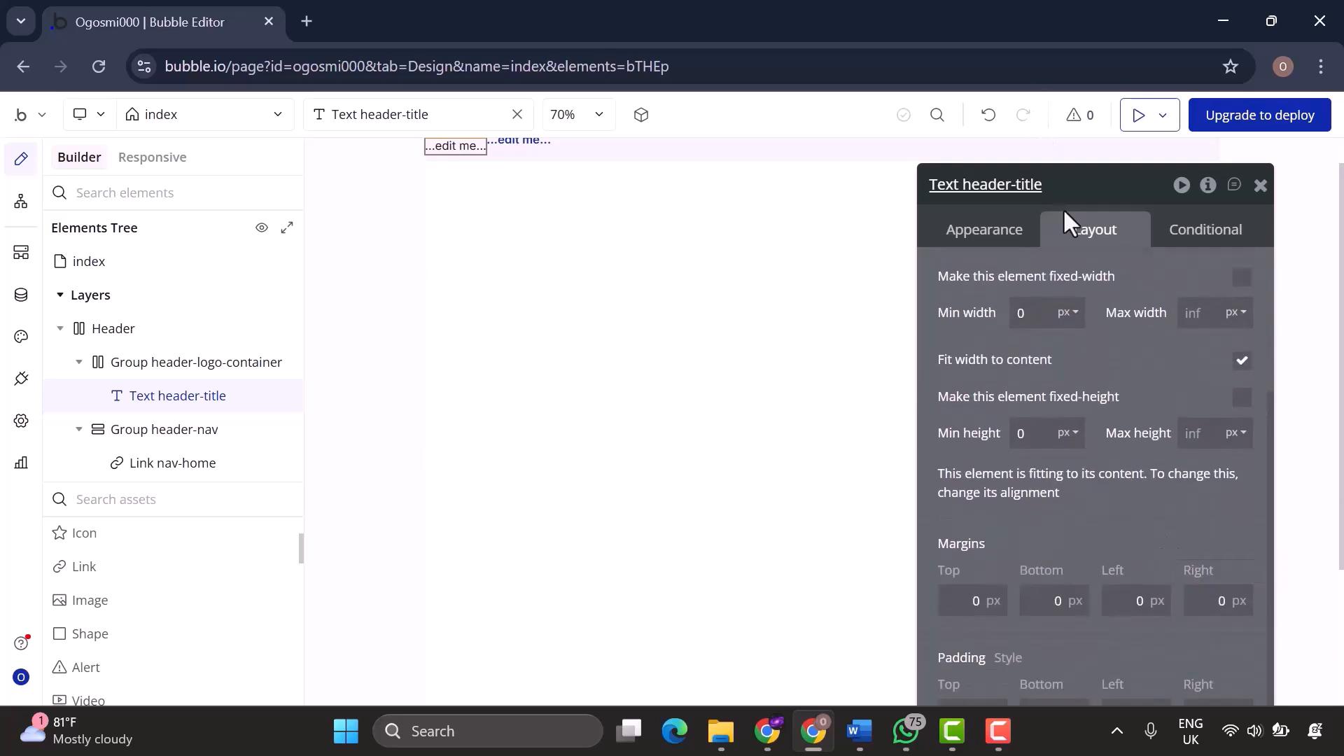
Replace the placeholder content of Text header-title with QuickNotes.
left_click(1009, 237)
left_click(1009, 285)
type("Q")
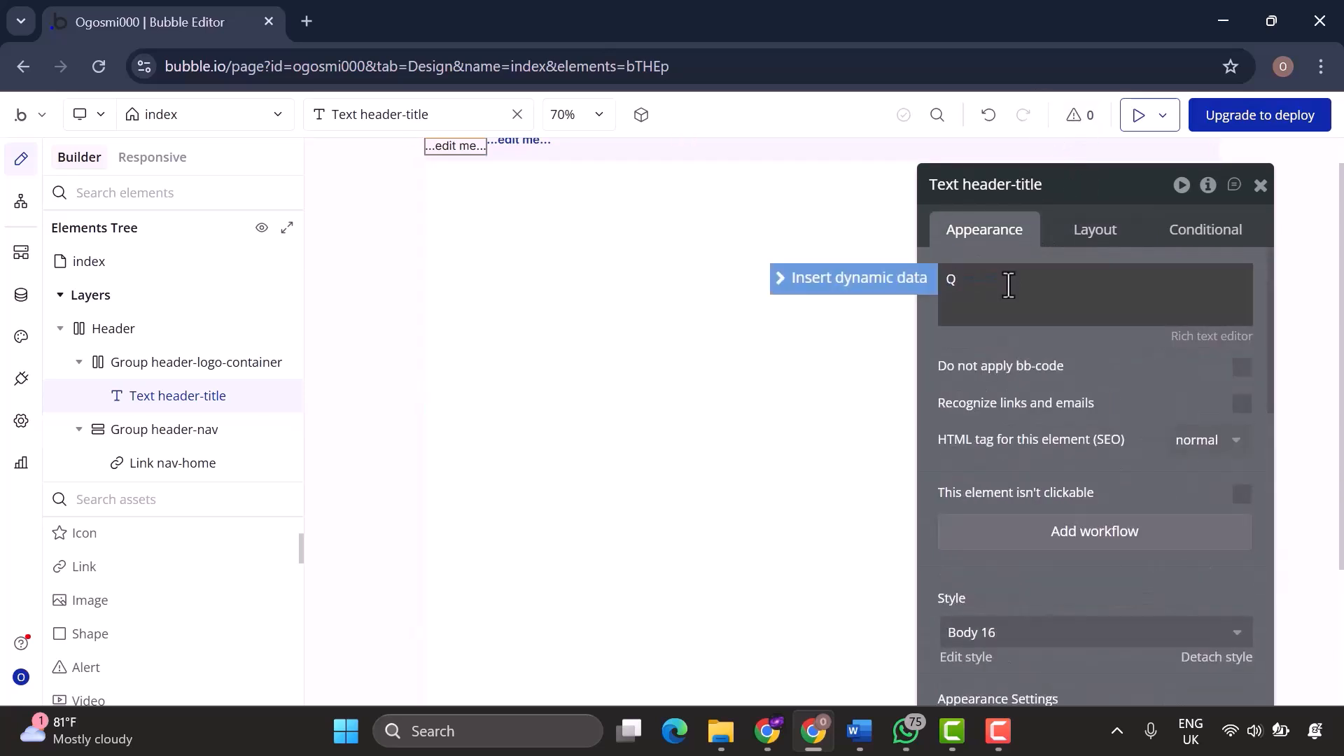
type("uickNotes")
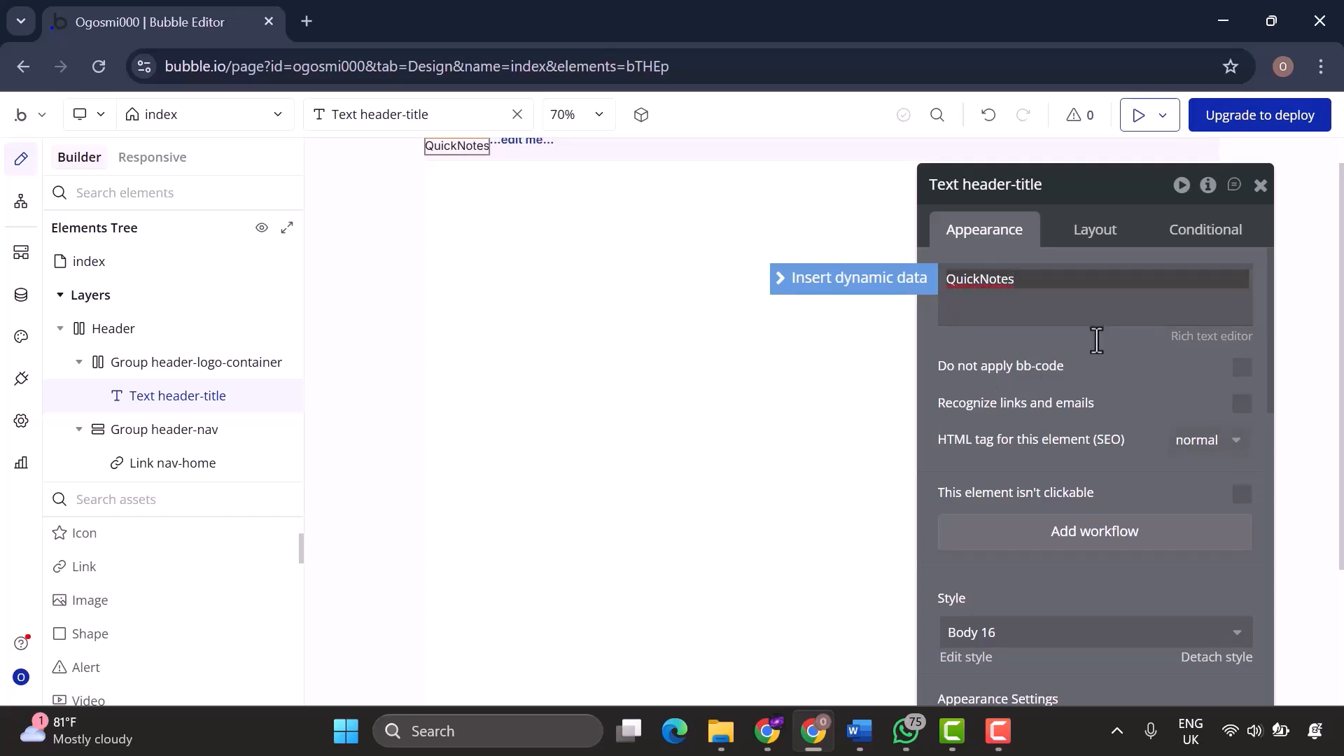
Try the Heading 1 and Heading 3 styles on Text header-title.
scroll(1078, 392, "down", 2)
left_click(1038, 476)
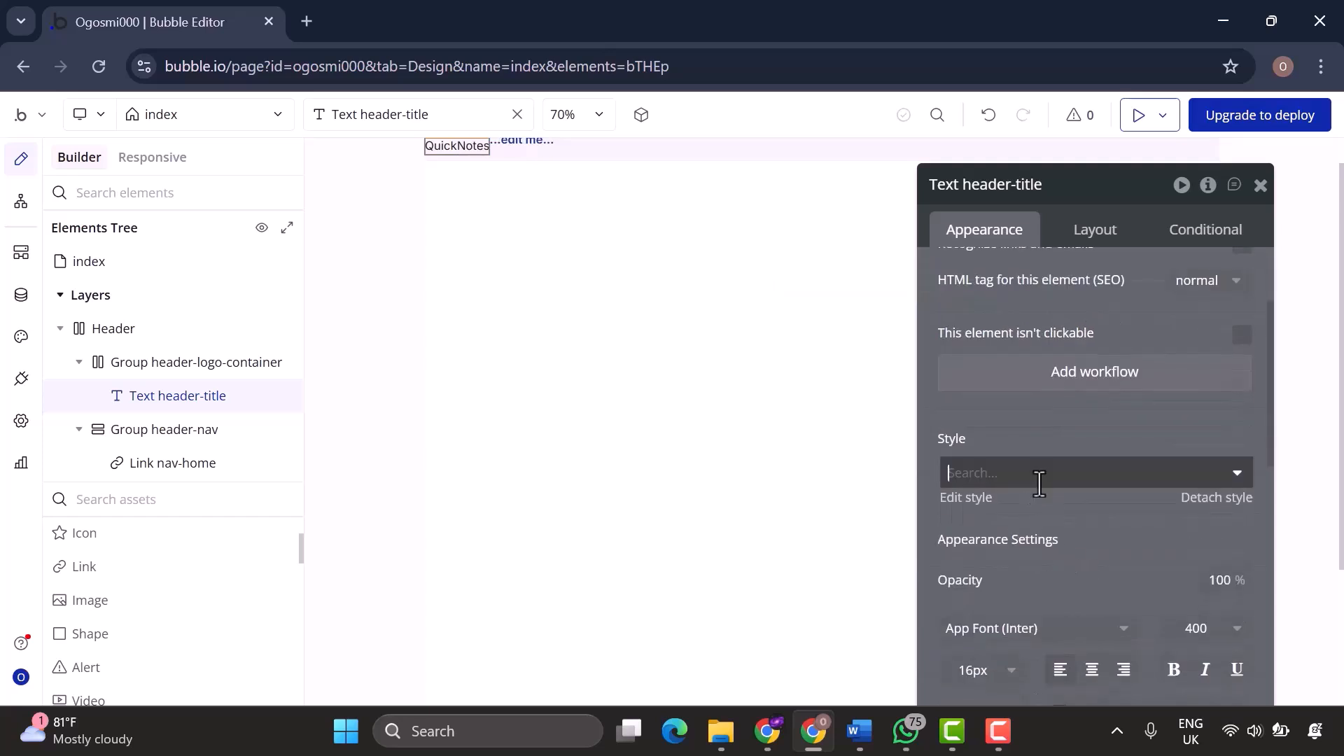
scroll(1060, 651, "down", 2)
left_click(1029, 593)
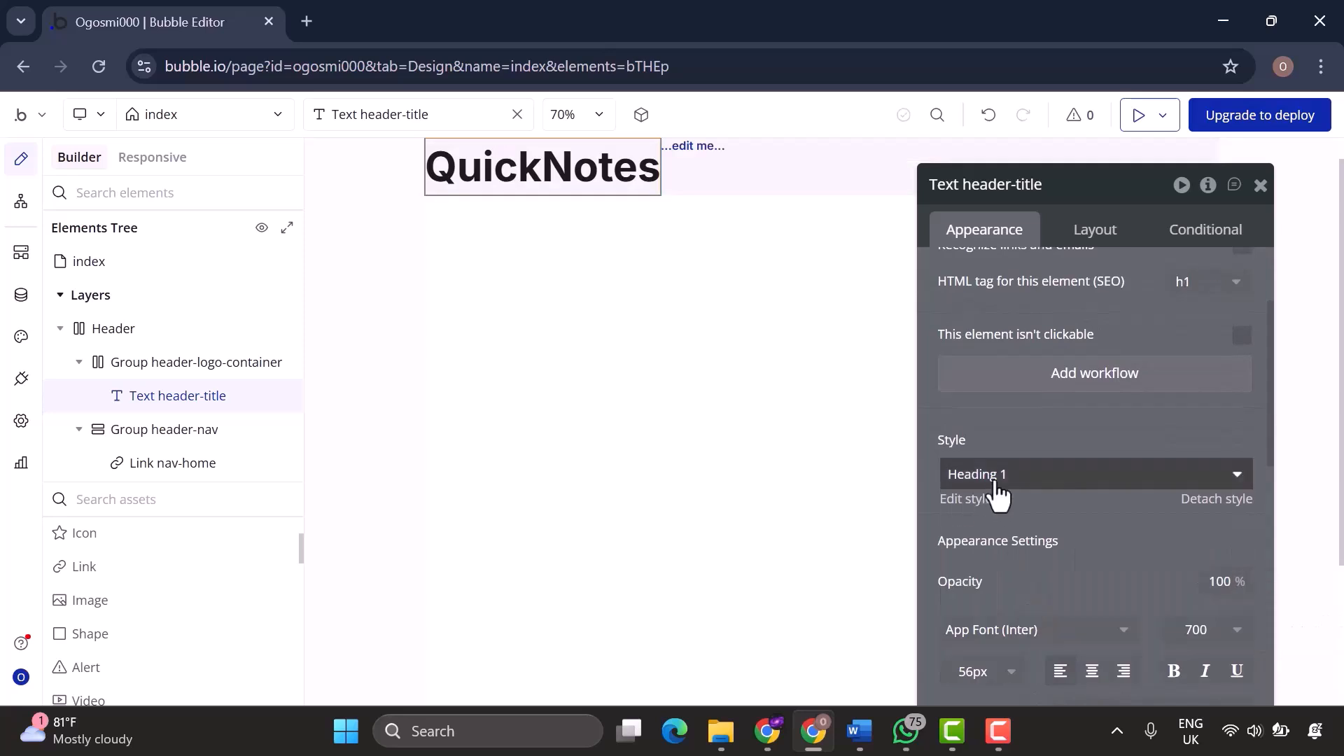
left_click(973, 474)
scroll(1002, 581, "down", 2)
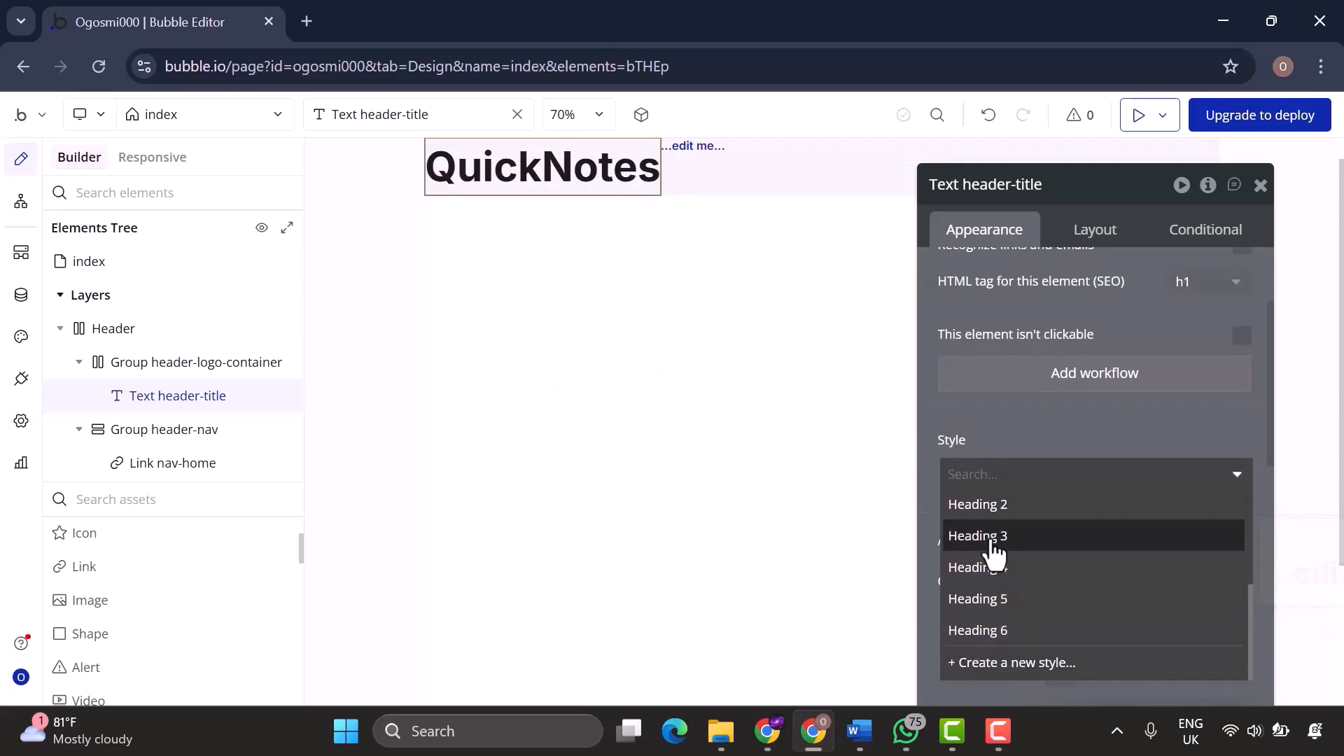
left_click(994, 548)
Apply the Heading 4 style to Text header-title.
left_click(994, 475)
scroll(1001, 581, "down", 2)
left_click(997, 586)
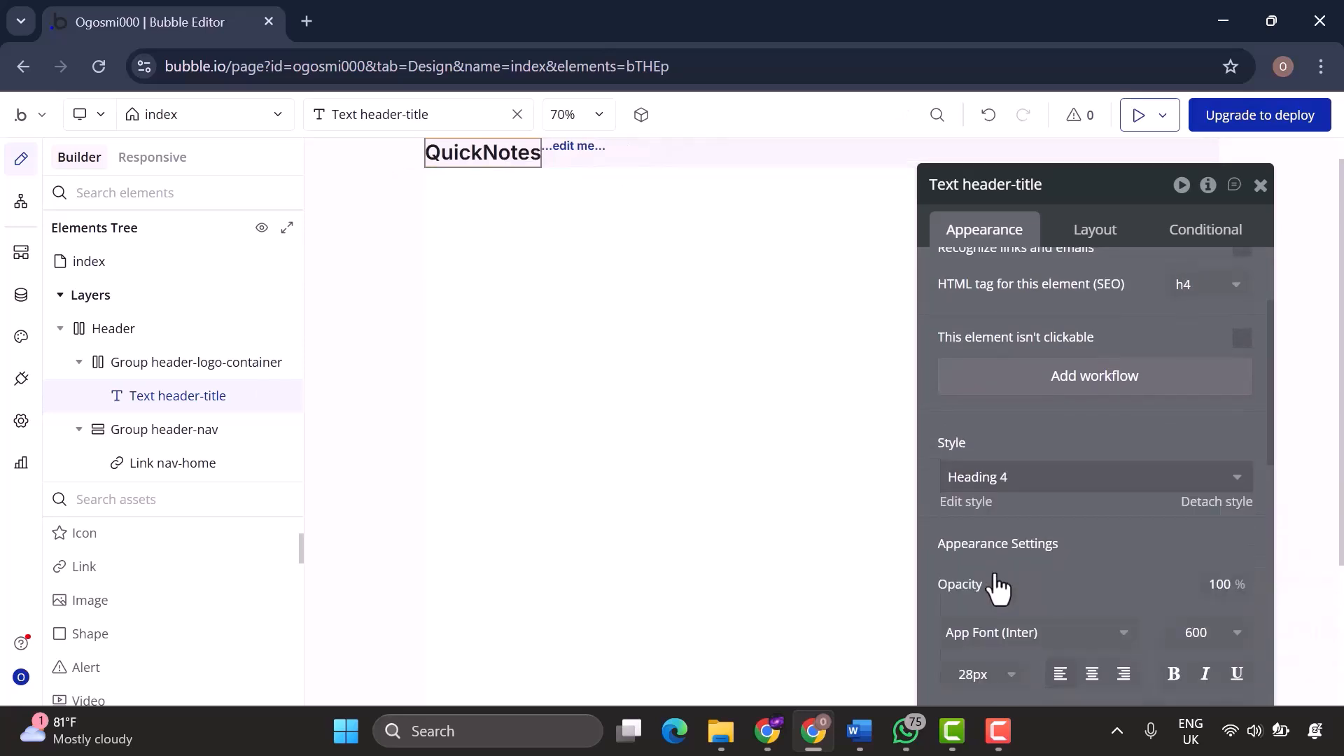
Set the font size of Text header-title to 20px and its font to Merriweather.
scroll(1064, 564, "down", 3)
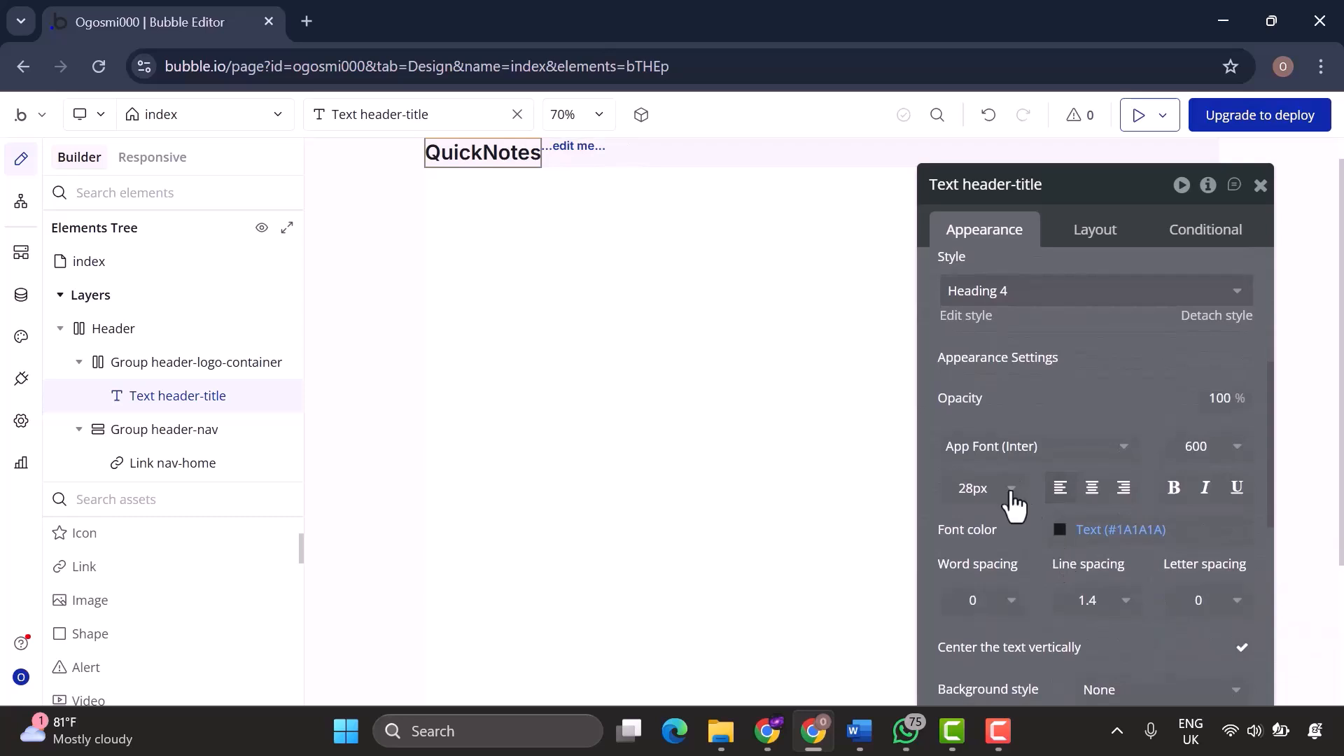
left_click(974, 488)
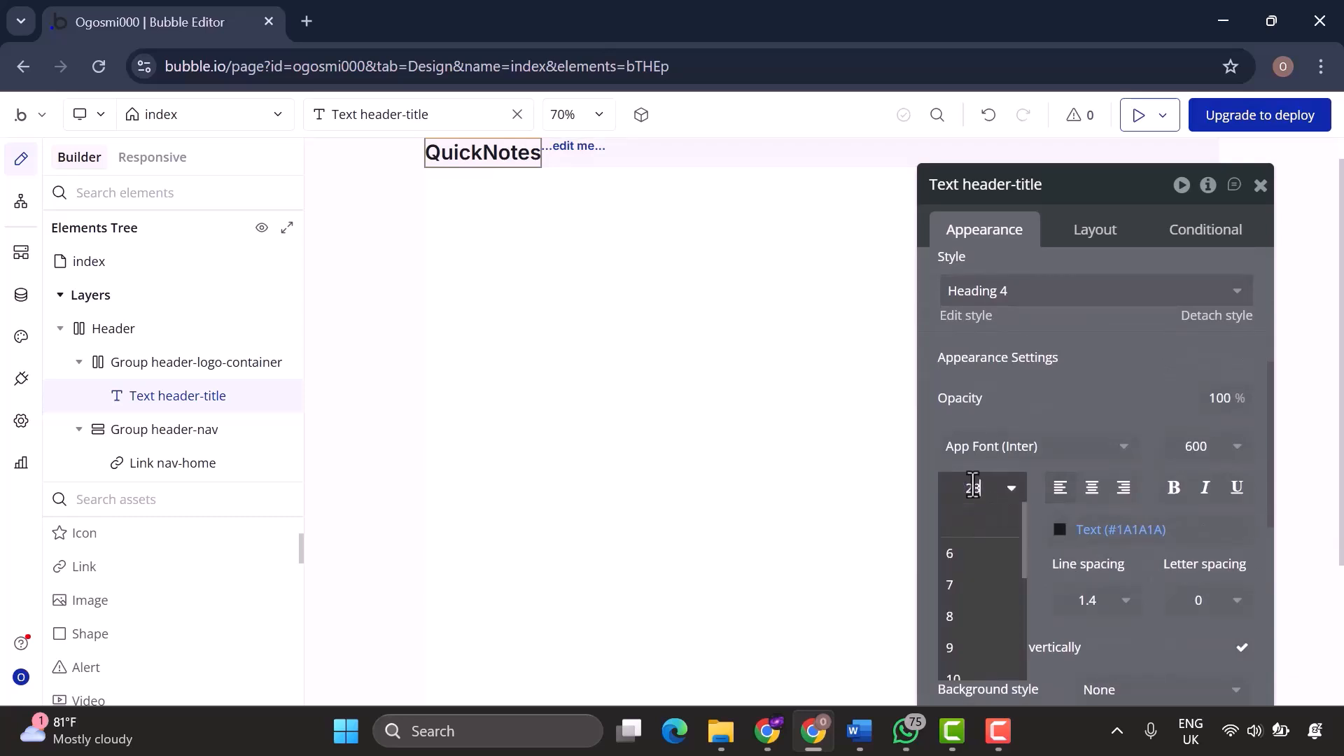
key("Return")
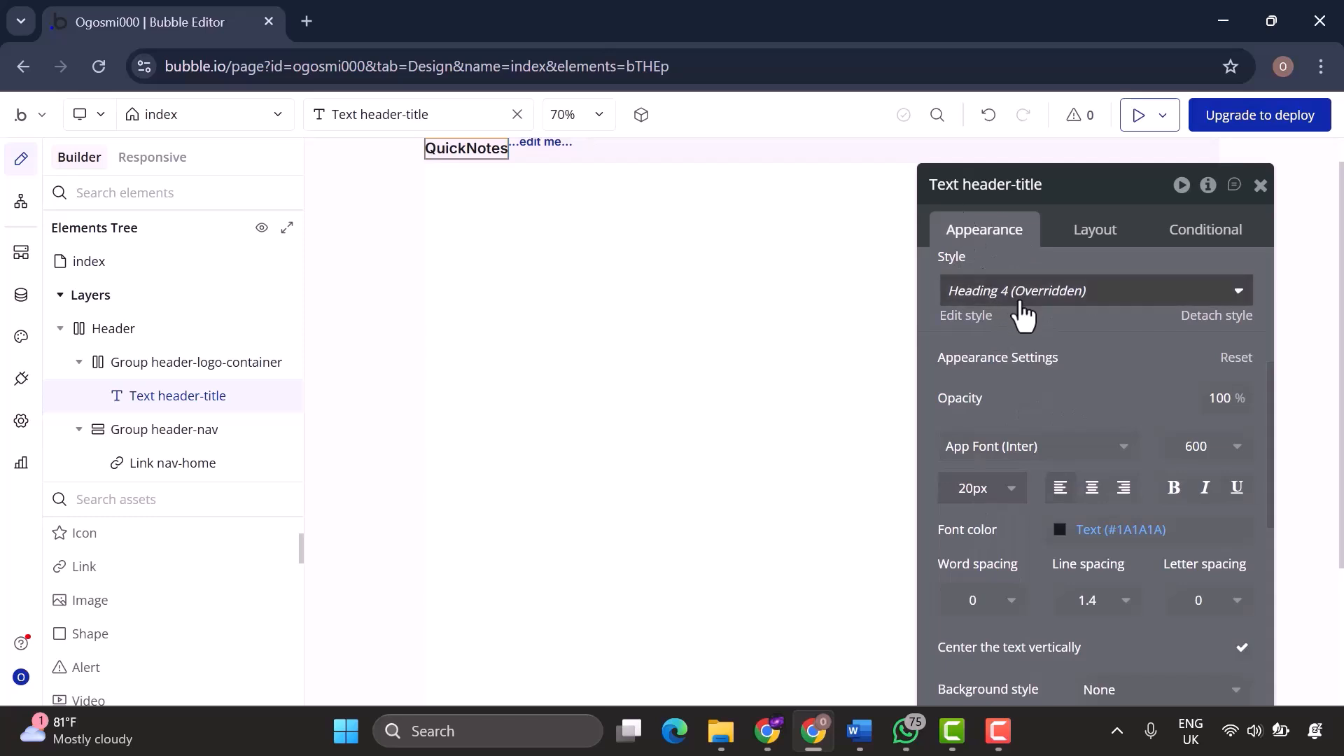
mouse_move(1067, 462)
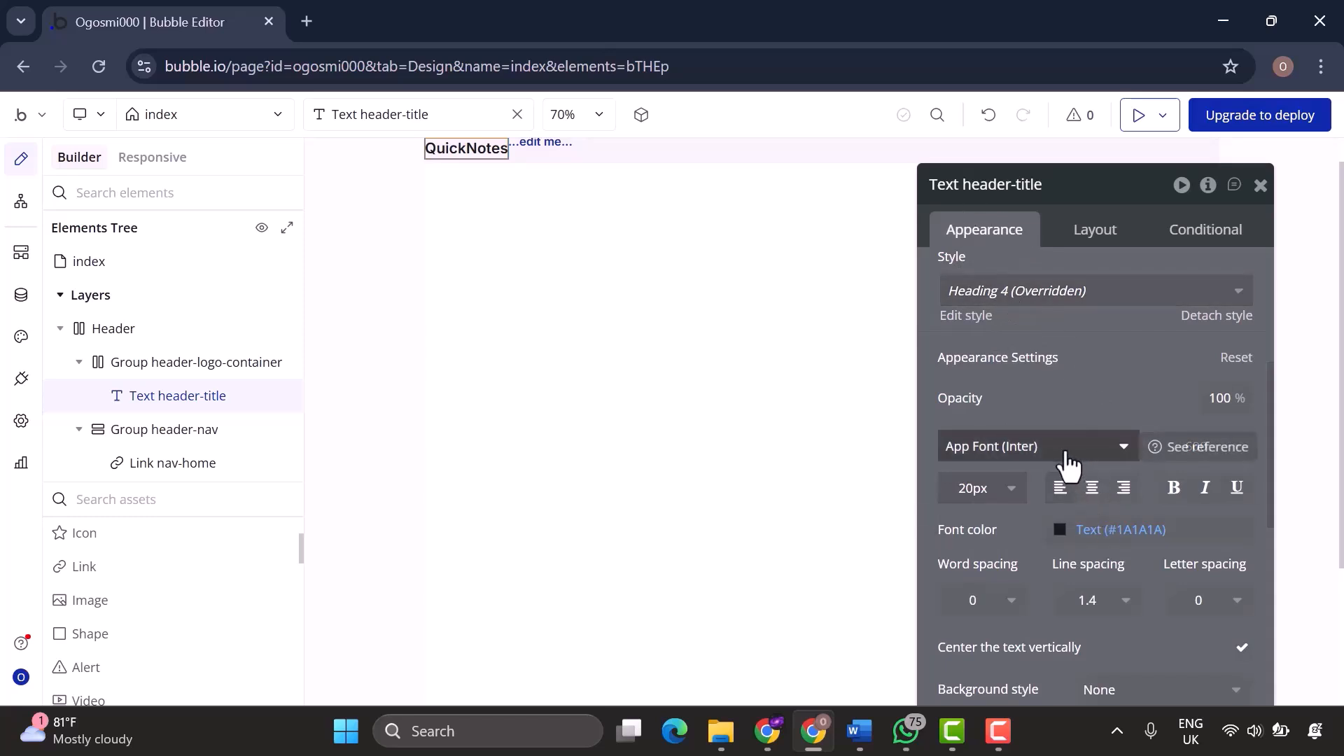
left_click(1022, 441)
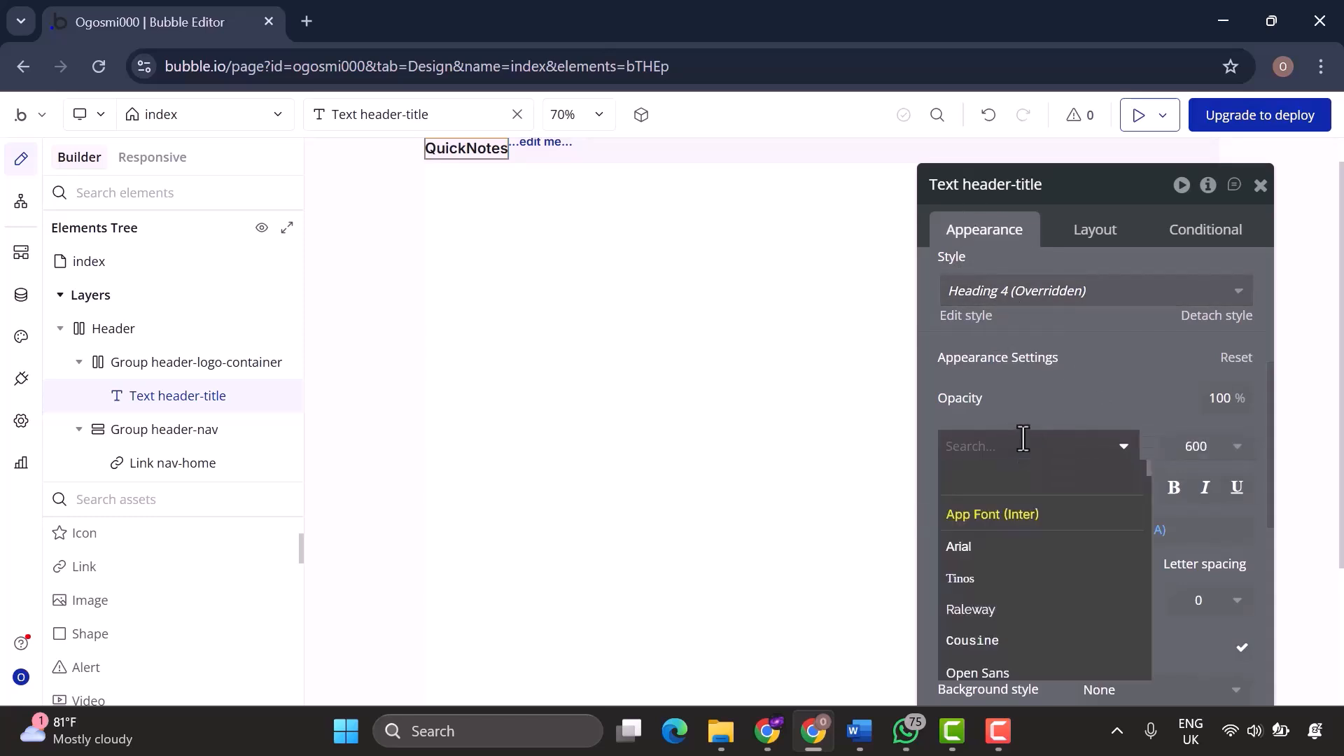
type("Merri")
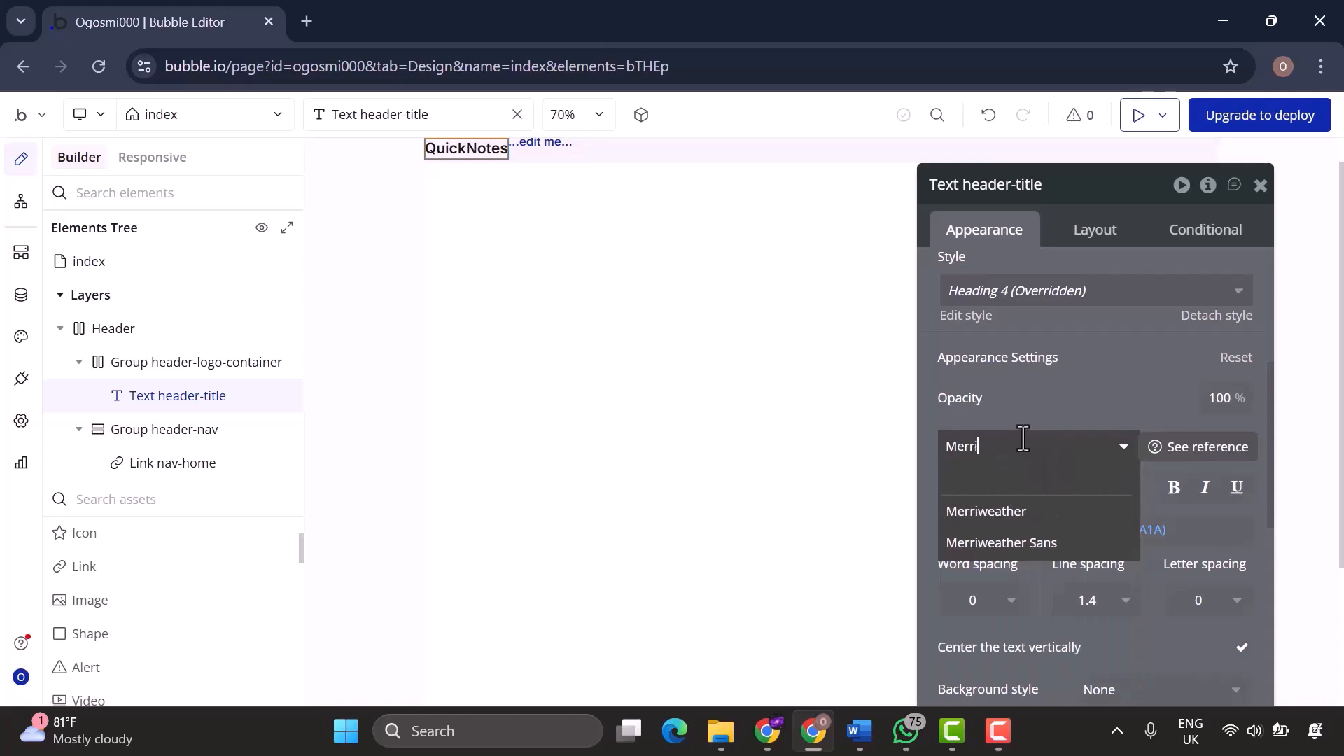
left_click(1035, 519)
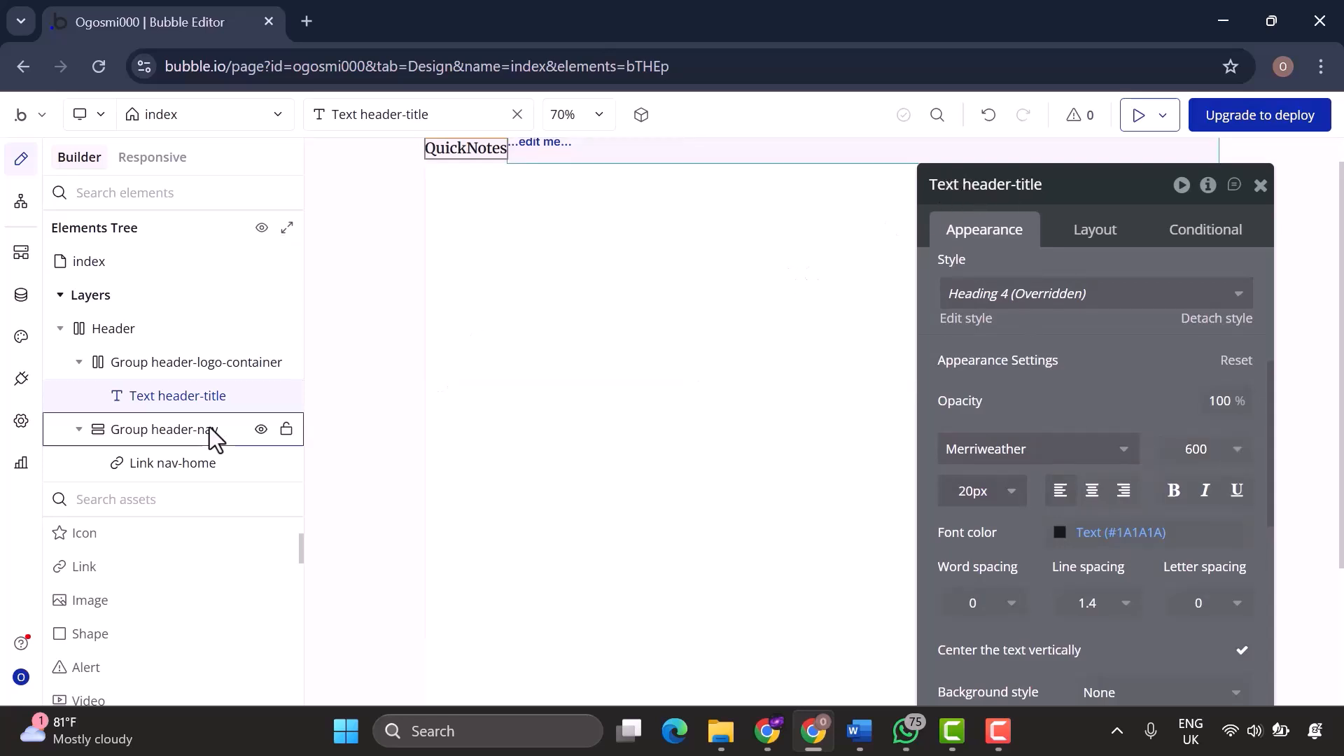
Change the container layout of Group header-nav to Row.
left_click(189, 433)
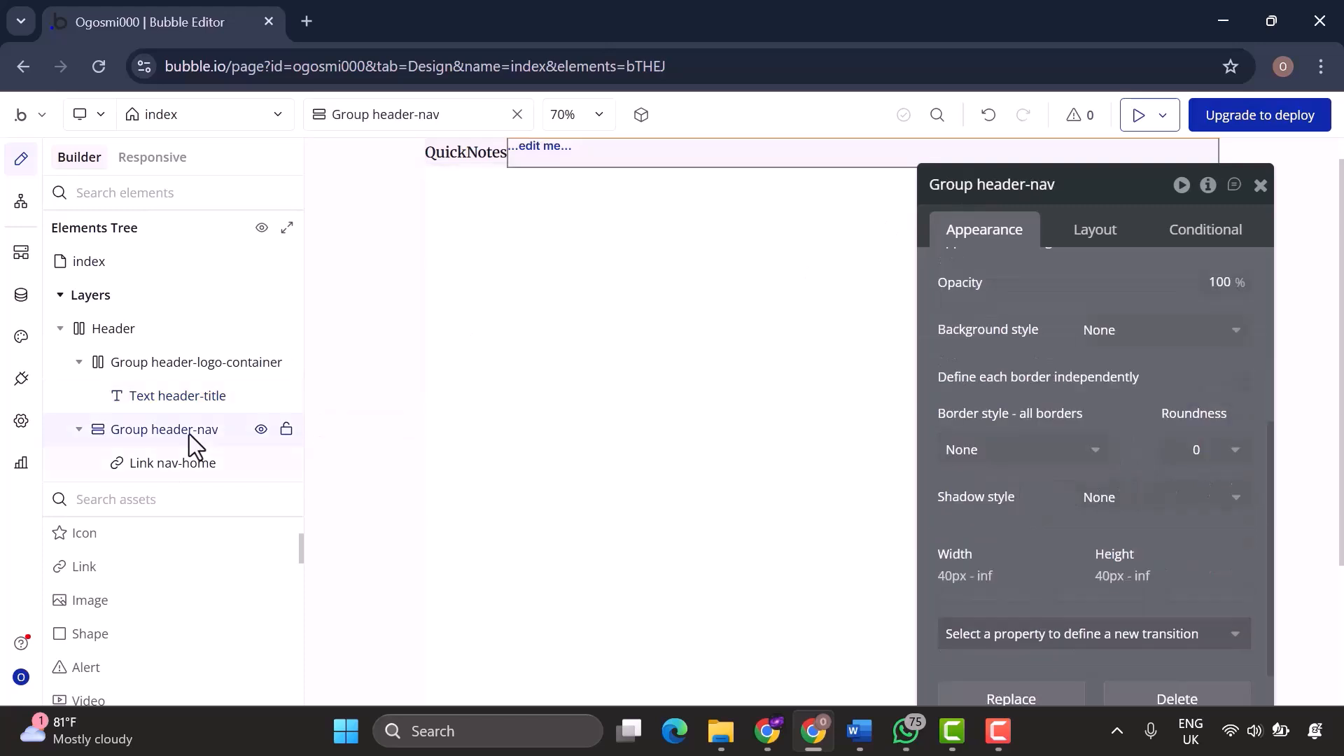
scroll(1148, 364, "up", 5)
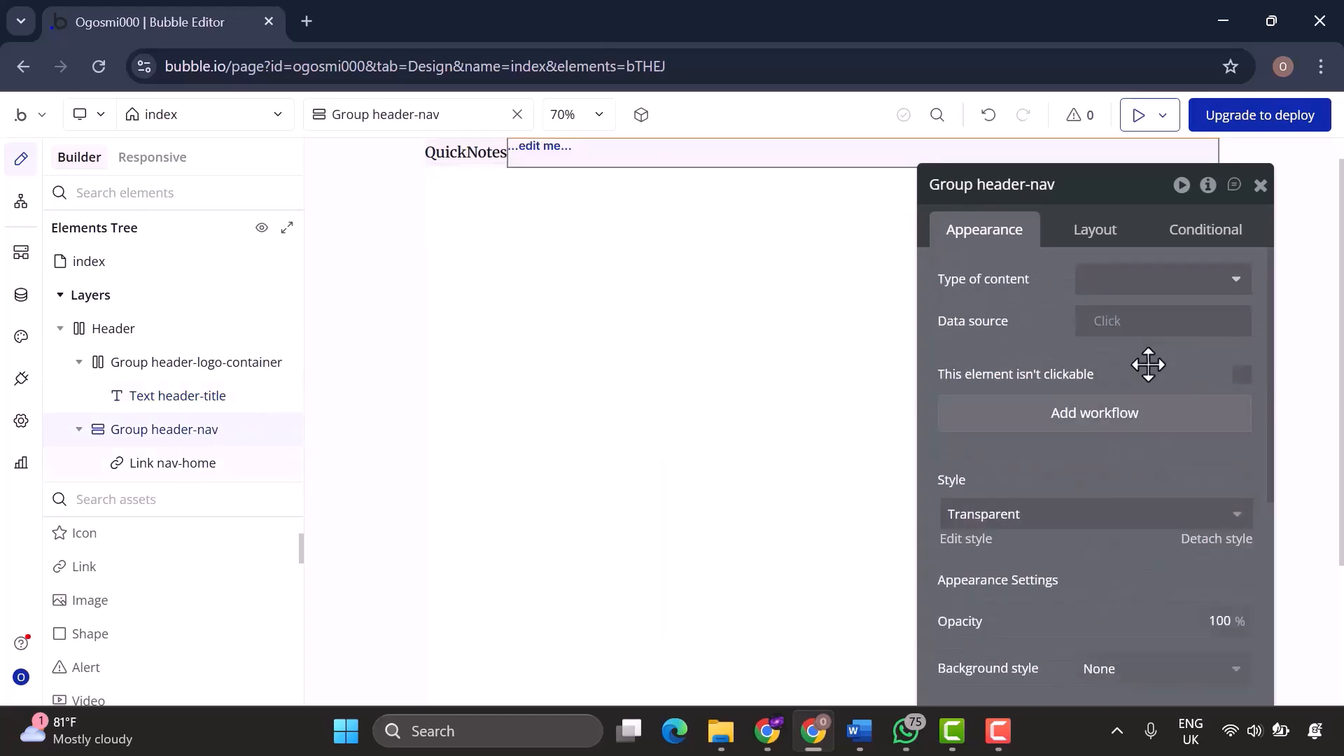
left_click(1101, 237)
left_click(1127, 280)
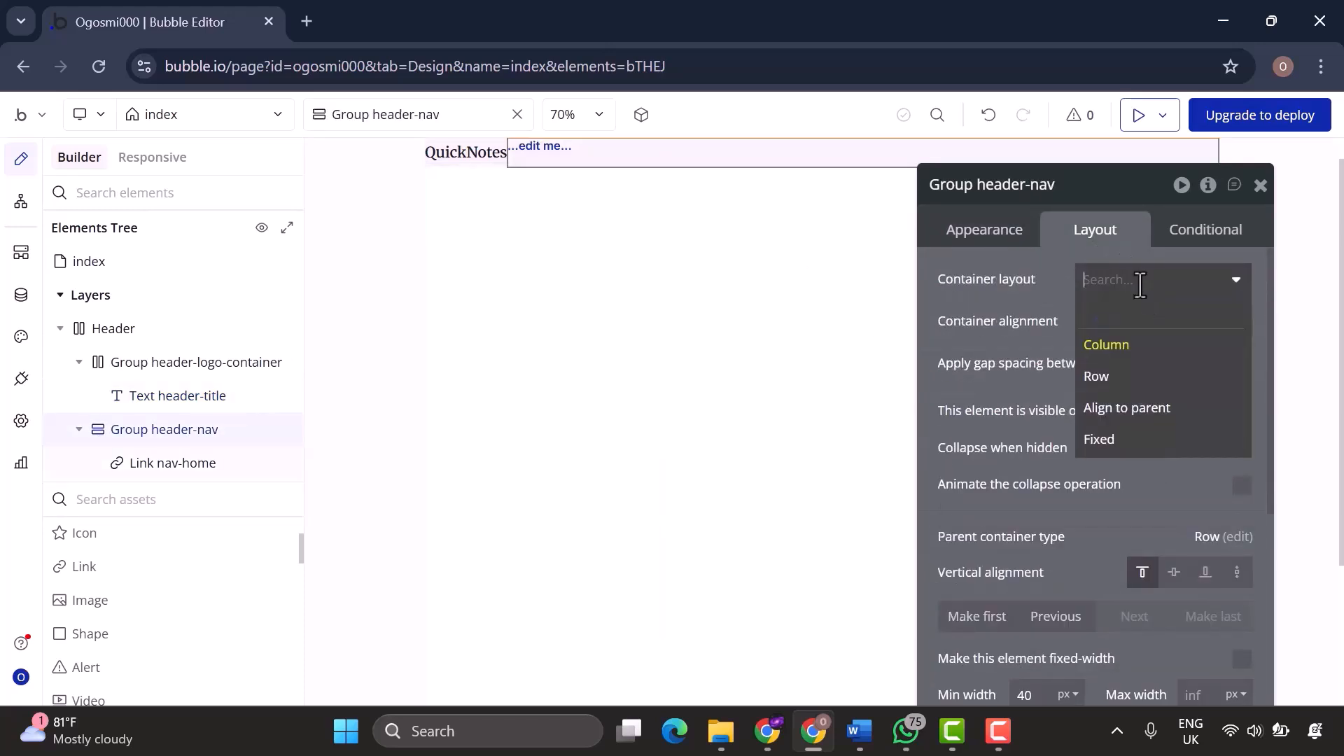
left_click(1139, 383)
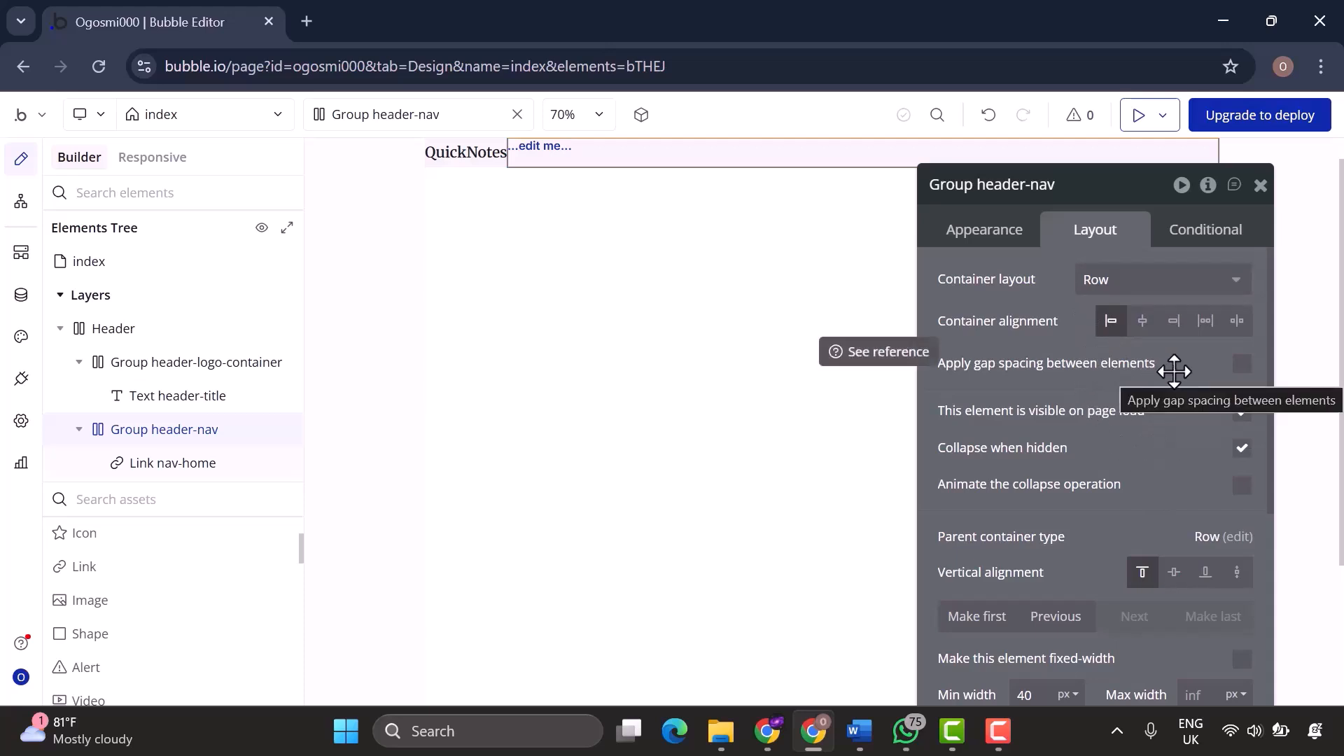
Apply gap spacing between the elements of Group header-nav with a column gap of 32 px.
left_click(1241, 364)
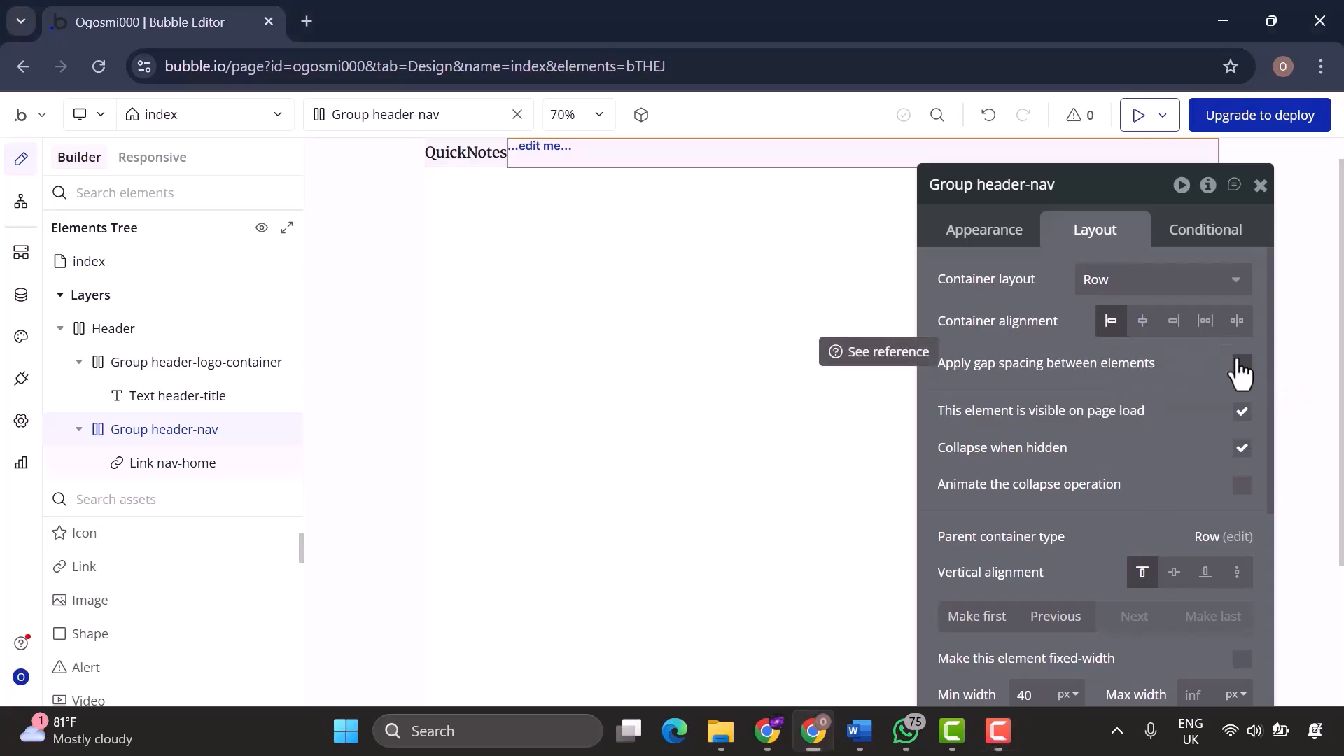
left_click(1226, 438)
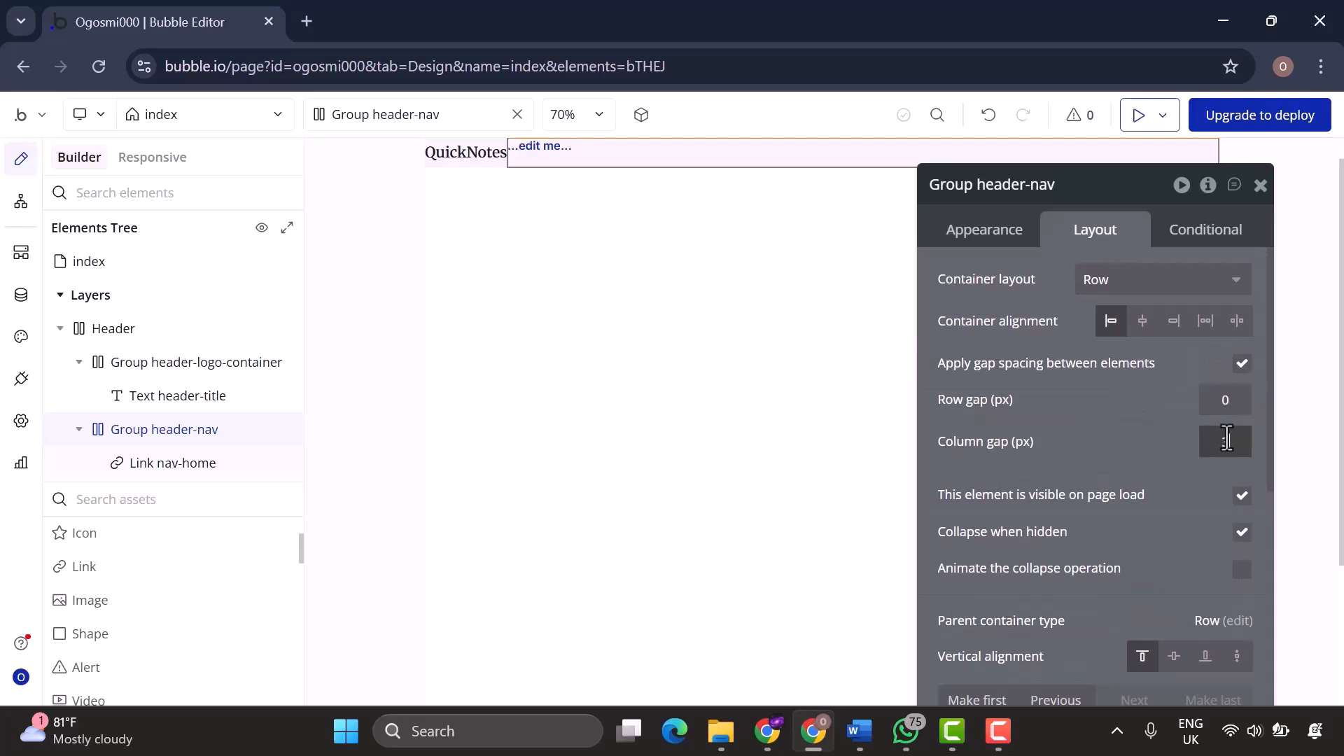
left_click(1087, 475)
Center Group header-nav vertically and fit its width to content, with minimum width and height set to 0 px.
scroll(1107, 534, "down", 2)
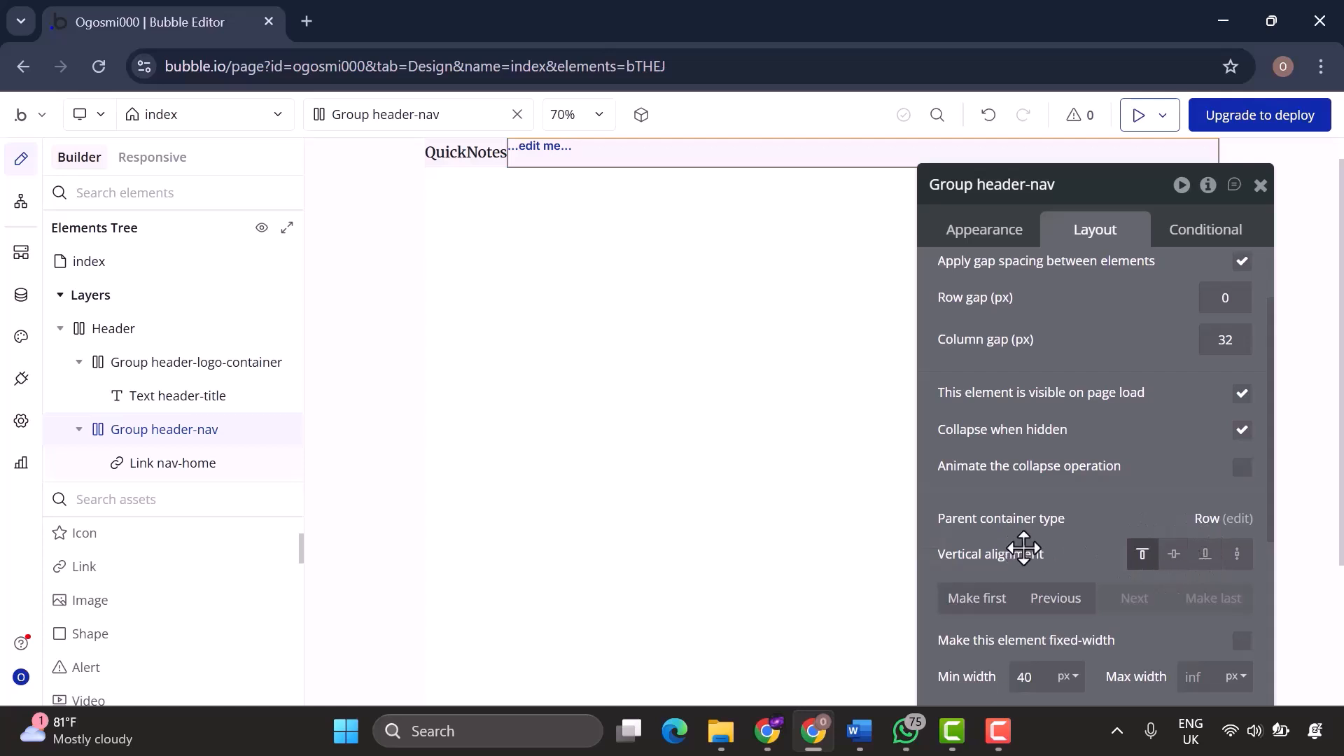
left_click(1172, 554)
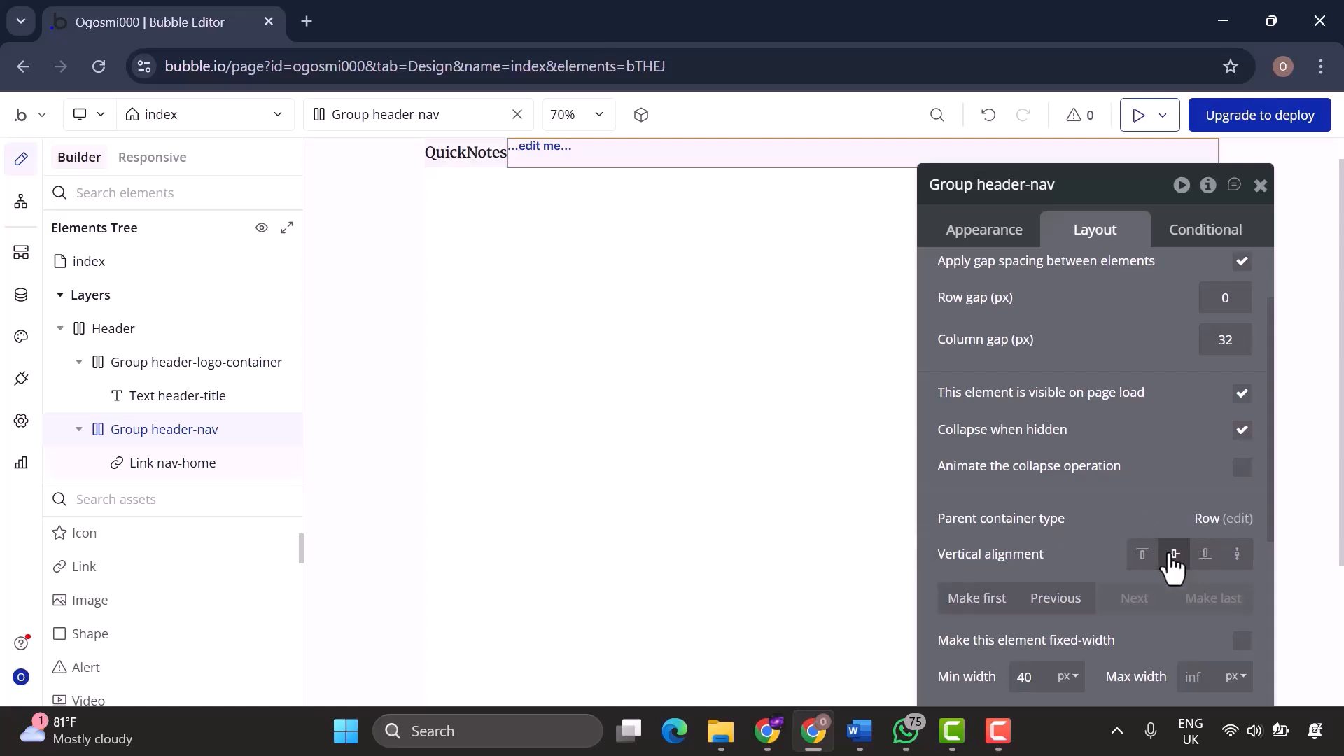
scroll(1036, 588, "down", 1)
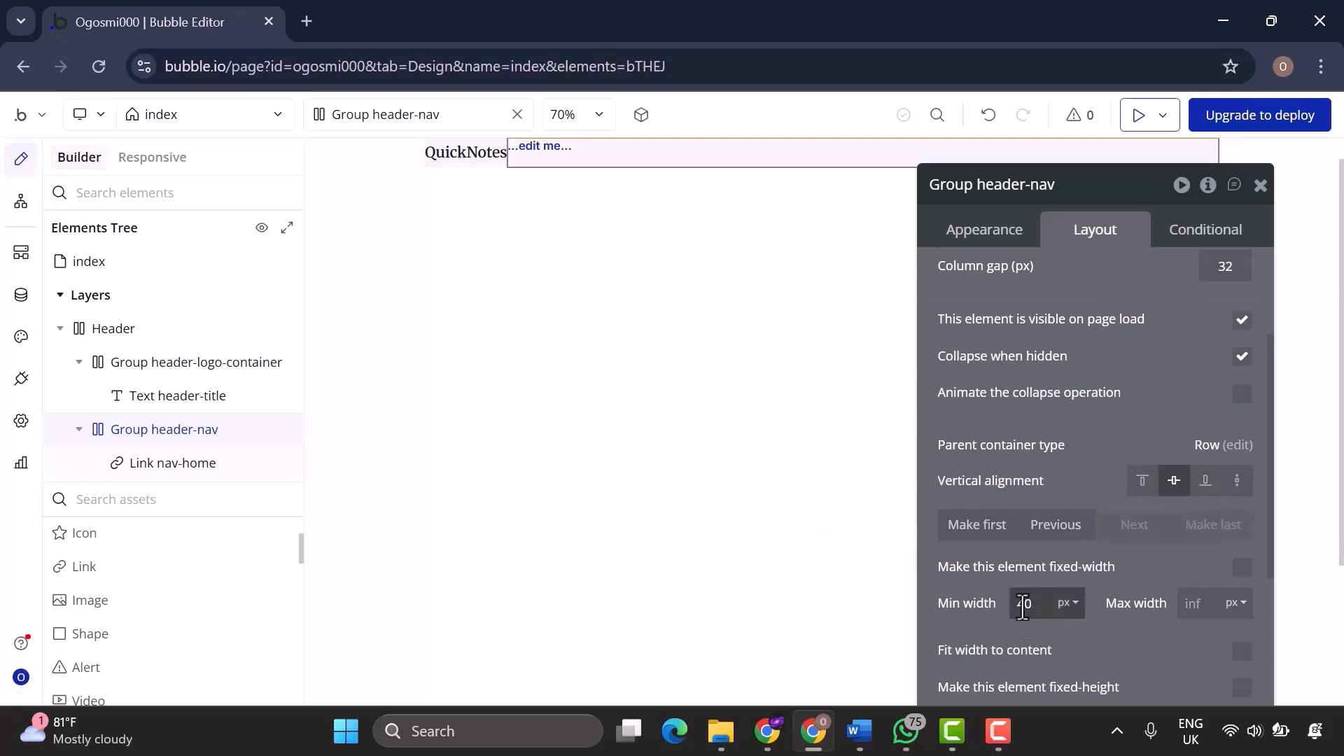
scroll(1134, 621, "down", 1)
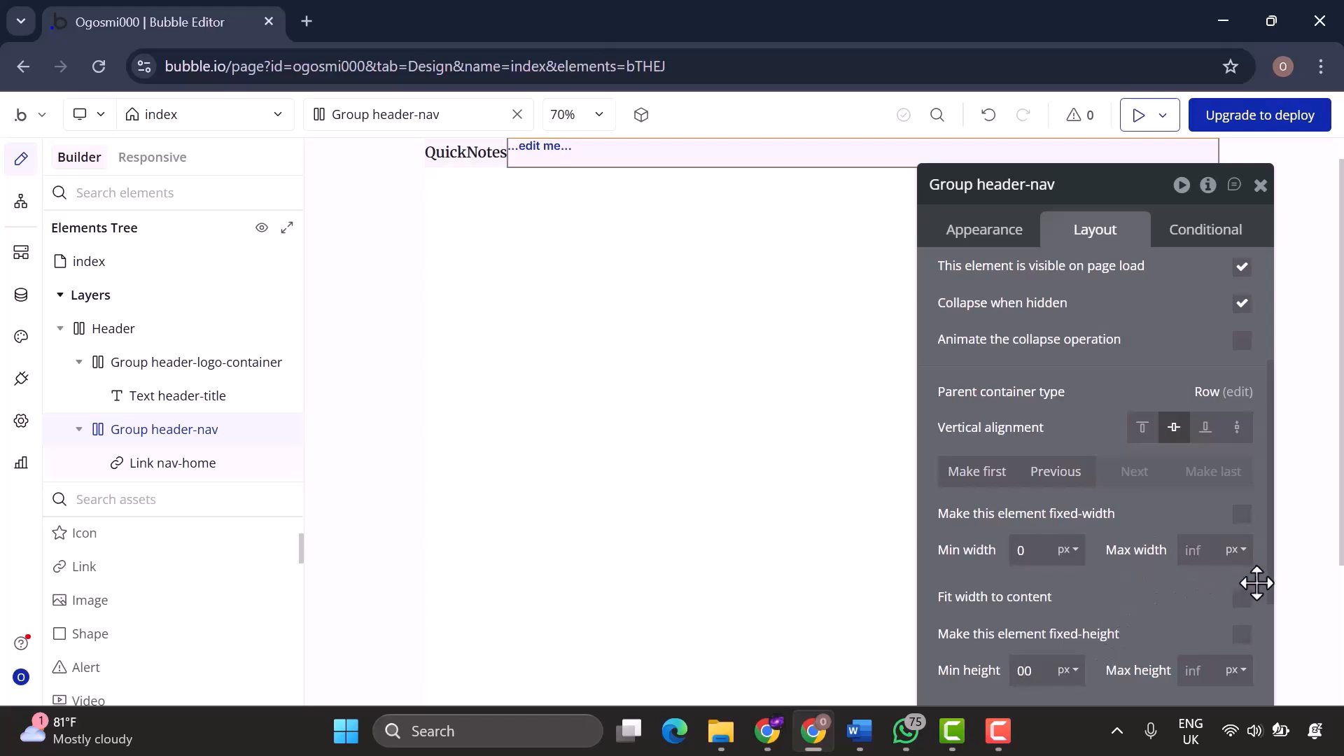
left_click(1242, 599)
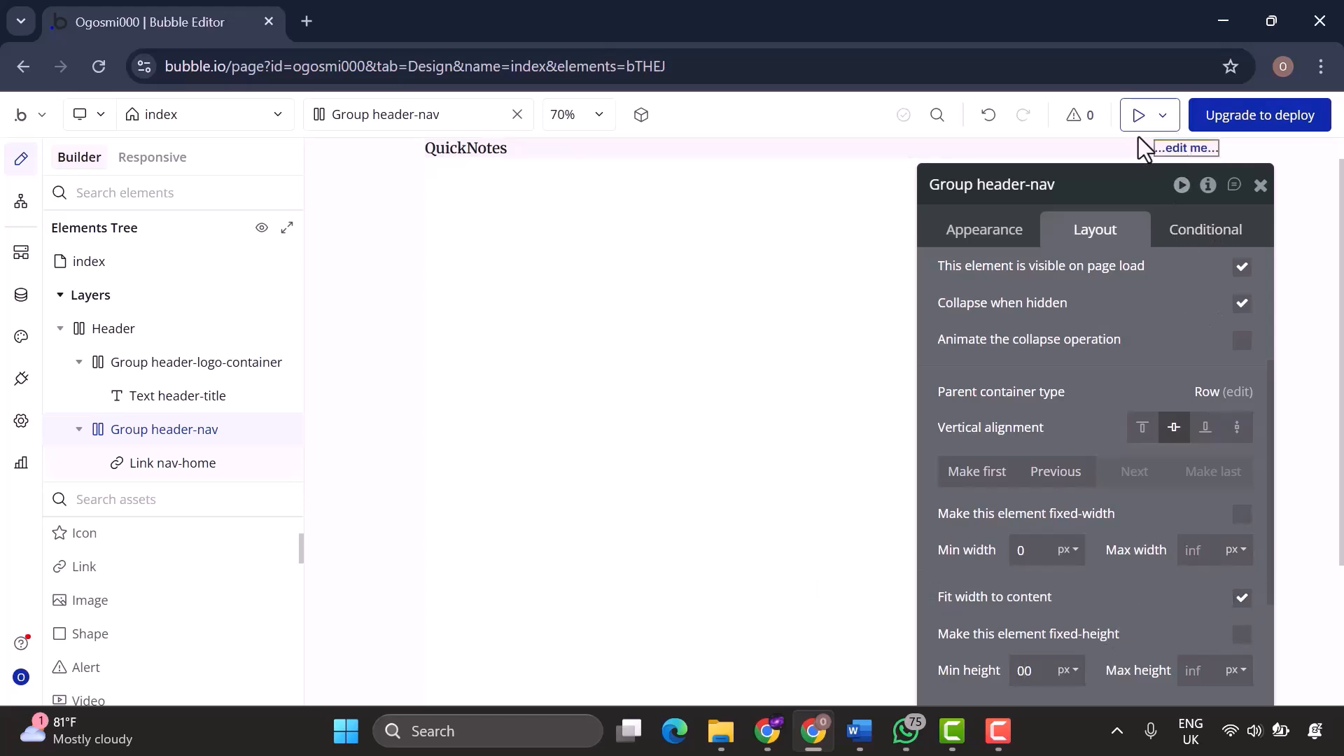
Try the space-around, right and left container alignments on Header, ending back on space-between.
left_click(1199, 157)
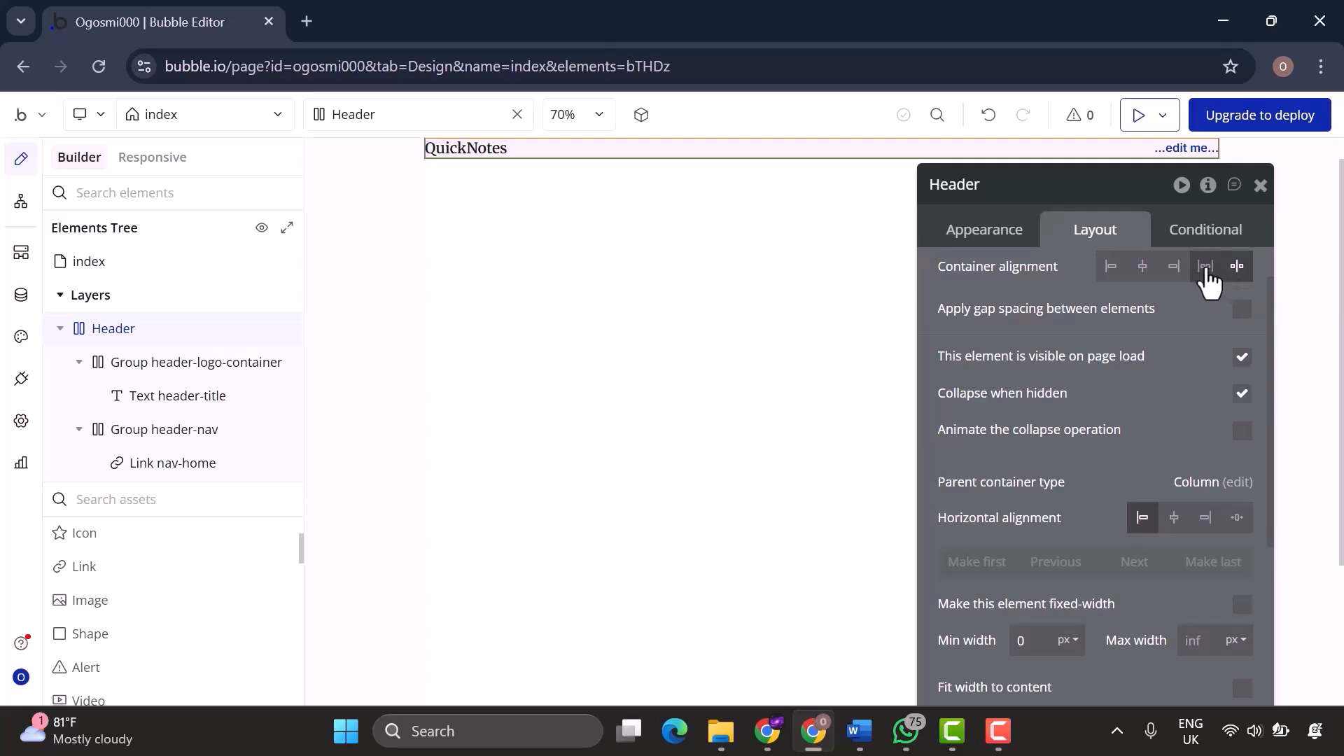
left_click(1205, 269)
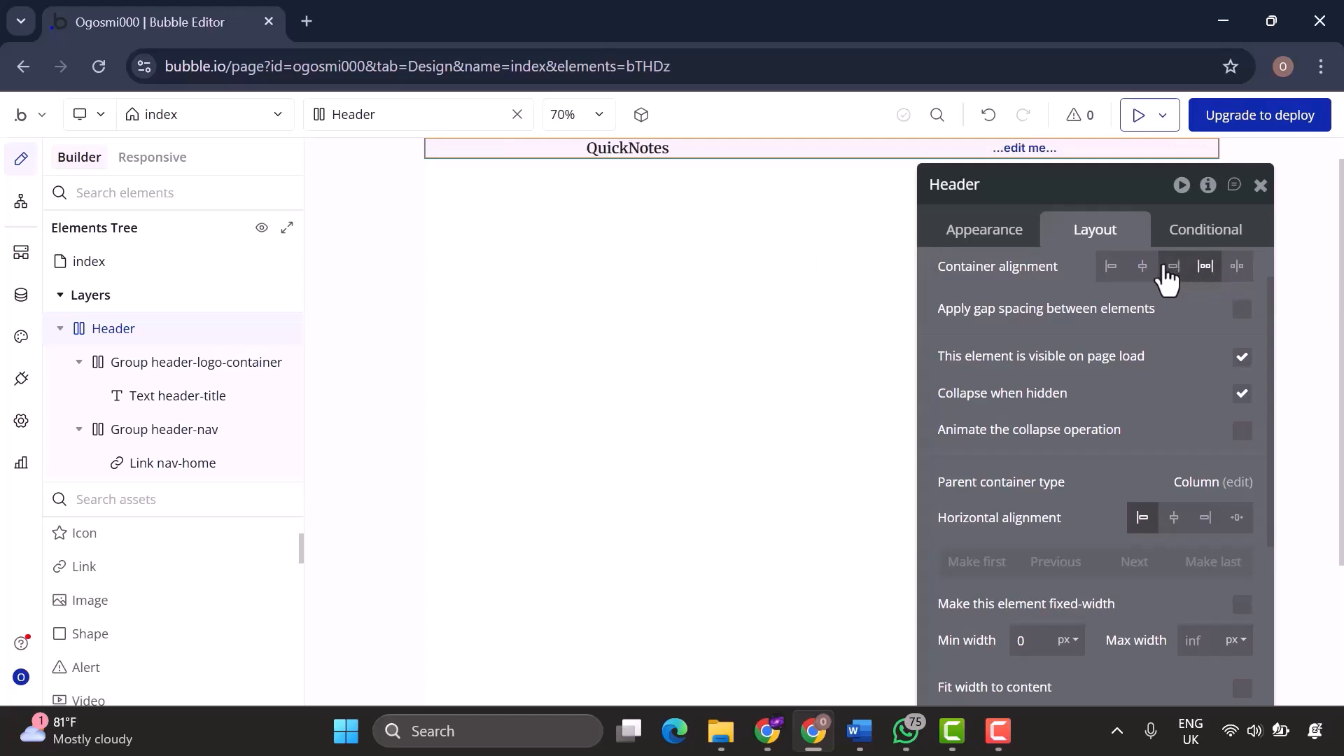
left_click(1168, 273)
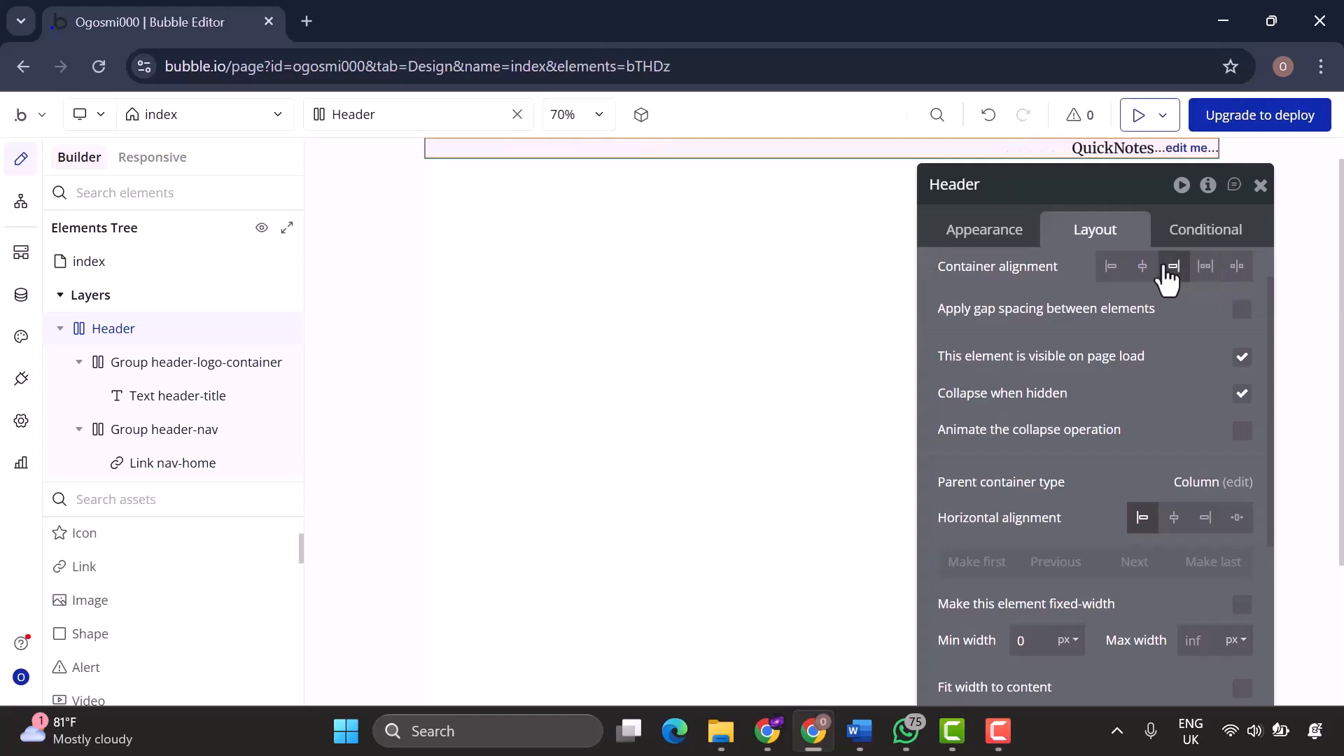
left_click(1111, 273)
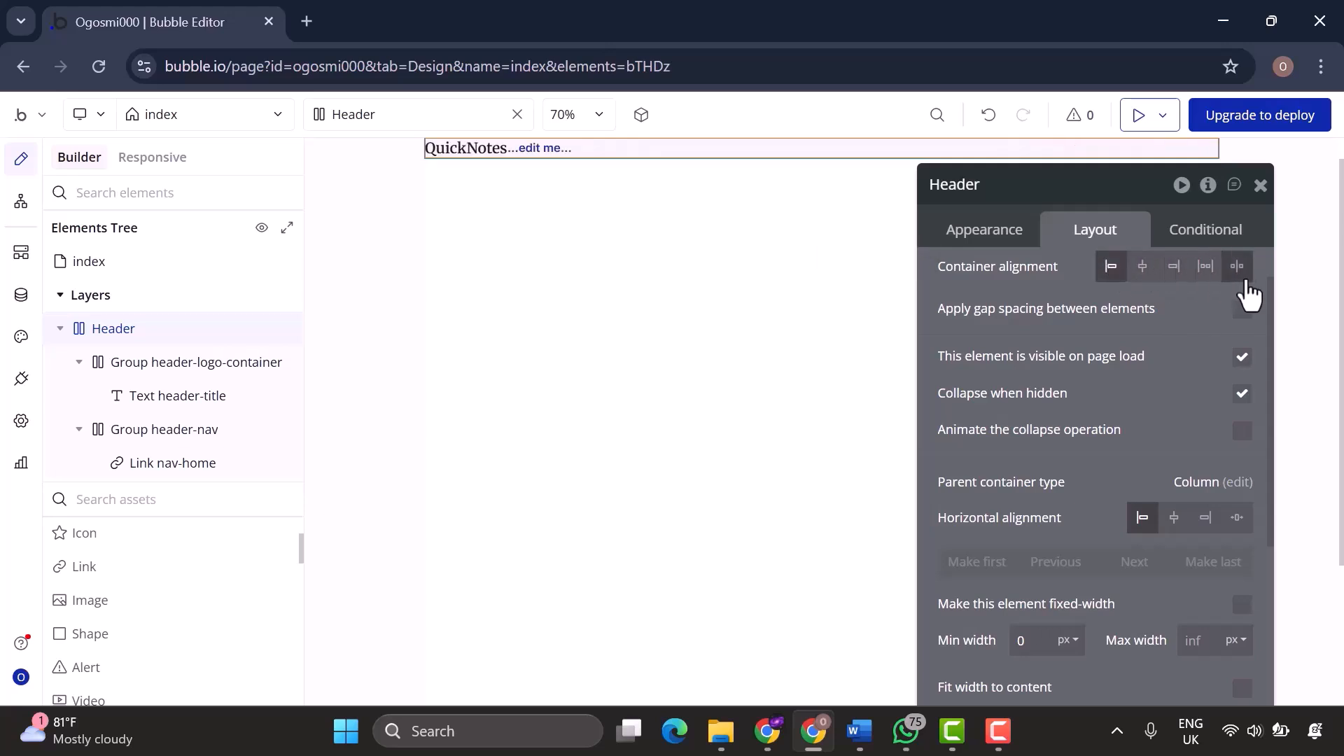
left_click(1238, 270)
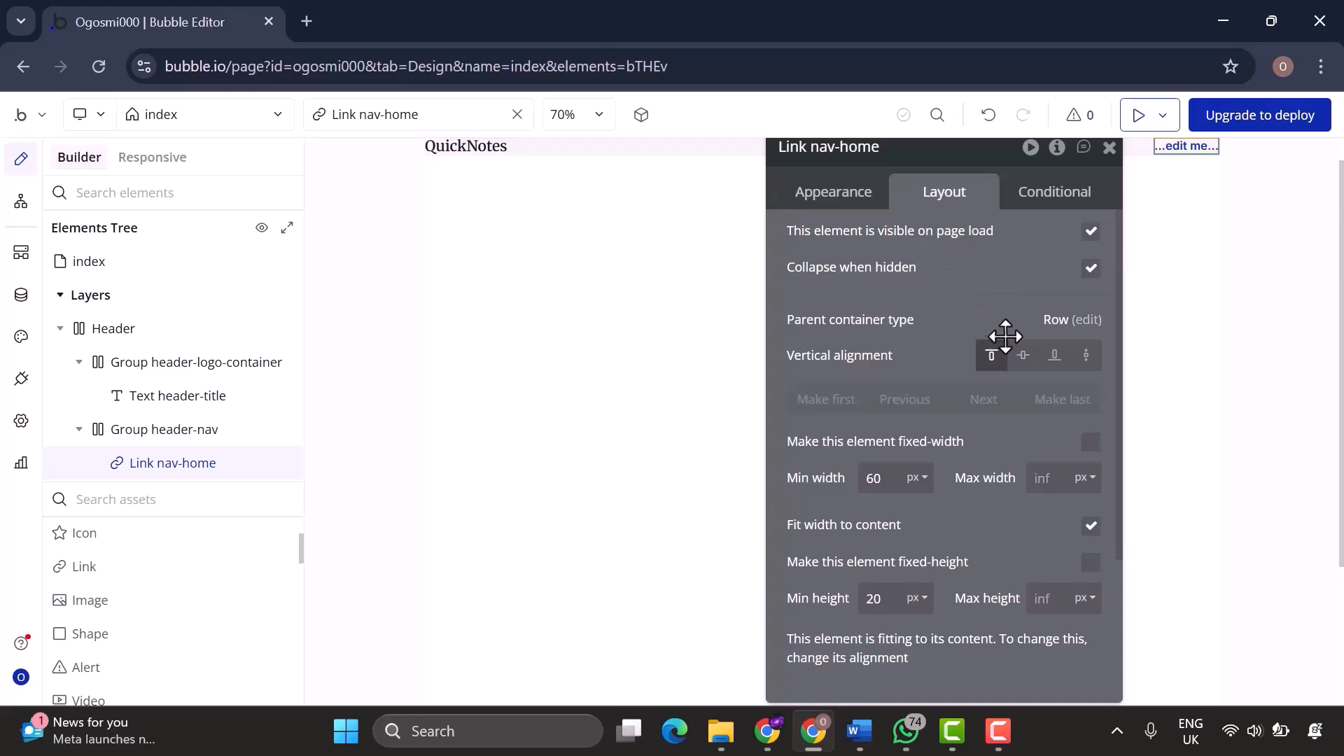
Center Link nav-home vertically within its row container and set its minimum width to 0 px.
left_click(1023, 357)
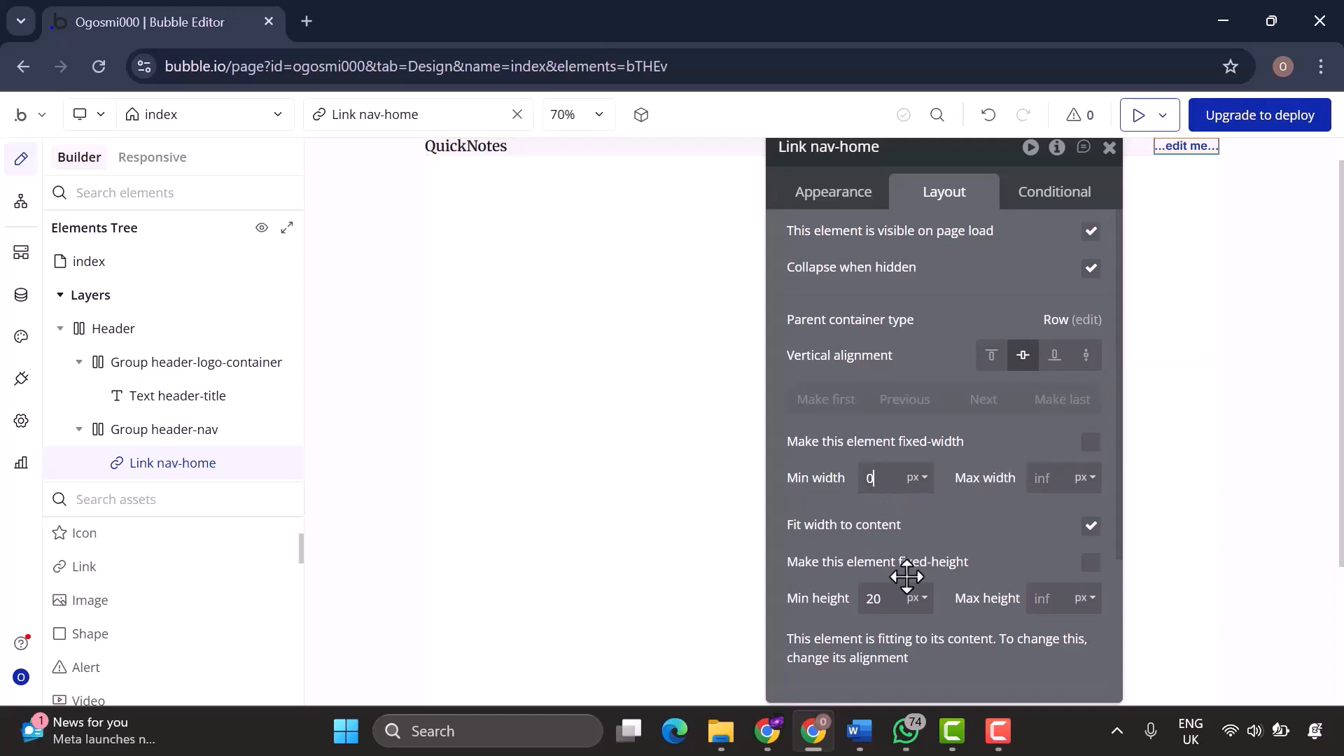
left_click(886, 598)
Replace the placeholder text of Link nav-home with Dashboard and keep index as its destination page.
left_click(832, 191)
triple_click(847, 283)
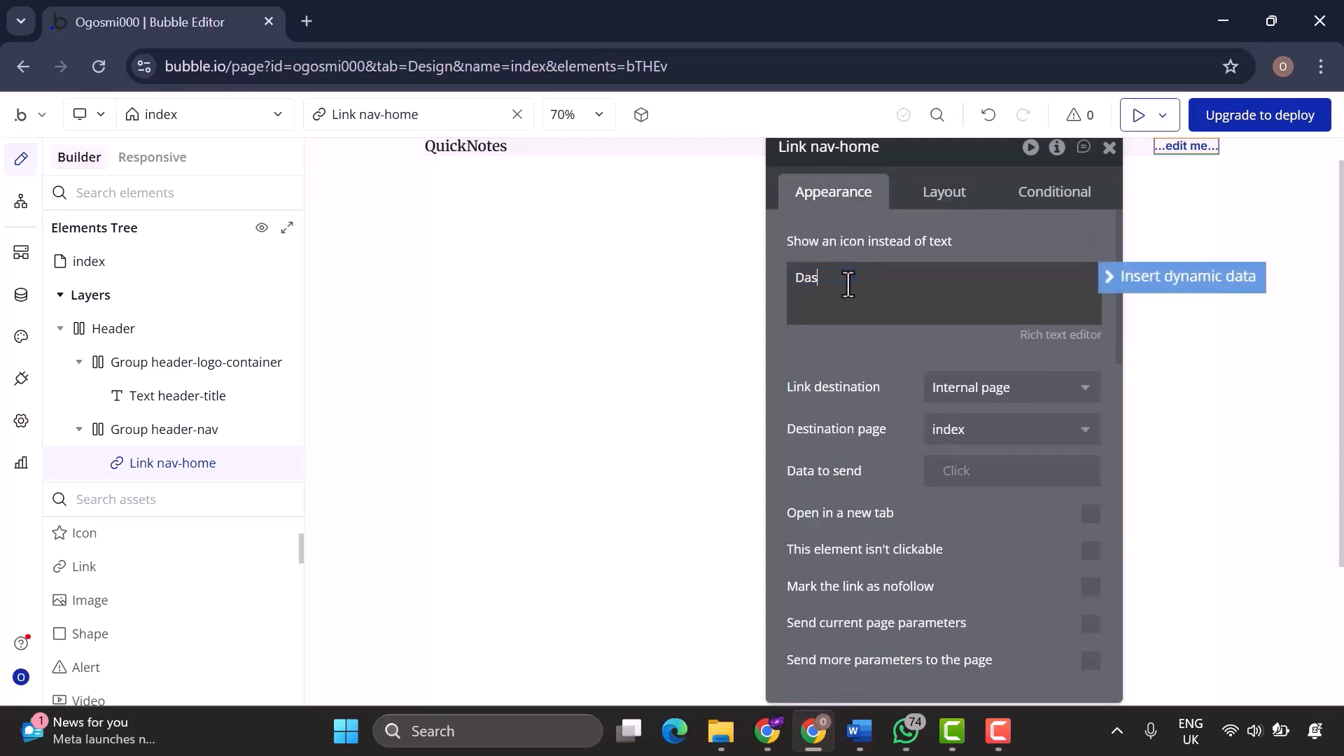
type("Dashboard")
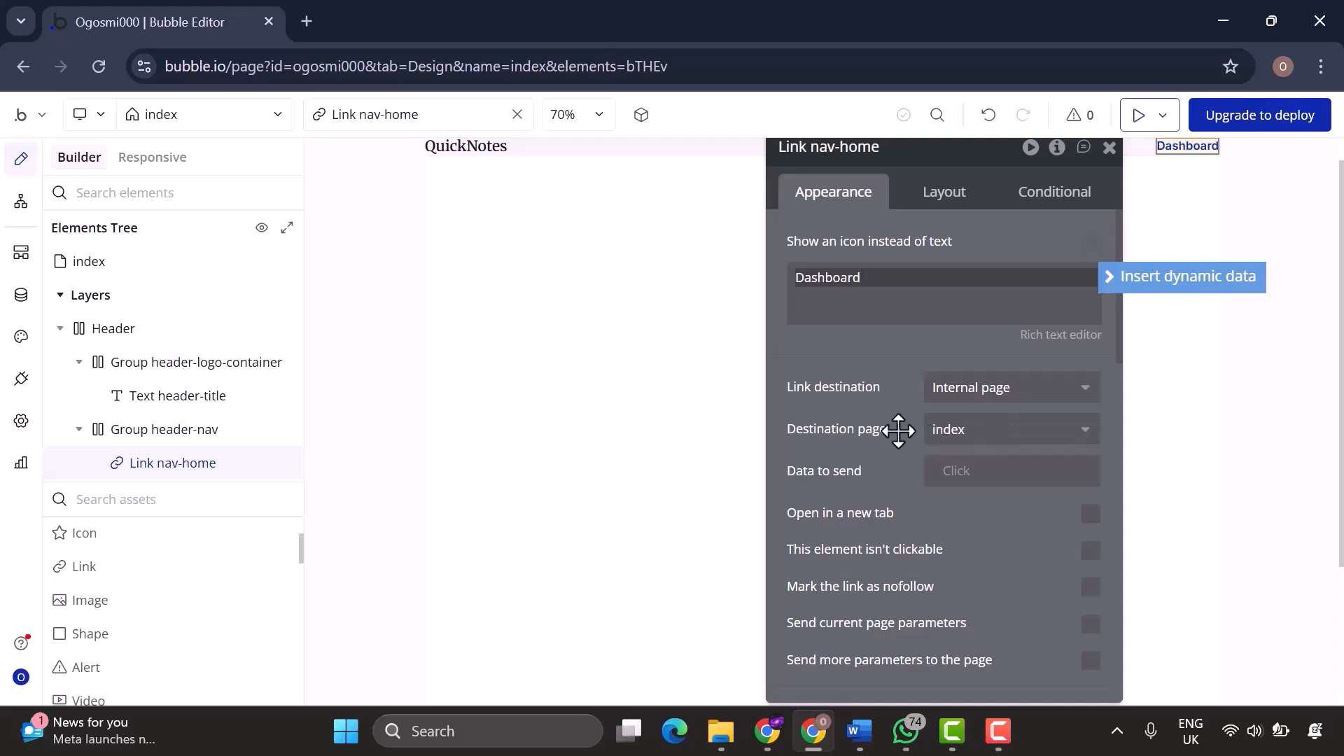
left_click(994, 429)
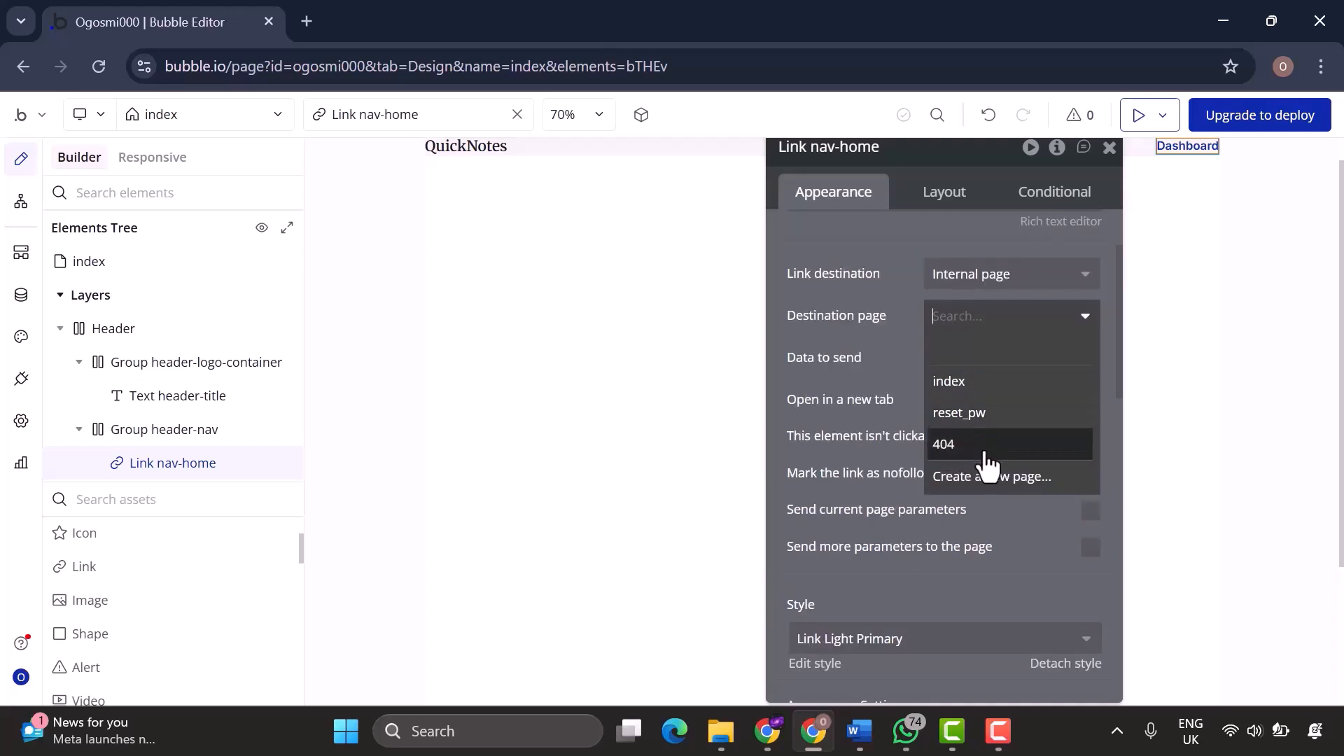
left_click(905, 315)
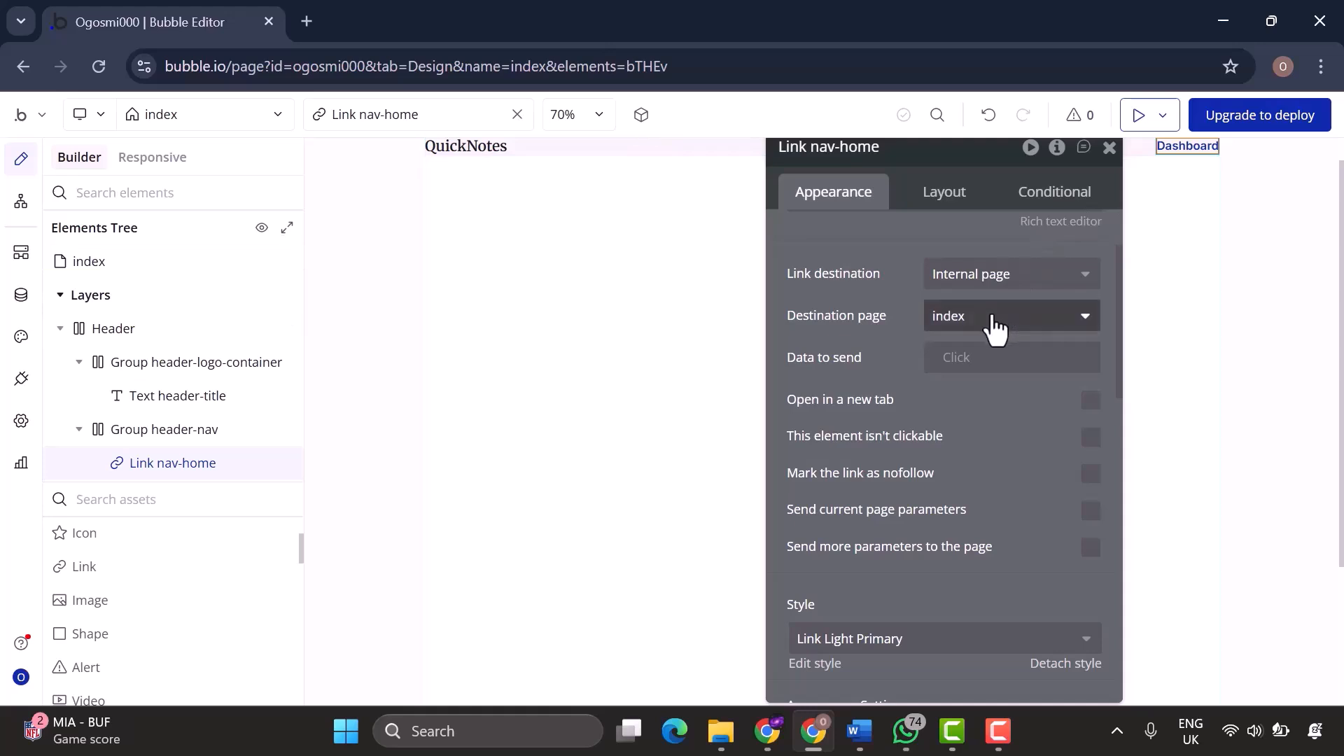
Set the Header's padding to 24 px top and bottom and 32 px left and right.
left_click(103, 332)
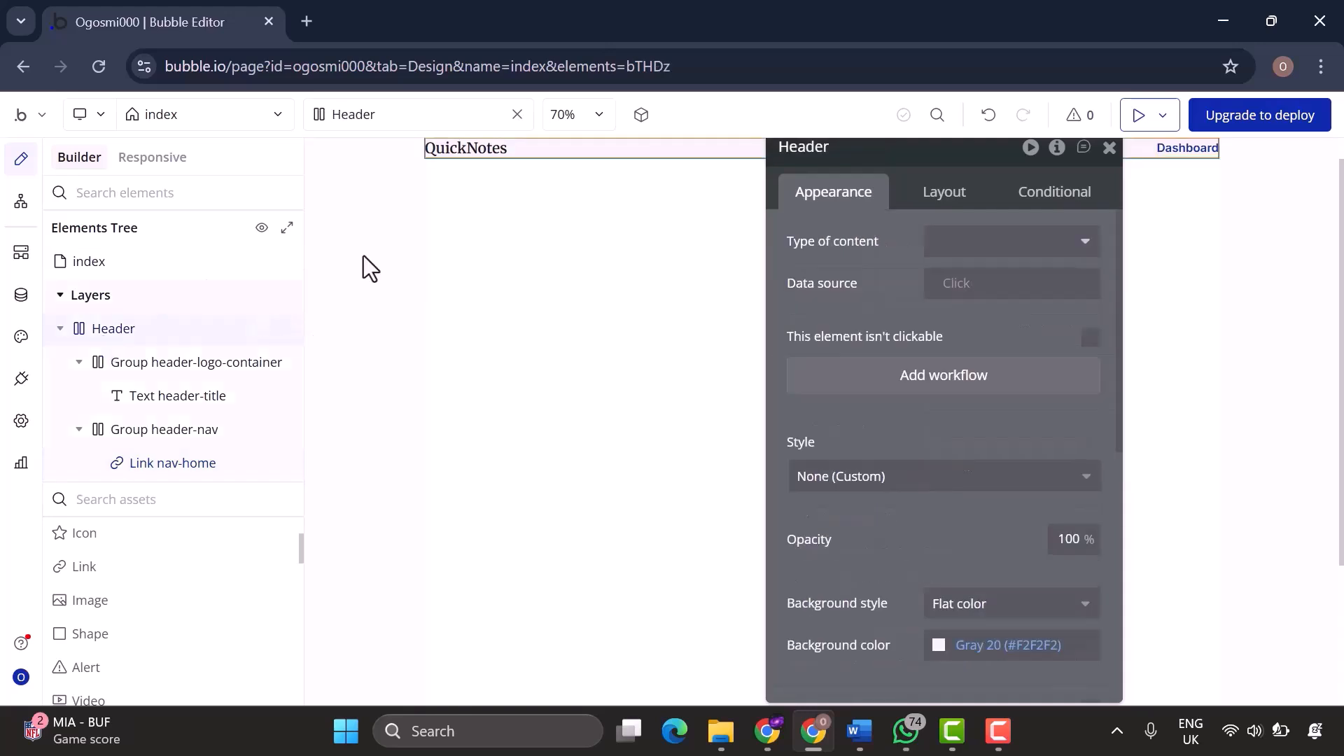
left_click(955, 210)
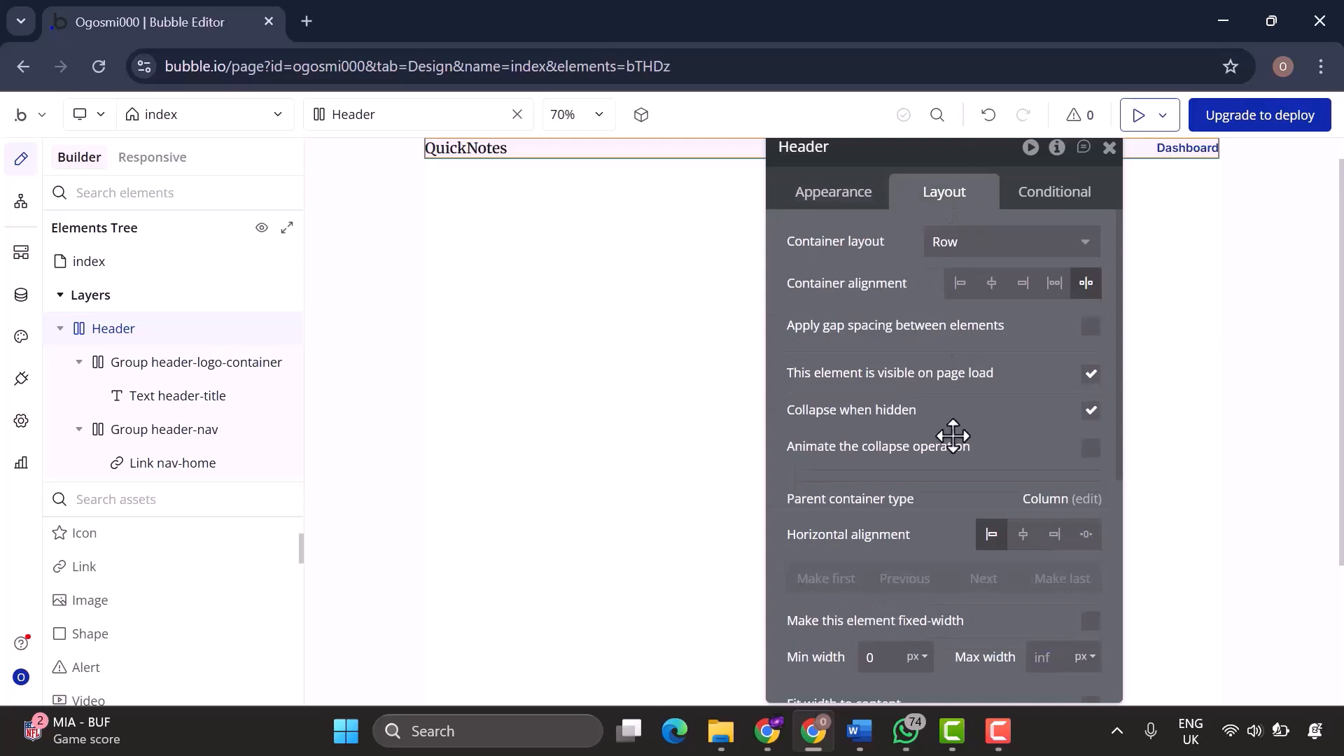
scroll(950, 432, "down", 10)
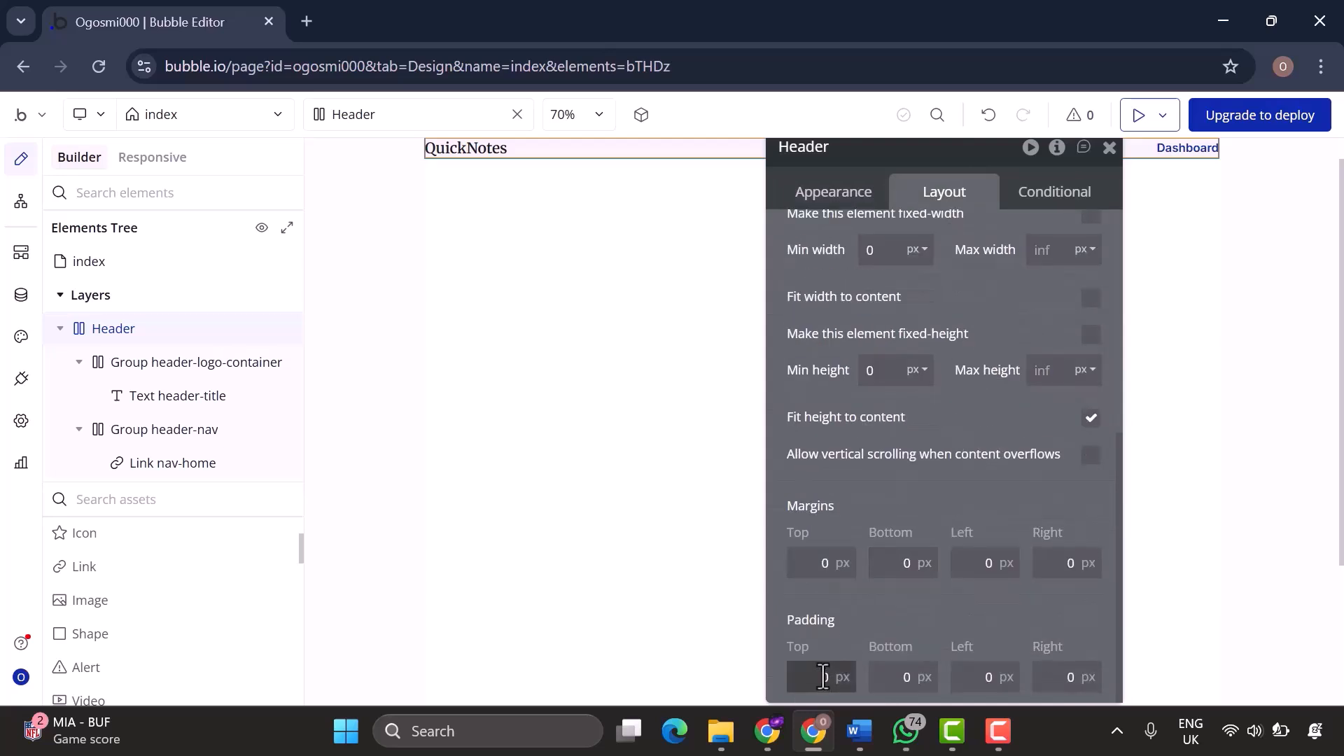
left_click_drag(887, 156, 1053, 35)
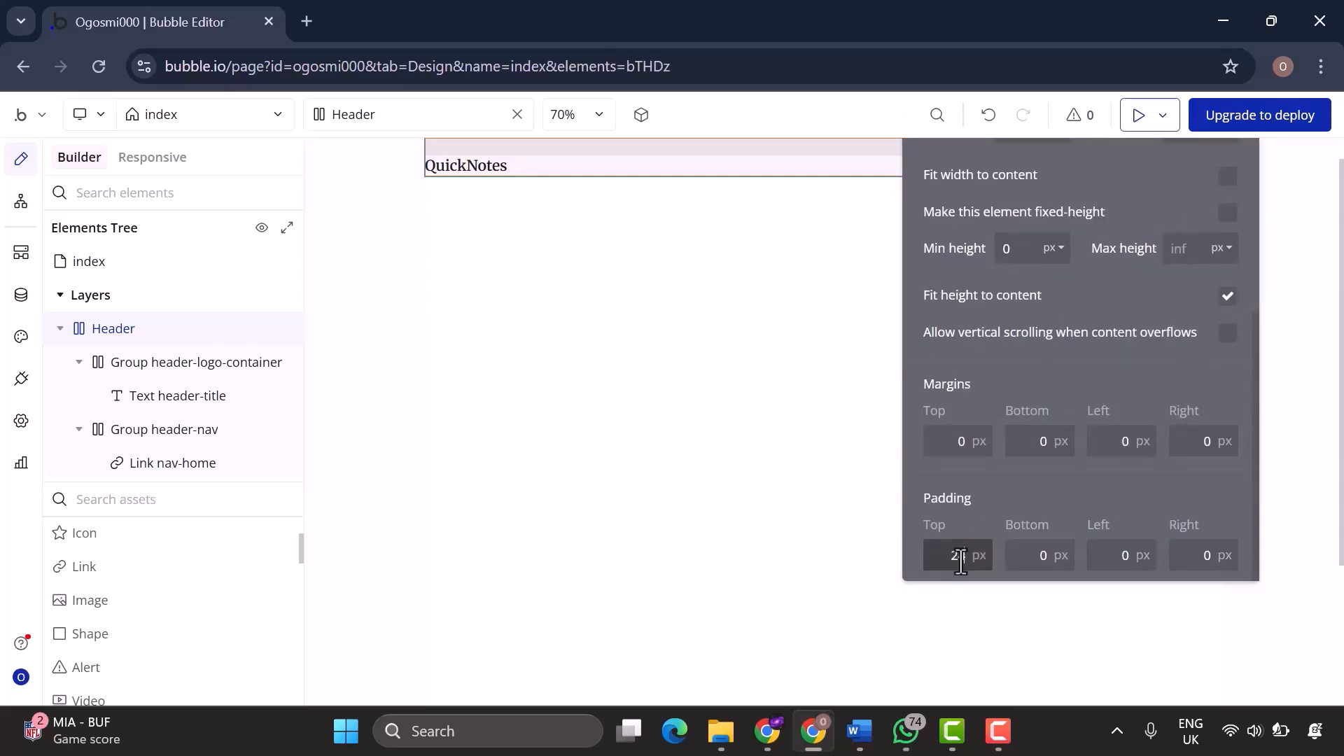
left_click(1022, 554)
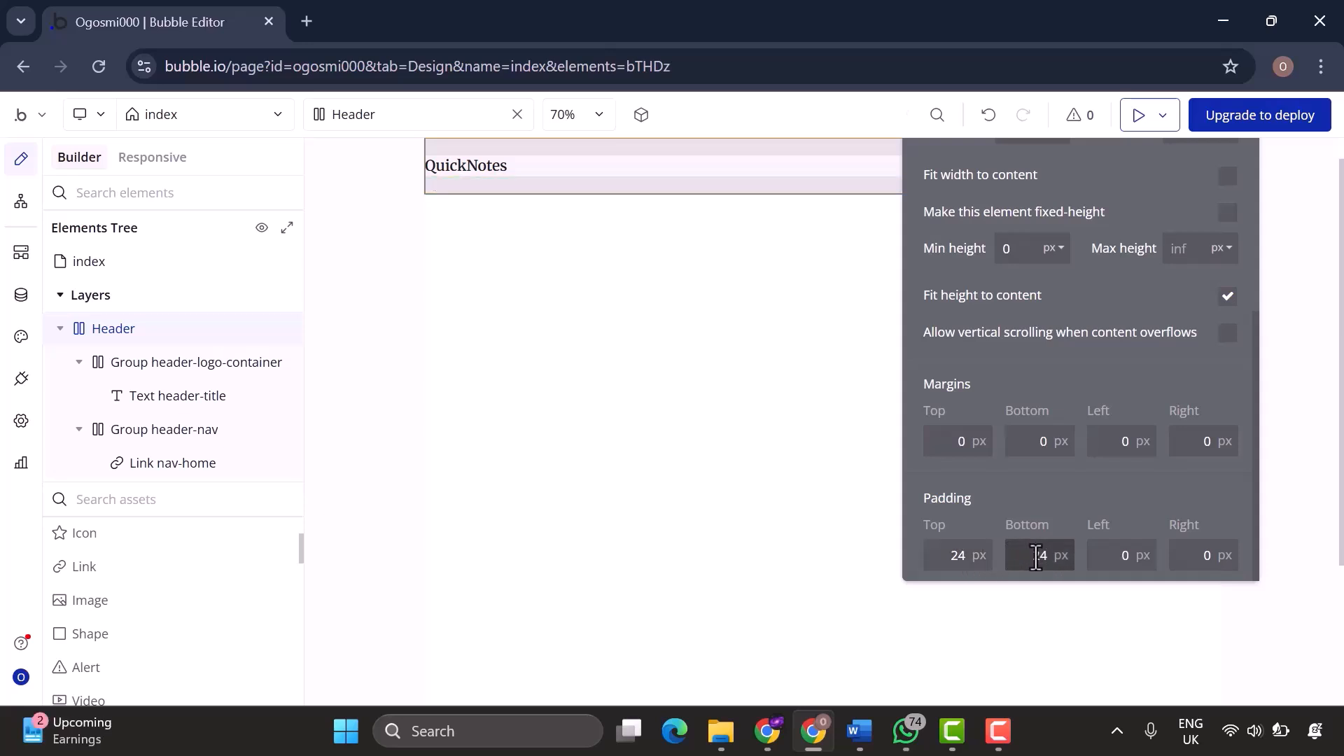
left_click(1128, 555)
type("32")
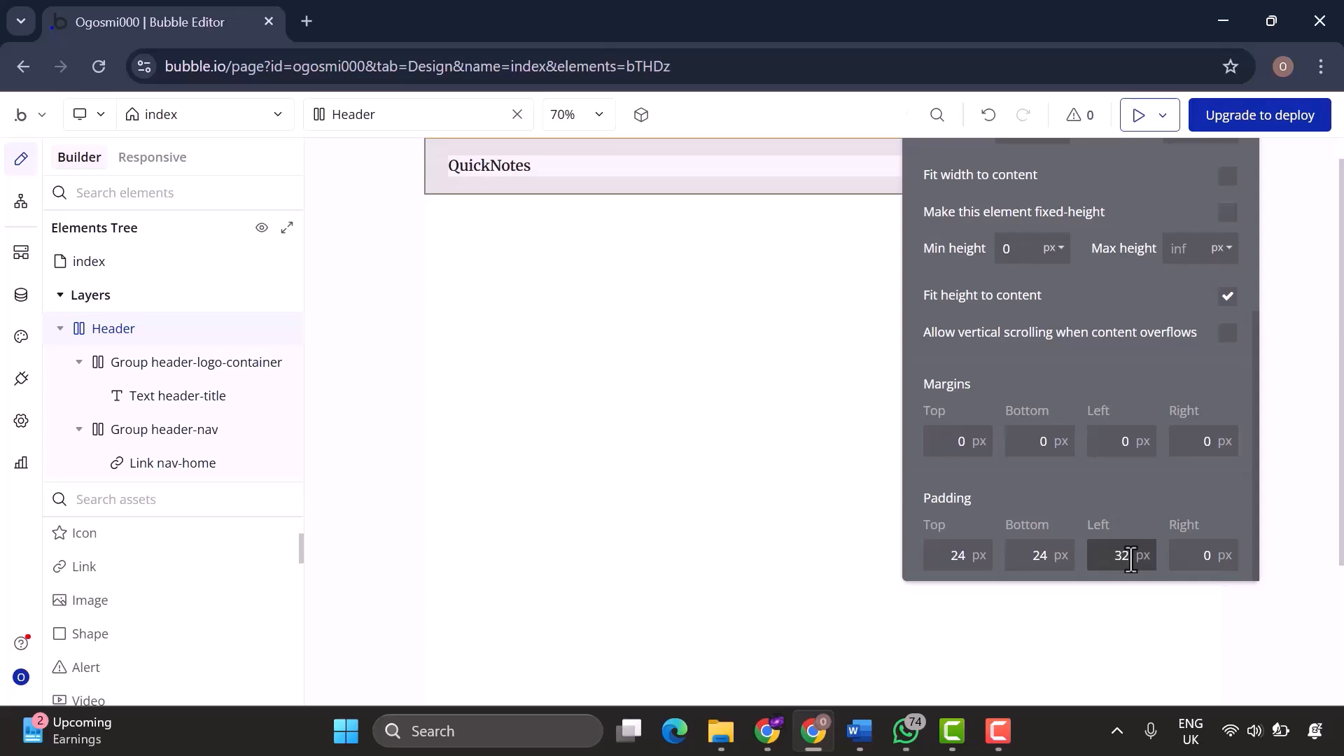
left_click(1223, 567)
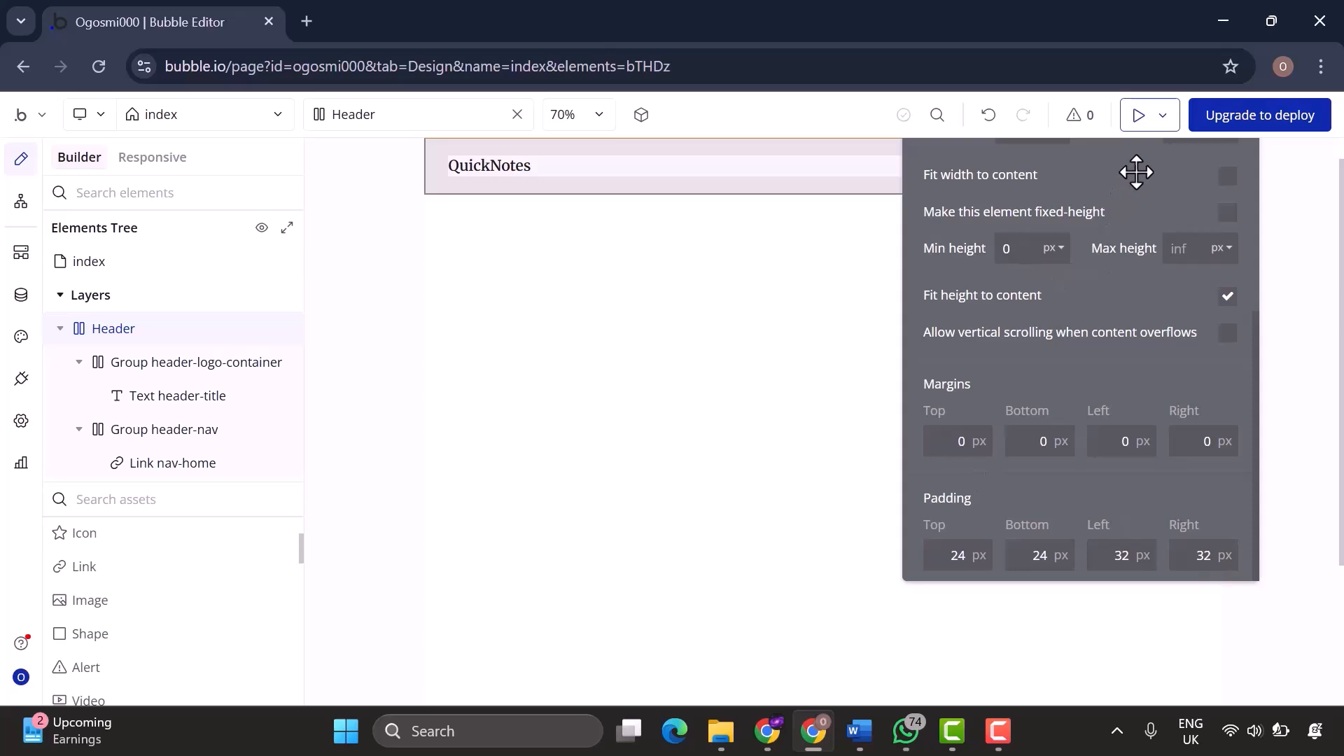
Close the Header's property editor and collapse Header's children in the elements tree.
left_click_drag(1136, 172, 1117, 336)
left_click(1227, 191)
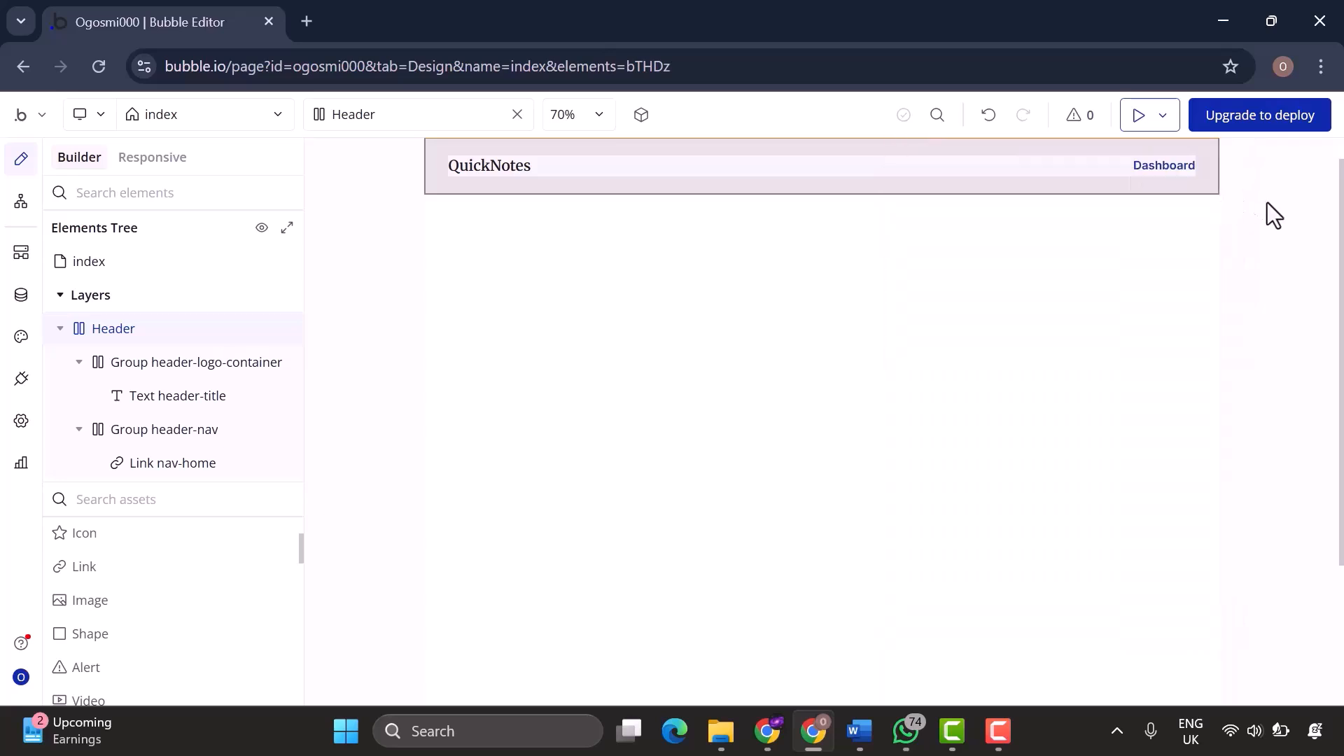
double_click(1275, 219)
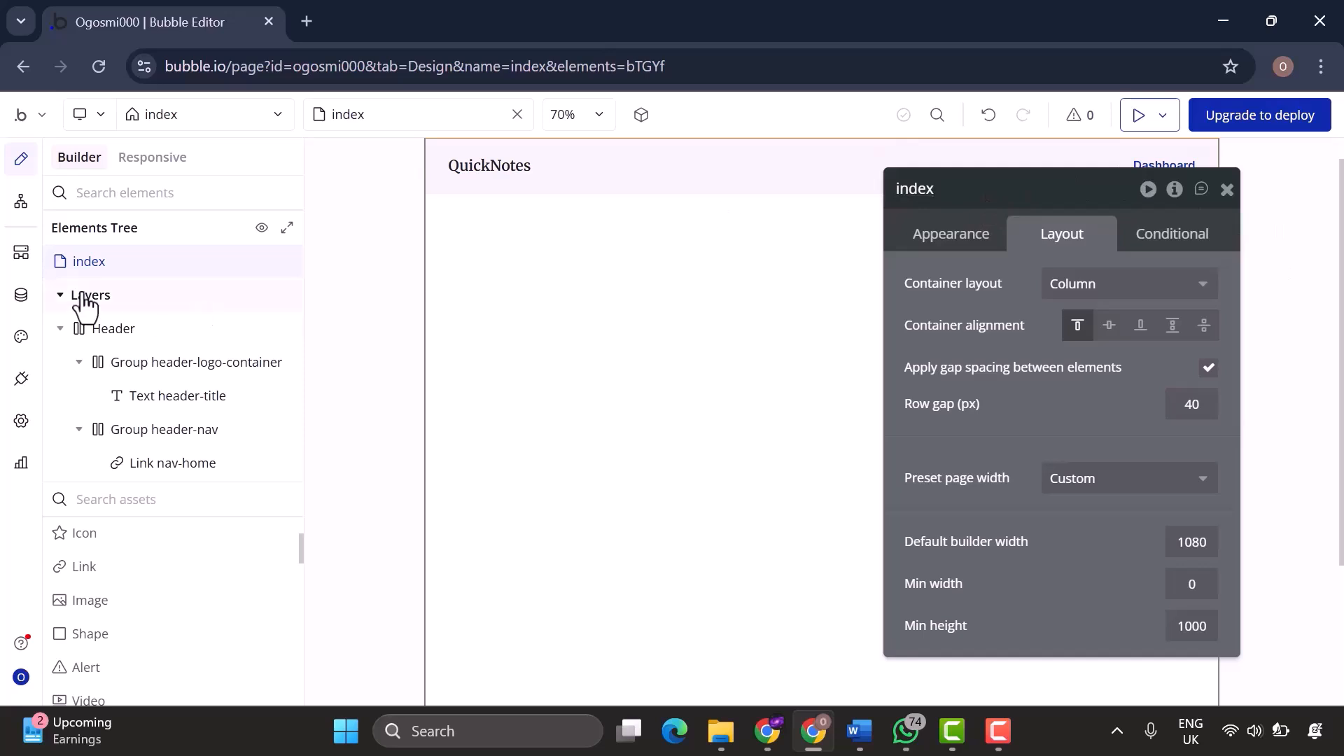
left_click(60, 337)
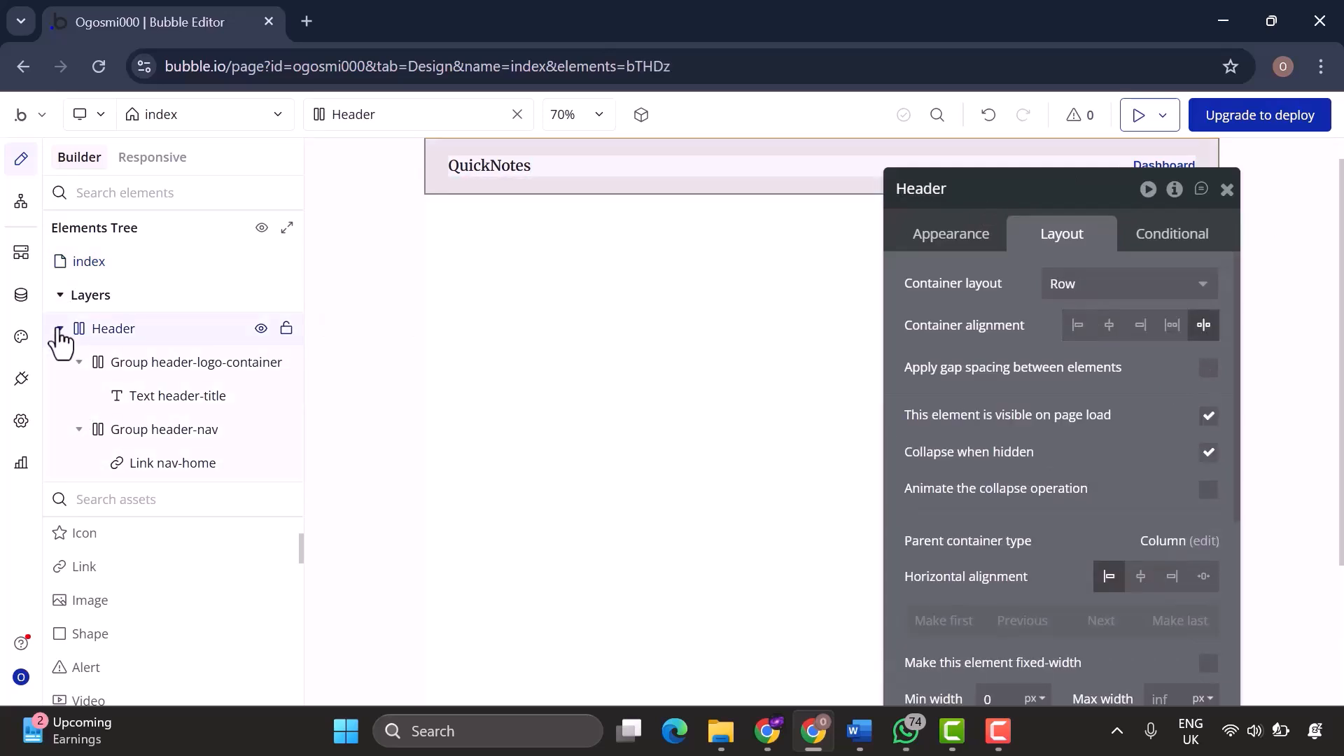
left_click(60, 330)
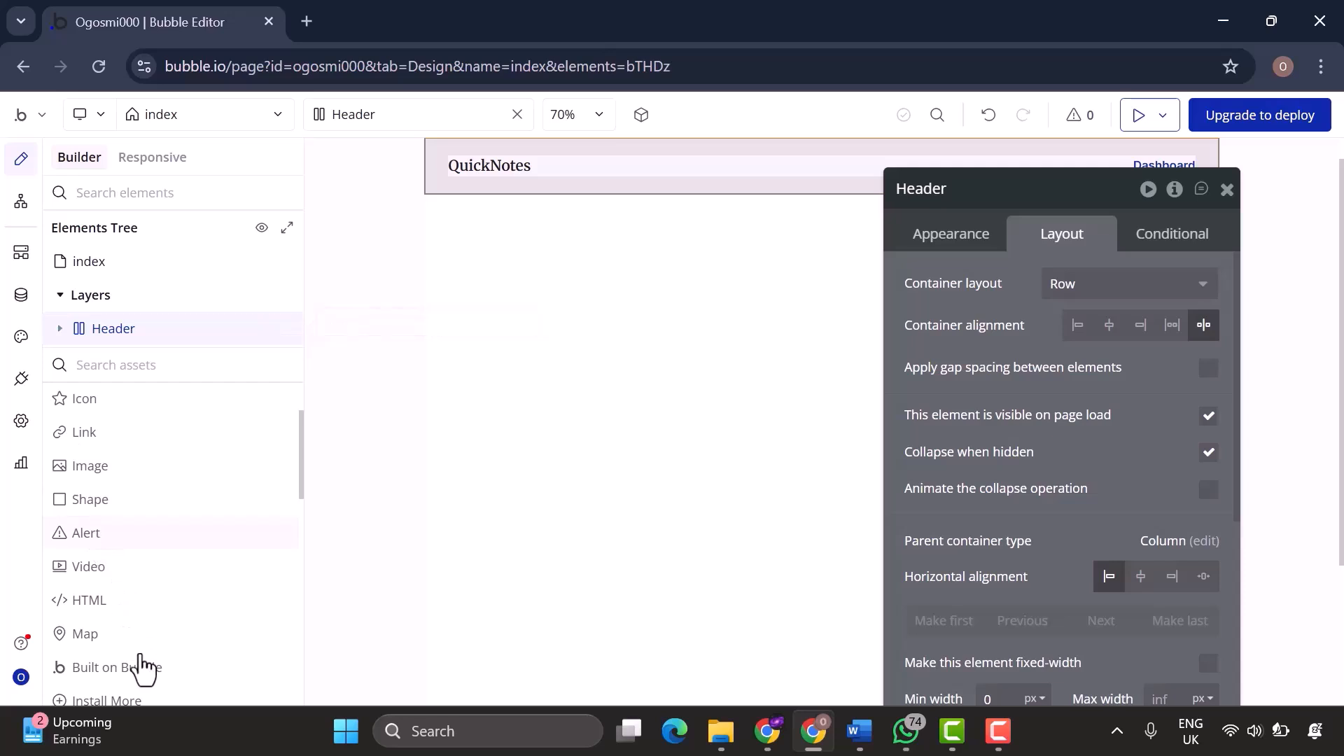
Add a new Group container to the index page directly below Header.
scroll(151, 623, "down", 5)
scroll(149, 620, "down", 4)
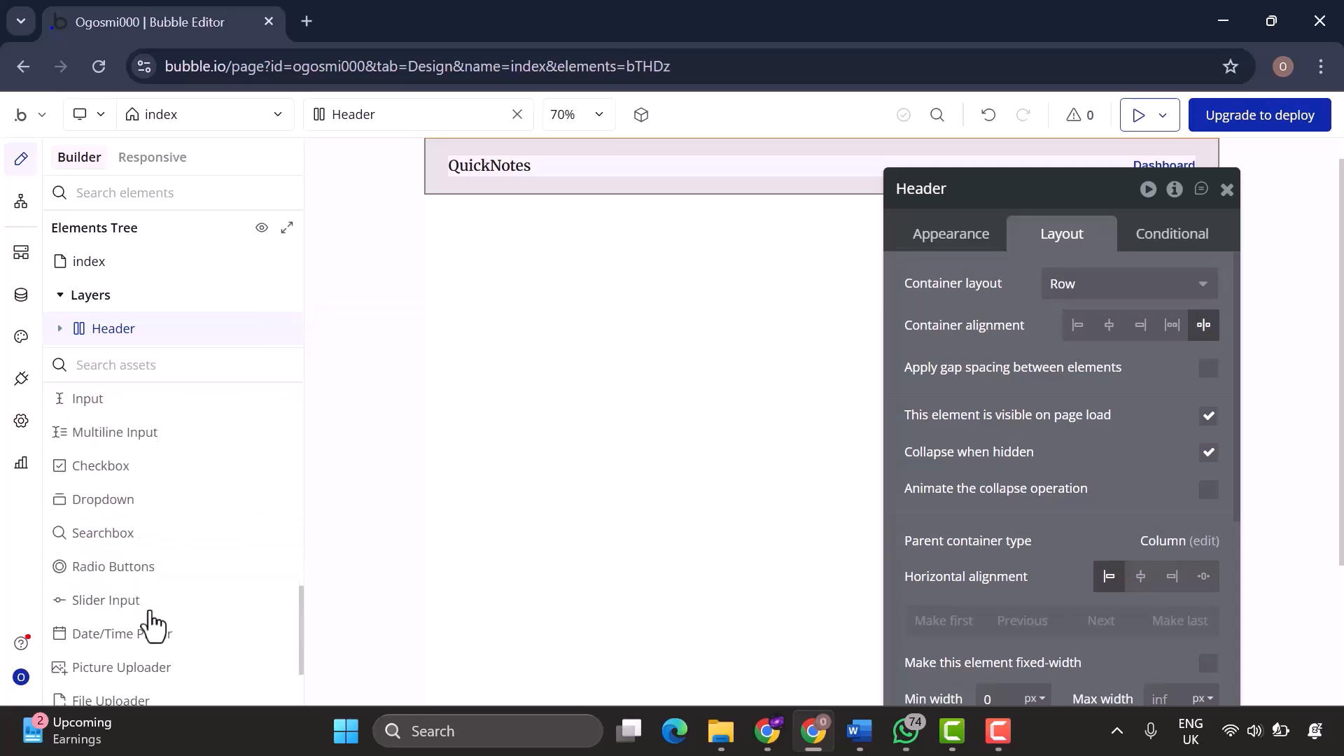
scroll(150, 619, "up", 10)
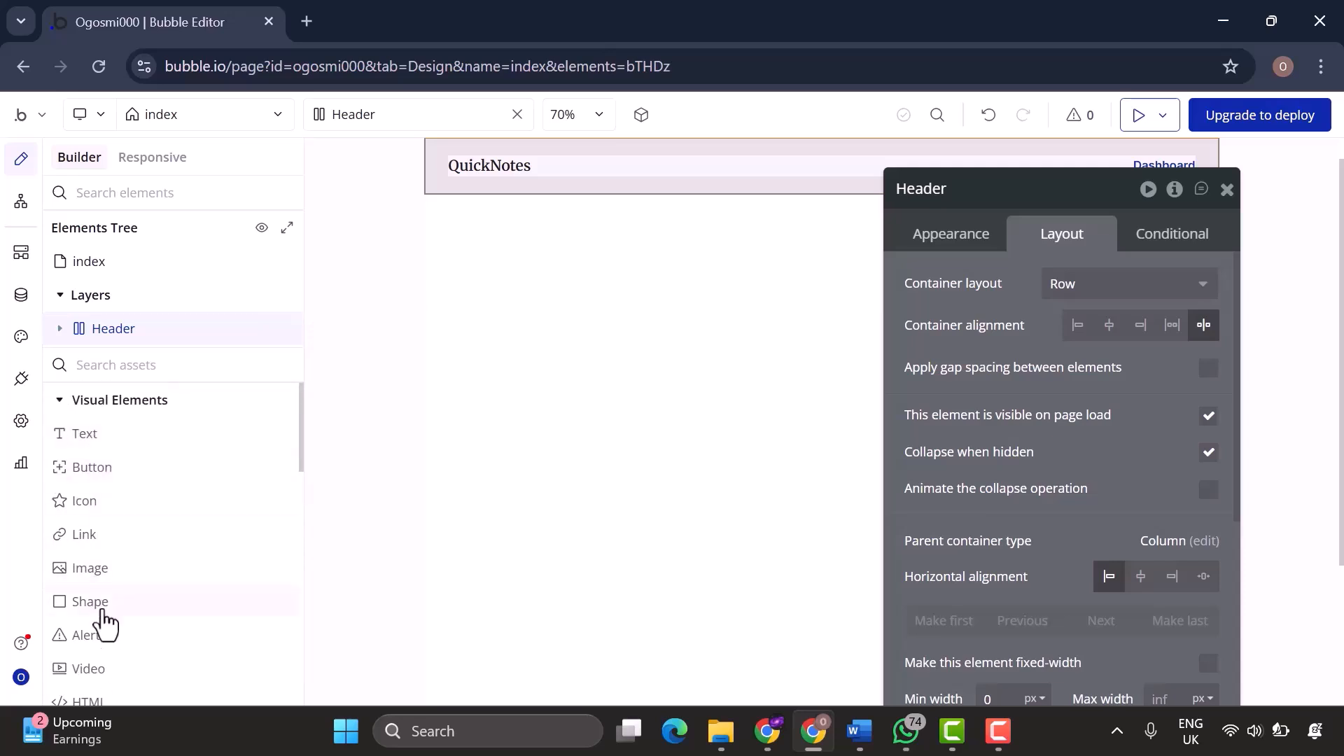
scroll(217, 637, "down", 5)
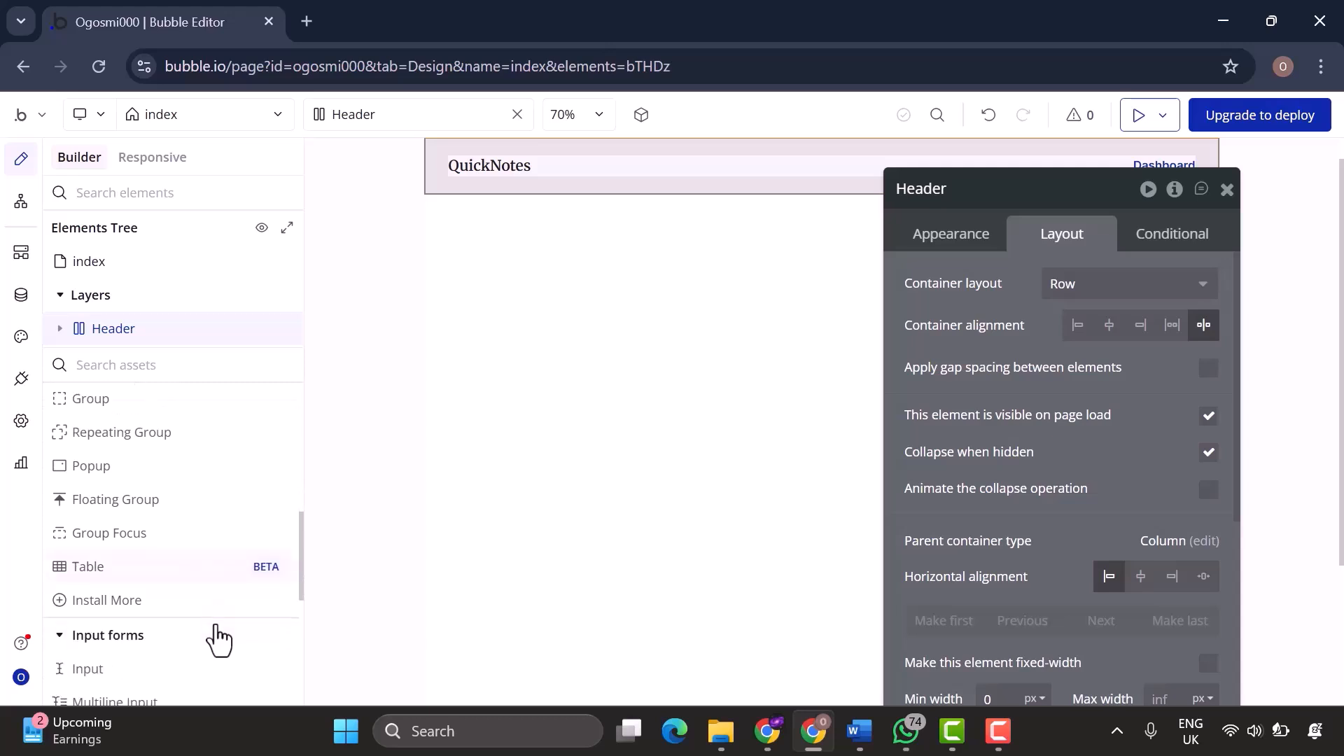
scroll(129, 444, "up", 1)
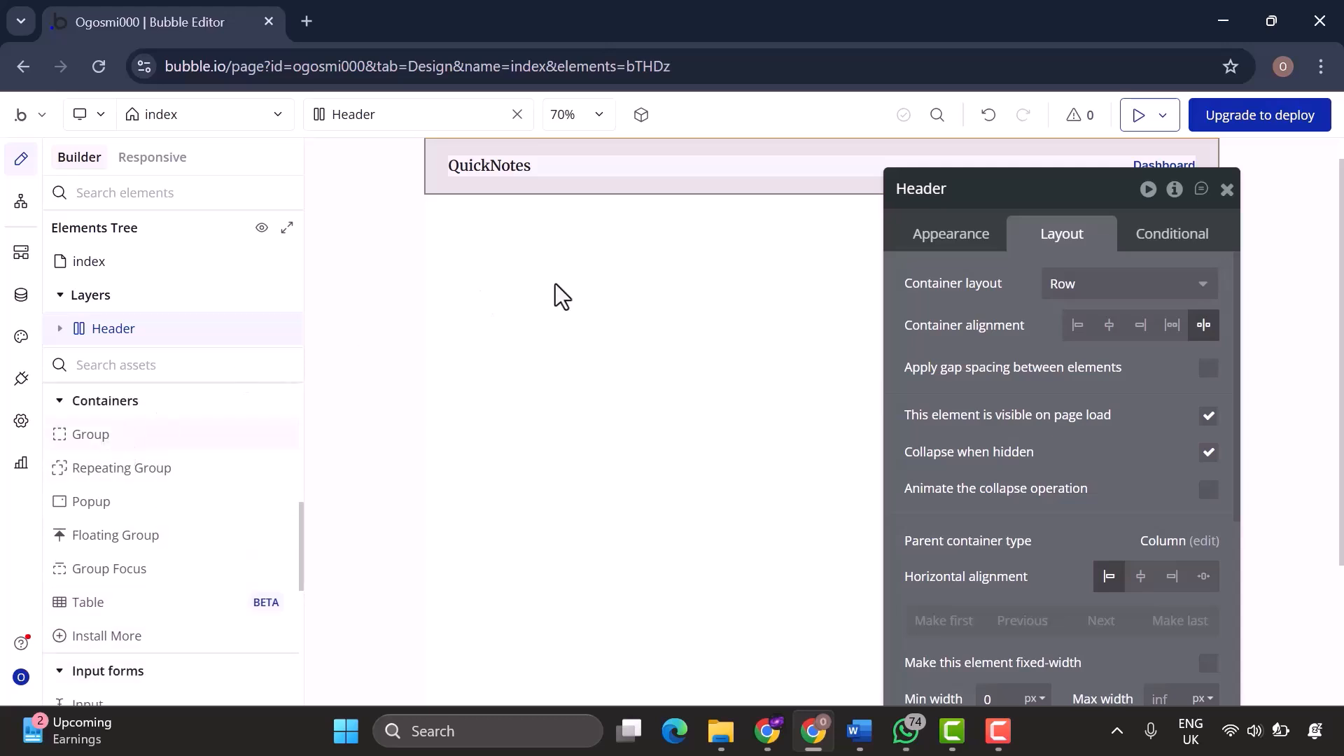
left_click_drag(556, 283, 579, 319)
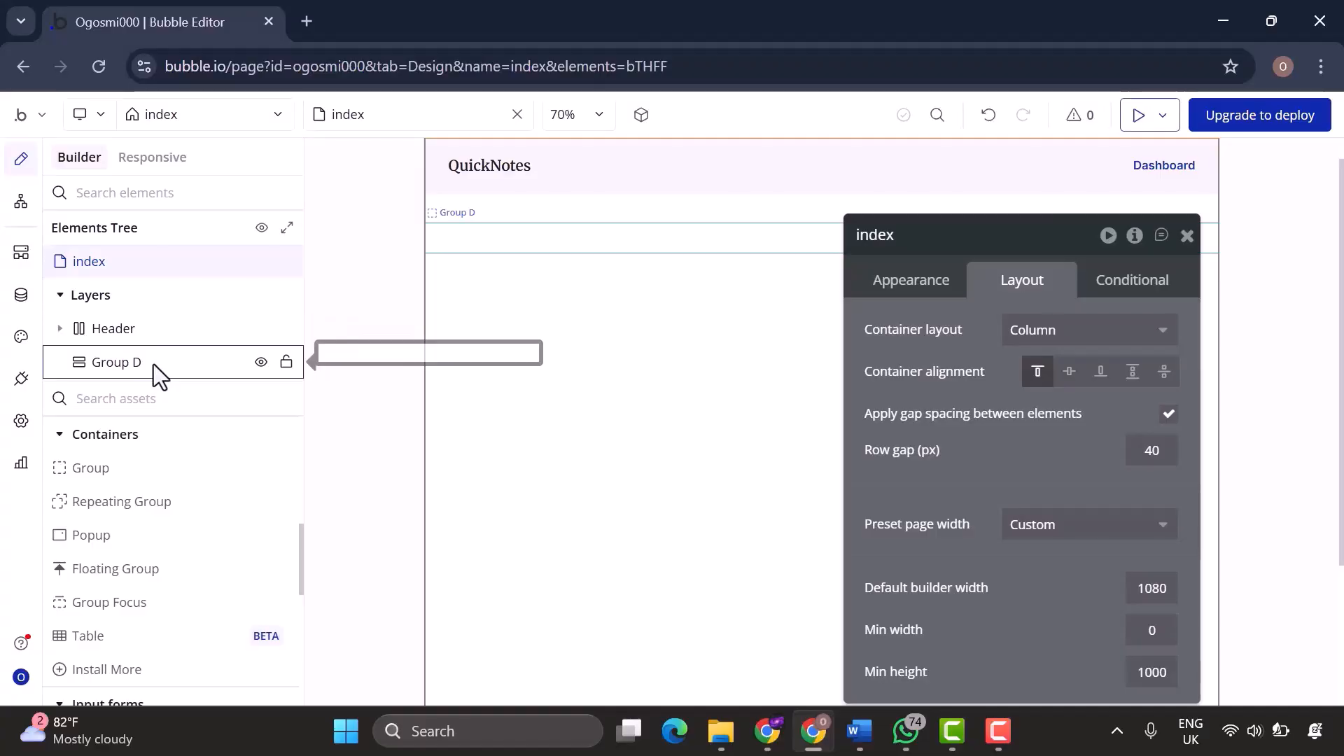
Rename the new group below Header as main.
left_click(123, 362)
double_click(118, 362)
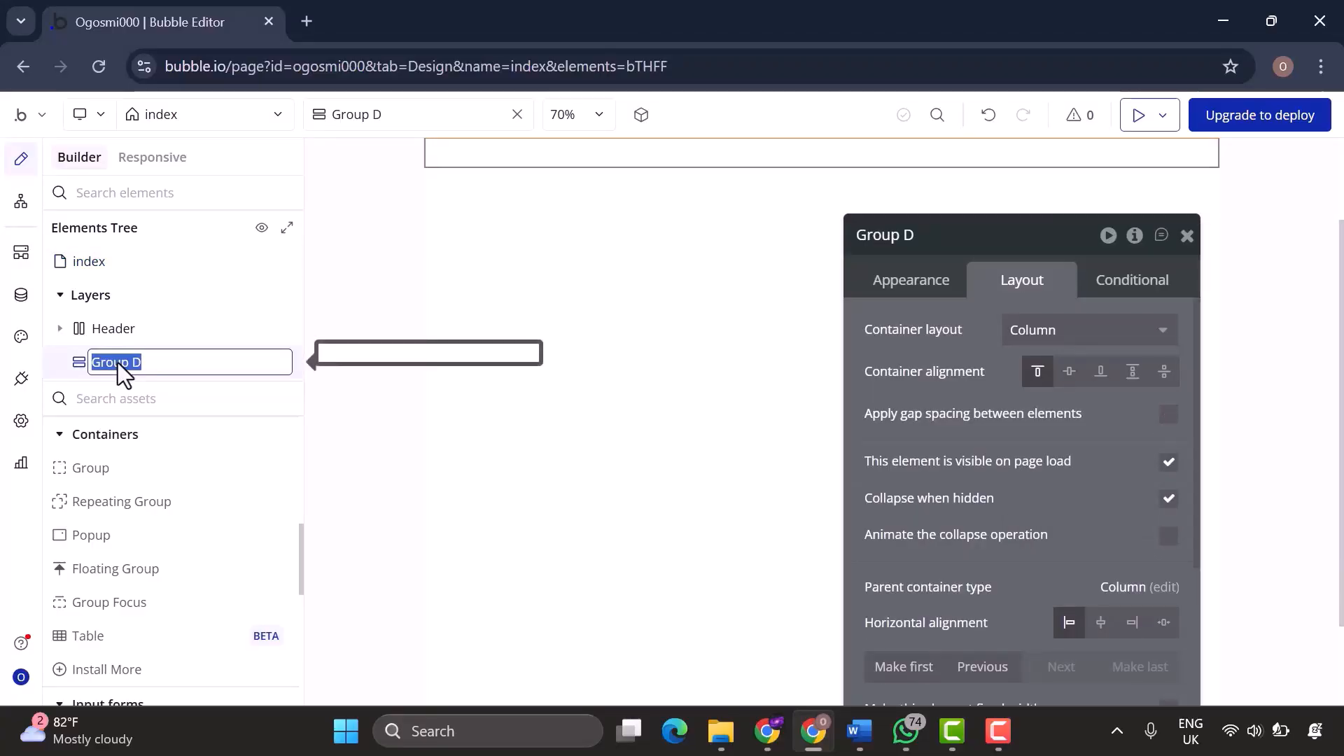
key("Return")
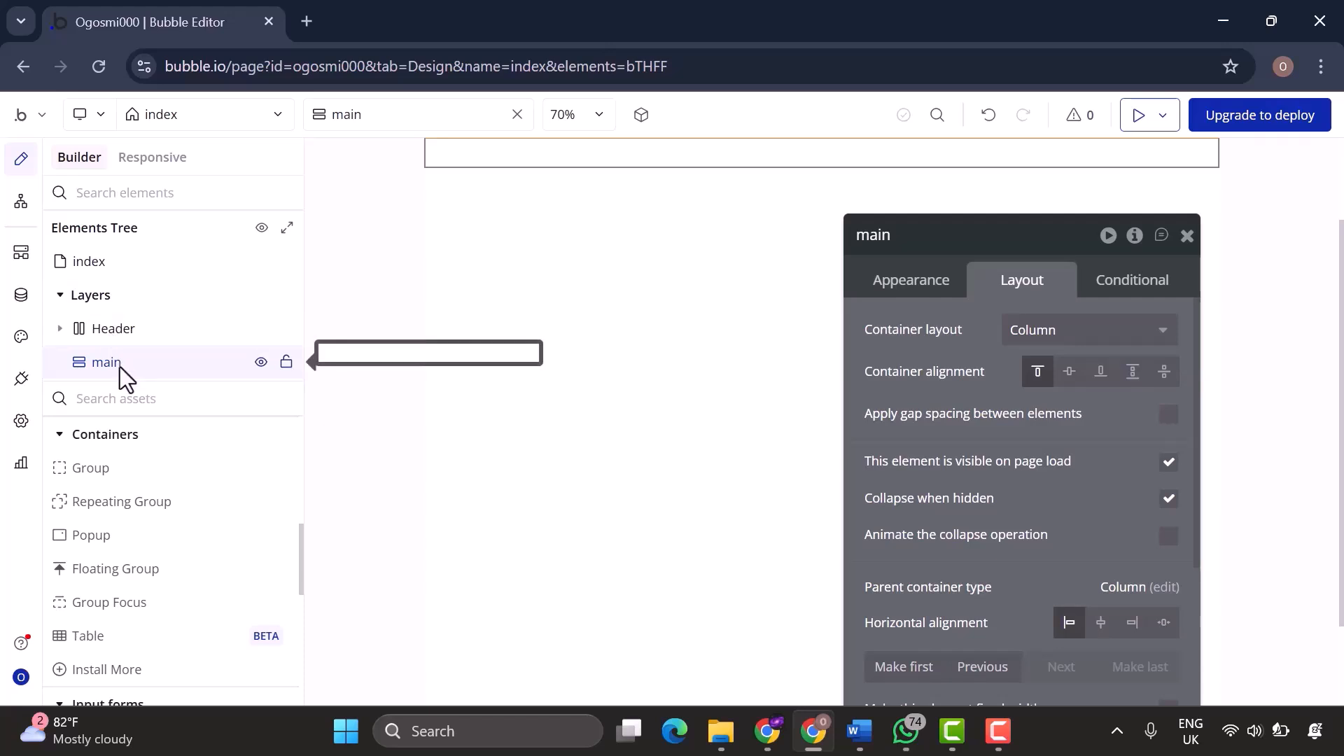
Set main's horizontal alignment to stretch and its minimum width to 0 px.
left_click_drag(947, 240, 952, 163)
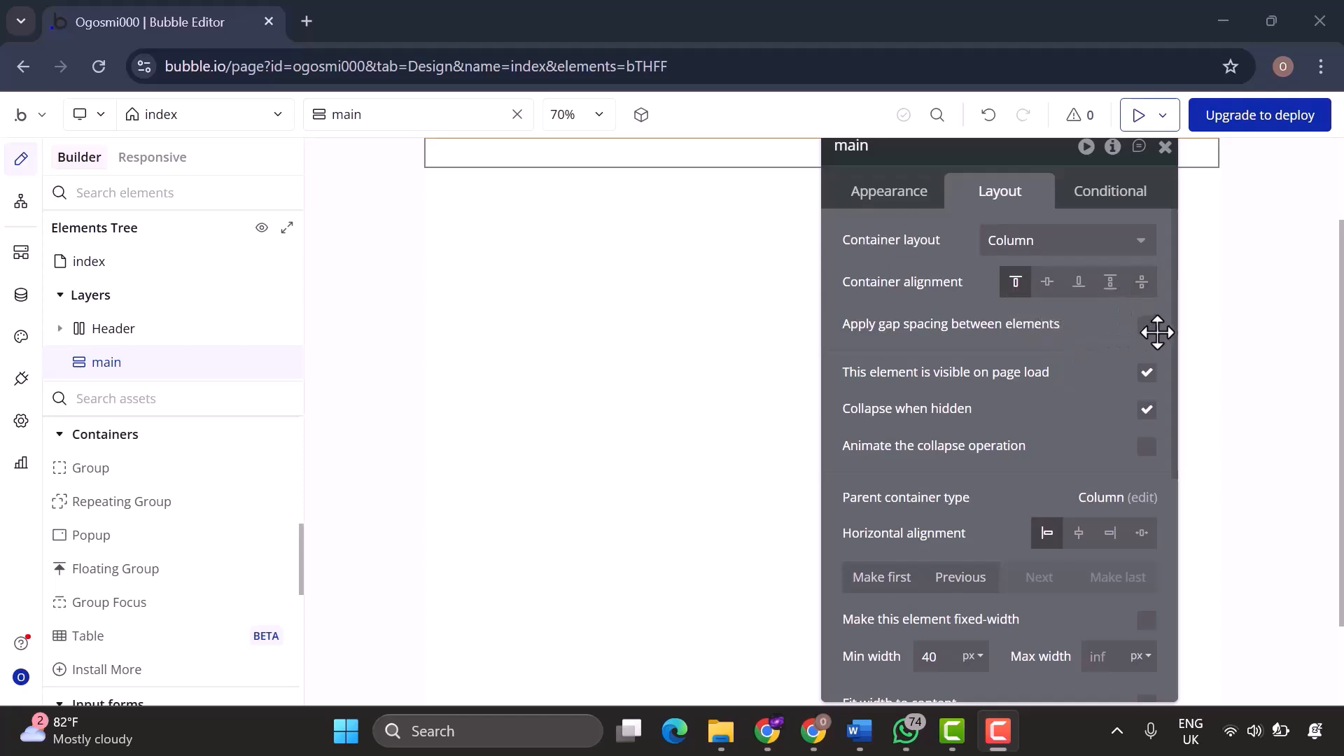
left_click(1143, 534)
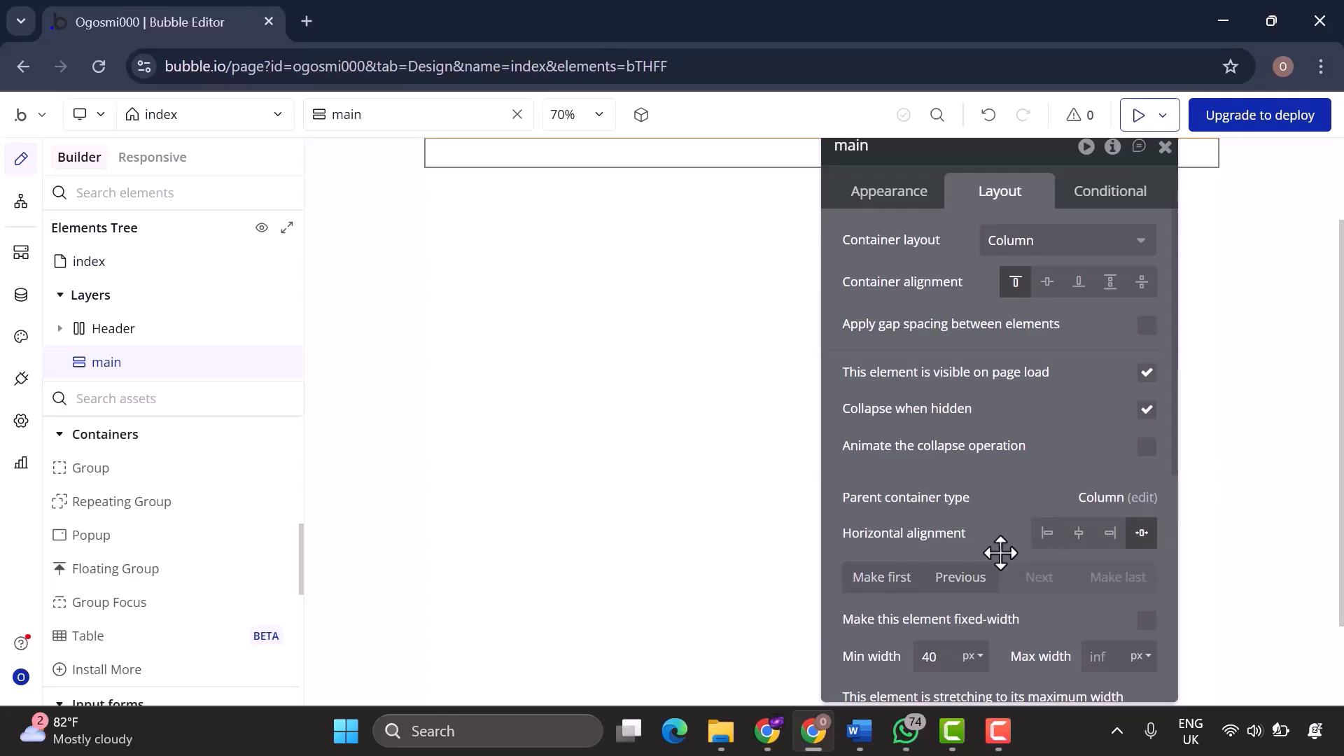
scroll(1000, 553, "down", 2)
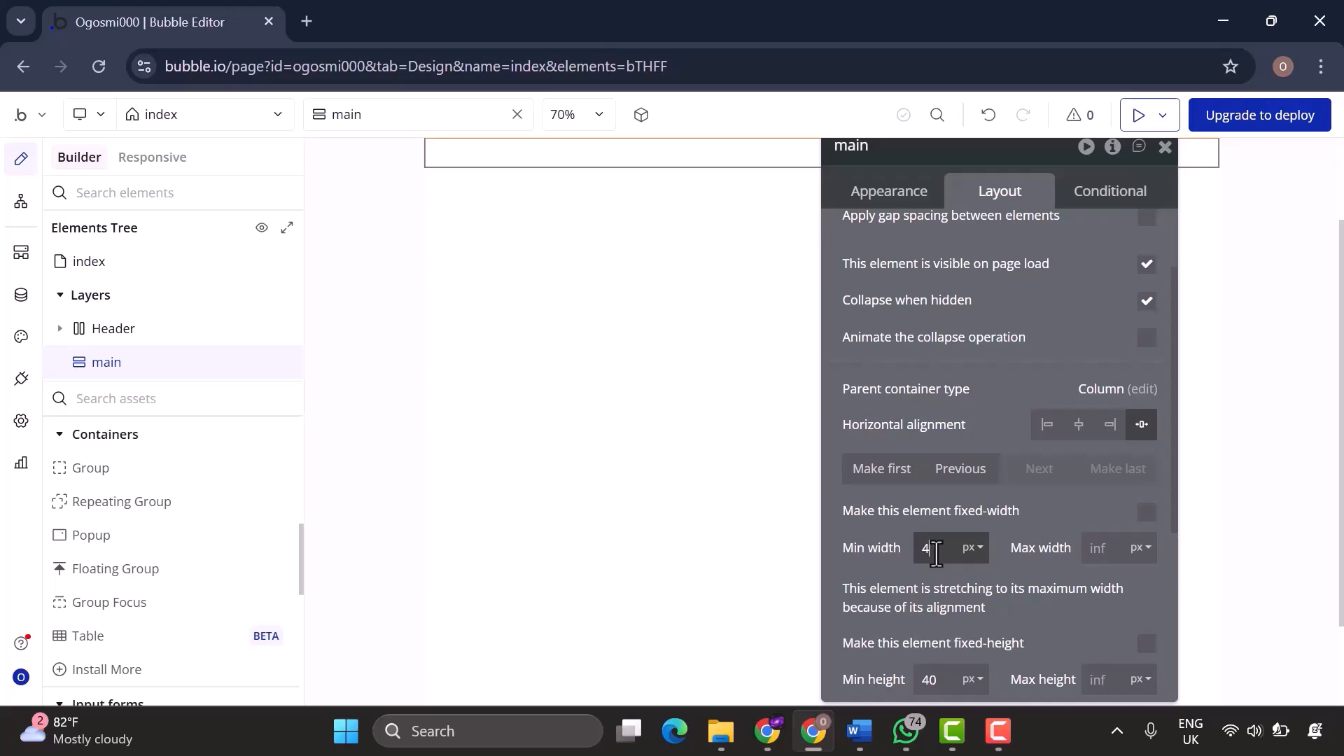
key("BackSpace")
type("0")
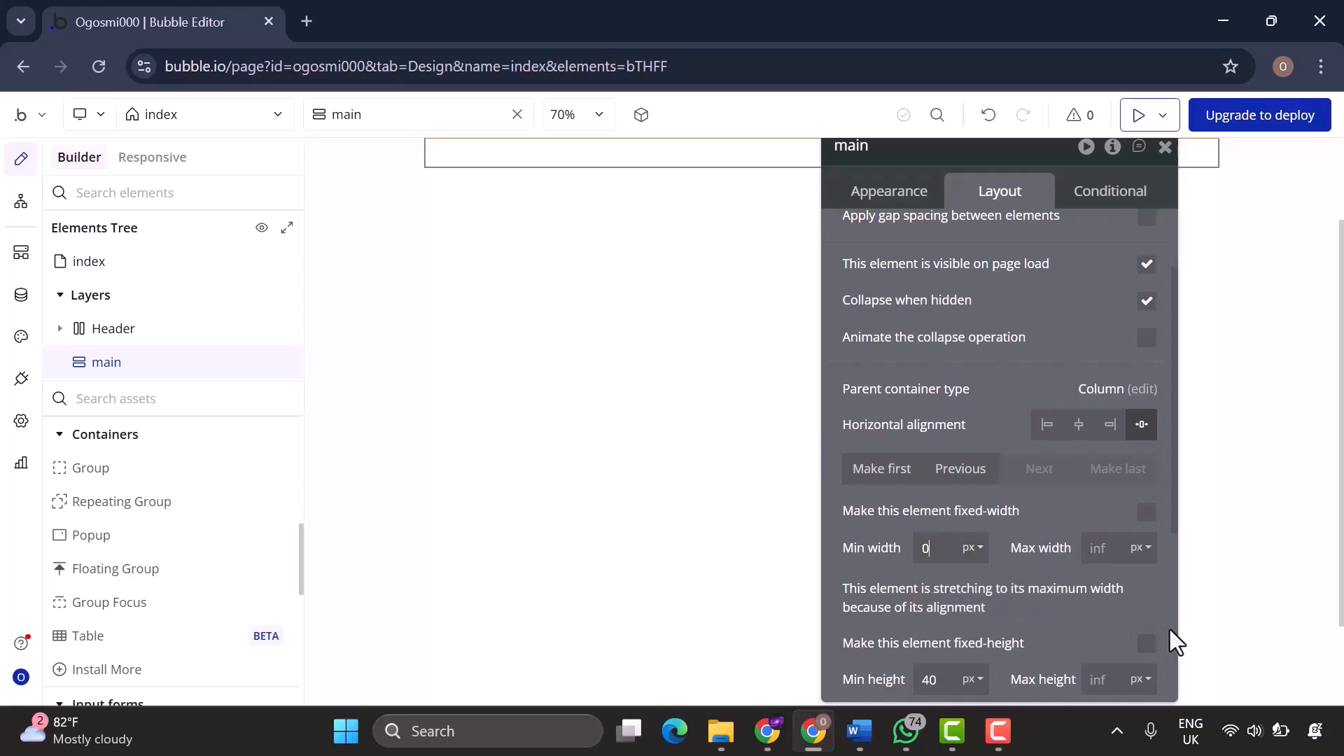
Set the minimum height of main to 640 px.
scroll(994, 521, "down", 2)
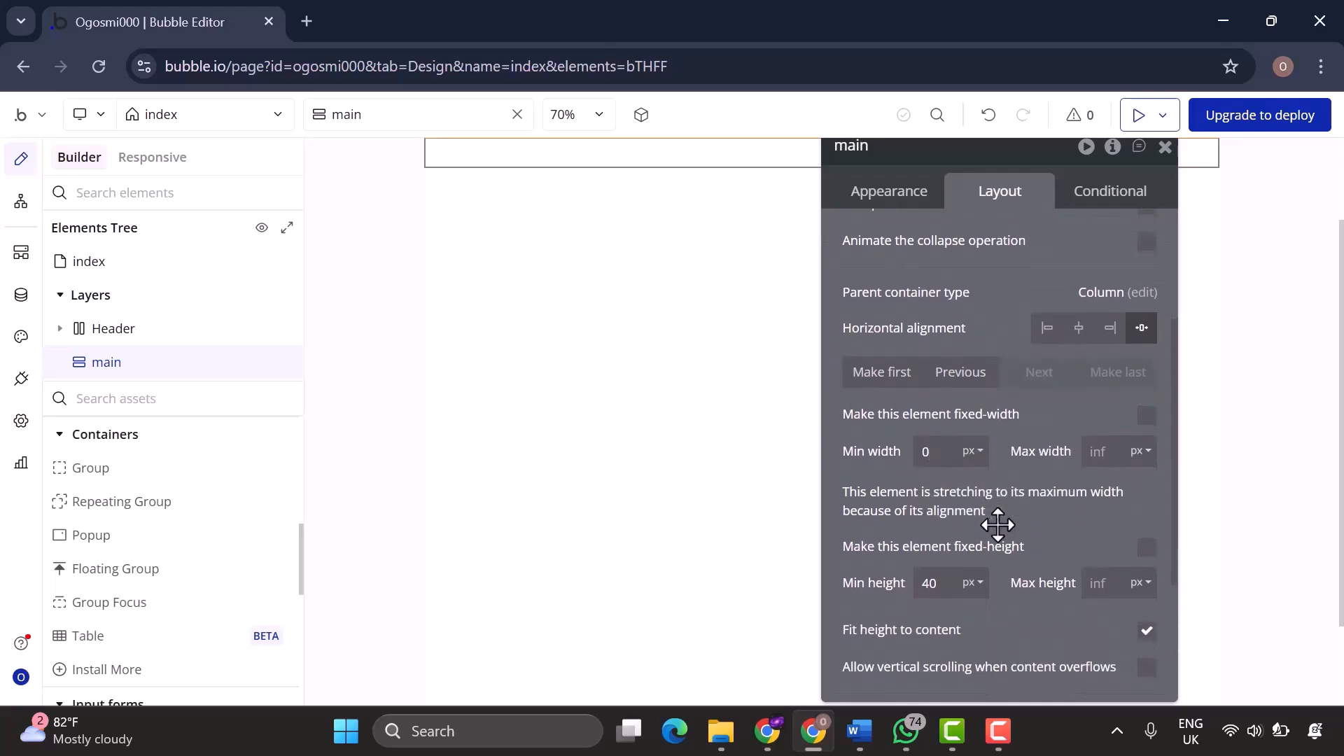
left_click(926, 582)
type("6")
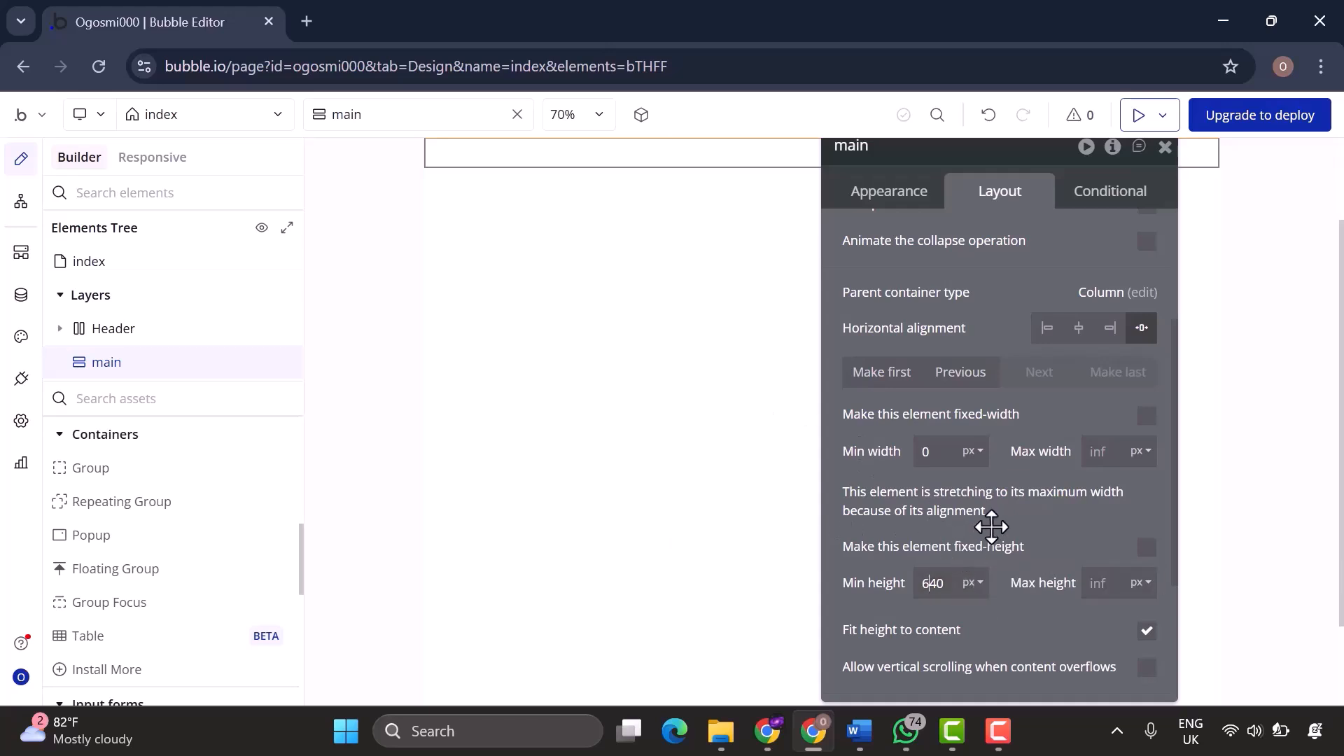
scroll(988, 564, "down", 3)
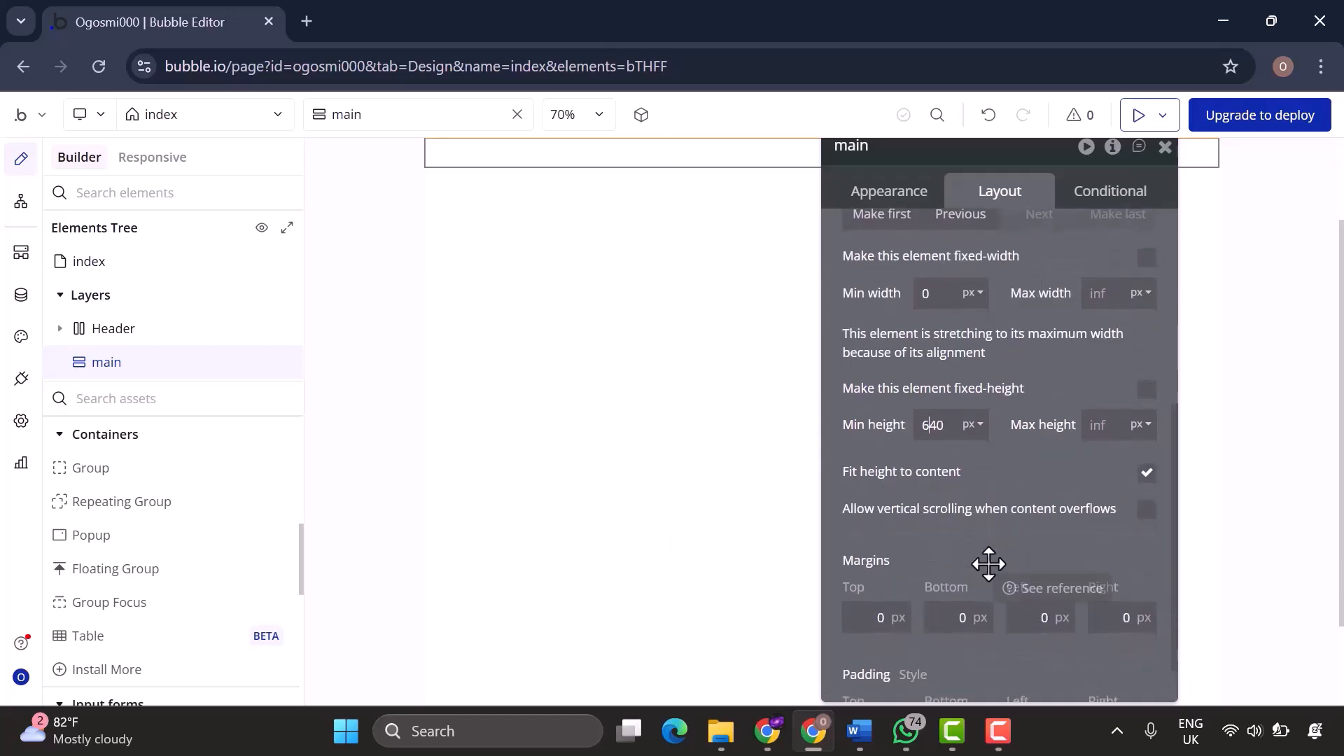
scroll(989, 564, "up", 5)
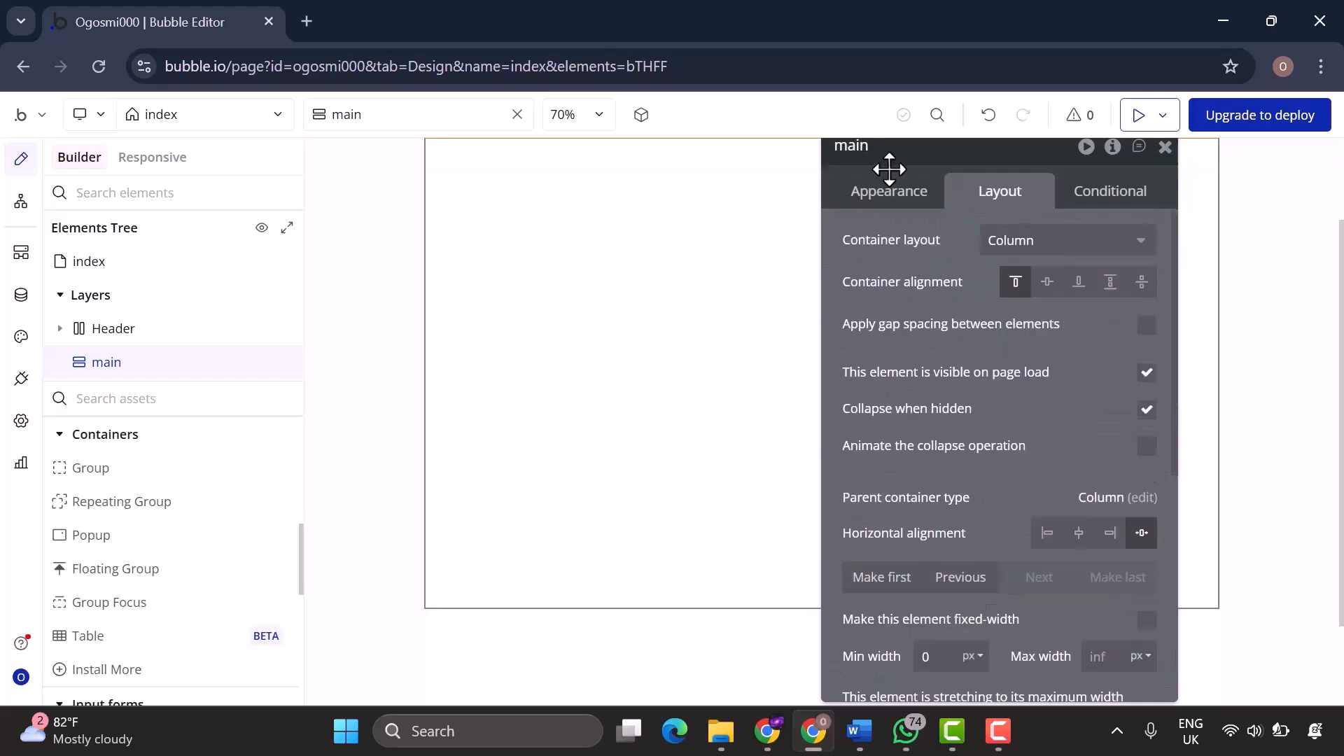
Switch main's style from Transparent to None (Custom).
left_click(890, 192)
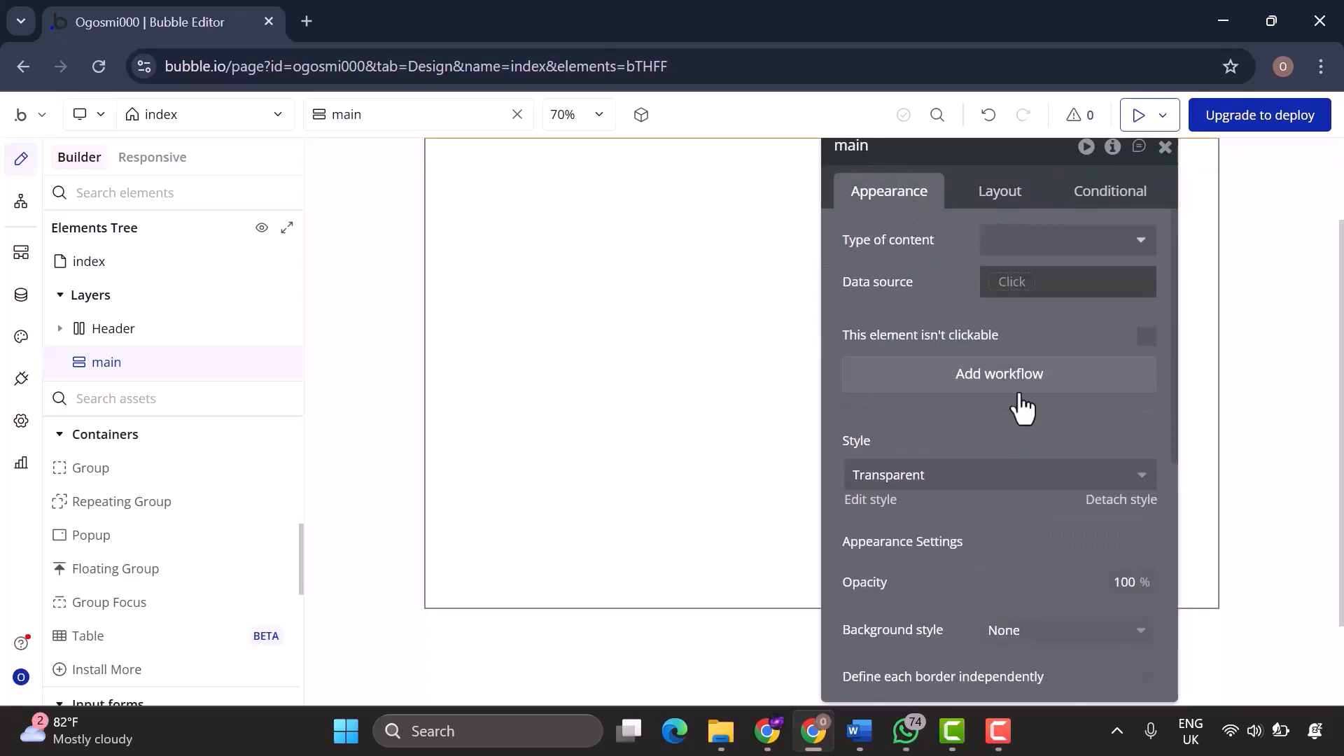
left_click(1078, 488)
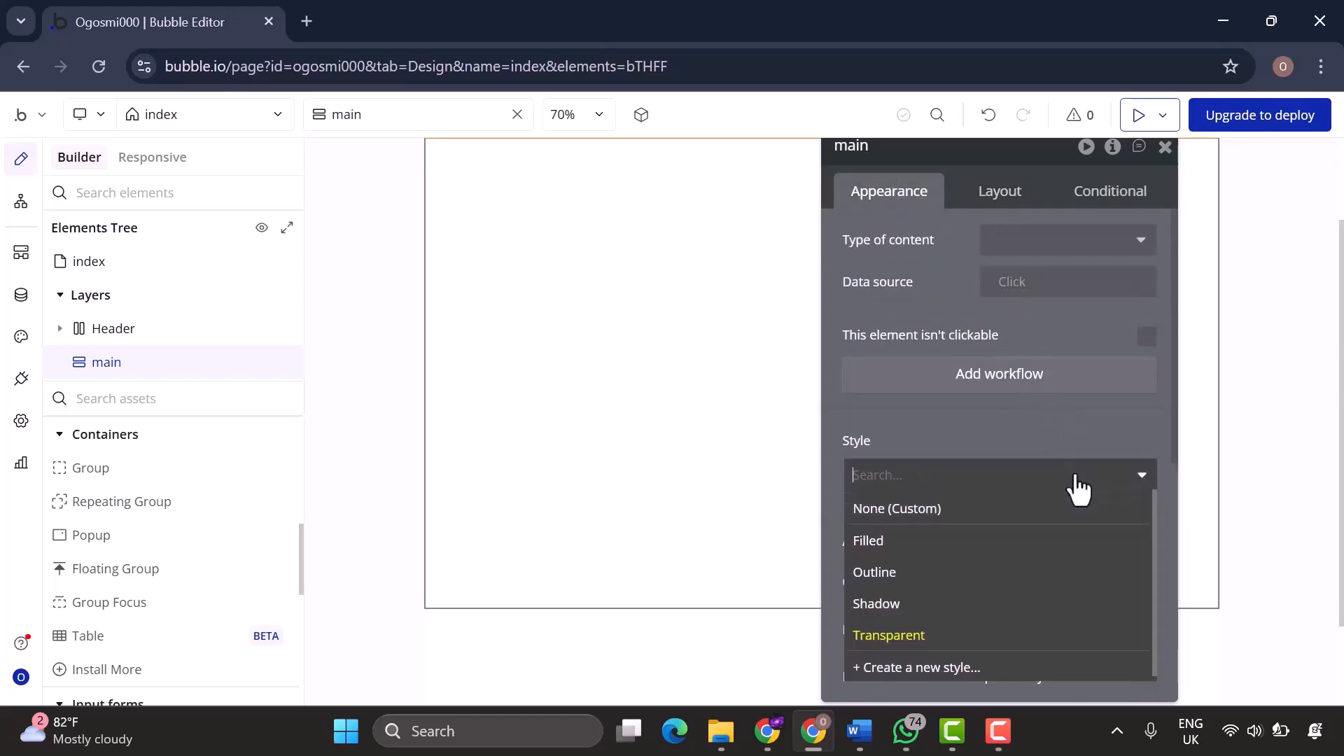
left_click(1054, 511)
scroll(962, 567, "down", 4)
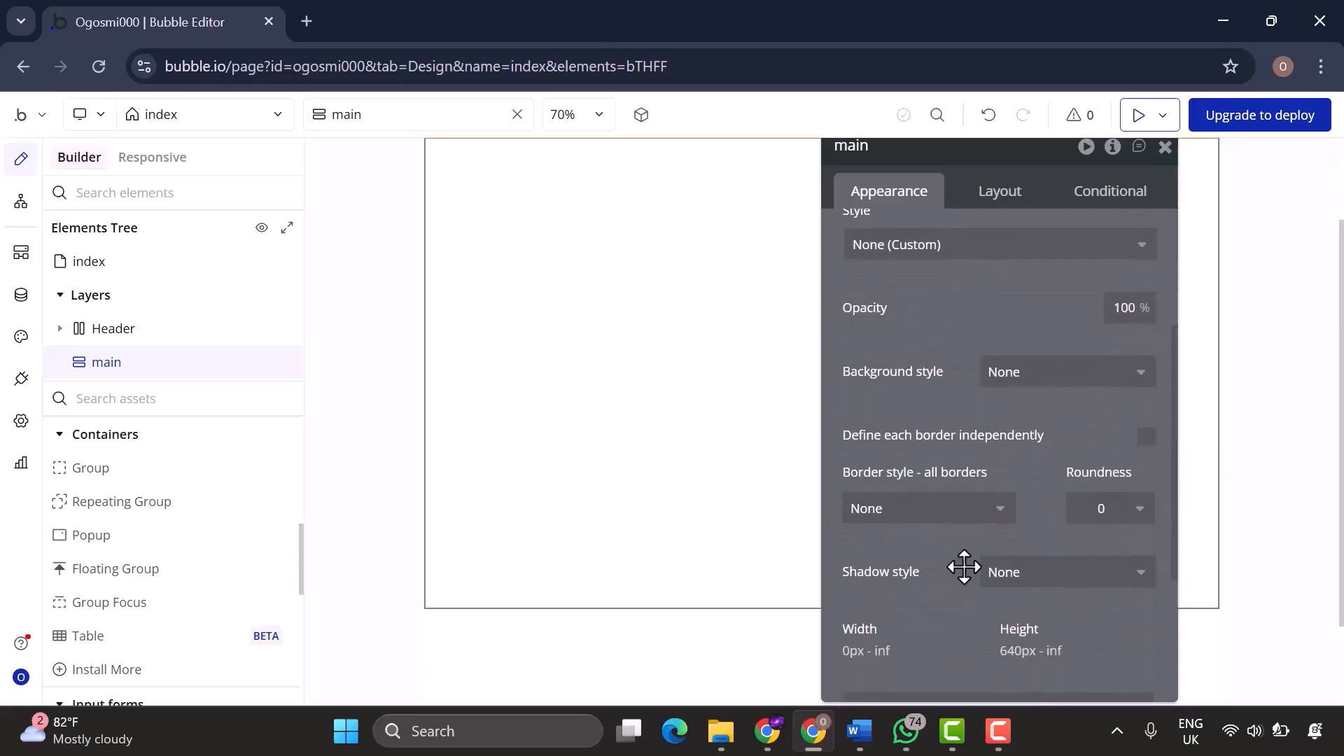
Give main a flat color background using the Gray 20 (#F2F2F2) color variable, and close its property editor.
left_click(1063, 324)
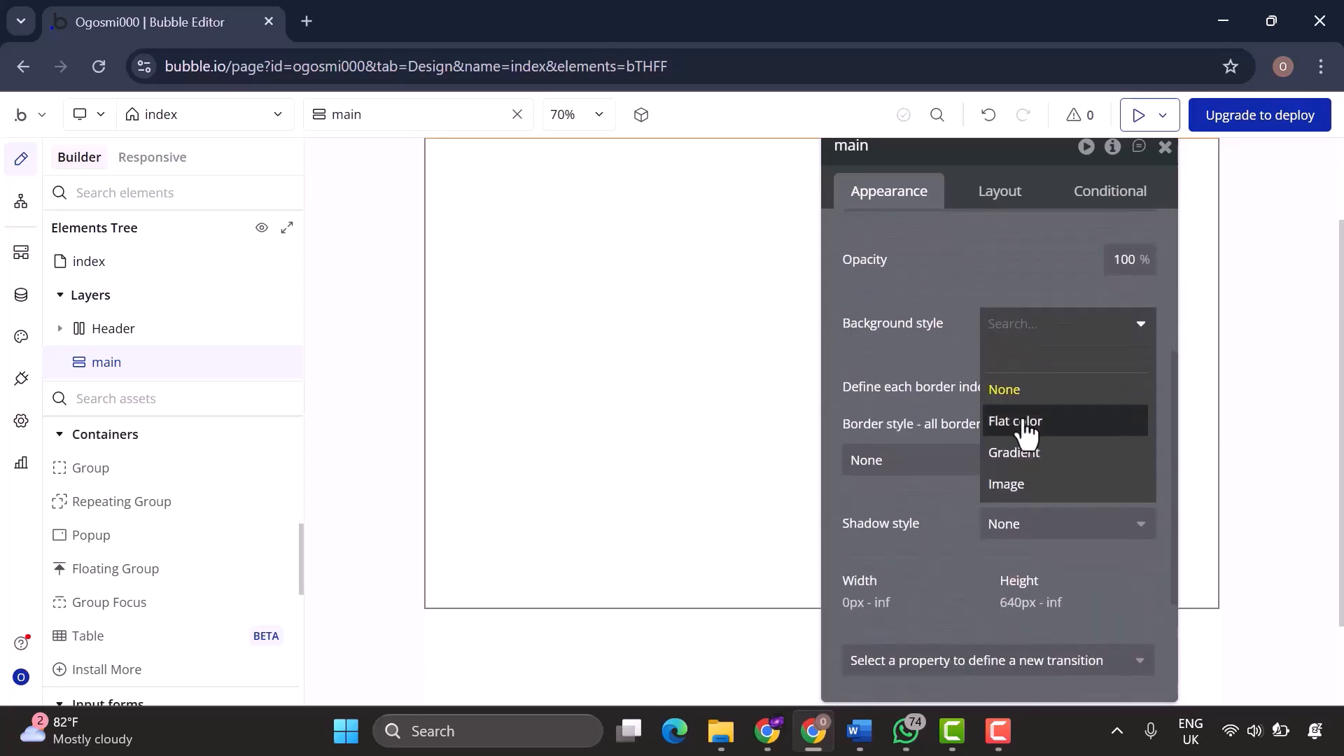
left_click(1026, 422)
scroll(968, 536, "down", 1)
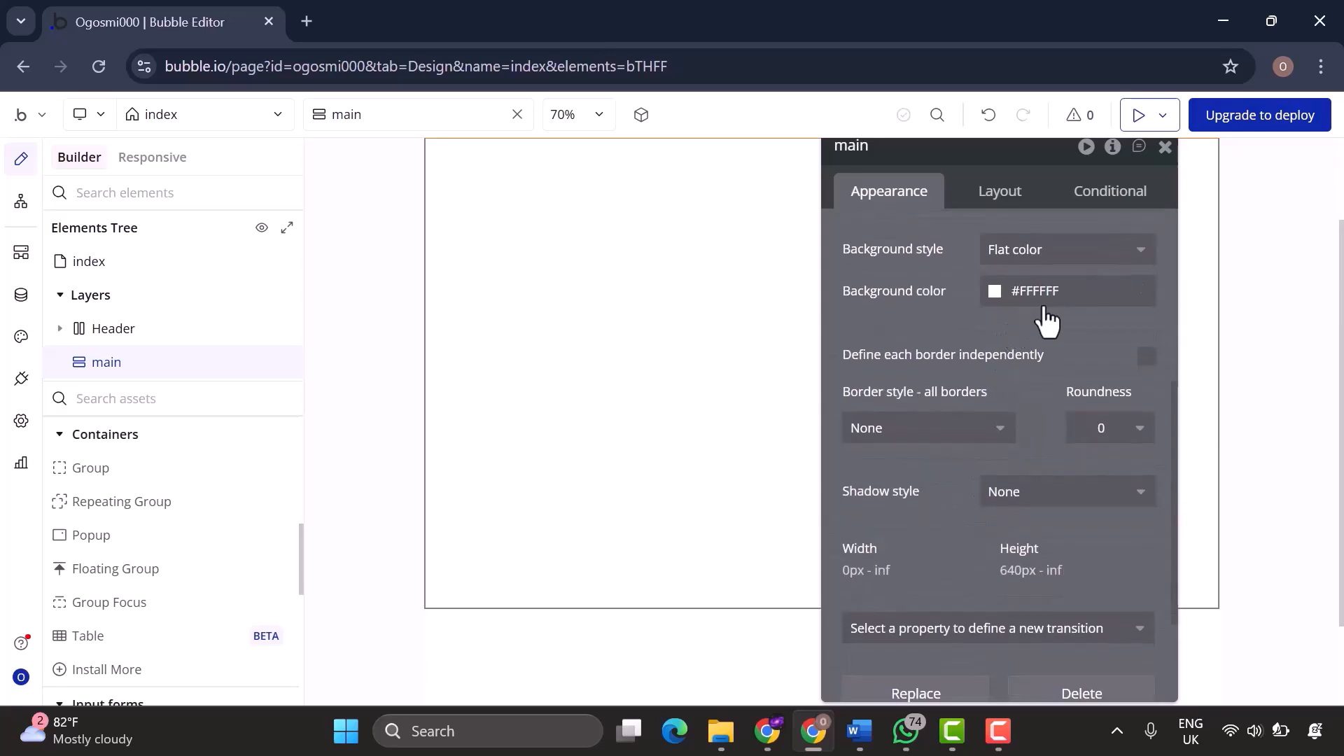
left_click(995, 291)
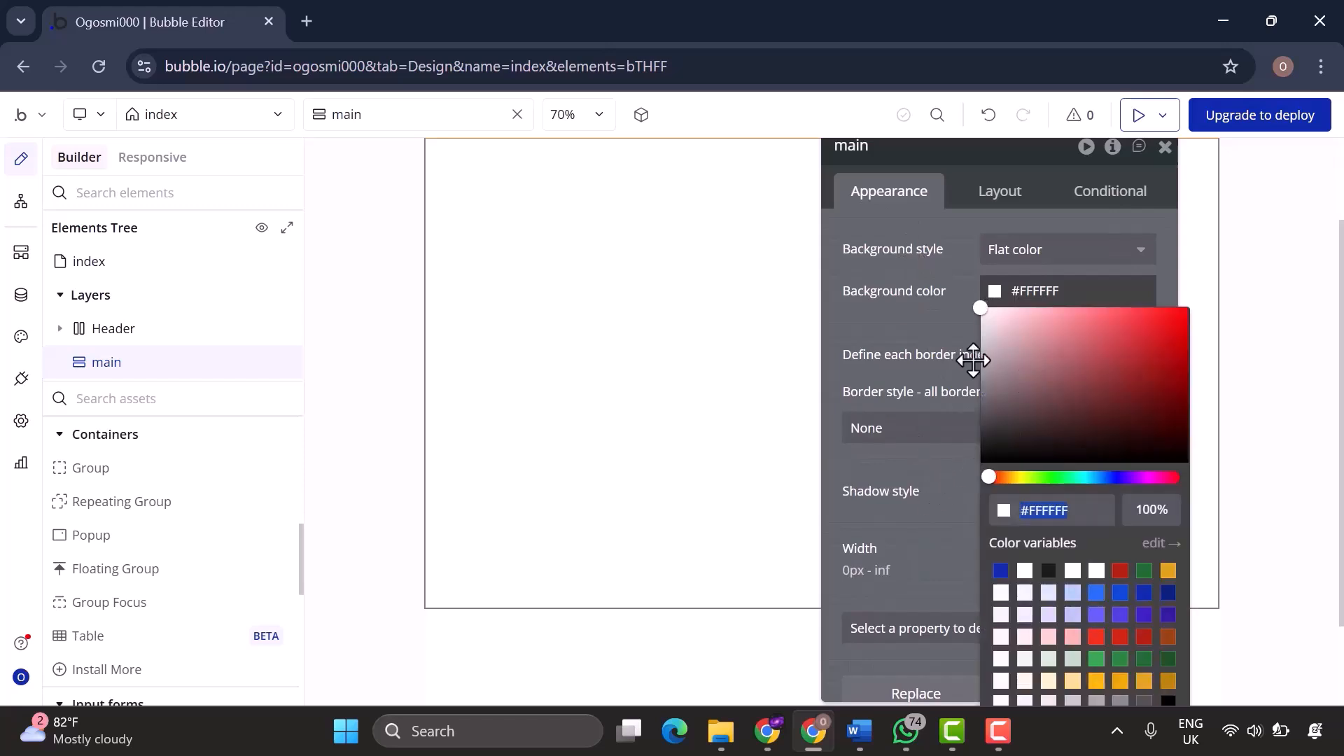
left_click(1001, 594)
left_click(920, 580)
scroll(1024, 599, "down", 2)
scroll(1025, 600, "up", 5)
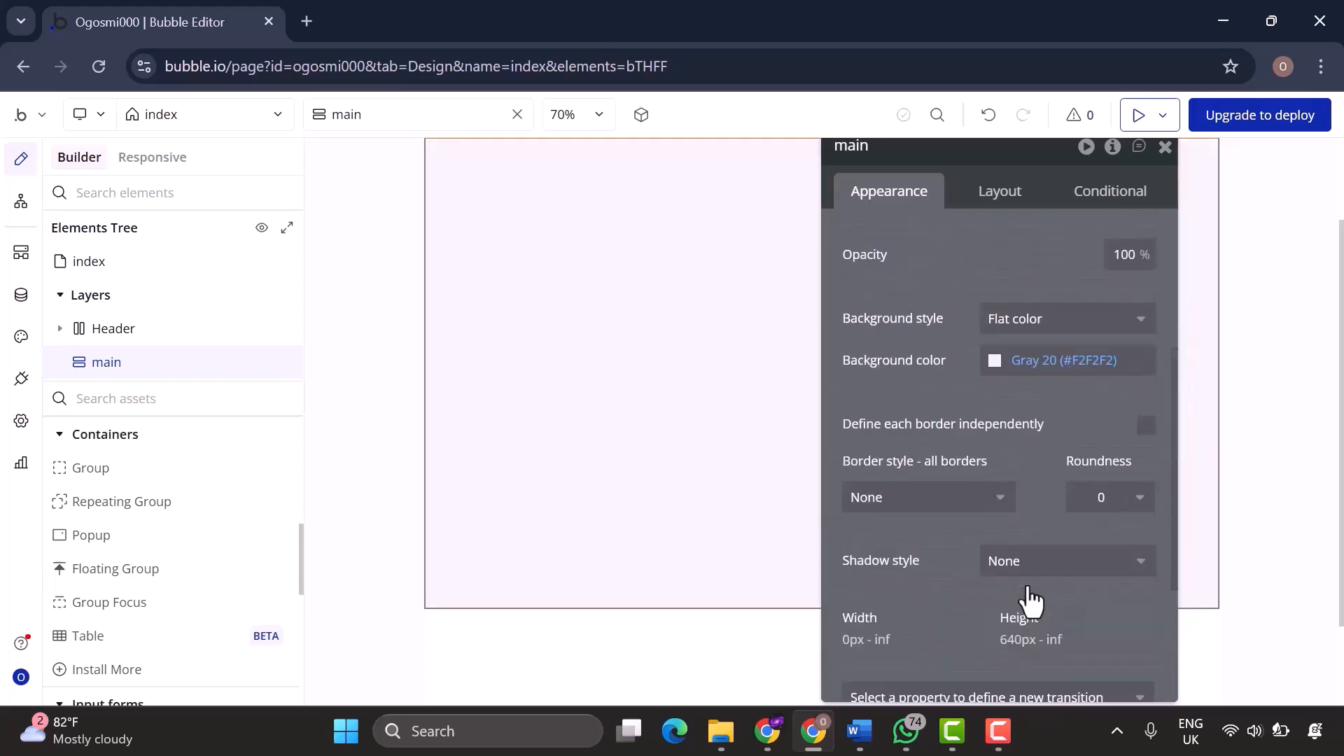
scroll(1030, 598, "down", 5)
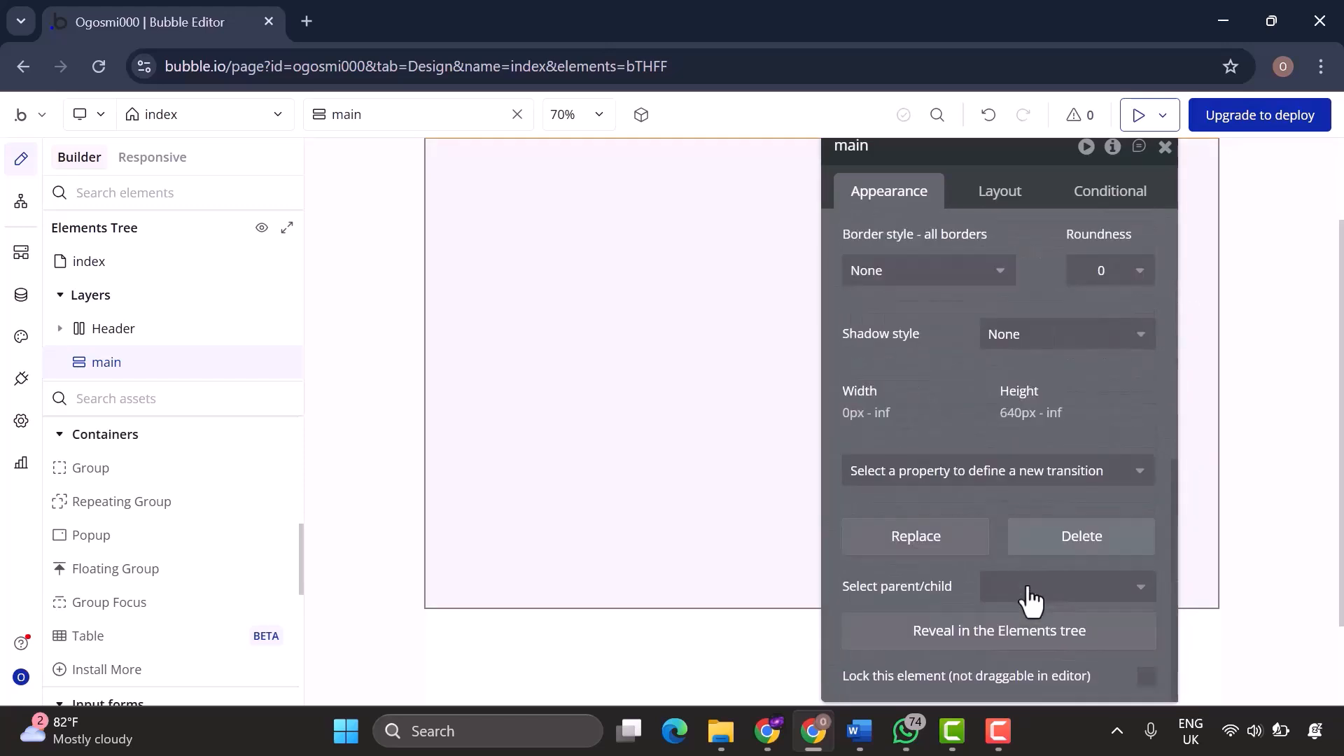
scroll(1031, 598, "up", 8)
left_click(1166, 147)
scroll(1341, 295, "up", 2)
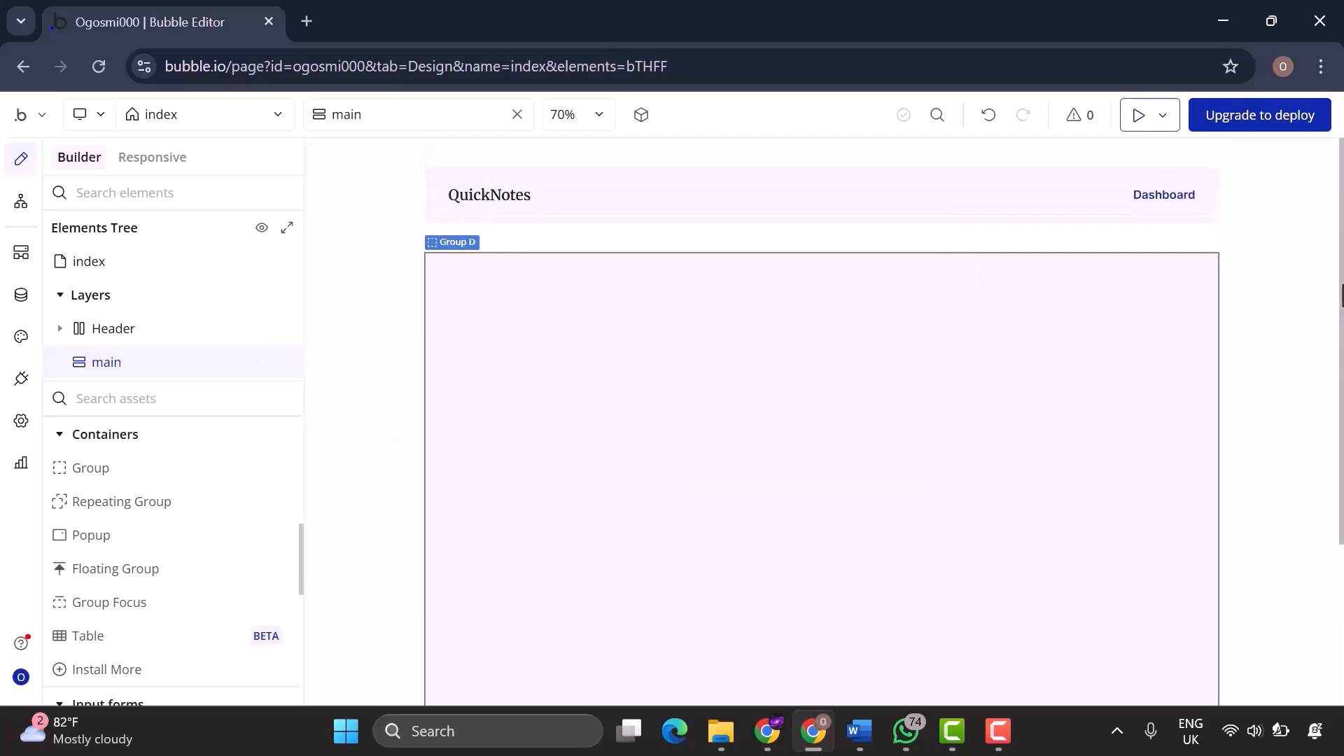
Turn off gap spacing between elements on the index page and set its minimum height to 800.
left_click_drag(1342, 313, 1342, 348)
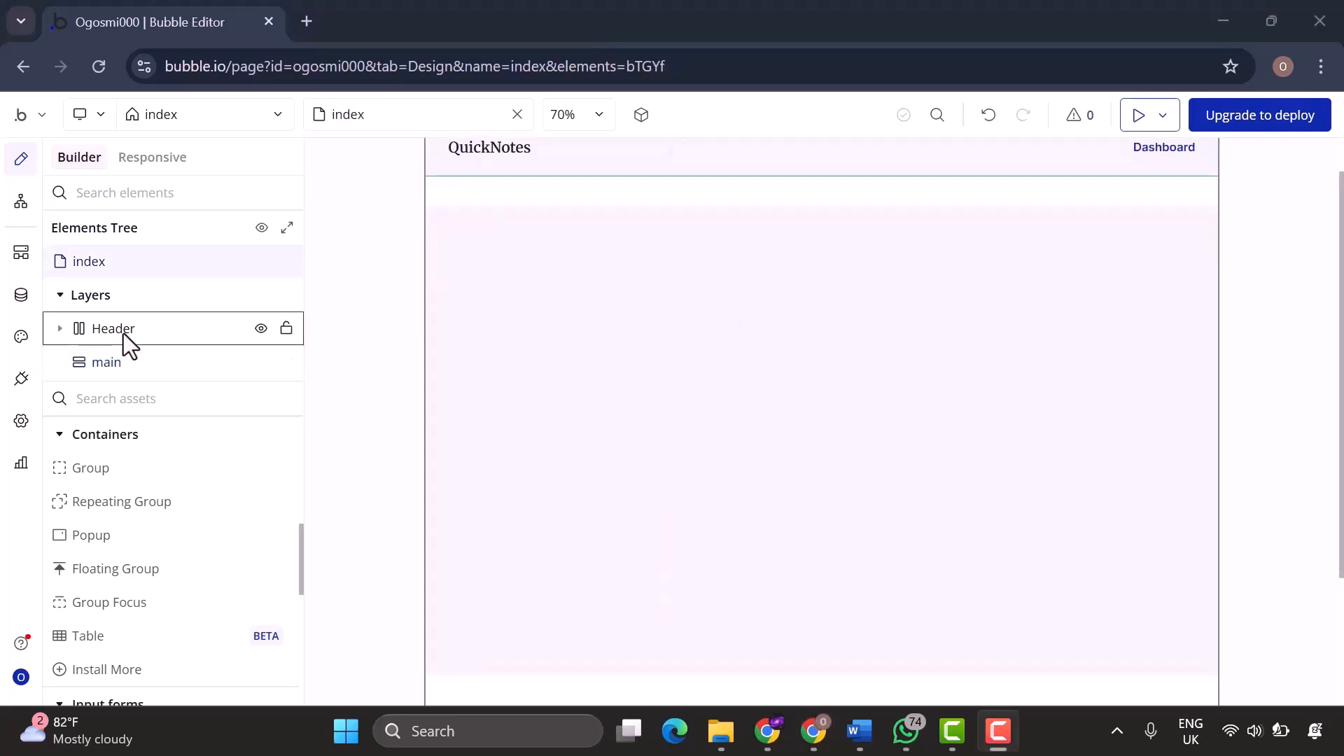
left_click(128, 267)
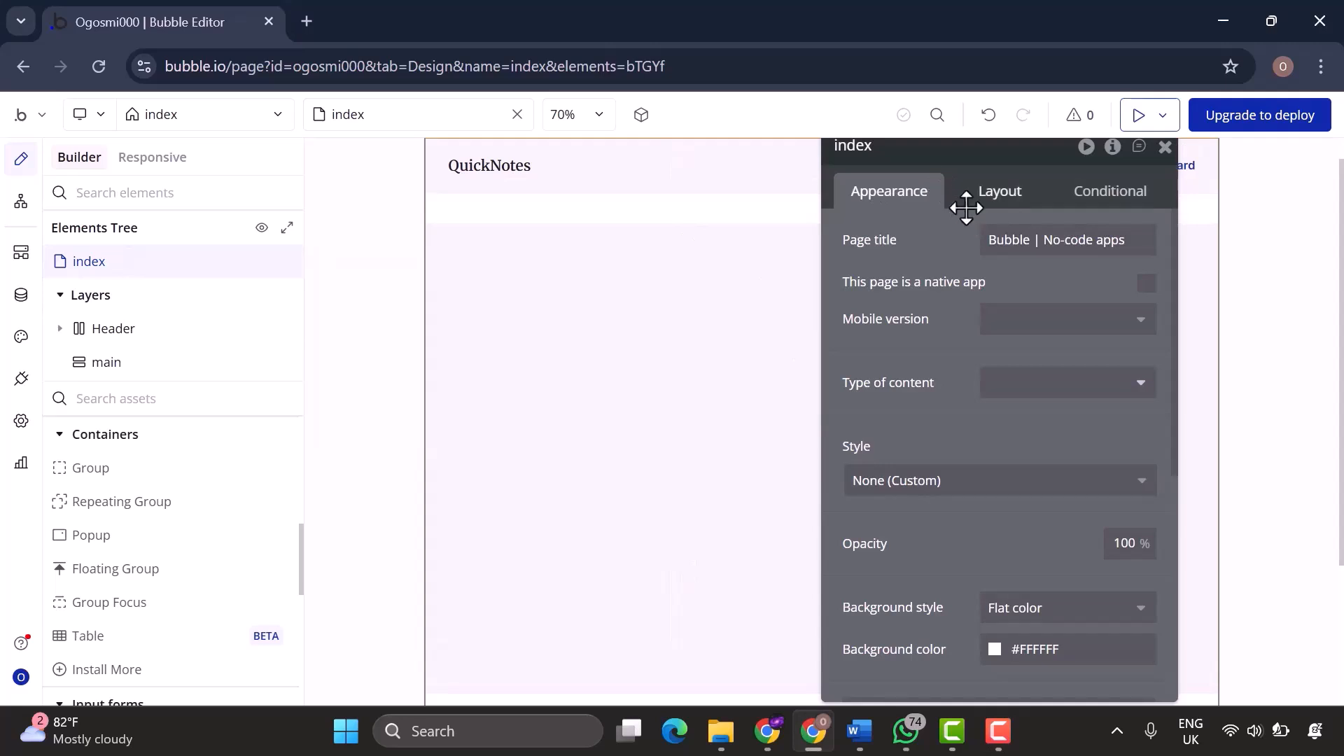
left_click(999, 199)
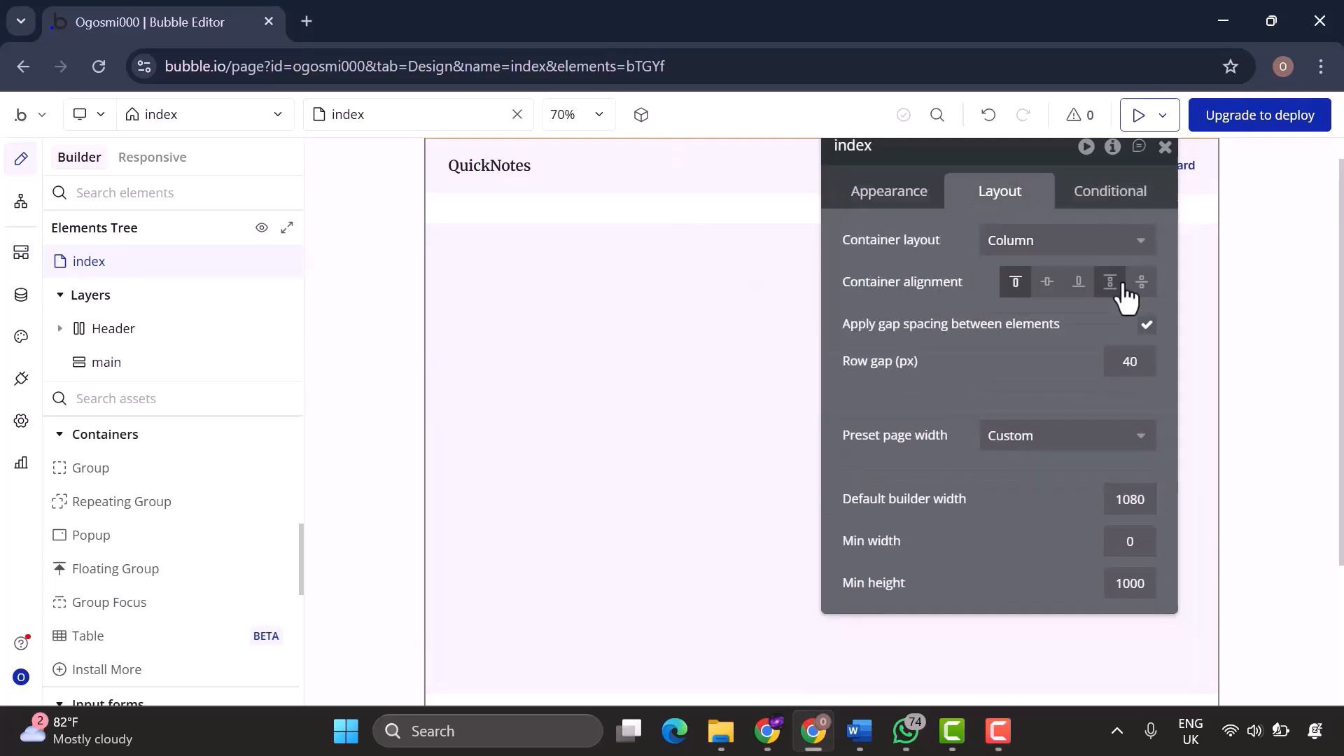
left_click(1146, 325)
key("BackSpace")
key("BackSpace")
type("800")
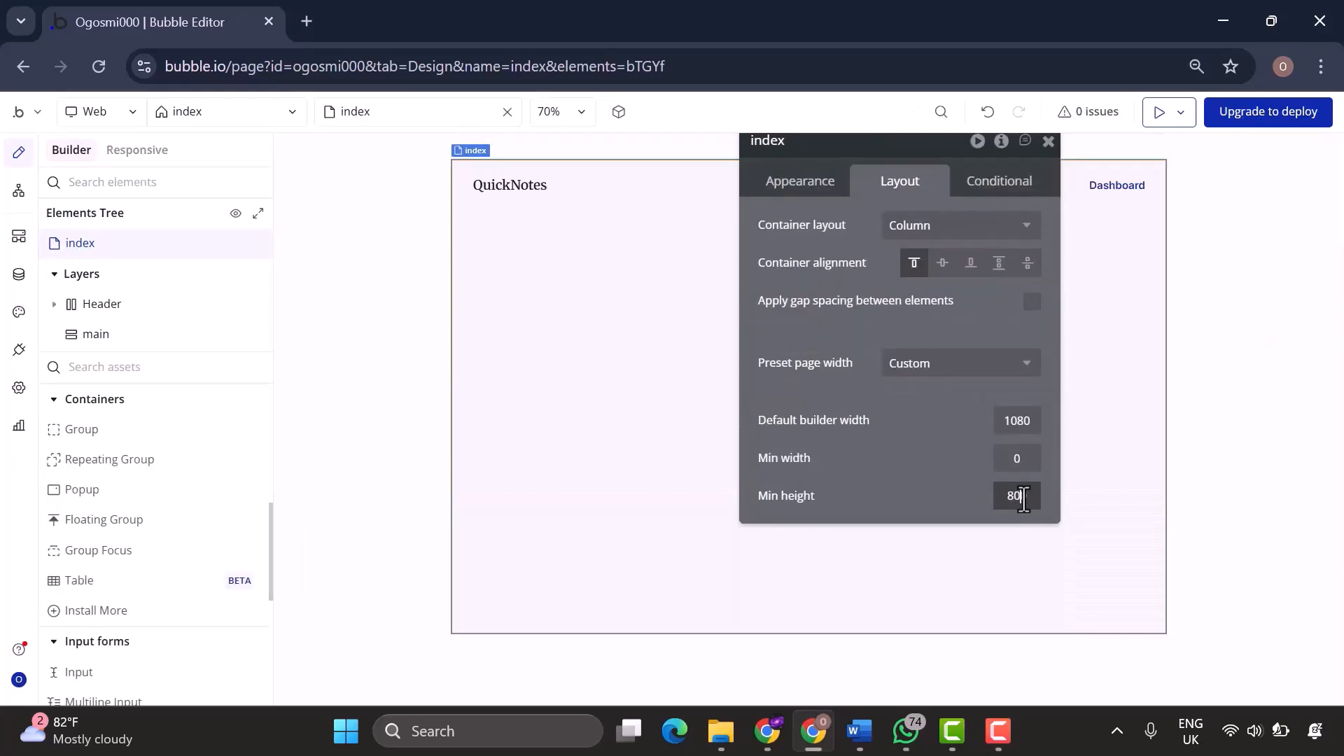
left_click(1048, 142)
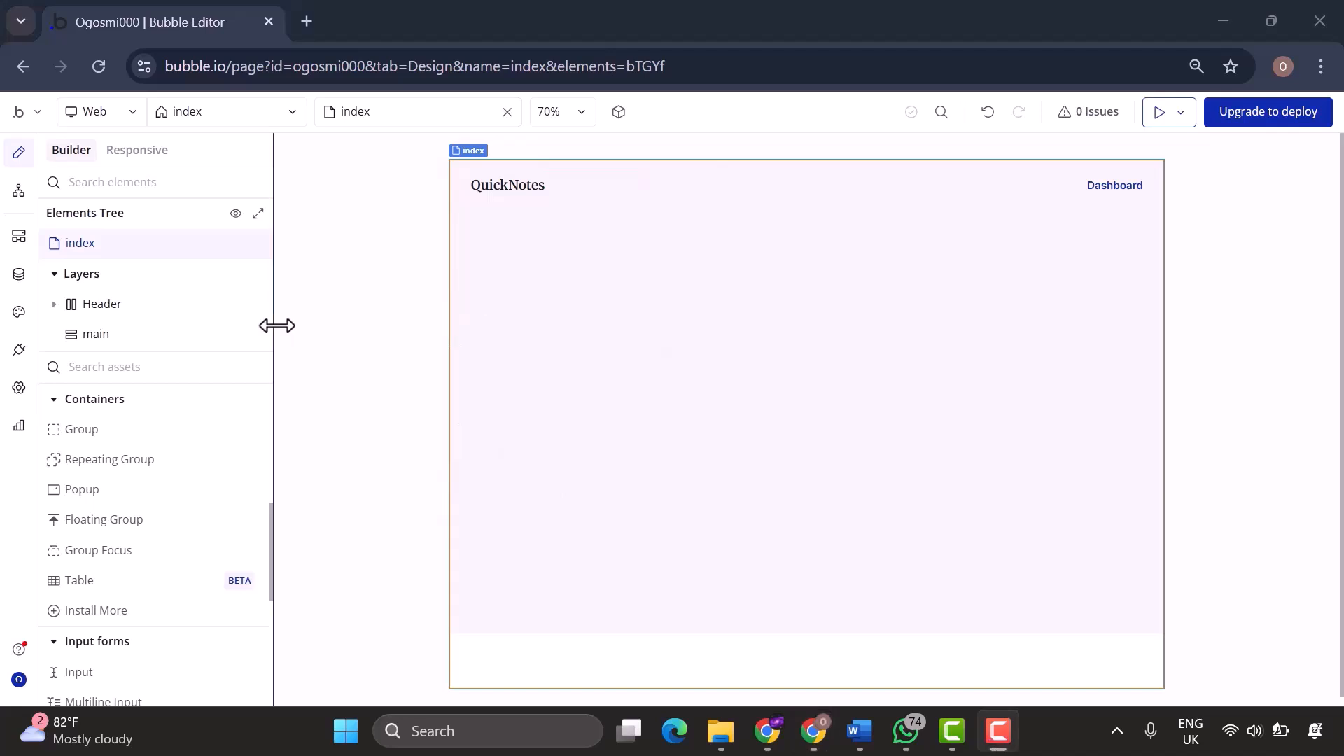
Add two Group containers inside main in the elements tree.
left_click_drag(88, 433, 111, 334)
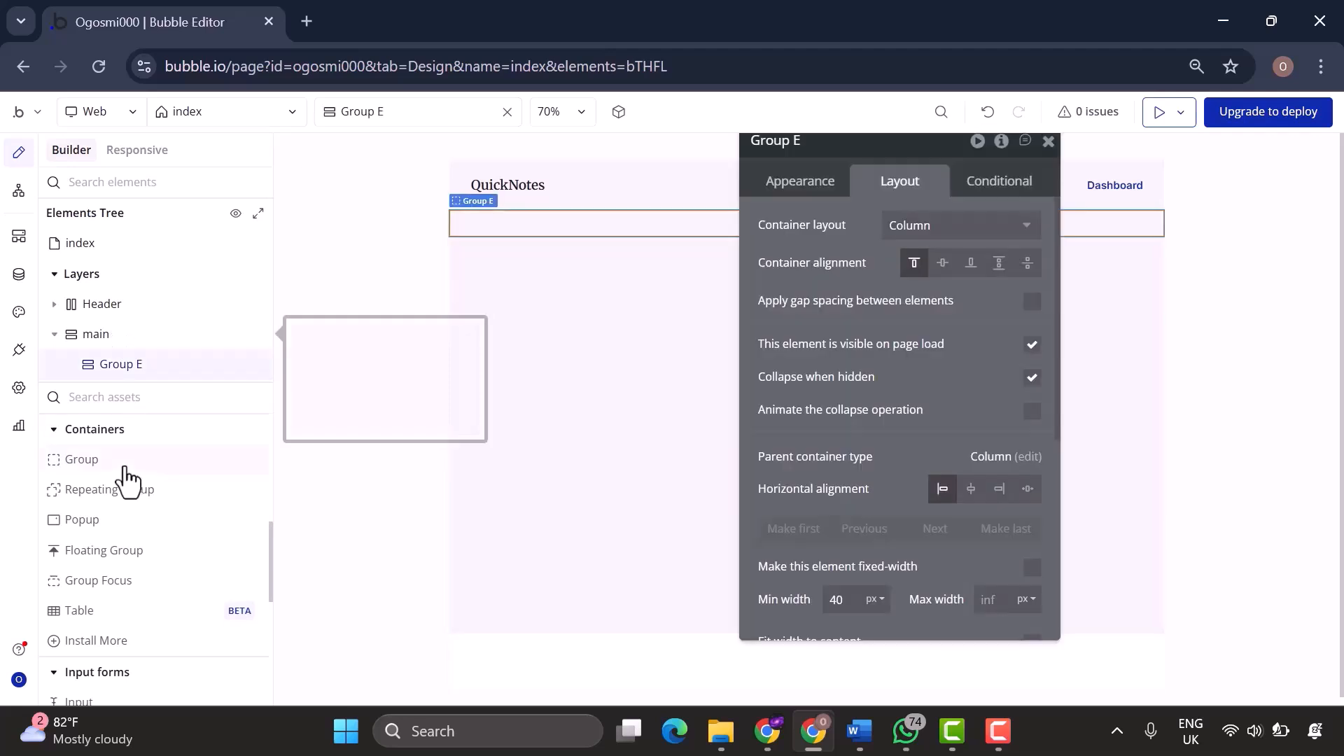
left_click_drag(137, 443, 140, 392)
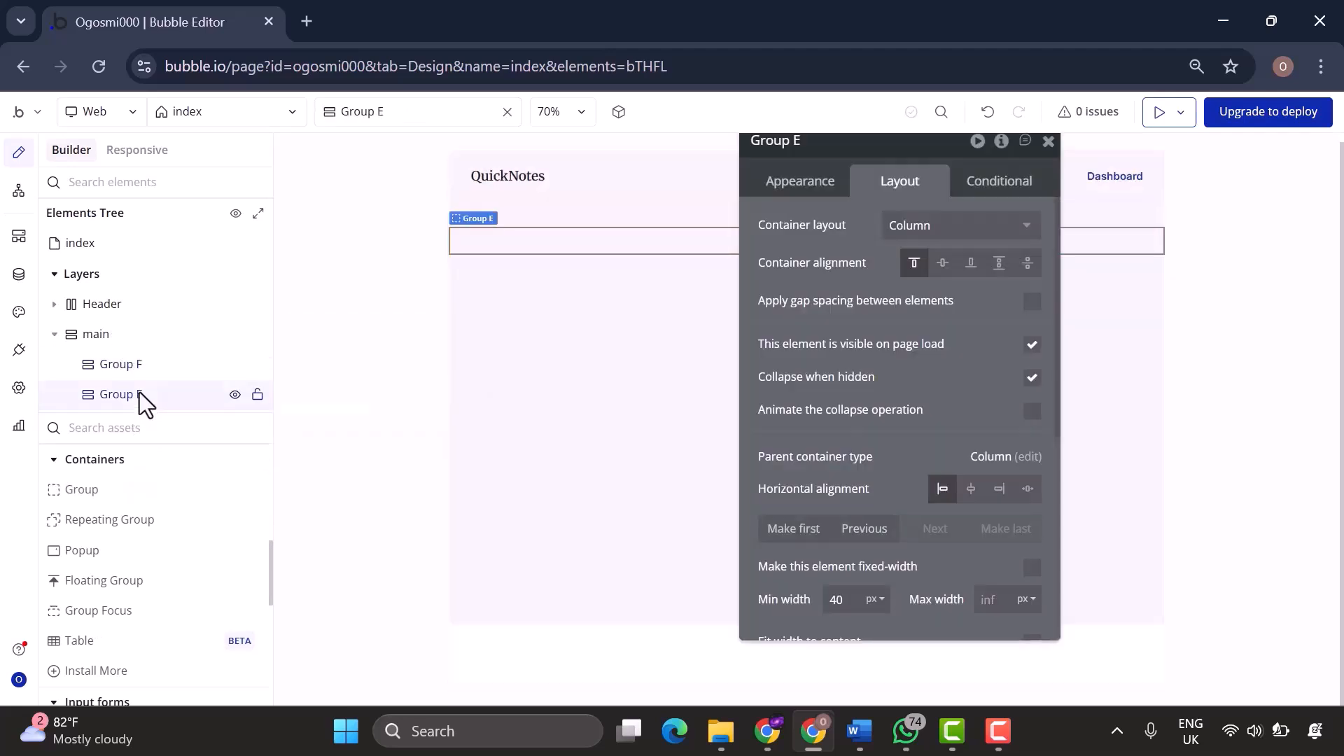
Rename the two groups inside main as group dash-section and group notes-section, in that order.
double_click(130, 369)
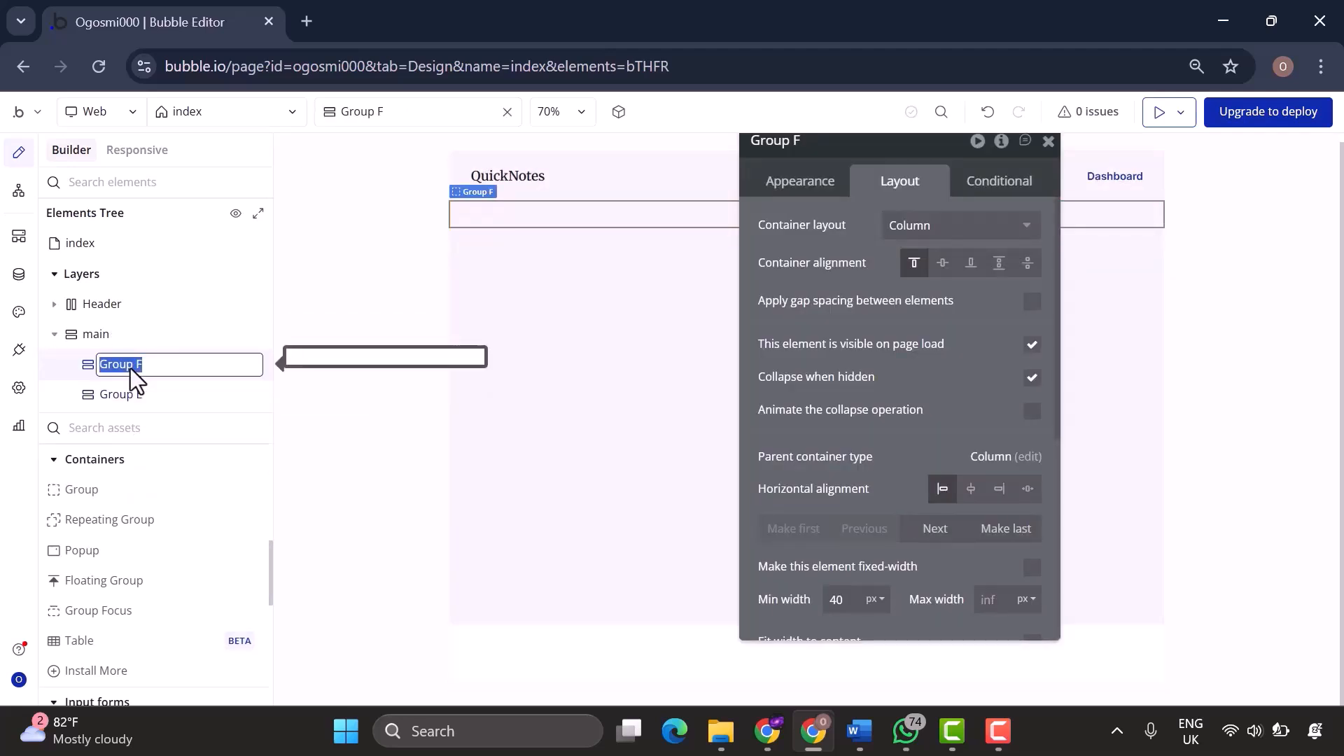
type("group dash-section")
key("Return")
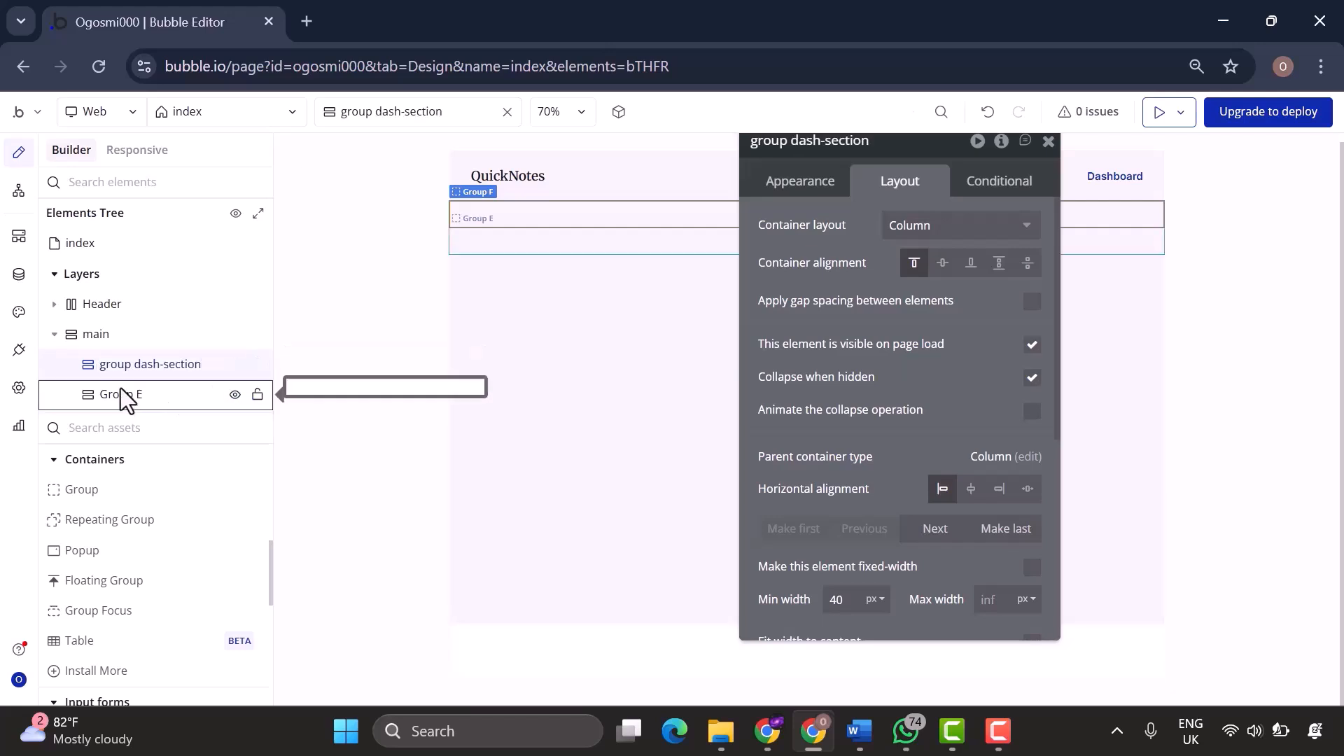
double_click(120, 392)
type("group notes")
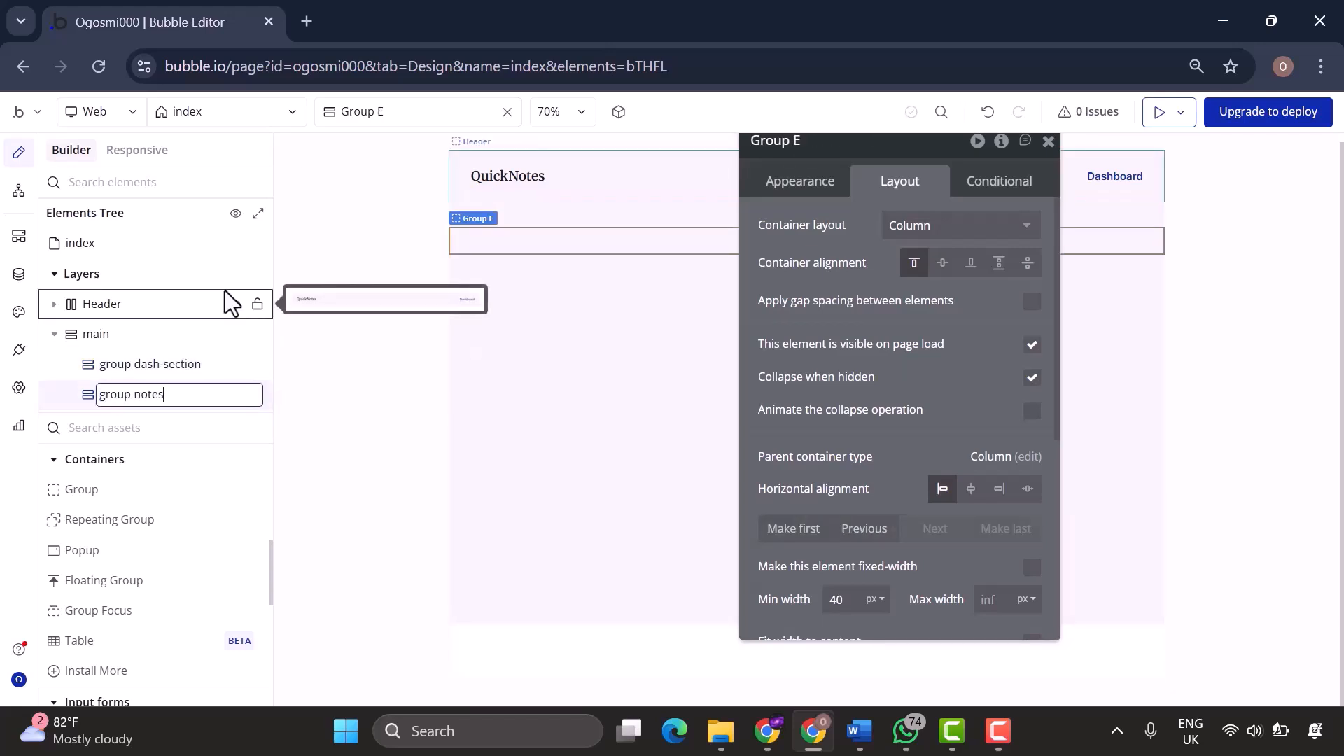
type("-section")
key("Return")
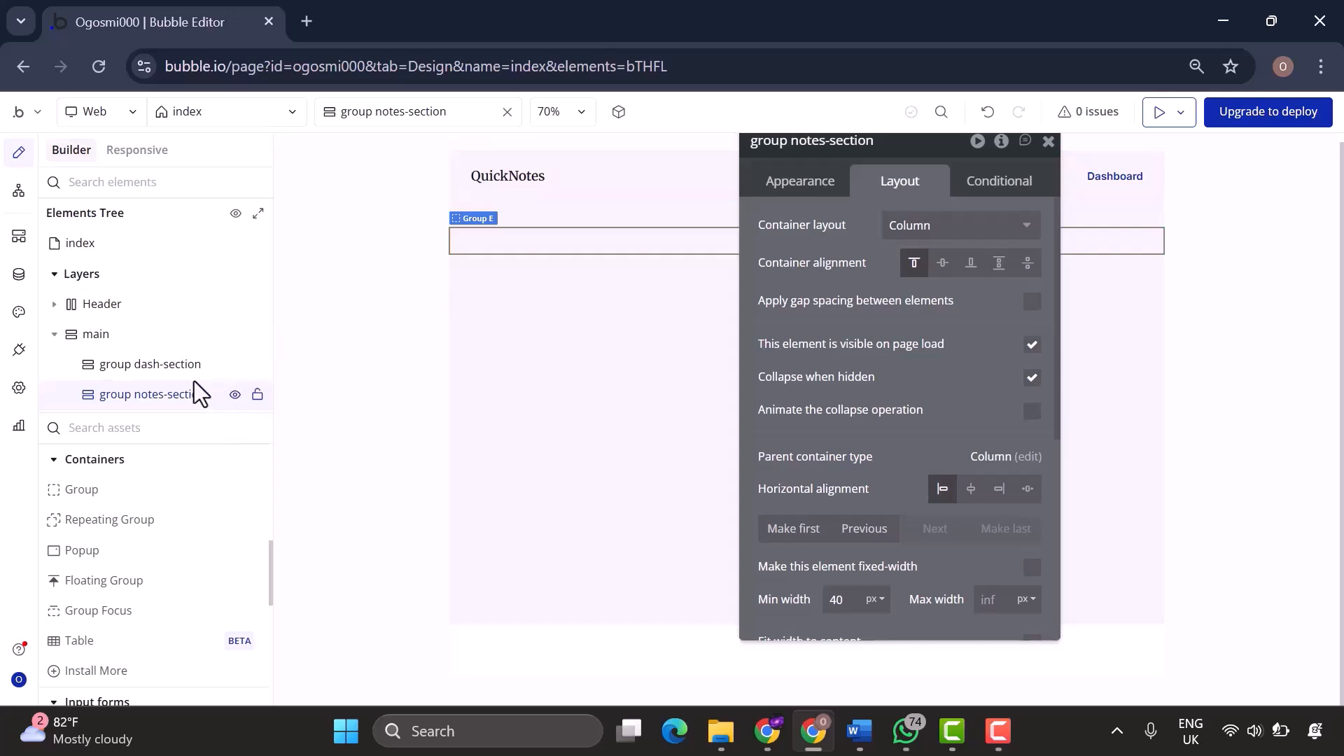
Add two Text elements and a Button below them inside group dash-section.
left_click(182, 377)
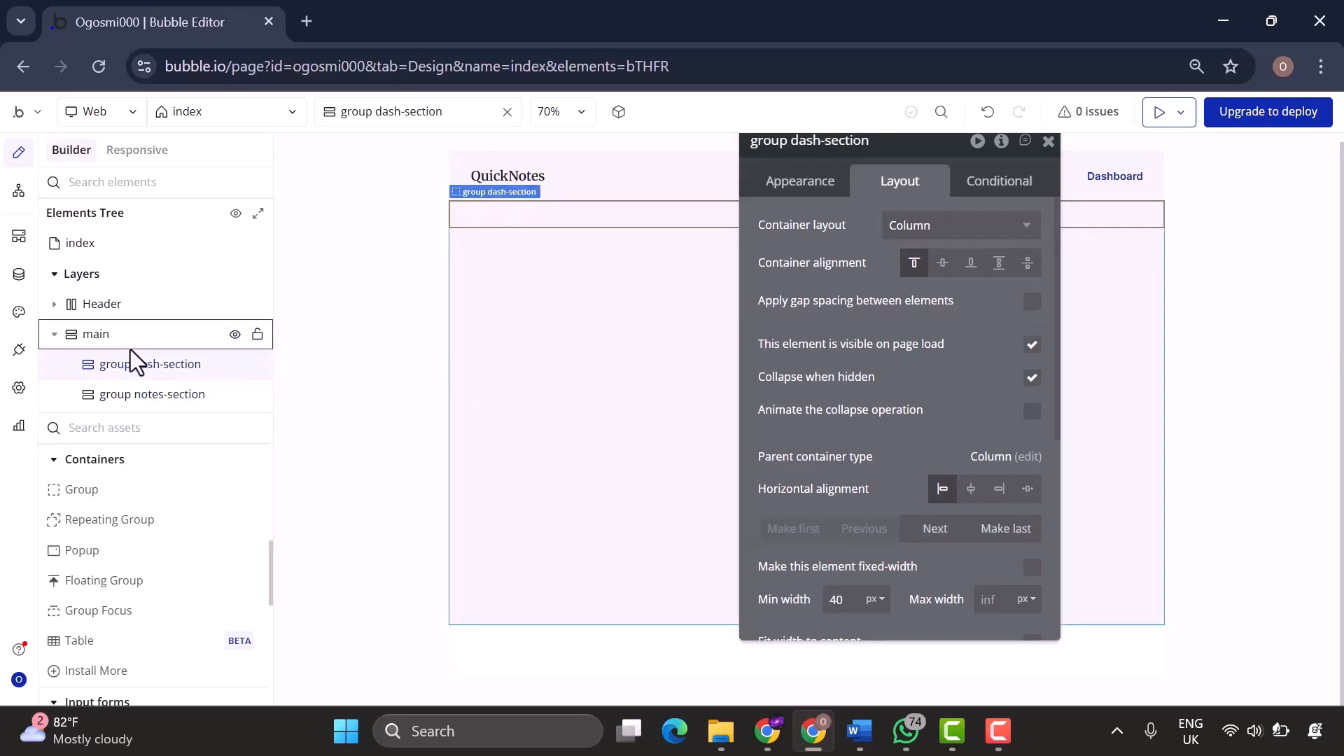
scroll(147, 549, "down", 4)
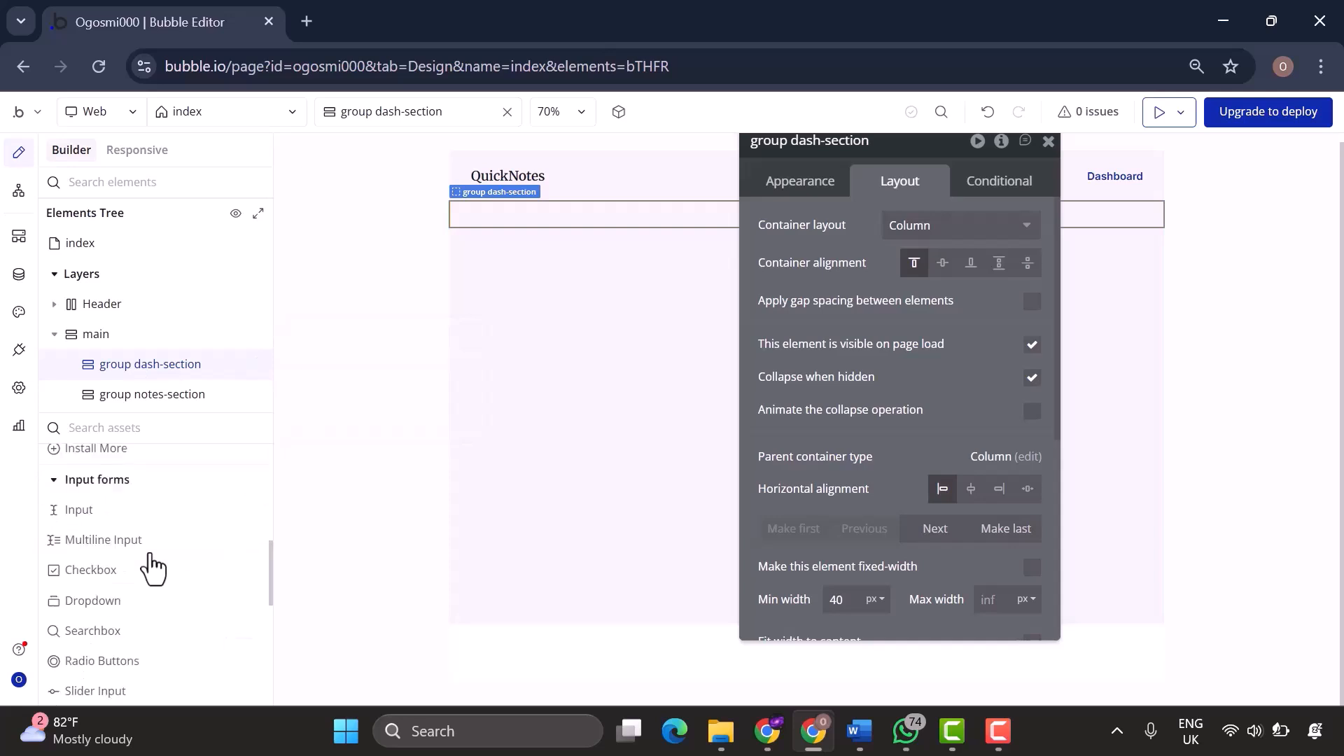
scroll(153, 567, "down", 2)
scroll(156, 545, "up", 8)
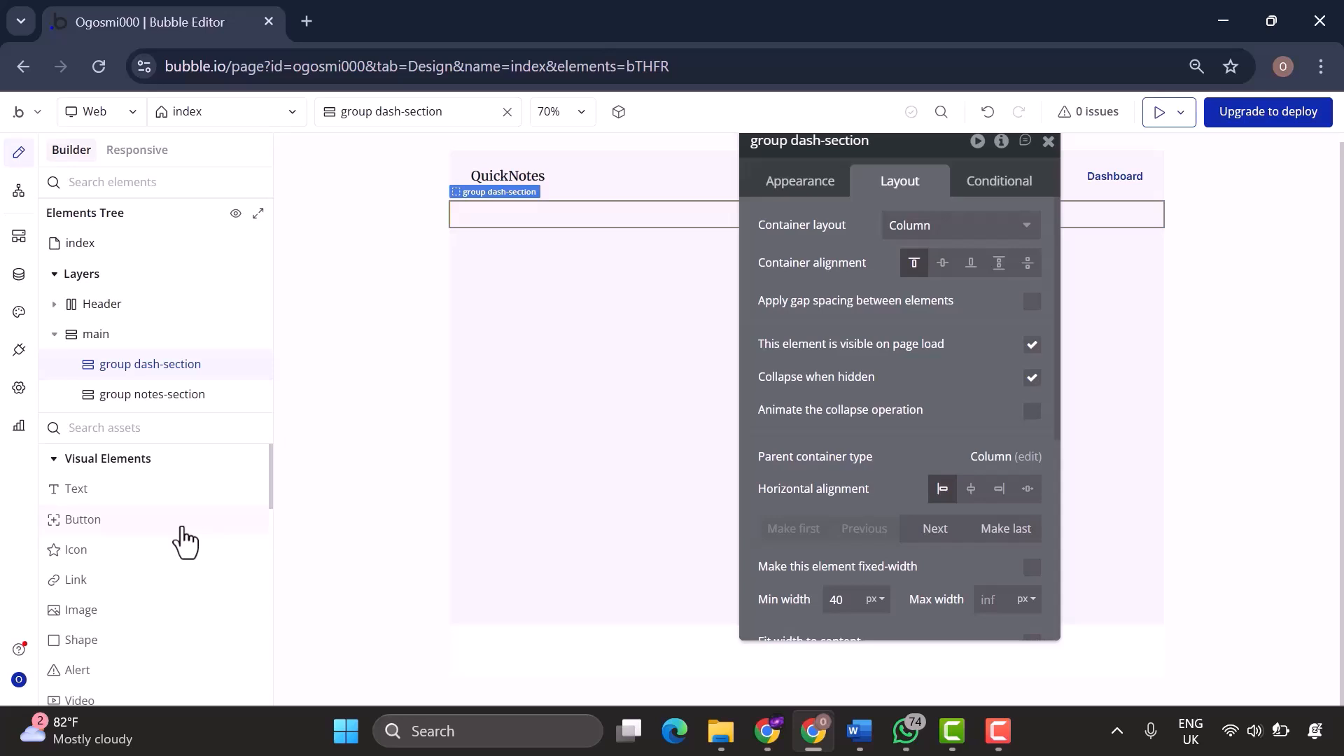
left_click_drag(133, 493, 178, 366)
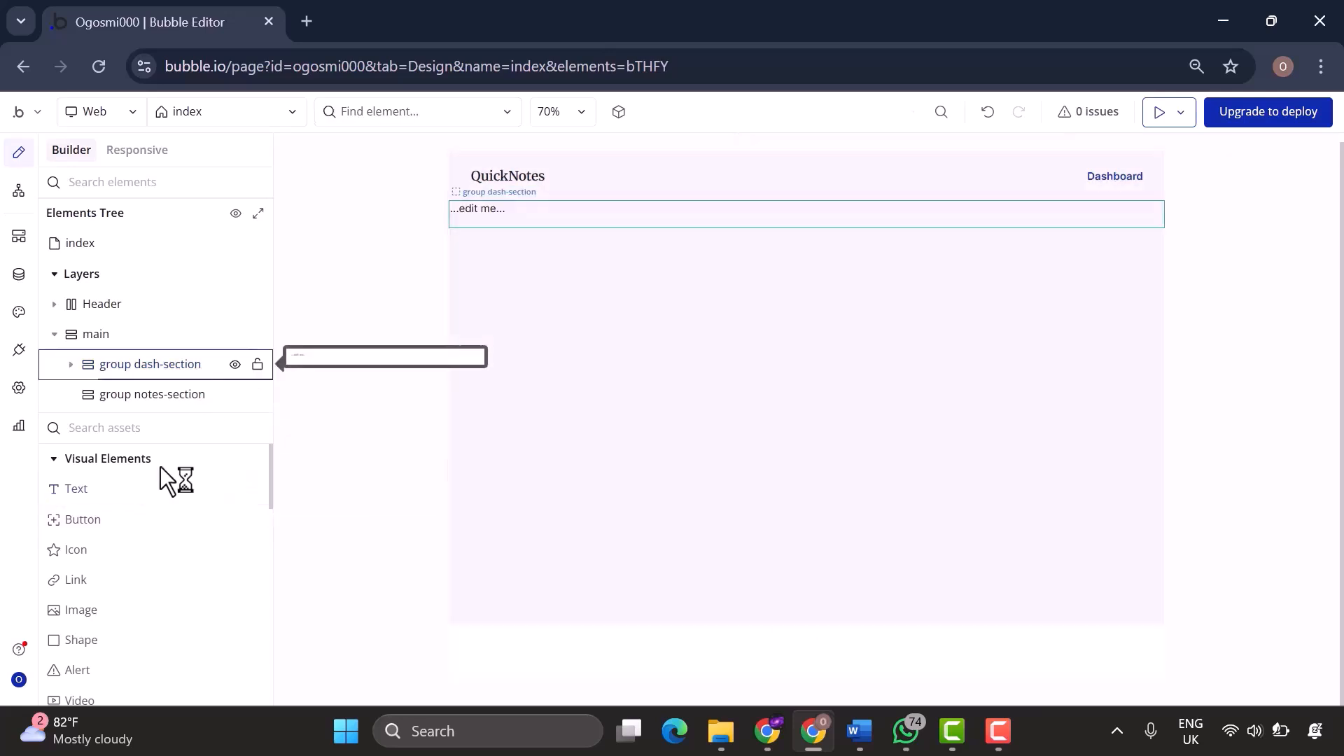
left_click_drag(135, 522, 209, 399)
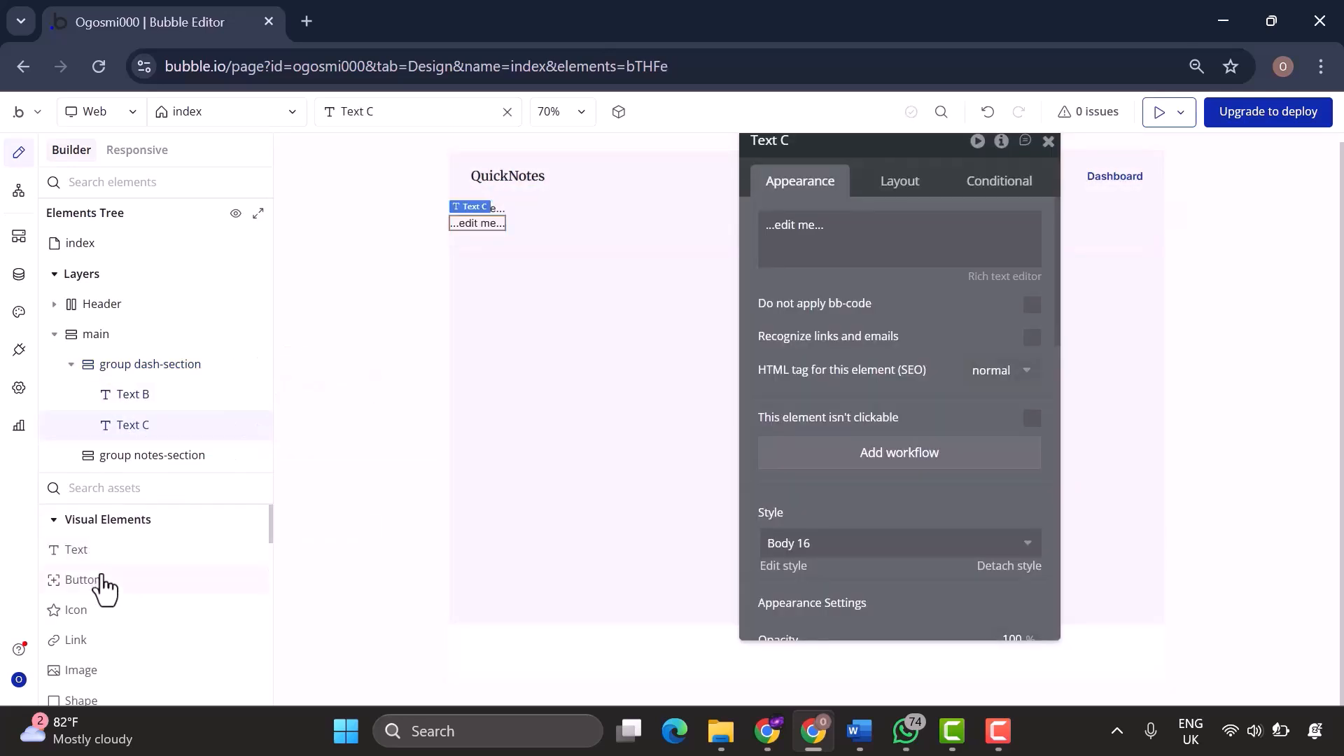
left_click_drag(105, 588, 144, 440)
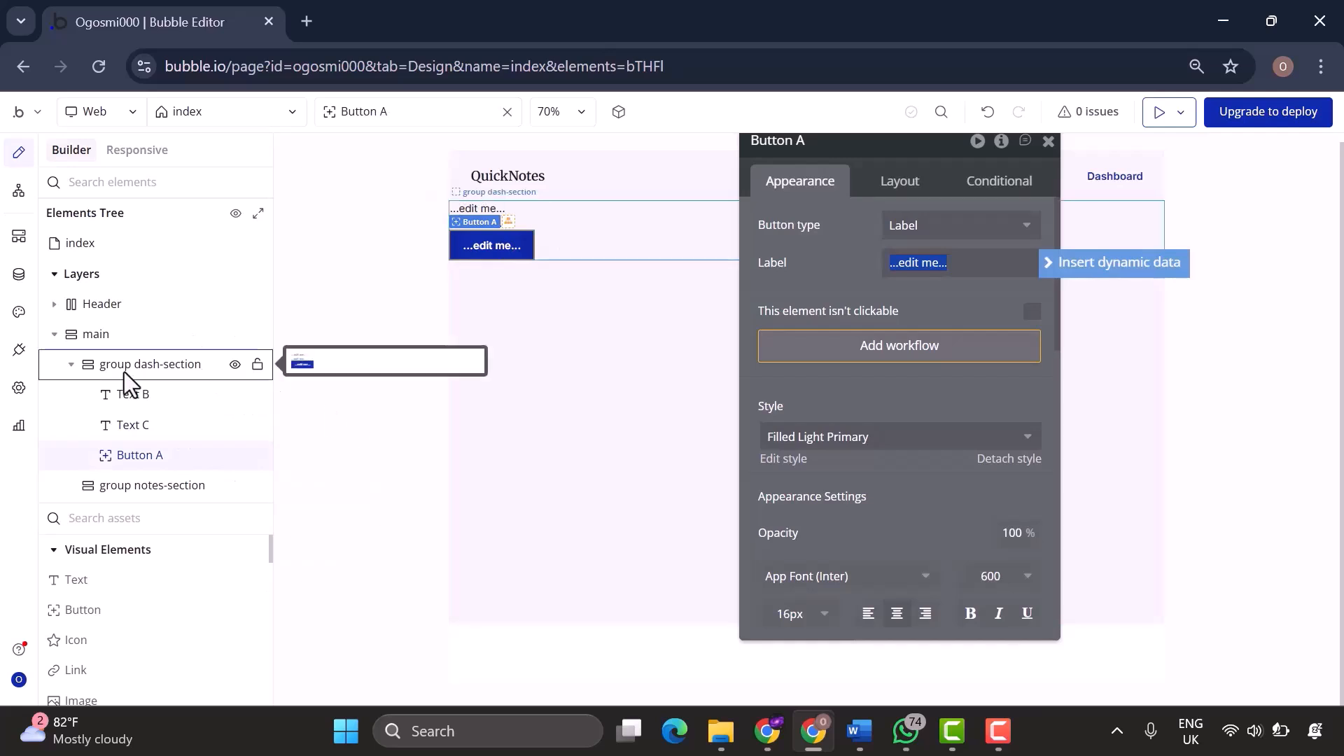
Lay out group dash-section with centered container alignment, stretched horizontal alignment and a minimum width of 0 px.
left_click(124, 371)
left_click(912, 193)
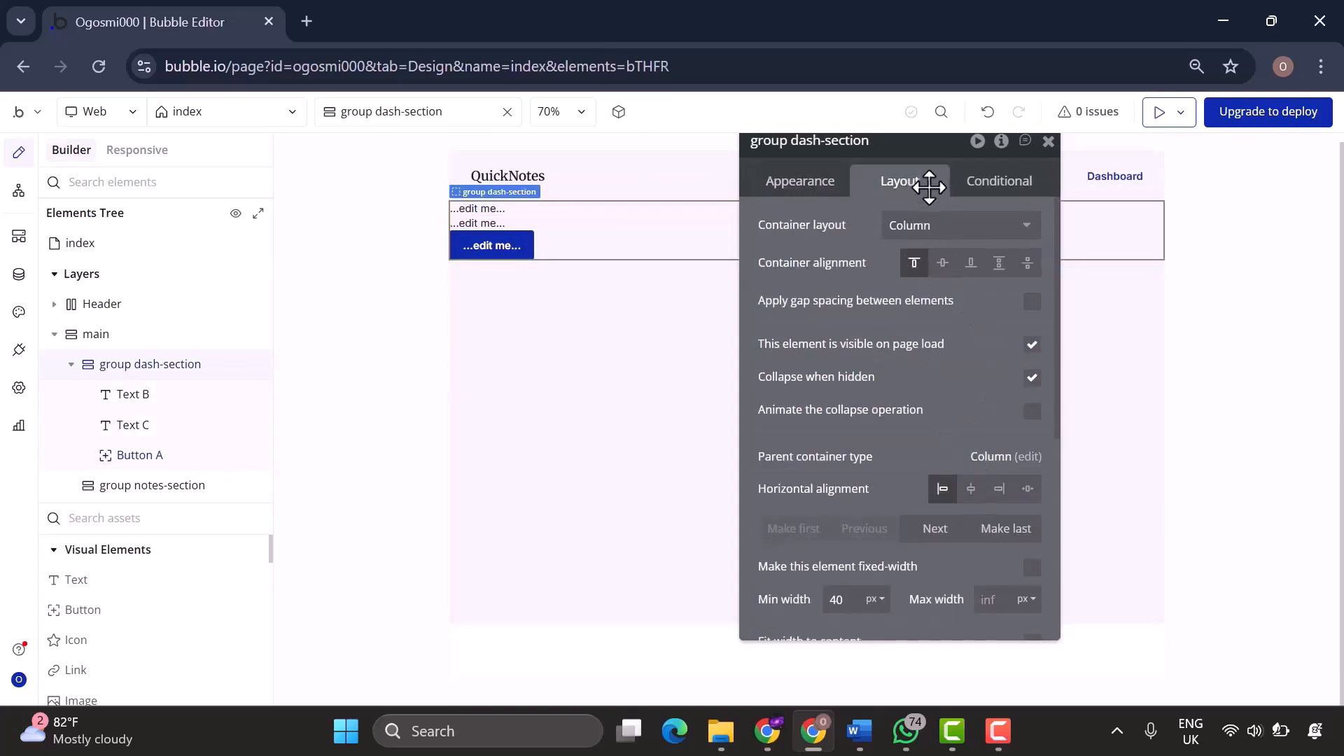
left_click(940, 264)
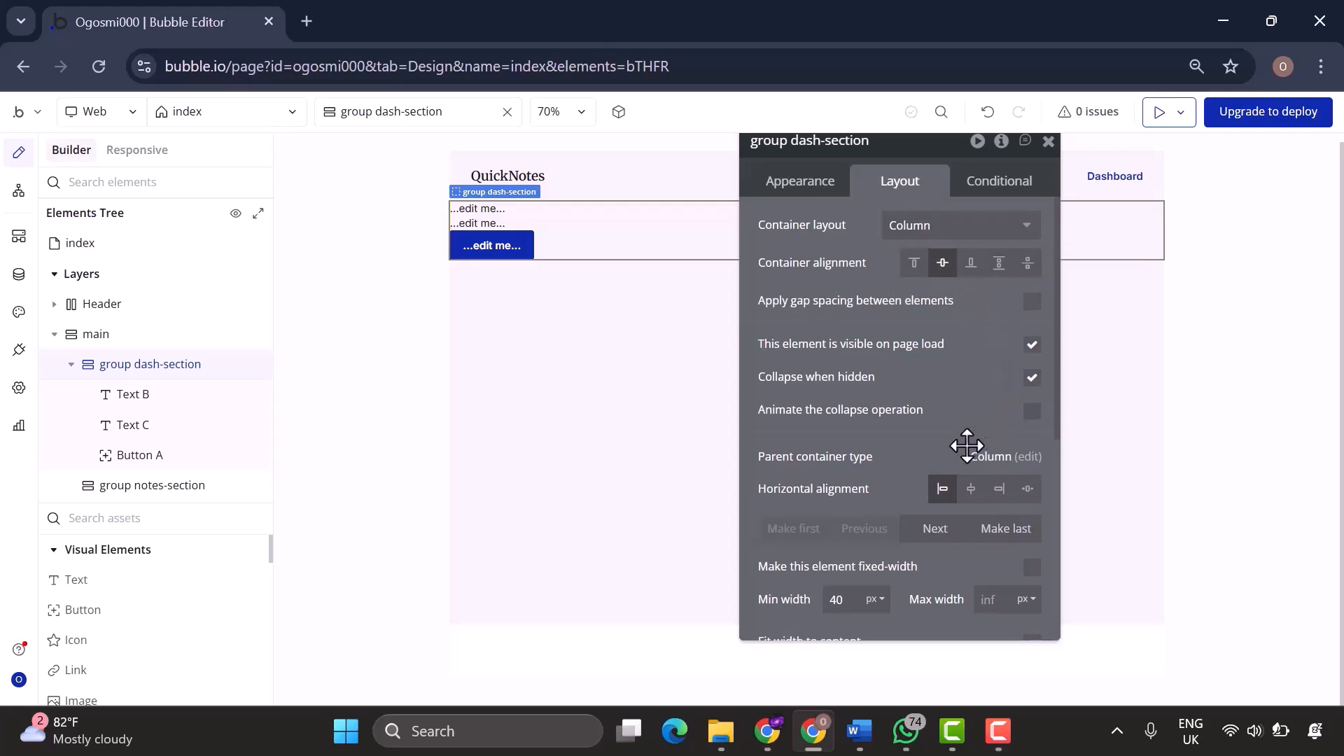
left_click(1027, 491)
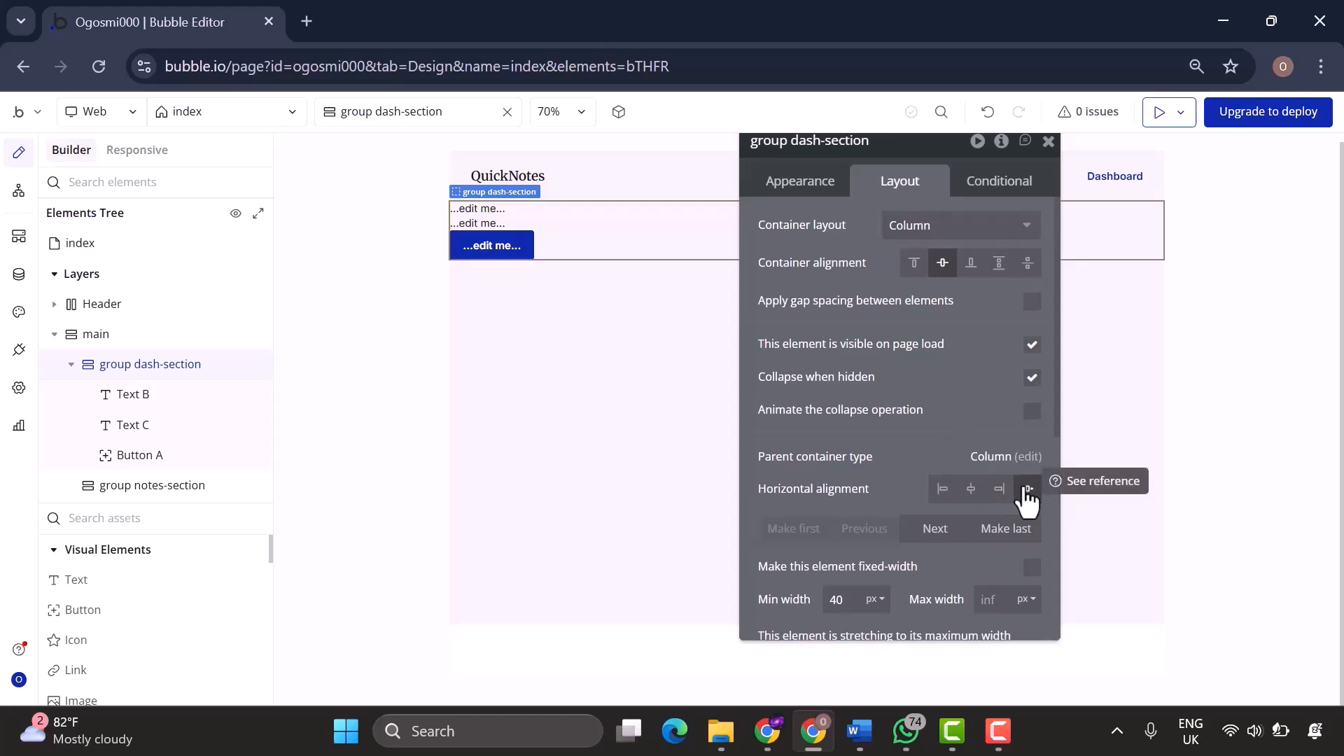
scroll(887, 470, "down", 1)
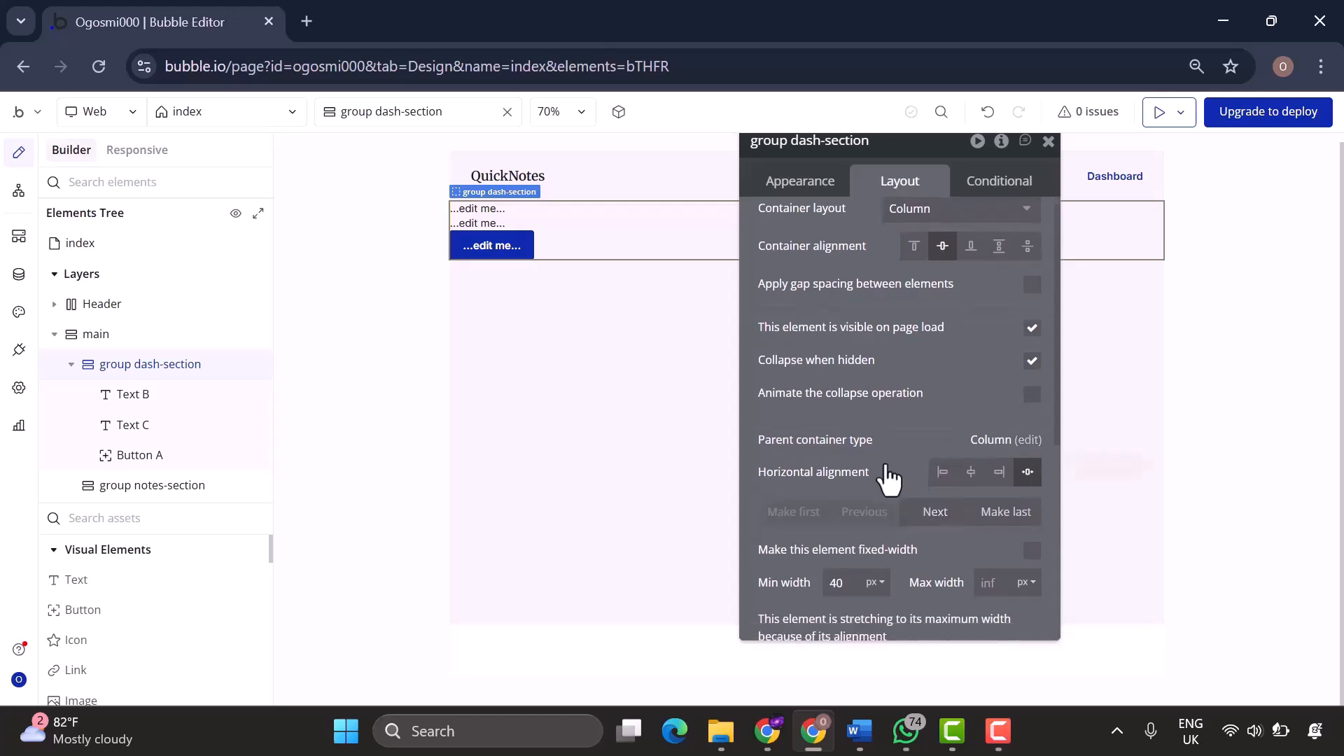
scroll(888, 476, "down", 2)
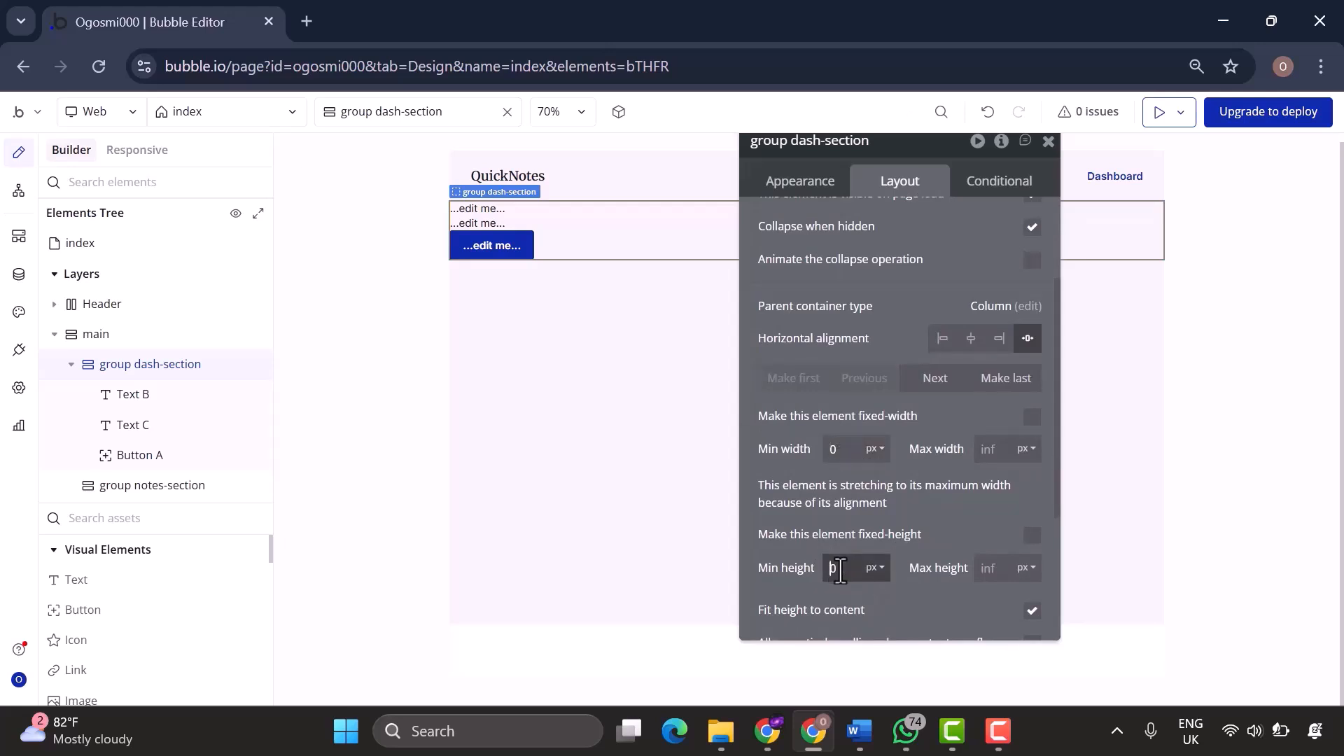
Set group dash-section's padding to 64 px top and bottom and 32 px left and right.
scroll(839, 569, "down", 1)
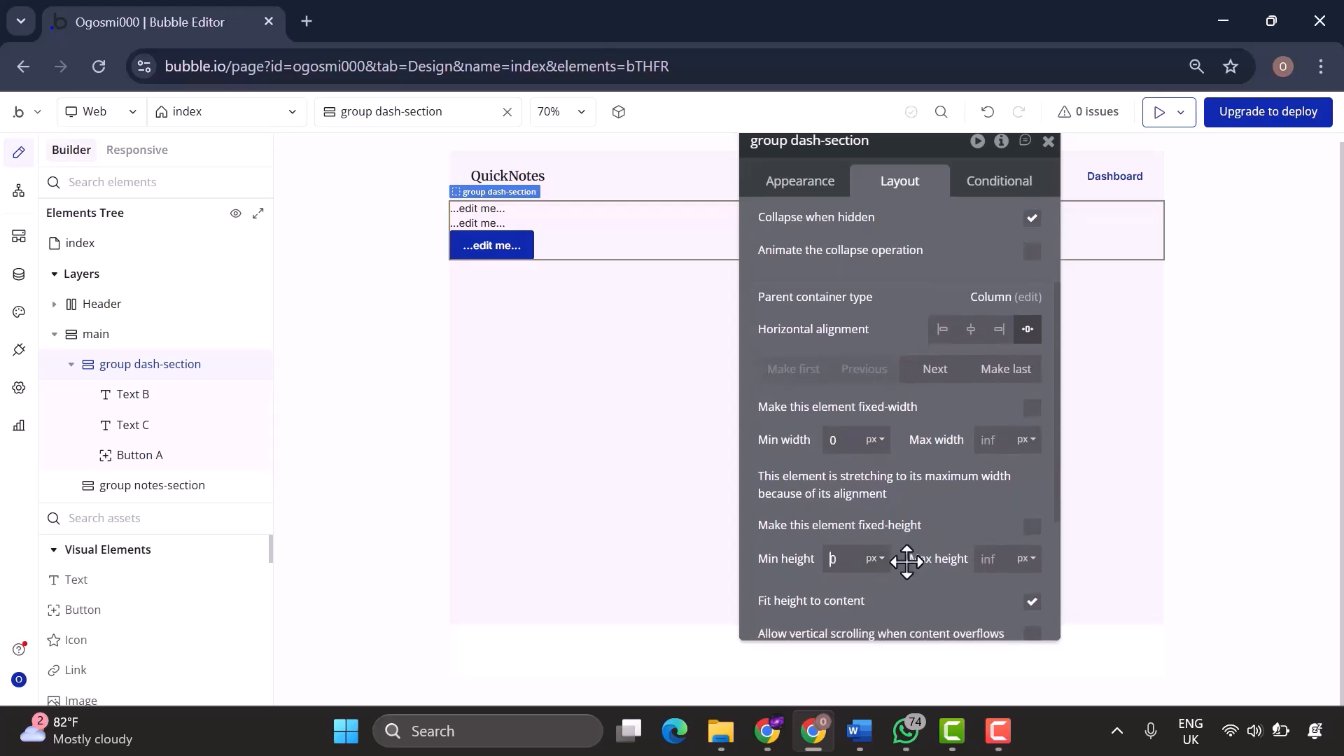
scroll(906, 560, "down", 1)
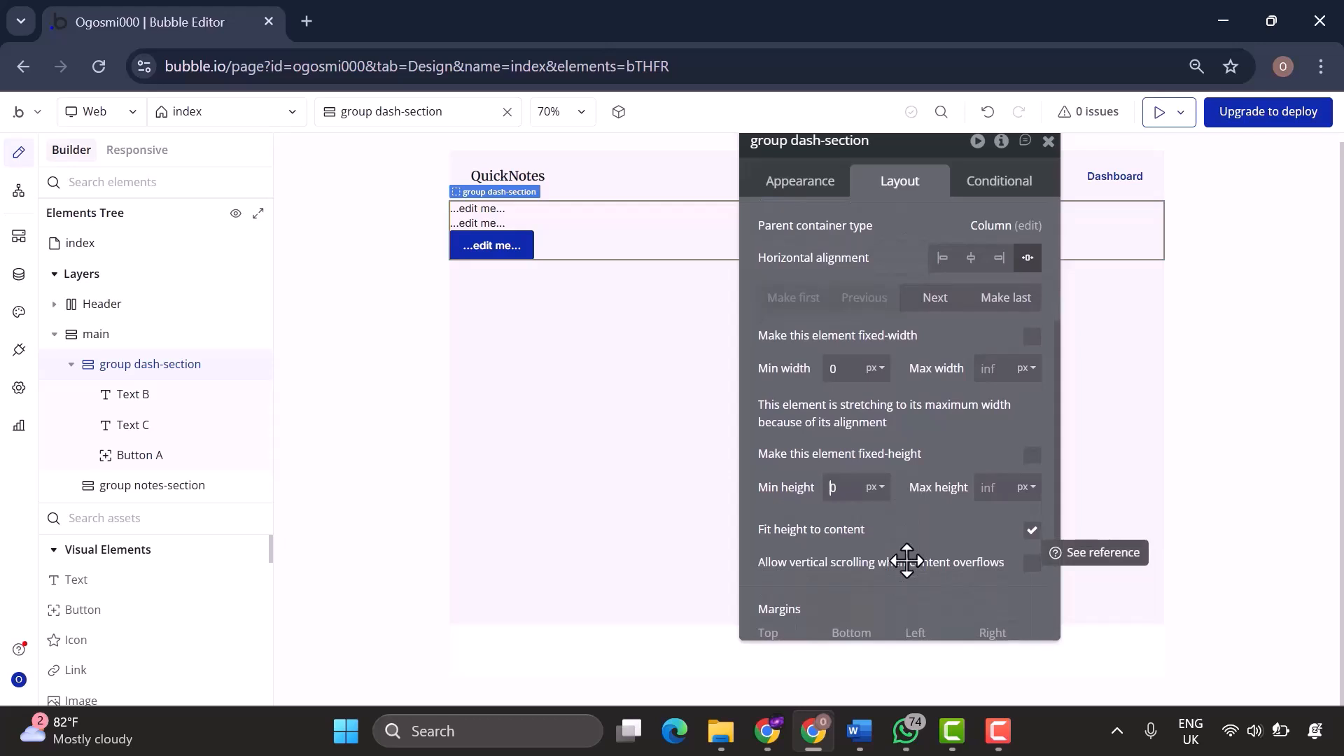
scroll(906, 560, "down", 2)
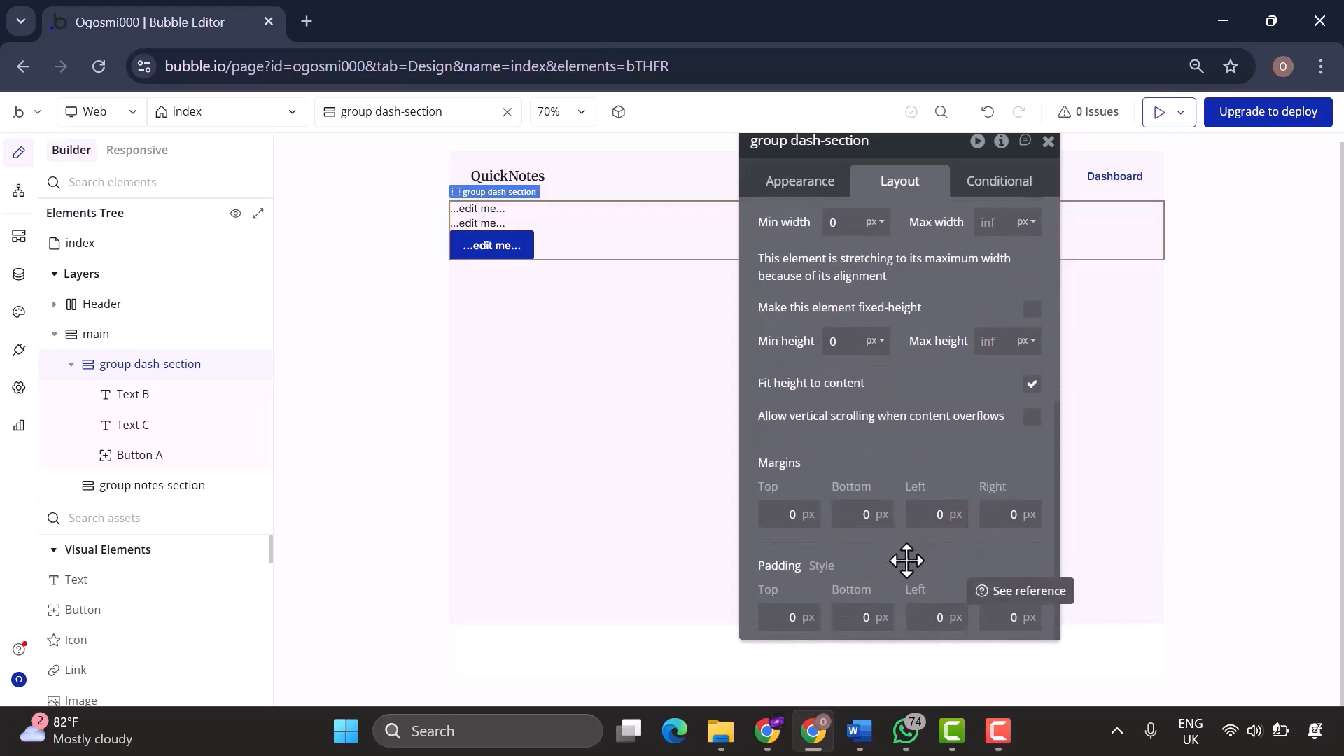
left_click(800, 617)
type("64")
left_click(863, 625)
type("64")
left_click(945, 616)
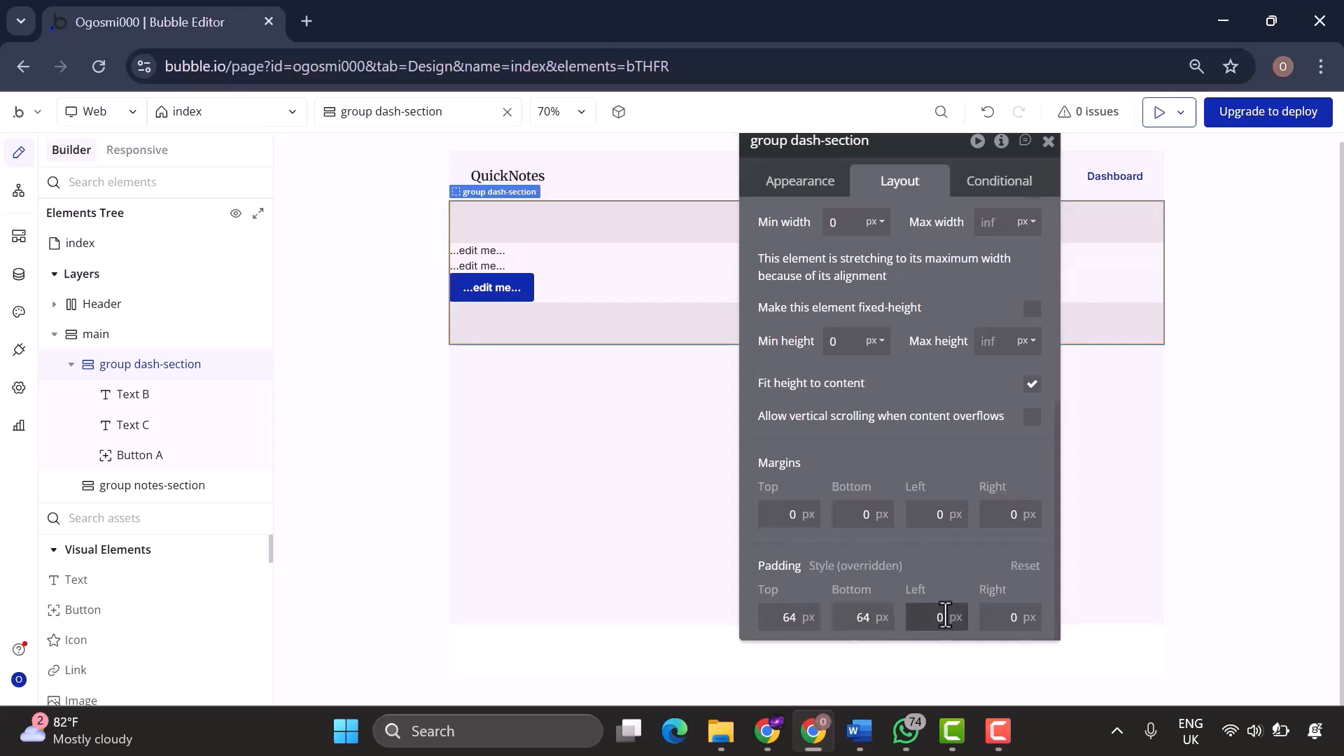
left_click(1019, 619)
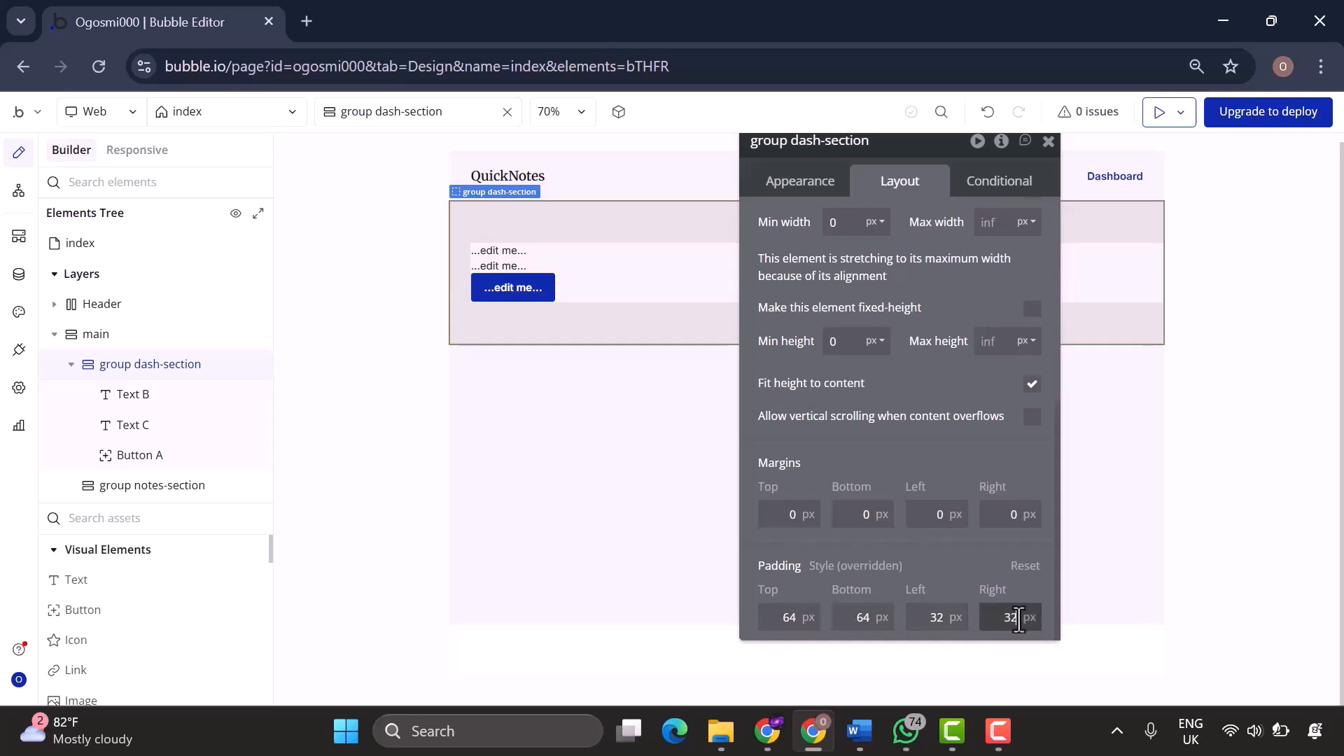
left_click(952, 482)
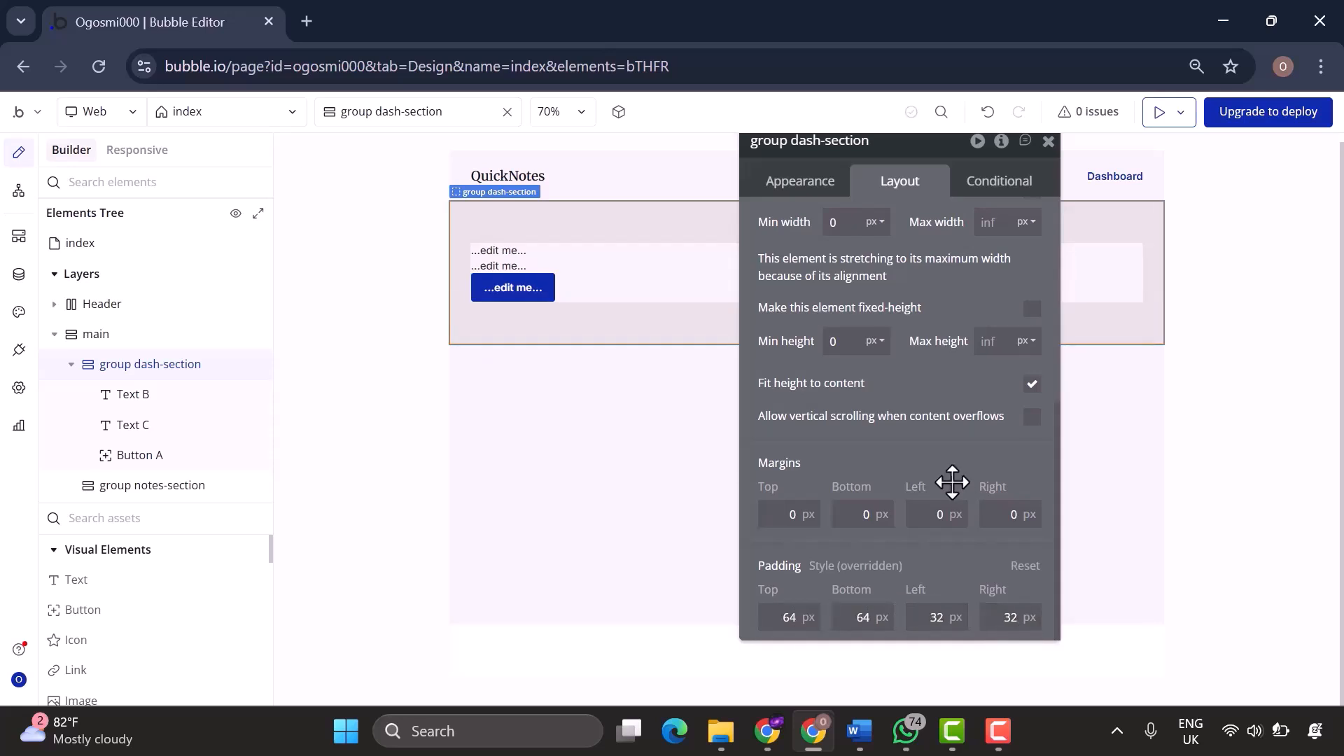
scroll(952, 482, "up", 5)
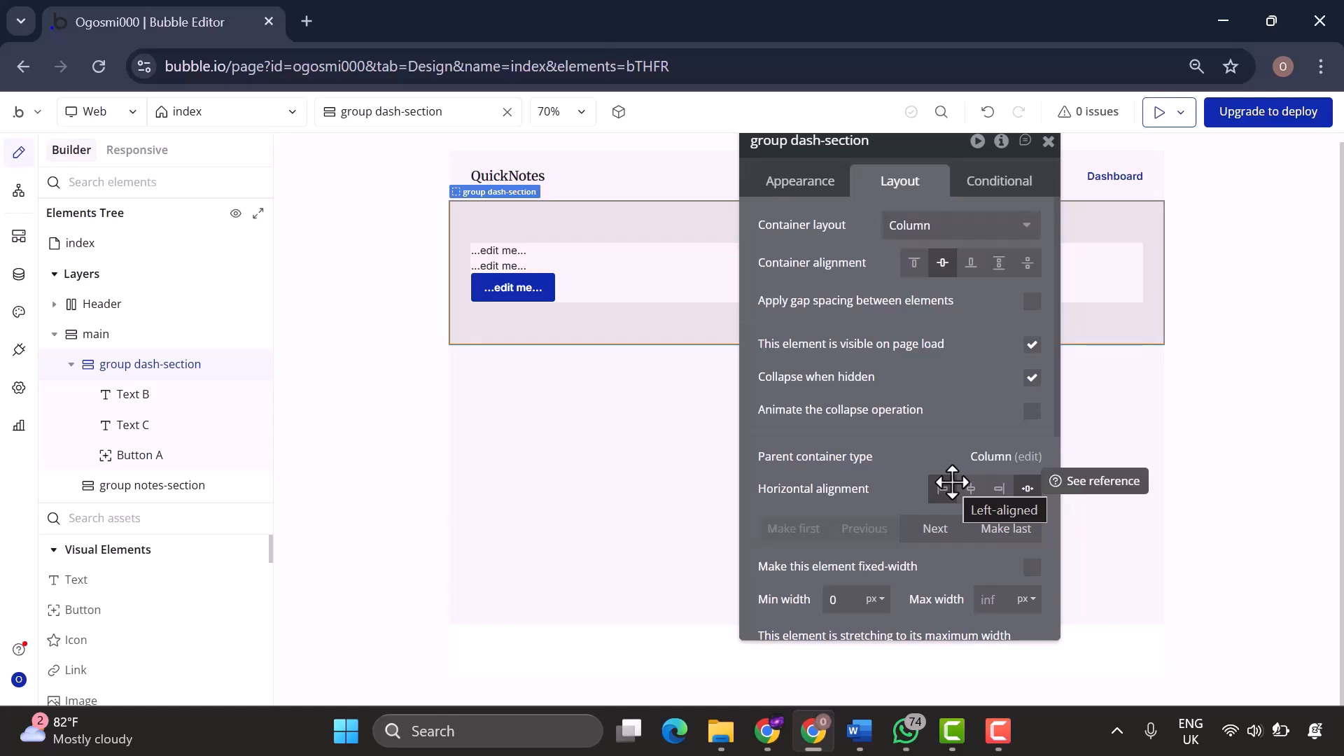
Rename the first text element in group dash-section as Text dash-title.
left_click(144, 392)
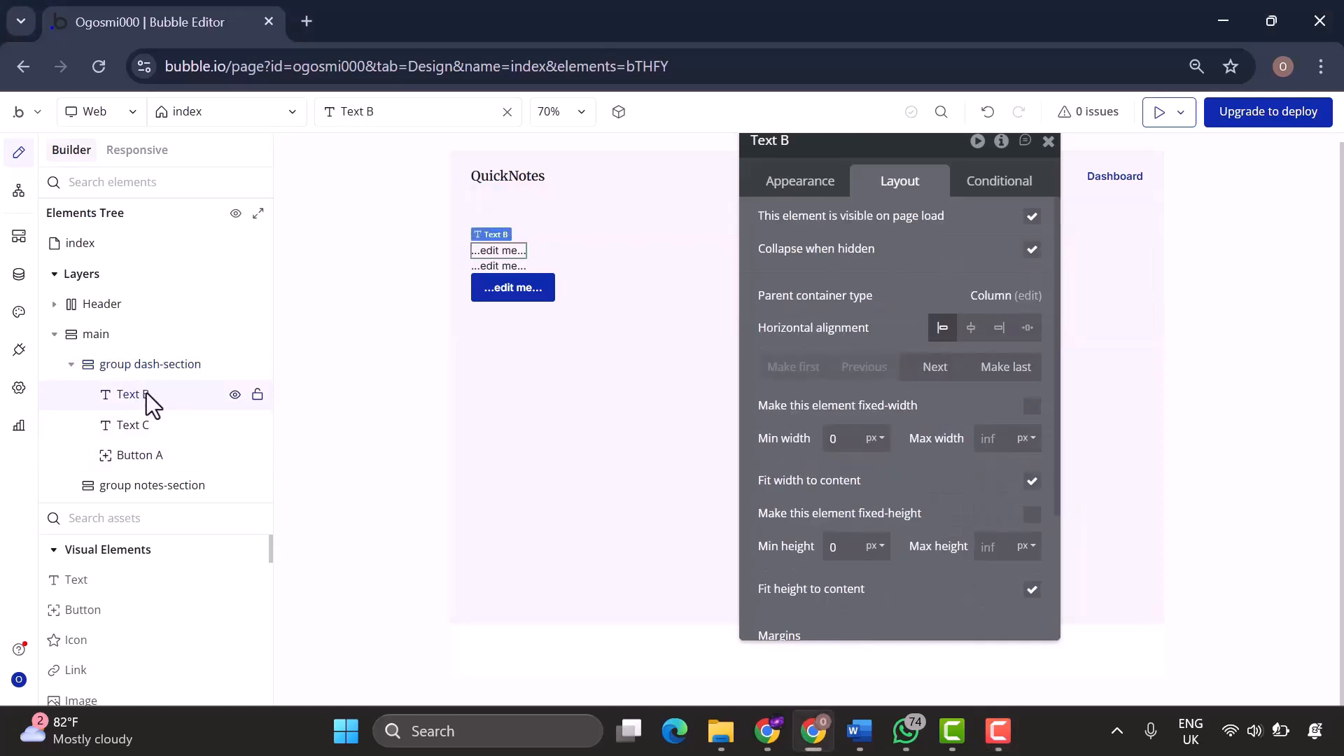
double_click(146, 393)
left_click(146, 393)
key("BackSpace")
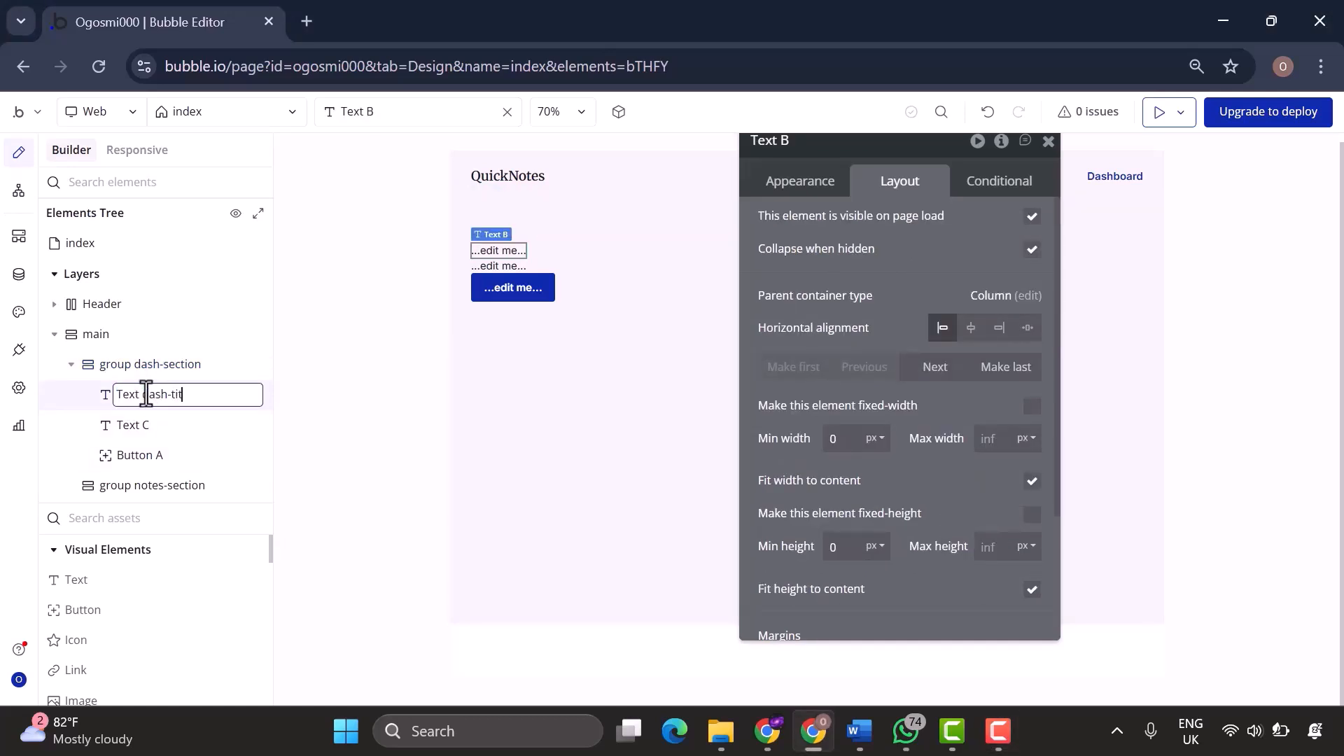
type("dash-title")
key("Return")
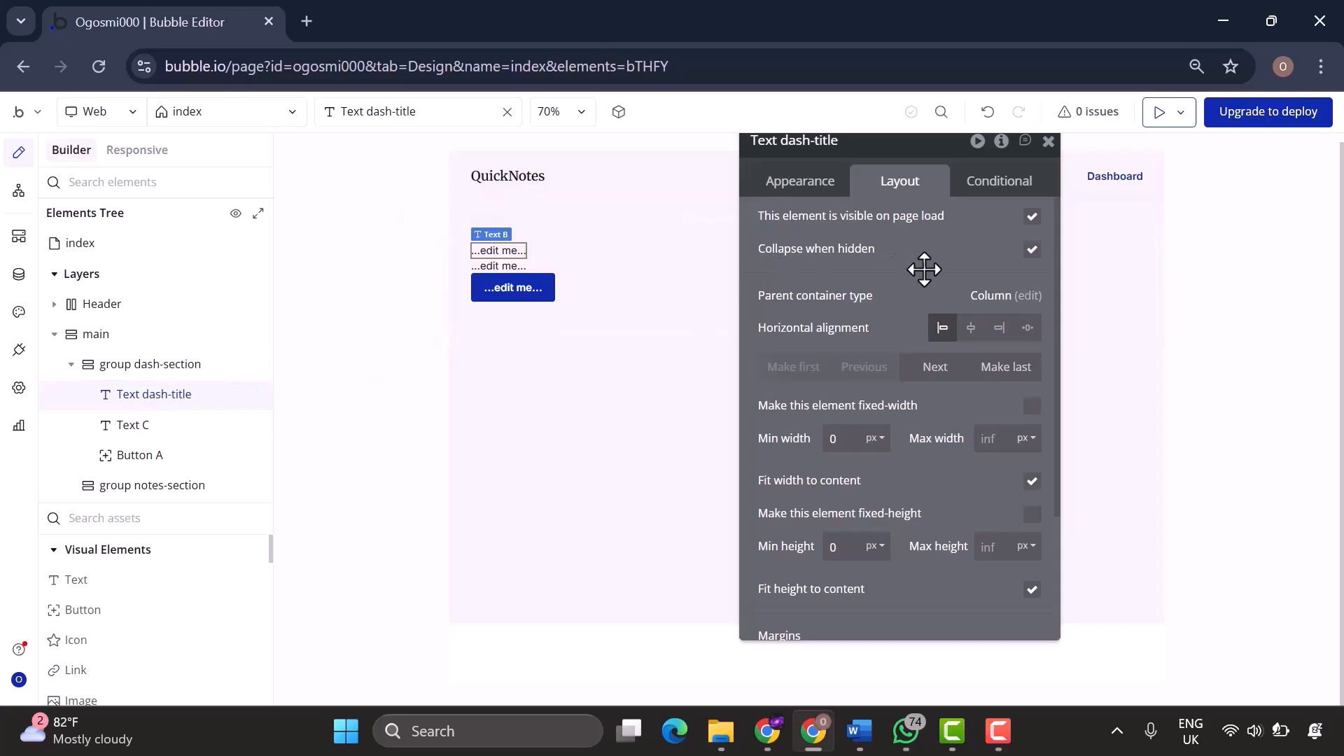
Center Text dash-title horizontally without fitting its width to content, and give it a 16 px bottom margin.
left_click(970, 331)
scroll(942, 490, "down", 1)
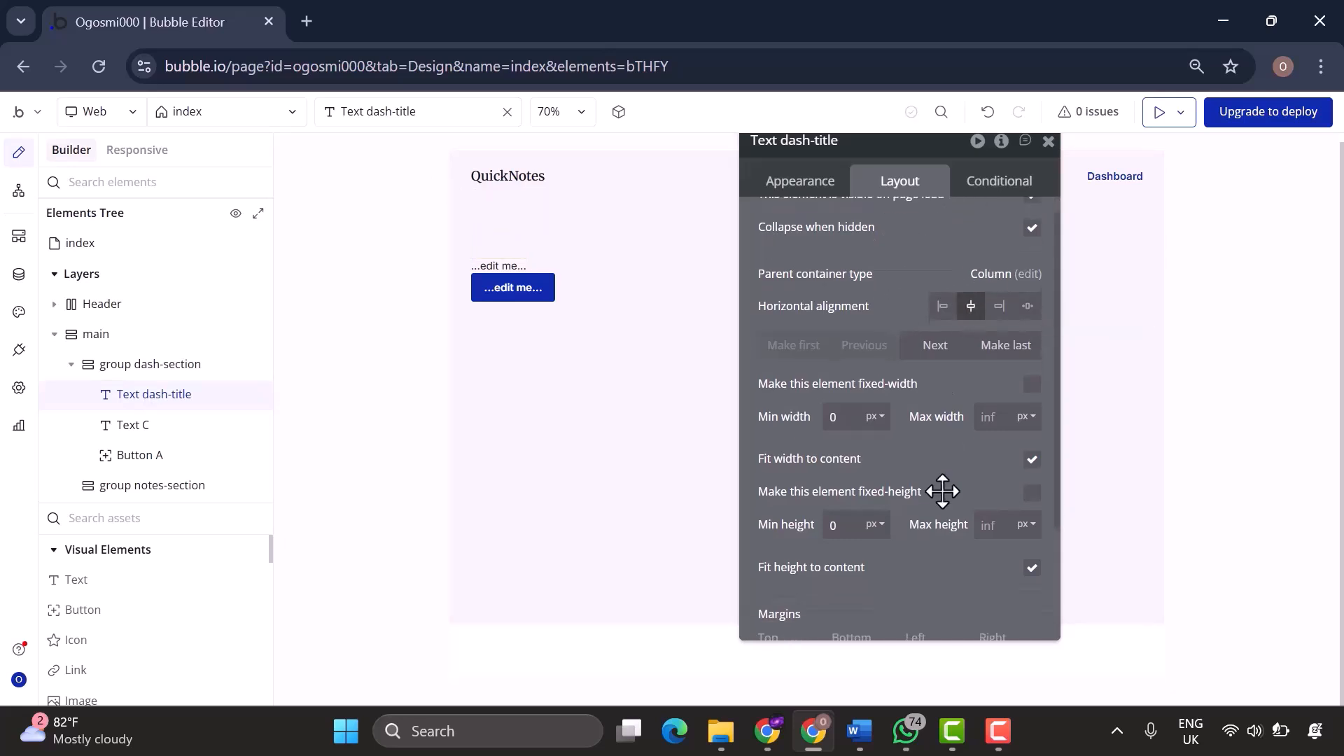
left_click(1031, 431)
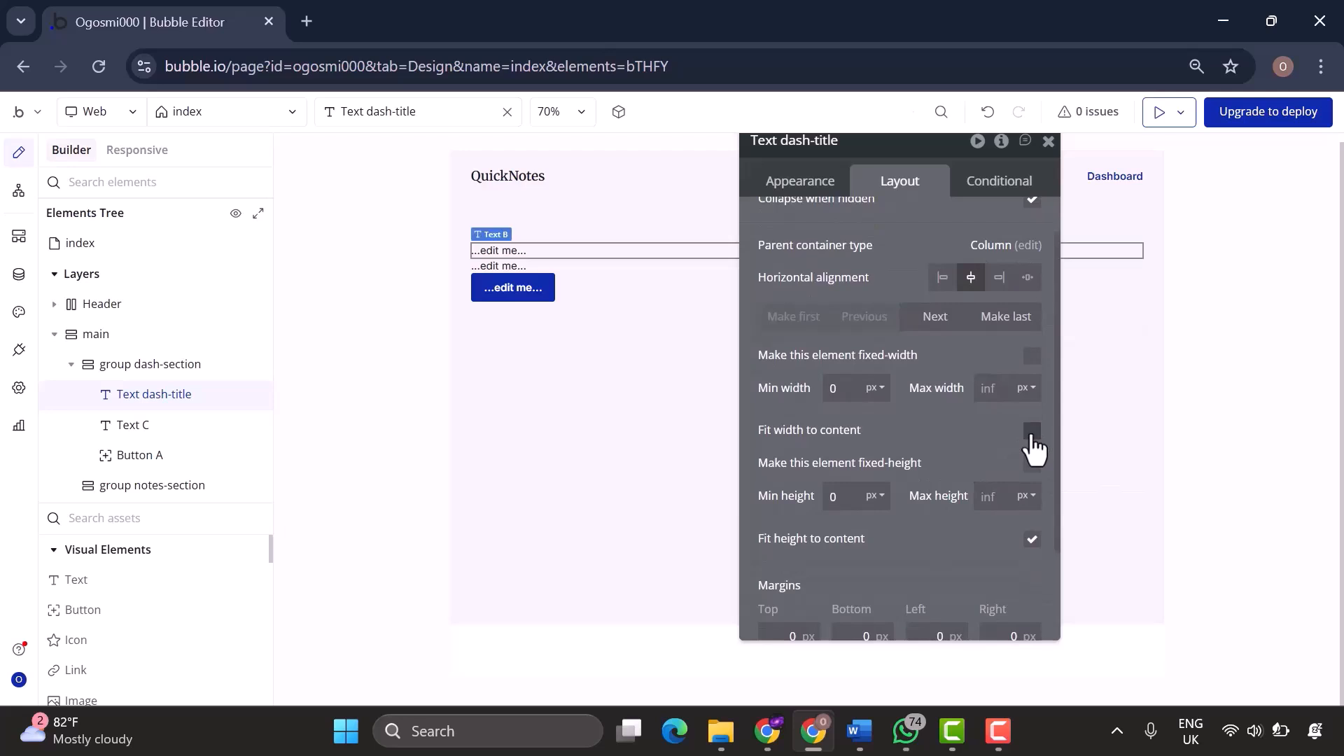
scroll(886, 539, "down", 2)
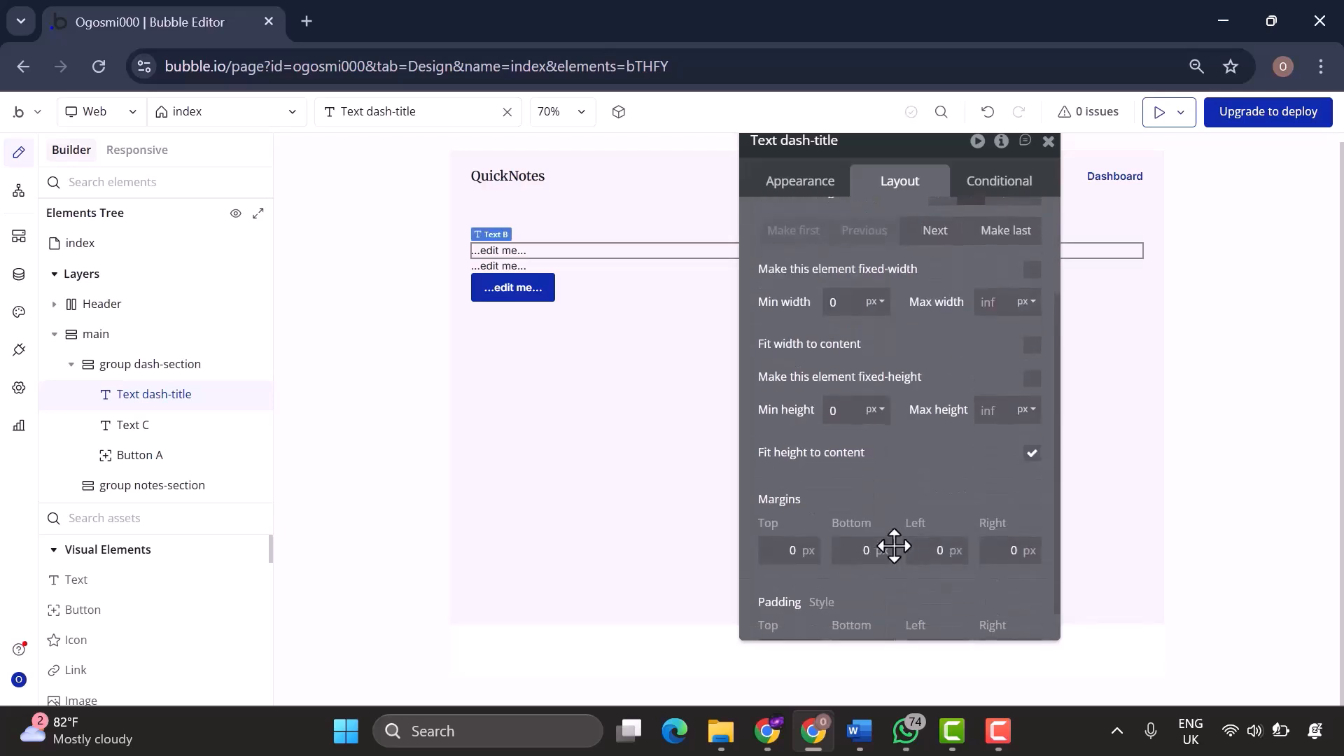
left_click(872, 550)
type("16")
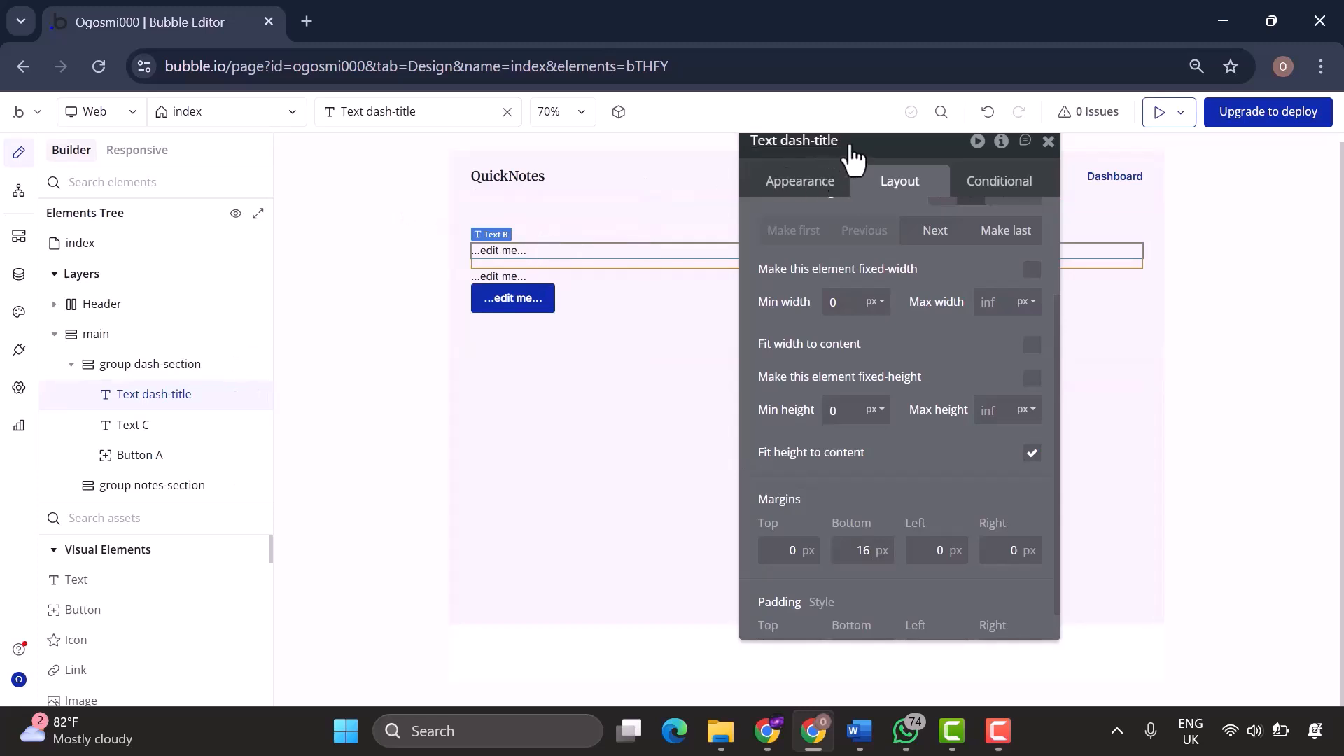
Move the property editor clear of the page content and set Text dash-title's text to "Your Notes, Simplified".
left_click_drag(876, 155, 1123, 182)
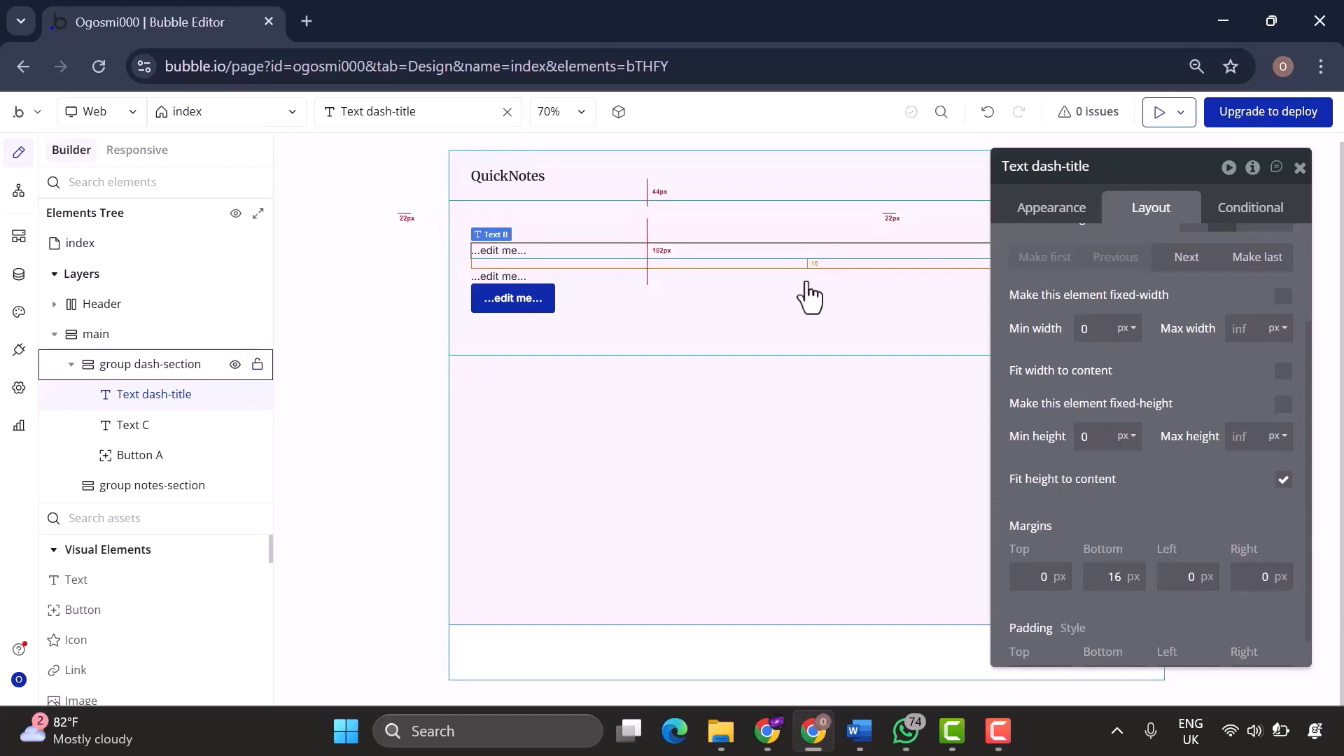
left_click(1082, 213)
left_click(1076, 256)
type("Your Tex")
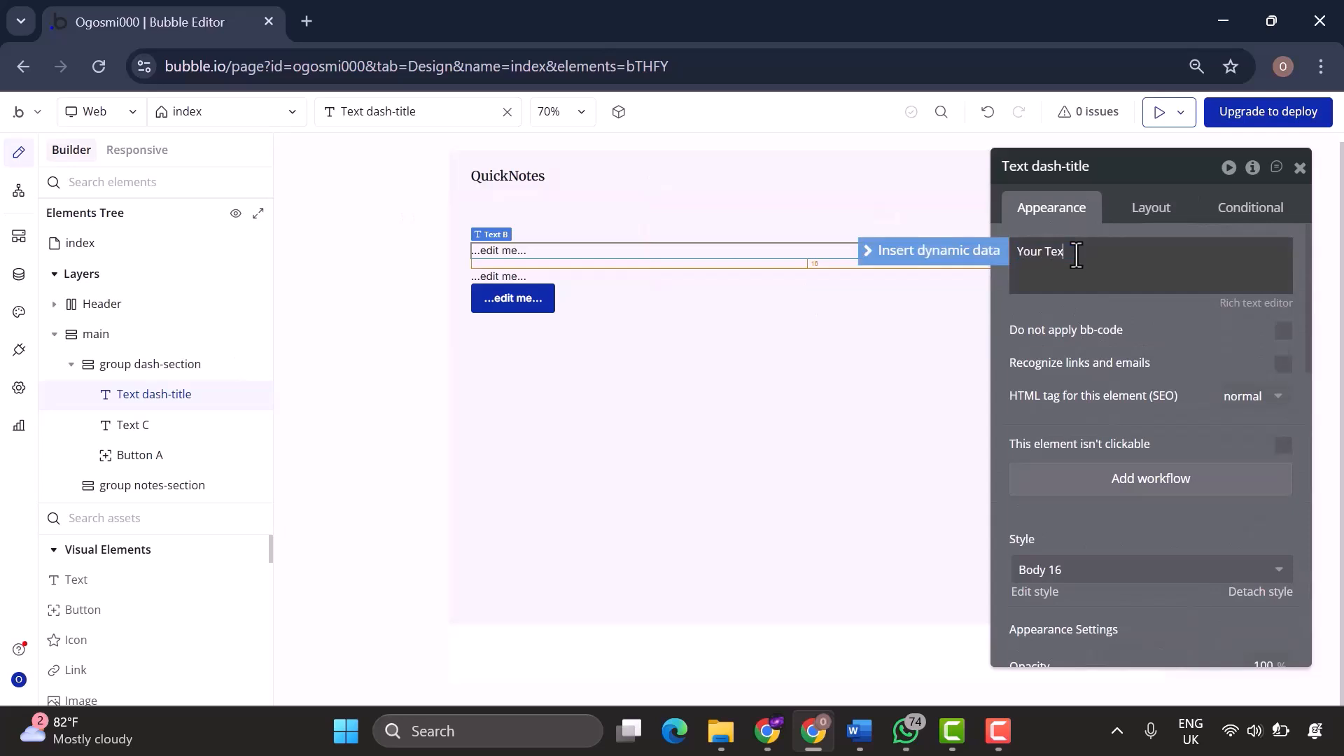
key("BackSpace")
key("BackSpace")
key("BackSpace")
type("Notes, Simplified")
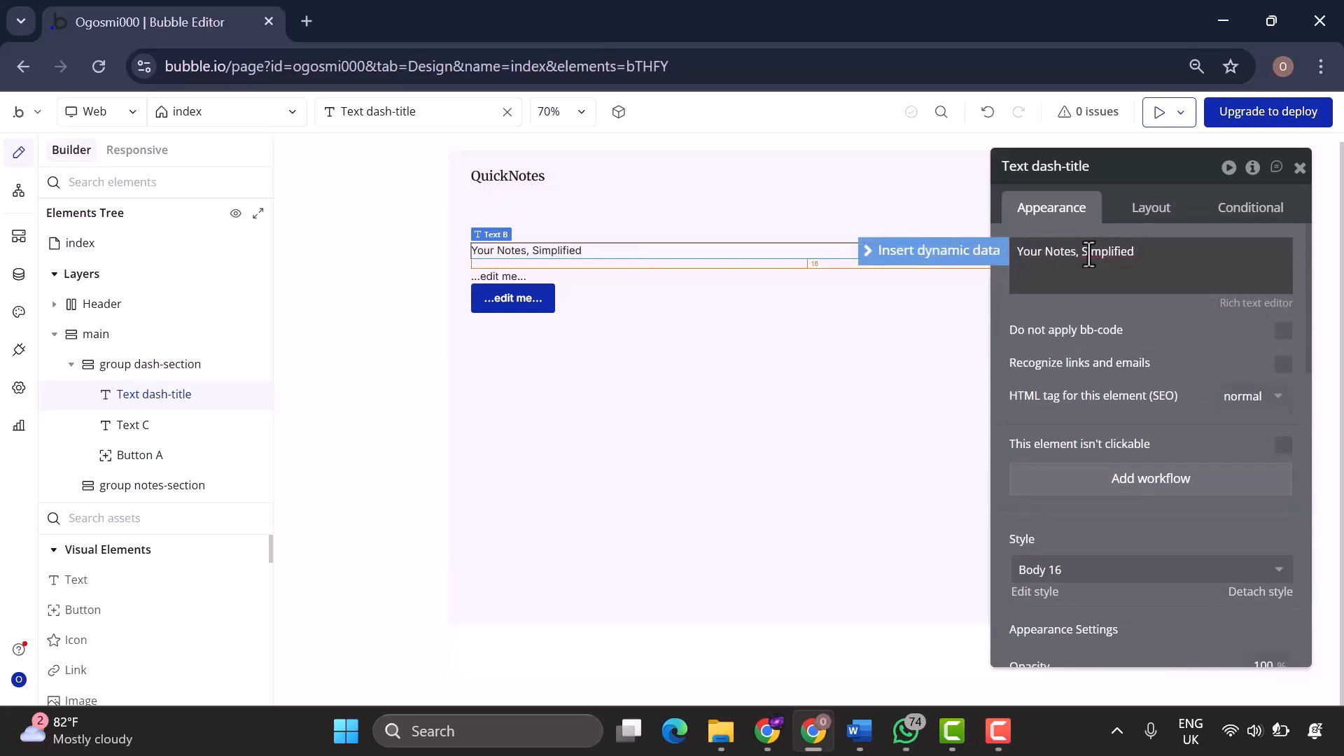
left_click(1089, 255)
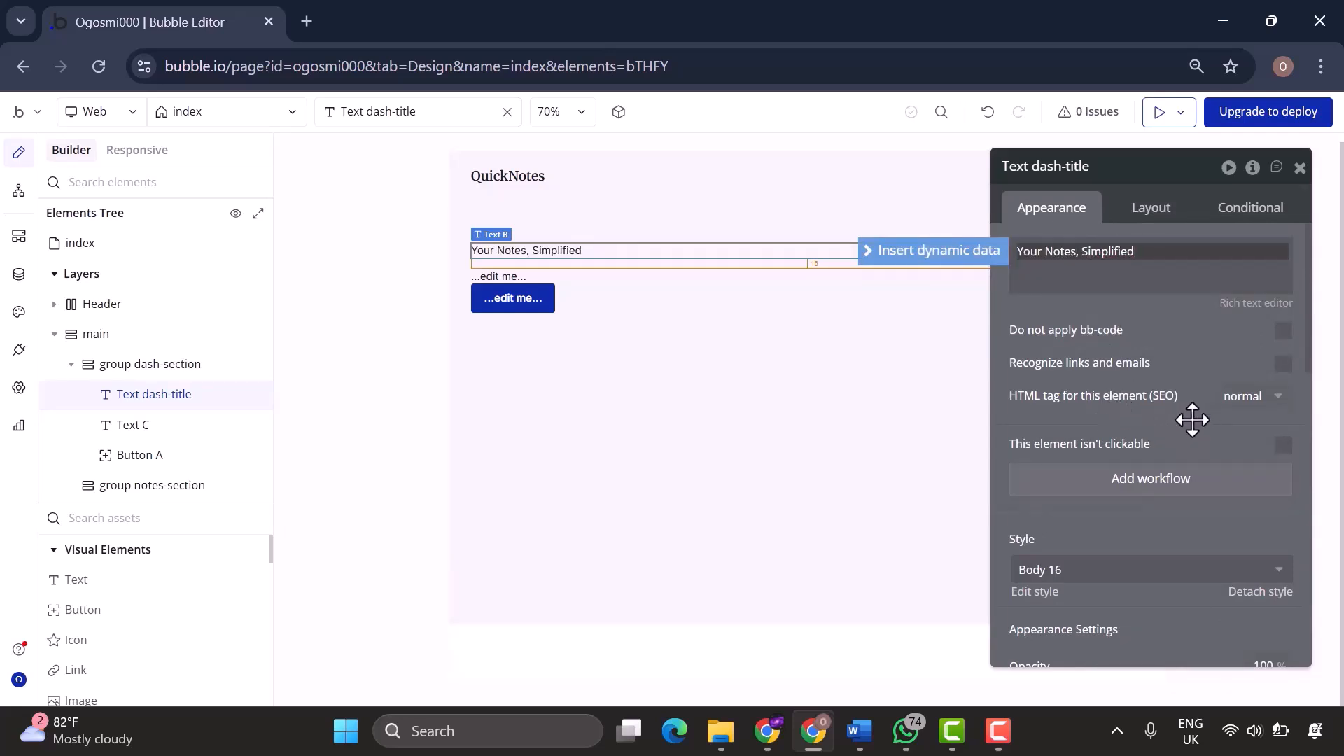
Apply the Heading 2 style to Text dash-title.
scroll(1192, 420, "down", 2)
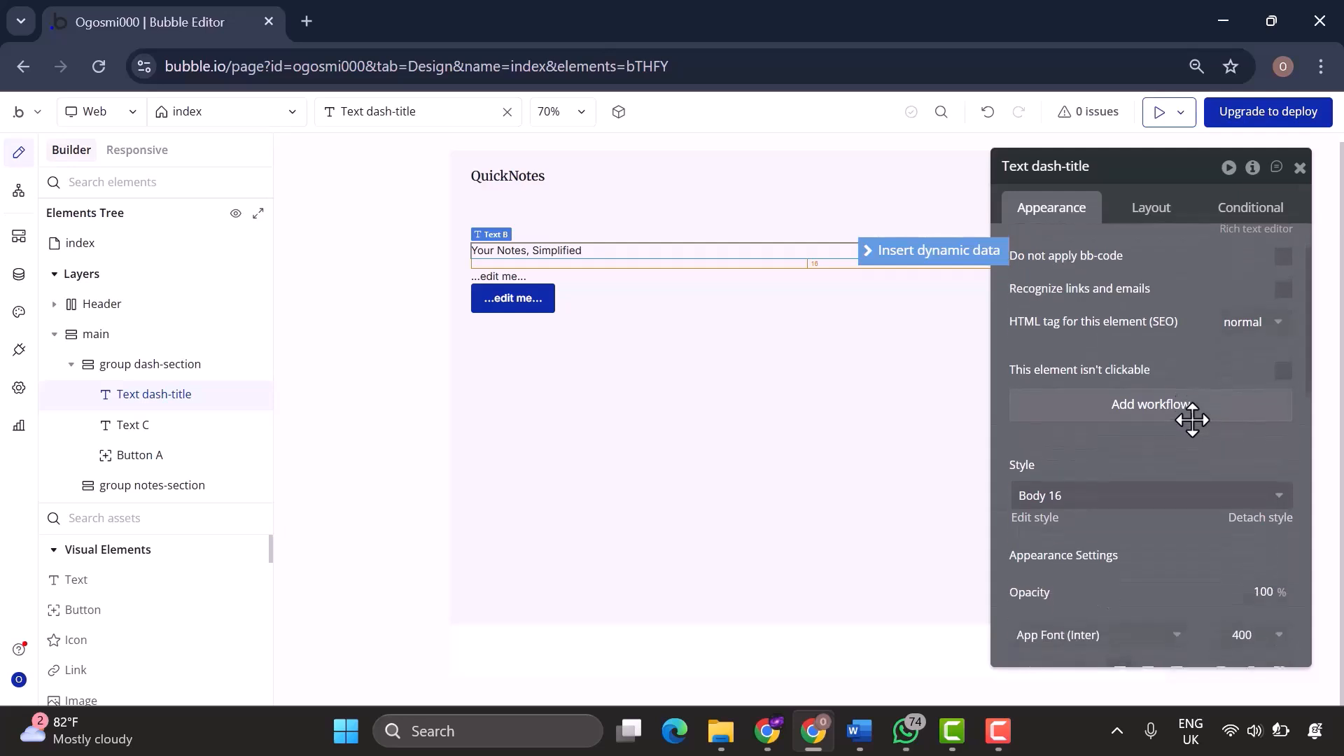
left_click(1108, 493)
left_click(1050, 678)
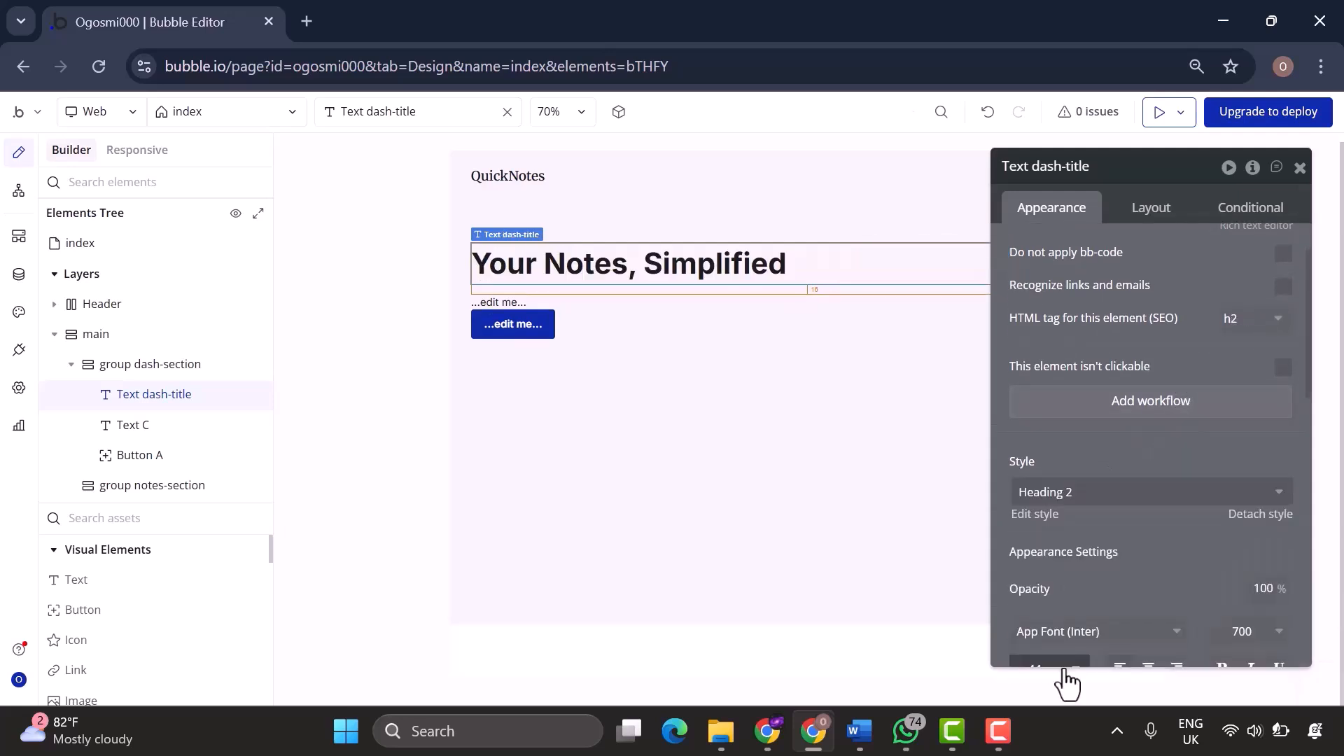
Set the font of Text dash-title to Merriweather and try a font weight of 600.
scroll(1045, 556, "down", 2)
scroll(1045, 556, "down", 1)
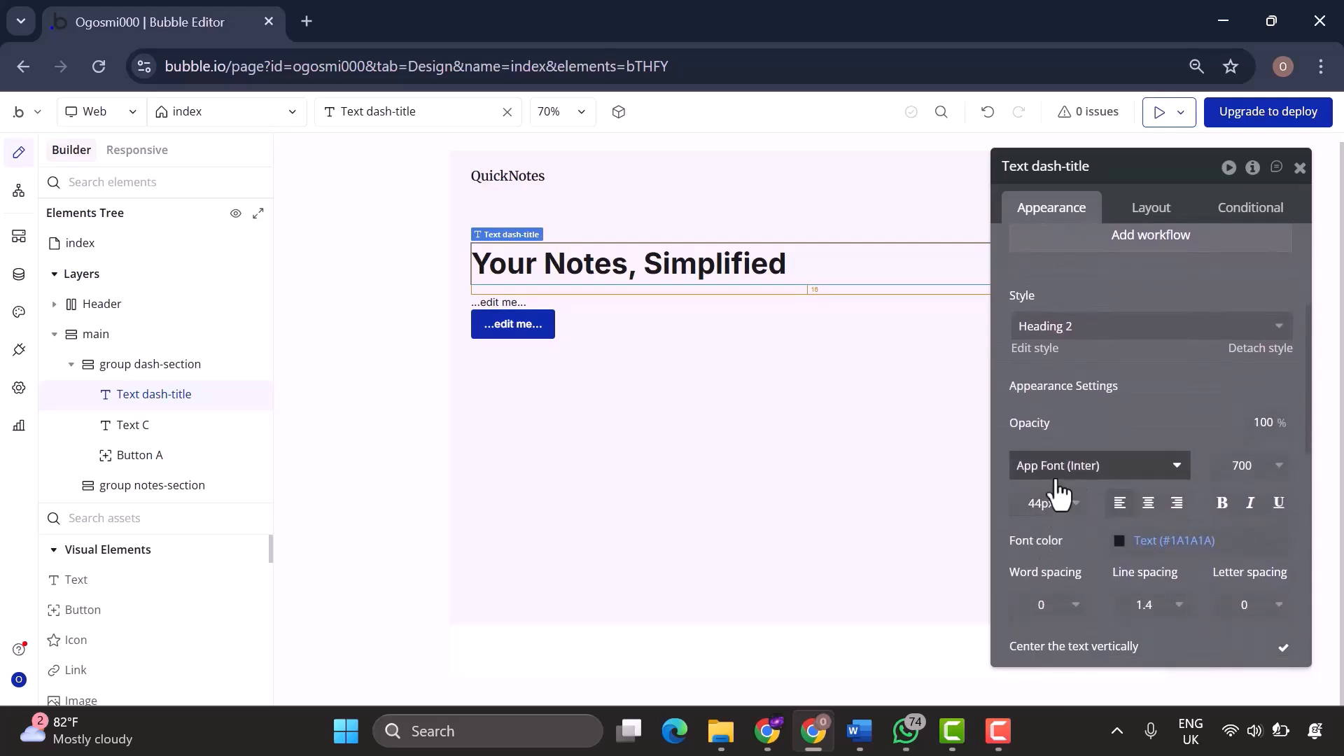
left_click(1057, 465)
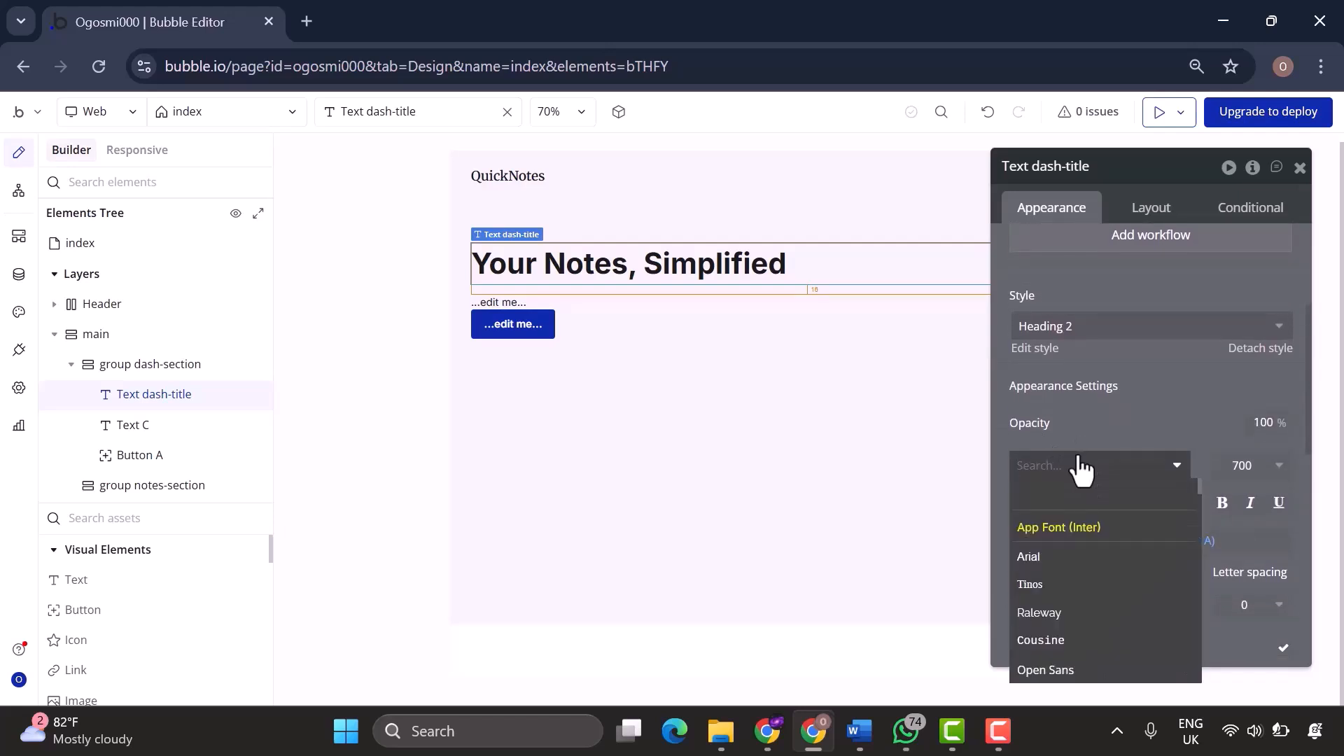
type("merr")
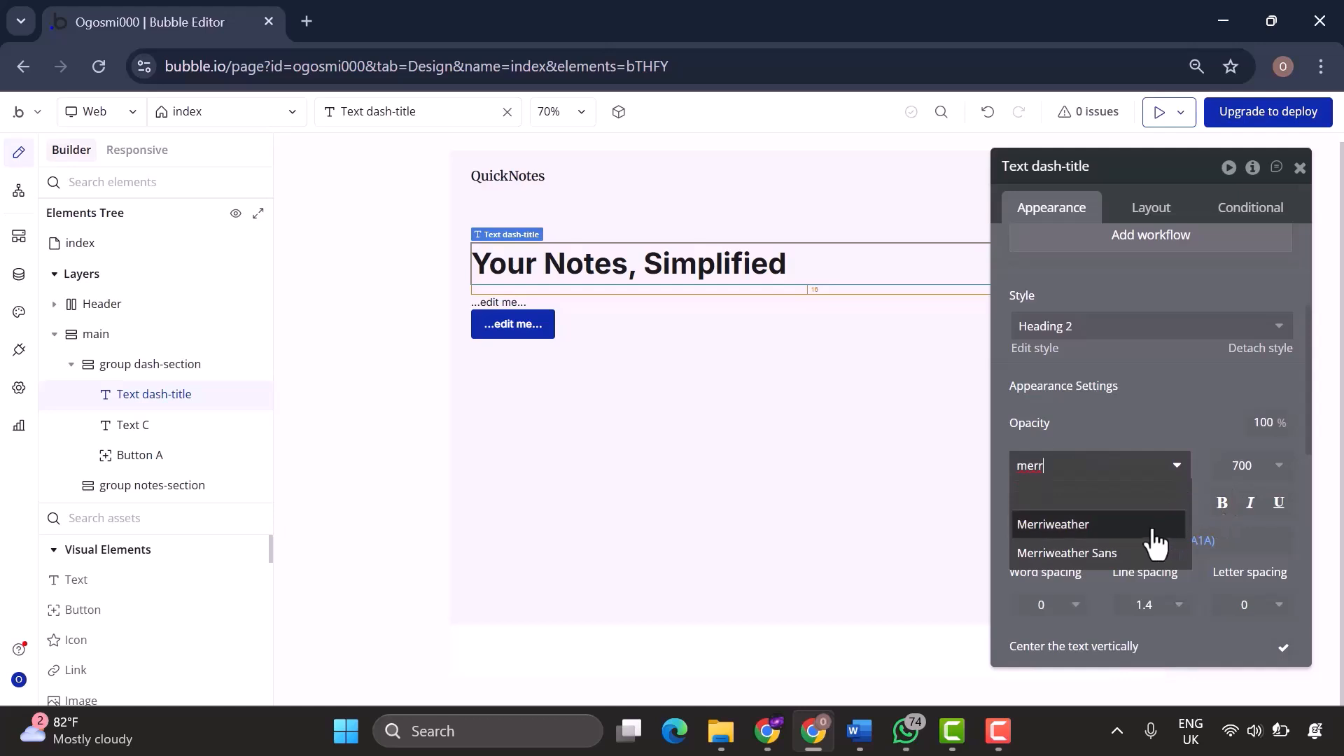
left_click(1145, 524)
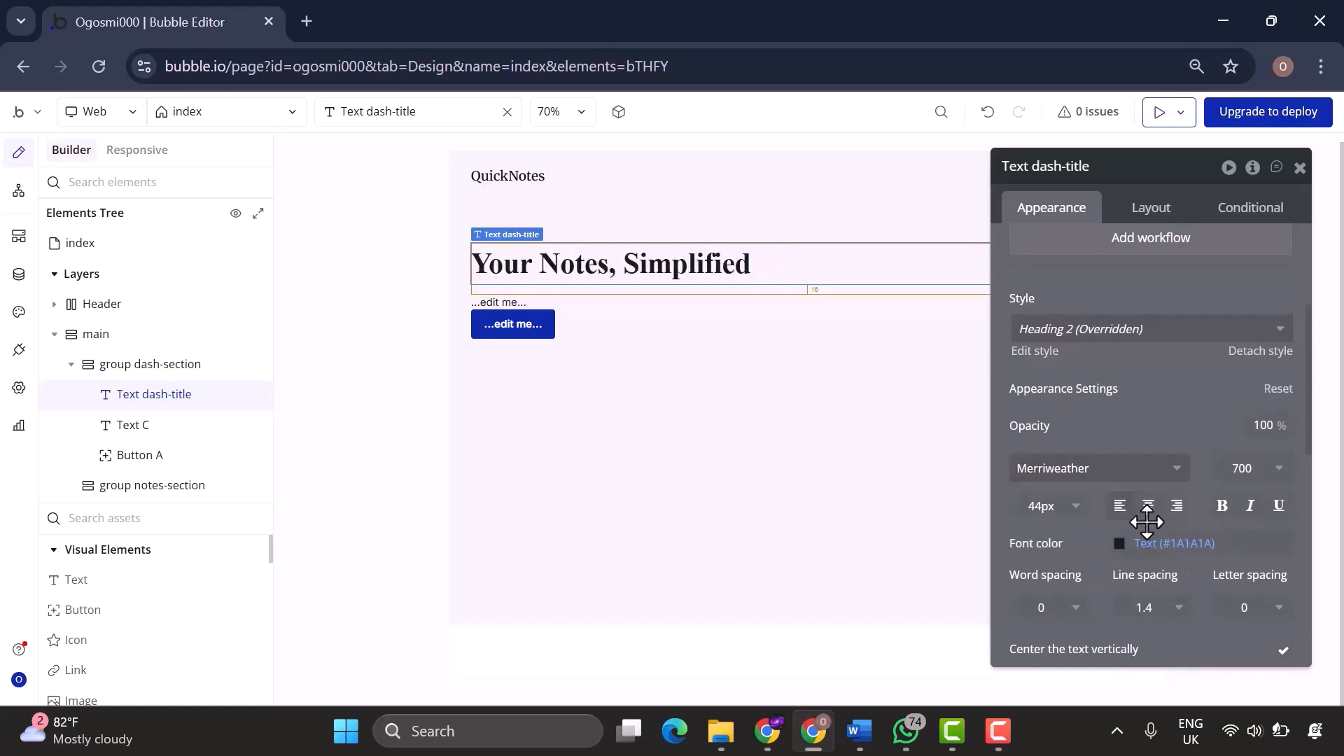
left_click(1242, 468)
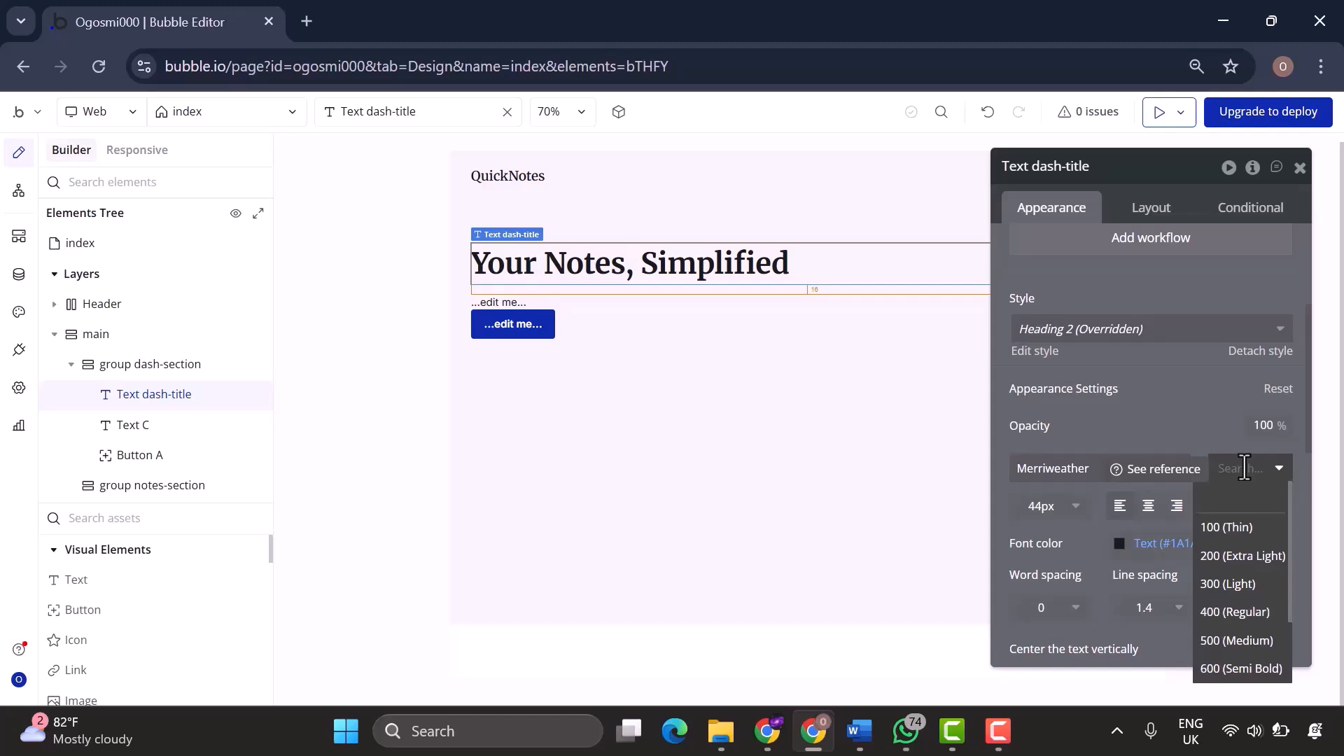
type("600")
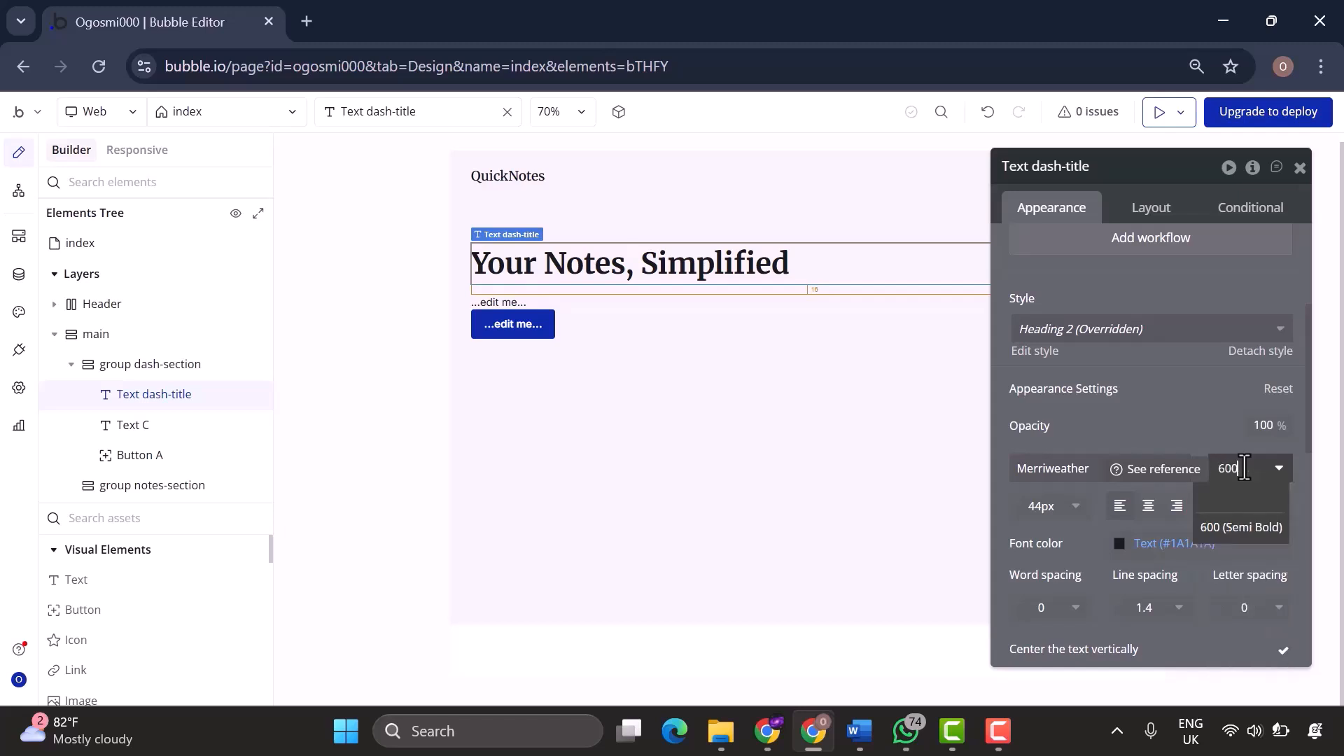
Center-align the text inside Text dash-title and set its font size to 48 px.
left_click(1148, 521)
left_click(1149, 521)
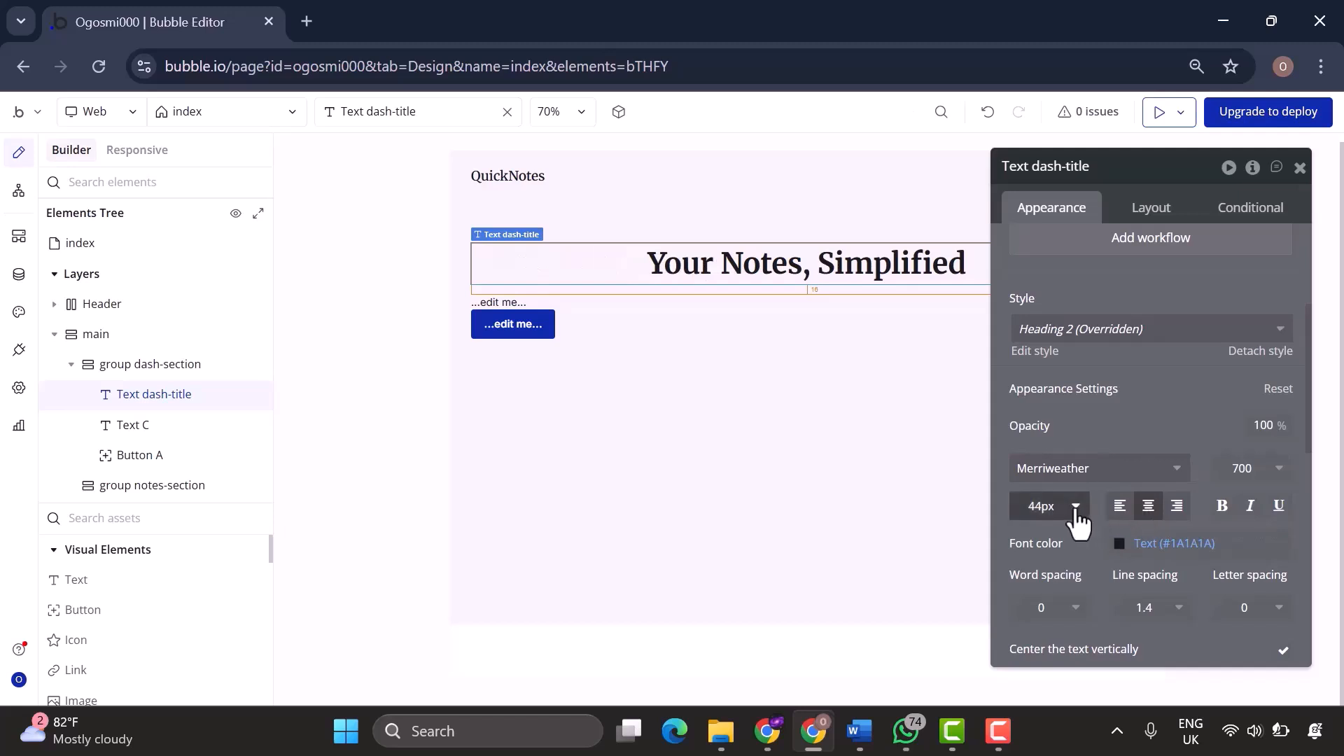
left_click(1040, 505)
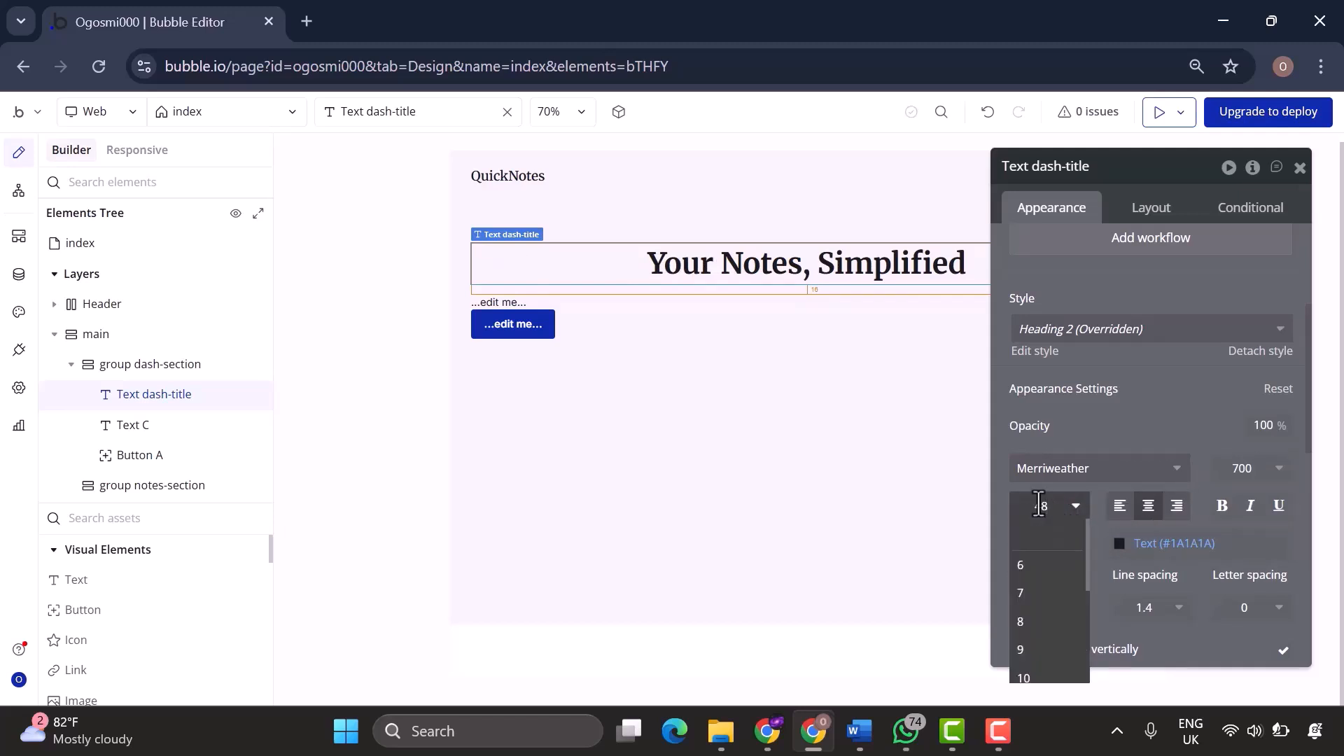
type("48")
key("Return")
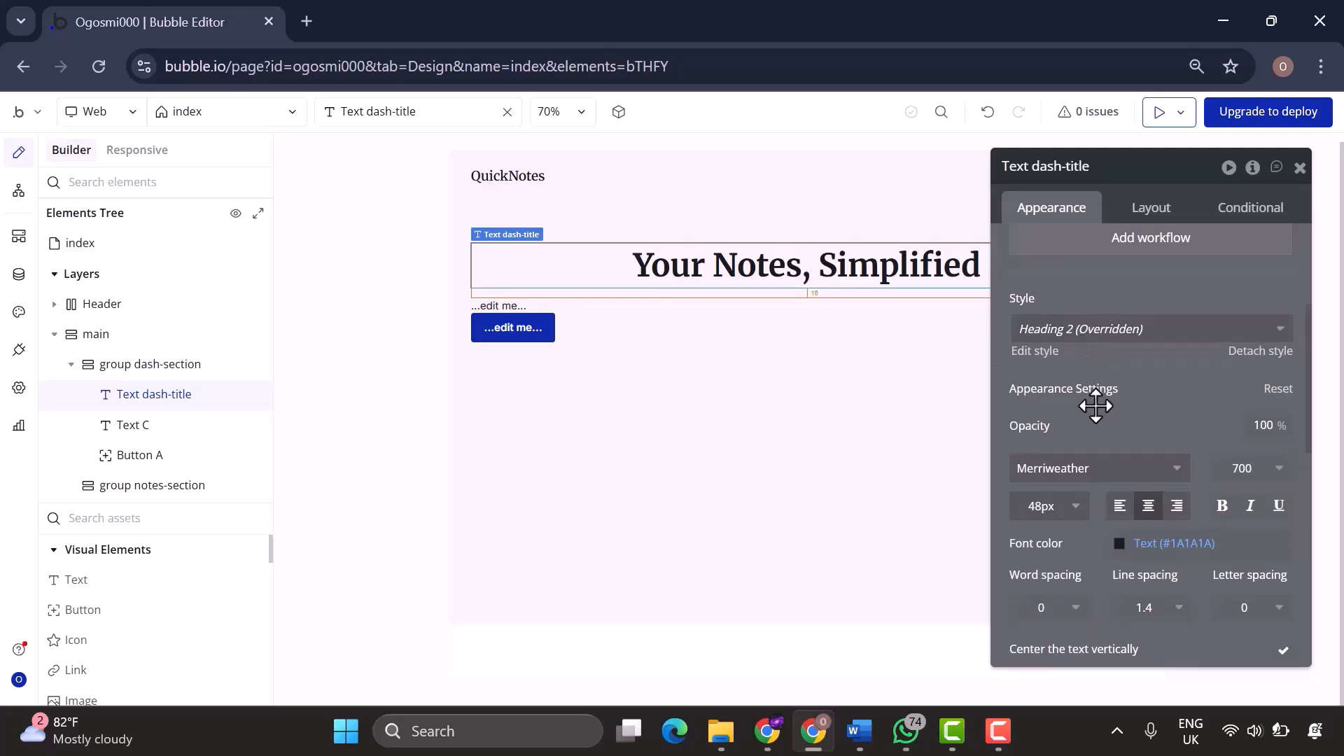
Review the remaining appearance settings of Text dash-title, from font color and borders to shadow and transitions.
scroll(1136, 585, "down", 3)
scroll(1136, 585, "down", 4)
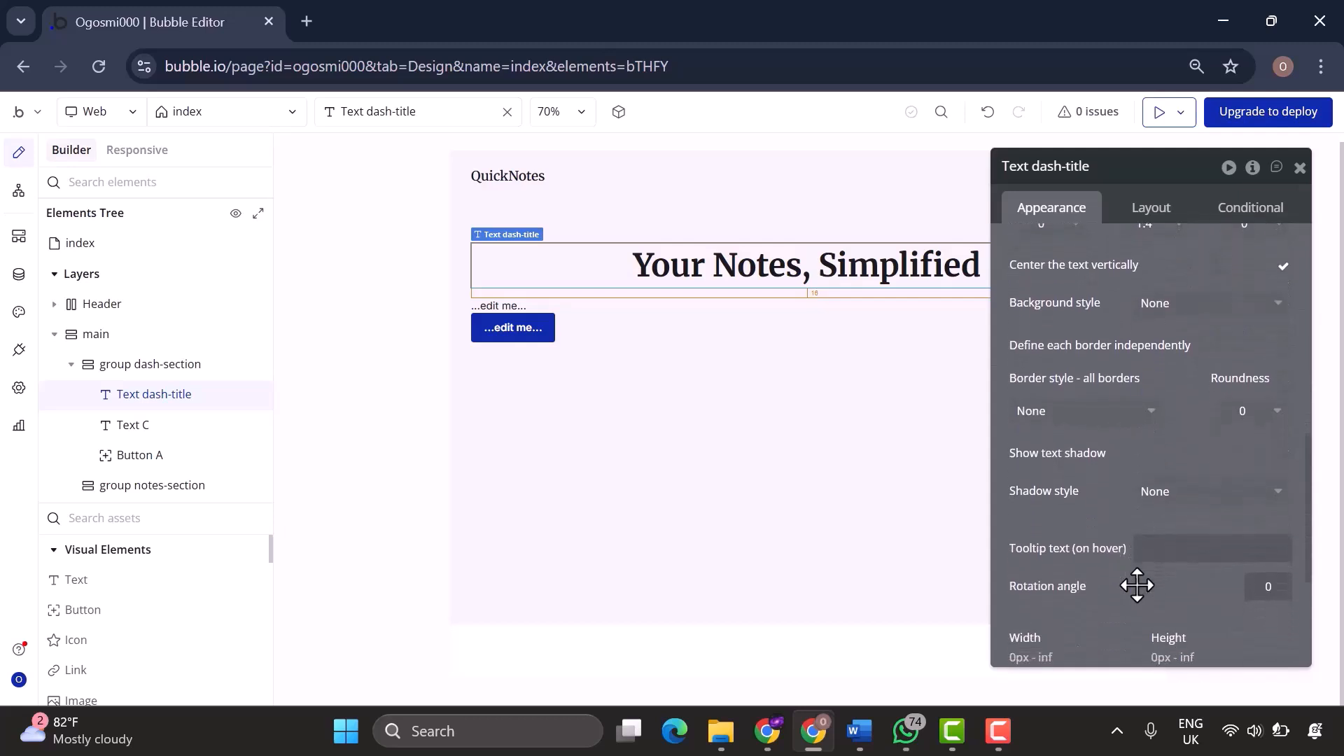
scroll(1136, 585, "up", 7)
scroll(1136, 585, "up", 1)
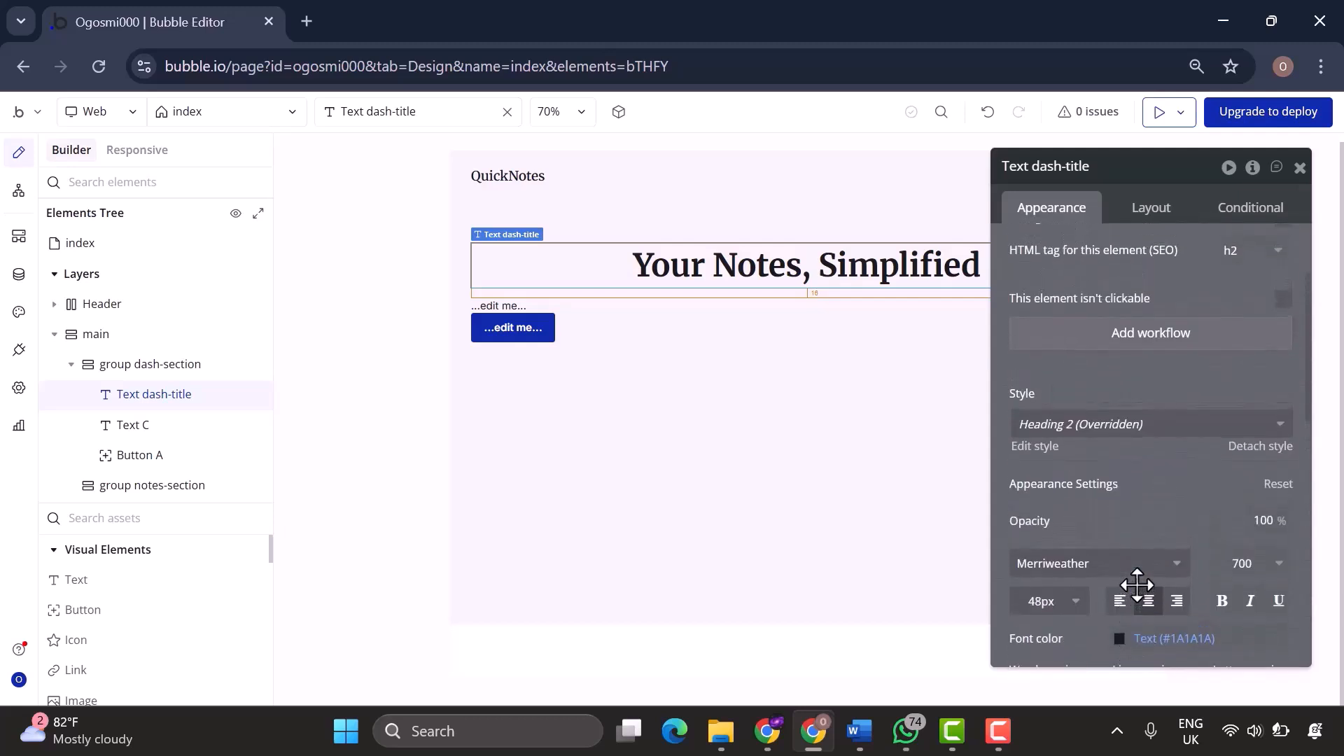
scroll(1137, 585, "down", 10)
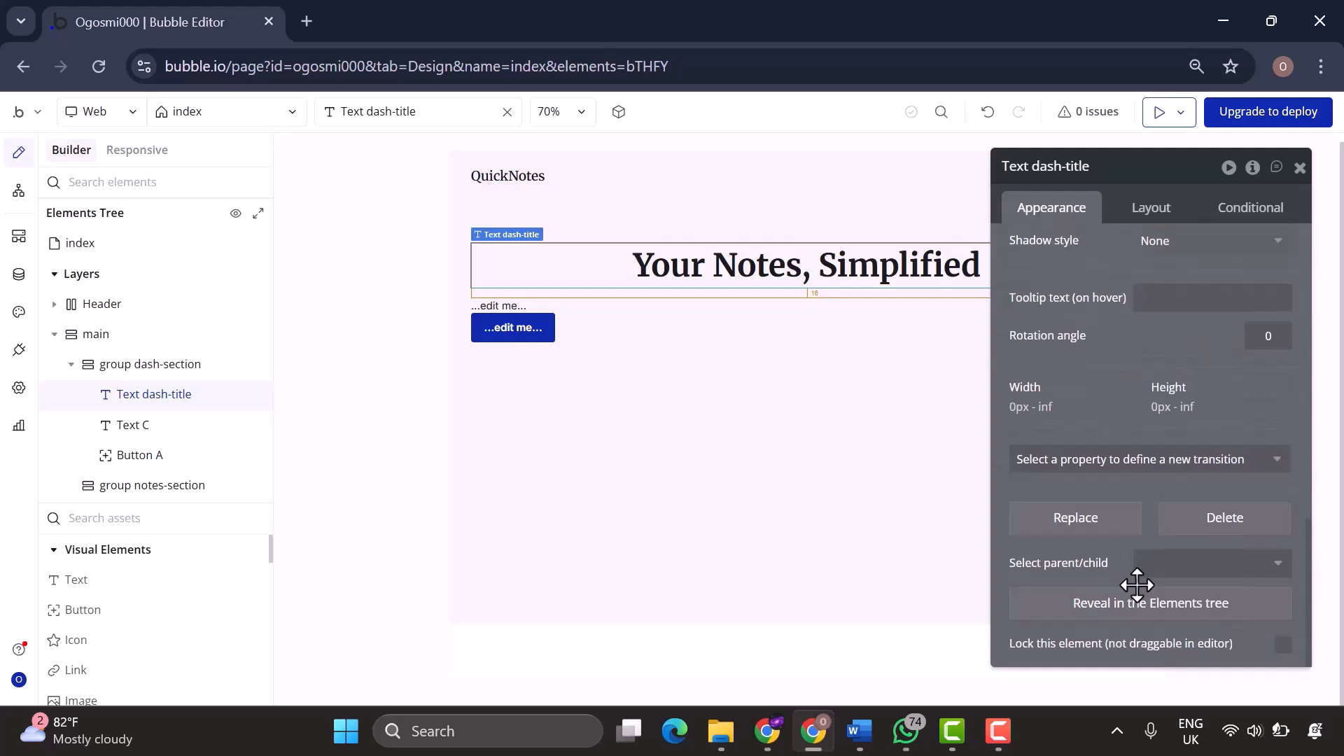
mouse_move(1137, 585)
scroll(1137, 585, "up", 5)
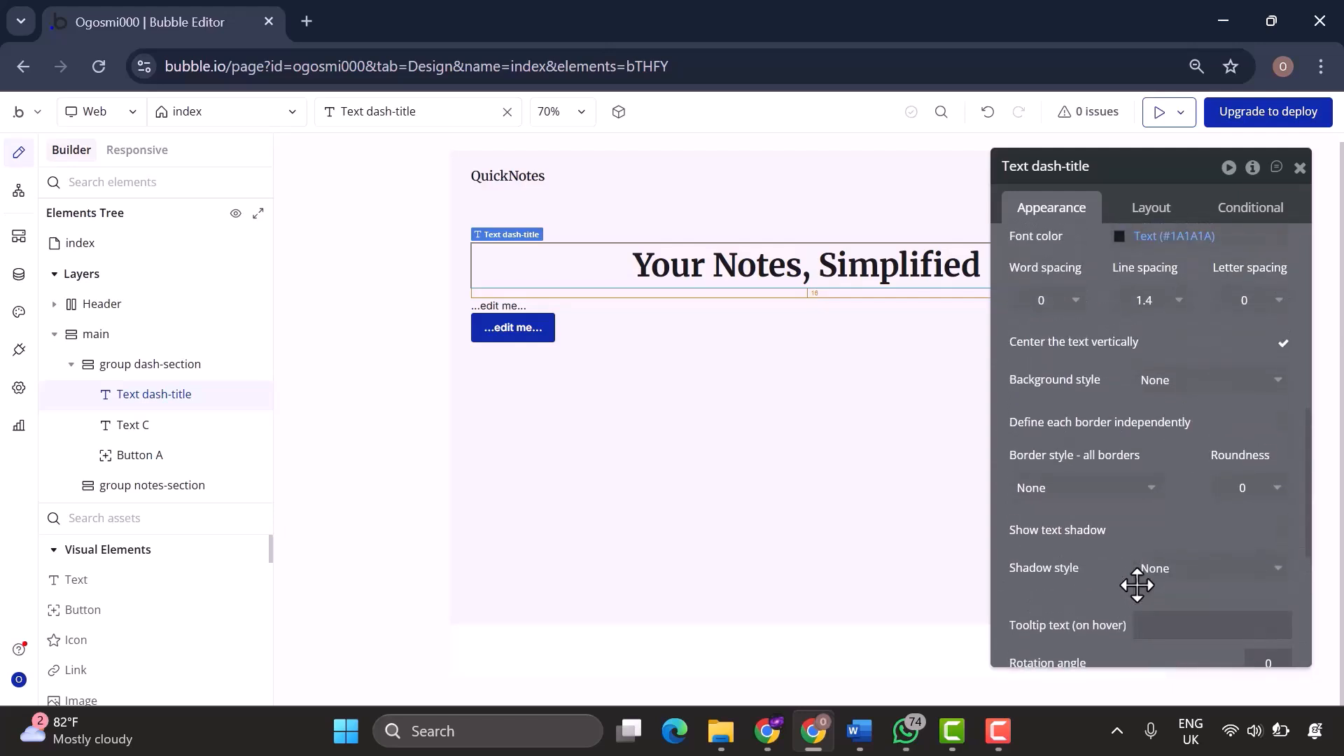
Add a condition to Text dash-title for when Current page width ≤ Mobile Landscape (768 px).
left_click(1272, 218)
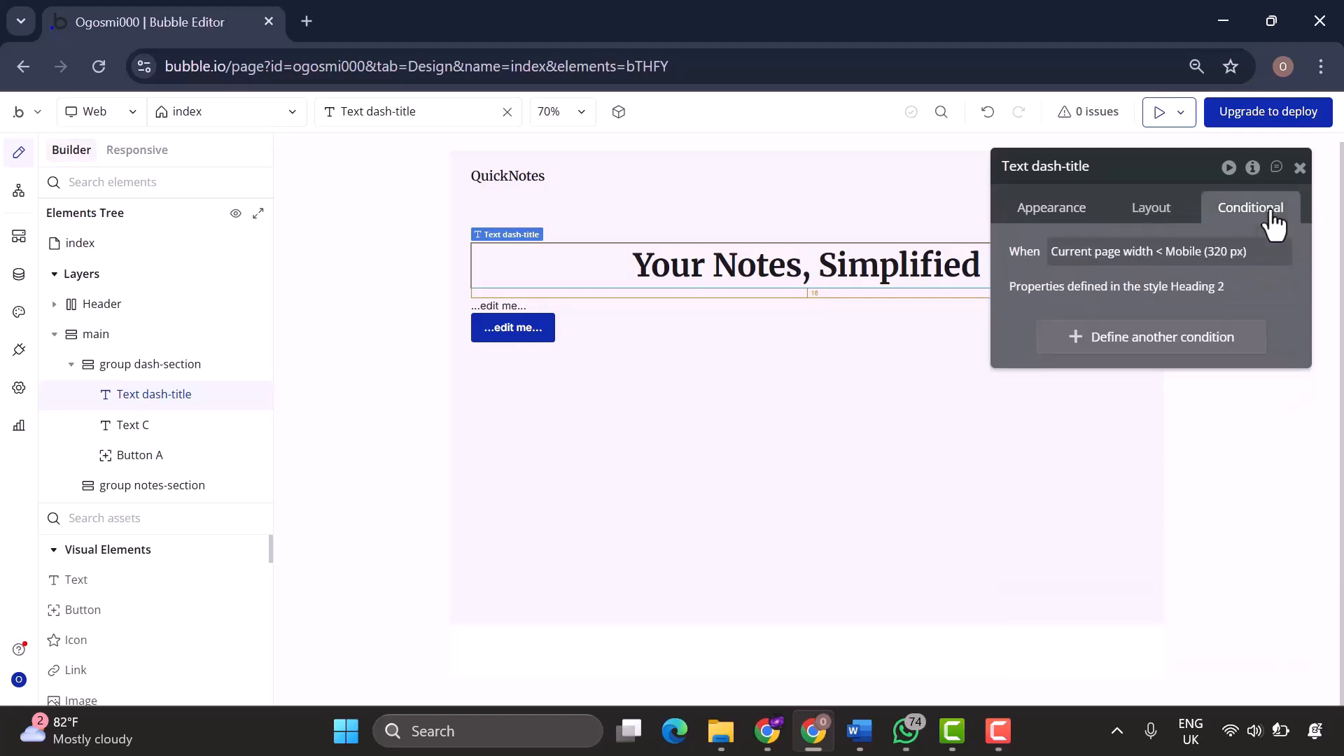
left_click(1204, 350)
left_click(1075, 349)
scroll(1108, 605, "down", 5)
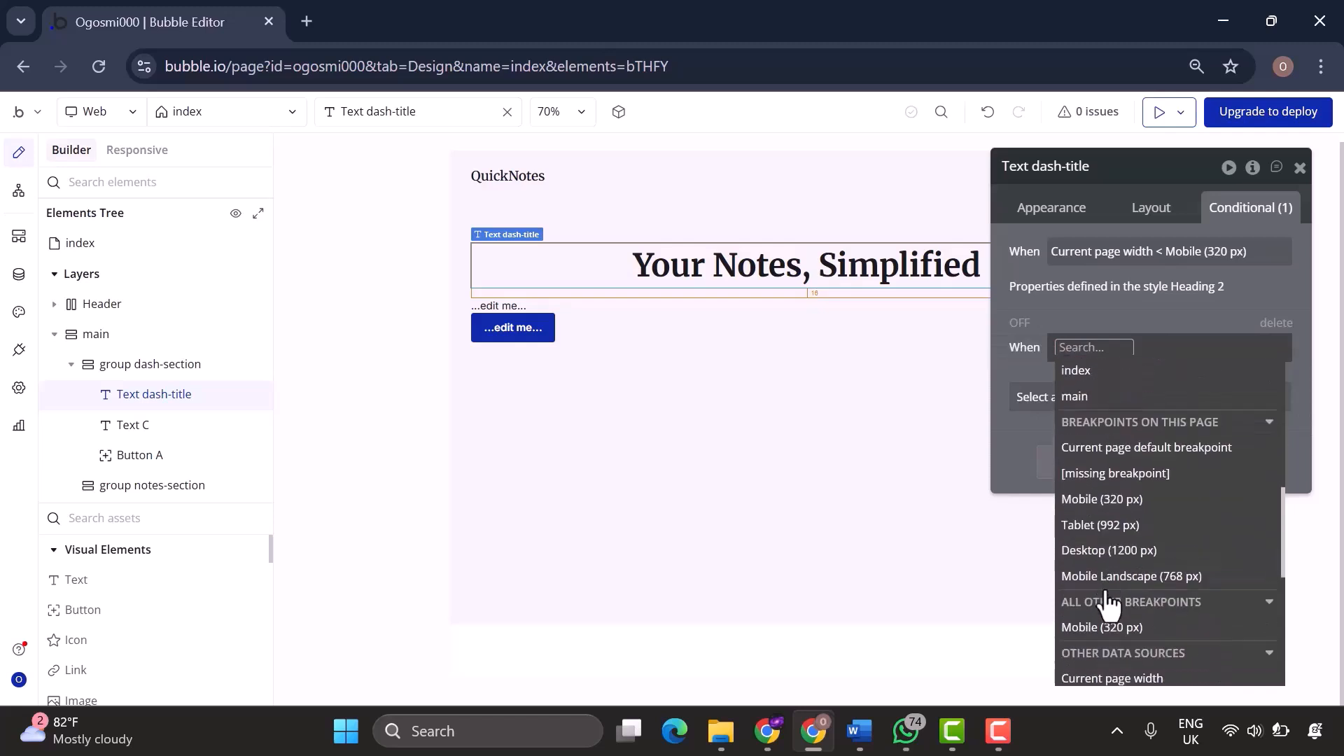
left_click(1113, 678)
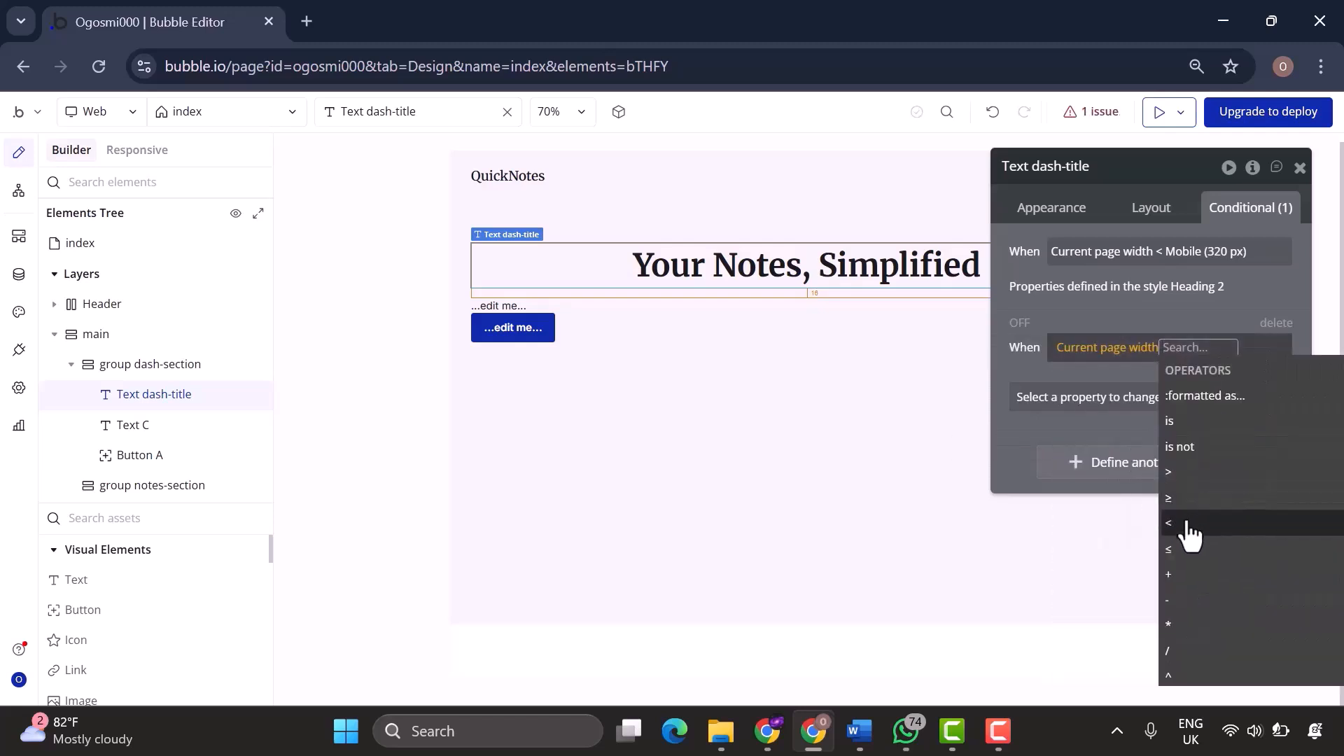
left_click(1188, 549)
scroll(1218, 532, "down", 5)
left_click(1224, 554)
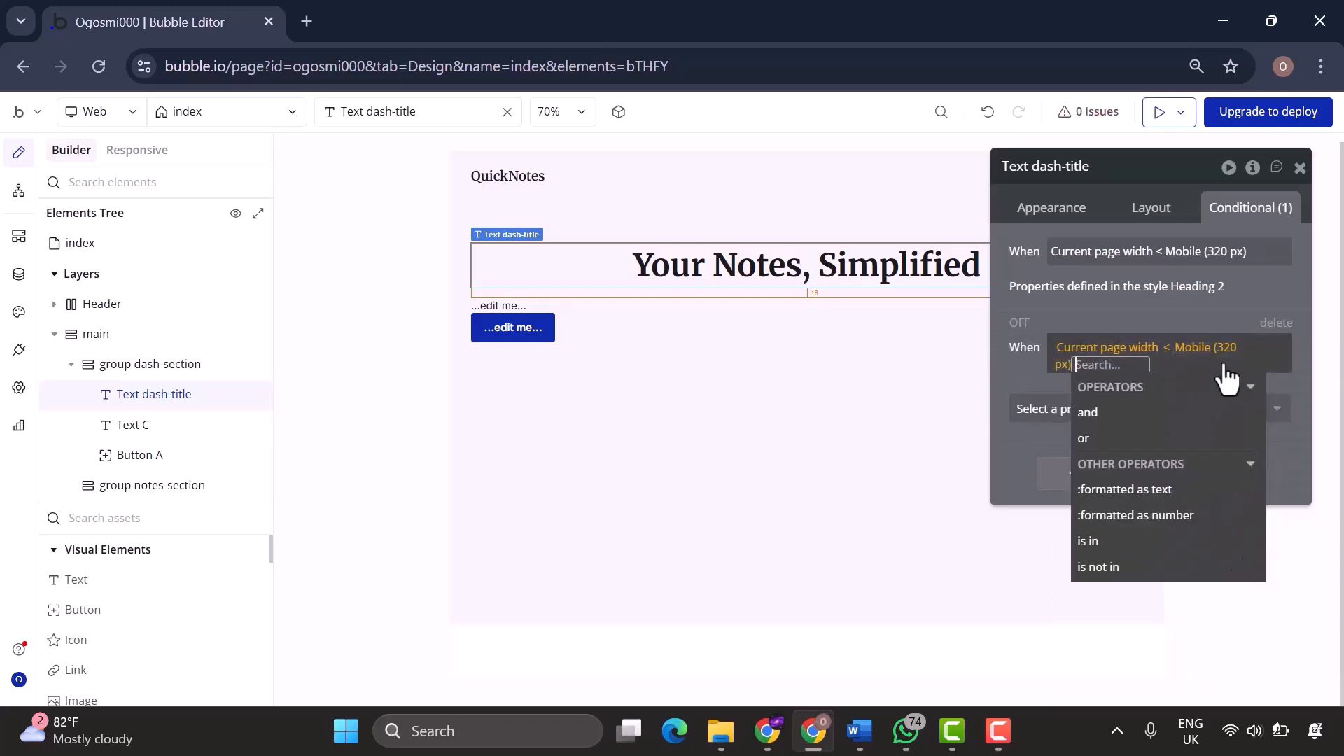
left_click(1226, 378)
scroll(1260, 630, "down", 5)
left_click(1257, 598)
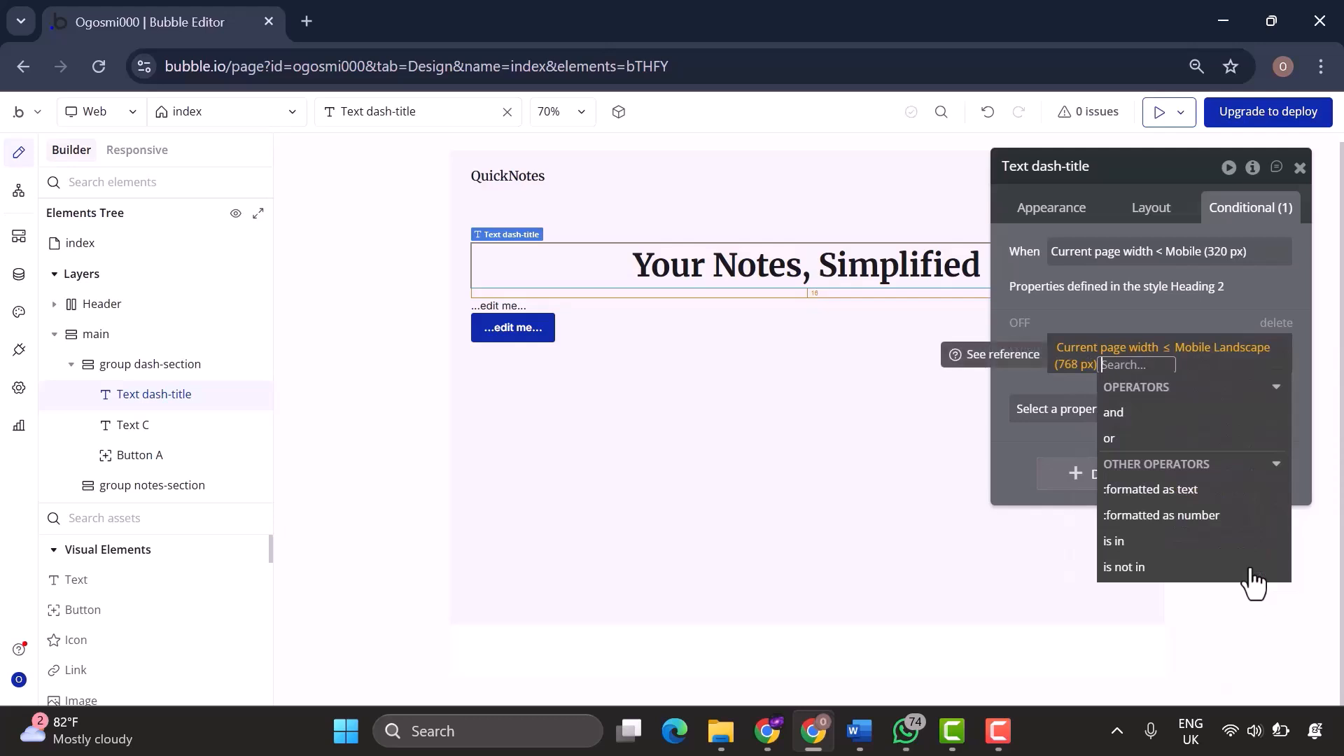
Make the Mobile Landscape condition change Text dash-title's font size to 20 px.
left_click(1040, 415)
type("F")
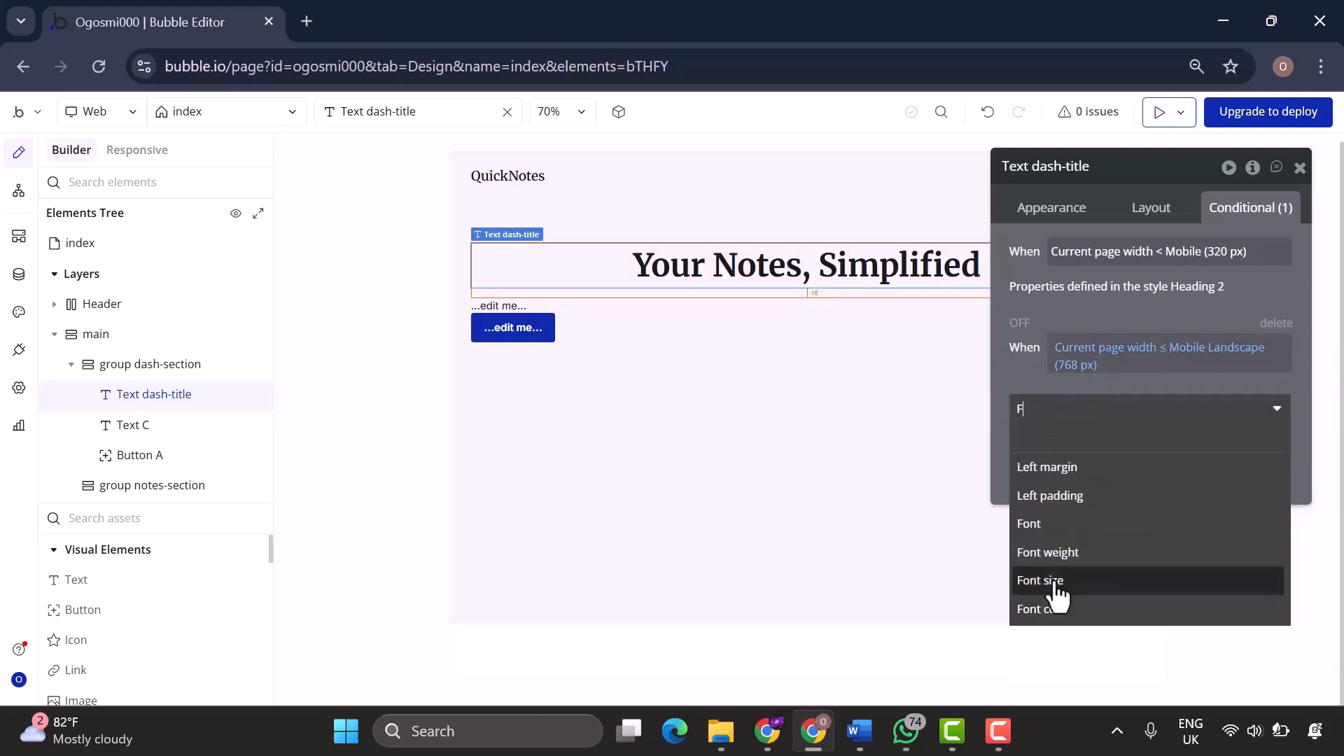
left_click(1055, 583)
left_click(1221, 404)
type("20")
key("Return")
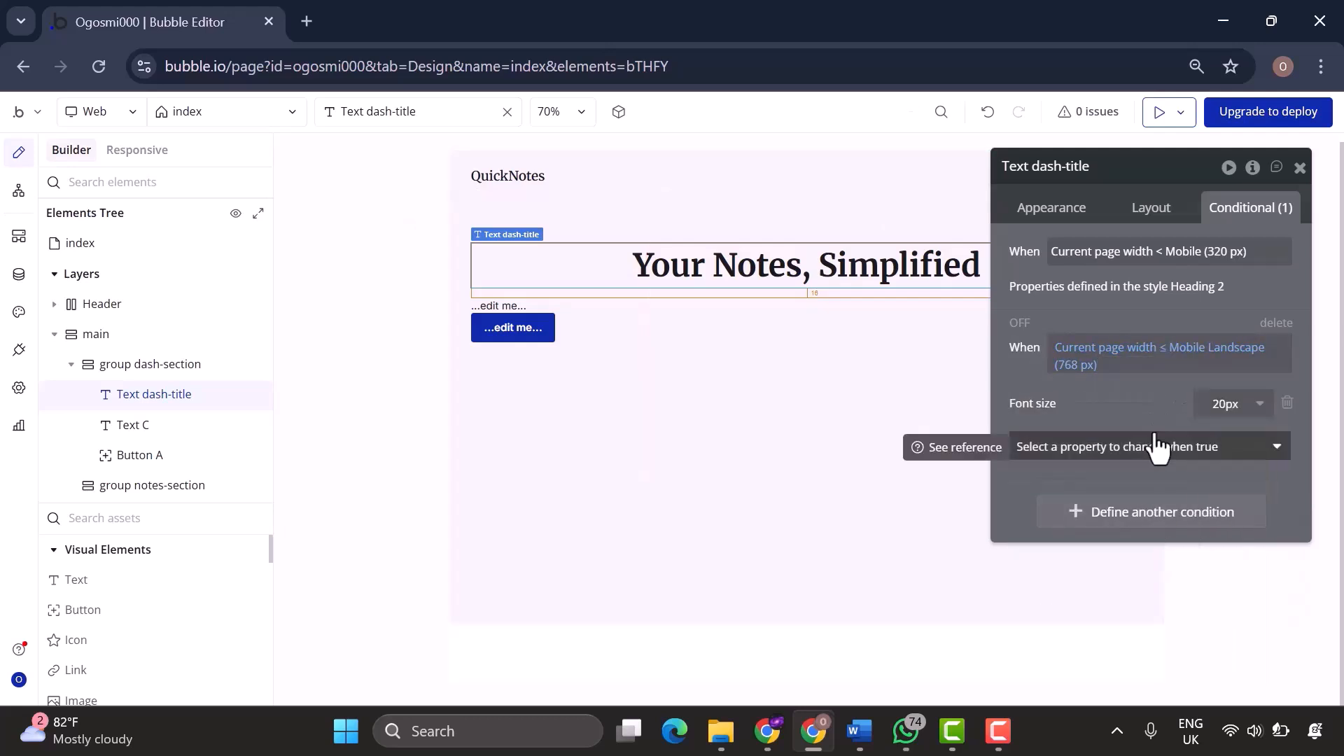
Add a line spacing of 1.4 to the Mobile Landscape condition of Text dash-title.
left_click(1158, 448)
type("lin")
left_click(1131, 534)
left_click(1225, 441)
type("1.4")
key("Return")
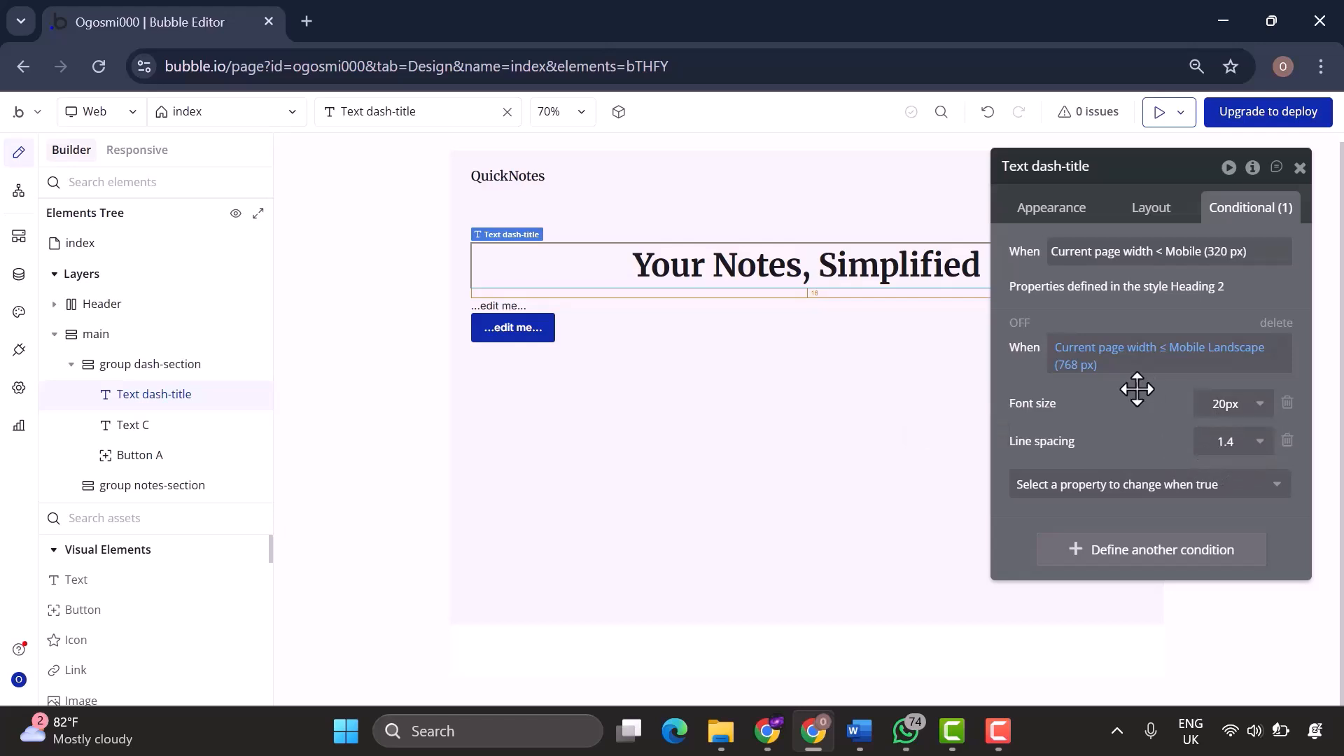
Rename the second text element in group dash-section, Text C, as Text dash-subtitle.
left_click(334, 333)
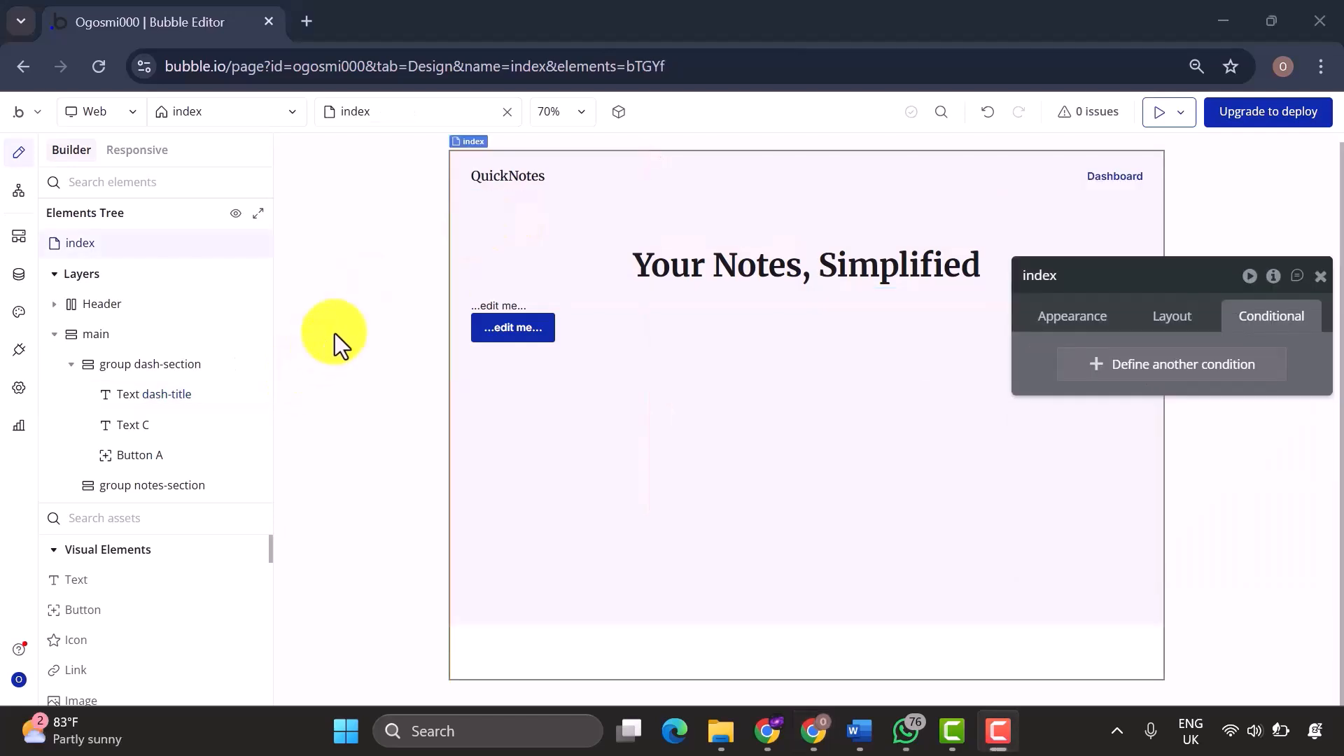
double_click(150, 426)
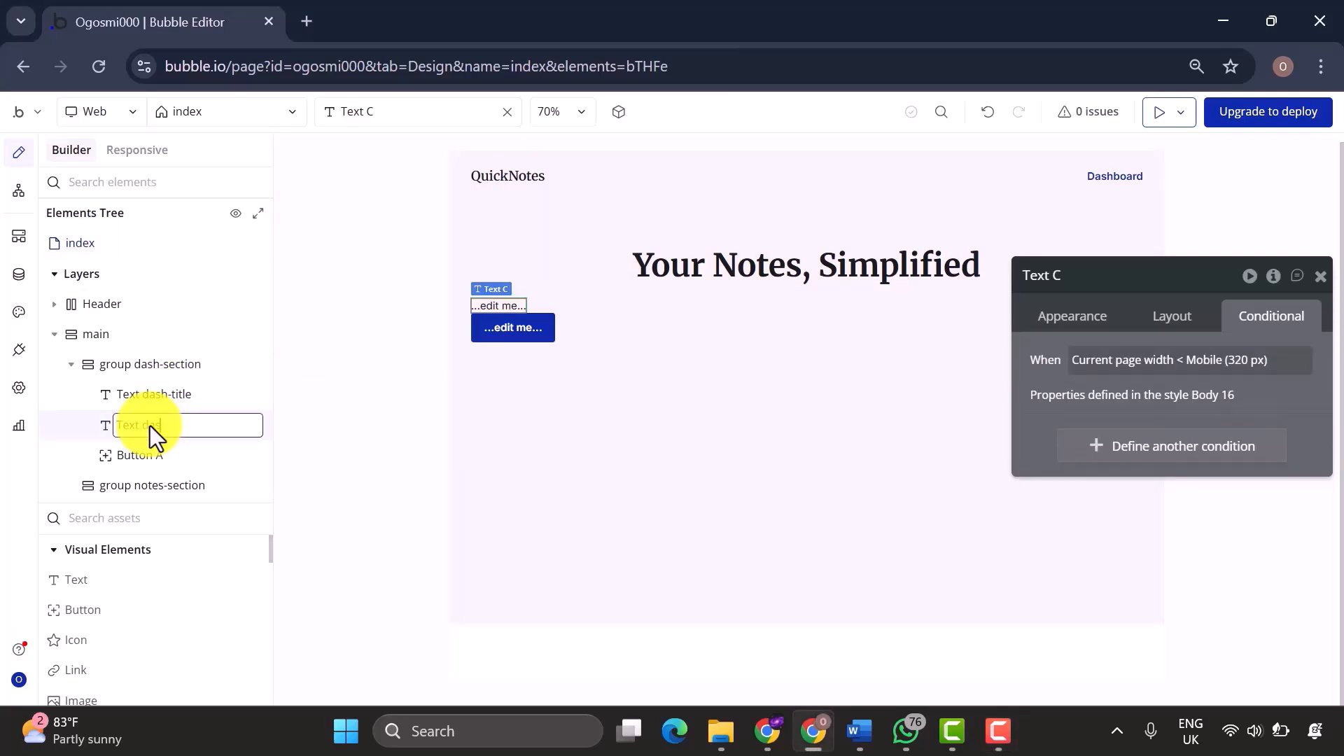
type("Text dash-subtitle")
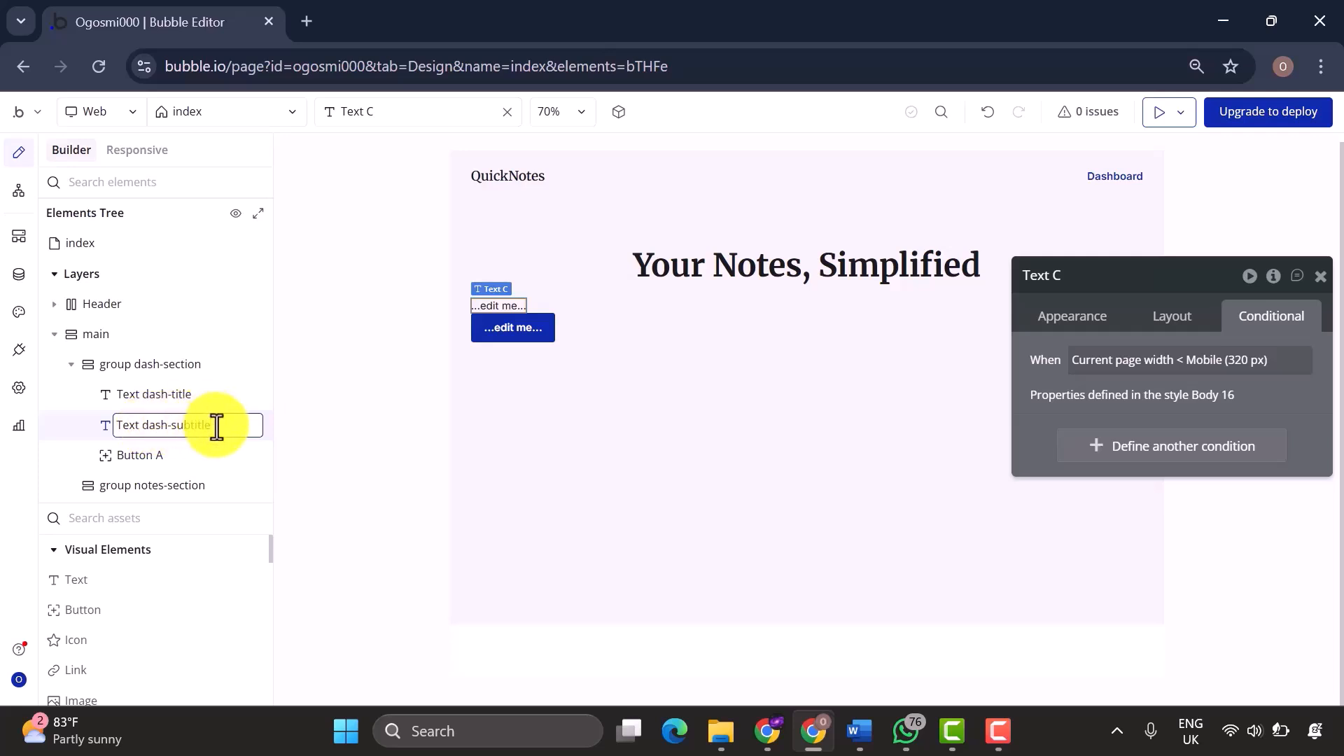
key("Return")
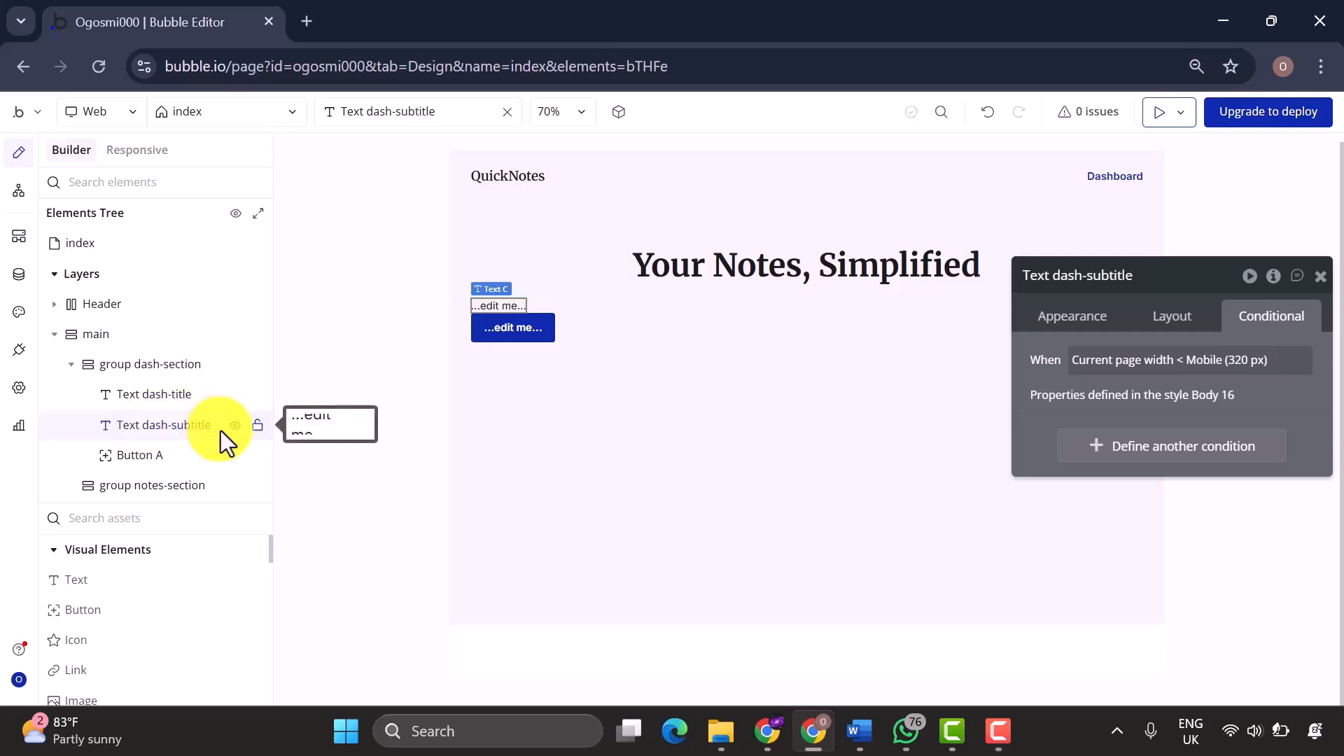
Center Text dash-subtitle horizontally within its parent column.
left_click(1190, 324)
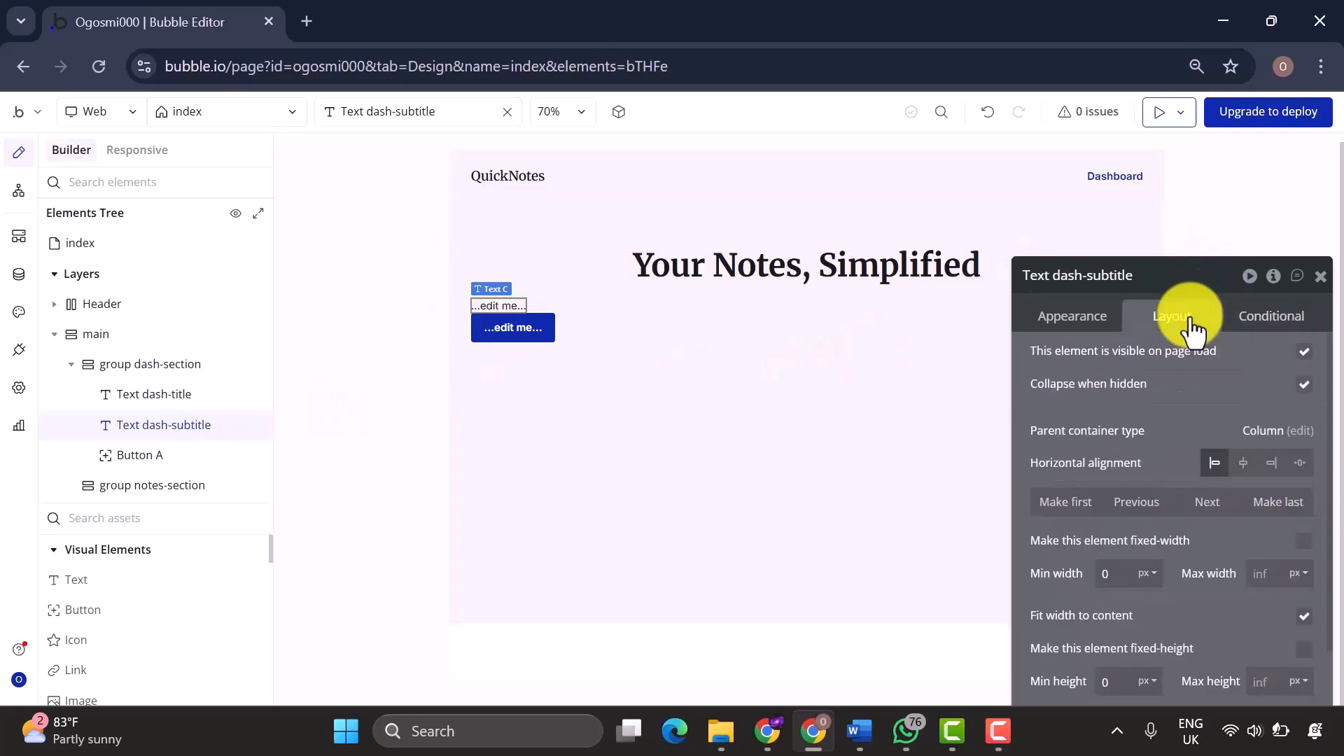
left_click(1243, 463)
scroll(1256, 501, "down", 1)
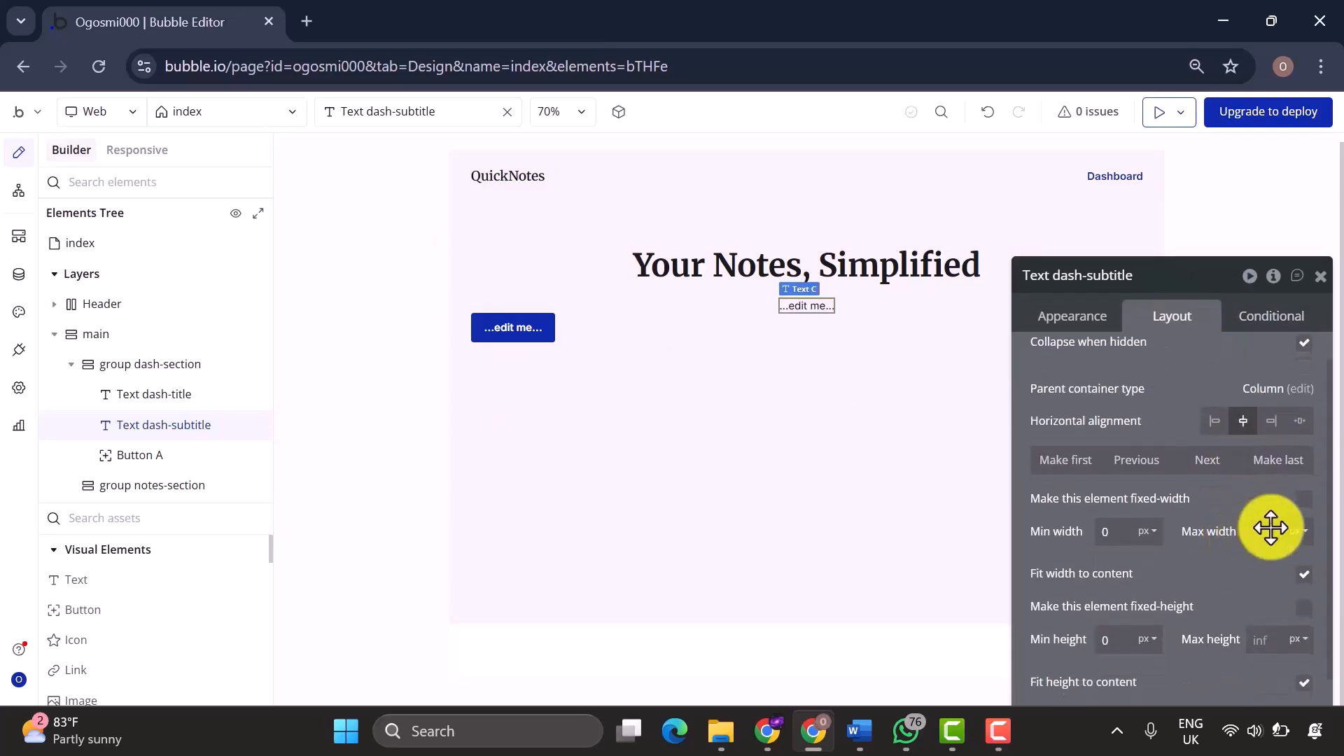
Limit the dash-subtitle text to a maximum width of 672 px without fitting width to content, and give it a 32 px bottom margin.
left_click(1269, 532)
type("672")
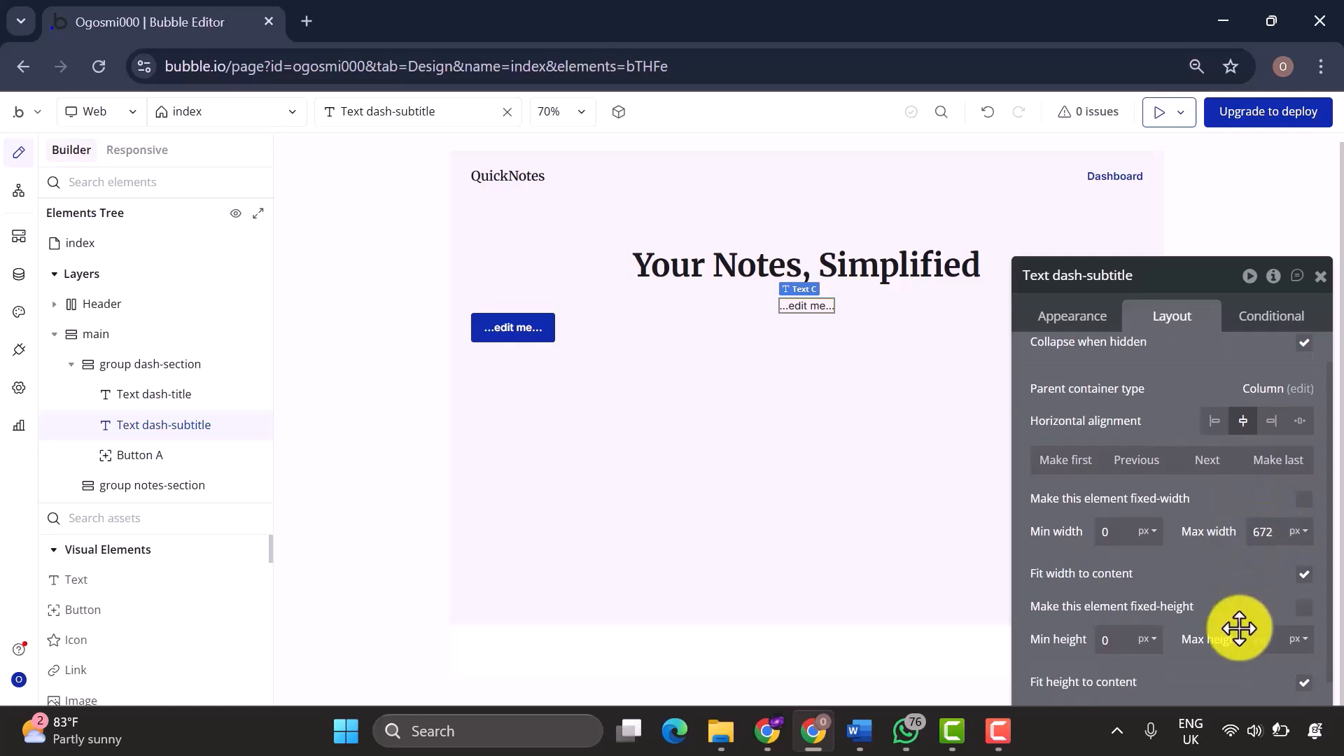
scroll(1233, 555, "down", 3)
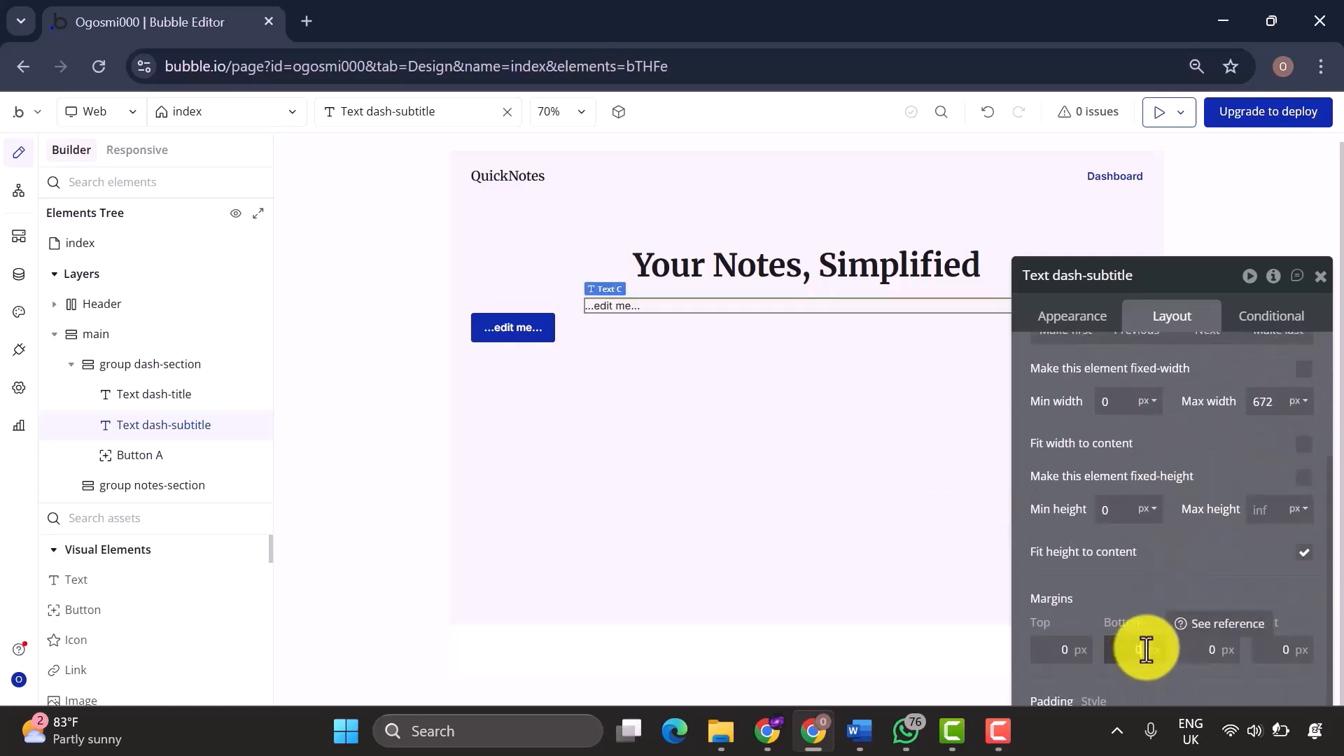
left_click_drag(1169, 280, 1162, 183)
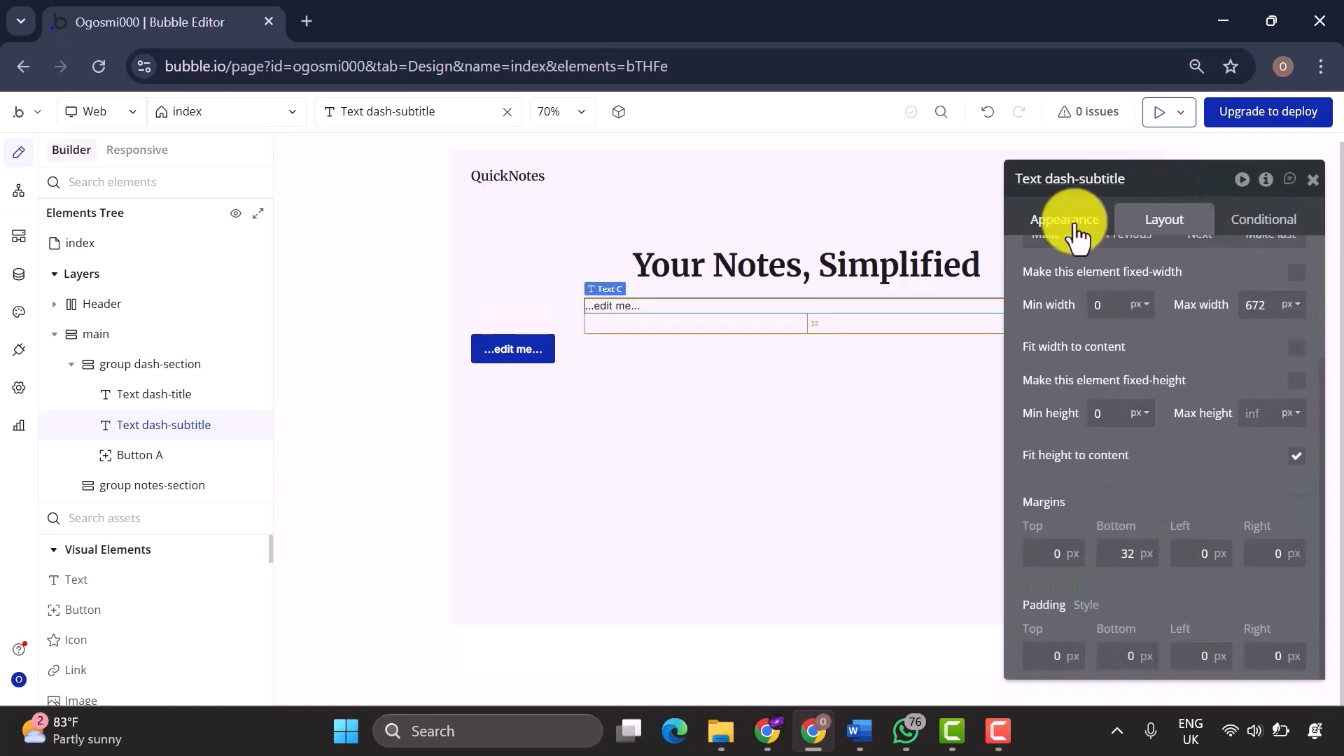
Replace the subtitle's placeholder with "Capture your thoughts quickly and clearly in a distraction-free environment designed for focus and productivity.".
left_click(1070, 223)
scroll(1132, 380, "up", 1)
left_click(1143, 288)
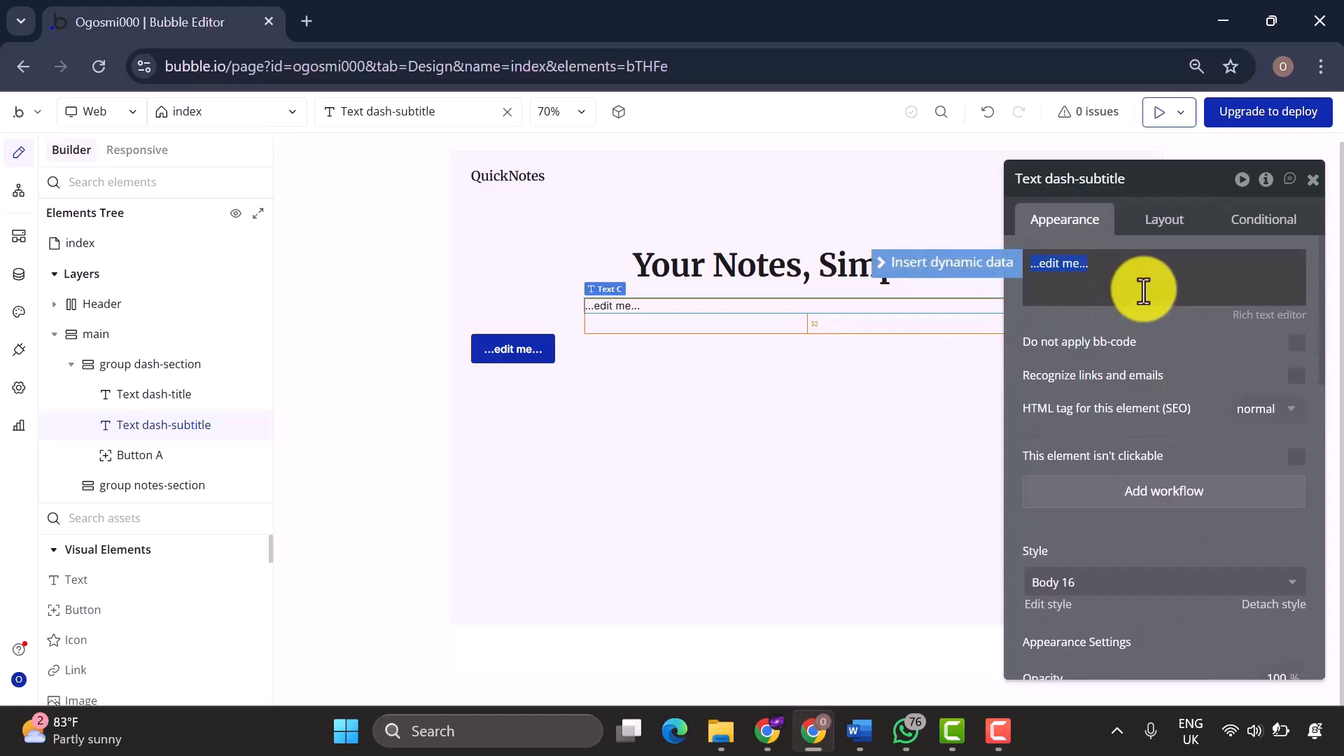
type("Capture your thoughts quickly and clearly in a distraction-free environment designed for focus and productivity")
type(".")
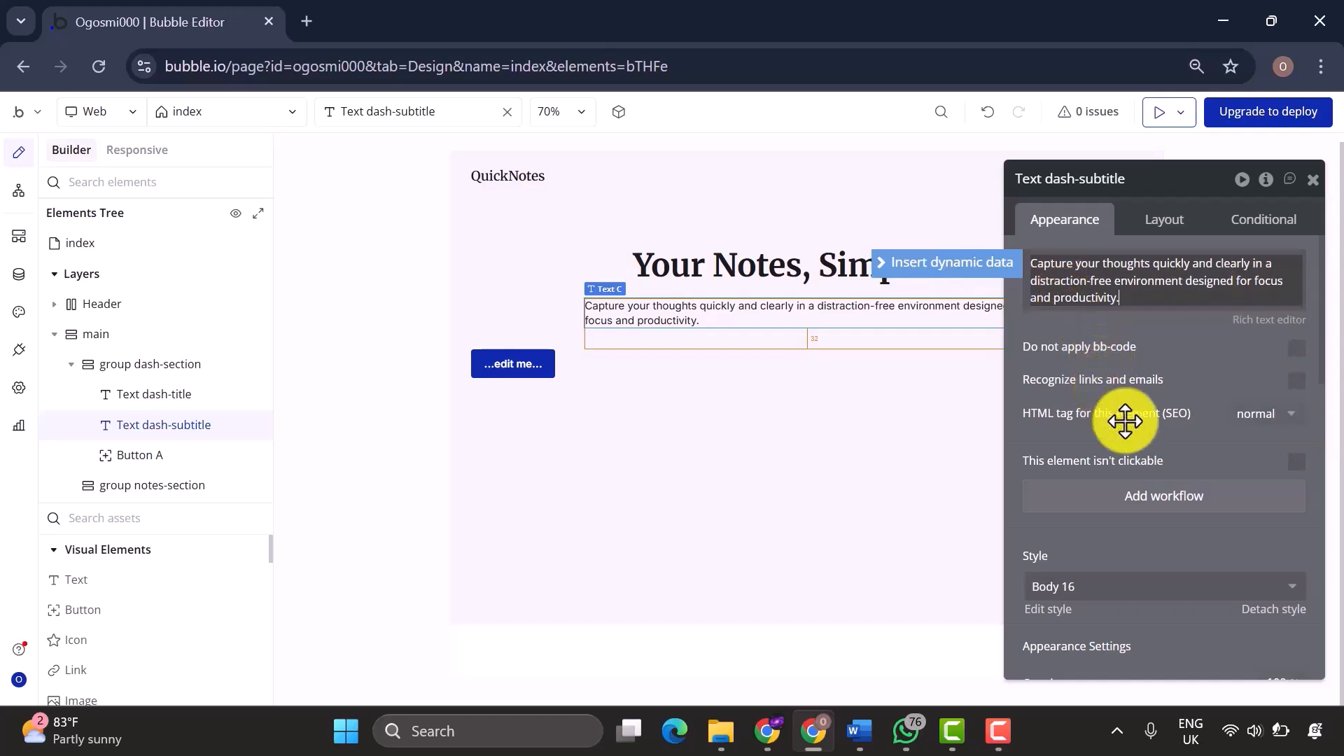
Center-align the subtitle's text and set its font size to 14 px.
scroll(1125, 420, "down", 3)
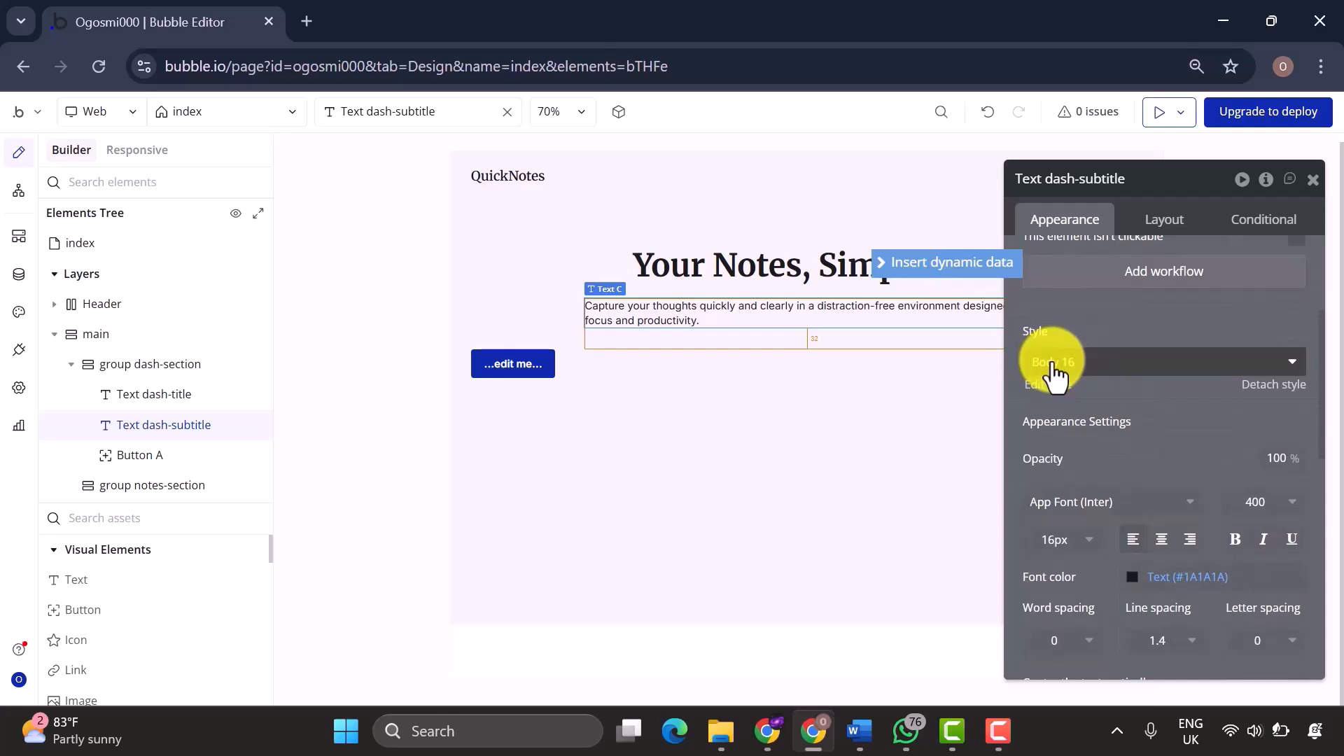
scroll(1141, 455, "down", 1)
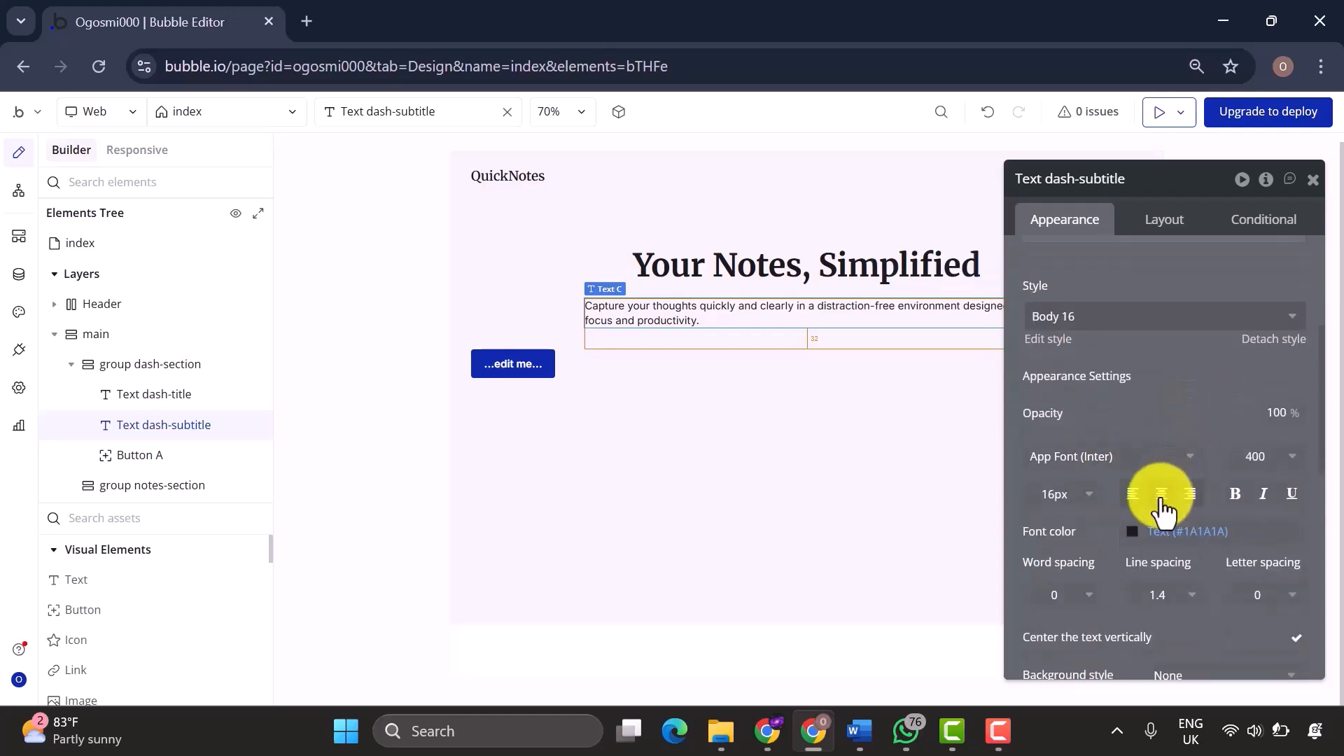
left_click(1161, 495)
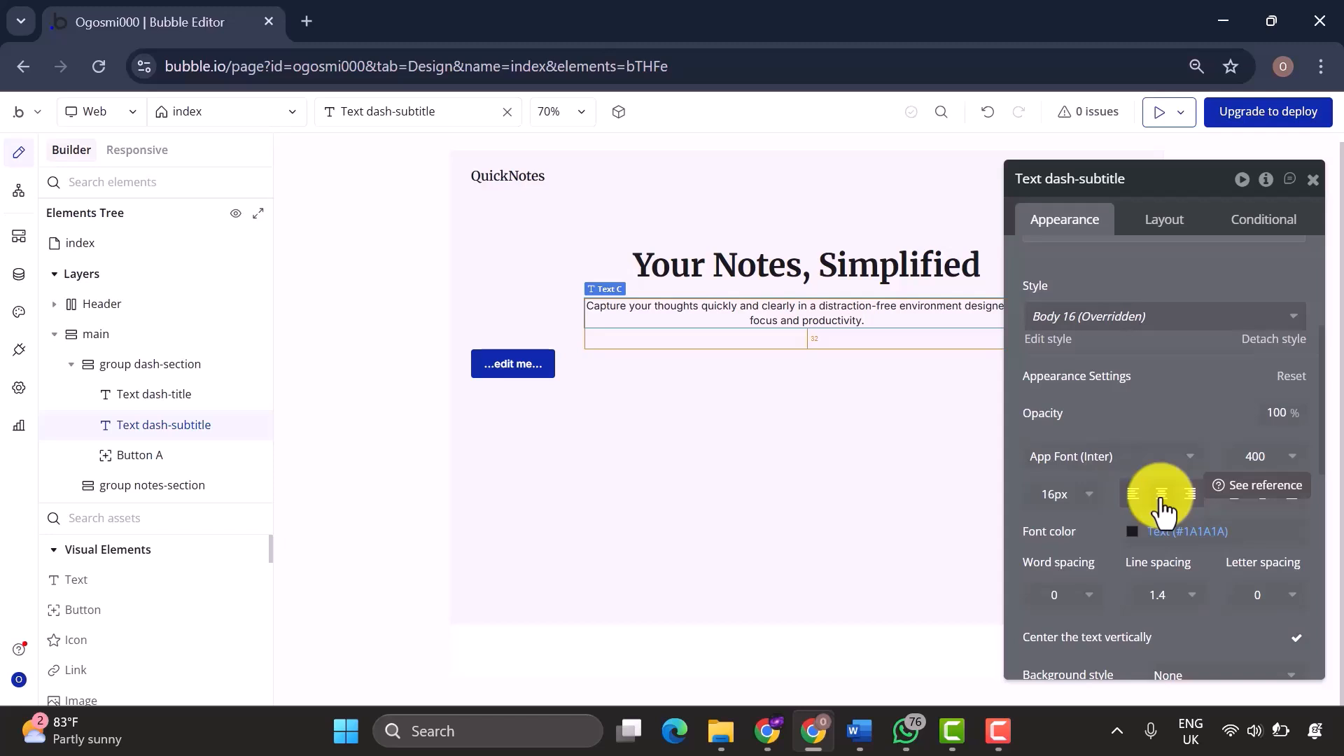
left_click(1065, 497)
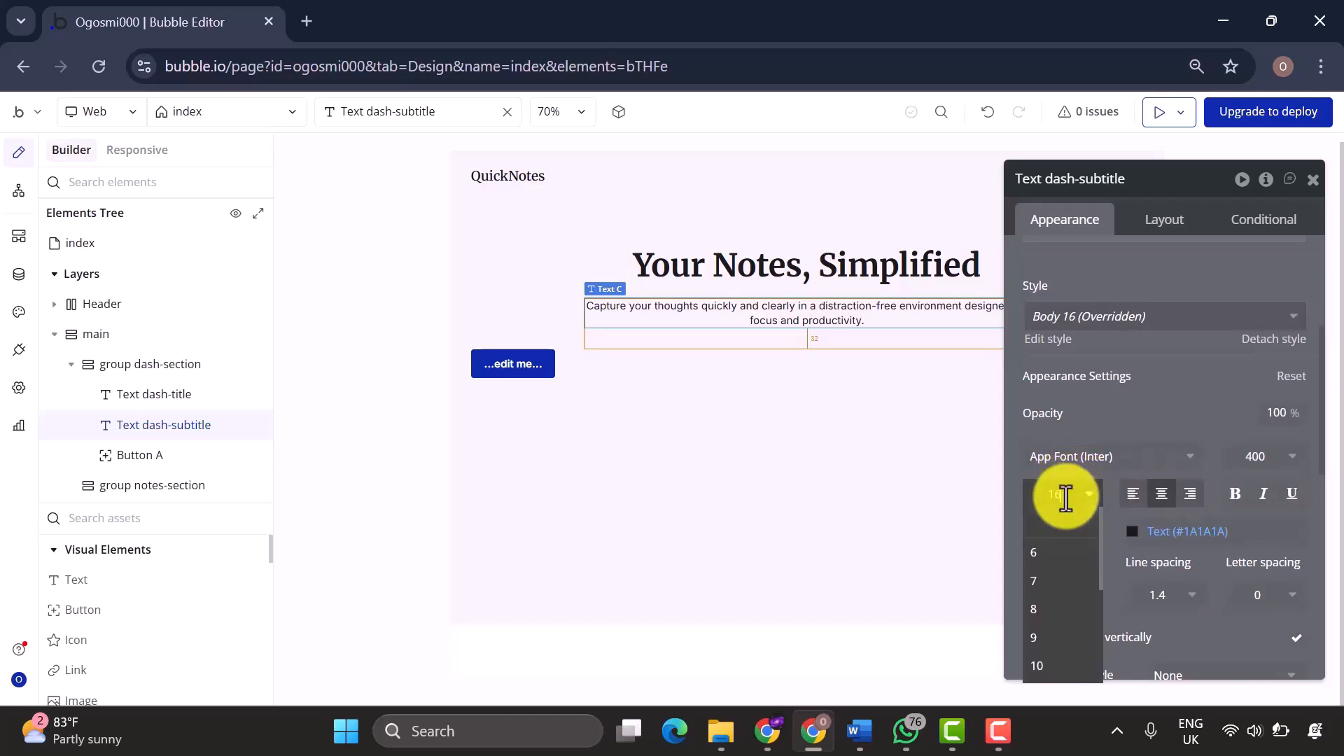
type("14")
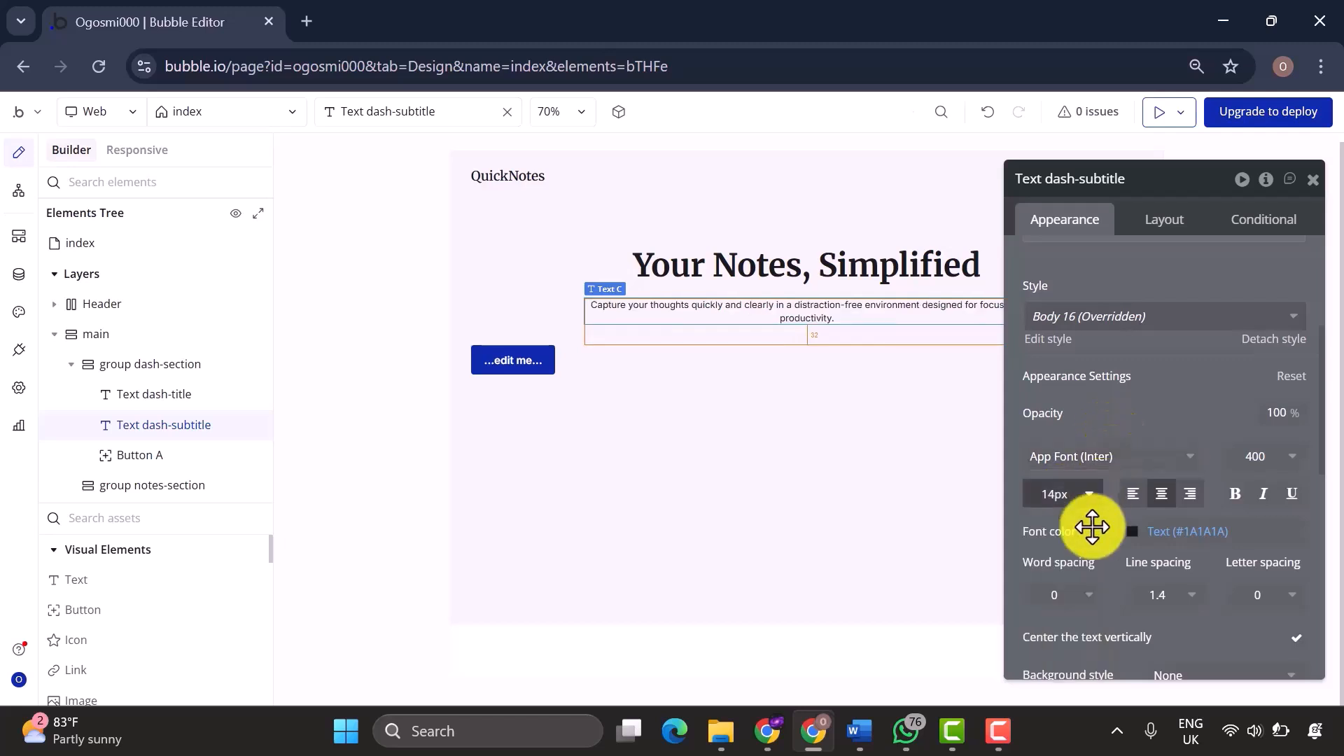
Rename Button A in the dash-section group as "Button add-note-btn".
left_click(140, 455)
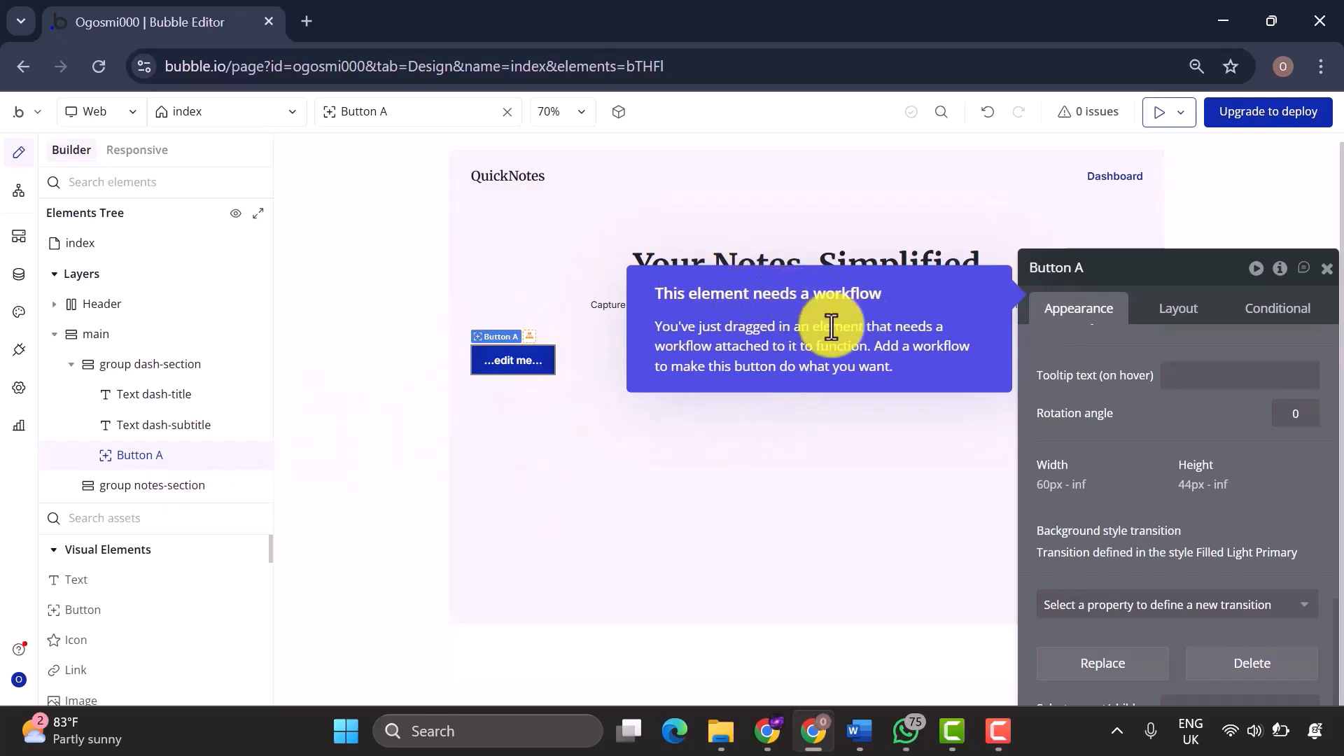
double_click(168, 456)
type("add-note-btn")
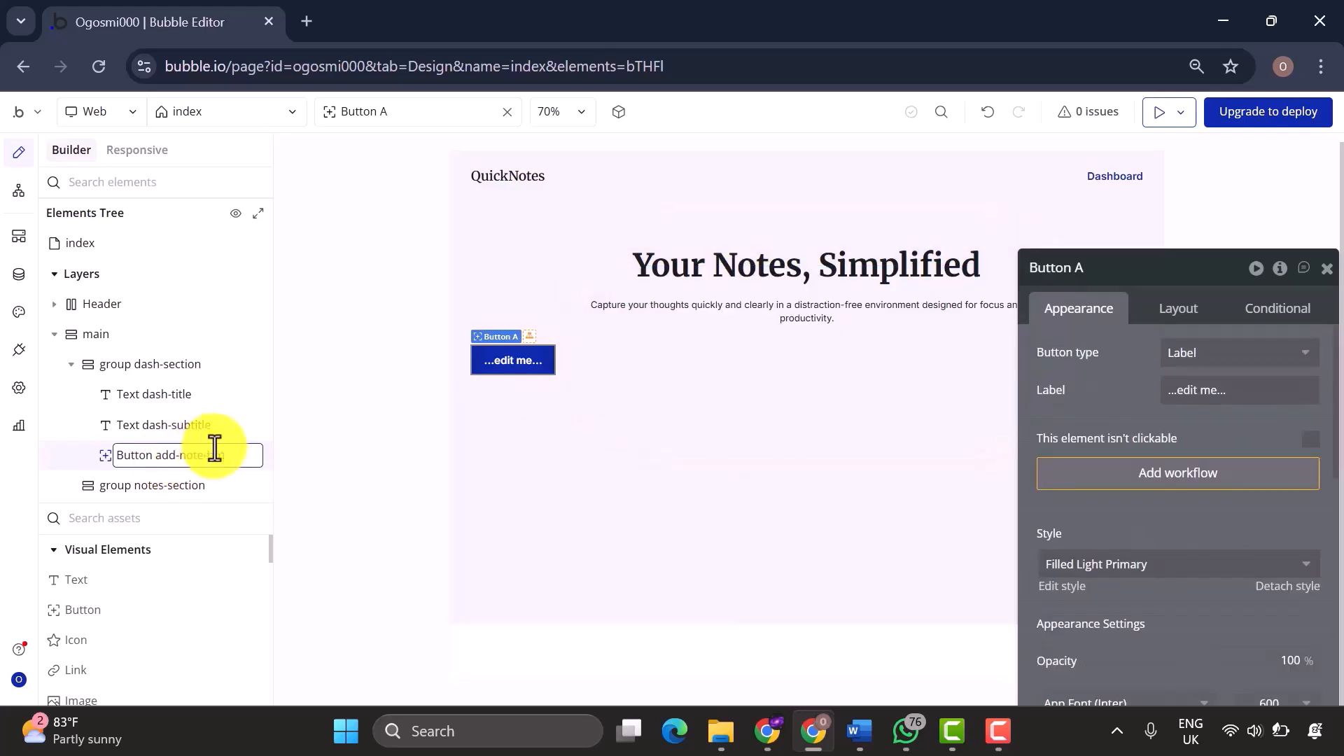
key("Return")
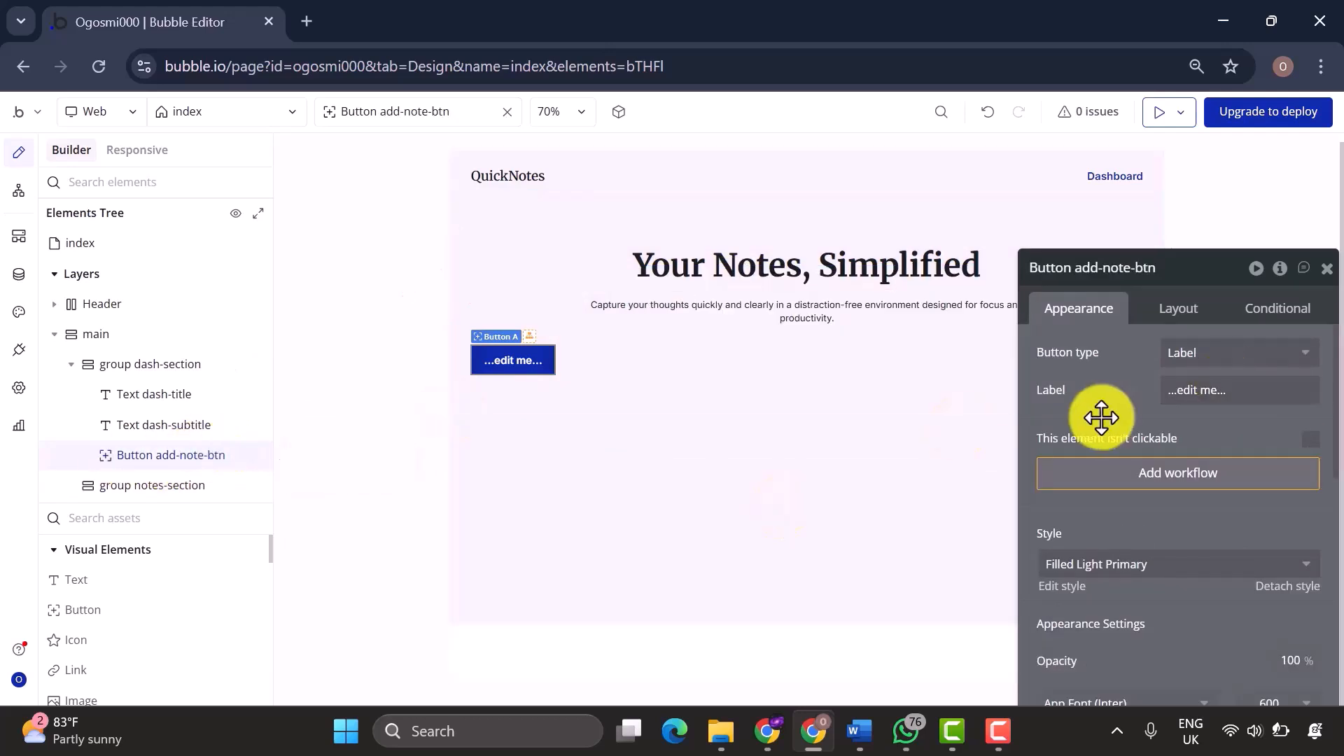
Center the add-note button horizontally in its group and set its minimum width to 0 px and minimum height to 40 px.
left_click_drag(1200, 269, 1143, 155)
left_click(1132, 205)
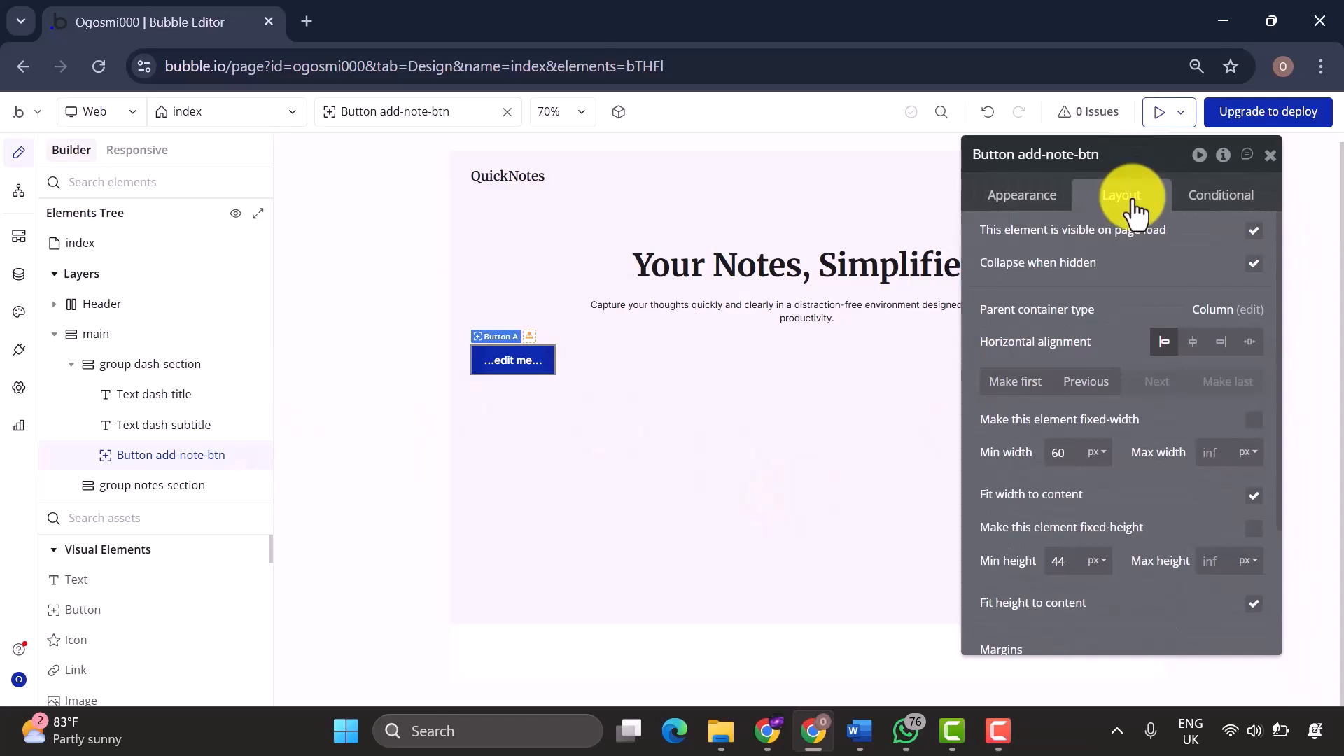
left_click(1195, 341)
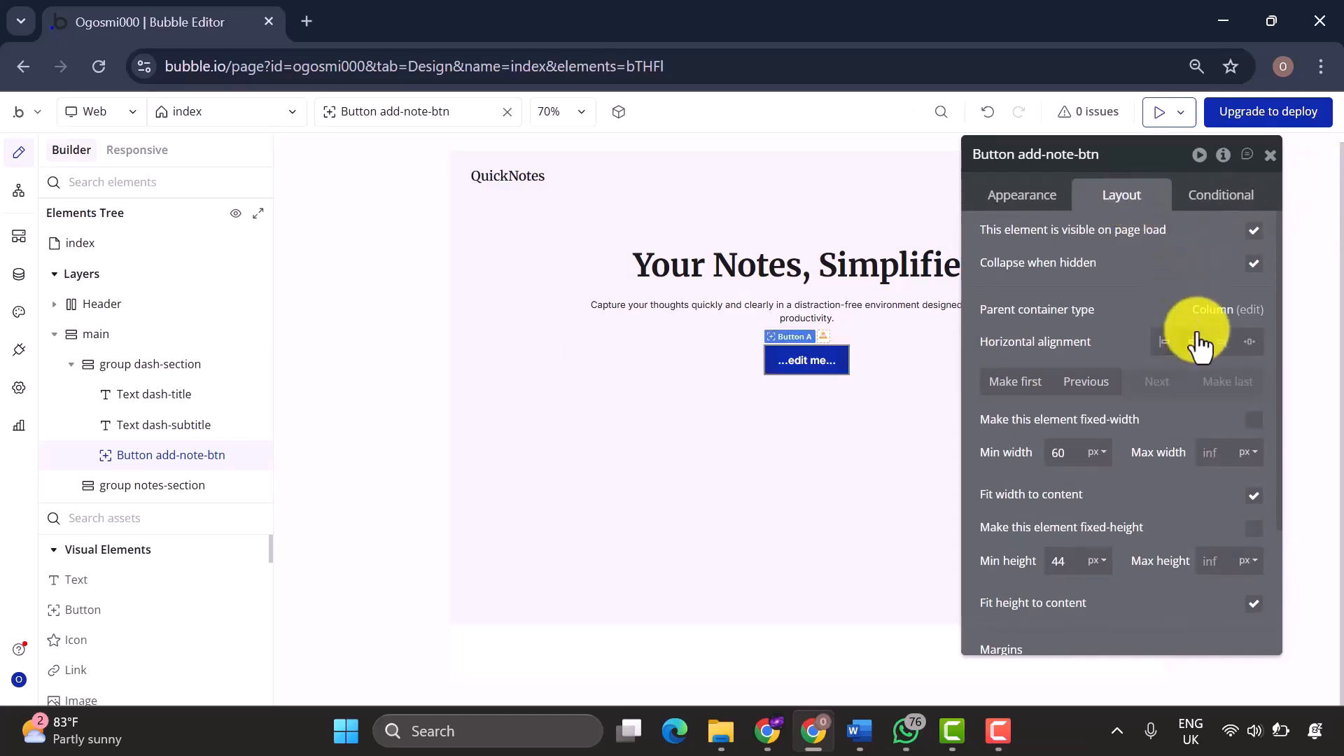
double_click(1076, 450)
type("0")
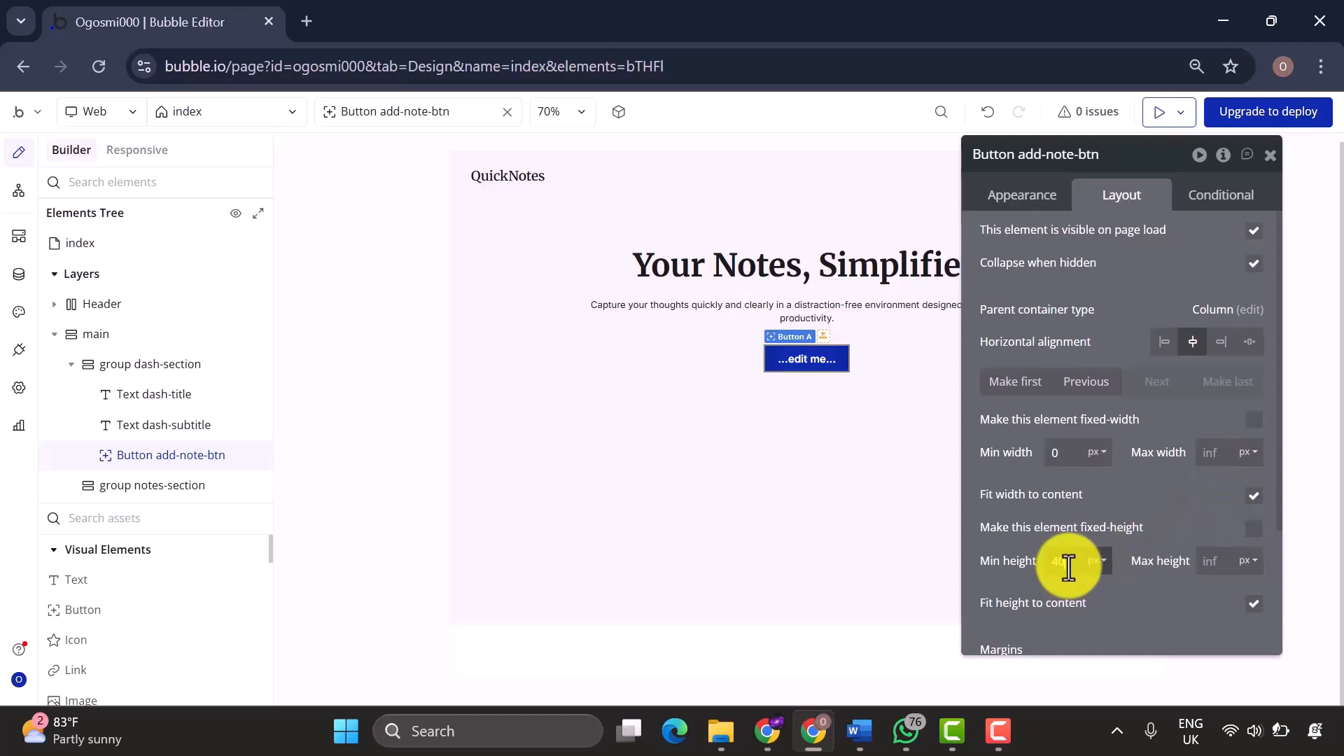
Set the add-note button's padding to 16 px top and bottom and 32 px left and right.
scroll(1175, 530, "down", 3)
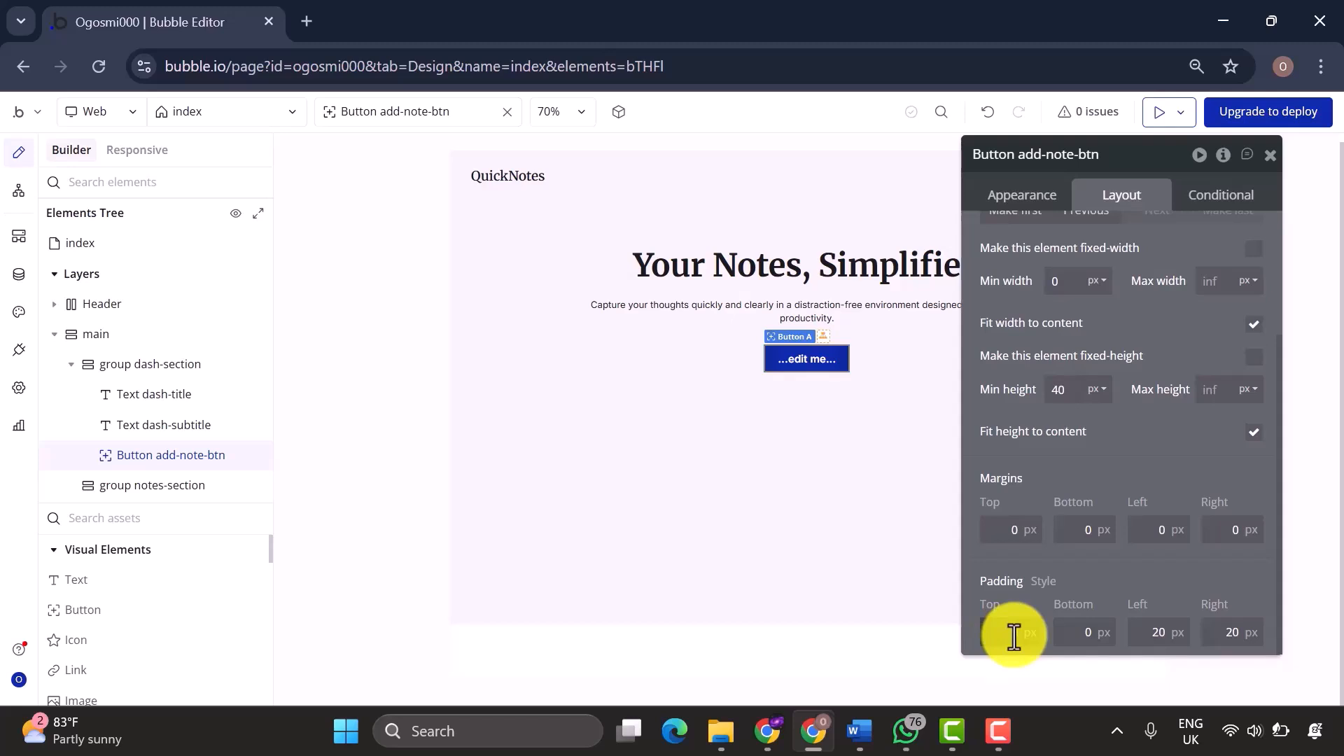
type("10")
left_click(1098, 638)
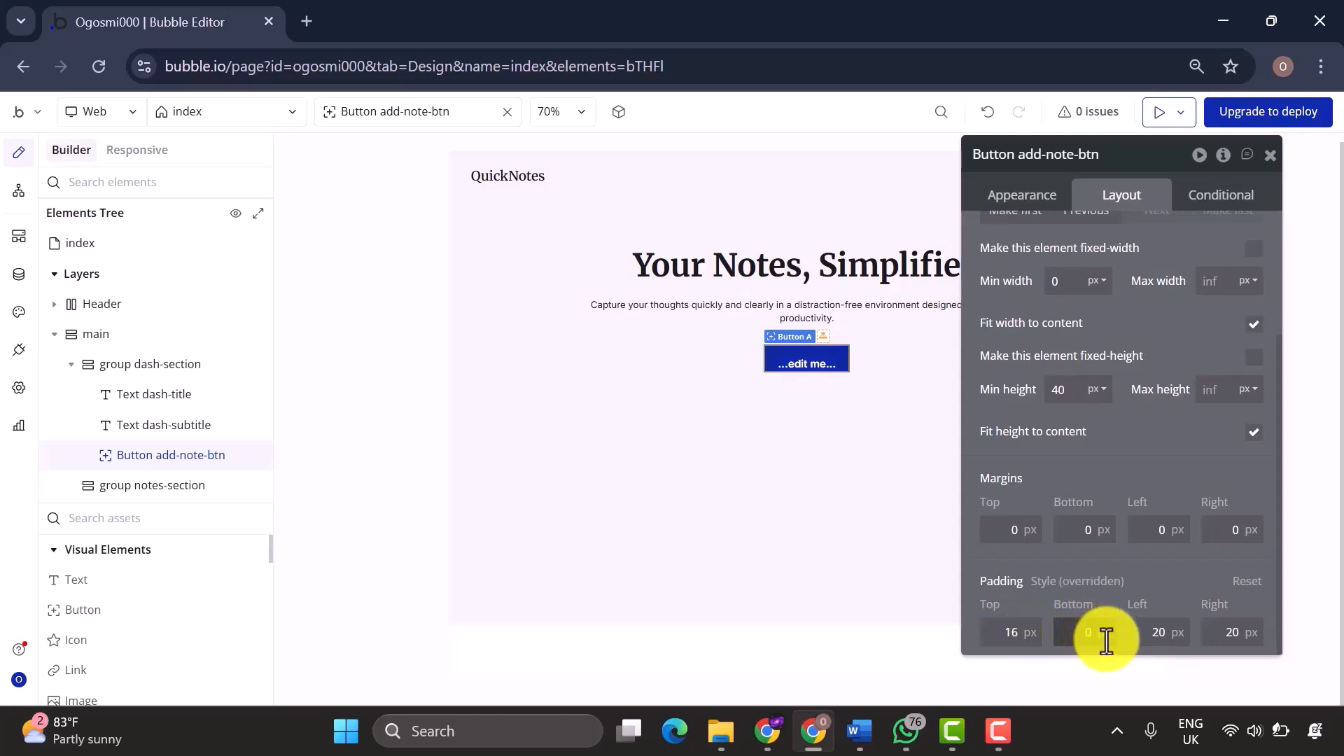
type("15")
key("BackSpace")
type("6")
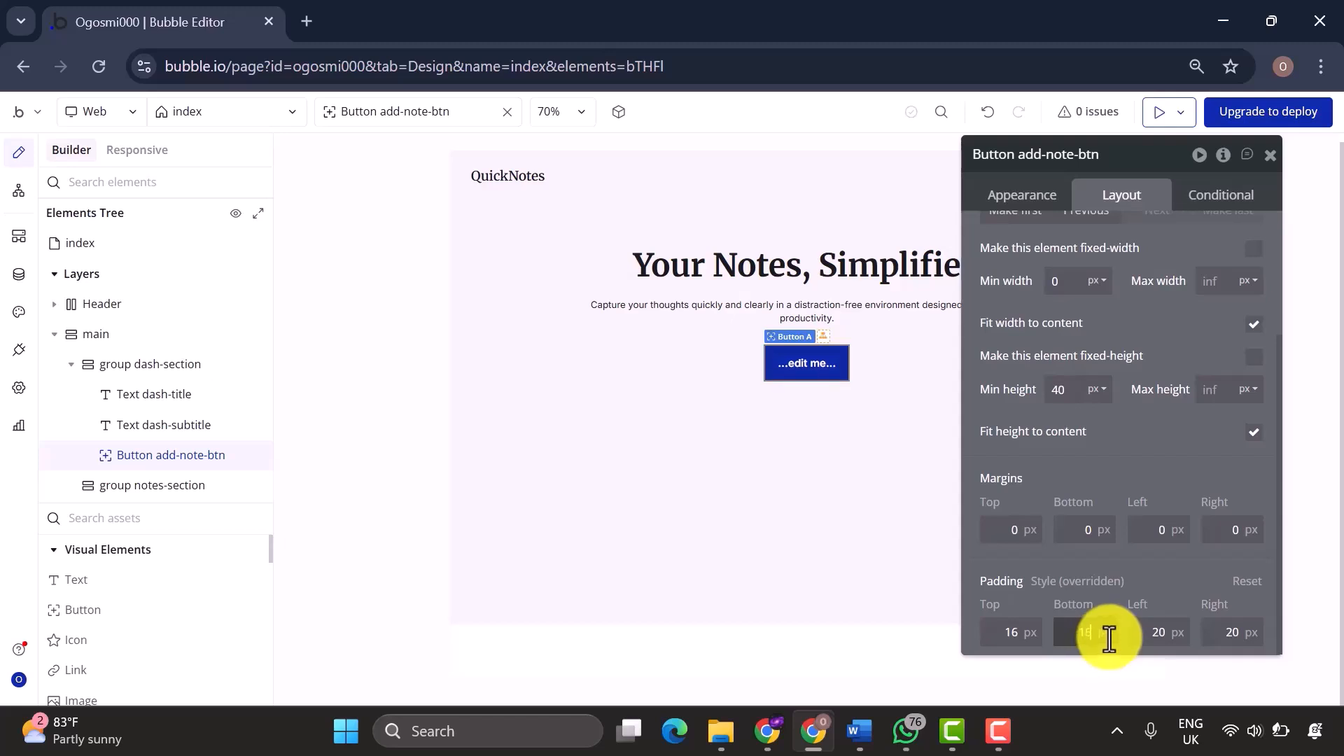
left_click(1162, 639)
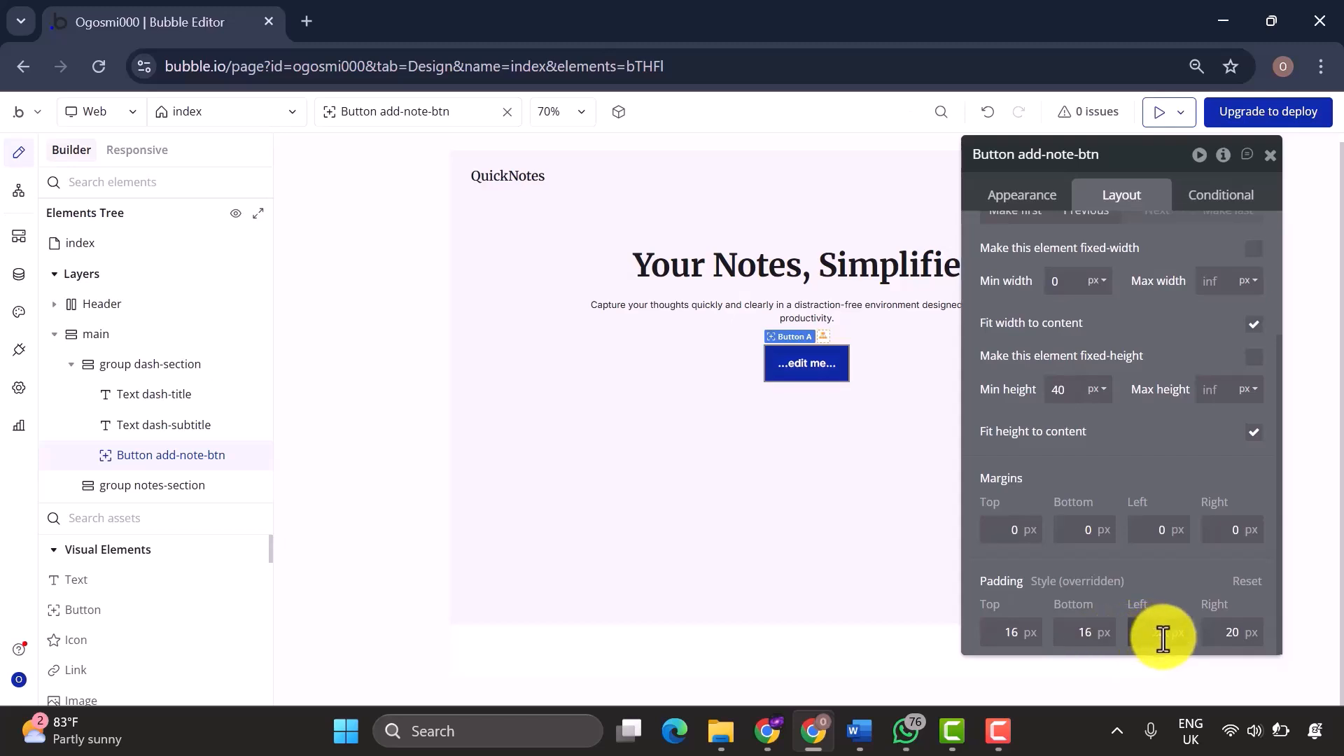
type("32")
left_click(1238, 634)
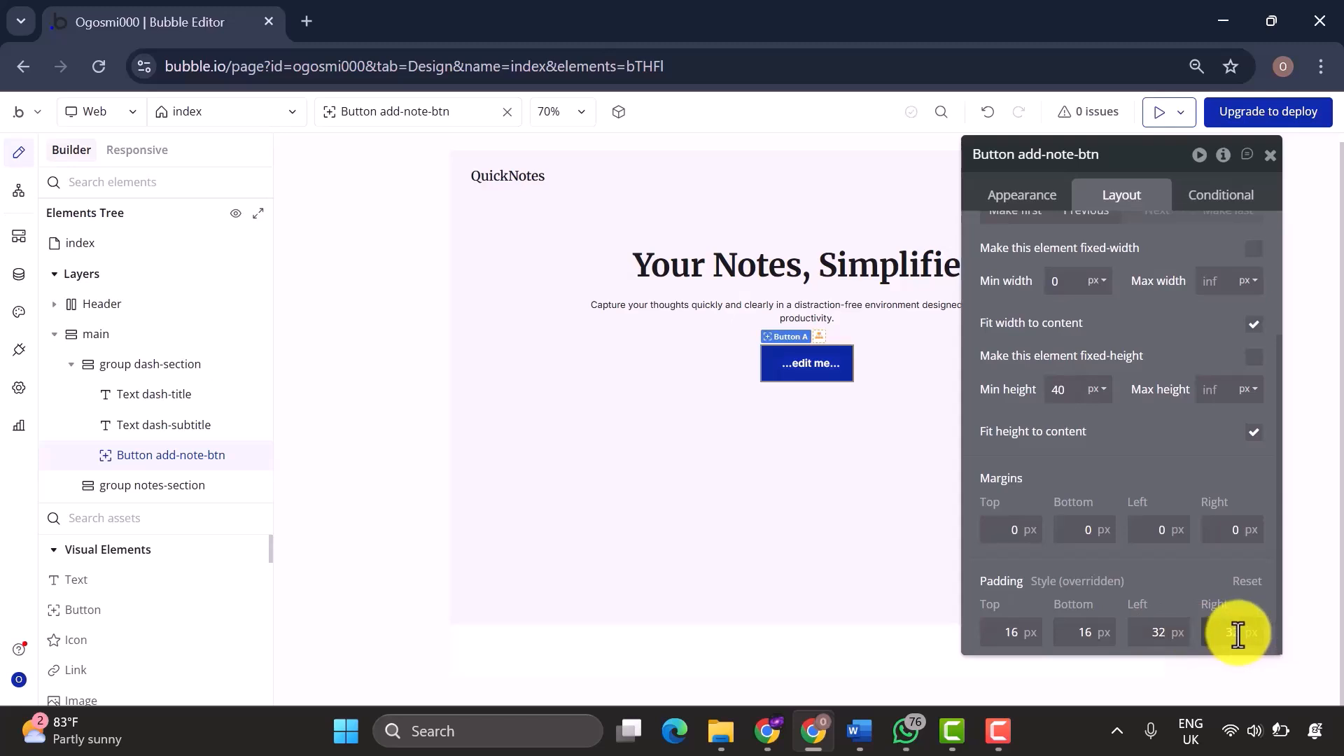
left_click(1152, 567)
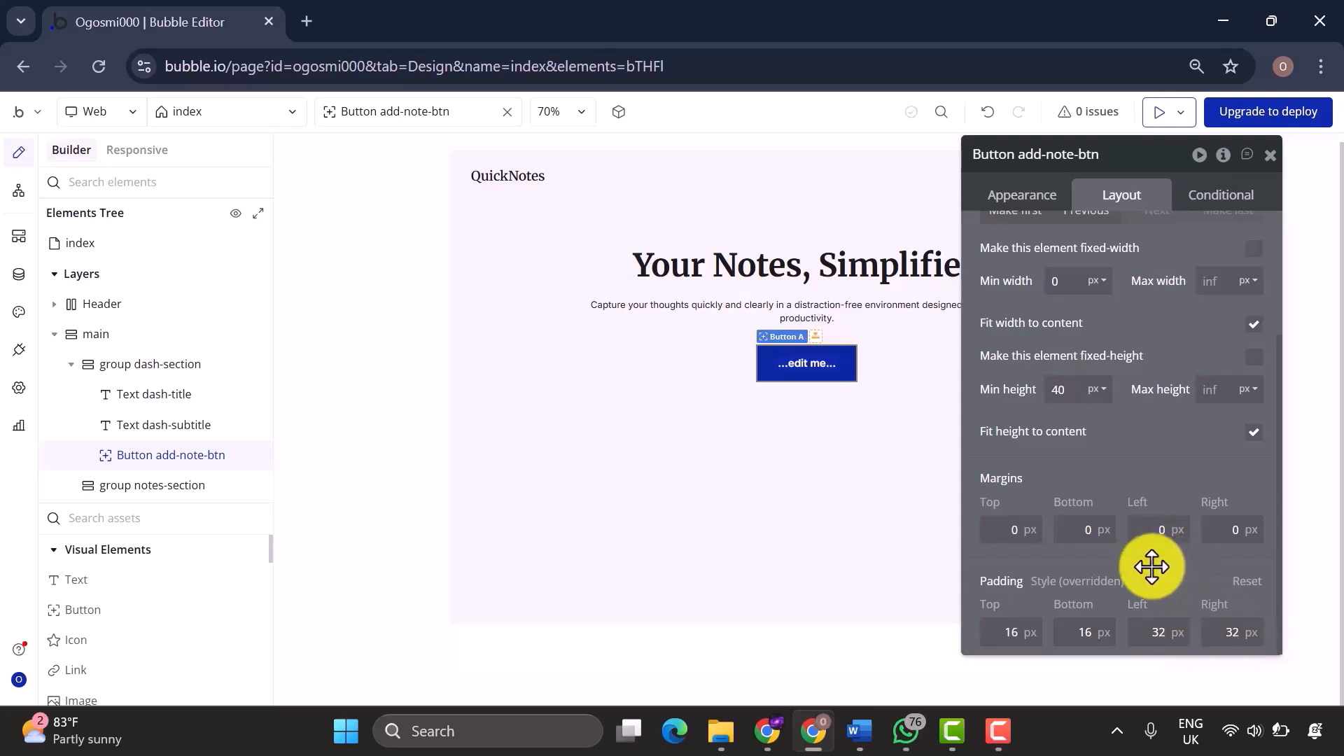
Change the add-note button's label to "Create Note".
left_click(1023, 196)
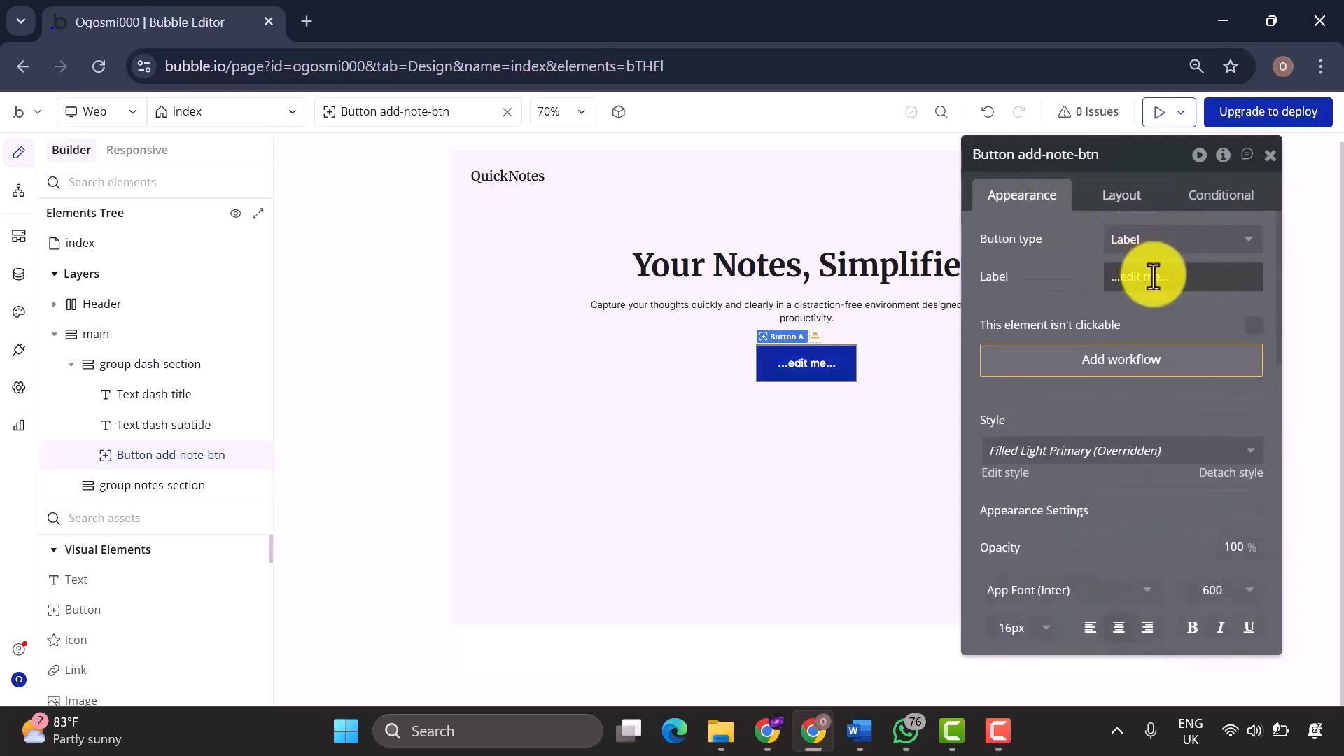
left_click(1151, 277)
type("Create Note")
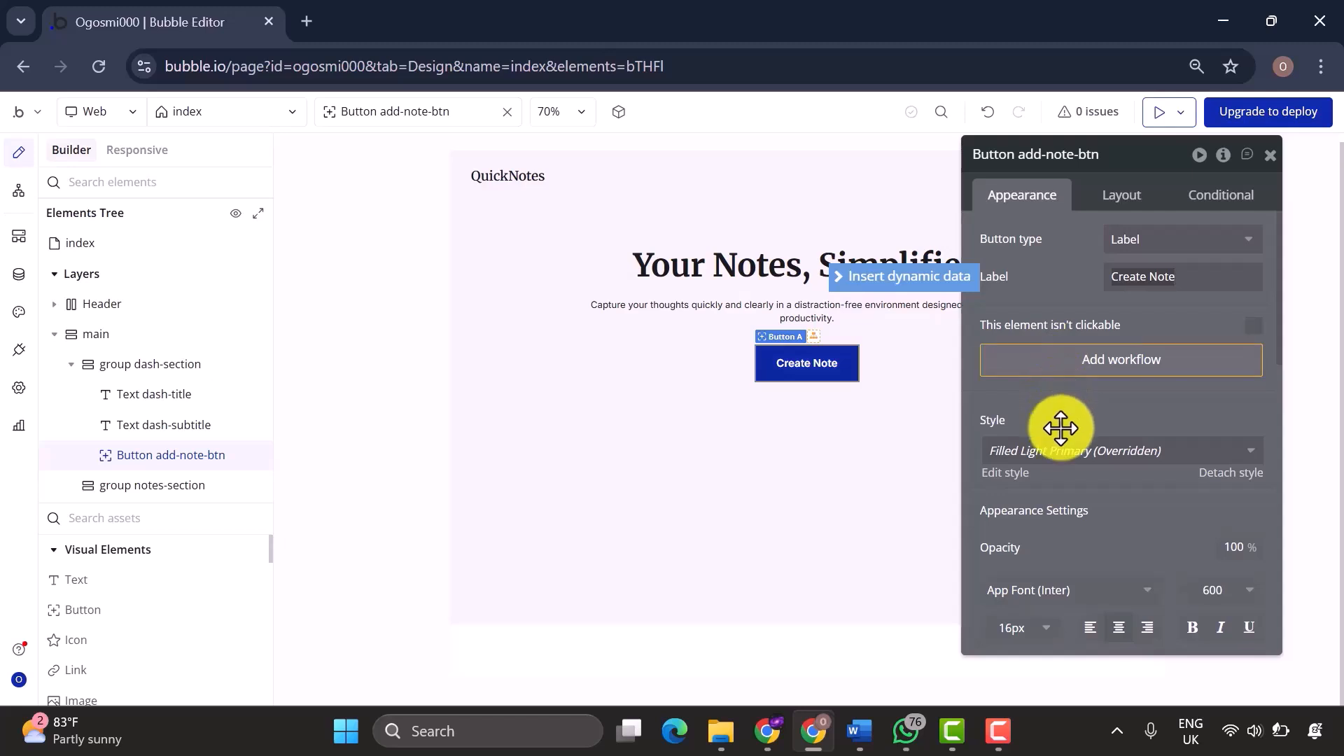
left_click(1059, 452)
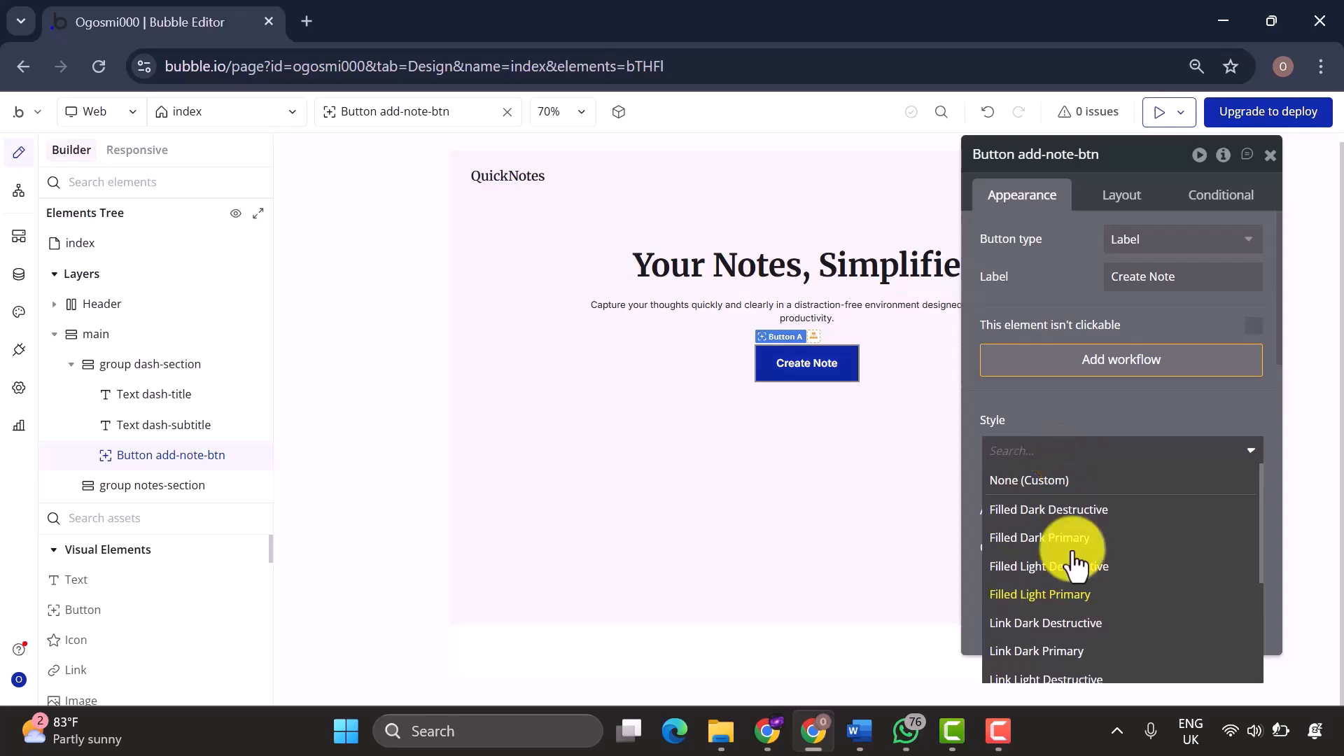
scroll(1076, 636, "down", 3)
scroll(1075, 637, "up", 3)
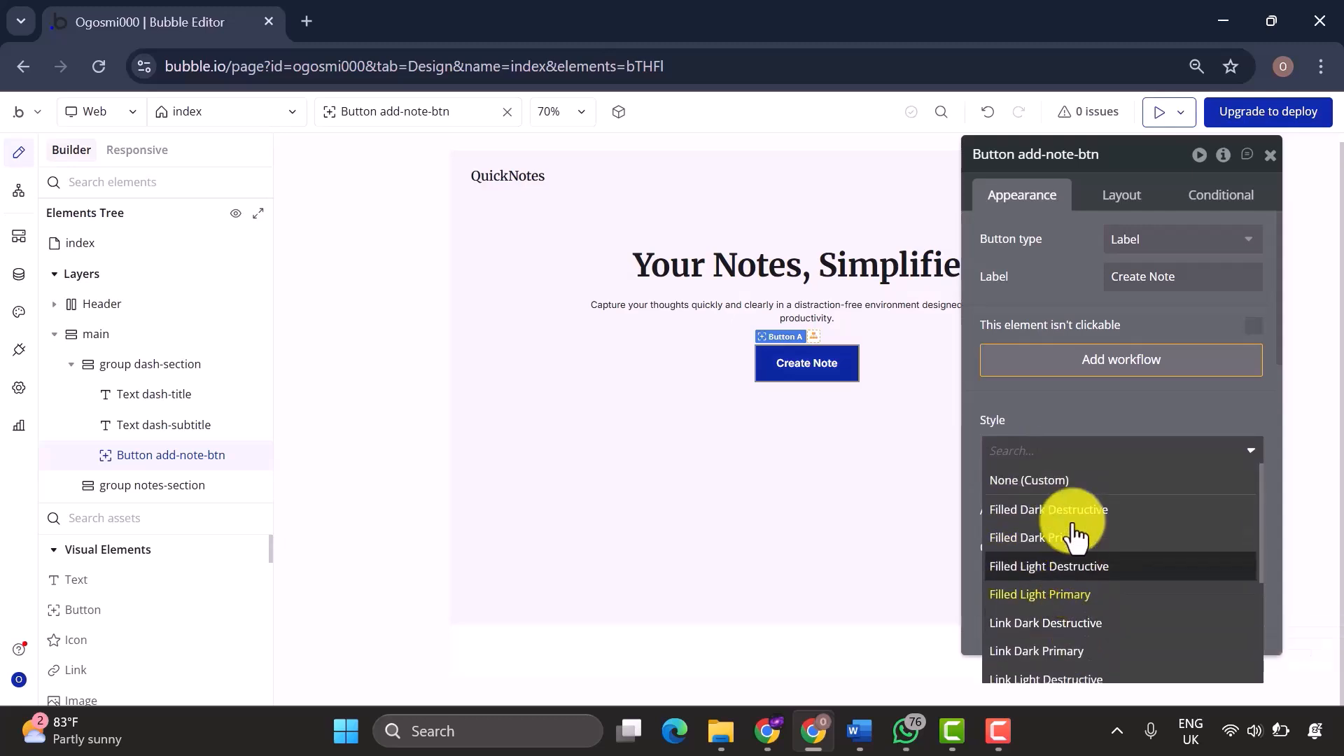
left_click(1071, 449)
Set the Create Note button's font size to 18 px and try to set its font weight to 500.
scroll(1073, 534, "down", 1)
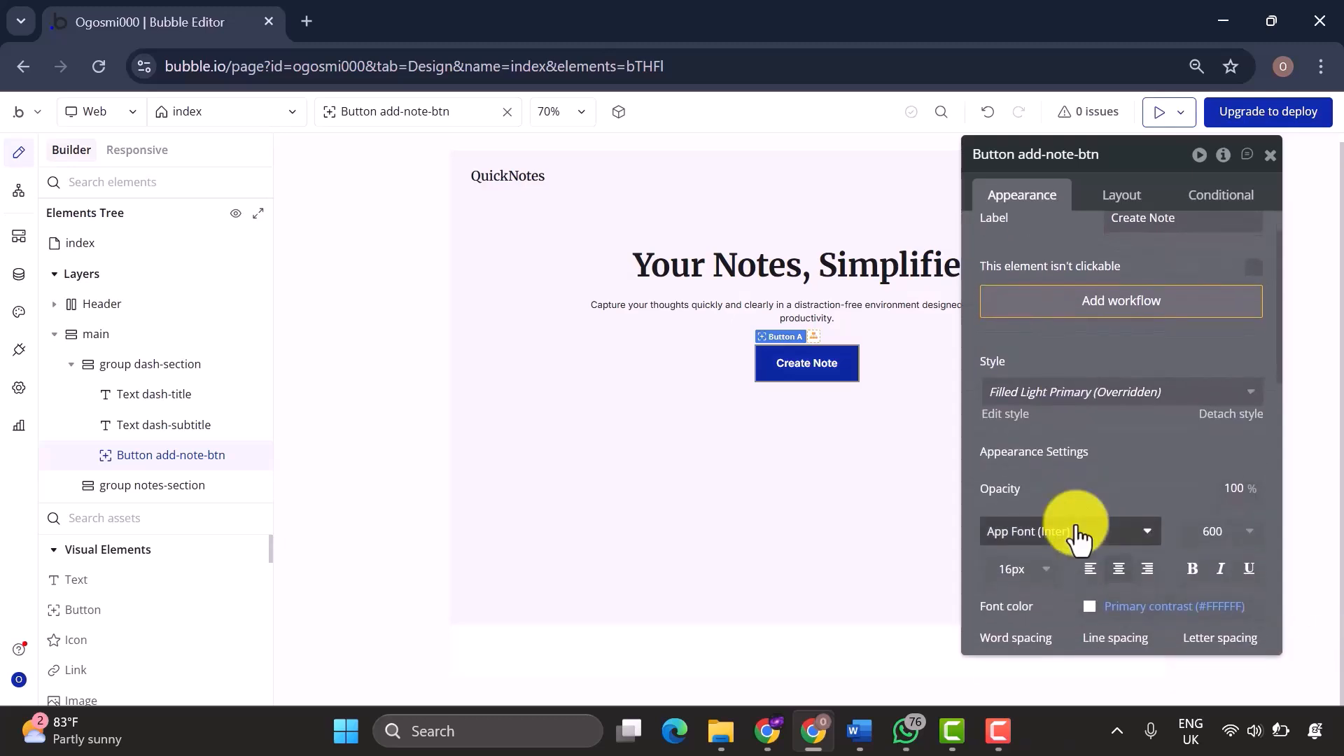
scroll(1073, 532, "down", 1)
left_click(1014, 537)
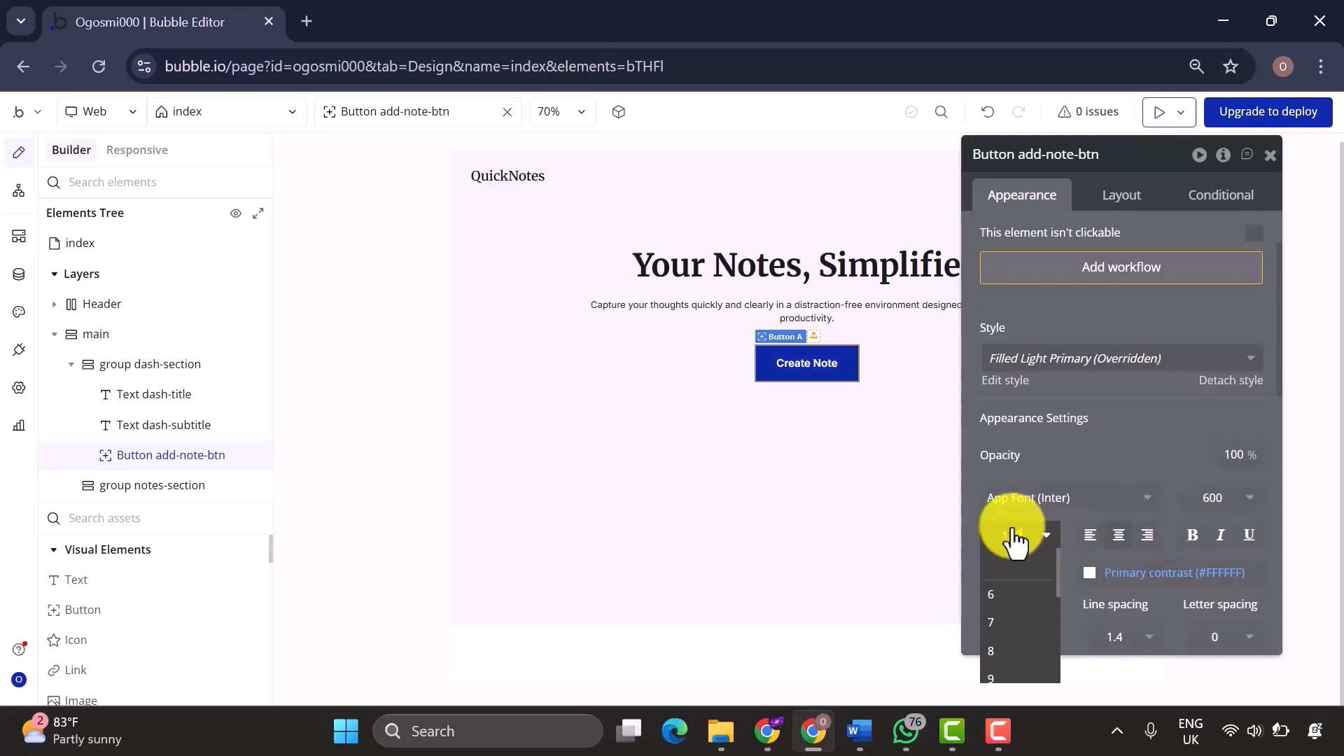
type("8")
key("Return")
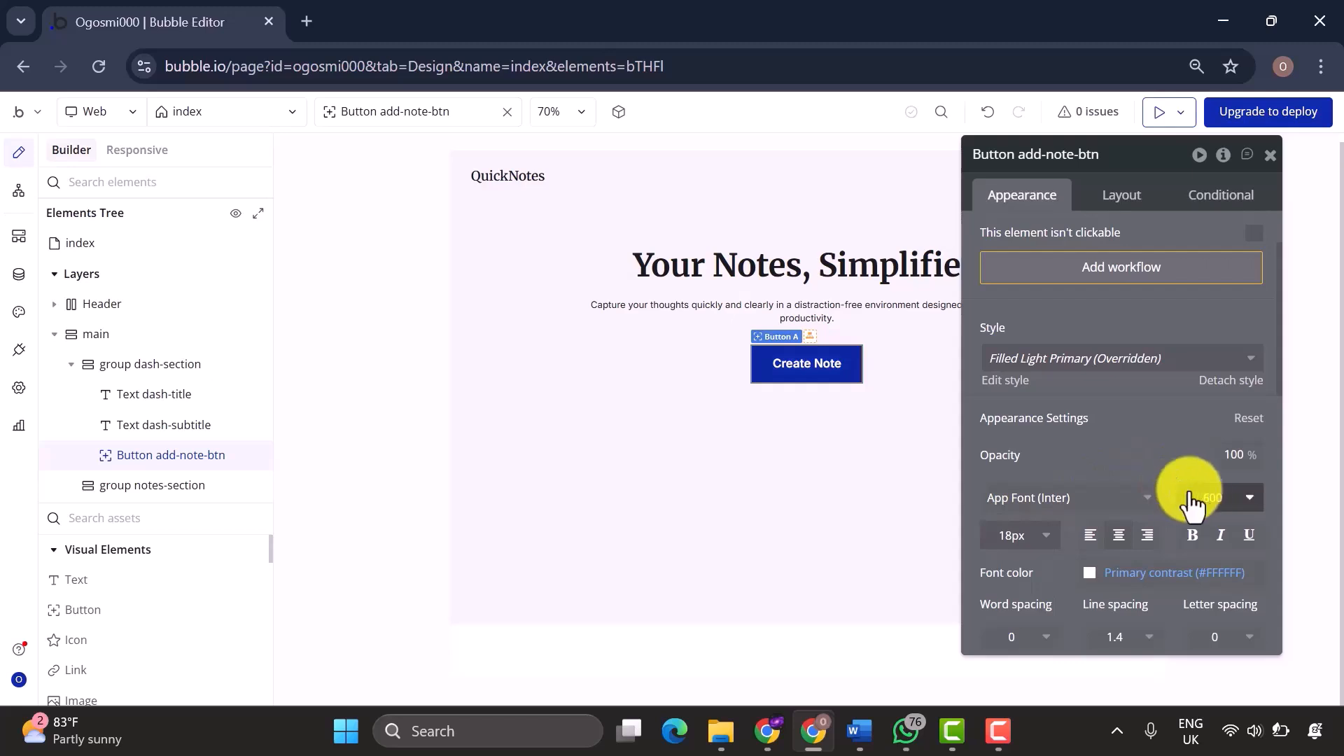
left_click(1210, 498)
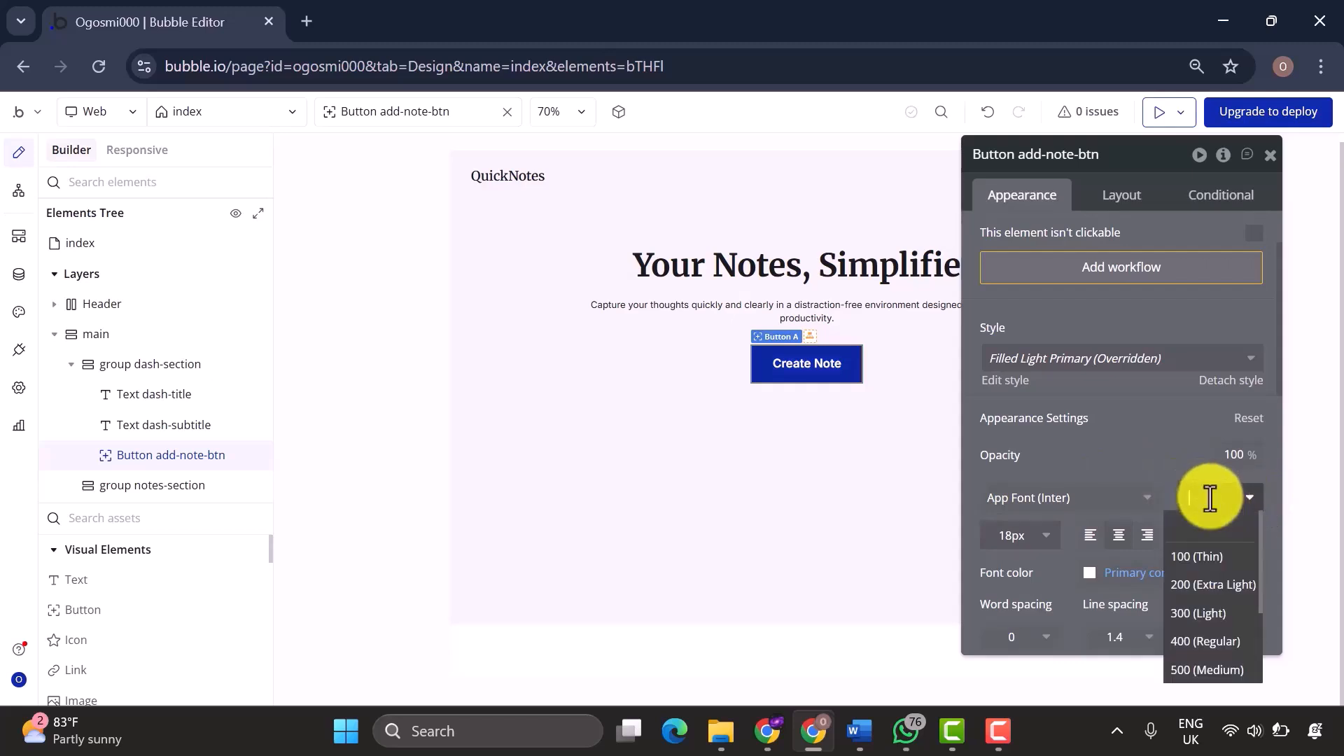
type("500")
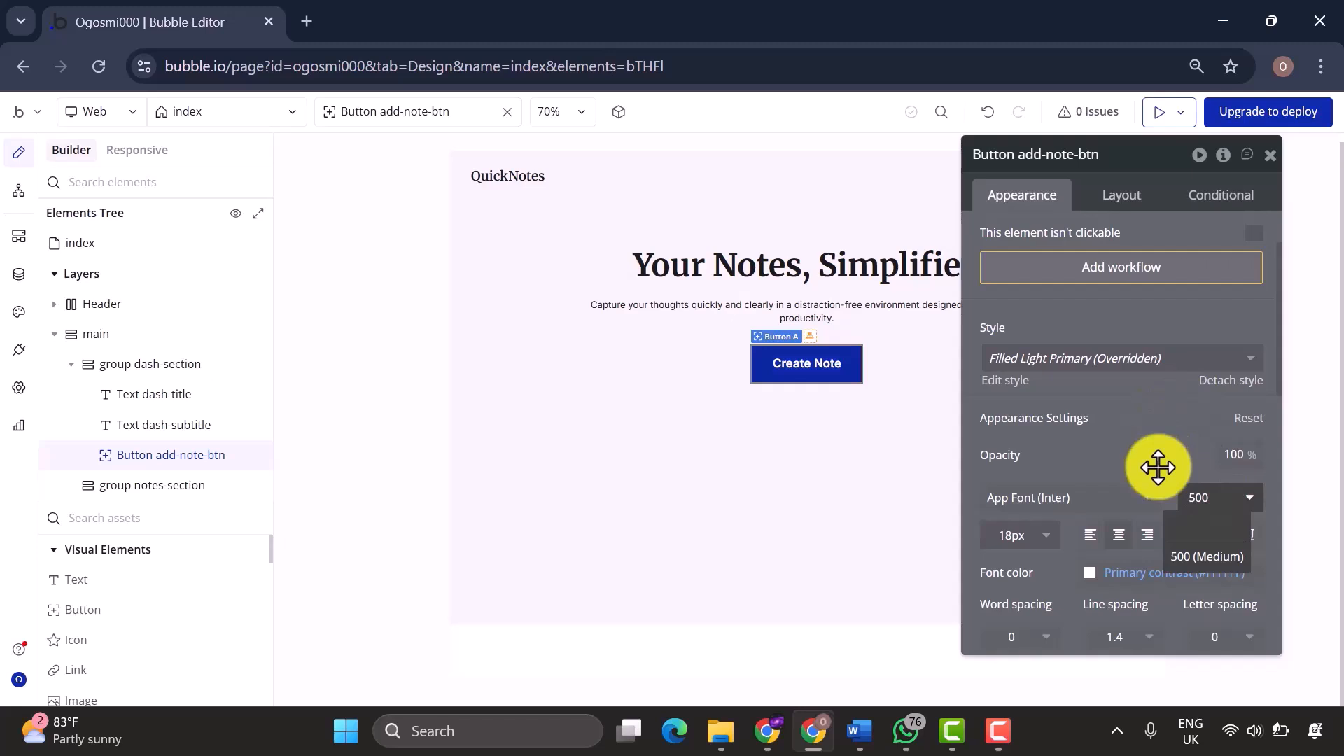
Set the Create Note button's background color to the blue #416EBC.
scroll(1209, 569, "down", 2)
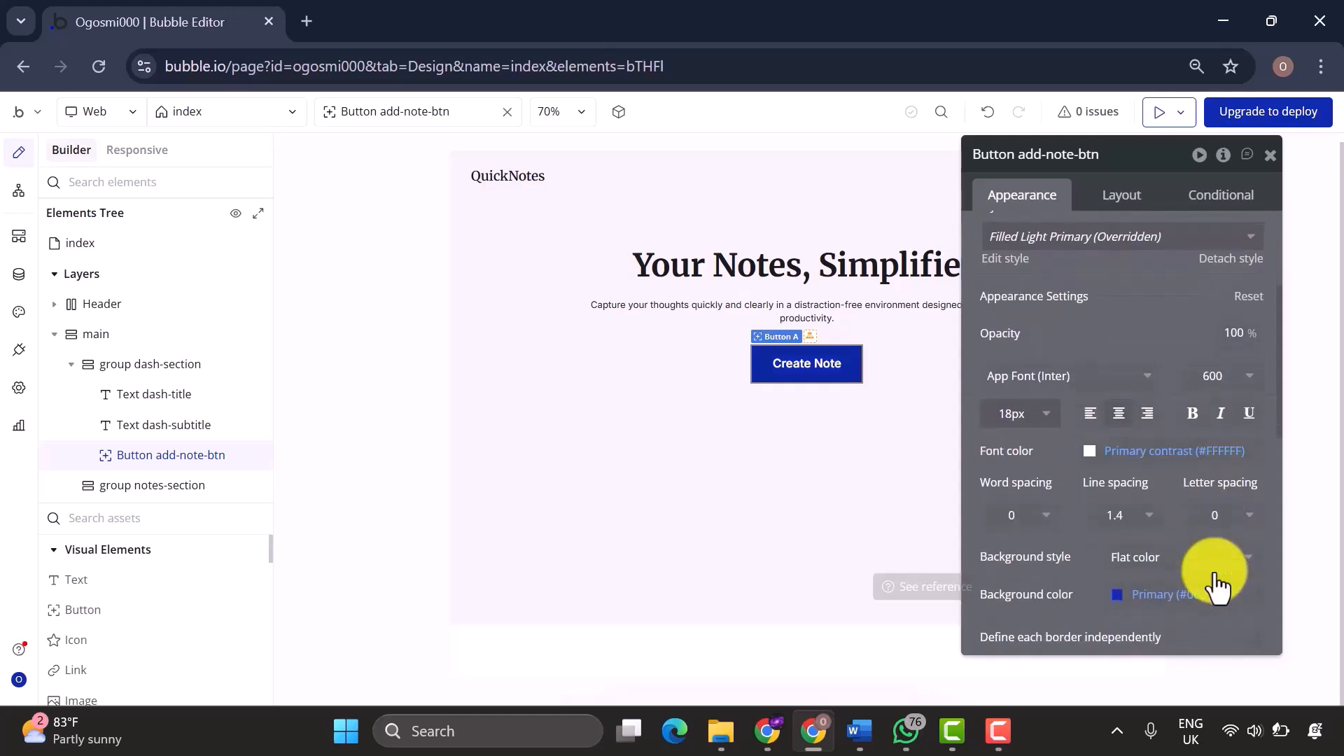
left_click(1120, 600)
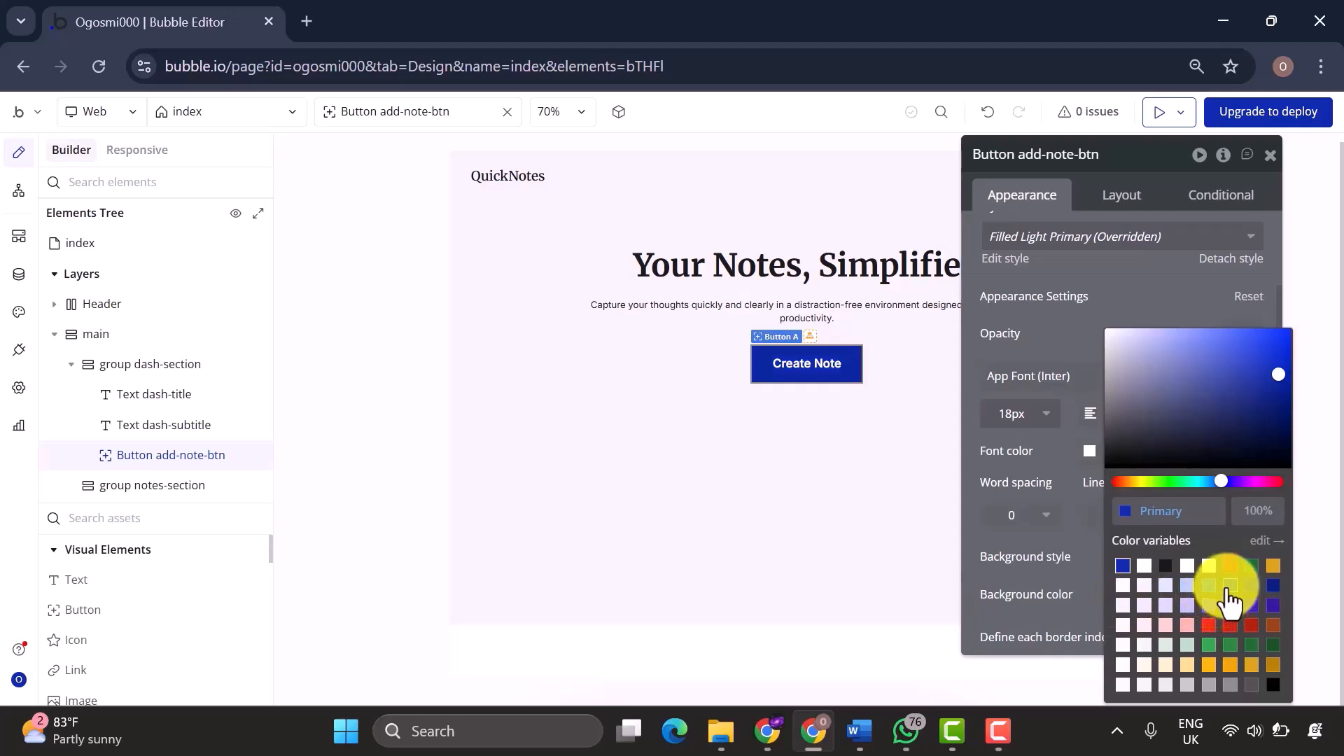
left_click(1228, 588)
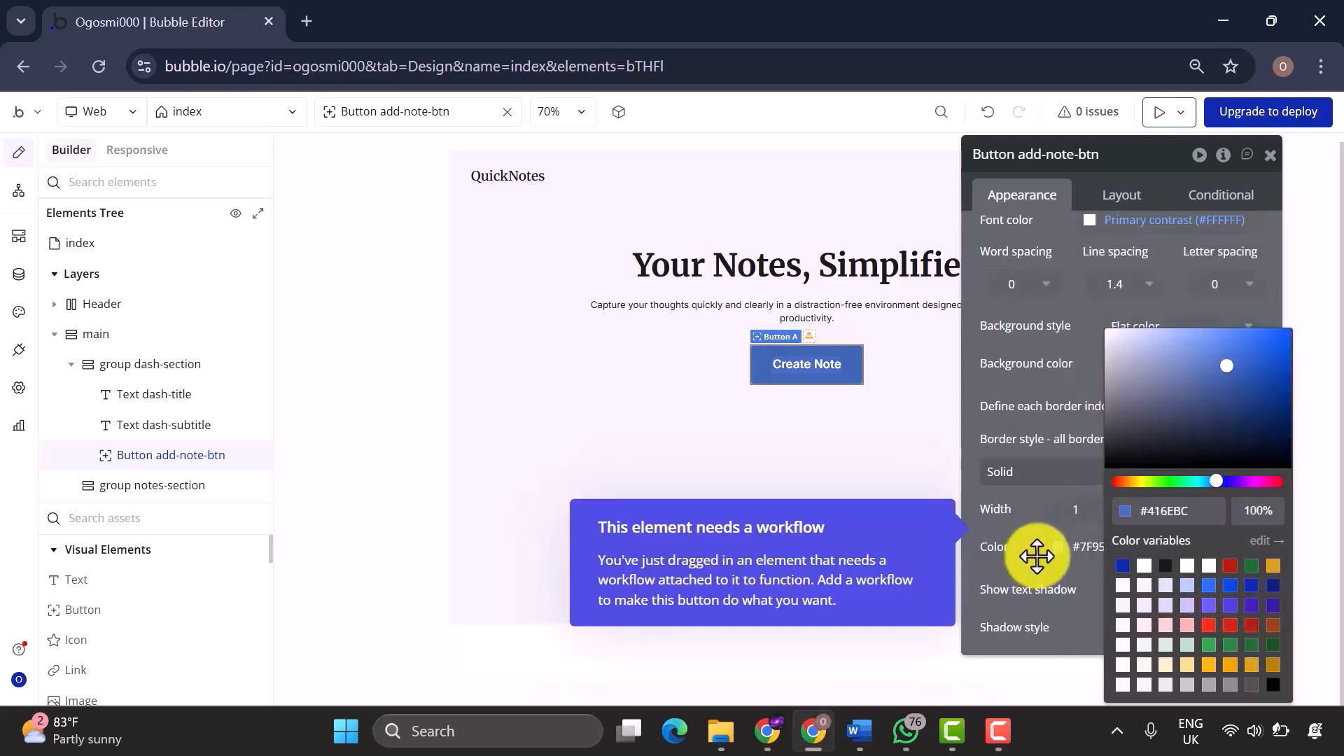
left_click(1037, 555)
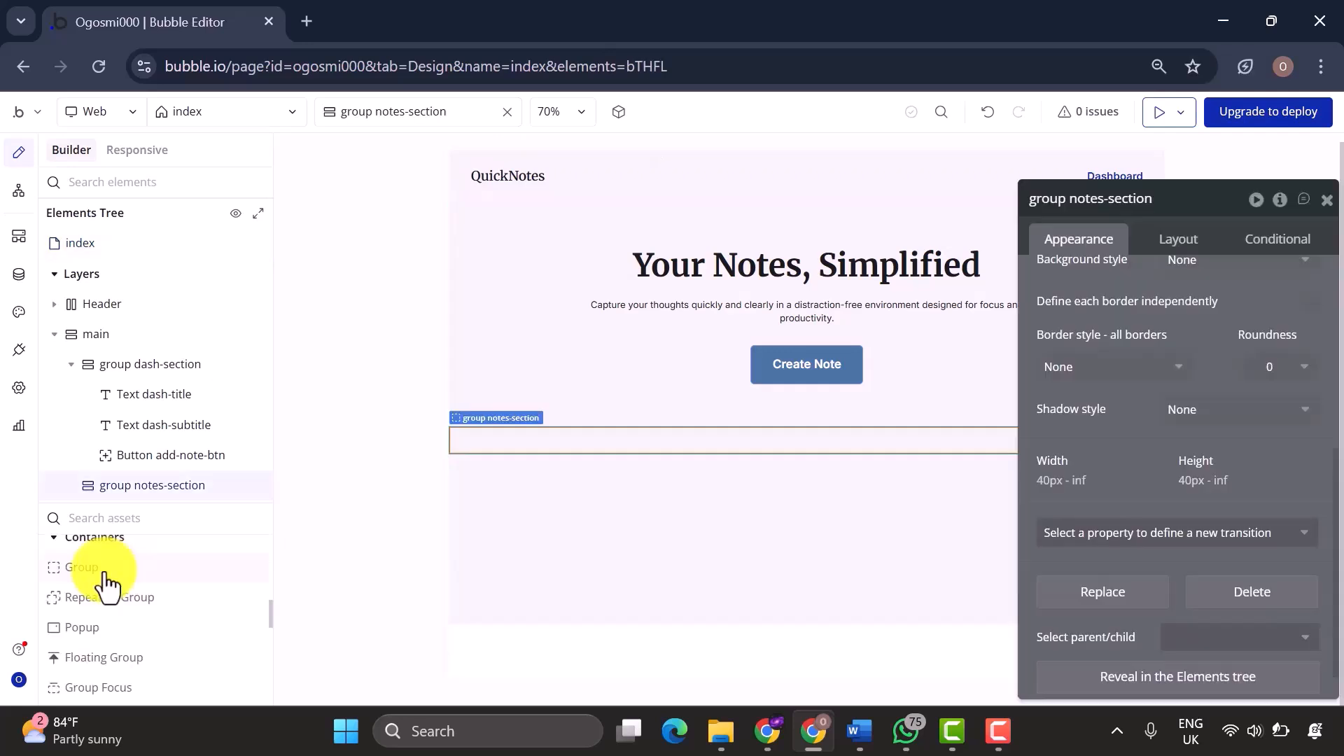
Add a group and a repeating group inside the notes-section group.
left_click_drag(161, 565, 174, 488)
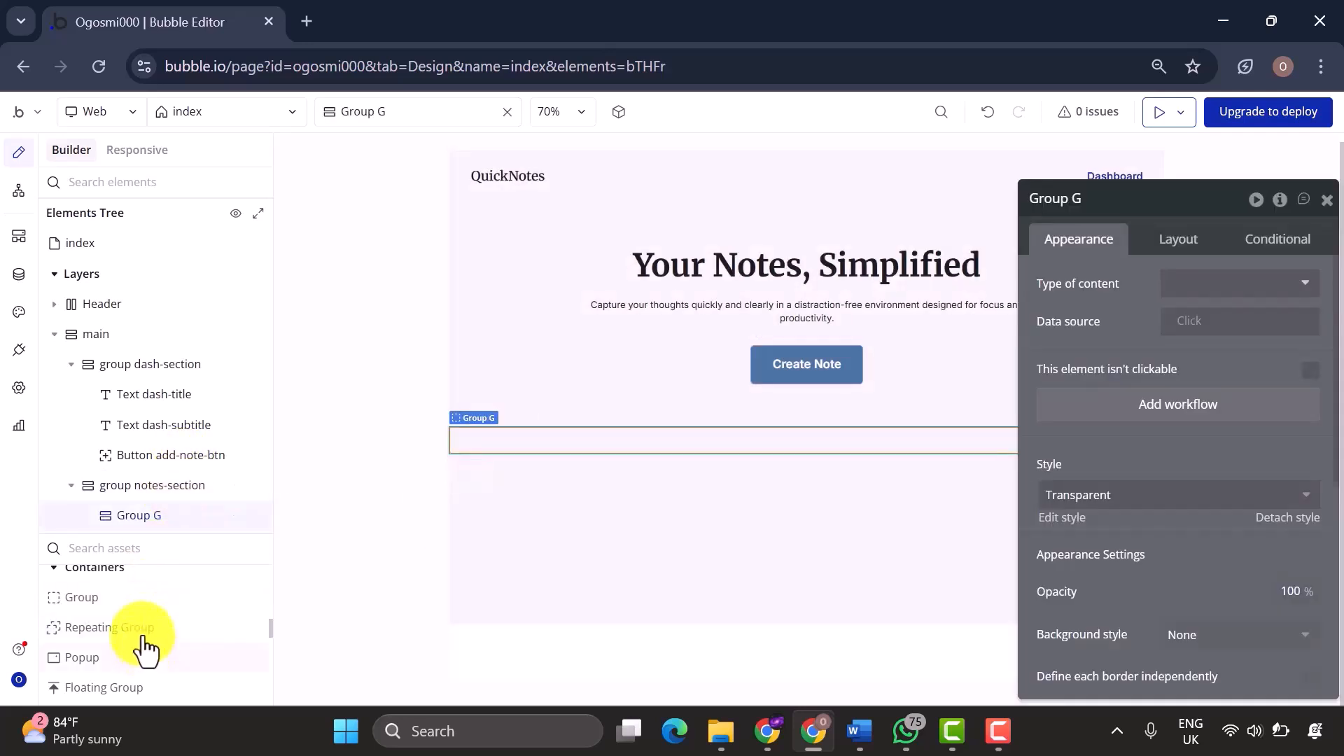
left_click_drag(144, 638, 163, 525)
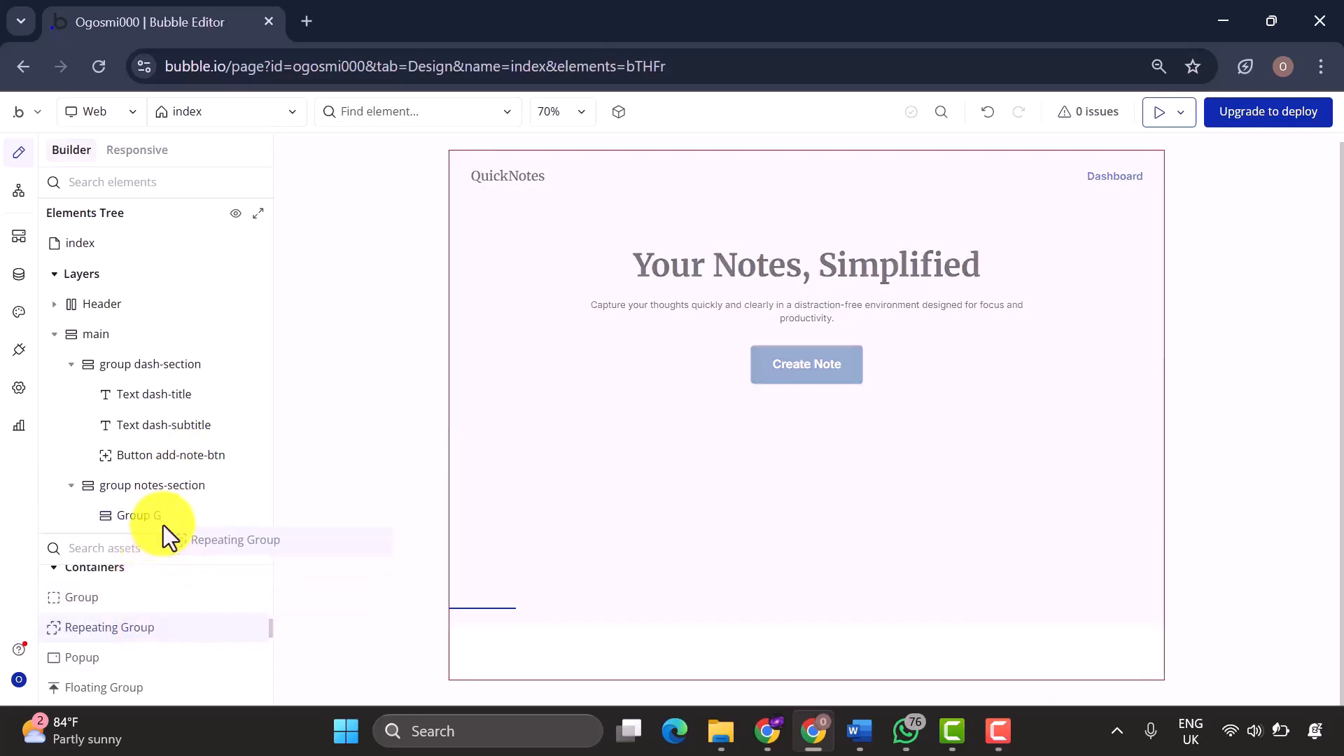
left_click(152, 482)
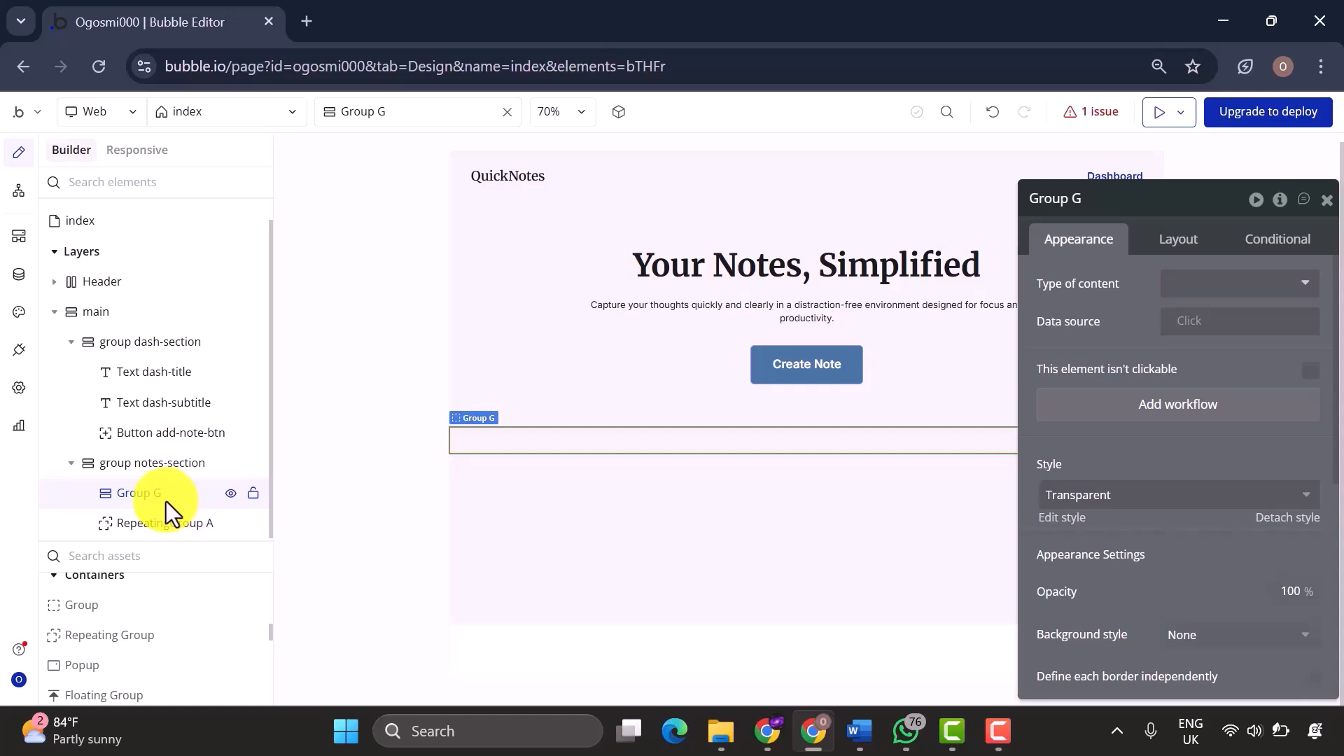
Rename the new group as "Group note-header" and the repeating group as "RepeatingGroup note-grid".
double_click(166, 501)
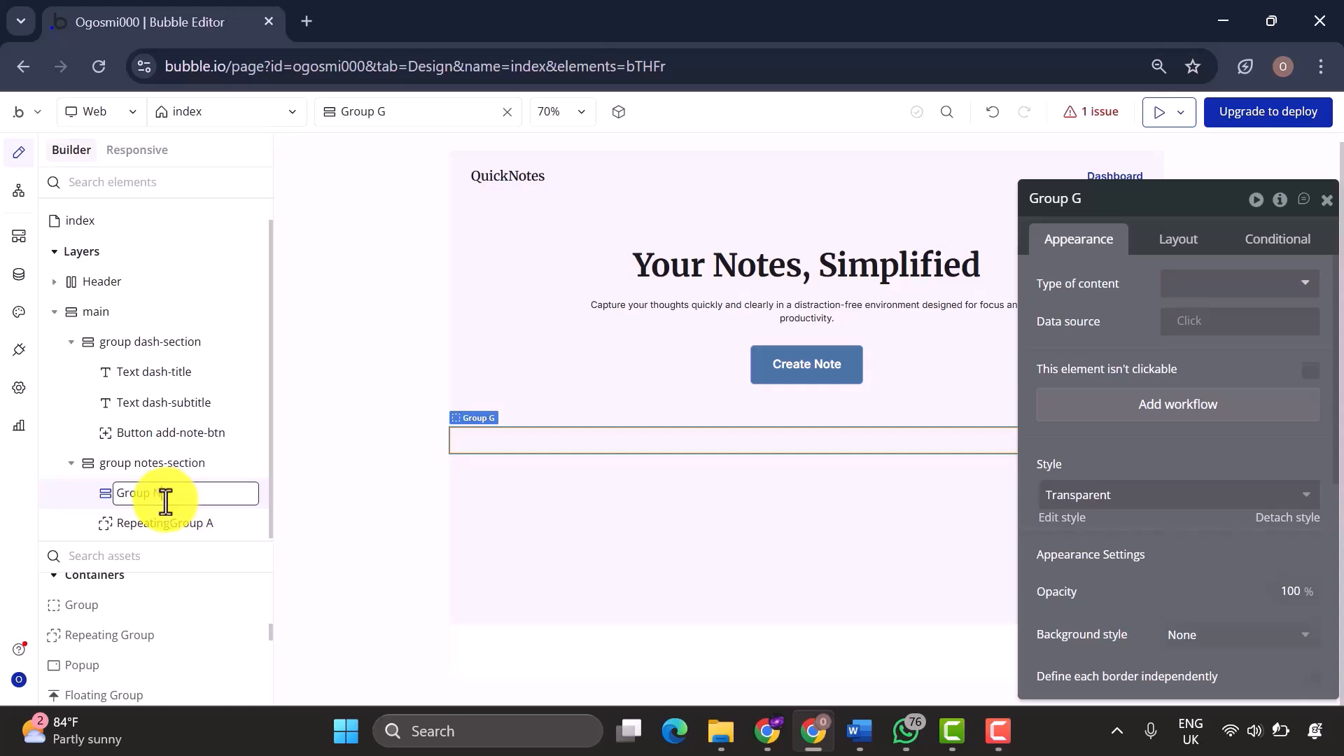
key("BackSpace")
type("note-header")
key("Return")
type("not")
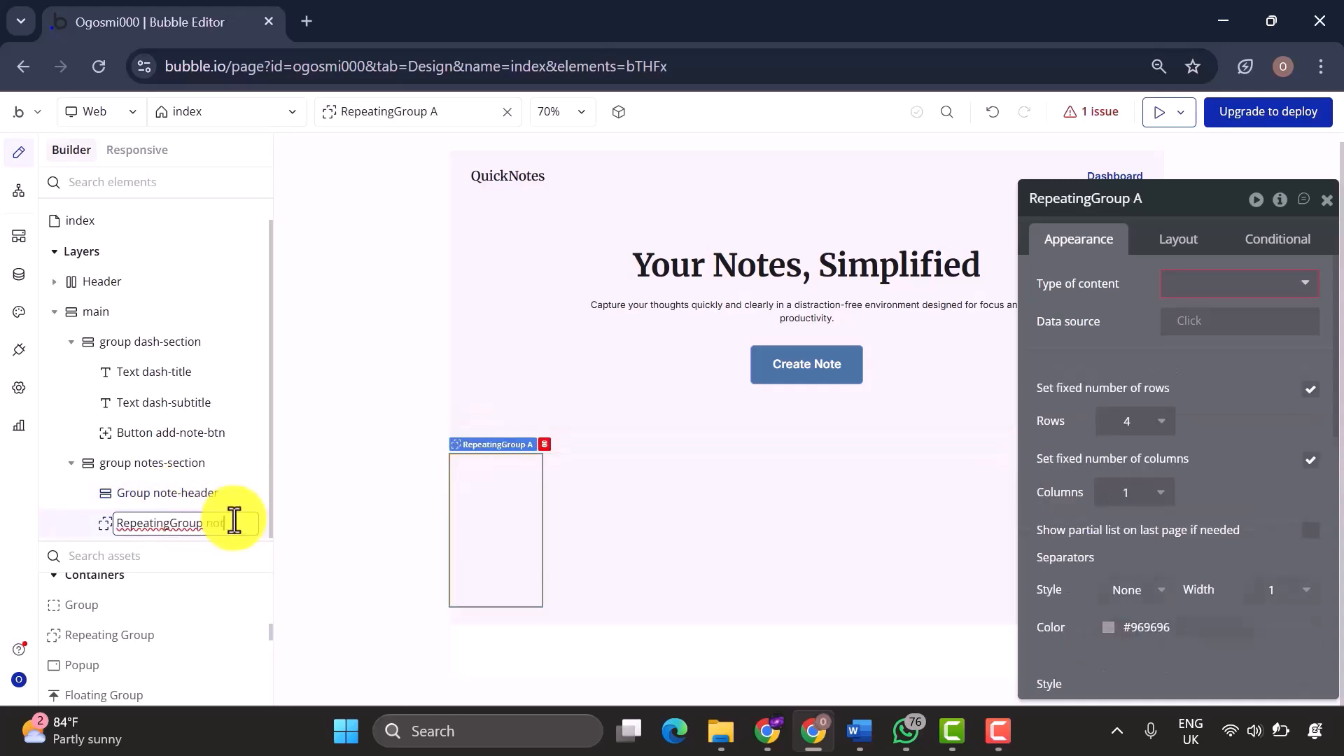
type("e-grid")
key("Return")
Add a text element and a button inside the note-header group.
left_click(178, 497)
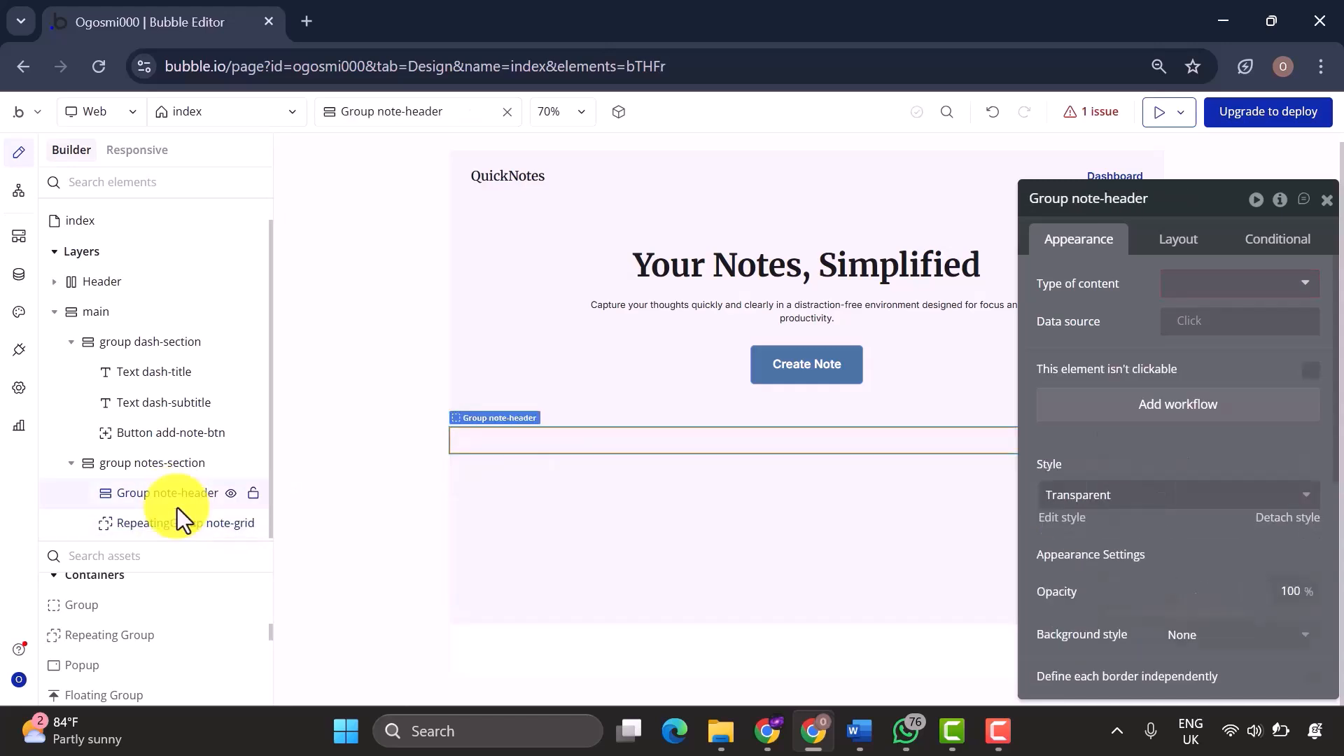
scroll(178, 616, "up", 2)
left_click_drag(183, 627, 171, 499)
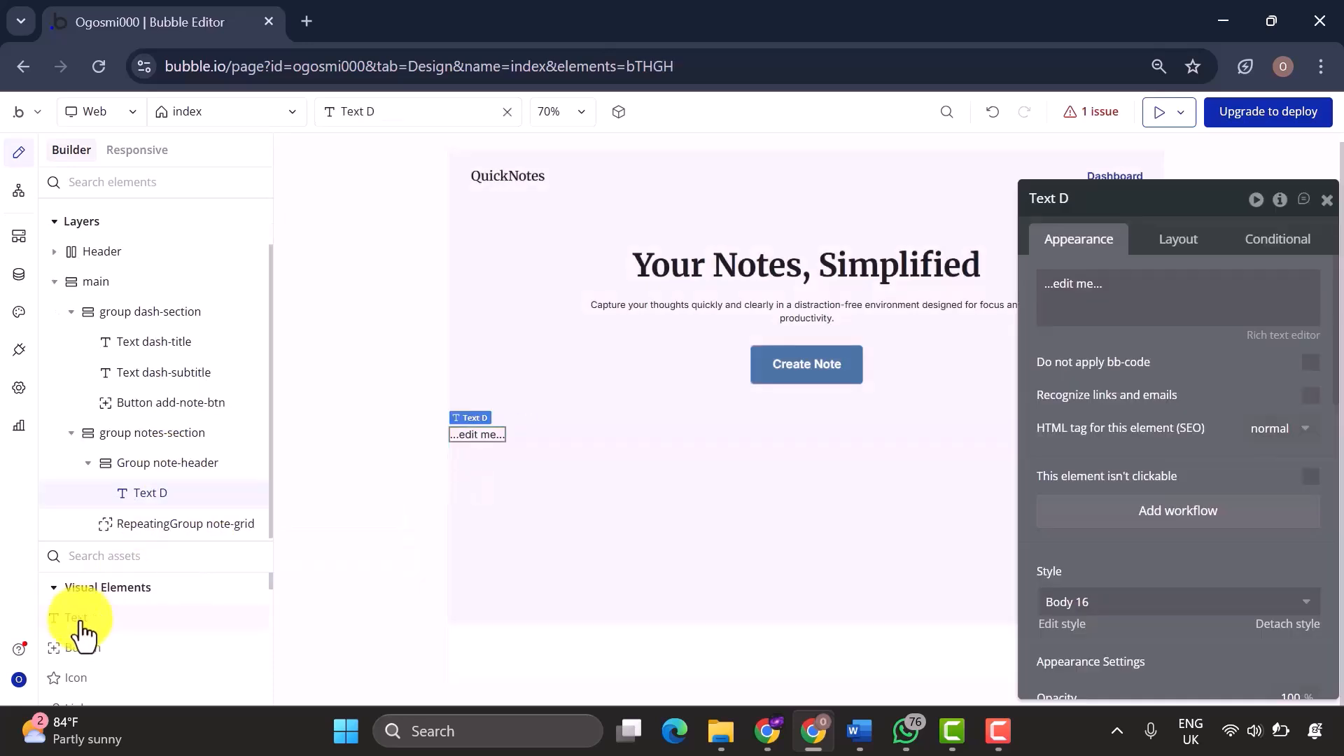
key("Escape")
left_click_drag(140, 626, 199, 446)
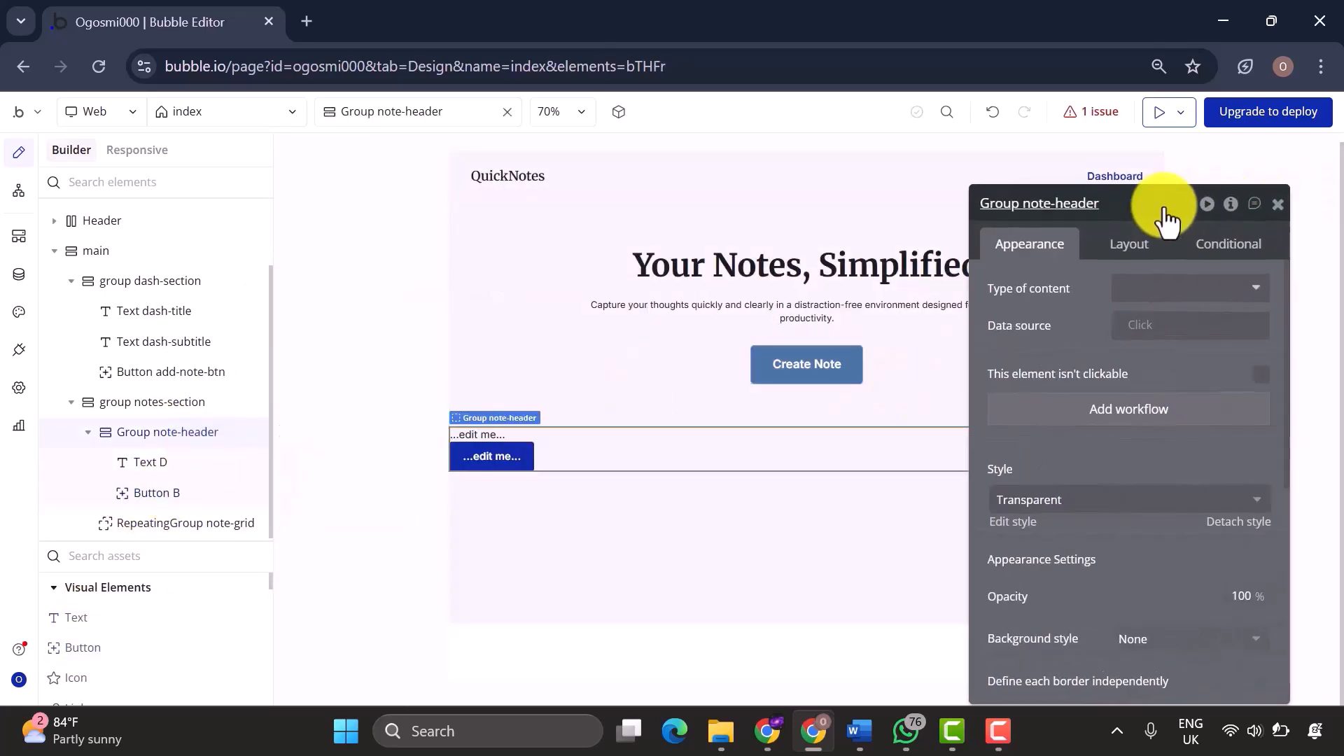
Give the note-header group a Row layout with Space between container alignment and horizontal stretch.
left_click(1097, 216)
left_click(1125, 261)
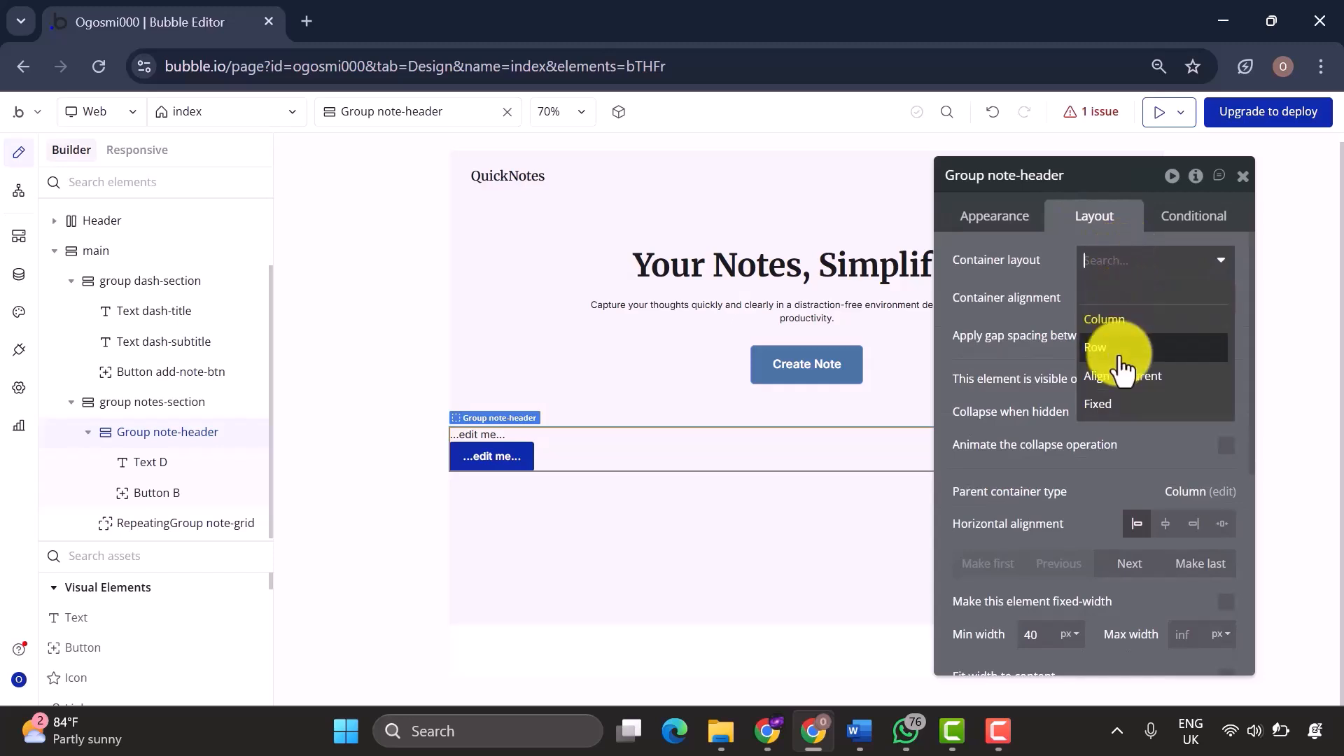
left_click(1117, 345)
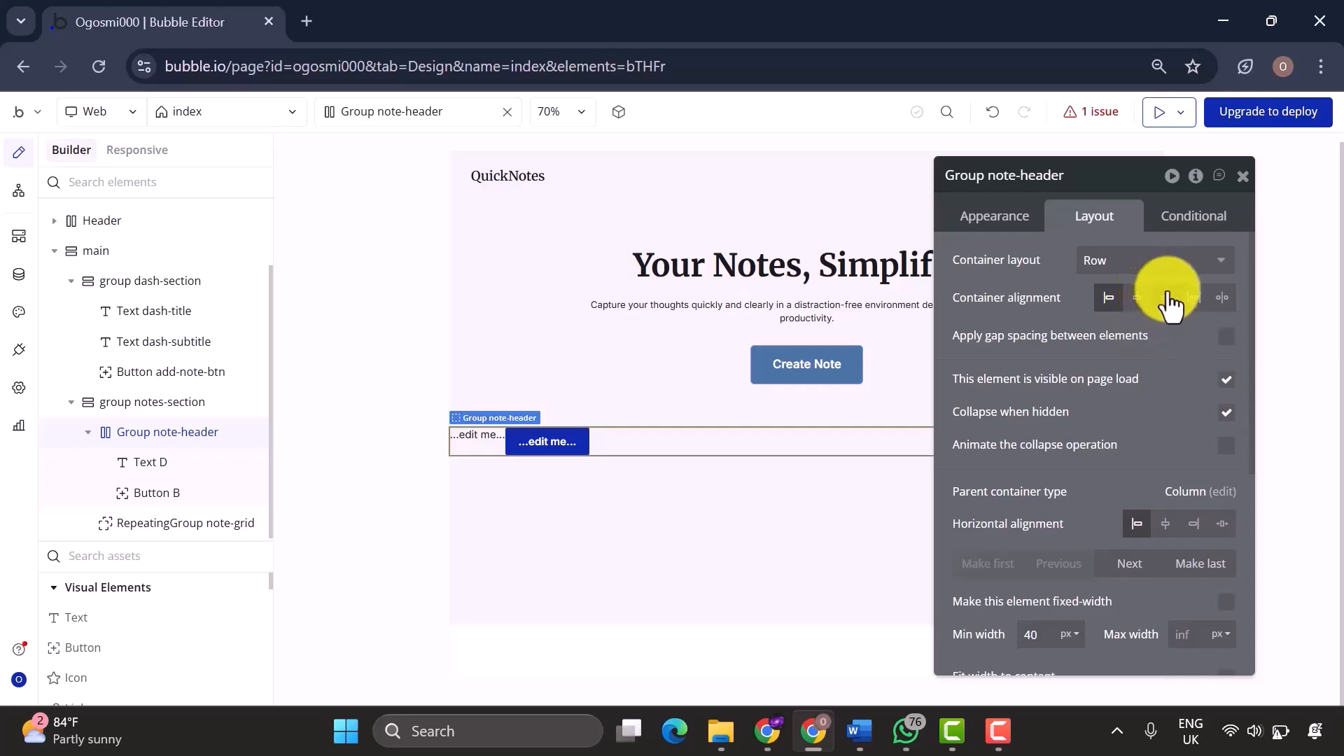
left_click(1225, 299)
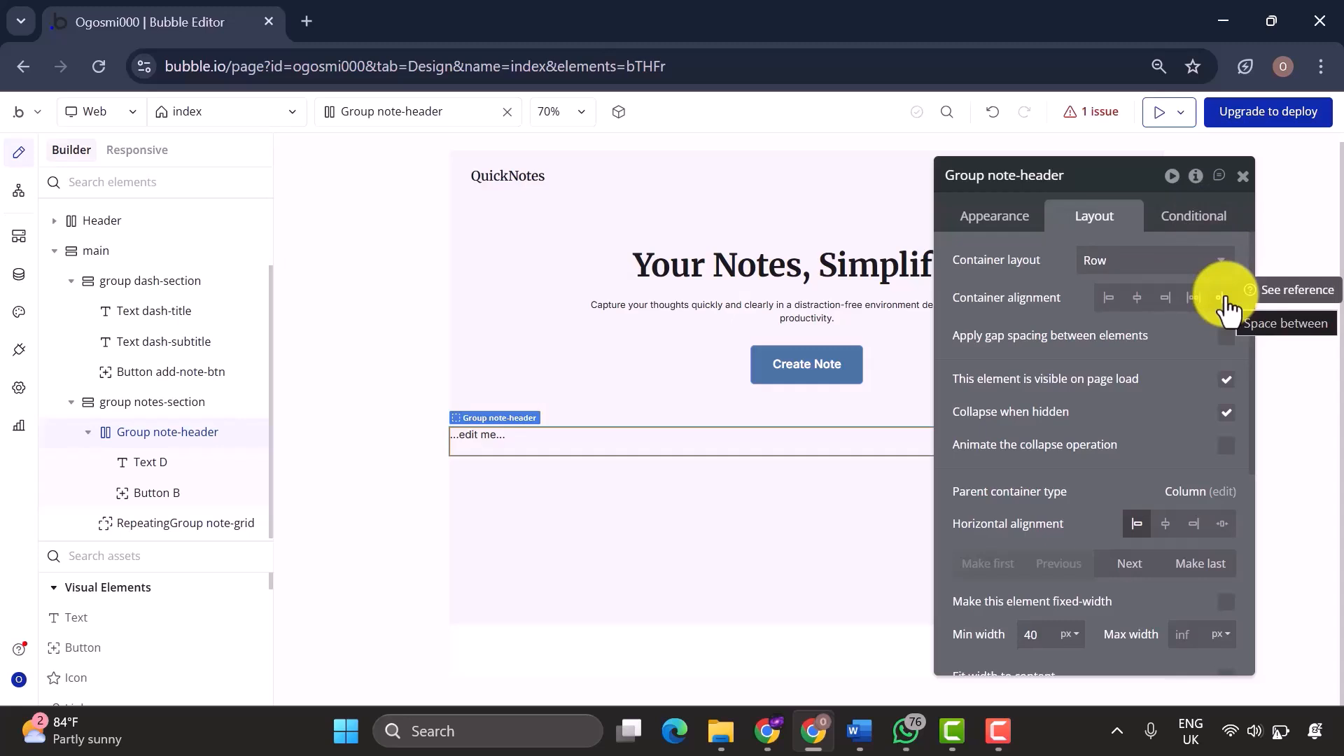
left_click(1219, 526)
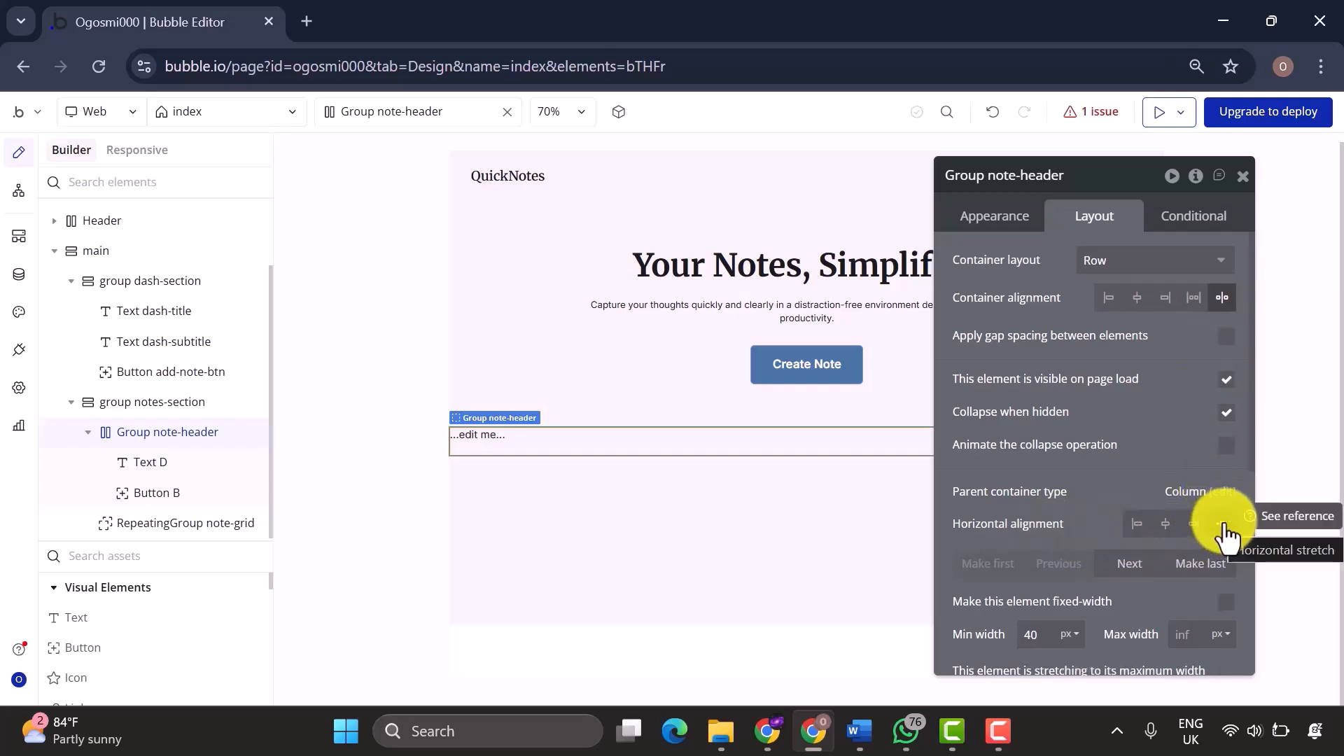
Set the note-header group's minimum height to 0 px.
scroll(1187, 585, "down", 1)
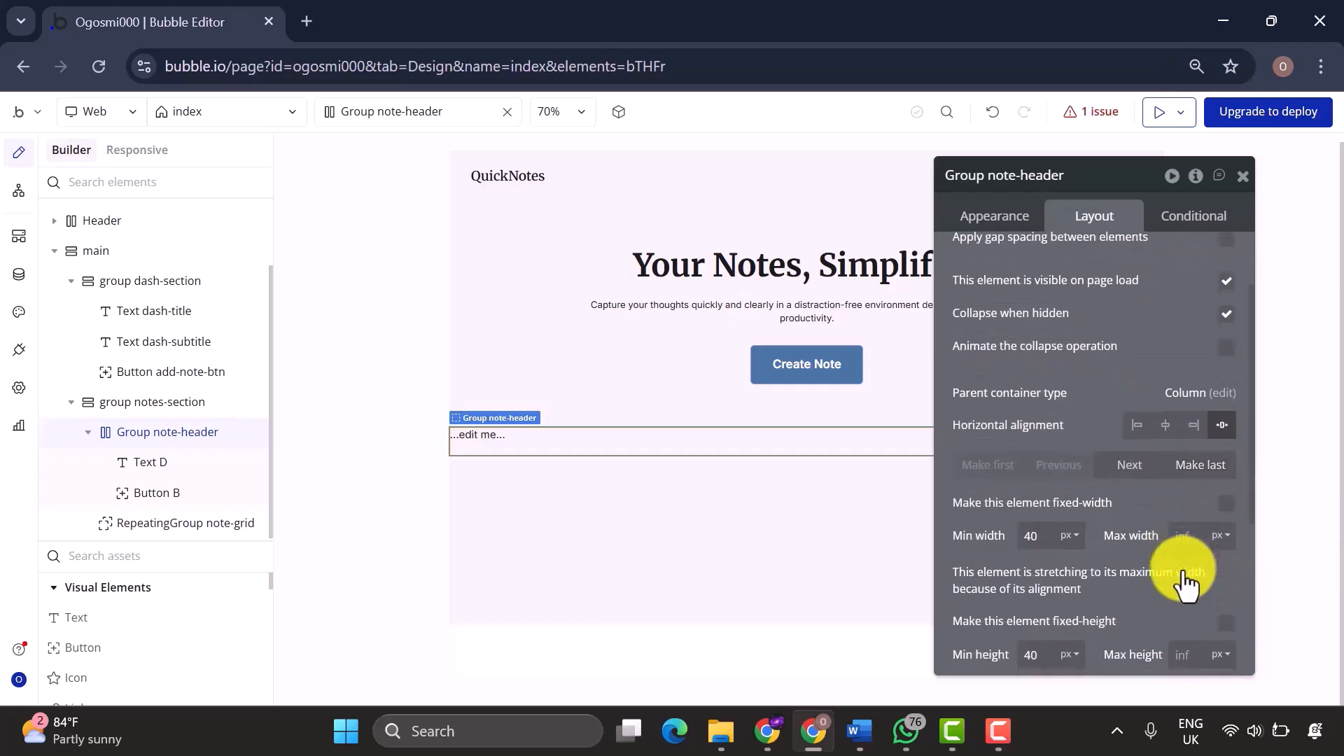
scroll(1187, 584, "down", 1)
left_click(1037, 583)
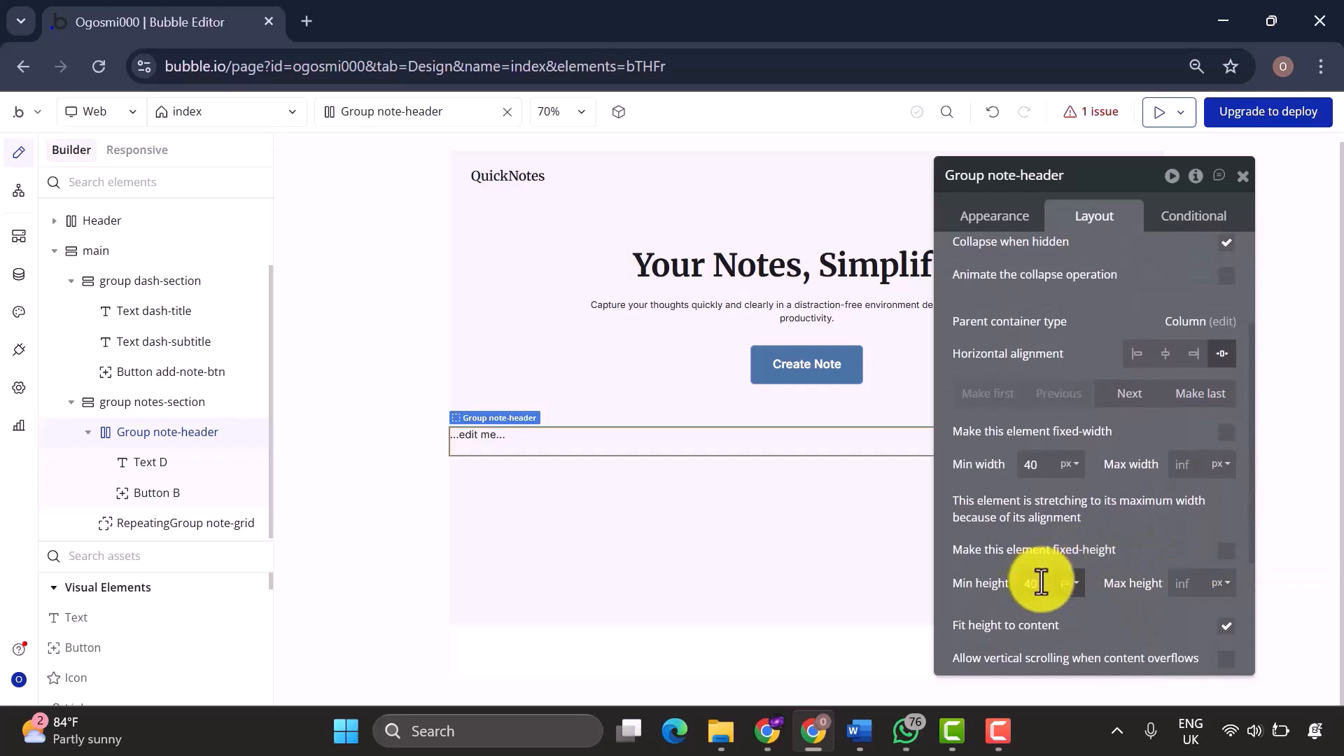
scroll(1158, 599, "down", 2)
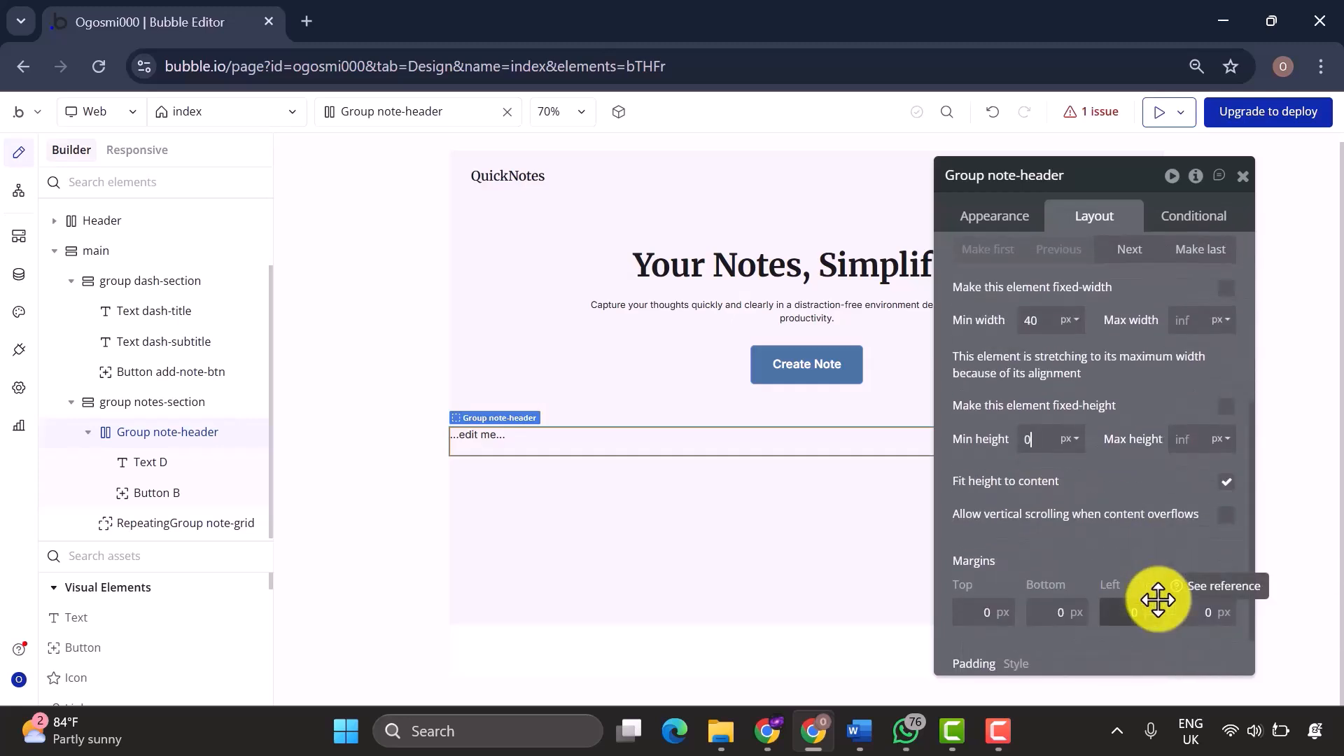
Rename the header's text element as "Text note-title" and its button as "Button add-note-header-btn".
left_click(157, 469)
double_click(175, 462)
type("Text note-title")
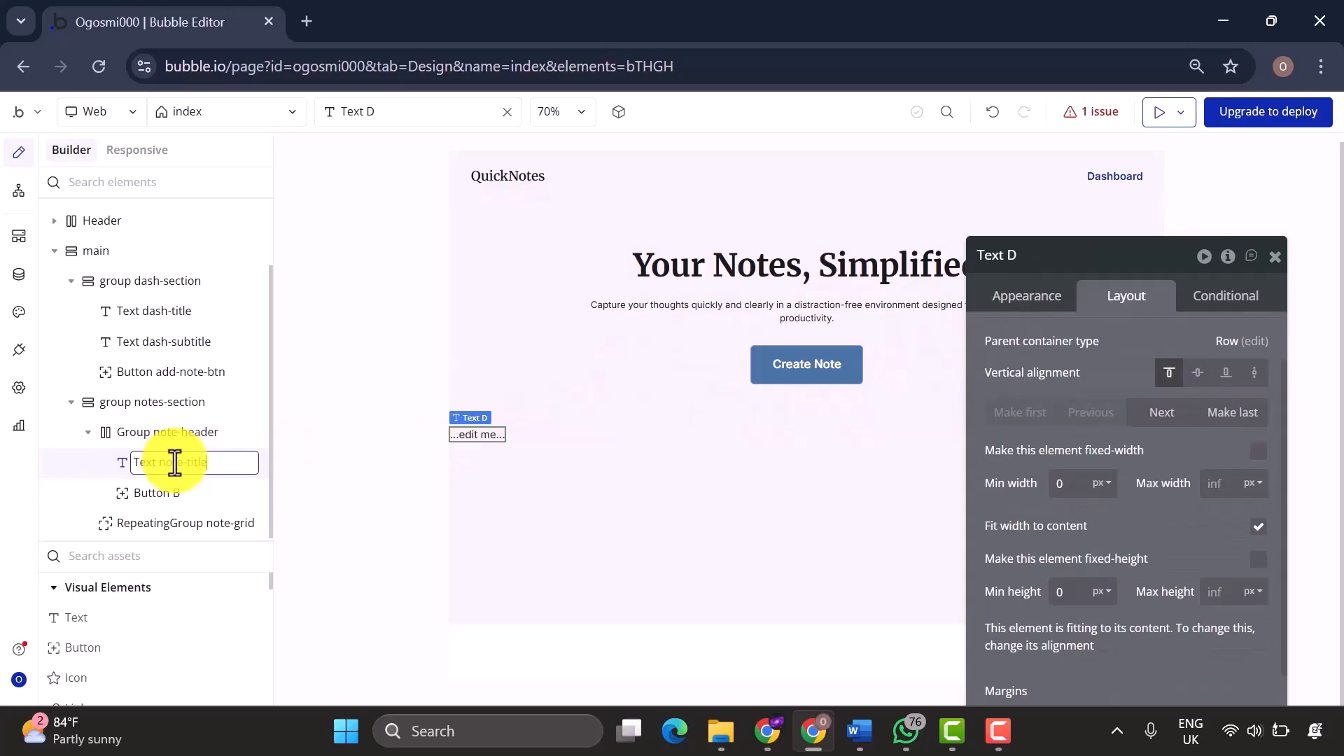
left_click(195, 493)
double_click(189, 493)
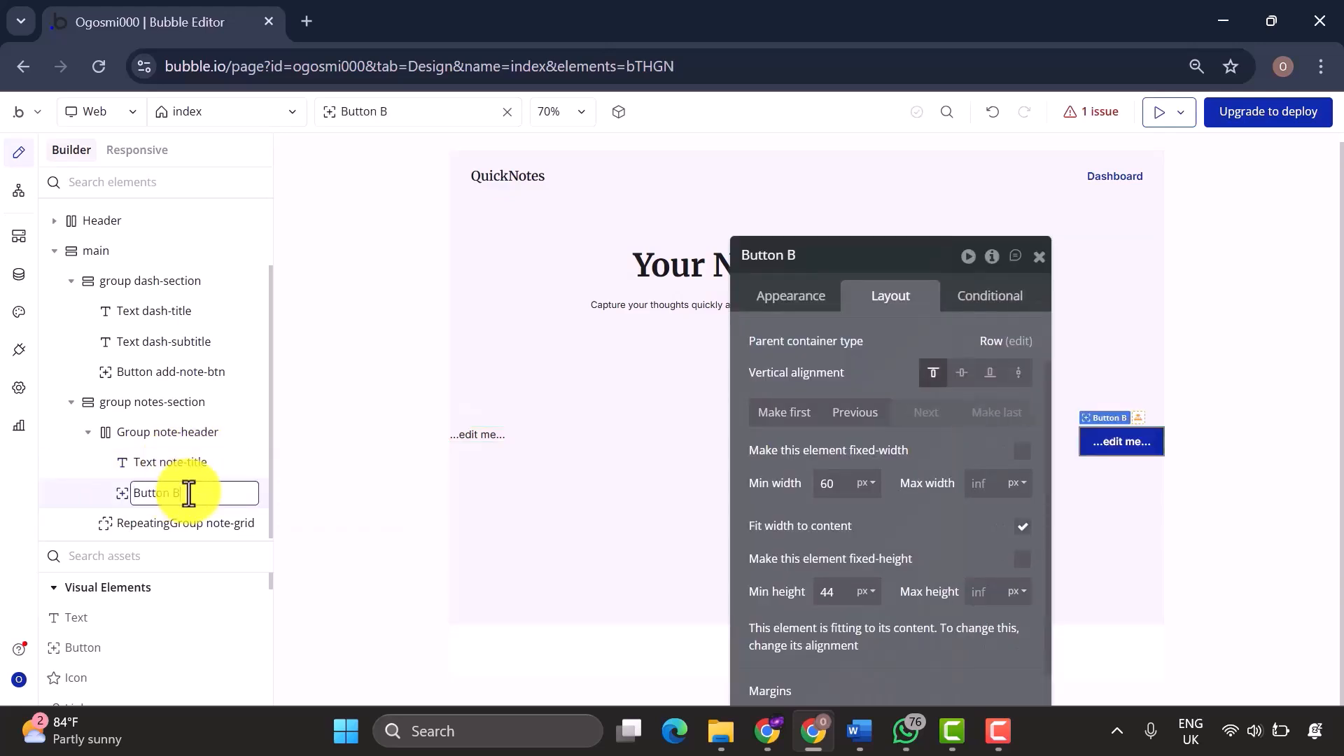
type("Button add-mote-header-btn")
key("Return")
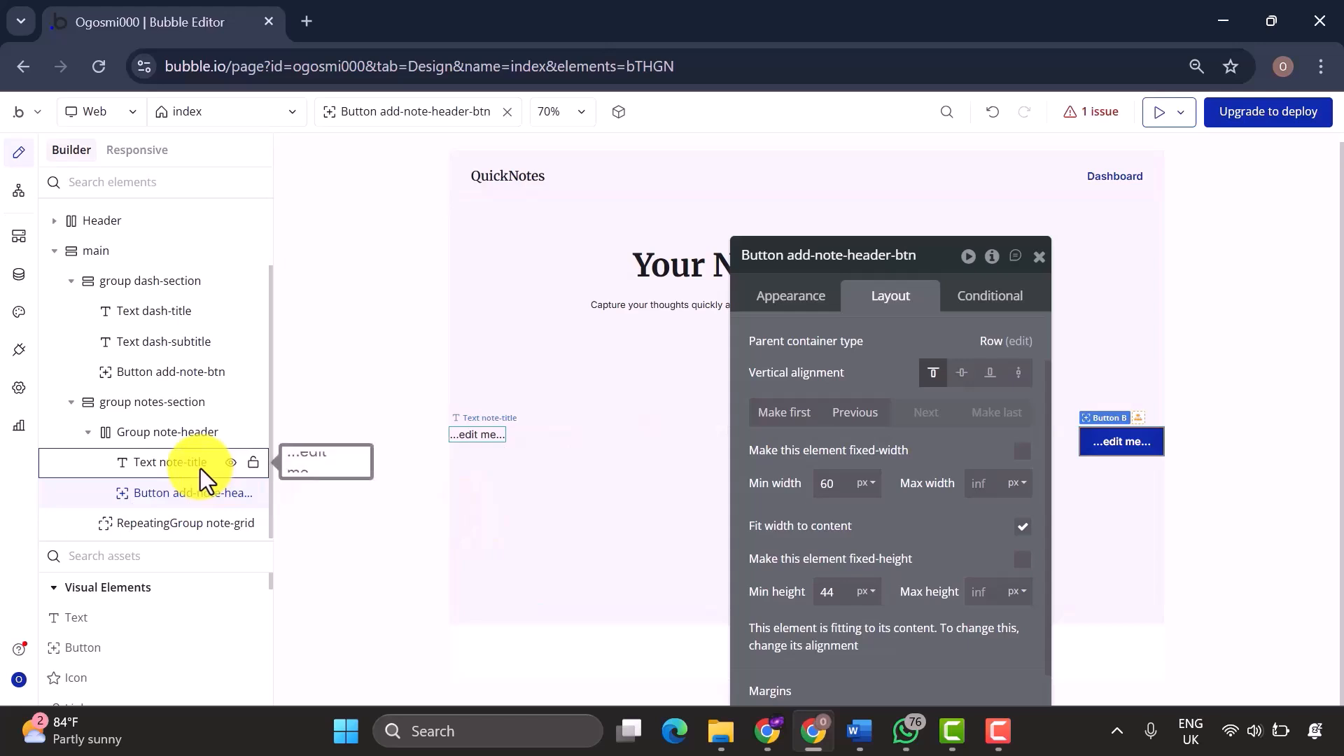
Center the note-title text vertically in its row and change its content to "Your Notes".
left_click(200, 469)
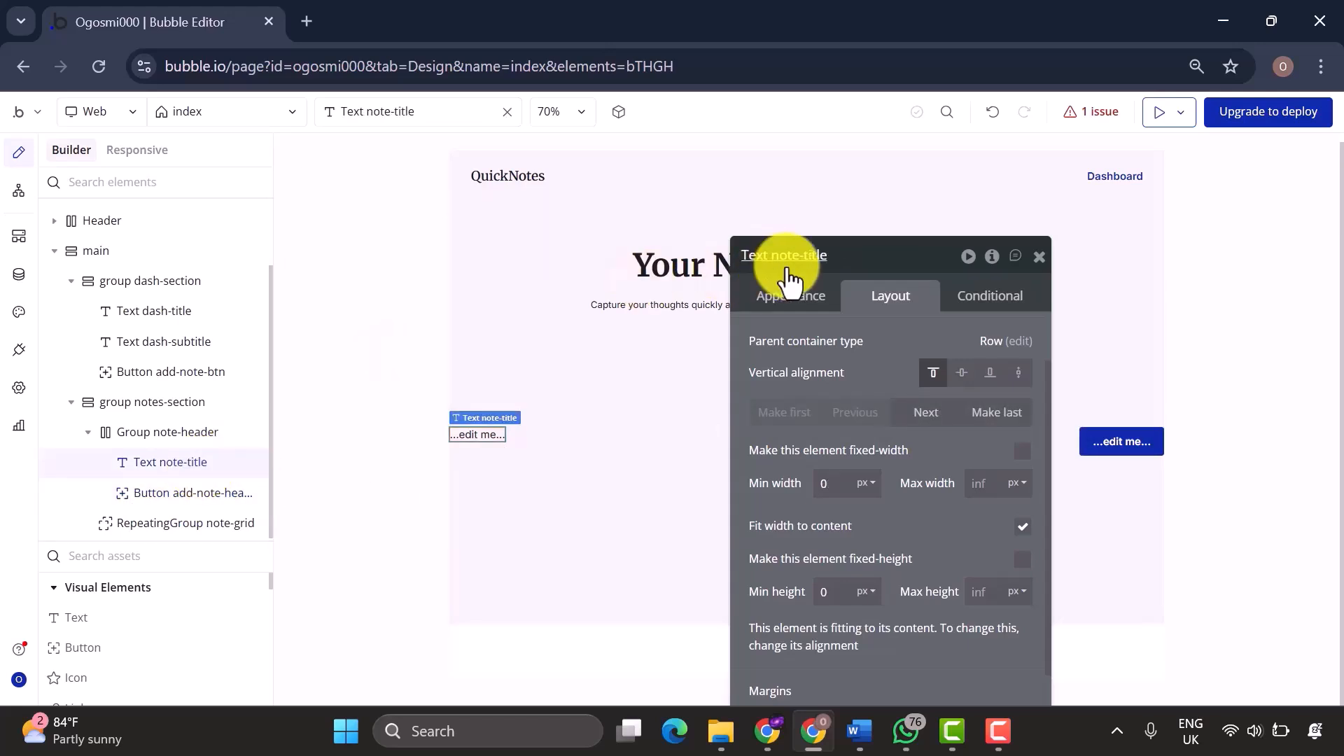
left_click(952, 364)
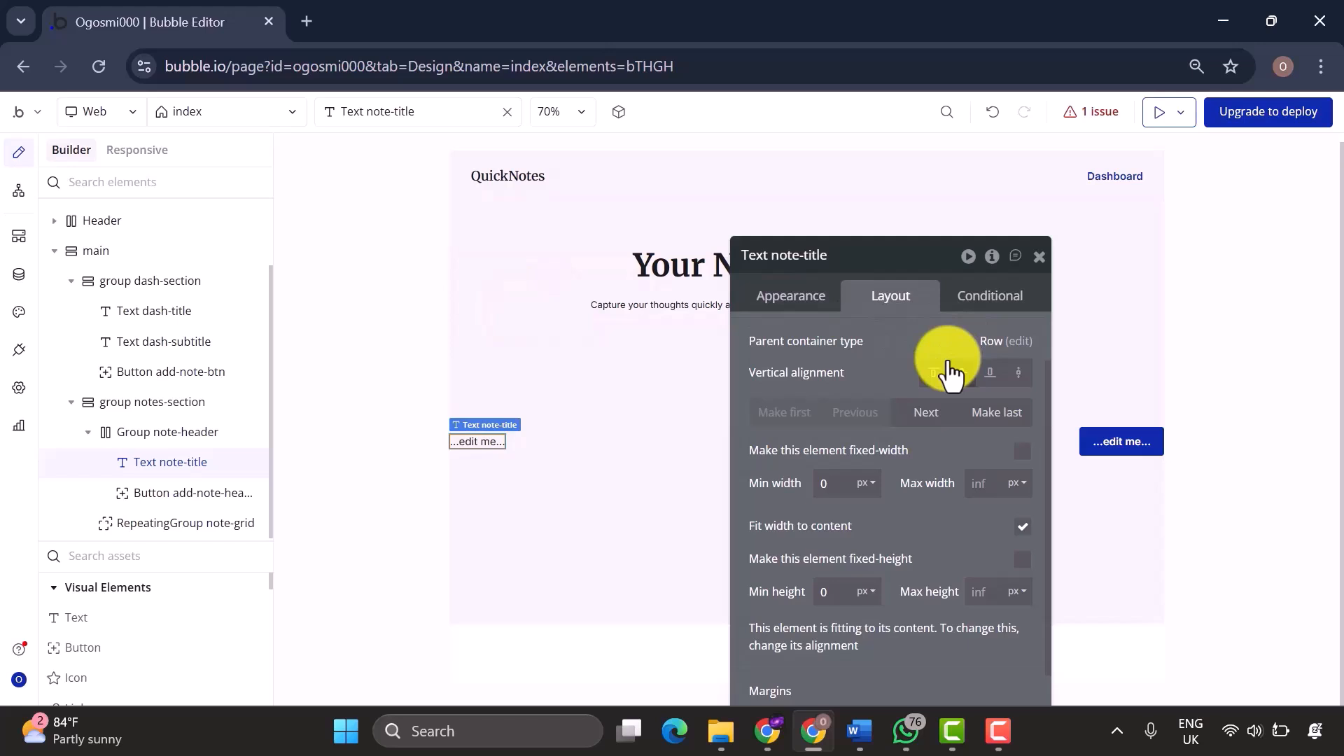
left_click(779, 203)
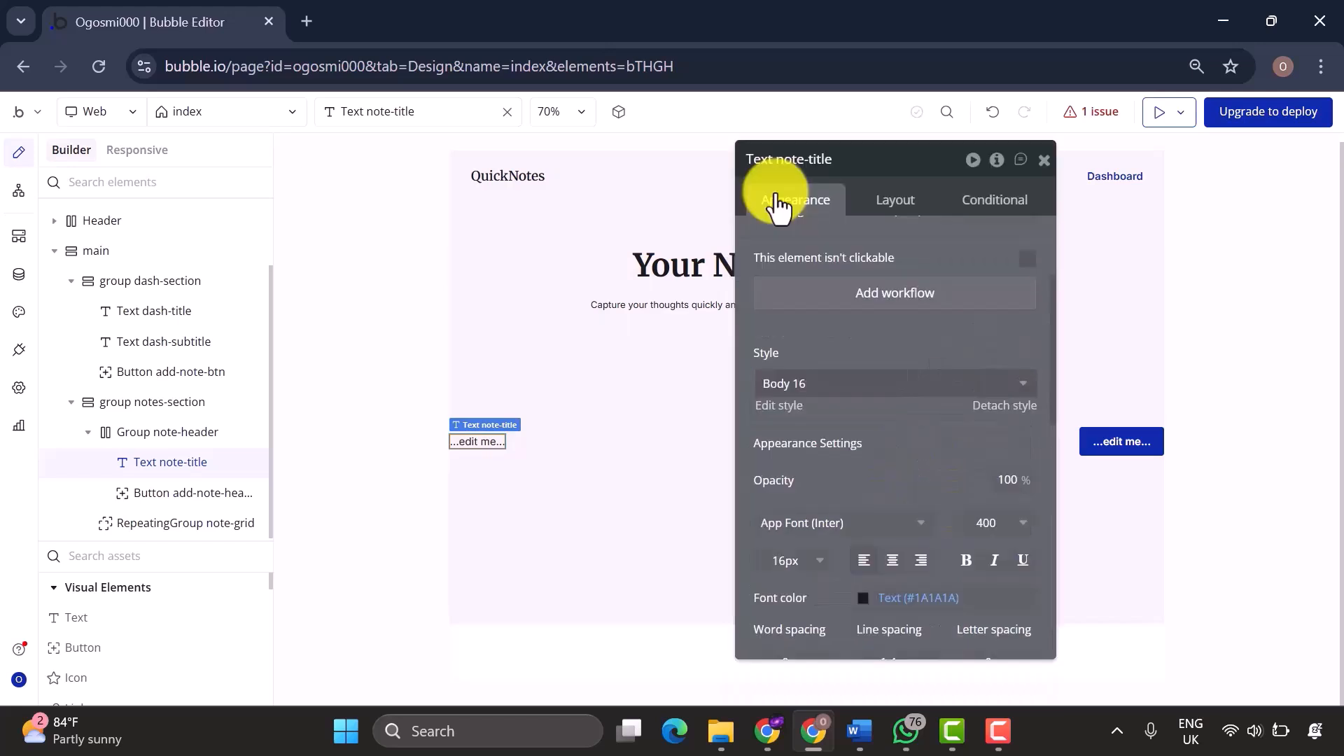
left_click(852, 279)
key("ctrl+a")
key("BackSpace")
type("Your")
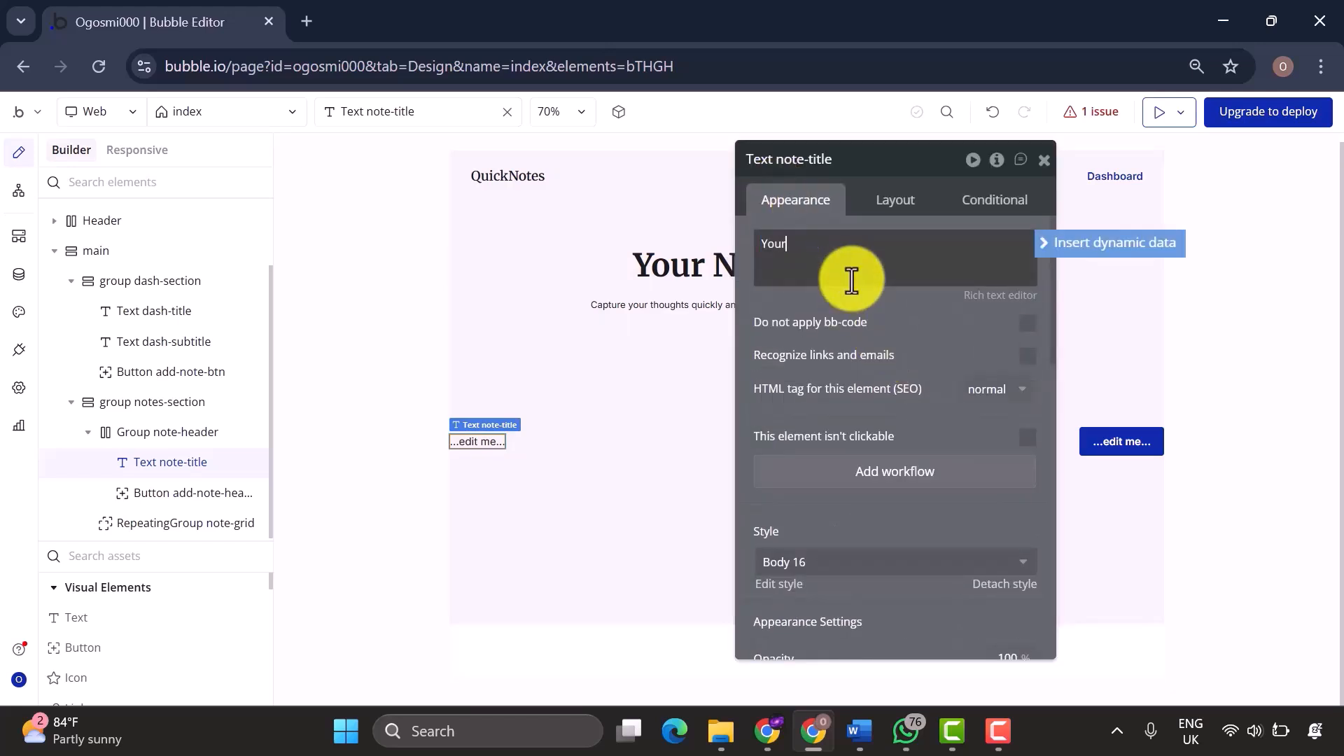
type(" Notes")
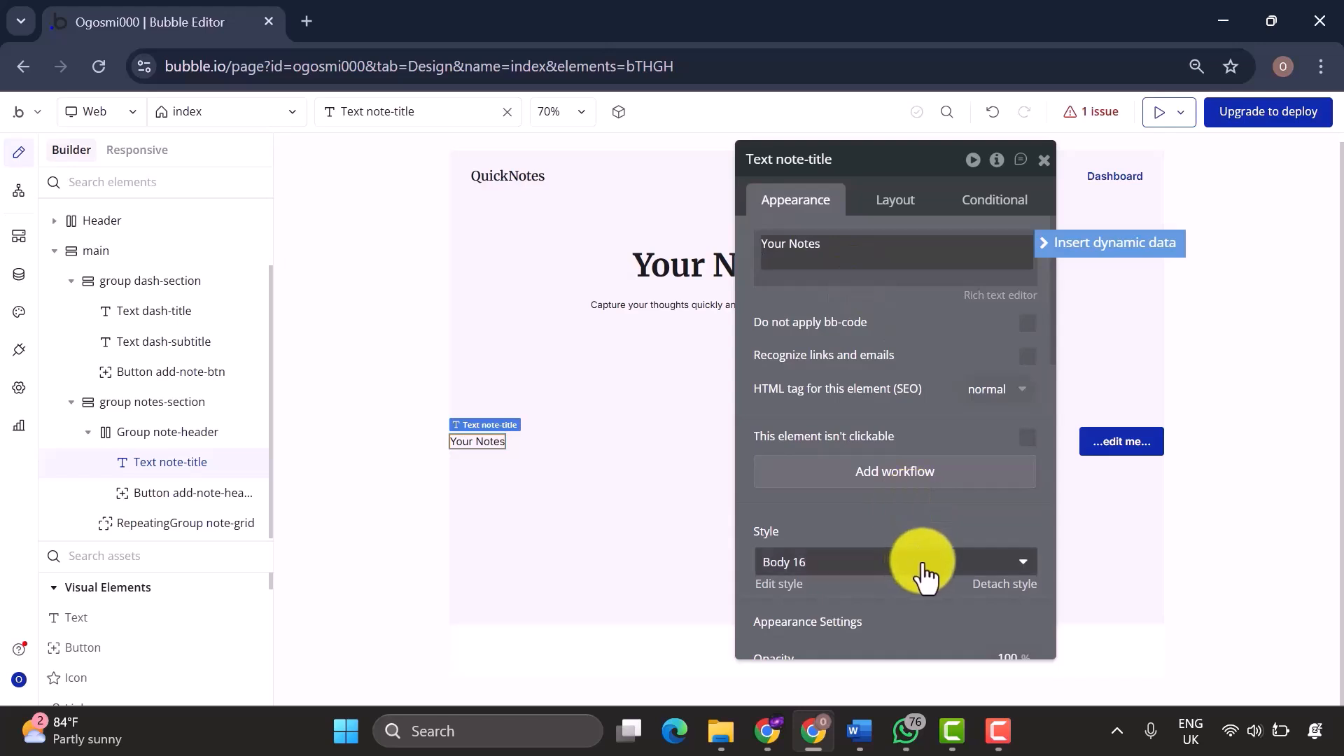
Apply the Heading 4 style to the note-title text and try to set its font weight to 500.
left_click(922, 574)
left_click(808, 595)
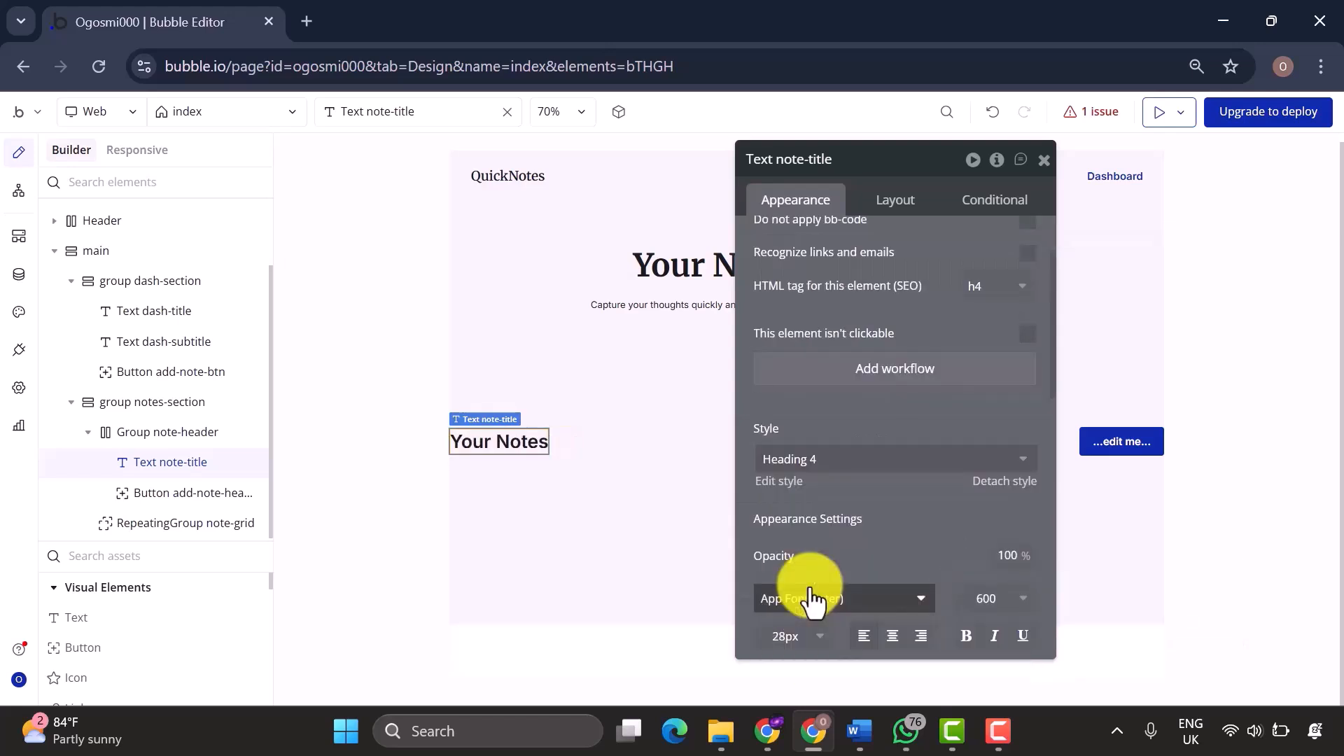
left_click(977, 593)
type("50")
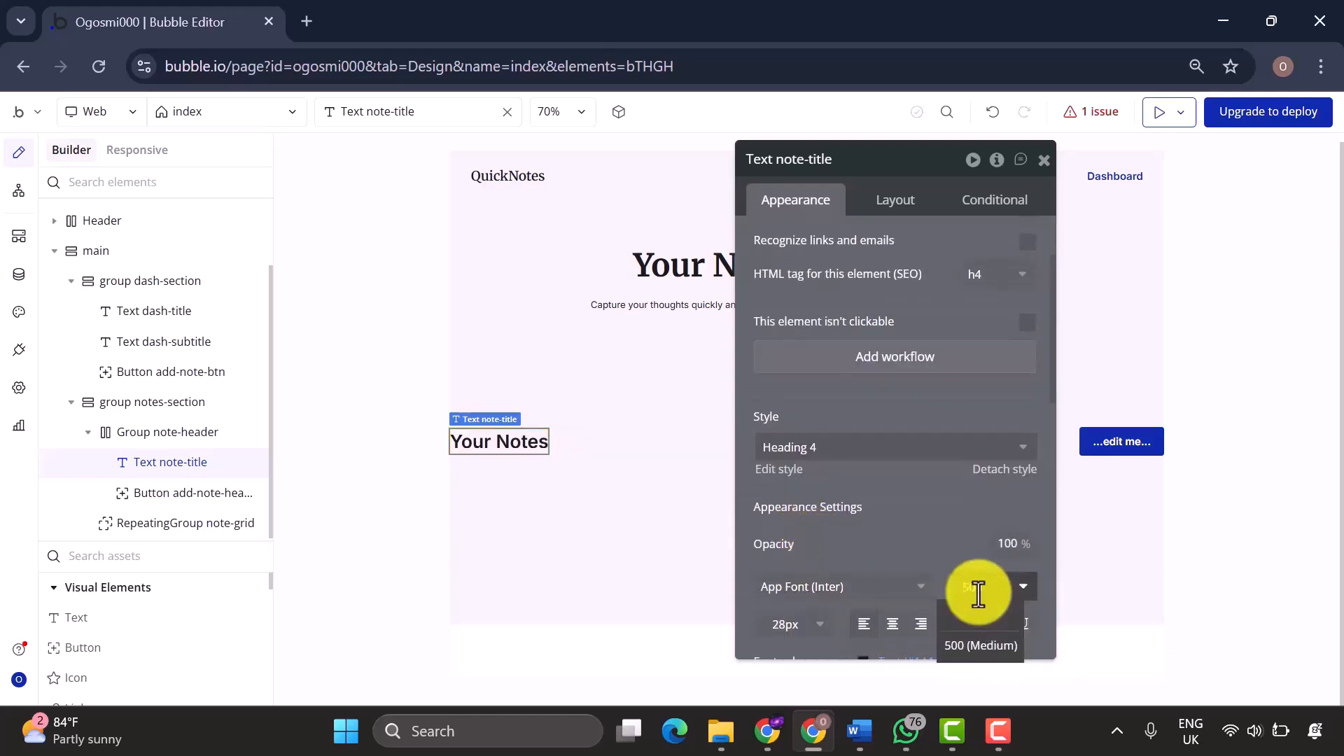
left_click(956, 494)
scroll(868, 589, "down", 1)
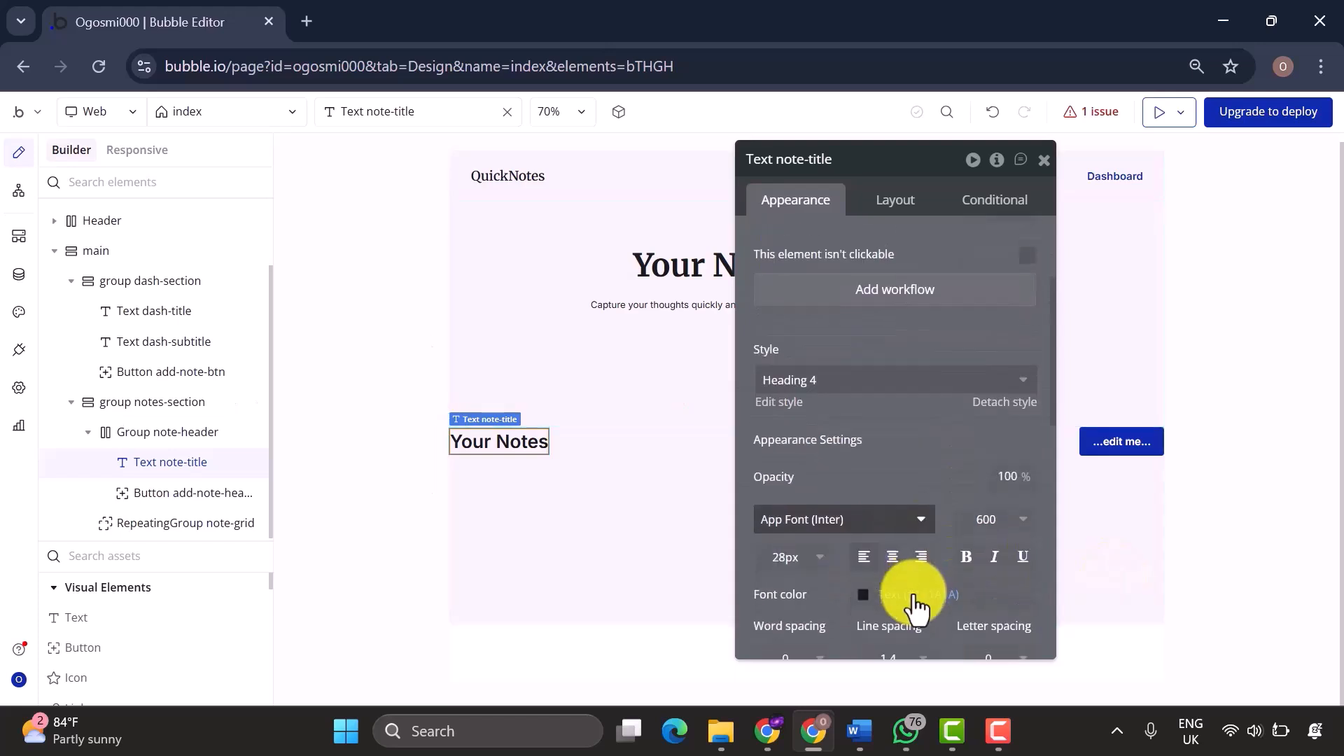
Set the note-title text's font size to 18 px.
left_click(777, 560)
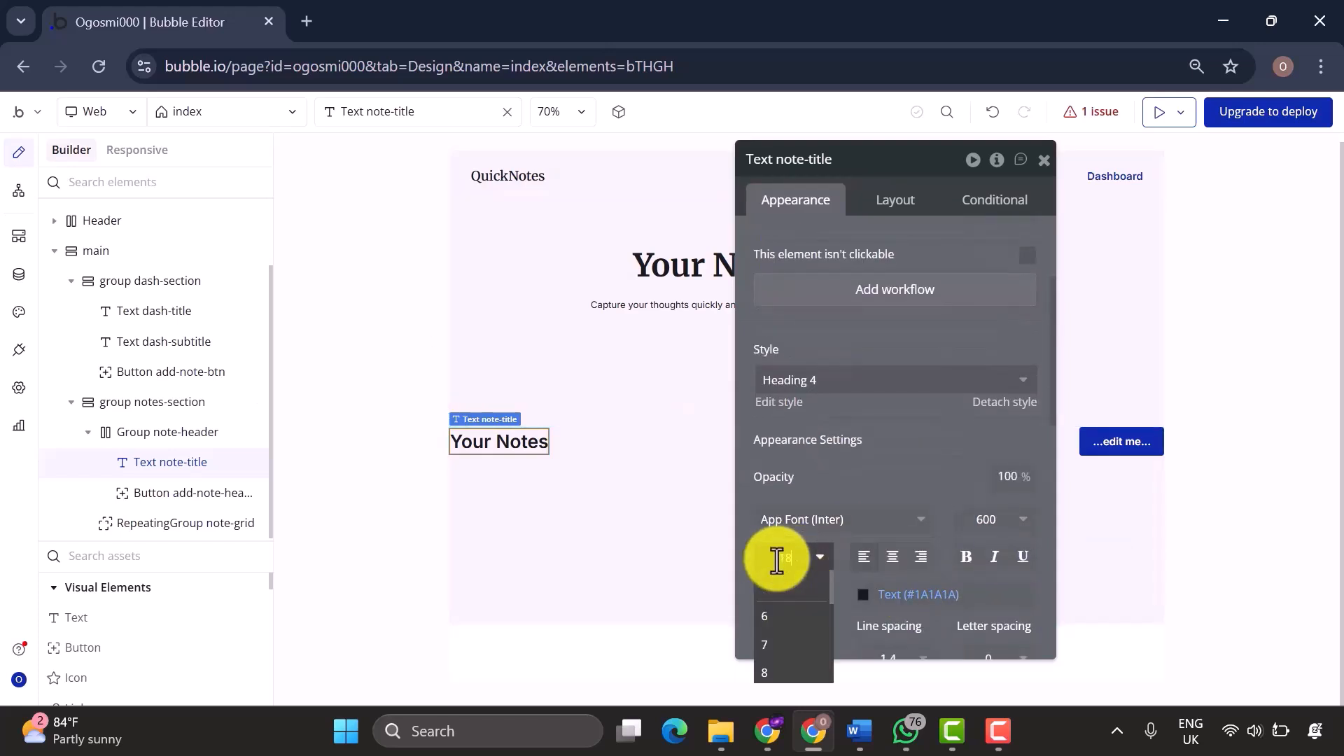
key("Return")
scroll(926, 501, "down", 1)
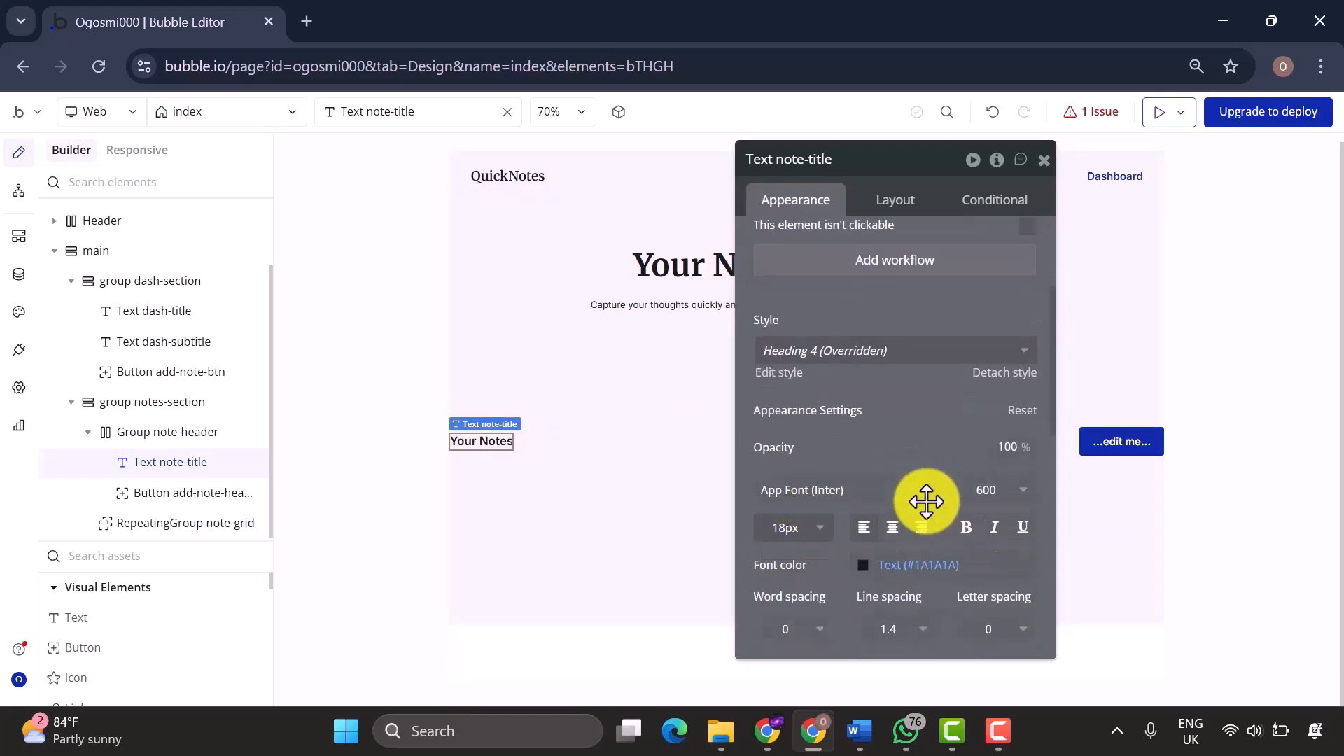
scroll(926, 502, "down", 2)
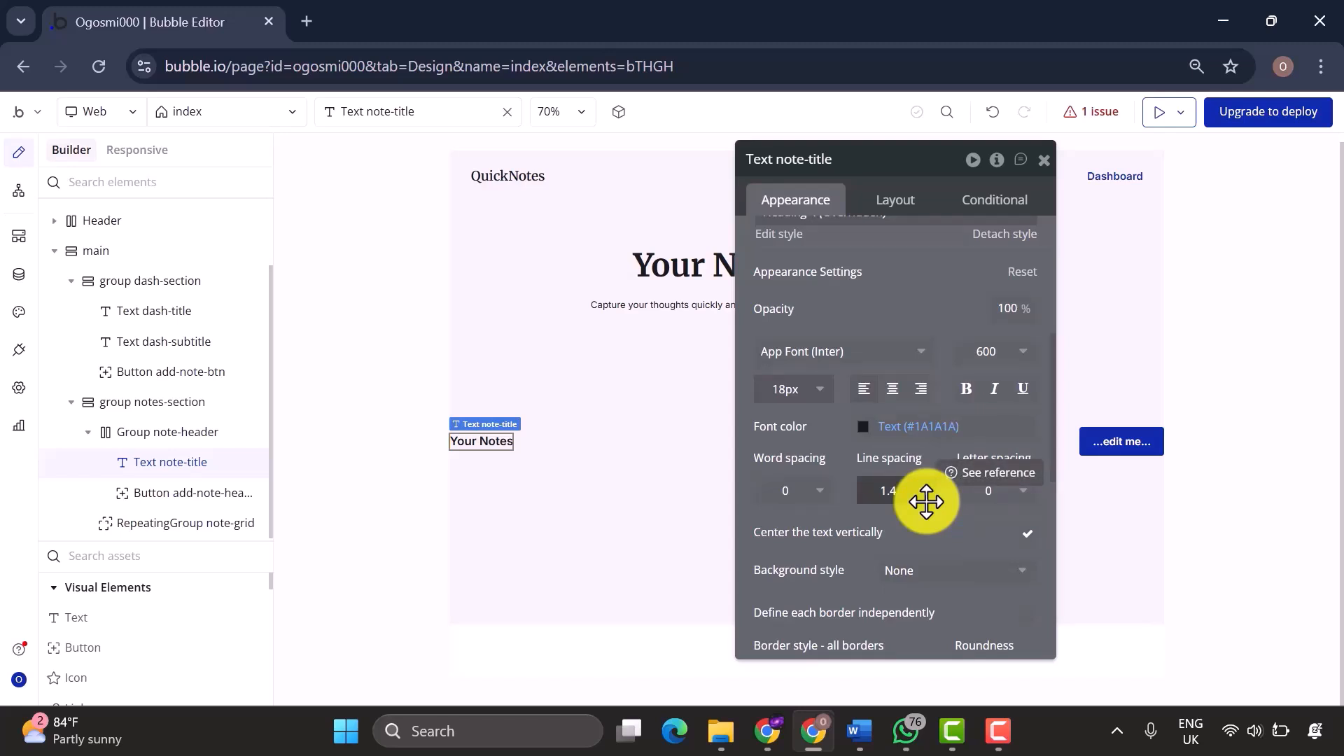
Change the add-note-header-btn button's label to "Add Note".
left_click(181, 499)
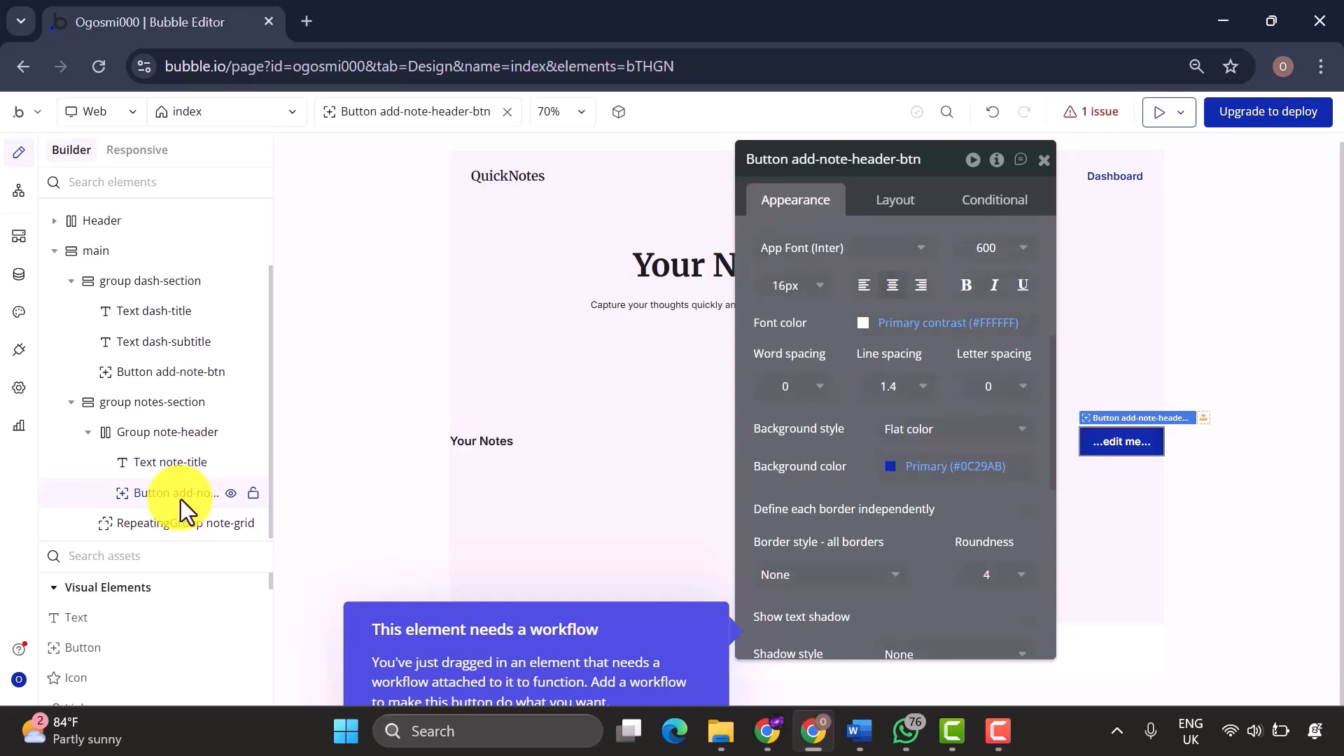
scroll(900, 351, "up", 5)
left_click(916, 281)
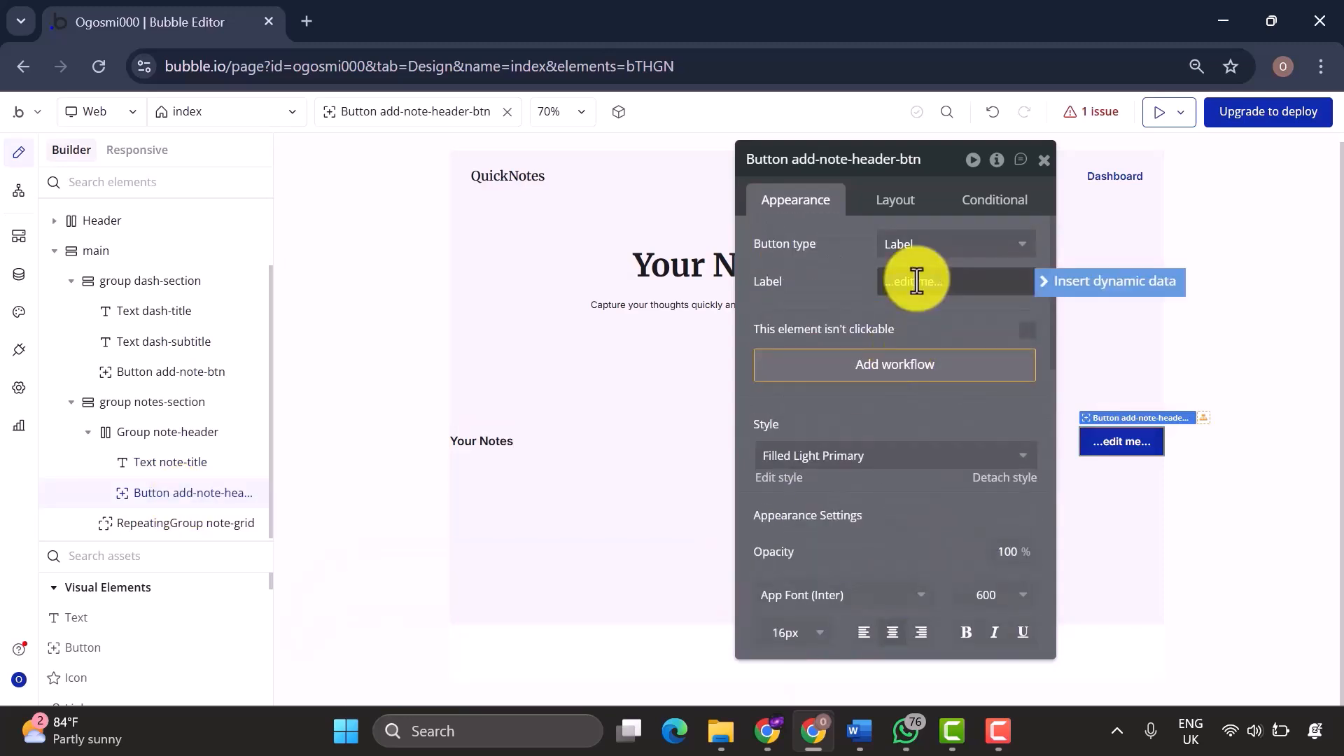
type("Add NOte")
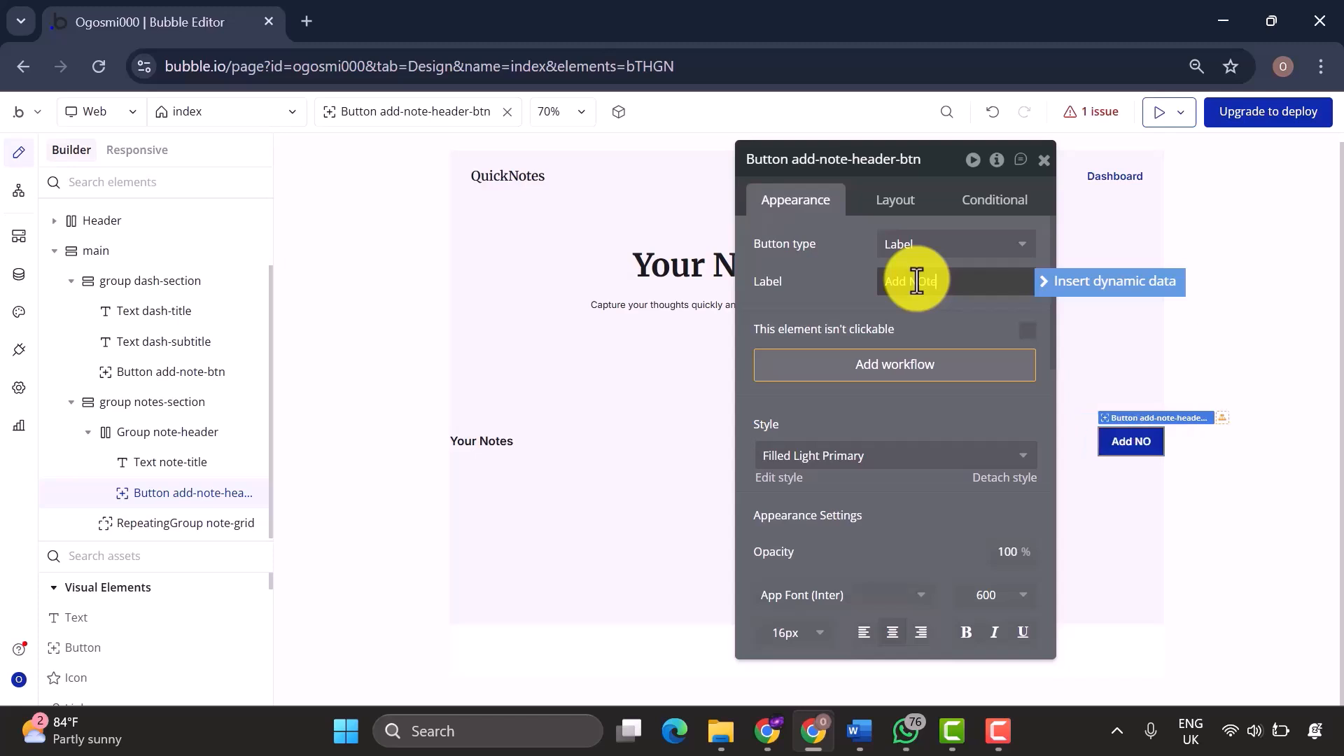
key("BackSpace")
key("BackSpace")
key("BackSpace")
type("ote")
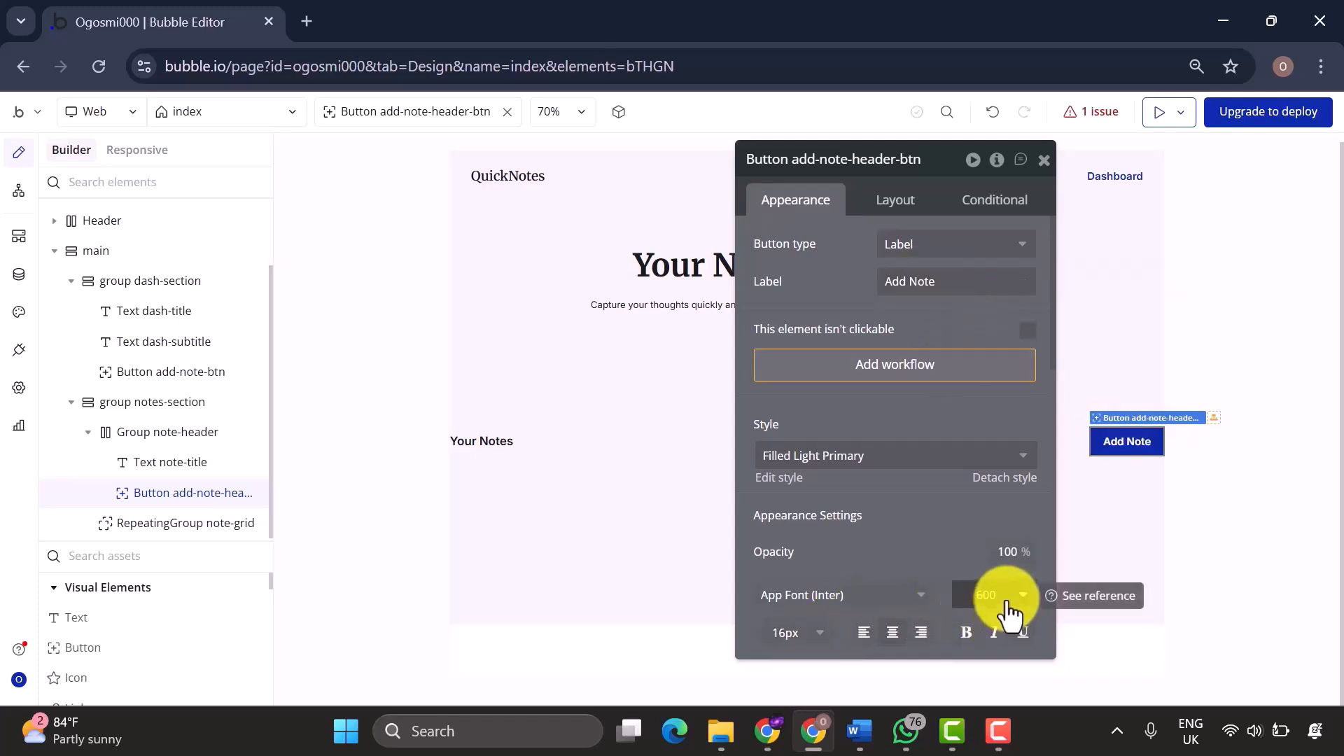
Set the background color of the add-note-header-btn button to #4573A1.
scroll(959, 532, "down", 3)
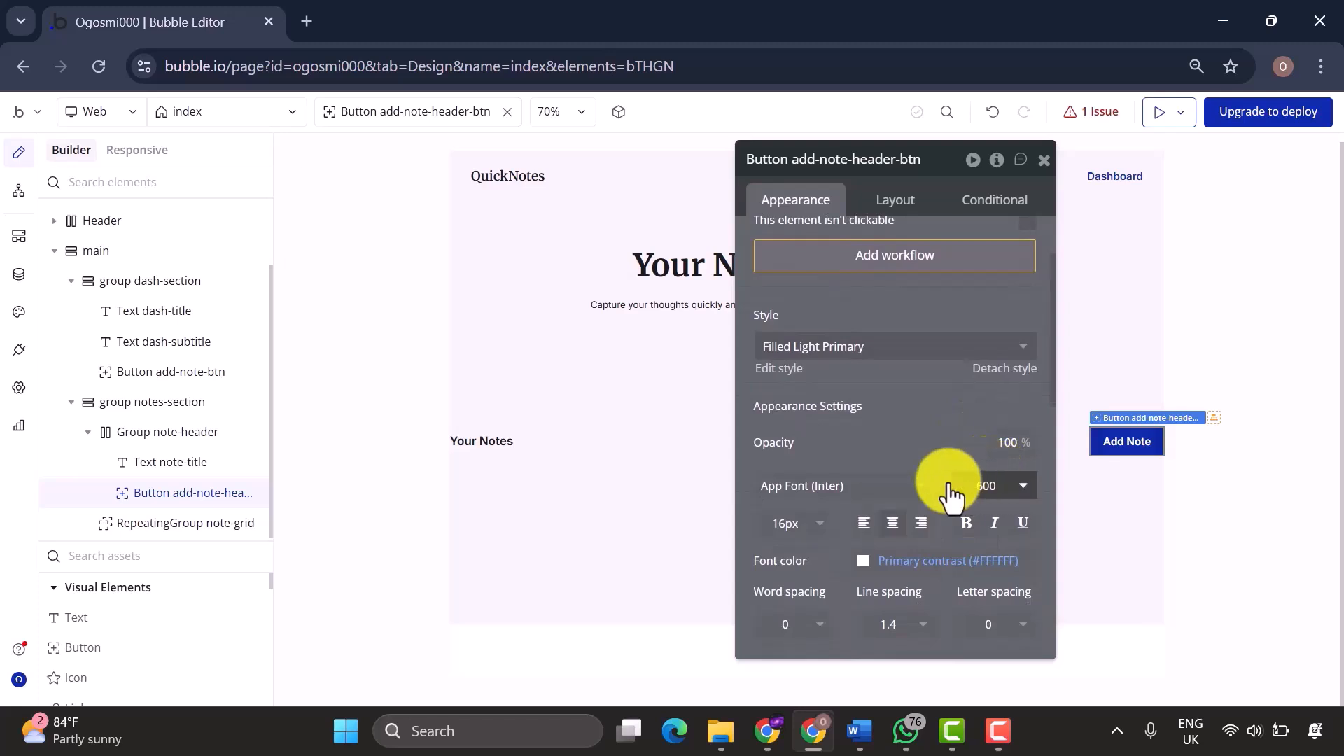
scroll(910, 517, "down", 1)
scroll(871, 553, "down", 1)
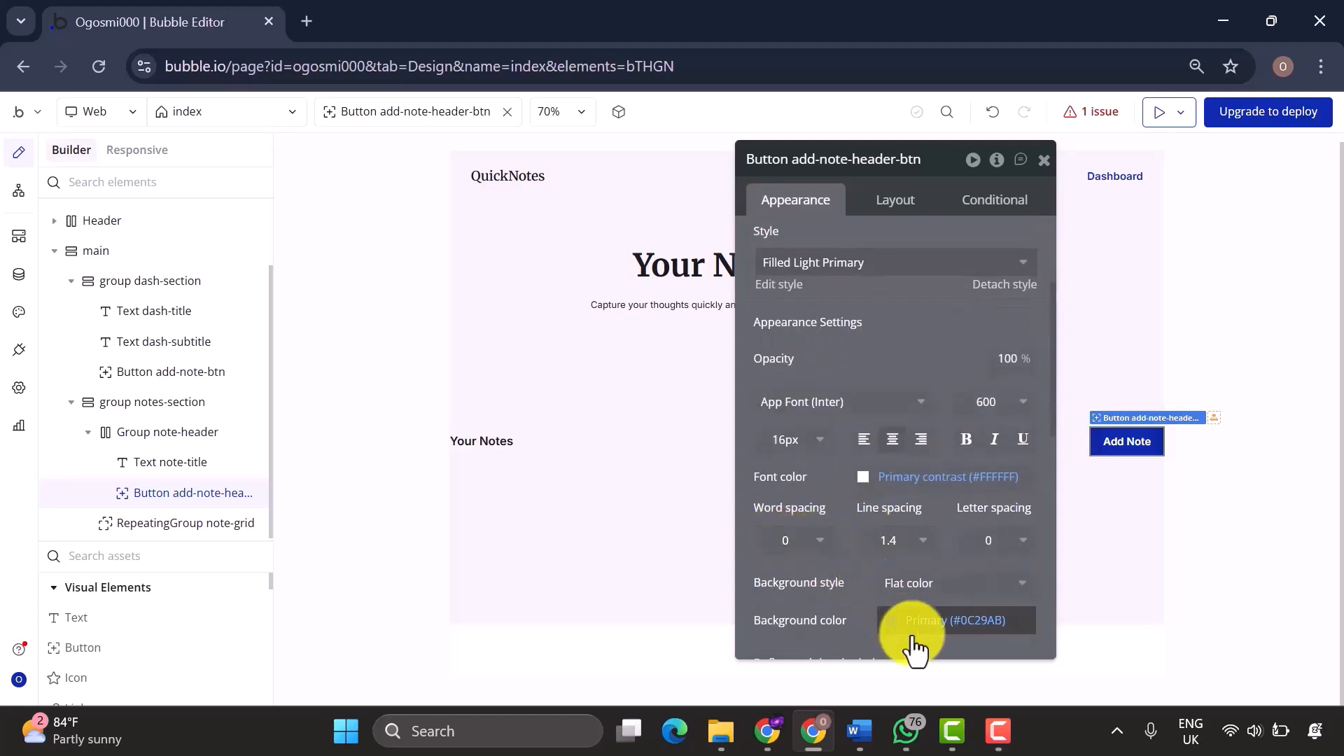
scroll(875, 602, "down", 2)
left_click(931, 553)
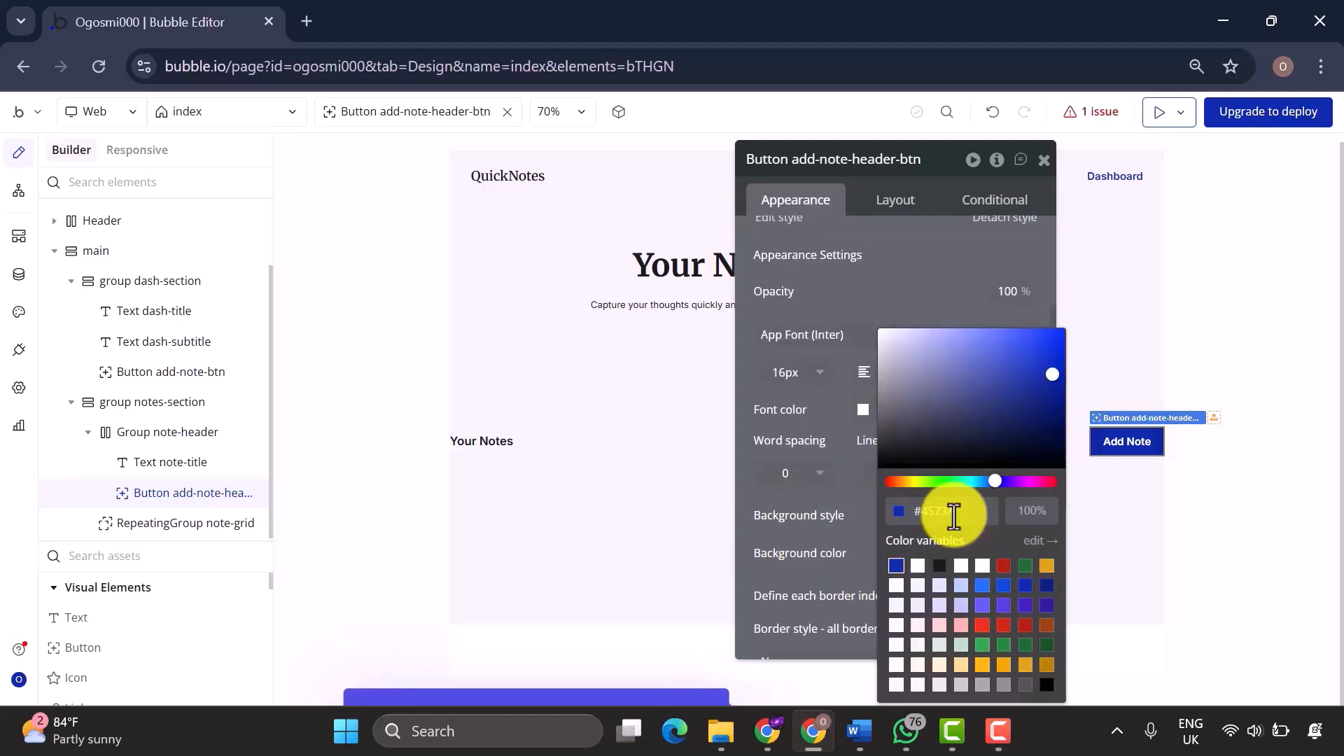
left_click(826, 532)
Apply a Solid border style to the add-note-header-btn button and open its roundness choices.
scroll(872, 592, "down", 2)
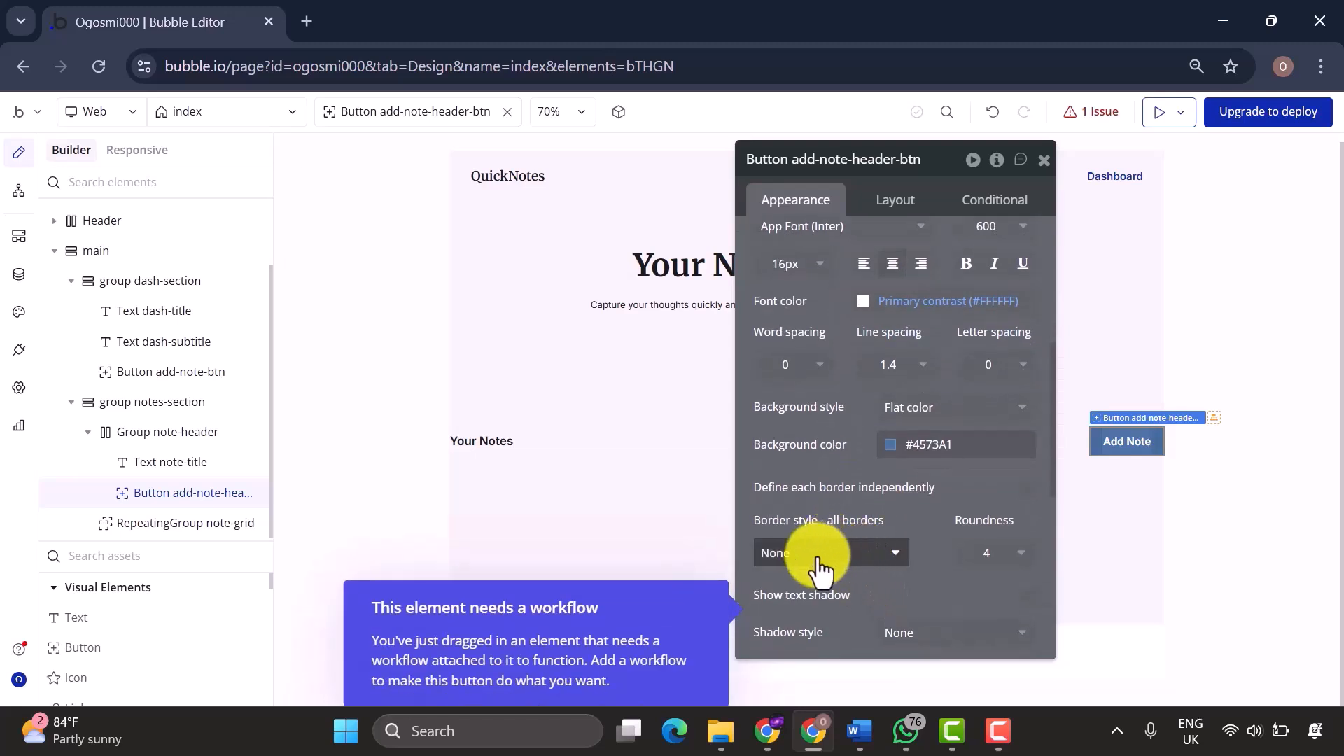
left_click(868, 560)
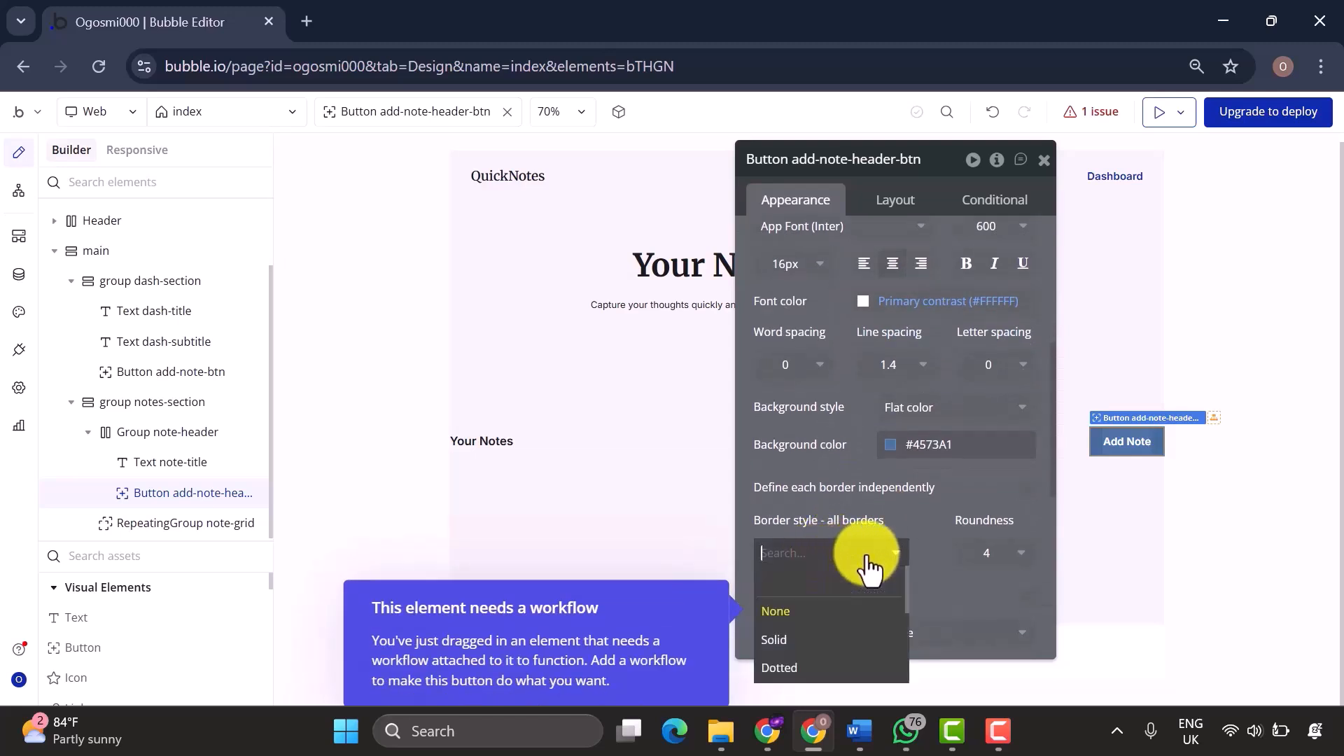
left_click(855, 638)
left_click(980, 553)
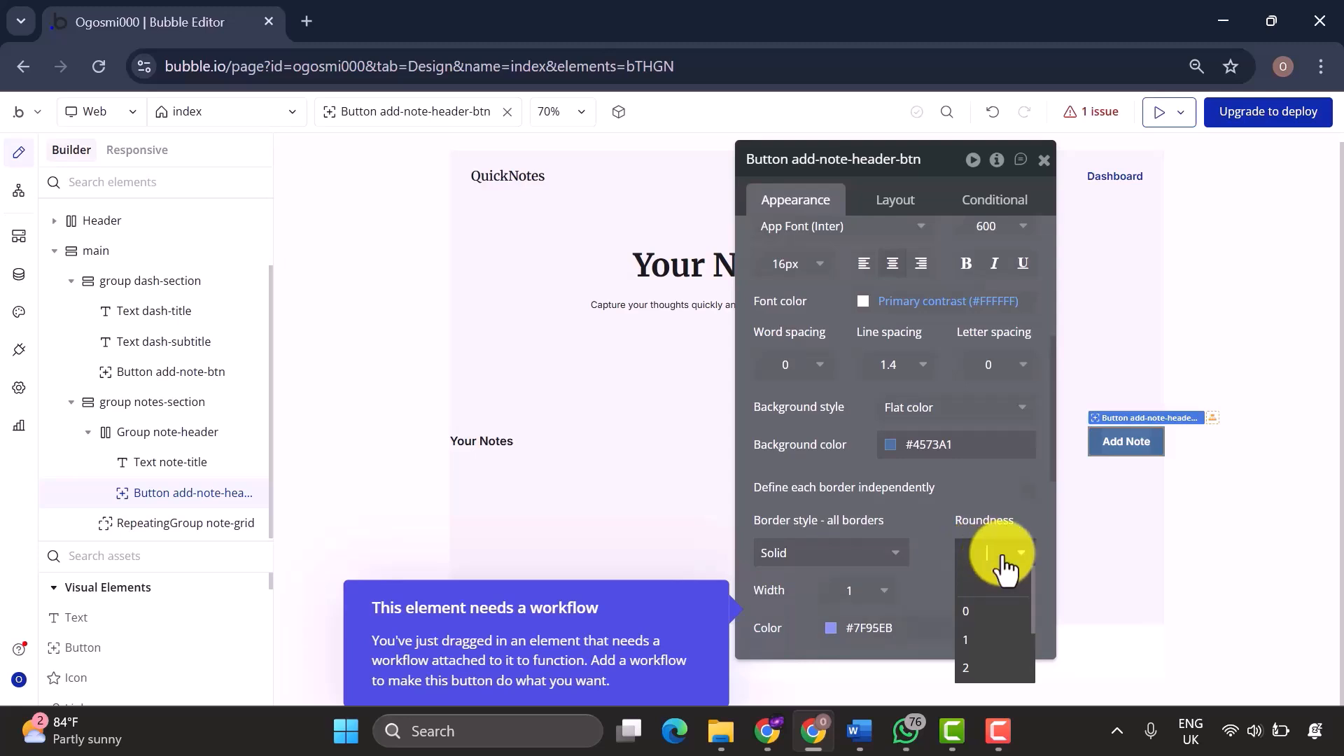
Center the add-note-header-btn button vertically in its row and set its minimum height to 40 px.
left_click(896, 202)
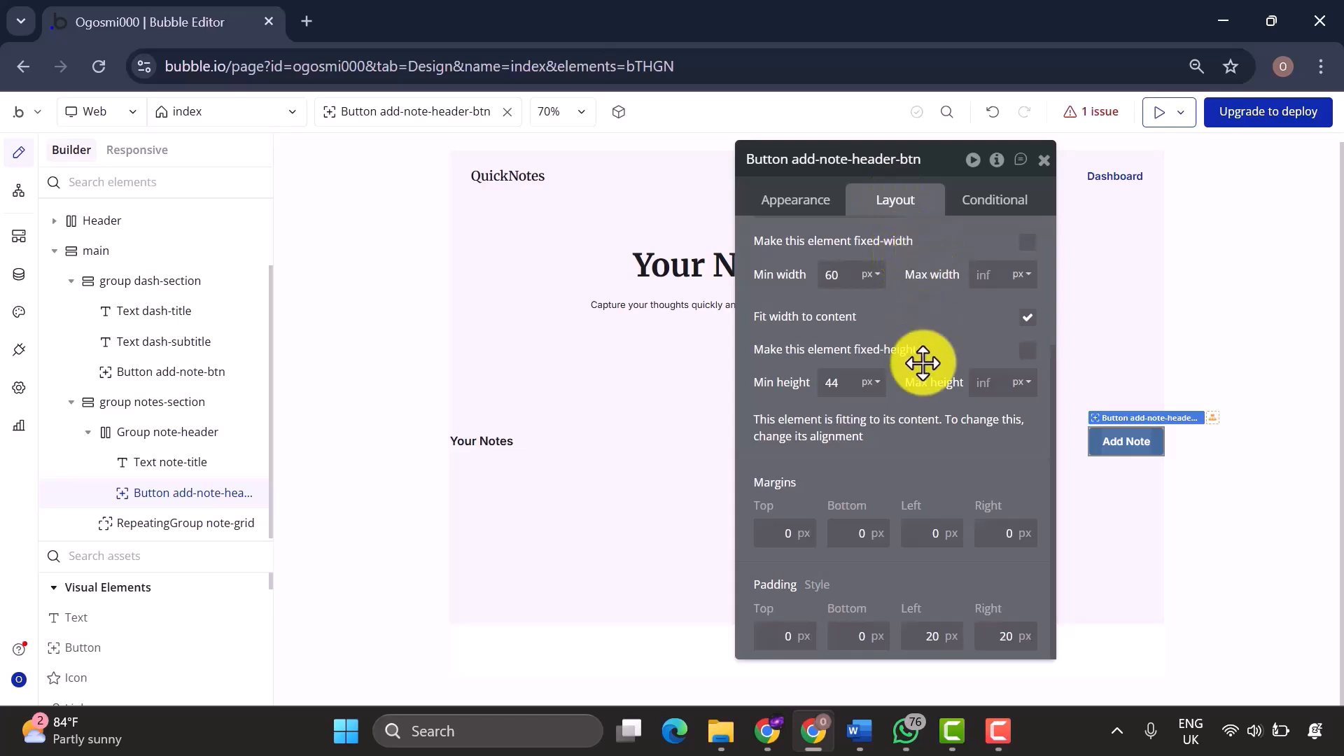
scroll(921, 361, "up", 3)
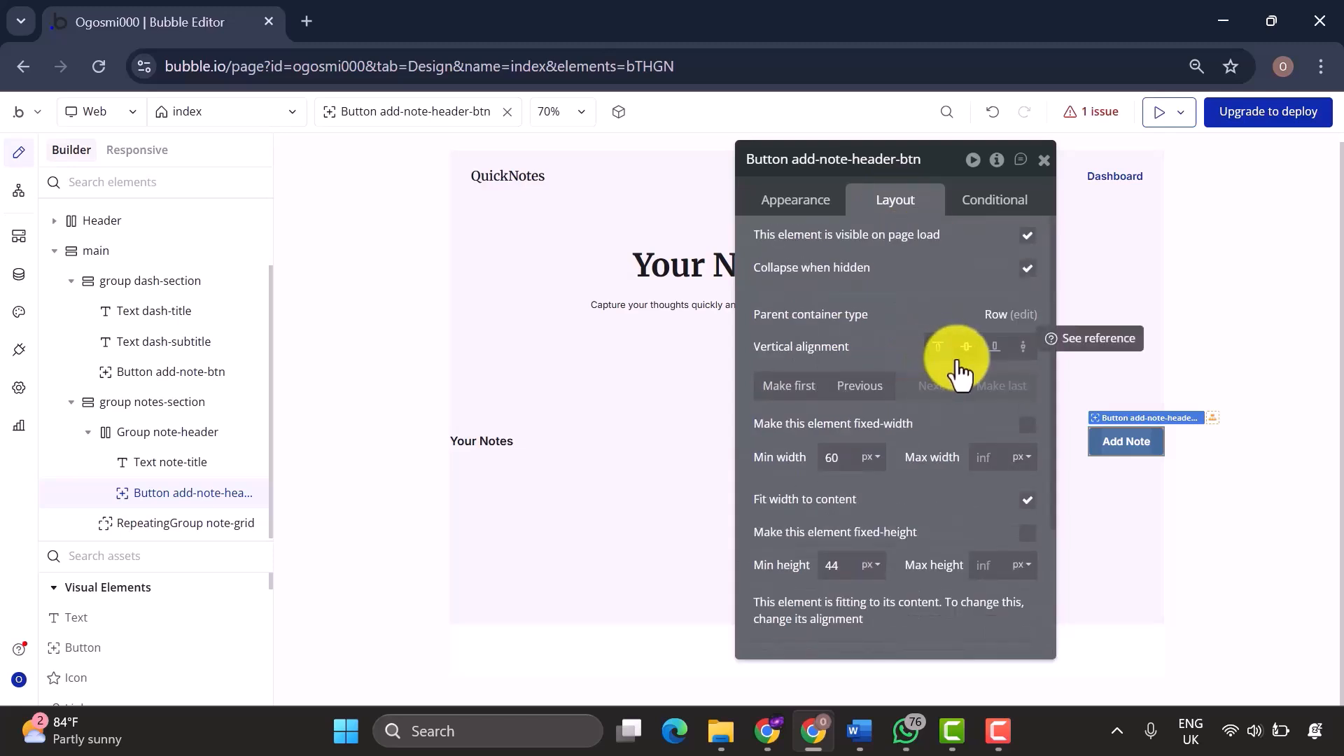
left_click(868, 564)
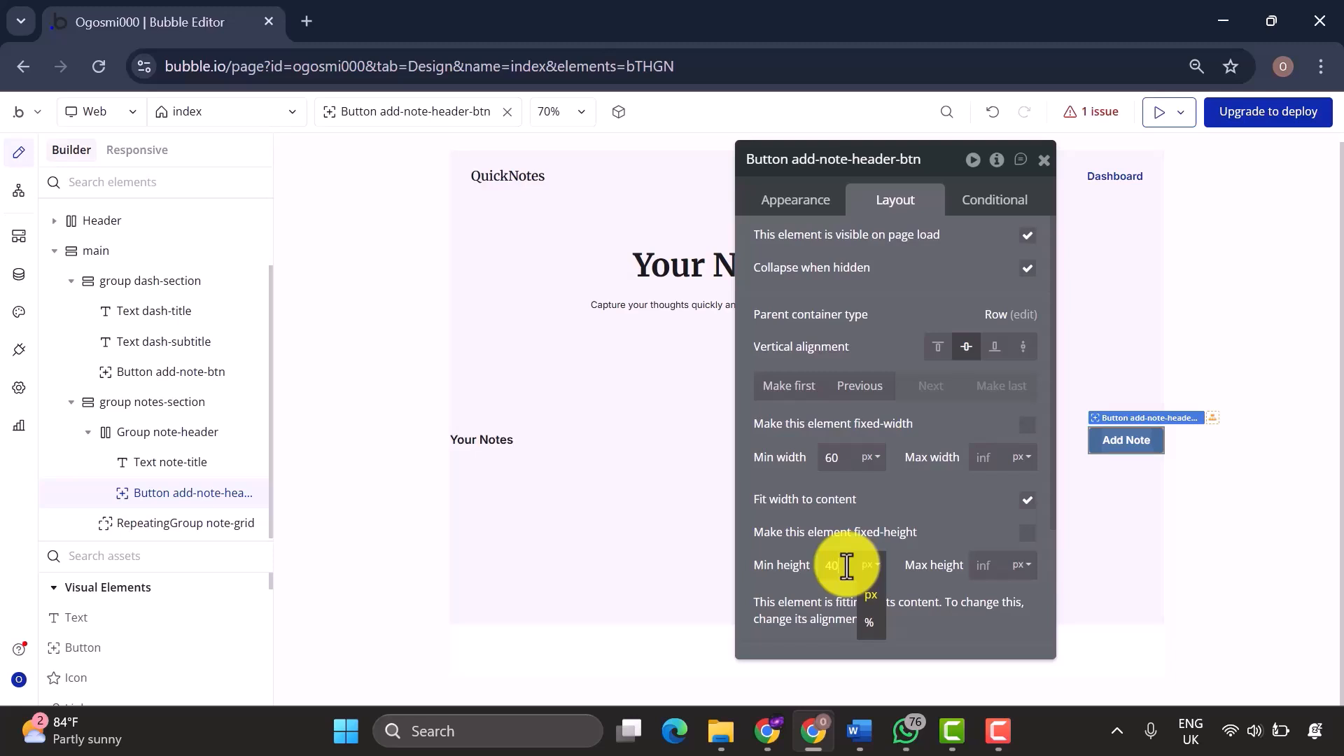
Set the add-note-header-btn button's padding to 8 px top and bottom and 16 px left and right.
scroll(899, 564, "down", 3)
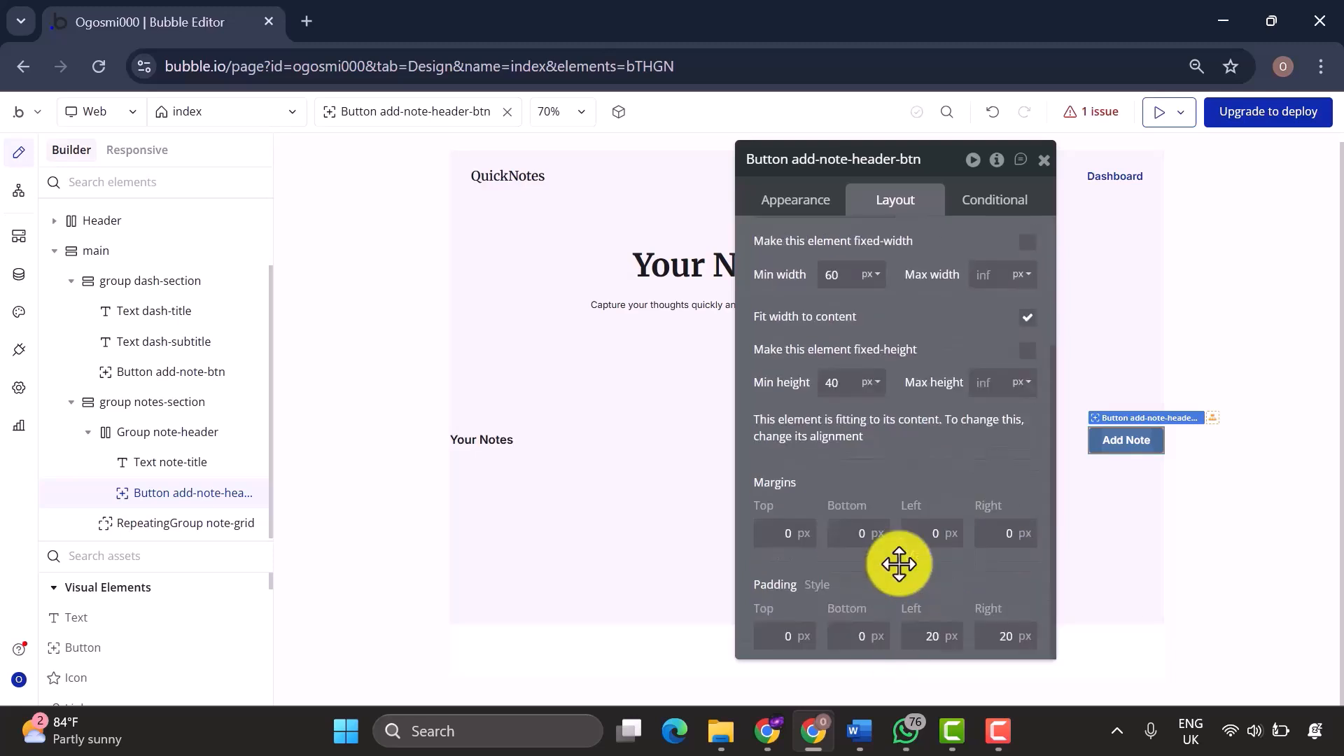
left_click(802, 637)
type("8")
left_click(864, 633)
type("8")
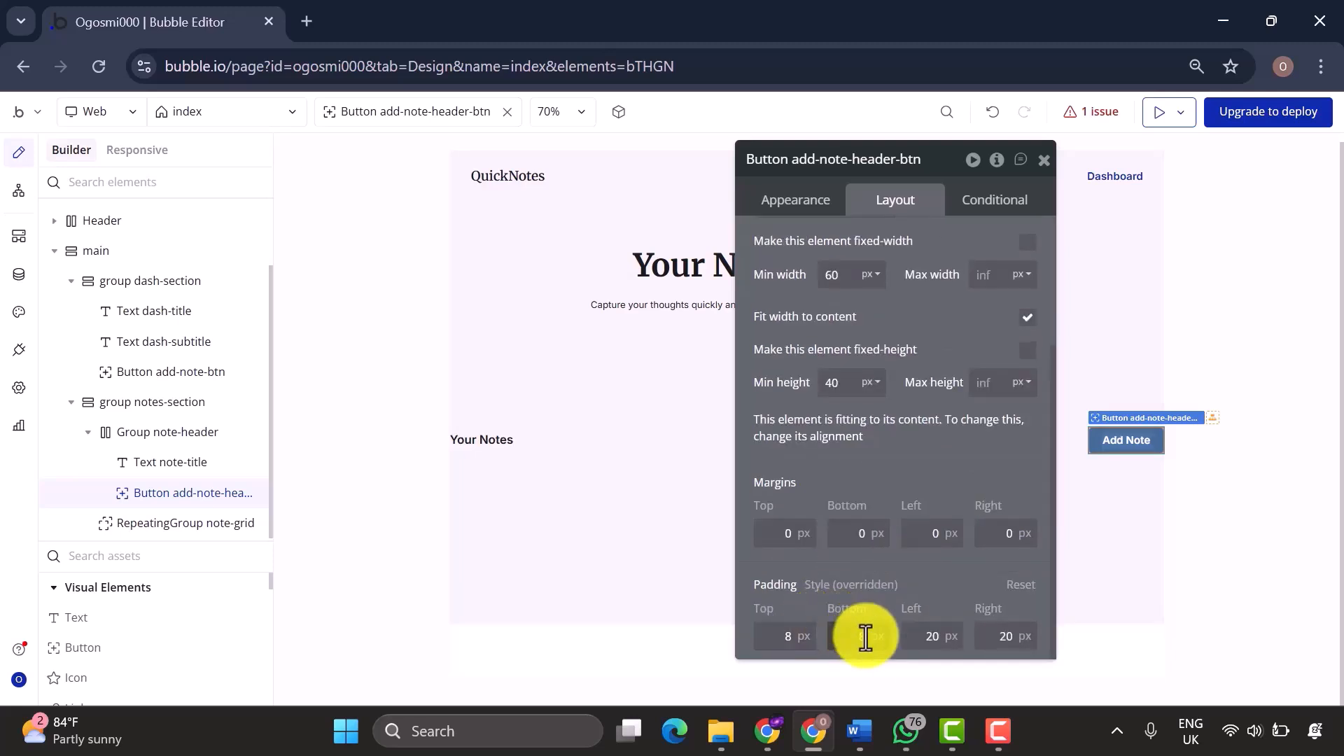
left_click(935, 636)
type("16")
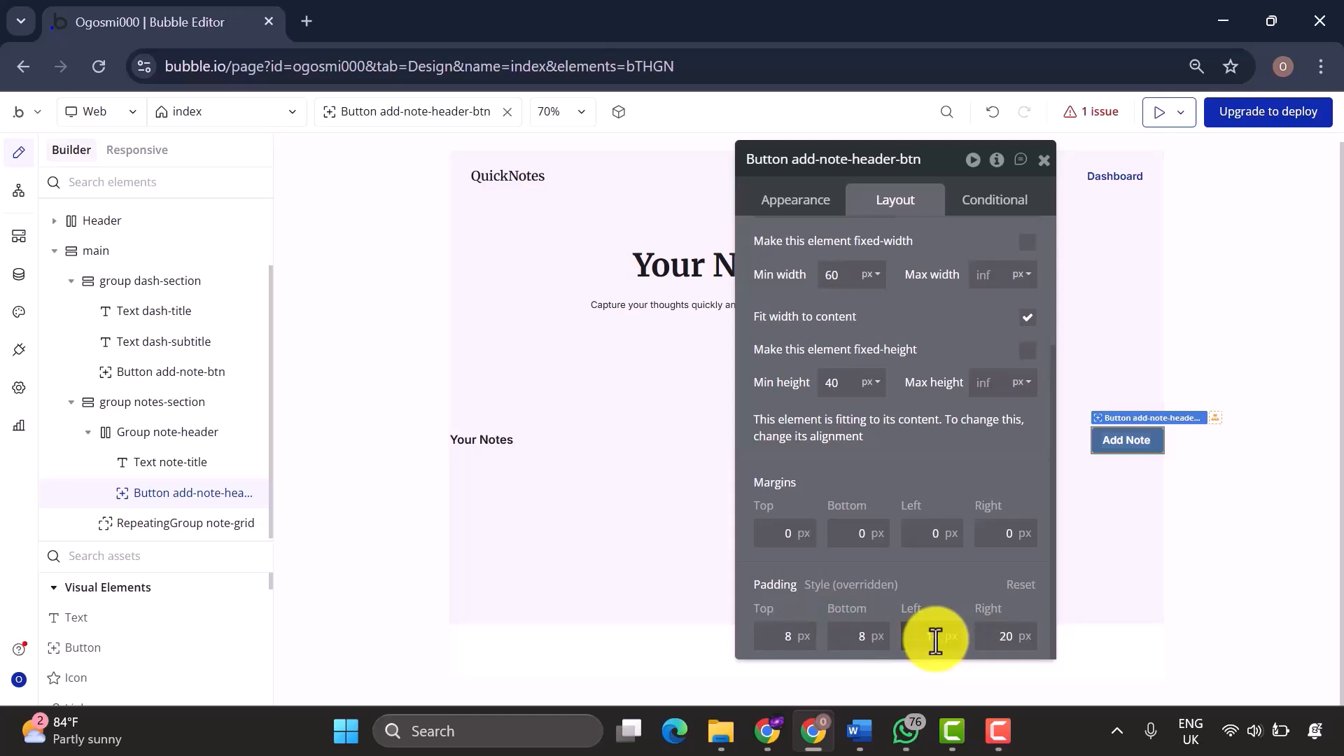
left_click(1012, 637)
type("16")
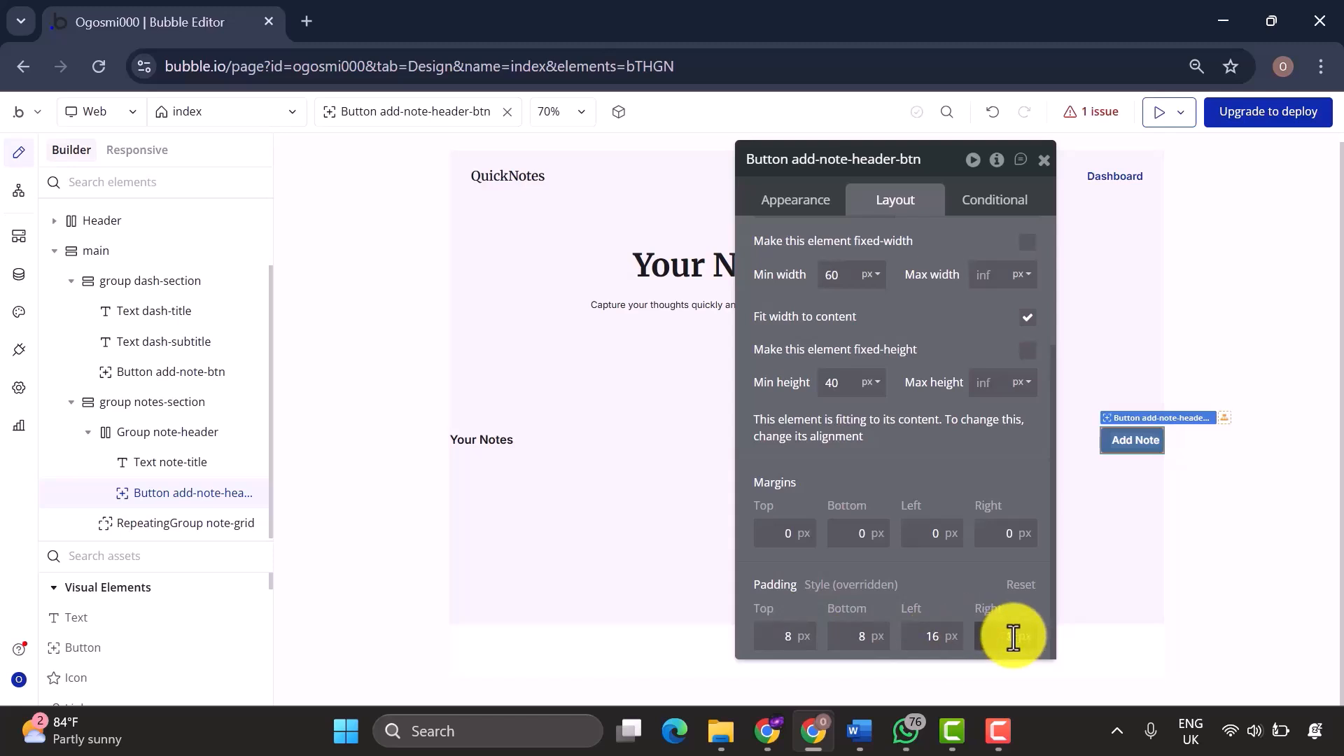
Set the notes-section group's padding to 64 px top and bottom and 32 px left and right.
left_click(163, 407)
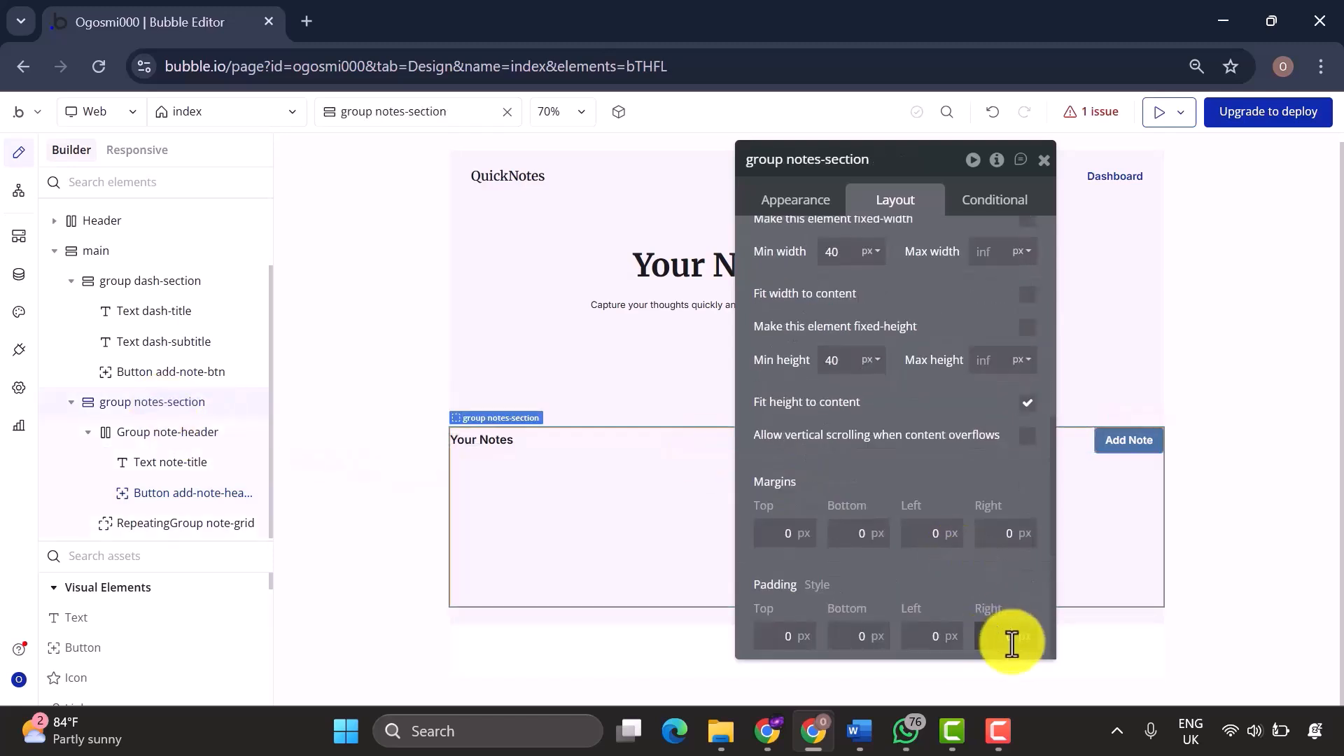
left_click(1012, 643)
type("32")
left_click(935, 635)
type("32")
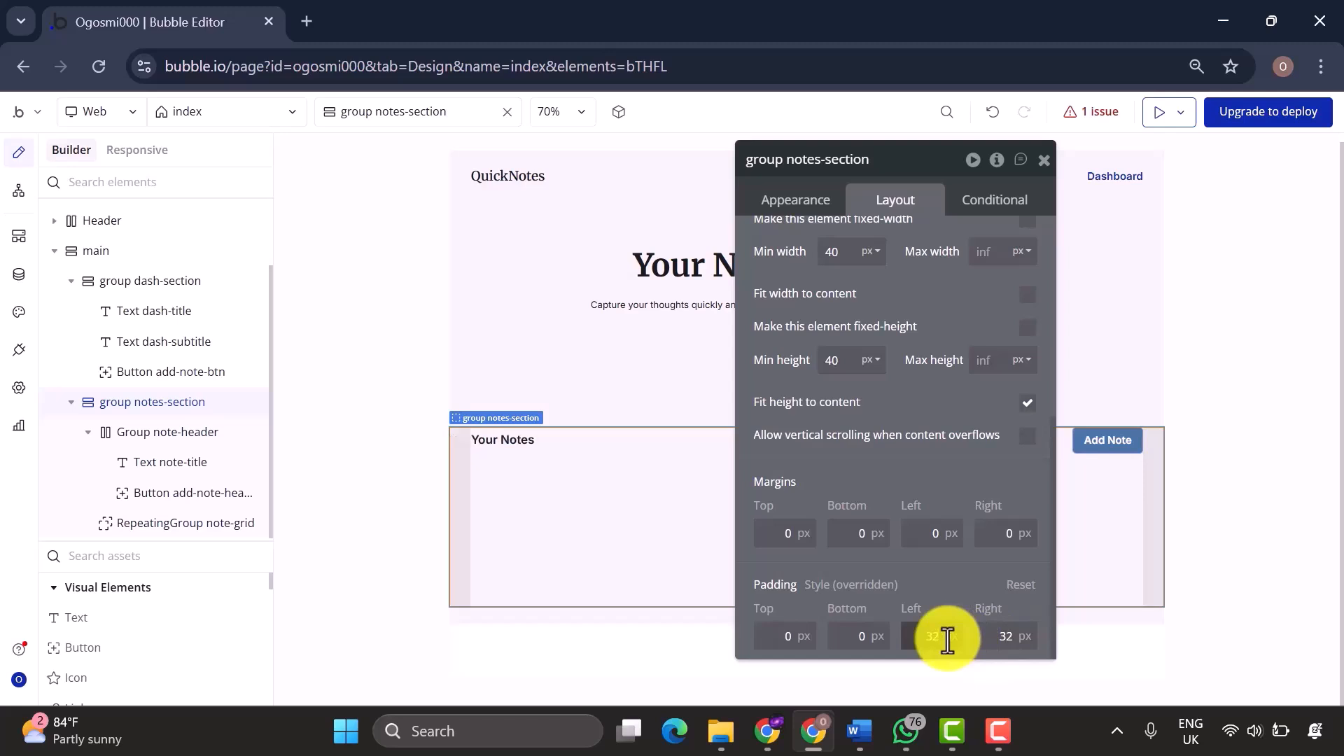
left_click(869, 642)
type("6")
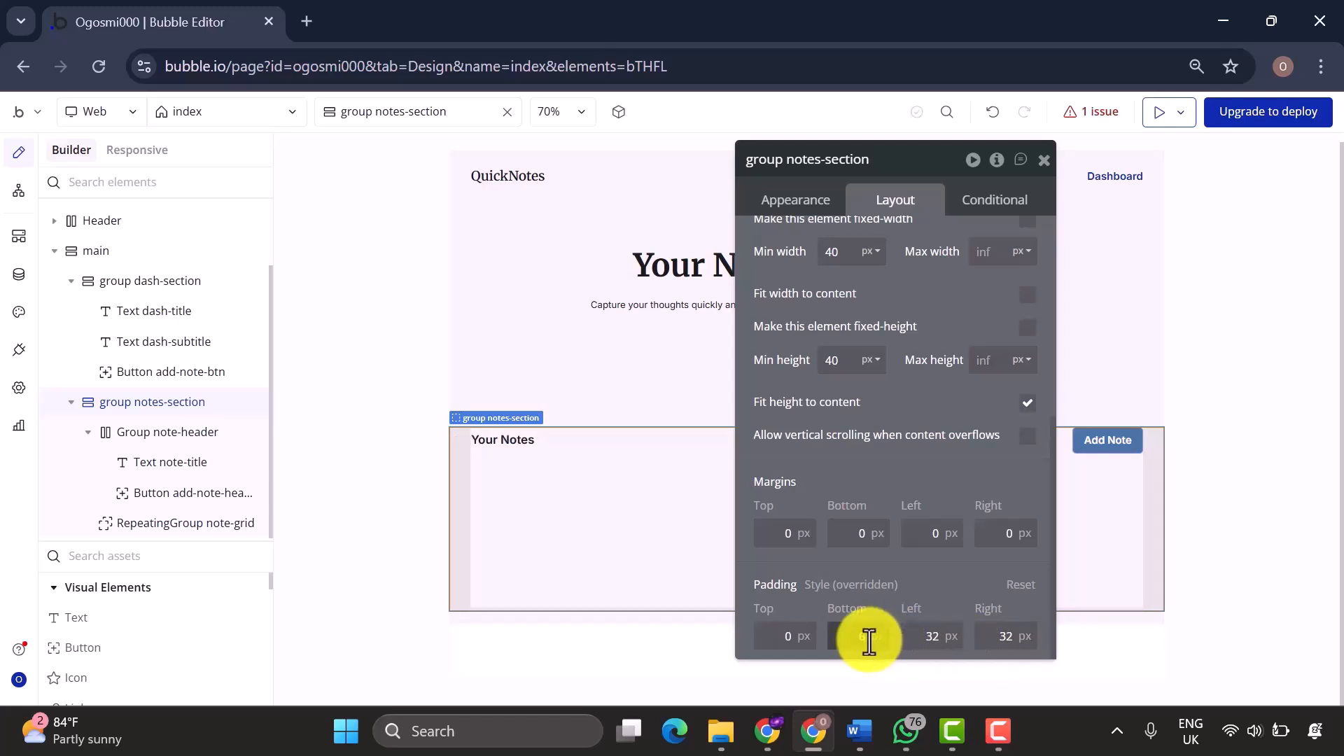
type("4")
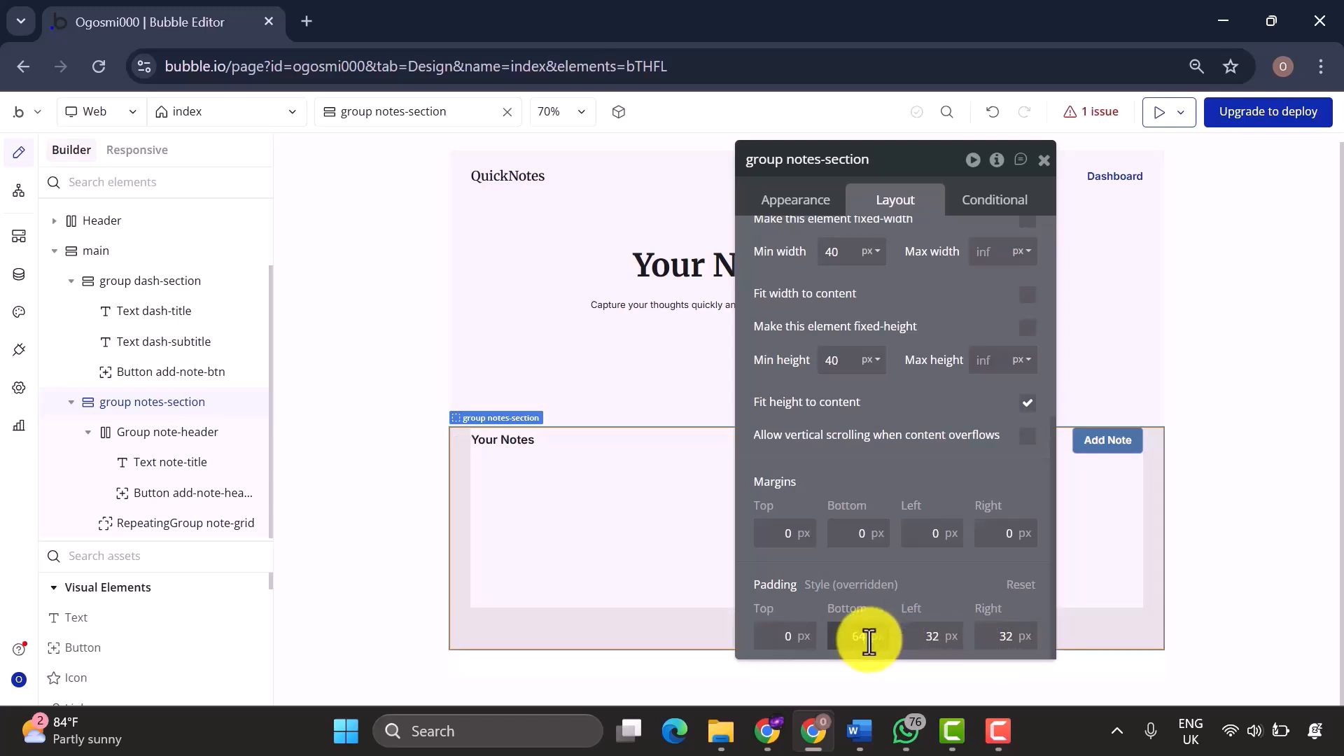
left_click(793, 636)
type("6")
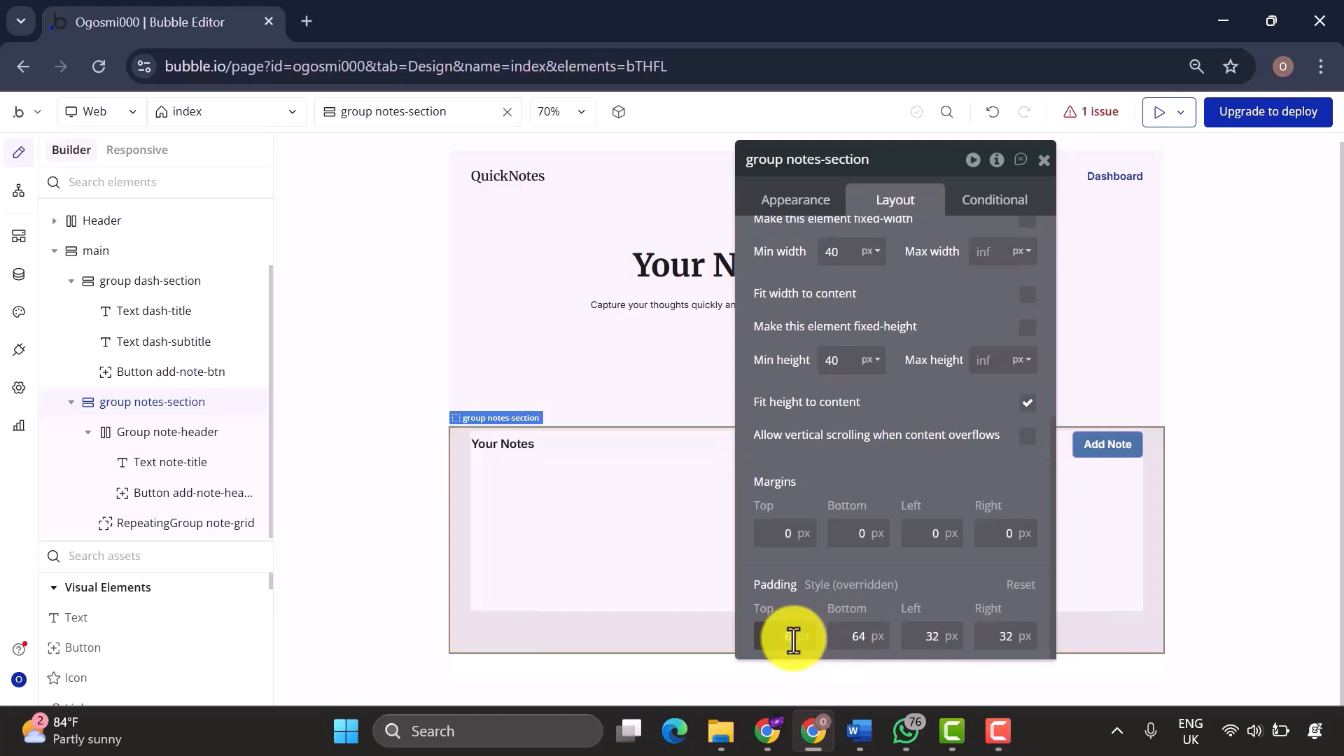
type("4")
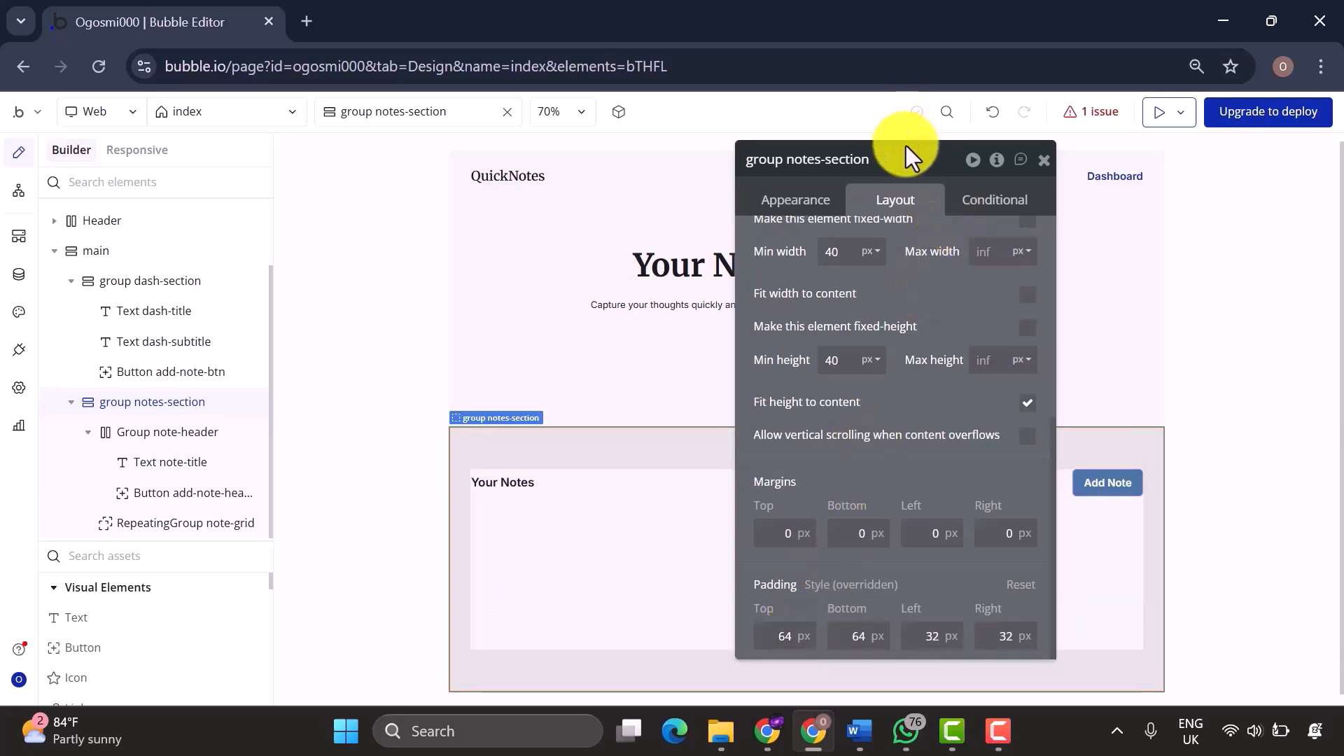
Give the note-header group a bottom margin of 32 px.
left_click_drag(908, 162, 1254, 156)
left_click(197, 525)
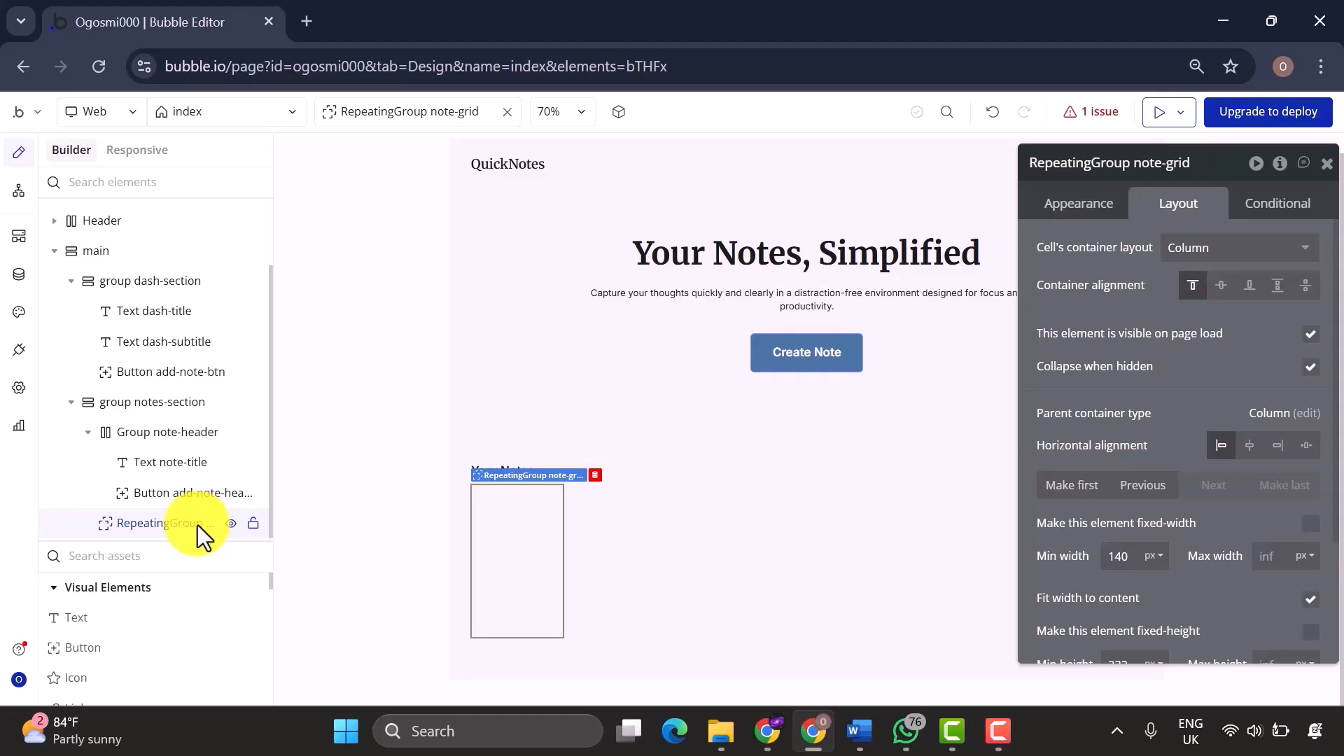
left_click(190, 434)
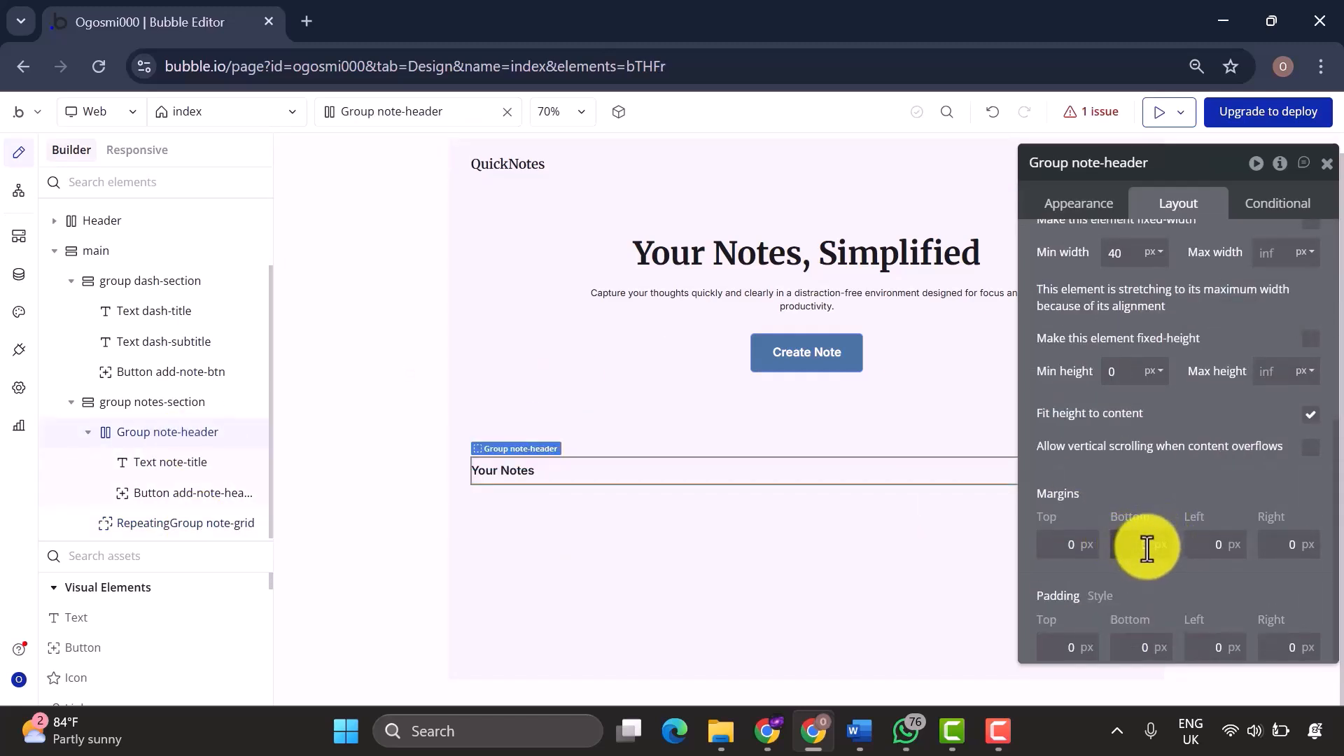
type("32")
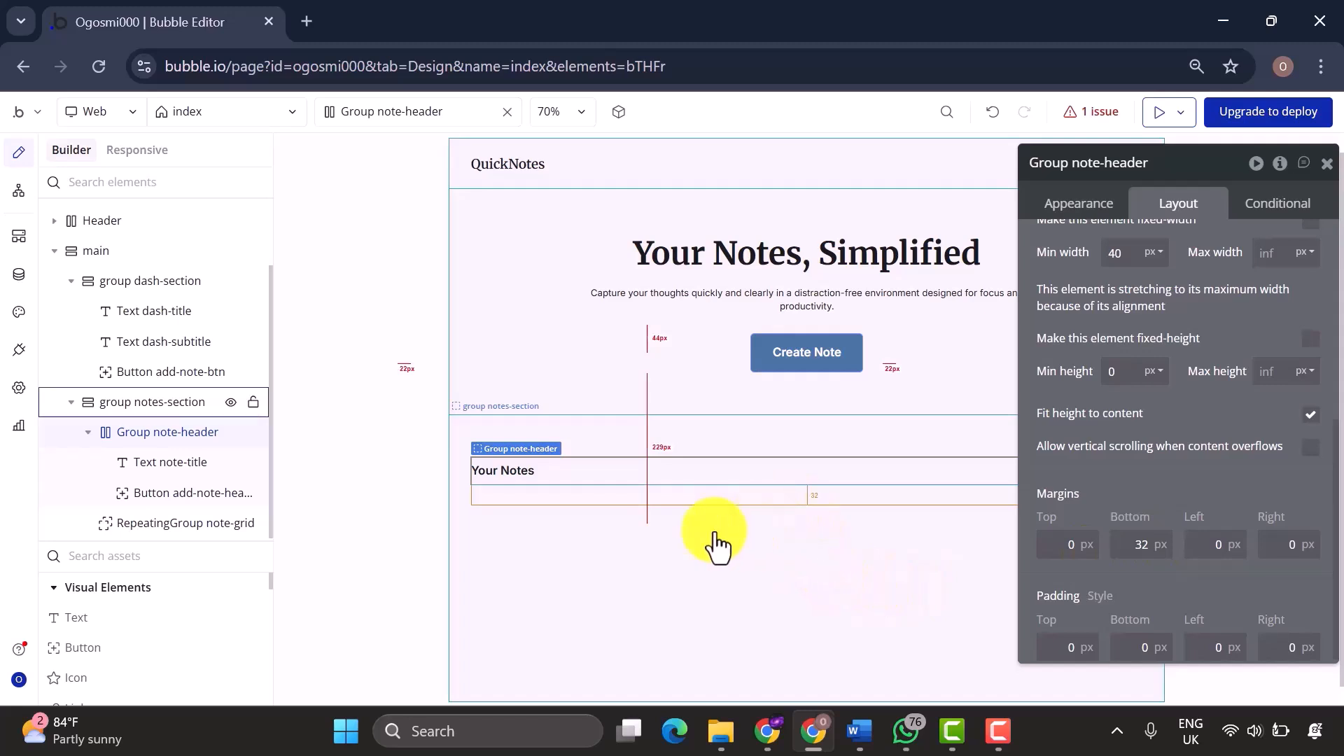
Turn off the fixed number of rows for the note-grid repeating group and set it to 3 columns.
left_click(153, 531)
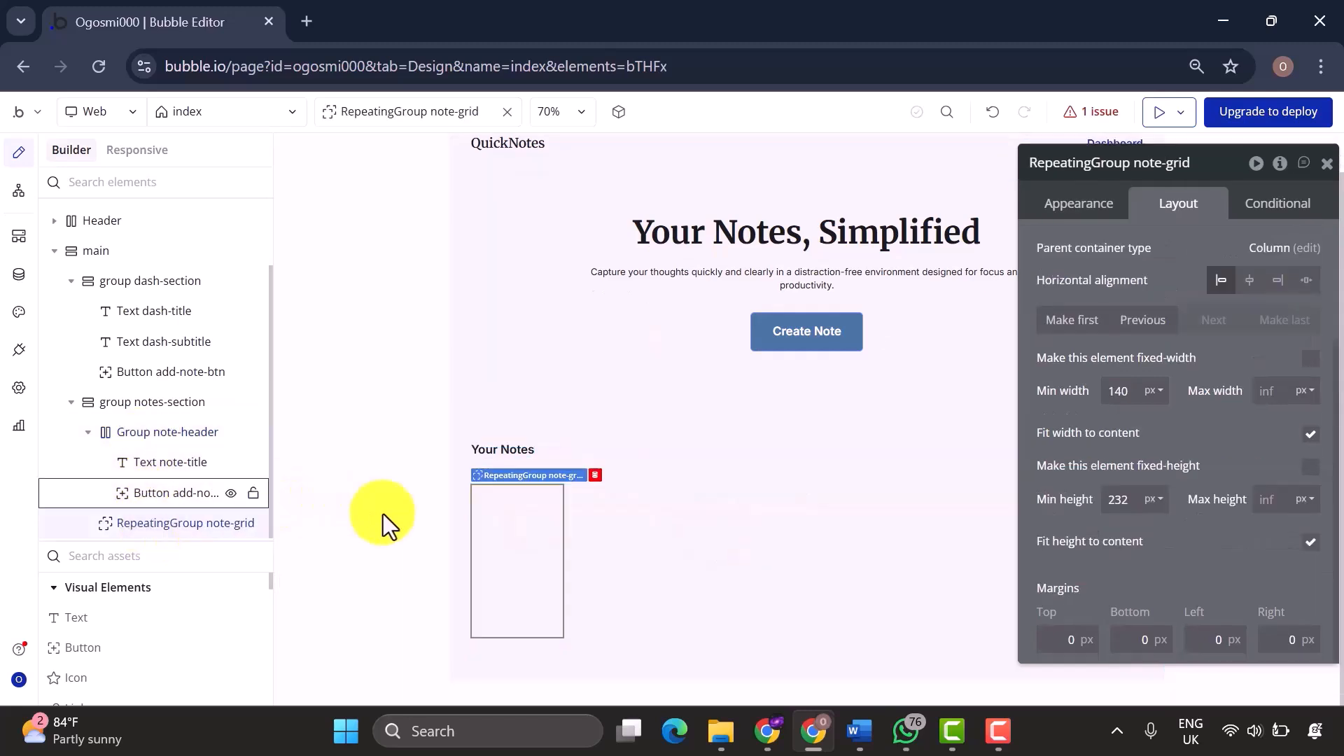
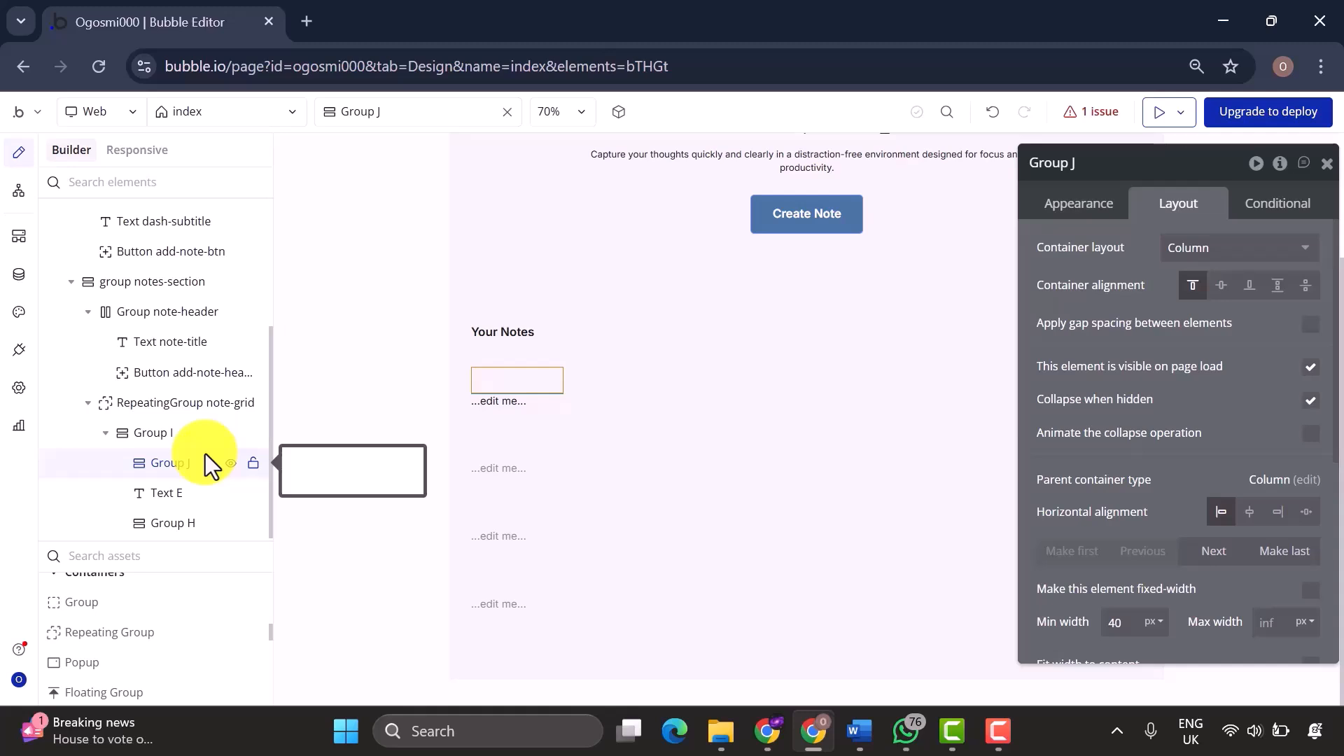
left_click(186, 403)
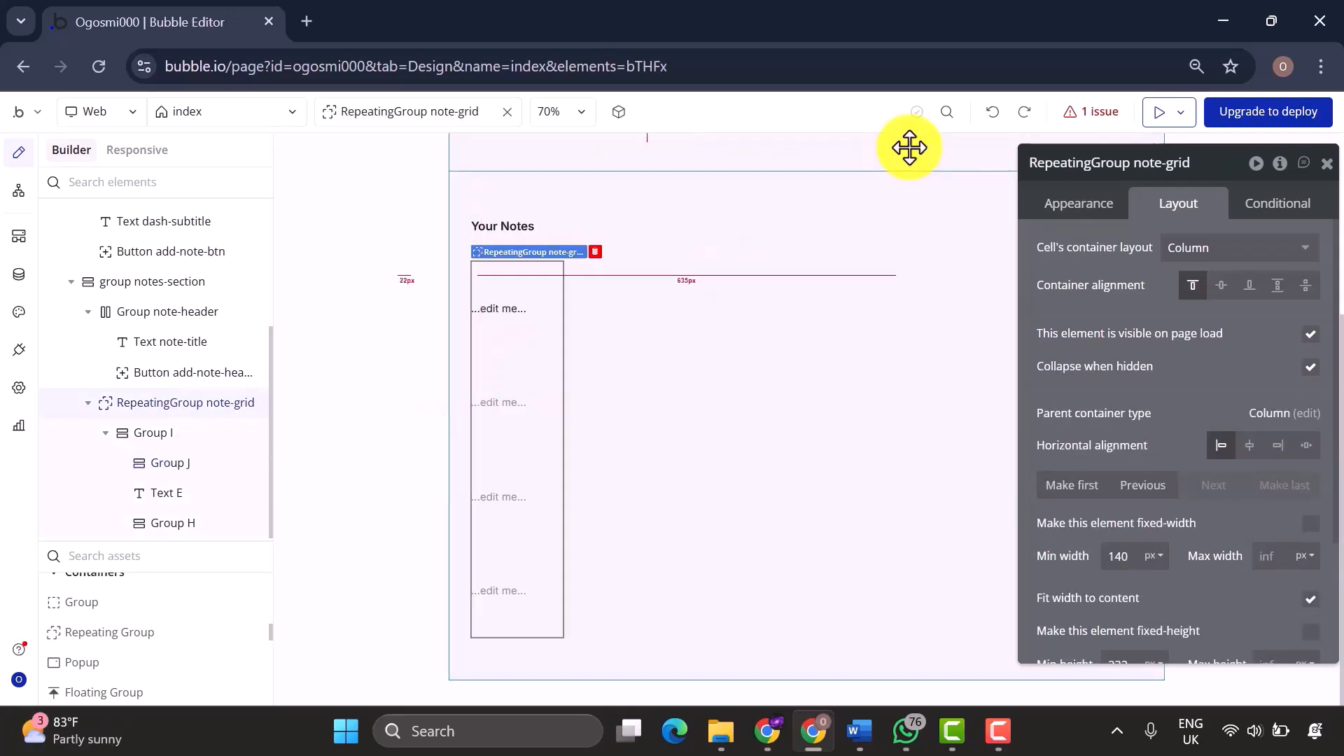
left_click(1084, 203)
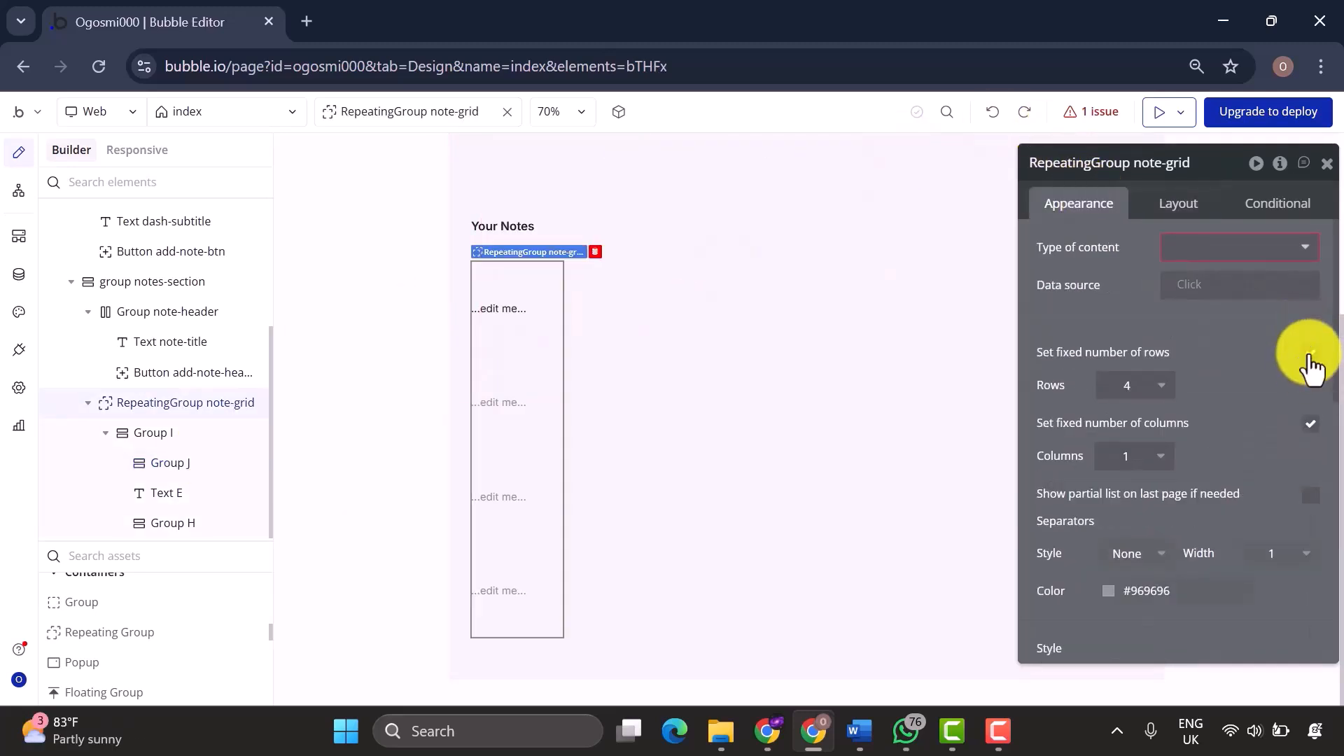
left_click(1309, 353)
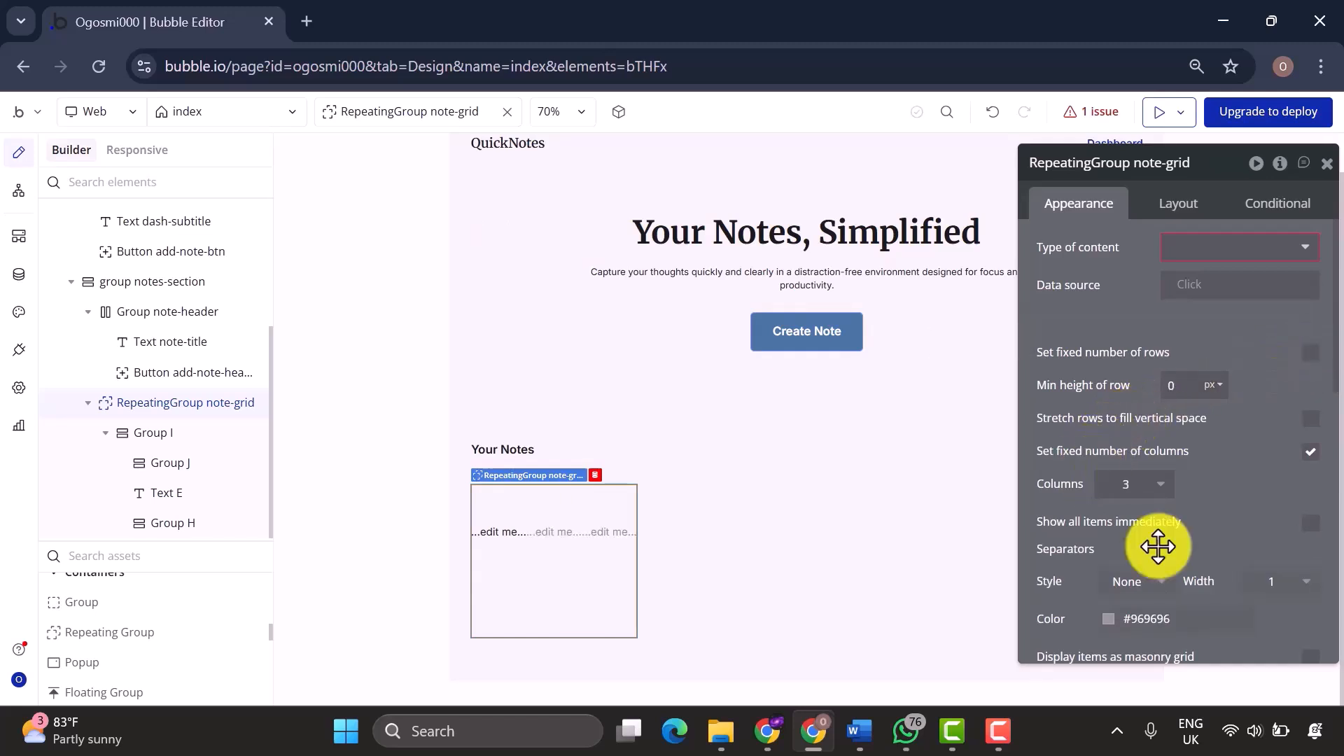
Turn on the masonry grid display for the note-grid repeating group's items.
scroll(1158, 547, "down", 1)
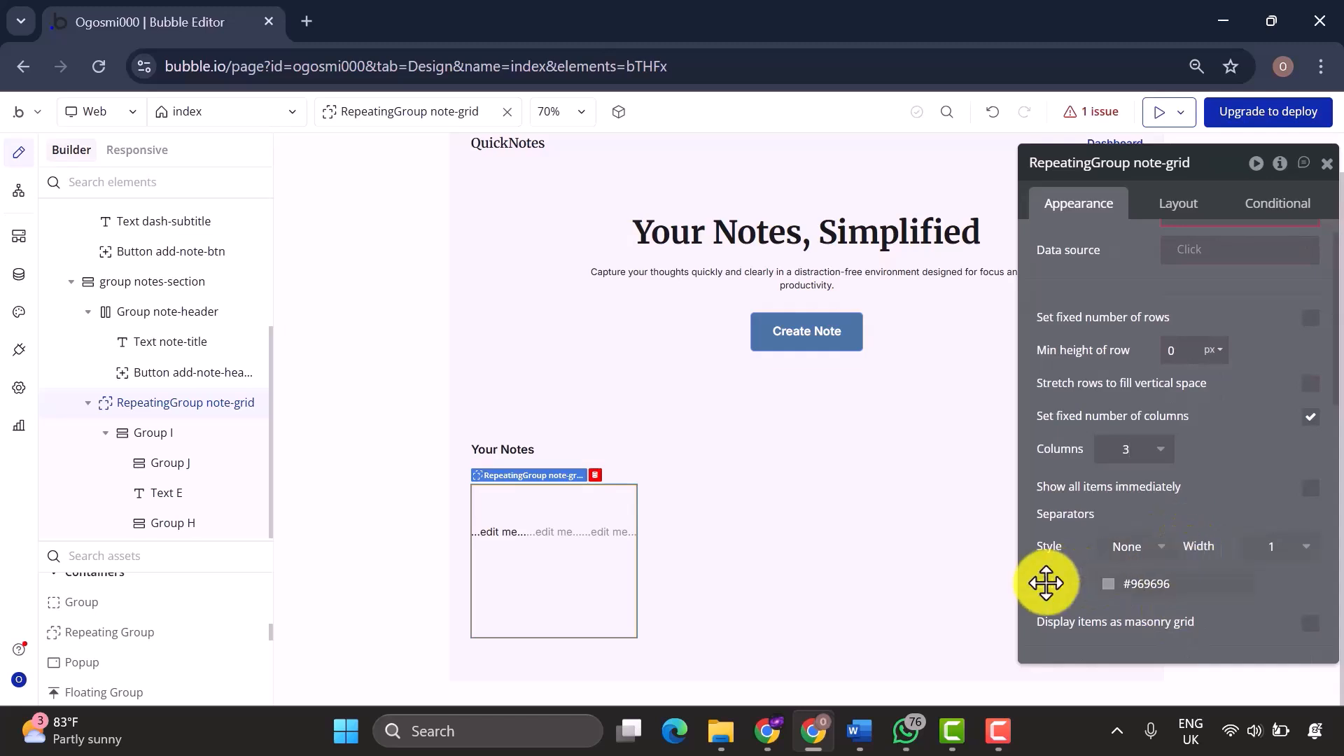
scroll(1134, 654, "down", 2)
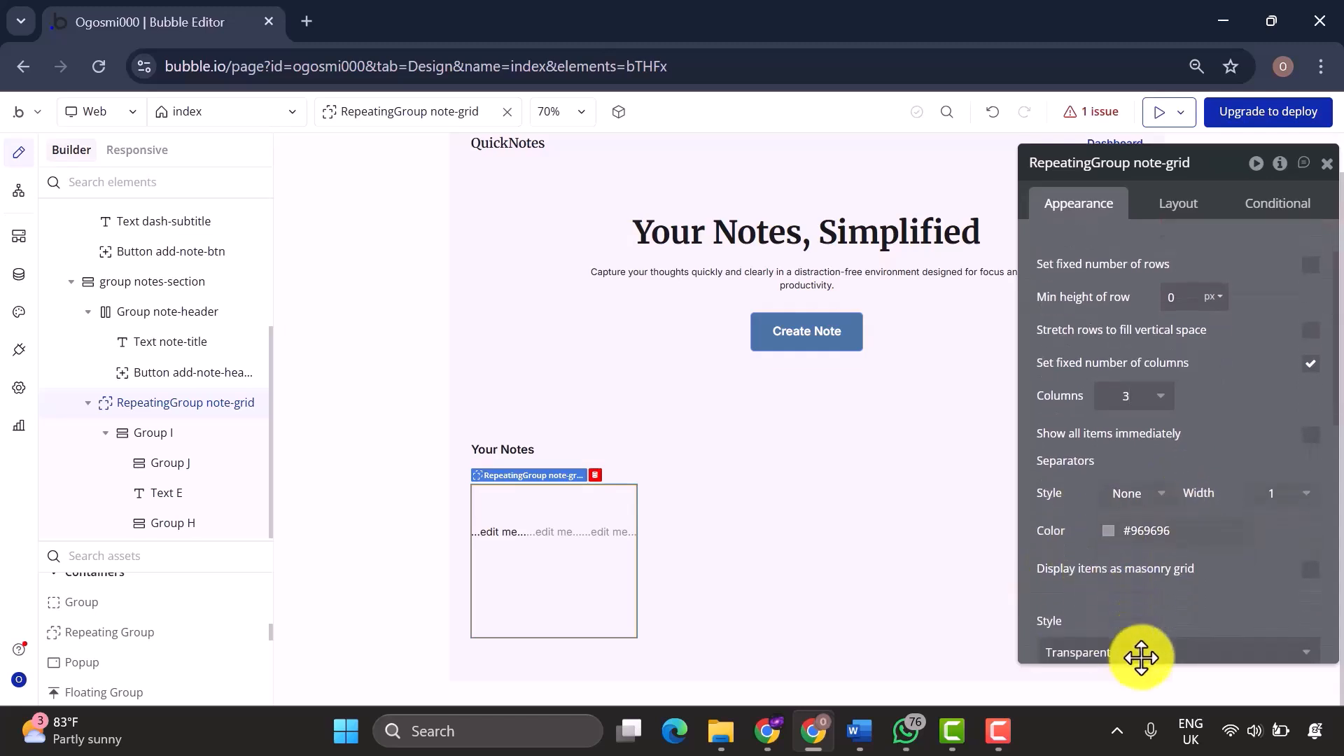
left_click(1307, 570)
Stretch the note-grid repeating group across the full container width and set its minimum width and height to 0 px.
left_click(1178, 203)
scroll(1199, 261, "up", 1)
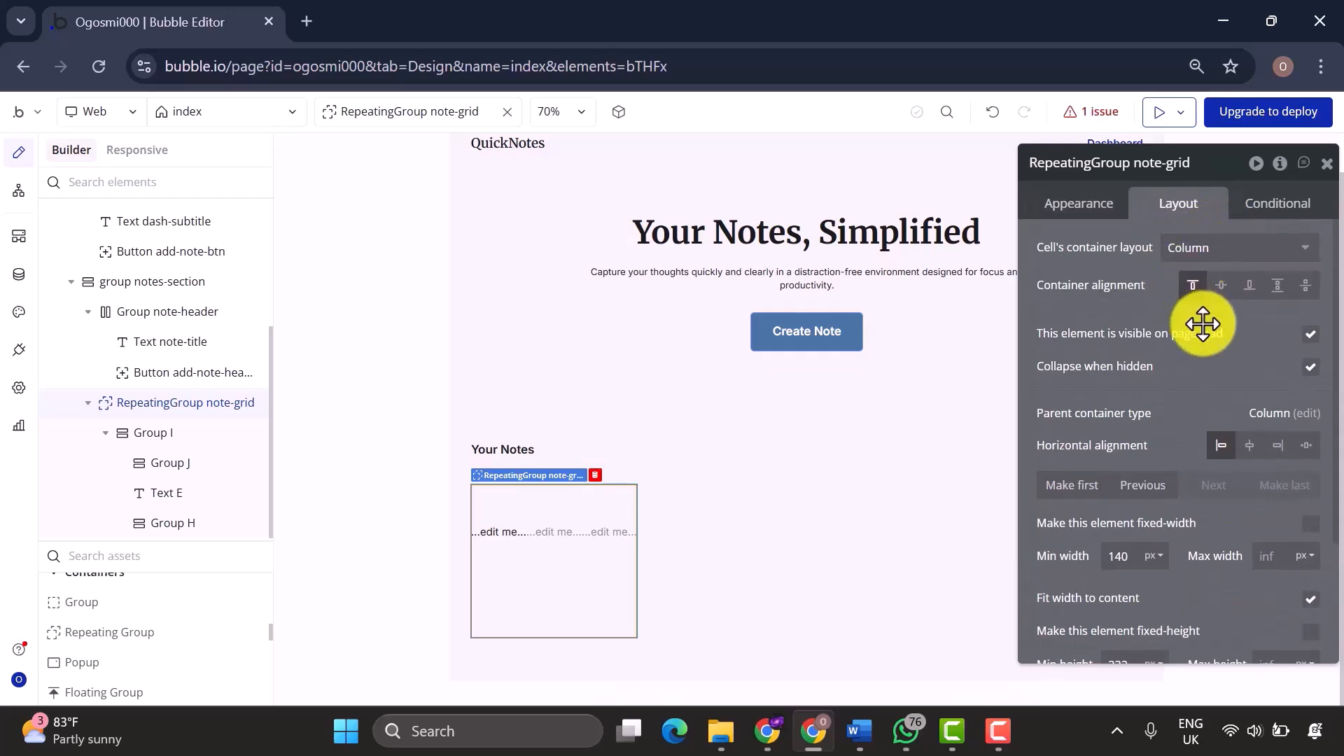
left_click(1306, 445)
scroll(1182, 512, "down", 1)
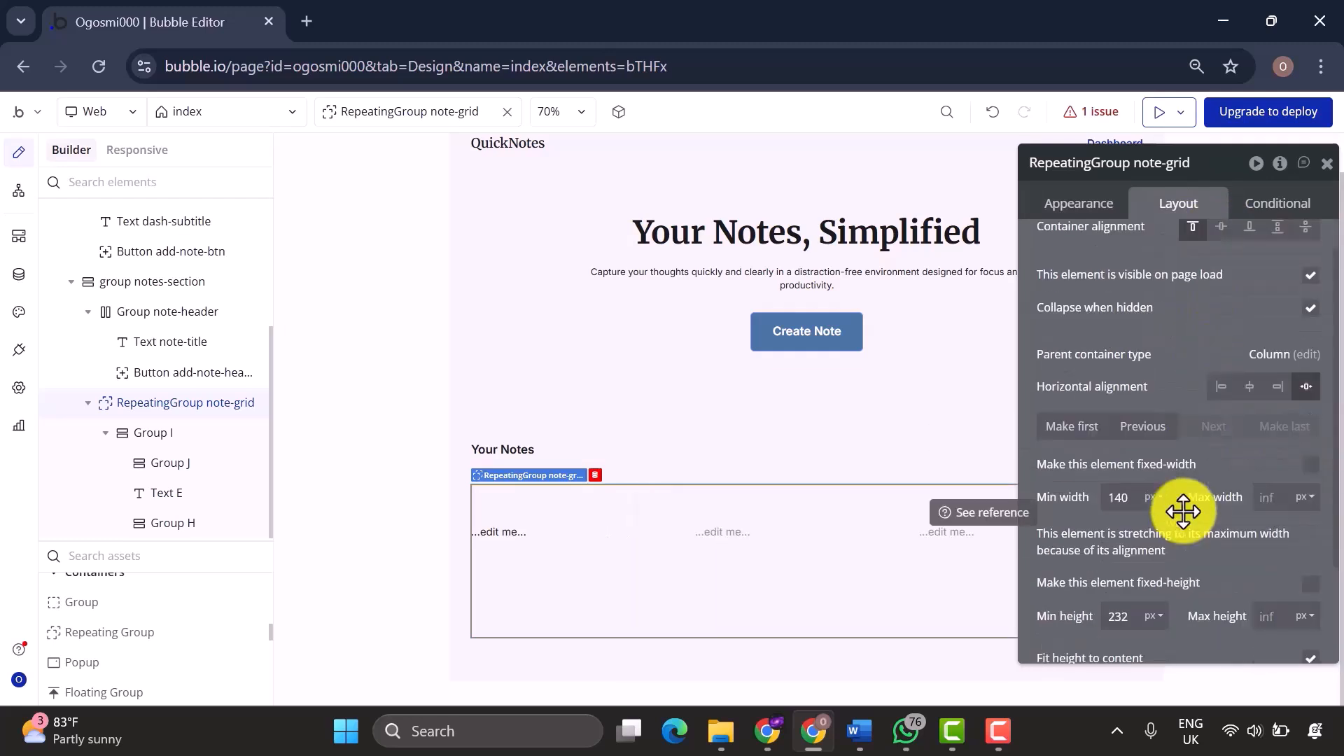
scroll(1182, 511, "down", 1)
type("0")
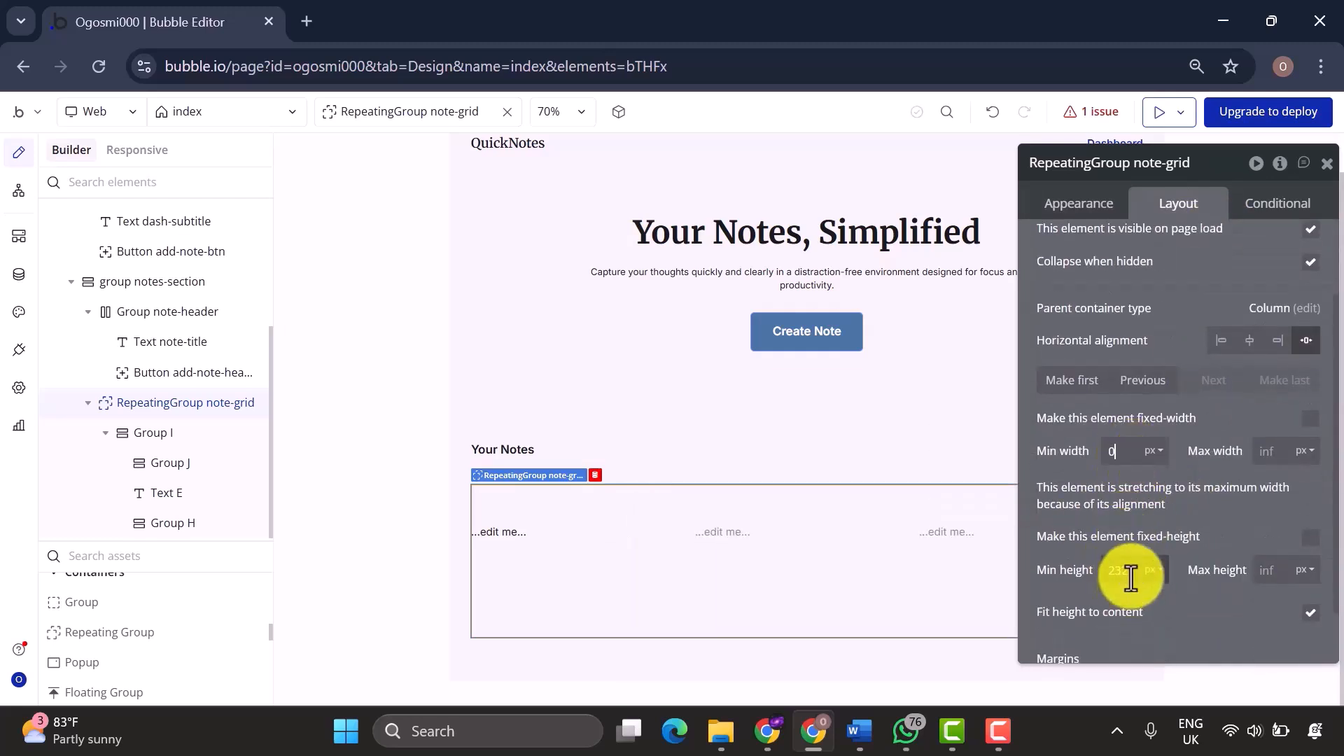
double_click(1131, 569)
type("0")
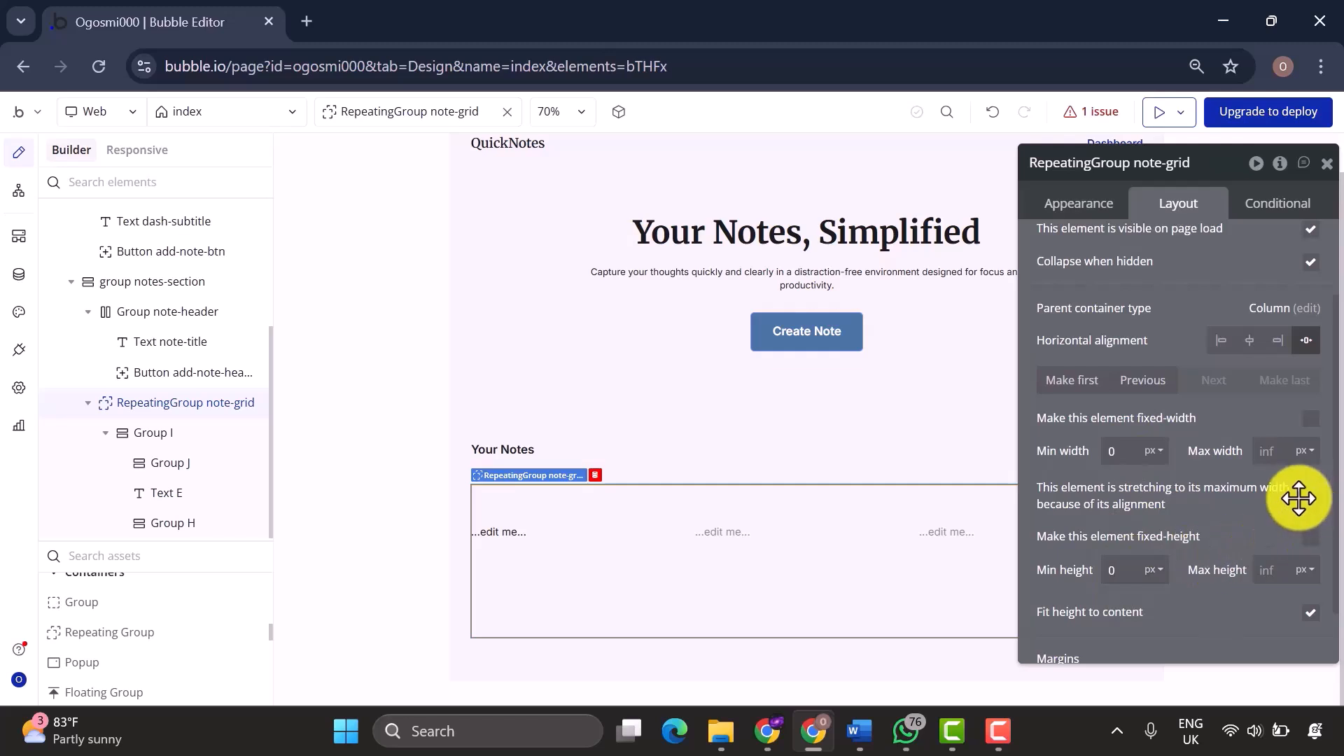
scroll(1266, 621, "down", 1)
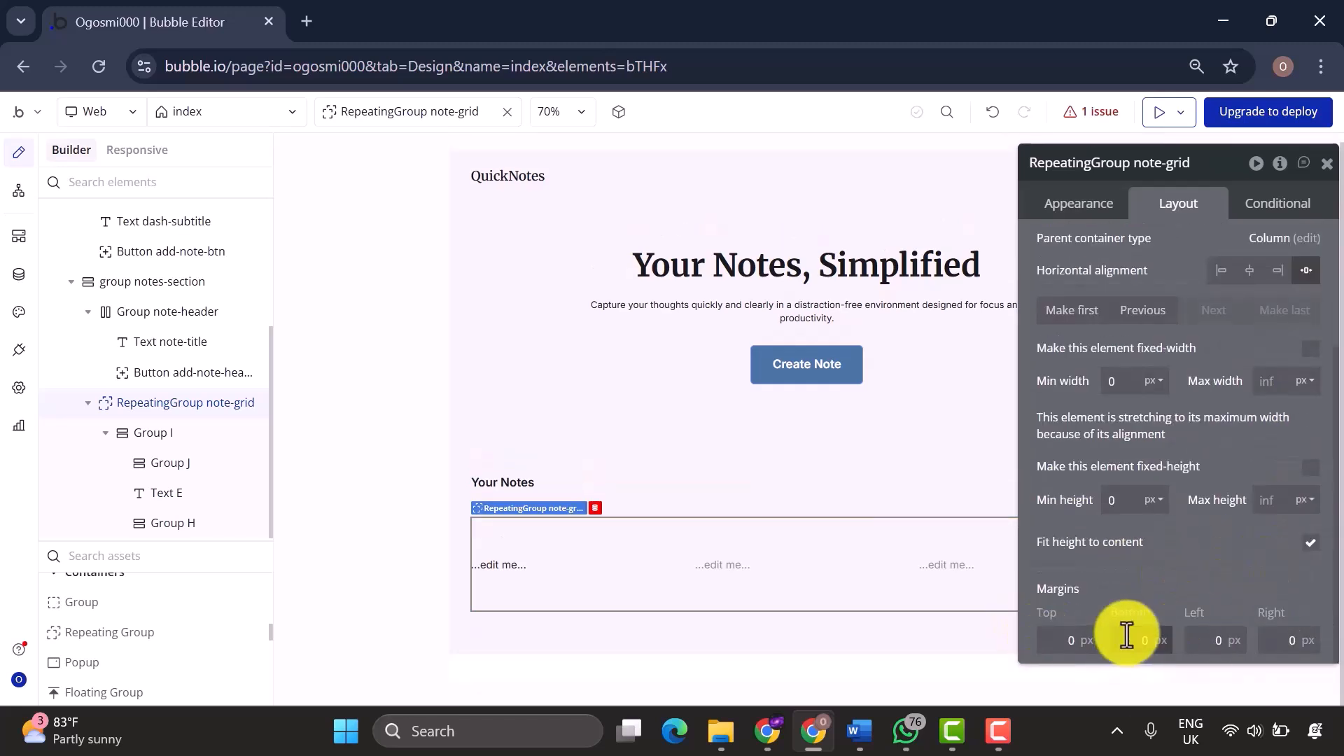
Add a condition to the note-grid repeating group for when the current page width is ≤ Tablet (992 px).
left_click(1275, 204)
left_click(1217, 253)
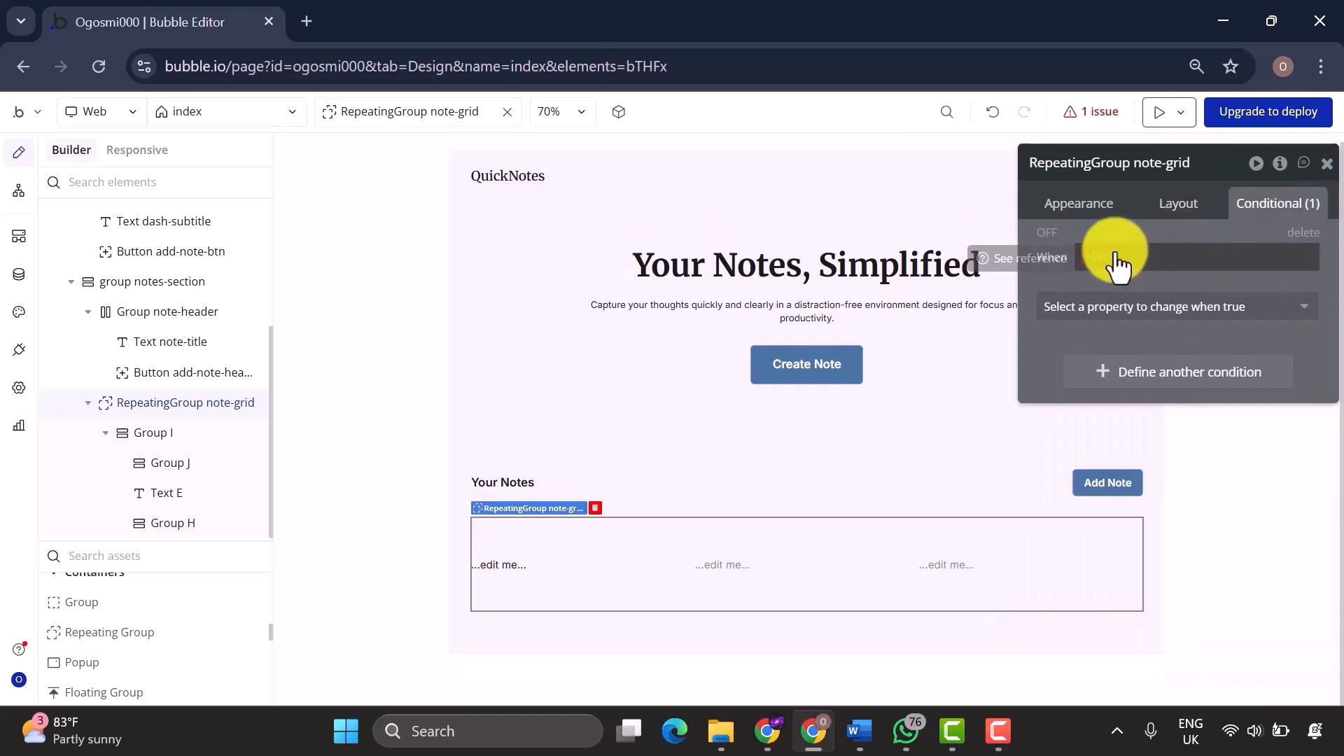
left_click(1113, 256)
type("Curren")
left_click(1148, 407)
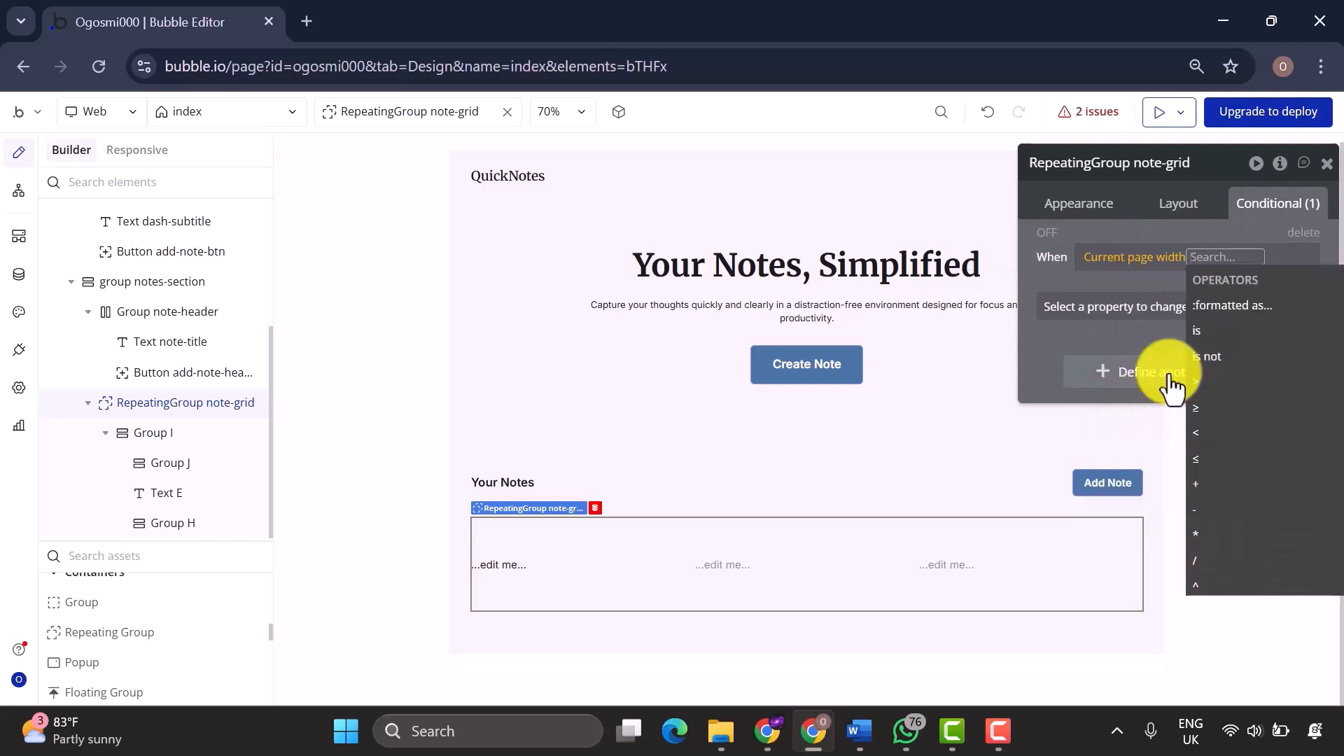
left_click(1236, 450)
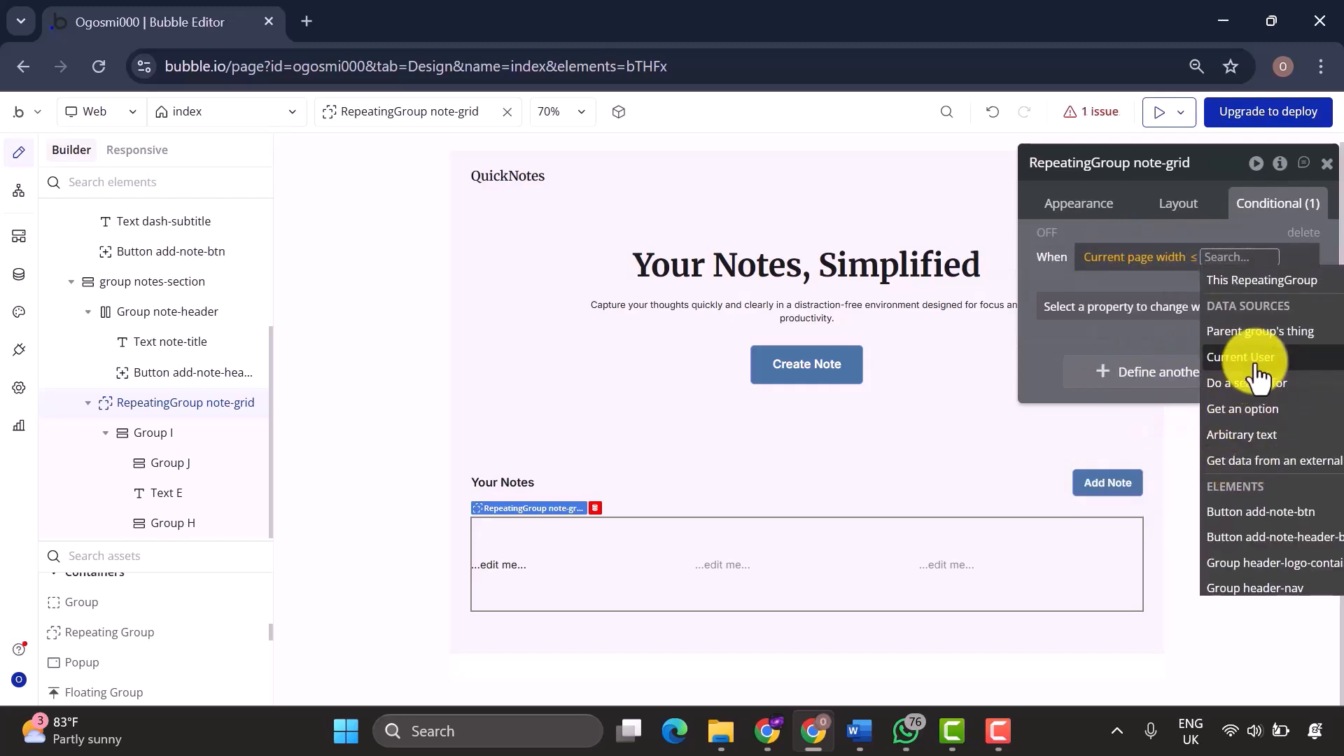
type("tab")
left_click(1263, 308)
left_click(1332, 283)
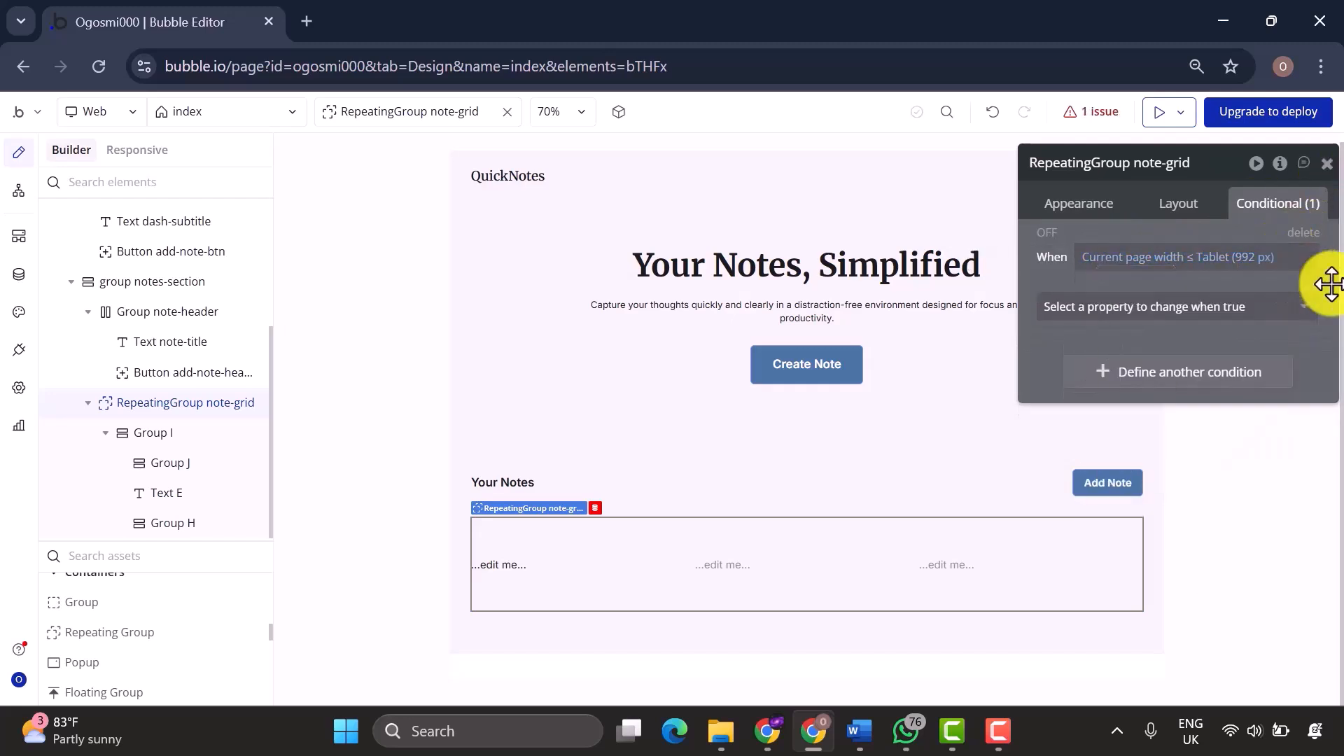
Make the tablet-width condition change the note-grid repeating group's number of columns to 2.
left_click(1181, 308)
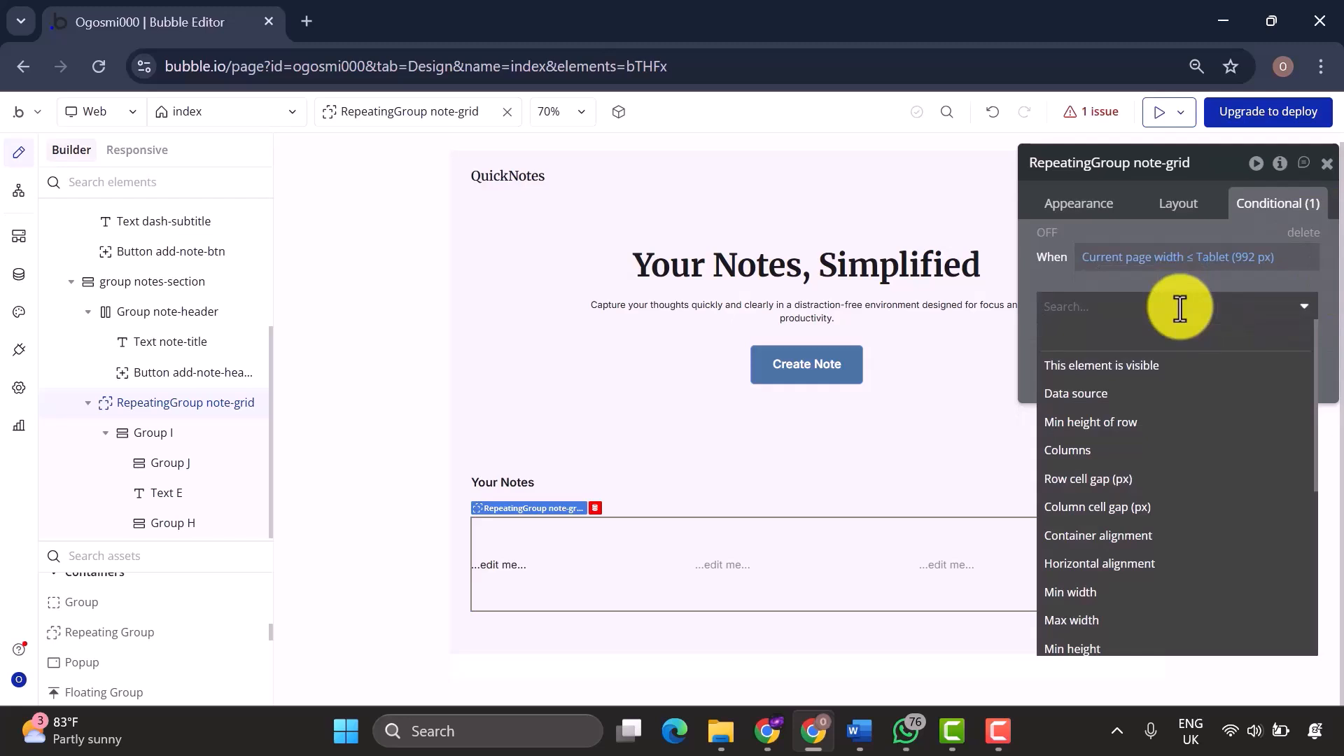
left_click(1126, 450)
left_click(1261, 308)
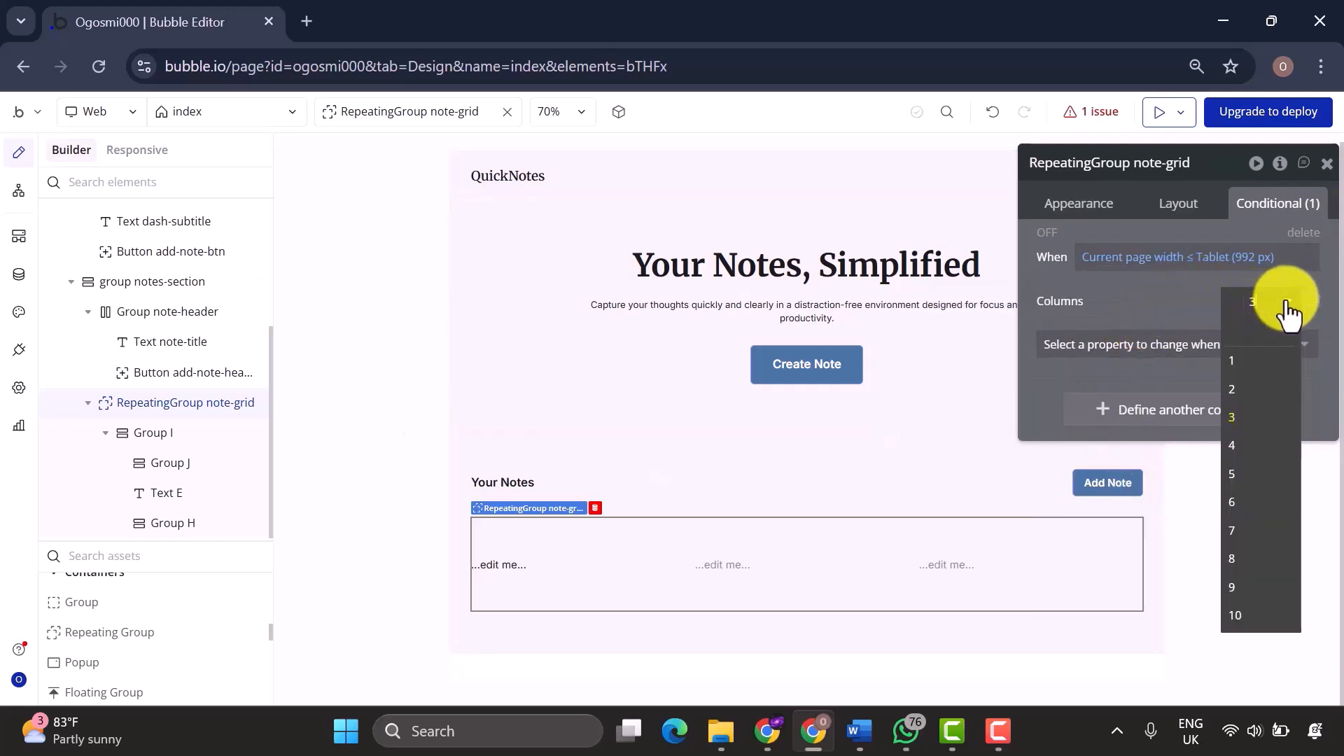
left_click(1233, 389)
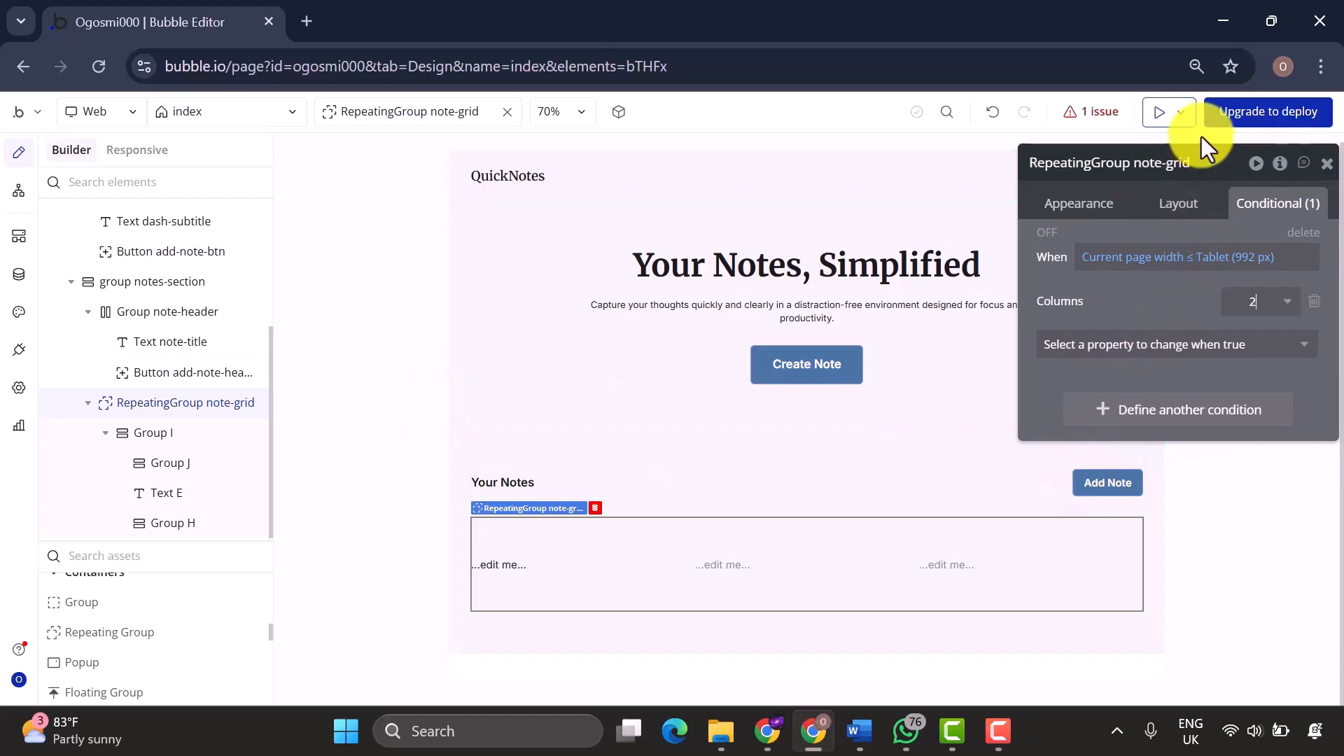
left_click(1183, 214)
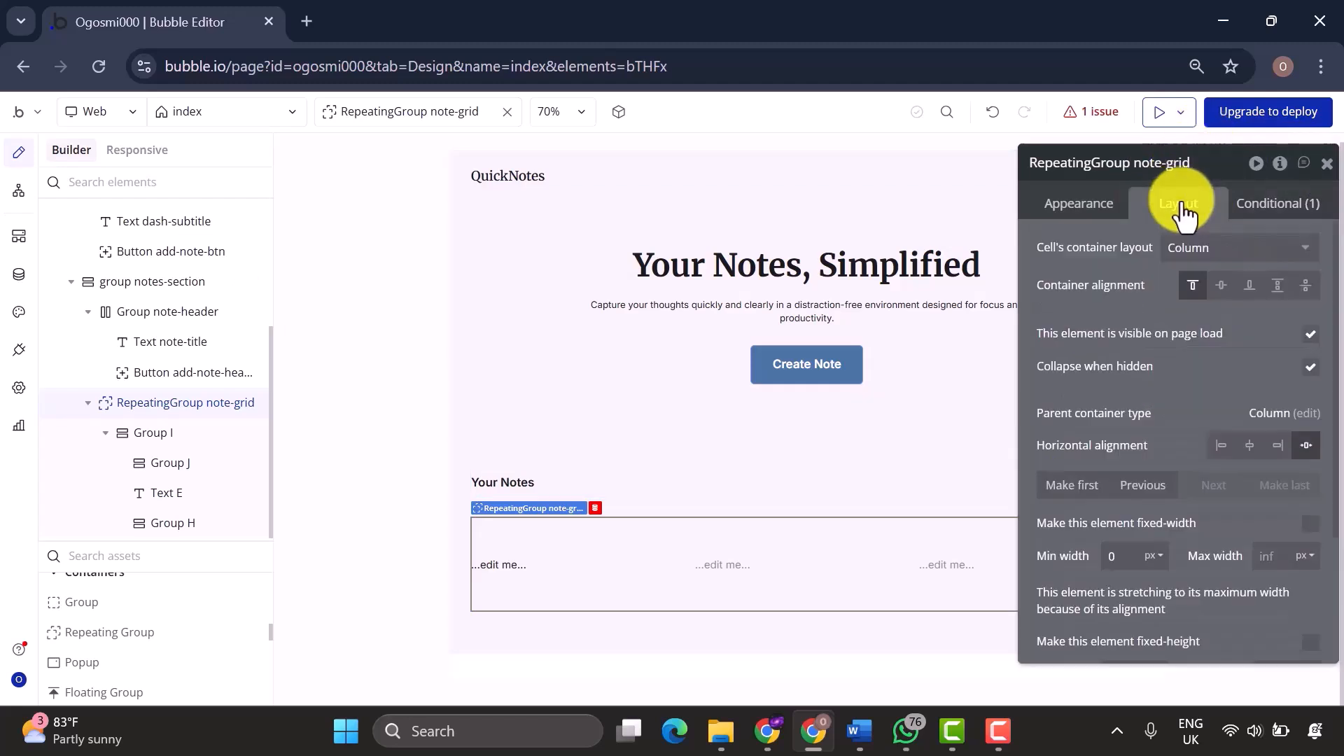
left_click(1089, 221)
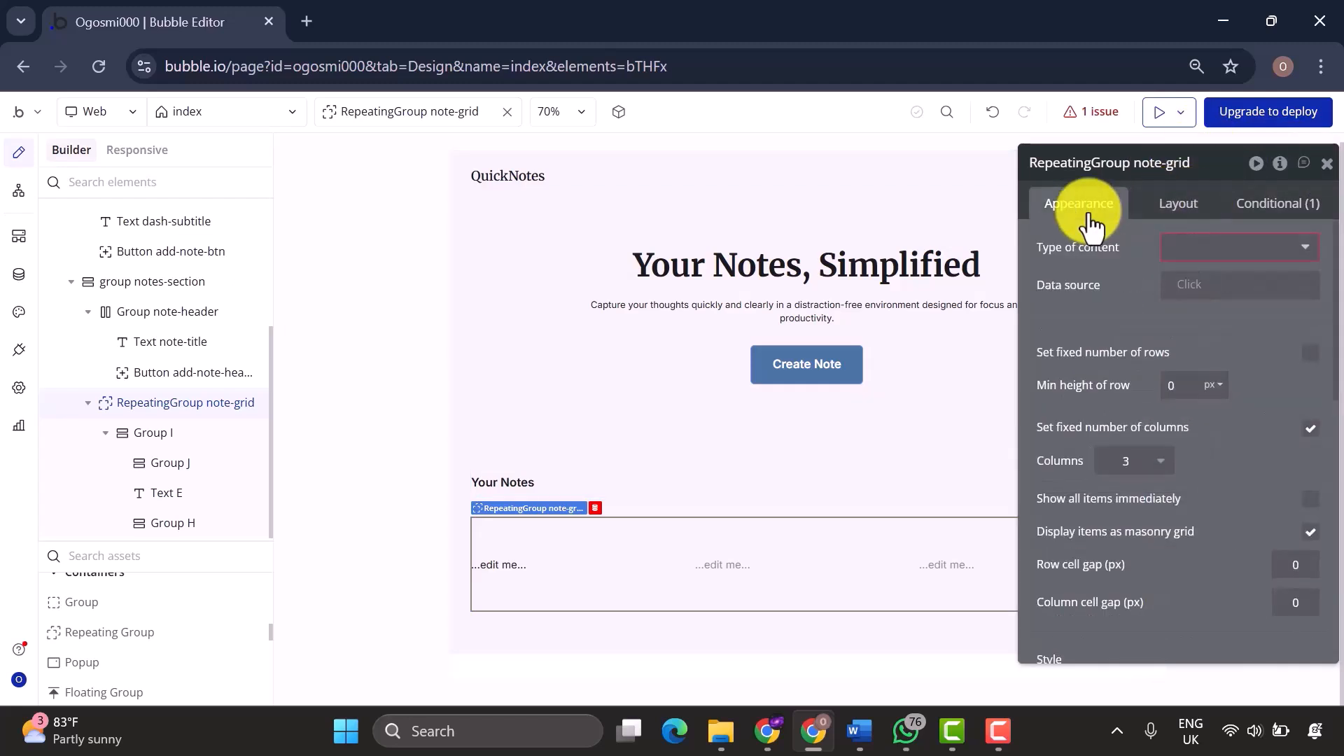
Rename the group inside the note grid as Group note-card and its first child group as Group note-card-header.
left_click(147, 434)
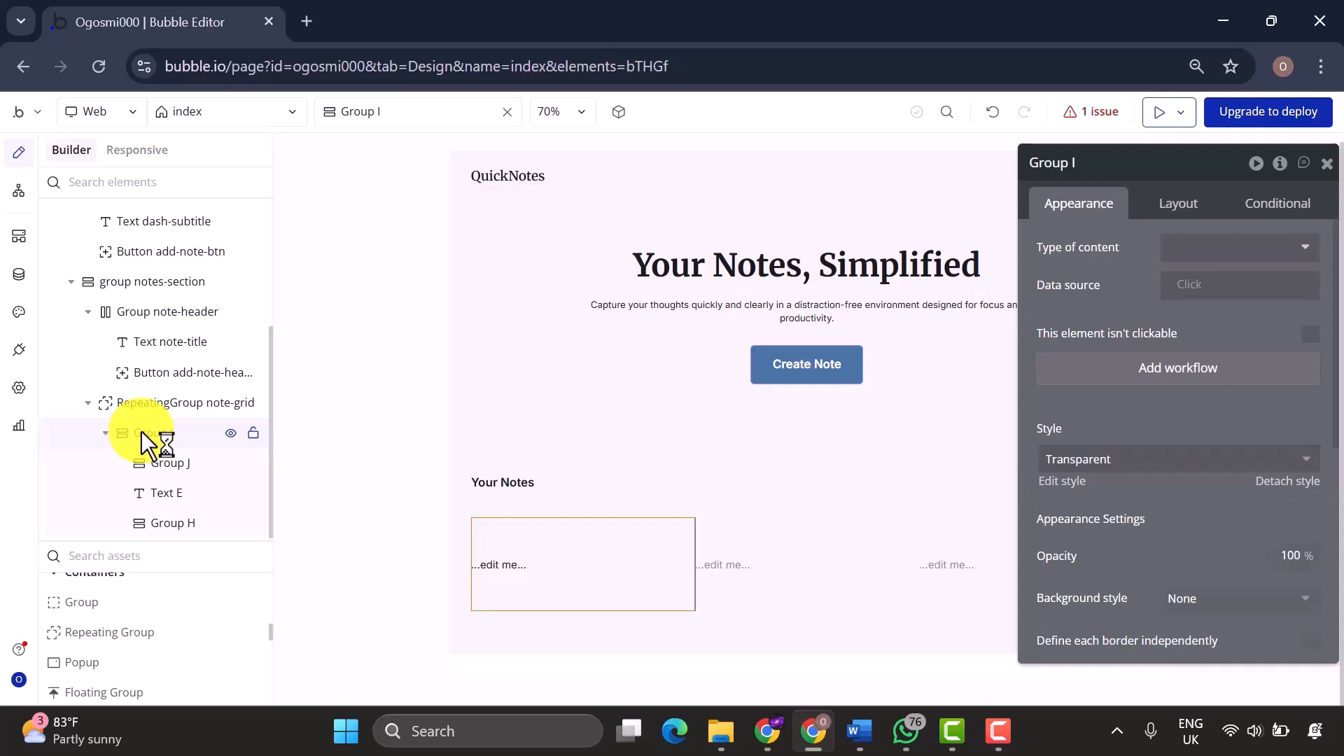
double_click(185, 432)
type("note")
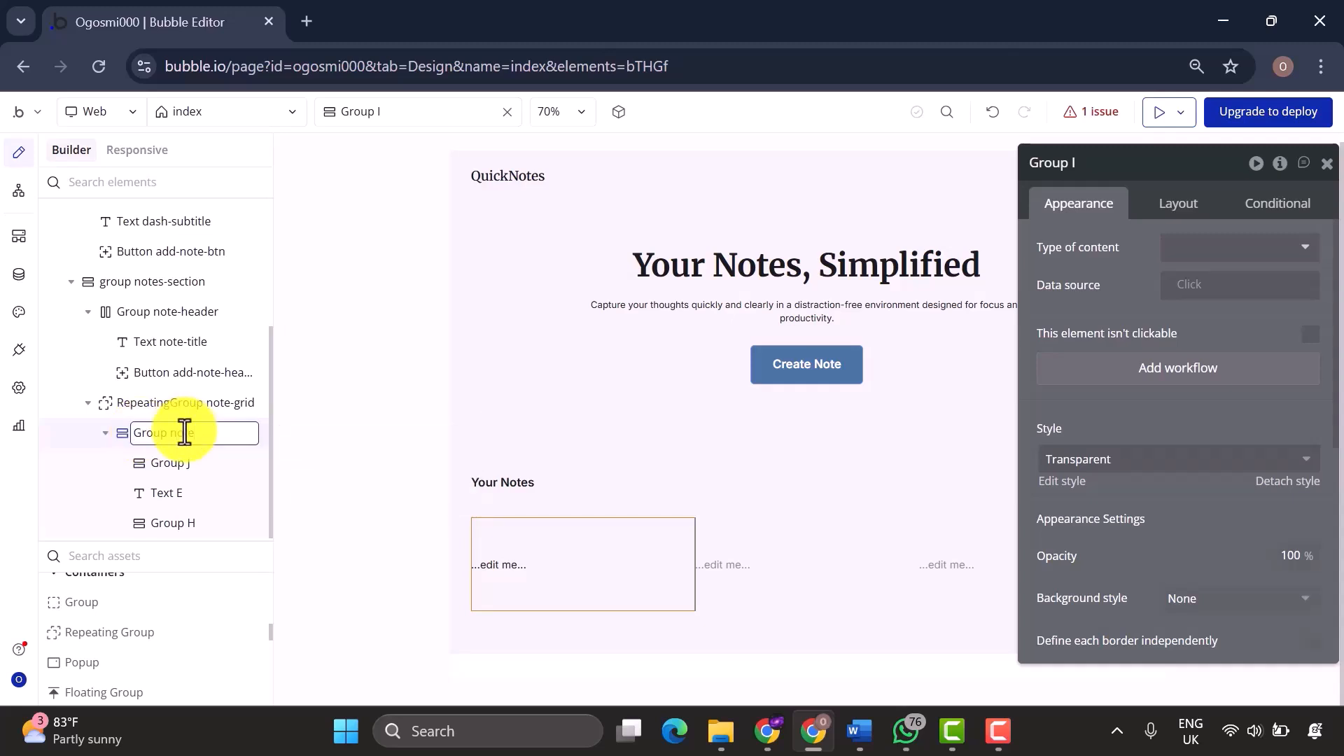
type("-card")
key("Return")
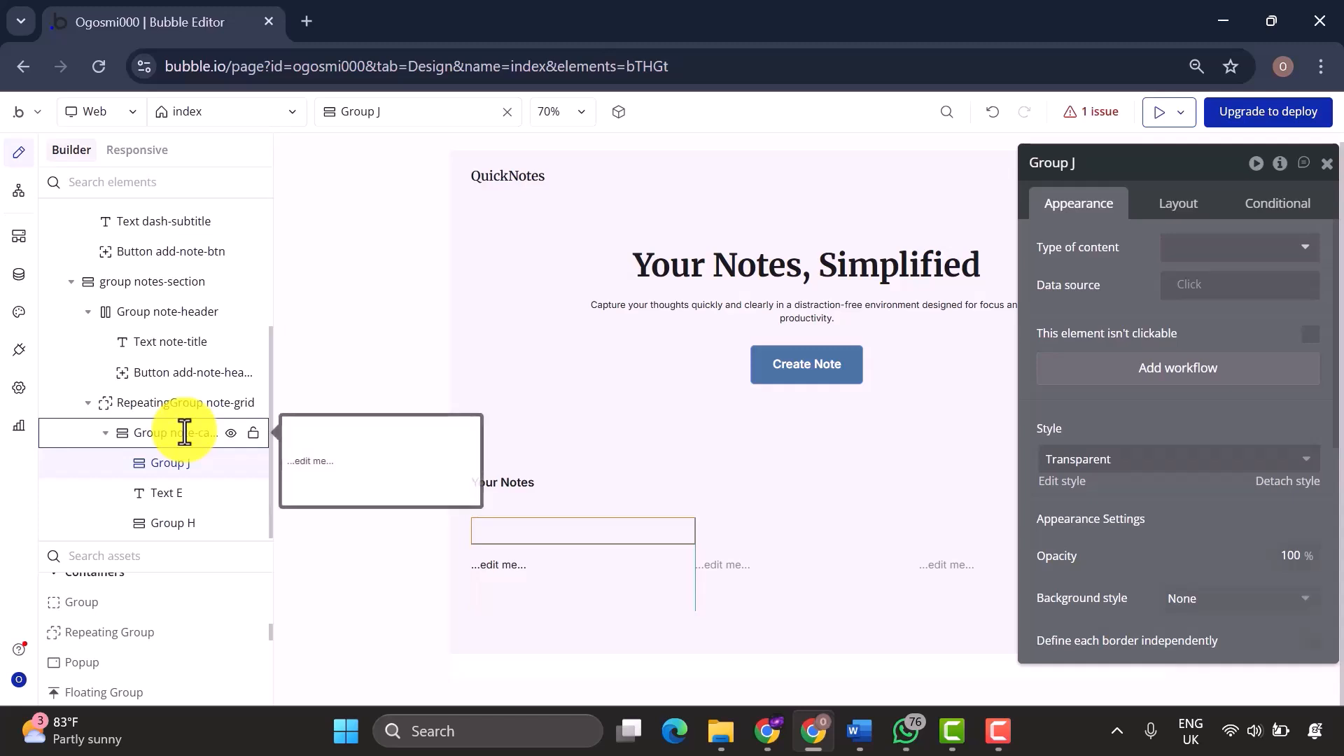
double_click(186, 472)
type("Group note-card")
type("-header")
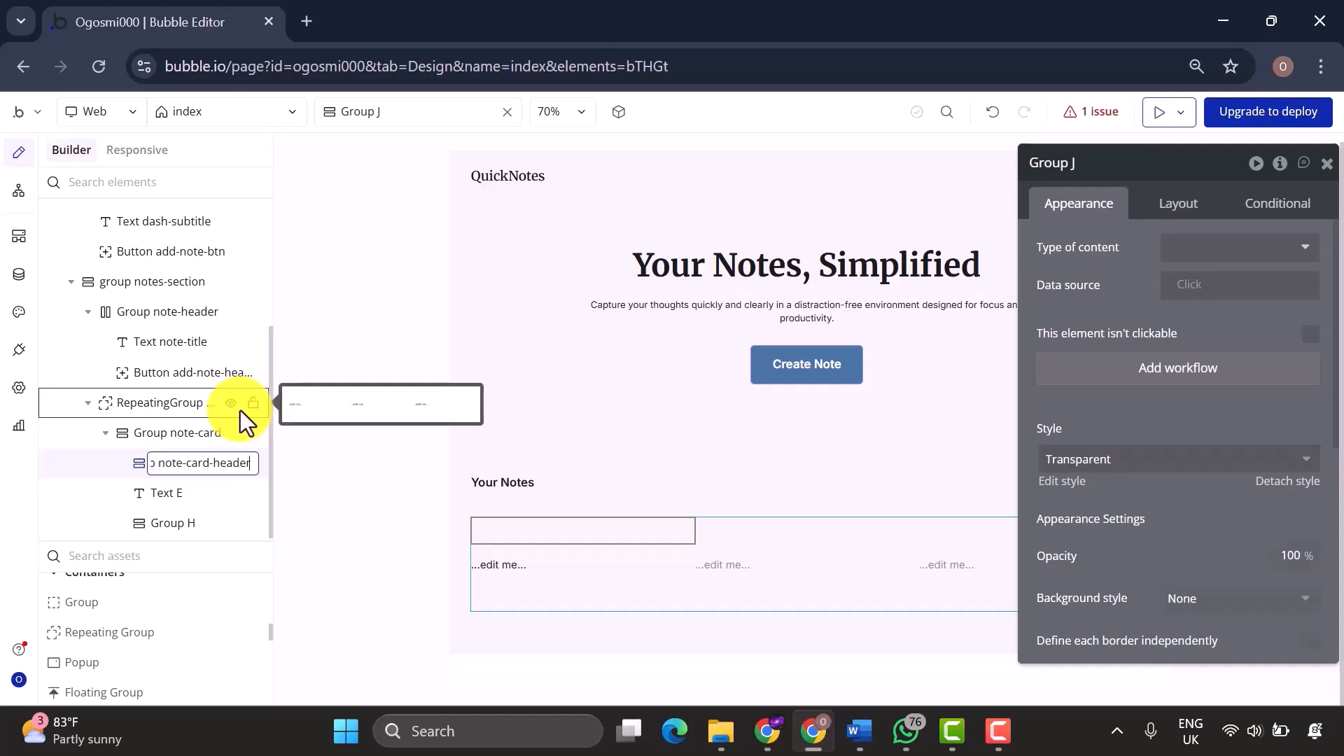
key("Return")
Rename the card's text element as Text note-preview and the group below it as Group note-meta.
double_click(190, 492)
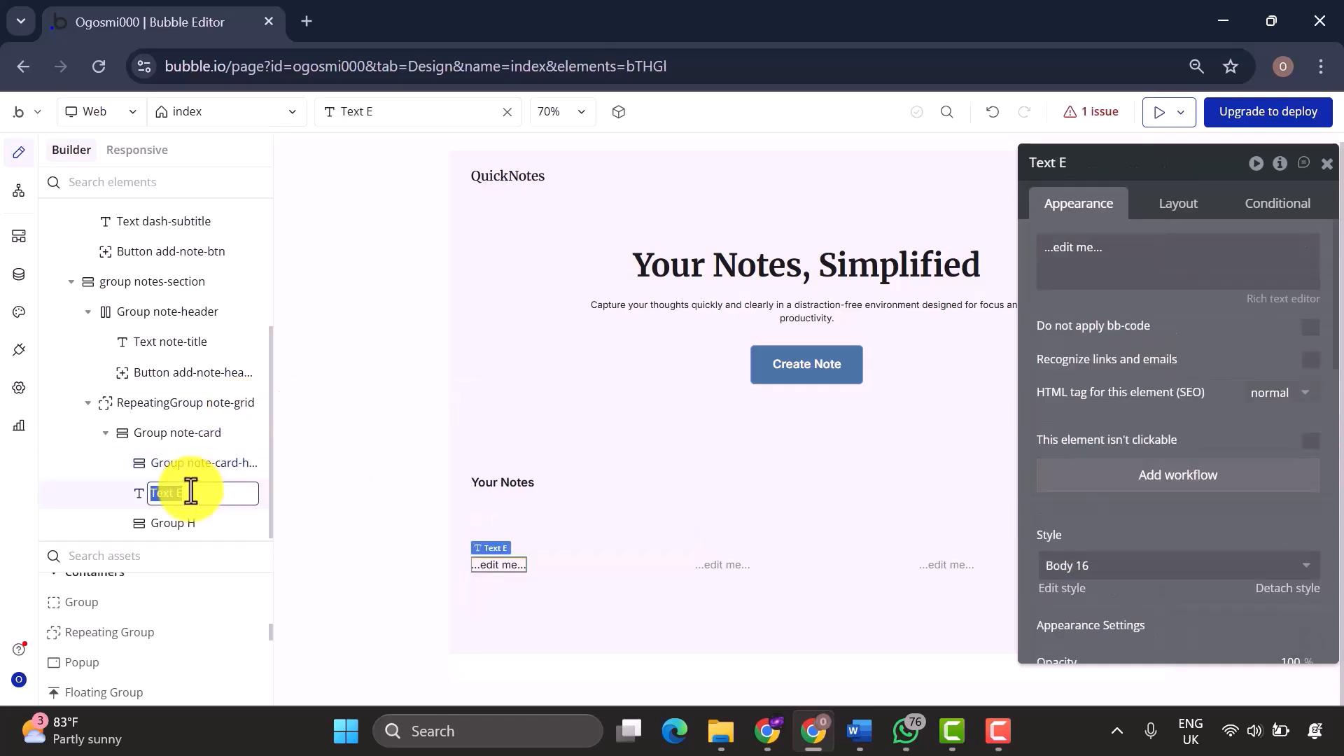
type("Text note-preview")
key("Return")
double_click(199, 525)
type("Group not")
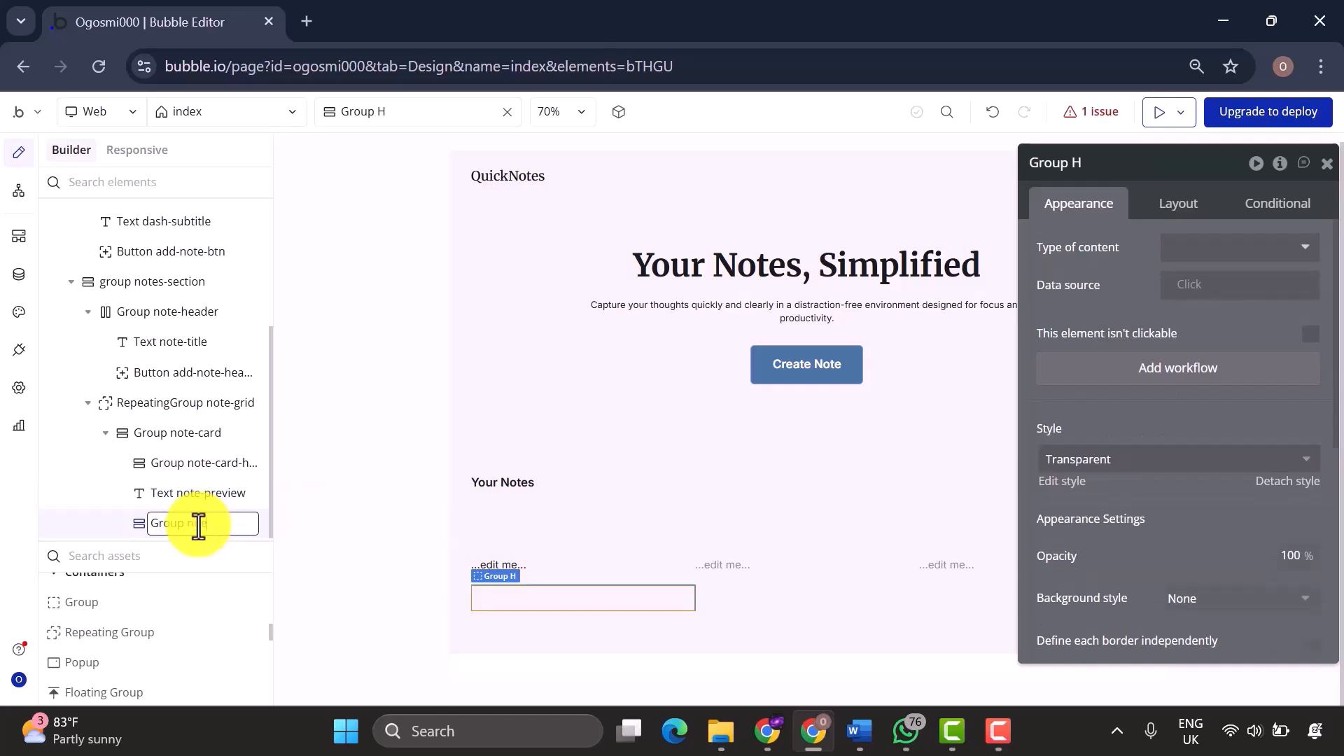
type("e-meta")
key("Return")
double_click(199, 525)
left_click(200, 525)
type("t")
key("Return")
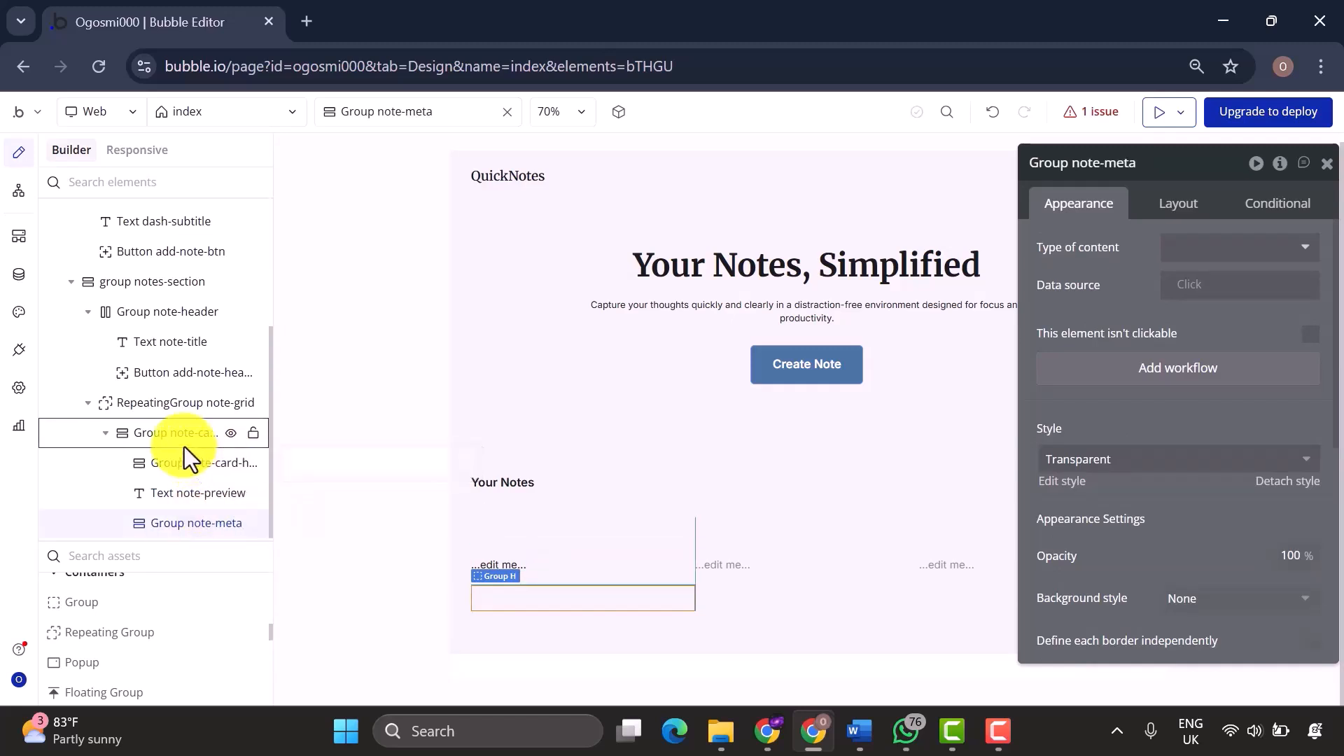
Create a new element style for groups named card.
left_click(183, 441)
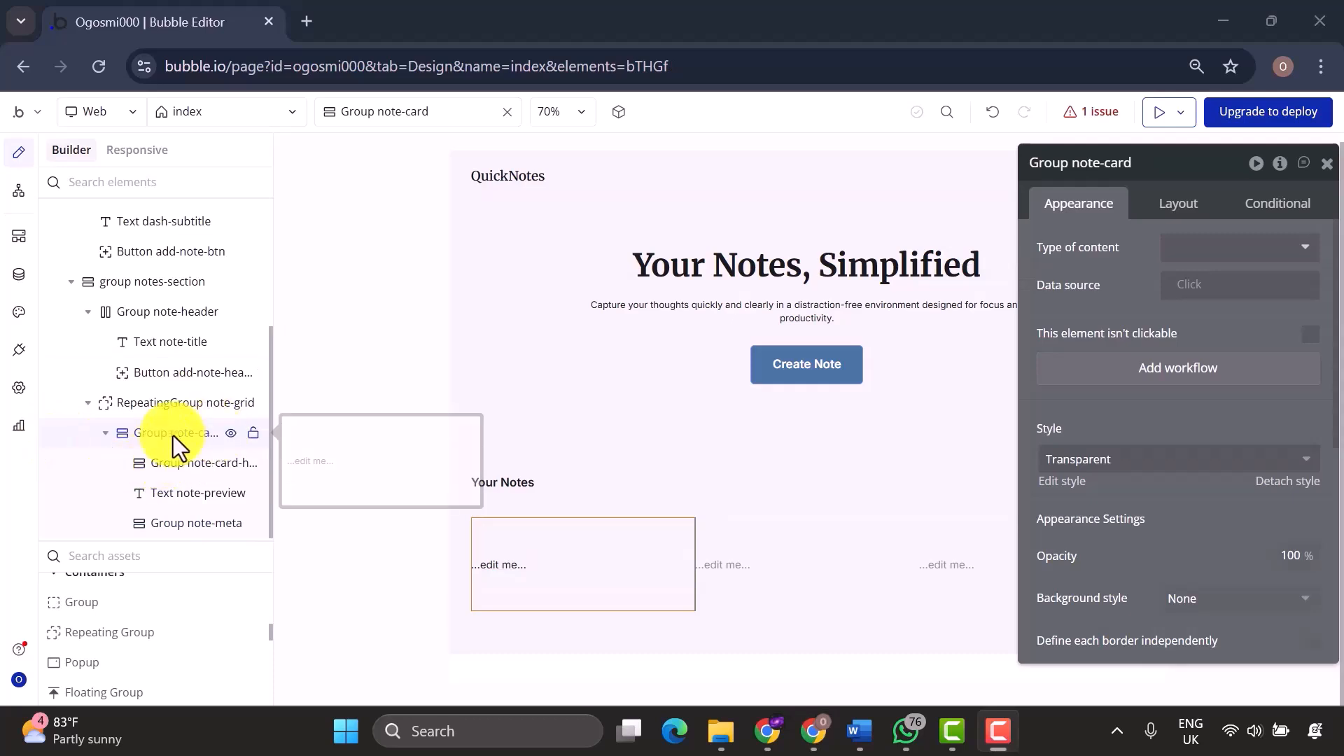
left_click(18, 317)
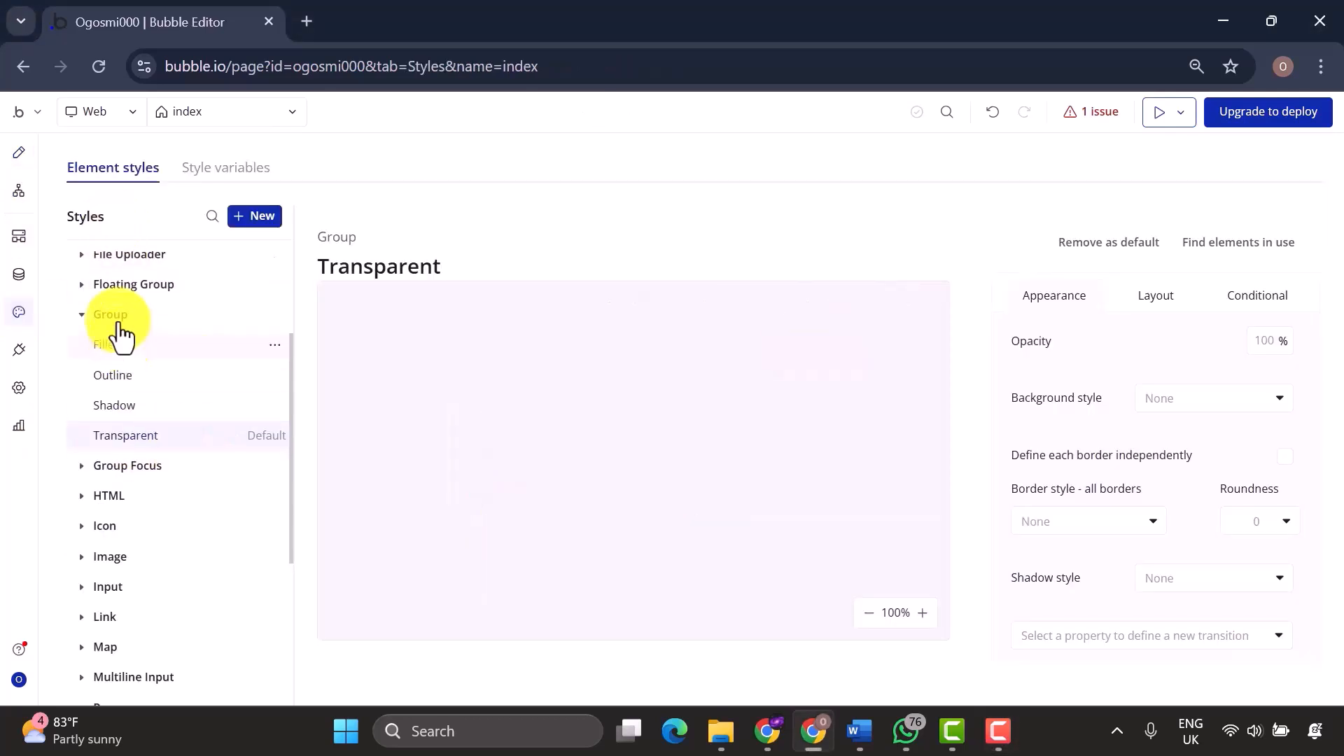
left_click(273, 315)
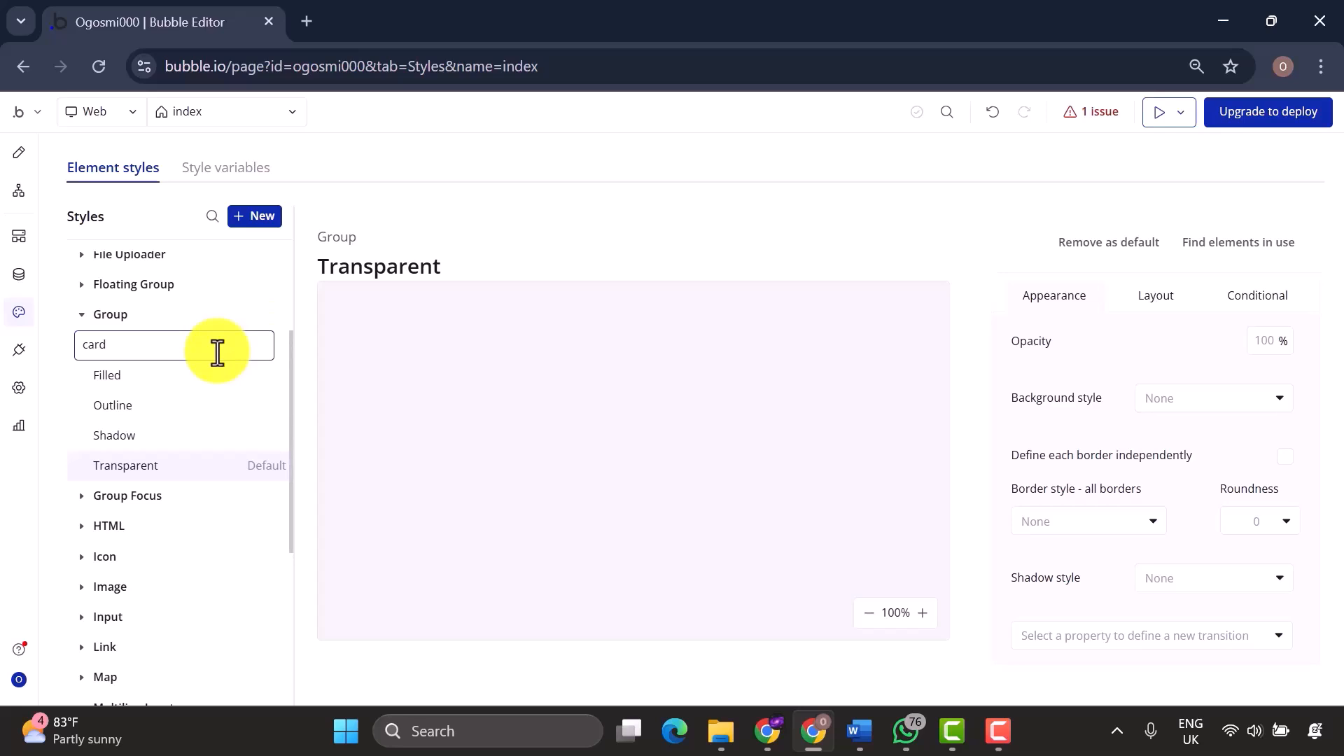
type("card")
key("Return")
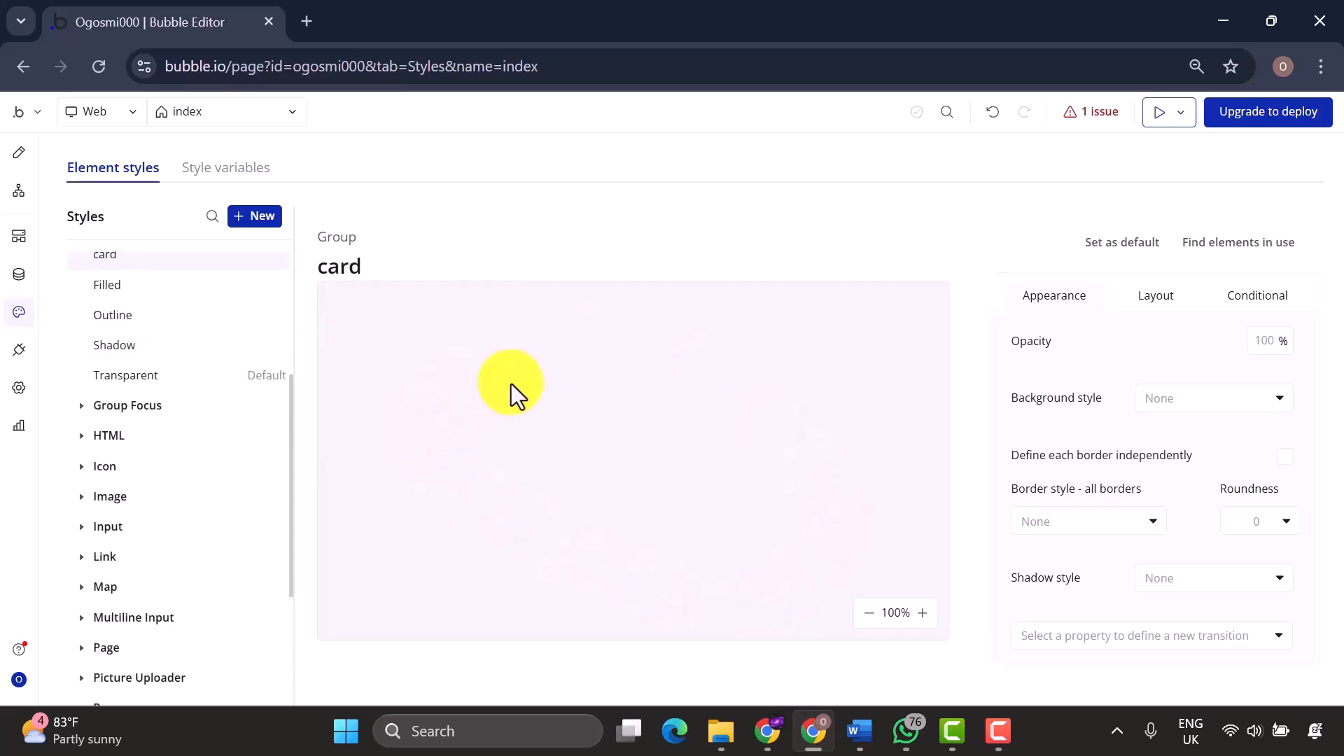
Give the card style a flat #FFFFFF background and a solid border of width 1, roundness 8 and color #E5E3DC.
left_click(1183, 399)
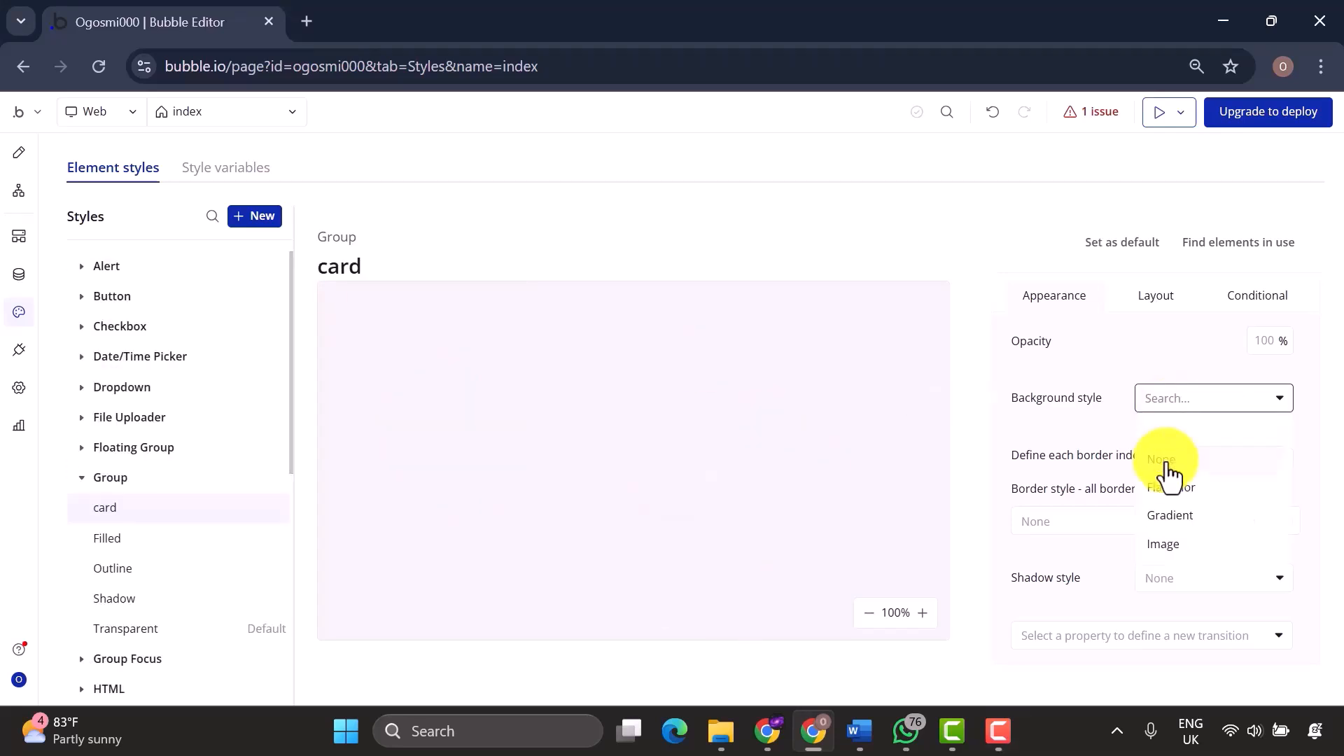
left_click(1169, 495)
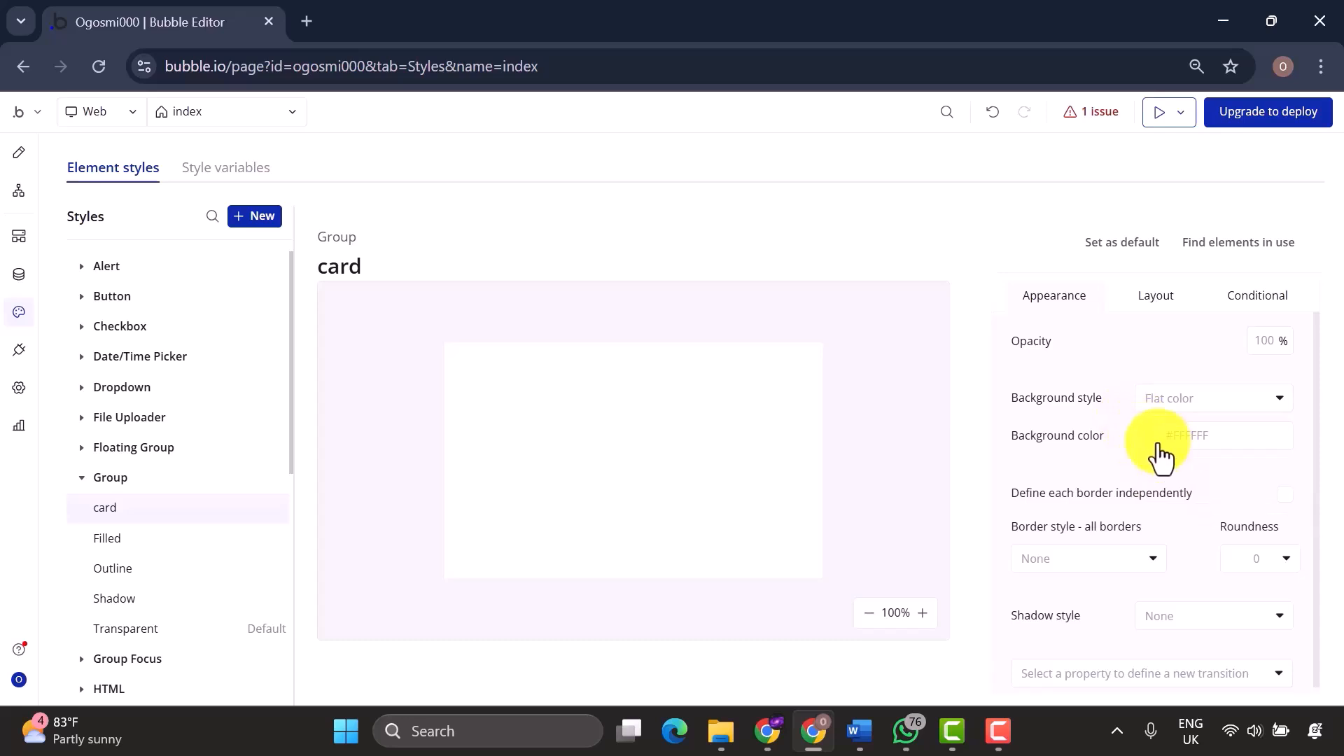
left_click(1109, 560)
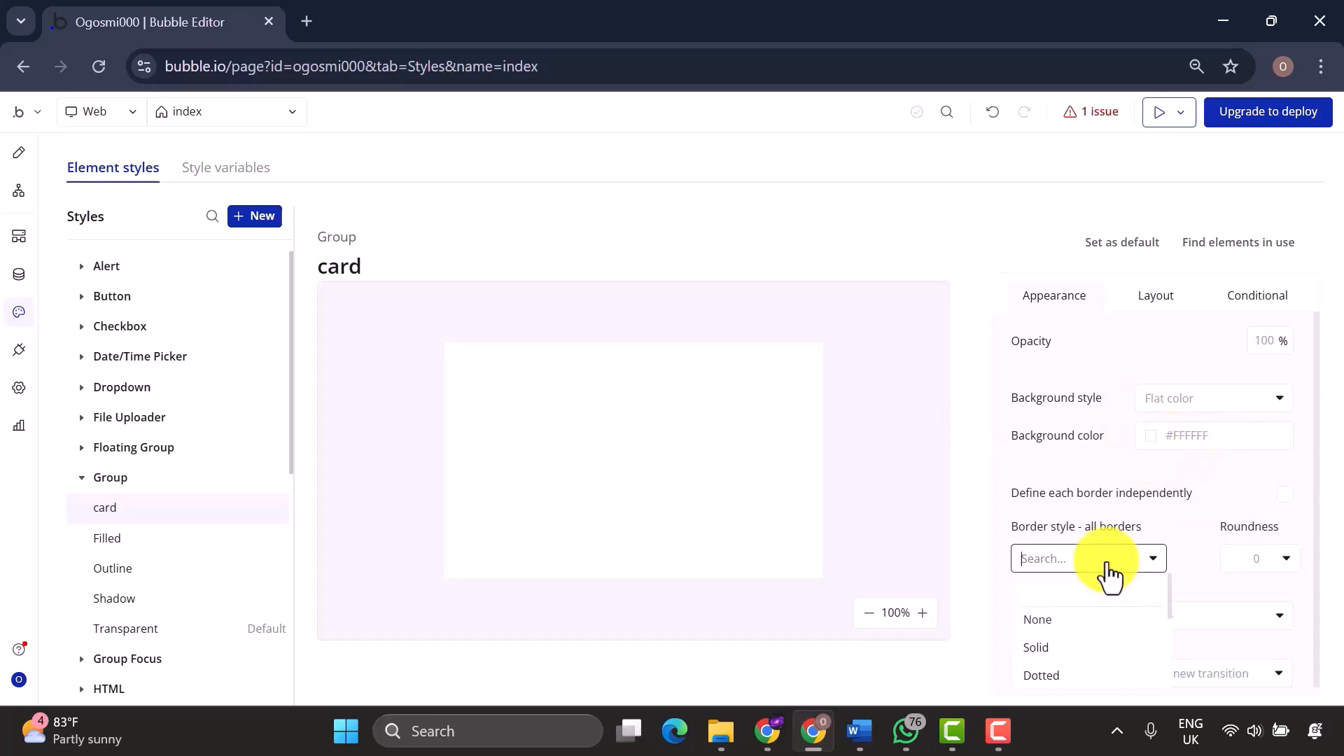
left_click(1094, 648)
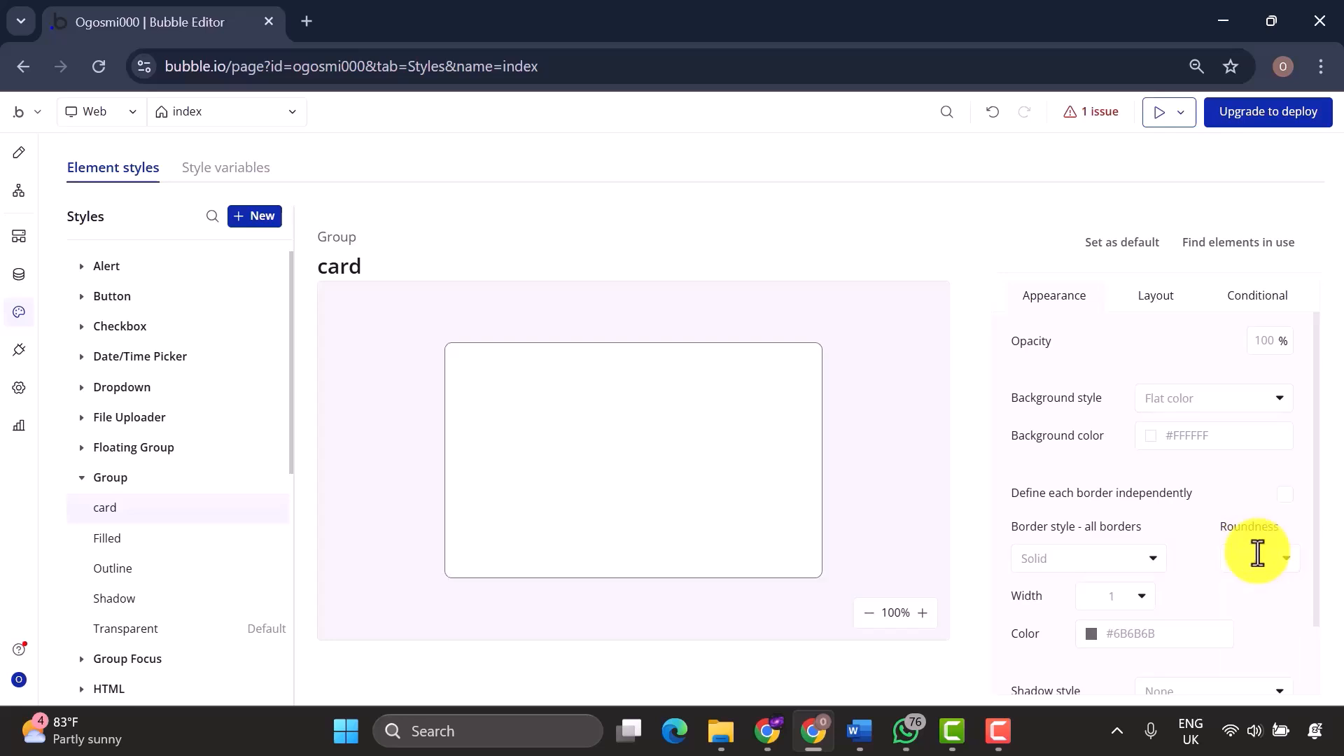
scroll(1196, 591, "down", 2)
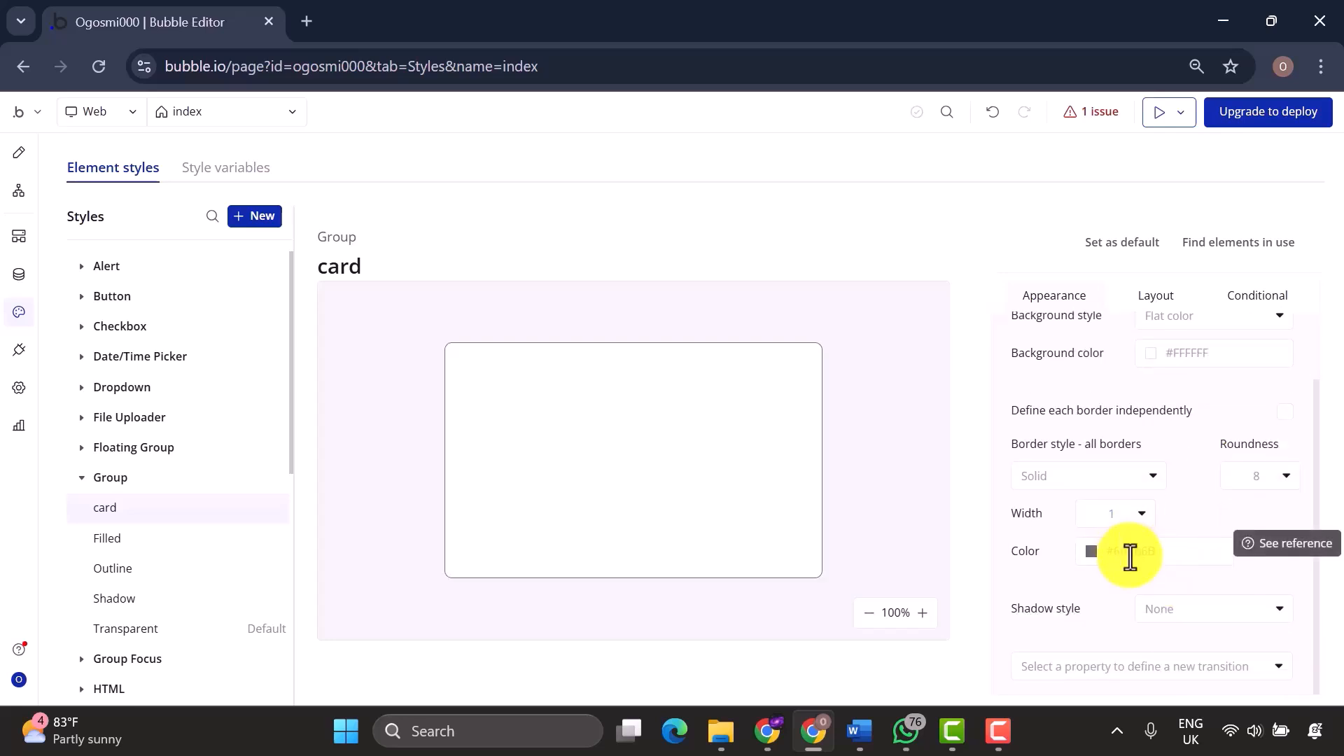
left_click(1129, 557)
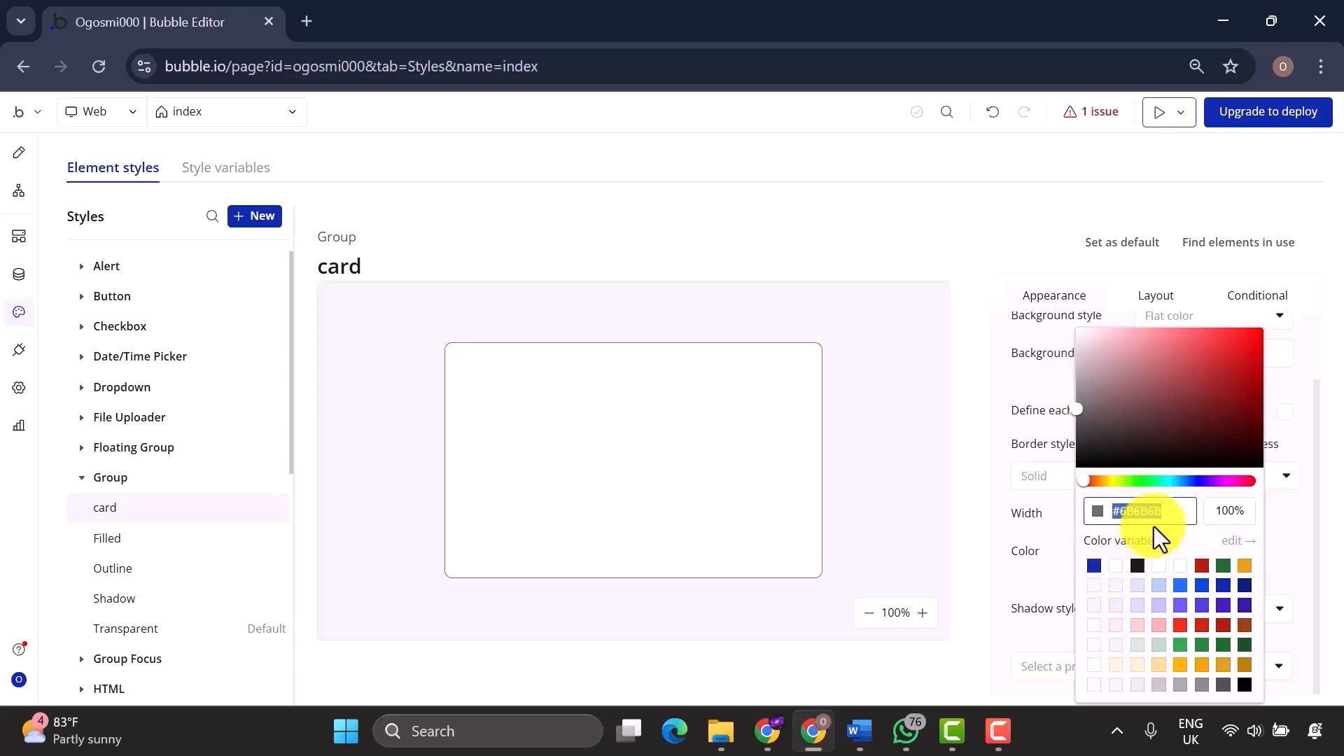
type("#E5E3DC")
left_click(1052, 542)
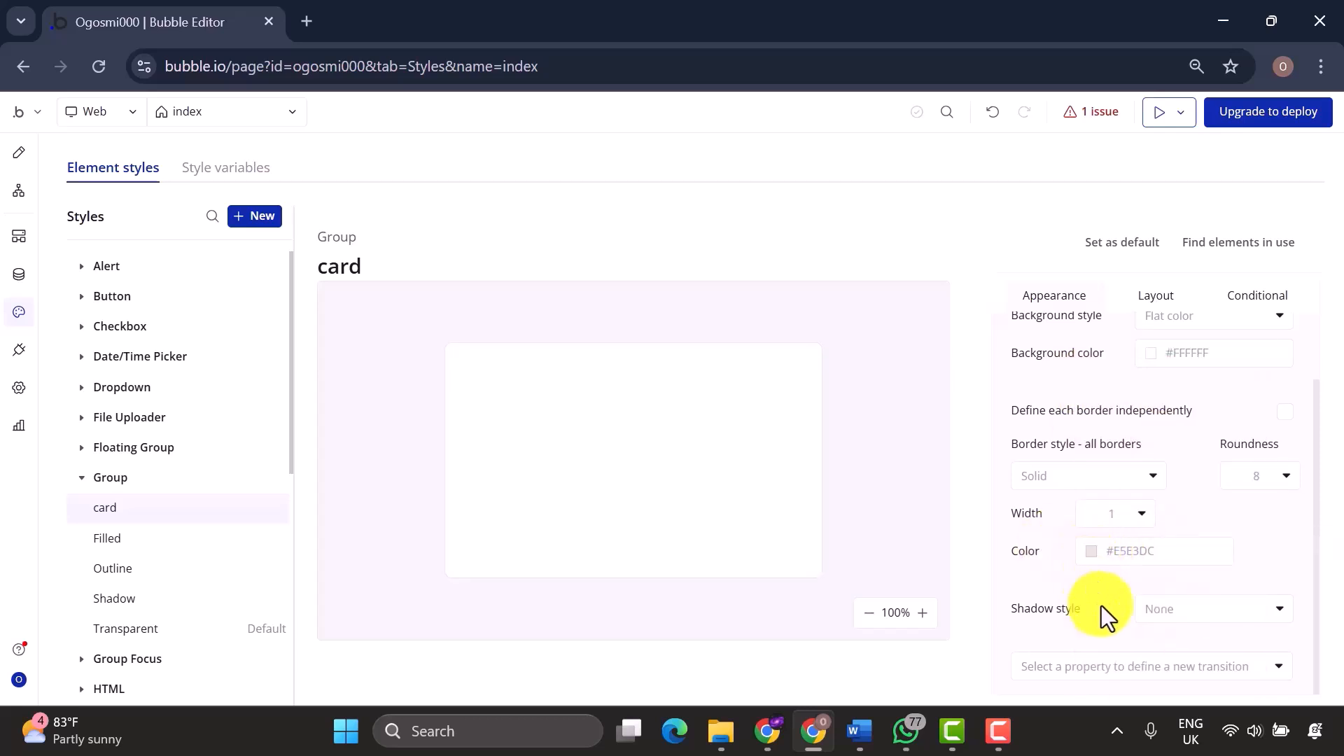
Add an outset shadow to the card style with horizontal offset 0, vertical offset 1, blur radius 2 and color #000000.
left_click(1162, 612)
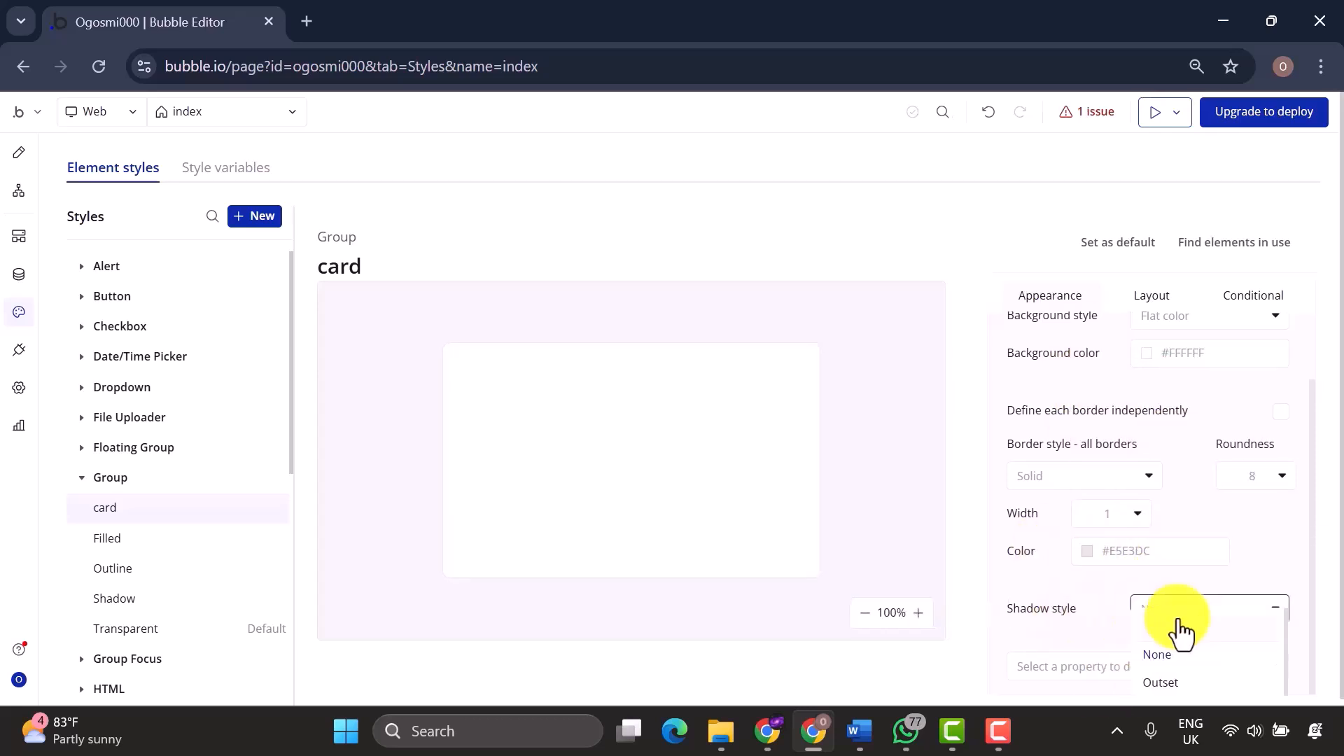
left_click(1191, 677)
scroll(1139, 558, "down", 3)
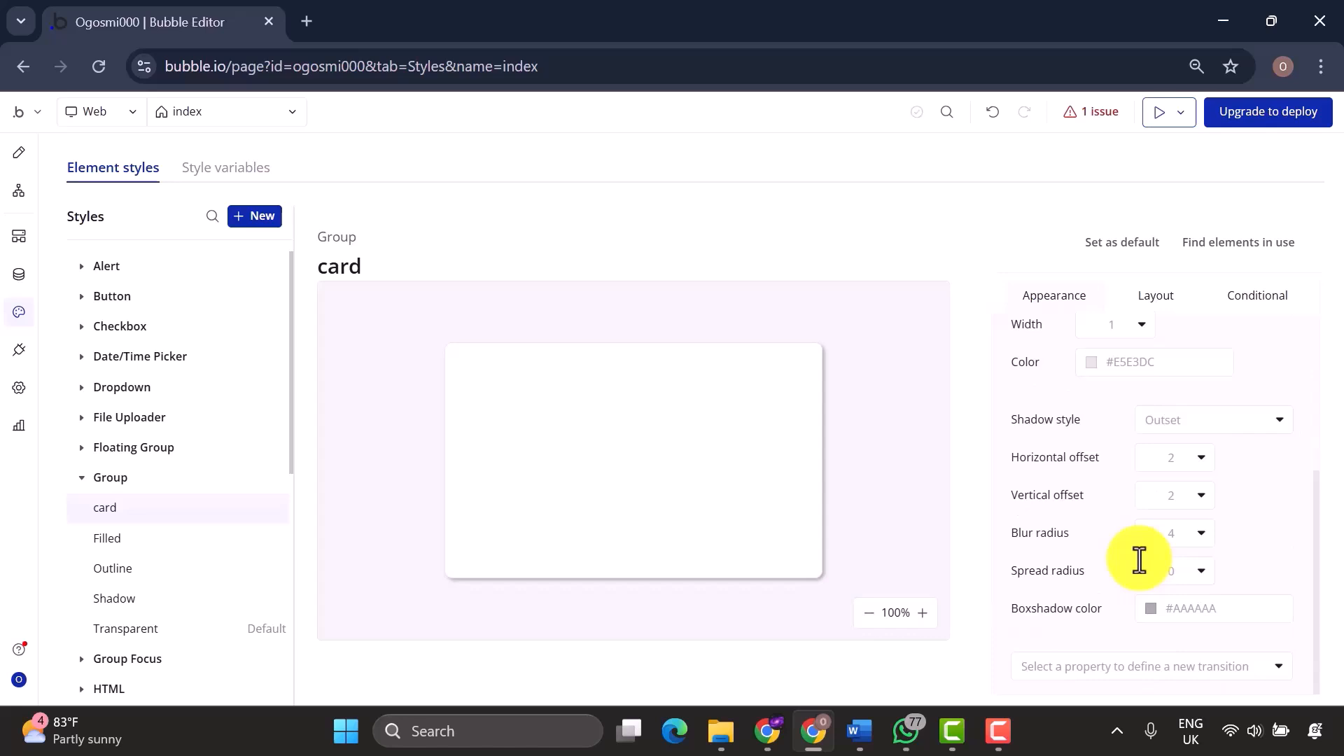
left_click(1180, 463)
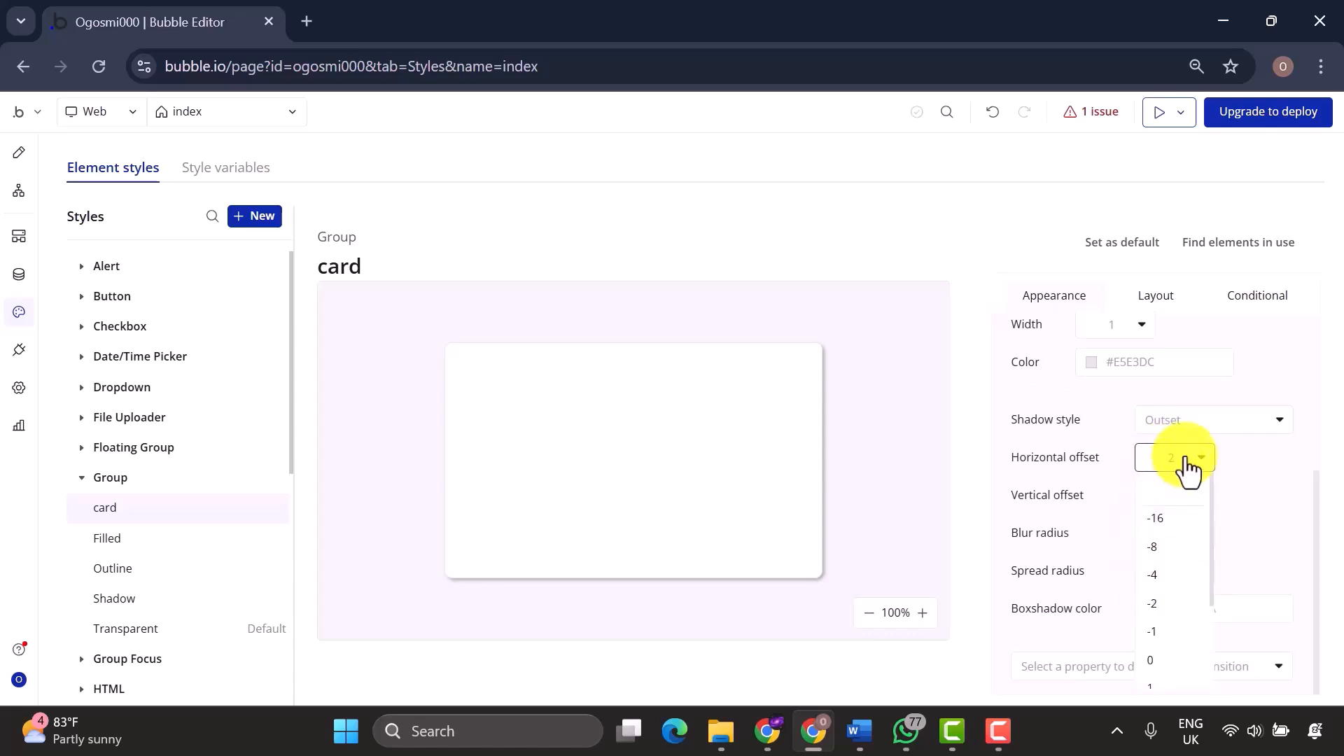
left_click(1241, 485)
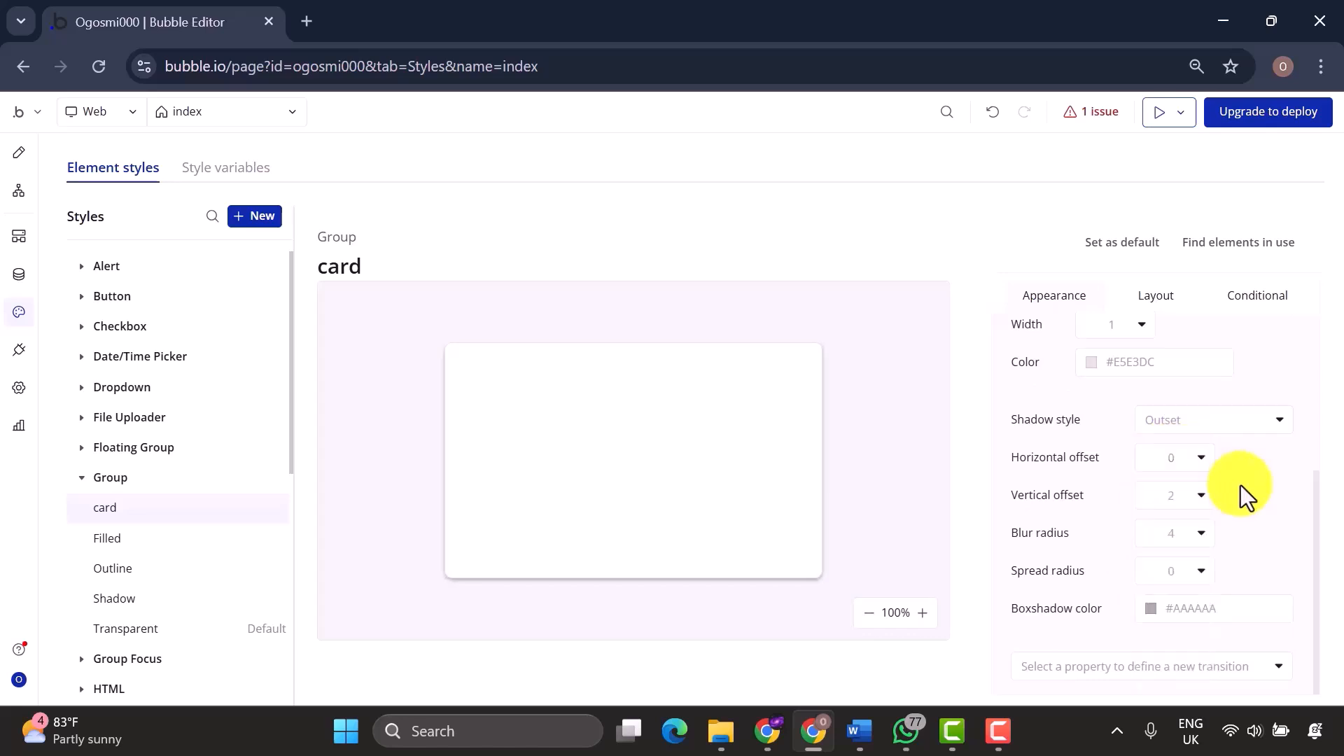
left_click(1179, 497)
left_click(1178, 499)
left_click(1188, 533)
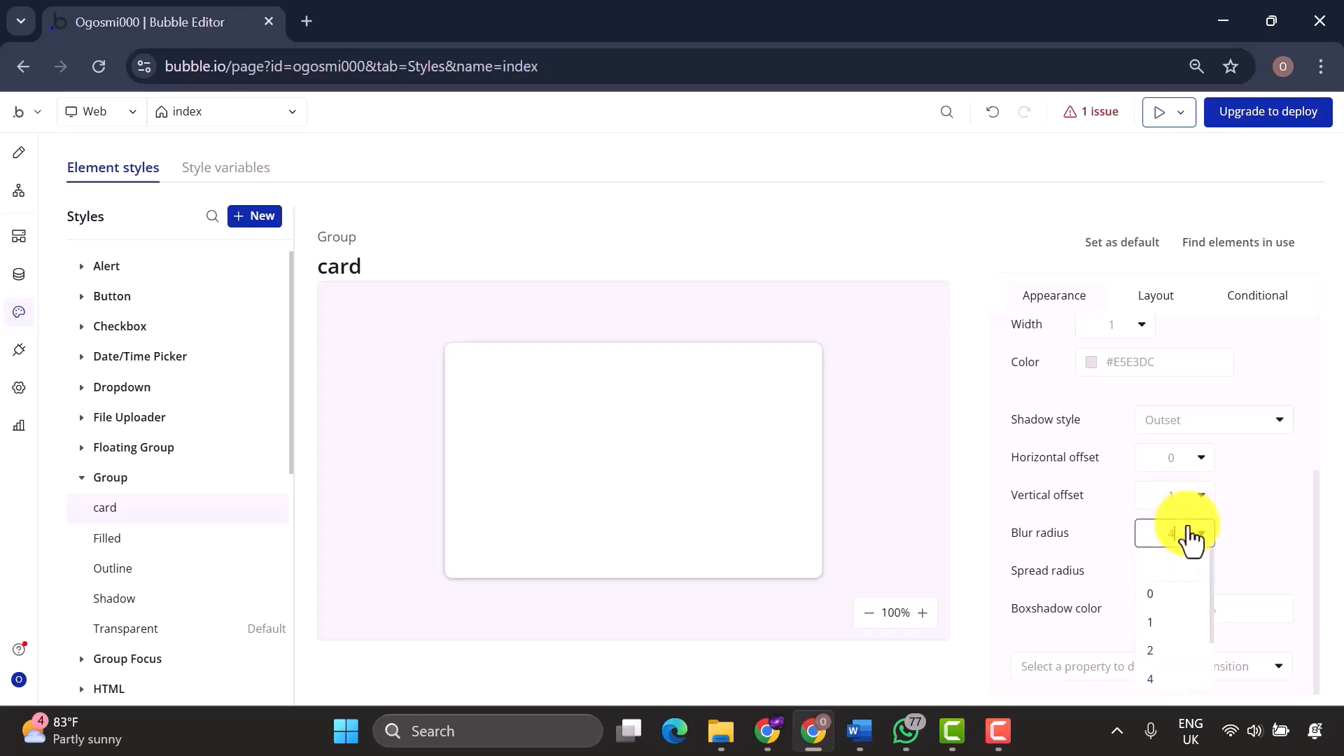
left_click(1187, 527)
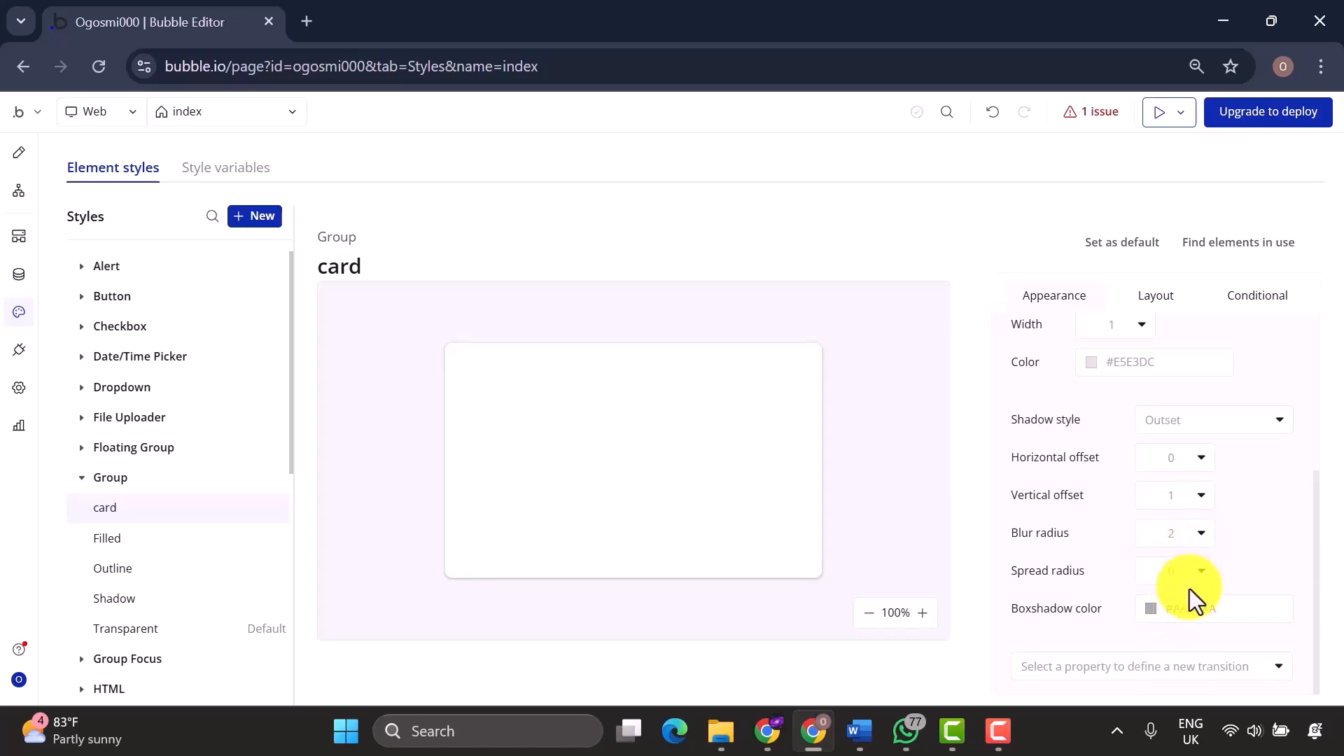
left_click(1205, 607)
type("000000")
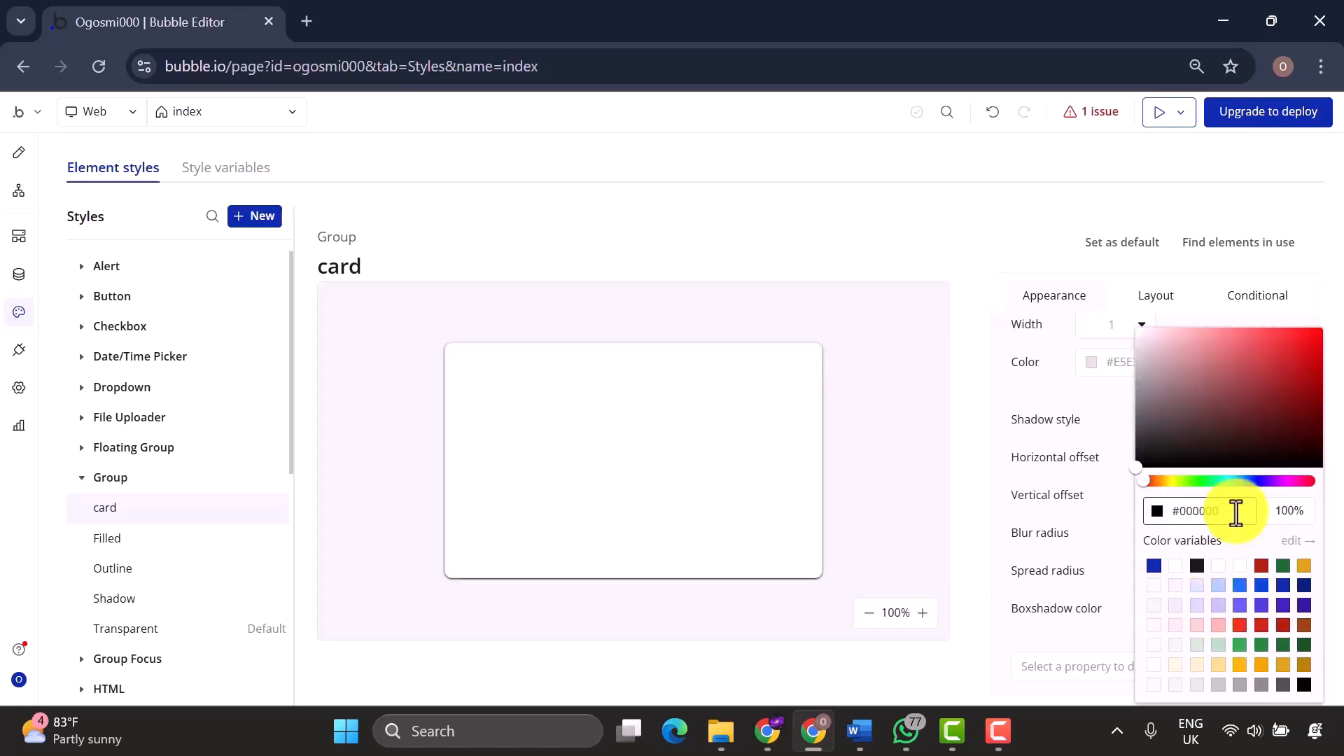
key("Return")
Set the card style's padding to 16 on all four sides.
scroll(1182, 427, "up", 4)
left_click(1166, 286)
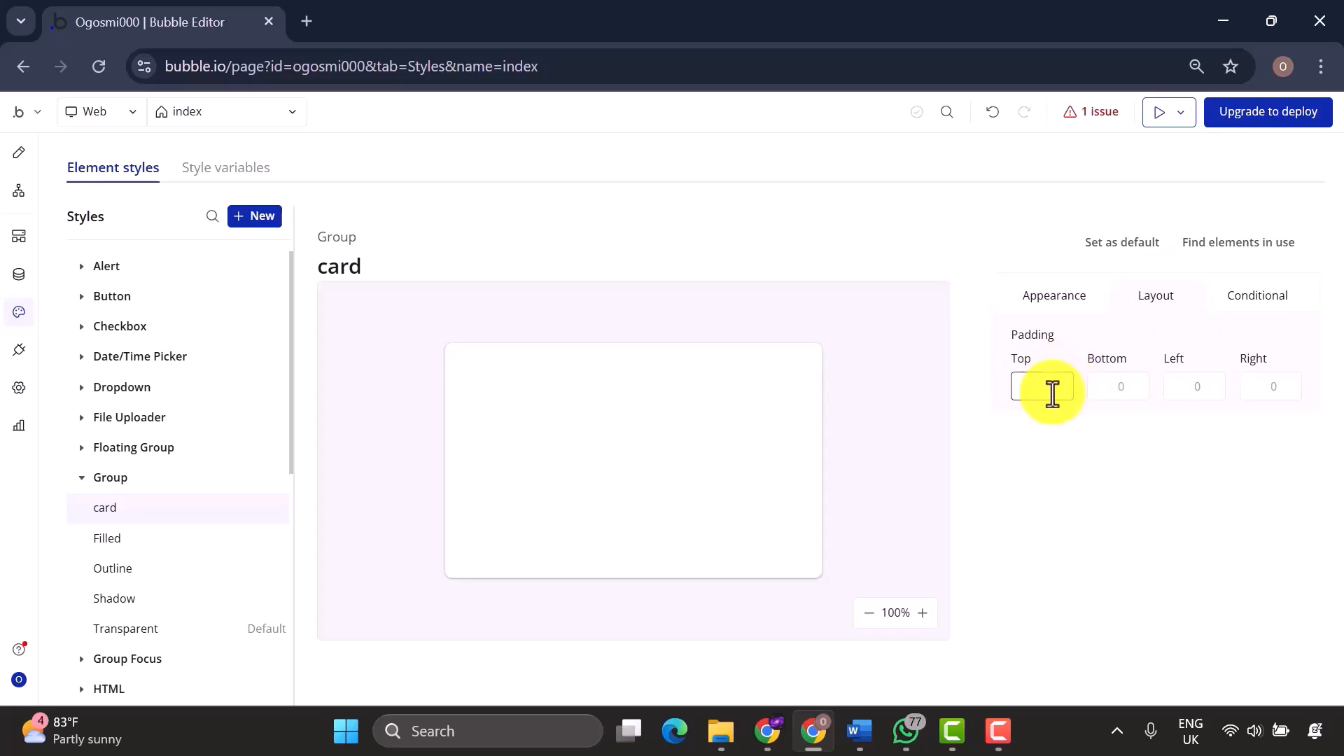
left_click(1131, 390)
type("16")
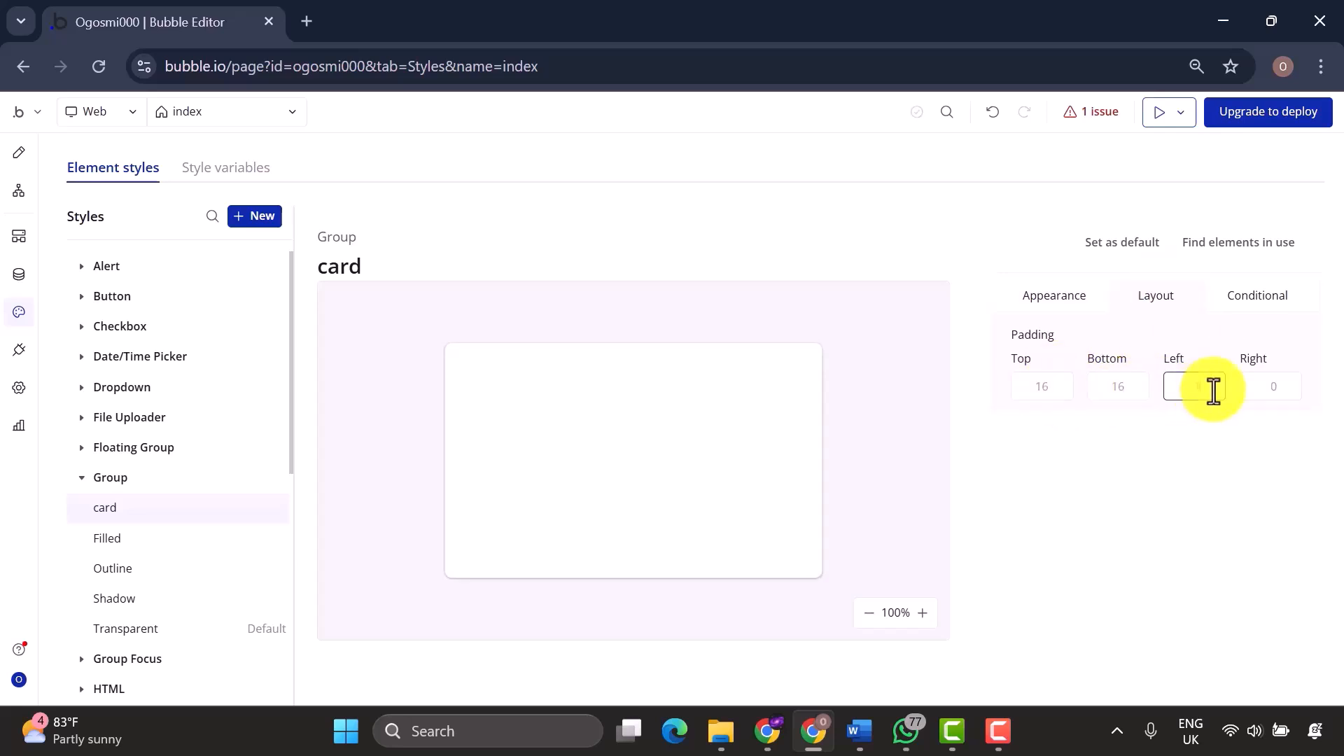
left_click(1213, 389)
type("16")
Return to the page design and apply the card style to Group note-card.
left_click(17, 153)
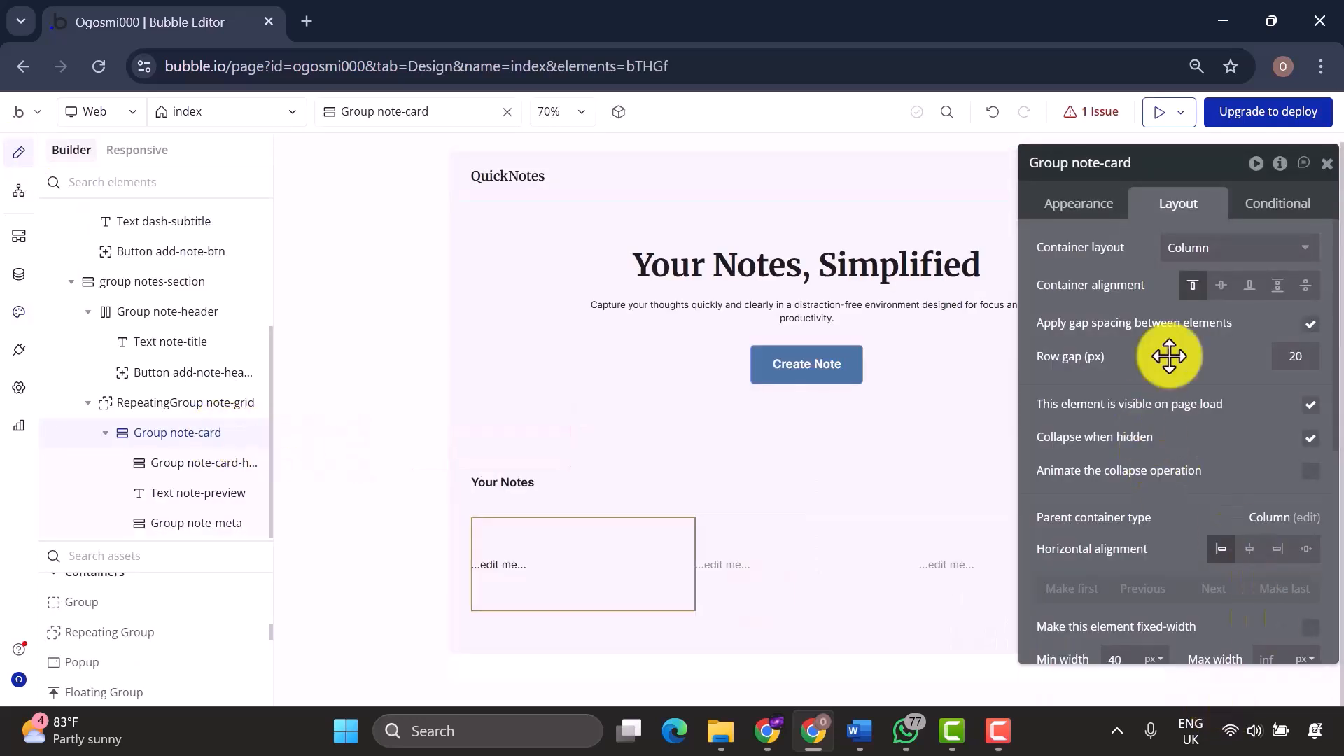
left_click(1108, 212)
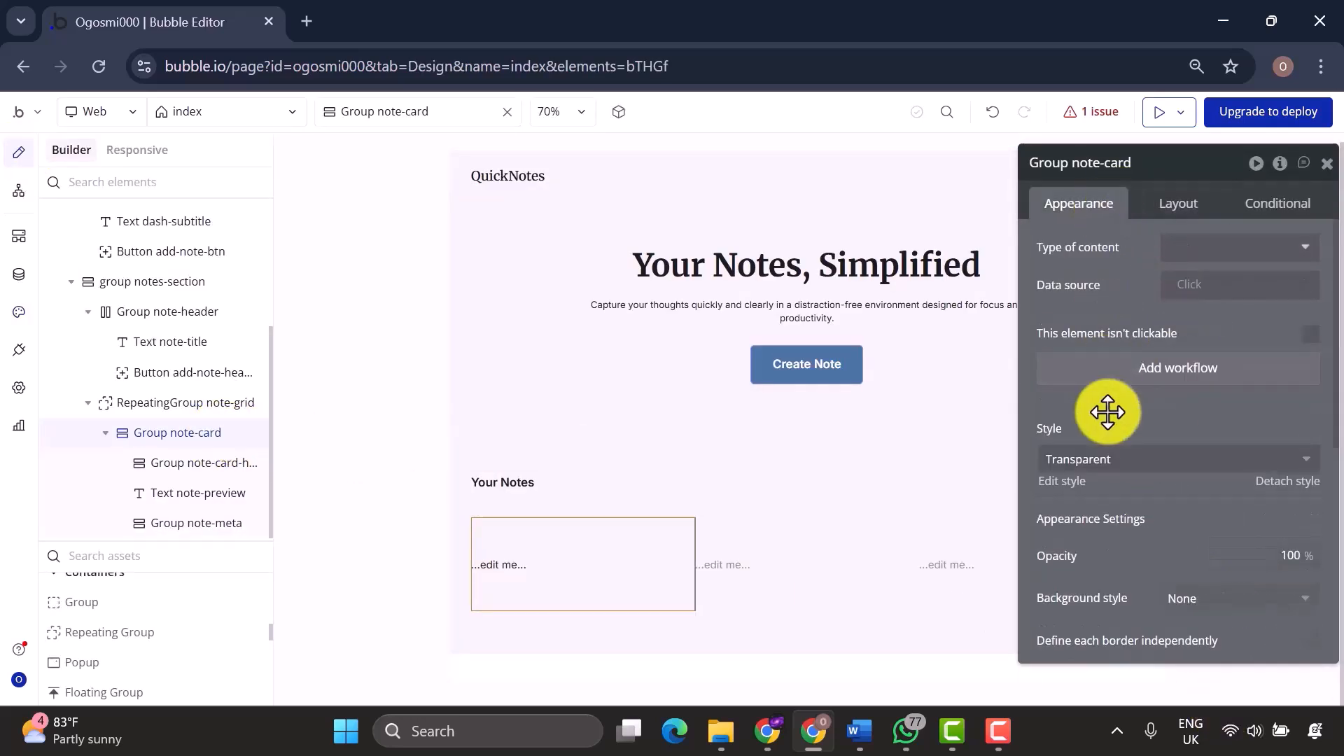
left_click(1113, 462)
left_click(1113, 534)
Turn off gap spacing between elements in Group note-card and set its minimum width to 0 px.
left_click(1178, 203)
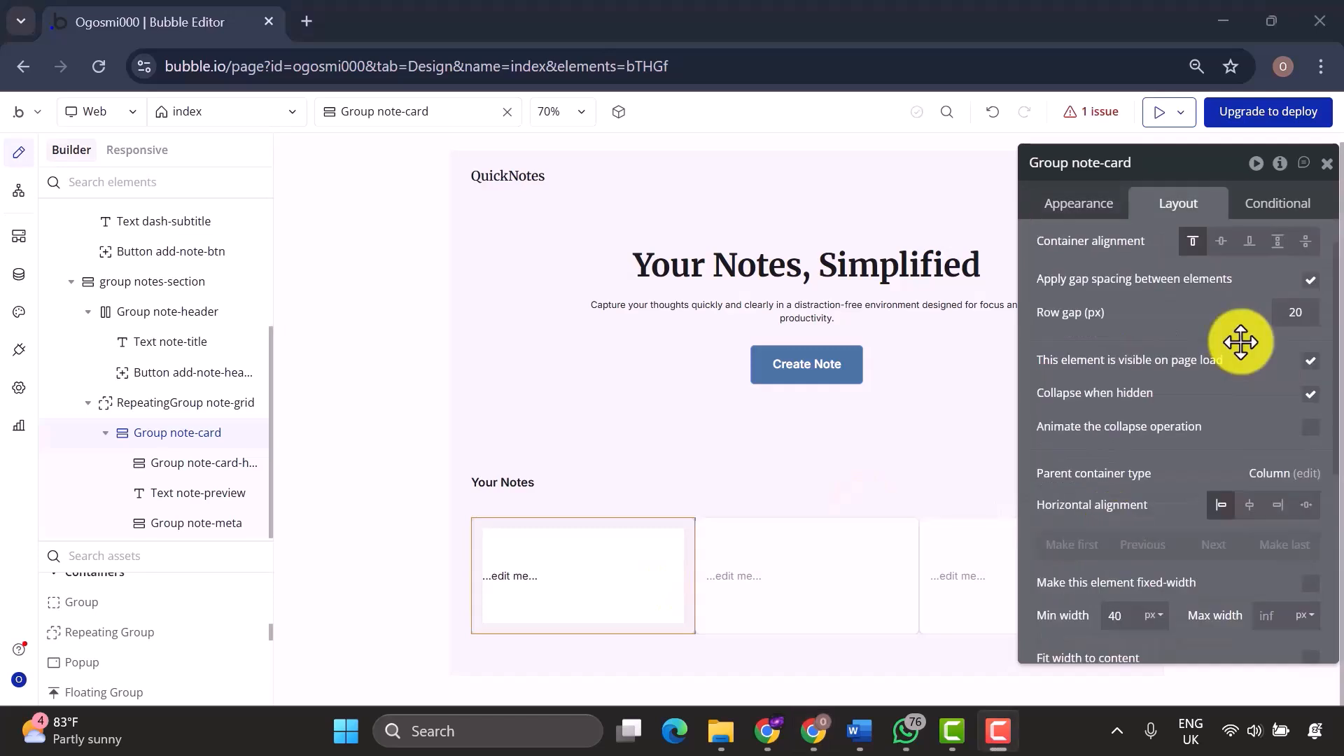
scroll(1240, 342, "up", 1)
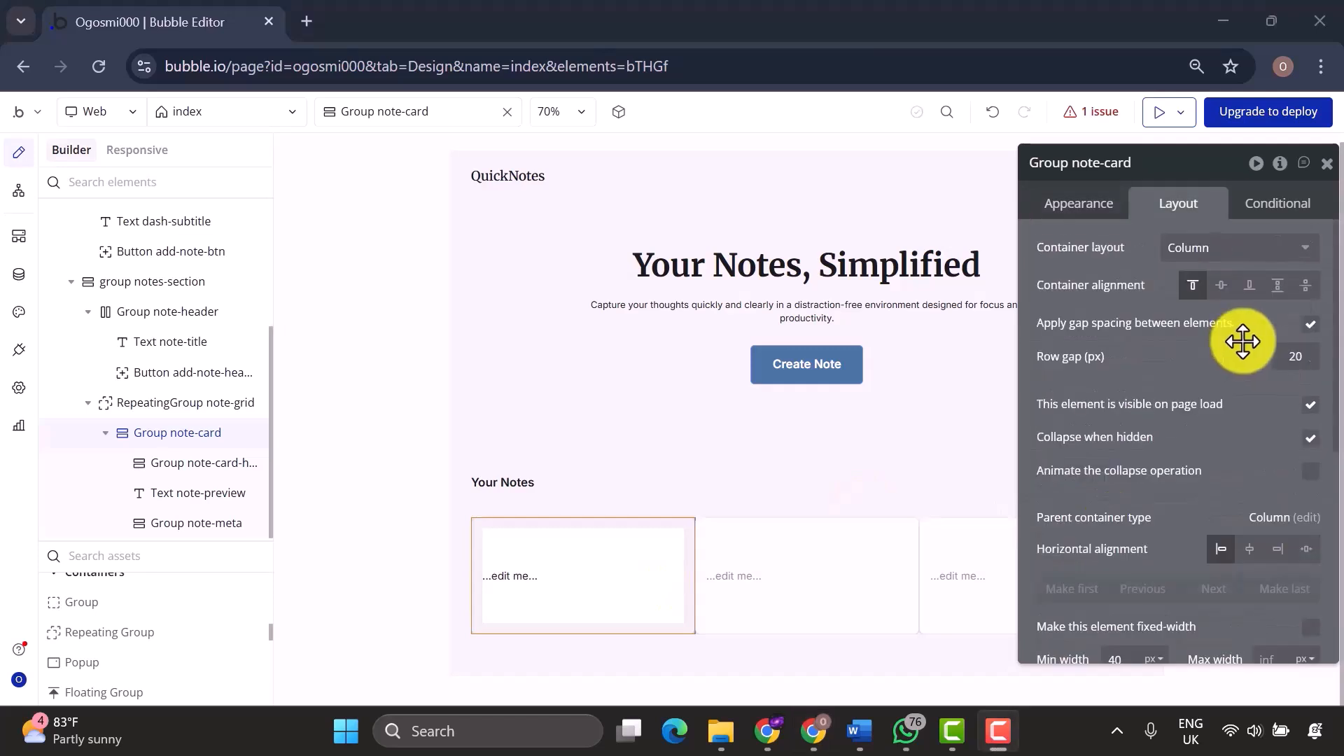
left_click(1311, 325)
scroll(1176, 494, "down", 2)
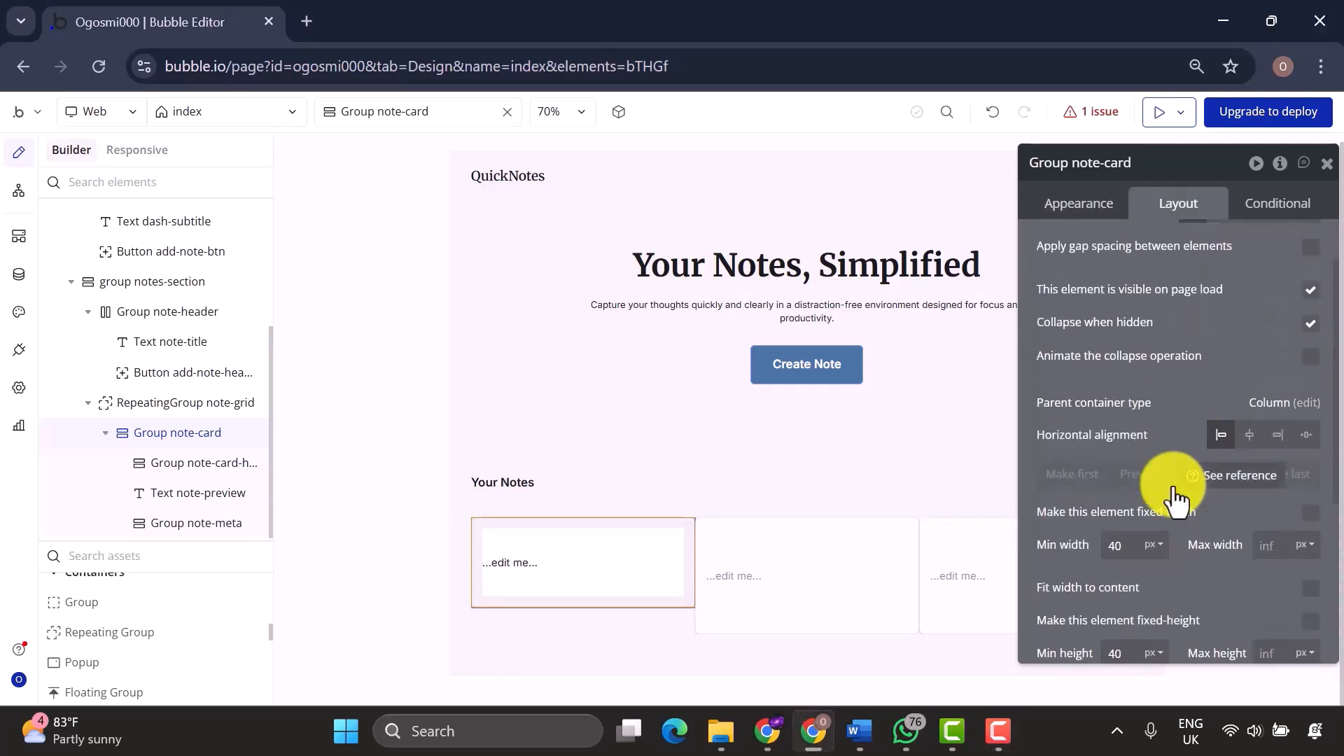
scroll(1176, 495, "down", 1)
double_click(1120, 506)
type("0")
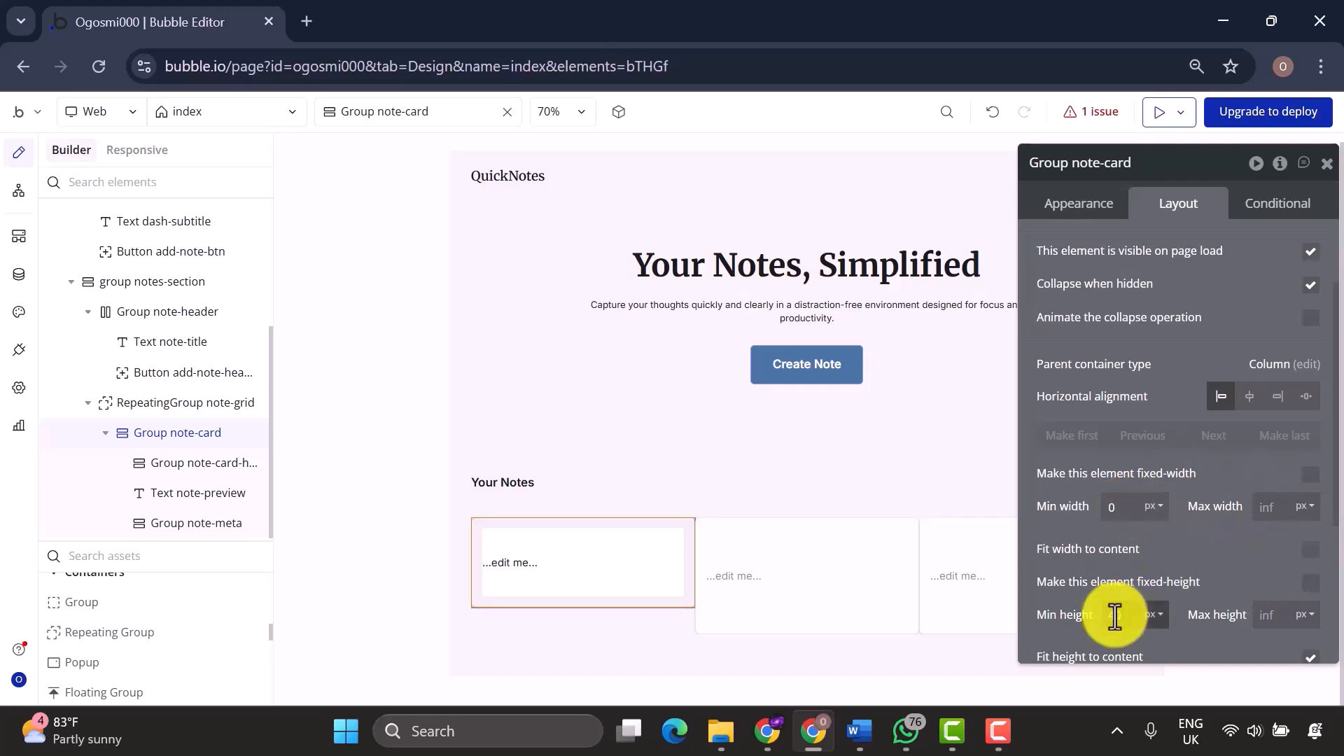
scroll(1154, 455, "down", 3)
Add spacing between the cells of RepeatingGroup note-grid.
left_click(167, 311)
left_click(186, 458)
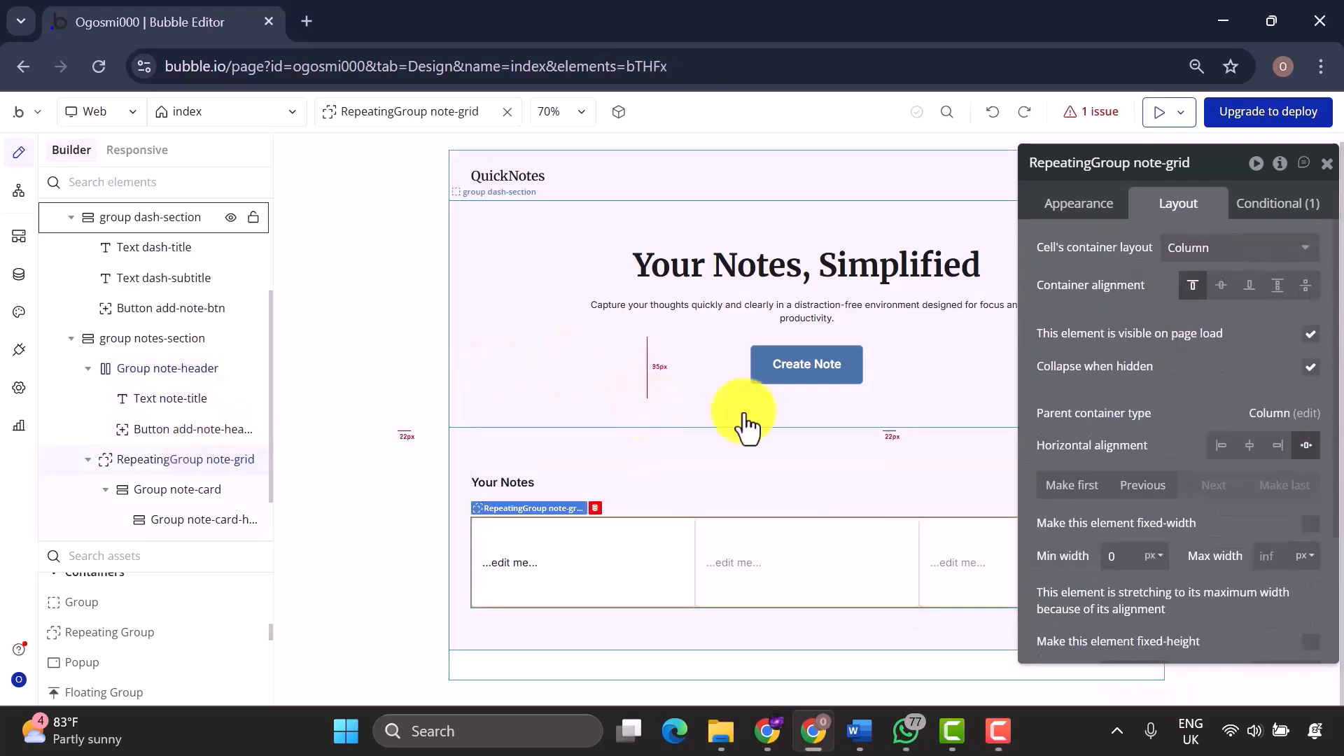
left_click(1113, 204)
scroll(1116, 476, "down", 2)
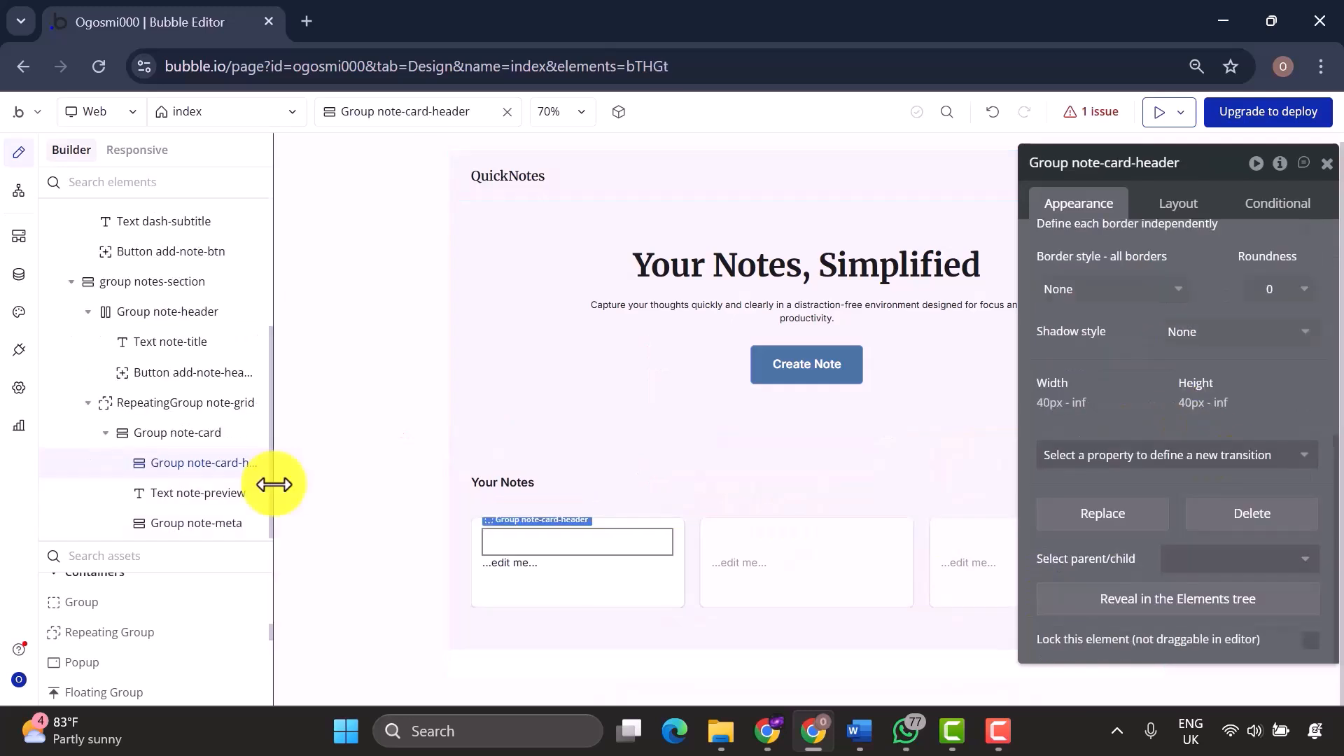
Add a text element inside Group note-card-header and name it Text note-title.
left_click_drag(274, 483, 283, 483)
scroll(137, 651, "down", 5)
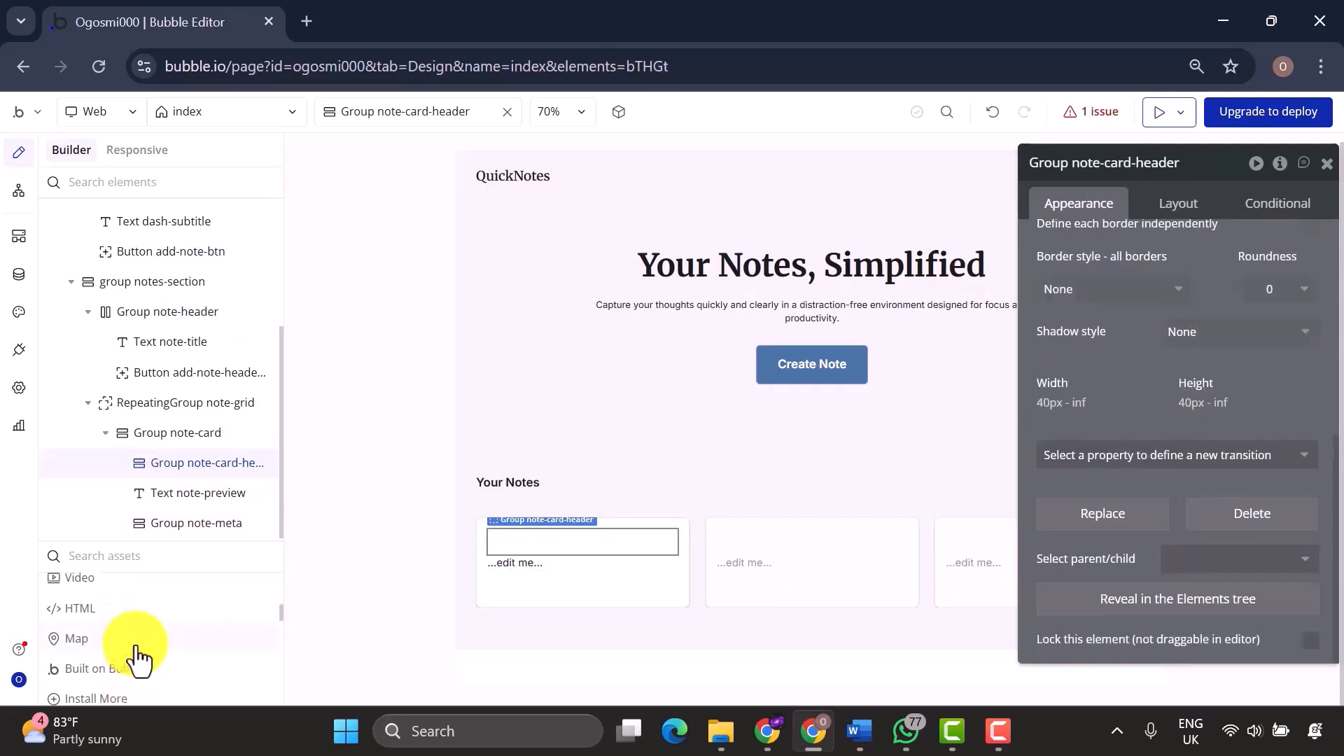
scroll(136, 651, "up", 4)
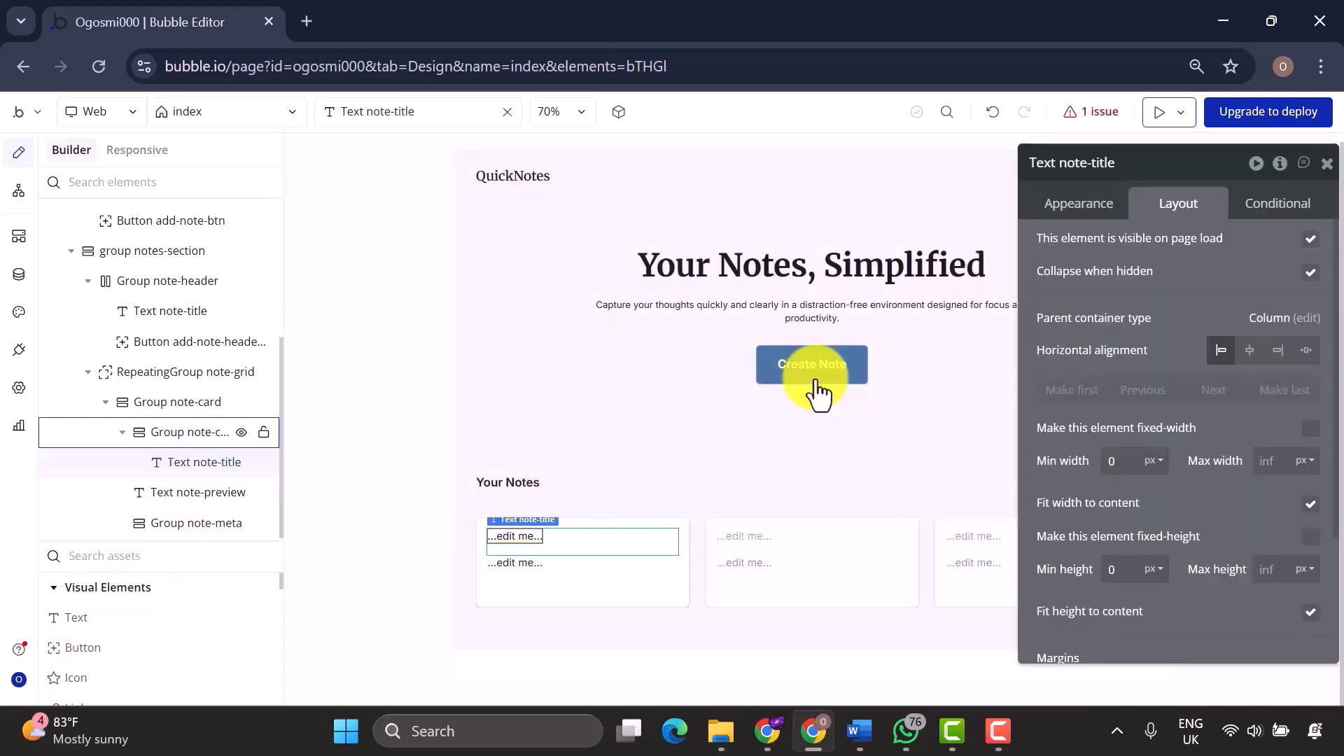
Make Group note-card-header a Row container with space-between alignment, stretch it horizontally and lower its minimum height.
mouse_move(175, 435)
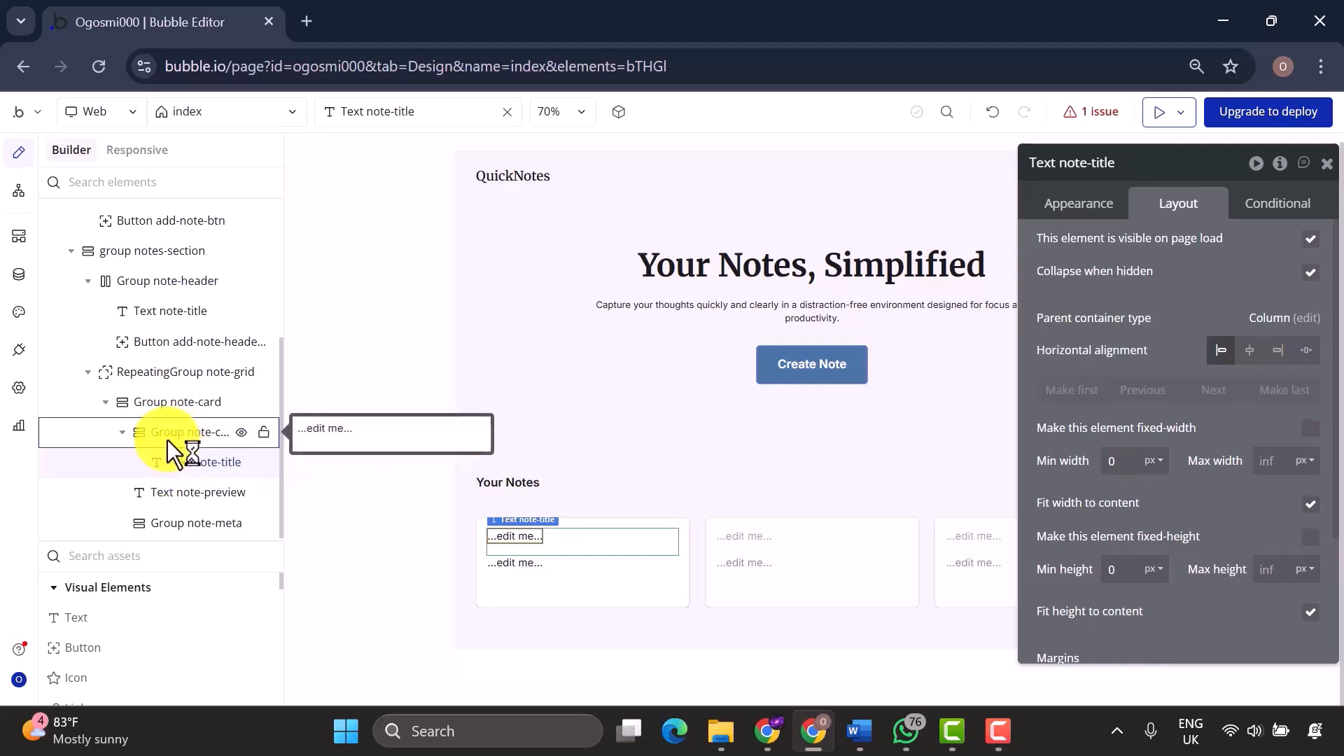
left_click(176, 440)
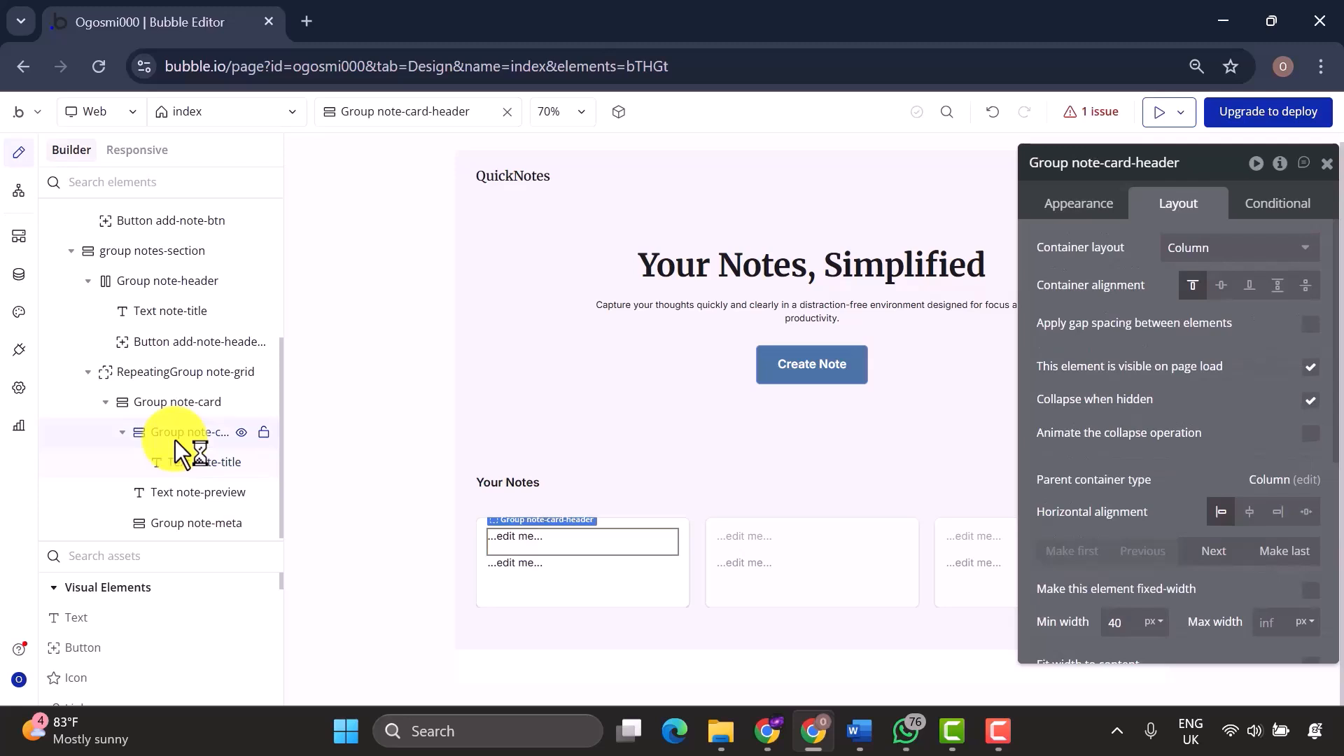
left_click(1196, 247)
left_click(1197, 336)
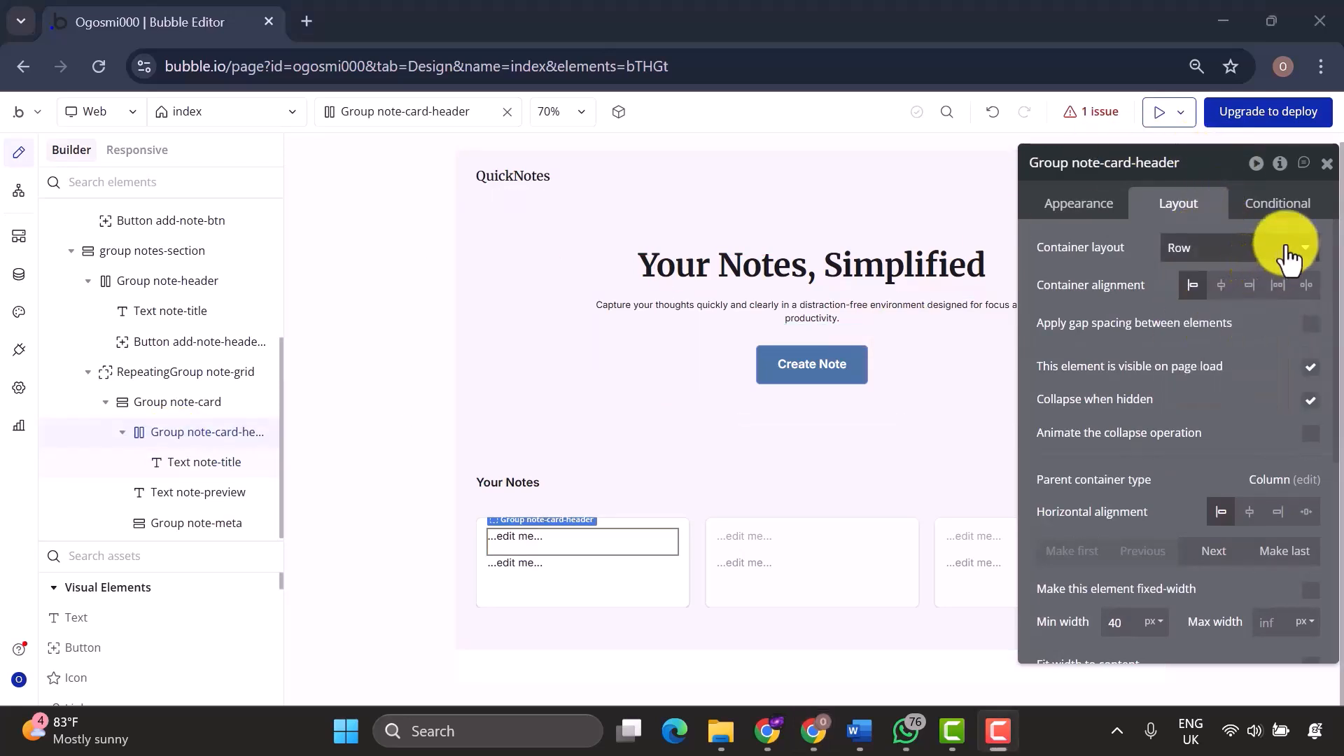
left_click(1306, 287)
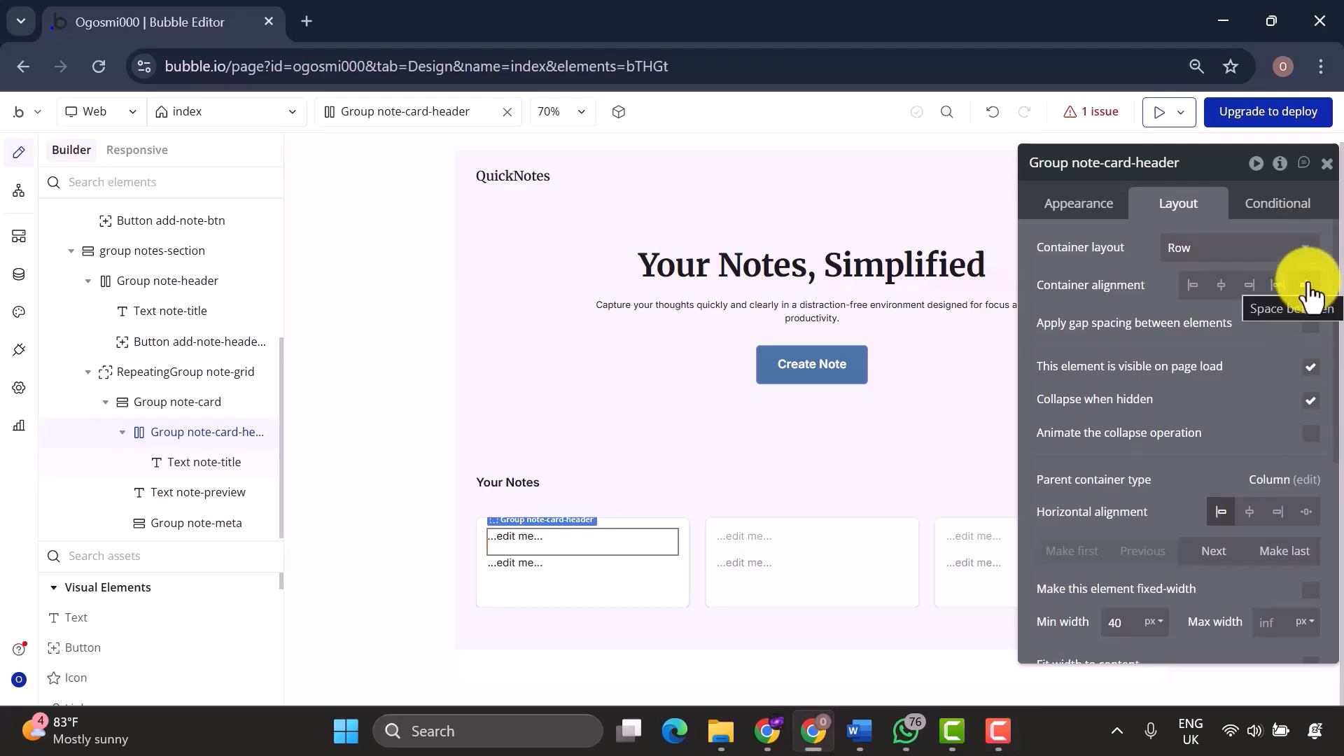
left_click(1306, 515)
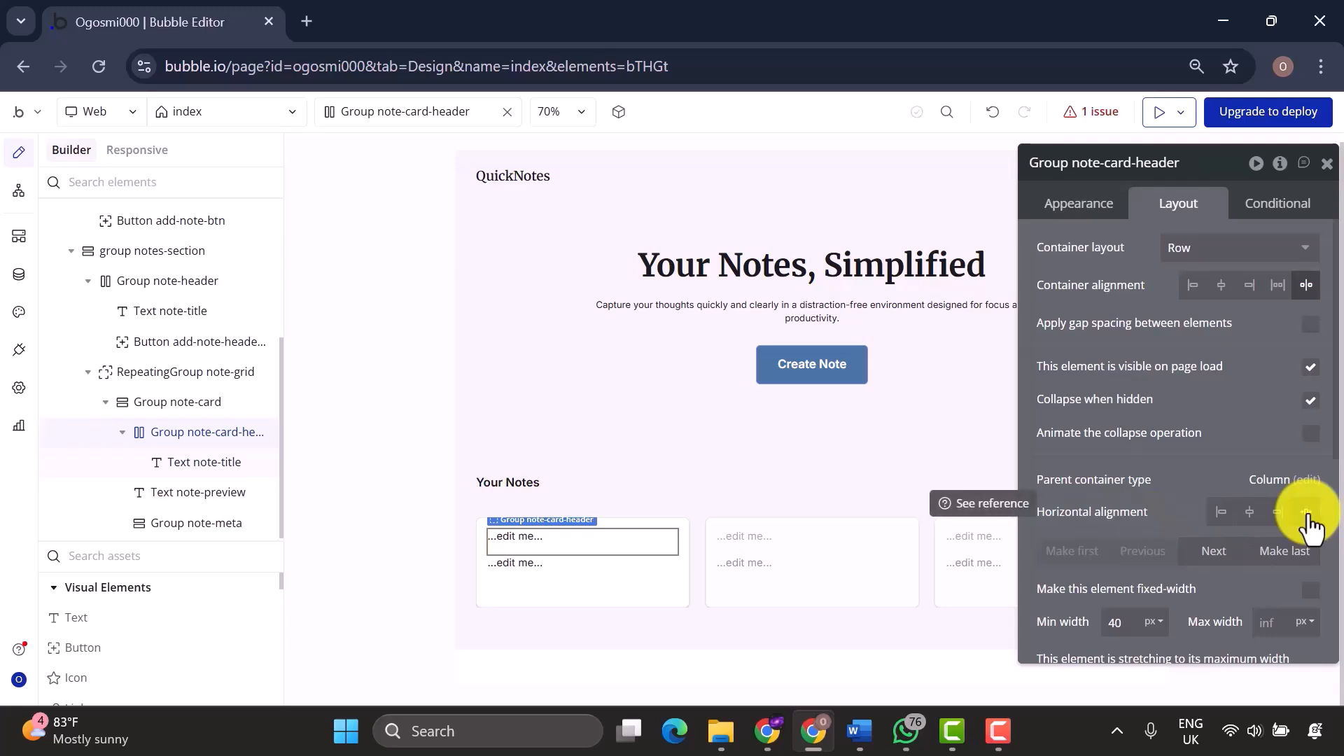
scroll(1295, 490, "down", 2)
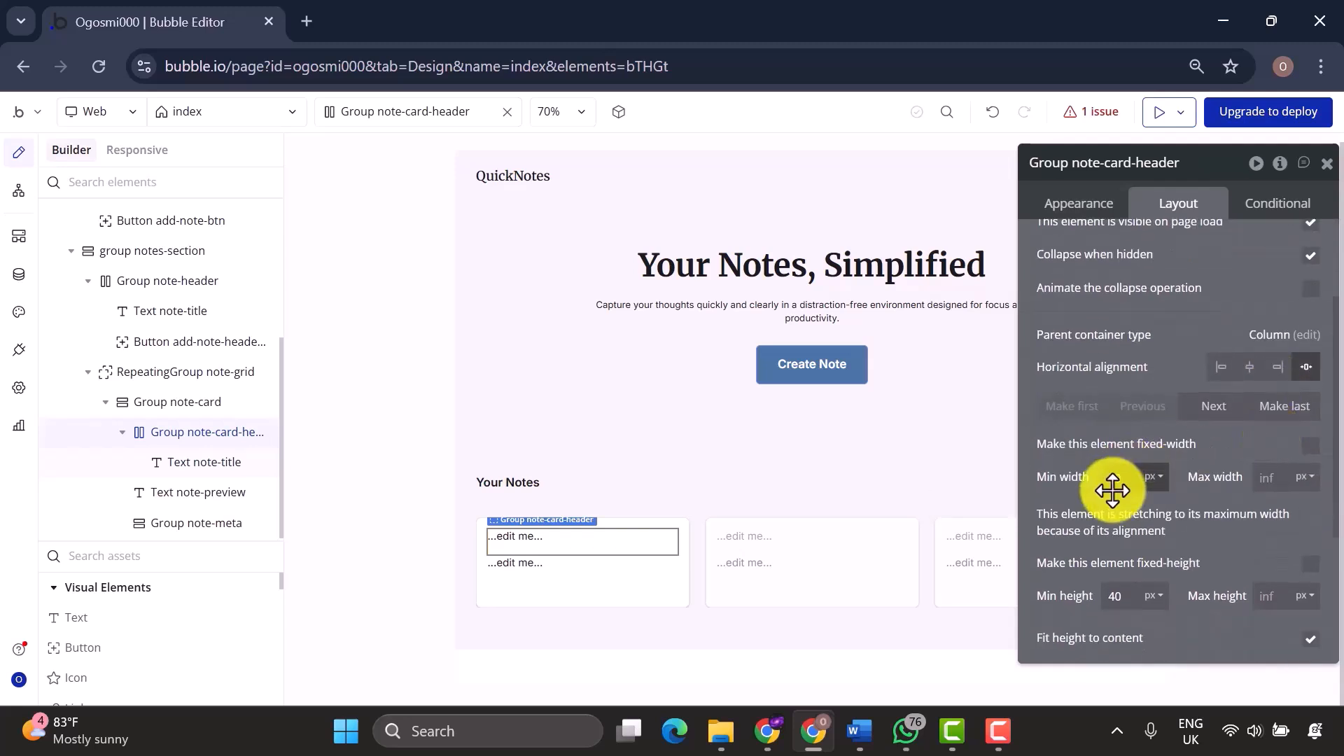
left_click(1120, 596)
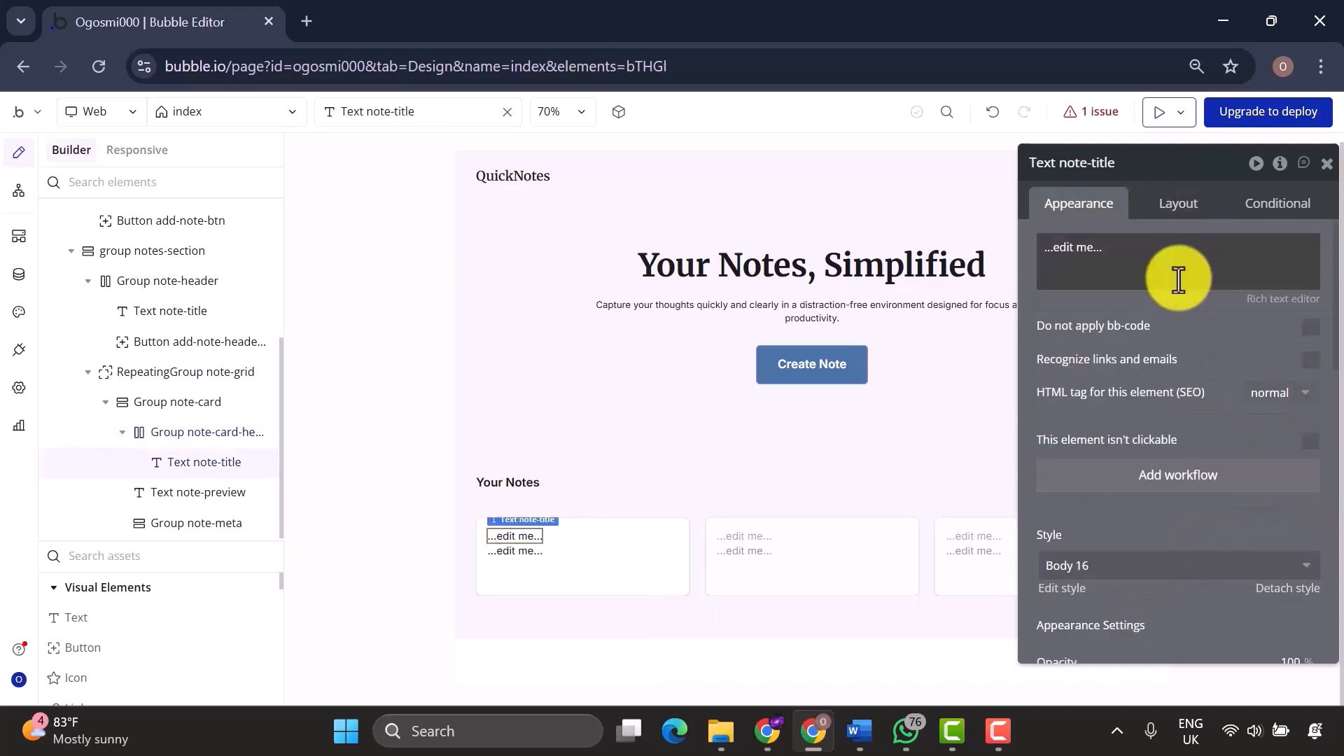
Replace Text note-title's text with the dynamic Parent group's thing and set its canvas placeholder to Meeting Notes.
triple_click(1187, 260)
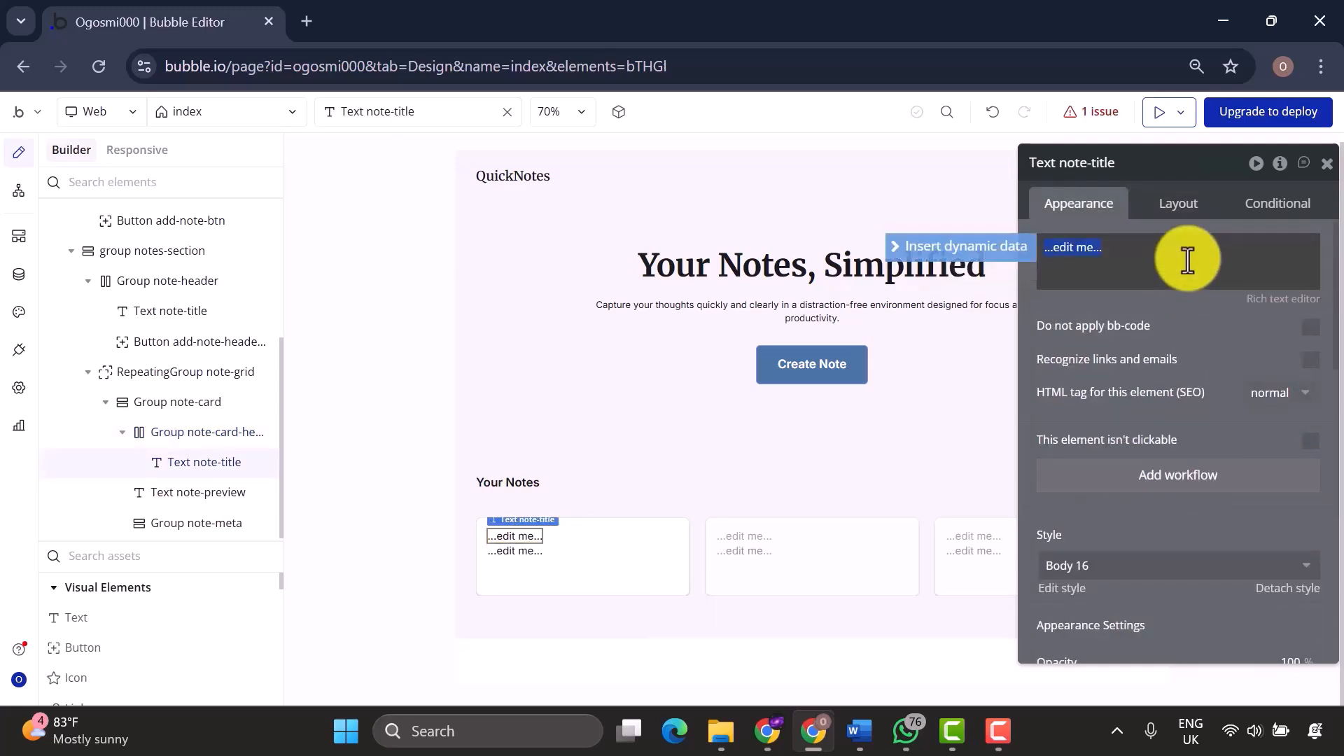
left_click(1025, 252)
left_click(1088, 288)
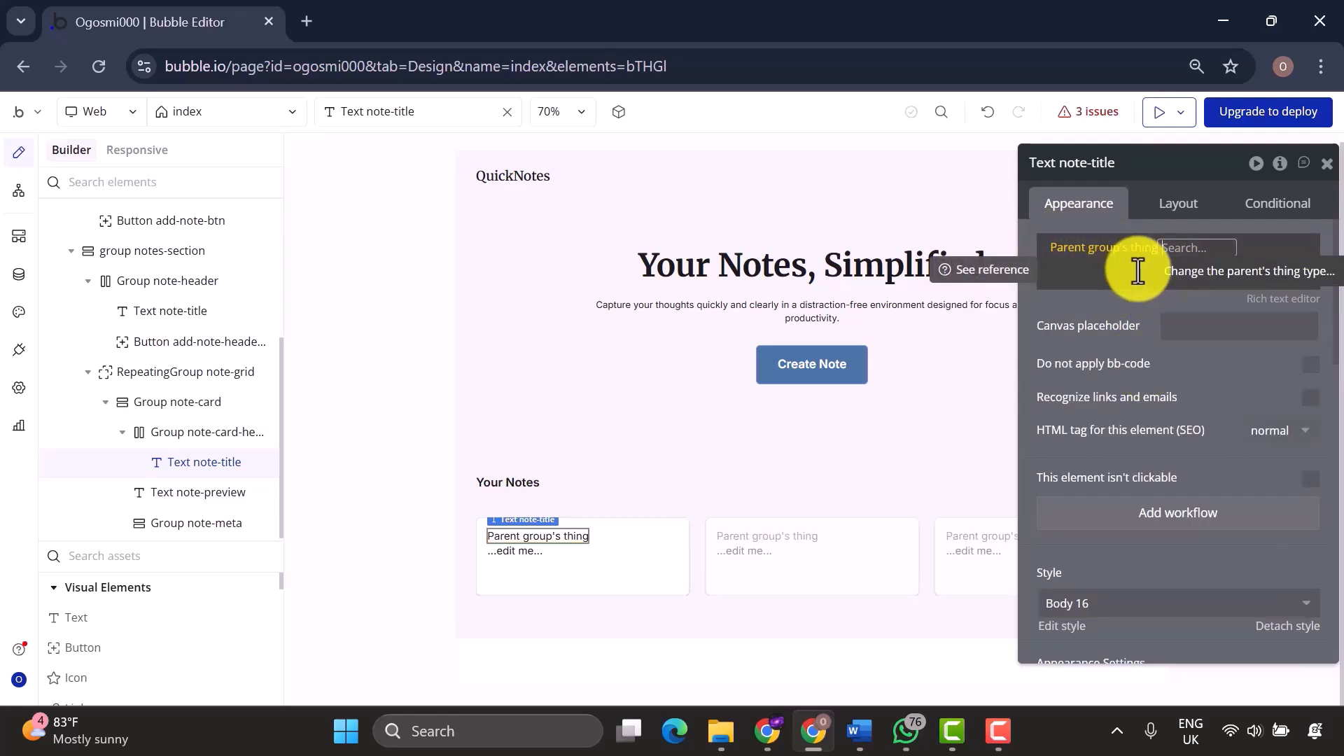
left_click(1179, 330)
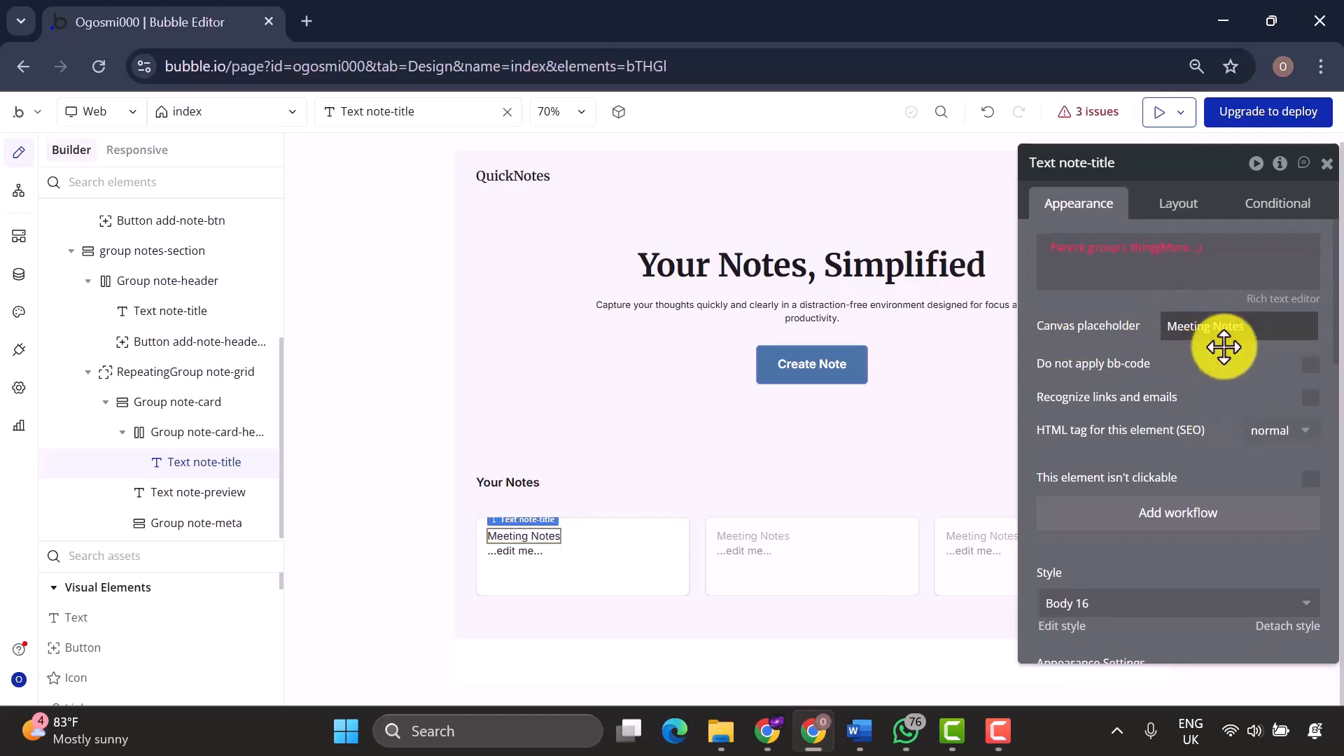
Set Text note-title's font size to 18px and its font weight to 500.
scroll(1239, 431, "down", 3)
scroll(1239, 430, "down", 3)
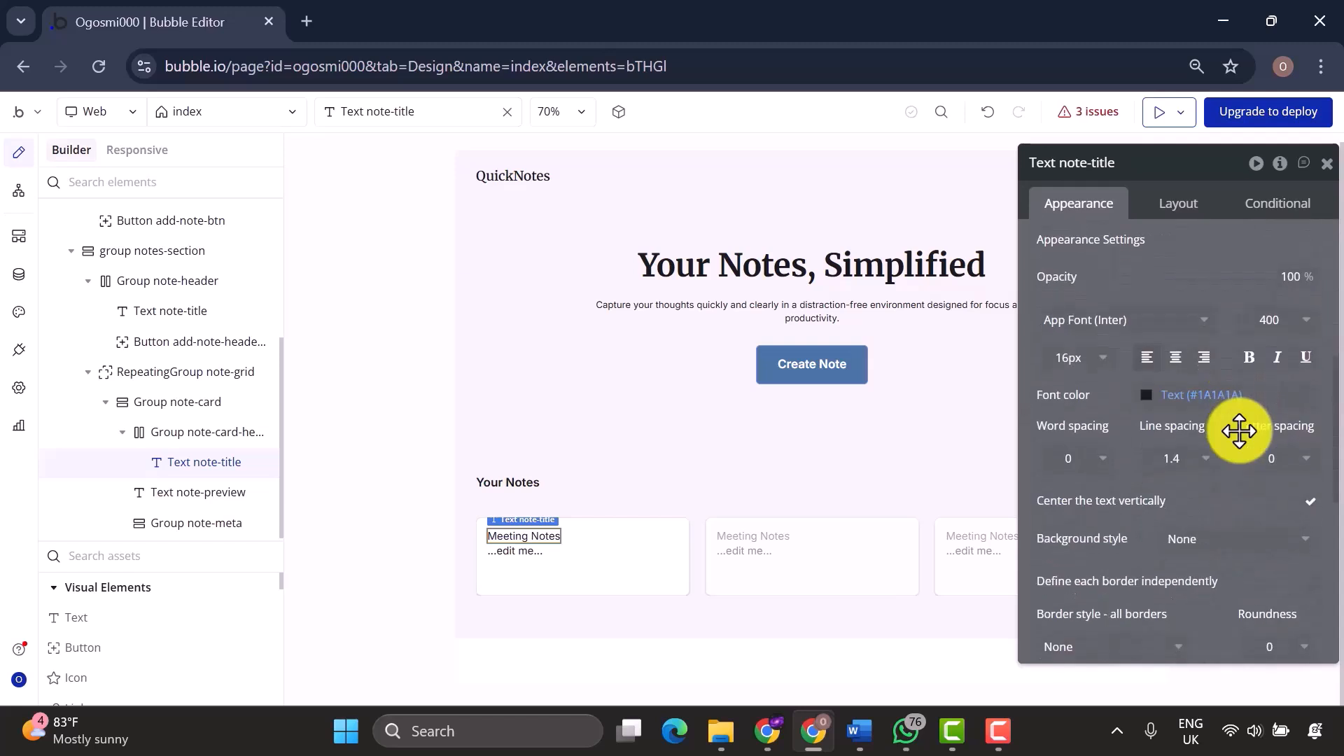
left_click(1075, 358)
type("1")
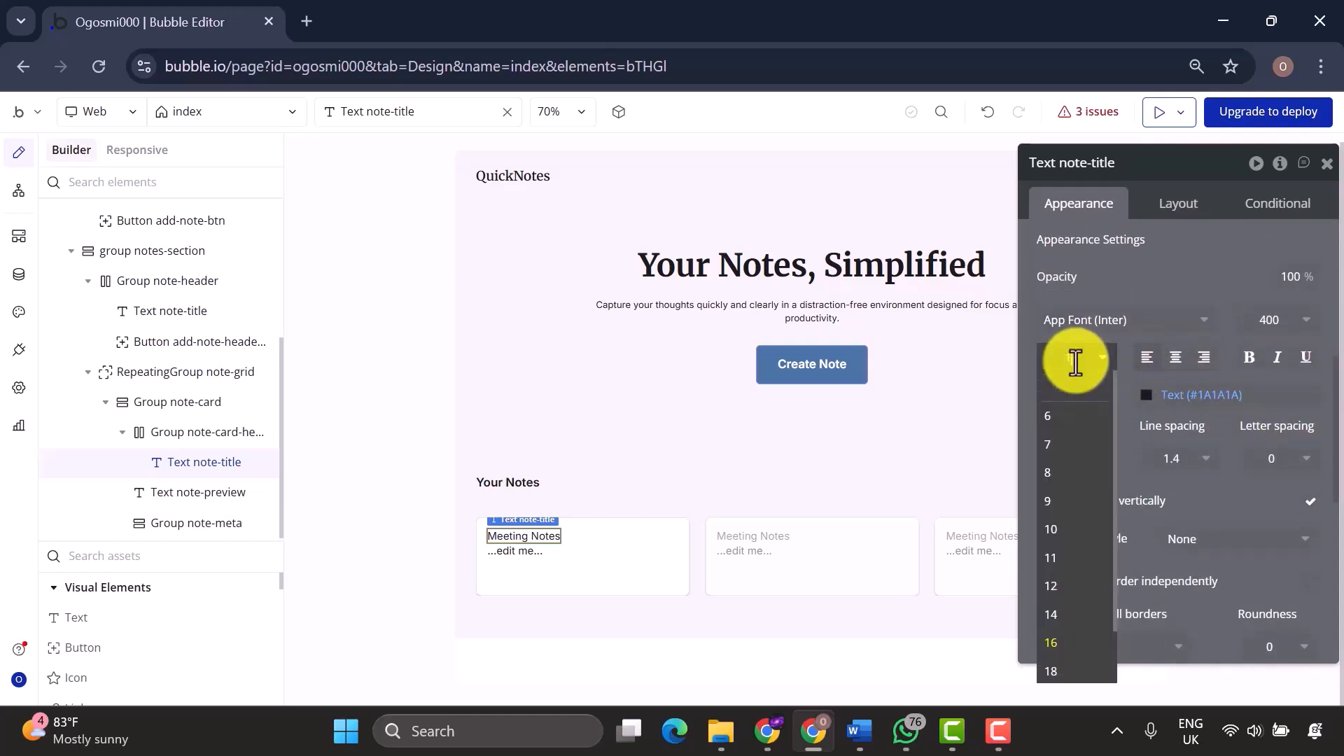
type("8")
key("Return")
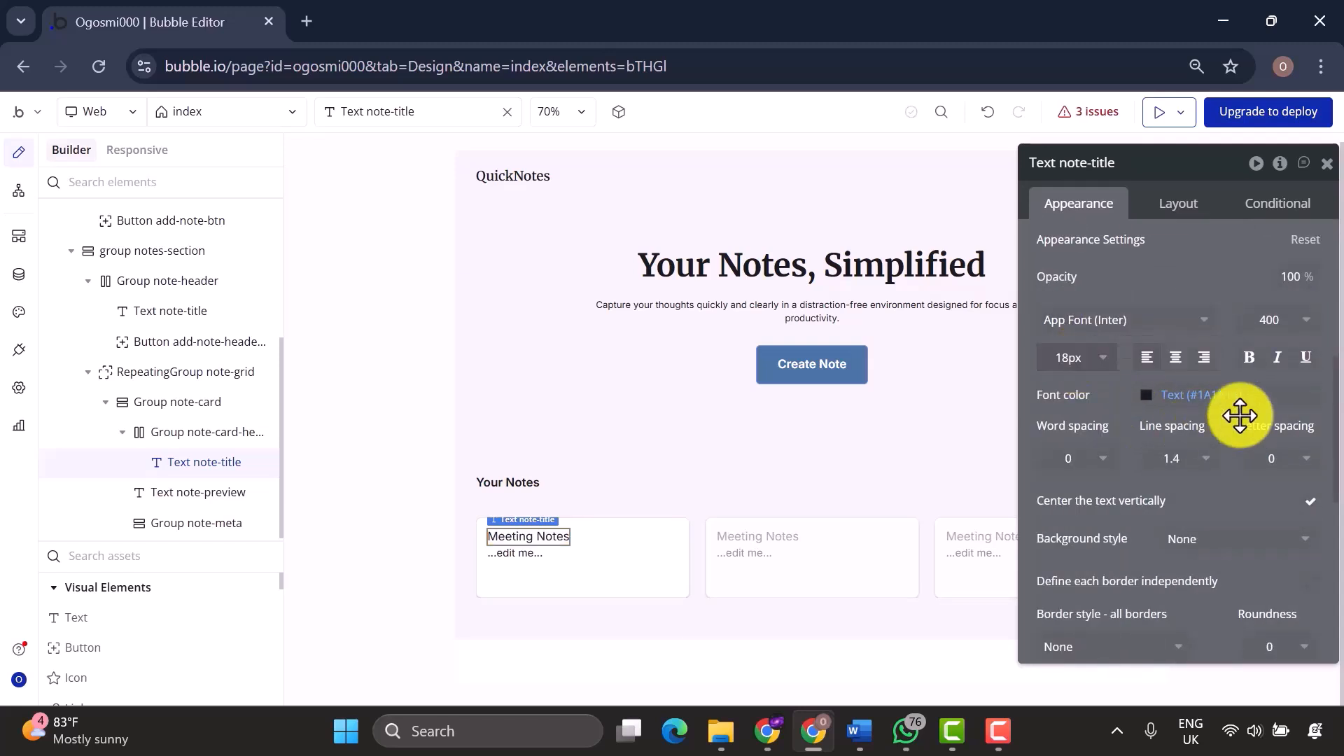
left_click(1272, 318)
type("5")
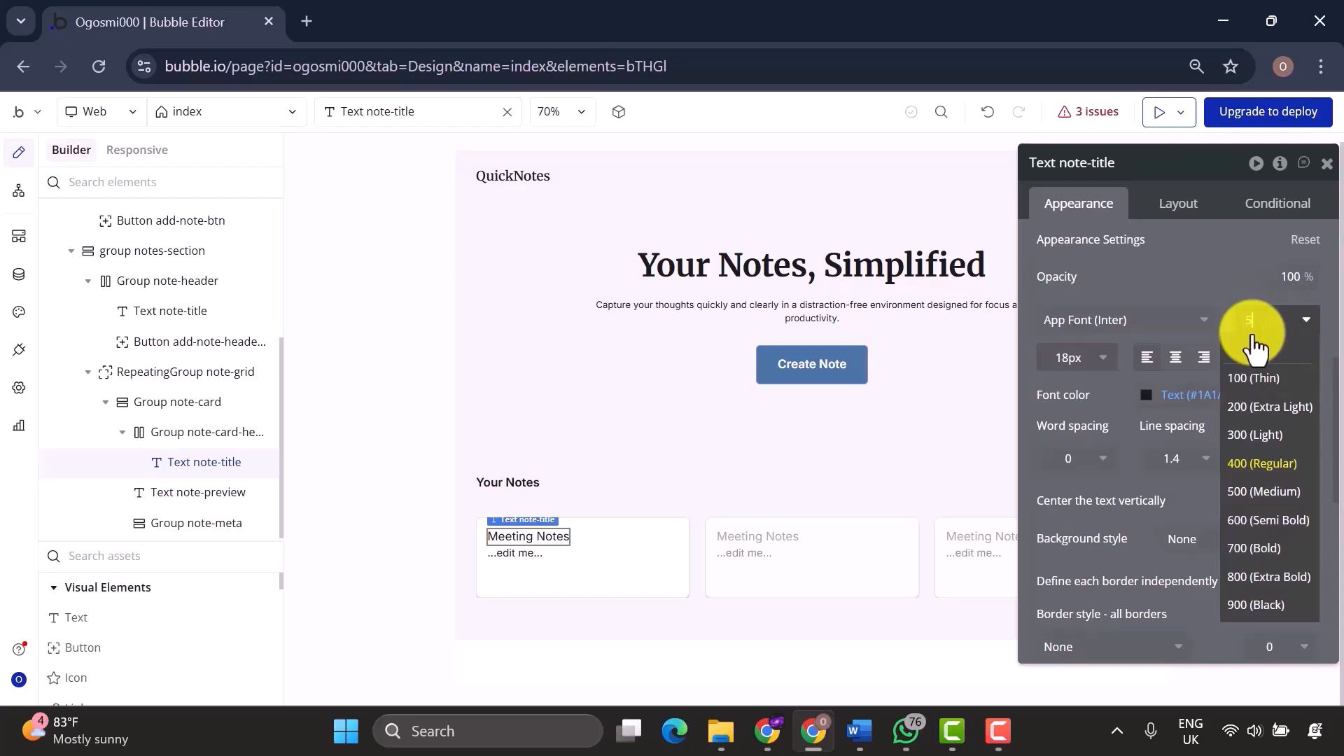
type("00")
left_click(1255, 382)
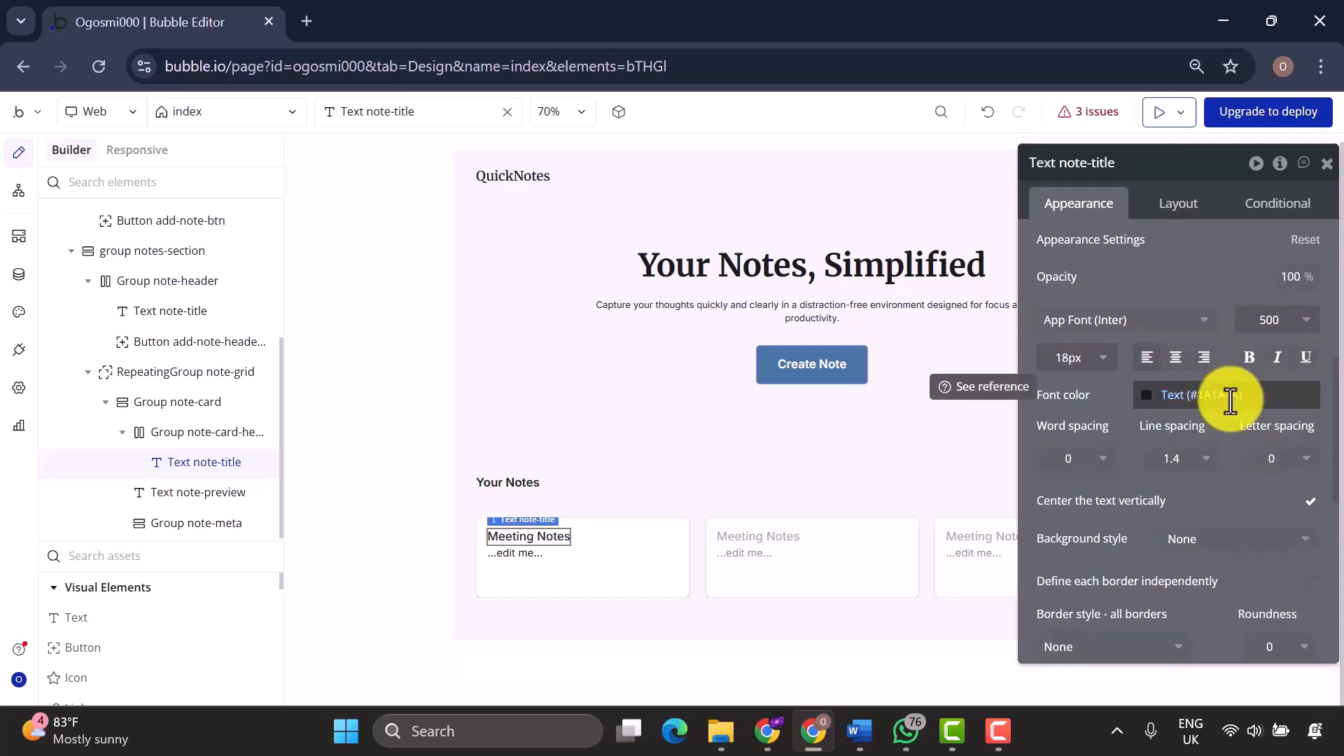
Add a group beside the title in Group note-card-header and name it Group note-actions.
scroll(116, 589, "down", 5)
left_click_drag(116, 590, 196, 476)
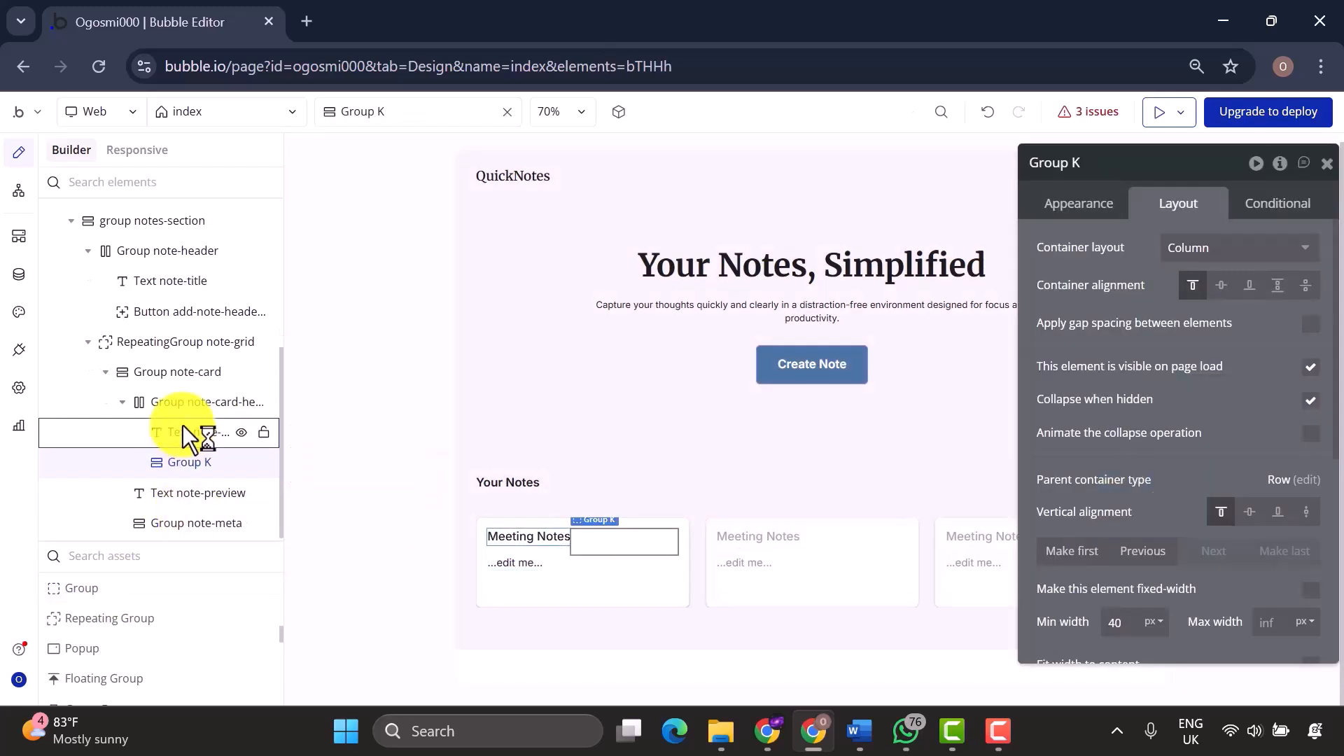
left_click(183, 433)
left_click(188, 461)
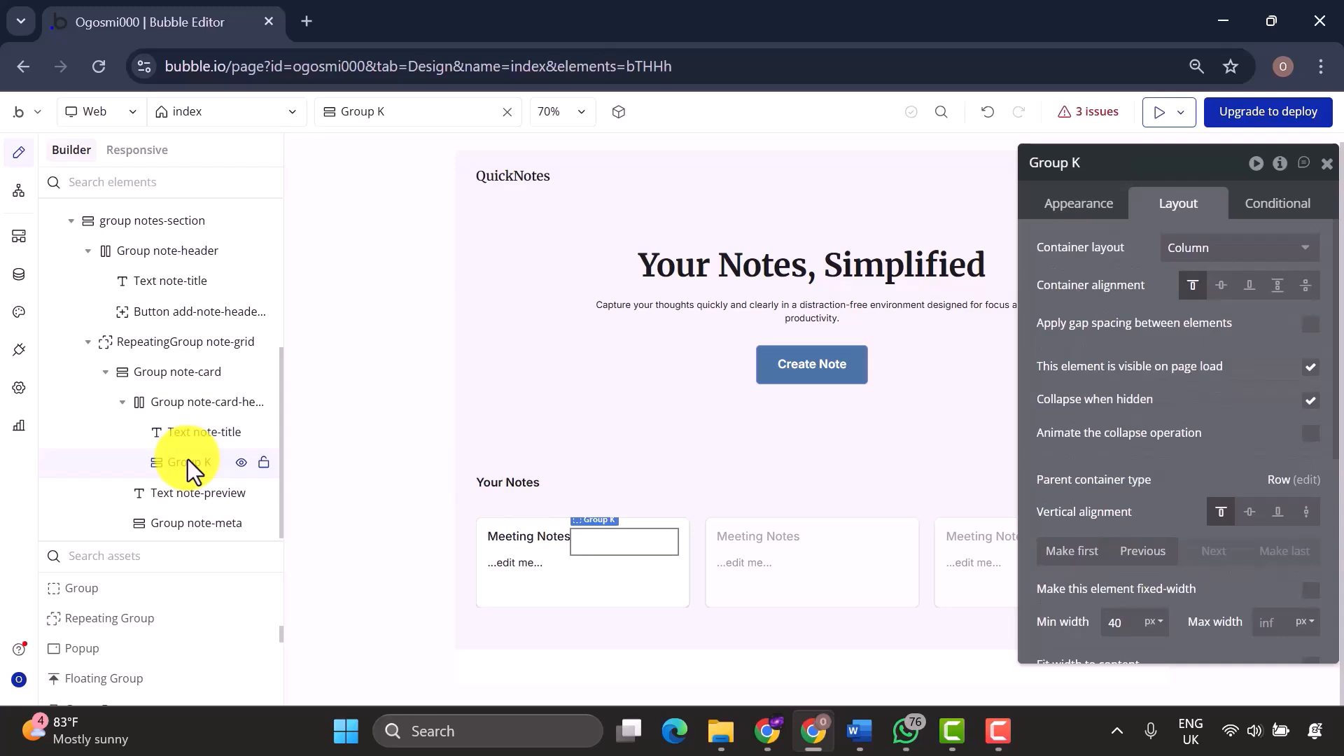
double_click(188, 461)
type("Group note-acti")
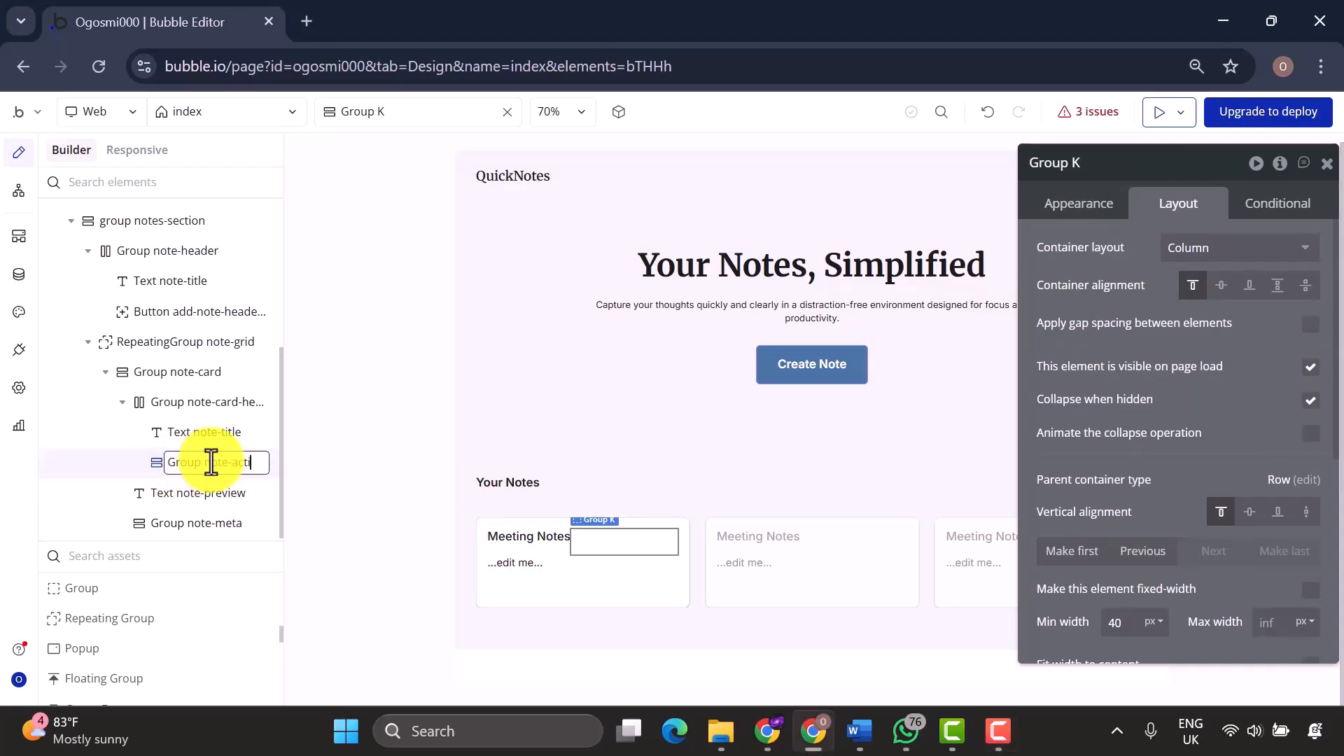
type("ons")
left_click(301, 456)
Add three buttons inside Group note-actions.
scroll(117, 640, "up", 5)
left_click_drag(117, 640, 213, 453)
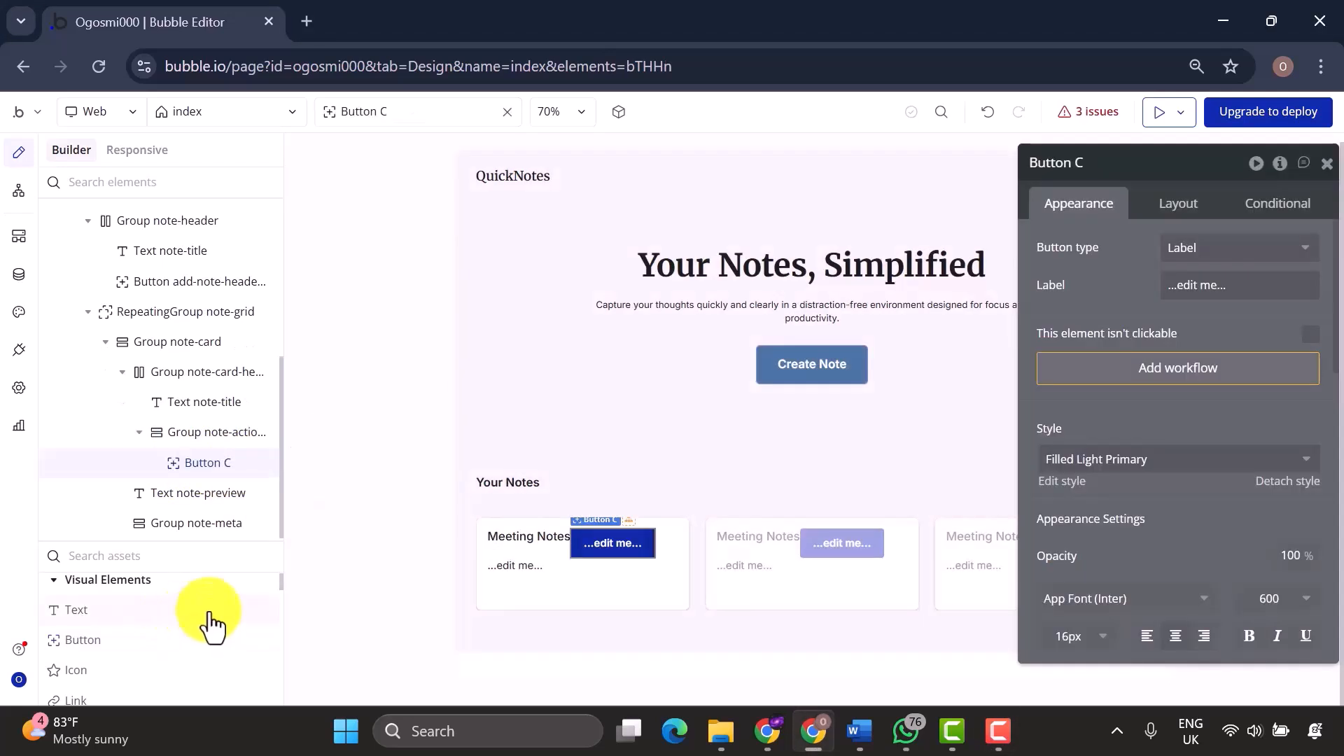
left_click_drag(215, 421, 216, 409)
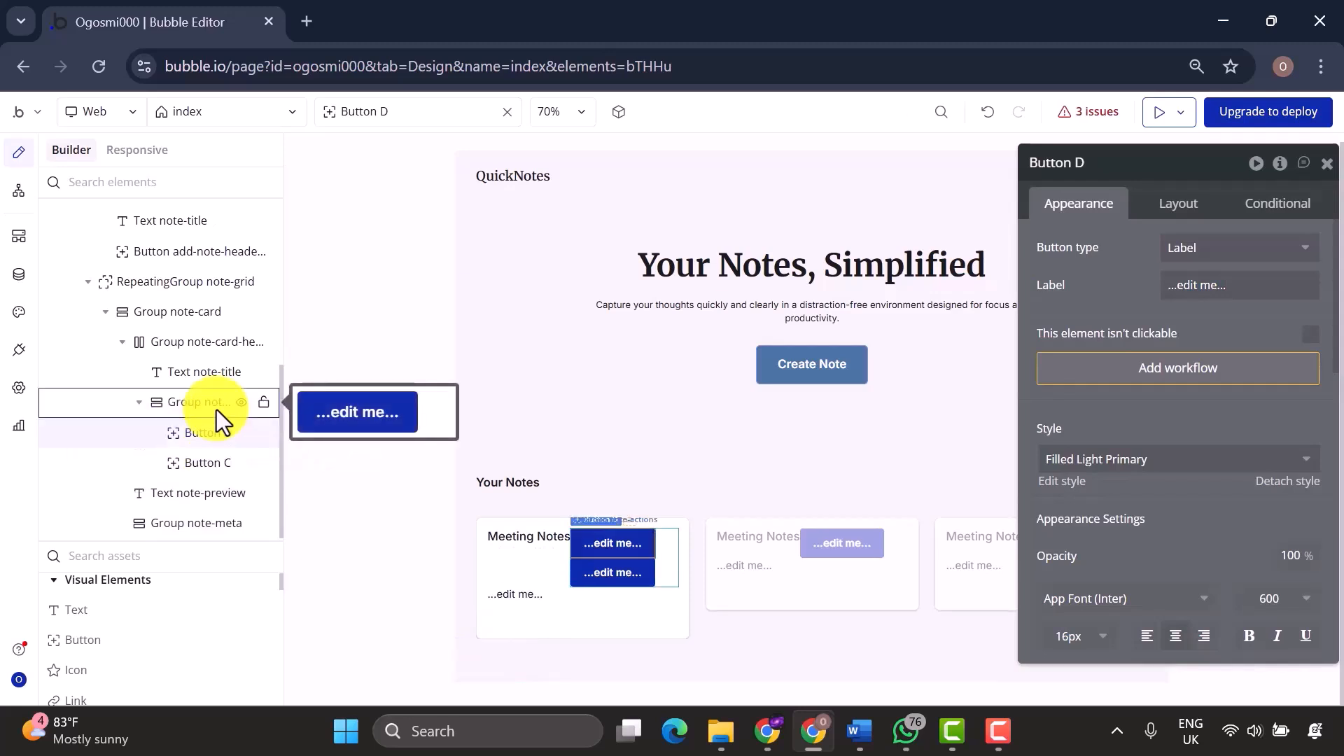
left_click_drag(82, 639, 203, 433)
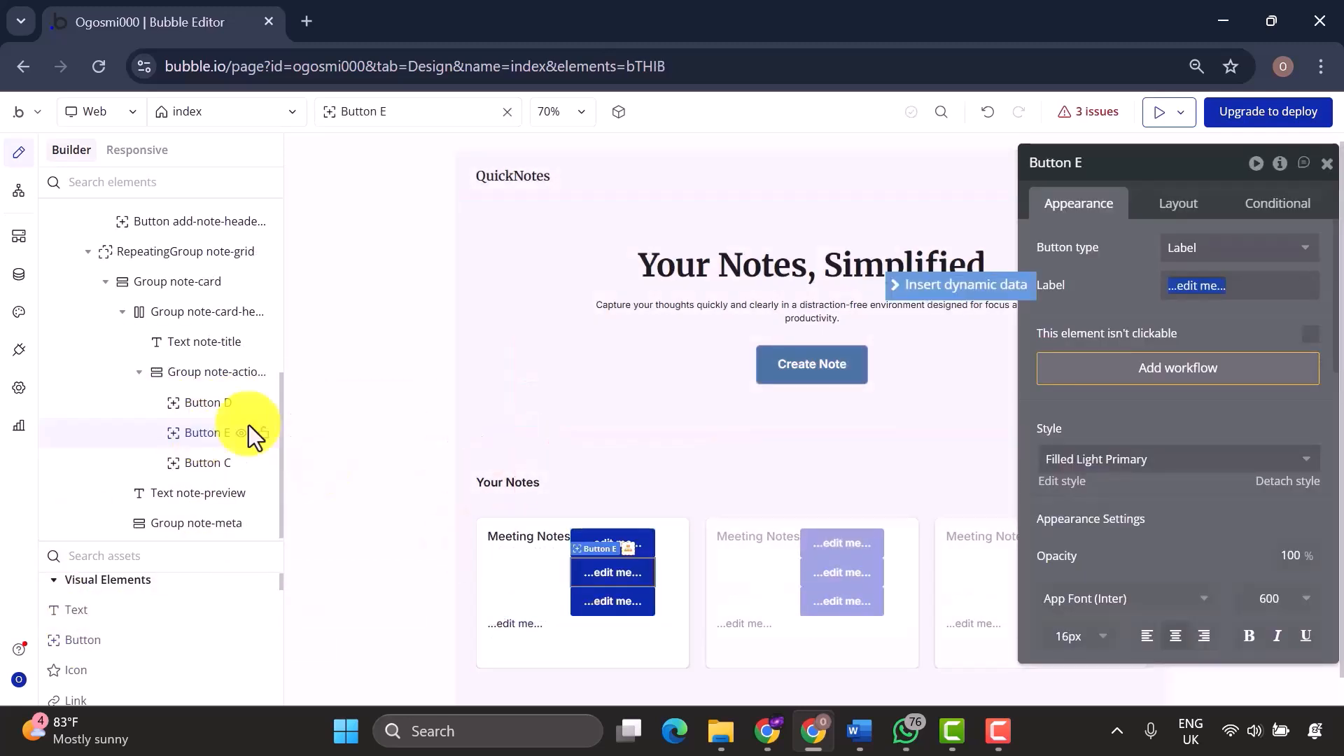
Change the container layout of Group note-actions to Row.
left_click(192, 378)
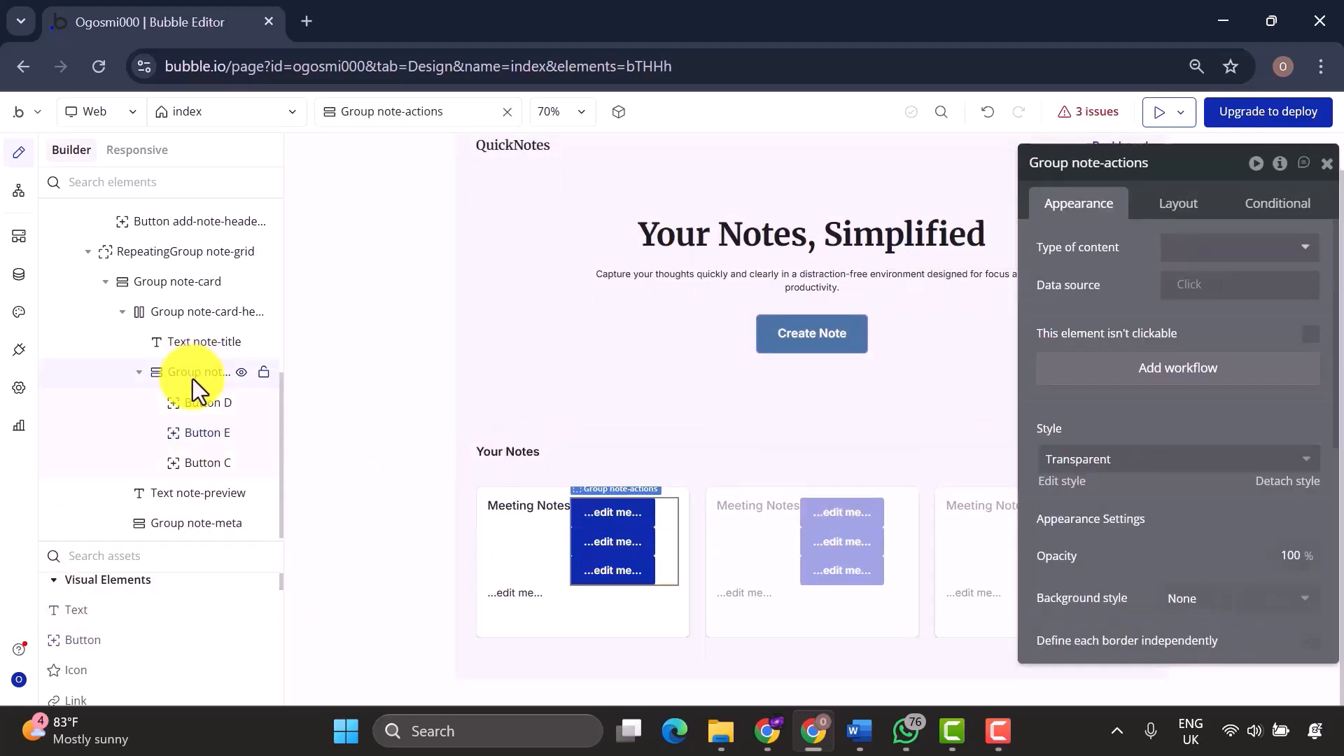
left_click(1178, 203)
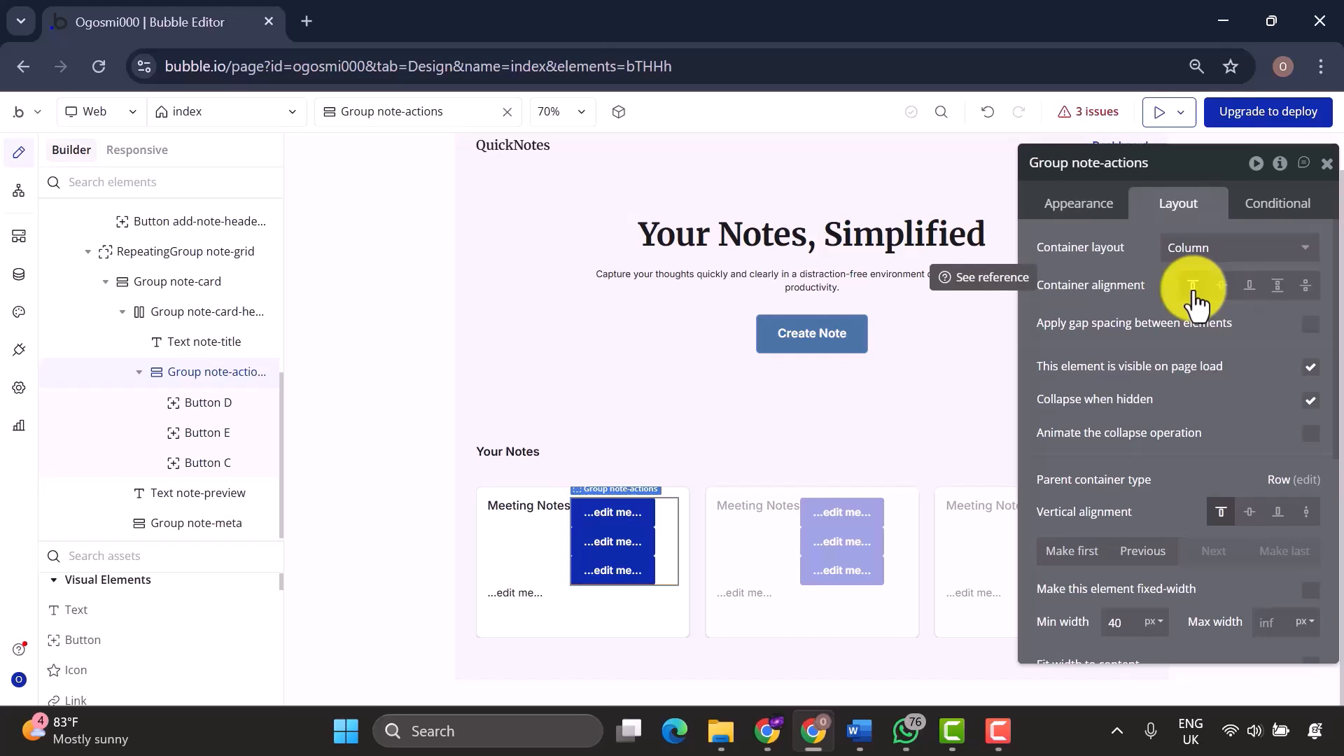
left_click(1175, 250)
left_click(1194, 334)
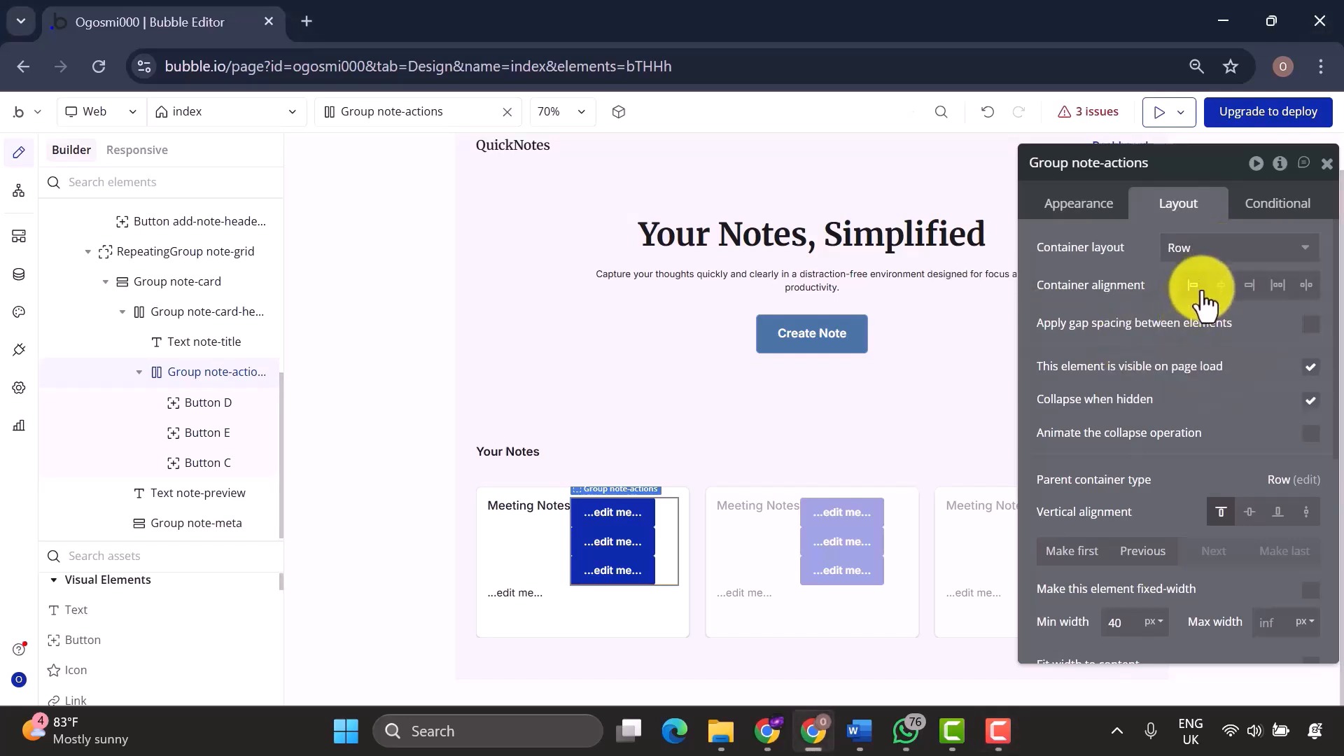
Apply gap spacing in Group note-actions with an 8px column gap, and fit the group's width to its content.
left_click(1309, 326)
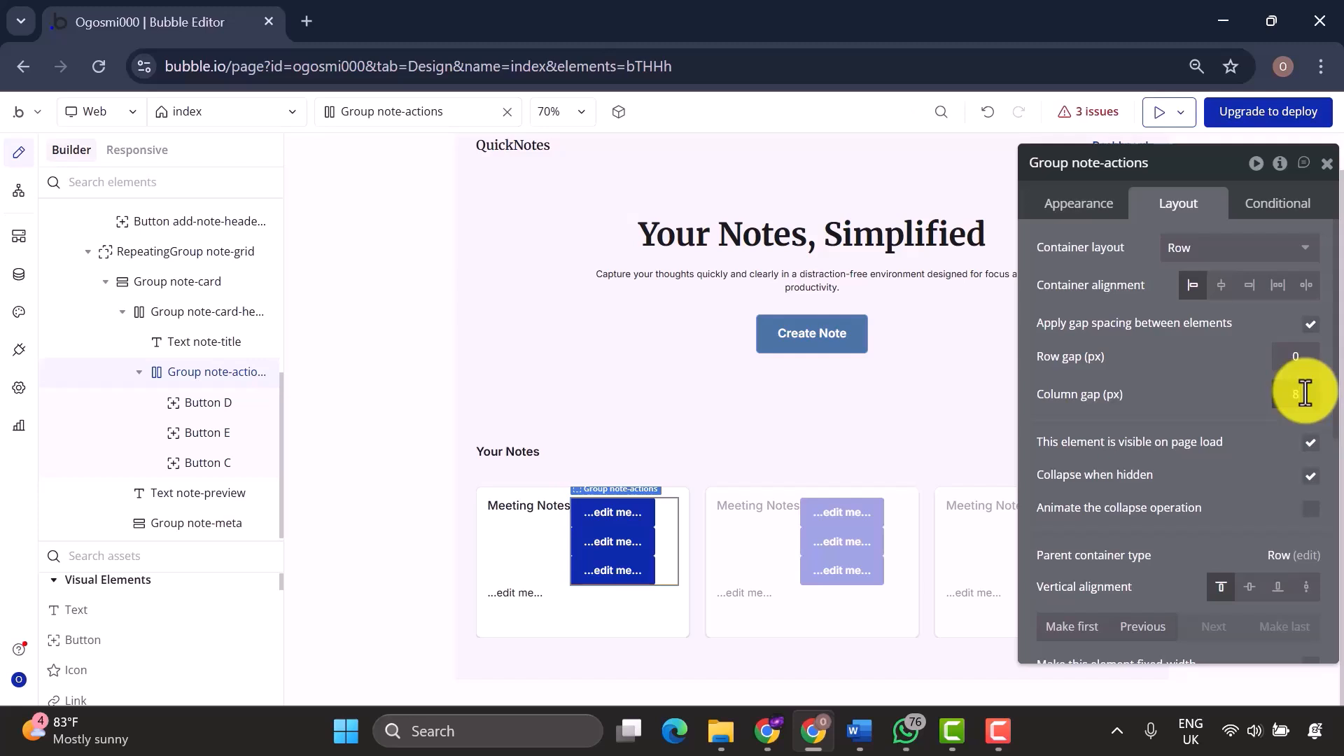
scroll(1306, 393, "down", 3)
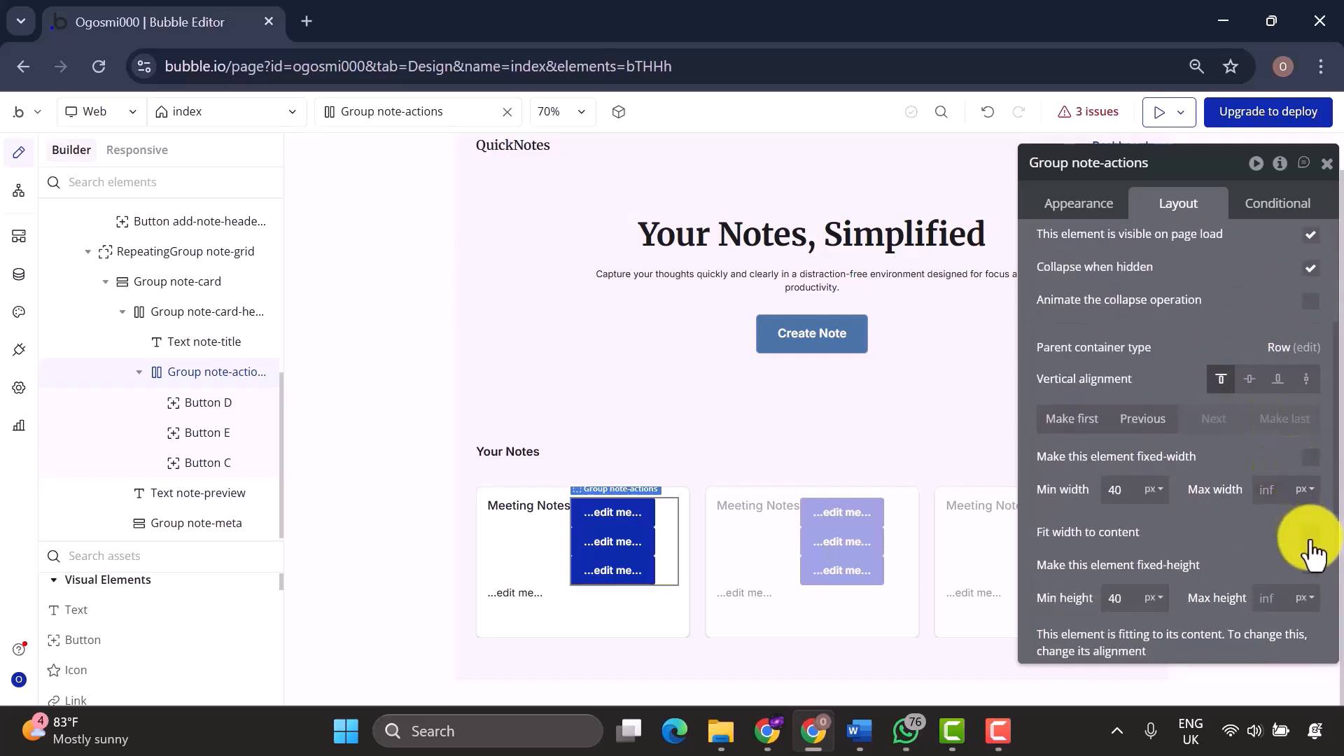
left_click(1309, 535)
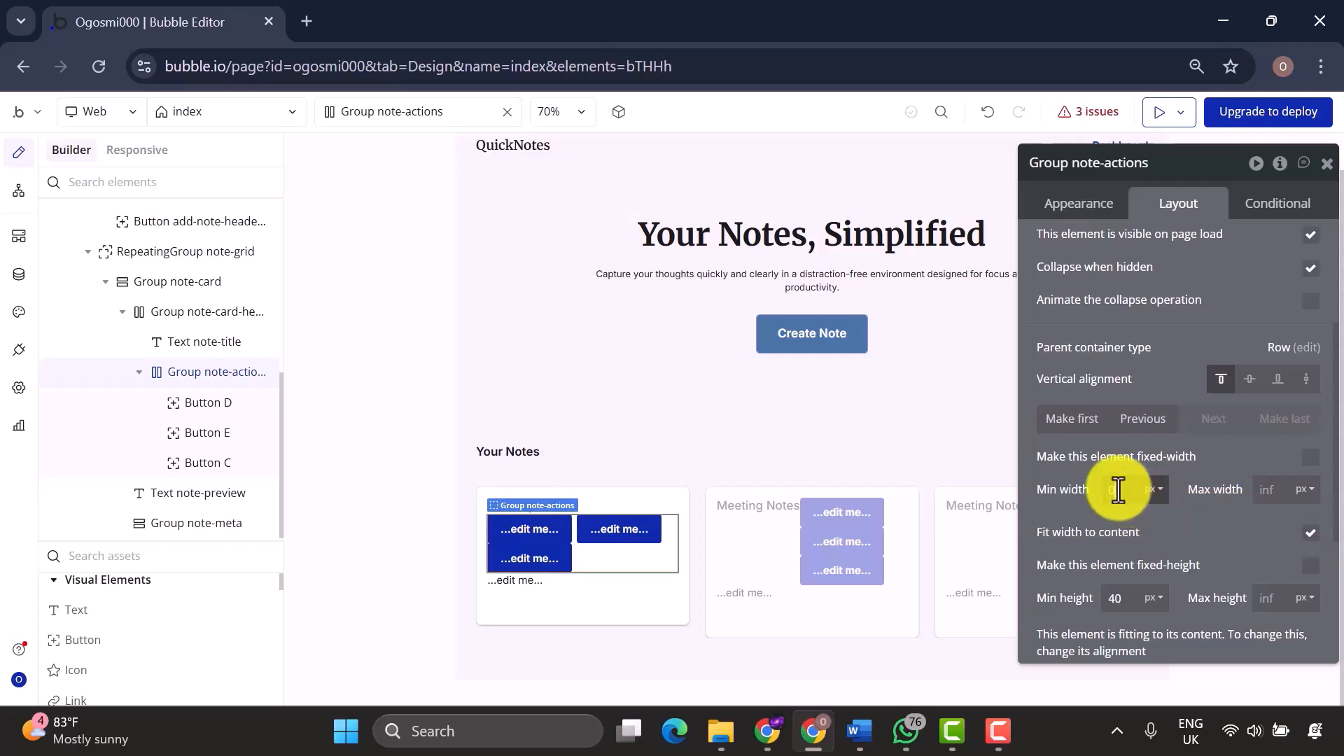
Rename the first two buttons in Group note-actions view-note-btn and edit-note-btn.
left_click(196, 404)
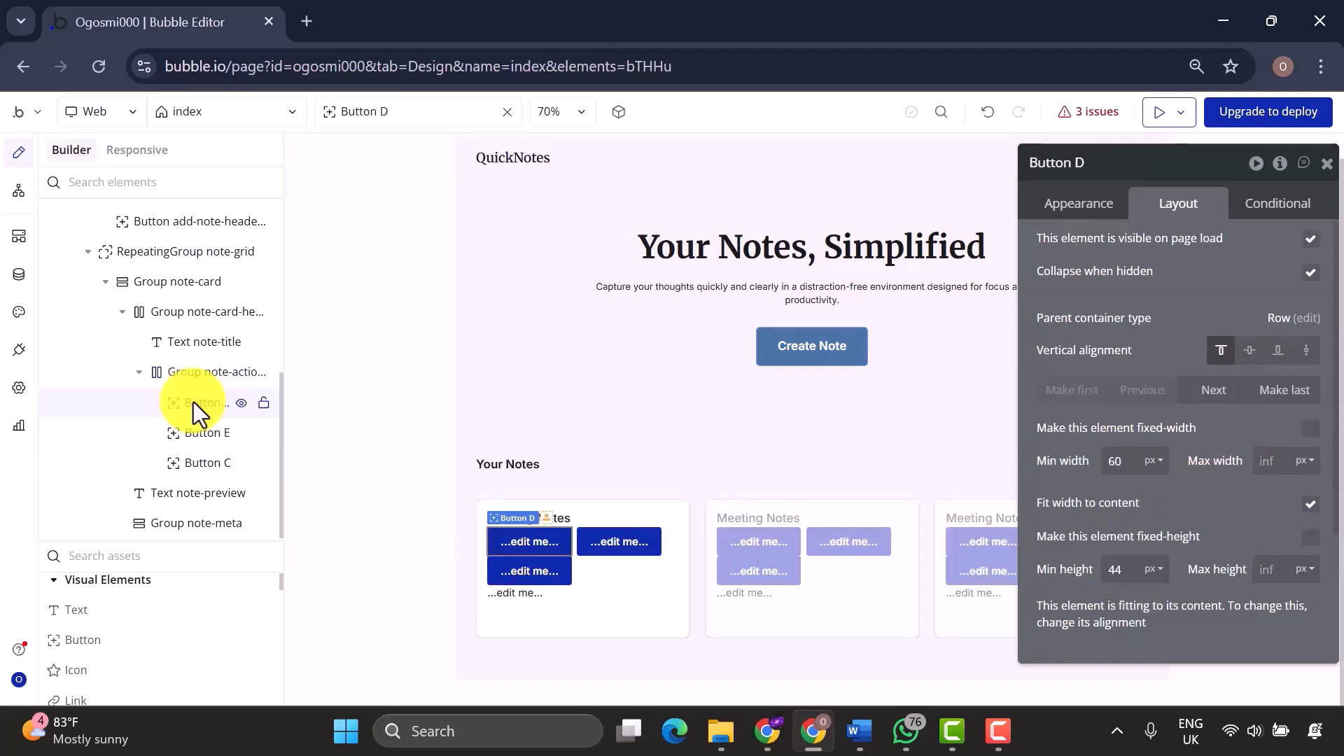
double_click(196, 403)
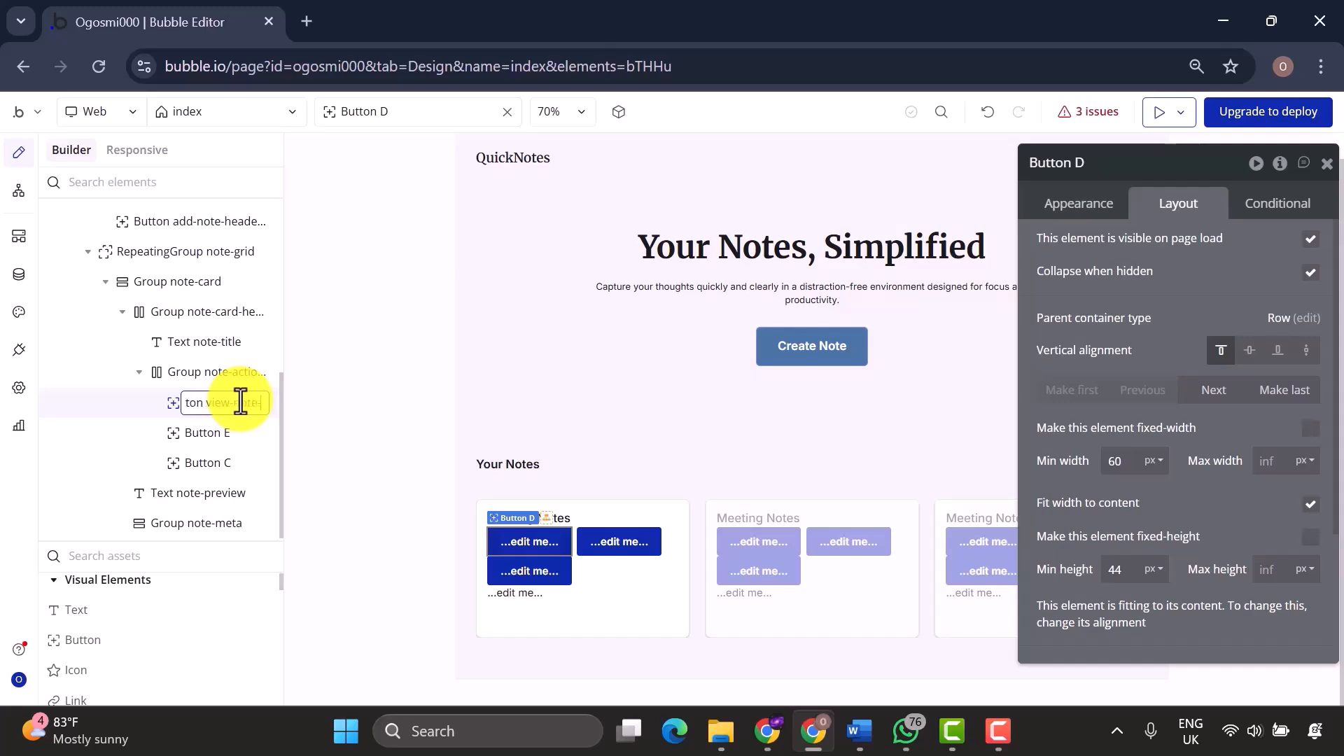
type("view-note-btn")
key("Return")
left_click(228, 434)
double_click(229, 433)
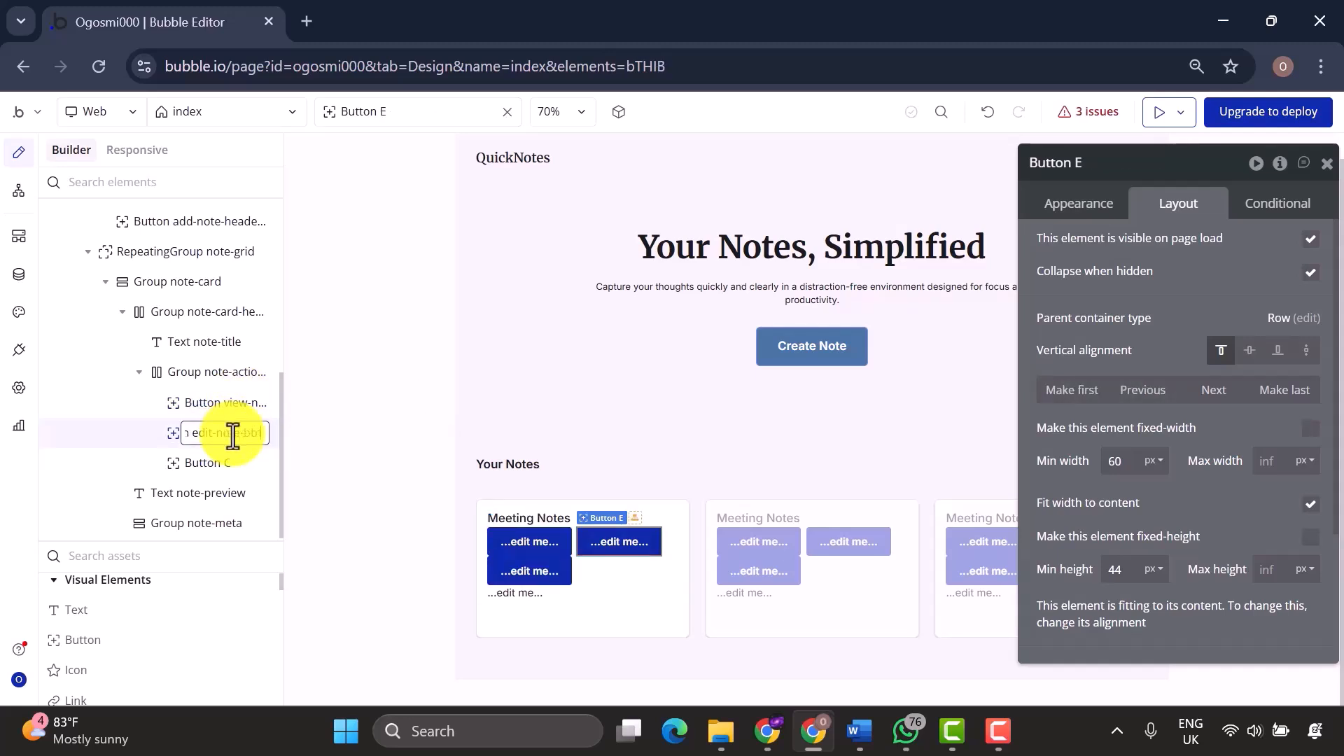
key("Return")
Rename the third button in Group note-actions delete-note-btn.
left_click(207, 462)
double_click(210, 463)
type("delete-note-btn")
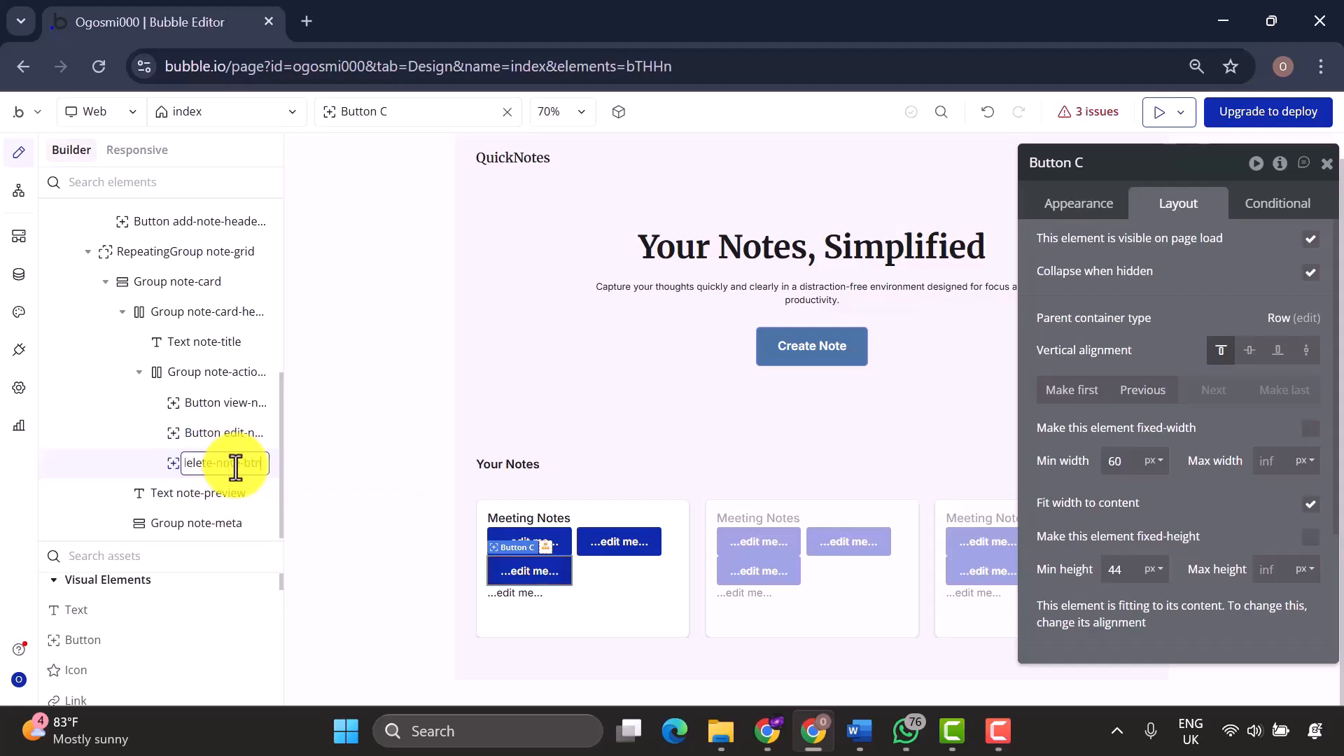
key("Return")
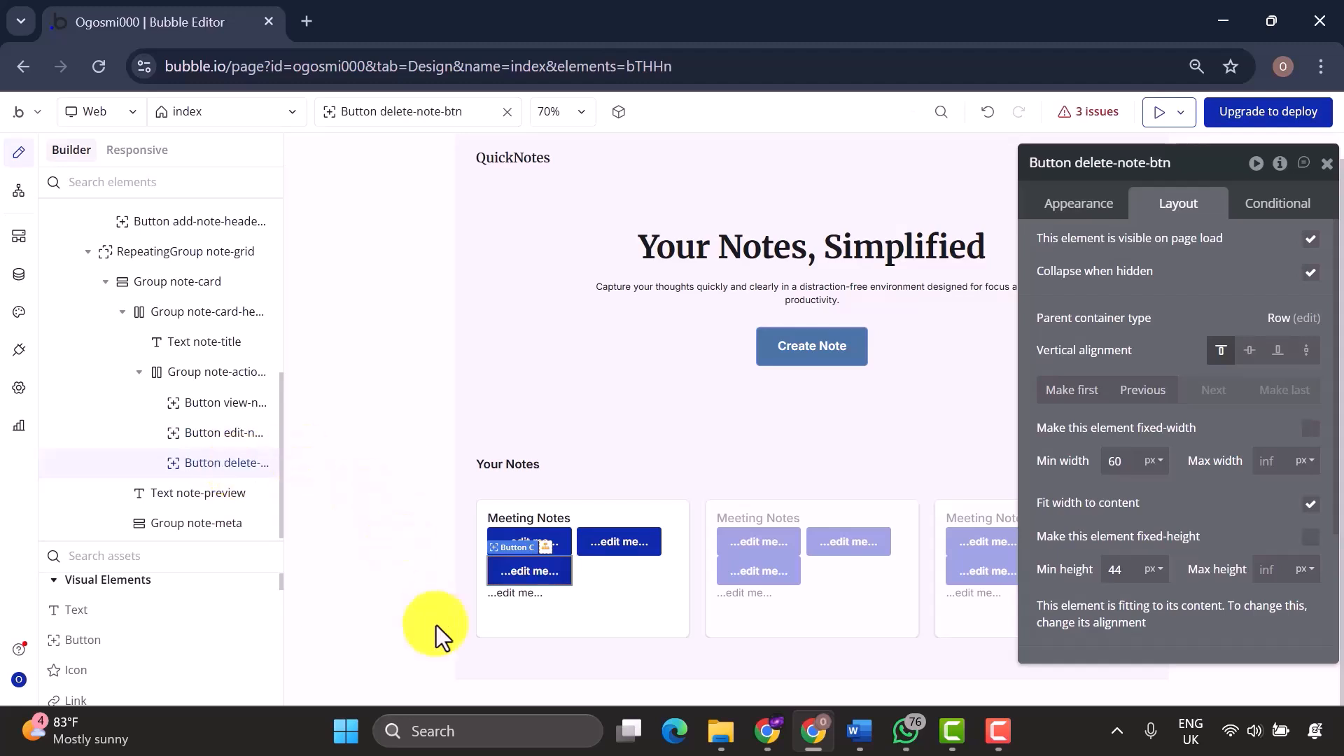
Change Button view-note-btn to the Icon button type and give it the Eye icon.
left_click(199, 410)
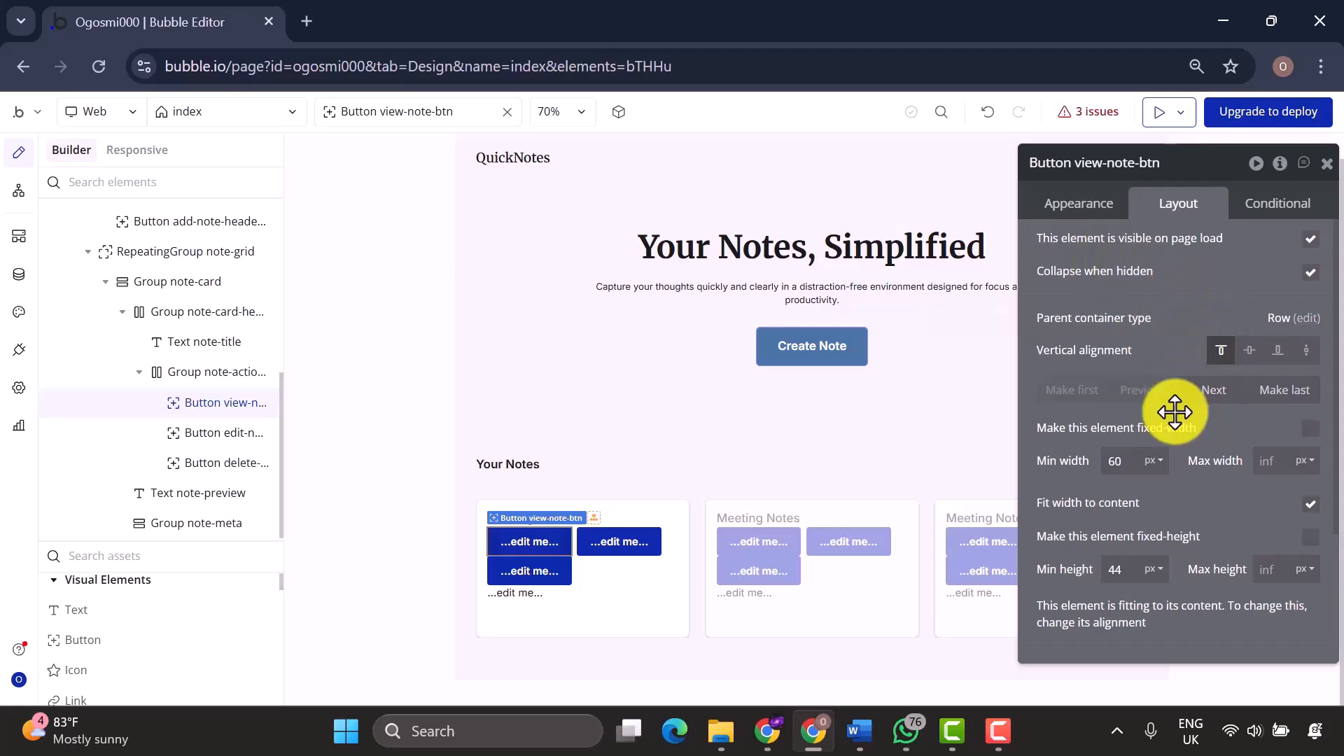
left_click(1097, 219)
left_click(1210, 251)
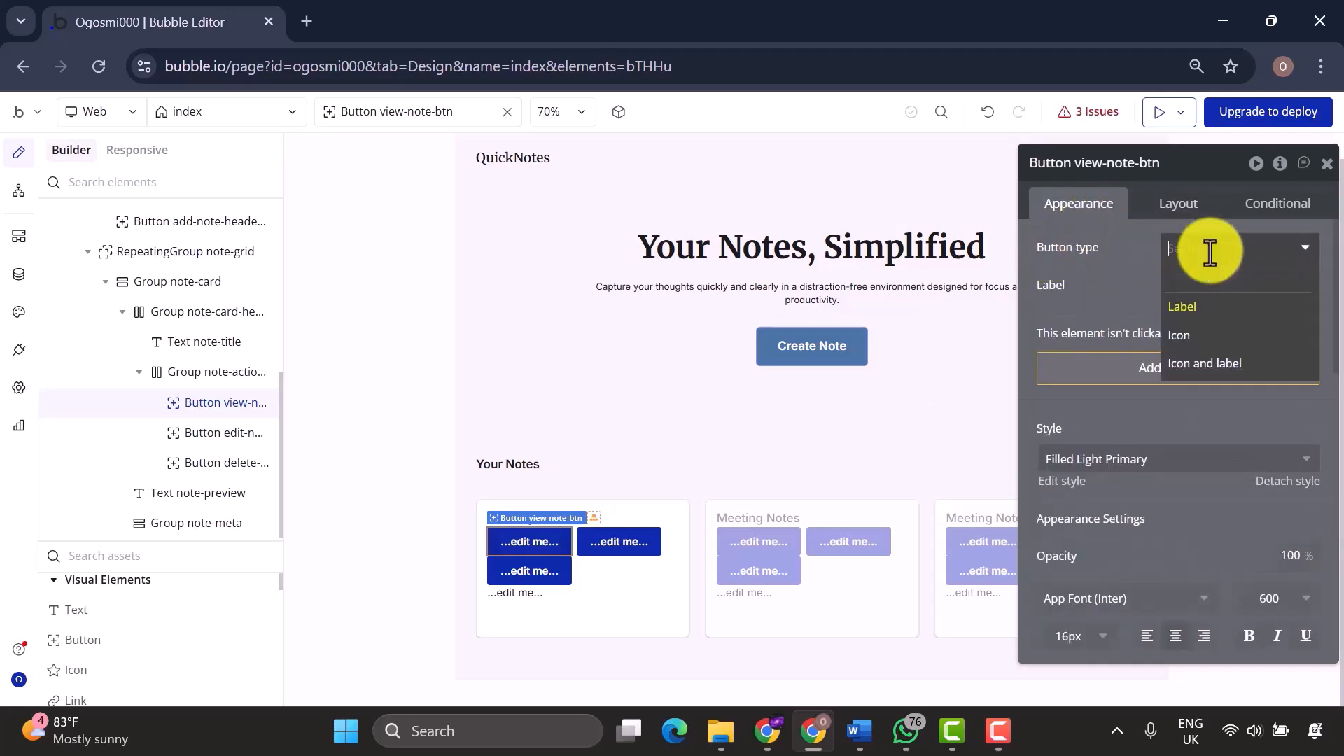
left_click(1216, 342)
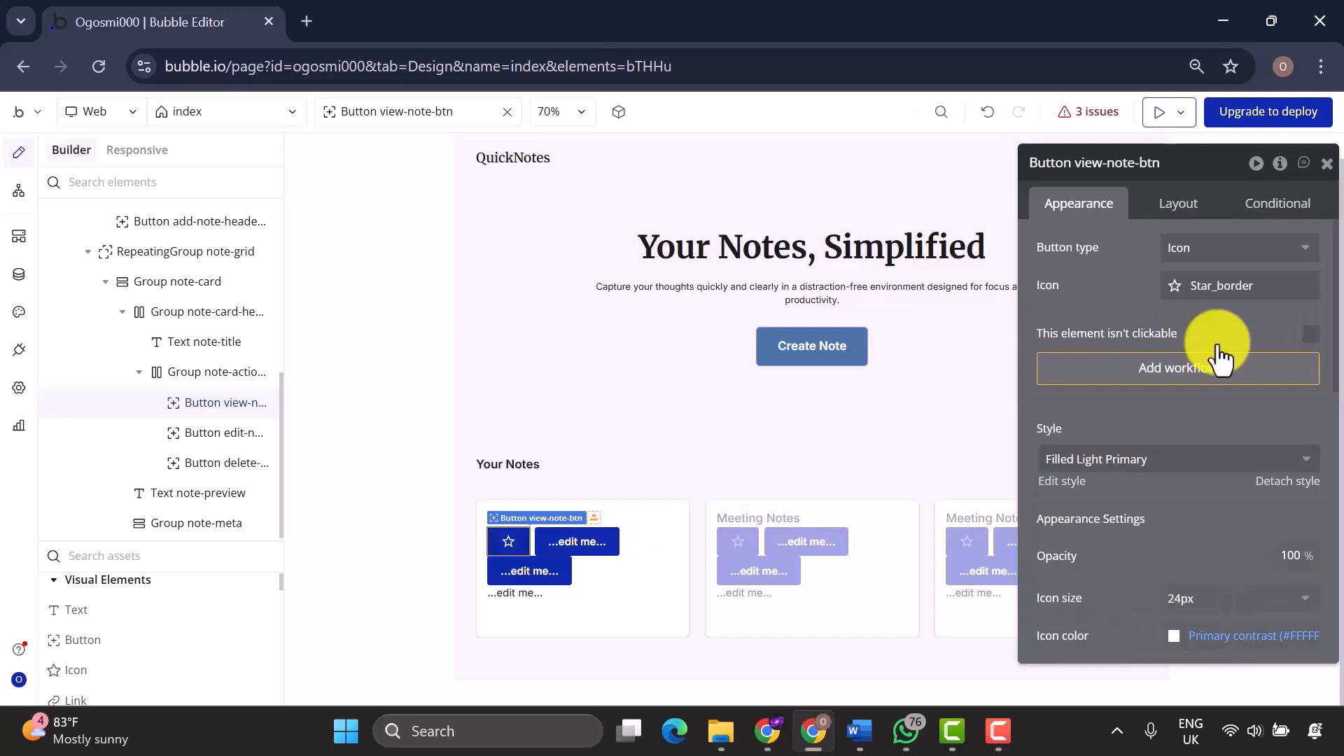
left_click(1191, 290)
type("eye")
left_click(1114, 354)
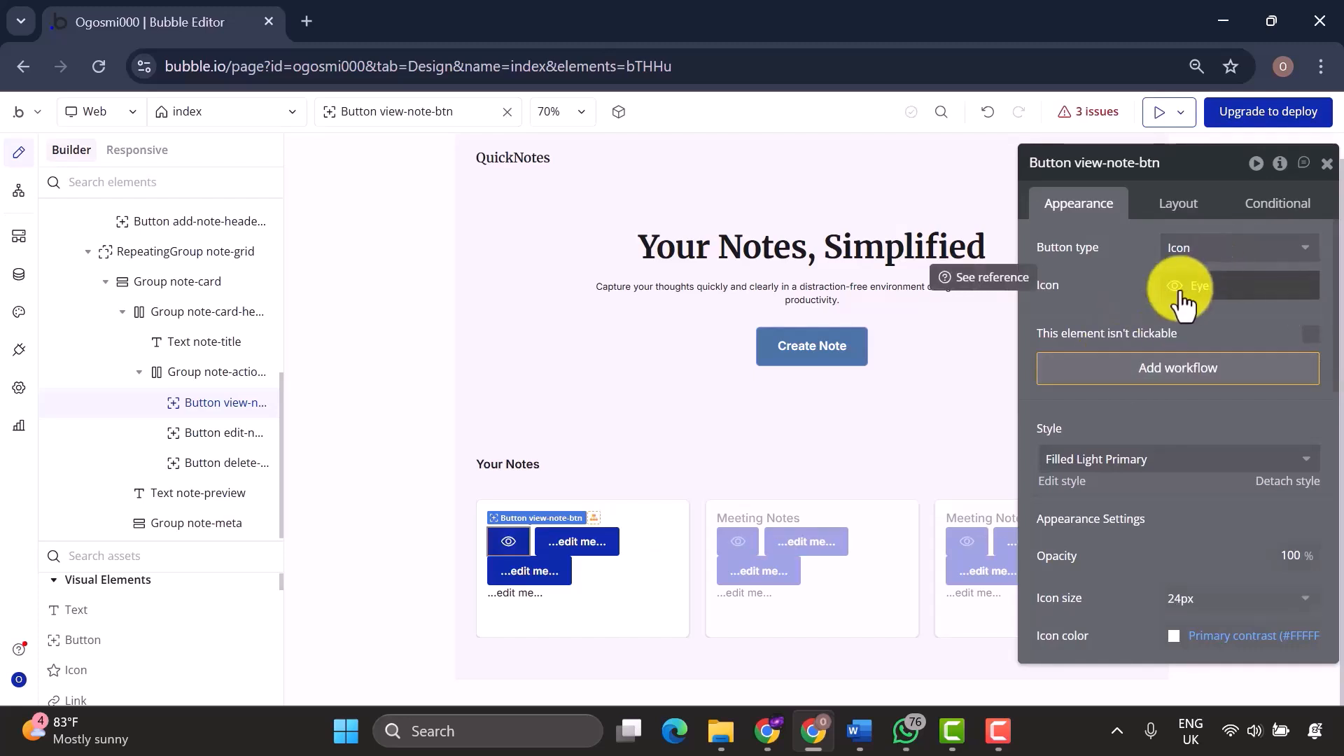
Create a new button element style named Ghost.
scroll(1170, 423, "down", 2)
left_click(19, 315)
left_click(94, 477)
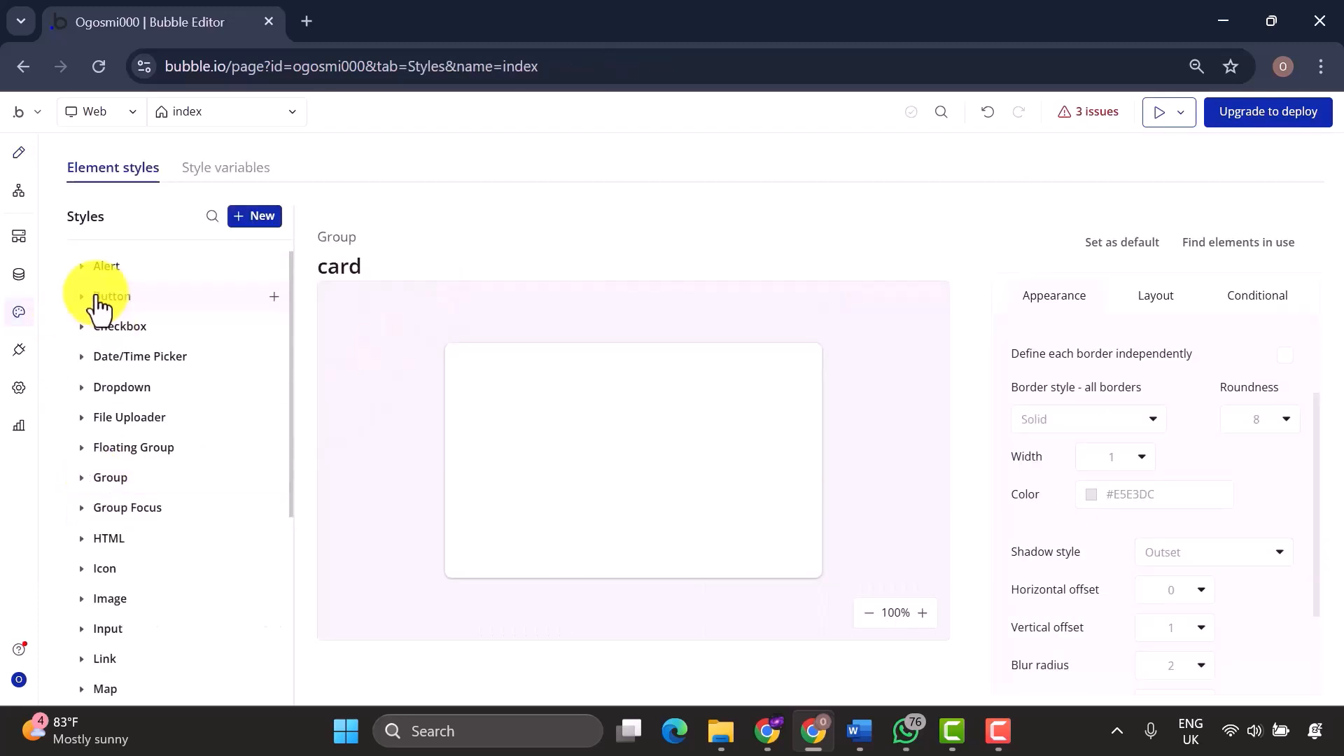
left_click(97, 296)
scroll(164, 491, "down", 1)
left_click(256, 217)
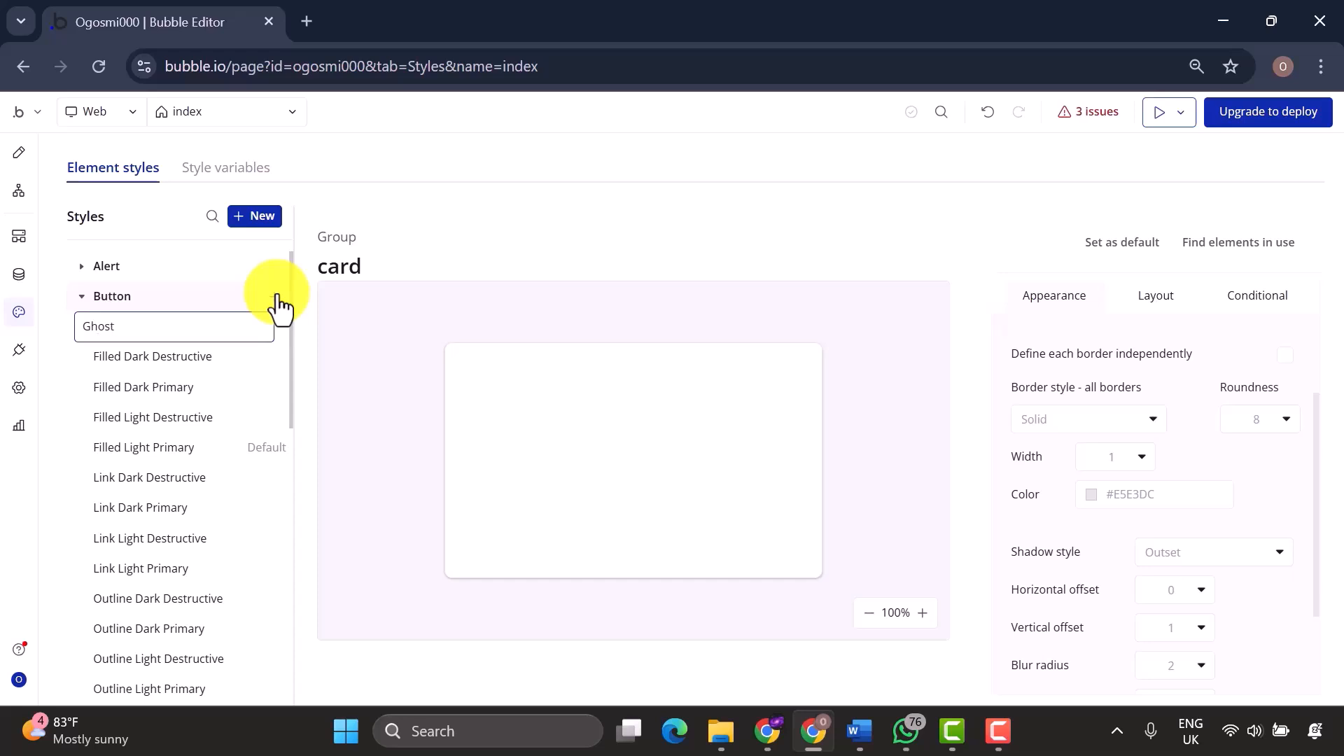
key("Return")
Set the Ghost style's font weight to 500, its font color to Text (#1A1A1A) and its background style to None.
left_click(1278, 361)
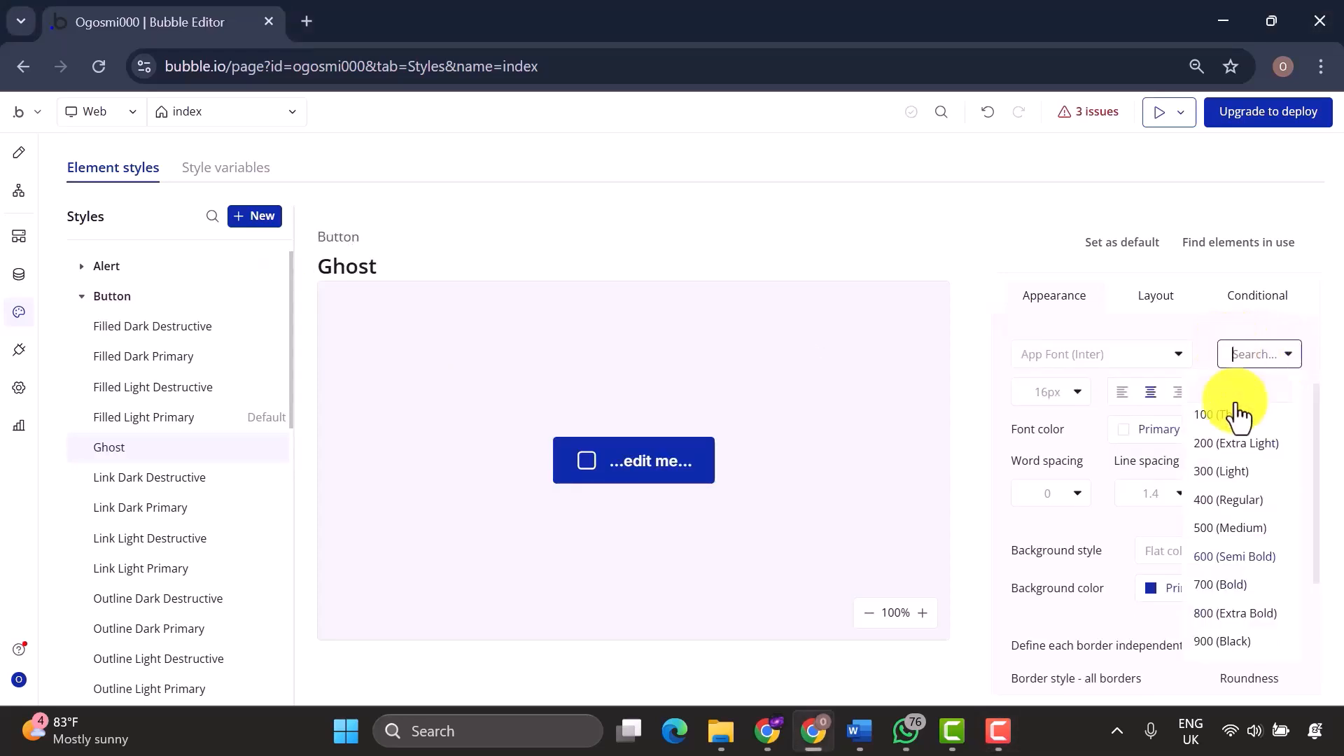
left_click(1185, 431)
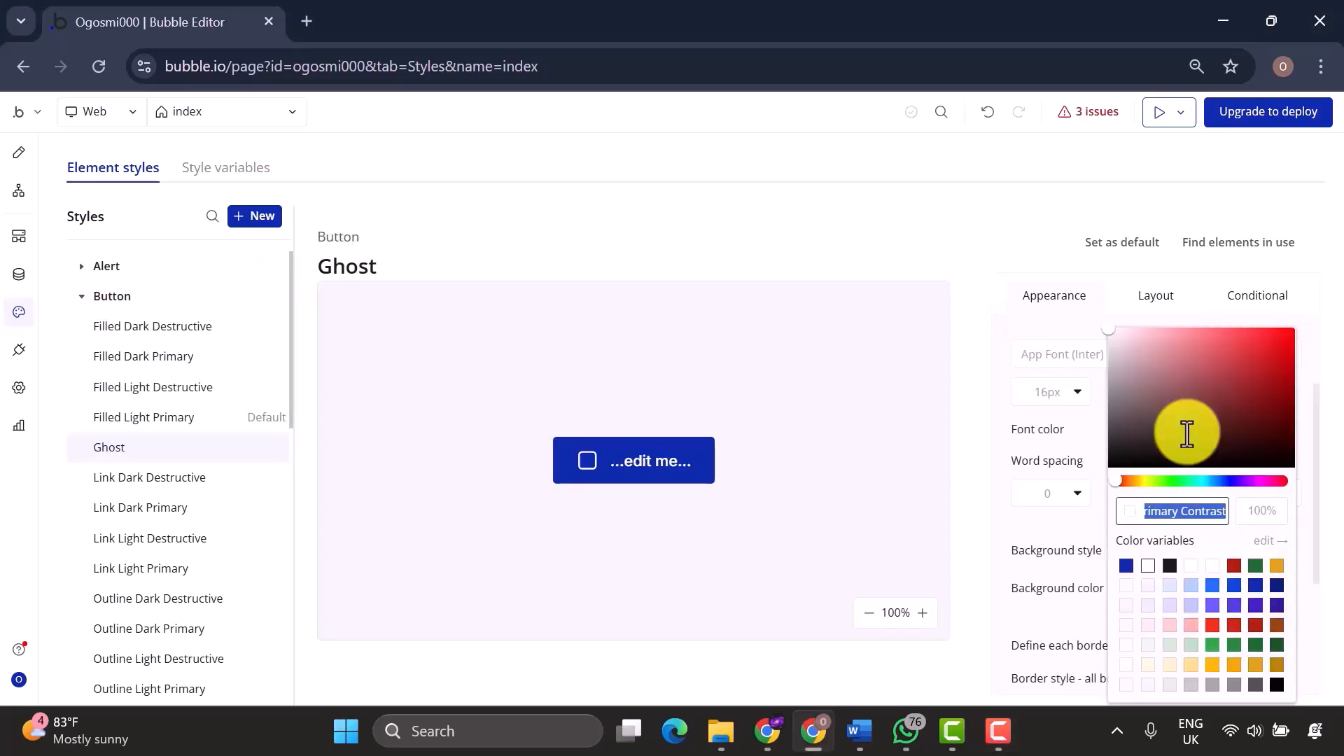
left_click(1169, 566)
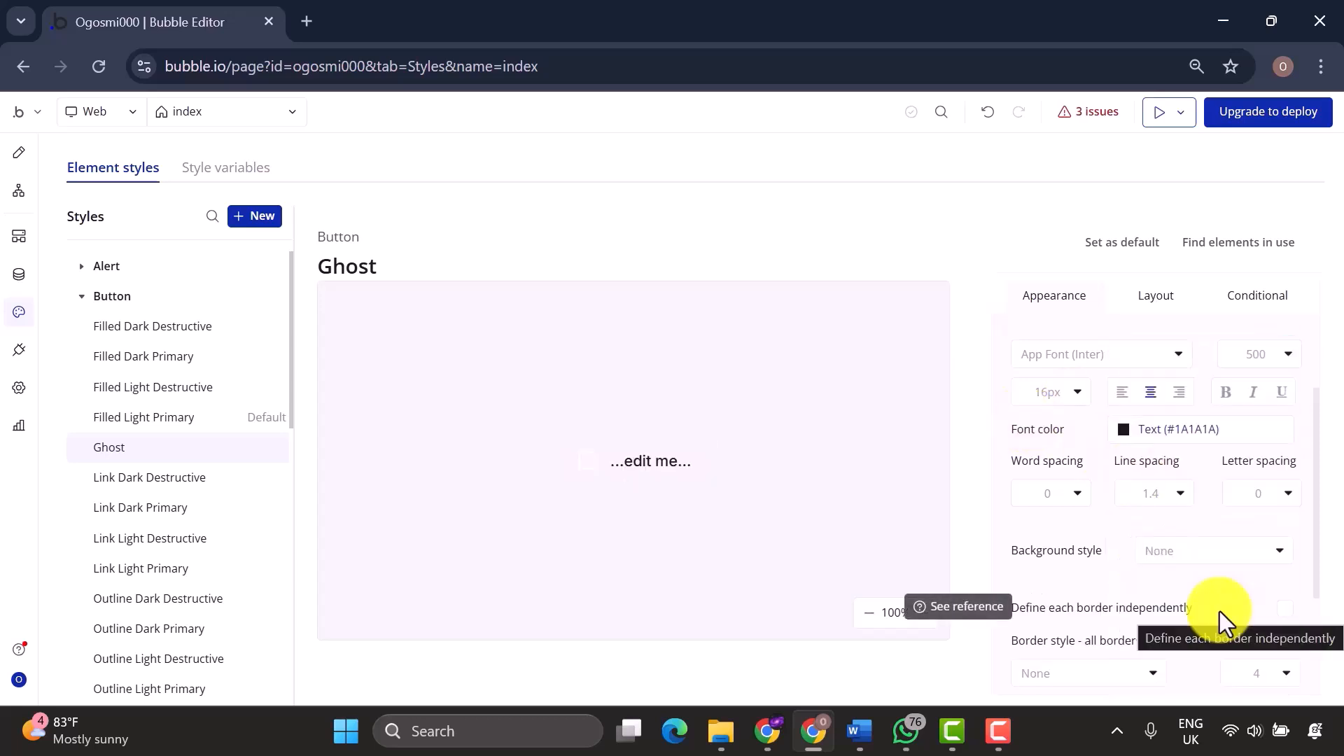
Set the Ghost style's roundness to 6 and give all its borders a solid style in a pale color.
scroll(1219, 611, "down", 2)
left_click(1276, 556)
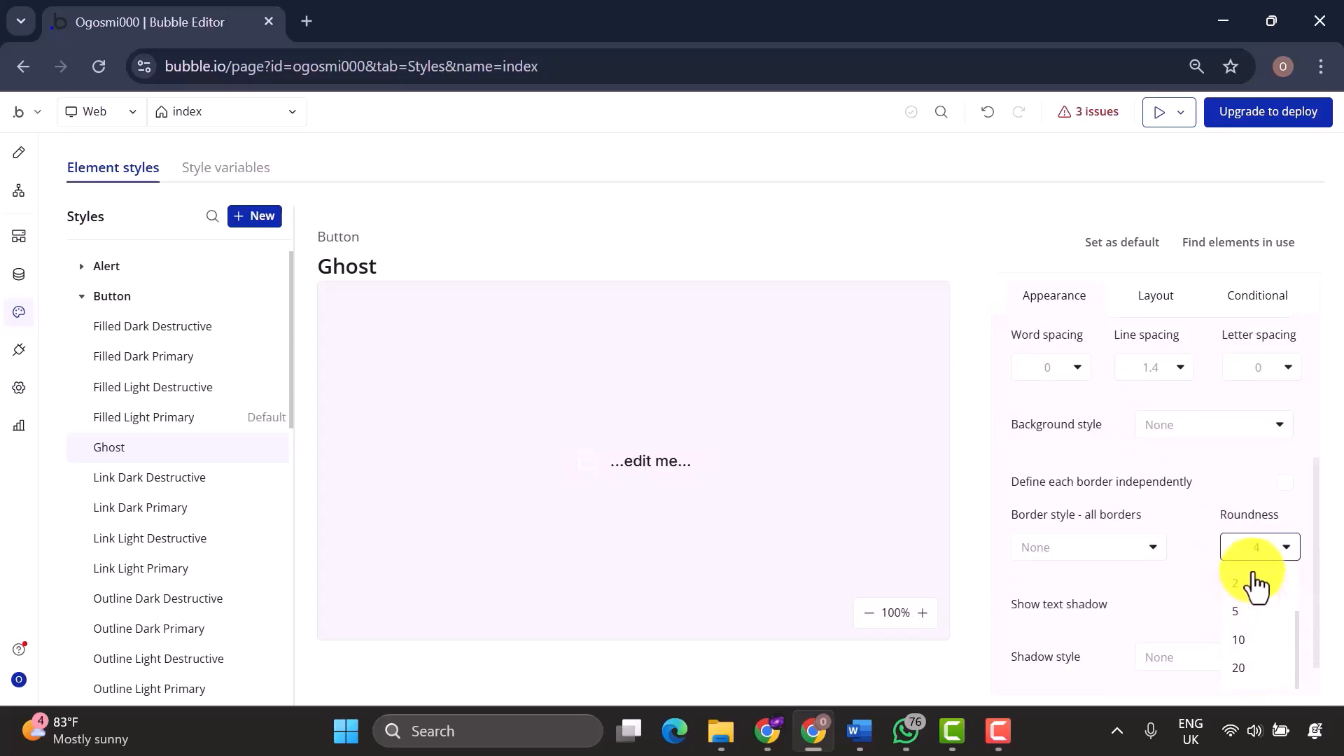
left_click(1108, 560)
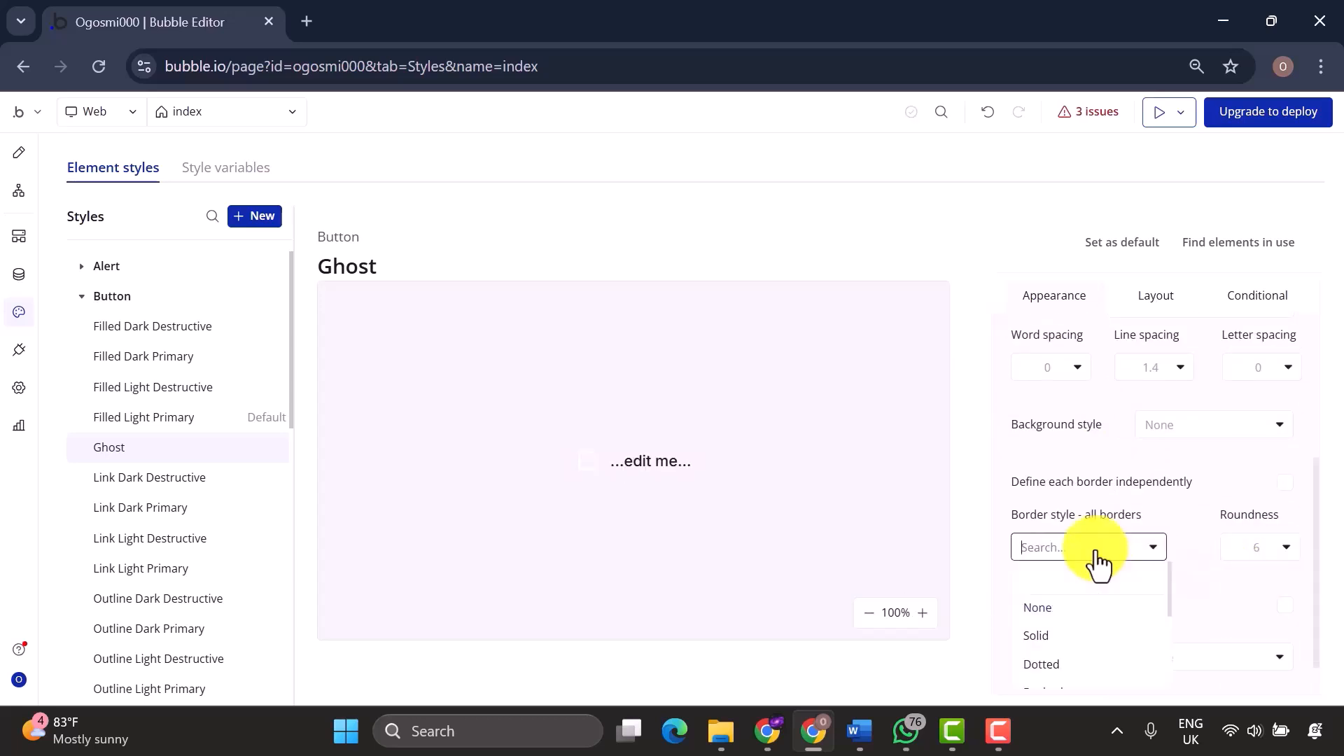
left_click(1083, 634)
left_click(1085, 499)
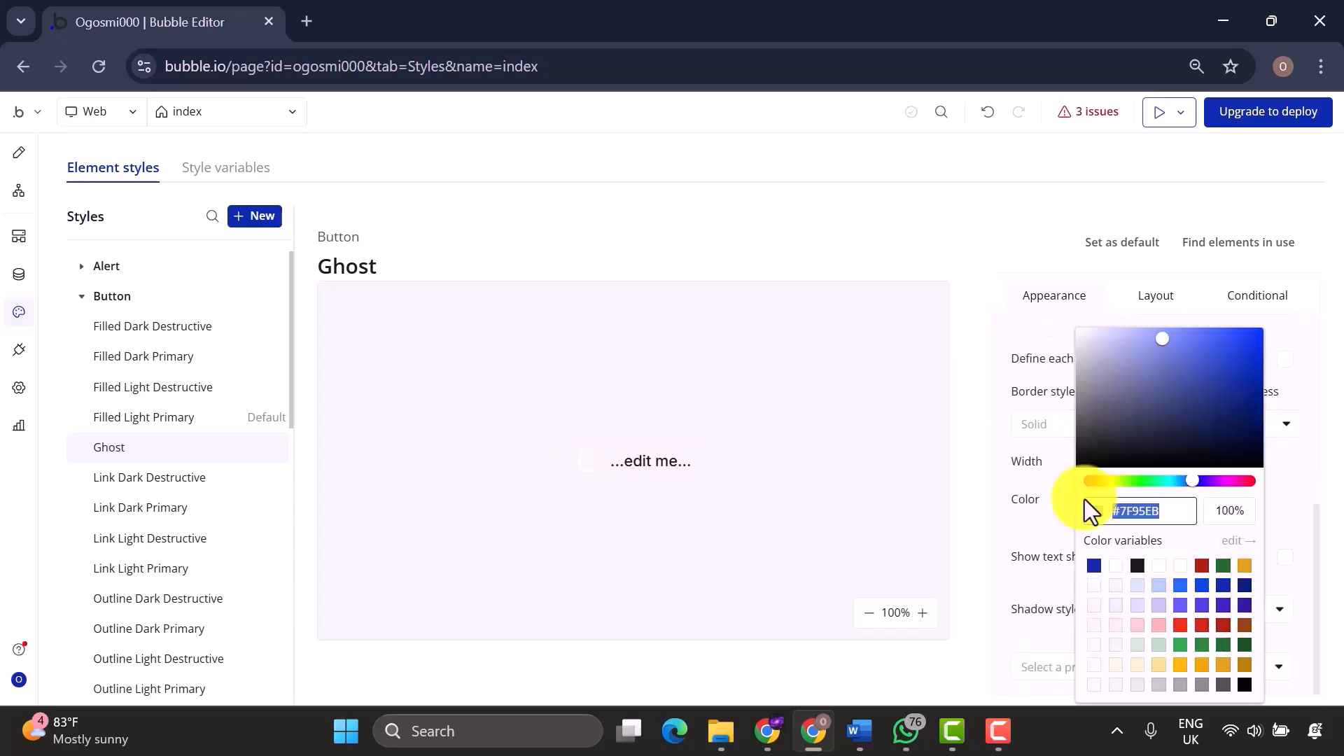
left_click(1094, 664)
Set the Ghost style's padding to 8 at top and bottom and 16 on the left, with matching right padding.
left_click(1155, 297)
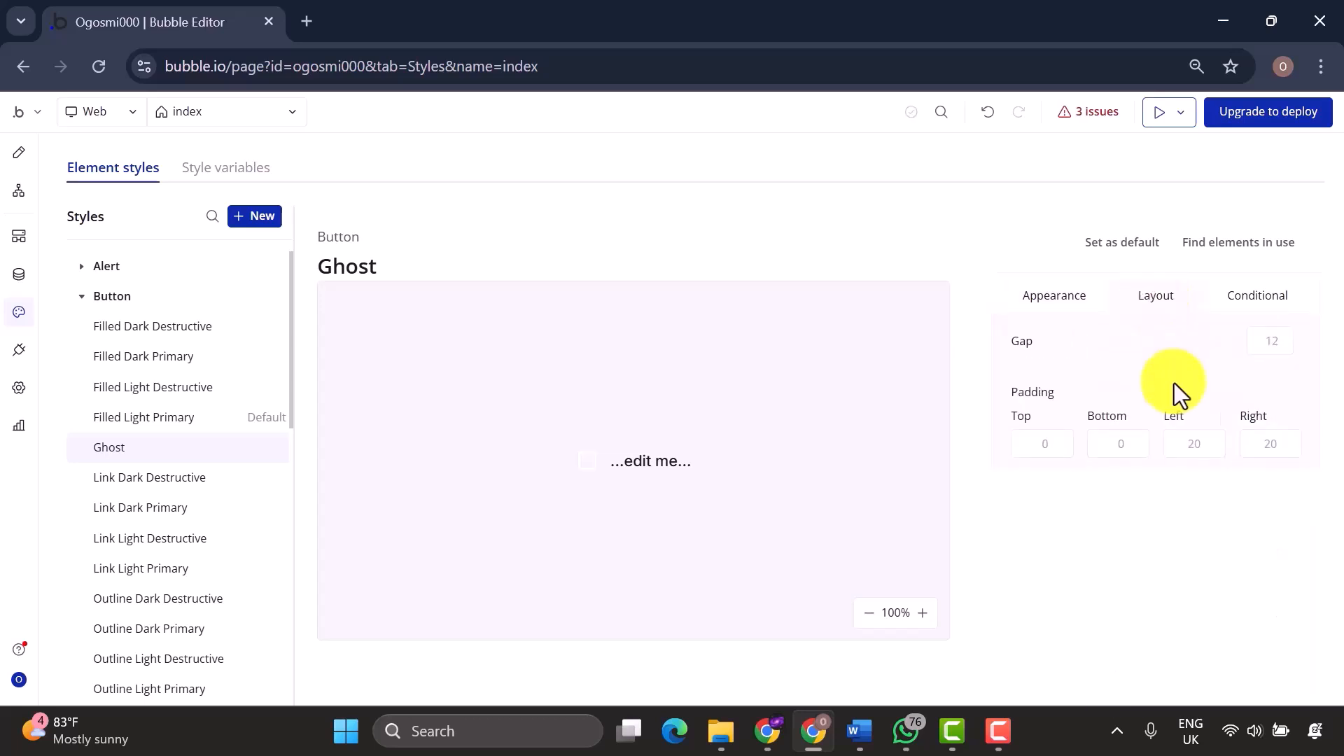
left_click(1049, 442)
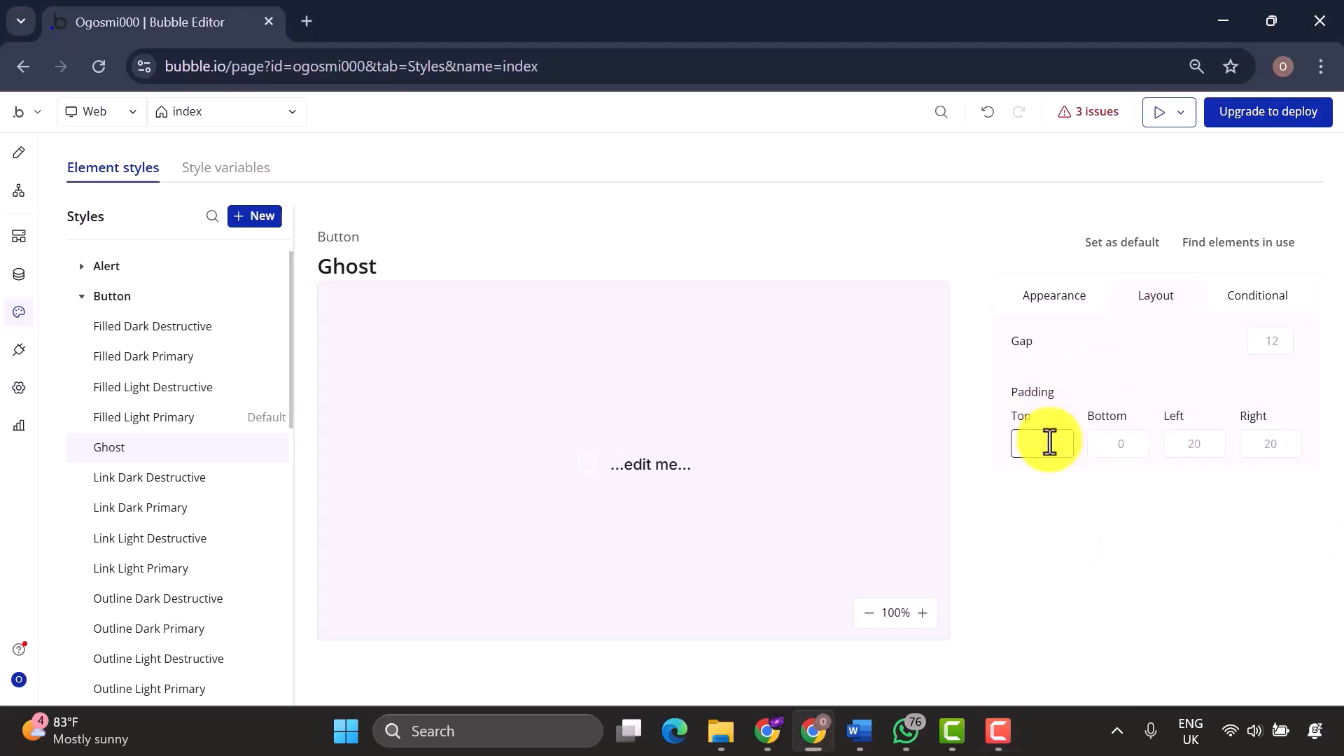
left_click(1119, 452)
key("BackSpace")
type("8")
left_click(1215, 448)
key("BackSpace")
key("BackSpace")
type("16")
left_click(1286, 445)
key("BackSpace")
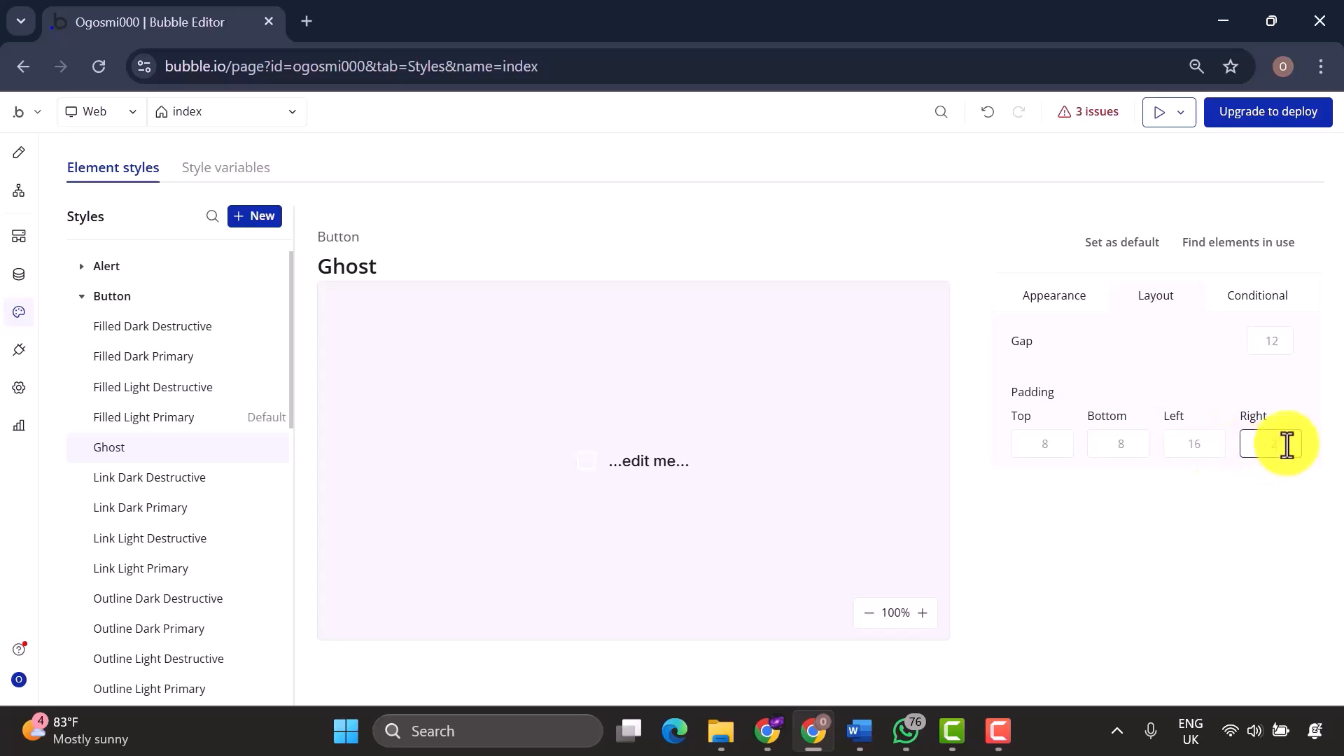
Add a condition to the Ghost style that switches the background style to Flat color when This Button is hovered.
left_click(1232, 299)
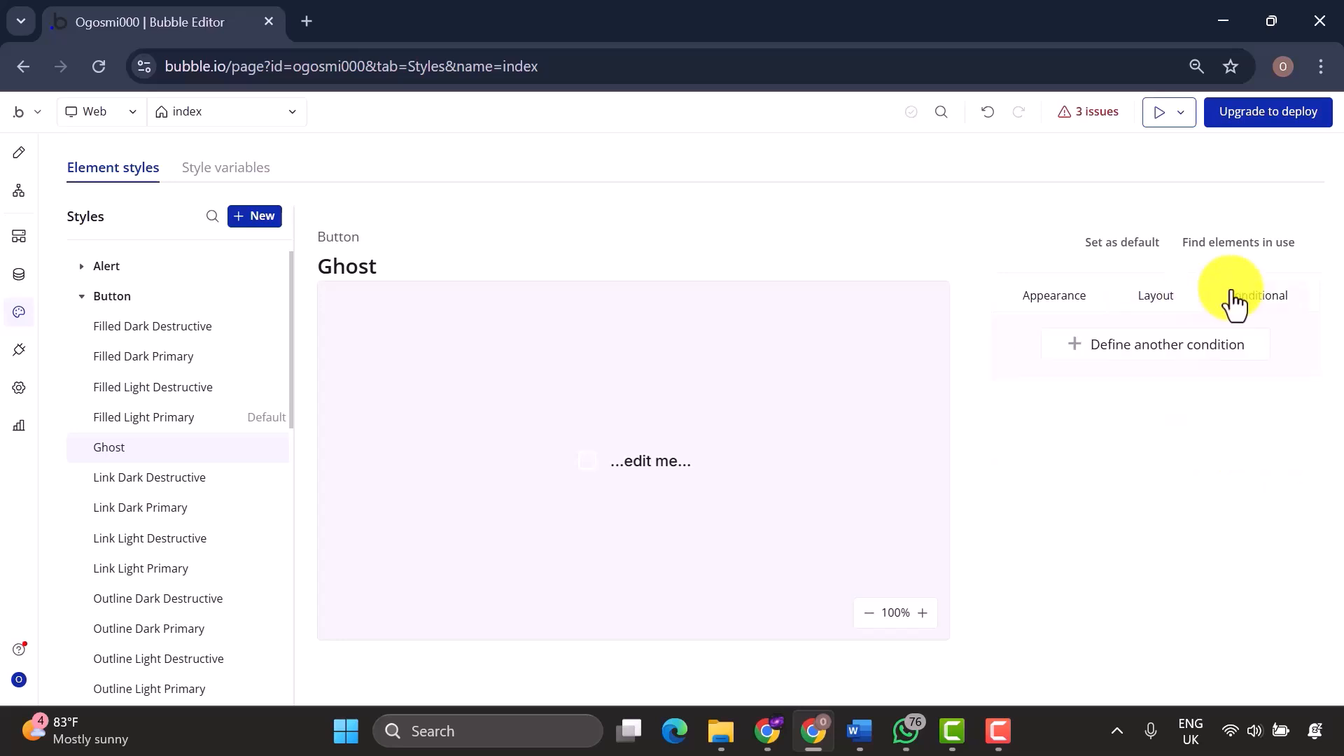
left_click(1170, 353)
left_click(1091, 360)
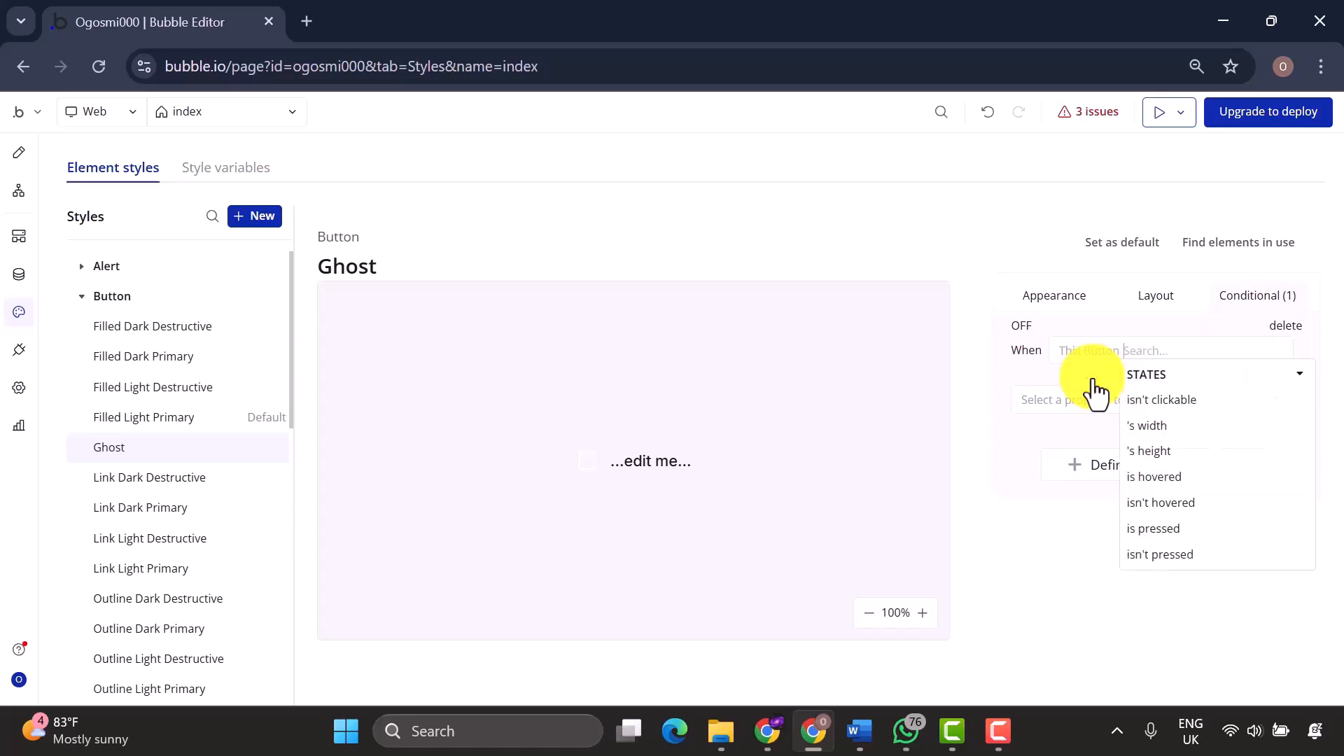
left_click(1148, 472)
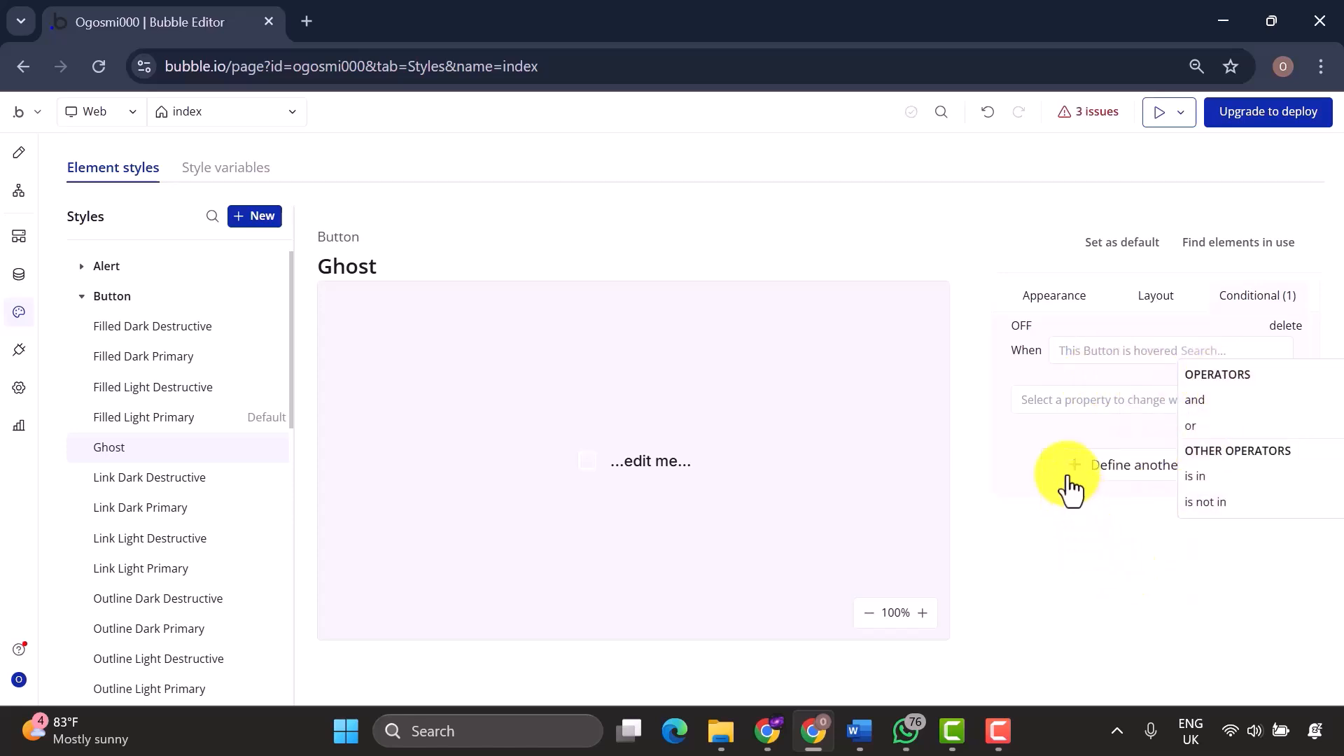
left_click(1098, 403)
left_click(1086, 475)
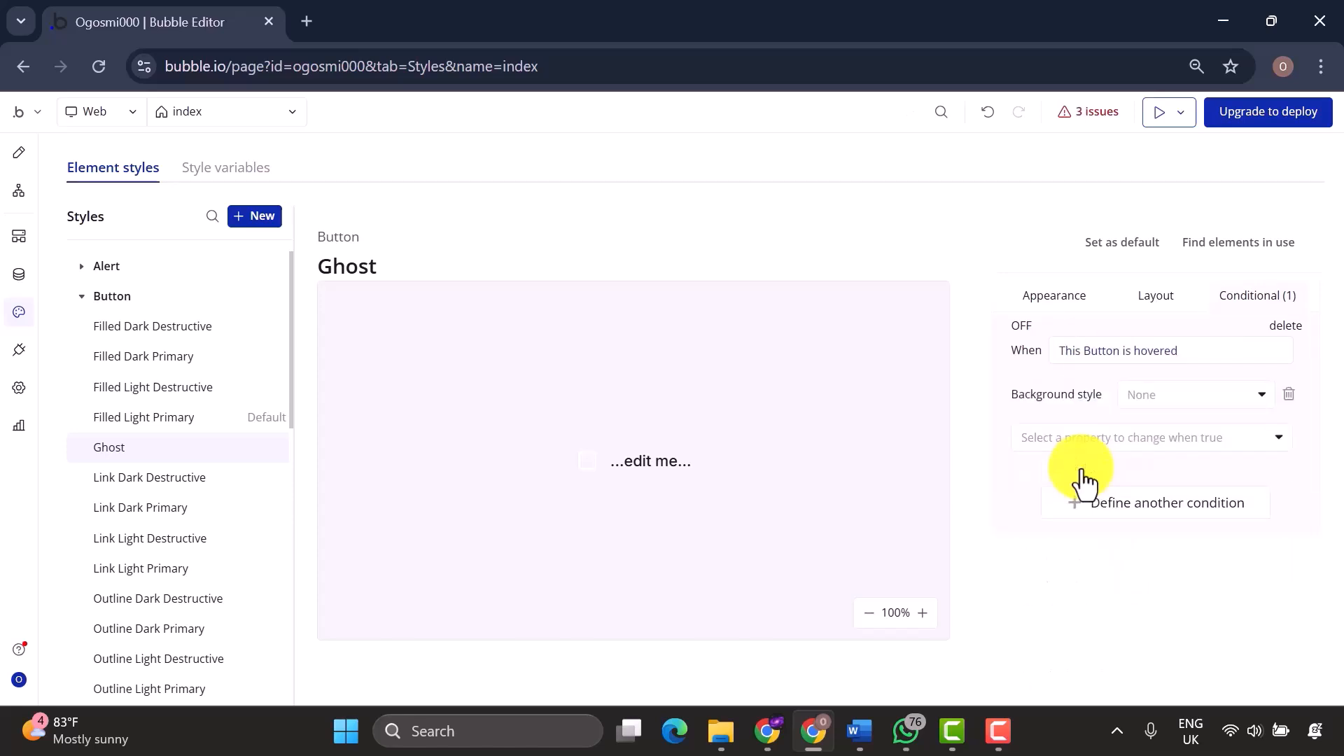
left_click(1148, 396)
left_click(1166, 483)
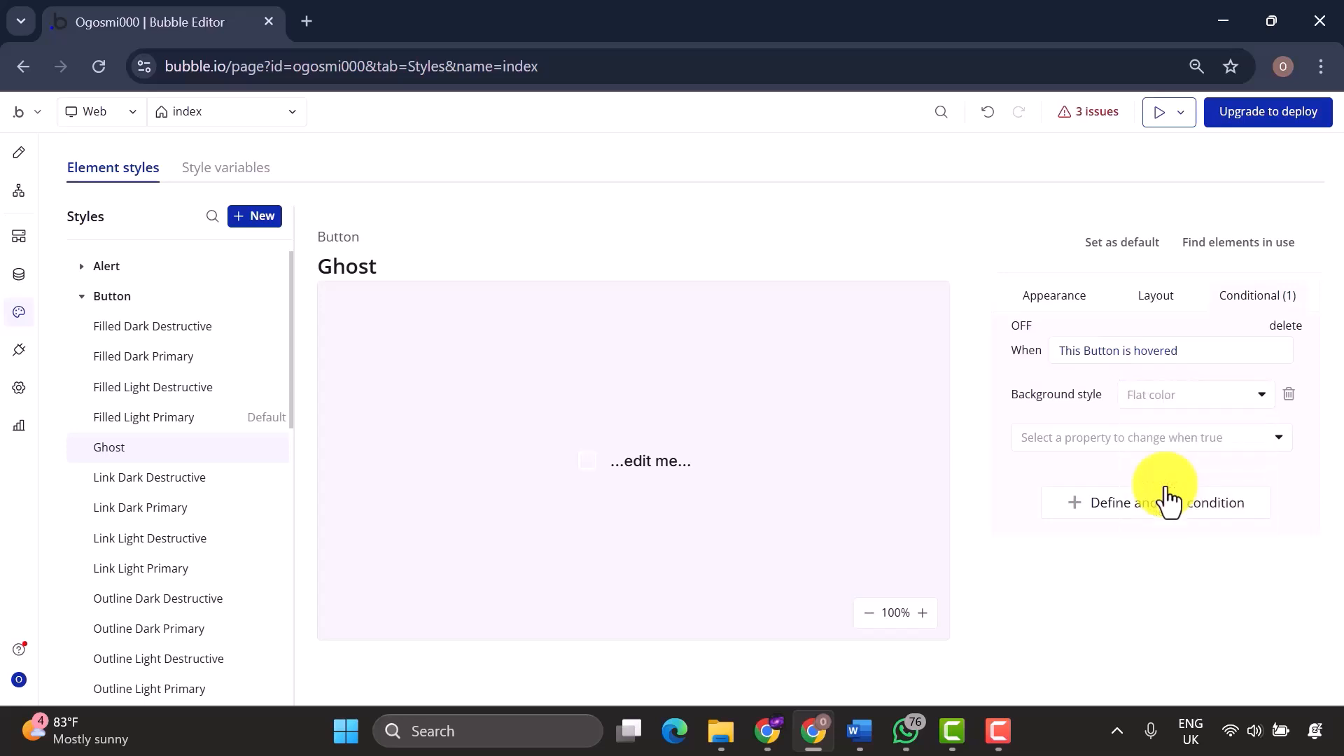
Add a background color change to the hover condition and set it to Gray 10 (#F7F7F7).
left_click(1169, 439)
left_click(1134, 468)
left_click(1148, 431)
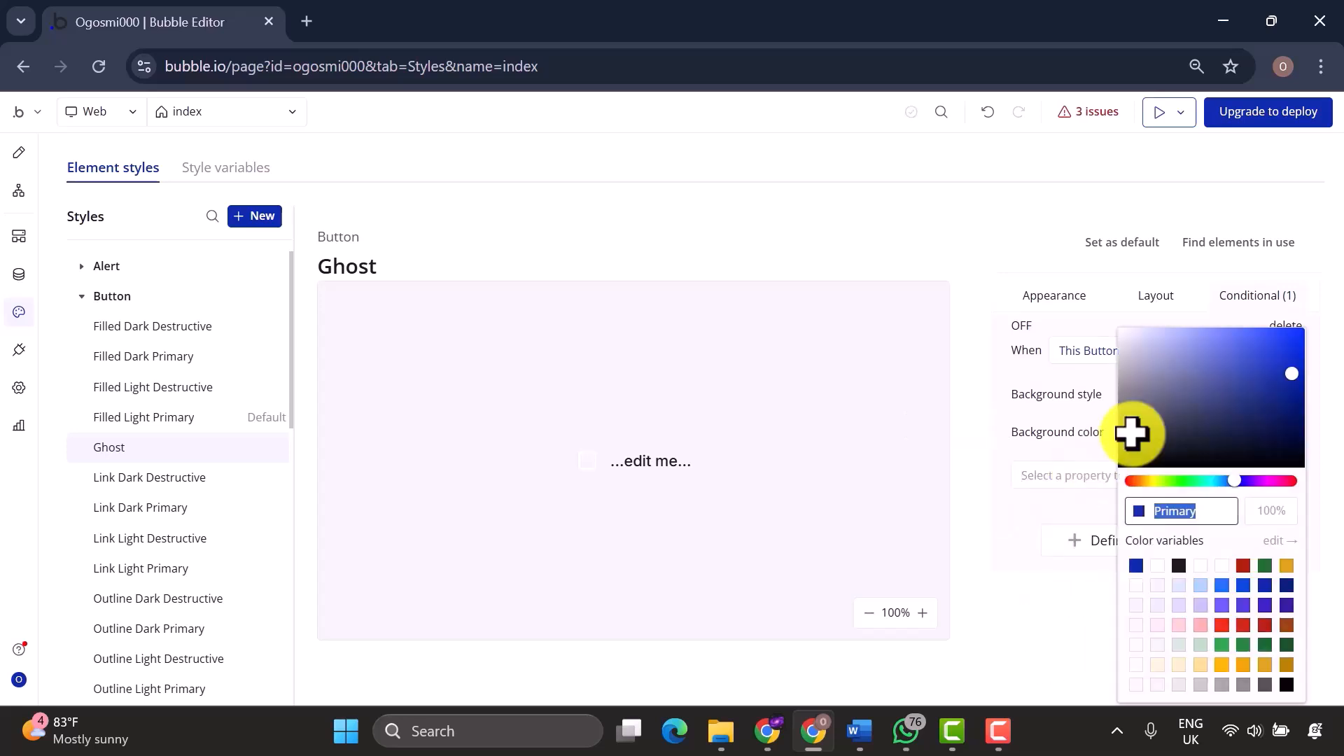
type("Mu")
left_click(1136, 684)
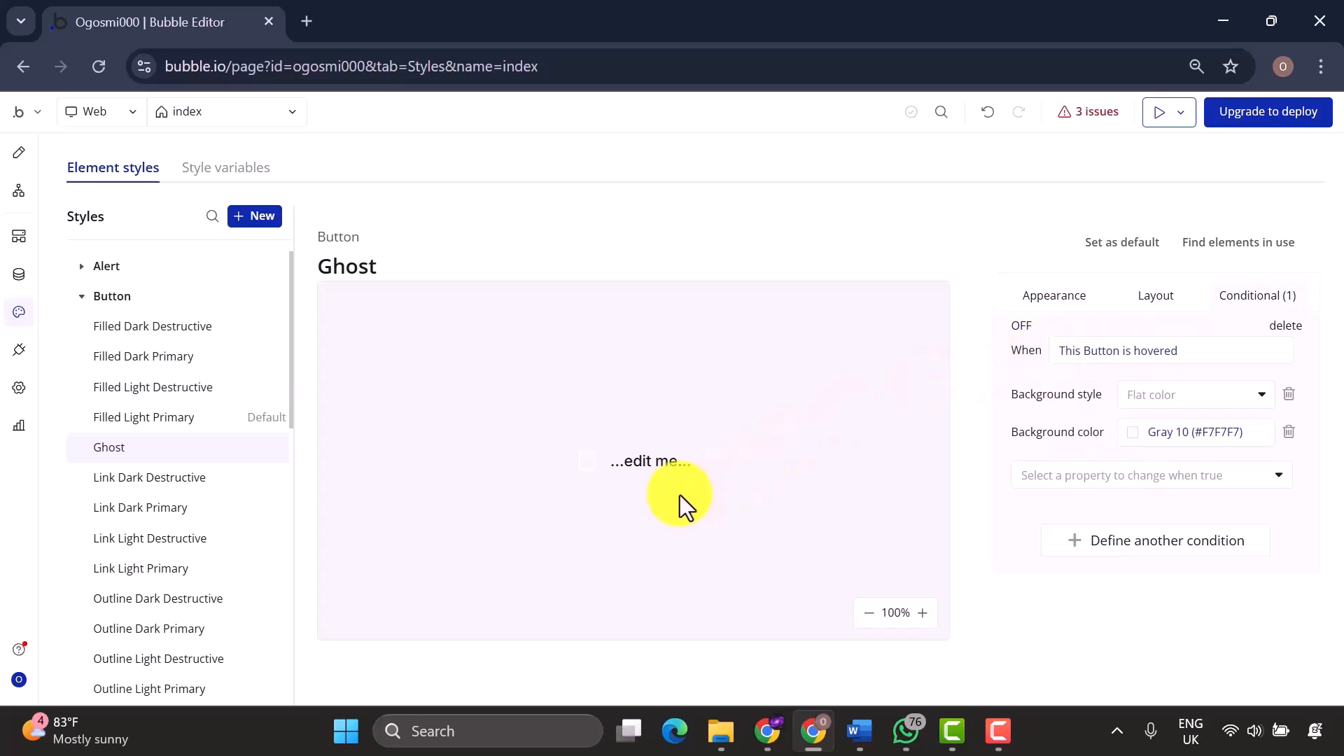
Set the Ghost style's icon color to Text (#1A1A1A).
left_click(1054, 296)
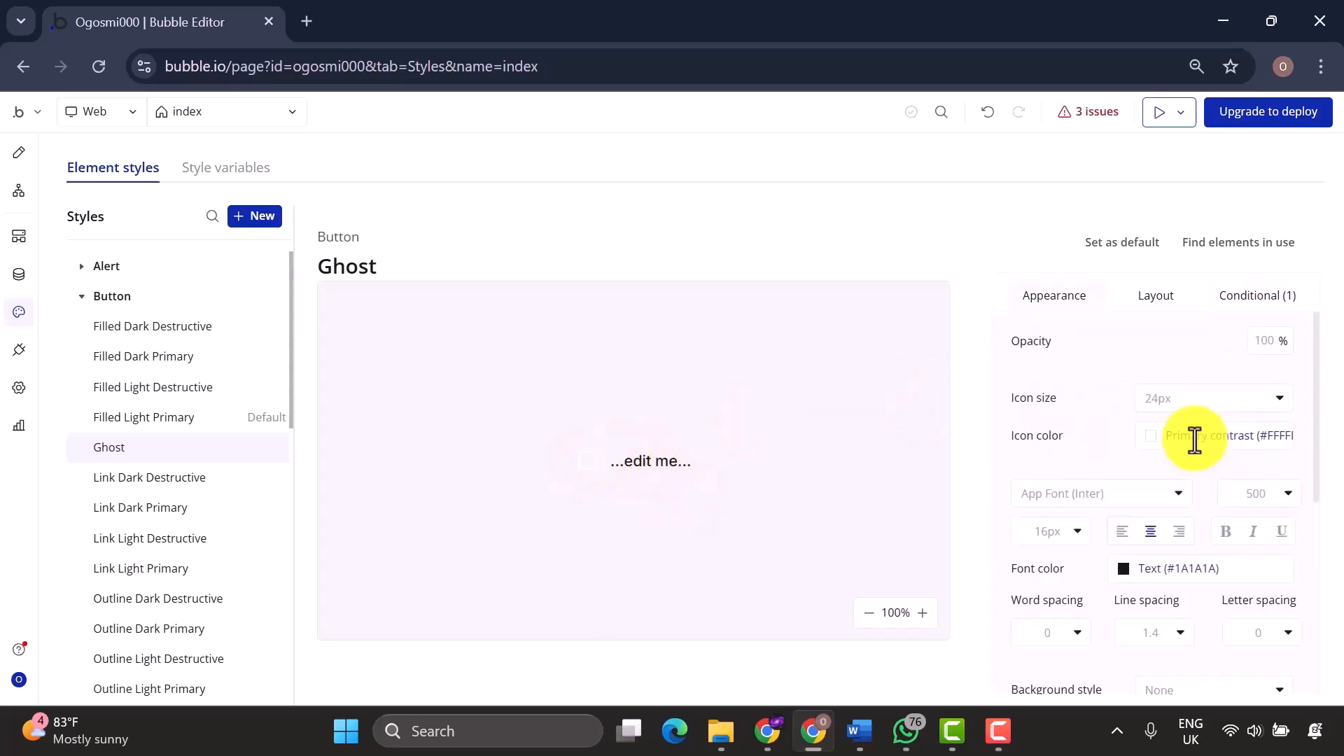
left_click(1194, 437)
left_click(914, 469)
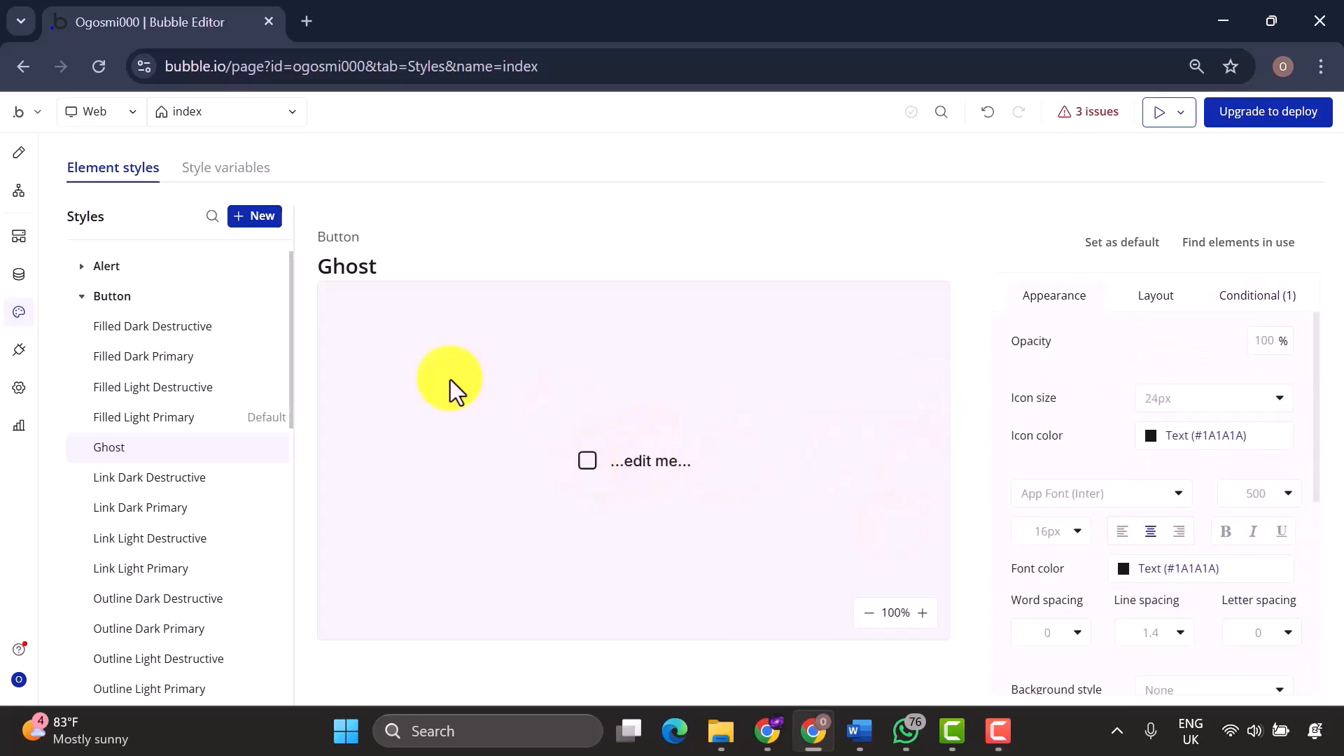
Return to the page design and give the view-note button a 16px icon size and the Gray 70 icon color.
left_click(19, 155)
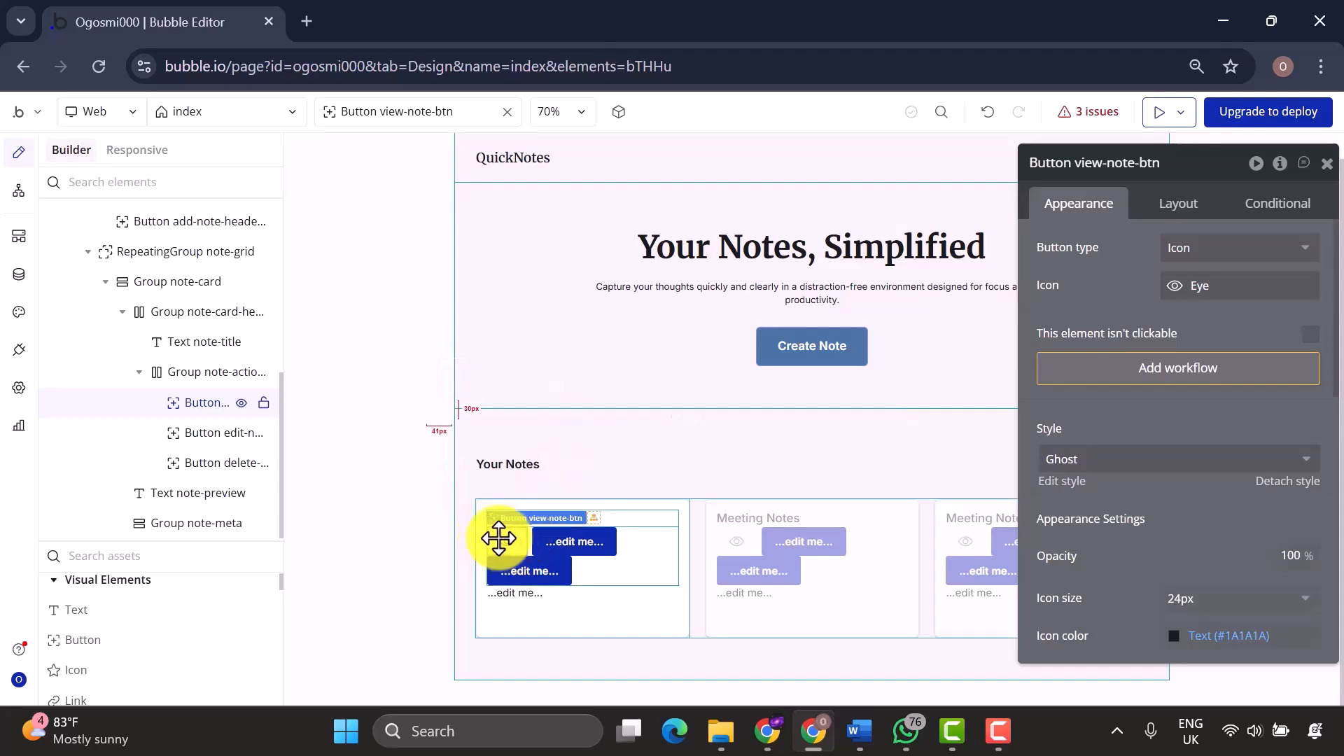
scroll(1222, 536, "down", 1)
left_click(1221, 536)
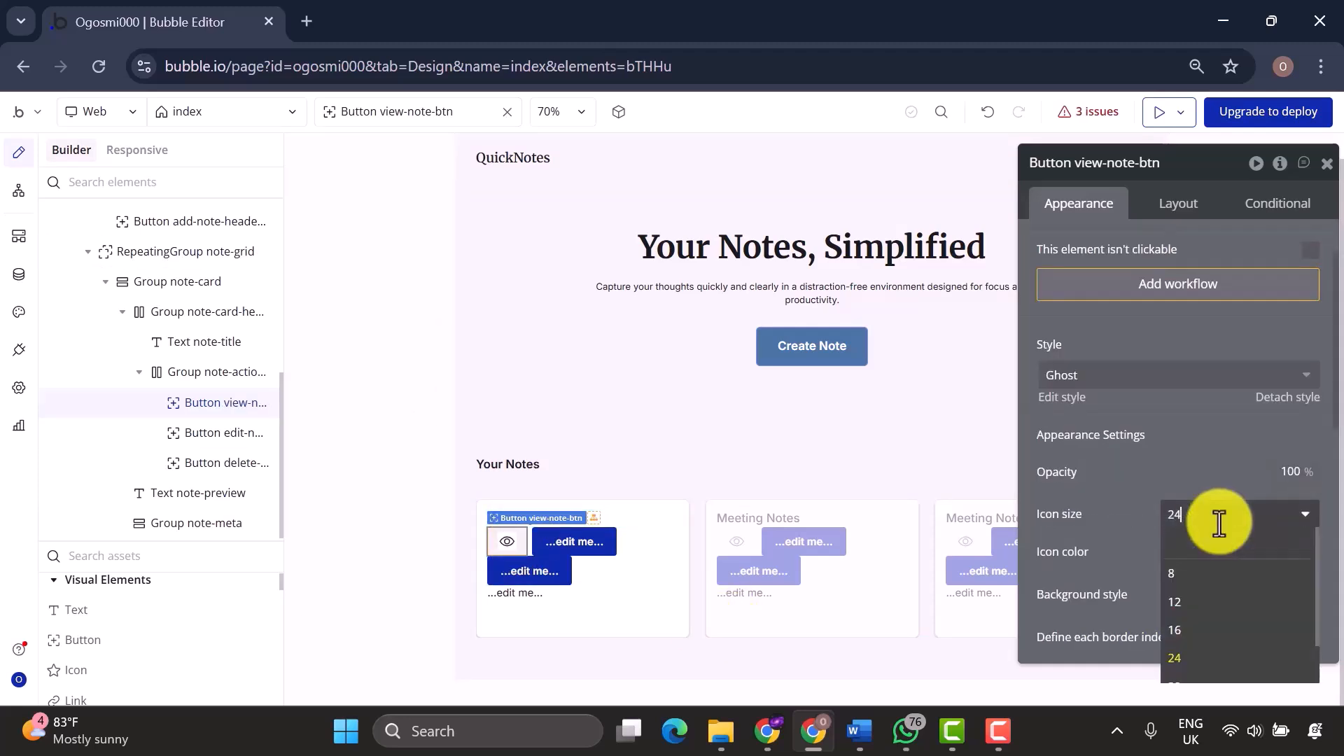
left_click(1197, 630)
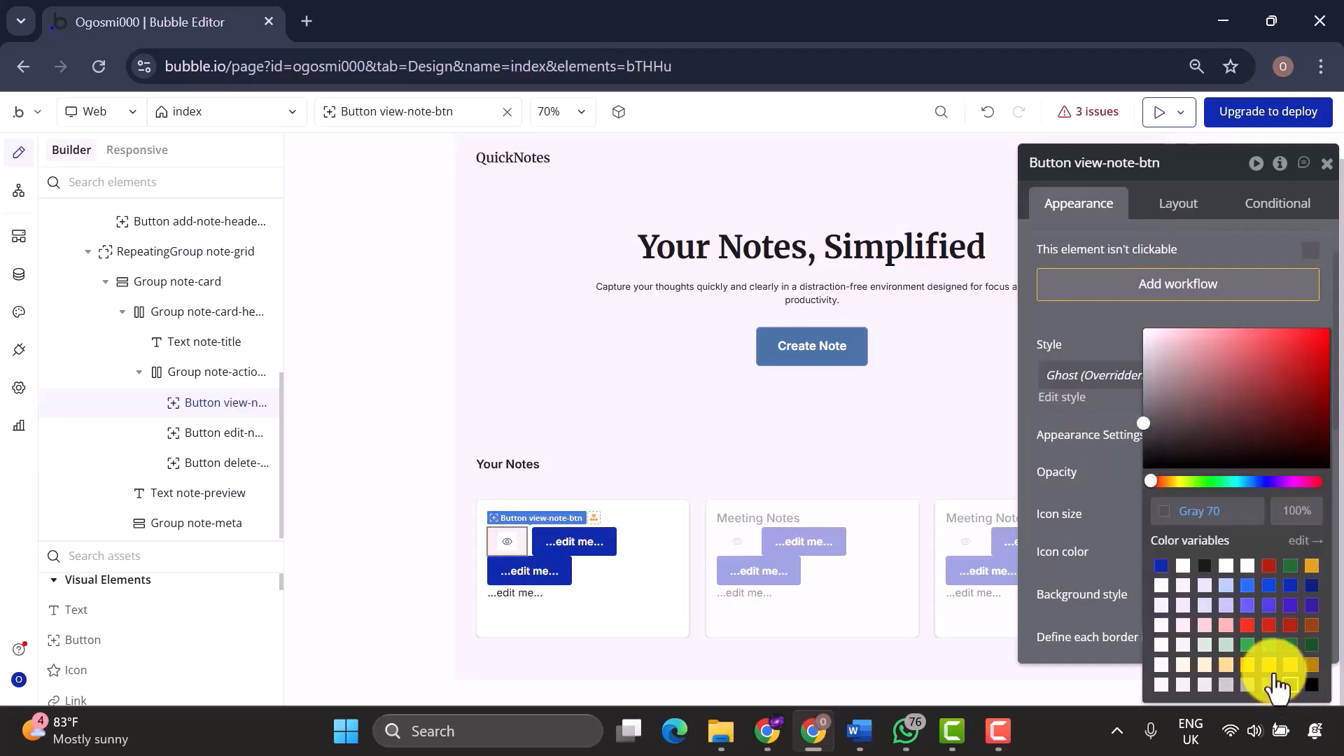
left_click(1110, 501)
Give the view-note button a fixed width and a fixed height.
left_click(1178, 204)
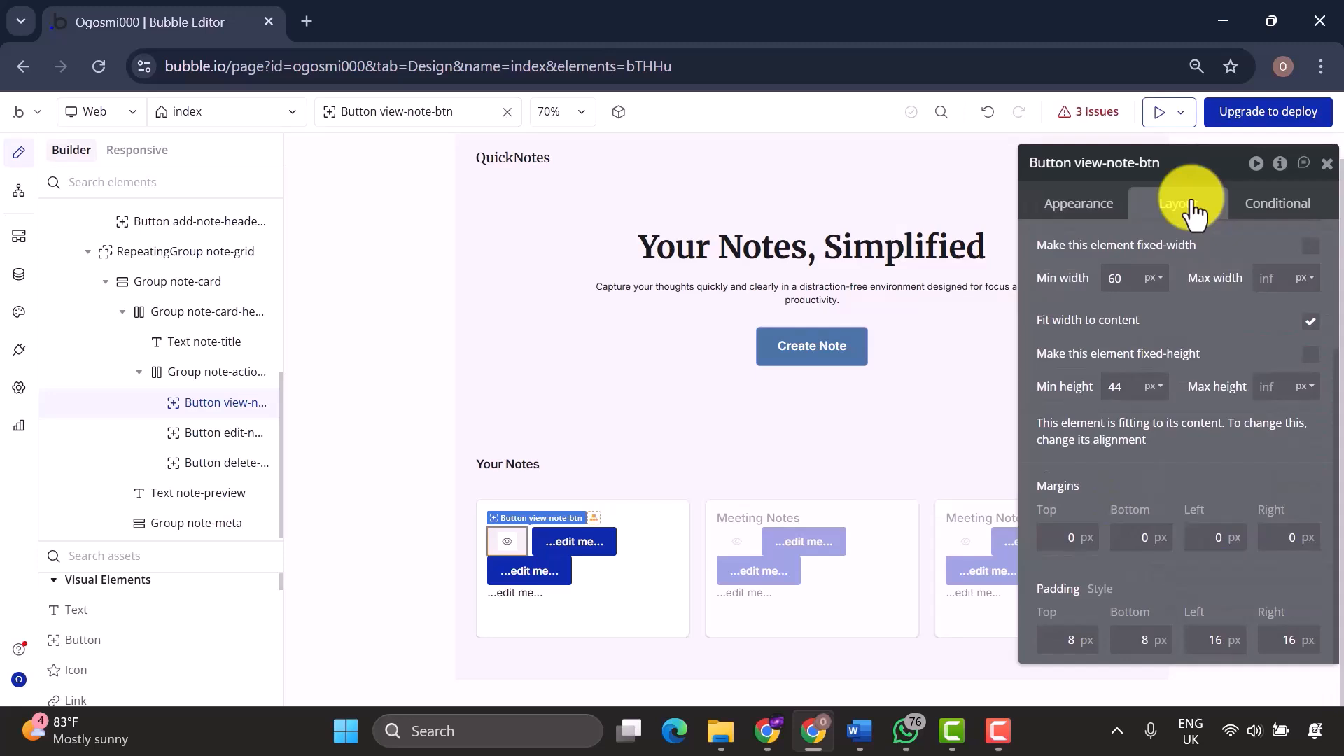
left_click(1310, 355)
left_click(1314, 371)
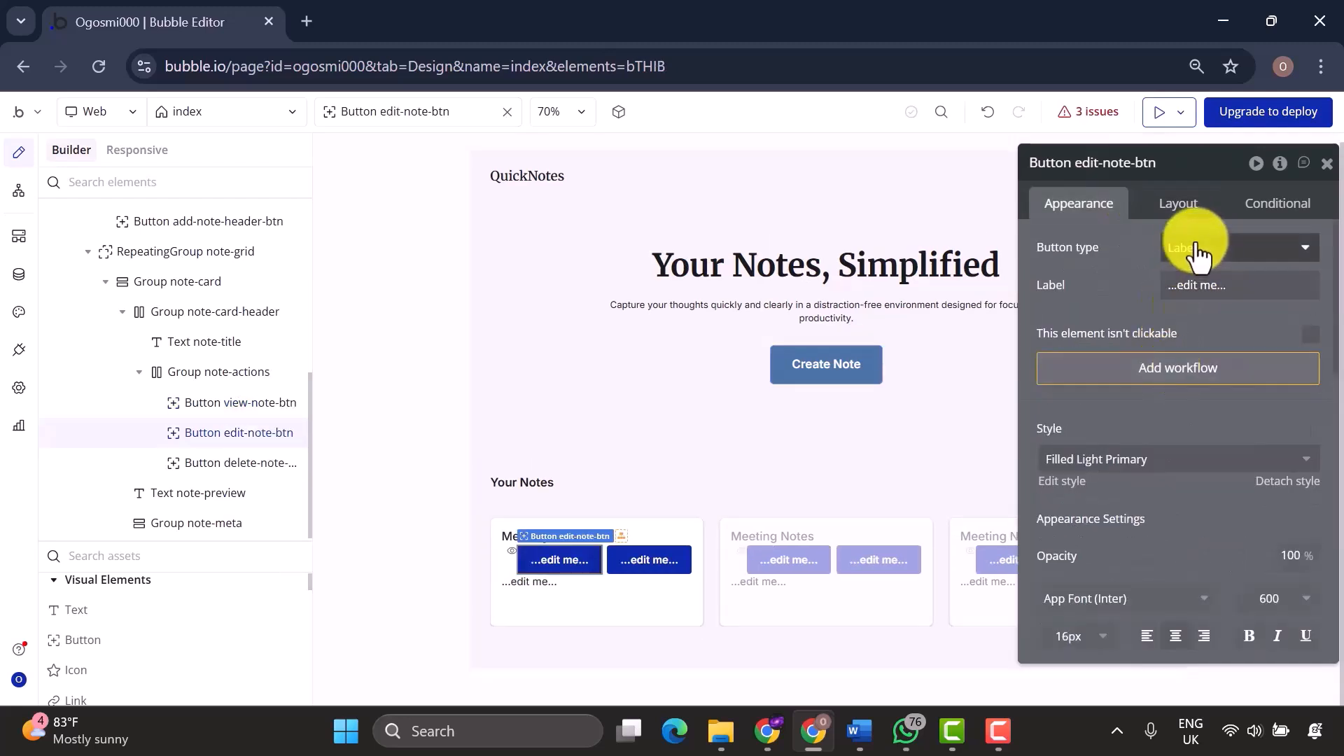
Turn the edit-note button into an icon button with a Phosphor pencil icon, searching the icons for "pen".
left_click(1194, 251)
left_click(1188, 340)
left_click(1185, 318)
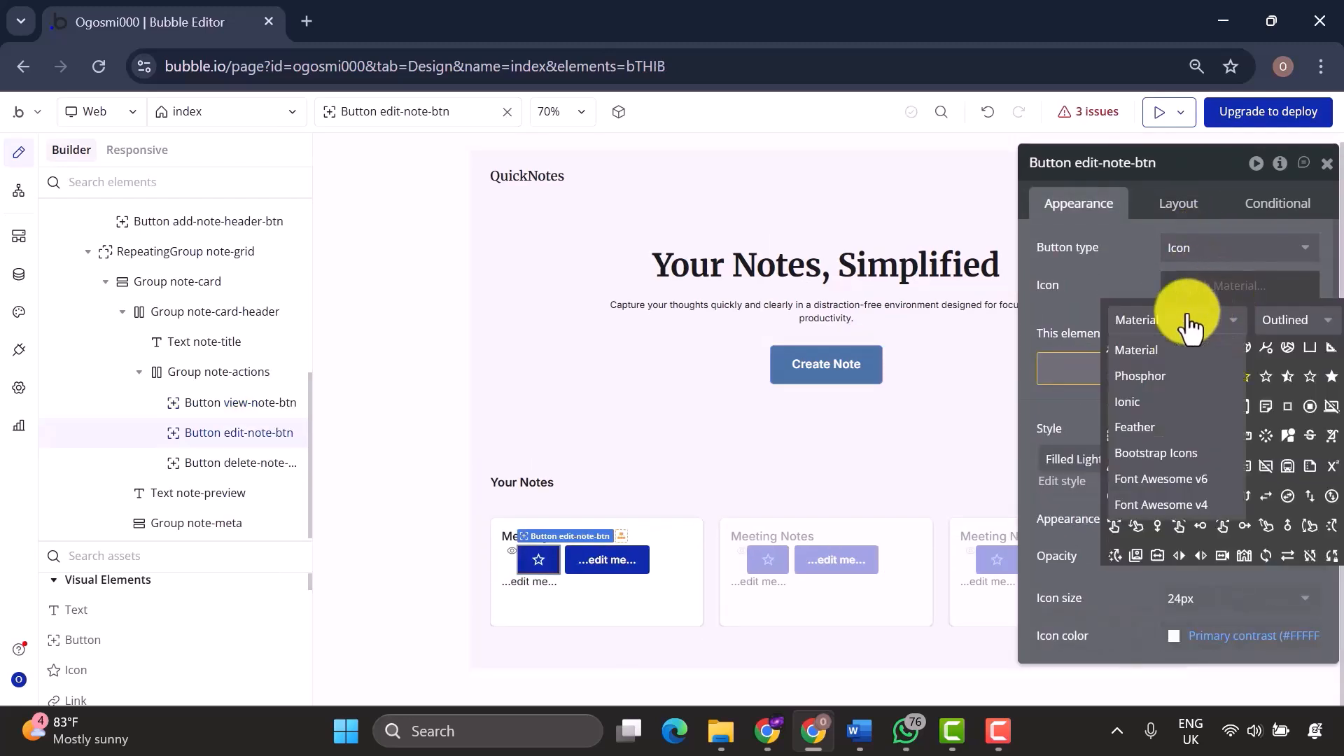
left_click(1175, 367)
left_click(1215, 281)
type("pen")
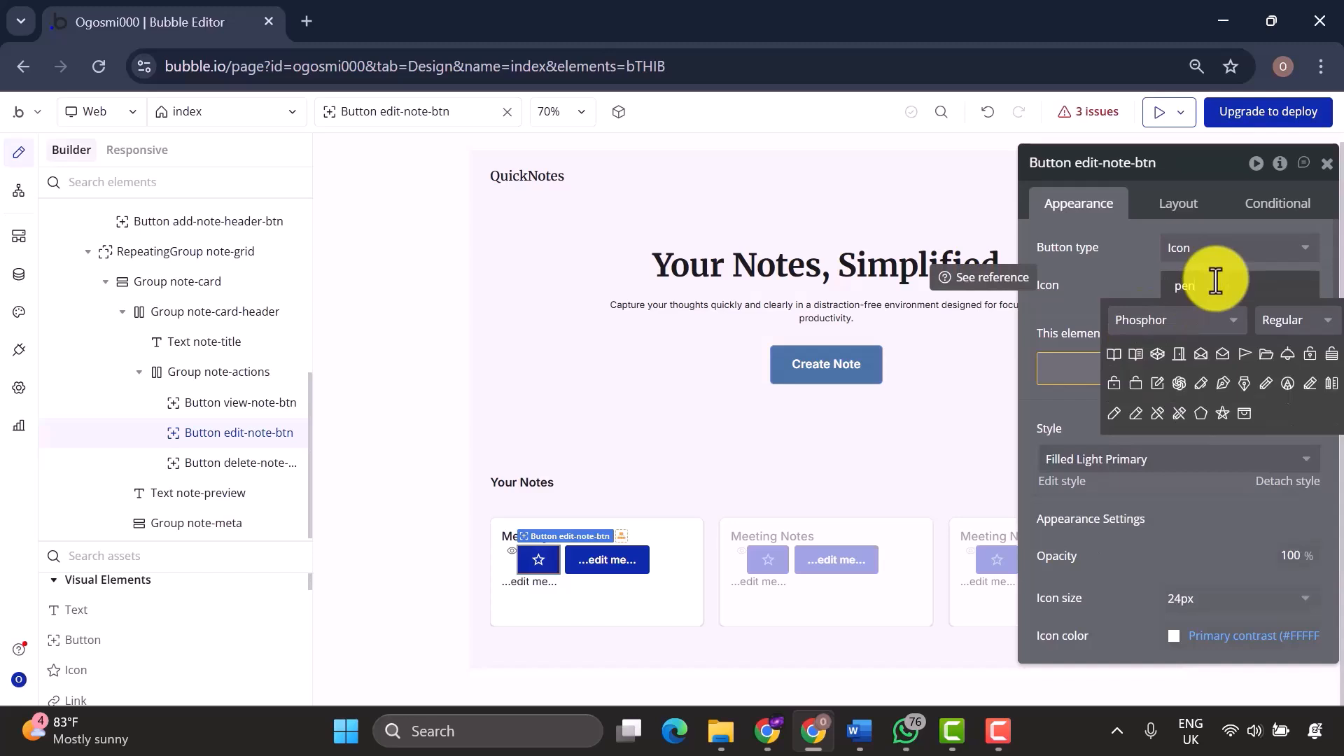
left_click(1265, 383)
Apply the Ghost style to the edit-note button, overriding its icon color with Gray 70 (#525252) and its icon size with 16px.
scroll(1185, 393, "down", 2)
left_click(1143, 332)
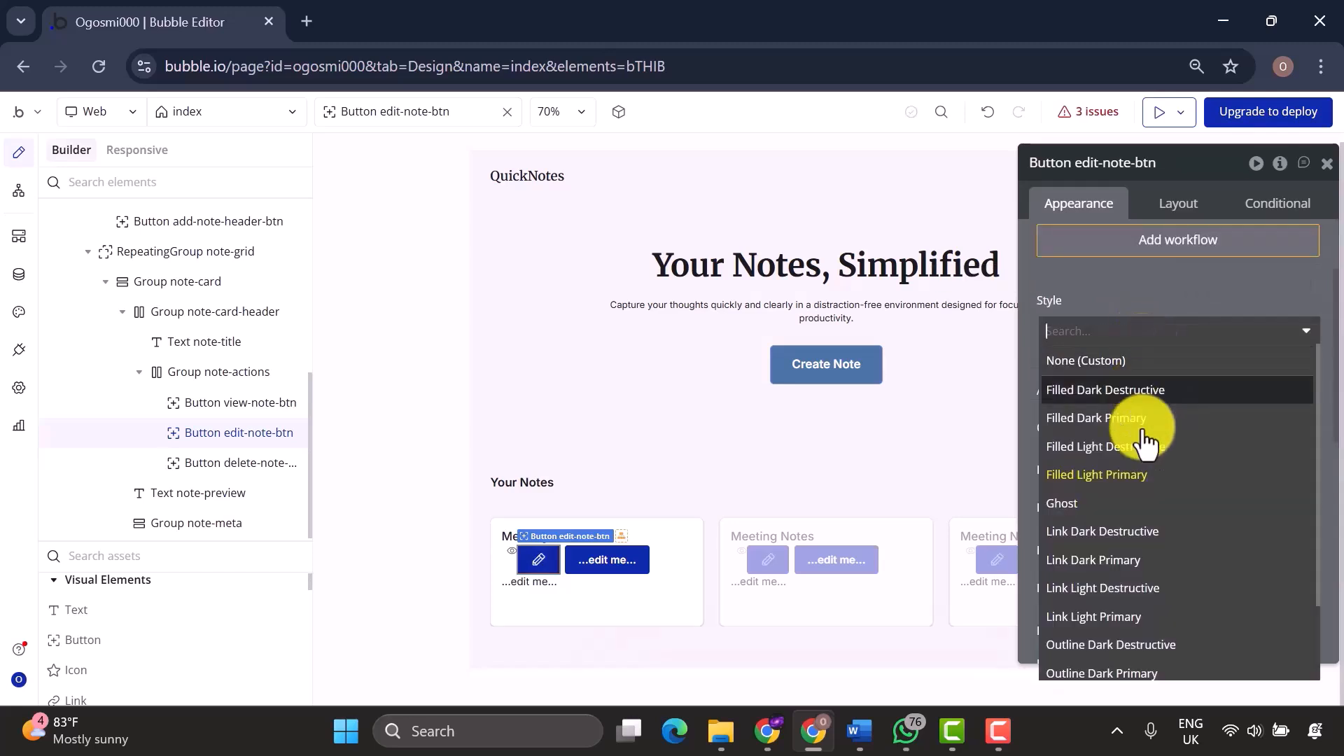
left_click(1134, 506)
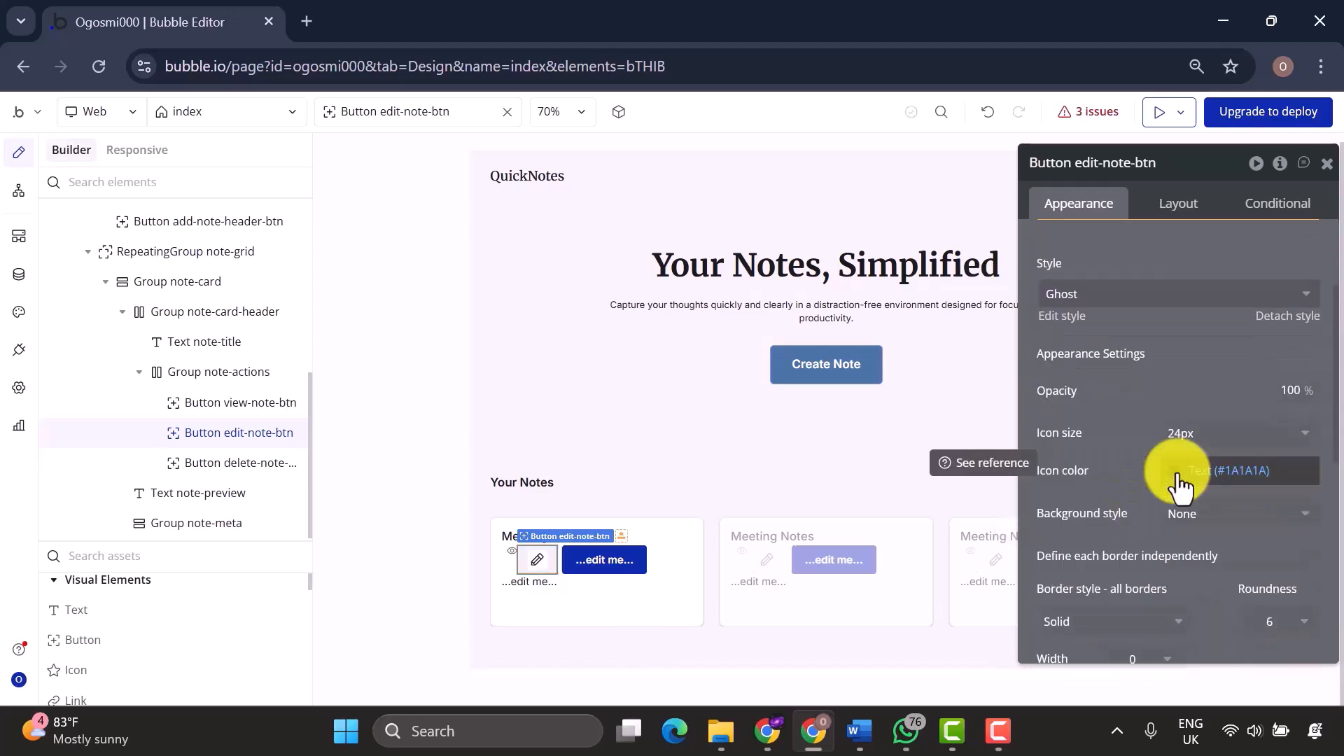
left_click(1179, 485)
left_click(1290, 682)
left_click(1115, 414)
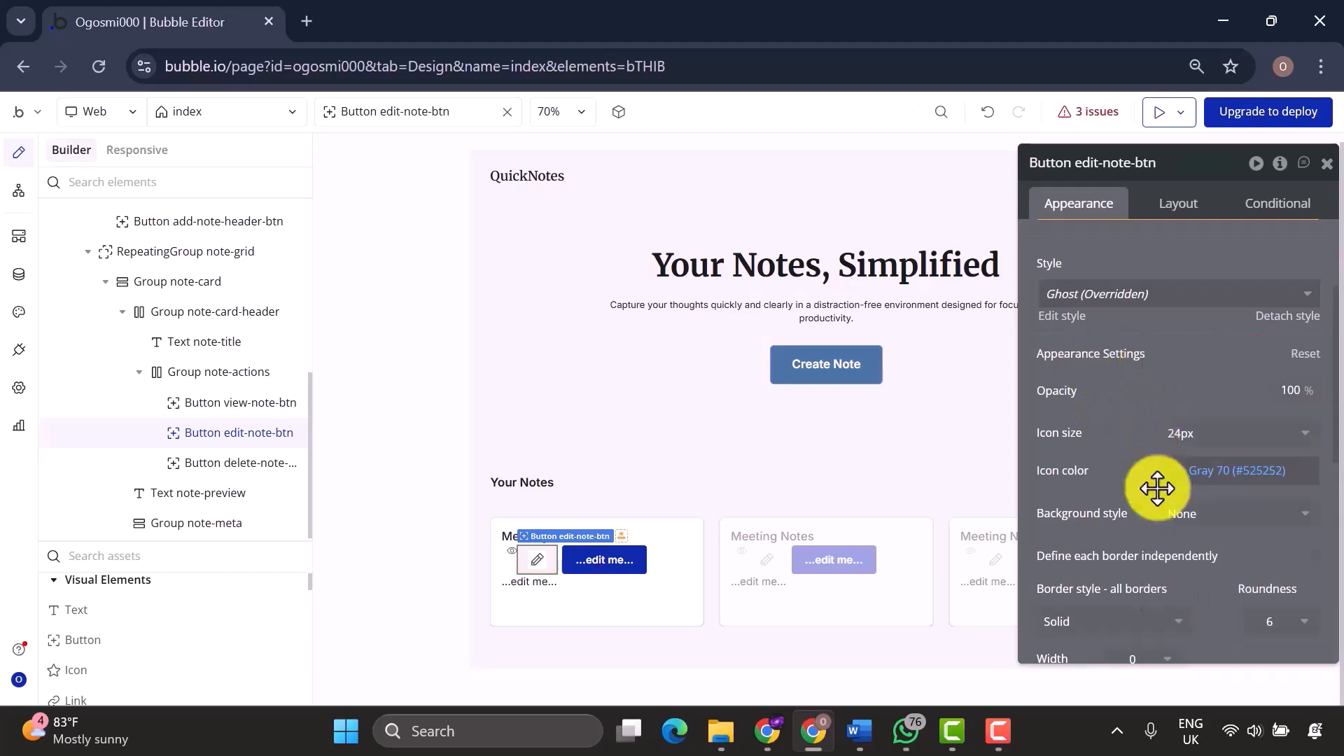
left_click(1186, 439)
left_click(1190, 569)
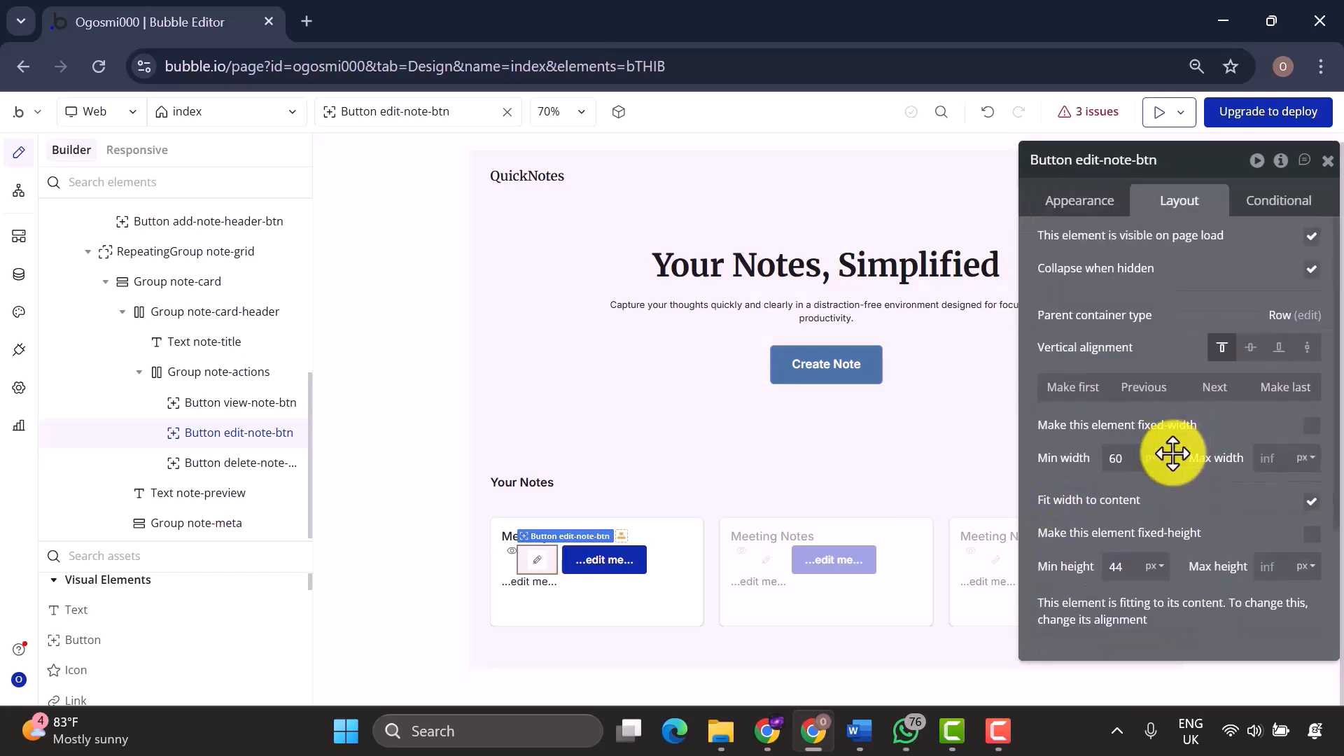
Make the edit-note button fixed-width and fixed-height, with a width of 16 px and a matching small height.
left_click(1308, 427)
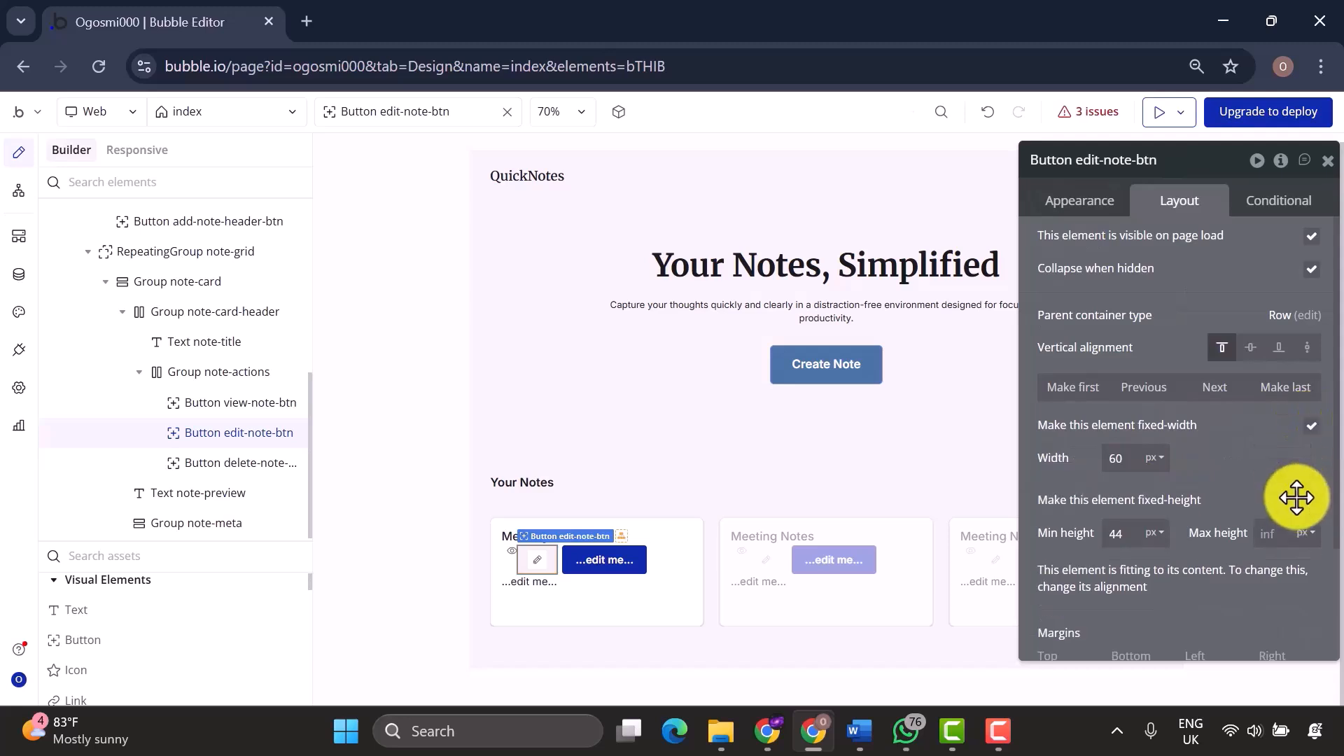
left_click(1310, 501)
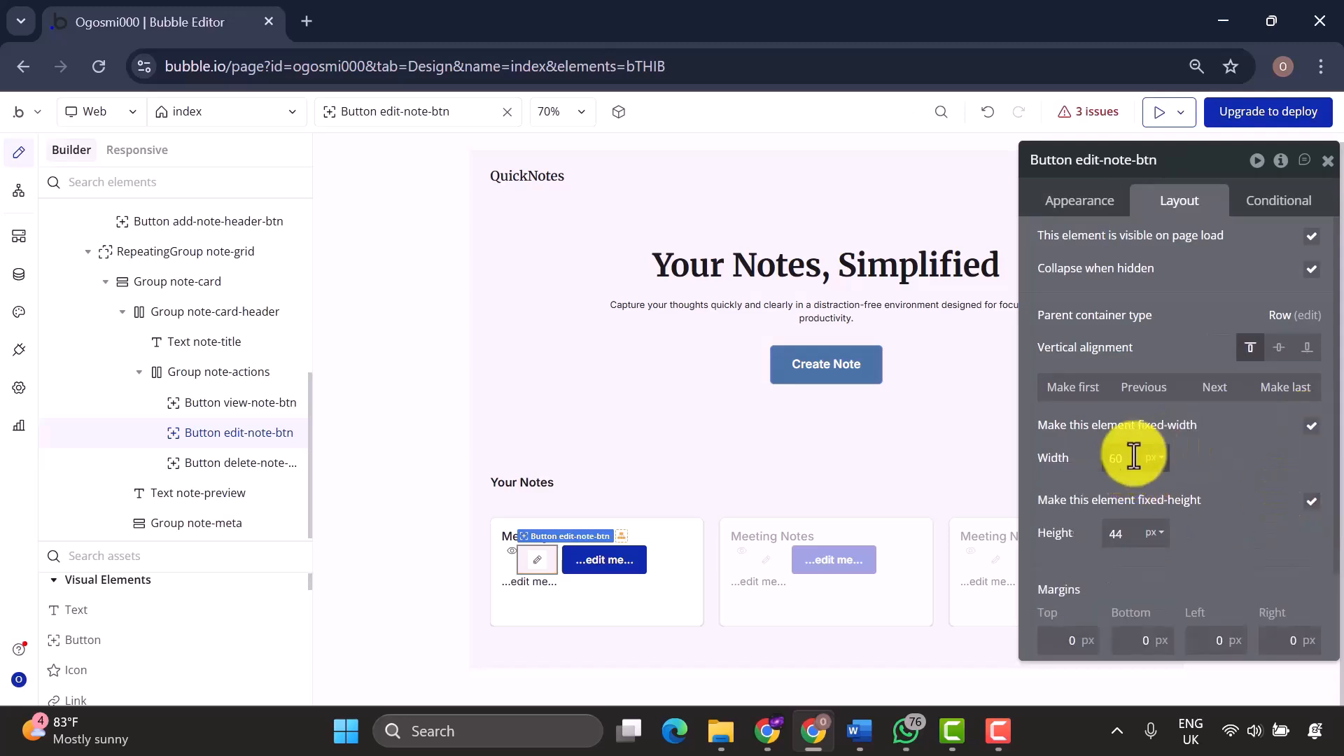
type("16")
left_click(1125, 540)
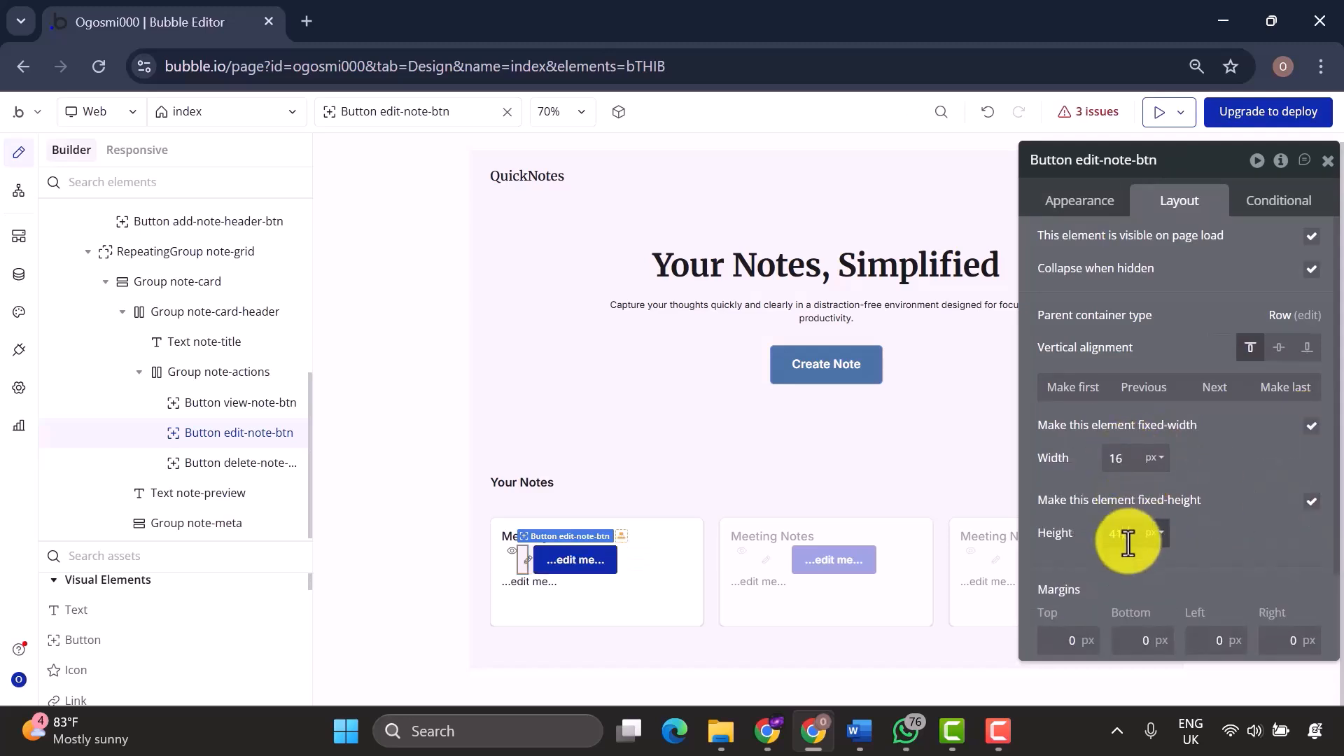
Turn the delete-note button into an icon button with the Trash icon.
left_click(238, 463)
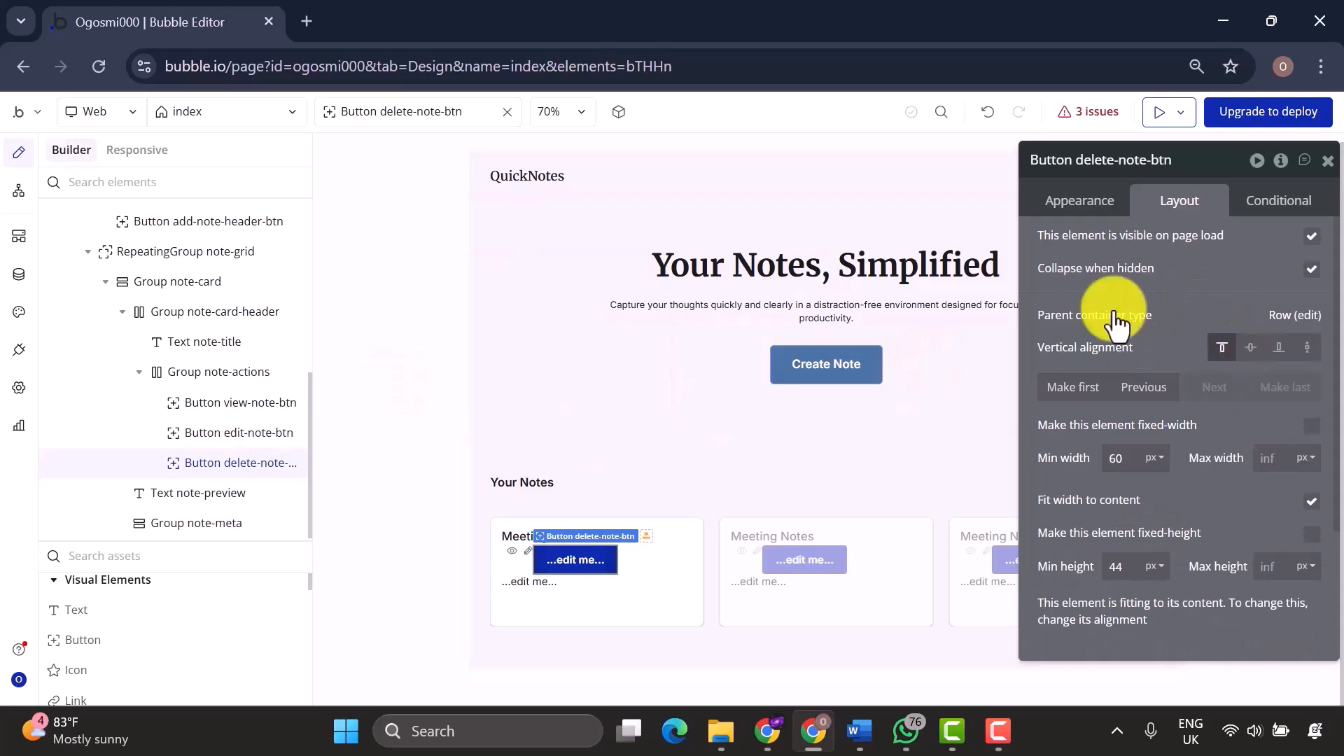
left_click(1080, 201)
left_click(1212, 250)
left_click(1199, 331)
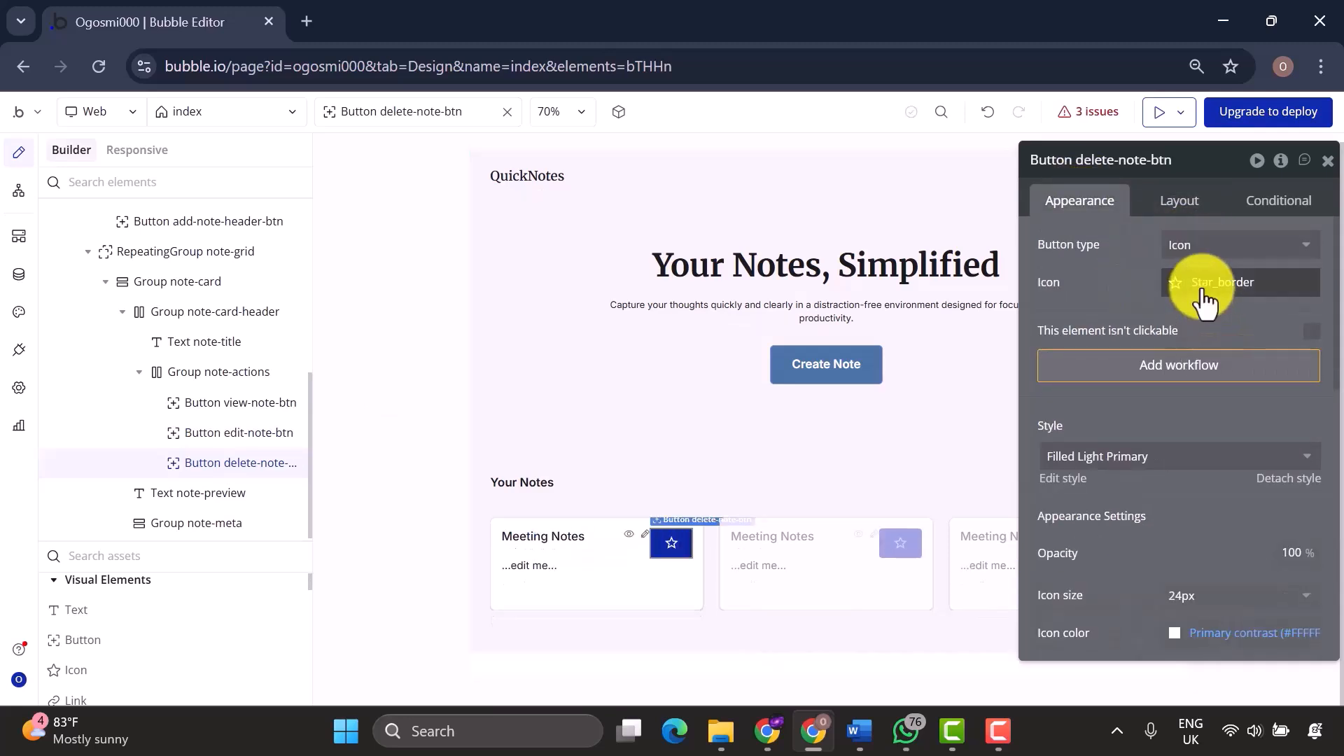
left_click(1190, 282)
left_click(1186, 316)
left_click(1183, 448)
left_click(1211, 283)
type("trash")
left_click(1115, 351)
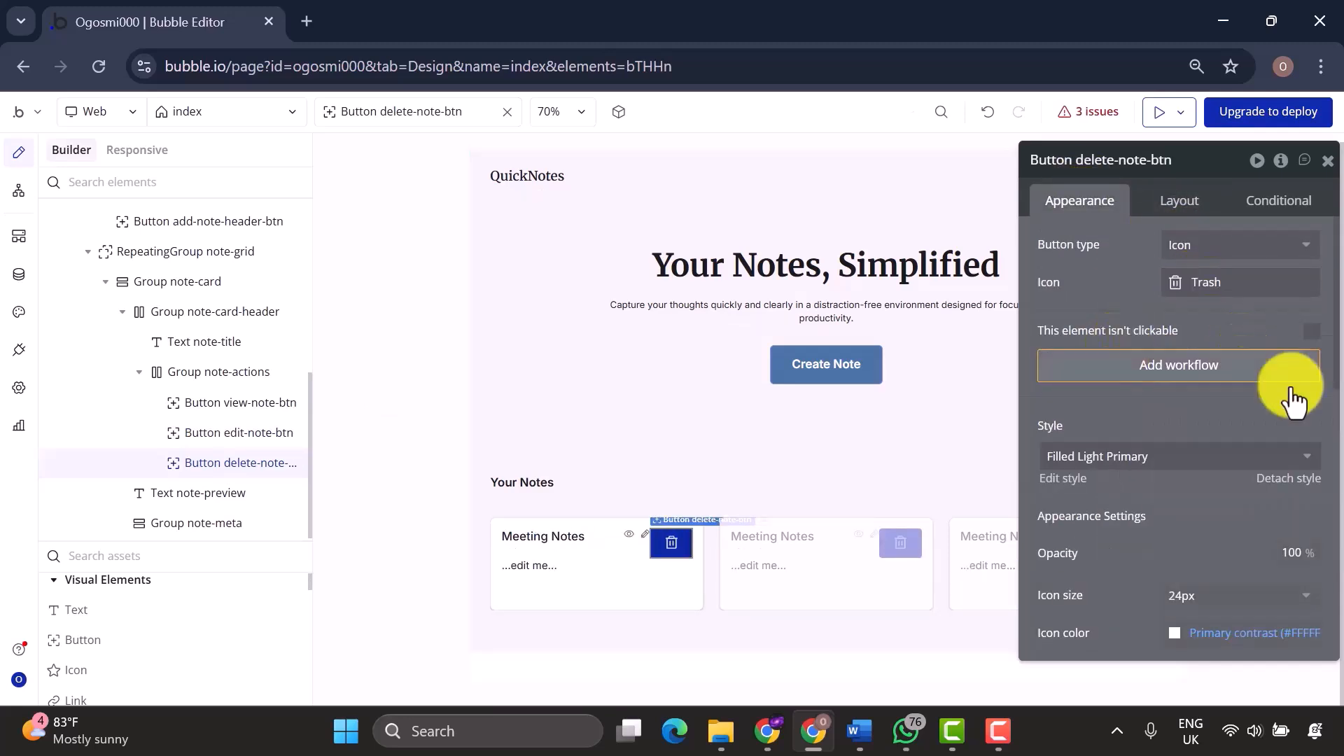
Apply the Ghost style to the delete-note button, overriding its icon size with 16px and its icon color with Gray 70 (#525252).
scroll(1207, 546, "down", 1)
left_click(1122, 412)
left_click(1110, 581)
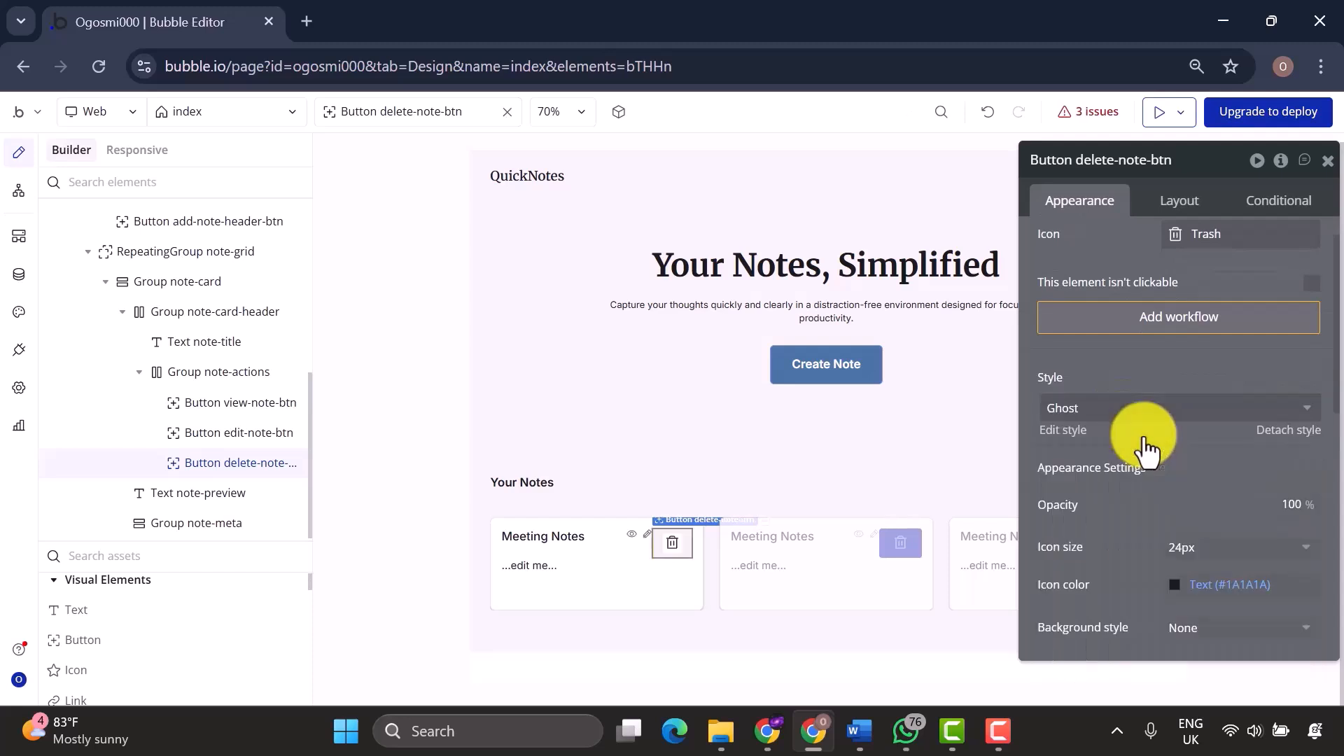
scroll(1164, 476, "down", 1)
left_click(1190, 482)
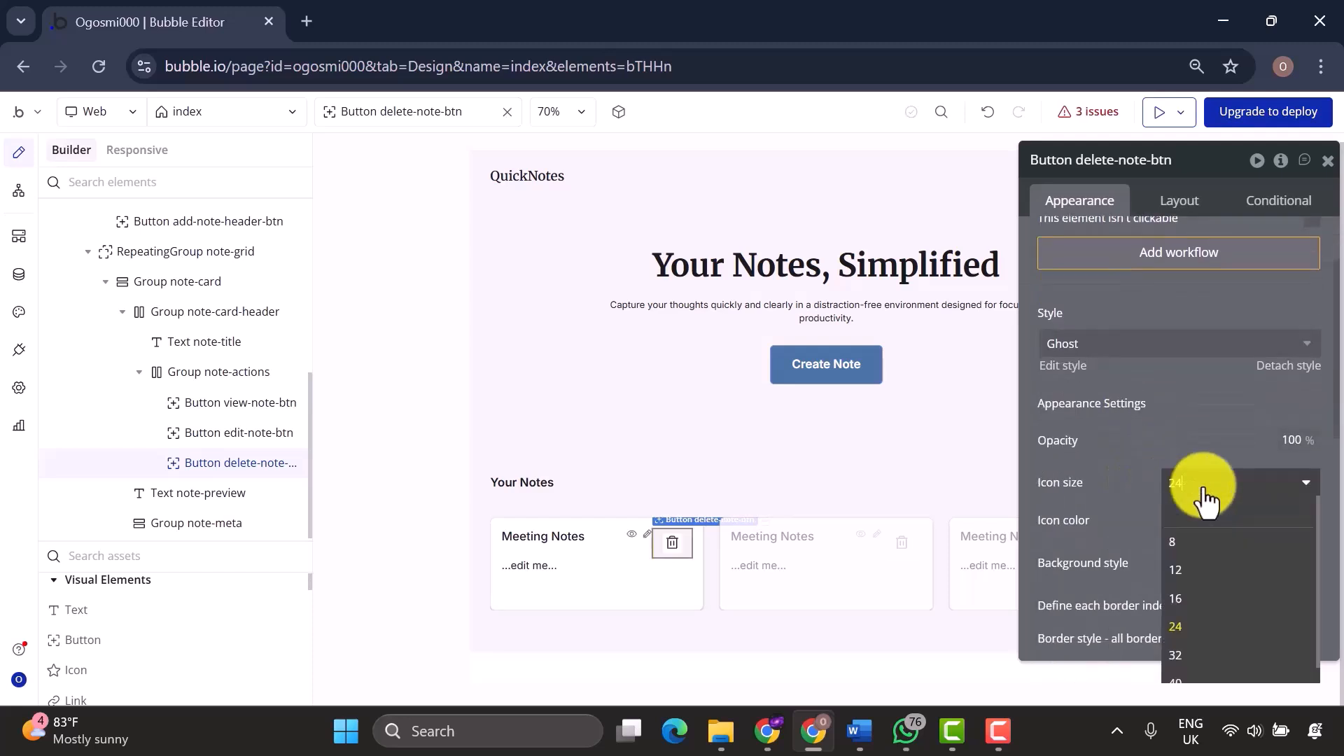
left_click(1192, 601)
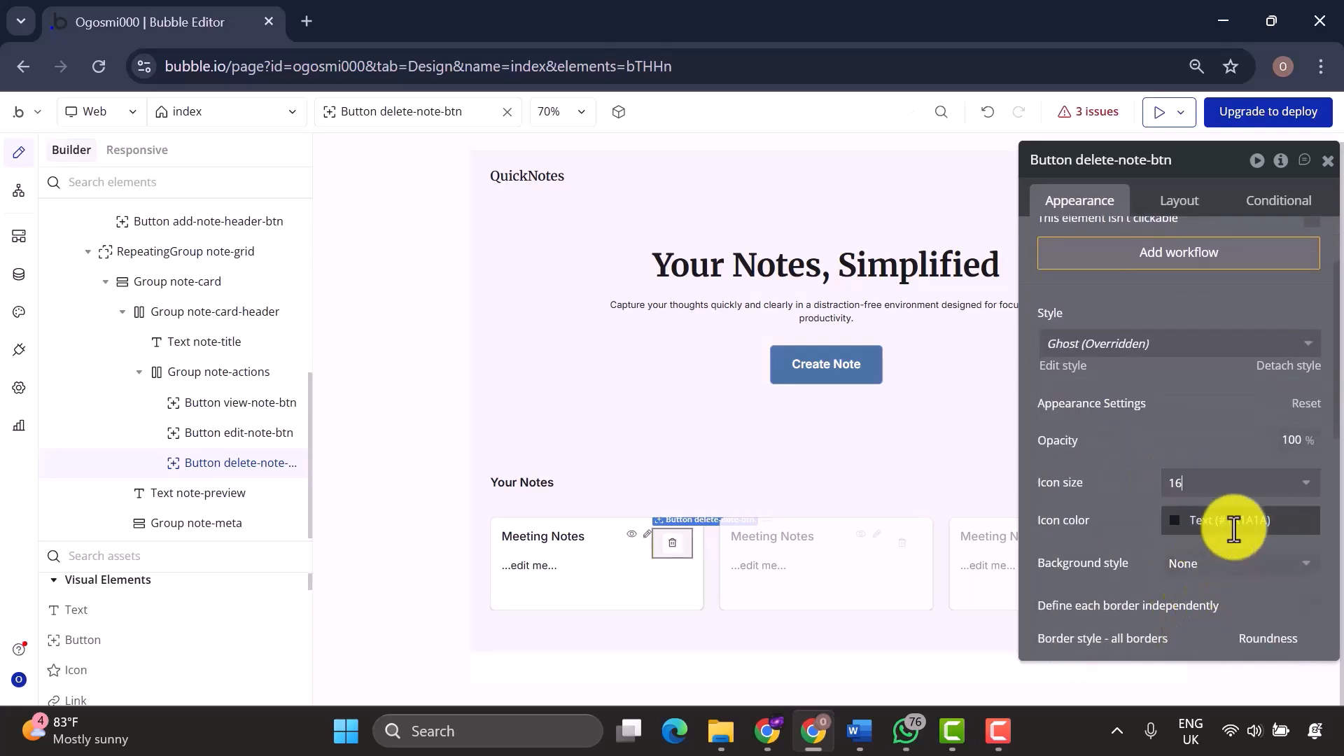
left_click(1218, 525)
left_click(1290, 684)
left_click(1085, 497)
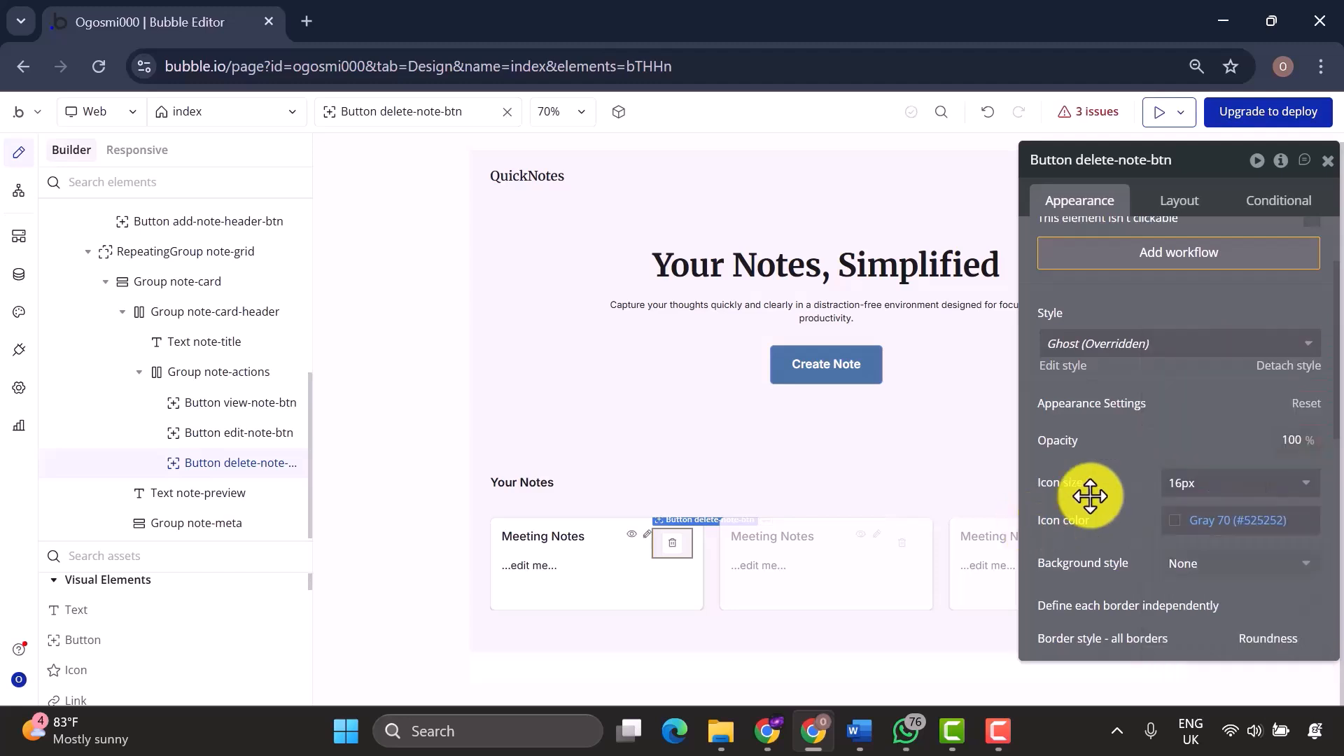
Make the delete-note button fixed-width and fixed-height, with a width of 16 px.
left_click(1180, 201)
scroll(1208, 523, "up", 3)
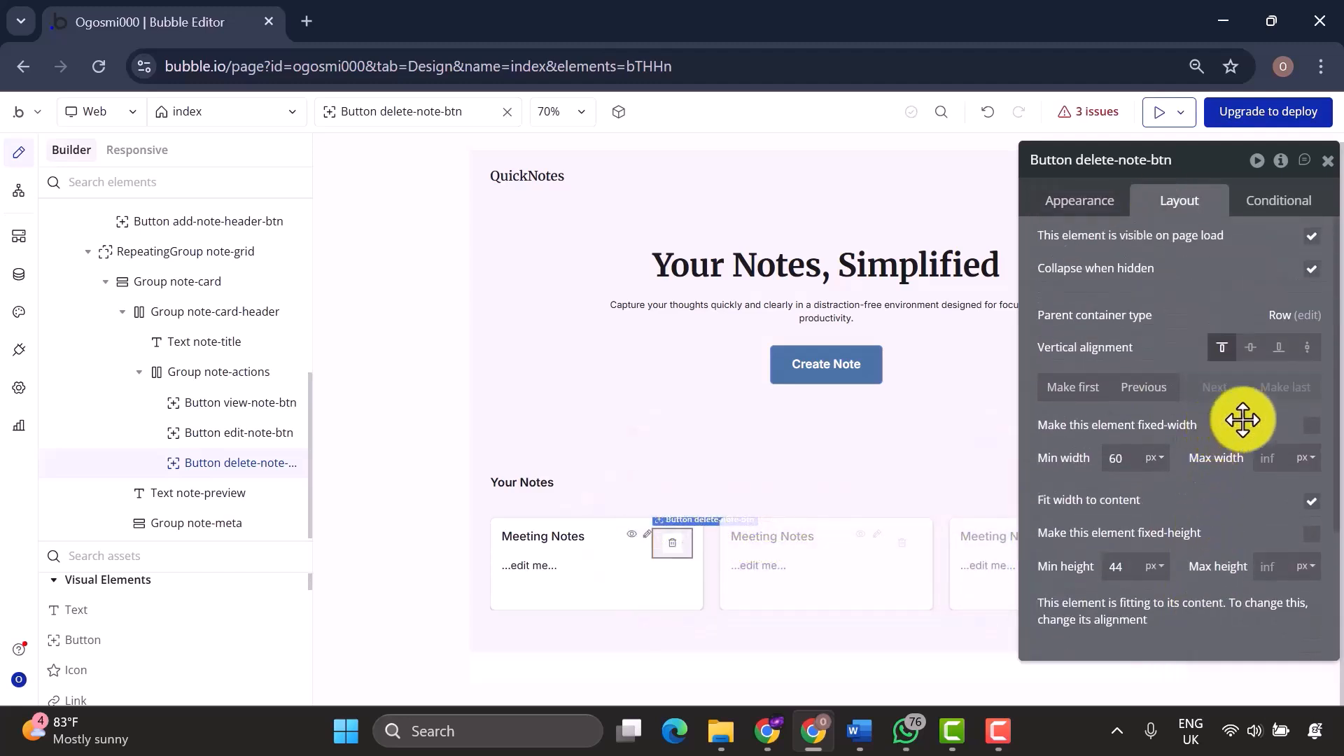
left_click(1312, 426)
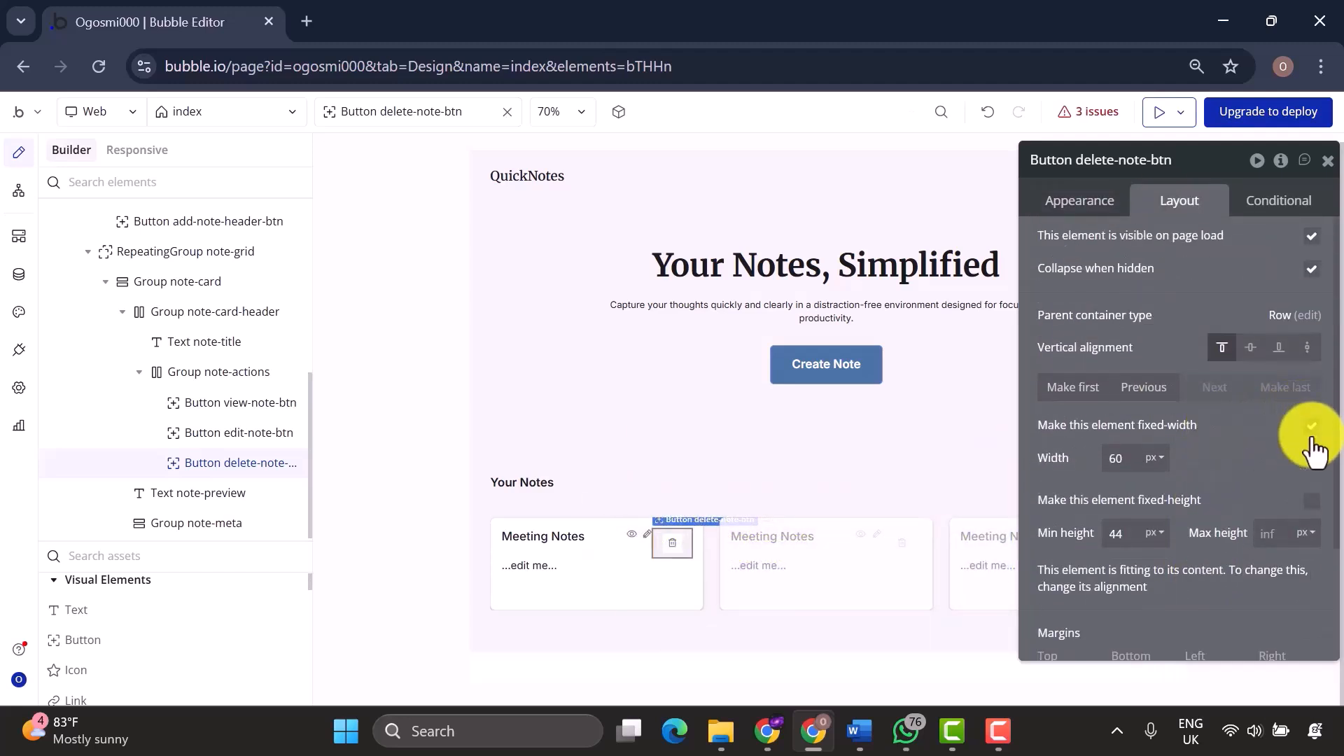
left_click(1312, 501)
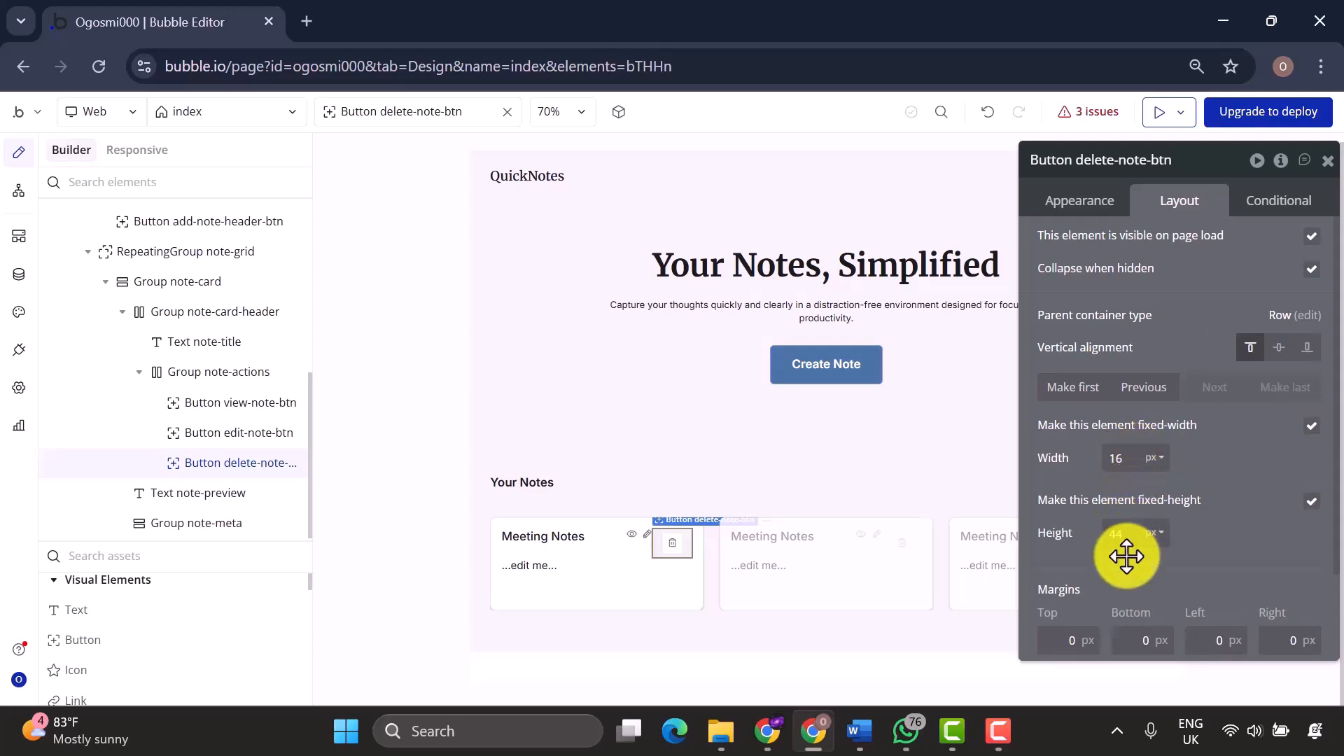
Stretch the note-preview text horizontally across the note card and set its bottom margin to 16 px.
left_click(165, 489)
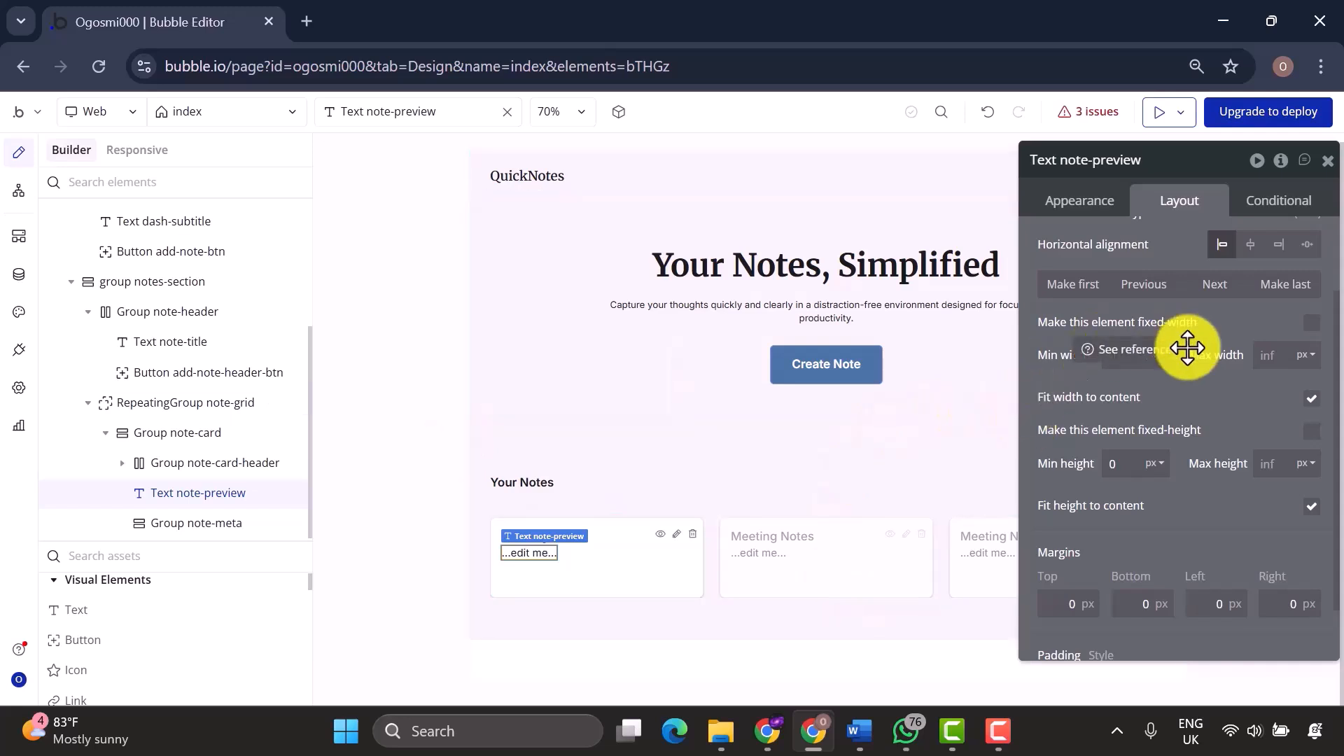
scroll(1232, 350, "up", 2)
left_click(1306, 348)
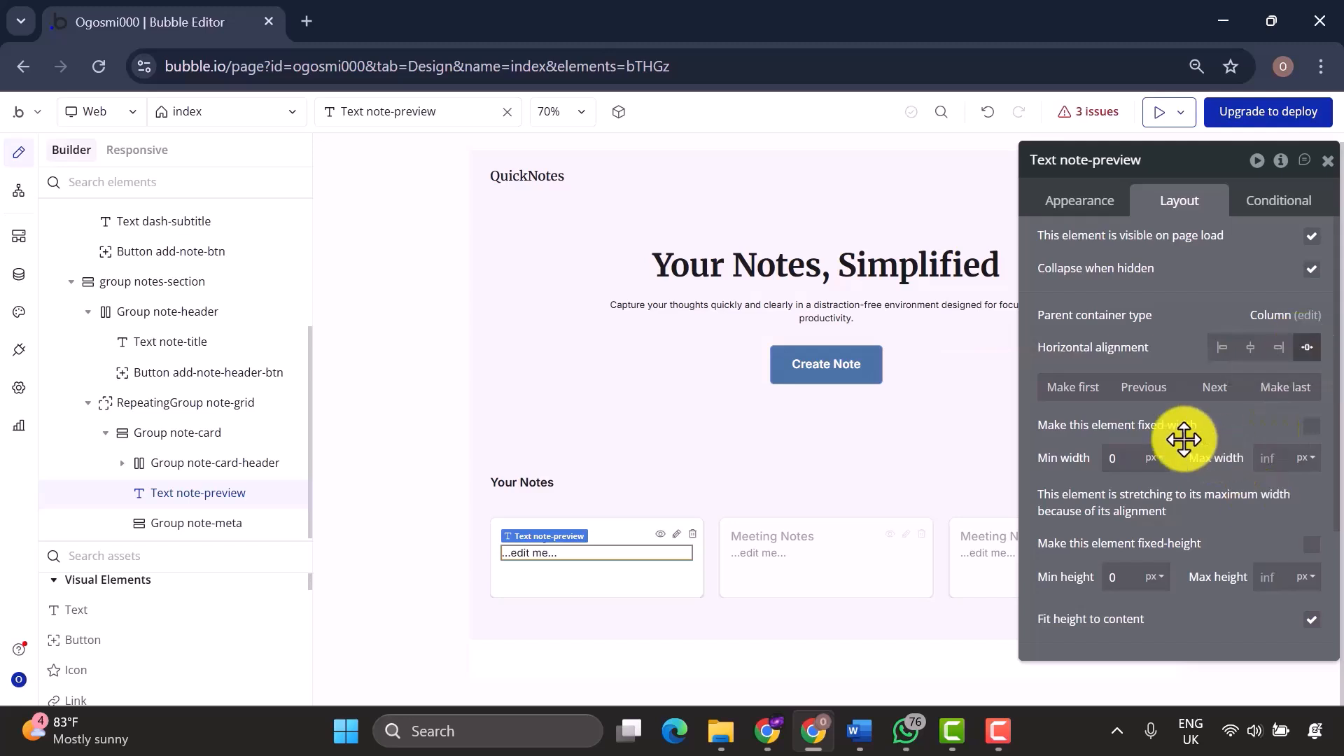
scroll(1113, 465, "down", 2)
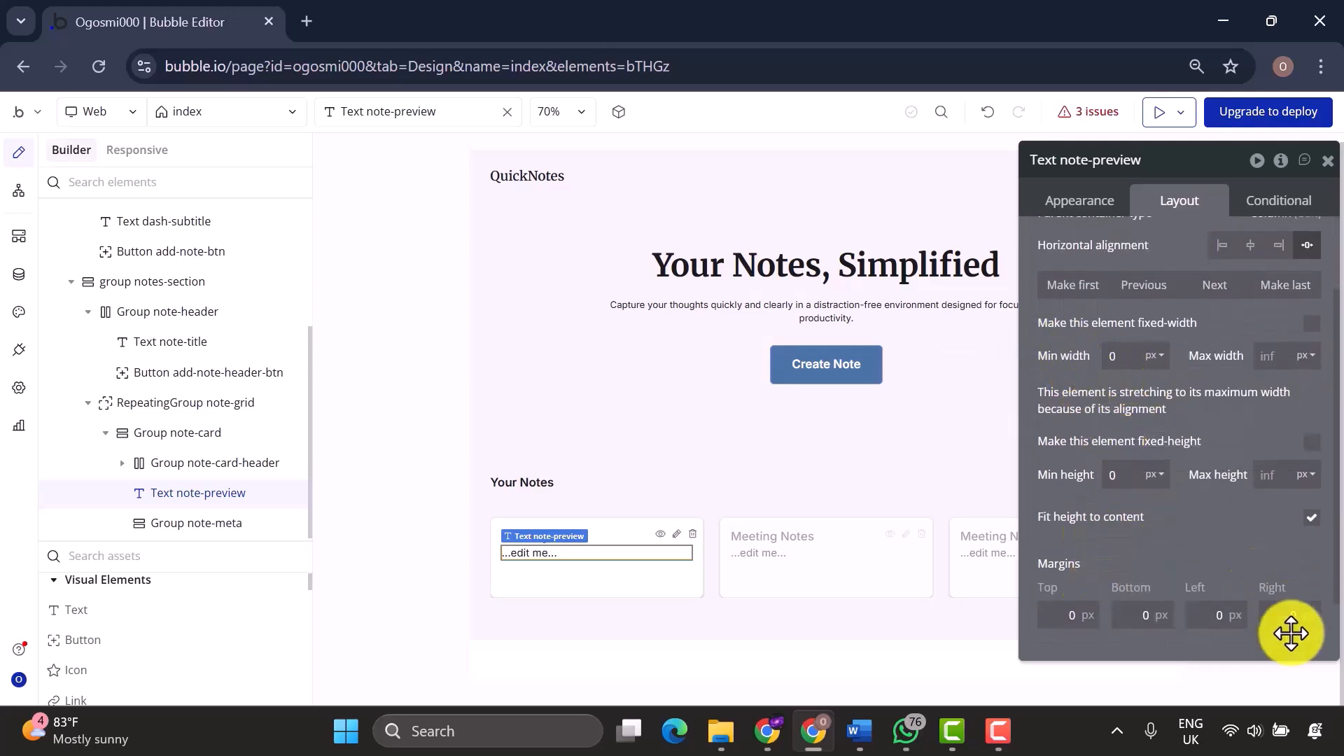
scroll(1155, 539, "down", 1)
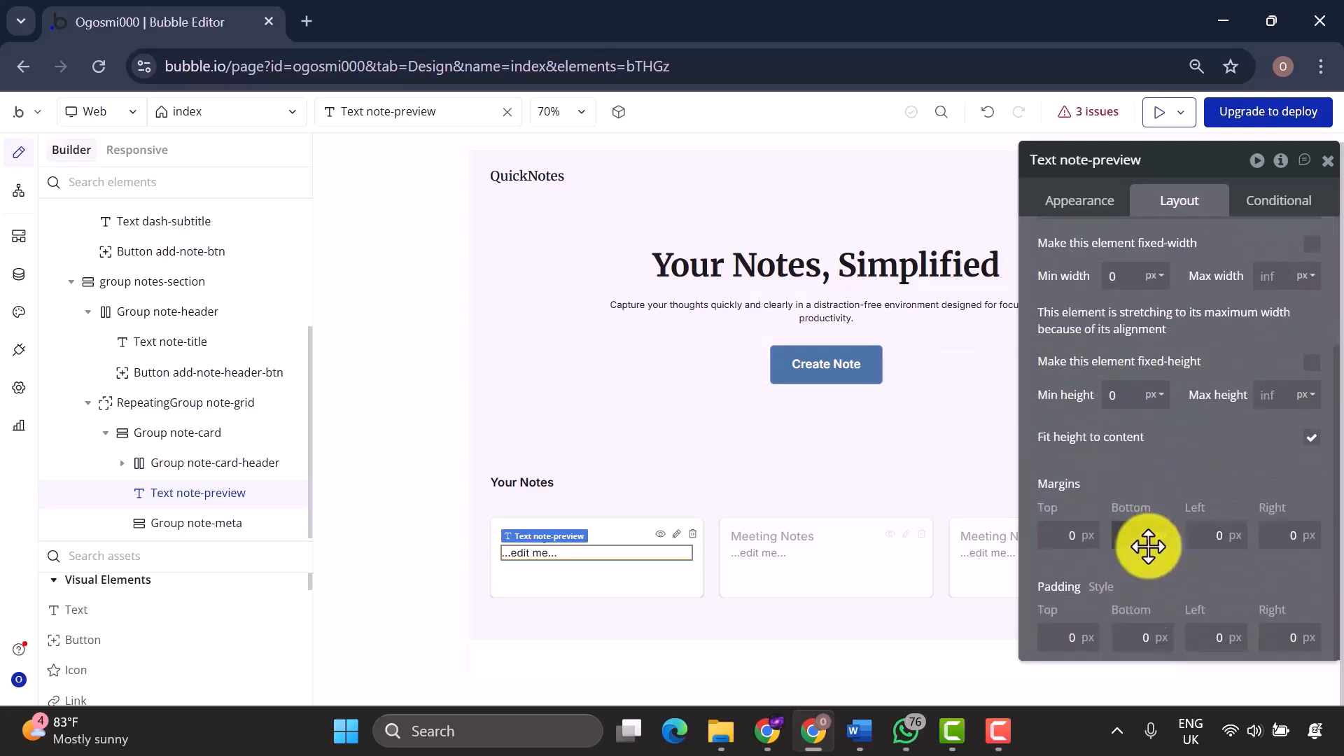
left_click(1149, 544)
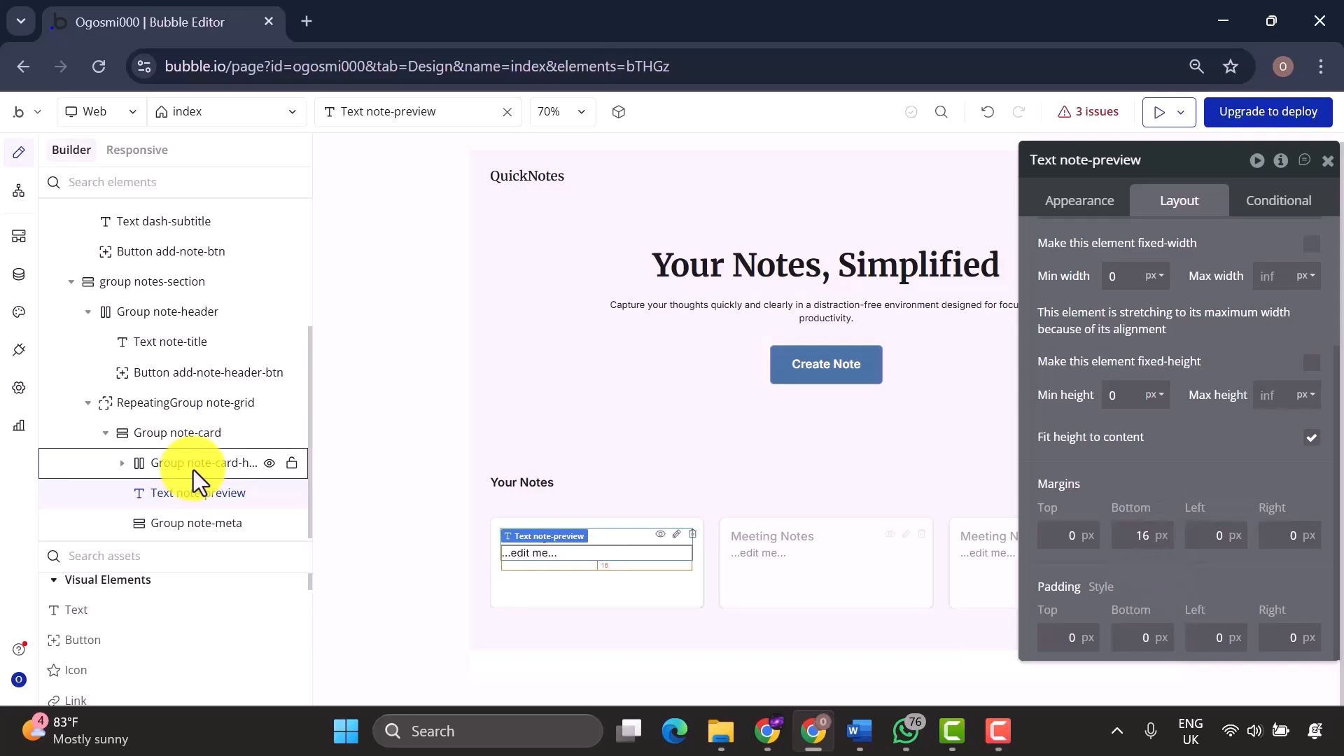
Set the bottom margin of the note-card-header group to 16 px.
left_click(194, 471)
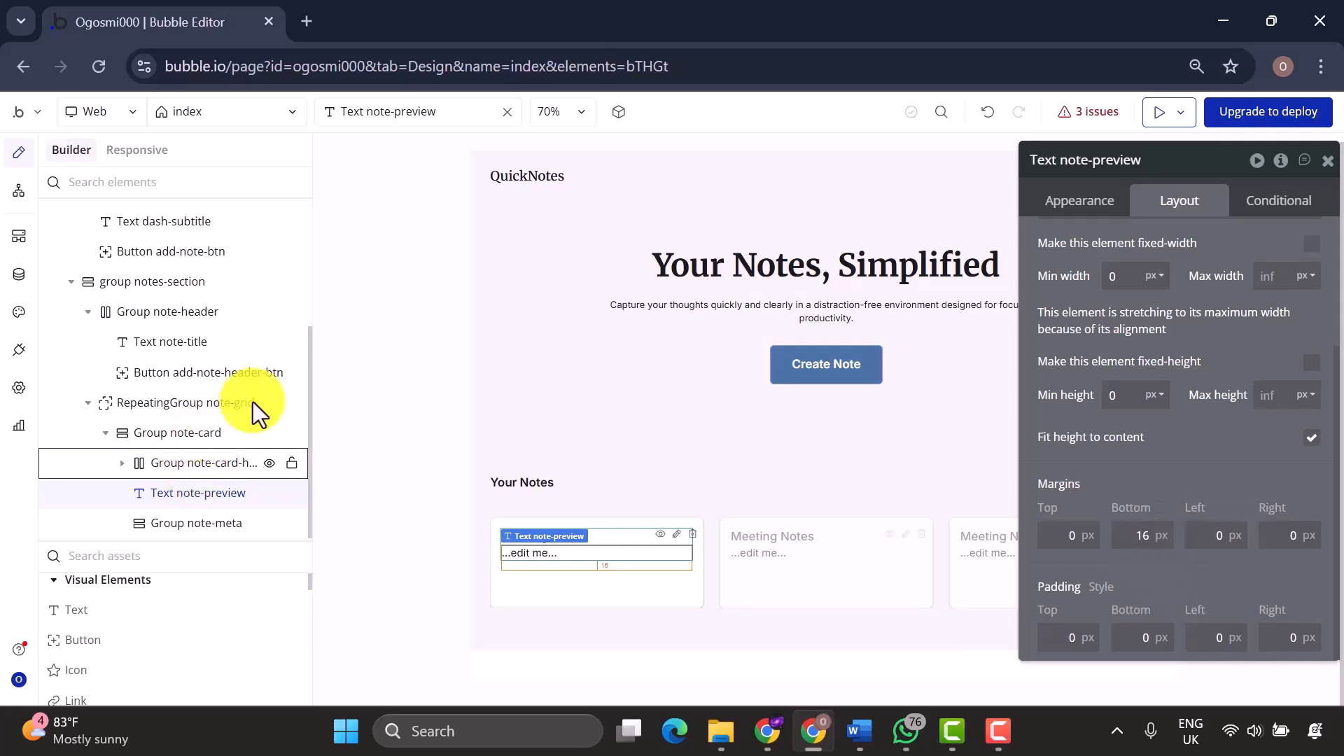
scroll(1234, 527, "down", 3)
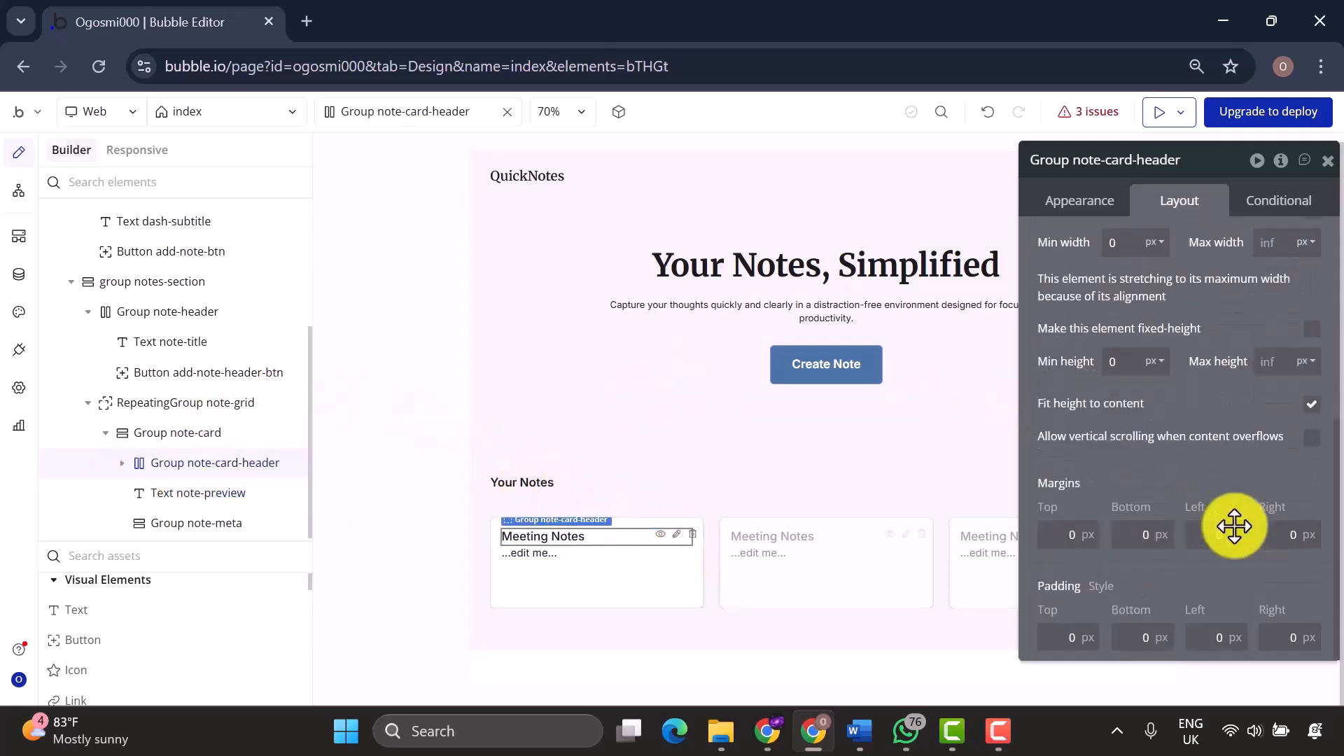
left_click(1153, 533)
type("1")
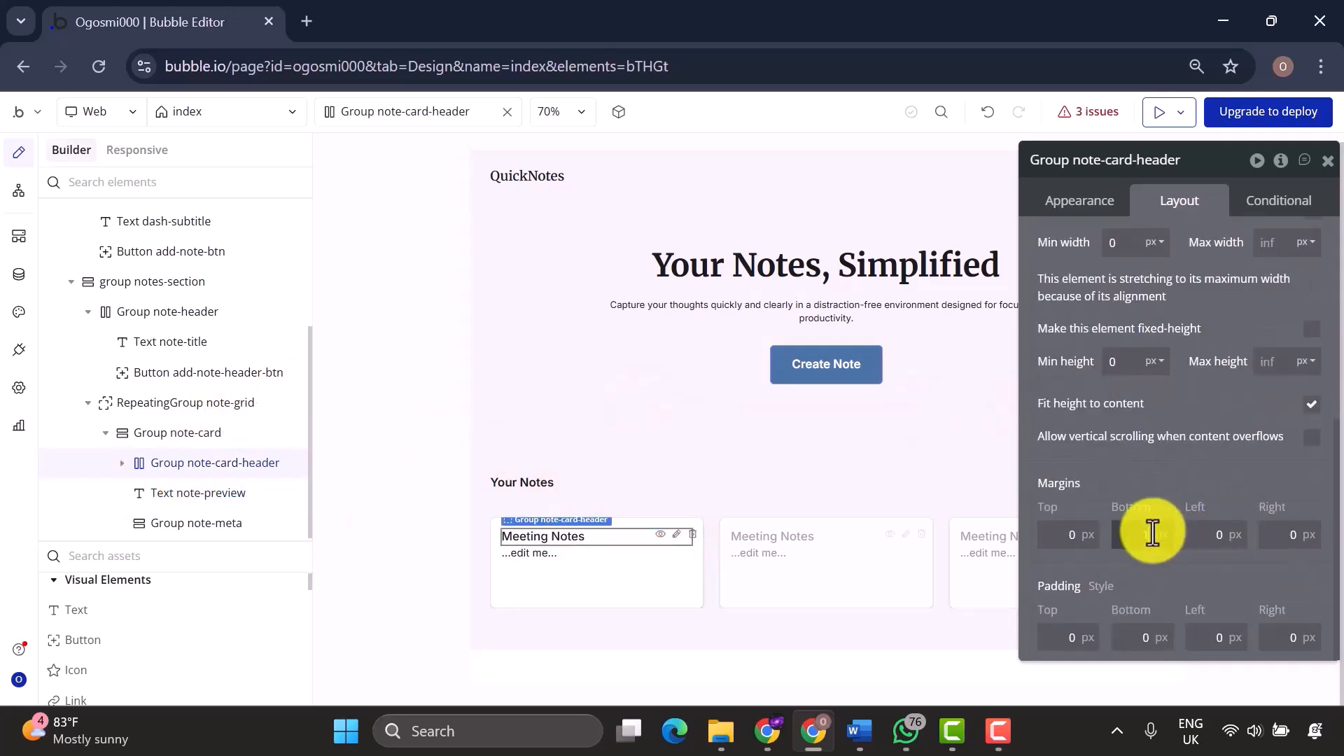
type("6")
Bind the note-preview text to Parent group's thing, with canvas placeholder "Discussed project timeline and key milestones. Need to follow up with team leads on resource allocation.".
left_click(543, 574)
left_click(543, 569)
left_click(1079, 201)
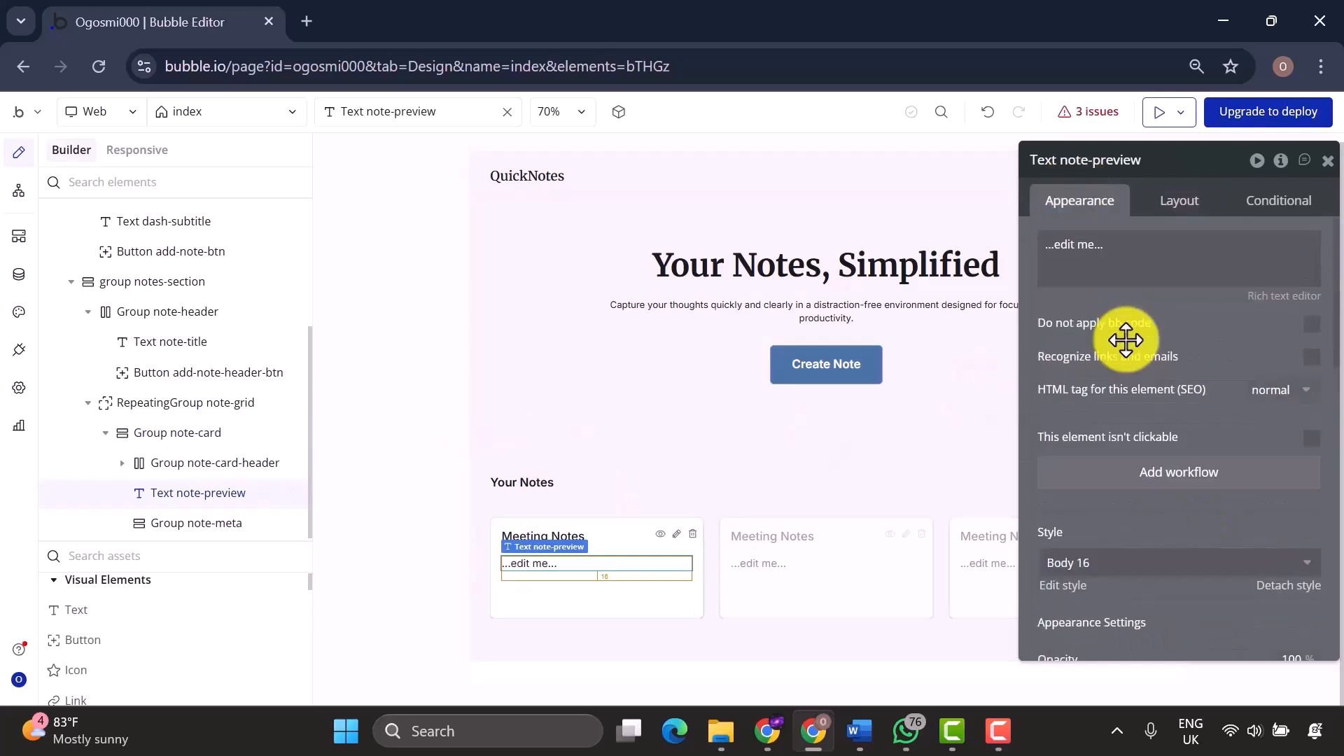
left_click(1113, 253)
left_click(994, 245)
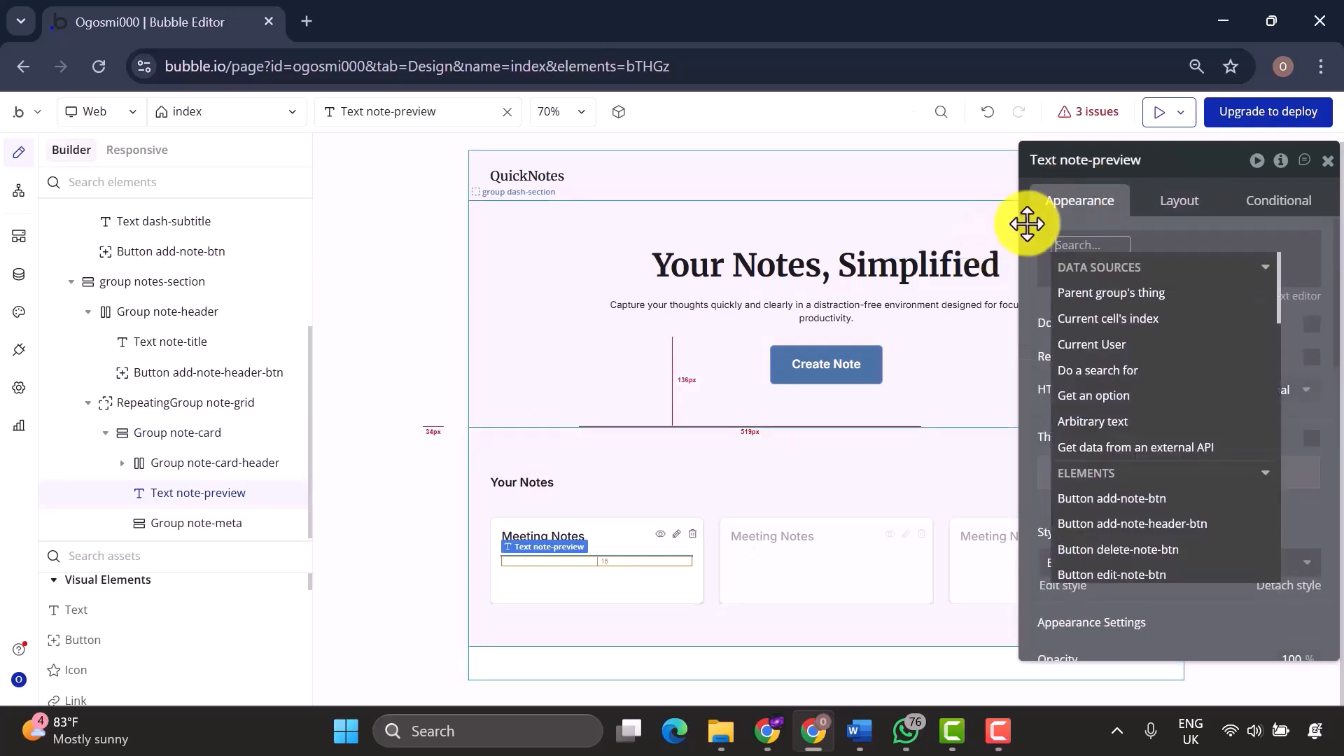
left_click(1128, 292)
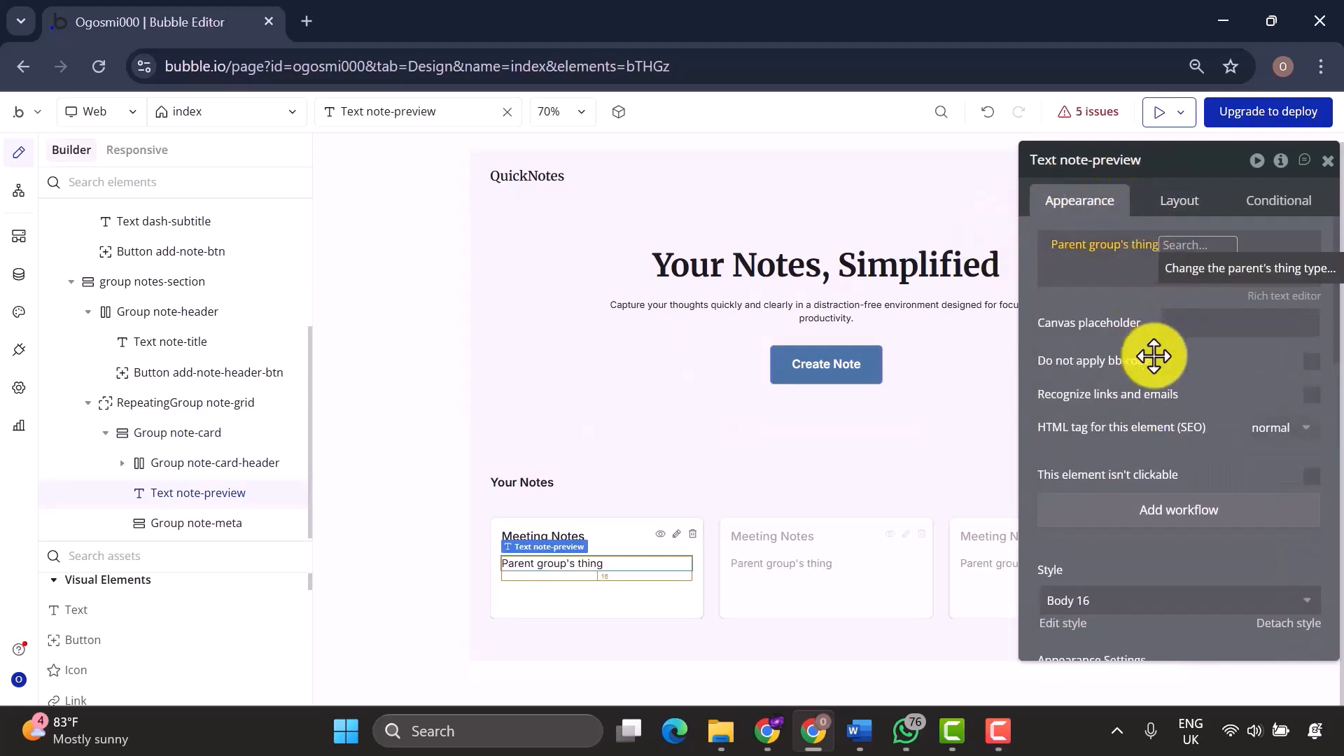
left_click(1188, 323)
type("Discussed project timeline and key milestones. Need to follow up with team leads on resource allocation.")
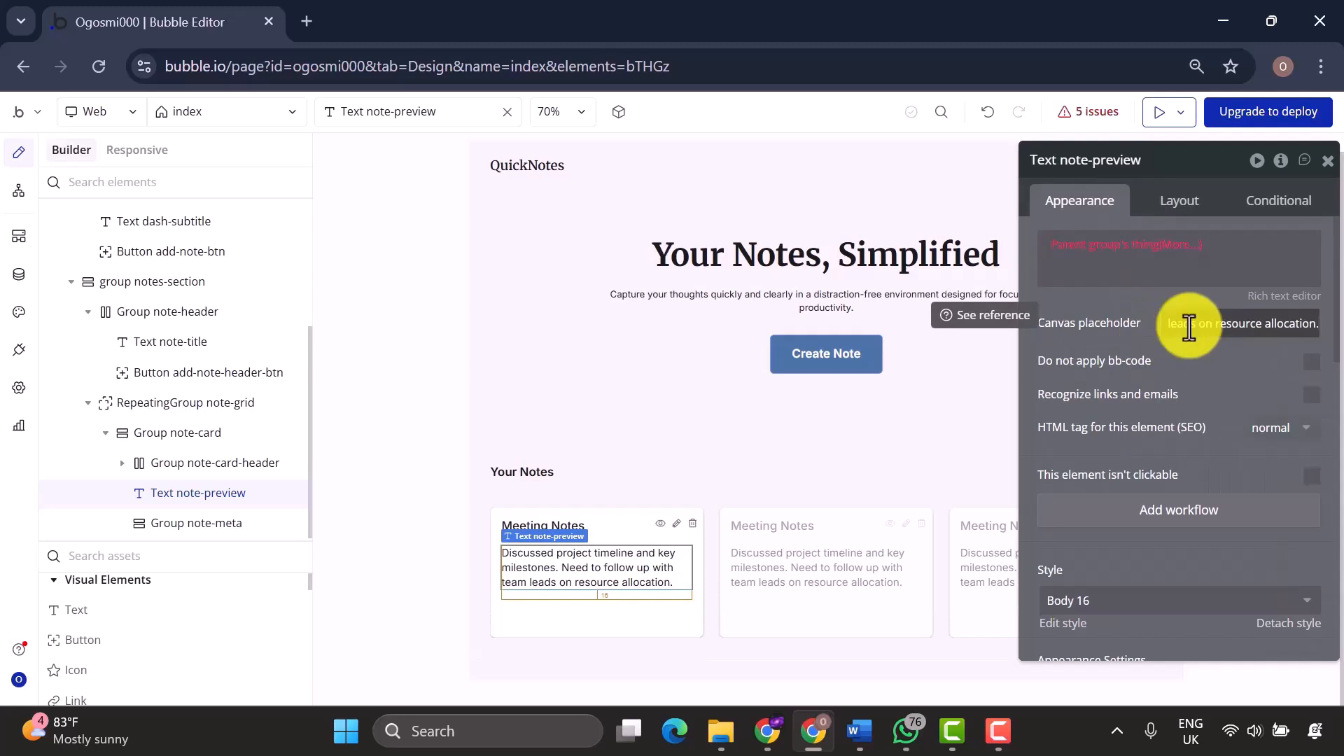
Override the note-preview text style with font size 14px, weight 500 (Medium) and font color Gray 70.
scroll(1152, 503, "down", 2)
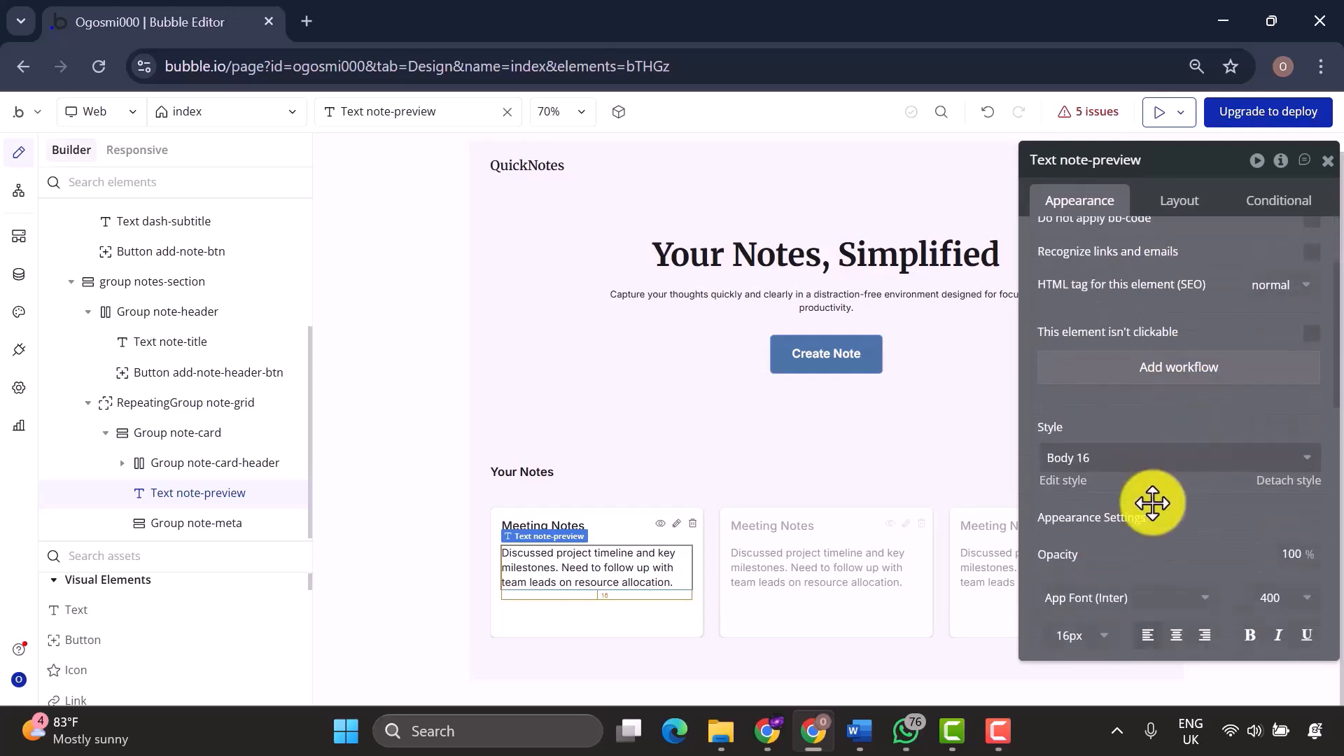
scroll(1108, 588, "down", 1)
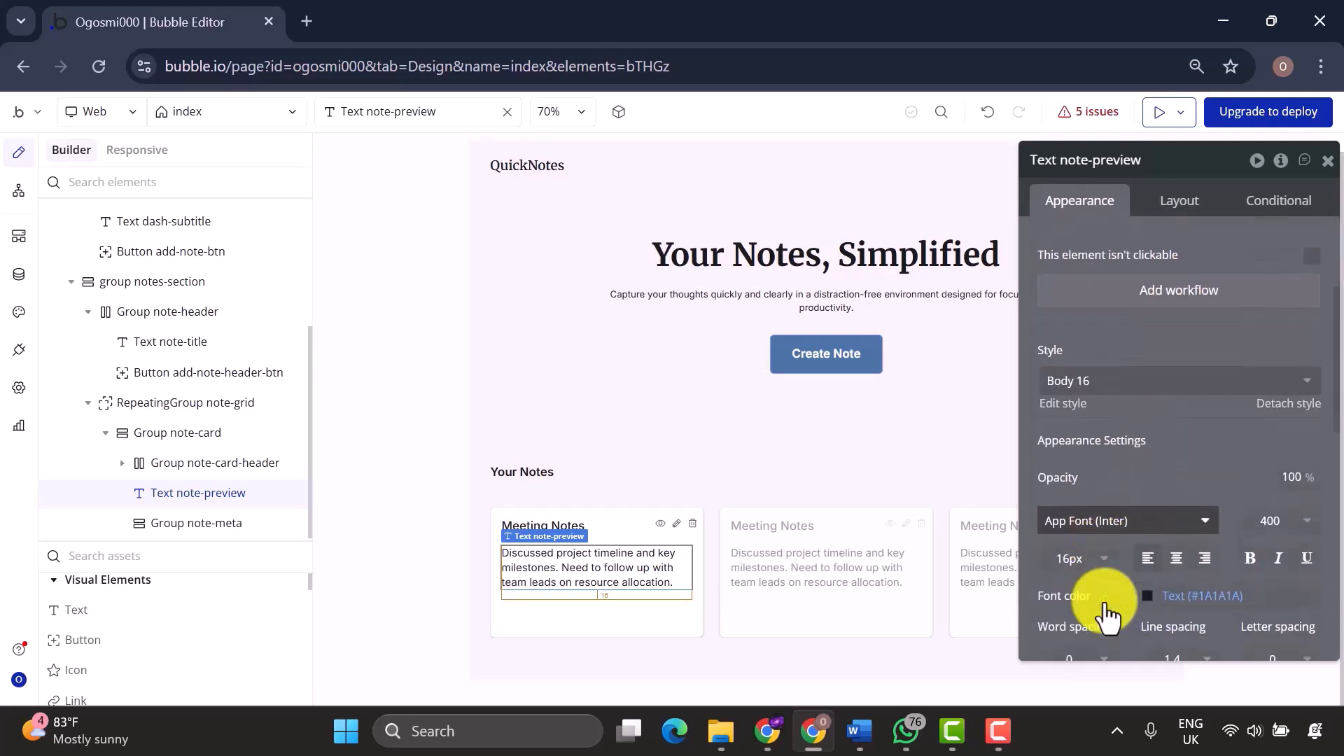
left_click(1089, 545)
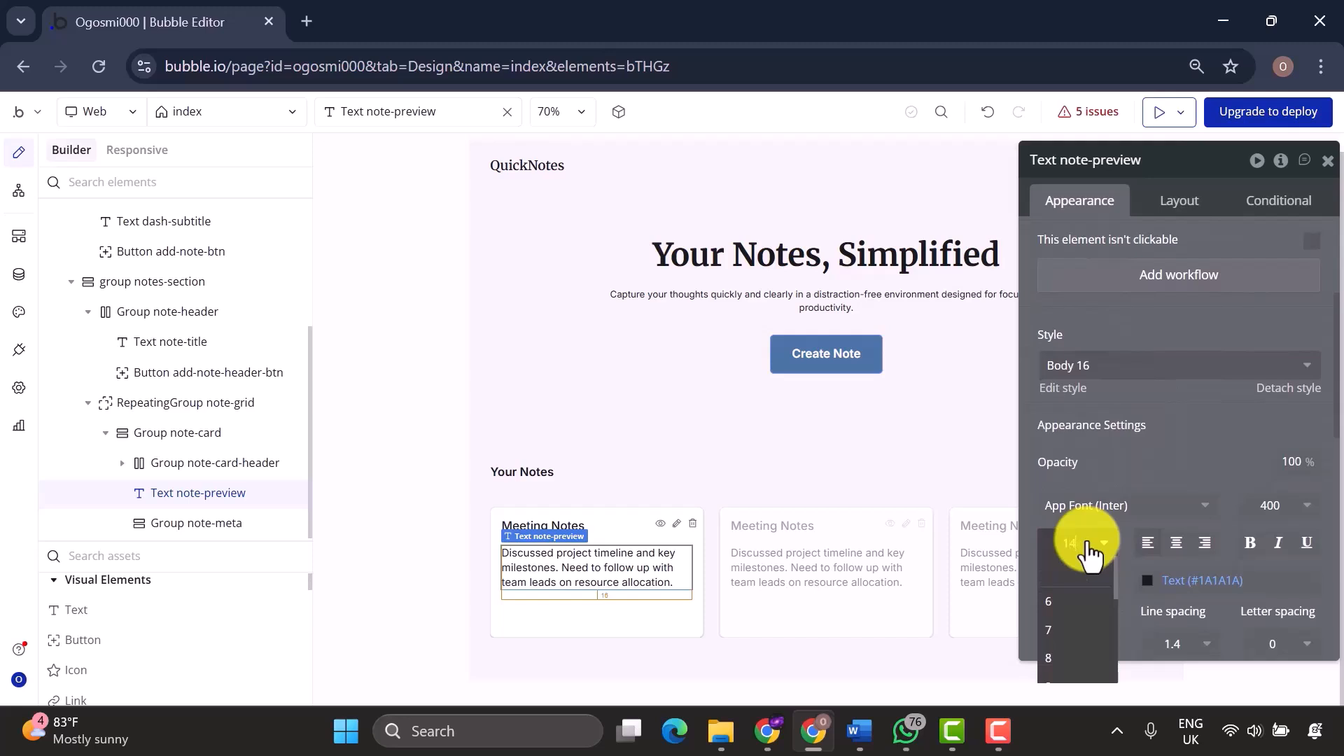
type("14")
key("Return")
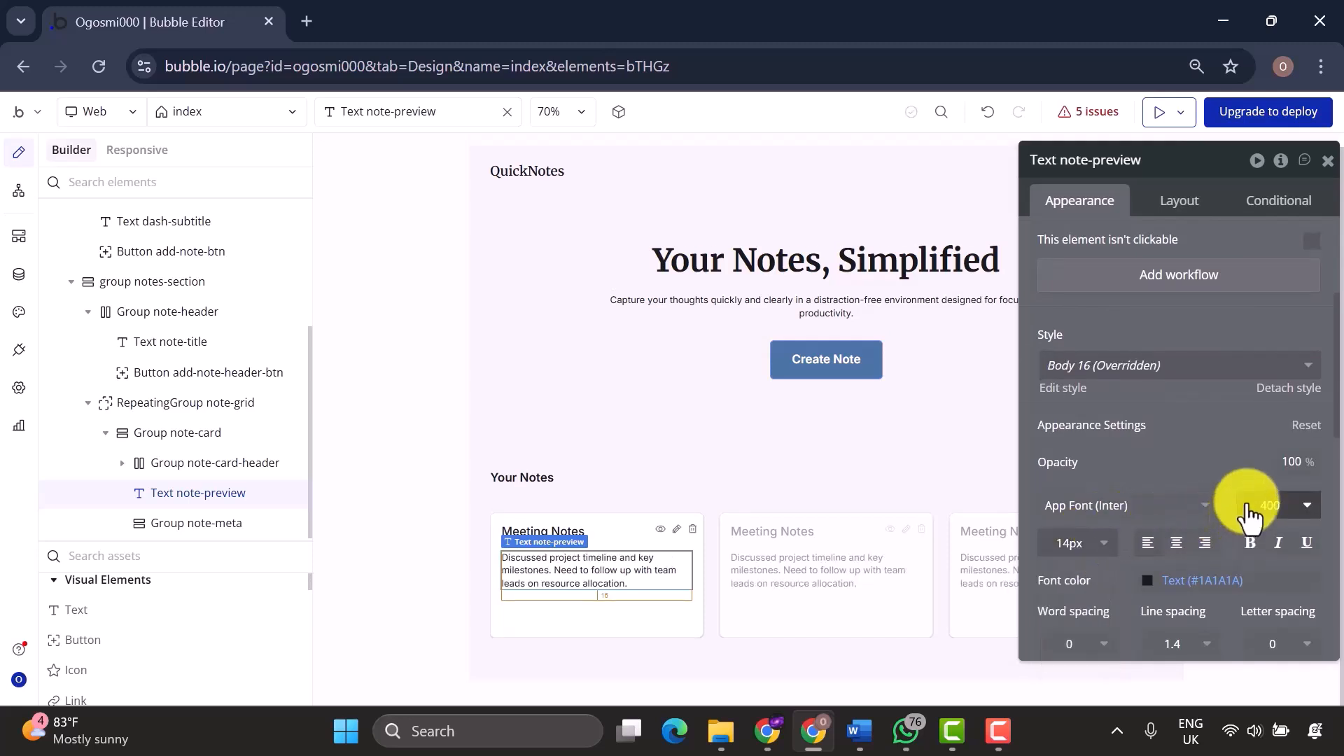
left_click(1247, 505)
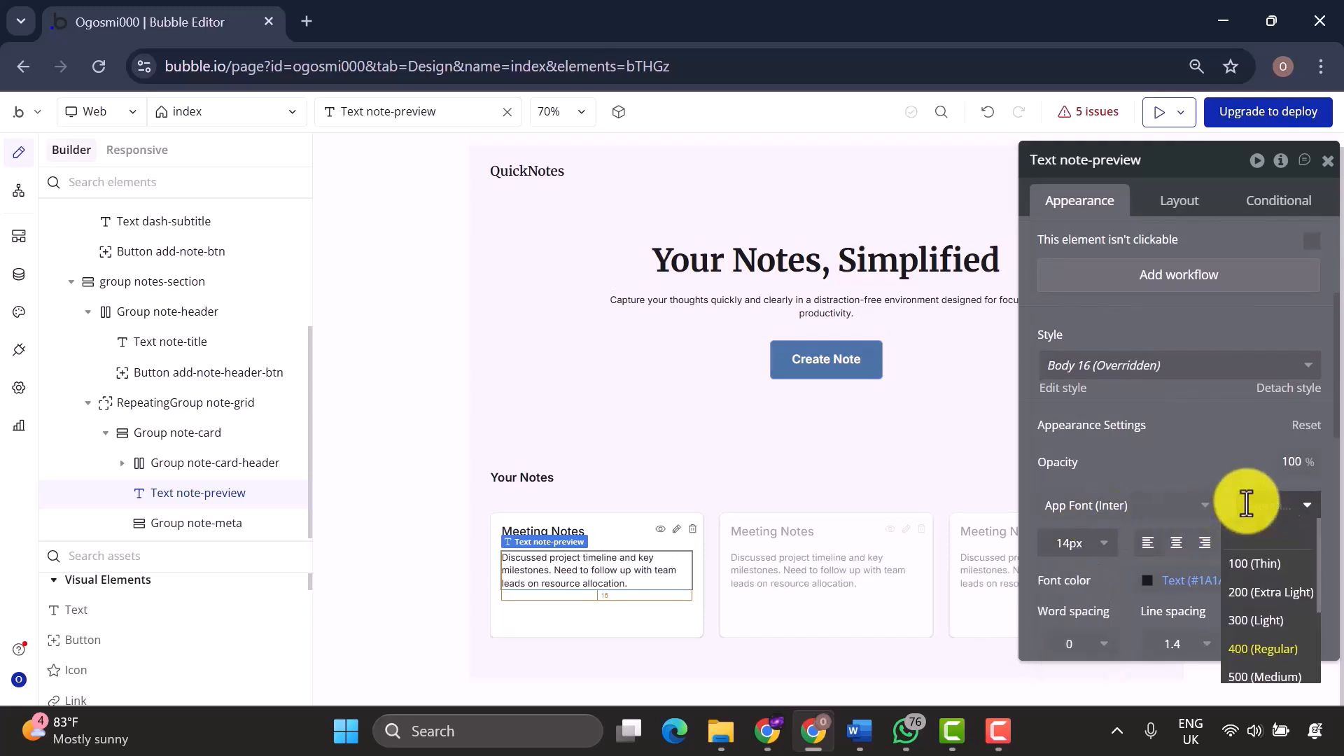
left_click(1257, 678)
scroll(1212, 549, "down", 1)
left_click(1190, 527)
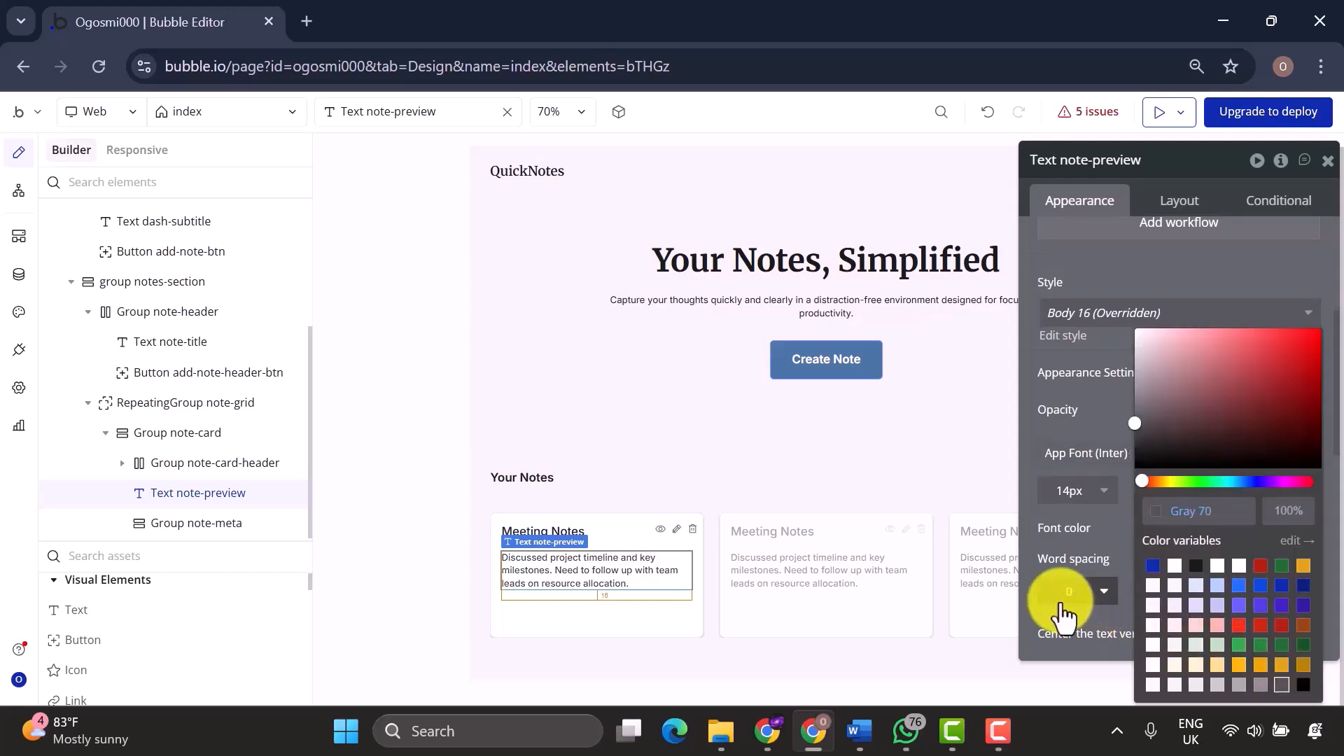
left_click(1060, 613)
Add two text elements inside the note-meta group and set the group's container layout to Row.
left_click(225, 522)
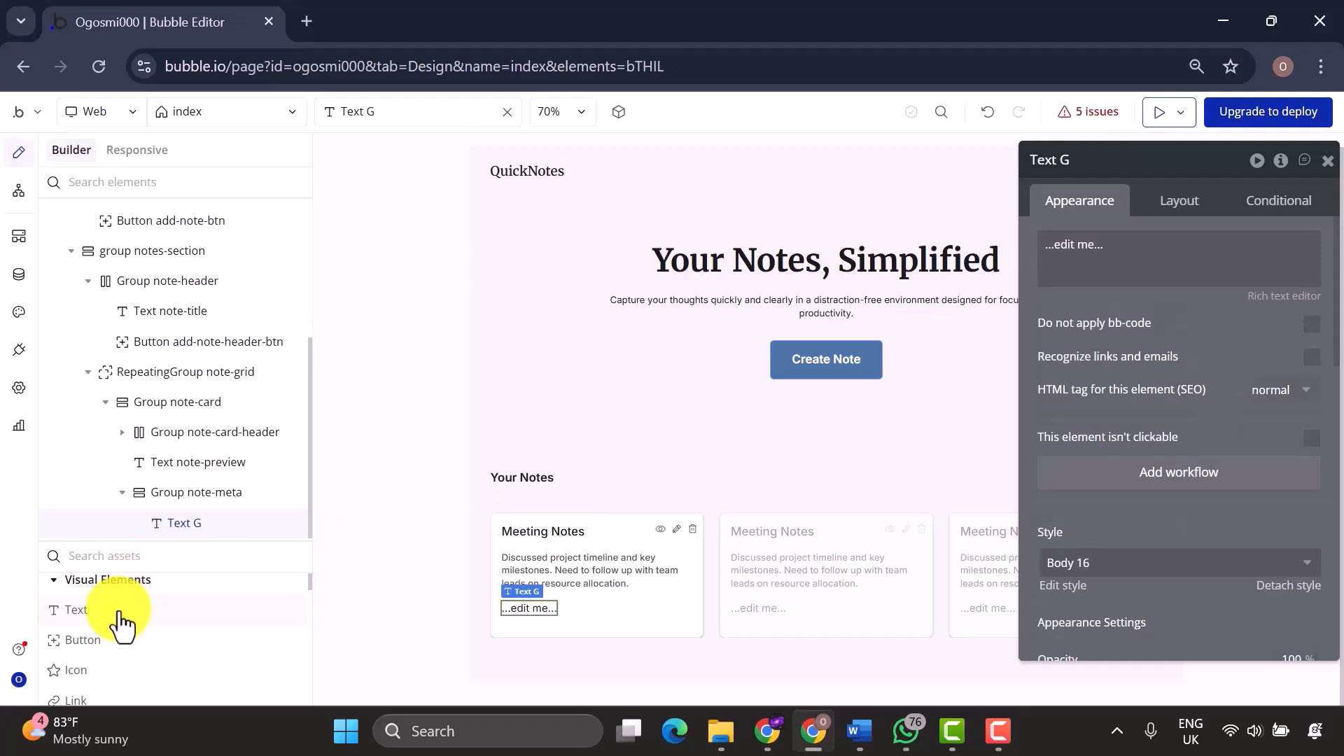
left_click_drag(118, 610, 178, 512)
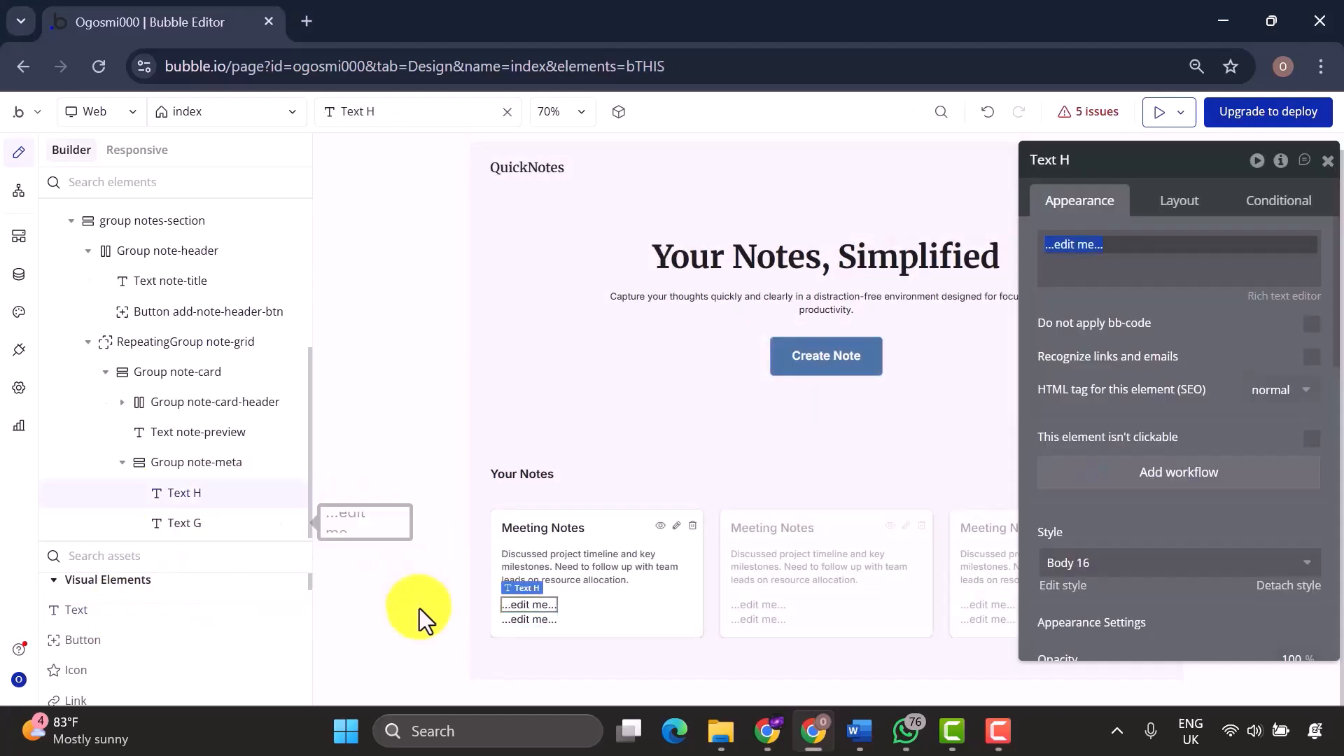
left_click(159, 462)
left_click(1179, 209)
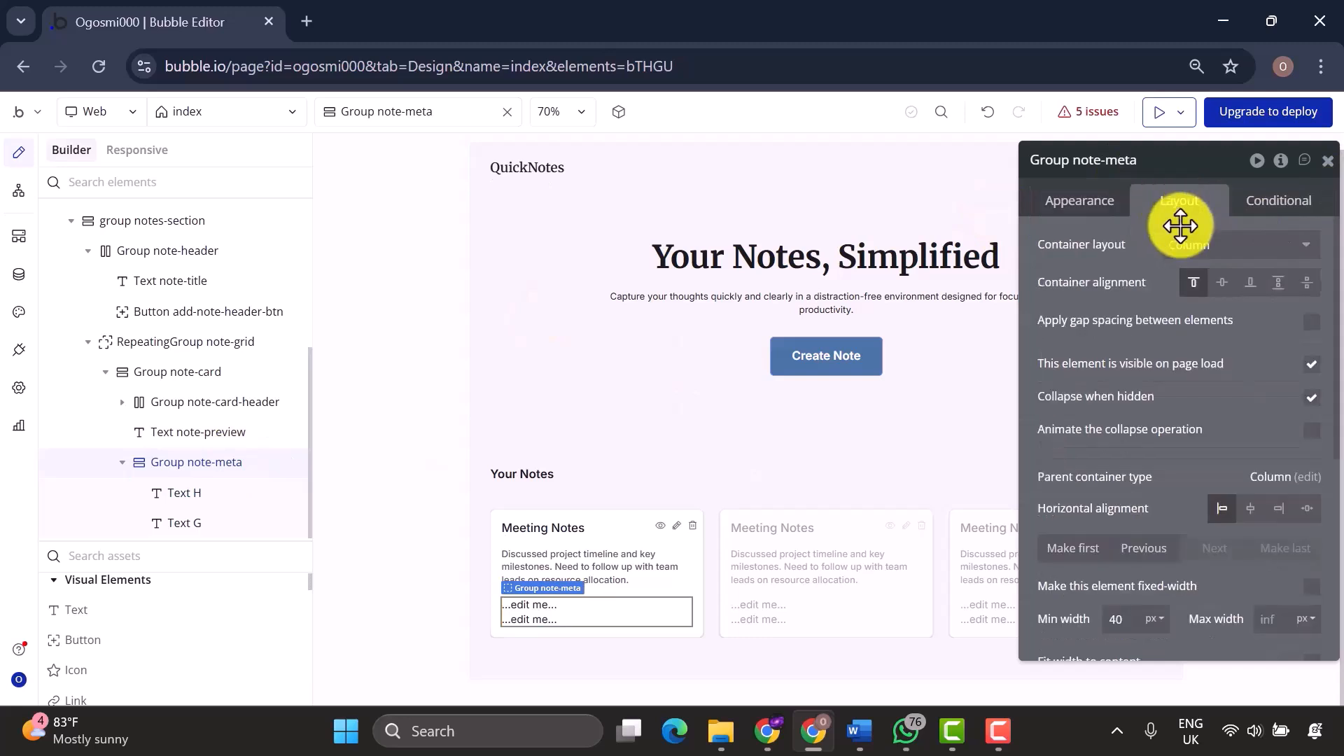
left_click(1183, 242)
left_click(1202, 331)
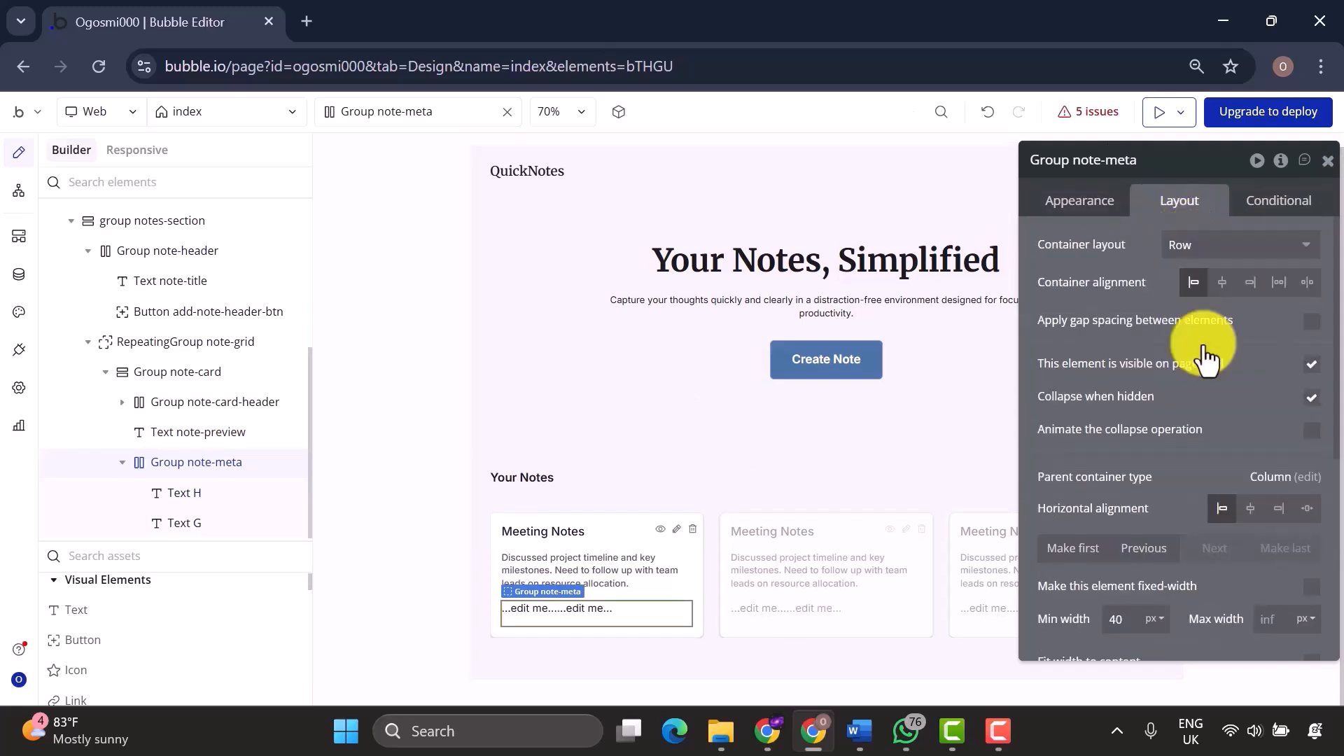
Set the note-meta group's container alignment to space-between and stretch the group horizontally across the note card.
left_click(1306, 283)
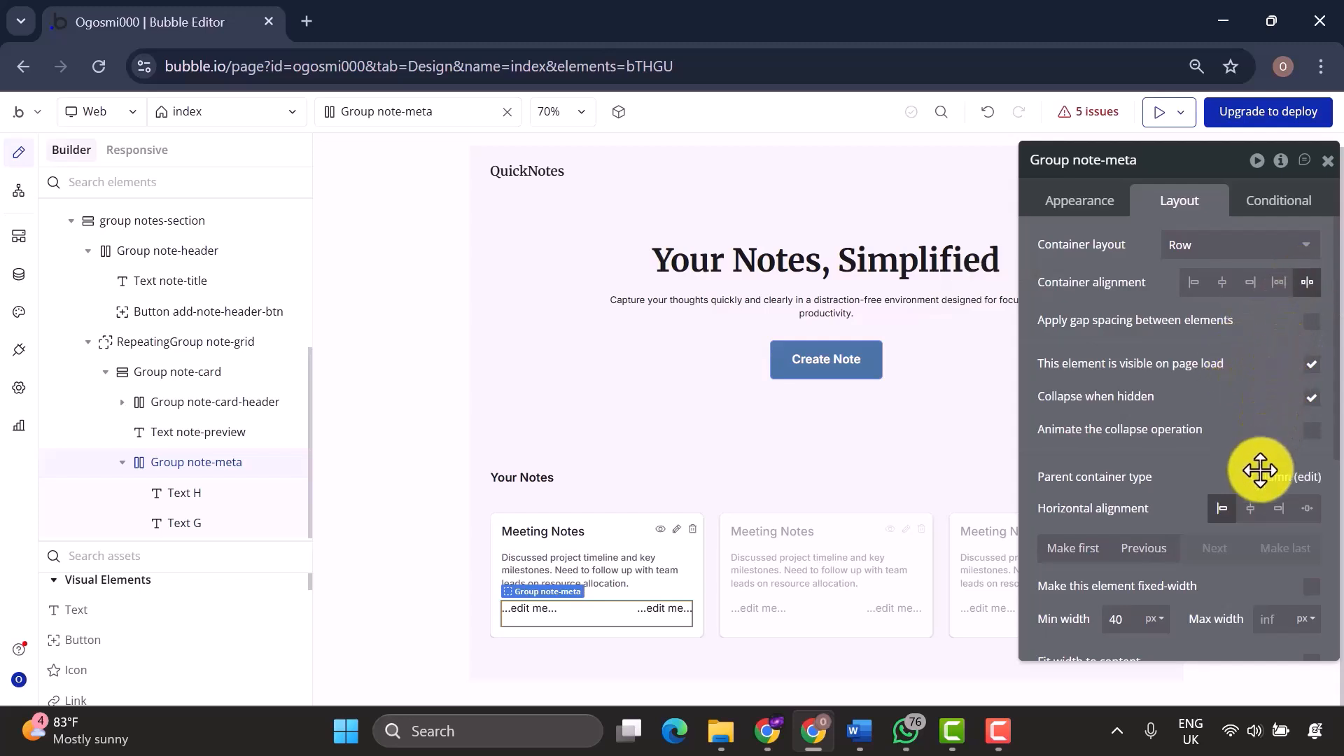
left_click(1307, 510)
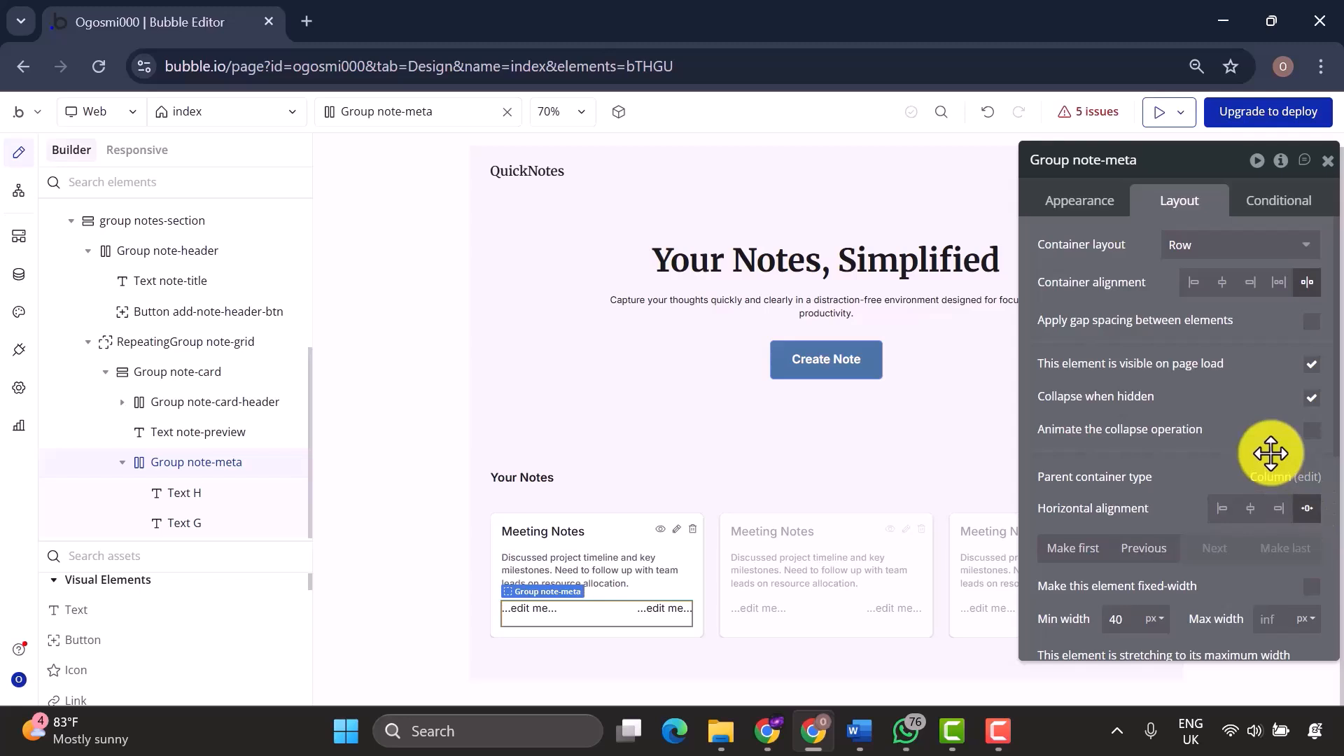
scroll(1216, 496, "down", 5)
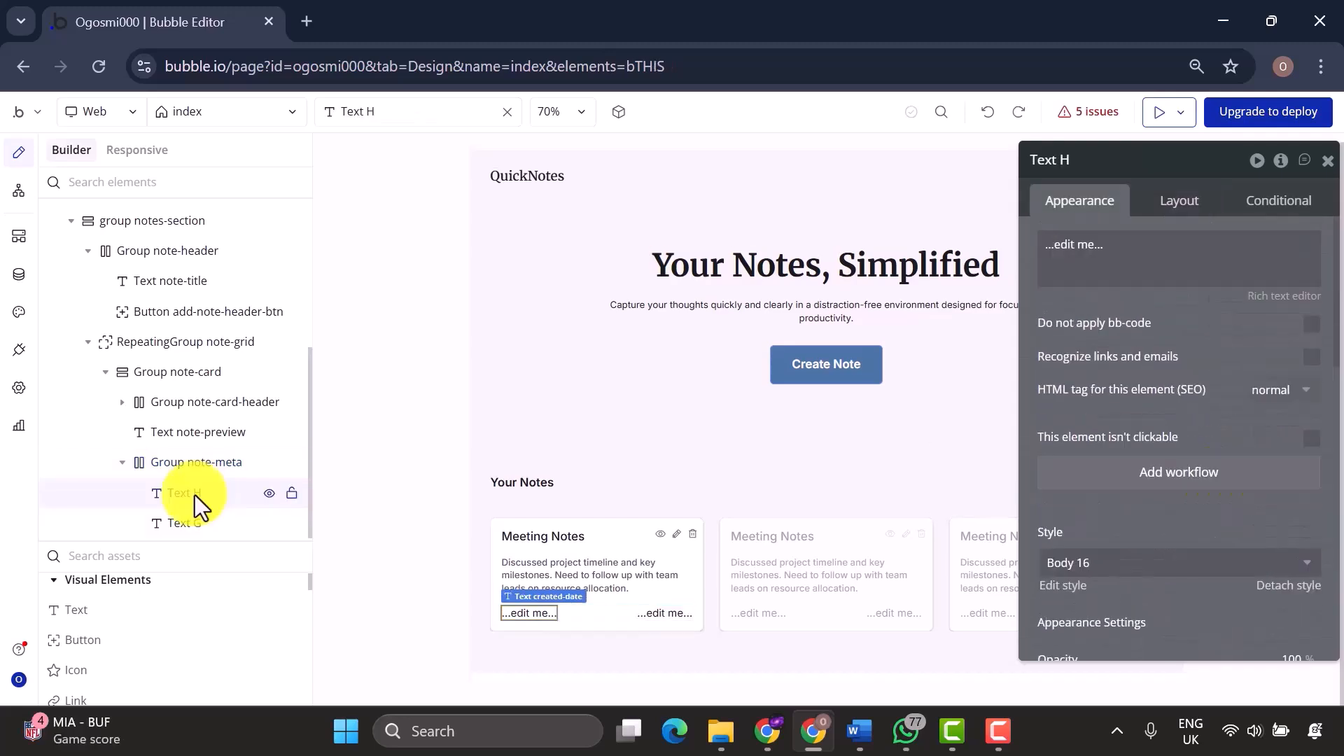
Rename the first text in the note-meta group as "Text created-date" and the second as "Text updated-date".
double_click(196, 494)
type("Text cr")
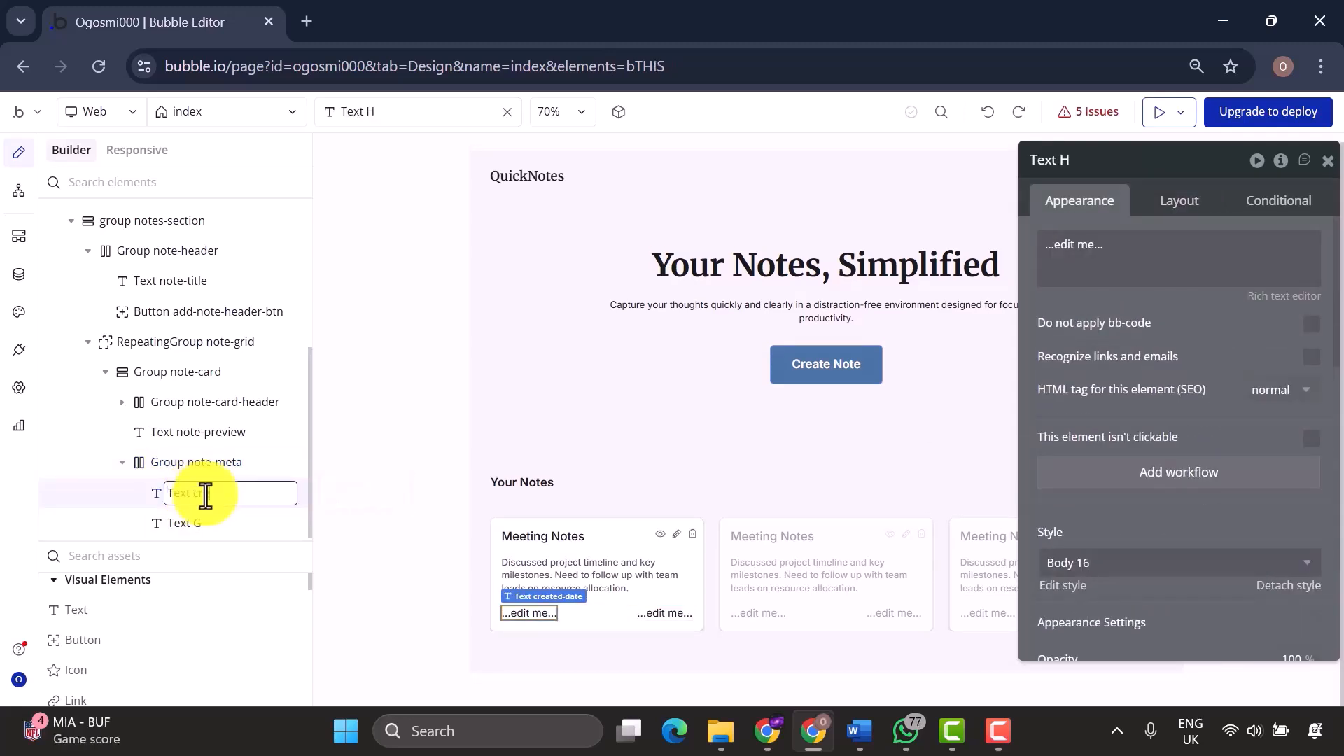
type("eated-date")
key("Return")
double_click(200, 525)
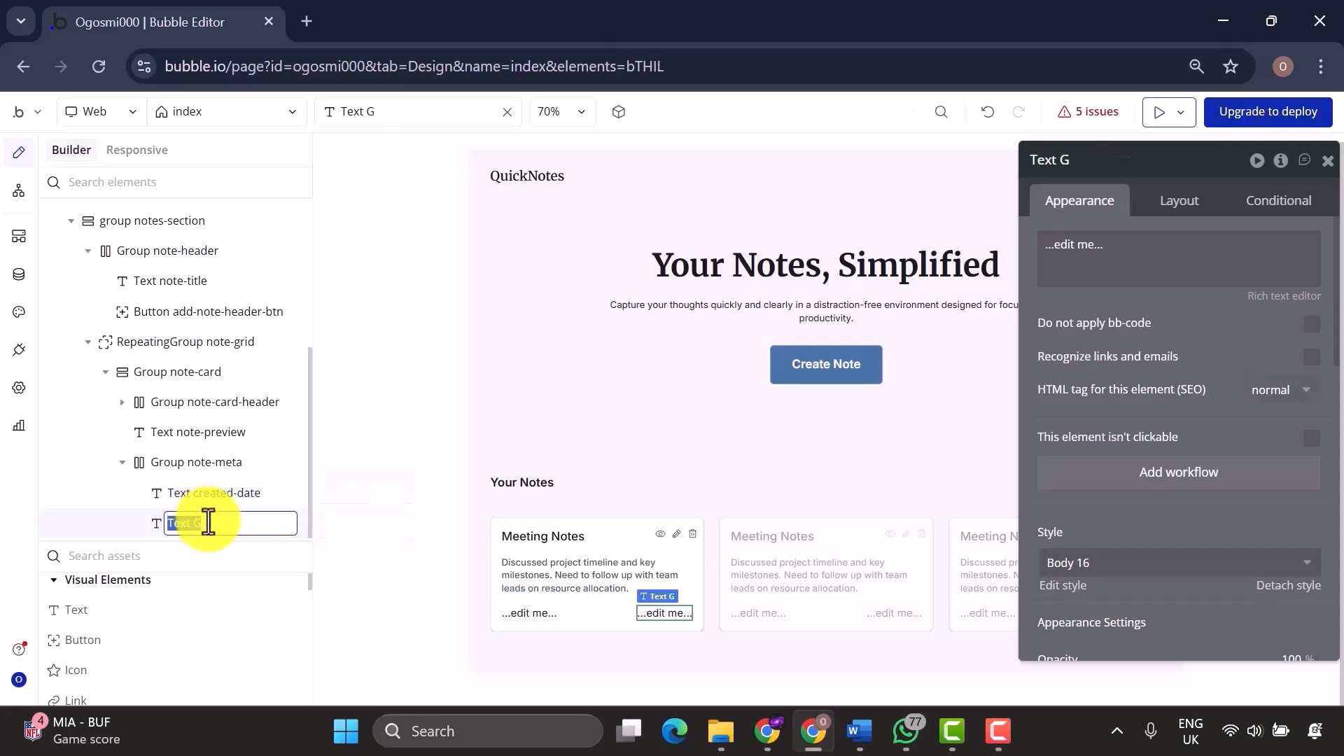
left_click(208, 522)
key("BackSpace")
type("updated-date")
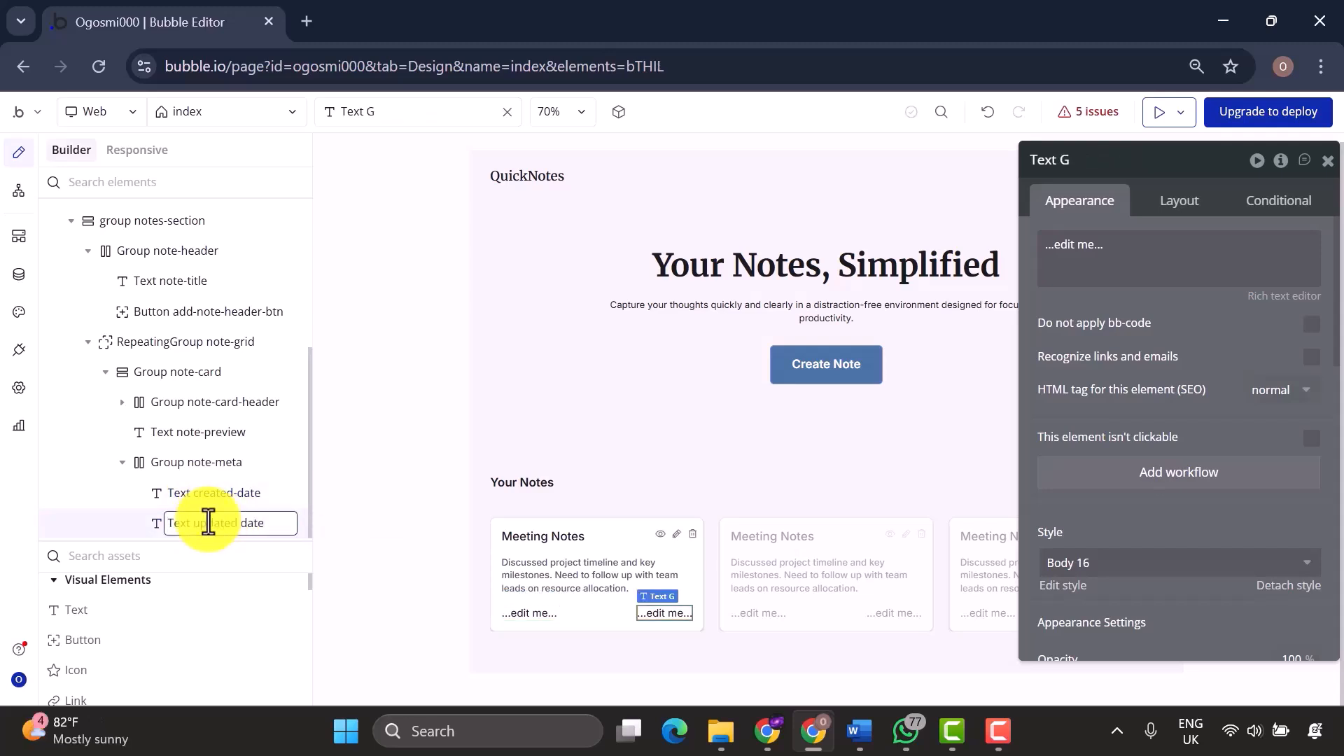
Bind the created-date text to Parent group's thing and set its canvas placeholder to "Created Jan 15, 2025".
left_click(207, 494)
triple_click(1118, 261)
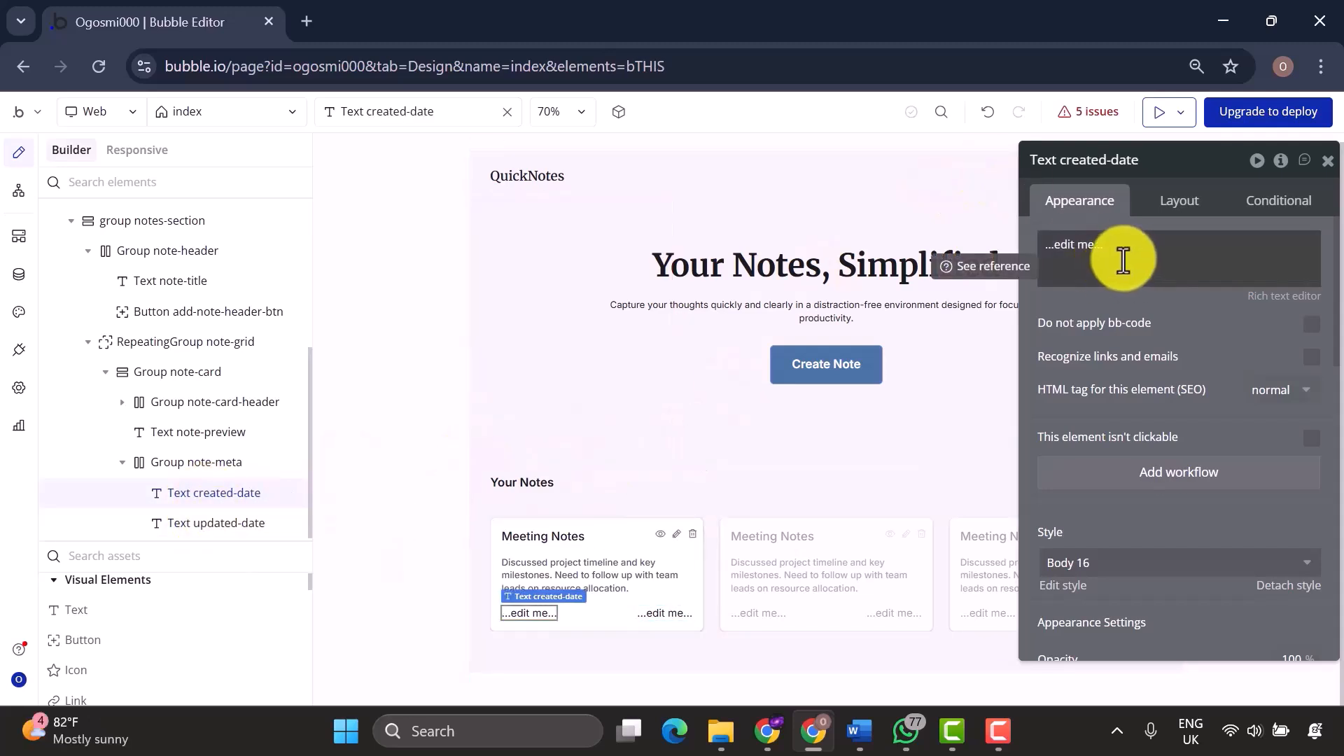
left_click(1006, 255)
left_click(1183, 323)
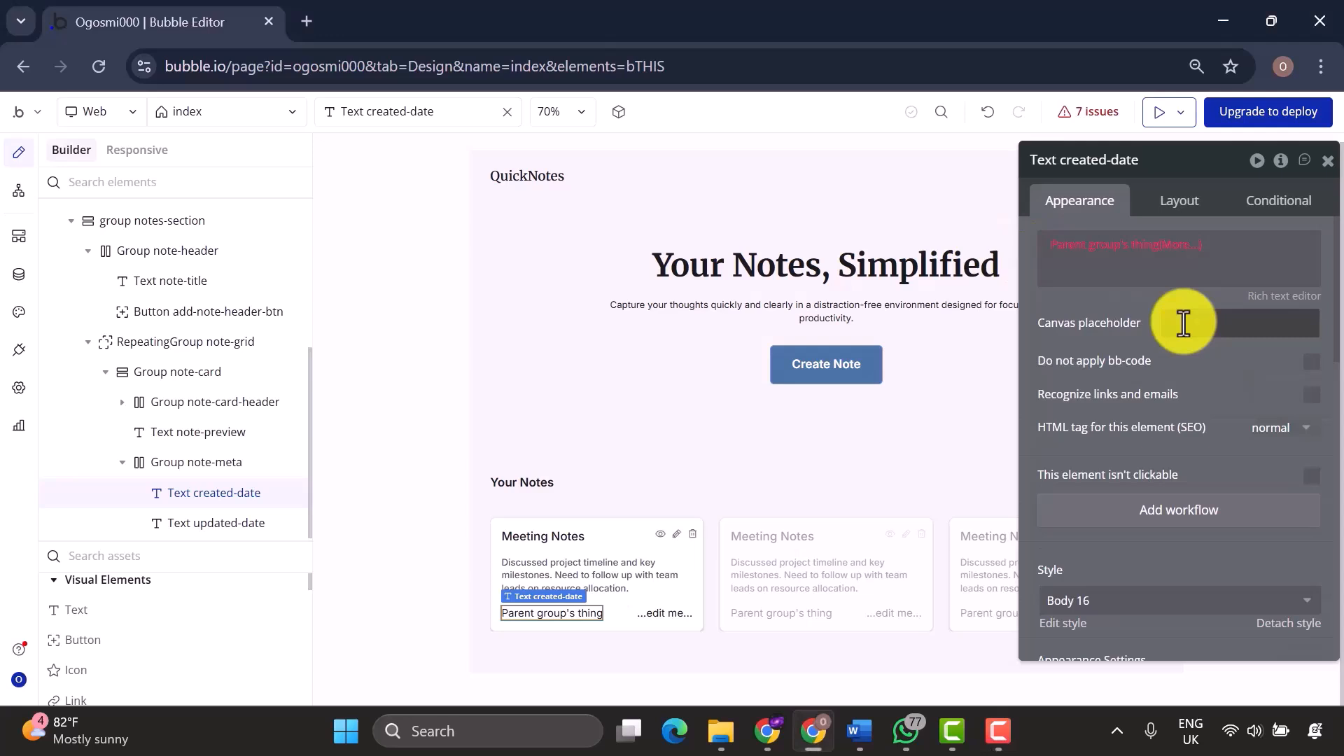
type("Created Jan 15, 2025")
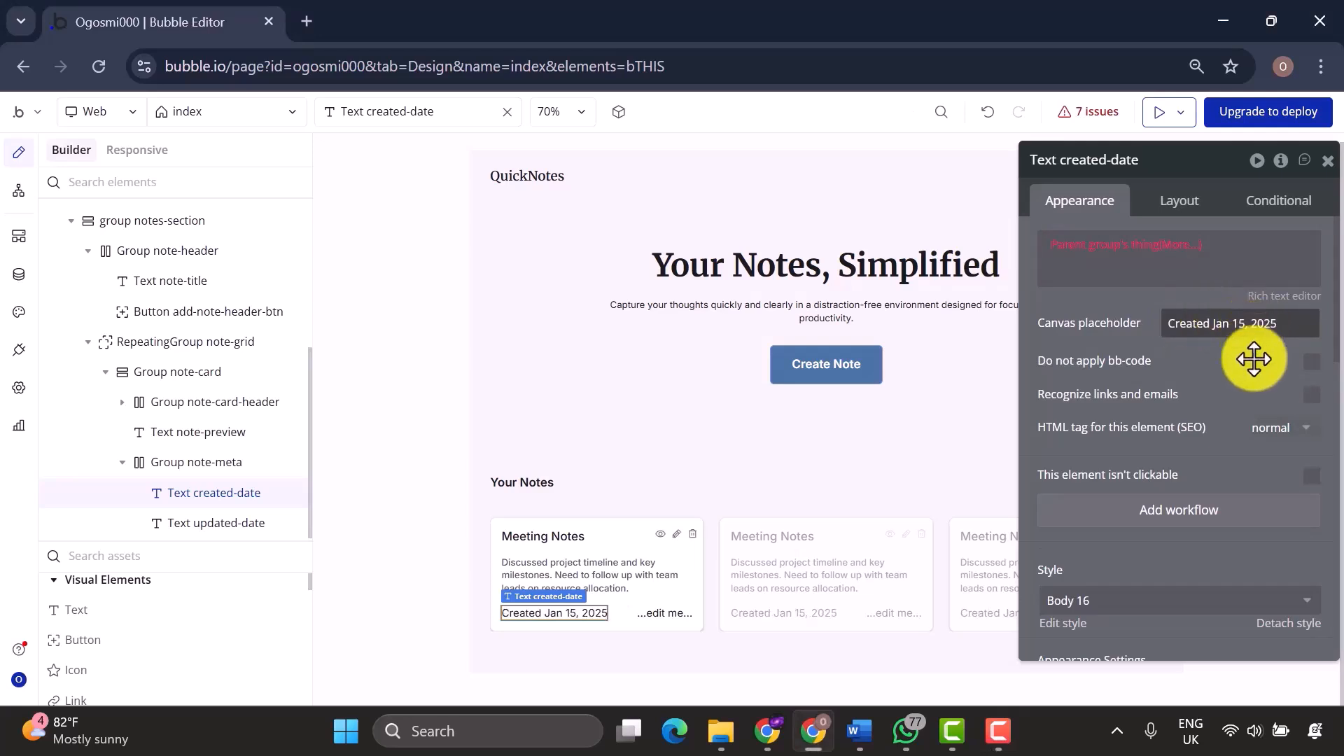
Override the created-date text style with font size 12px and font color Gray 70 (#525252).
scroll(1239, 477, "down", 2)
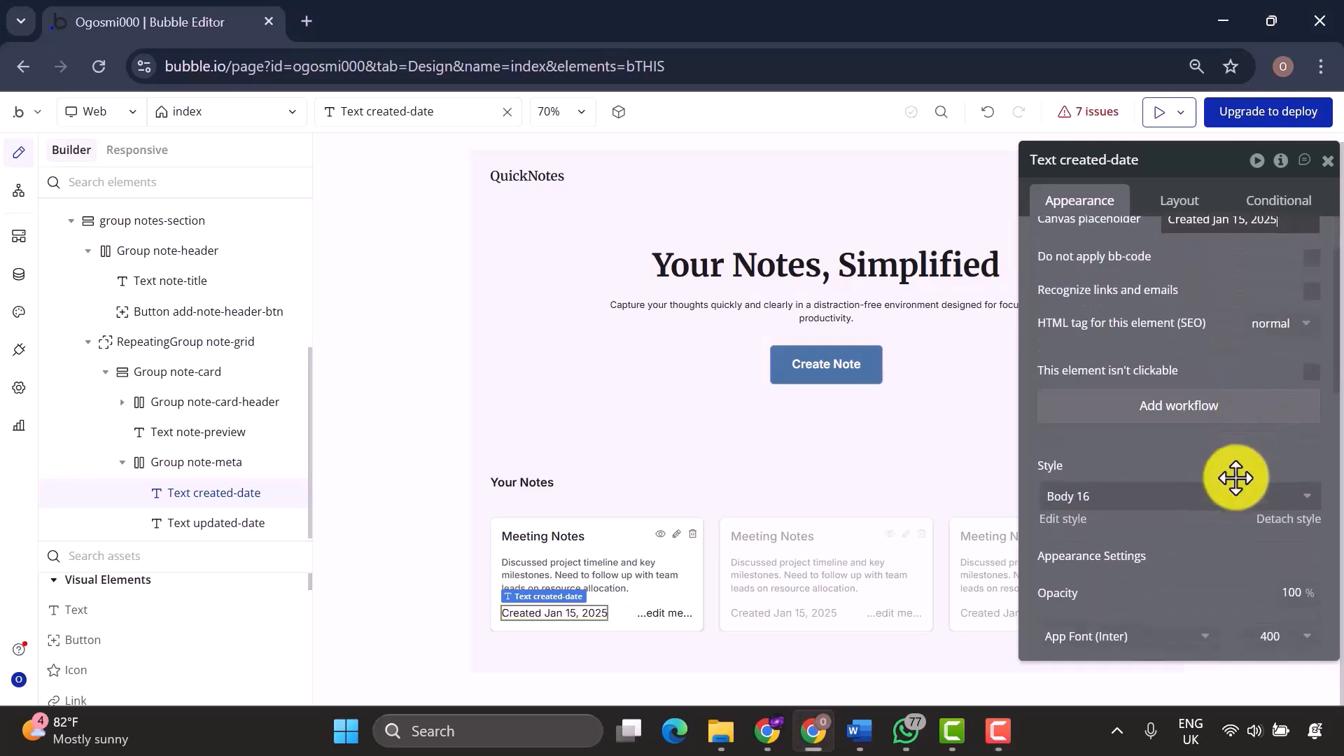
scroll(1236, 312, "down", 3)
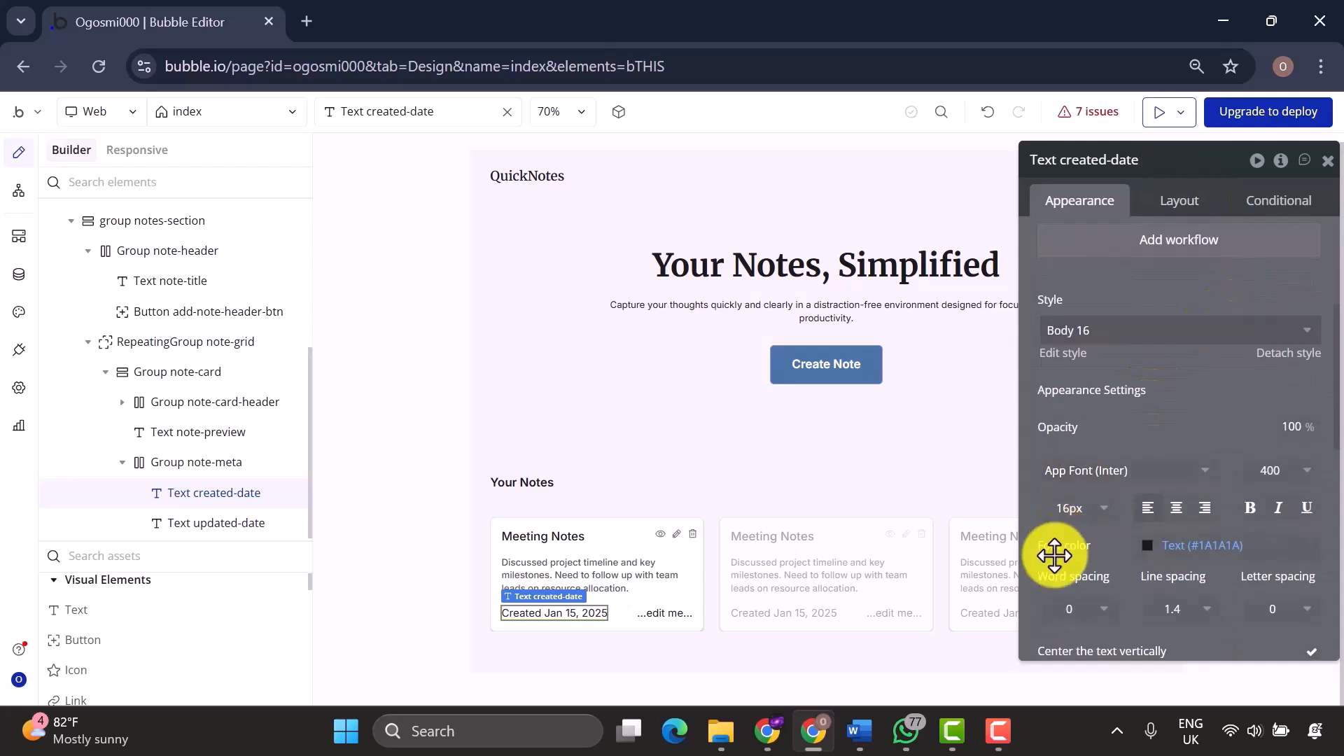
left_click(1083, 515)
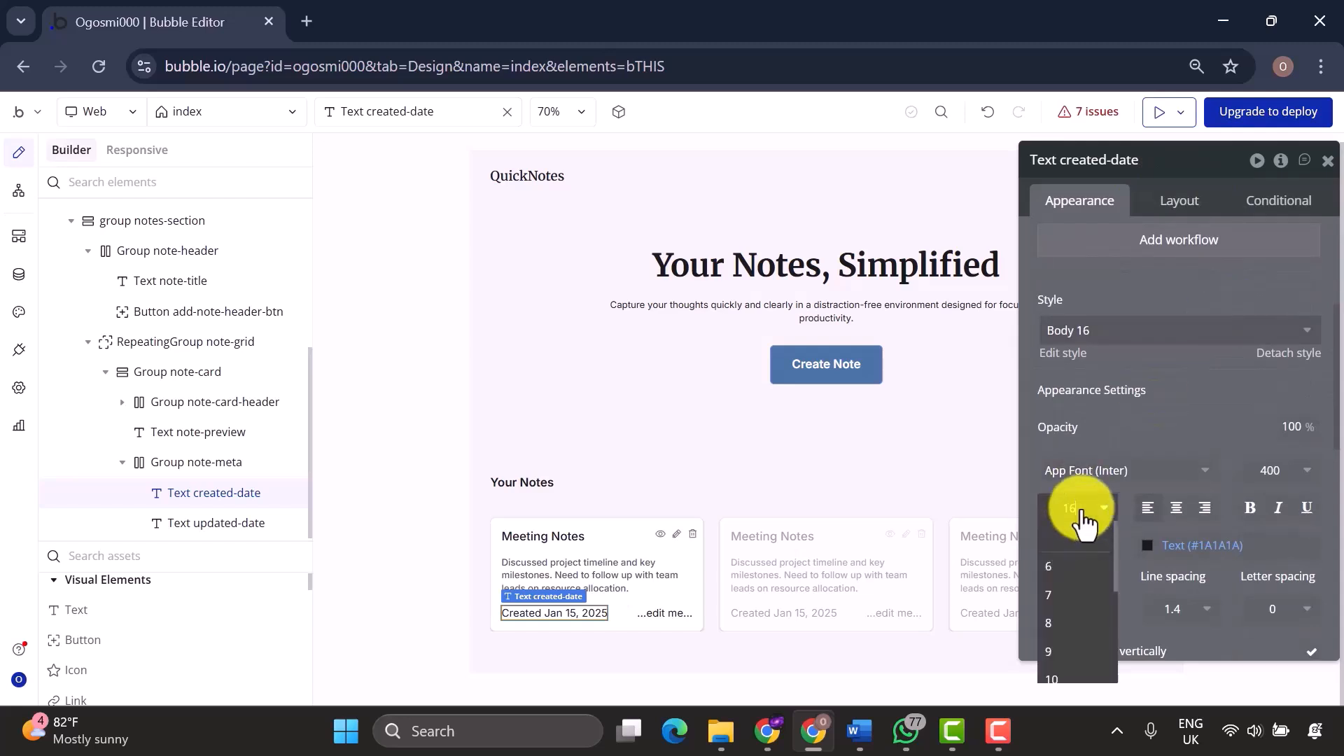
type("12")
key("Return")
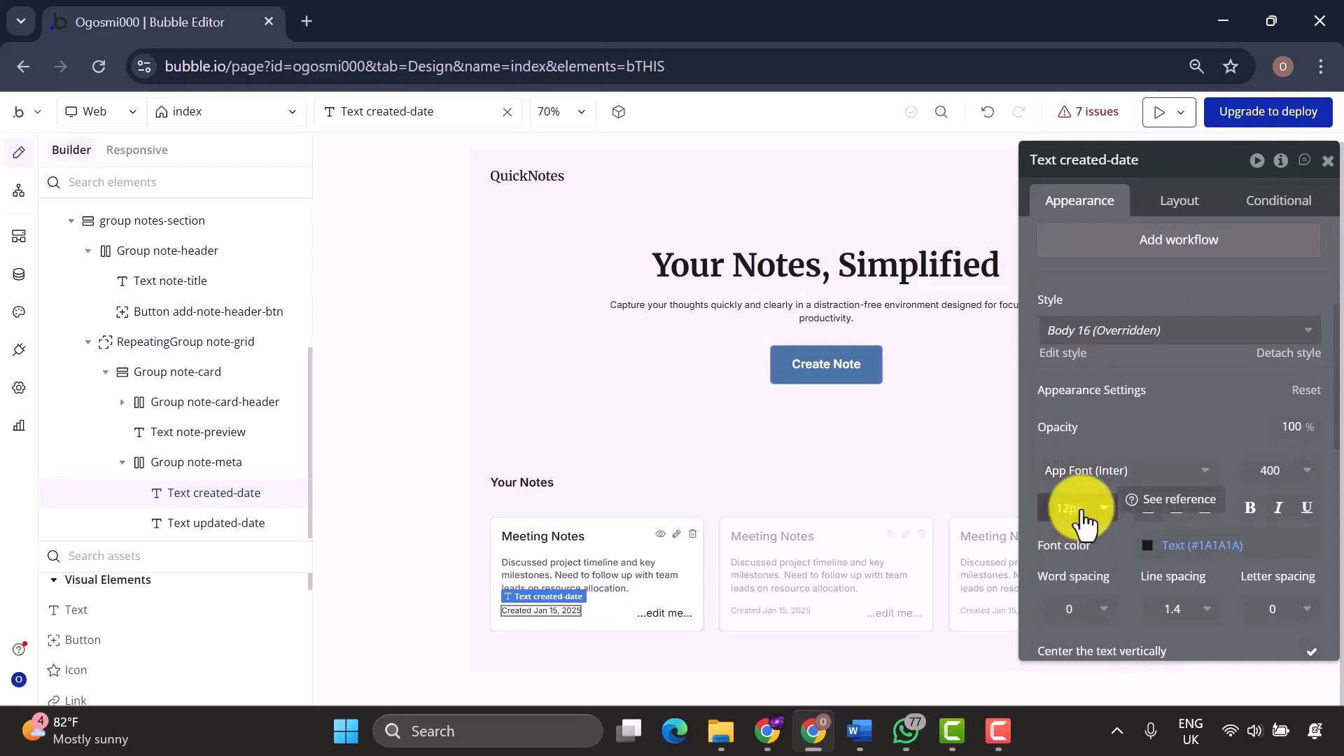
left_click(1181, 550)
left_click(1071, 625)
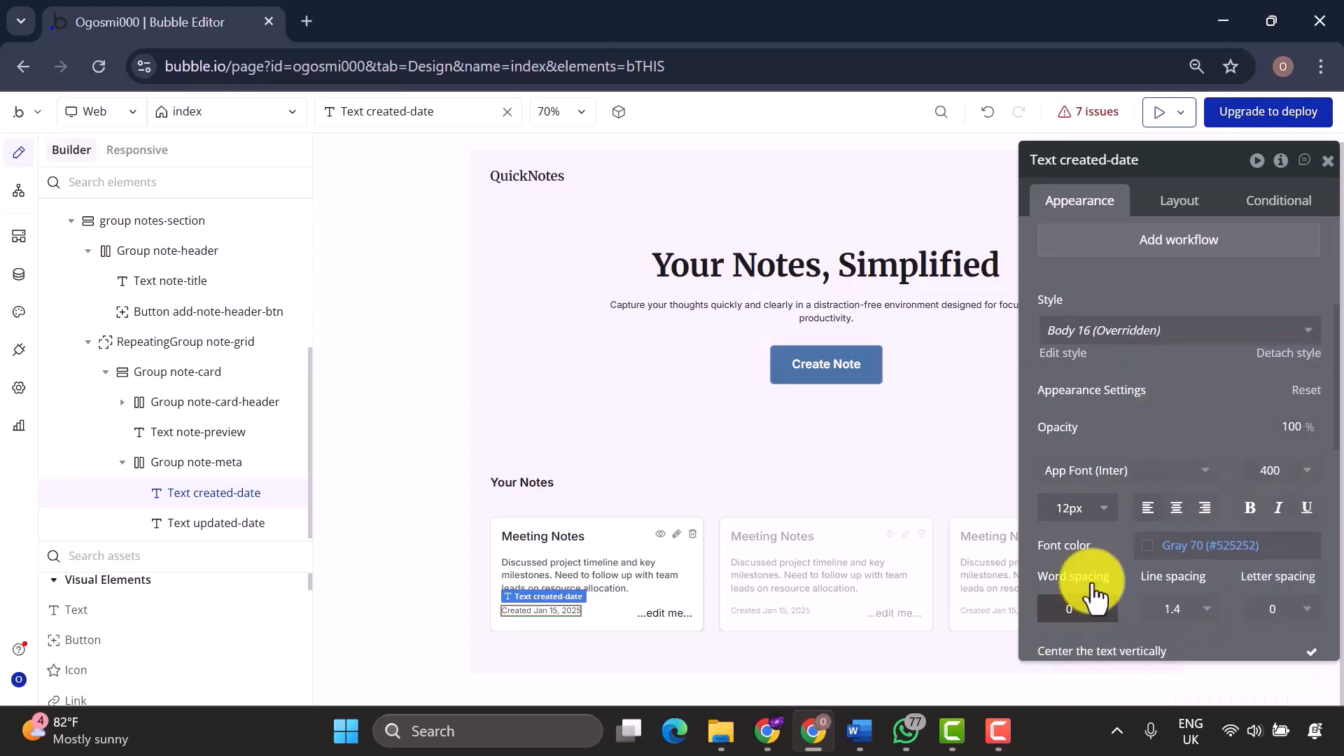
Center the created-date text vertically within the note-meta row.
scroll(1164, 434, "down", 2)
left_click(1173, 200)
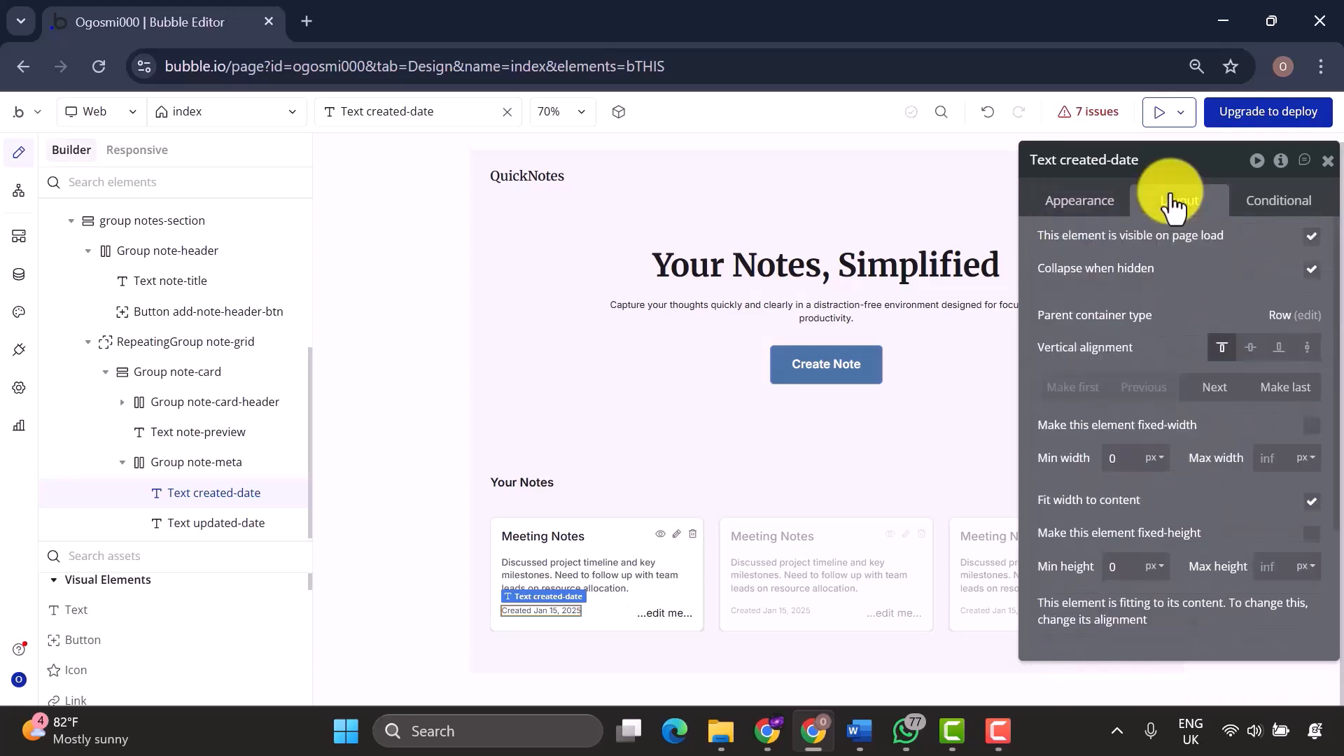
left_click(1249, 349)
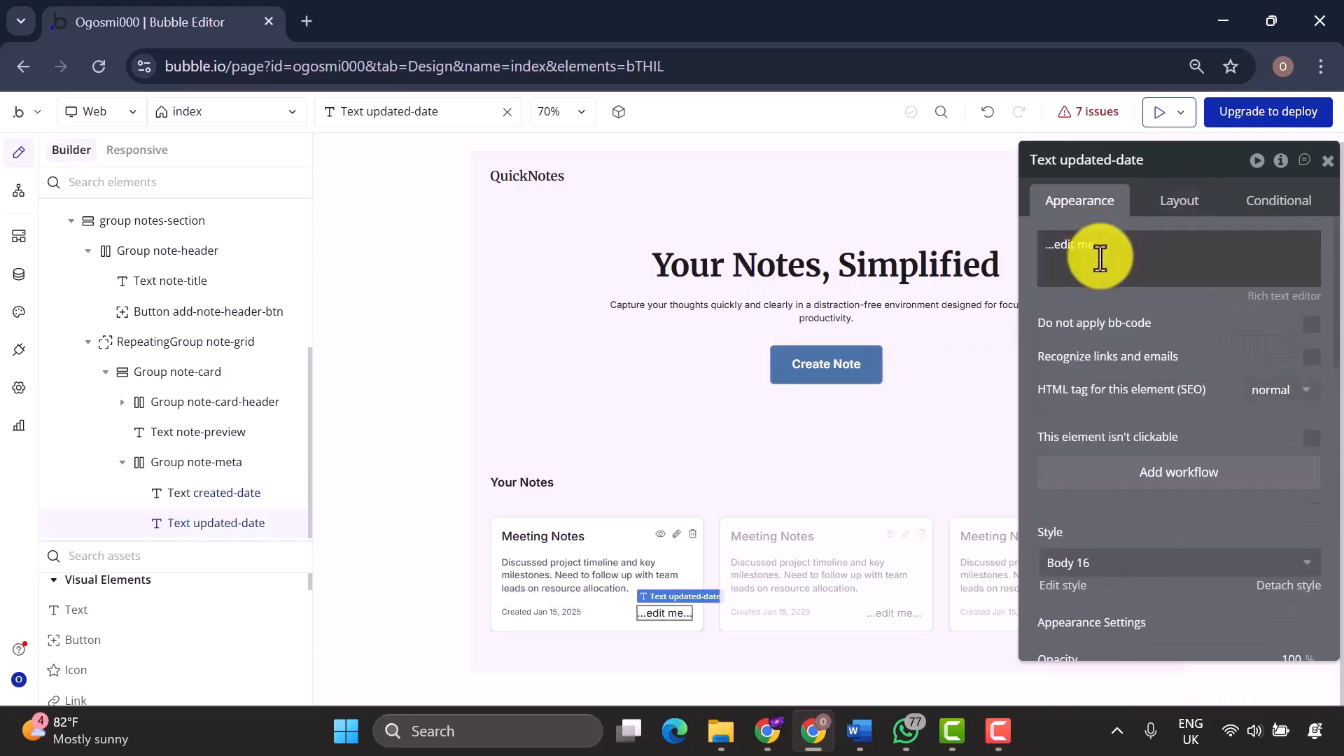
Bind the updated-date text to Parent group's thing and set its canvas placeholder to "Updated Jan 15, 2025".
left_click(1098, 258)
left_click(997, 246)
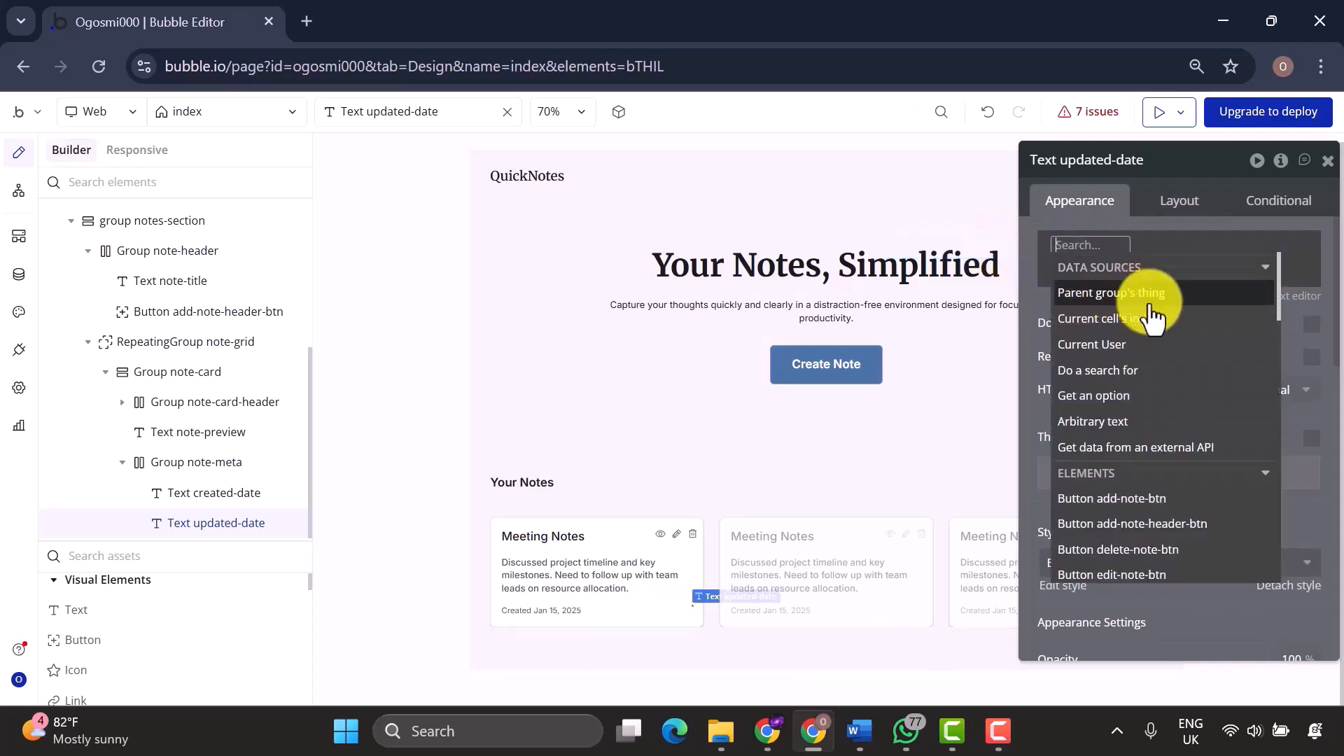
left_click(1160, 294)
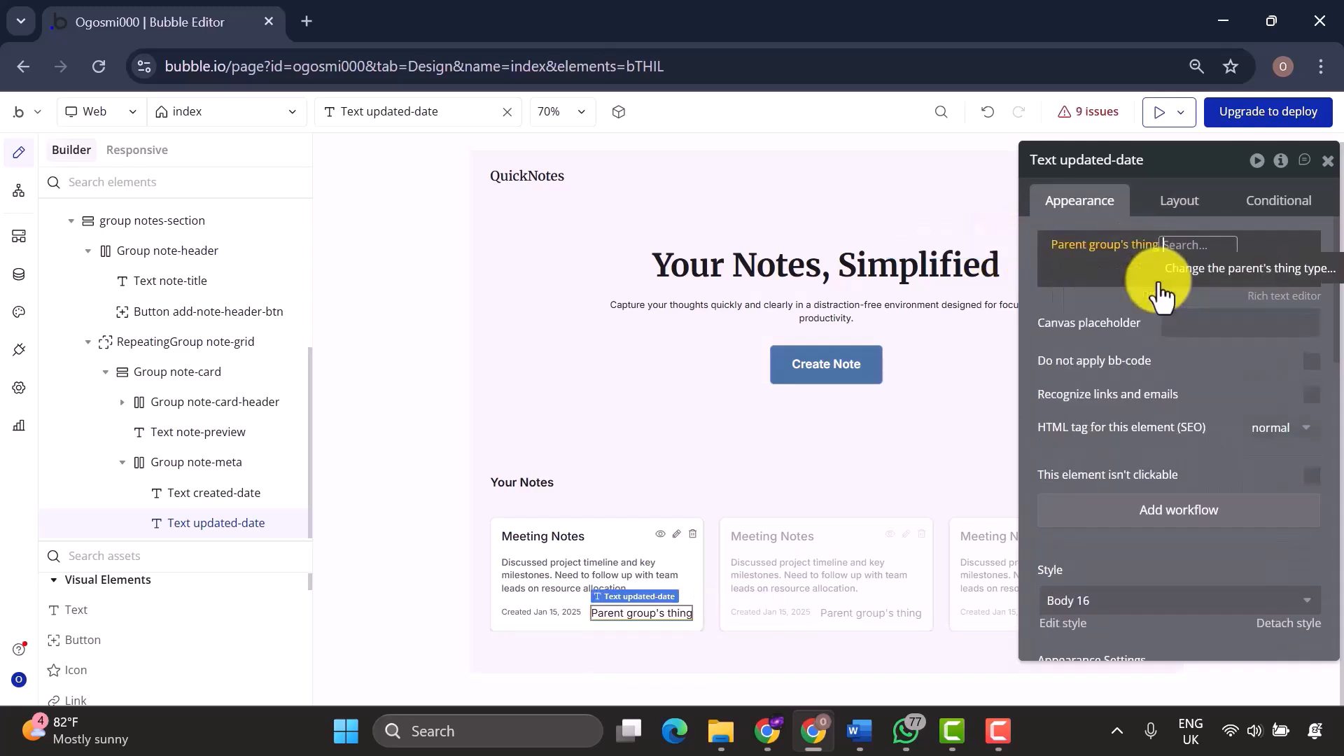
left_click(1187, 323)
type("Edited Jan 15, 2025")
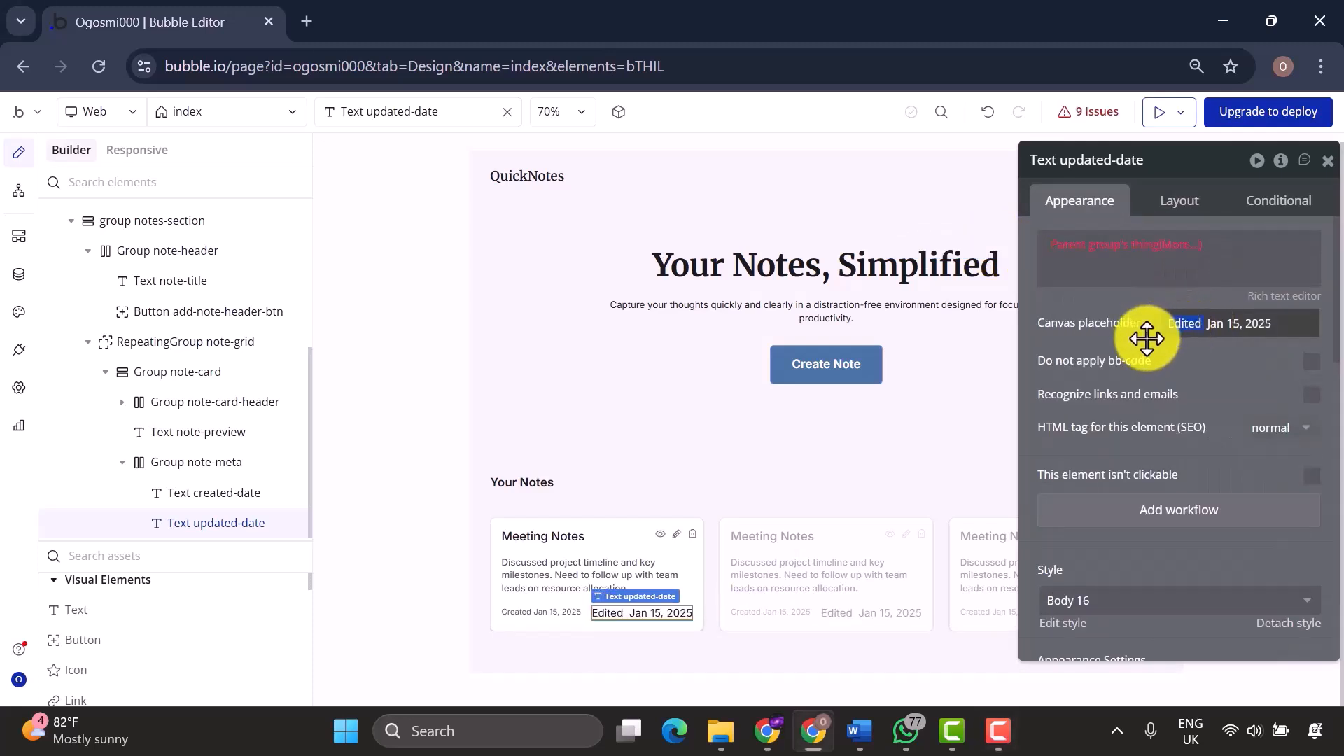
type("Updated")
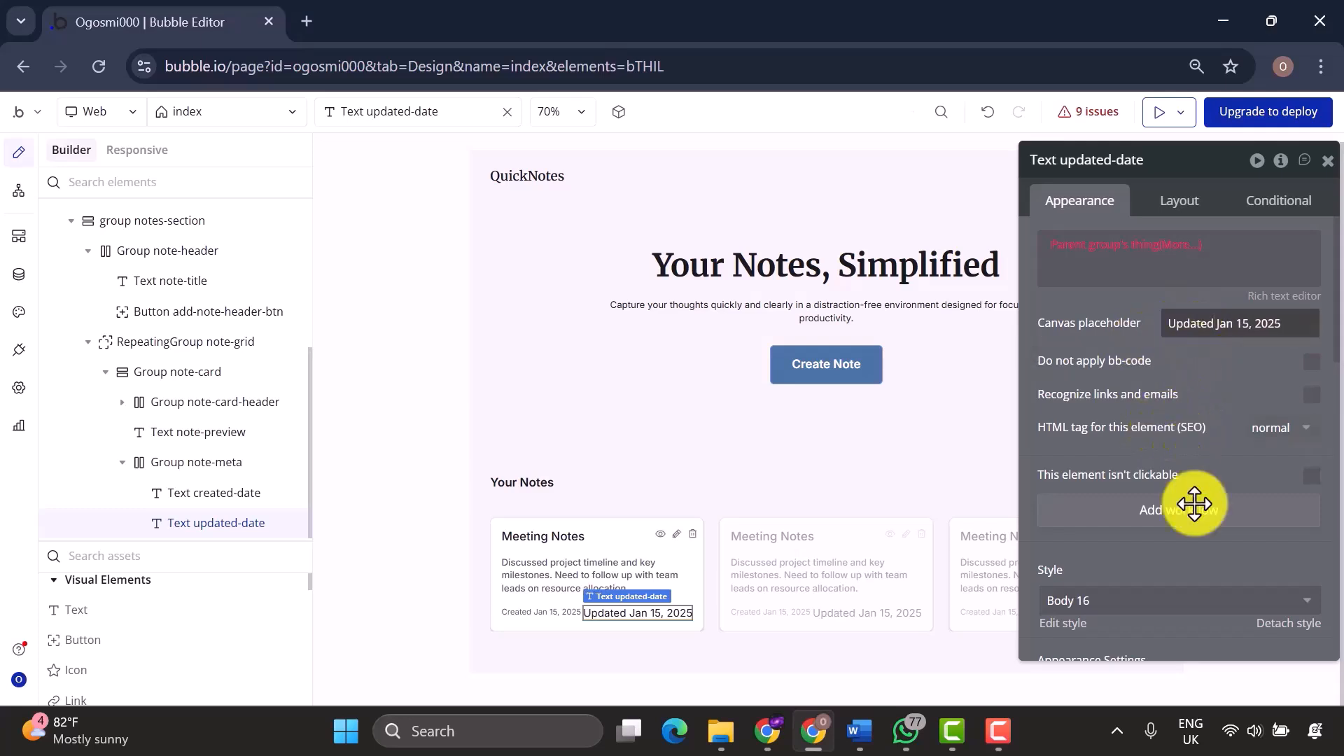
Override the updated-date text style with font size 12px and a gray font color matching the created-date text.
scroll(1194, 508, "down", 3)
left_click(1098, 619)
type("12")
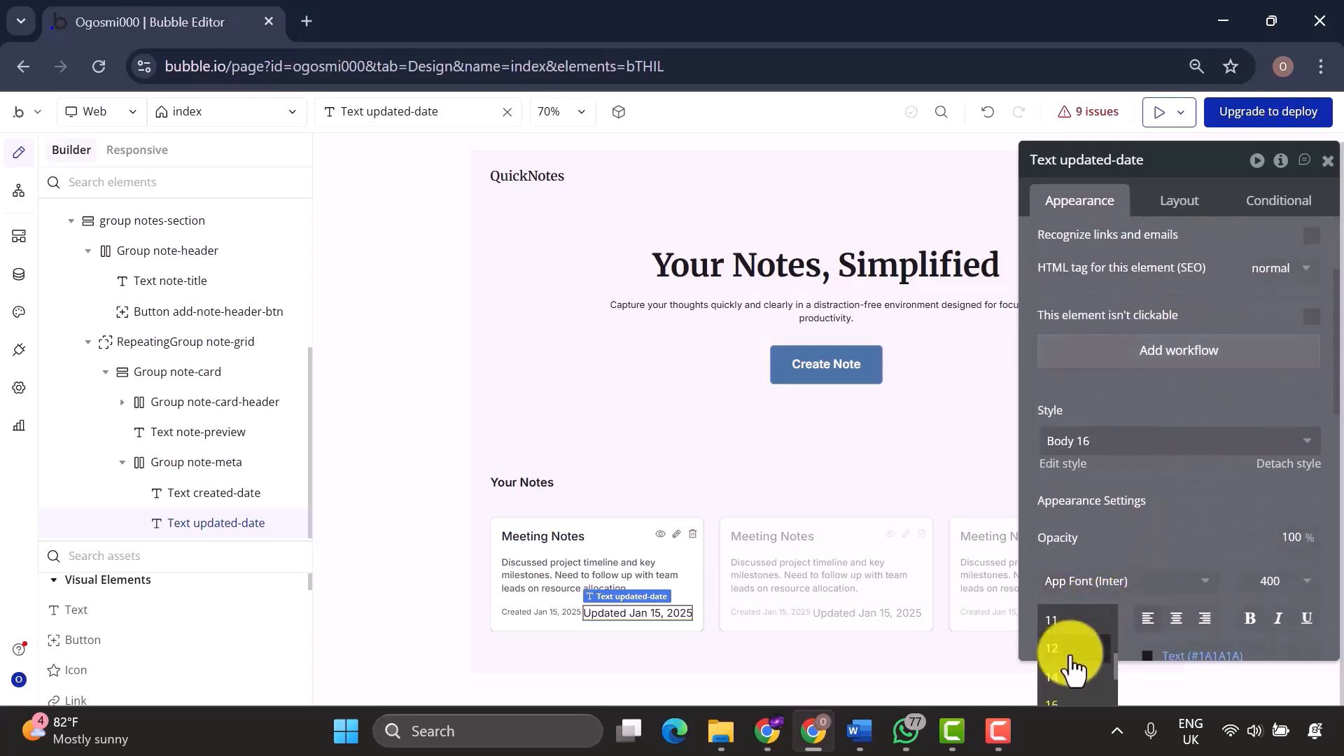
scroll(1132, 515, "down", 5)
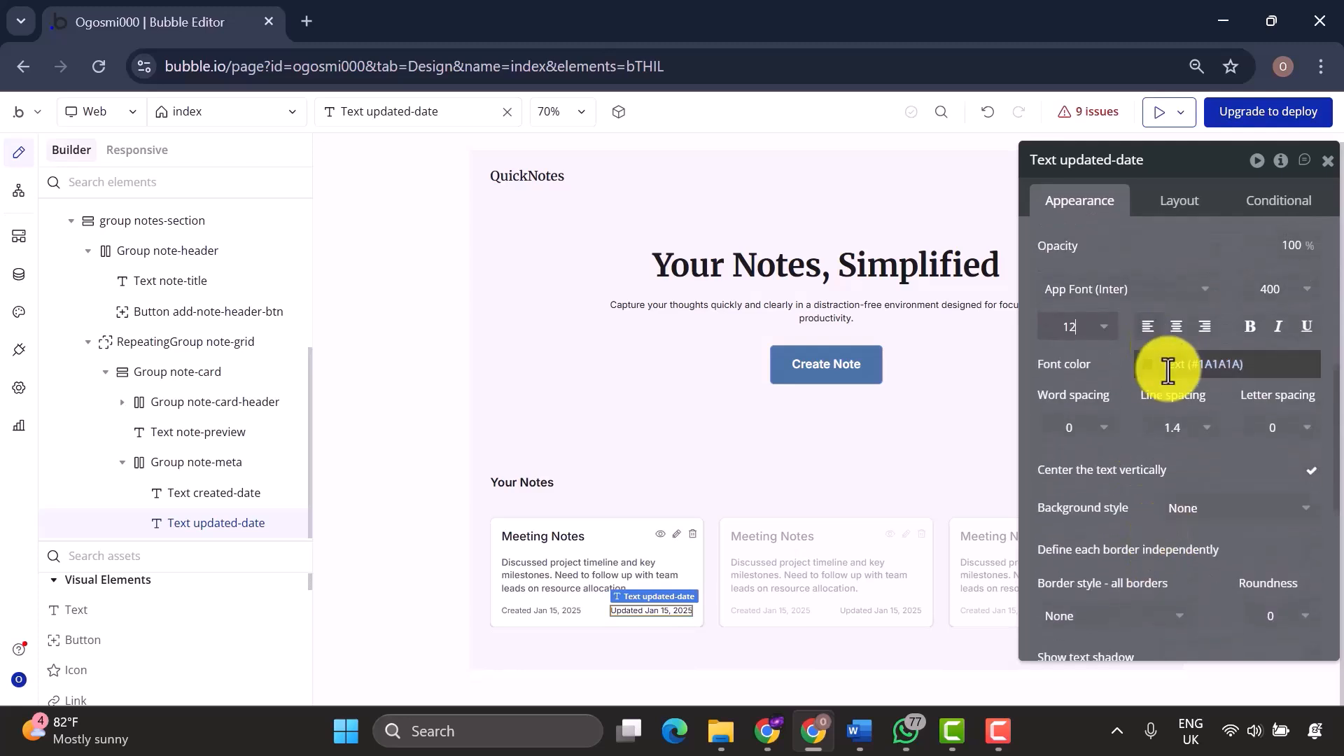
left_click(1164, 366)
left_click(1283, 684)
Center the updated-date text vertically within the note-meta row.
left_click(1181, 201)
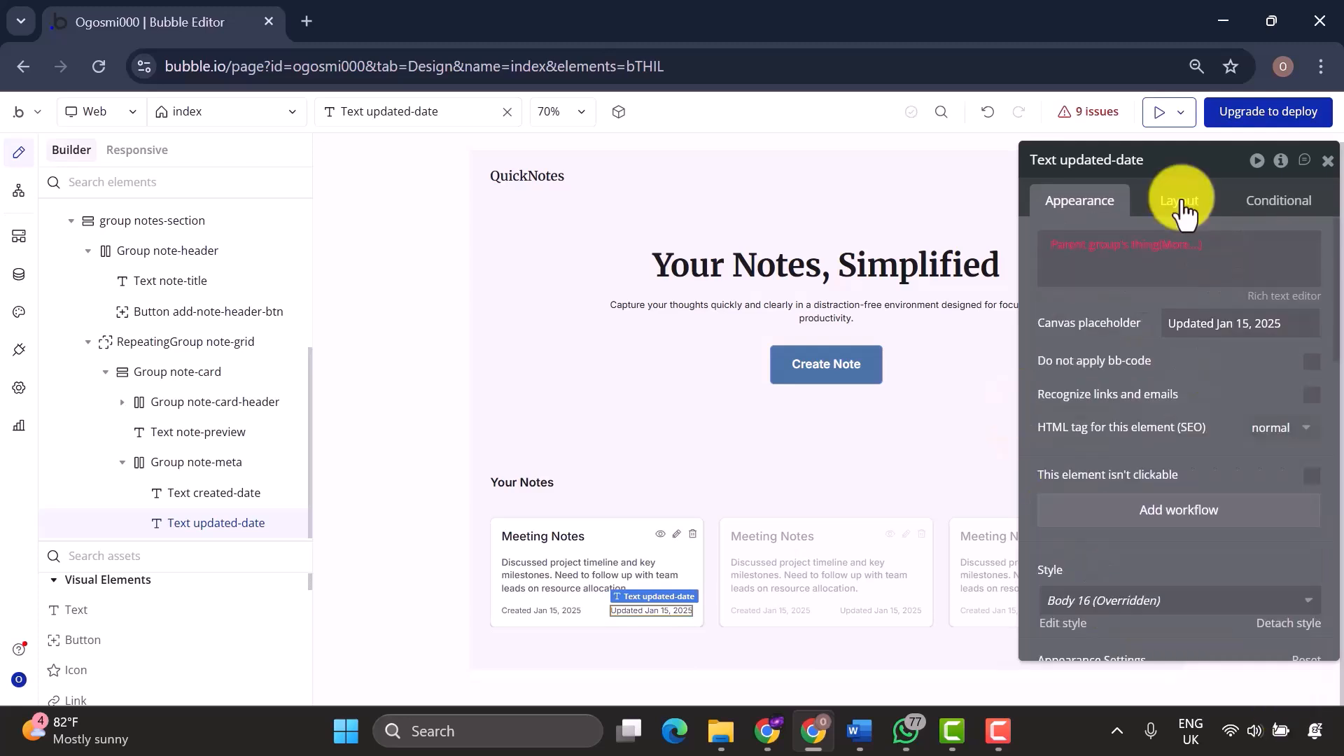
left_click(1182, 201)
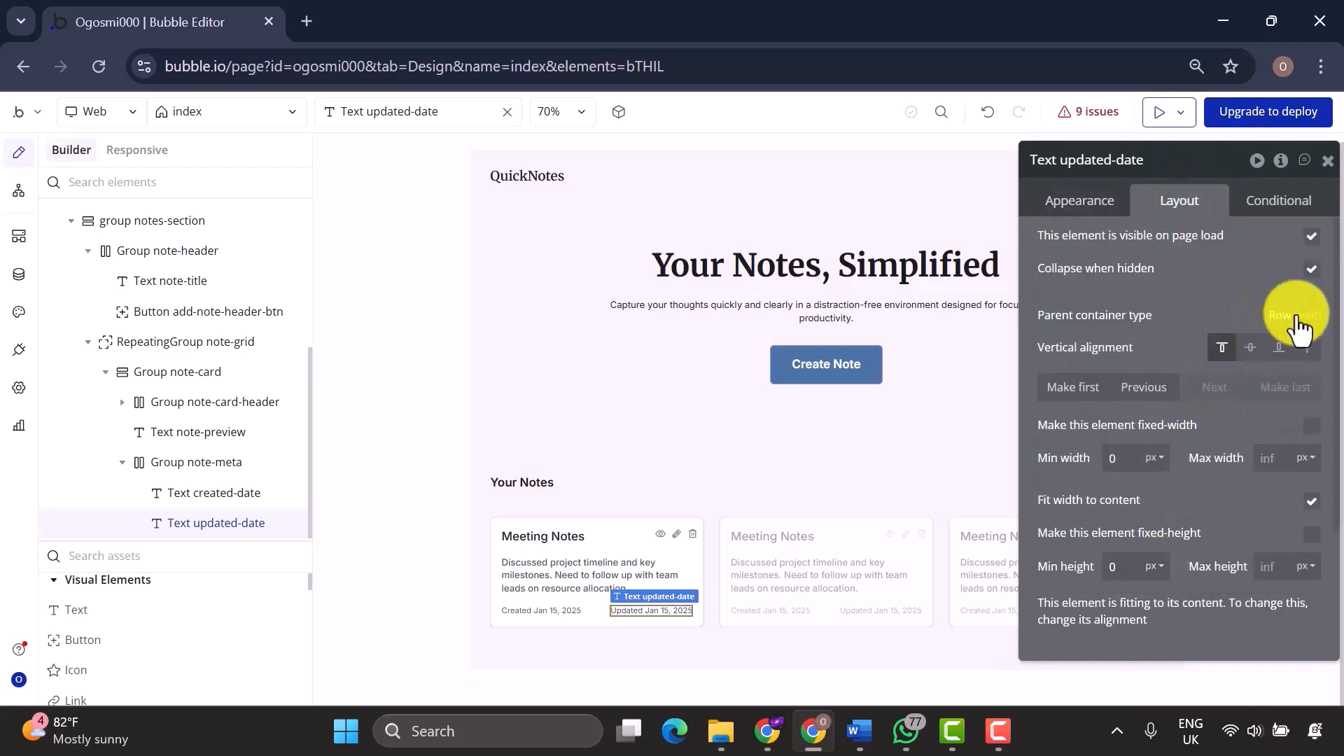
left_click(1252, 348)
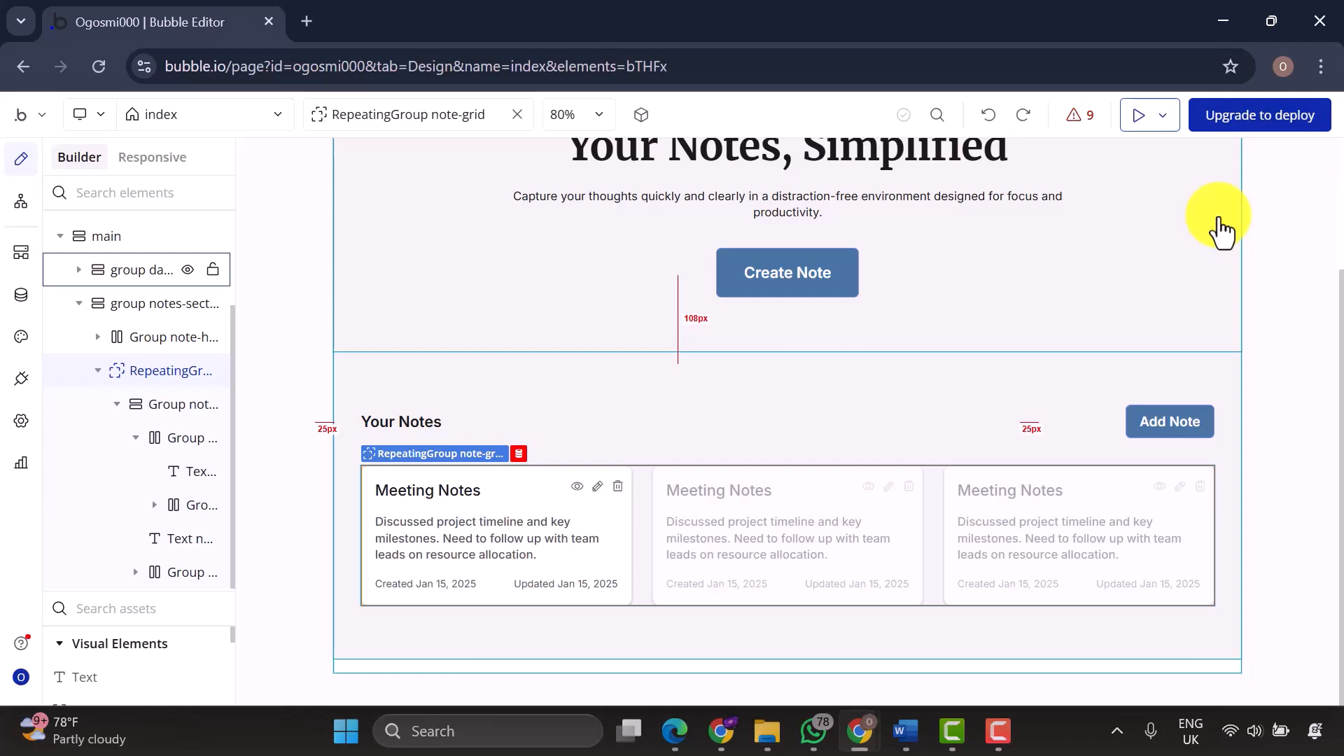
scroll(1218, 231, "up", 3)
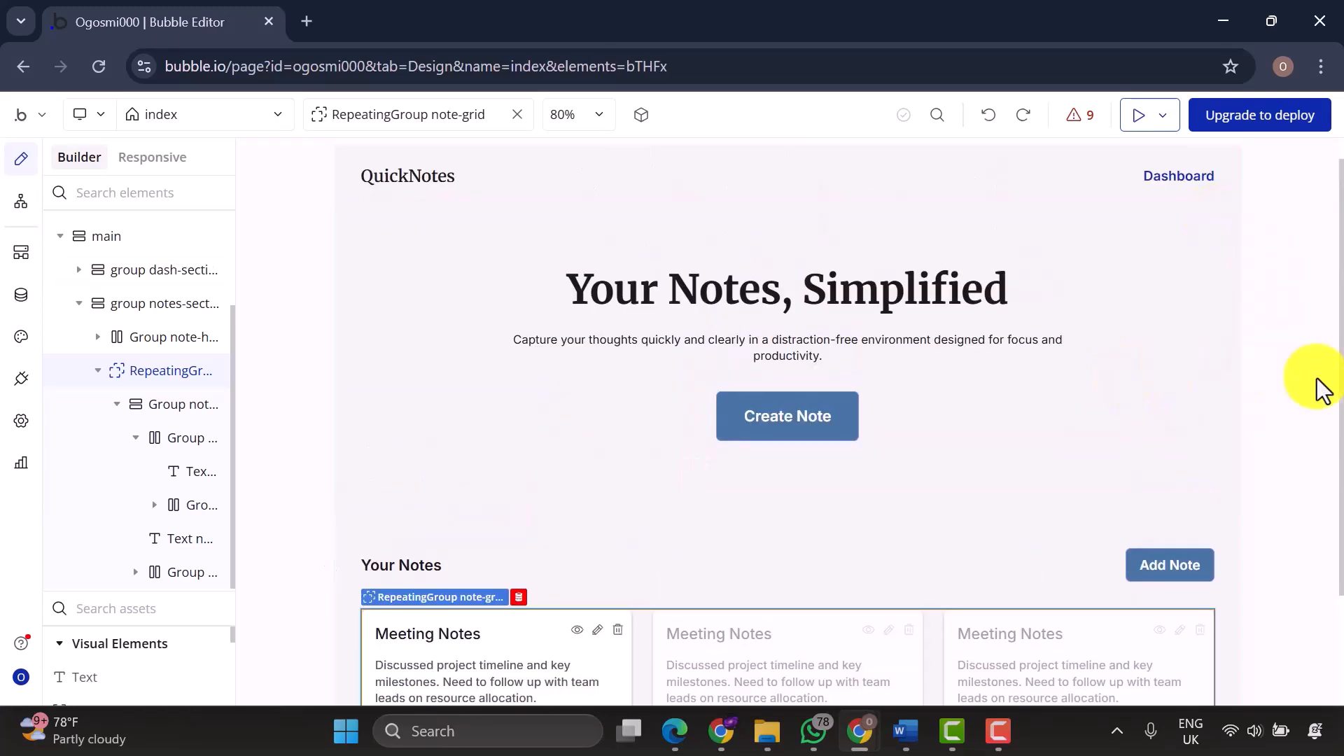
scroll(1204, 390, "down", 2)
scroll(1199, 391, "up", 2)
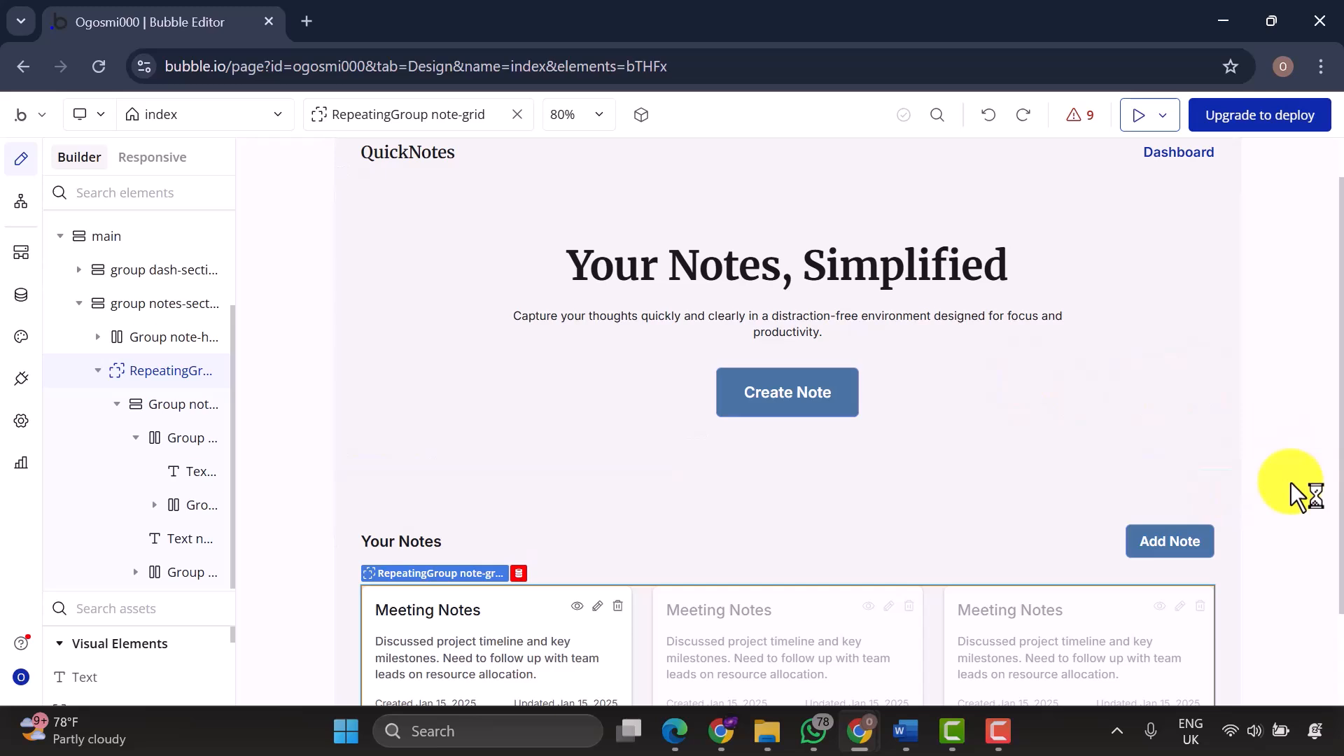
scroll(1292, 484, "down", 2)
scroll(1291, 481, "up", 1)
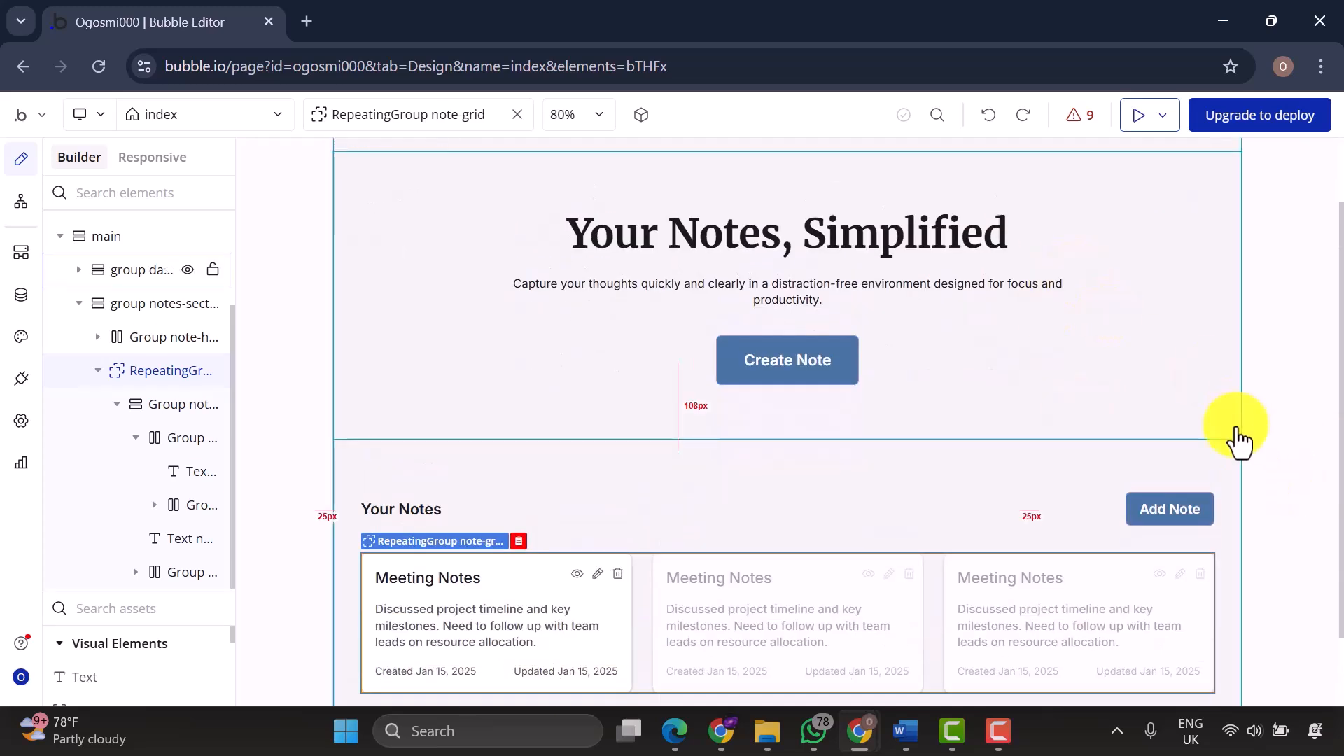
left_click_drag(603, 623, 678, 551)
Create a new data type named Note in the app's database.
left_click(21, 294)
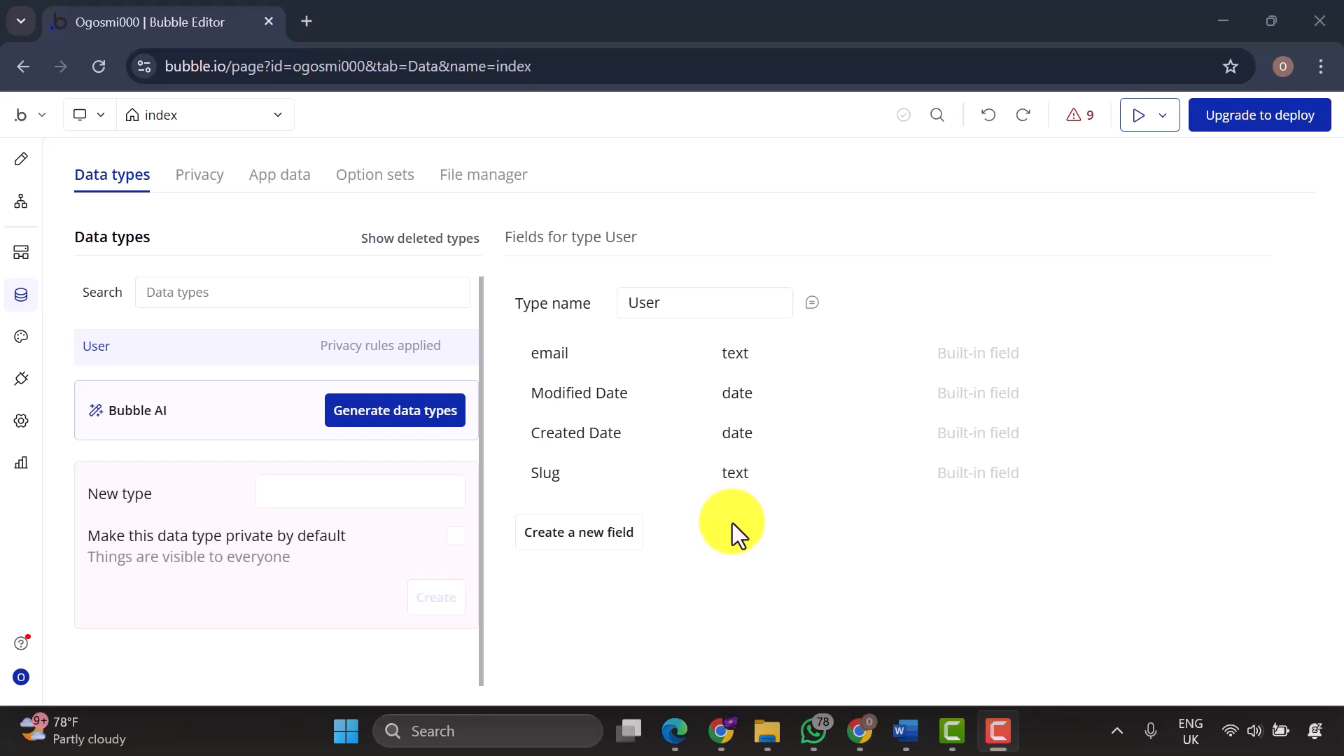
left_click(277, 490)
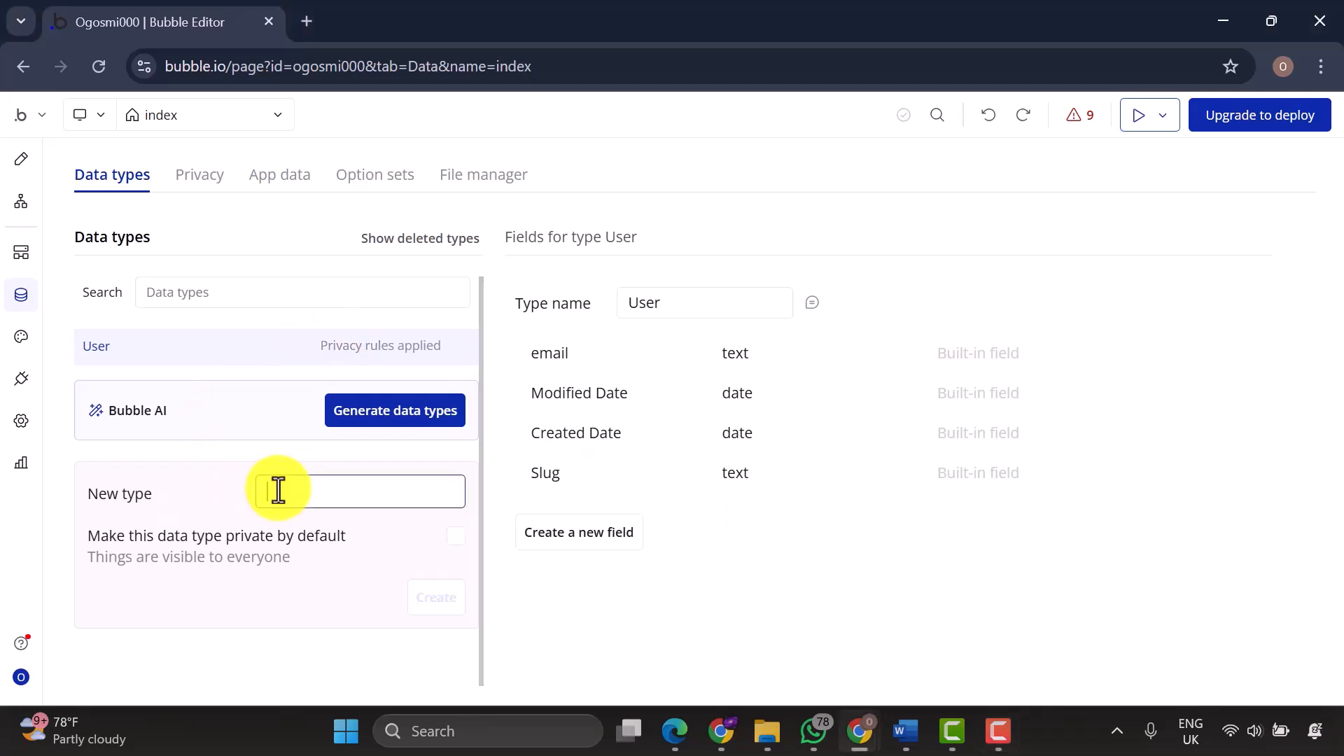
type("Note")
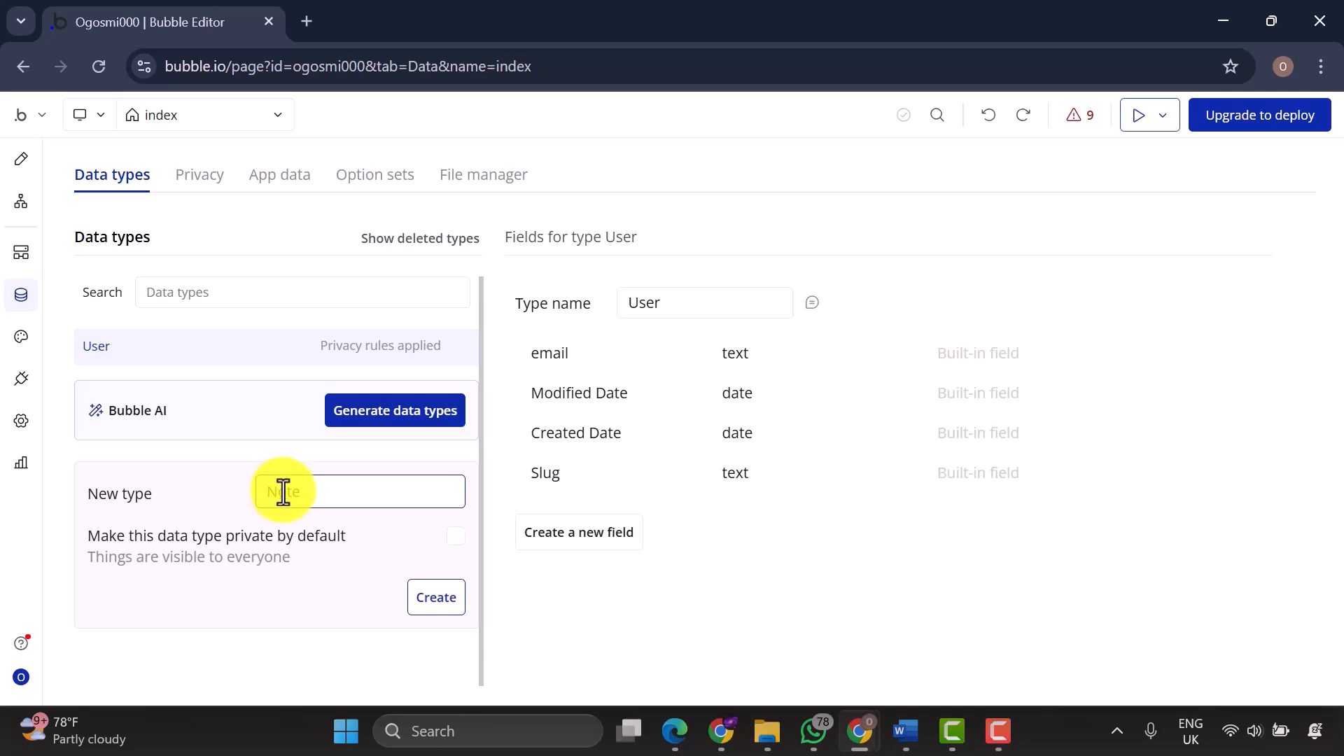
left_click(422, 607)
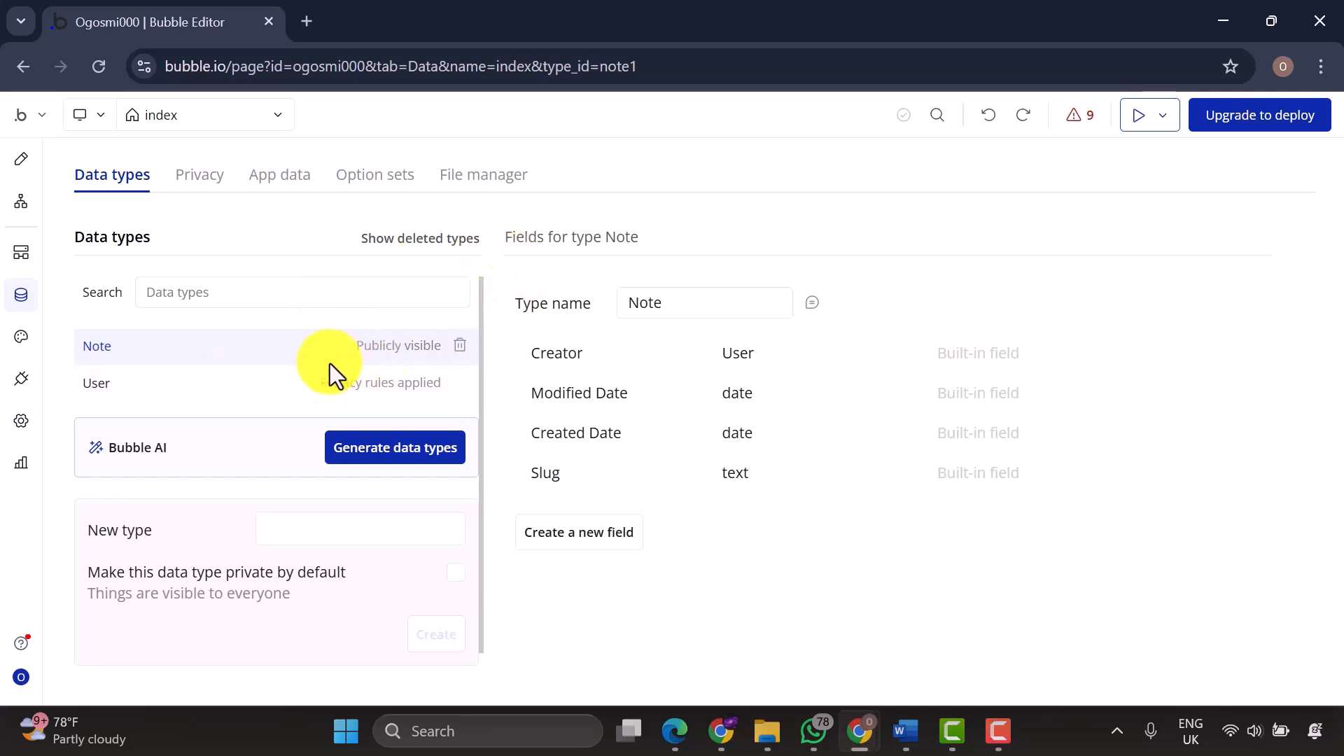
Add a field named Content of type text to the Note data type.
left_click(585, 539)
left_click(617, 280)
type("Content")
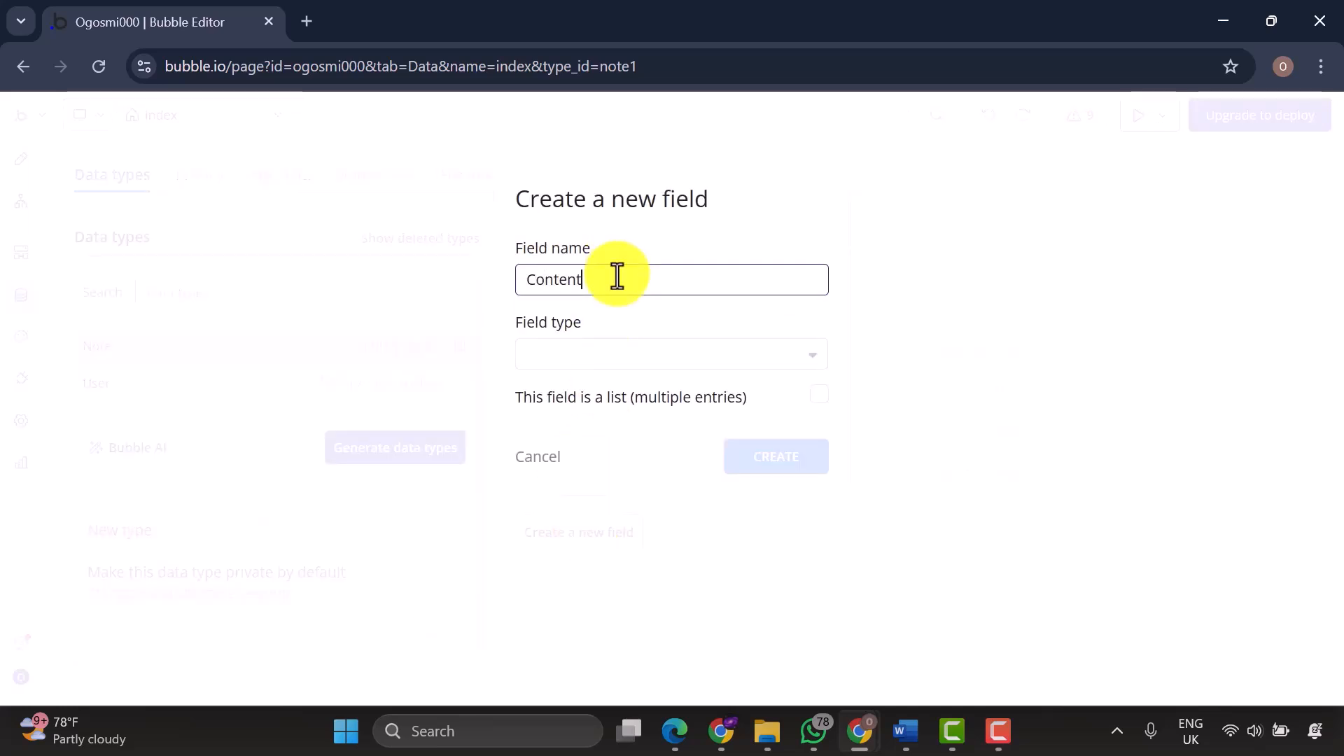
left_click(580, 357)
left_click(592, 501)
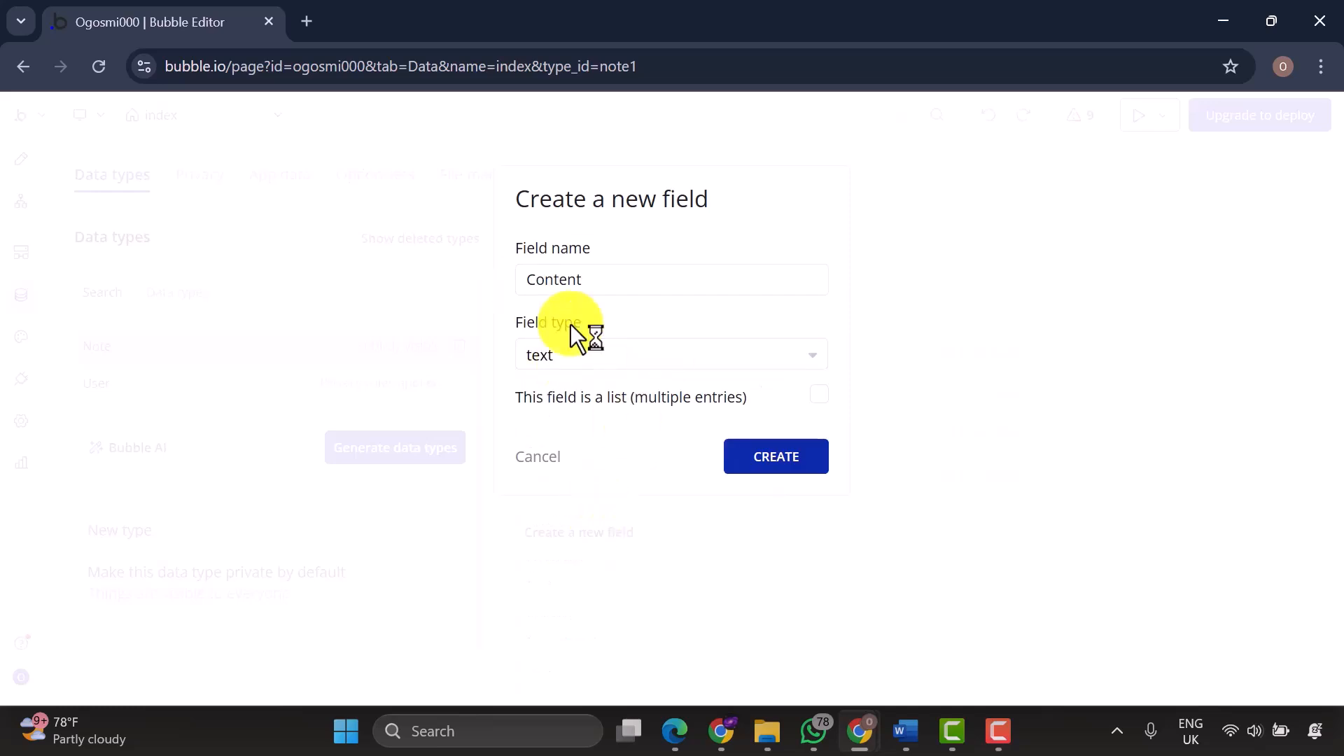
left_click(770, 467)
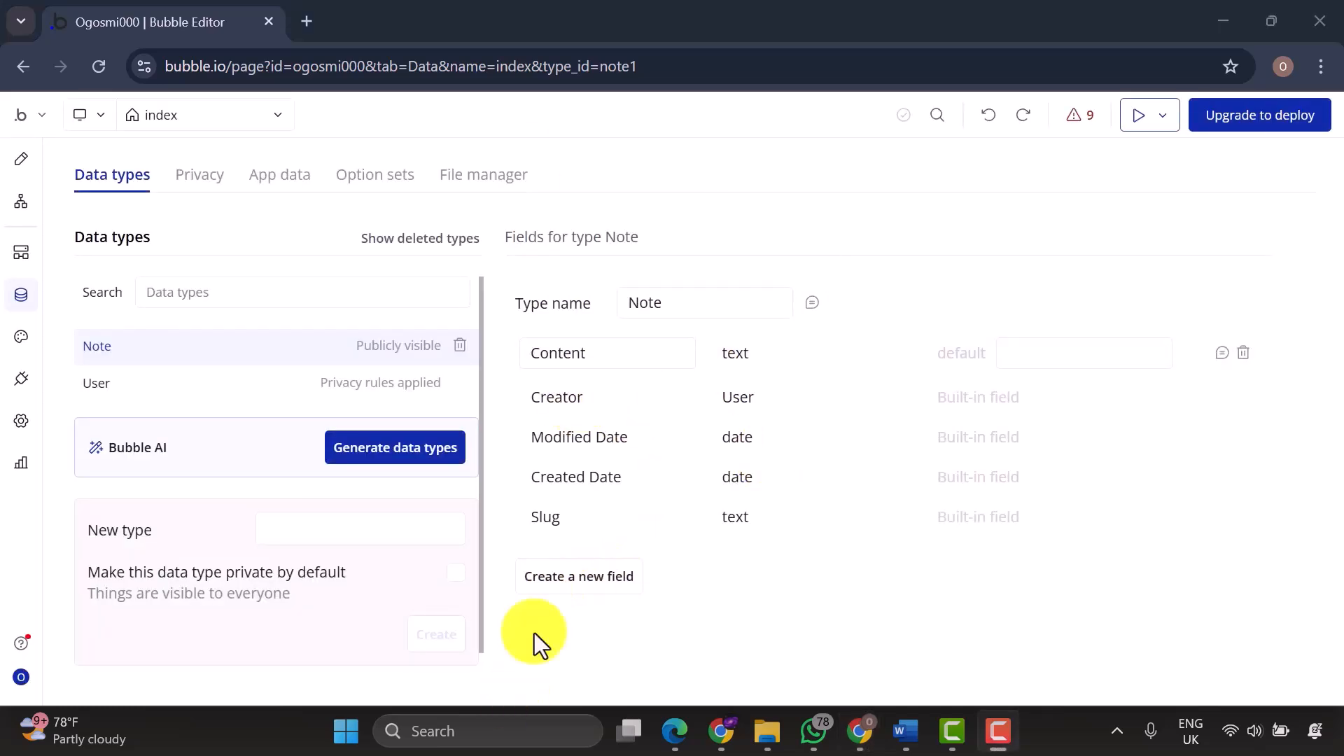
Add a field named Title of type text to the Note data type.
left_click(588, 585)
left_click(636, 278)
type("Tit")
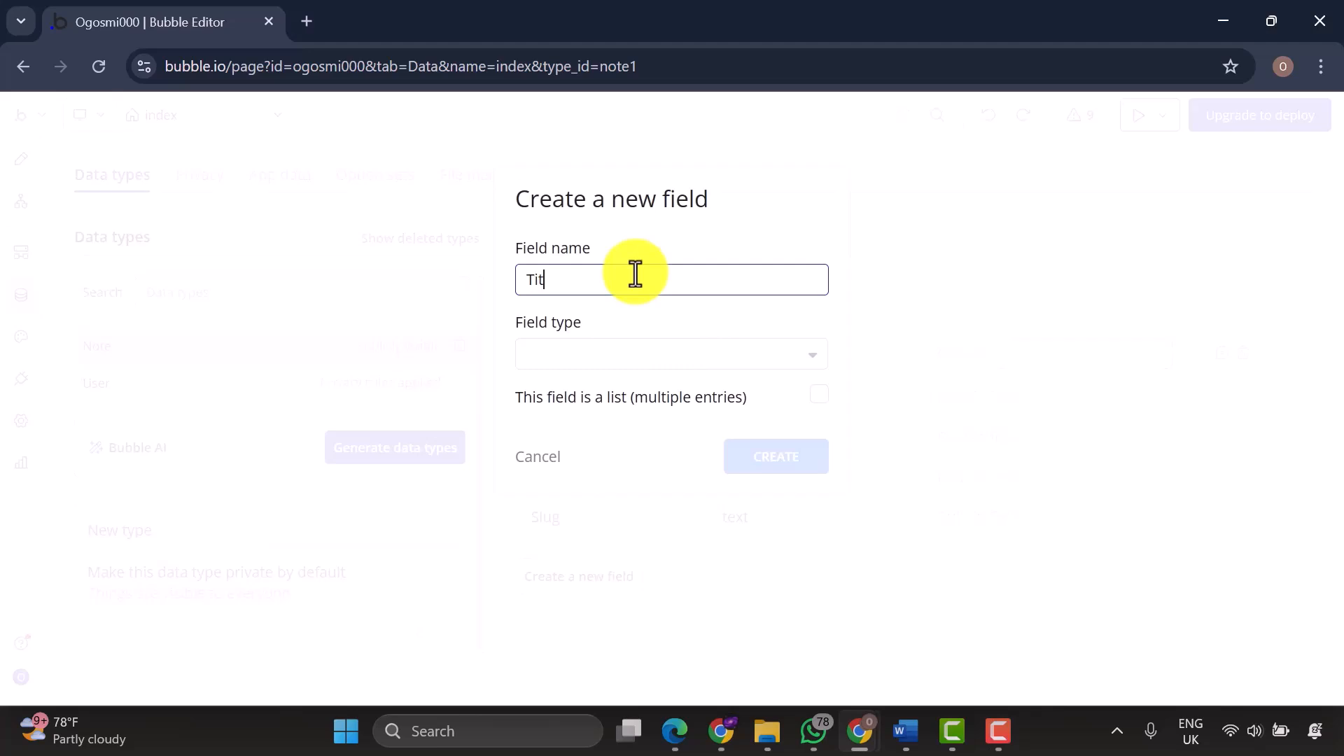
type("le")
left_click(641, 354)
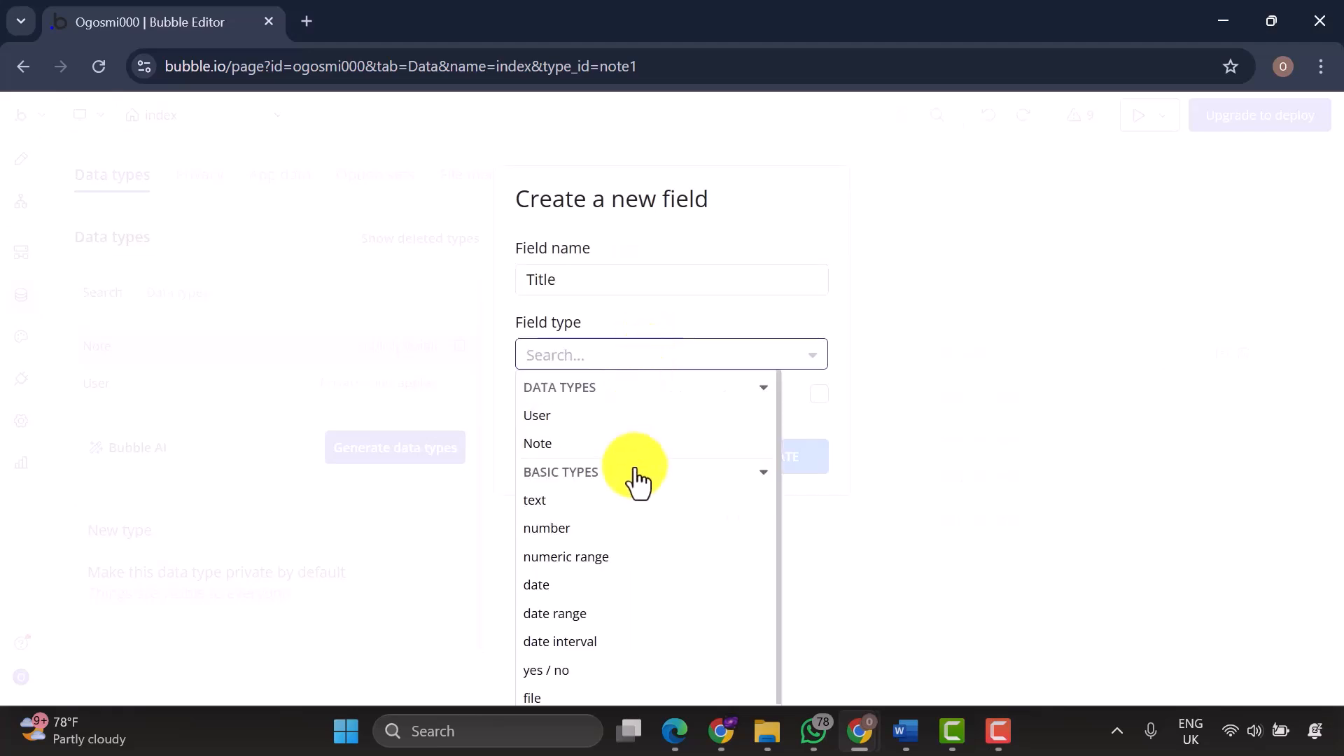
left_click(638, 500)
left_click(786, 473)
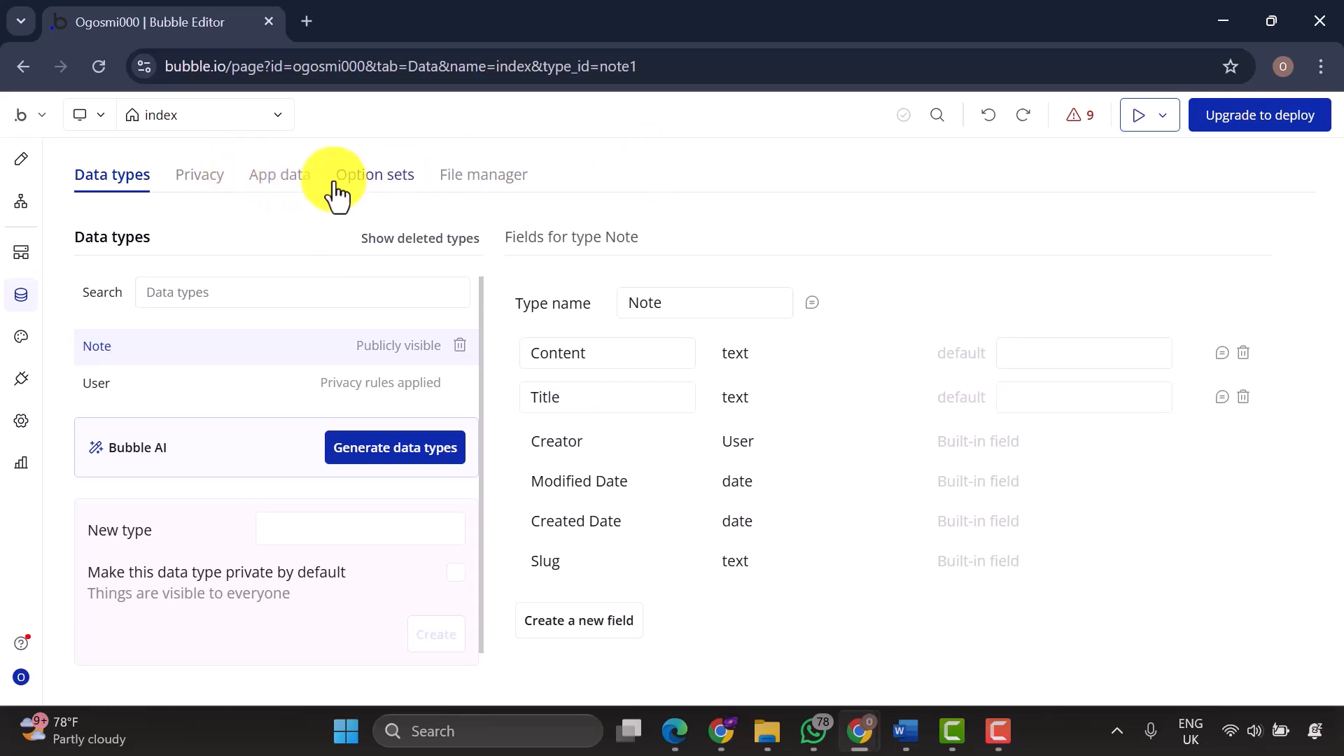
Examine the All Notes table and its entry options in the app data, and return to the data types.
left_click(278, 177)
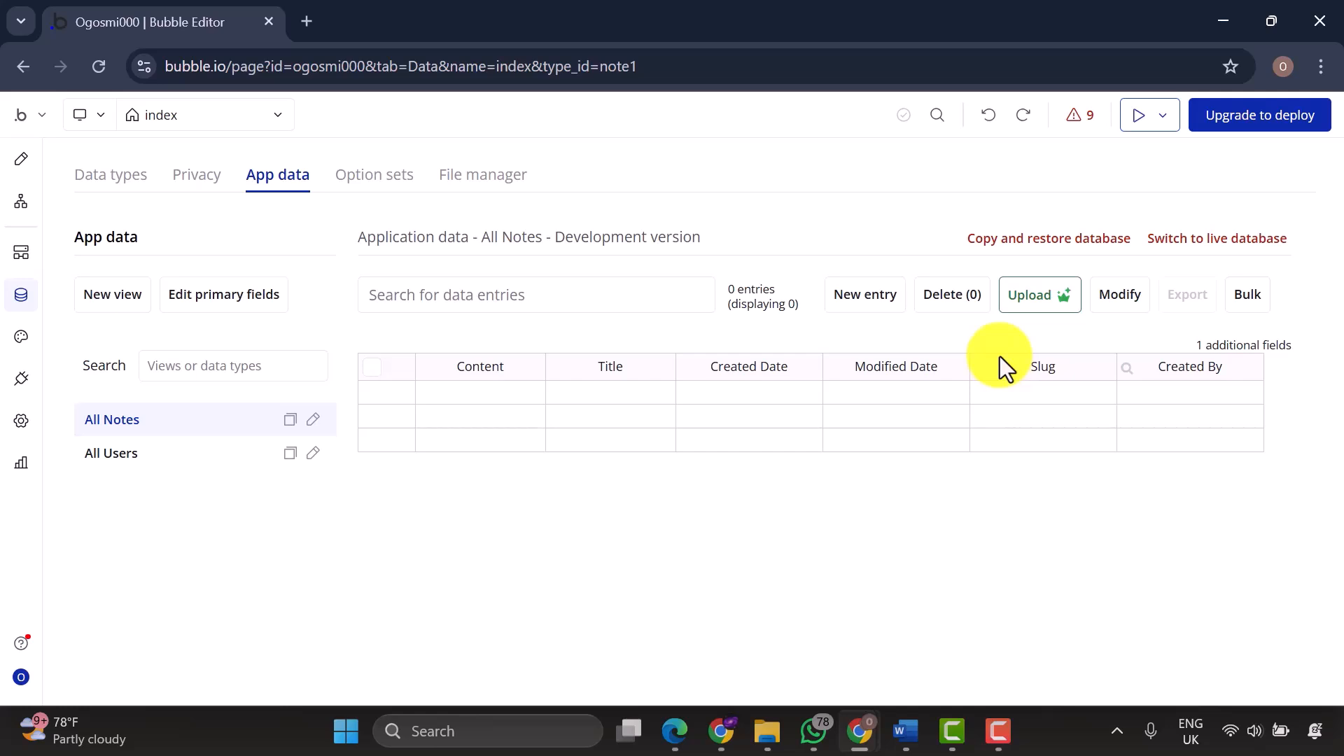
mouse_move(1032, 263)
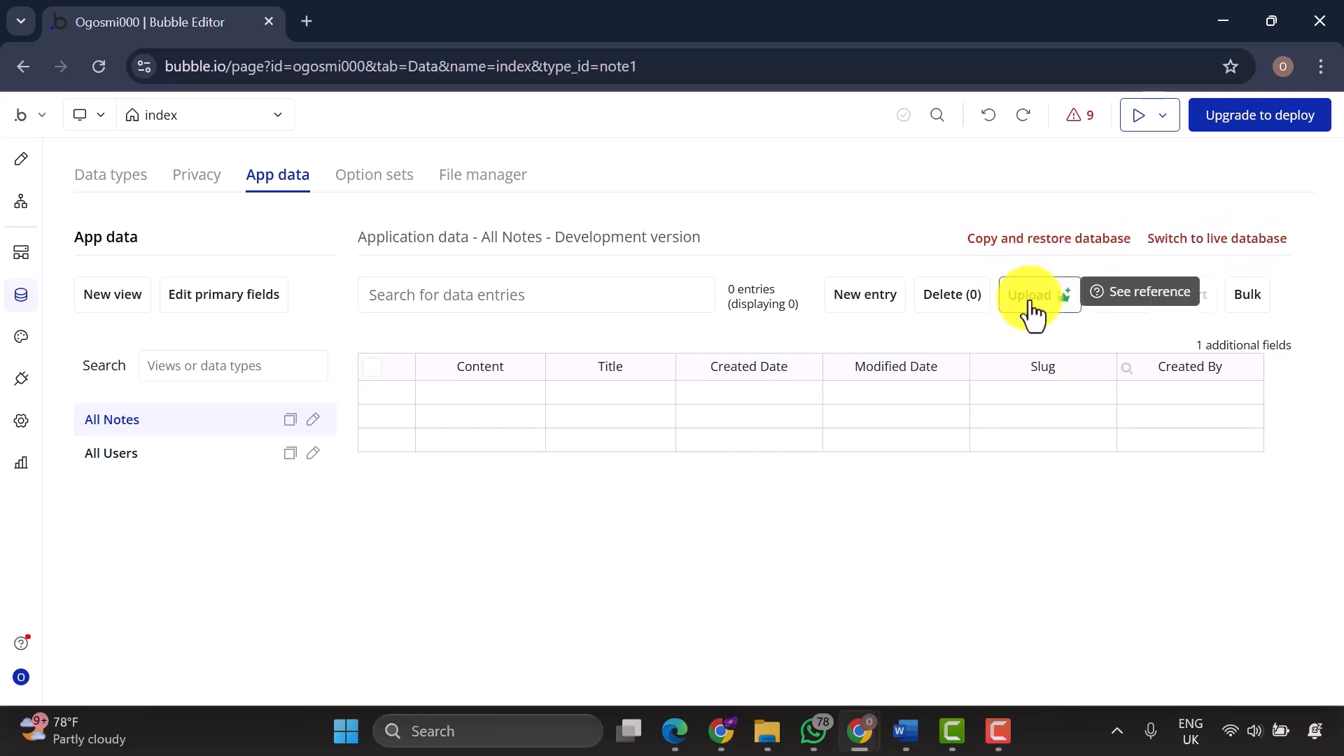
mouse_move(1048, 315)
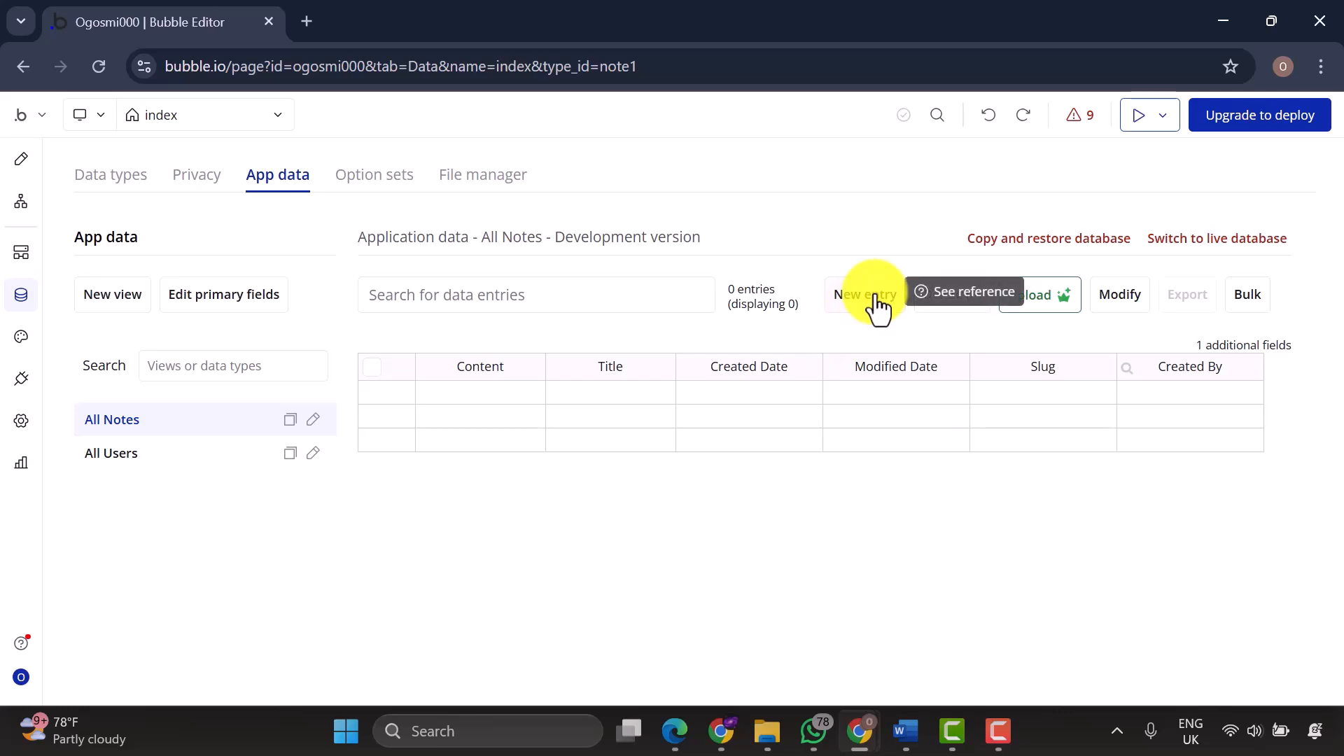
left_click(113, 181)
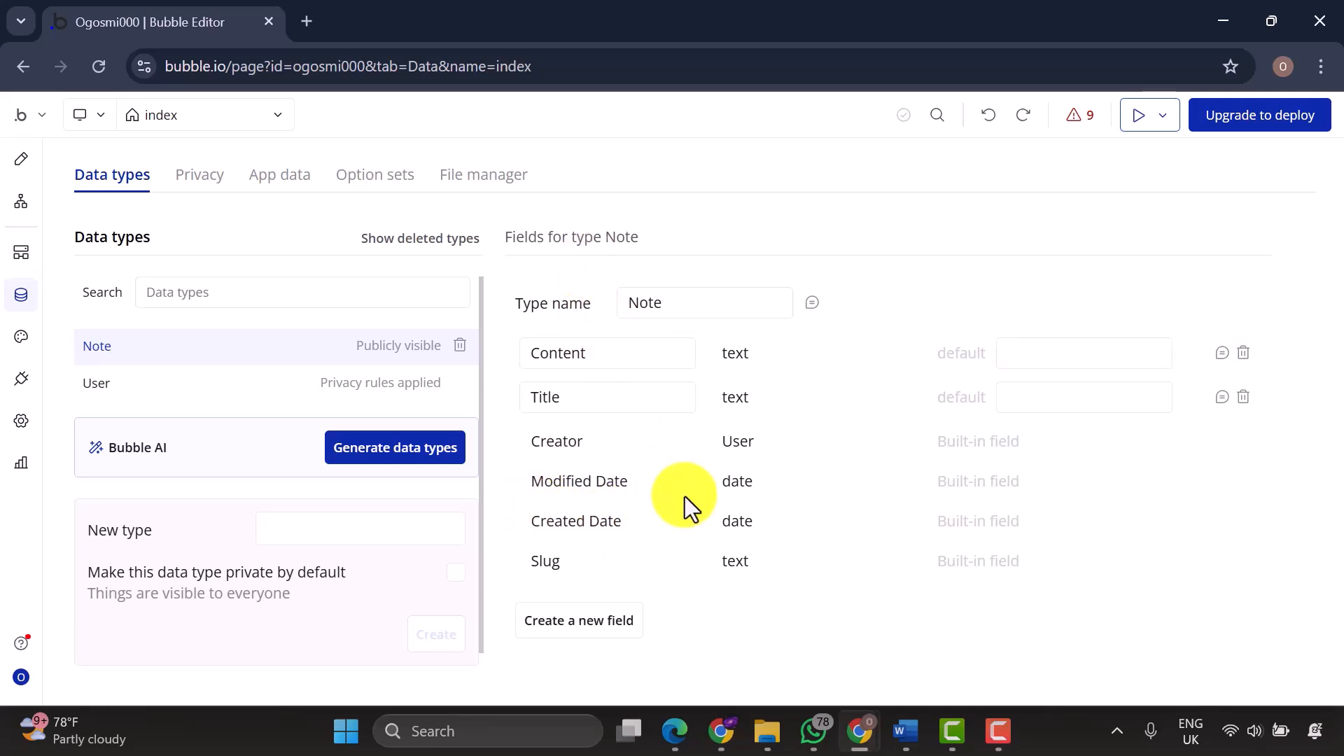
Return to the index page design and review the hero section, note cards and element tree.
left_click(21, 161)
left_click(1312, 492)
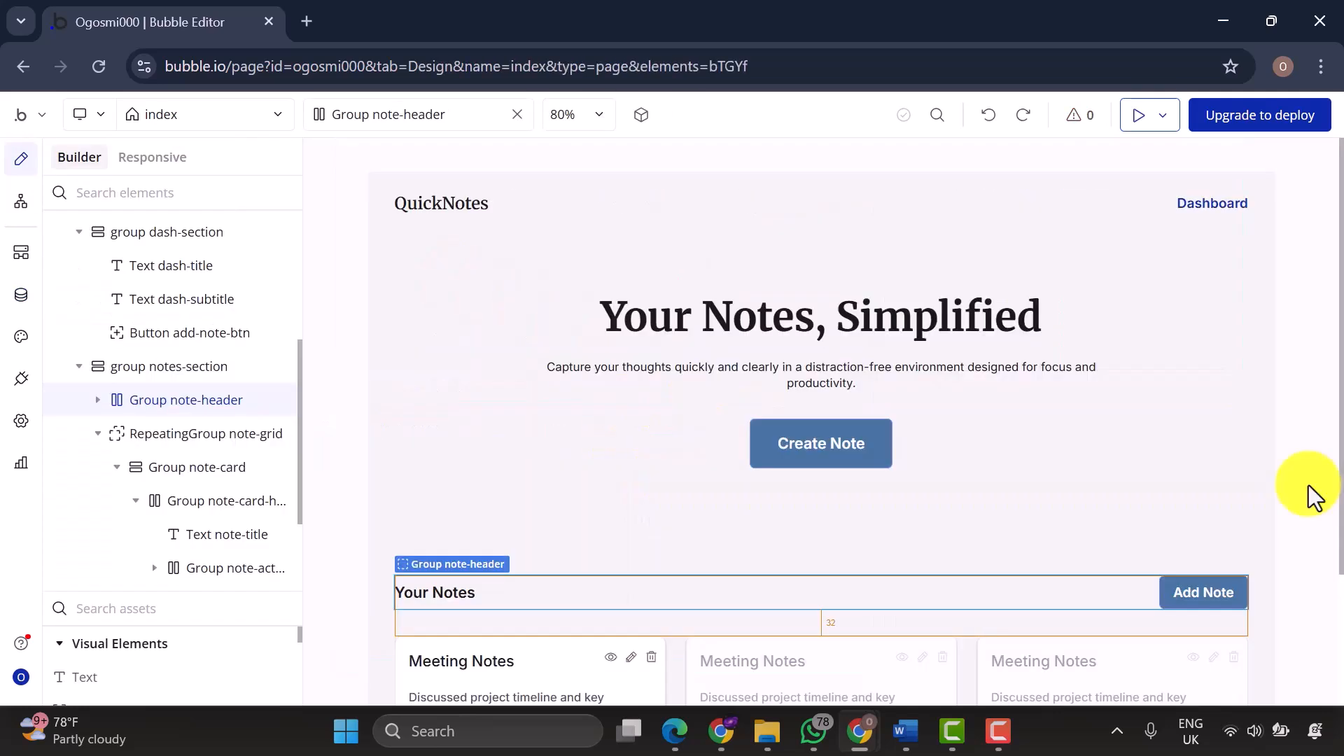
left_click(714, 357)
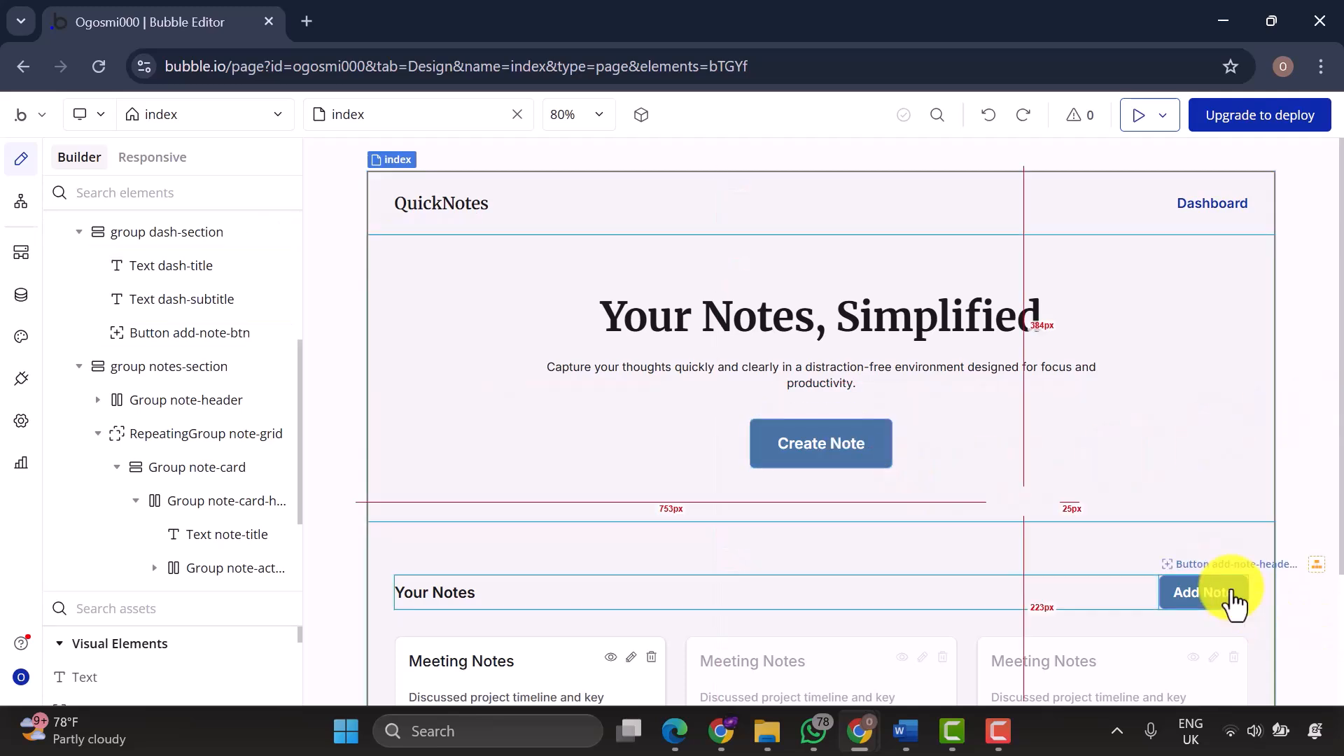
scroll(1232, 600, "down", 3)
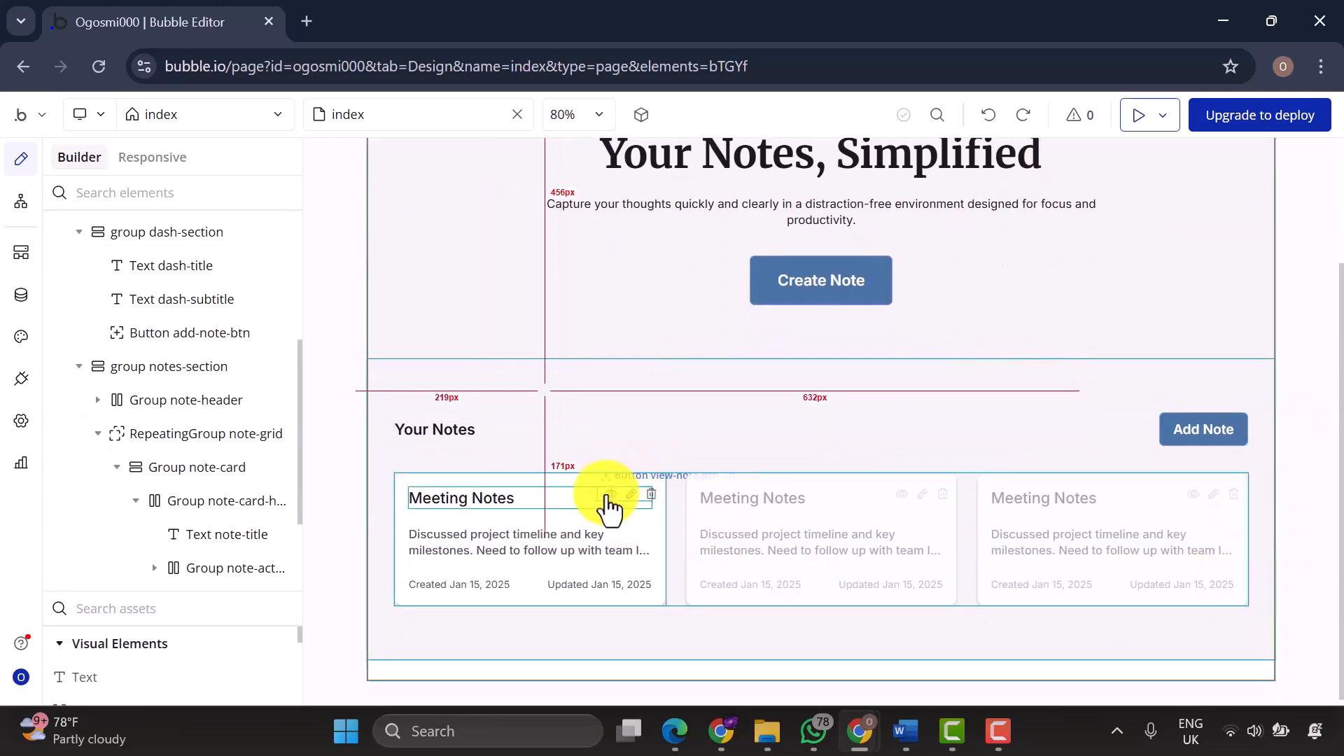
scroll(774, 445, "up", 2)
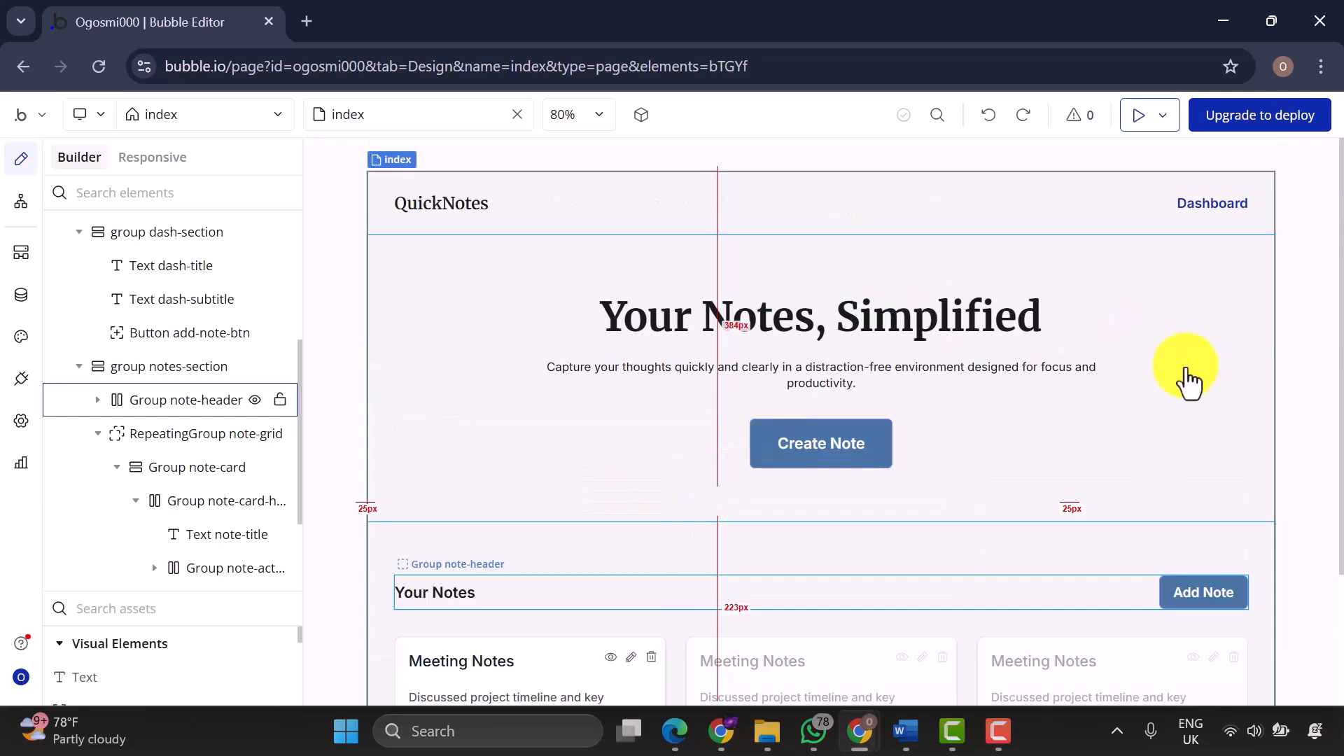
scroll(210, 483, "down", 2)
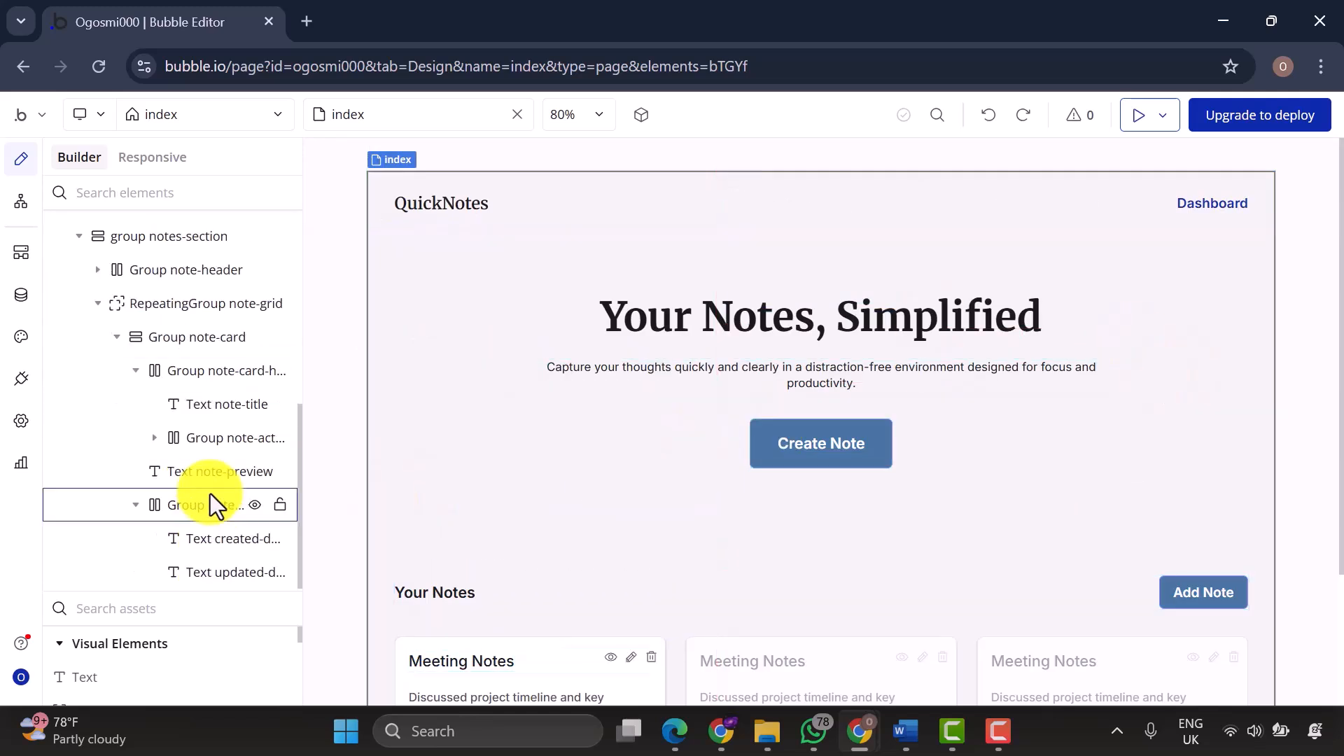
Place a Popup element on the index page and move its property editor clear of the popup.
scroll(214, 672, "down", 5)
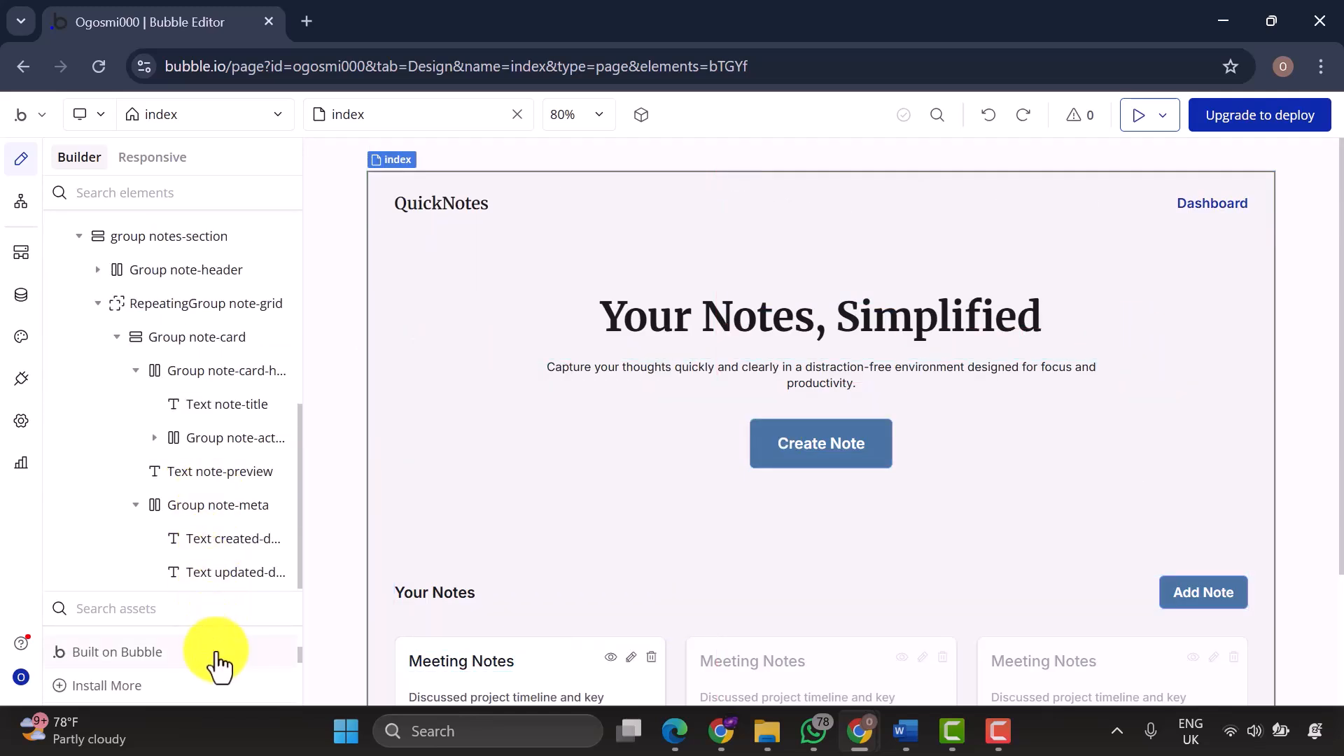
scroll(252, 665, "down", 2)
left_click_drag(228, 604, 228, 400)
left_click_drag(242, 492, 721, 406)
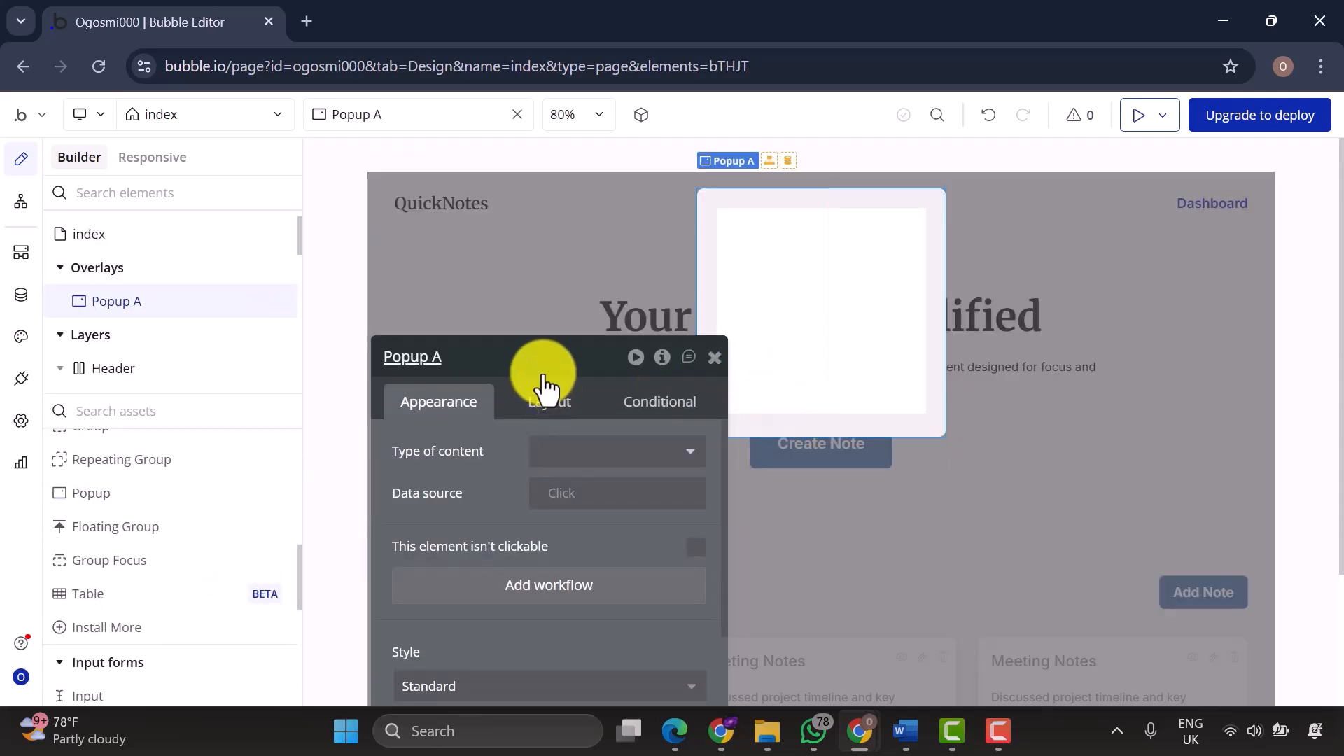
left_click_drag(546, 375, 1157, 270)
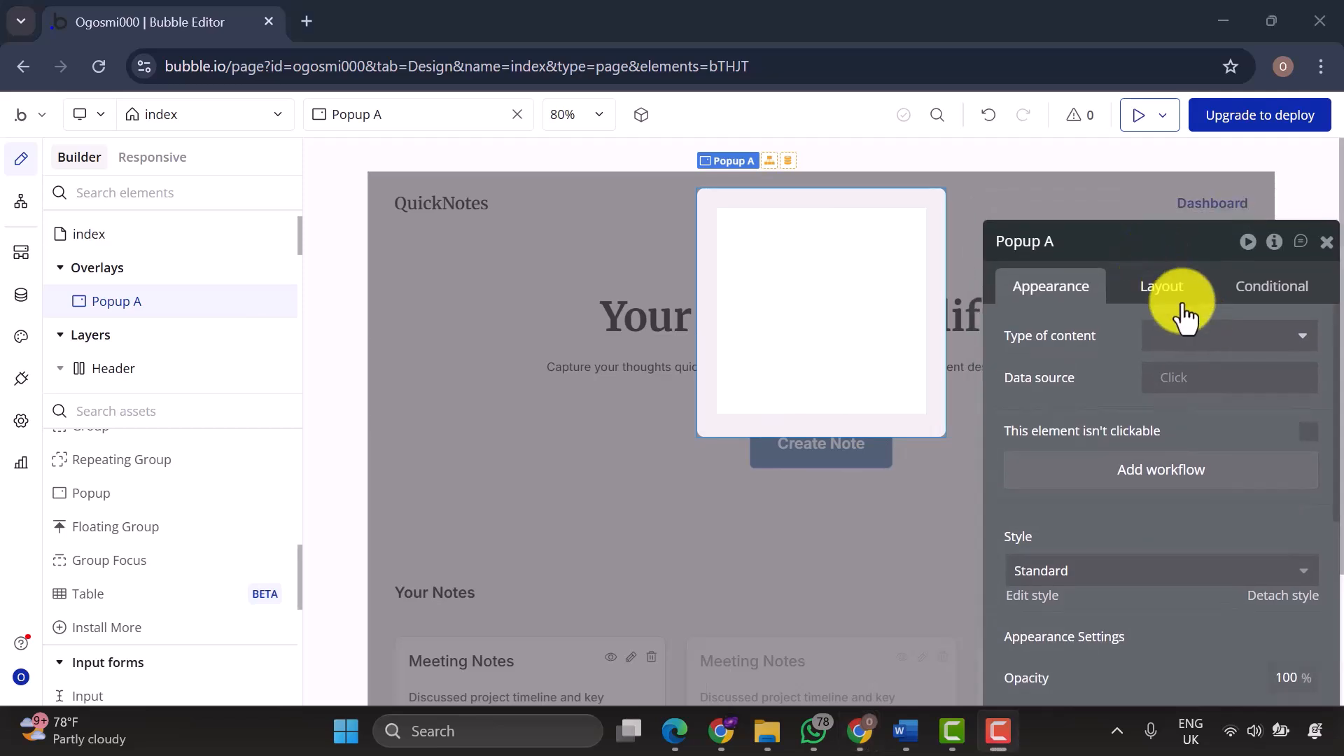
Set the new popup's type of content to Note.
left_click(1191, 336)
type("no")
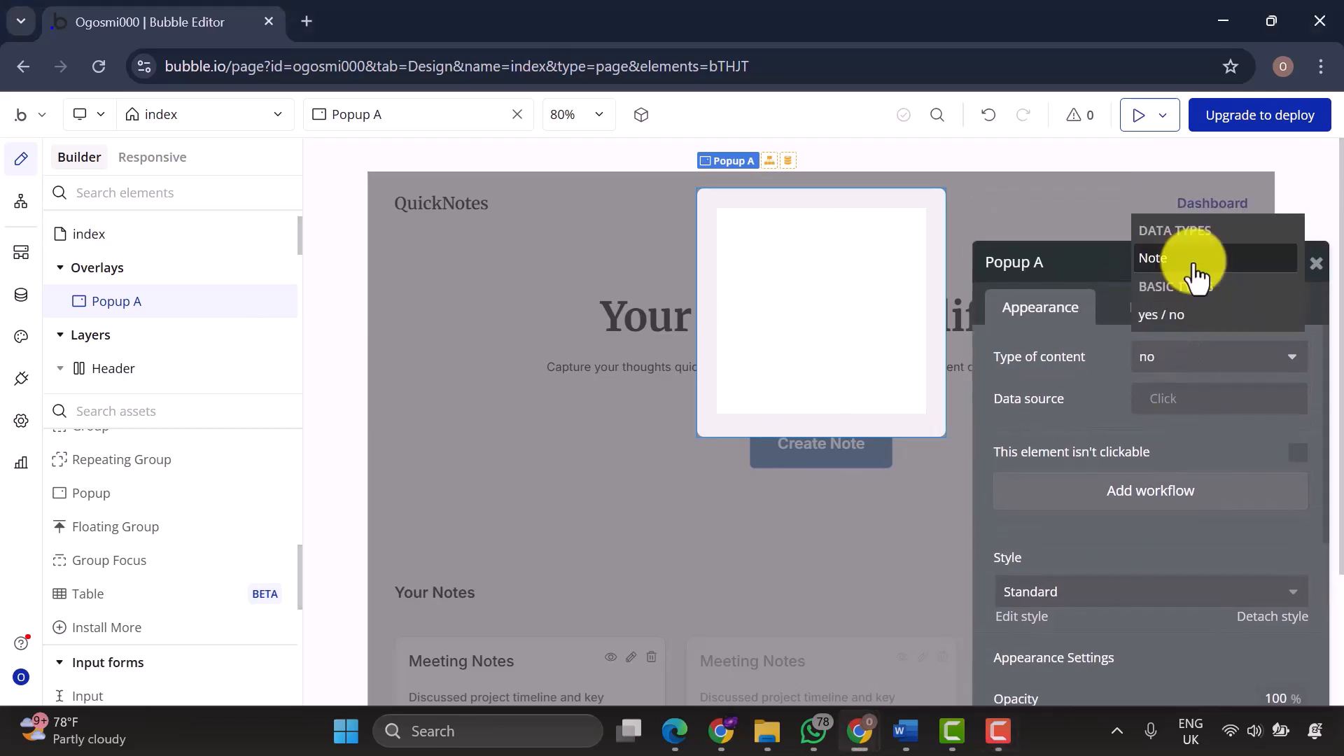
left_click(1194, 262)
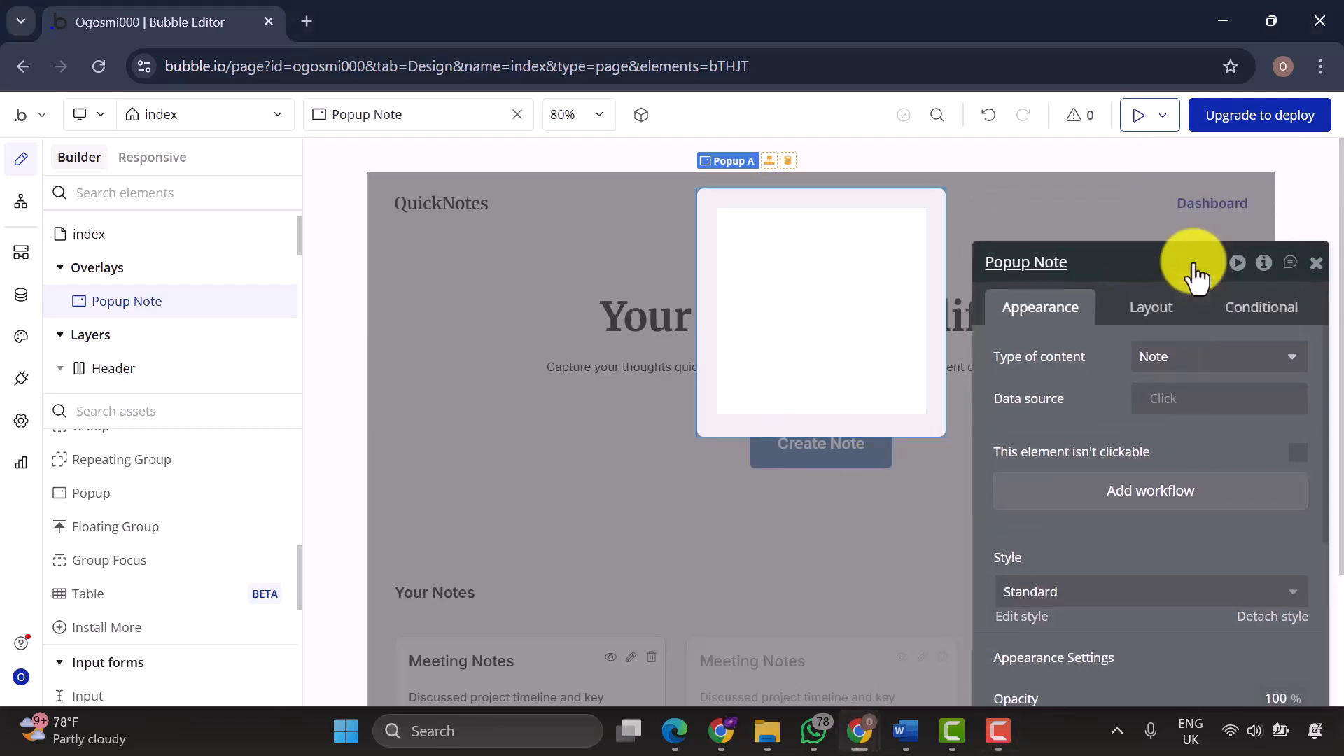
left_click_drag(1194, 269, 1120, 163)
Give the Note popup a solid border on all sides with width 1 and roundness 12.
scroll(1089, 555, "down", 5)
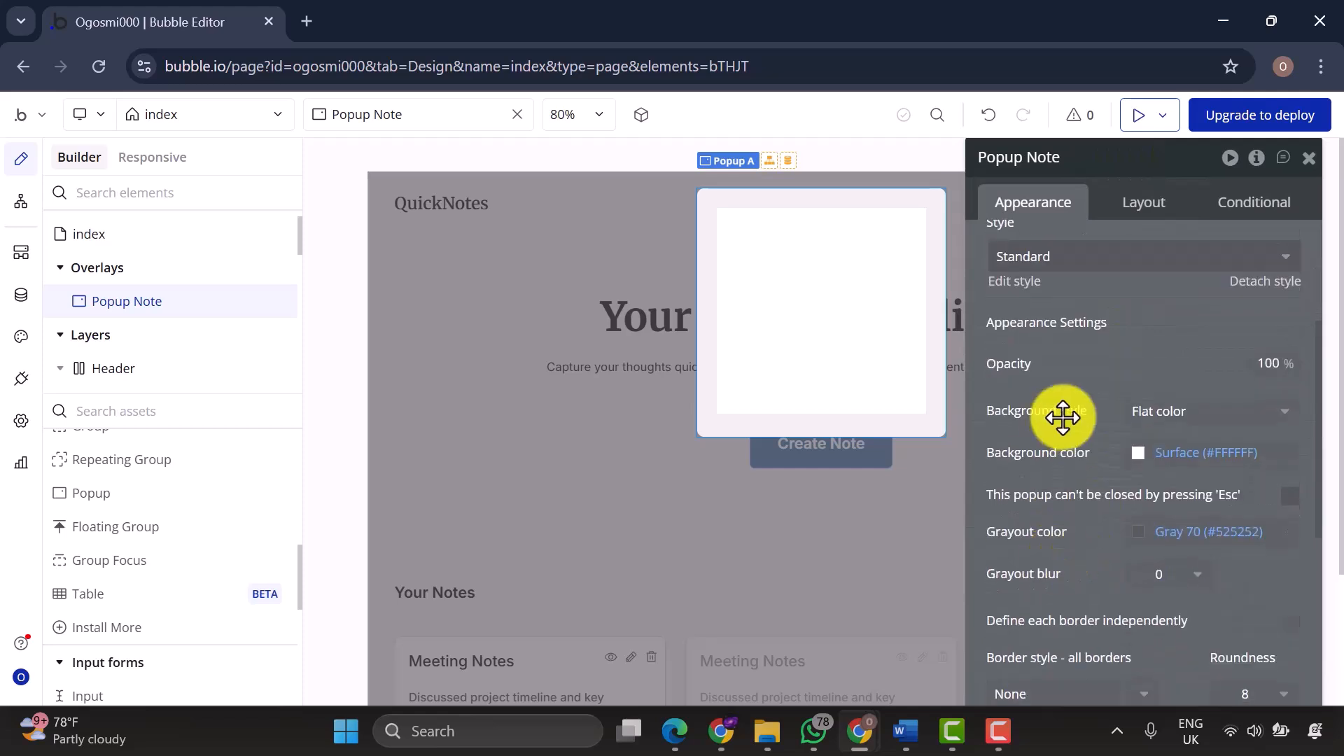
scroll(1055, 576, "down", 2)
left_click(1056, 550)
left_click(1015, 561)
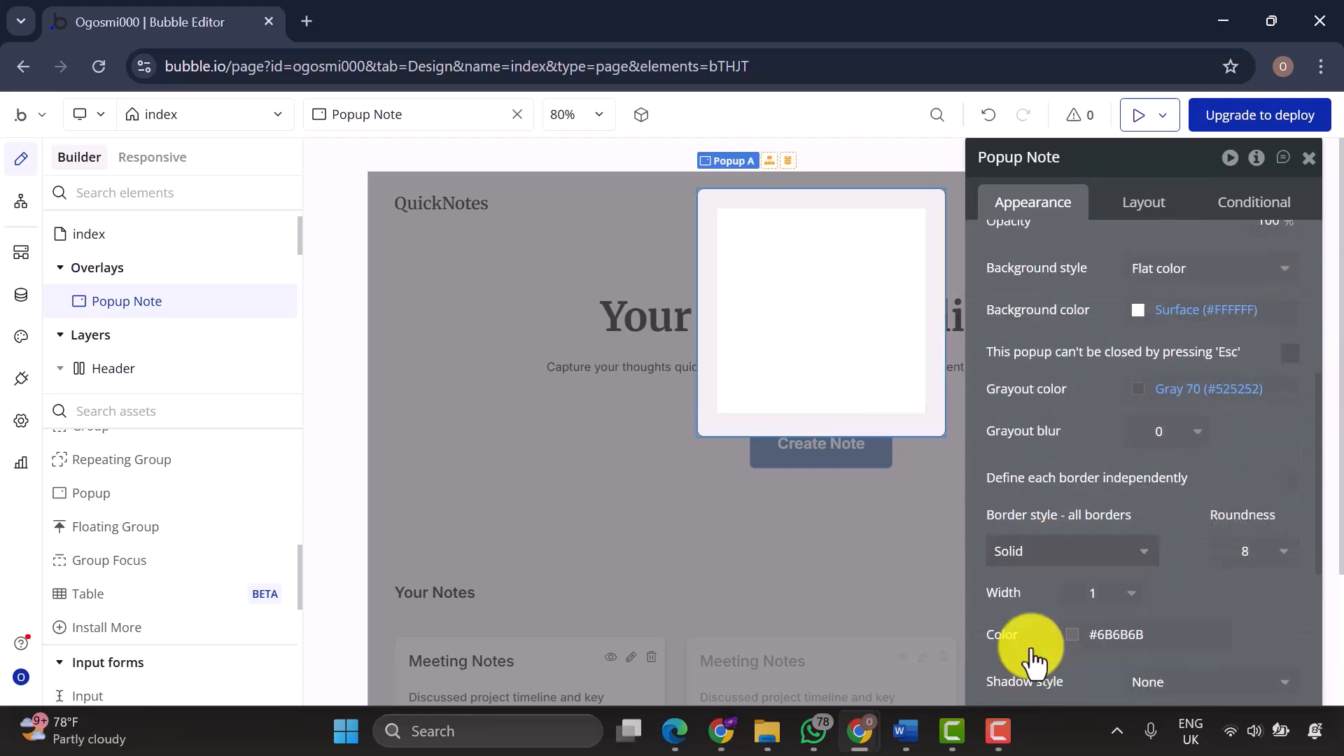
left_click(1233, 553)
scroll(1236, 619, "down", 3)
key("BackSpace")
type("12")
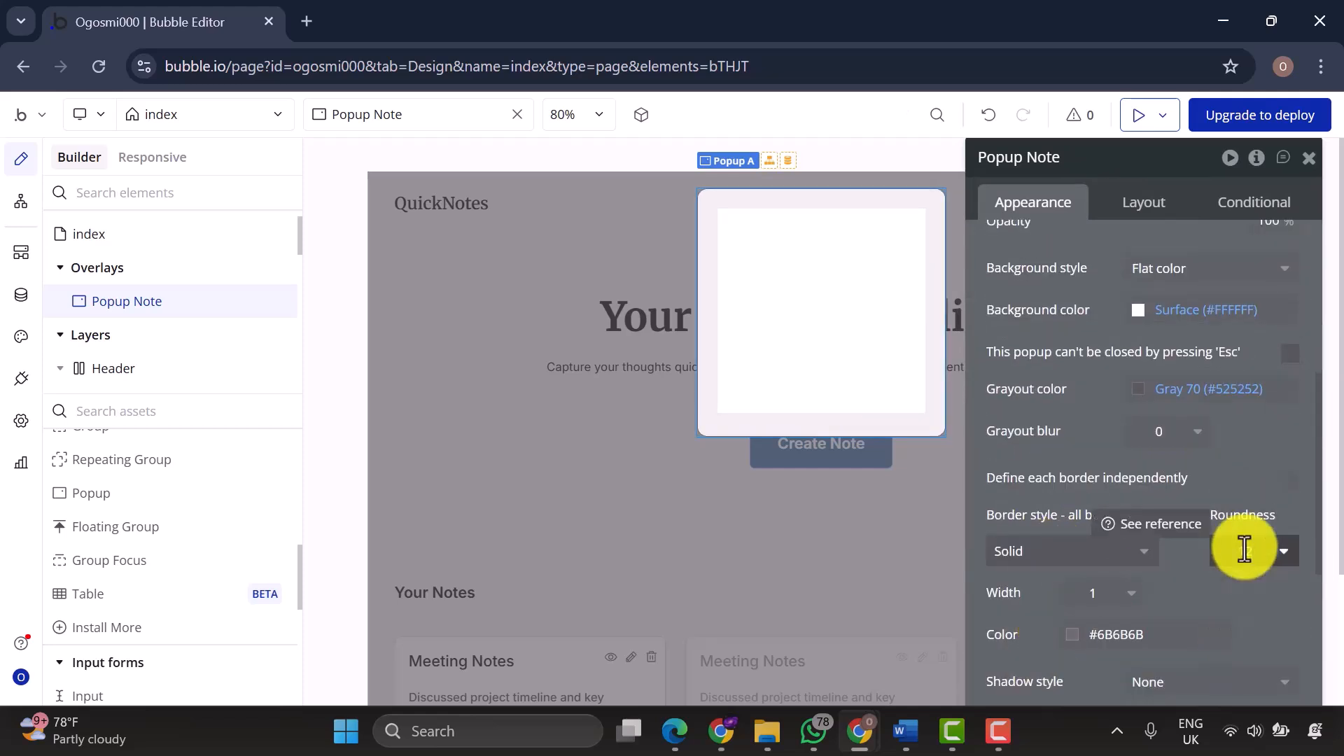
left_click(1232, 586)
left_click(1092, 596)
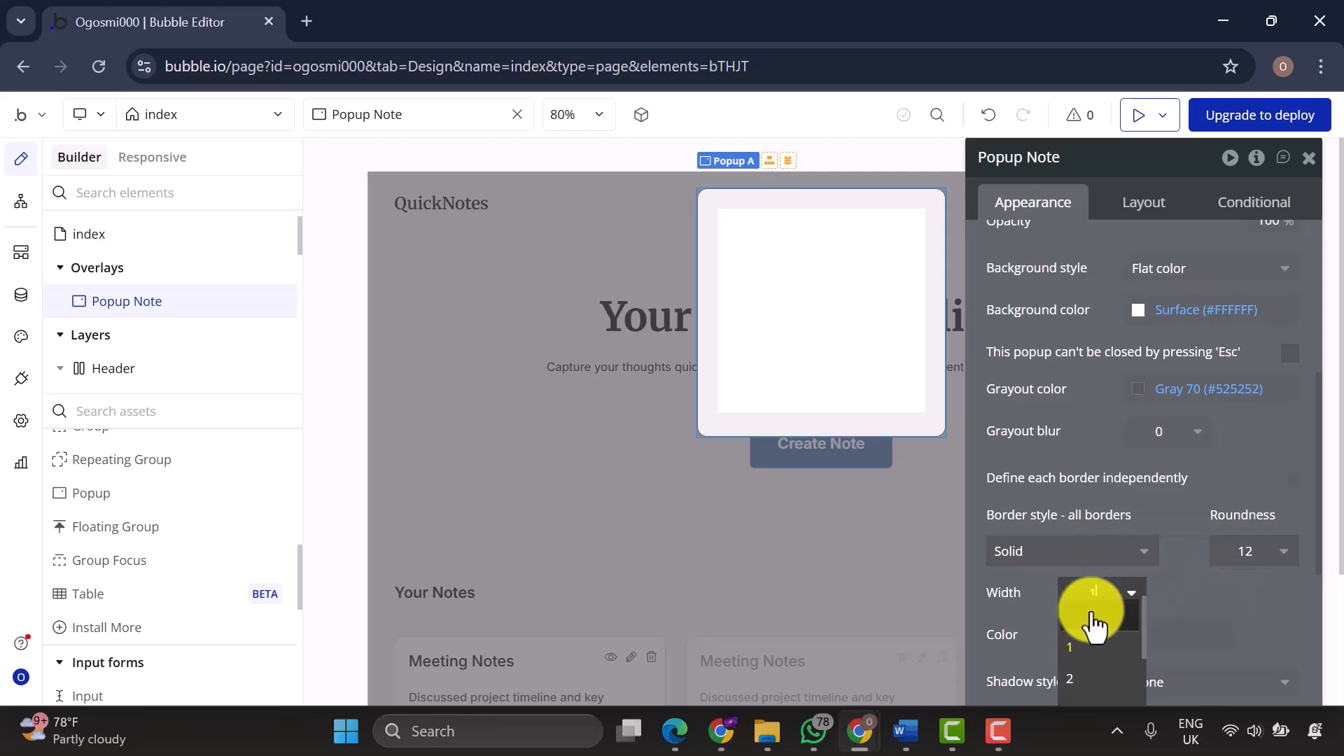
left_click(1172, 583)
scroll(1171, 583, "down", 2)
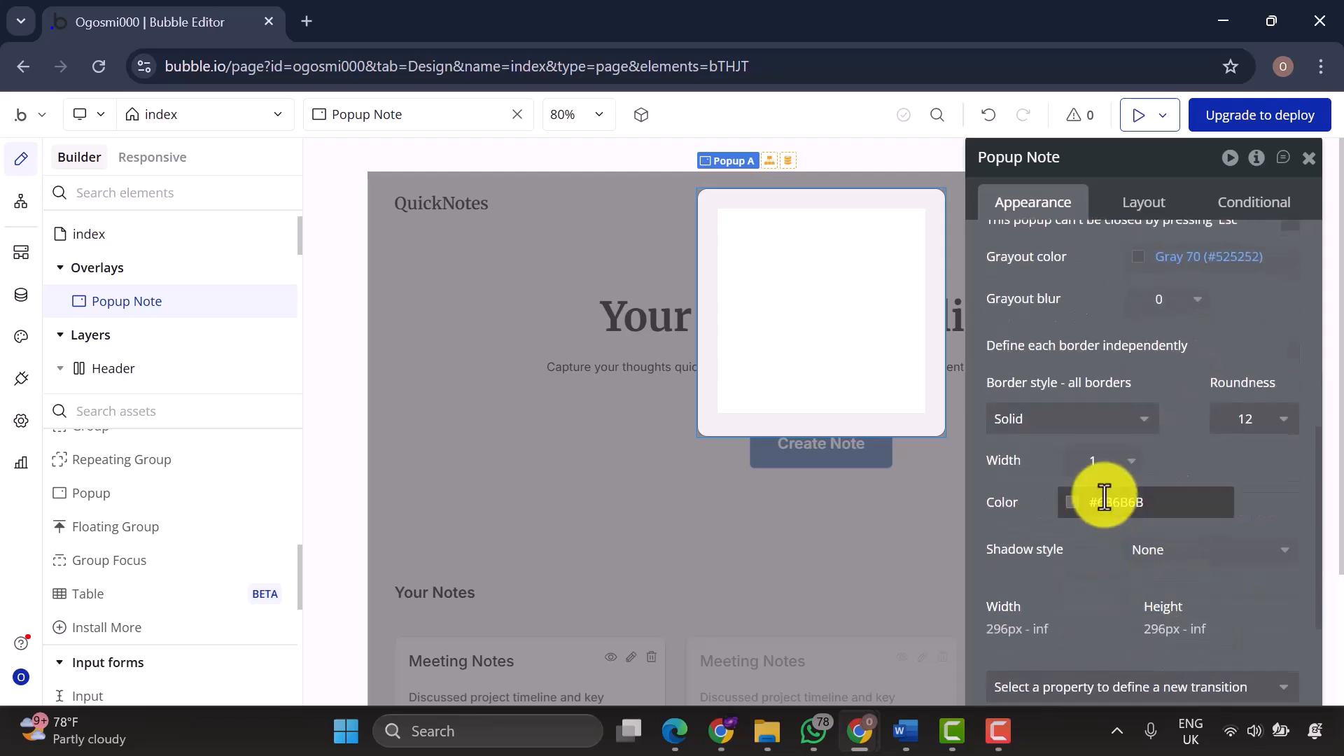
Give the popup an Outset shadow with a vertical offset of 20, blur radius of 25 and spread radius of -5.
left_click(1149, 553)
left_click(1178, 665)
scroll(1120, 602, "down", 2)
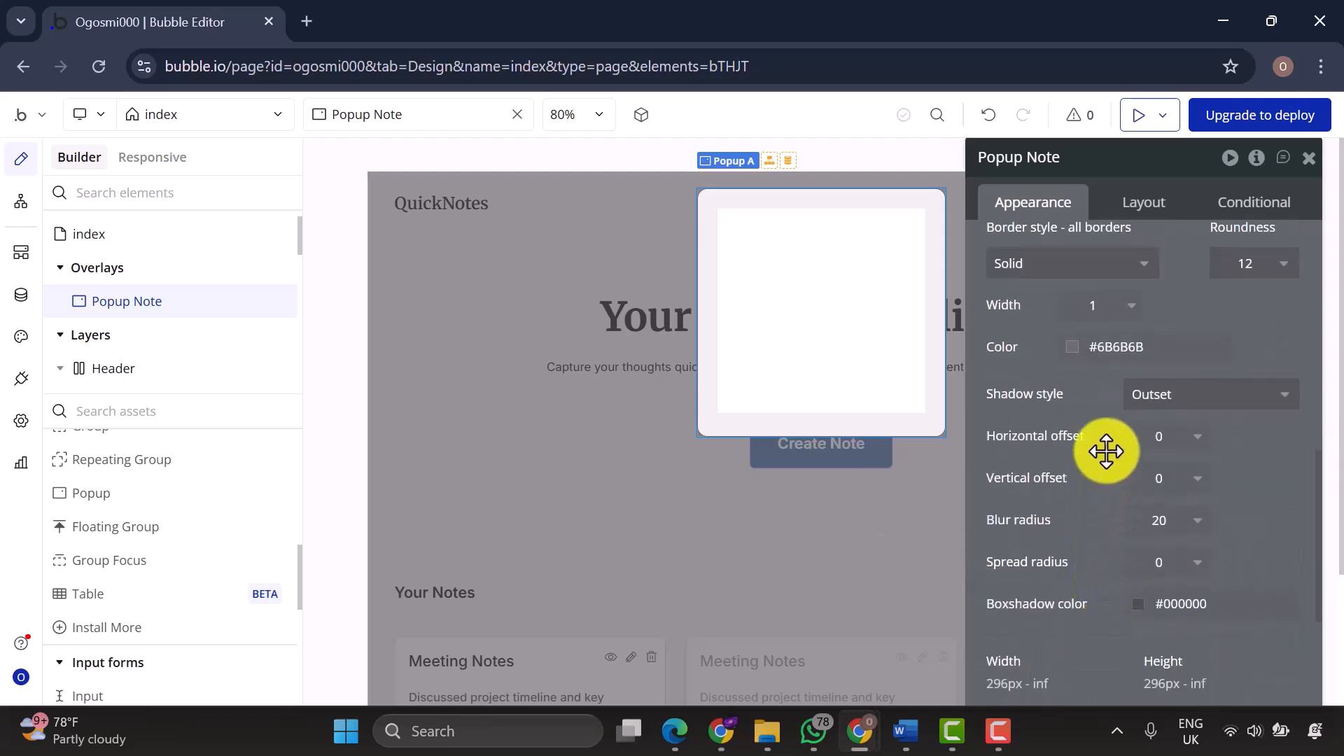
left_click(1156, 483)
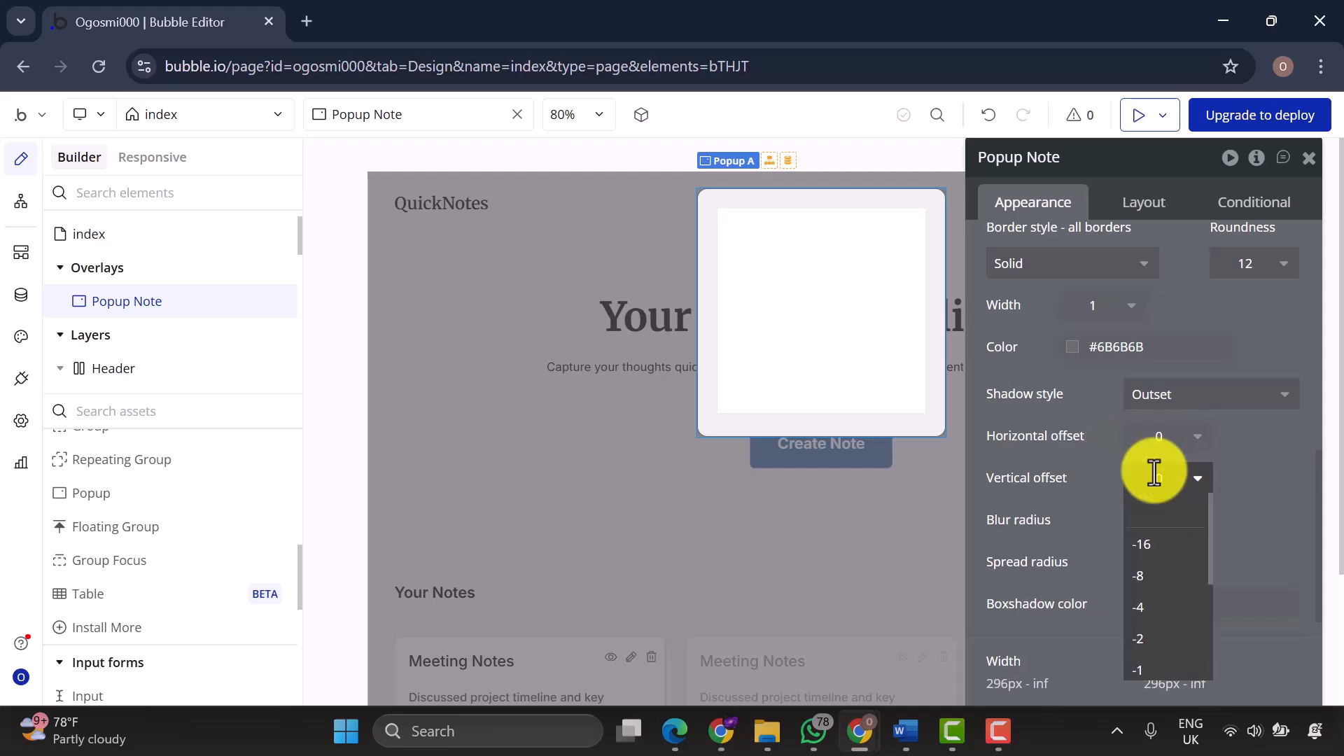
type("20")
key("Return")
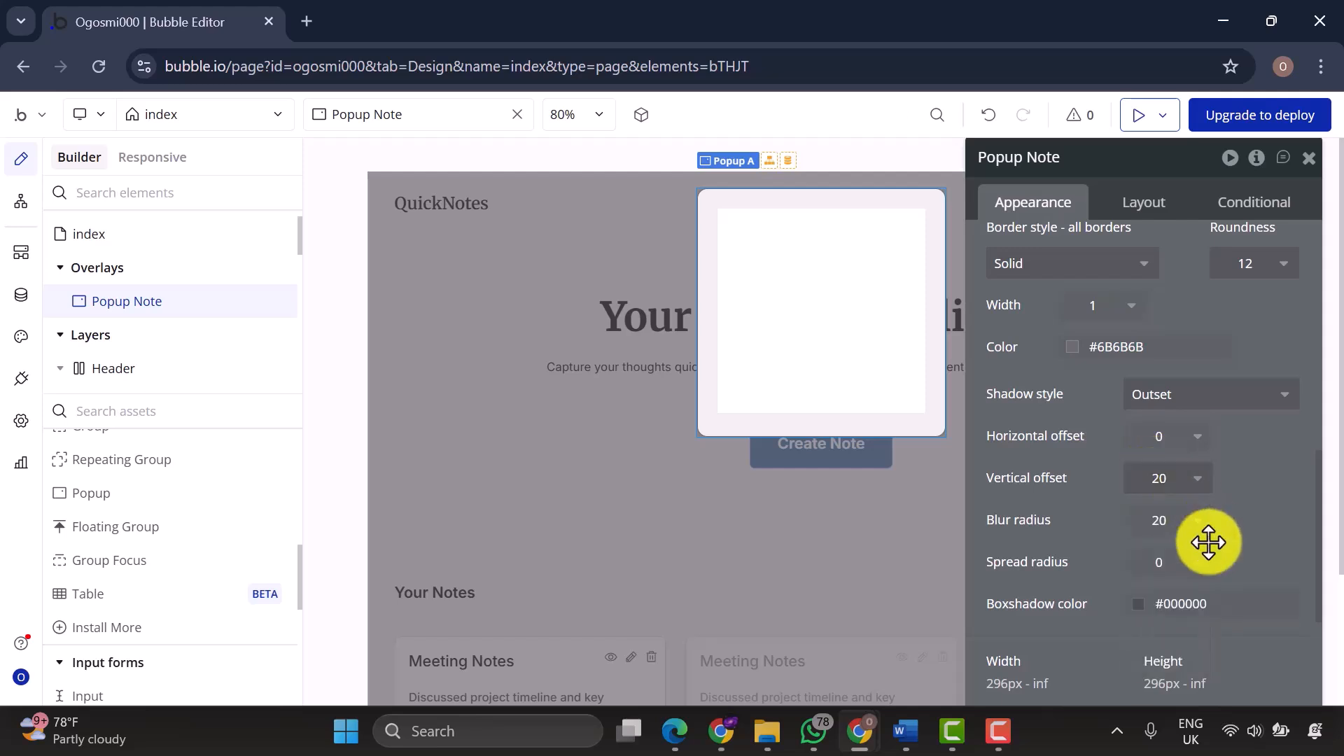
left_click(1176, 544)
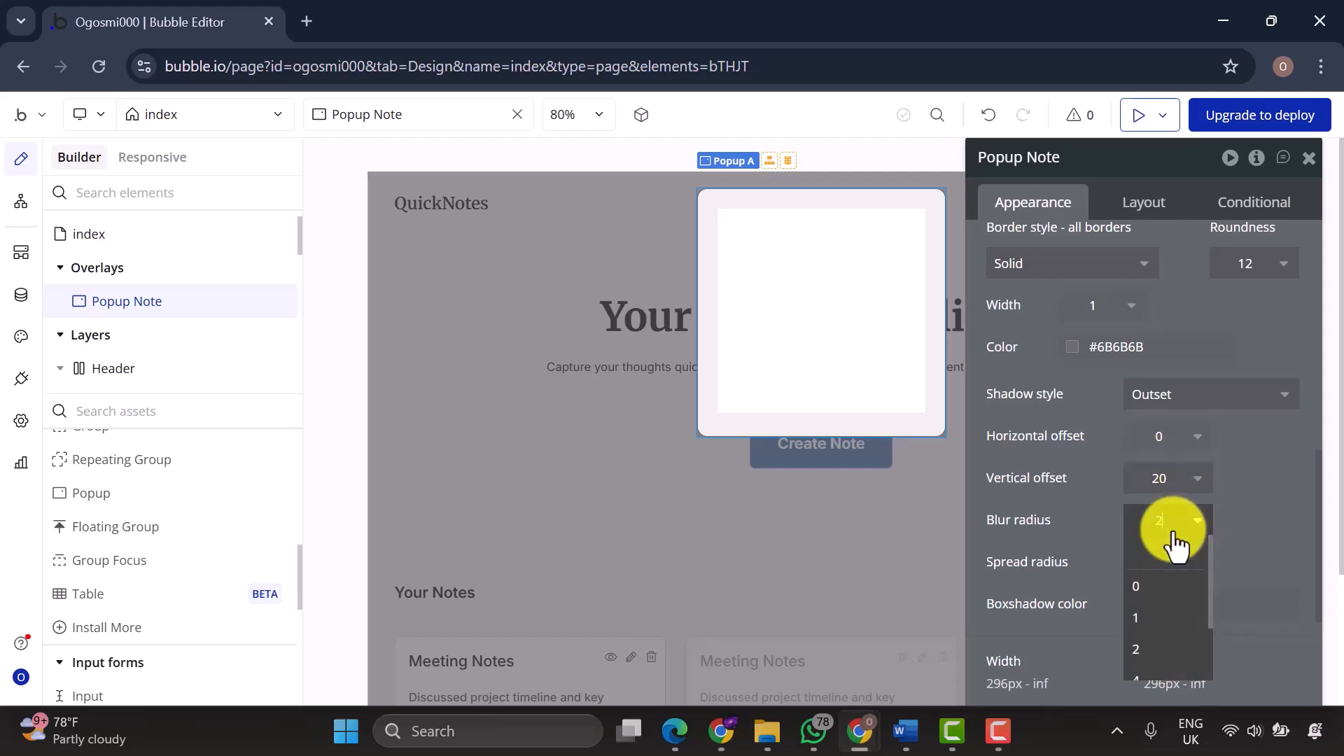
key("Return")
left_click(1176, 564)
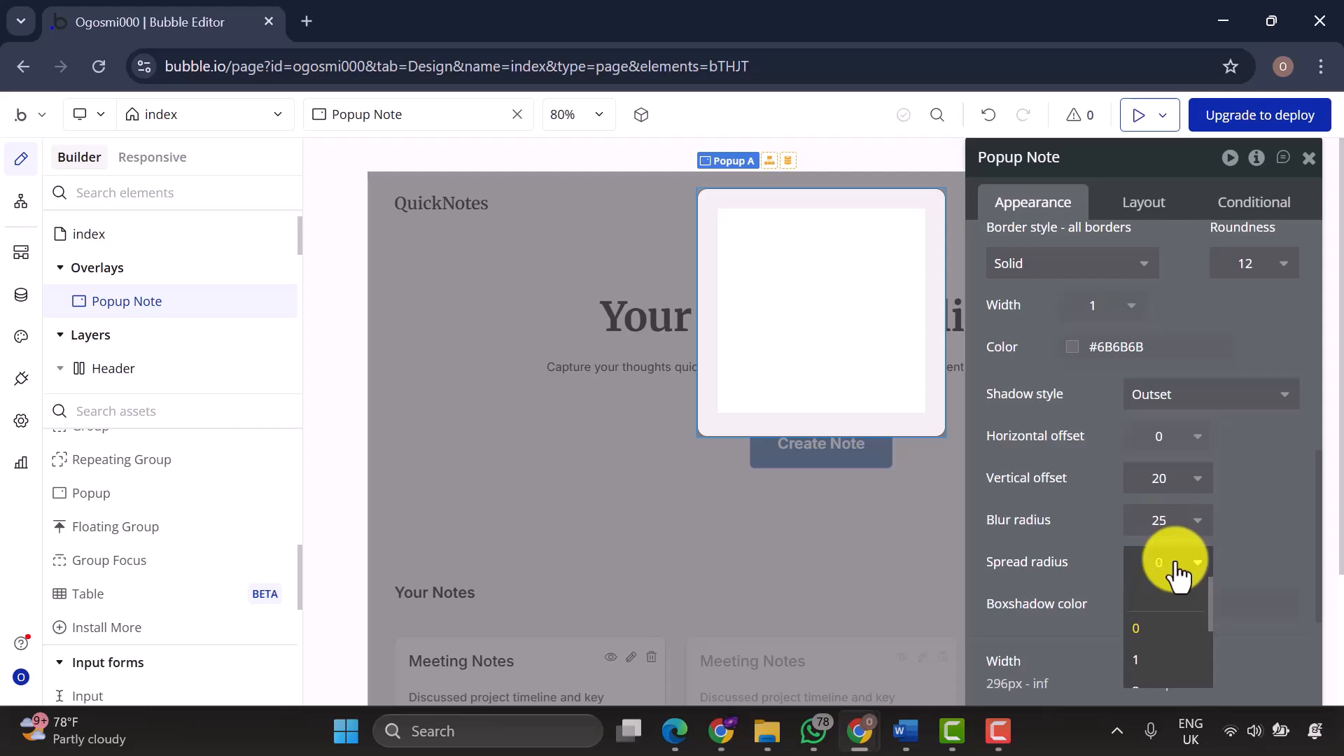
type("-5")
key("Return")
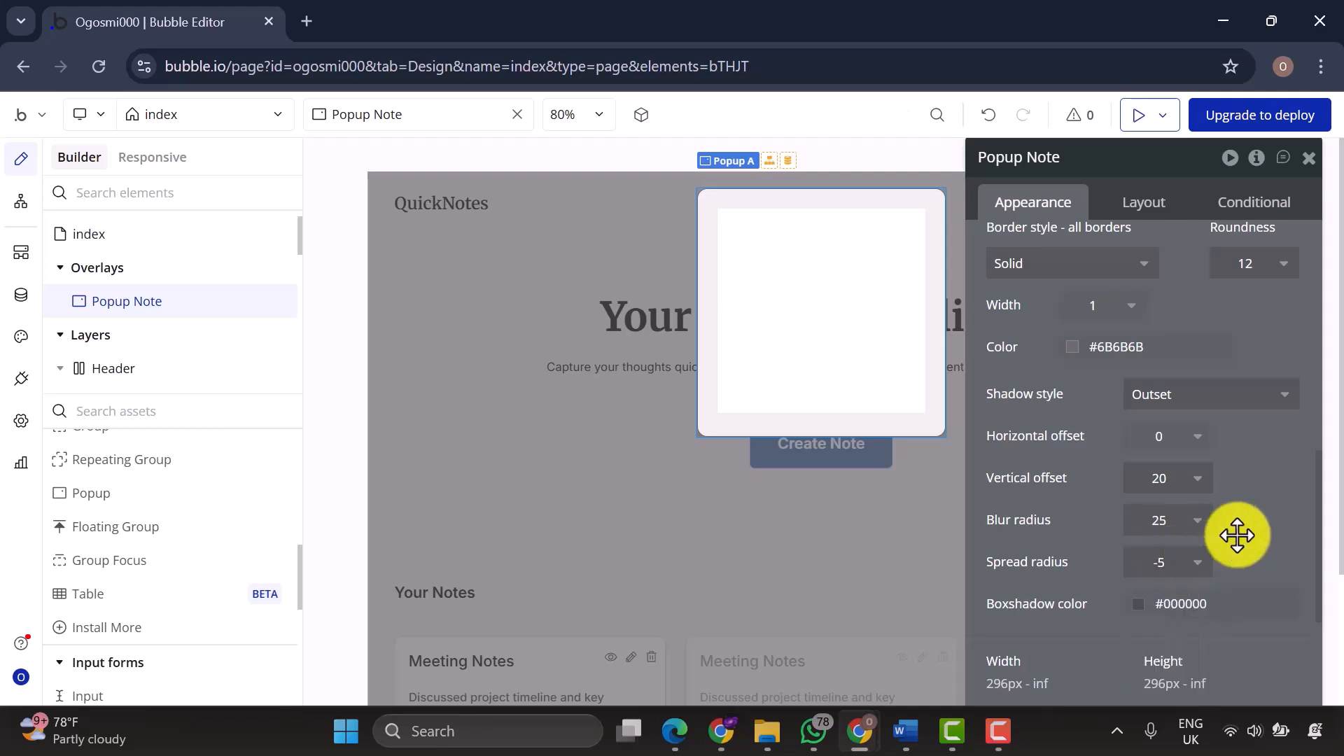
Size the popup with min width 0, max width 400 px, min height 0, no width fitting to content, and 24 px bottom padding.
left_click(1143, 202)
left_click(1084, 442)
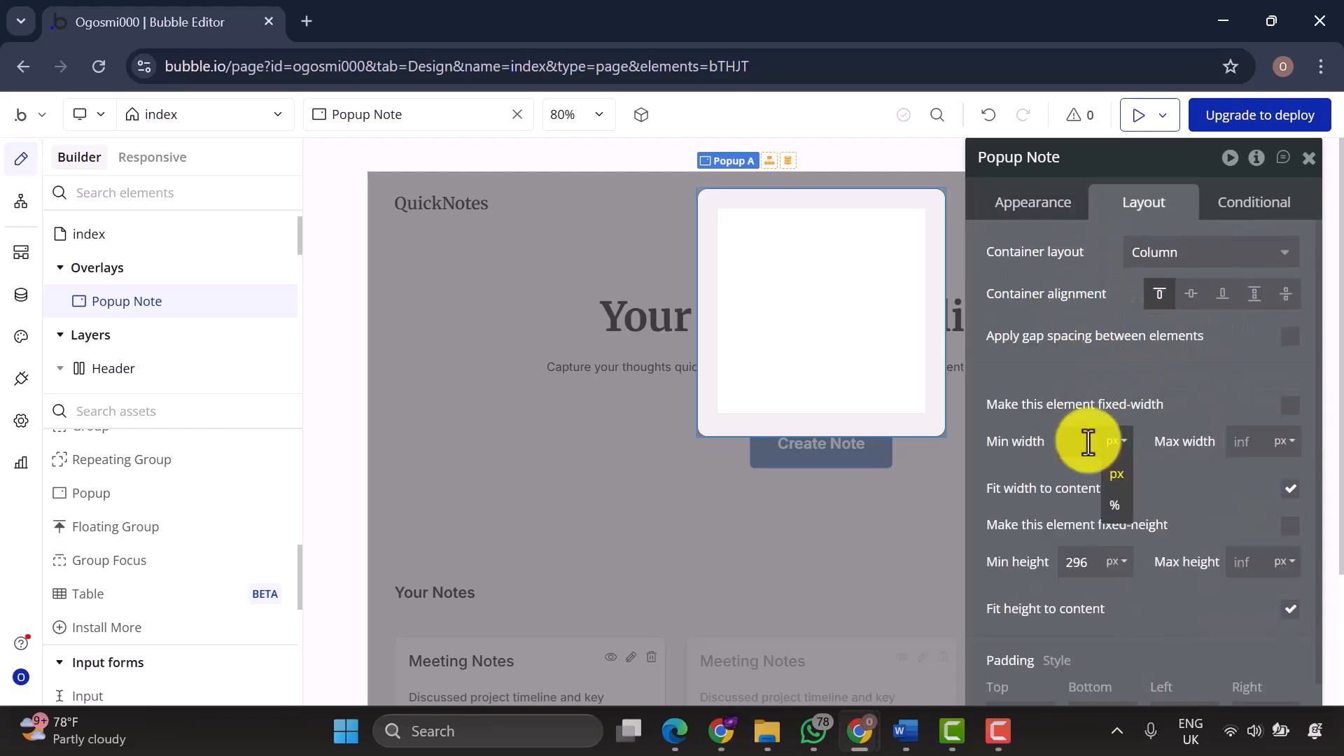
type("0")
left_click(1249, 439)
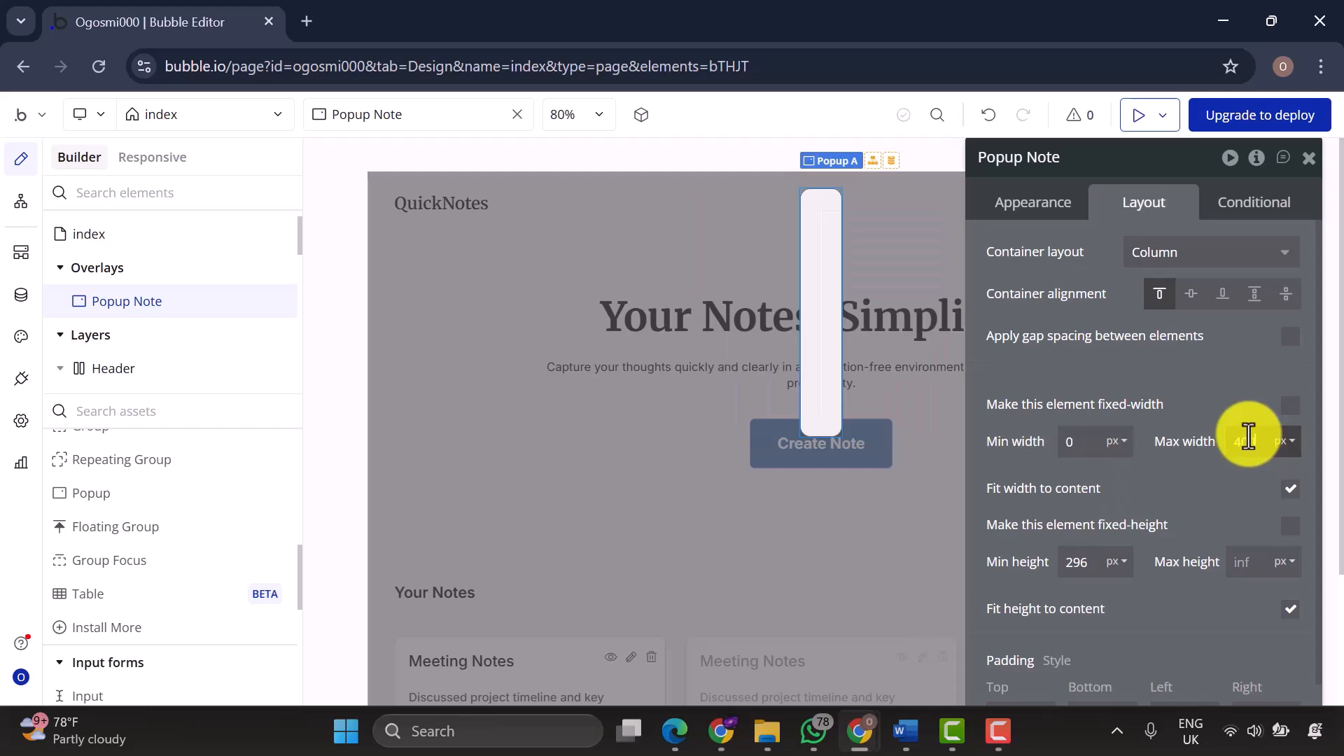
left_click(1290, 489)
left_click(1081, 570)
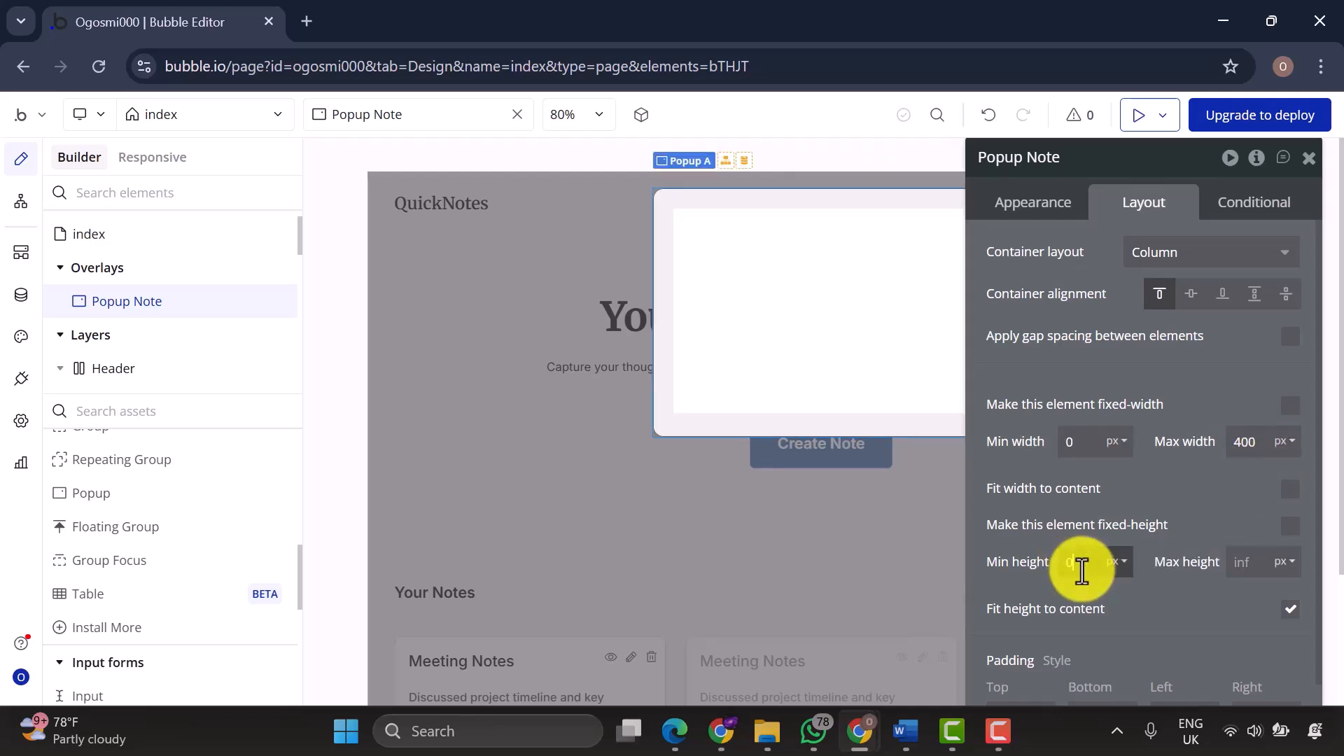
left_click(1198, 608)
scroll(1149, 613, "down", 1)
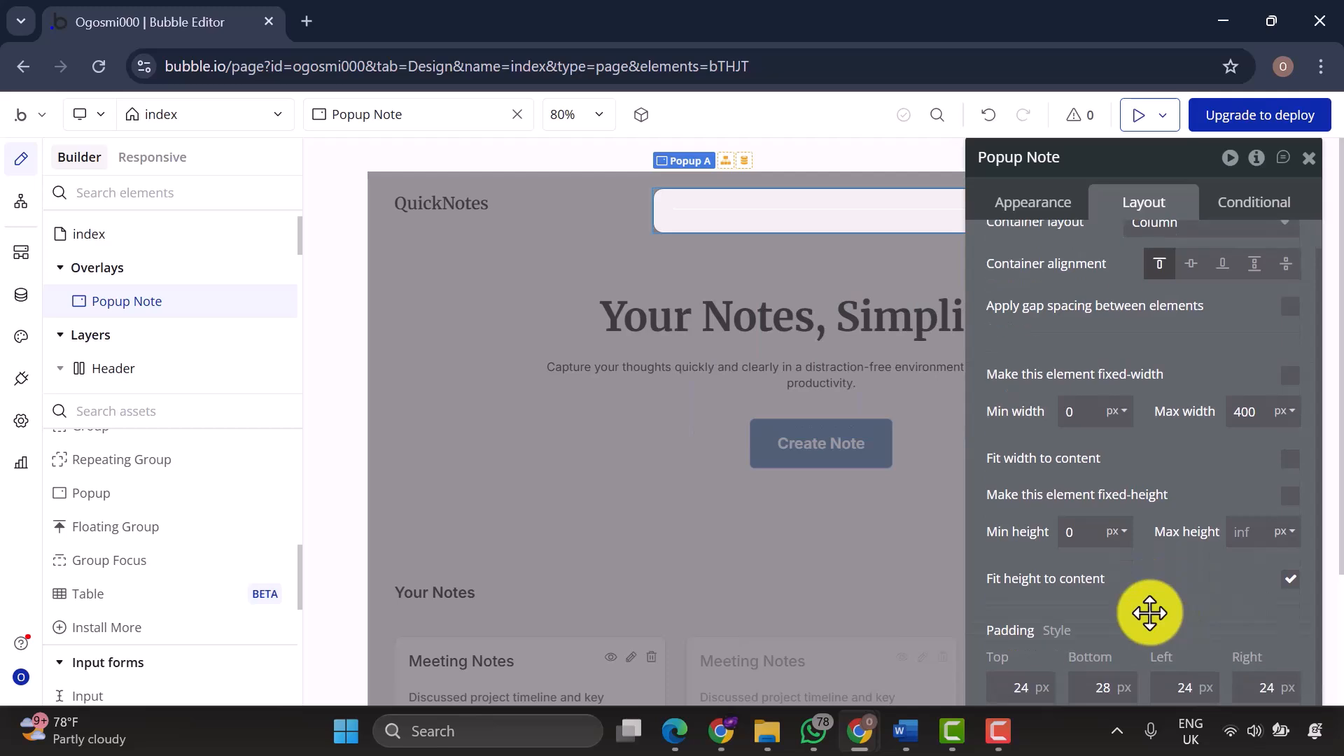
left_click(1101, 692)
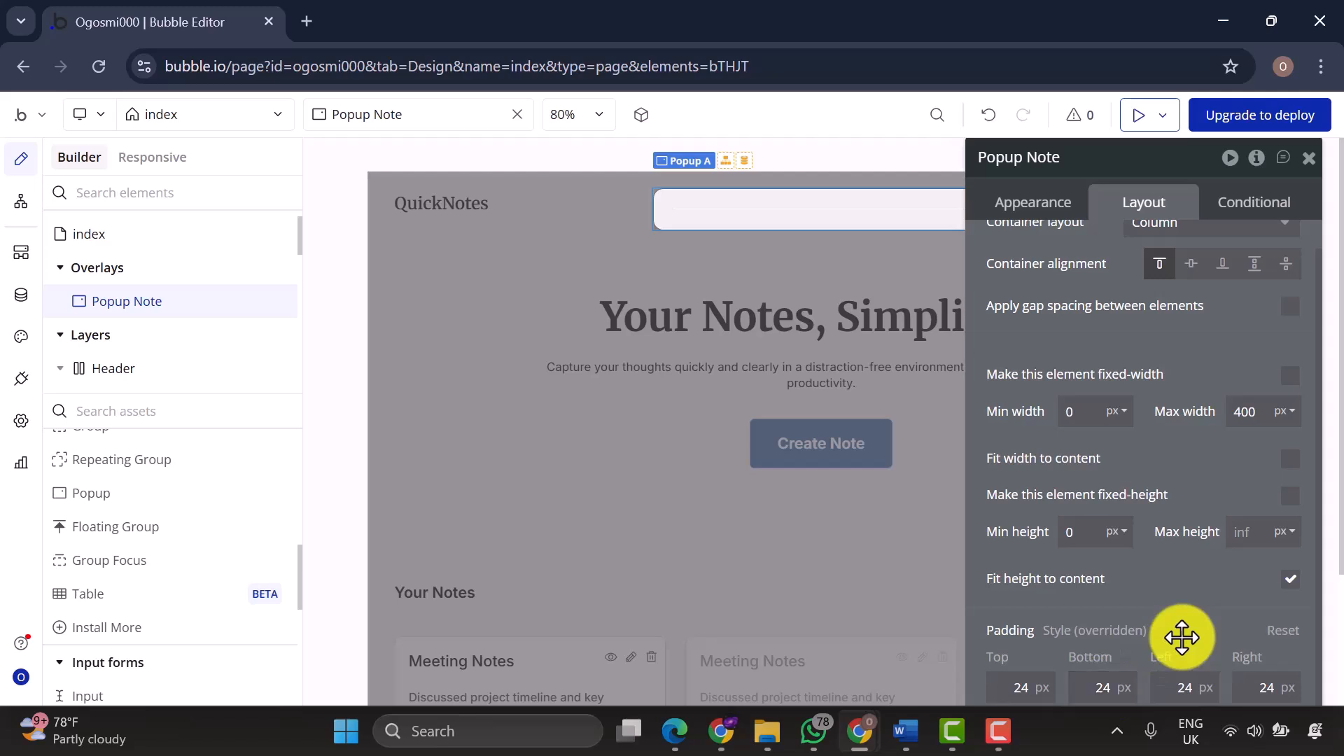
Rename the popup element to "Popup delete-confirmation-popup".
double_click(166, 303)
type("Popup D")
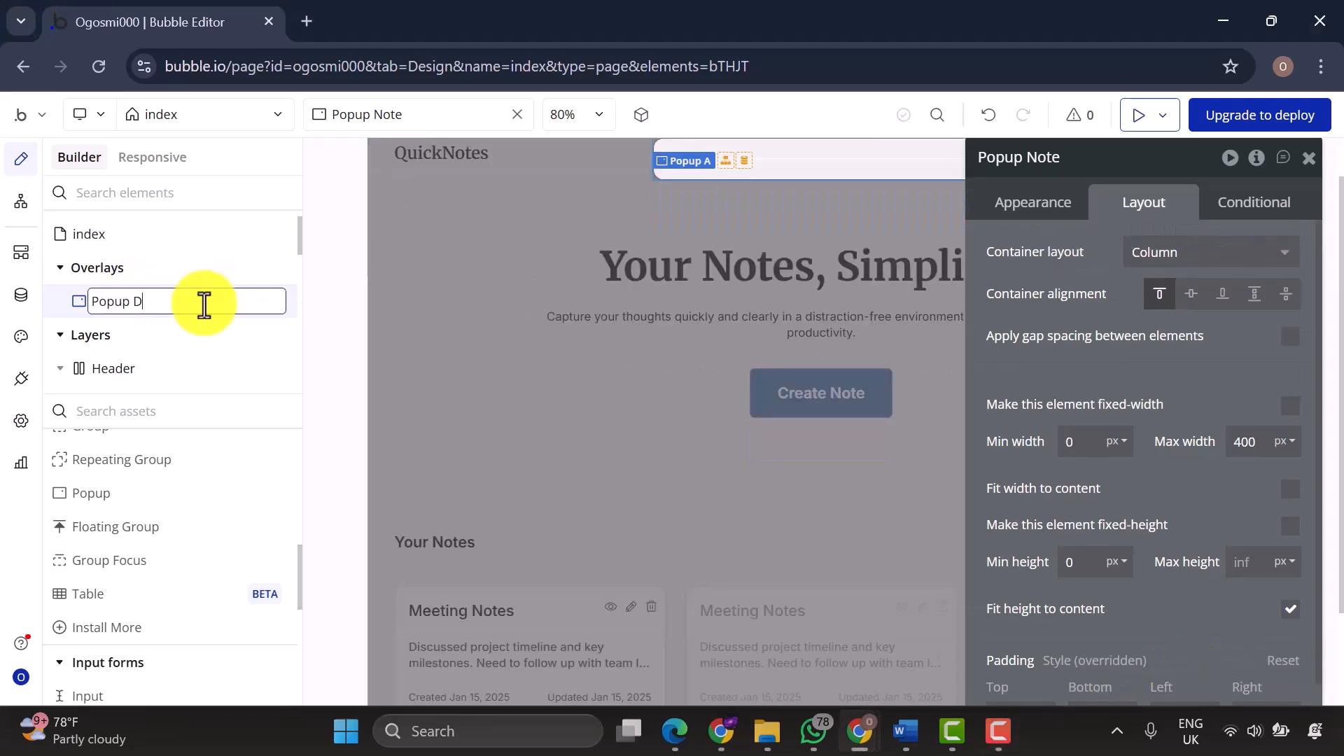
type("elete-confirmation")
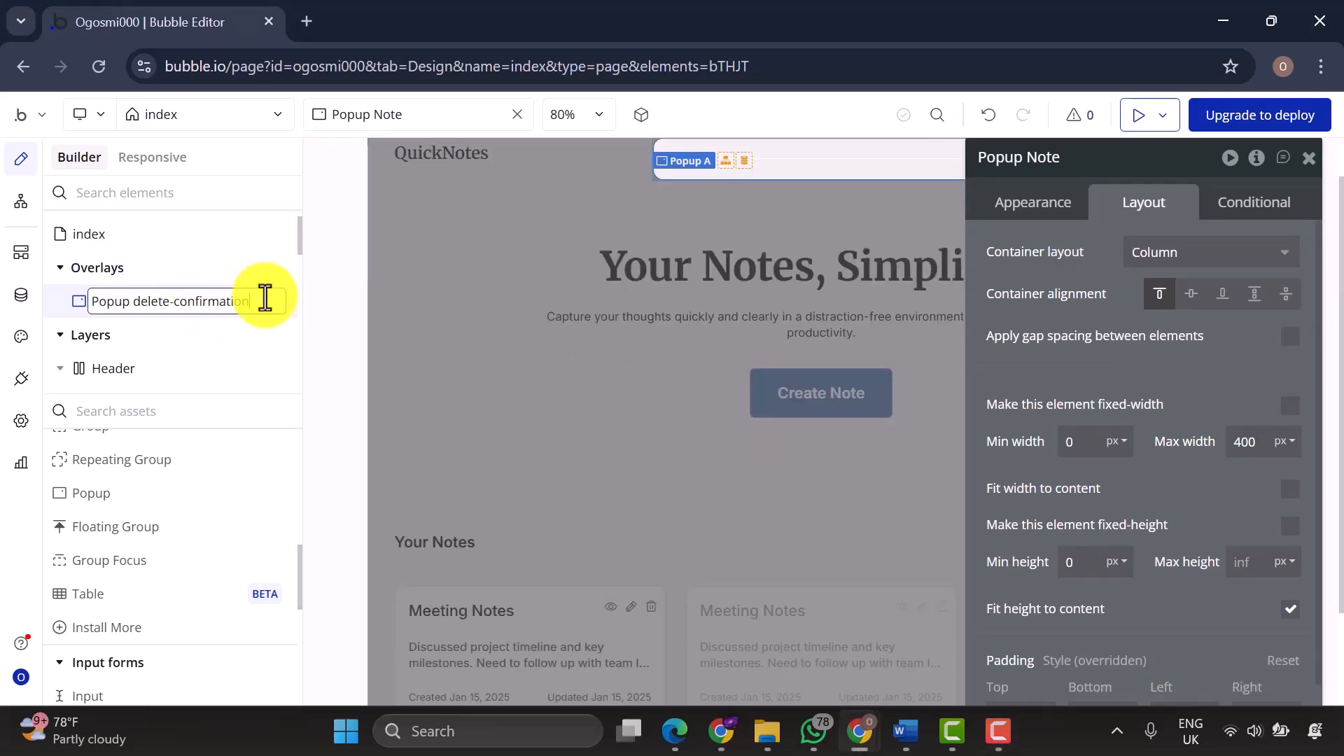
key("BackSpace")
key("BackSpace")
key("BackSpace")
key("BackSpace")
key("BackSpace")
key("Return")
Add two sibling groups inside the delete confirmation popup.
scroll(167, 546, "up", 1)
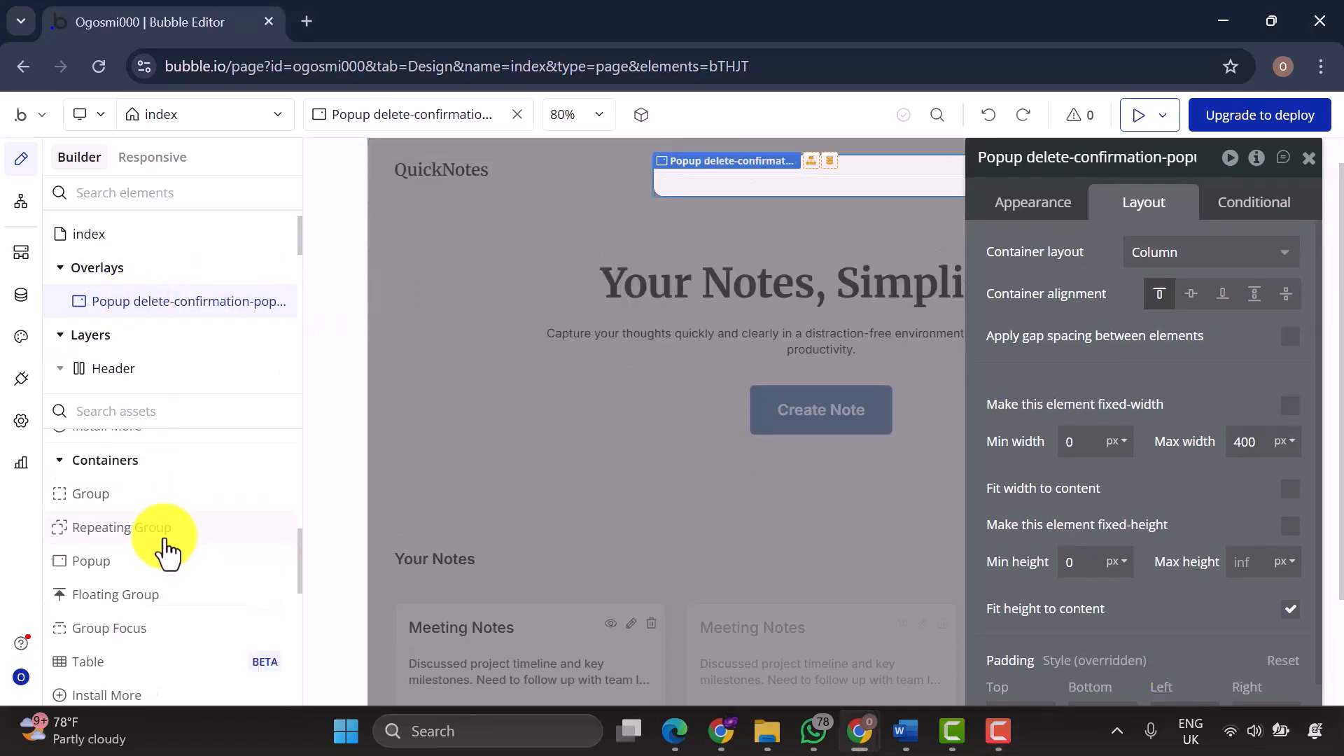
left_click_drag(108, 504, 184, 301)
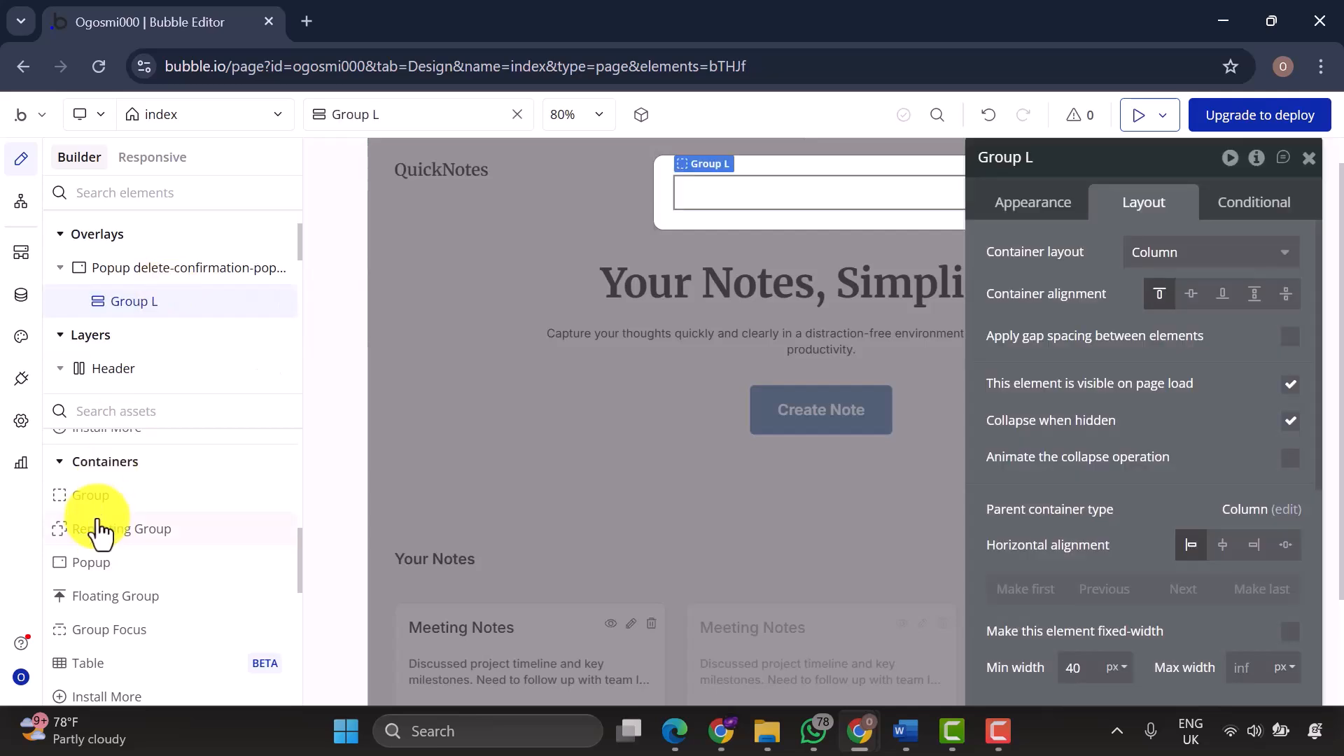
left_click(111, 499)
left_click_drag(111, 498, 136, 291)
Rename the first group in the popup to "Group delete-popup-header".
double_click(183, 305)
key("BackSpace")
type("delete-")
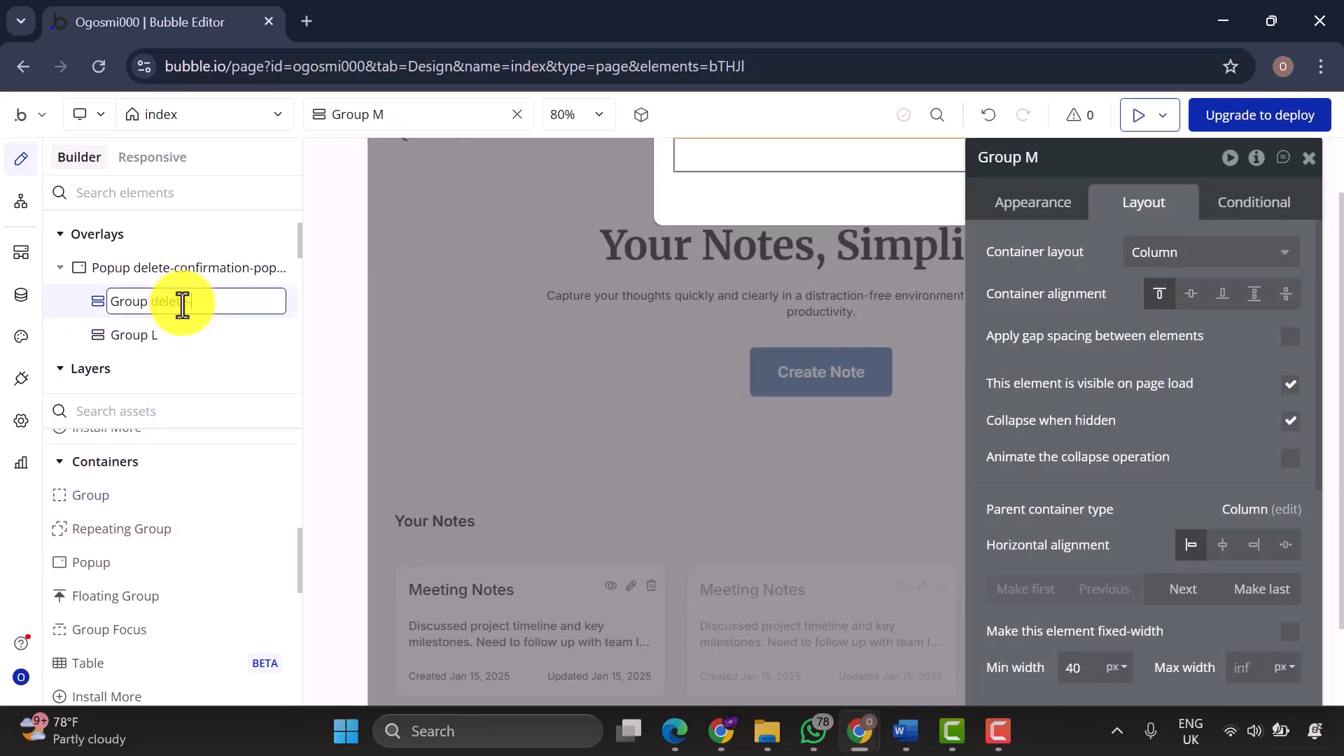
type("er")
key("Return")
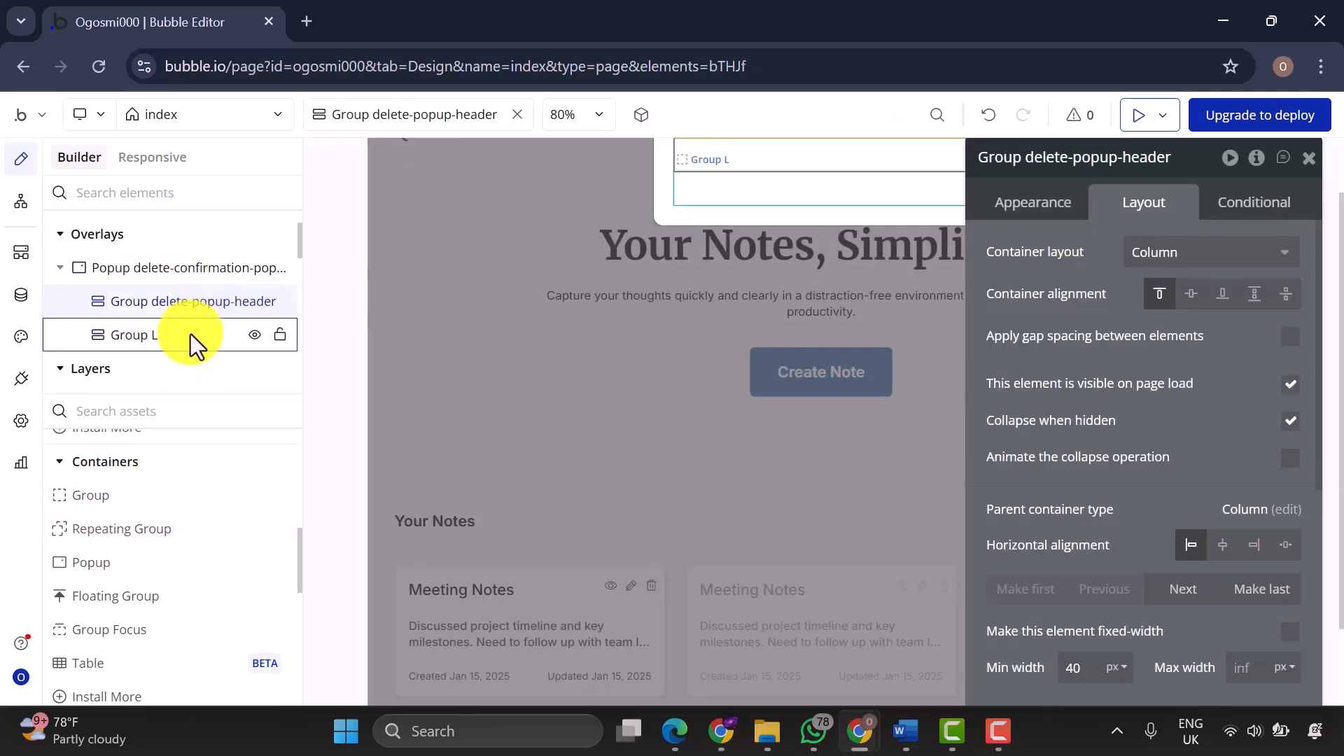
Rename the second group in the popup to "Group delete-confirmation-content".
double_click(191, 335)
key("BackSpace")
type("delete-confirmation-content")
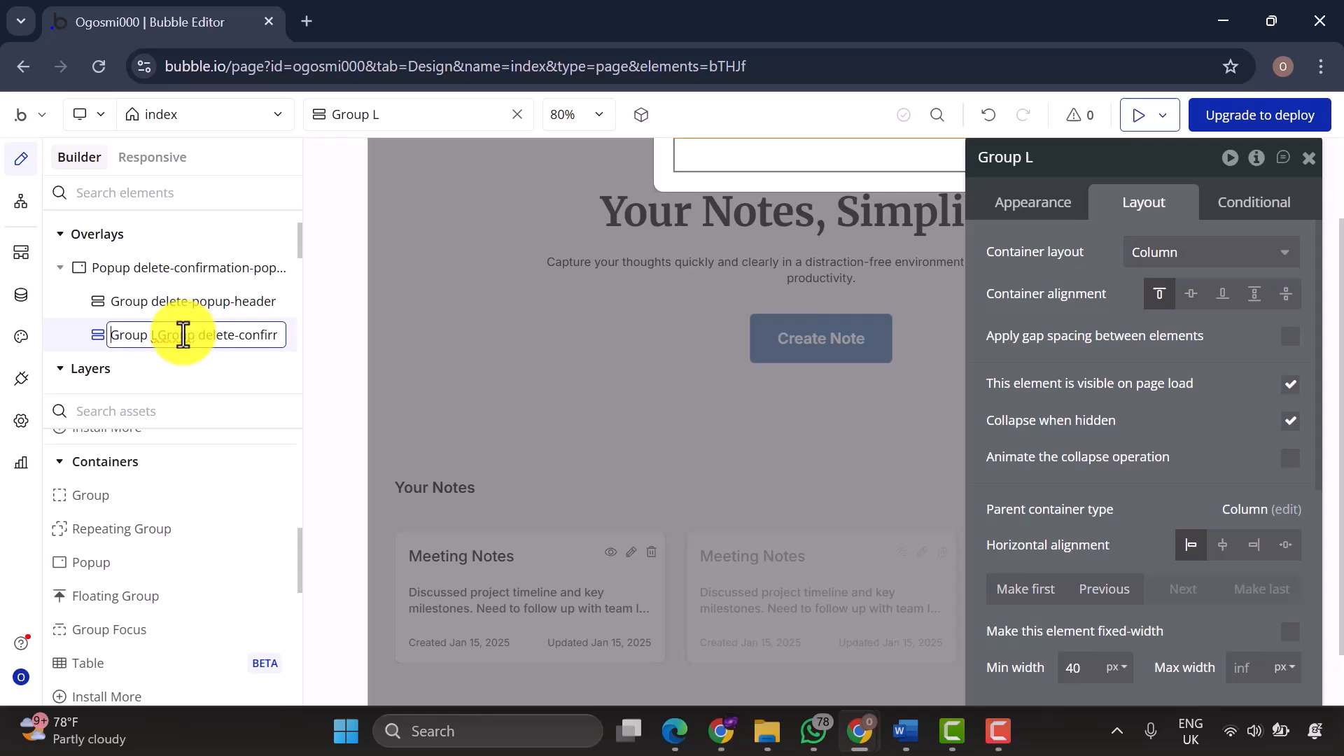
left_click(158, 336)
key("BackSpace")
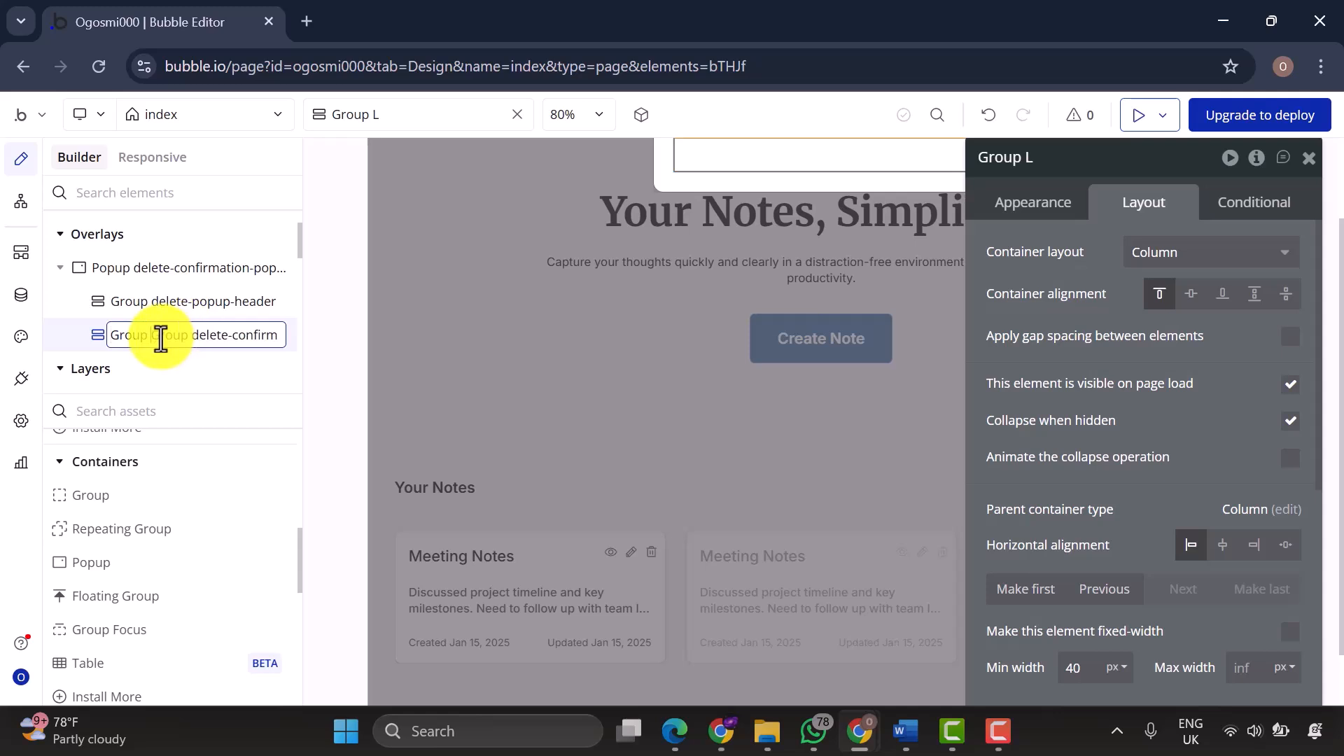
type("tion-...")
key("Return")
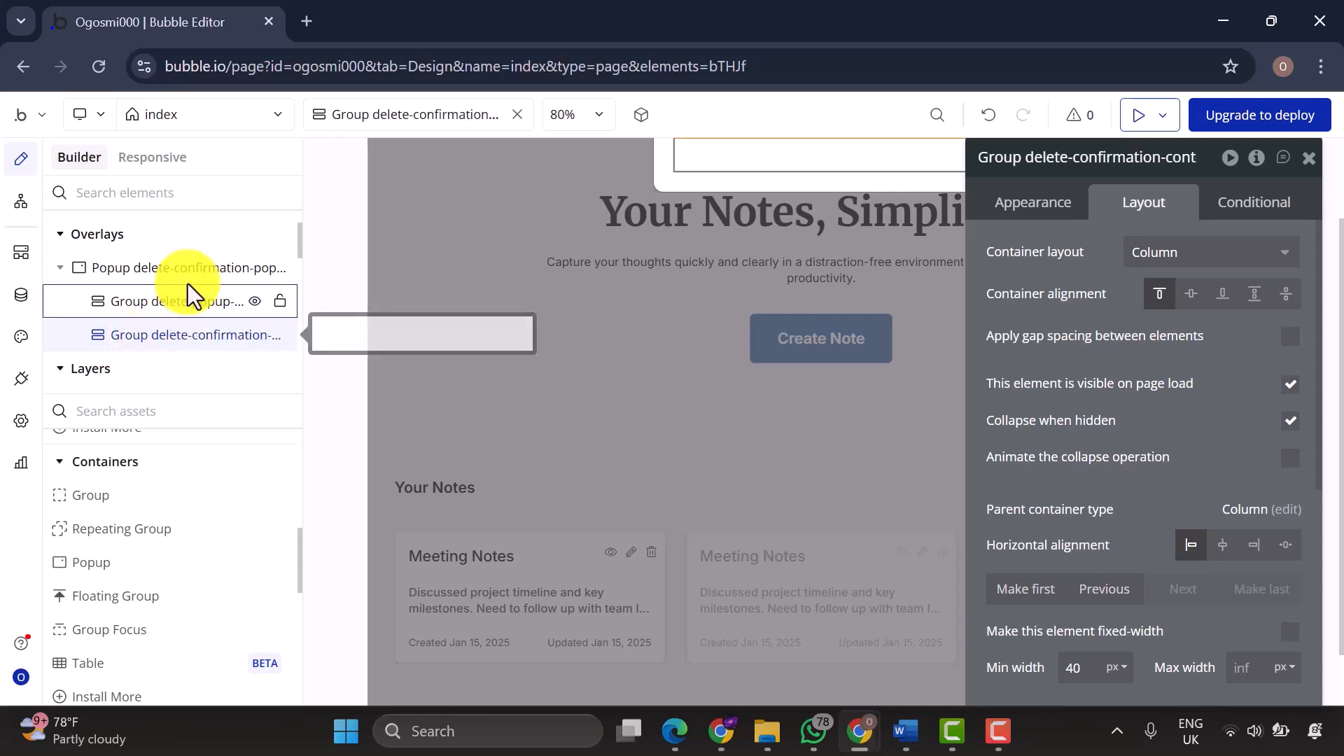
Set the popup header group's type of content to Note and its data source to Parent group's Note.
left_click(189, 299)
left_click(1154, 253)
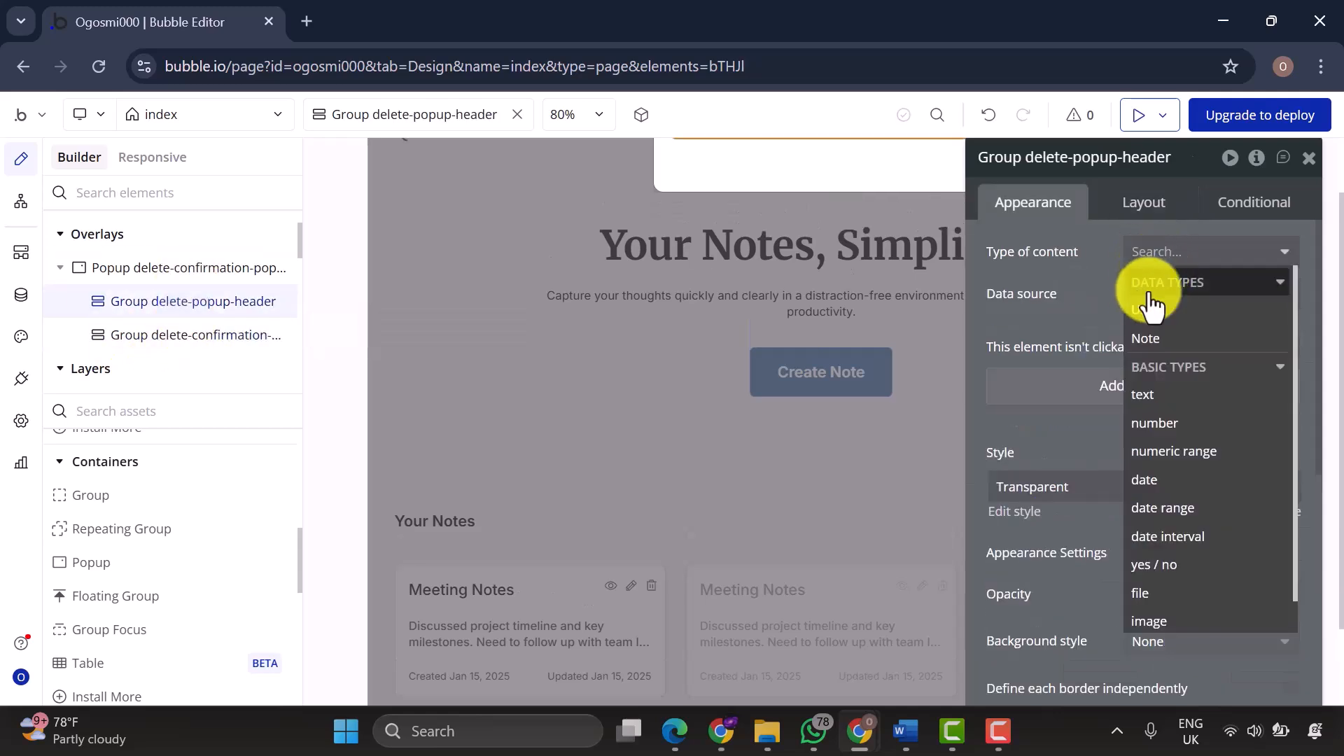
left_click(1146, 338)
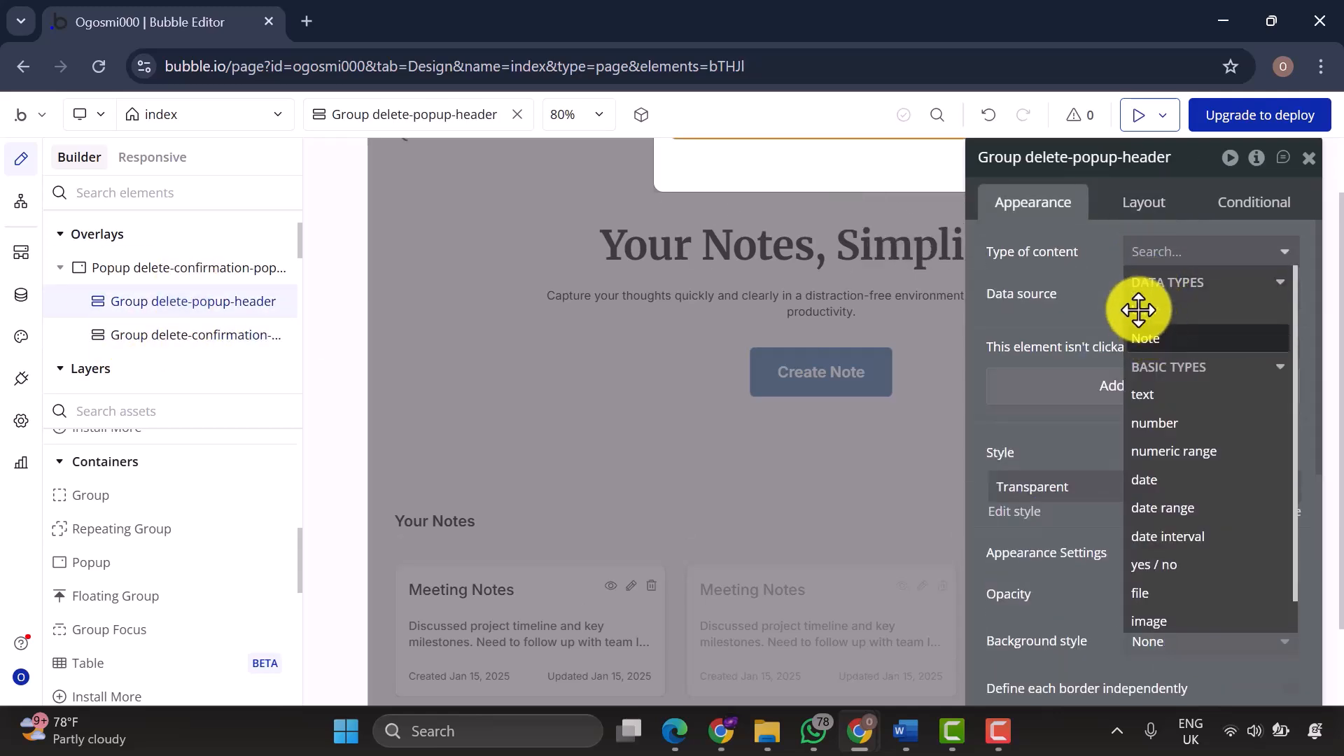
left_click(1148, 294)
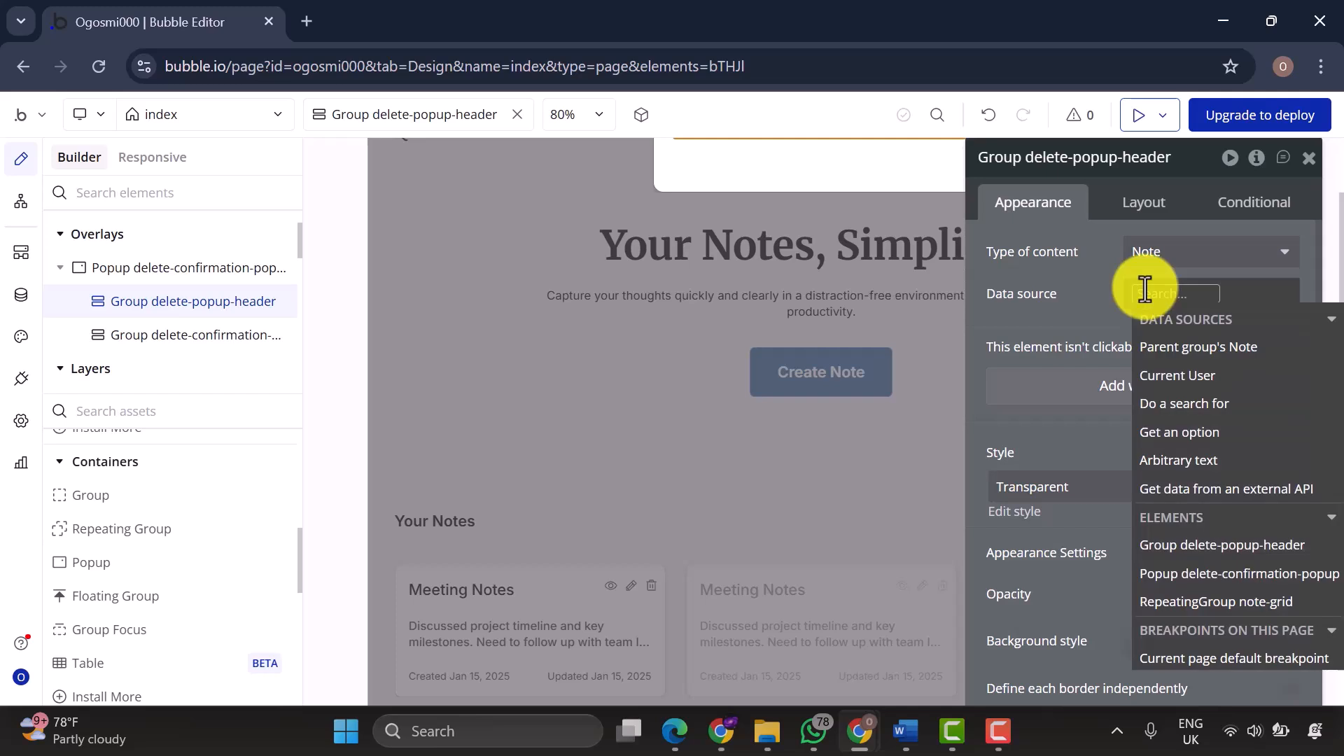
left_click(1176, 348)
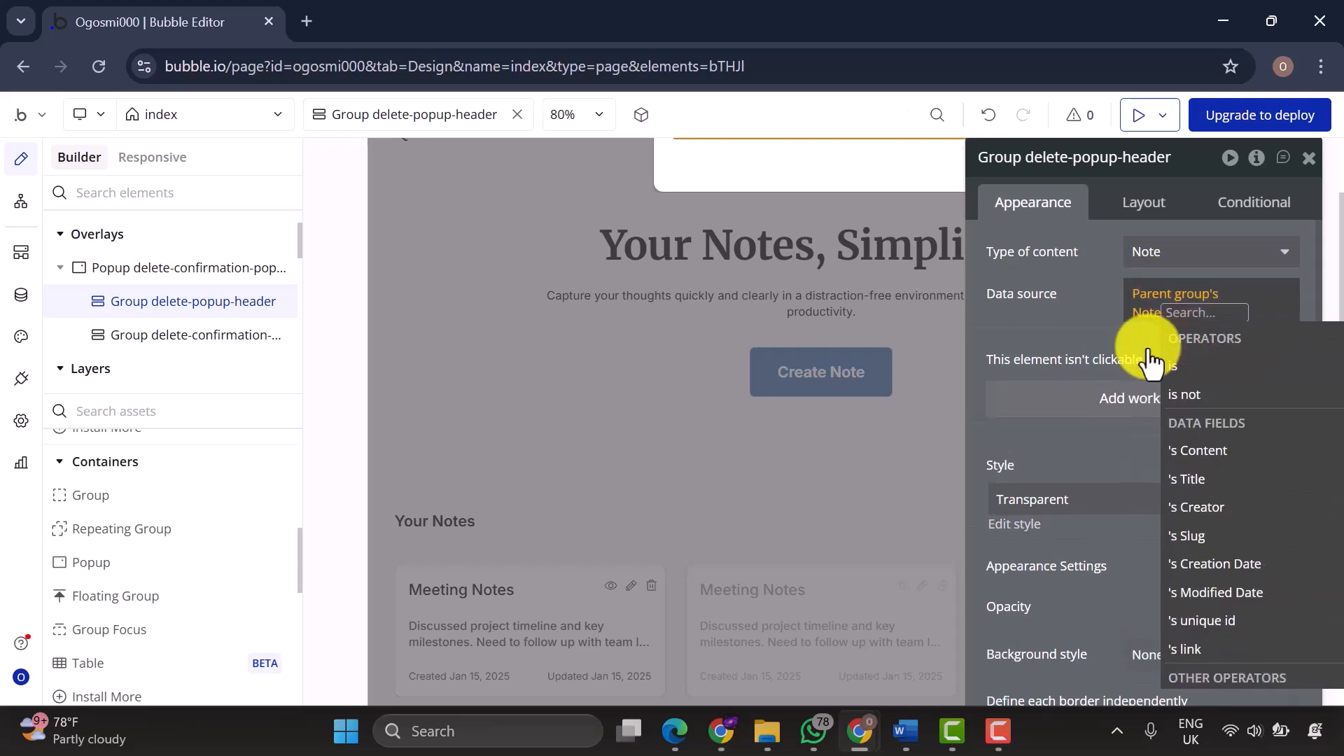
left_click(1051, 335)
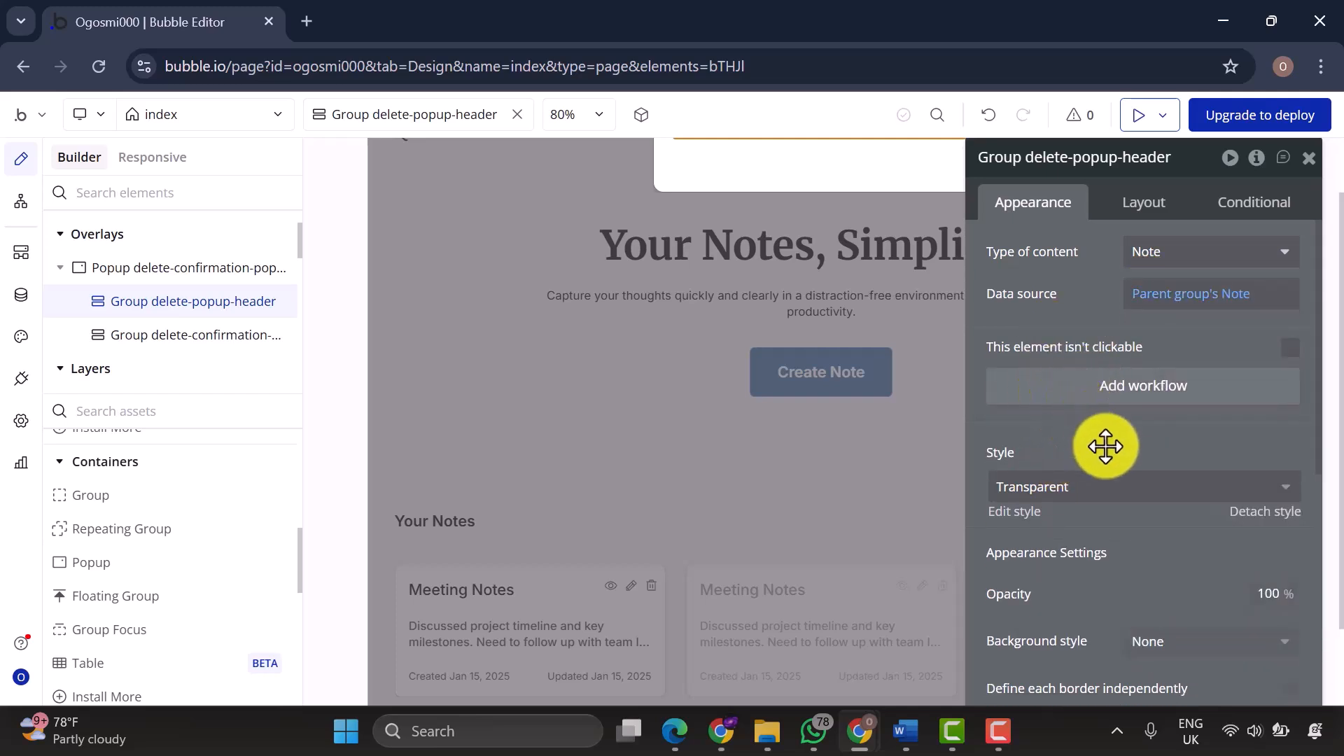
key("ctrl+z")
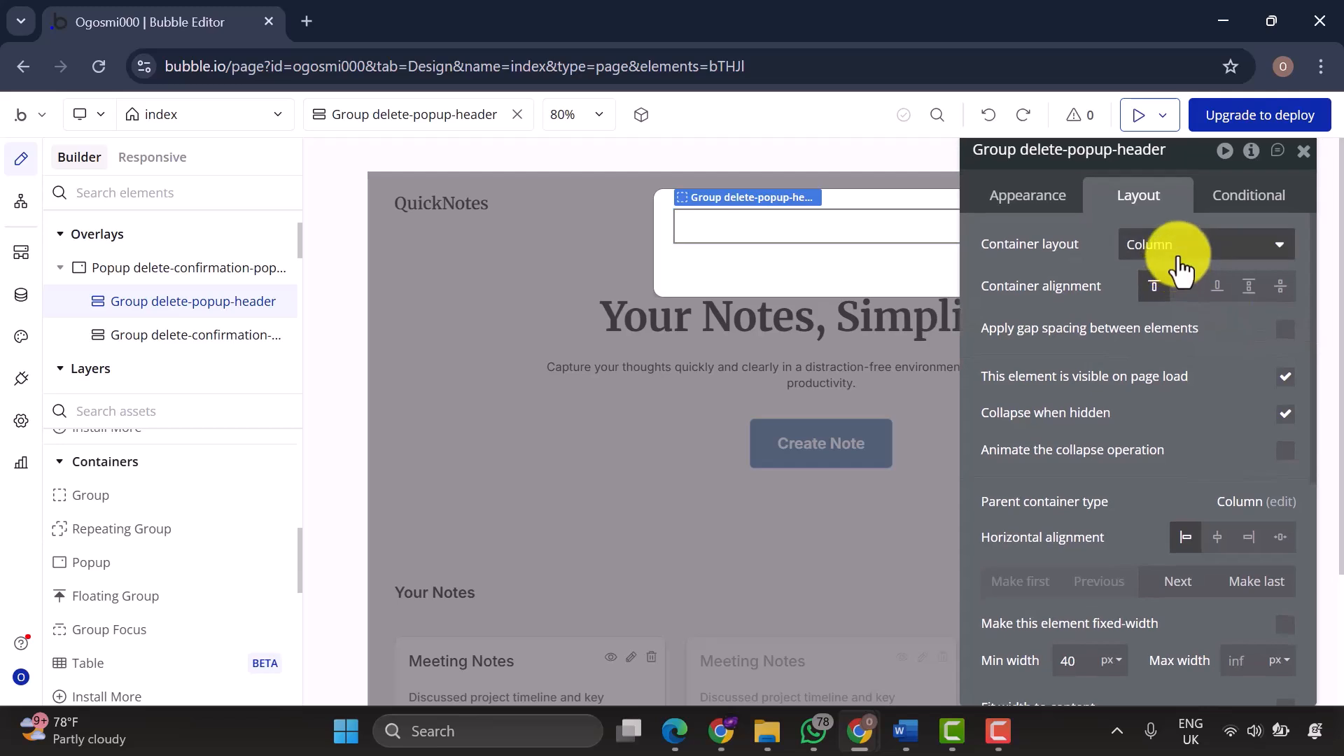
Make the header group a Row container with stretched horizontal alignment, 0 px minimum width and height, and a 24 px bottom margin.
left_click(1163, 255)
left_click(1135, 324)
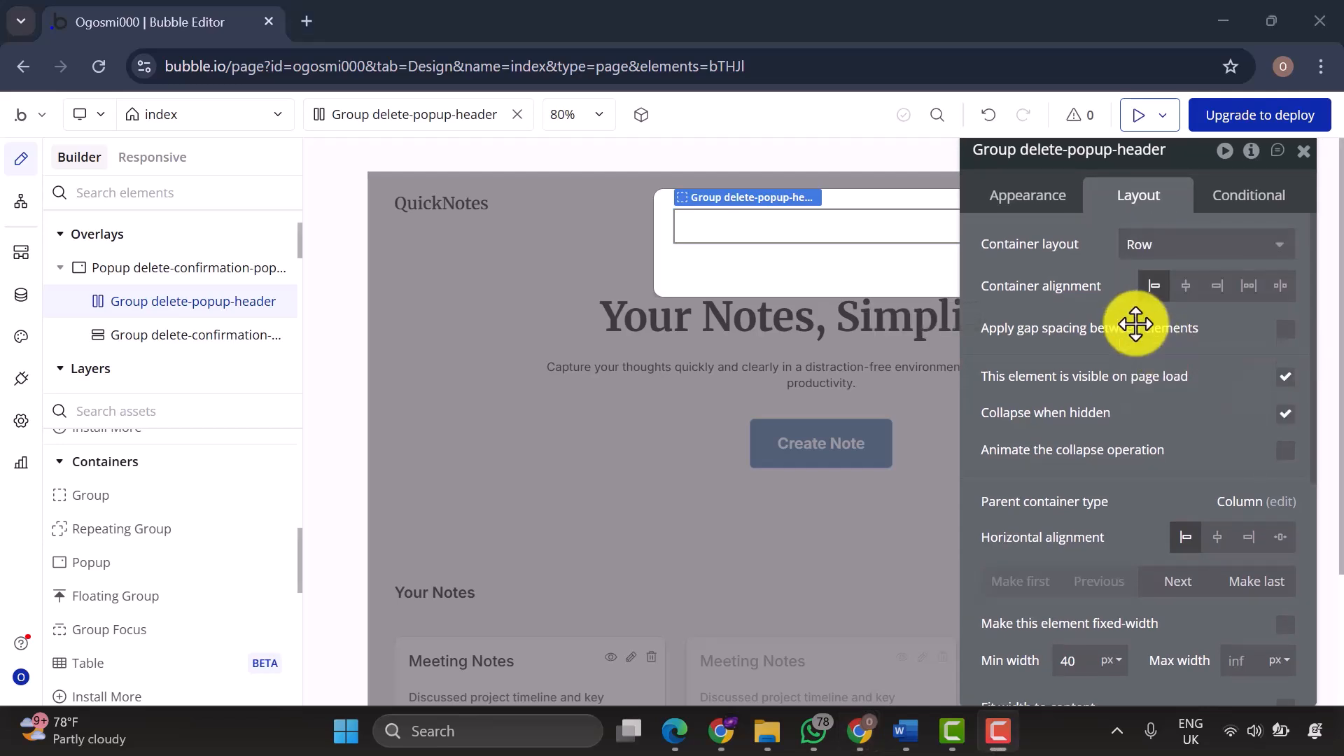
scroll(1179, 518, "down", 2)
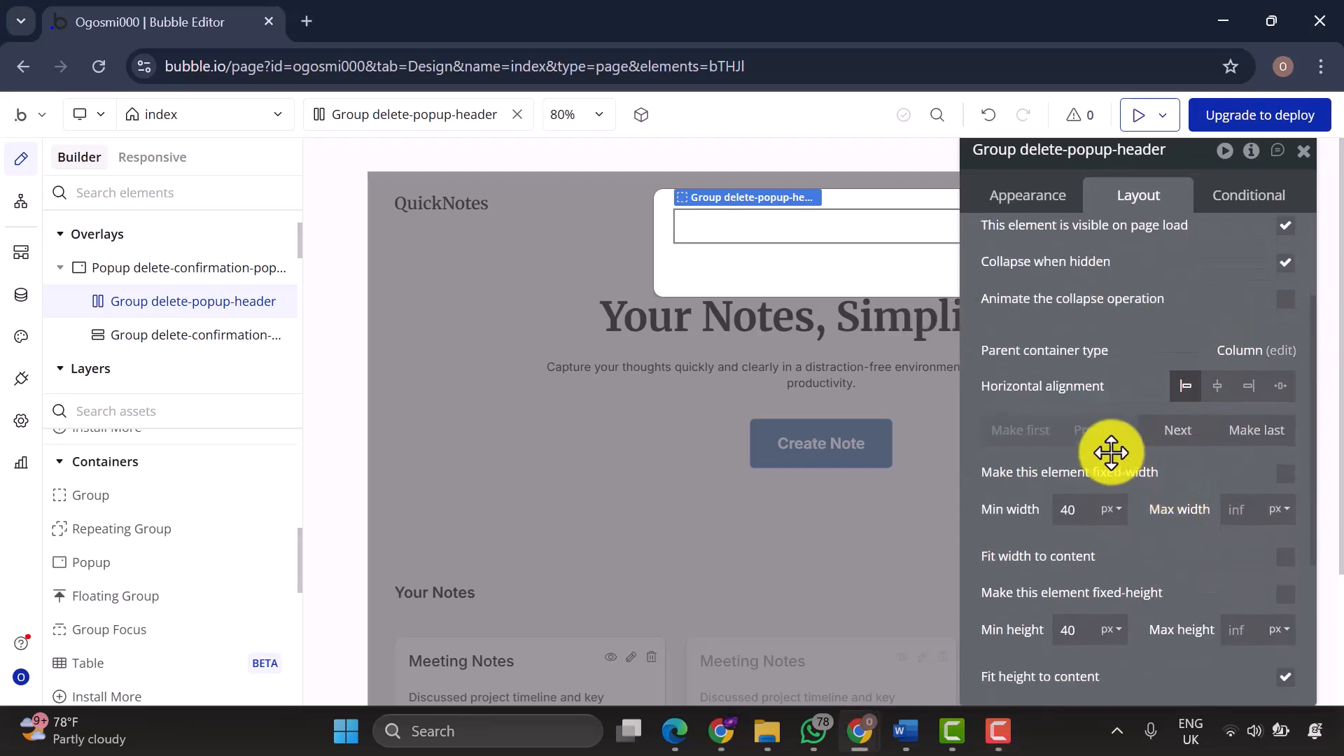
left_click(1281, 387)
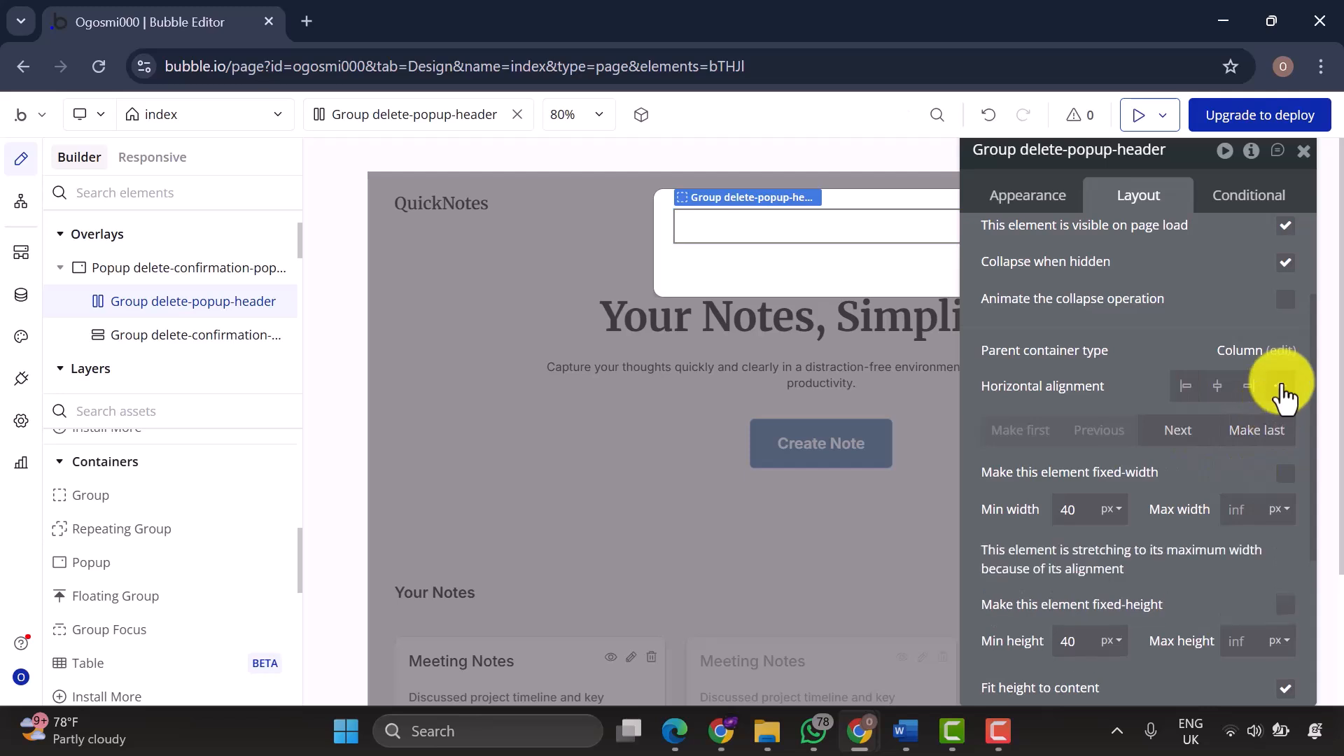
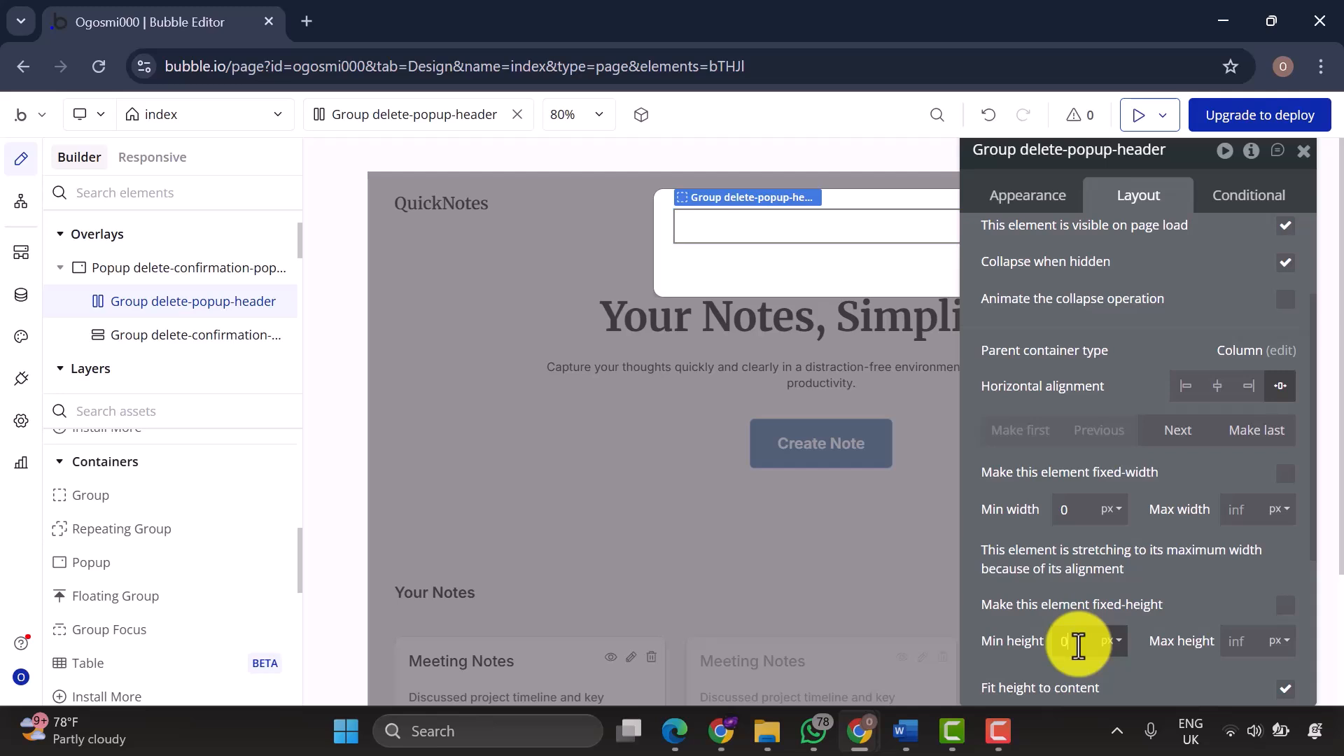
scroll(1075, 641, "down", 4)
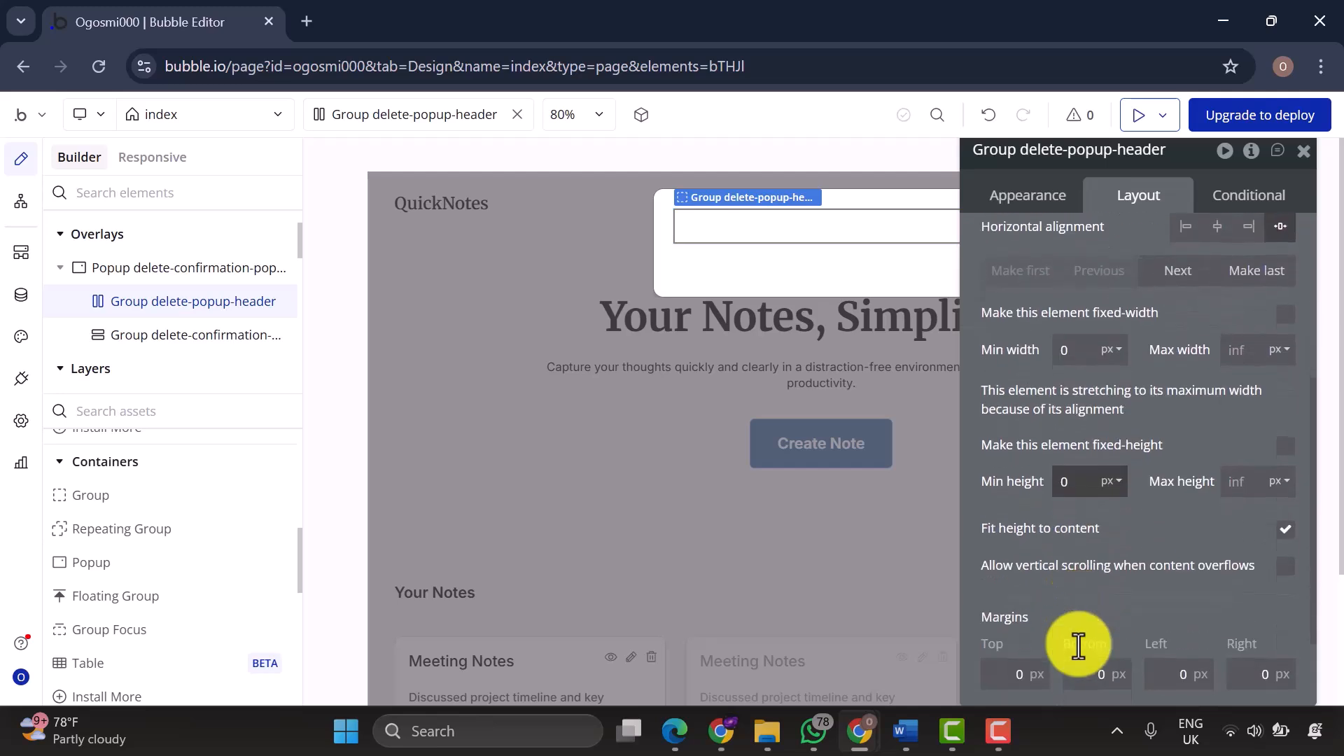
left_click(1103, 678)
type("2")
type("4")
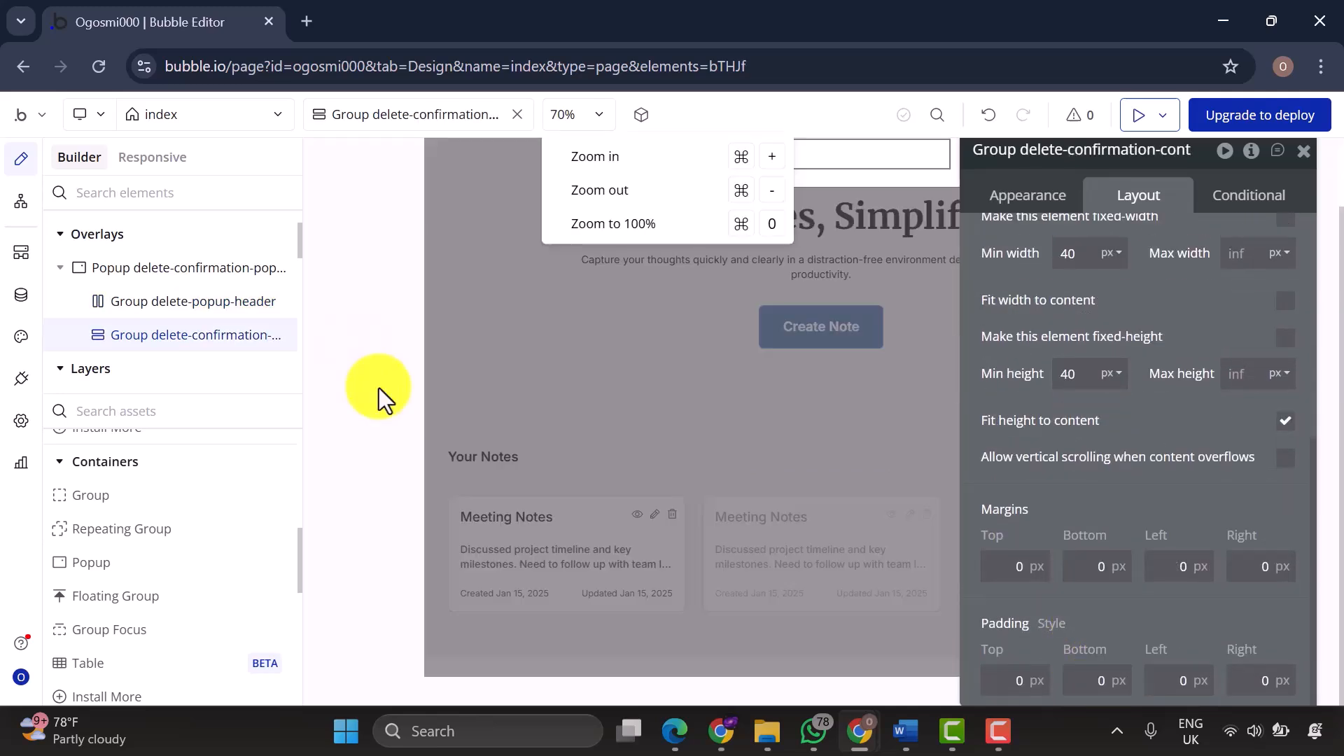
Apply gap spacing between elements in the delete confirmation content group with a row gap of 16 px.
scroll(379, 388, "up", 2)
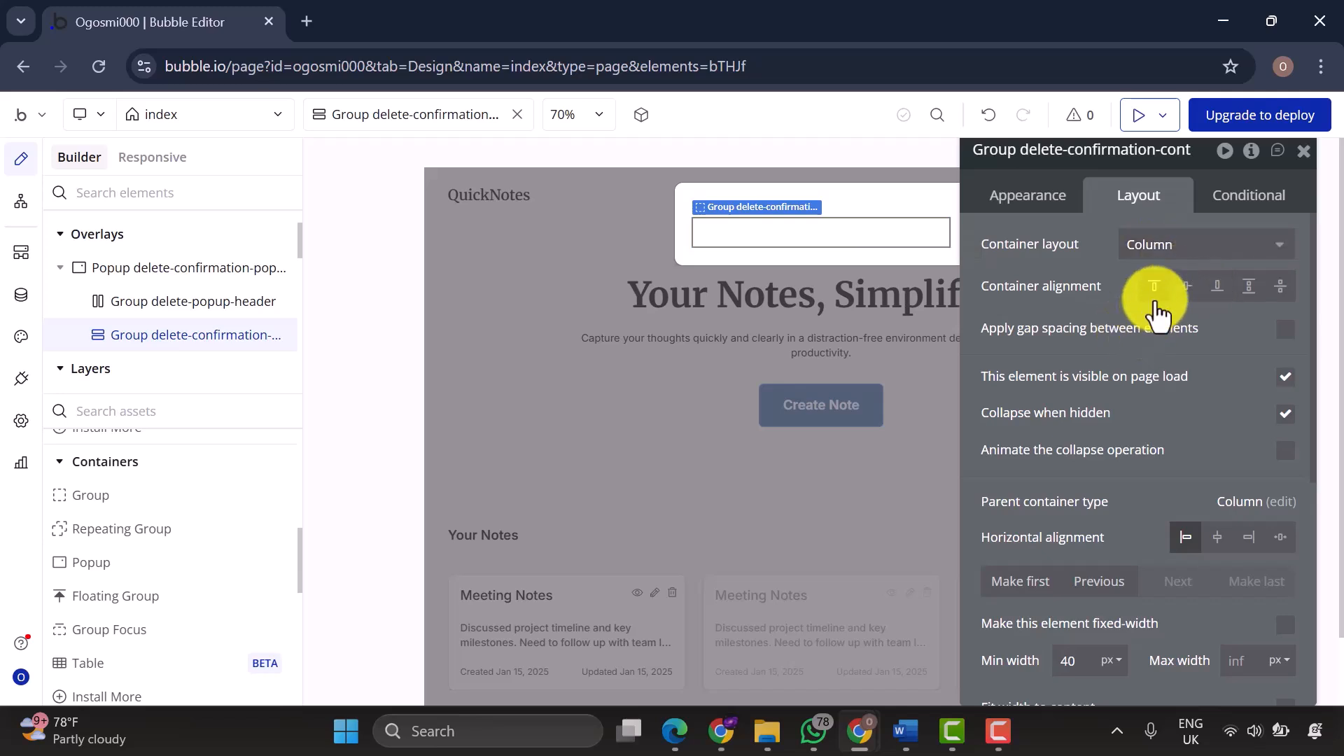
left_click(1285, 329)
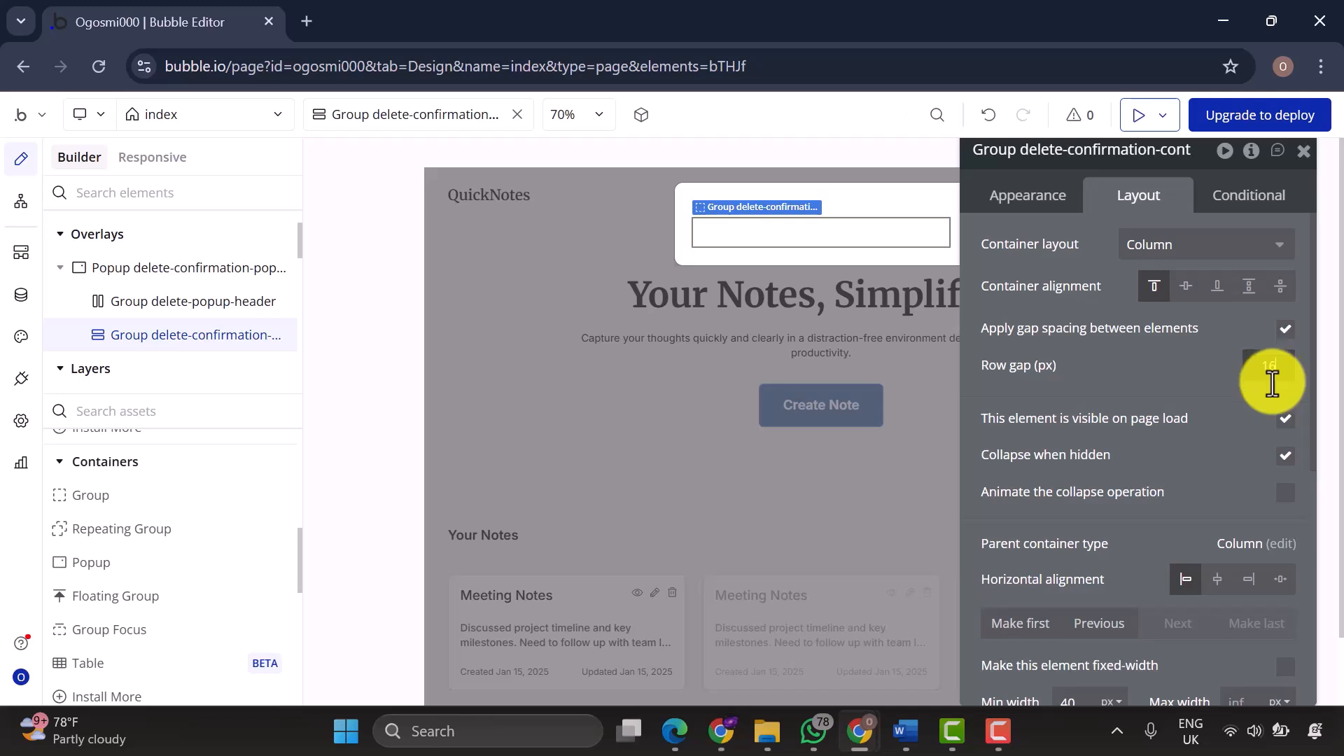
scroll(1194, 561, "down", 1)
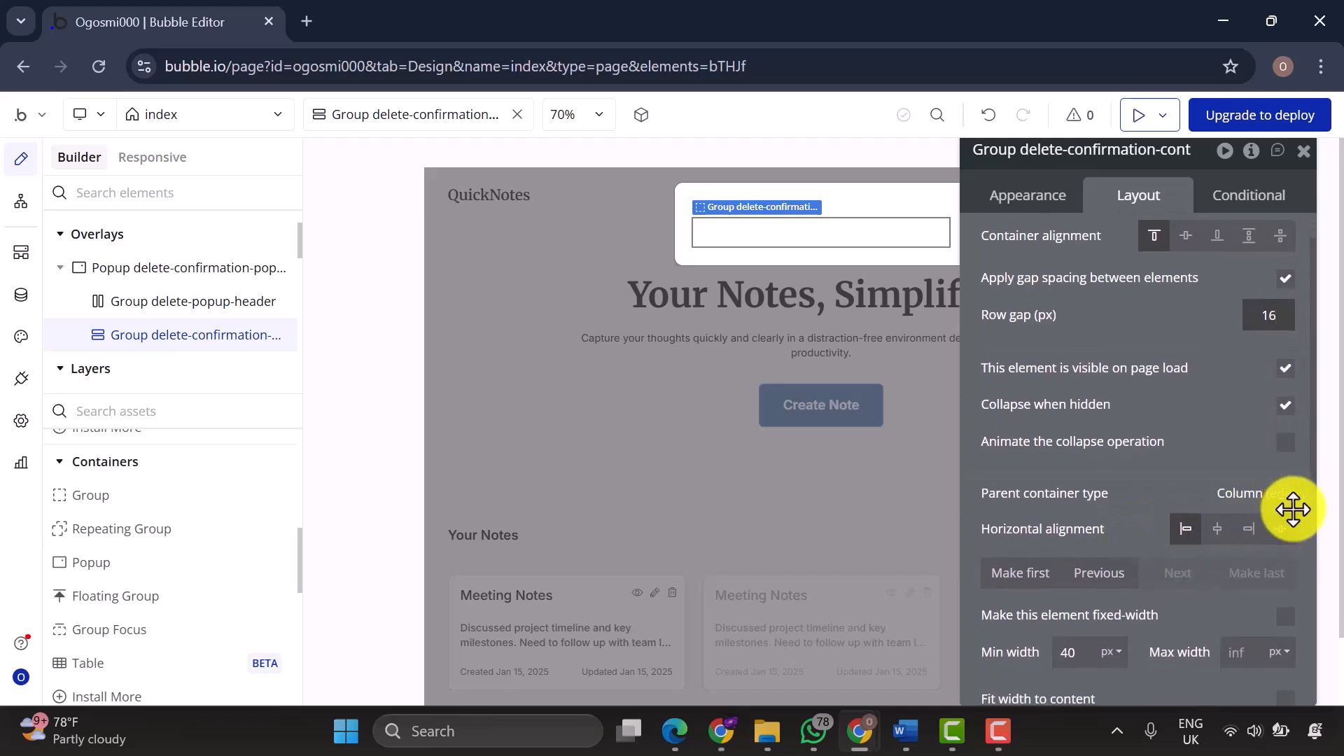
Stretch the delete confirmation content group horizontally and set its minimum width and height to 0 px.
left_click(1283, 530)
scroll(1130, 556, "down", 3)
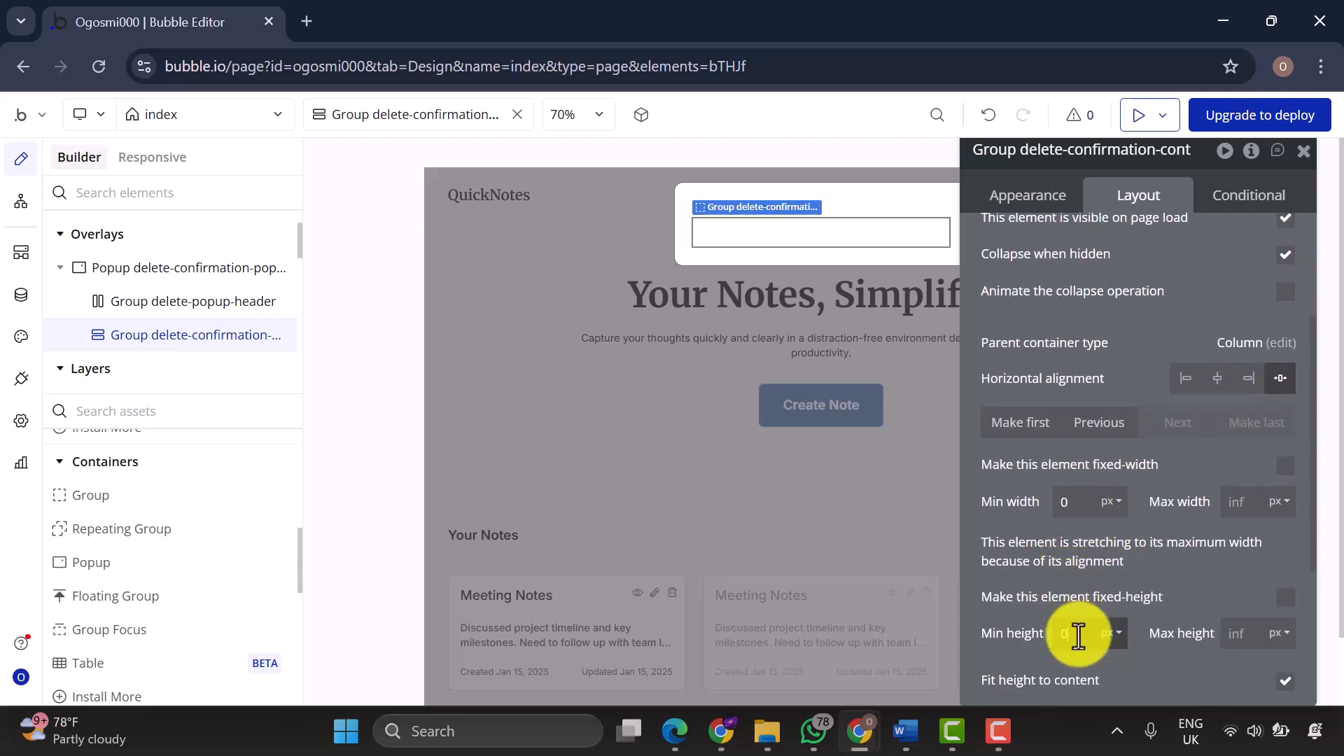
scroll(1076, 637, "down", 3)
Set the delete confirmation content group's type of content to Note and its data source to Parent group's Note.
left_click(1175, 246)
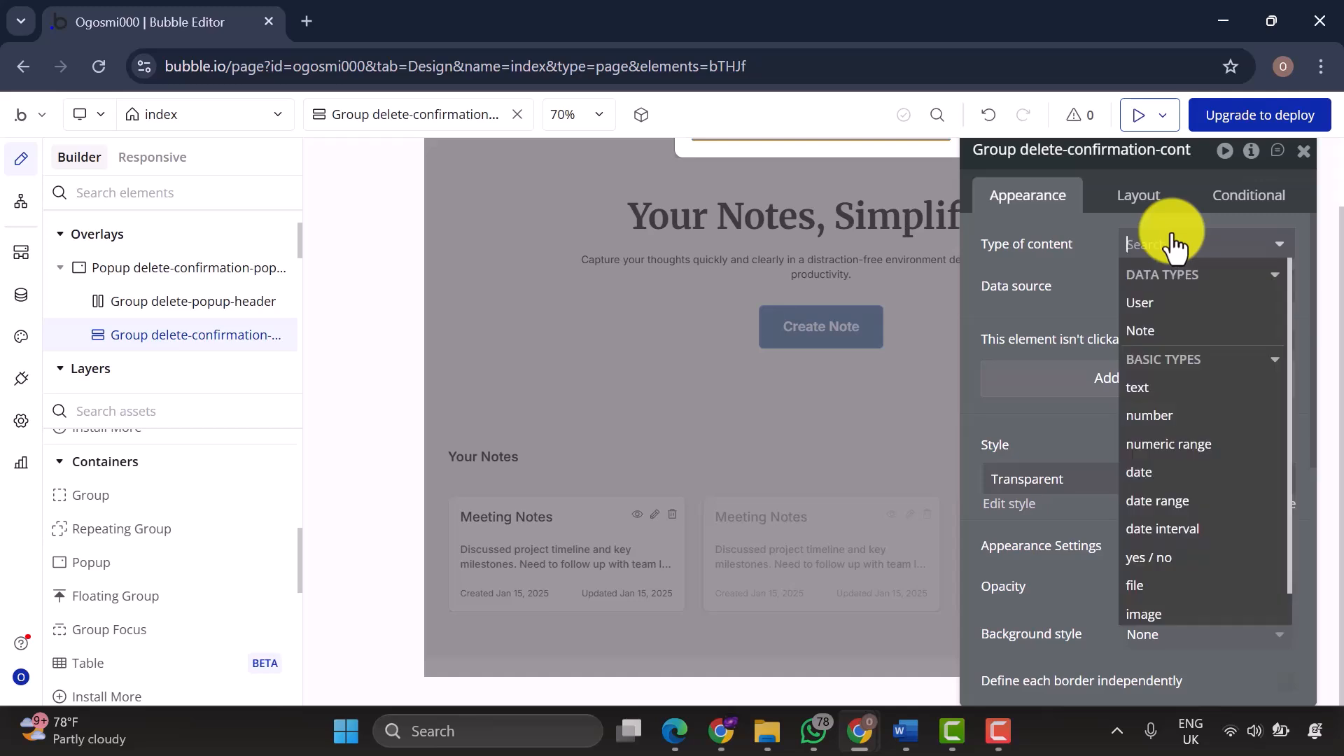
left_click(1147, 332)
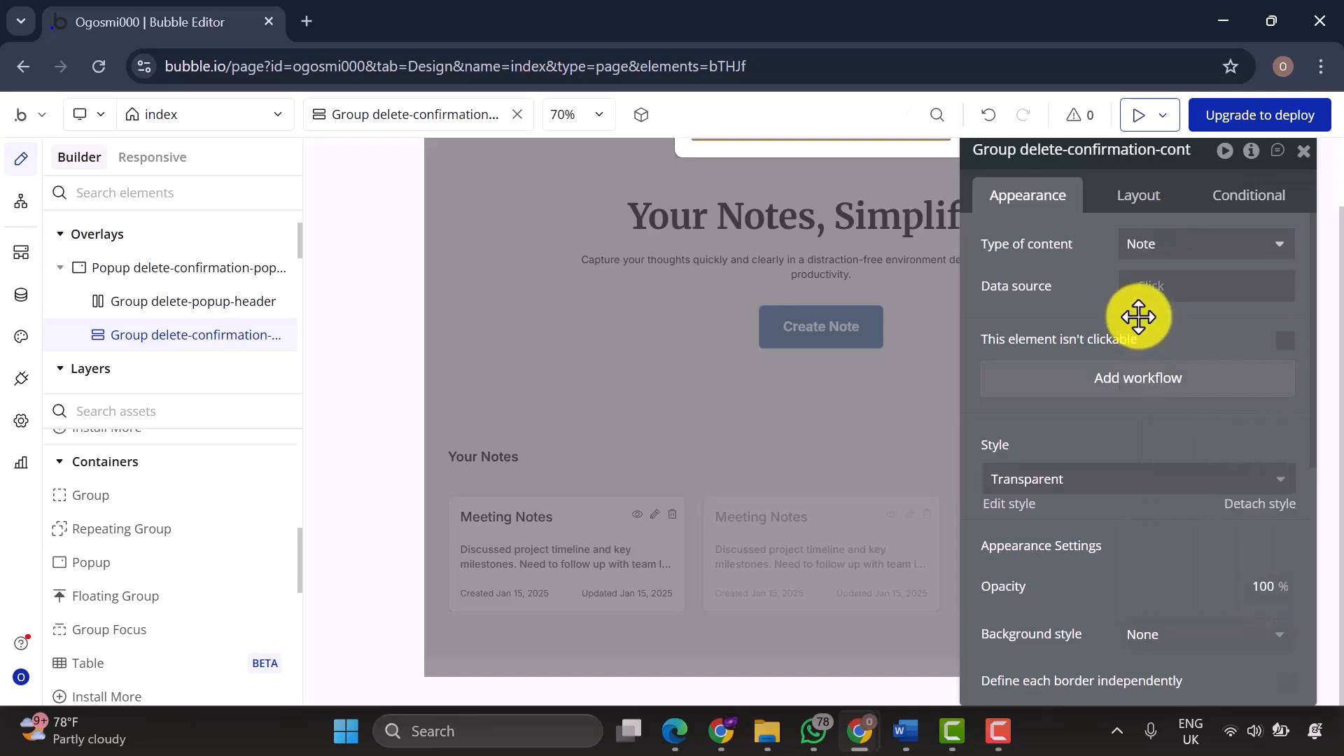
left_click(1134, 295)
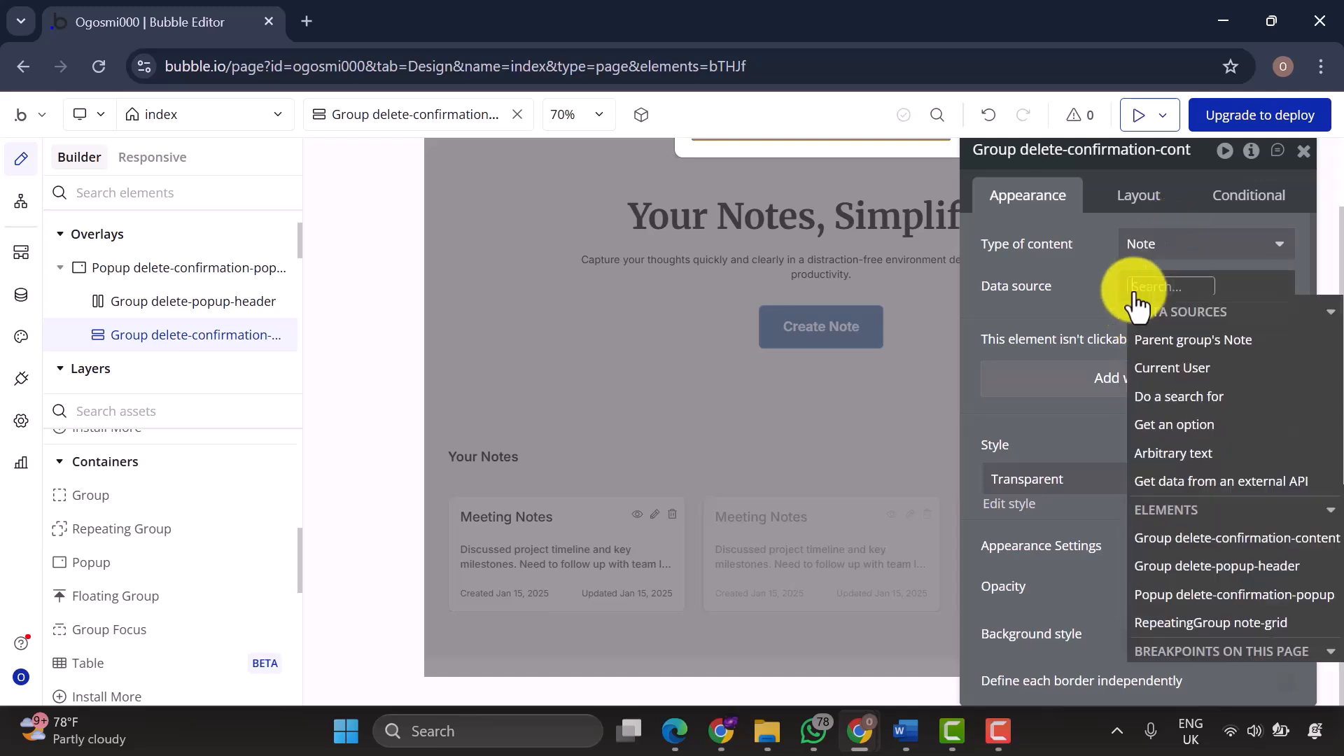
left_click(1172, 336)
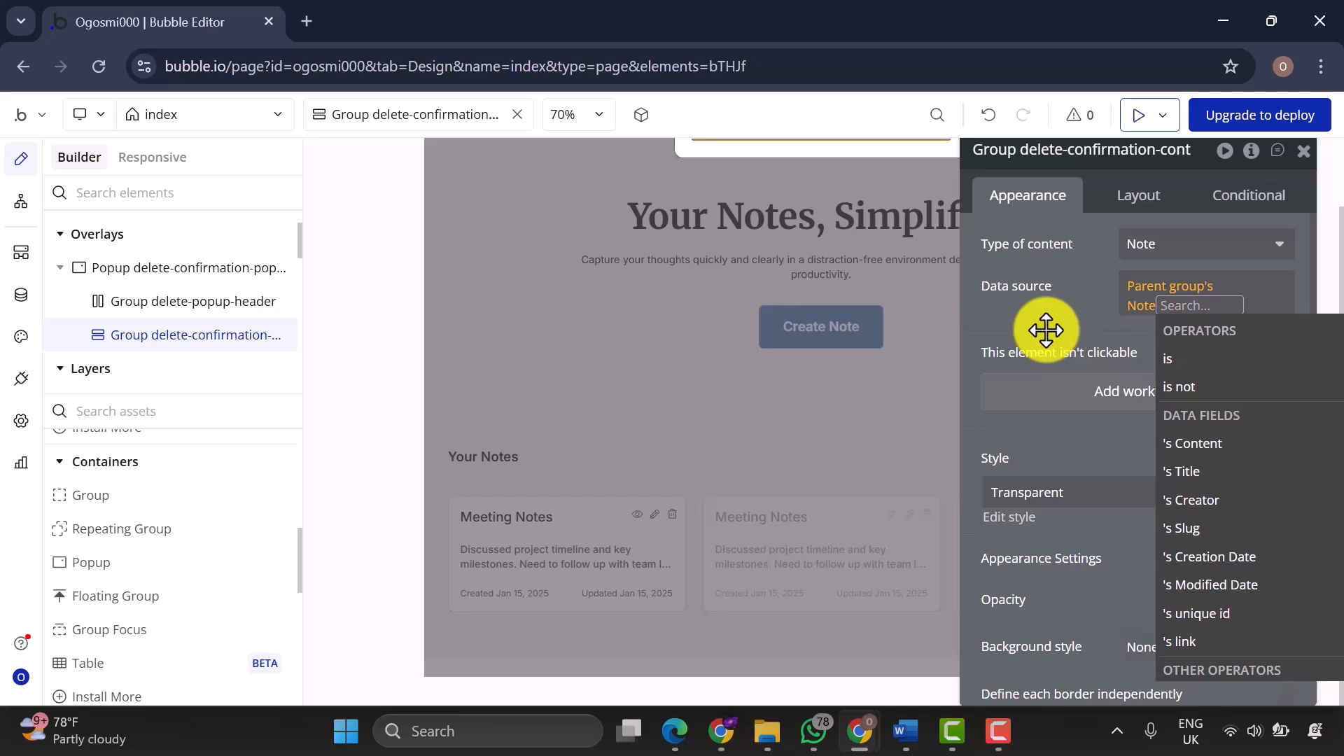
key("Escape")
Add two groups inside the delete confirmation content group and place a text element above them.
left_click_drag(144, 542, 210, 270)
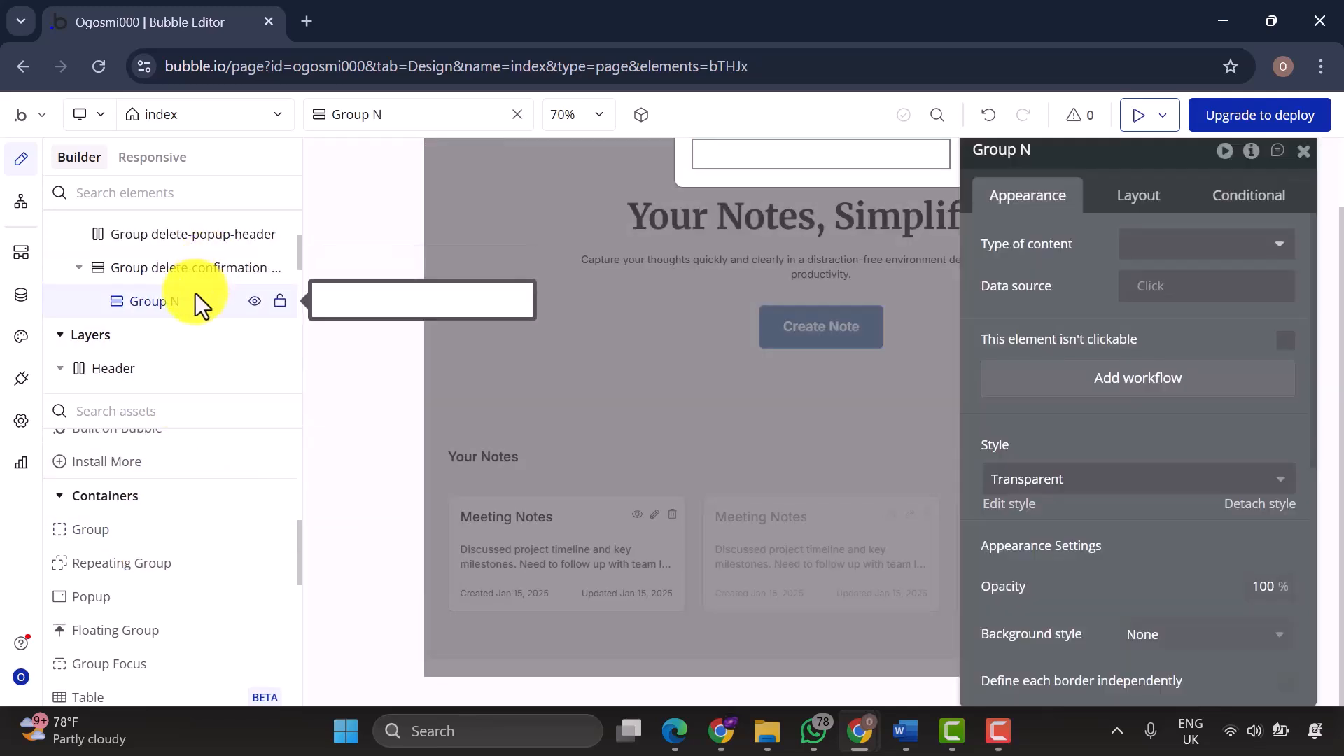
key("Escape")
left_click_drag(91, 529, 137, 287)
scroll(98, 532, "up", 5)
left_click_drag(94, 483, 160, 291)
Rename the new text element in the content group to "Text delete-warning-text".
double_click(161, 309)
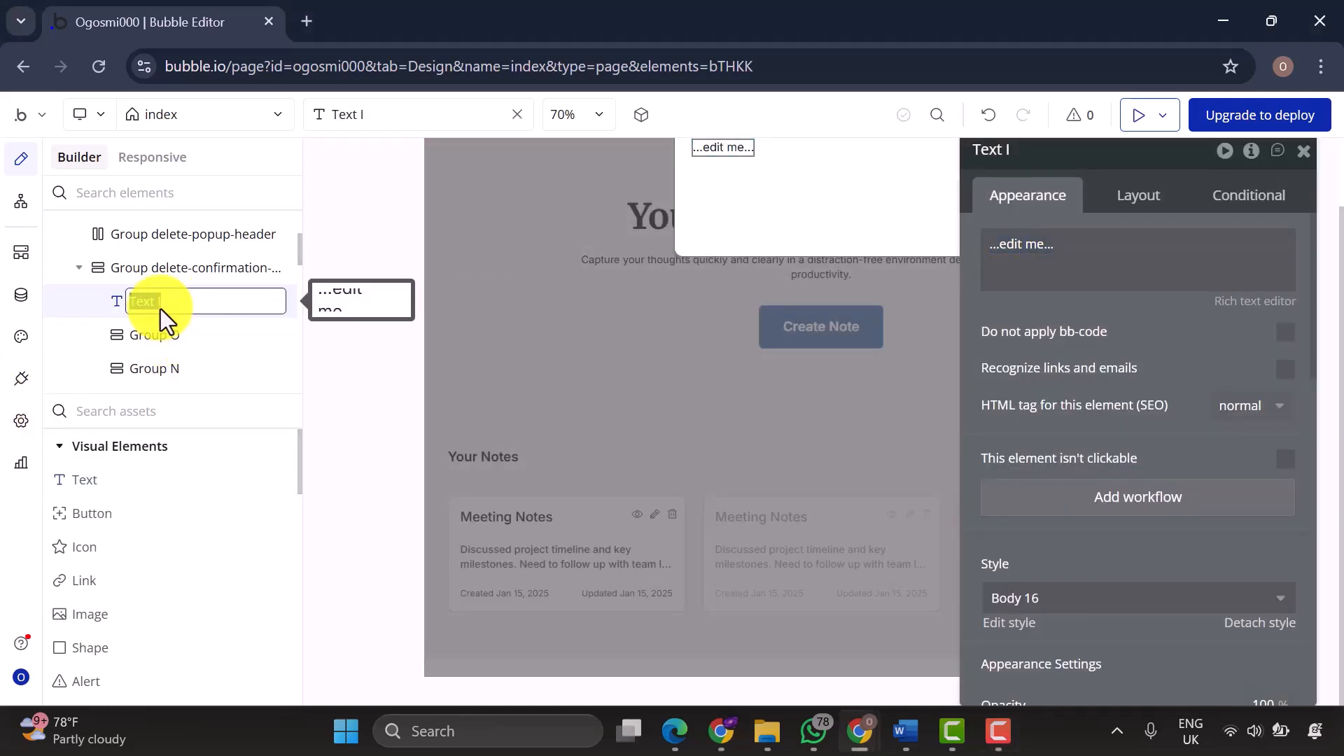
type("delete-warning-text")
key("Return")
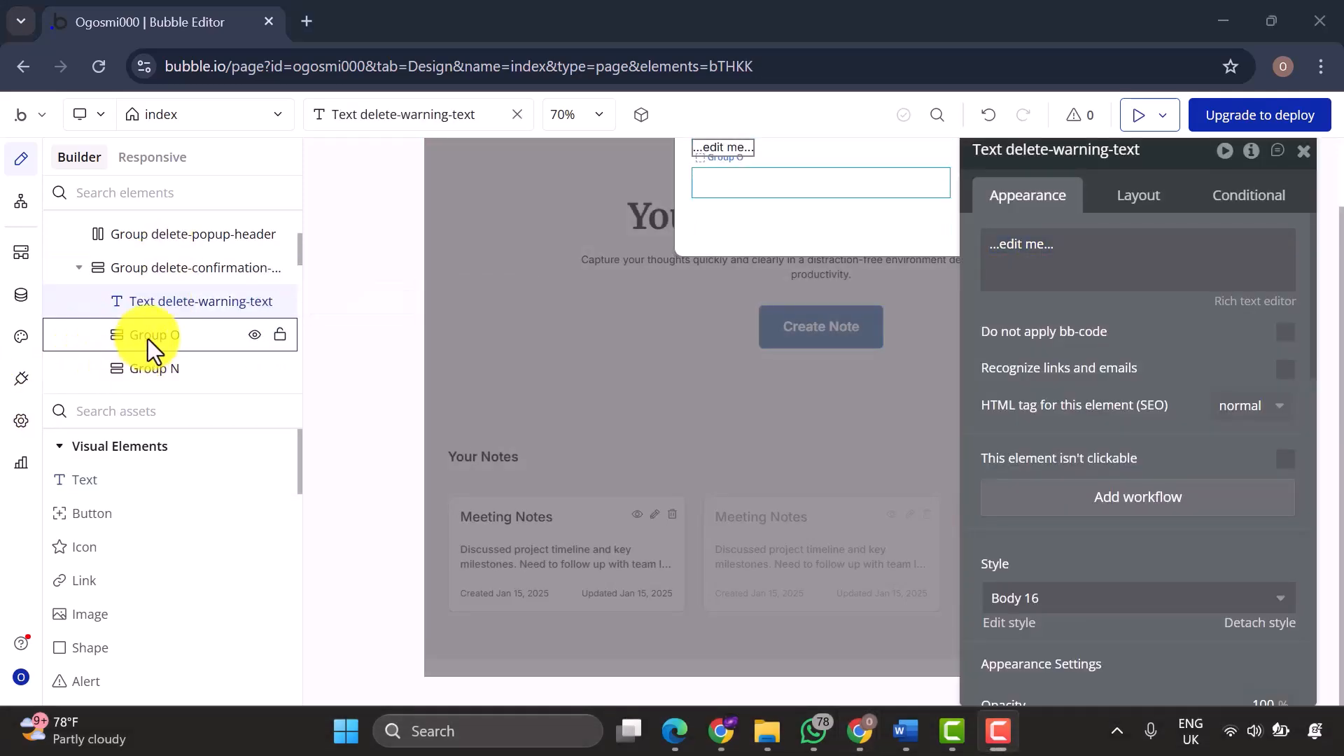
Rename the group below the warning text to "Group delete-note-preview" and the last one to "Group delete-form-actions".
double_click(148, 339)
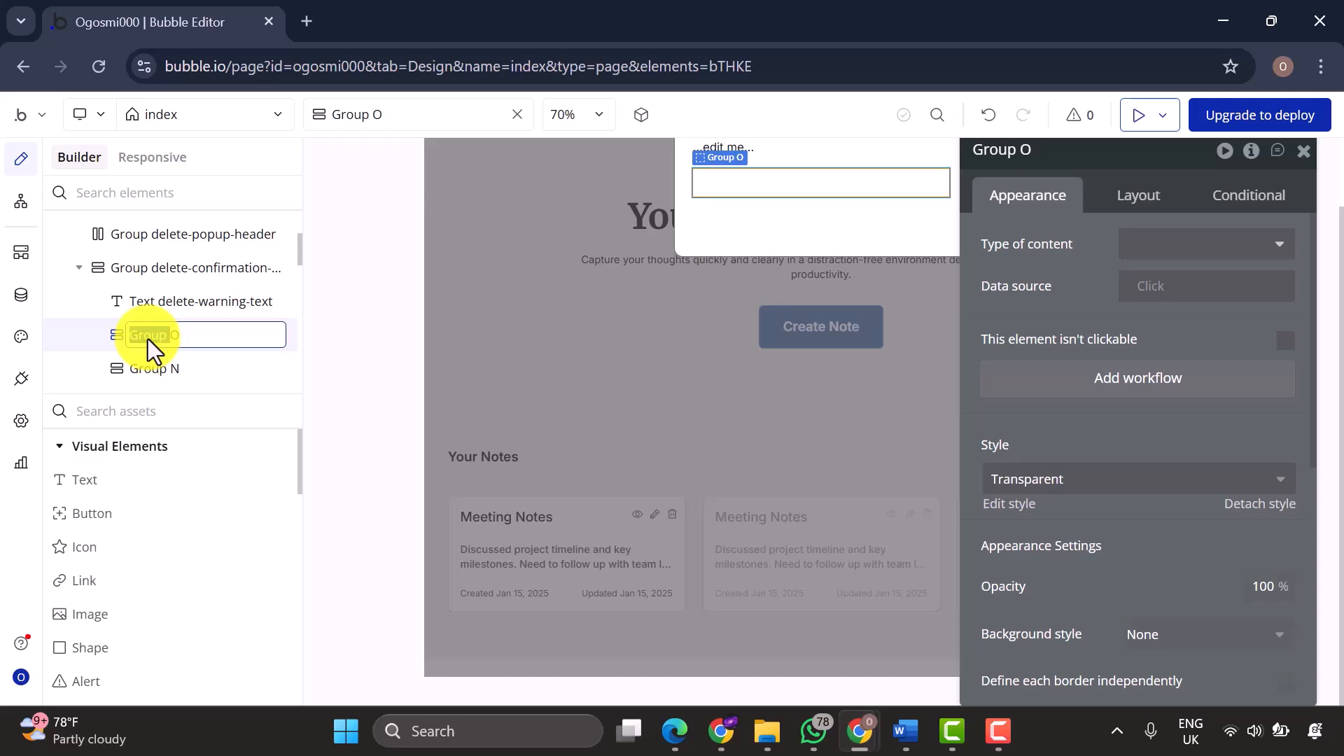
type("Group delete-note-preview")
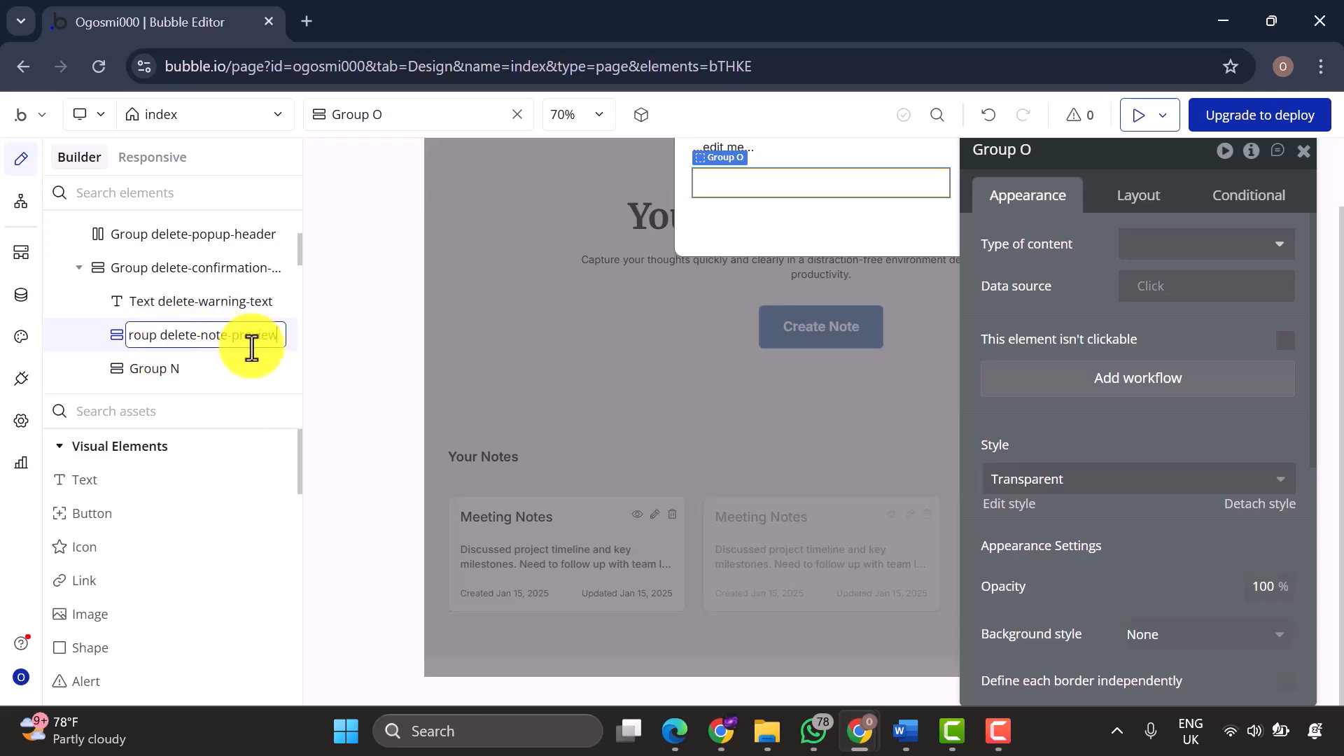
key("Return")
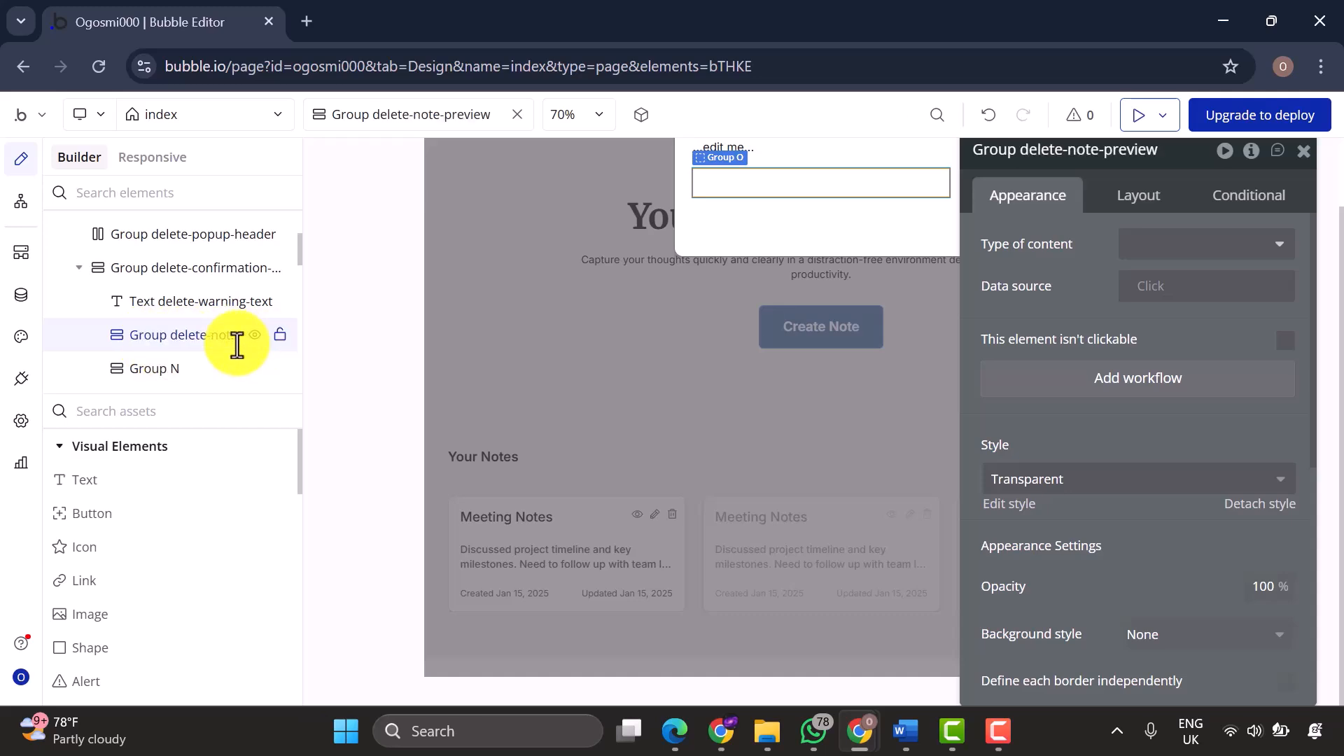
double_click(138, 380)
type("Group delete-form-actions")
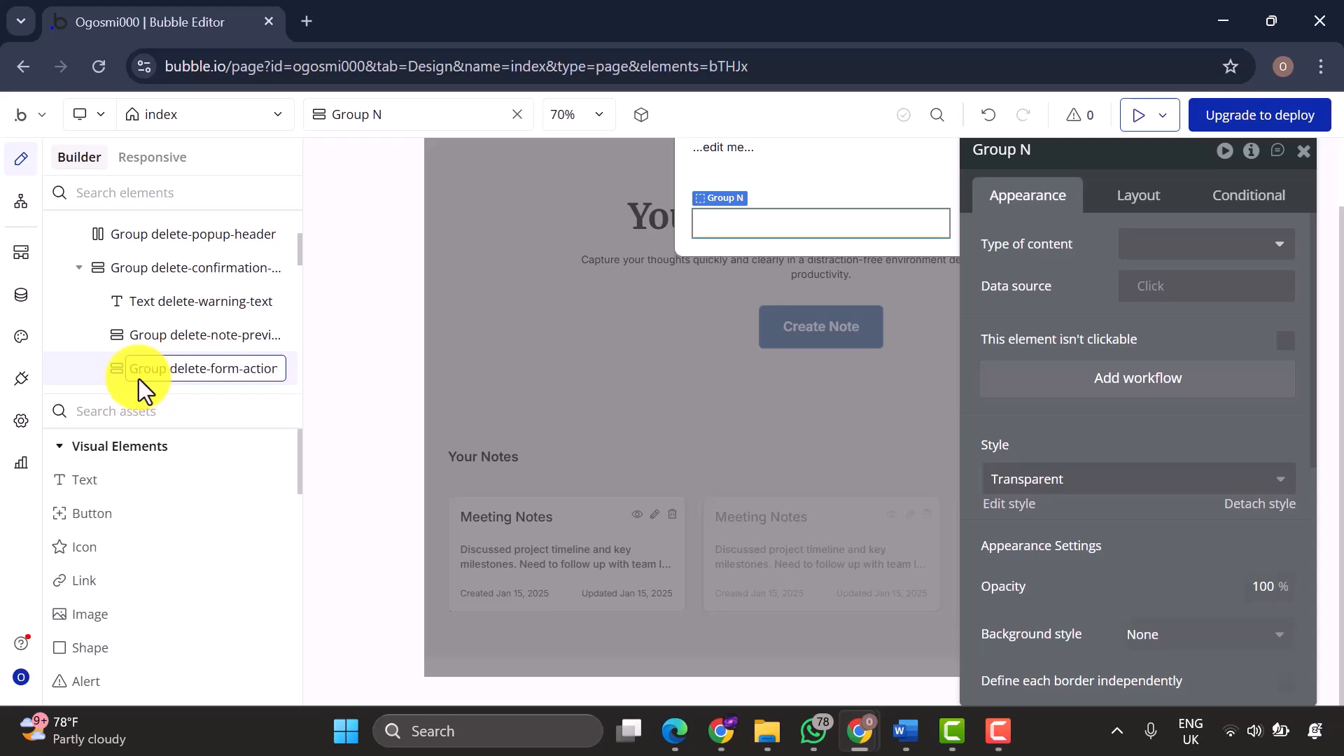
key("Return")
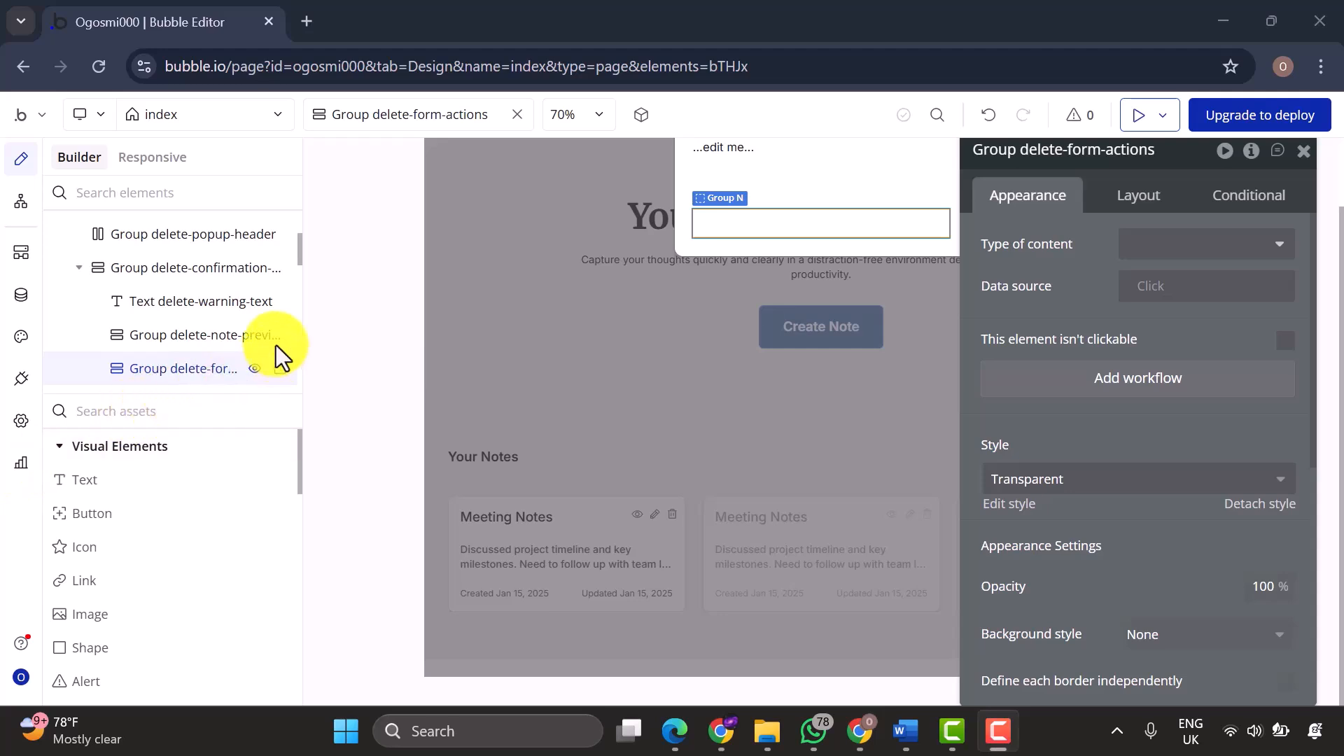
Set the warning text to "Are you sure you want to delete this note? This action cannot be undone." with a 14 px font size.
left_click(144, 301)
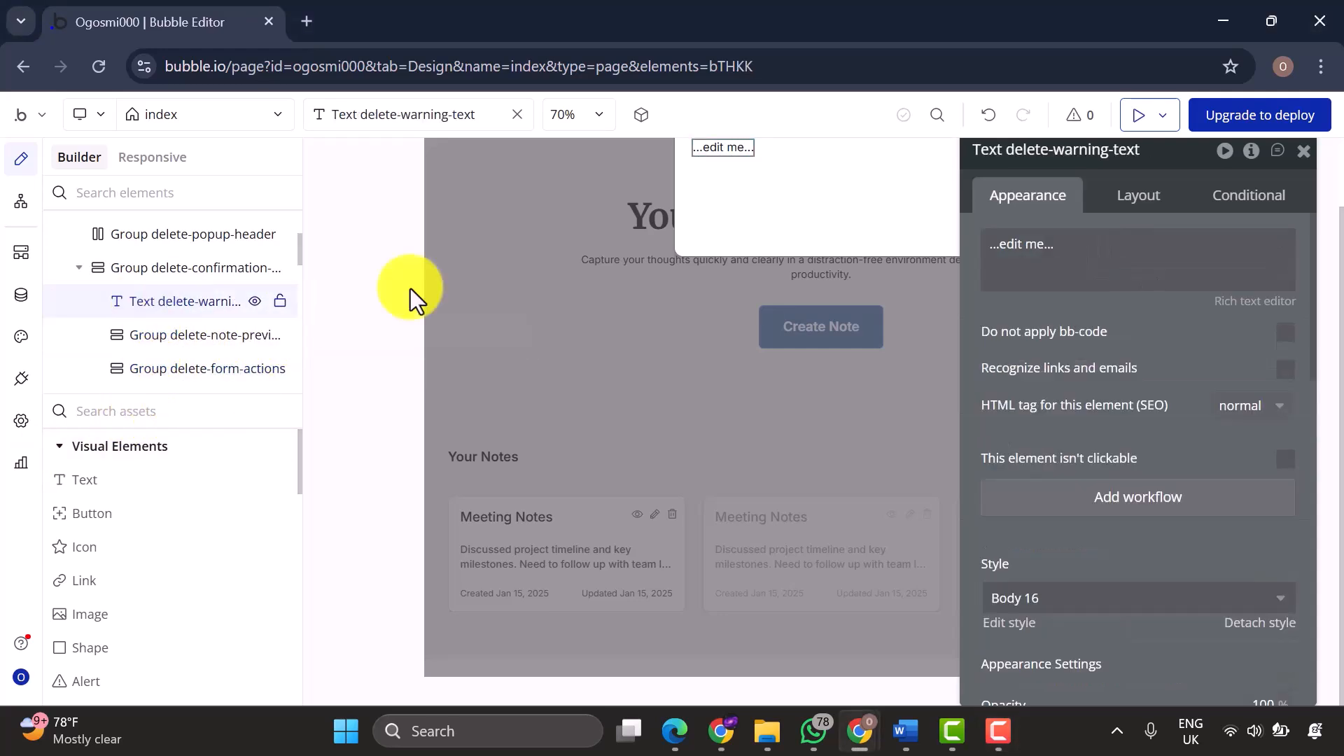
left_click(1059, 236)
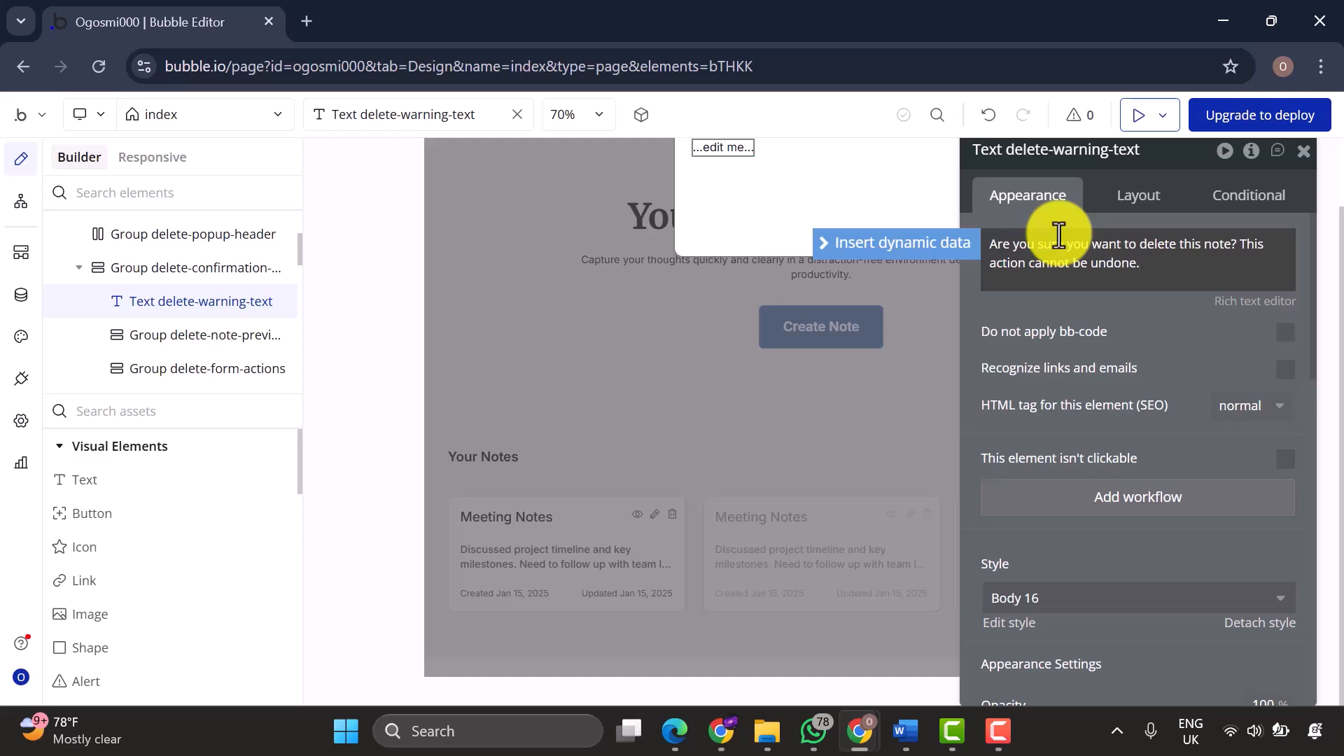
scroll(1058, 236, "down", 4)
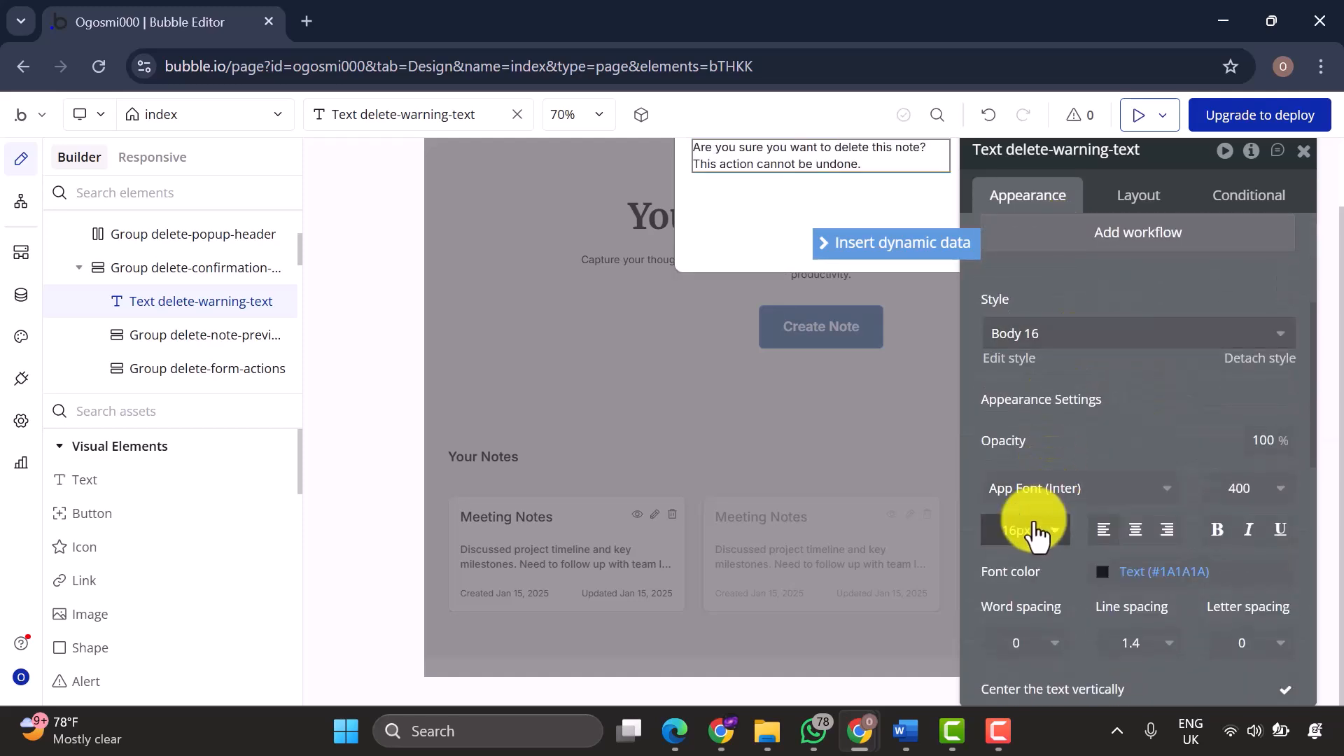
left_click(1029, 530)
type("14")
key("Return")
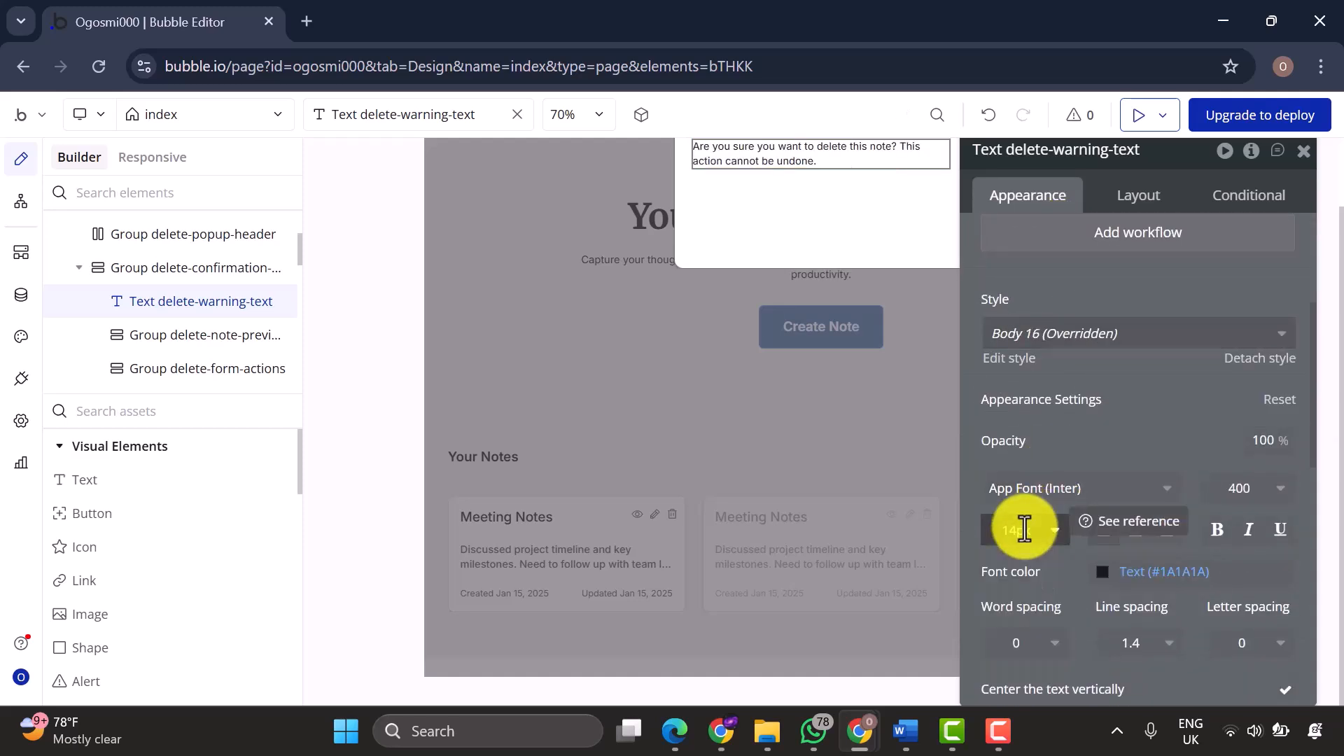
Set the delete warning text's horizontal alignment to stretch across its parent column.
scroll(1025, 529, "up", 4)
left_click(1124, 210)
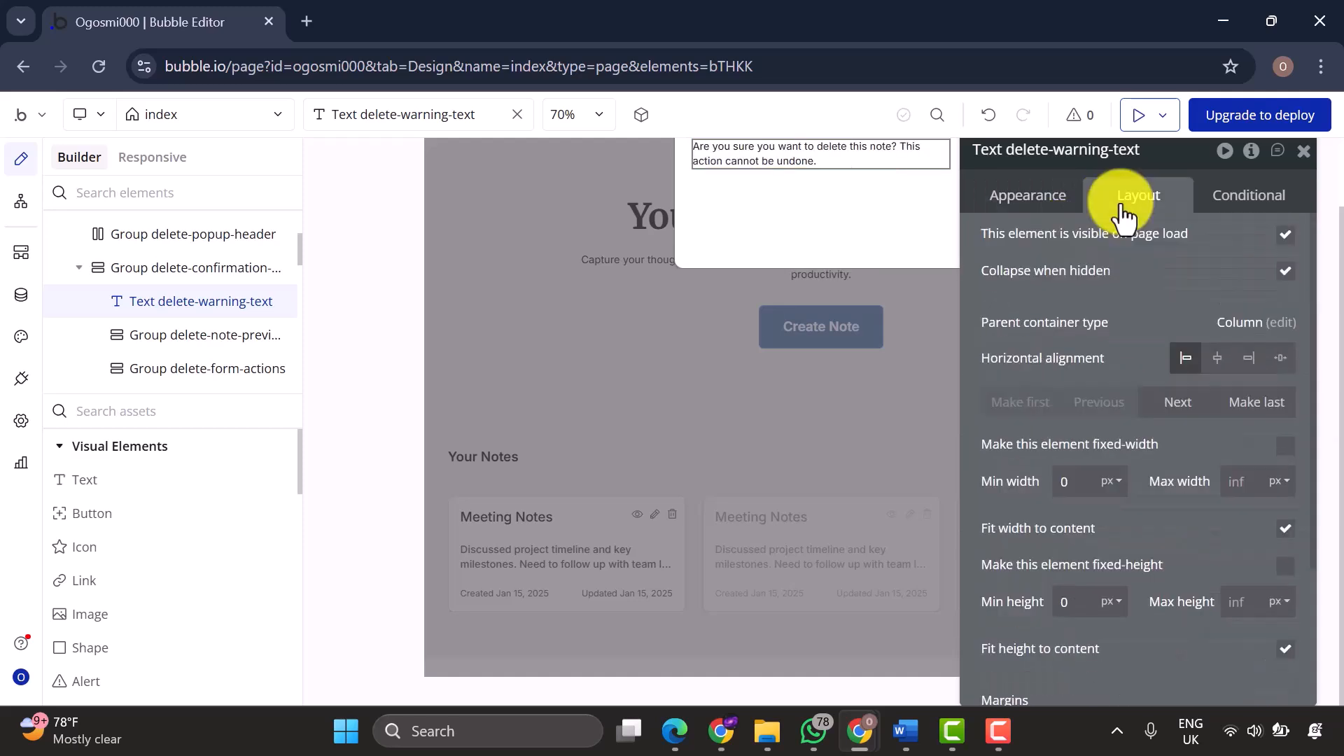
left_click(1277, 358)
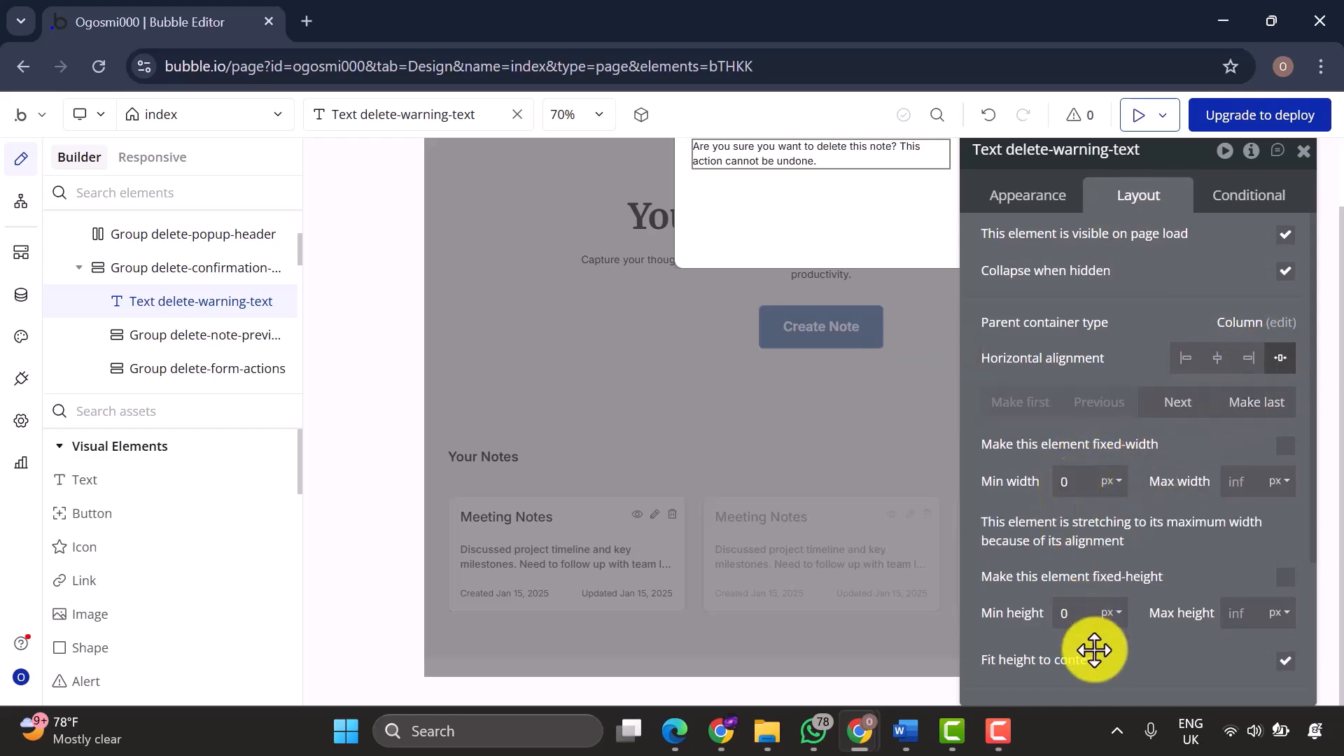
scroll(1094, 649, "down", 3)
scroll(1094, 649, "up", 3)
Stretch the delete note preview group horizontally and set its minimum width and height to 0 px.
left_click(220, 343)
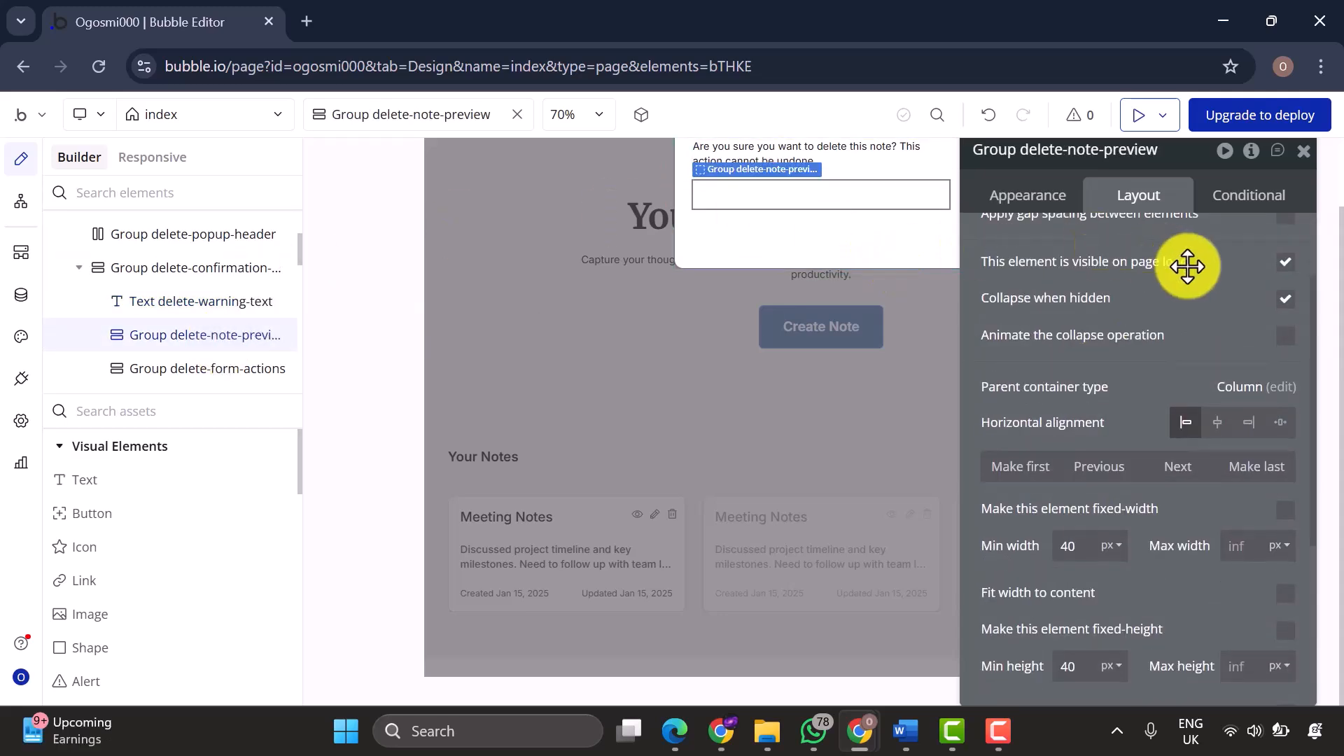
scroll(1123, 393, "up", 2)
scroll(1127, 455, "down", 1)
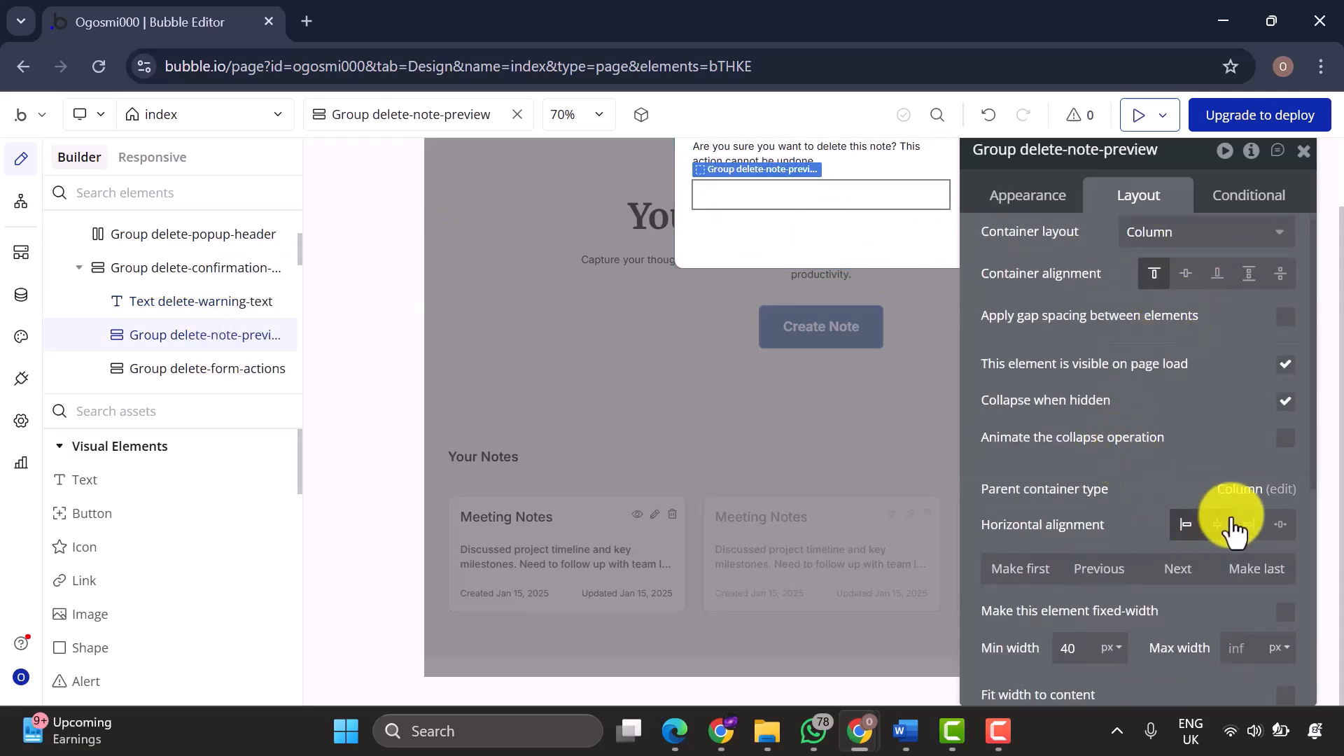
left_click(1280, 525)
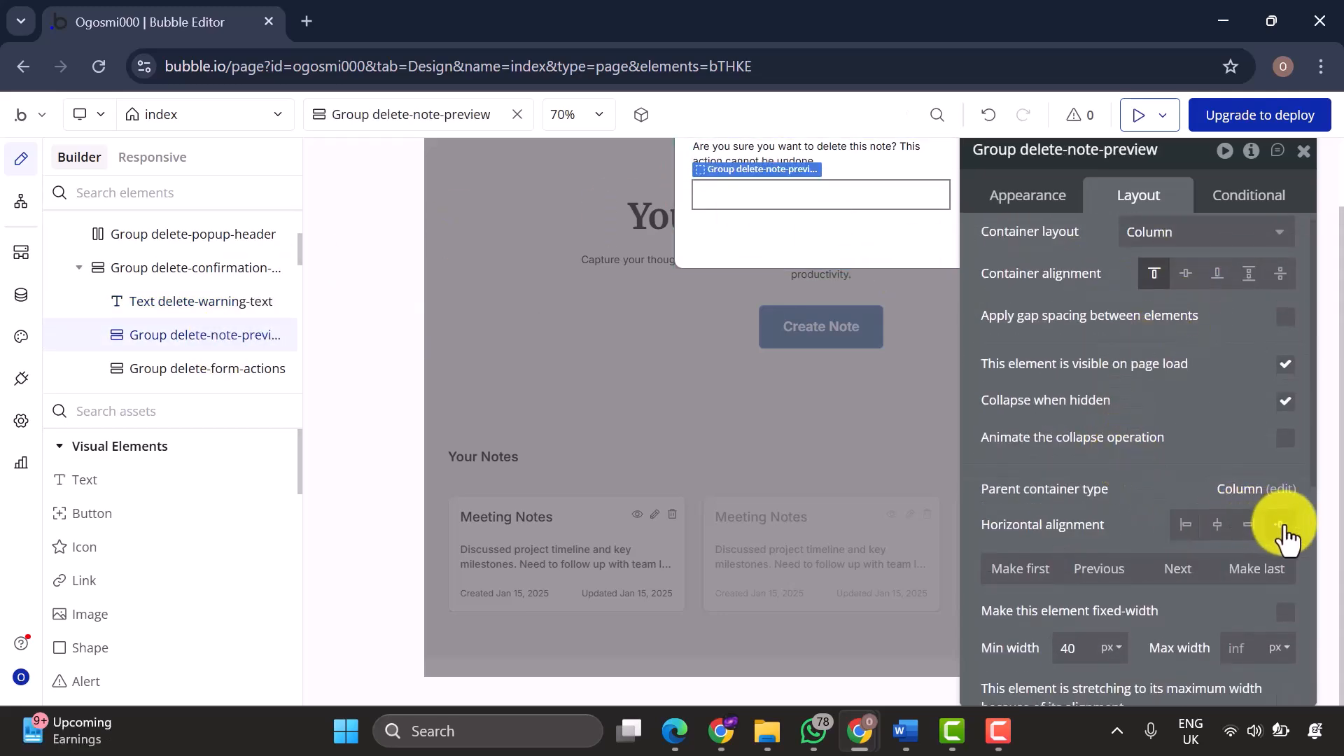
left_click(1077, 652)
scroll(1074, 630, "down", 3)
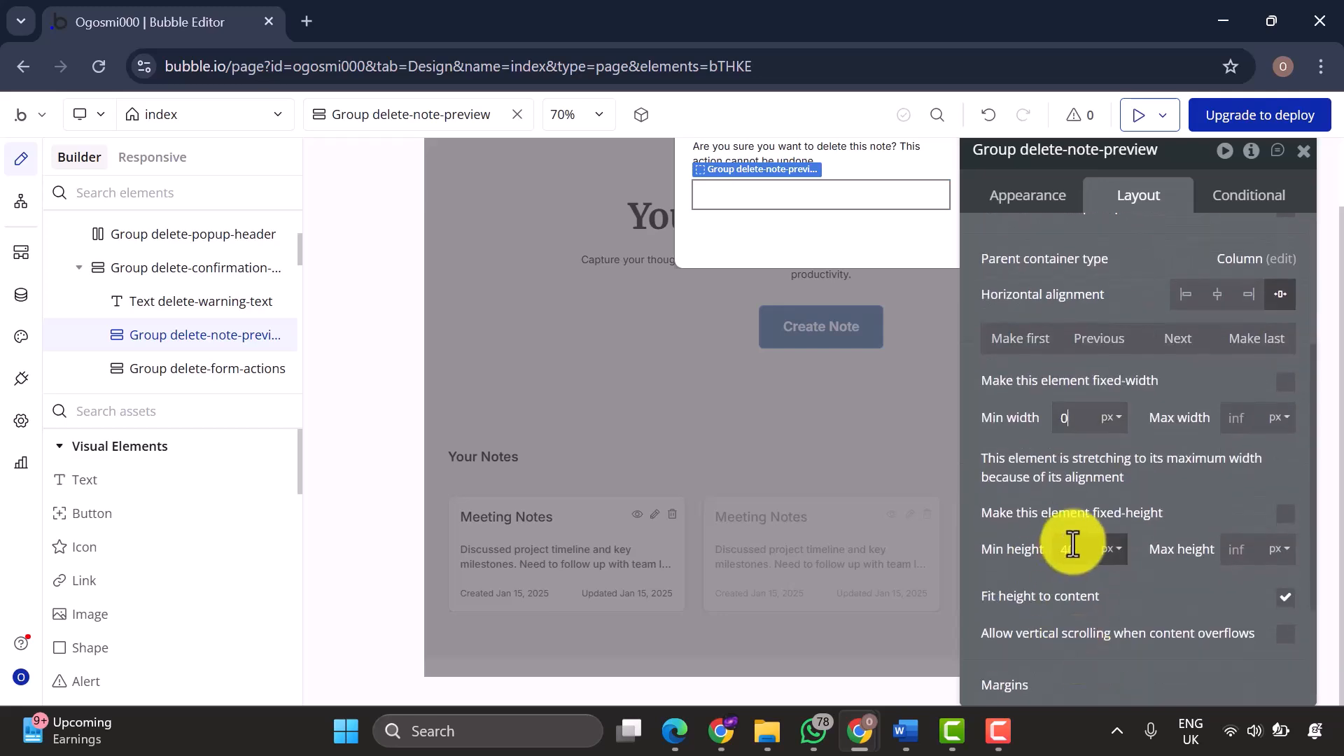
scroll(1075, 544, "down", 2)
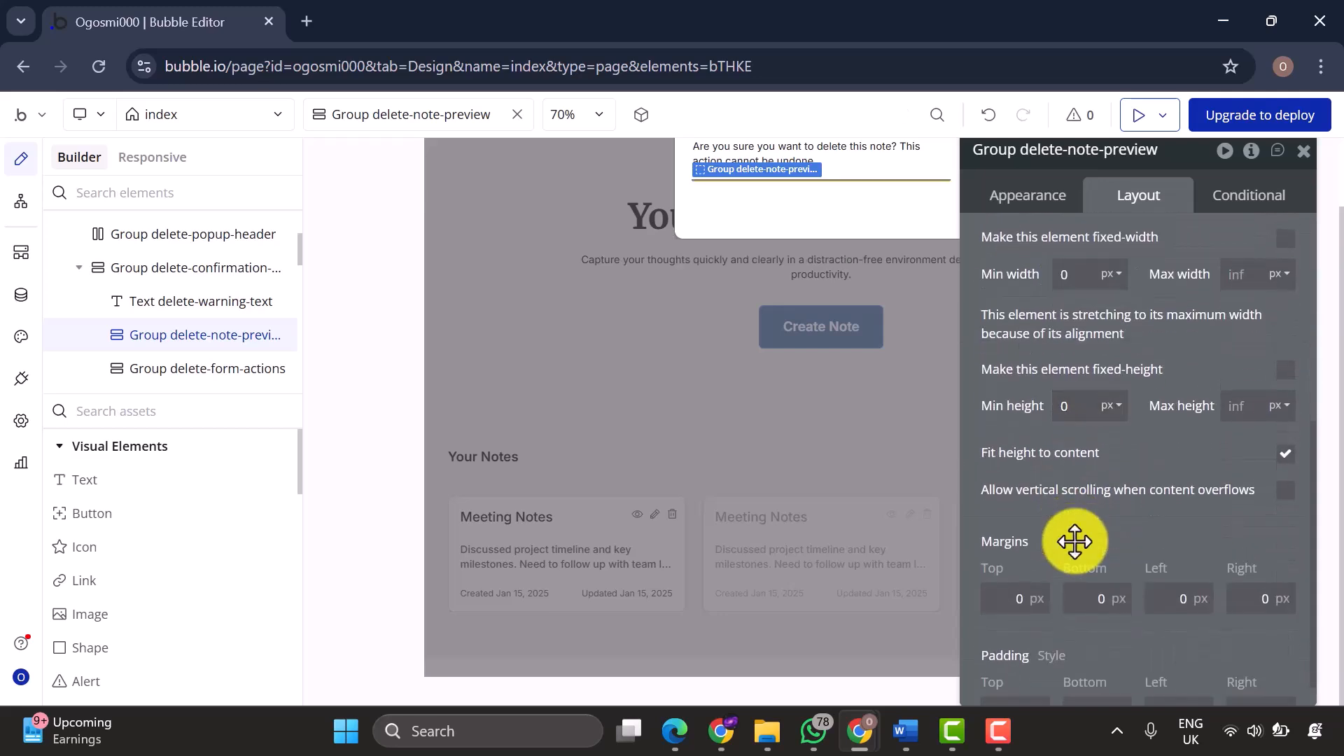
Set the delete note preview group's padding to 12 px on all four sides.
left_click(1025, 681)
type("12")
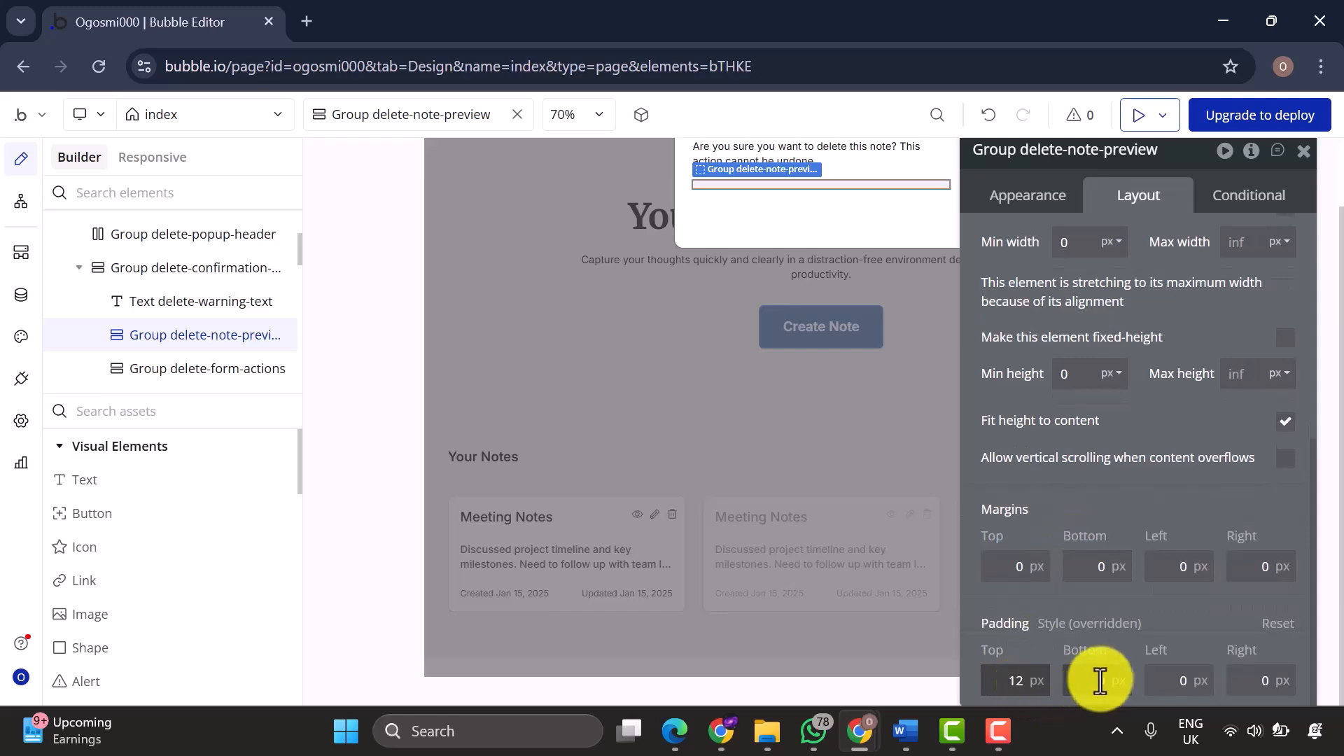
type("12")
left_click(1183, 680)
type("12")
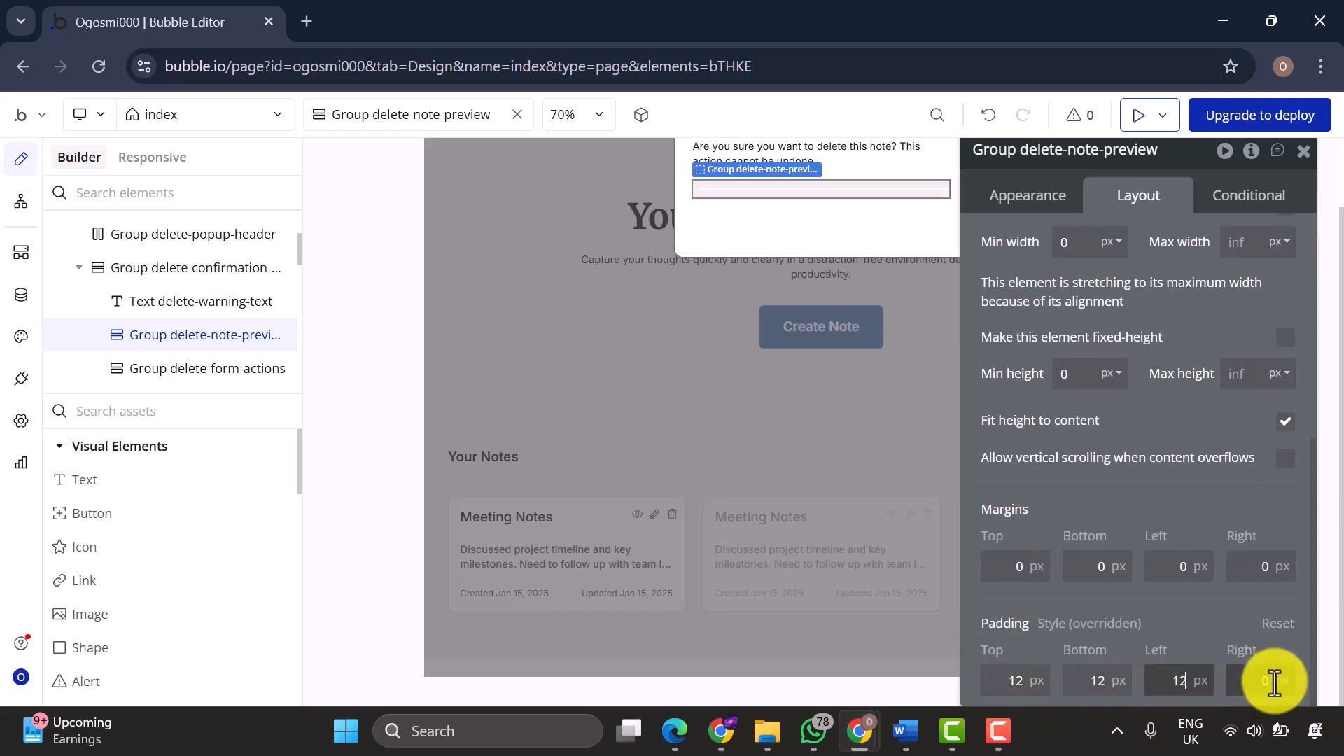
left_click(1274, 682)
type("12")
Set the delete note preview group's type of content to Note and its data source to Parent group's Note.
left_click(1043, 200)
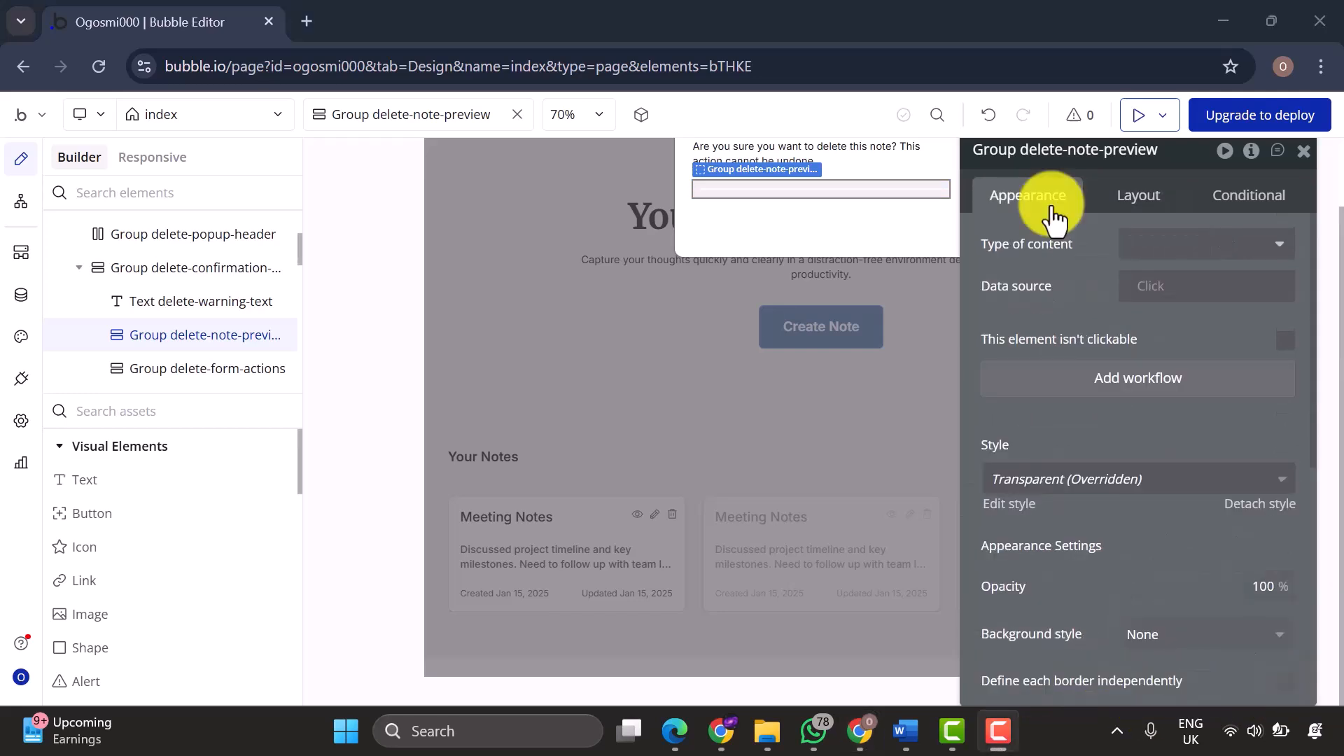
left_click(1144, 247)
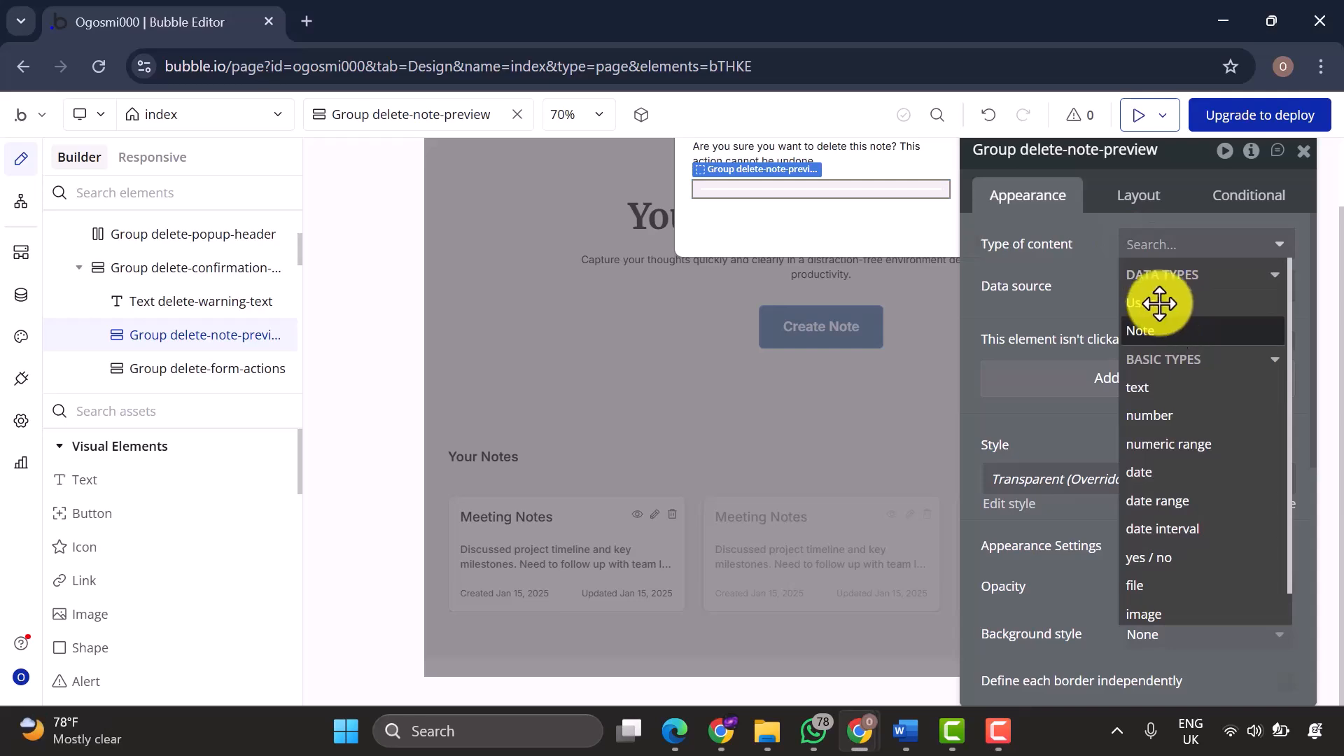
left_click(1155, 329)
left_click(1146, 294)
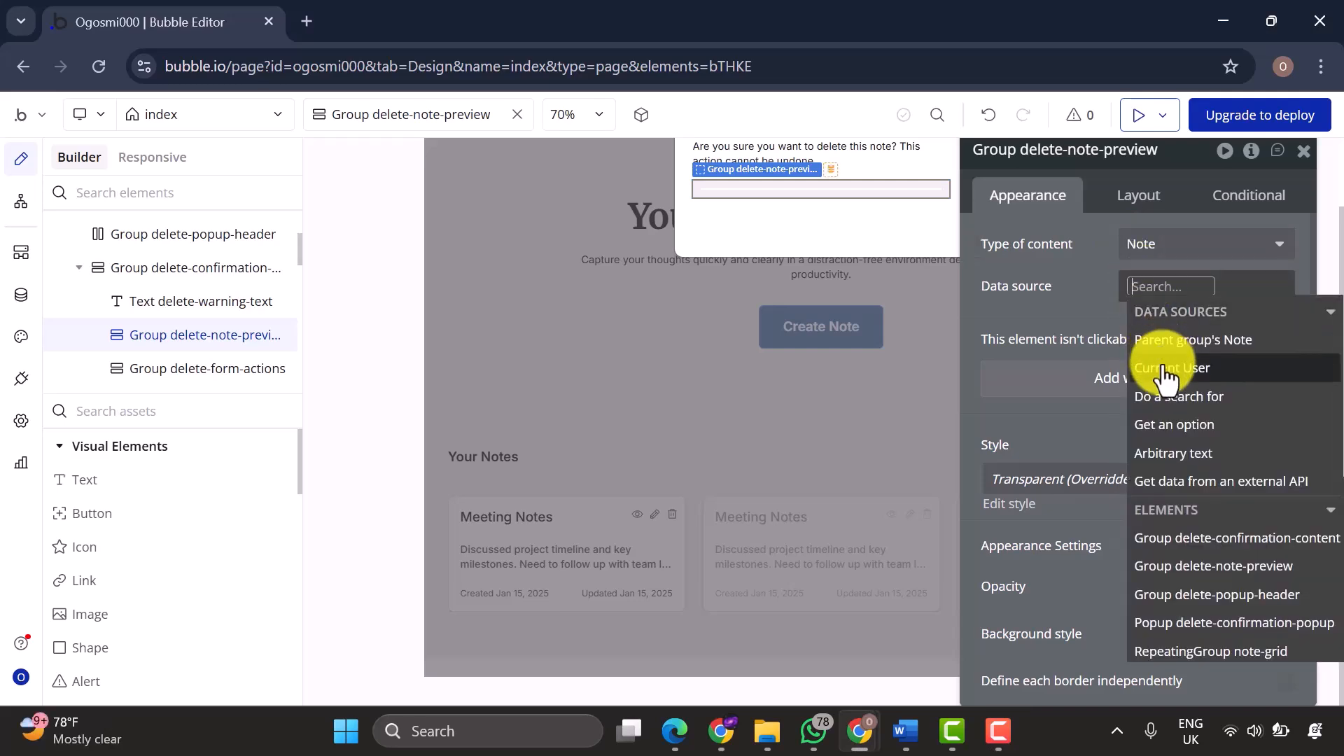
left_click(1159, 341)
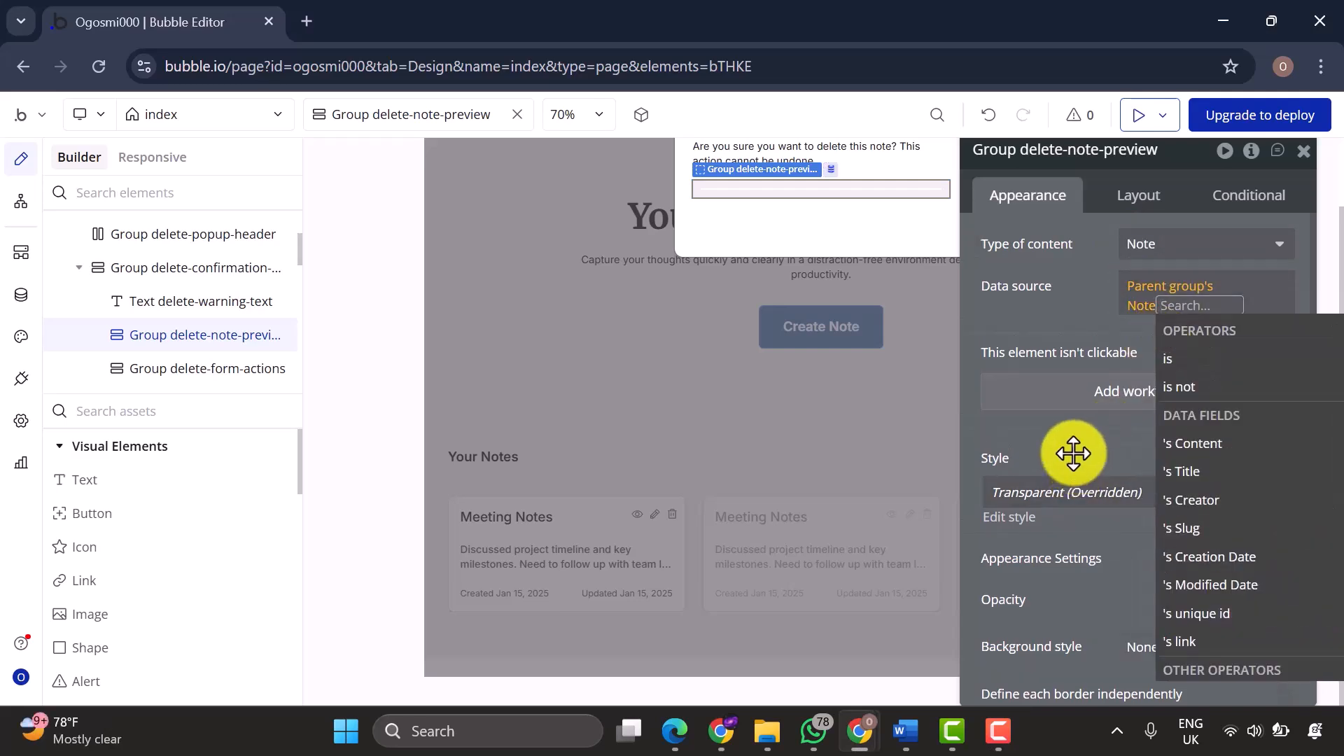
left_click(1071, 455)
Give the delete note preview group a flat background color of Gray 20 (#F2F2F2).
scroll(1134, 535, "down", 2)
left_click(1134, 536)
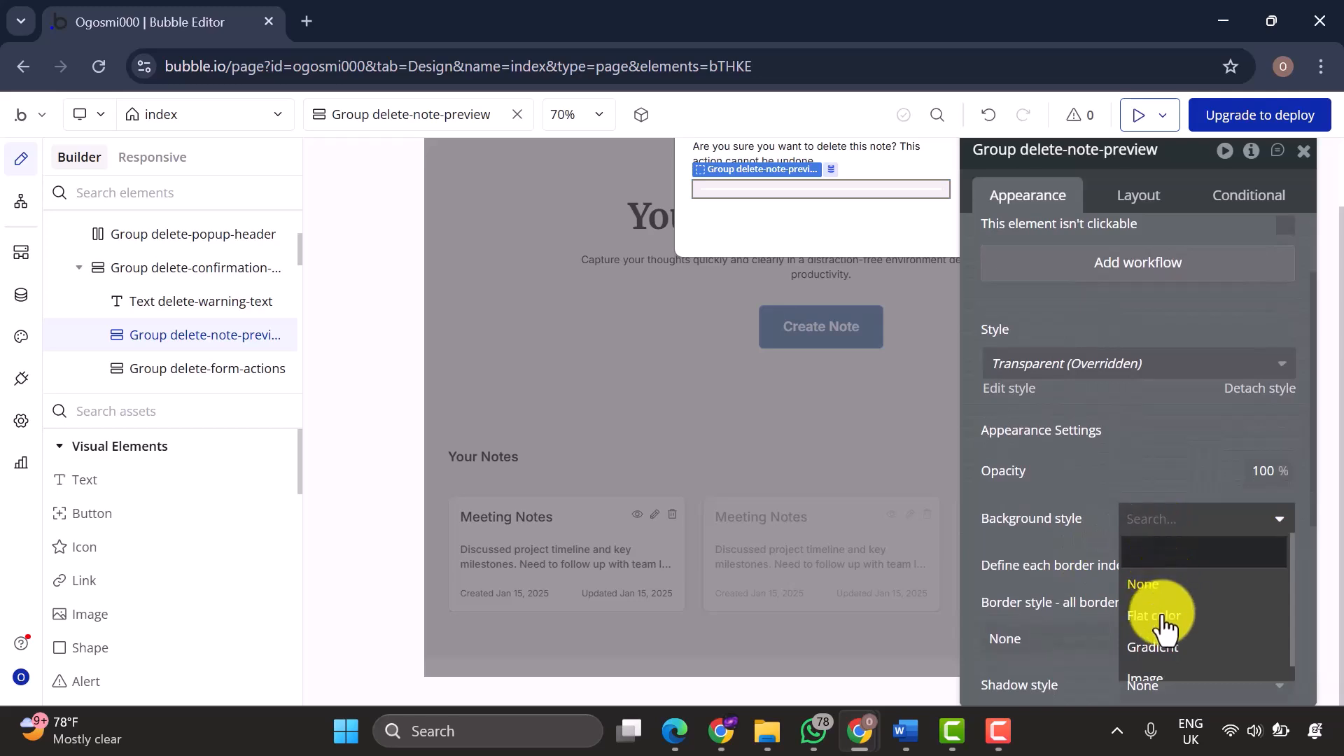
left_click(1155, 614)
left_click(1145, 557)
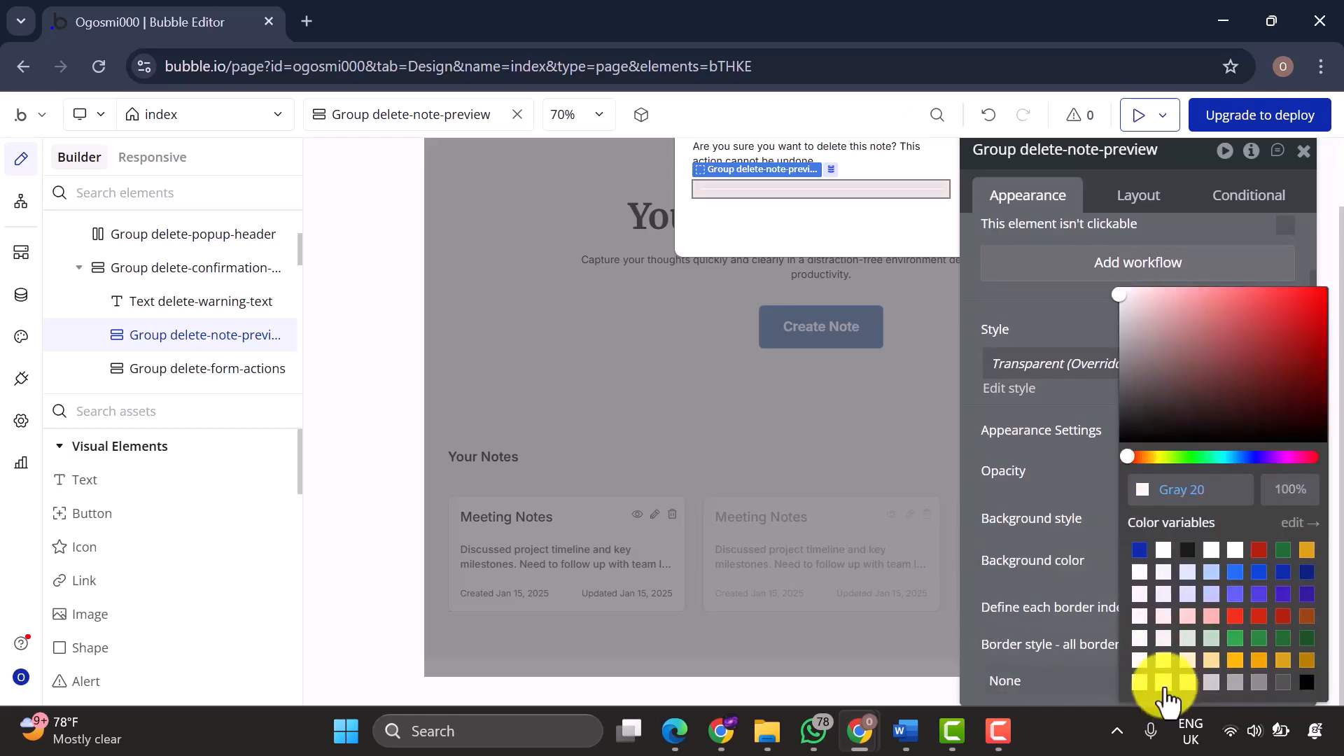
Give the delete note preview group a solid border on all sides with a roundness of 6.
left_click(1071, 678)
left_click(1070, 677)
scroll(1065, 606, "down", 2)
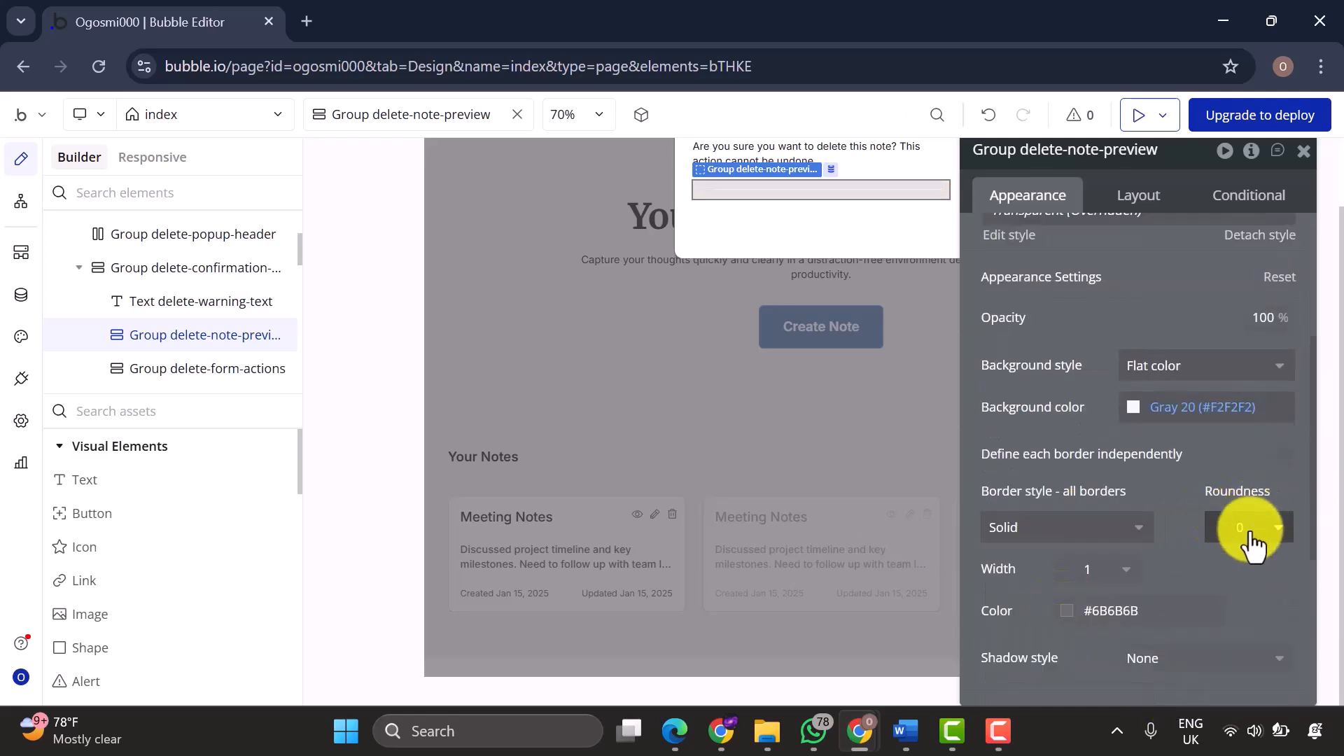
left_click(1252, 545)
left_click(1254, 588)
scroll(1080, 597, "down", 2)
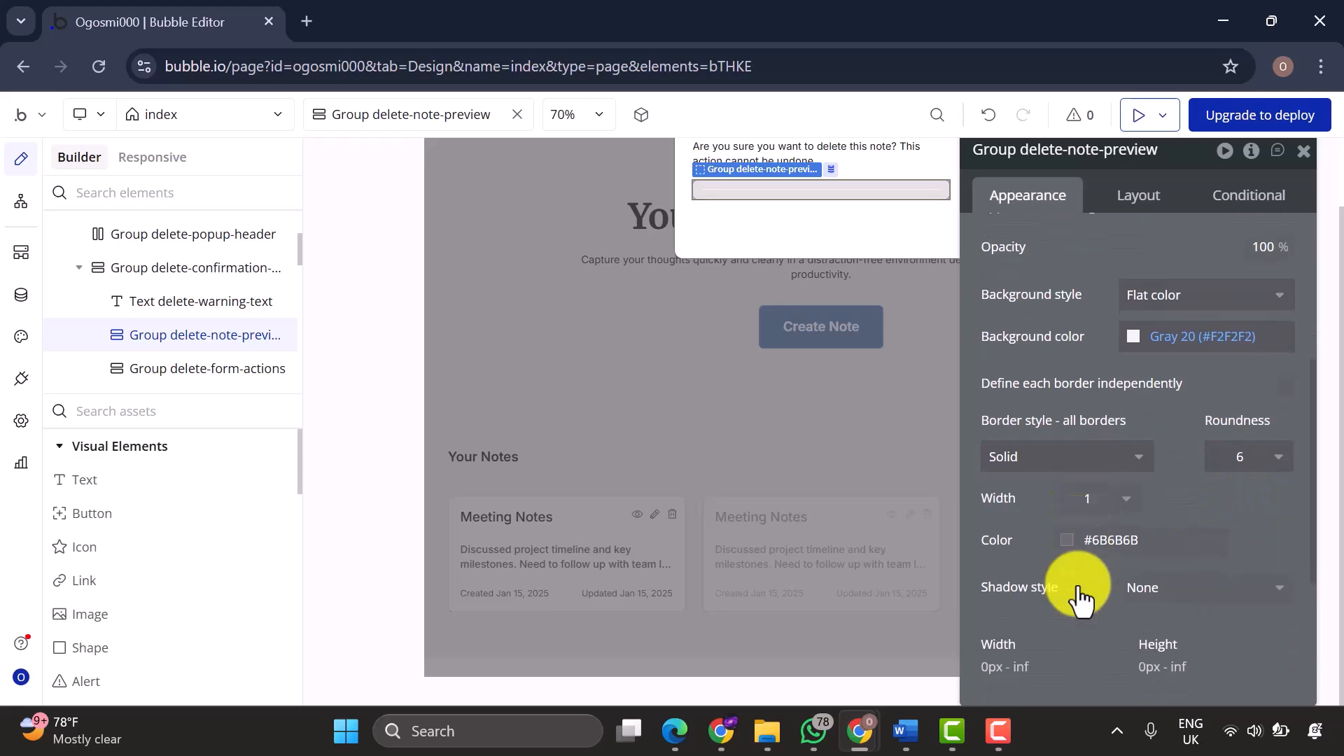
Set the delete note preview group's border color to the Gray 20 color variable.
left_click(1070, 476)
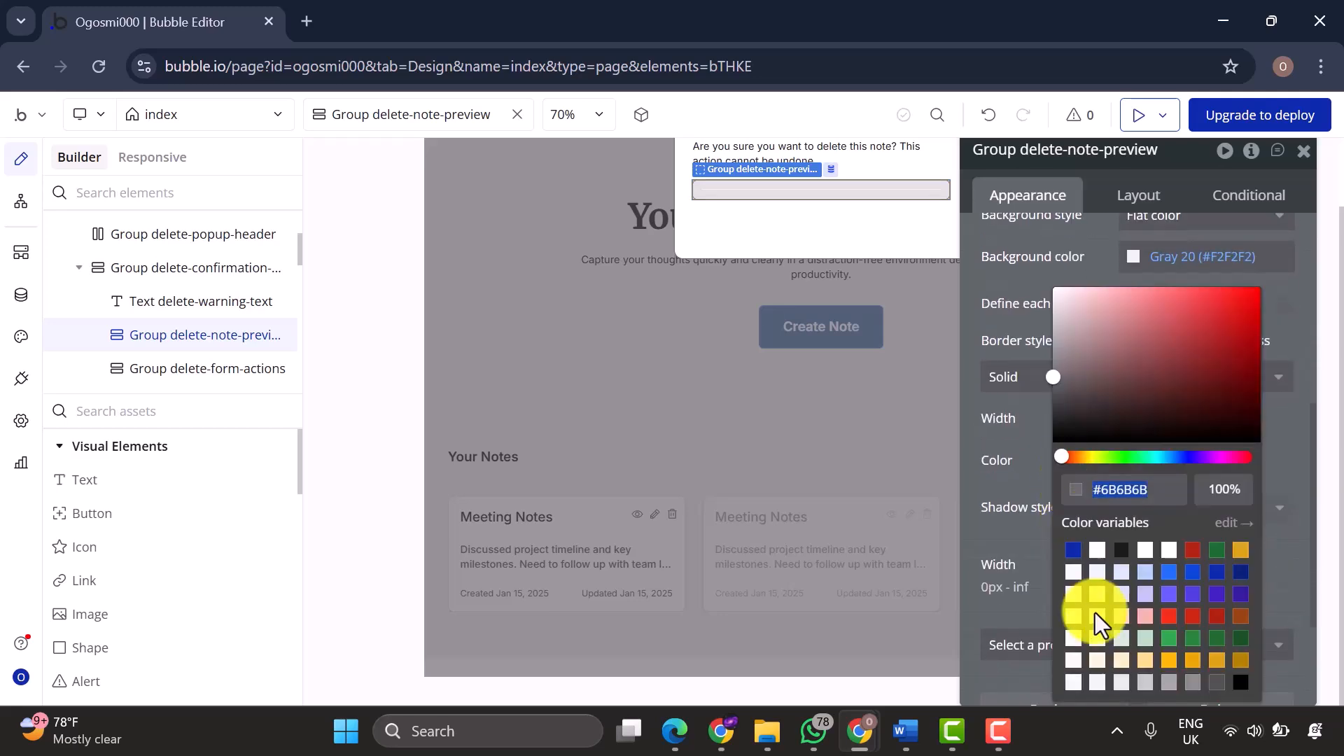
left_click(1093, 661)
left_click(1096, 683)
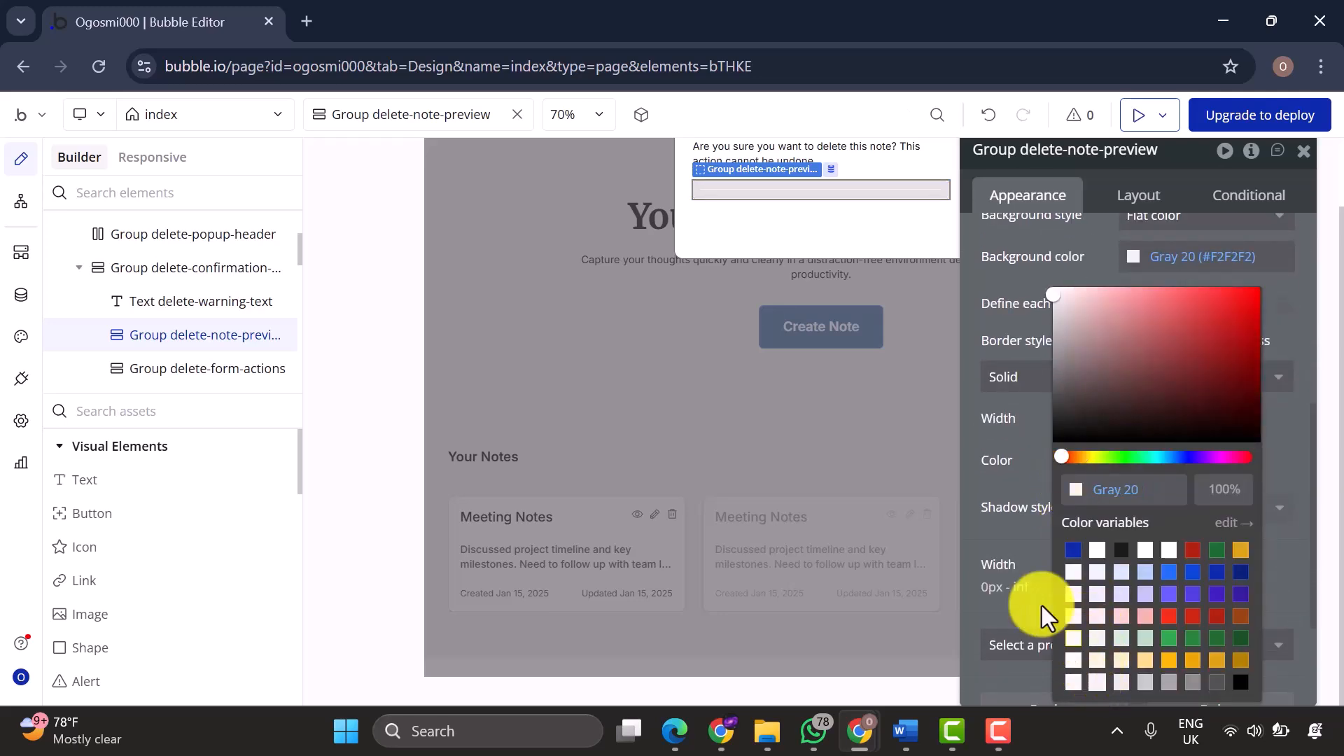
left_click(999, 534)
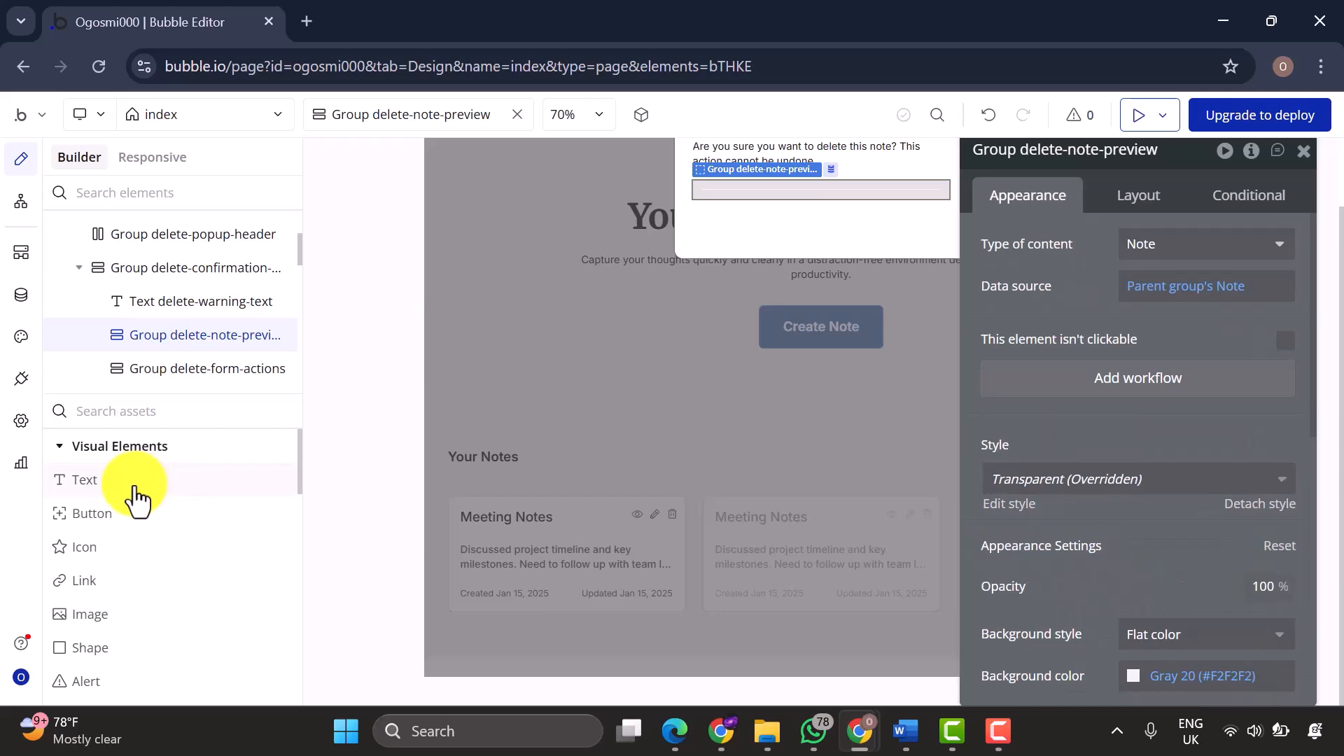
Add two text elements inside the delete note preview group and name them delete-note-title and delete-note-content.
left_click_drag(136, 490, 169, 336)
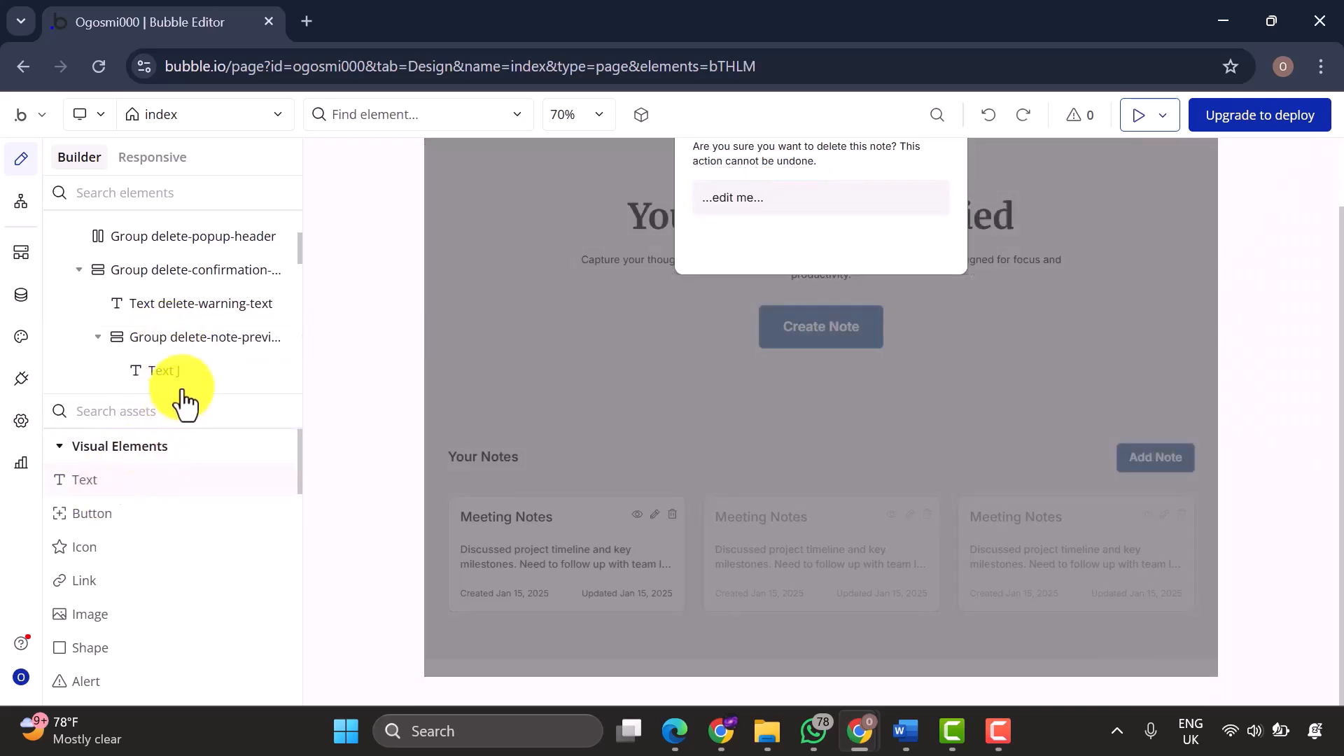
left_click_drag(184, 399, 155, 274)
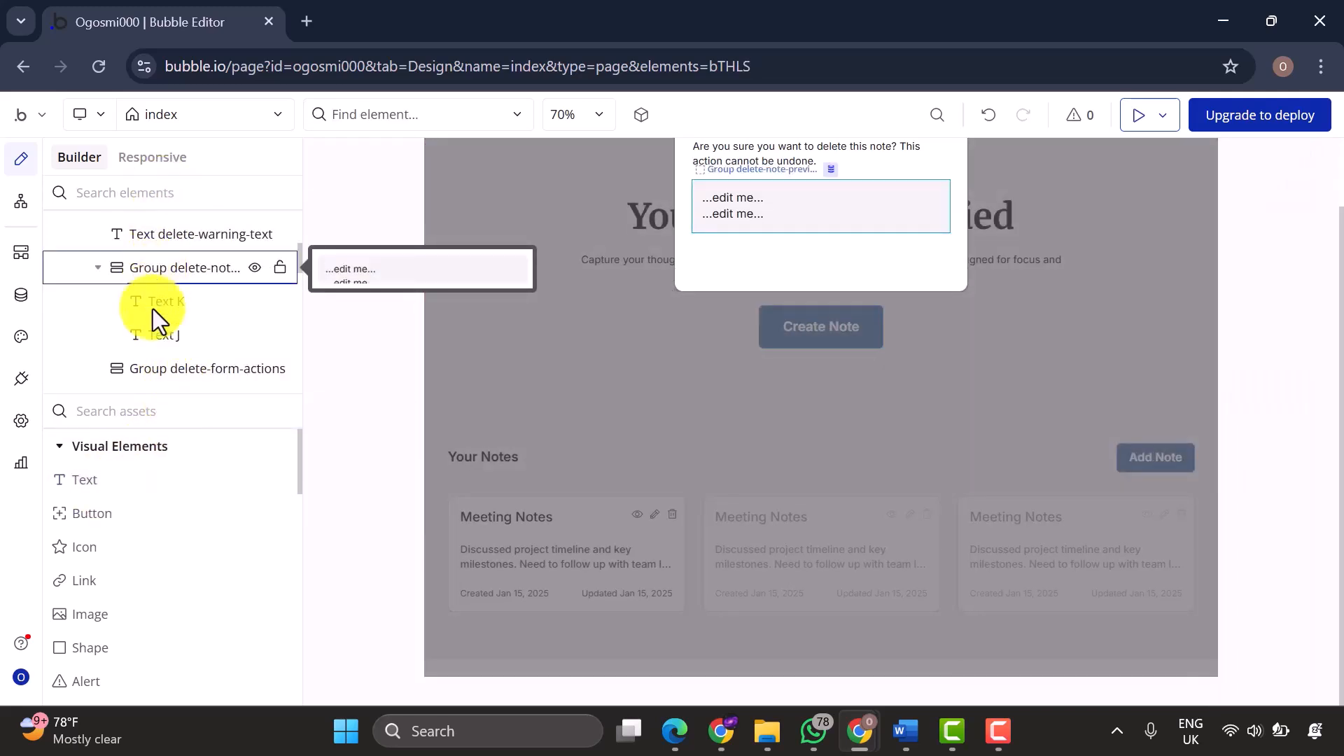
left_click(154, 308)
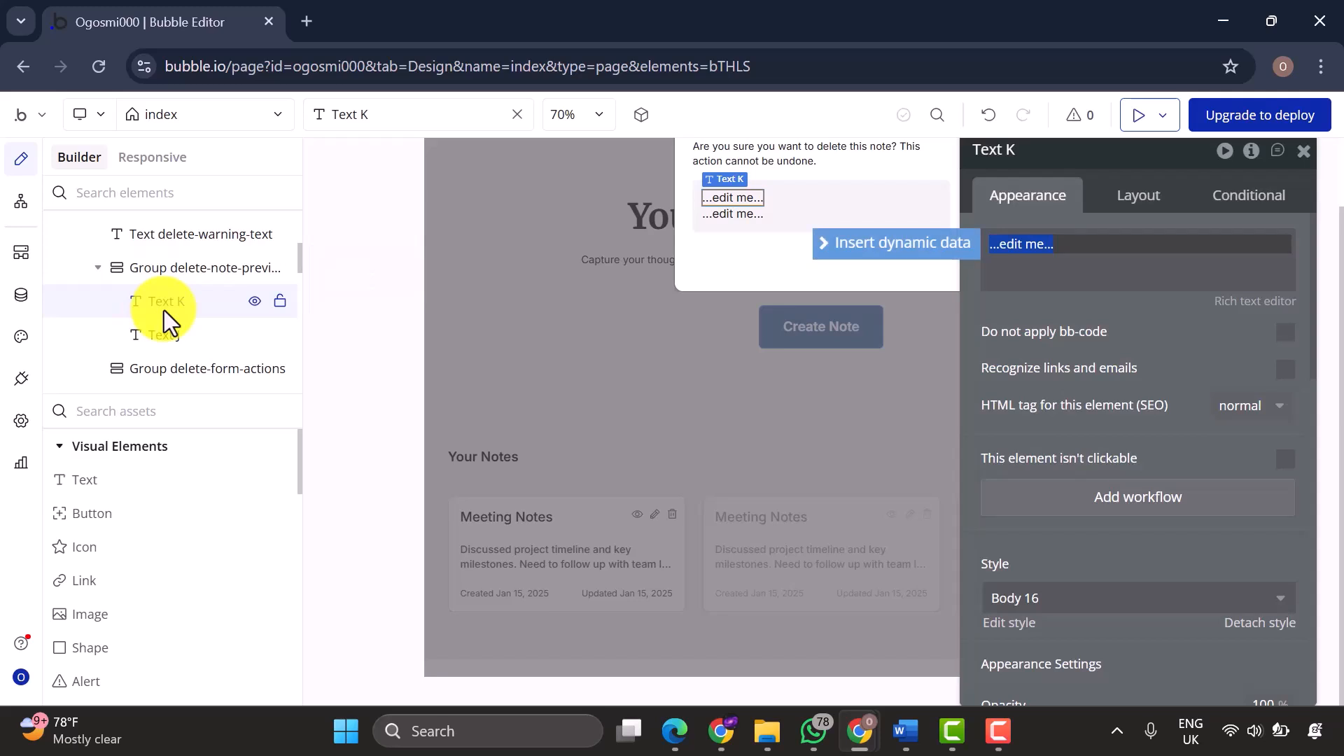
double_click(164, 309)
type("delete-note-title")
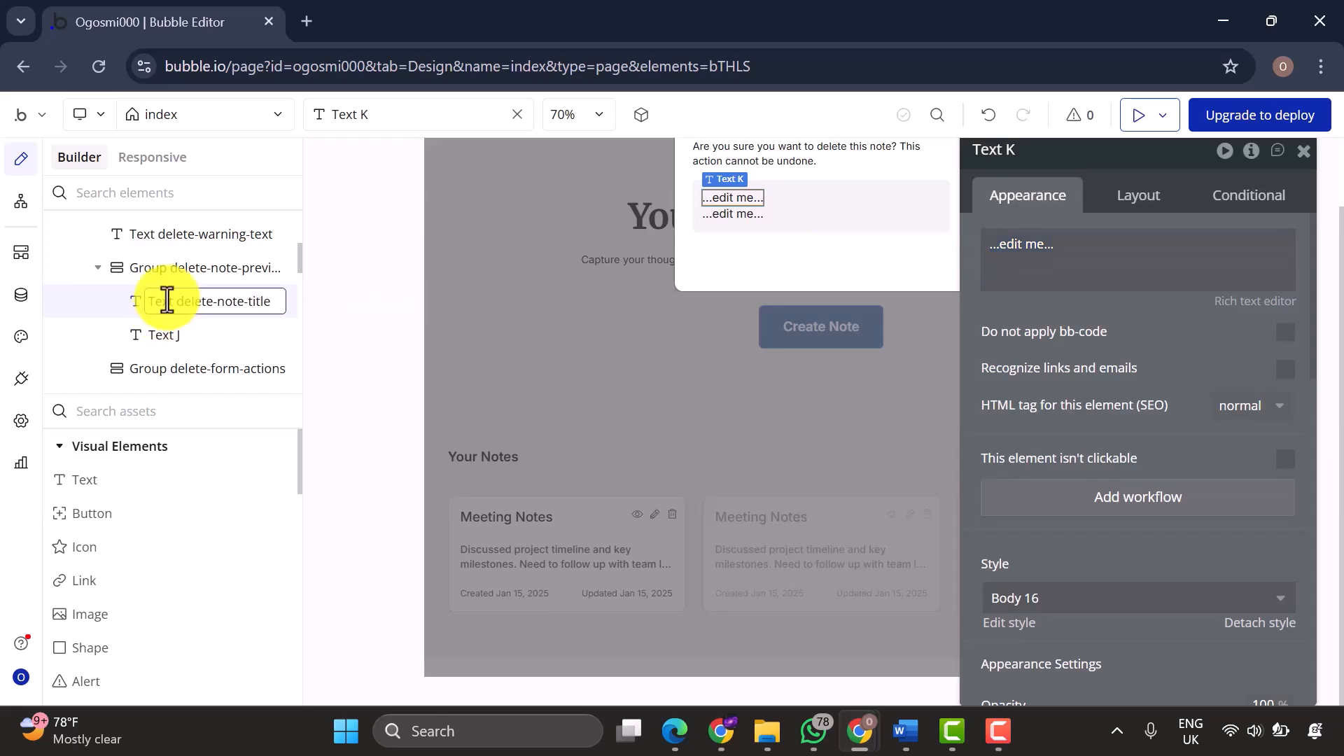
double_click(194, 335)
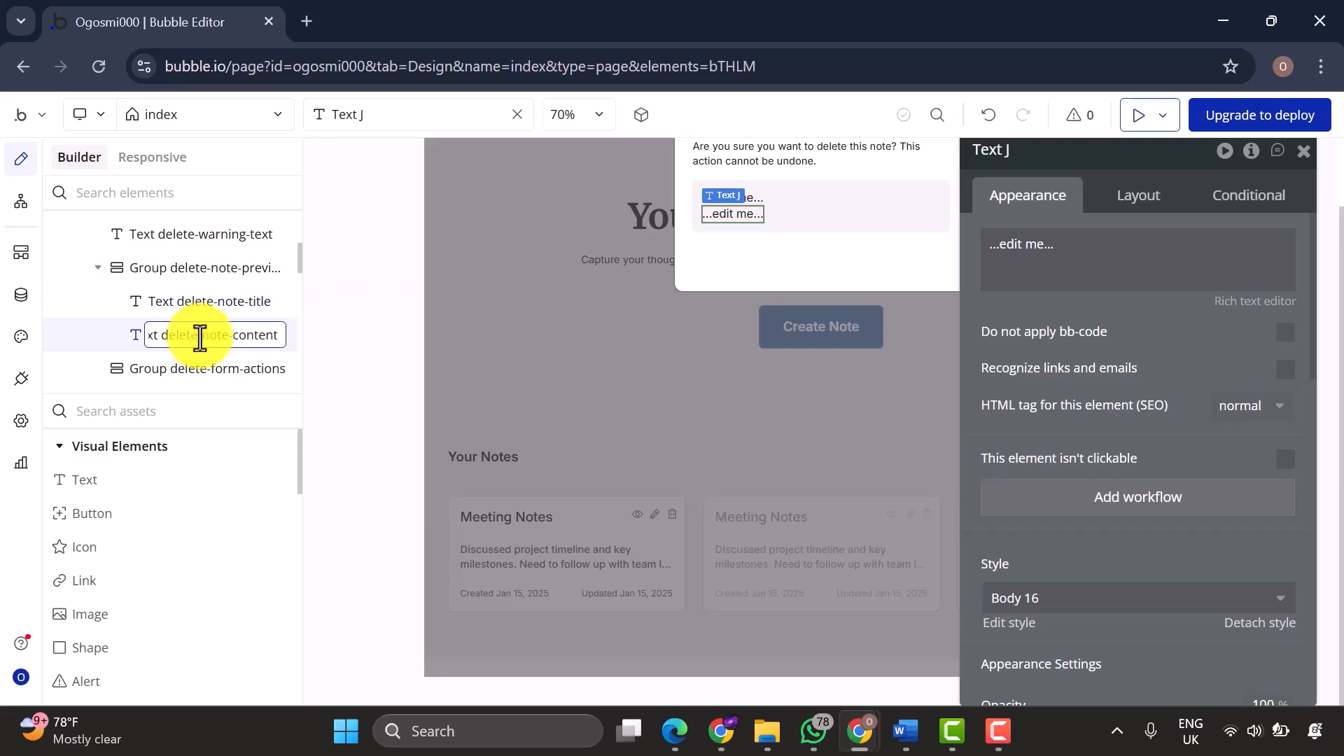
Set the delete-note-title text to Parent group's Note's Title, with the canvas placeholder "Meeting Notes - Project Alpha".
left_click(208, 302)
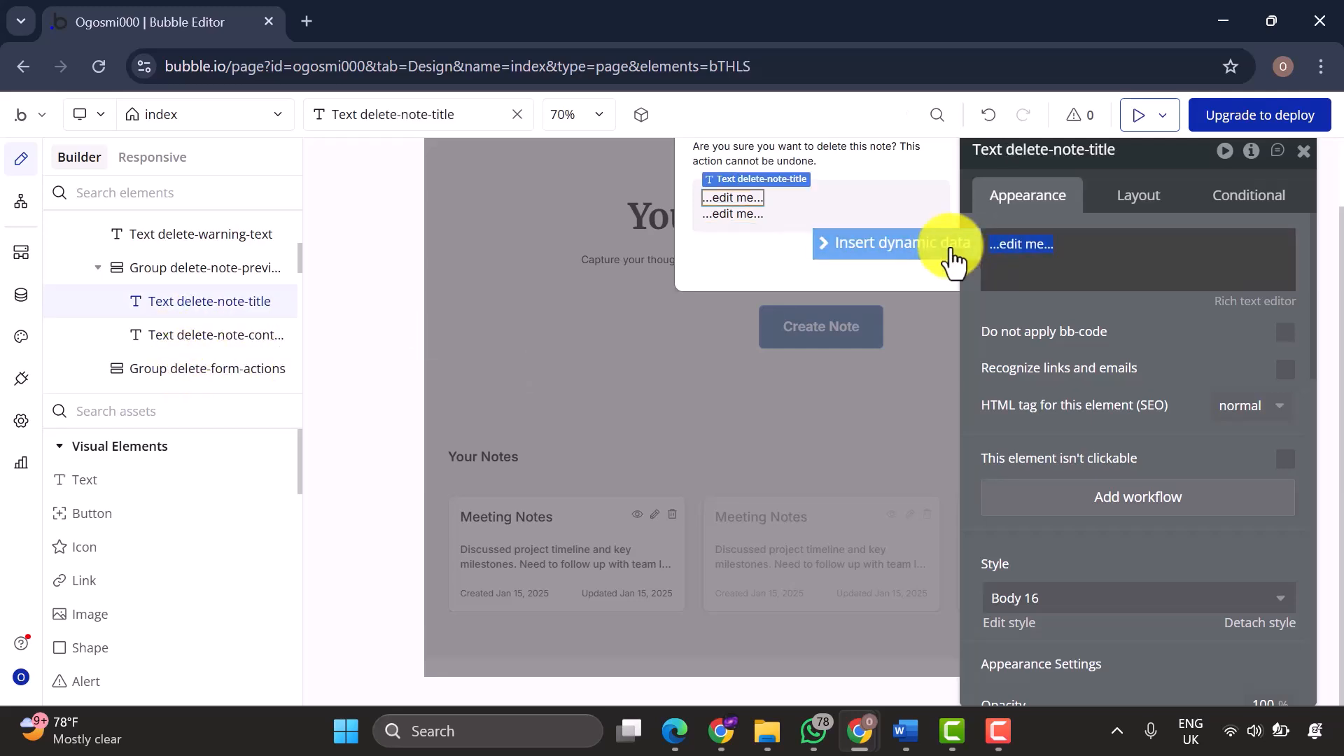
left_click(953, 261)
left_click(1139, 298)
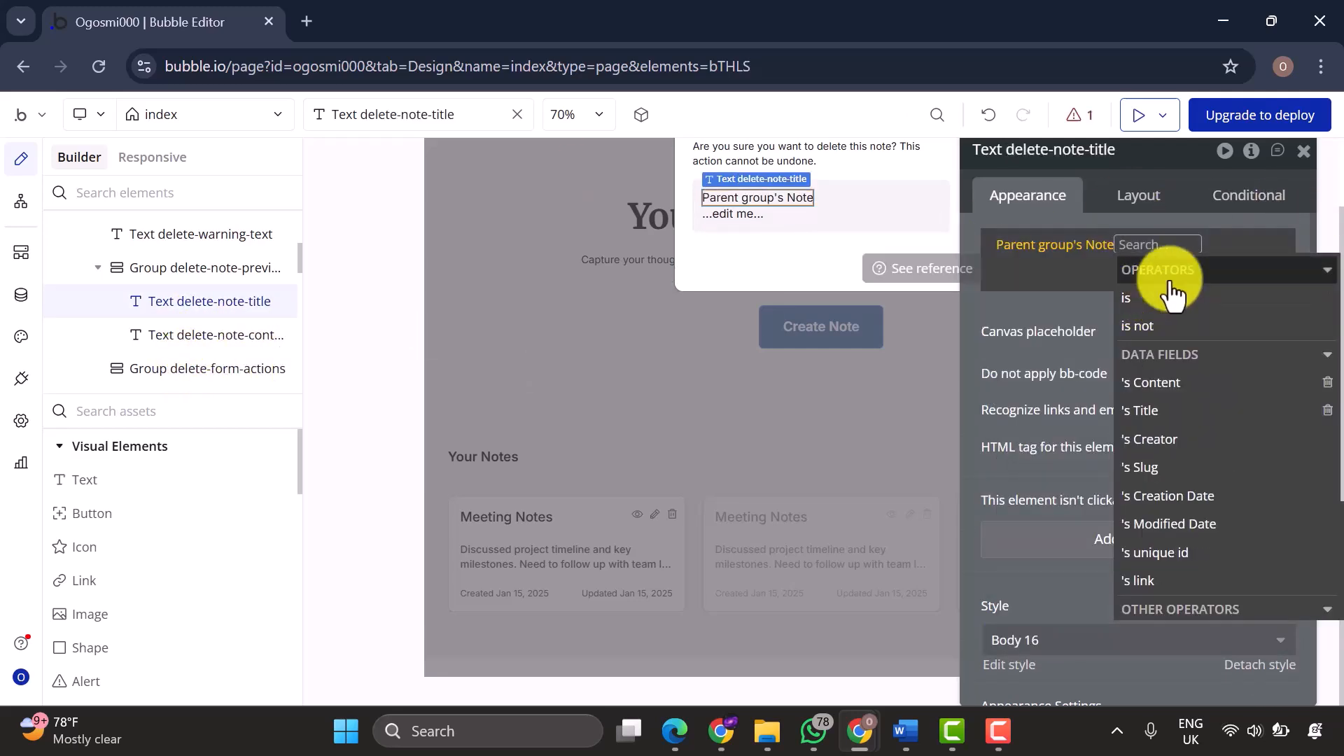
left_click(1147, 410)
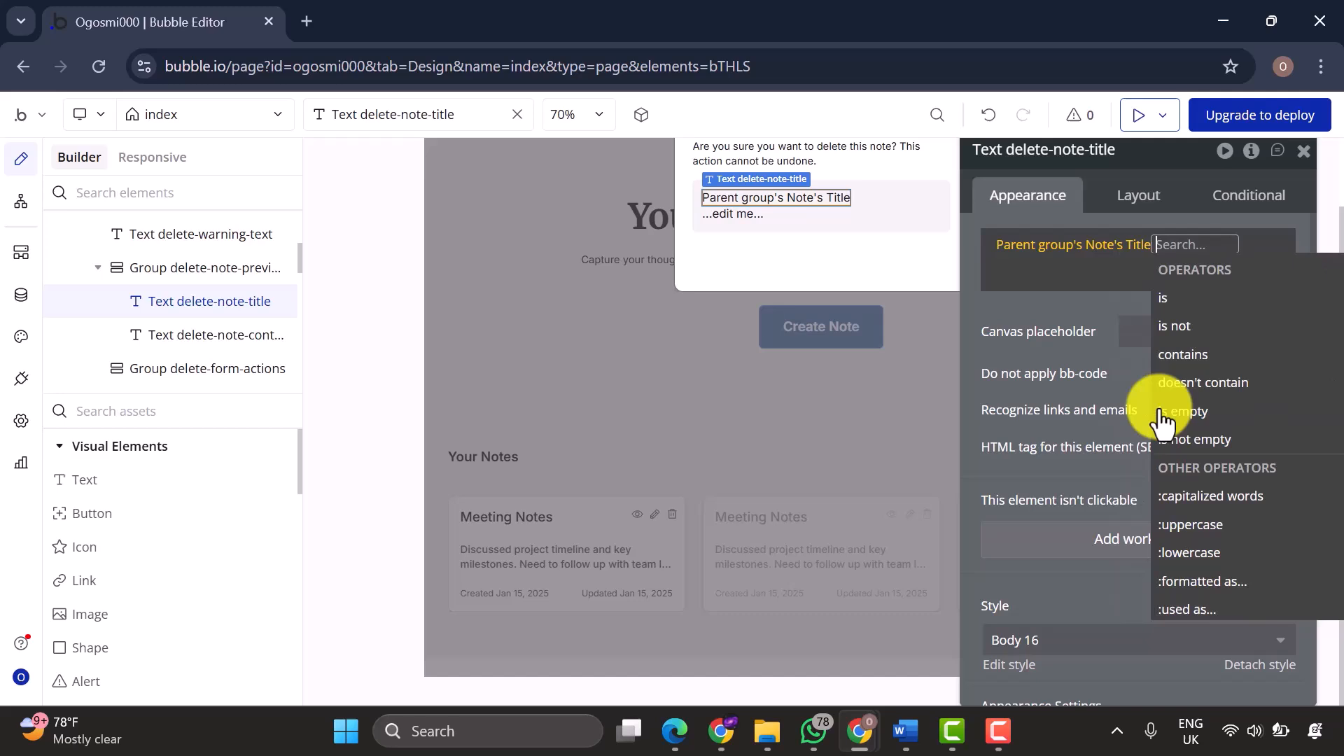
left_click(1056, 337)
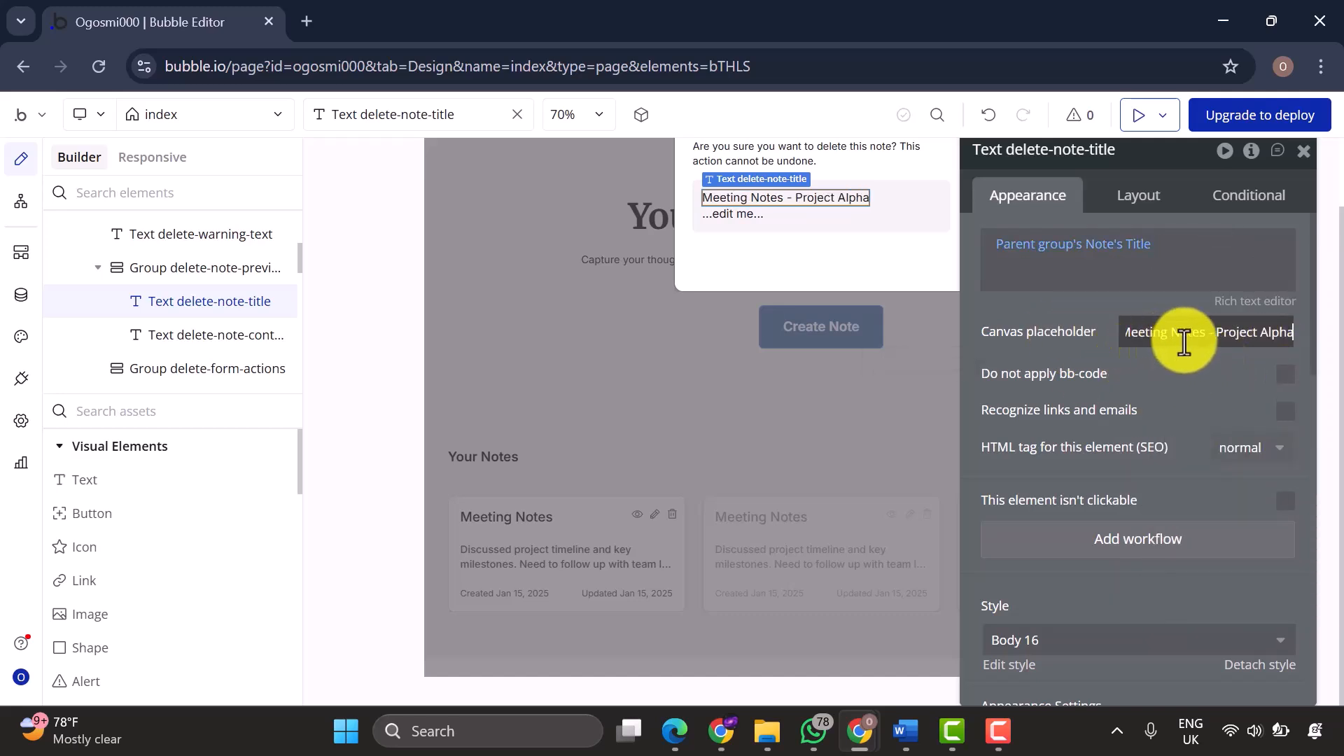
Set the delete-note-title text's font size to 14 px and its font weight to 500 (Medium).
scroll(1164, 429, "down", 1)
scroll(1164, 429, "down", 1)
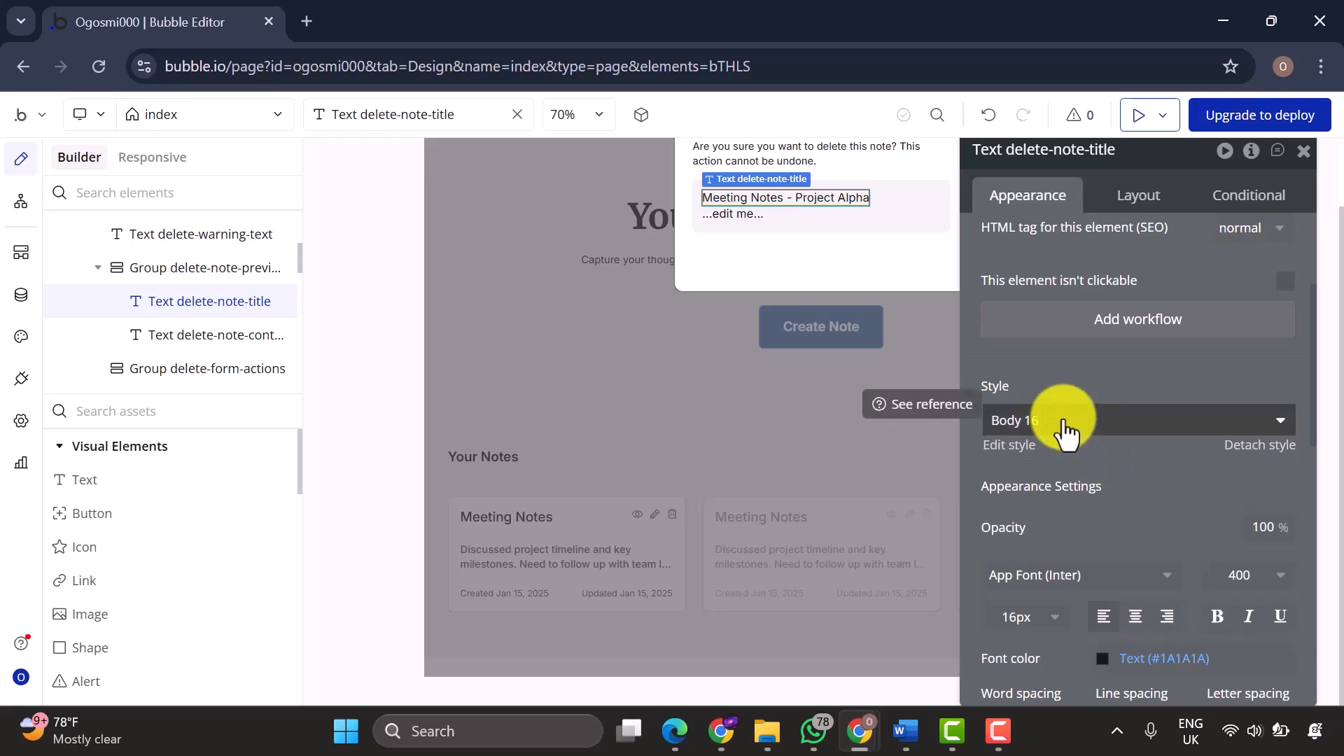
left_click(1017, 619)
type("14")
key("Return")
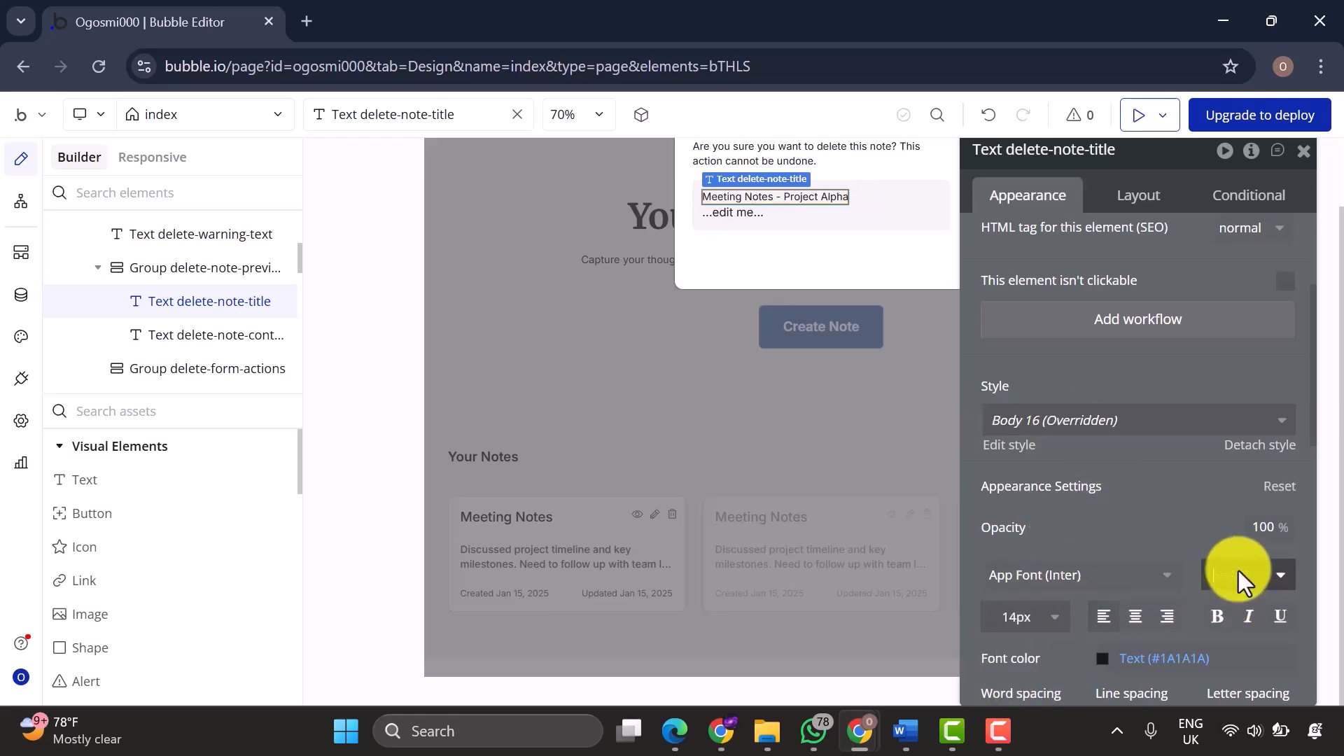
left_click(1237, 578)
type("500")
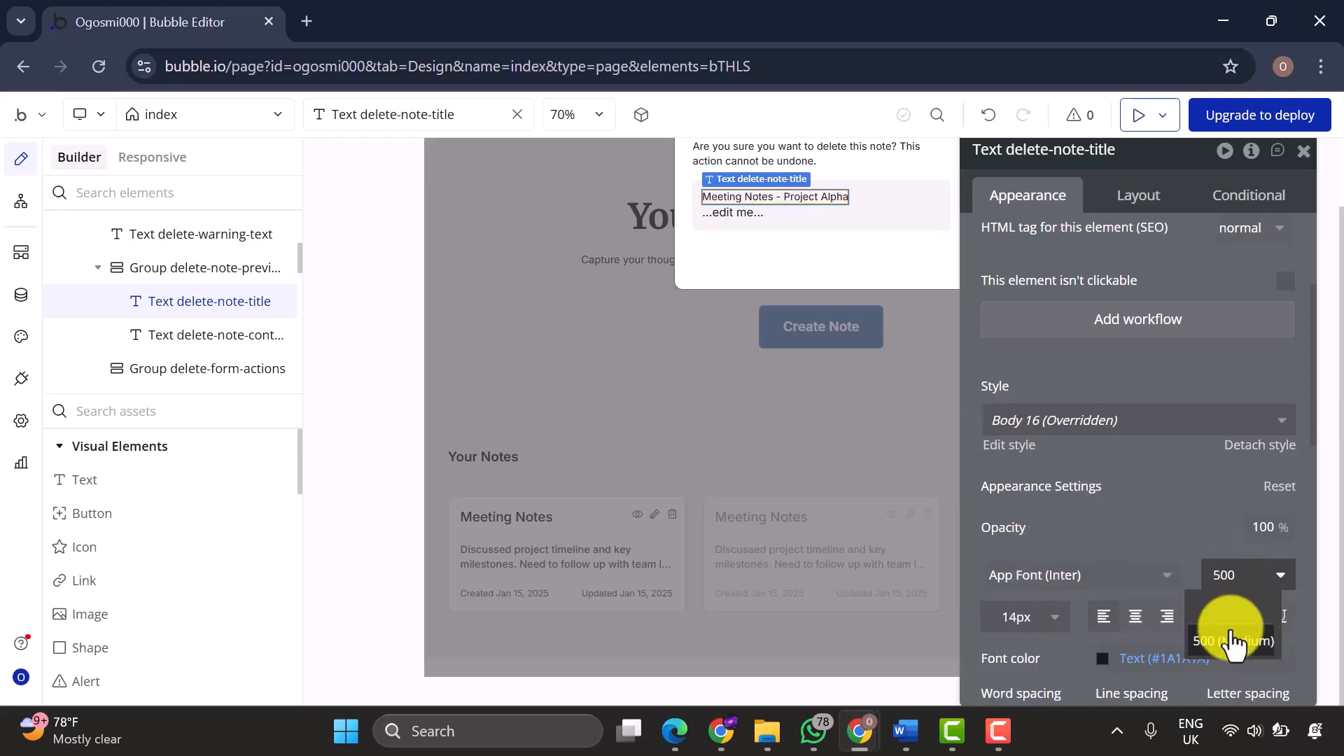
left_click(1226, 642)
Stretch the delete-note-title text horizontally and set its bottom margin to 8 px.
left_click(1139, 195)
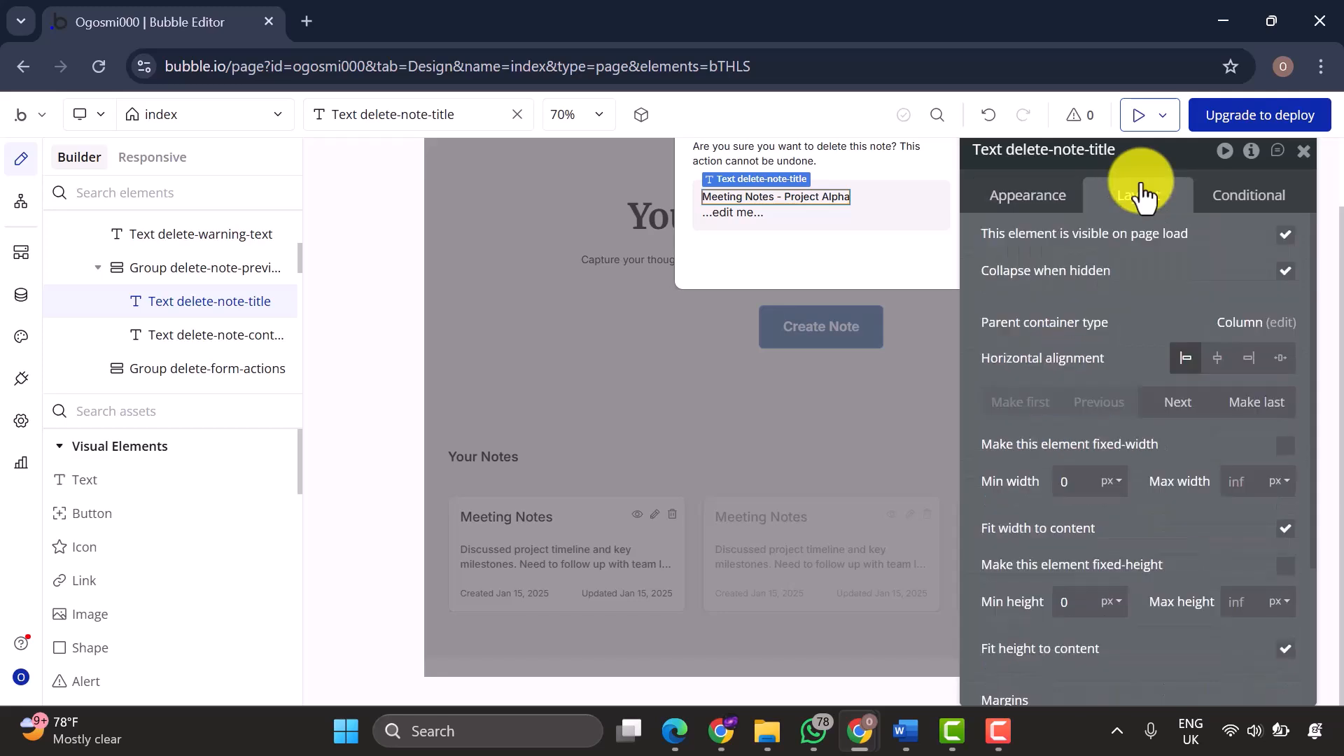
left_click(1281, 358)
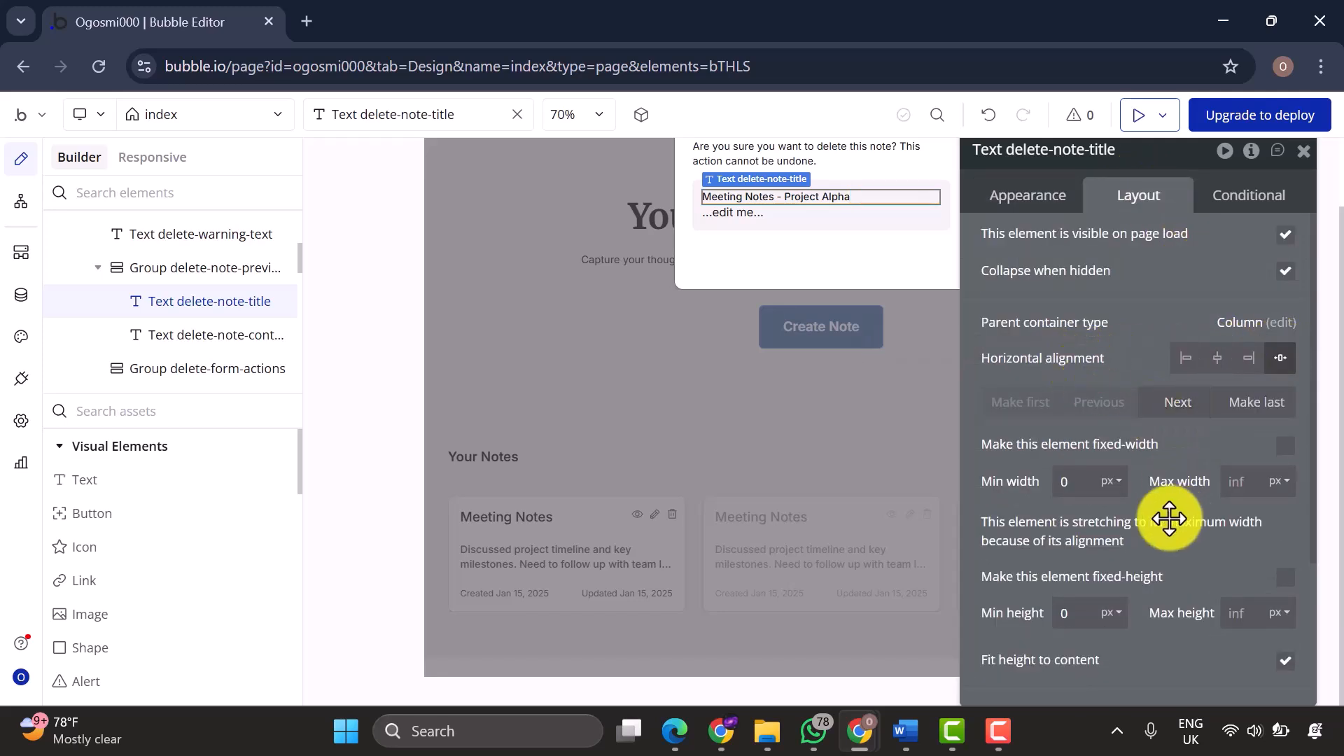
scroll(1148, 546, "down", 3)
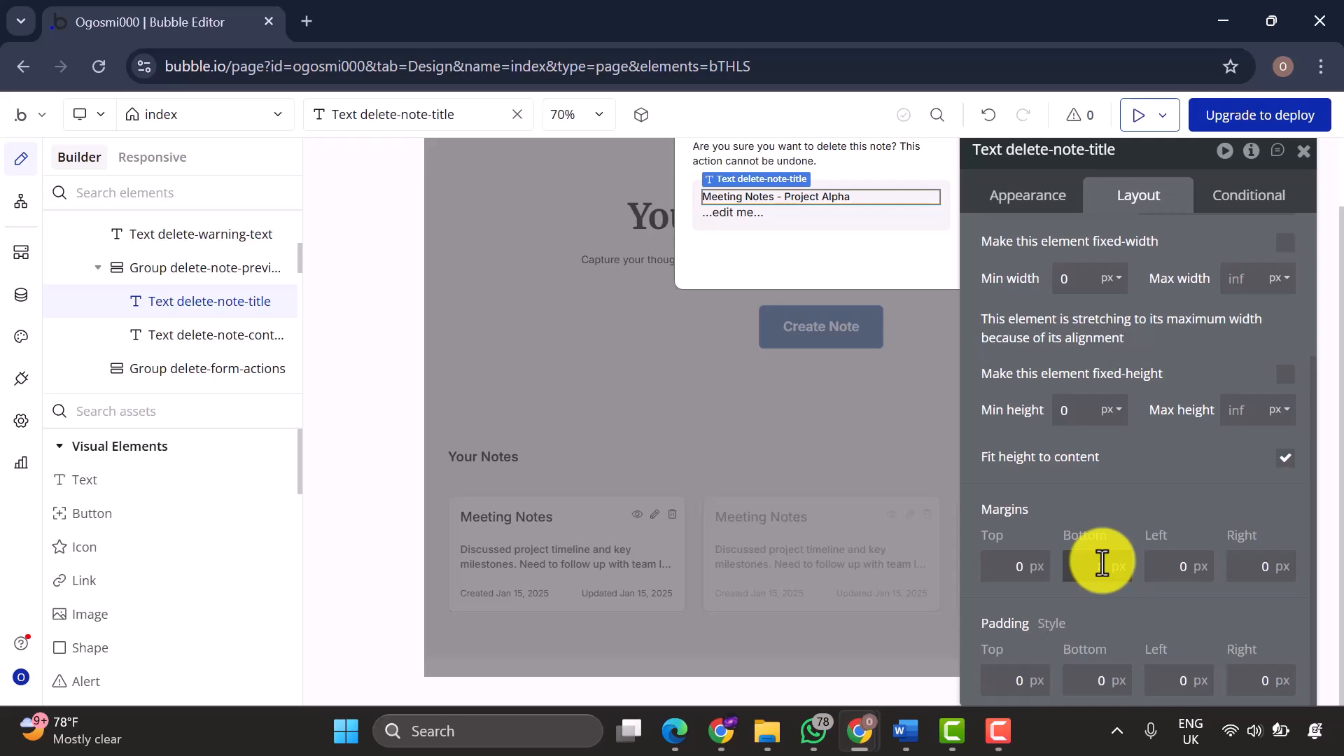
type("8")
Set the delete-note-content text to Parent group's Note's Content truncated to 200, with the canvas placeholder "Discussed project timeline and key milestones...".
left_click(193, 335)
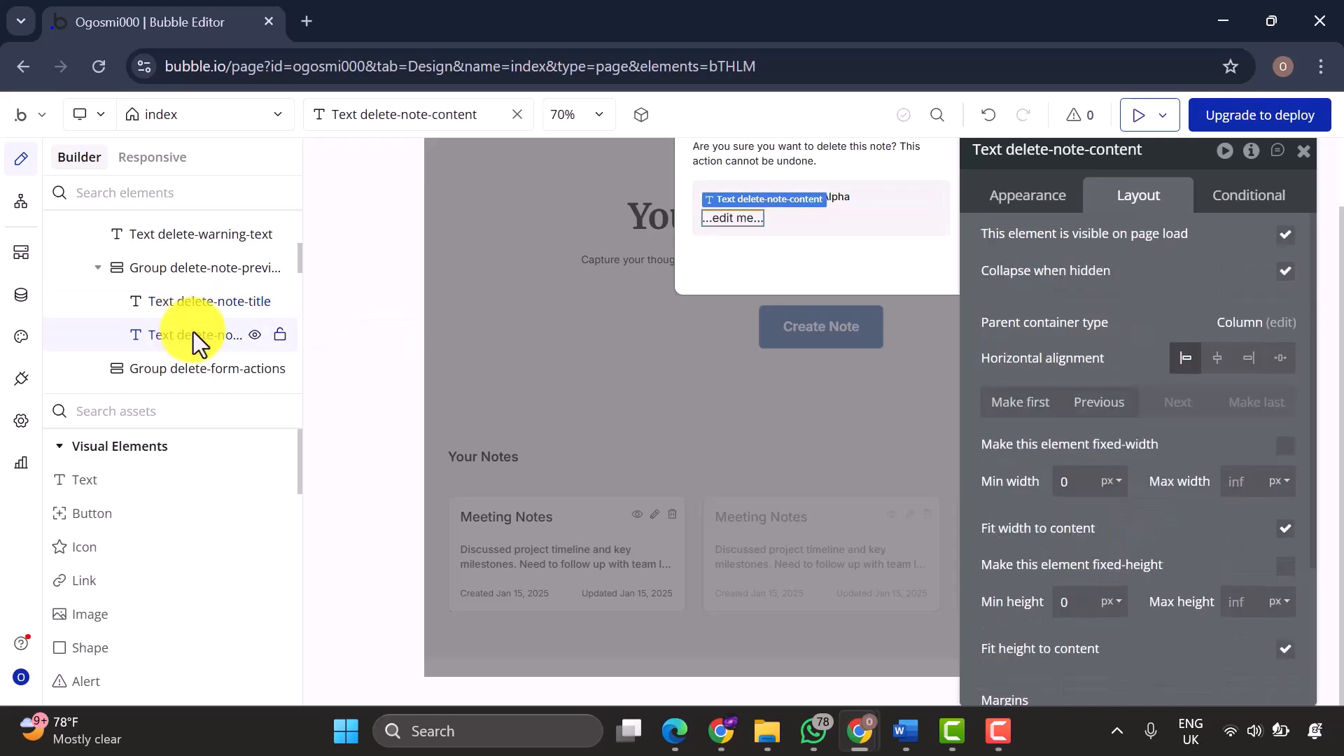
left_click(1021, 207)
left_click(1020, 244)
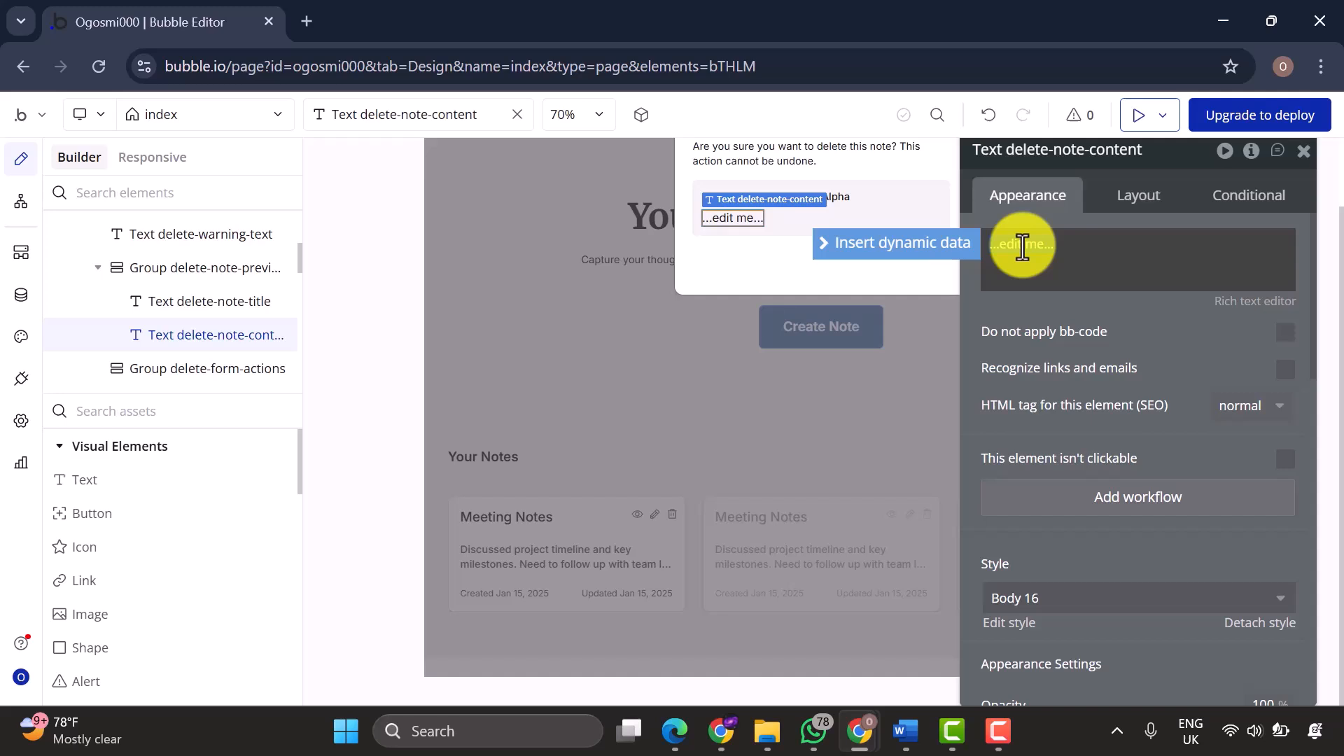
left_click(927, 254)
left_click(1090, 297)
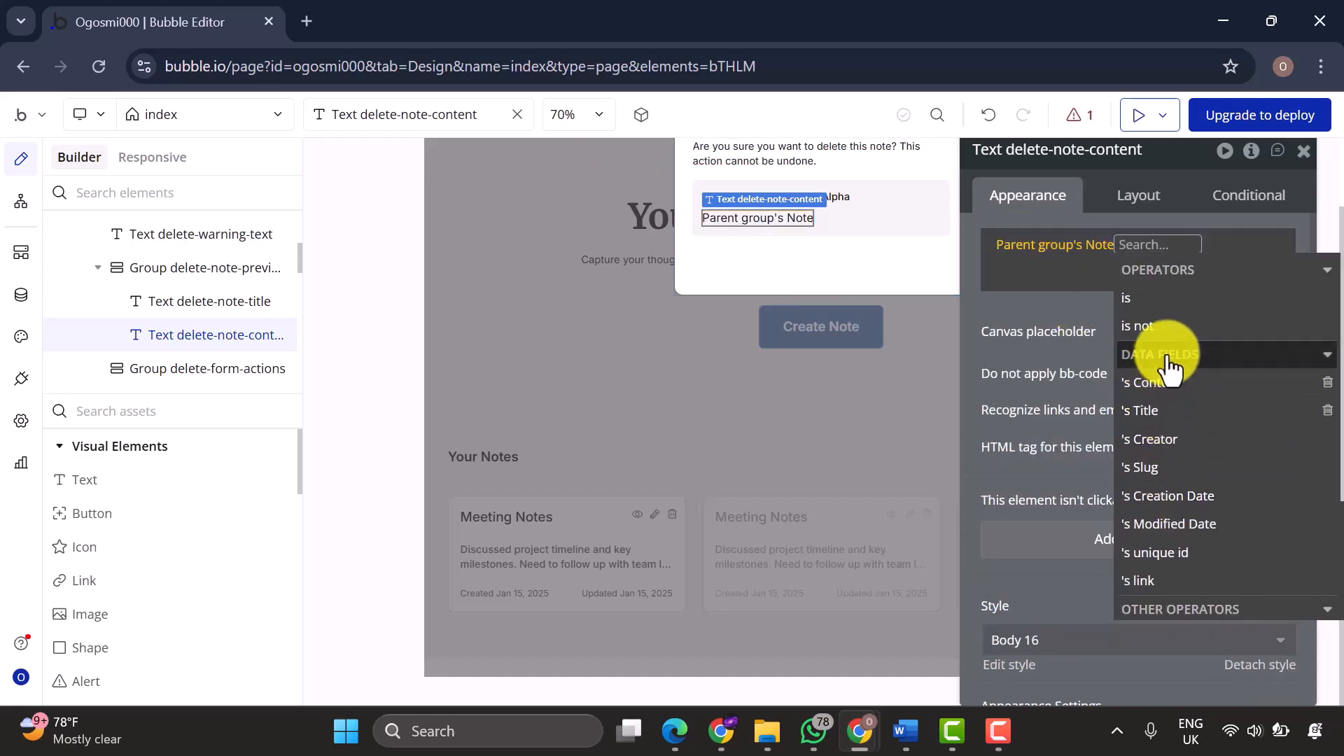
left_click(1170, 384)
scroll(1224, 392, "down", 5)
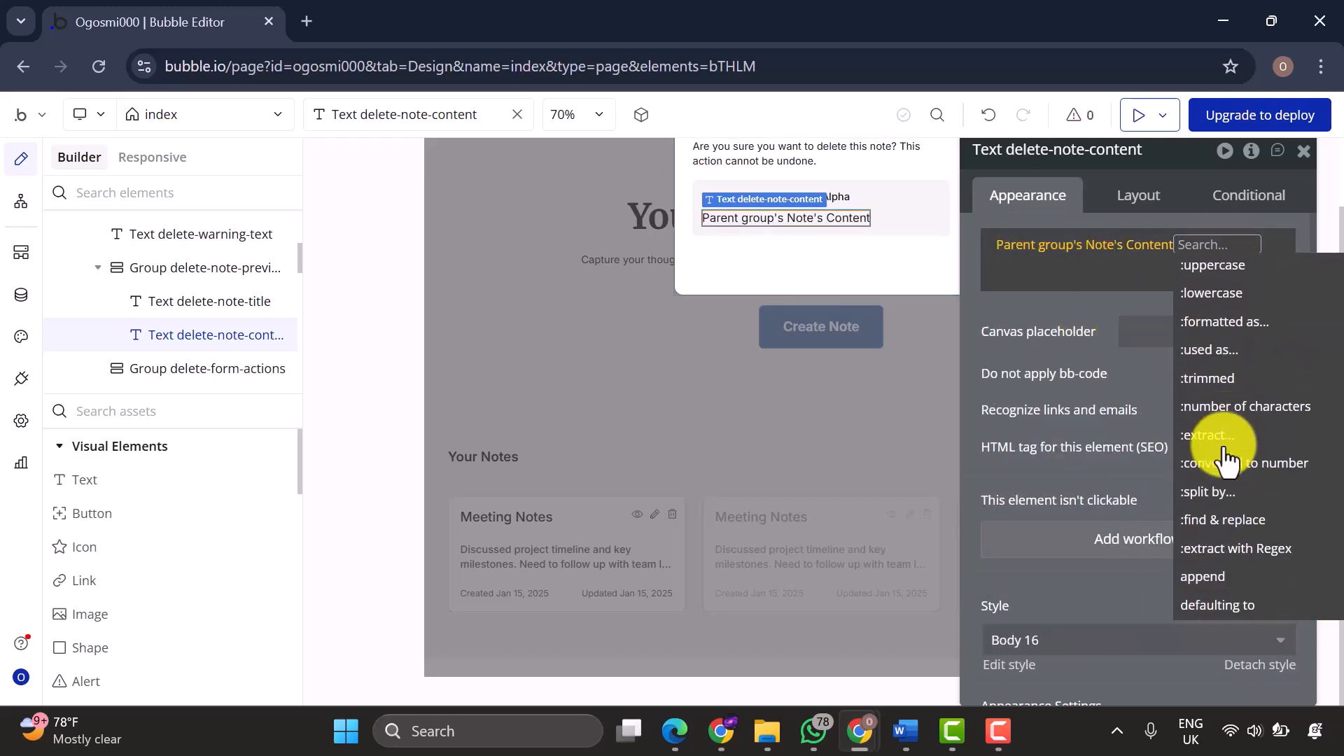
left_click(1216, 489)
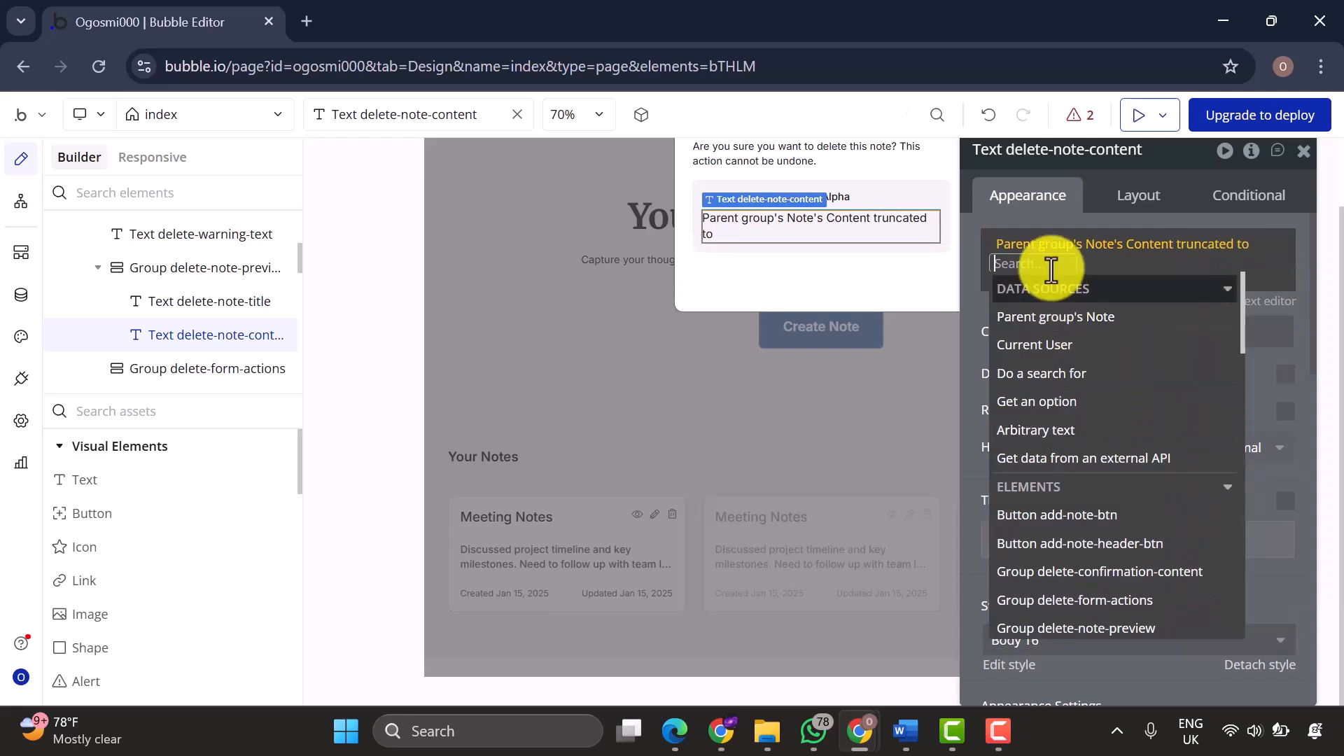
type("200")
left_click(1137, 334)
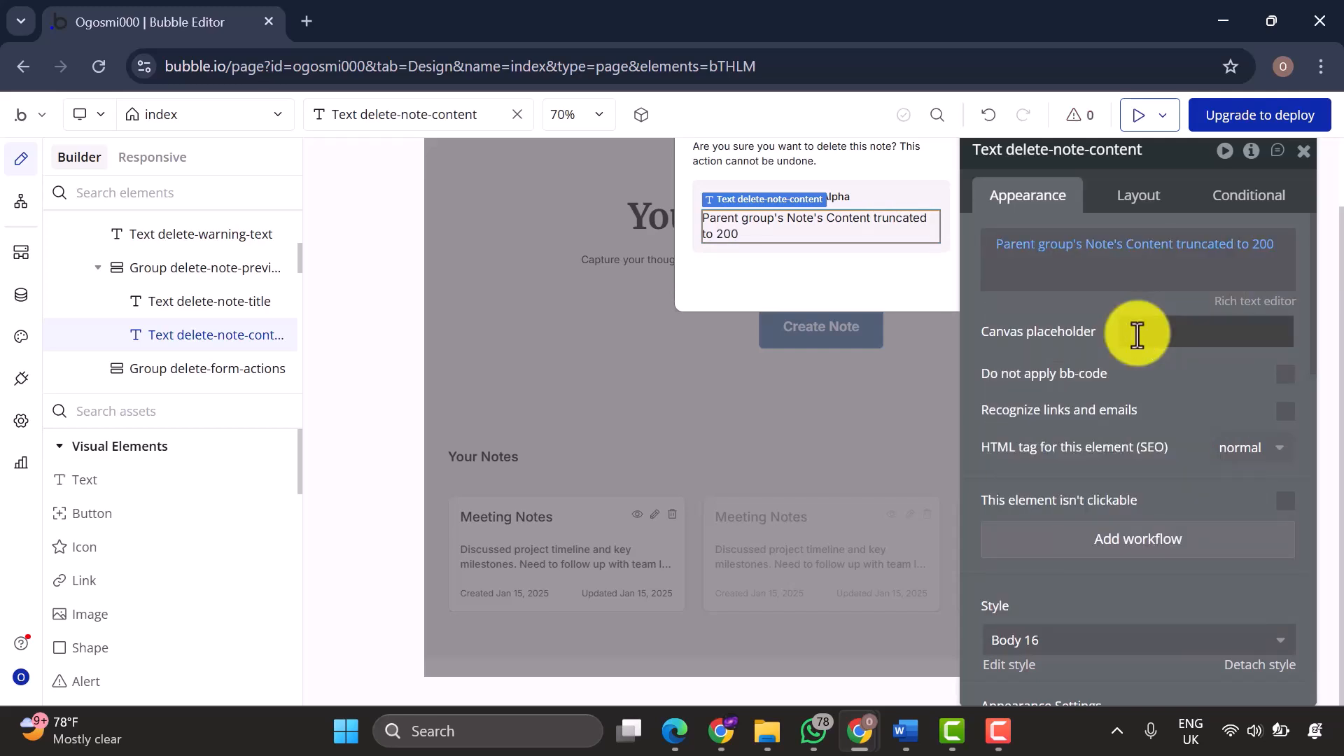
type("Discussed project timeline and key milestones...")
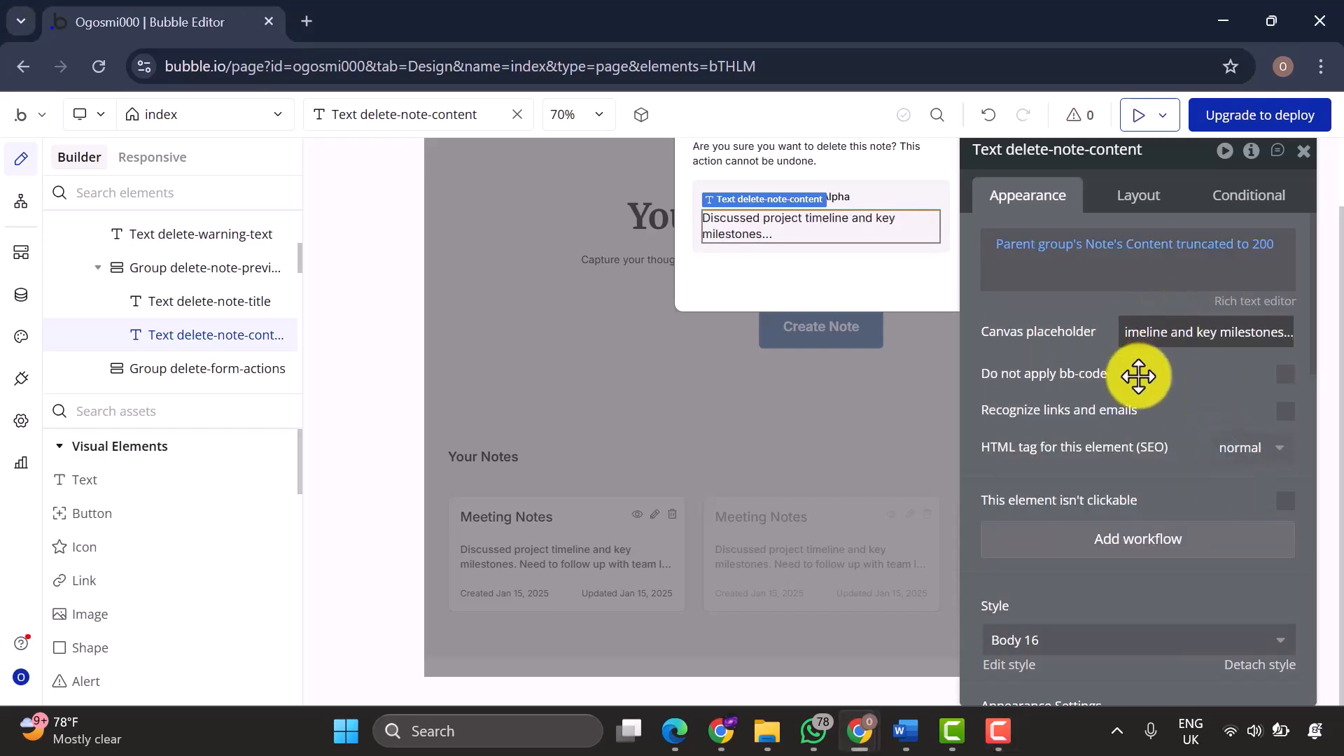
Set the delete-note-content text's font size to 12.
scroll(1150, 510, "down", 2)
scroll(1151, 510, "down", 1)
left_click(1014, 626)
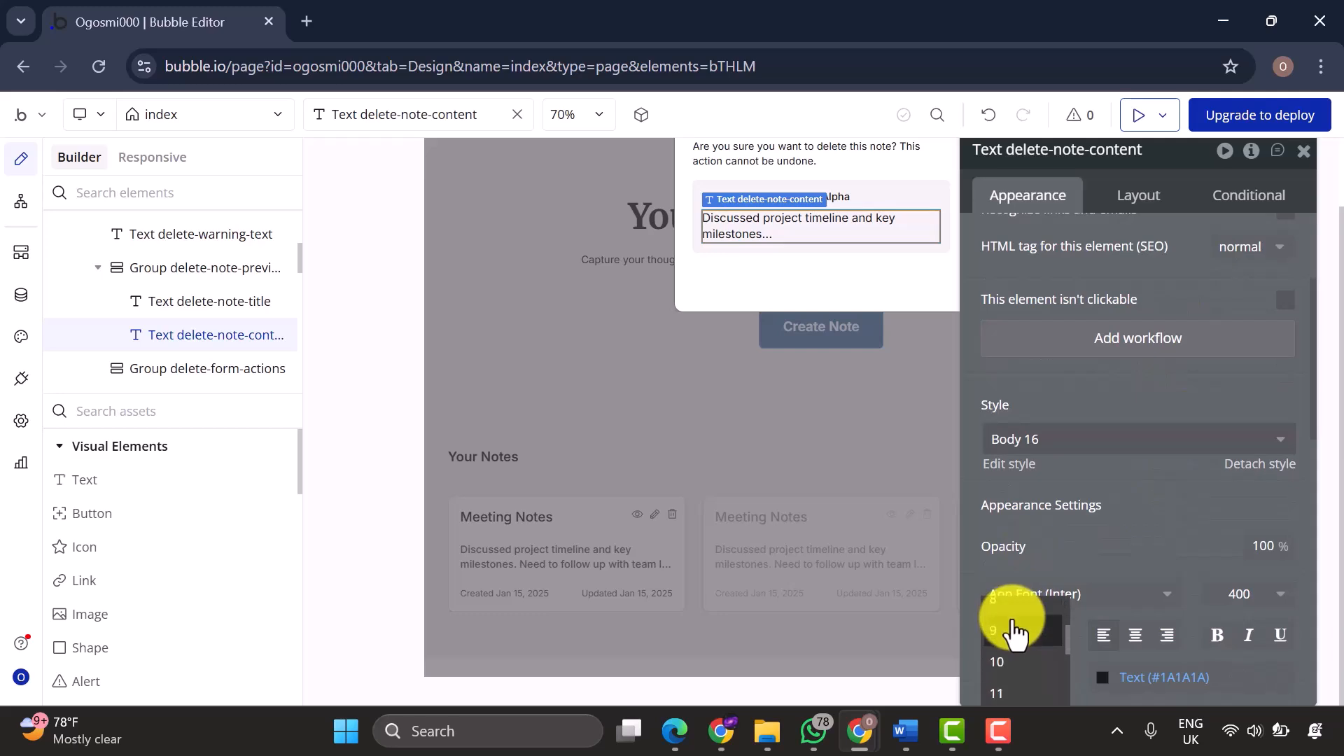
scroll(1013, 629, "down", 1)
left_click(997, 693)
scroll(1205, 586, "down", 1)
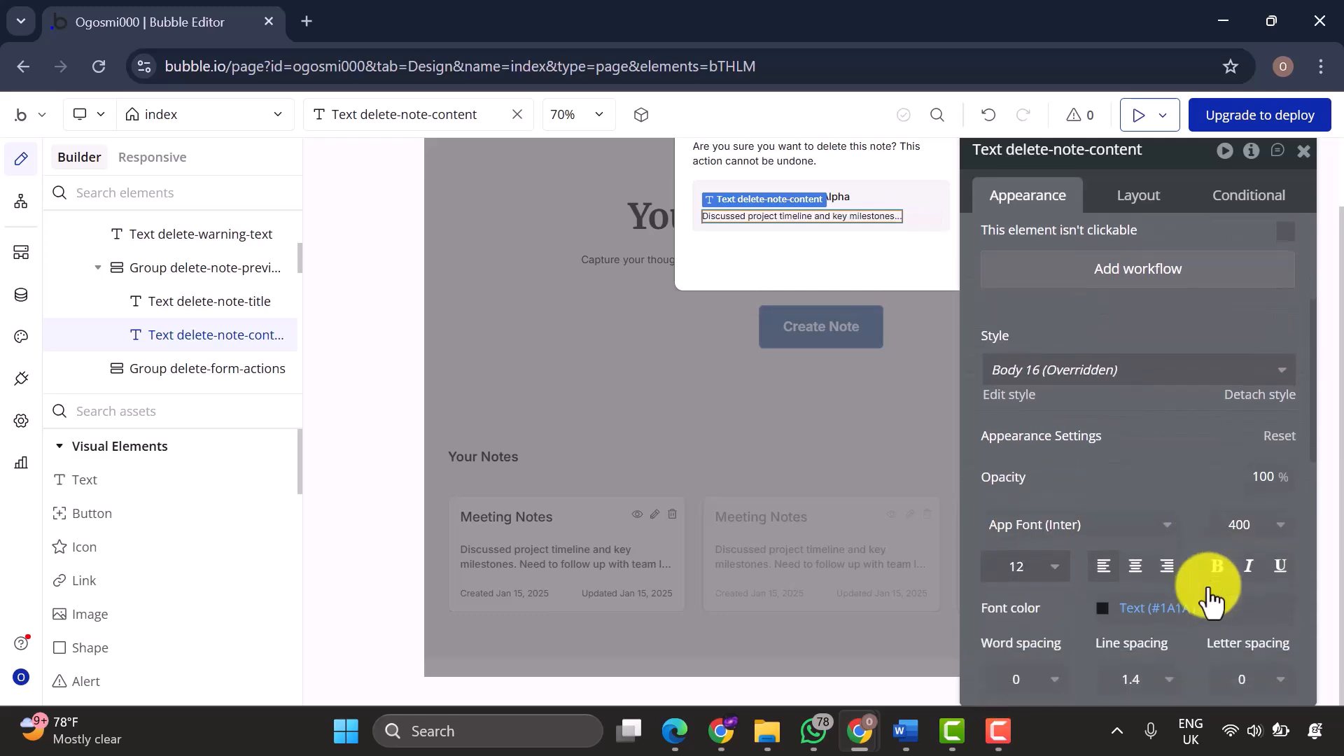
scroll(1211, 602, "down", 1)
Stretch the delete-note-content text horizontally across the note preview group.
left_click(1138, 197)
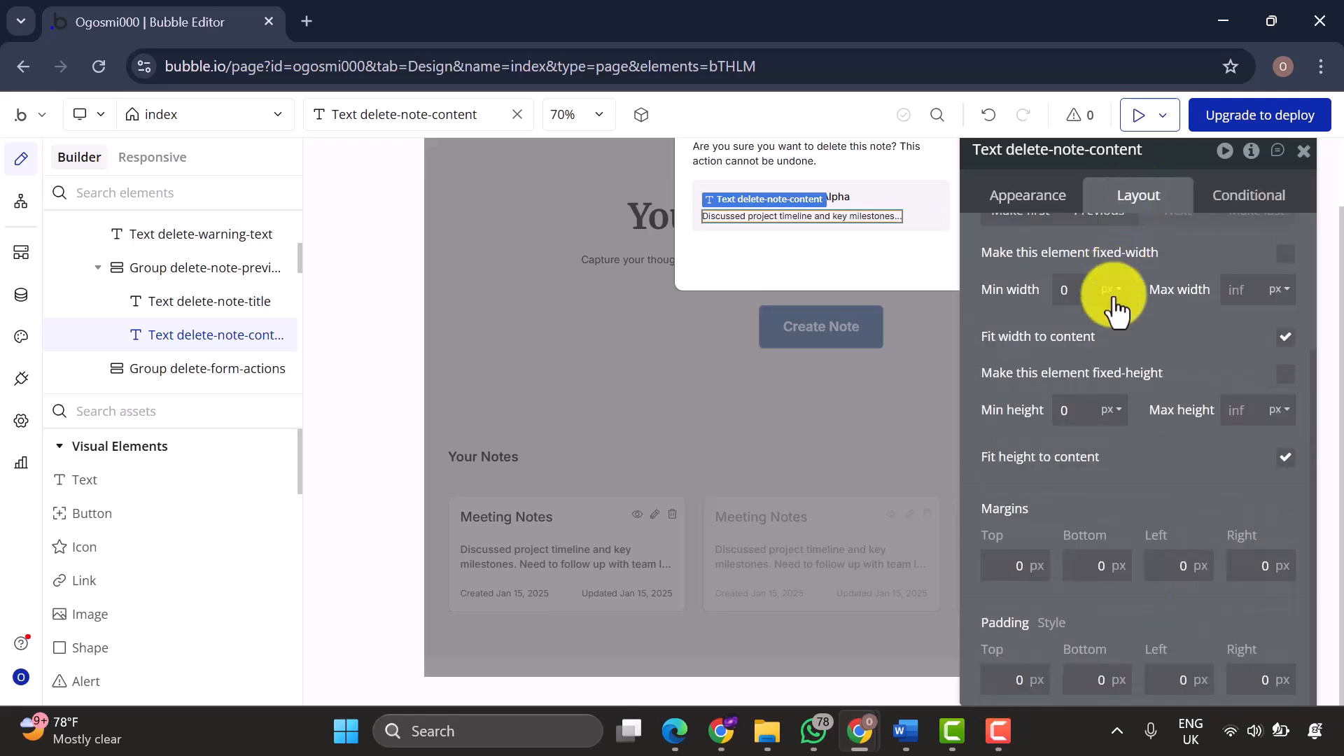
scroll(1112, 310, "up", 2)
scroll(1112, 310, "up", 2)
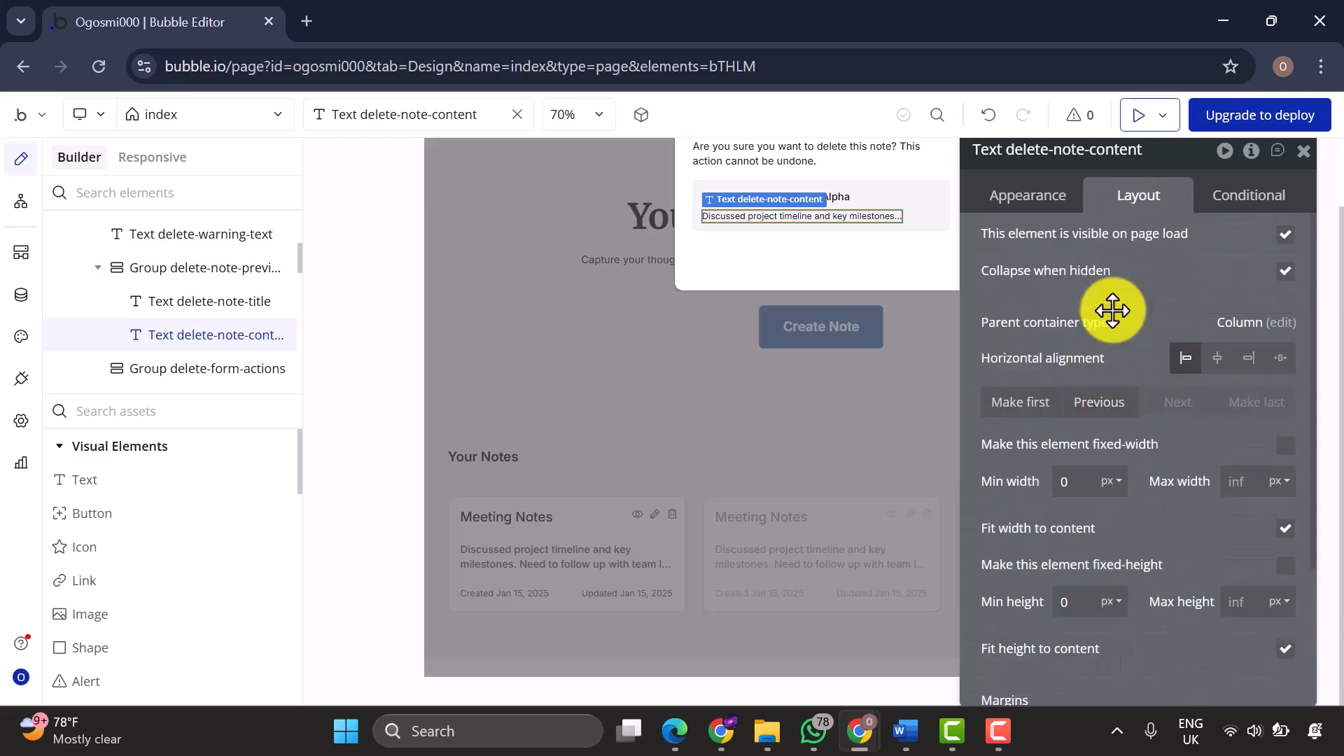
left_click(1280, 367)
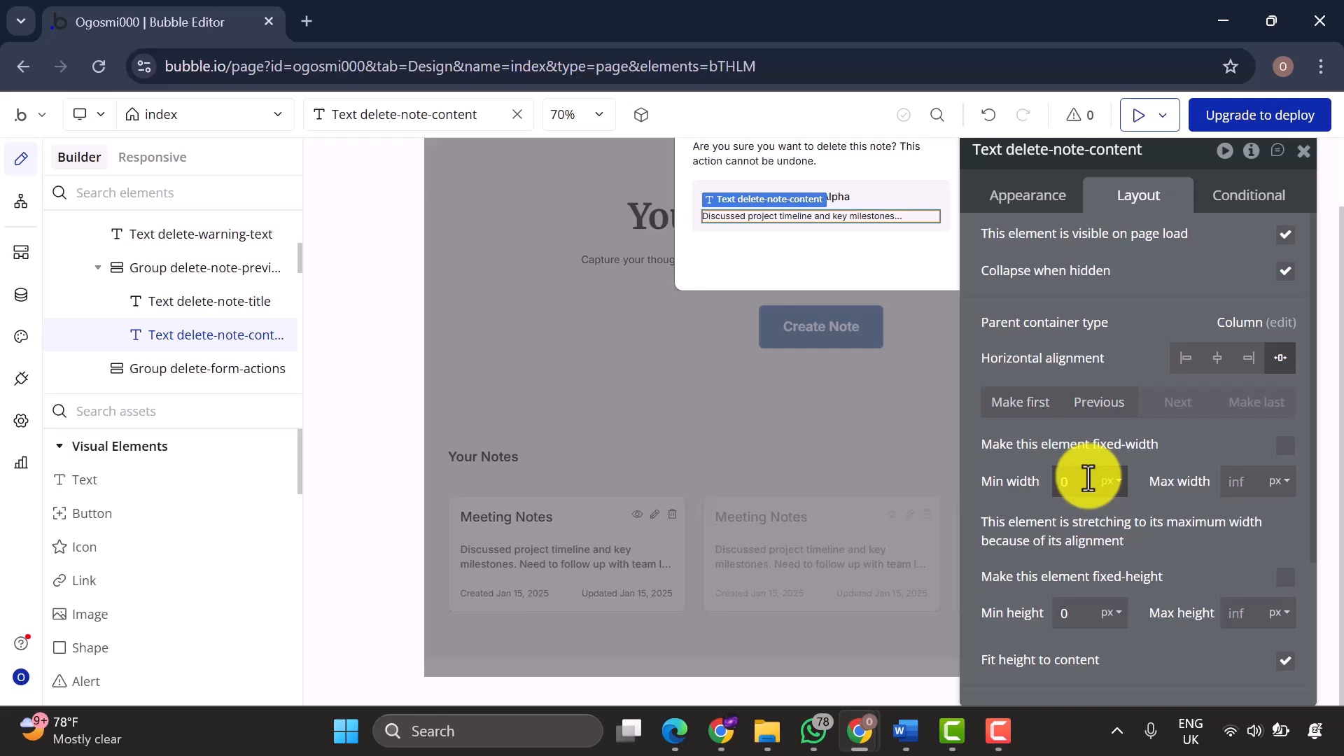
left_click(1303, 151)
Add two buttons inside the delete-form-actions group of the confirmation popup.
left_click(207, 368)
left_click_drag(188, 513, 194, 336)
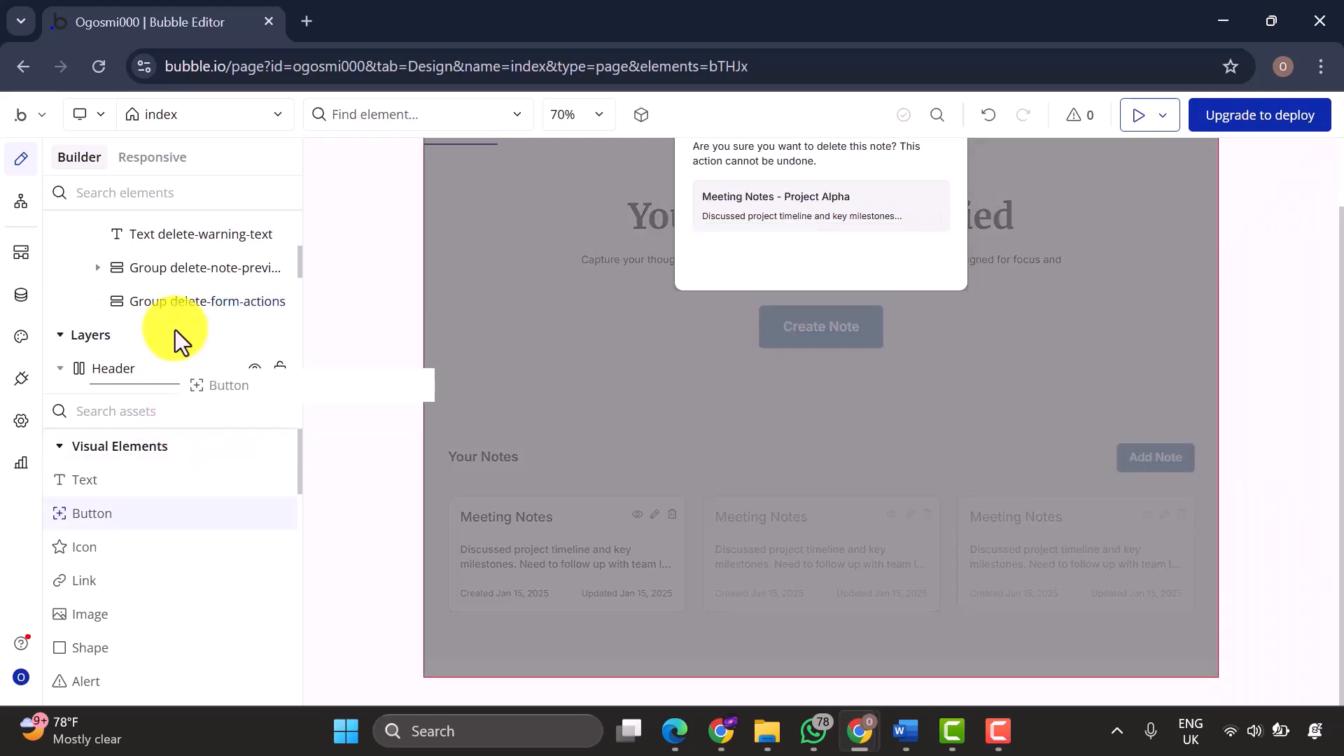
left_click_drag(182, 288, 182, 279)
Lay out the delete-form-actions group as a right-aligned row with a 12 px column gap.
left_click(191, 299)
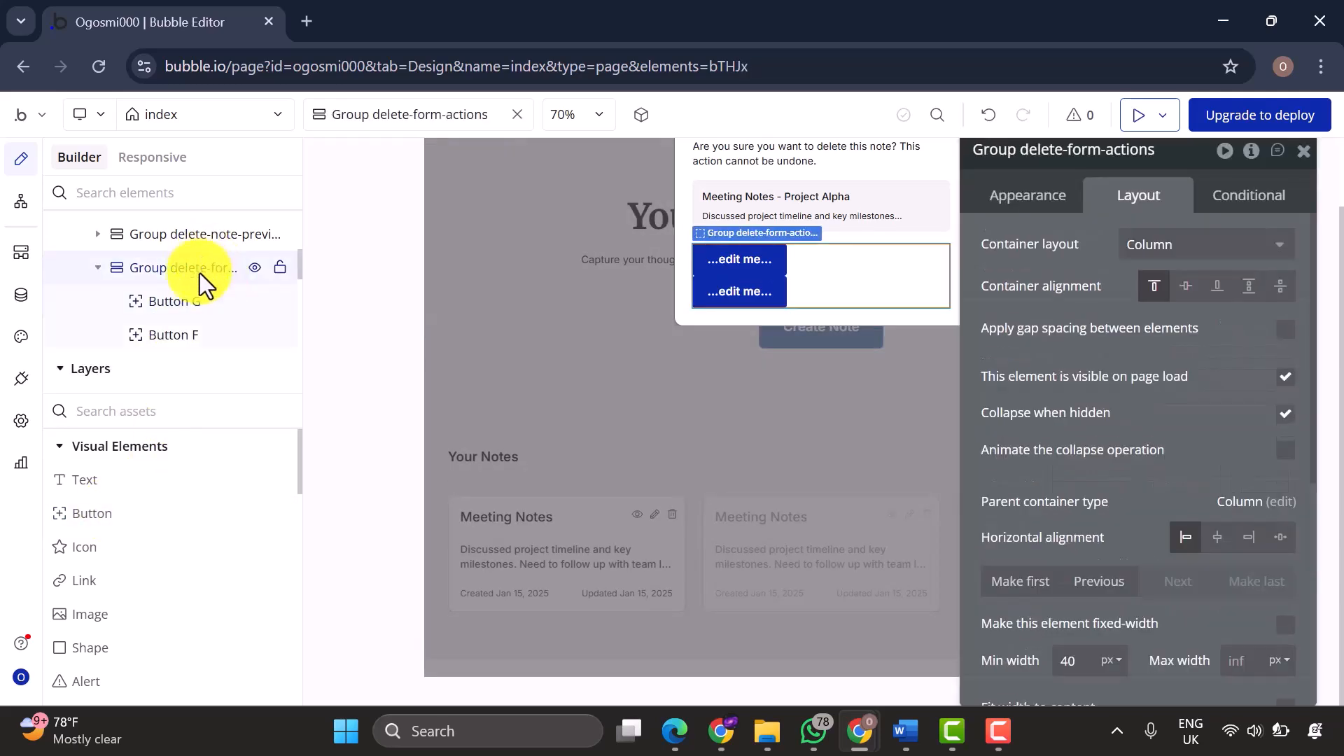
left_click(1214, 254)
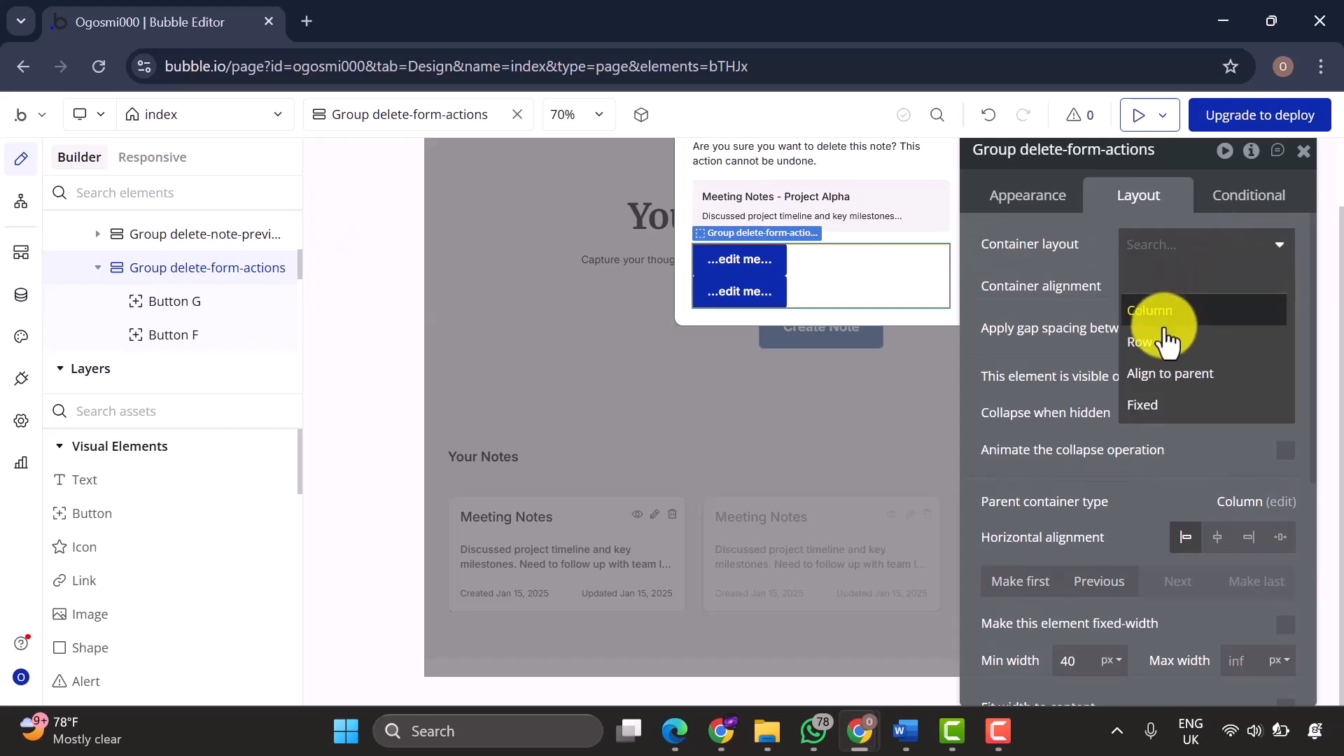
left_click(1164, 336)
left_click(1215, 287)
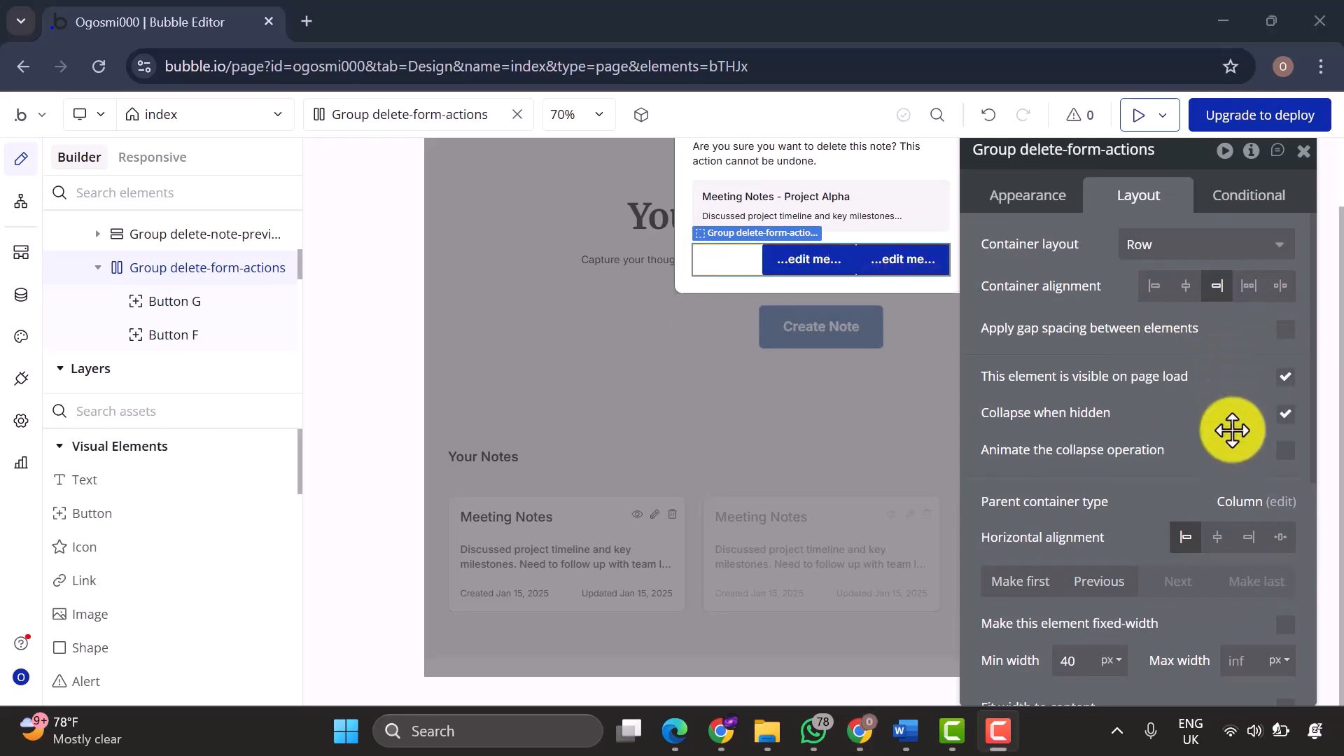
left_click(1285, 327)
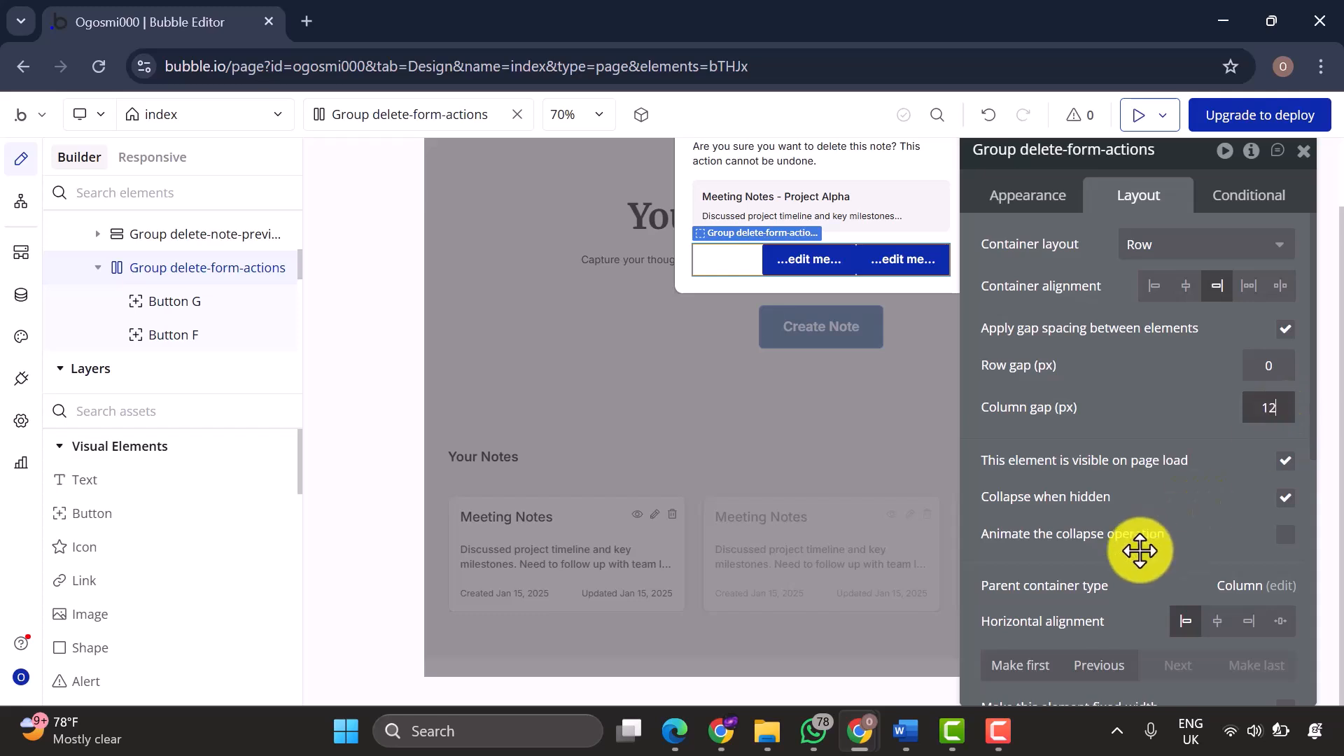
Stretch the delete-form-actions group horizontally, with min width and min height 0 px and 16 px top and bottom padding.
scroll(1141, 550, "down", 1)
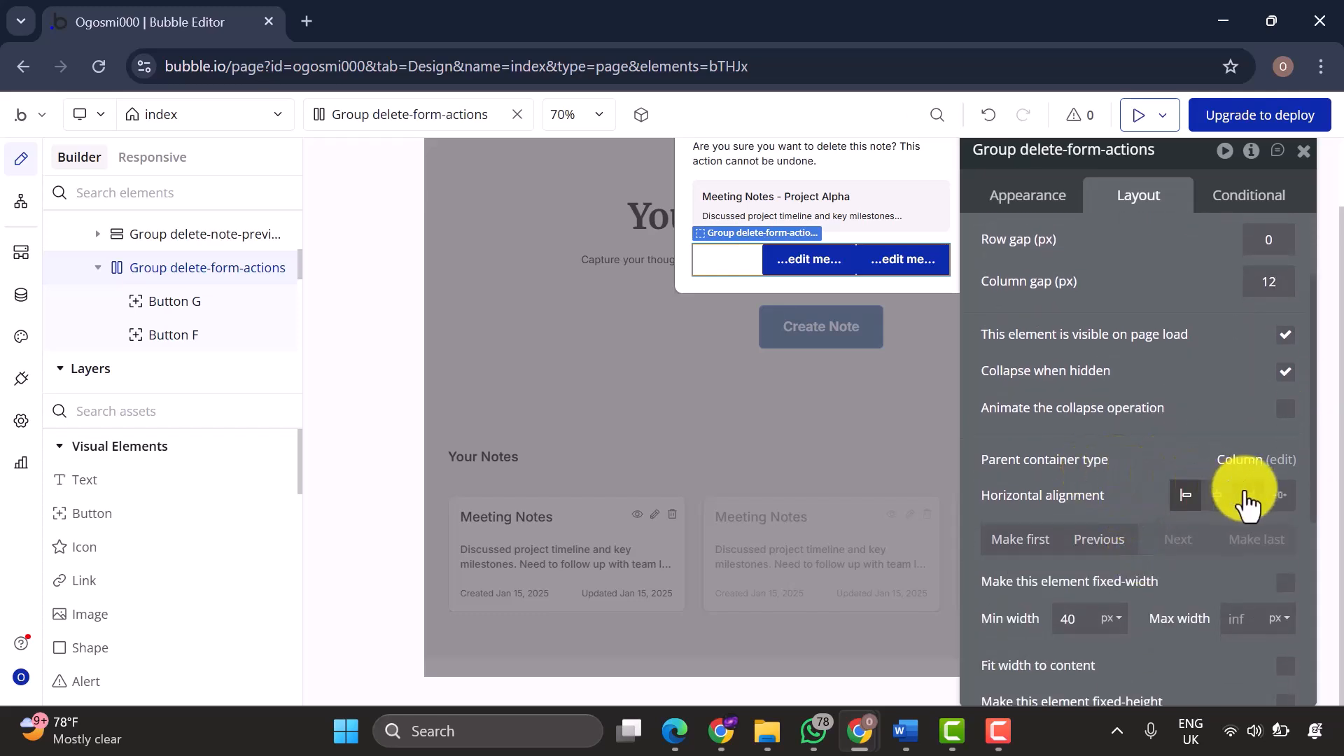
left_click(1279, 496)
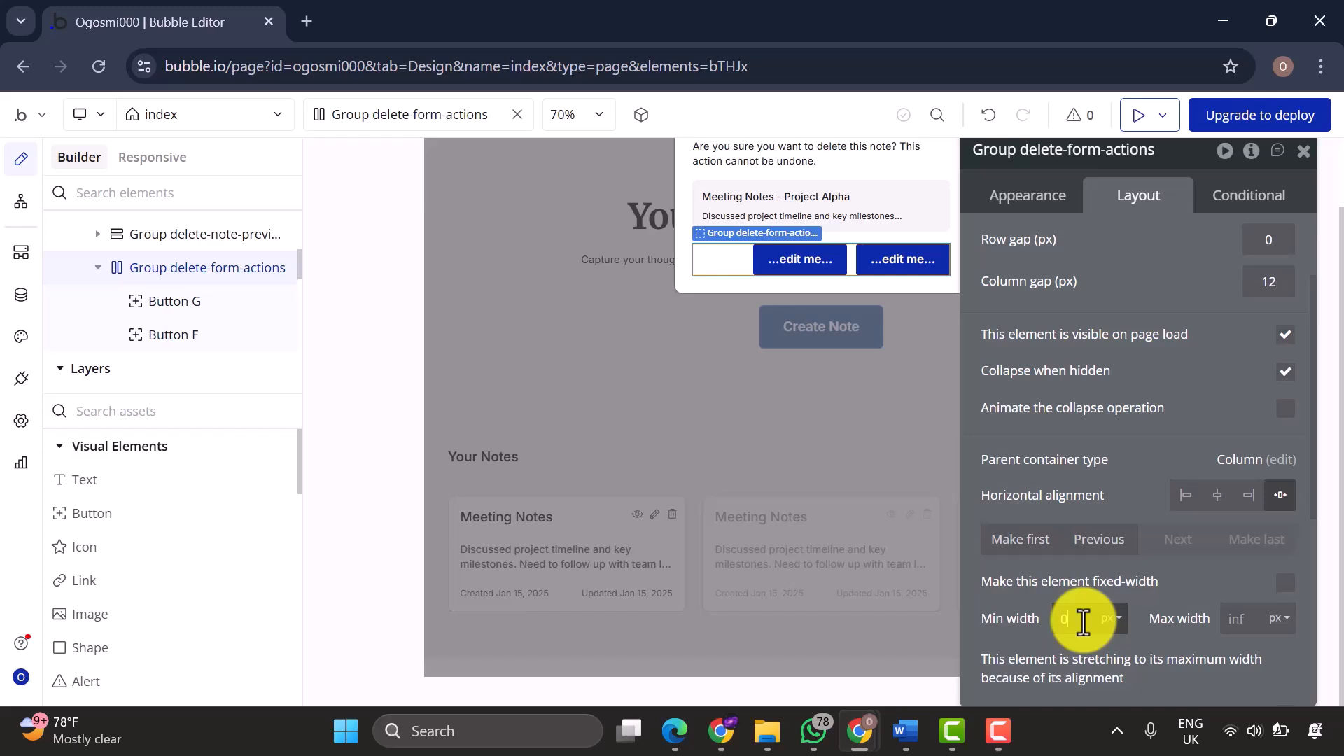
scroll(1083, 621, "down", 3)
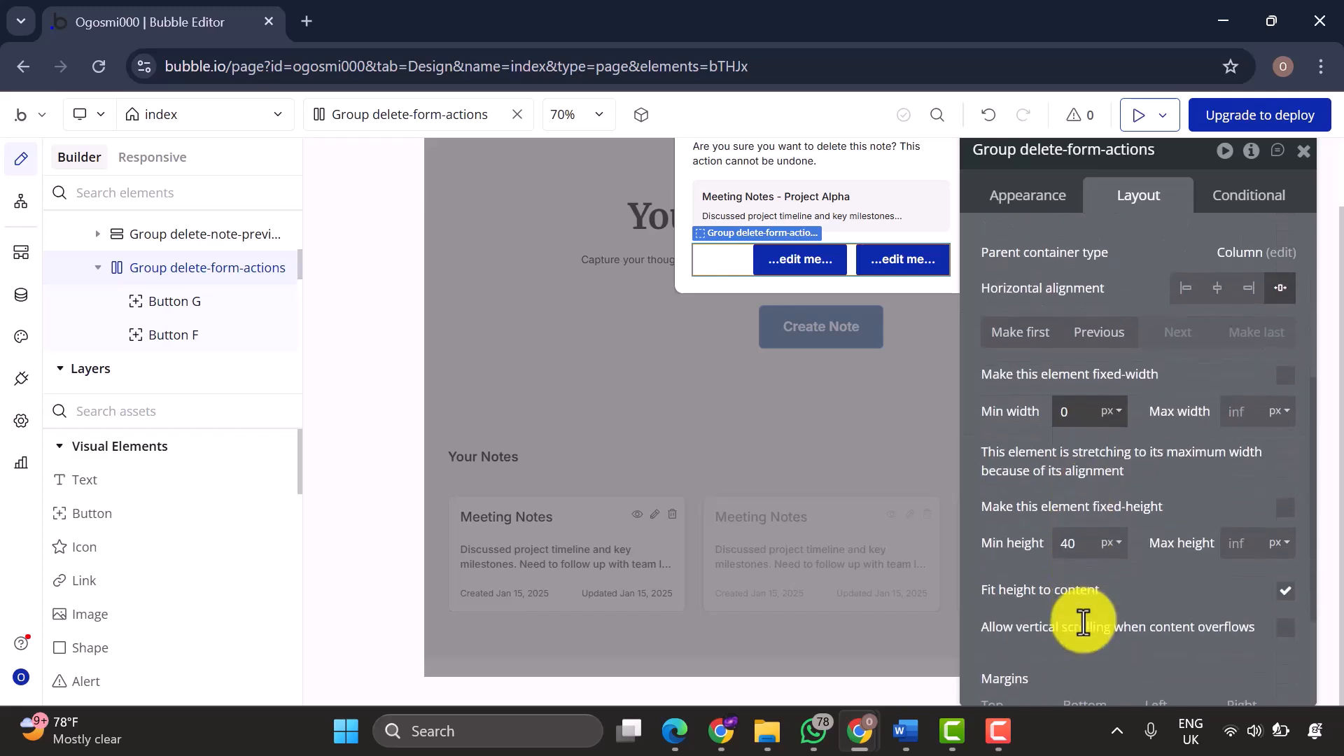
left_click(1085, 543)
scroll(1092, 608, "down", 2)
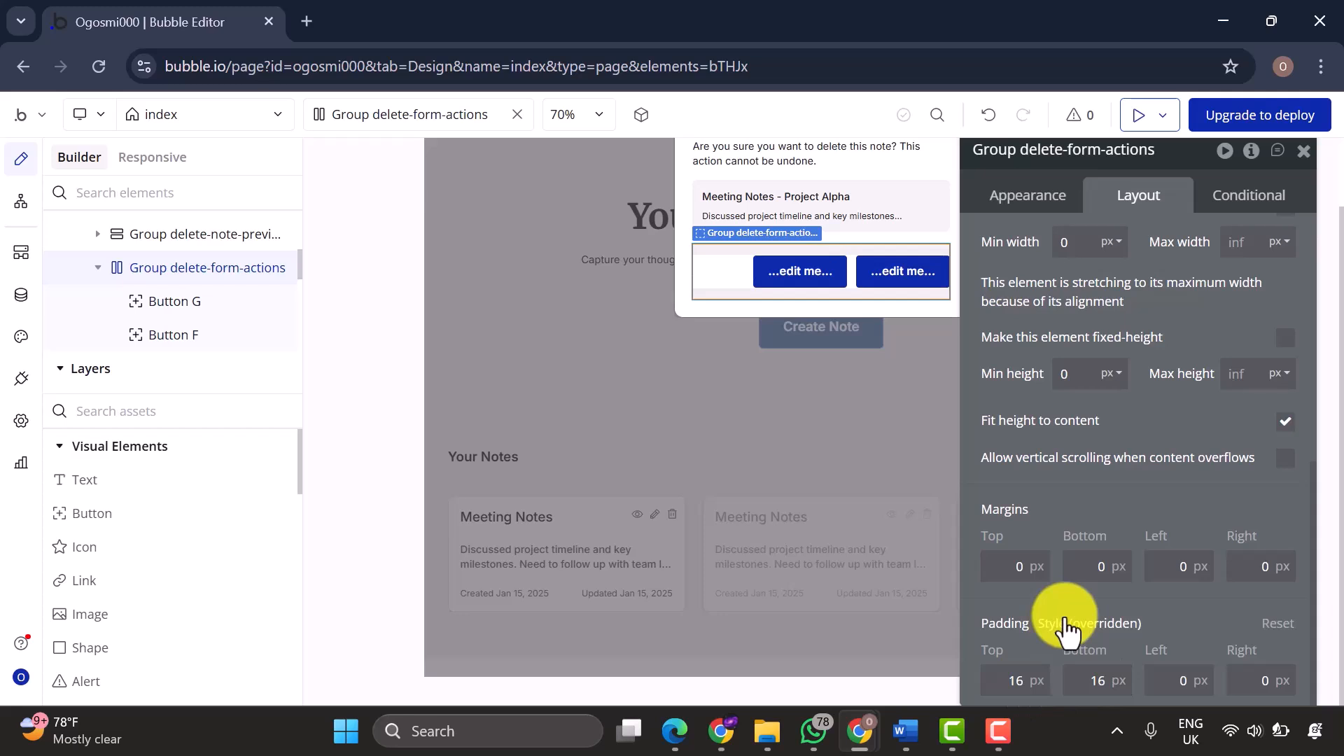
Set the delete-form-actions group's content type to Note and its data source to Parent group's Note.
left_click(1029, 196)
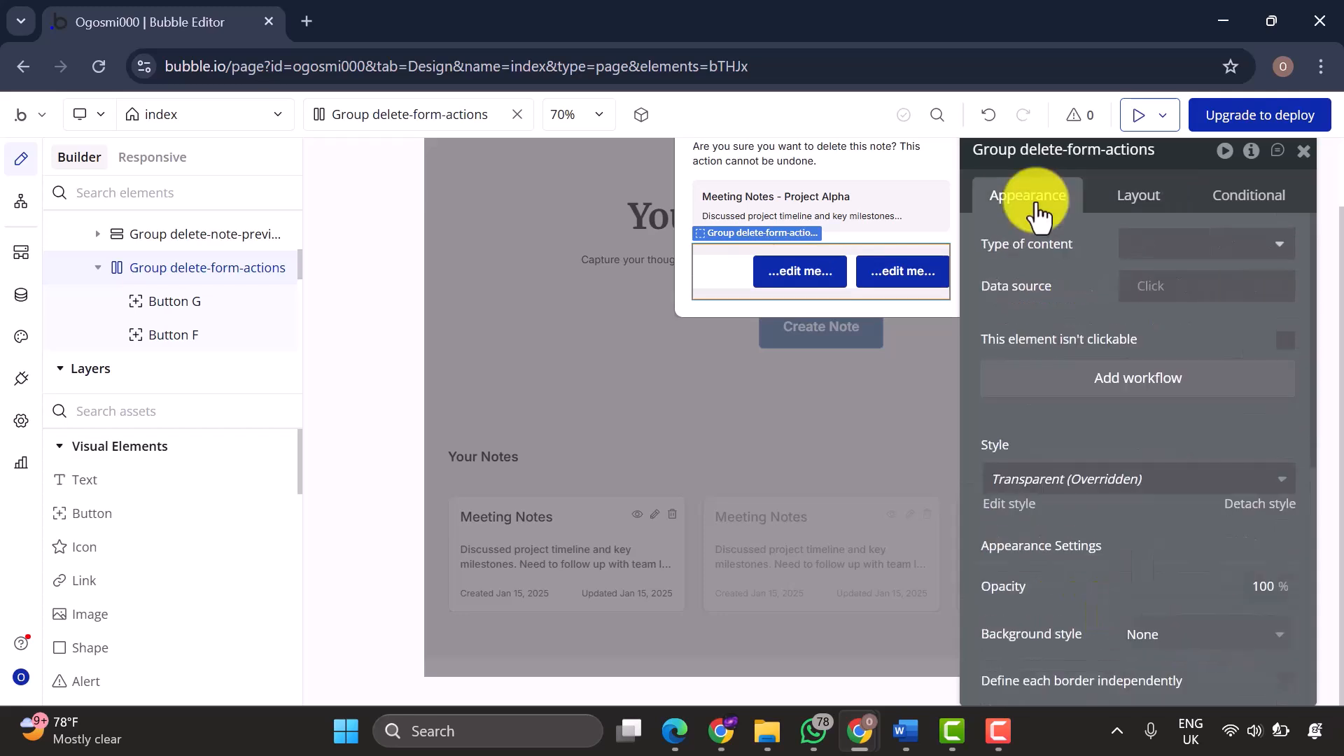
left_click(1192, 249)
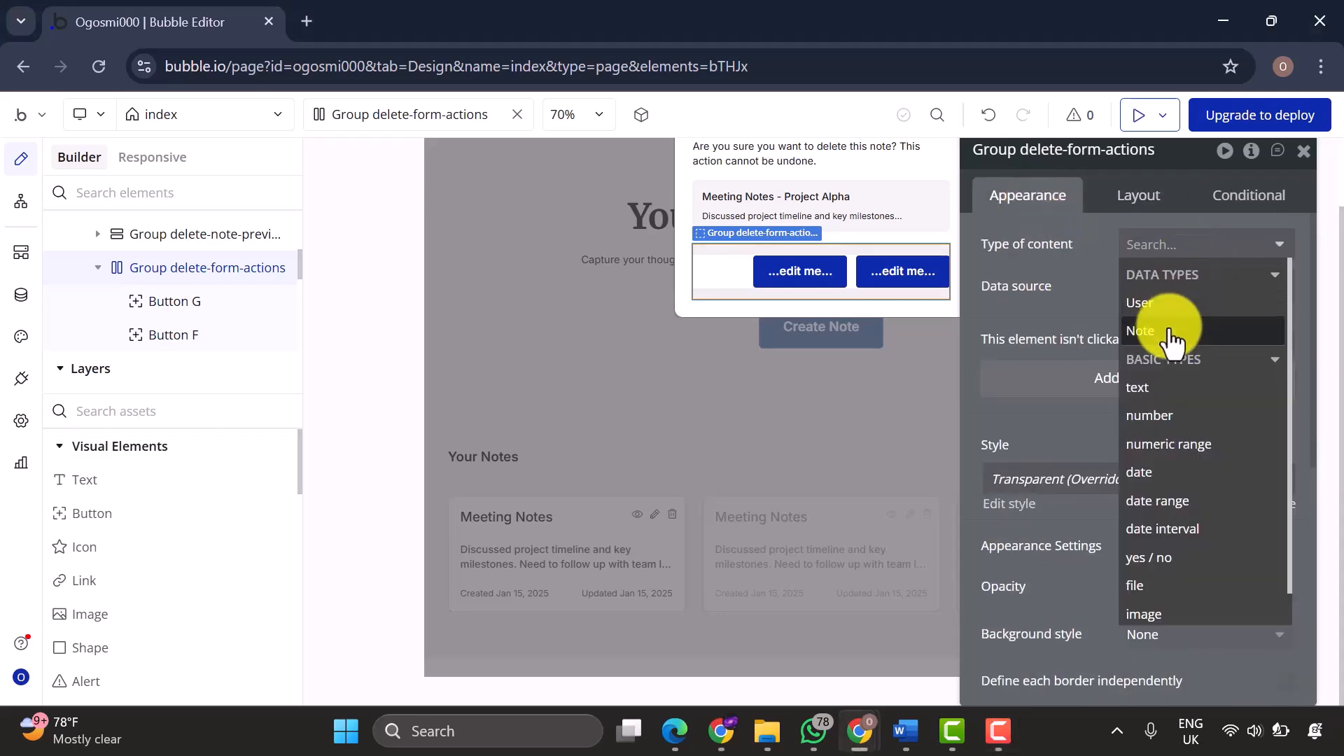
left_click(1156, 321)
left_click(1157, 301)
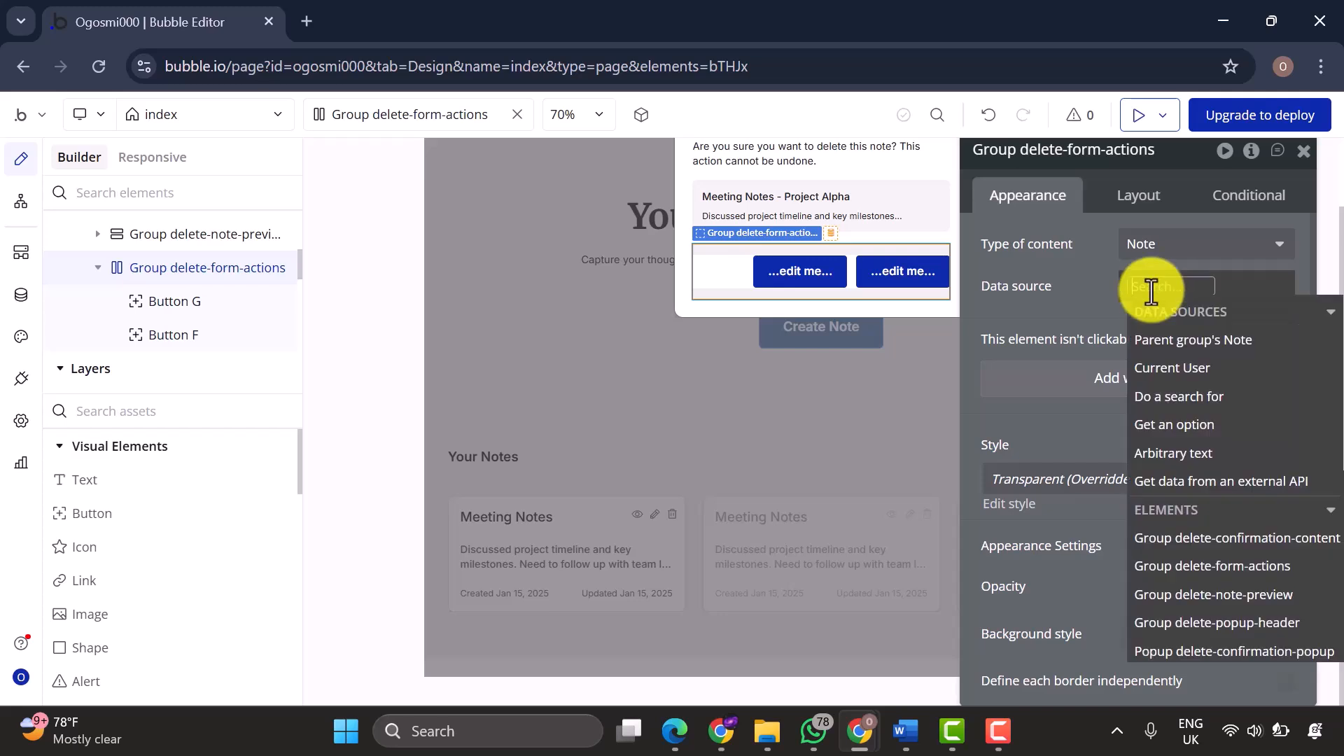
left_click(1162, 339)
scroll(1120, 490, "down", 7)
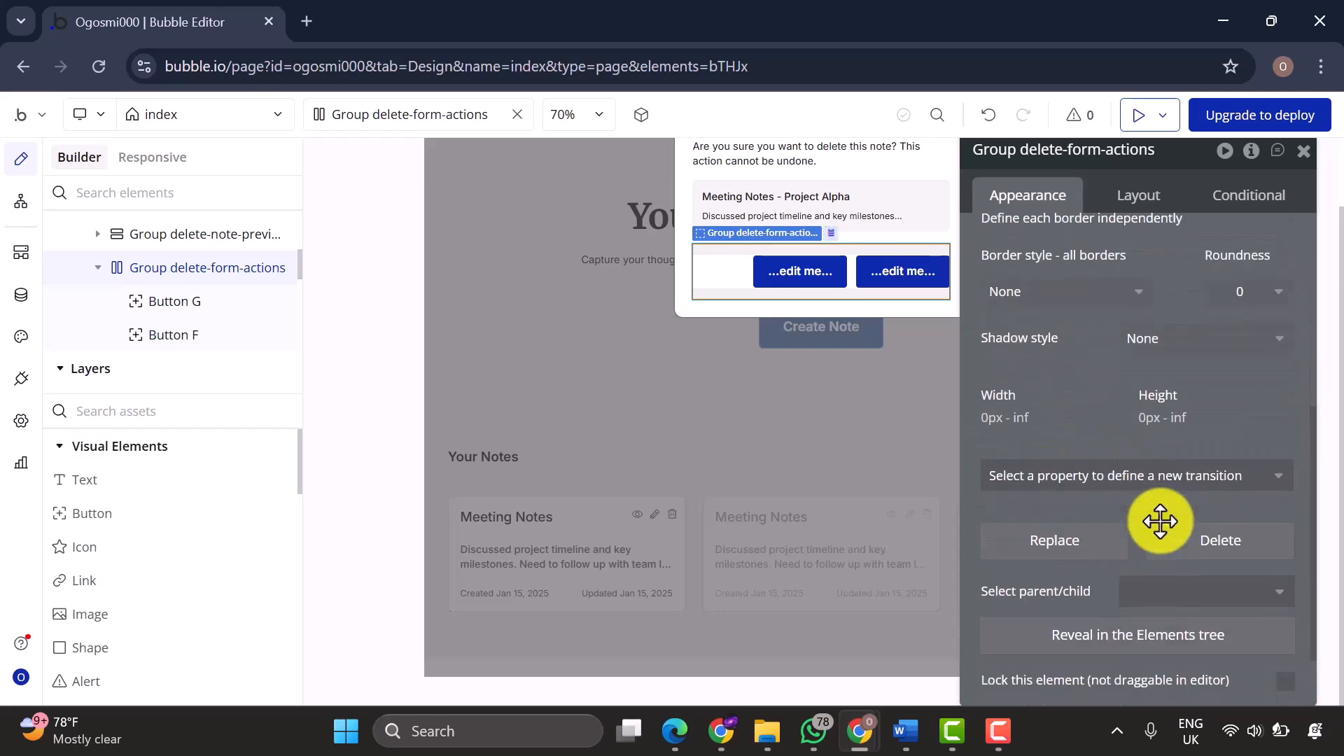
Rename the two buttons in the delete-form-actions group cancel-delete-btn and confirm-delete-btn, in that order.
double_click(171, 307)
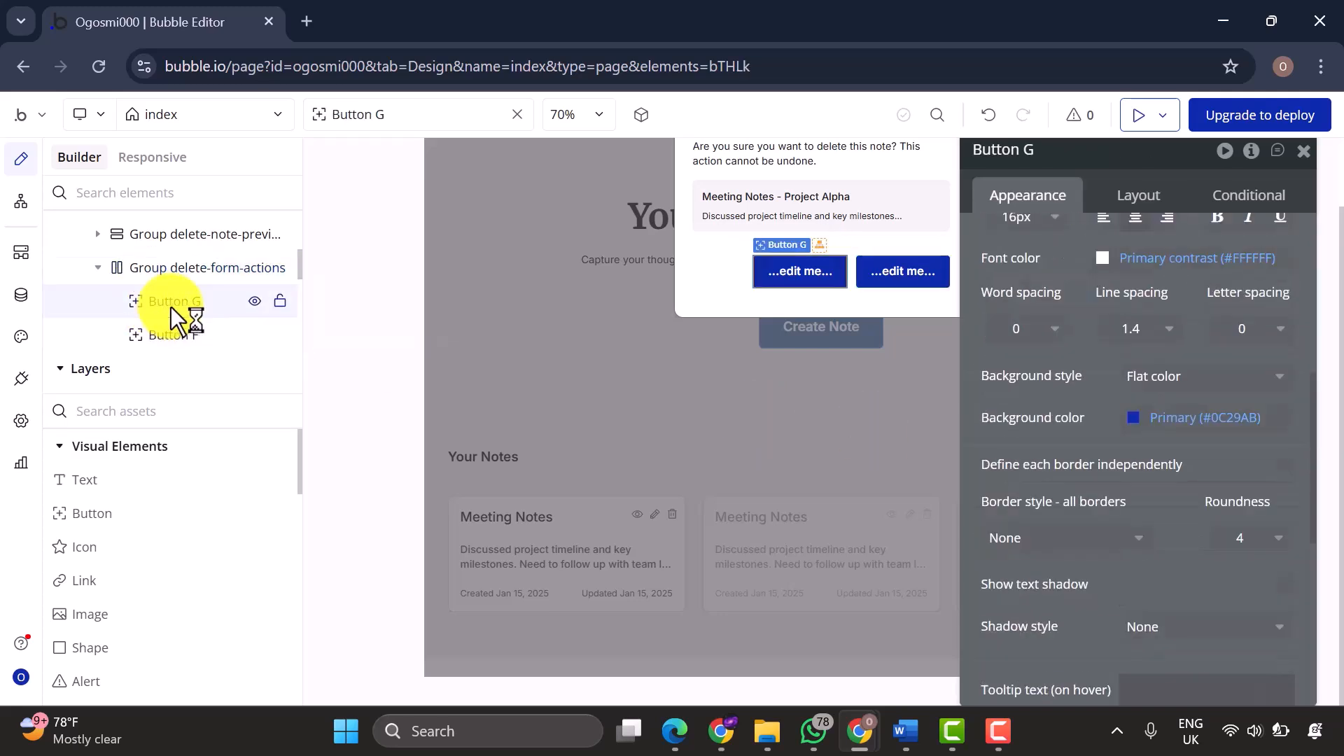
type("cancel-delete-btn")
key("Return")
double_click(178, 330)
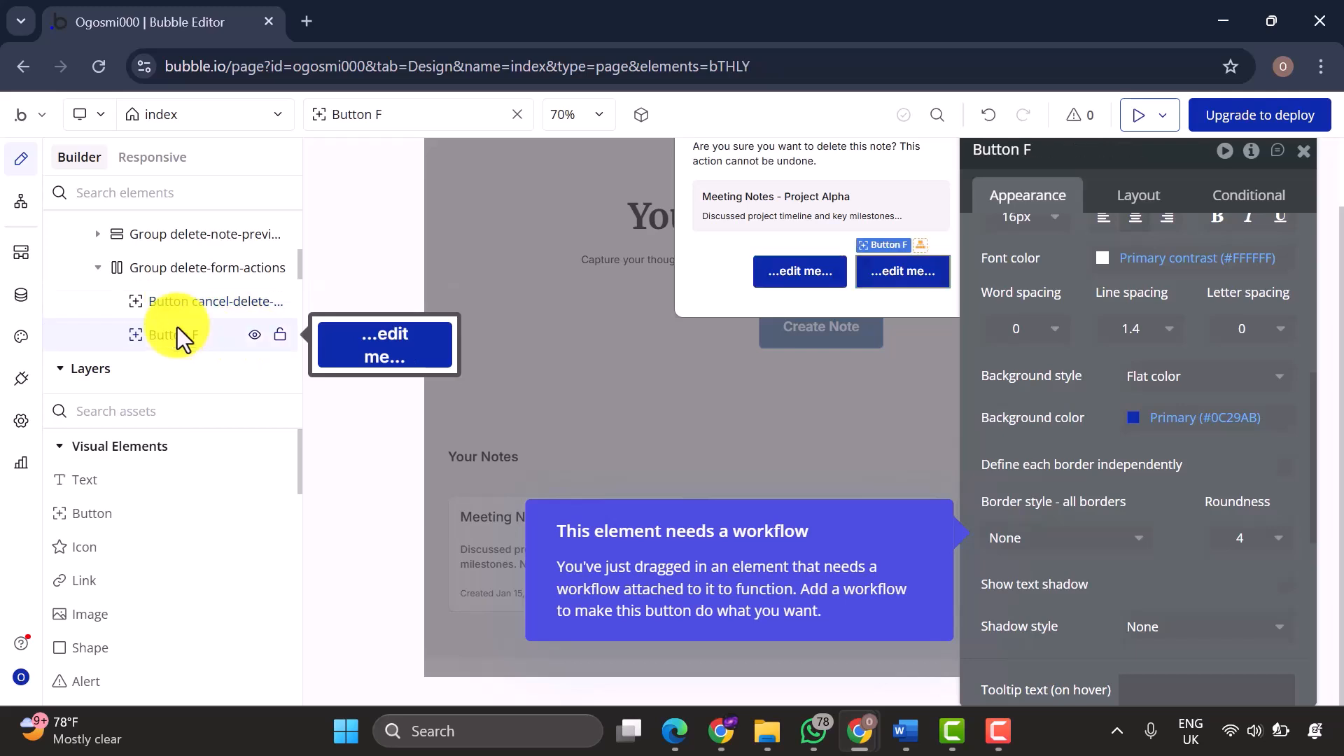
type("Button confirm-delete-btn")
key("Return")
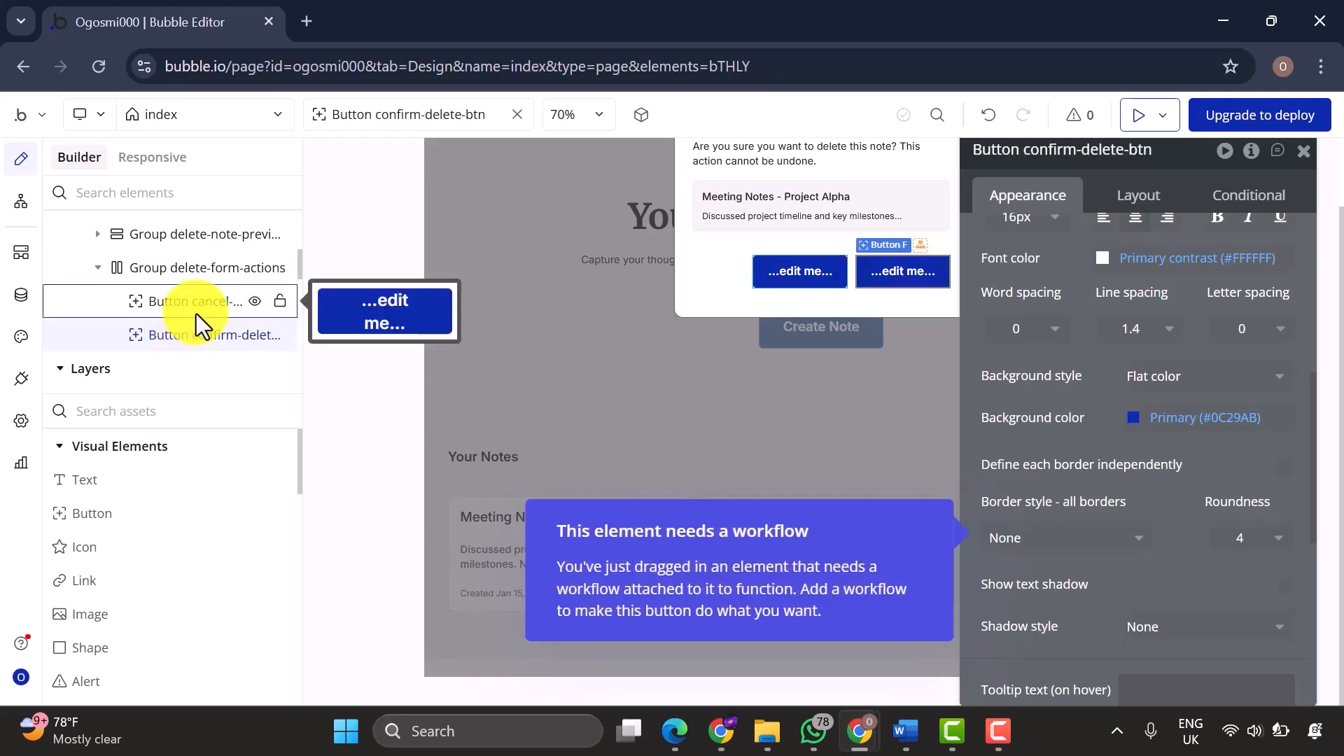
Set the label of the cancel-delete-btn button to "Cancel".
left_click(196, 308)
left_click(1158, 277)
type("xa")
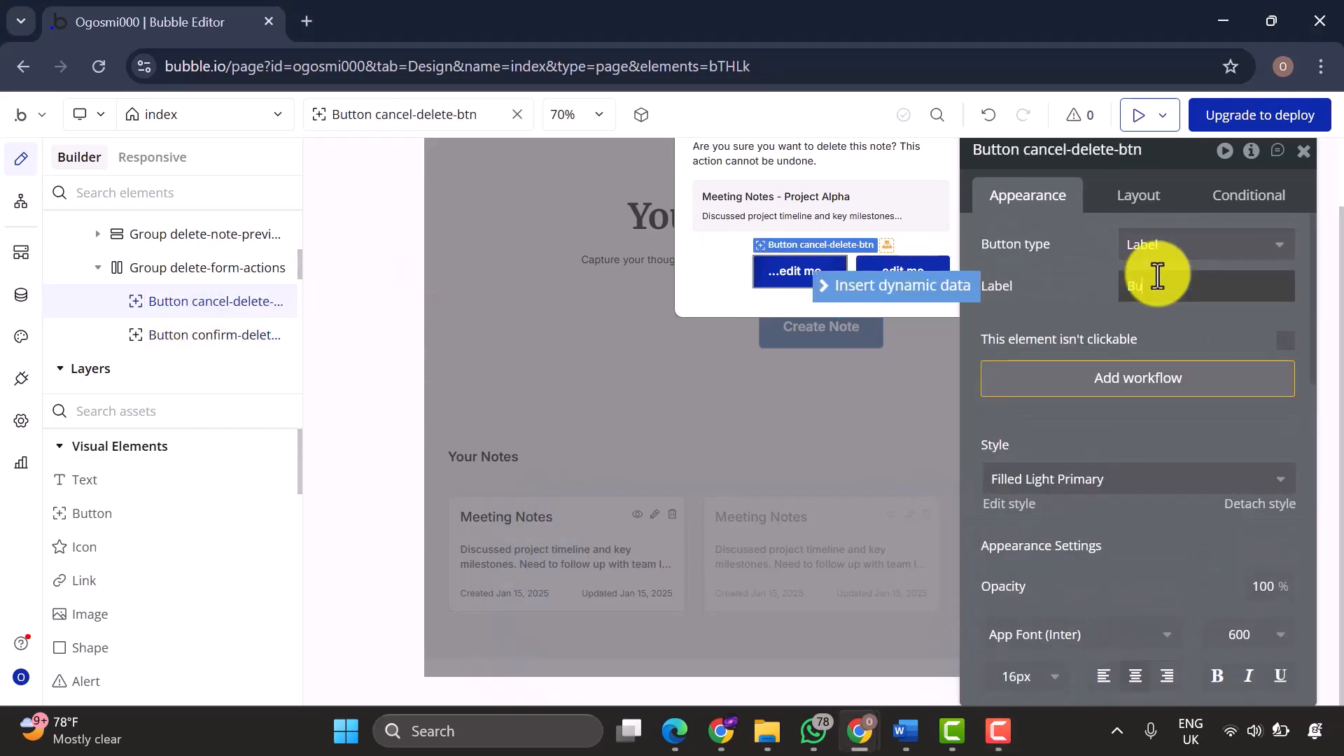
key("BackSpace")
key("BackSpace")
type("Ca")
Change the Cancel button's background color to the Gray 10 color variable.
scroll(1157, 277, "down", 4)
left_click(1147, 623)
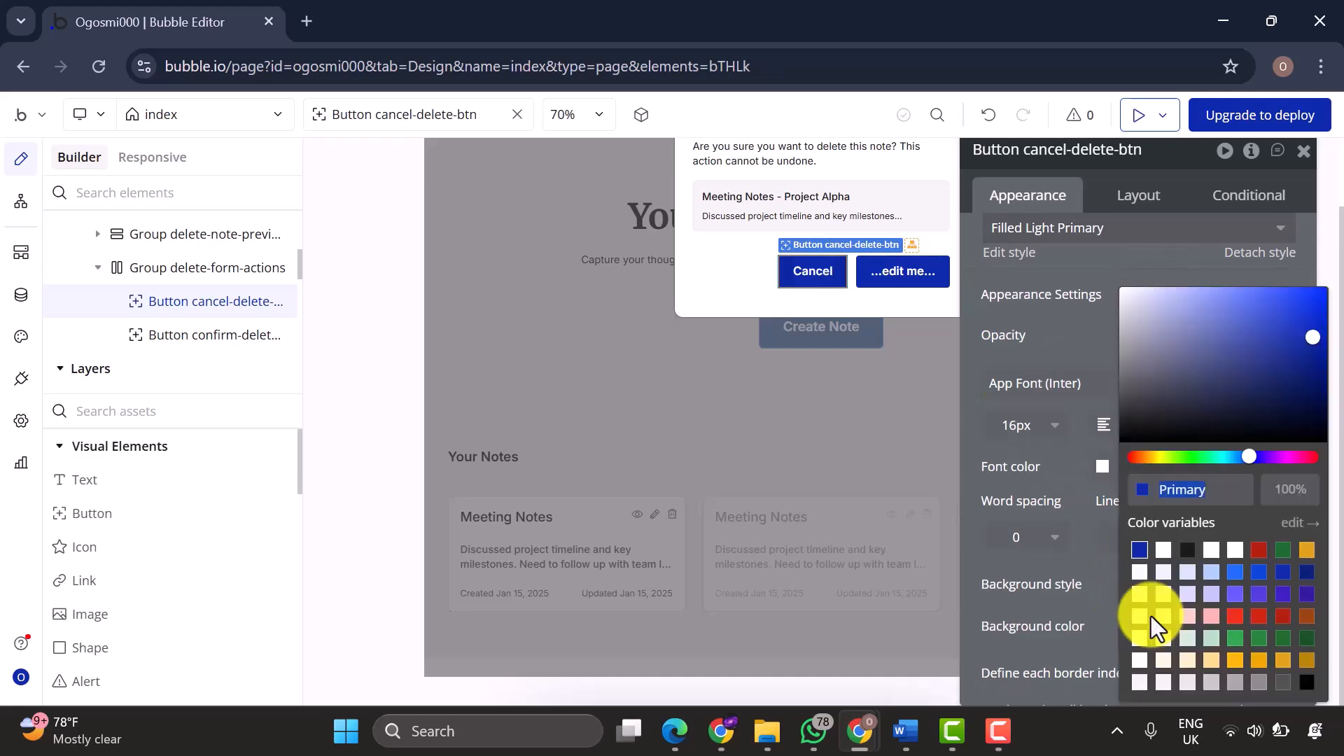
left_click(1139, 681)
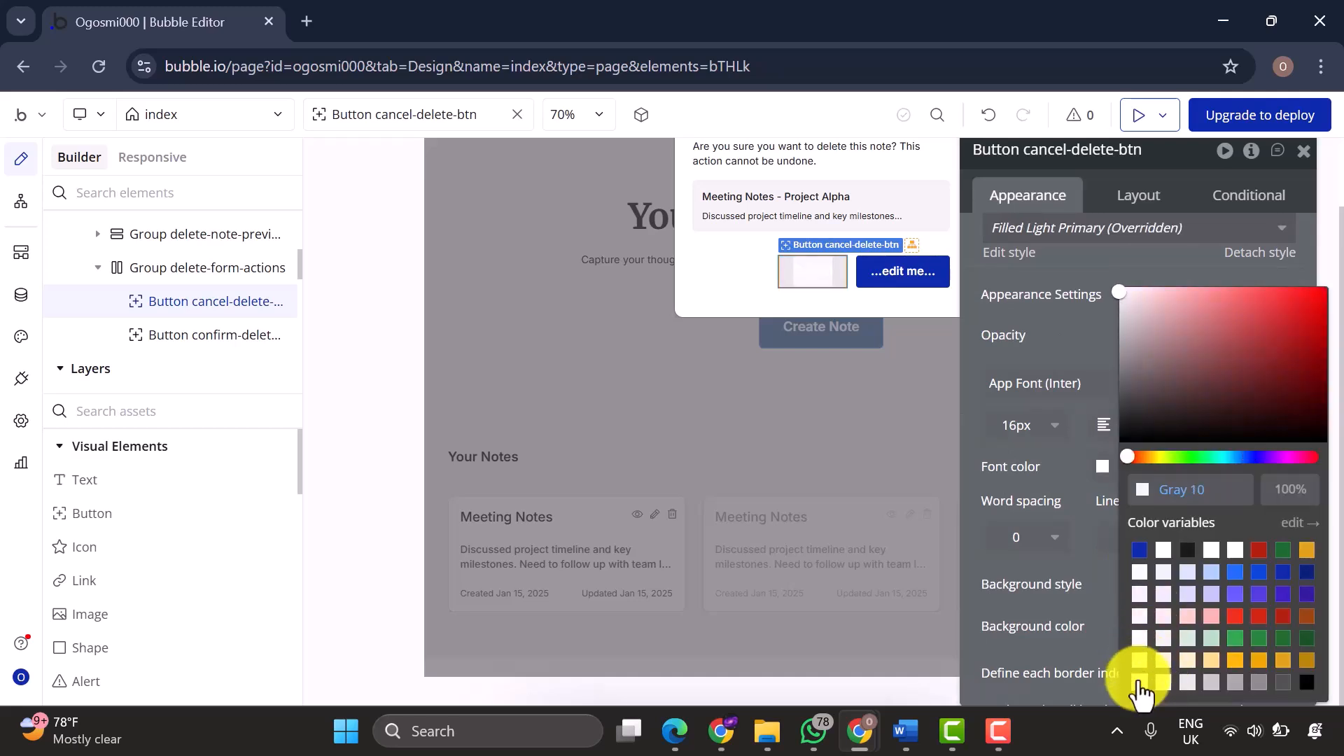
left_click(1119, 618)
scroll(1122, 420, "down", 5)
Stretch the Cancel button vertically and set its min width to 0 px and min height to 40 px.
left_click(1130, 199)
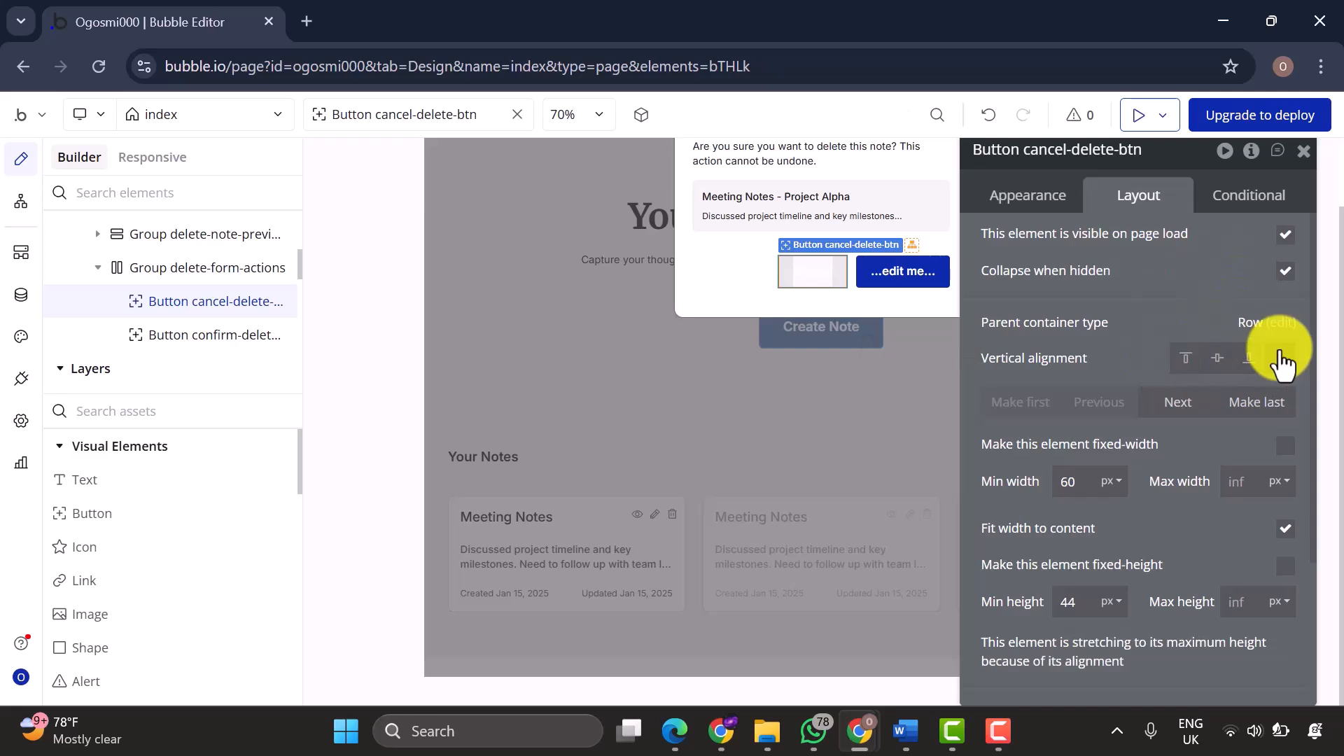
left_click(1280, 359)
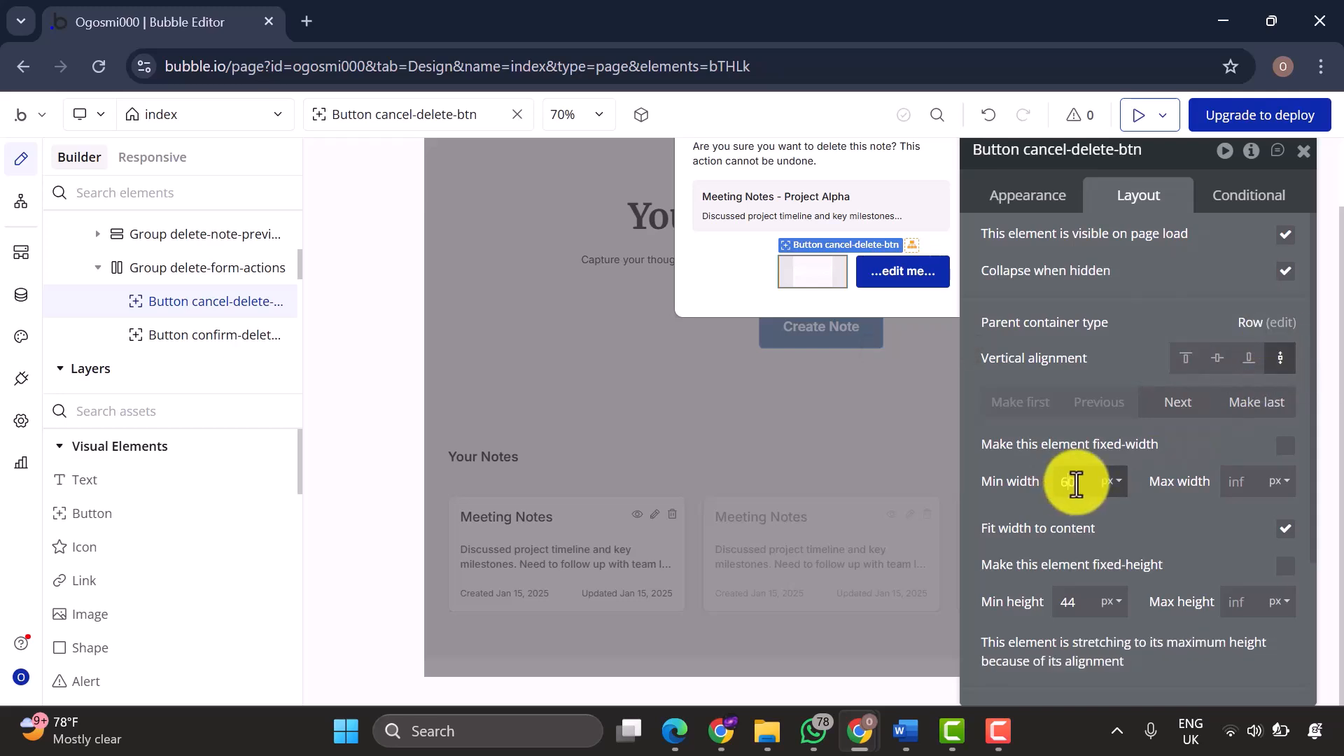
left_click_drag(1076, 484, 1036, 488)
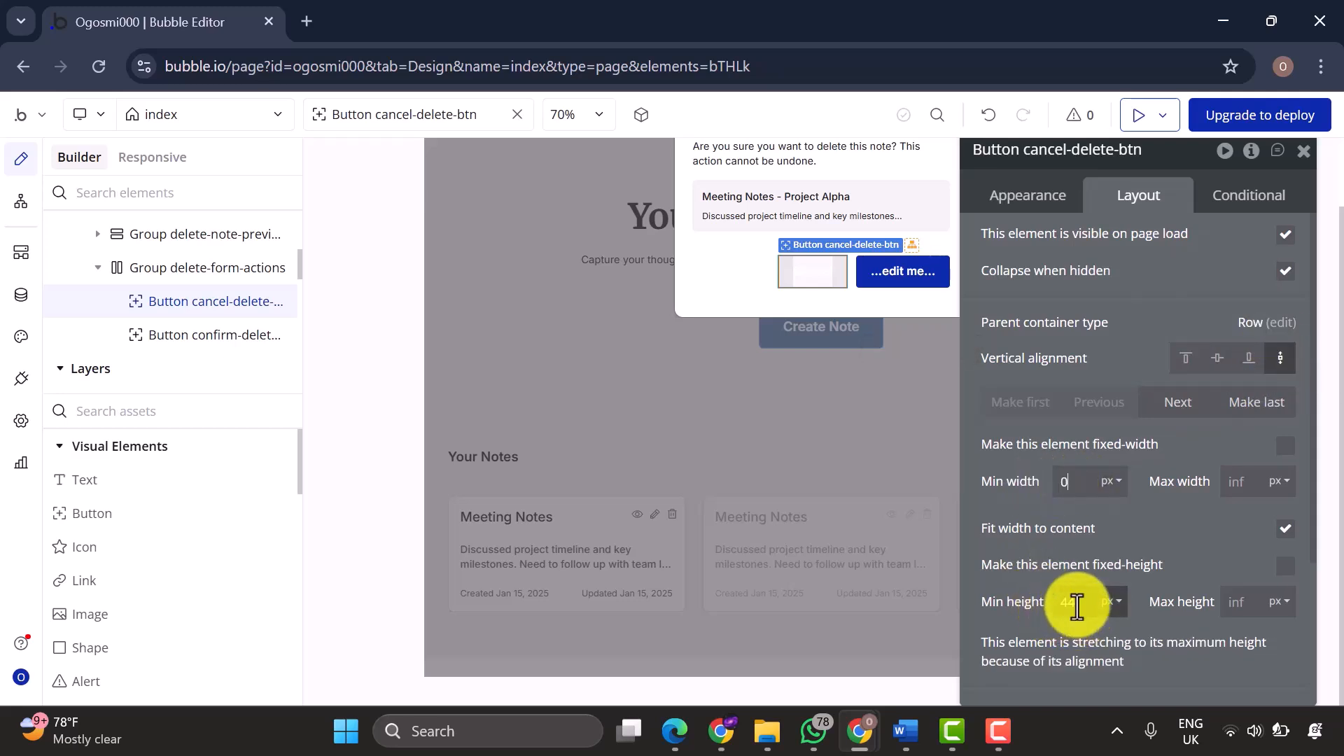
Set the Cancel button's padding to 8 px top and bottom and 16 px left and right.
scroll(1183, 568, "down", 3)
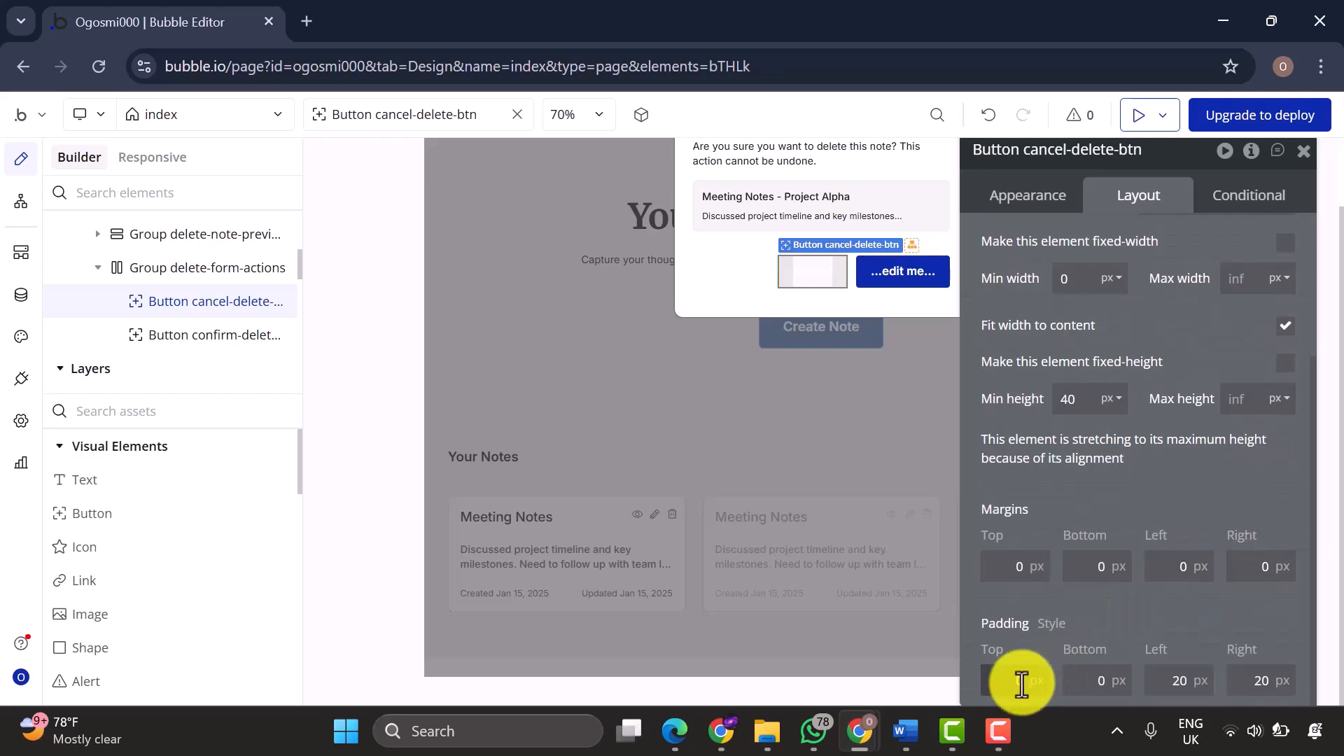
key("Tab")
type("8")
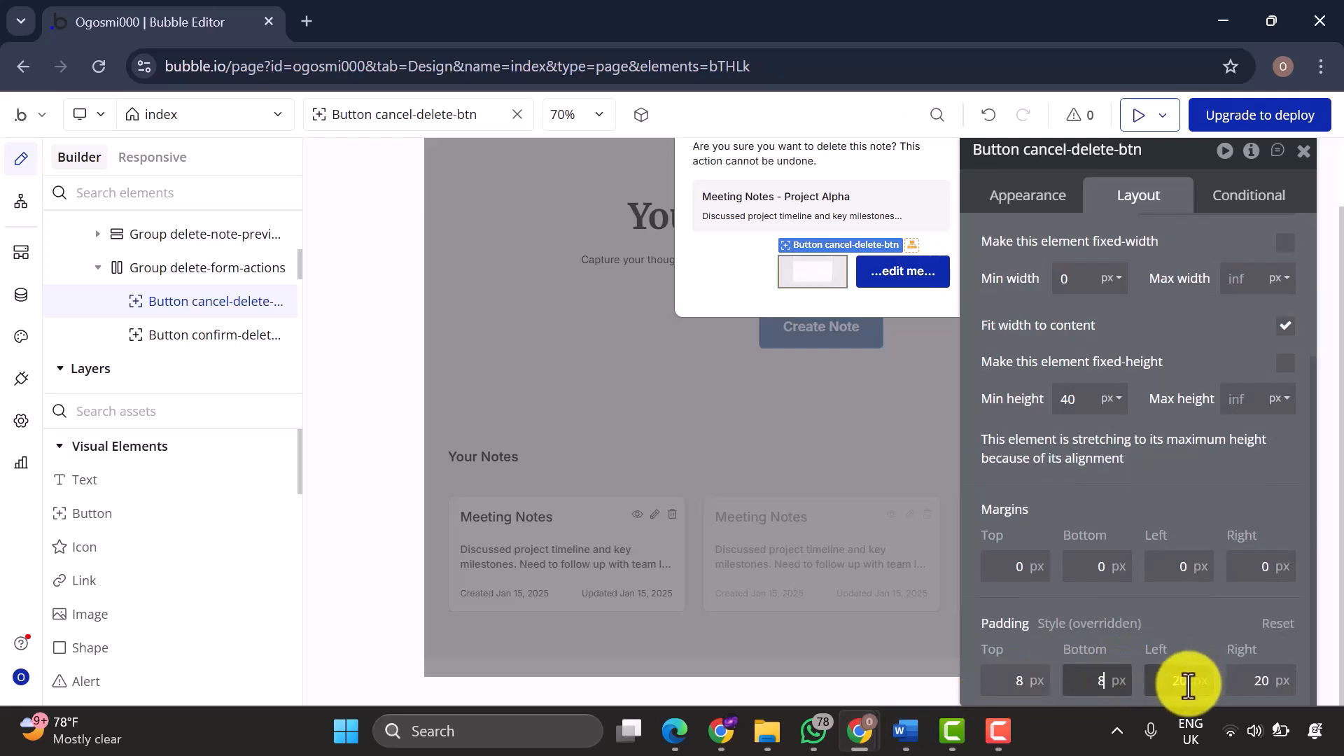
left_click(1272, 683)
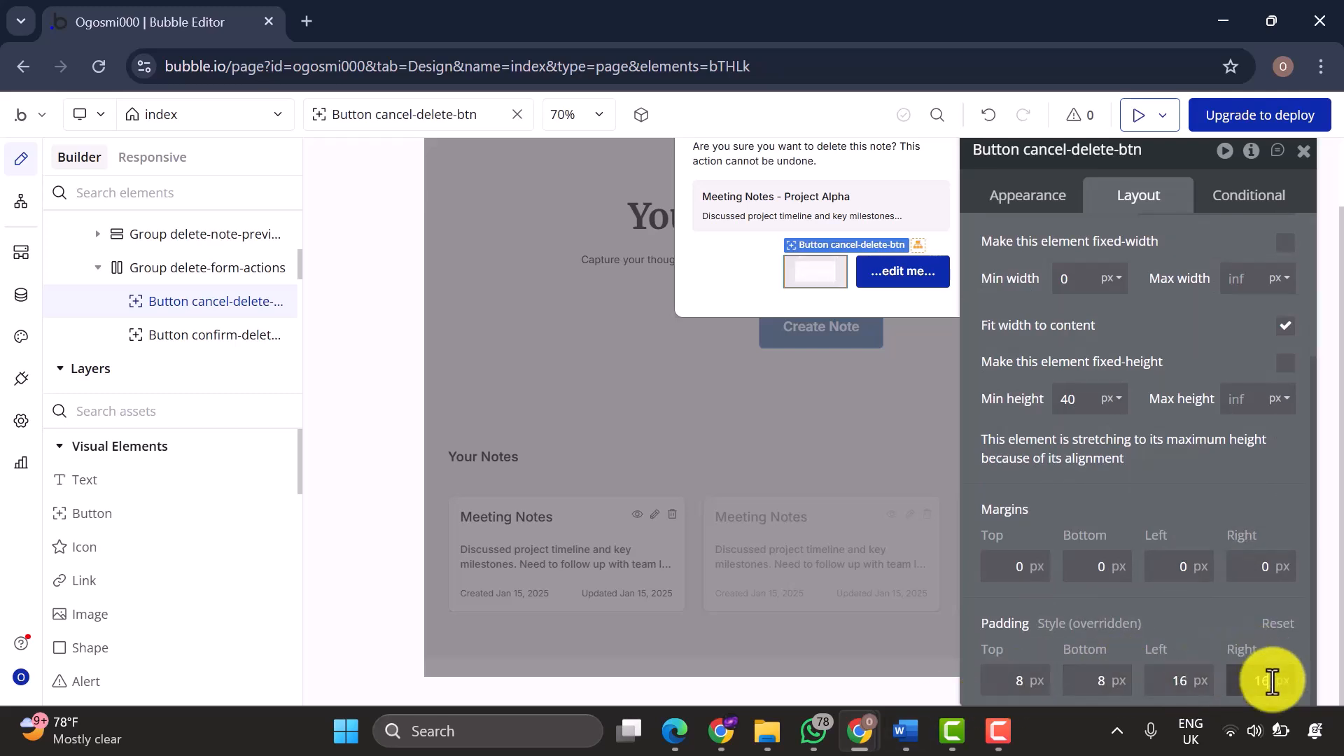
Change the Cancel button's font color to the Text color variable.
left_click(1029, 203)
scroll(1115, 510, "down", 3)
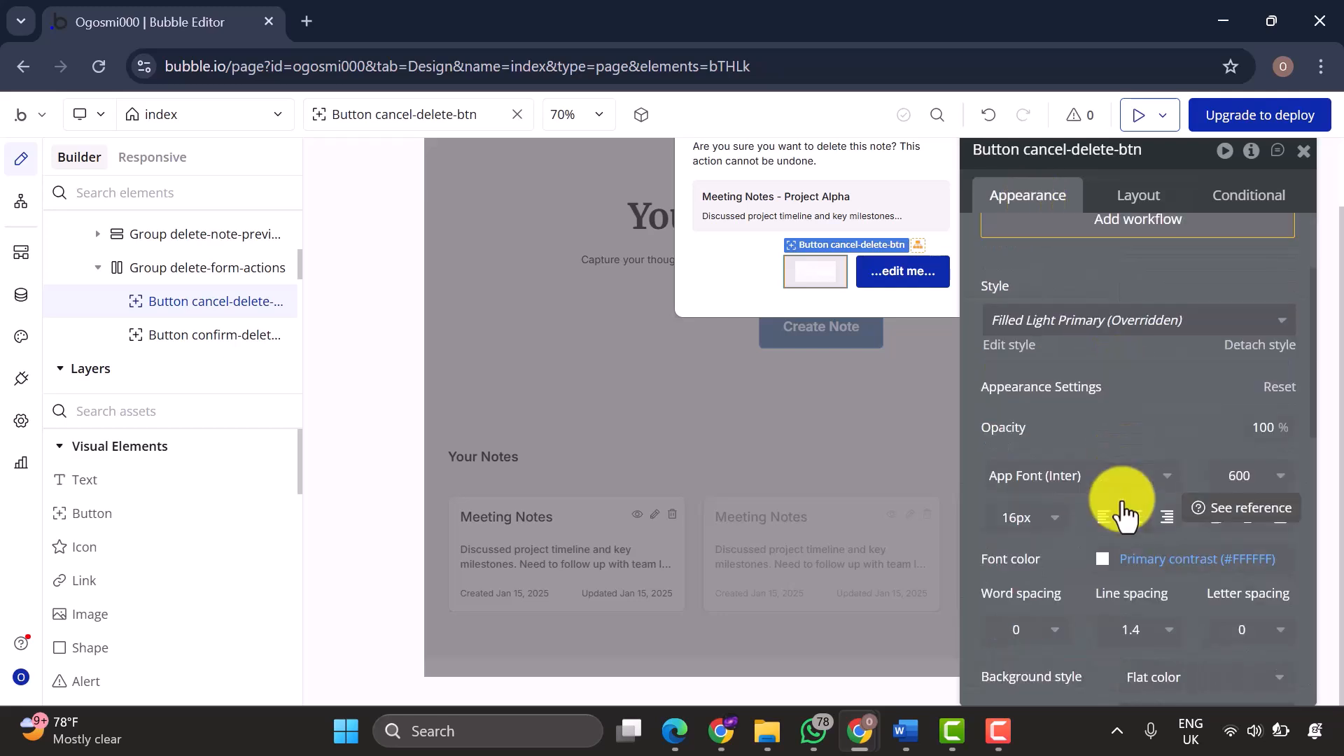
left_click(1155, 558)
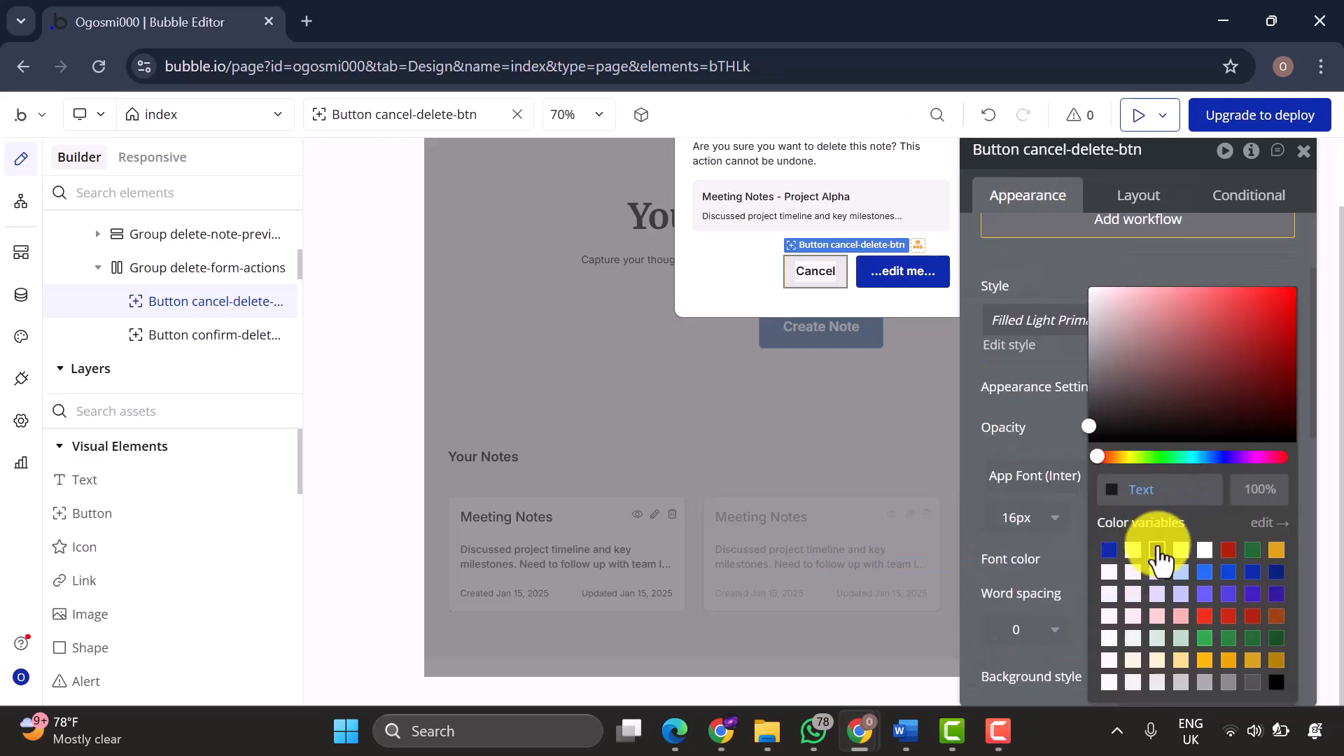
left_click(1044, 570)
Set the label of the confirm-delete-btn button to "Delete Note".
left_click(217, 343)
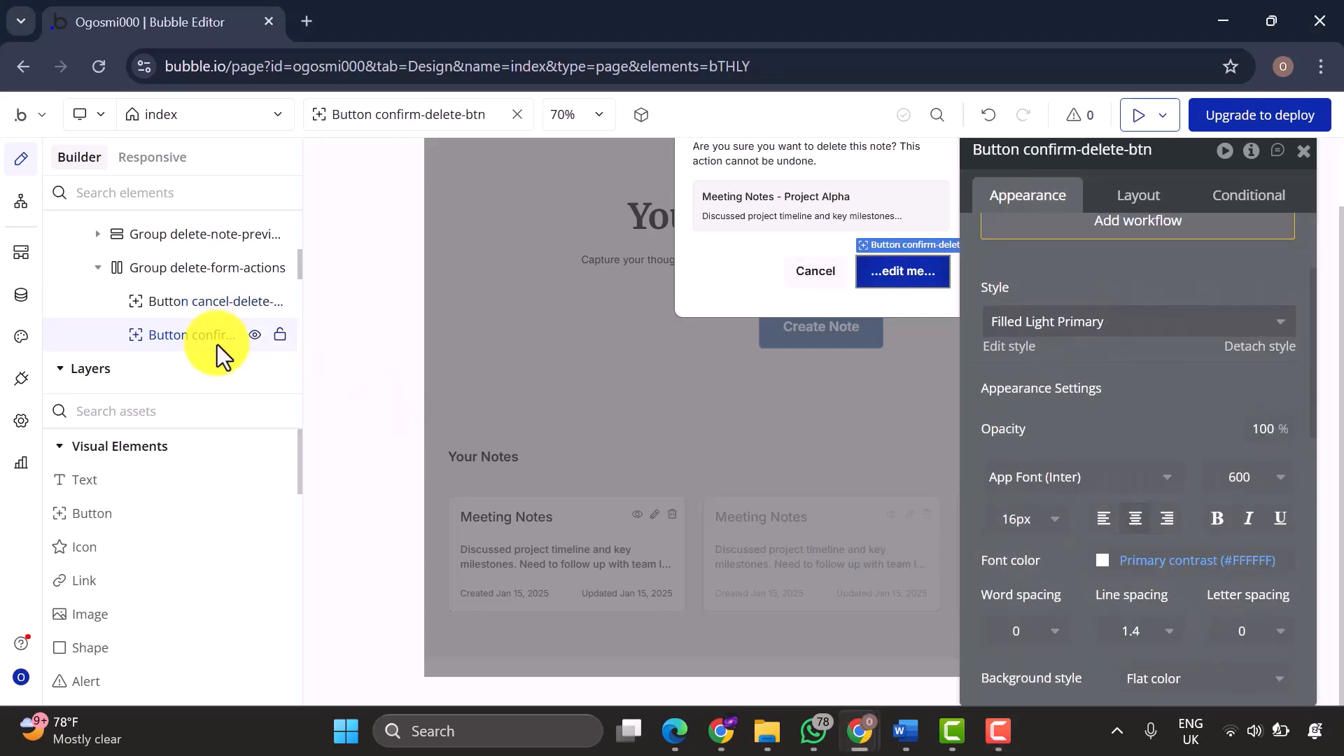
scroll(1155, 279, "up", 3)
left_click(1176, 287)
type("Delete")
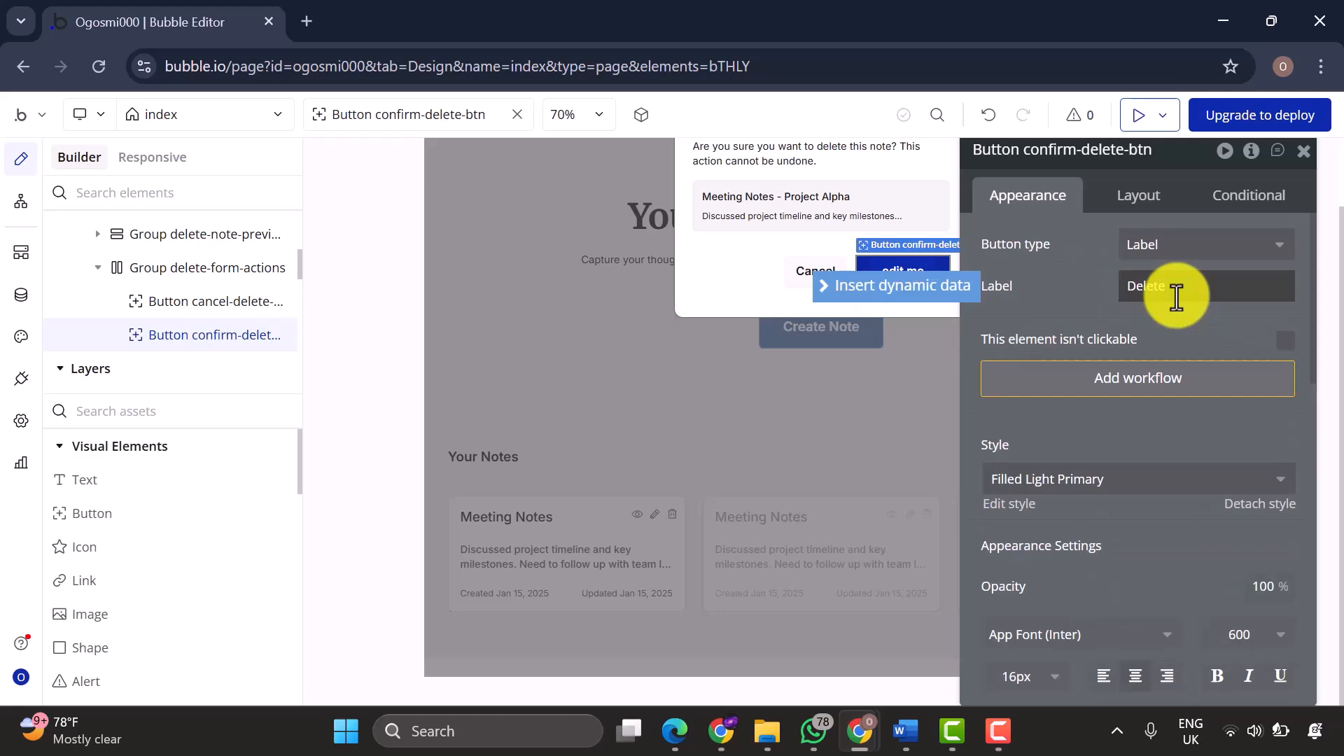
type(" Note")
Change the Delete Note button's background color to the Destructive (#B0200C) color variable.
scroll(1151, 518, "down", 1)
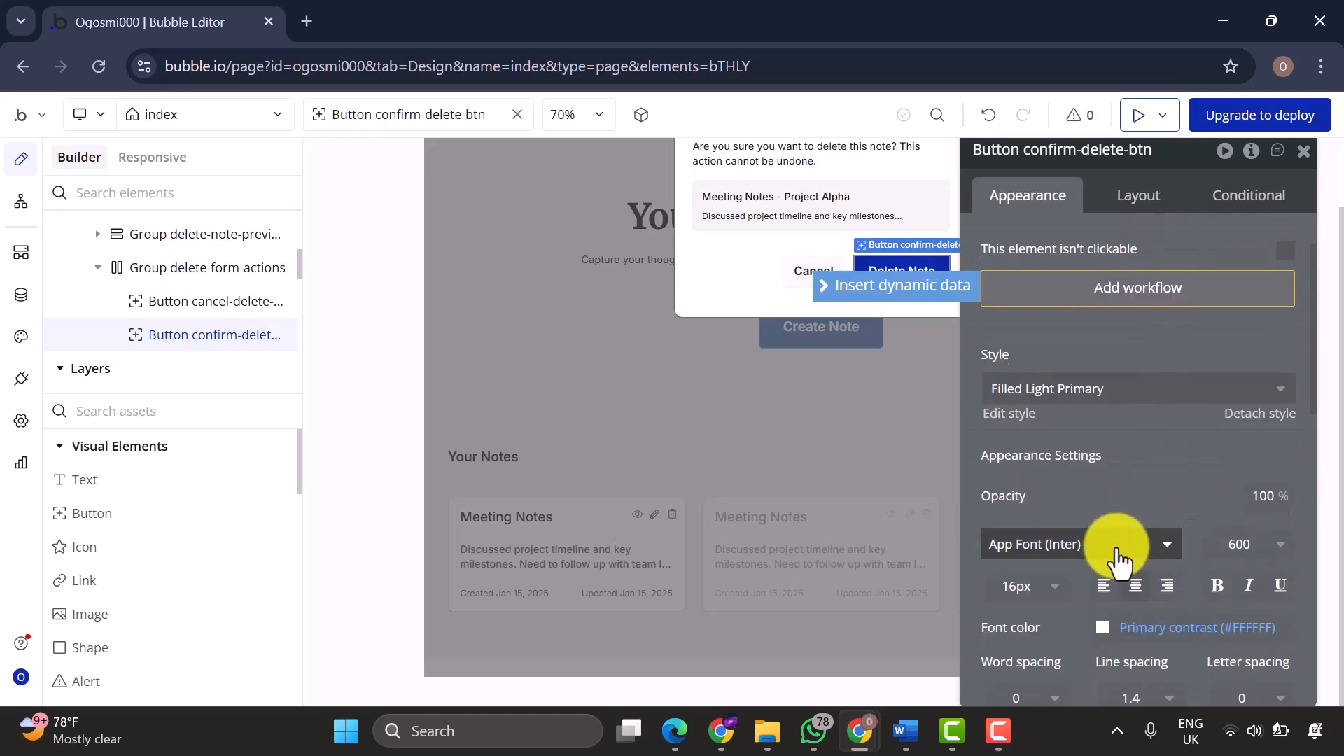
scroll(1117, 558, "down", 3)
left_click(1162, 570)
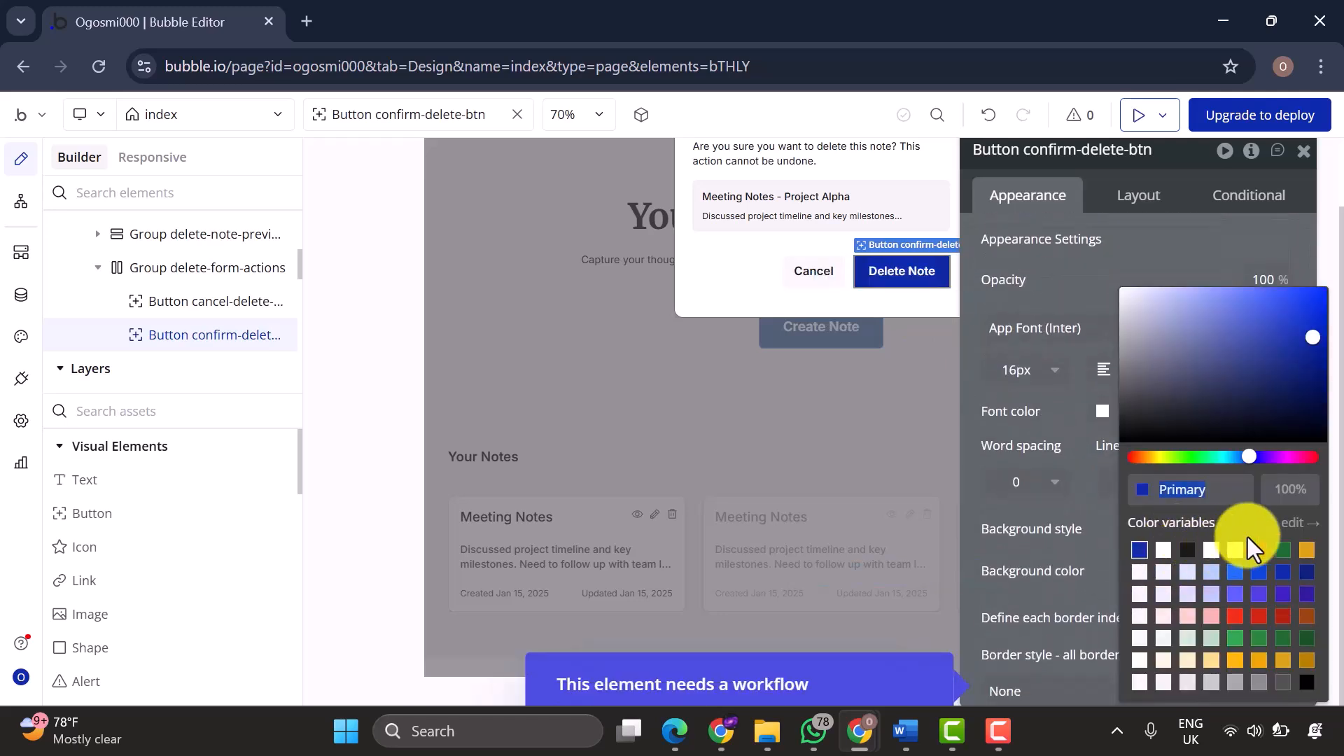
left_click(1258, 550)
left_click(1094, 548)
Set the Delete Note button's border roundness to 6.
scroll(1113, 611, "down", 3)
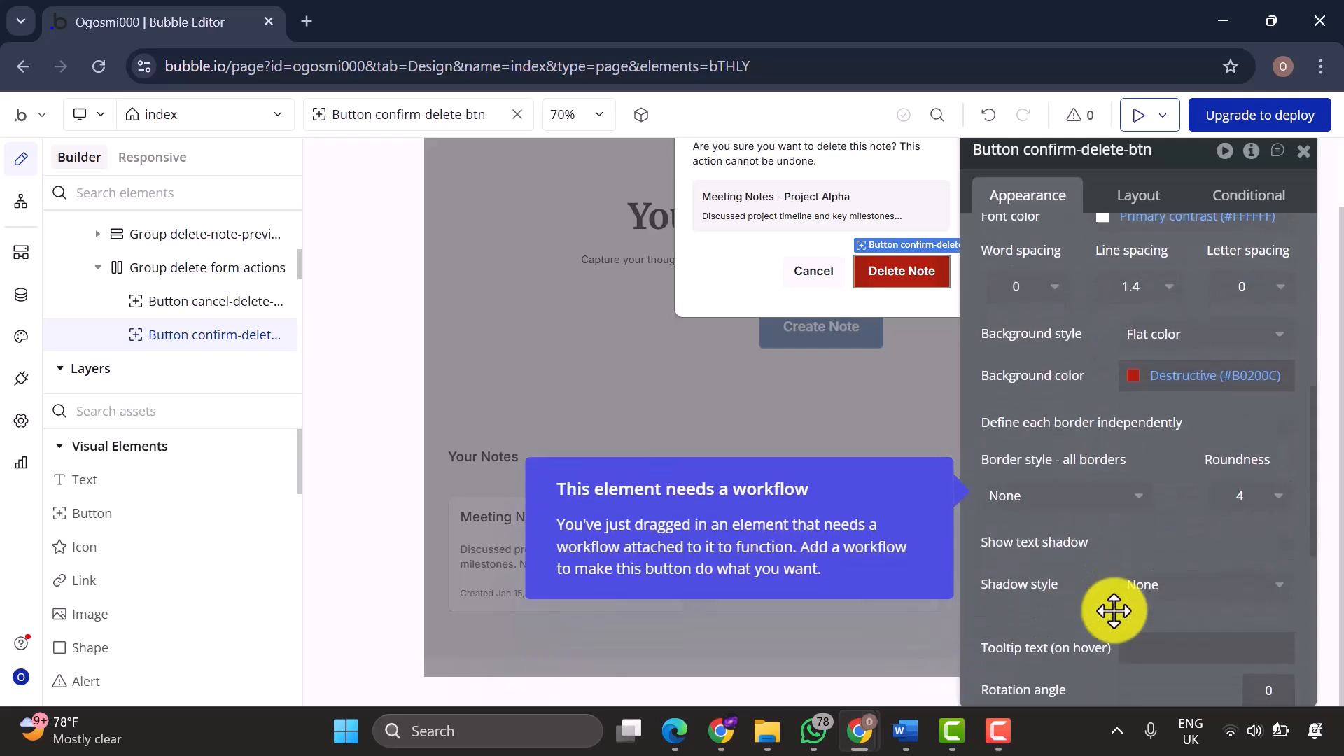
scroll(1113, 611, "up", 2)
left_click(1228, 585)
type("6")
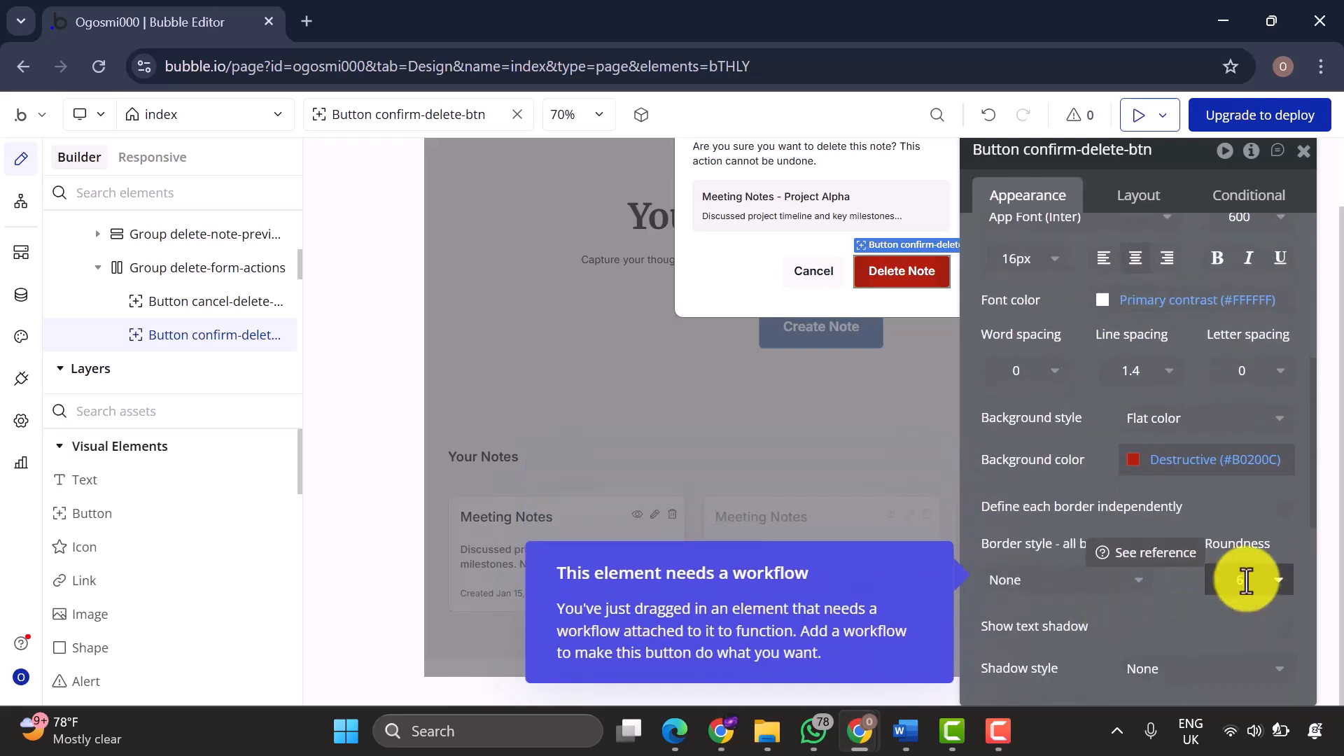
left_click(1155, 497)
Set the Delete Note button's min width to 0 px and min height to 40 px.
left_click(1138, 195)
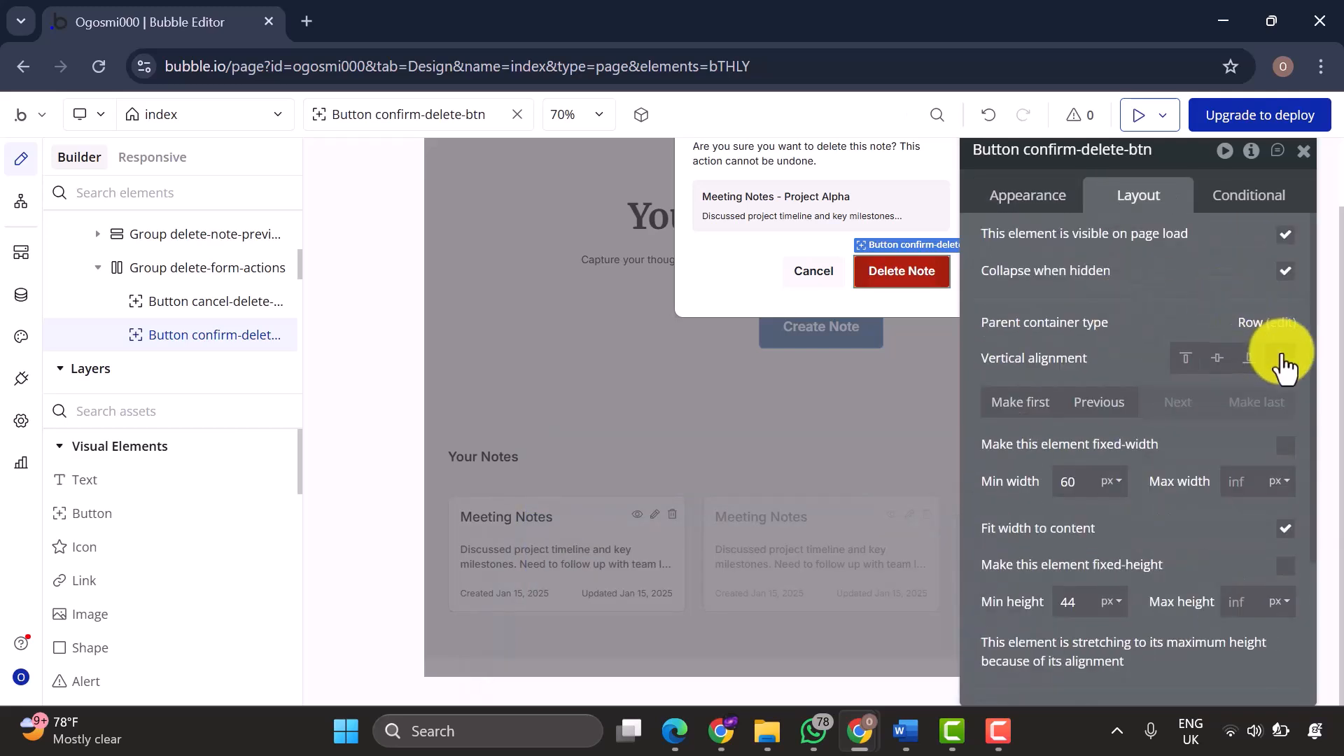
left_click(1071, 488)
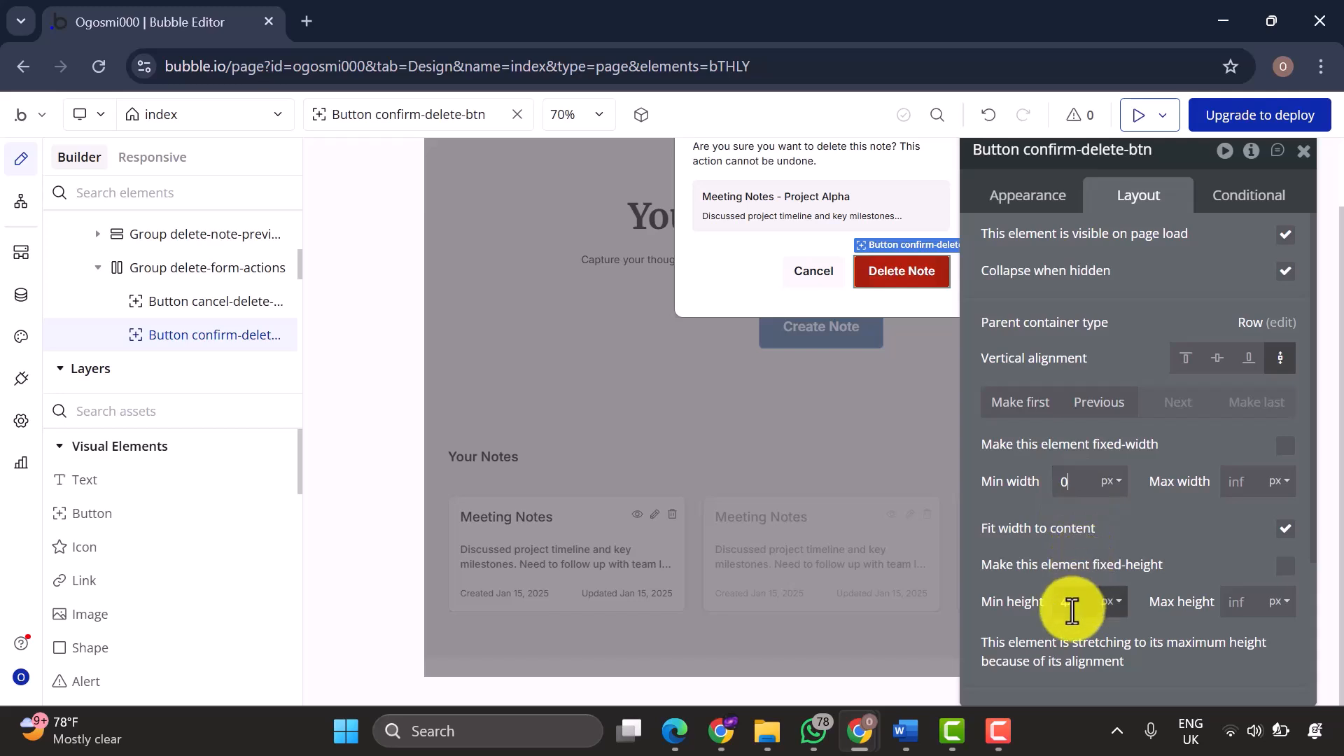
scroll(1072, 610, "down", 3)
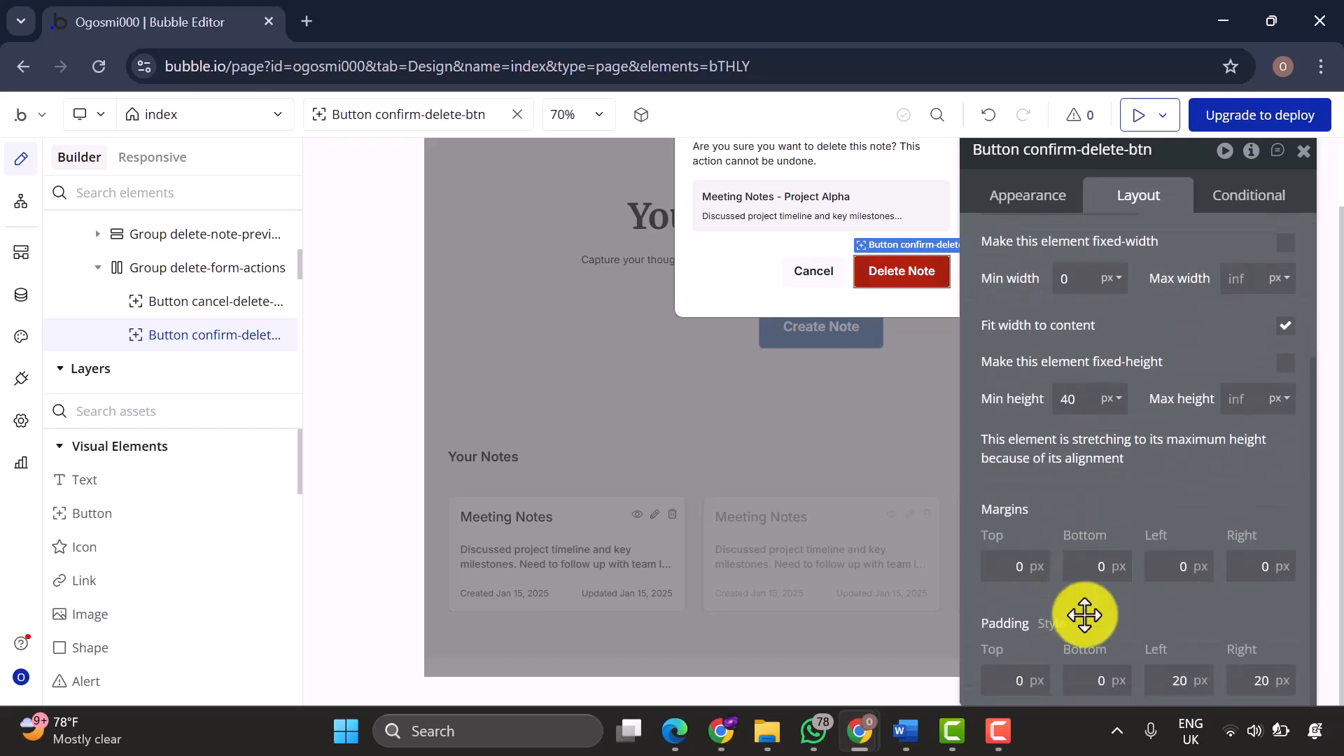
Set the Delete Note button's padding to 8 px top and bottom and 16 px on both sides.
left_click(1021, 685)
type("8")
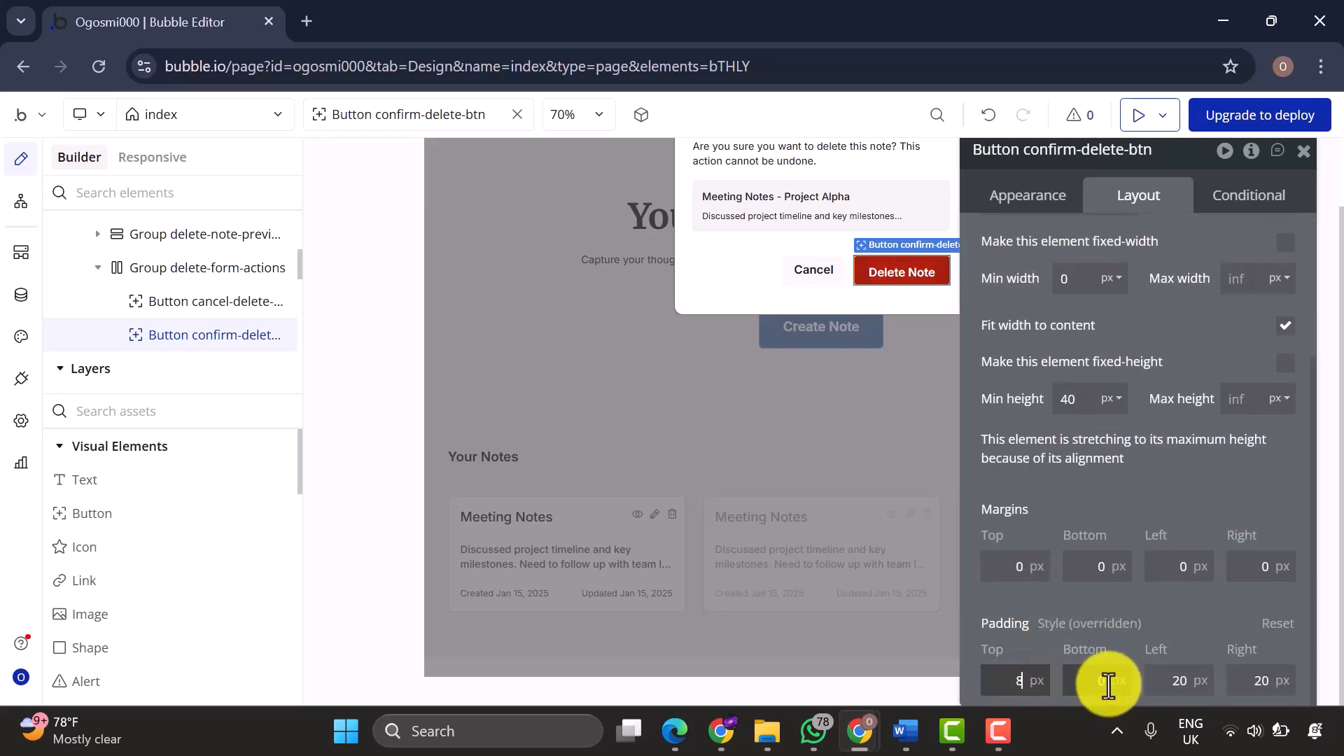
left_click(1188, 680)
type("16")
left_click(1275, 681)
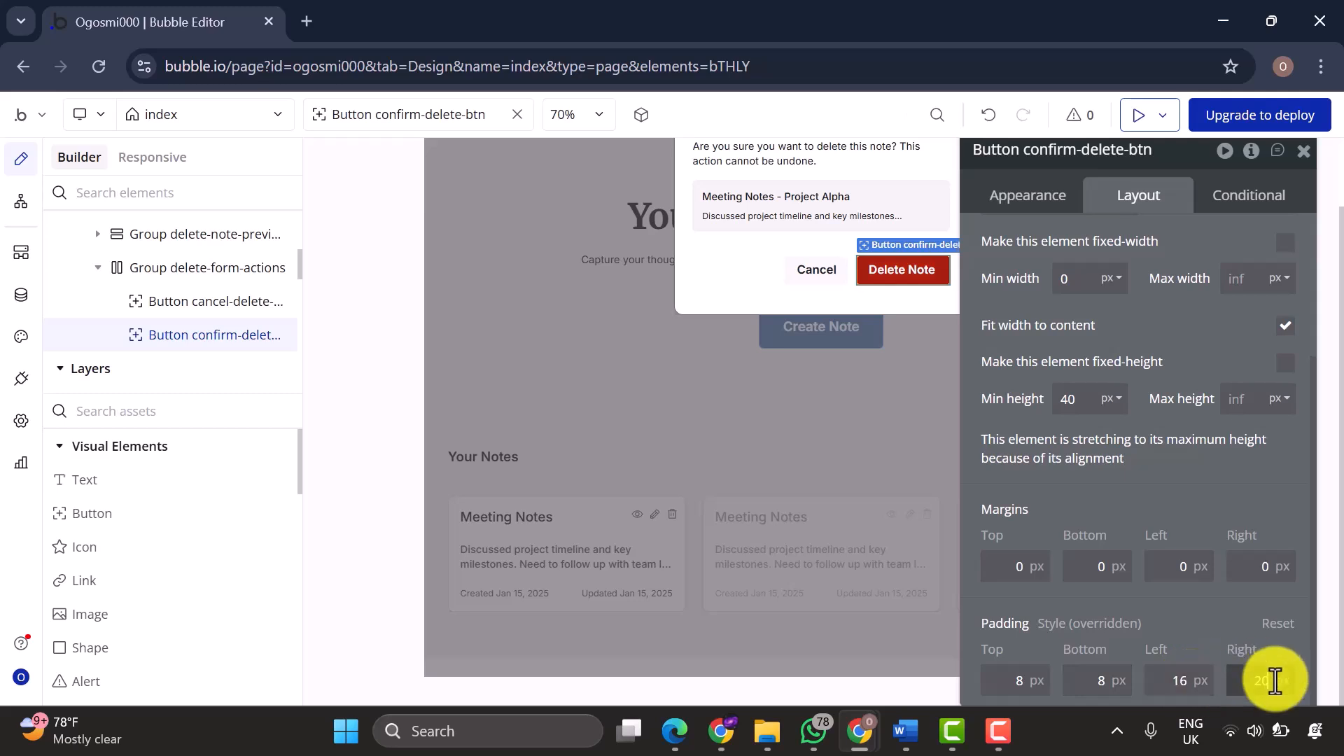
type("16")
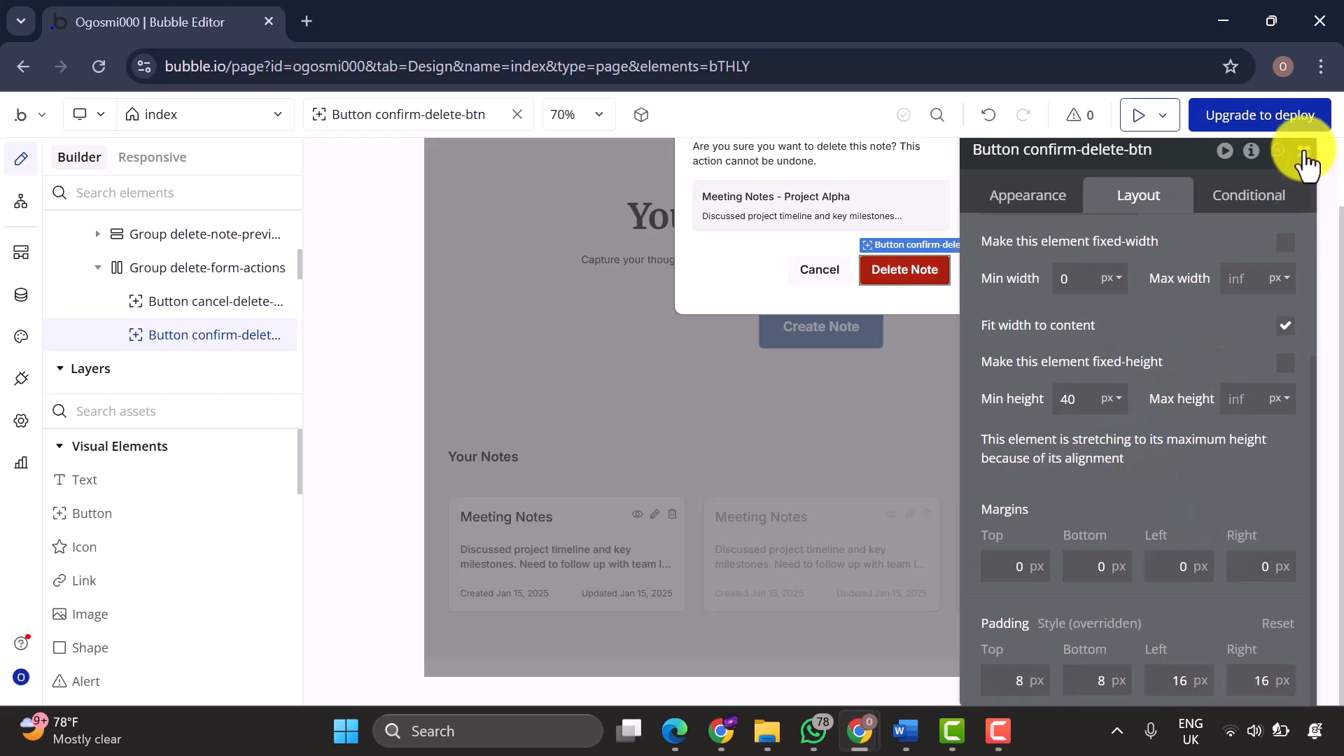
left_click(1303, 150)
Set the left padding of the delete-warning-text element to 16 px.
scroll(1334, 420, "up", 2)
scroll(206, 269, "up", 5)
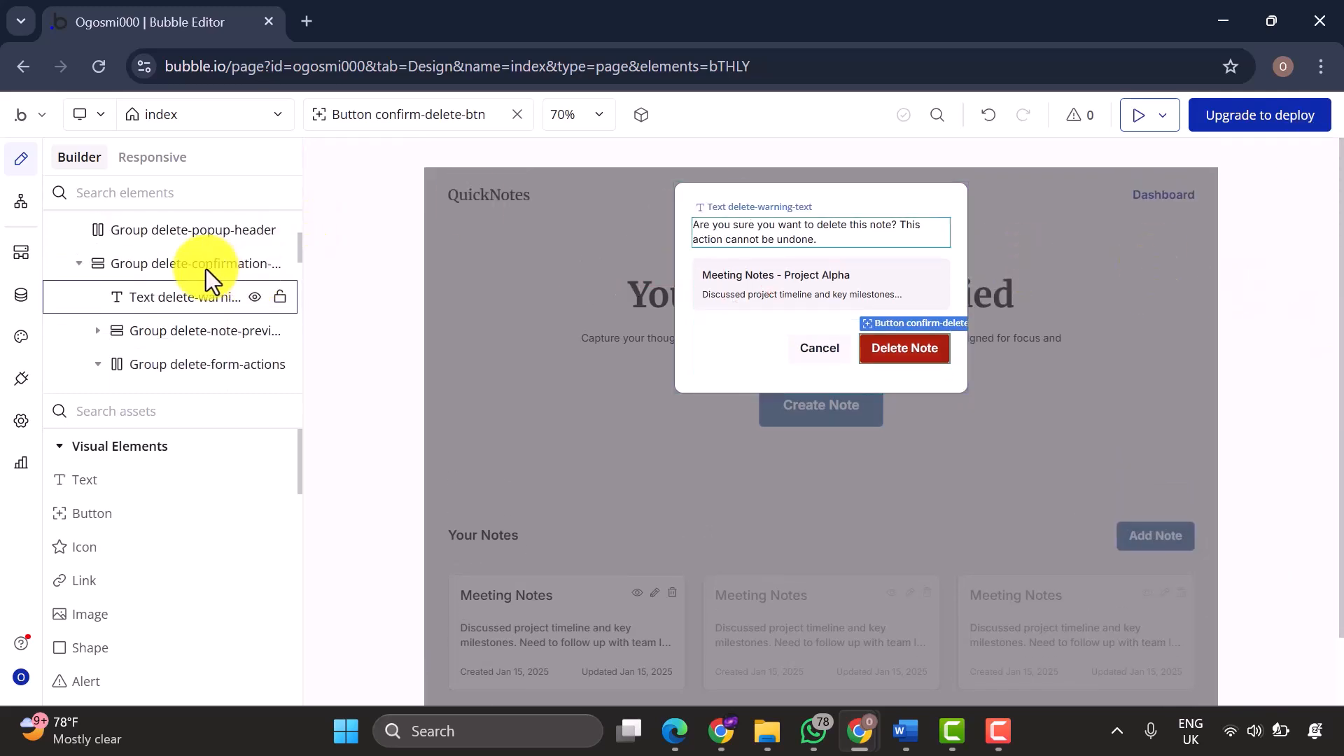
left_click(133, 325)
left_click(952, 222)
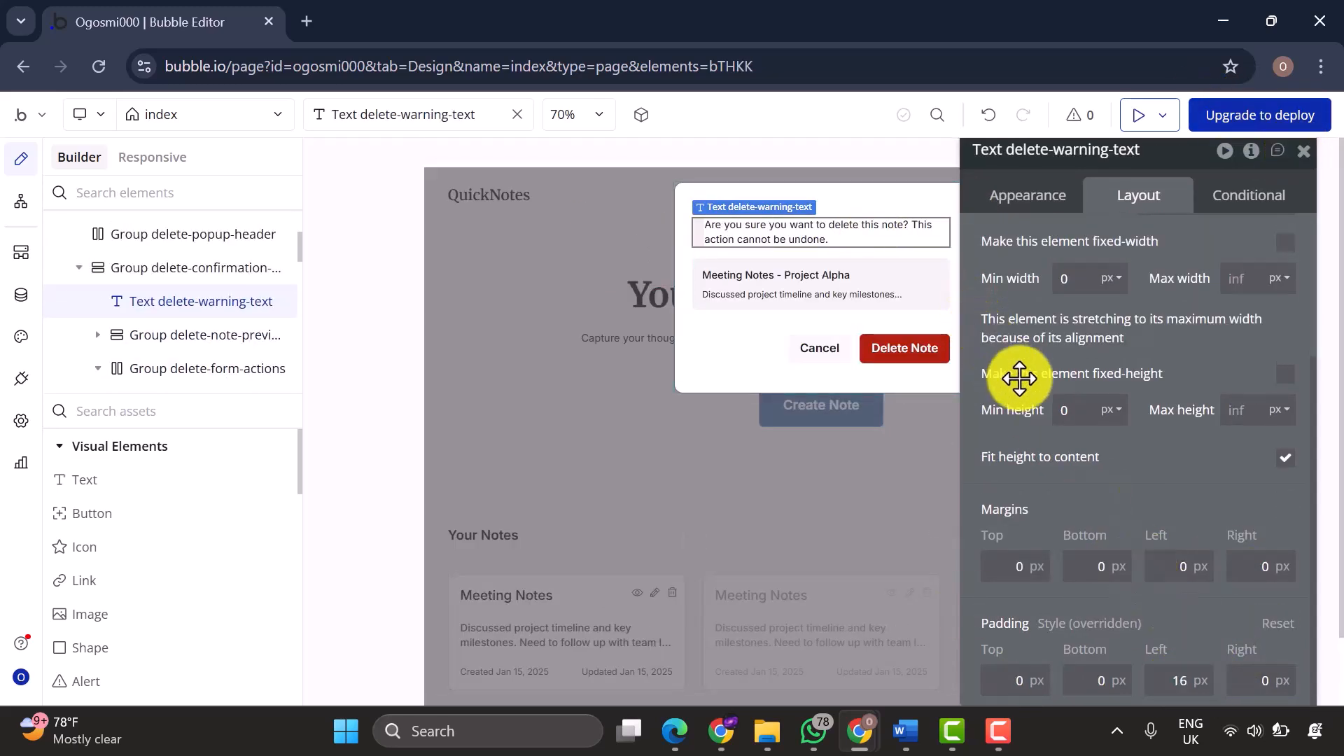
key("Escape")
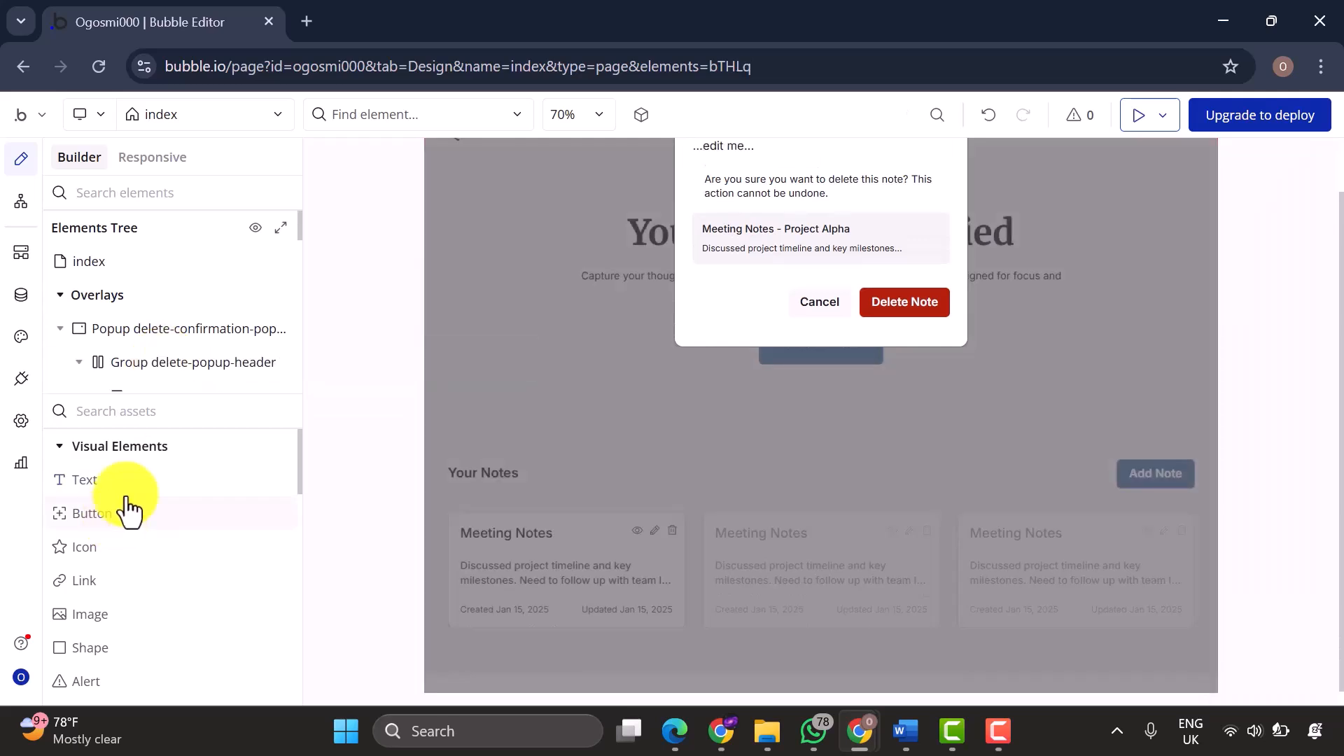
Add a text and a button to the delete-popup-header group, and set the text's content to "Delete Note".
left_click_drag(128, 511, 162, 309)
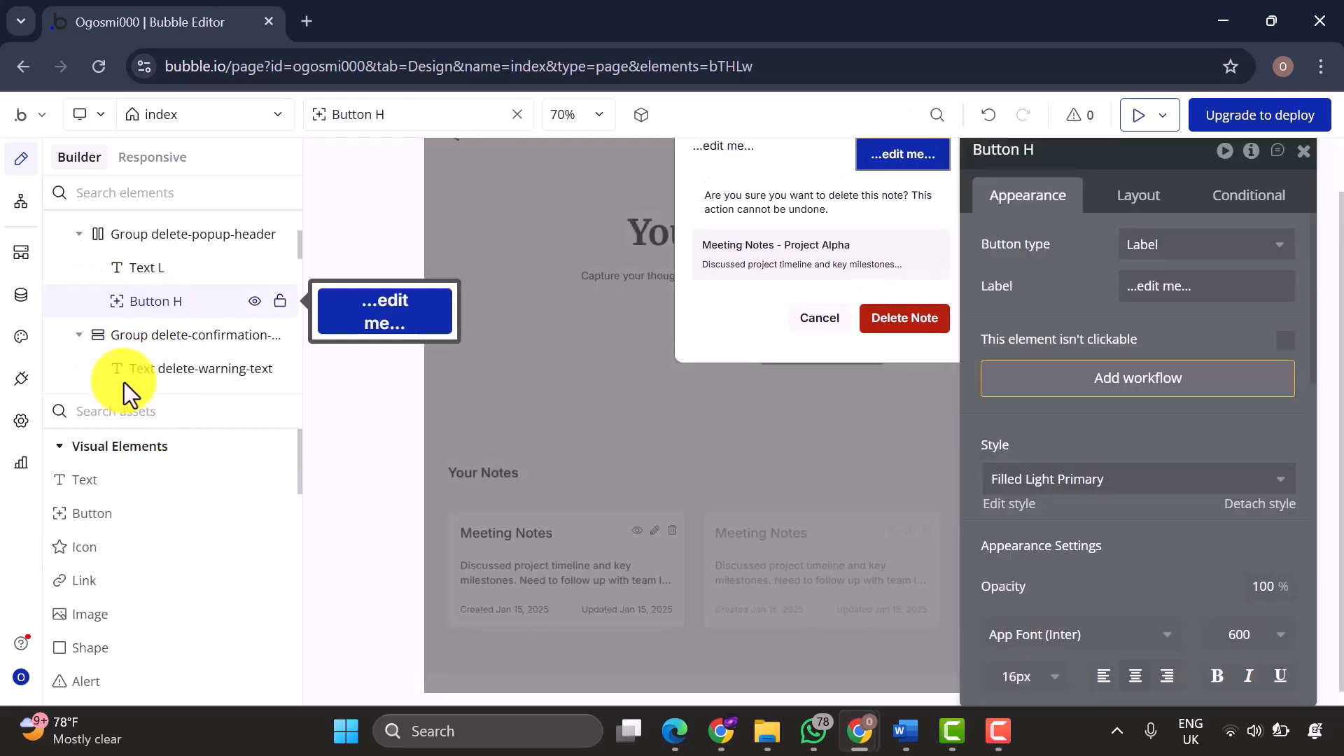
left_click(161, 267)
left_click(1033, 192)
left_click(1040, 248)
type("Button cancel-delete-btn")
key("ctrl+z")
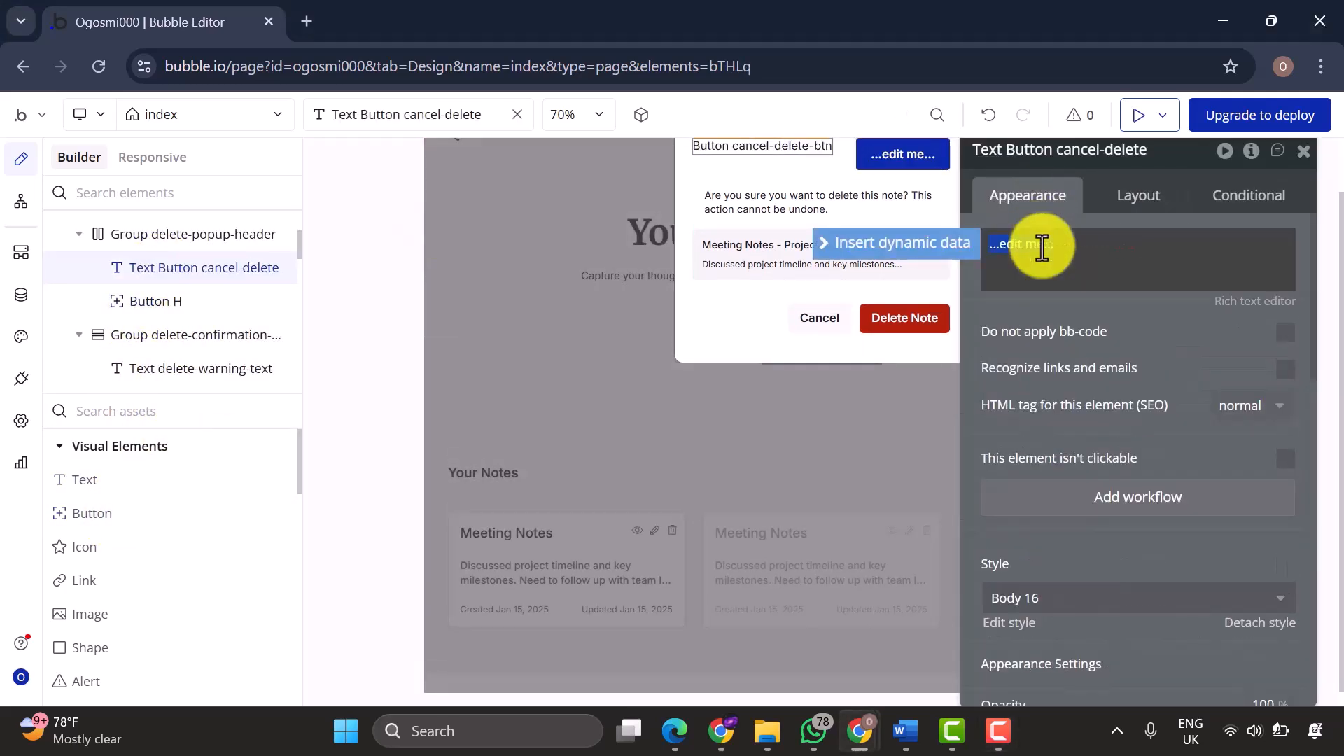
type("Delete Note")
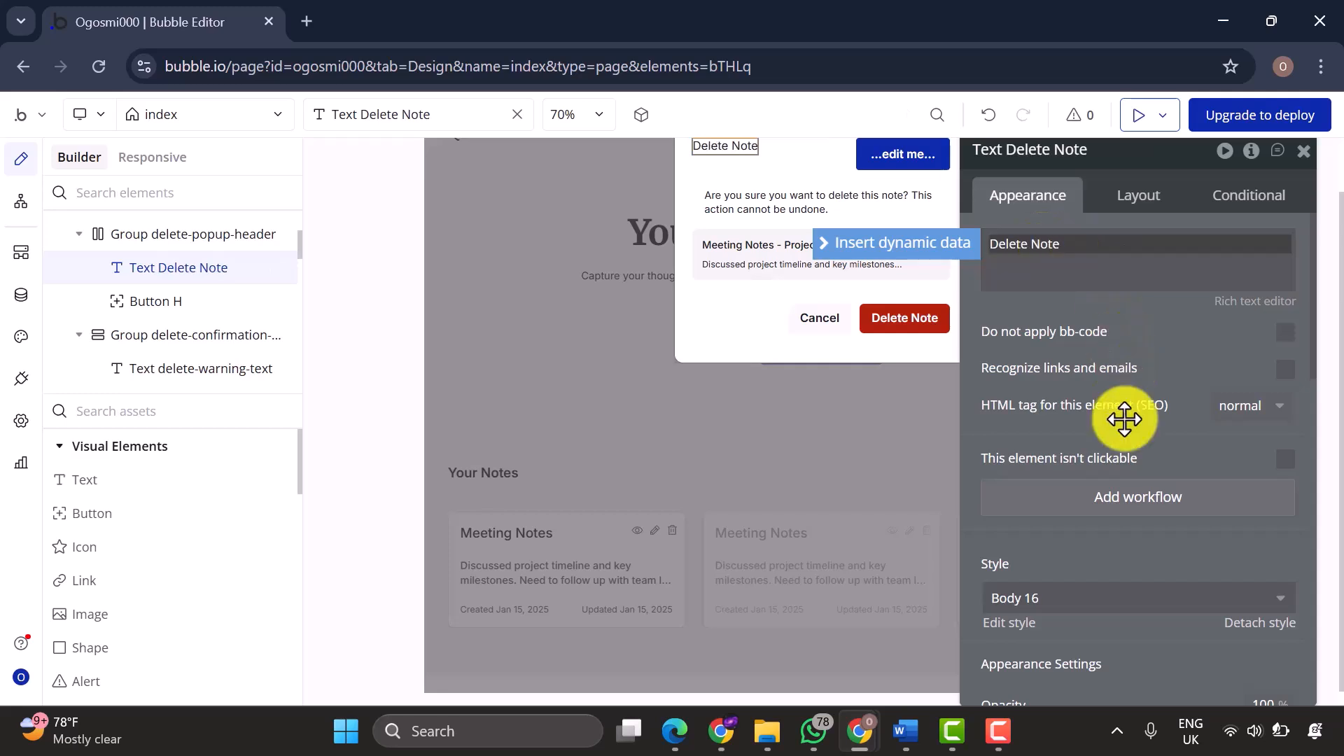
Set the Delete Note header text's font size to 20px and its weight to 500.
scroll(1119, 414, "down", 4)
left_click(1020, 517)
type("20px")
left_click(1160, 426)
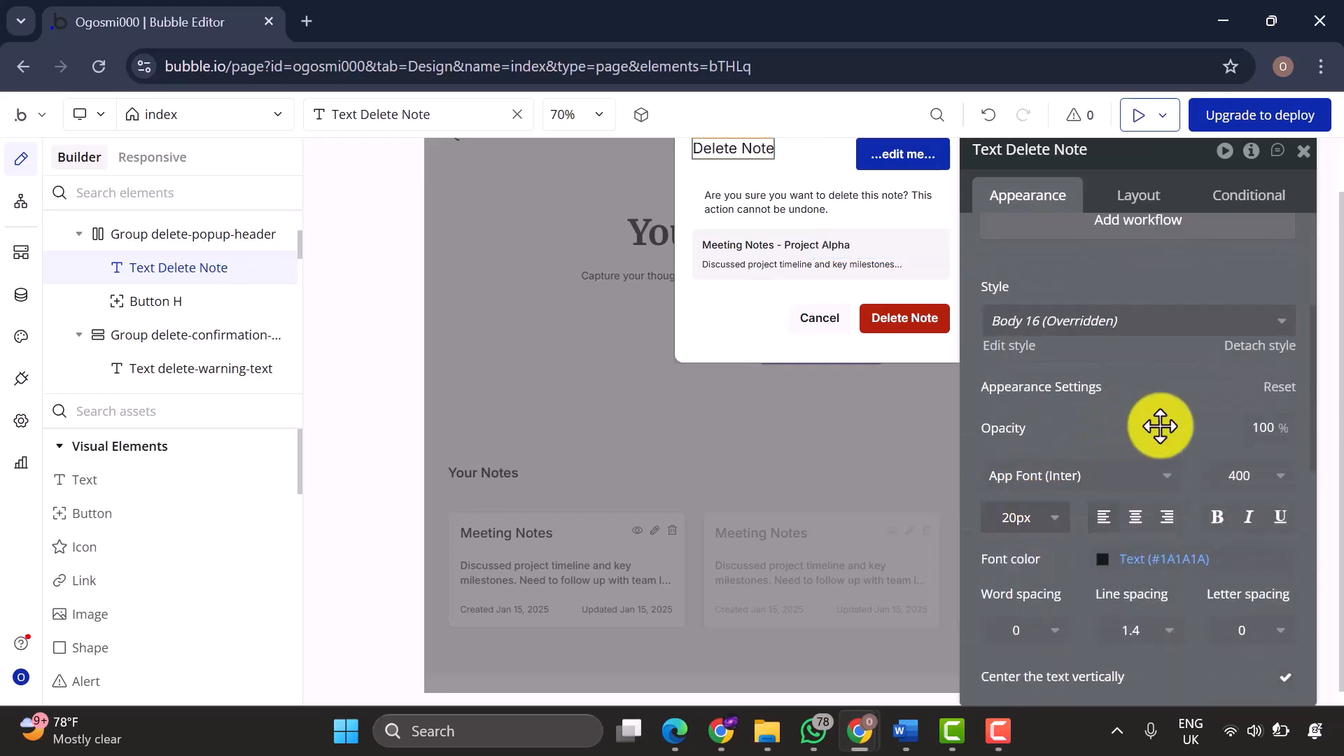
left_click(1224, 468)
left_click(1221, 638)
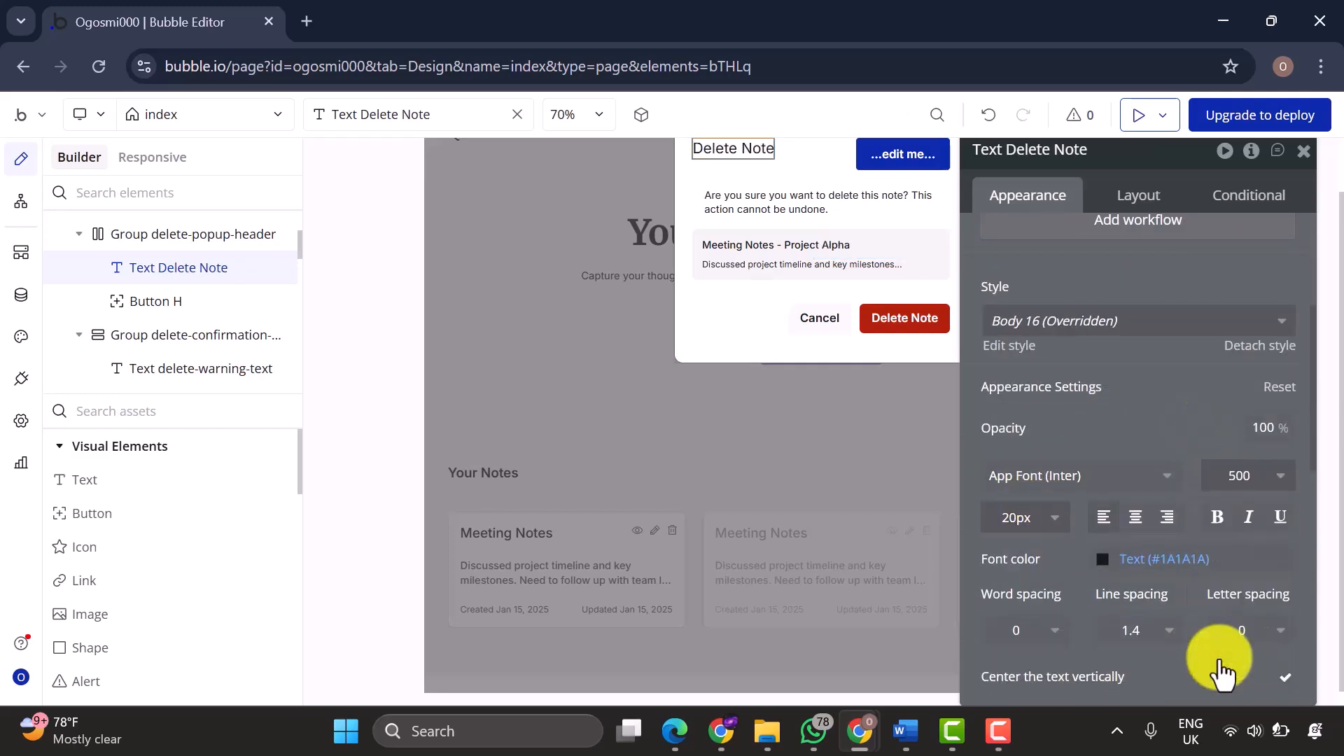
Align the Delete Note header text vertically to the center of its row.
scroll(1140, 198, "up", 5)
left_click(1140, 198)
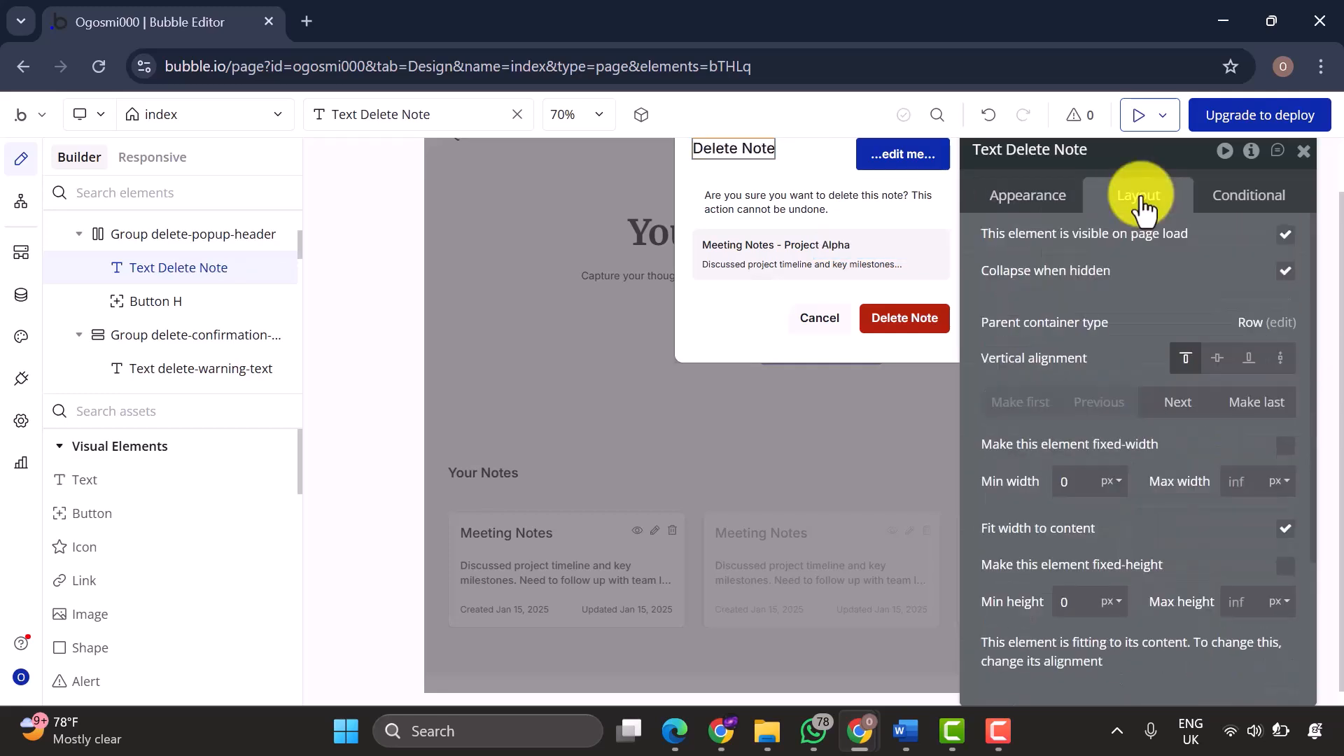
left_click(1218, 358)
scroll(1116, 432, "down", 3)
scroll(1115, 432, "up", 3)
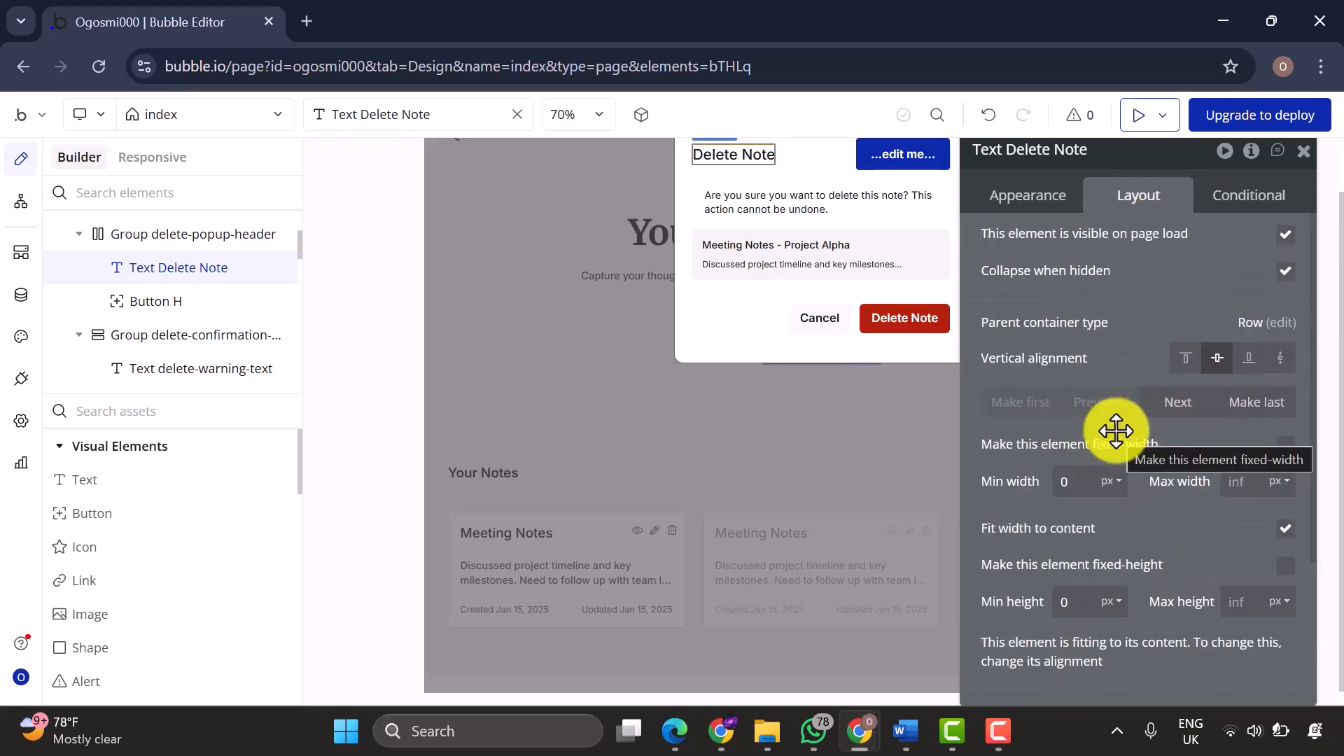
Change the popup header's button to the Icon type and choose the Phosphor X icon.
left_click(133, 301)
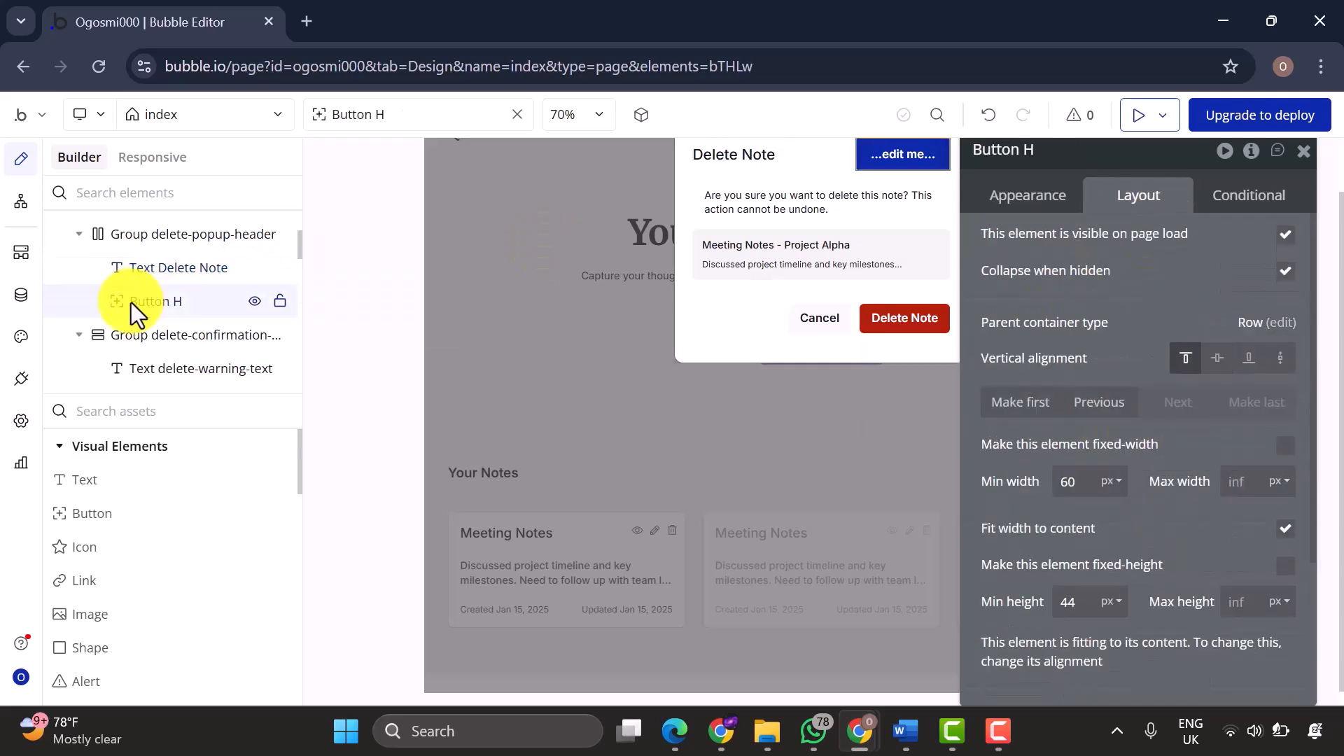
left_click(1058, 199)
left_click(1161, 242)
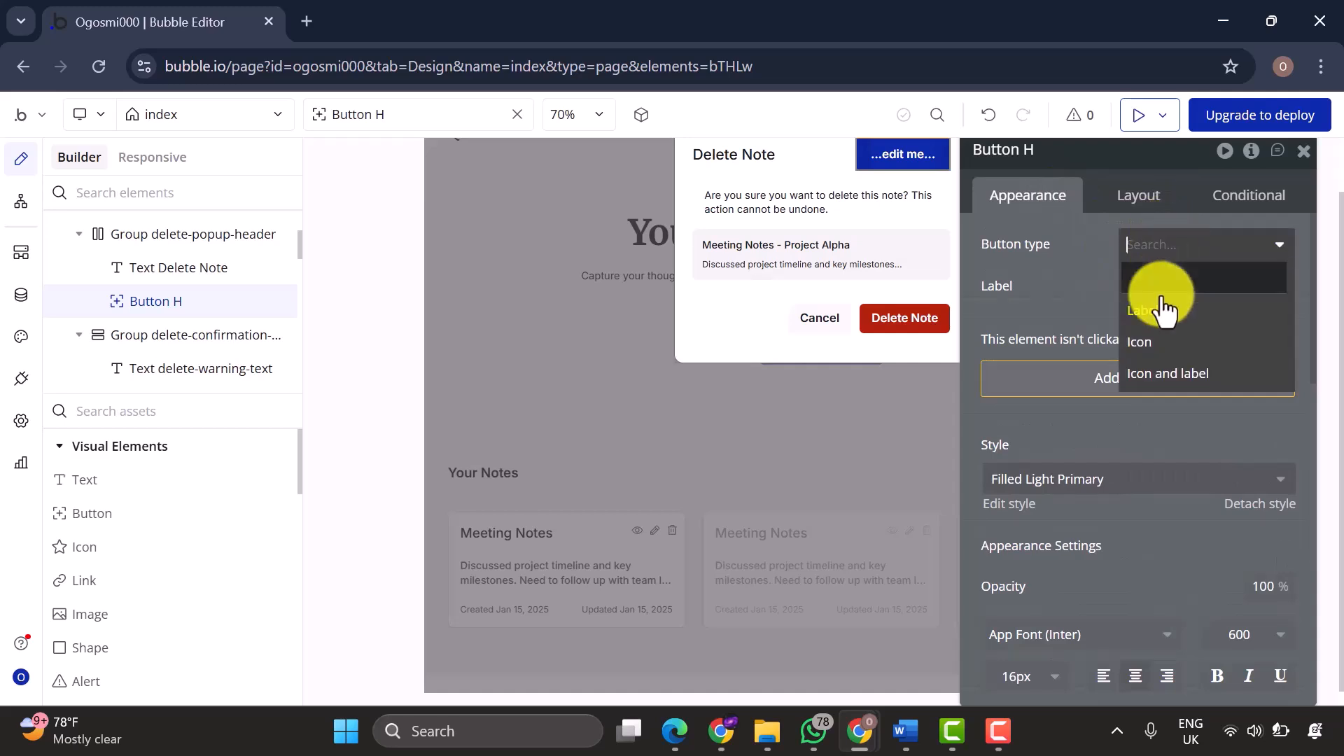
left_click(1162, 342)
left_click(1149, 285)
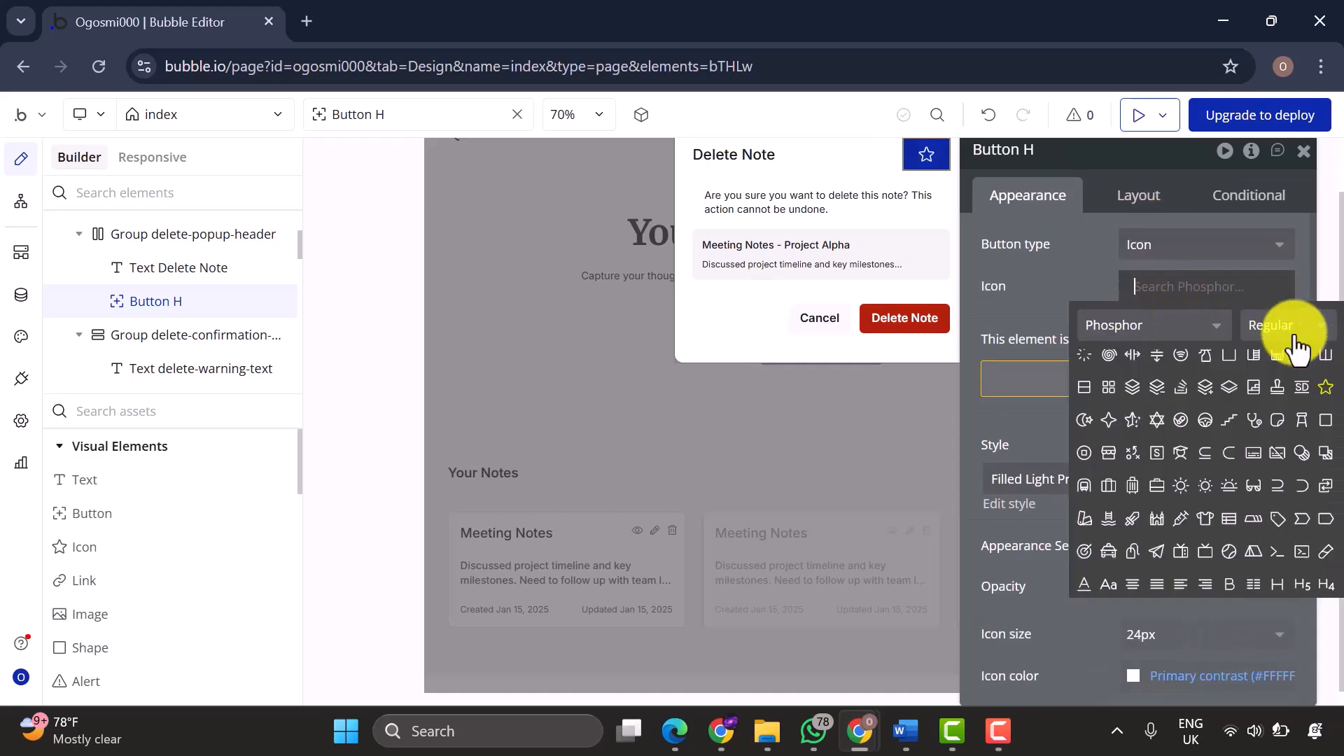
type("x")
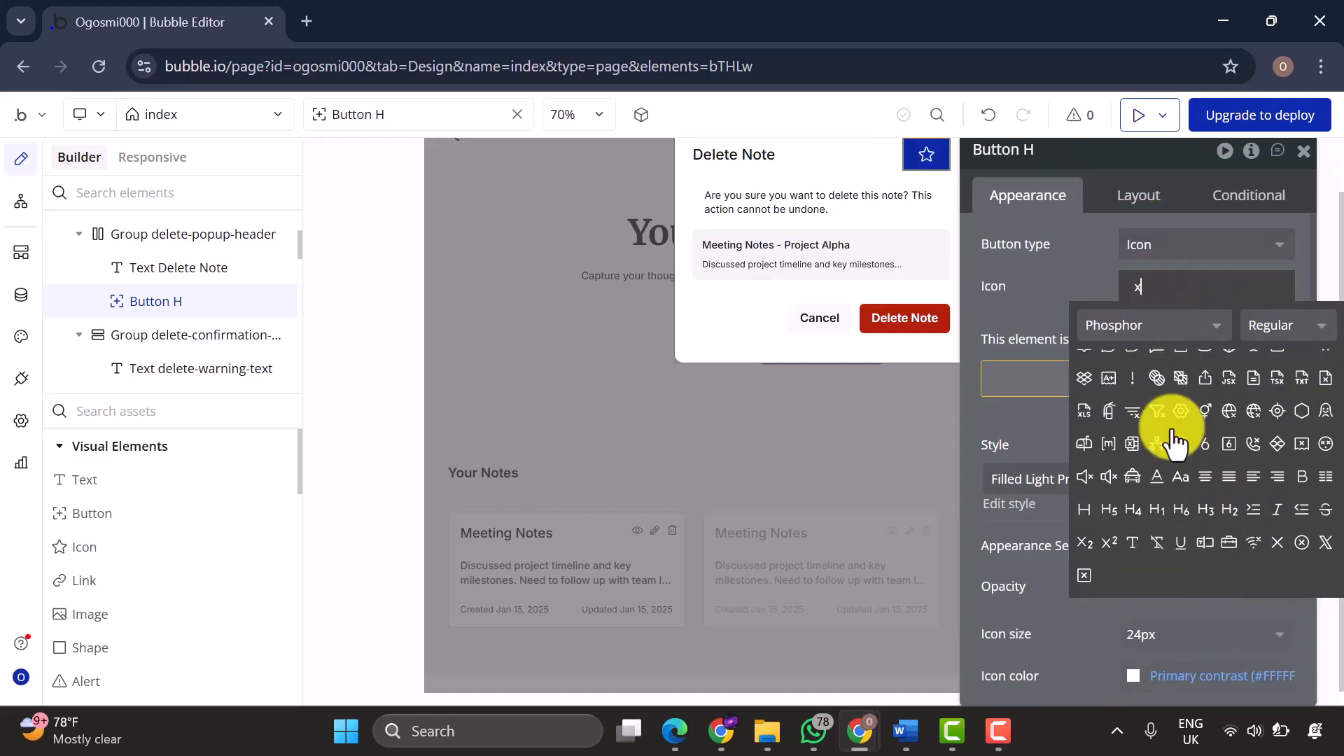
left_click(1278, 543)
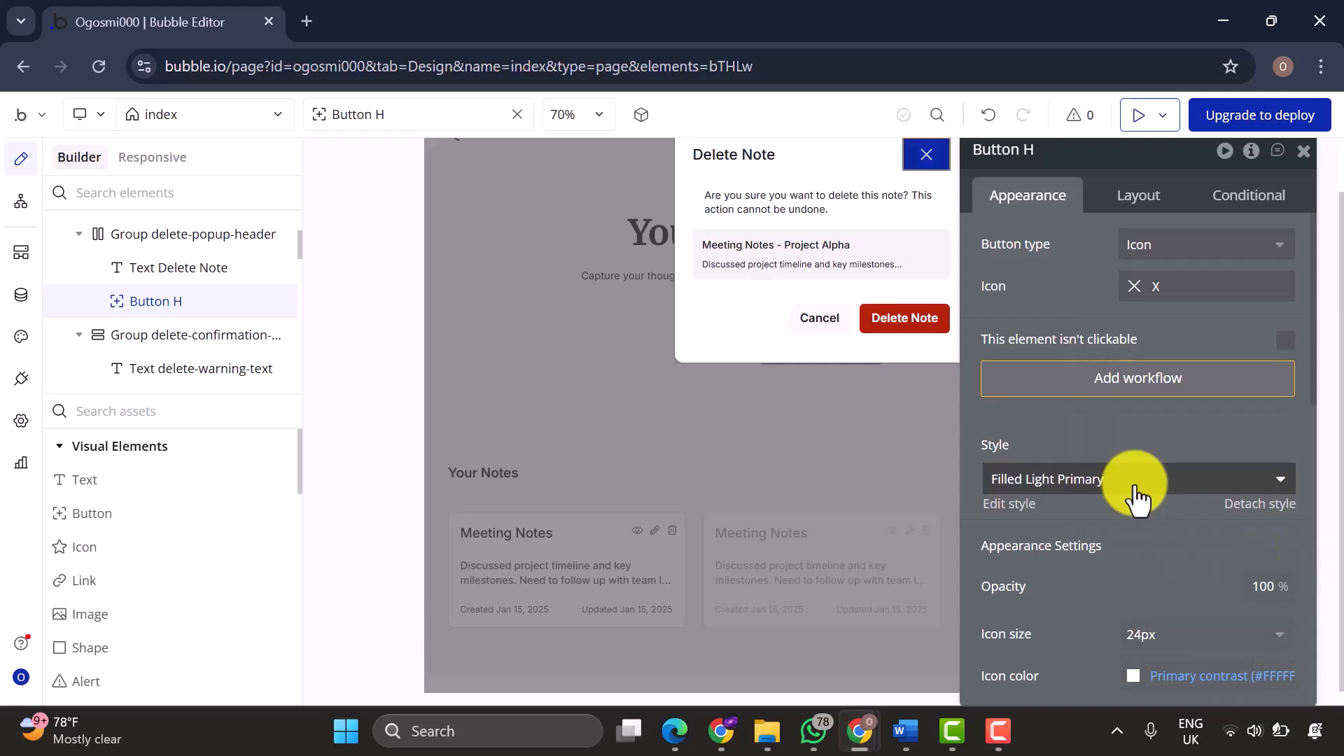
Apply the Ghost style to the header's X button and reduce its icon size.
left_click(1134, 487)
left_click(1104, 670)
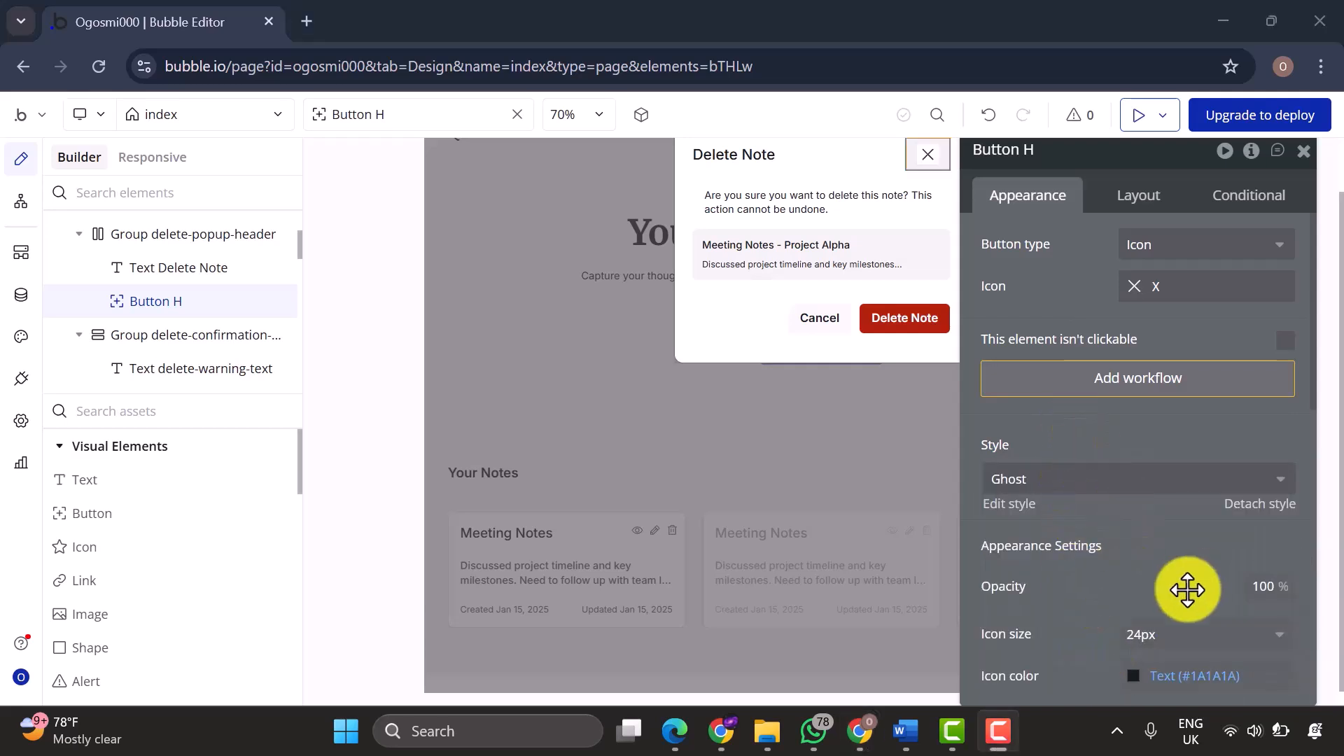
scroll(1187, 589, "down", 2)
left_click(1152, 519)
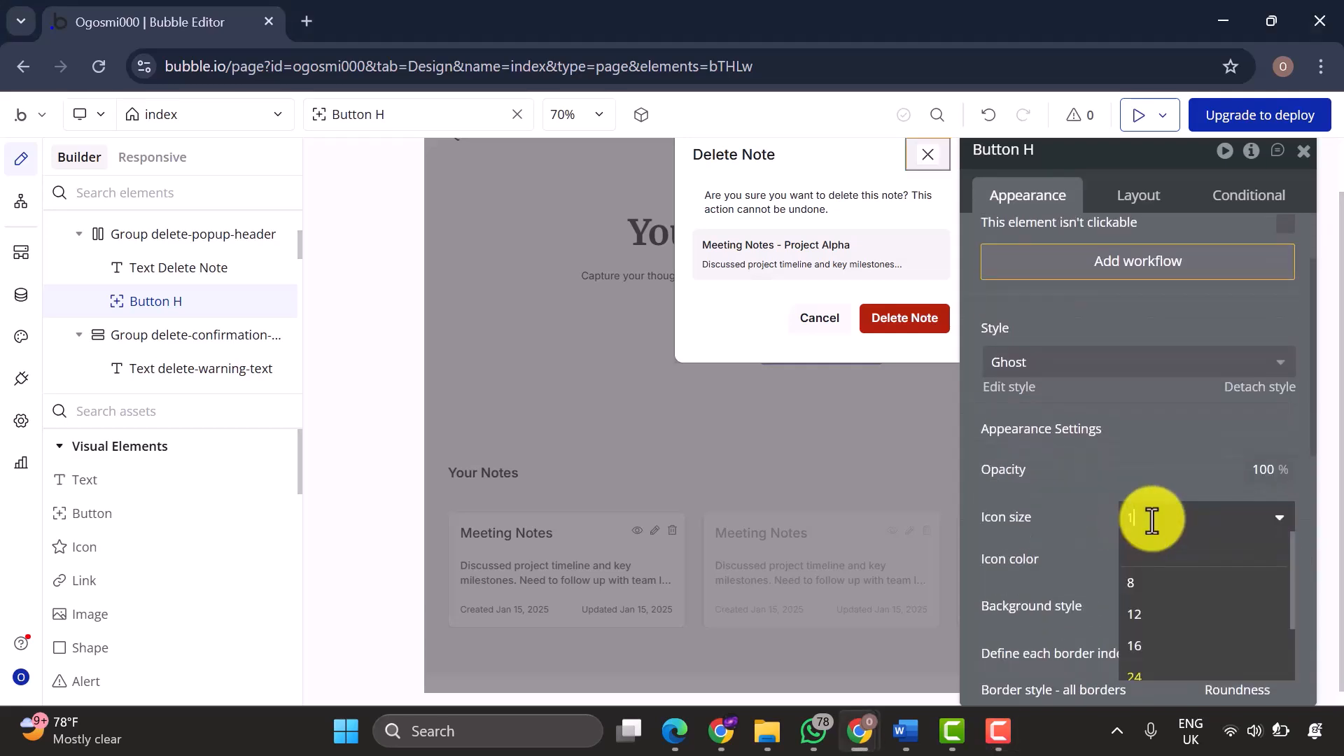
left_click(1150, 518)
Make the header's X button fixed-width and fixed-height at 16 px by 16 px.
left_click(1133, 199)
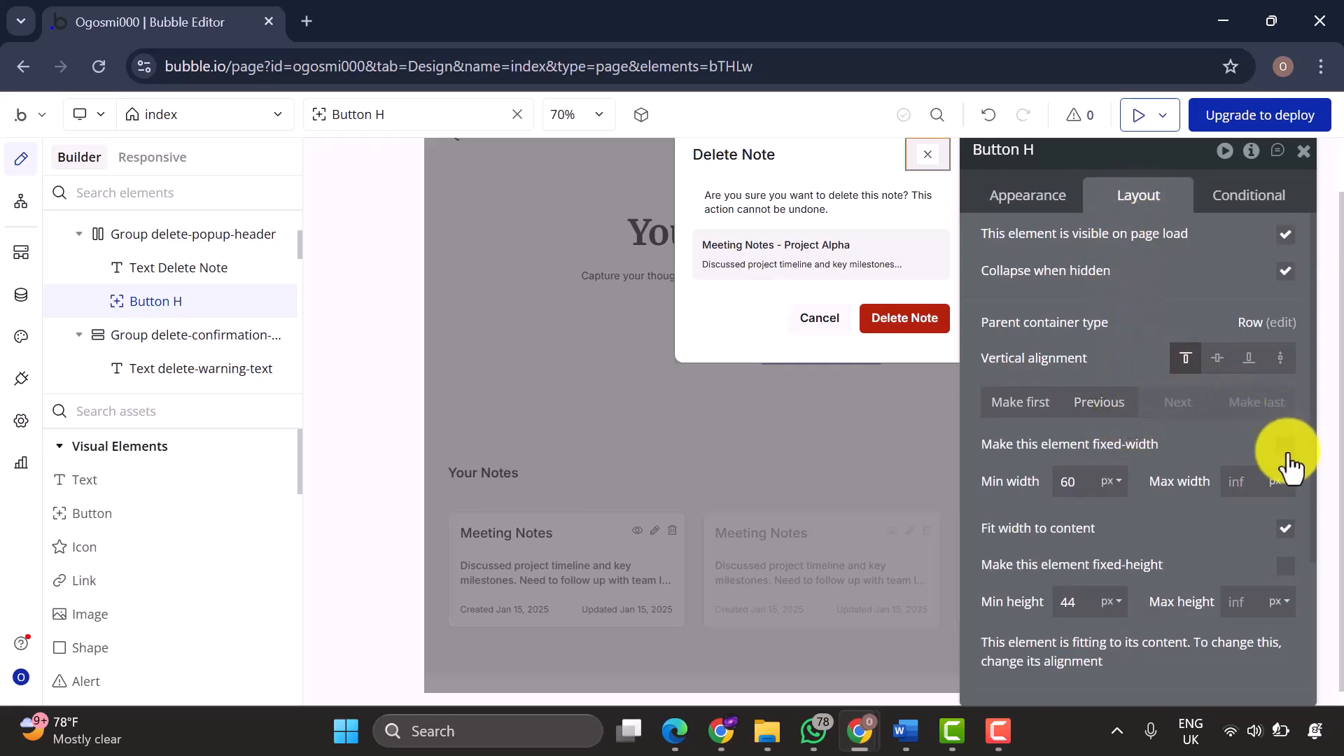
left_click(1285, 449)
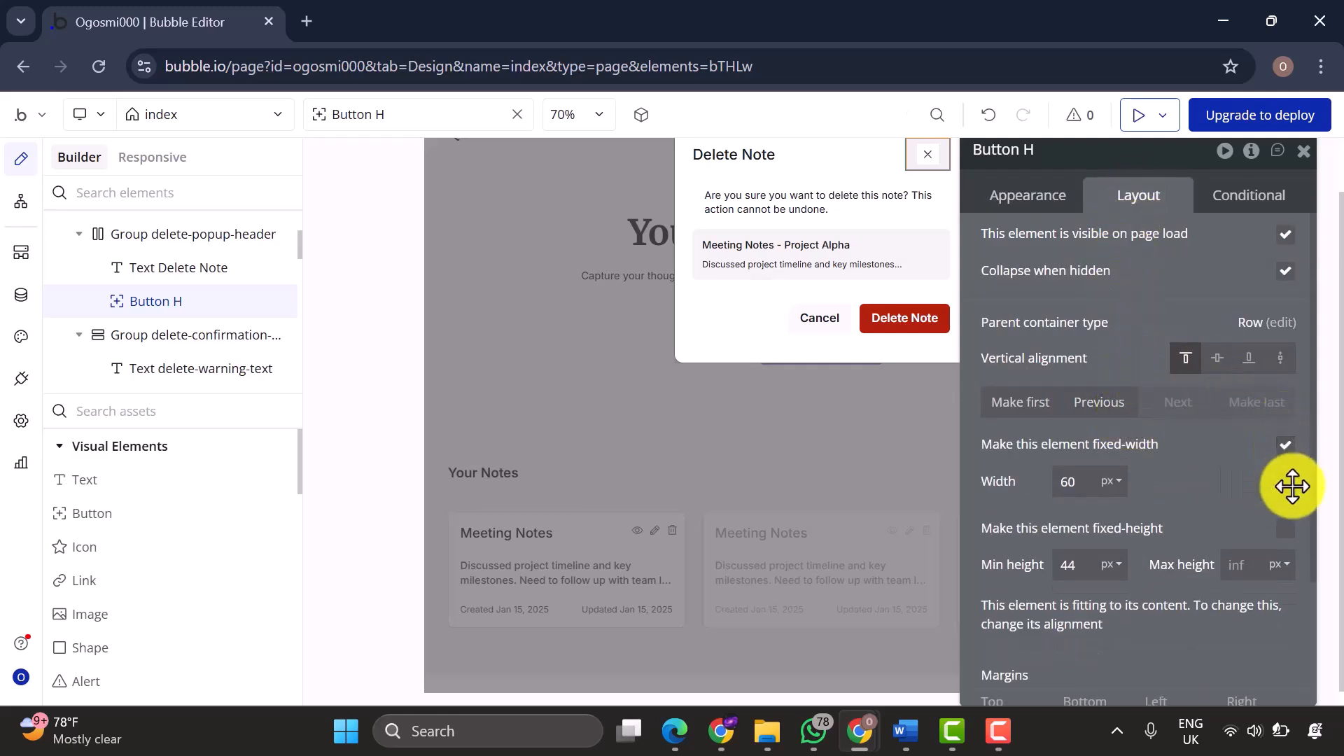
left_click(1286, 532)
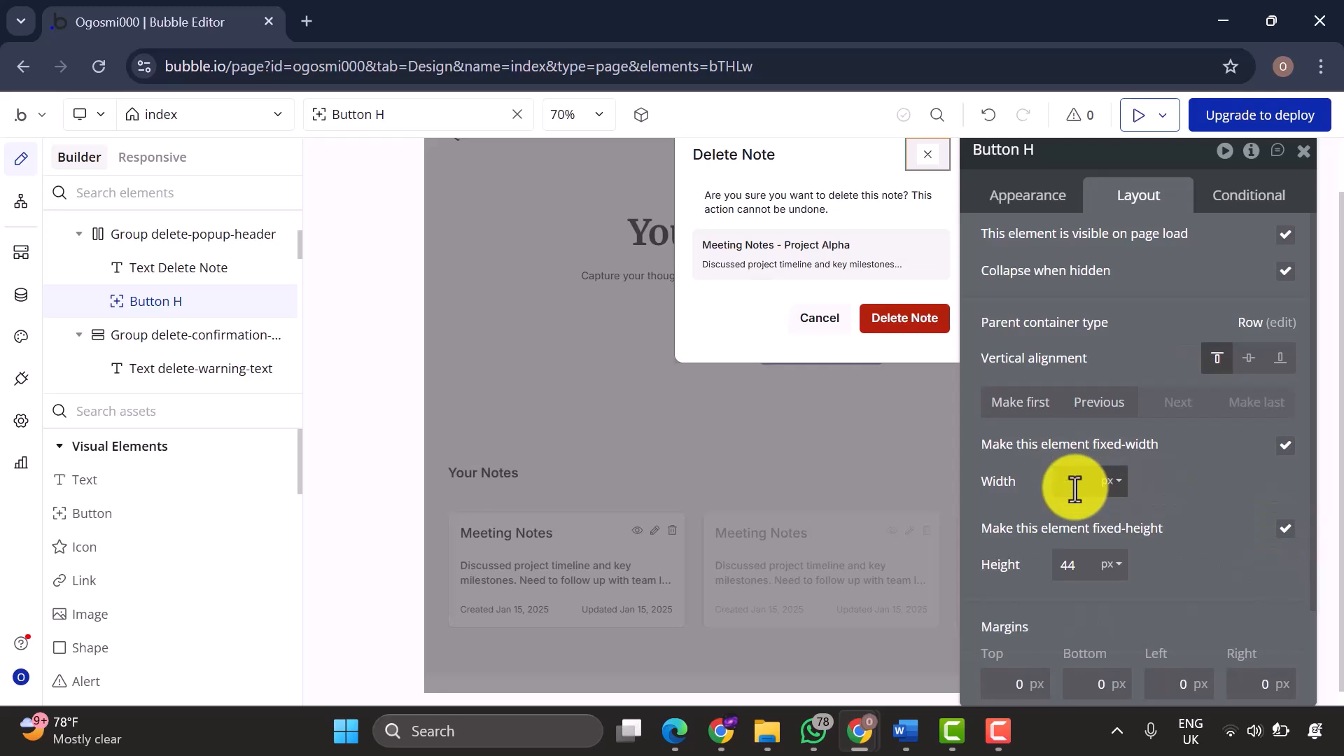
left_click(1082, 565)
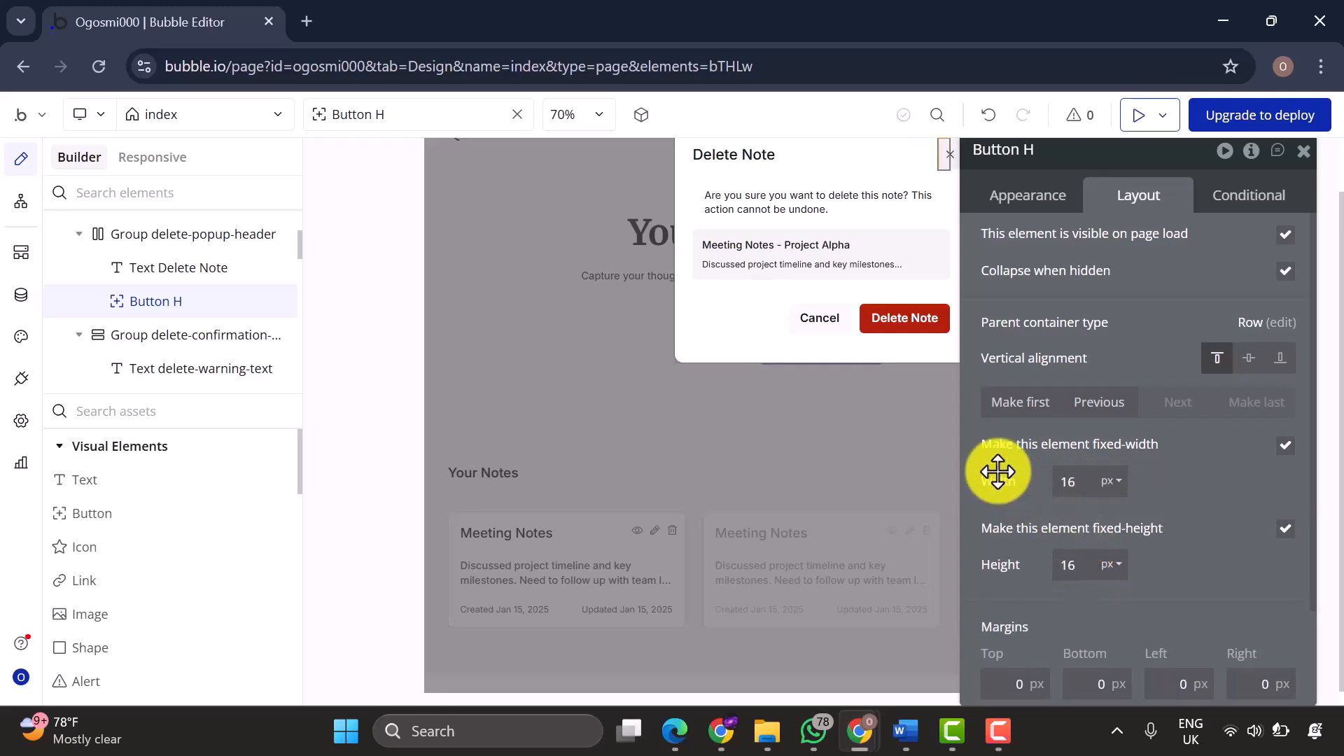
Remove the left padding from the delete-warning-text element.
left_click(875, 203)
left_click(1117, 199)
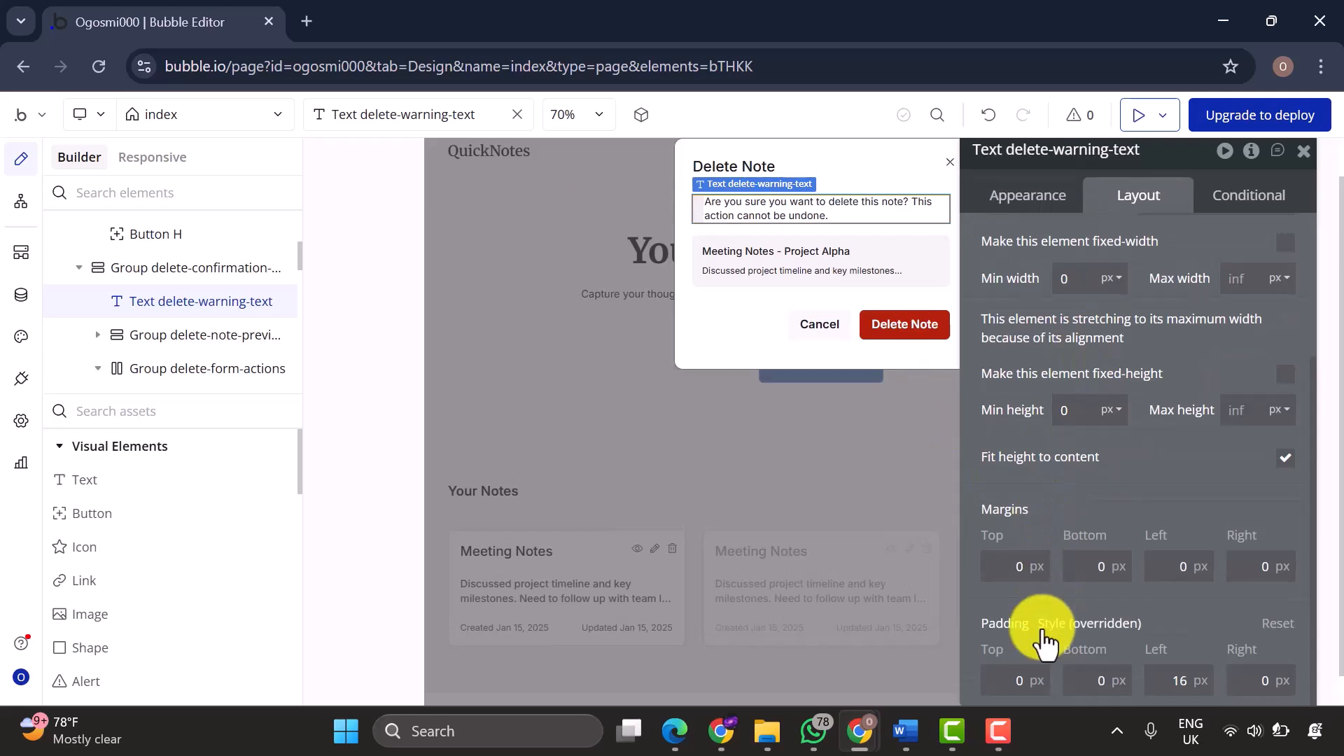
key("ctrl+z")
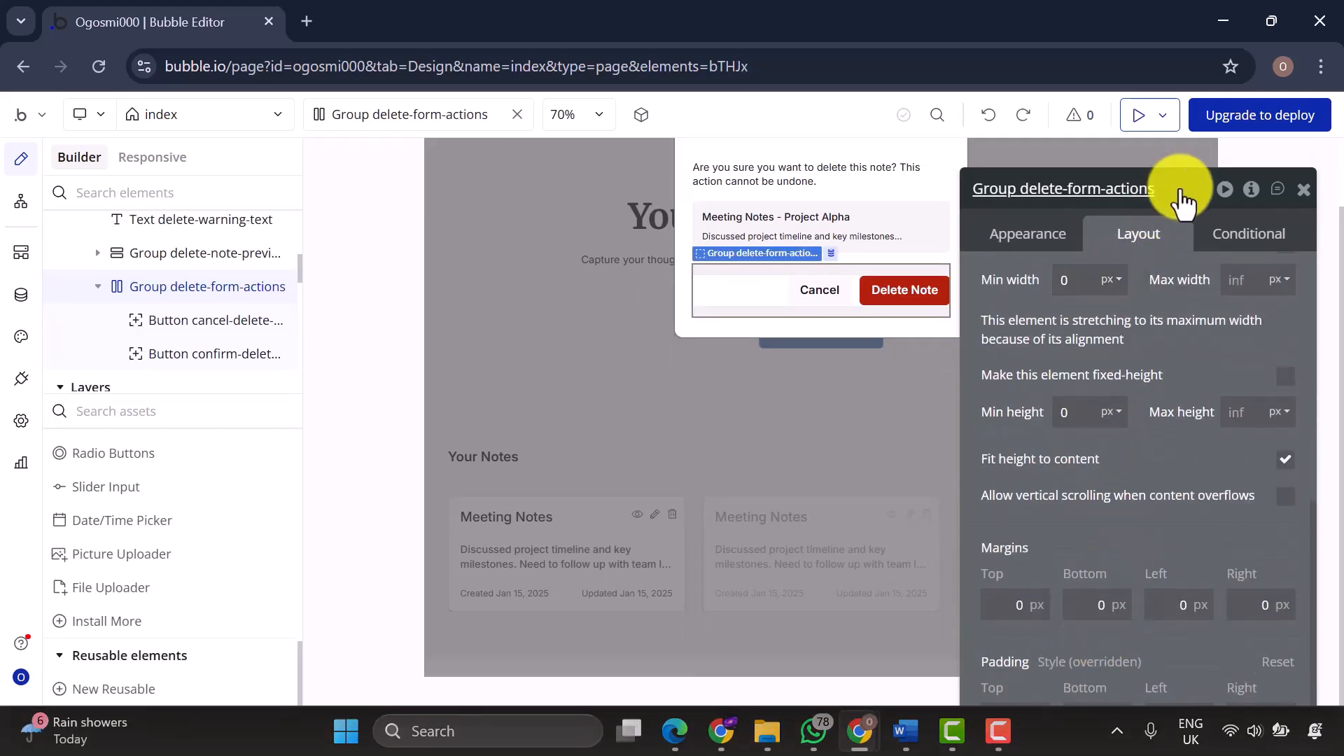
Set the bottom padding of the delete-form-actions group to 0 px.
left_click_drag(1185, 198, 1179, 108)
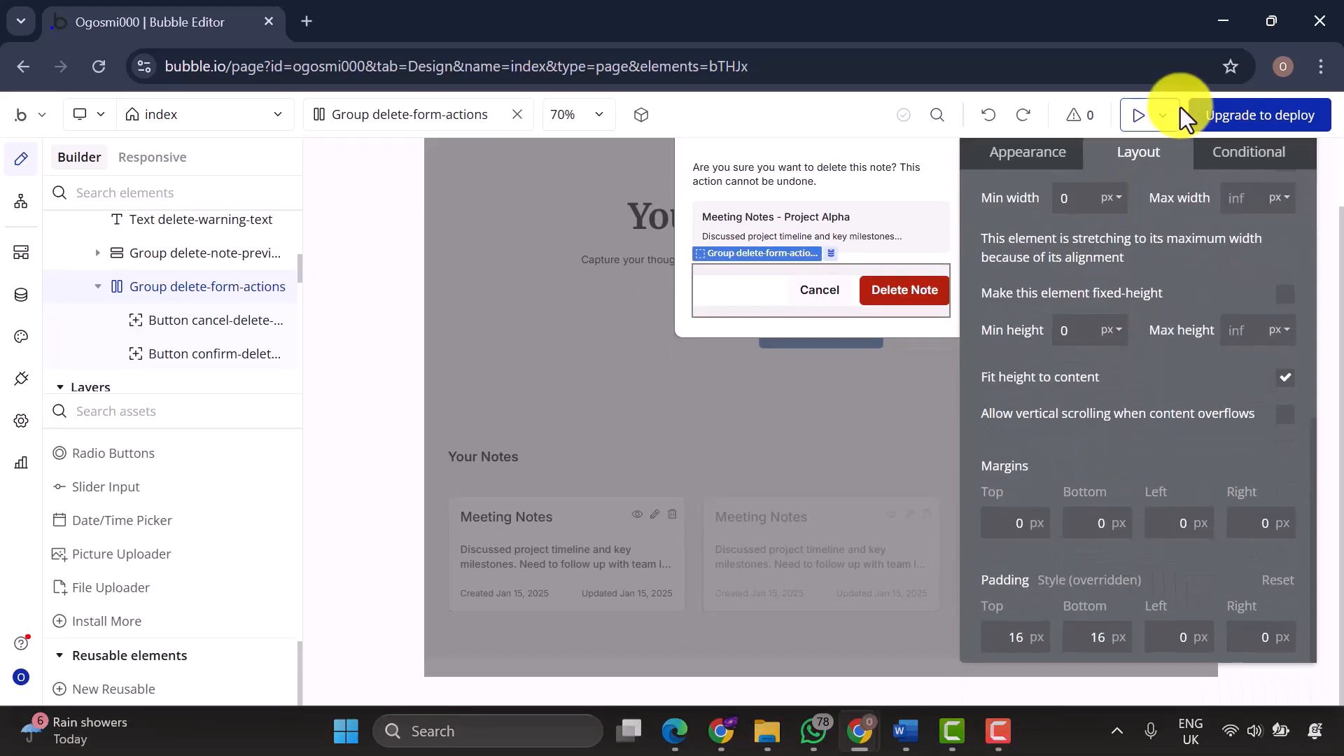
double_click(1110, 636)
type("0")
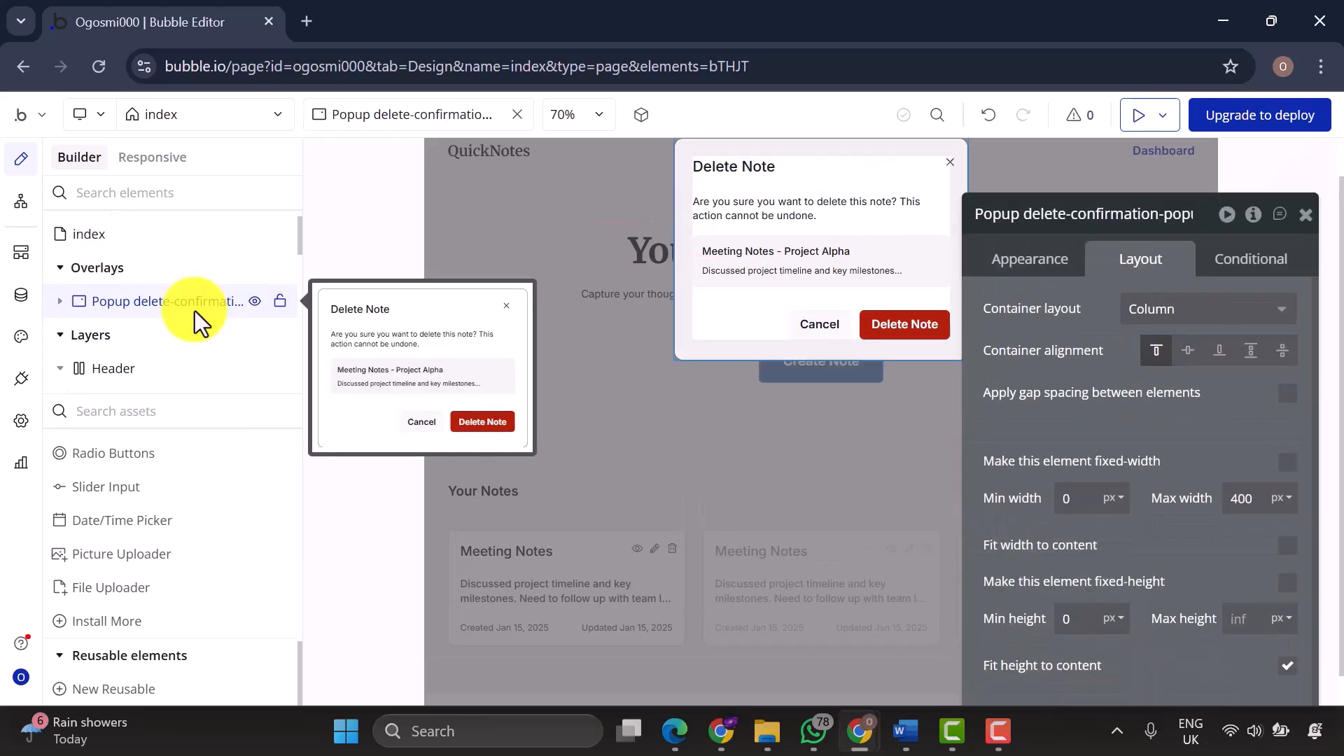
Copy the delete-confirmation popup, paste it onto the index page and select the copy.
right_click(194, 308)
right_click(86, 235)
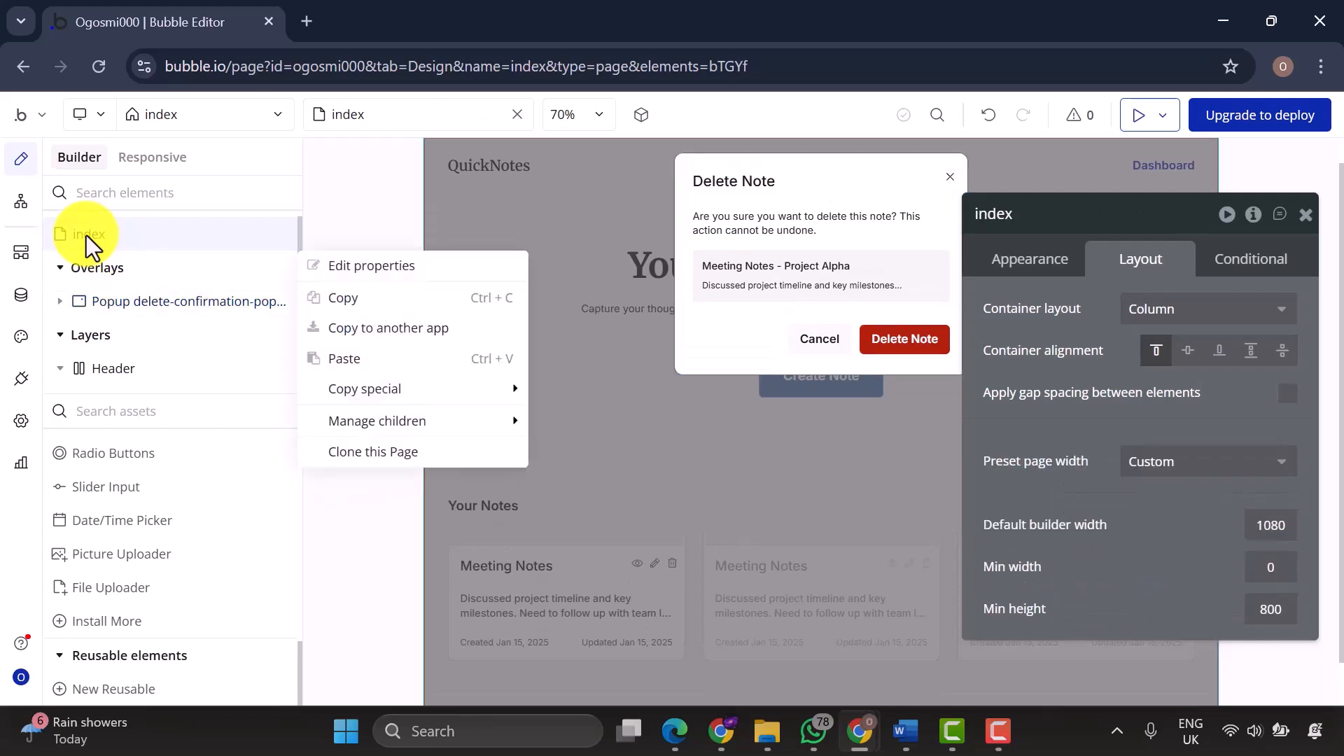
mouse_move(371, 385)
left_click(347, 359)
left_click(161, 335)
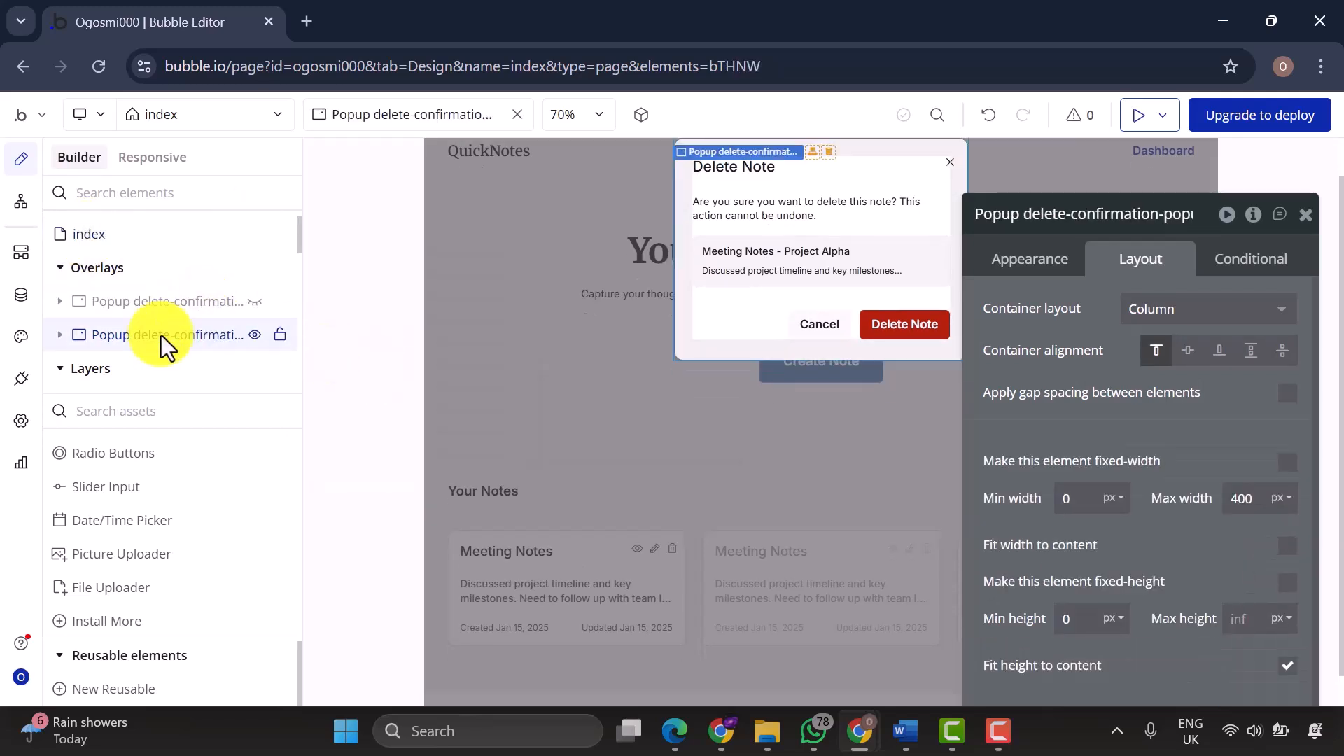
Rename the pasted popup as "Popup view-note-popup".
left_click(190, 336)
left_click(190, 336)
key("BackSpace")
key("BackSpace")
key("BackSpace")
key("BackSpace")
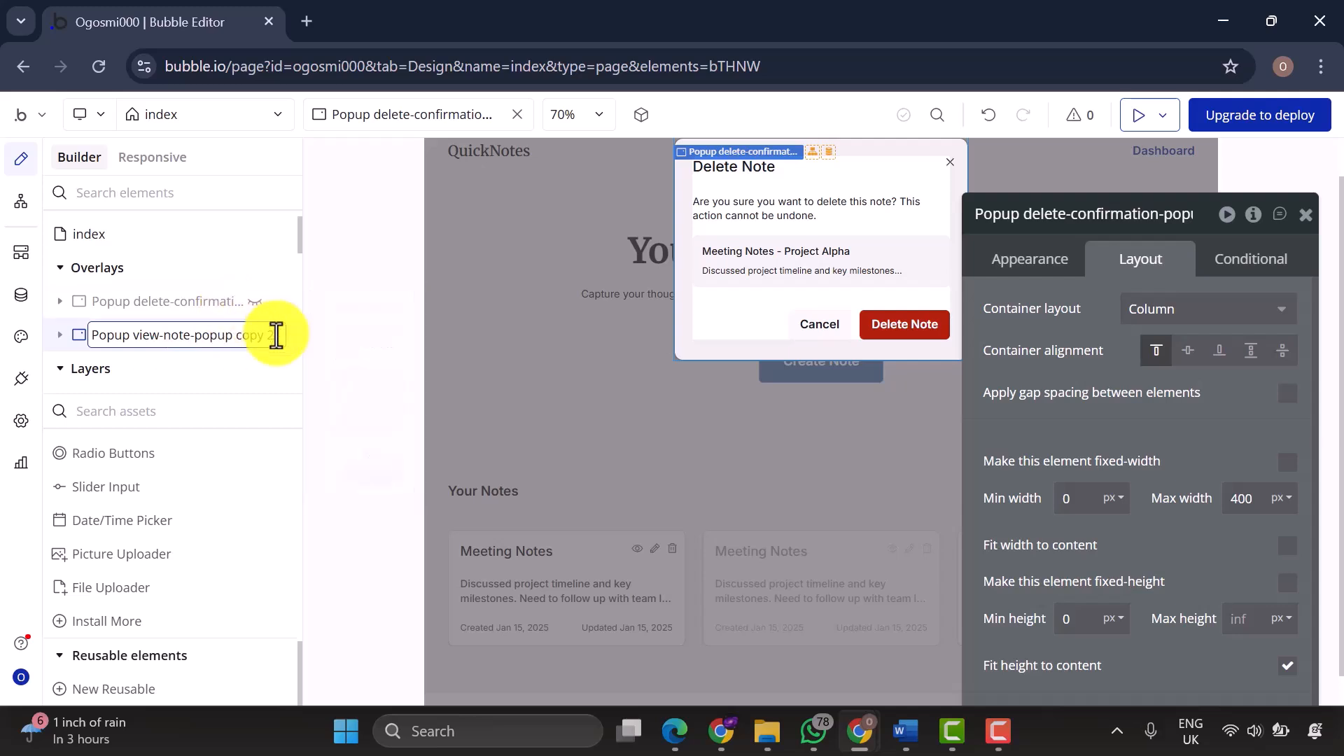
key("Return")
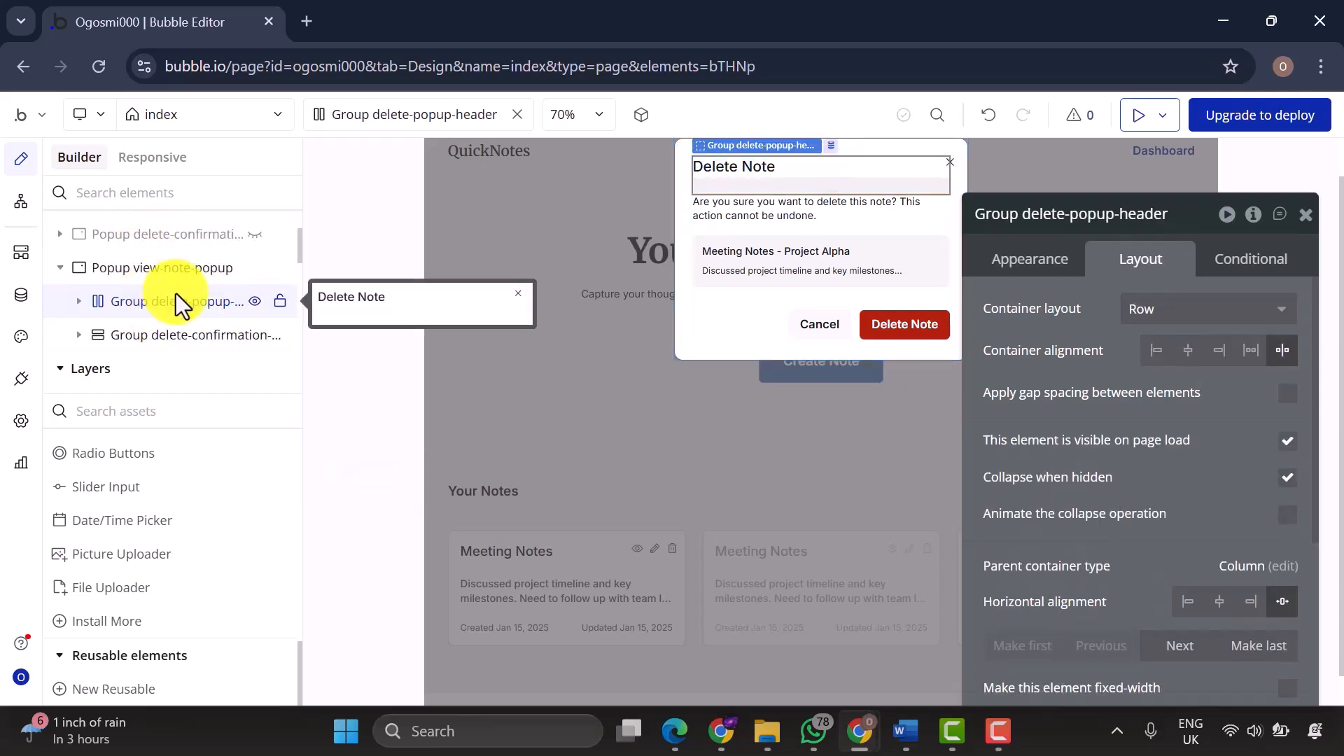
Rename the header group inside the view-note popup as "Group view-popup-header".
left_click(175, 293)
double_click(176, 294)
left_click(188, 300)
key("BackSpace")
key("BackSpace")
key("BackSpace")
key("BackSpace")
key("BackSpace")
key("BackSpace")
type("view")
key("Return")
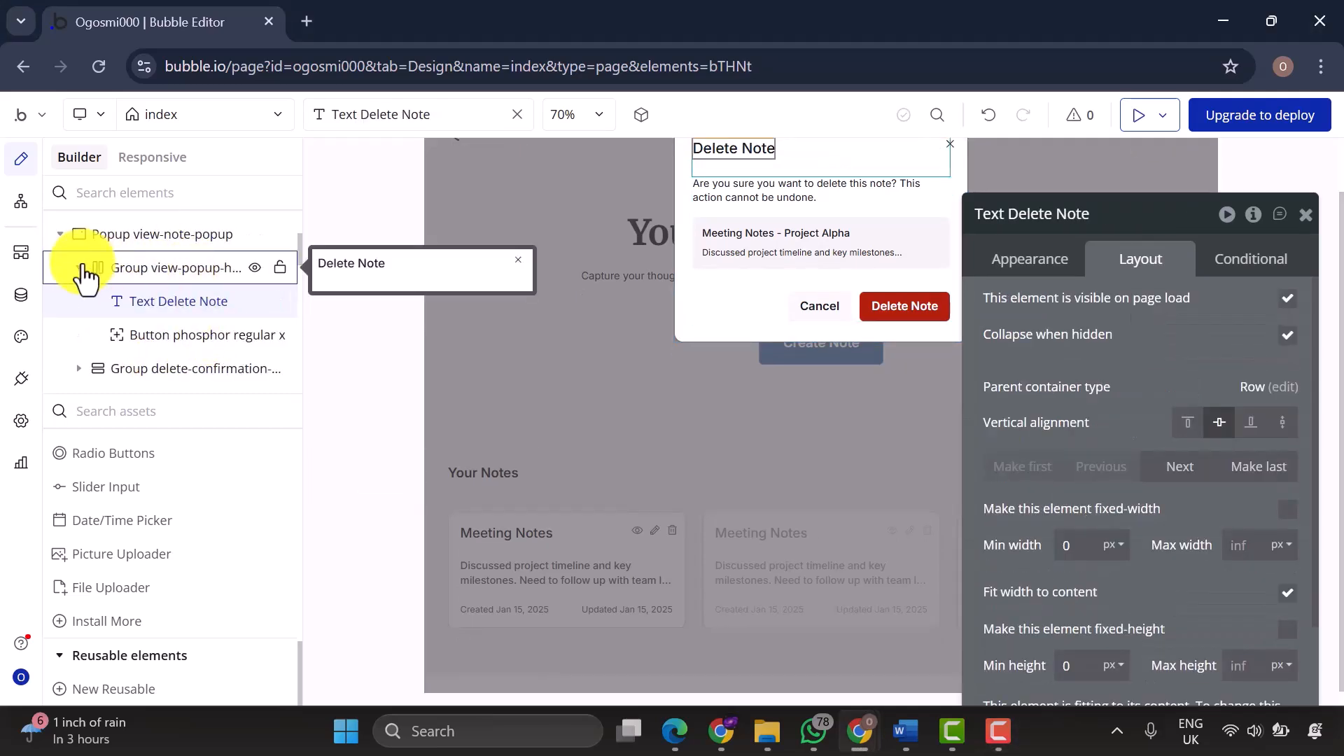
Rename the delete-confirmation content group inside the view-note popup as "Group view-note-content".
left_click(81, 267)
double_click(236, 303)
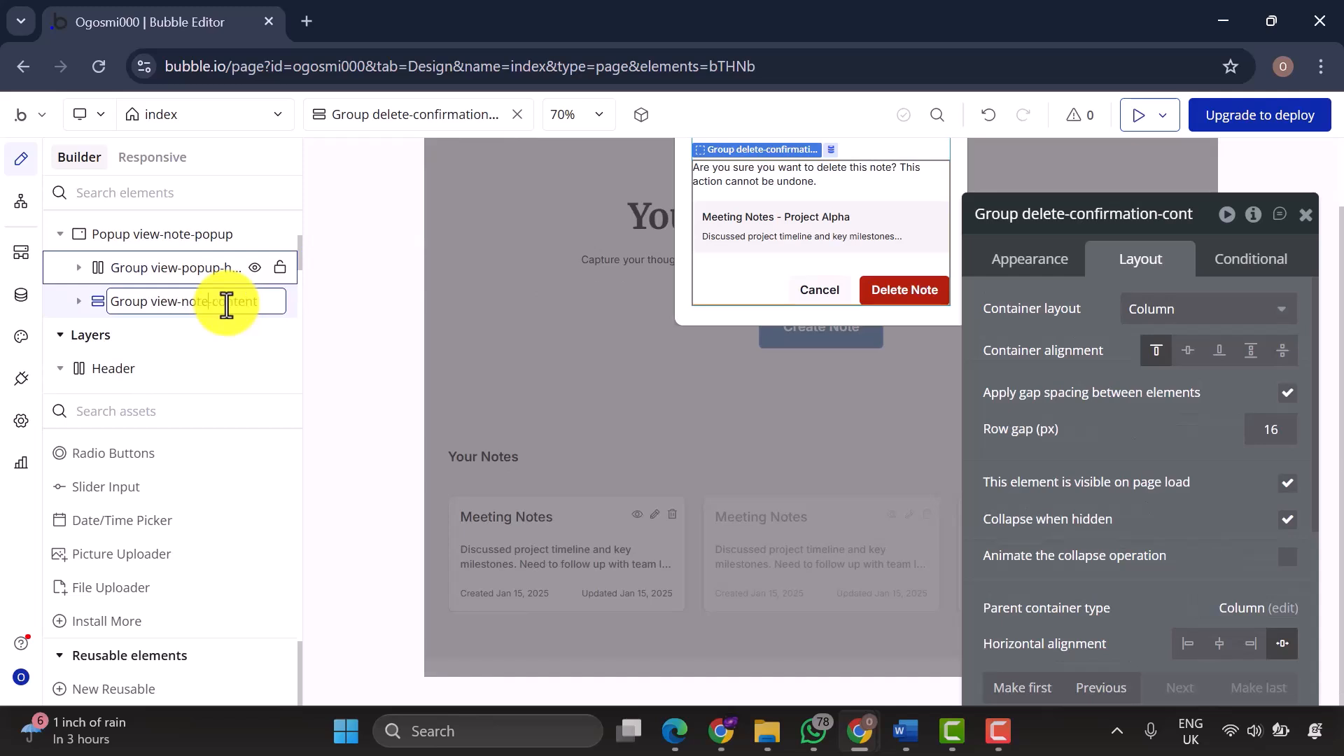
type("view-note")
key("Return")
left_click(174, 245)
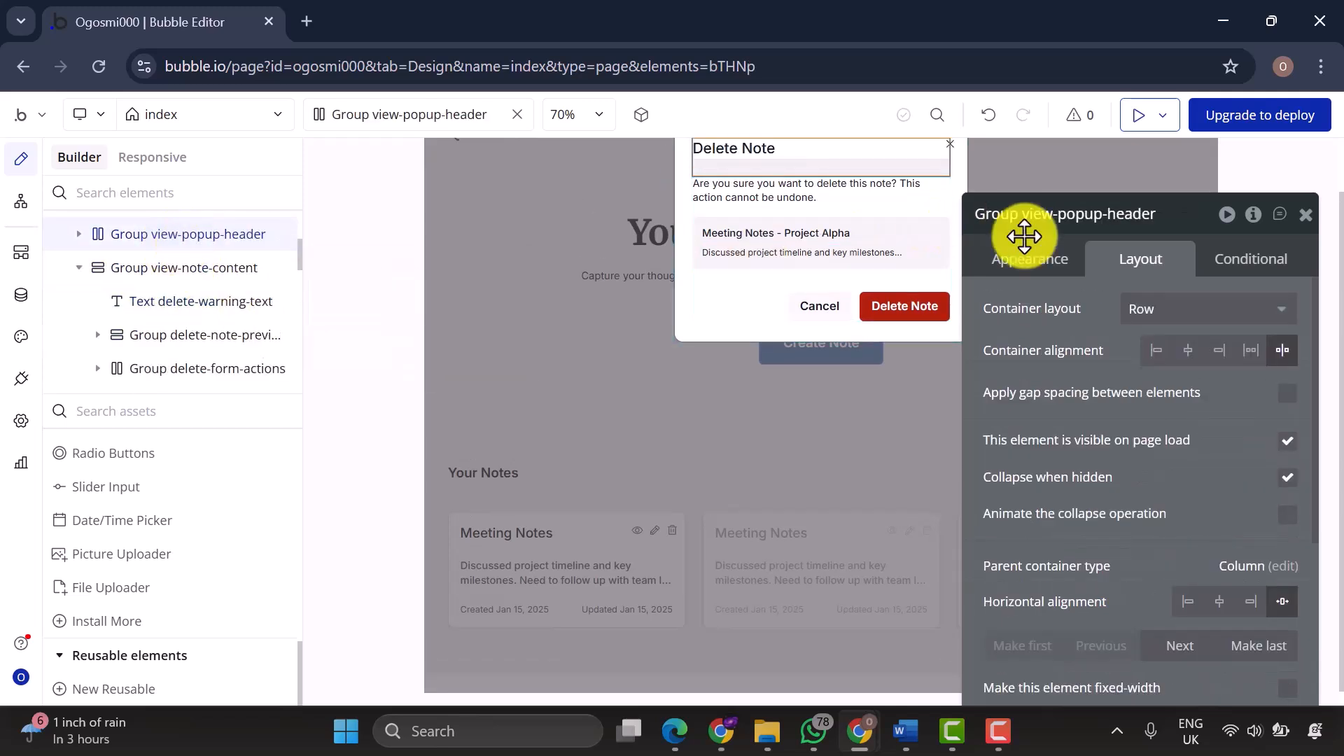
Rename the Delete Note text in the view-note popup's header as "Text view-popup-title".
left_click(79, 235)
left_click(150, 269)
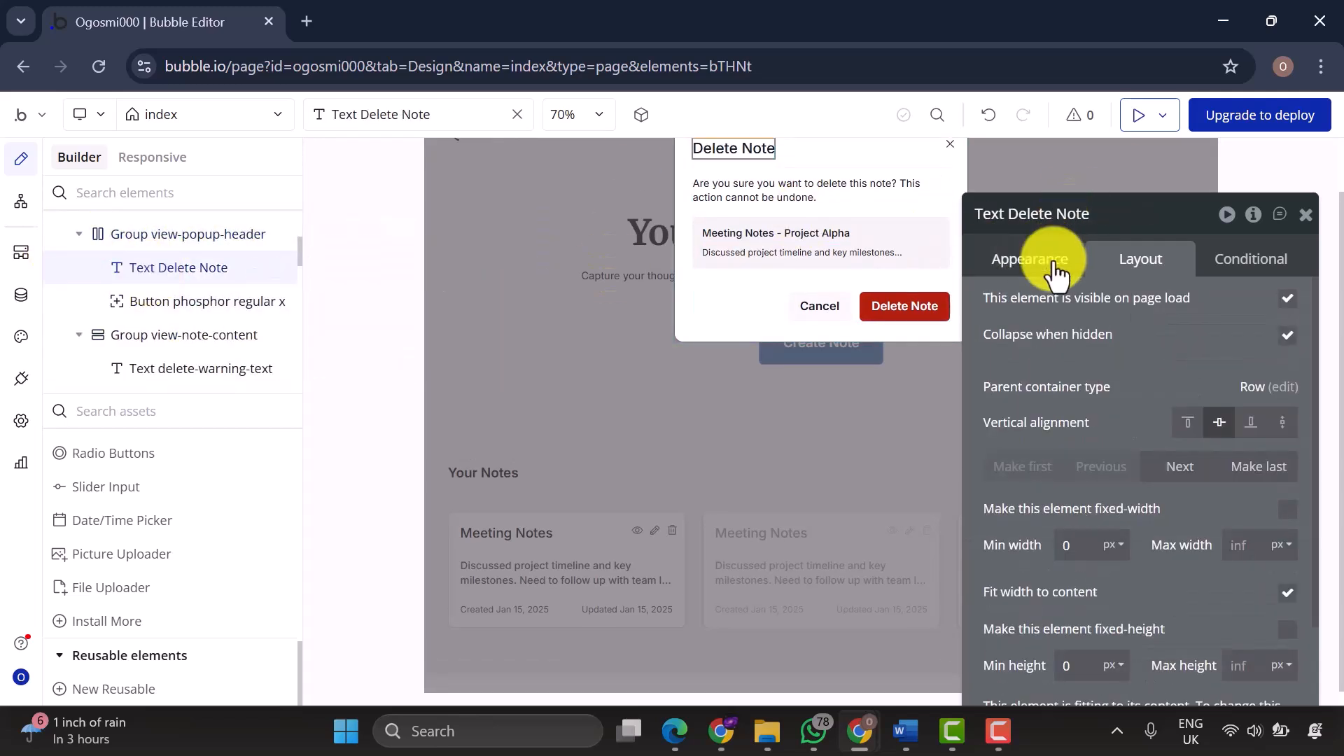
left_click(1057, 273)
double_click(231, 268)
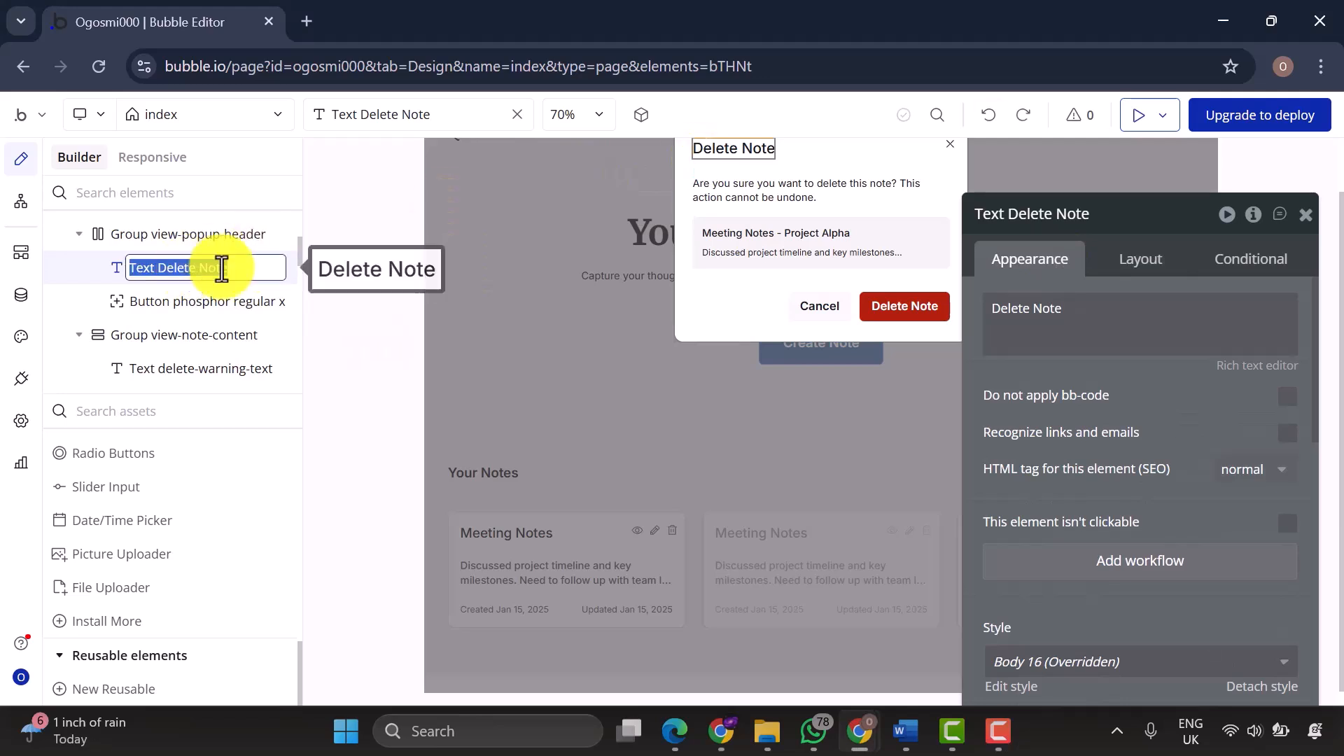
type("Text")
key("Return")
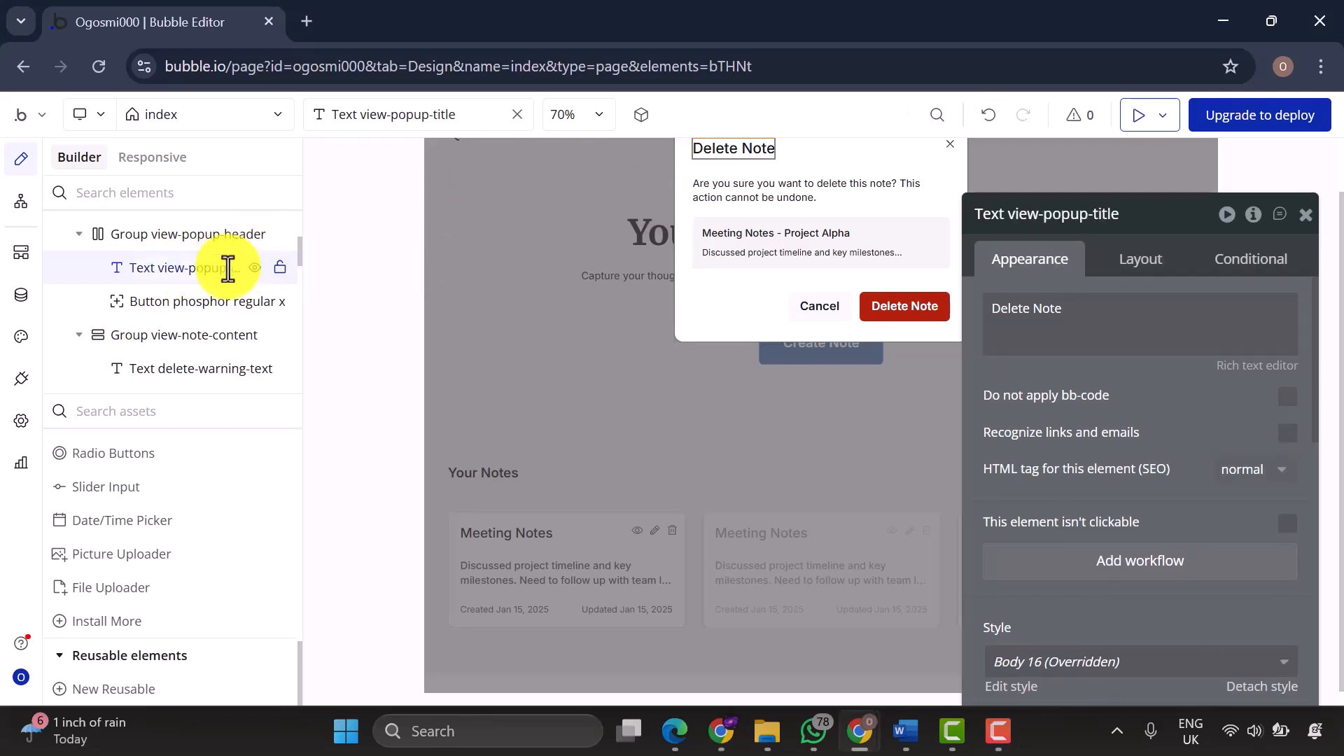
Replace the popup title's text with Parent group's Note's Title and set its canvas placeholder to "Meeting Notes - Project Alpha".
triple_click(1040, 322)
key("BackSpace")
left_click(973, 311)
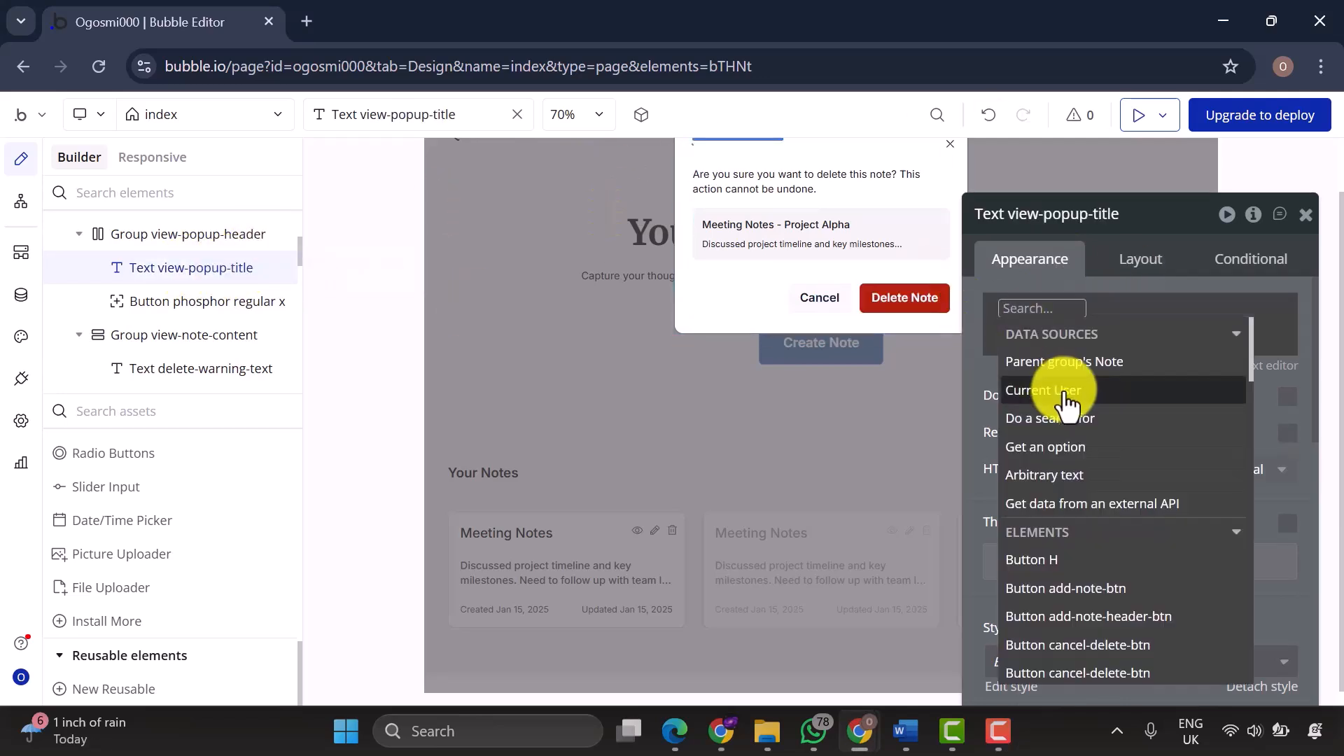
left_click(1054, 360)
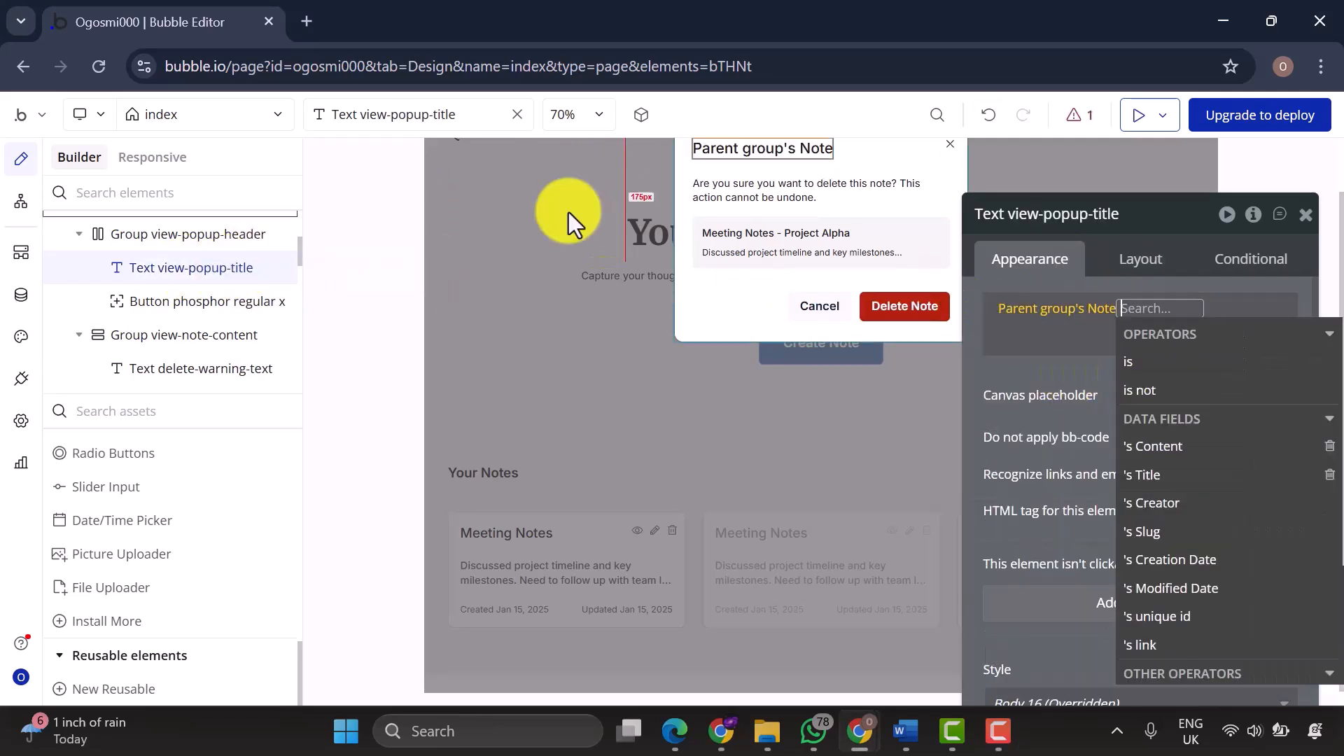
left_click(1188, 473)
left_click(1085, 378)
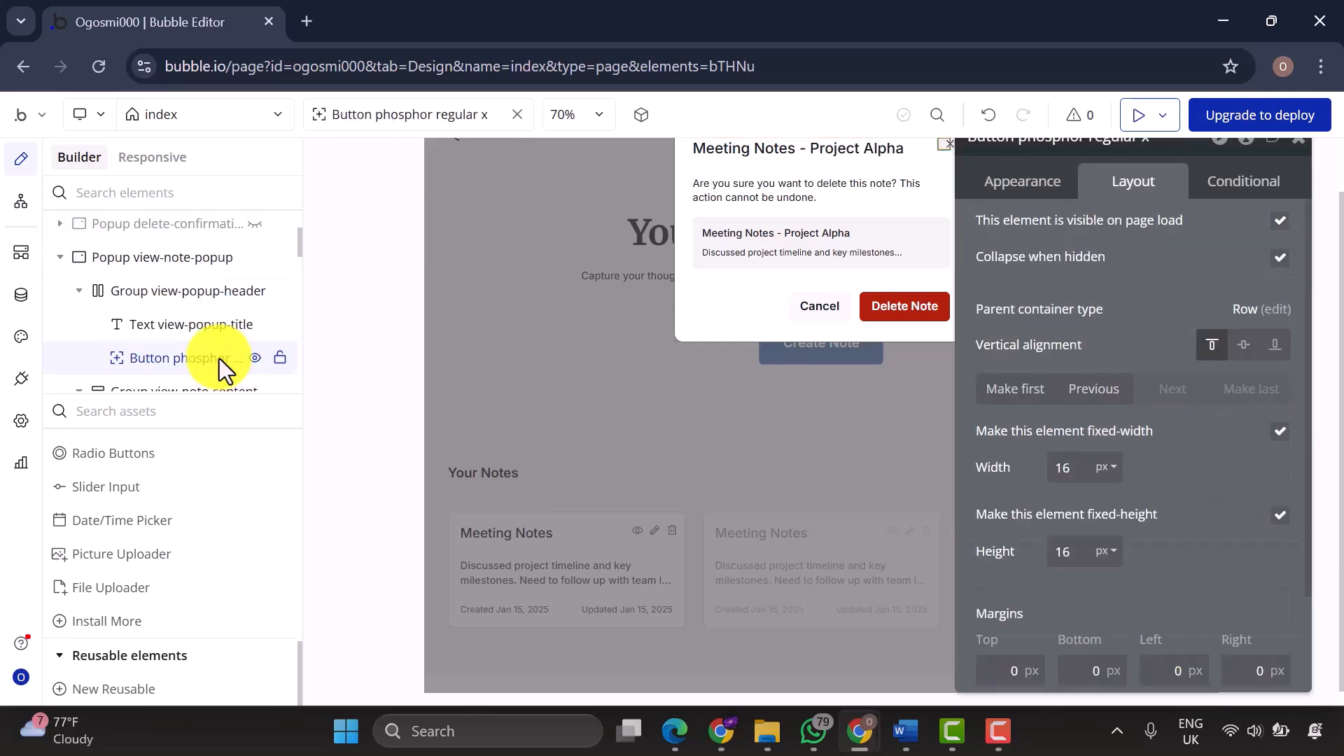
Rename the x icon button in the view-note popup's header as "Button close-view-popup-btn".
double_click(220, 358)
key("ctrl+v")
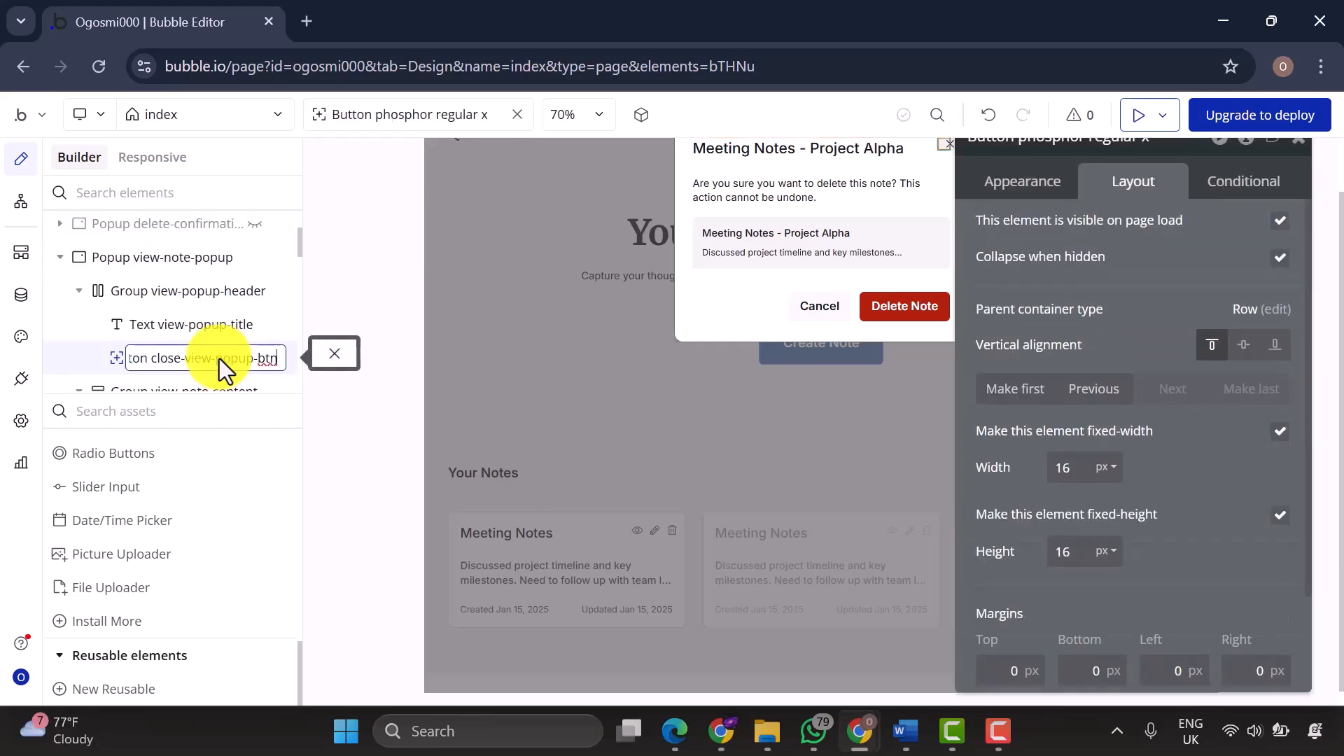
key("Return")
Delete the delete-warning text from Group view-note-content.
scroll(112, 280, "down", 2)
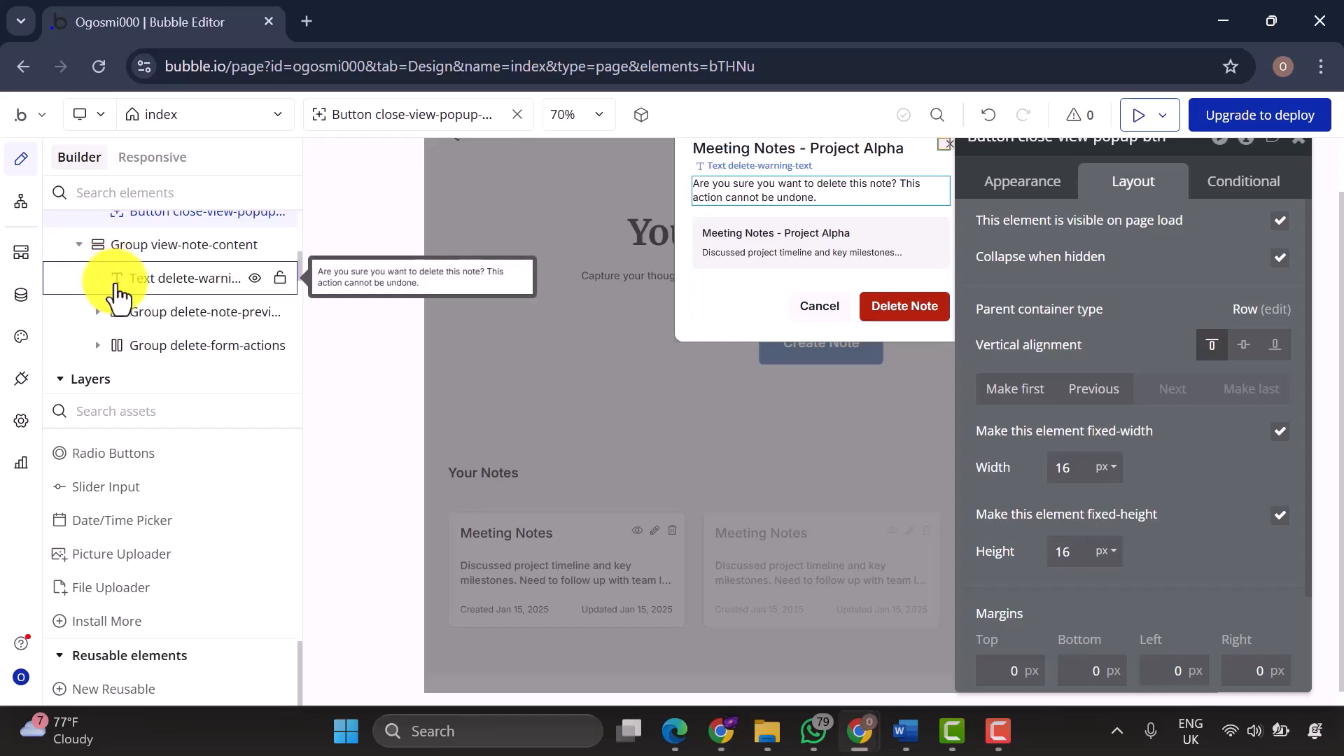
right_click(136, 276)
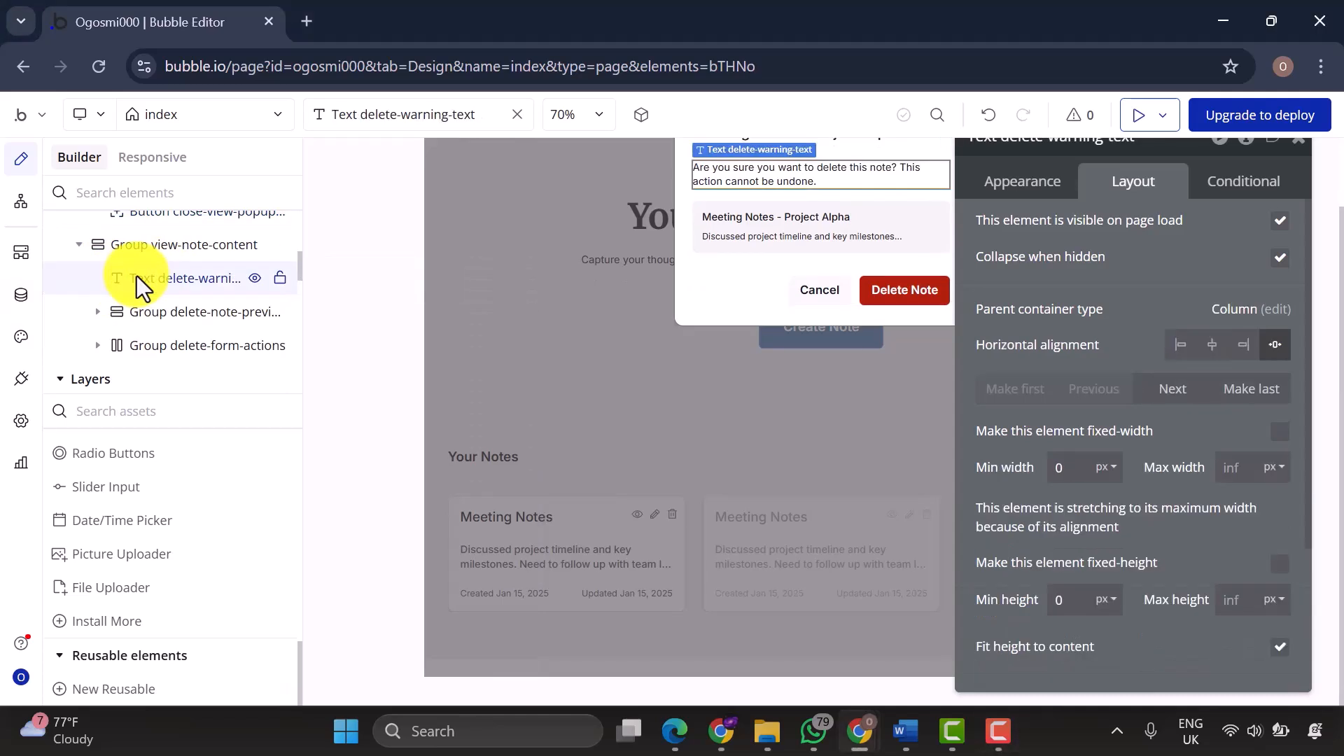
left_click(403, 342)
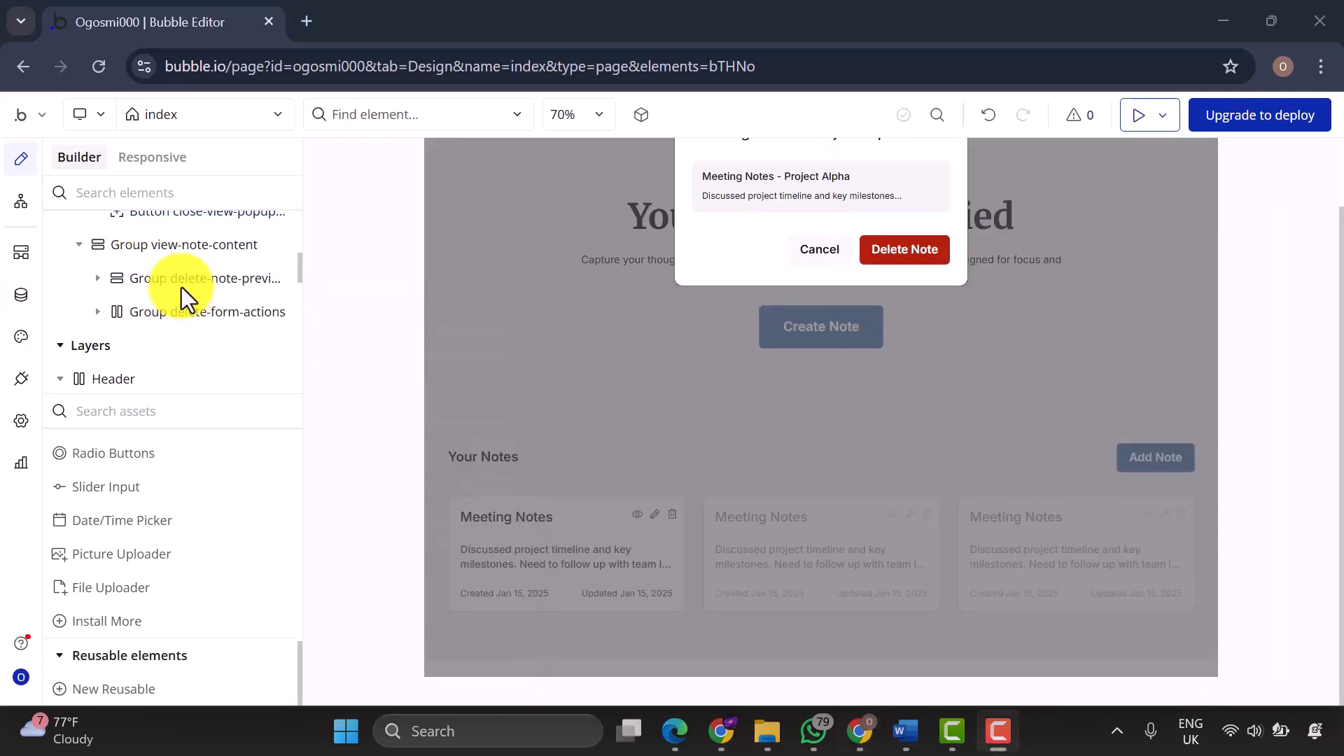
Rename the delete-note-preview group as "Group view-note-text" and delete the delete-note-content text inside it.
double_click(173, 278)
key("ctrl+a")
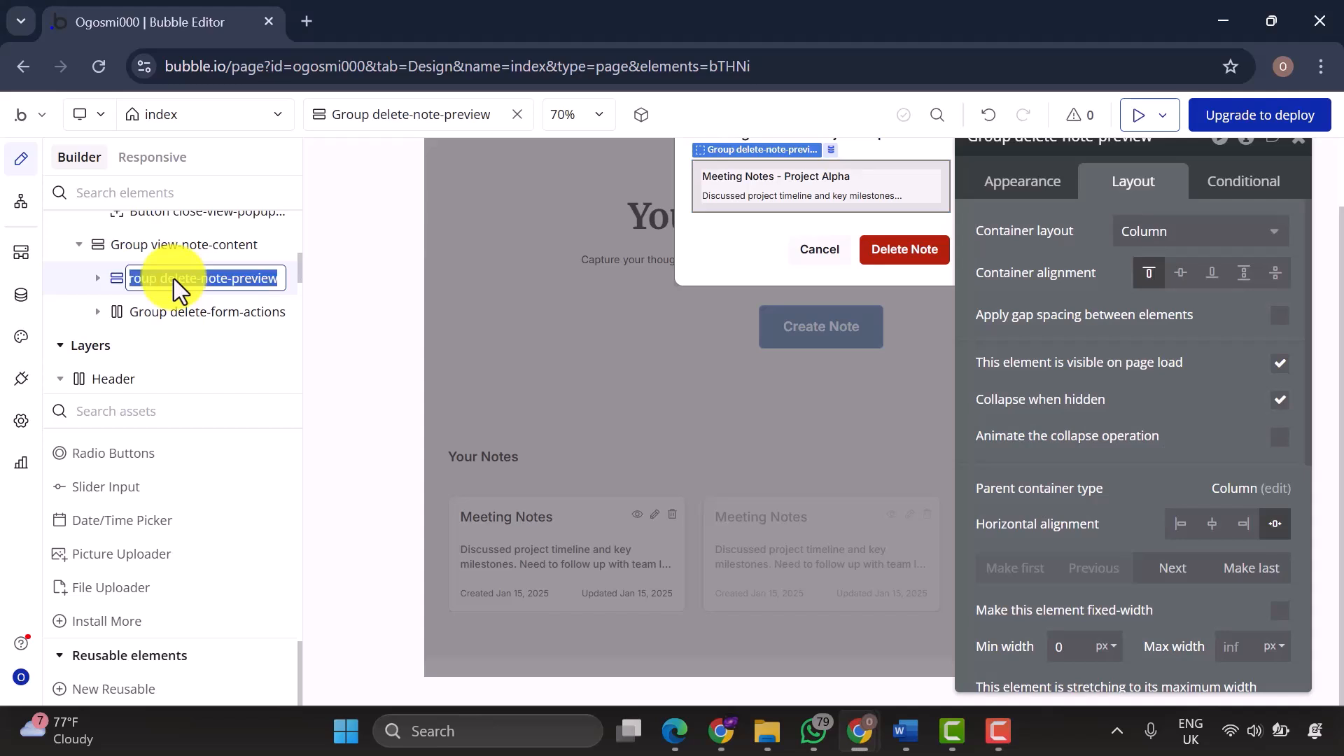
key("ctrl+v")
left_click(98, 279)
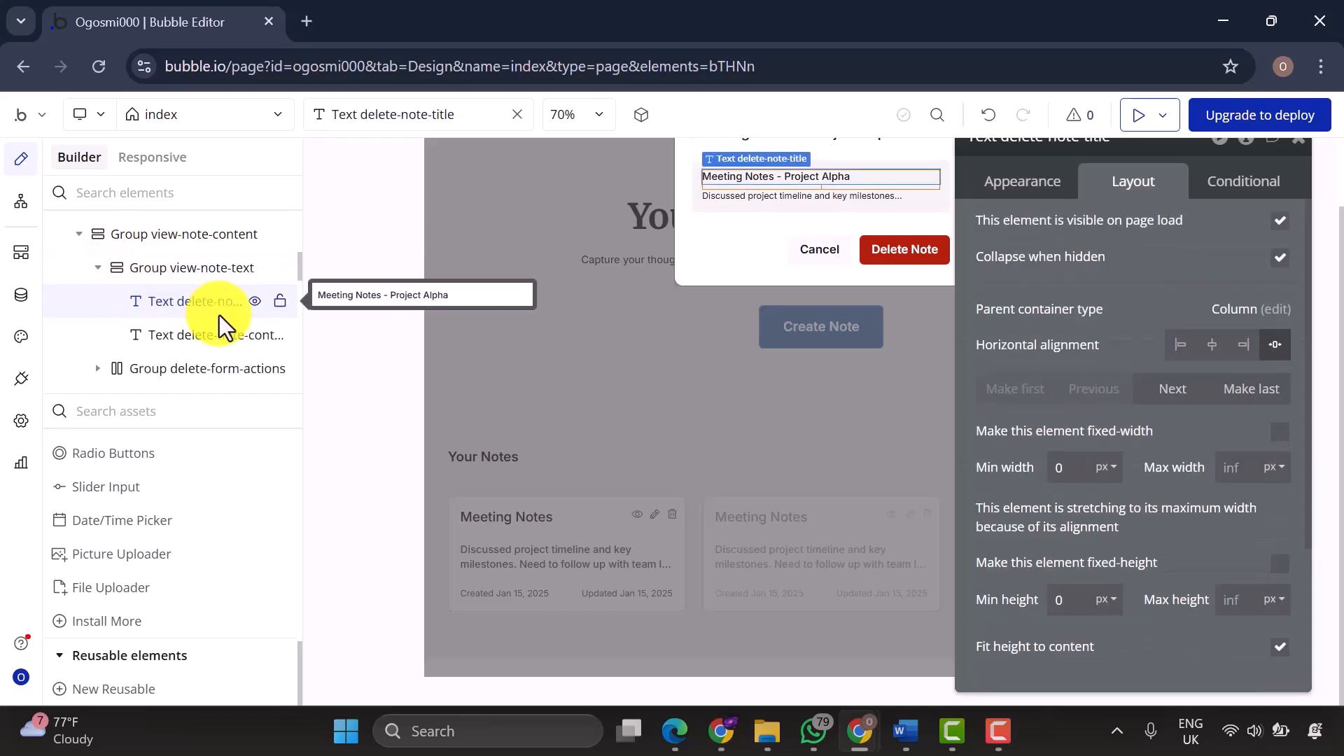
right_click(228, 334)
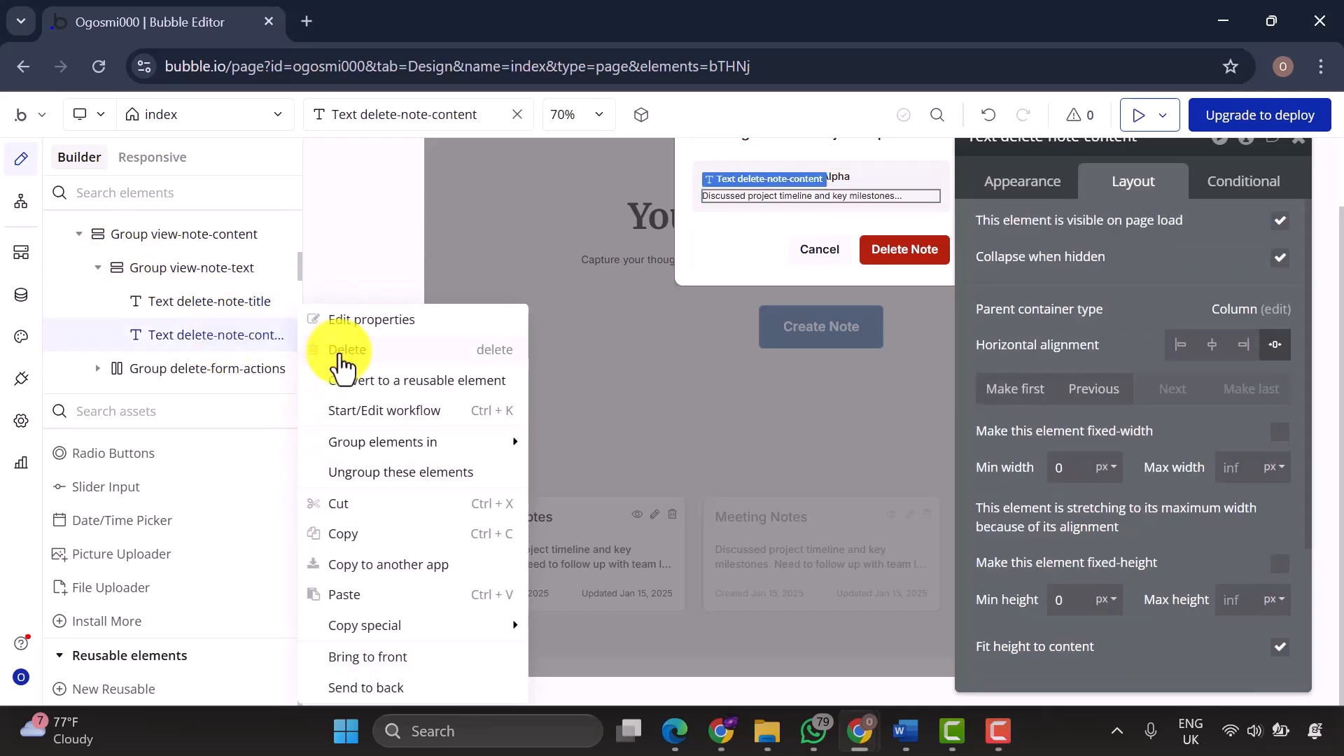
left_click(343, 348)
Rename the delete-note-title text inside Group view-note-text as "Group view-content-text".
double_click(195, 301)
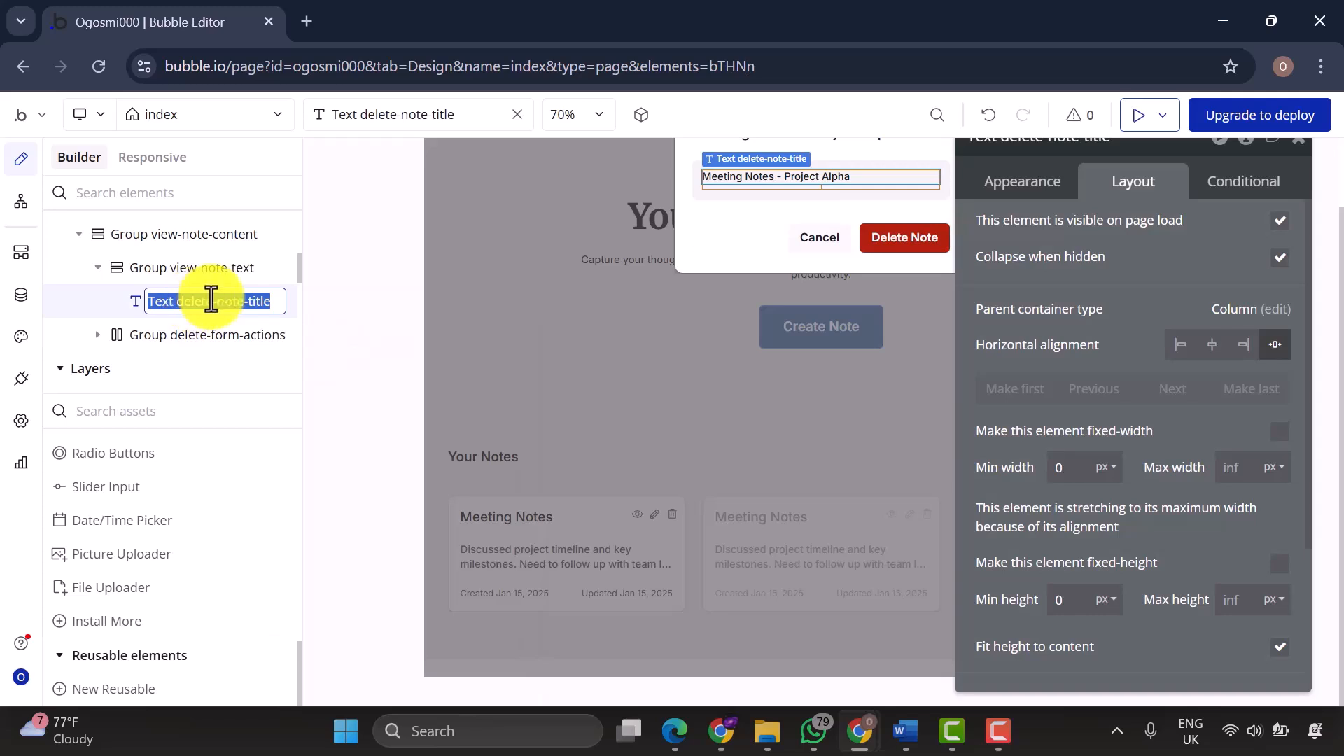
key("ctrl+v")
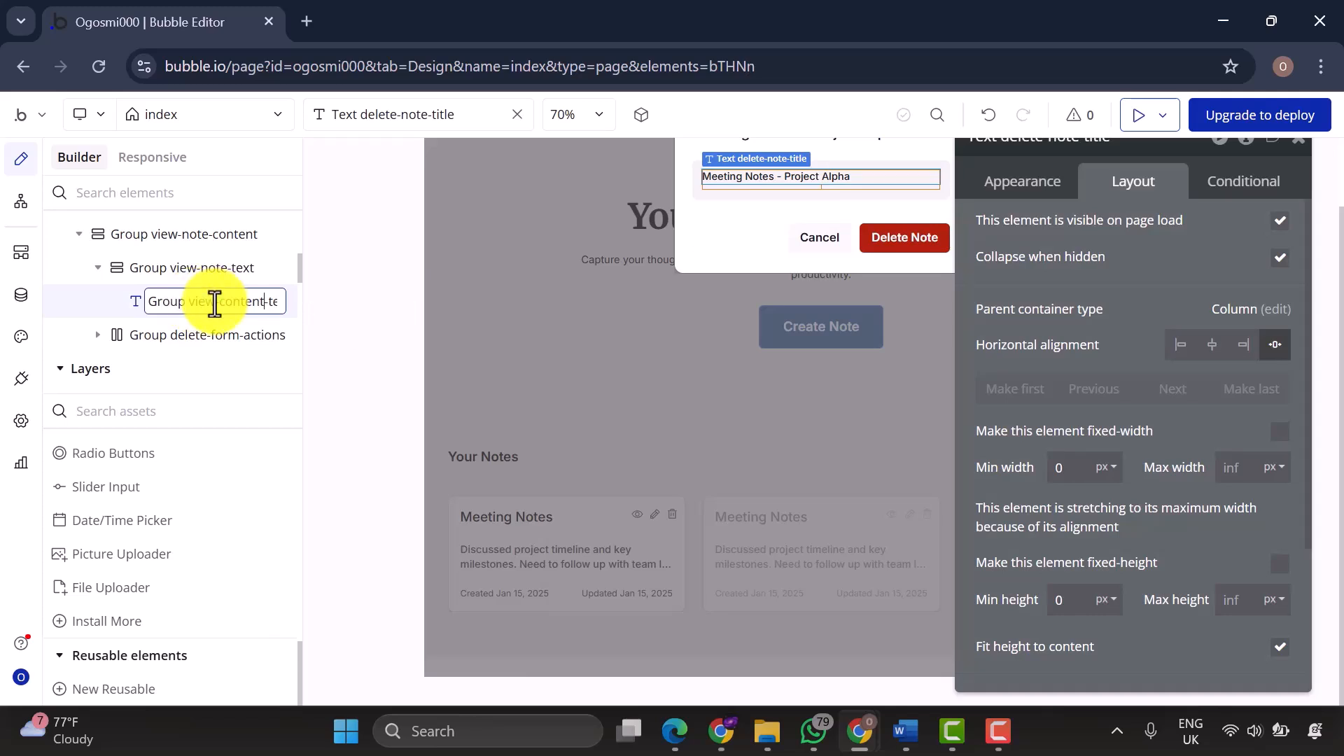
key("Return")
Bind the content text to Parent group's Note's Content, with the full "Discussed project timeline and key milestones..." note text as its canvas placeholder.
left_click(1007, 181)
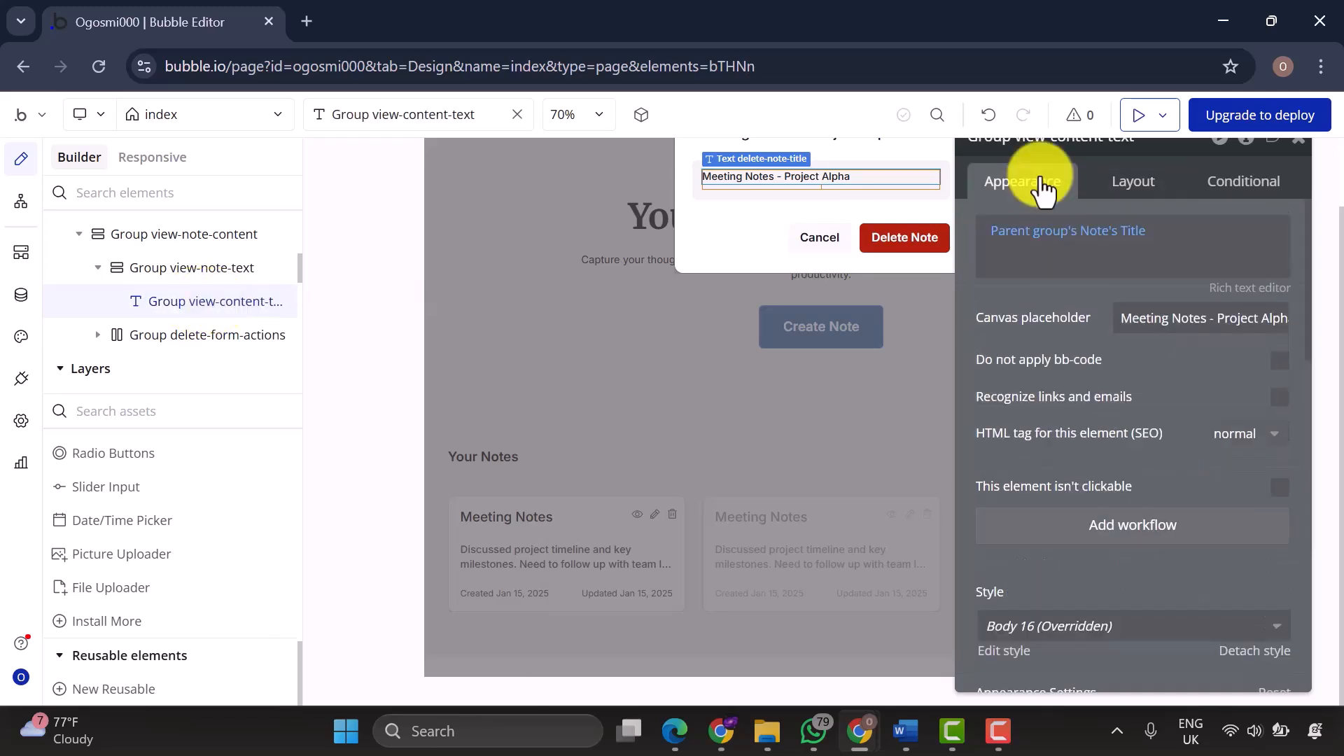
left_click(1128, 235)
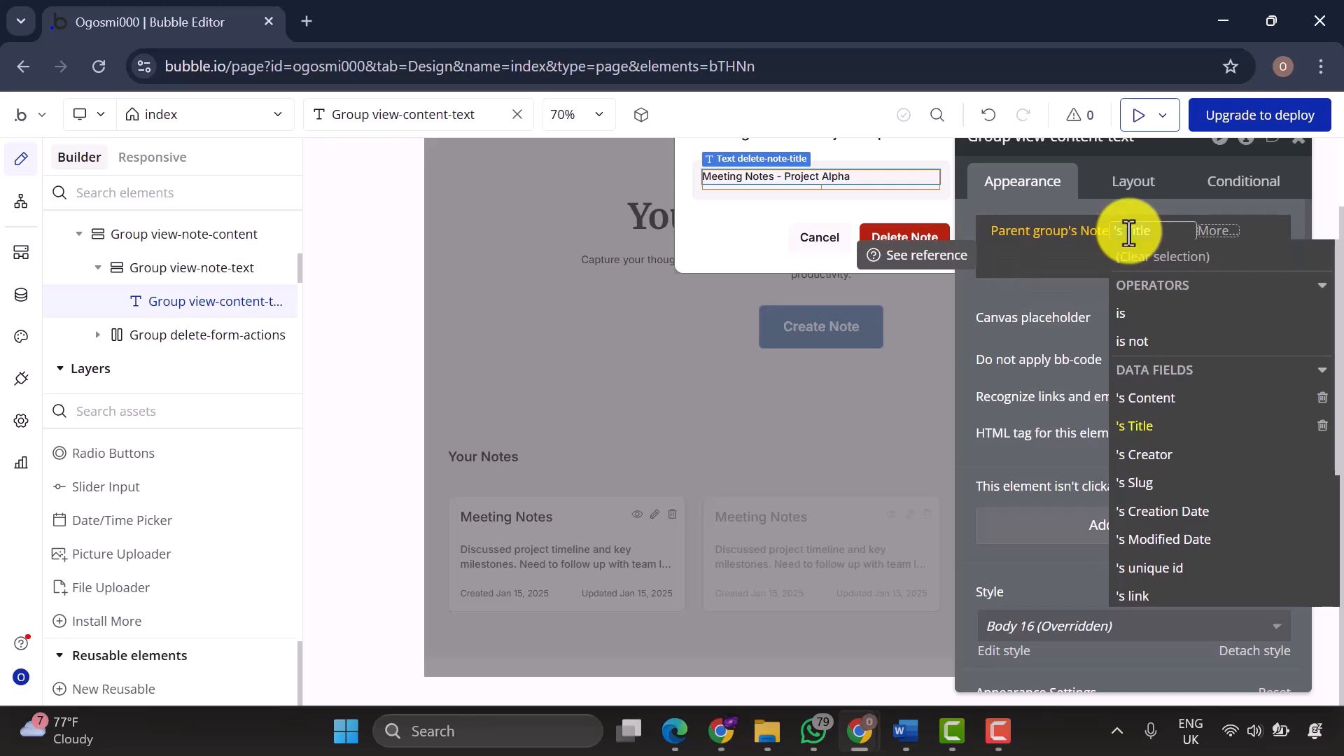
left_click(1158, 400)
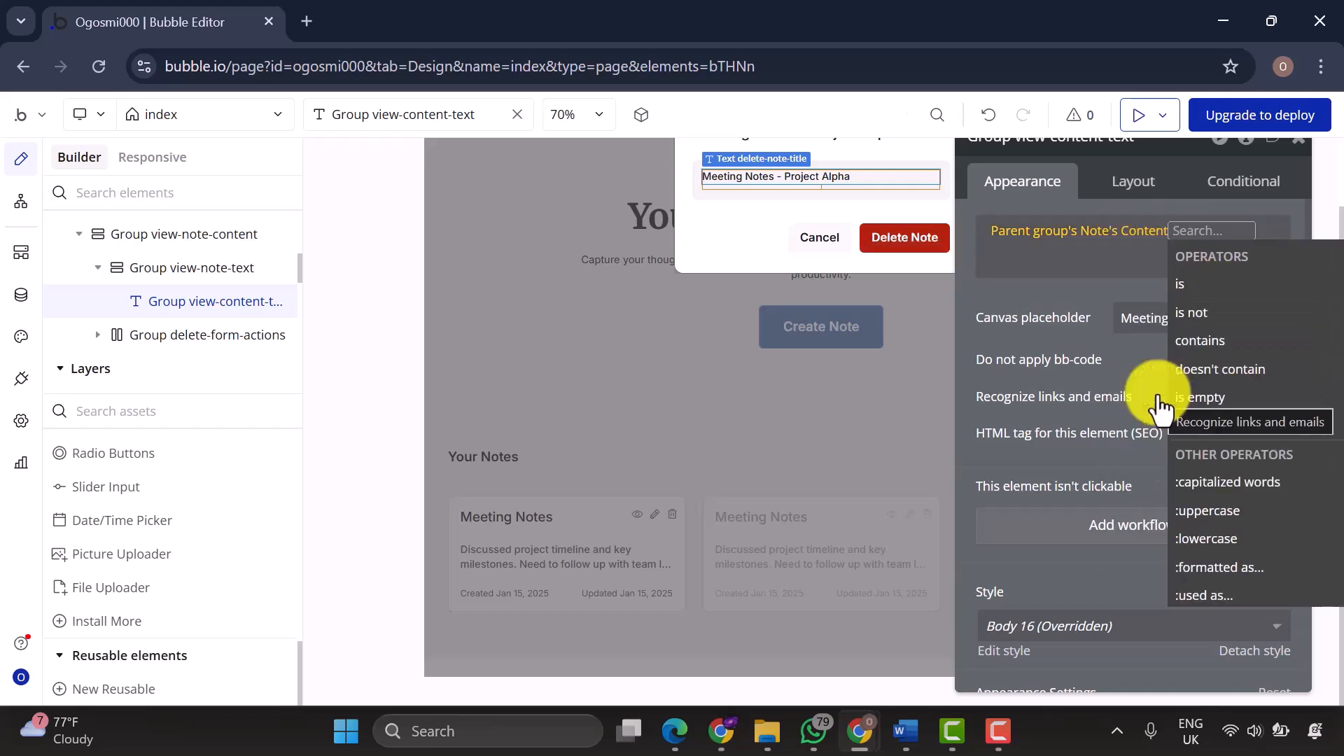
left_click(1131, 321)
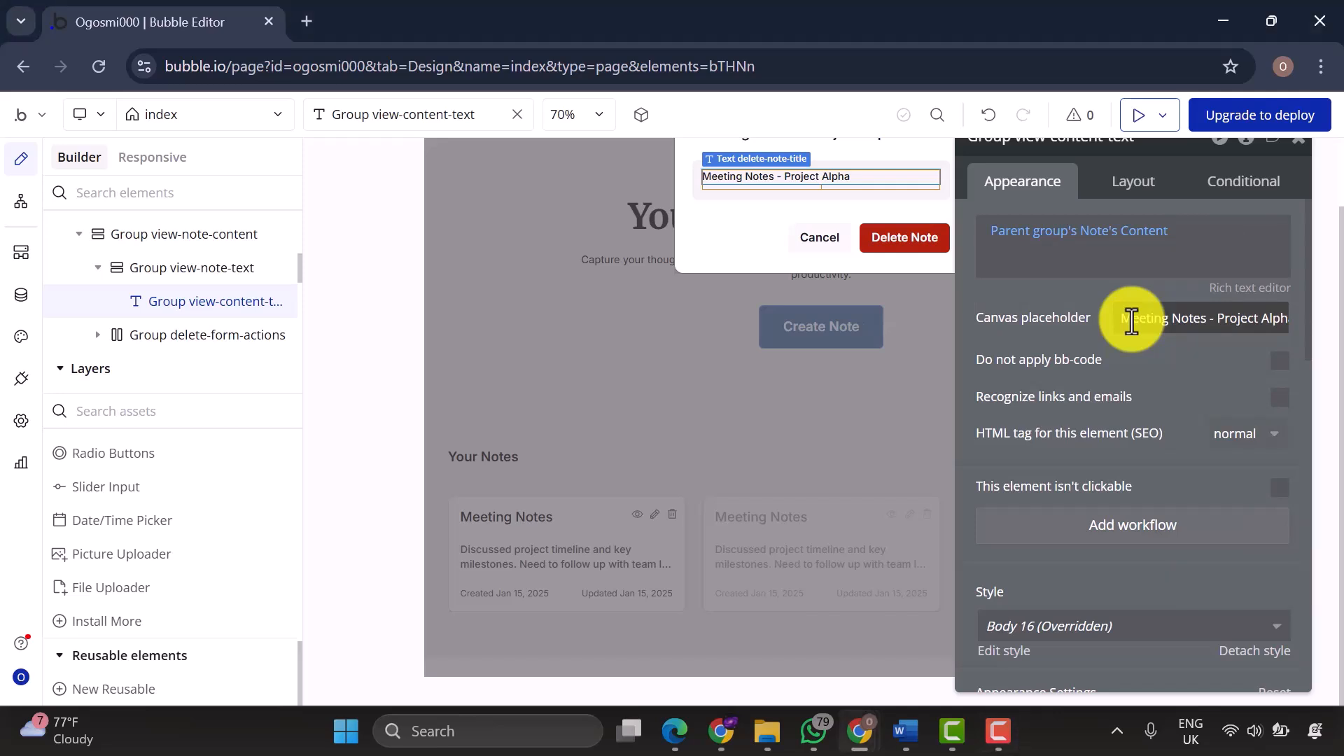
key("ctrl+v")
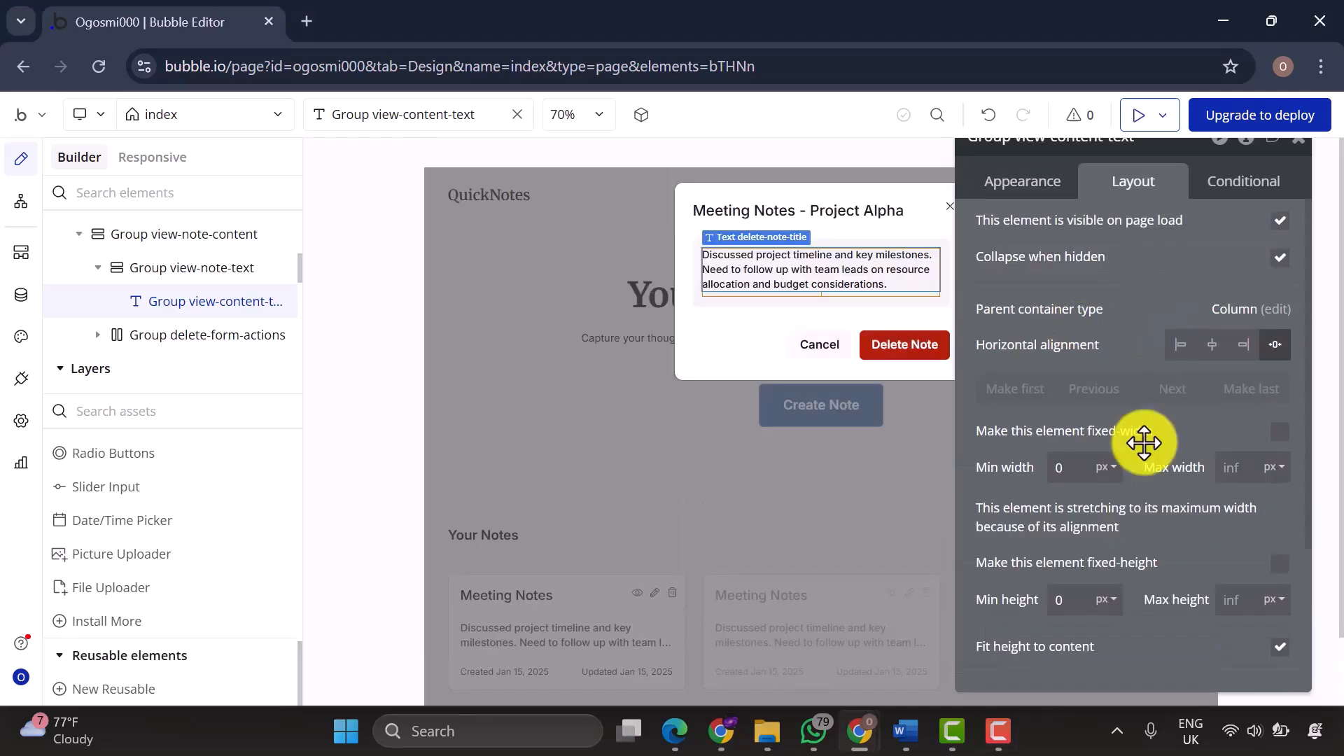
Set the view-content text's bottom margin to 0 px.
scroll(1143, 444, "down", 3)
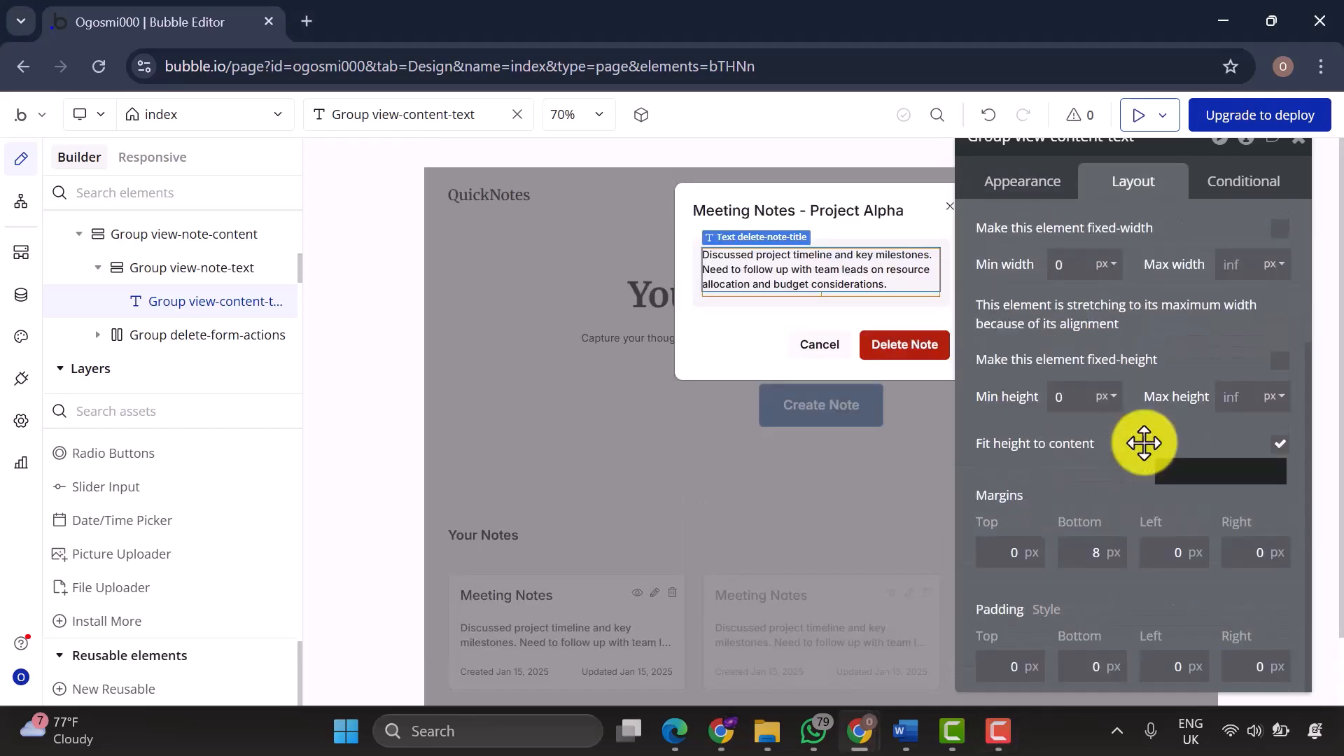
scroll(1142, 444, "up", 3)
scroll(1077, 321, "down", 3)
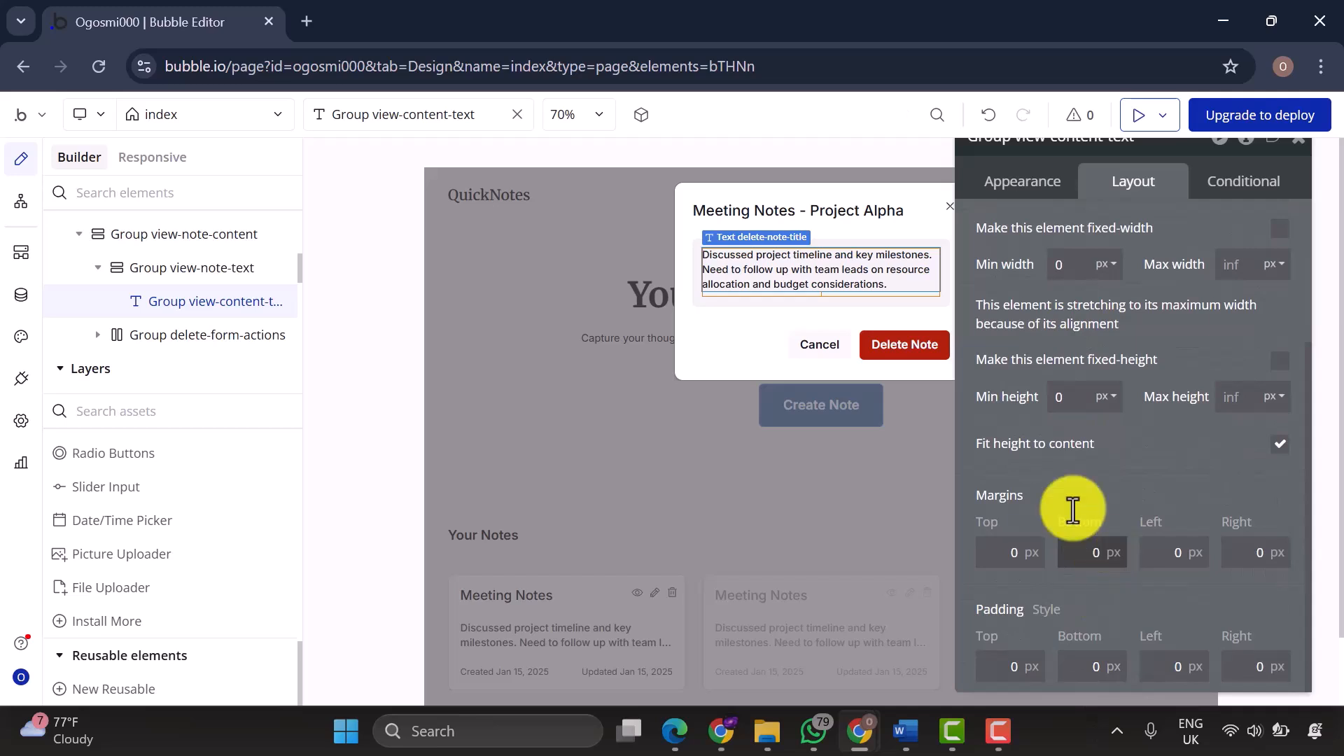
Rename the delete-form-actions group as "Group view-note-meta" and delete its cancel and confirm buttons.
left_click(211, 343)
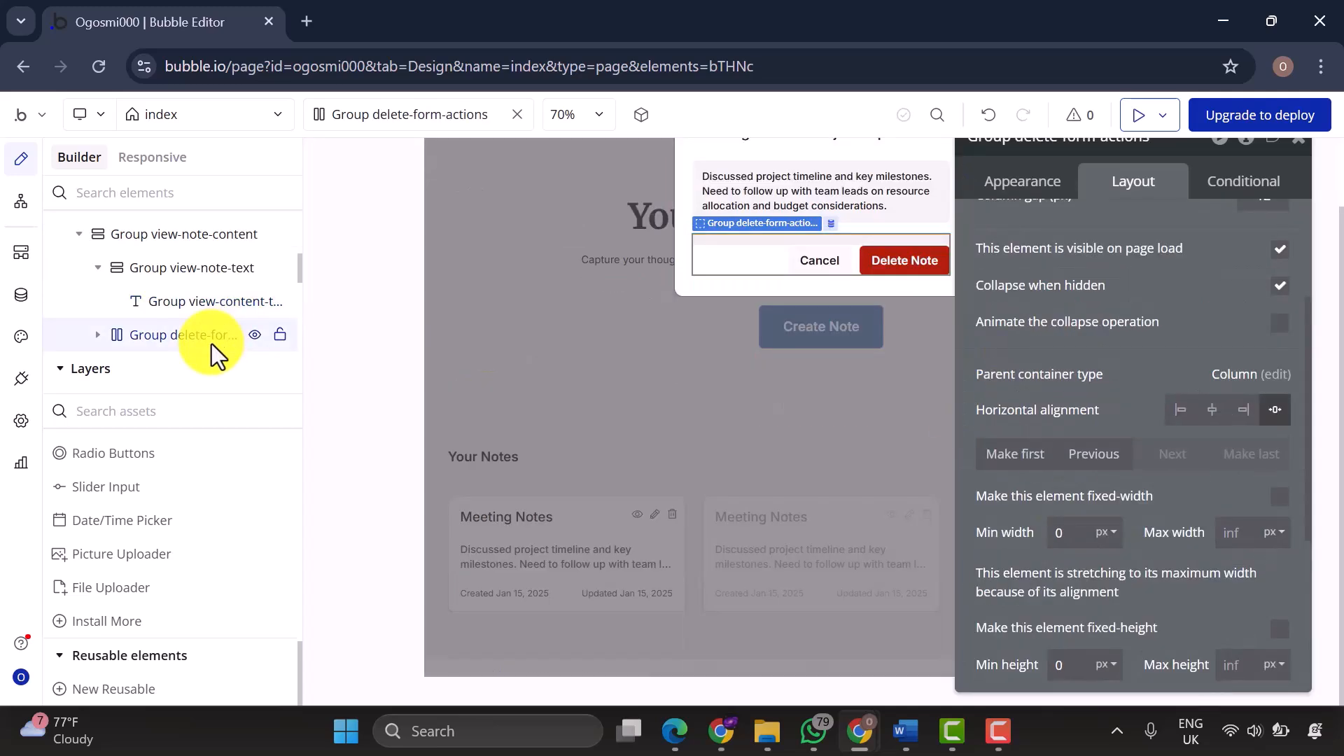
double_click(150, 336)
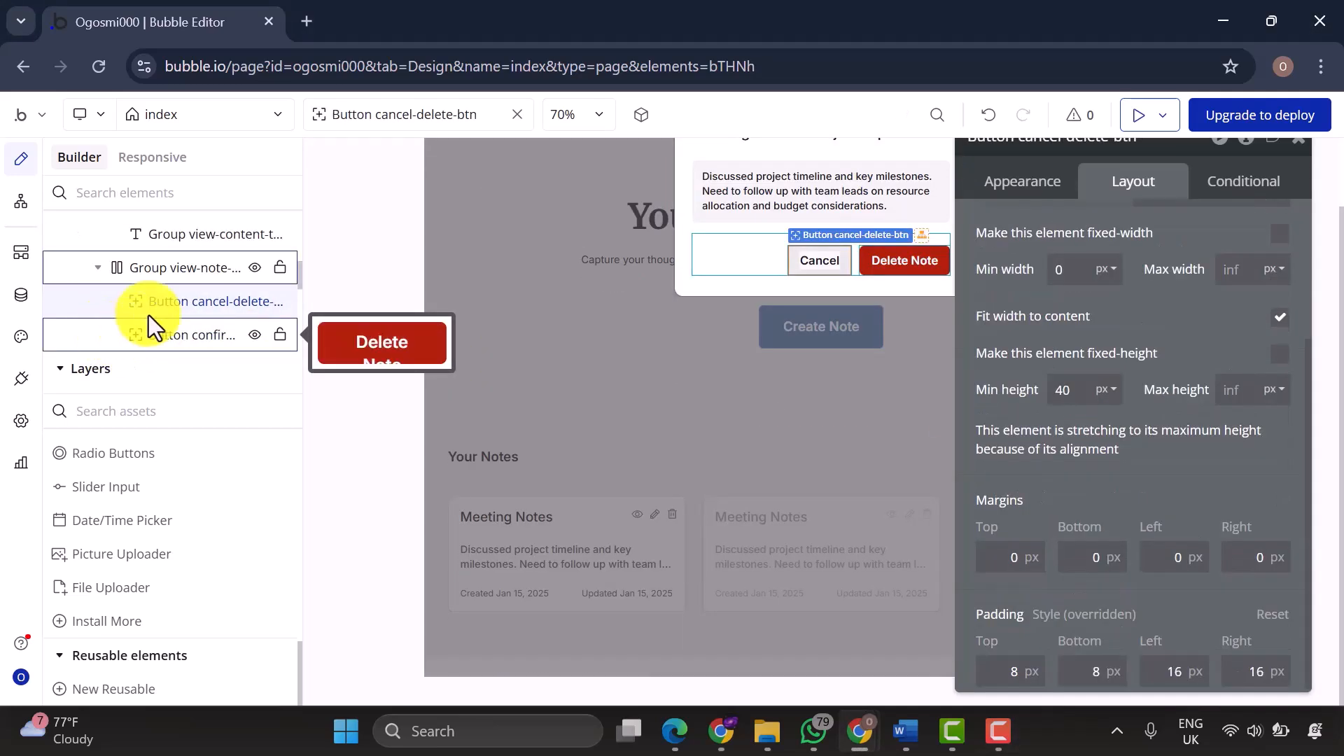
right_click(159, 310)
left_click(364, 352)
right_click(241, 308)
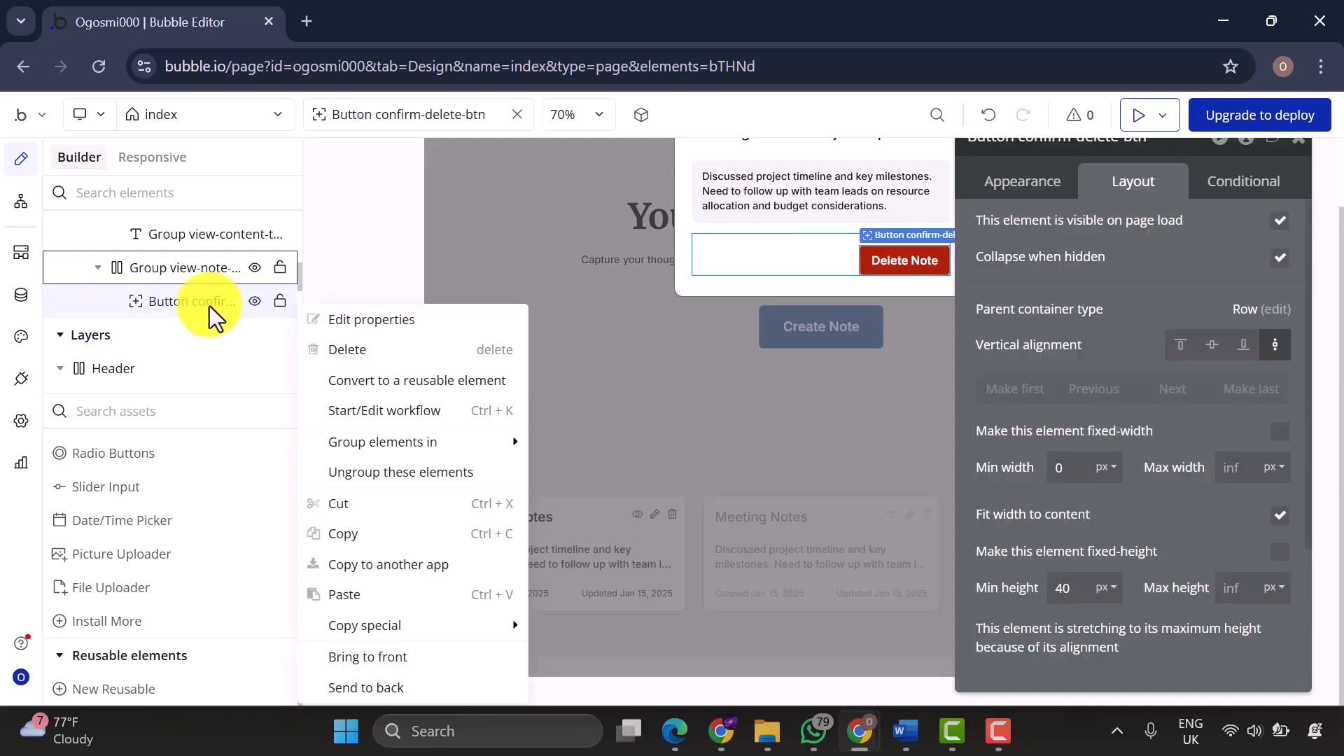
left_click(353, 348)
Add two text elements to Group view-note-meta and set the group's container alignment to space between.
left_click_drag(105, 480, 212, 272)
left_click_drag(105, 479, 165, 312)
left_click(175, 269)
left_click(1140, 186)
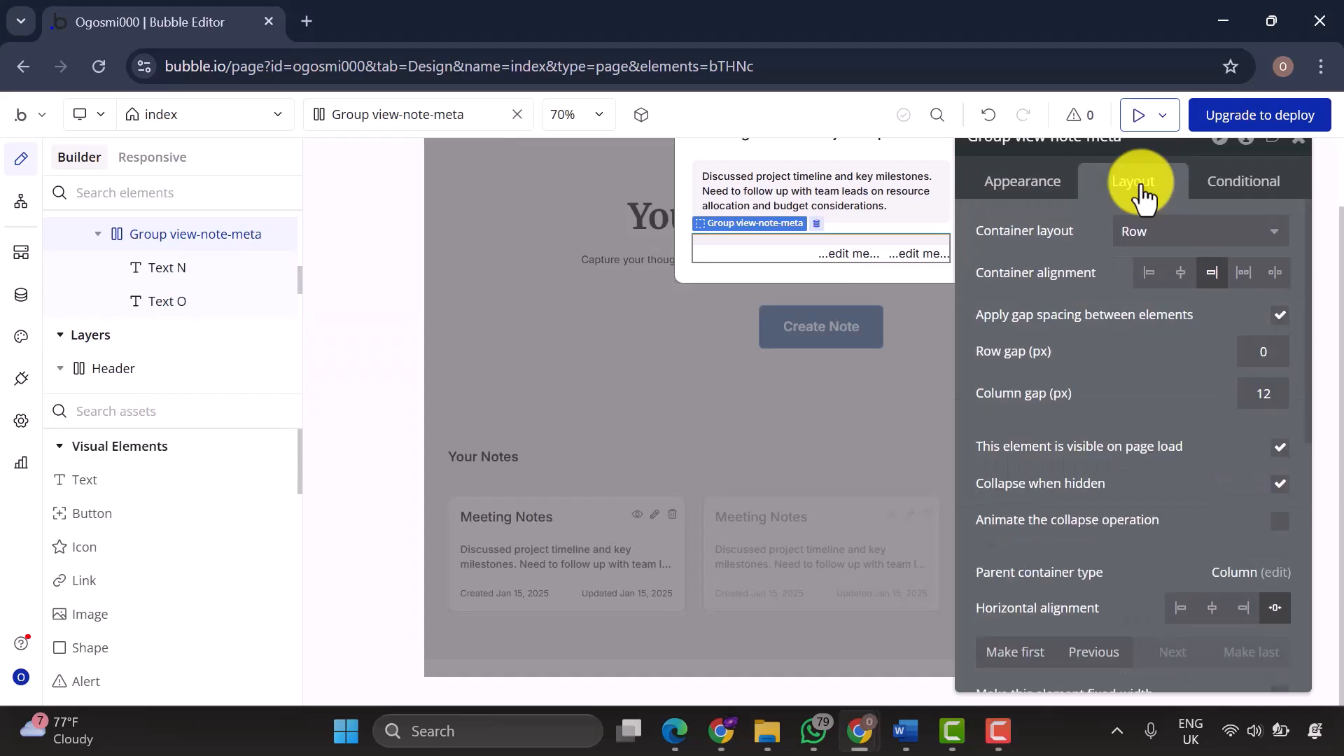
left_click(1267, 273)
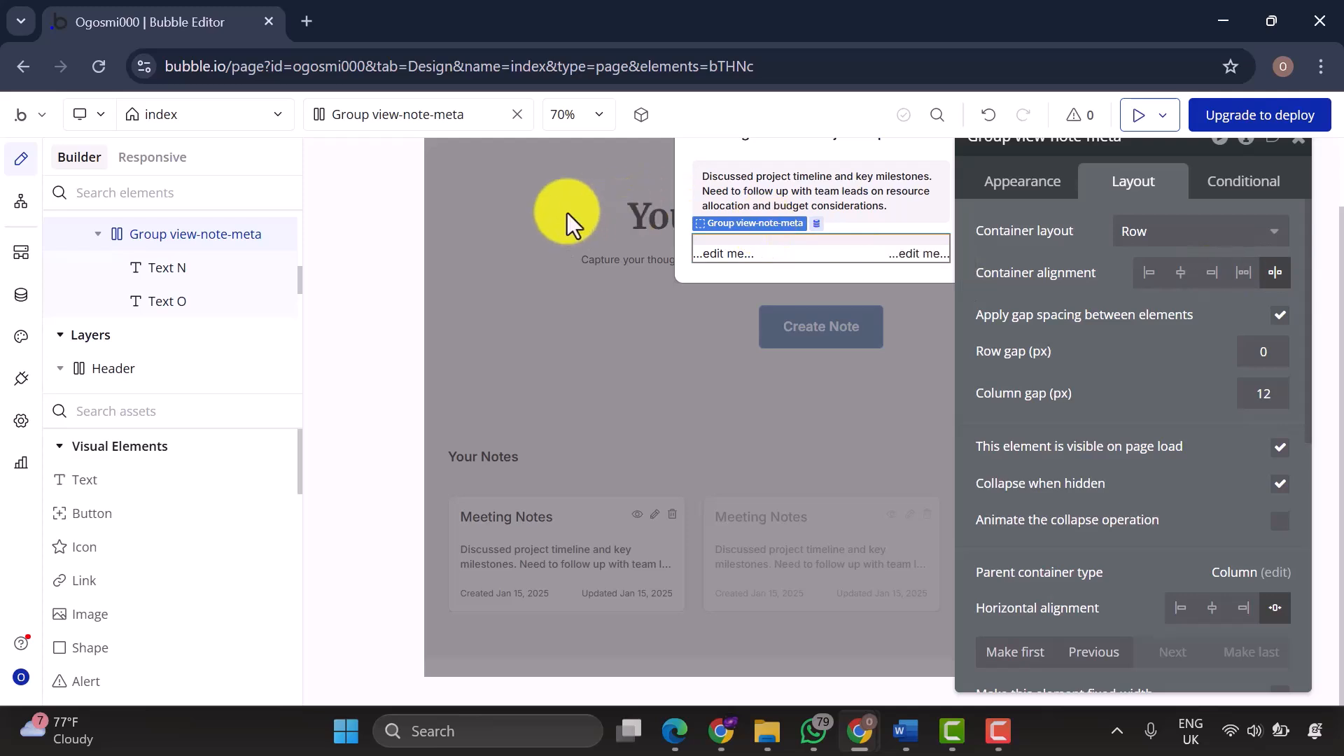
Rename the first text in Group view-note-meta as "Text view-created-date".
left_click(170, 271)
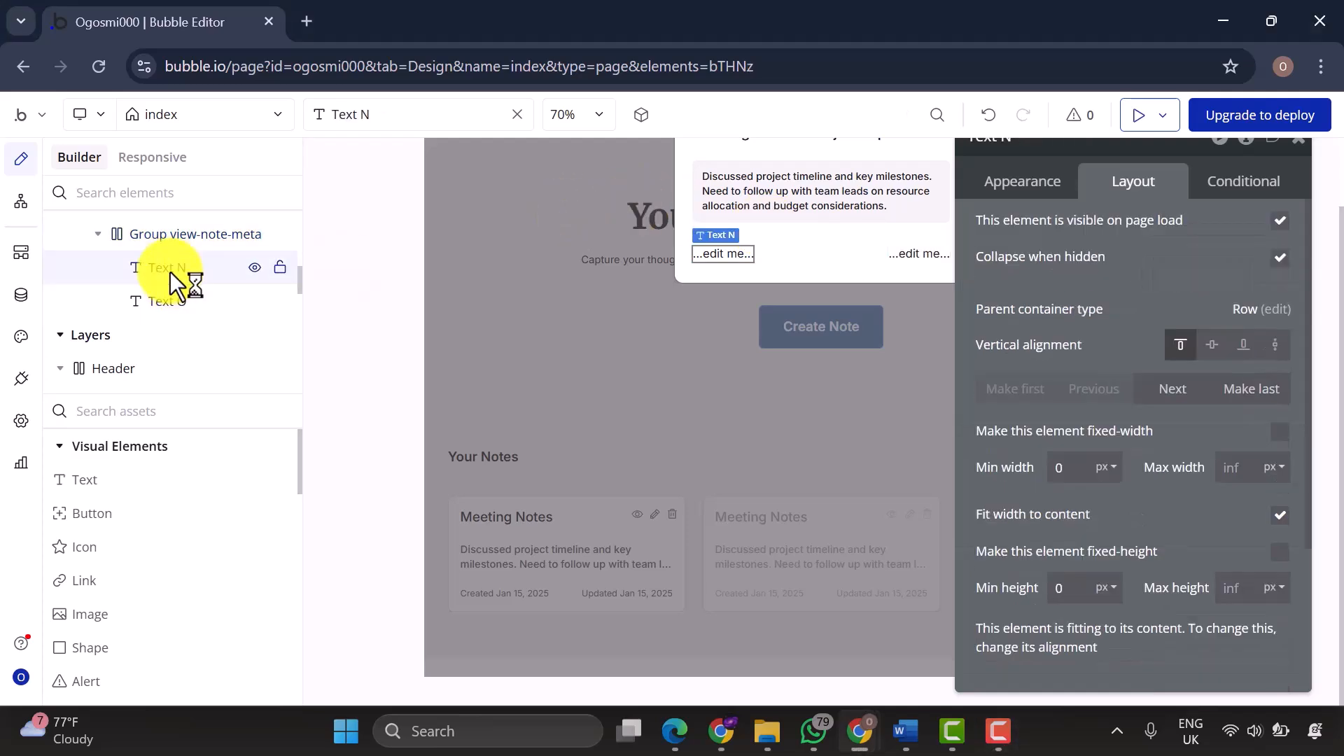
double_click(170, 271)
type("Text view-created-date")
key("Return")
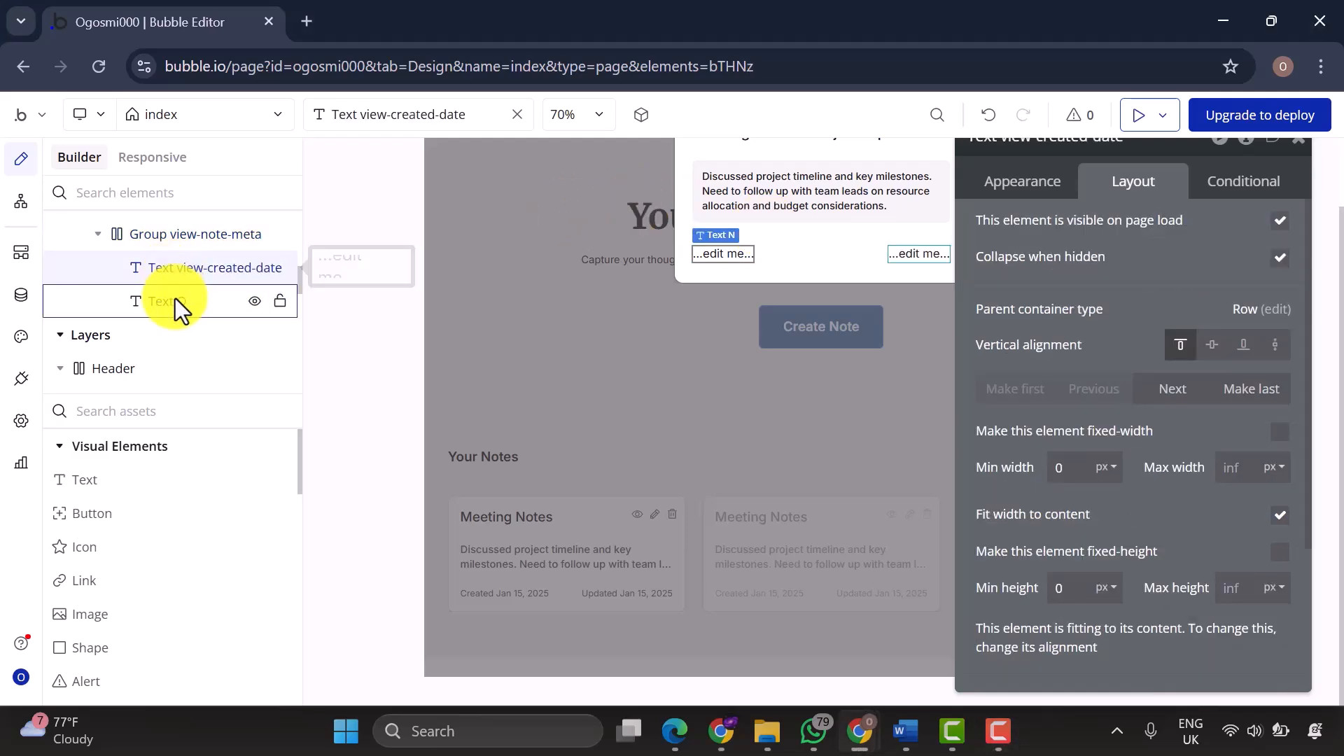
Bind the created-date text to Parent group's Note's Creation Date and set its canvas placeholder to "Created January 15, 2025".
left_click(1008, 180)
triple_click(1033, 236)
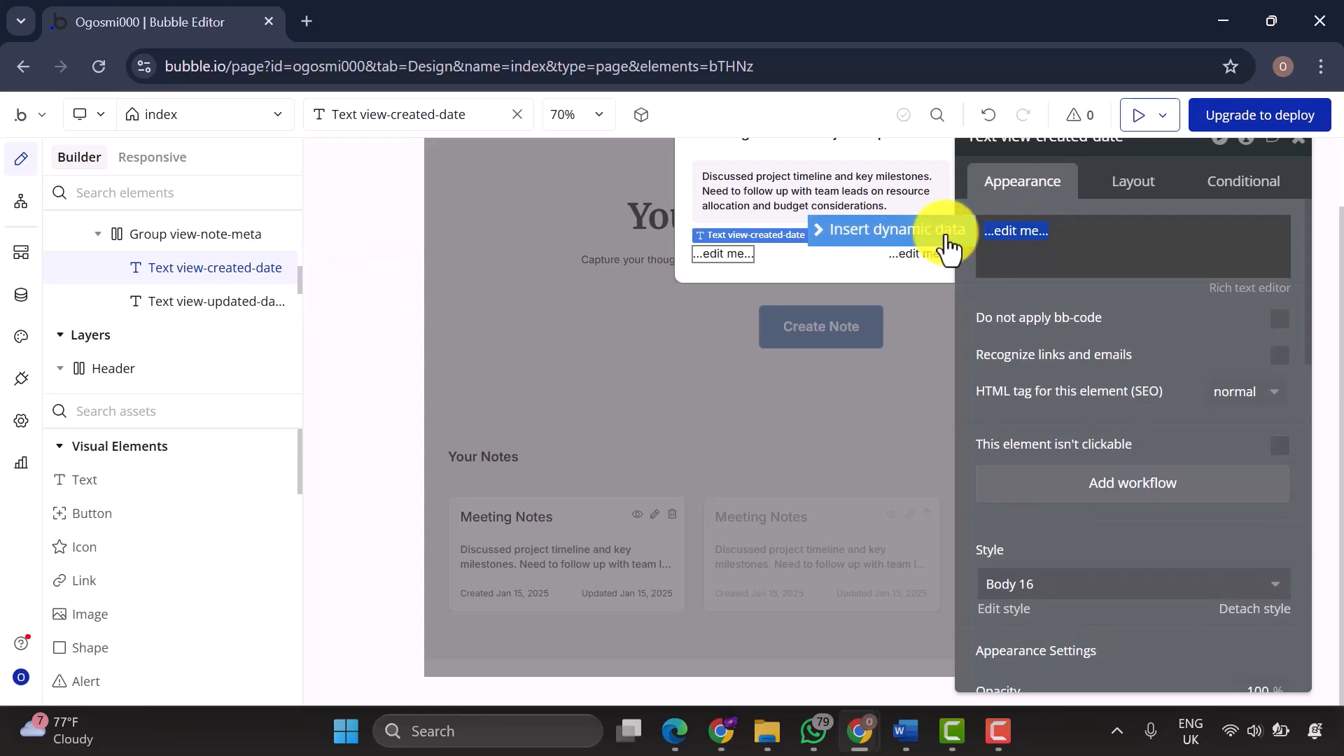
left_click(950, 246)
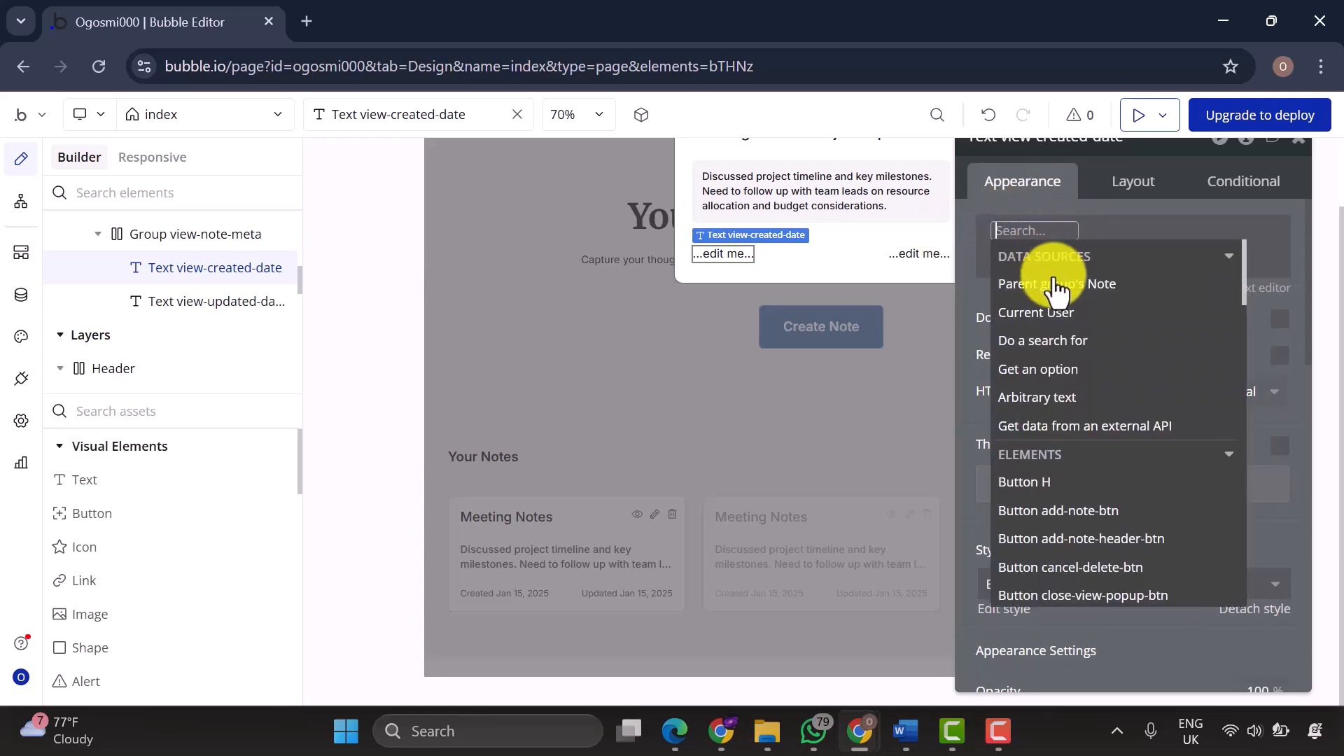
left_click(1057, 275)
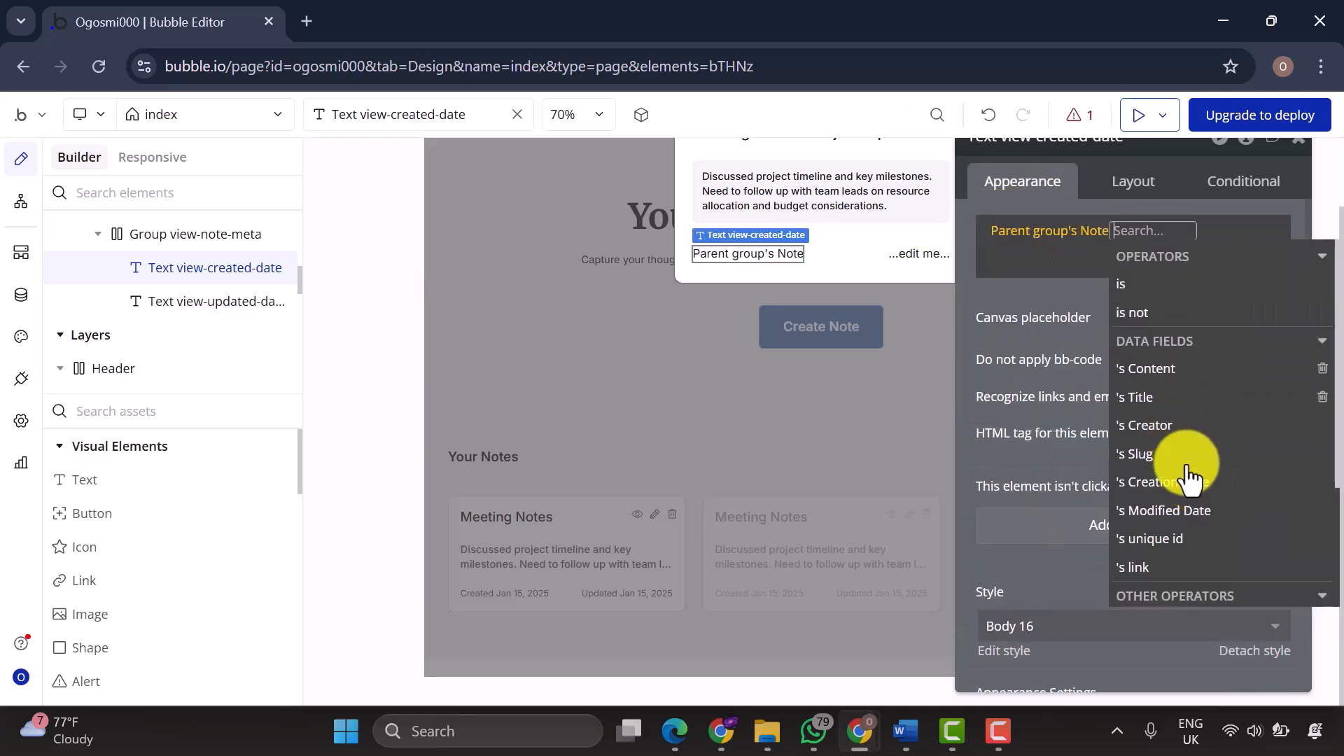
left_click(1191, 495)
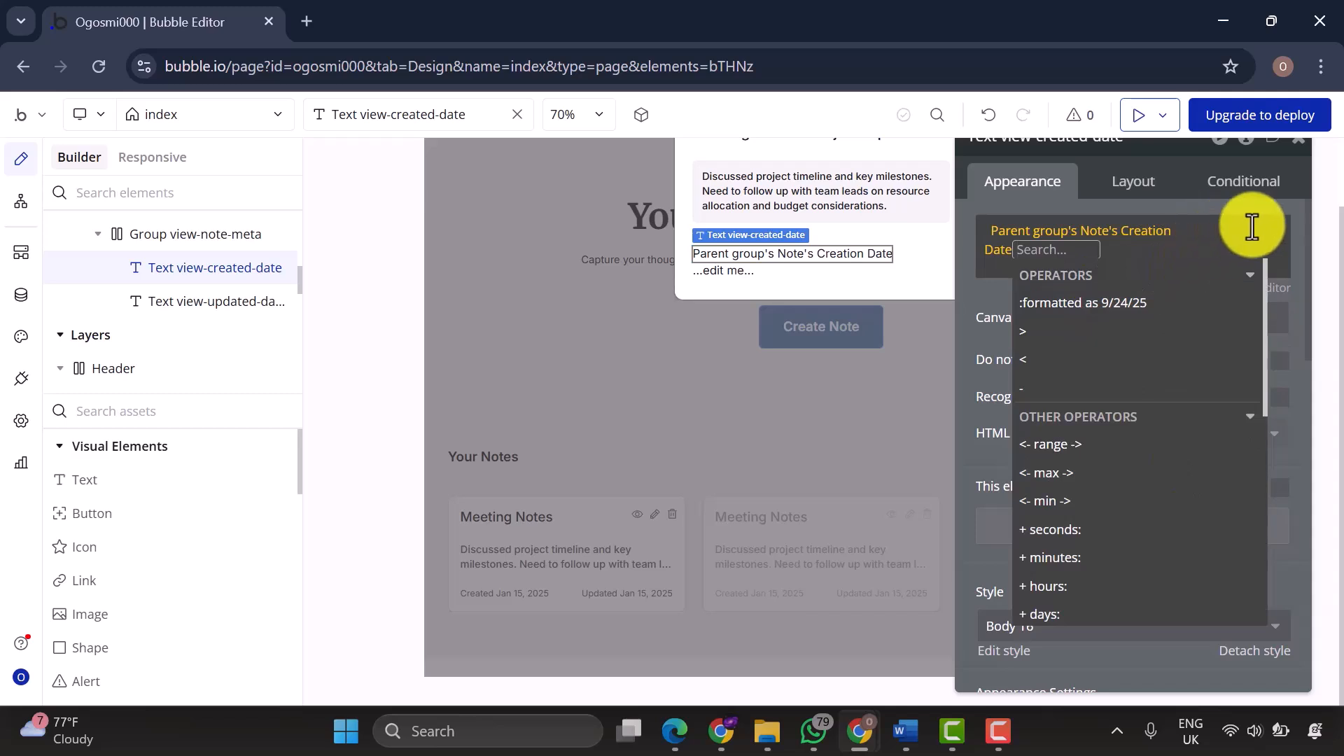
left_click(1253, 233)
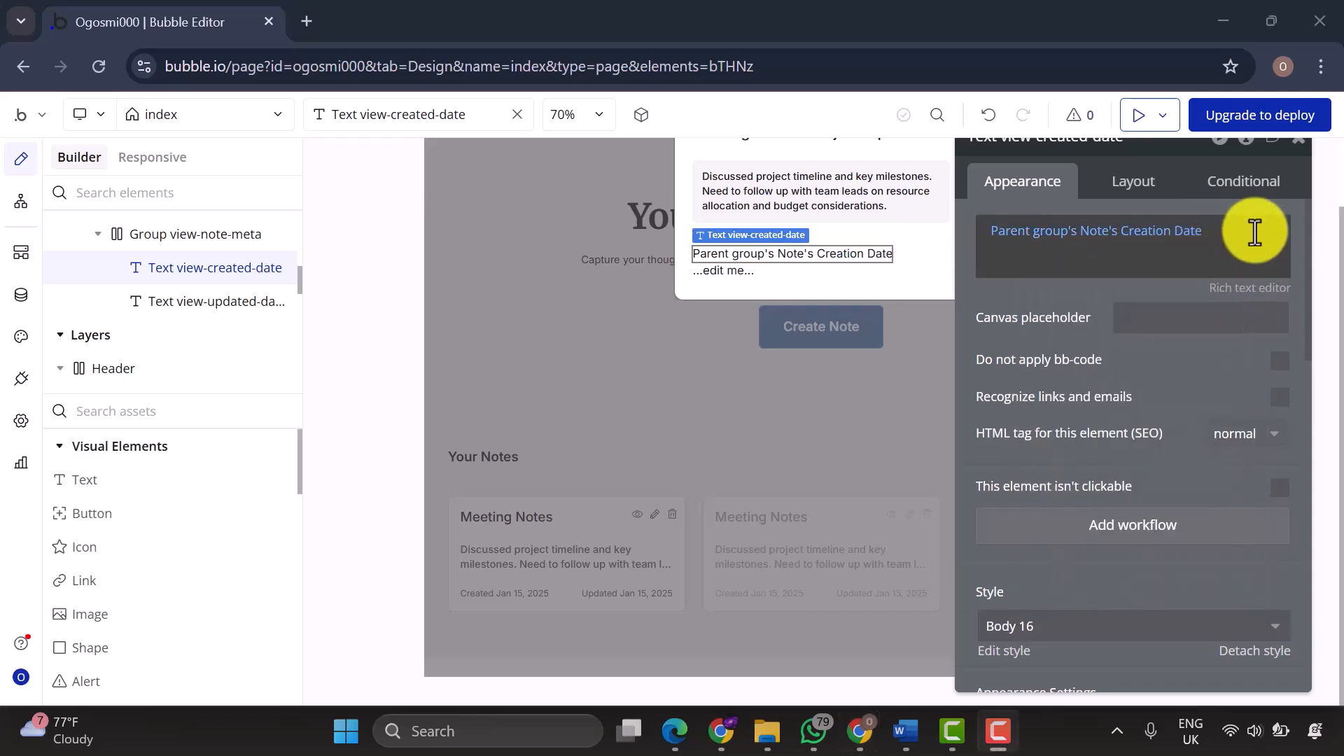
left_click(1181, 317)
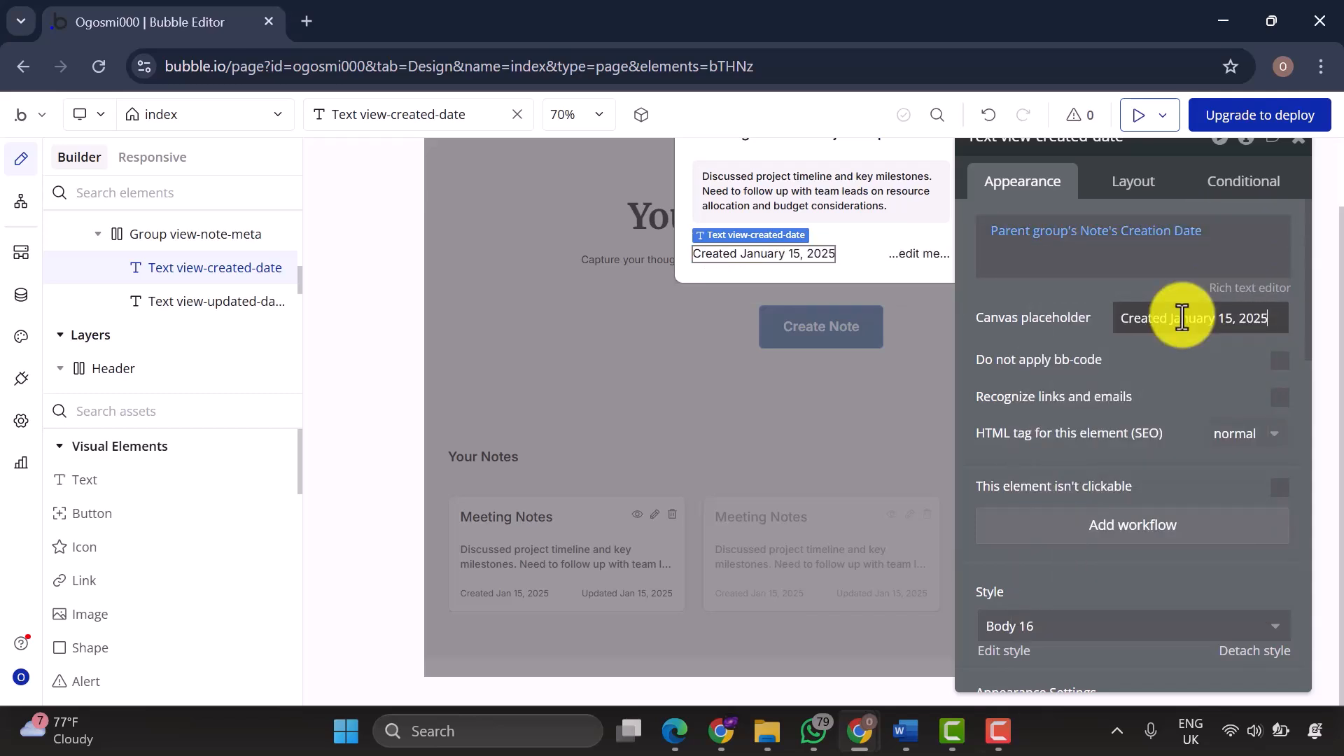
Set the created-date text's font size to 12 px and its vertical alignment to stretch.
scroll(1116, 406, "down", 3)
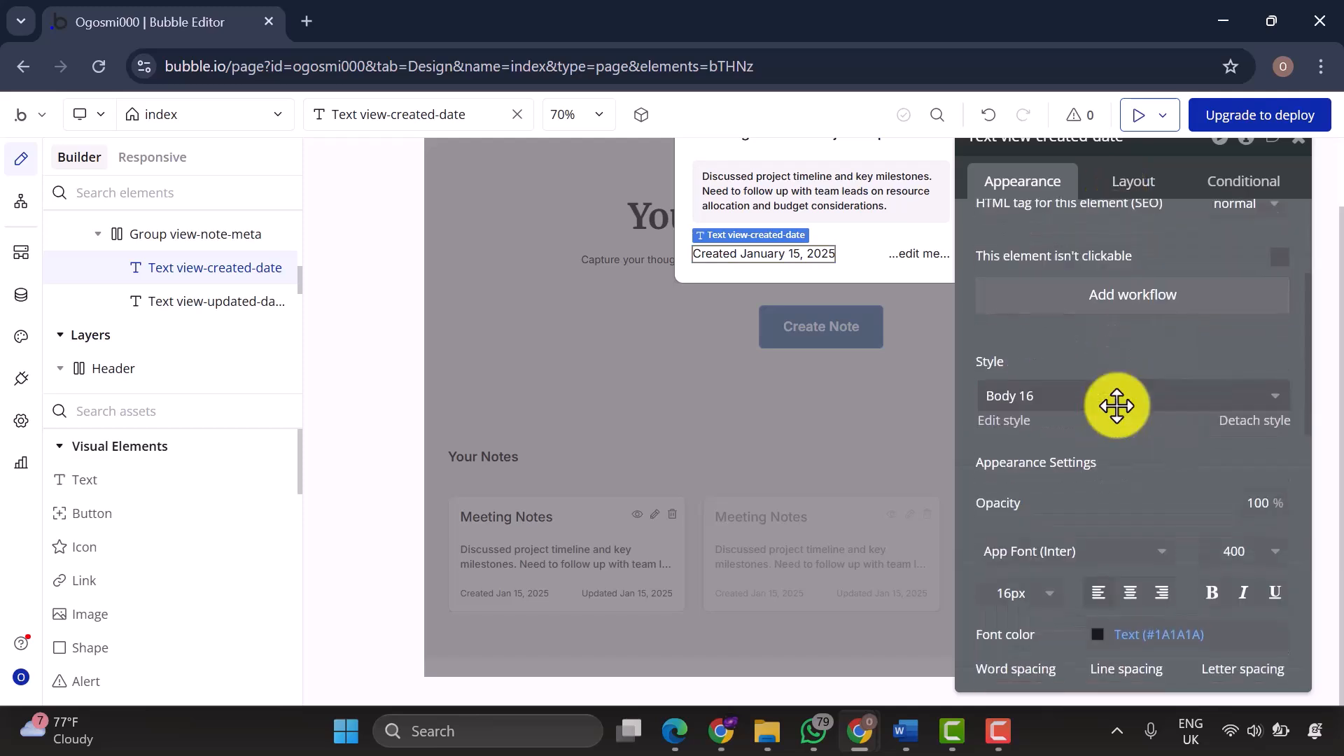
scroll(1117, 406, "down", 2)
left_click(1029, 471)
left_click(1005, 639)
left_click(1134, 181)
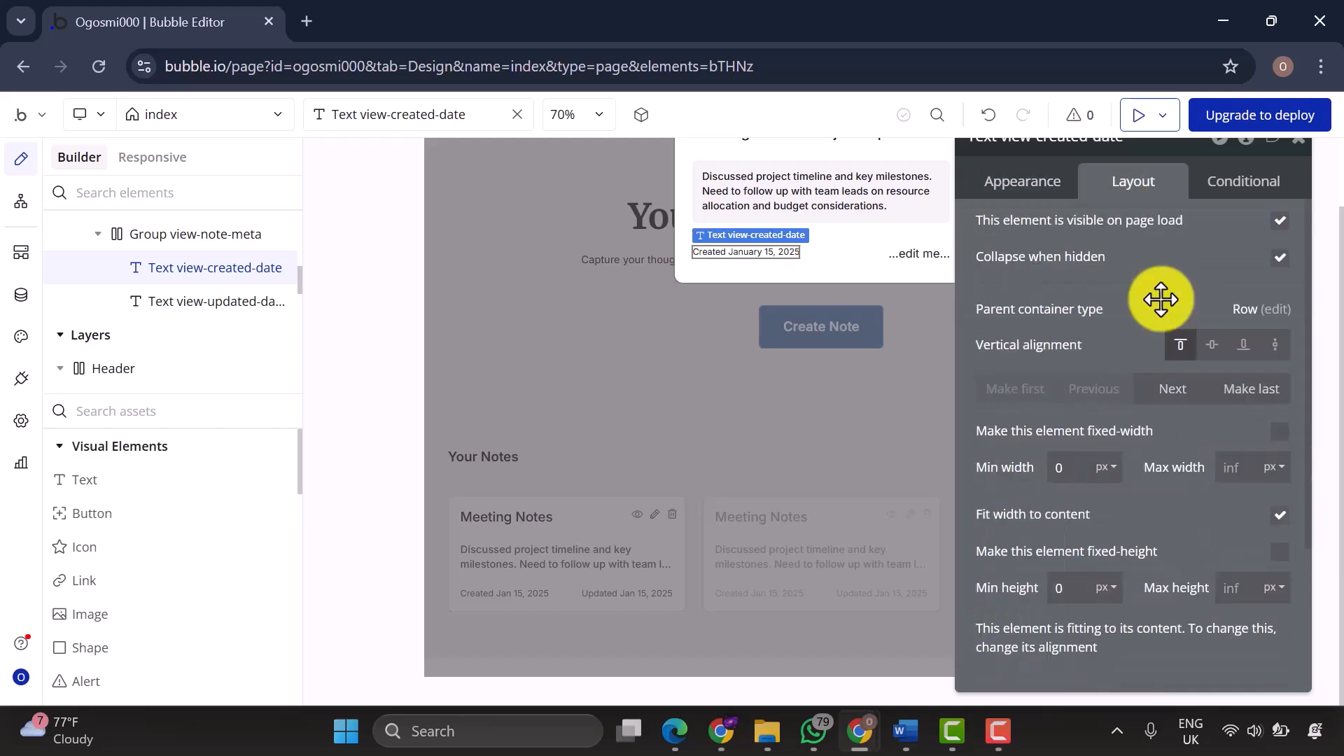
scroll(1161, 299, "down", 3)
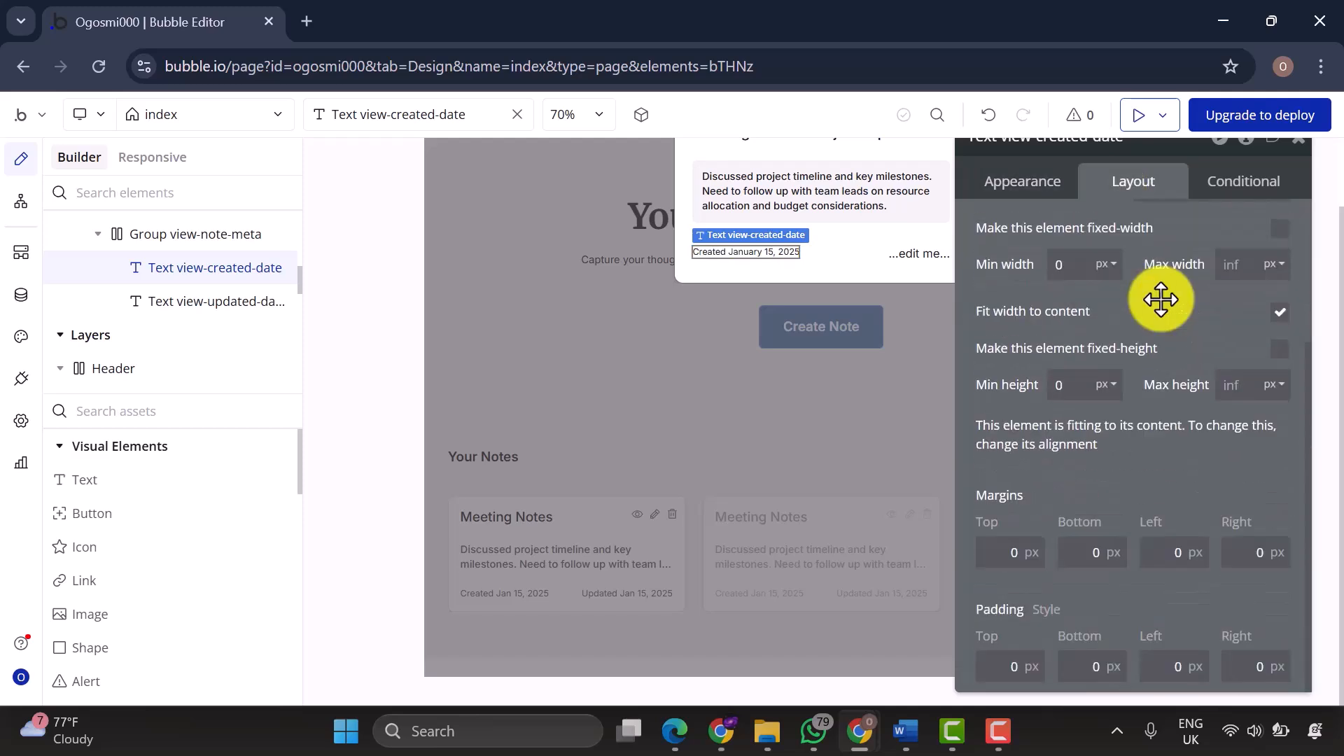
scroll(1176, 315, "up", 3)
left_click(1275, 344)
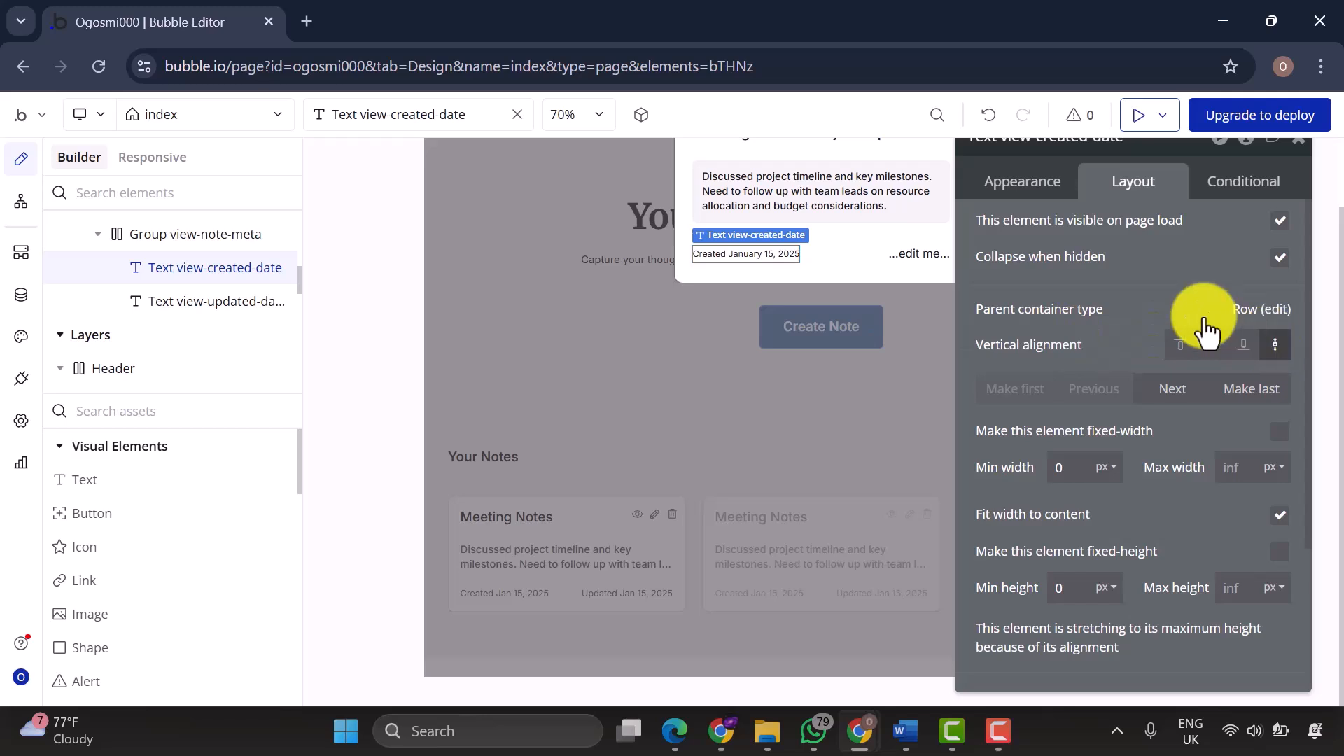
Bind Text view-updated-date to Parent group's Note's Modified Date and set its canvas placeholder to "Updated January 20, 2025".
left_click(222, 302)
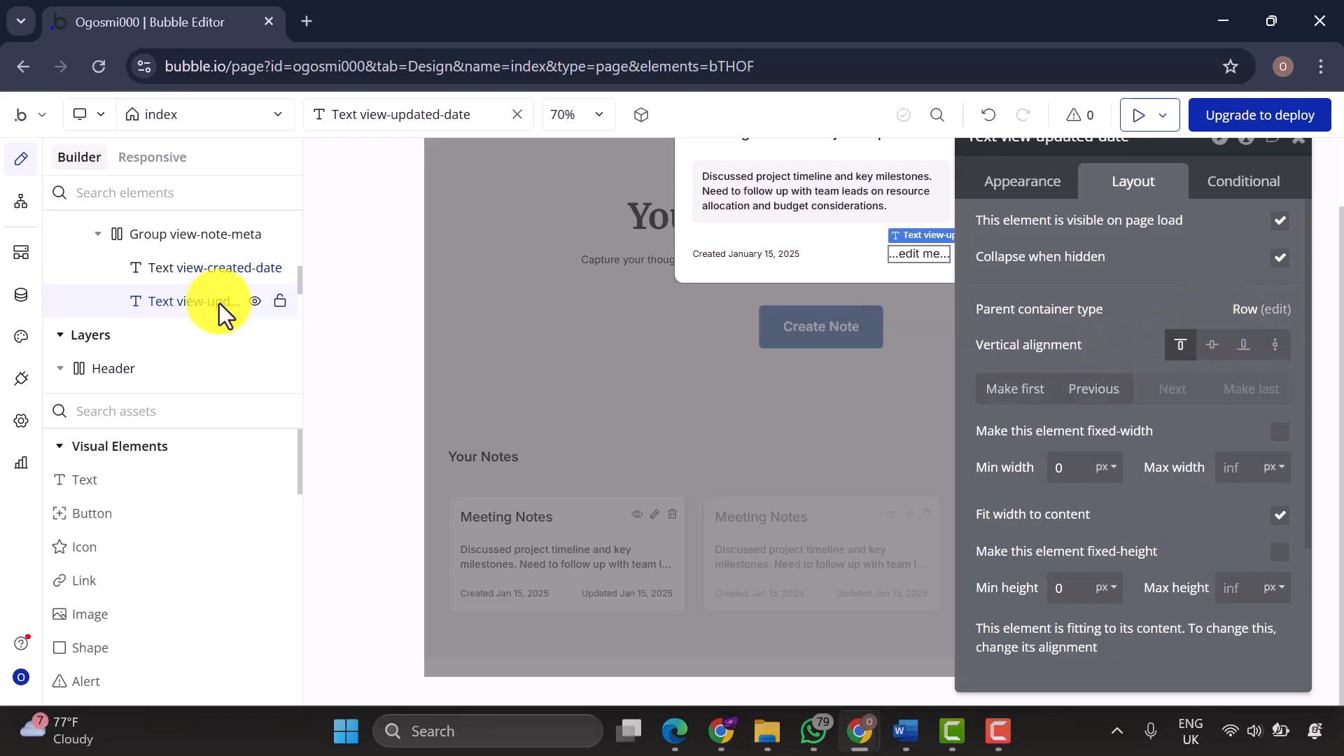
left_click(1016, 184)
left_click(1040, 223)
left_click(927, 231)
left_click(1057, 283)
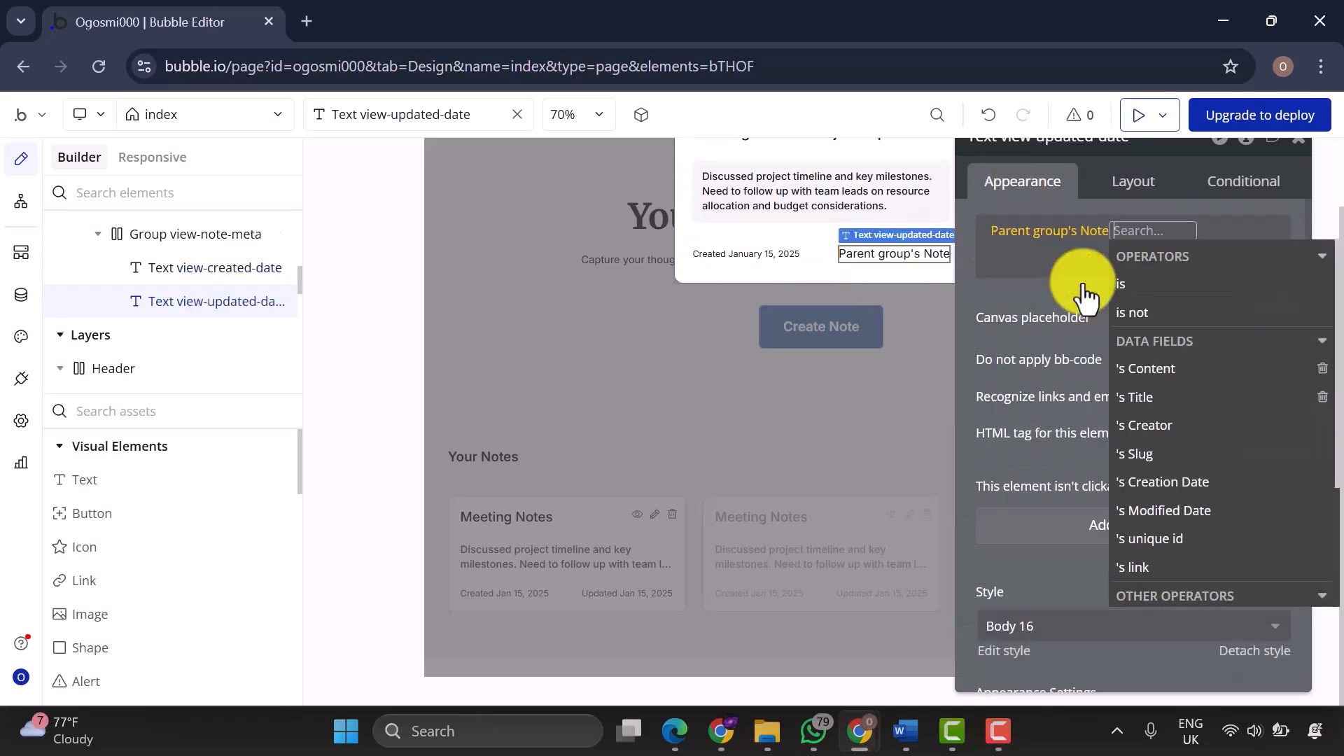
left_click(1147, 514)
left_click(1286, 312)
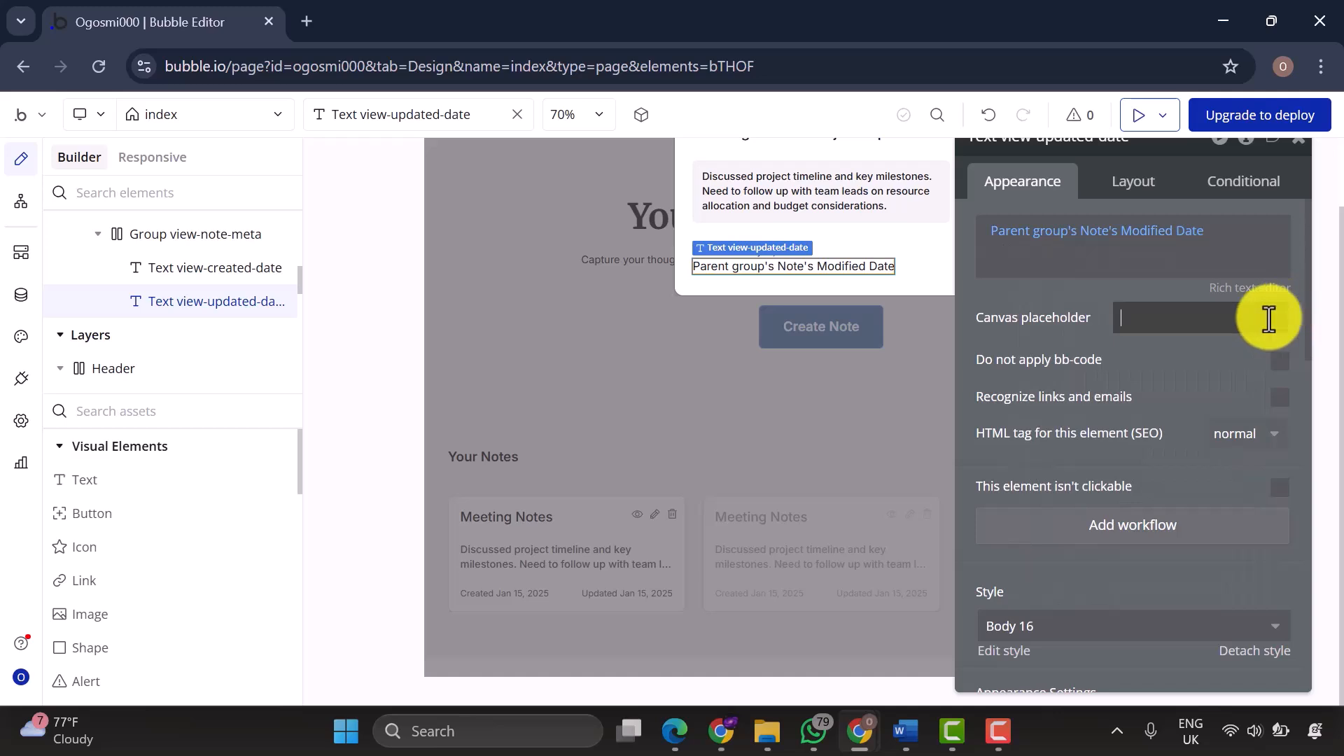
type("Updated January 20, 2025")
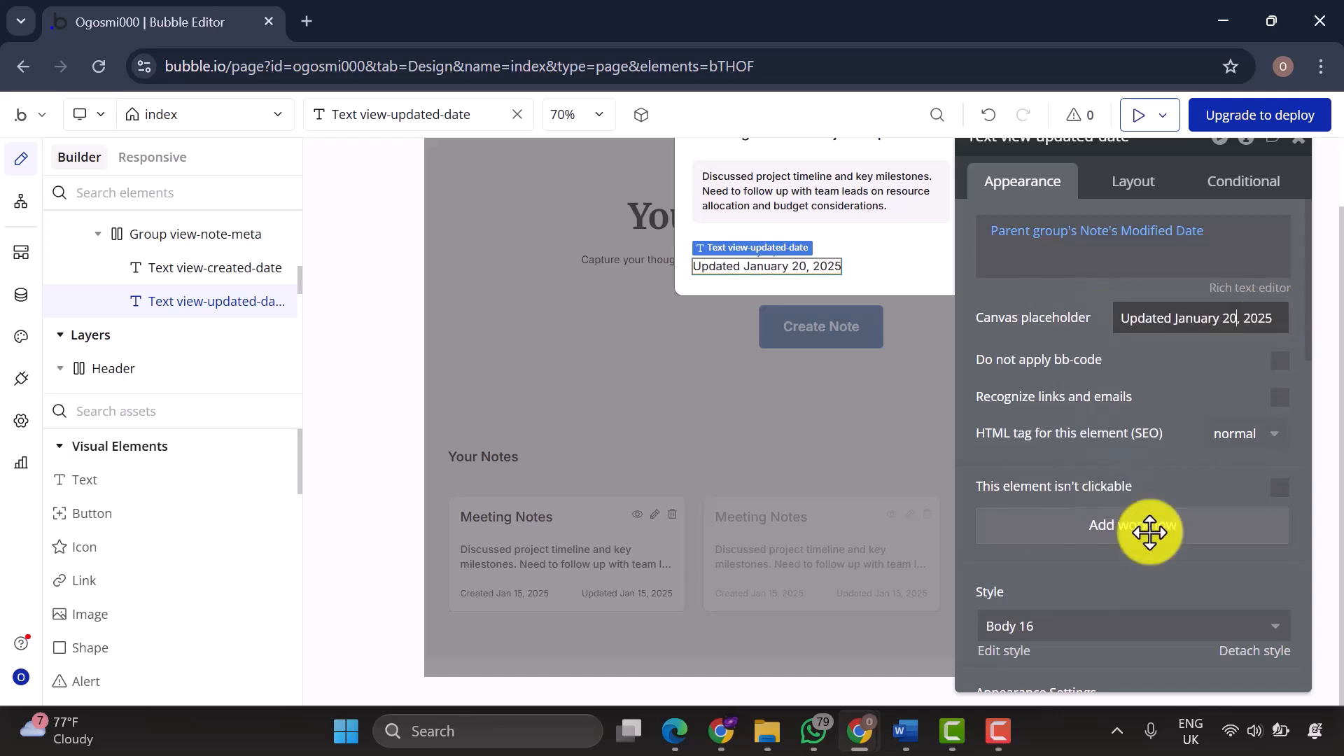
Set the updated-date text's font size to 12 px and its vertical alignment to stretch.
scroll(1163, 570, "down", 3)
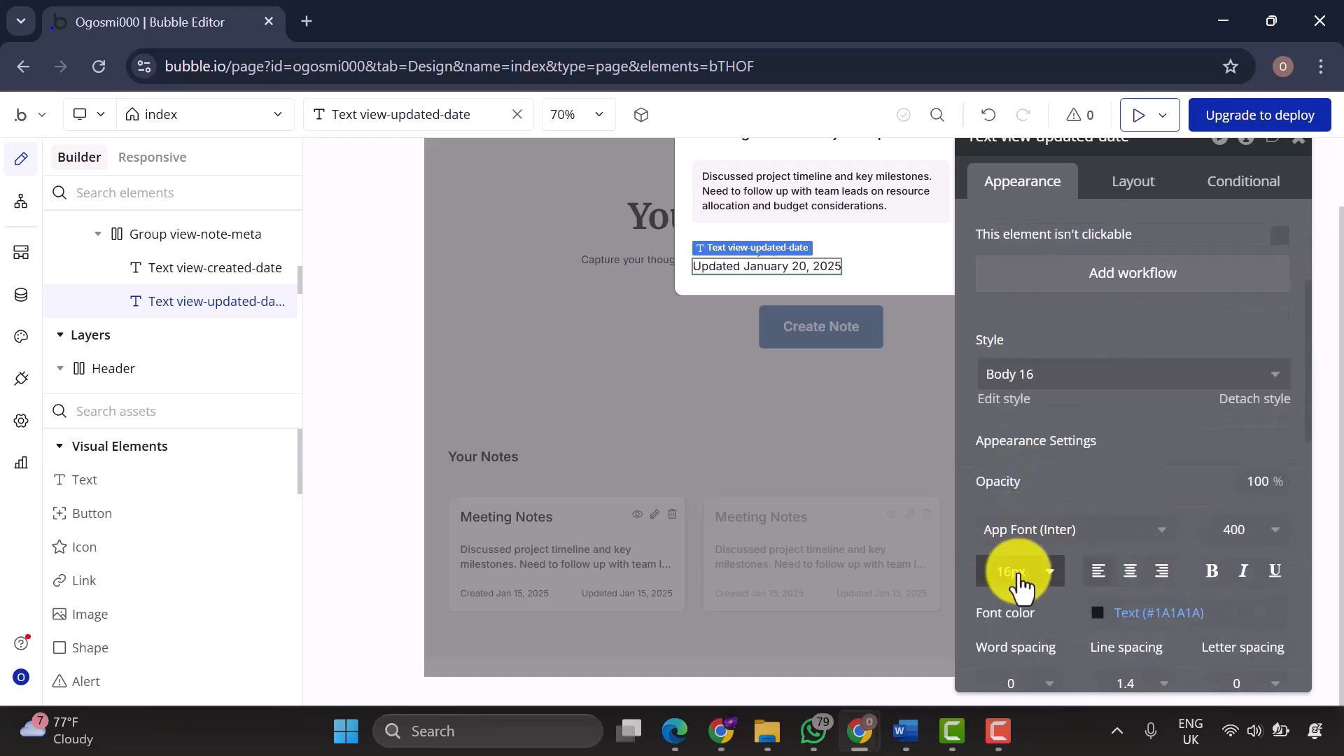
left_click(1018, 576)
scroll(996, 692, "down", 1)
left_click(997, 679)
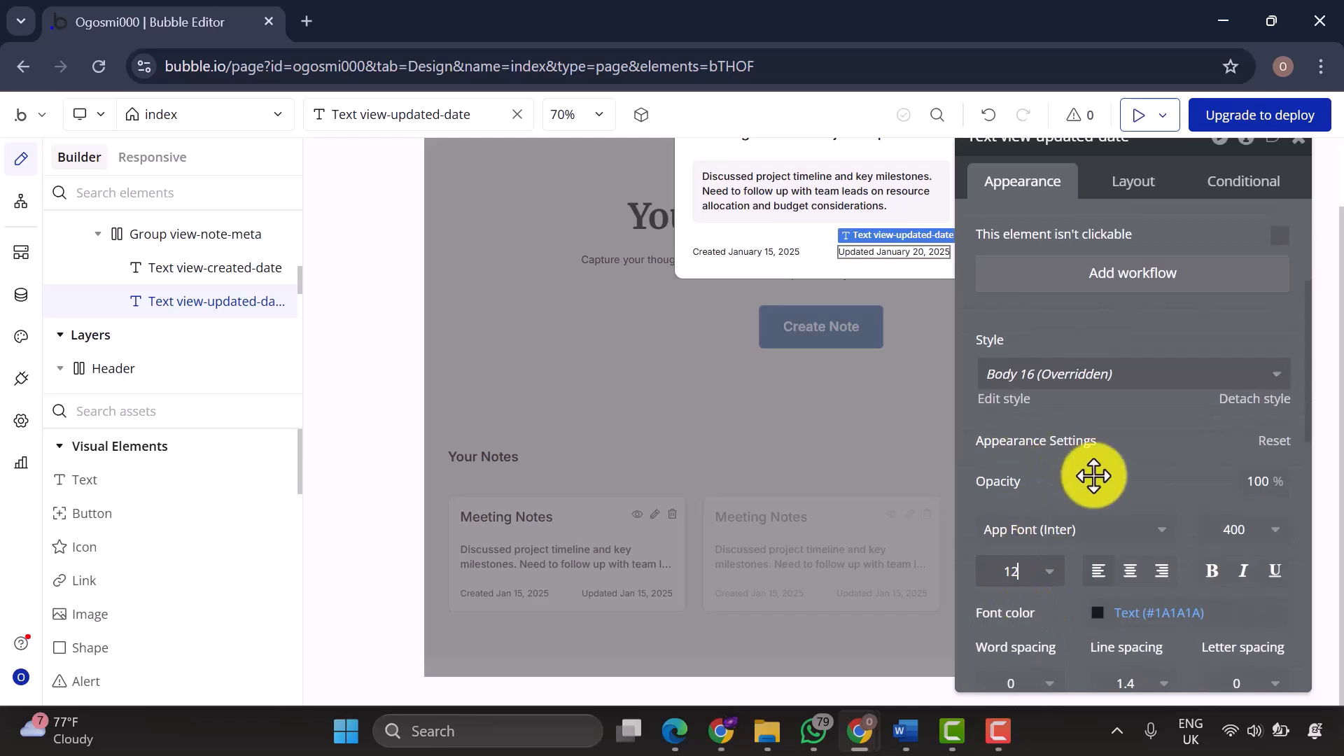
scroll(1106, 350, "up", 4)
left_click(1124, 198)
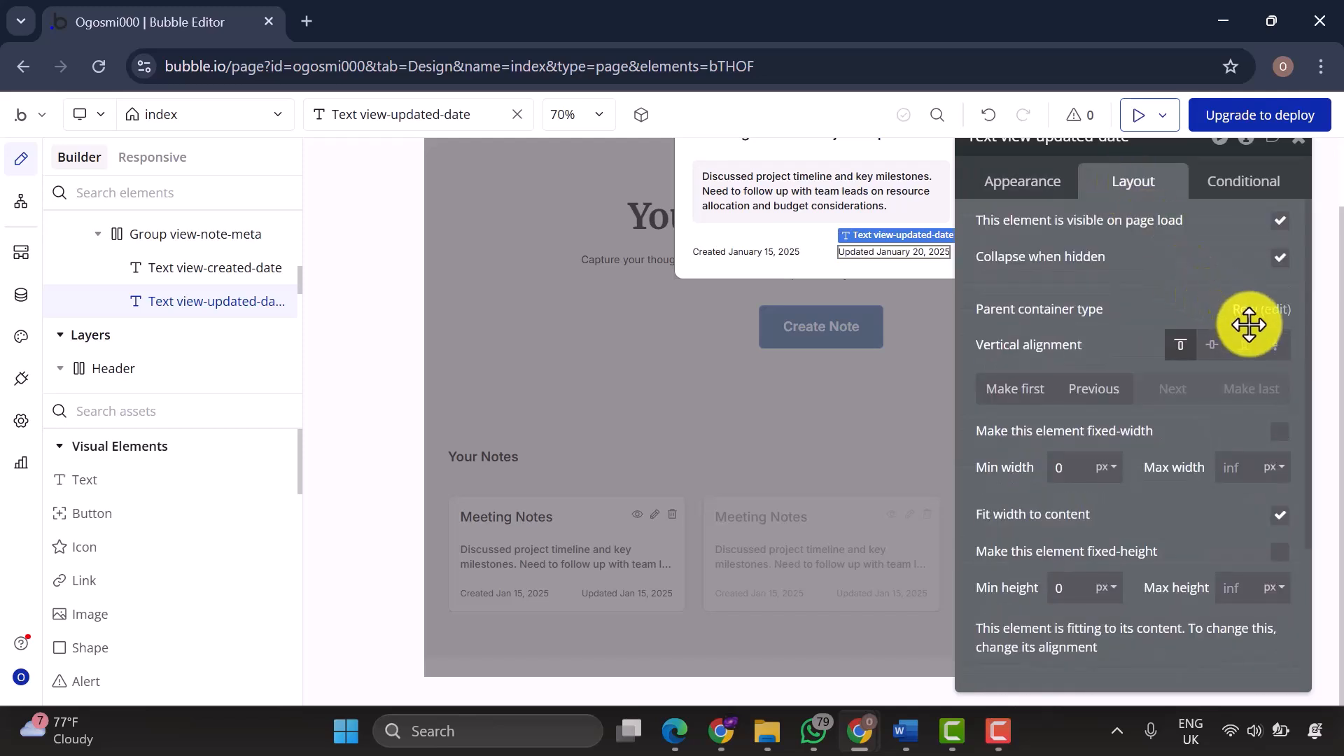
left_click(1274, 347)
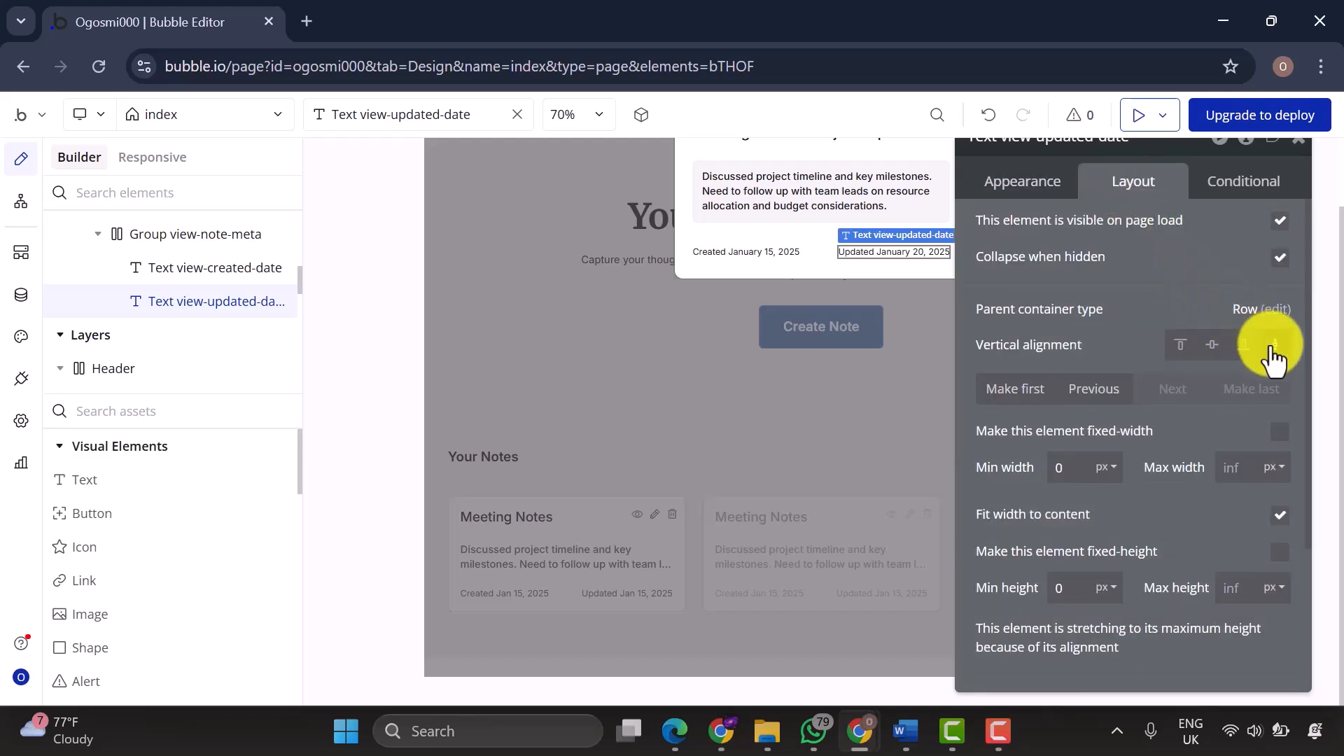
left_click(797, 240)
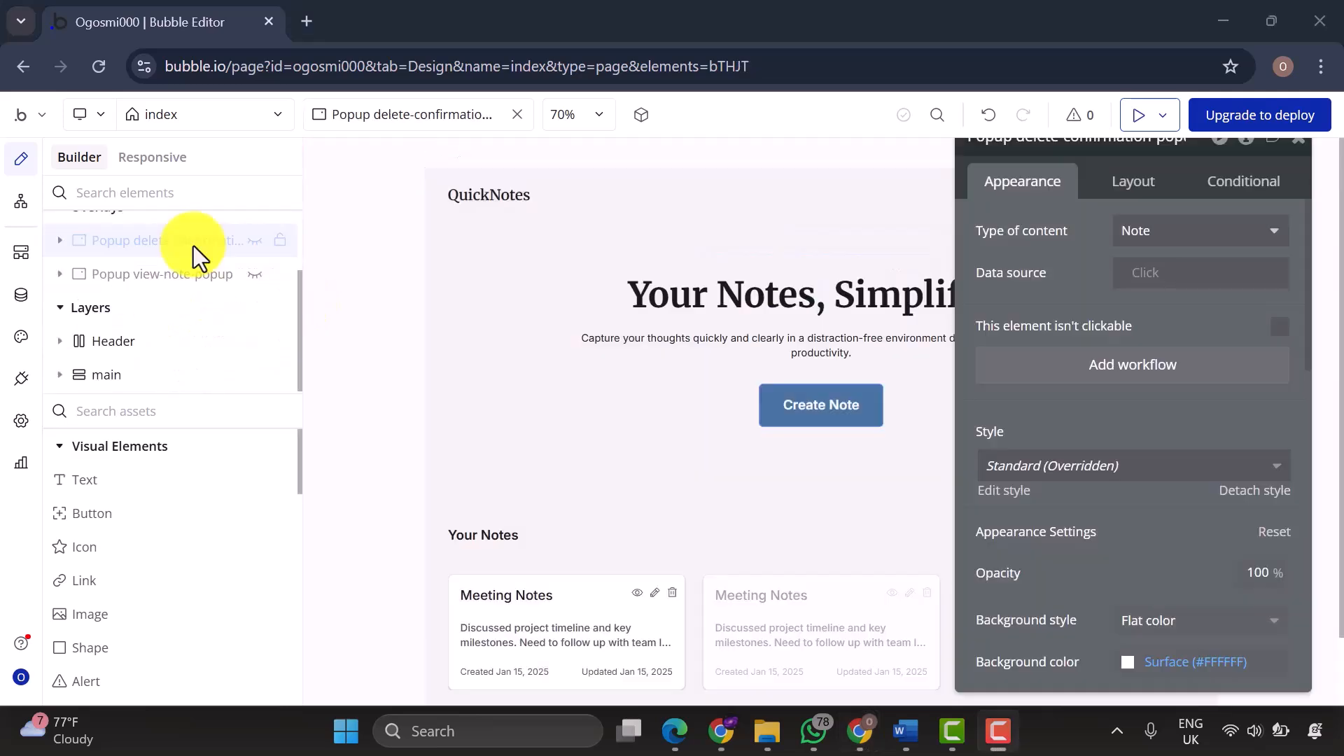
Copy the delete-confirmation popup, paste it onto the index page, and rename the copy as "Popup edit-note-popup".
scroll(179, 288, "up", 2)
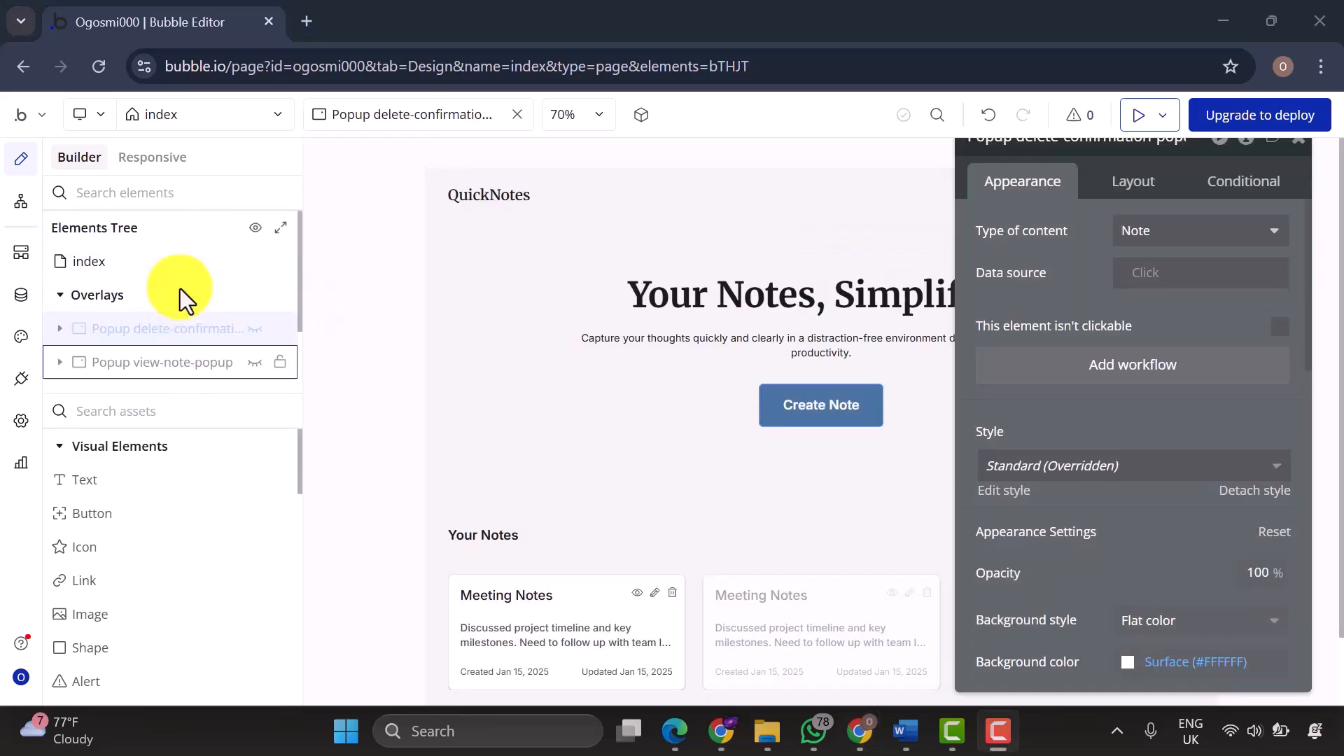
right_click(150, 331)
left_click(360, 502)
left_click(106, 266)
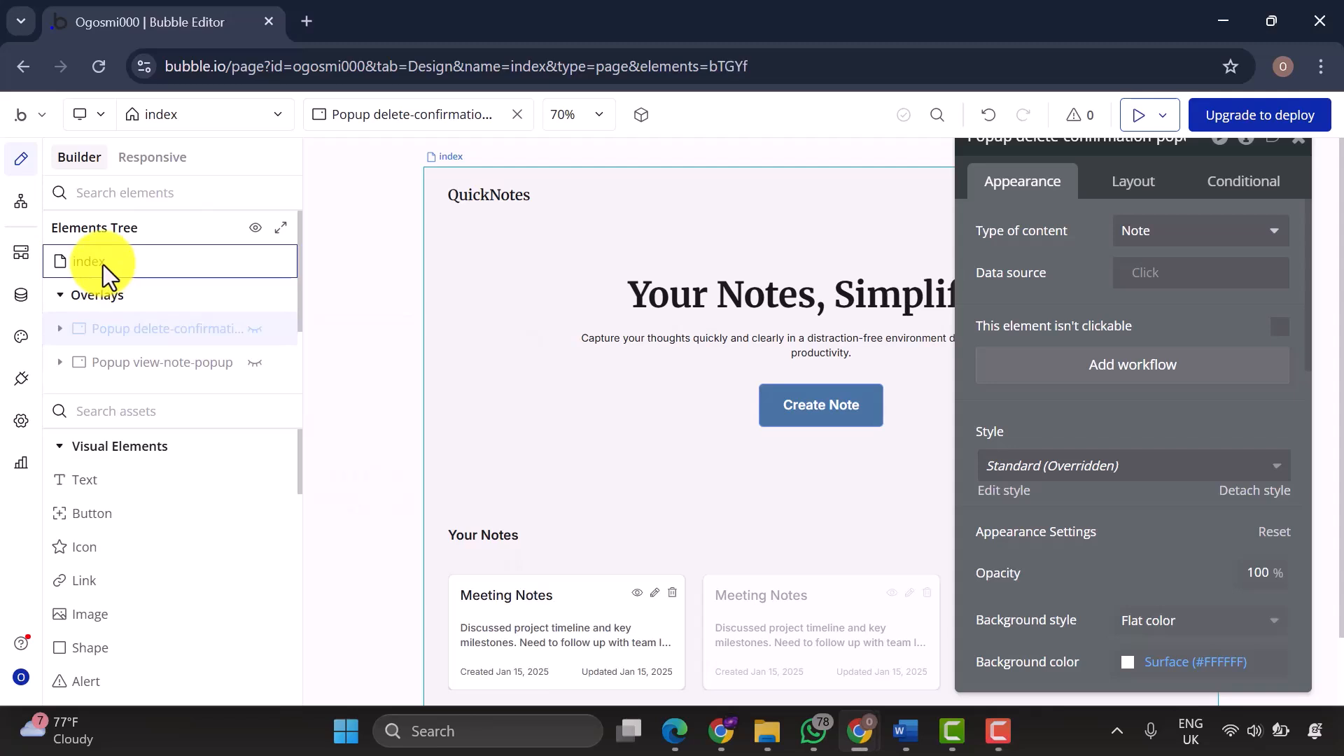
right_click(103, 265)
left_click(322, 387)
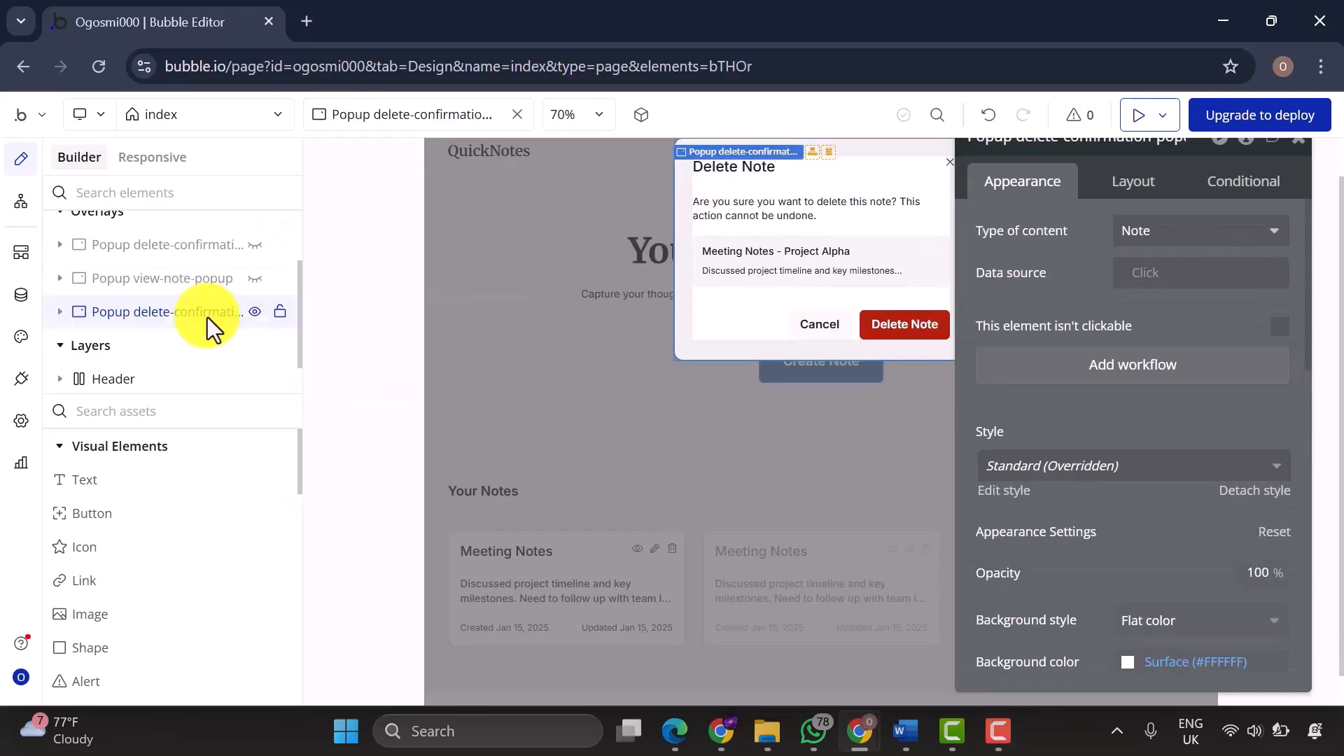
double_click(207, 317)
type("Popup edit-note-popup")
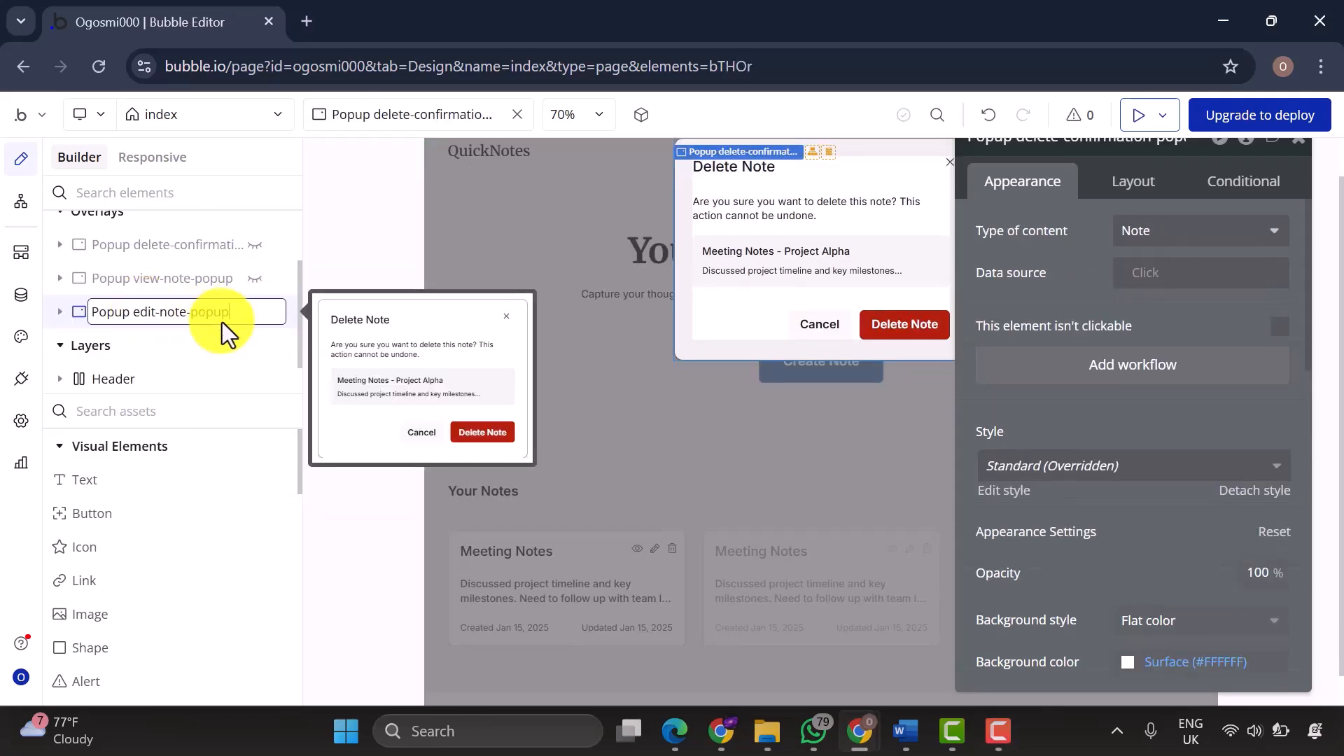
key("Return")
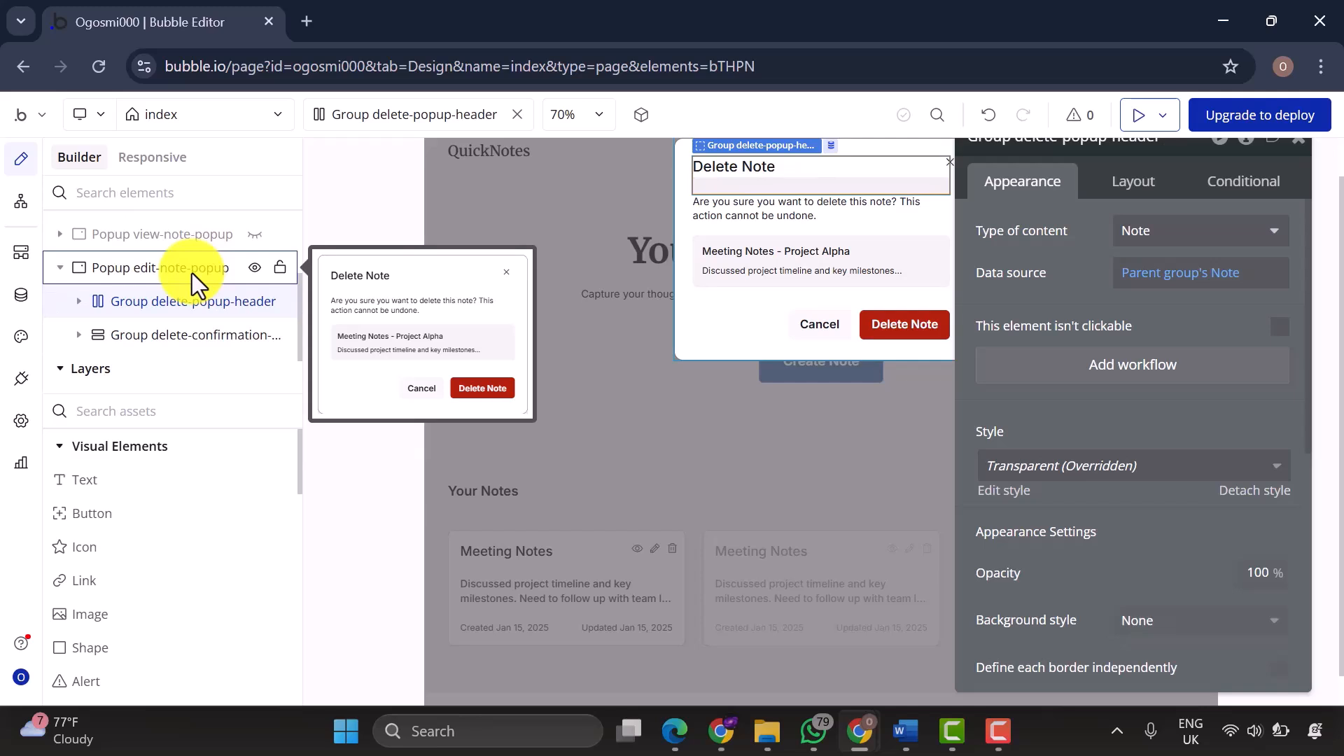
Rename the edit-note popup's two groups as "Group edit-popup-header" and "Group edit-popup-form".
double_click(187, 300)
left_click(188, 301)
key("BackSpace")
key("BackSpace")
key("BackSpace")
key("BackSpace")
key("BackSpace")
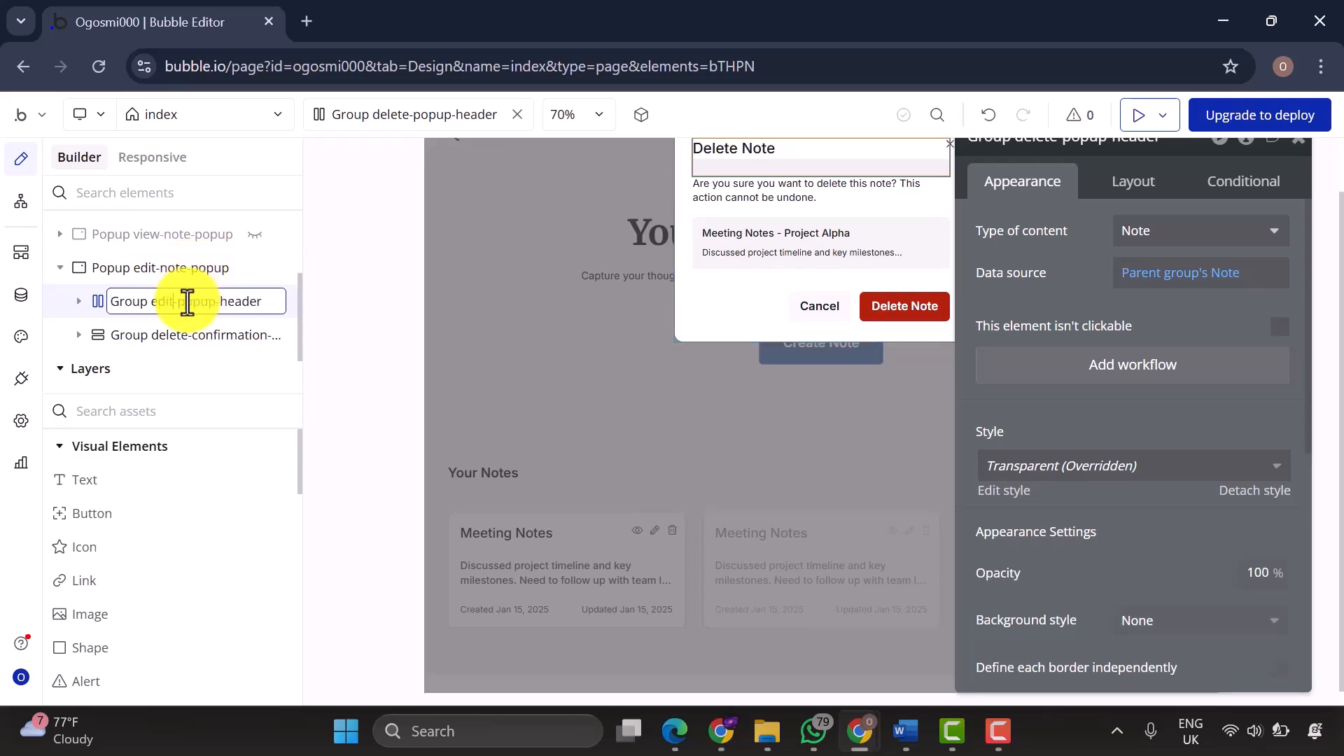
double_click(187, 340)
left_click_drag(276, 335, 160, 335)
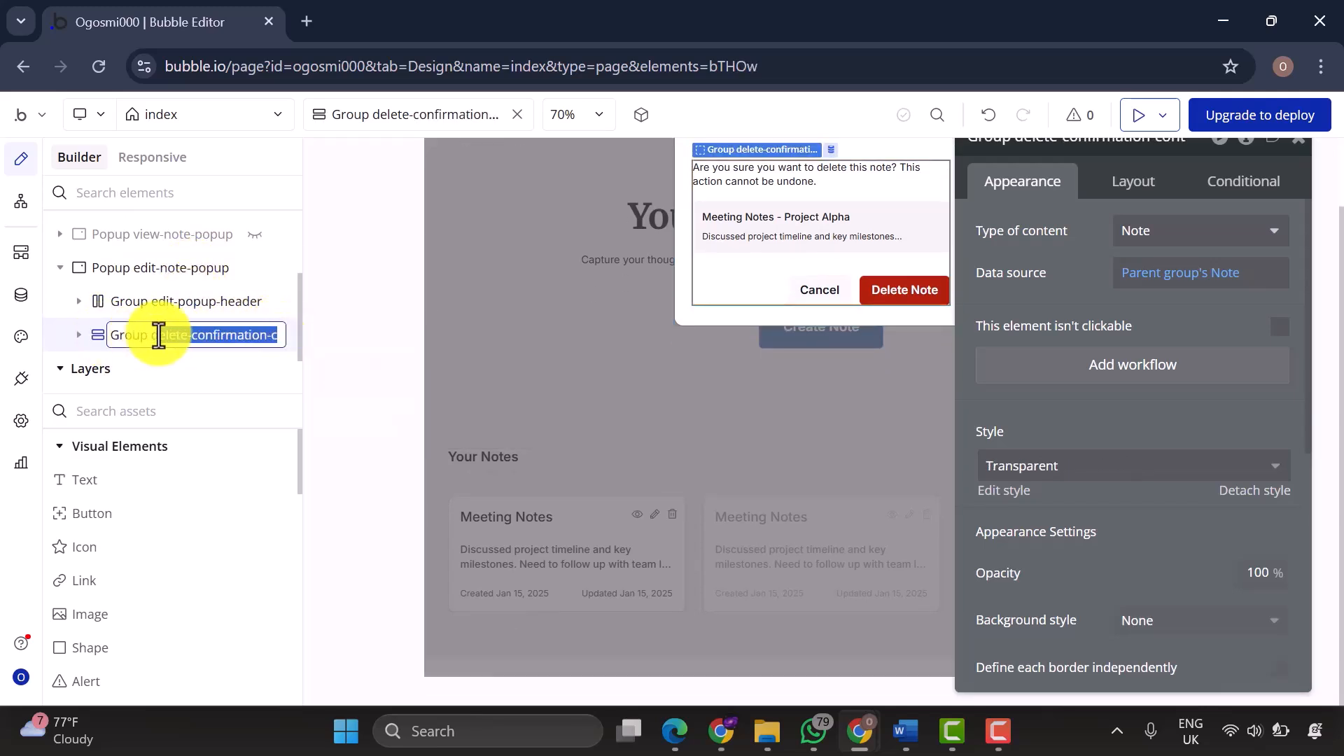
type("edit-popup-form")
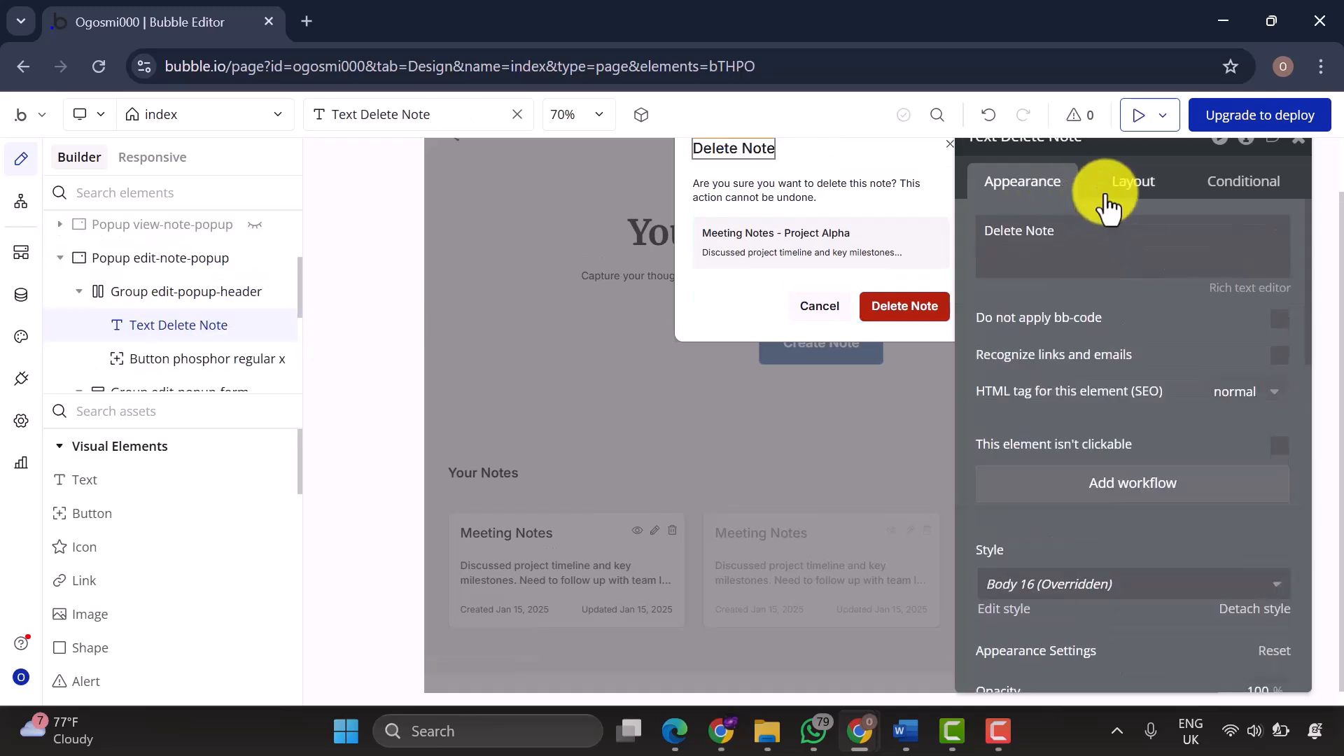
Change the edit popup's header text to "Edit Note" and rename its close button as "Button close-edit-popup-btn".
left_click(1081, 229)
left_click(1020, 236)
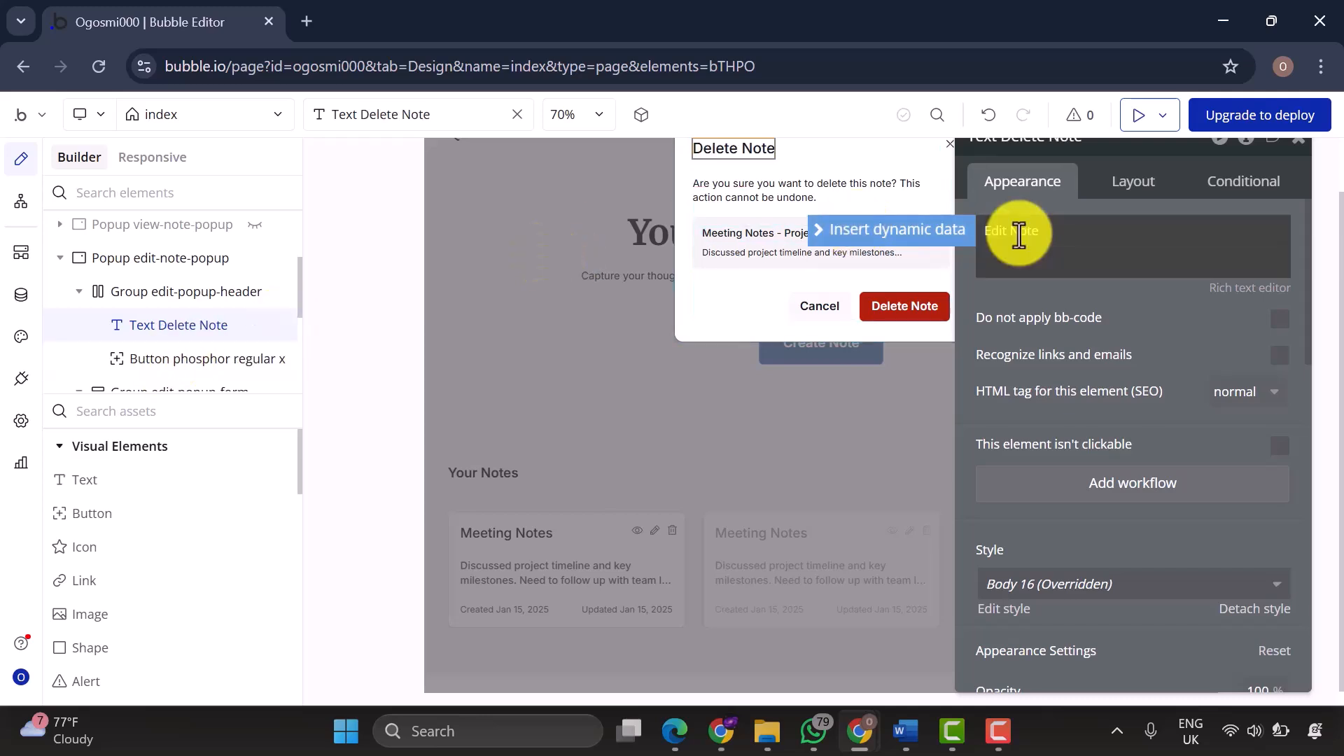
left_click(167, 362)
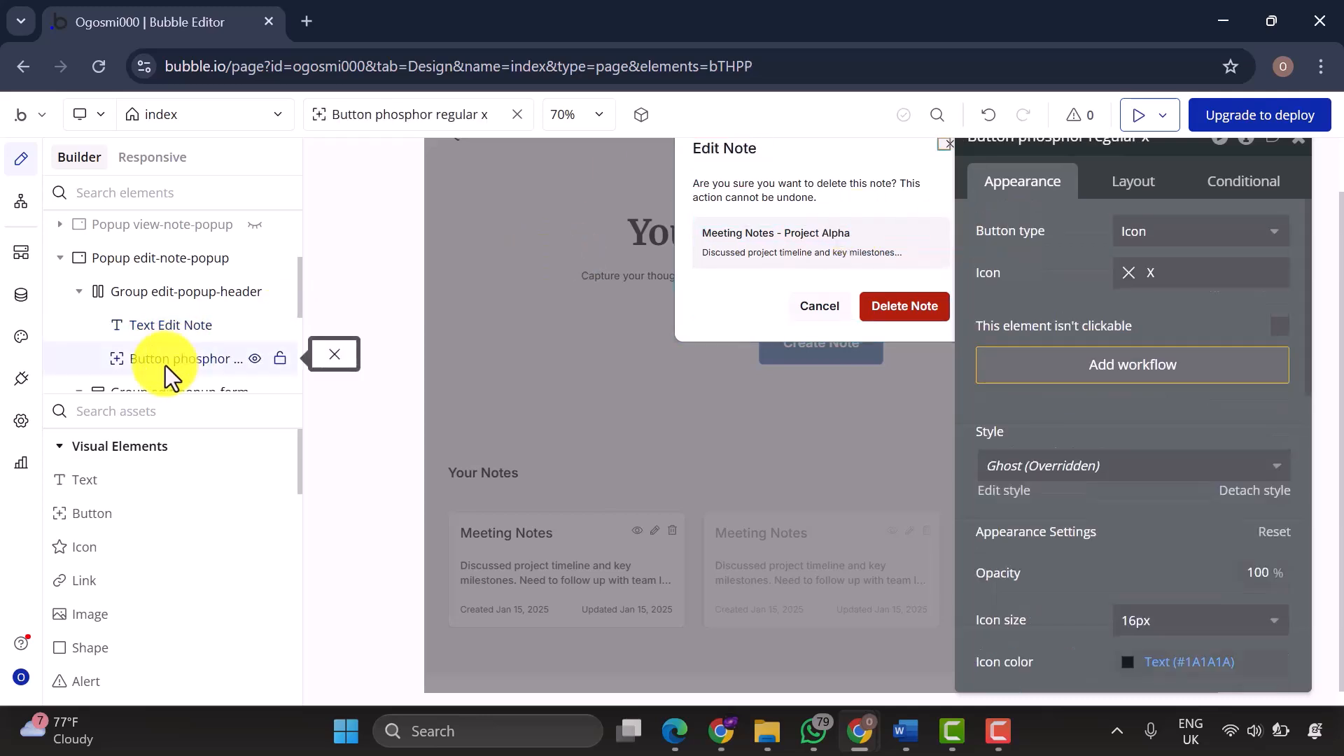
double_click(195, 357)
key("ctrl+v")
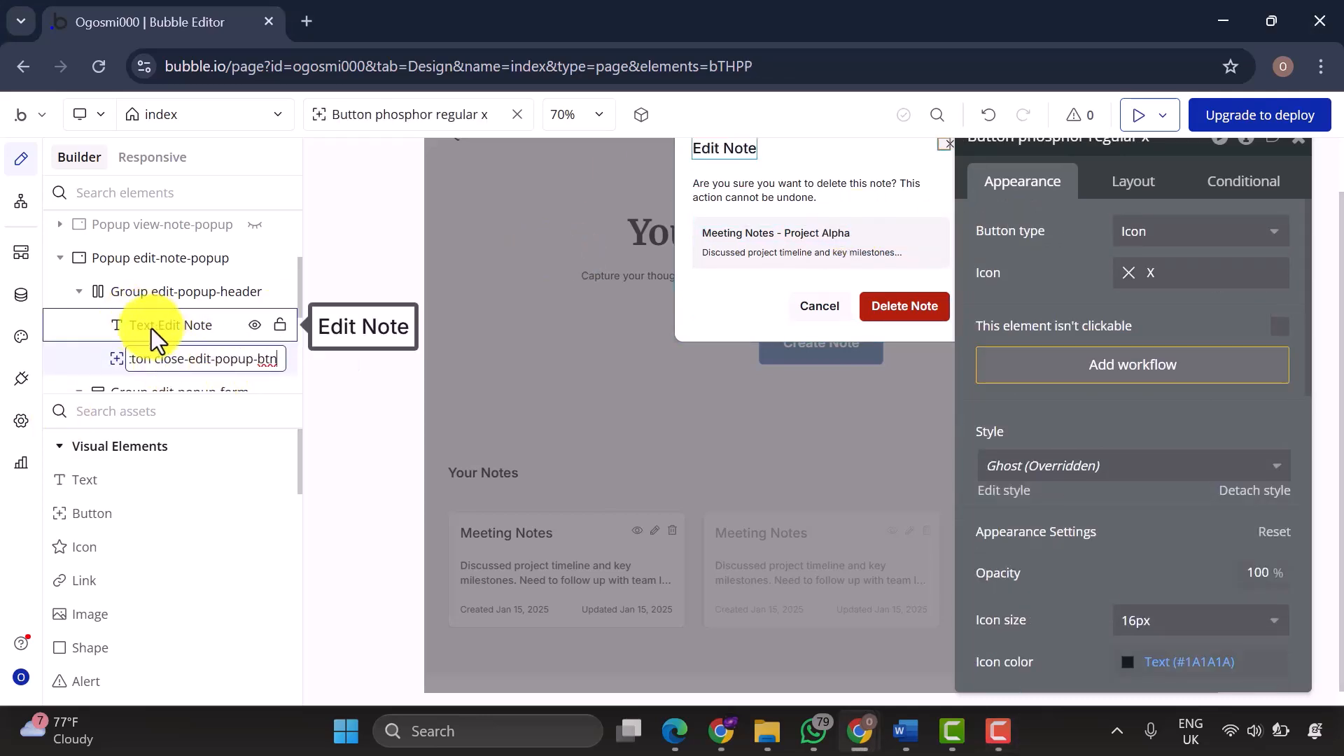
key("Return")
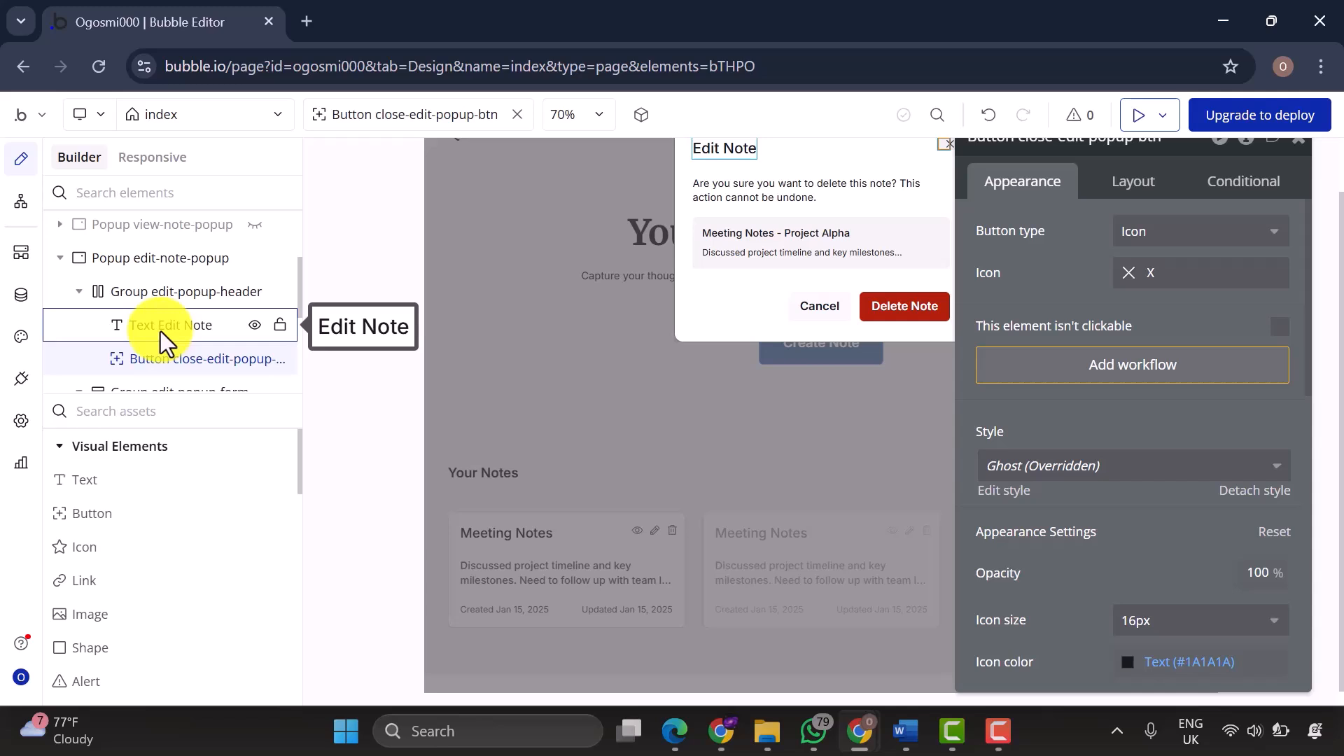
Rename the Edit Note header text element as "Text edit-popup-title" and collapse the header group.
left_click(161, 330)
double_click(170, 321)
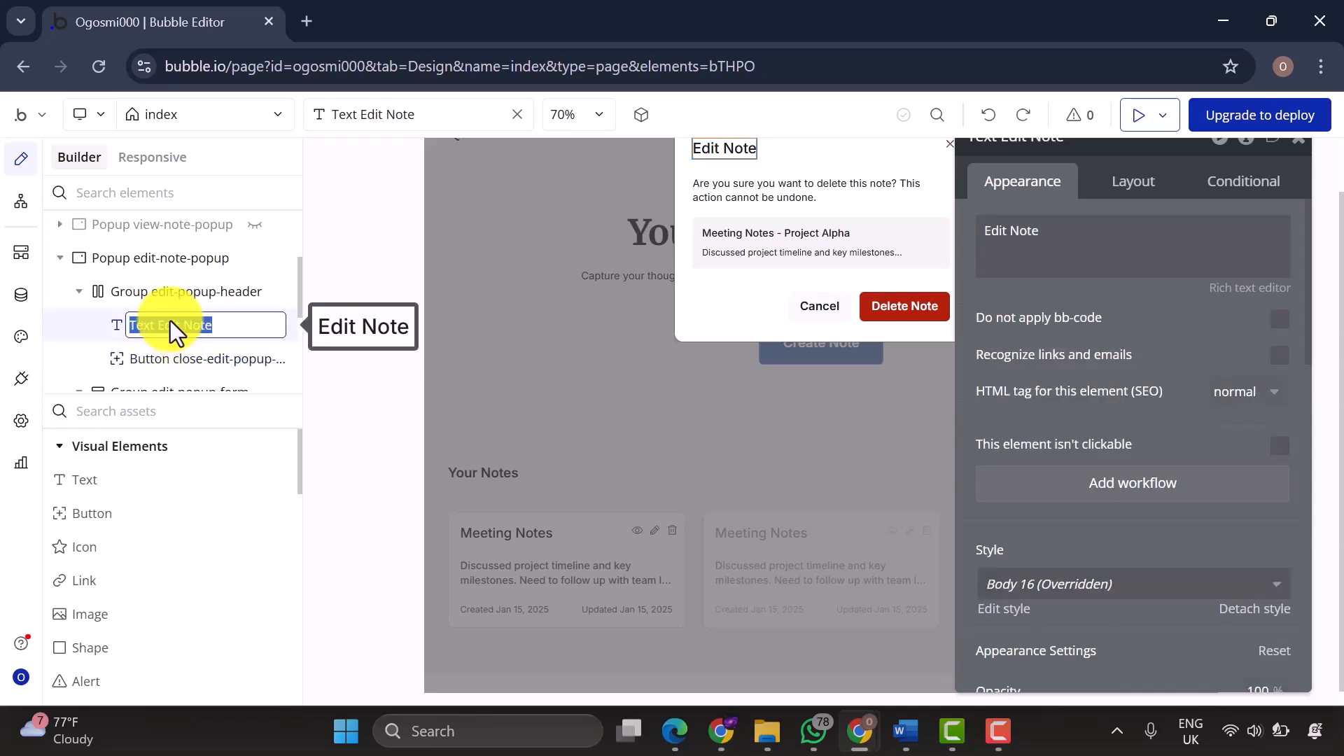
key("ctrl+v")
key("Return")
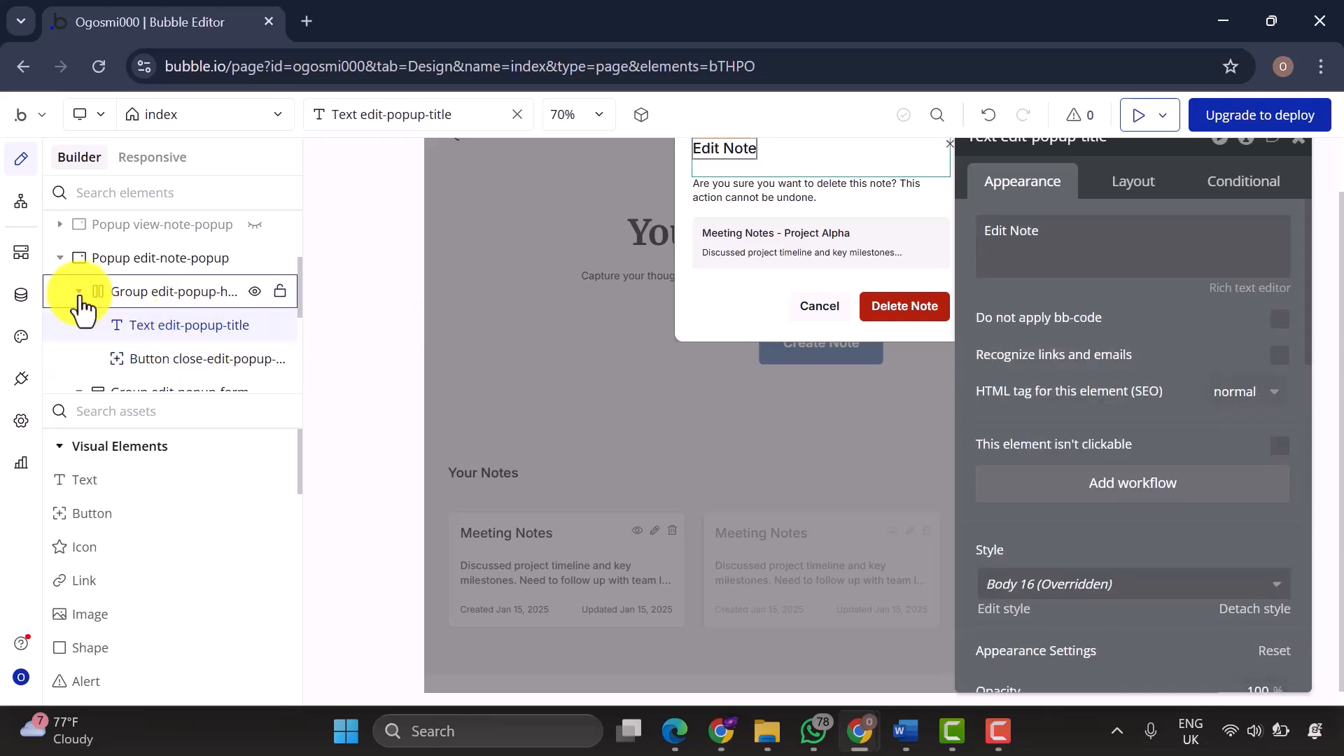
left_click(80, 293)
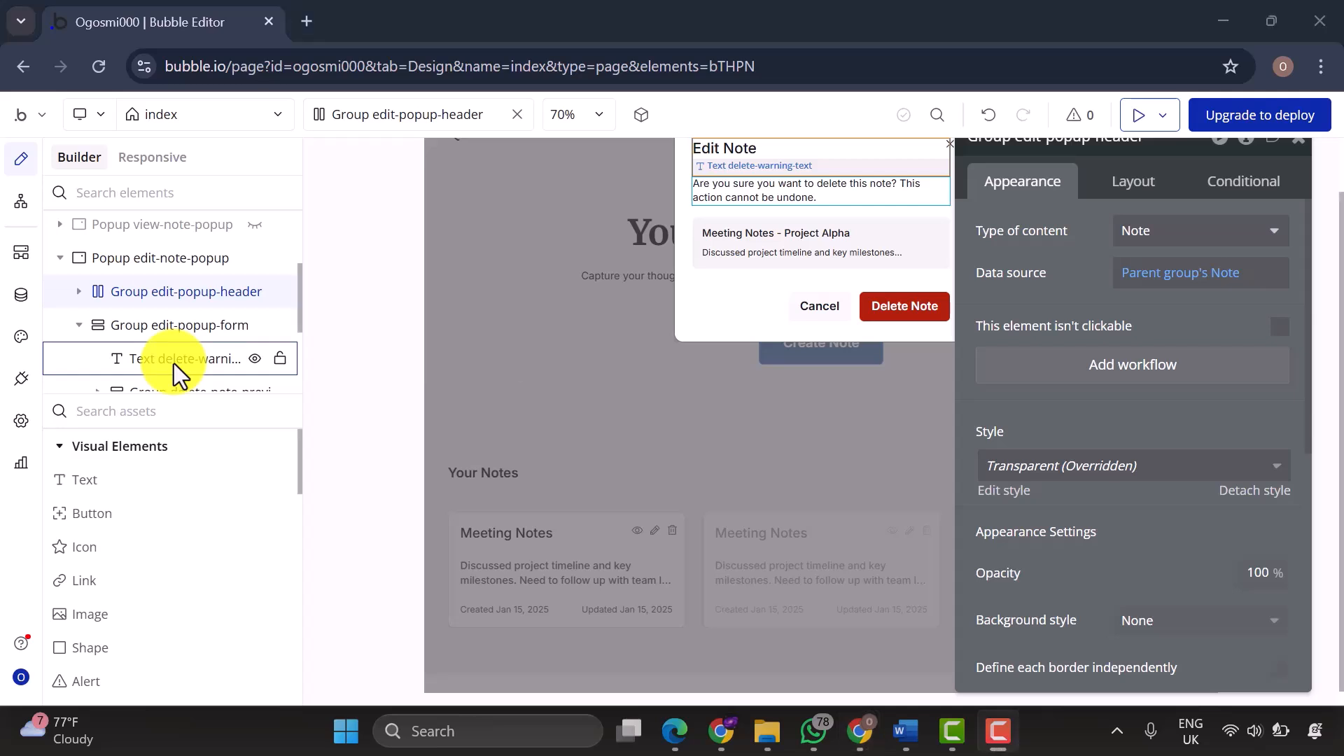
Place the delete-warning text inside a new "Group edit-title-field" in Group edit-popup-form and rename the text as "Text edit-title-label".
scroll(161, 357, "down", 1)
left_click(168, 293)
scroll(178, 560, "down", 5)
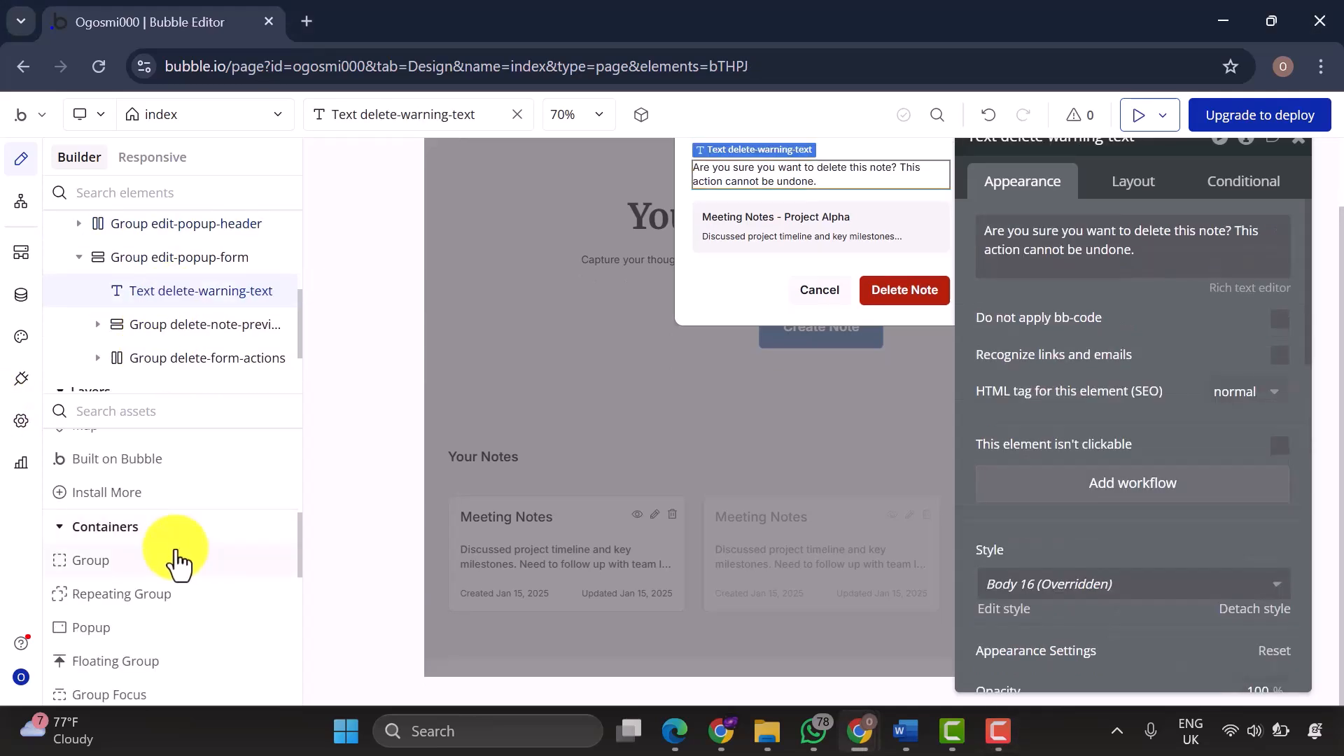
left_click_drag(179, 560, 174, 305)
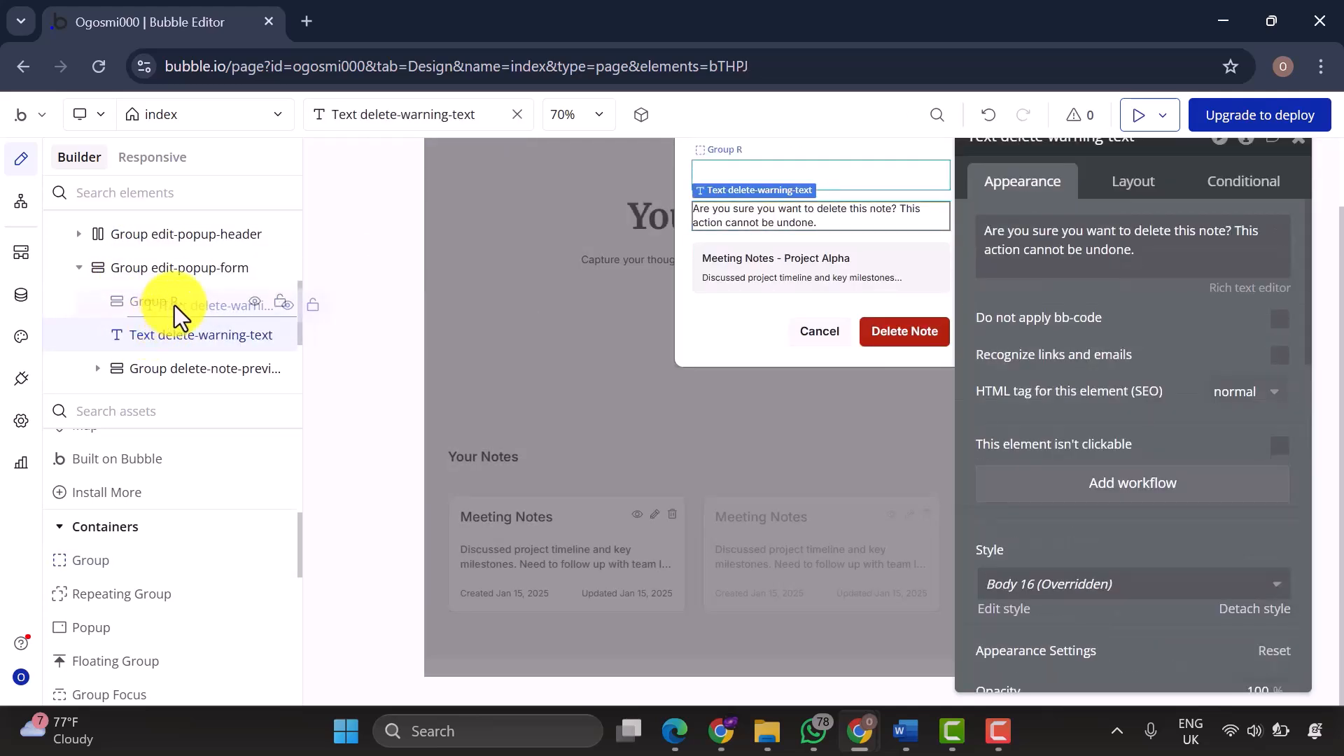
double_click(174, 304)
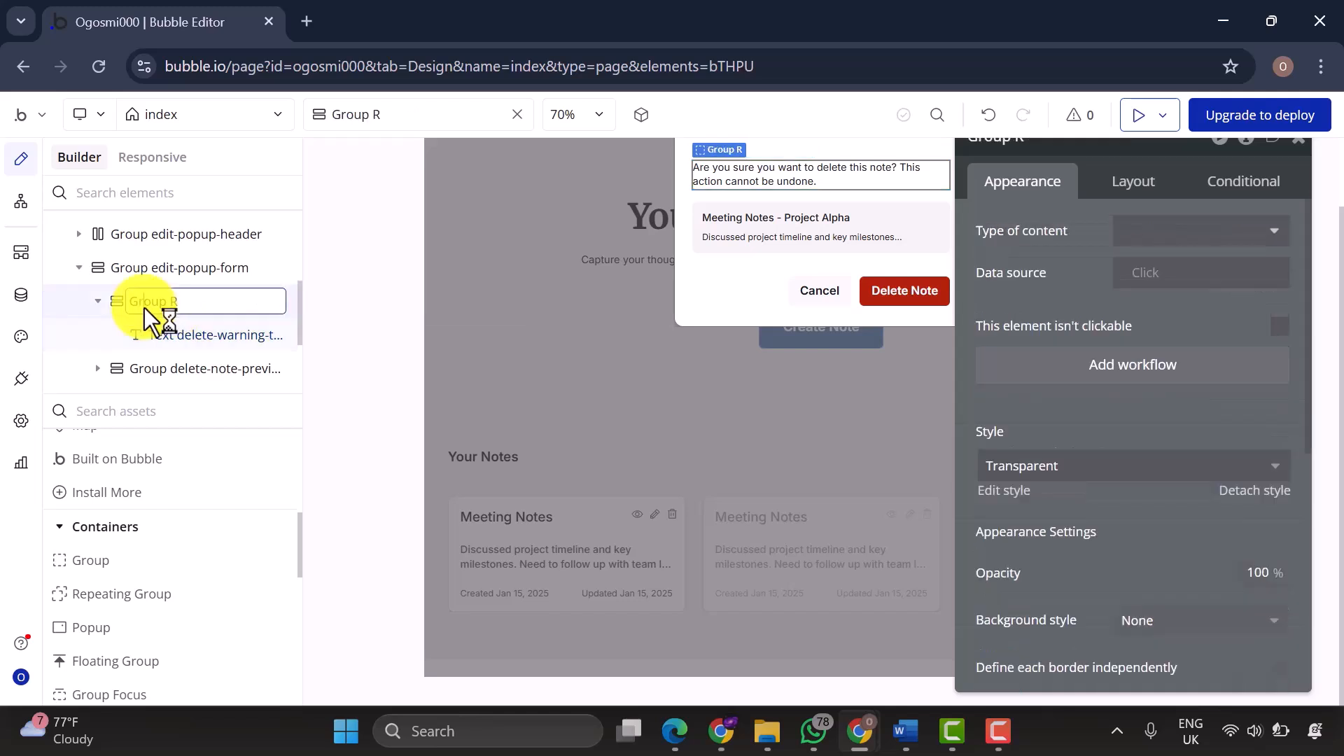
type("Group edit-title-field")
double_click(195, 309)
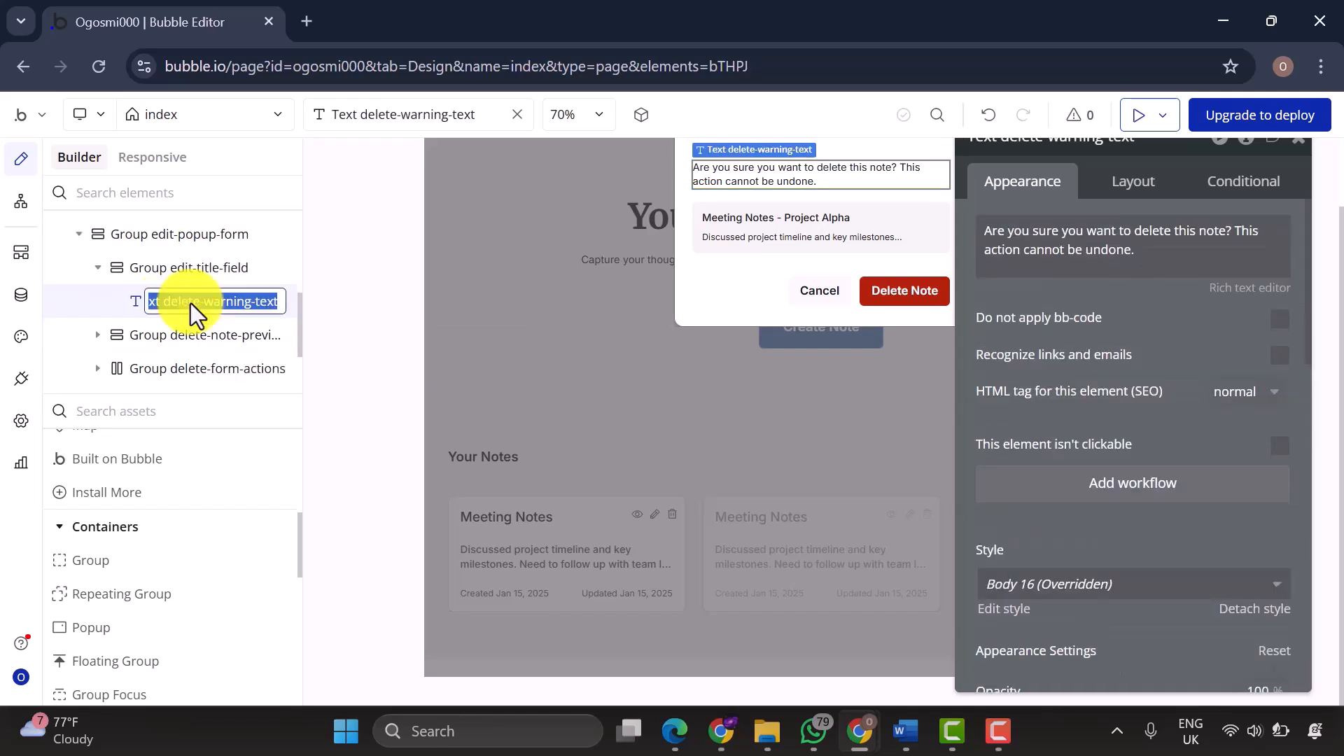
type("Text edit-title-label")
Add an input below the title label in Group edit-title-field and rename it as "Input edit-note-title-input".
scroll(509, 294, "up", 1)
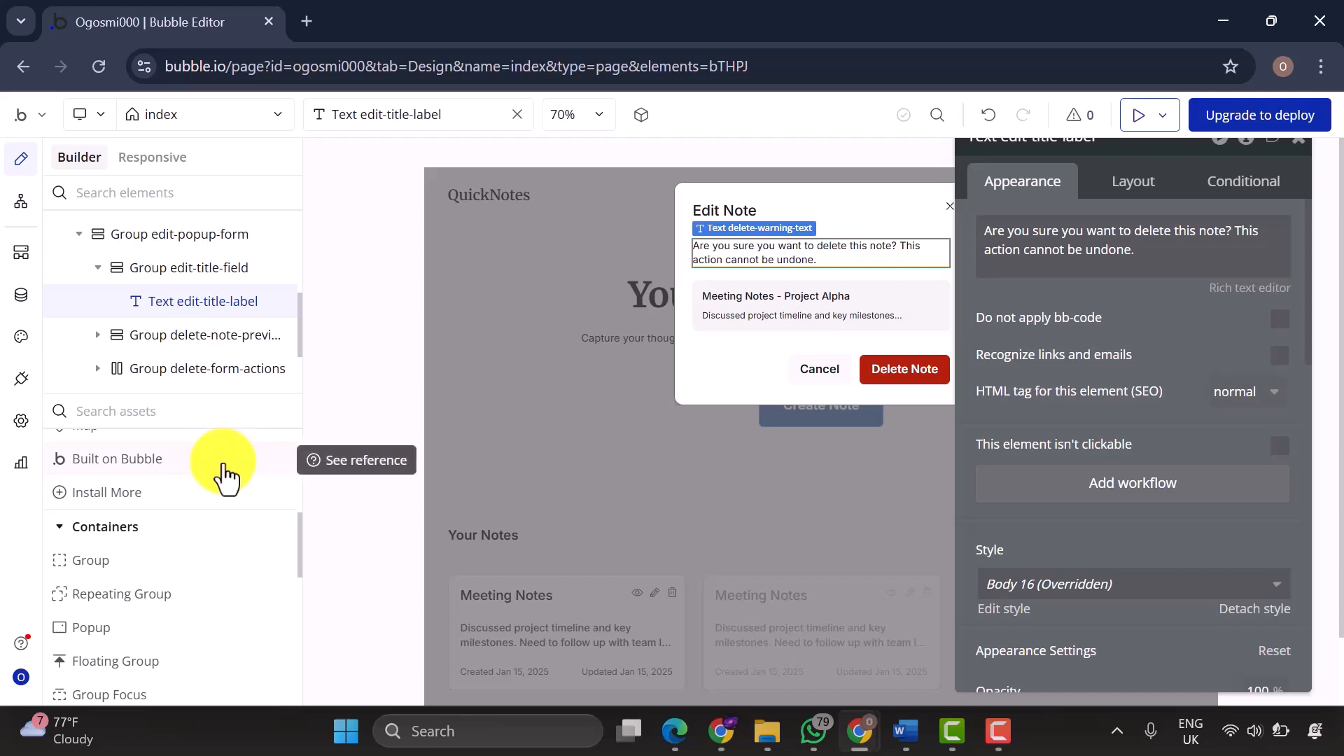
scroll(201, 569, "down", 5)
left_click_drag(183, 401, 191, 304)
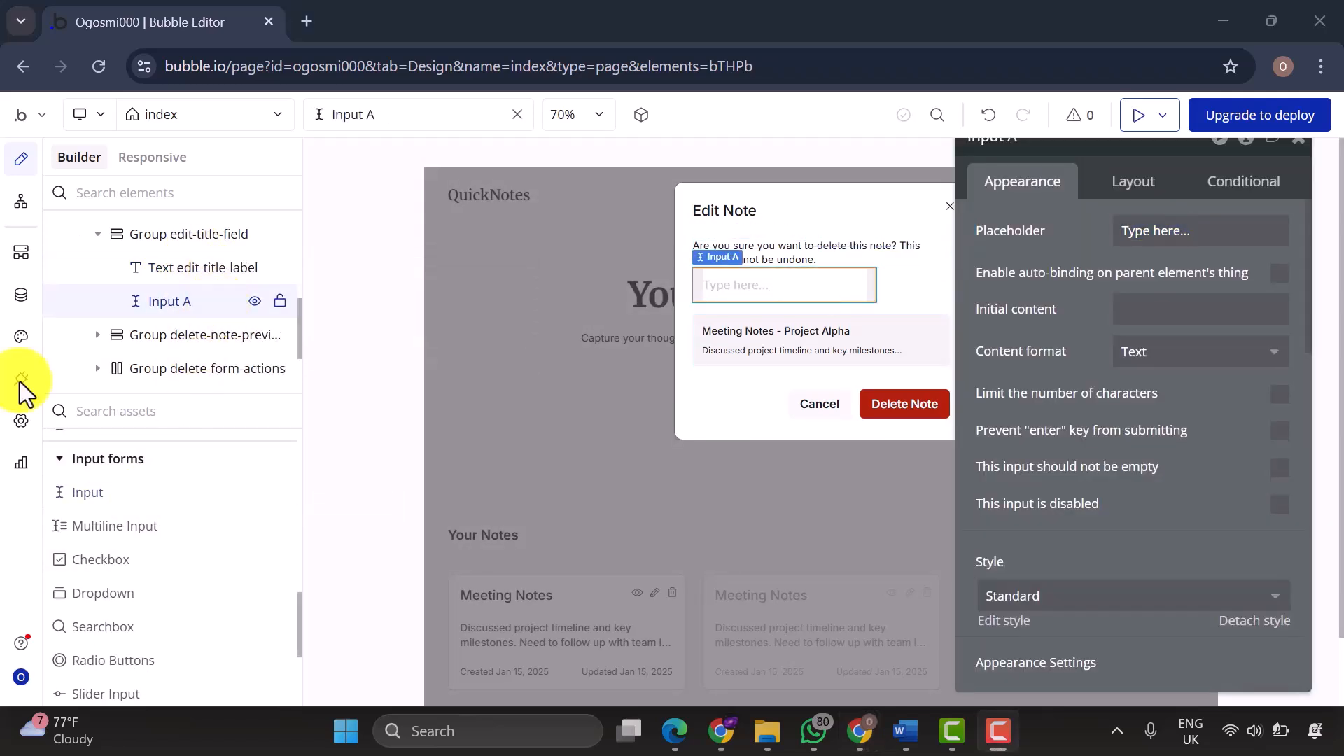
double_click(192, 297)
type("Input edit-note-title-input")
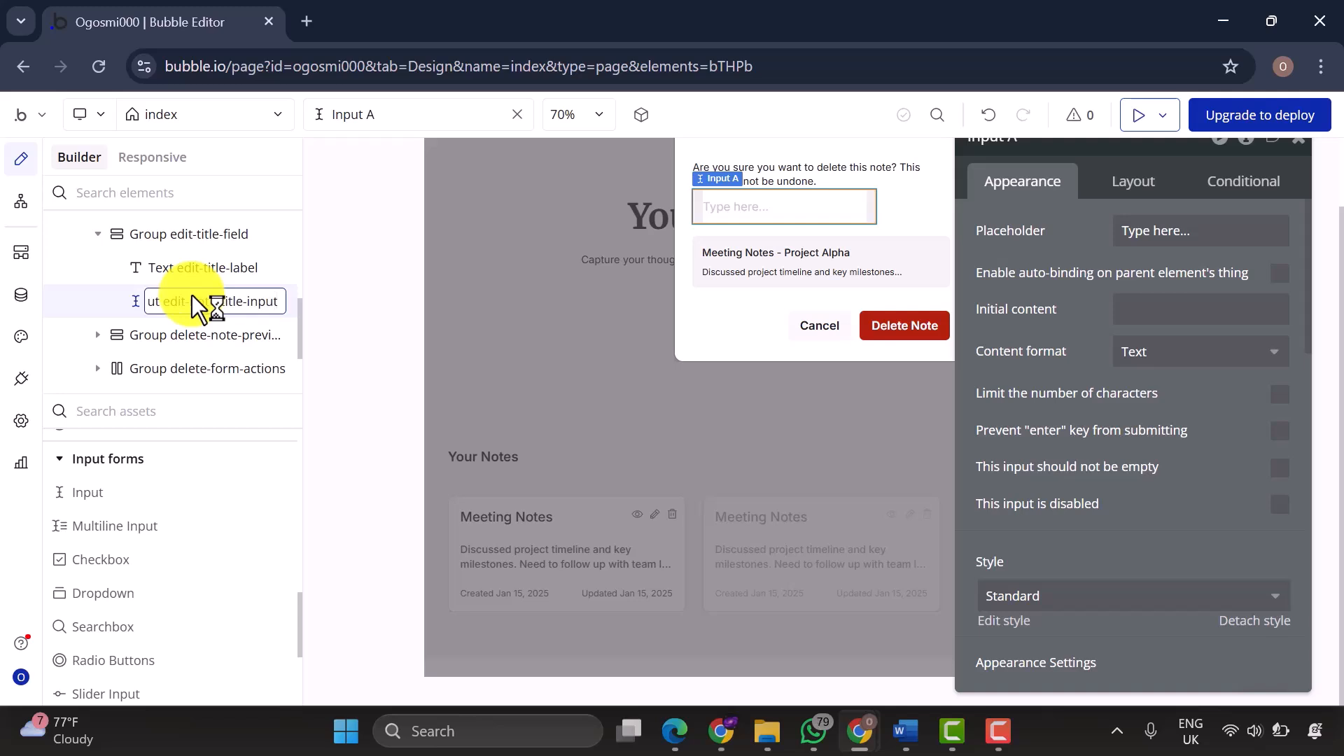
Change the content of Text edit-title-label to "Title" and check its layout settings.
key("Return")
left_click(207, 281)
triple_click(1014, 238)
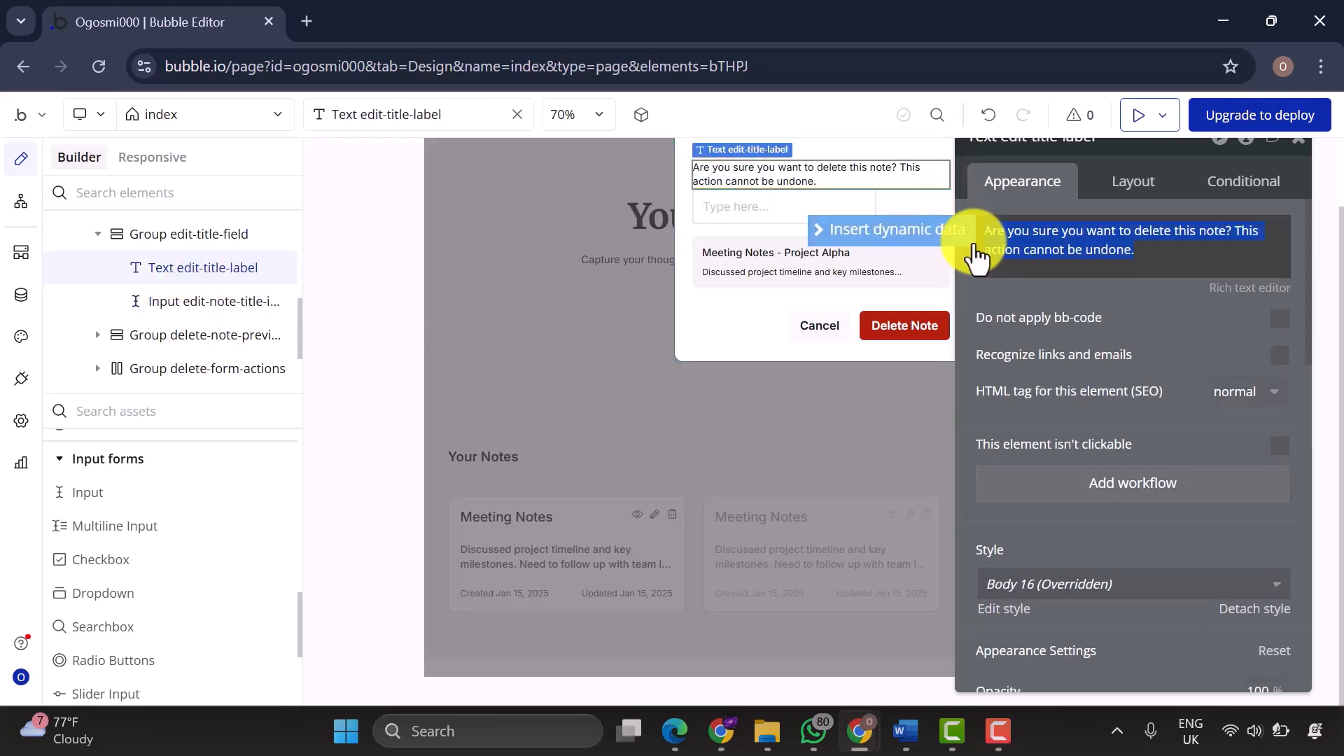
type("Ti")
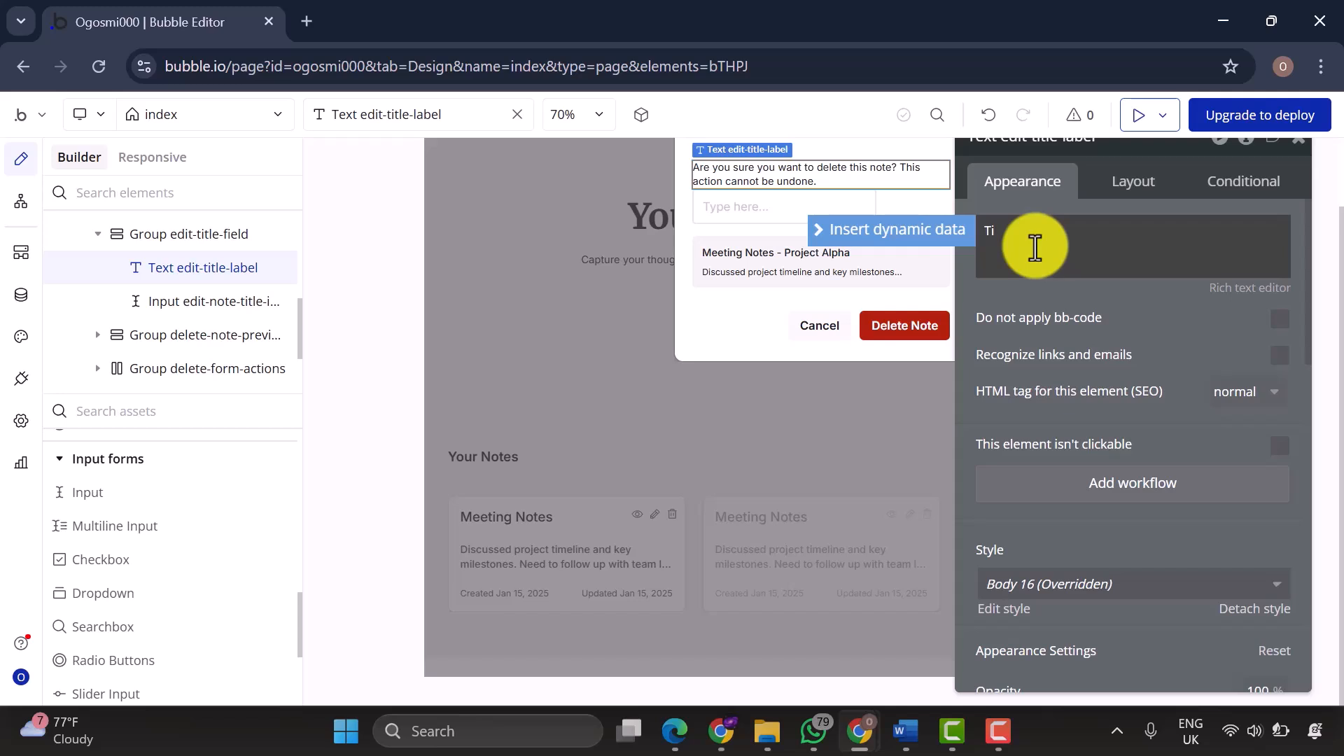
type("tle")
left_click(1133, 181)
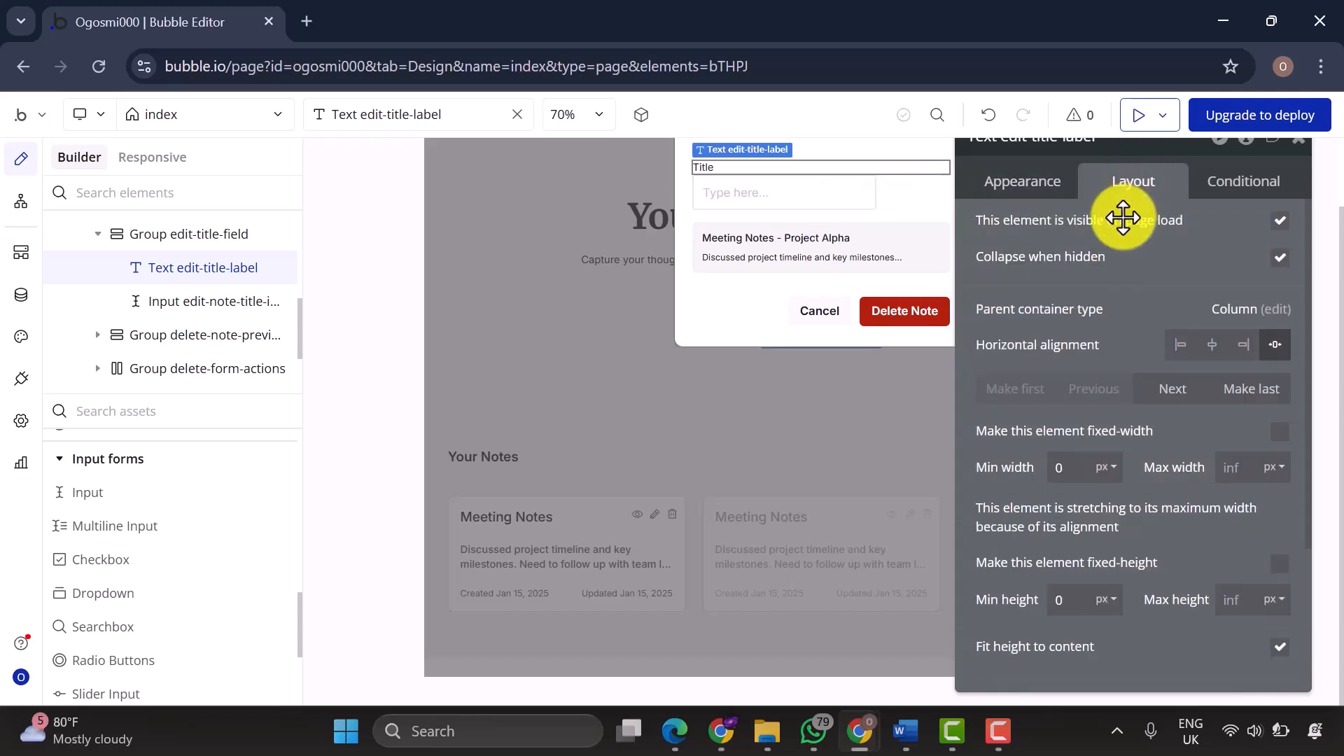
scroll(1101, 541, "down", 3)
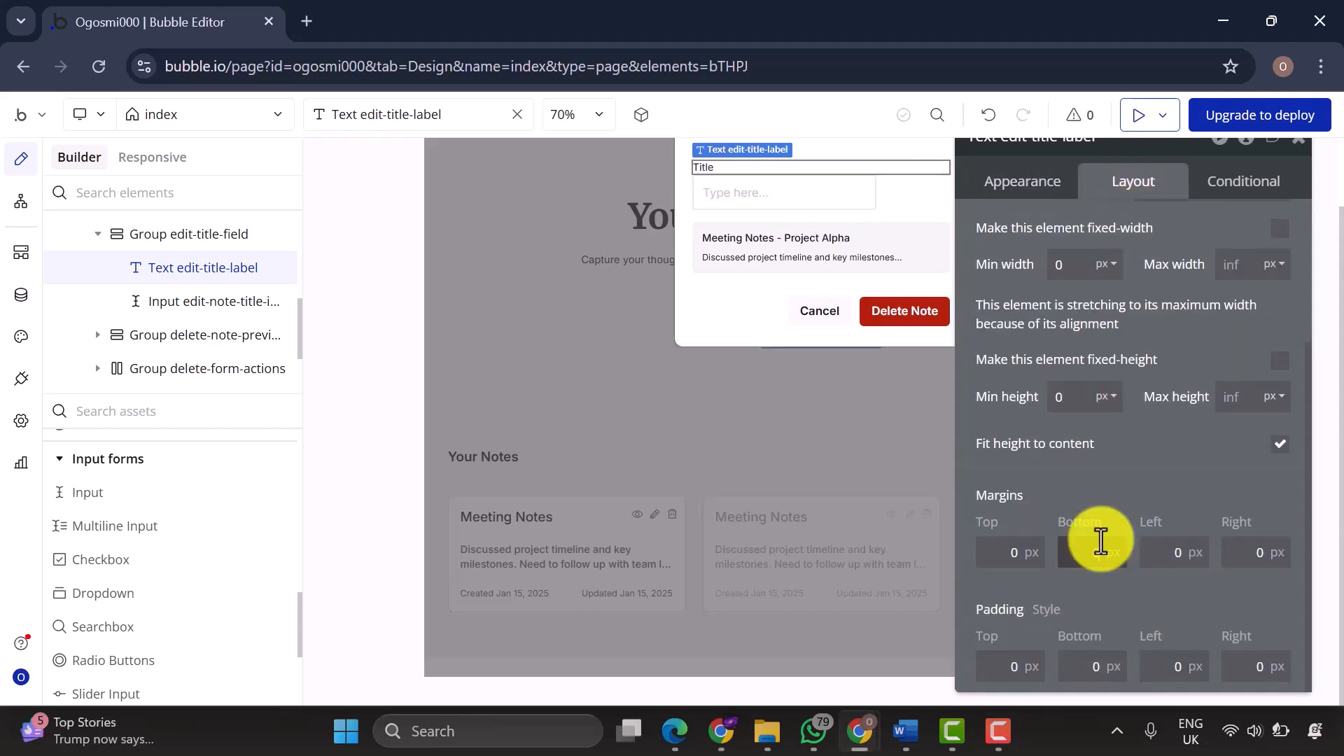
Make Input edit-note-title-input non-fixed in width, stretch it horizontally and set its minimum width to 170 px.
left_click(828, 197)
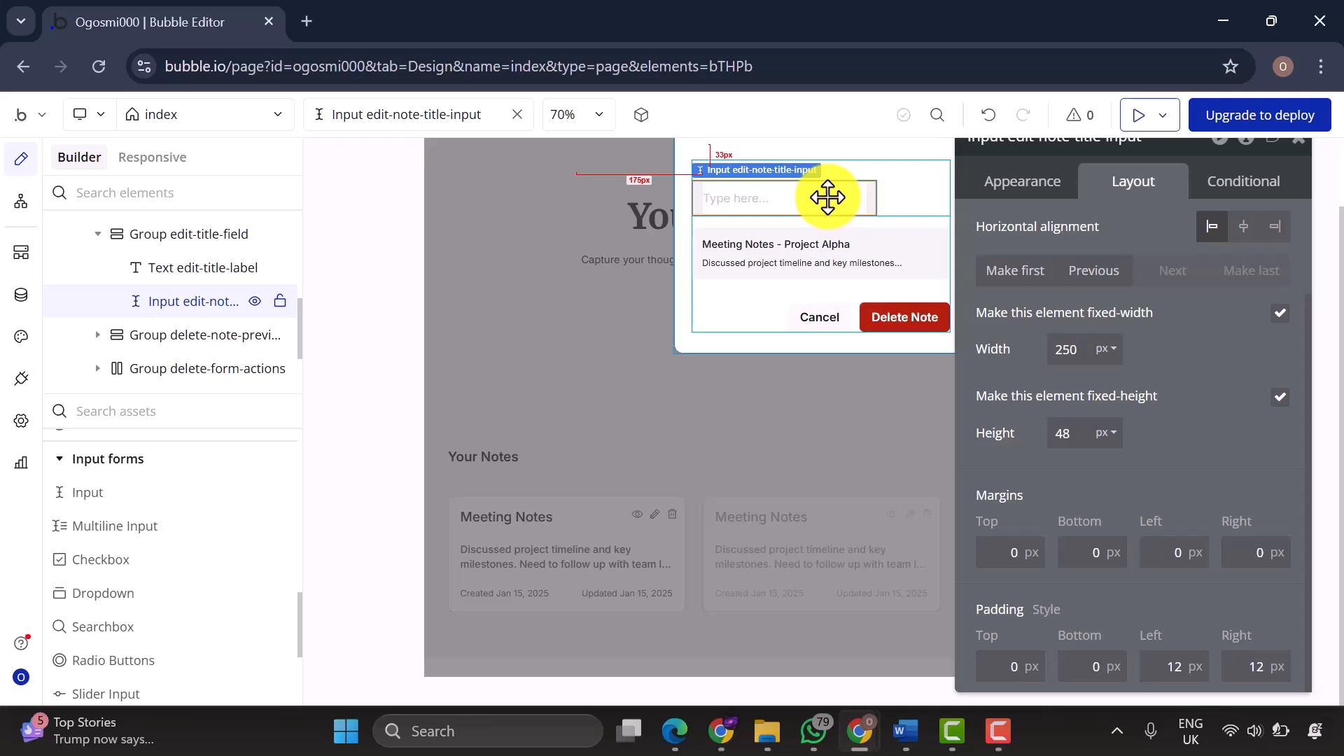
scroll(1262, 428, "up", 2)
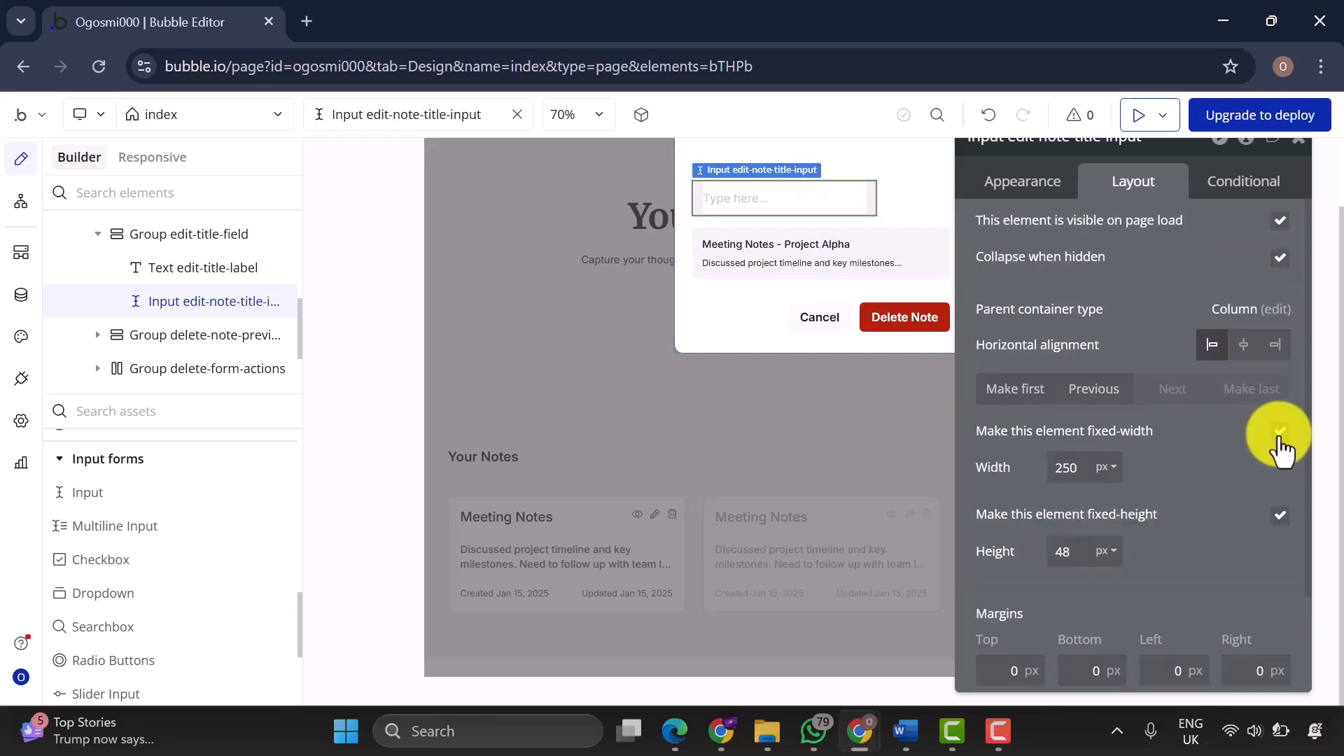
left_click(1280, 432)
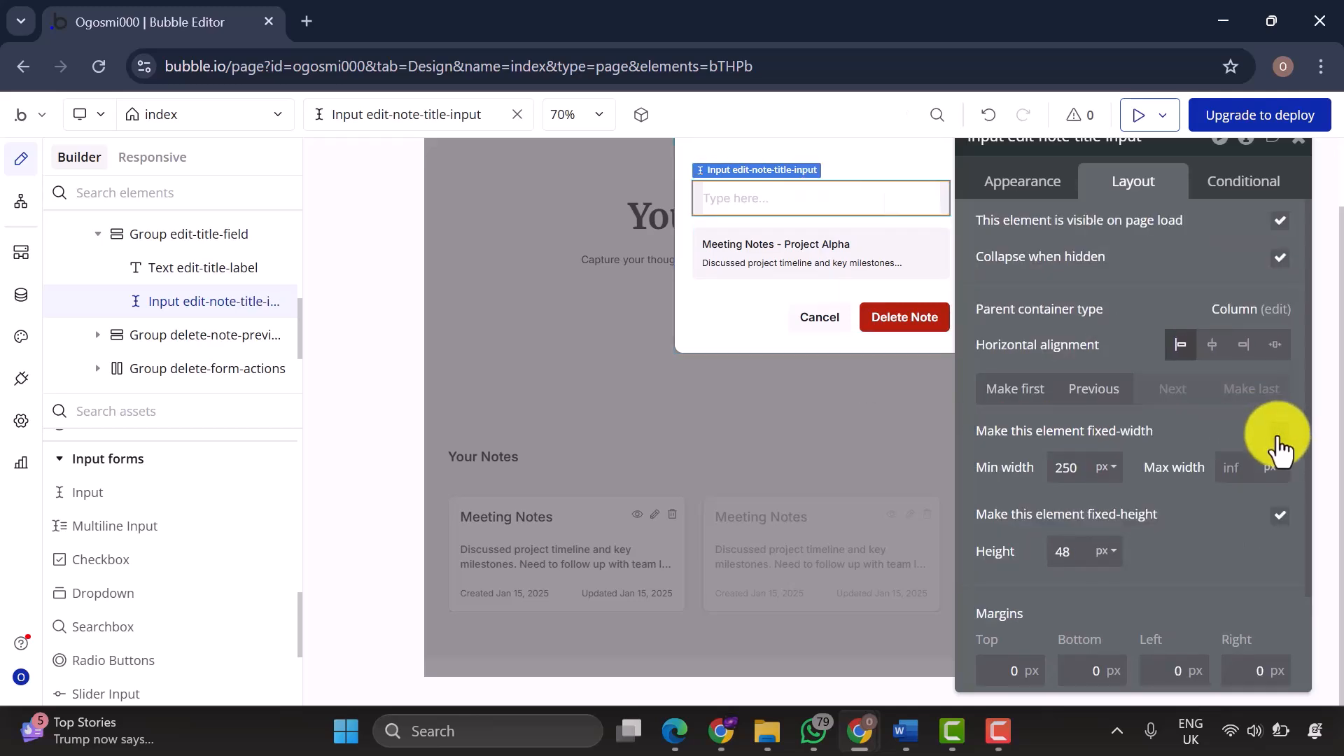
left_click(1271, 350)
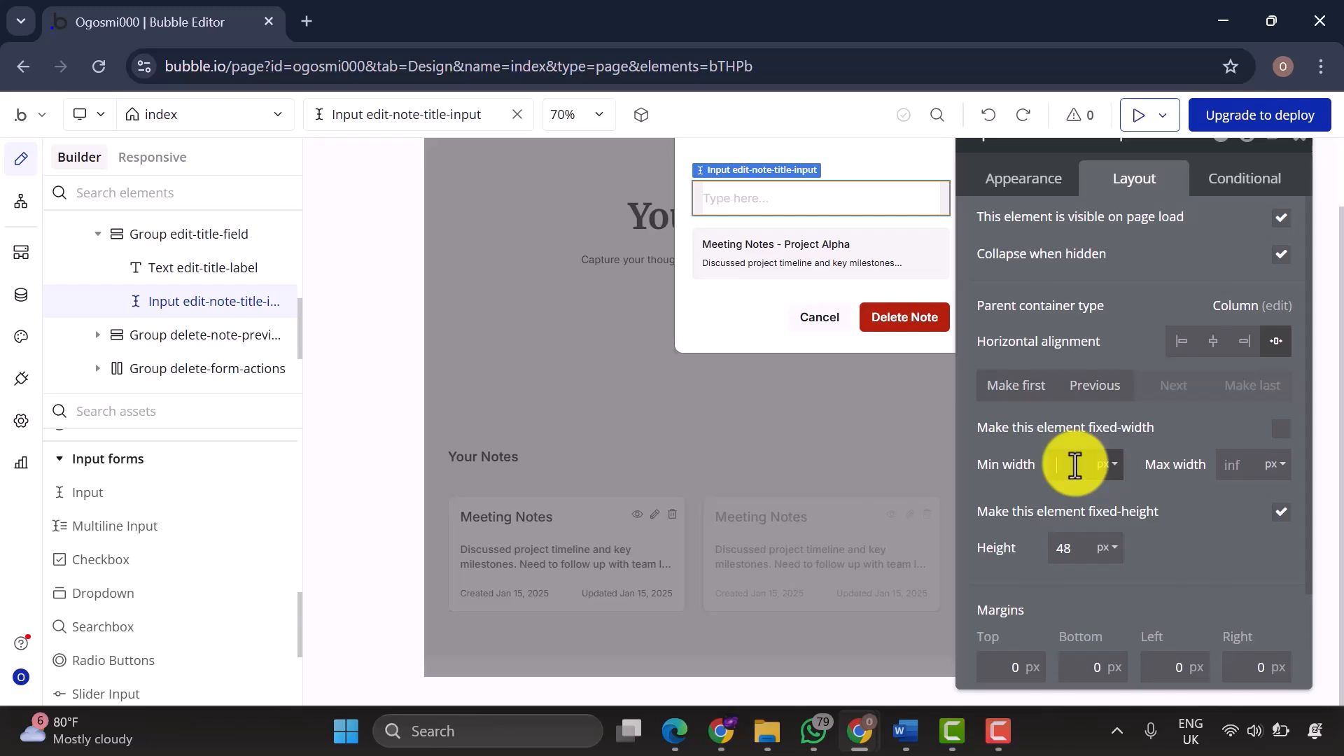
Give the title input a non-fixed height with a 40 px minimum and set its bottom padding to 8 px.
left_click(1073, 549)
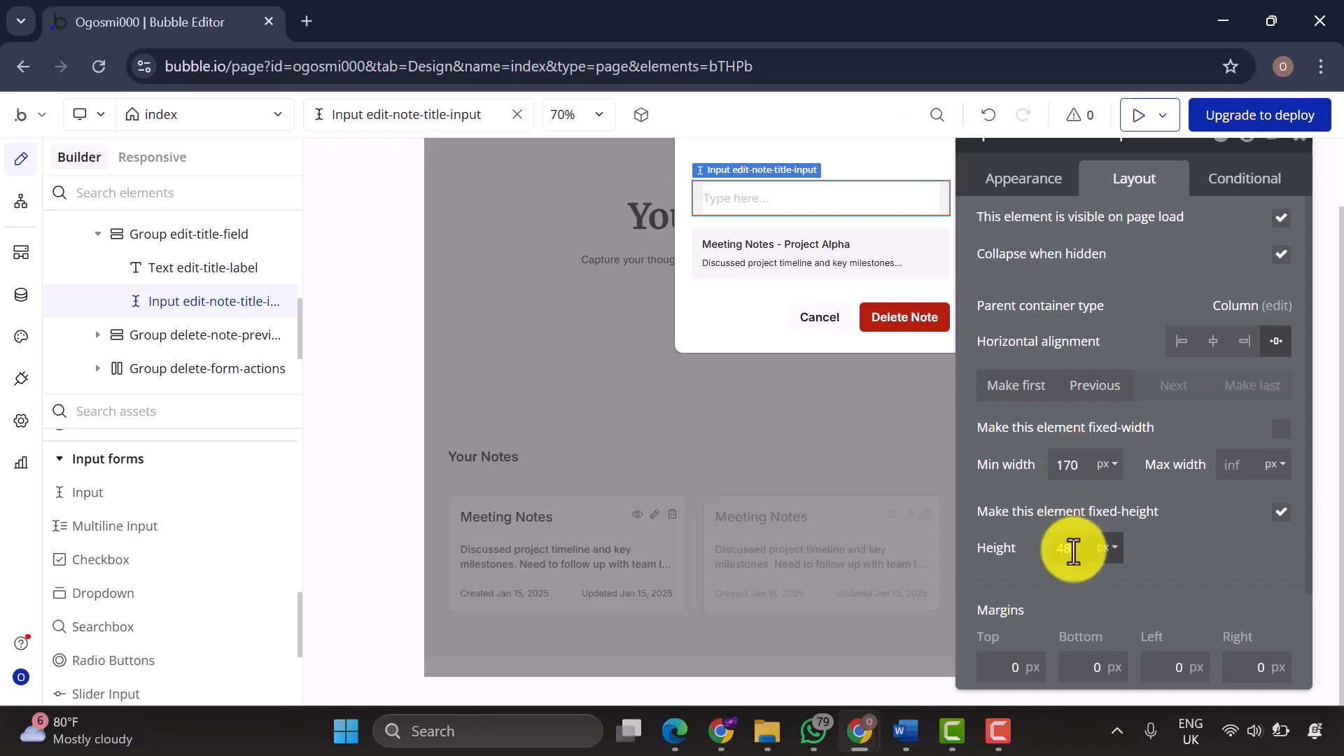
scroll(1073, 549, "down", 2)
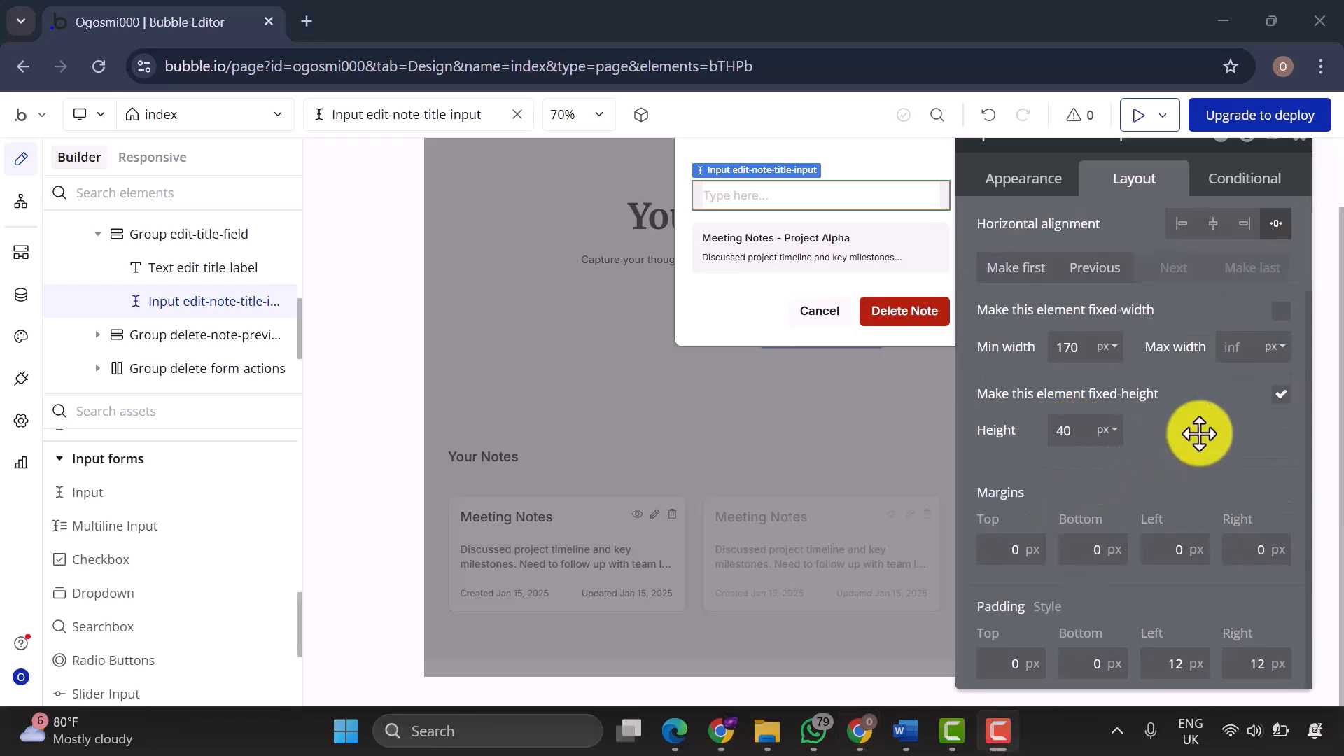
left_click(1282, 399)
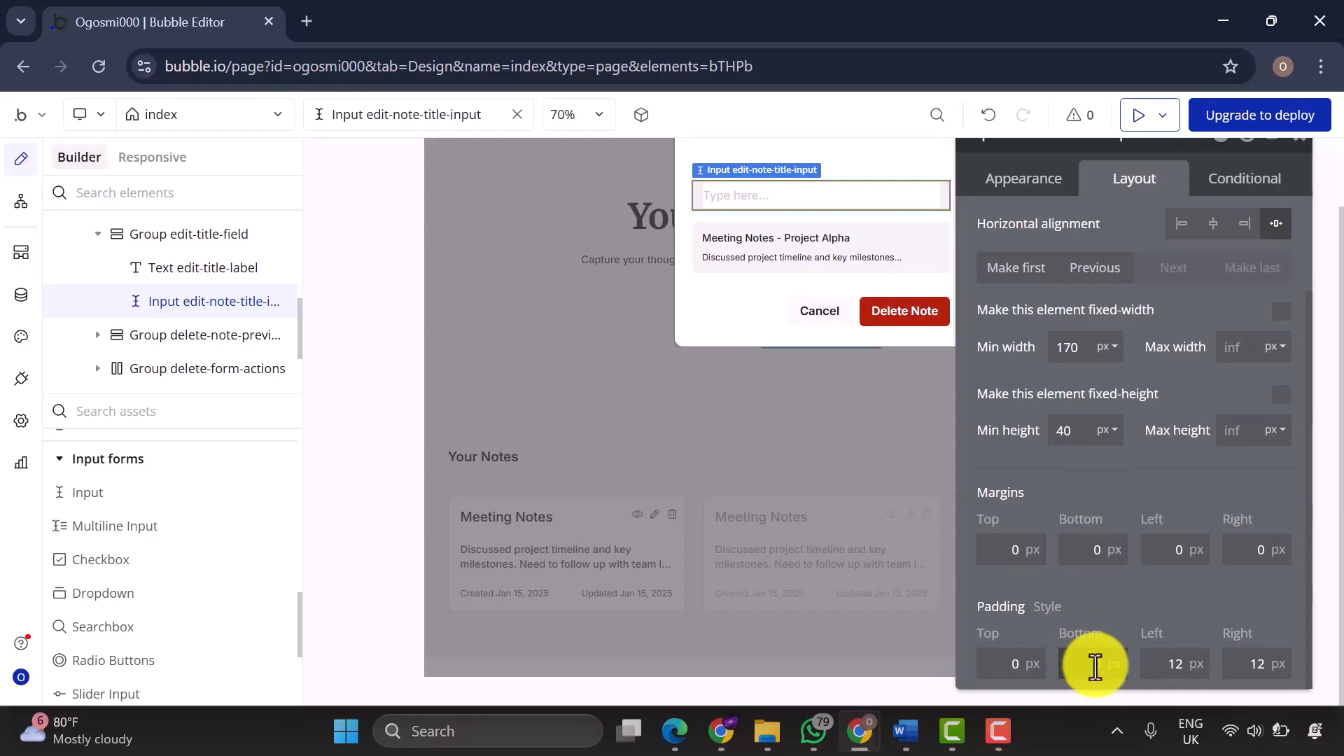
type("8")
left_click(1019, 666)
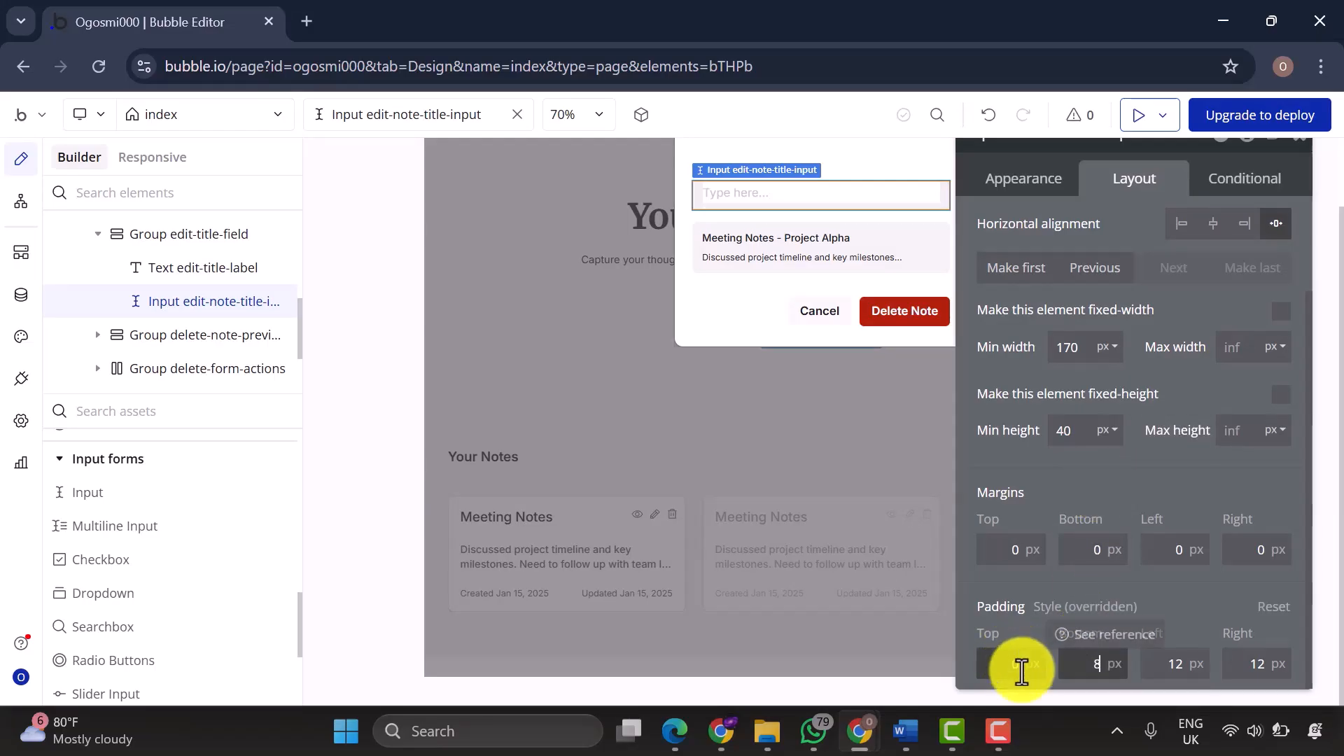
Set the title input's placeholder to "Please insert title" and insert Parent group's thing as its initial content.
left_click(1019, 180)
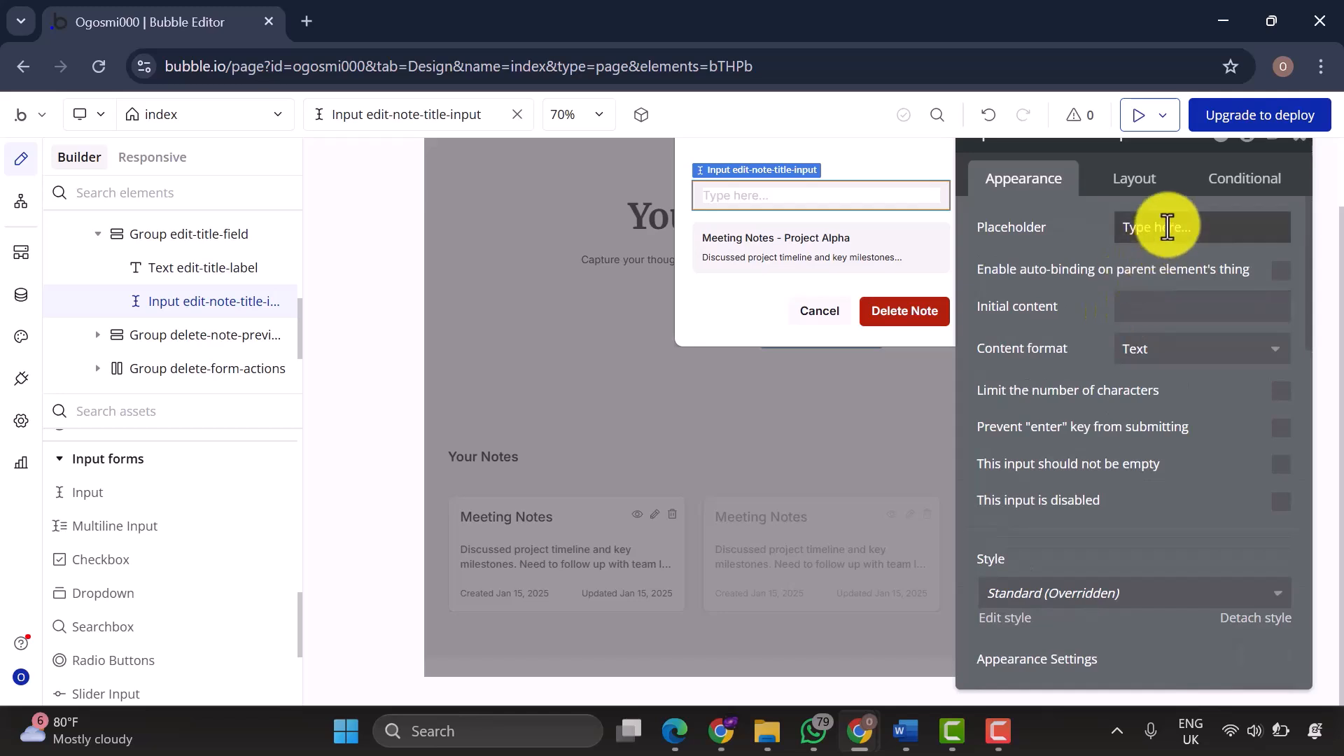
left_click(1166, 226)
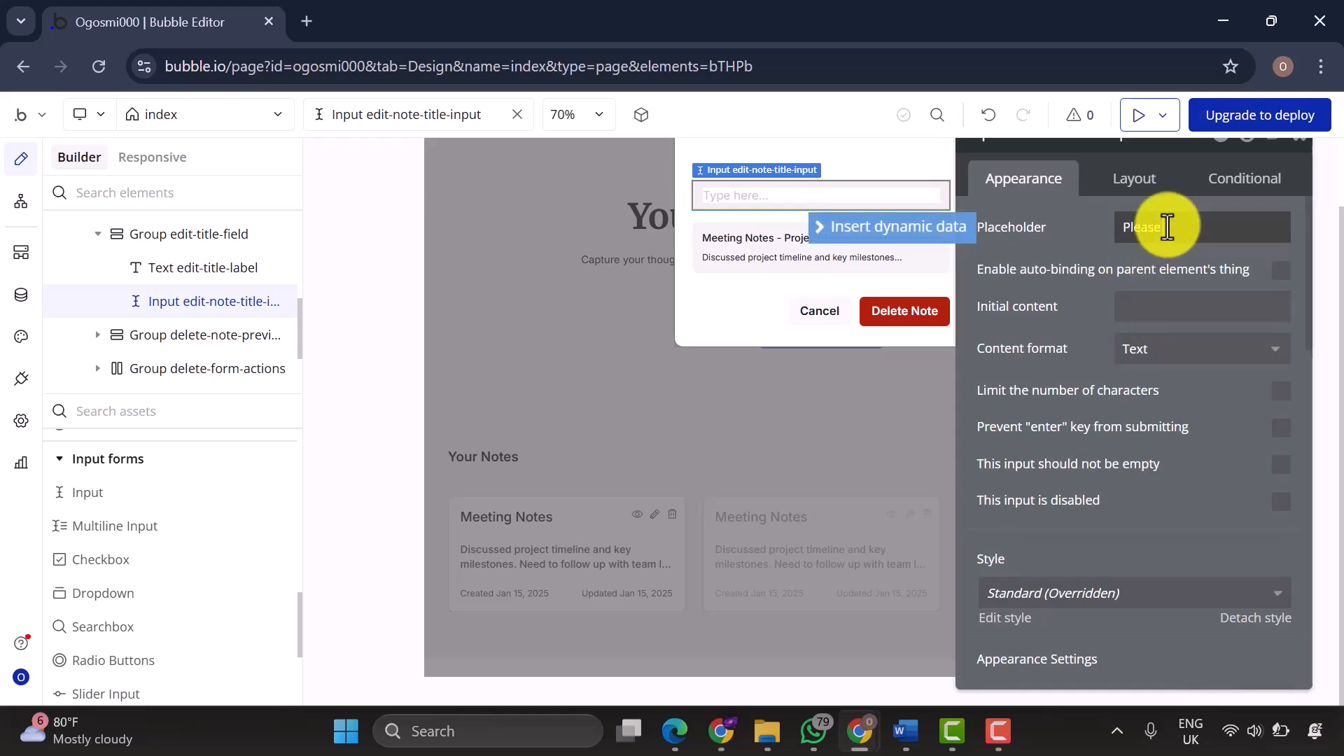
type("Please insert title")
left_click(1185, 307)
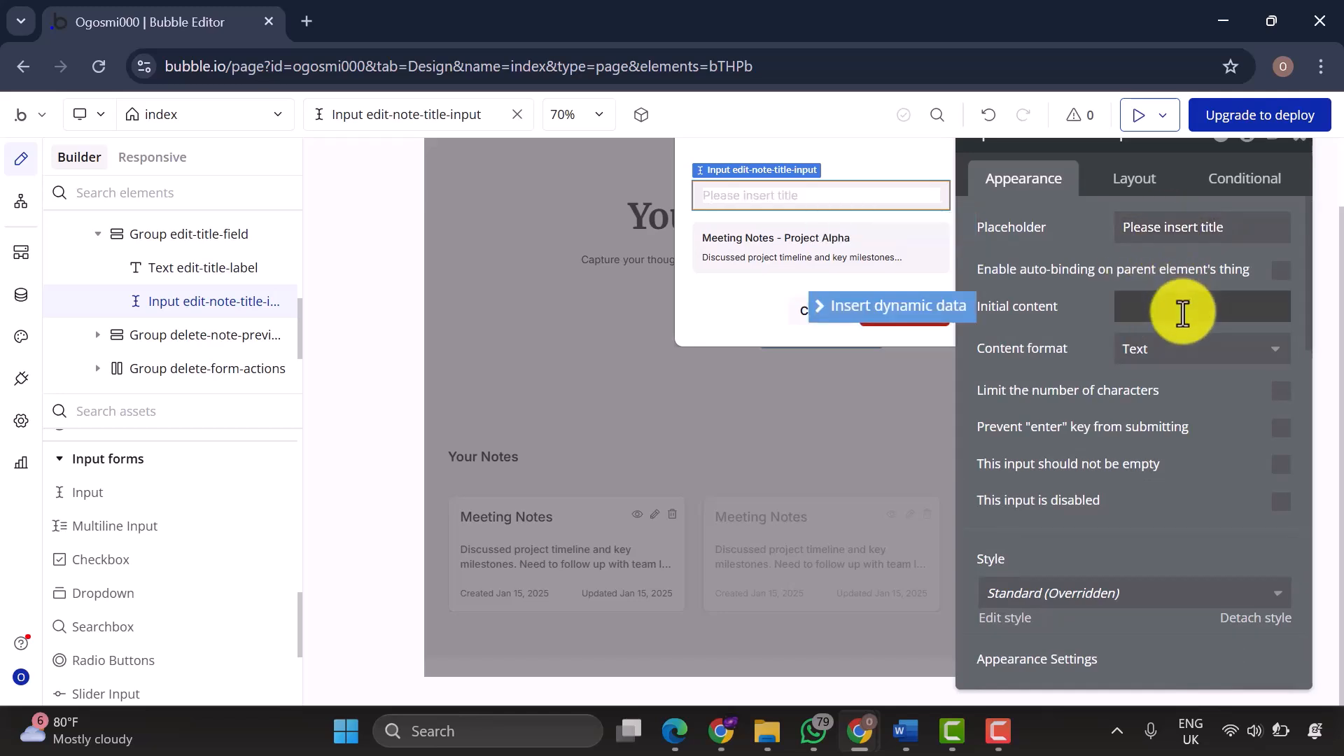
left_click(942, 312)
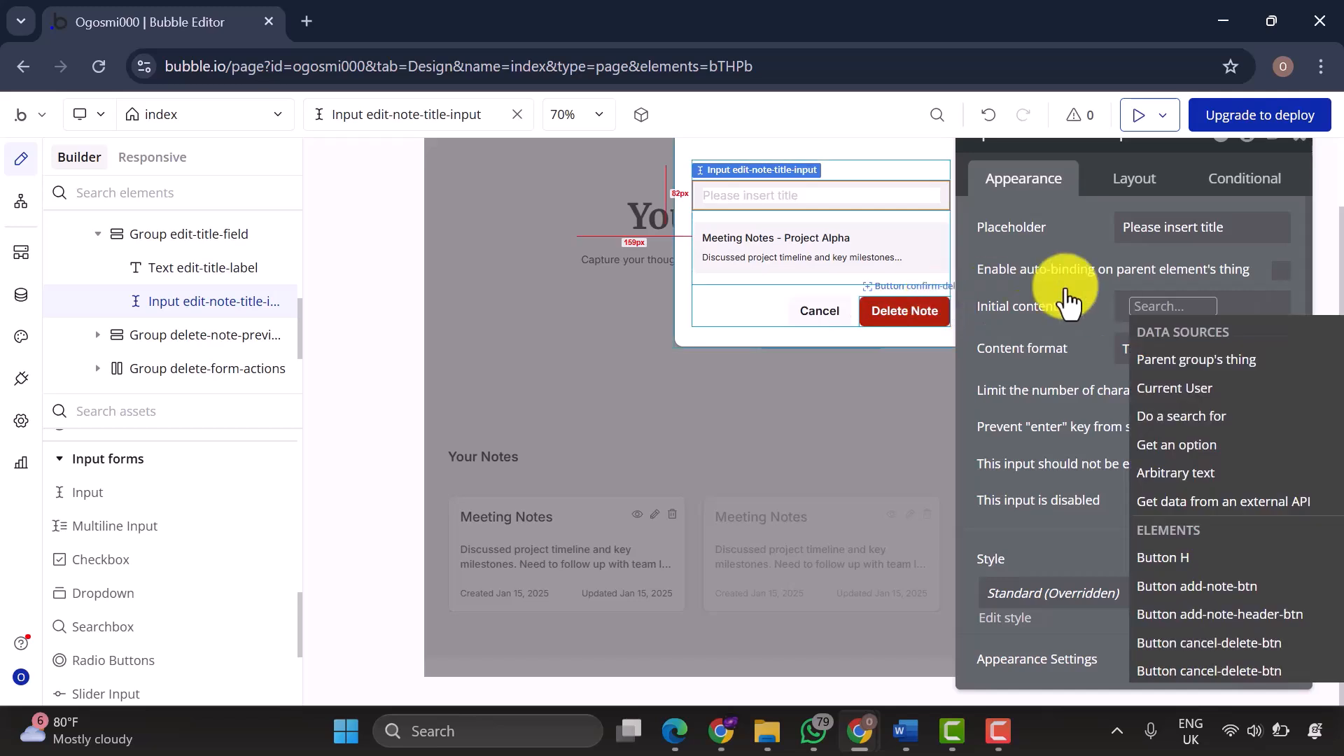
left_click(1165, 362)
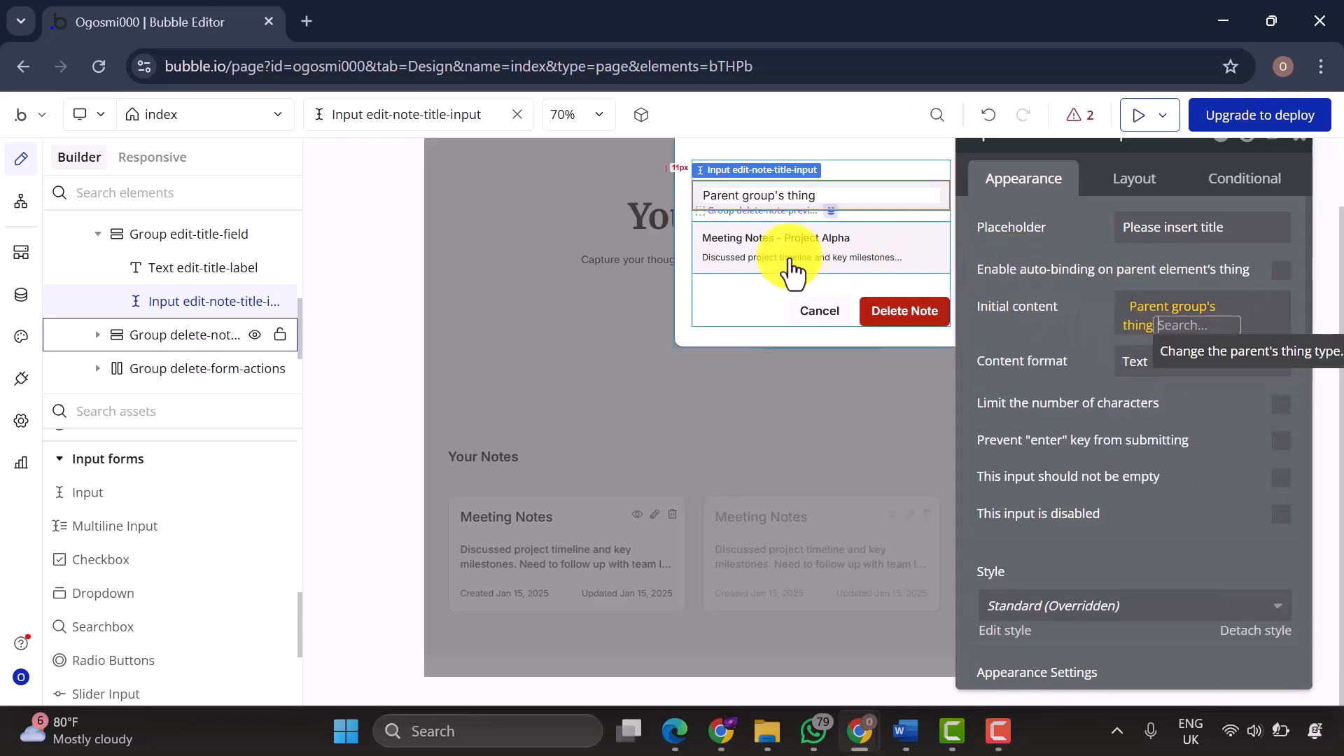
Set Group edit-title-field's type of content to Note and its data source to Parent group's Note.
left_click(205, 235)
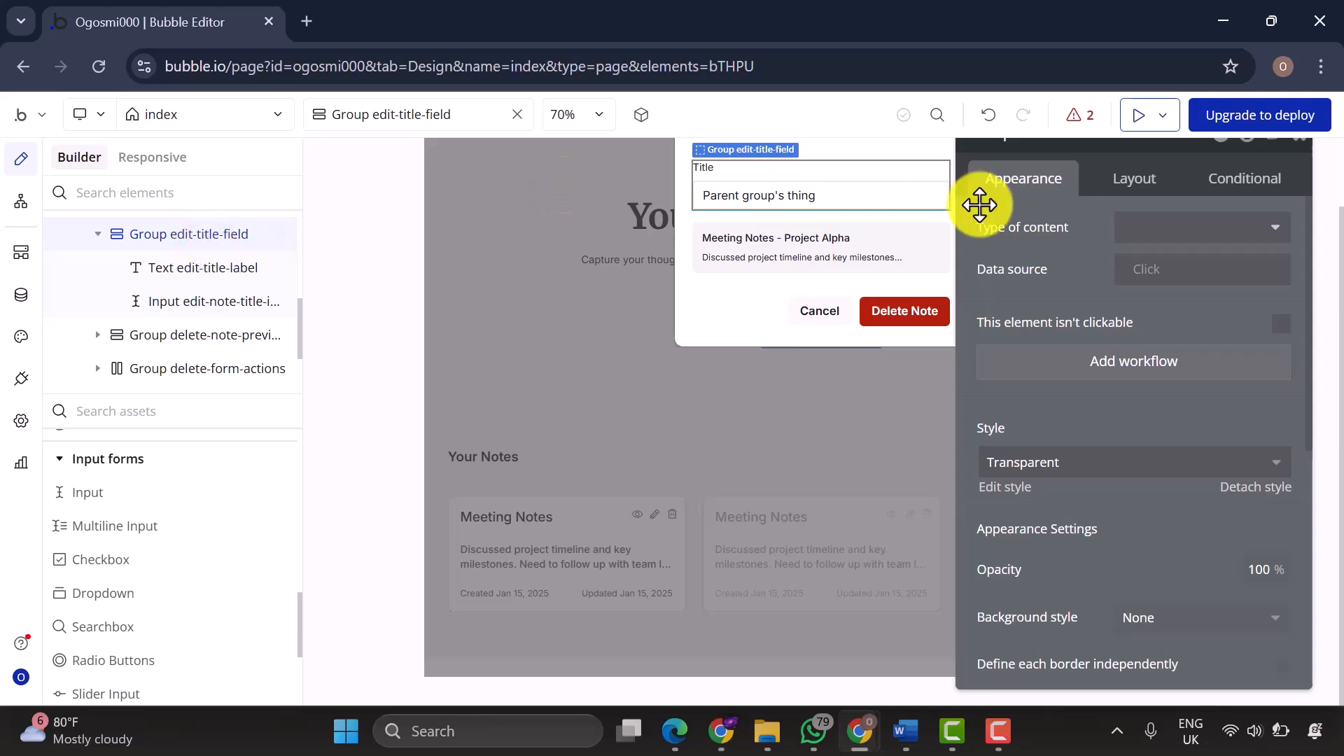
left_click(1168, 231)
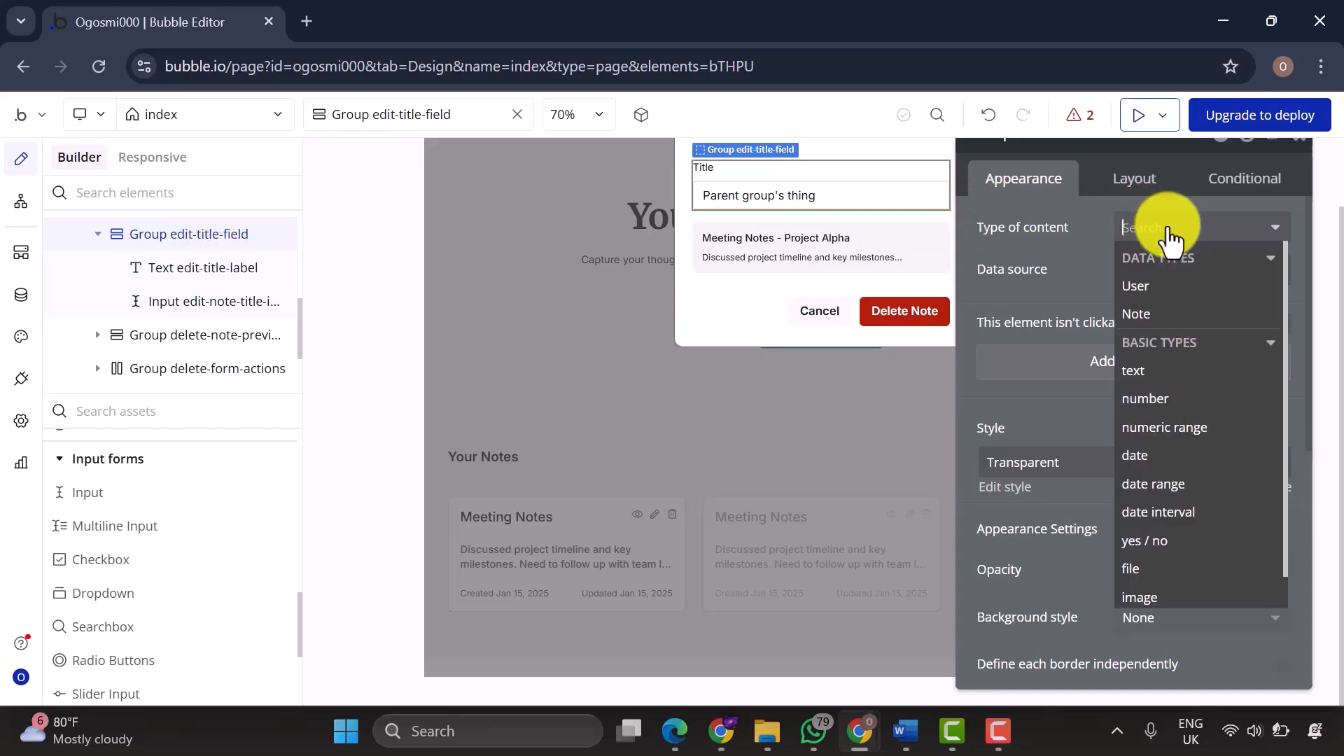
left_click(1161, 311)
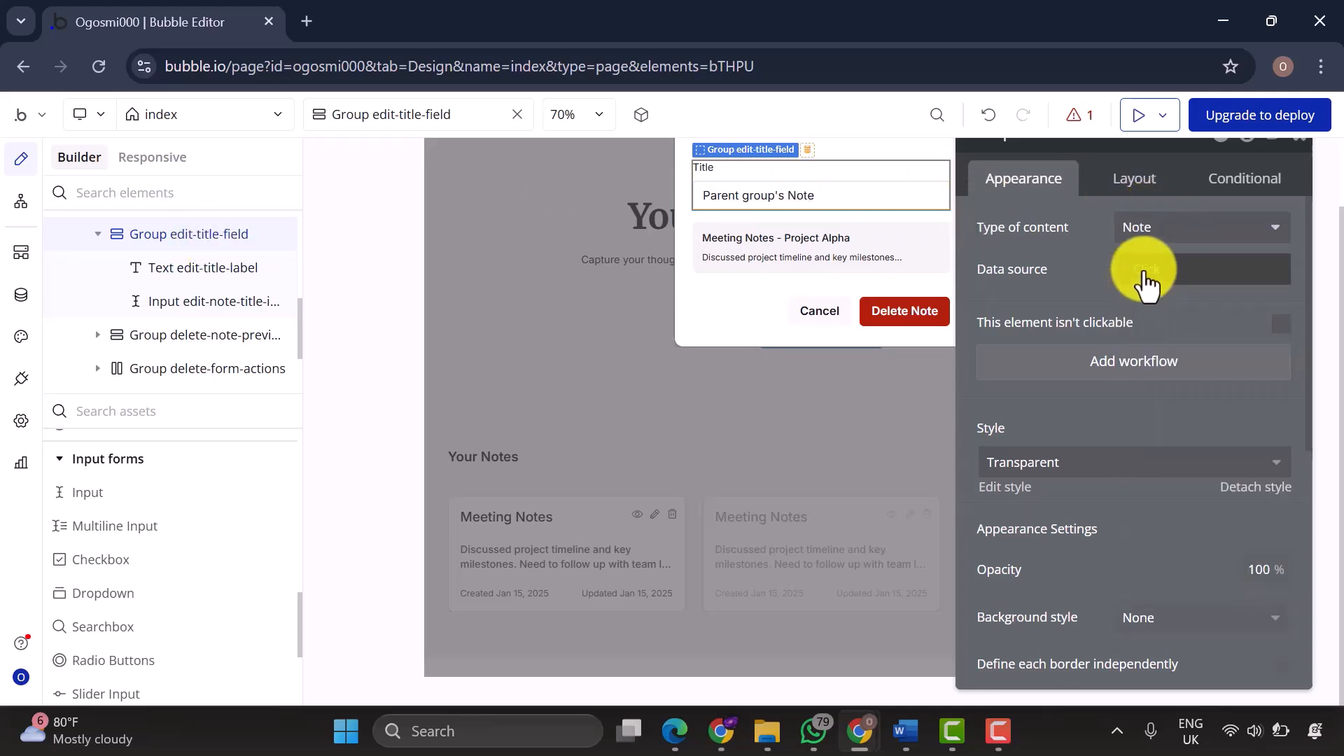
left_click(1143, 270)
left_click(1169, 323)
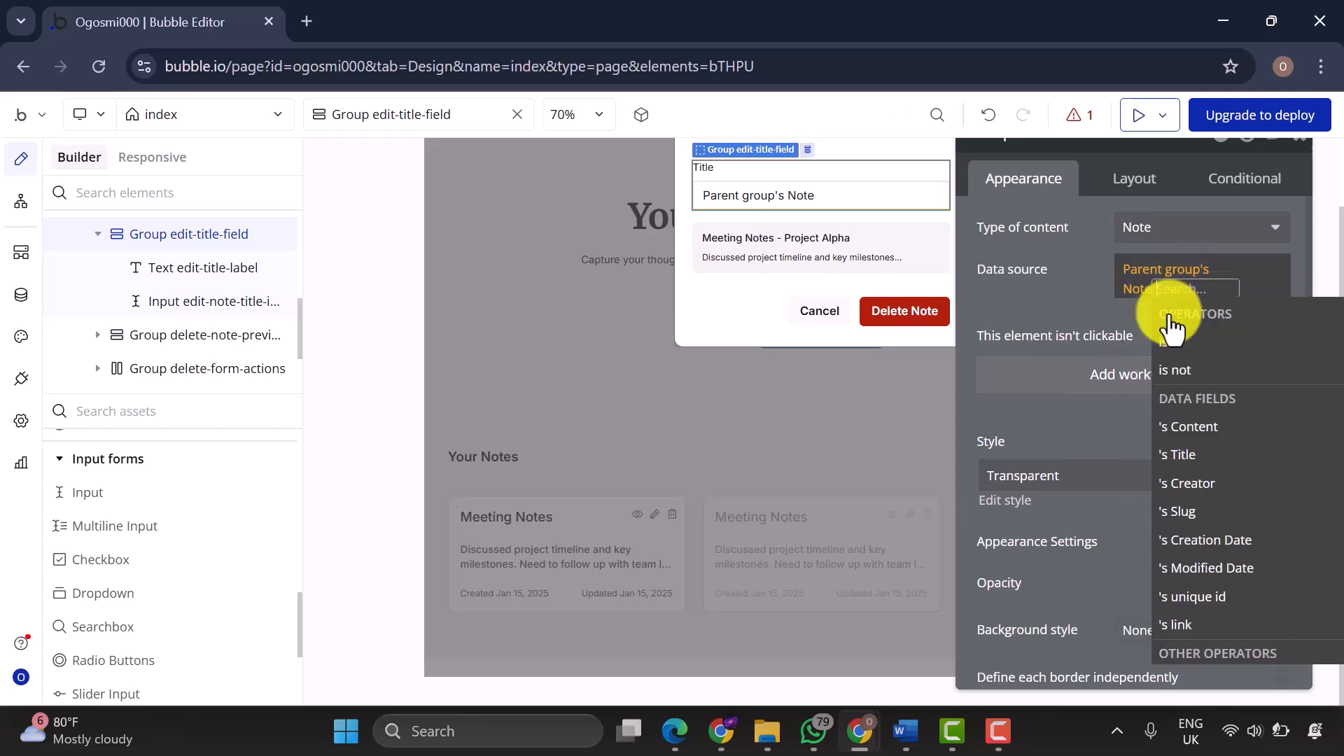
left_click(1068, 427)
Stretch Group edit-title-field horizontally and set its minimum width and minimum height to 0 px.
left_click(1134, 179)
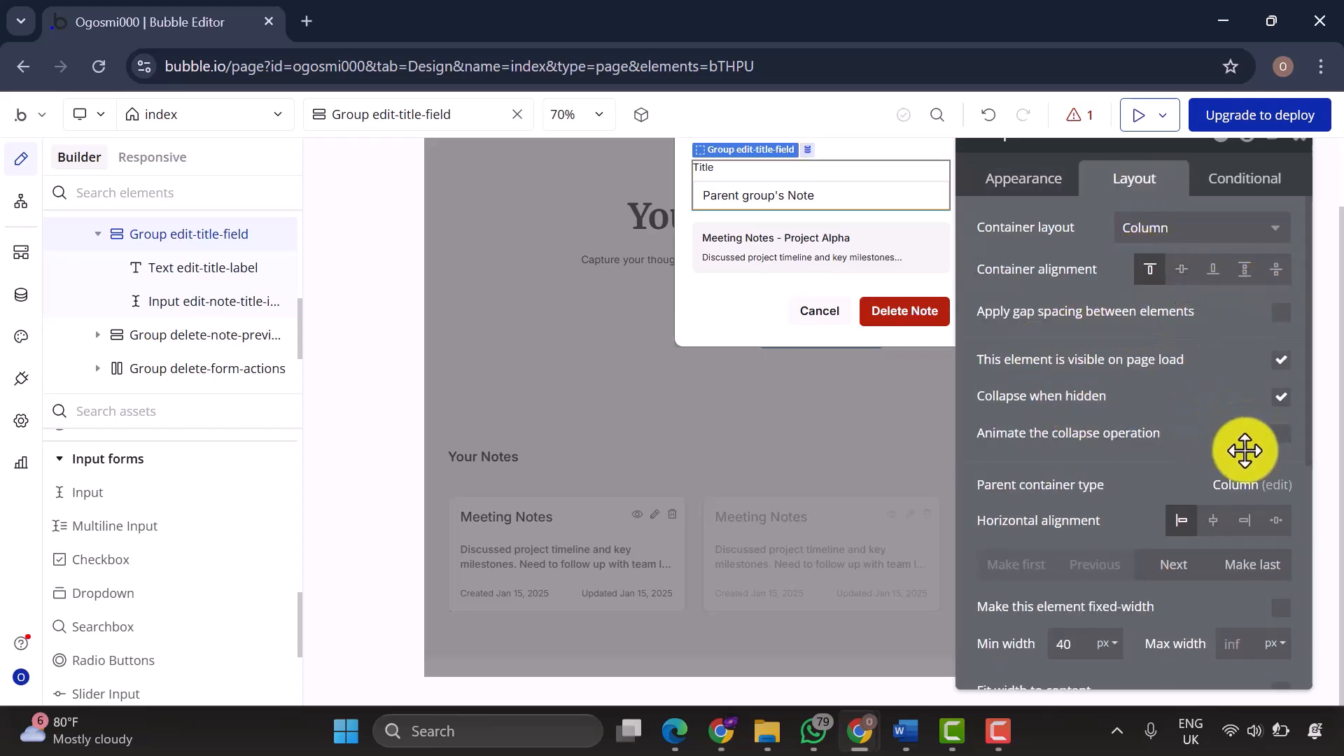
left_click(1276, 520)
scroll(1160, 546, "down", 2)
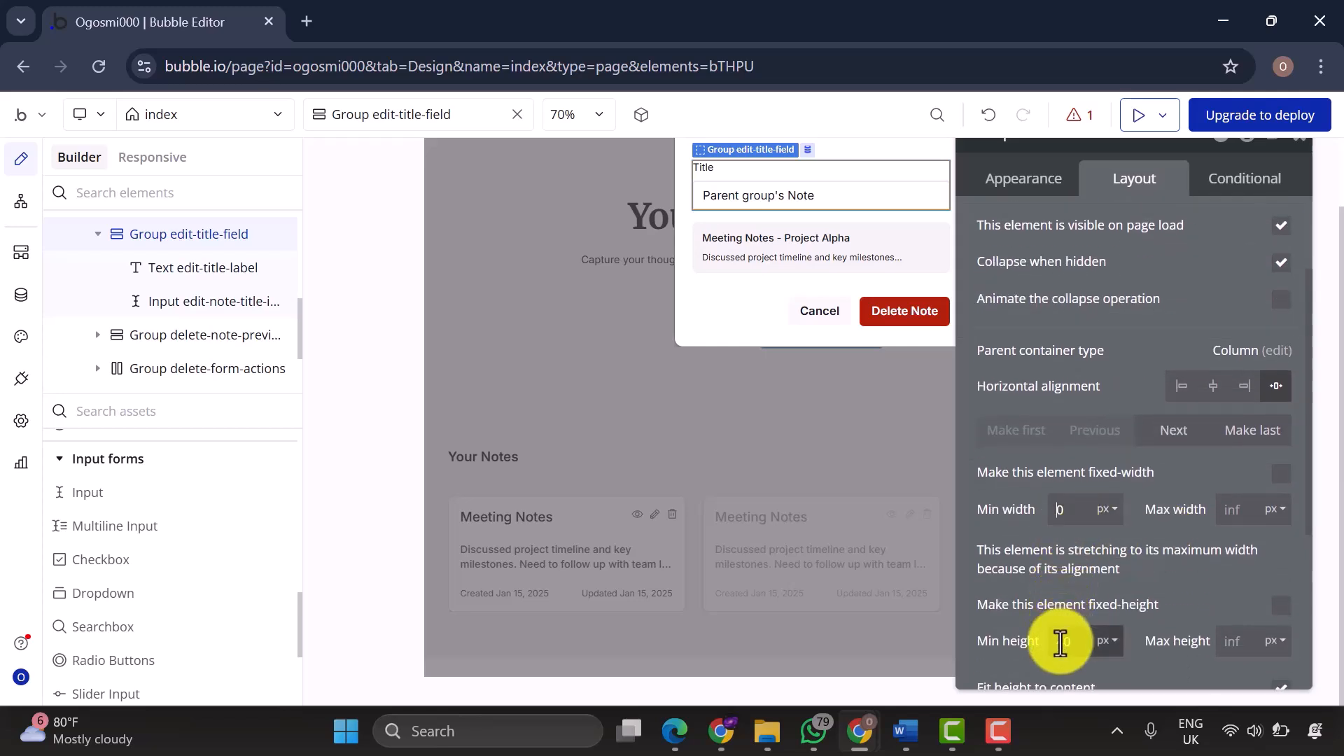
scroll(1060, 642, "down", 4)
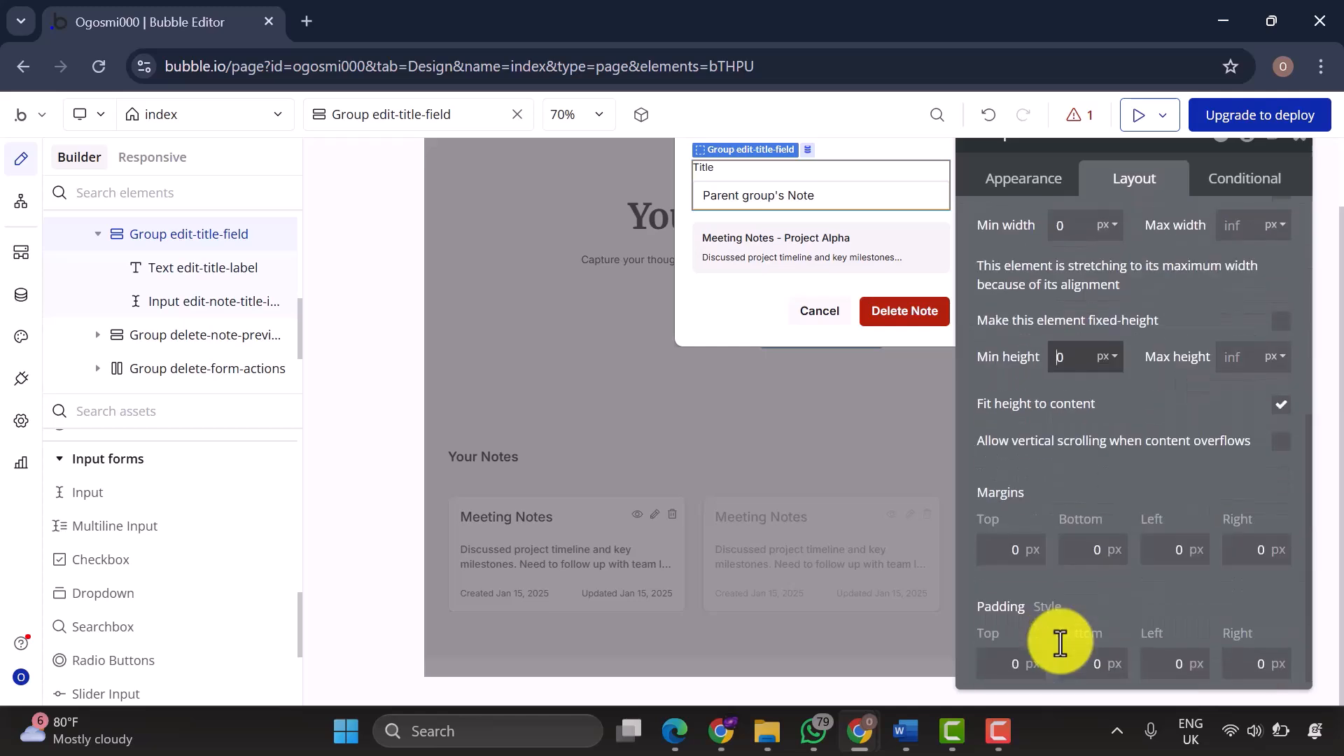
scroll(1056, 636, "up", 6)
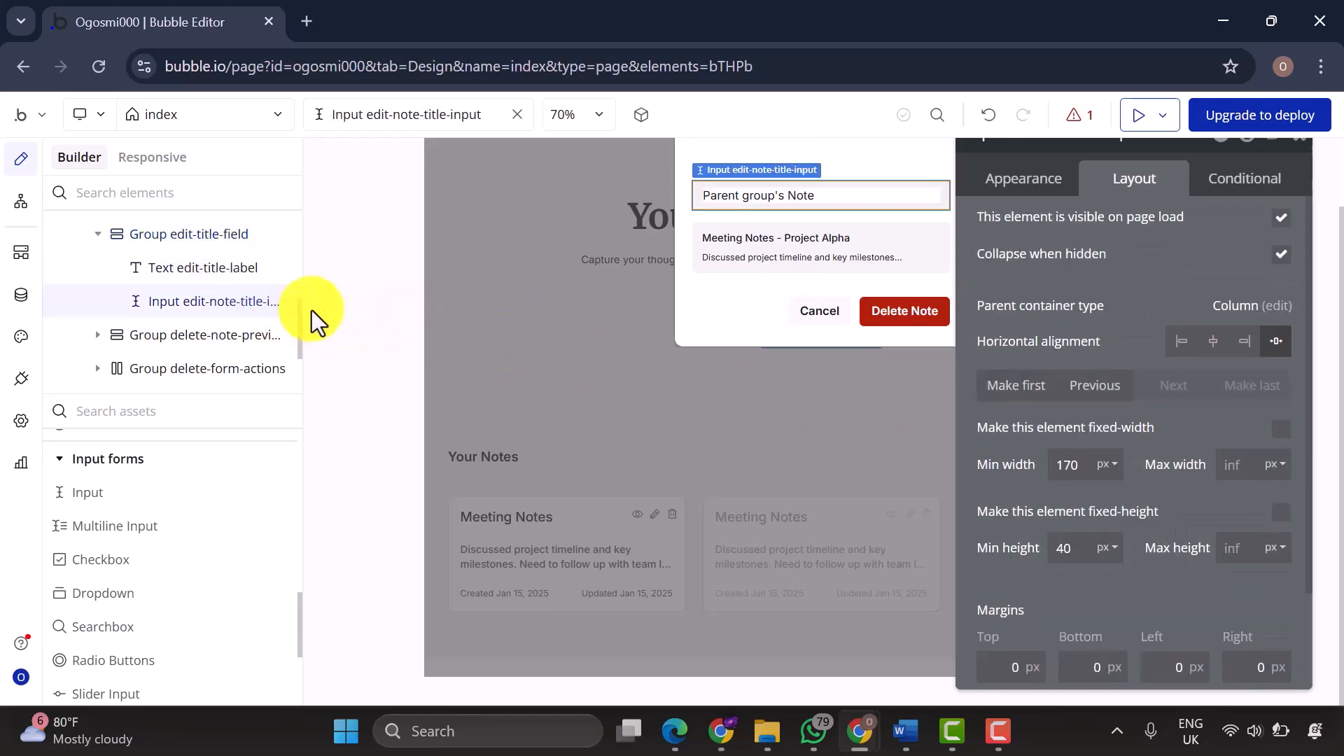
Extend the initial content of Input edit-note-title-input to Parent group's Note's Title.
left_click(1023, 179)
left_click(1188, 343)
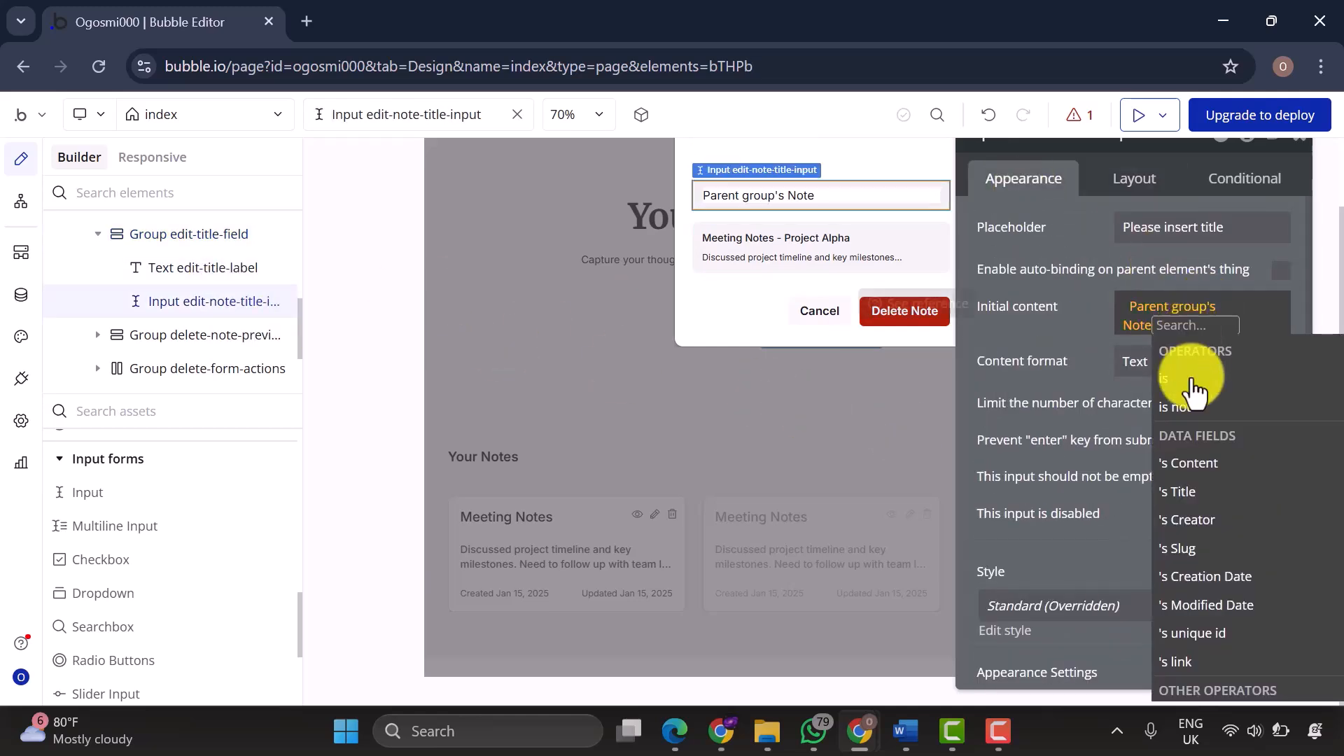
left_click(1209, 488)
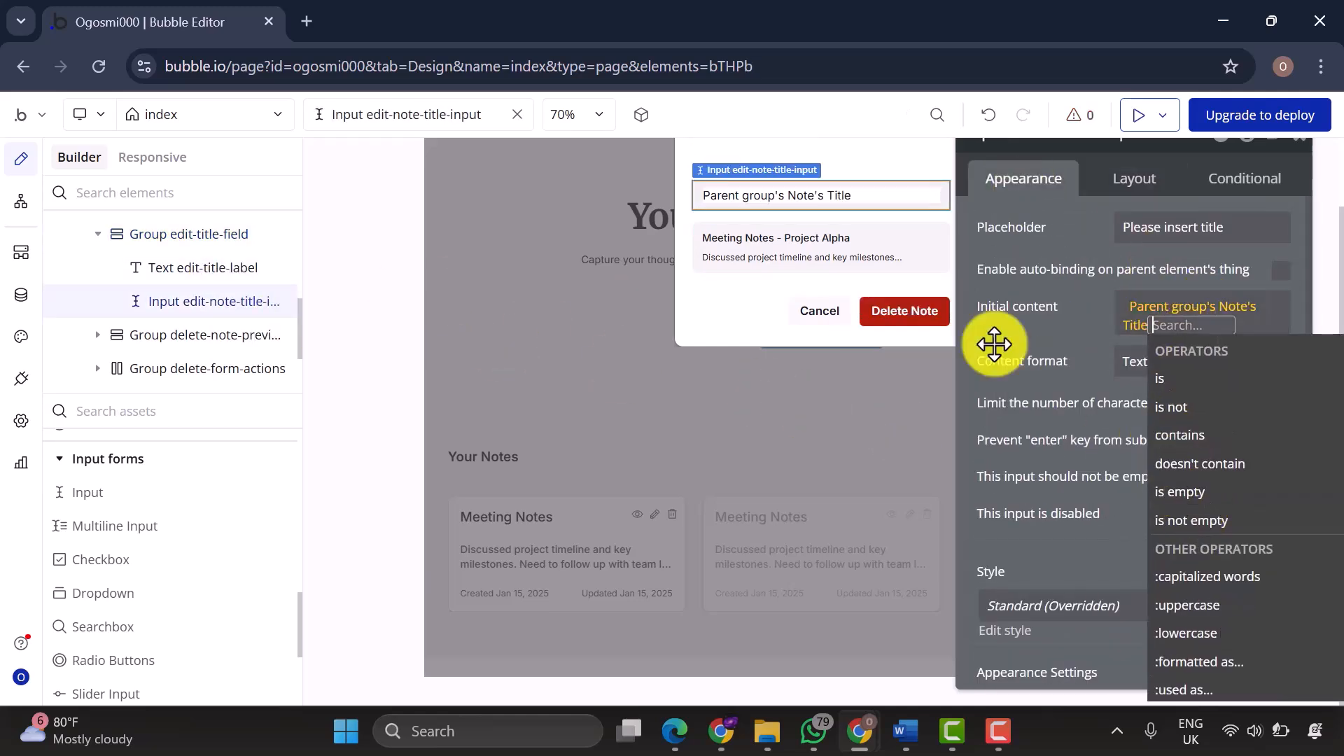
left_click(1071, 343)
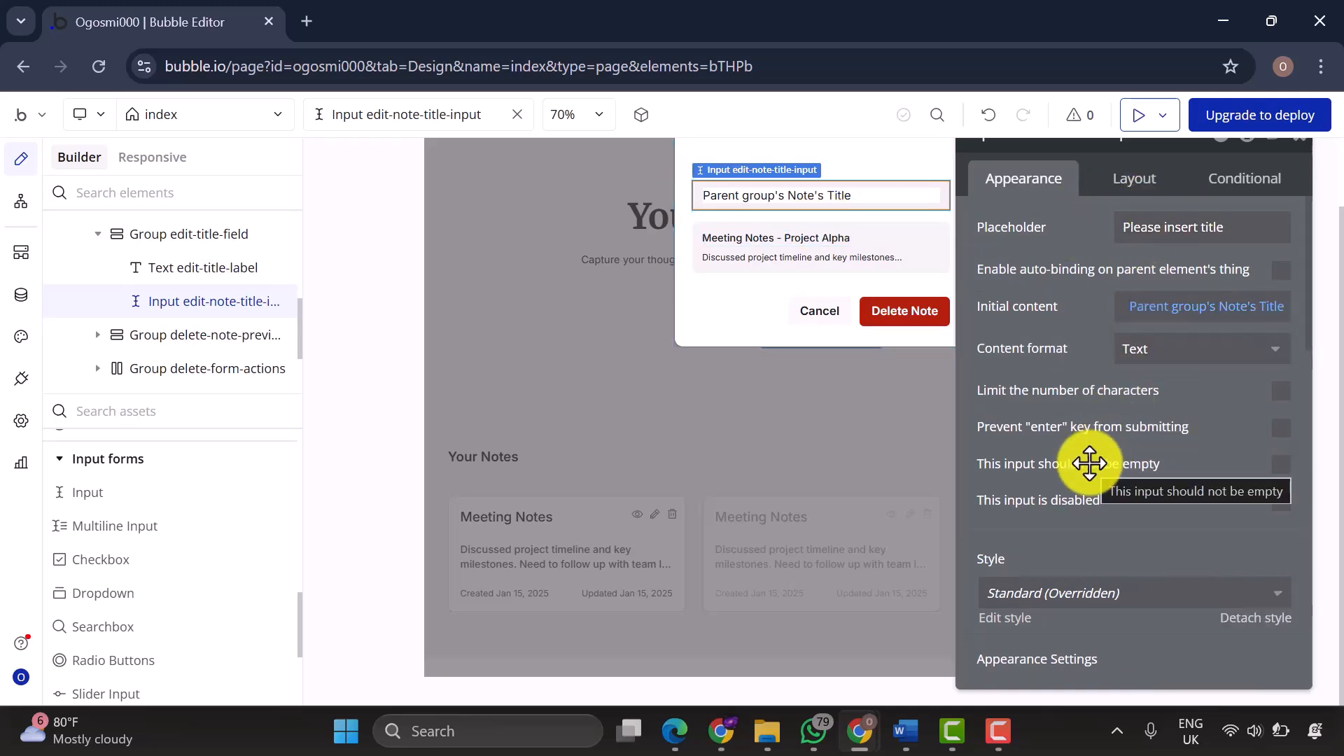
Give the title input a flat background colour using the Gray 20 colour variable.
scroll(1085, 427, "down", 10)
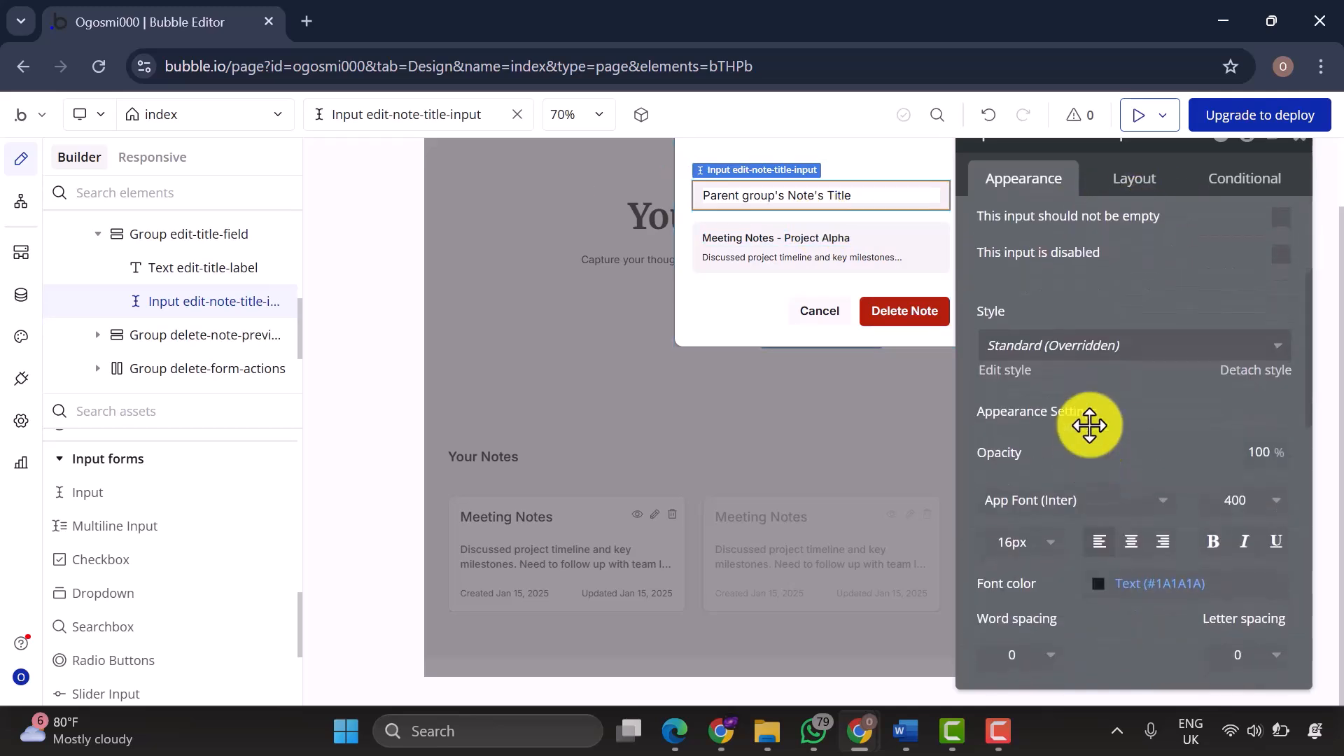
left_click(1142, 297)
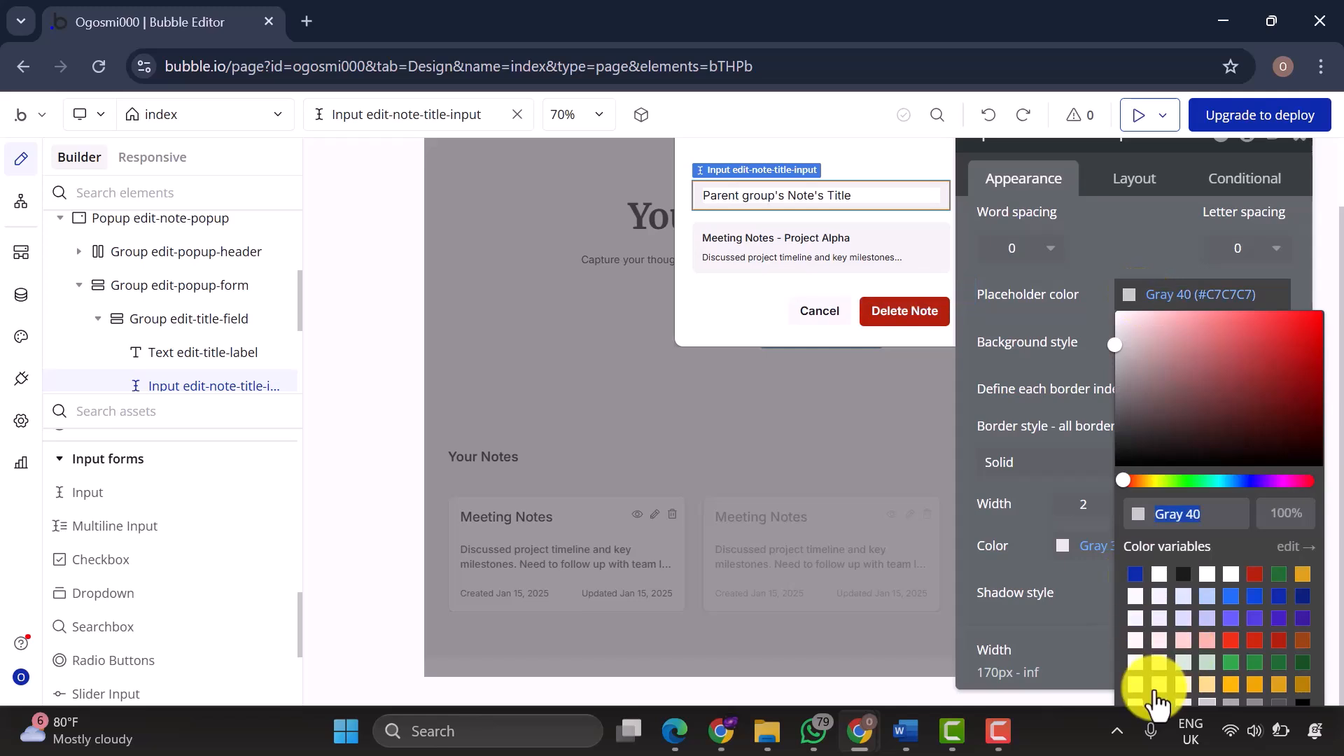
scroll(1164, 490, "up", 2)
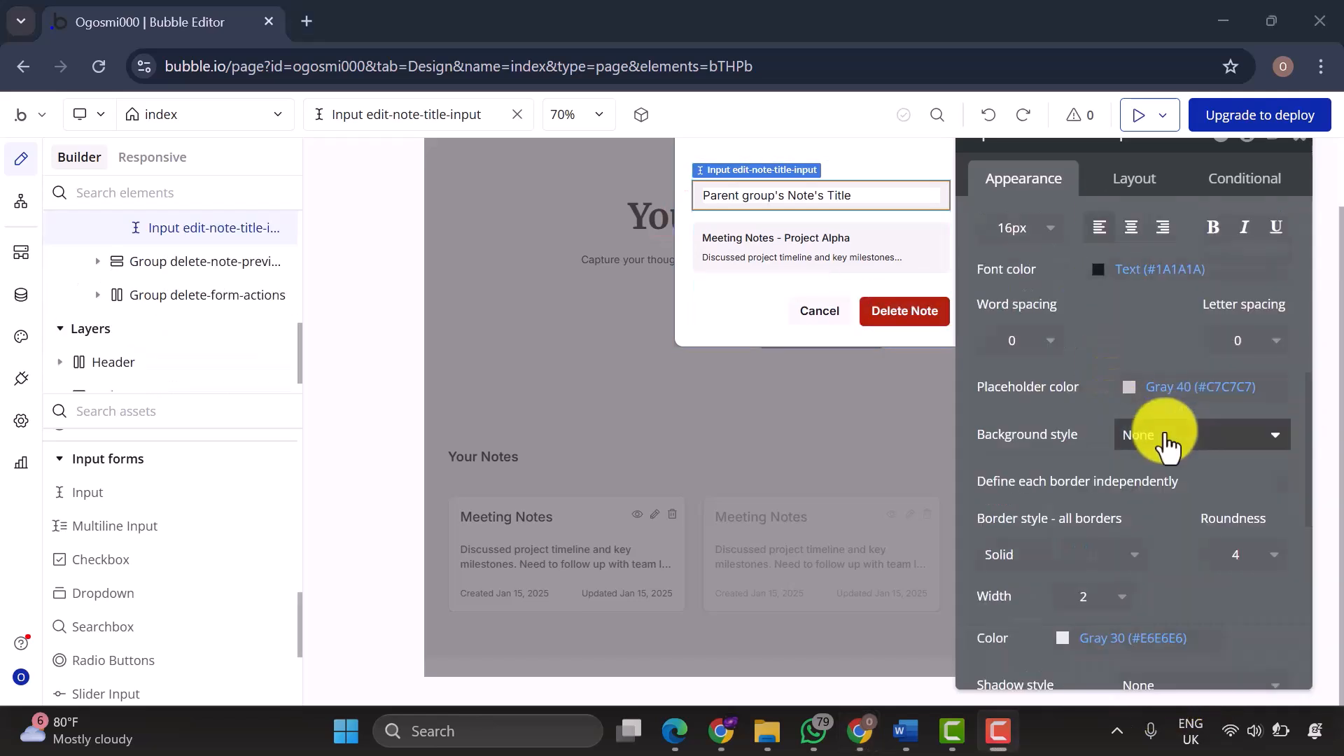
left_click(1164, 436)
left_click(1165, 533)
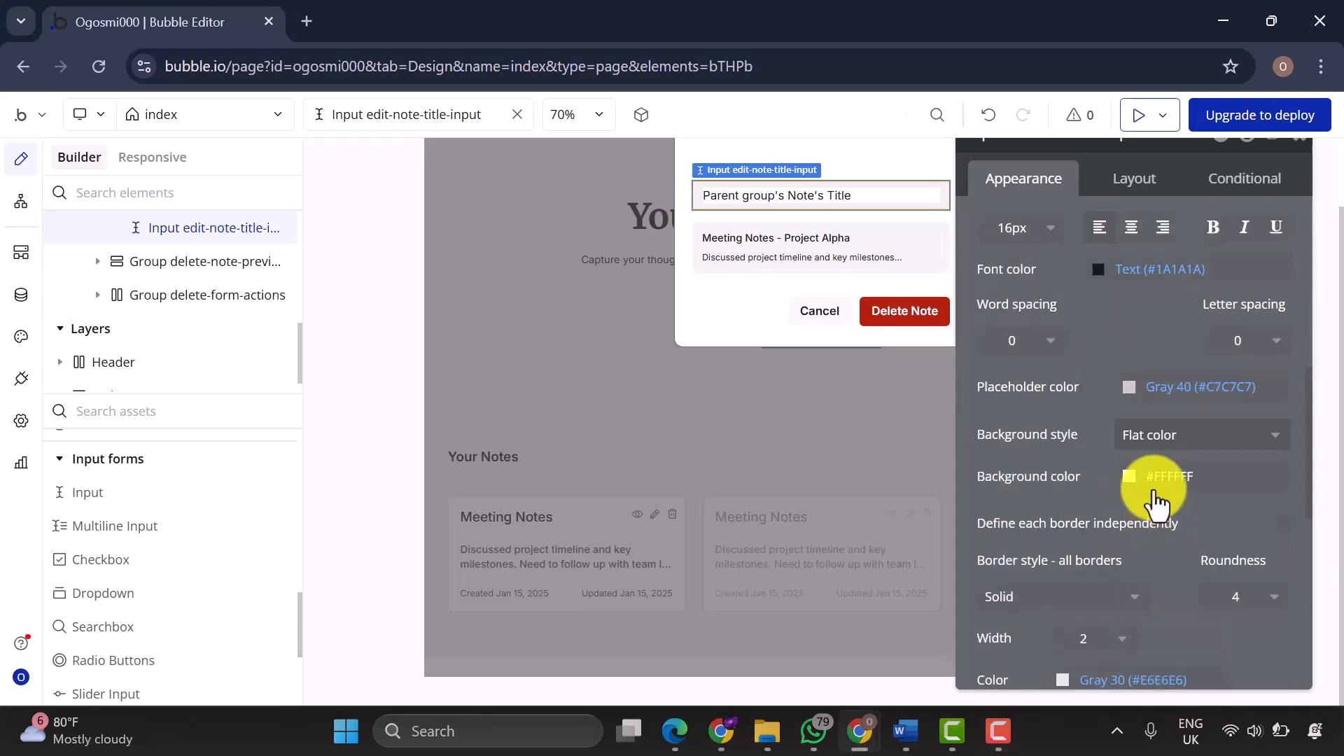
left_click(1149, 483)
left_click(1159, 685)
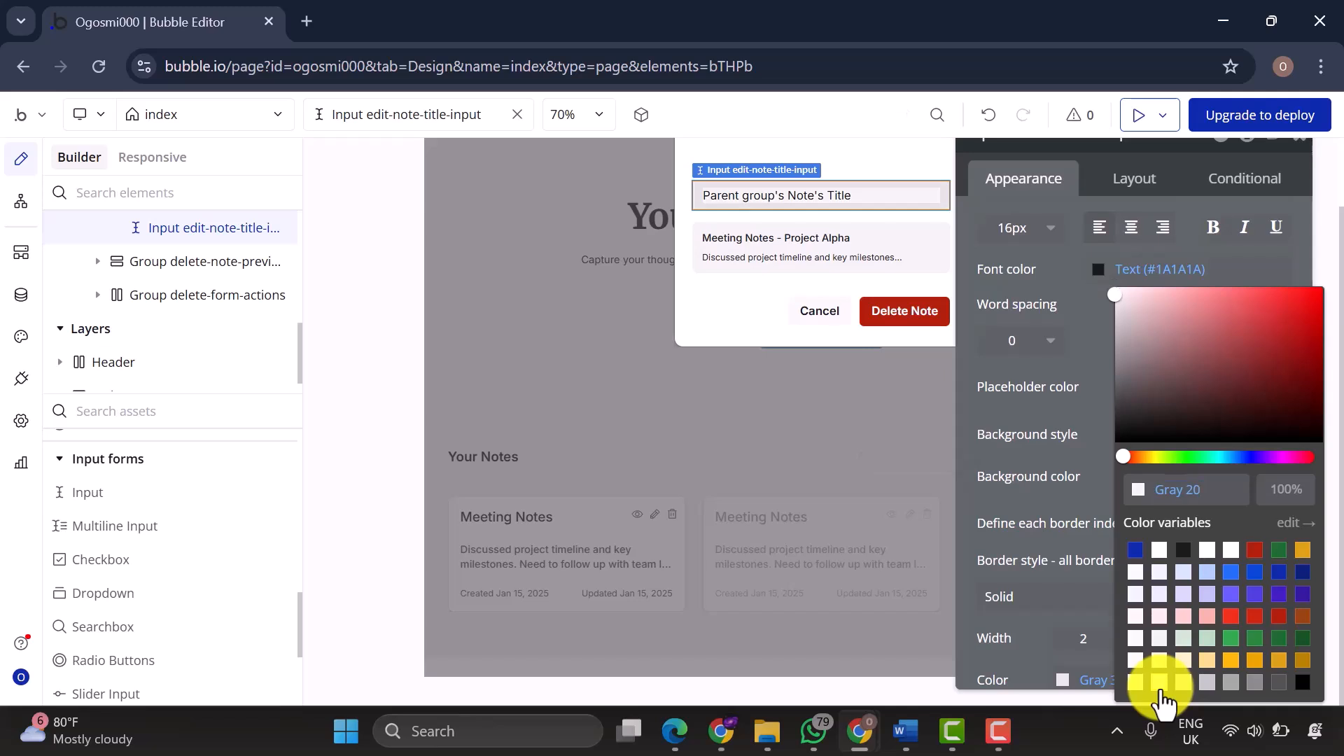
left_click(1017, 499)
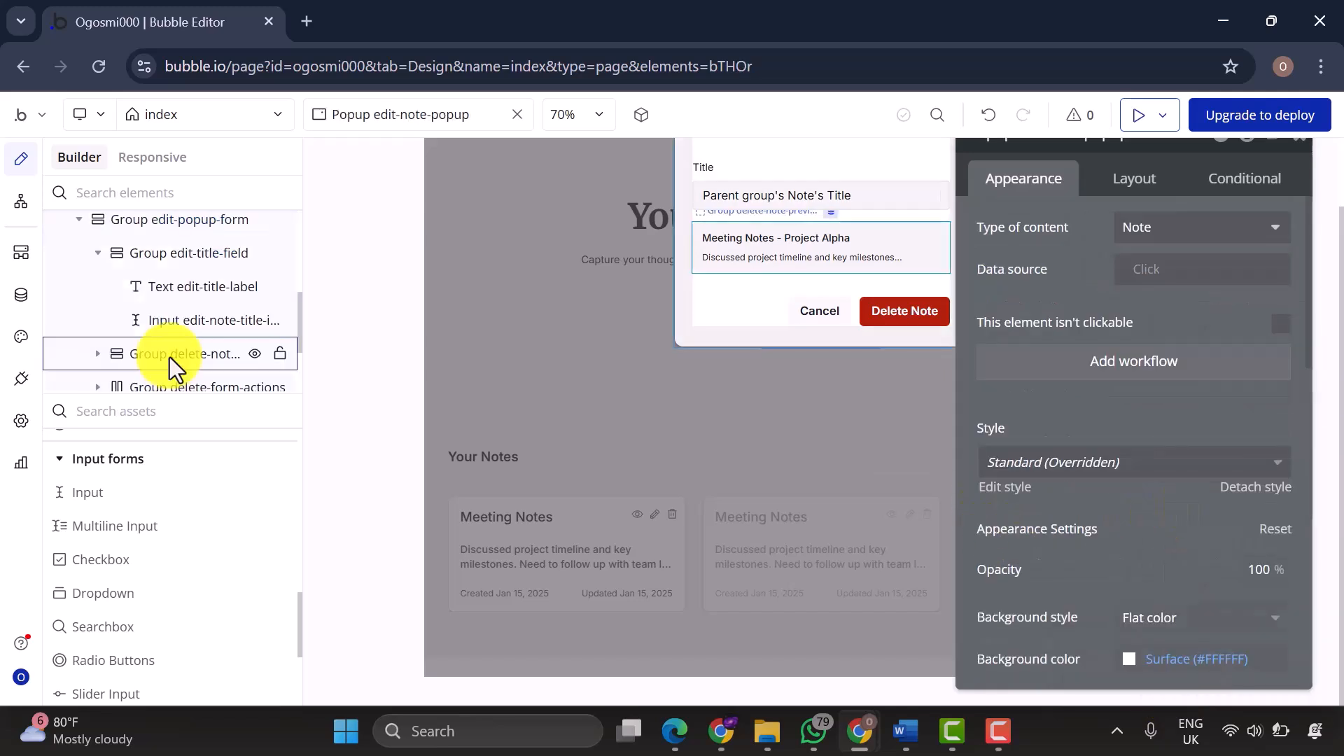
Rename Group delete-note-preview as Text edit-content-field and its title text element as Text edit-content-label.
double_click(169, 354)
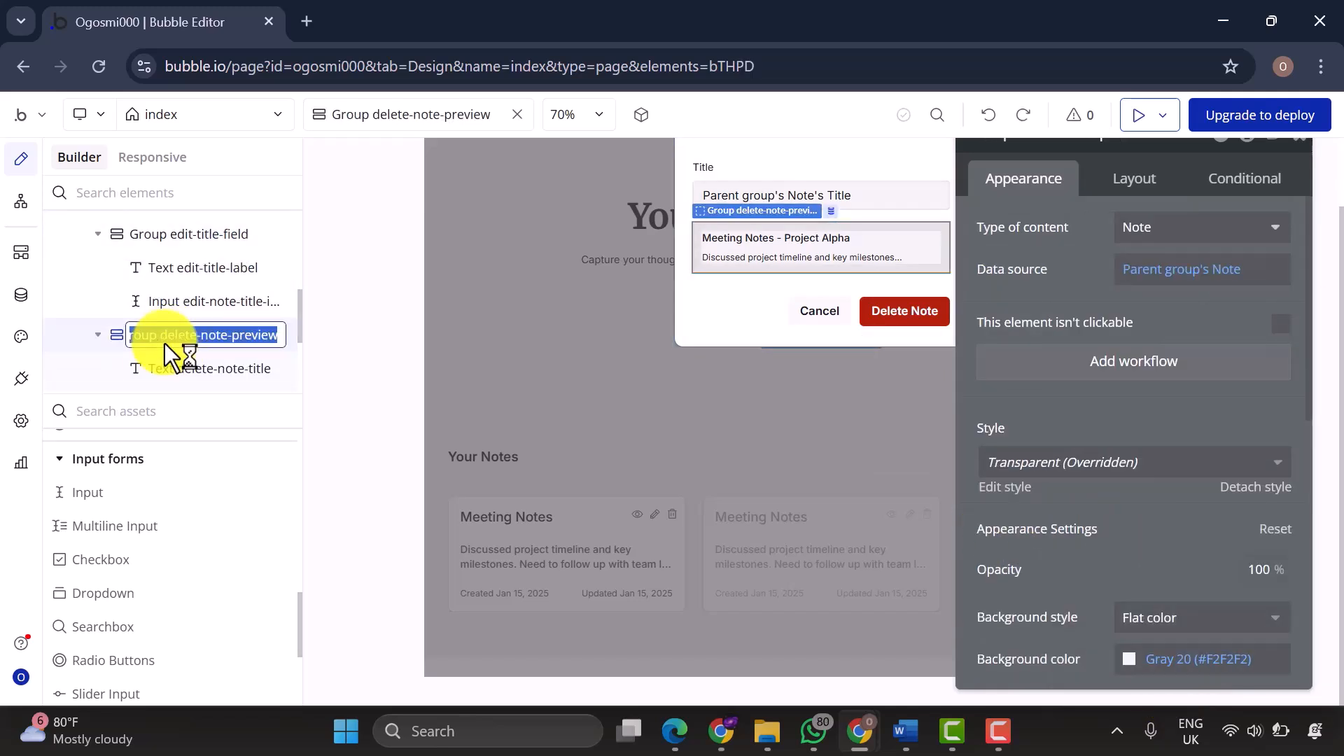
type("Text edit-content-field")
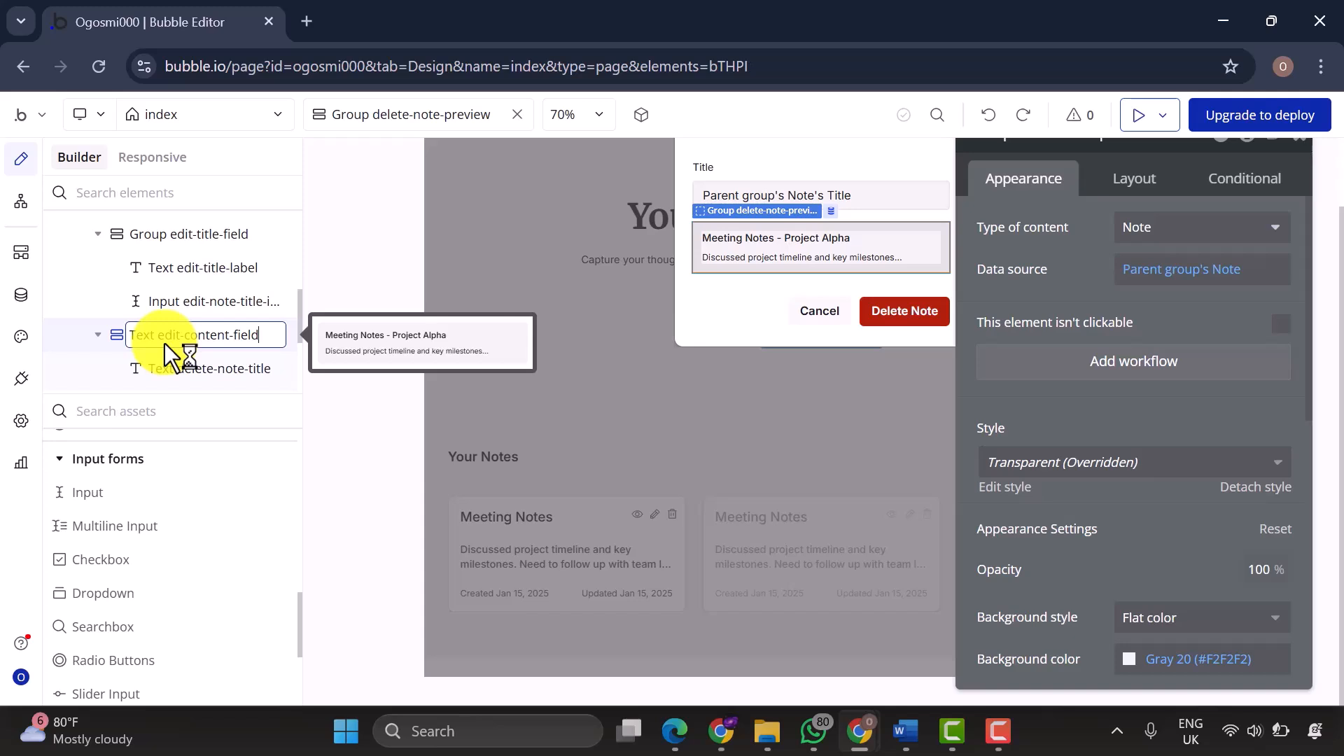
left_click(179, 304)
double_click(219, 301)
type("Text edit-content-label")
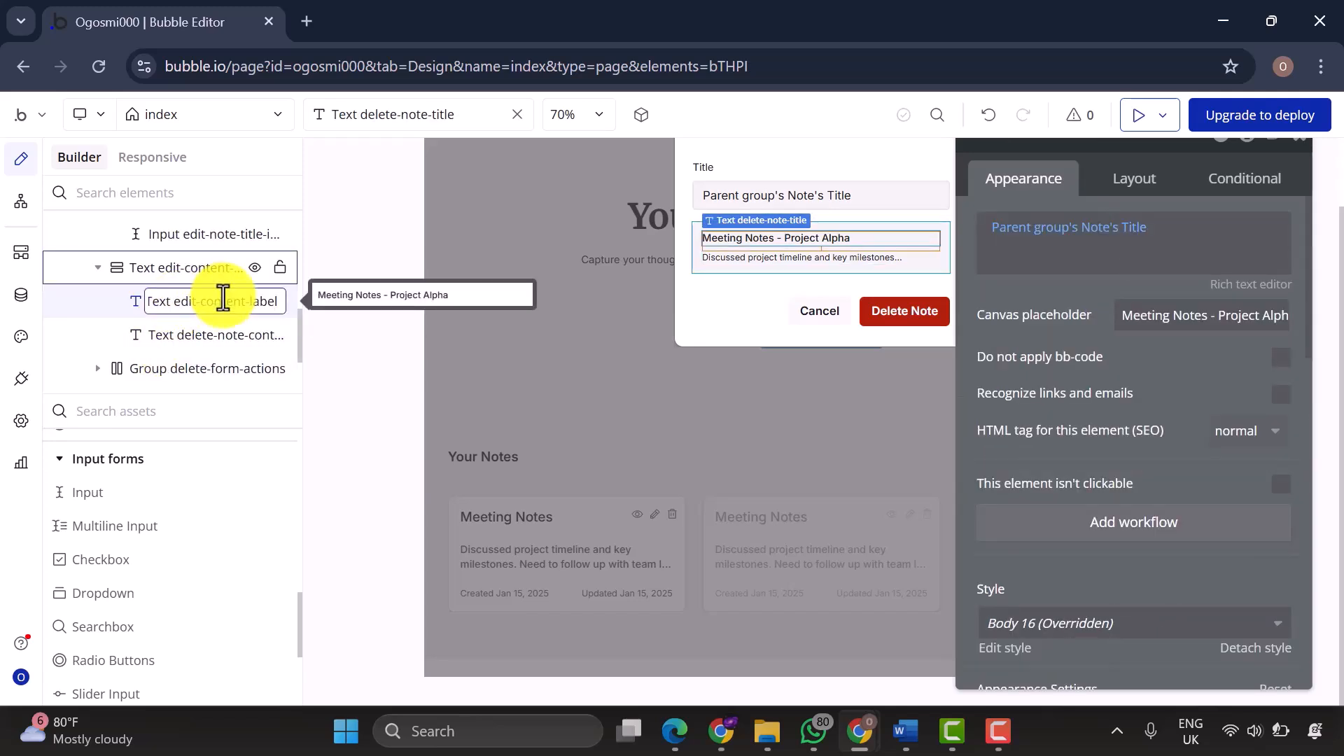
key("Return")
Delete Text delete-note-content and add a Multiline Input below the label inside Text edit-content-field.
right_click(210, 334)
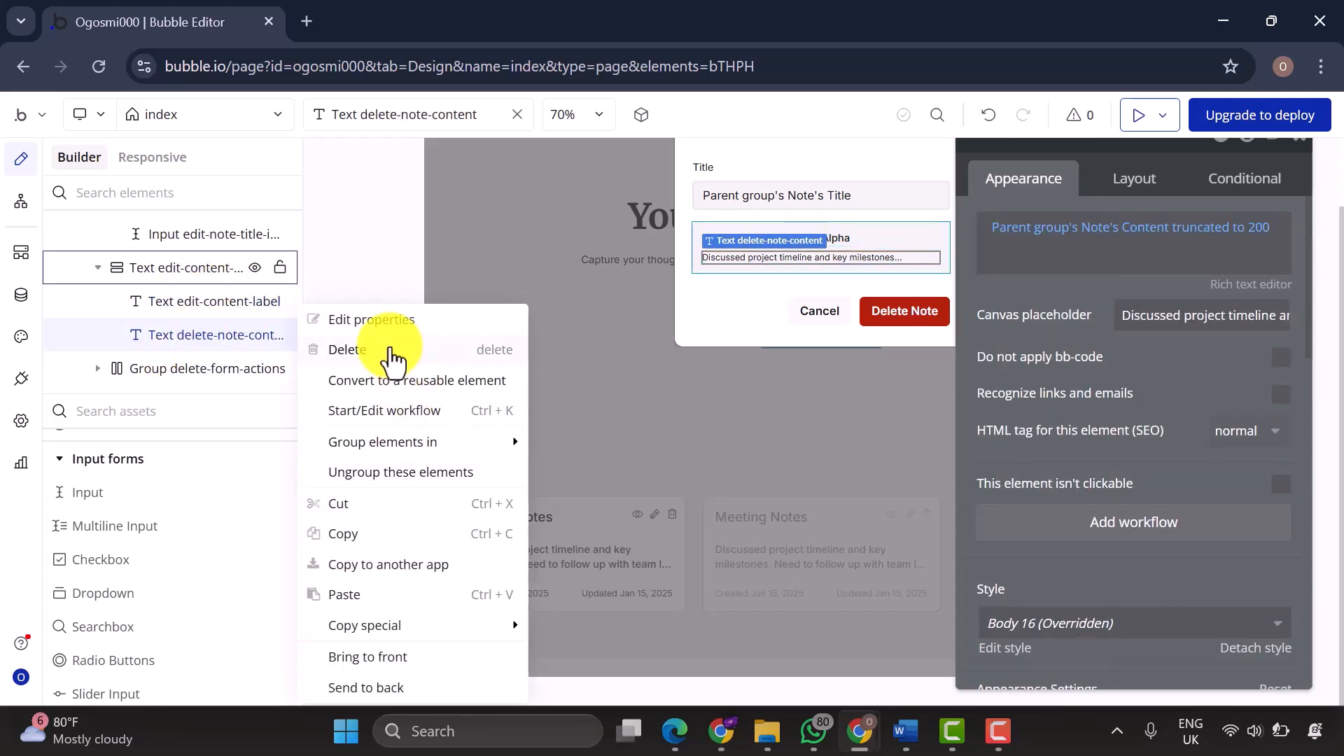
left_click(392, 350)
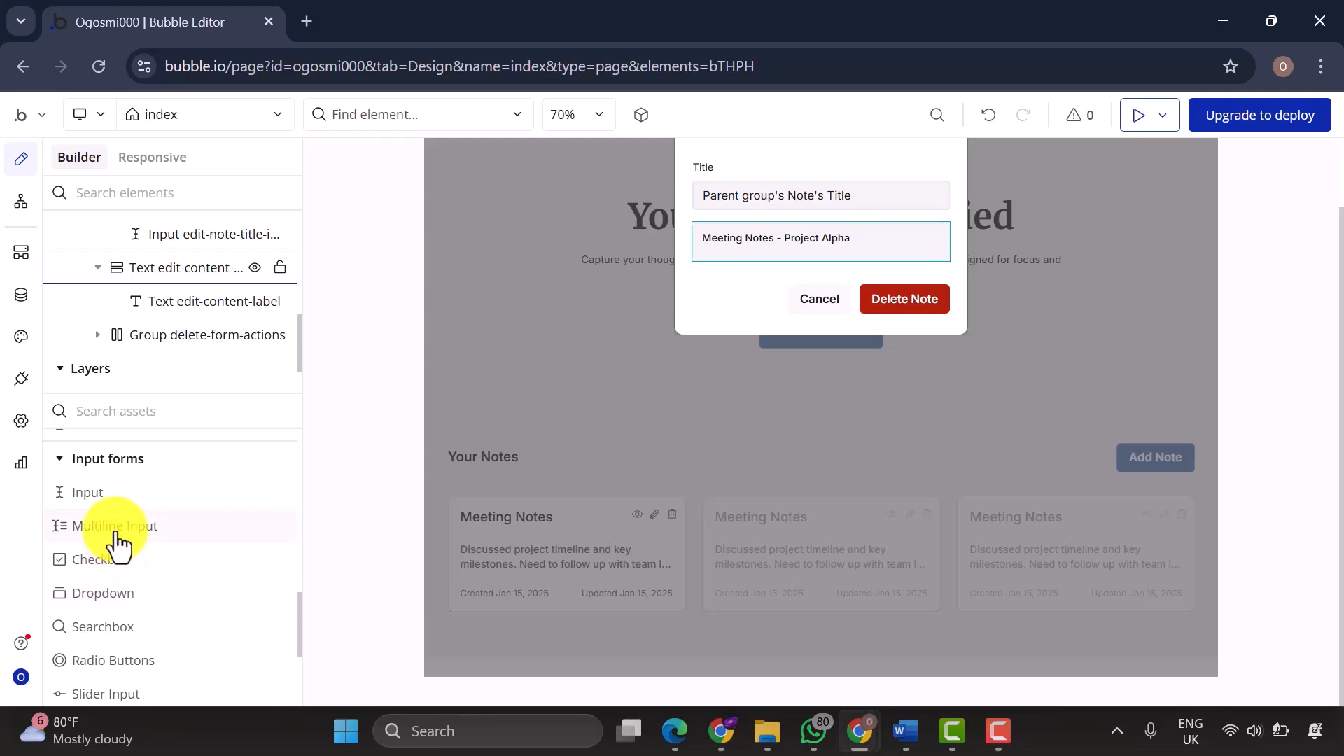
left_click_drag(118, 532, 171, 307)
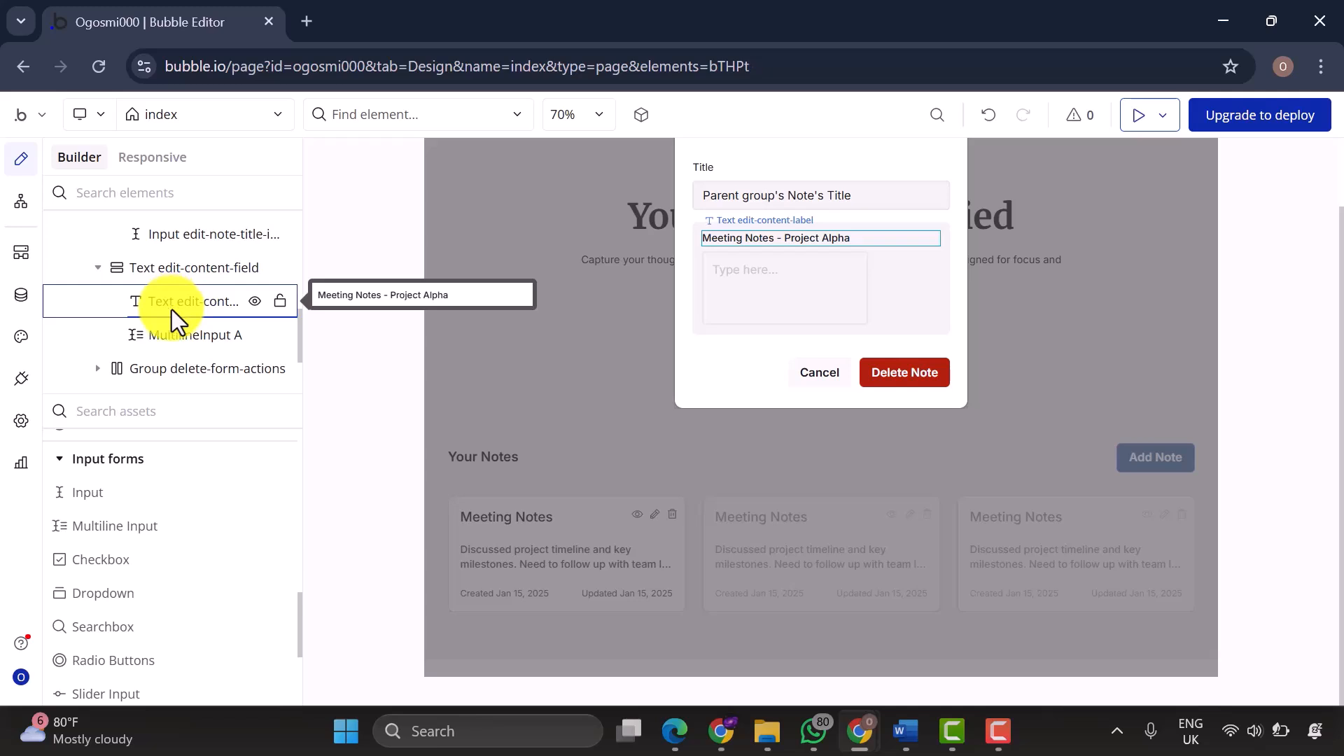
Rename the new multiline input as MultiLineInput edit-note-content-input.
left_click(175, 333)
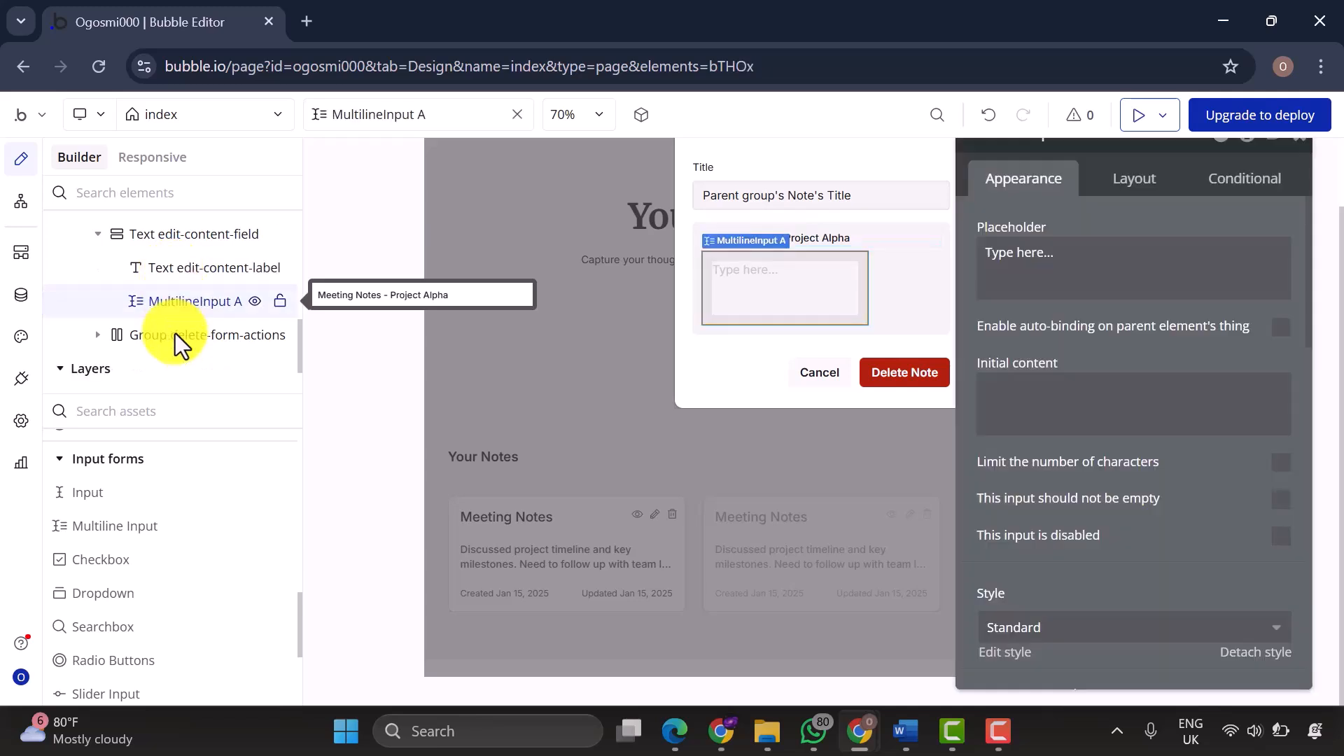
left_click(175, 333)
left_click(215, 309)
double_click(216, 309)
type("edit-note-content-input")
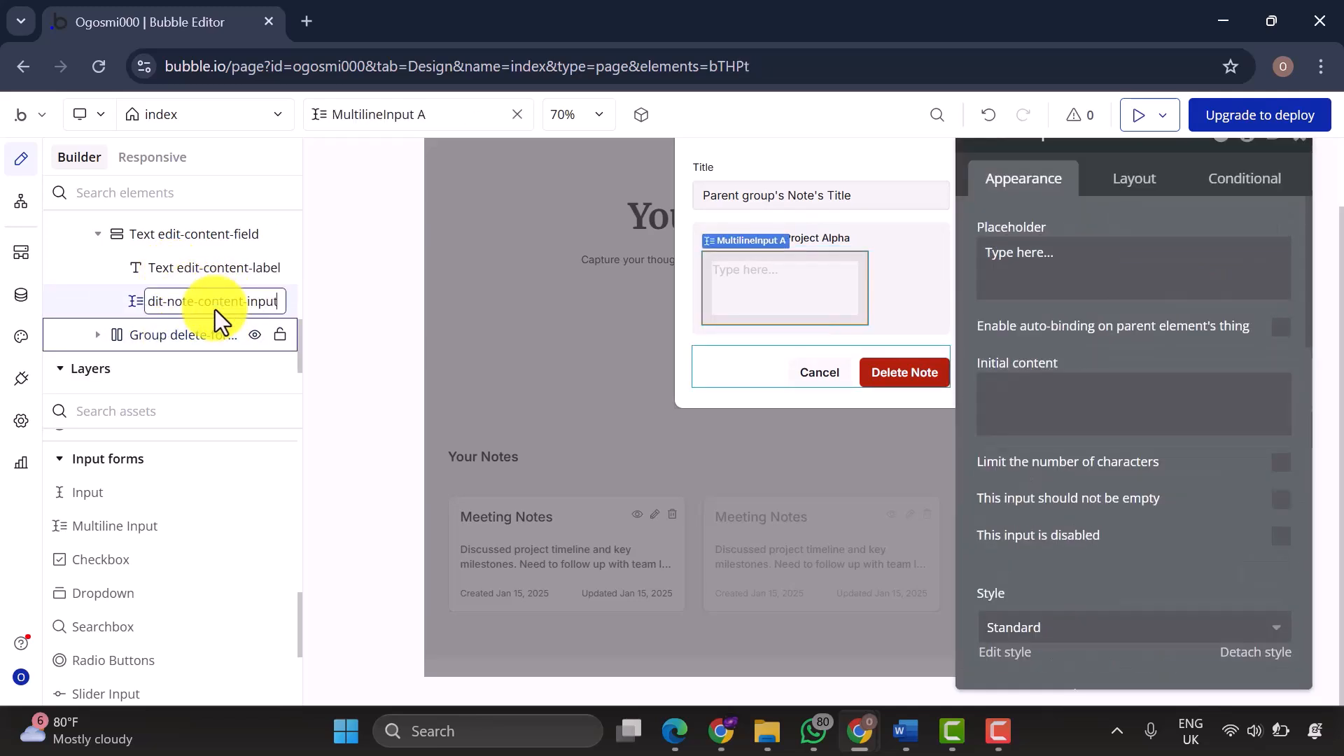
key("Return")
double_click(220, 304)
key("Escape")
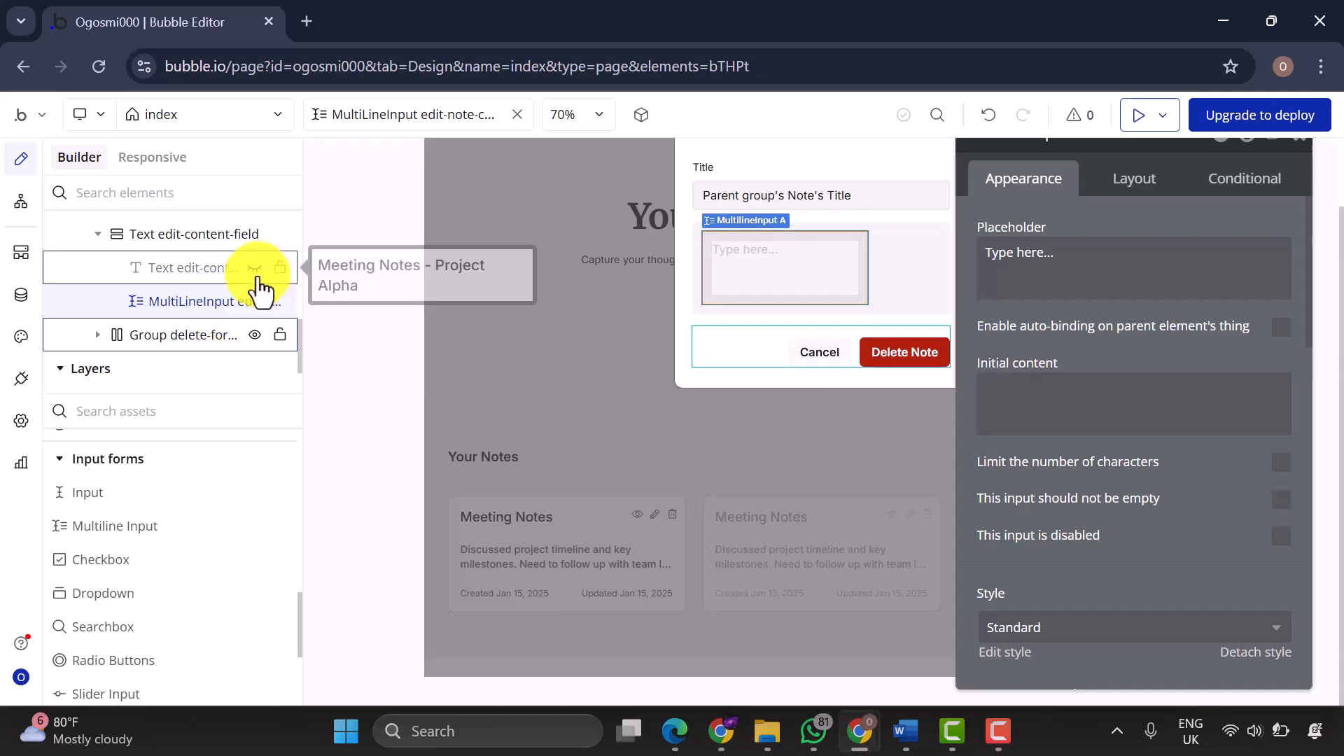
Replace the dynamic expression in Text edit-content-label with the static text Content.
left_click(186, 268)
left_click(1142, 262)
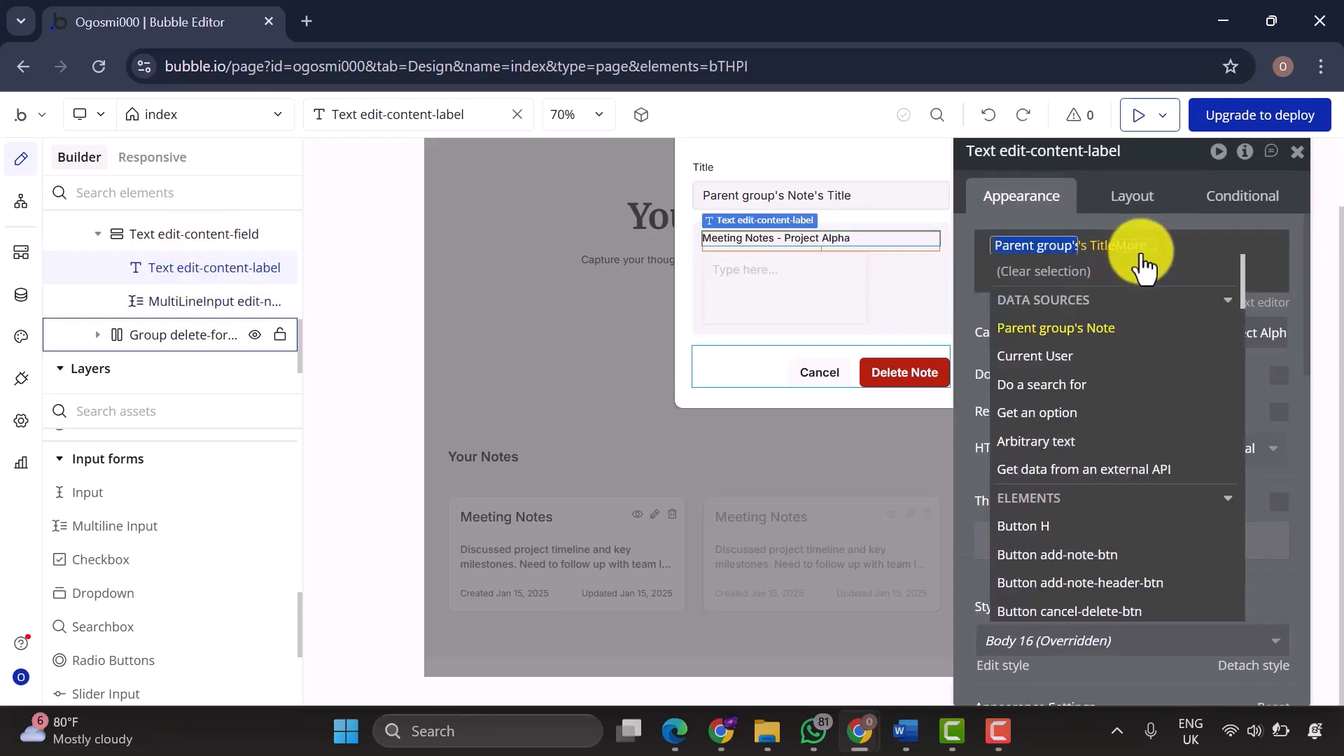
key("BackSpace")
left_click(1060, 280)
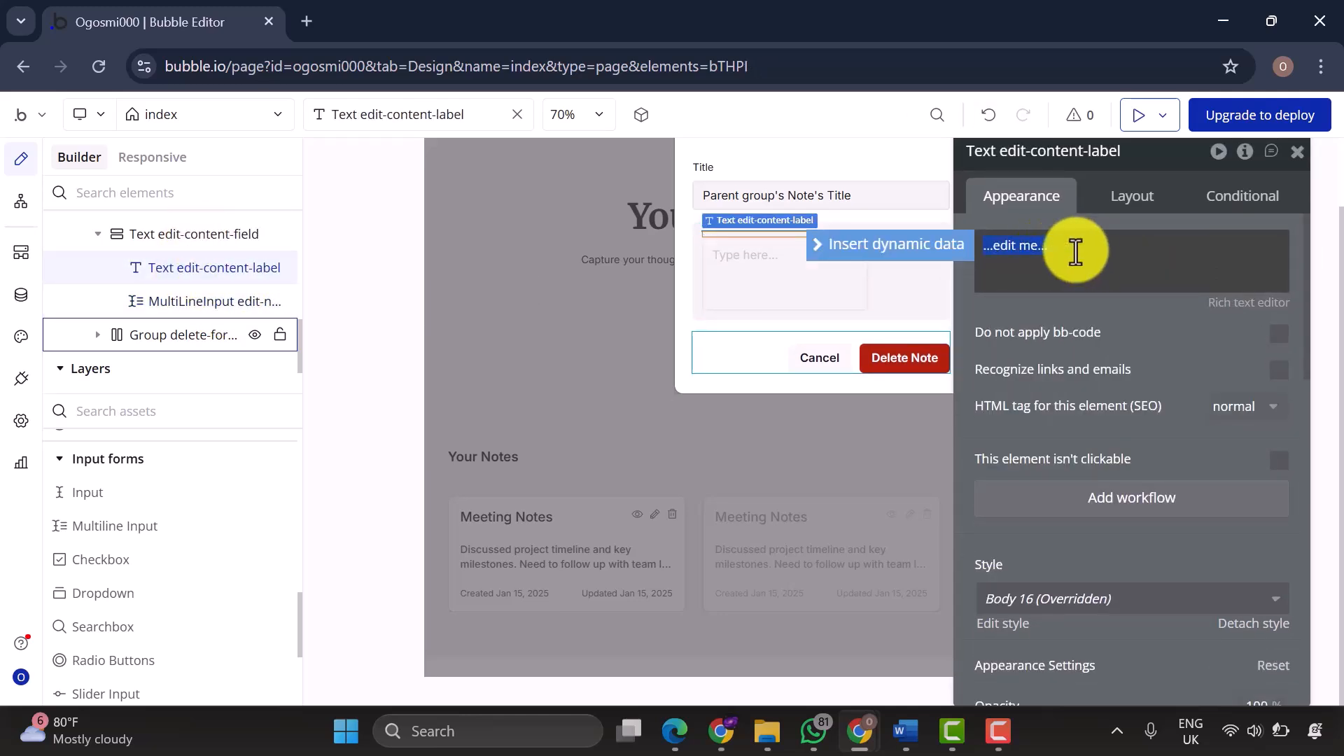
Set the placeholder of the edit-note-content-input multiline input to "Write your note here...".
left_click(199, 301)
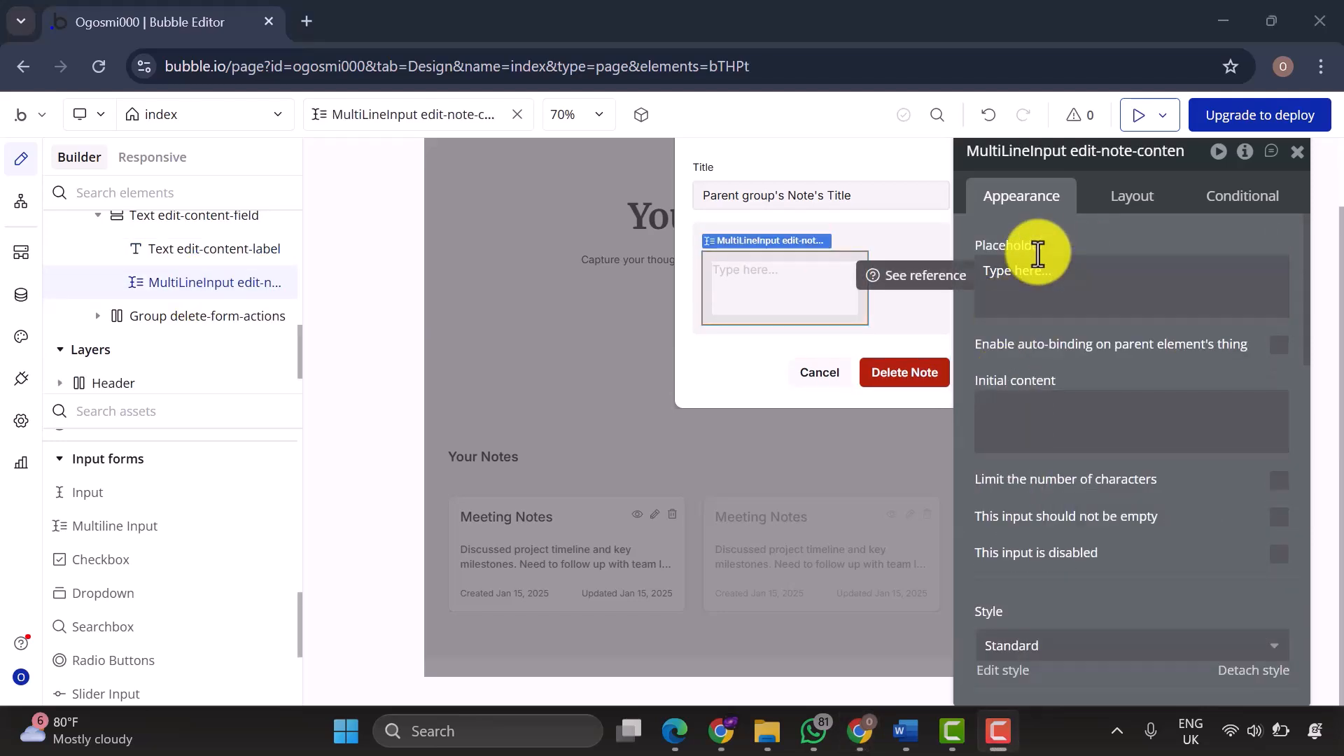
left_click(1037, 254)
type("Write your note here...")
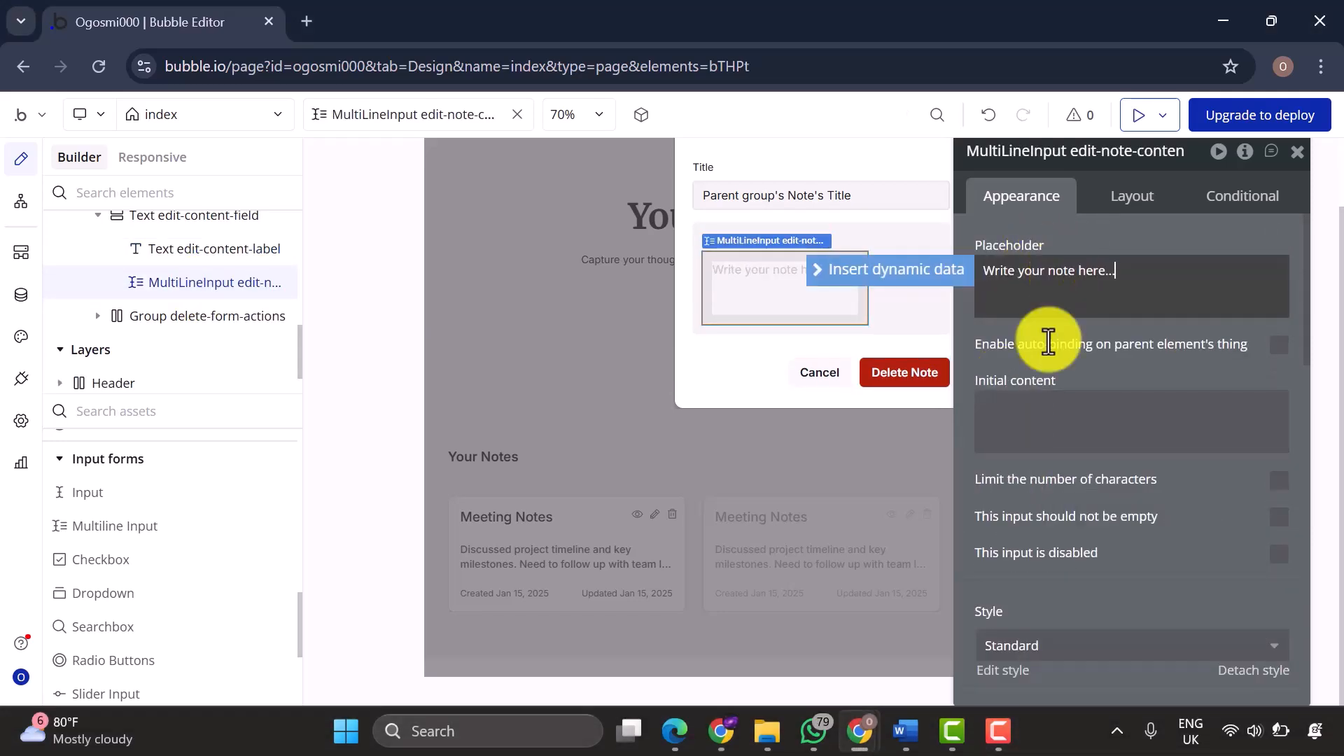
Set the multiline input's initial content to the dynamic expression Parent group's Note's Content.
left_click(1039, 406)
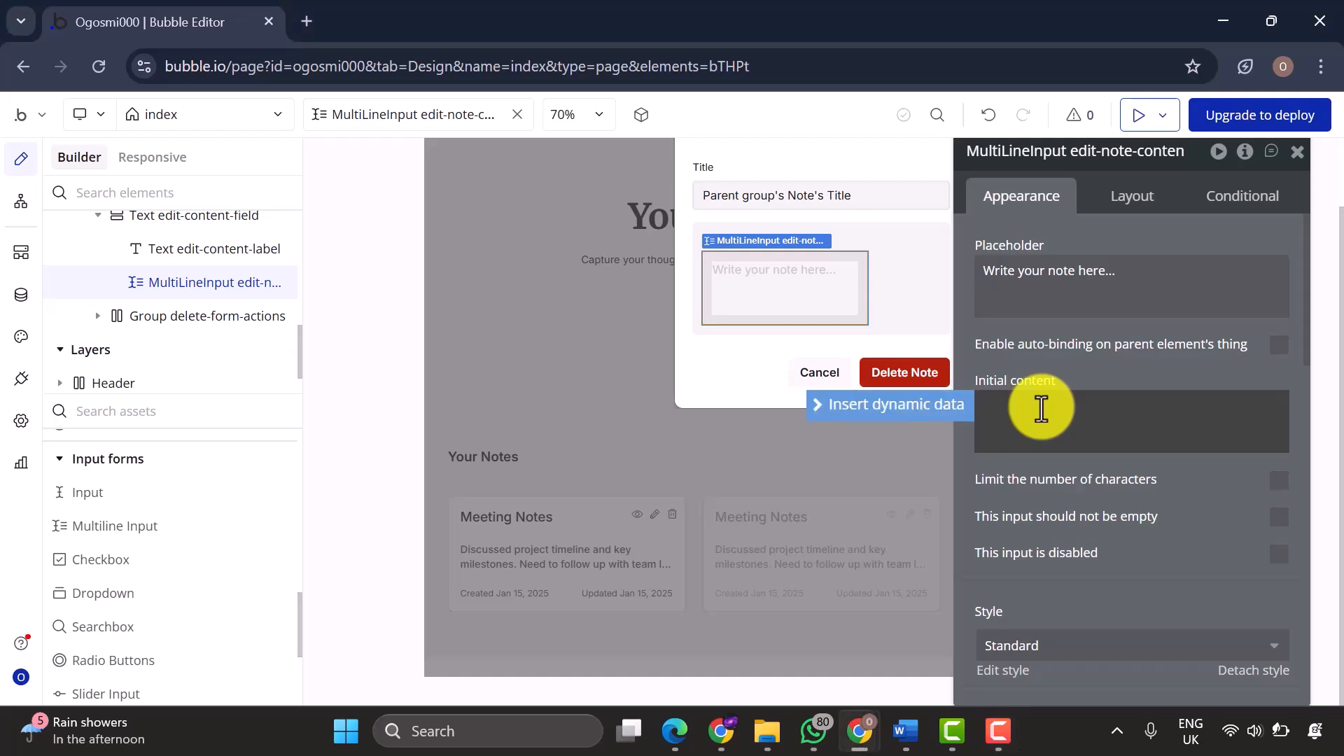
left_click(903, 405)
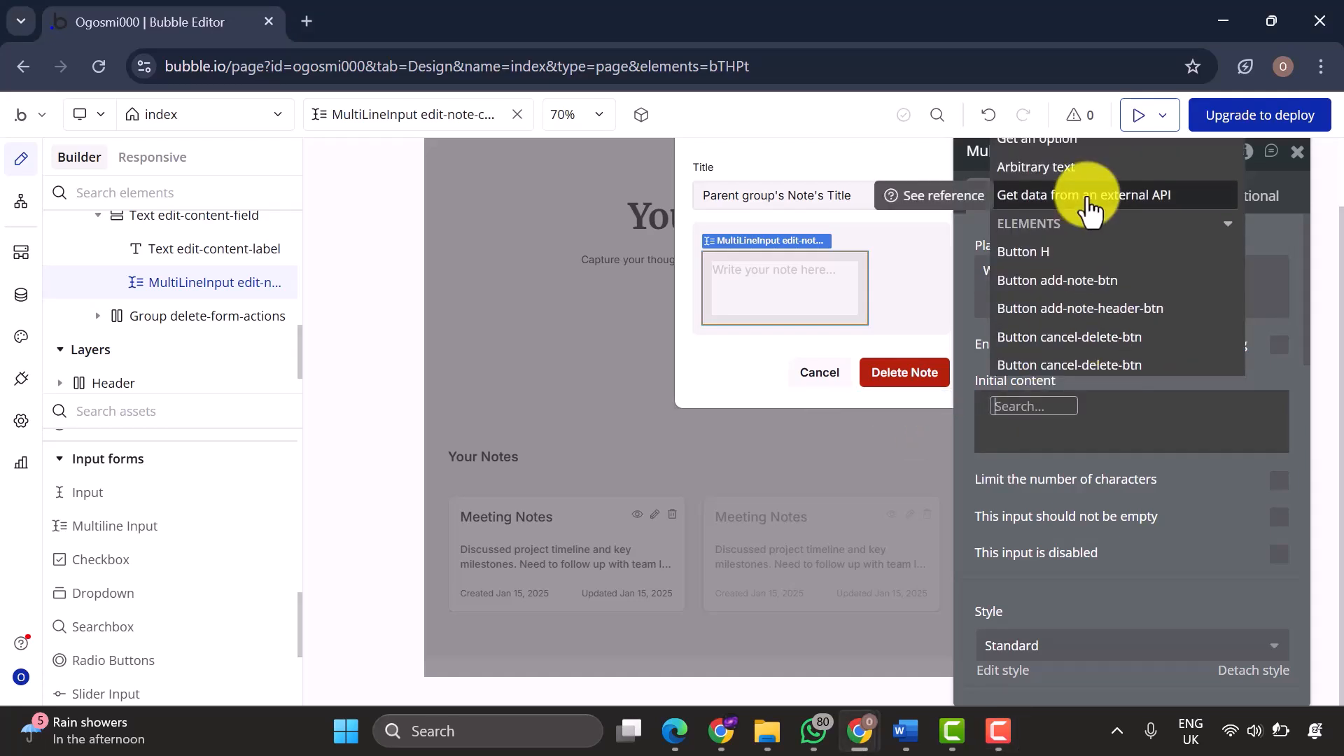
type("parent")
left_click(1036, 352)
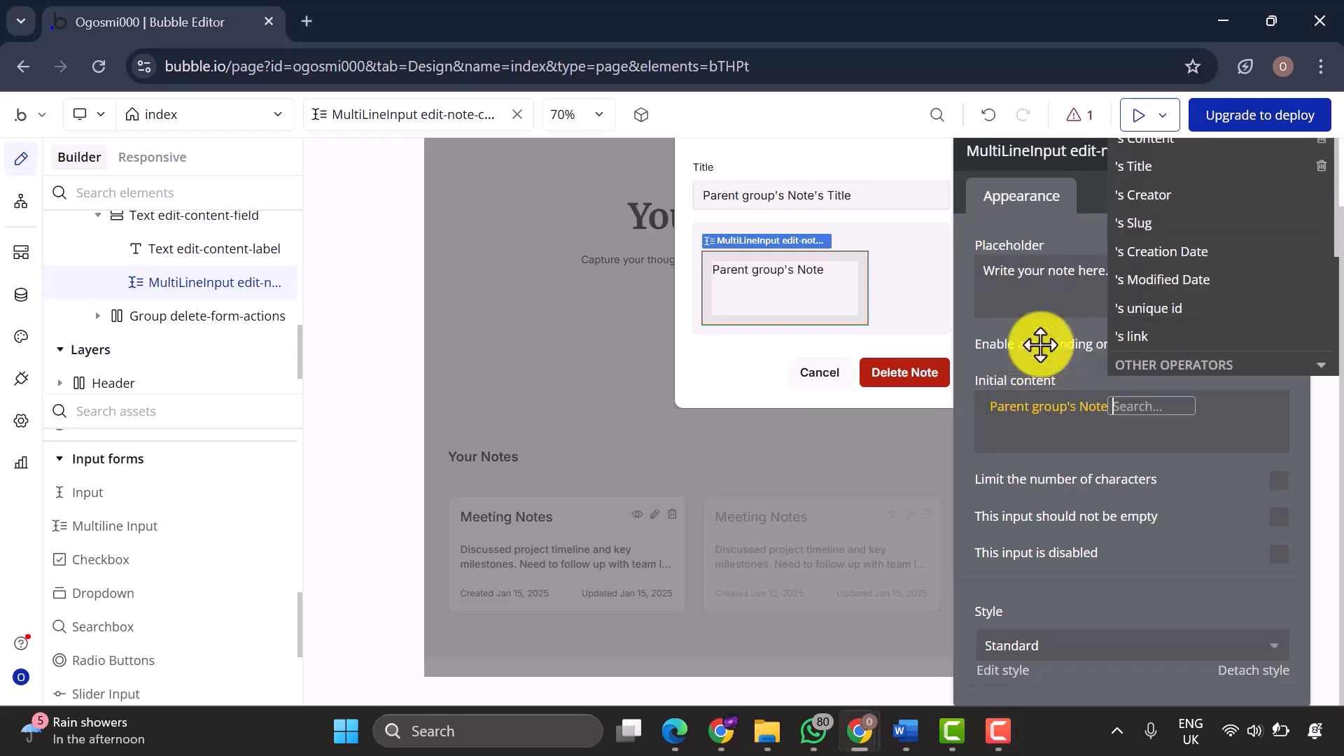
type("con")
left_click(1143, 323)
Remove the multiline input's fixed width, stretch it horizontally and set its minimum height to 192 px.
left_click(1132, 198)
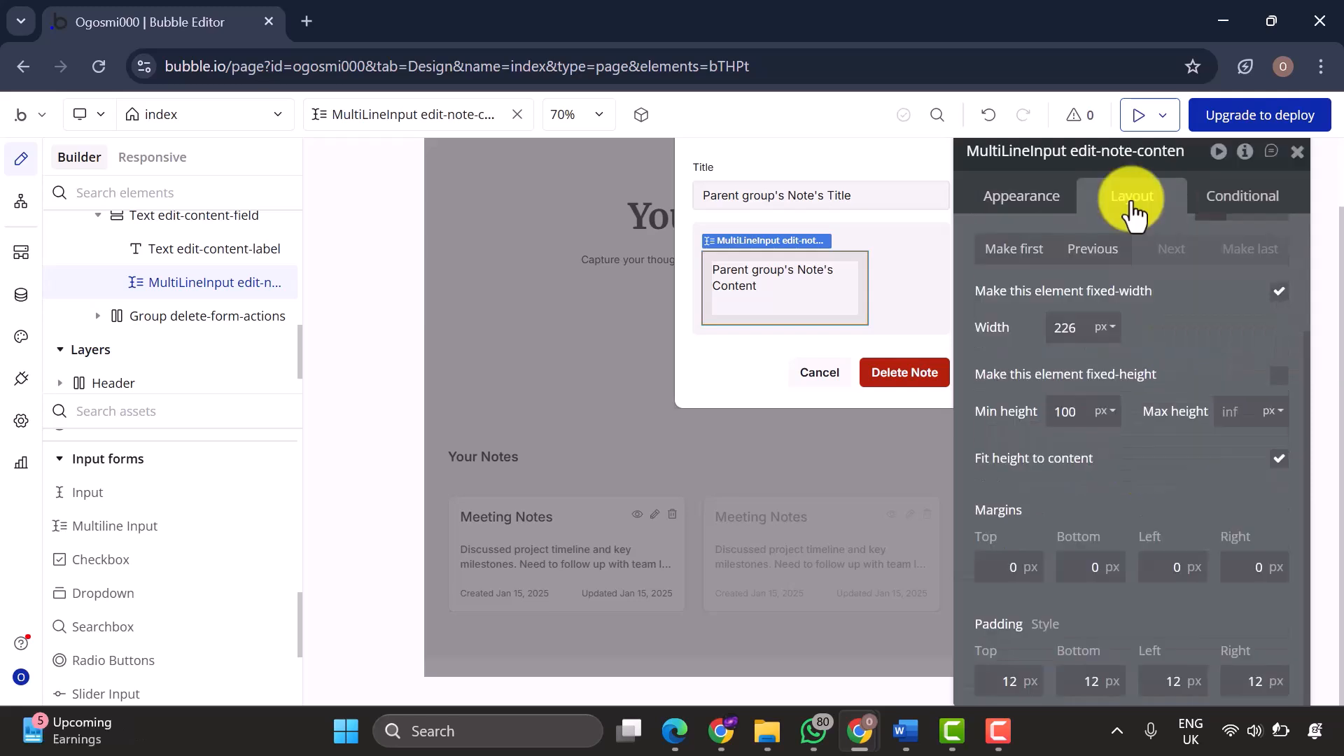
left_click(1278, 291)
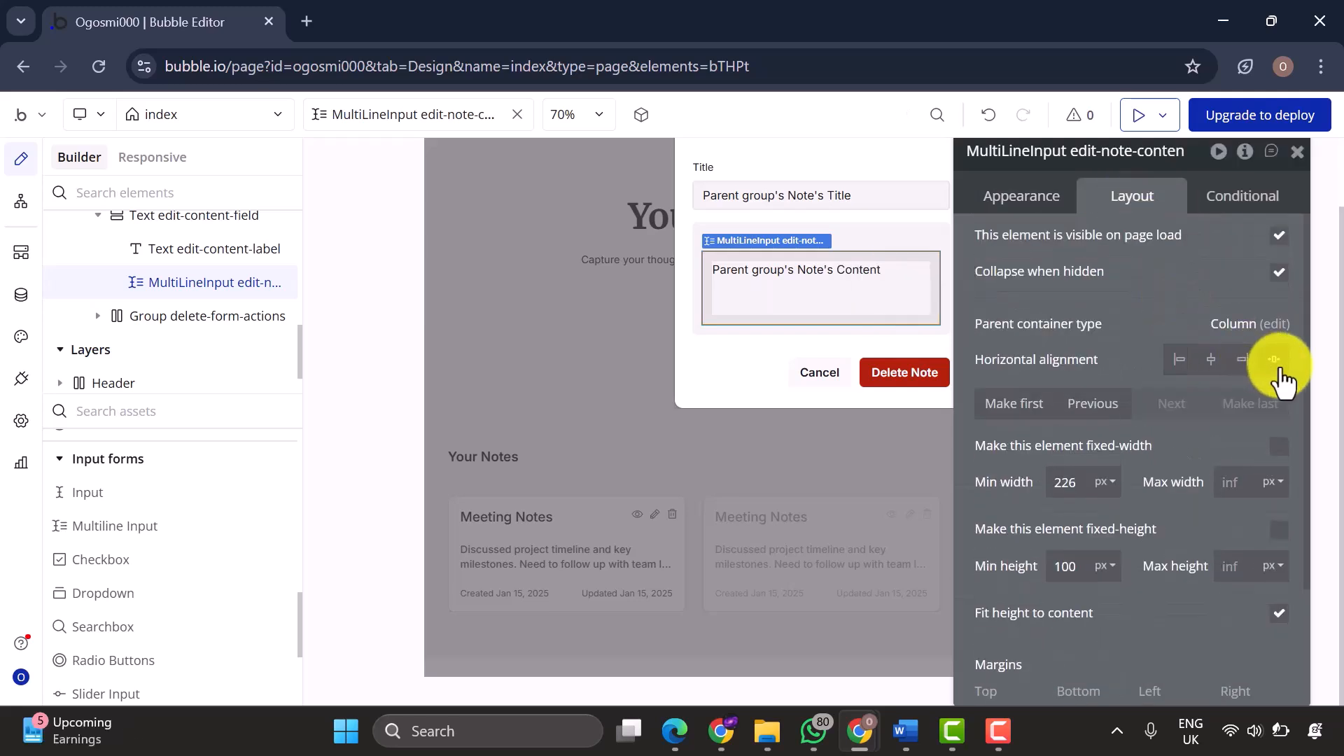
left_click(1278, 369)
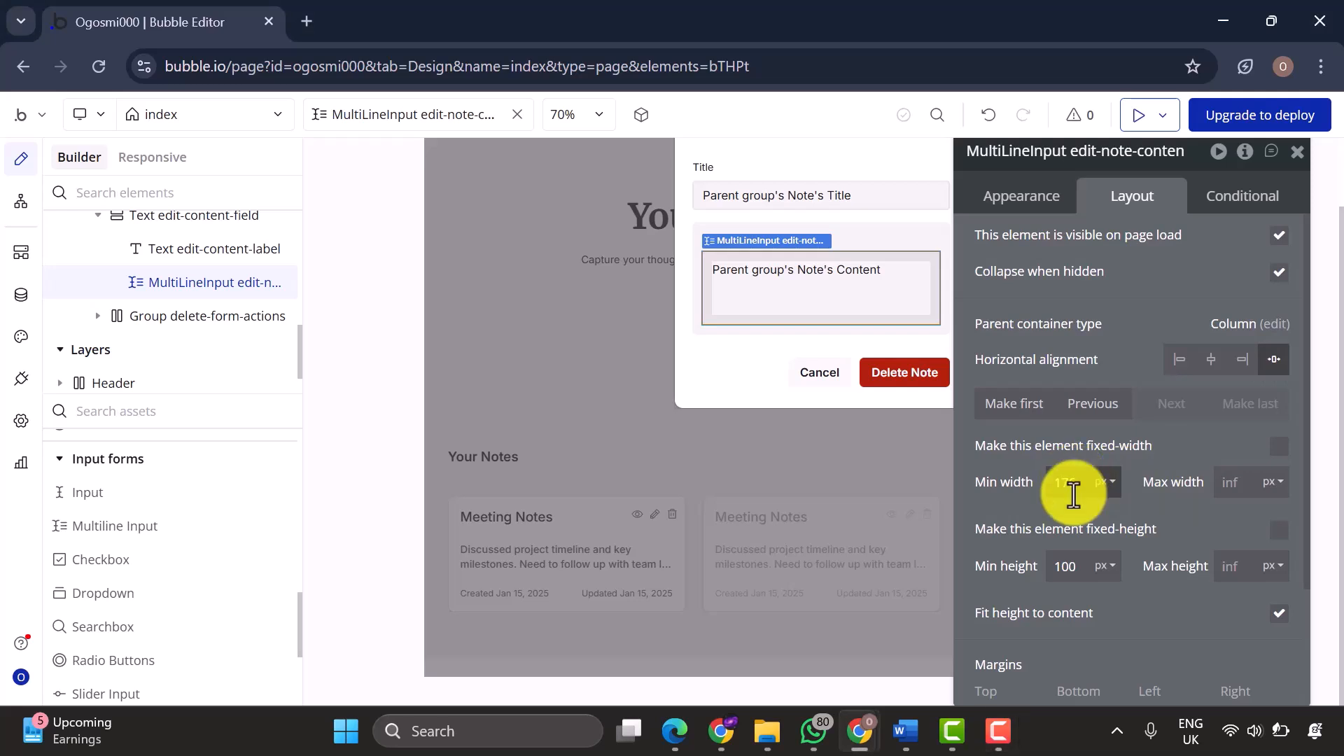
left_click(1078, 569)
type("192")
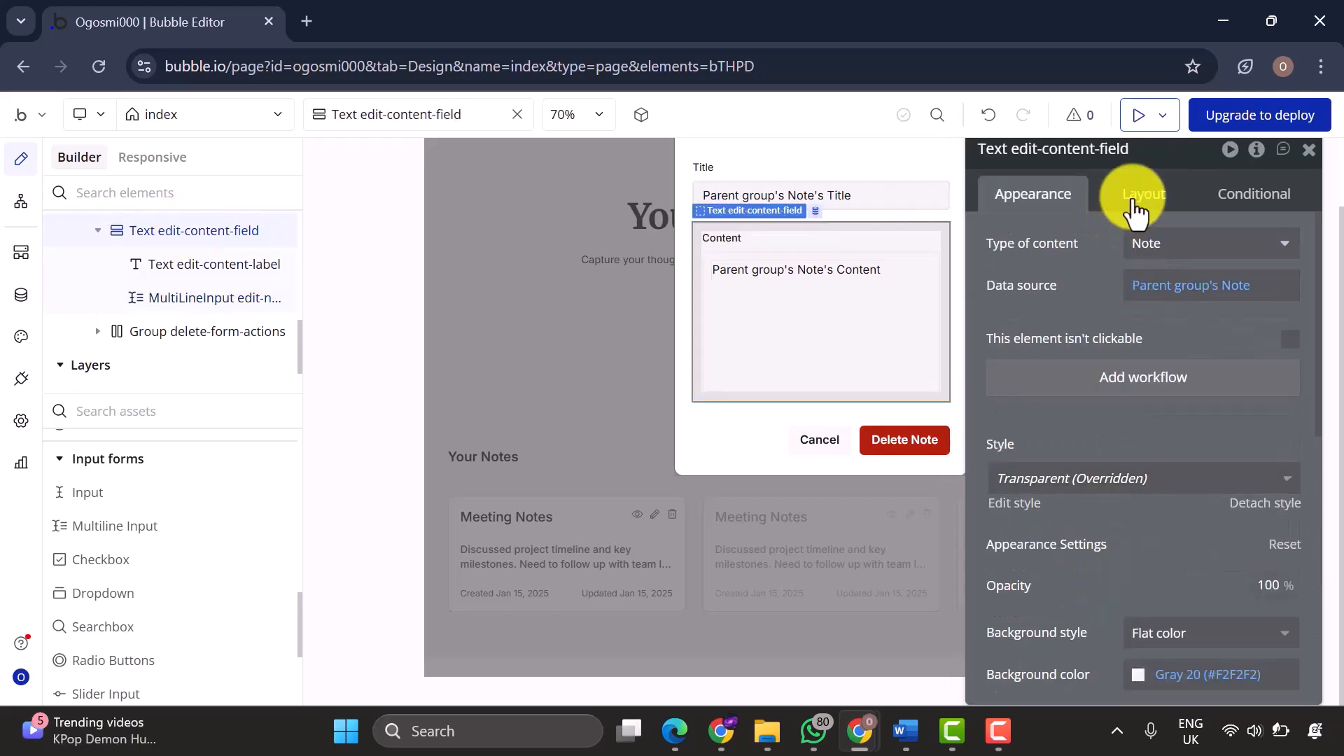
Set the padding of Text edit-content-field to 0 px on all sides.
left_click(1134, 201)
scroll(1193, 500, "down", 6)
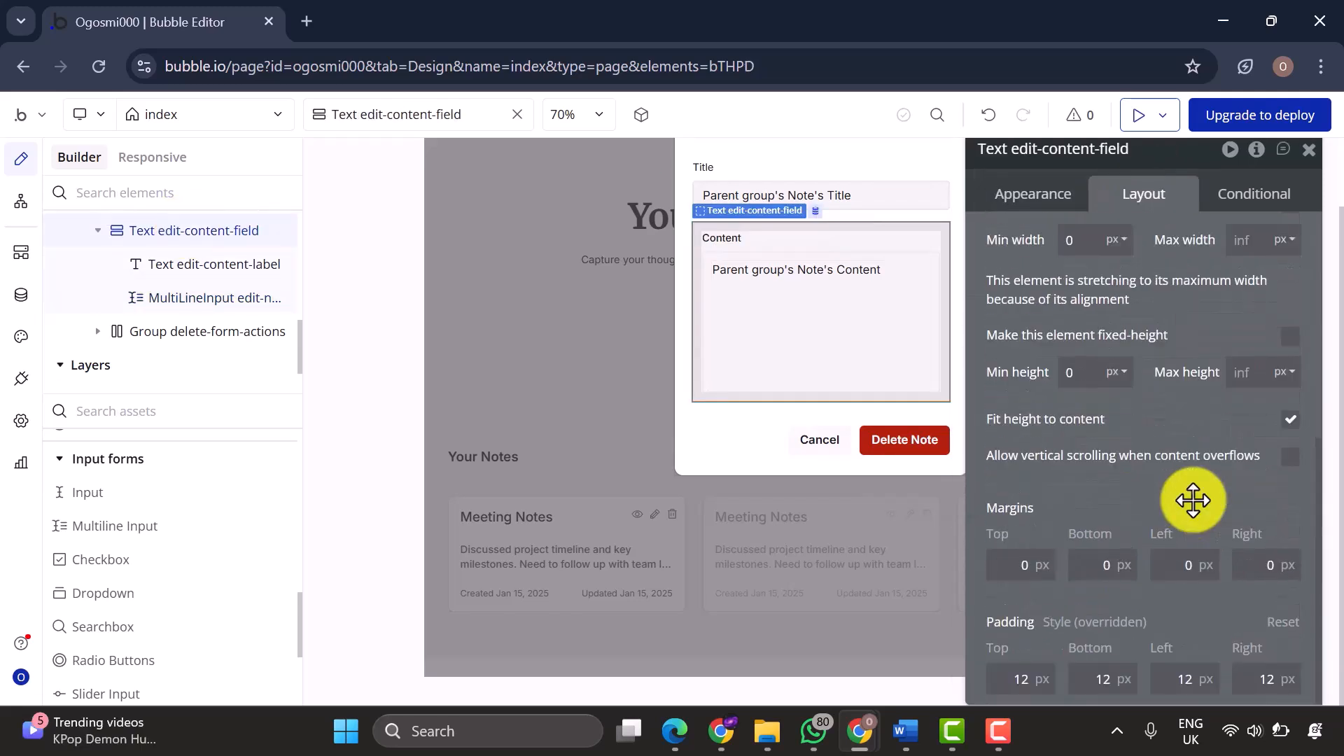
left_click(1275, 683)
type("00")
left_click(1192, 677)
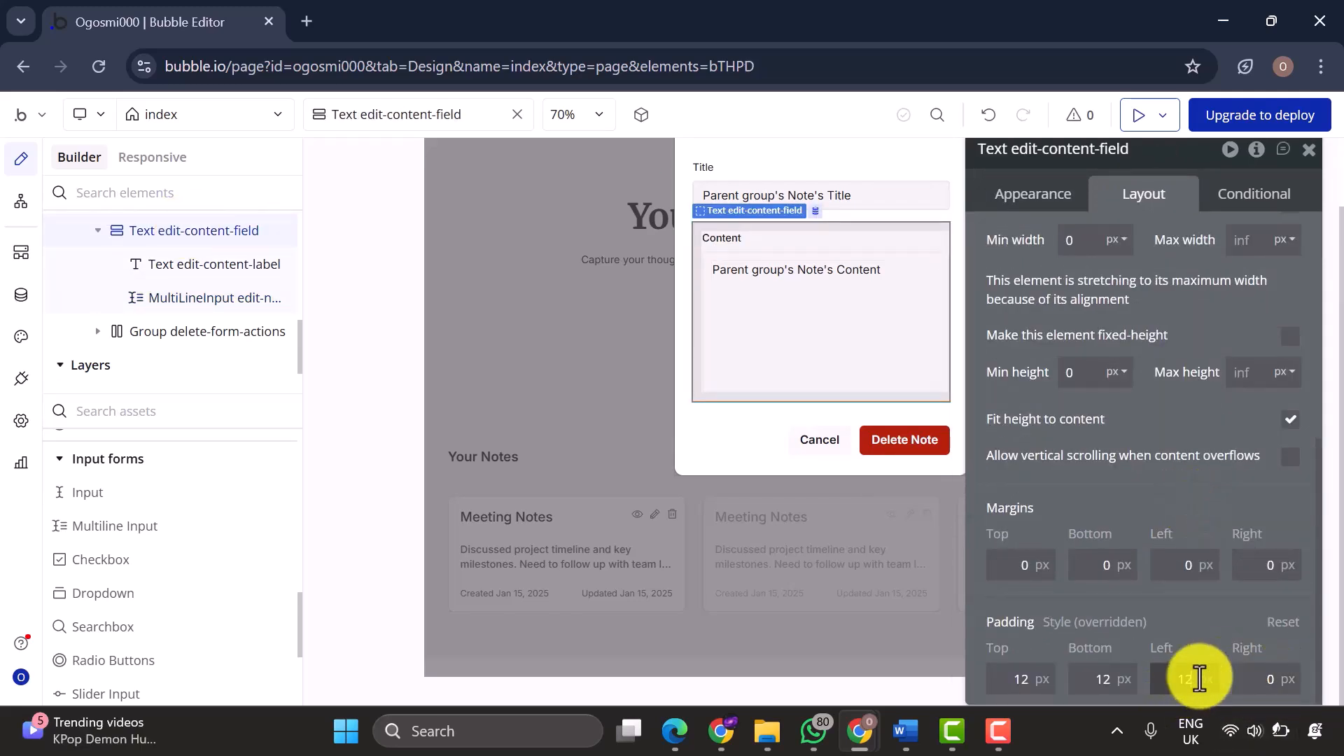
type("0")
left_click(1104, 675)
type("0")
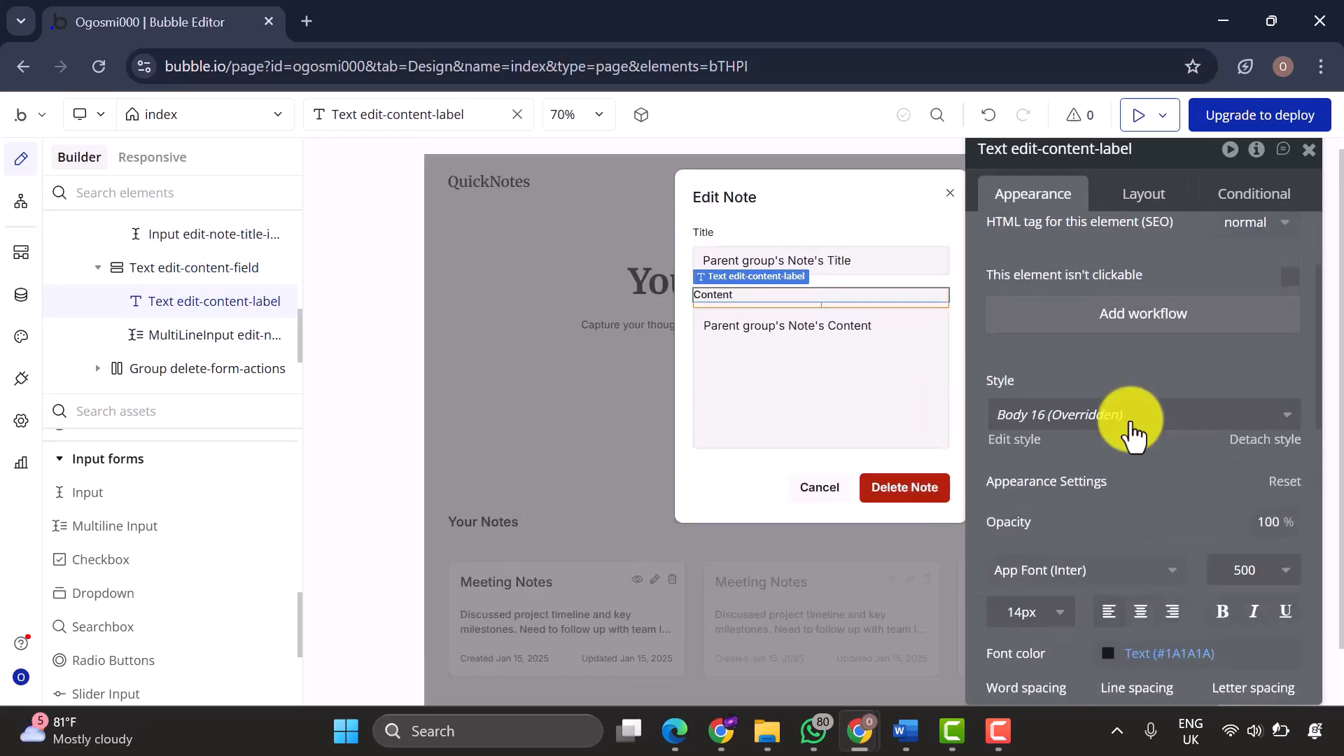
Set the background style of Text edit-content-label to Flat color.
scroll(1132, 434, "down", 5)
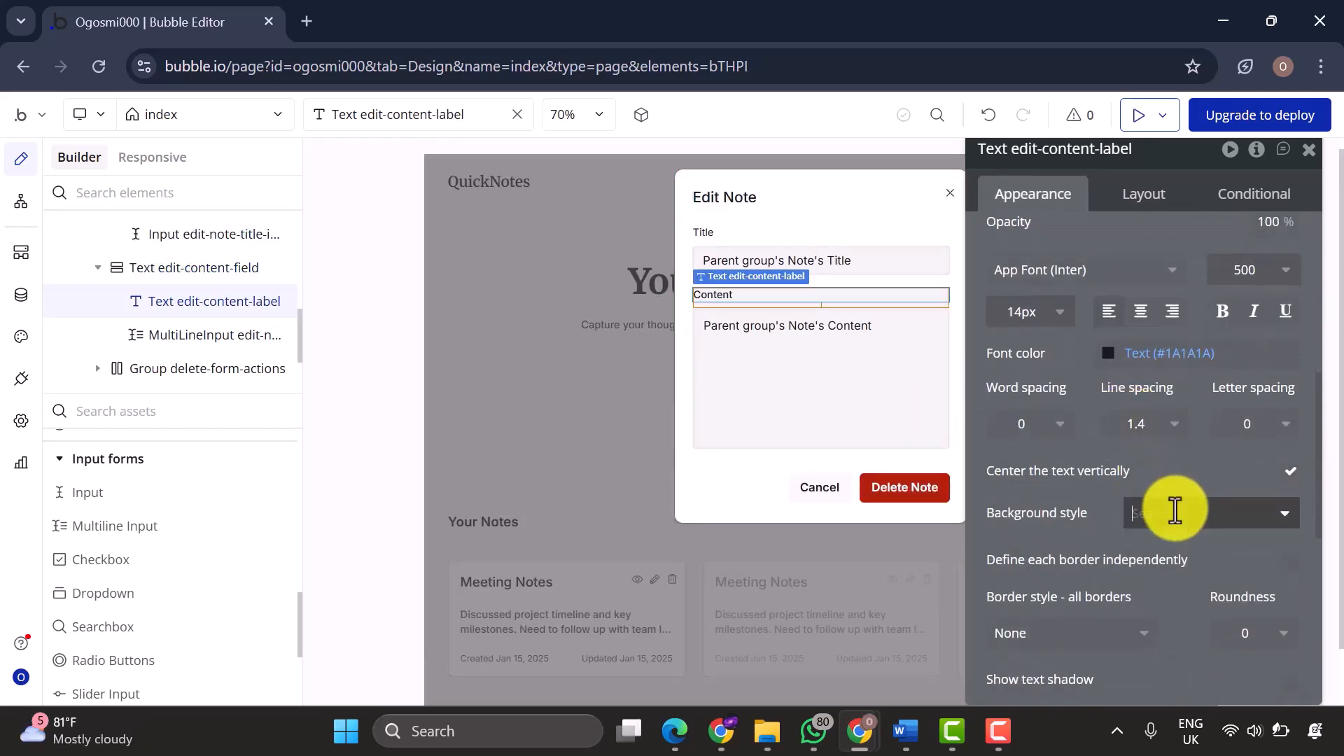
left_click(1175, 511)
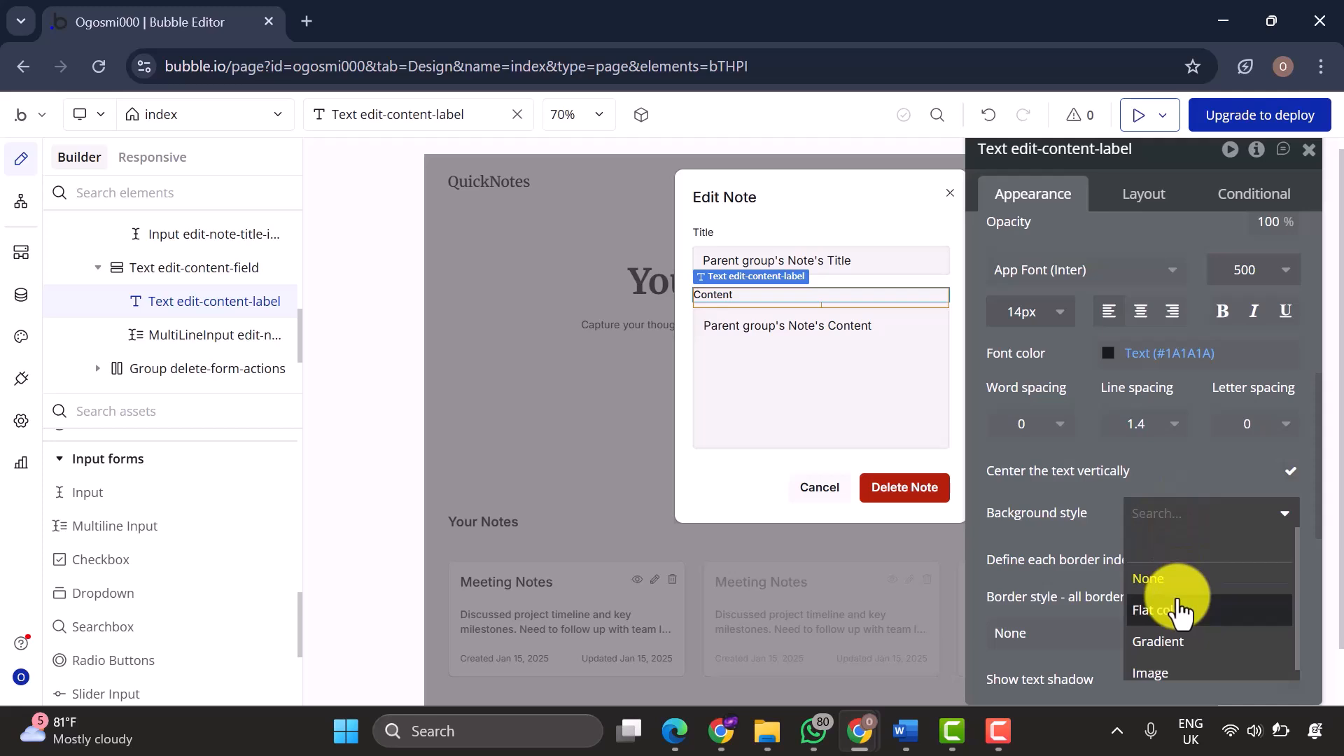
left_click(1180, 611)
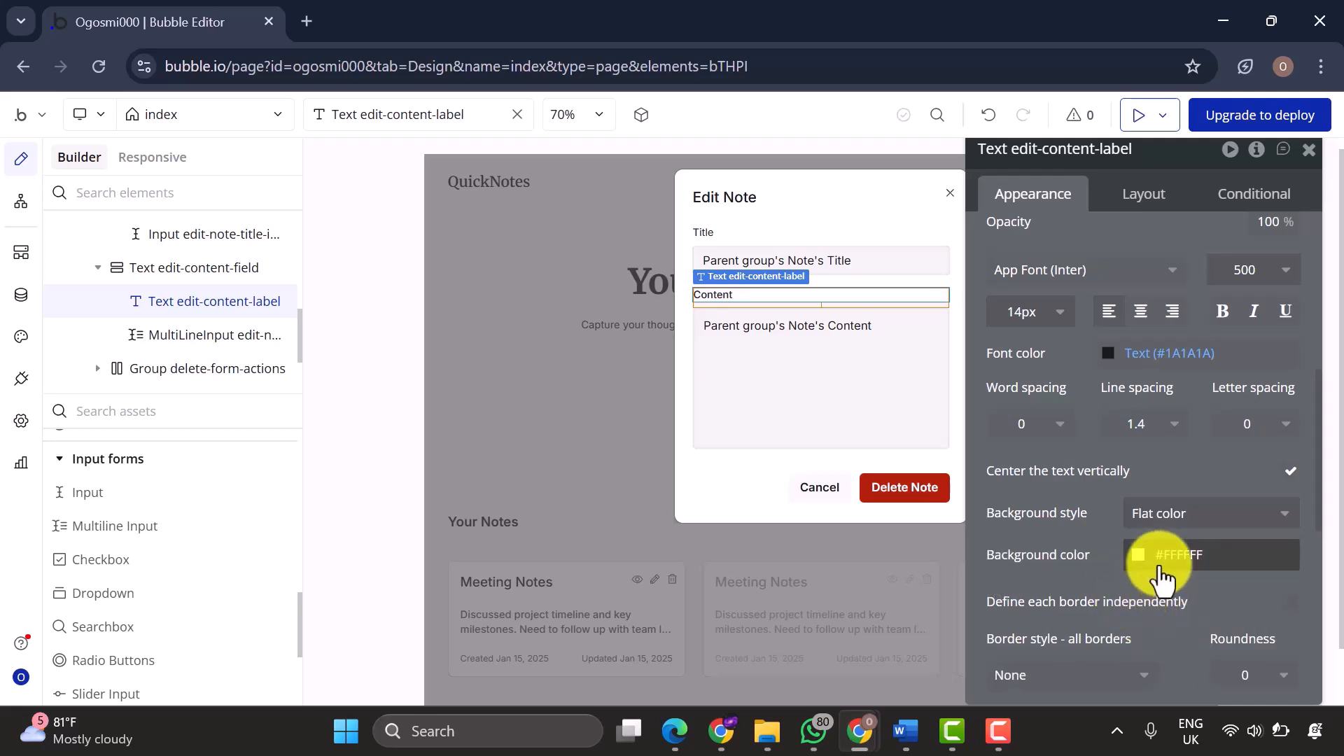
Rename Group delete-form-actions in the edit popup as Group edit-form-actions.
left_click(186, 369)
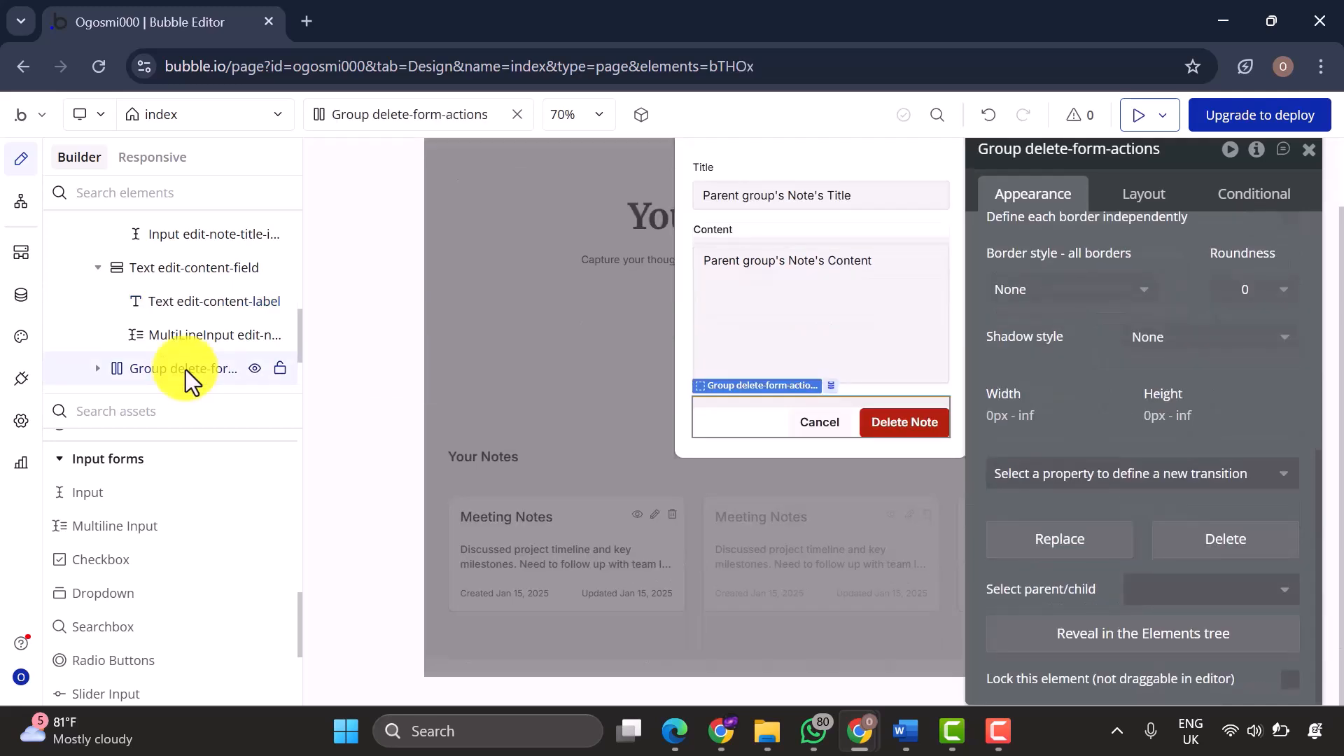
double_click(187, 370)
type("Group edit-form-actions")
scroll(251, 341, "down", 2)
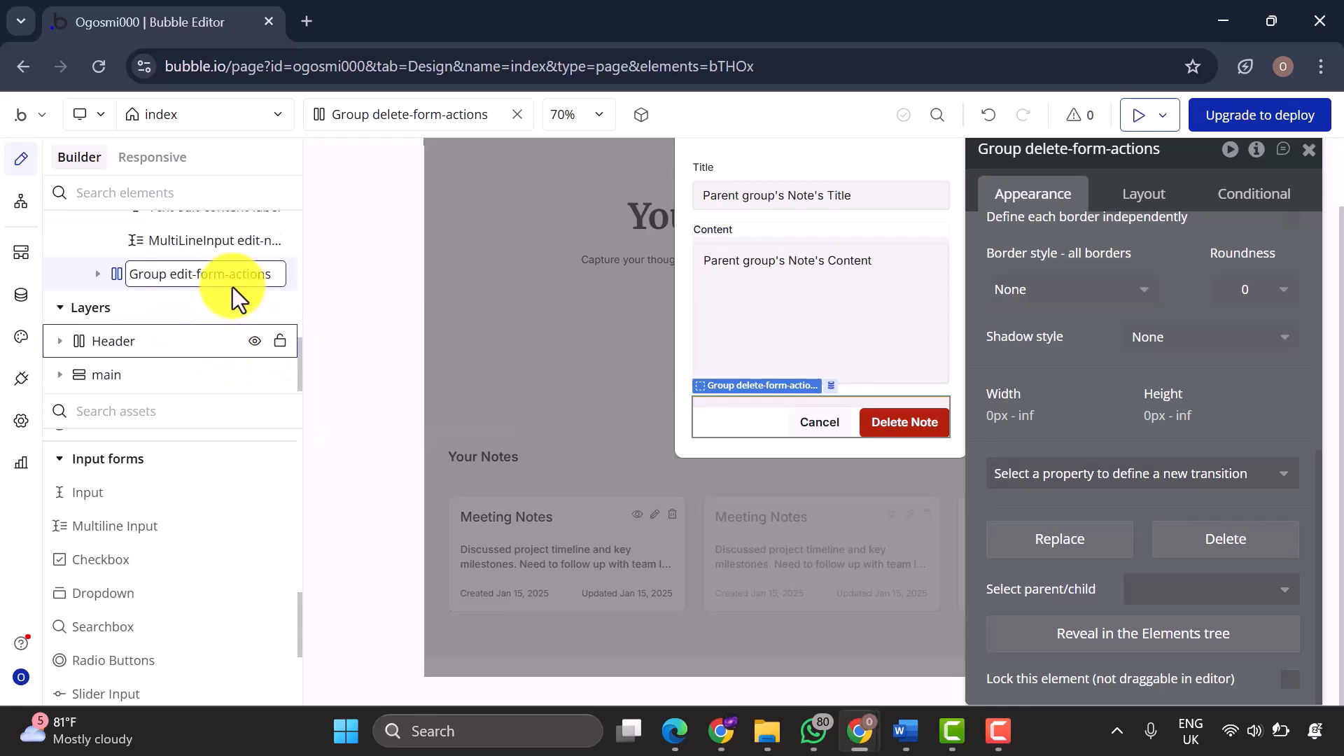
Rename the two buttons in Group edit-form-actions as Button cancel-edit-btn and Button save-changes-btn.
left_click(98, 273)
double_click(251, 301)
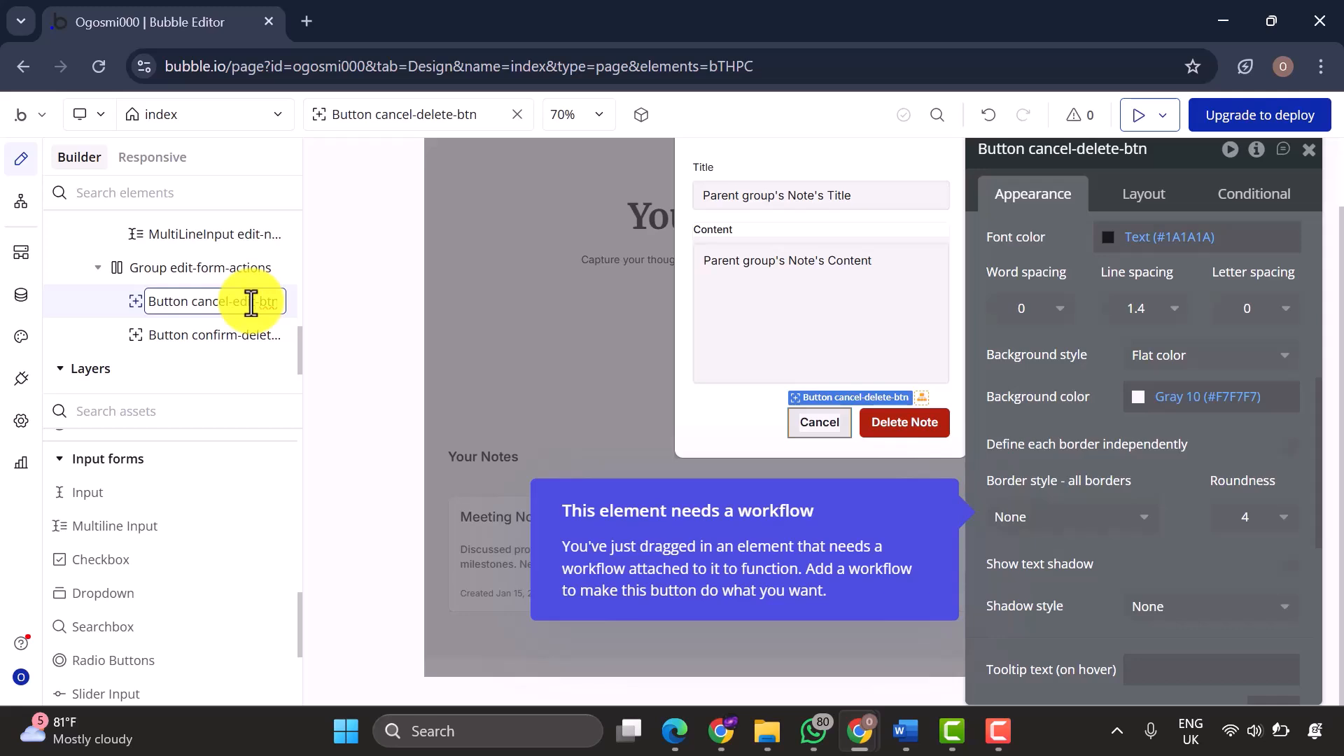
key("Return")
type("sa")
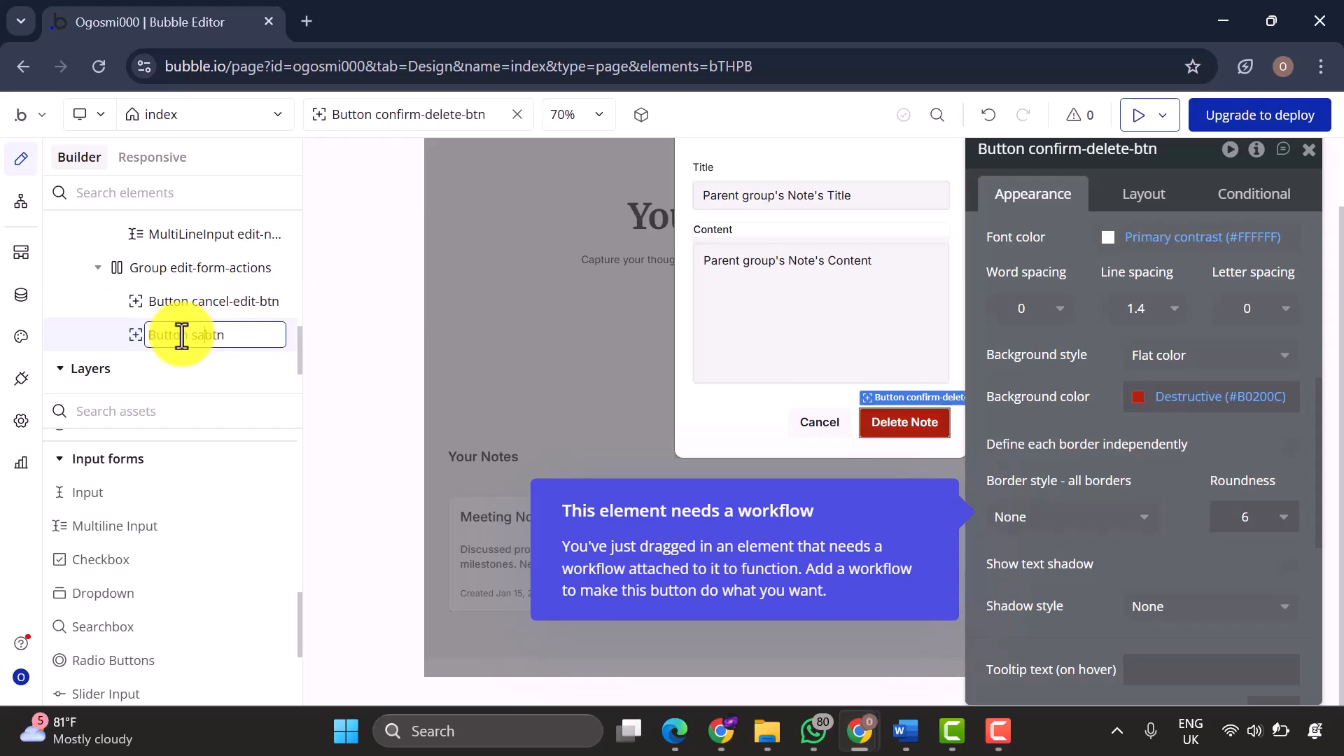
type("ve-changes-")
key("Return")
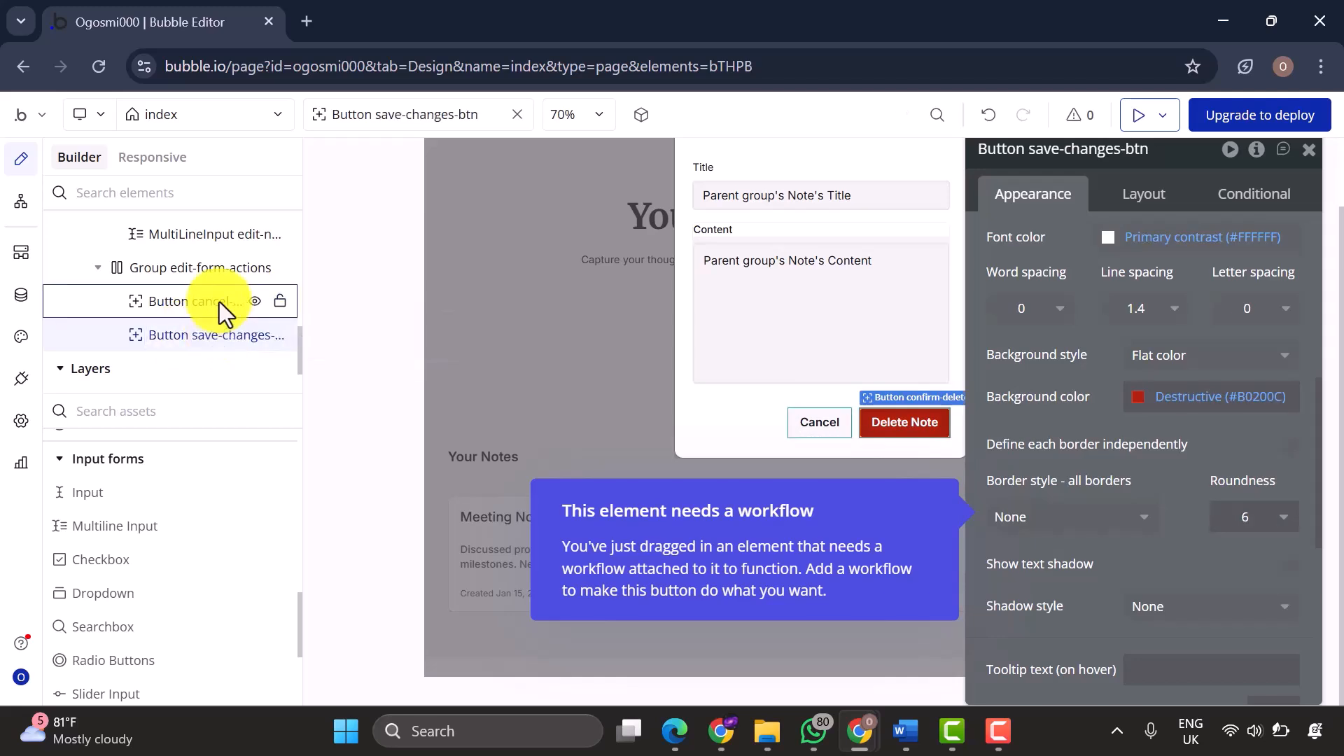
Change the background colour of Button save-changes-btn to the Primary colour variable.
left_click(220, 300)
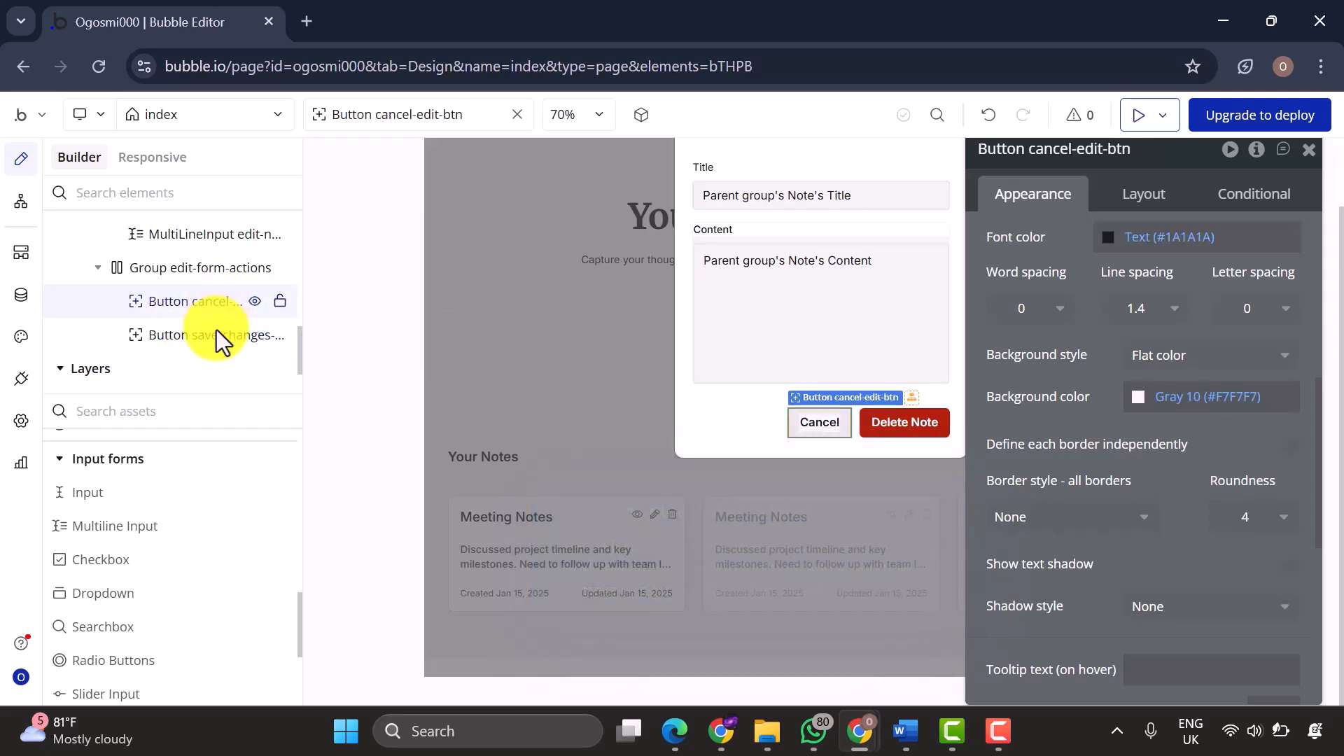
left_click(216, 335)
left_click(1180, 404)
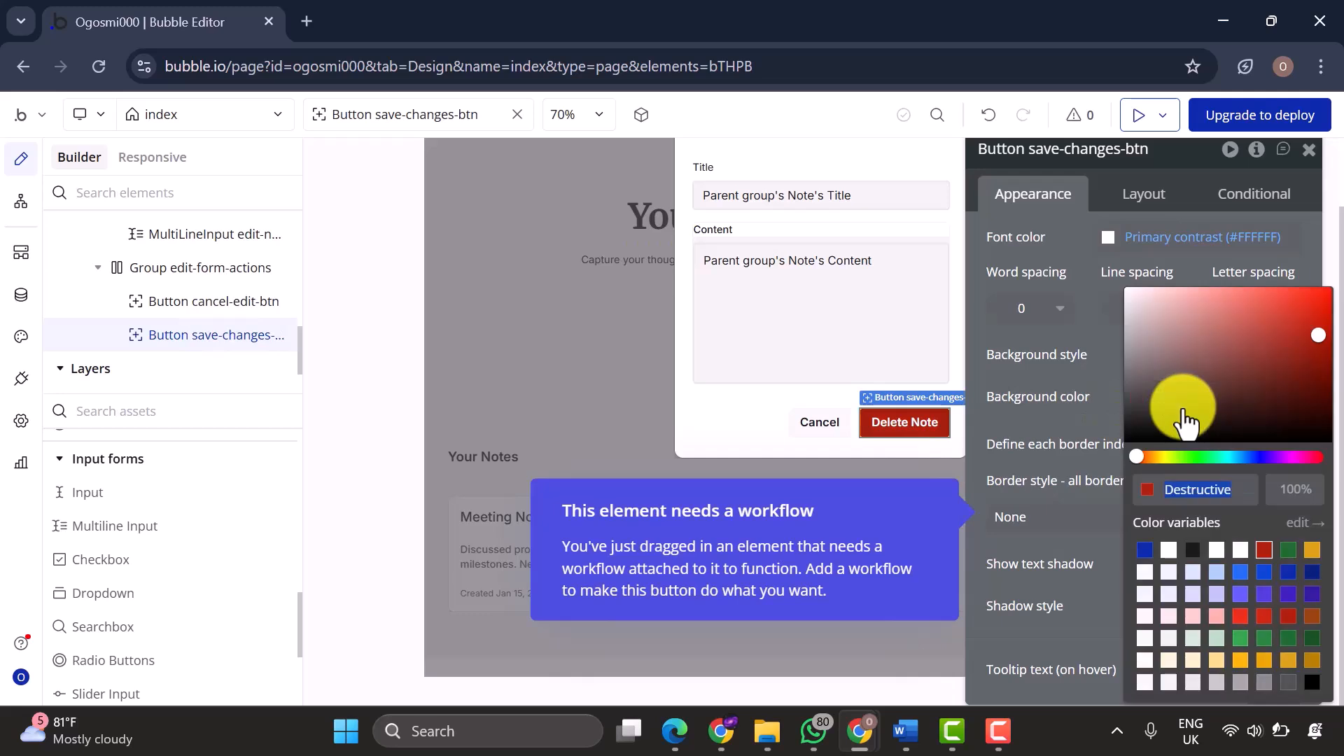
left_click(1145, 550)
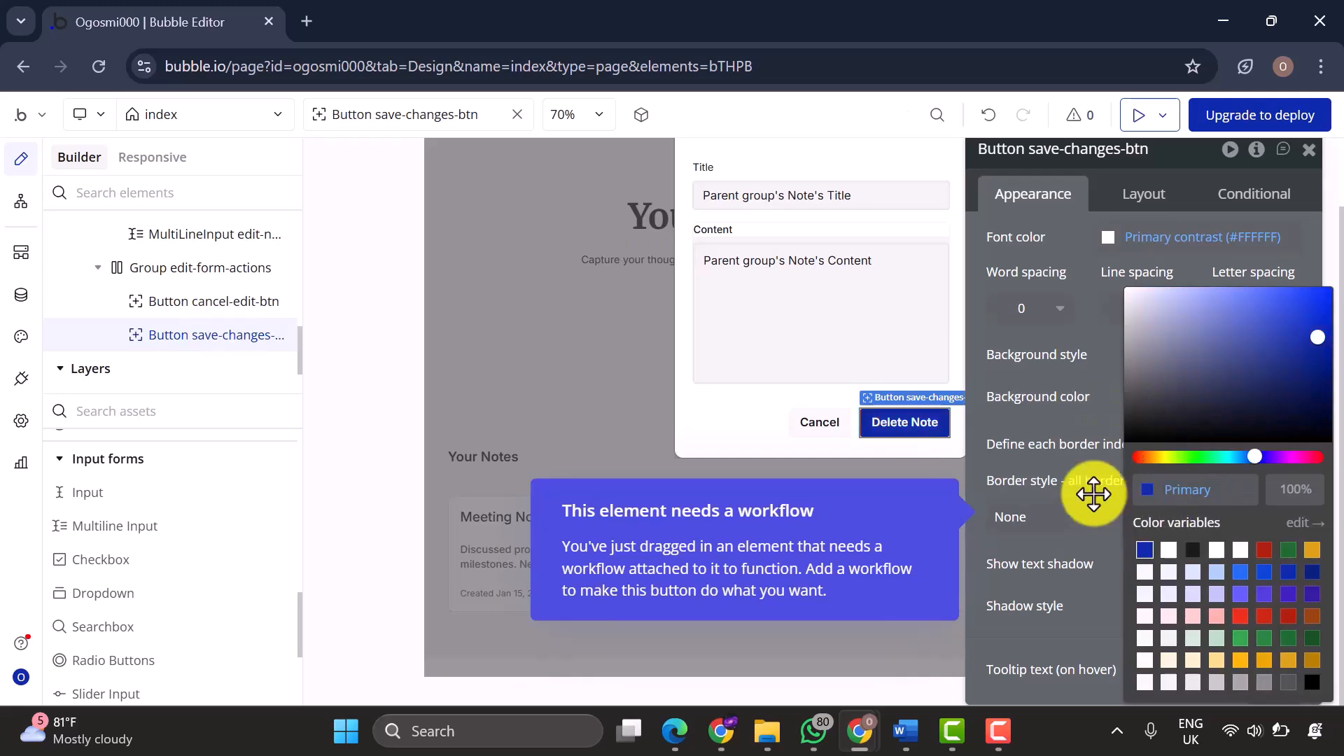
Change the background colour of the edit popup's save-changes-btn, trying variables such as Primary 60 and Secondary 80, to a dark slate blue.
left_click(1264, 573)
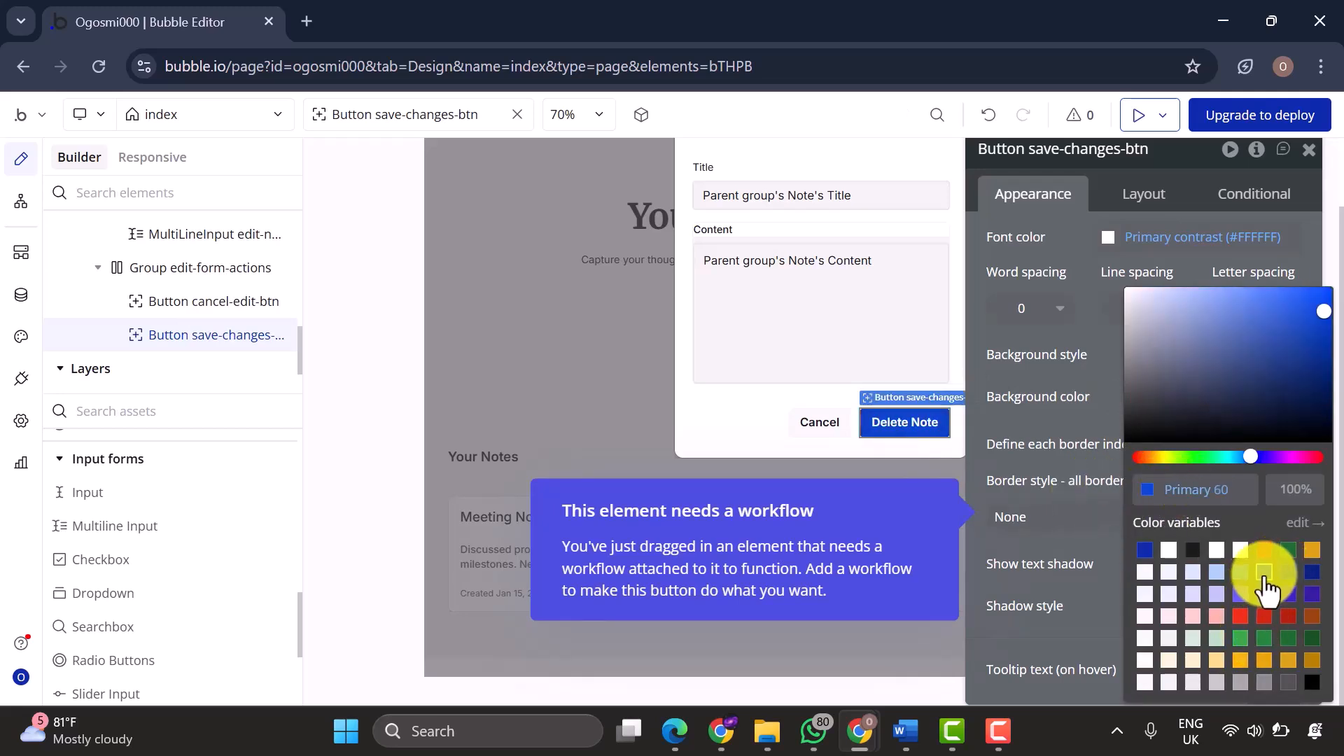
left_click(1312, 573)
left_click(1312, 593)
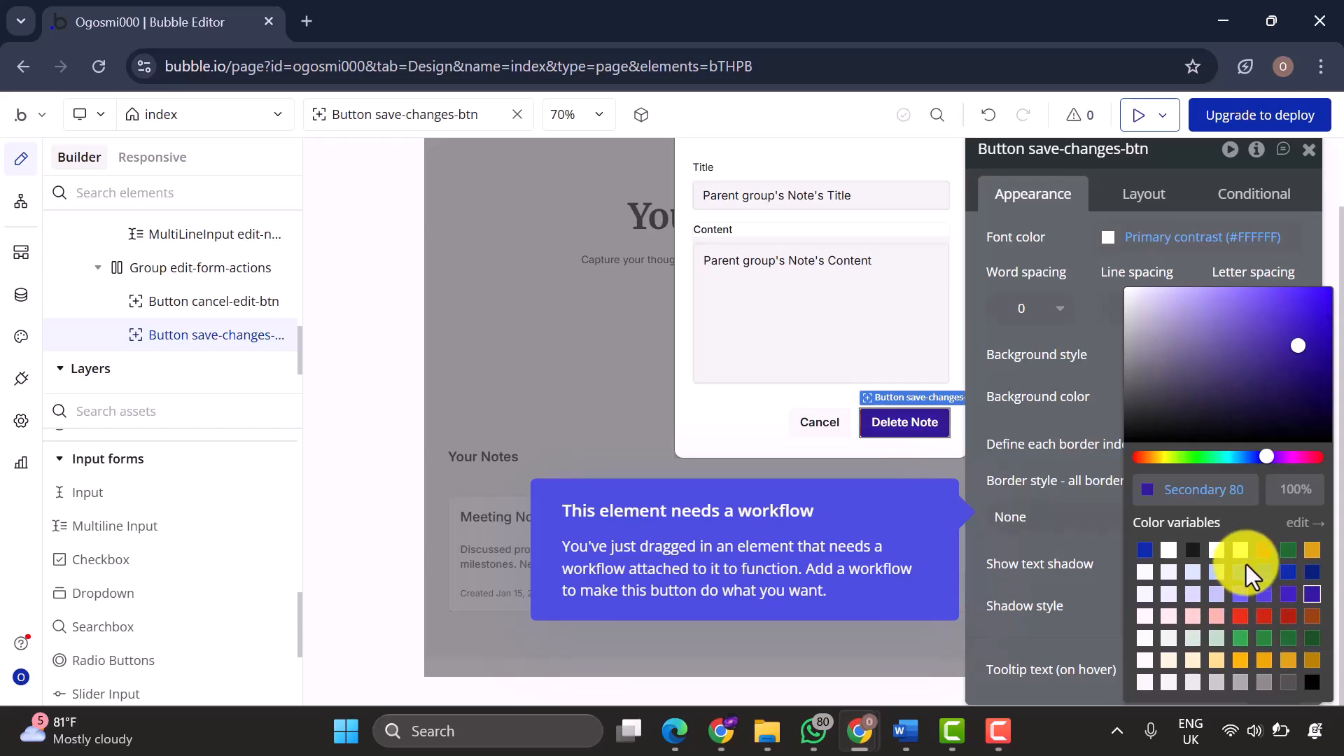
left_click(986, 540)
Set the save-changes-btn label to "Save Changes".
scroll(1104, 336, "up", 5)
left_click(1126, 285)
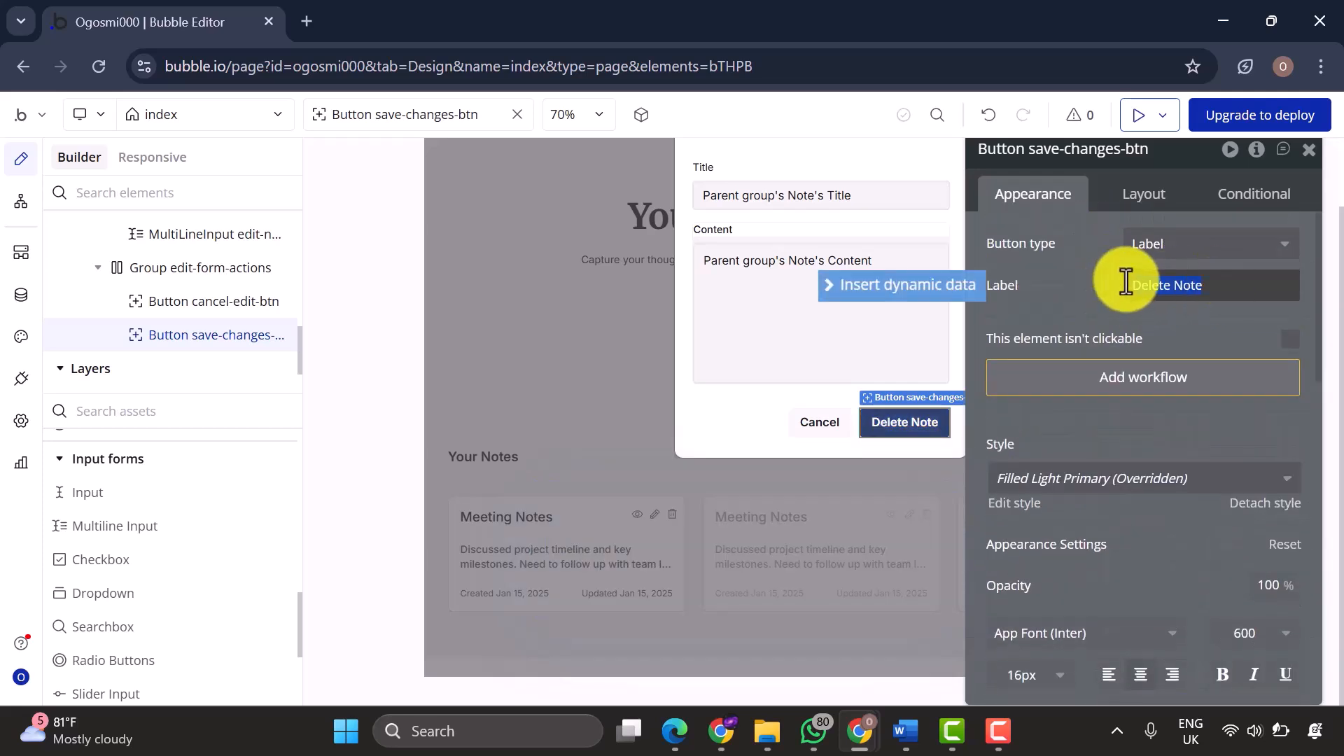
type("Save Changes")
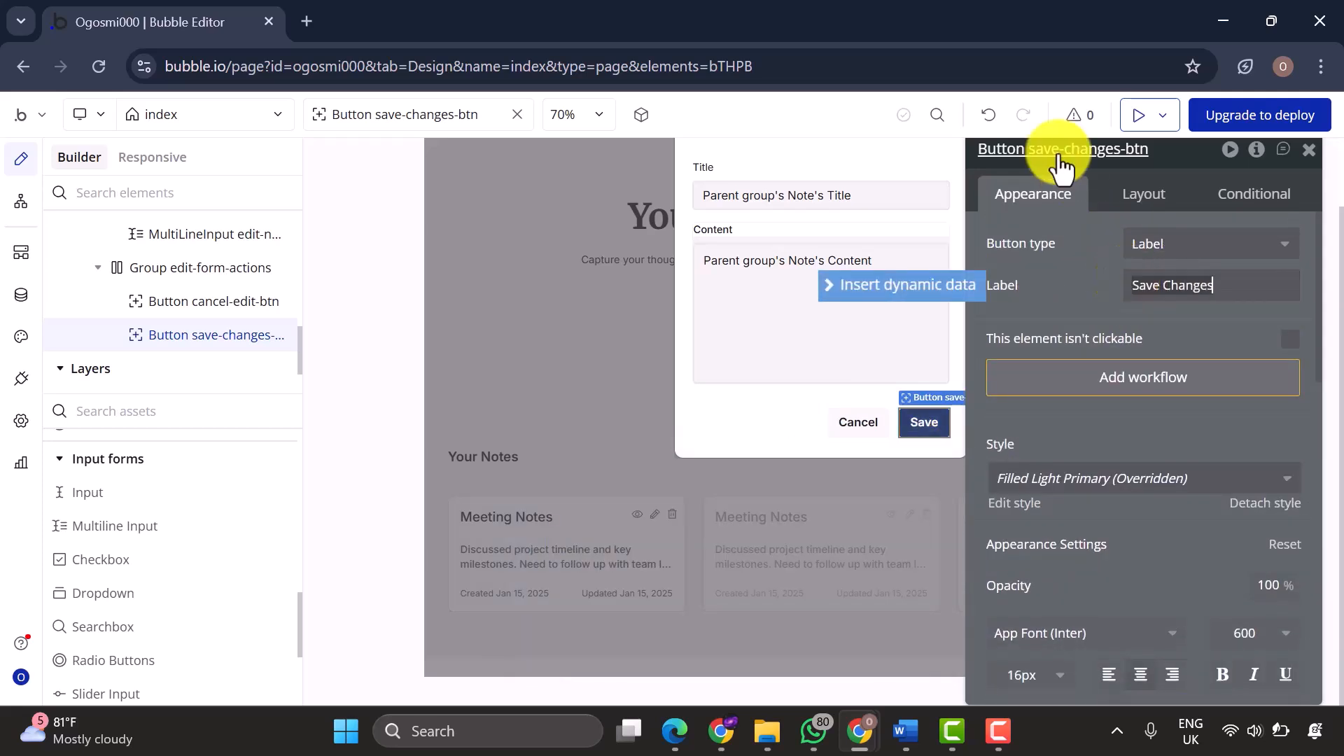
Copy the edit-note-popup and paste the duplicate onto the index page.
left_click(845, 351)
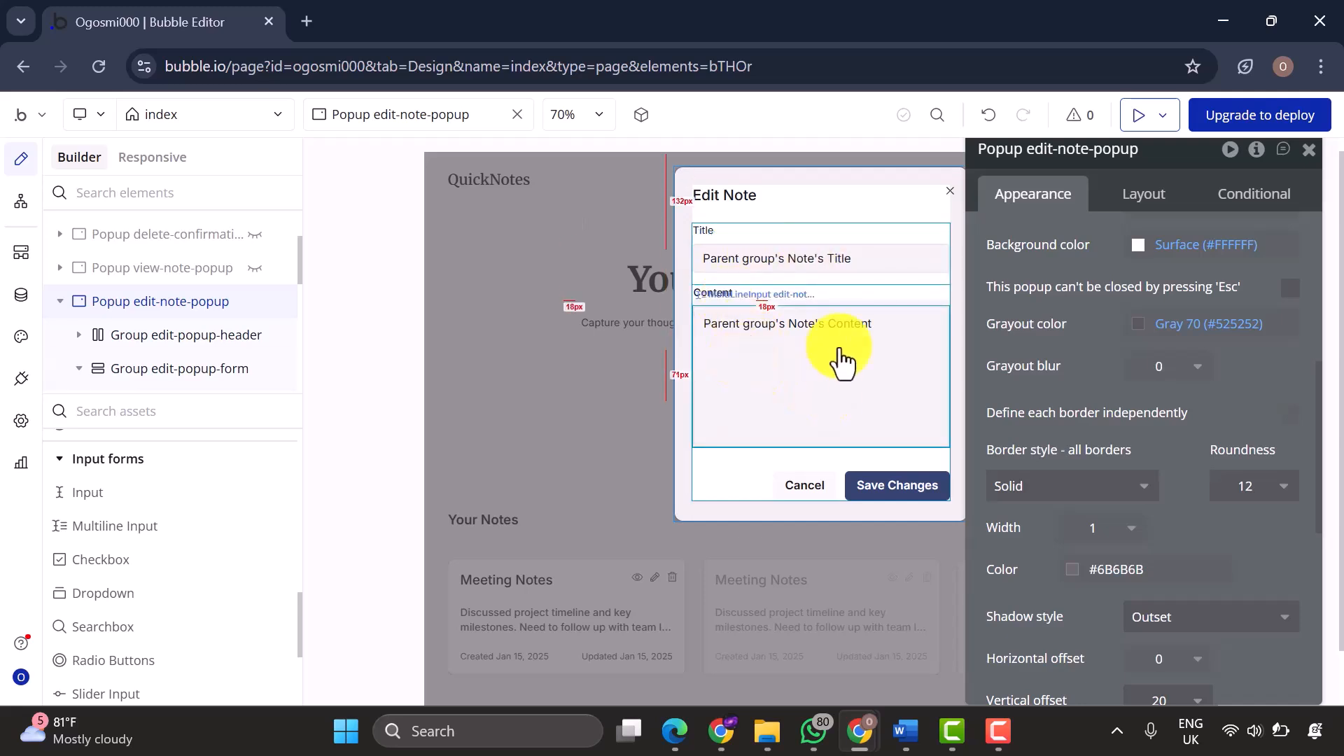
left_click(60, 301)
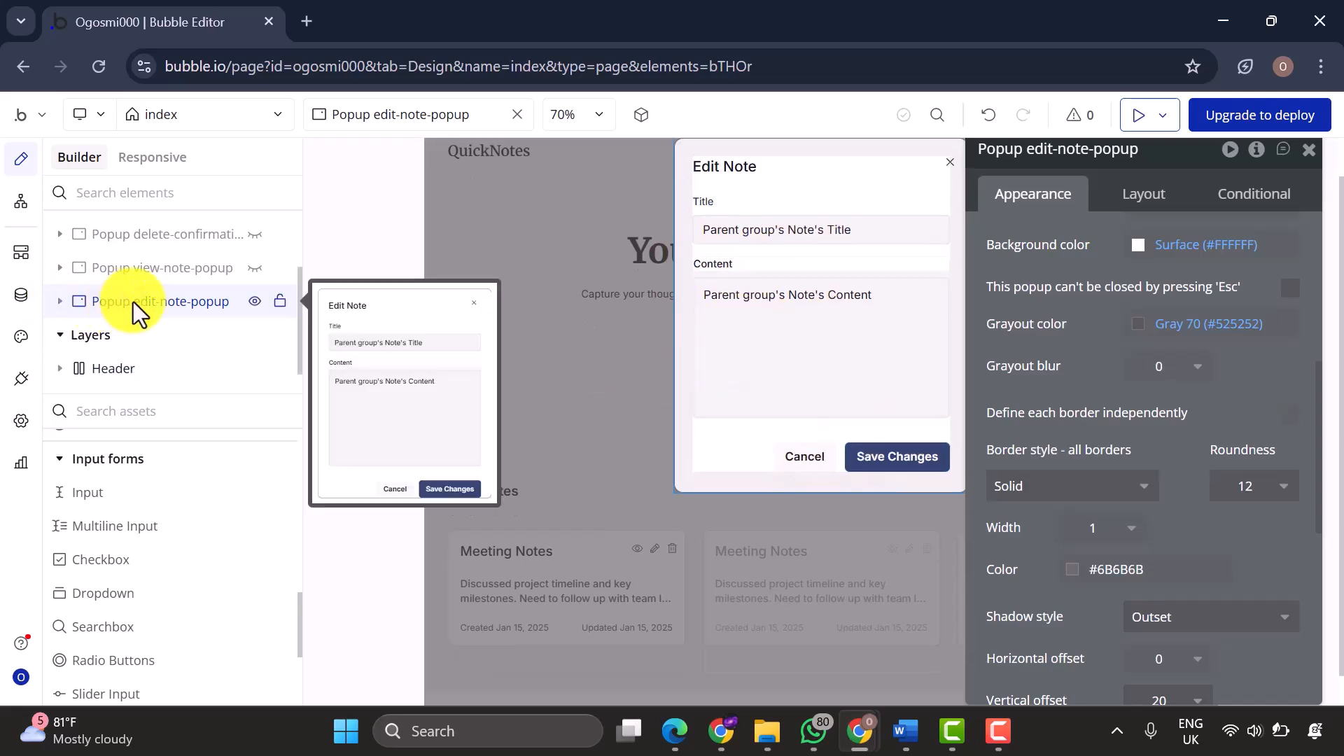
right_click(135, 306)
left_click(399, 494)
scroll(126, 367, "up", 2)
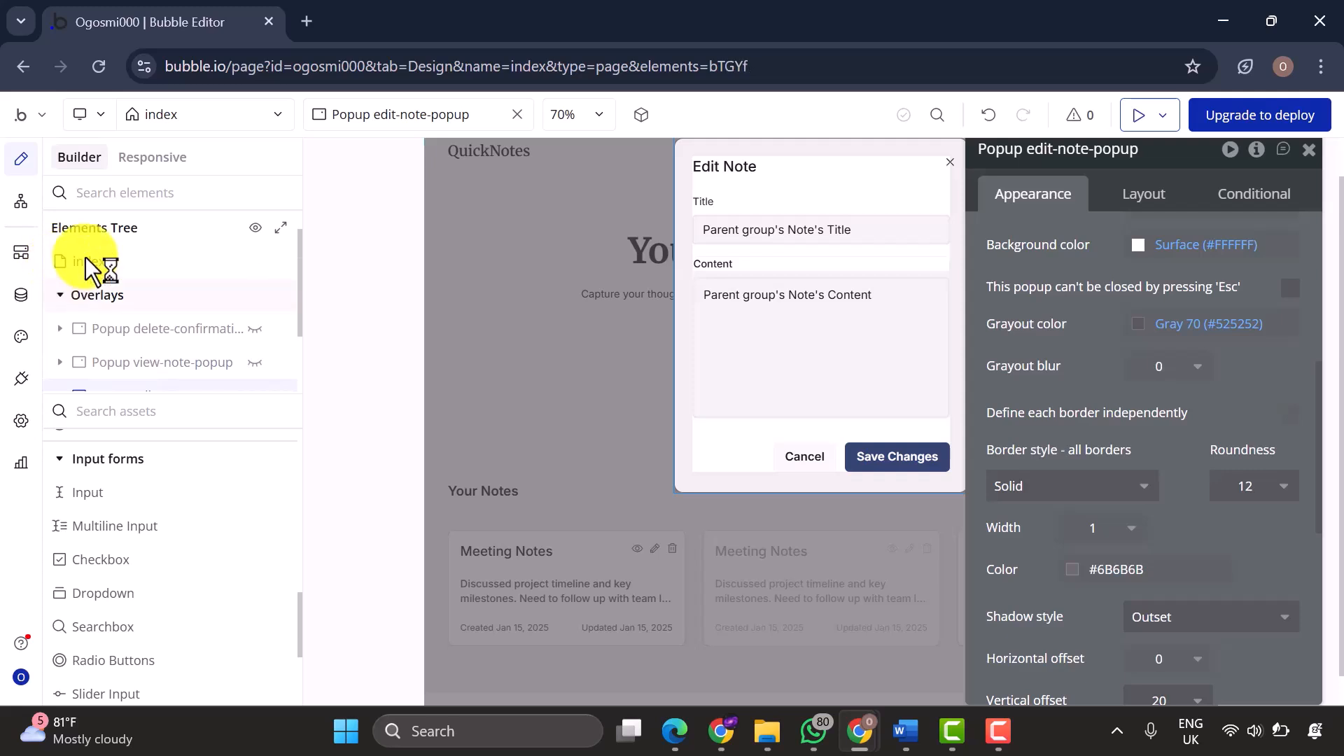
right_click(228, 262)
left_click(350, 384)
Rename the pasted copy of the edit popup to add-note-popup.
scroll(159, 333, "down", 3)
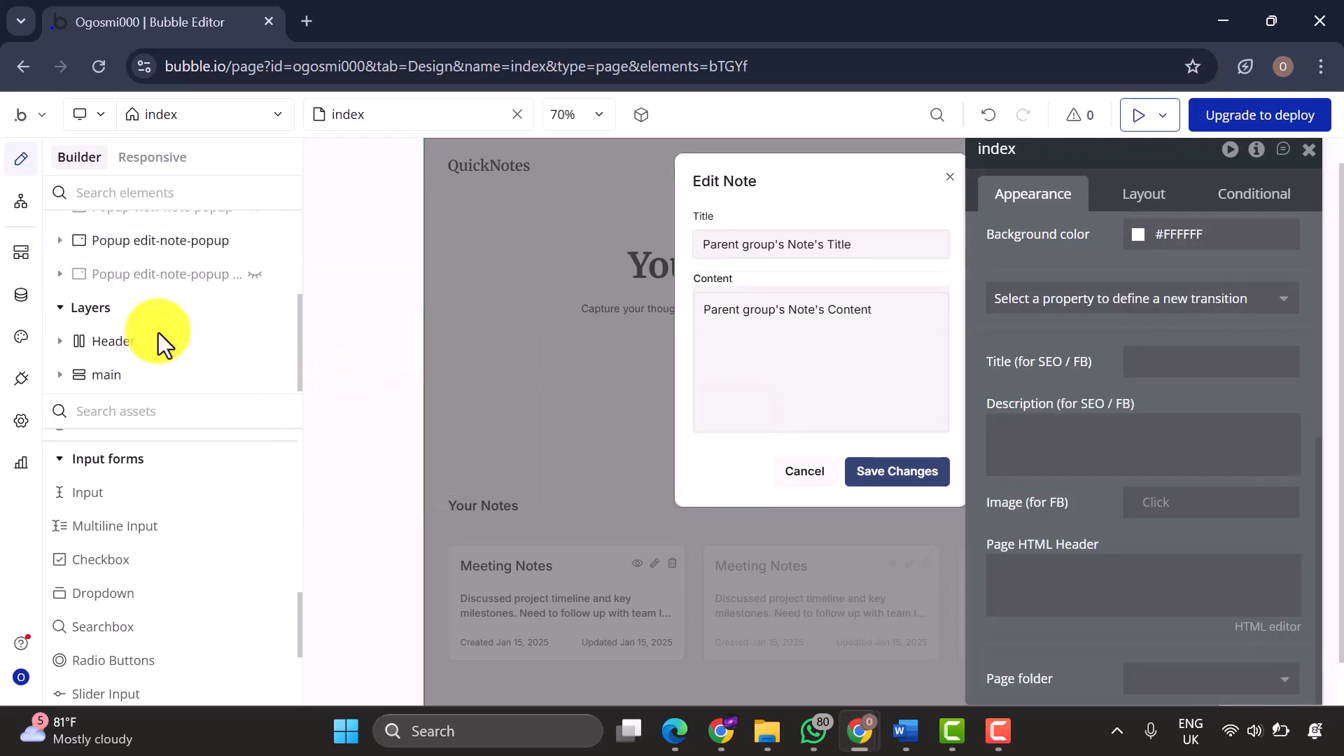
scroll(158, 333, "up", 1)
double_click(140, 312)
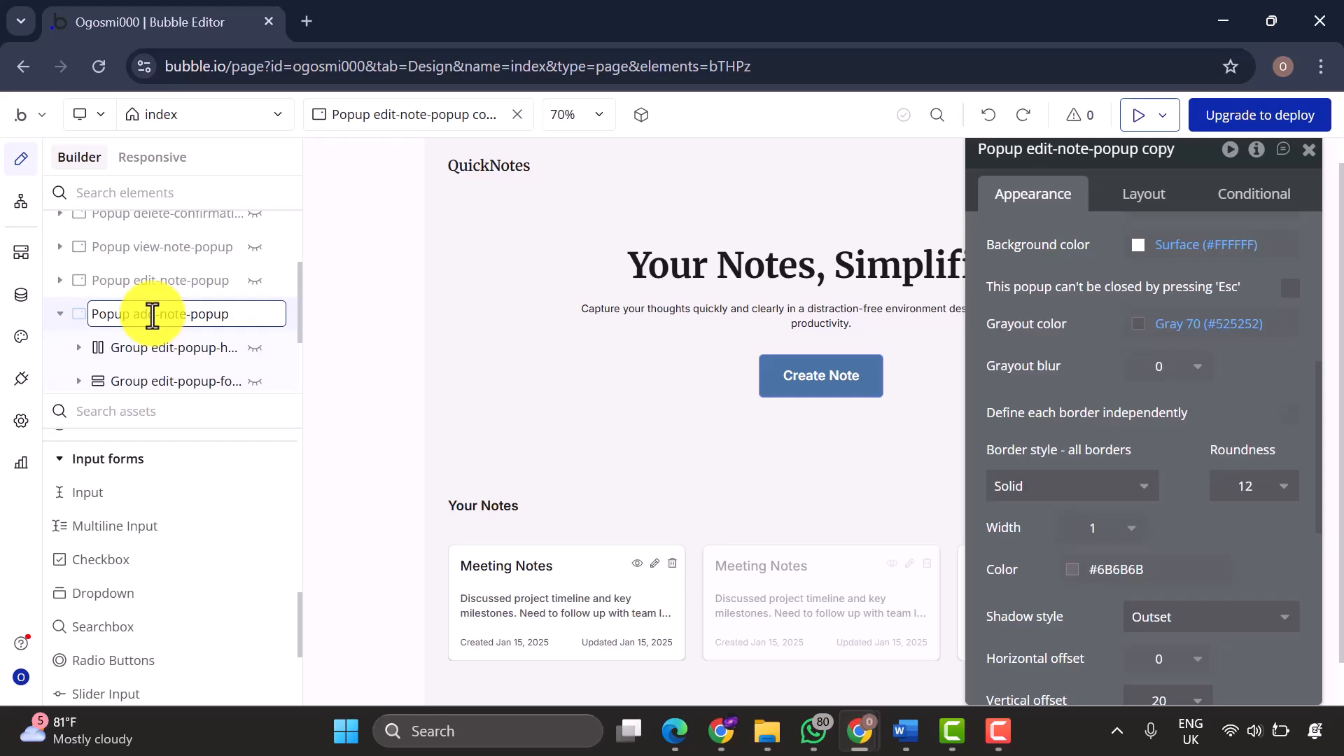
key("Return")
Rename the new popup's header group to add-popup-header and change its title text to "Add Note".
left_click(150, 308)
double_click(173, 302)
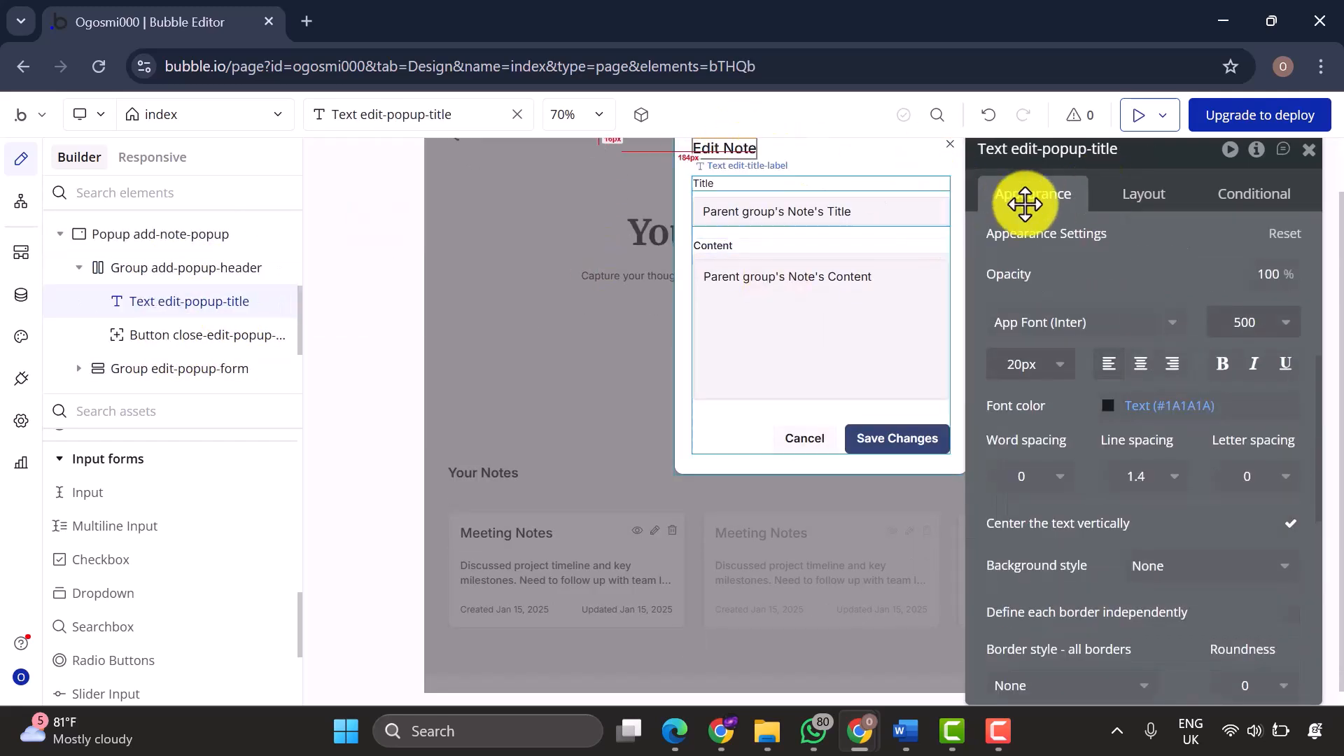
scroll(1110, 375, "up", 6)
triple_click(1013, 256)
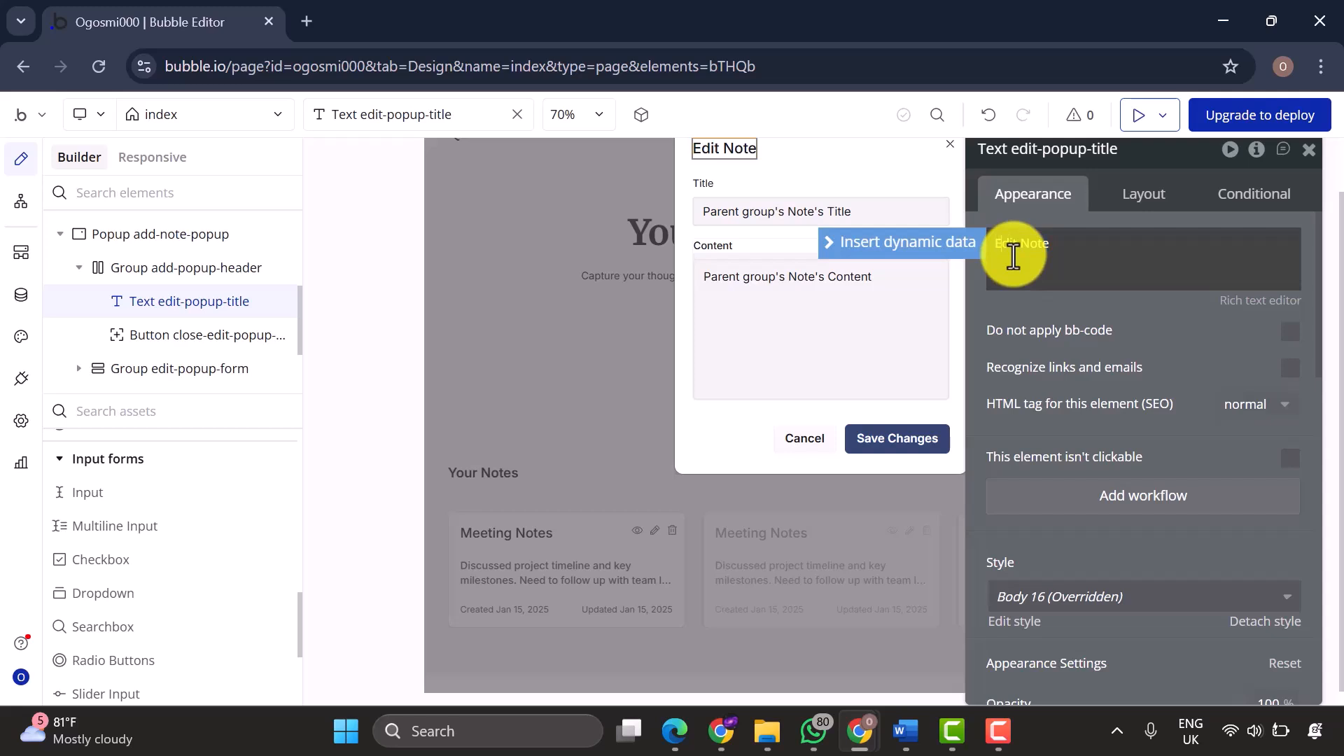
left_click(75, 271)
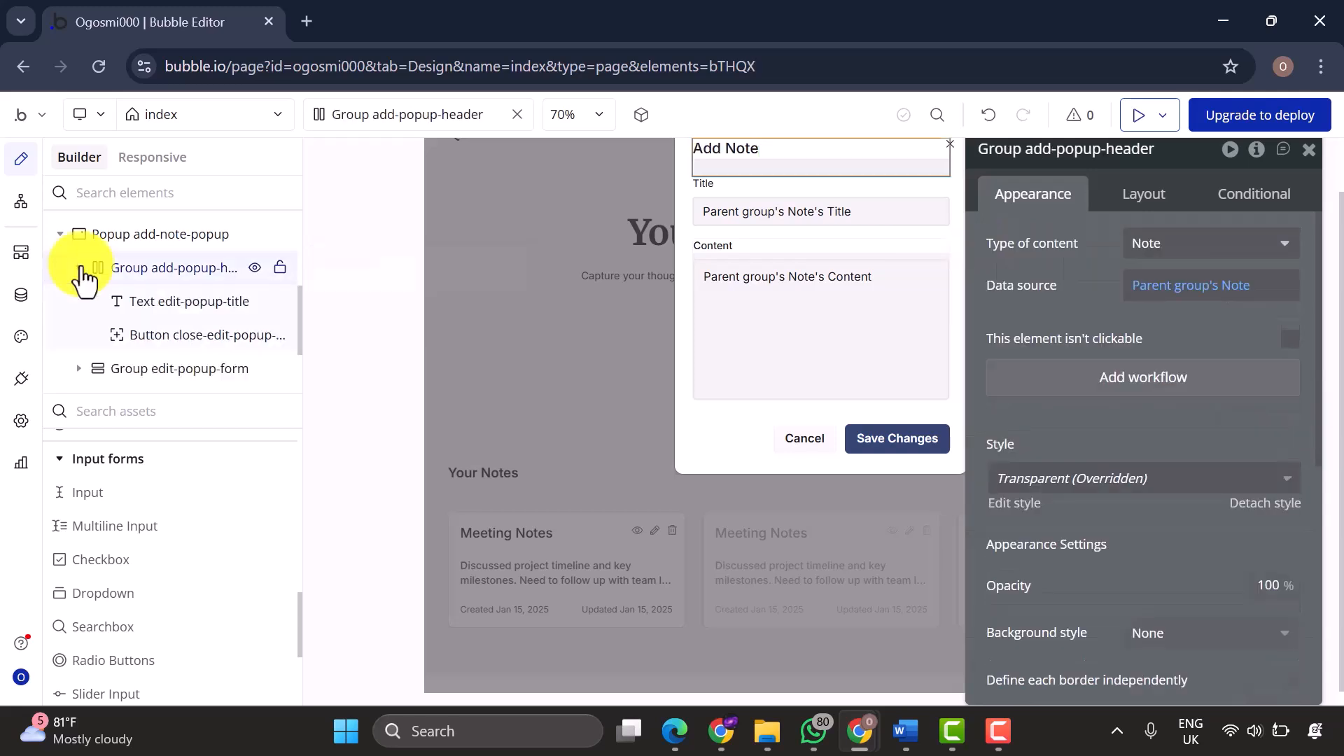
Rename the header's title text to add-popup-title and its close button to close-add-popup-btn.
double_click(183, 313)
left_click(180, 305)
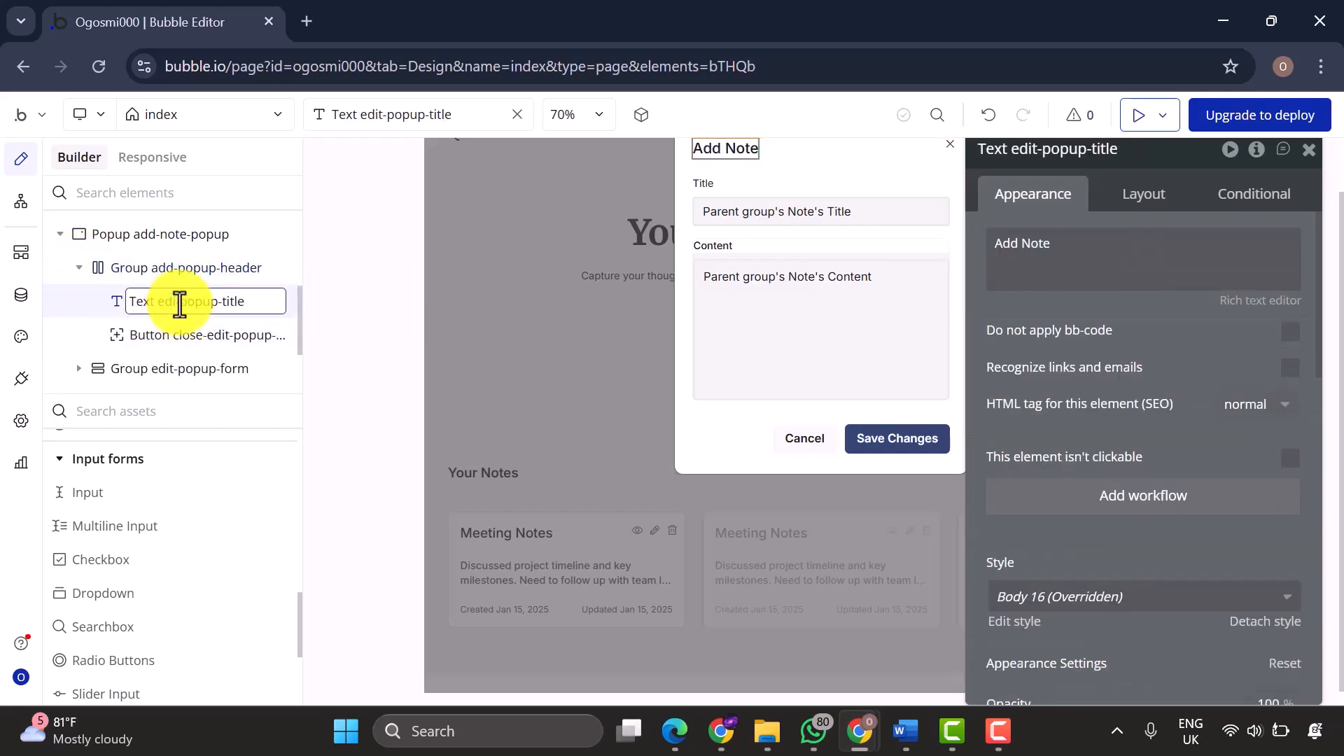
left_click(194, 333)
left_click(202, 337)
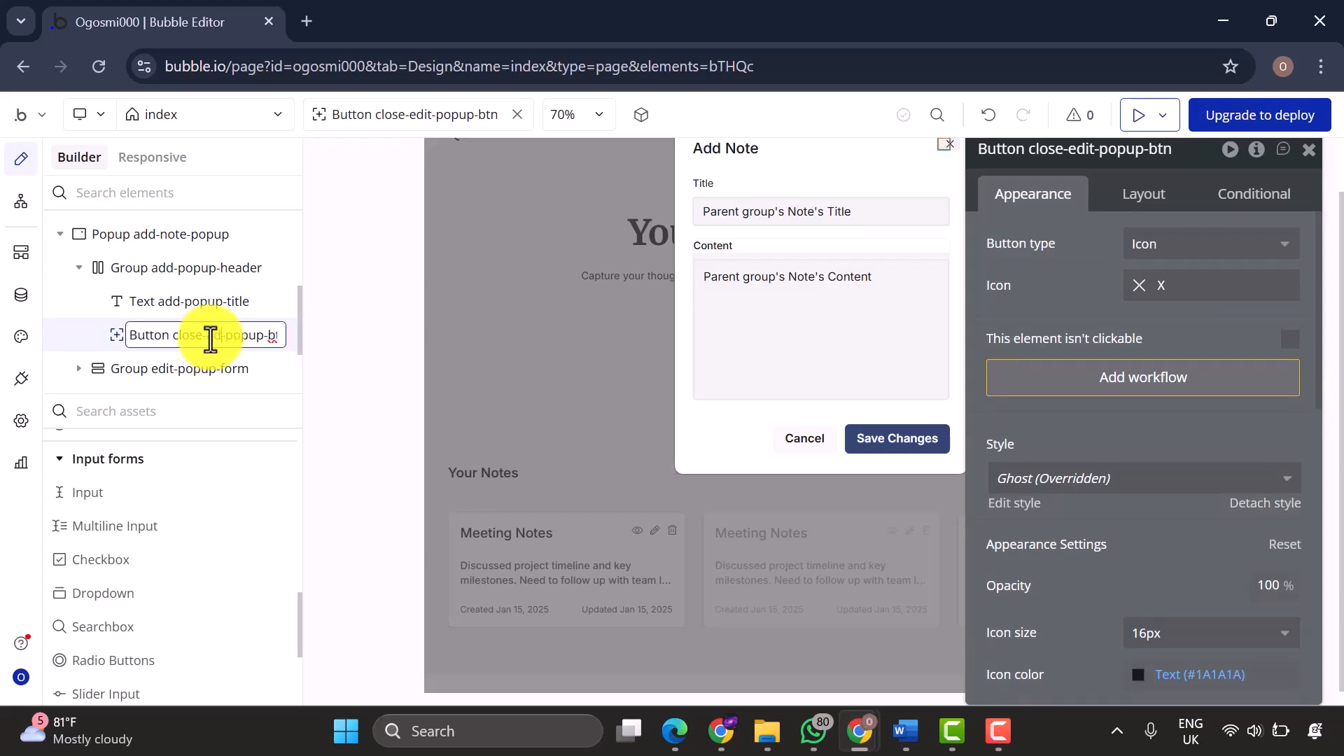
Rename the popup's form group to add-popup-form and its content field container to add-content-field.
scroll(211, 337, "down", 1)
double_click(186, 307)
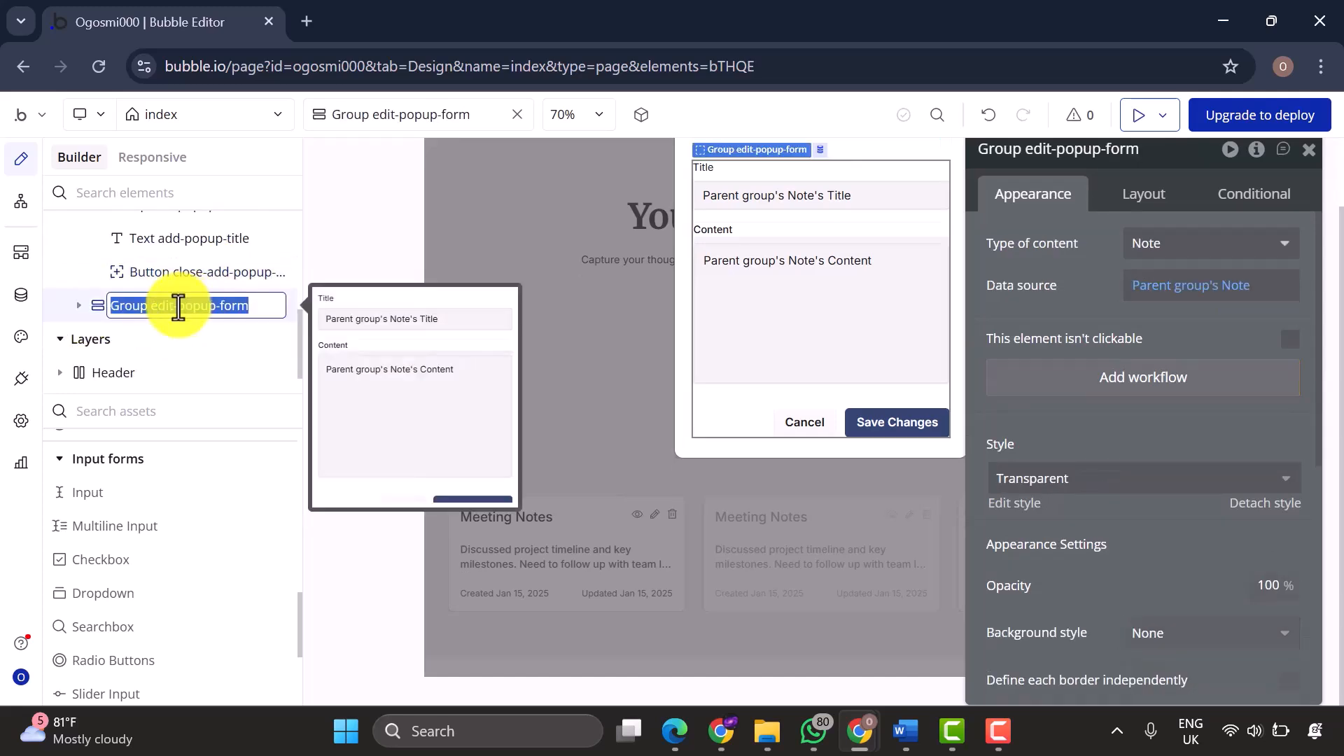
left_click(175, 308)
key("BackSpace")
key("BackSpace")
key("BackSpace")
key("Return")
double_click(183, 334)
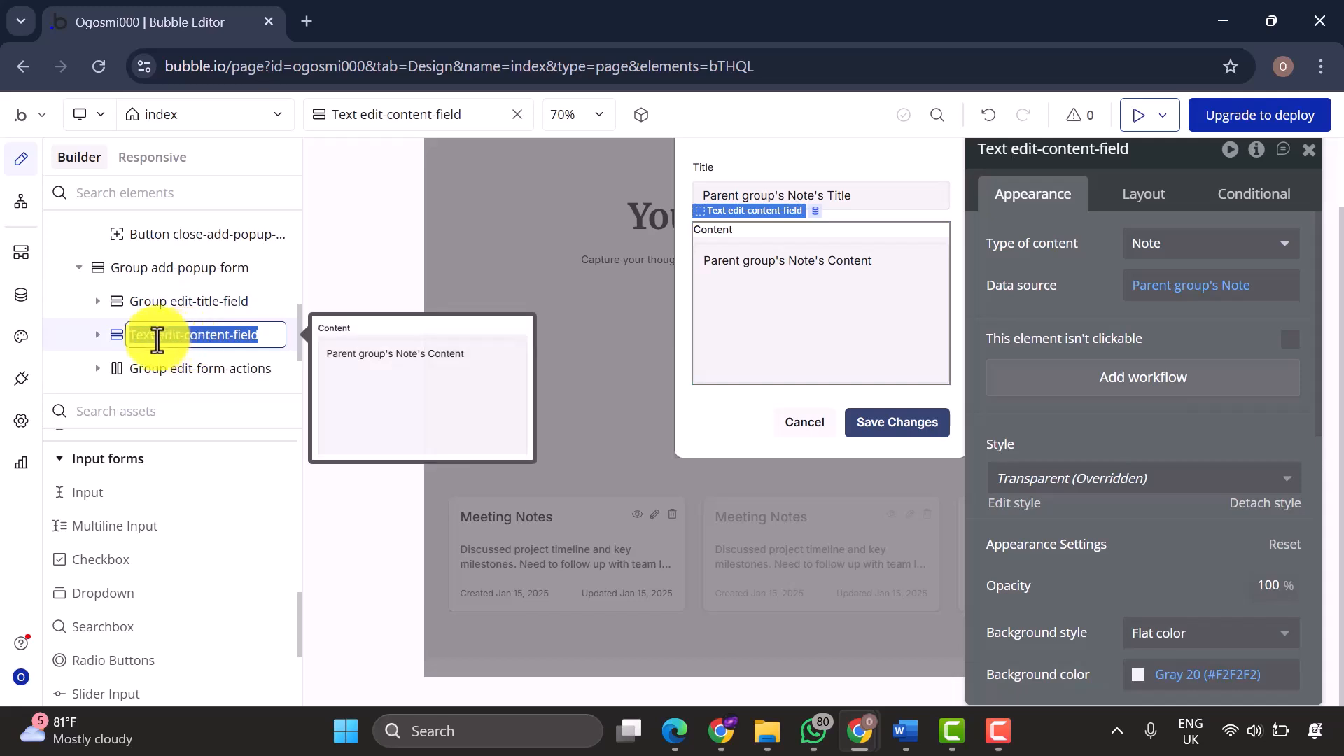
left_click(182, 337)
Rename the title field group to add-title-field and its text label to add-title-label.
double_click(196, 308)
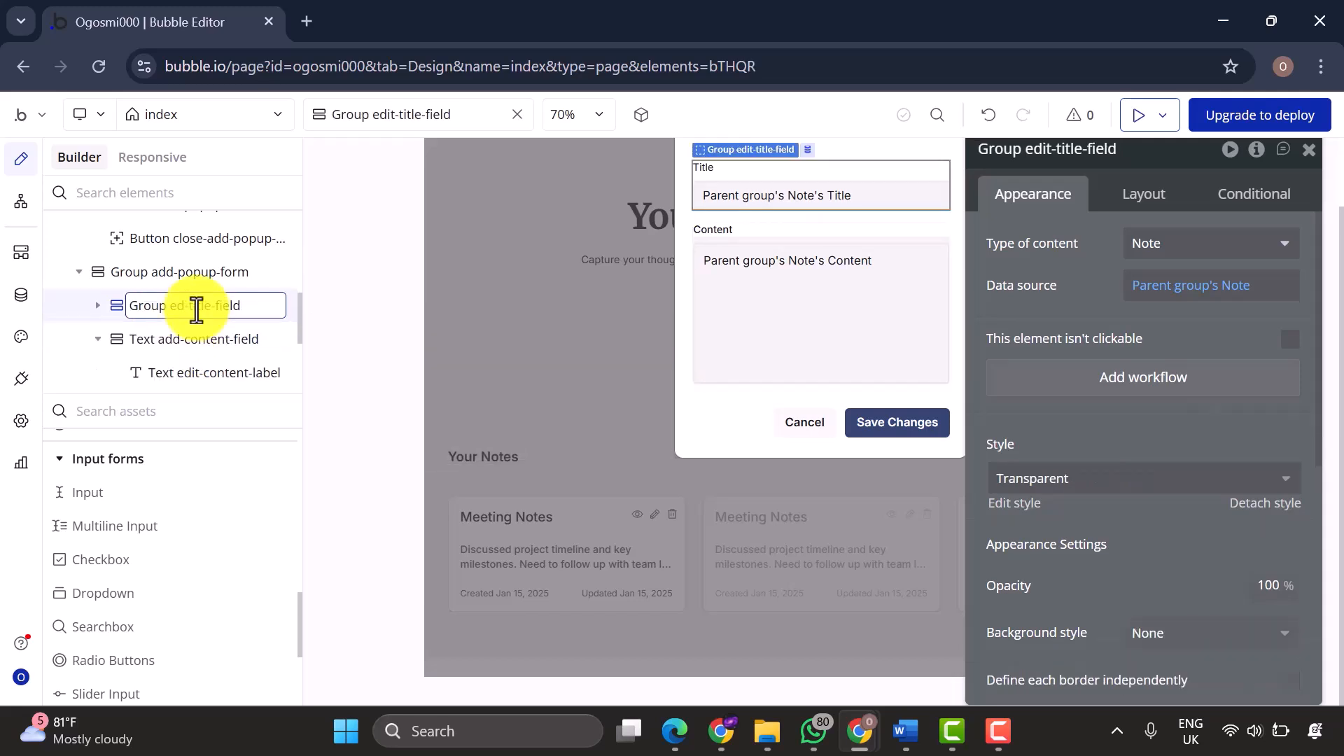
key("Return")
left_click(195, 300)
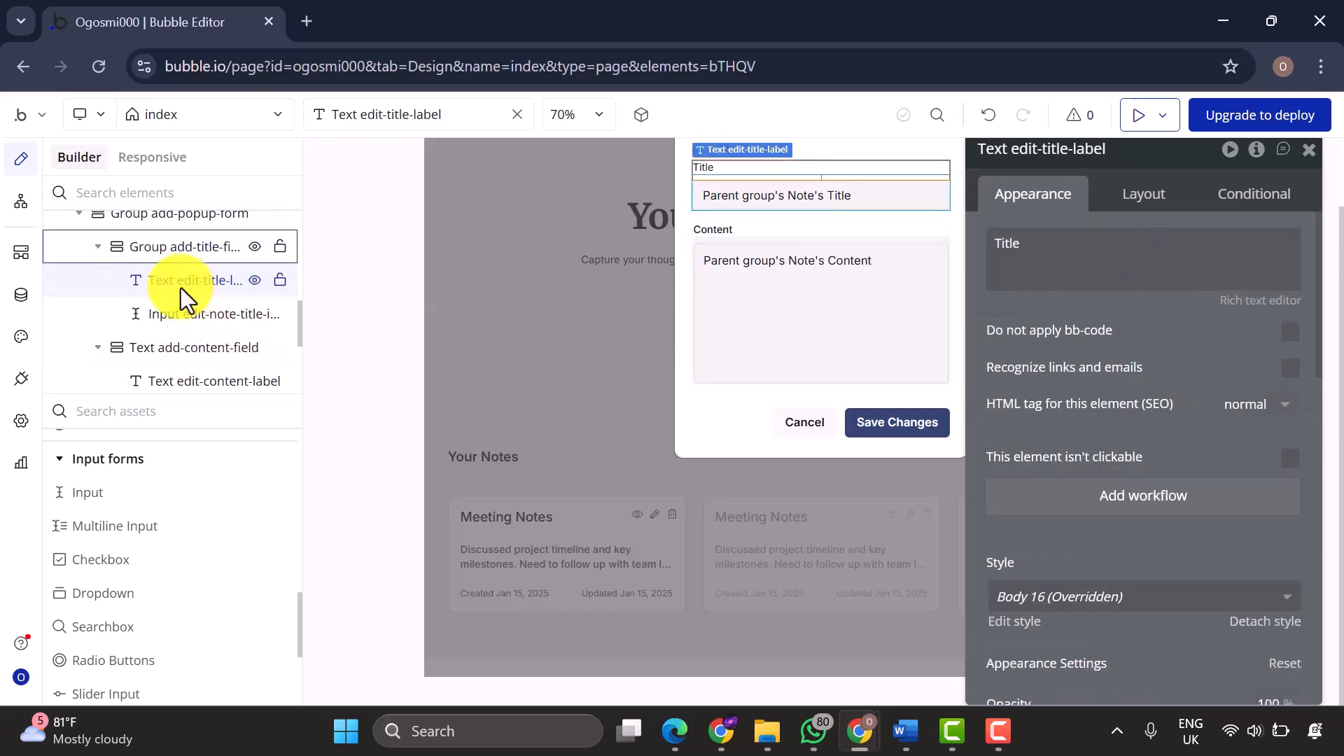
double_click(203, 284)
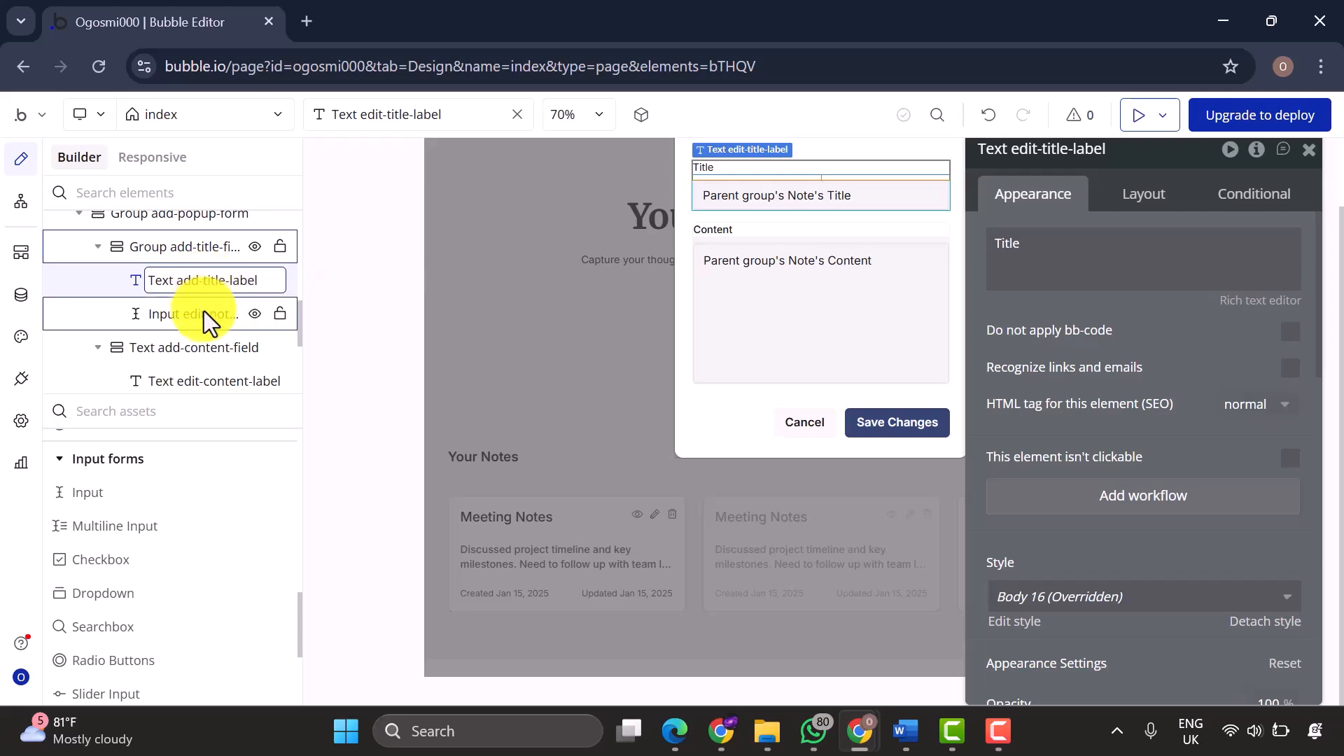
Rename the title input to add-note-title-input and clear its initial content.
double_click(203, 312)
left_click(186, 316)
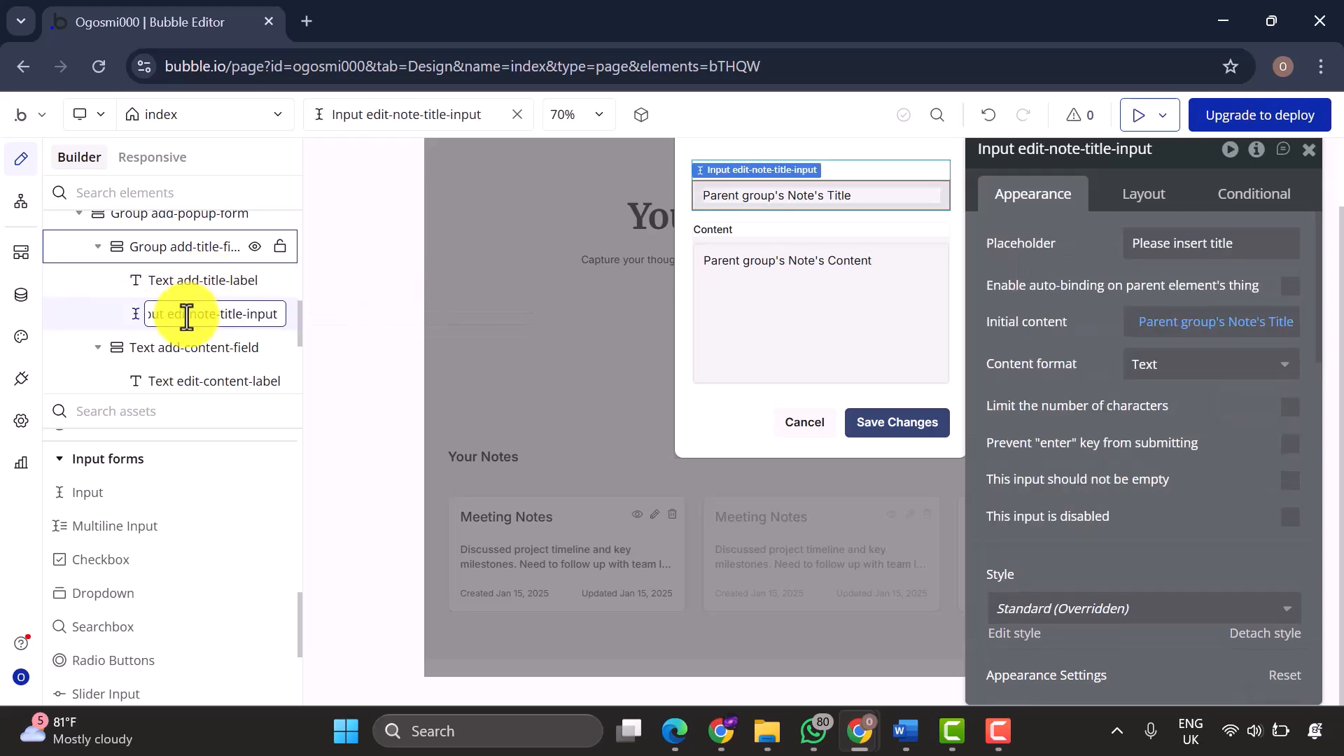
key("Return")
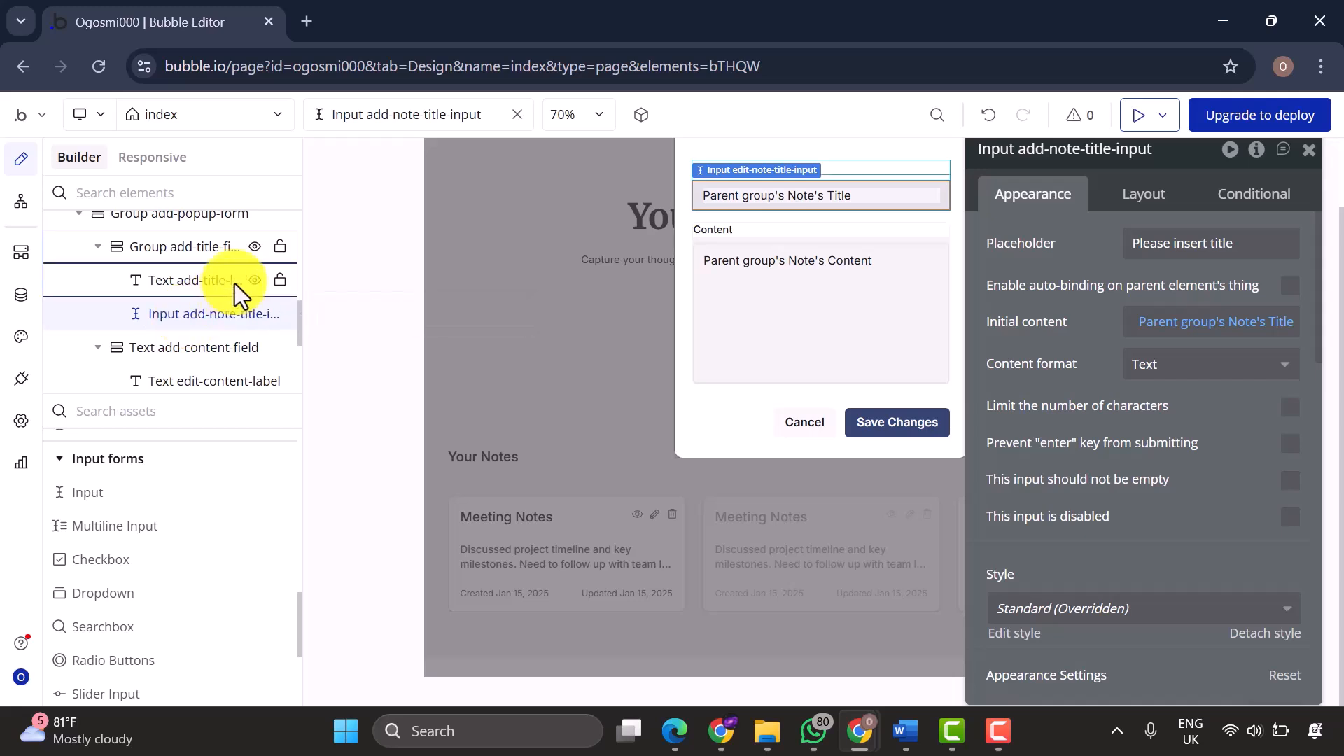
left_click(1188, 323)
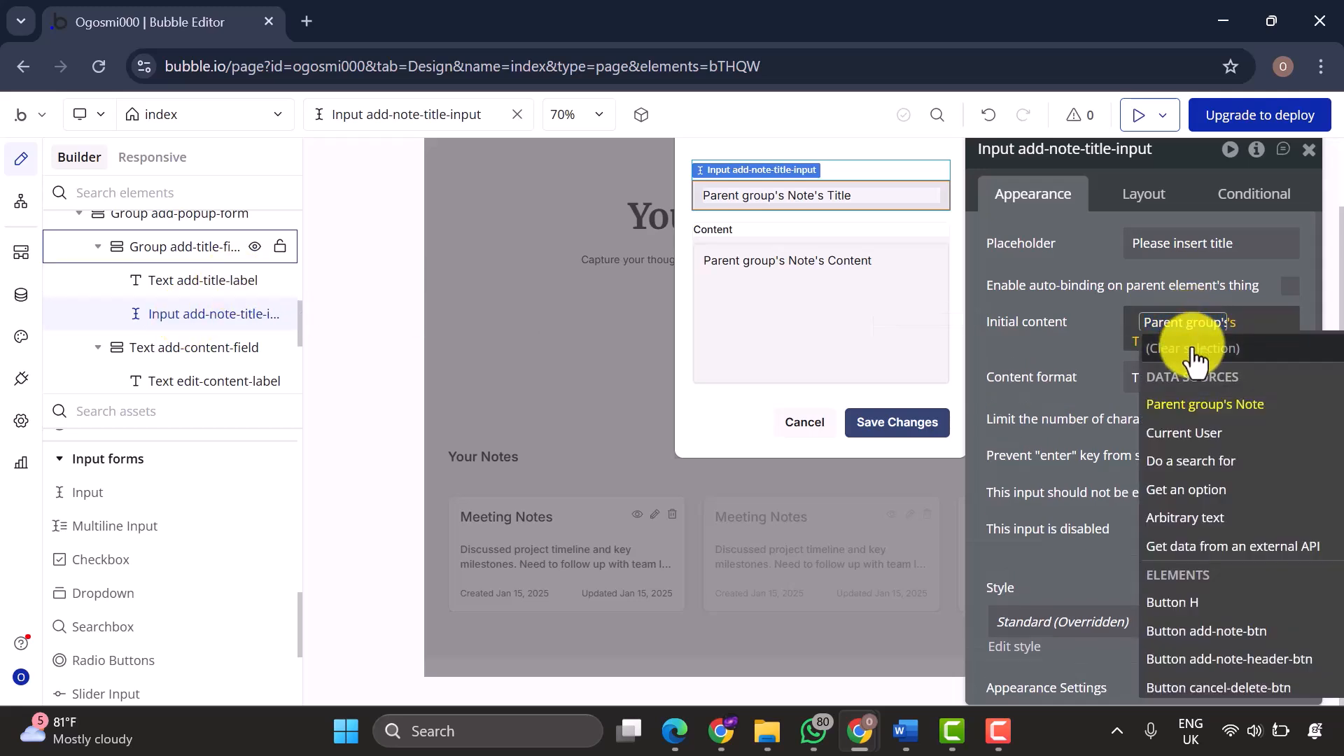
left_click(1193, 348)
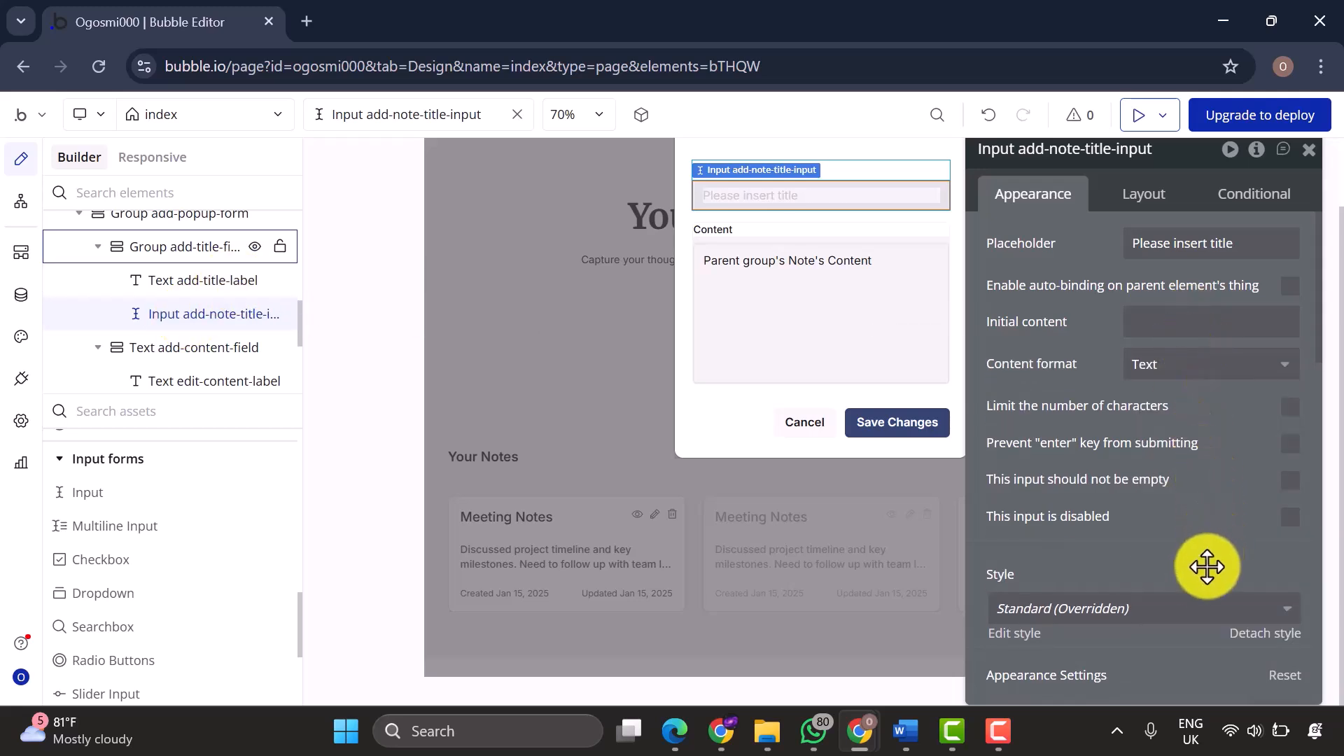
Rename the content field's text label to add-content-label.
scroll(224, 330, "down", 1)
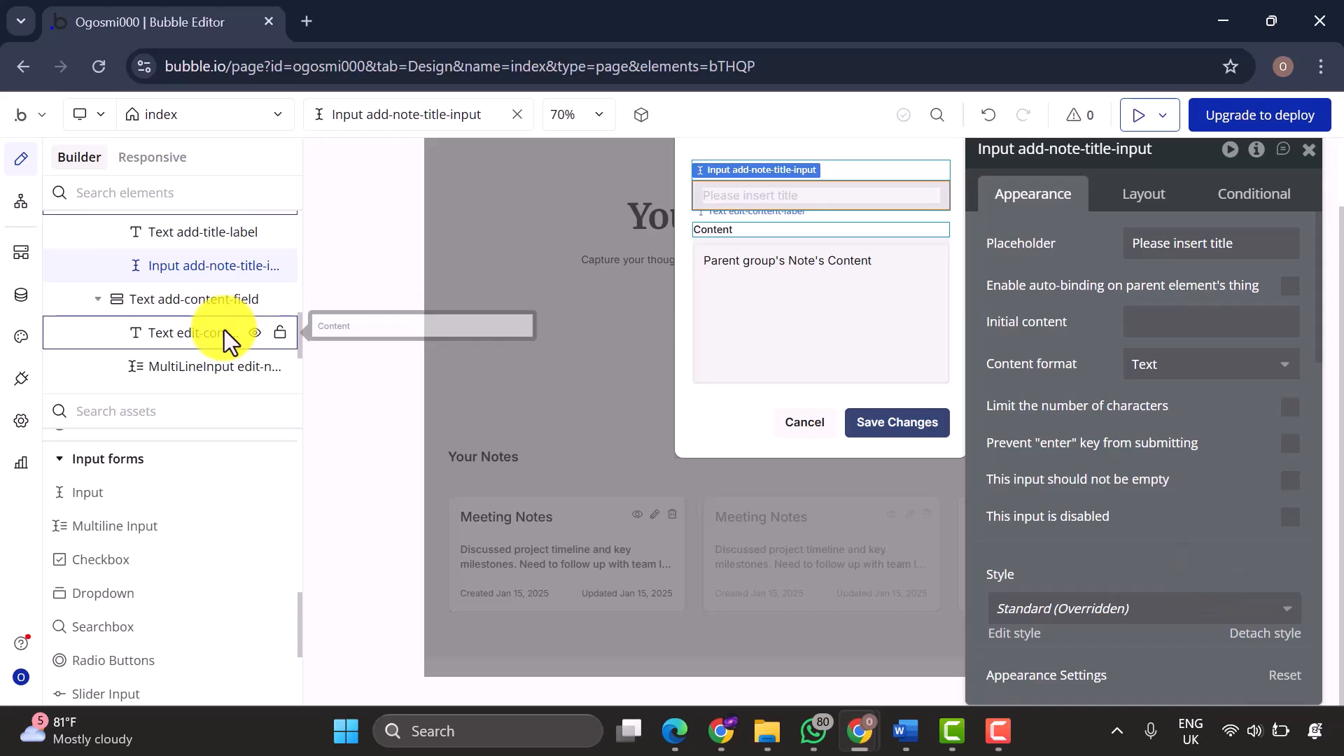
double_click(224, 332)
left_click(194, 336)
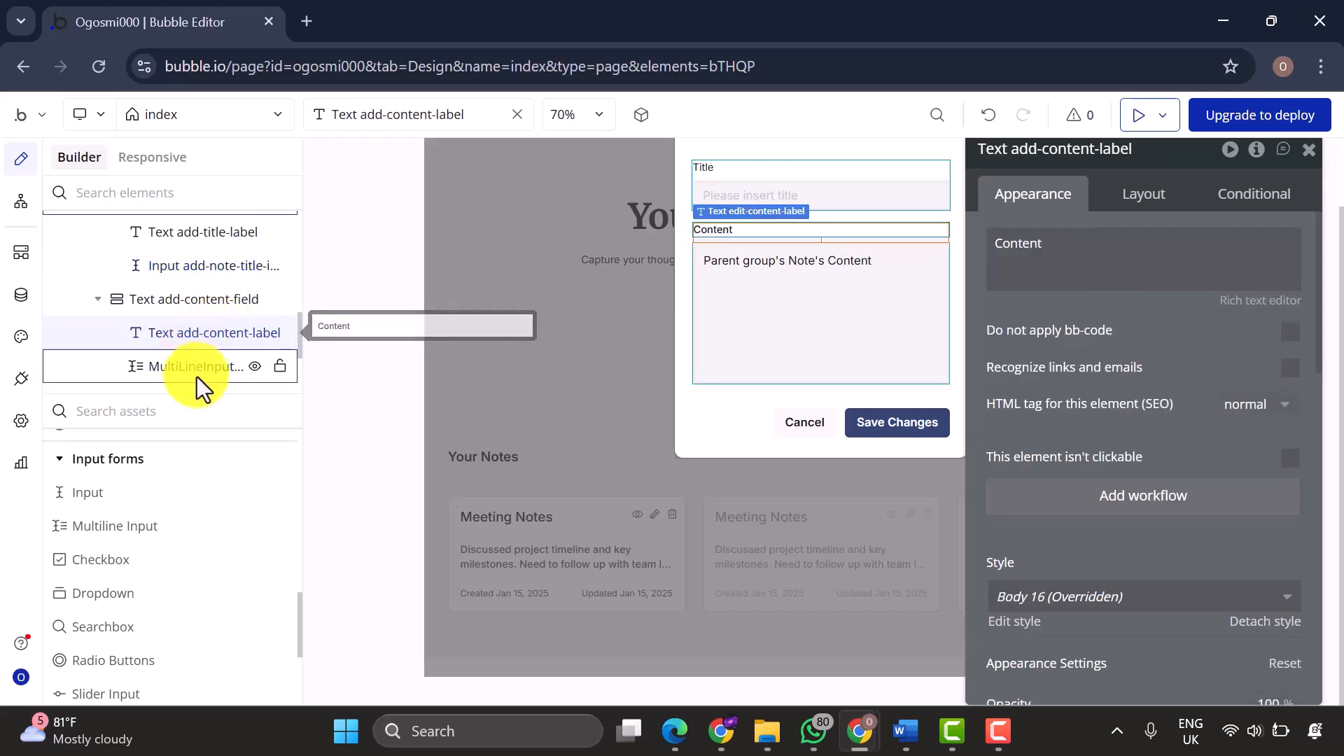
Rename the content multiline input to add-note-content-input and clear its initial content.
double_click(204, 367)
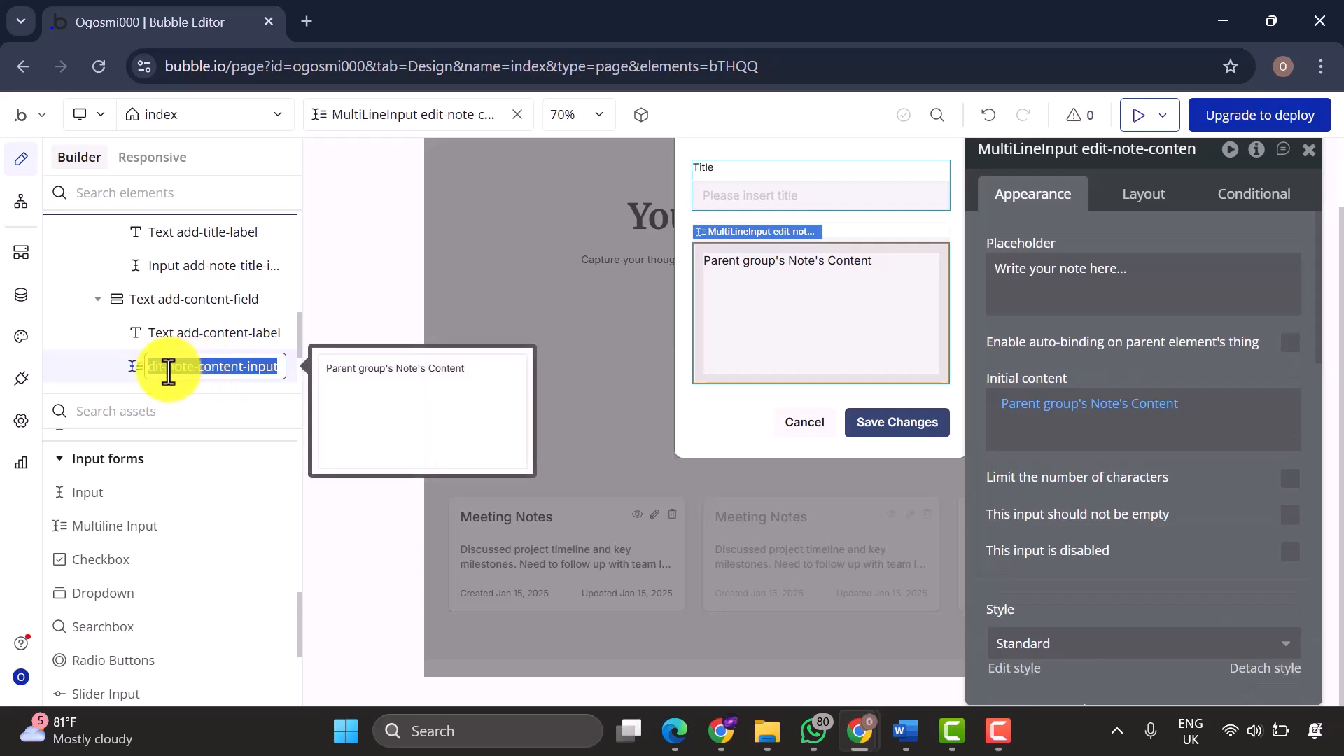
type("add-note-content-input")
key("Return")
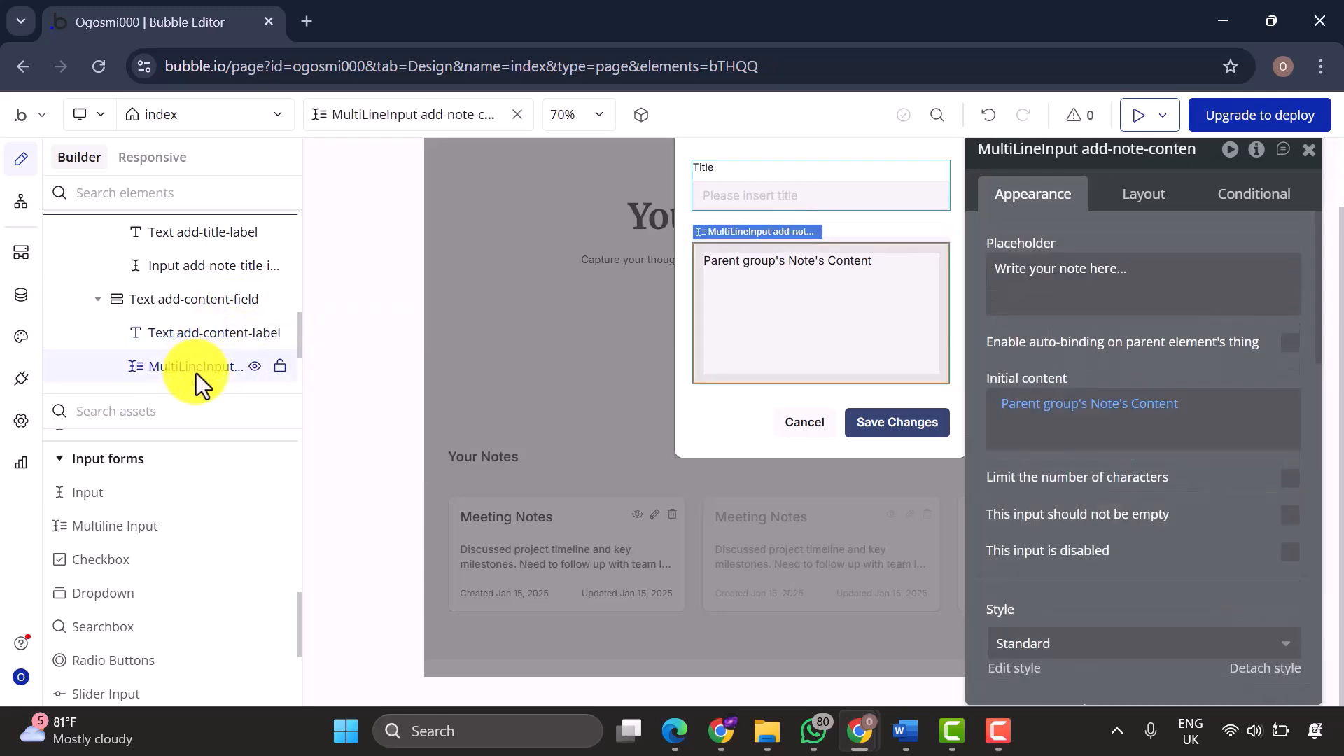
left_click(1052, 404)
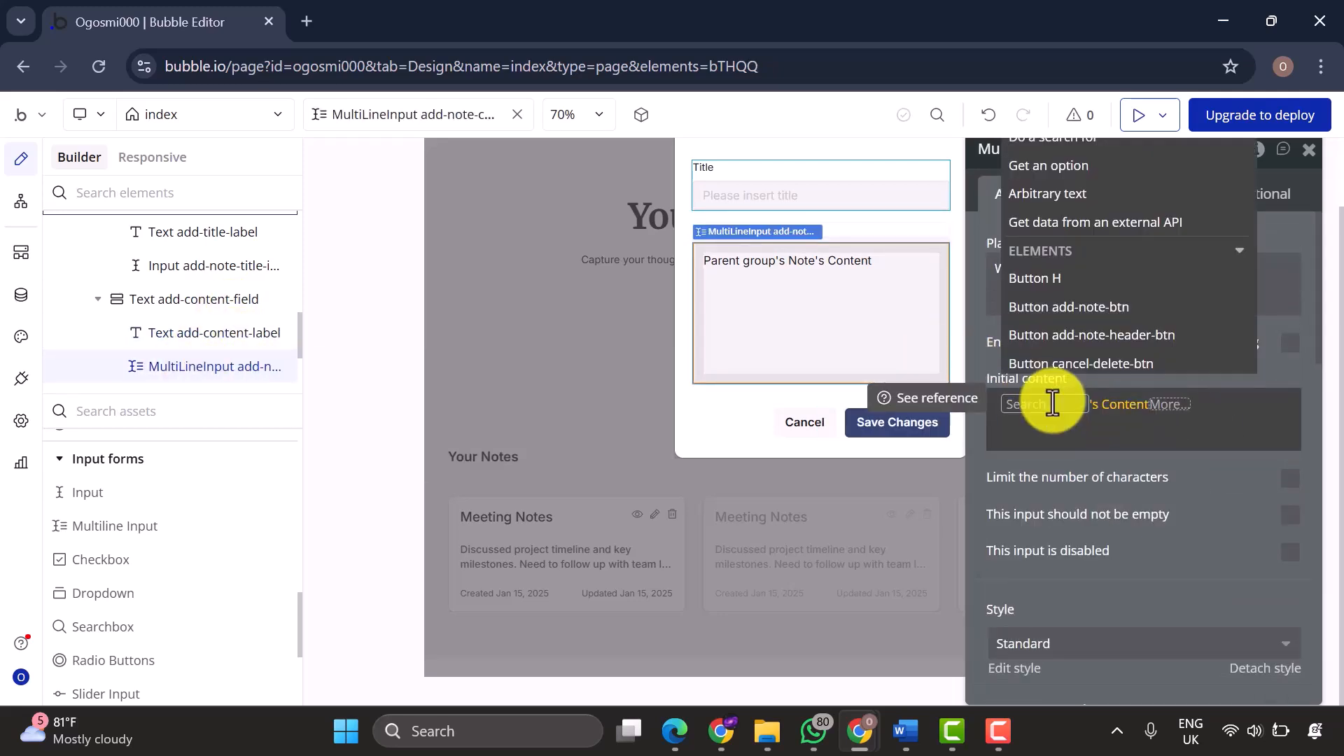
key("BackSpace")
Rename the form's button group to add-form-actions.
scroll(99, 300, "down", 2)
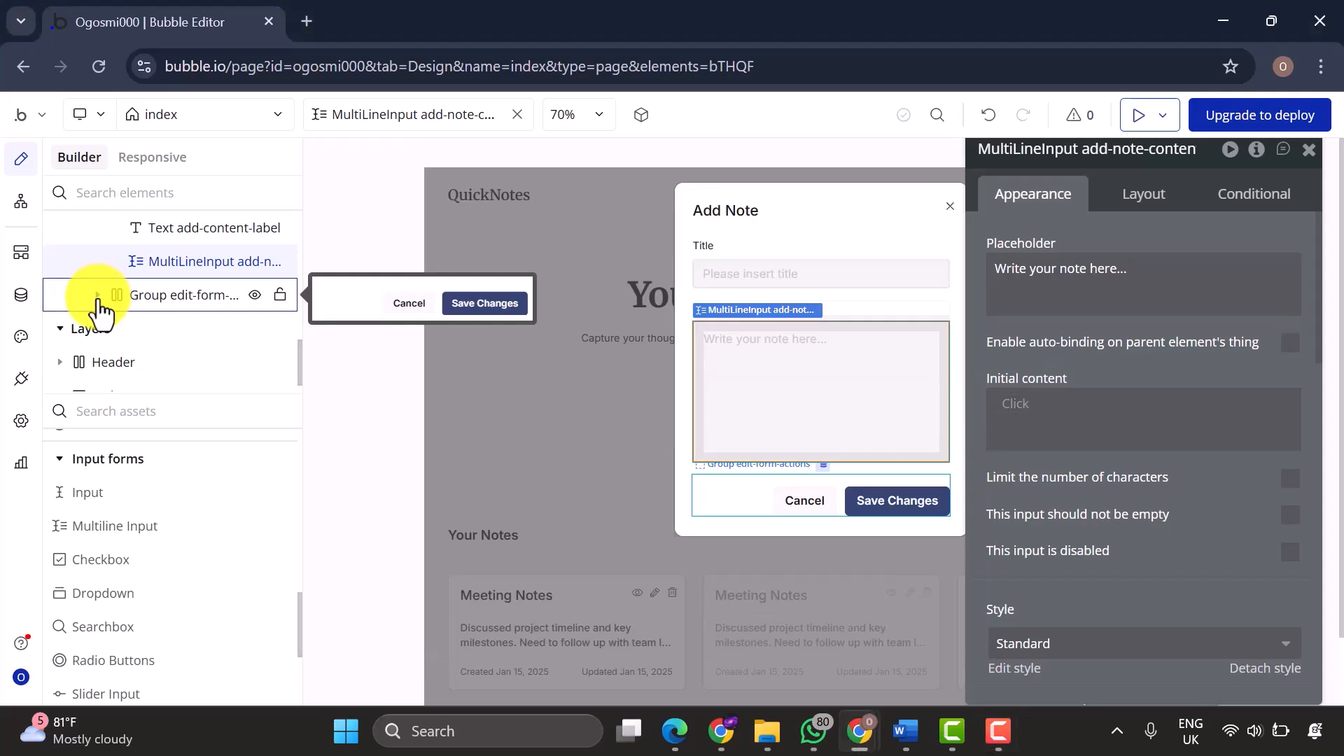
left_click(181, 295)
left_click(186, 294)
left_click(195, 295)
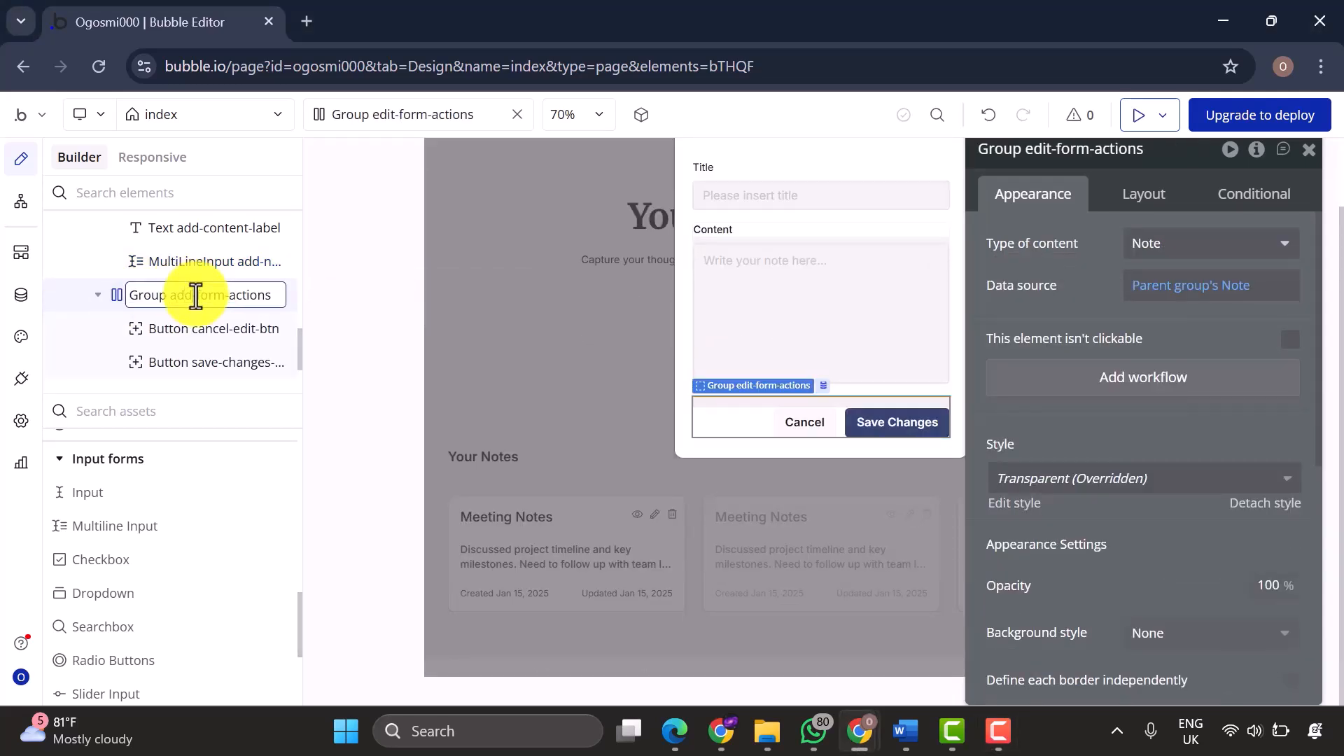
Rename the cancel button in the add-form-actions group to cancel-add-btn.
scroll(196, 295, "down", 1)
left_click(196, 298)
left_click(220, 303)
left_click(227, 301)
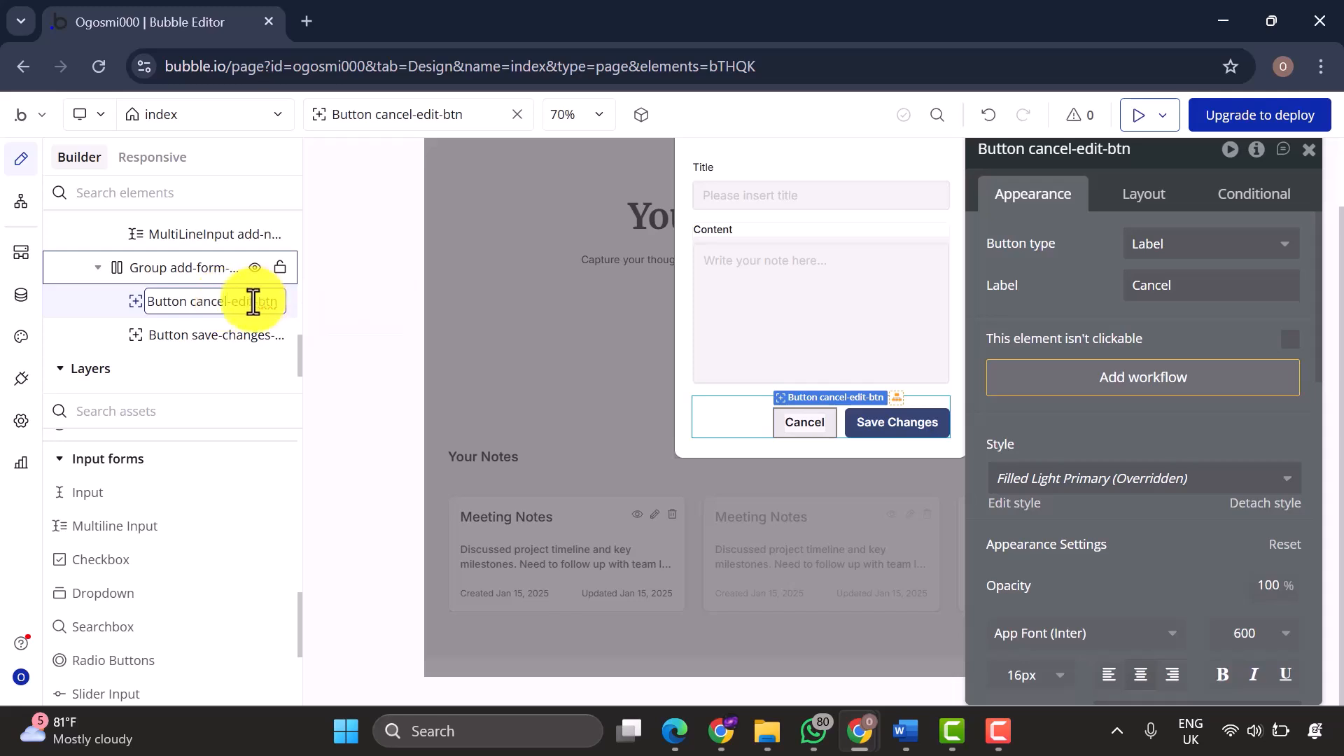
Rename the save-changes button in the add popup to save-note-btn and set its label to "Save Note".
left_click(237, 334)
left_click(230, 335)
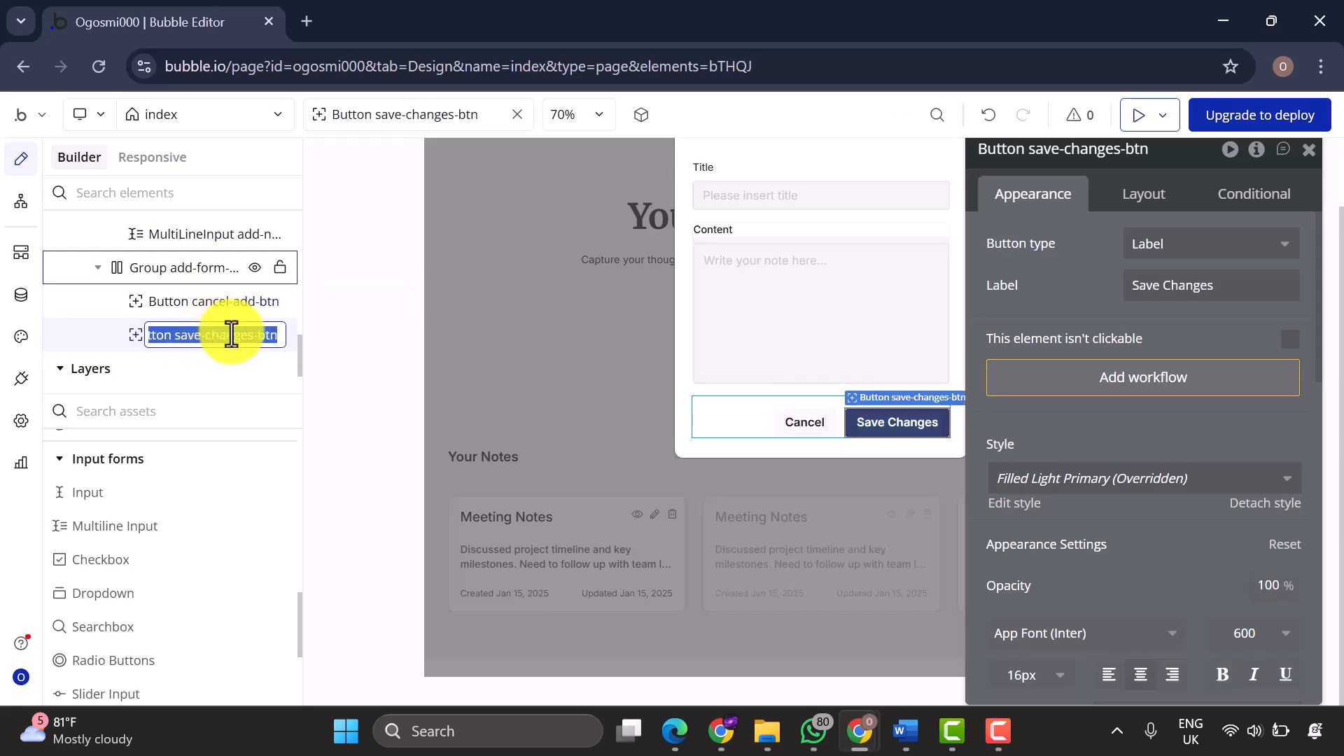
left_click(250, 336)
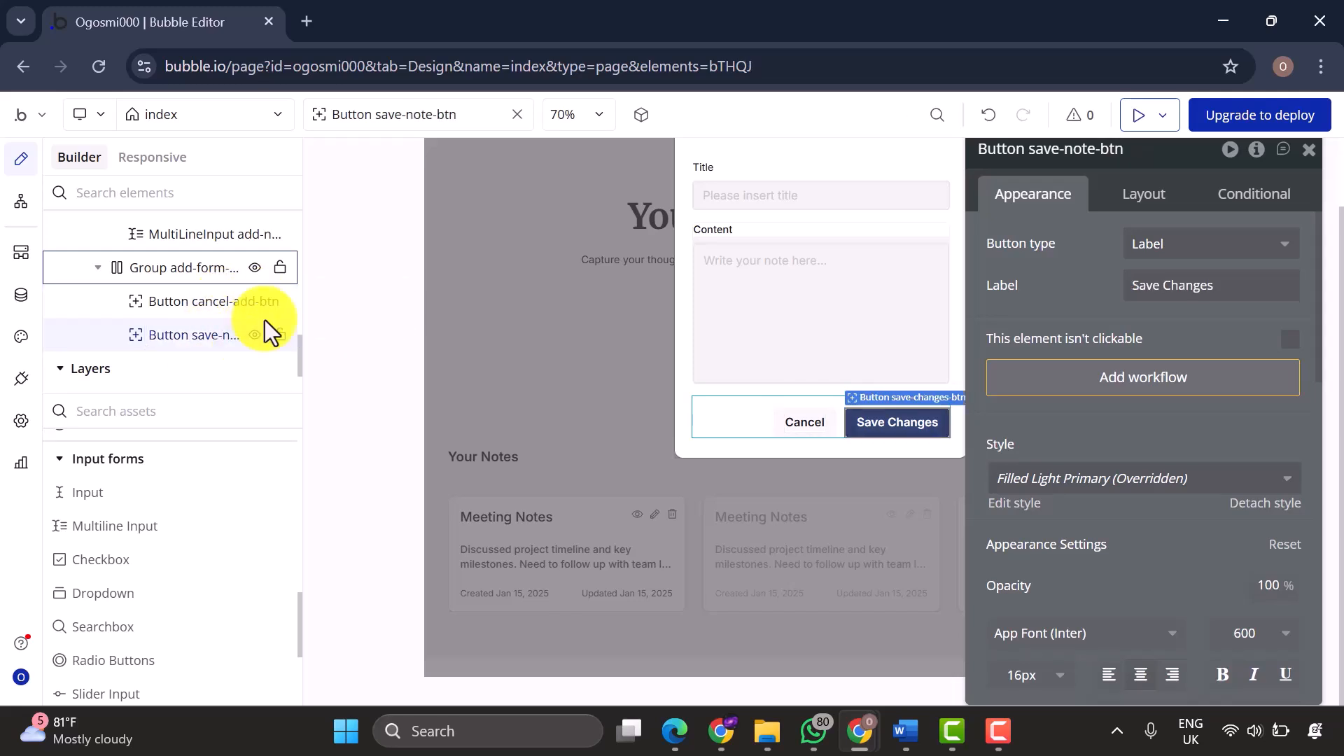
left_click(1217, 283)
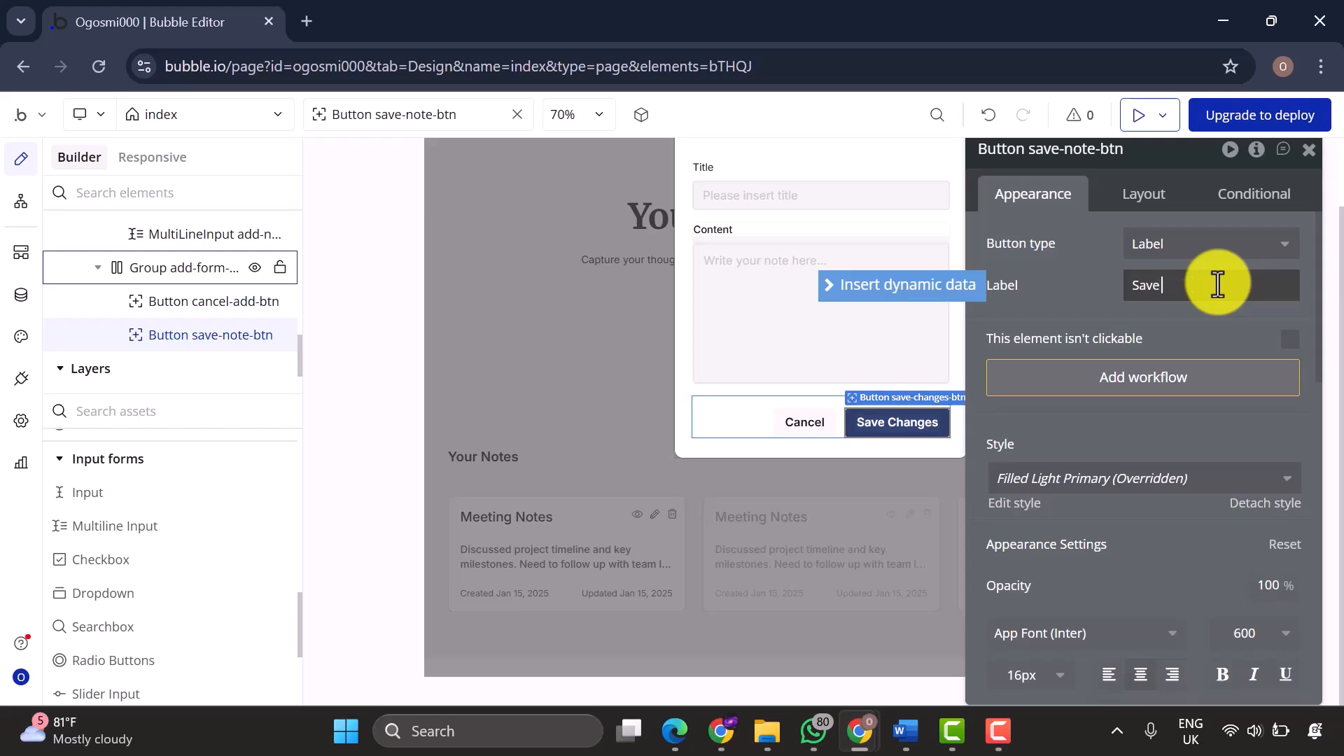
type("Save Note")
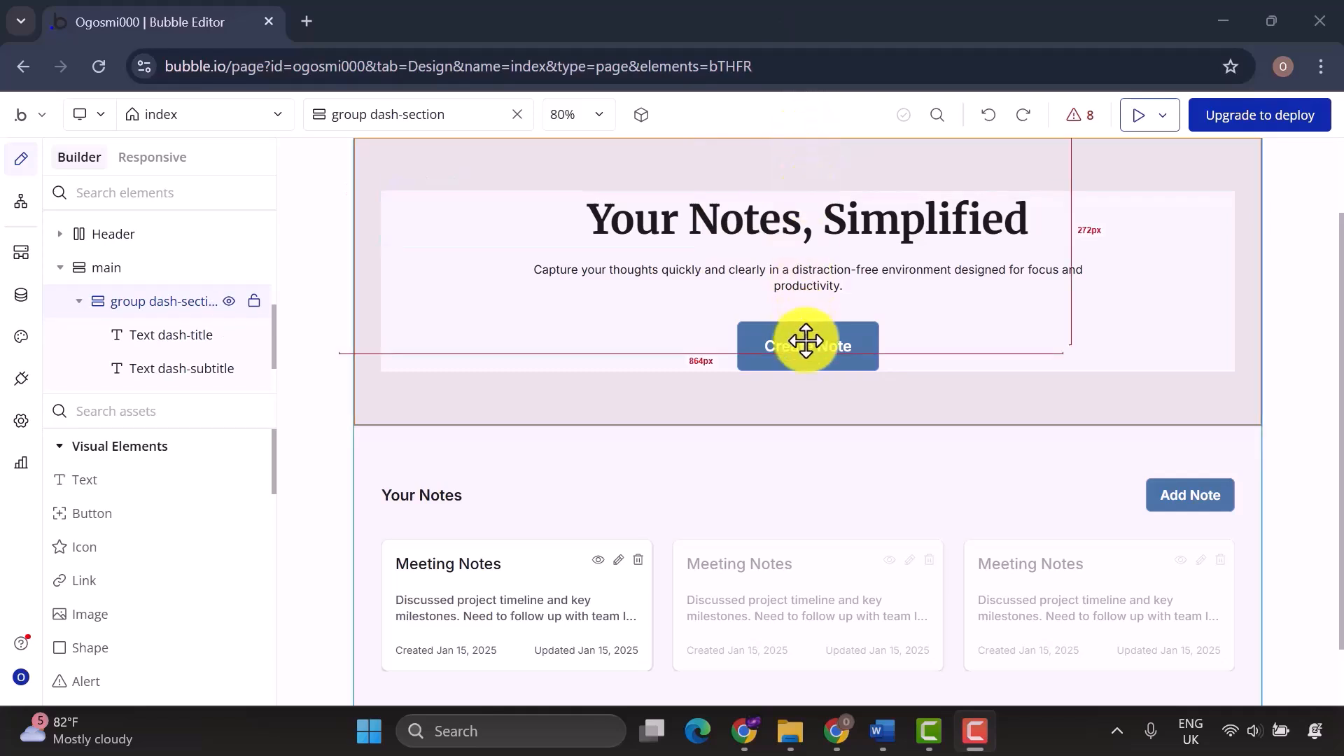
Set the content type of the main group to Note.
scroll(804, 341, "up", 2)
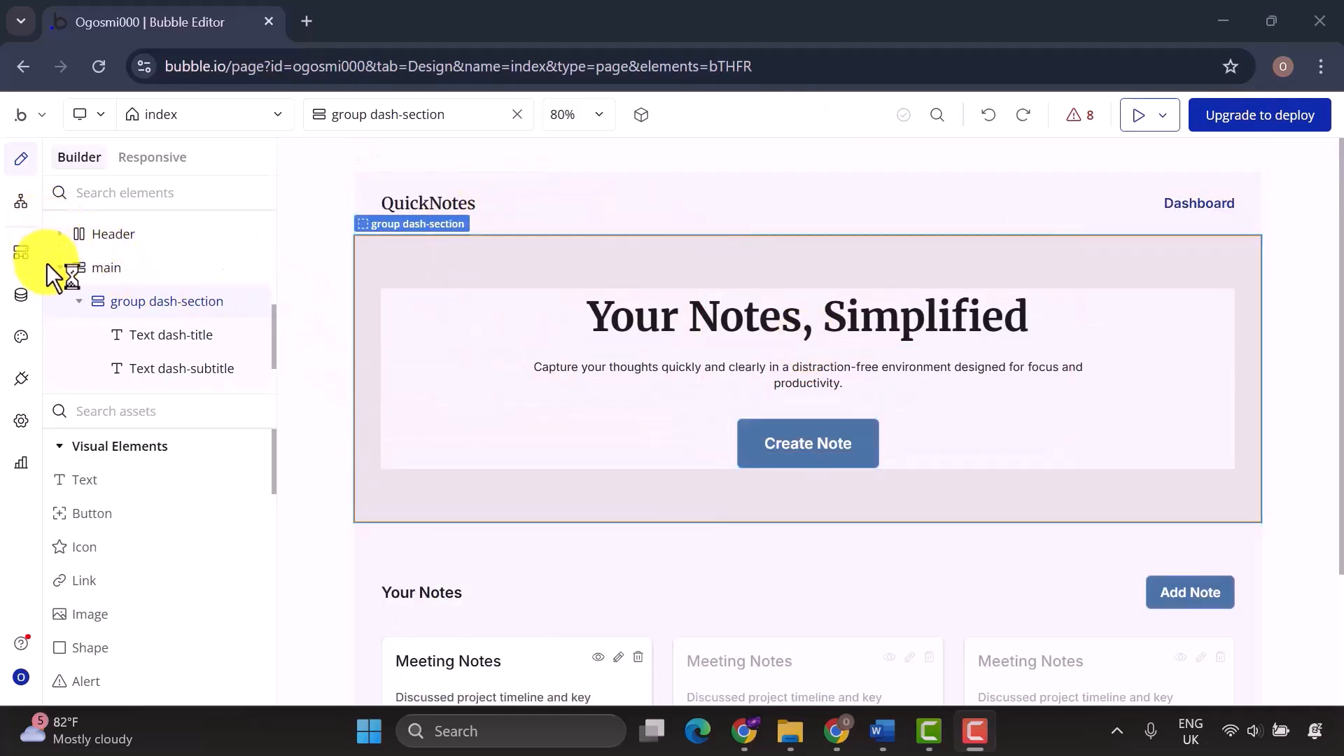
left_click(112, 257)
left_click(1155, 312)
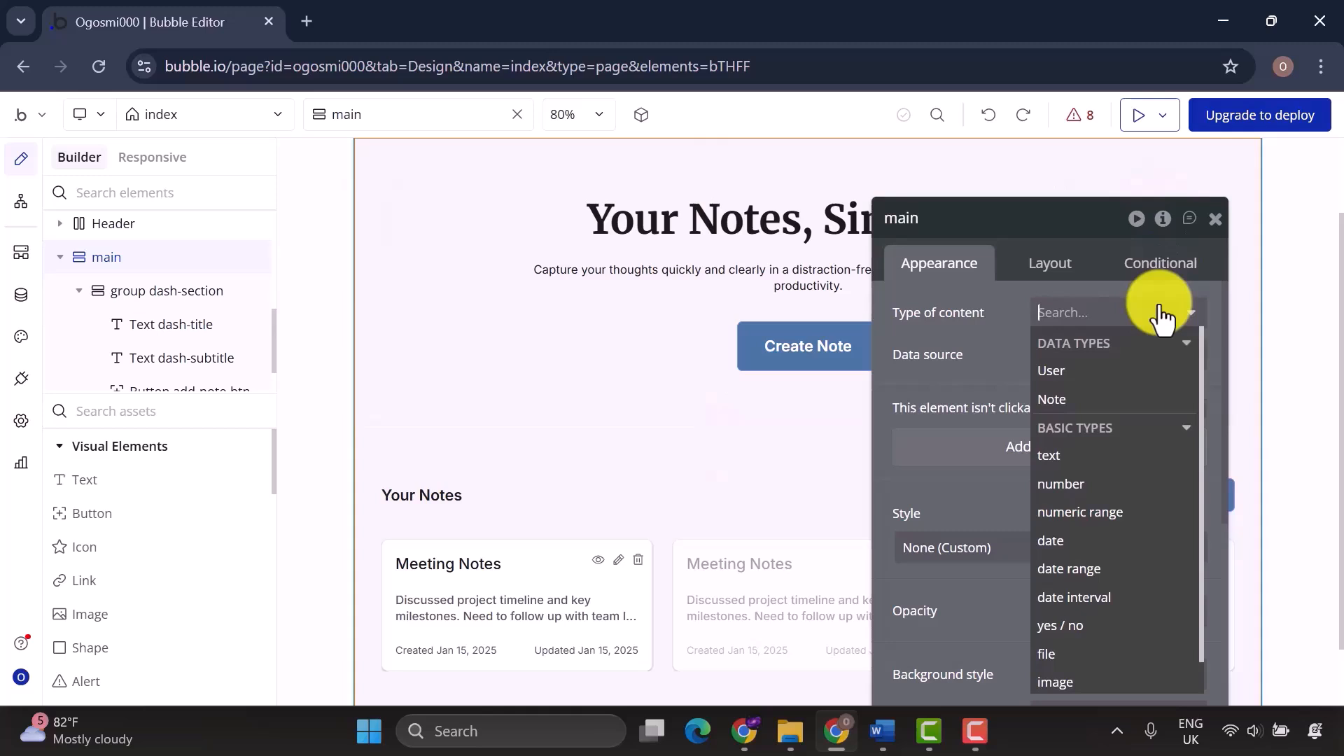
left_click(1119, 393)
Set the dash-section group's content type to Note and its data source to Parent group's Note.
left_click(151, 293)
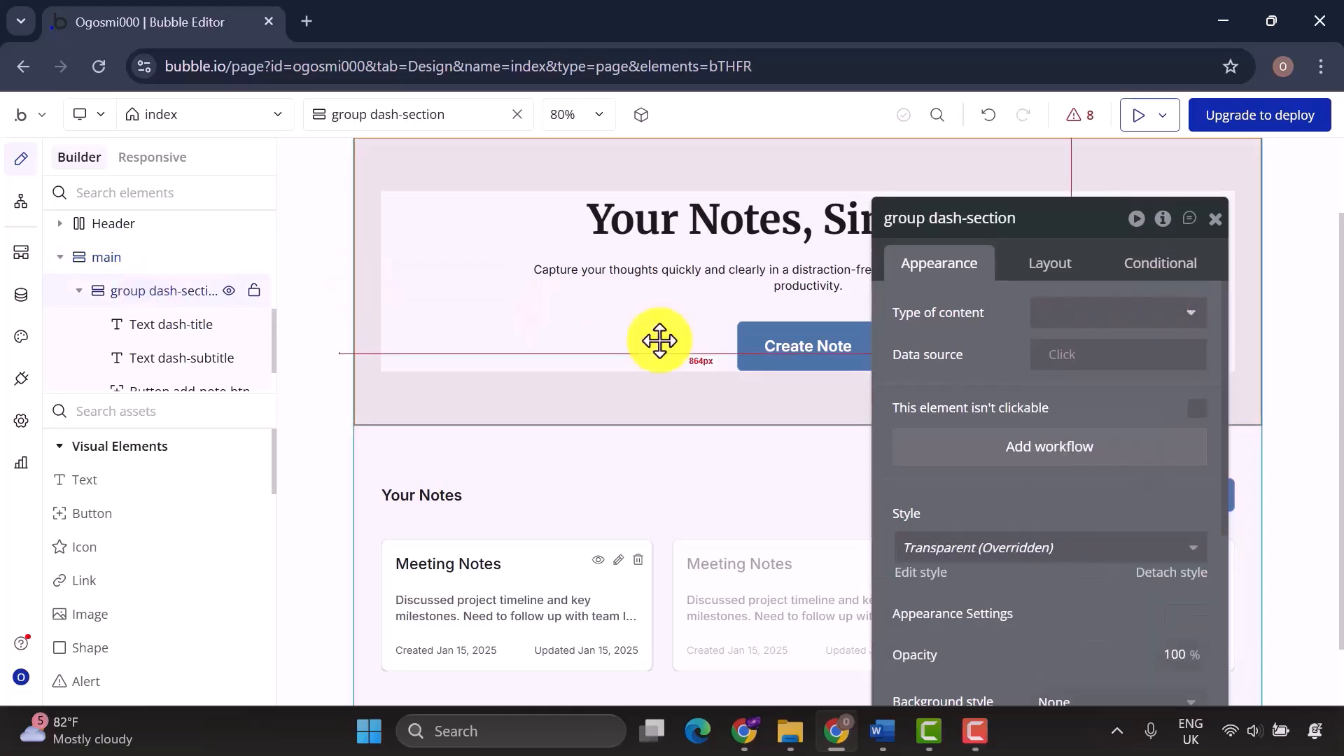
left_click(1139, 316)
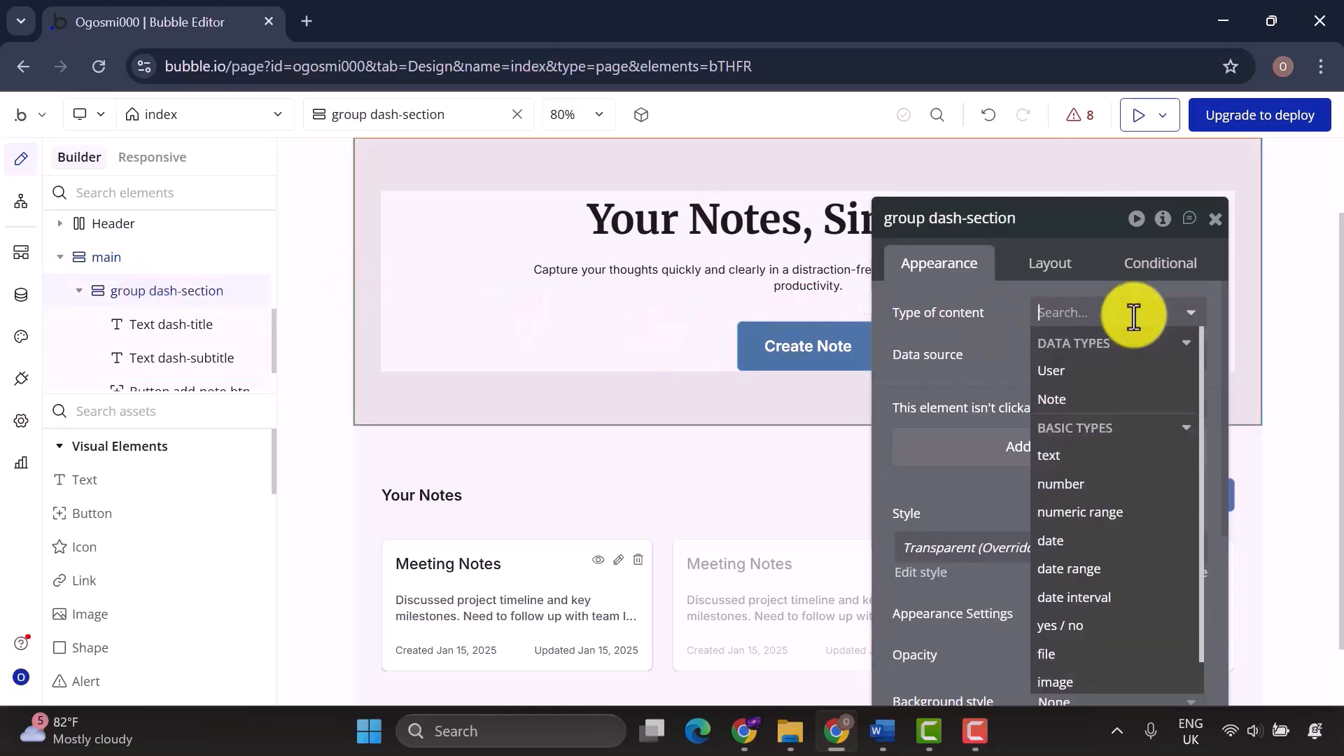
left_click(1083, 401)
left_click(1056, 352)
type("p")
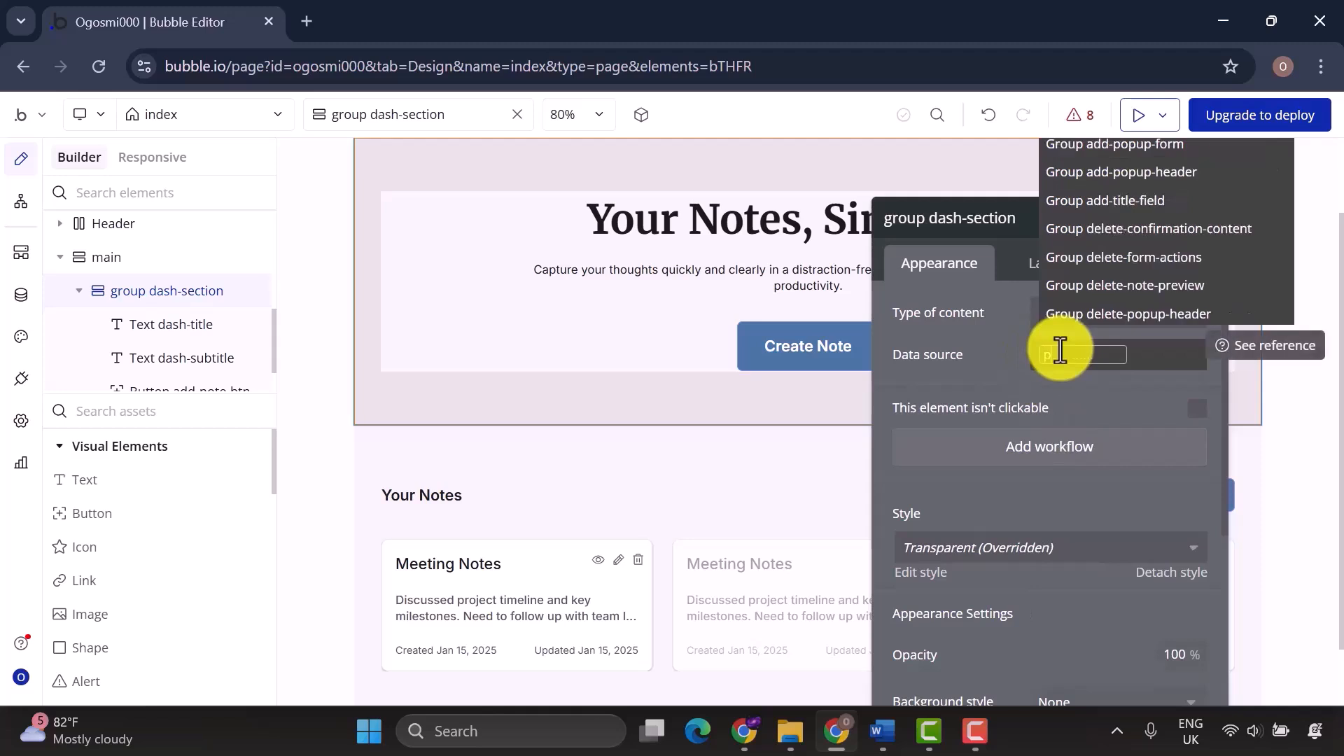
type("ar")
left_click(1120, 307)
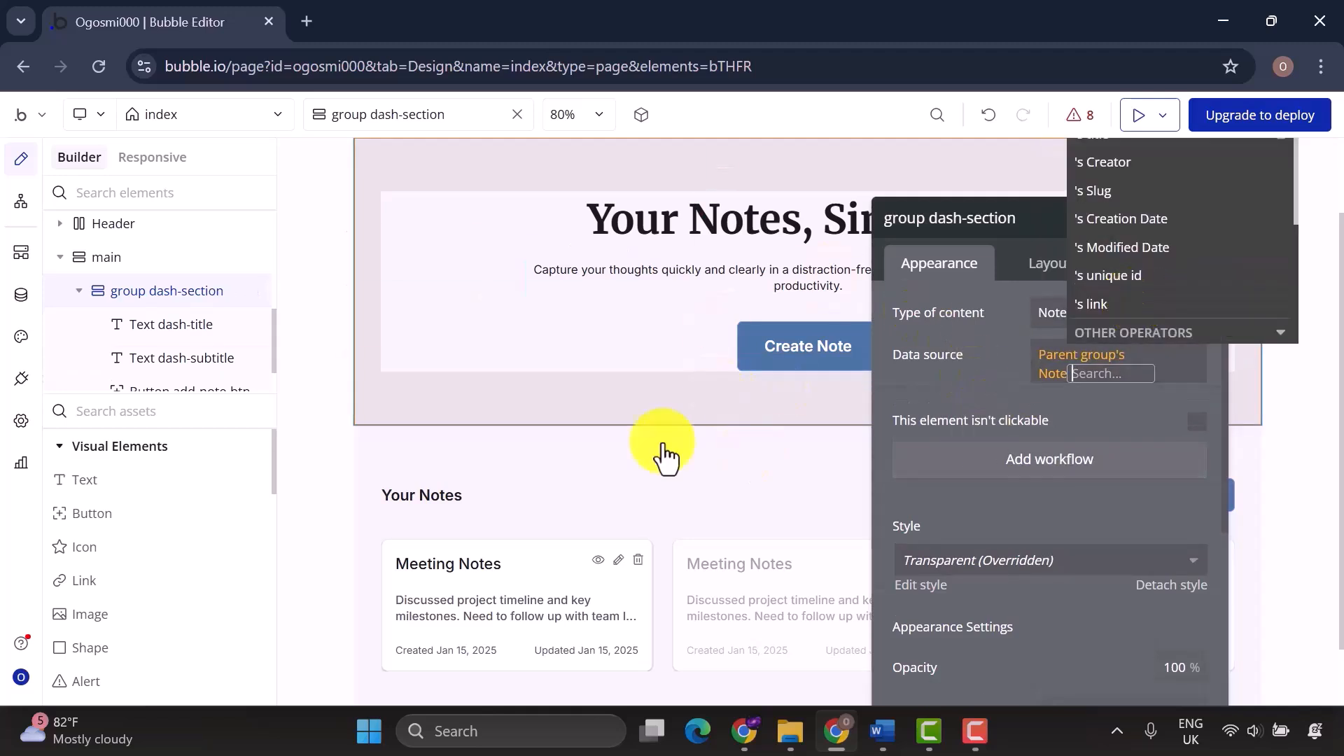
Set the content type of the notes-section group to Note.
scroll(174, 330, "down", 1)
left_click(166, 373)
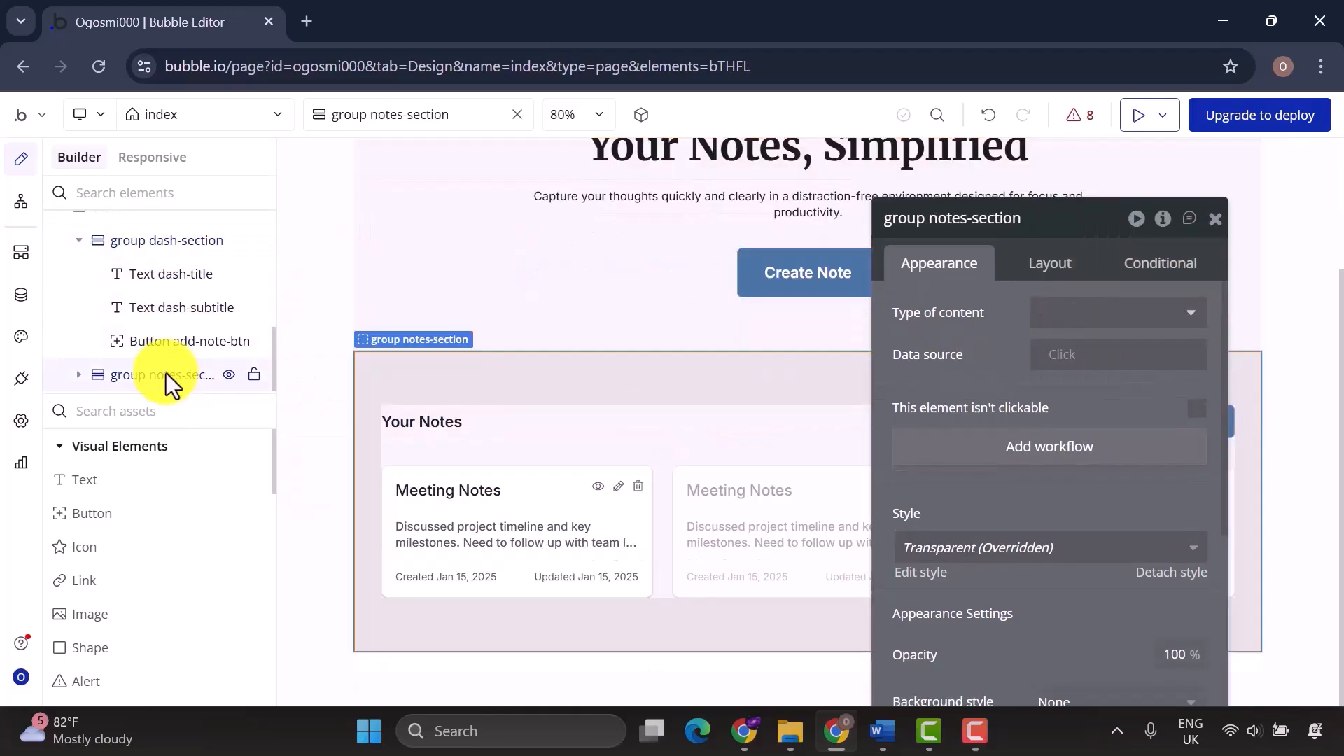
left_click(1081, 313)
left_click(1071, 393)
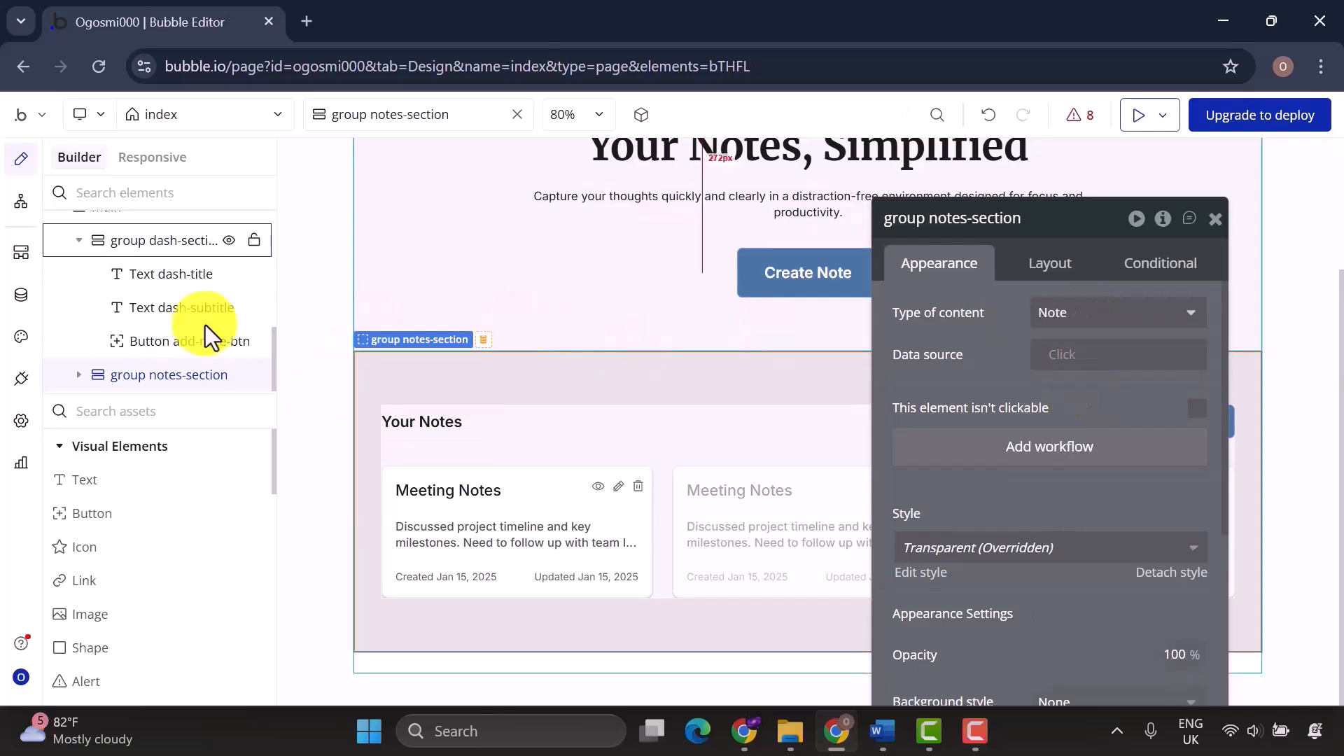
Set the note-header group's content type to Note and its data source to Parent group's Note.
left_click(79, 376)
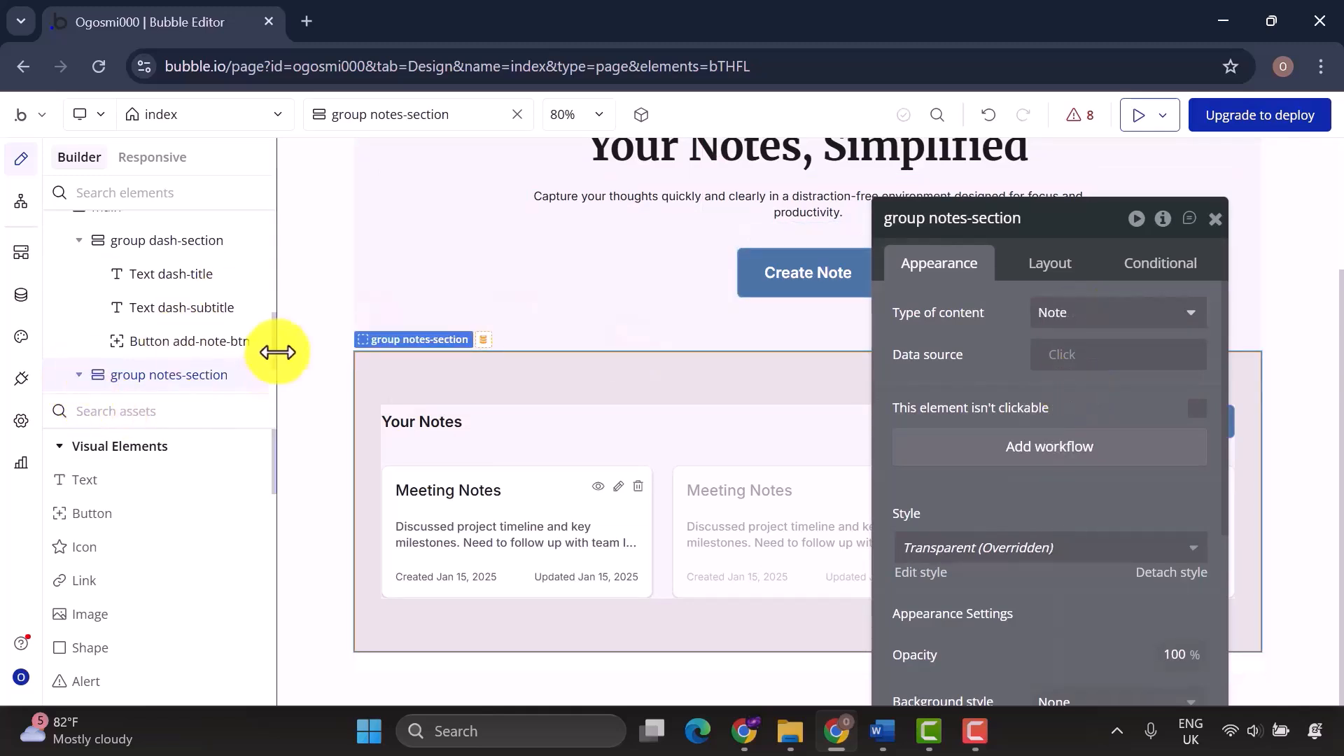
left_click(273, 354)
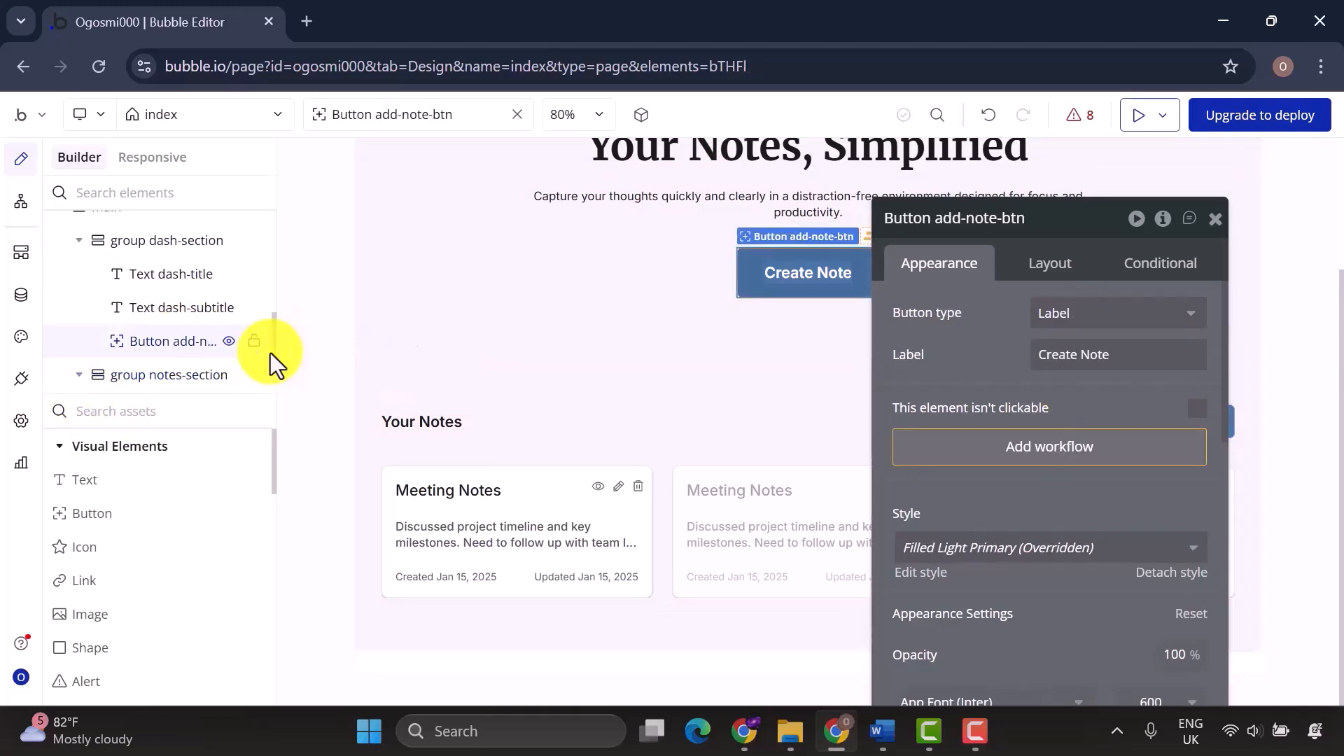
scroll(271, 354, "down", 1)
left_click(231, 343)
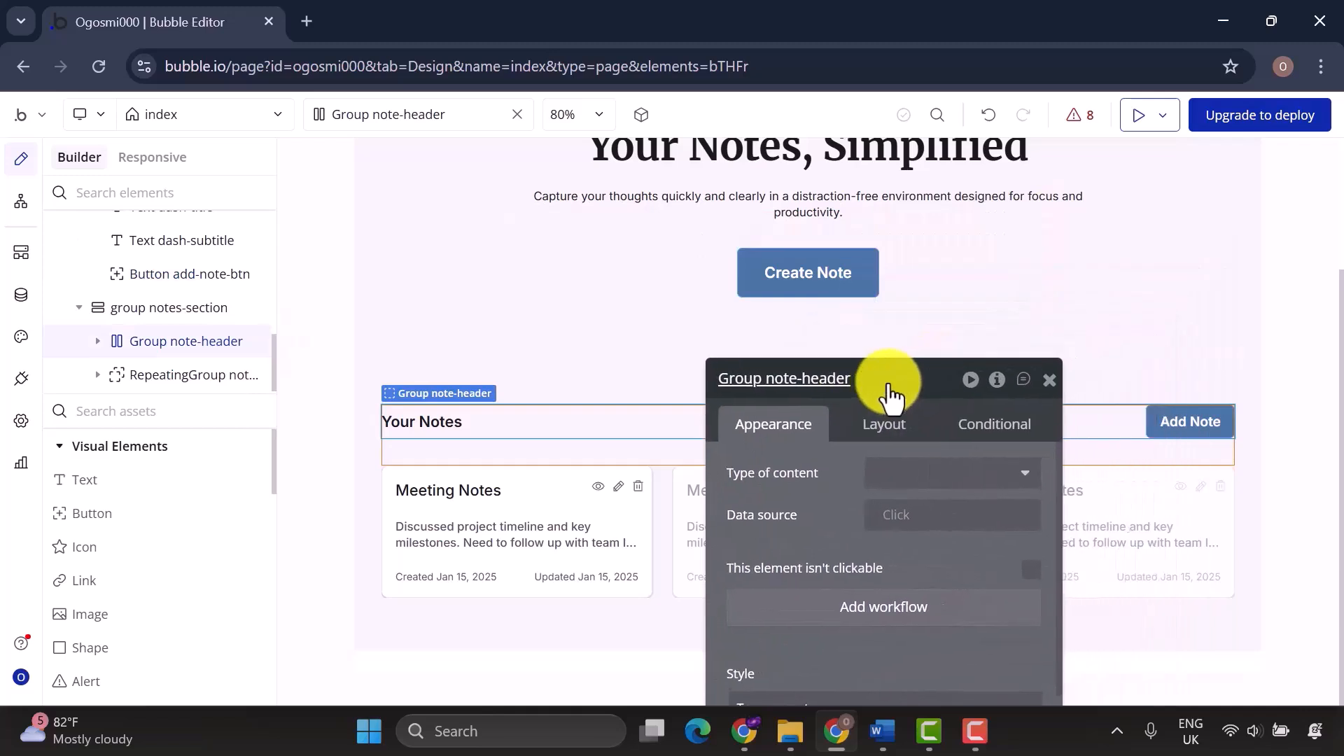
left_click(994, 483)
left_click(903, 148)
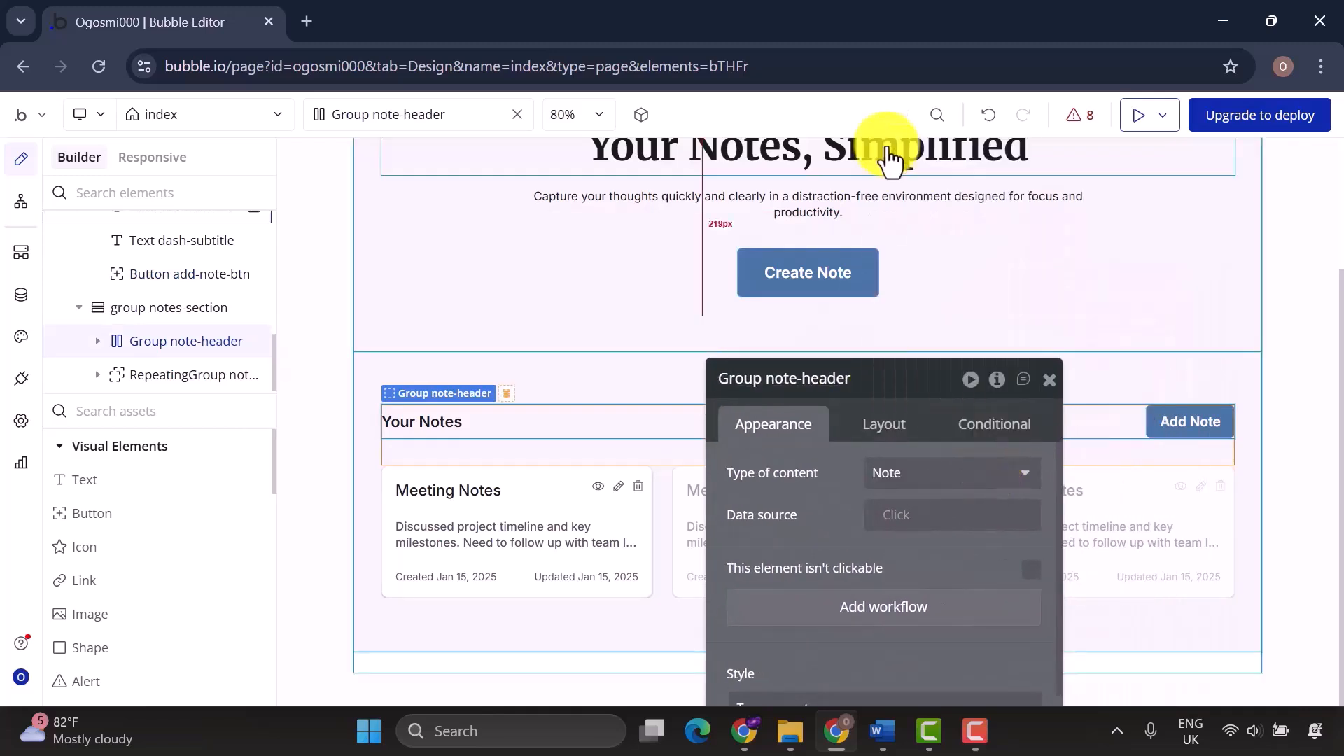
left_click(894, 521)
left_click(930, 150)
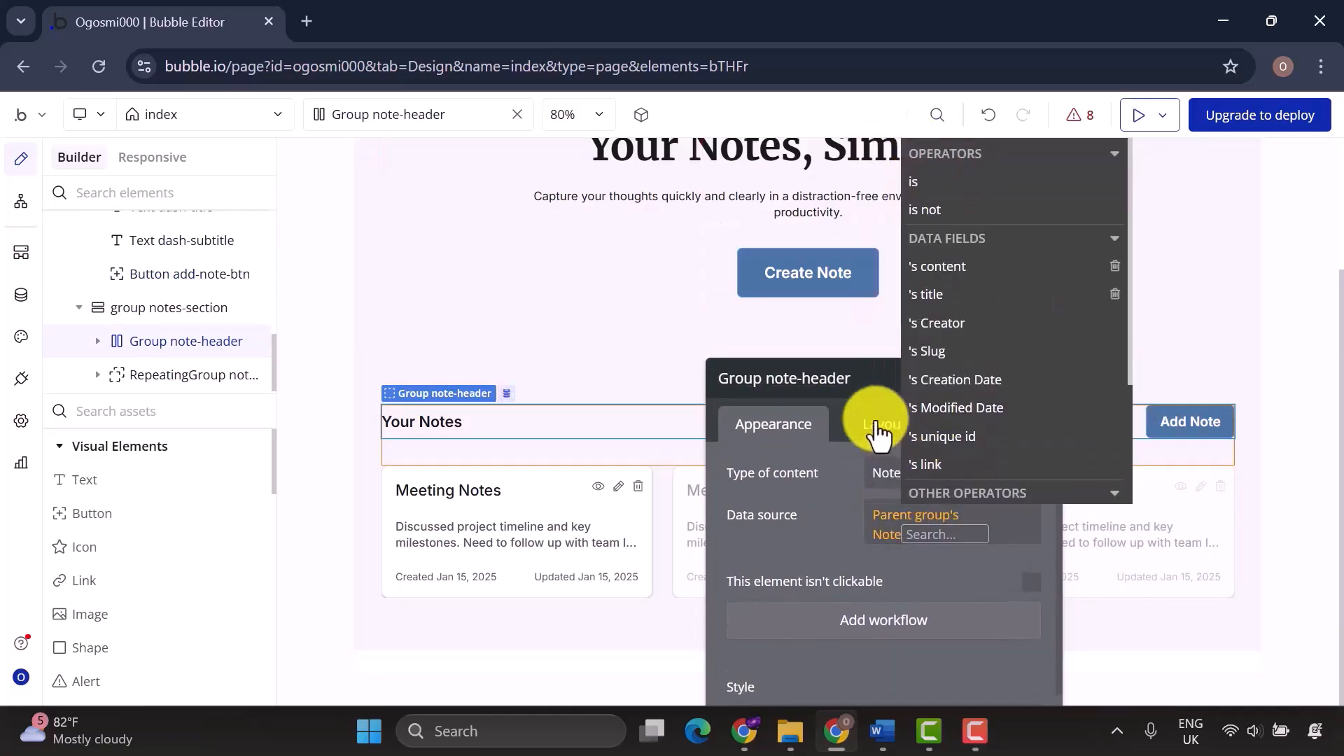
left_click(868, 405)
Set the note-grid repeating group's content type to Note and its data source to a search for the Note type.
left_click(186, 377)
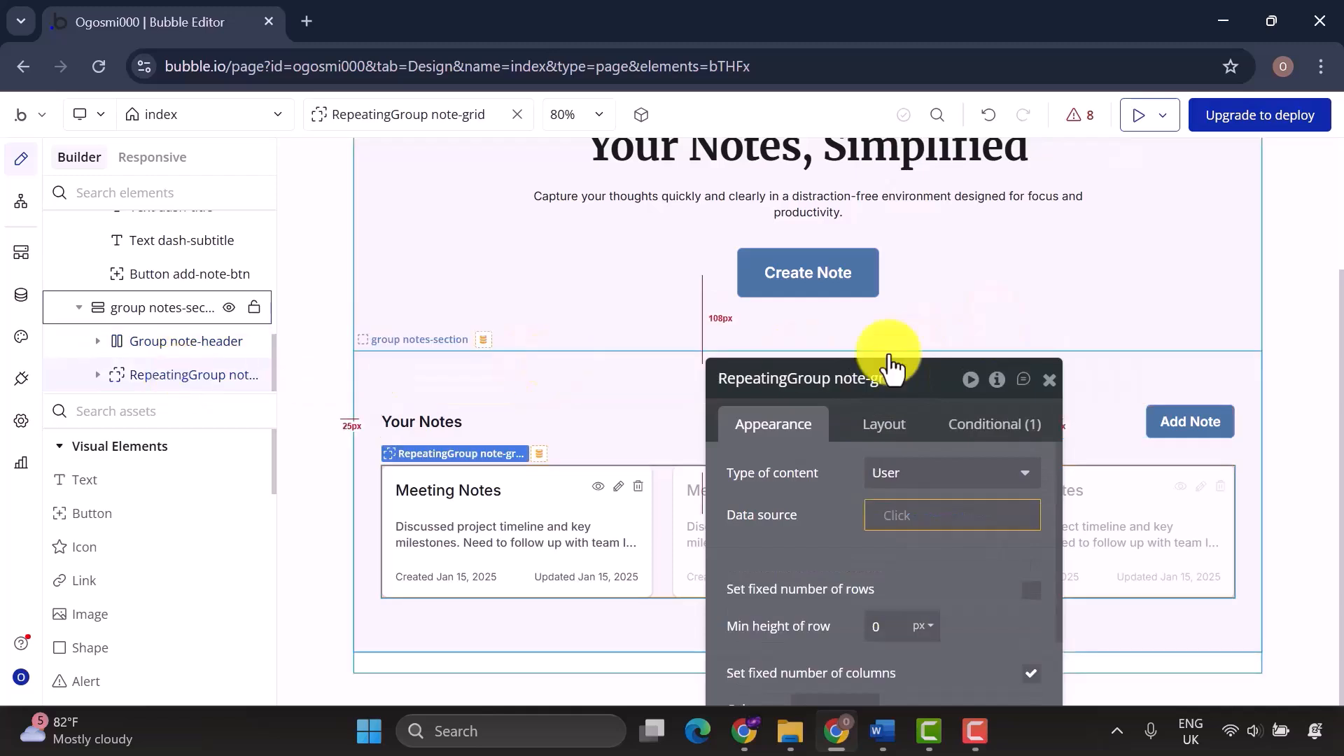
left_click_drag(903, 381, 1122, 112)
left_click(1120, 252)
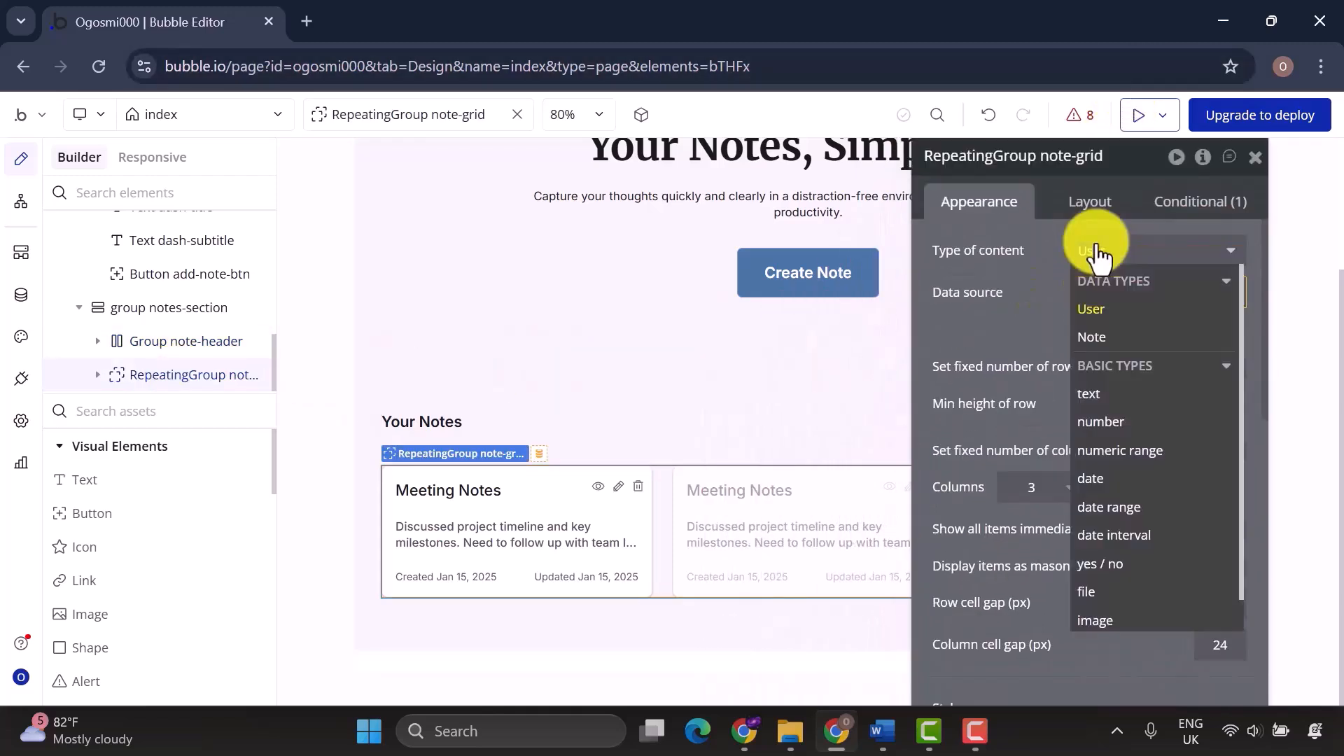
left_click(1093, 339)
left_click(1113, 294)
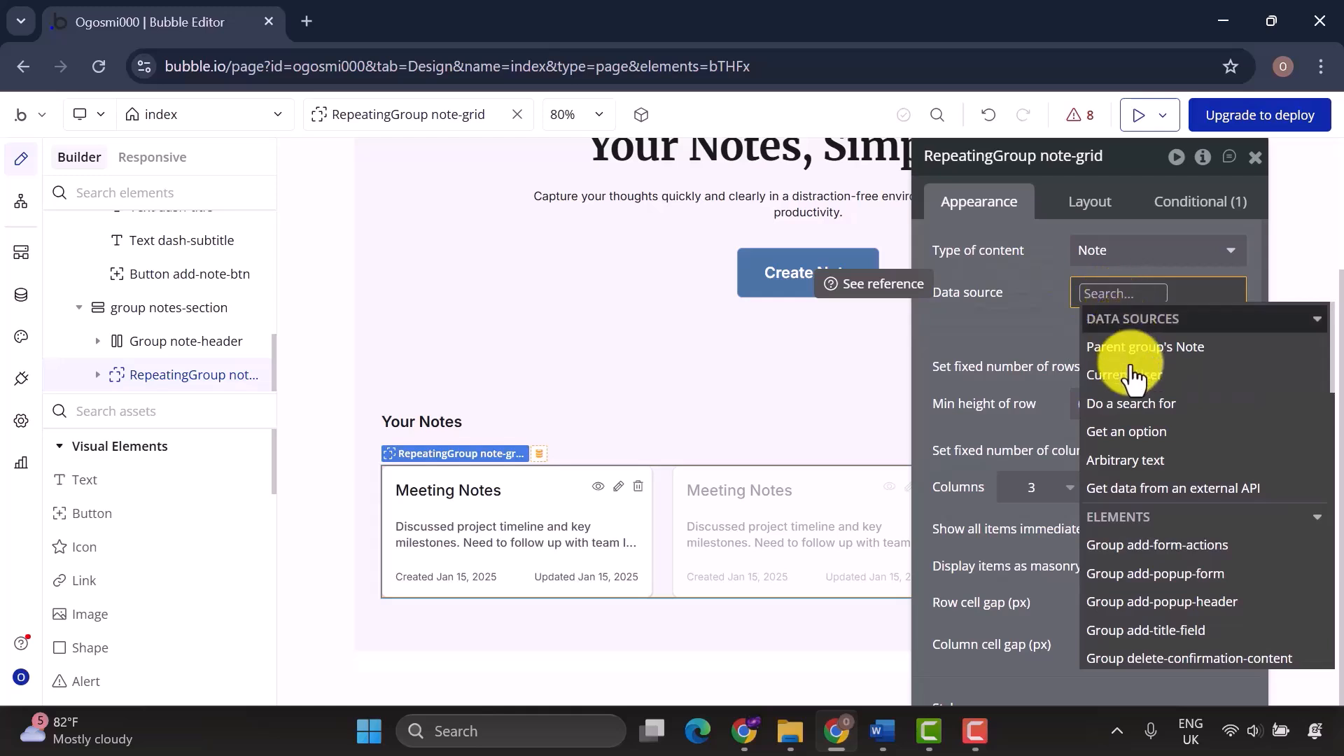
left_click(1139, 406)
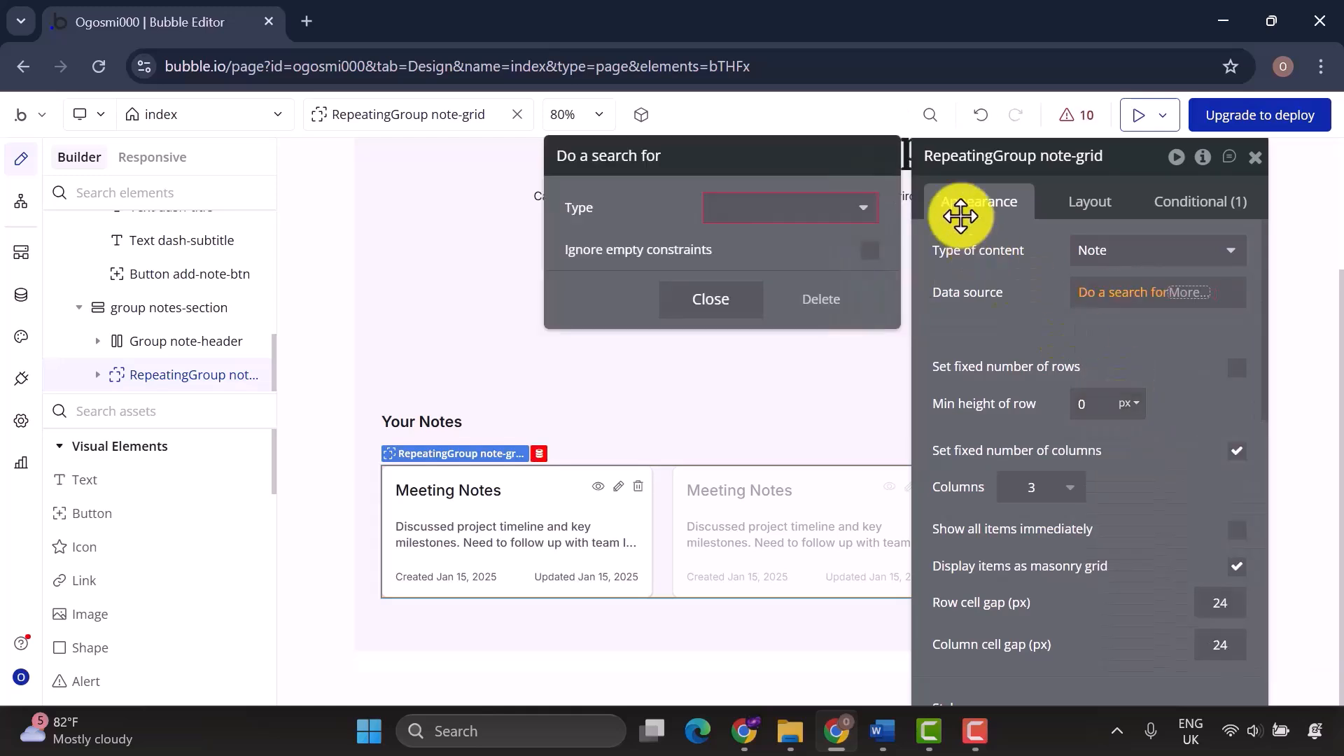
left_click(859, 215)
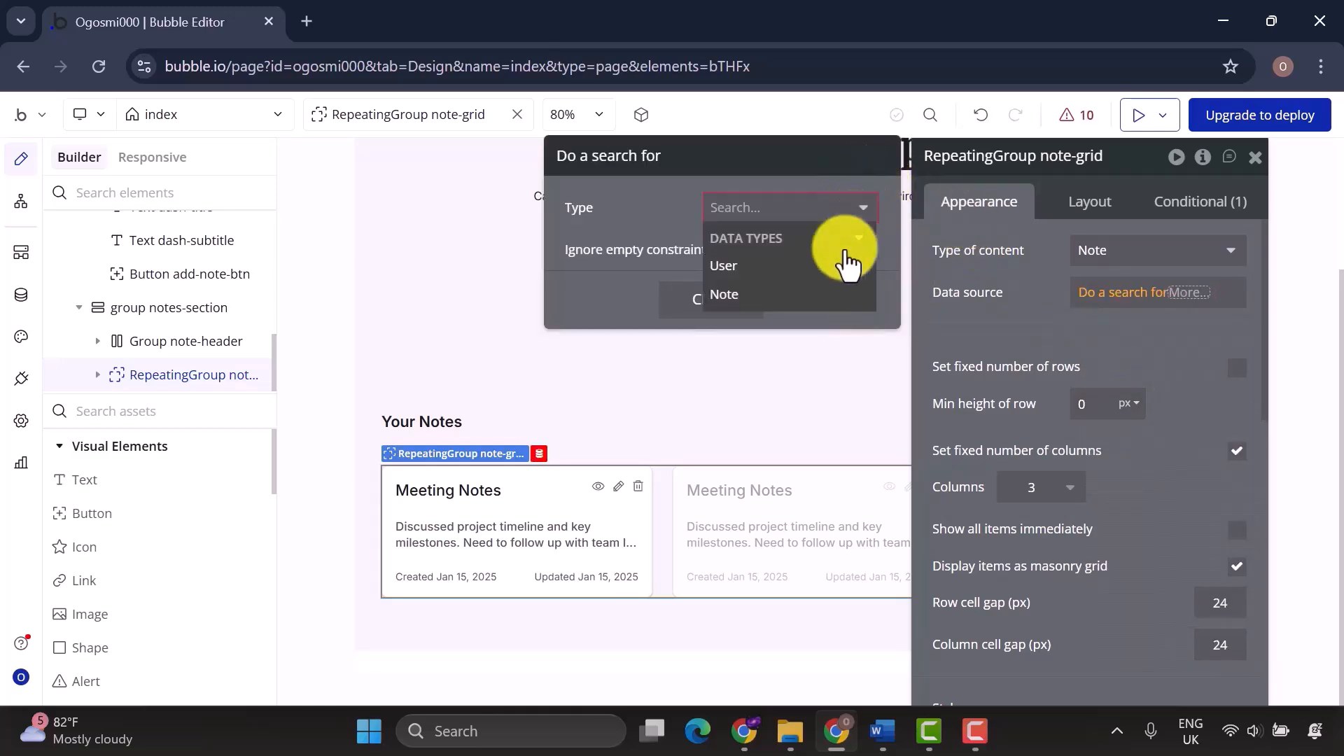
left_click(836, 298)
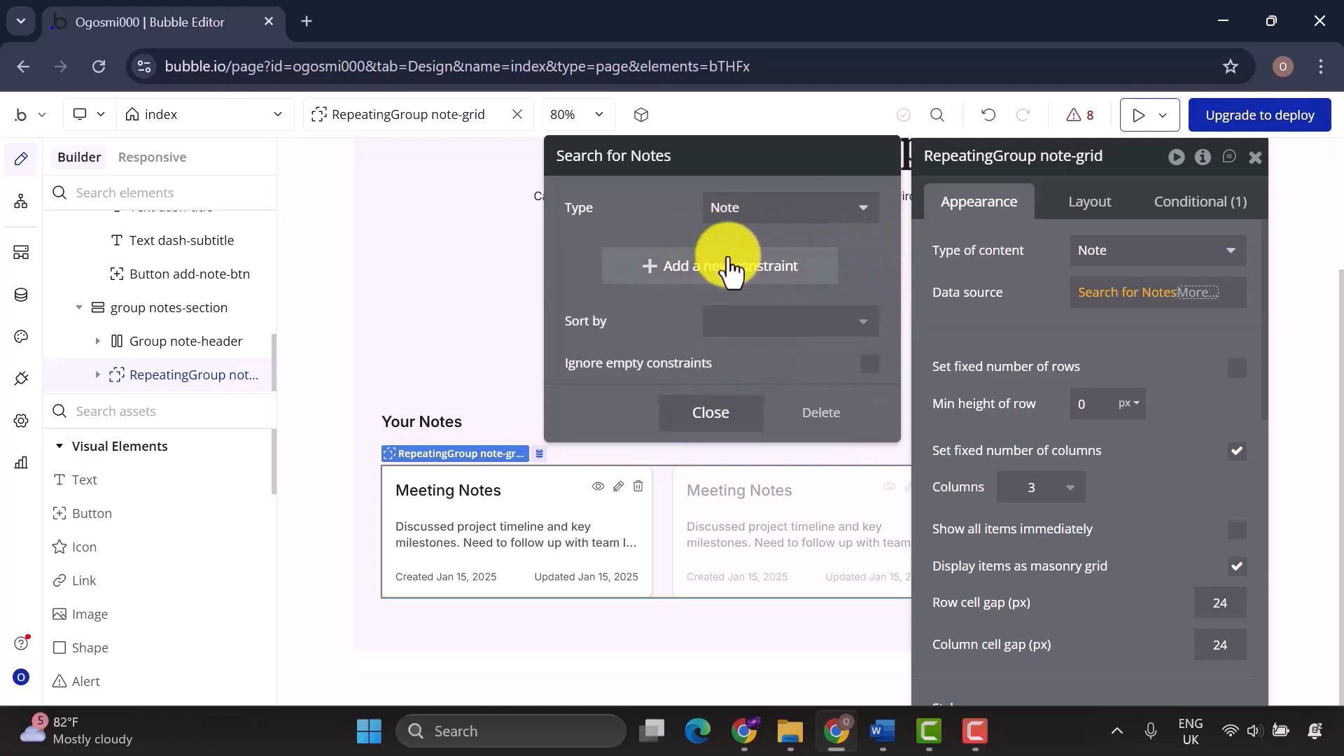
Sort the note-grid's search for Notes by Modified Date with descending set to "yes".
left_click(766, 321)
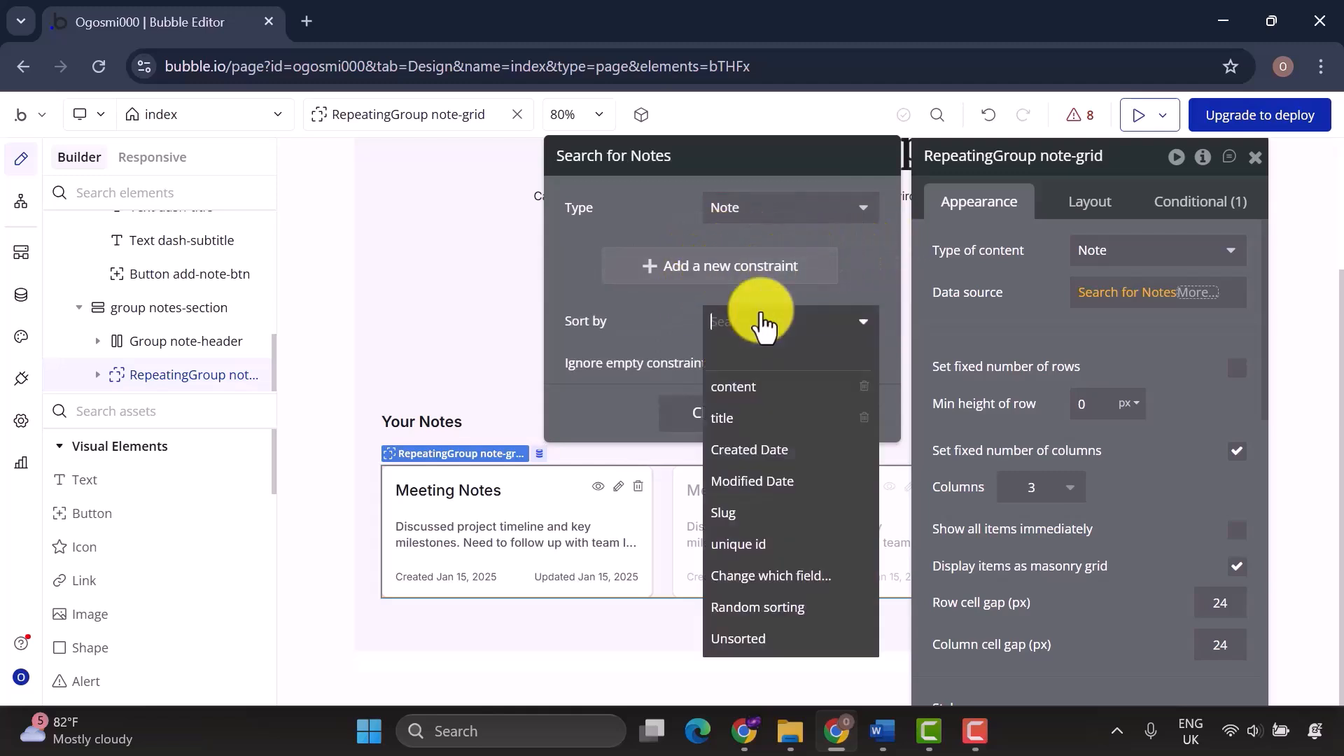
left_click(790, 481)
left_click(730, 376)
type("ye")
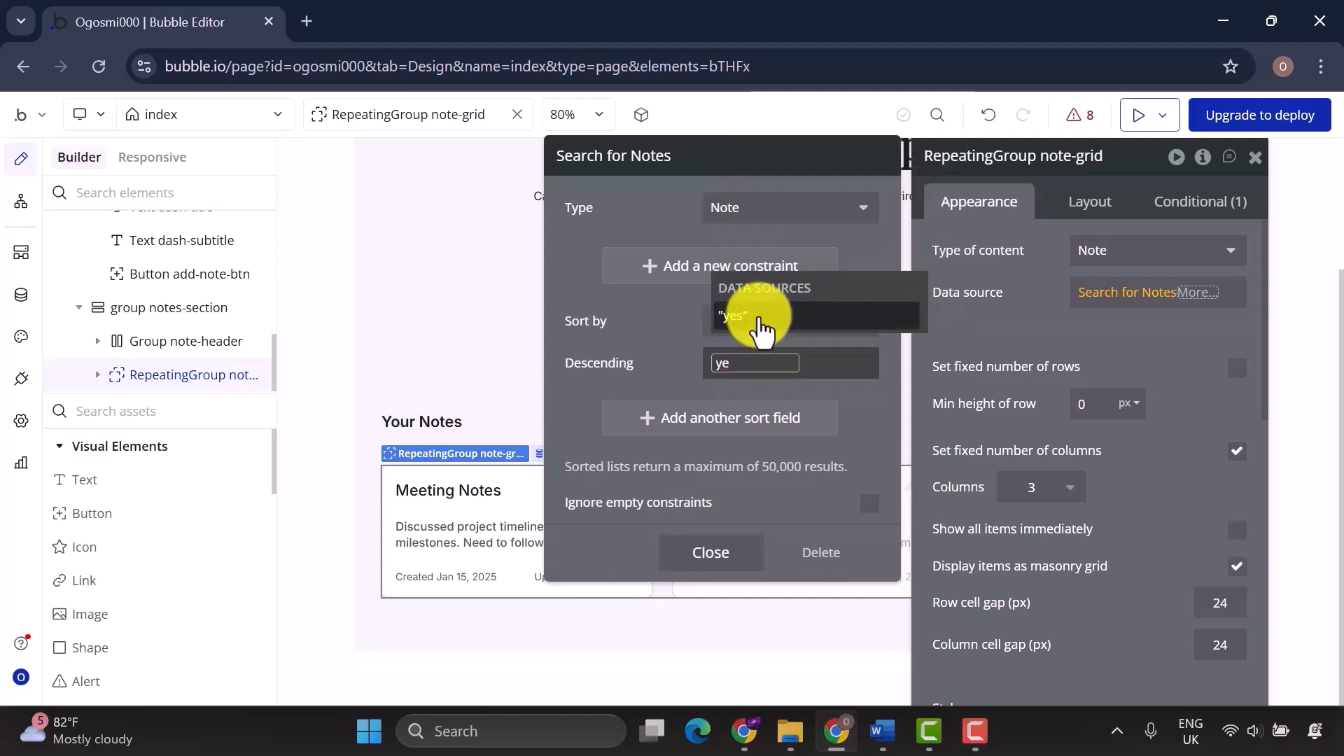
left_click(761, 318)
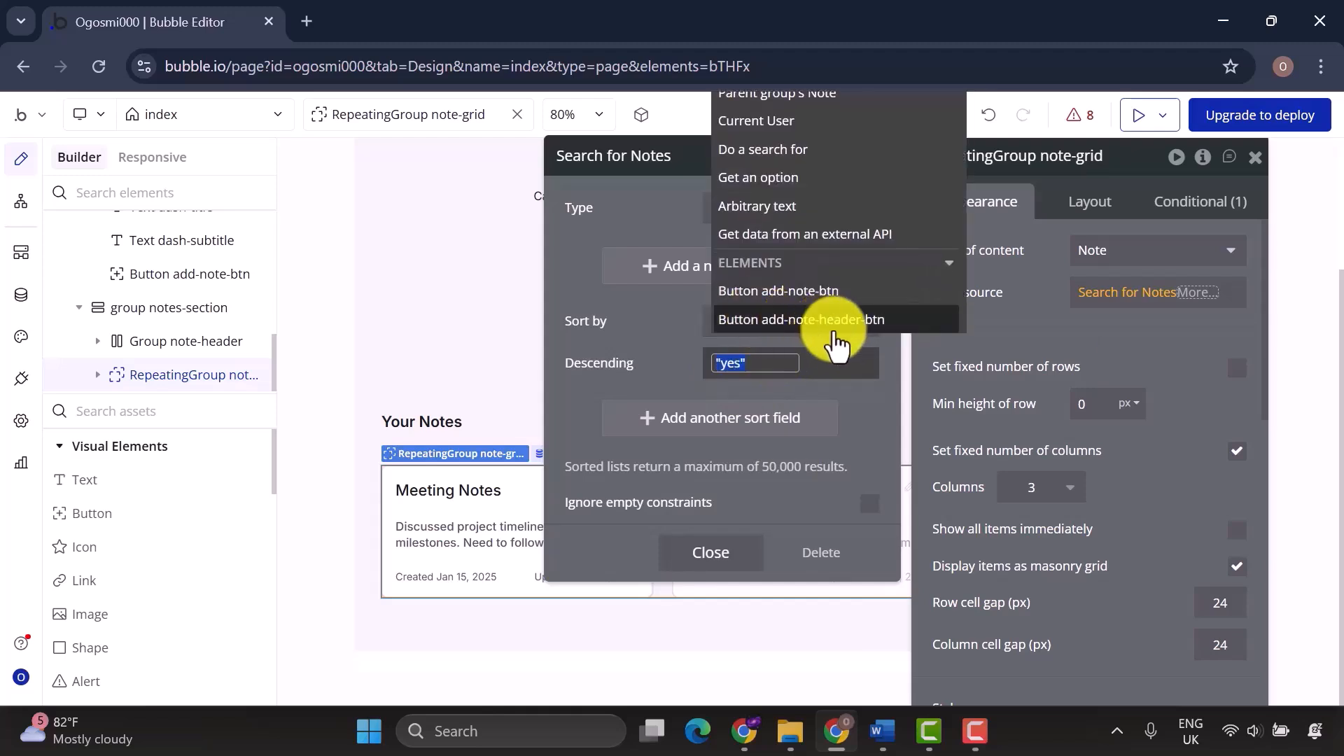
left_click(847, 376)
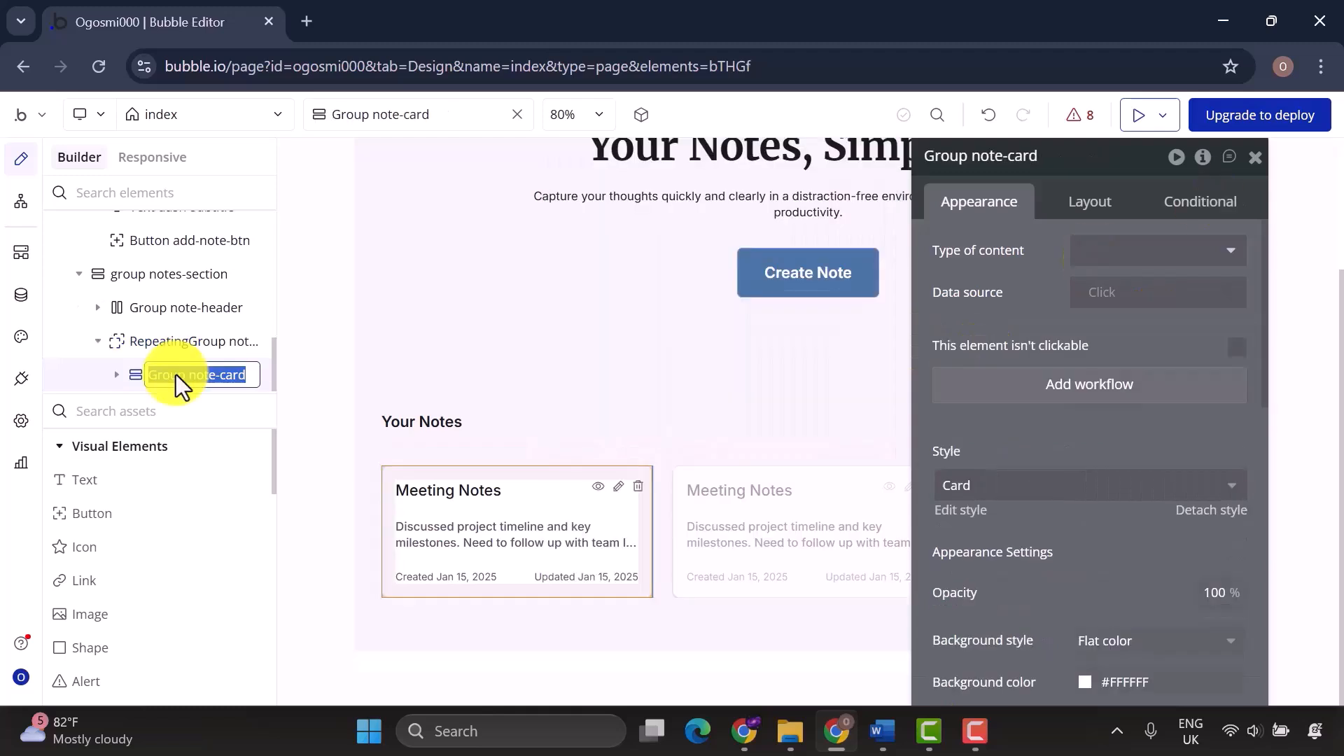
Set the content type of the note-card group to Note.
left_click(1111, 260)
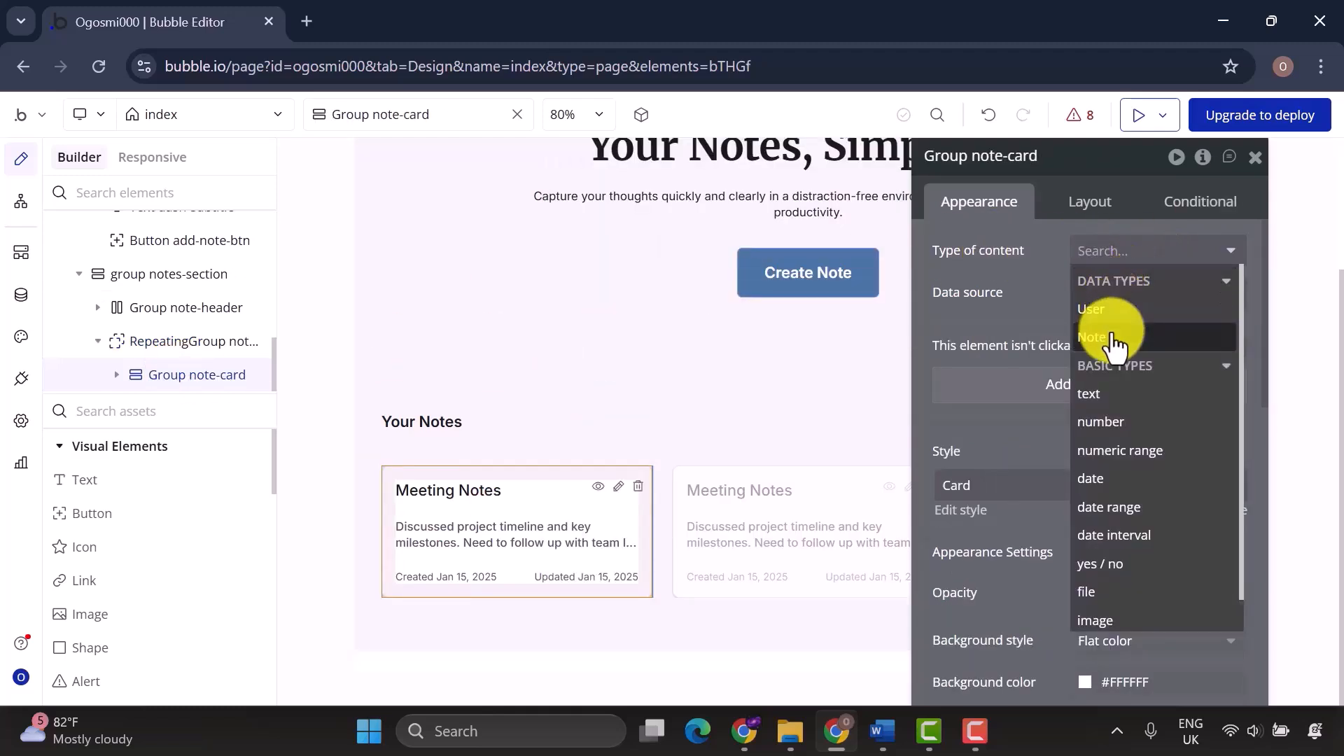
left_click(1113, 336)
Set the note-card-header group's content type to Note and its data source to Parent group's Note.
left_click(264, 323)
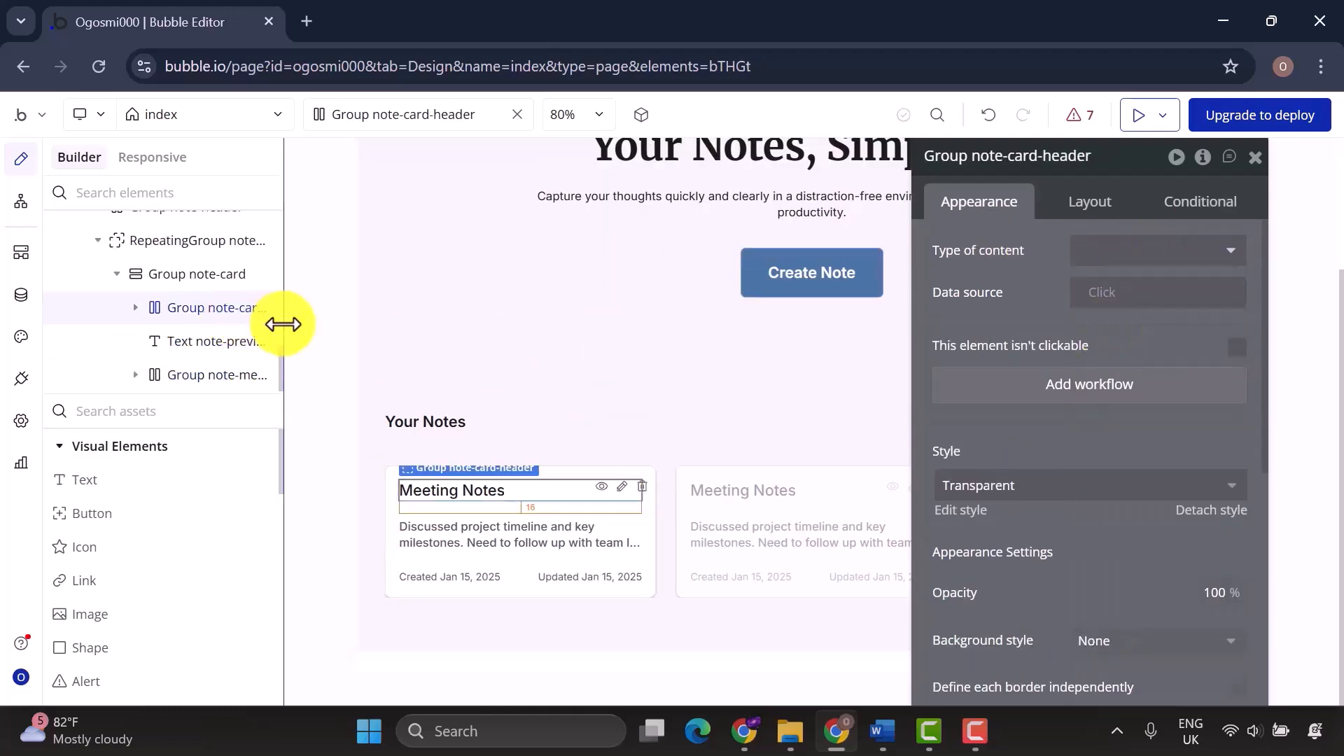
left_click_drag(279, 324, 308, 324)
left_click(1127, 260)
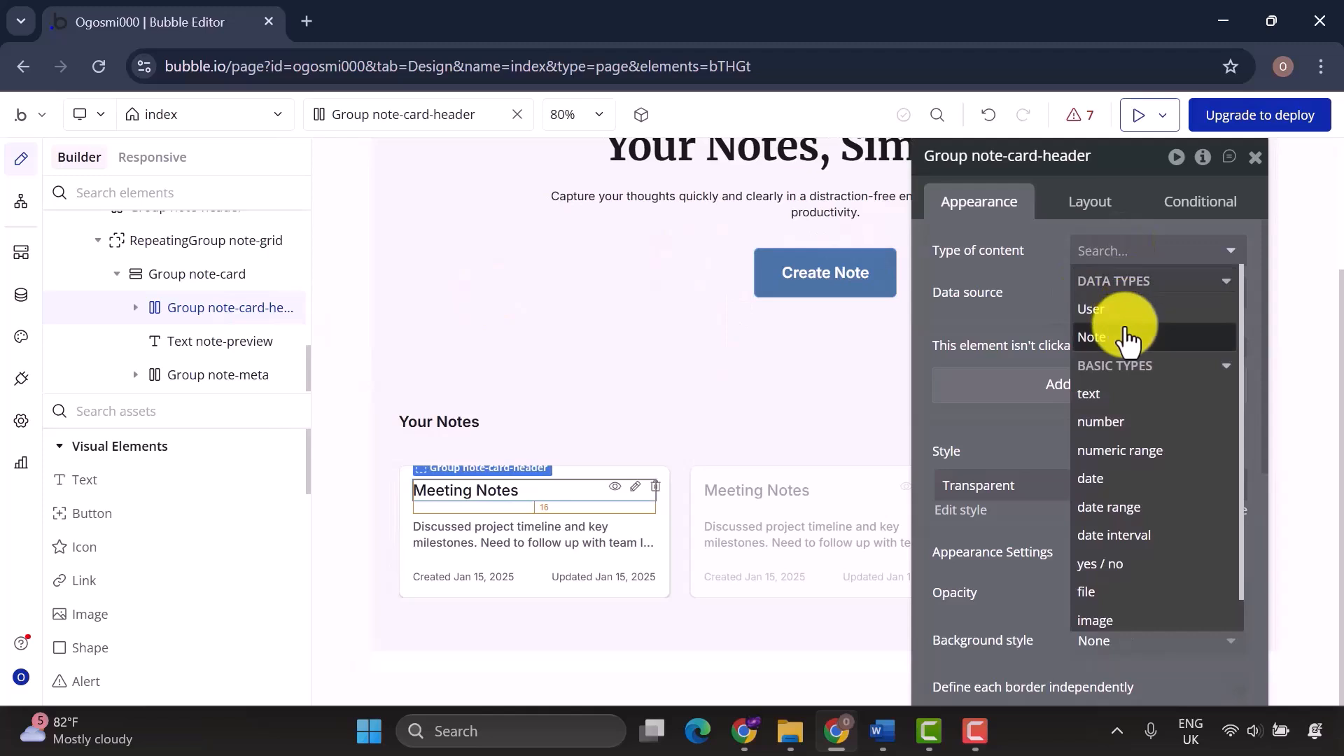
left_click(1115, 308)
left_click(1111, 298)
left_click(1112, 344)
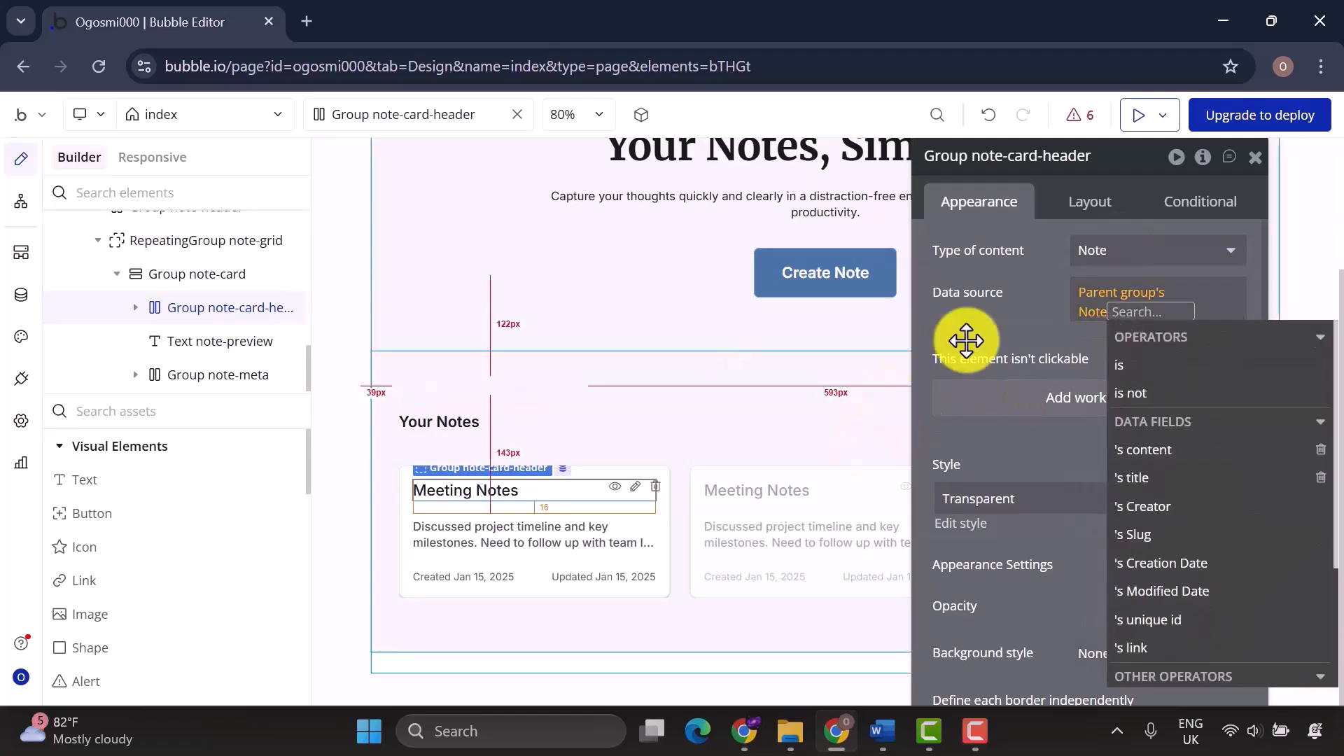
left_click(1004, 336)
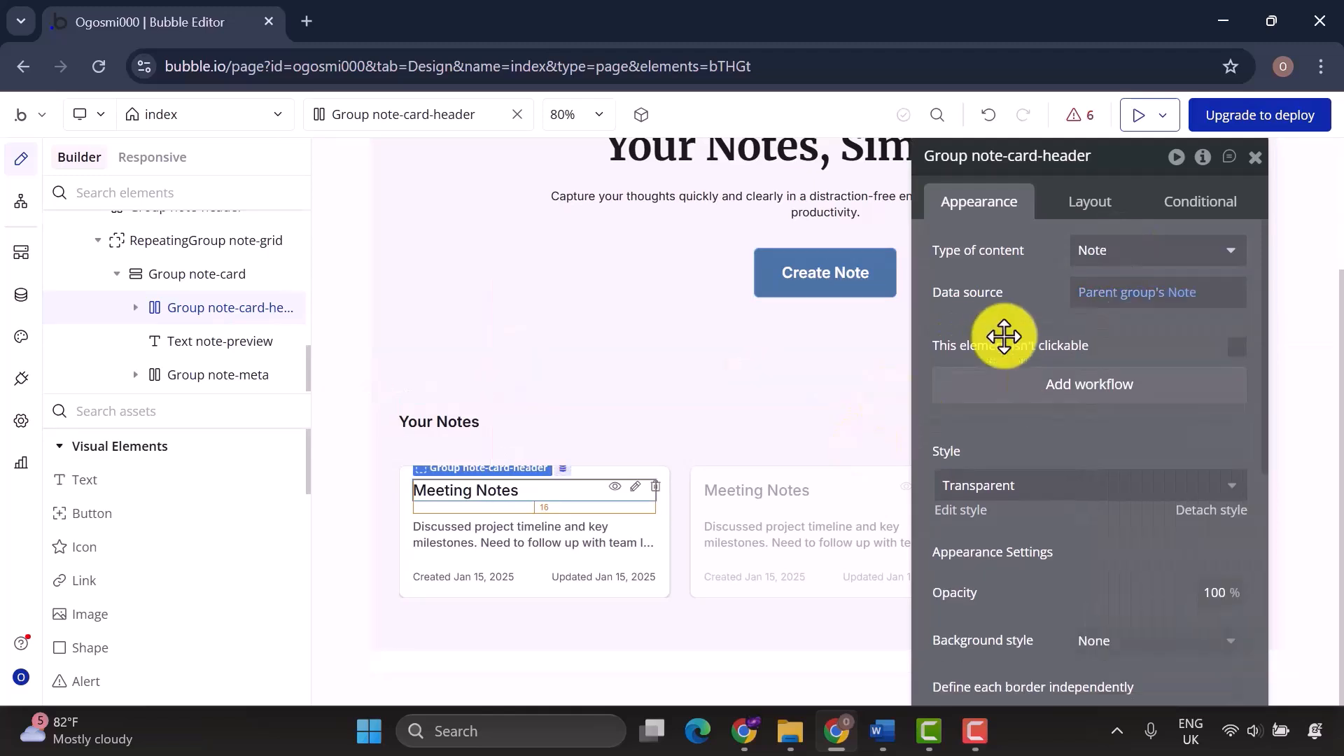
Complete the note-title text's dynamic expression as Parent group's Note's title.
left_click(135, 307)
scroll(215, 320, "down", 1)
left_click(215, 322)
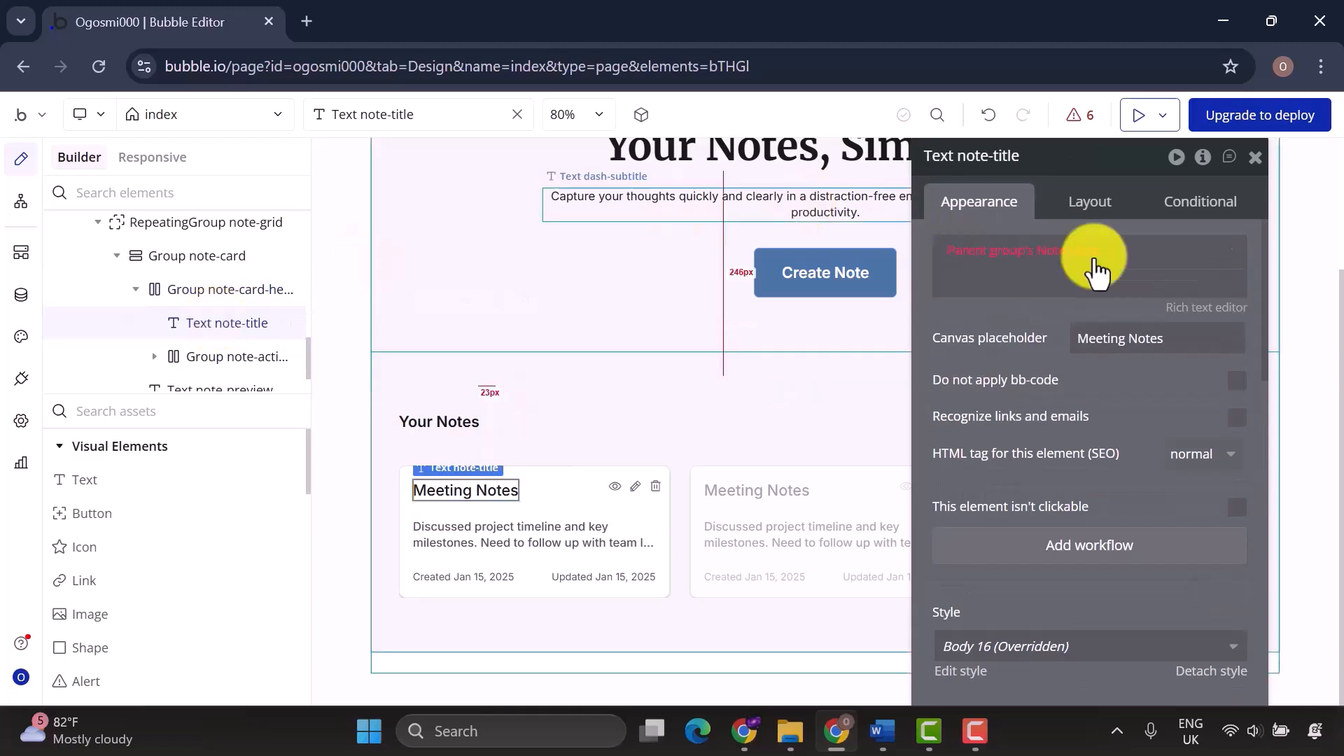
left_click(1075, 254)
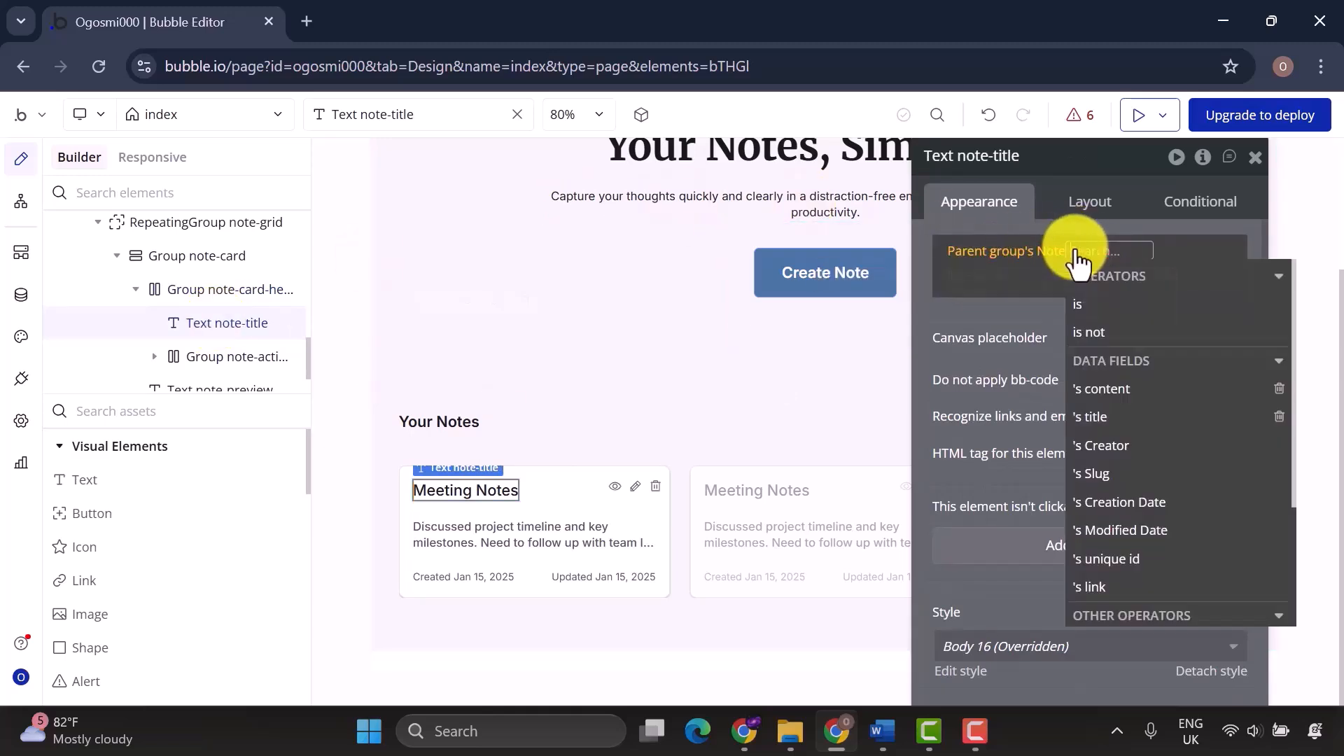
left_click(1104, 420)
left_click(1036, 273)
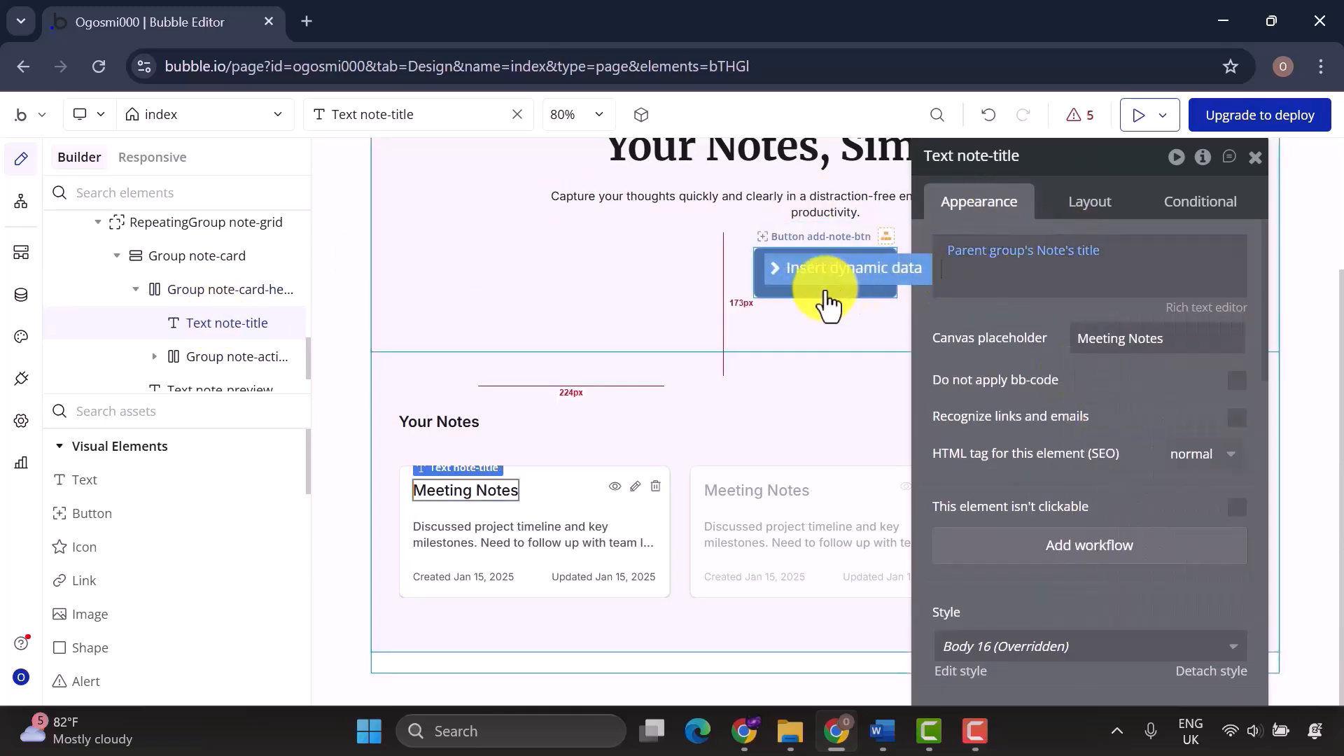
Set the note-actions group's content type to Note and its data source to Parent group's Note.
left_click(210, 350)
left_click(1084, 253)
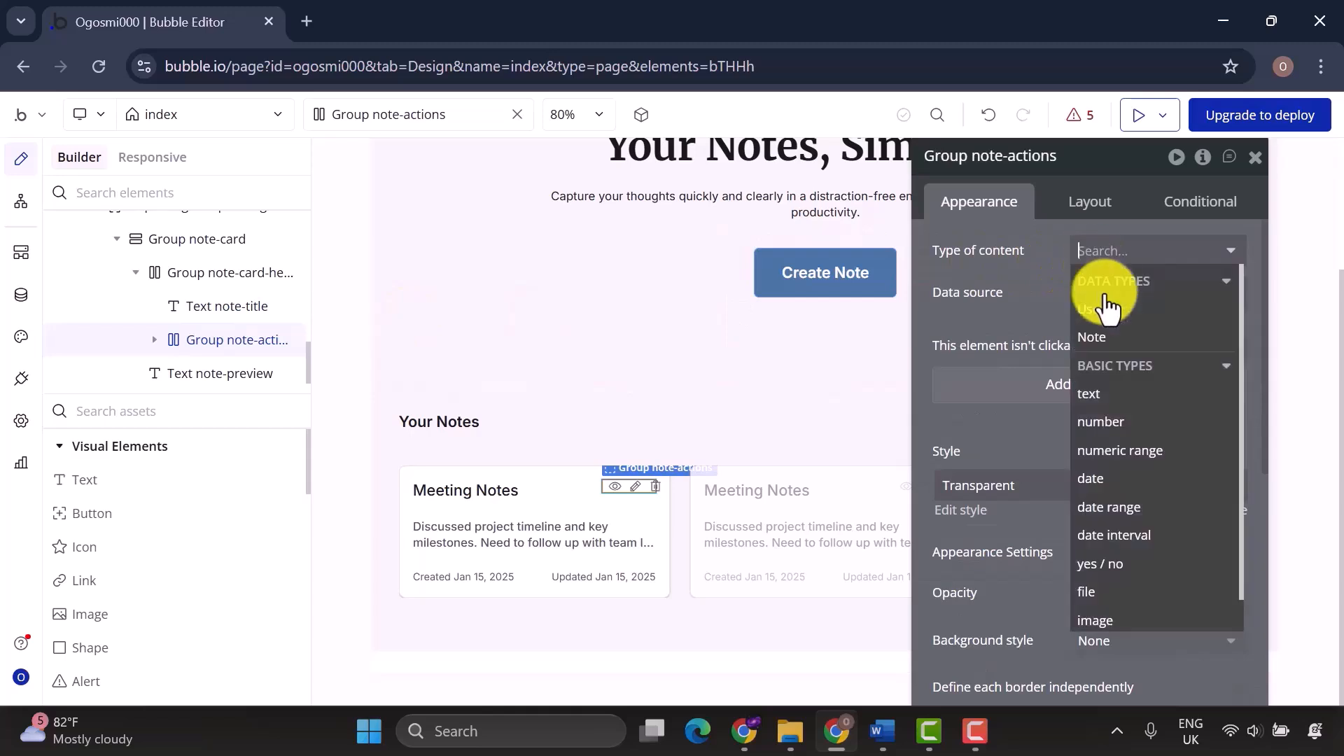
left_click(1120, 339)
left_click(1110, 294)
left_click(1120, 347)
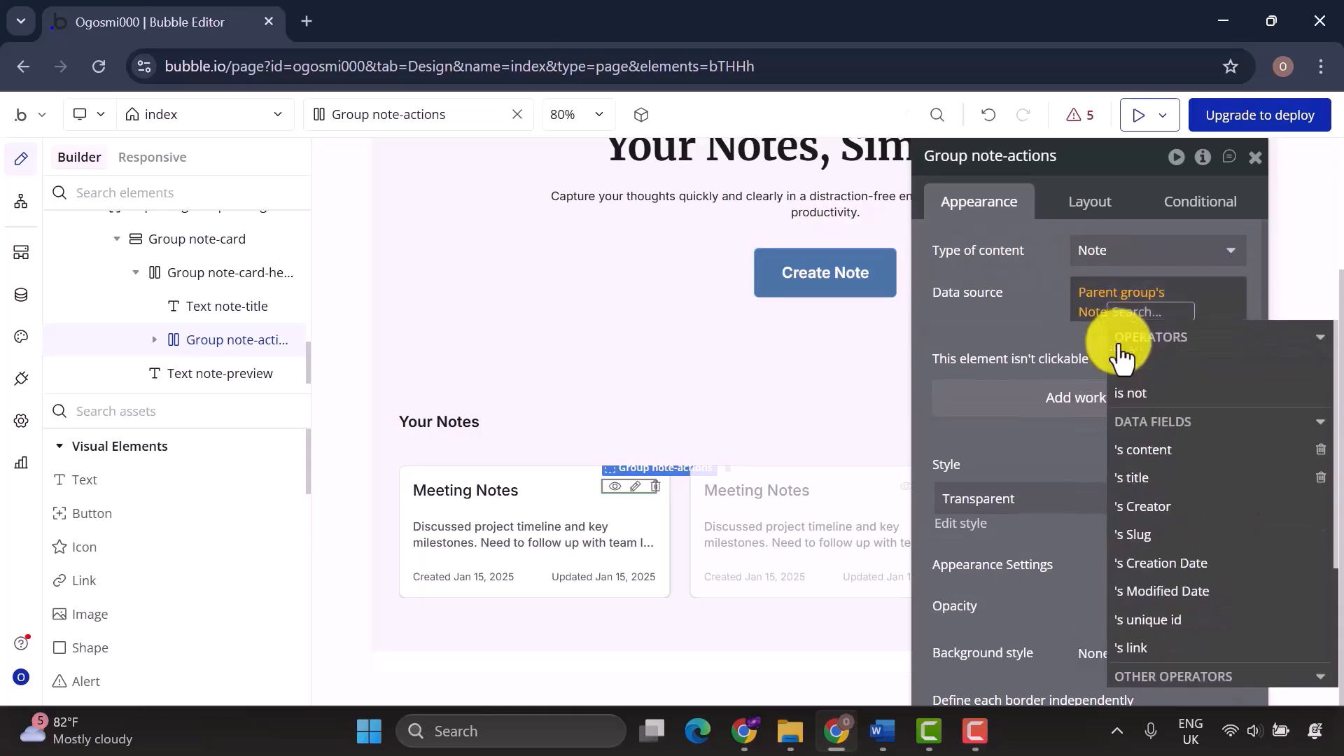
left_click(1041, 321)
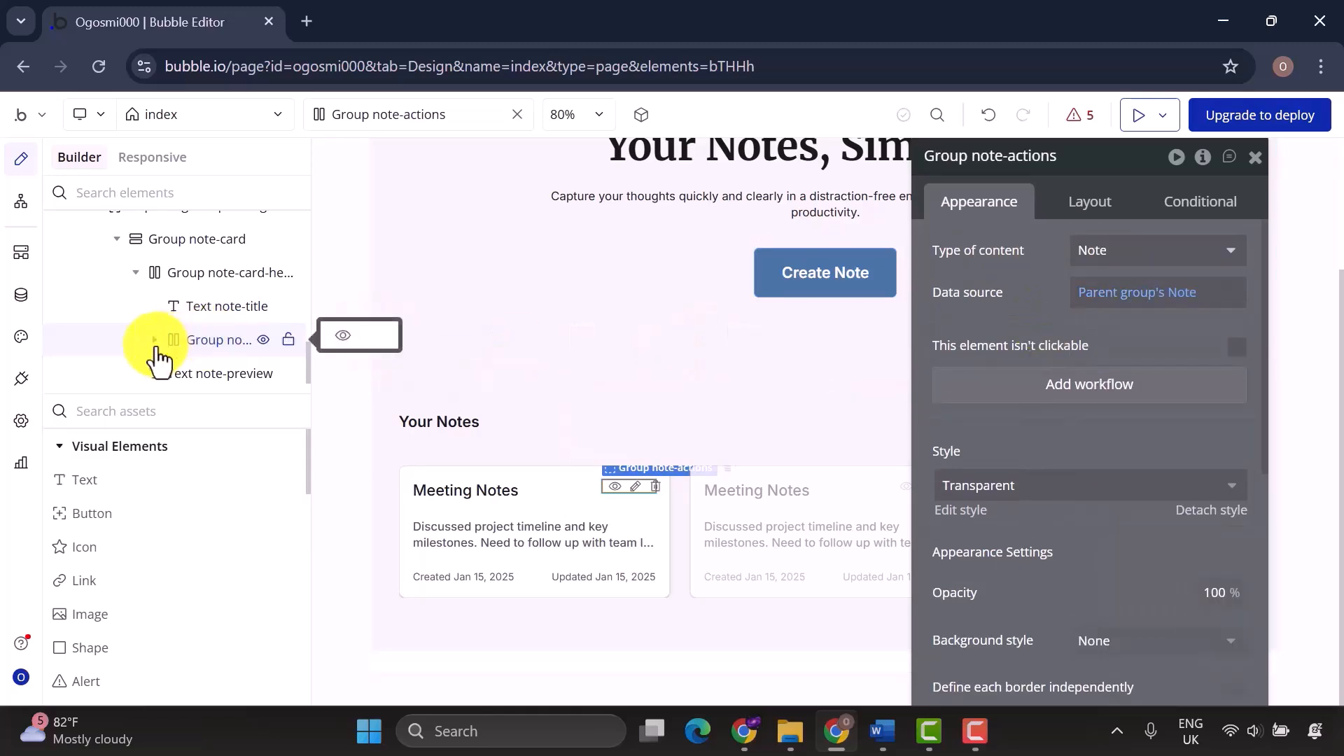
Complete the note-preview text's dynamic expression as Parent group's Note's content.
scroll(160, 358, "down", 1)
left_click(183, 345)
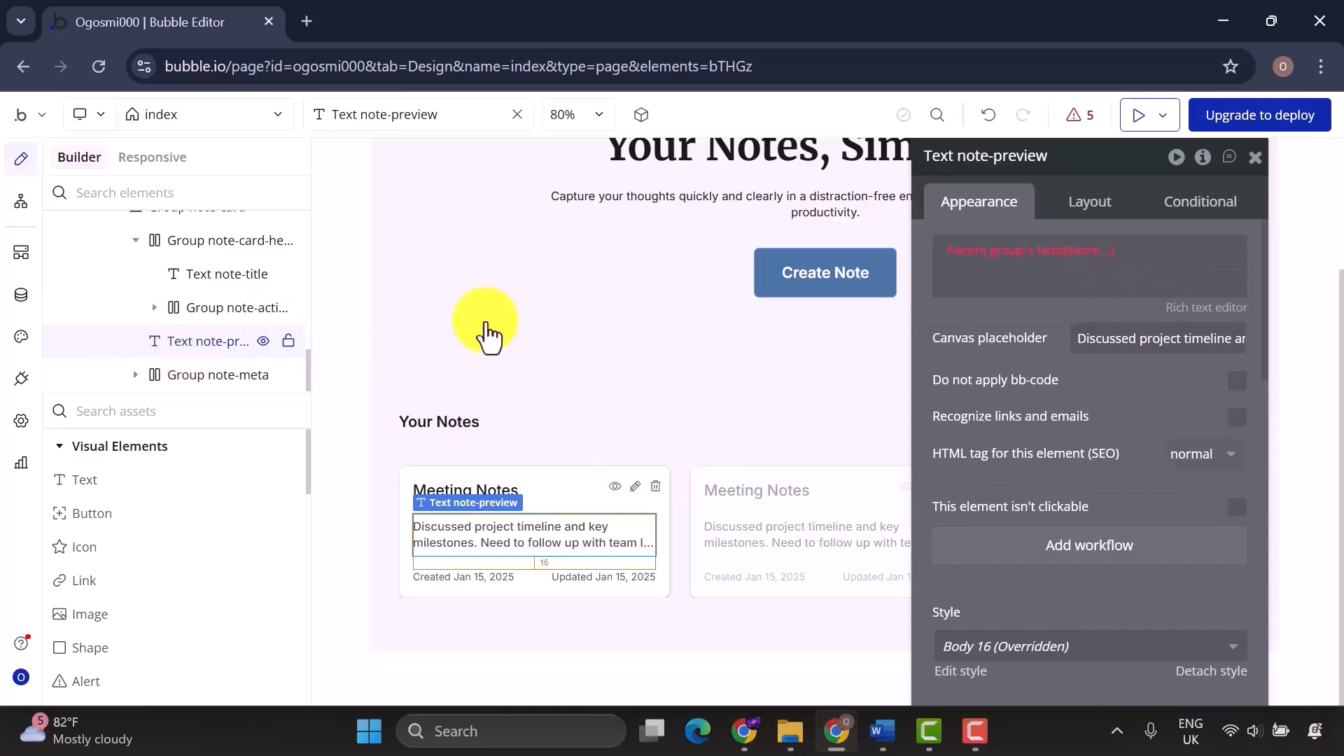
left_click(1071, 287)
left_click(1110, 385)
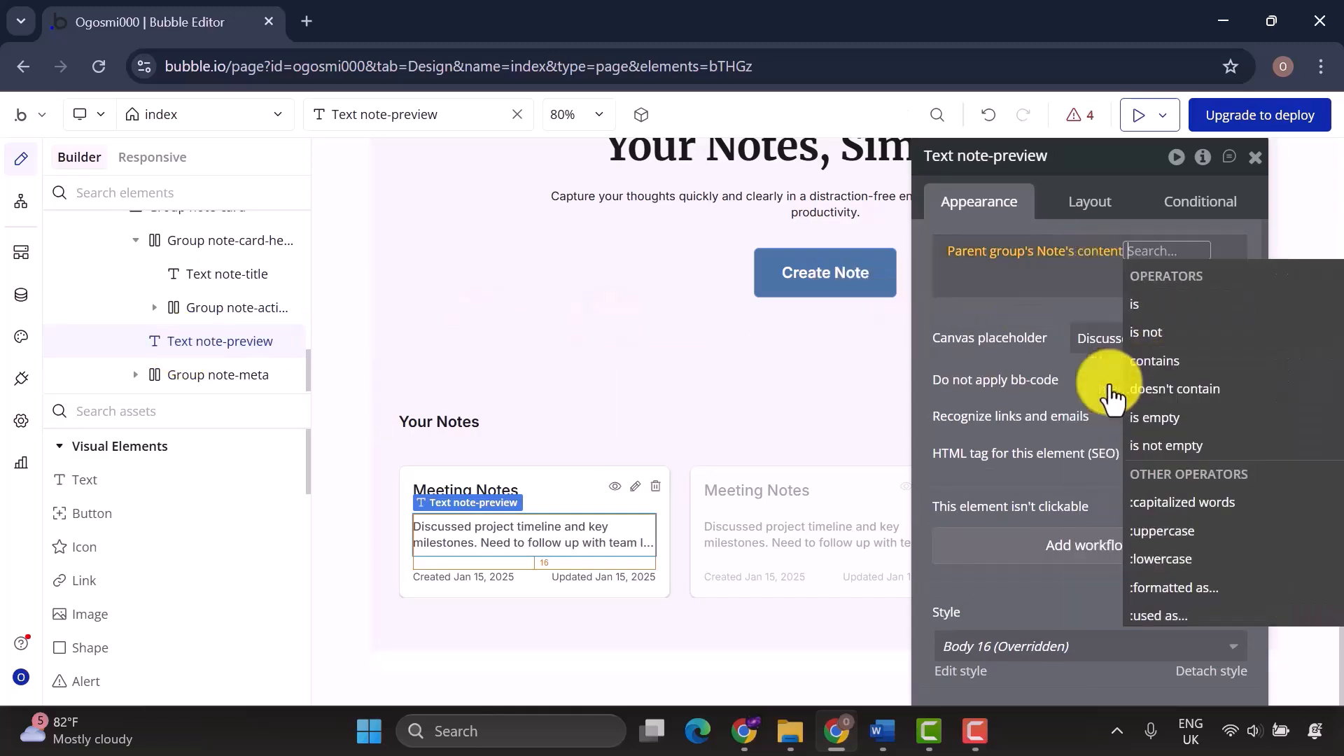
Set the note-meta group's content type to Note and its data source to Parent group's Note.
left_click(205, 378)
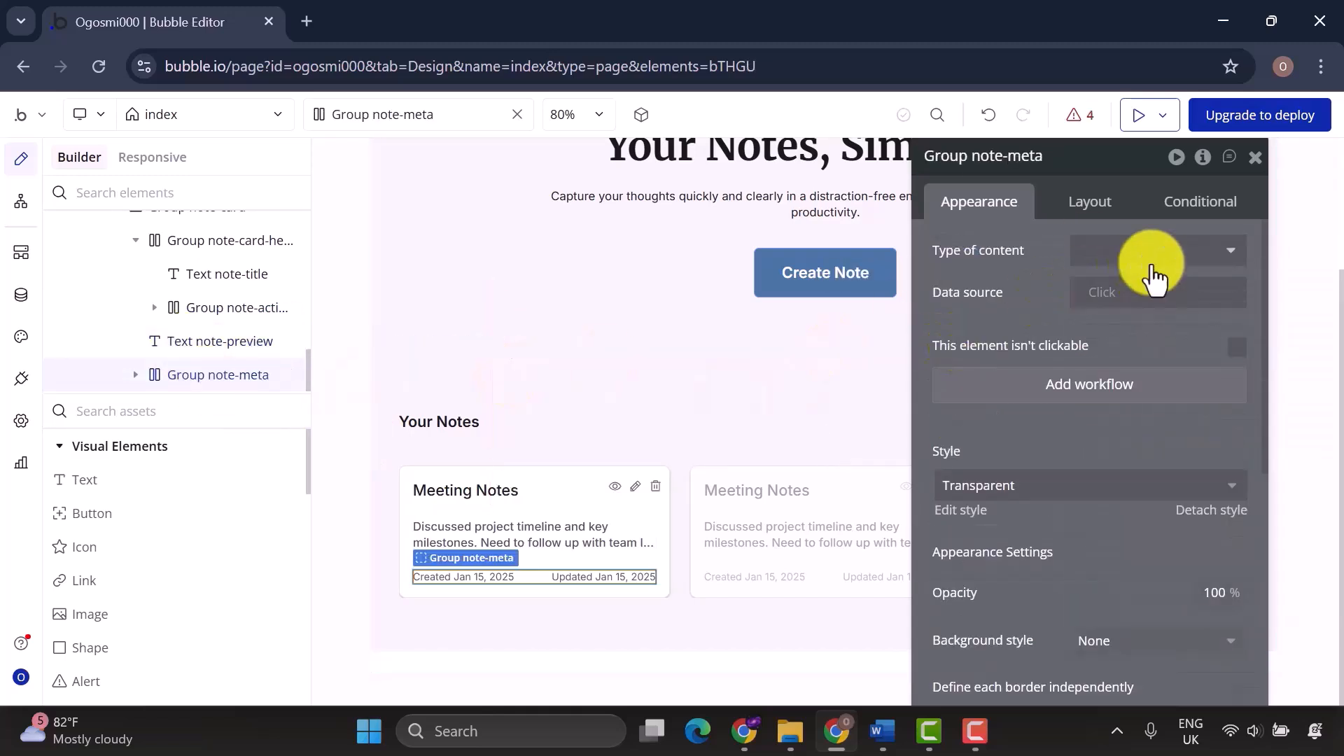
left_click(1152, 261)
left_click(1137, 336)
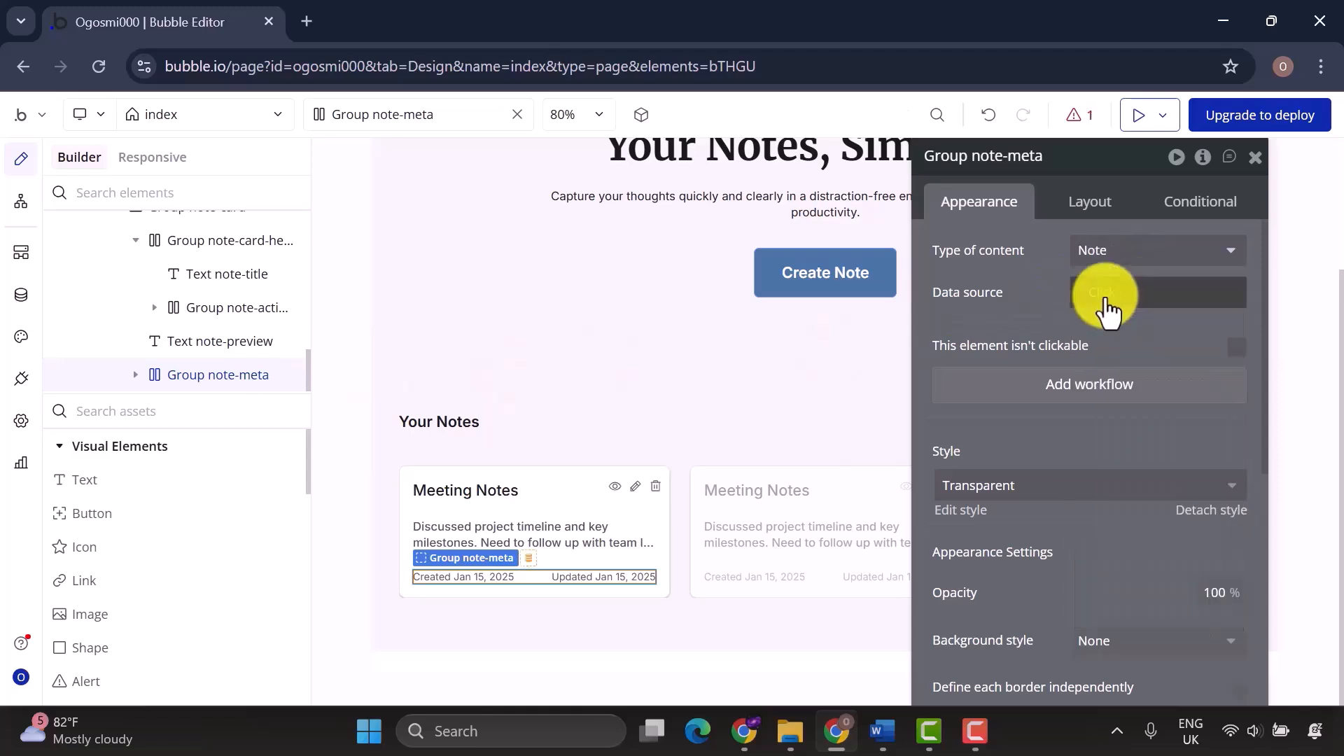
left_click(1098, 291)
left_click(1115, 346)
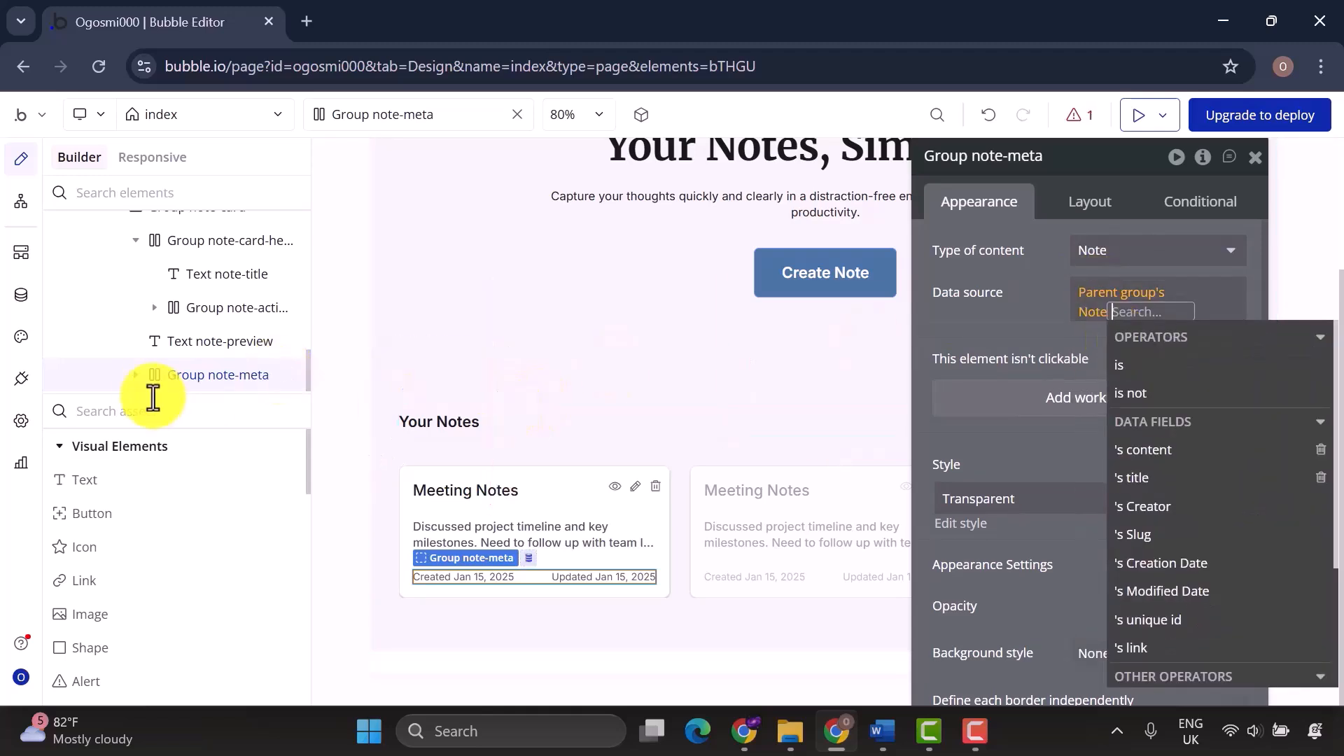
Review the created-date text in the note-meta group and complete the updated-date text's expression as Parent group's Note's Modified Date.
left_click(135, 376)
left_click(222, 340)
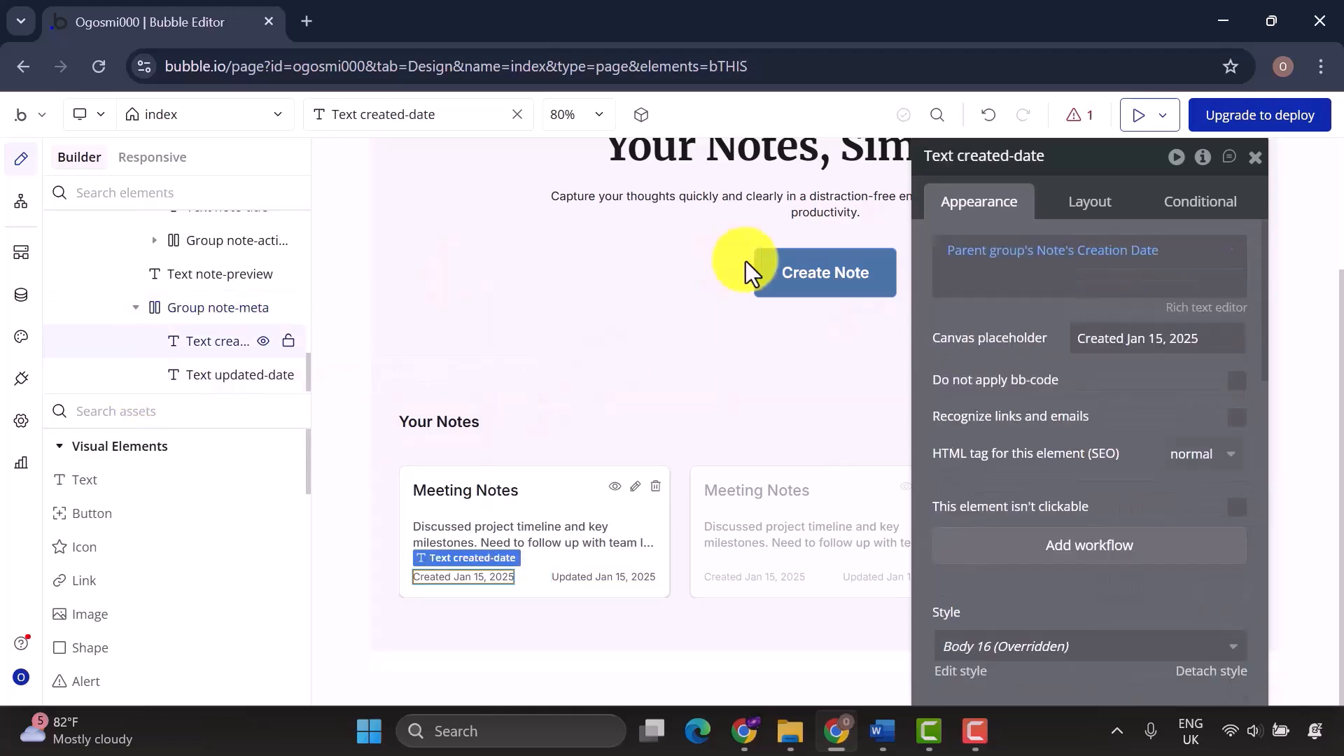
left_click(246, 376)
left_click(1090, 252)
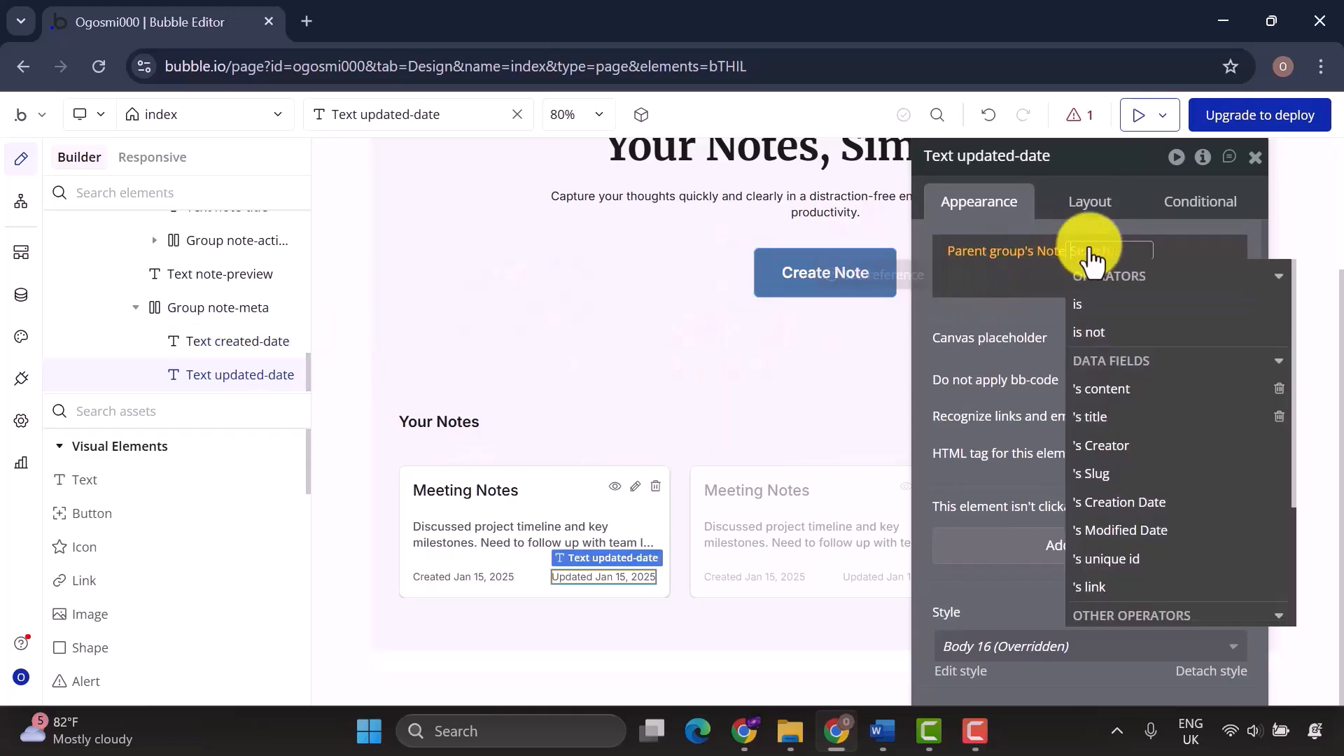
left_click(1120, 530)
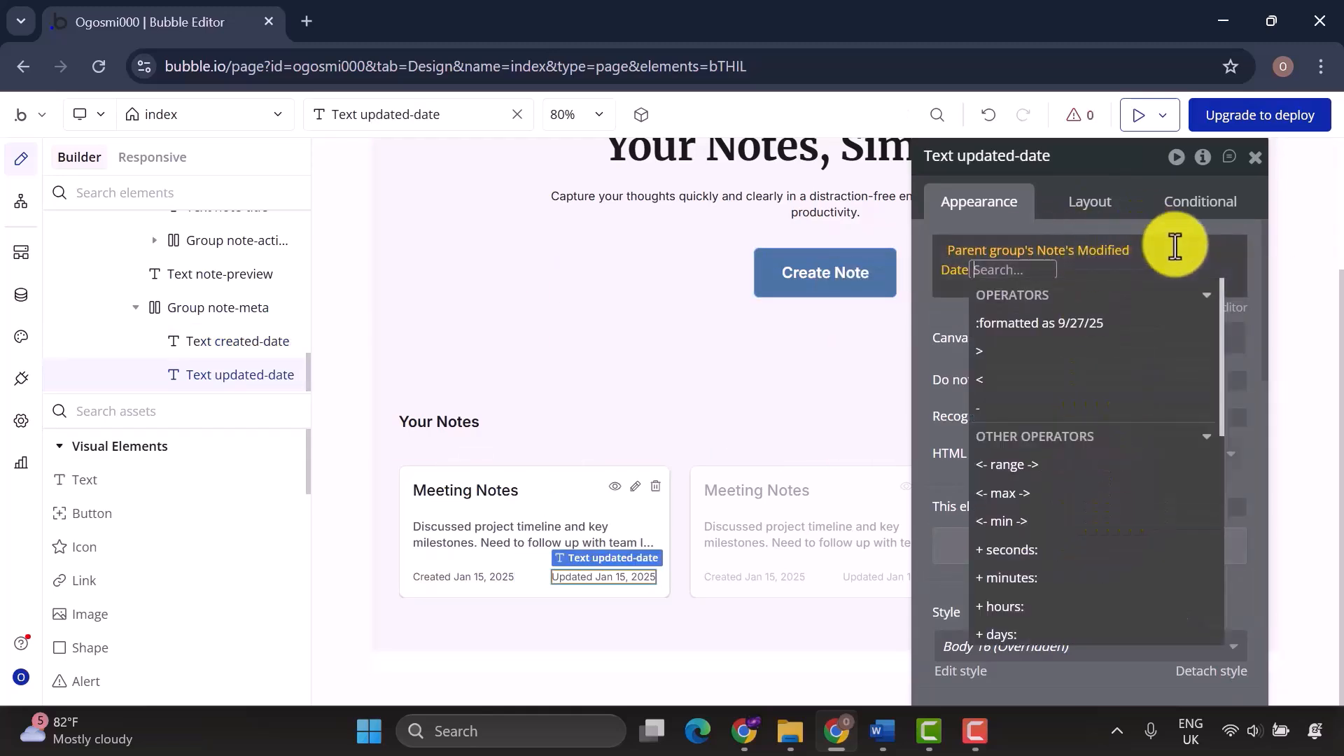
left_click(1160, 247)
Check the app's issue list, and close it together with the updated-date text's property editor.
left_click(491, 331)
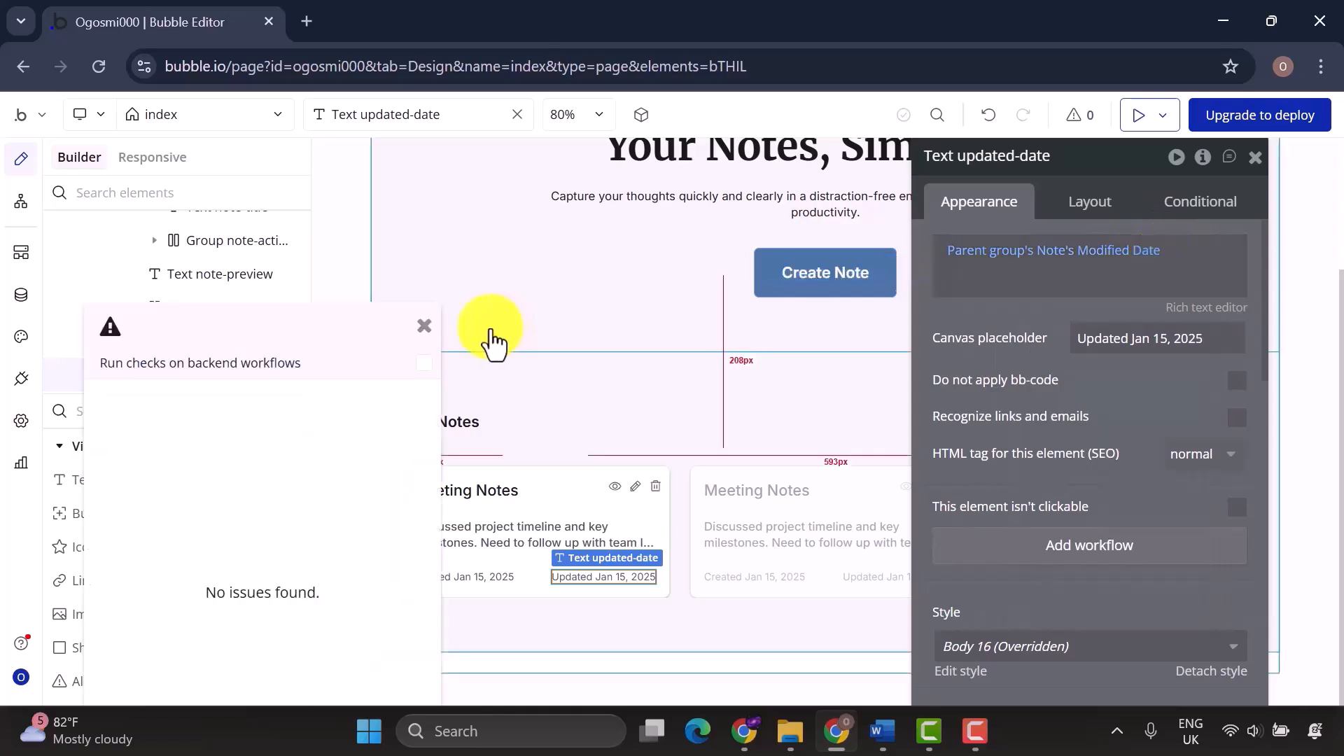
left_click(425, 325)
left_click(717, 243)
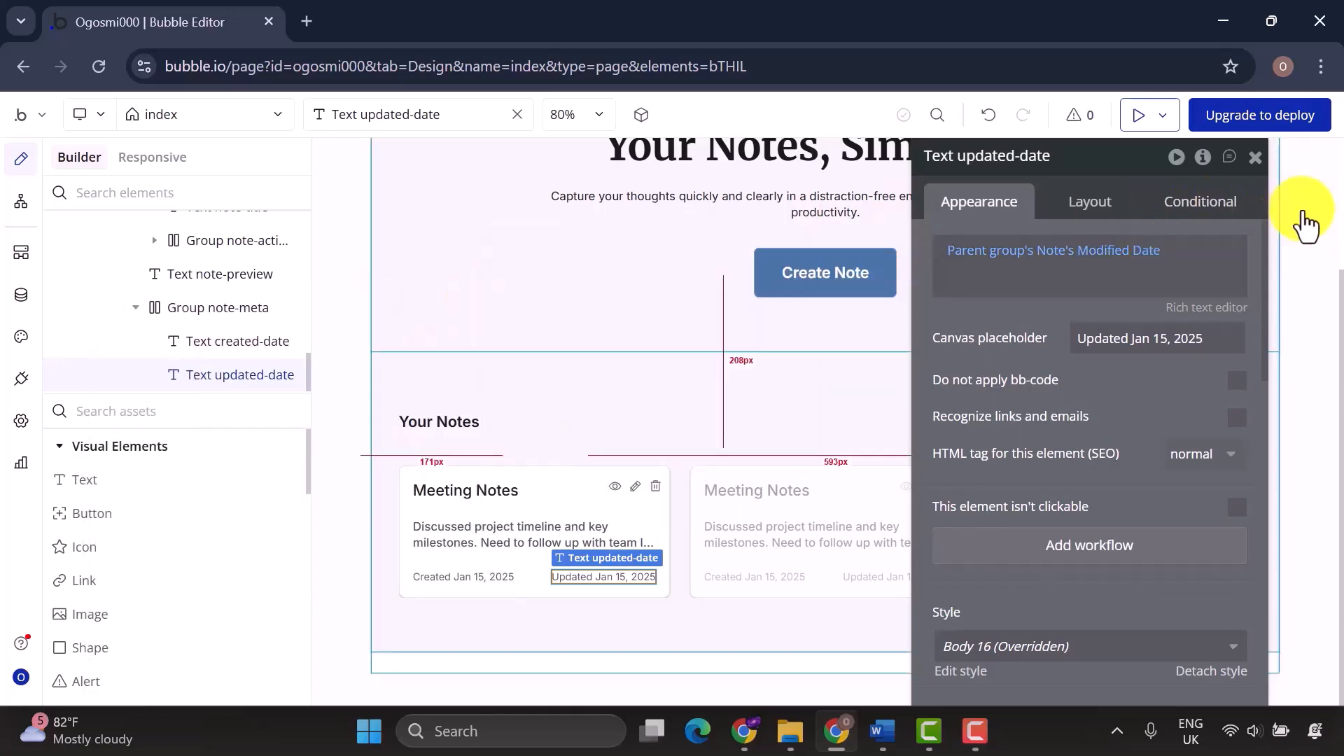
left_click(1254, 157)
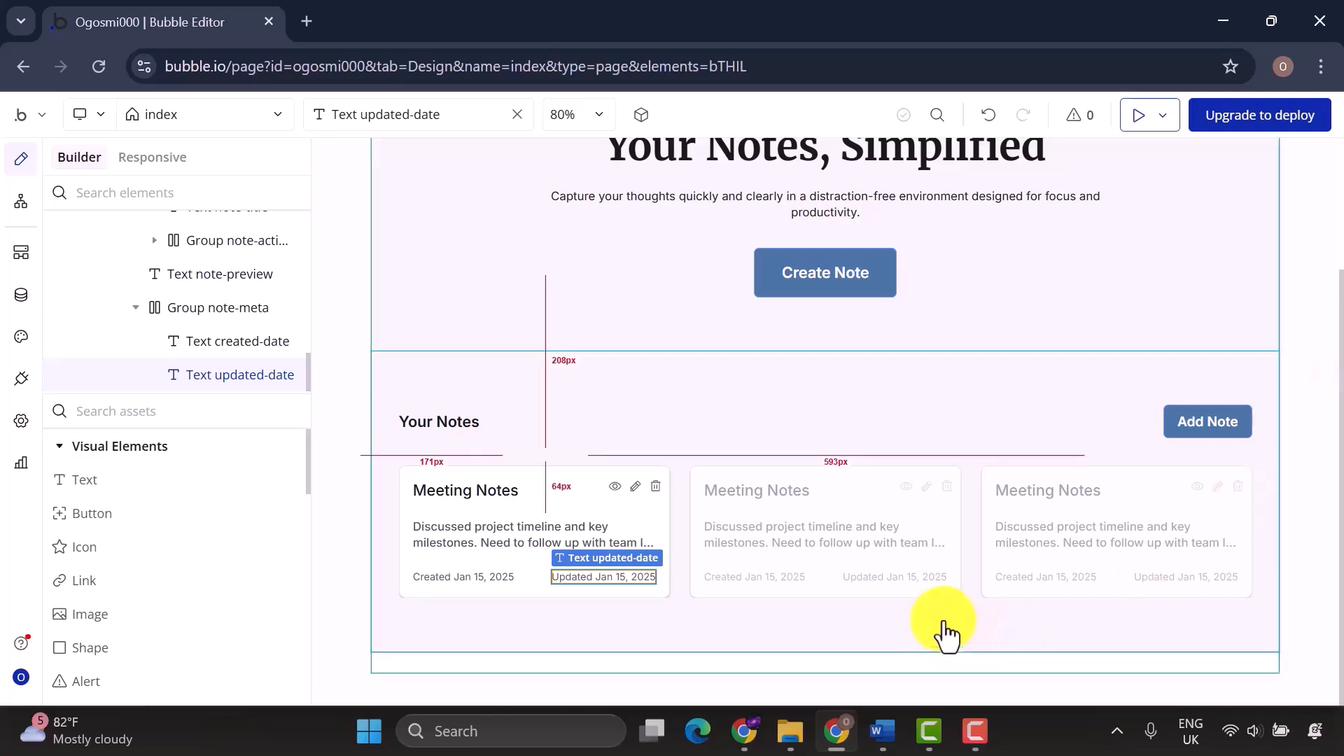
Add a new workflow to the index page with the event An element is clicked.
scroll(1141, 418, "up", 3)
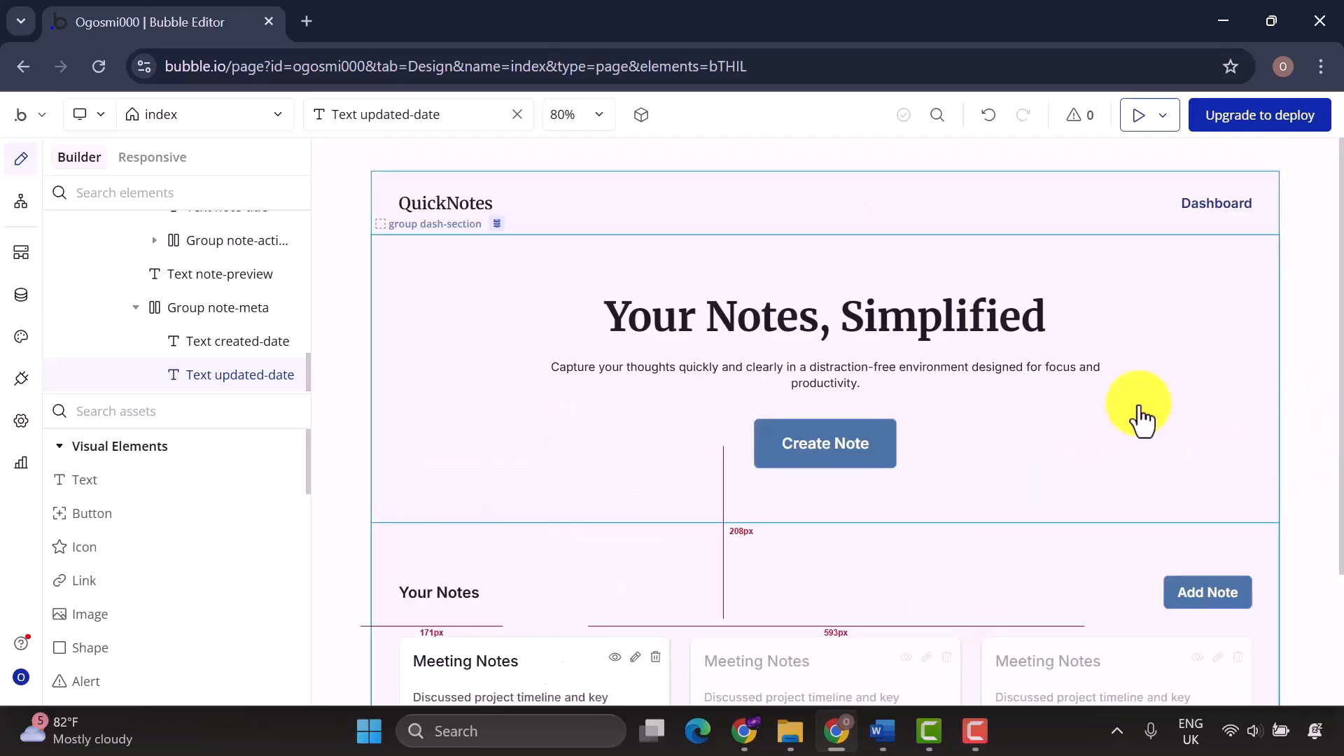
scroll(233, 275, "up", 10)
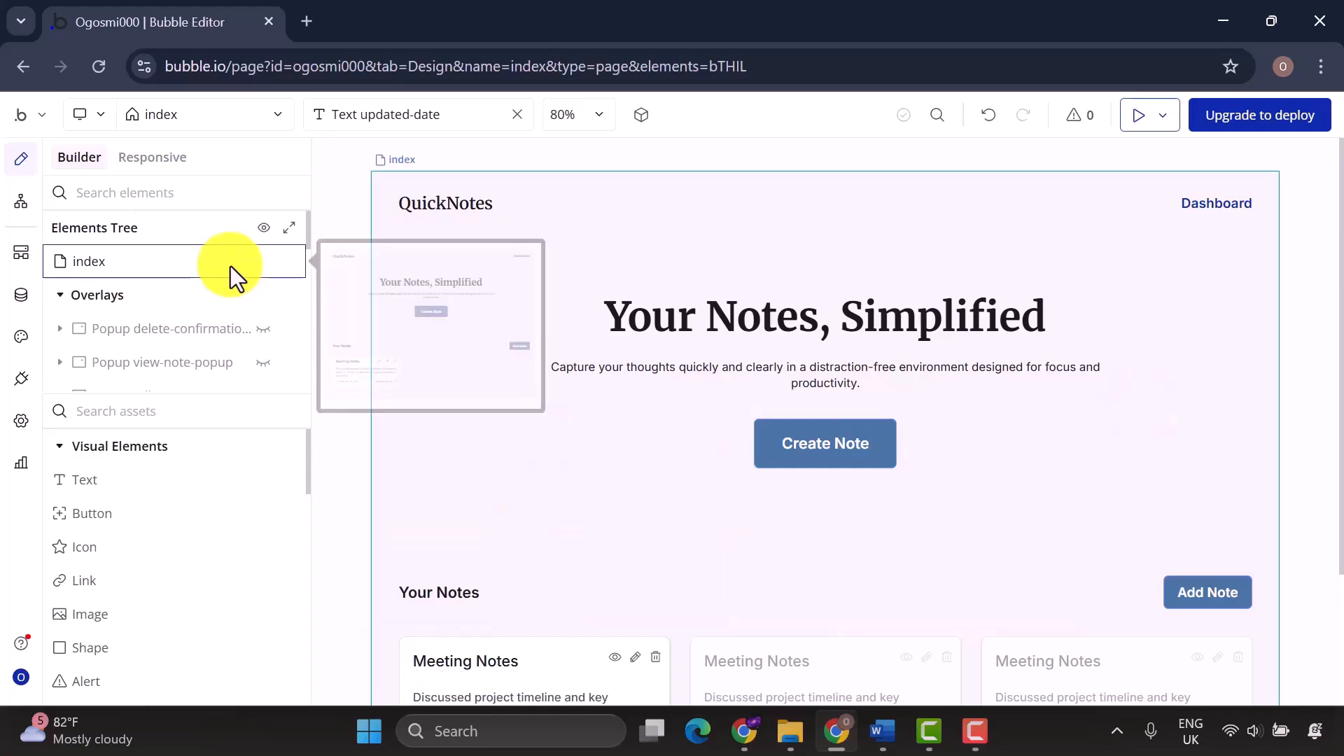
left_click(19, 210)
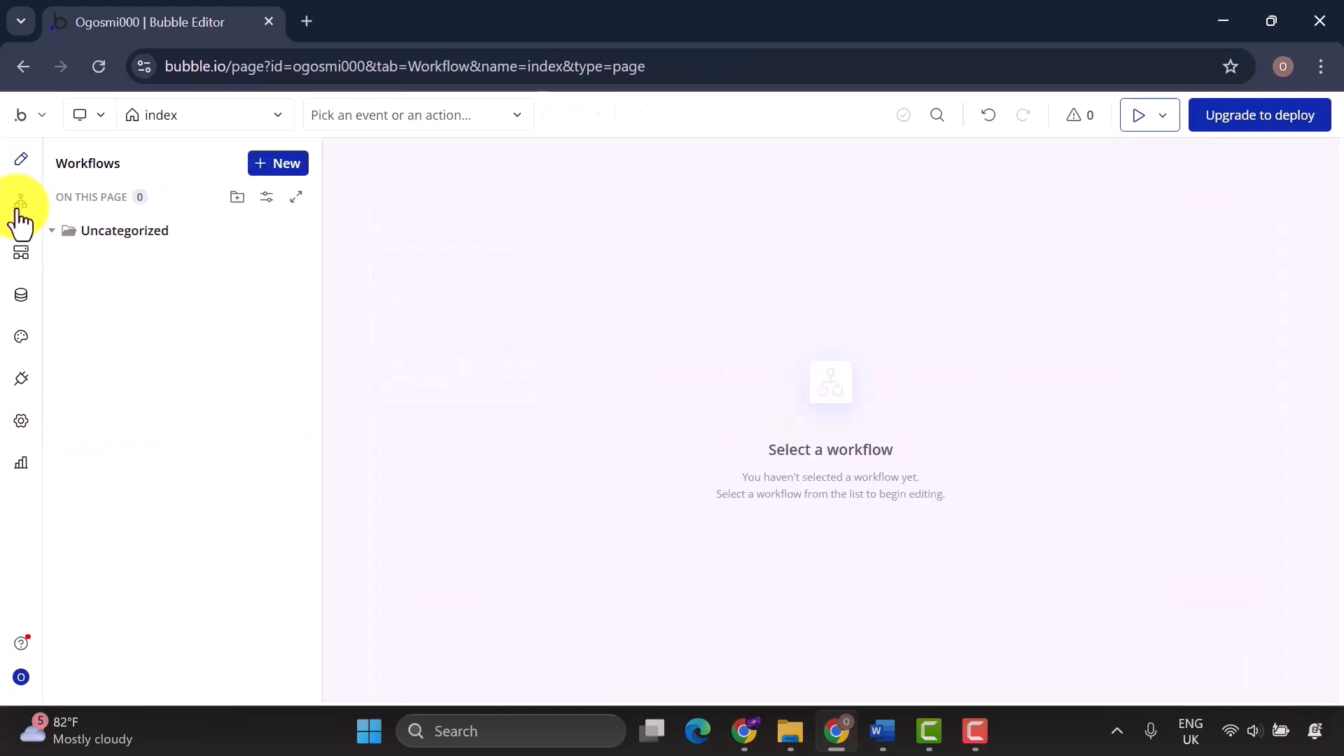
left_click(277, 164)
mouse_move(747, 346)
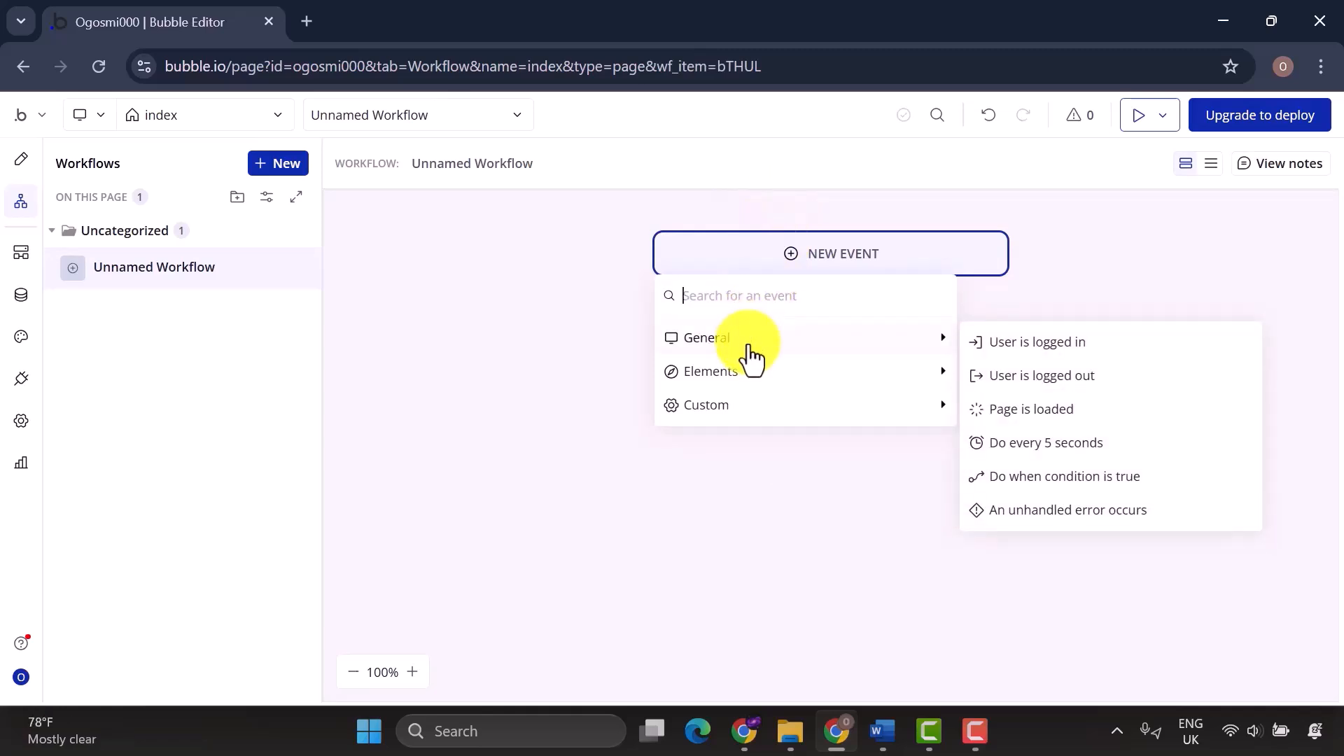
mouse_move(750, 381)
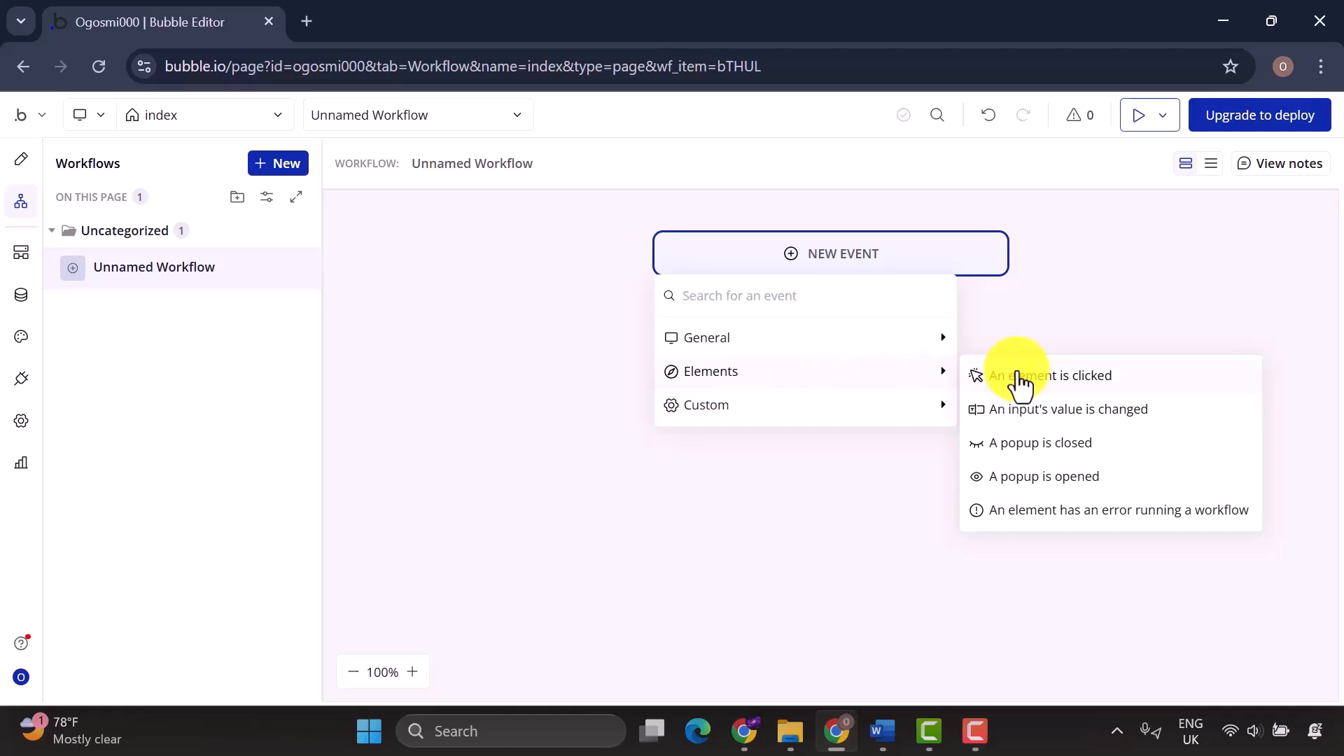
mouse_move(855, 419)
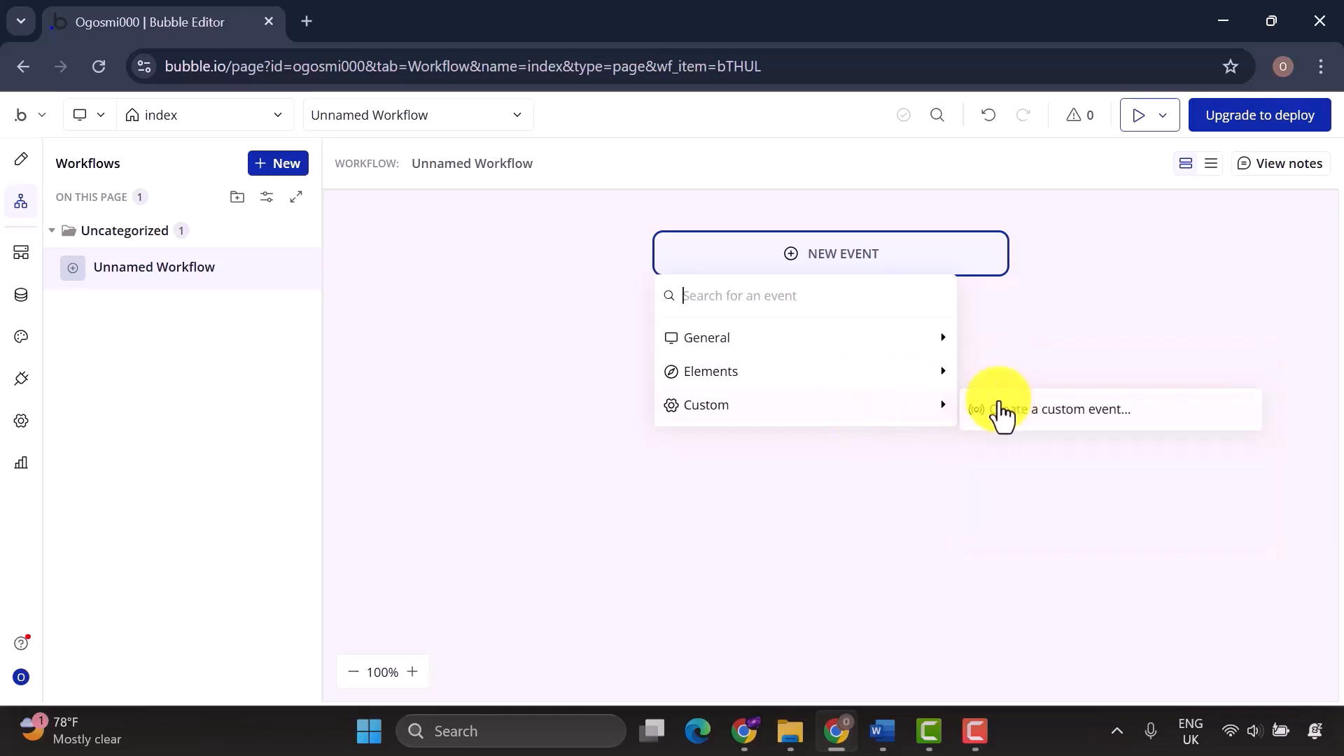
mouse_move(923, 384)
left_click(1017, 384)
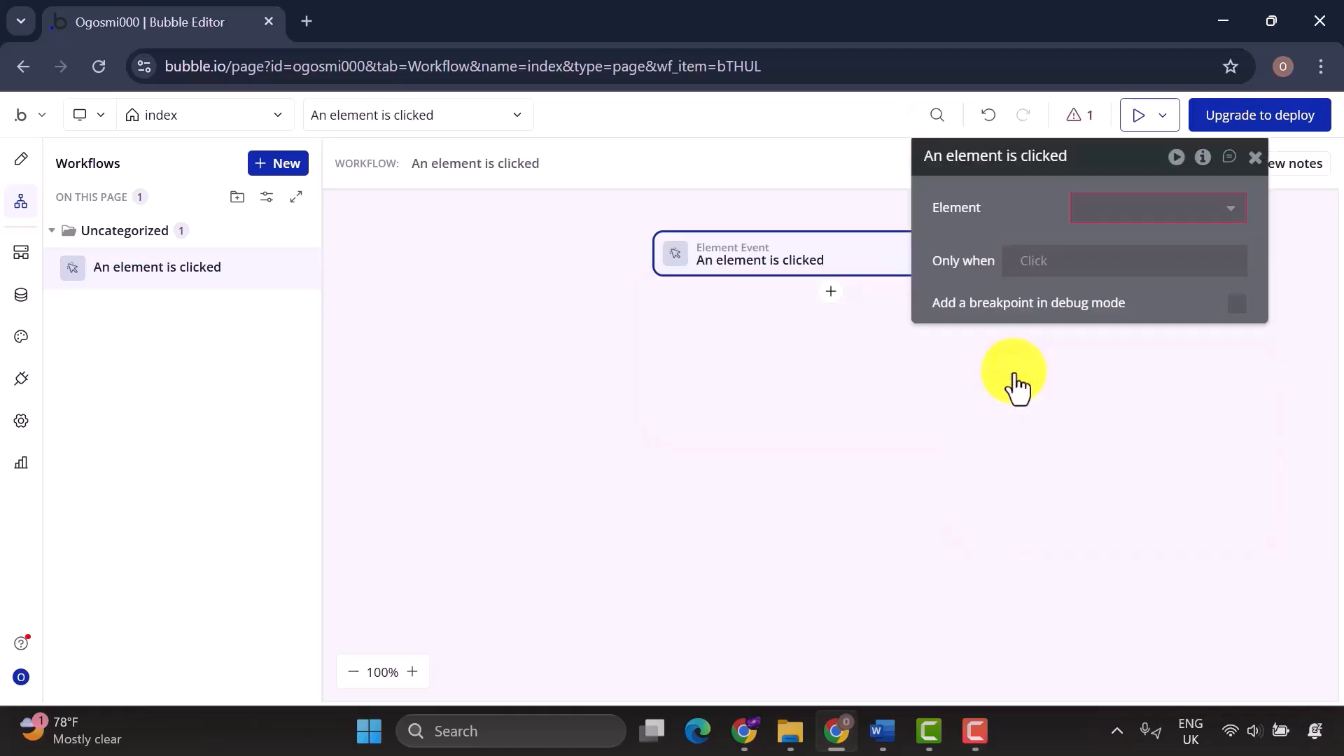
Browse the elements available for the click event and close its settings without choosing one.
left_click(1142, 207)
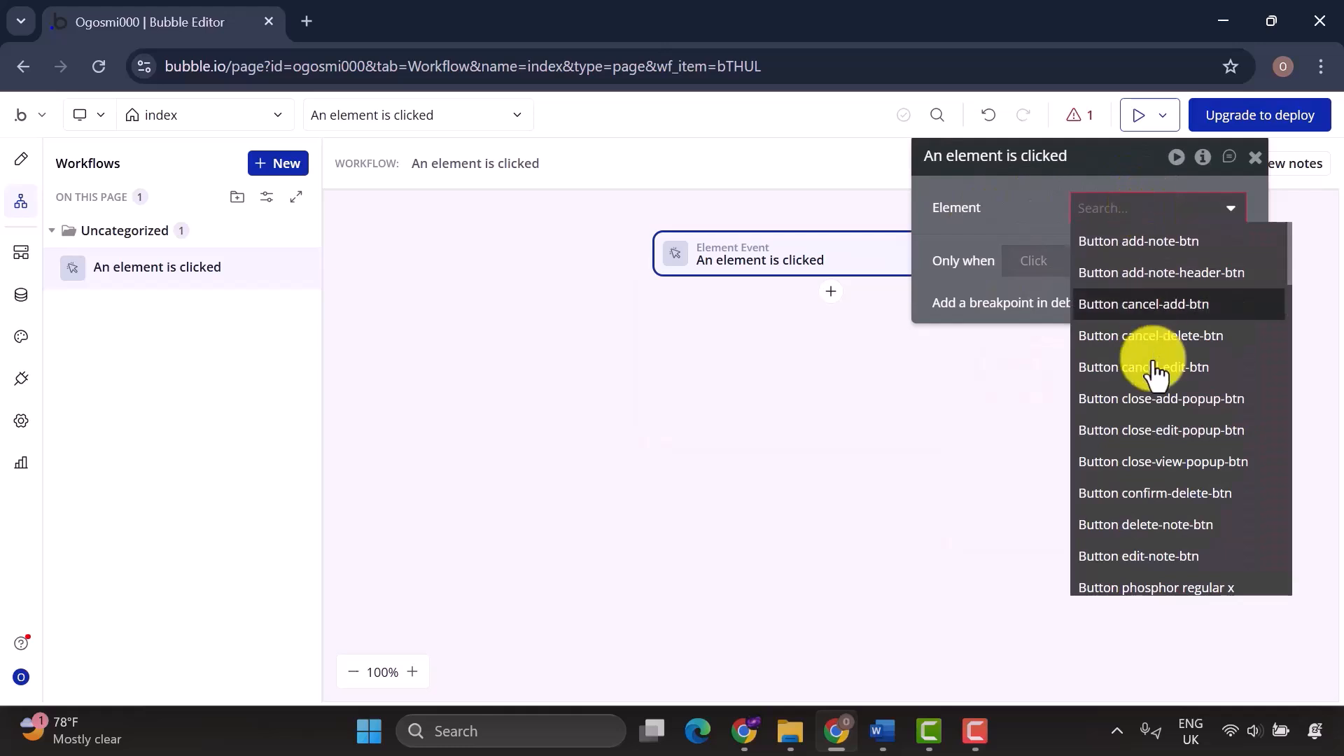
scroll(1148, 525, "down", 10)
scroll(1147, 524, "down", 3)
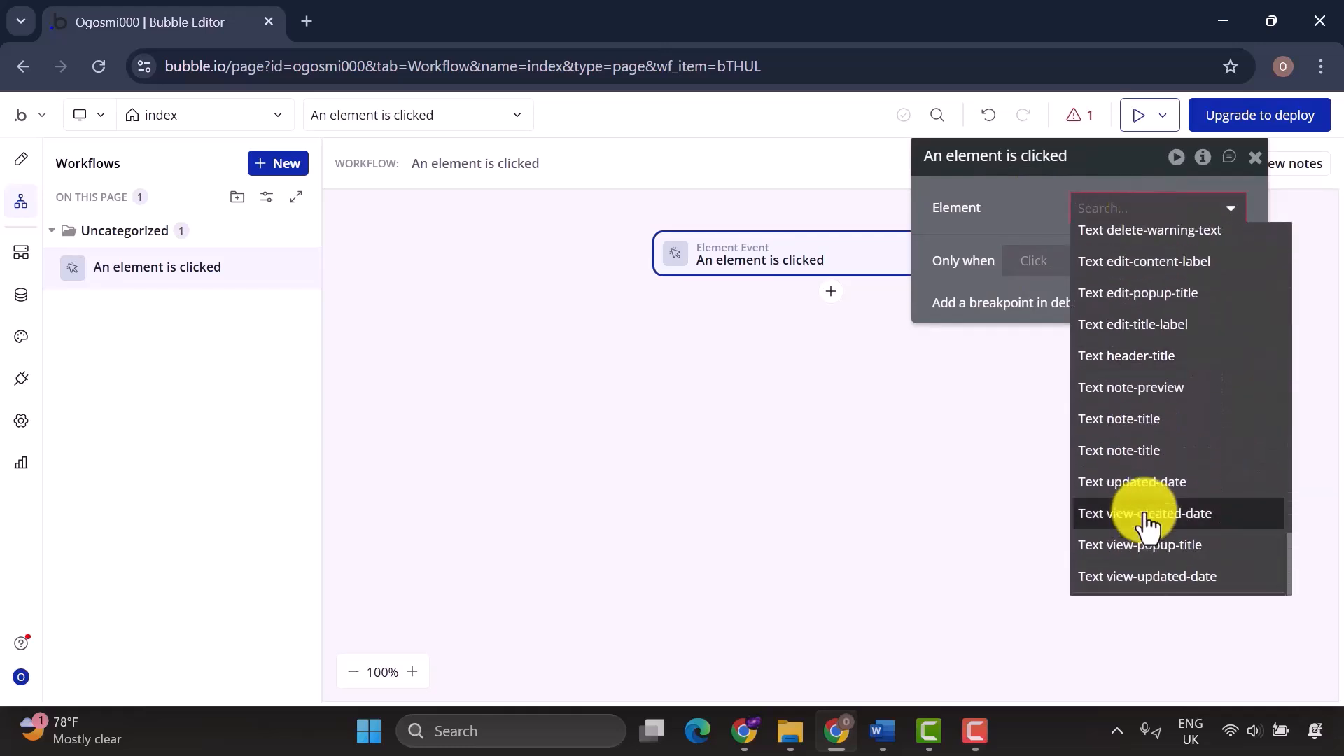
scroll(1145, 523, "up", 12)
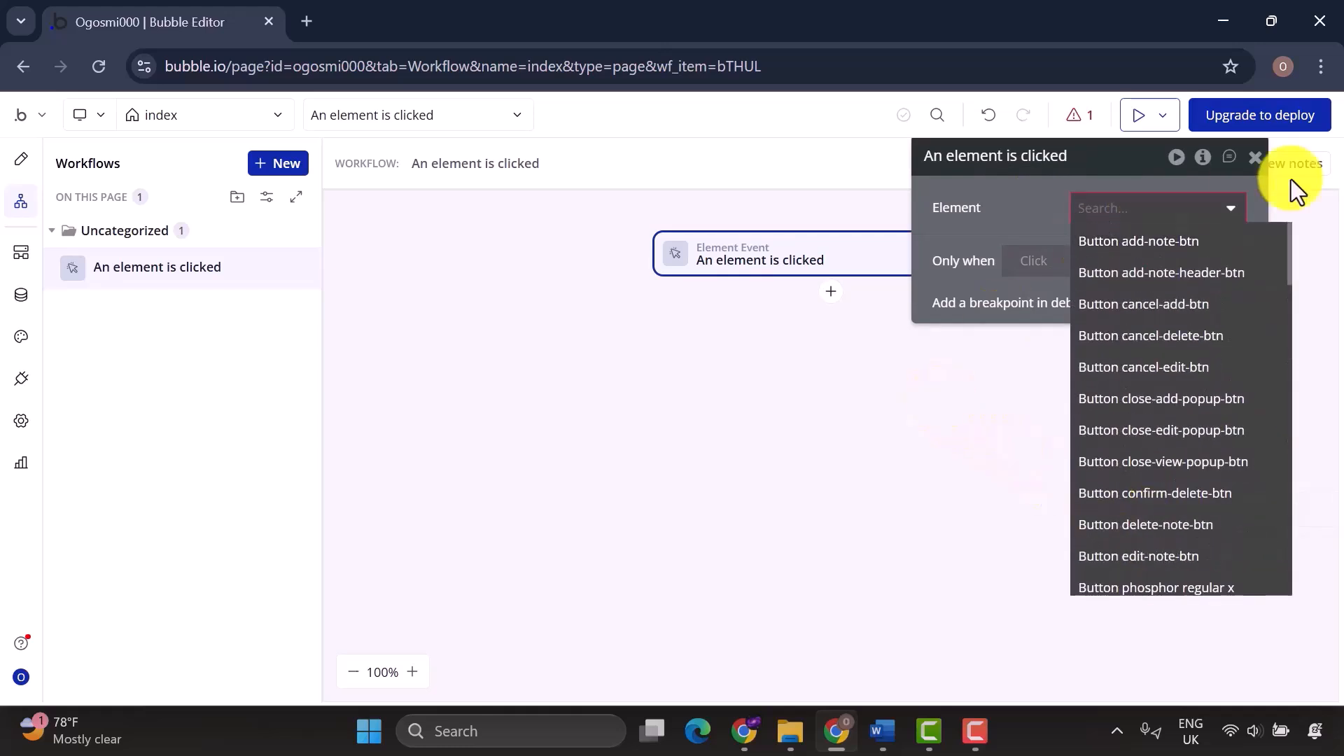
left_click(1256, 158)
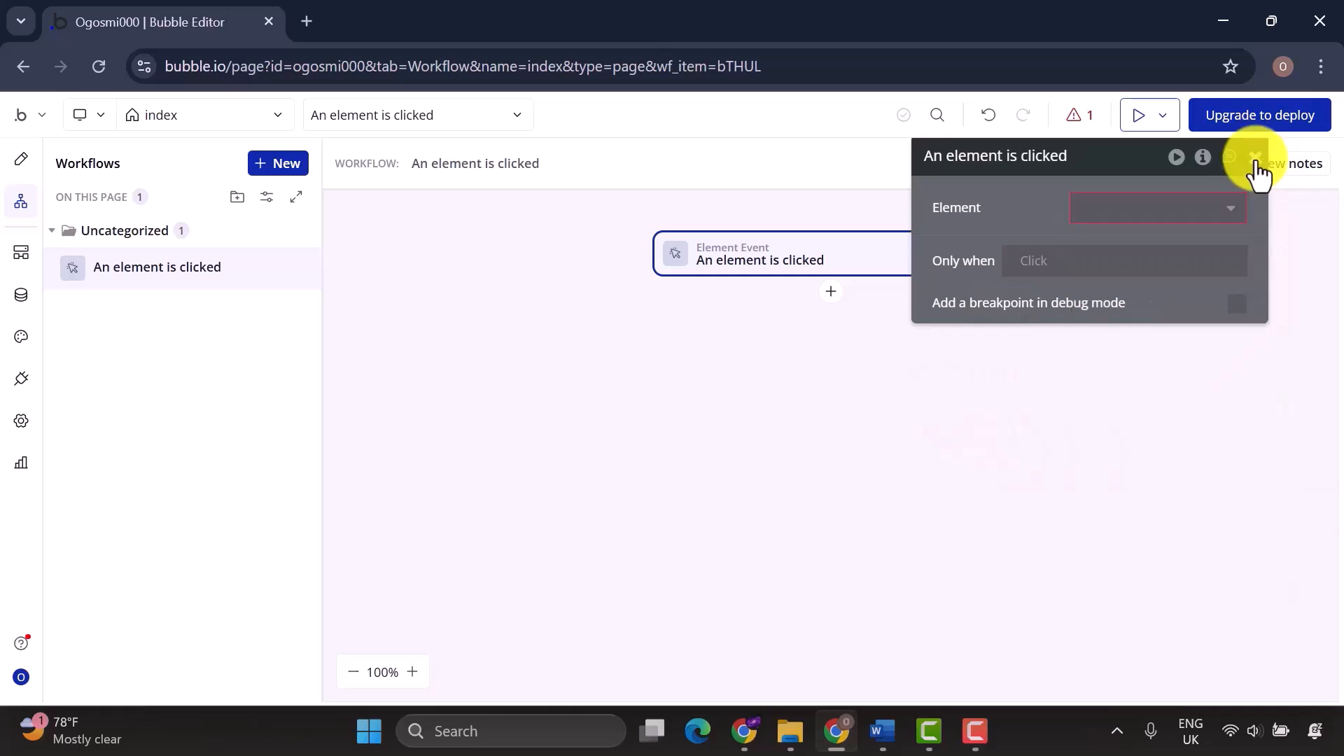
left_click(1256, 158)
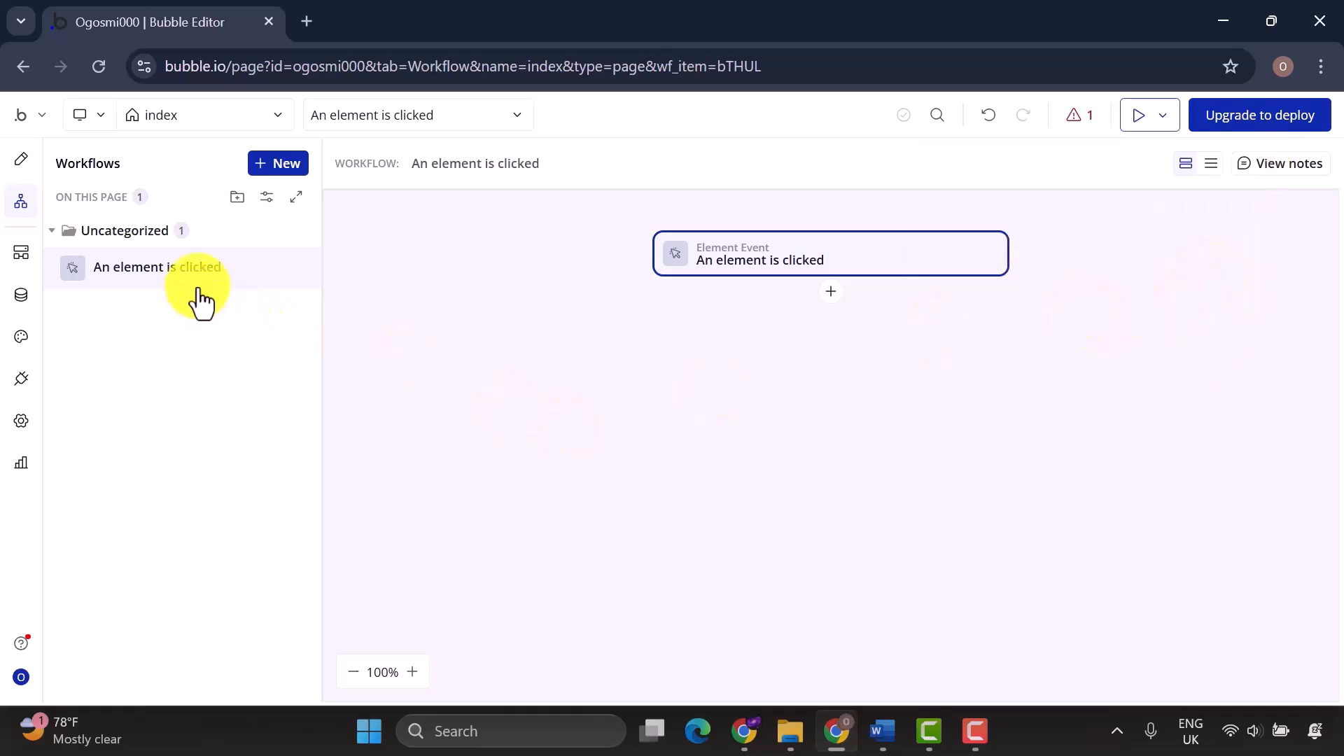
Delete the An element is clicked workflow from the index page.
right_click(294, 278)
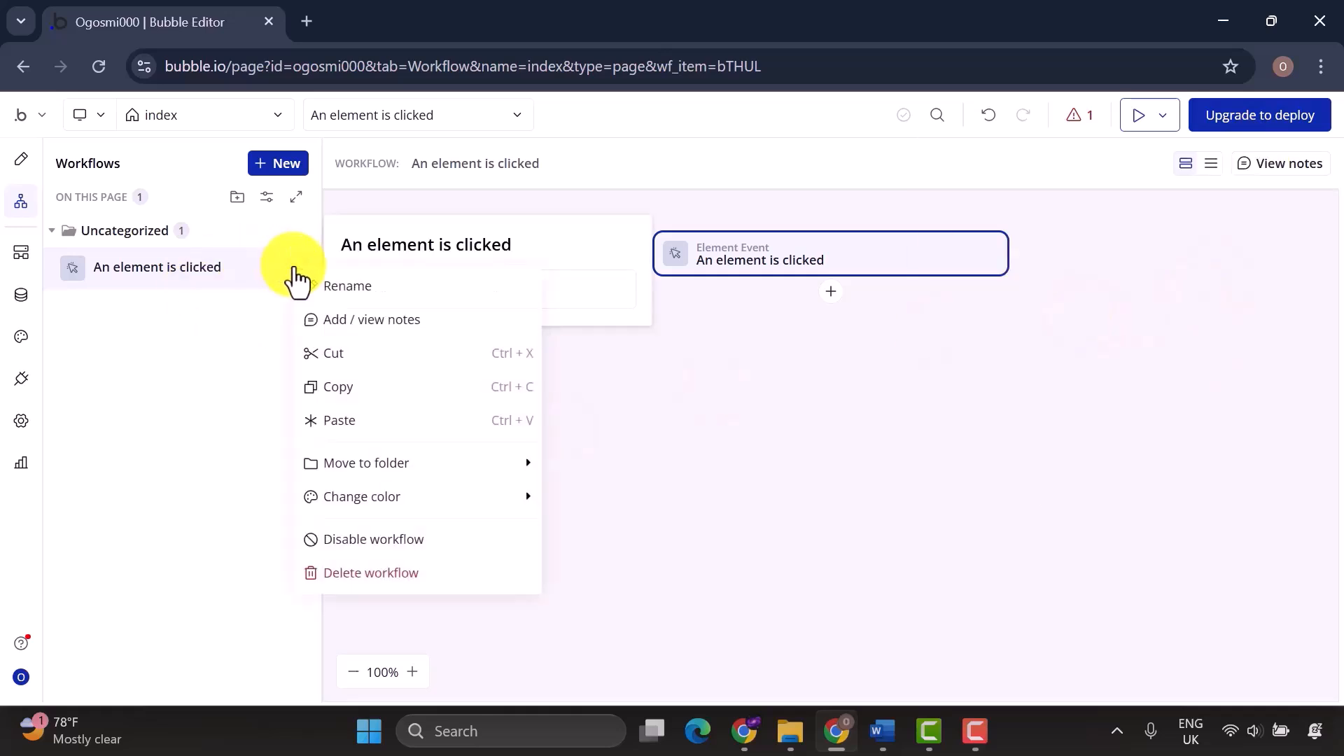
left_click(378, 574)
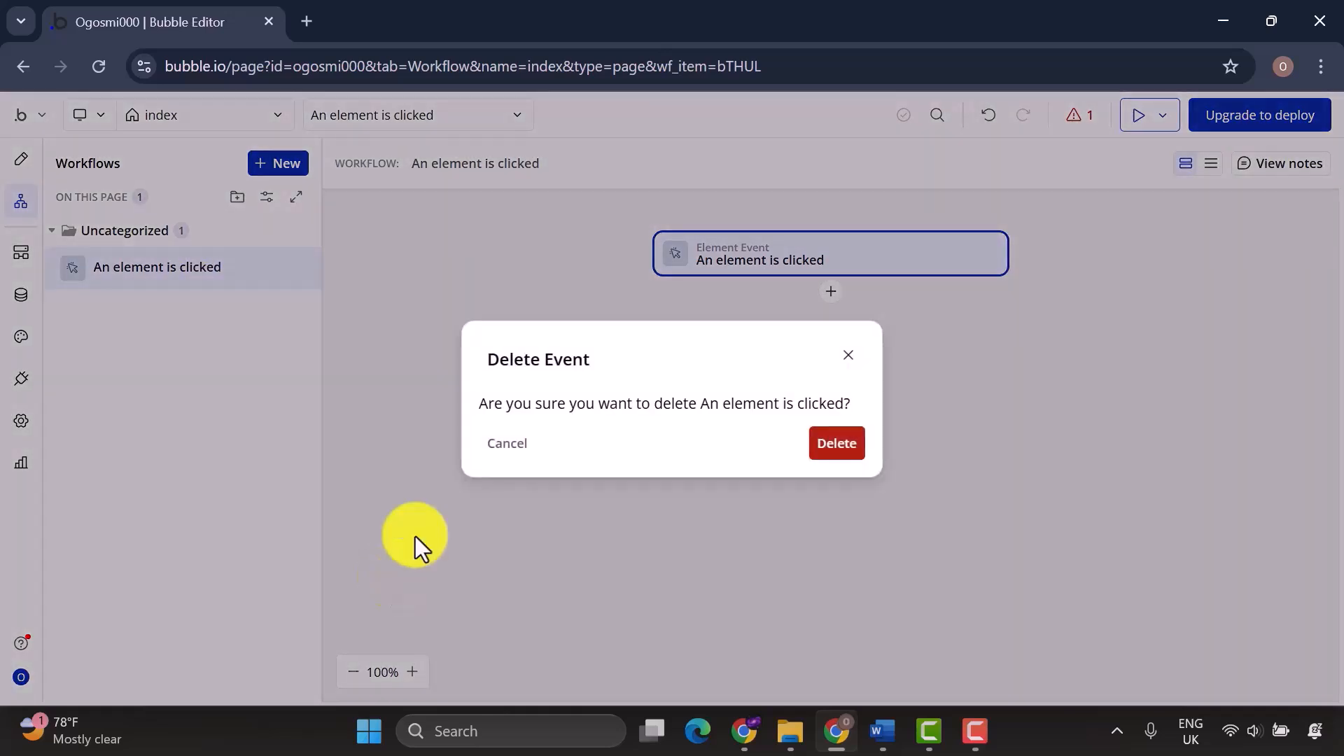
left_click(826, 455)
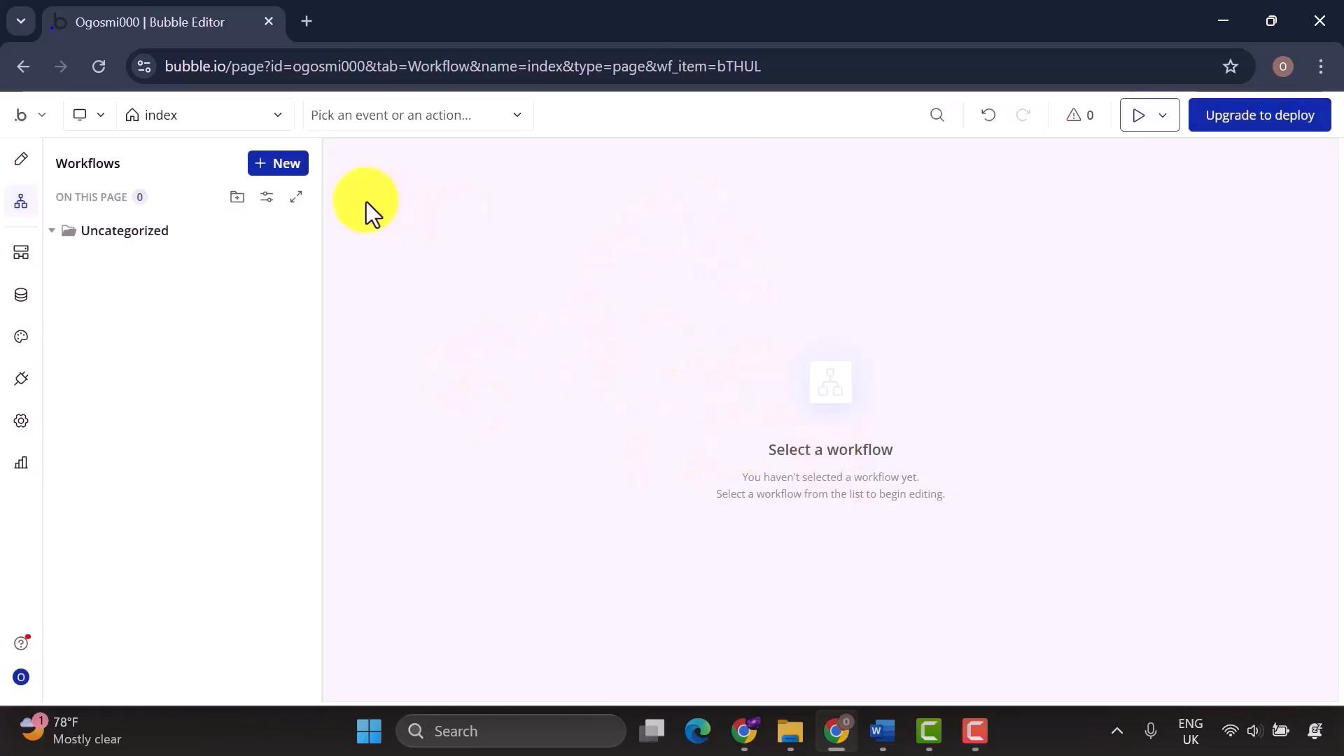
Show the delete-confirmation popup in the page design and add a click workflow to its X icon button.
left_click(20, 161)
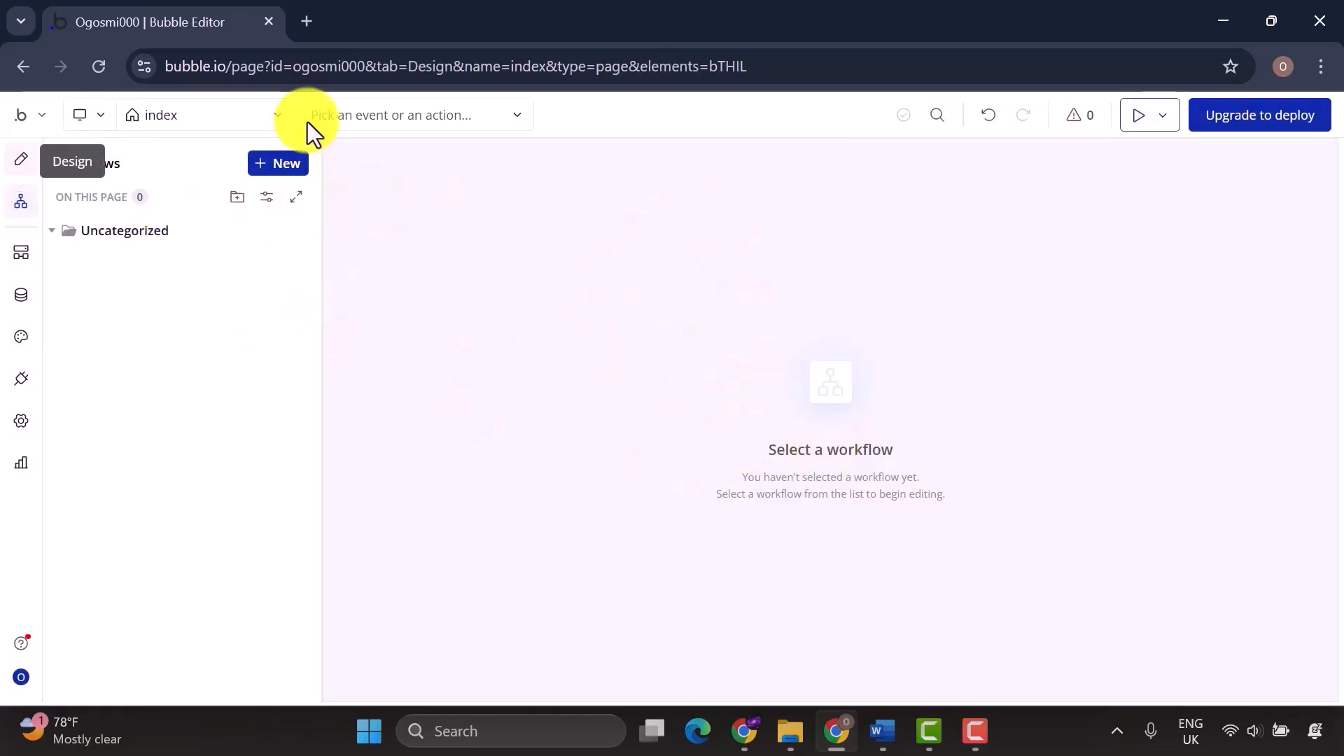
scroll(210, 294, "up", 8)
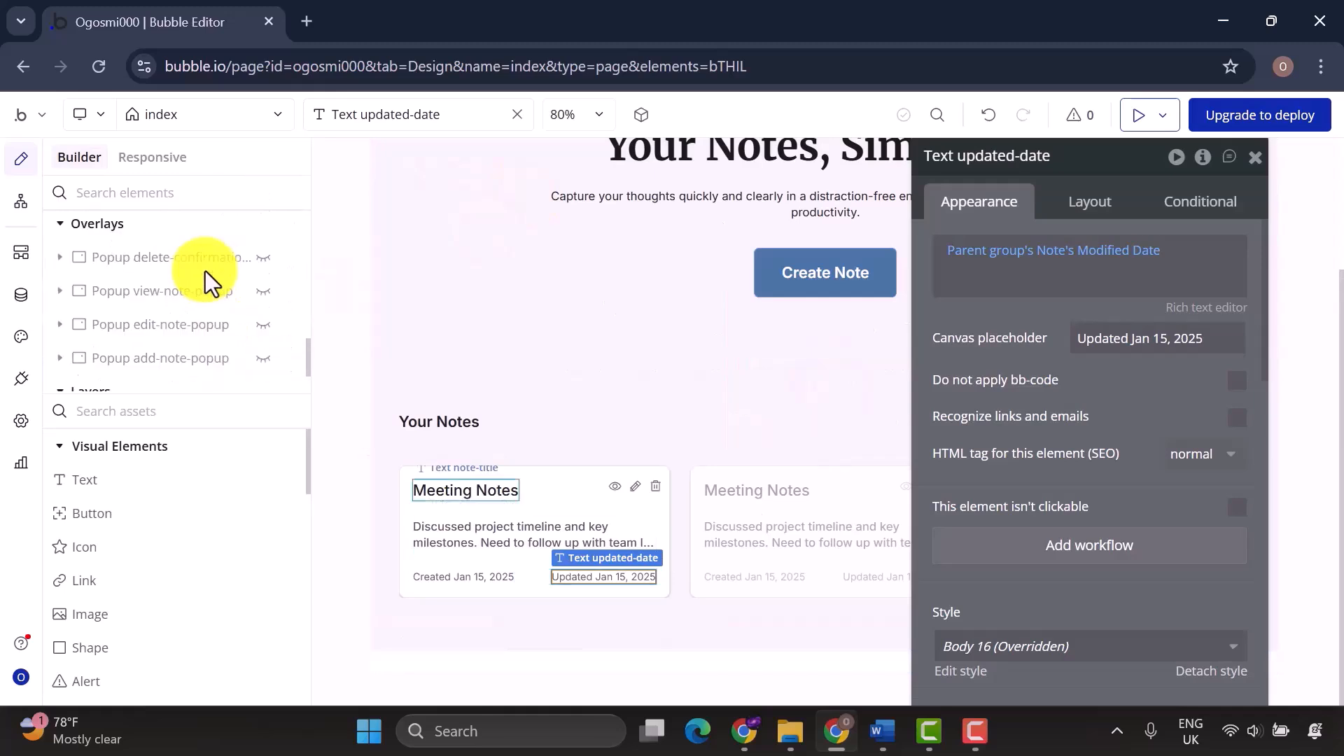
left_click(263, 328)
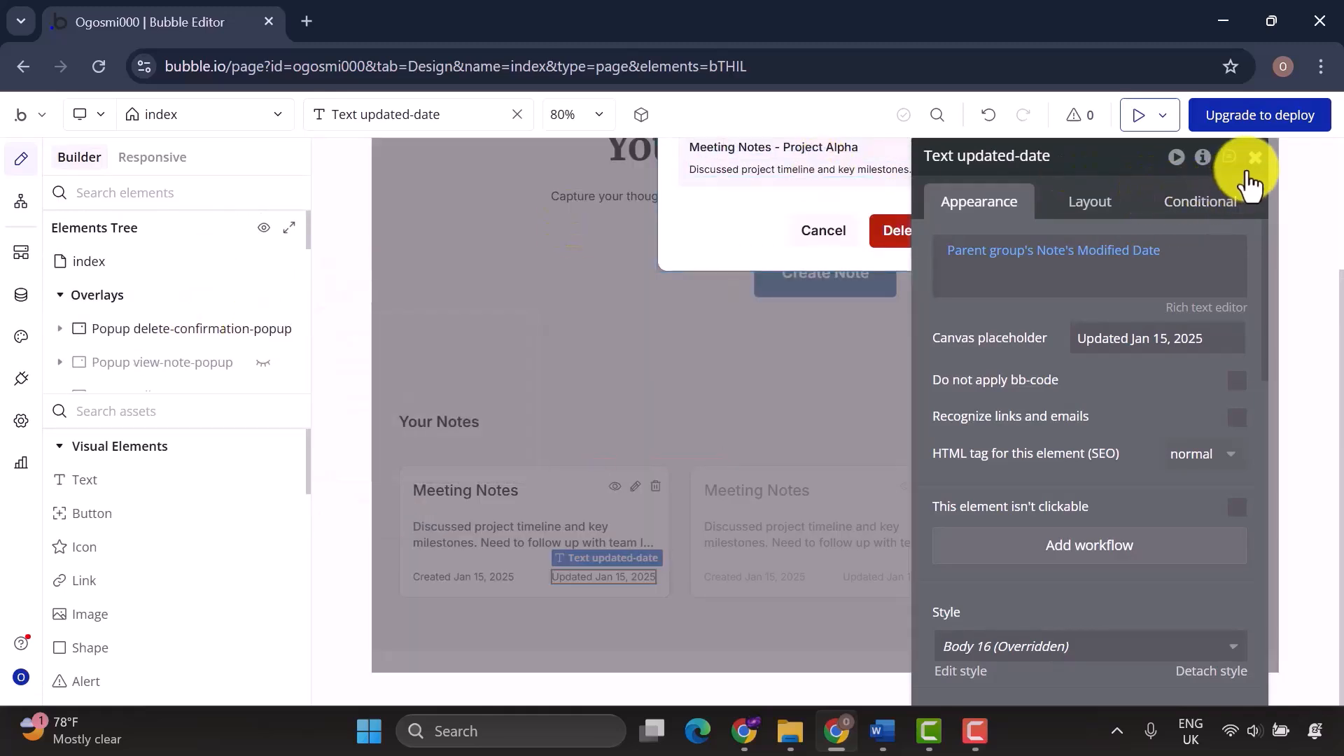
left_click(1255, 157)
scroll(837, 308, "up", 3)
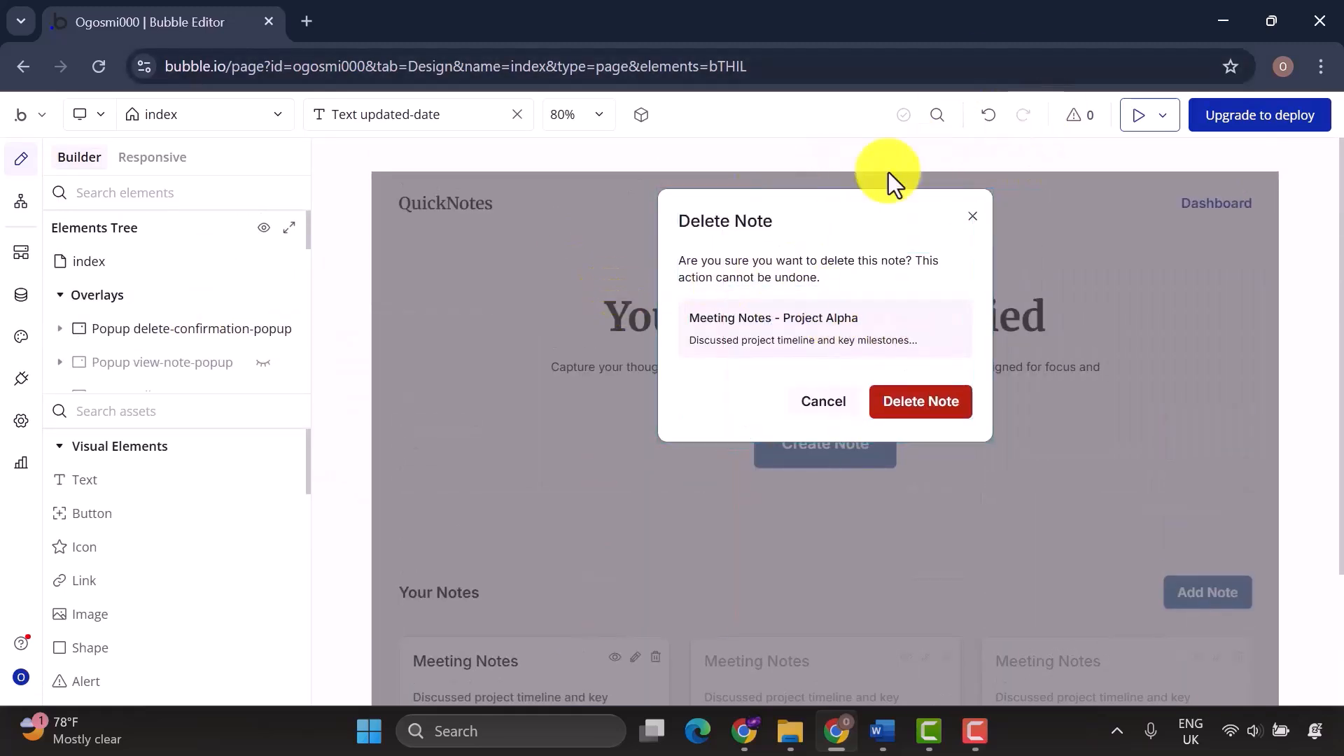
left_click(968, 213)
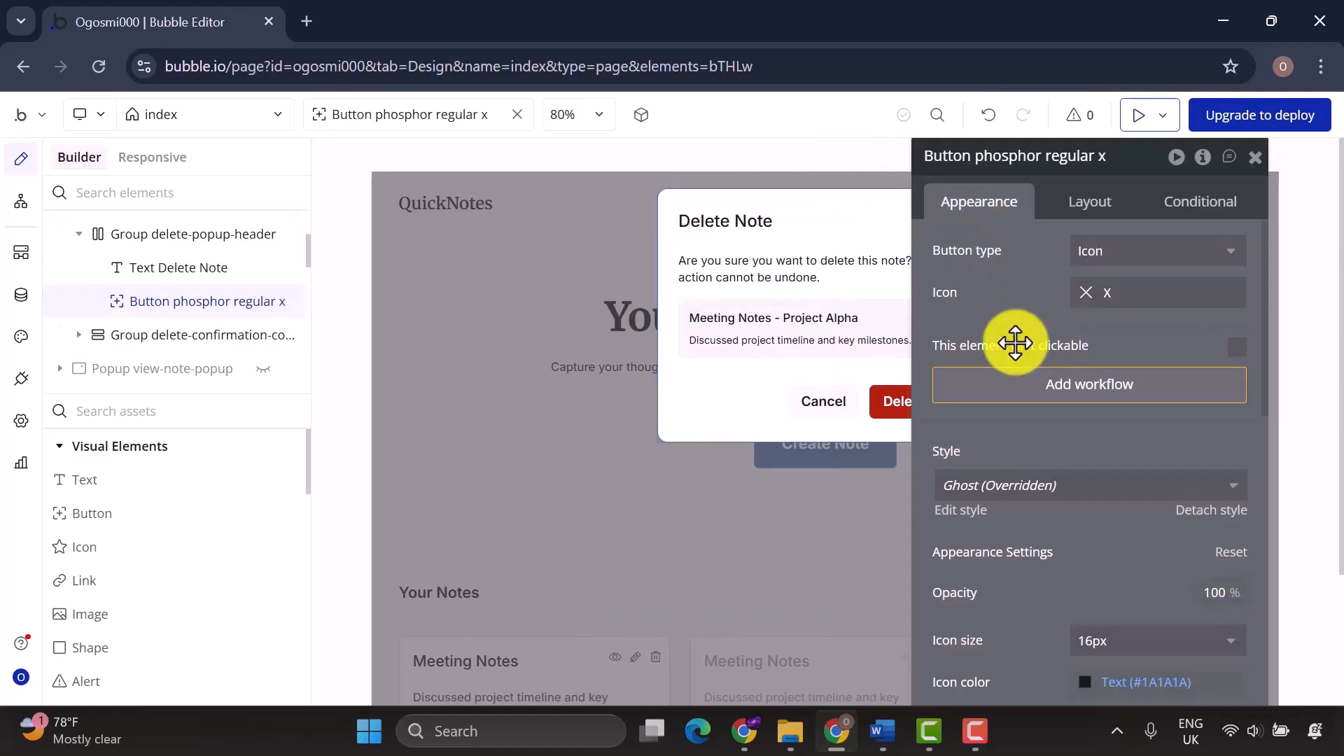
left_click(1028, 397)
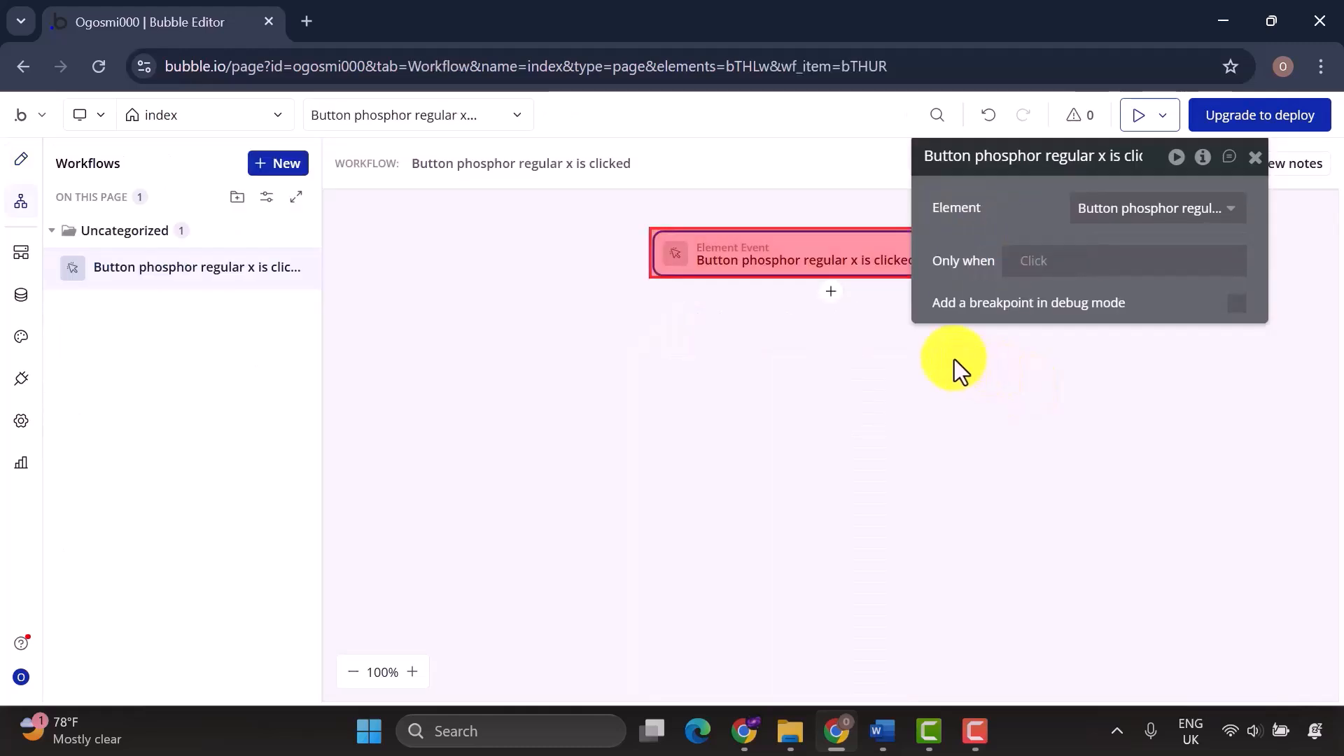
Rename the delete popup's X icon button to close-delete-popup-btn and reopen its click workflow.
left_click(22, 168)
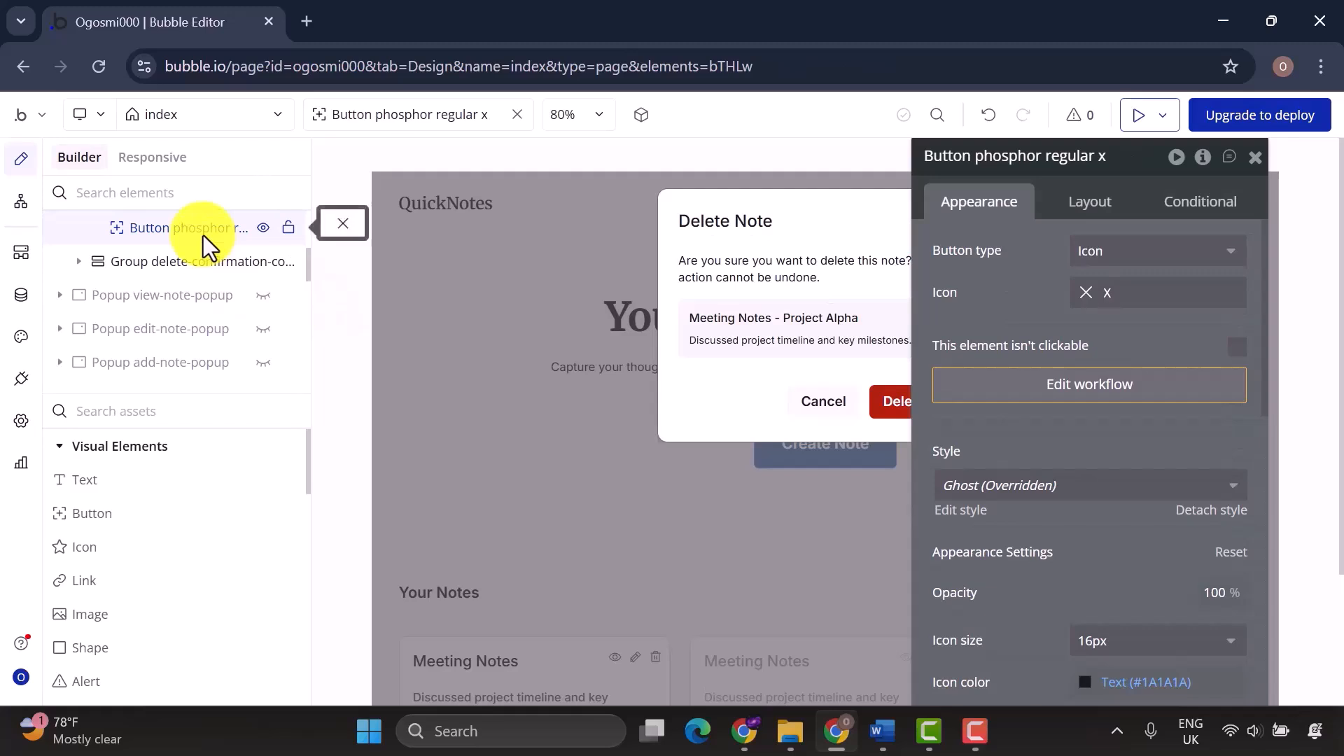
double_click(204, 237)
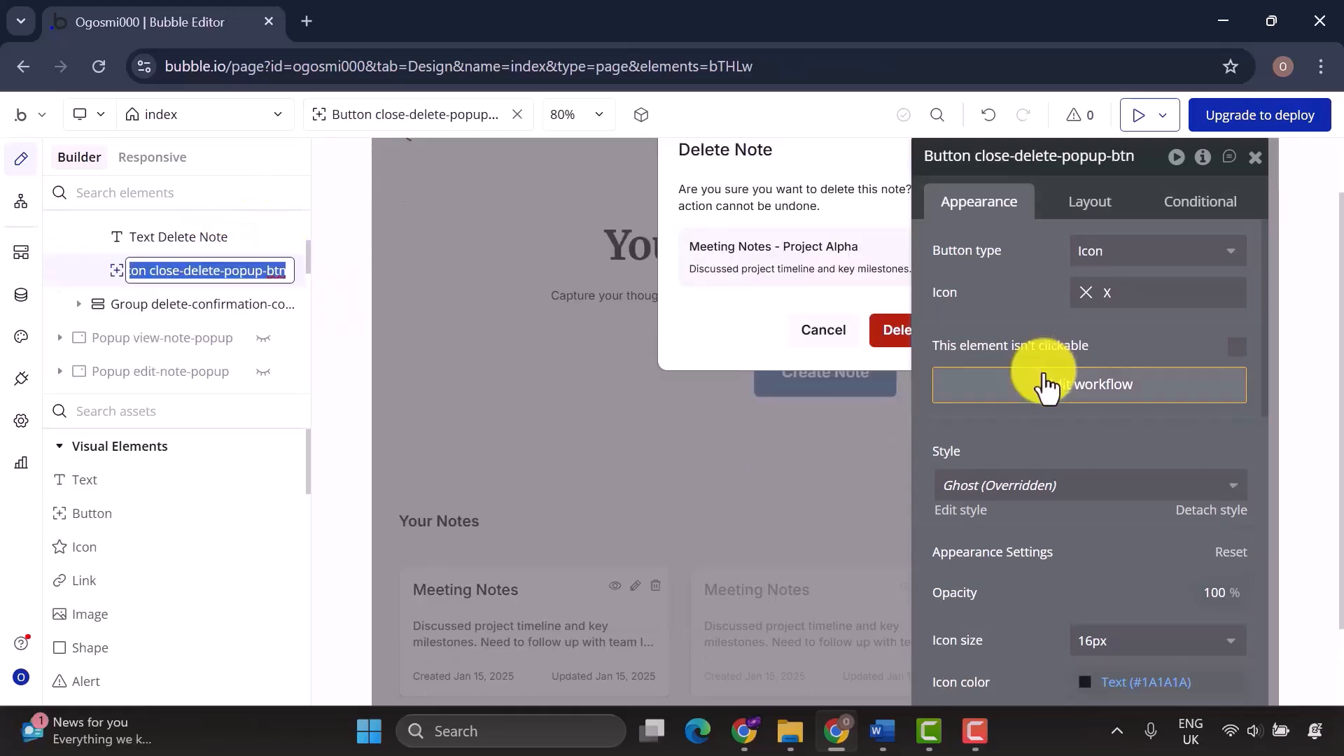
left_click(1048, 385)
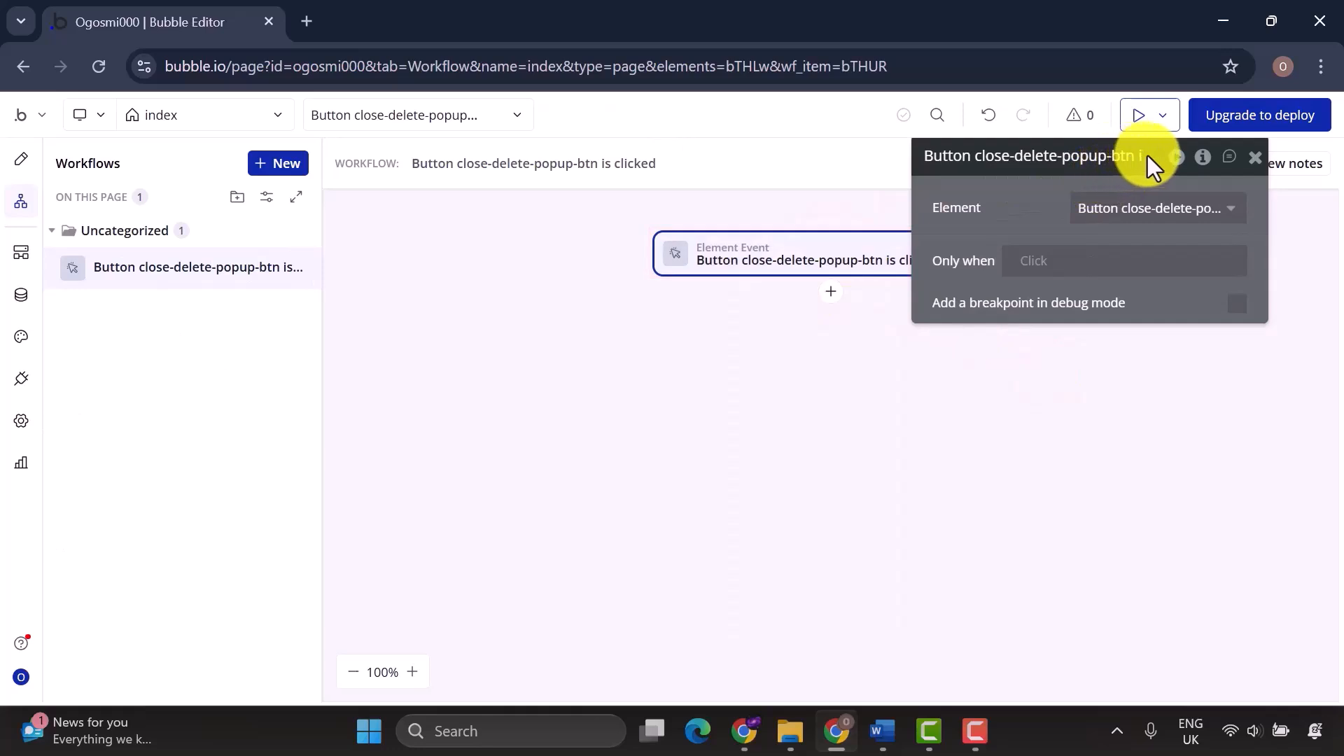
Add an action to the close-delete-popup-btn click workflow that hides Popup delete-confirmation-popup.
left_click(353, 672)
left_click_drag(1023, 200, 1031, 226)
left_click(412, 672)
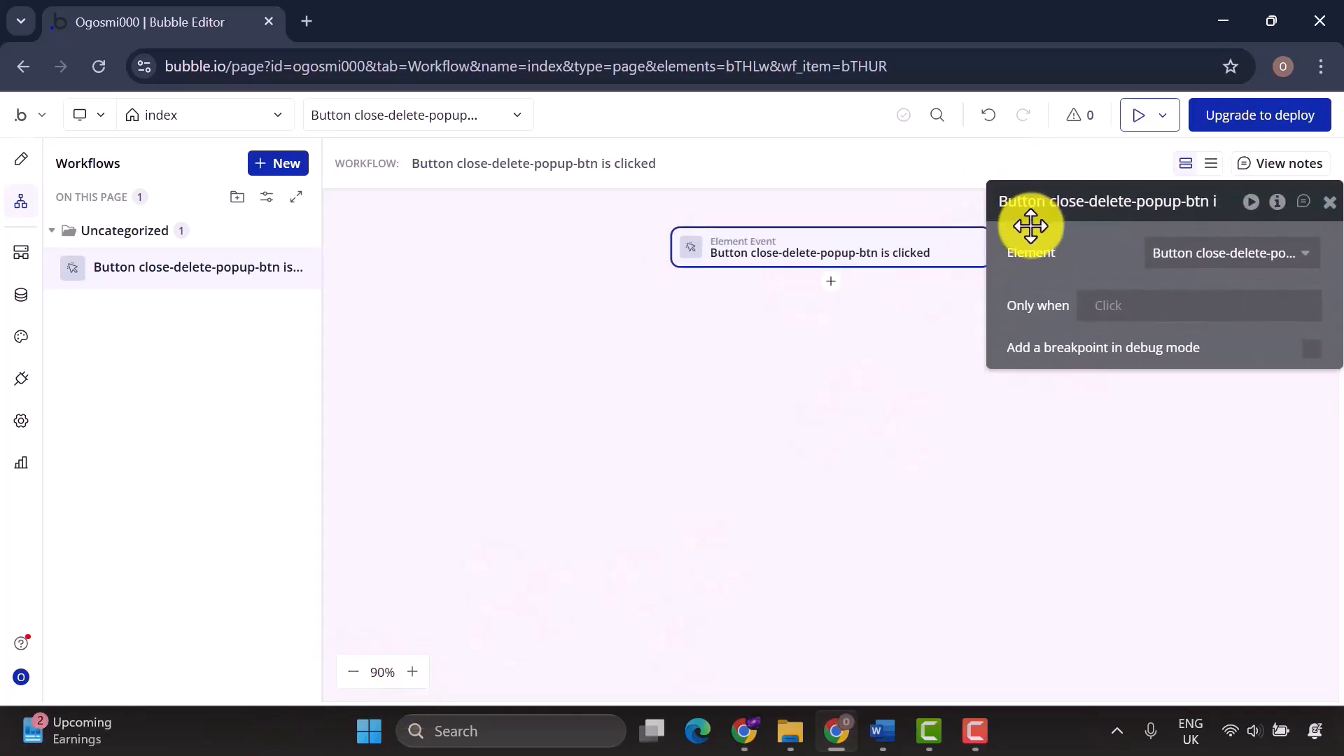
left_click(832, 282)
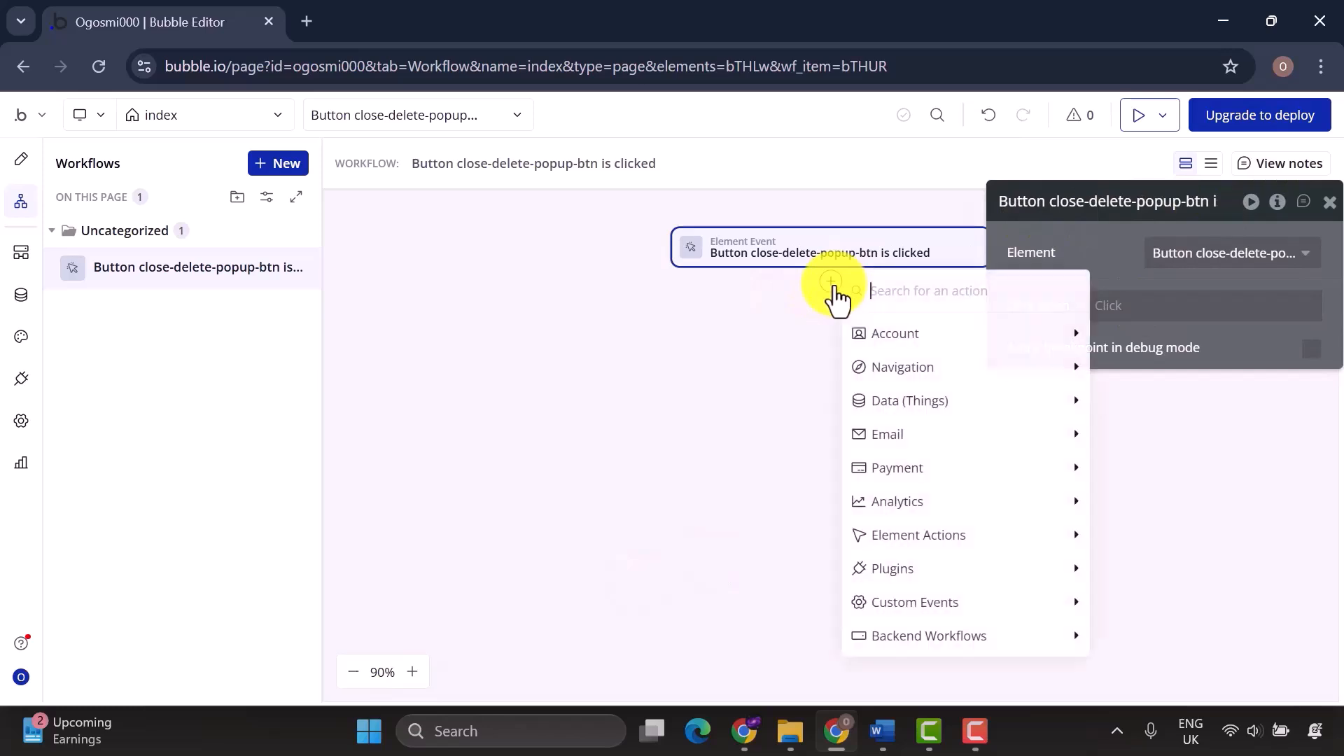
mouse_move(1062, 525)
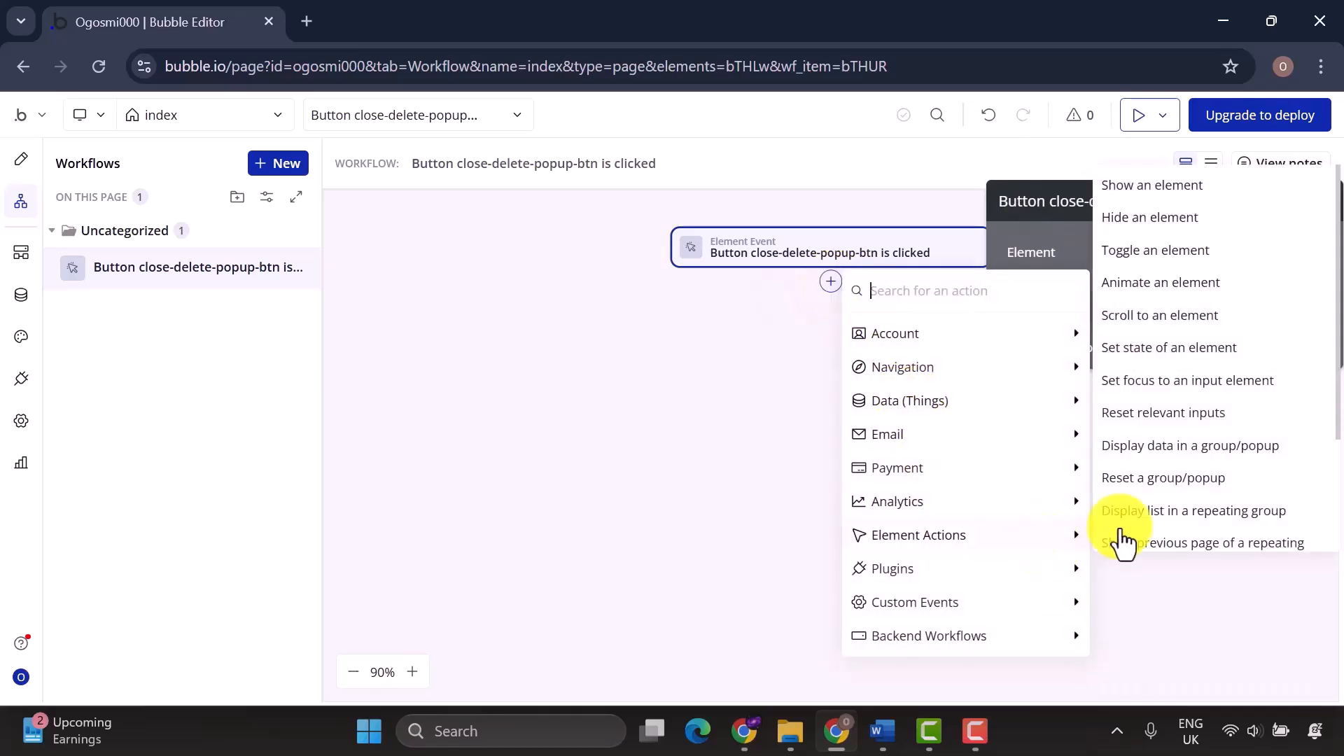
left_click(1221, 219)
left_click(1164, 250)
left_click(1183, 318)
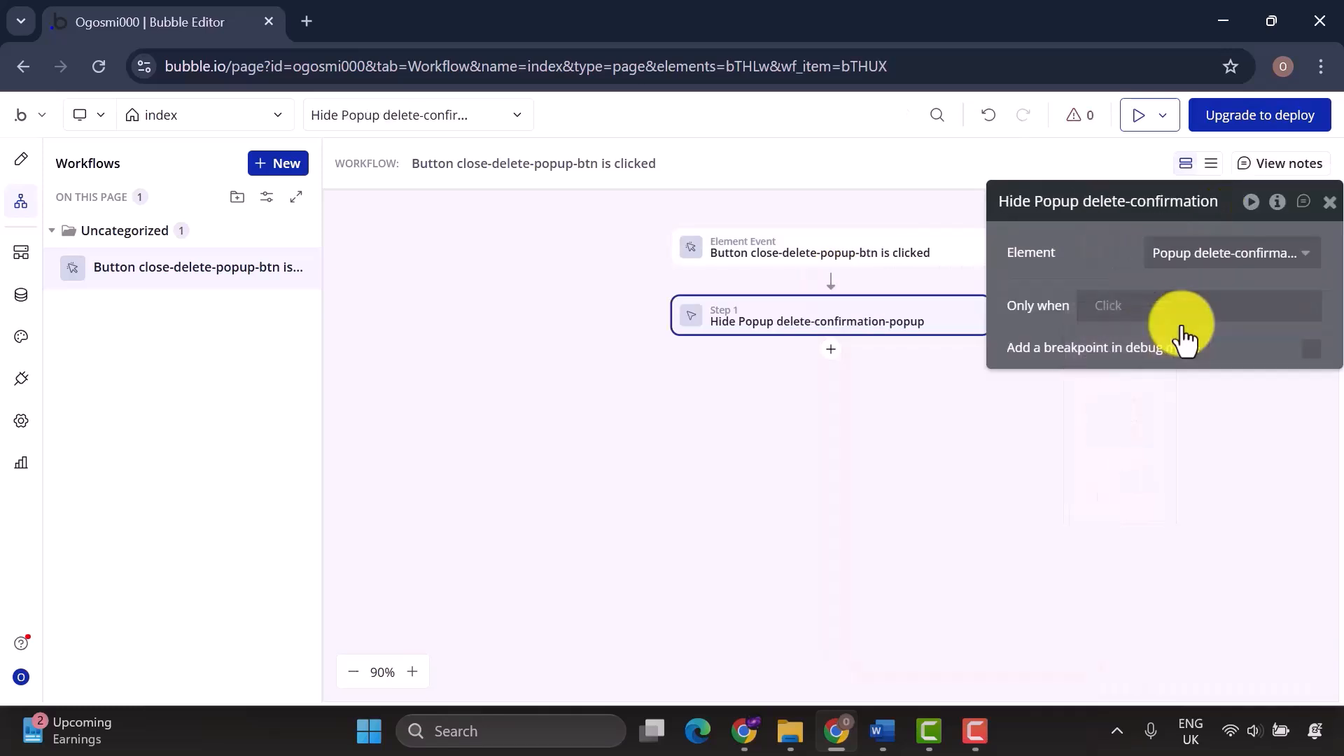
left_click(1329, 201)
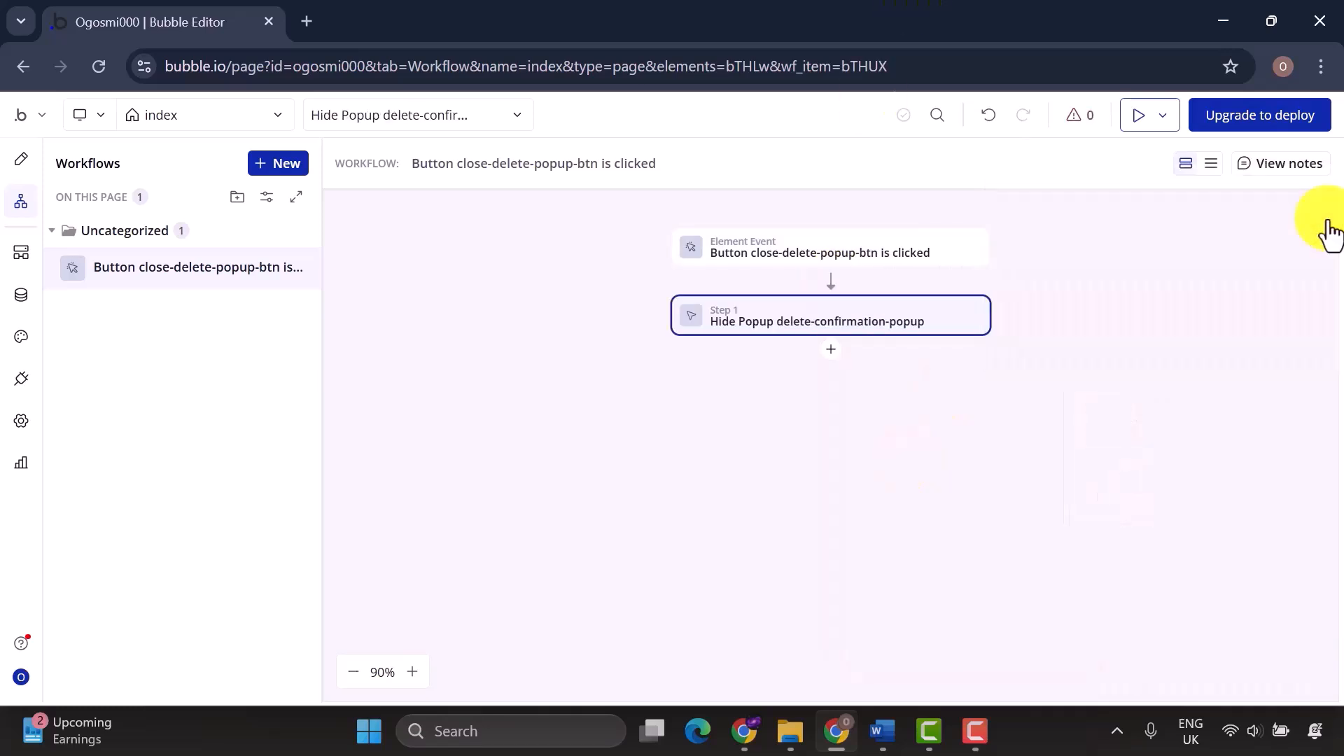
Create a click workflow for the delete popup's Cancel button that hides Popup delete-confirmation-popup.
left_click(19, 168)
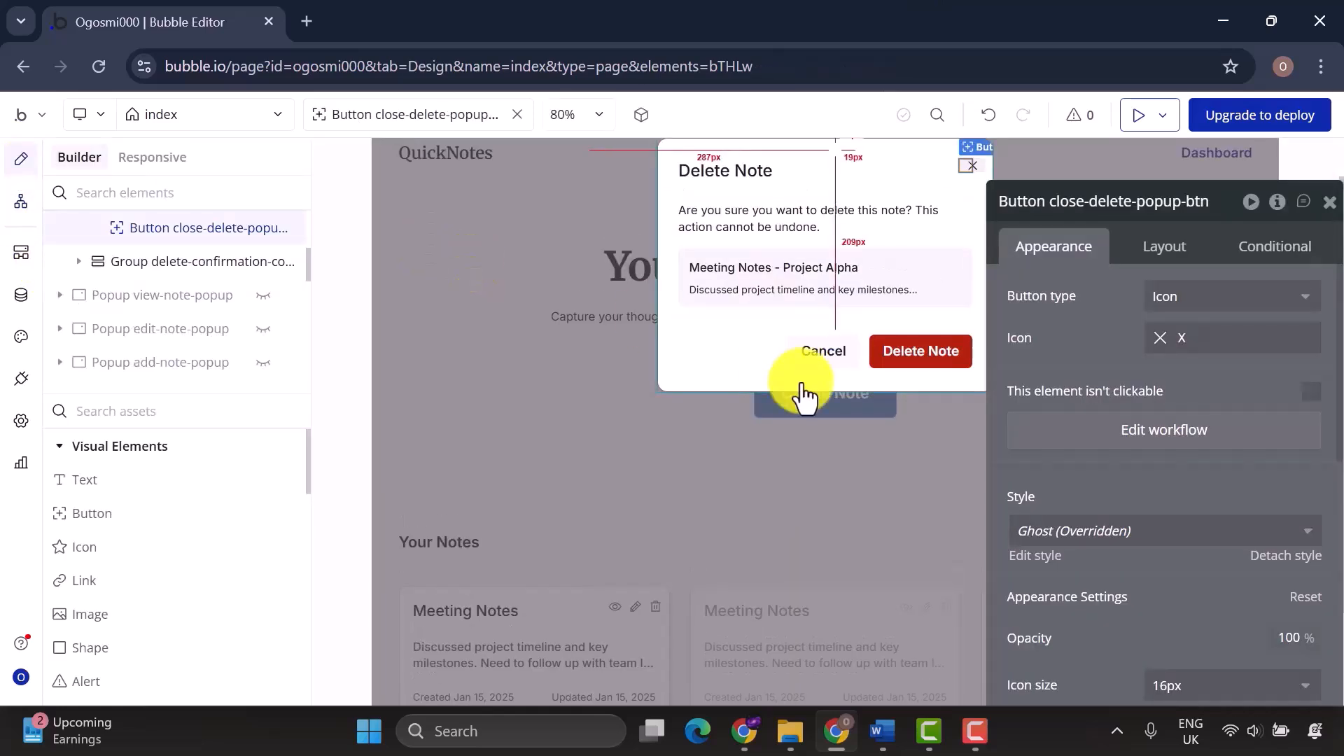
left_click(823, 349)
left_click(1183, 441)
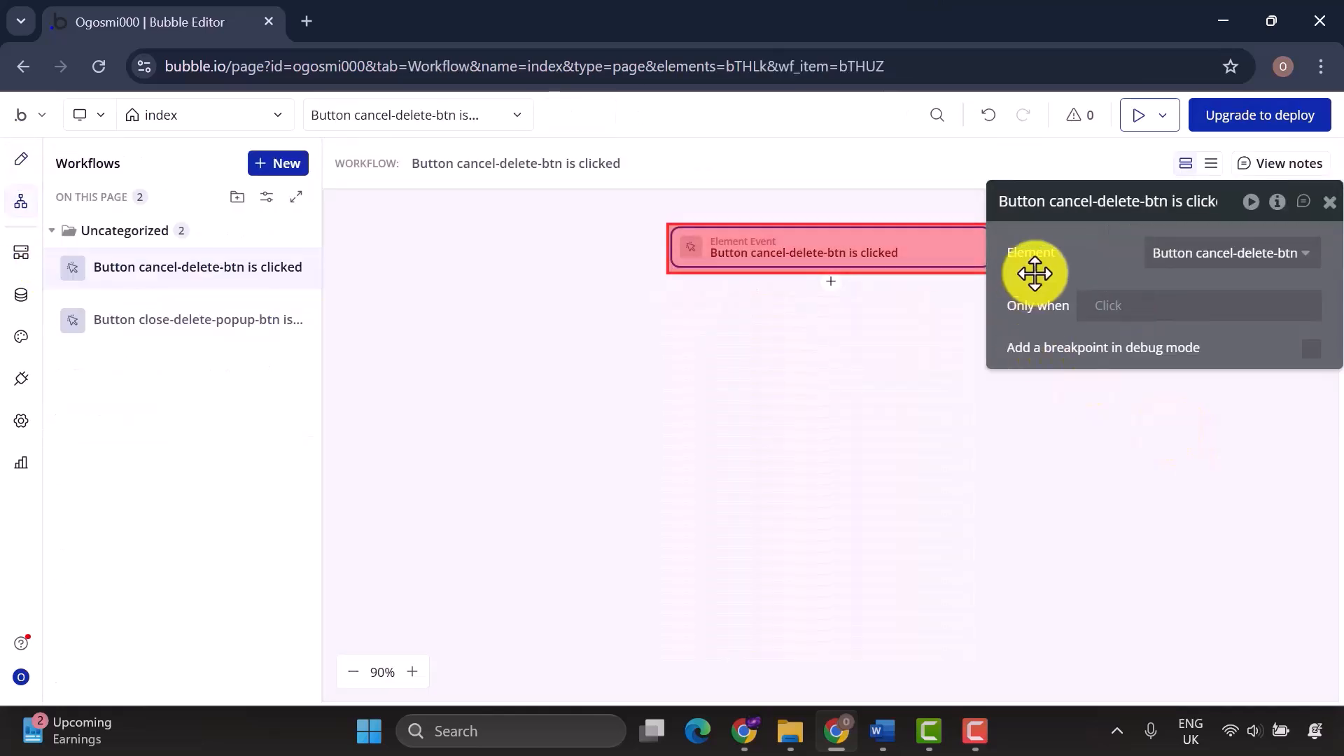
left_click(828, 283)
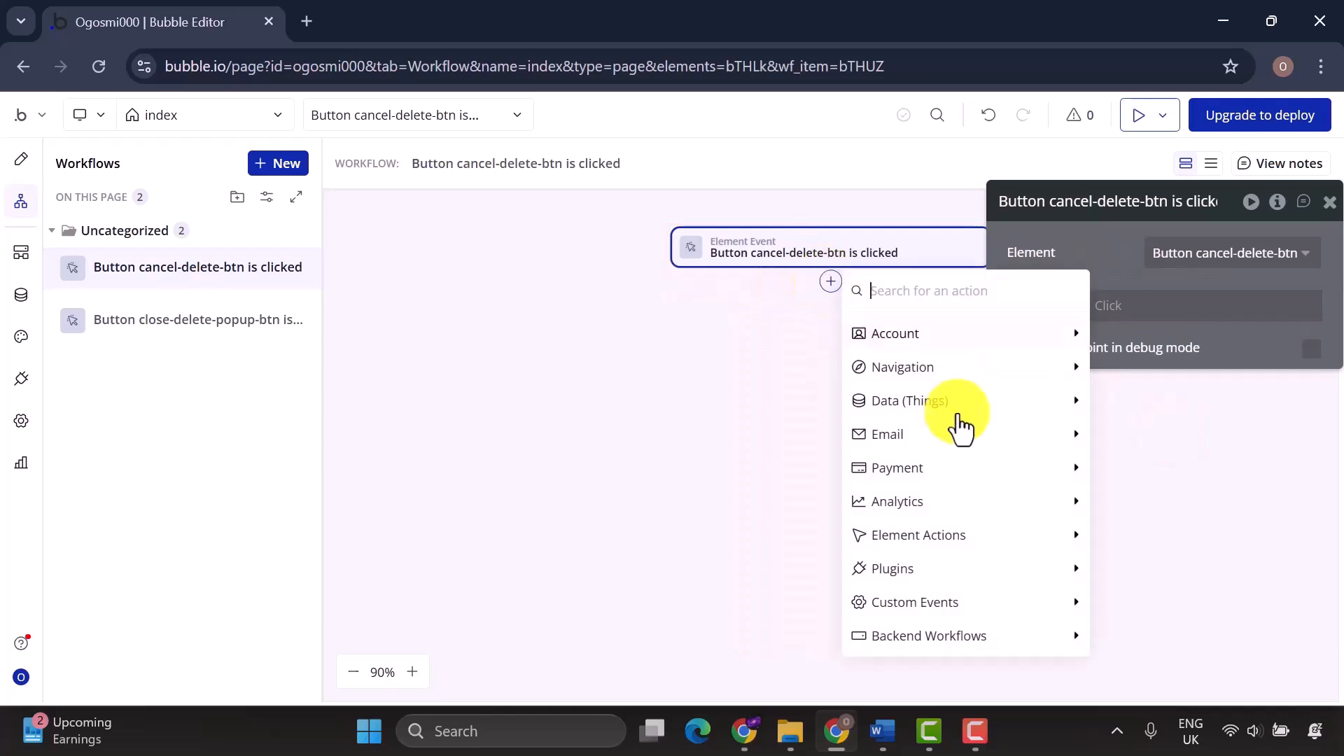
mouse_move(967, 540)
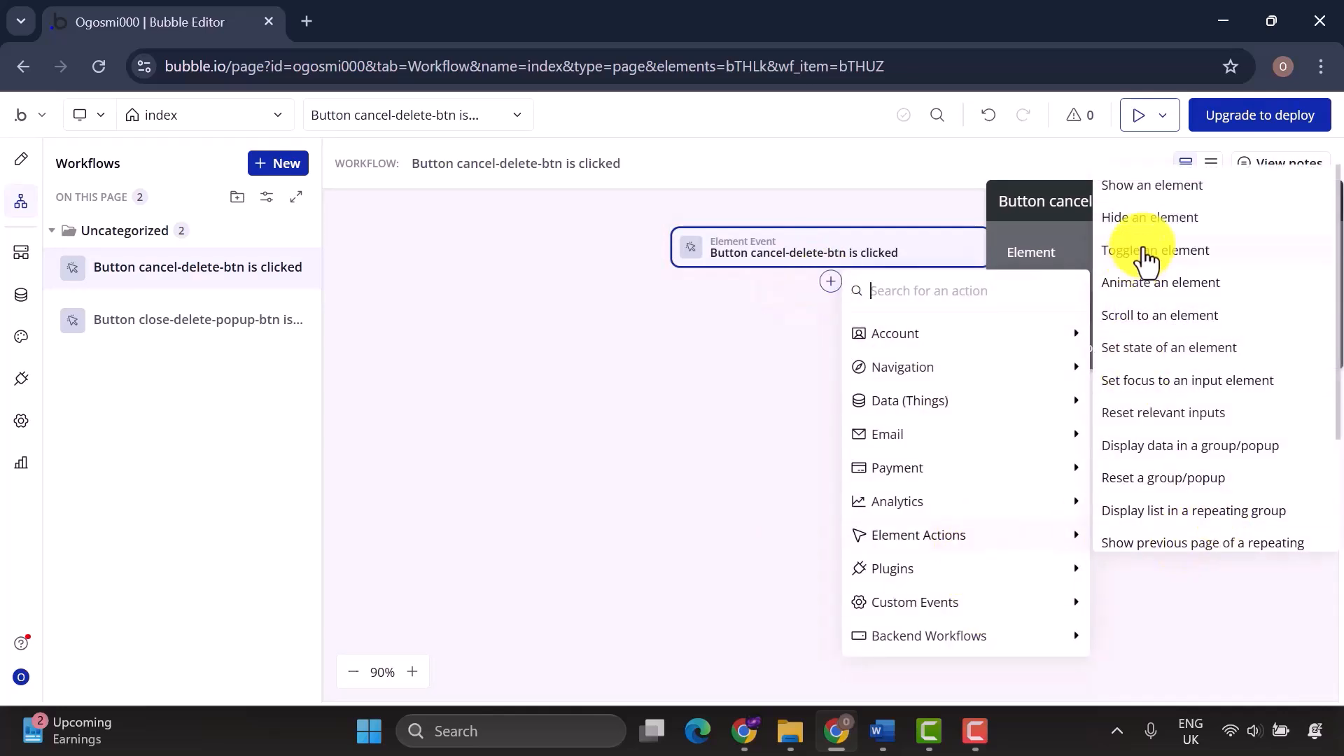
left_click(1148, 217)
left_click(1166, 253)
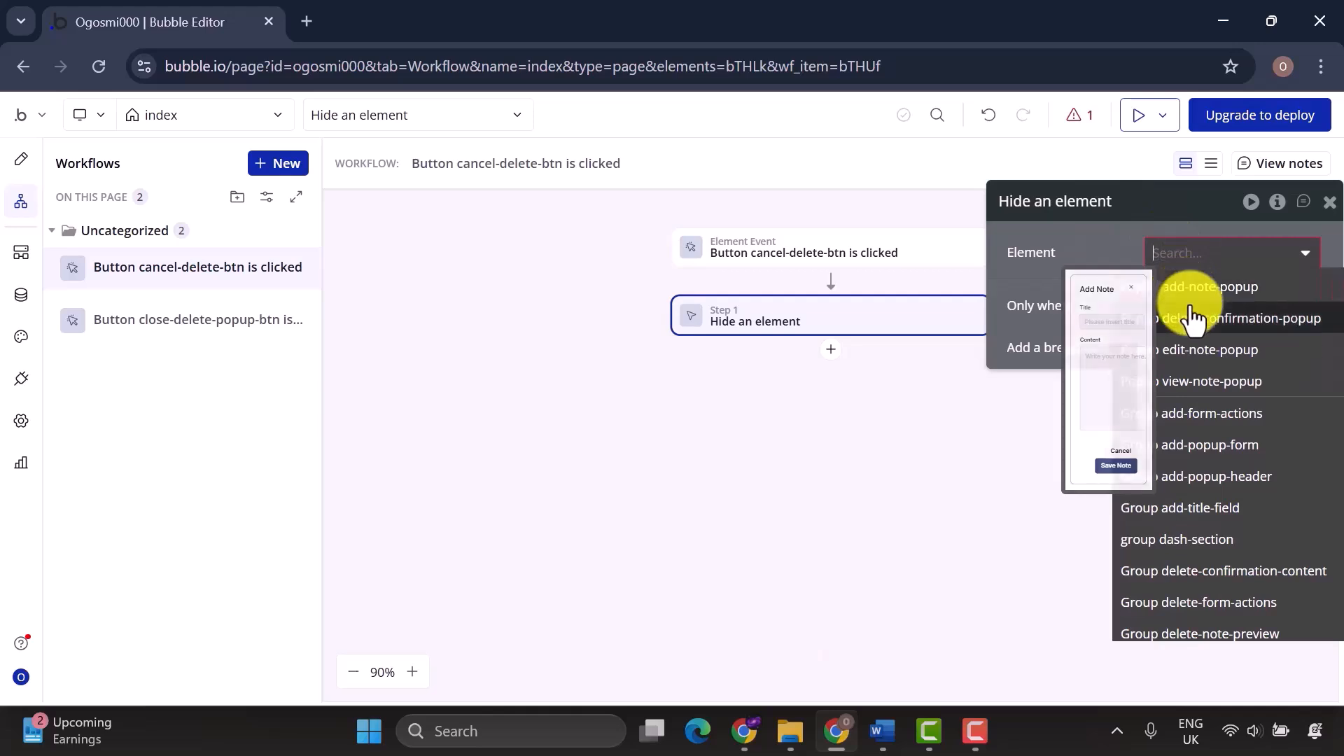
left_click(1192, 317)
left_click(1330, 203)
Create a click workflow for the popup's Delete Note button with a Delete thing action targeting Parent group's Note.
left_click(21, 160)
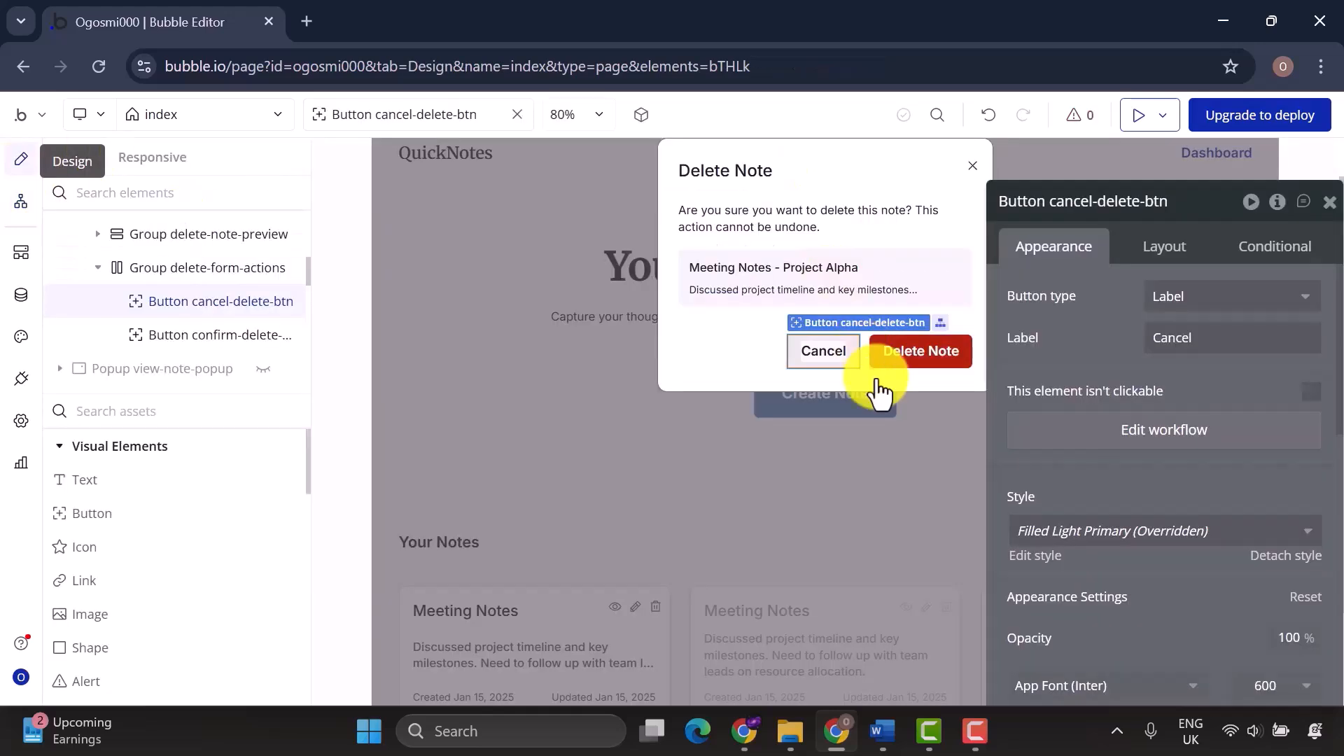
left_click(918, 358)
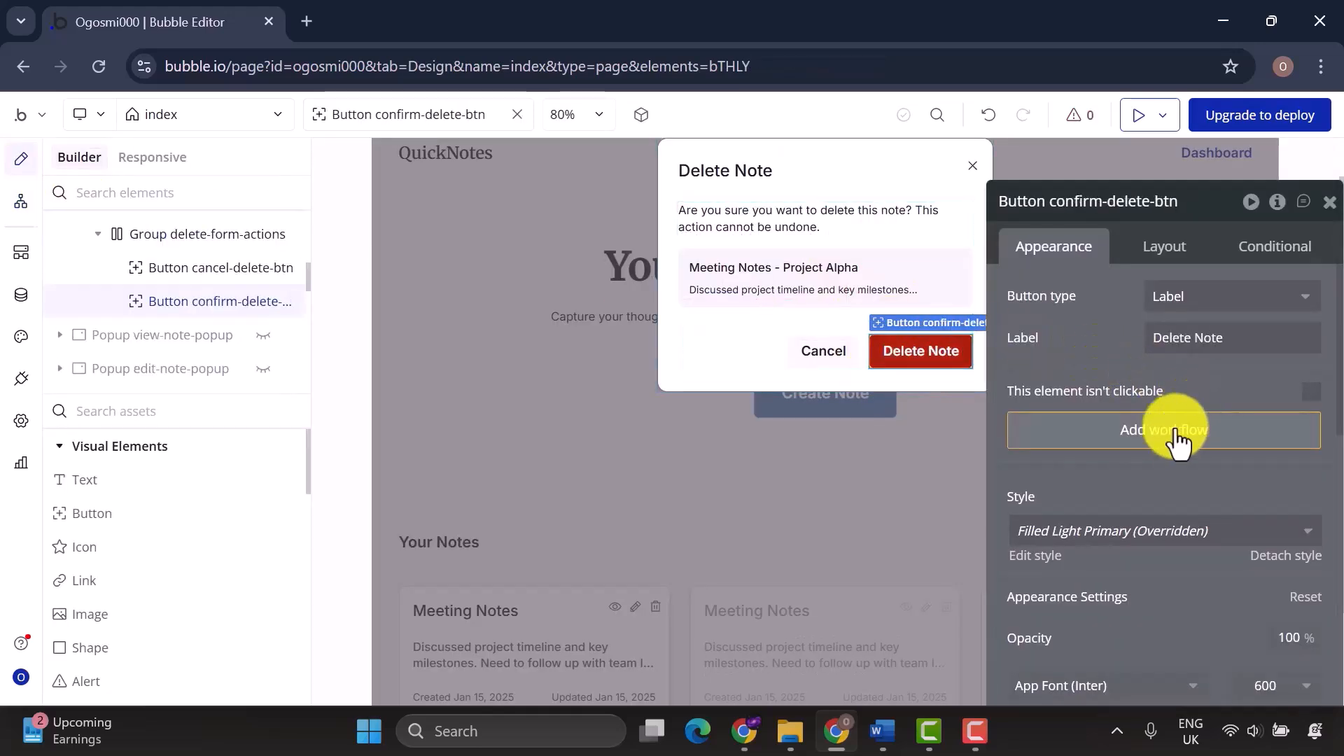
left_click(1170, 435)
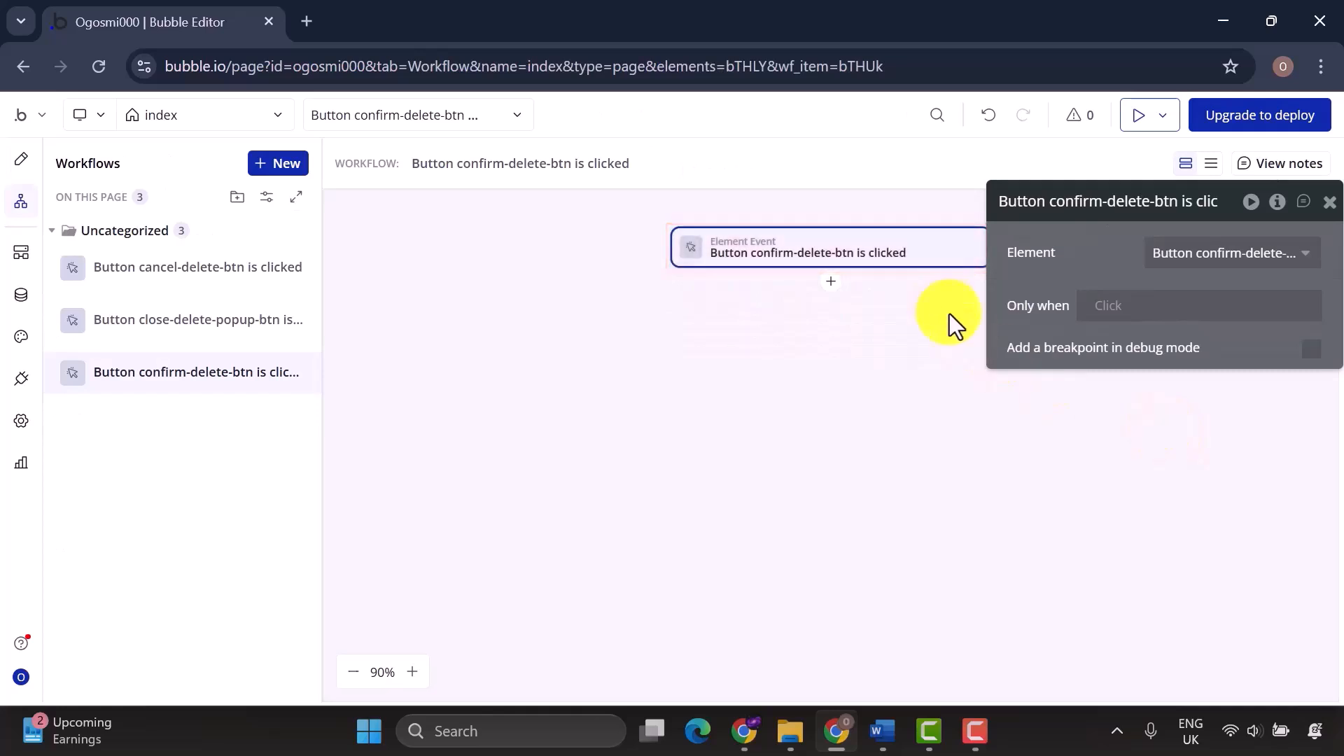
left_click(832, 279)
mouse_move(1034, 404)
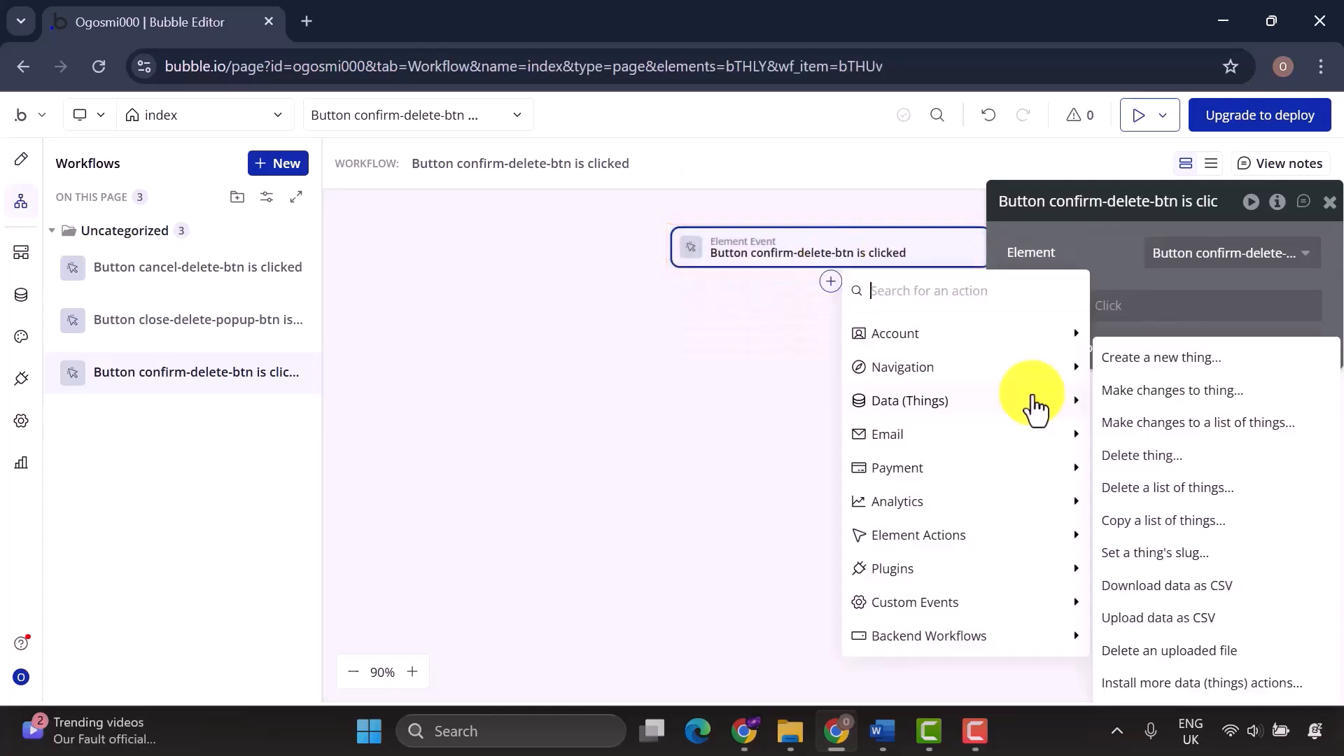
left_click(1141, 456)
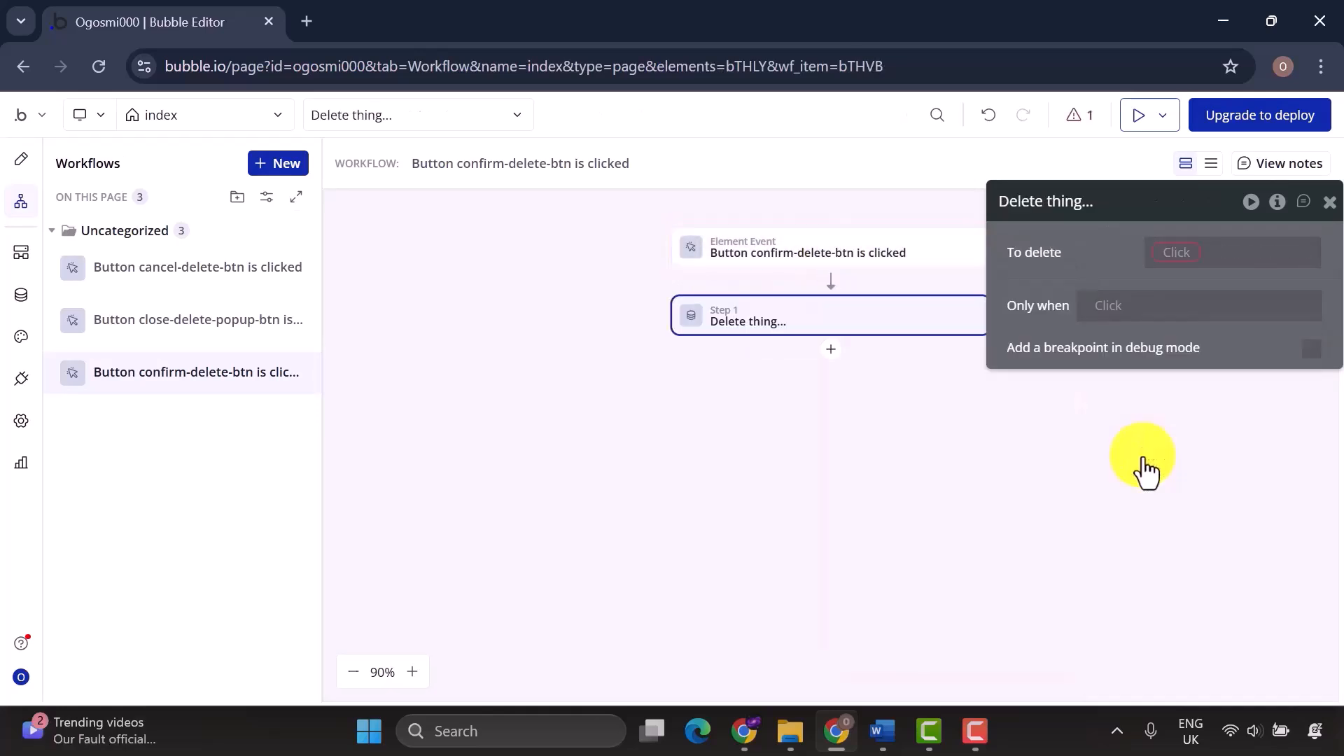
left_click(1162, 254)
left_click(1185, 308)
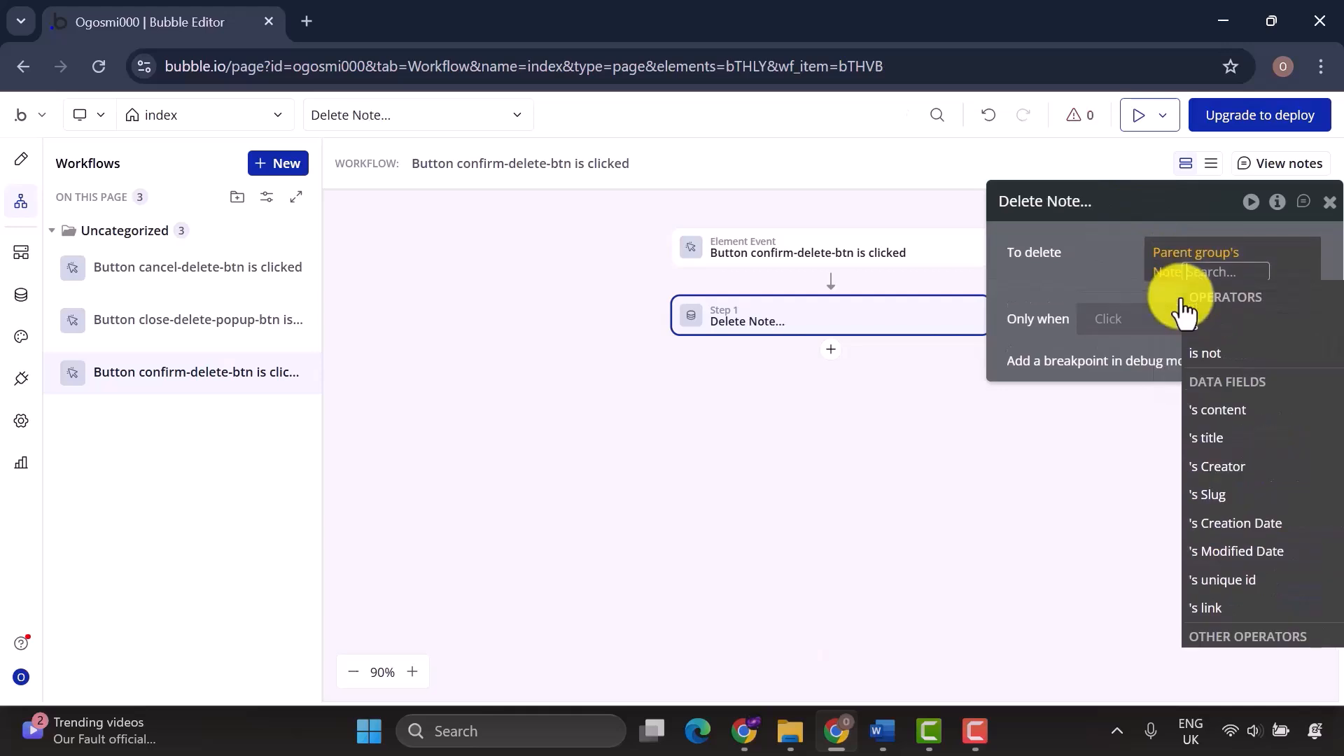
left_click(1077, 257)
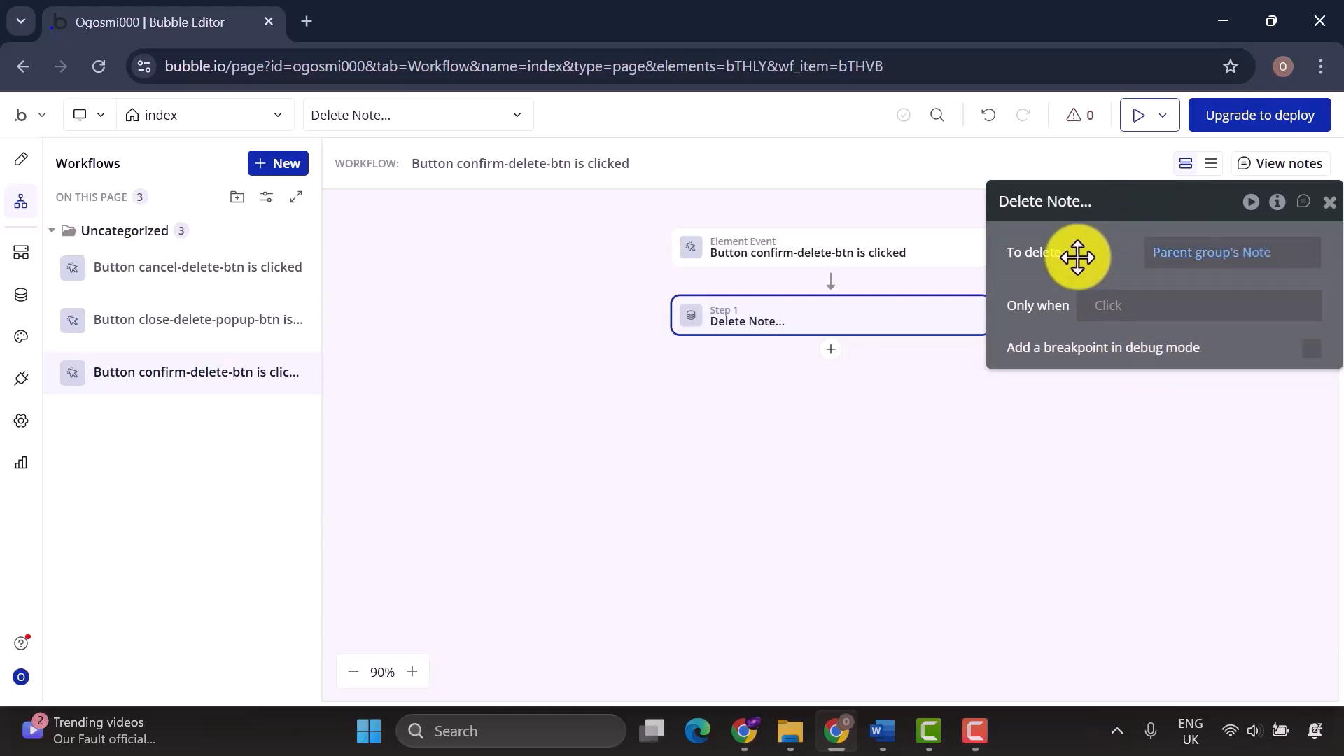
Add a second action to the confirm-delete-btn workflow that hides Popup delete-confirmation-popup.
left_click(831, 350)
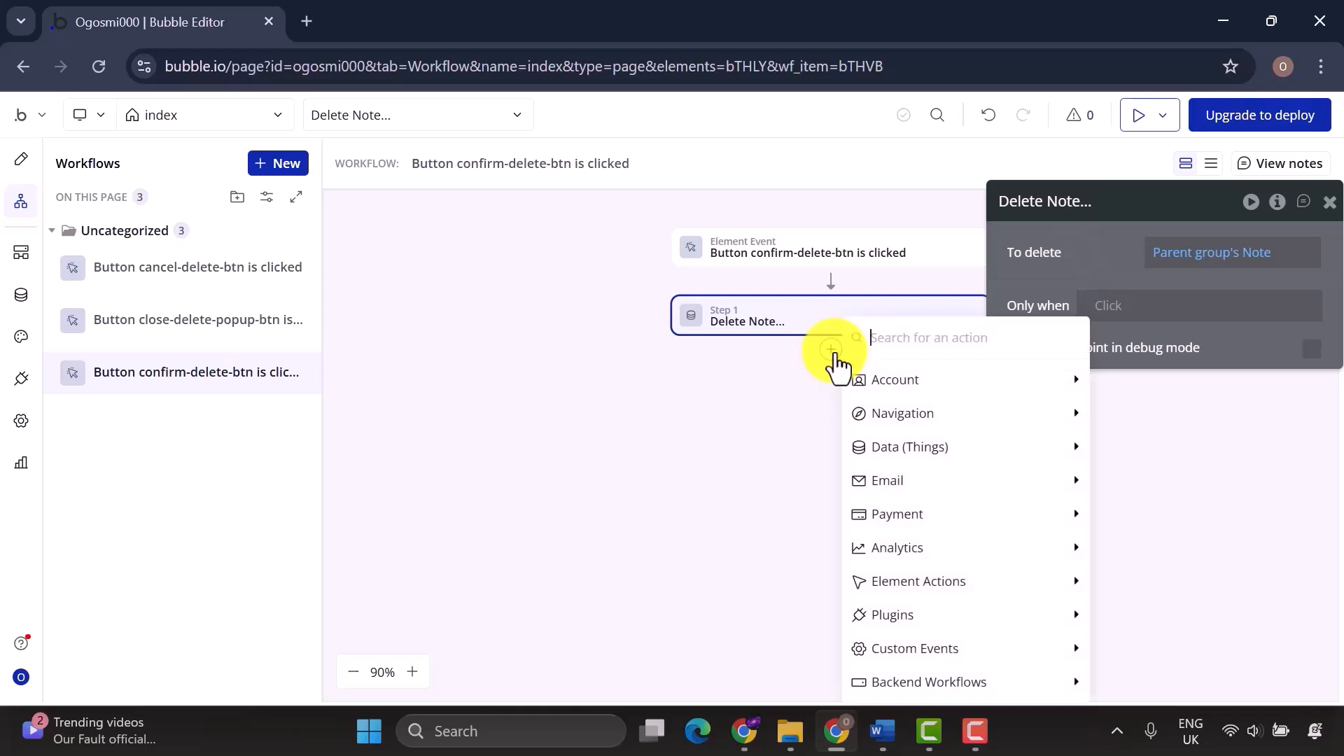
mouse_move(1004, 661)
mouse_move(1007, 592)
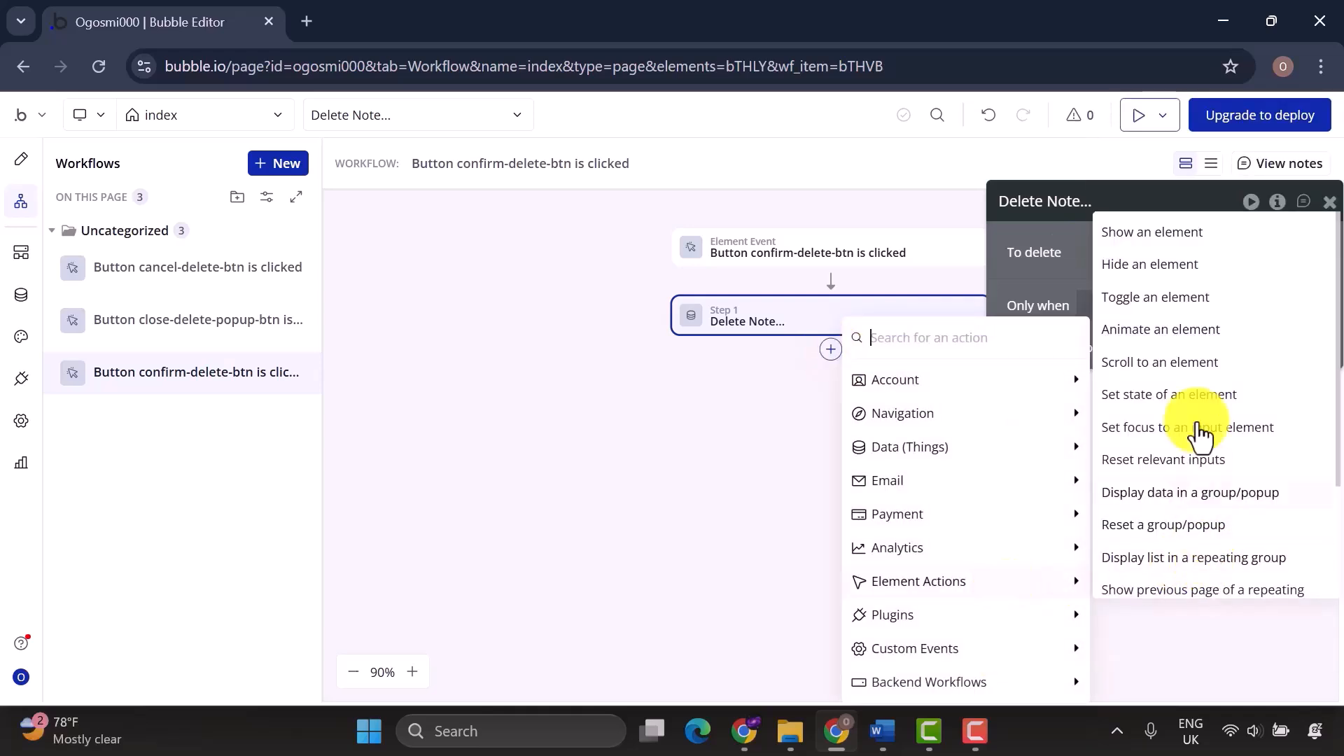
left_click(1166, 264)
left_click(1189, 267)
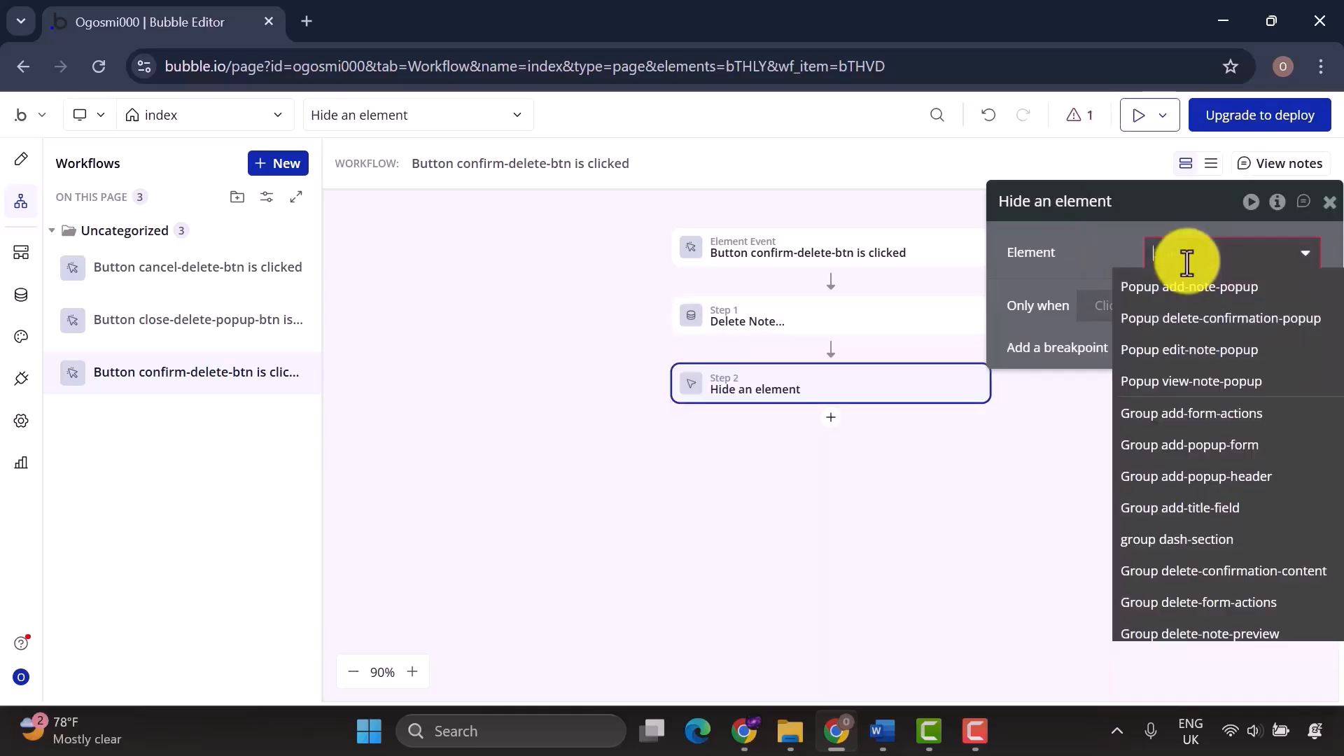
left_click(1194, 324)
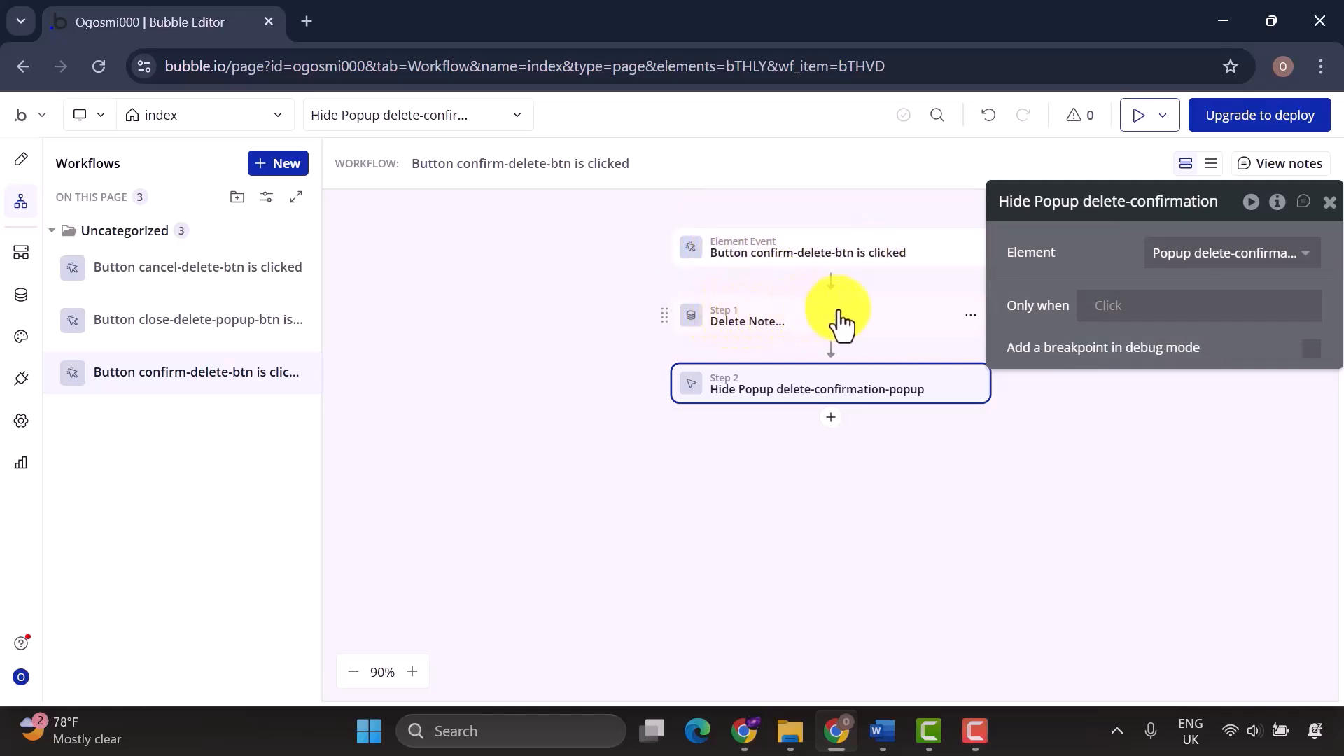
Show the view-note-popup in the page design and add a click workflow to its X icon button.
left_click(21, 159)
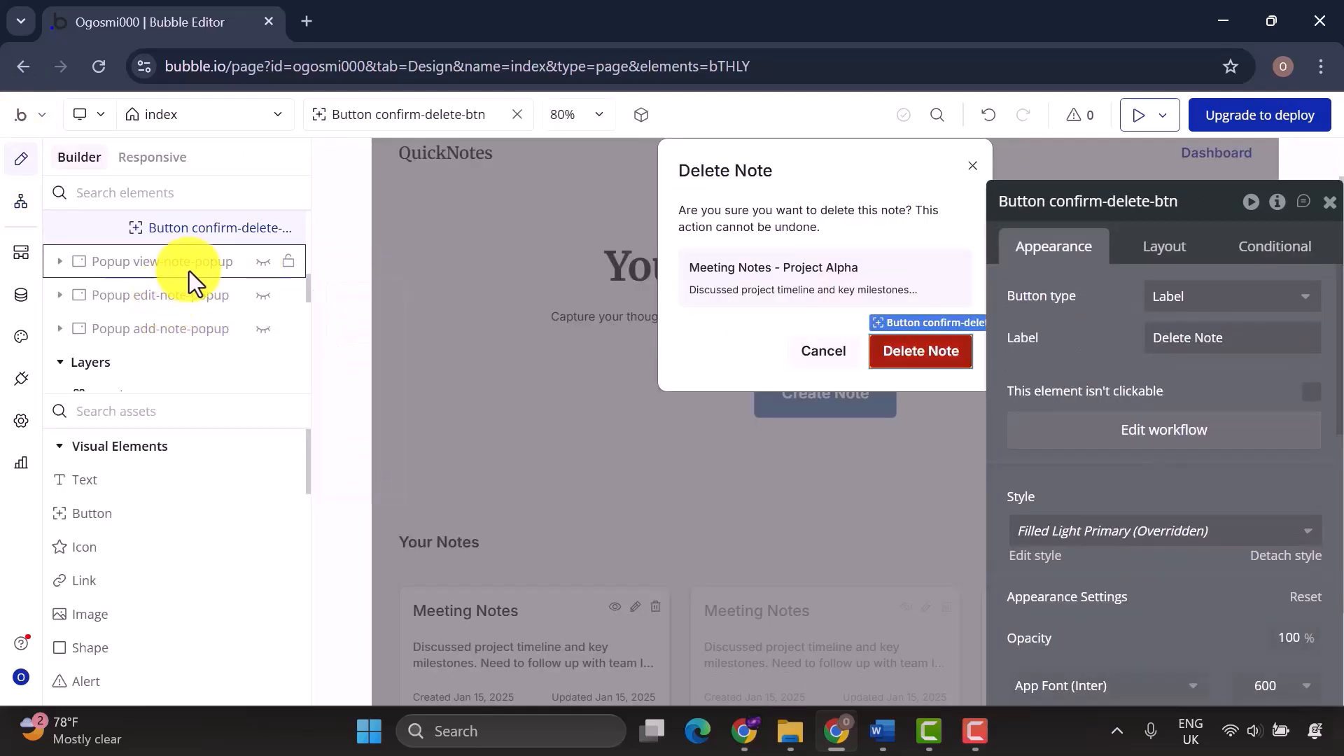
left_click(88, 270)
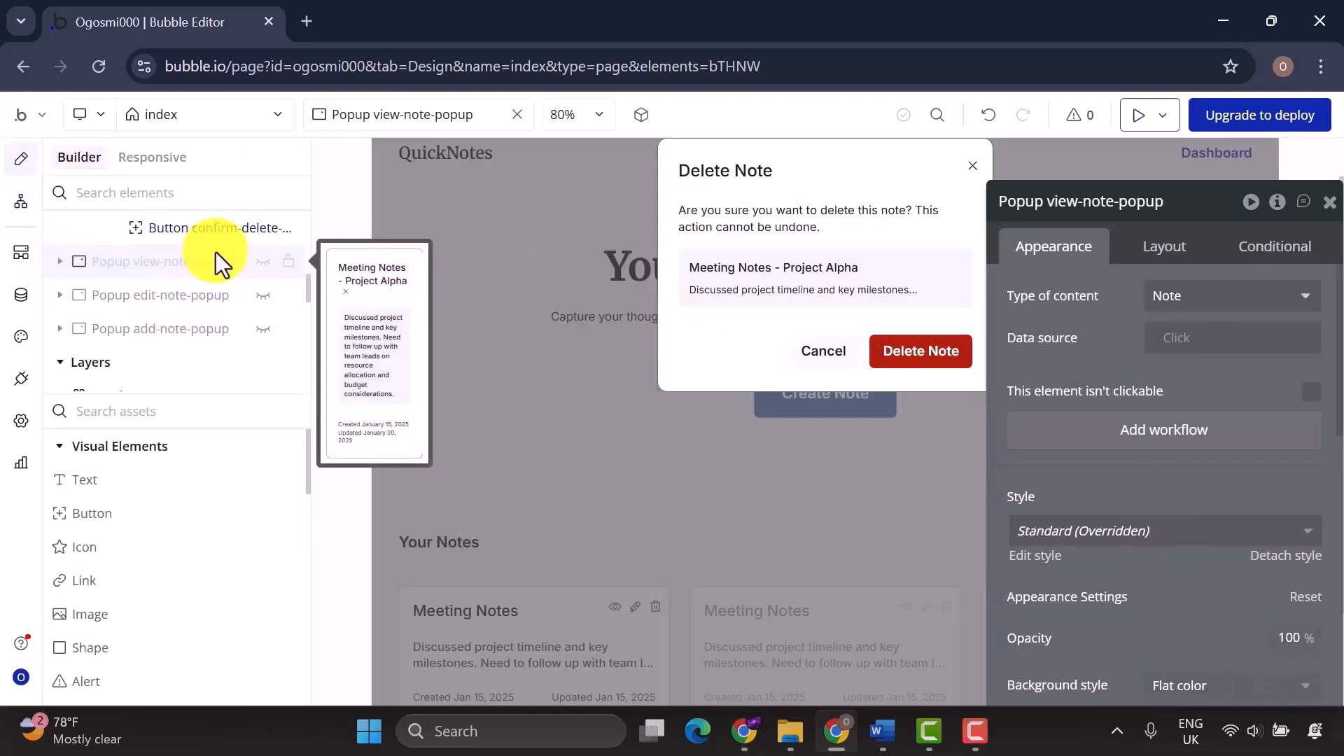
left_click(263, 261)
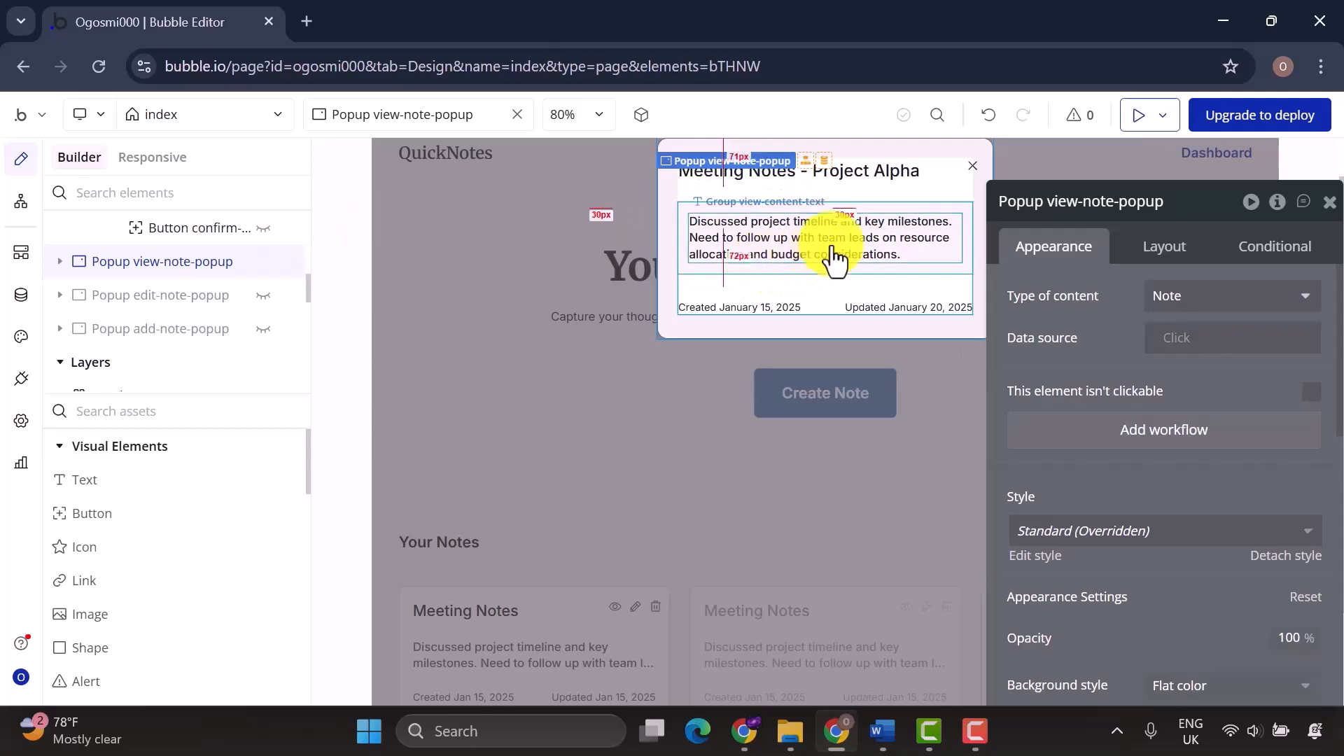
left_click(975, 164)
left_click(1197, 436)
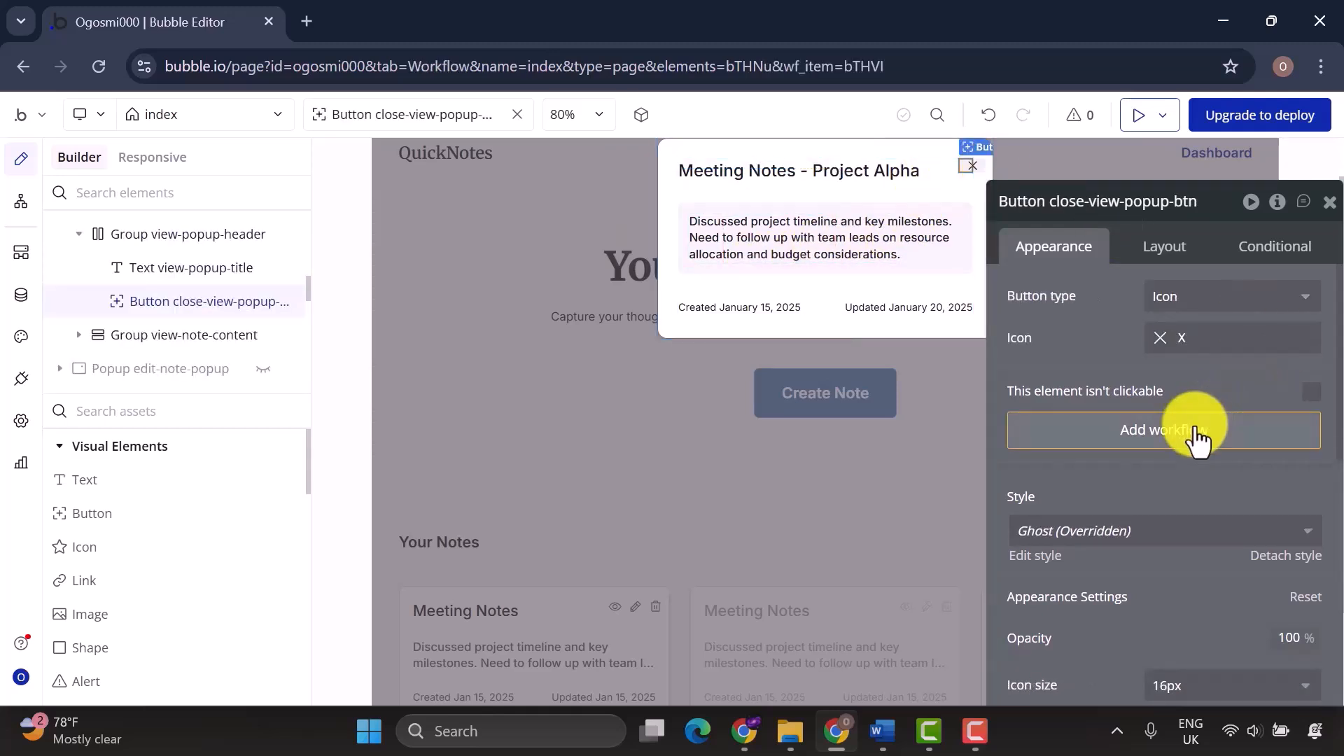
Add an action to the close-view-popup-btn workflow that hides Popup view-note-popup.
left_click(830, 282)
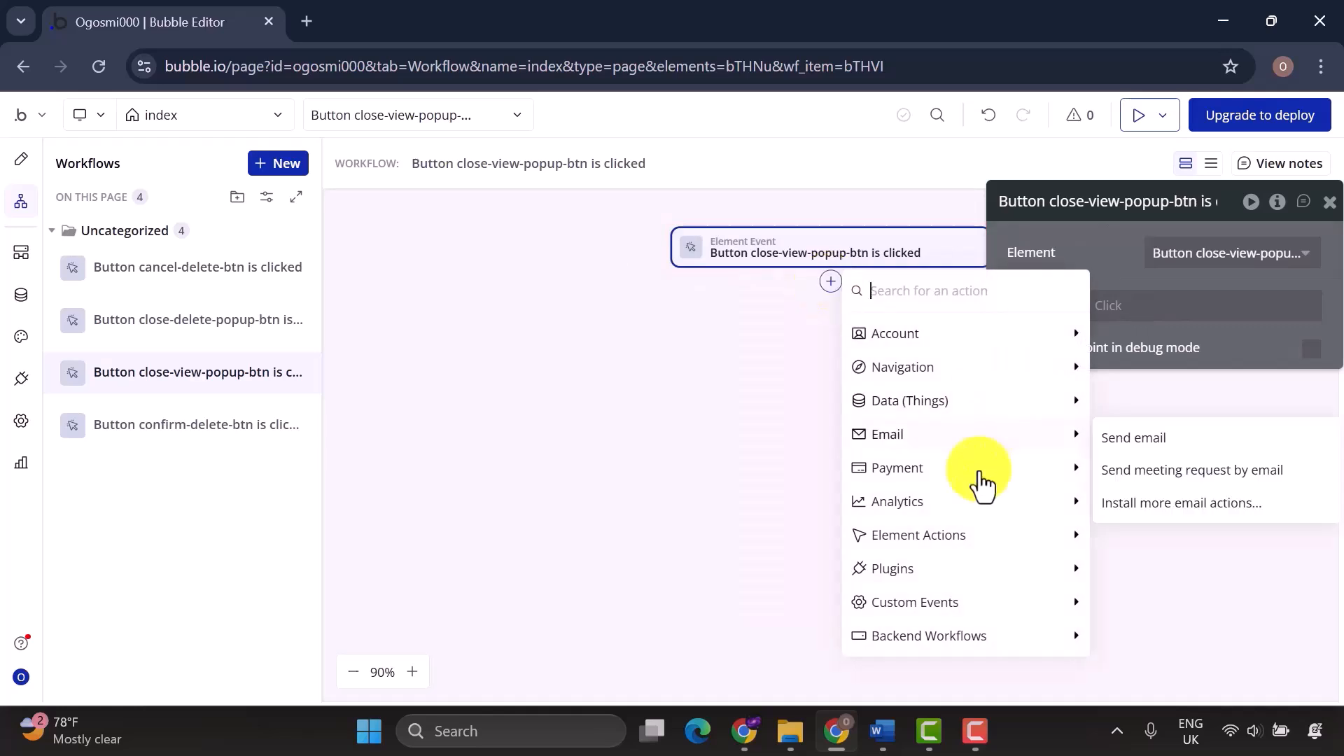
left_click(1162, 216)
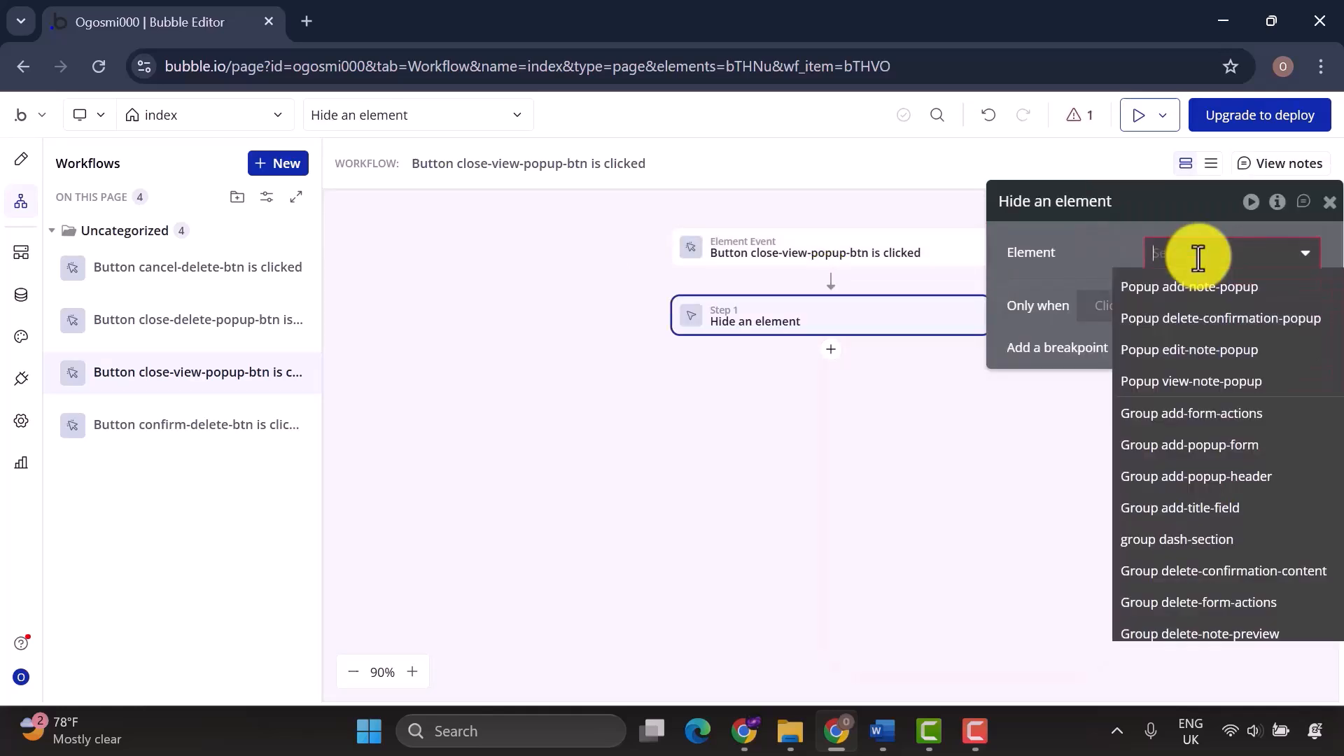
left_click(1243, 382)
left_click(1329, 202)
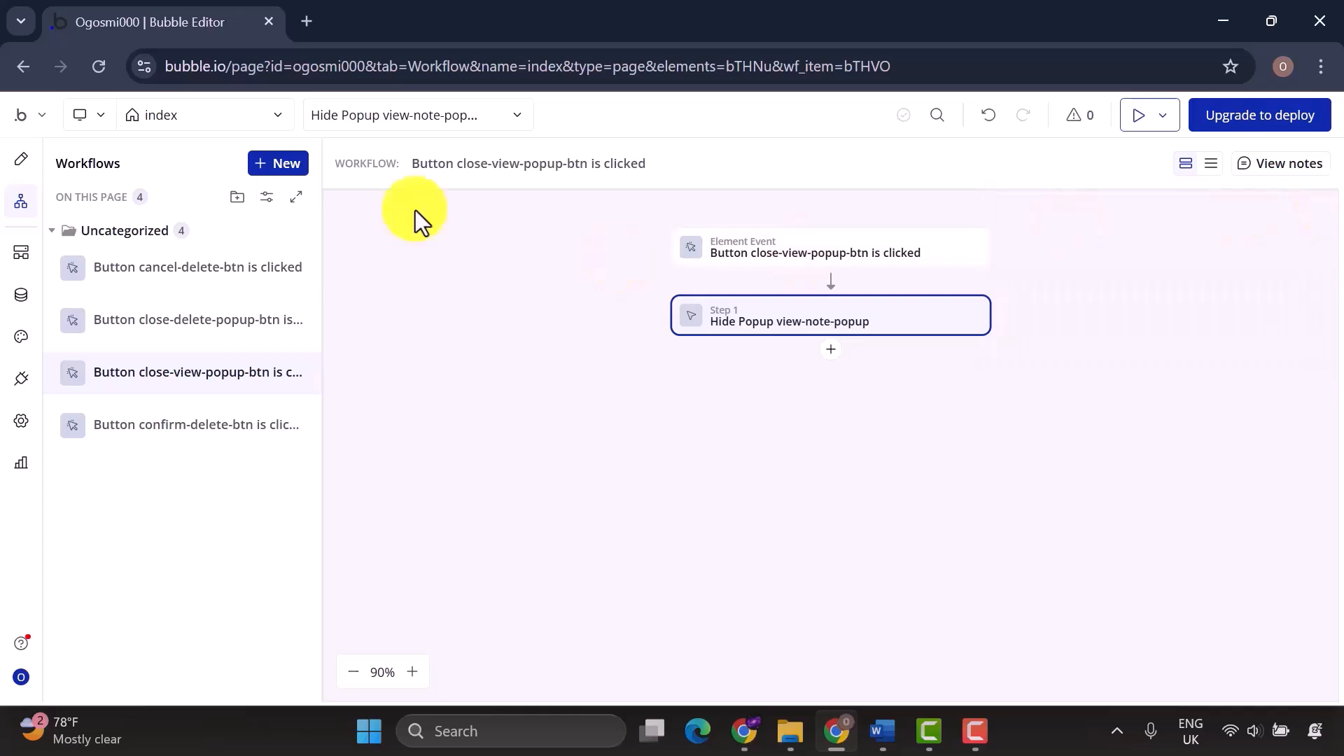
Show the edit-note-popup in the page design and add a click workflow to its X icon button.
left_click(20, 165)
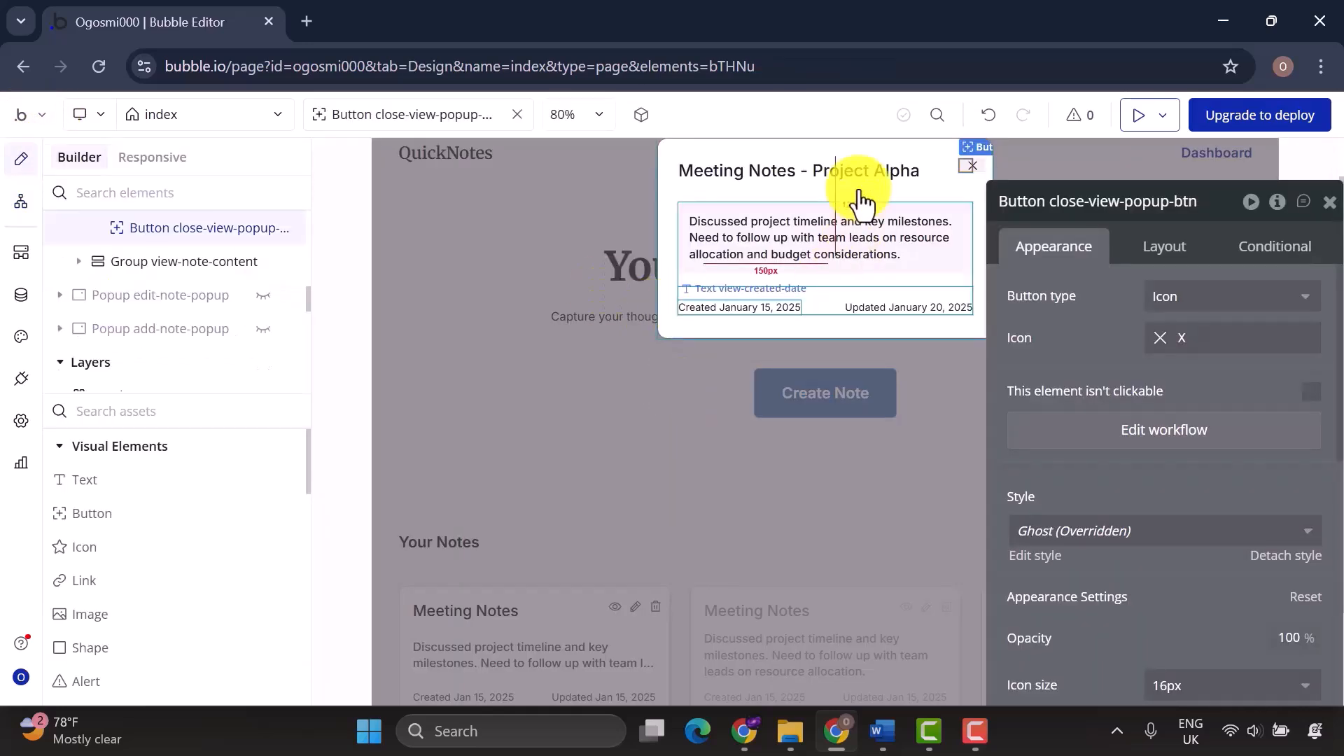
left_click(149, 292)
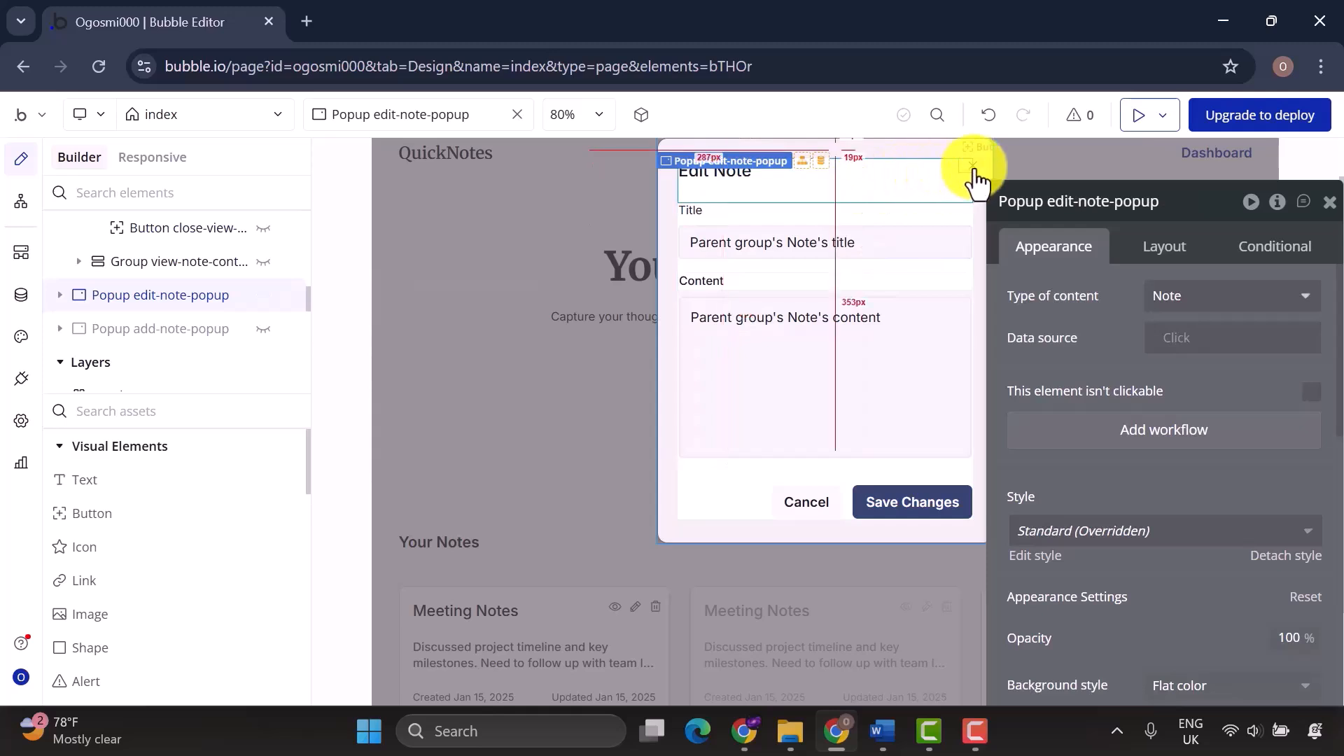
left_click(994, 177)
left_click(1140, 426)
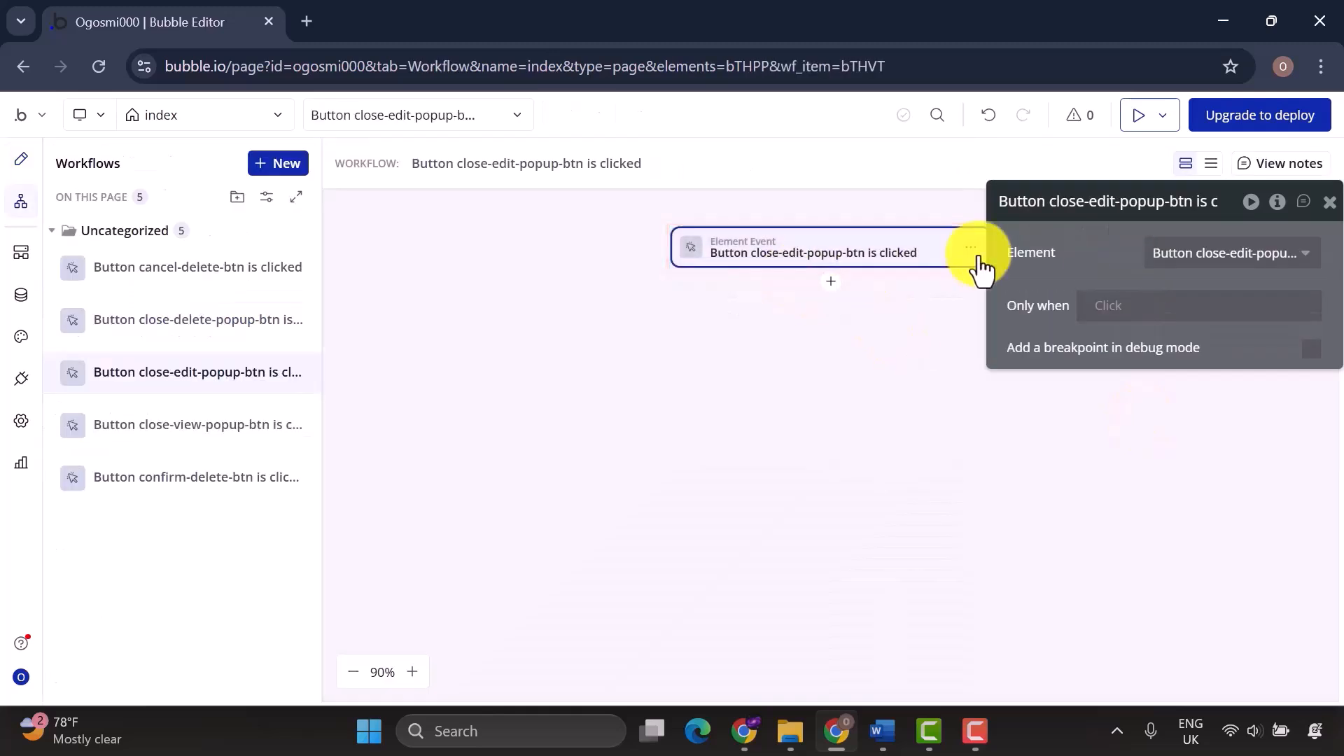
Add an action to the close-edit-popup-btn workflow that hides Popup edit-note-popup.
left_click(830, 281)
mouse_move(1060, 537)
left_click(1235, 219)
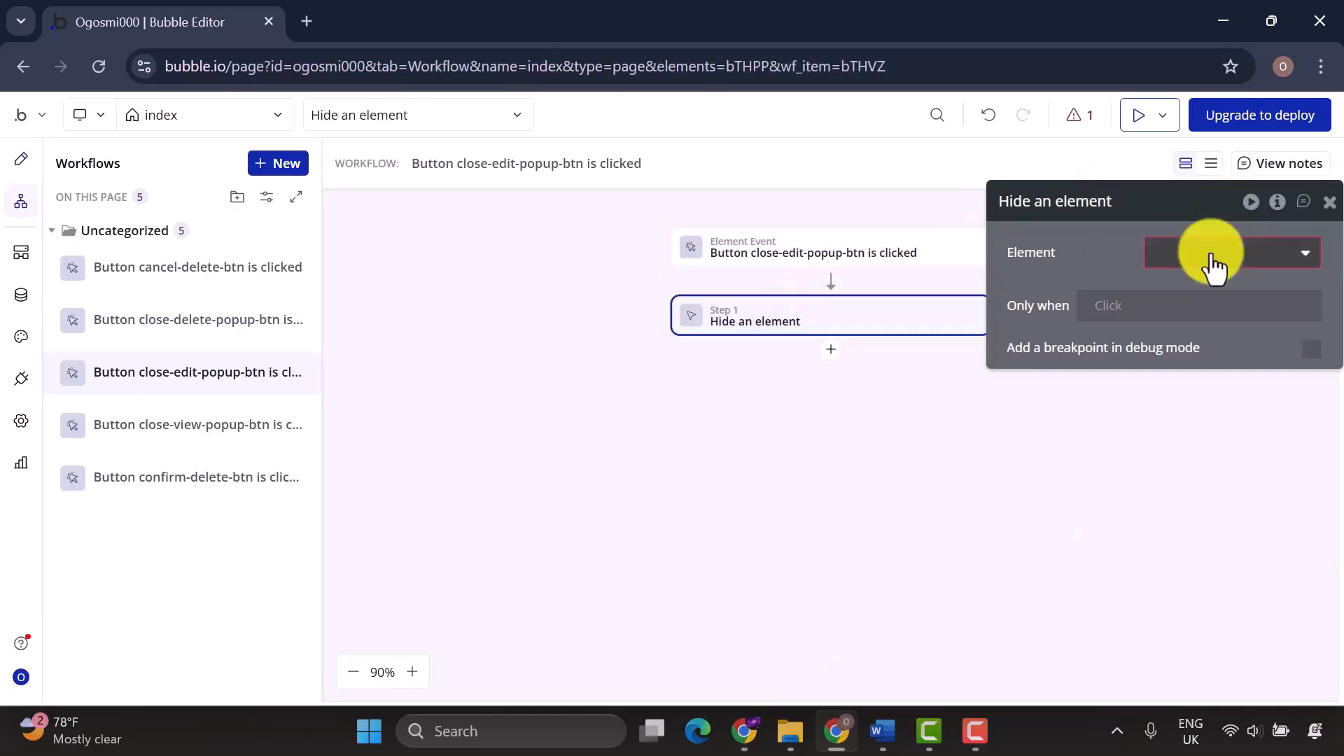
left_click(1210, 253)
left_click(1208, 350)
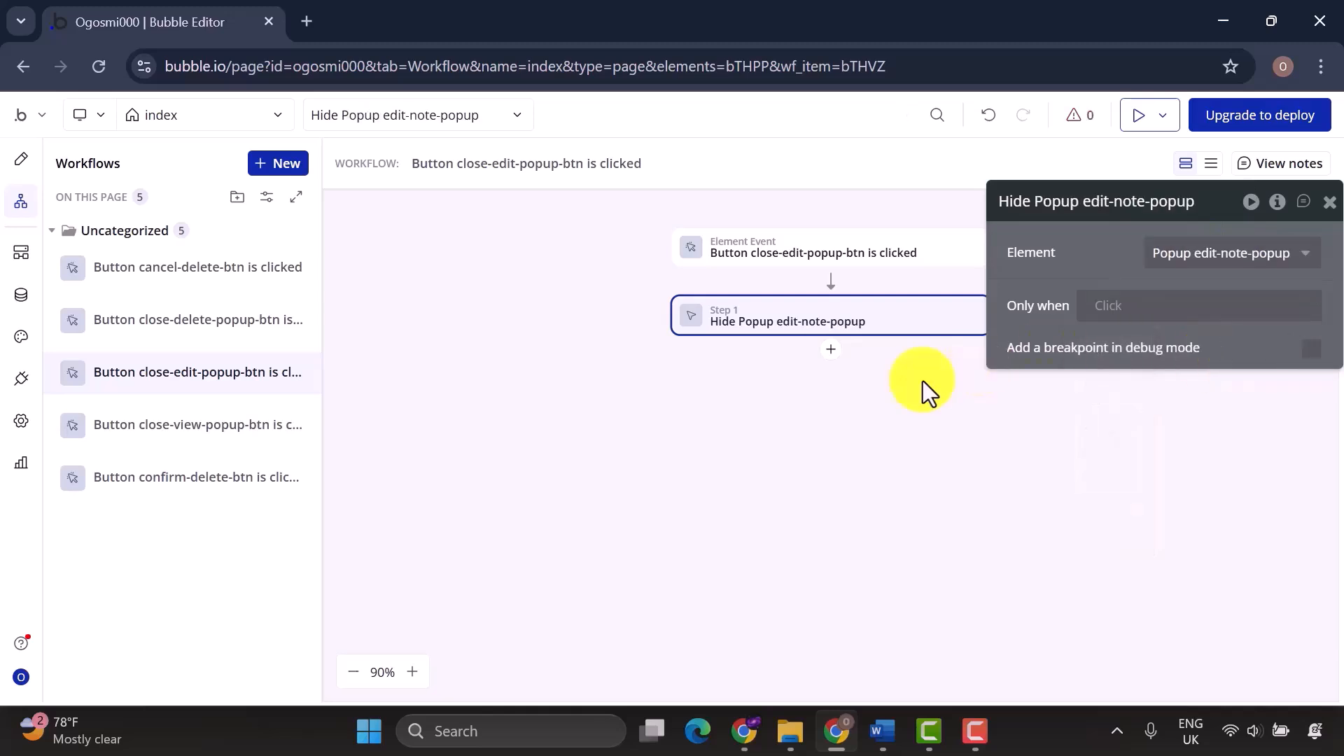
Return to the page design and add a click workflow to the Cancel button of the edit-note popup.
left_click(23, 159)
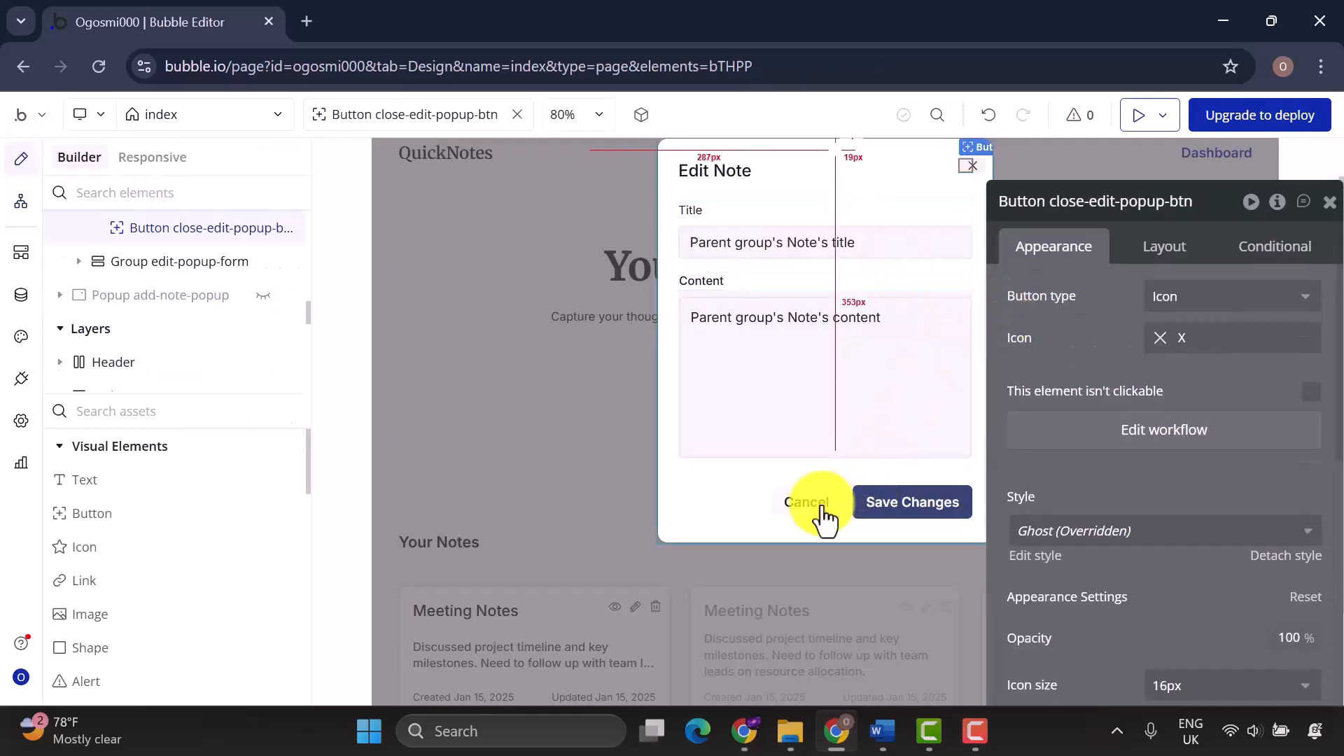
left_click(816, 508)
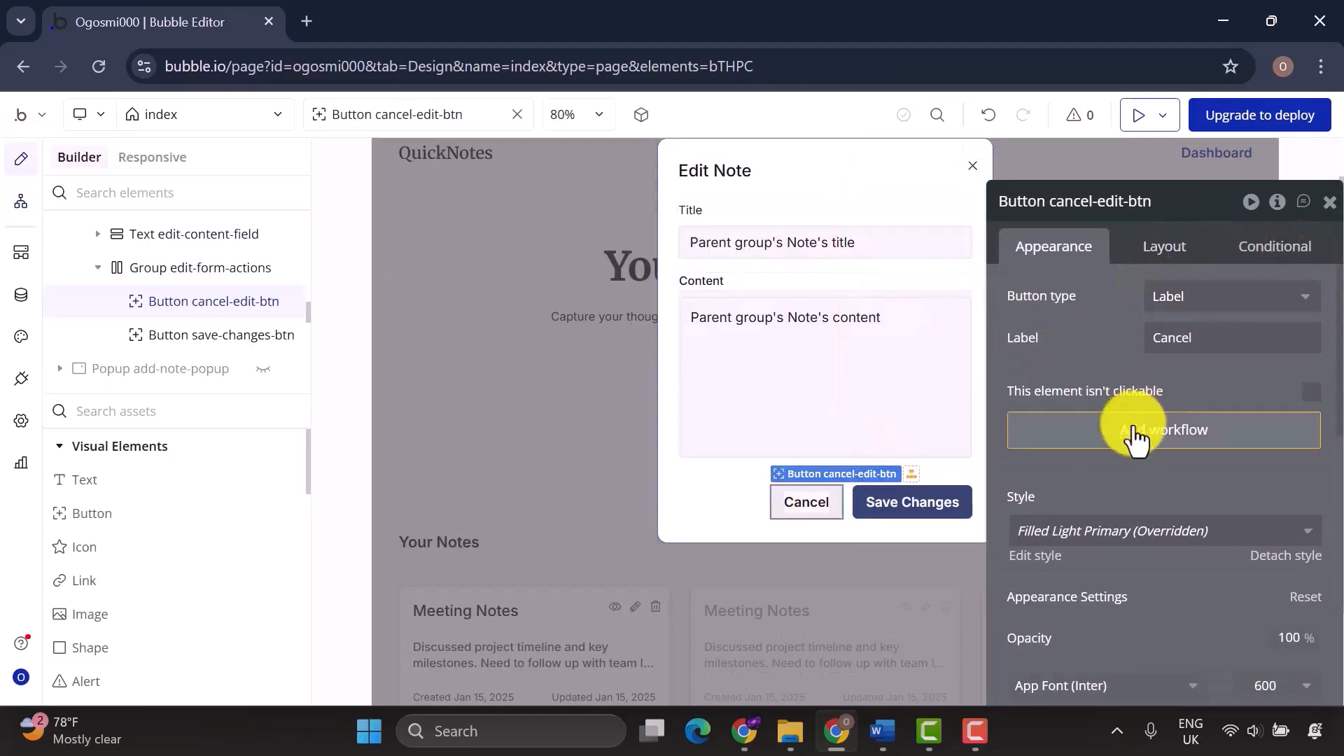
left_click(1135, 430)
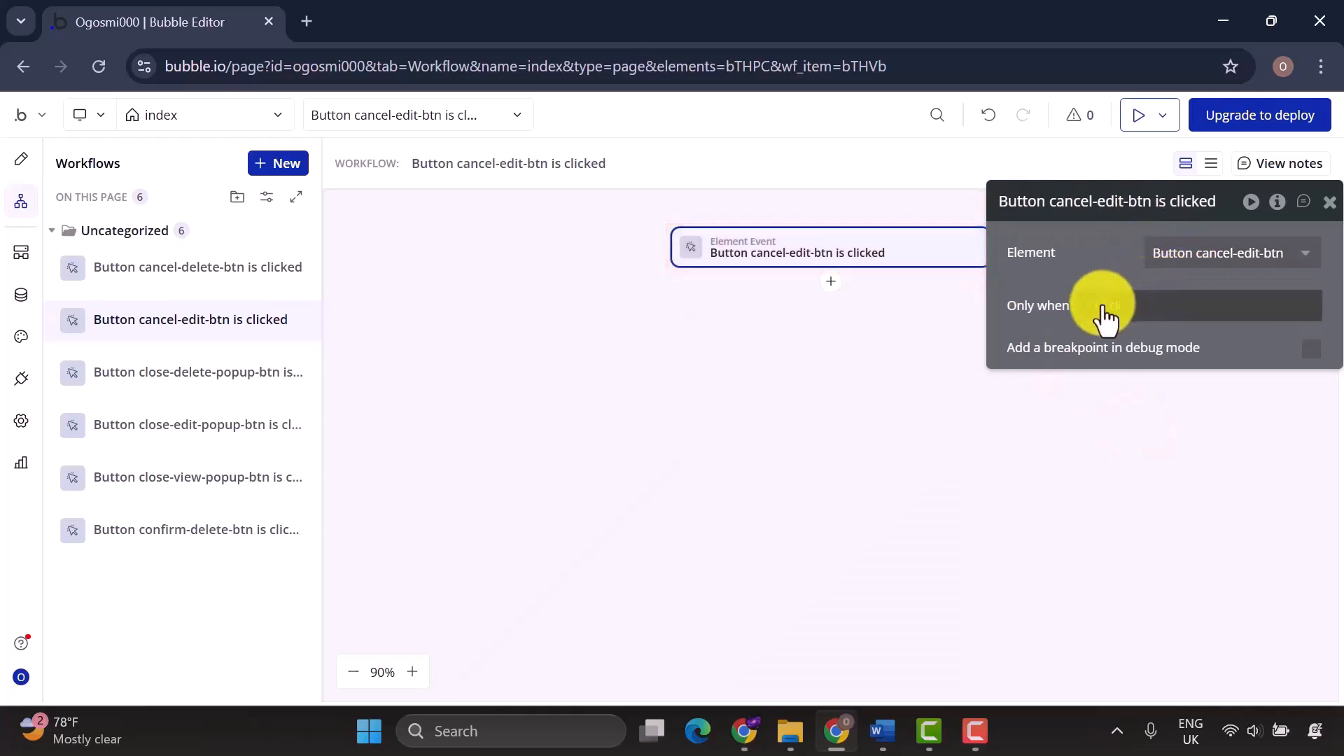
Add an action to the cancel-edit-btn workflow that hides Popup edit-note-popup.
left_click(832, 284)
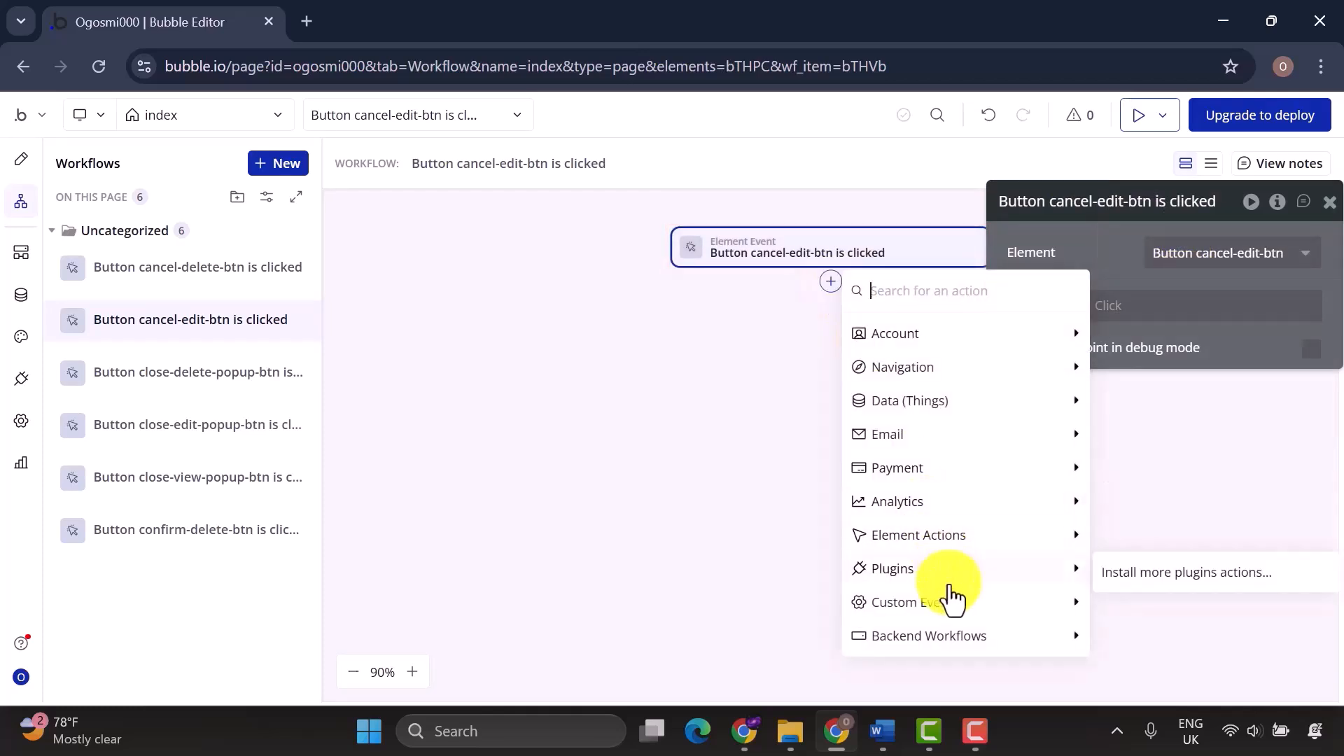
mouse_move(1078, 531)
left_click(1154, 218)
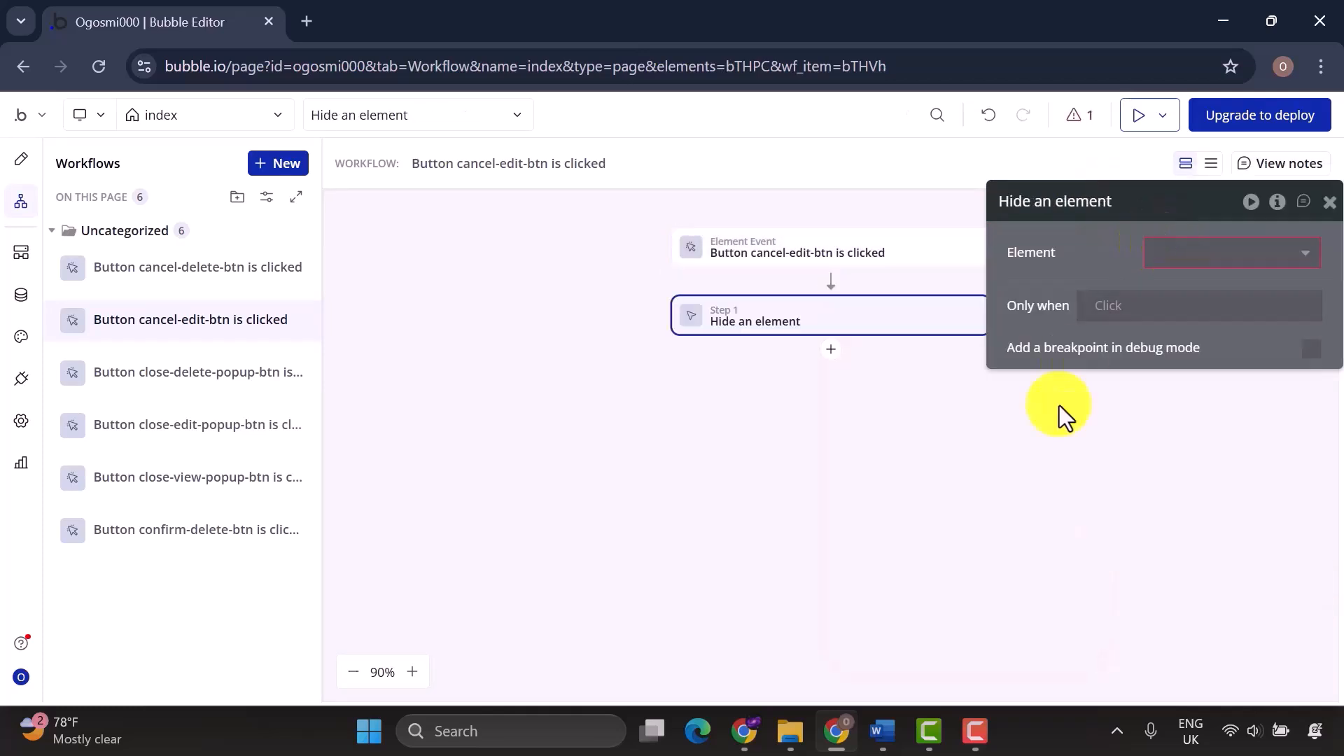
left_click(1197, 256)
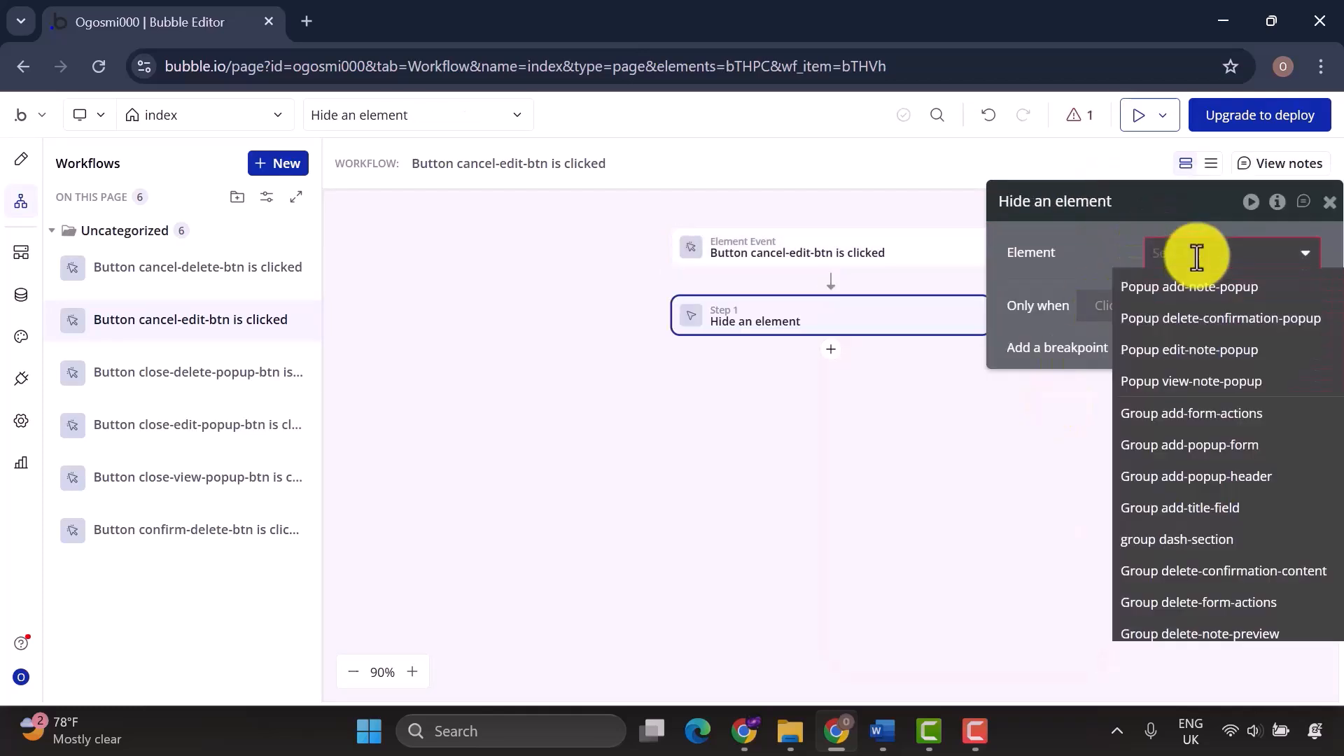
left_click(1180, 354)
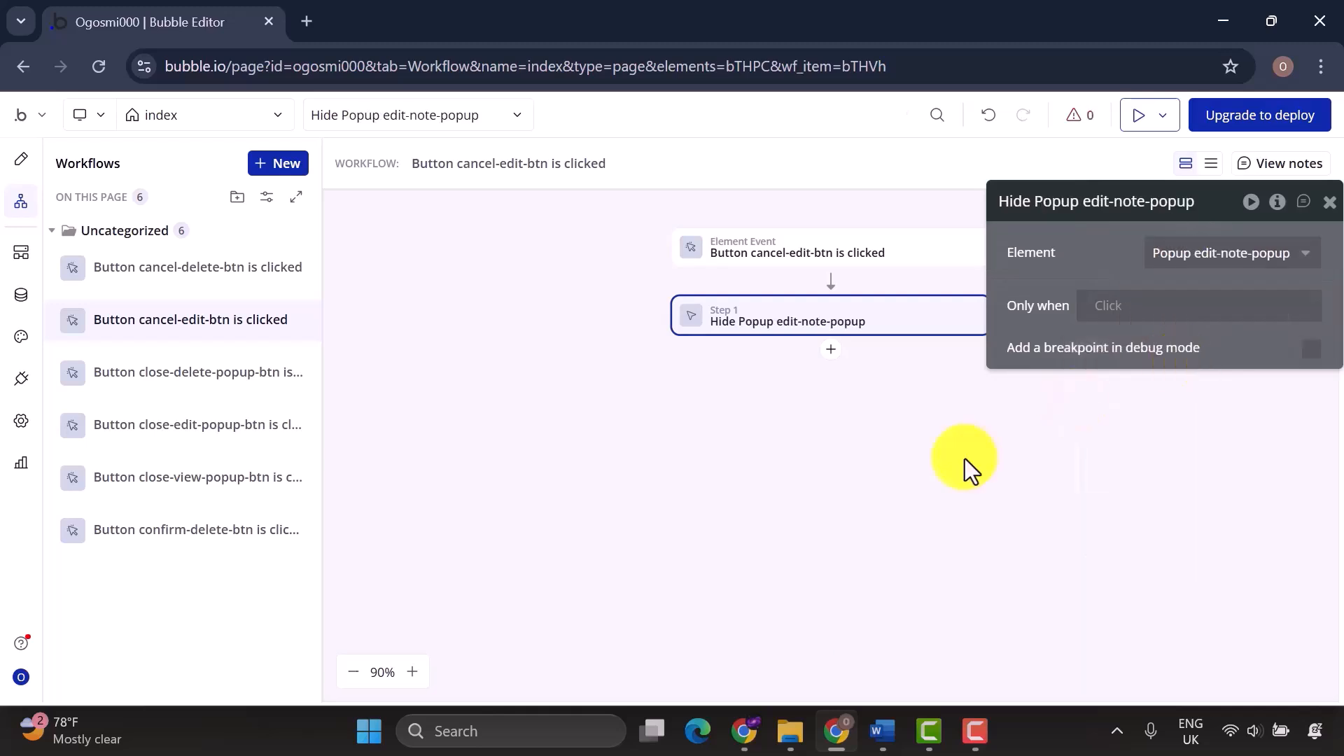
Return to the page design and add a click workflow to the Save Changes button of the edit-note popup.
left_click(21, 160)
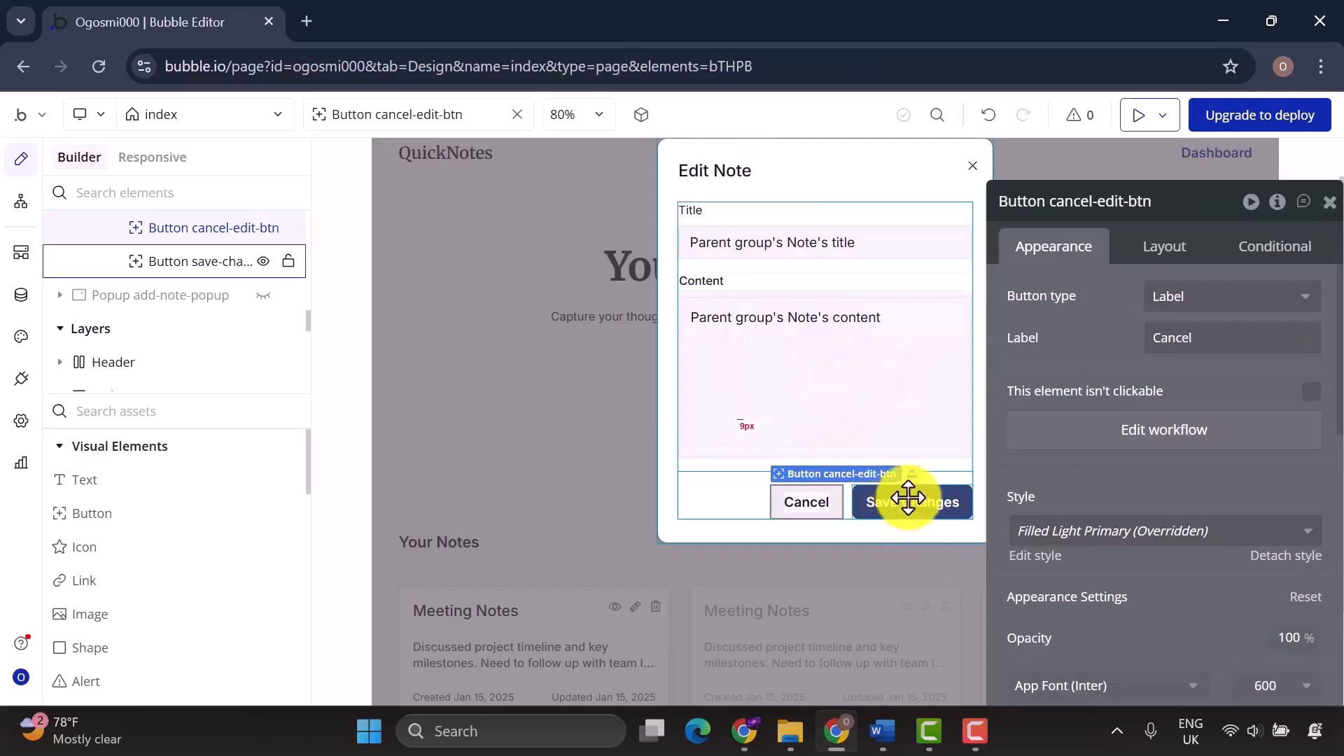
left_click(908, 497)
left_click(1095, 433)
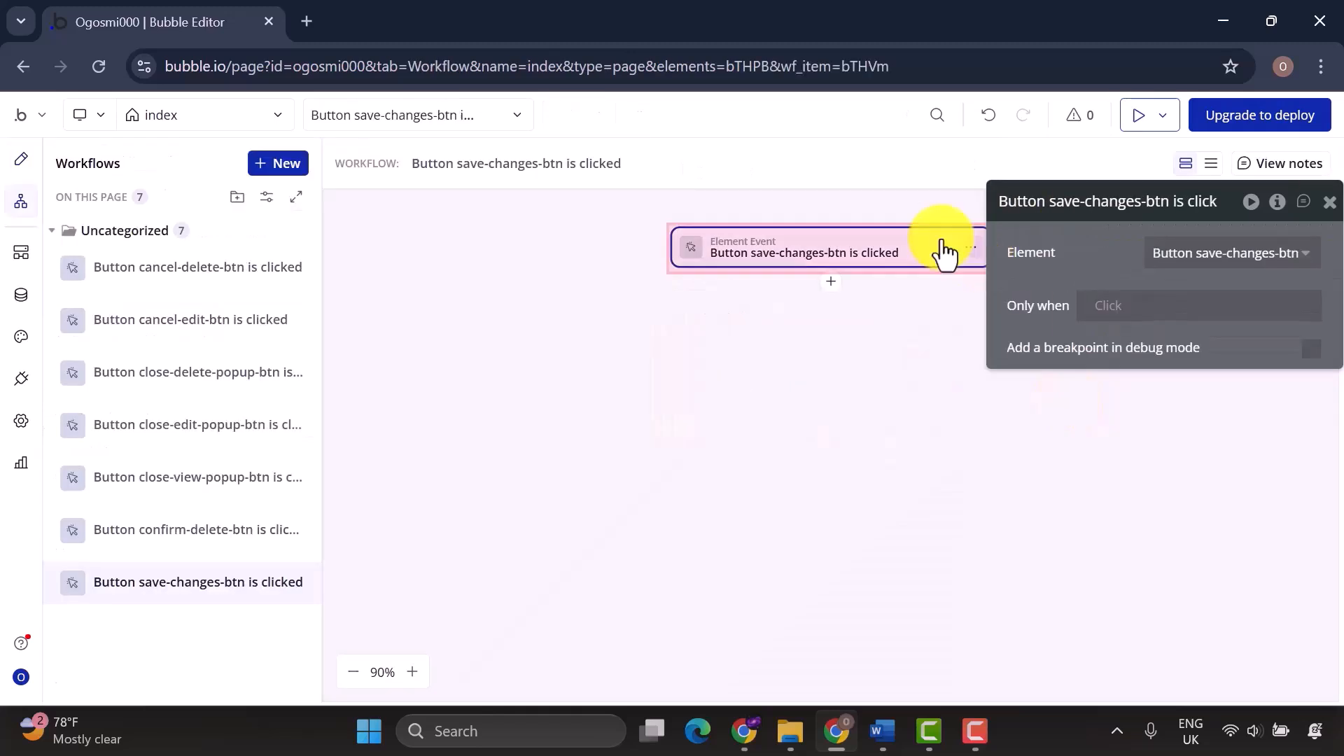
Add a Make changes to thing action to the save-changes-btn workflow, with Parent group's Note as the thing to change.
left_click(831, 281)
mouse_move(931, 405)
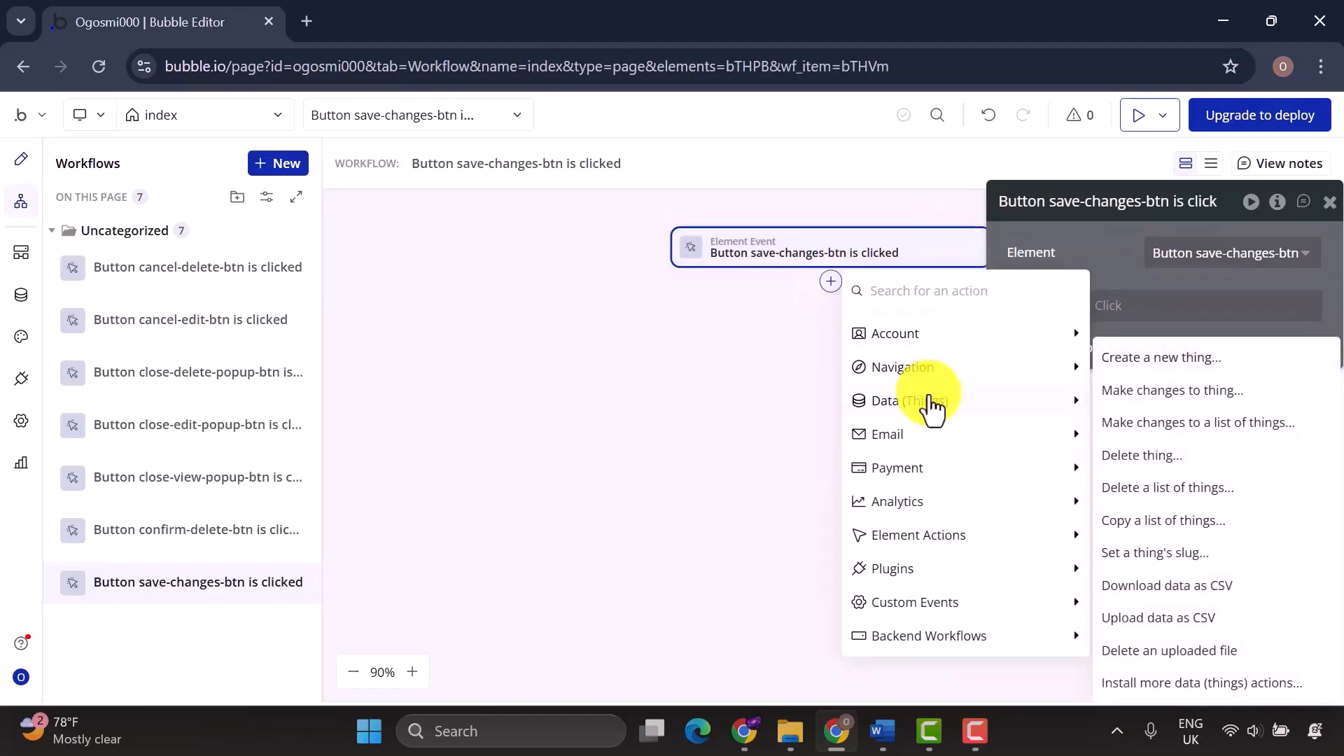
left_click(1152, 396)
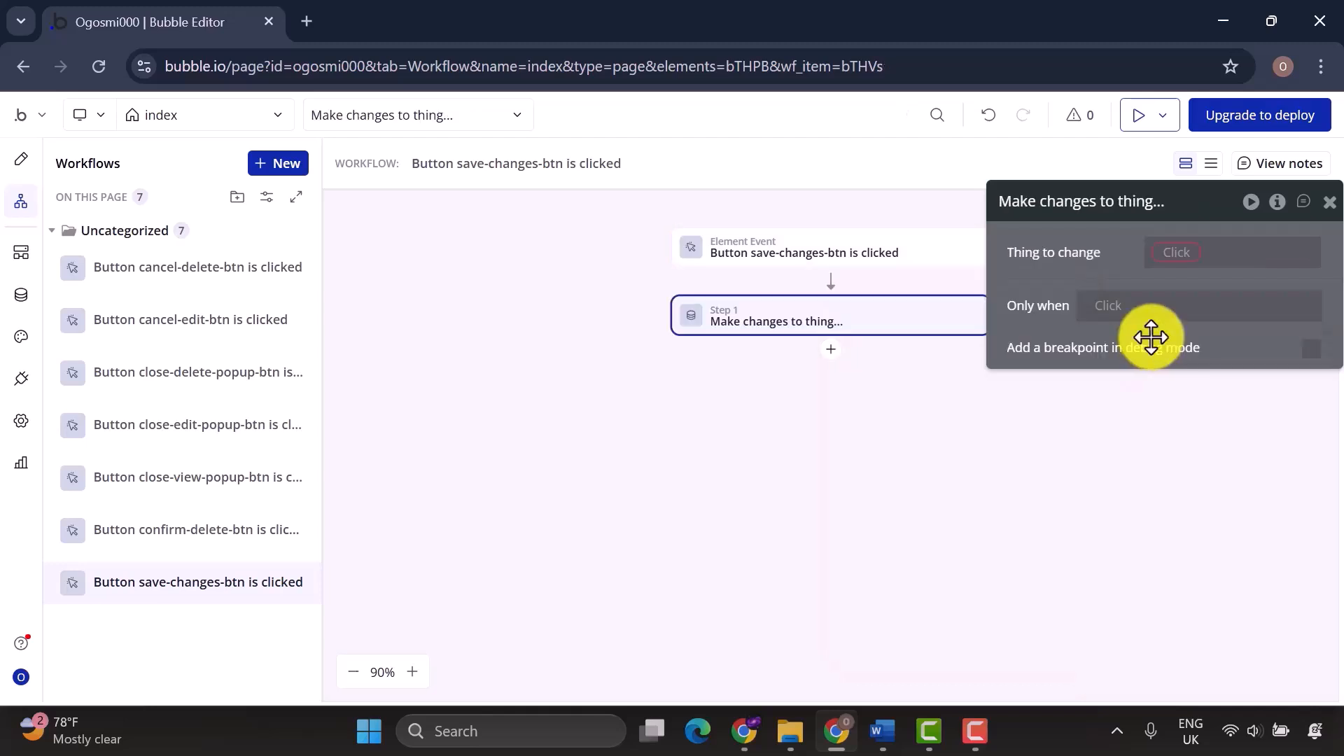
left_click(1183, 258)
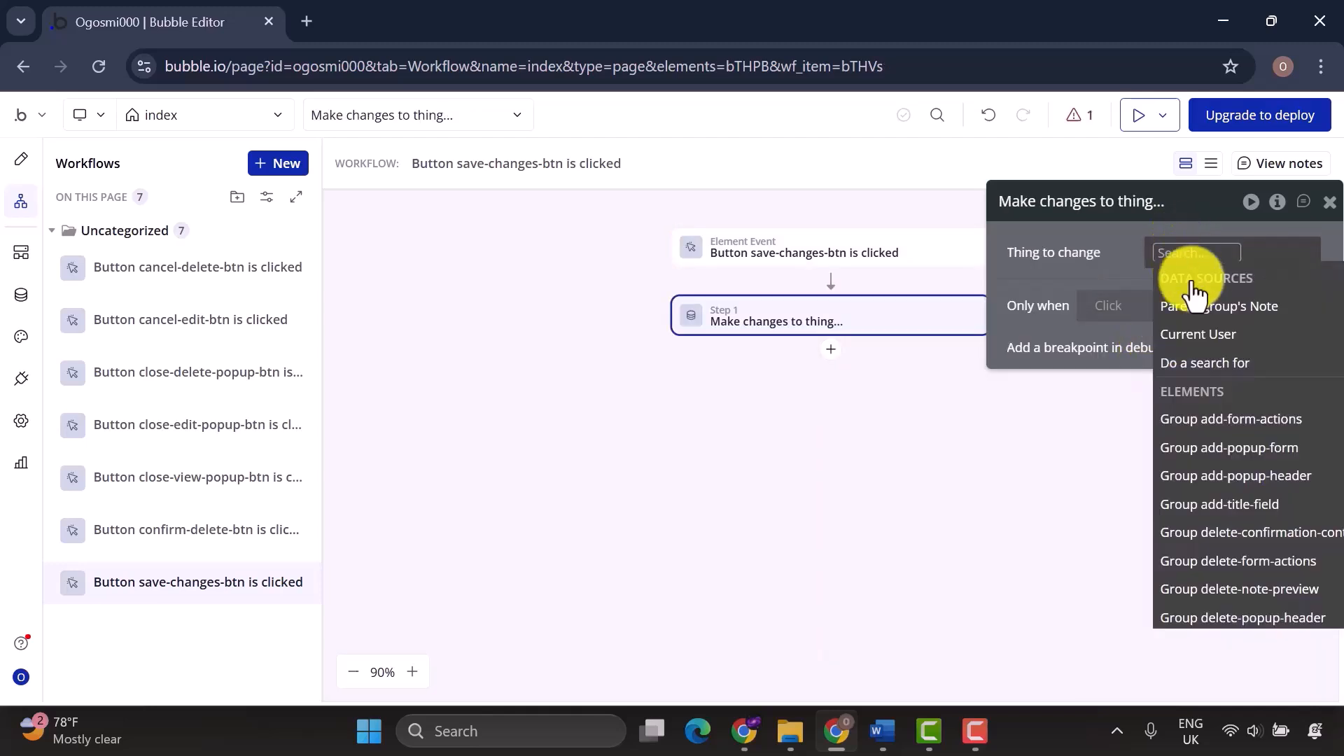
left_click(1204, 306)
Set the note's title field in the Make changes action to Input edit-note-title-input's value.
left_click(1099, 326)
left_click(1026, 301)
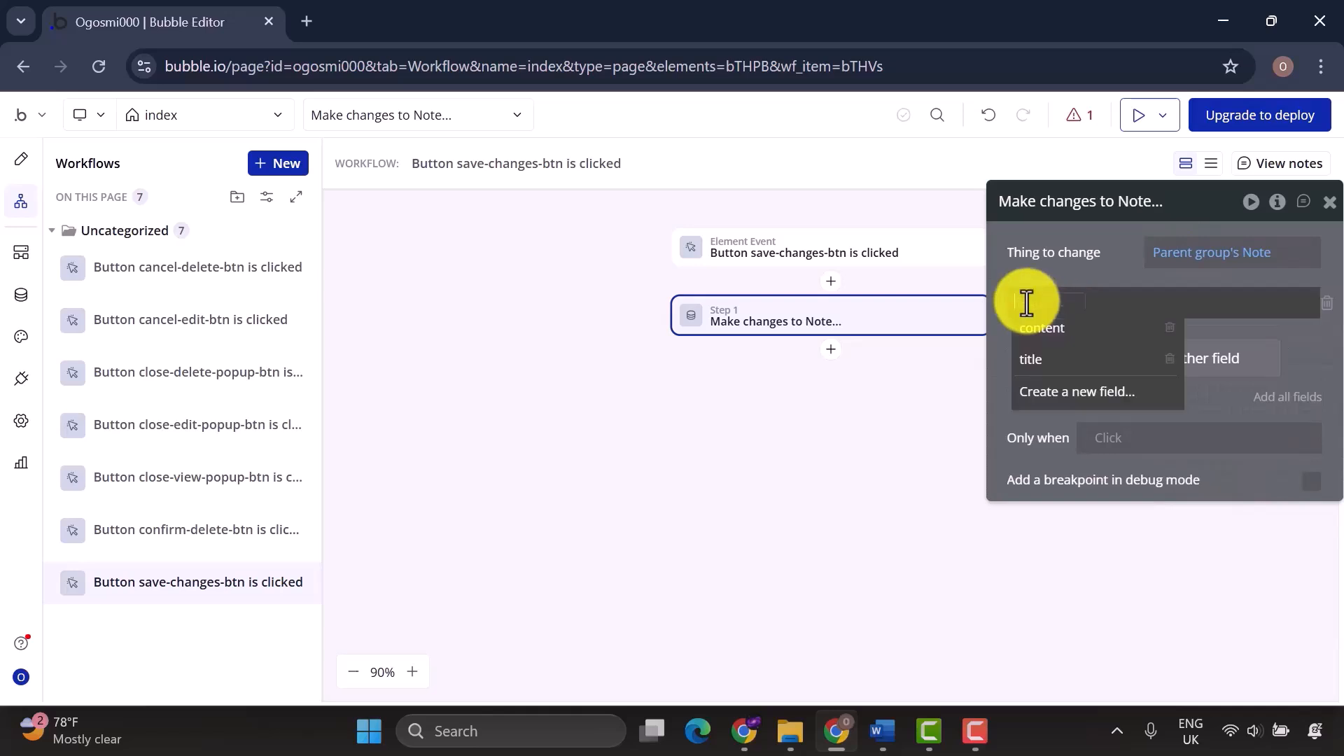
left_click(1036, 354)
left_click(1078, 305)
type("input")
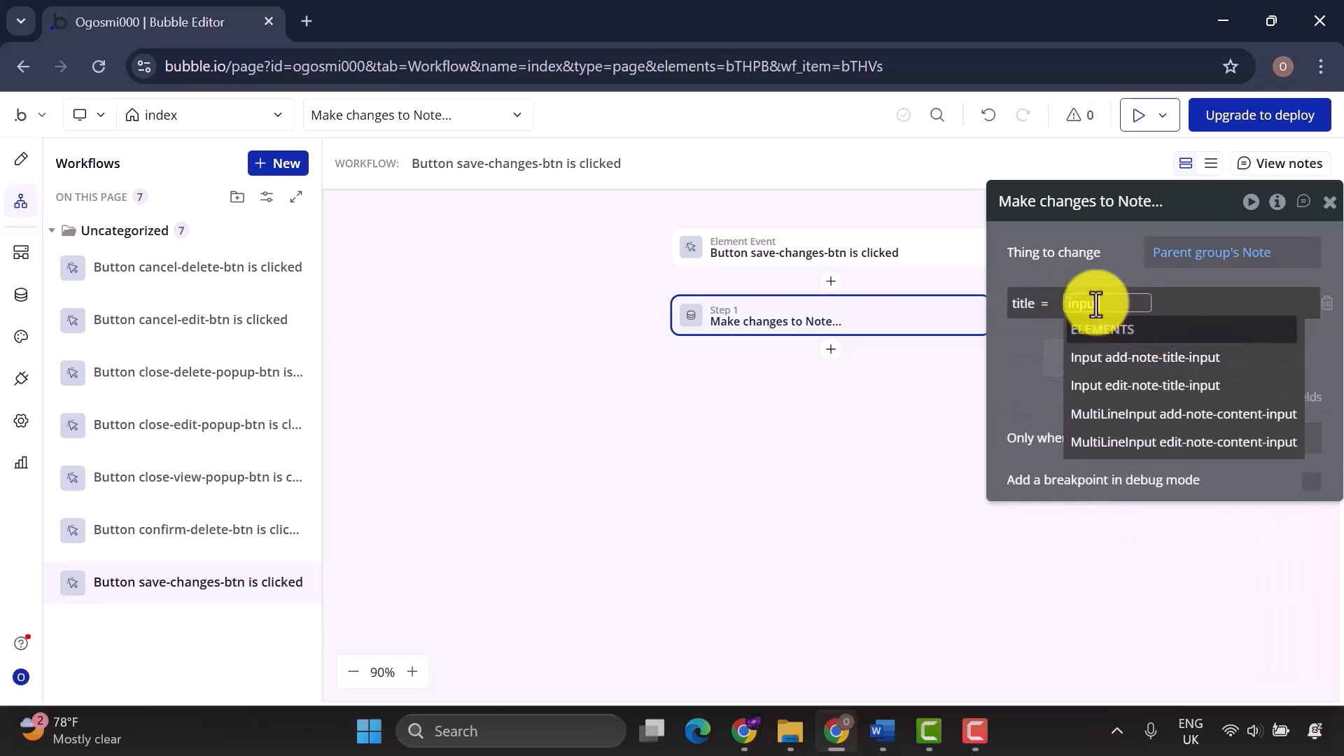
left_click(1137, 393)
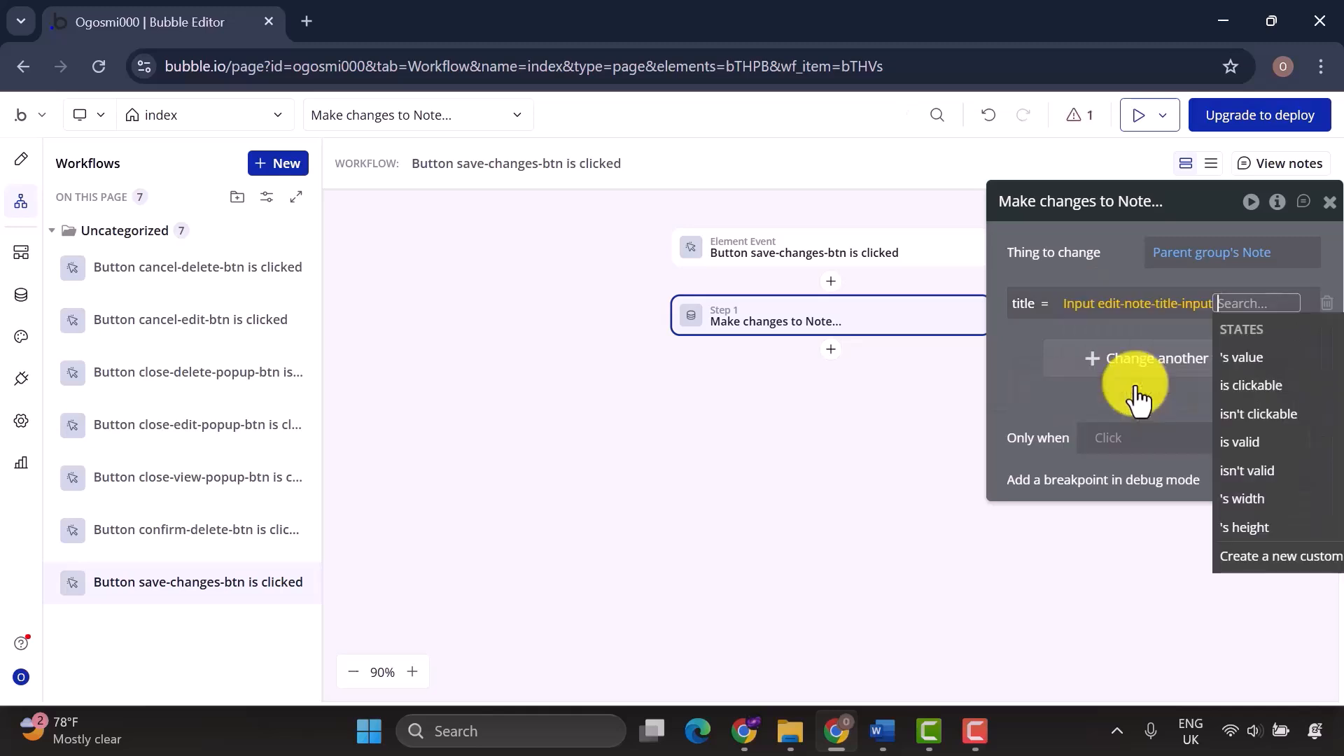
left_click(1243, 360)
left_click(982, 375)
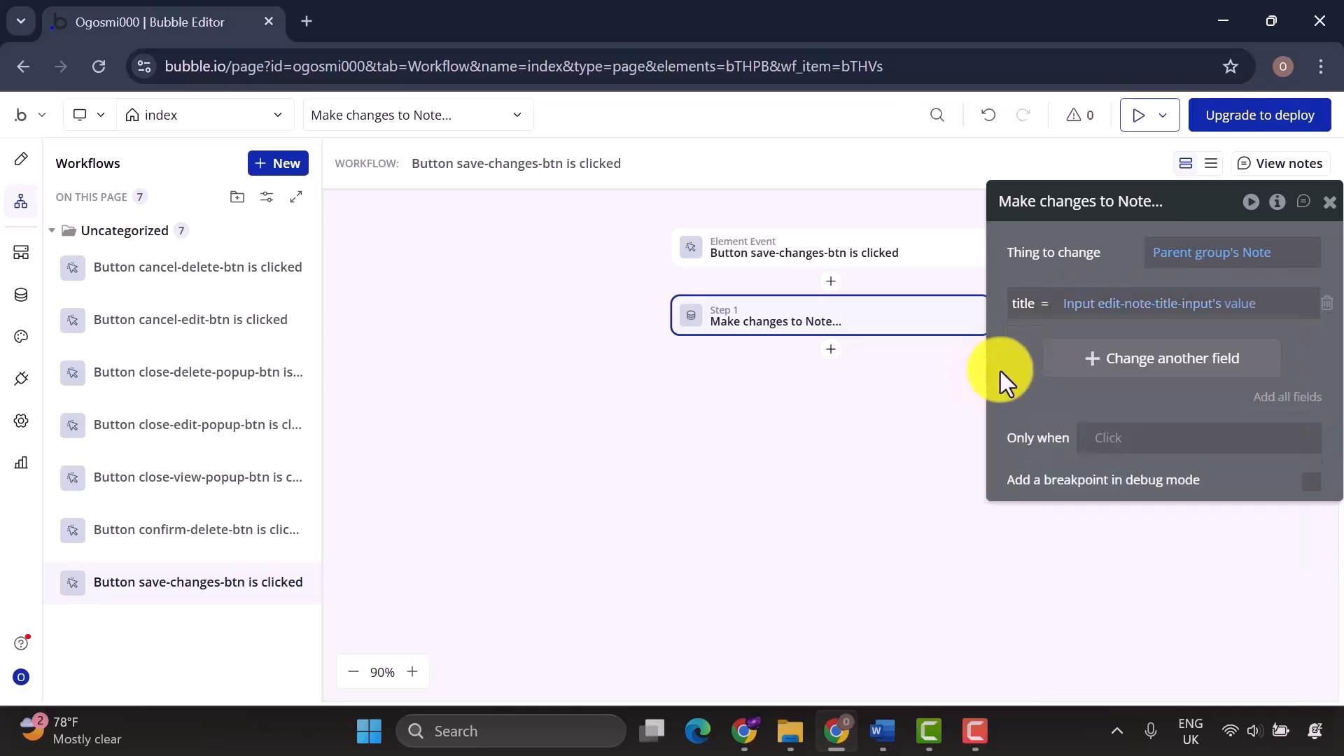
Add the content field to the Make changes action and set it to MultiLineInput edit-note-content-input's value.
left_click(1128, 382)
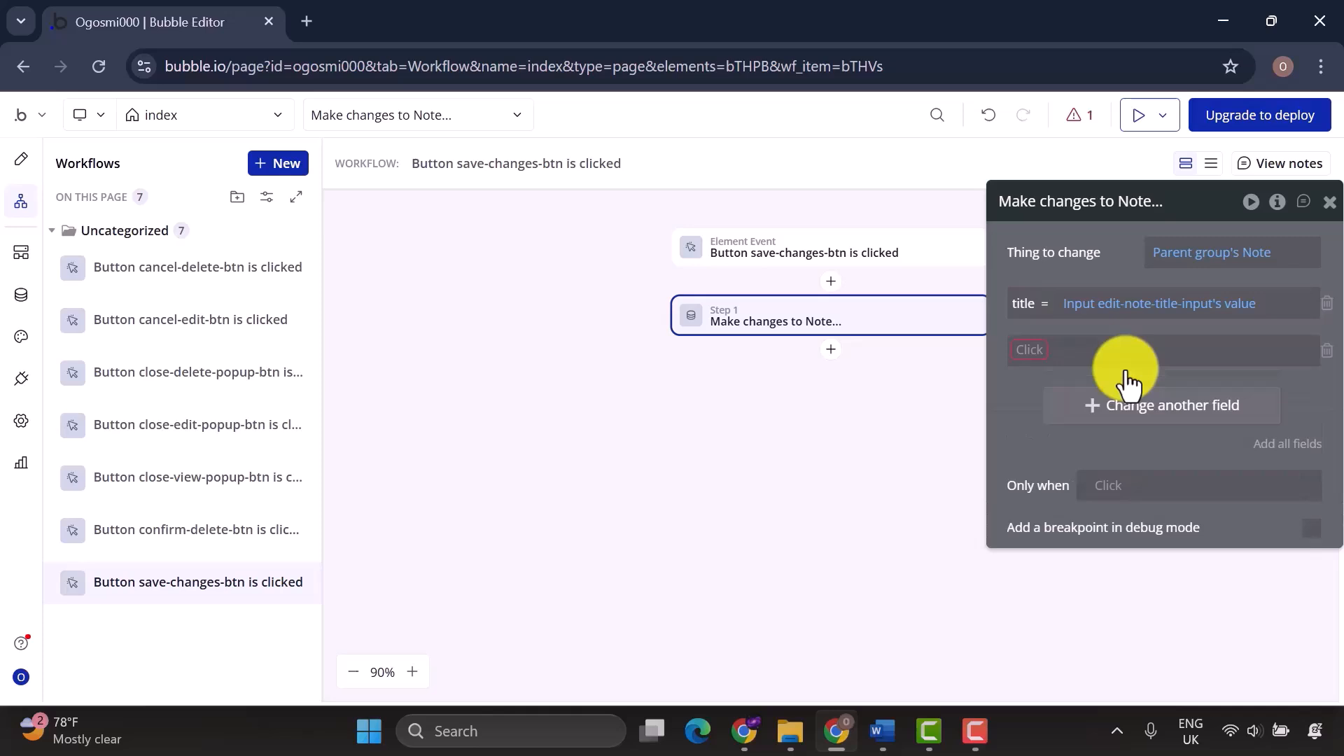
left_click(1021, 356)
left_click(1033, 377)
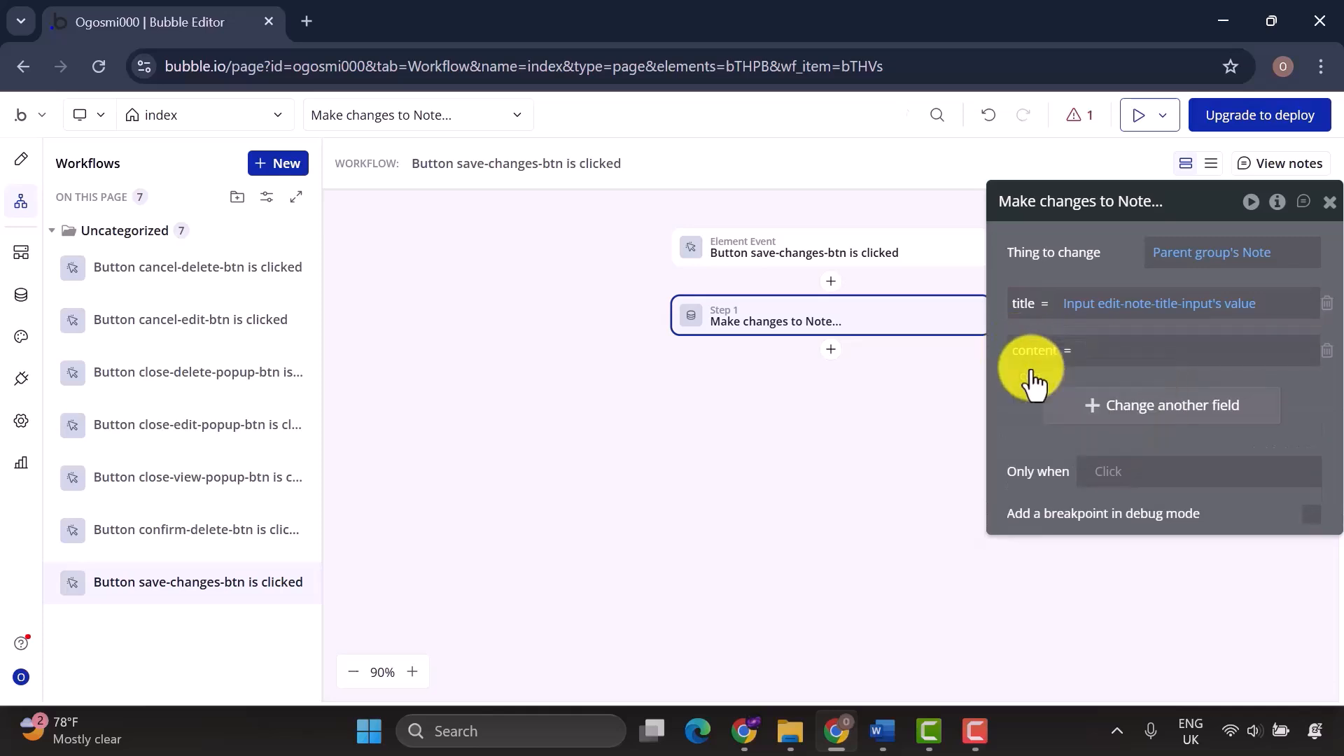
left_click(1097, 351)
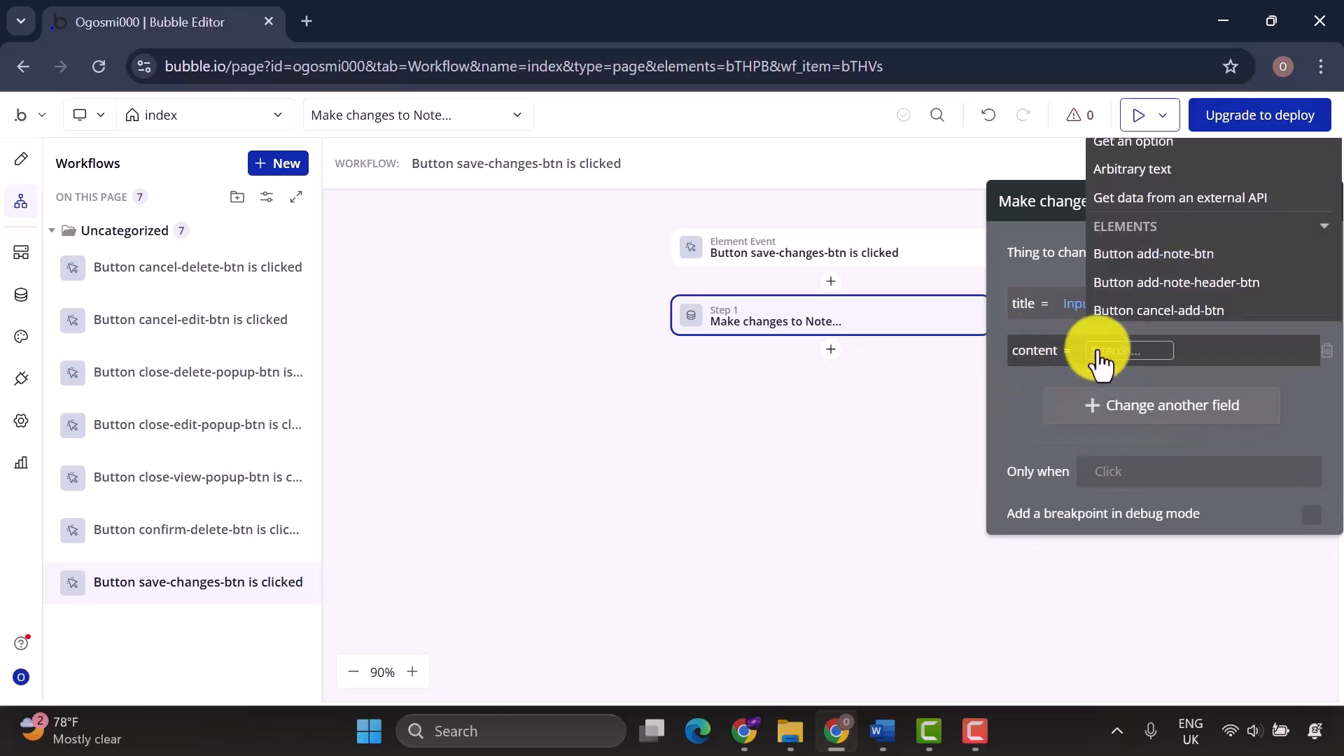
type("input")
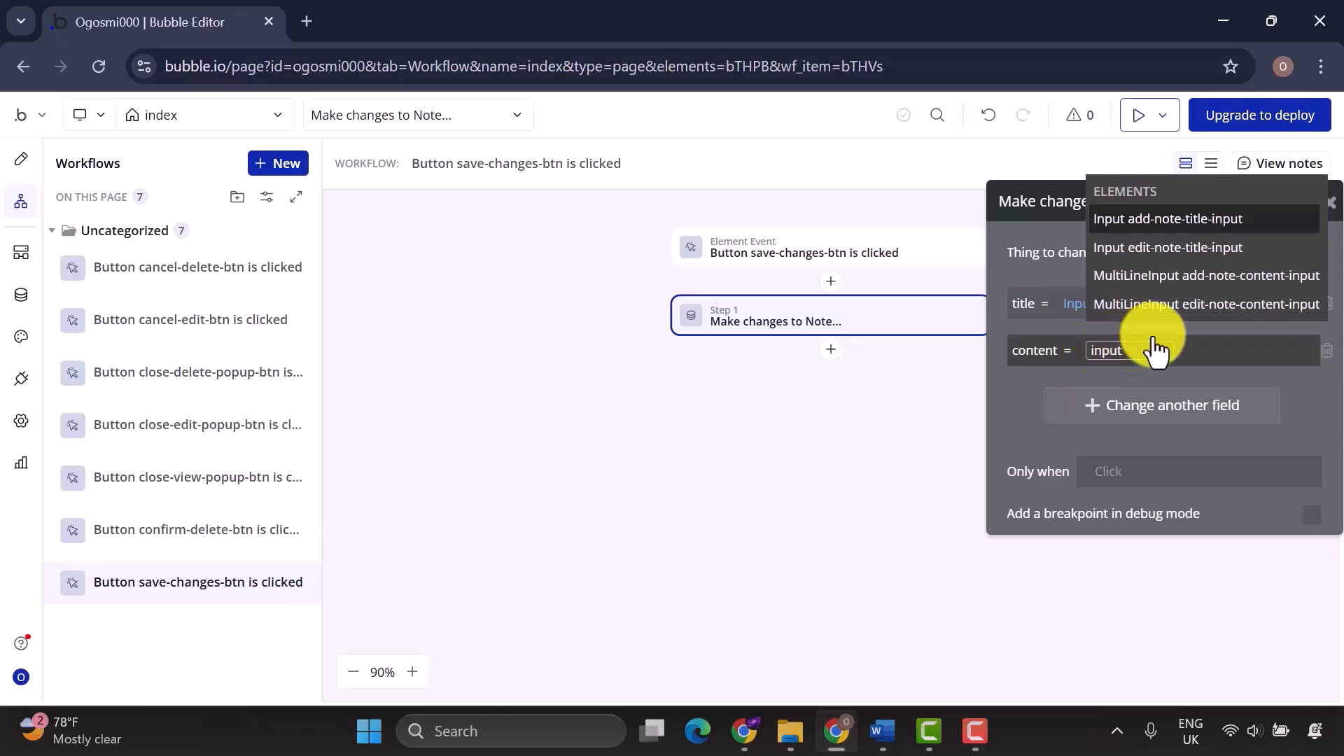
mouse_move(1203, 305)
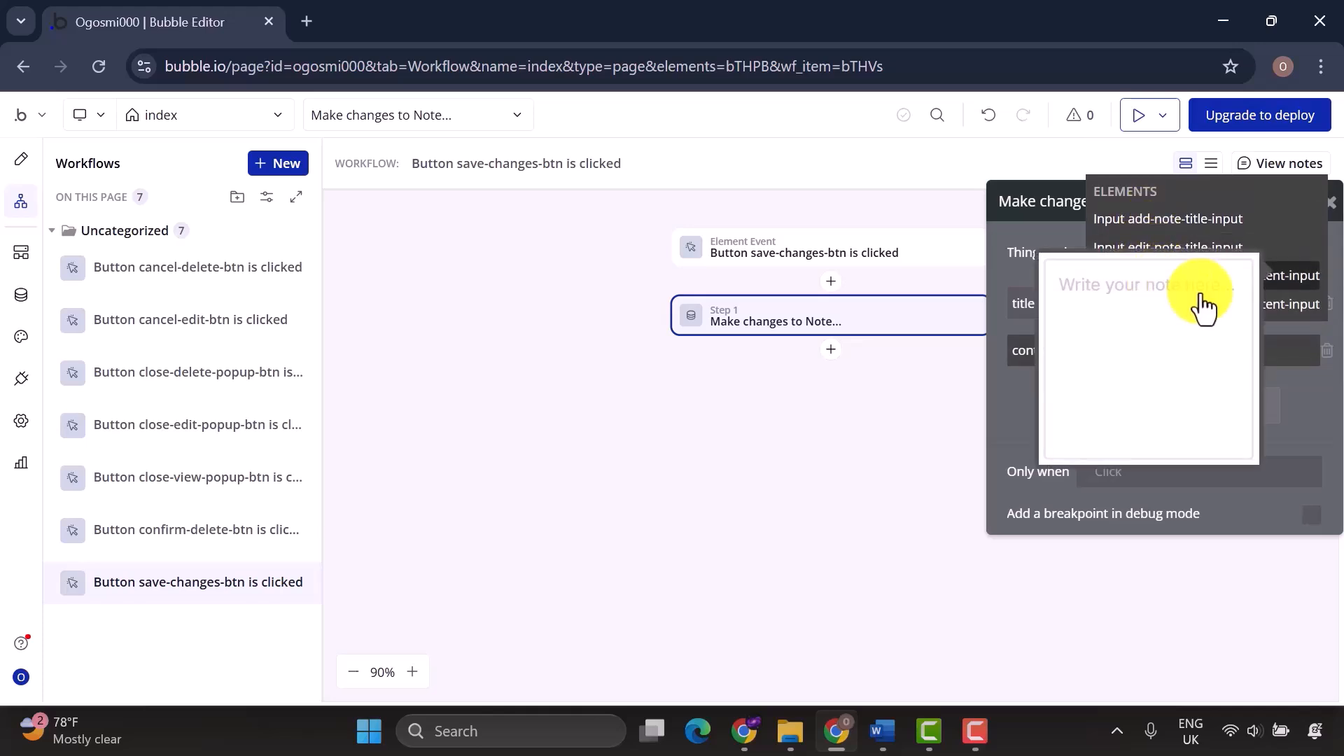
left_click(1259, 307)
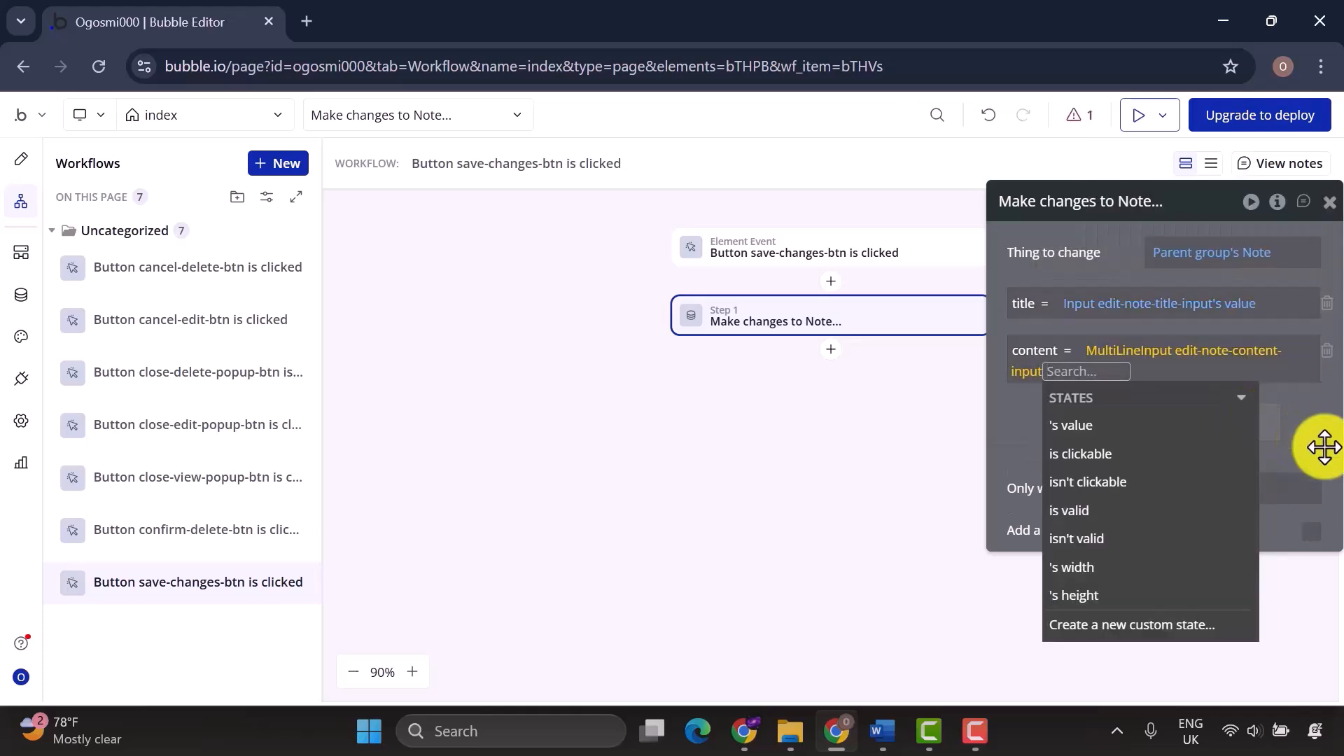
left_click(1072, 423)
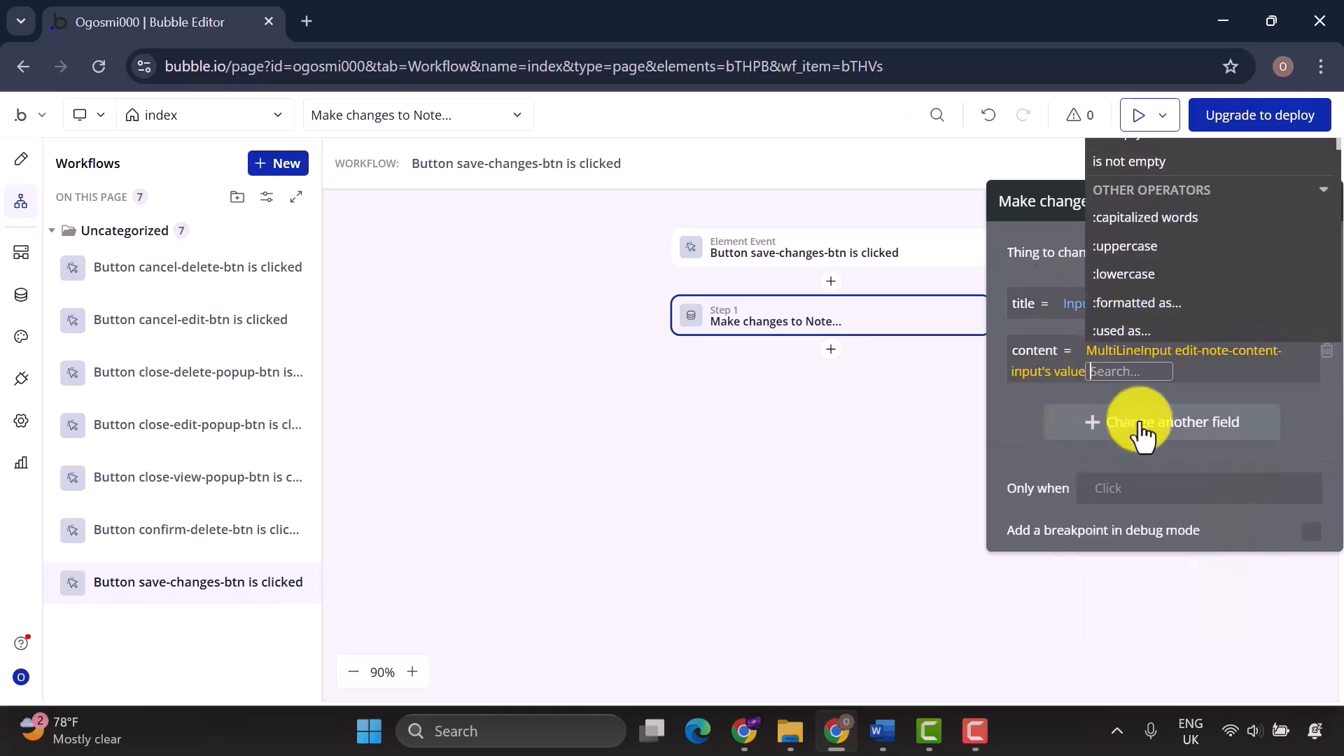
left_click(1317, 431)
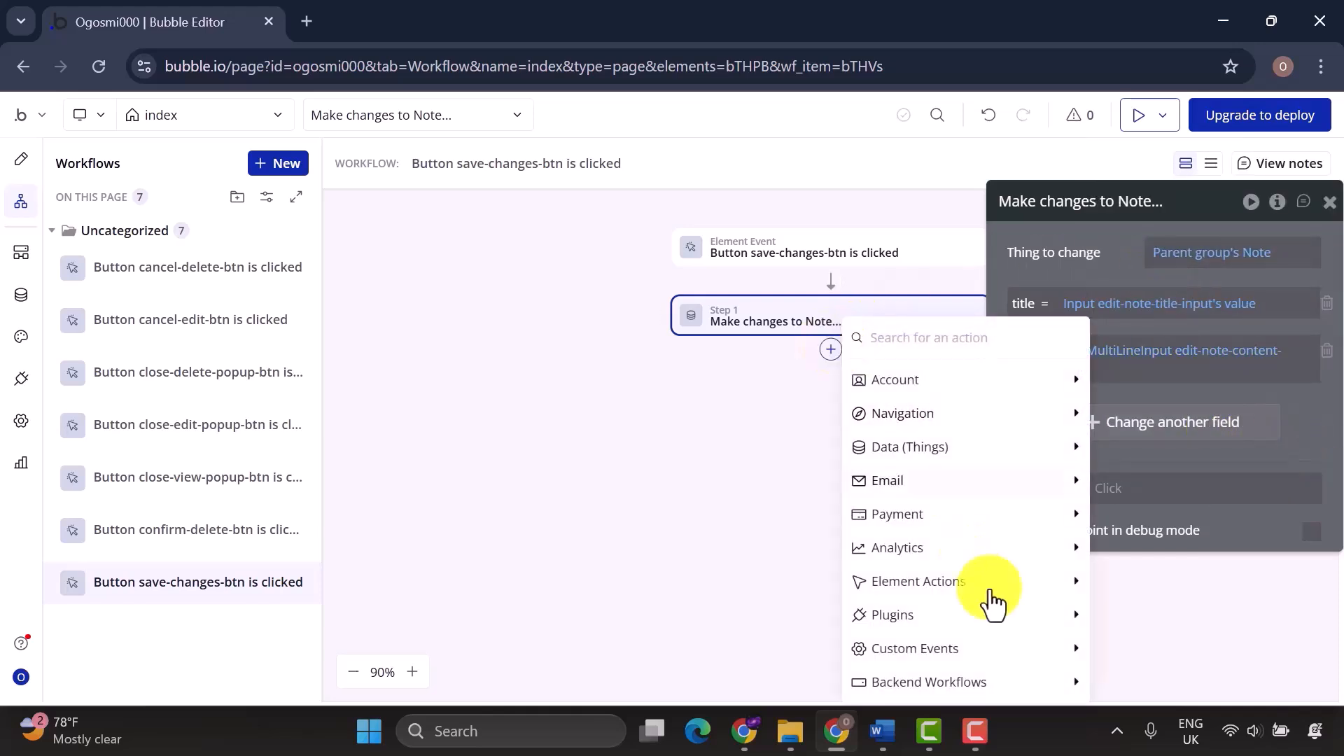
Add a second action to the save-changes-btn workflow that hides Popup edit-note-popup.
mouse_move(977, 581)
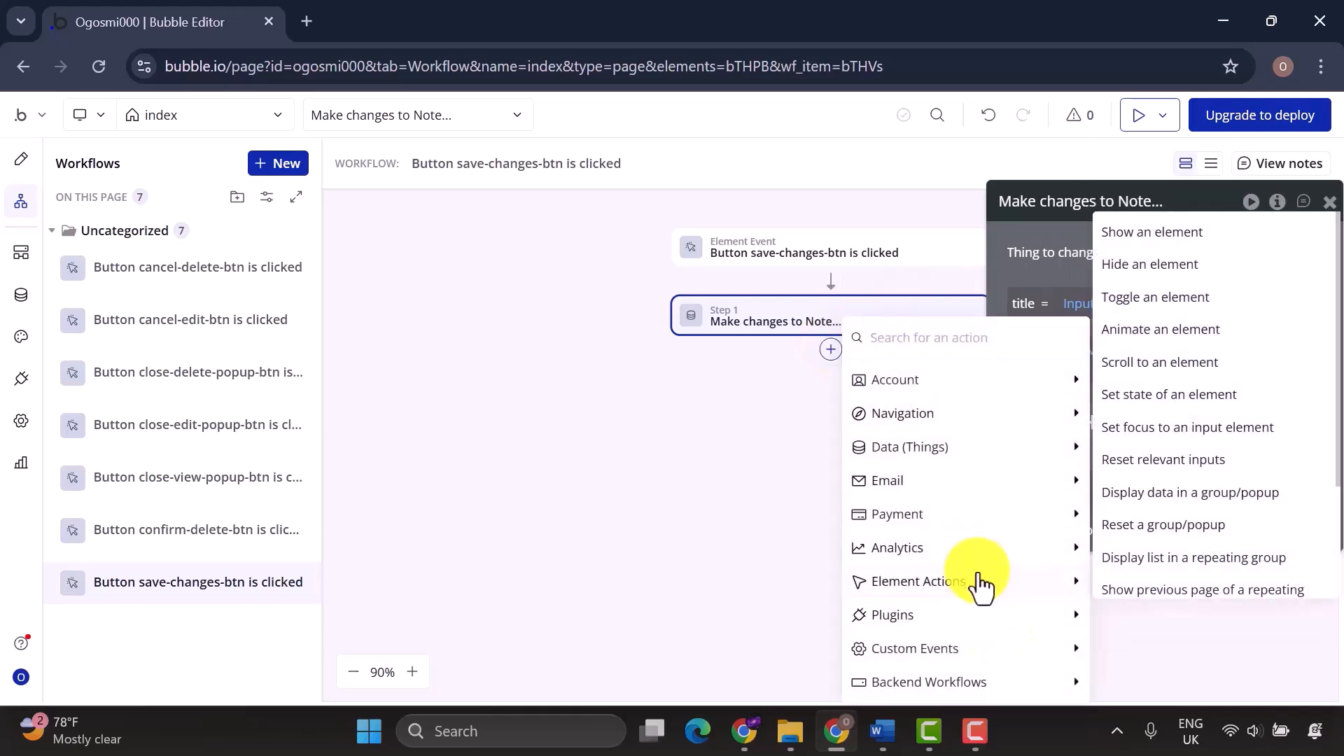
left_click(1162, 263)
left_click(1209, 256)
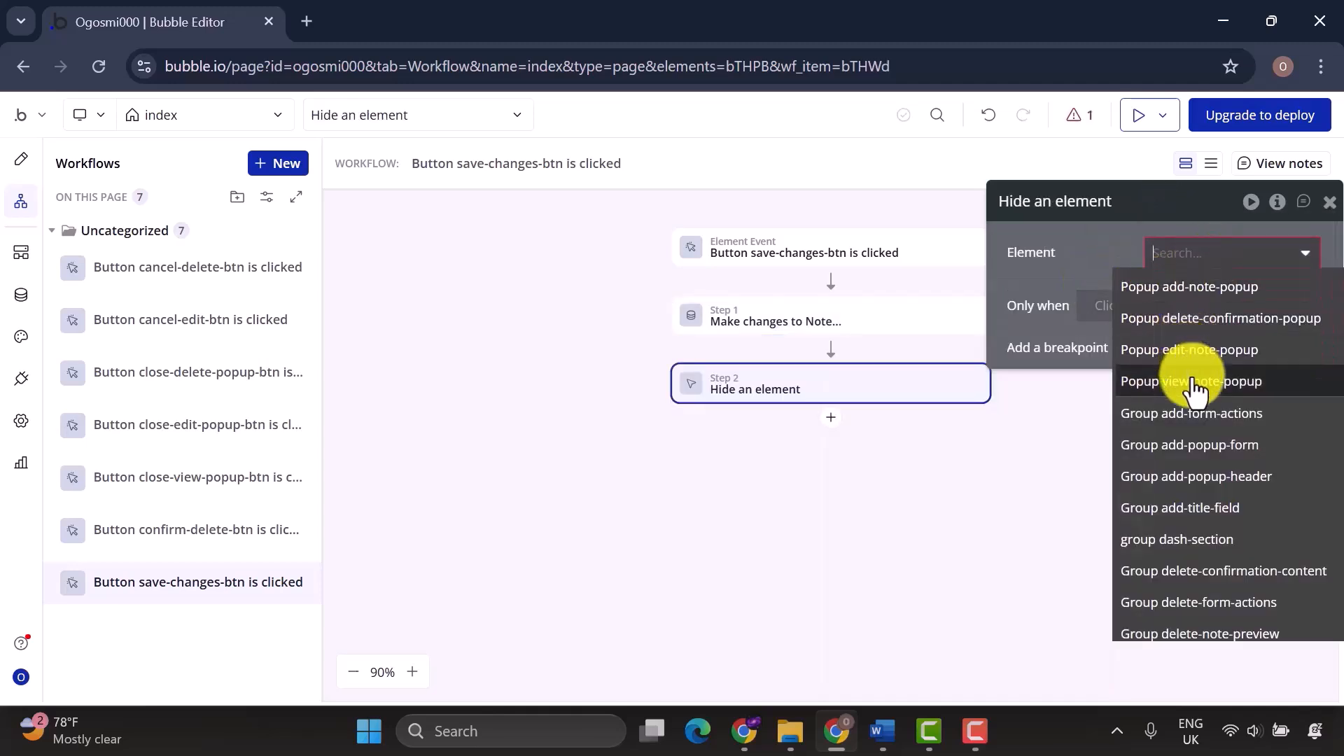
left_click(1188, 349)
Show the add-note-popup in the page design and add a click workflow to its X icon button.
left_click(28, 171)
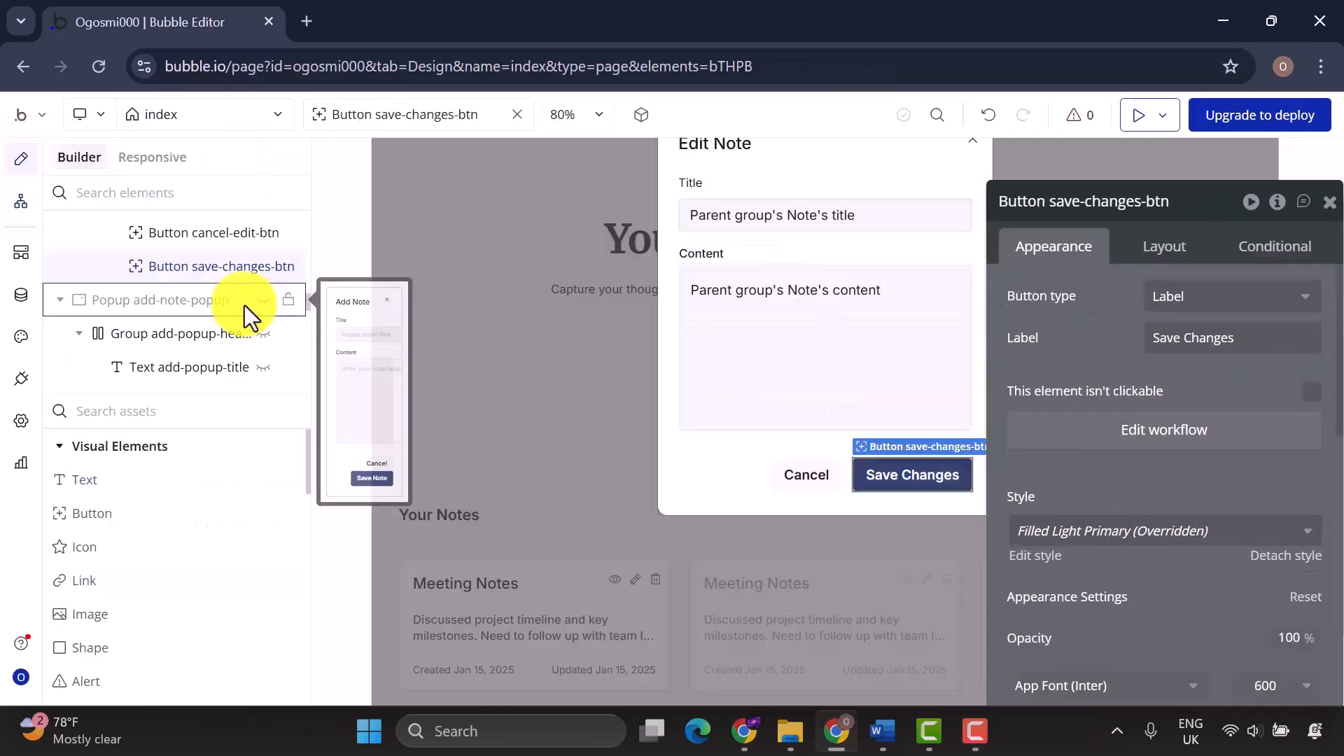
left_click(973, 142)
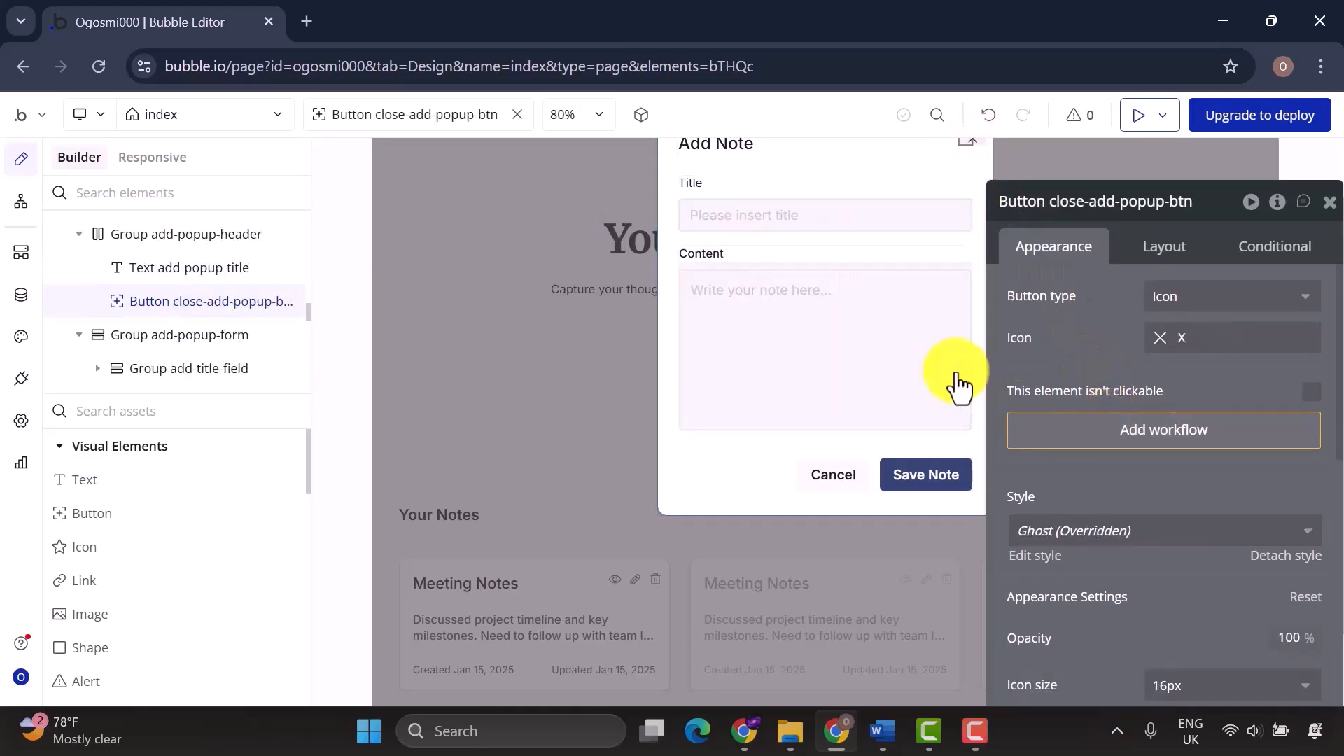
left_click(1076, 430)
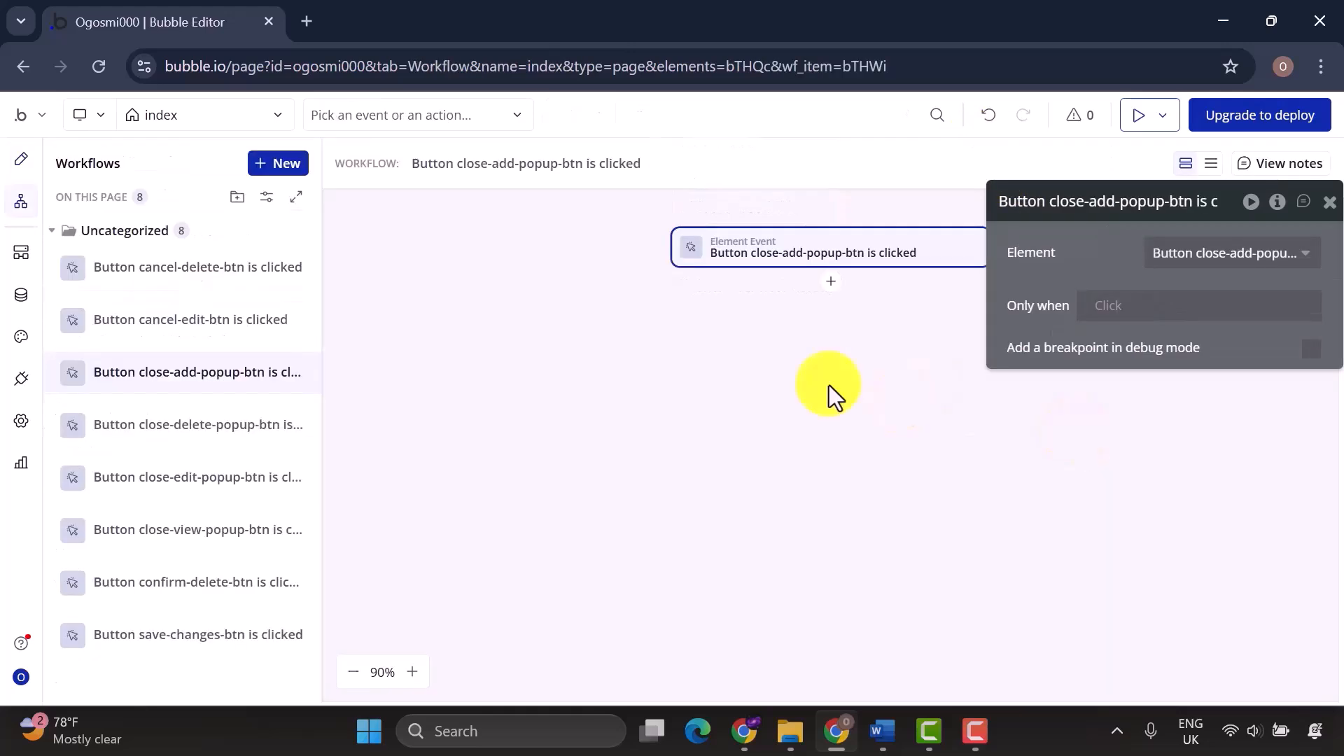
Add an action to the close-add-popup-btn workflow that hides Popup add-note-popup.
left_click(830, 282)
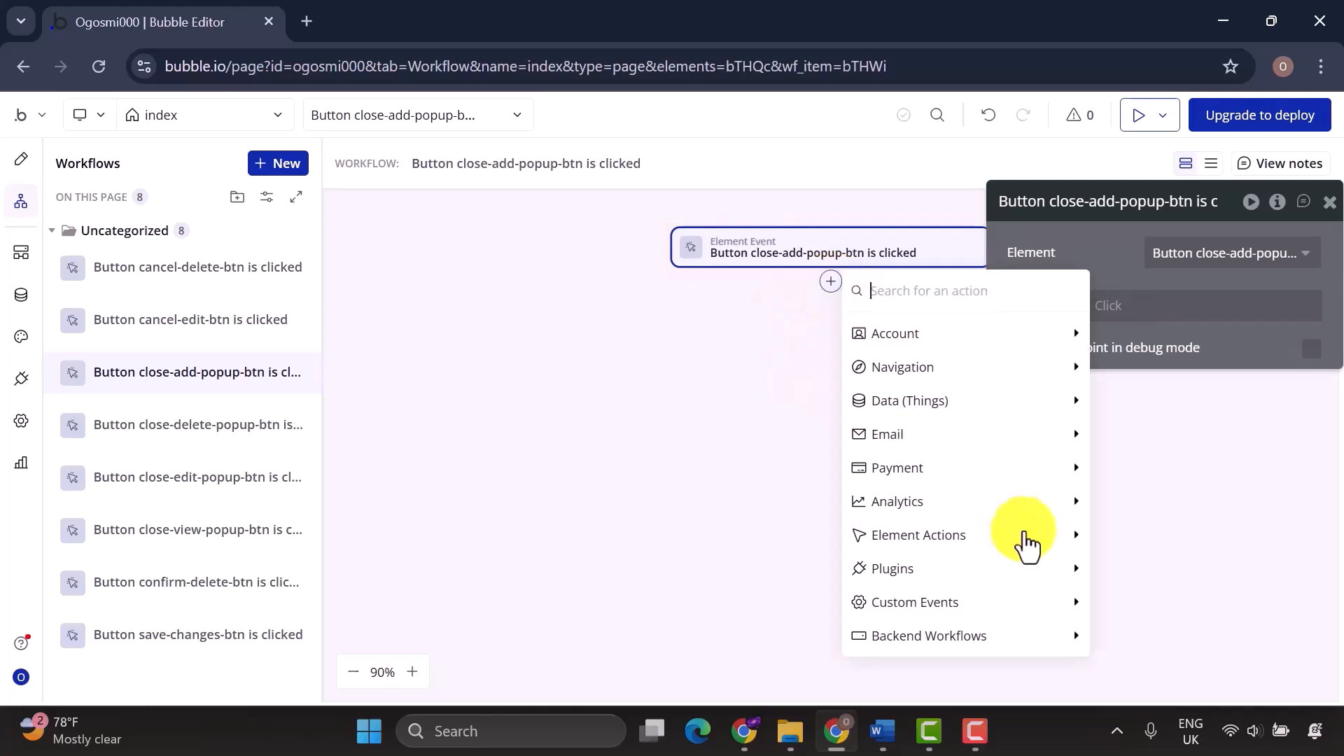
mouse_move(1005, 541)
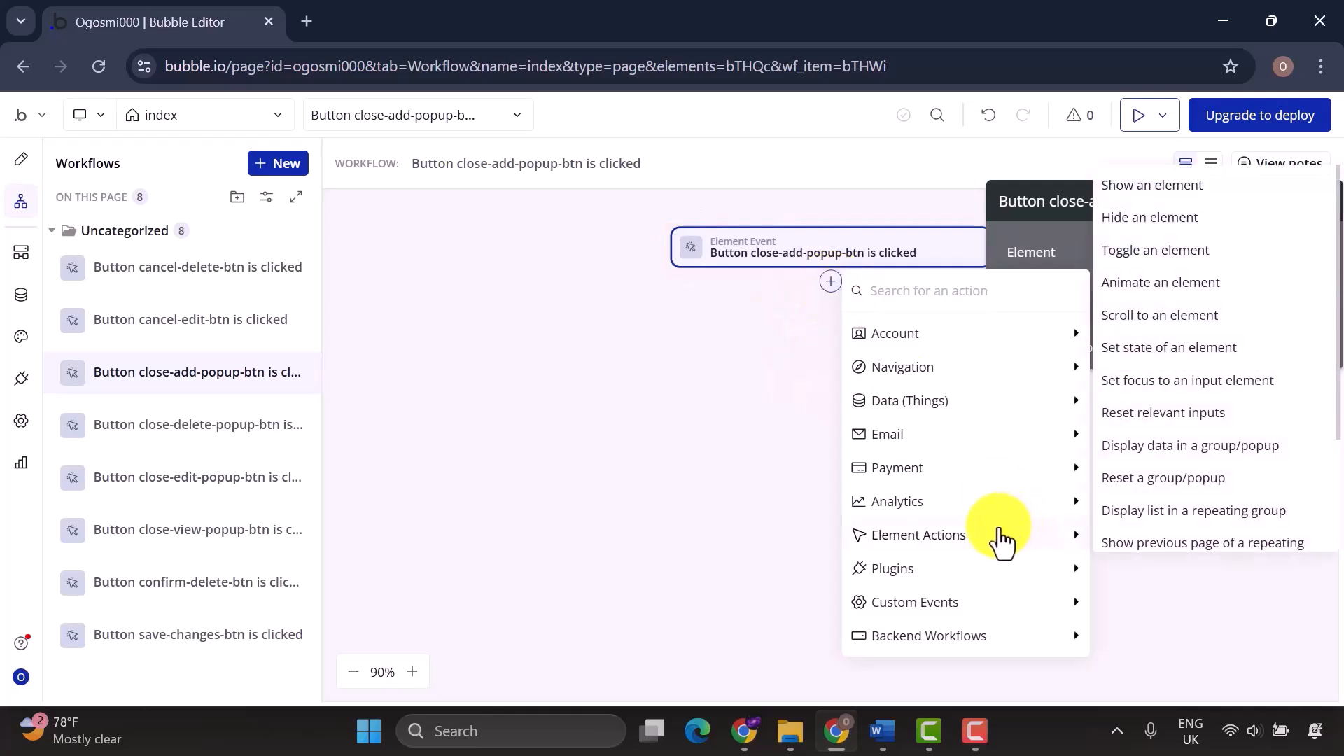
left_click(1139, 220)
left_click(1208, 257)
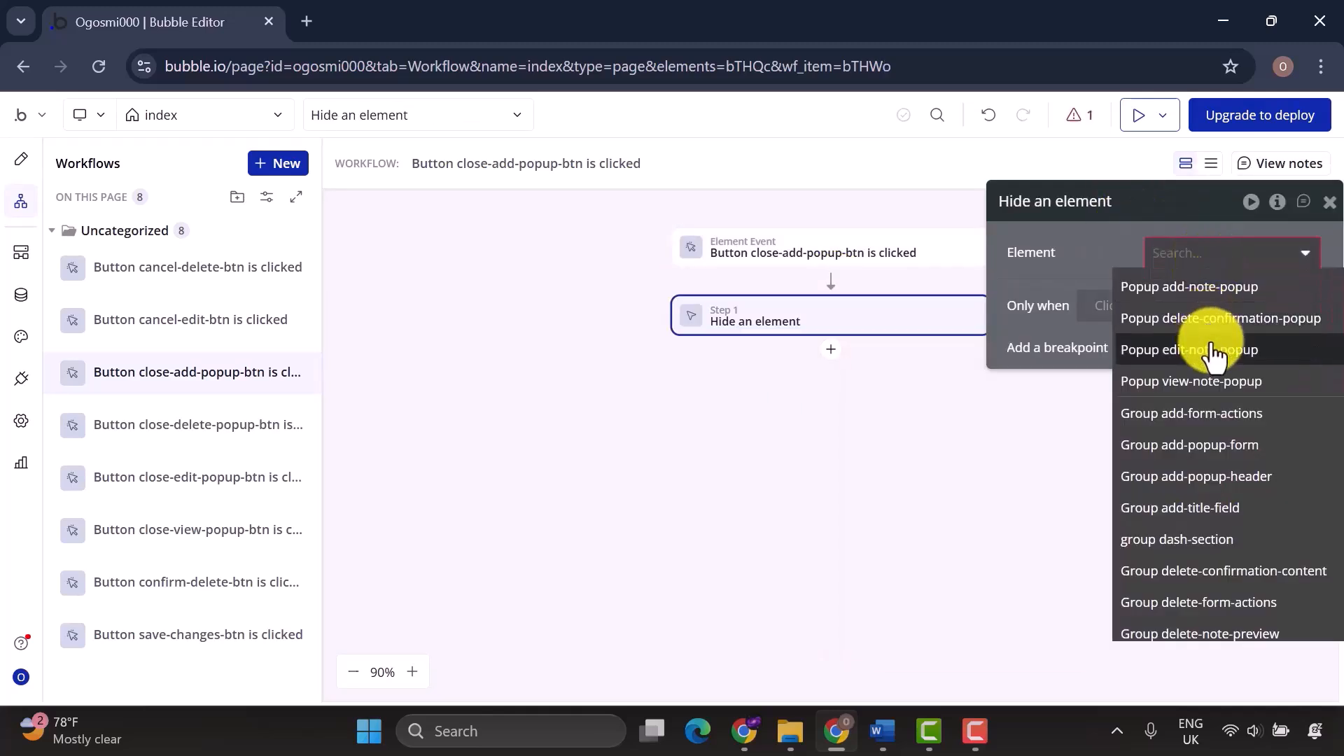
left_click(1201, 289)
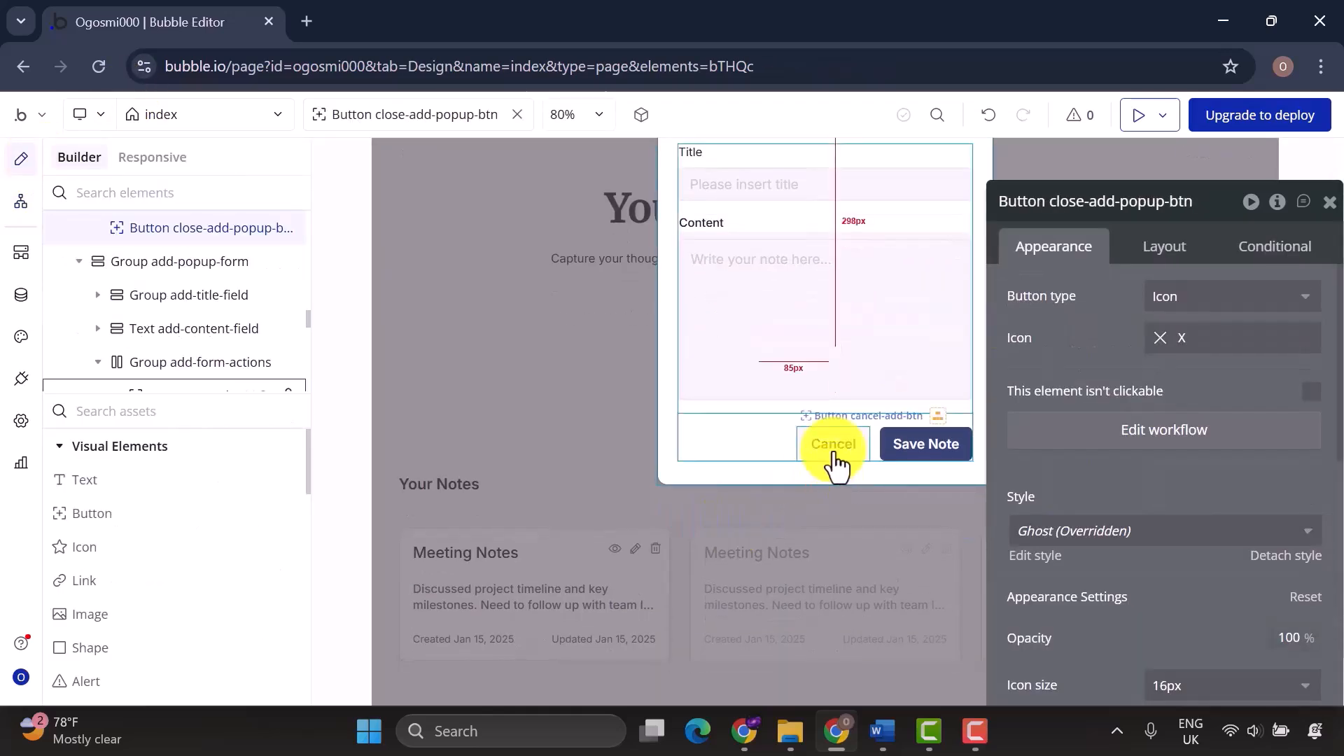
Add a click workflow to the add note popup's Cancel button that hides Popup add-note-popup.
left_click(832, 443)
left_click(1190, 430)
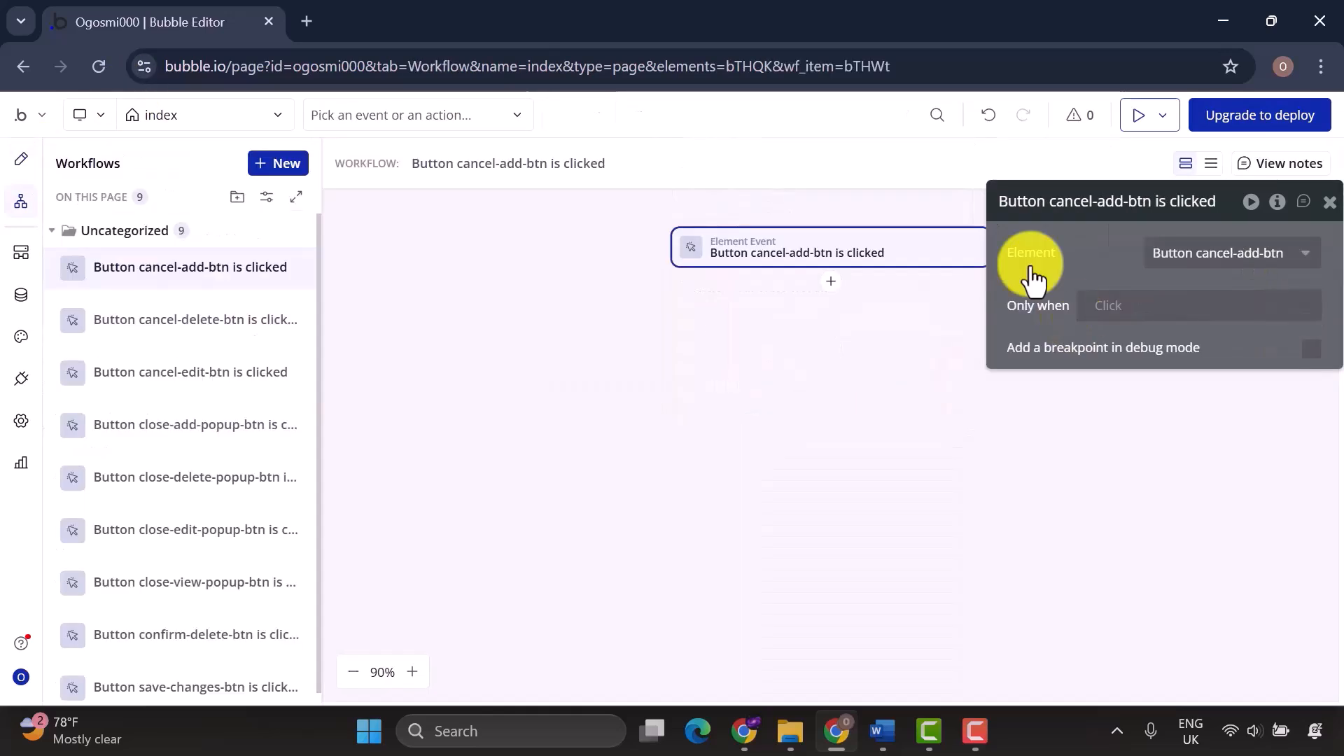
left_click(821, 278)
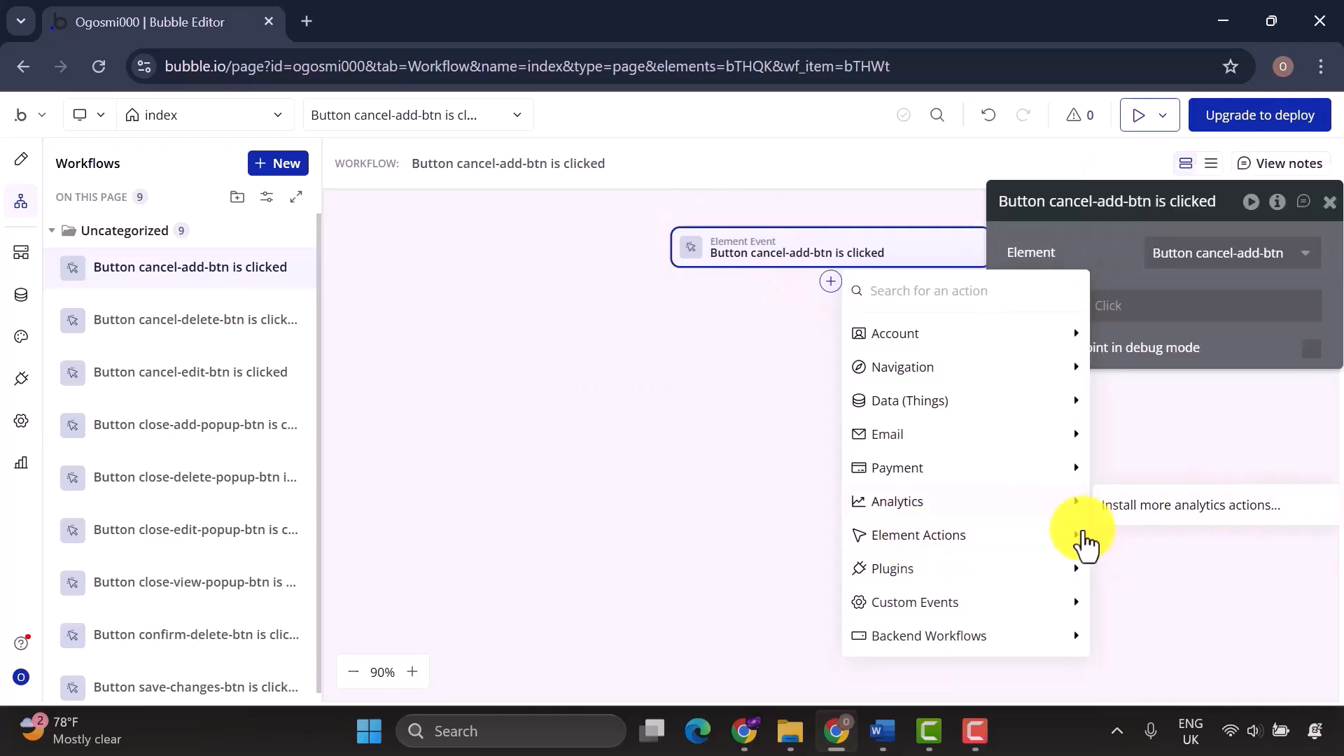
mouse_move(918, 535)
left_click(1176, 217)
left_click(1172, 260)
left_click(1189, 285)
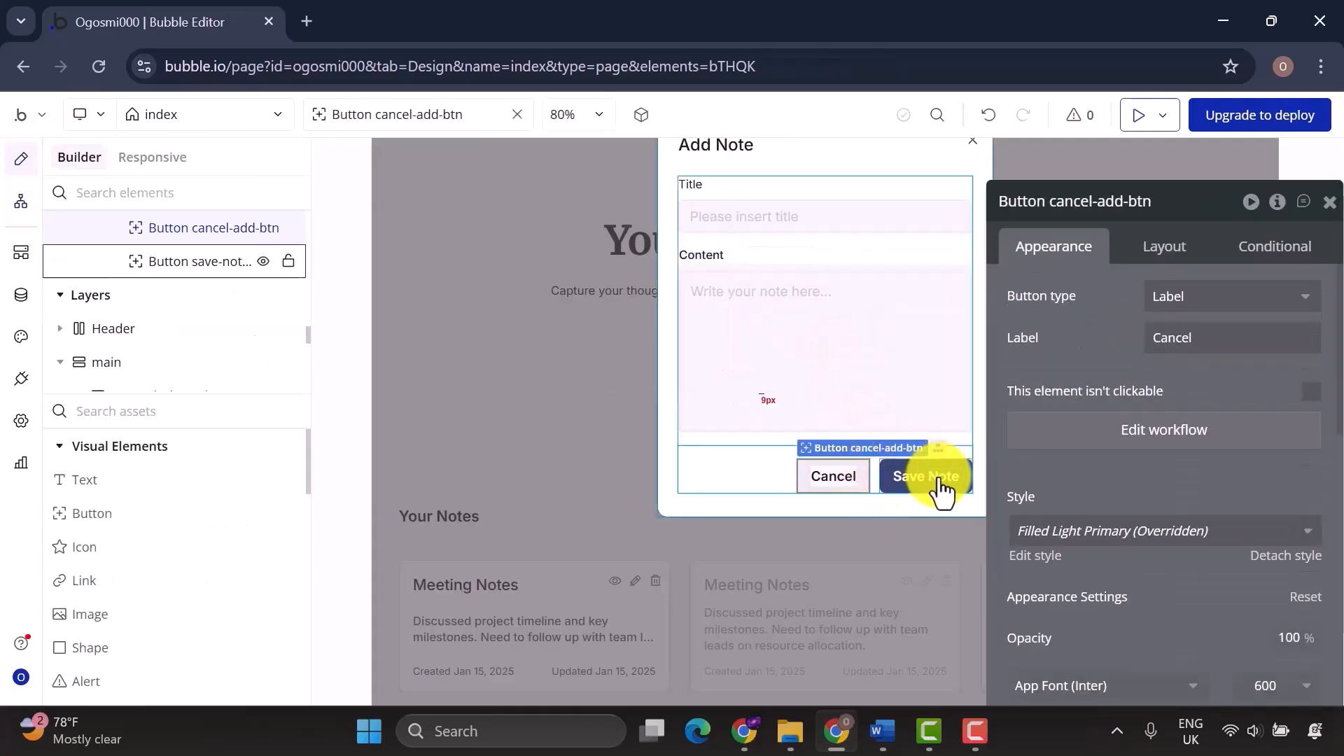
Add a click workflow to the Save Note button with an action that creates a new thing of type Note.
left_click(938, 475)
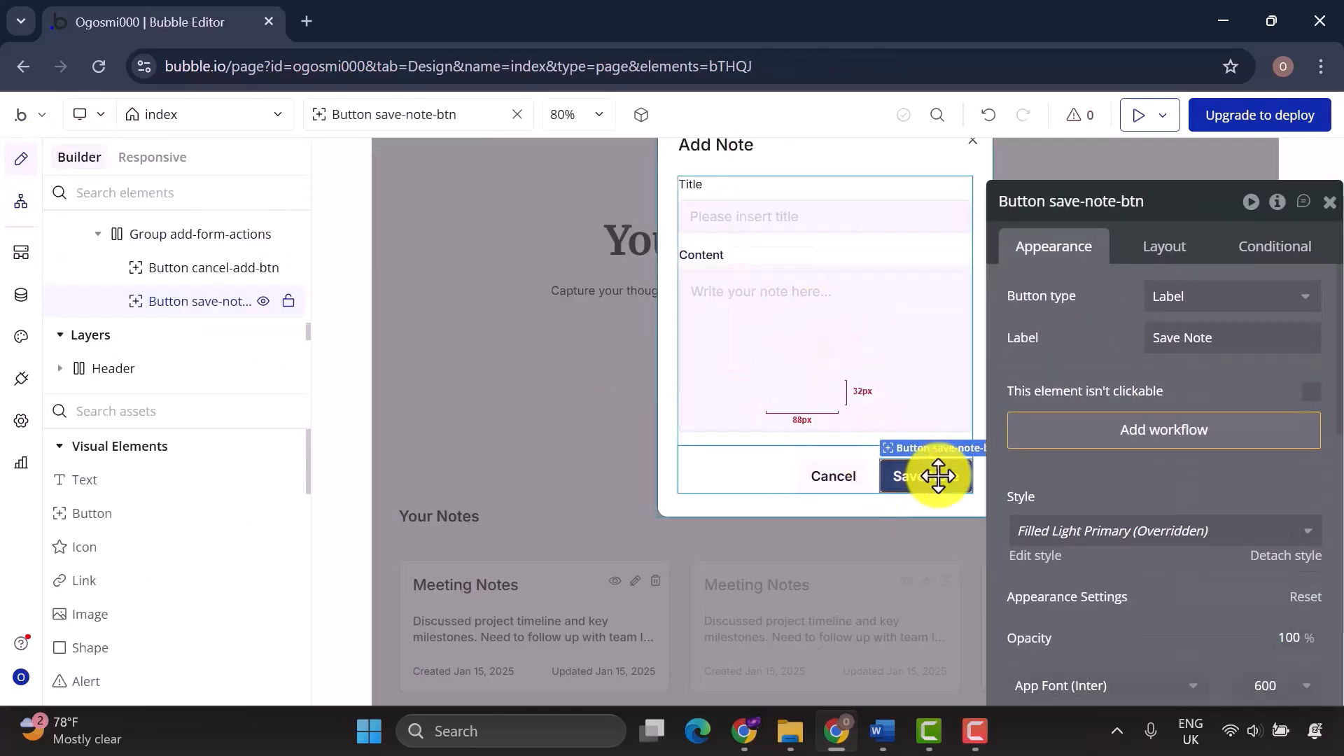
left_click(1108, 434)
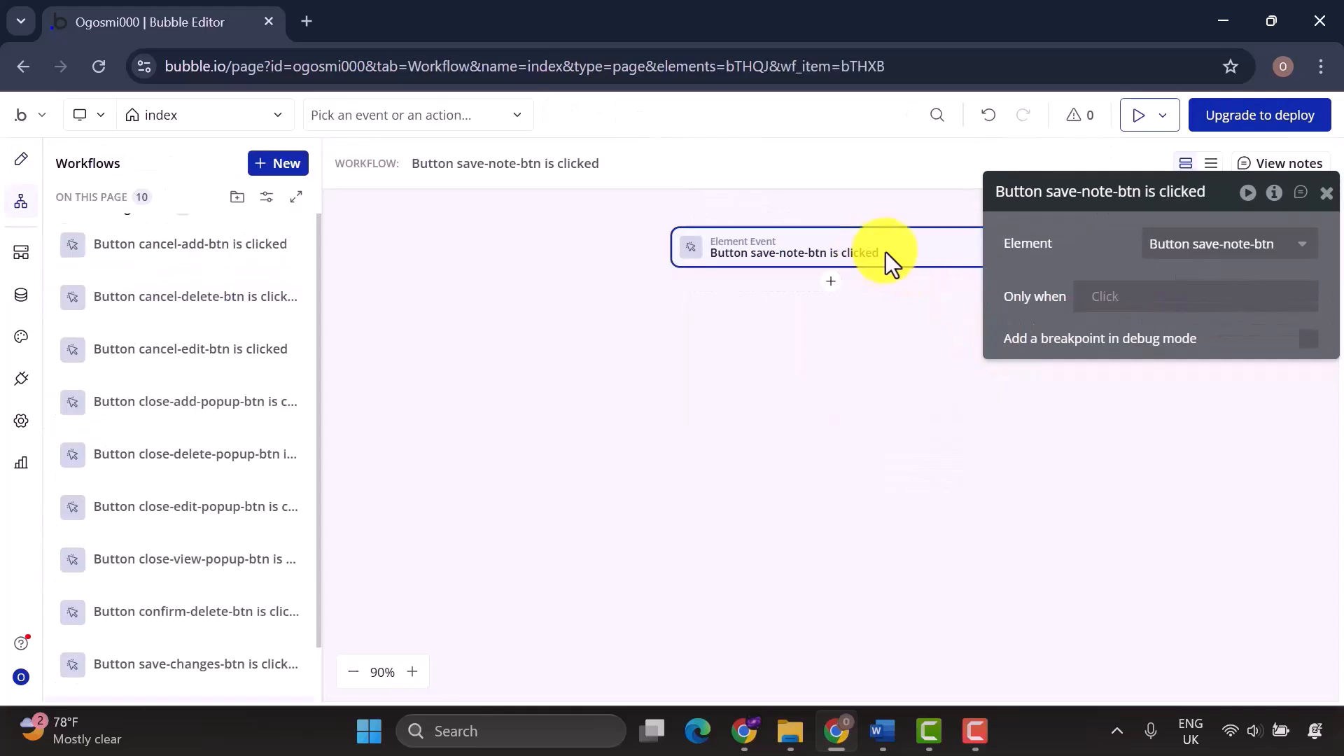
left_click(833, 283)
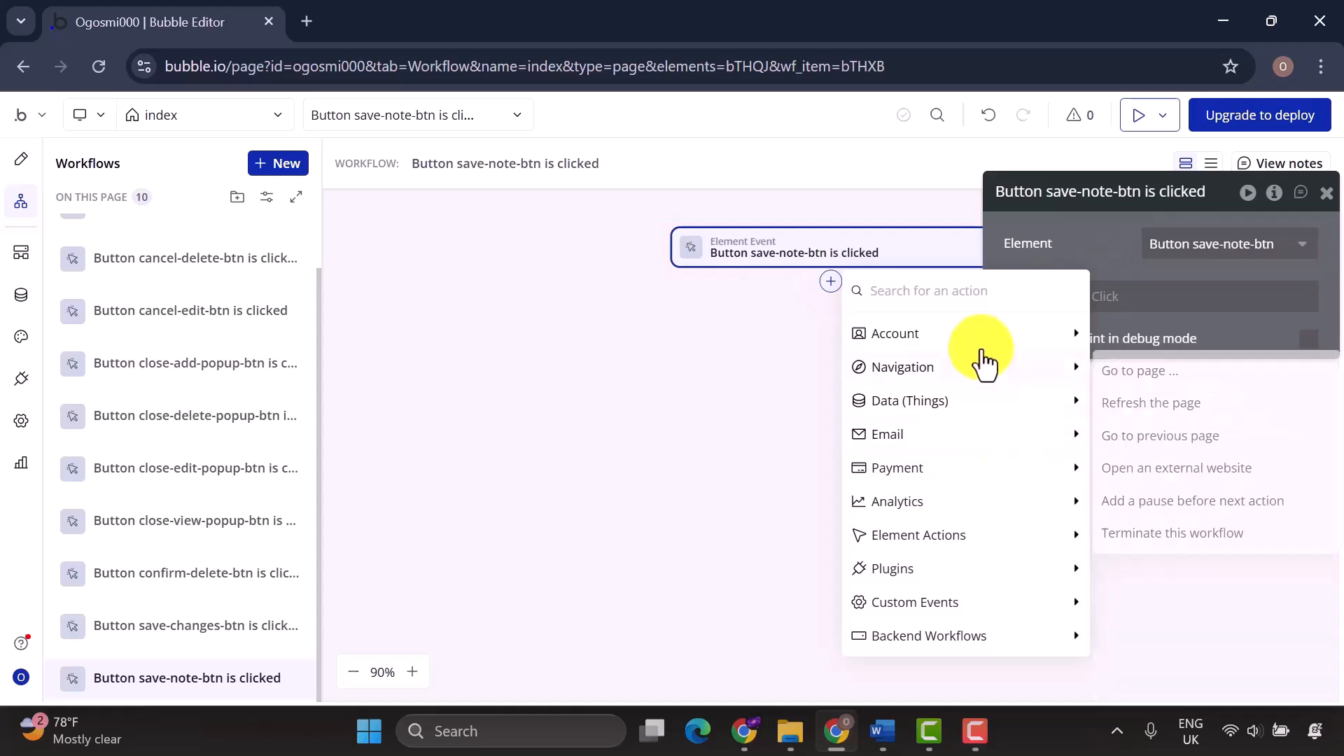
mouse_move(1027, 413)
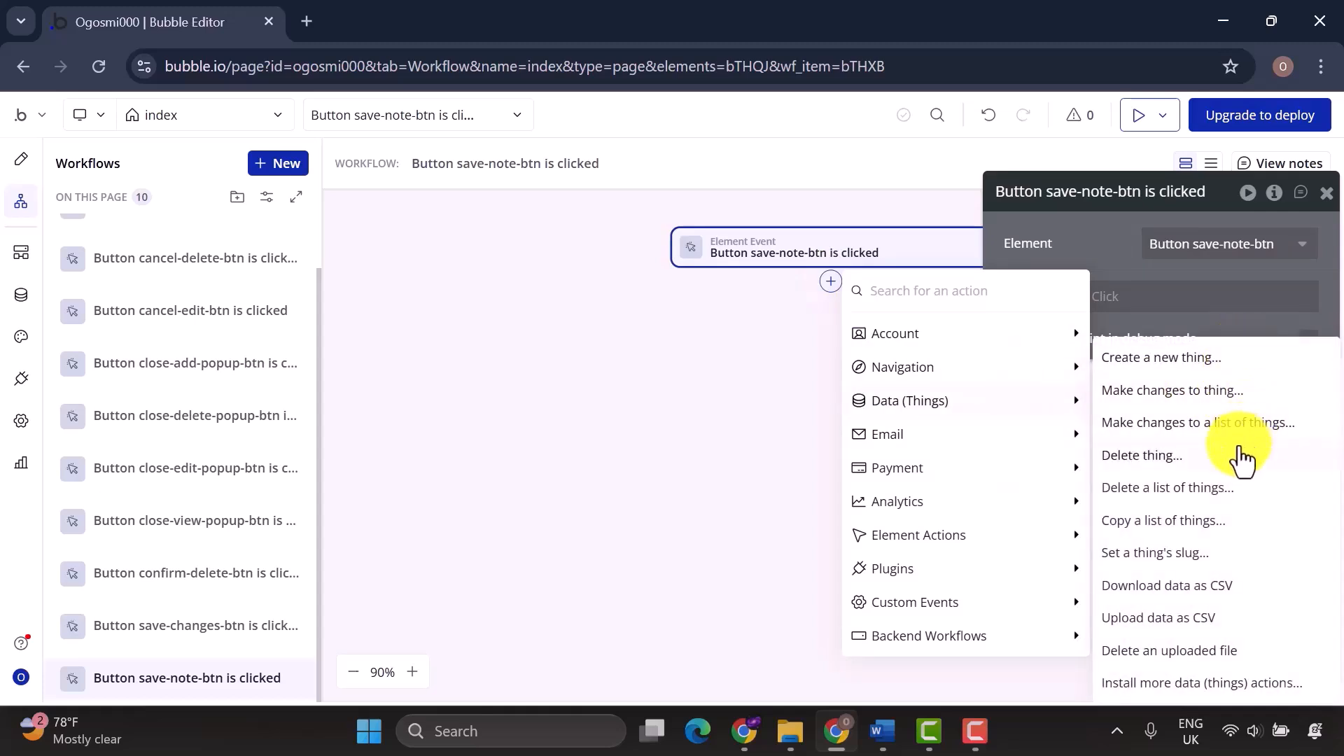
left_click(1230, 361)
left_click(1197, 248)
left_click(1196, 277)
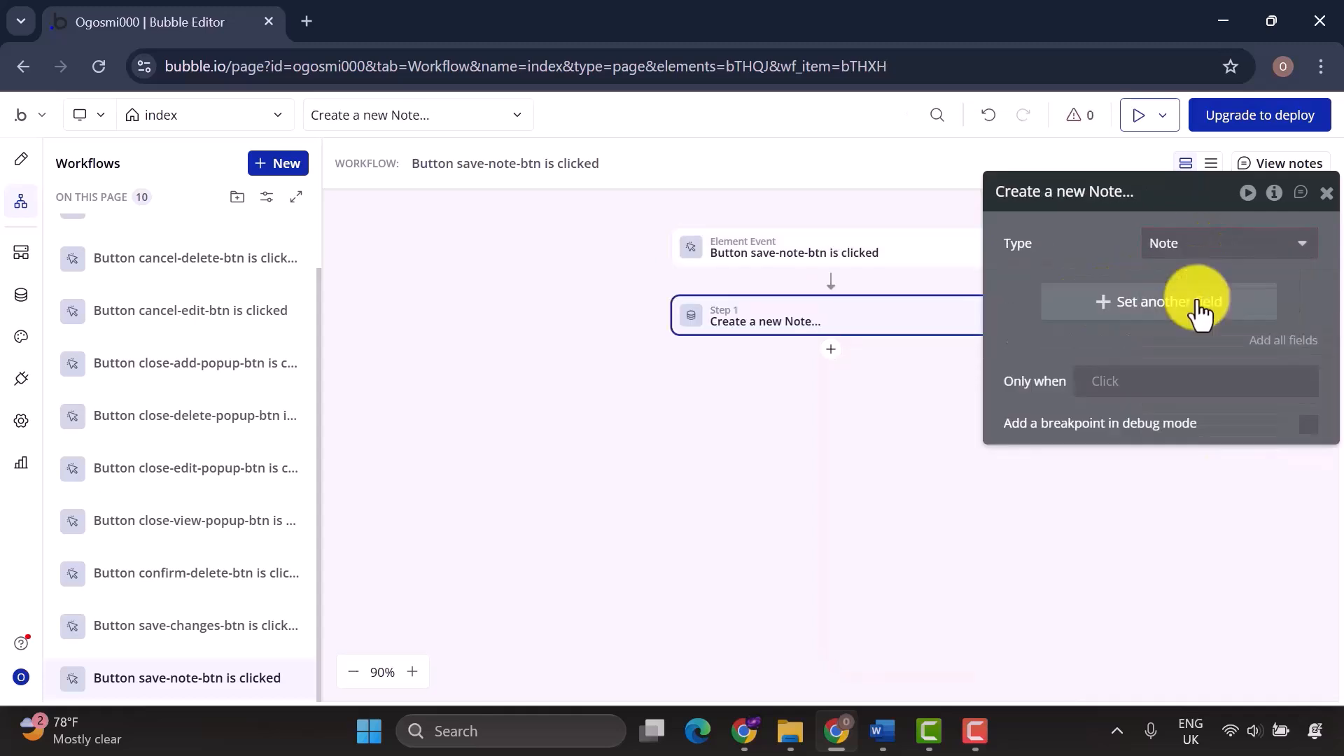
Add the title field to the Create a new Note action and set it to Input add-note-title-input's value.
left_click(1197, 297)
left_click(1030, 294)
left_click(1043, 328)
left_click(1071, 298)
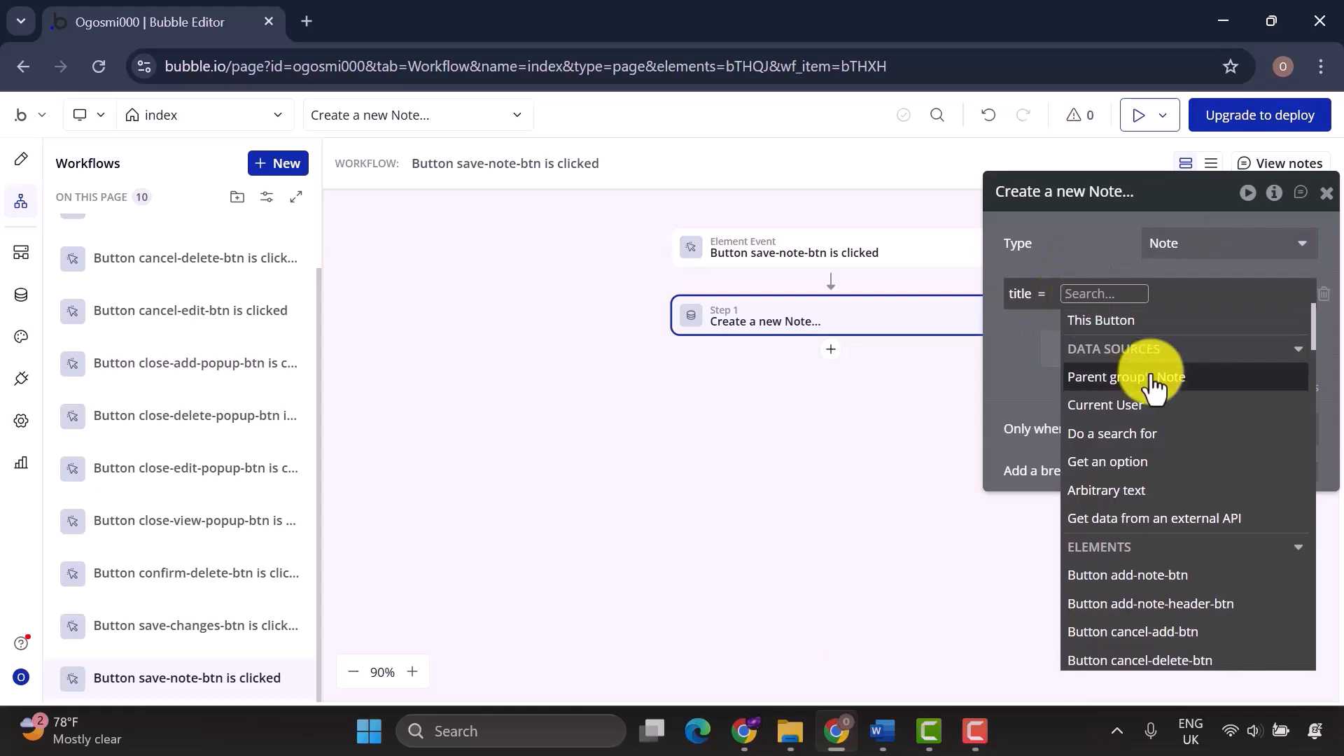
left_click(1148, 375)
left_click(1138, 297)
type("inp")
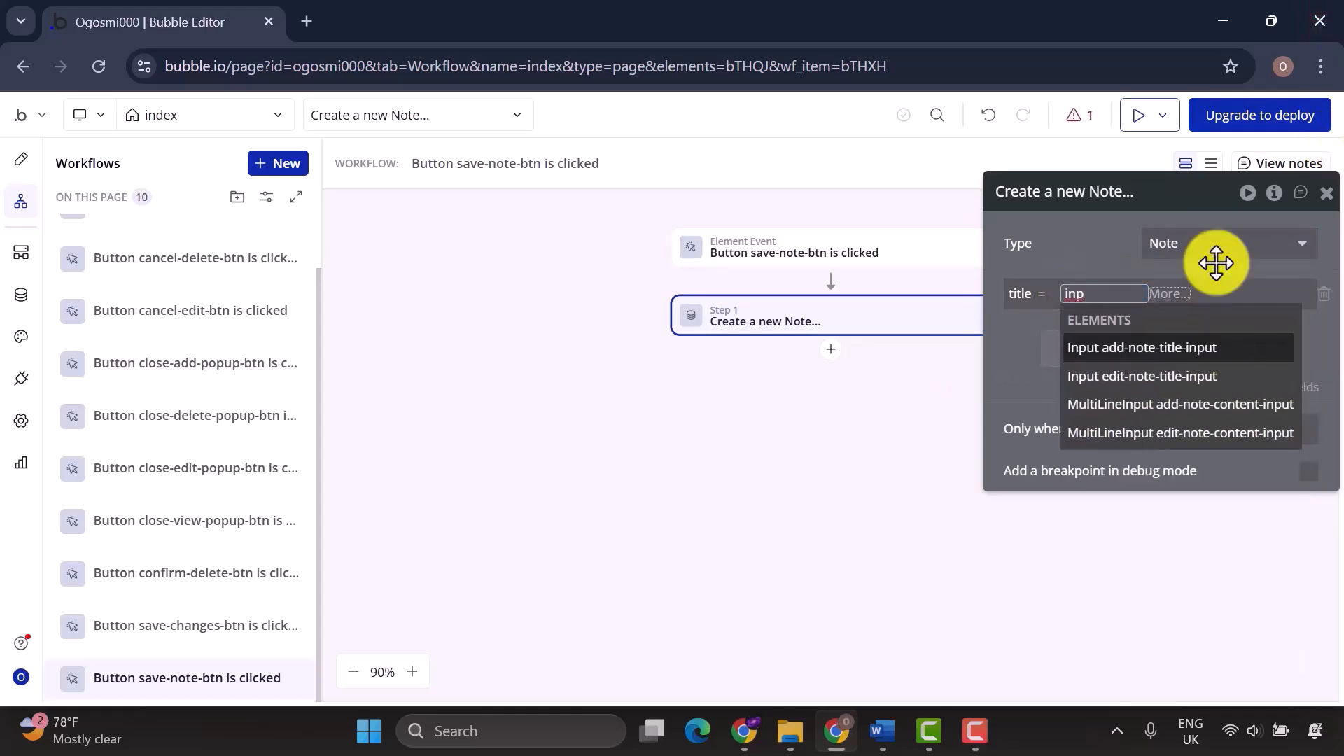
left_click(1266, 346)
left_click(1255, 350)
Add the content field to the Create a new Note action and set it to MultiLineInput add-note-content-input's value.
left_click(1103, 350)
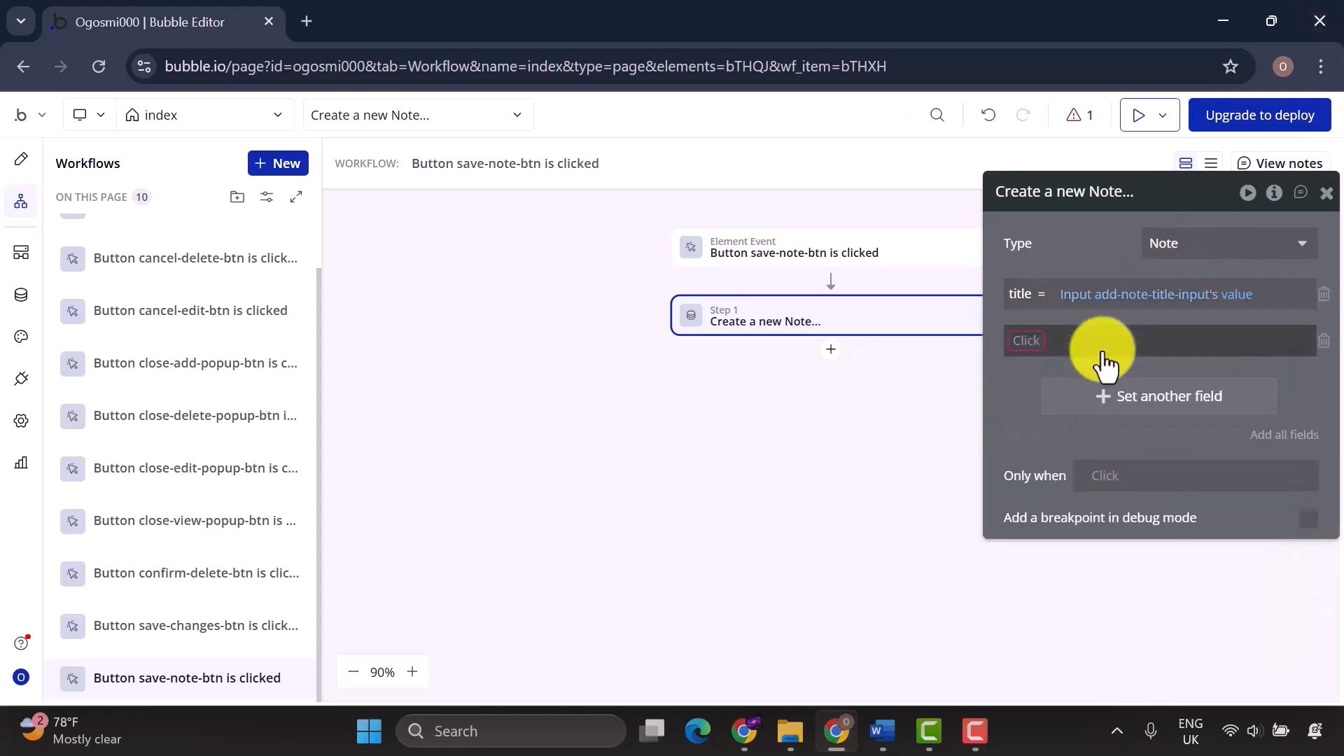
left_click(1104, 342)
left_click(1036, 385)
left_click(1097, 348)
type("mul")
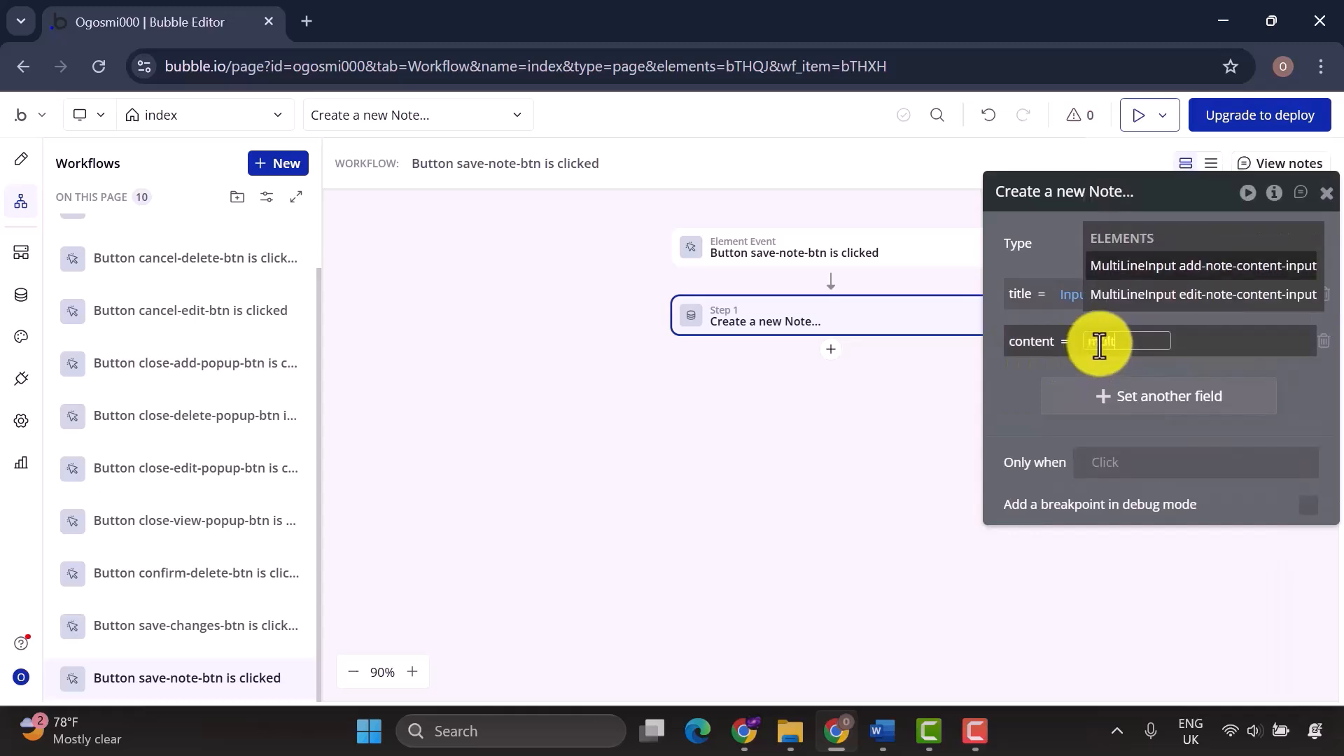
left_click(1187, 267)
left_click(1058, 417)
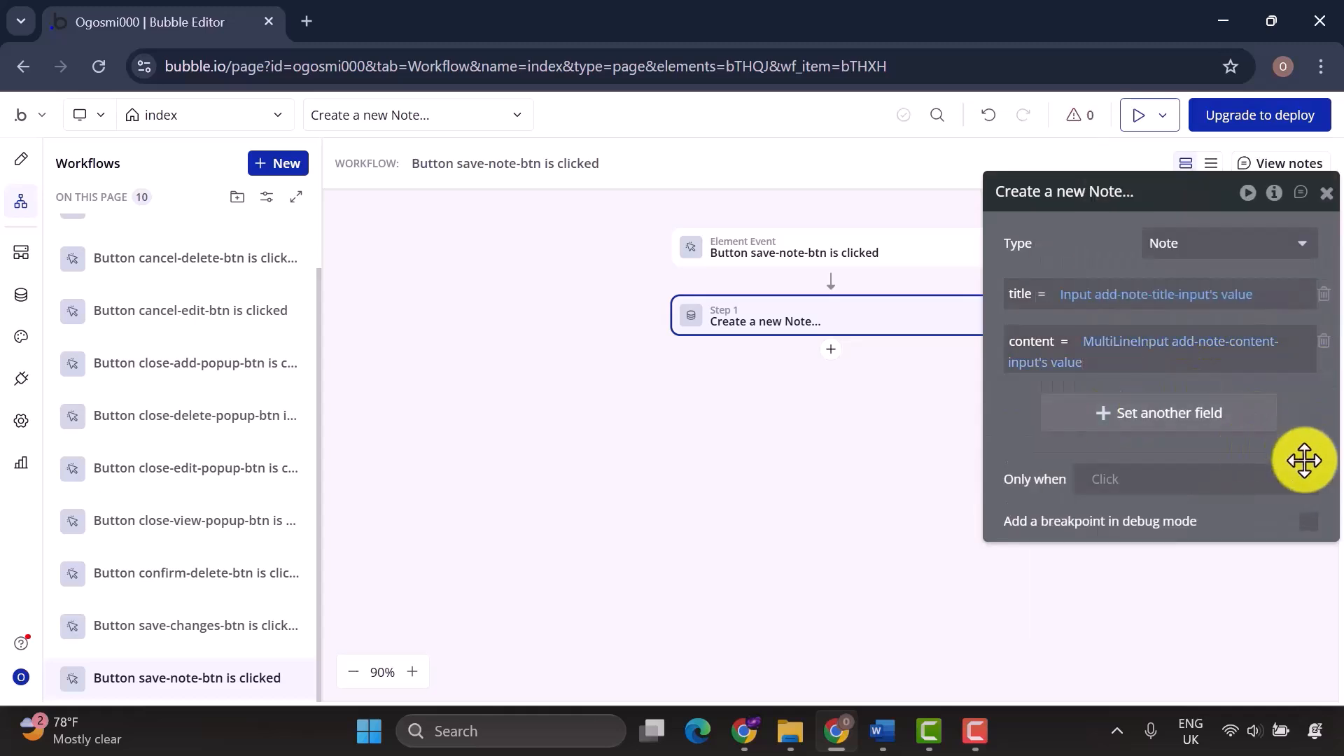
Add a second action to the save-note-btn workflow that hides Popup add-note-popup.
left_click(830, 350)
mouse_move(966, 654)
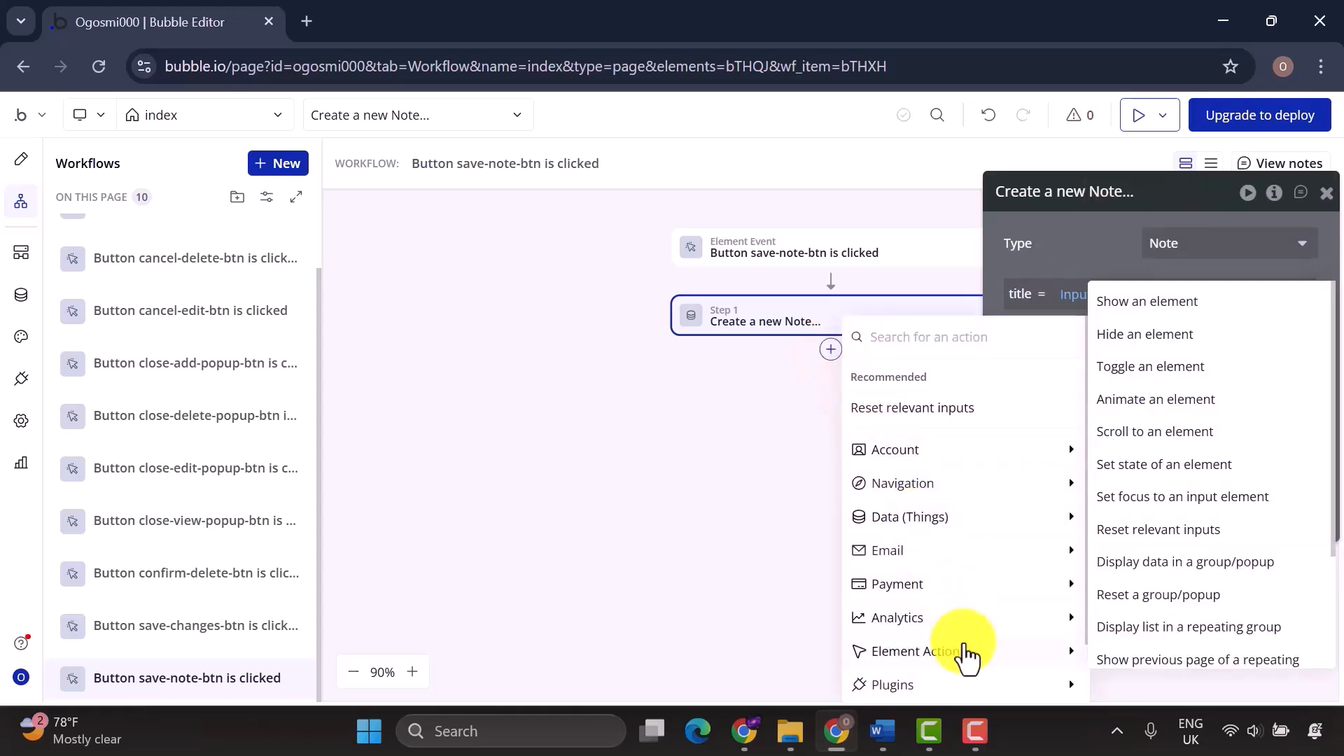
left_click(1200, 335)
left_click(1198, 245)
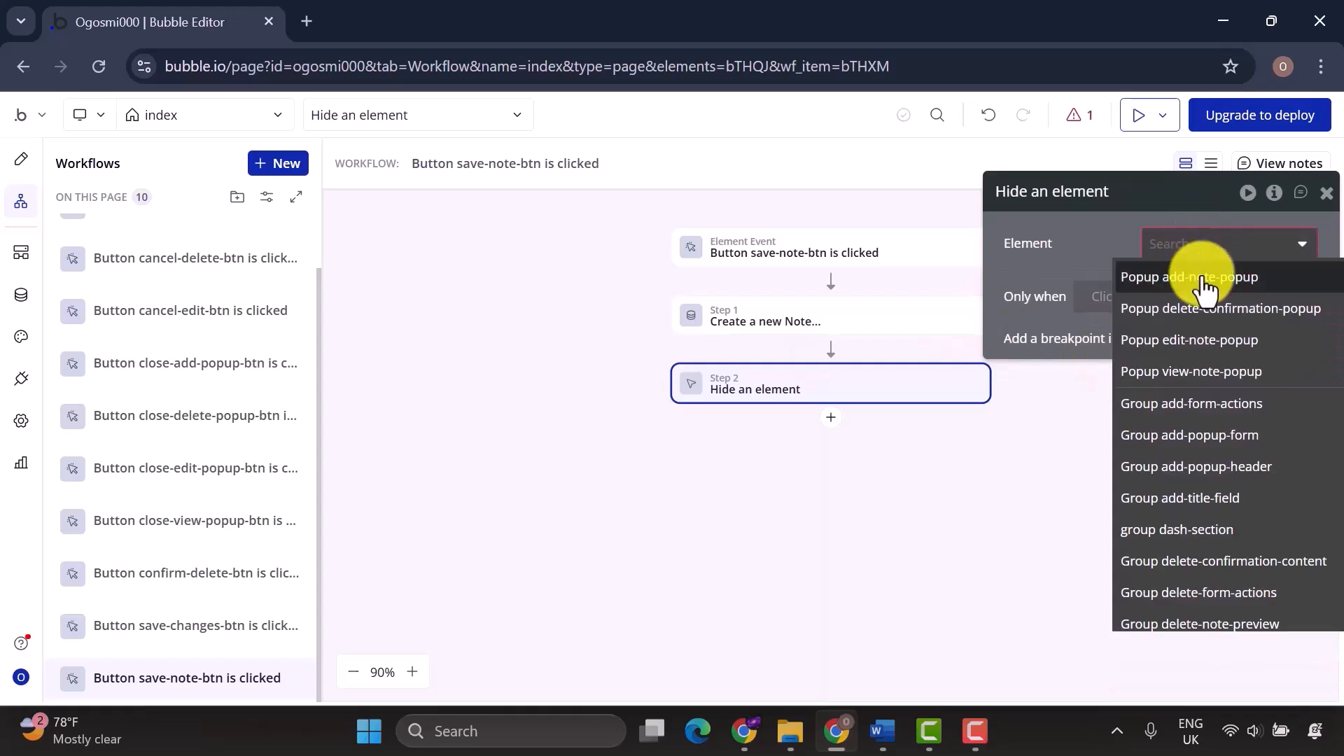
left_click(1200, 278)
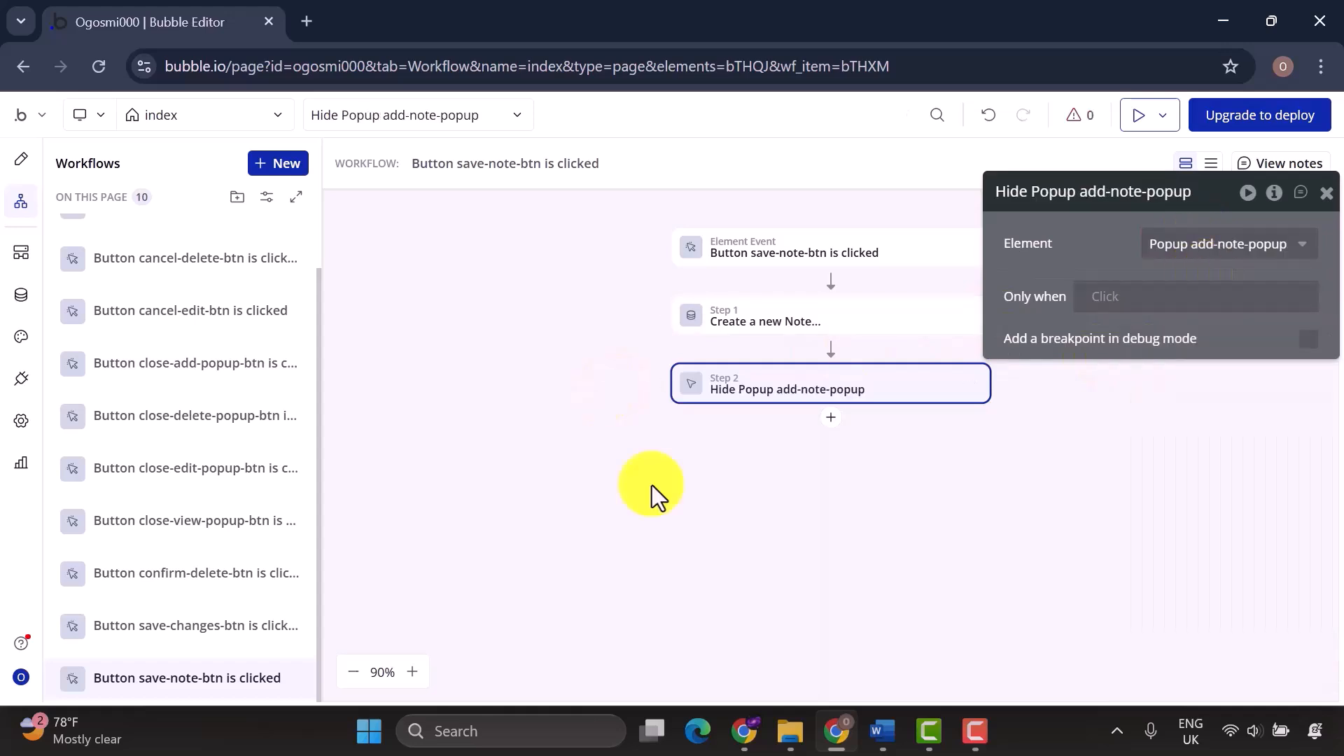
Add a click workflow to the page's Create Note button that shows Popup add-note-popup.
left_click(14, 165)
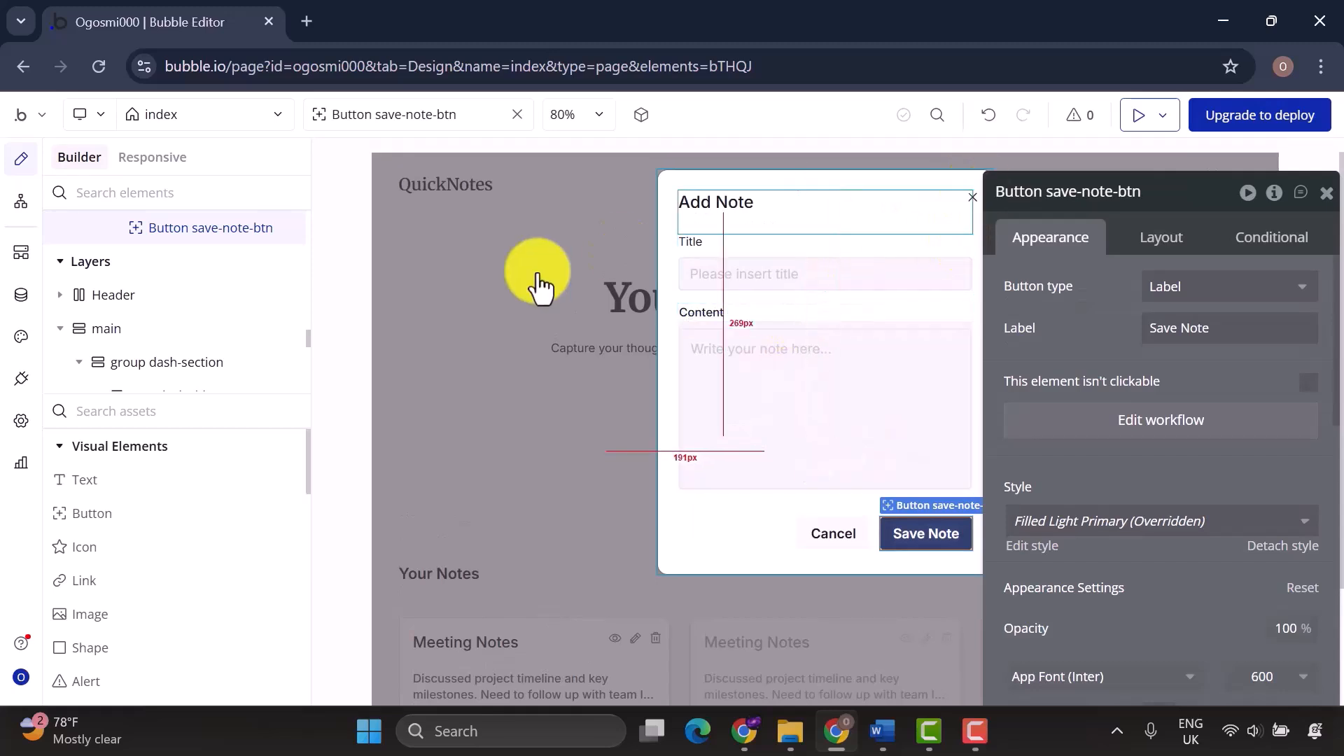
left_click(493, 368)
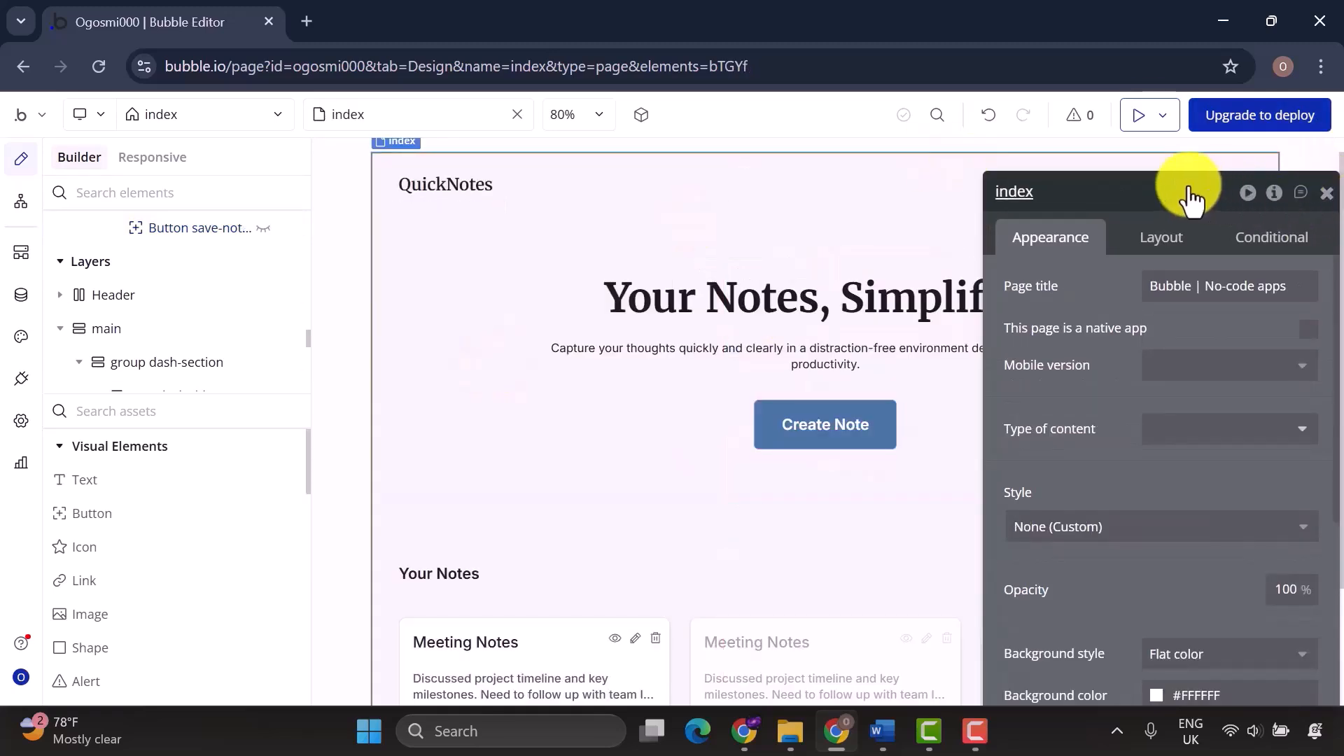
left_click(833, 439)
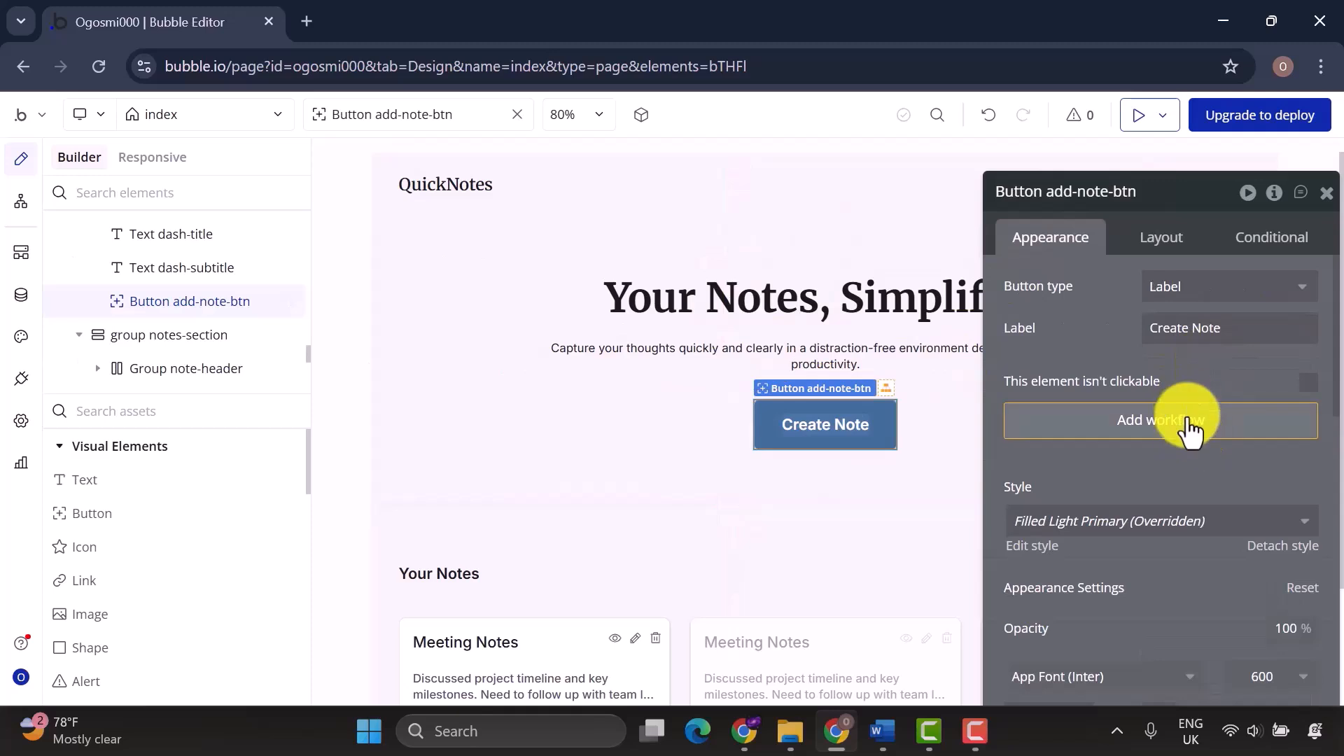
left_click(1120, 420)
left_click(830, 282)
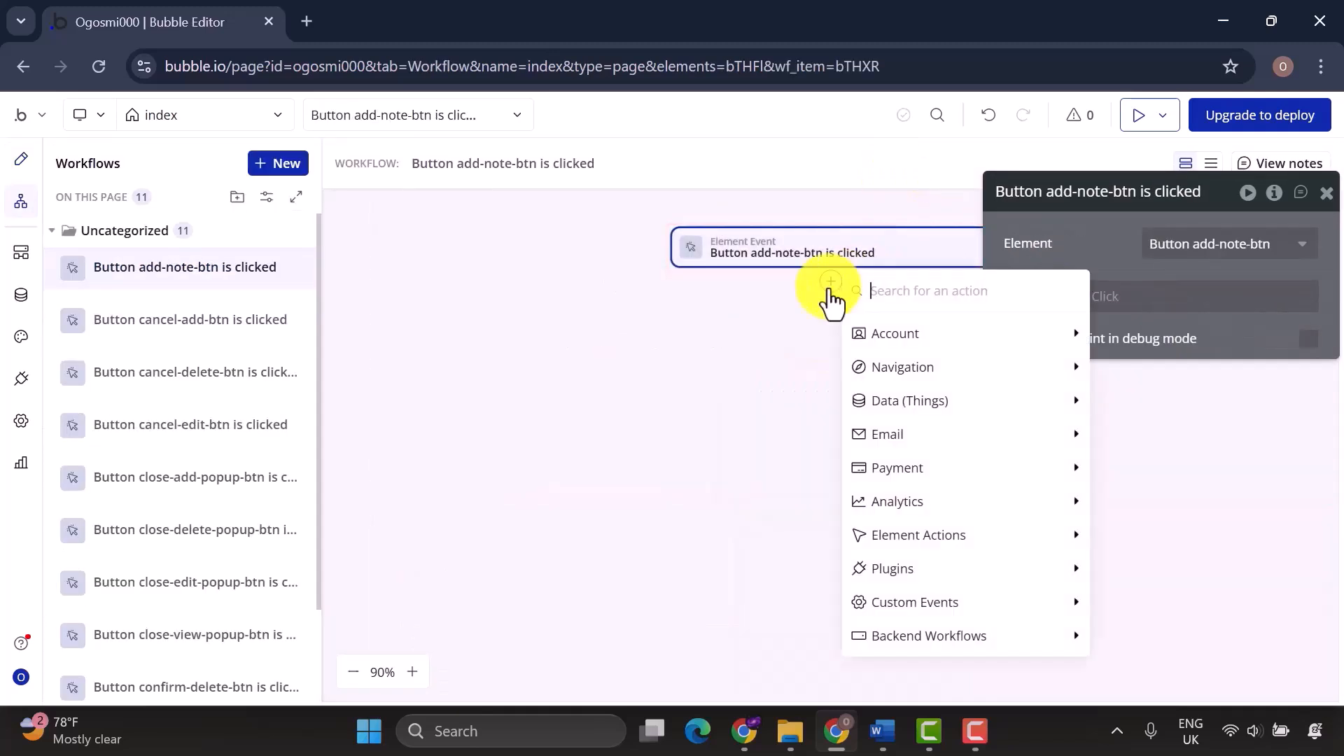
mouse_move(1043, 546)
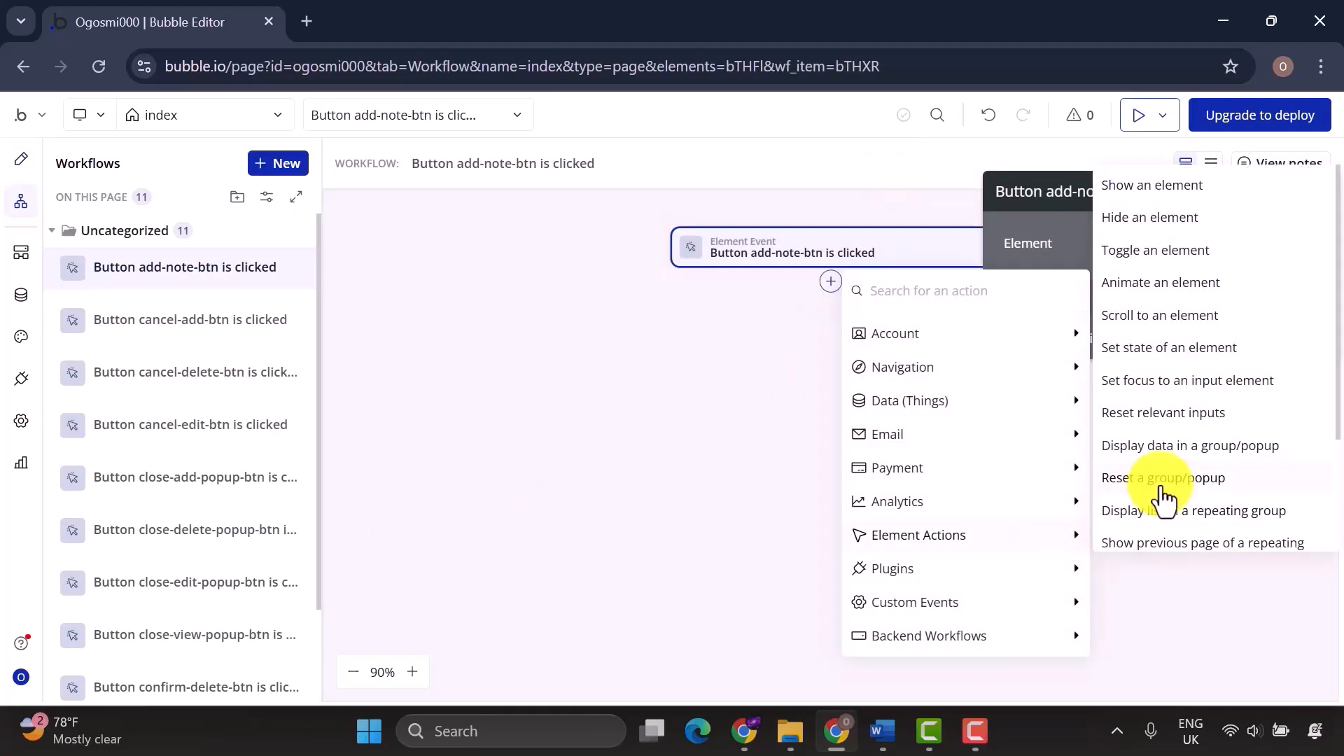
left_click(1157, 186)
left_click(1169, 242)
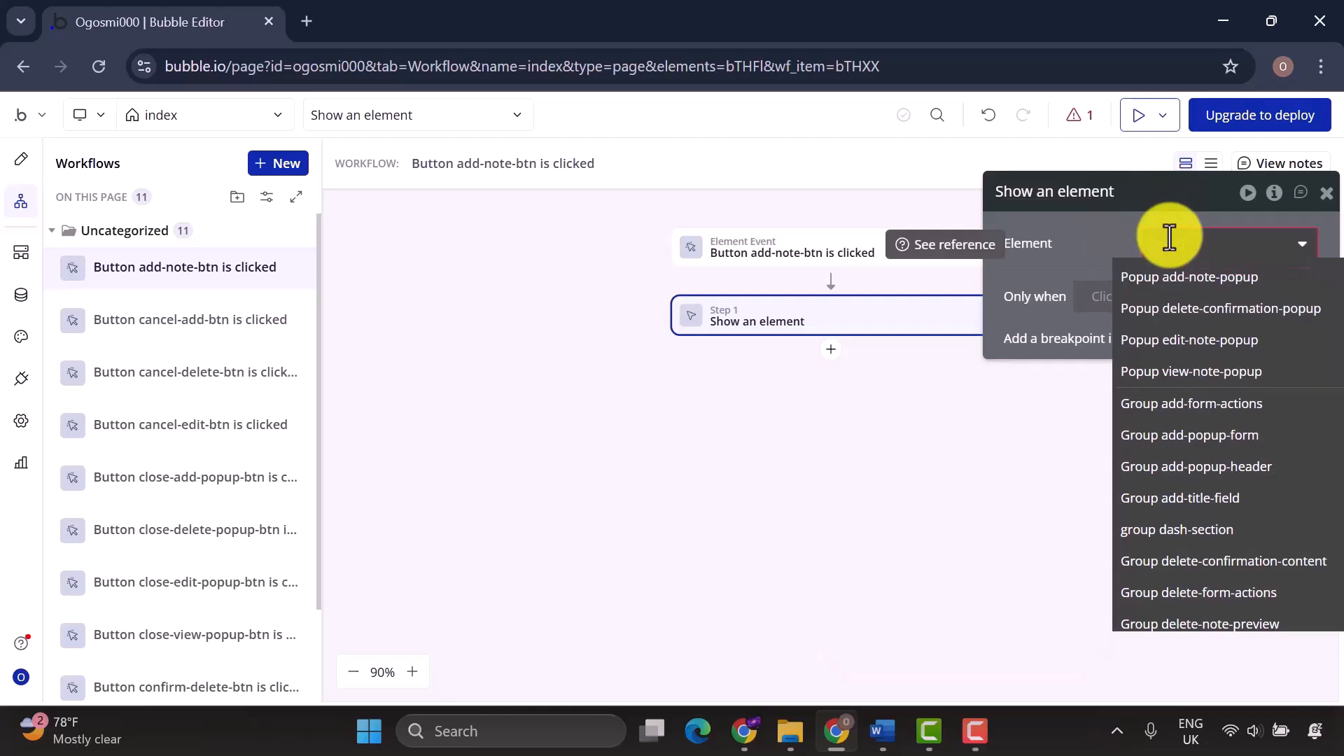
left_click(1188, 277)
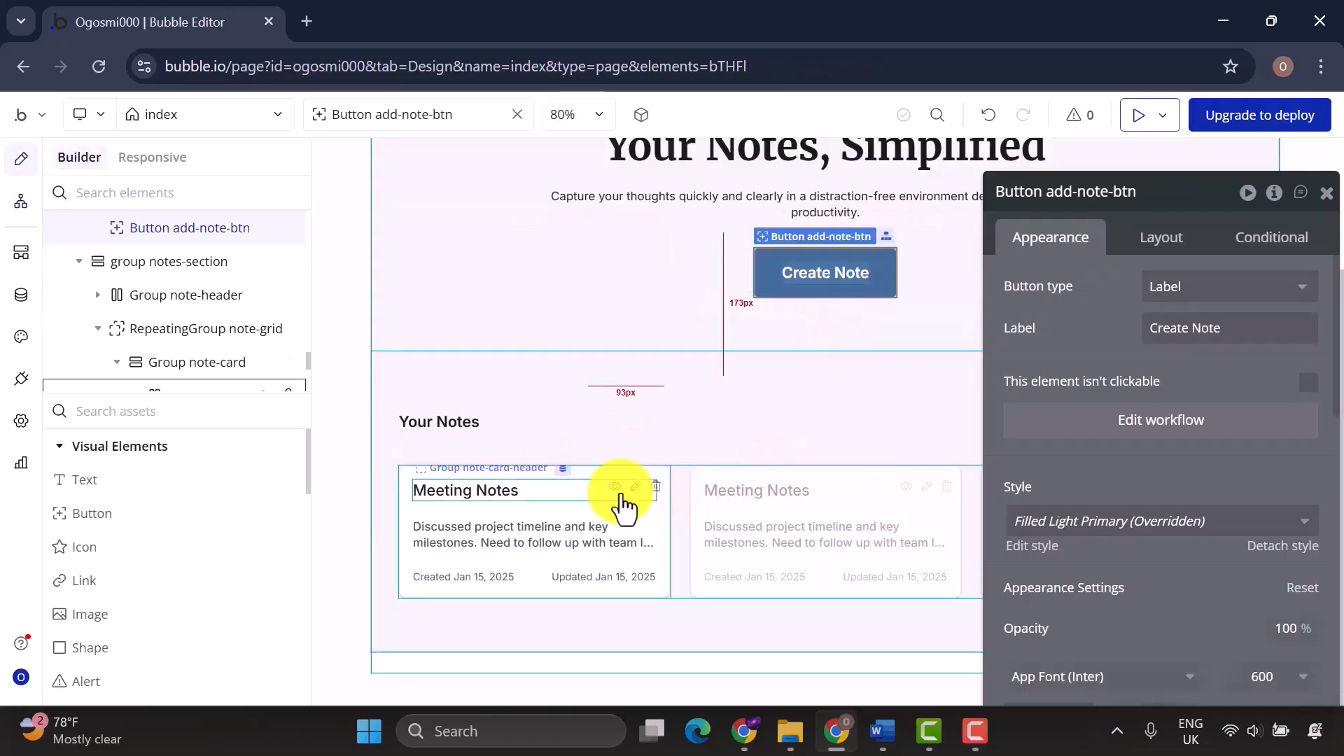
Add a click workflow to the note card's eye icon button that displays Parent group's Note in Popup view-note-popup.
left_click(614, 488)
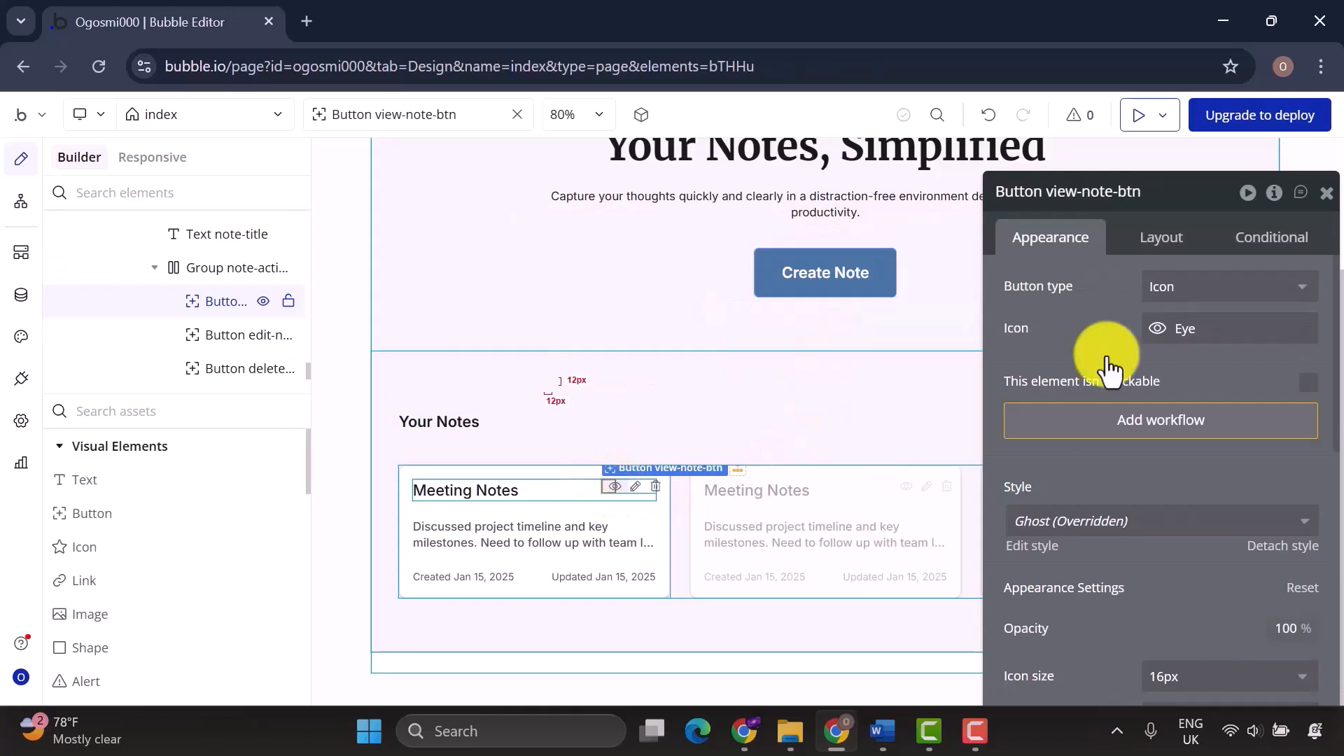
left_click(1140, 424)
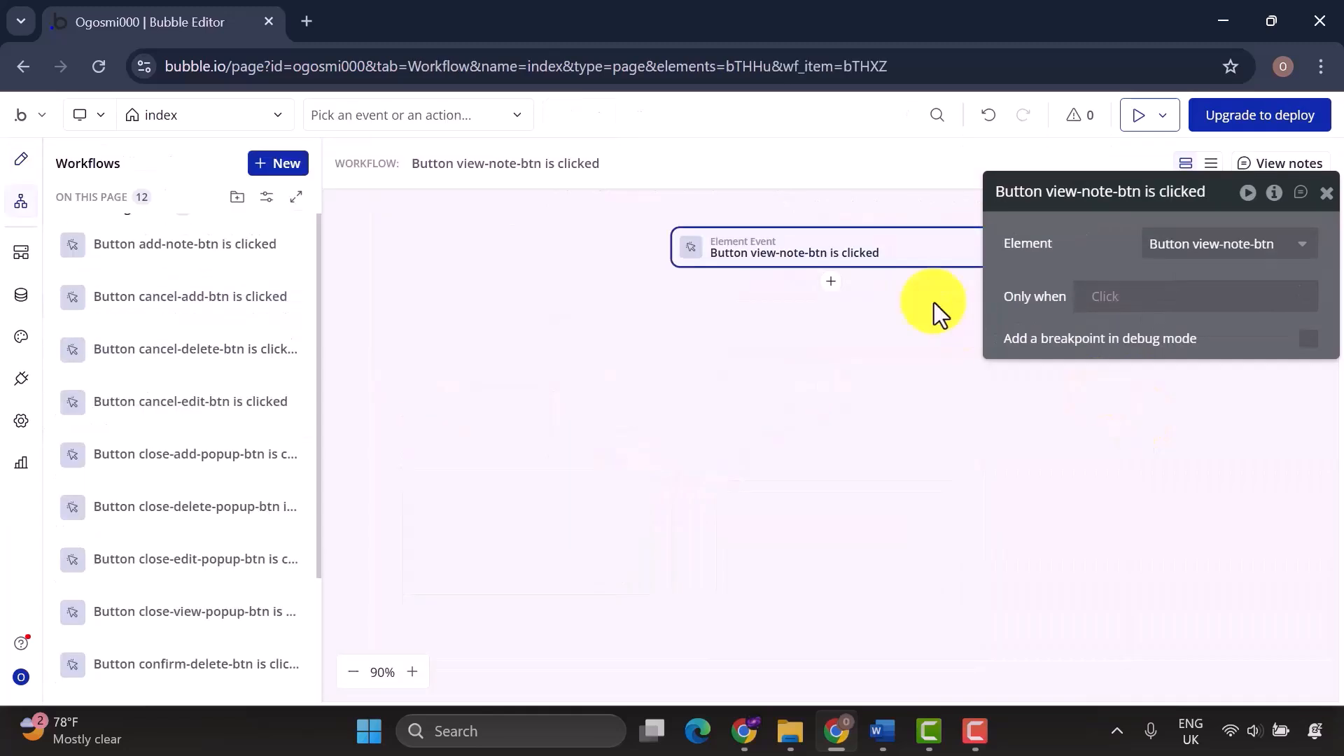
left_click(830, 282)
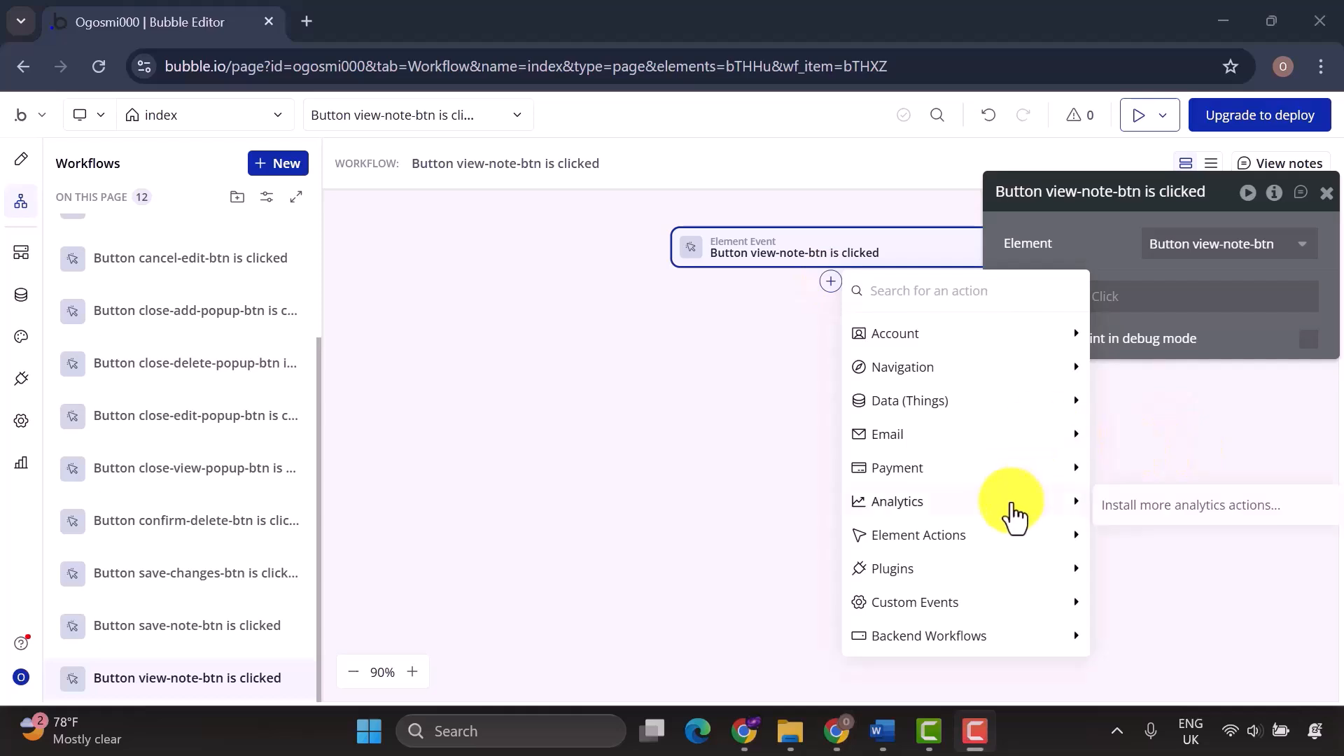
mouse_move(1022, 534)
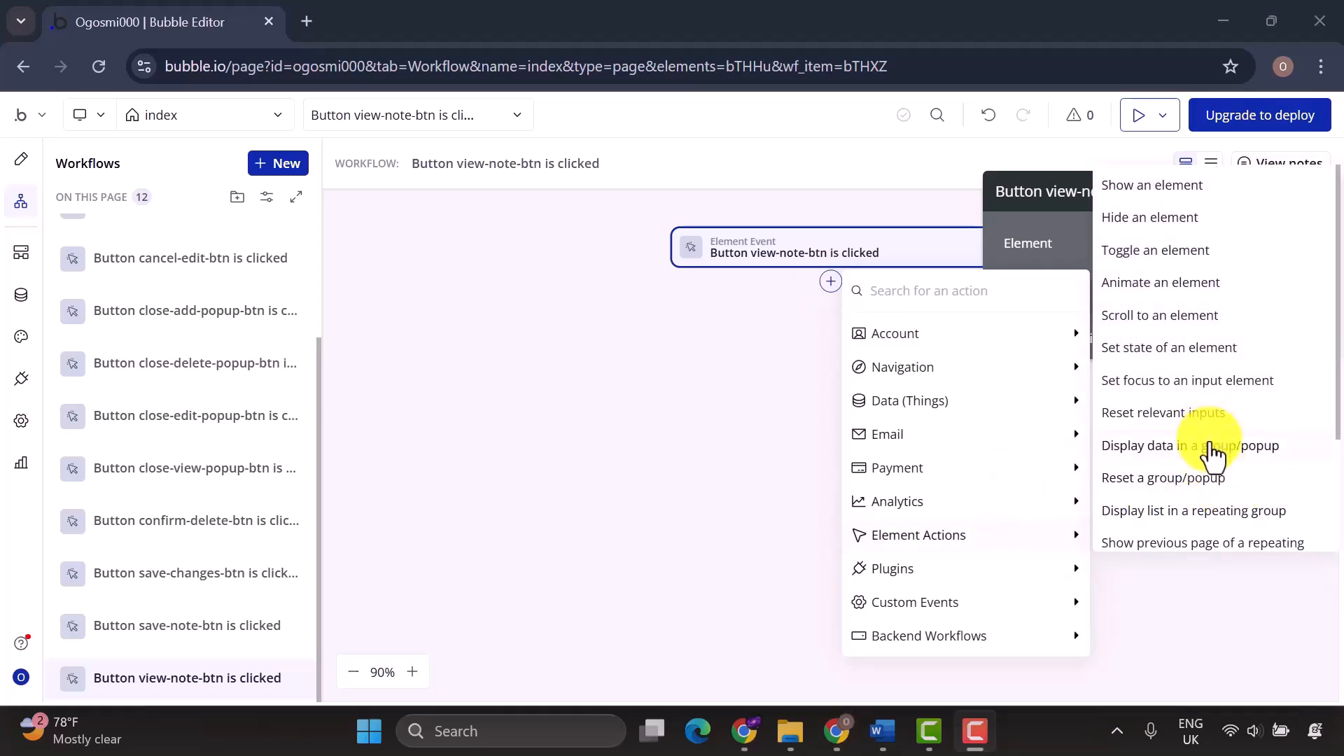
left_click(1211, 451)
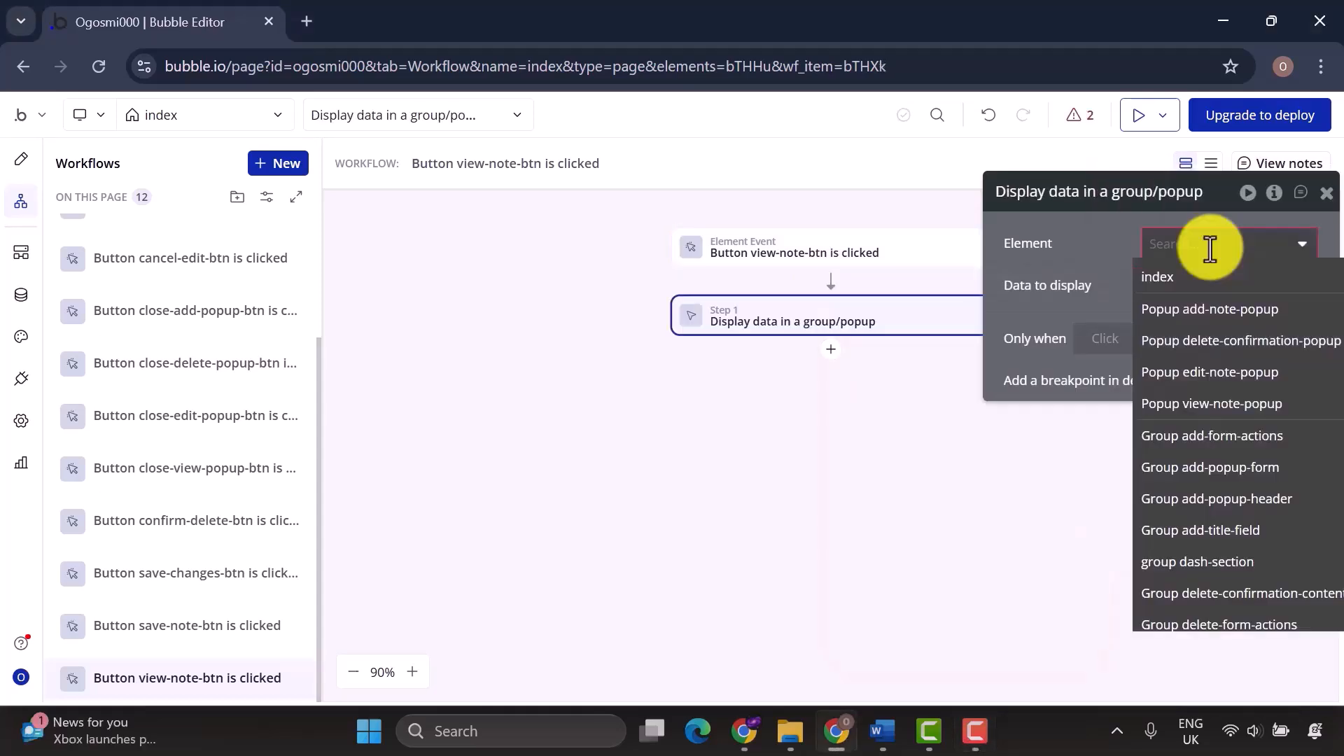
left_click(1228, 406)
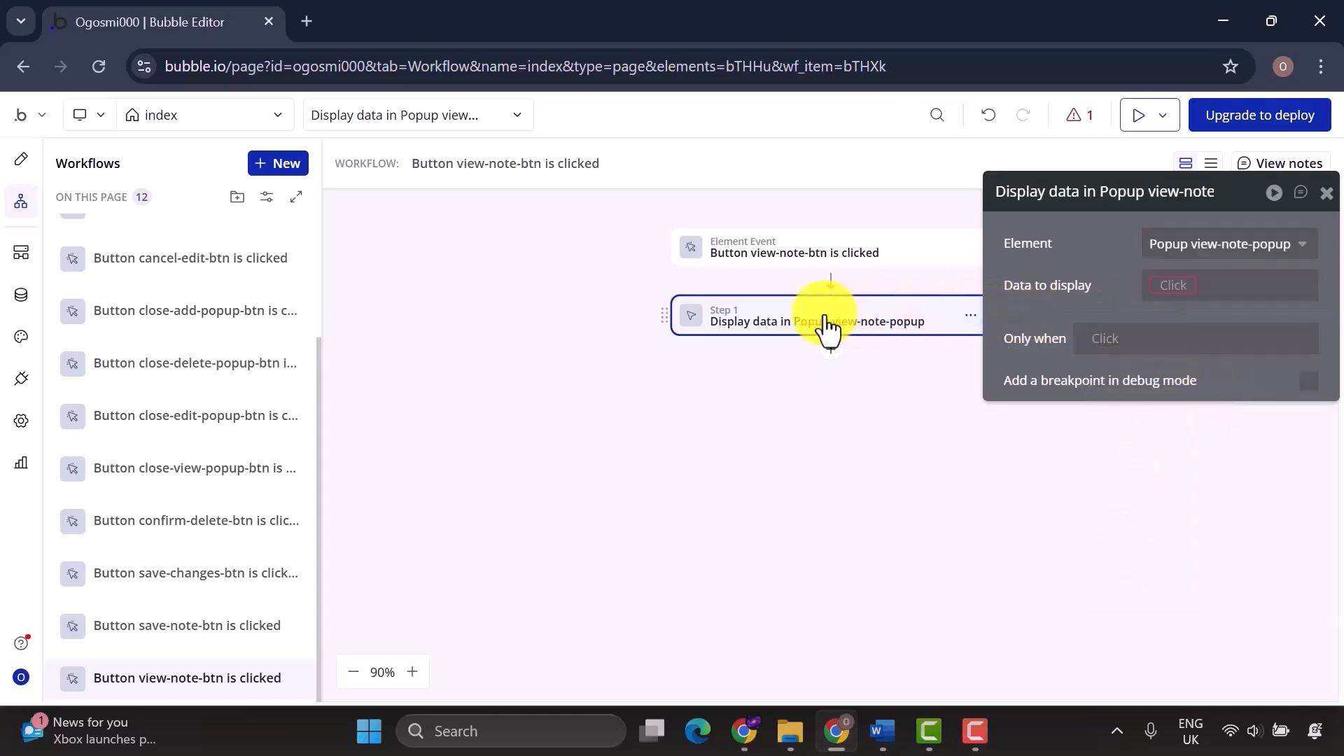
left_click(1180, 298)
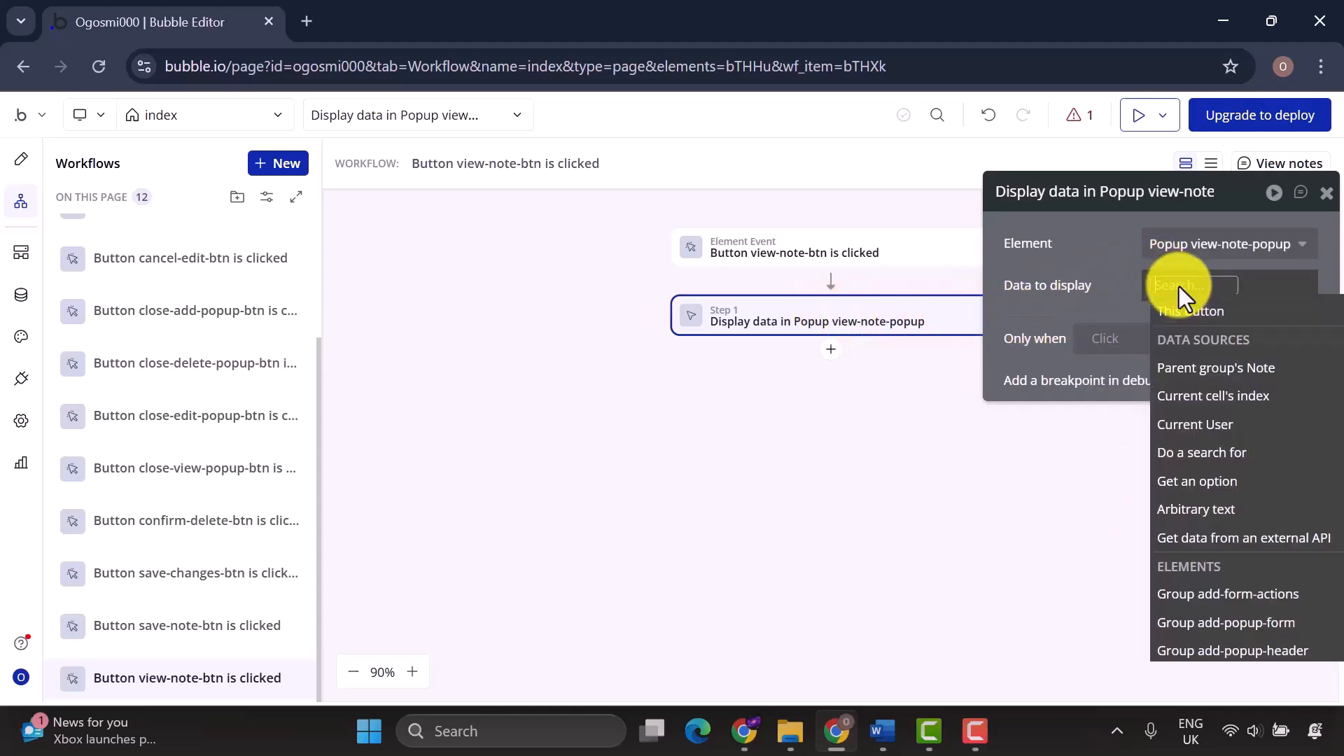
left_click(1200, 367)
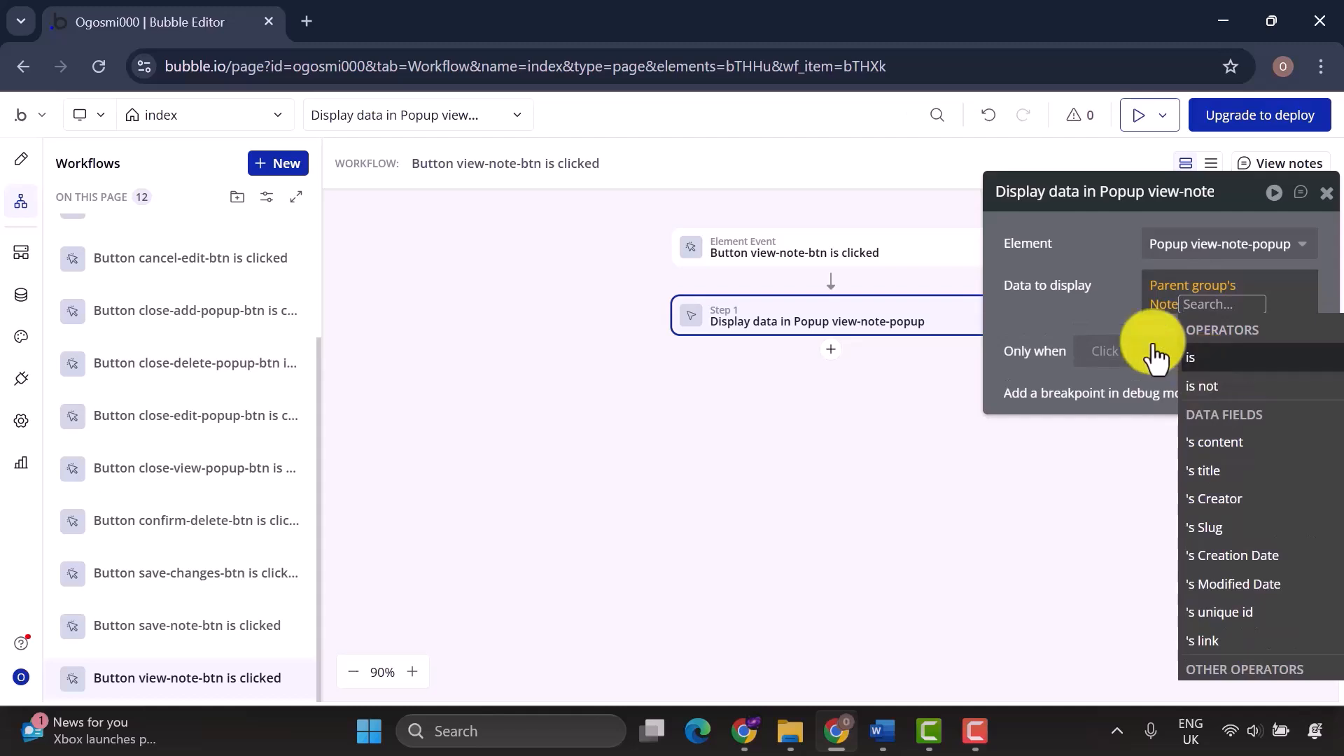
left_click(1070, 310)
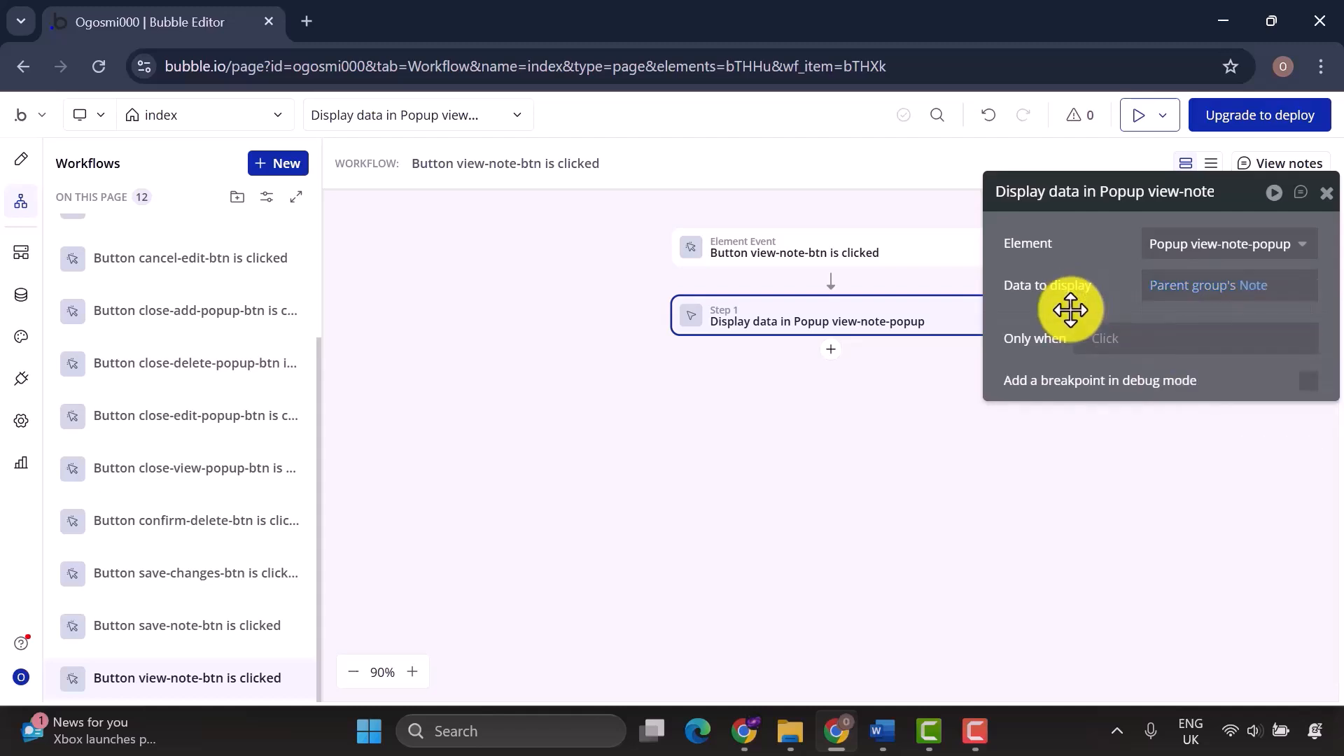
Add a second action to the view-note-btn workflow that shows Popup view-note-popup.
left_click(829, 350)
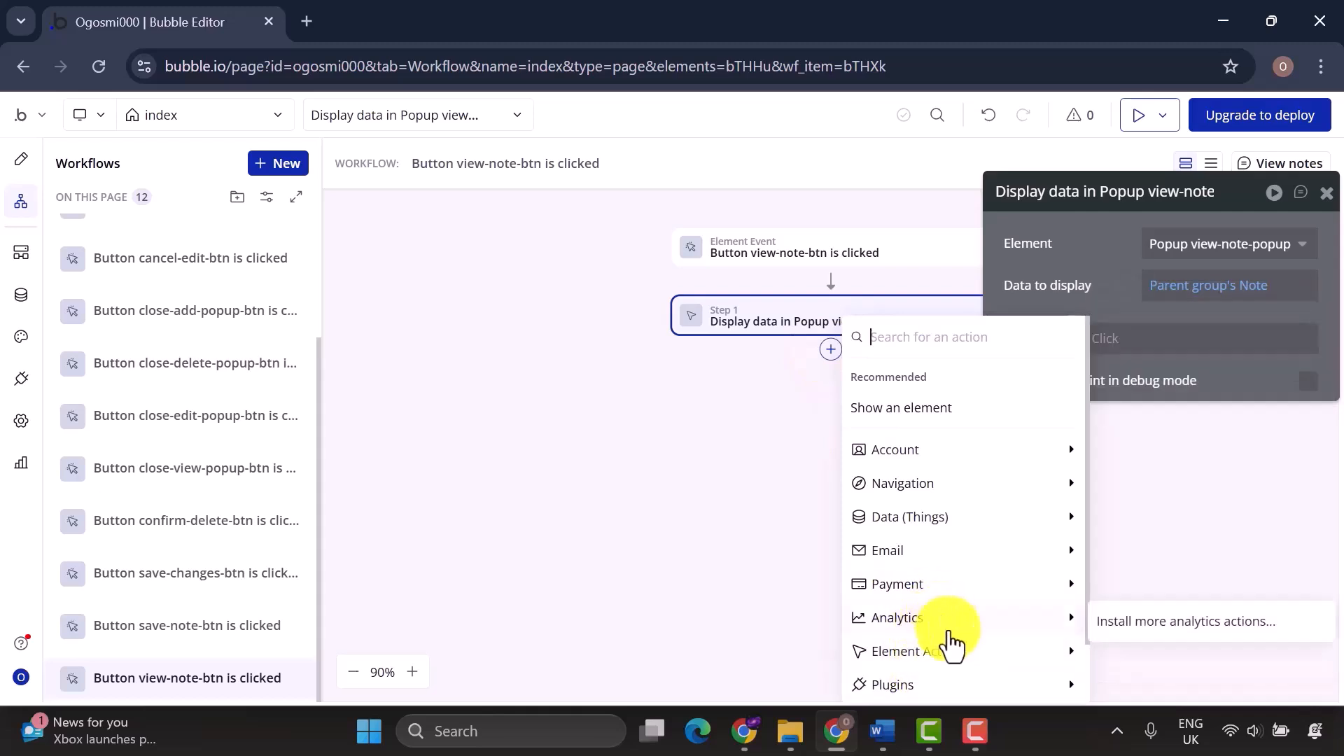
mouse_move(1048, 658)
left_click(1147, 303)
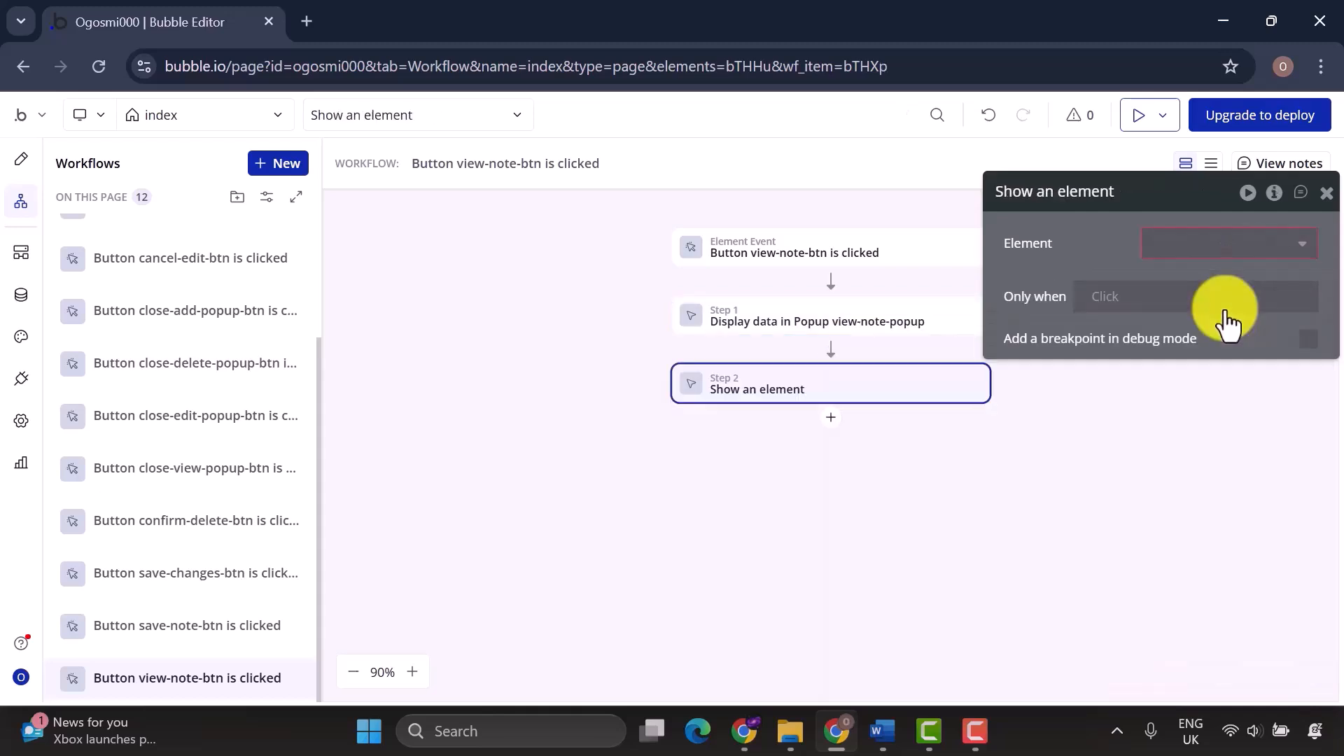
left_click(1197, 247)
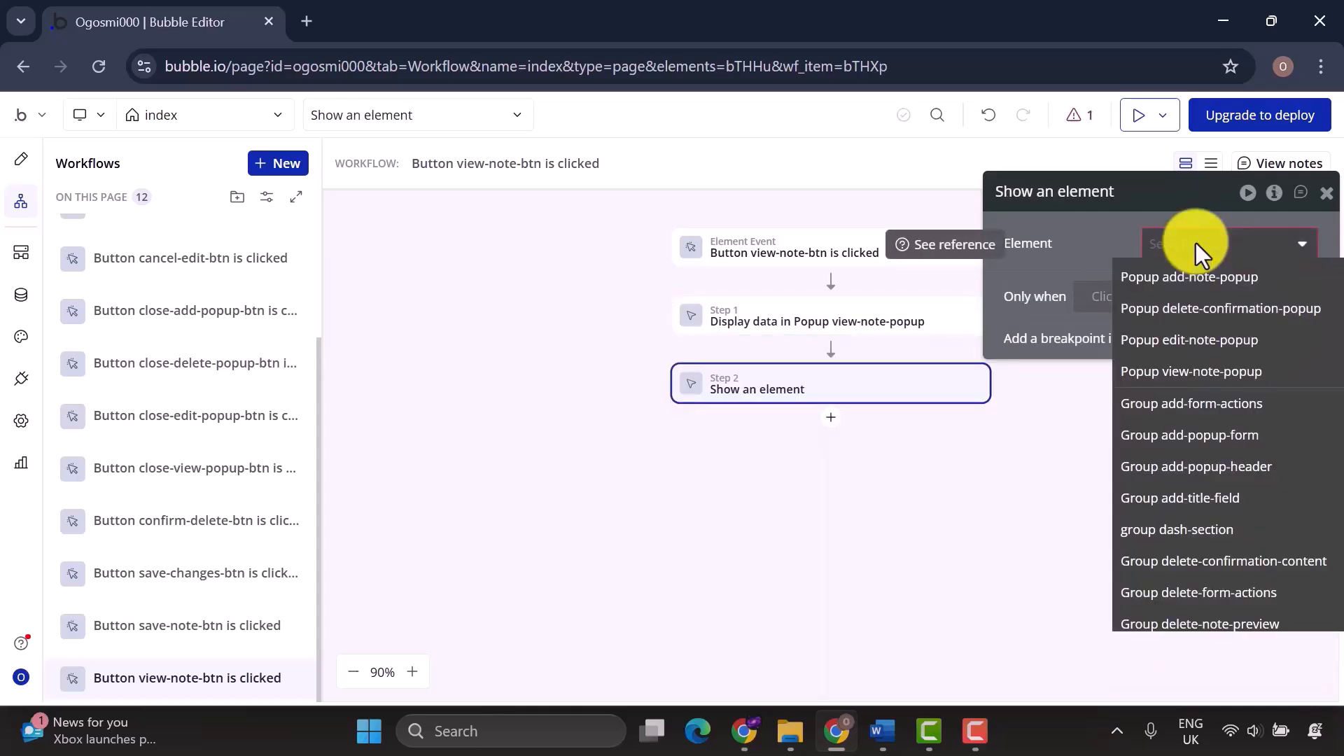
left_click(1145, 381)
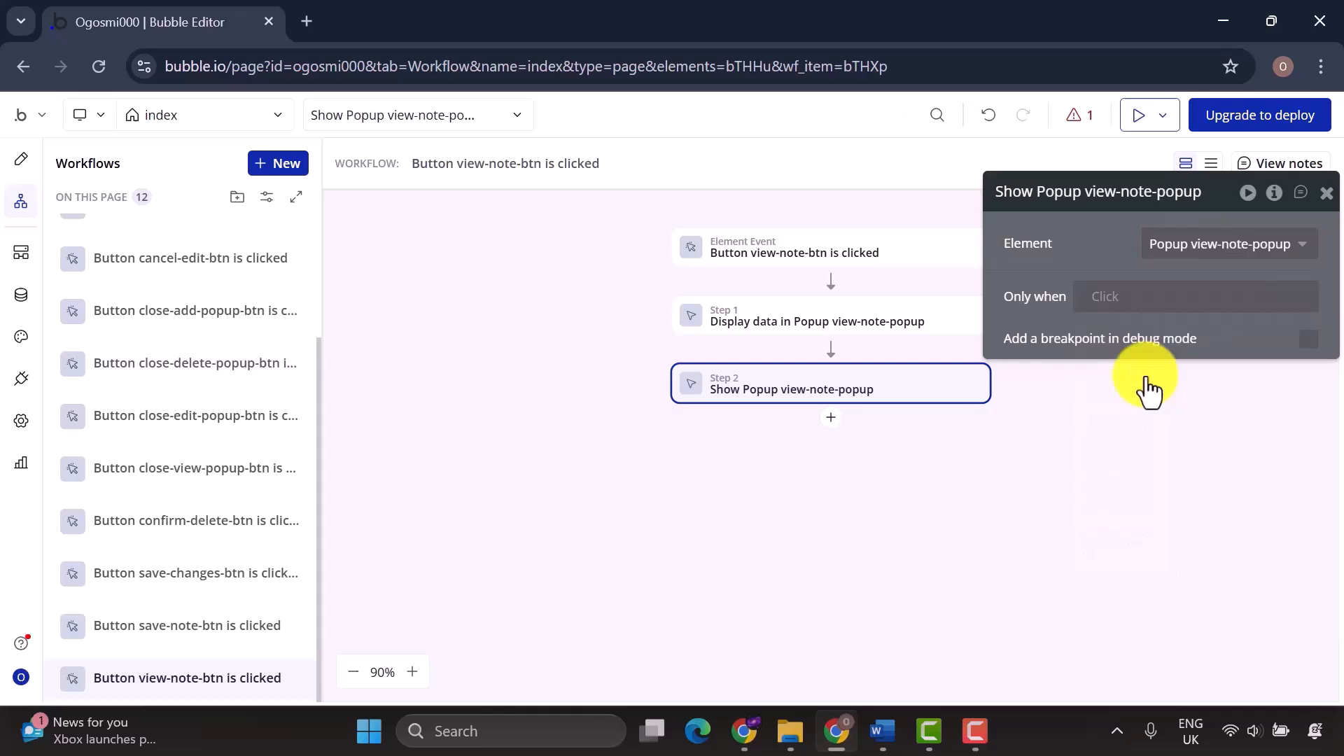
left_click(1326, 194)
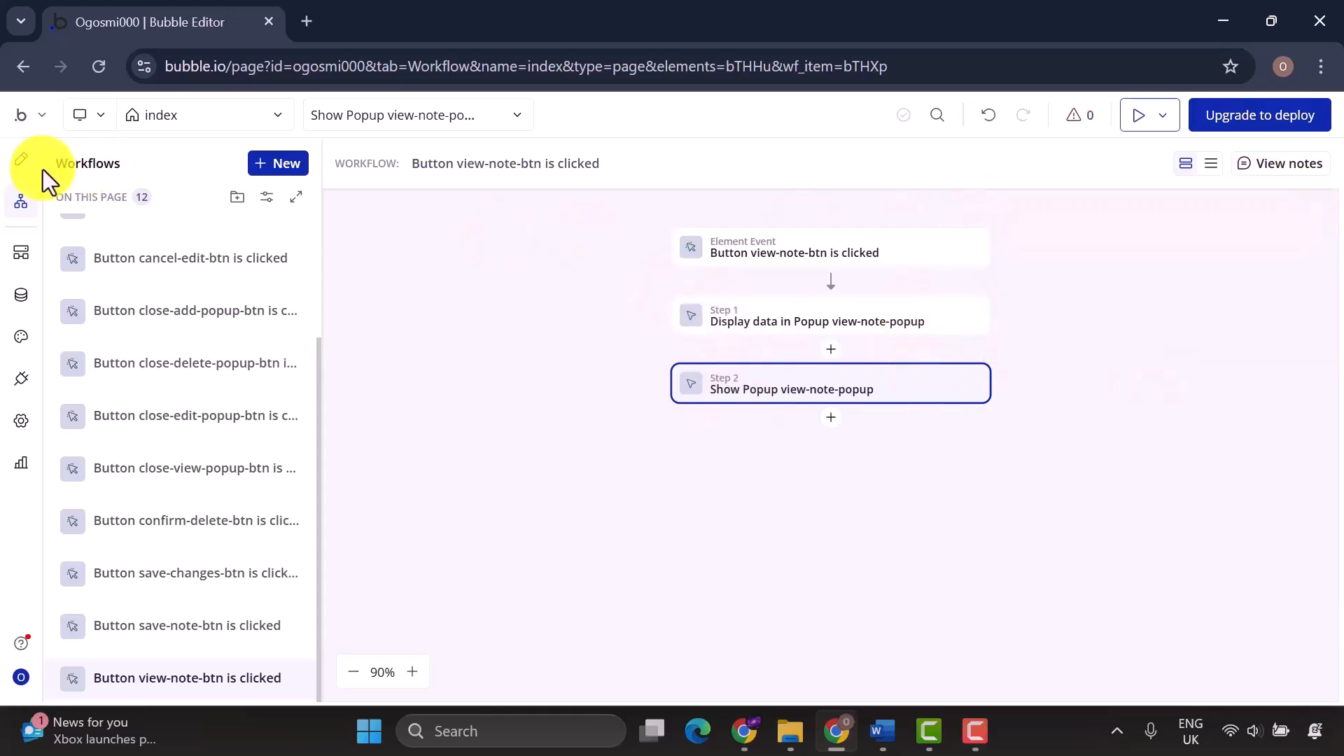
Add a click workflow to the note card's pencil icon button that displays Parent group's Note in Popup edit-note-popup.
left_click(21, 160)
left_click(633, 486)
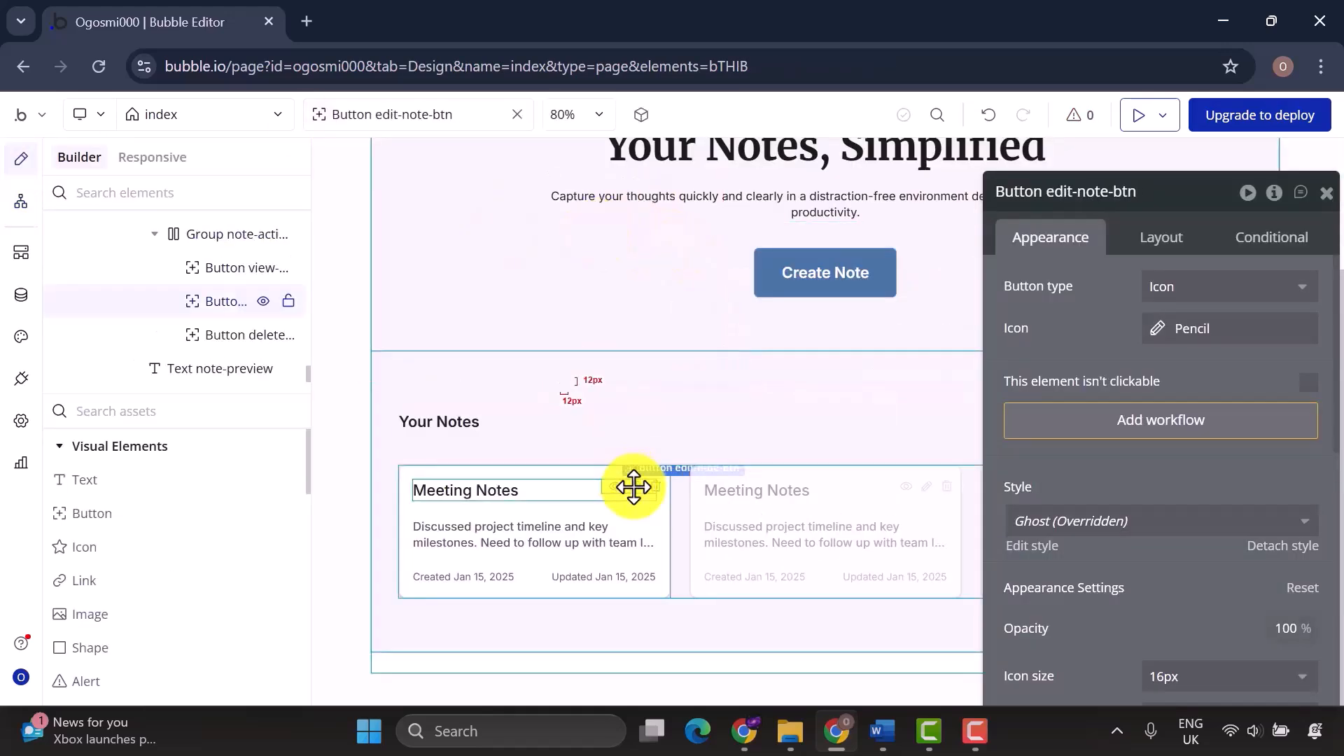
left_click(1124, 424)
left_click(831, 287)
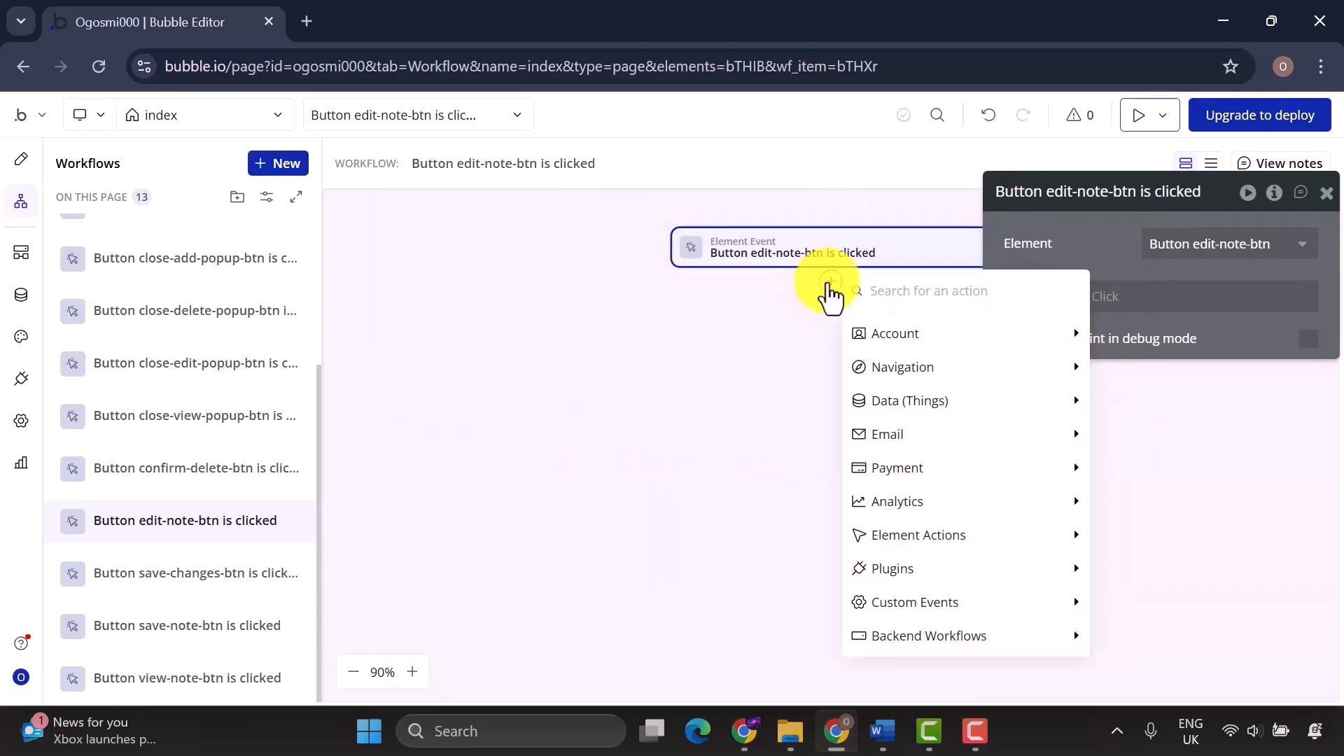
mouse_move(959, 539)
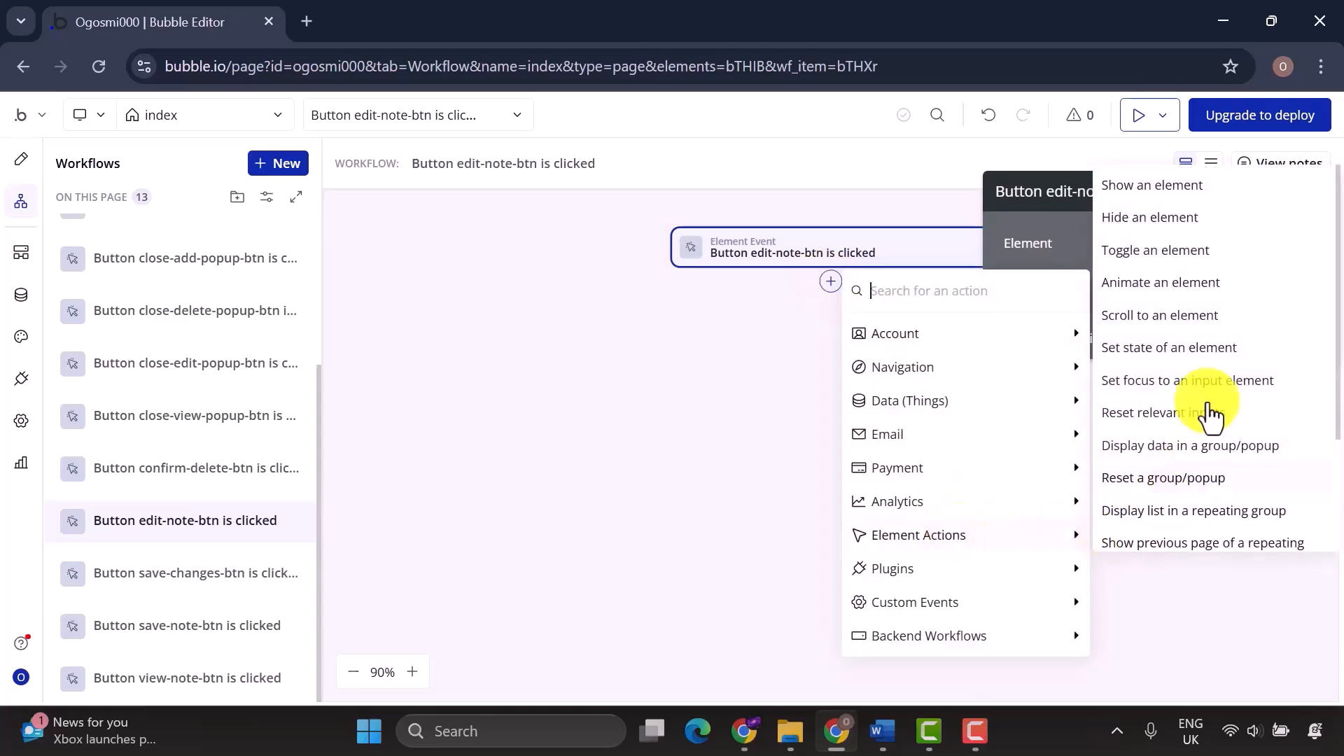
left_click(1190, 448)
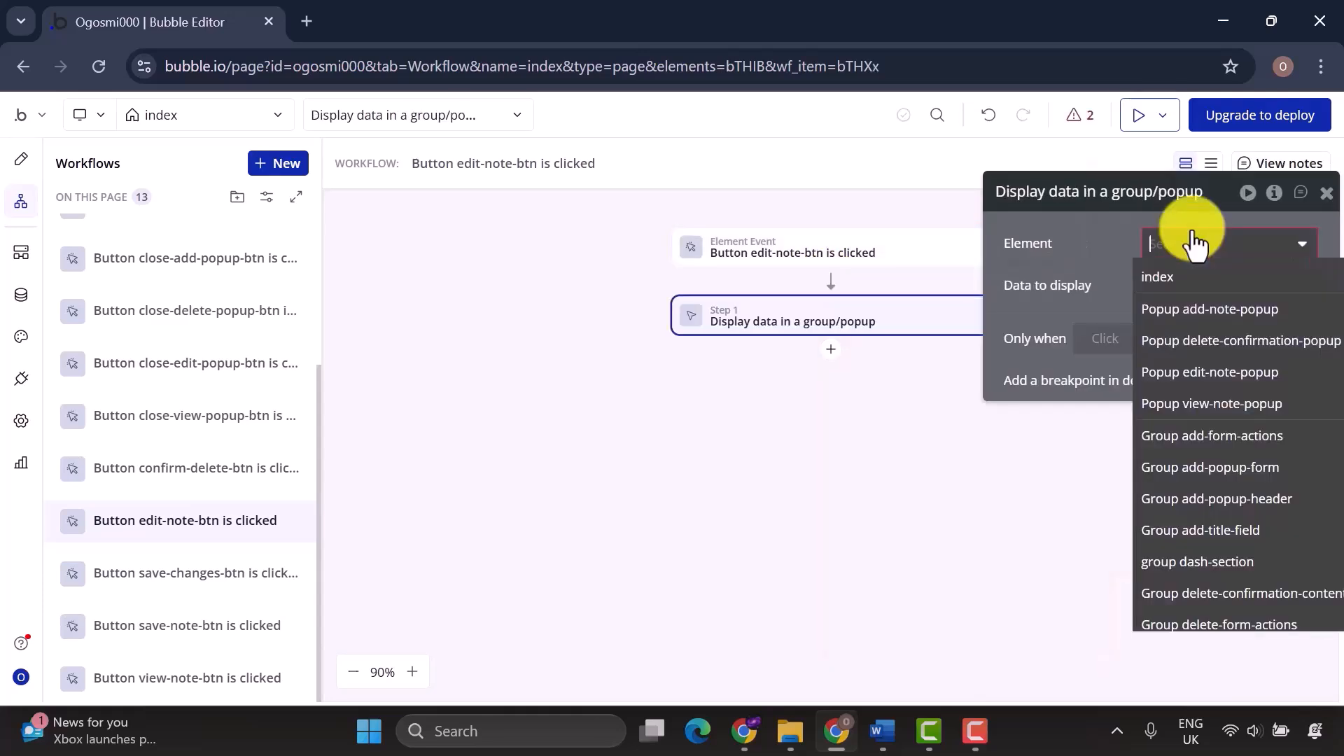
left_click(1211, 371)
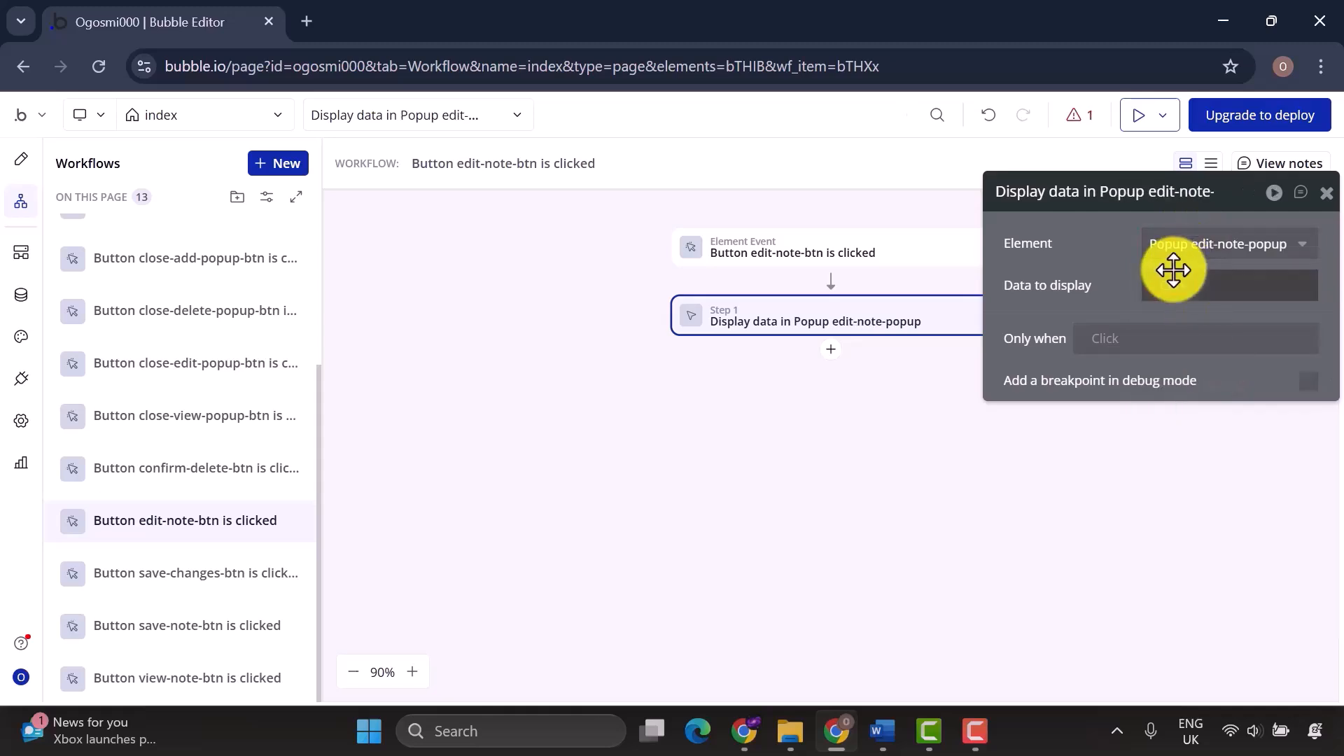
left_click(1175, 287)
left_click(1187, 368)
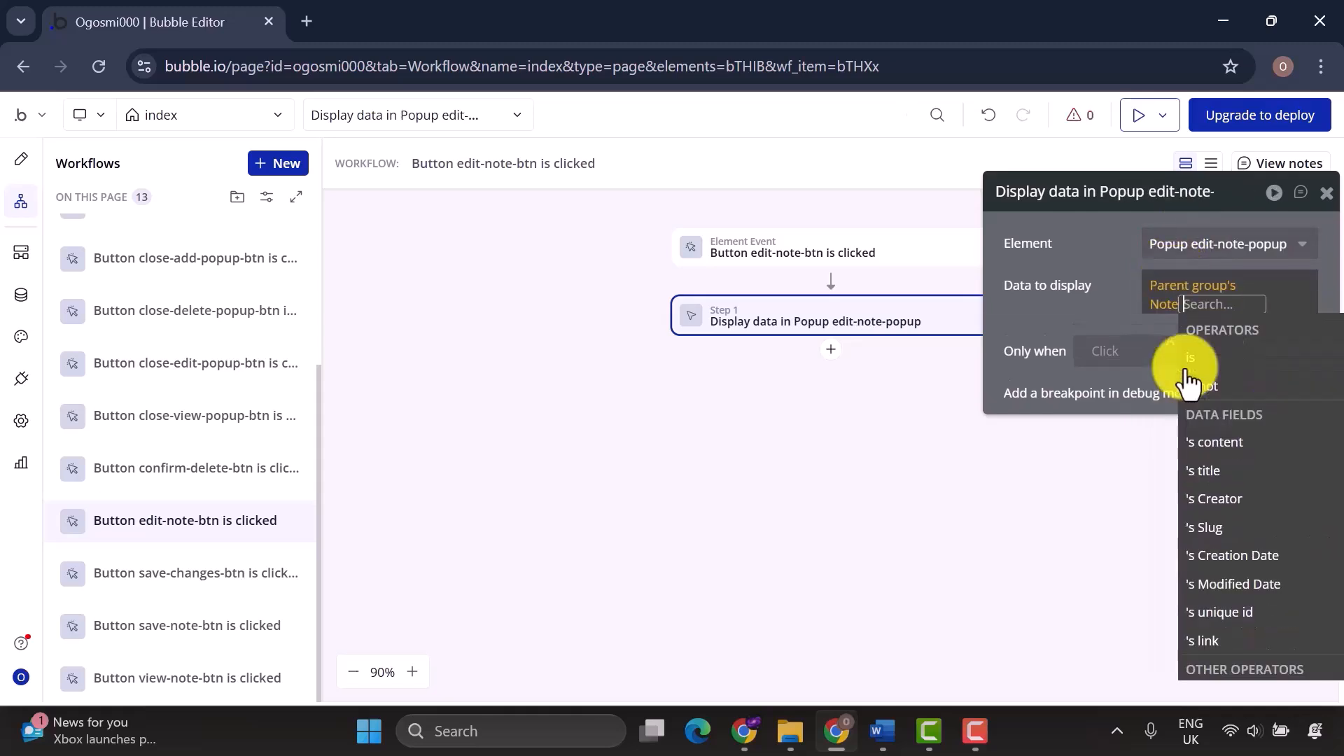
left_click(1071, 316)
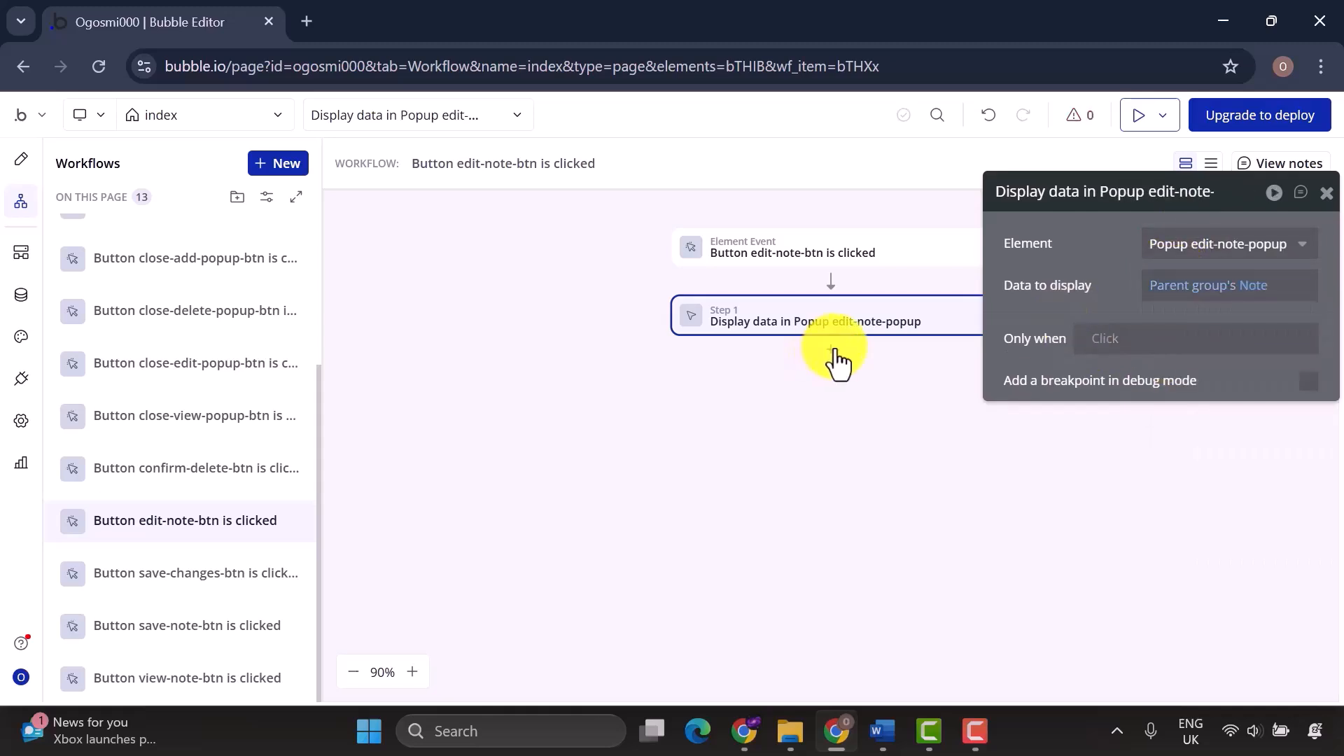
Add a second action to the edit-note-btn workflow that shows Popup edit-note-popup.
left_click(832, 349)
mouse_move(979, 647)
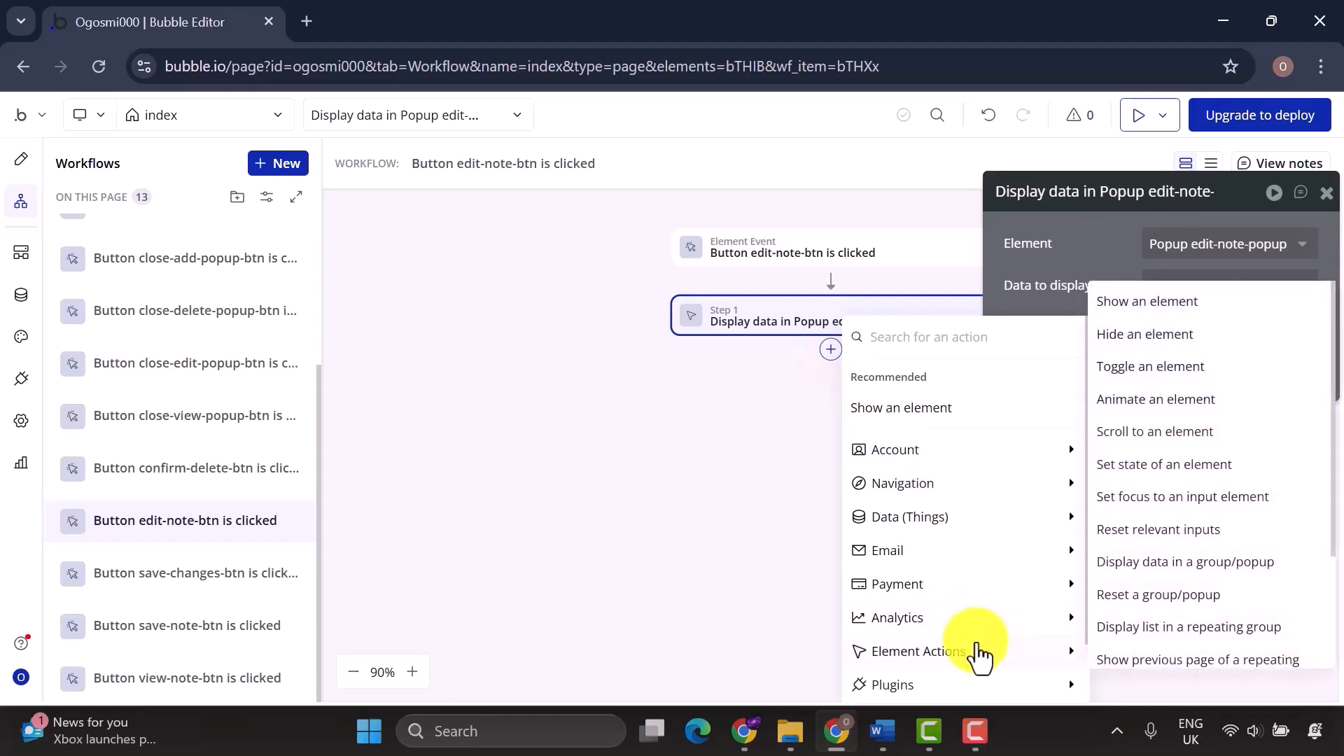
left_click(1162, 303)
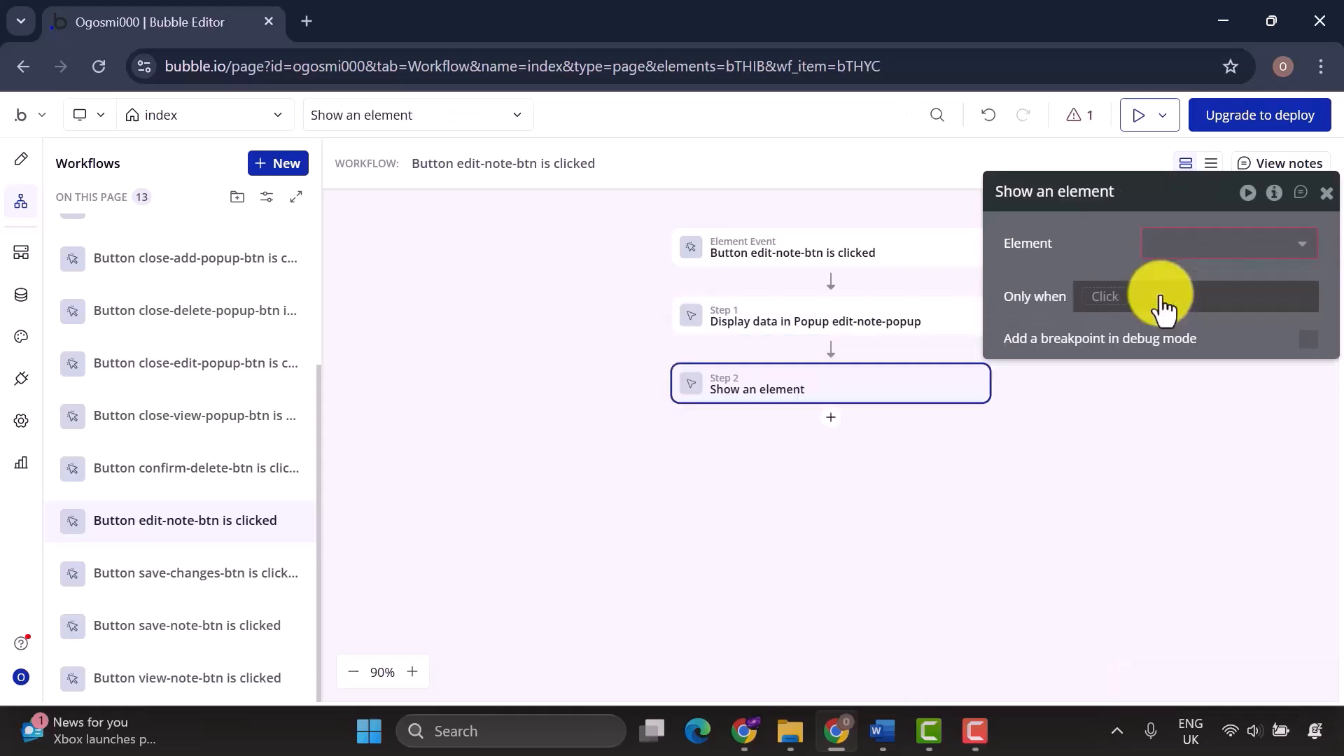
left_click(1178, 247)
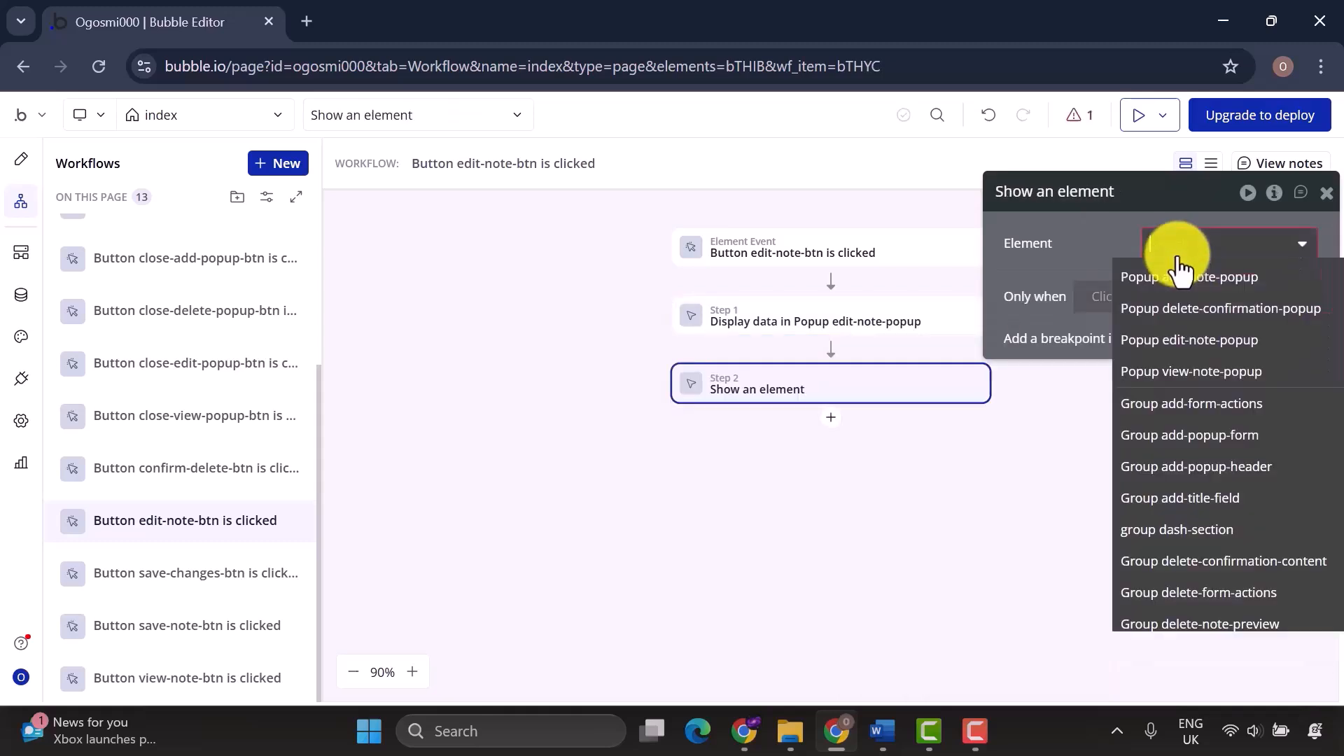
left_click(1177, 341)
Add a click workflow to the note card's trash icon button that displays Parent group's Note in Popup delete-confirmation-popup.
left_click(12, 165)
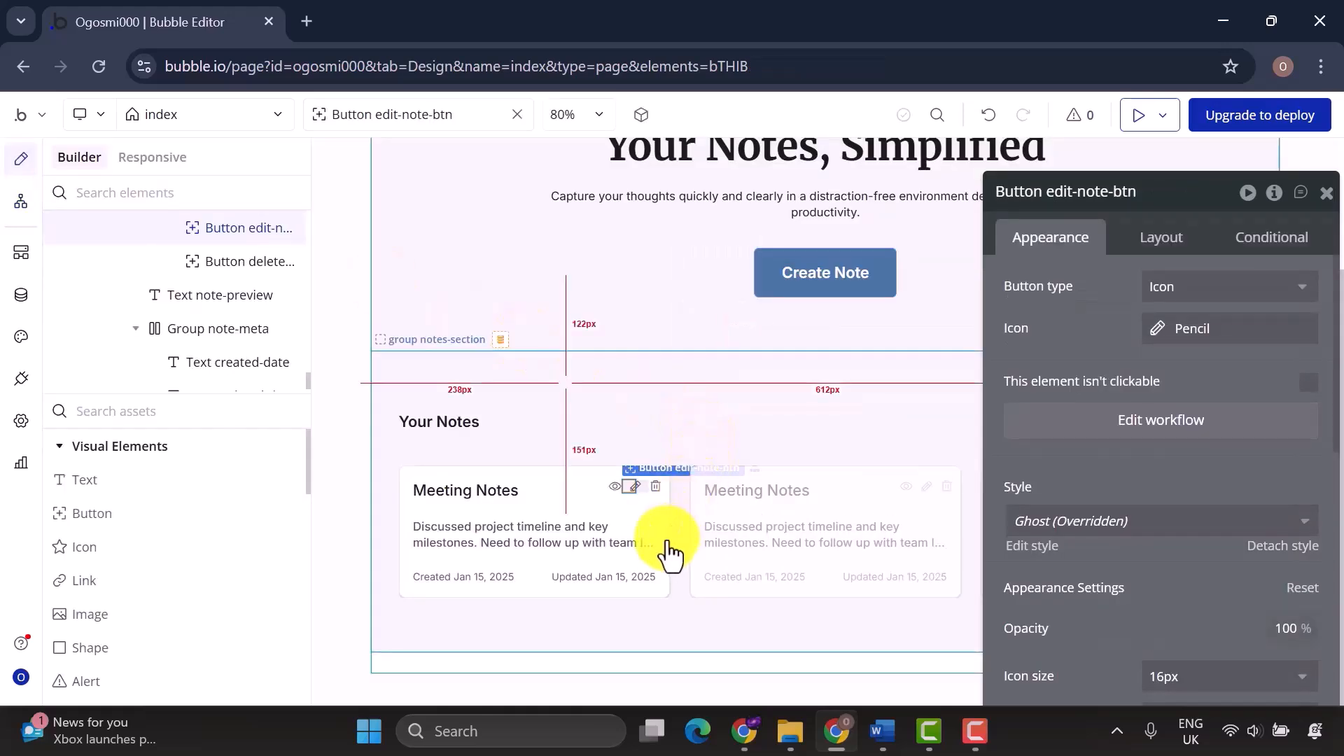
left_click(655, 492)
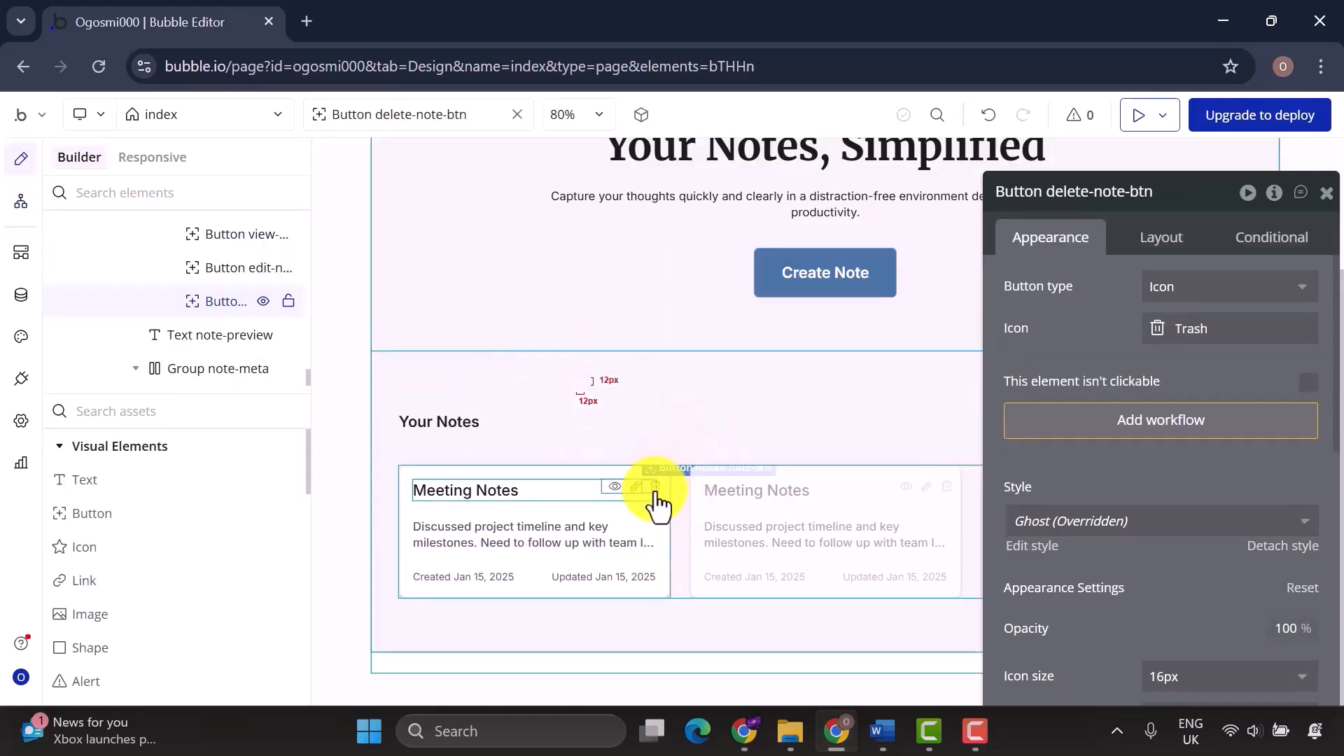
left_click(1144, 434)
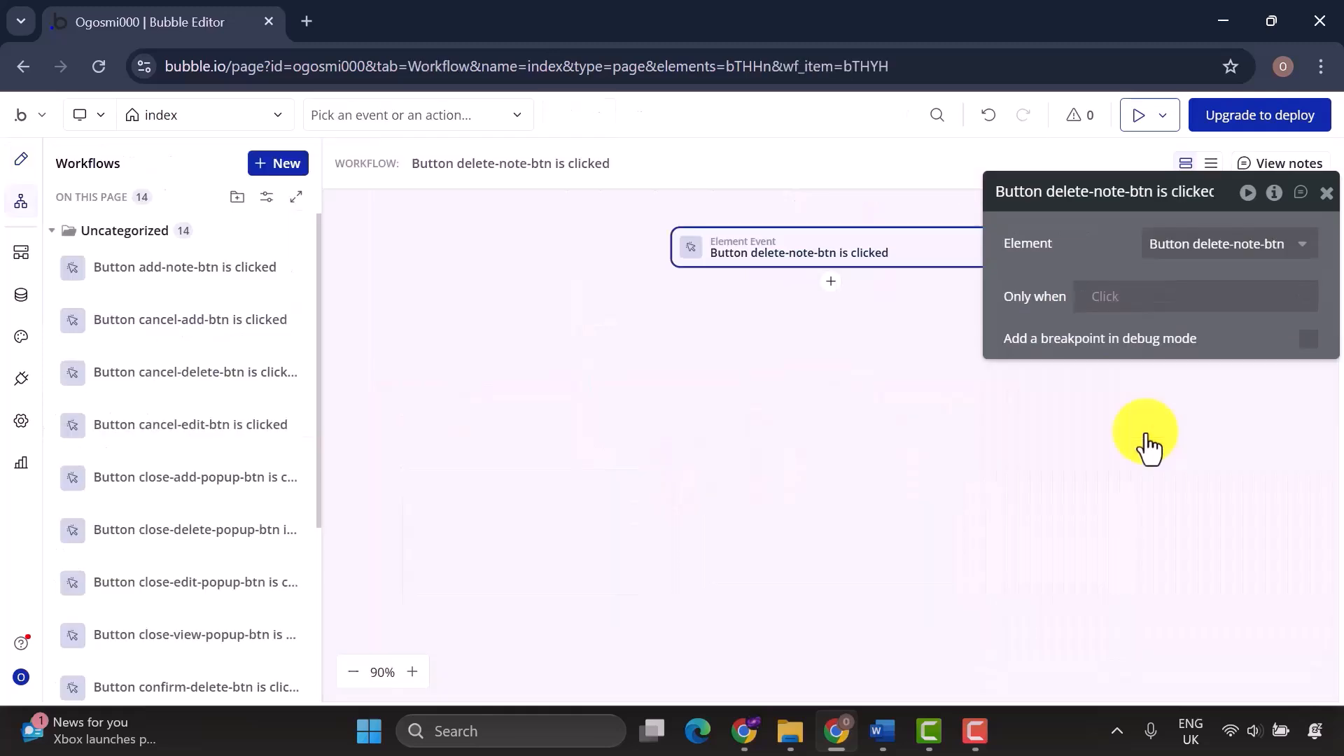
left_click(829, 283)
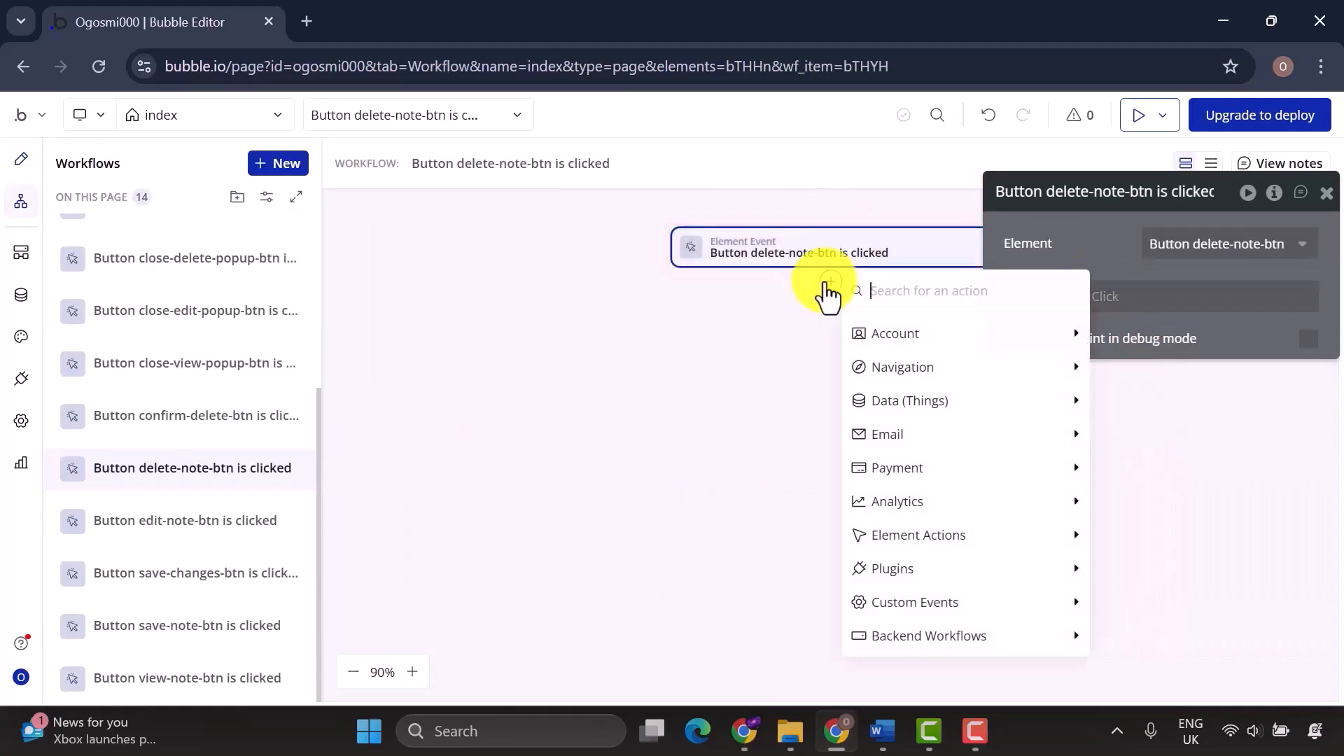
mouse_move(1020, 537)
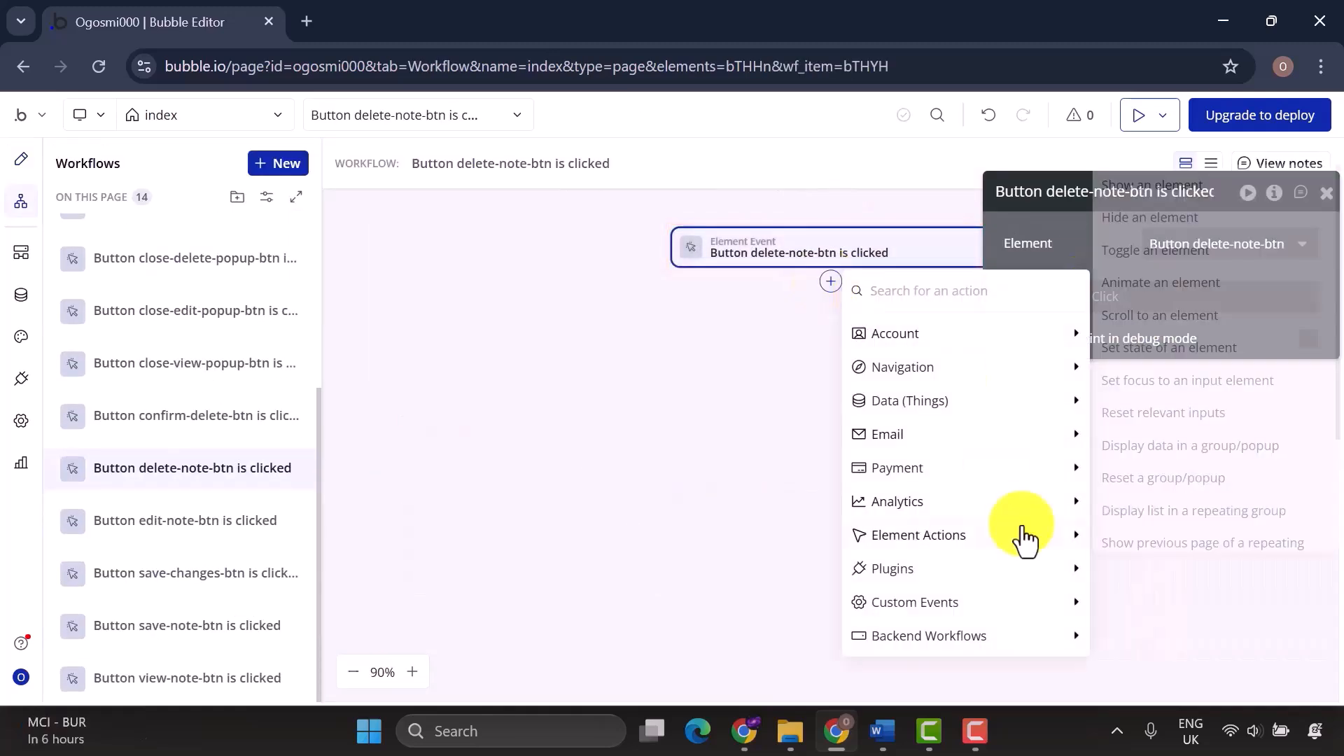
left_click(1219, 448)
left_click(1197, 244)
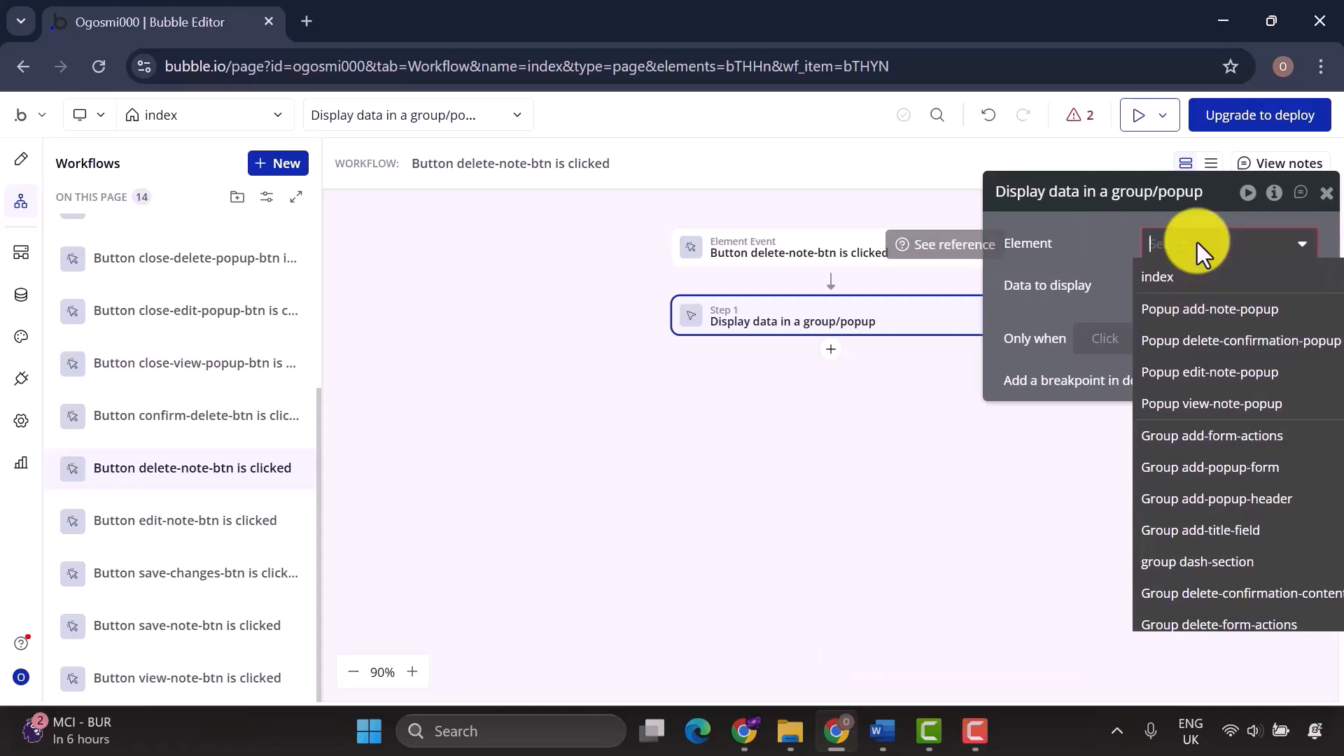
left_click(1200, 341)
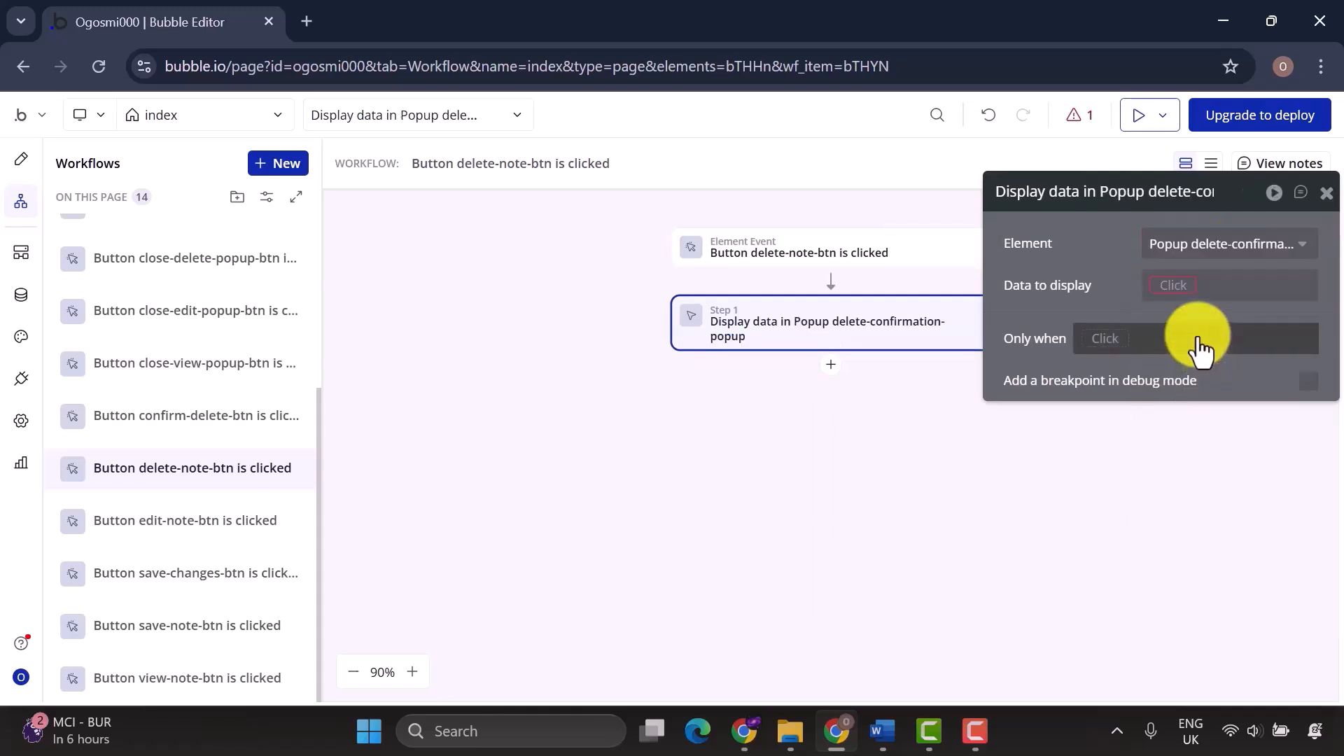
left_click(1186, 283)
left_click(1192, 338)
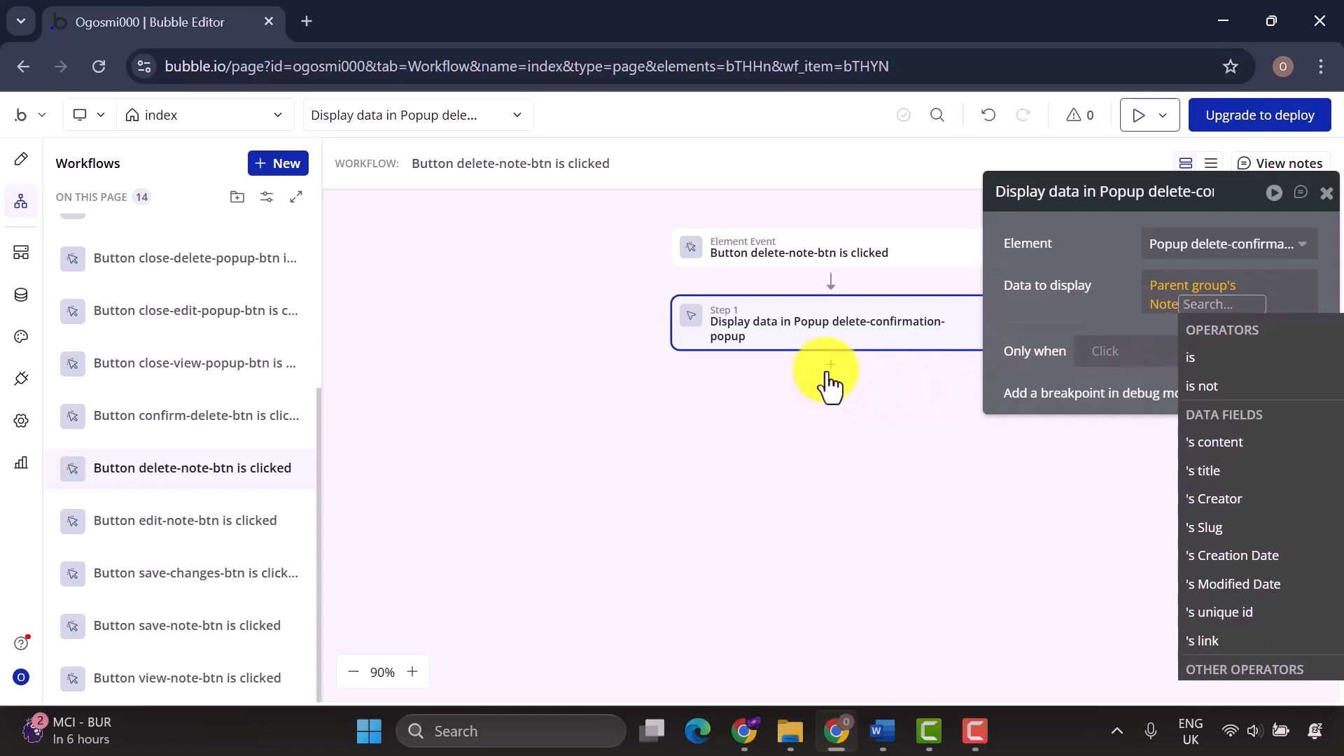
left_click(1038, 354)
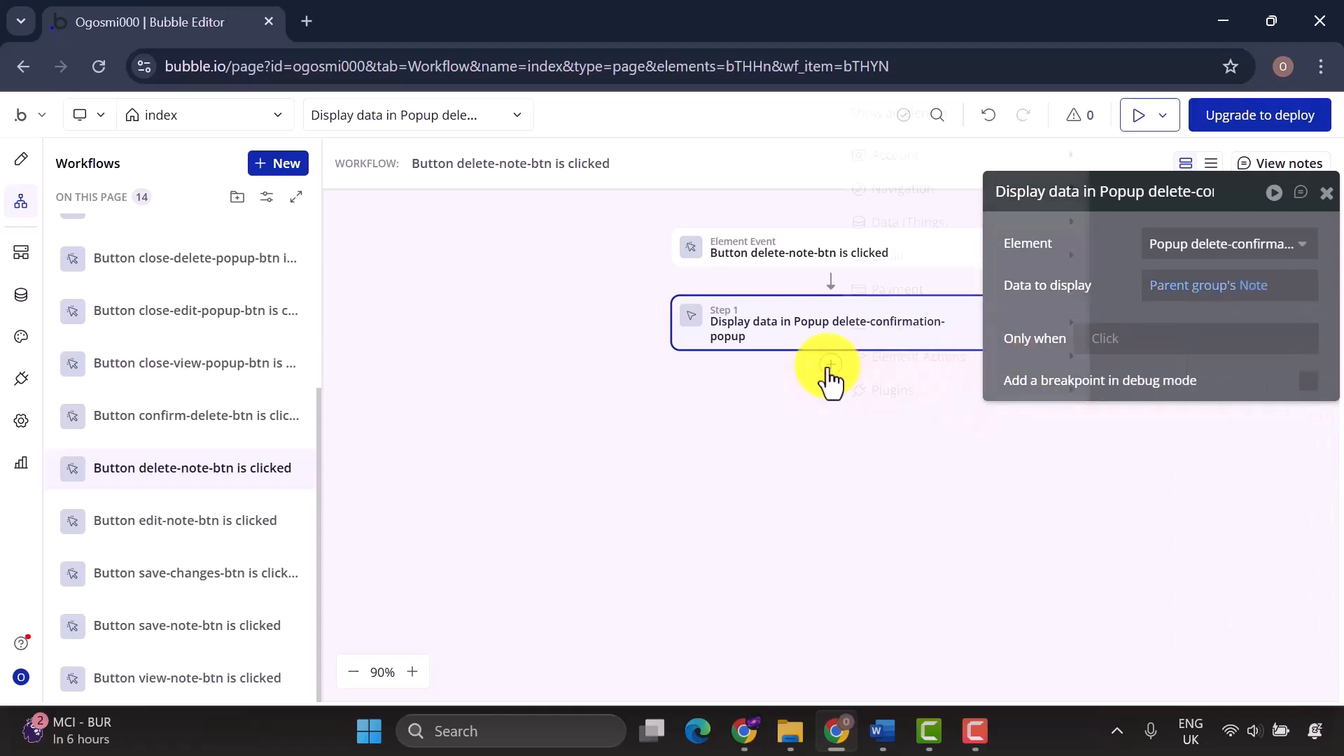
Add a second action to the delete-note-btn workflow that shows Popup delete-confirmation-popup.
left_click(830, 364)
mouse_move(910, 358)
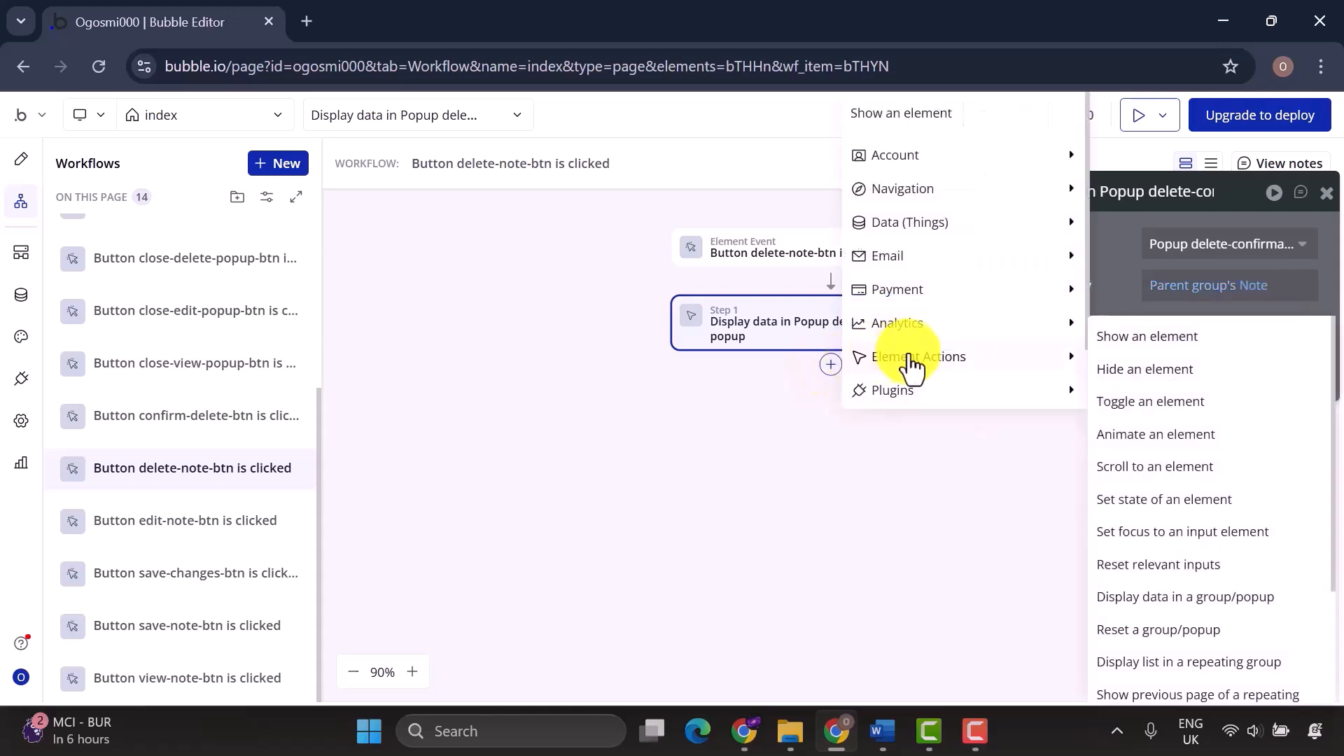
left_click(1132, 343)
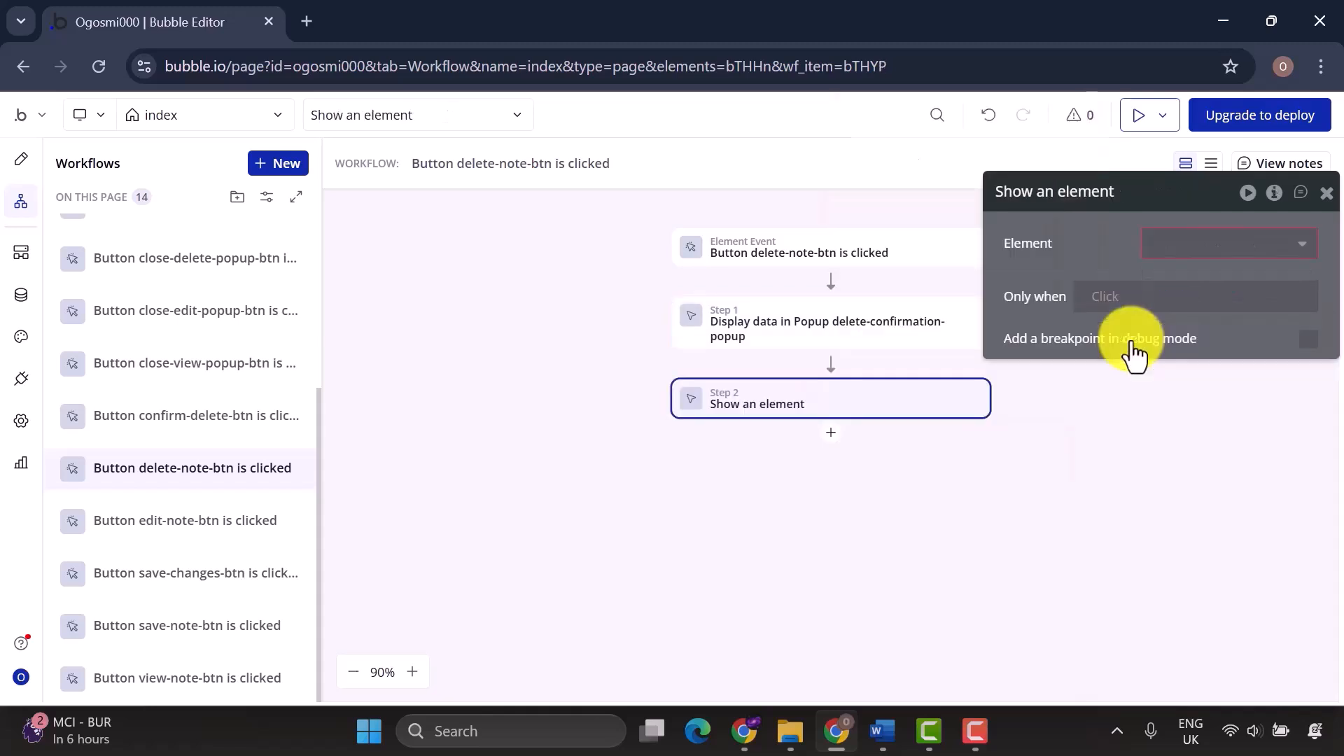
left_click(1164, 246)
left_click(1142, 309)
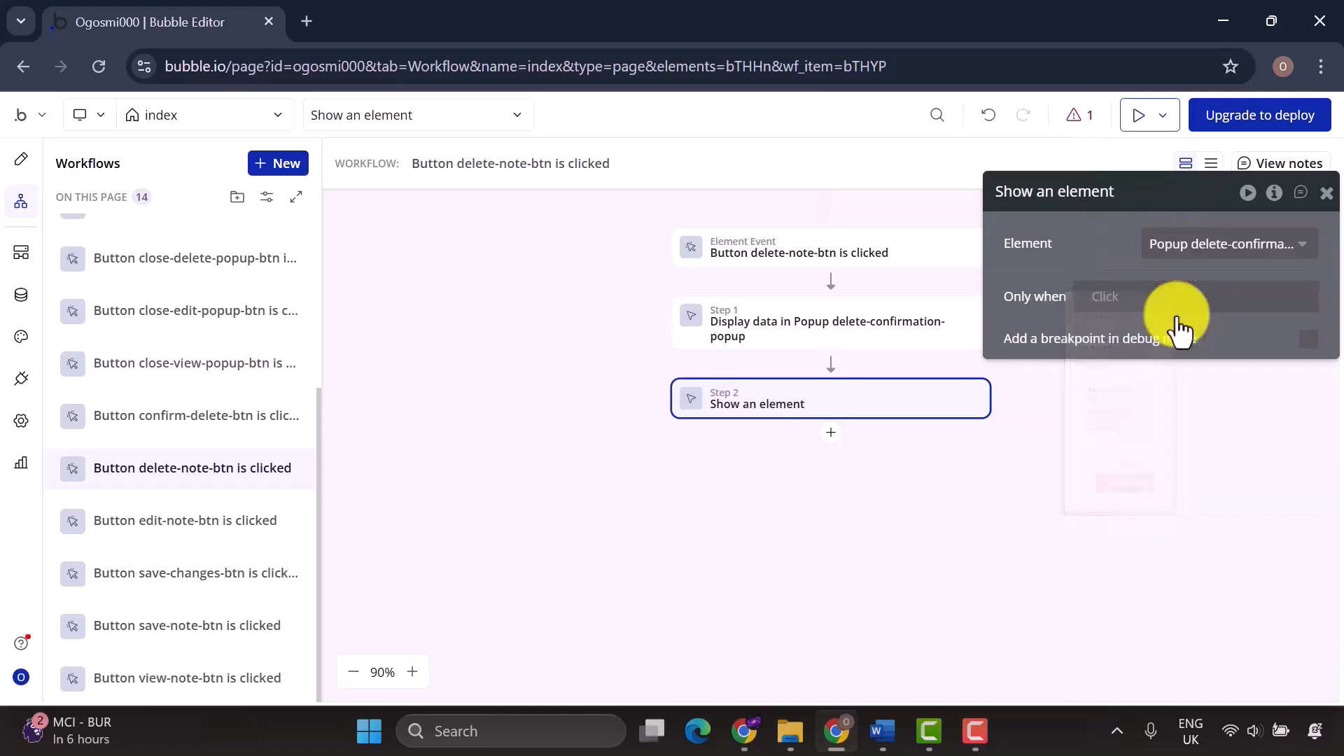
Add a click workflow with a Show an element action to the Add Note button in the Your Notes header.
left_click(21, 159)
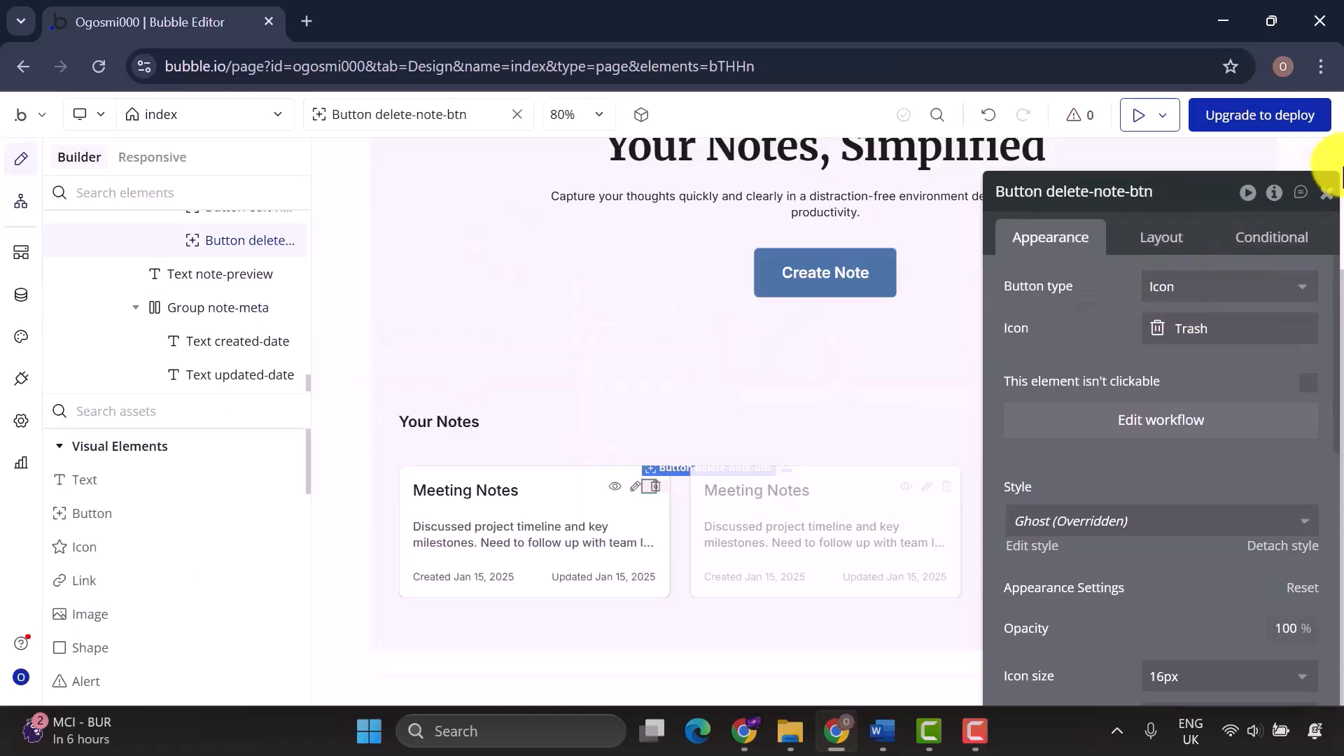
left_click(1325, 195)
double_click(1205, 423)
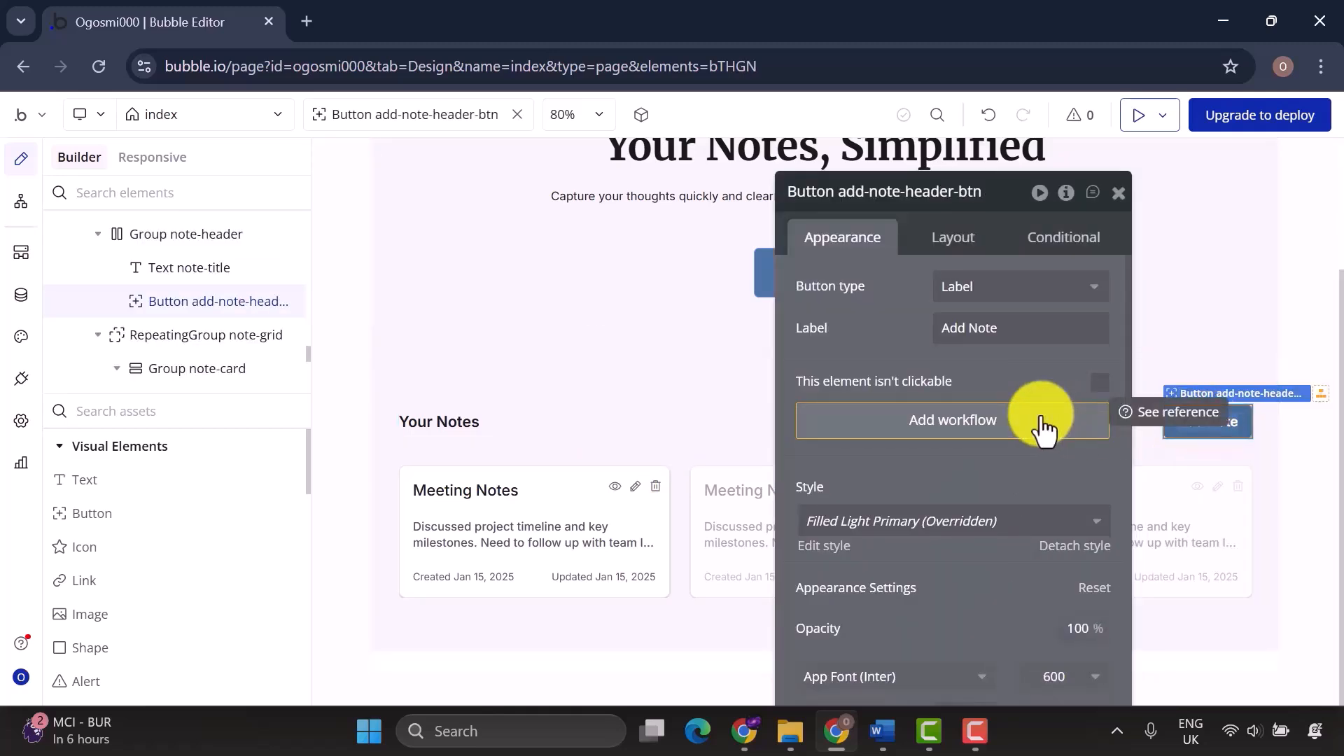
left_click(1043, 424)
left_click(830, 283)
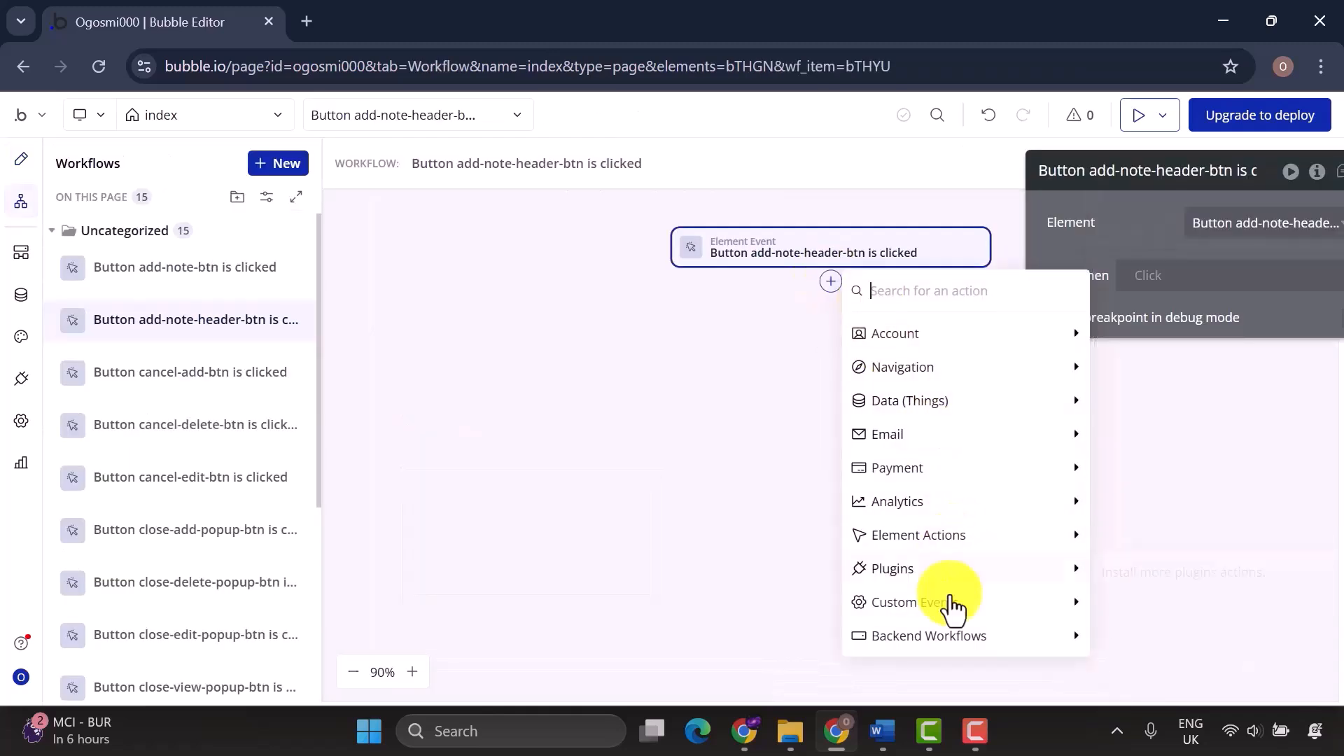
mouse_move(966, 537)
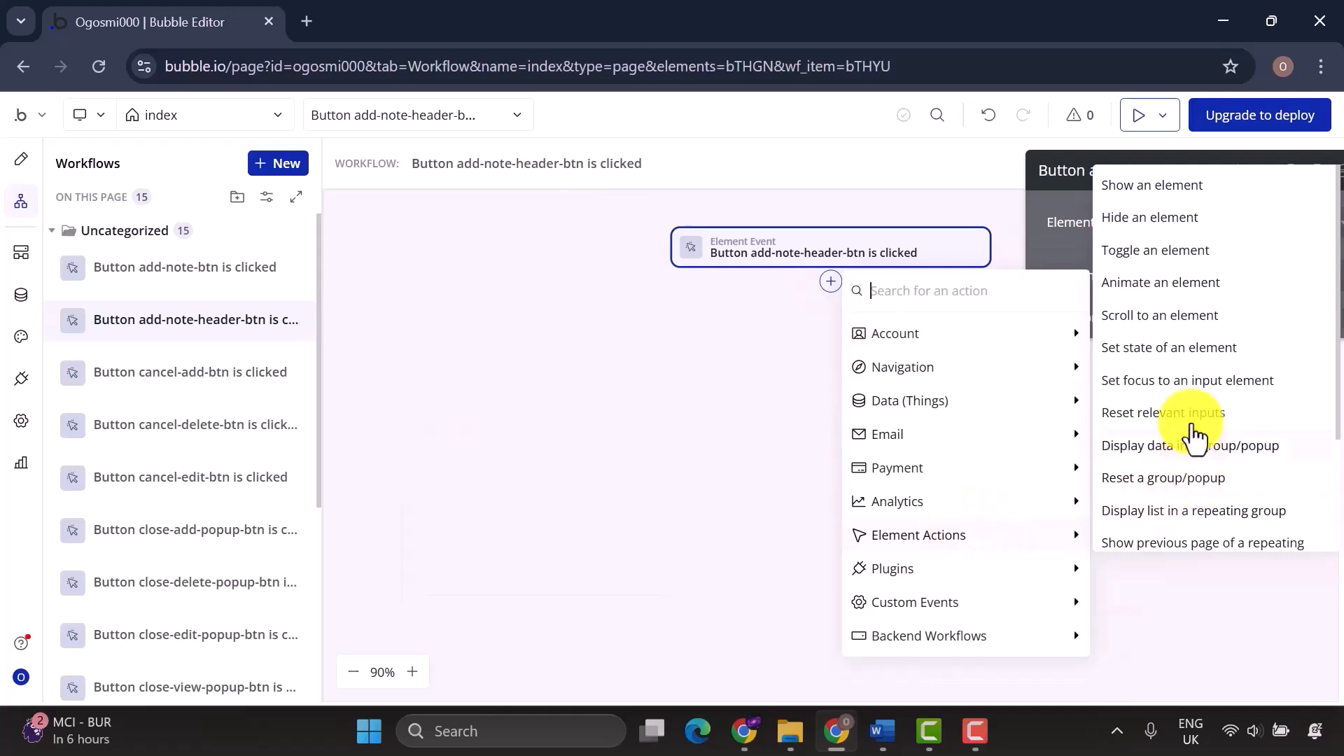
left_click(1187, 188)
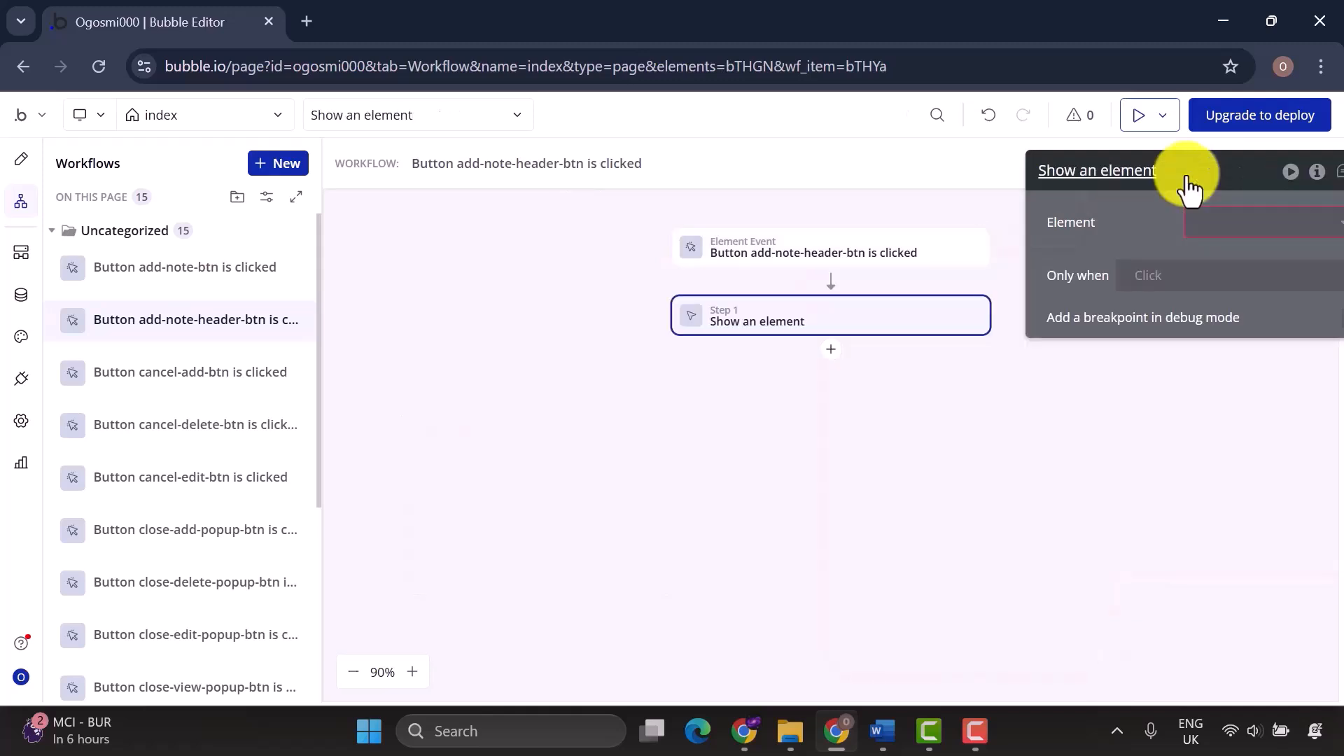
left_click(1164, 222)
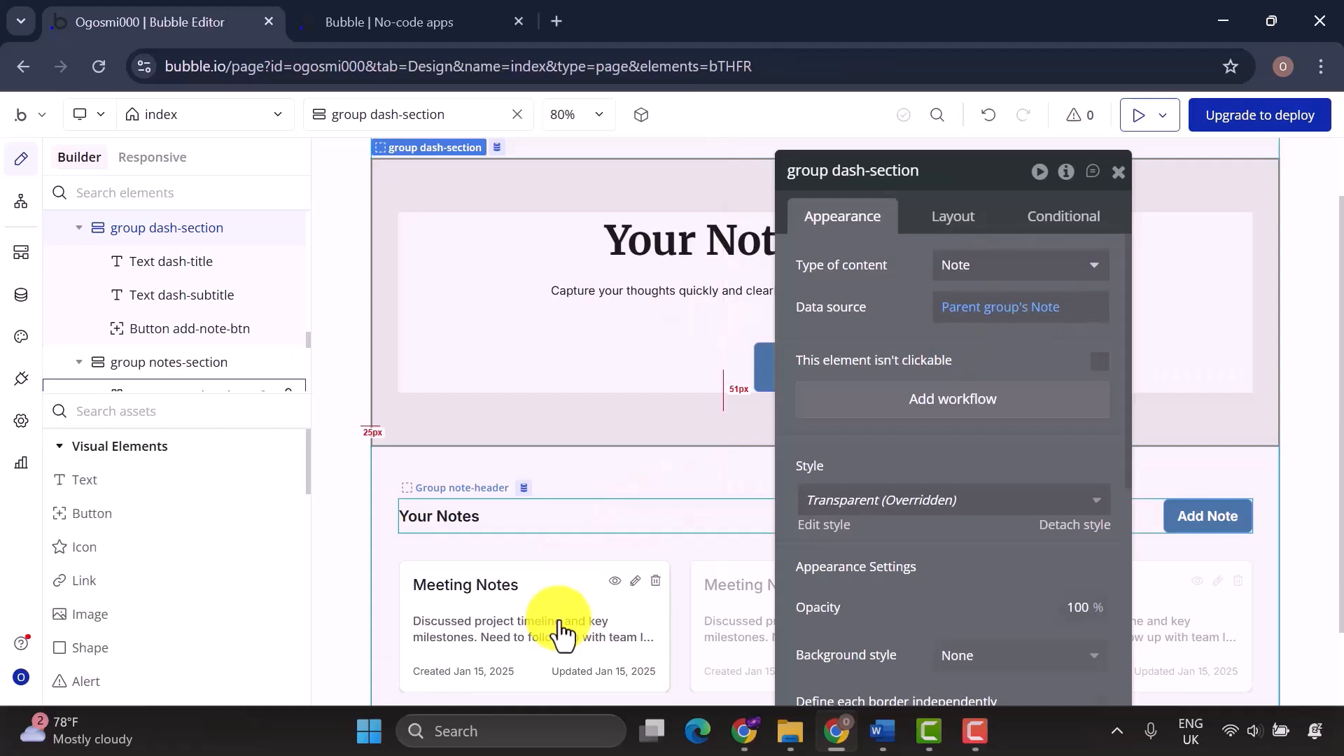
Set the data source of Group note-card to Current cell's Note.
scroll(560, 633, "down", 1)
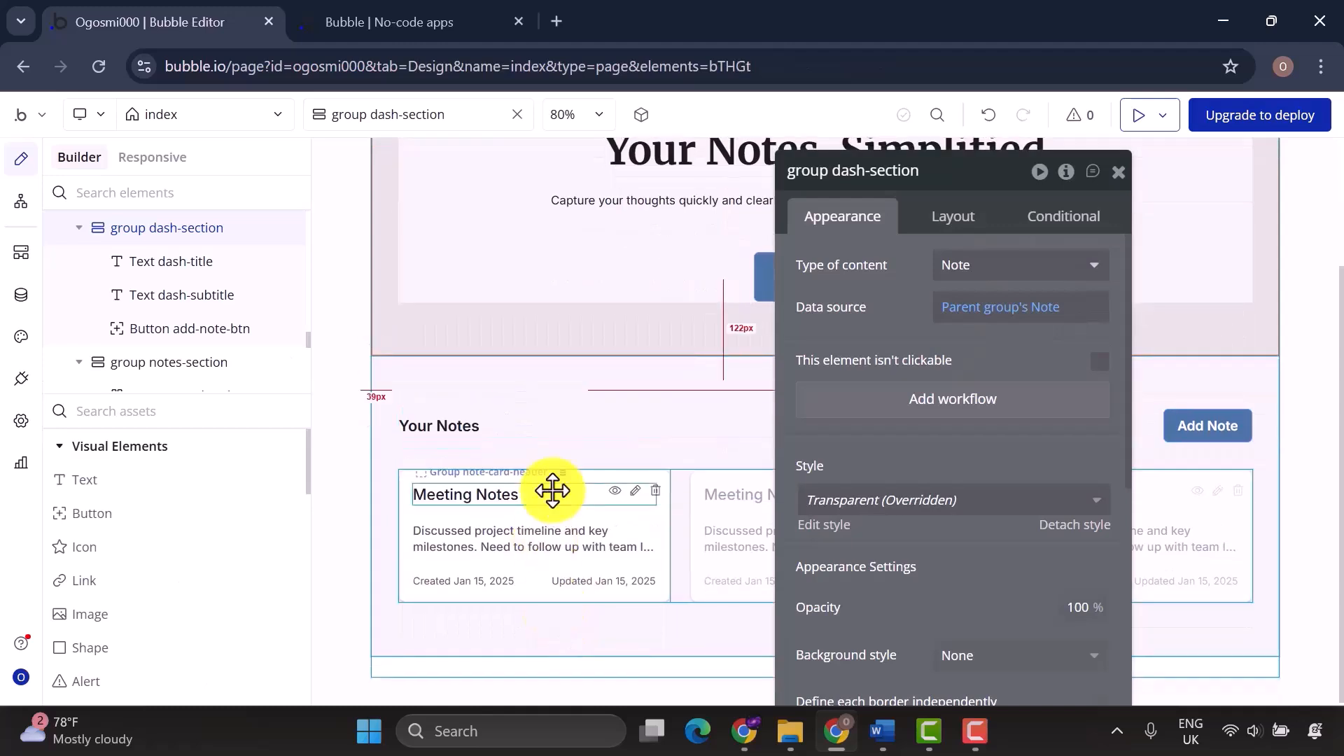
left_click(555, 490)
left_click(219, 272)
left_click(987, 306)
left_click(884, 324)
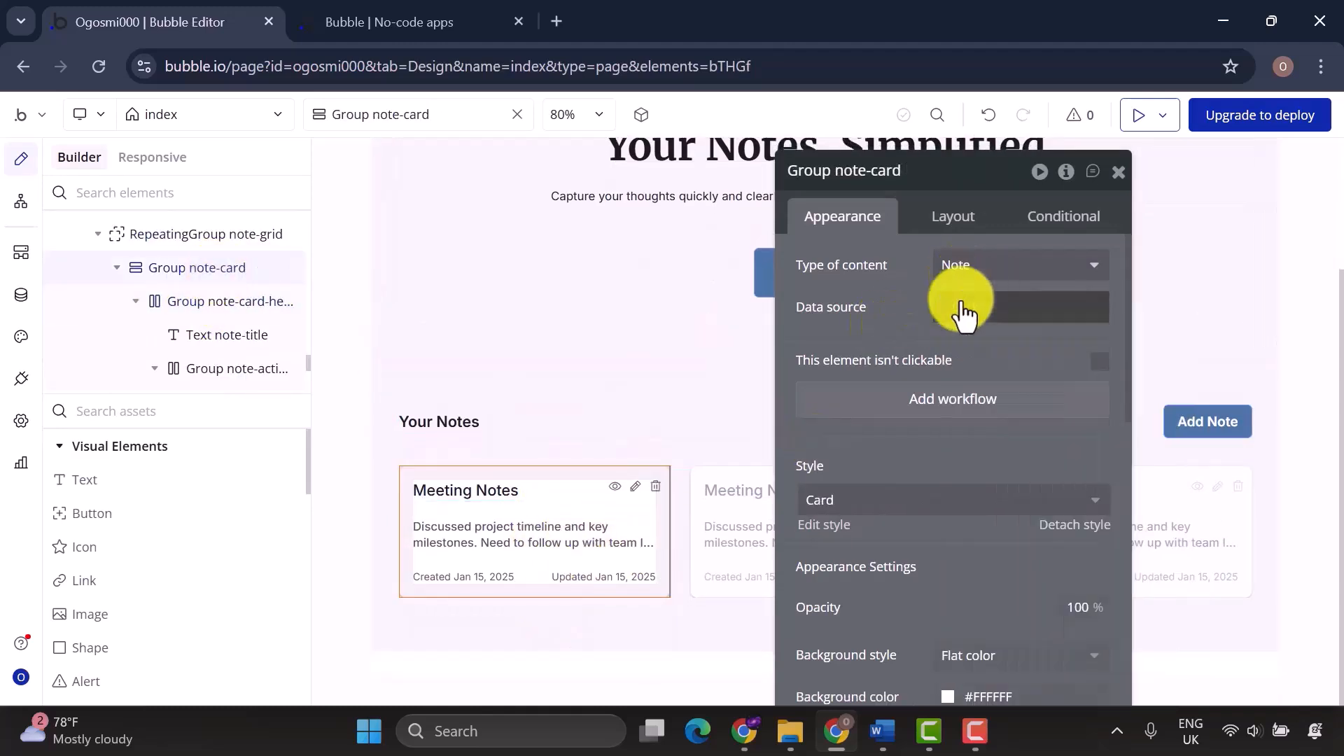
left_click(957, 313)
left_click(988, 367)
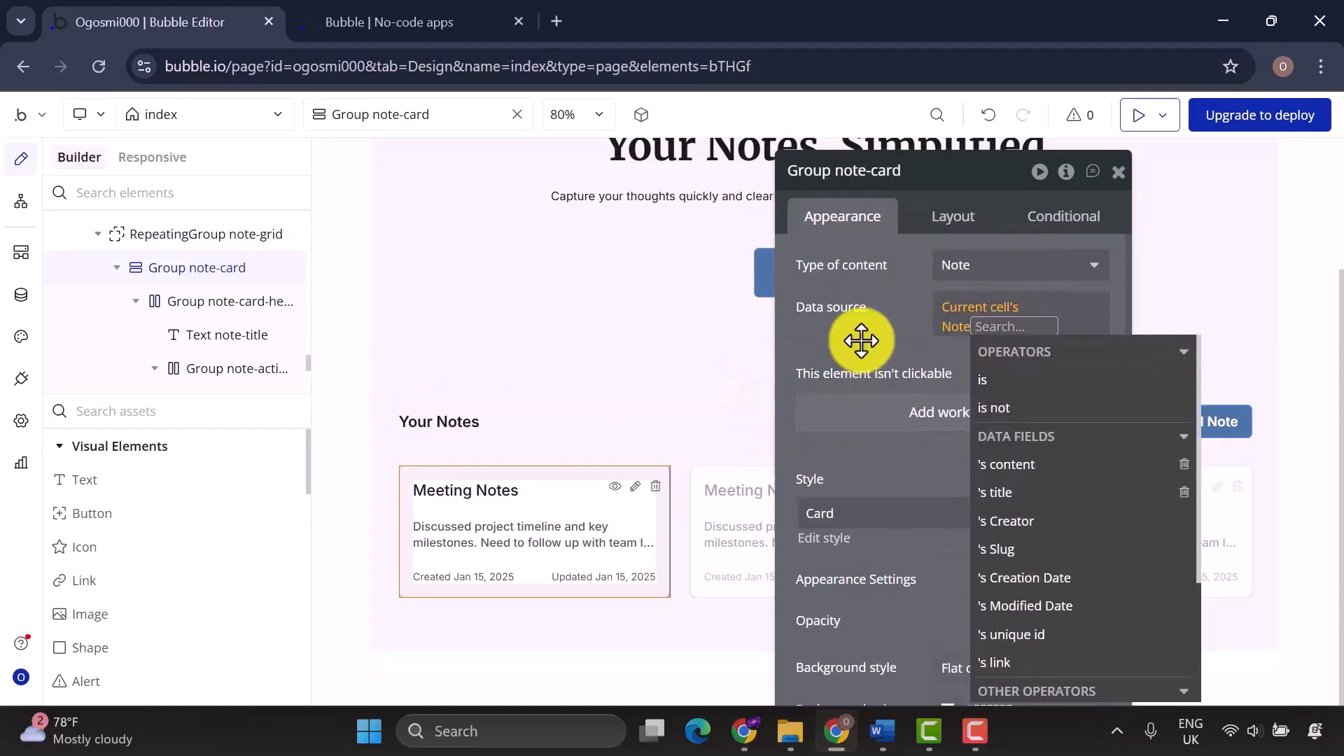
left_click(861, 339)
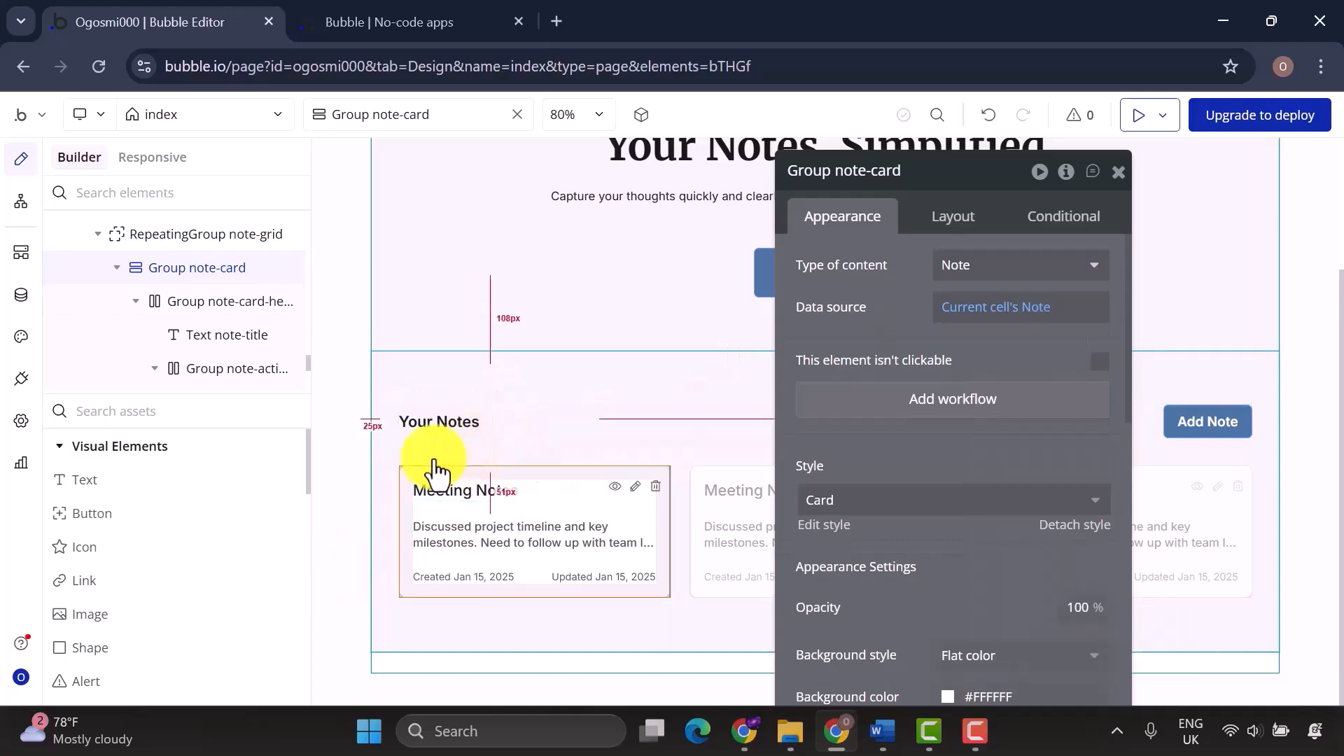
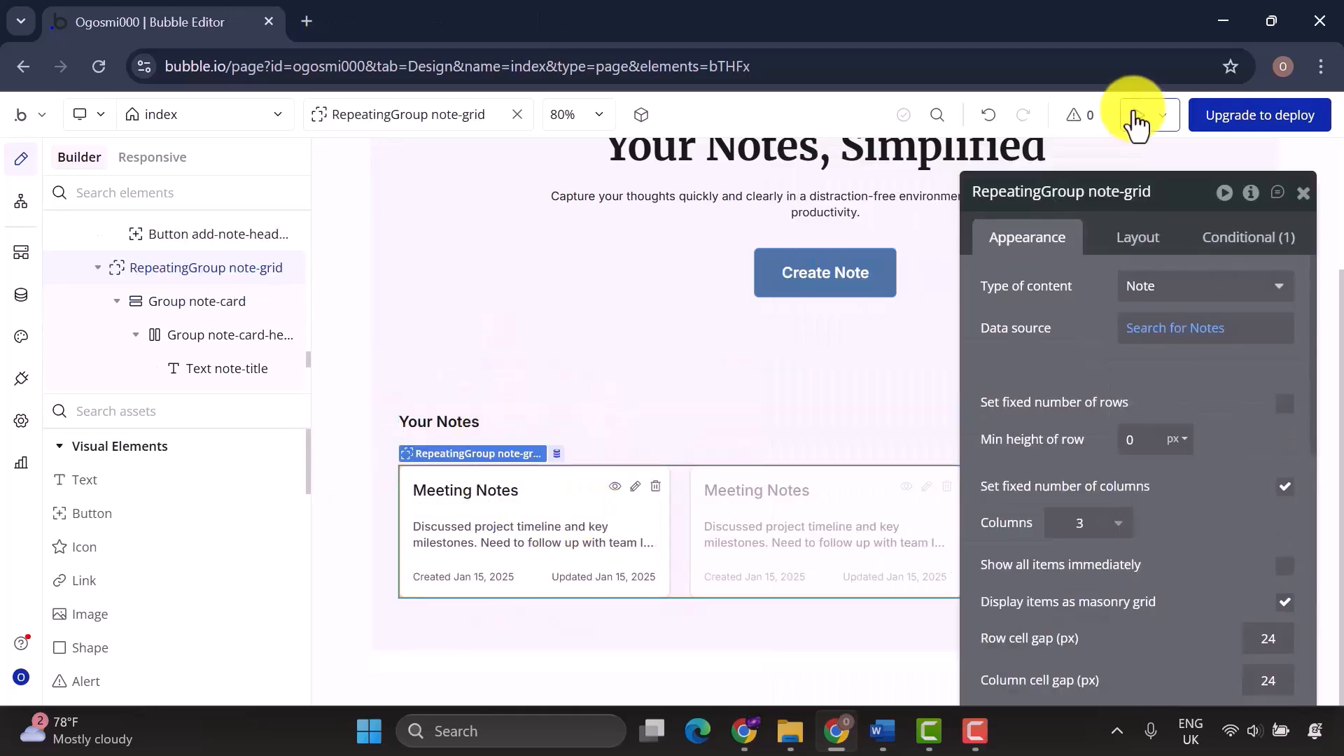
Preview the QuickNotes app and look over its landing and Your Notes sections.
left_click(1137, 118)
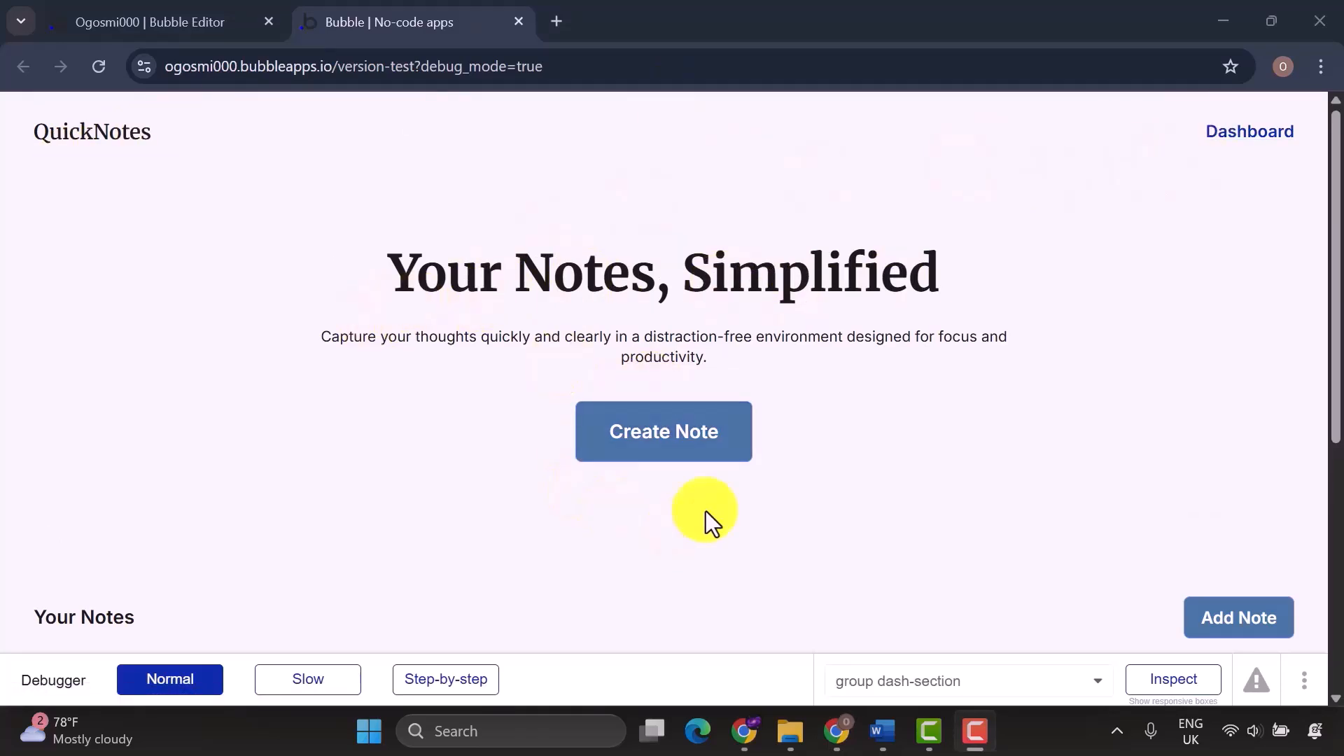
scroll(705, 511, "down", 3)
scroll(705, 511, "up", 3)
Start a new note from Create Note, titled "Business meeting", with the copied Key Discussions text as its content.
left_click(698, 448)
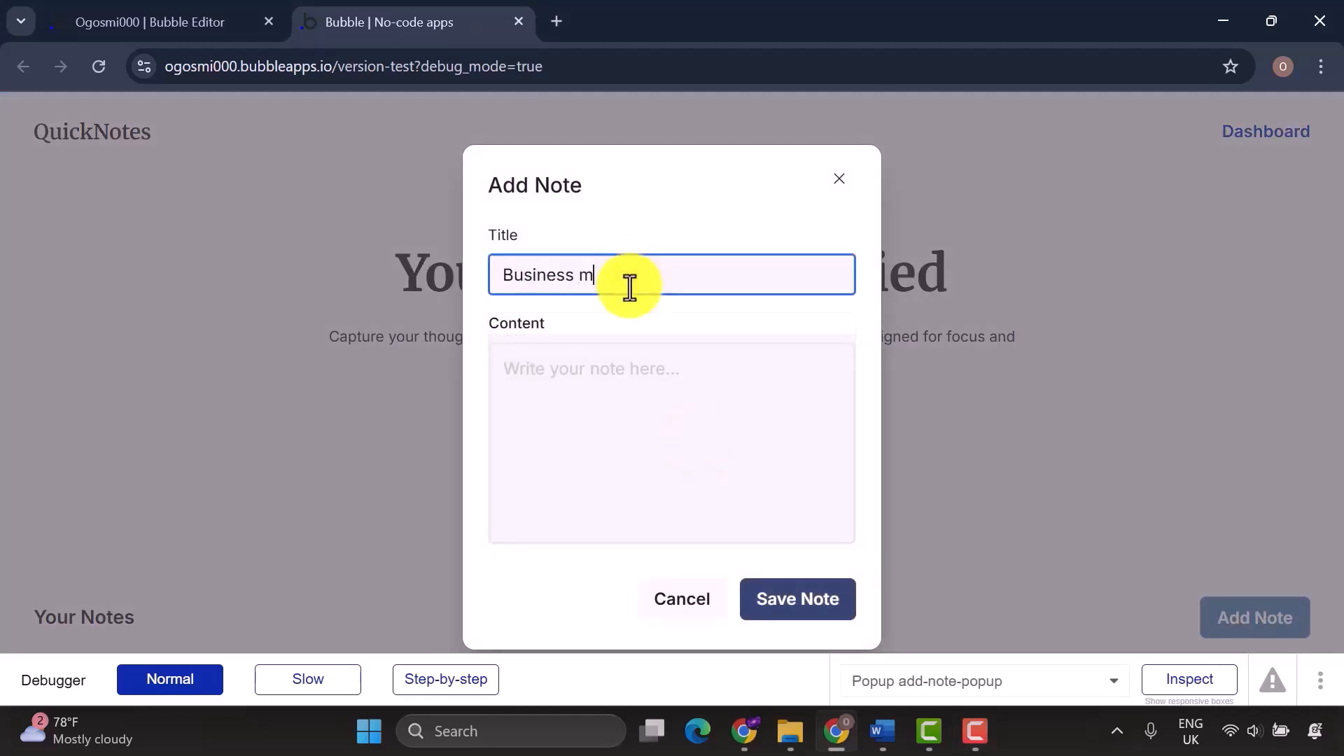
type("Business meeting")
left_click(642, 393)
key("ctrl+v")
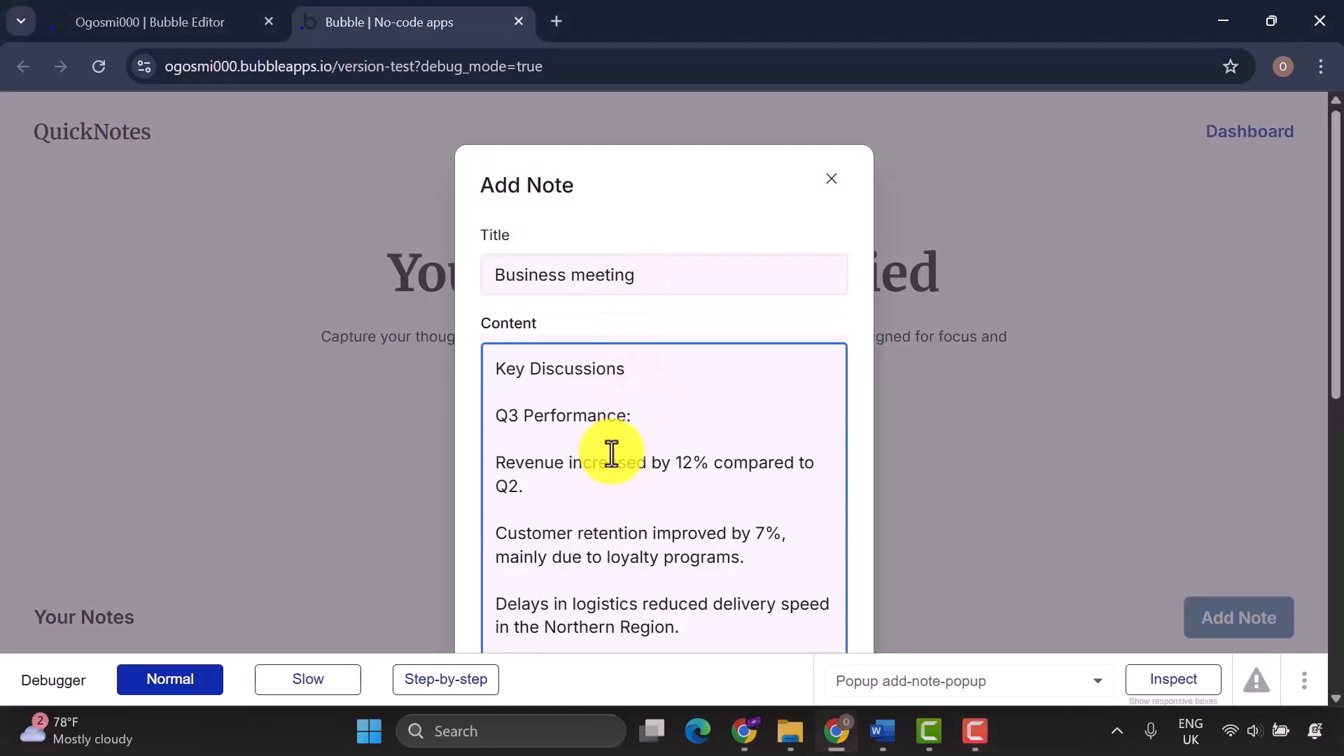
scroll(611, 454, "down", 3)
scroll(611, 453, "up", 3)
scroll(510, 435, "down", 8)
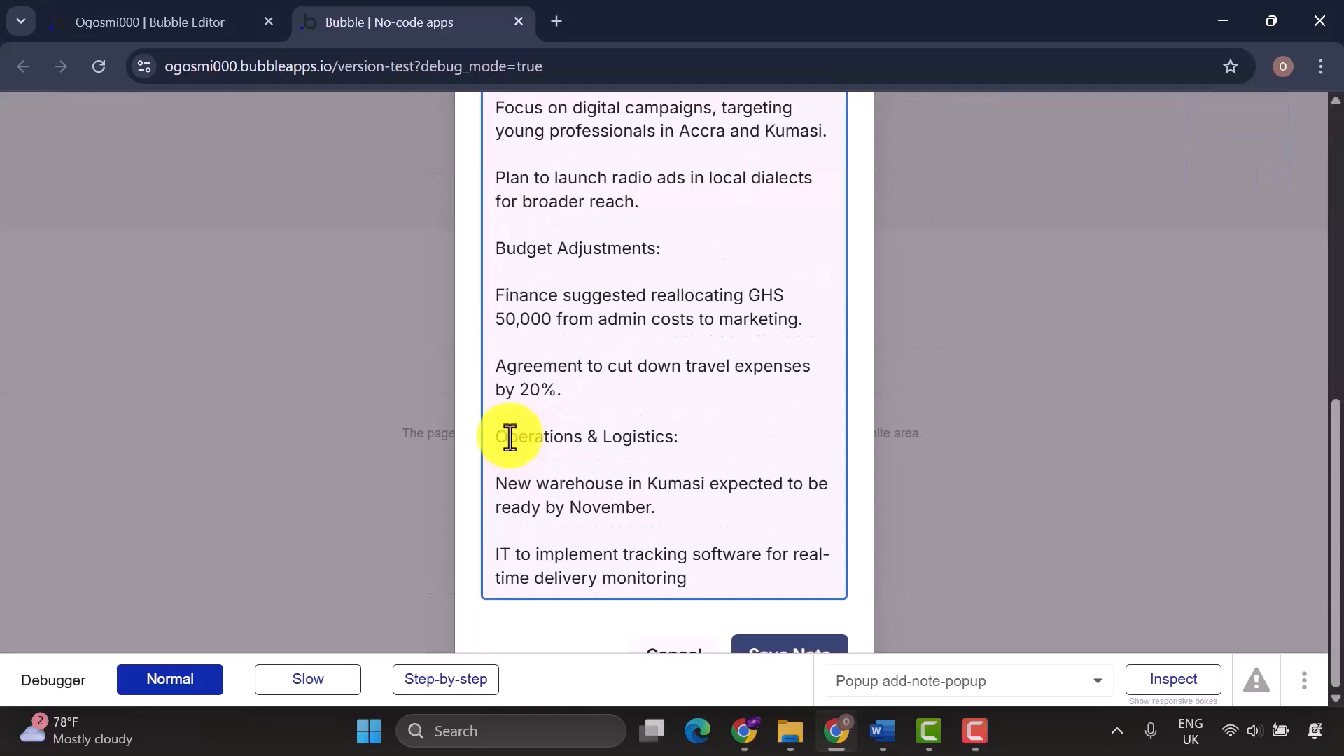
Disable debugger mode and save a new note titled "Business meeting" with the Key Discussions text as its content.
left_click(1300, 676)
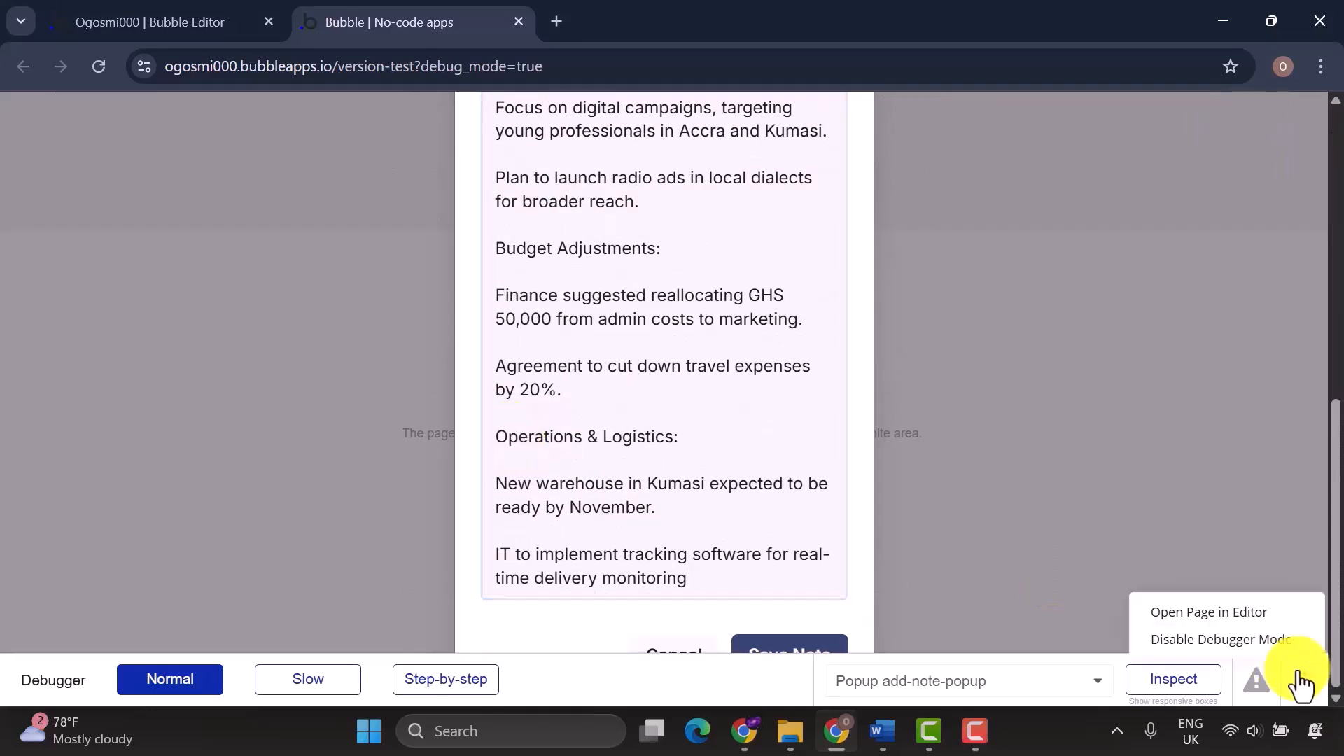
left_click(1229, 639)
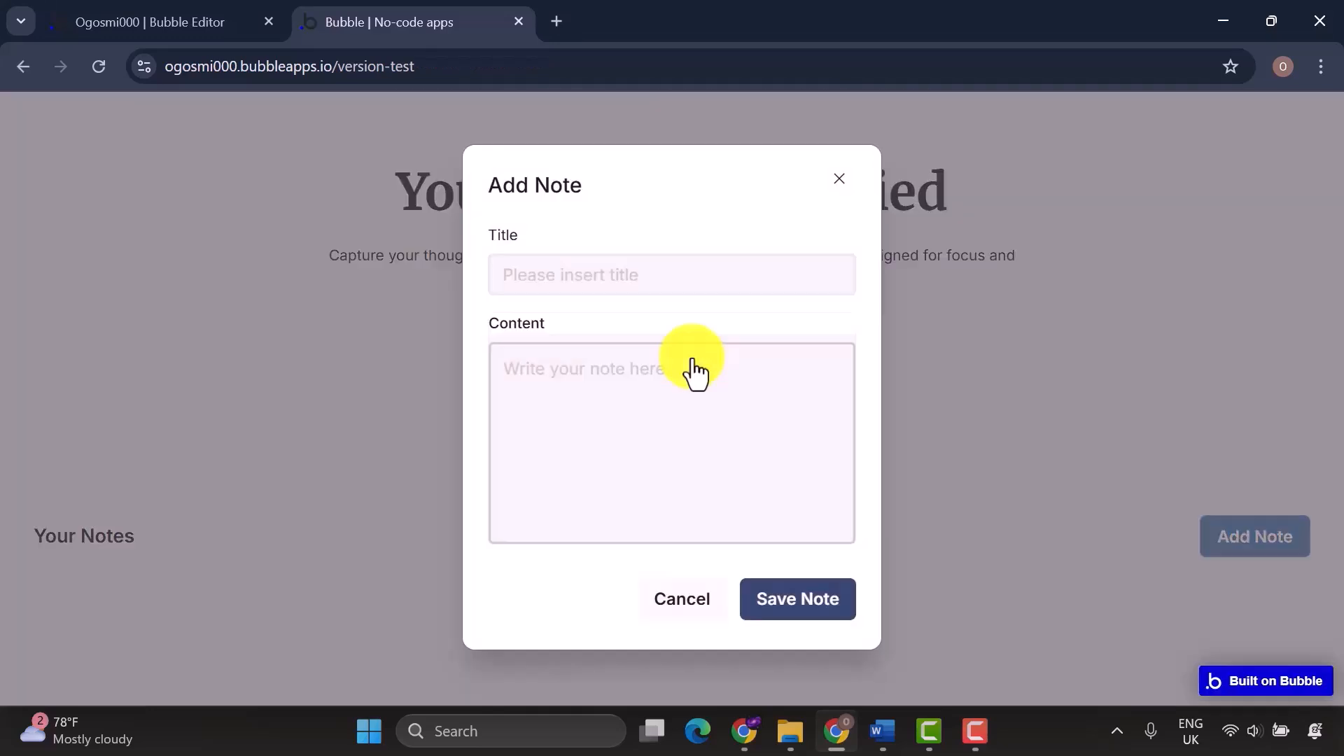
left_click(621, 276)
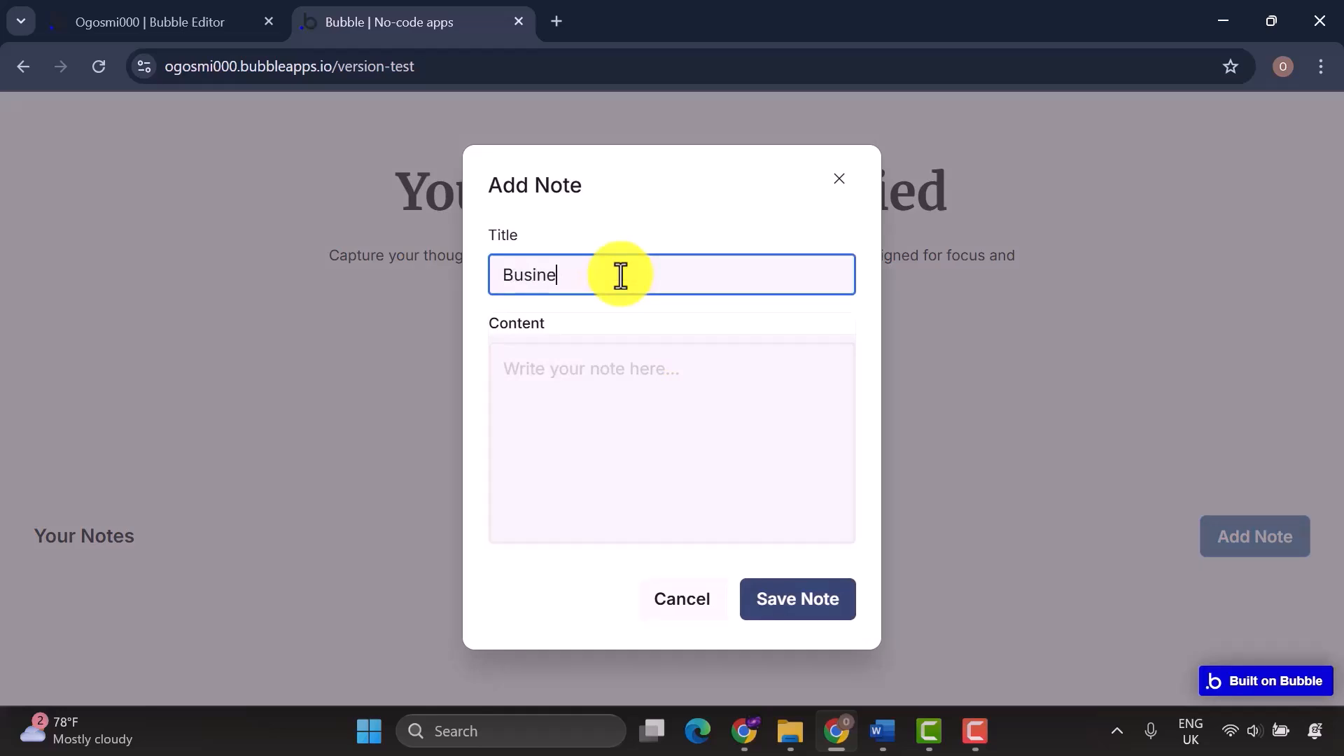
type("Business meeting")
left_click(626, 406)
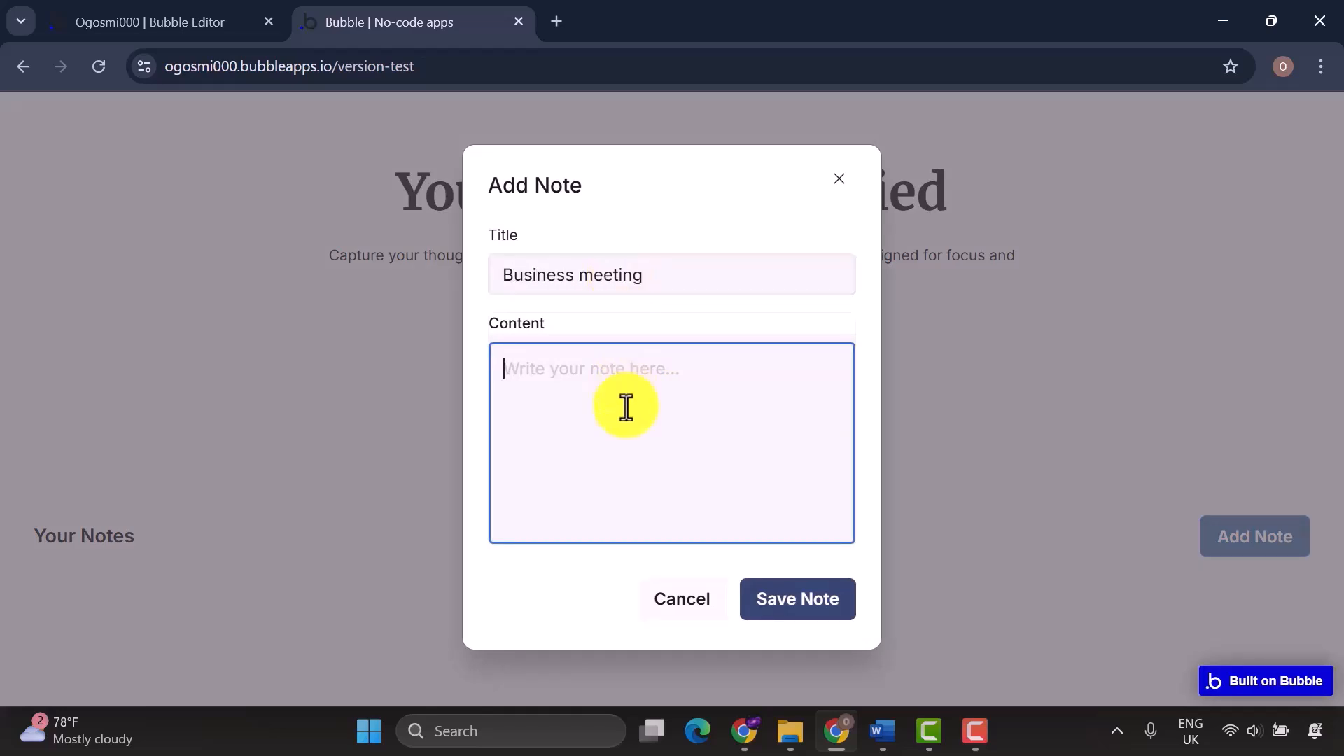
type("Key Discussions  Q3 Performance: Revenue increased by 12% compared to Q2.  Customer retention improved by 7%, mainly due to loyalty programs. Delays in logistics reduced delivery speed.  Marketing Strategy for Q4:Focus on digital campaigns, targeting young professionals. Plan to launch radio ads in local dialects for broader reach.  Budget Adjustments: Finance suggested reallocating 50,000 from admin costs to marketing. Agreement to cut down travel expenses by 20%.")
scroll(615, 429, "down", 4)
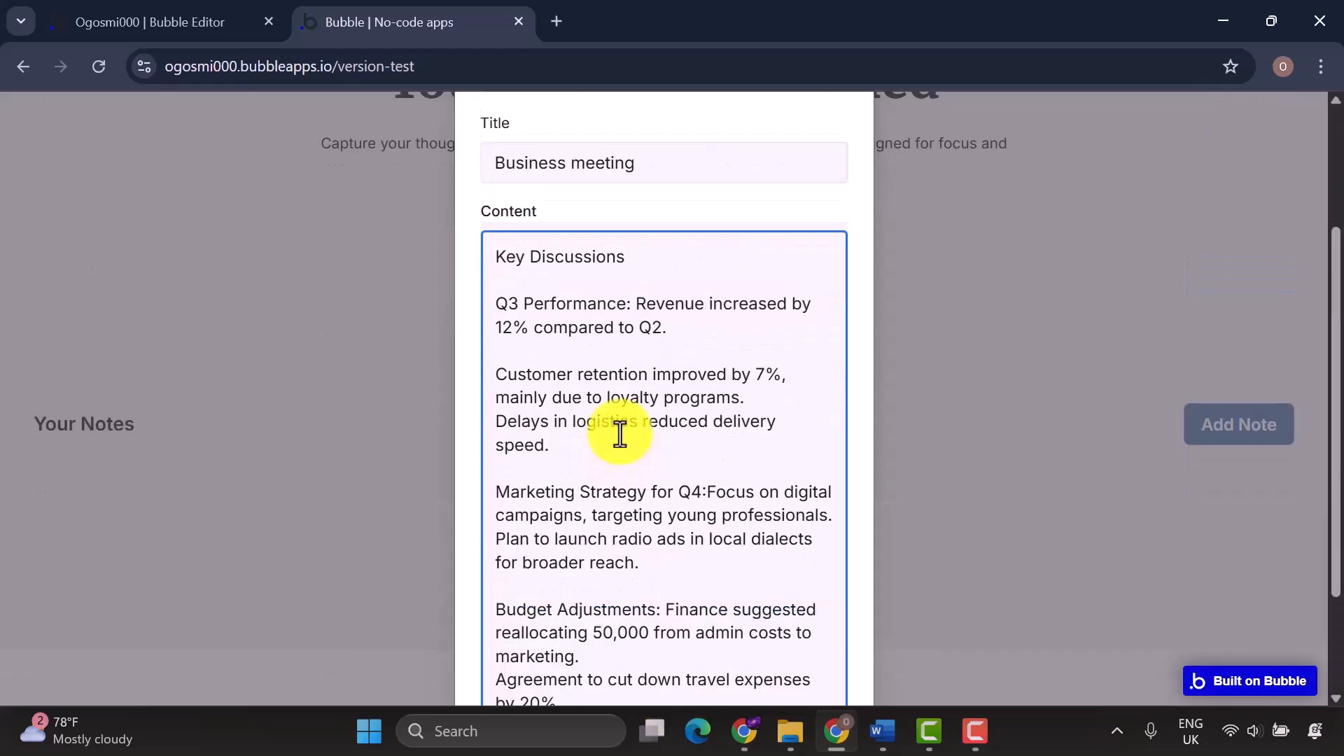
left_click(805, 678)
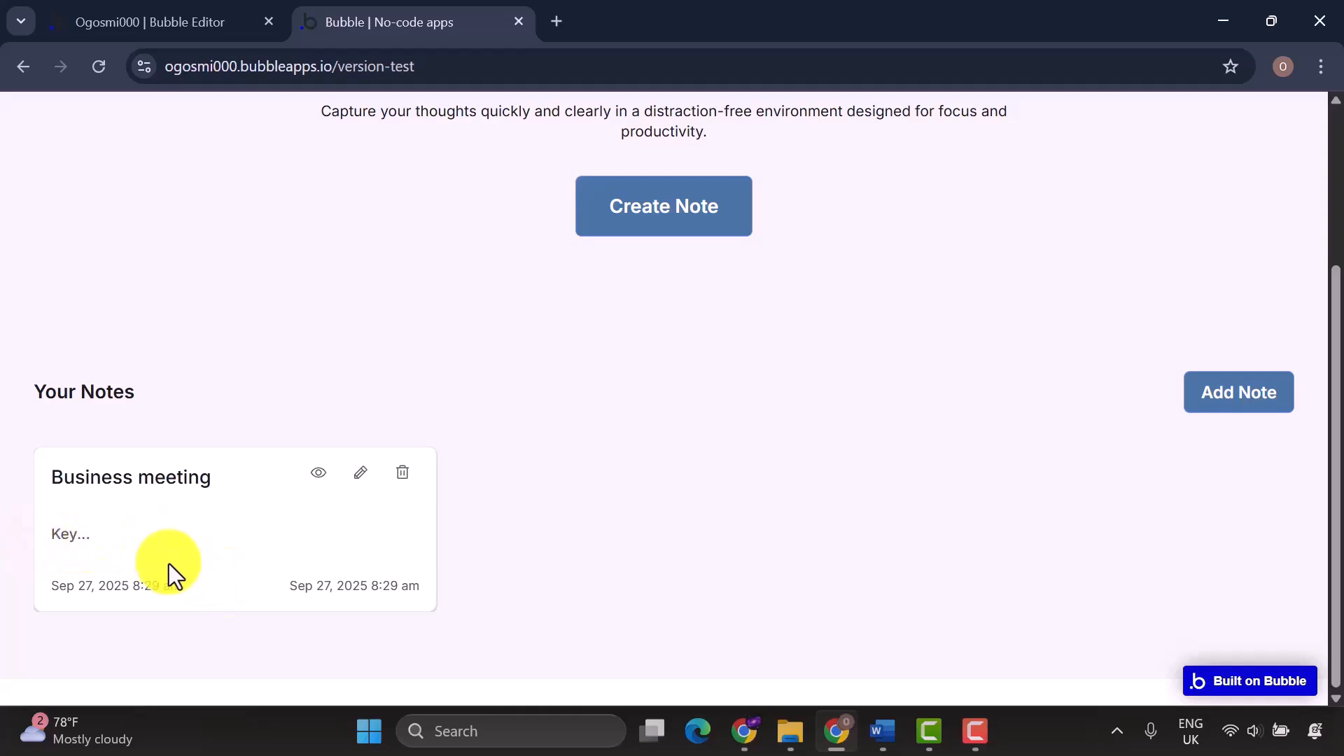
View the Business meeting note, then edit it to remove the Budget Adjustments paragraph and save the changes.
left_click(320, 474)
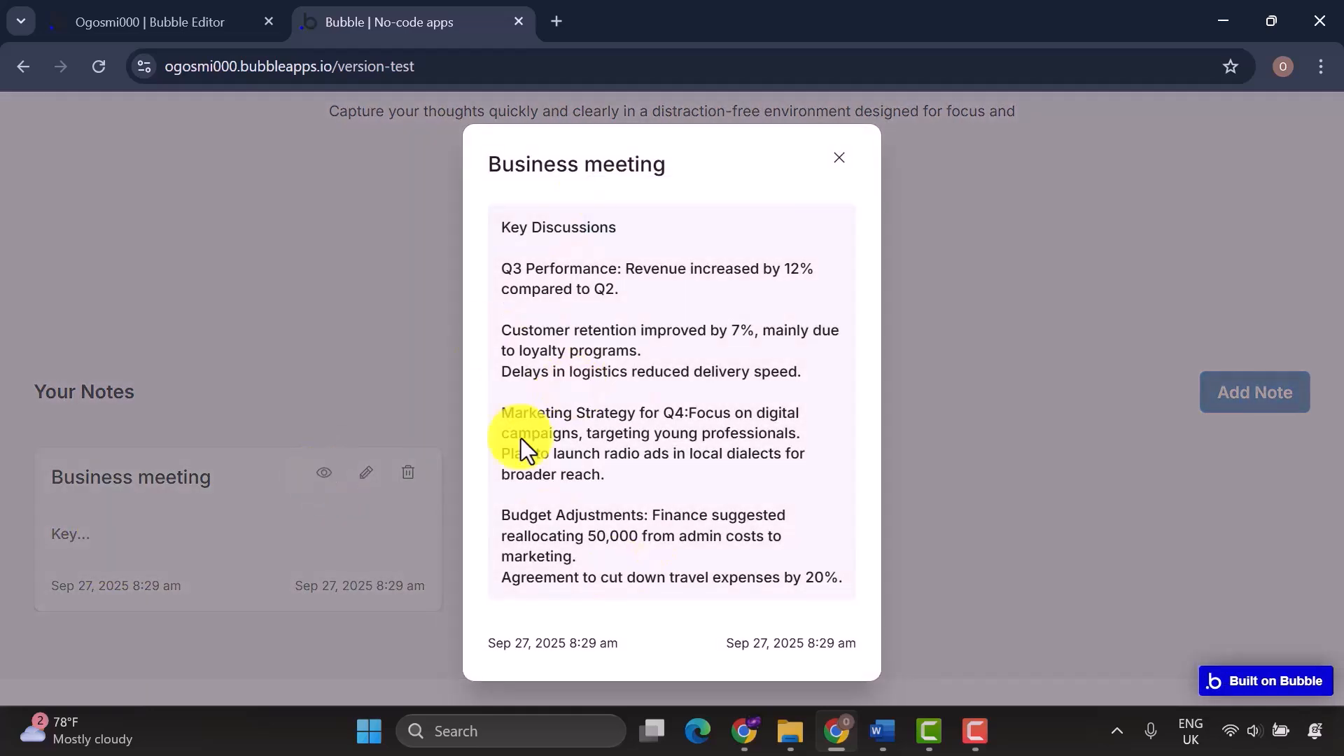
left_click(318, 519)
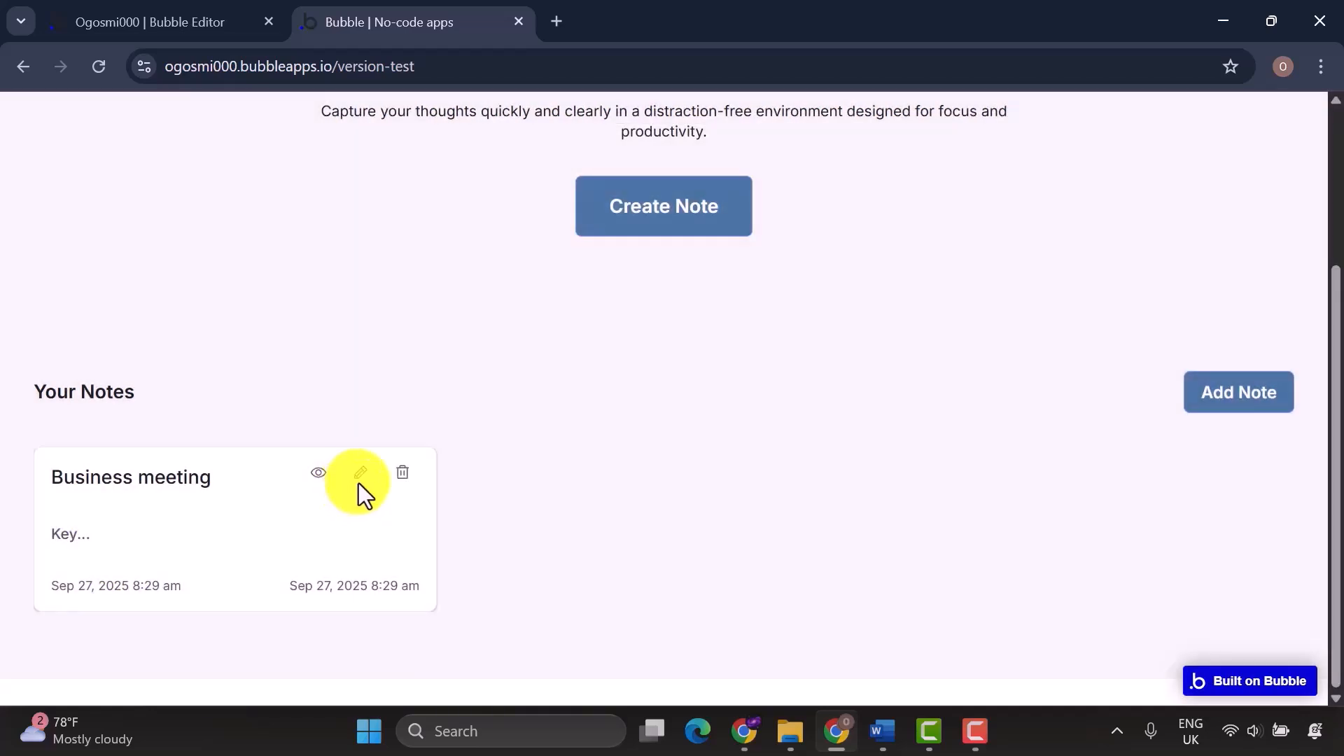
left_click(360, 474)
scroll(639, 450, "down", 3)
scroll(657, 464, "up", 3)
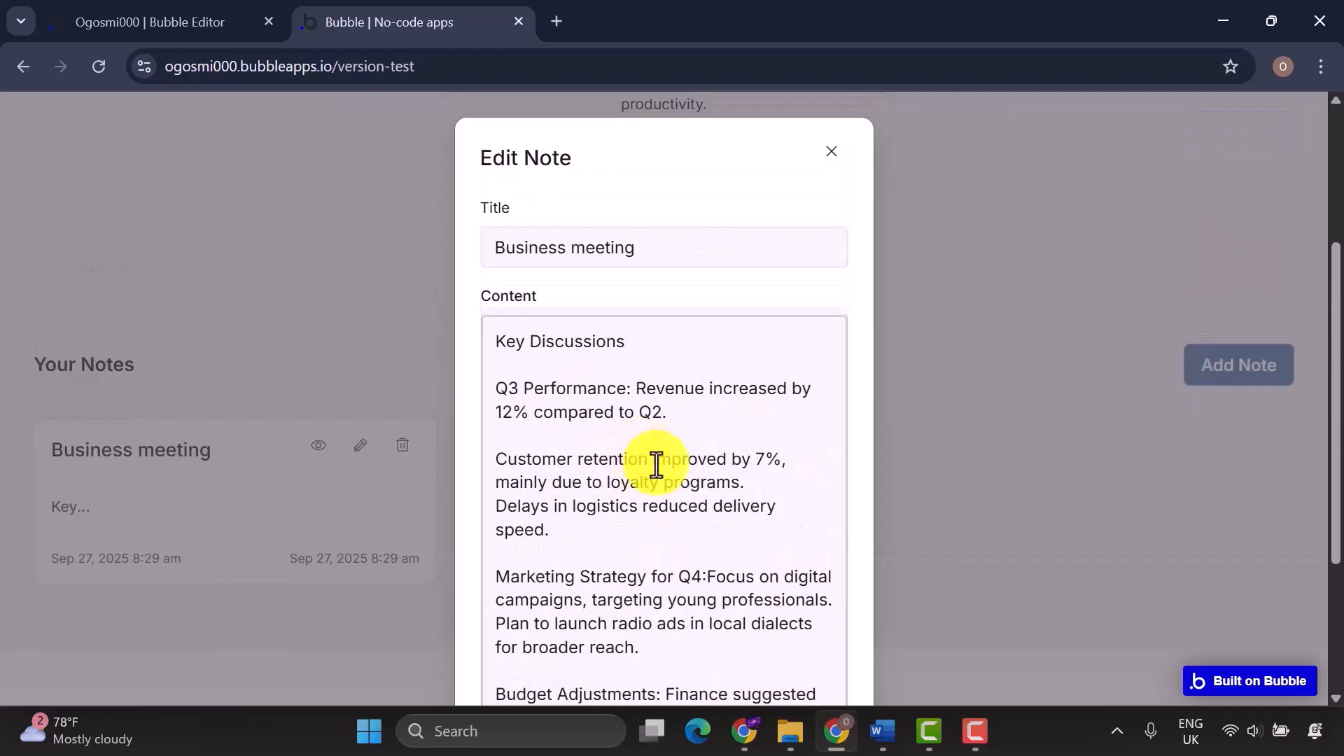
scroll(656, 464, "down", 3)
left_click_drag(597, 578, 490, 455)
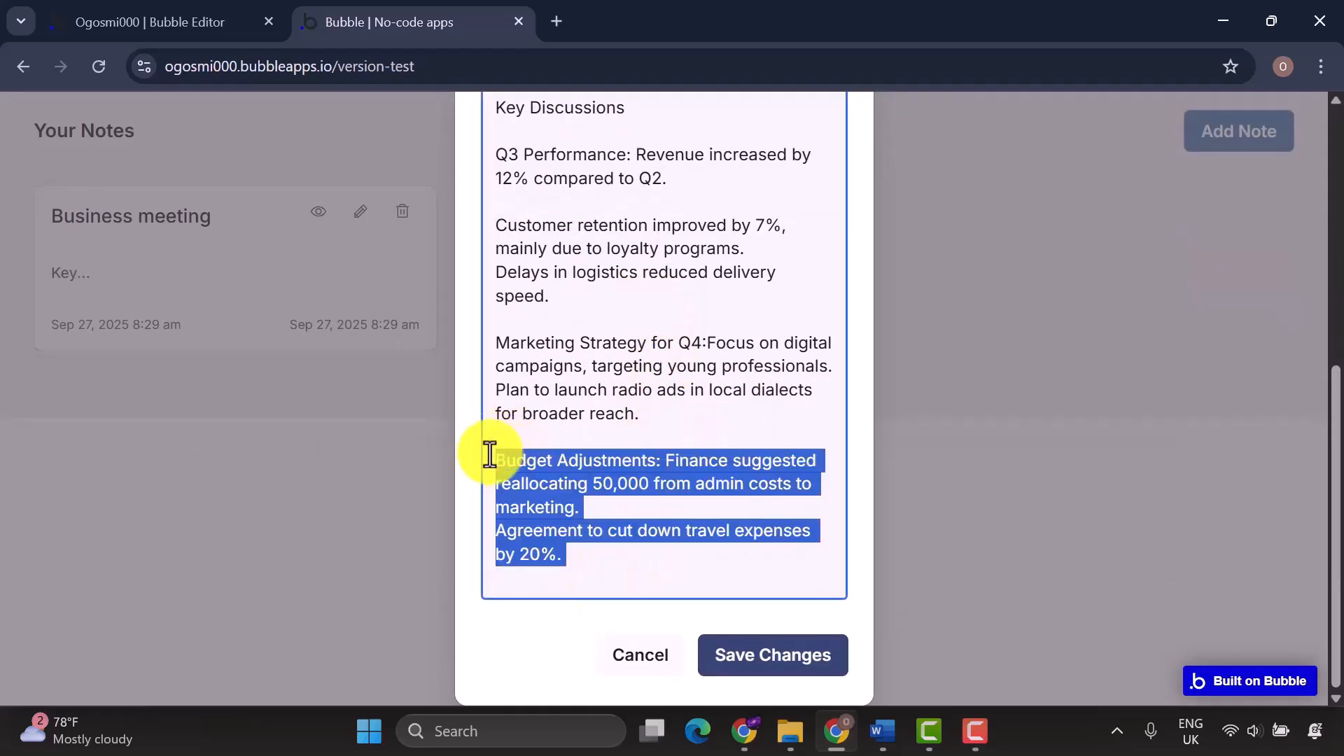
key("BackSpace")
left_click(773, 655)
View the edited Business meeting note and delete it, accepting the deletion confirmation.
scroll(833, 672, "up", 4)
left_click(322, 476)
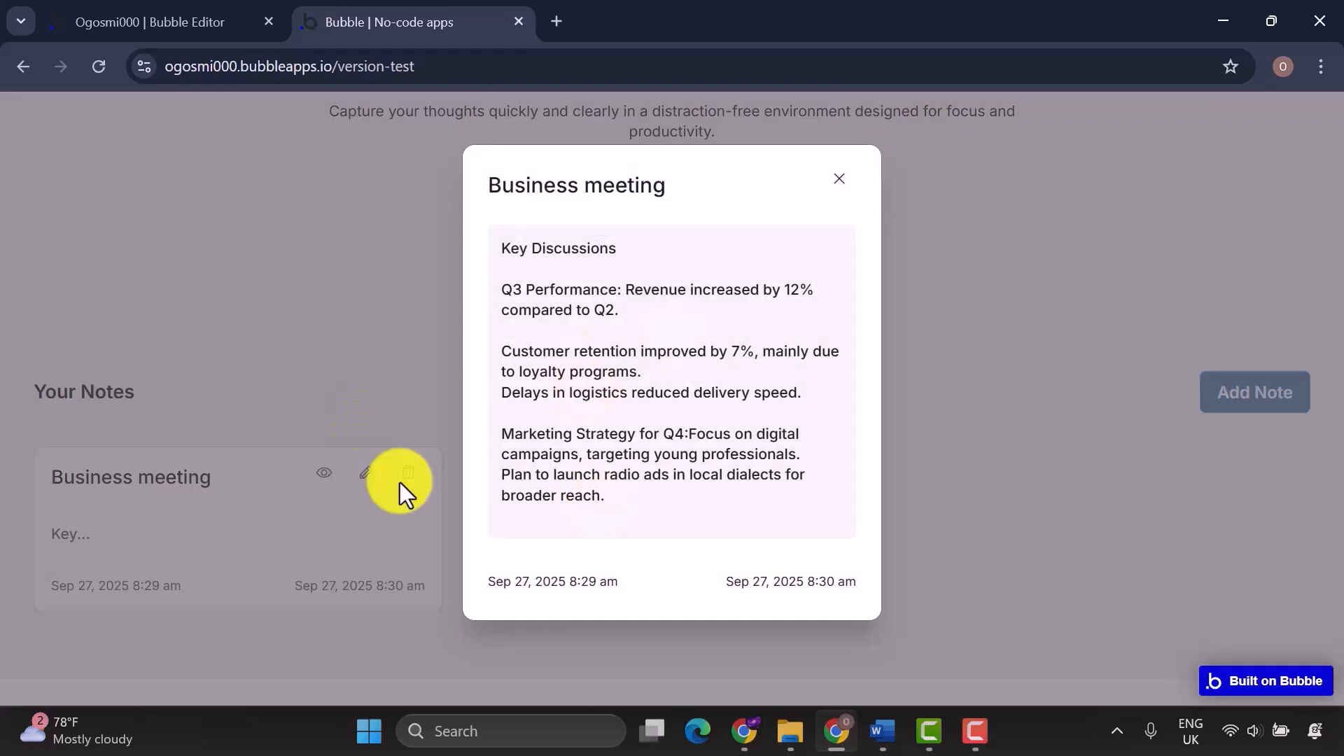
left_click(401, 482)
left_click(408, 477)
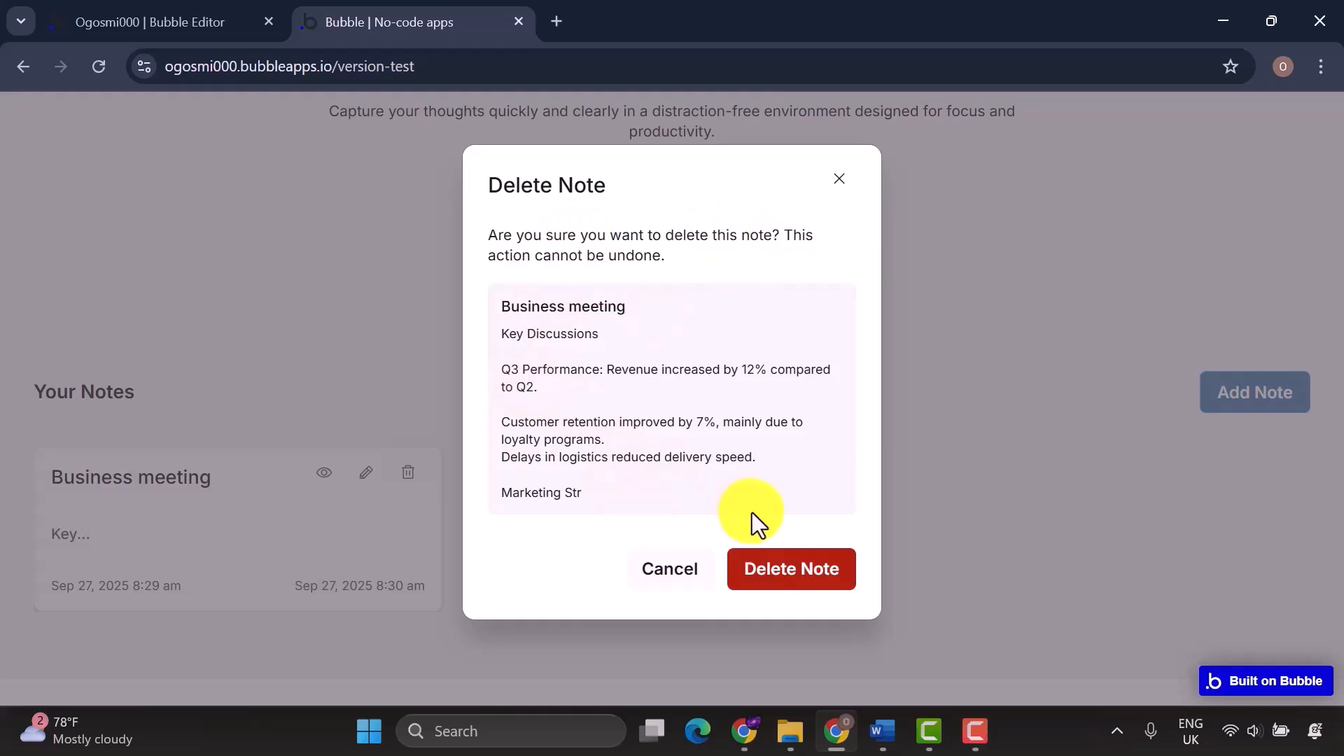
left_click(823, 595)
Switch to the Bubble Editor's app data and create a Note entry titled "Business meeting" with the copied Key Discussions text as content.
left_click(150, 21)
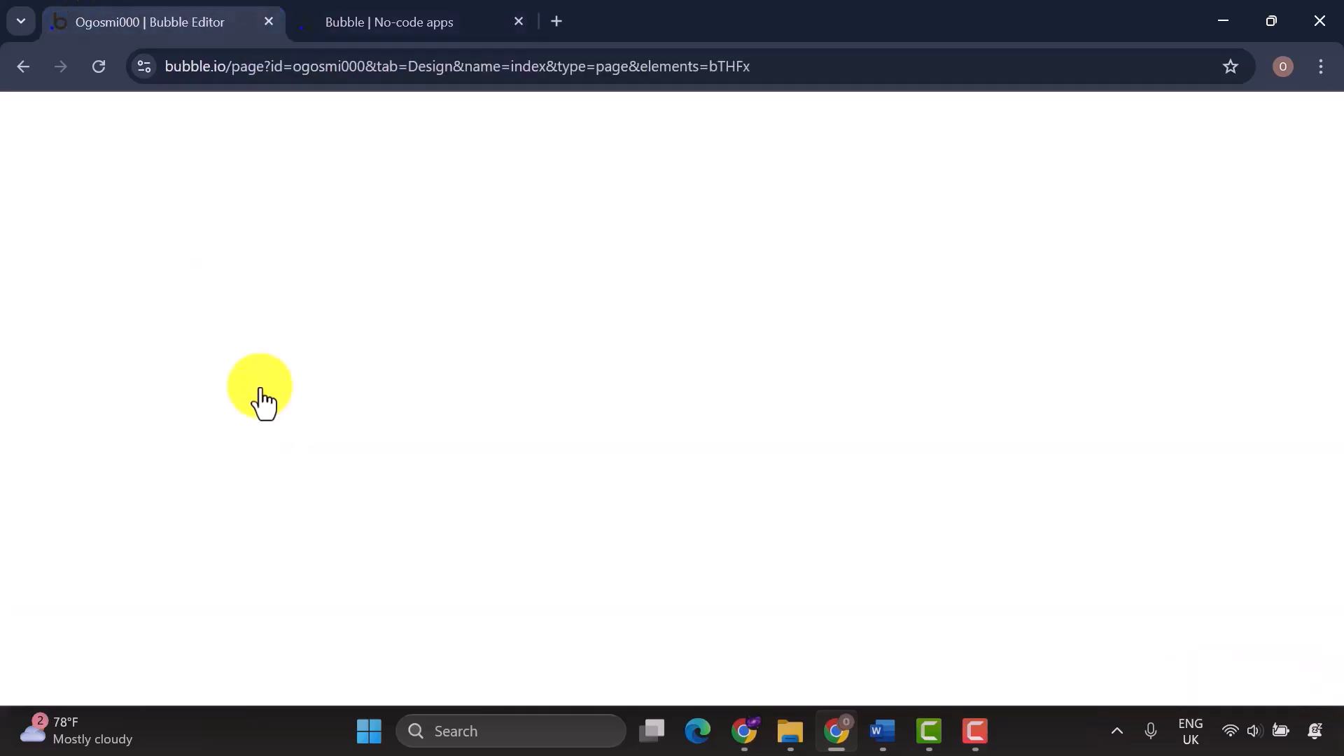
left_click(21, 295)
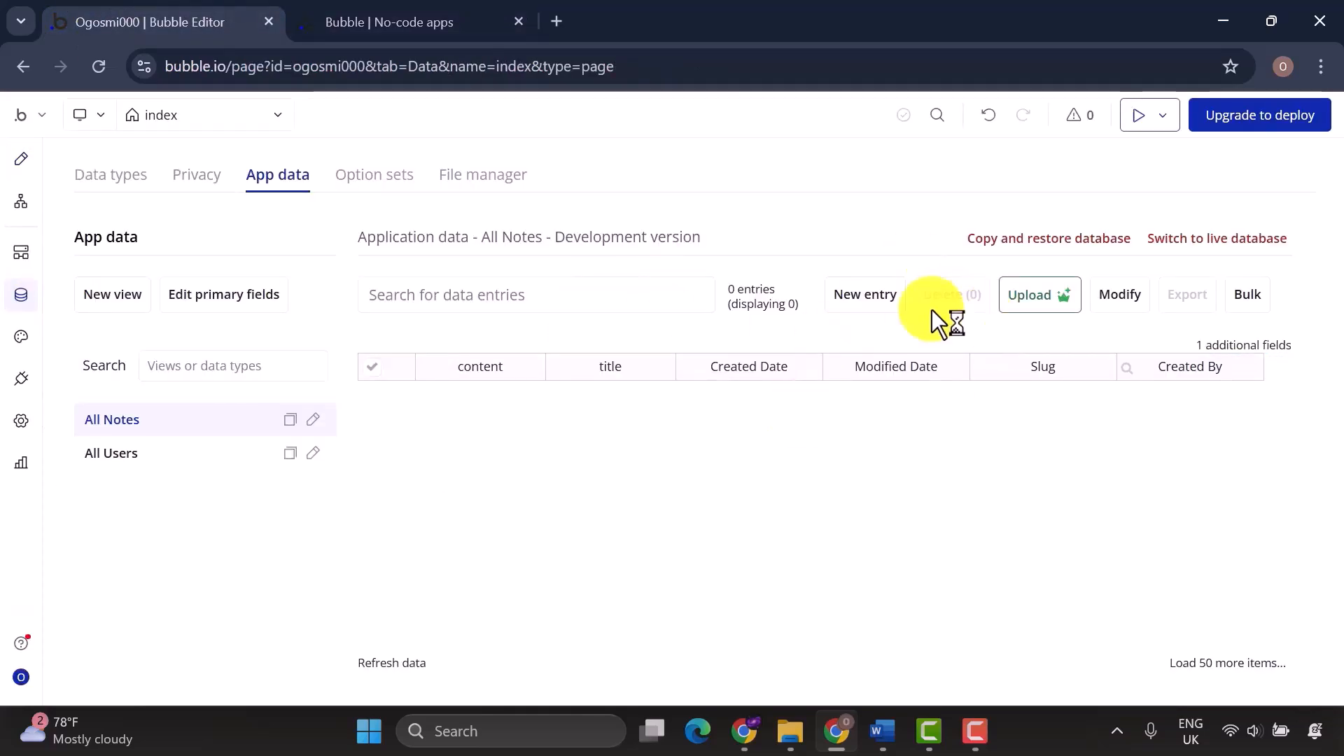
left_click(851, 295)
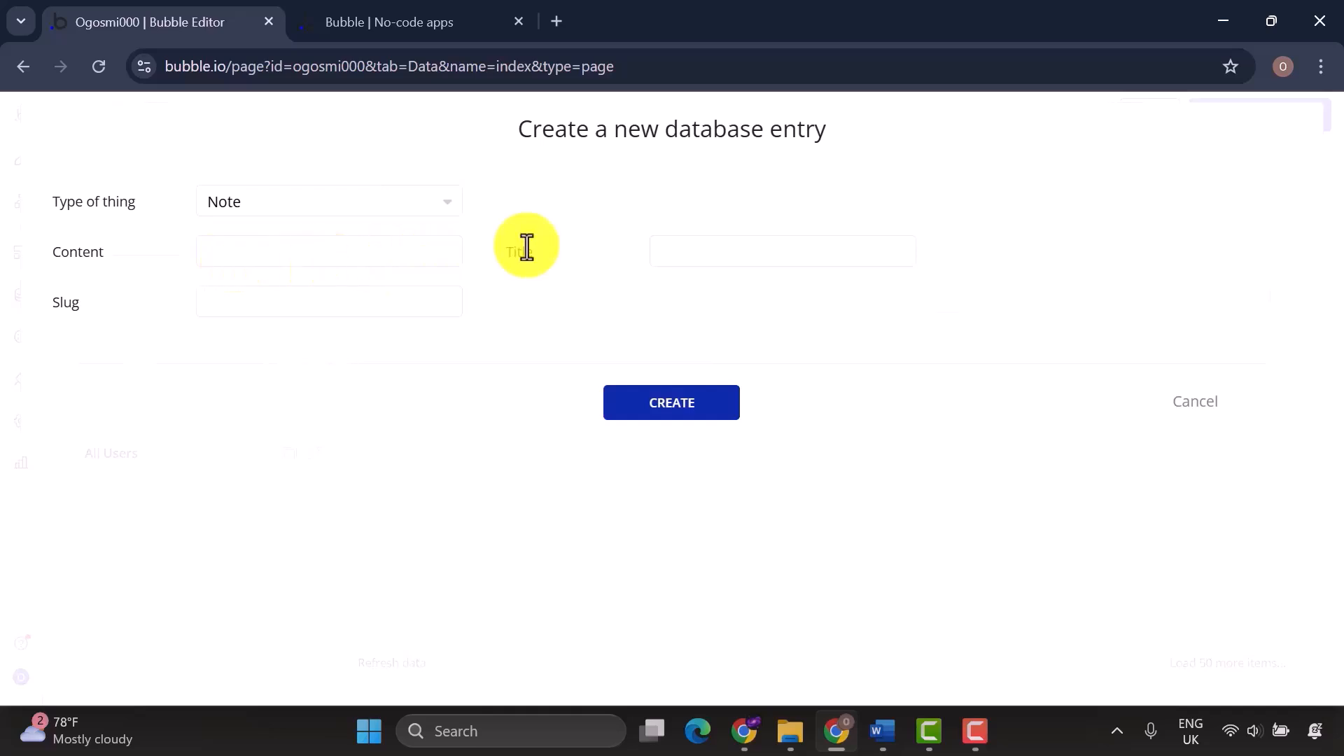
left_click(739, 251)
type("BU")
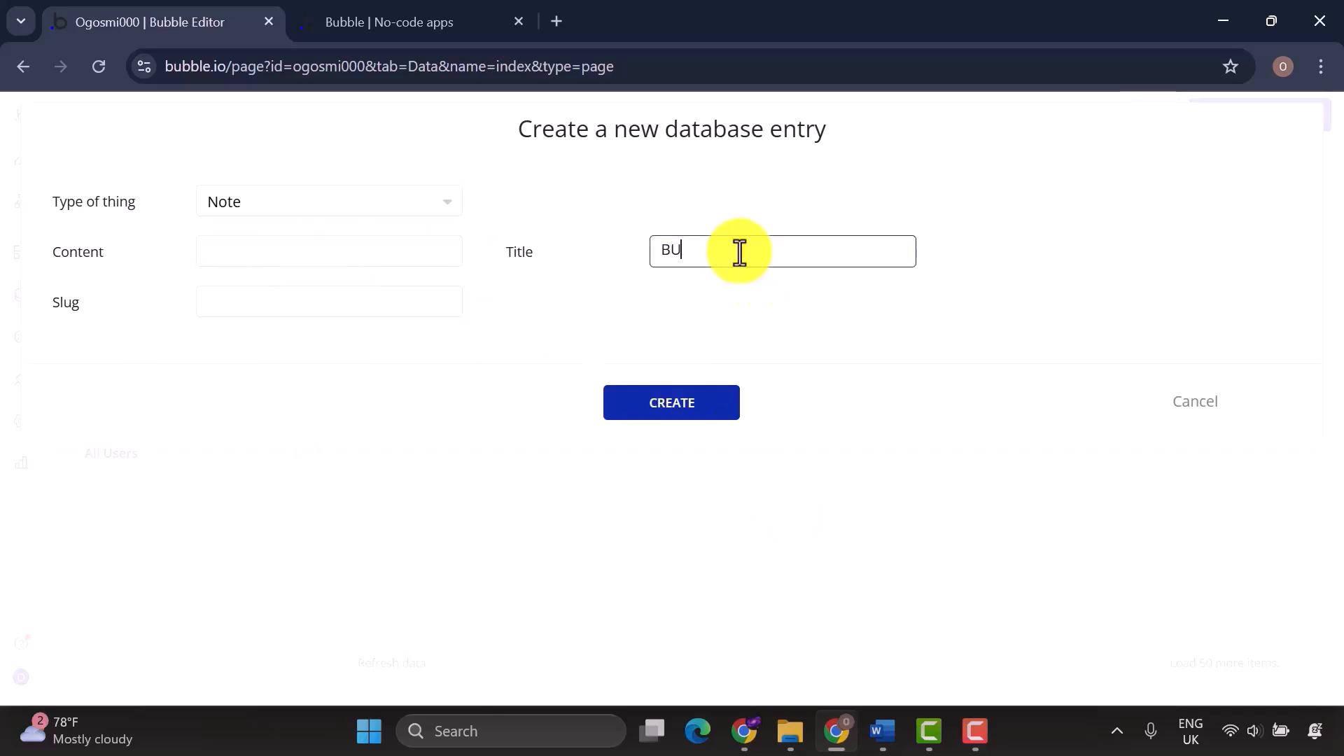
type("siness meeting")
left_click(425, 259)
key("ctrl+v")
left_click(689, 402)
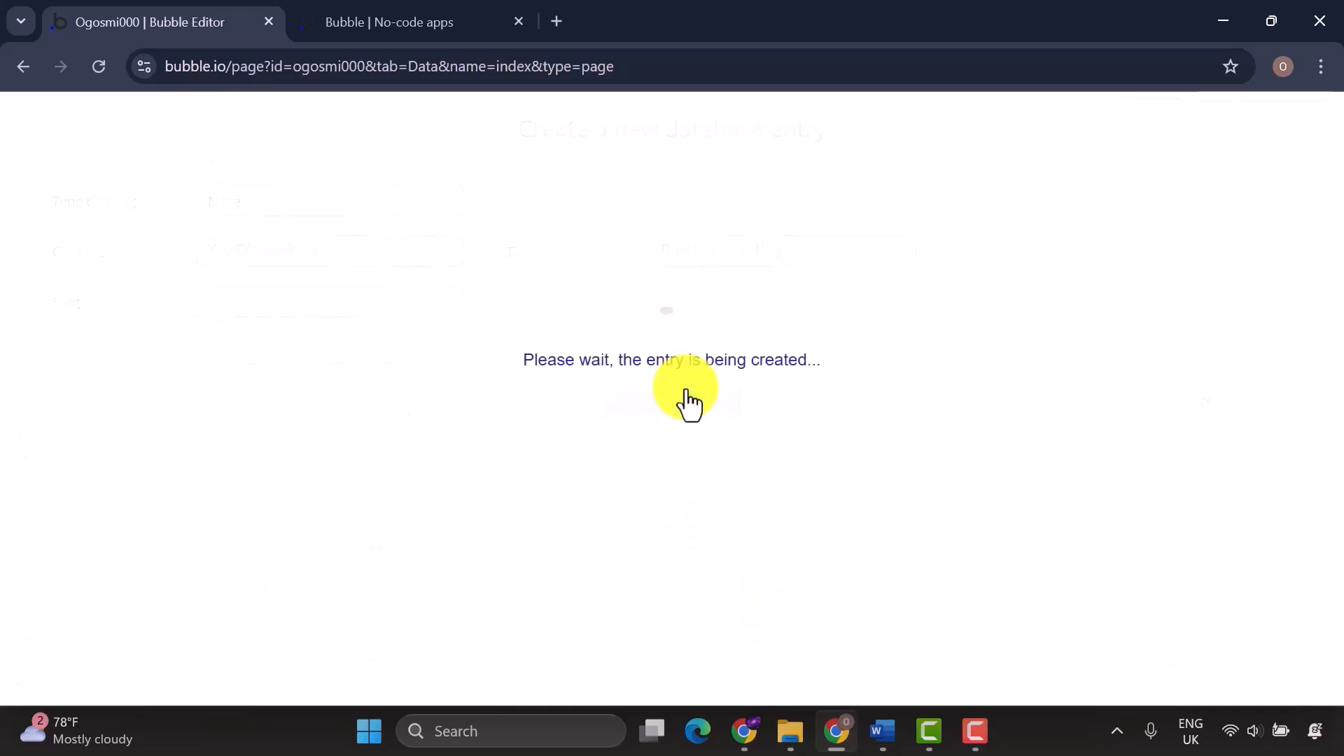
left_click(671, 369)
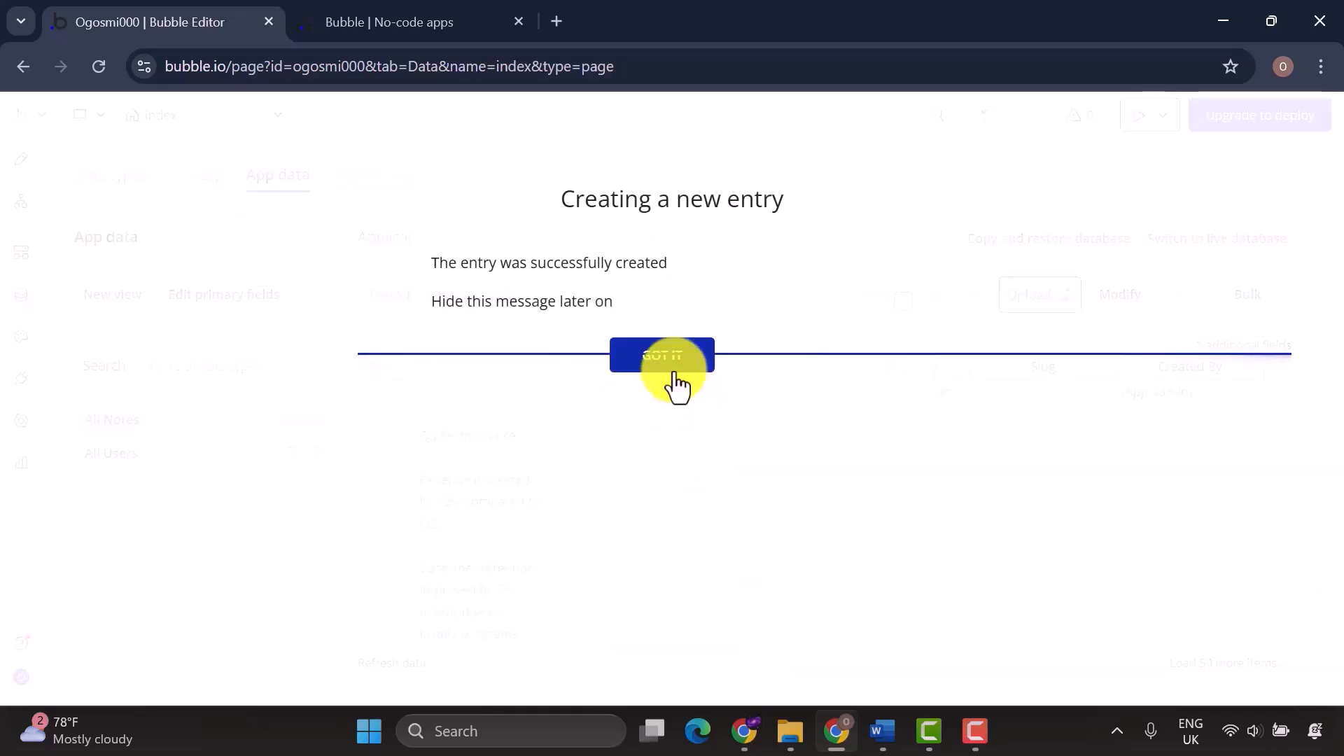
Check the new entry's content in the database and in the previewed app's view-note popup.
scroll(654, 573, "down", 5)
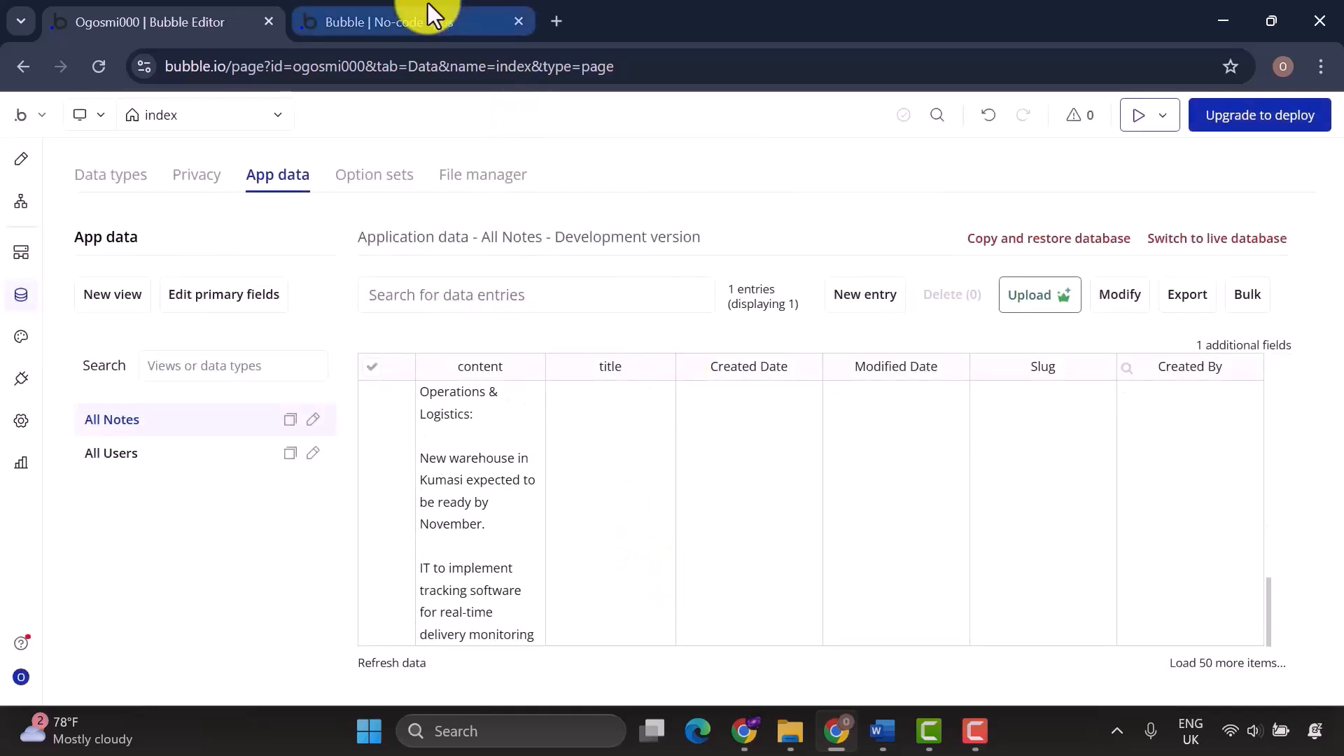
left_click(420, 21)
left_click(320, 474)
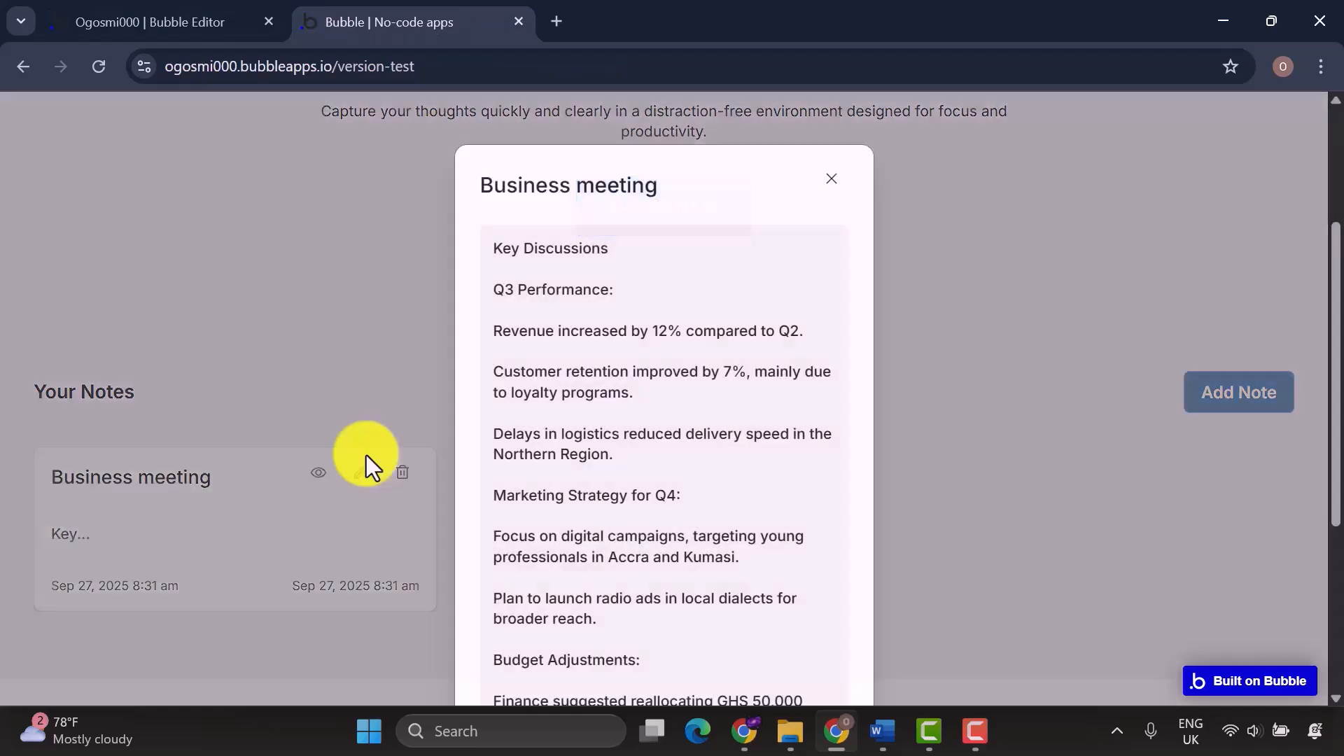
scroll(658, 435, "down", 5)
scroll(658, 435, "up", 5)
left_click(963, 447)
Reopen the previewed app's Add Note popup and examine whether its title and content inputs keep the earlier text.
scroll(959, 432, "down", 3)
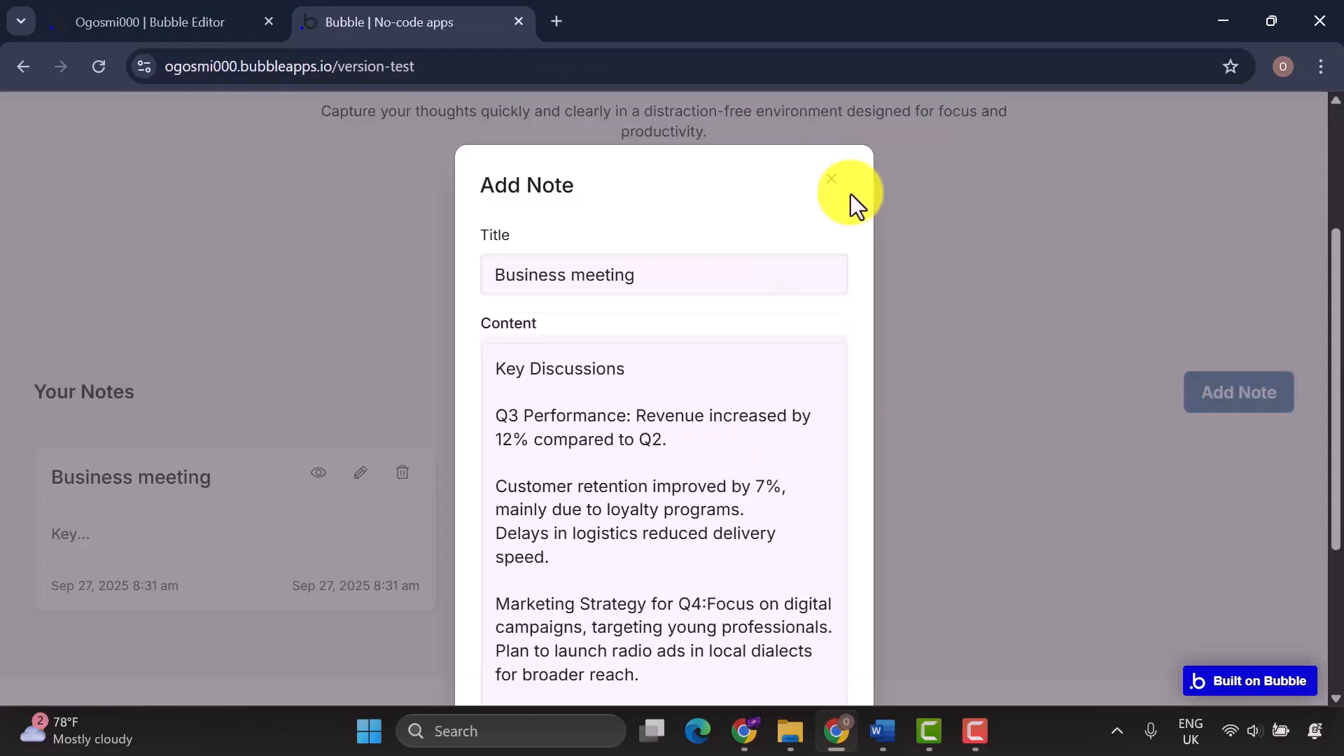
left_click(833, 178)
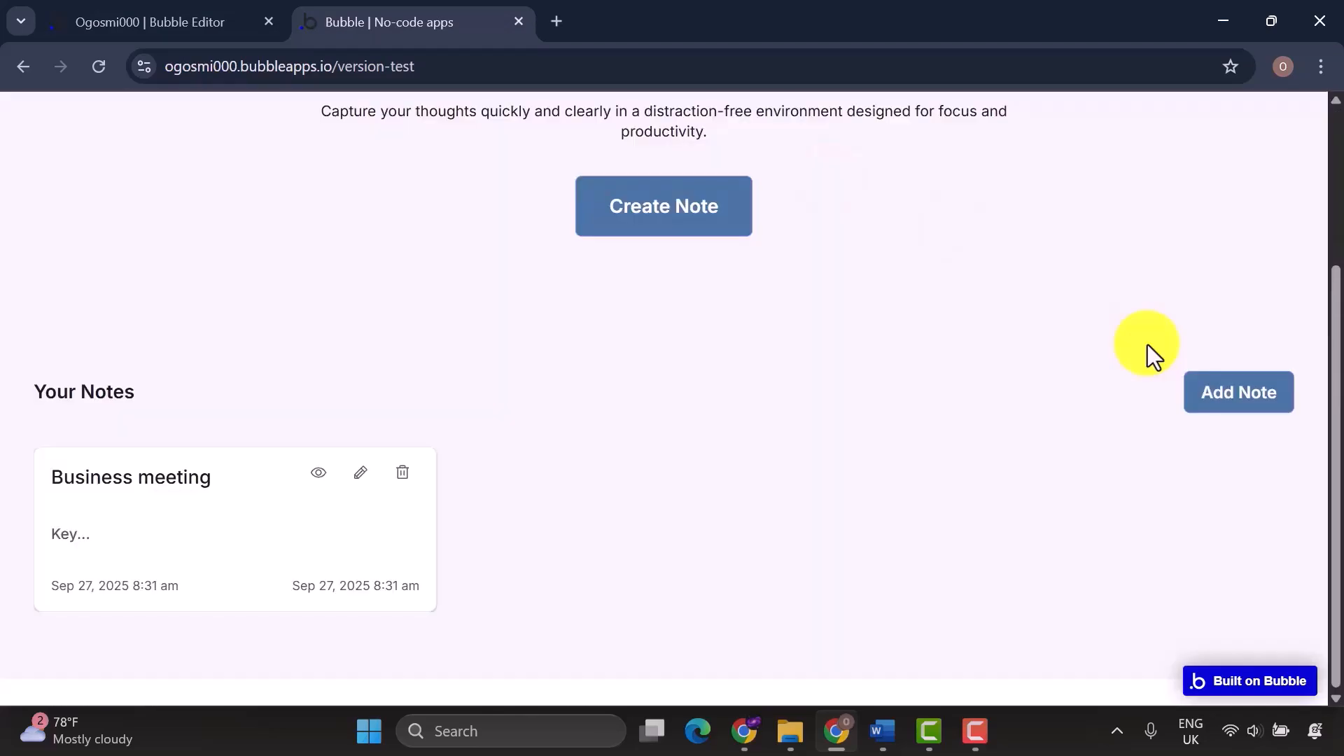
left_click(1259, 394)
scroll(768, 308, "down", 4)
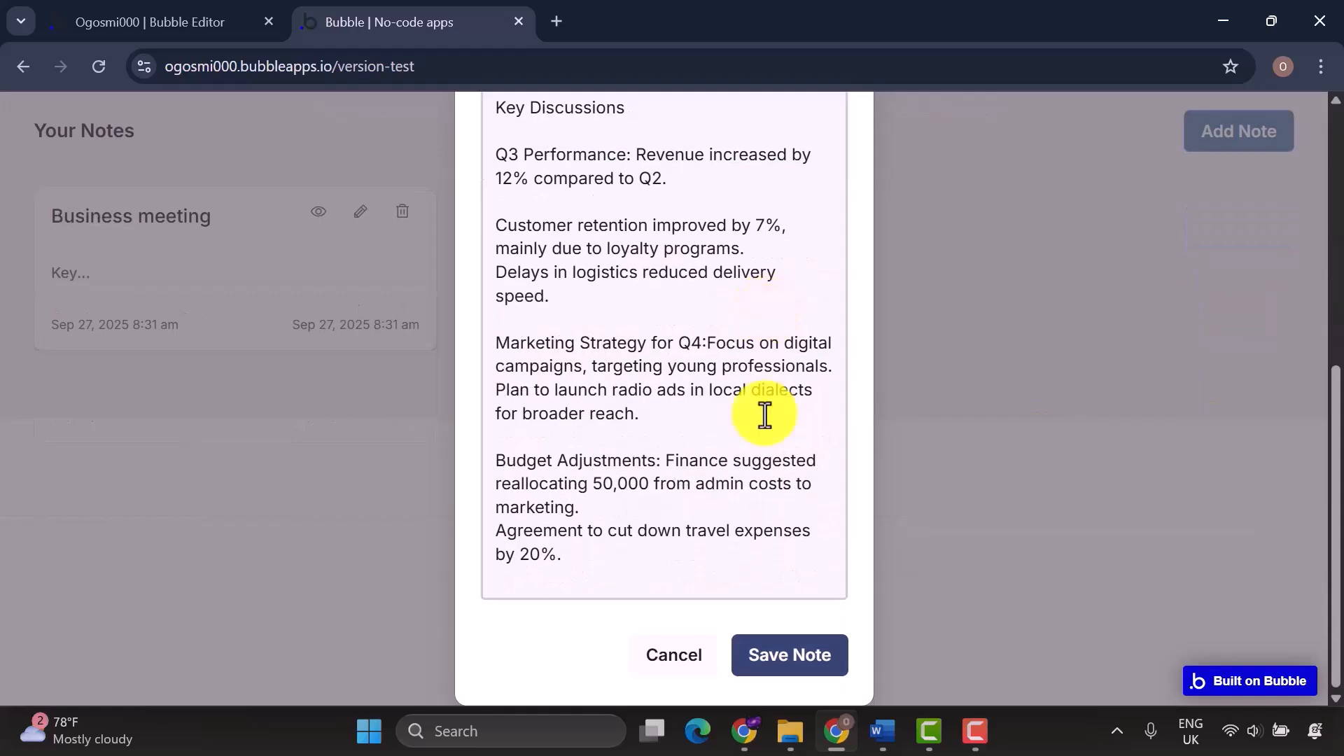
scroll(664, 480, "up", 4)
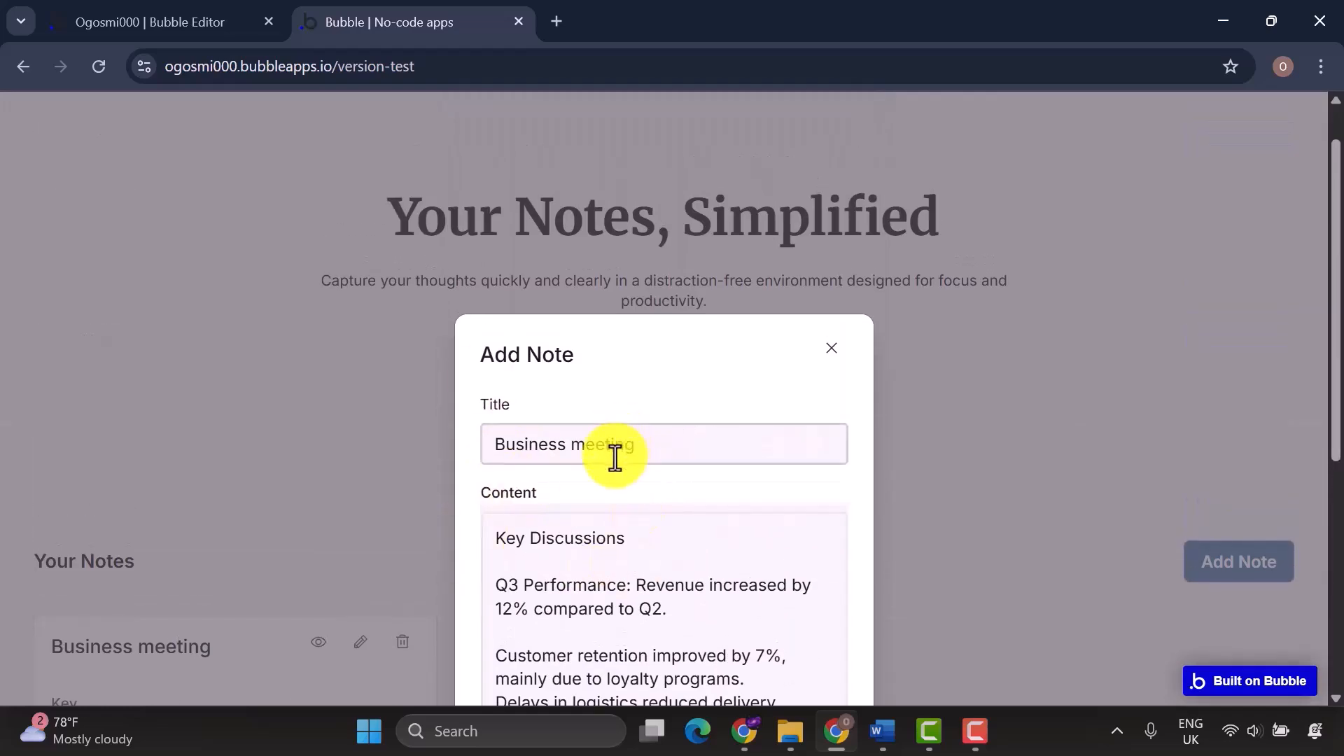
scroll(615, 458, "down", 2)
scroll(660, 567, "down", 3)
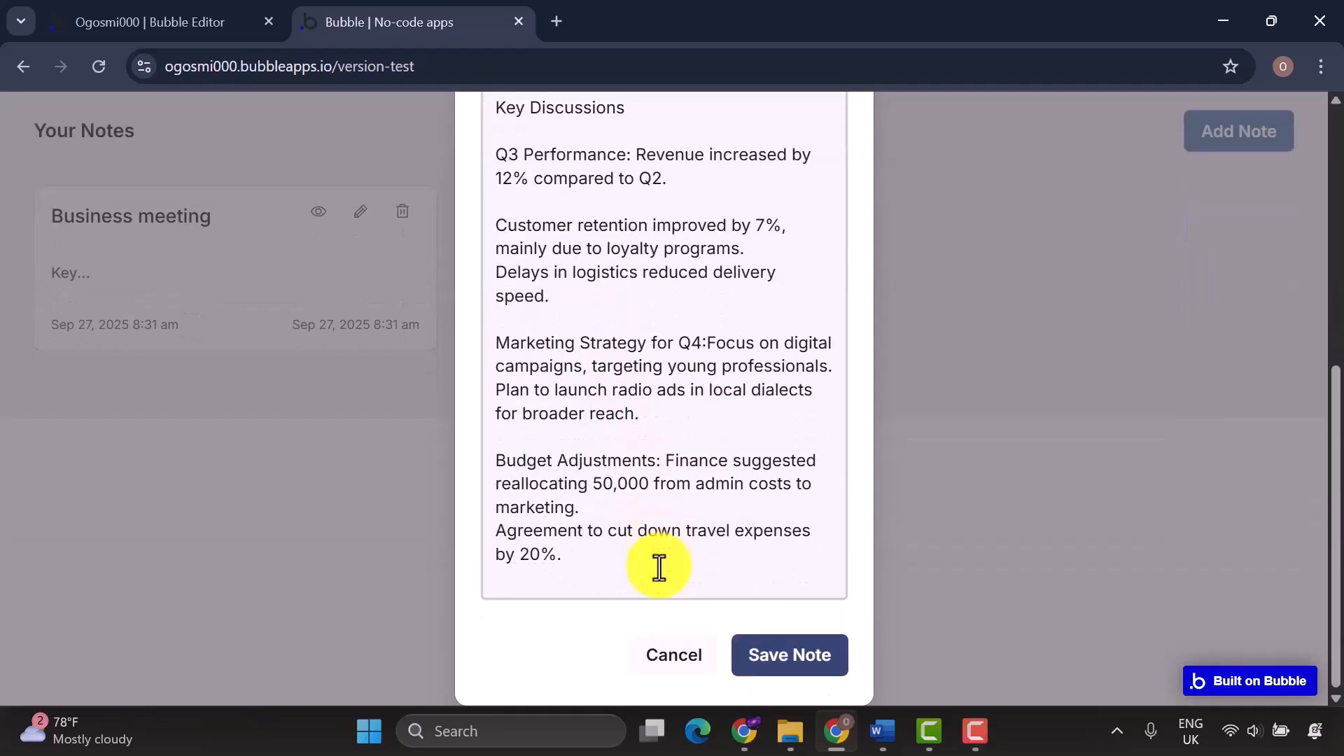
Switch to the Bubble Editor and inspect the Show Popup action in the header Add Note button's click workflow.
double_click(1228, 429)
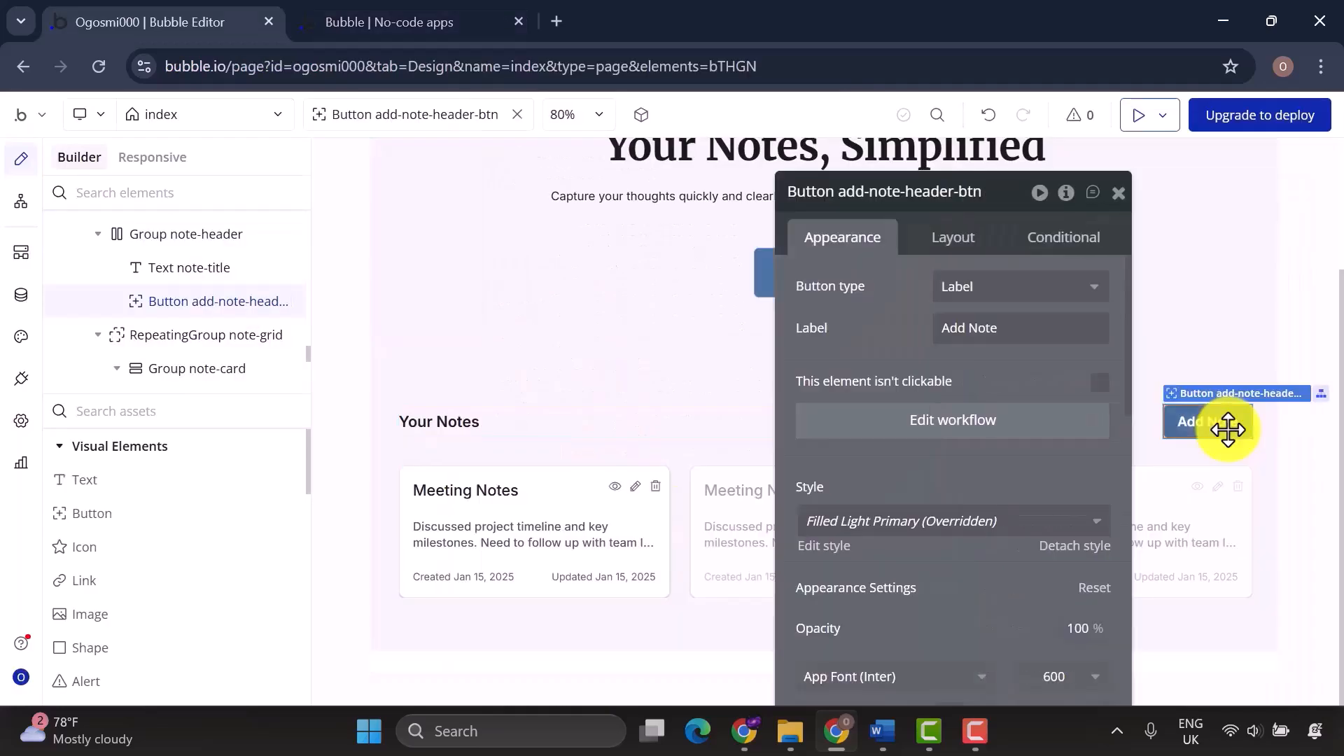
left_click(993, 423)
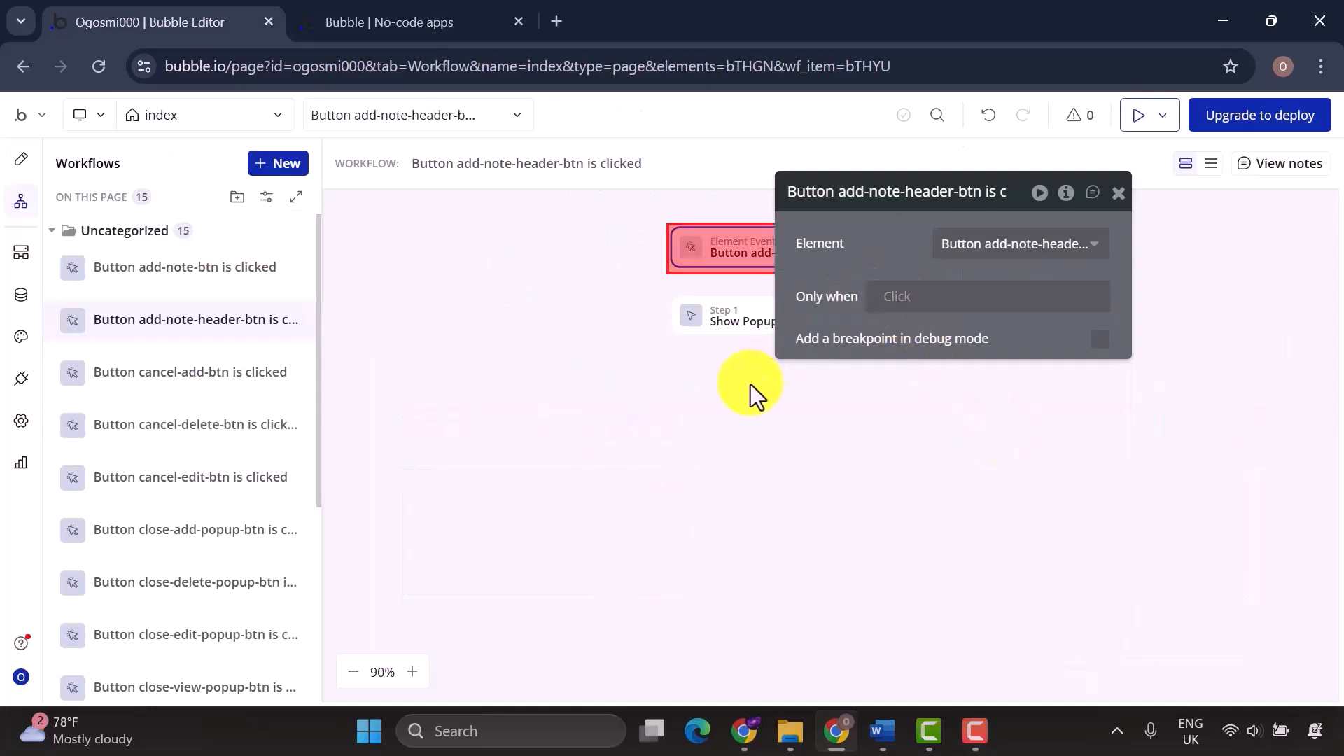
left_click(725, 327)
left_click_drag(990, 197, 1207, 233)
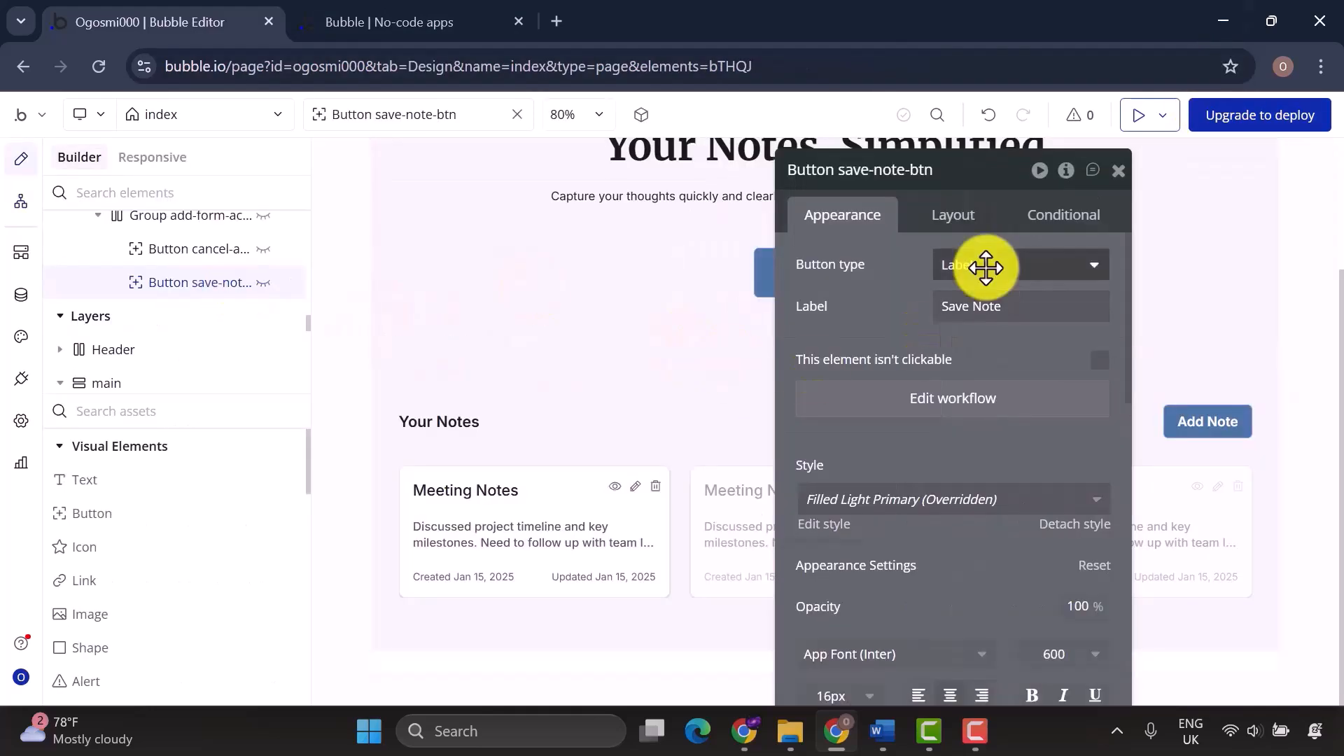
Add a Reset relevant inputs action to the save-note button's workflow, after the action that hides the add-note popup.
left_click(1022, 403)
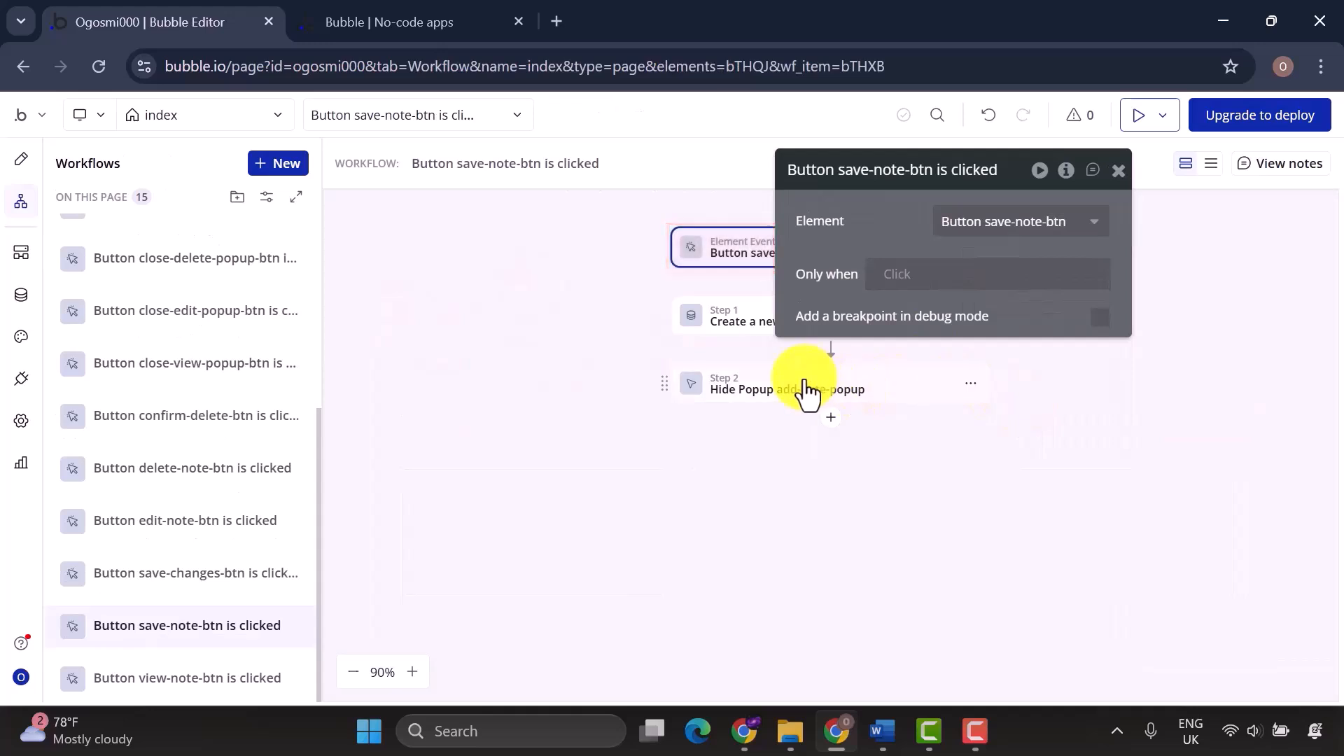
left_click(806, 389)
left_click(830, 418)
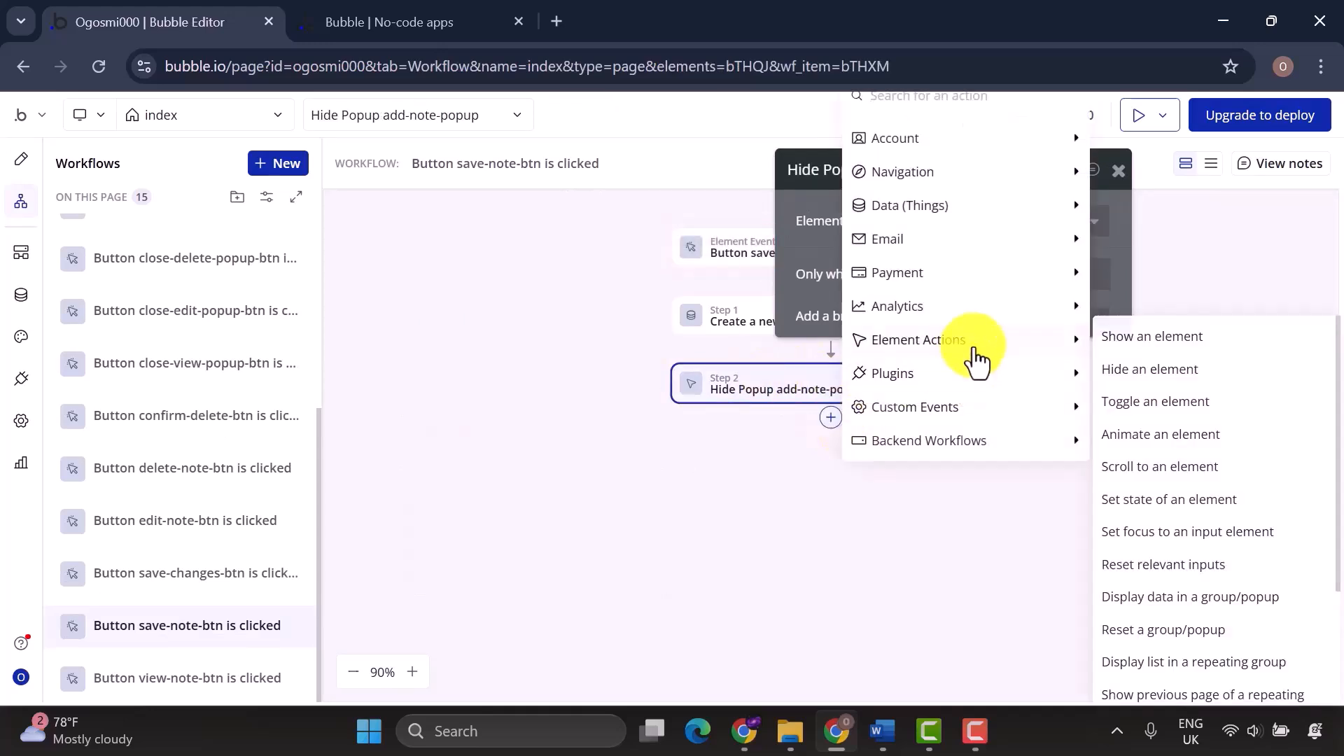
mouse_move(1067, 374)
mouse_move(1075, 341)
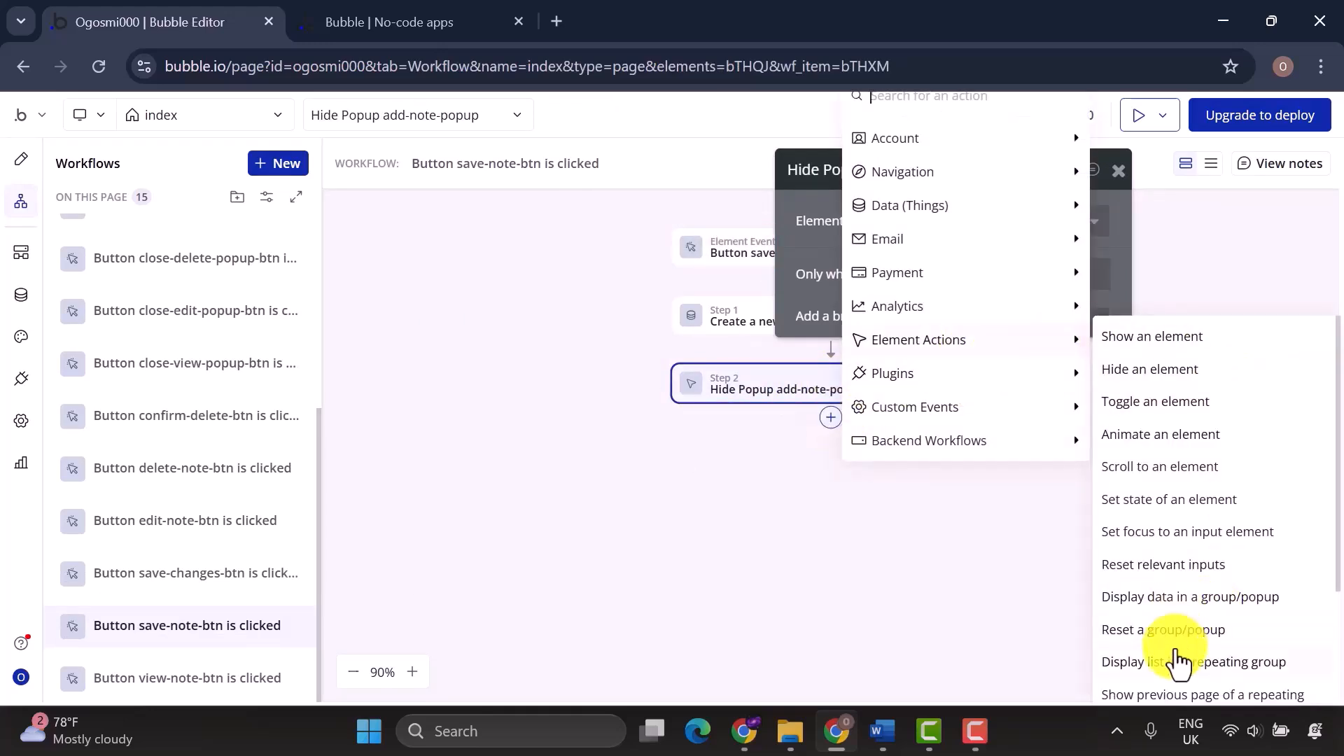
left_click(1164, 565)
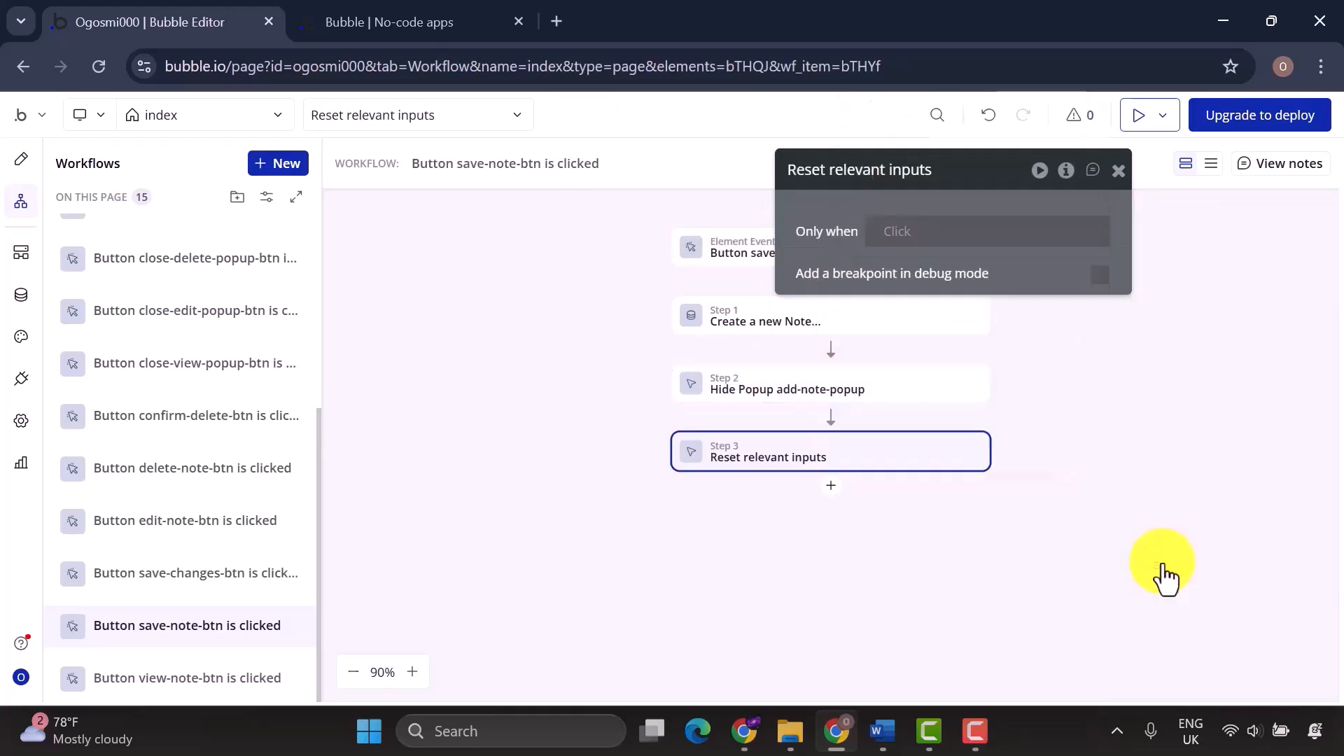
left_click(1117, 172)
Reload the previewed app and save a note titled "Travel plan" with the business trip's traveler, purpose, Nairobi destination and duration as content.
left_click(390, 21)
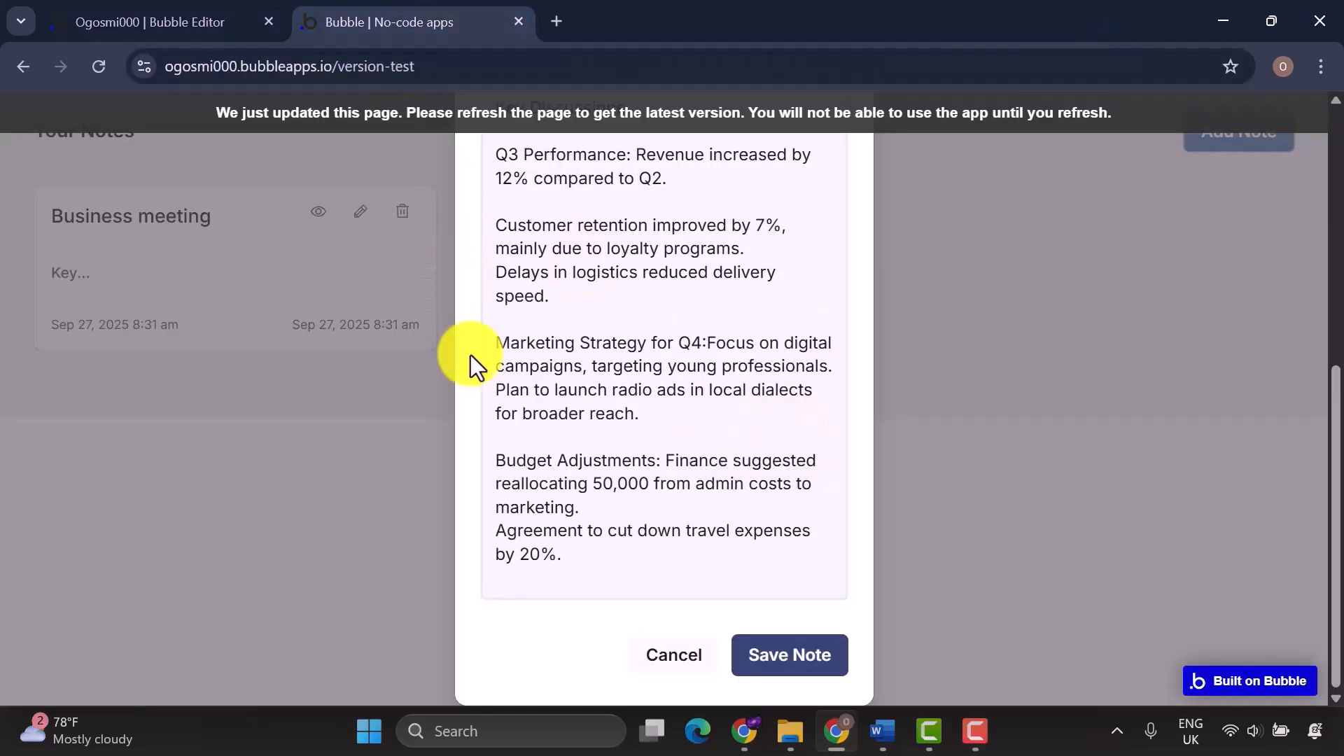
left_click(97, 63)
scroll(909, 476, "down", 3)
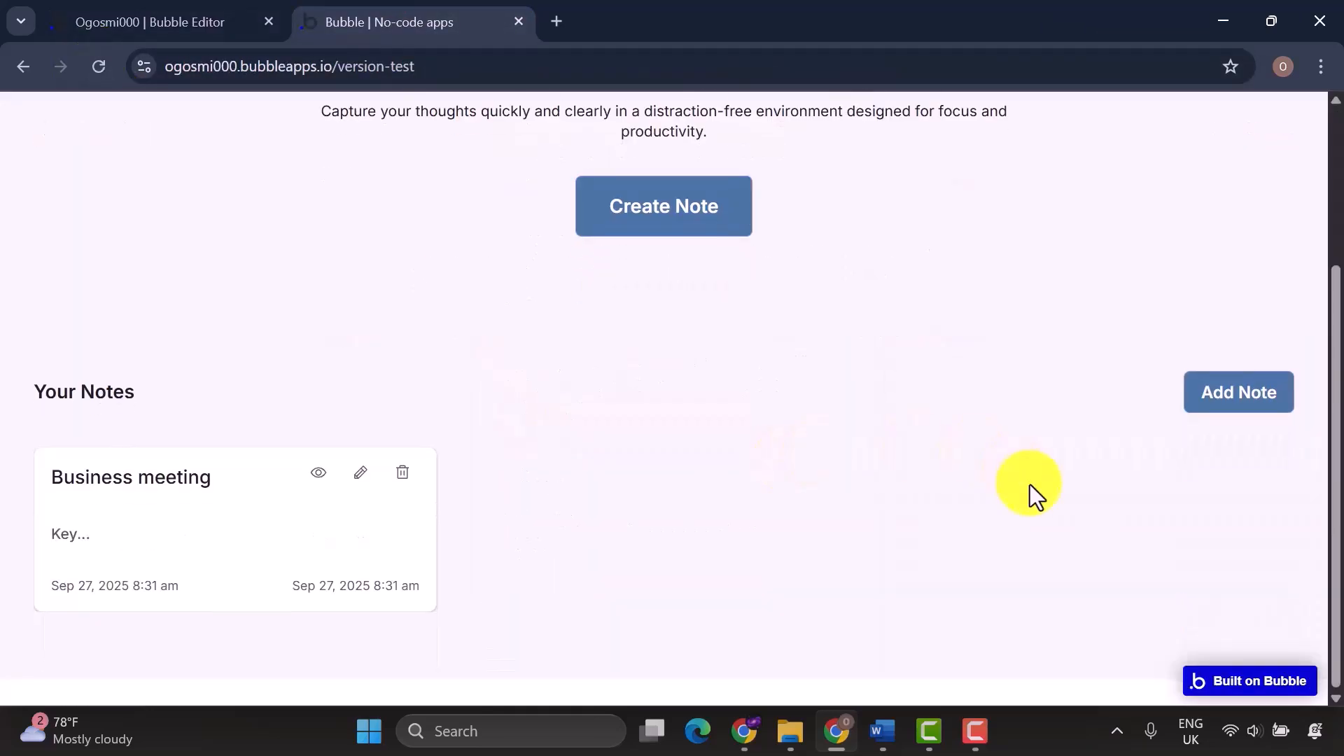
left_click(1261, 406)
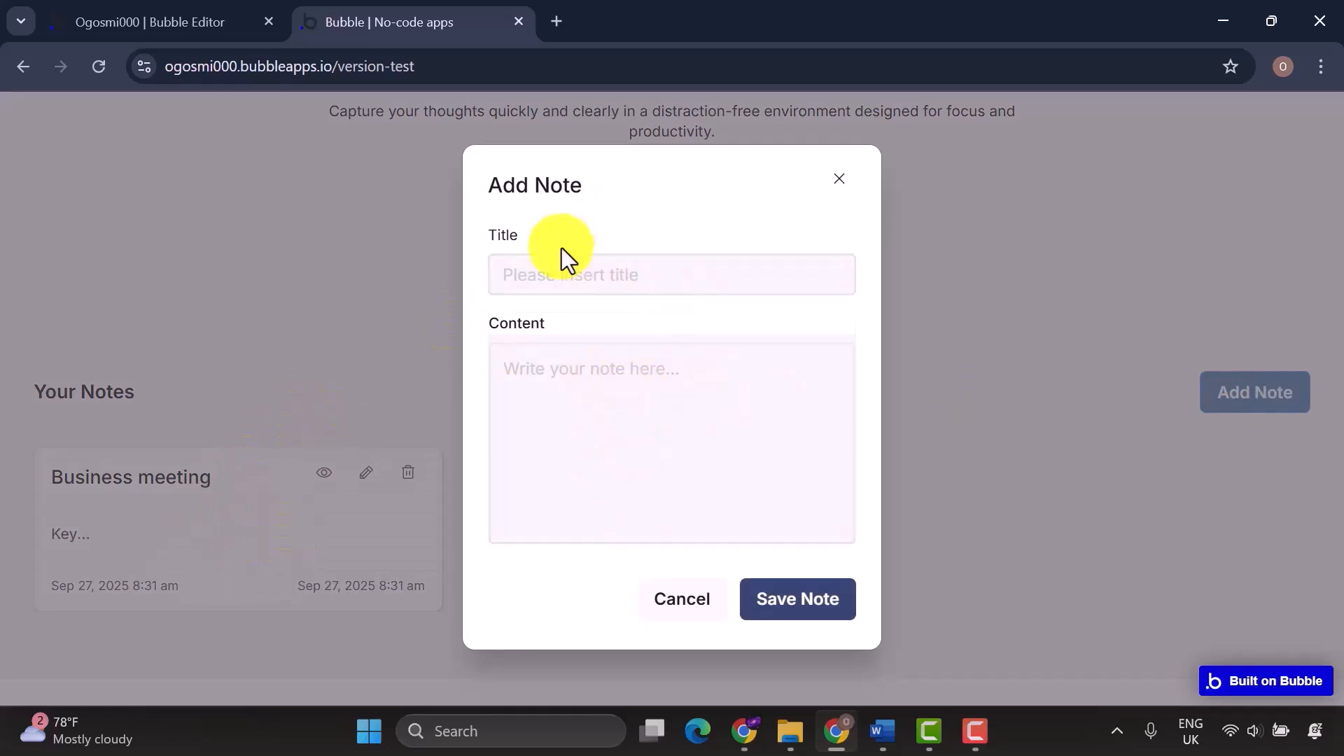
left_click(690, 288)
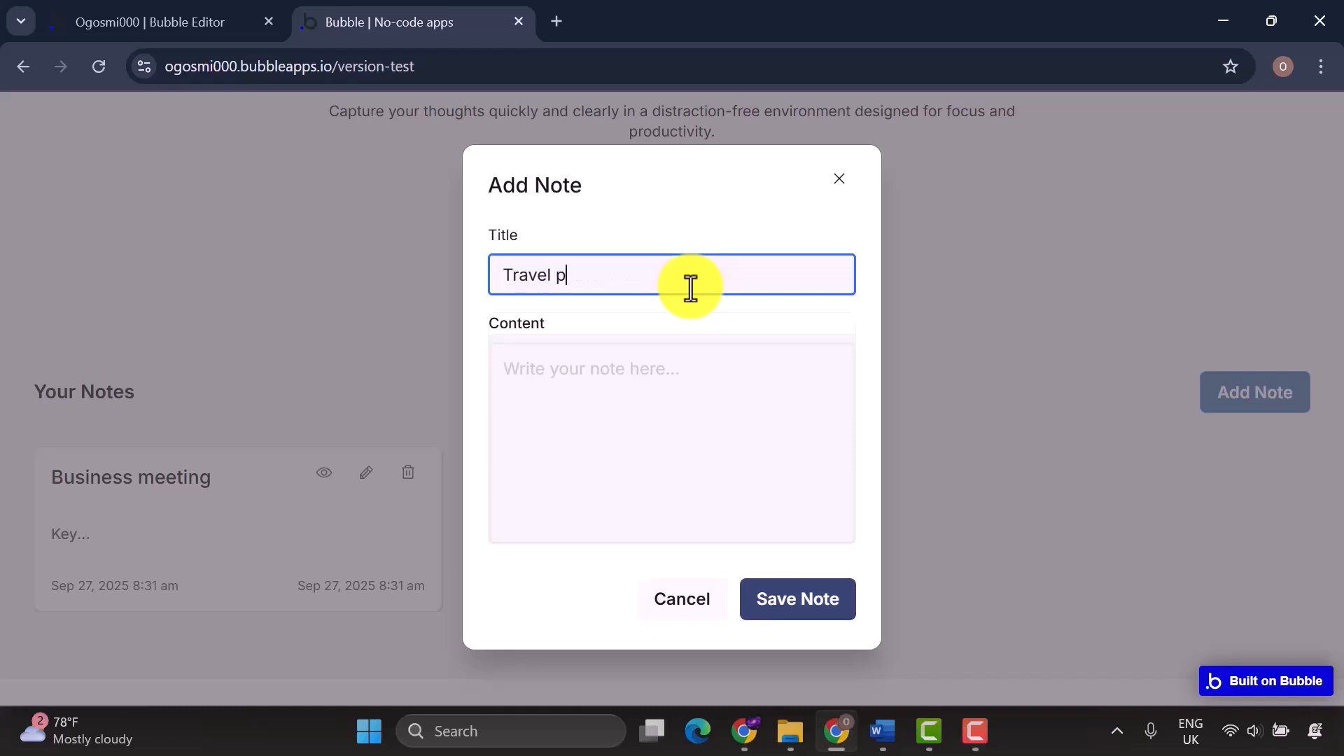
type("Travel plan")
left_click(669, 390)
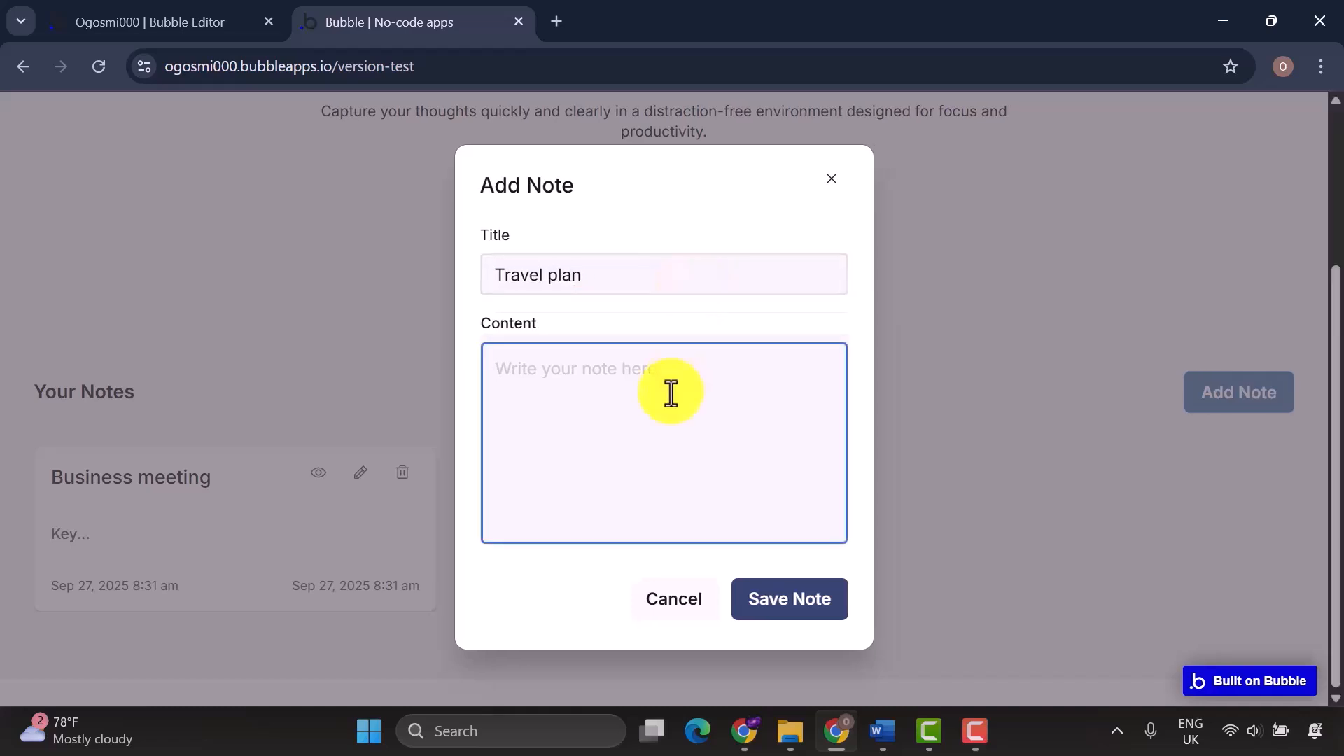
type("Traveler(s): Mr. Kwame Mensah & Team Purpose: Business Trip – Client Engagement & Conference Destination: Nairobi, Kenya Duration: 5 Days (14th – 18th October 2025)")
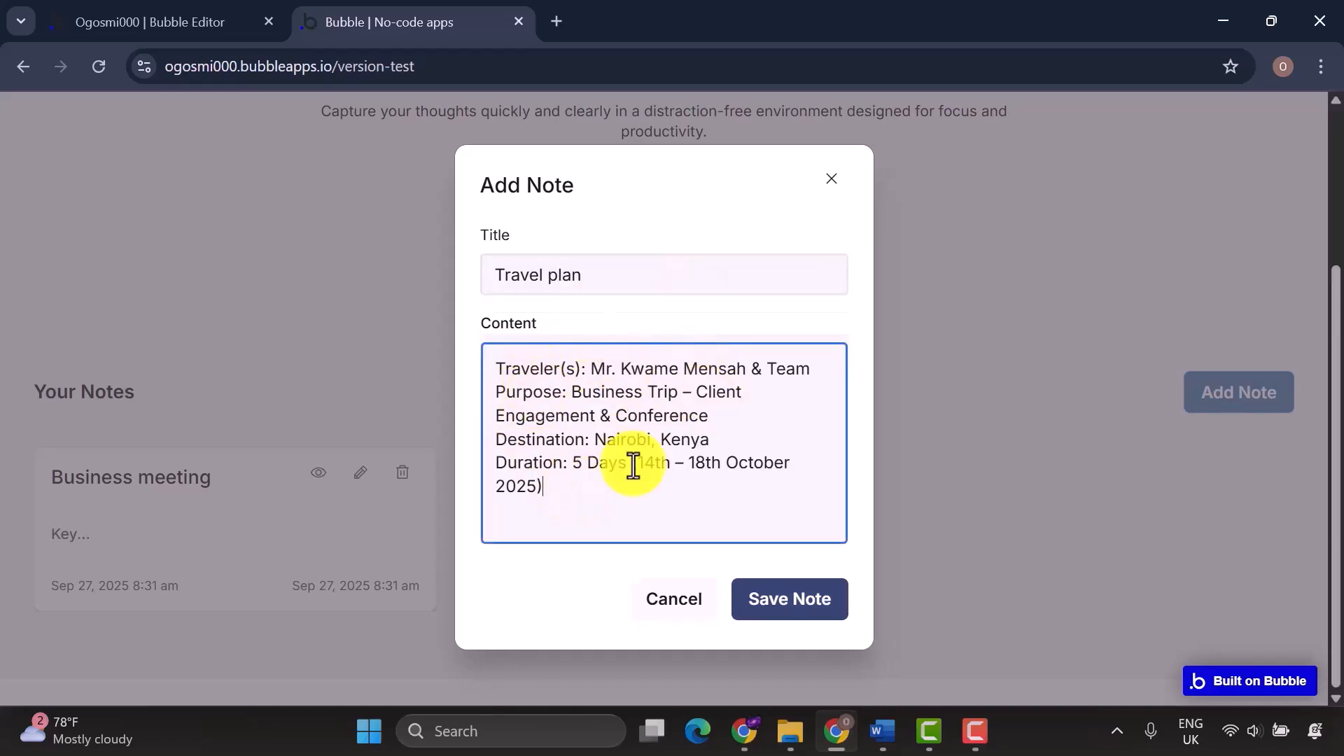
left_click(757, 608)
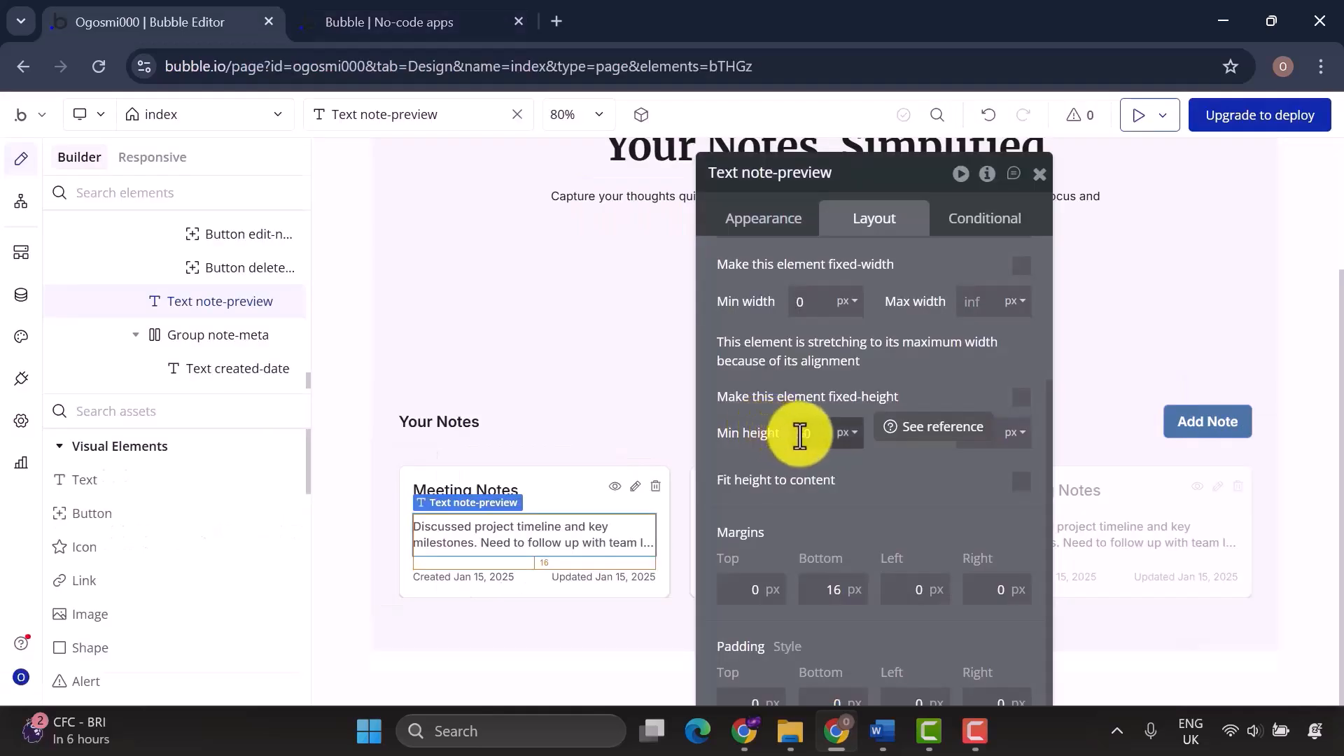
In the Bubble Editor, give the note card's note-preview text a fixed height of 70 px.
key("BackSpace")
type("1")
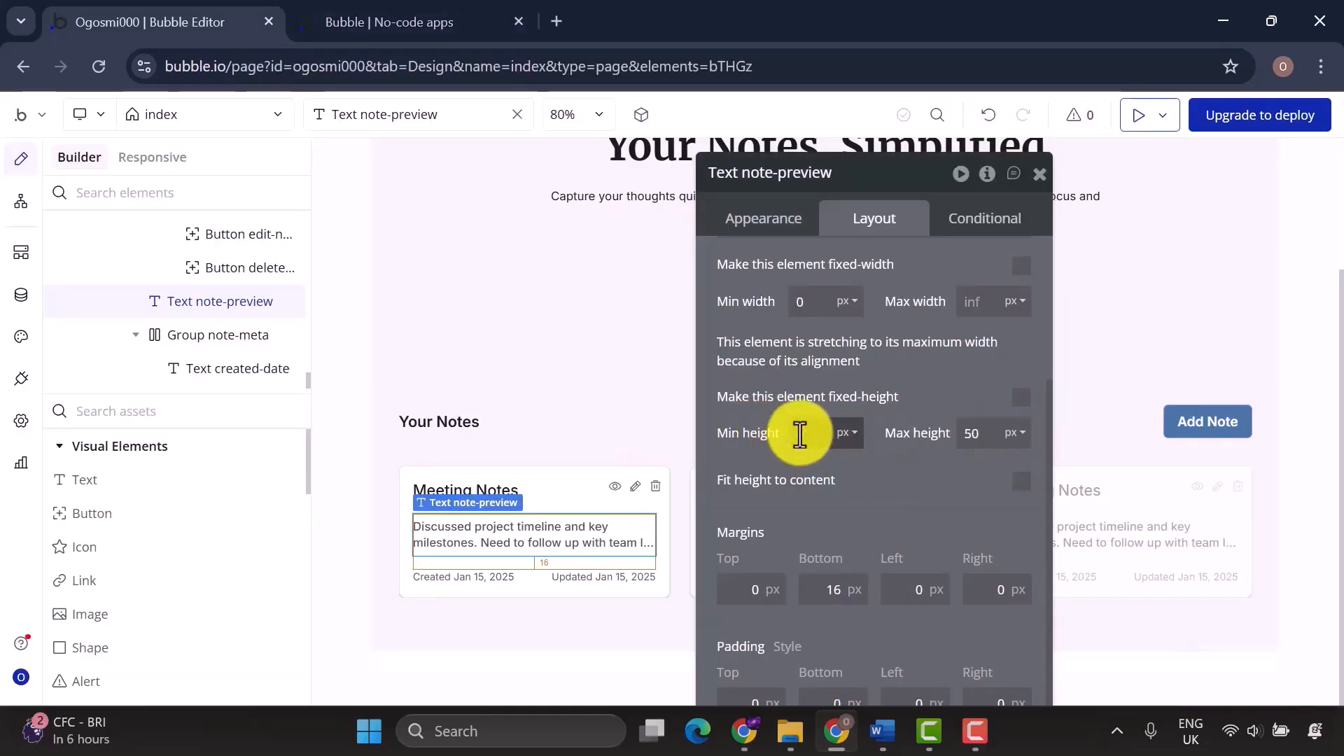
key("BackSpace")
key("BackSpace")
key("BackSpace")
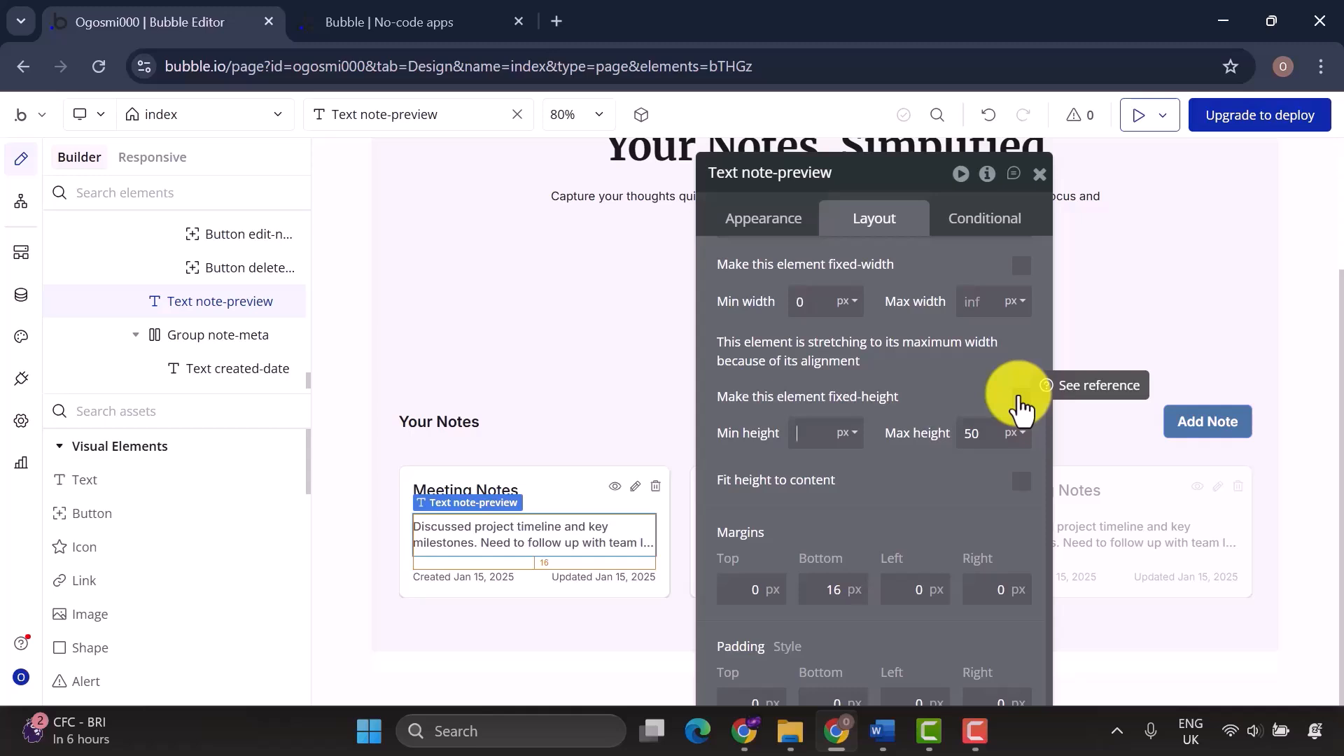
left_click(1020, 432)
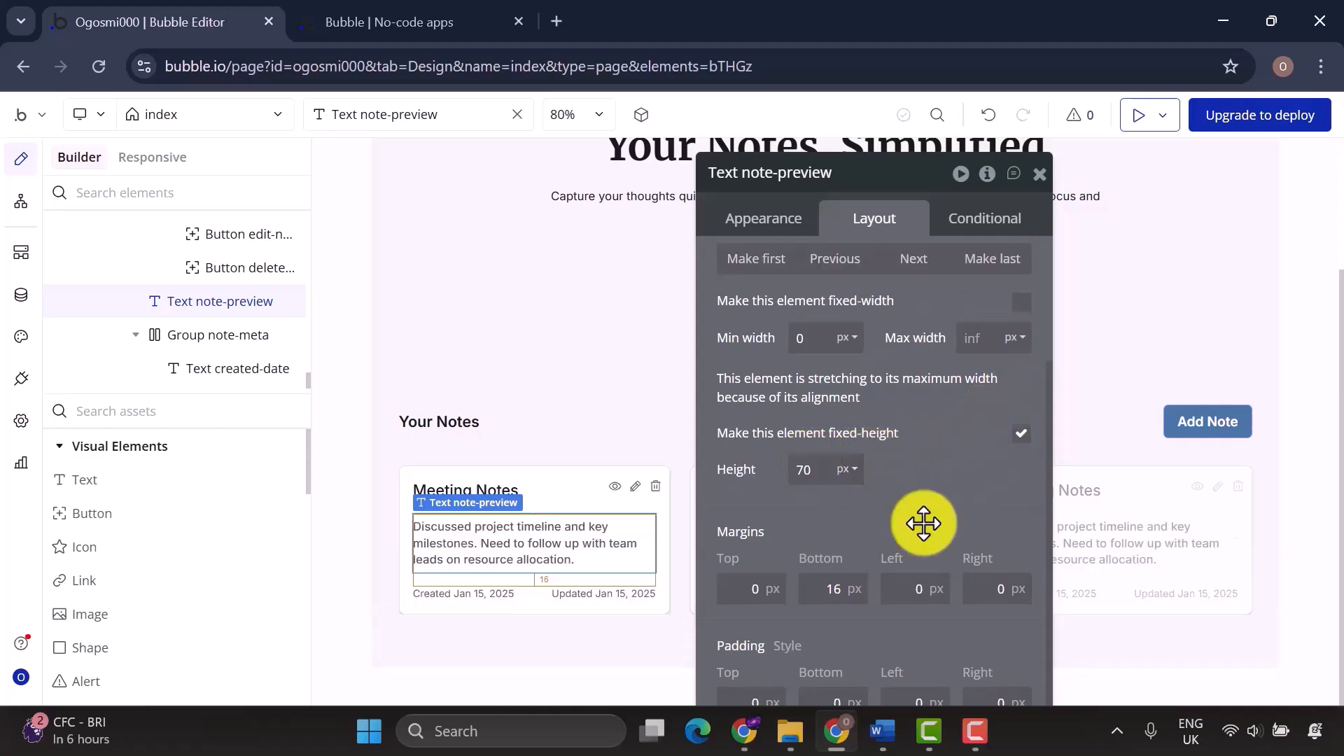
Reload the previewed app and examine the content previews on the Business meeting and Travel plan cards.
left_click(486, 26)
left_click(102, 64)
scroll(270, 347, "down", 3)
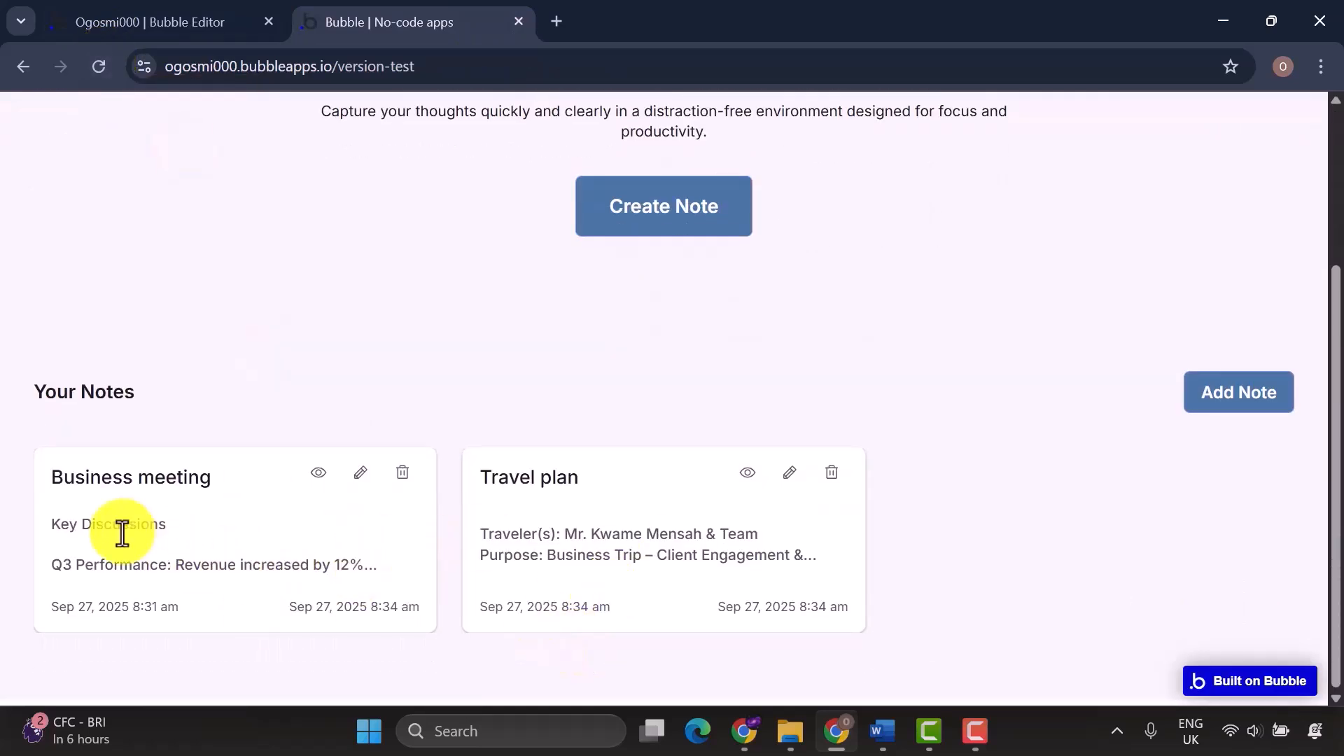
scroll(443, 597, "up", 3)
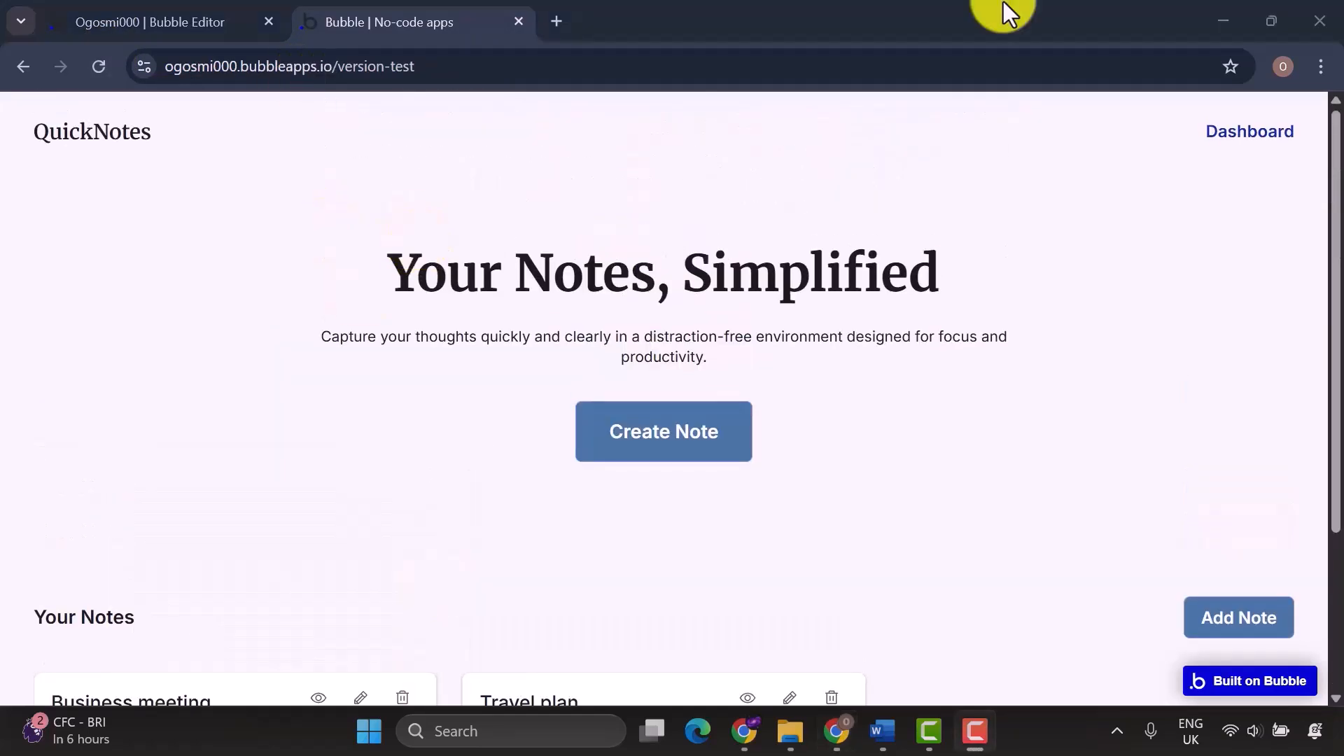
left_click(998, 22)
scroll(998, 23, "down", 2)
left_click_drag(1183, 2, 1015, 2)
scroll(1084, 309, "down", 1)
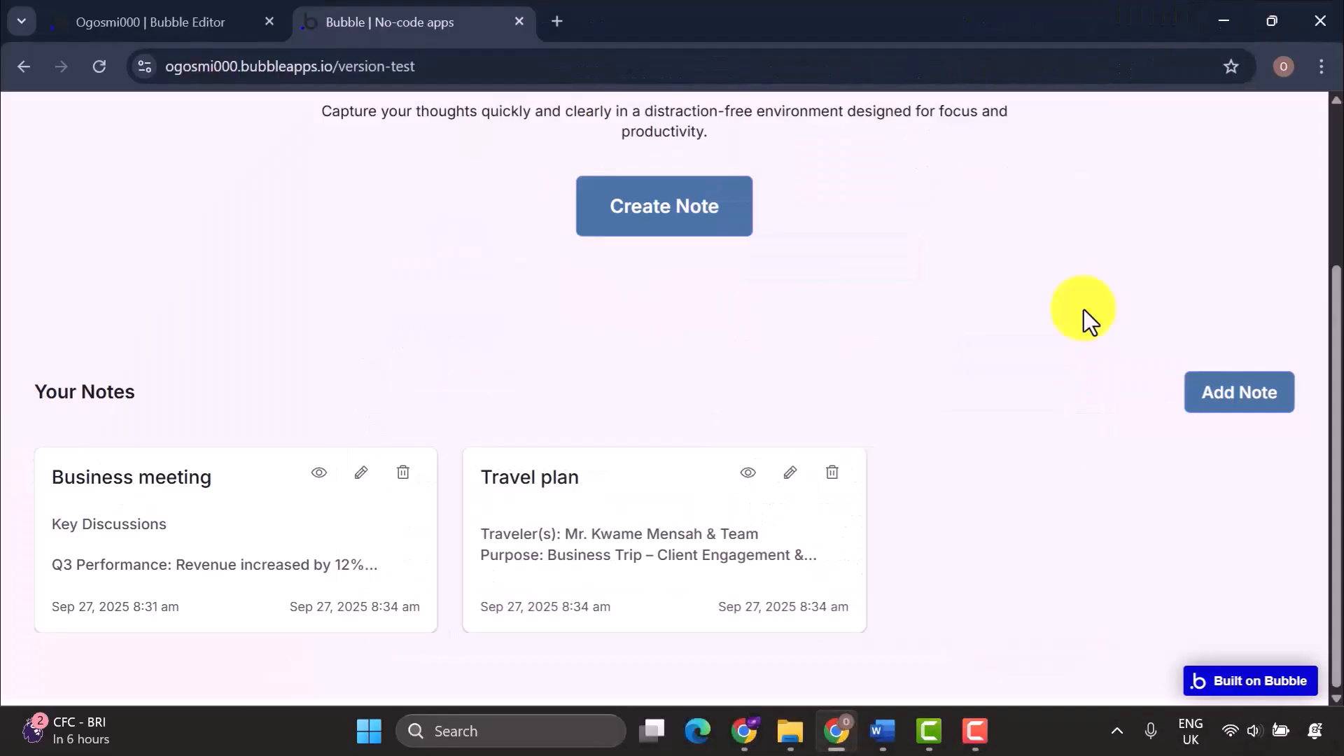
Create and save a note titled "Daily plan" with the content "Go to the gym".
left_click(700, 203)
left_click(535, 266)
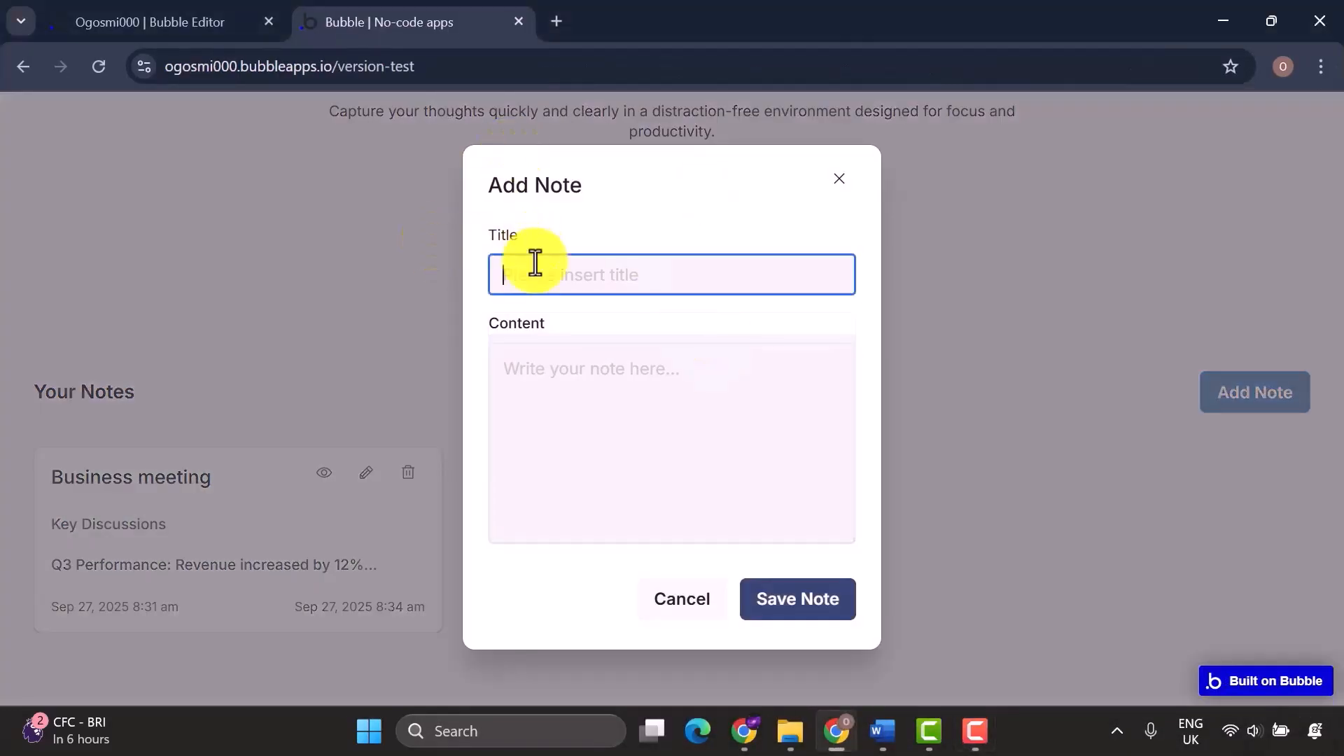
left_click(562, 375)
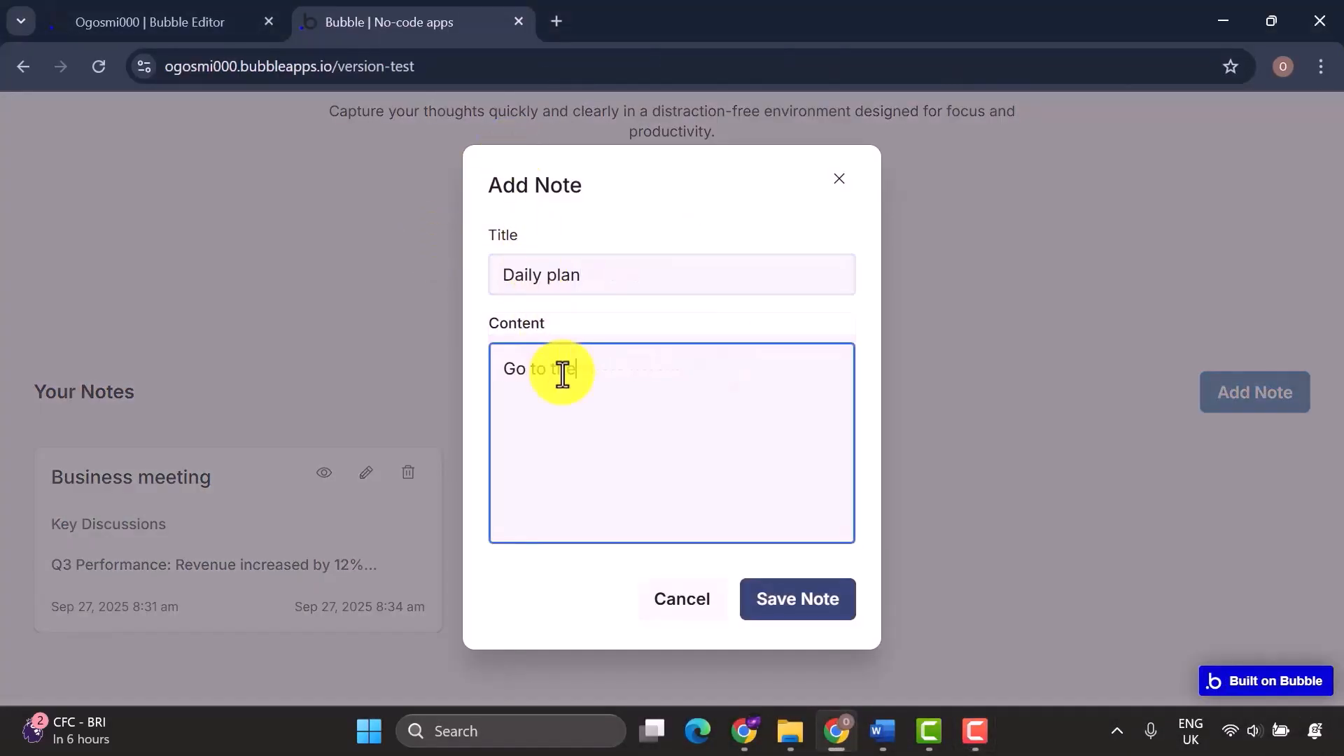
type("Go to the gym")
left_click(779, 597)
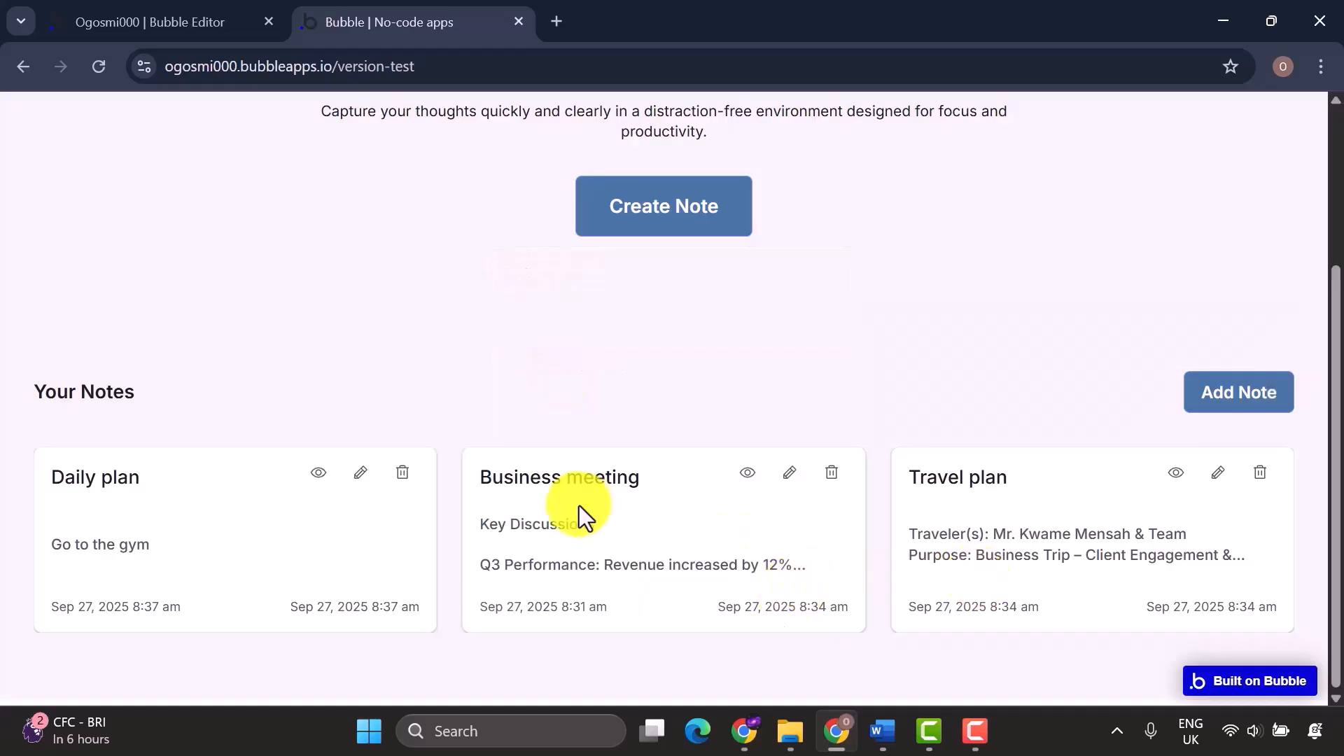
Check how the previewed page adapts to a smaller browser window, and maximize the window again.
double_click(703, 28)
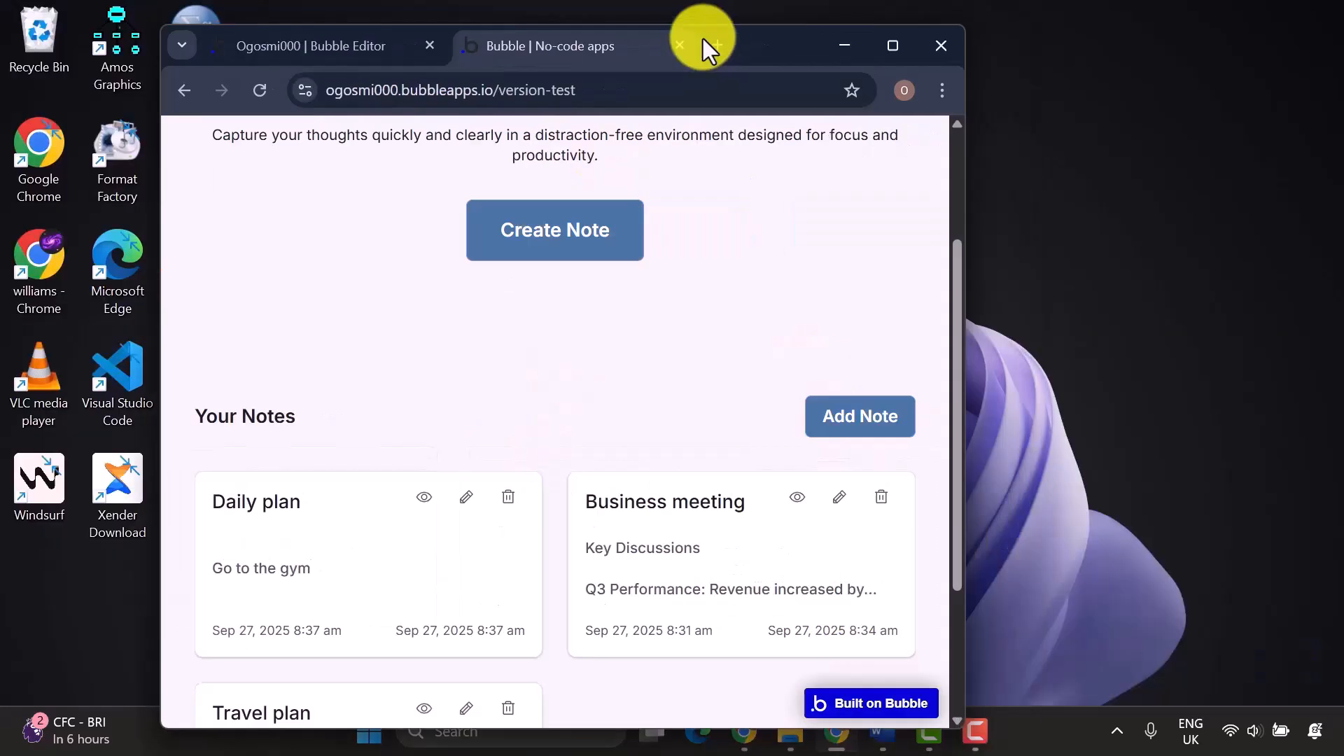
scroll(591, 495, "up", 5)
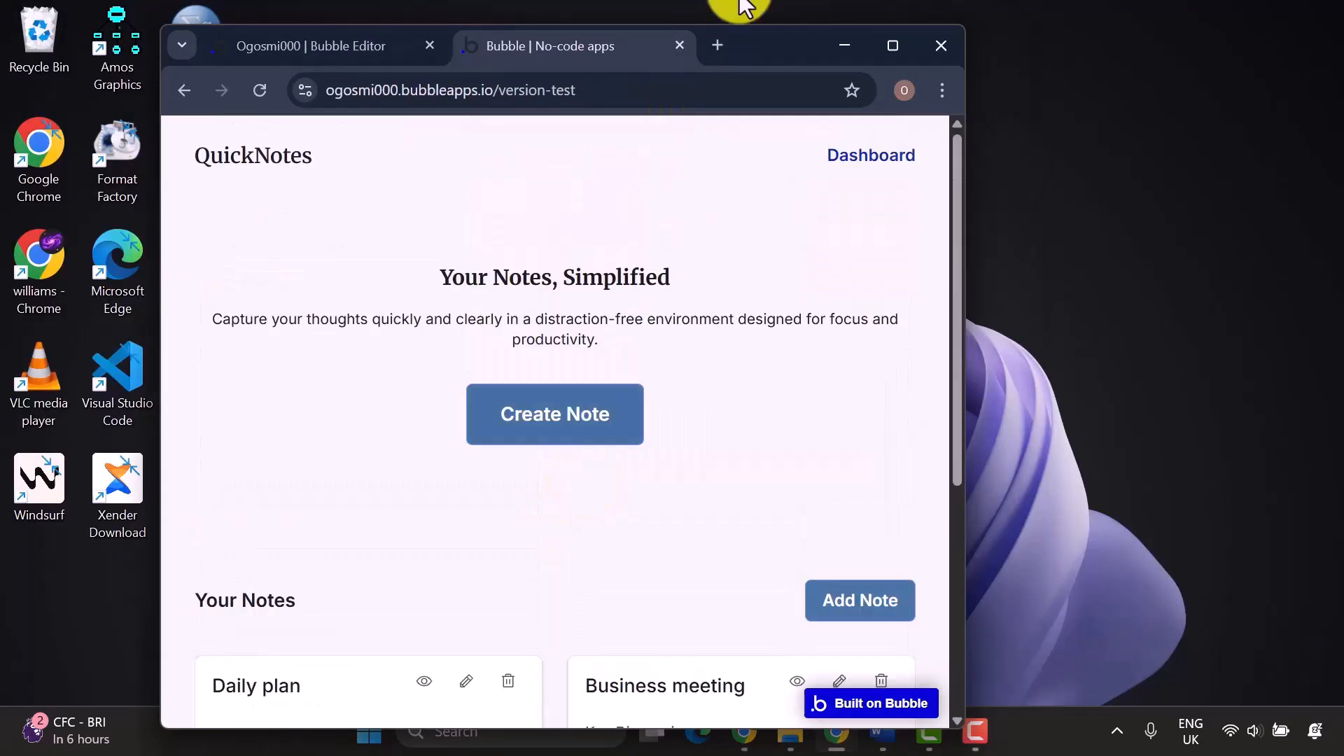
left_click(893, 45)
Switch to the Bubble Editor's responsive view and check the index page at the 1200, 992 and 768 px breakpoints.
left_click(178, 32)
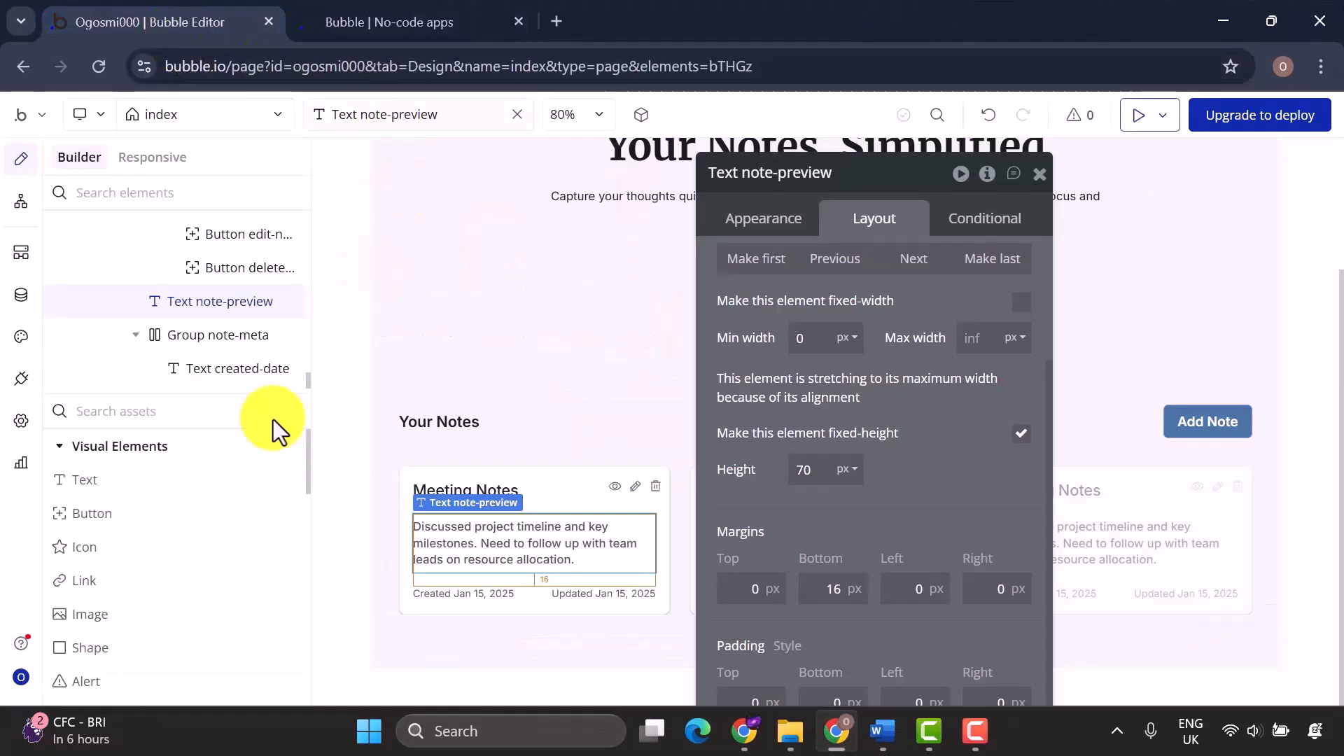
left_click(144, 175)
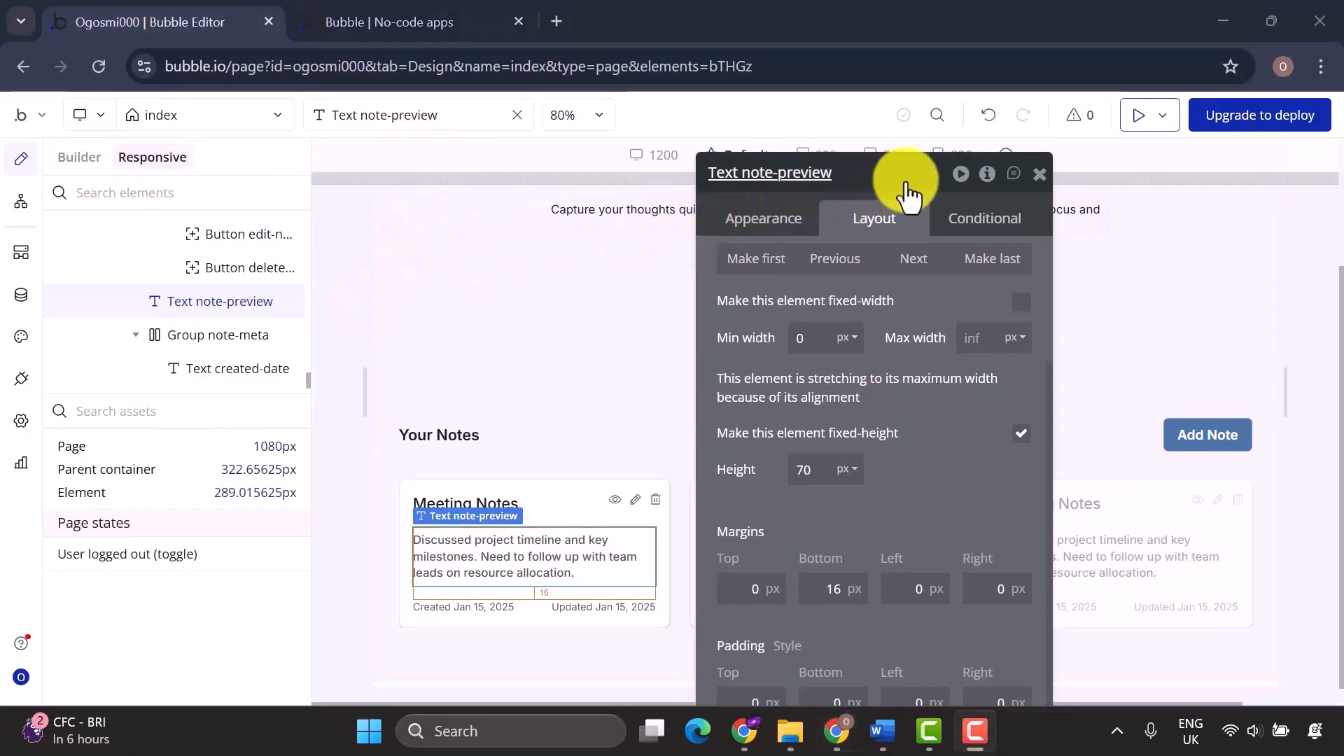
left_click(1040, 175)
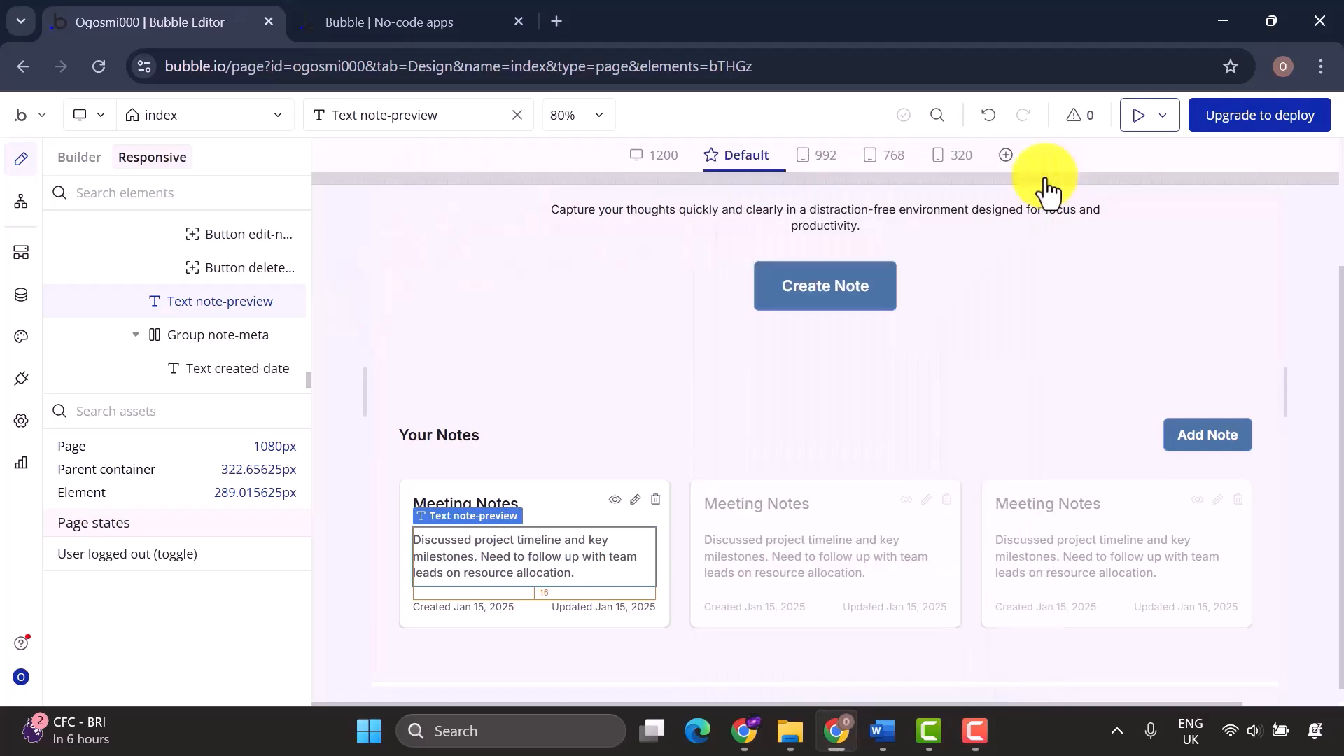
left_click(658, 155)
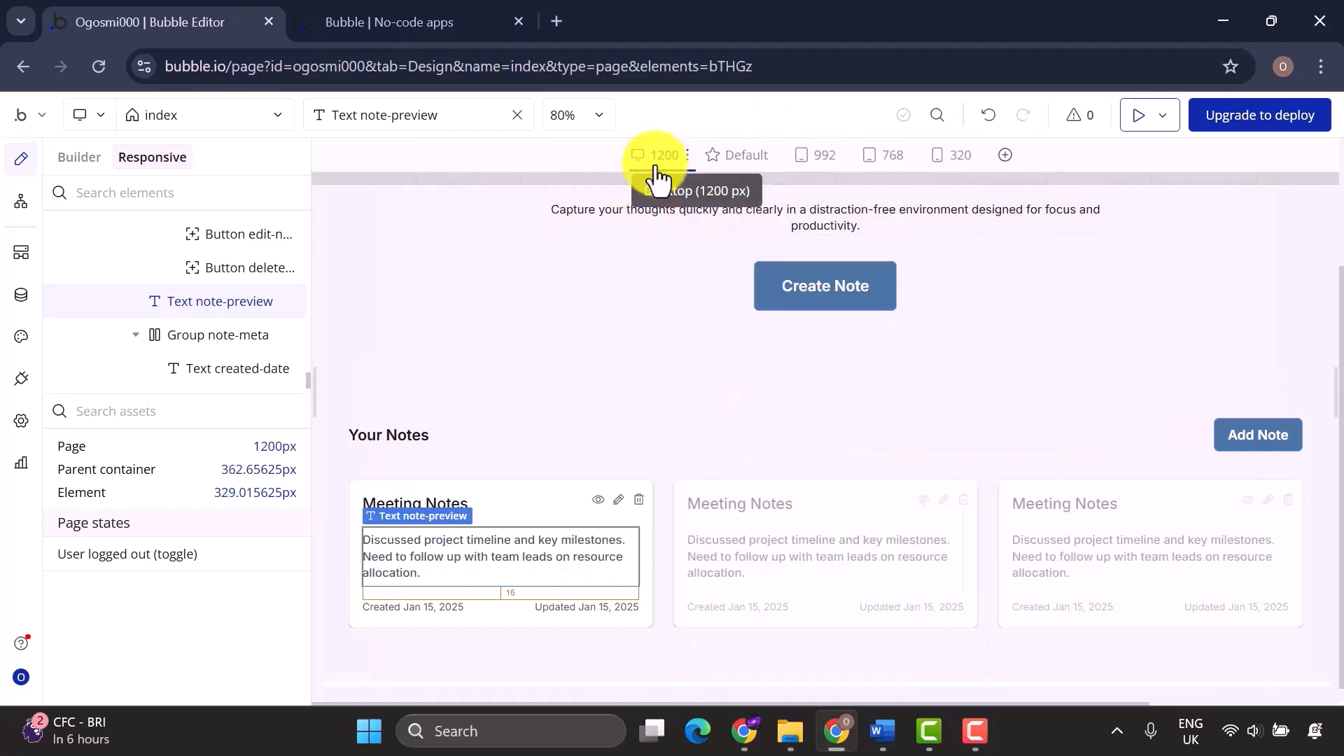
left_click(818, 155)
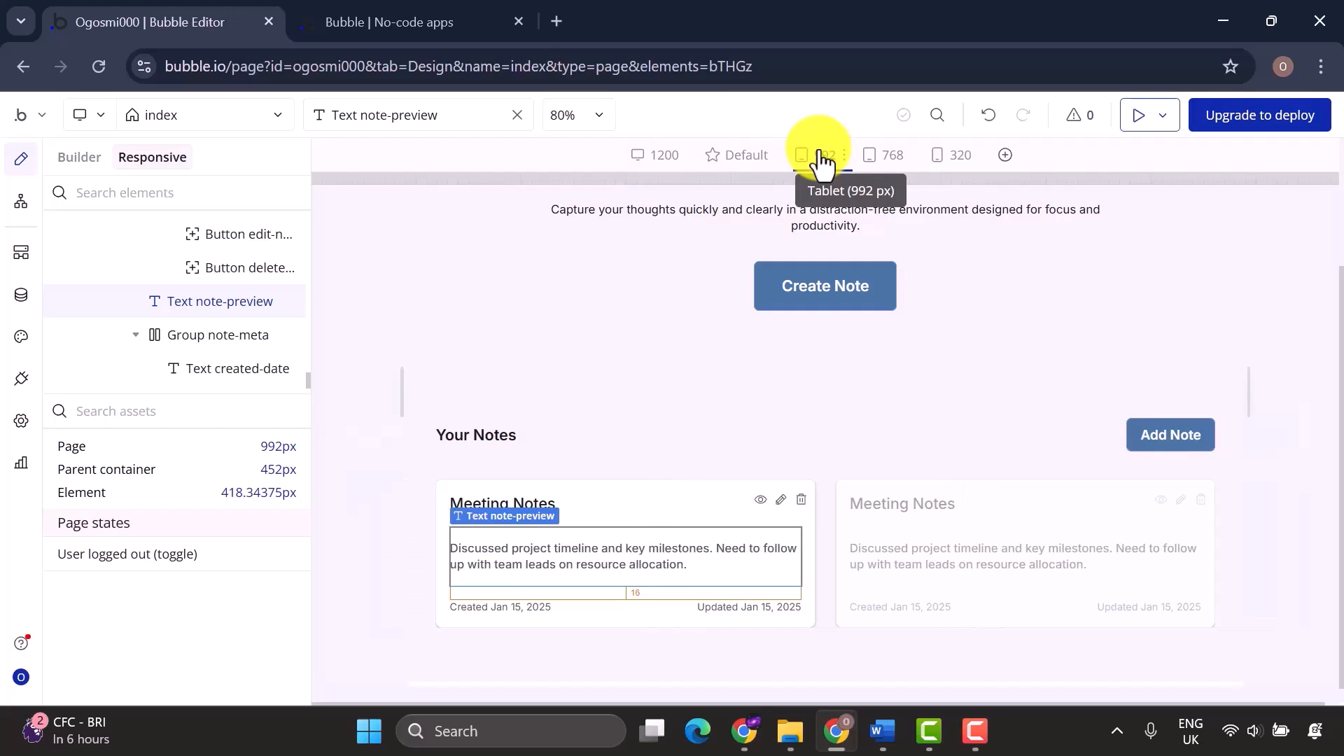
left_click(892, 155)
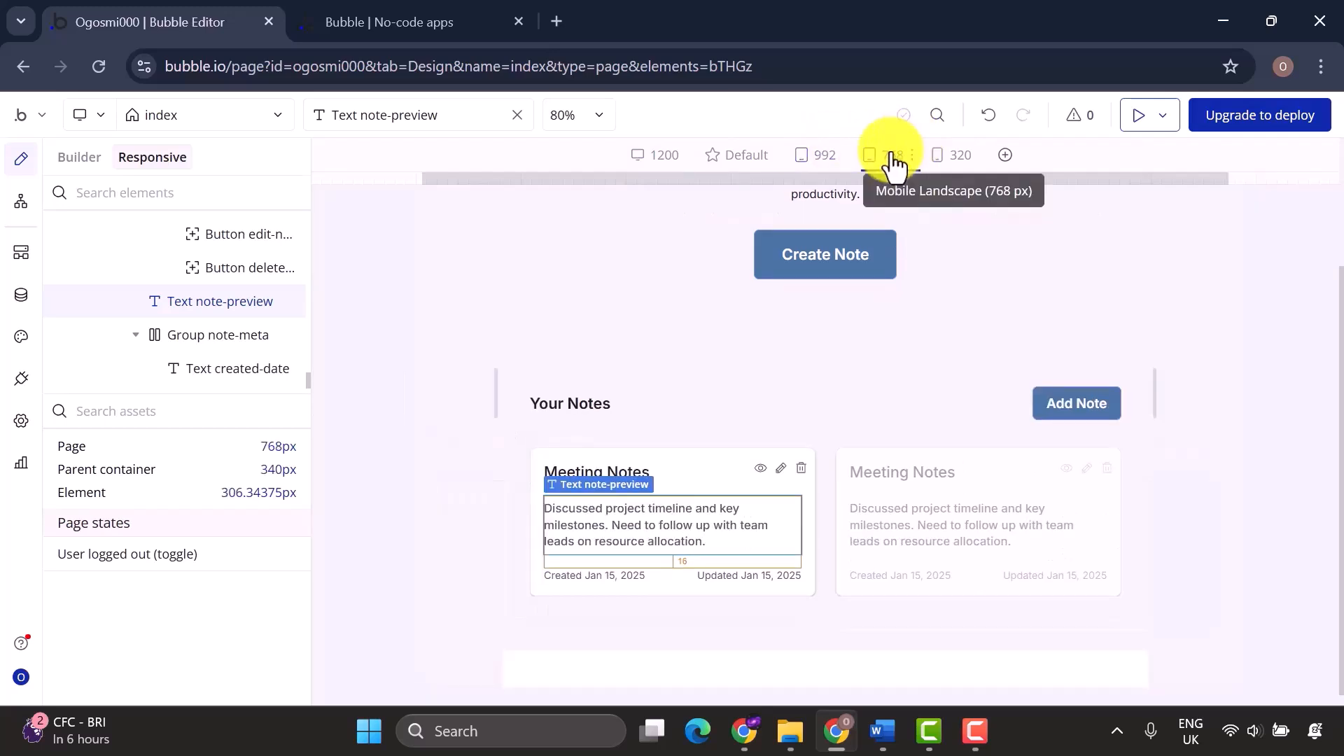
Examine the index page's header, hero section and note cards at the 320 px mobile breakpoint.
left_click(955, 157)
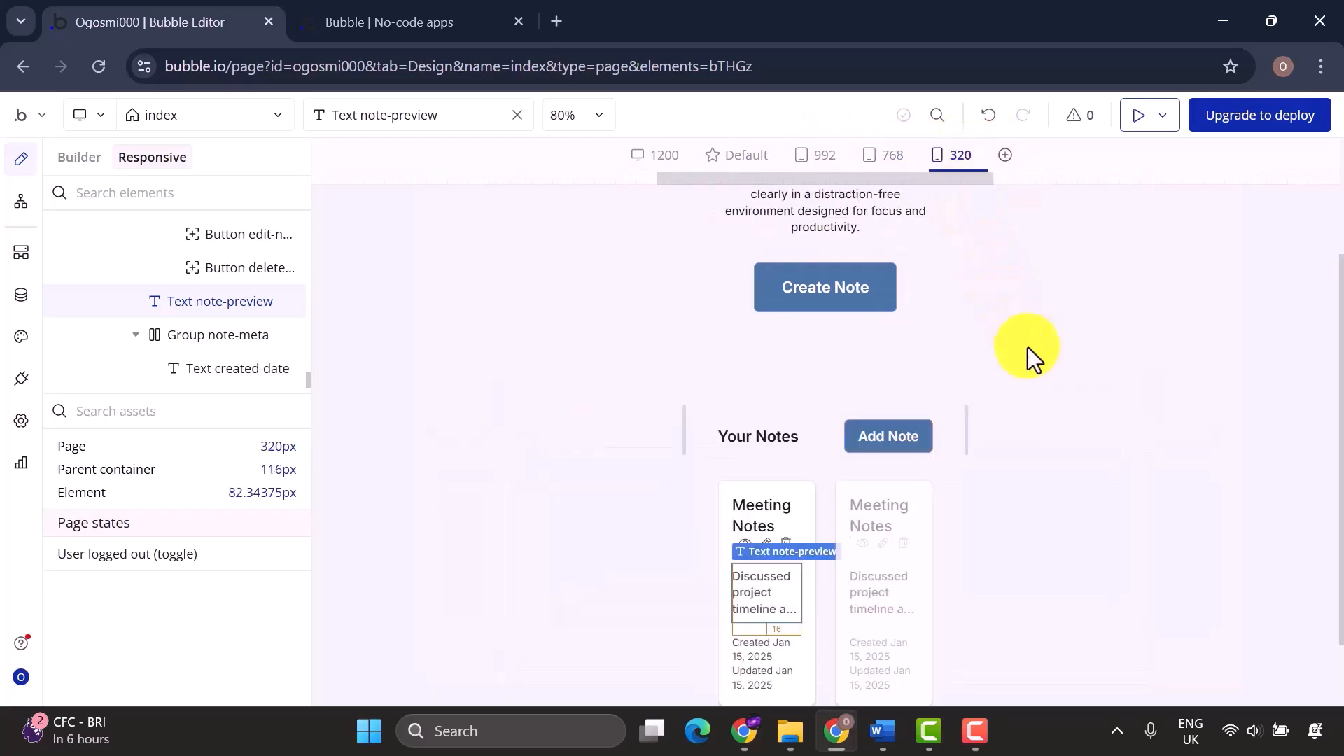
scroll(1014, 495, "down", 2)
scroll(1014, 496, "up", 3)
scroll(1013, 495, "down", 1)
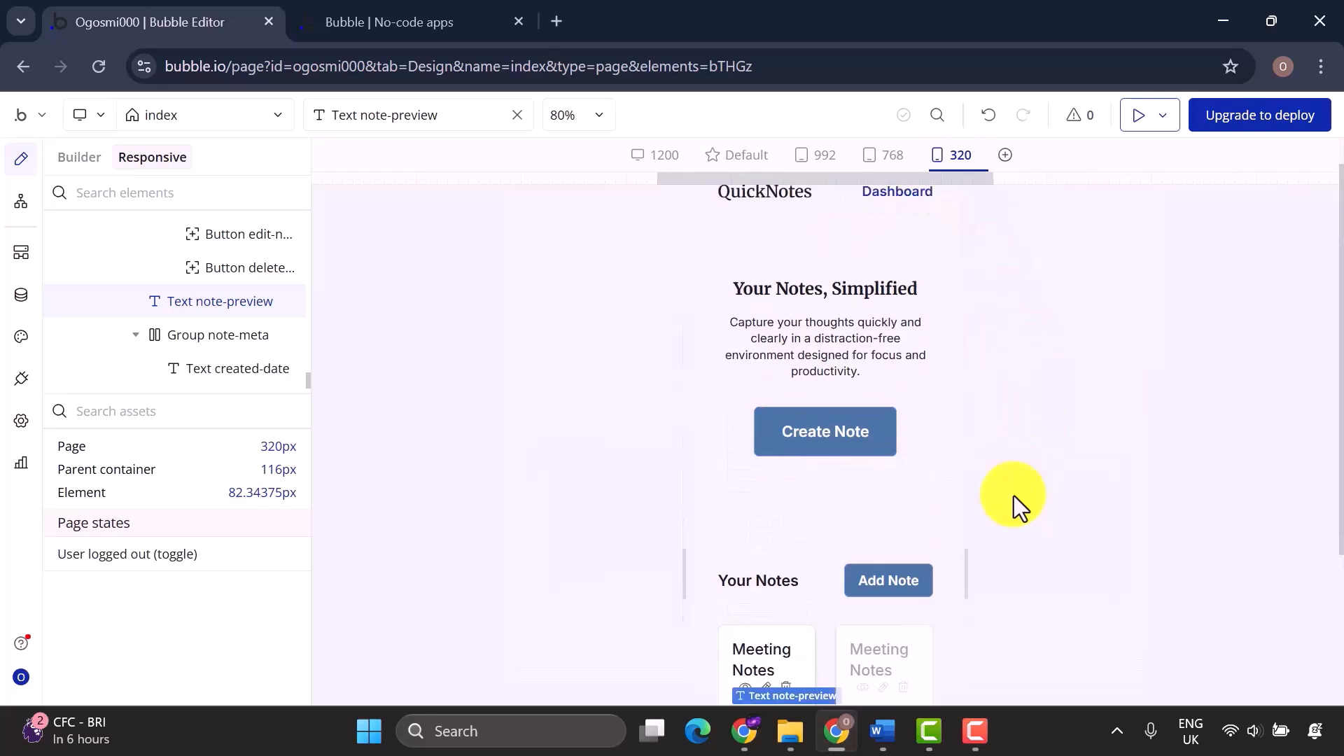
scroll(1013, 495, "up", 1)
scroll(1013, 496, "down", 3)
scroll(1013, 495, "up", 3)
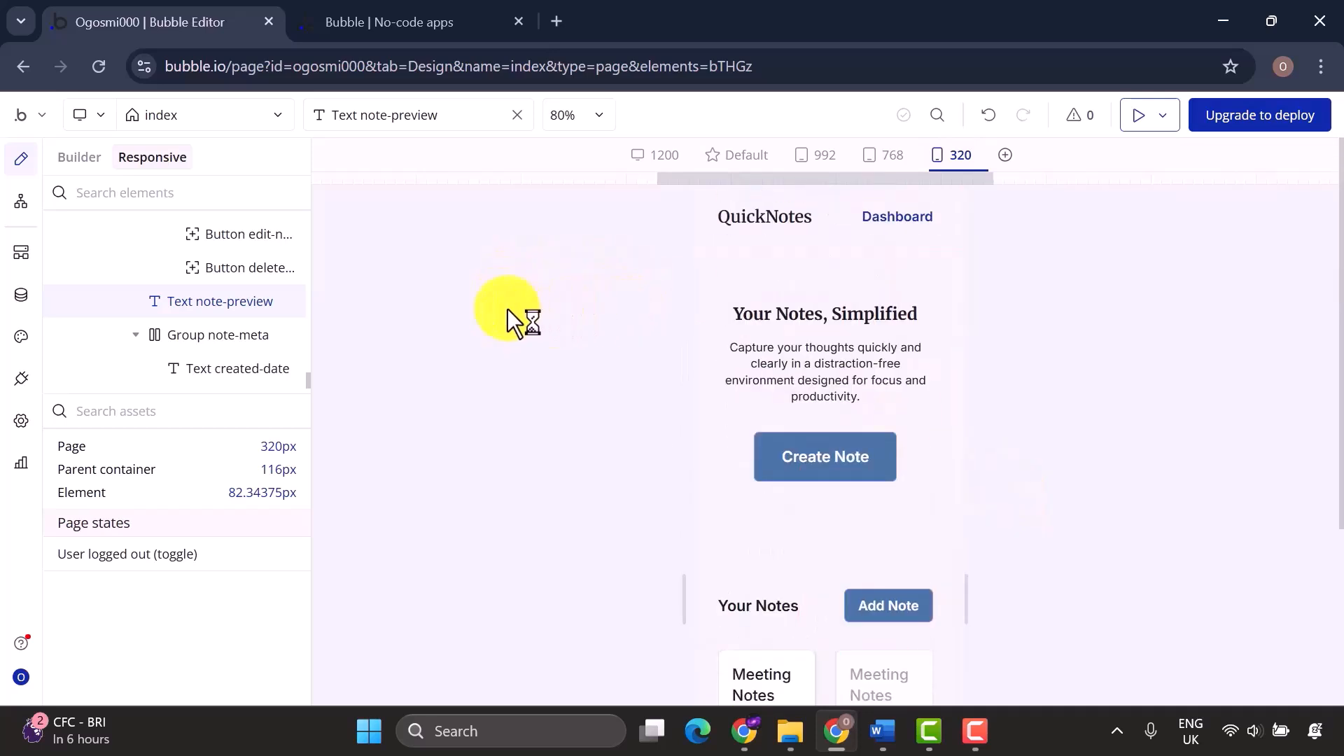
scroll(442, 313, "down", 3)
Review the All Notes entries in the app data and return to the index page's design.
left_click(20, 294)
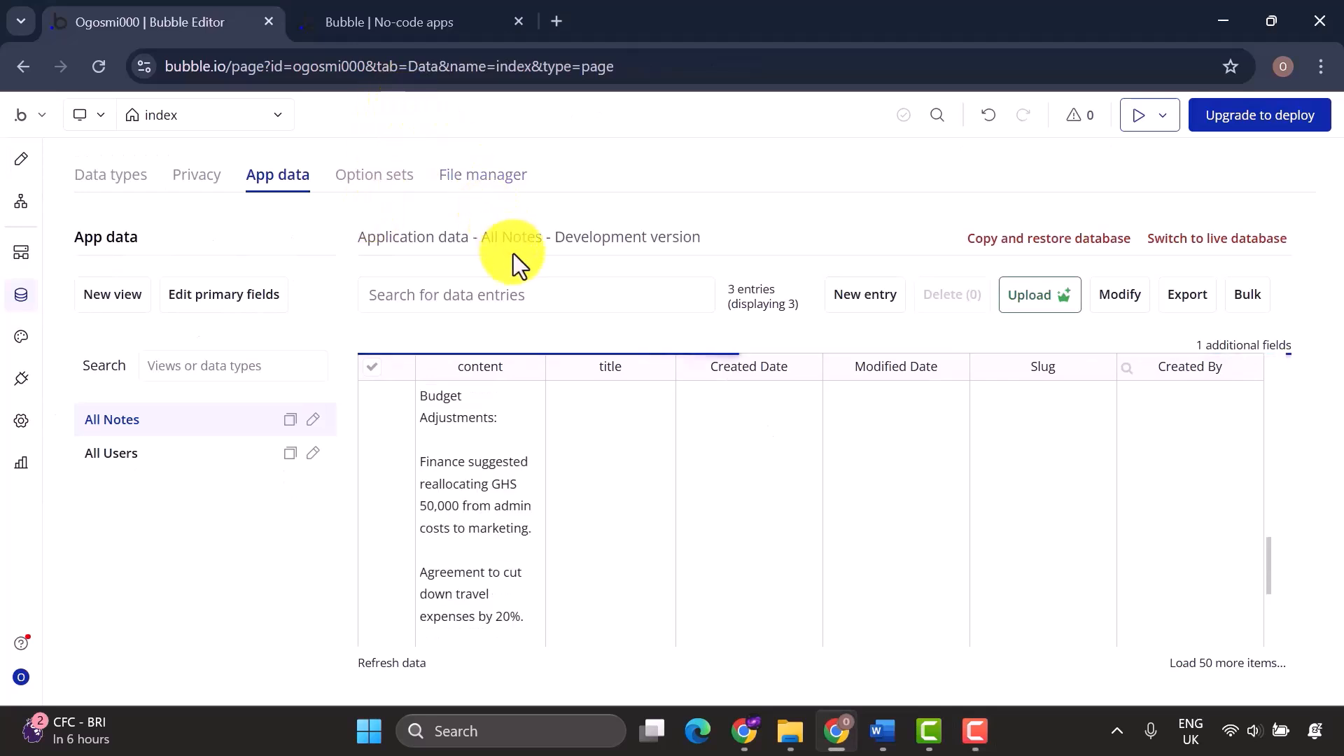
scroll(738, 632, "down", 3)
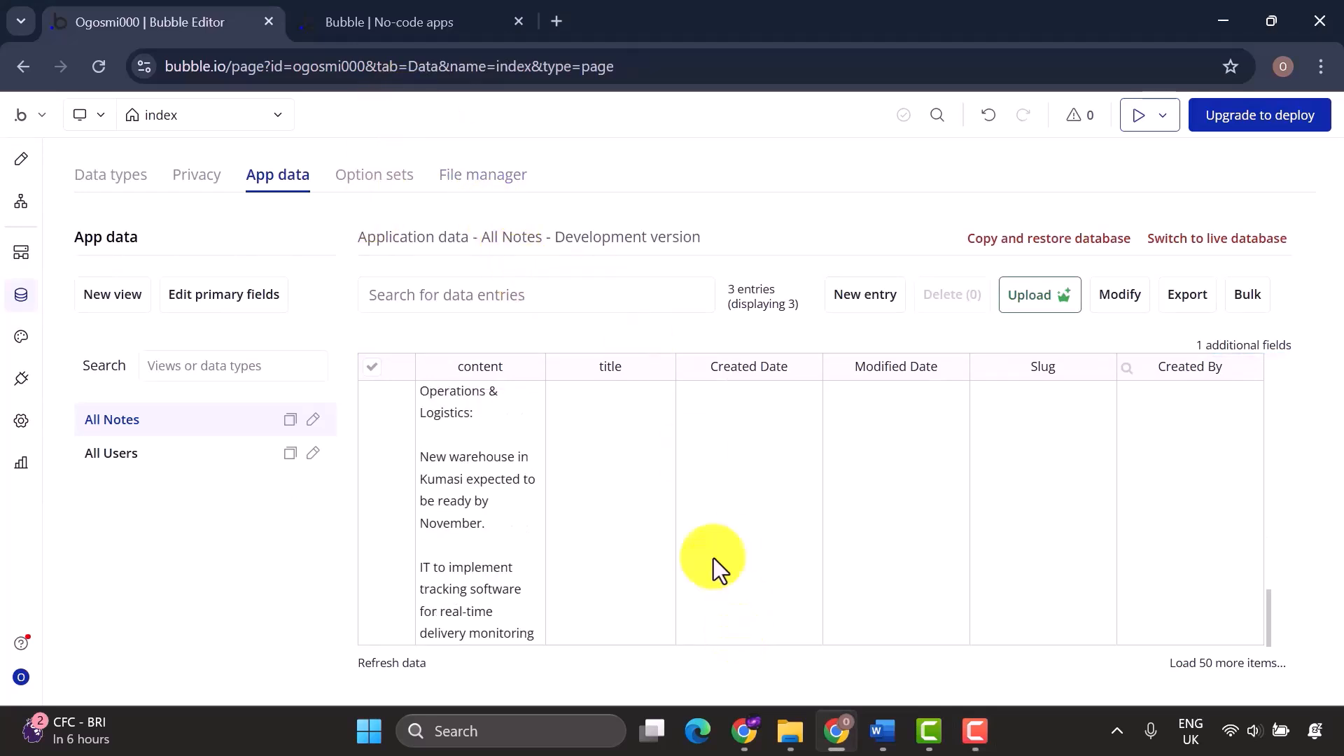
scroll(696, 532, "up", 3)
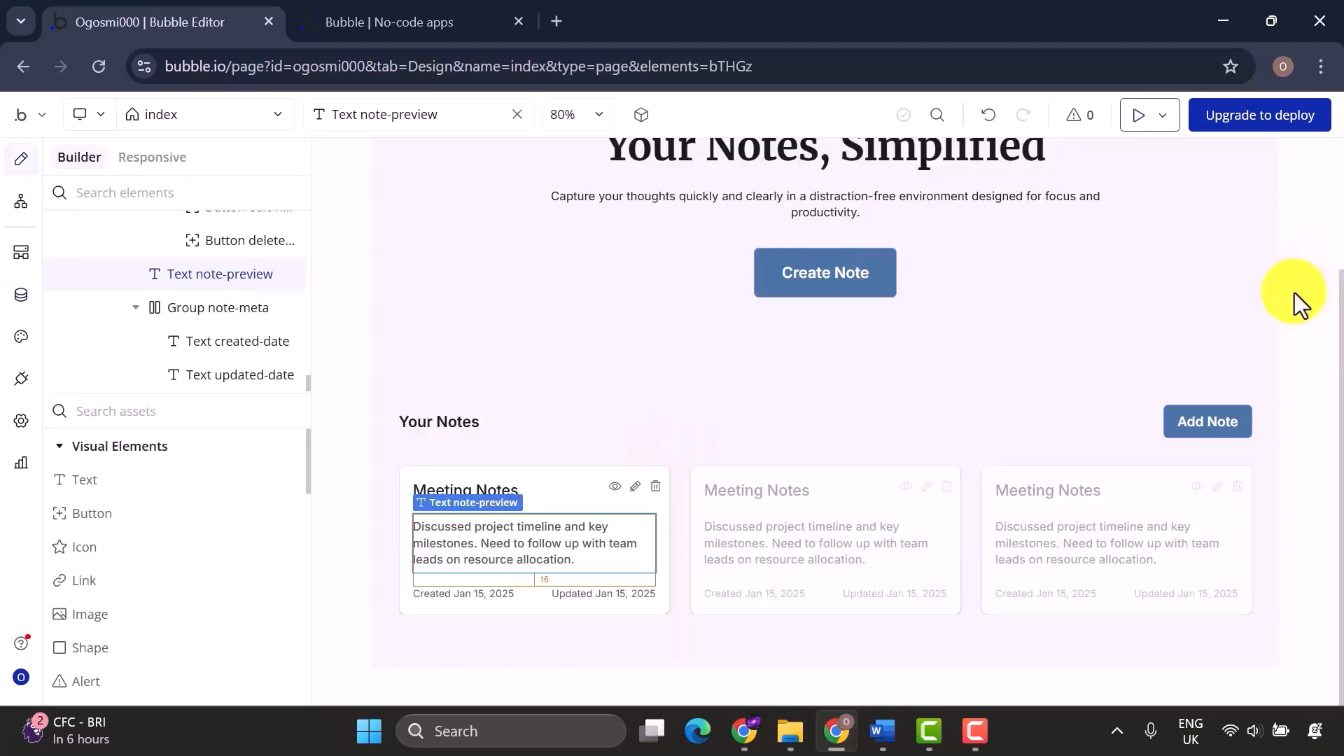
scroll(1294, 293, "up", 3)
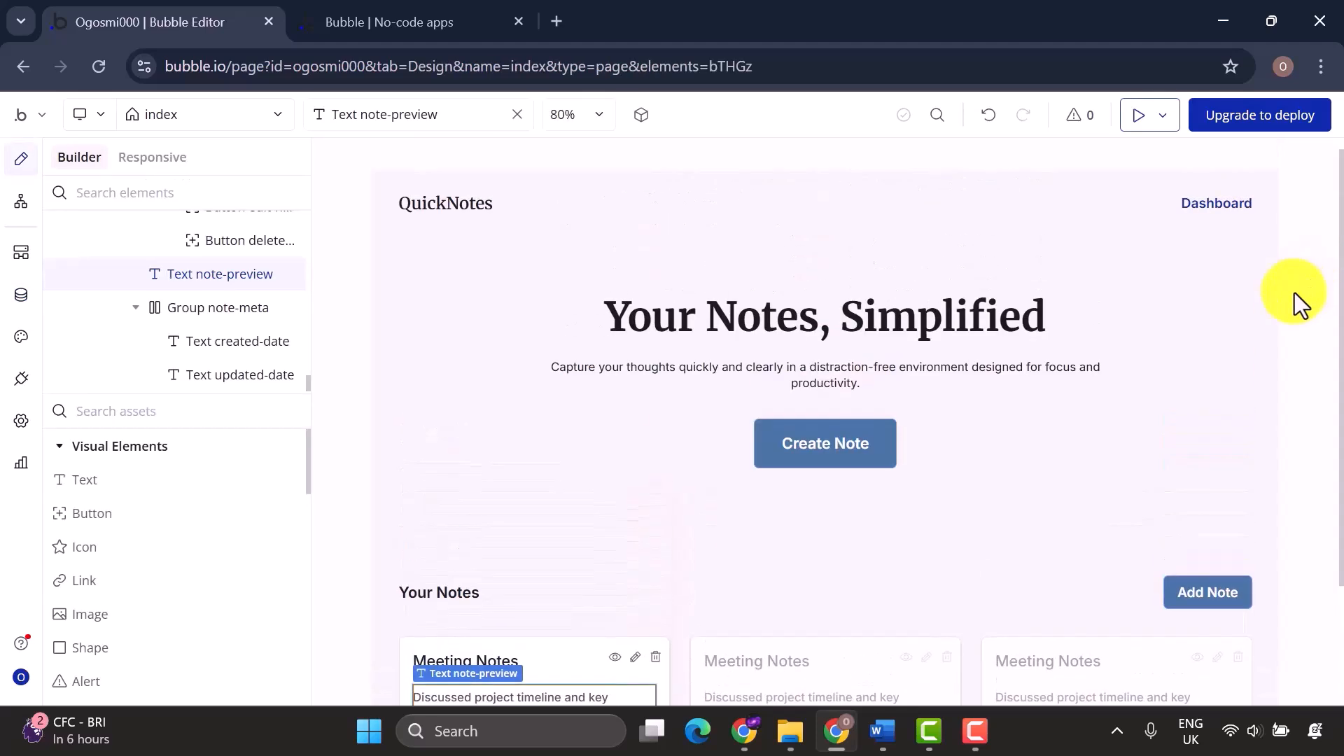